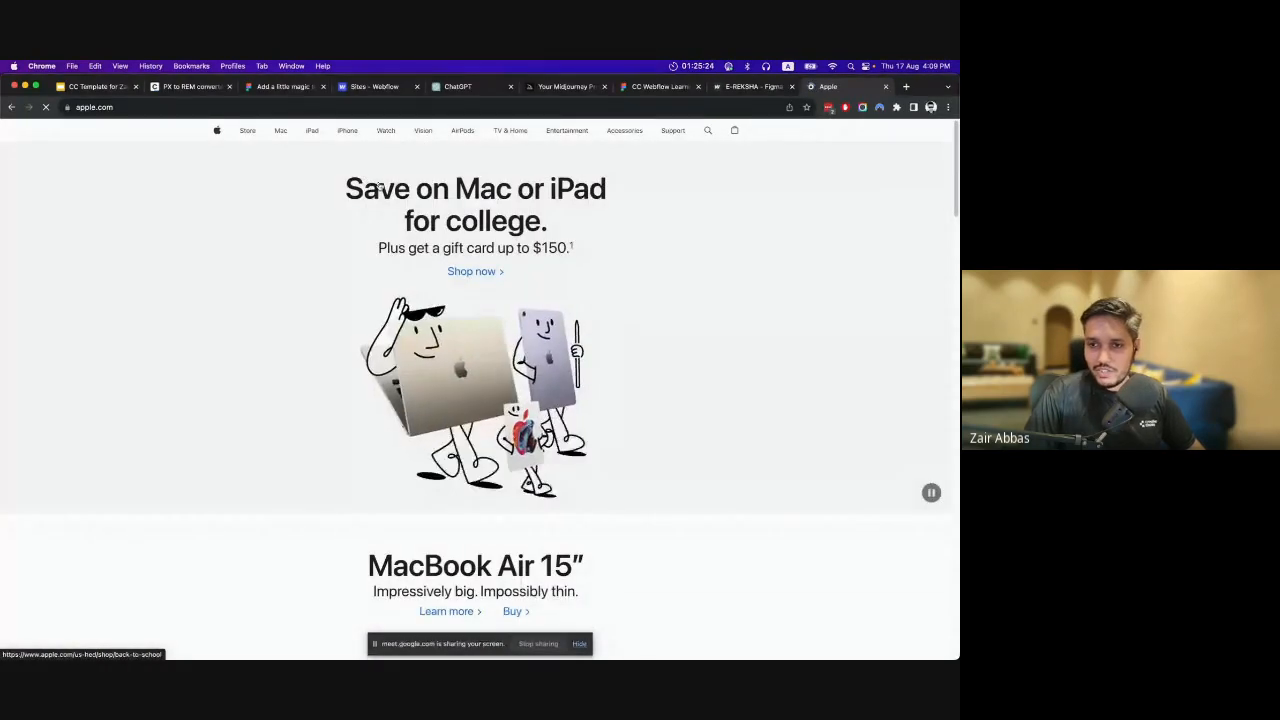
Open the Mac overview page on apple.com and look over its MacBook Air 15″ hero section.
{"action": "mouse_move", "coordinate": [309, 139]}
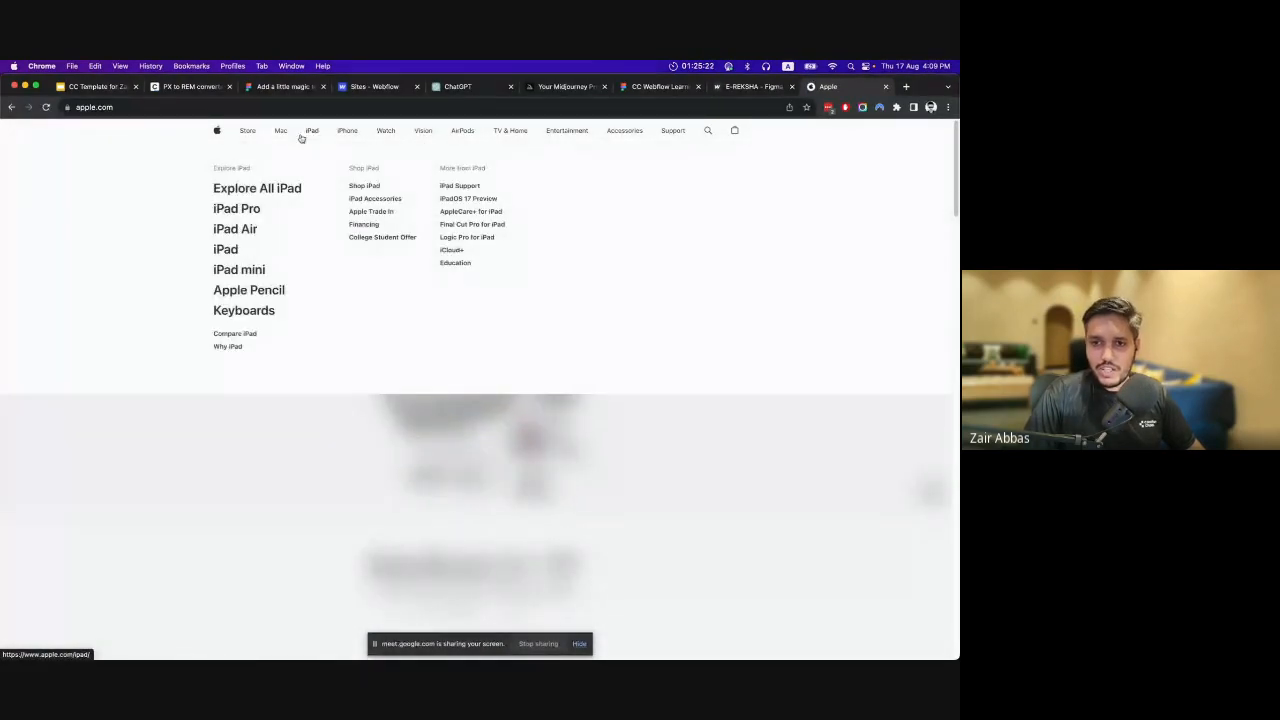
{"action": "left_click", "coordinate": [271, 188]}
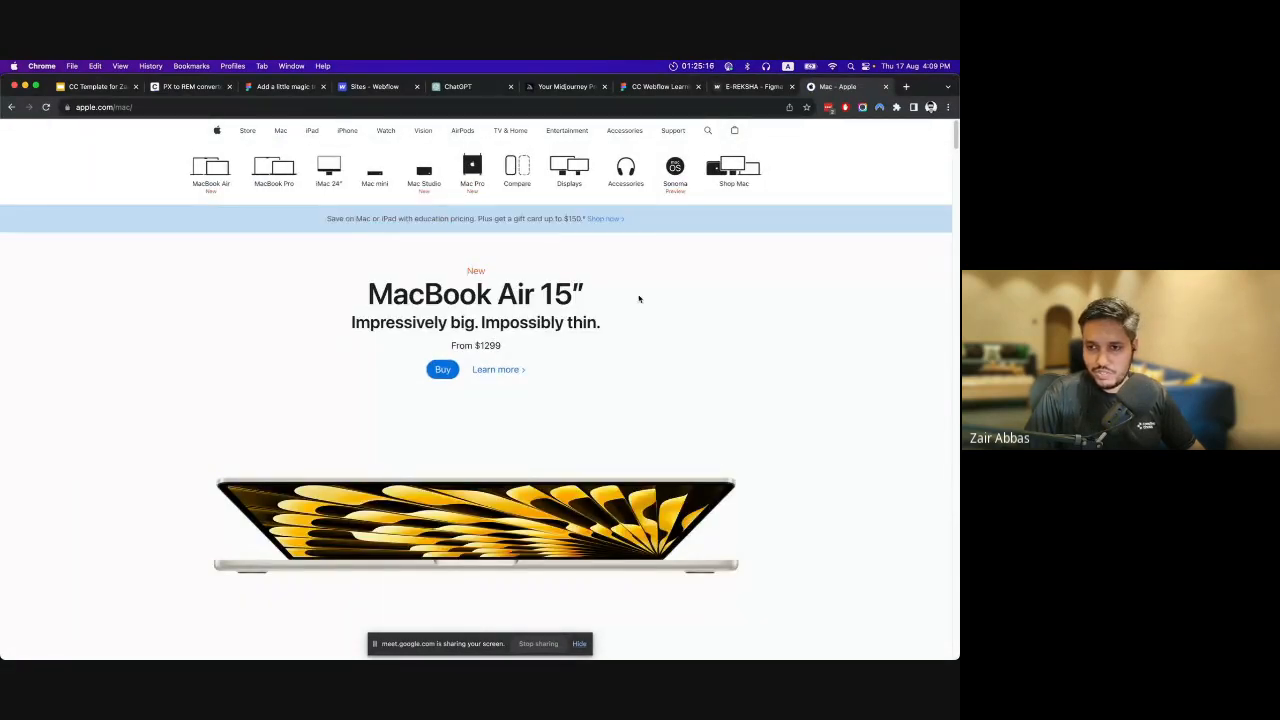
{"action": "scroll", "coordinate": [728, 323], "scroll_direction": "down", "scroll_amount": 3}
{"action": "scroll", "coordinate": [728, 323], "scroll_direction": "up", "scroll_amount": 3}
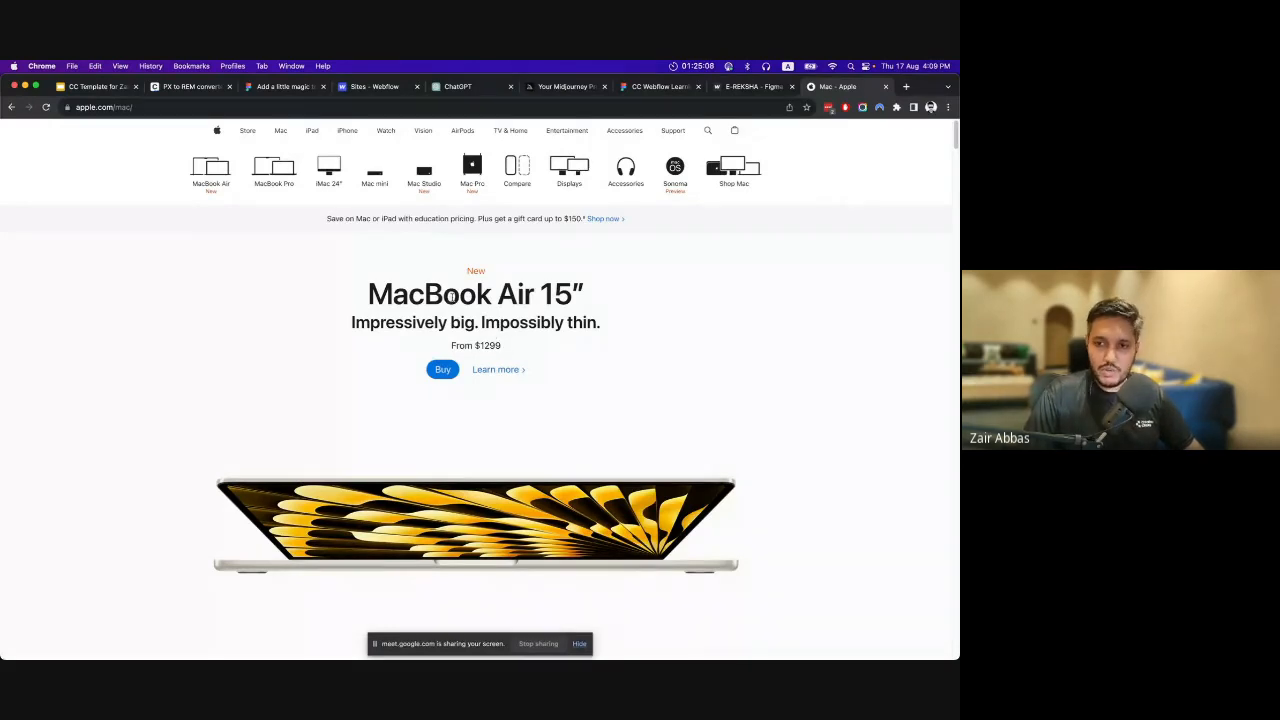
Inspect the "MacBook Air 15″" hero headline in the browser's developer tools.
{"action": "left_click_drag", "start_coordinate": [393, 295], "coordinate": [654, 297]}
{"action": "left_click", "coordinate": [480, 297]}
{"action": "right_click", "coordinate": [480, 297]}
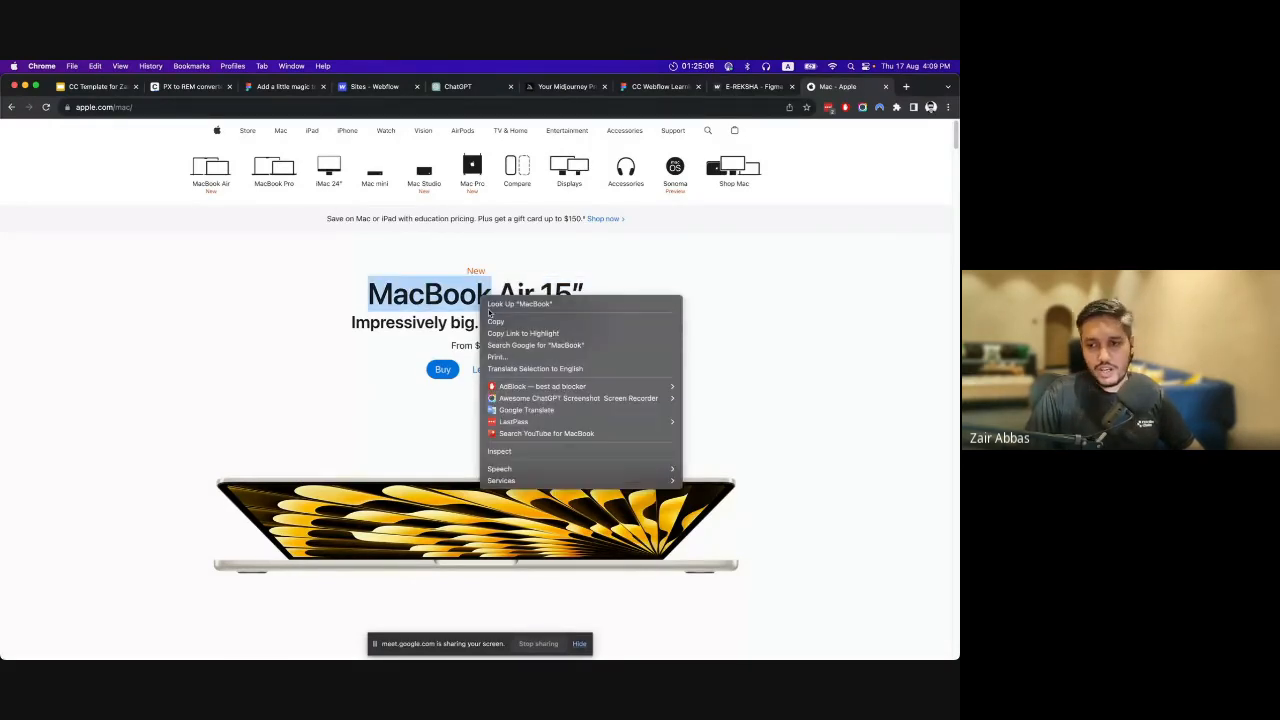
{"action": "left_click", "coordinate": [532, 452]}
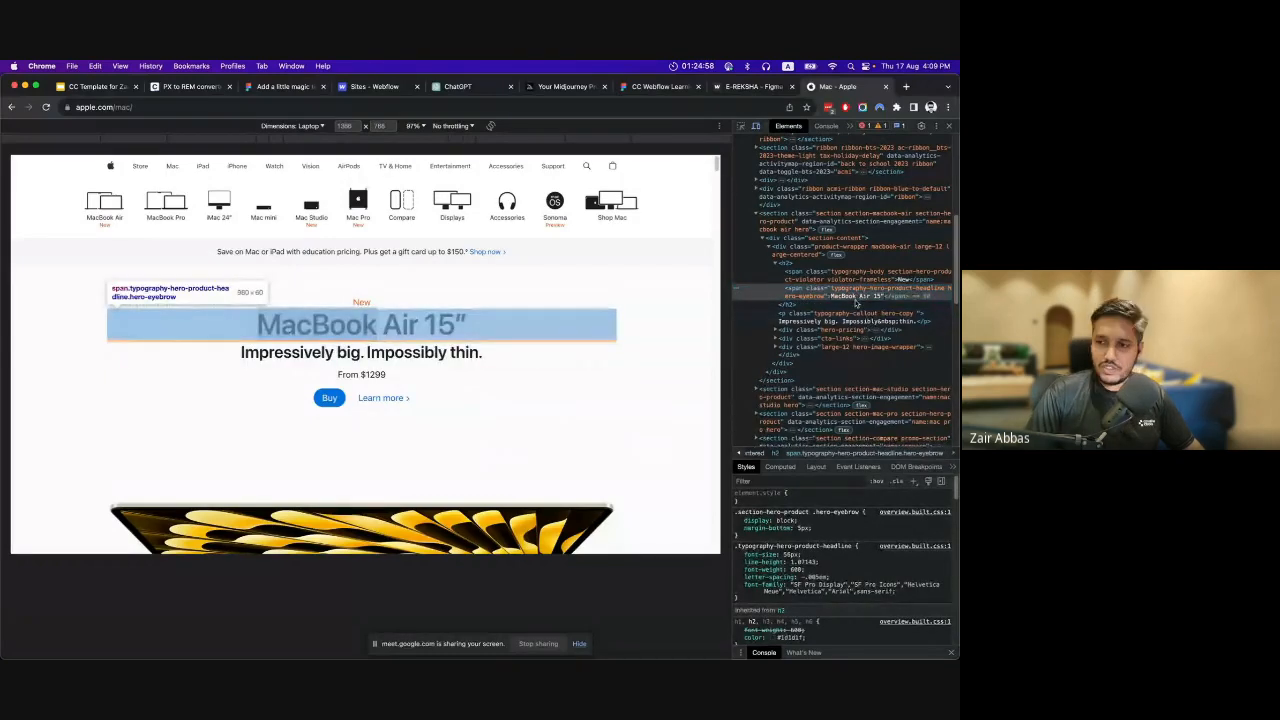
Replace the hero headline's text in the HTML with the presenter's full name and review the edited page.
{"action": "double_click", "coordinate": [846, 296]}
{"action": "type", "text": "Zair Abbas"}
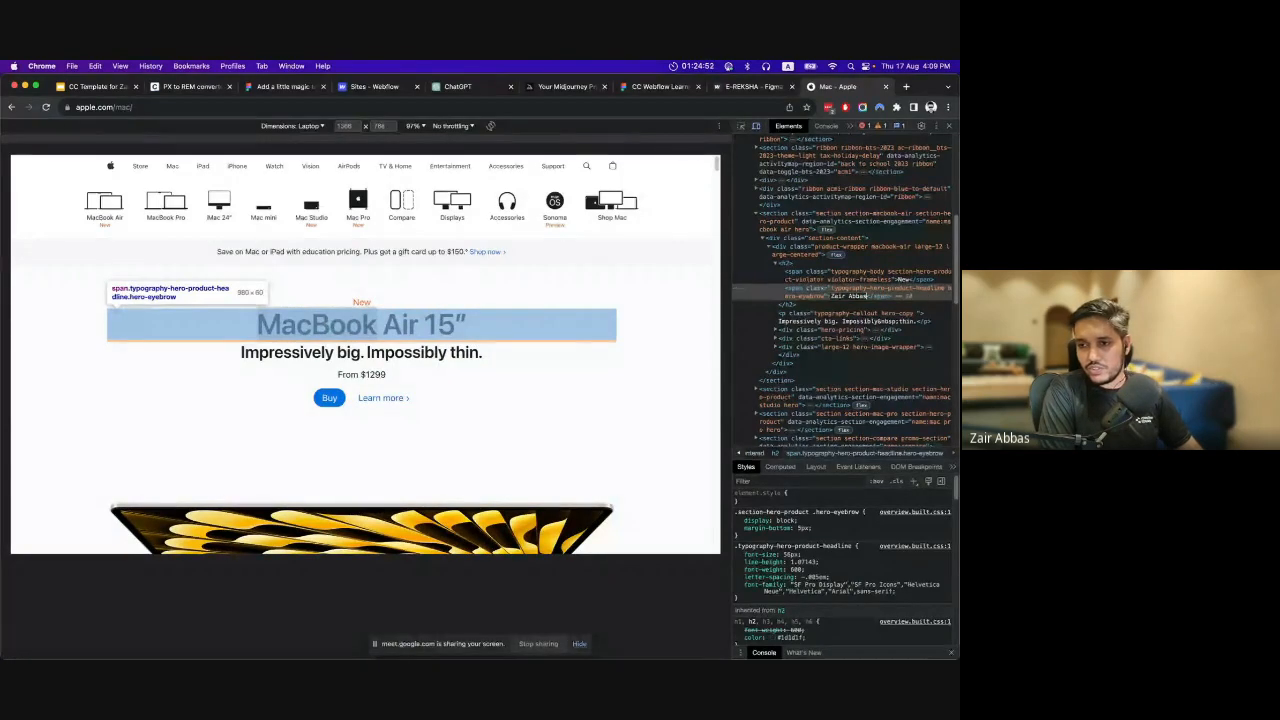
{"action": "key", "text": "Return"}
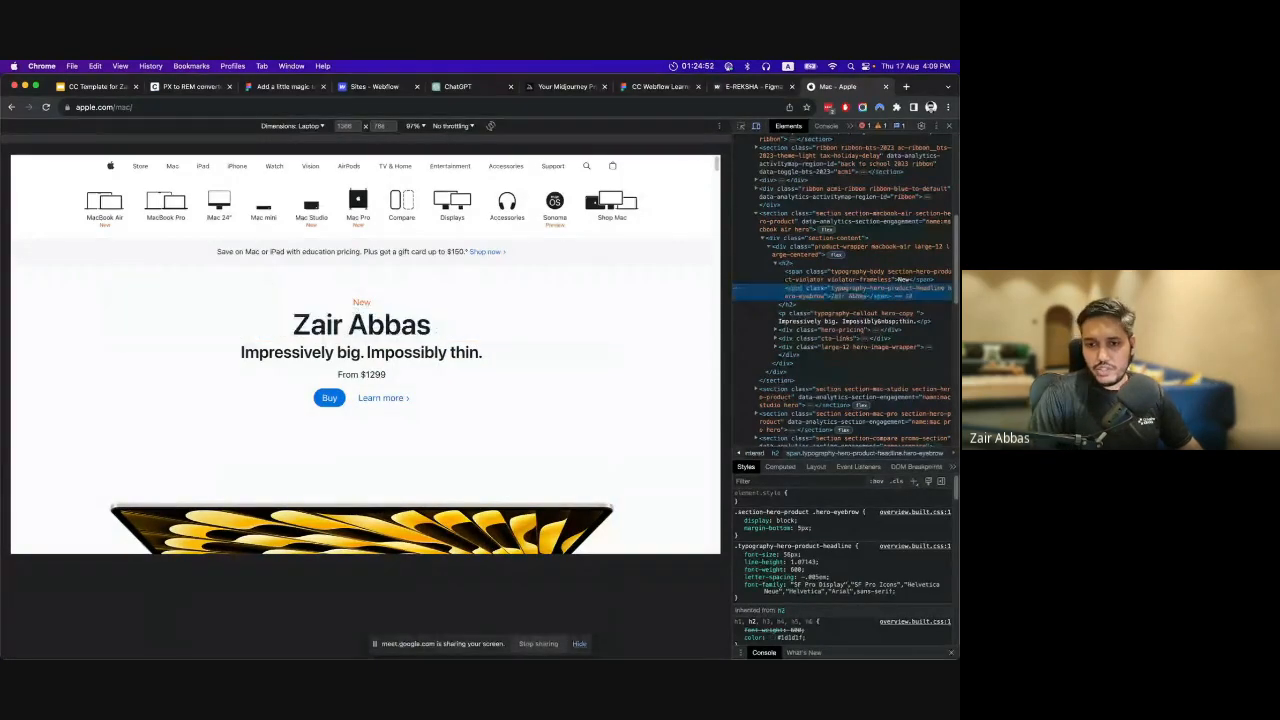
{"action": "scroll", "coordinate": [486, 306], "scroll_direction": "down", "scroll_amount": 3}
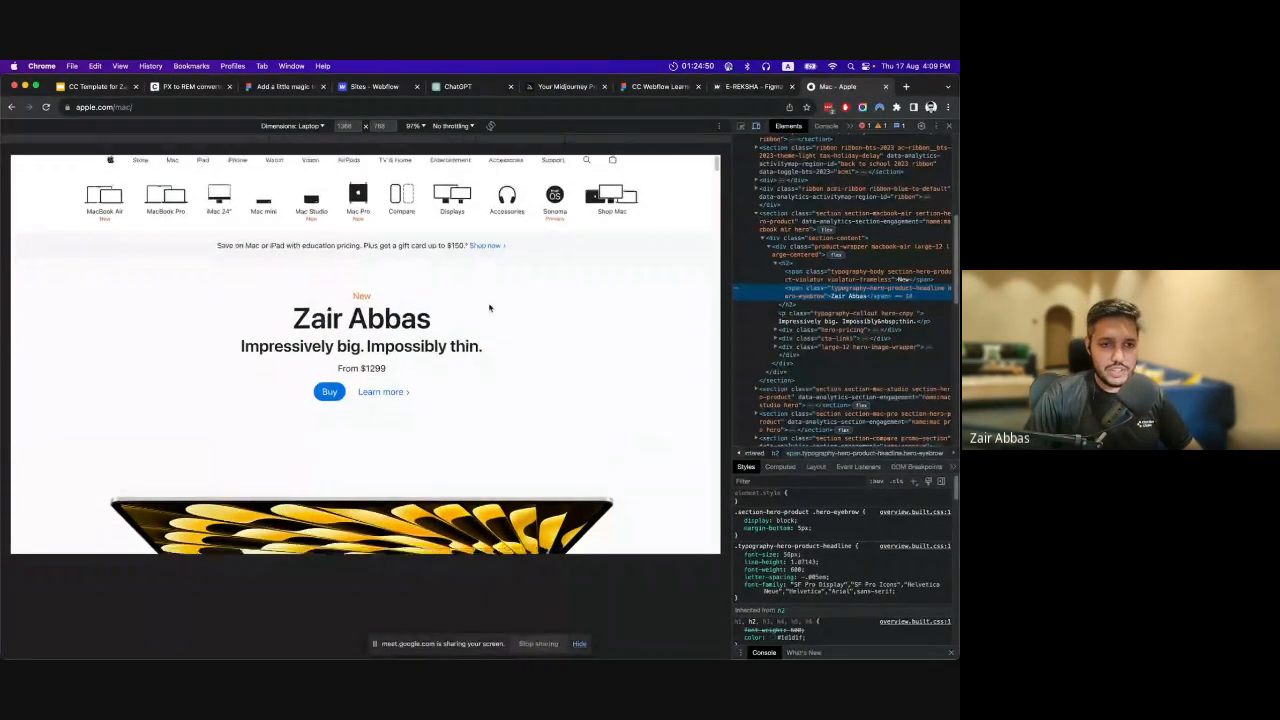
{"action": "scroll", "coordinate": [490, 300], "scroll_direction": "down", "scroll_amount": 8}
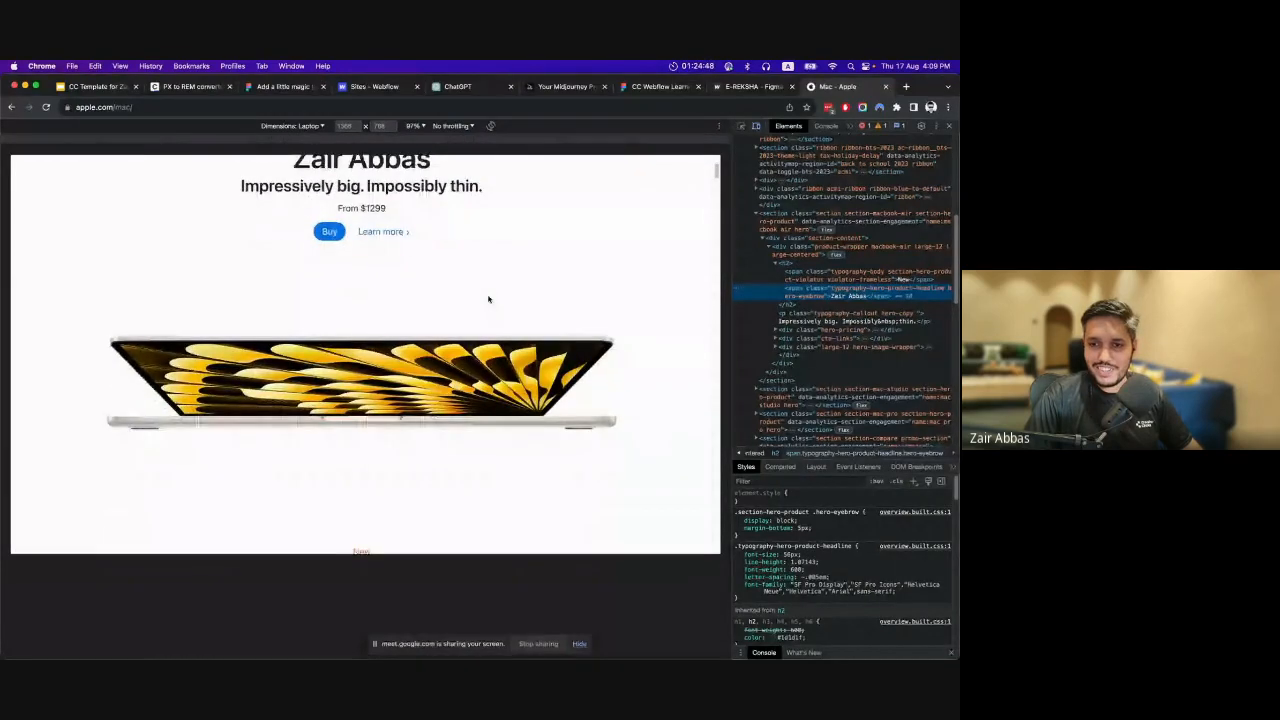
{"action": "scroll", "coordinate": [494, 302], "scroll_direction": "down", "scroll_amount": 10}
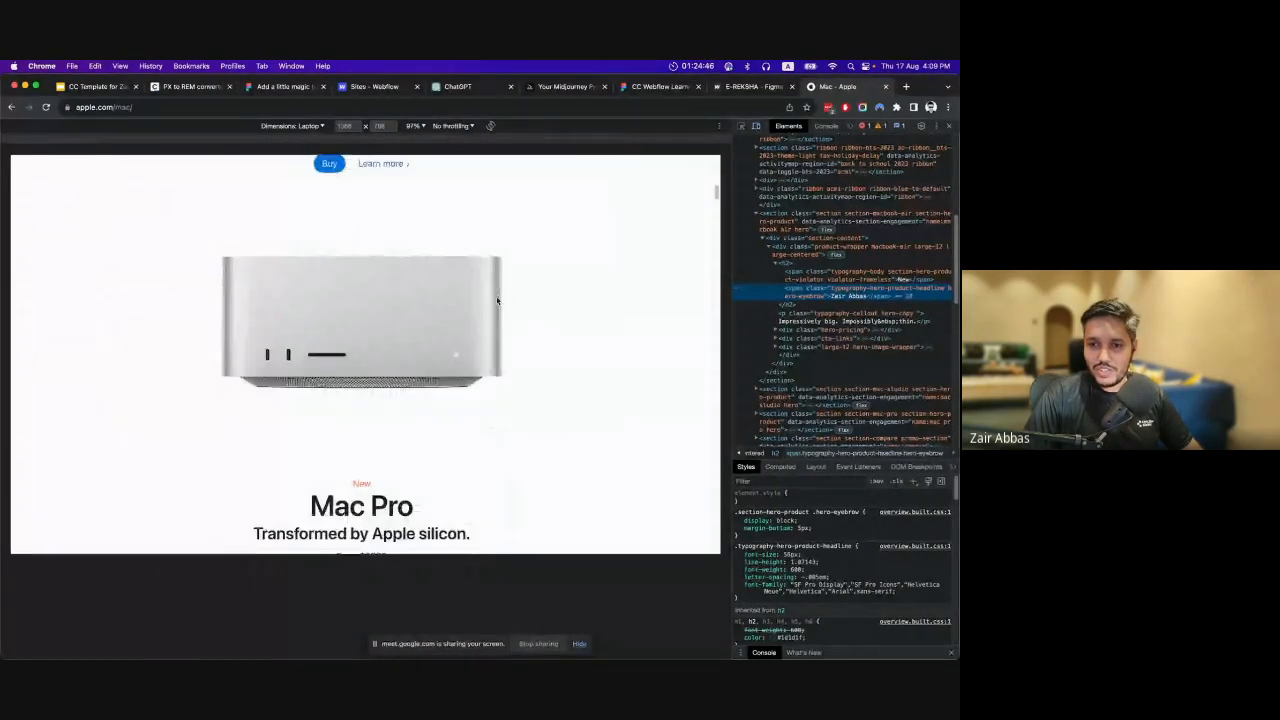
{"action": "scroll", "coordinate": [497, 300], "scroll_direction": "up", "scroll_amount": 20}
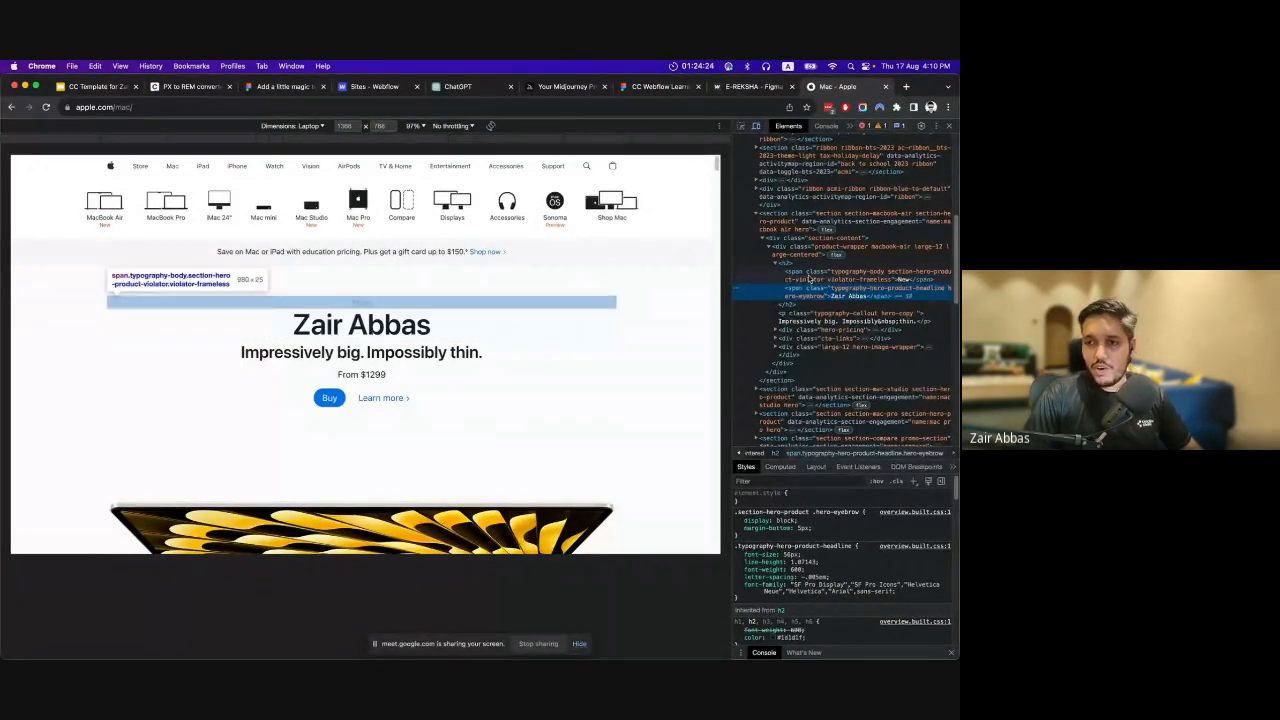
Examine the headline's enclosing elements in the HTML tree, from the h2 up to the macbook-air section.
{"action": "left_click", "coordinate": [795, 271]}
{"action": "left_click", "coordinate": [794, 263]}
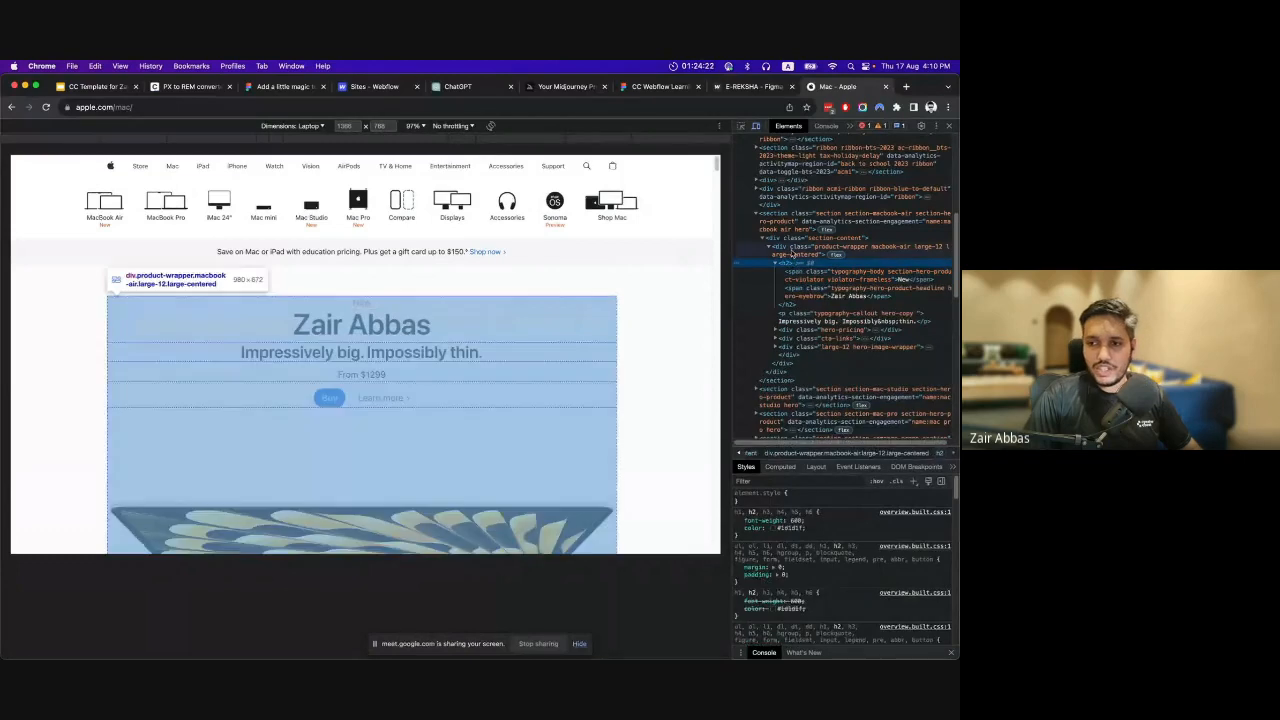
{"action": "left_click", "coordinate": [794, 253]}
{"action": "left_click", "coordinate": [792, 231]}
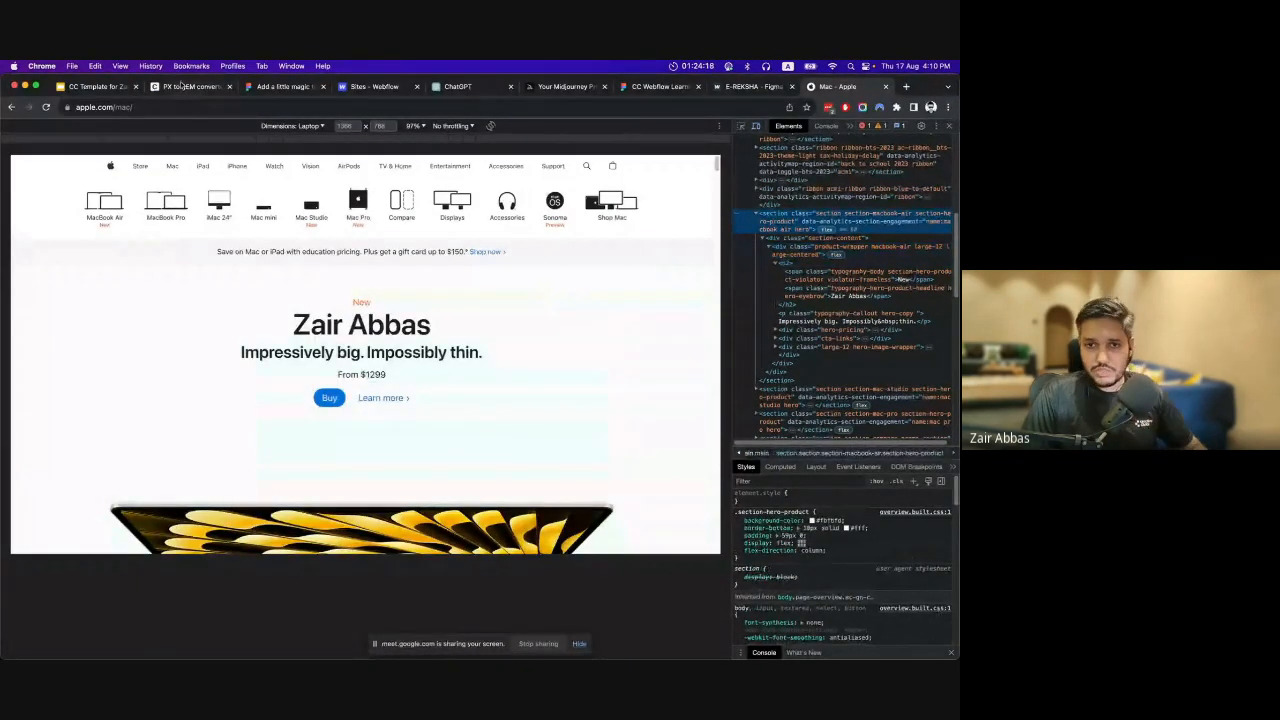
Switch to the Google Slides deck and highlight "Basic HTML & CSS" and "CSS Box model" on the "You should know" slide.
{"action": "left_click", "coordinate": [82, 86]}
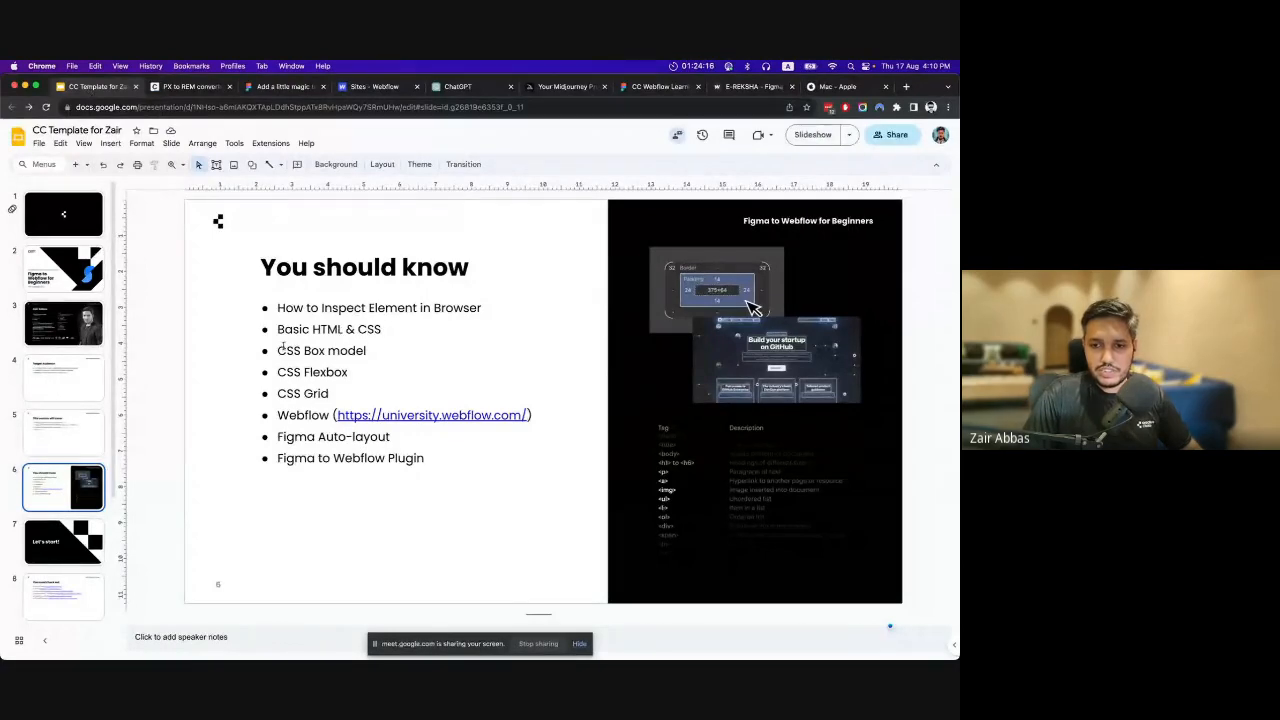
{"action": "left_click_drag", "start_coordinate": [278, 331], "coordinate": [382, 331]}
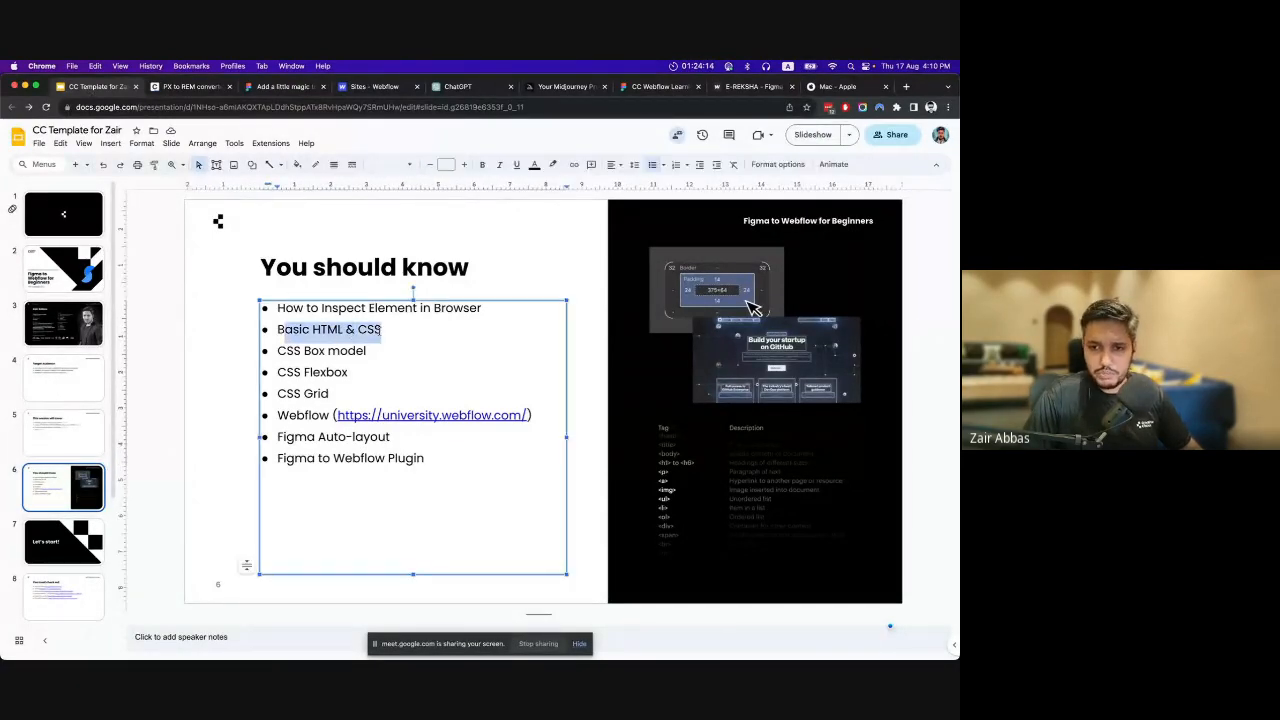
{"action": "key", "text": "Right"}
{"action": "left_click_drag", "start_coordinate": [277, 351], "coordinate": [367, 349]}
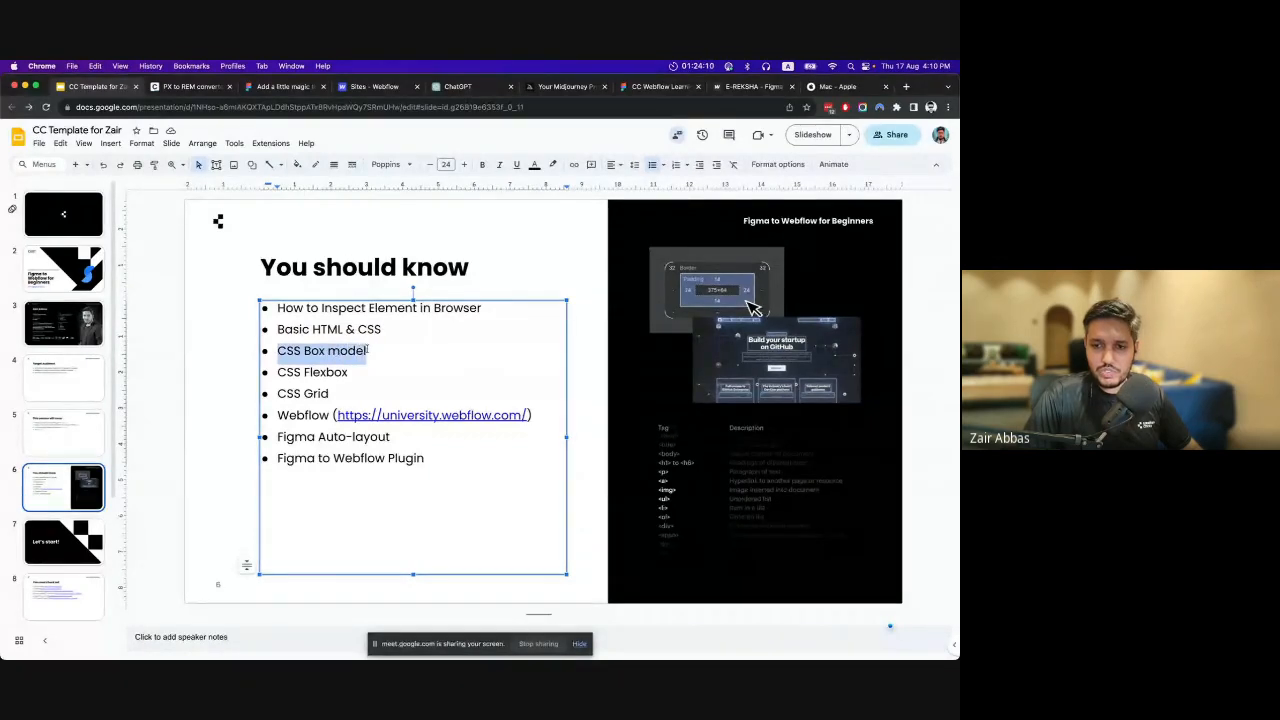
{"action": "left_click", "coordinate": [372, 347]}
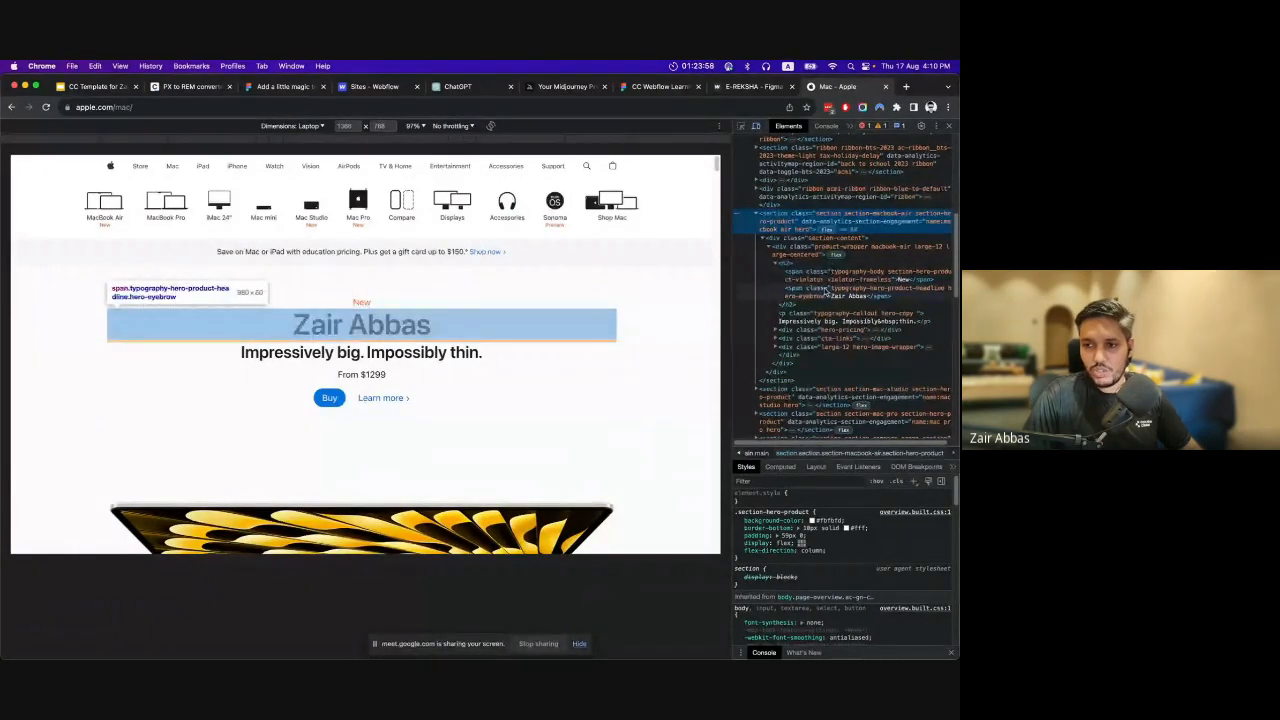
Back on the Apple Mac page, inspect the headline span and the section-mac-studio element in the HTML tree.
{"action": "left_click", "coordinate": [823, 289]}
{"action": "scroll", "coordinate": [821, 310], "scroll_direction": "down", "scroll_amount": 3}
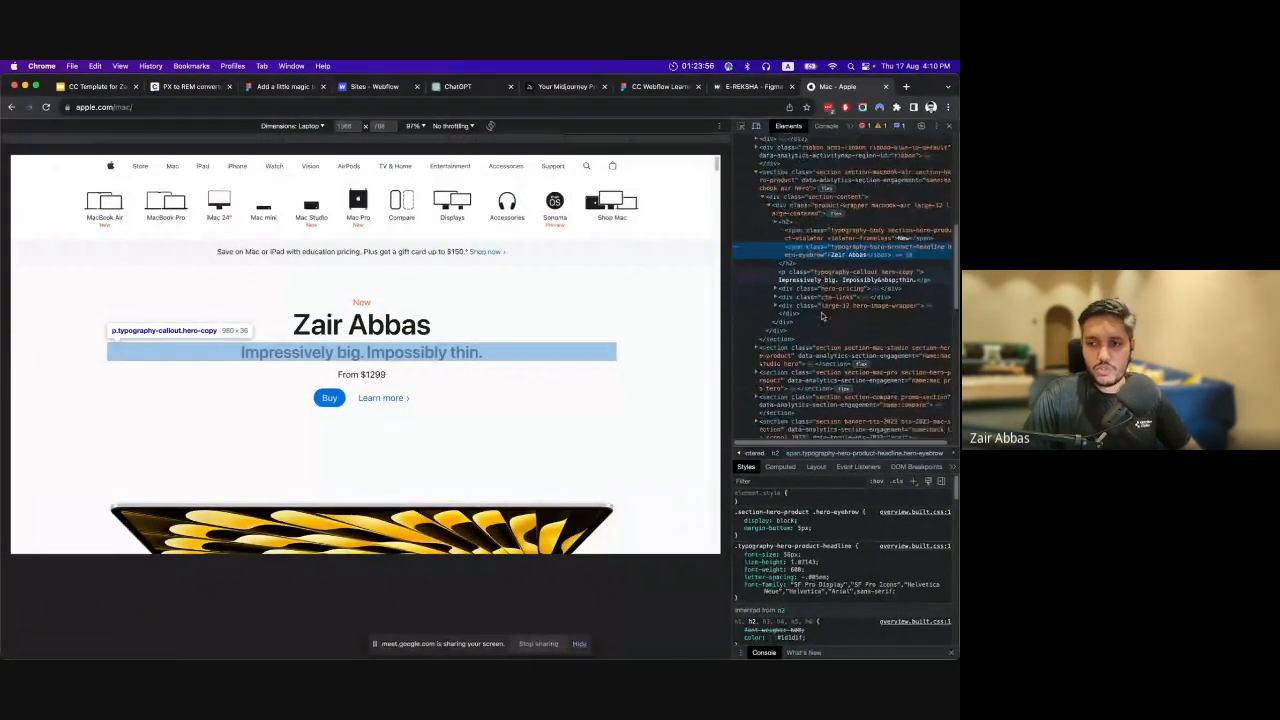
{"action": "scroll", "coordinate": [821, 293], "scroll_direction": "down", "scroll_amount": 6}
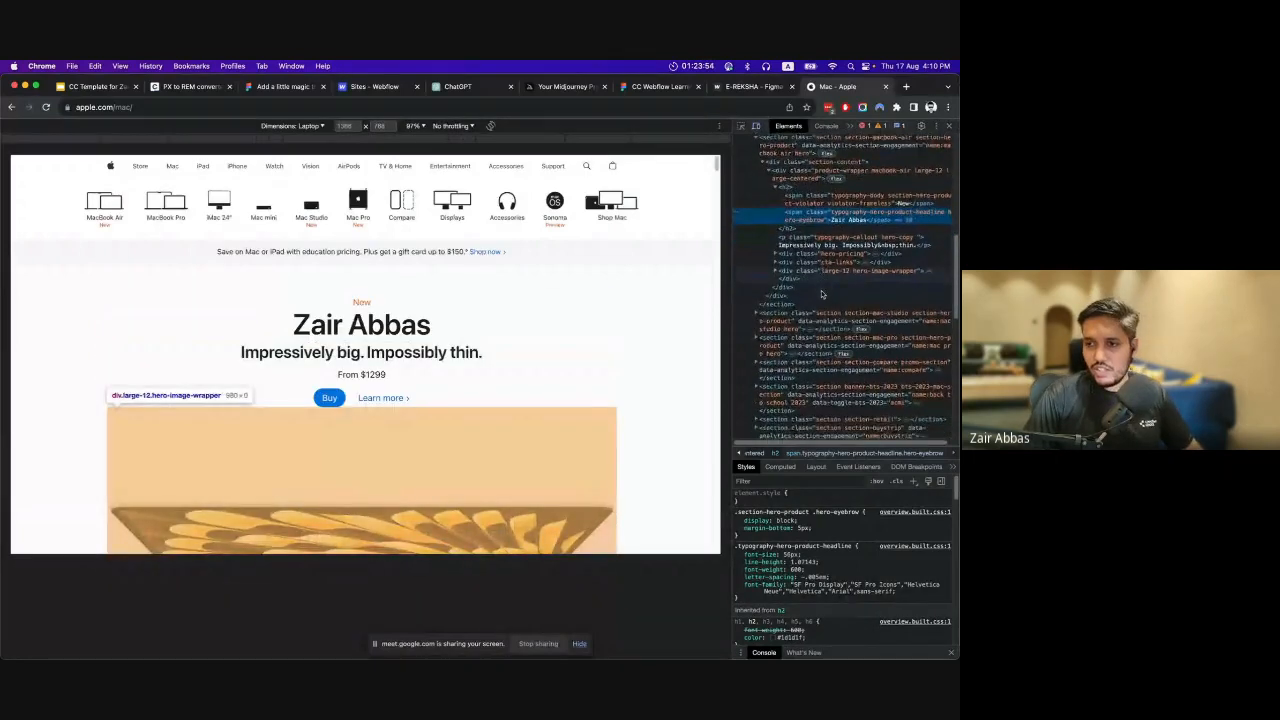
{"action": "left_click", "coordinate": [799, 236]}
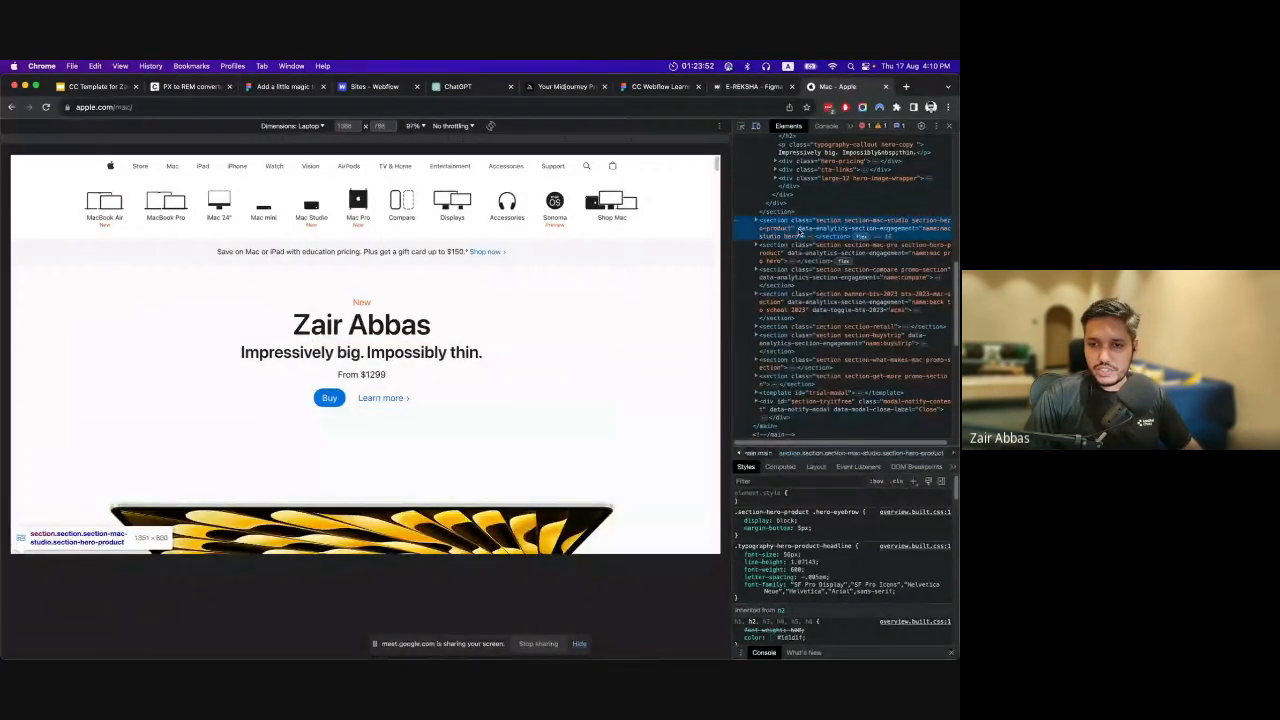
{"action": "scroll", "coordinate": [621, 278], "scroll_direction": "down", "scroll_amount": 1}
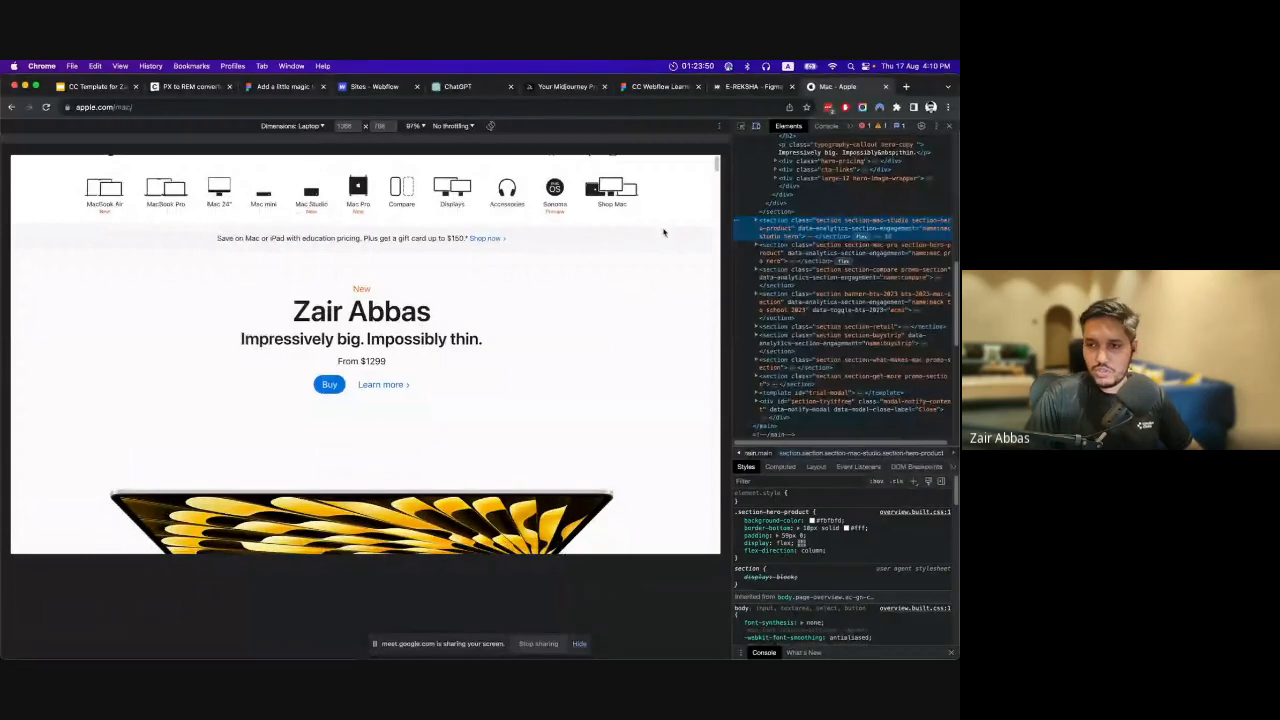
{"action": "scroll", "coordinate": [666, 231], "scroll_direction": "up", "scroll_amount": 1}
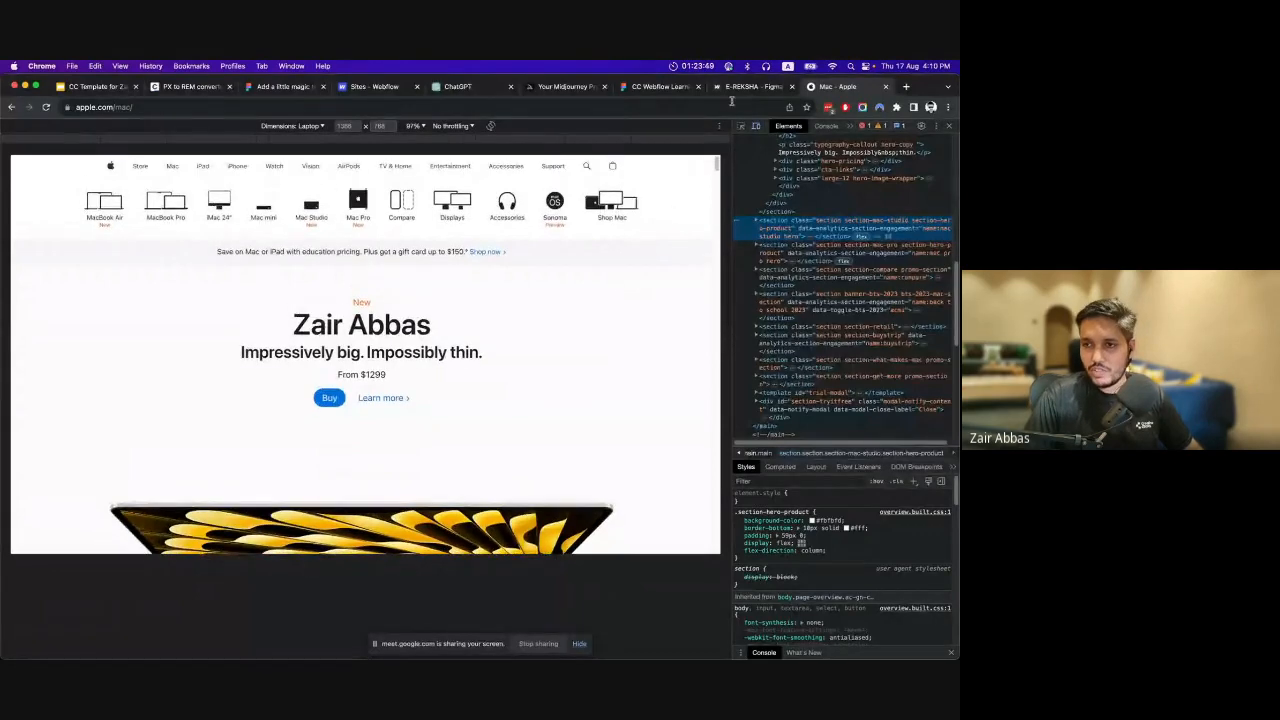
Inspect the hero-image-wrapper div and review its styles down to the box model diagram.
{"action": "left_click", "coordinate": [799, 180]}
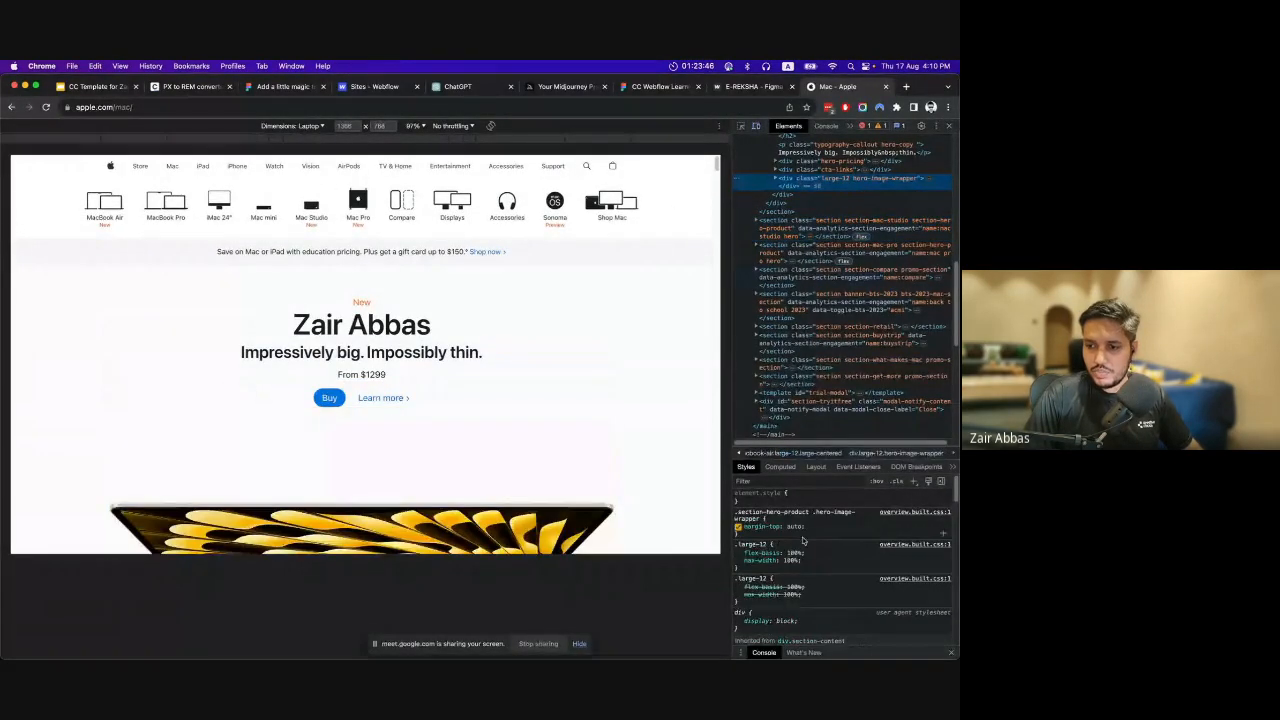
{"action": "scroll", "coordinate": [802, 540], "scroll_direction": "down", "scroll_amount": 5}
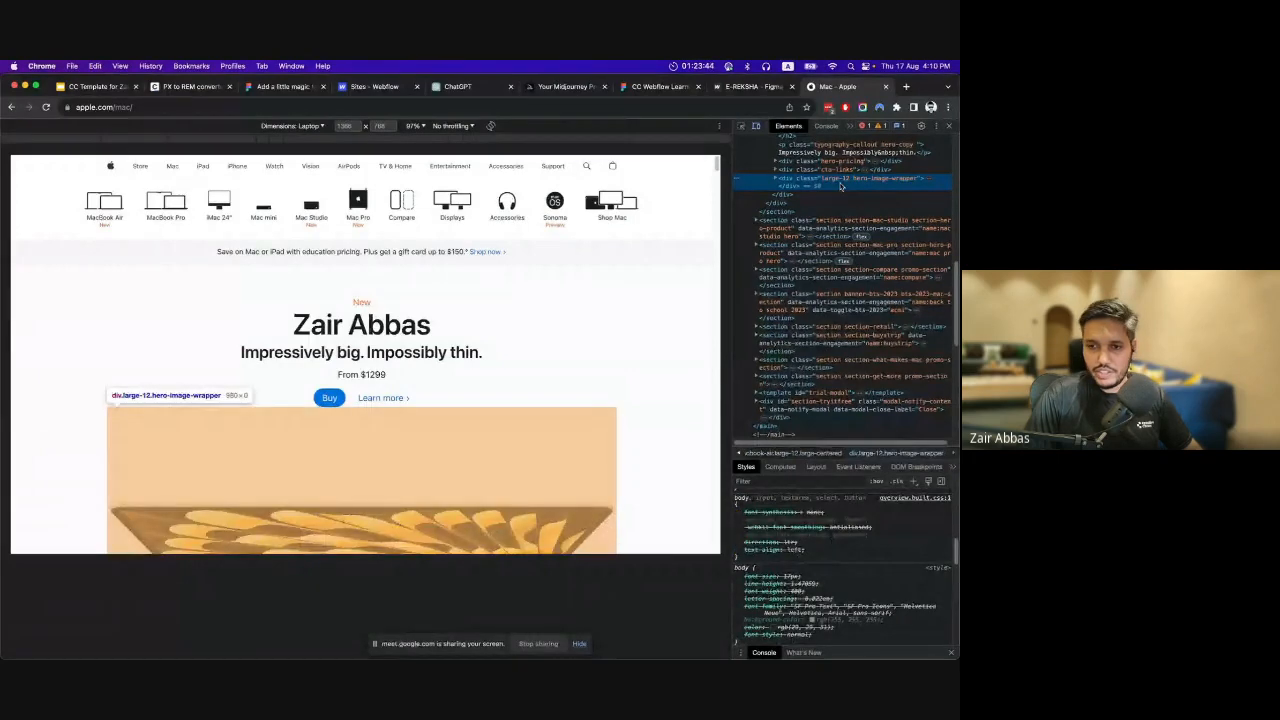
{"action": "scroll", "coordinate": [663, 360], "scroll_direction": "down", "scroll_amount": 3}
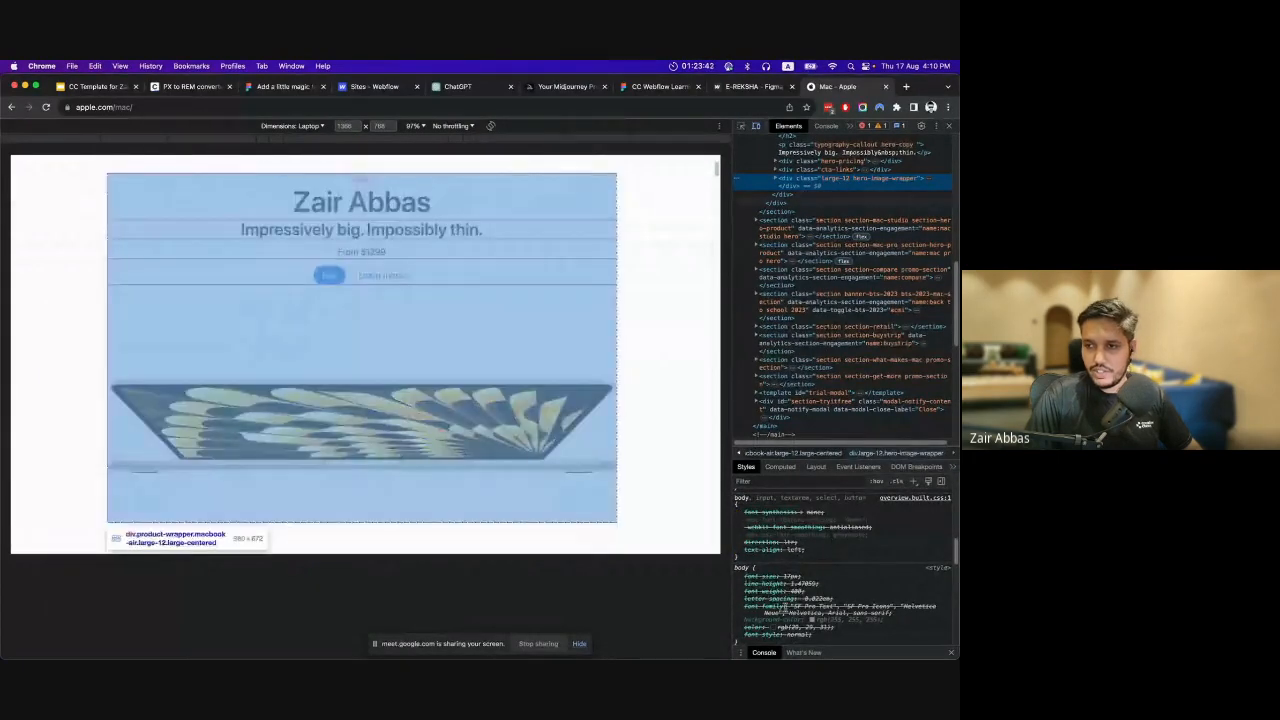
{"action": "scroll", "coordinate": [845, 590], "scroll_direction": "down", "scroll_amount": 10}
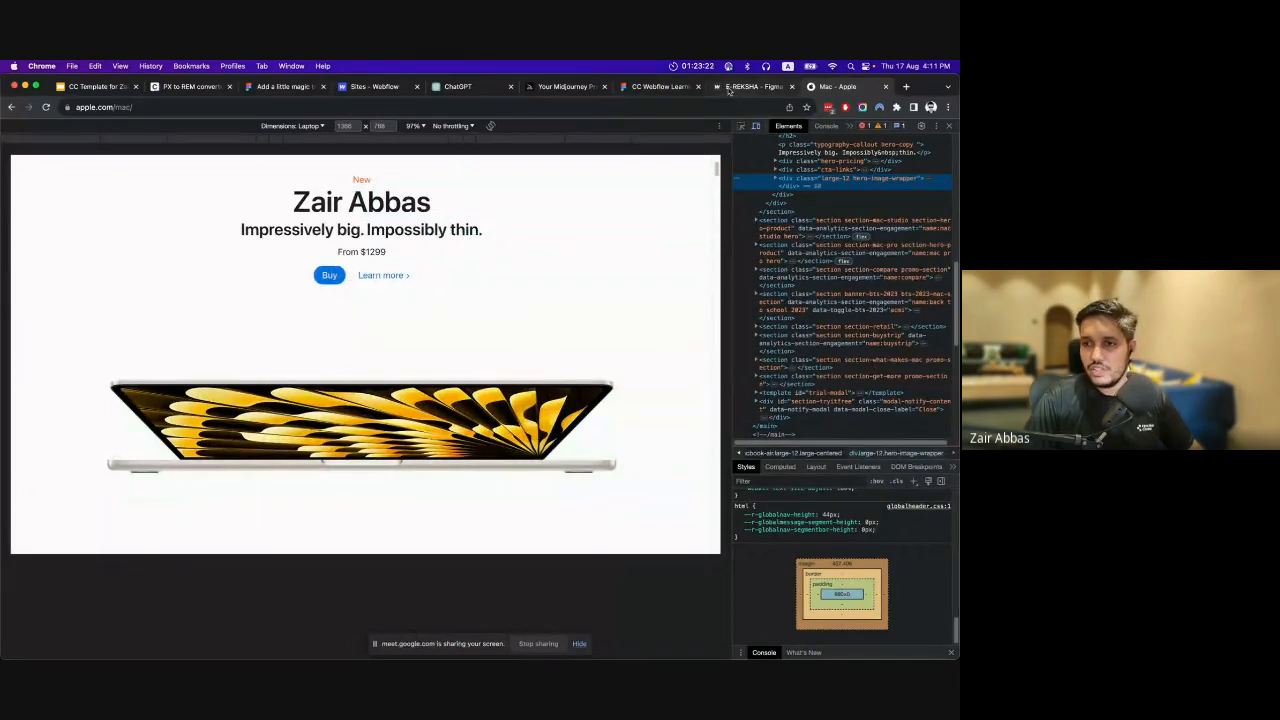
Glance at the E-REKSHA design in Figma, and return to "CSS Flexbox" on the "You should know" slide in Google Slides.
{"action": "left_click", "coordinate": [655, 88]}
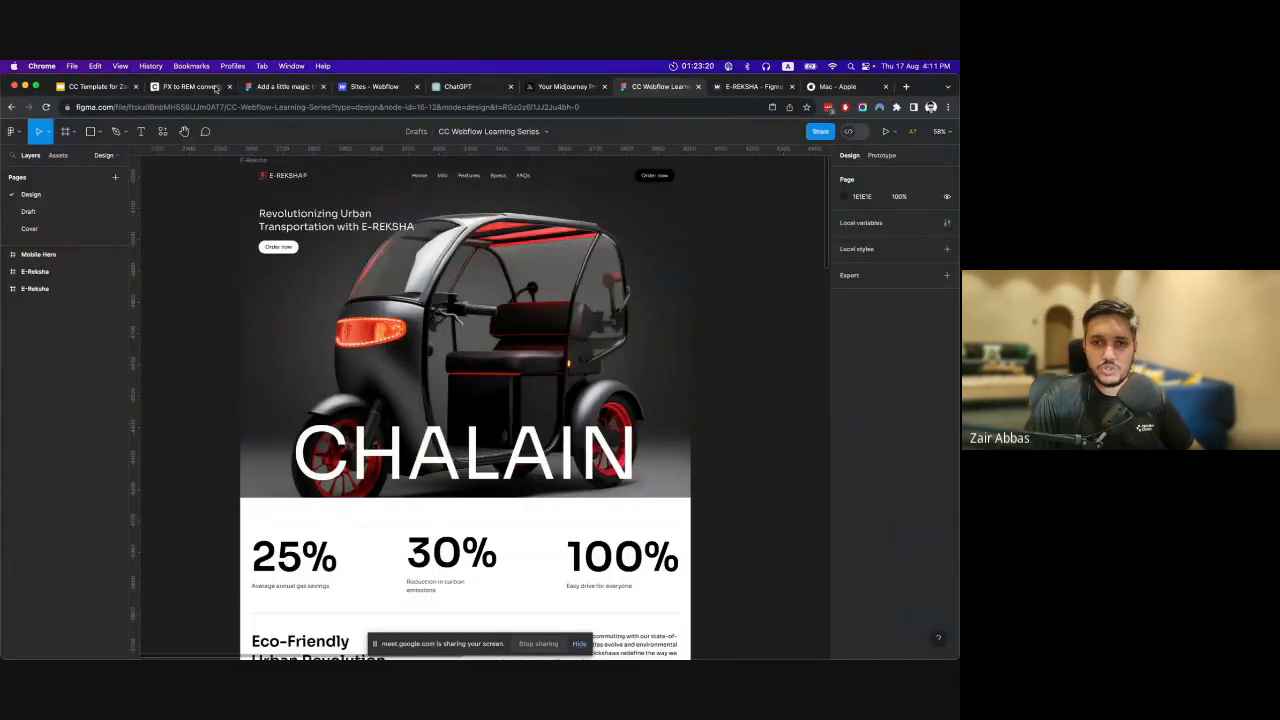
{"action": "left_click", "coordinate": [98, 87]}
{"action": "left_click", "coordinate": [306, 372]}
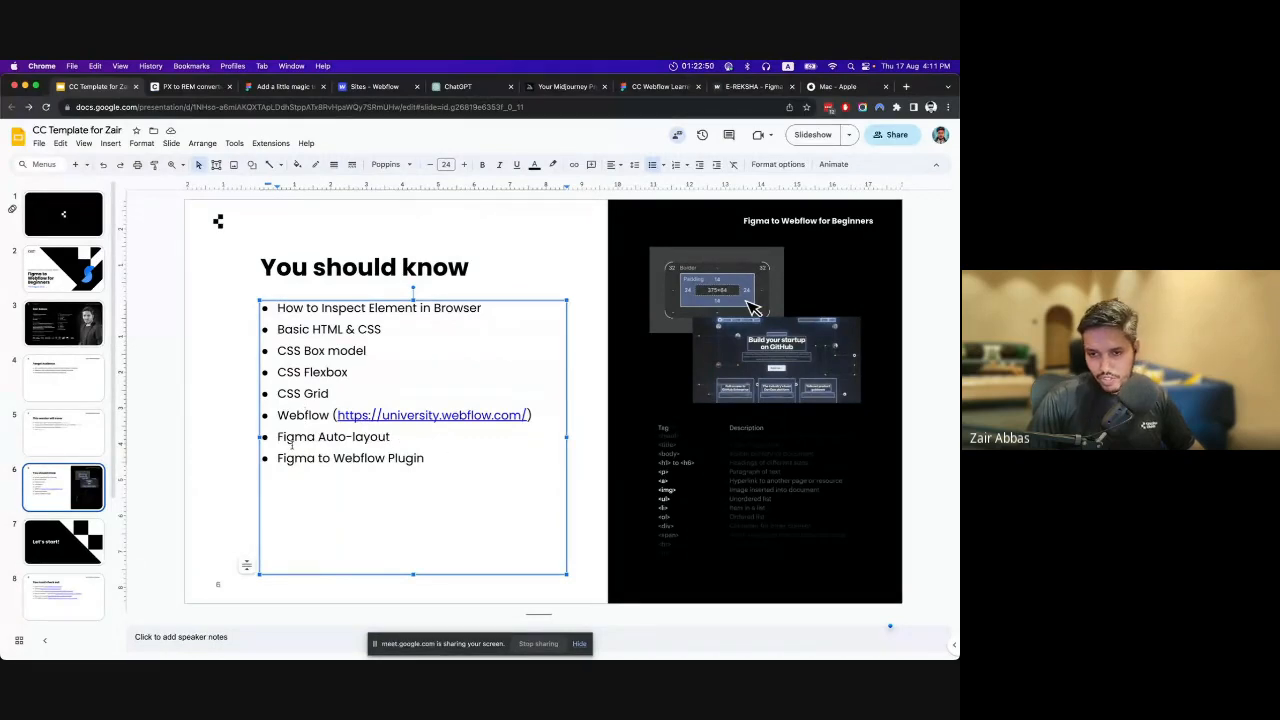
Highlight the "Figma Auto-layout" and "Figma to Webflow Plugin" bullets in turn to point them out.
{"action": "left_click_drag", "start_coordinate": [294, 437], "coordinate": [385, 437]}
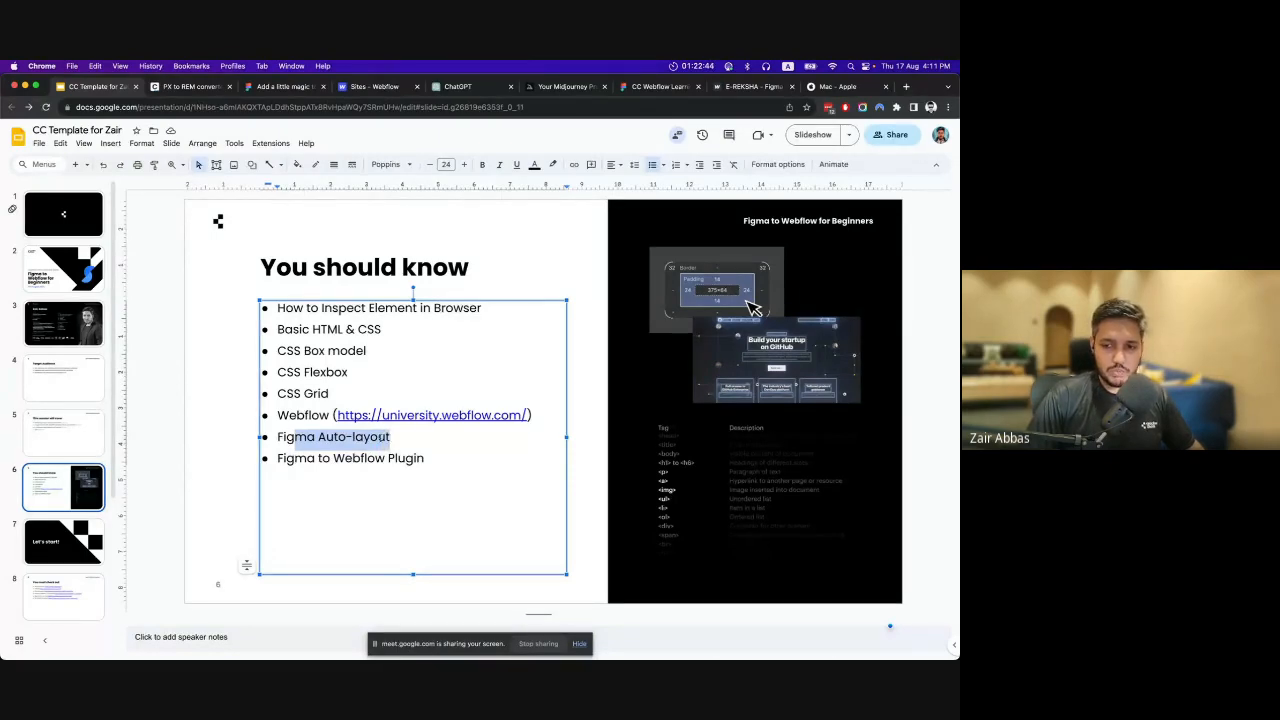
{"action": "left_click", "coordinate": [351, 437]}
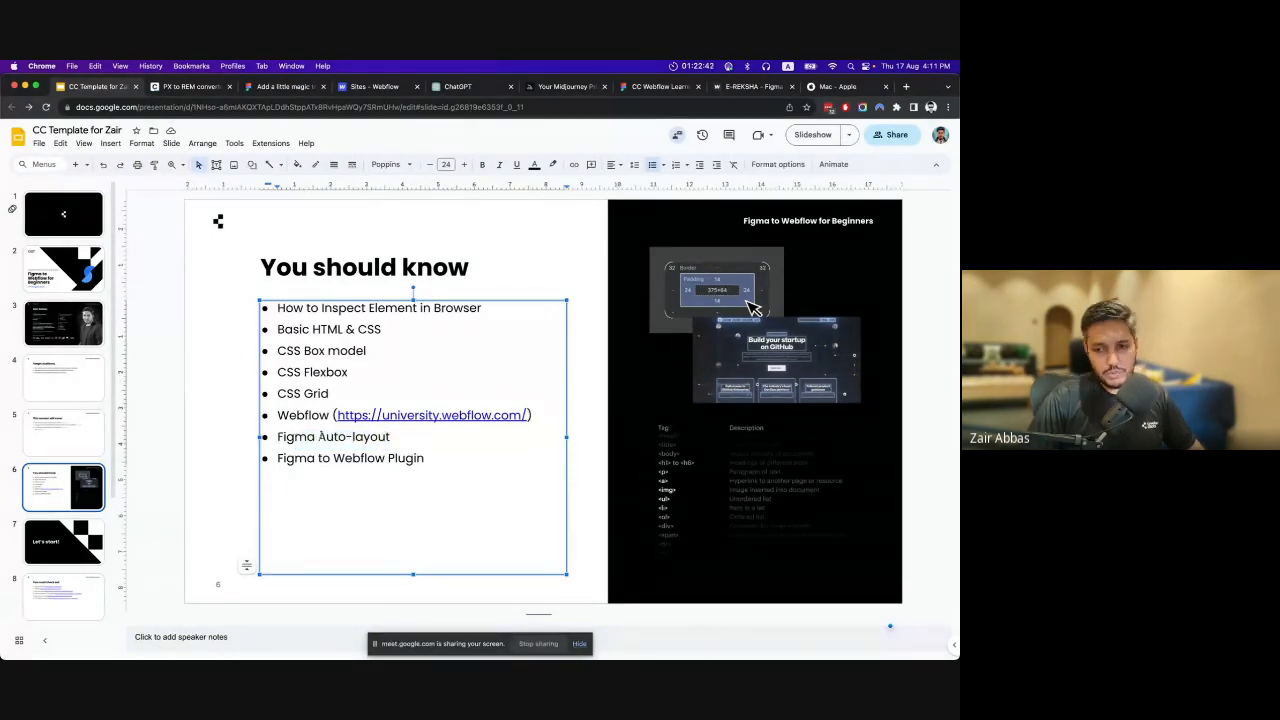
{"action": "left_click_drag", "start_coordinate": [294, 437], "coordinate": [388, 437]}
{"action": "left_click", "coordinate": [310, 456]}
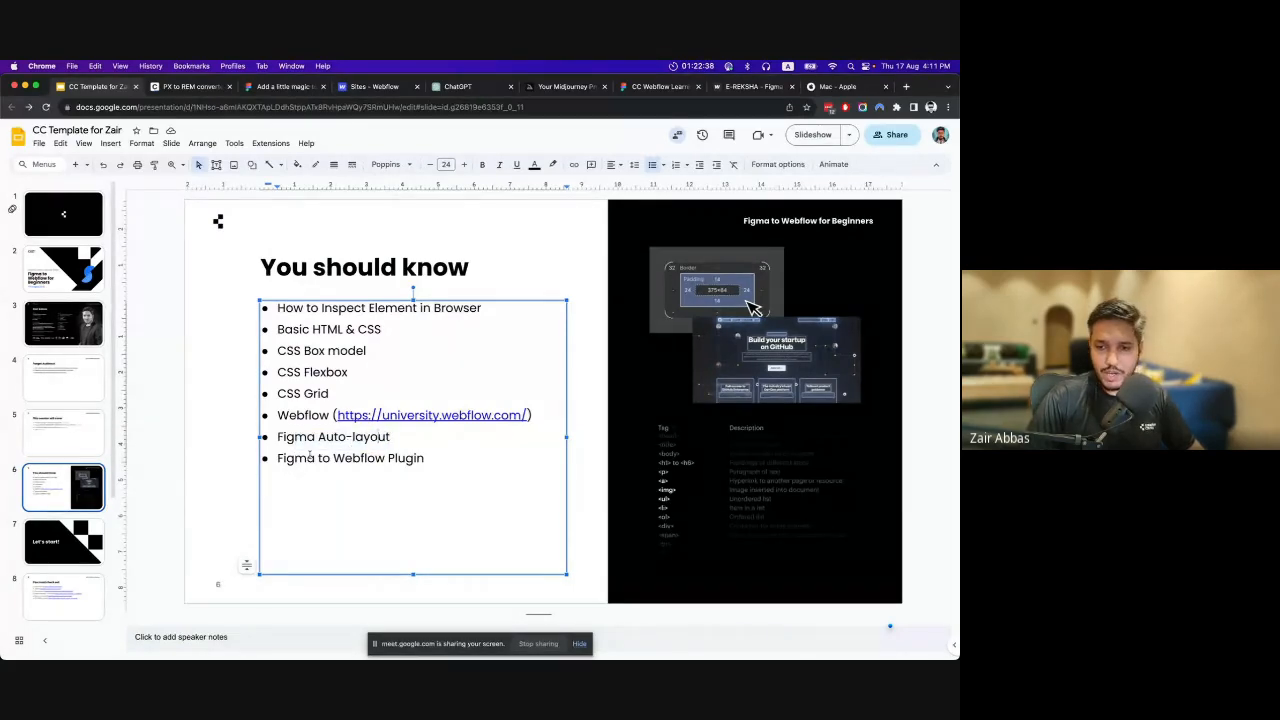
{"action": "left_click_drag", "start_coordinate": [283, 458], "coordinate": [414, 458]}
{"action": "left_click", "coordinate": [327, 438]}
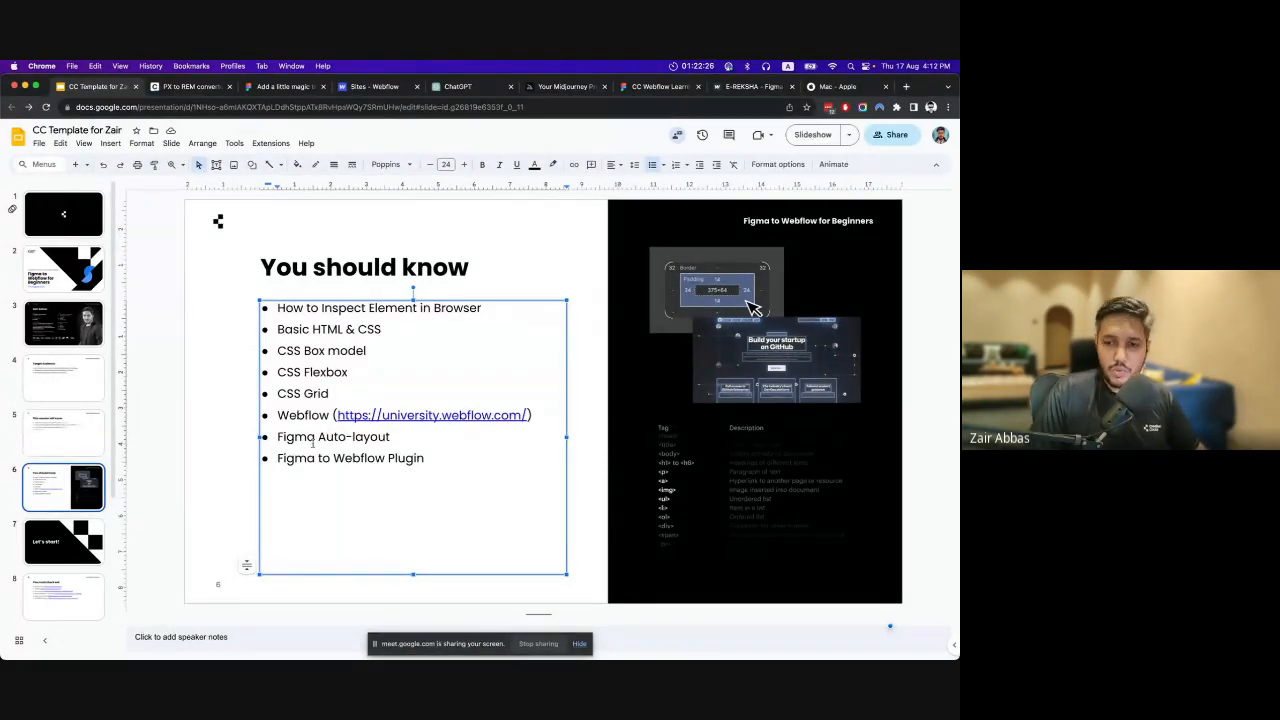
{"action": "left_click_drag", "start_coordinate": [281, 437], "coordinate": [397, 437]}
{"action": "left_click", "coordinate": [396, 437]}
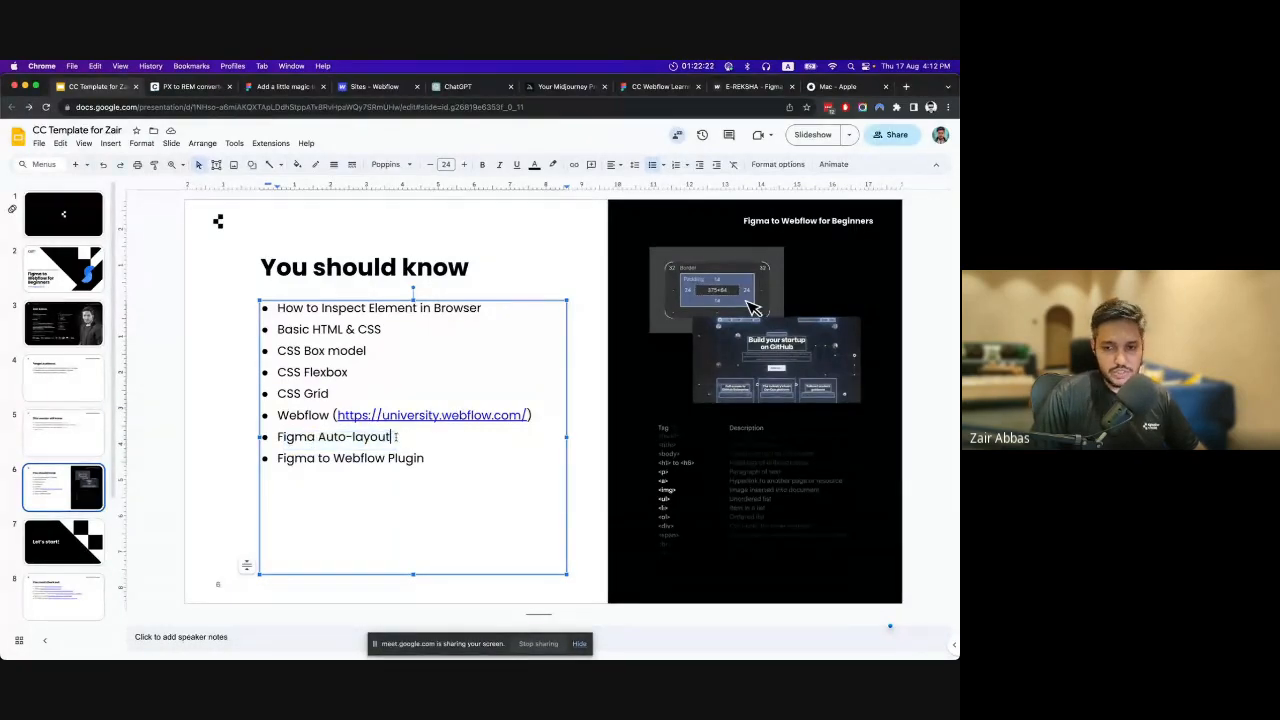
{"action": "left_click_drag", "start_coordinate": [277, 458], "coordinate": [426, 458]}
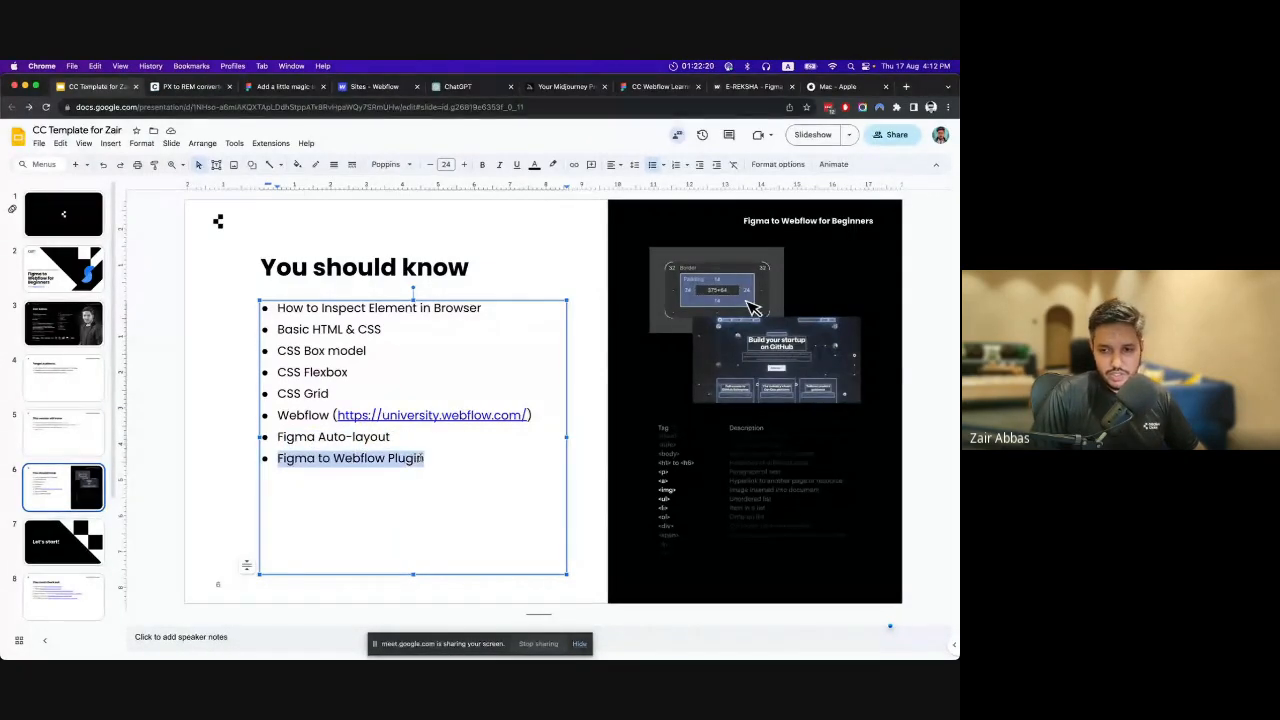
{"action": "left_click", "coordinate": [426, 458]}
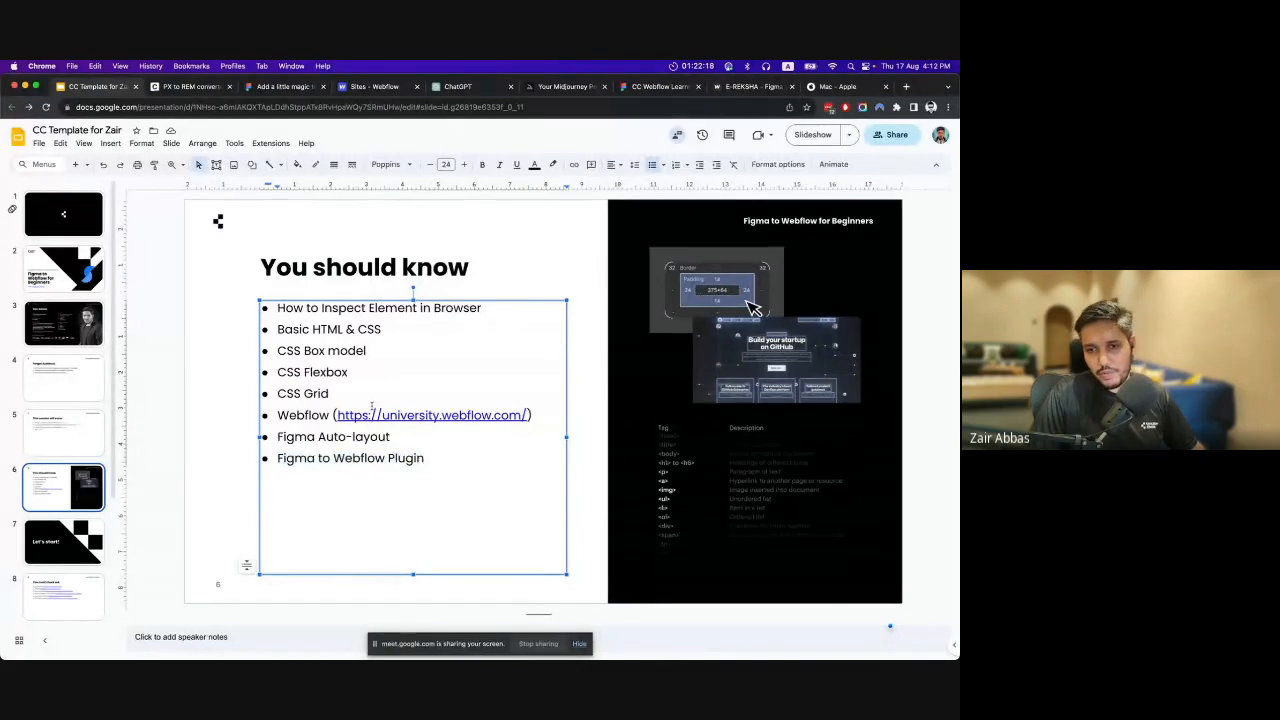
Show the "Let's start!" slide, and switch to the CC Webflow Learning Series design file in Figma.
{"action": "left_click", "coordinate": [62, 551]}
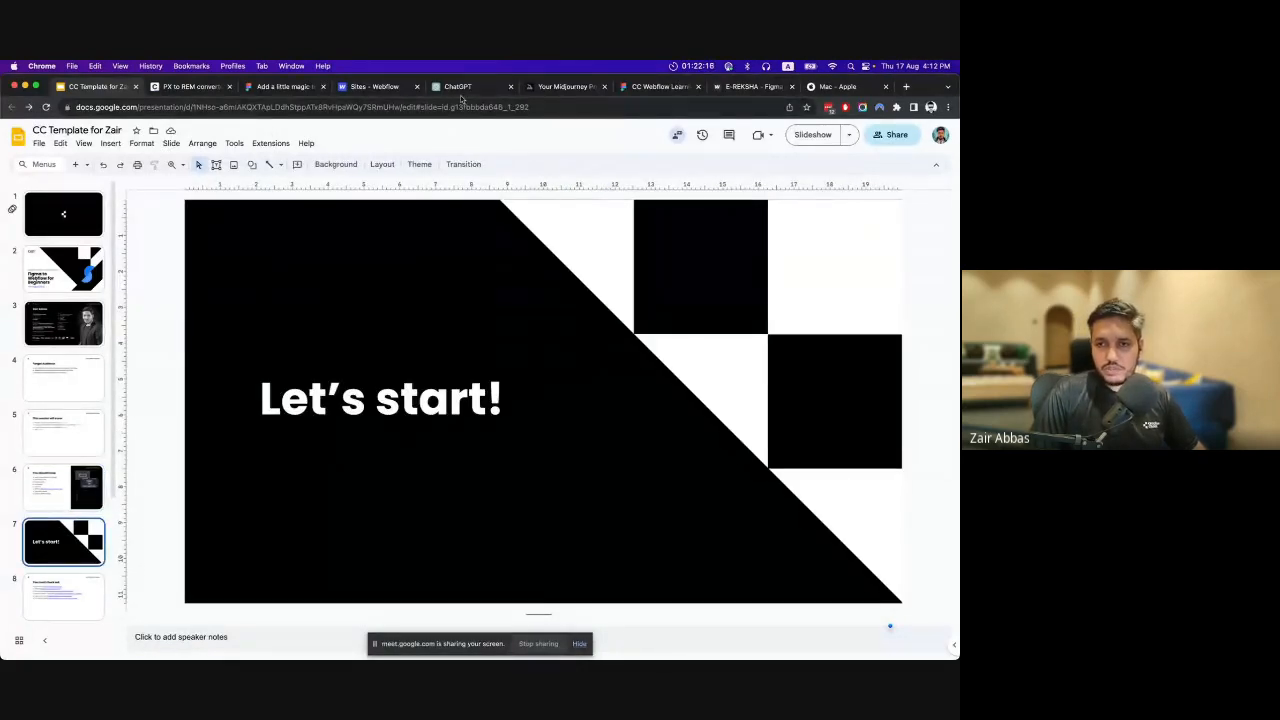
{"action": "left_click", "coordinate": [659, 87]}
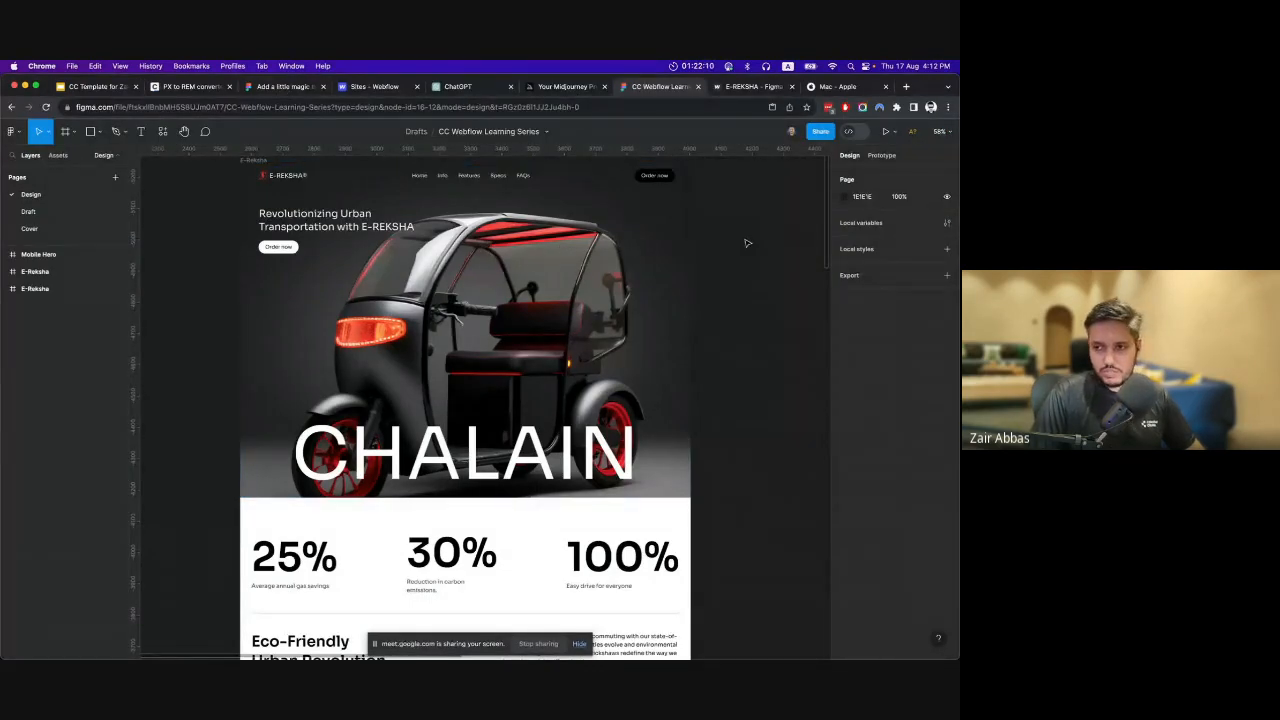
{"action": "scroll", "coordinate": [747, 242], "scroll_direction": "up", "scroll_amount": 3}
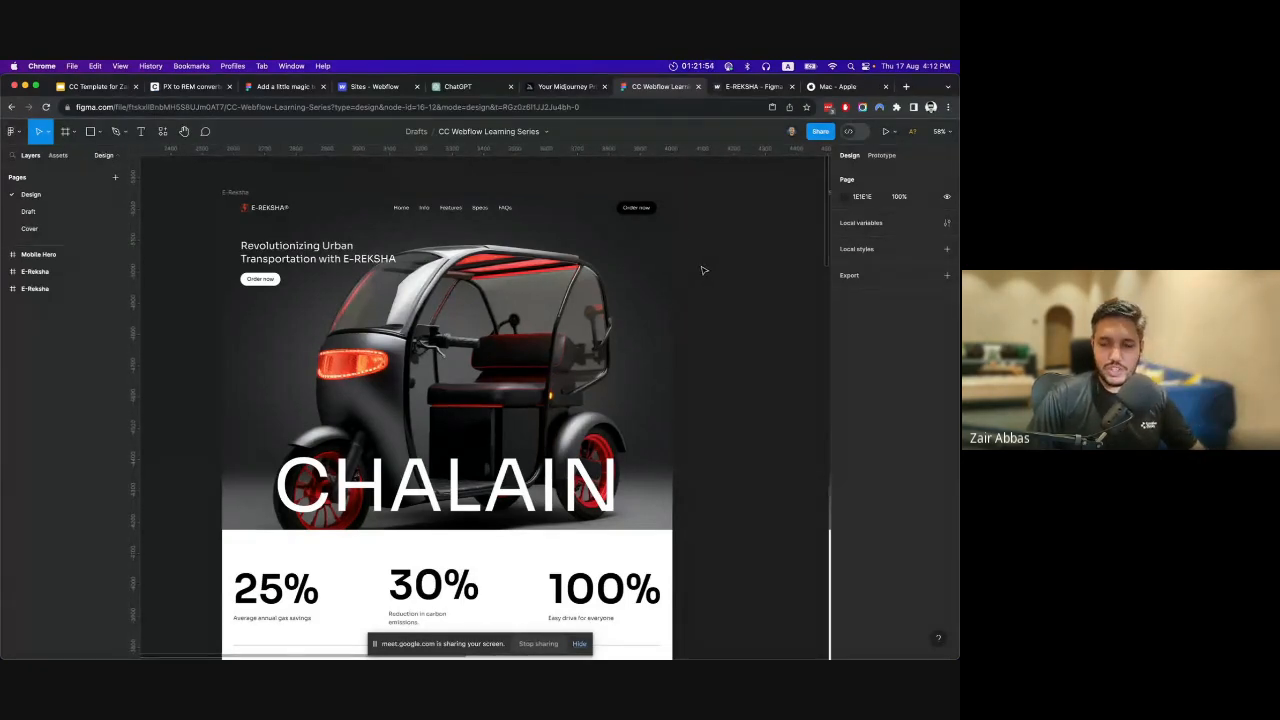
Examine the E-REKSHA landing page from the hero through the statistics and Eco-Friendly sections to the wheel image.
{"action": "scroll", "coordinate": [707, 270], "scroll_direction": "down", "scroll_amount": 1}
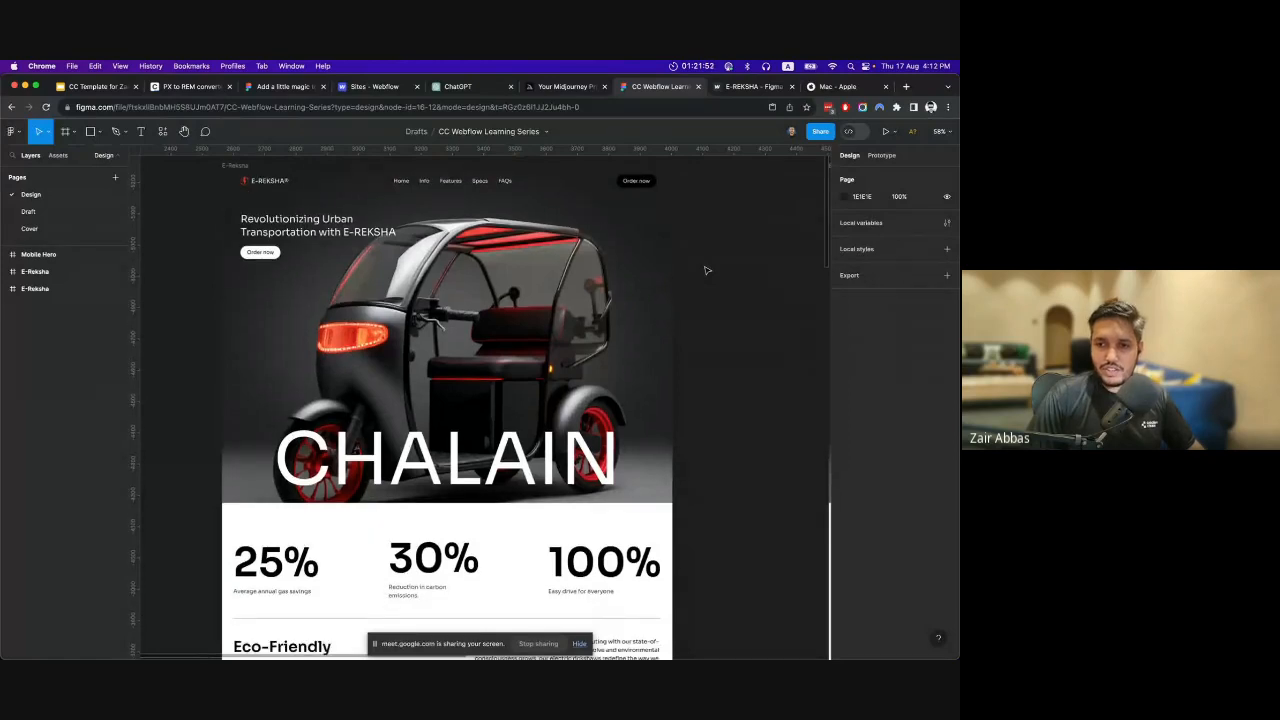
{"action": "scroll", "coordinate": [707, 270], "scroll_direction": "down", "scroll_amount": 7}
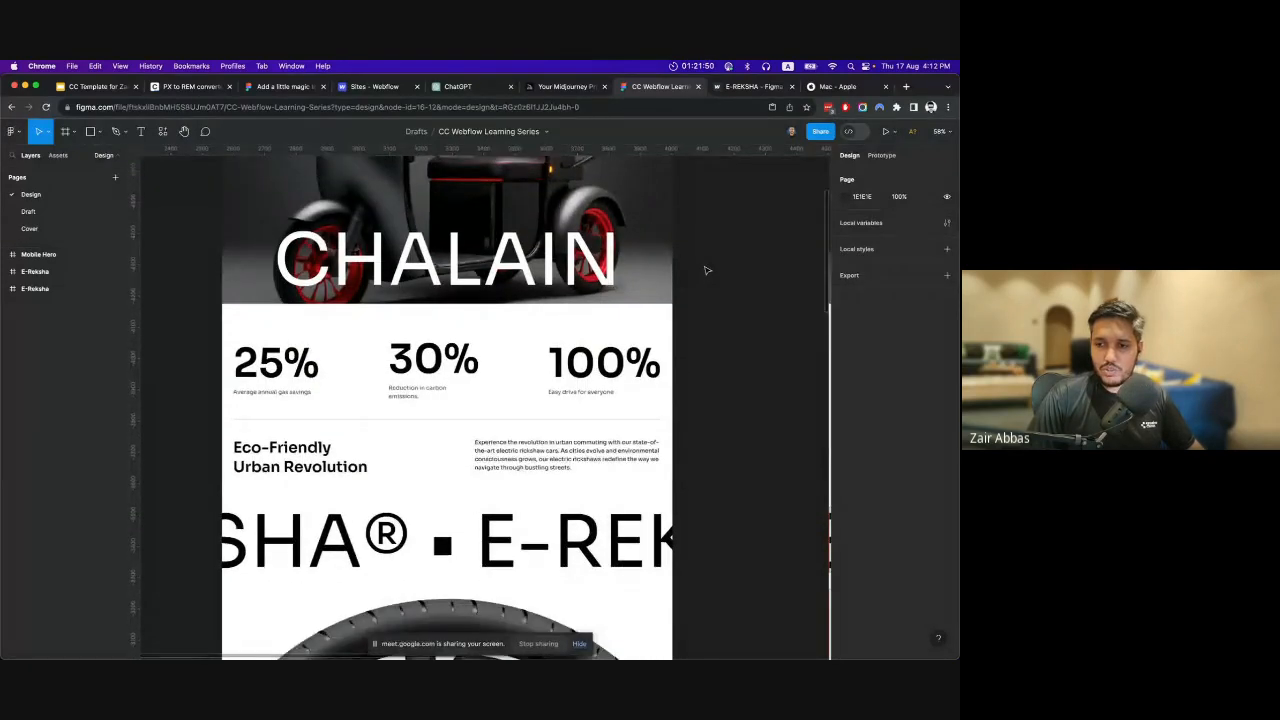
{"action": "scroll", "coordinate": [706, 270], "scroll_direction": "down", "scroll_amount": 3}
{"action": "scroll", "coordinate": [706, 270], "scroll_direction": "up", "scroll_amount": 10}
{"action": "scroll", "coordinate": [706, 270], "scroll_direction": "down", "scroll_amount": 9}
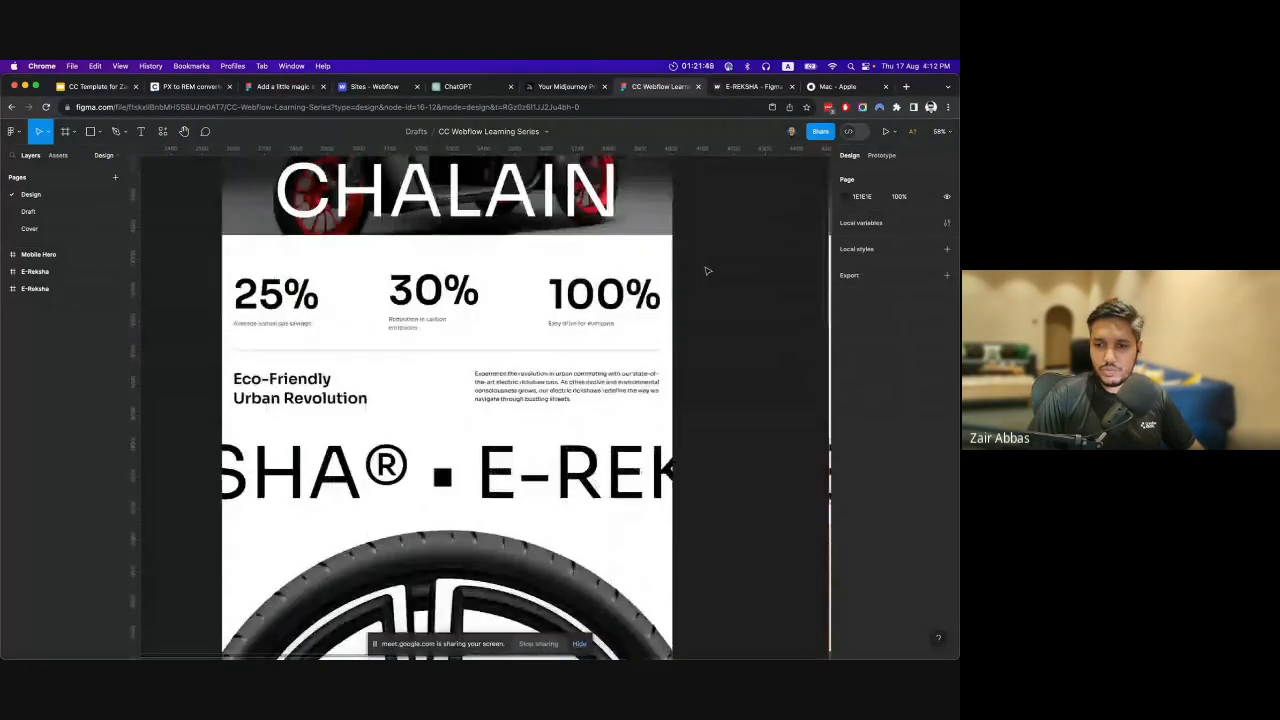
{"action": "scroll", "coordinate": [706, 270], "scroll_direction": "down", "scroll_amount": 2}
{"action": "scroll", "coordinate": [706, 270], "scroll_direction": "up", "scroll_amount": 13}
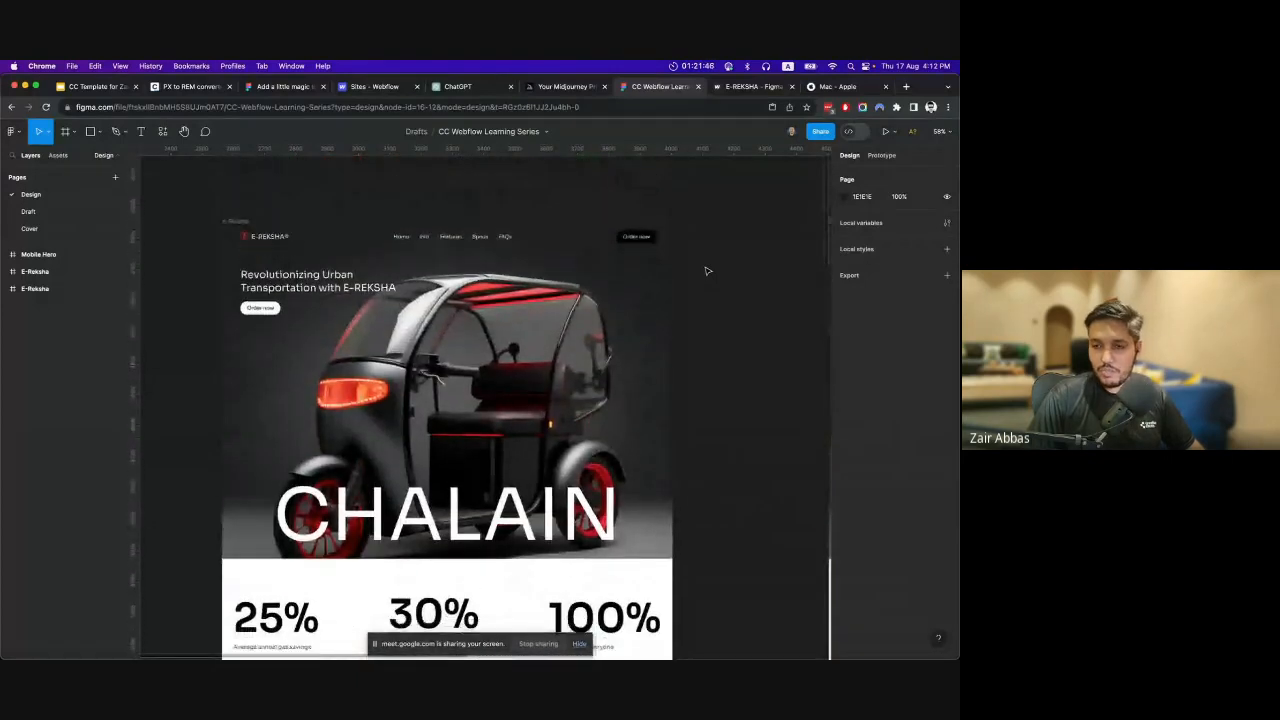
{"action": "scroll", "coordinate": [706, 270], "scroll_direction": "down", "scroll_amount": 1}
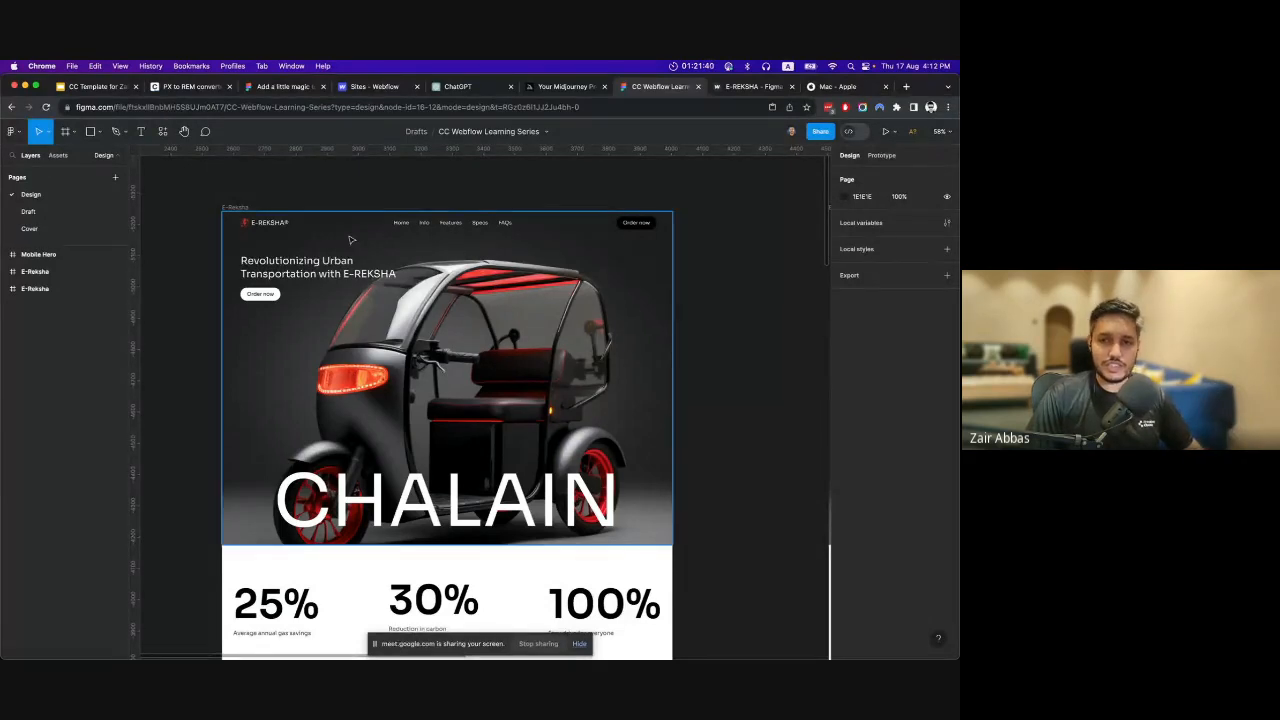
{"action": "scroll", "coordinate": [726, 306], "scroll_direction": "down", "scroll_amount": 2}
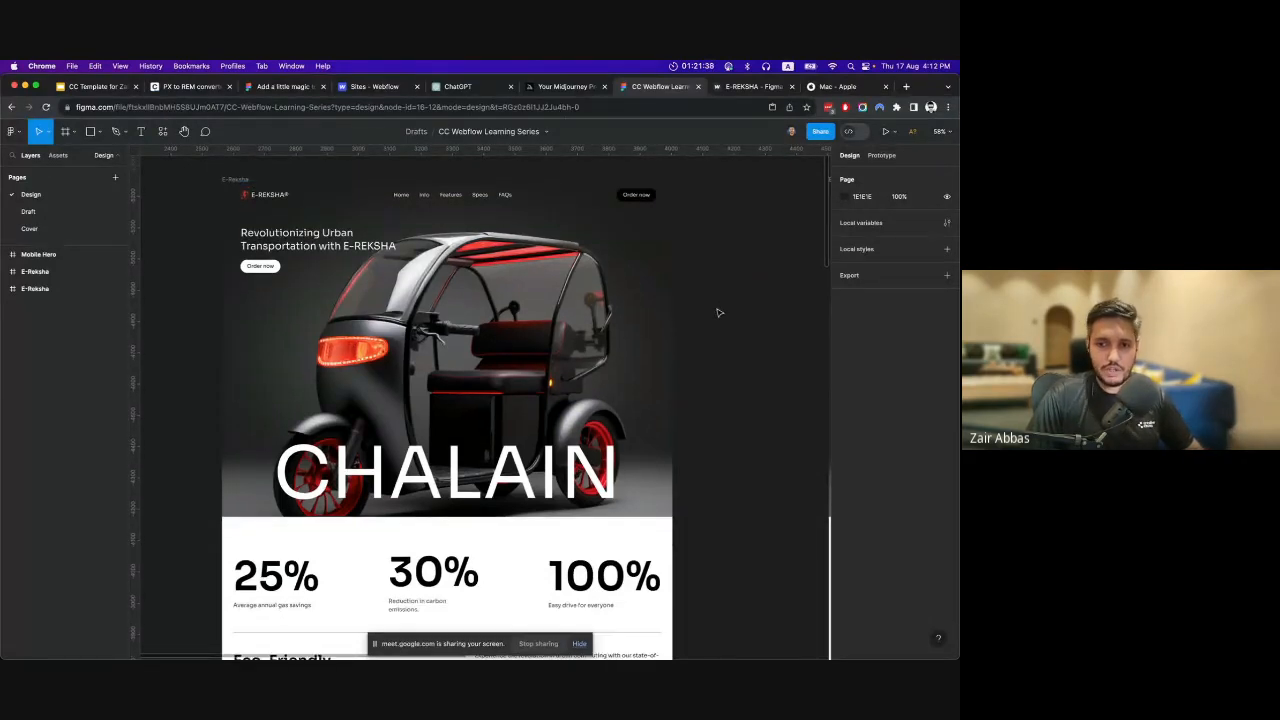
{"action": "scroll", "coordinate": [722, 310], "scroll_direction": "up", "scroll_amount": 2}
{"action": "scroll", "coordinate": [718, 313], "scroll_direction": "down", "scroll_amount": 1}
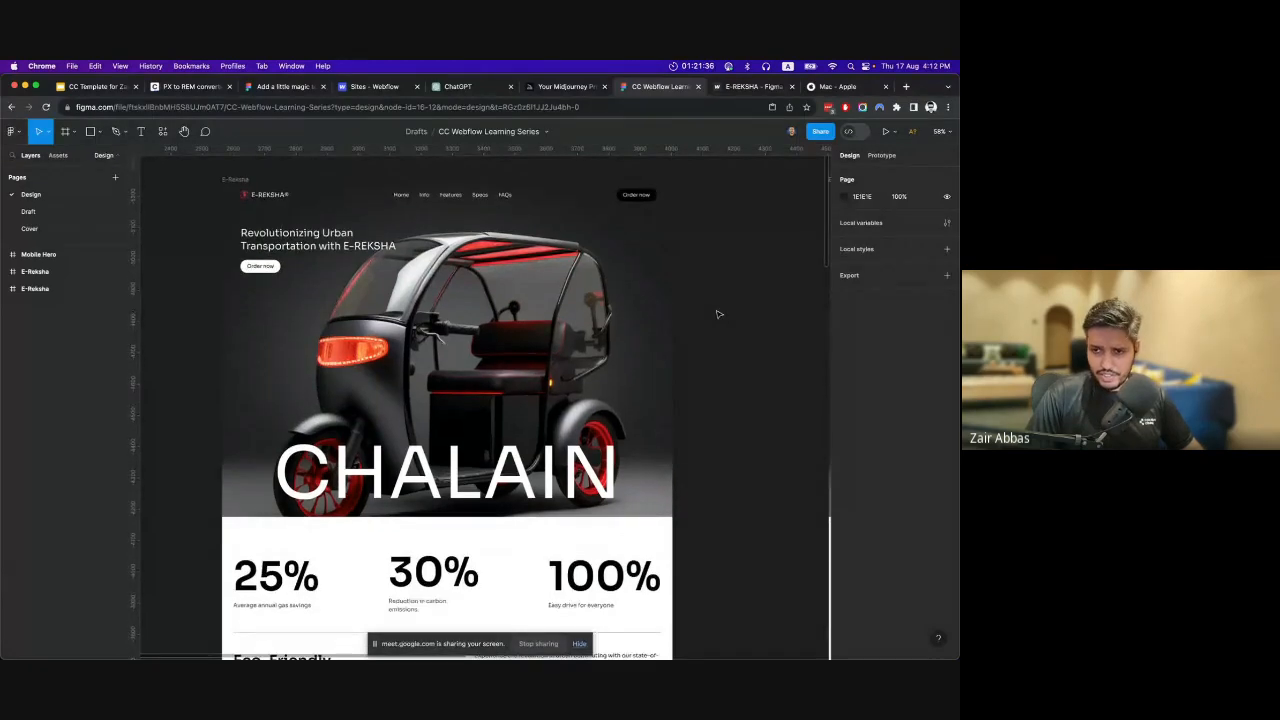
{"action": "scroll", "coordinate": [717, 309], "scroll_direction": "up", "scroll_amount": 1}
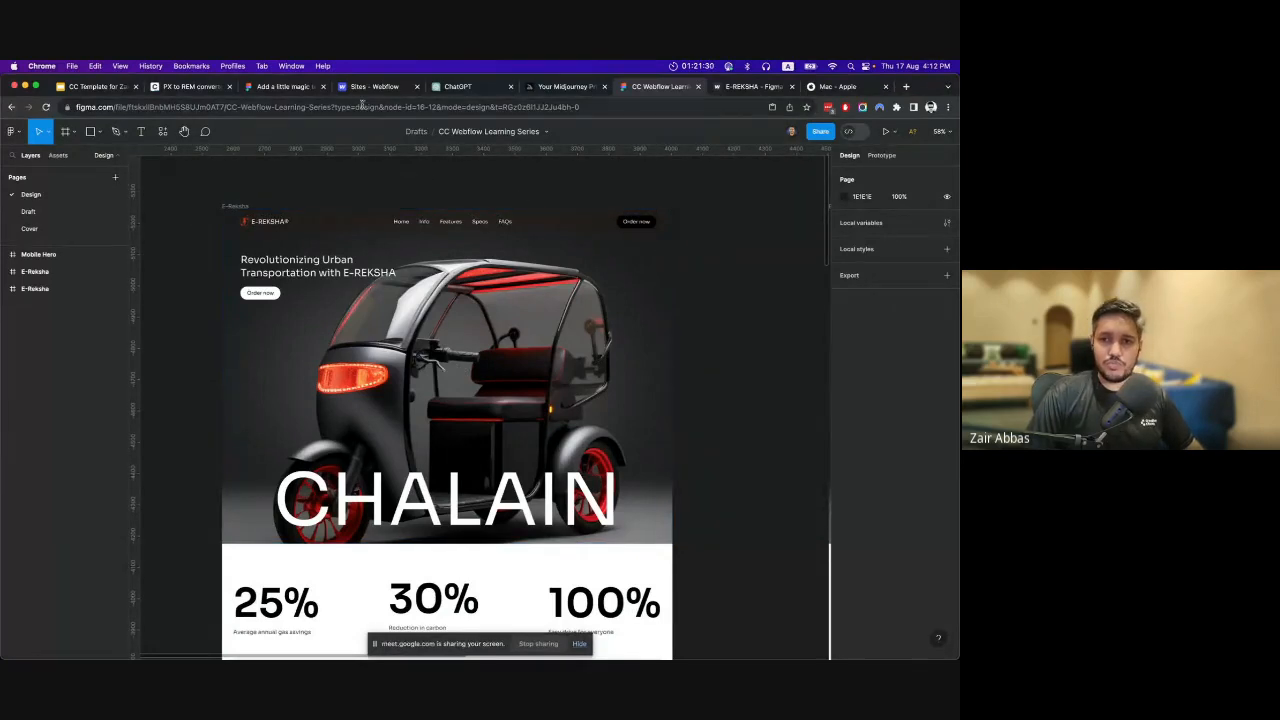
Switch to the Figma Community page and browse its landing page templates.
{"action": "left_click", "coordinate": [273, 87]}
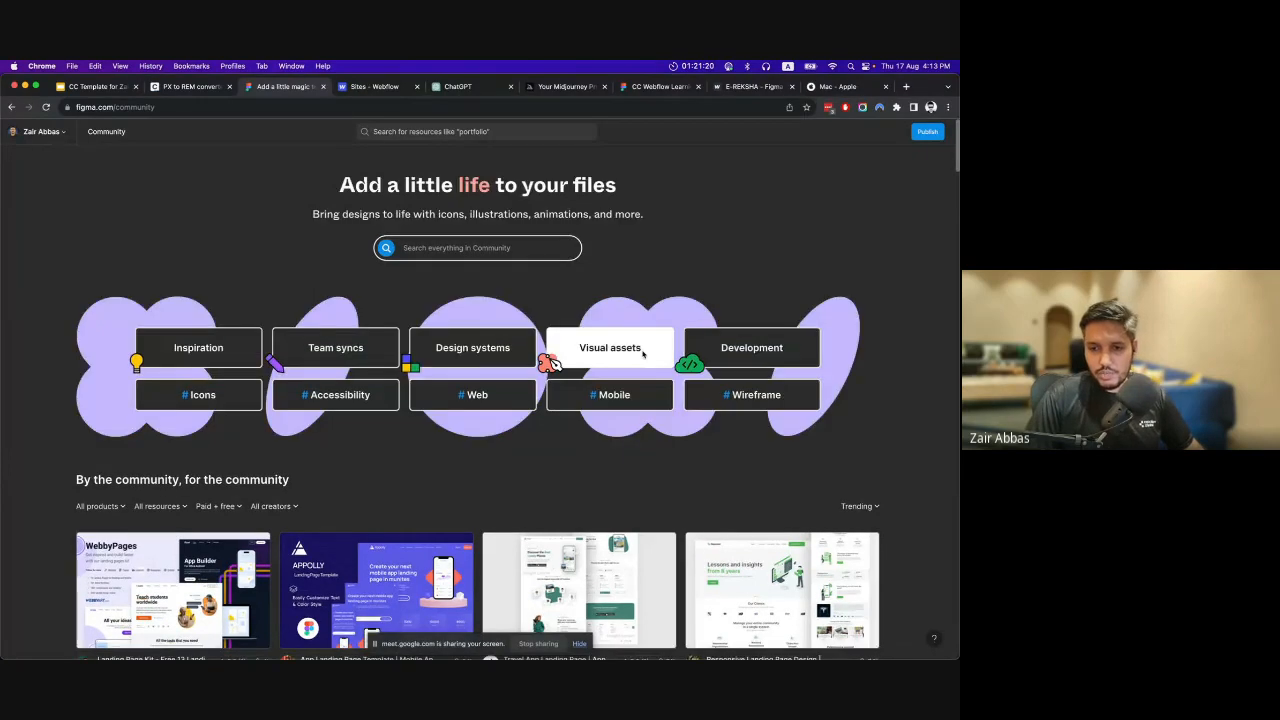
{"action": "scroll", "coordinate": [640, 354], "scroll_direction": "down", "scroll_amount": 5}
{"action": "scroll", "coordinate": [604, 378], "scroll_direction": "down", "scroll_amount": 8}
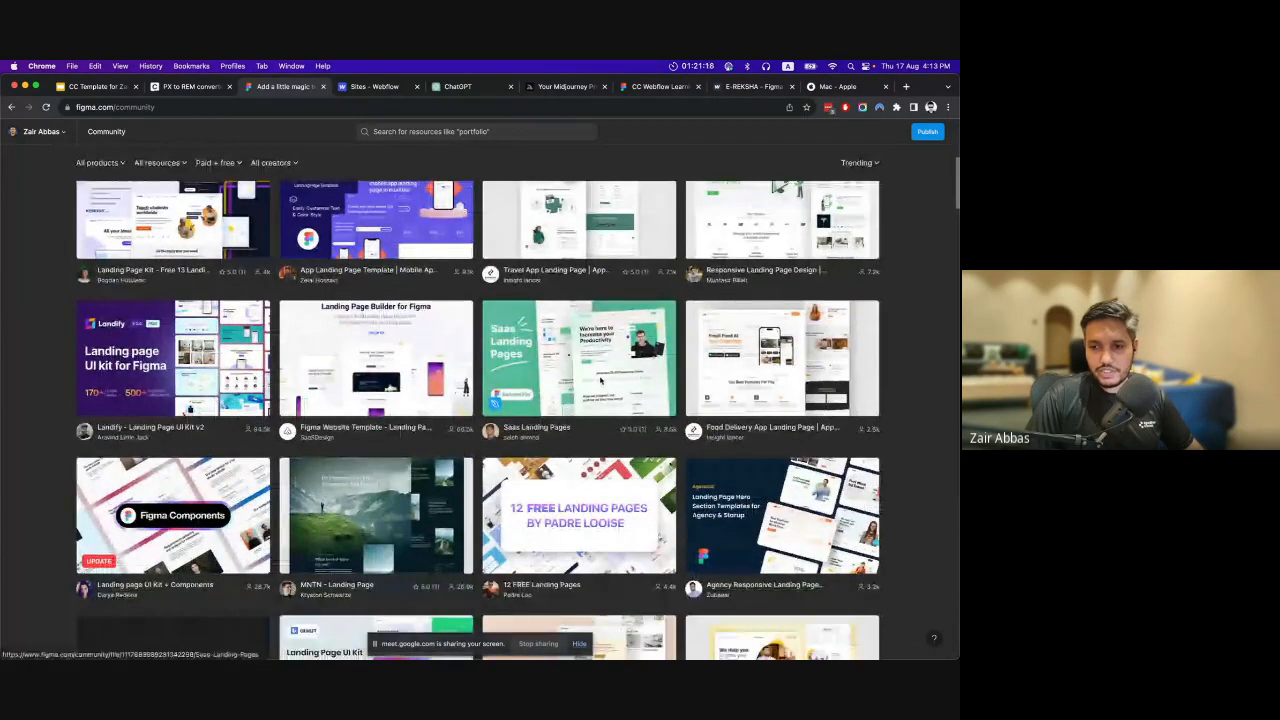
{"action": "scroll", "coordinate": [562, 375], "scroll_direction": "down", "scroll_amount": 4}
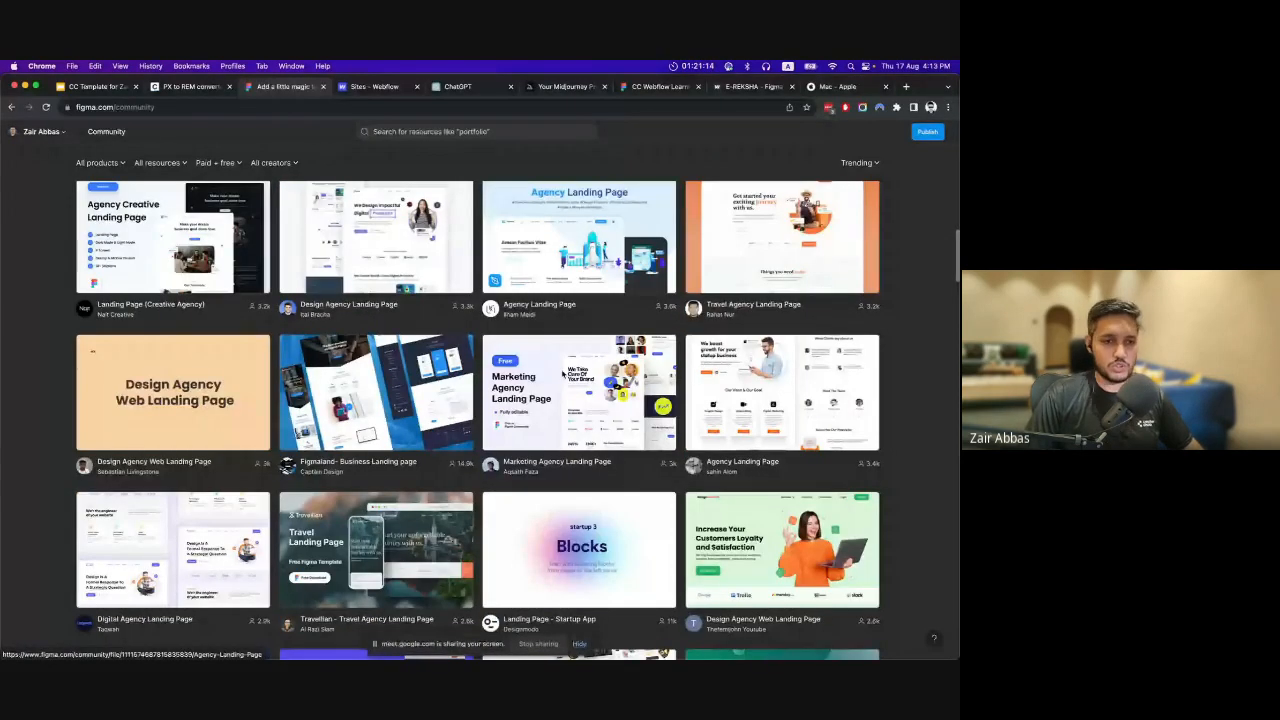
{"action": "scroll", "coordinate": [563, 374], "scroll_direction": "up", "scroll_amount": 15}
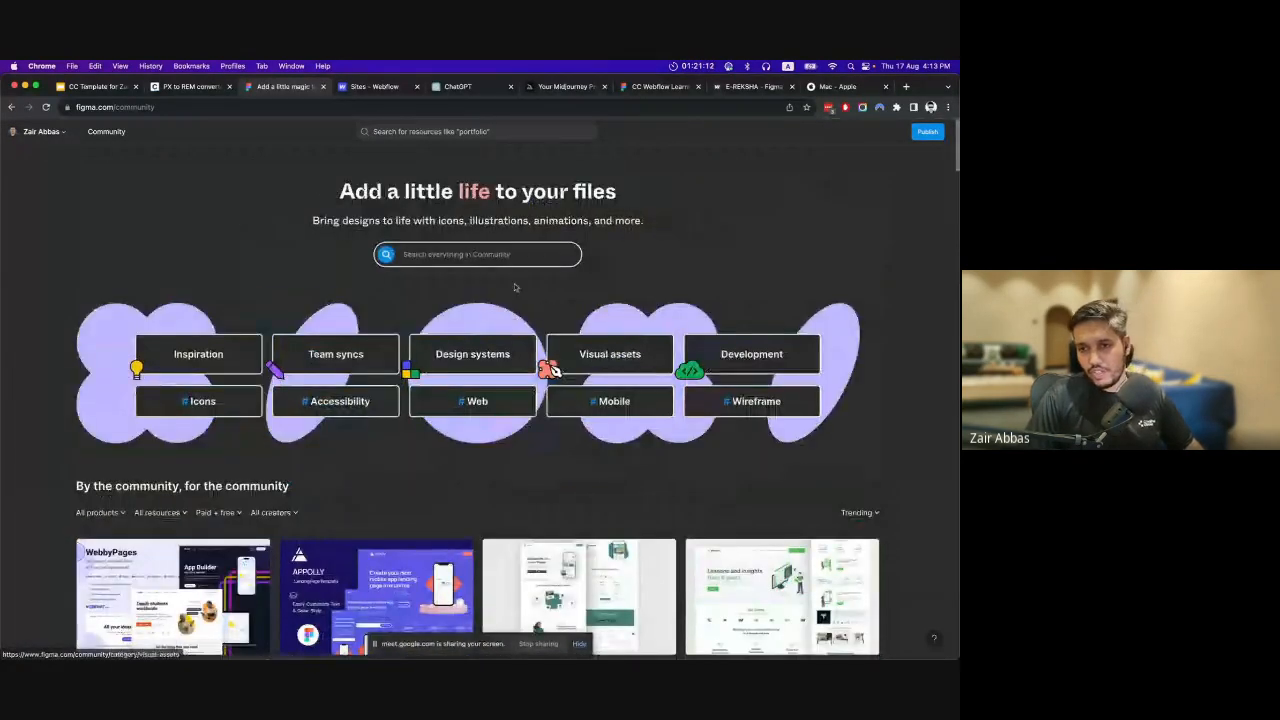
Search the Figma Community for "landing page".
{"action": "type", "text": "l"}
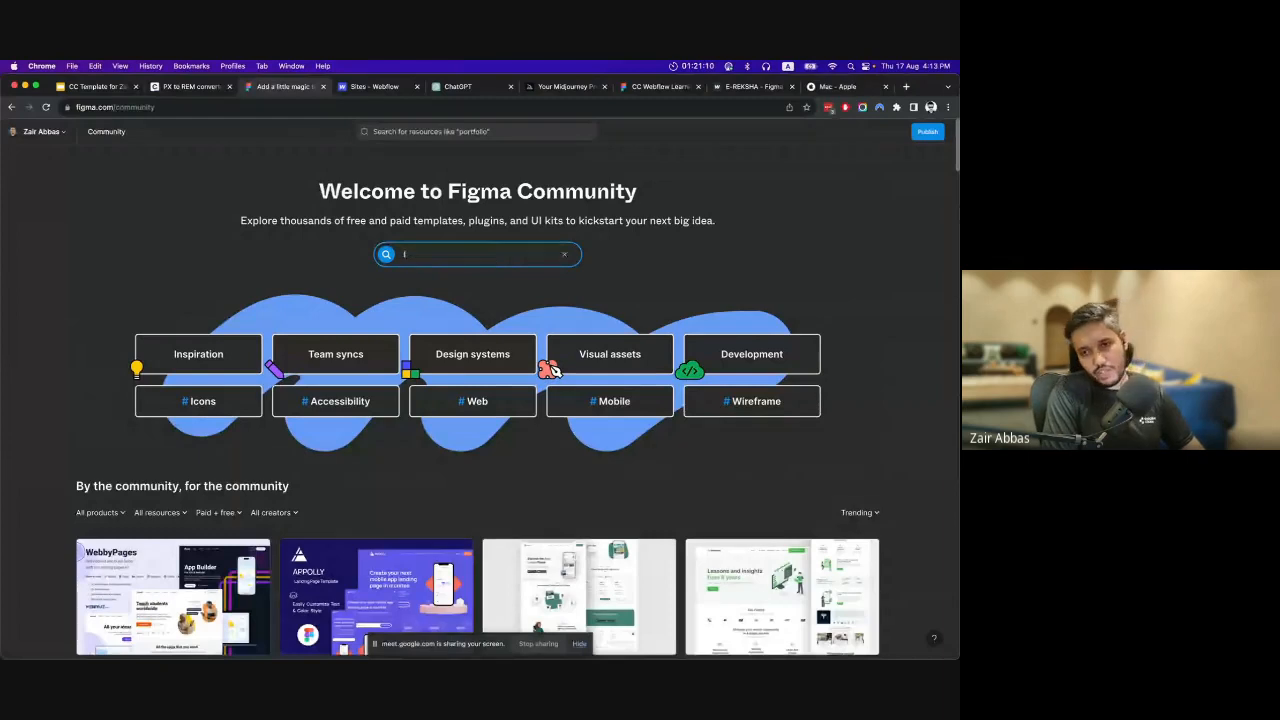
{"action": "type", "text": "anding plge"}
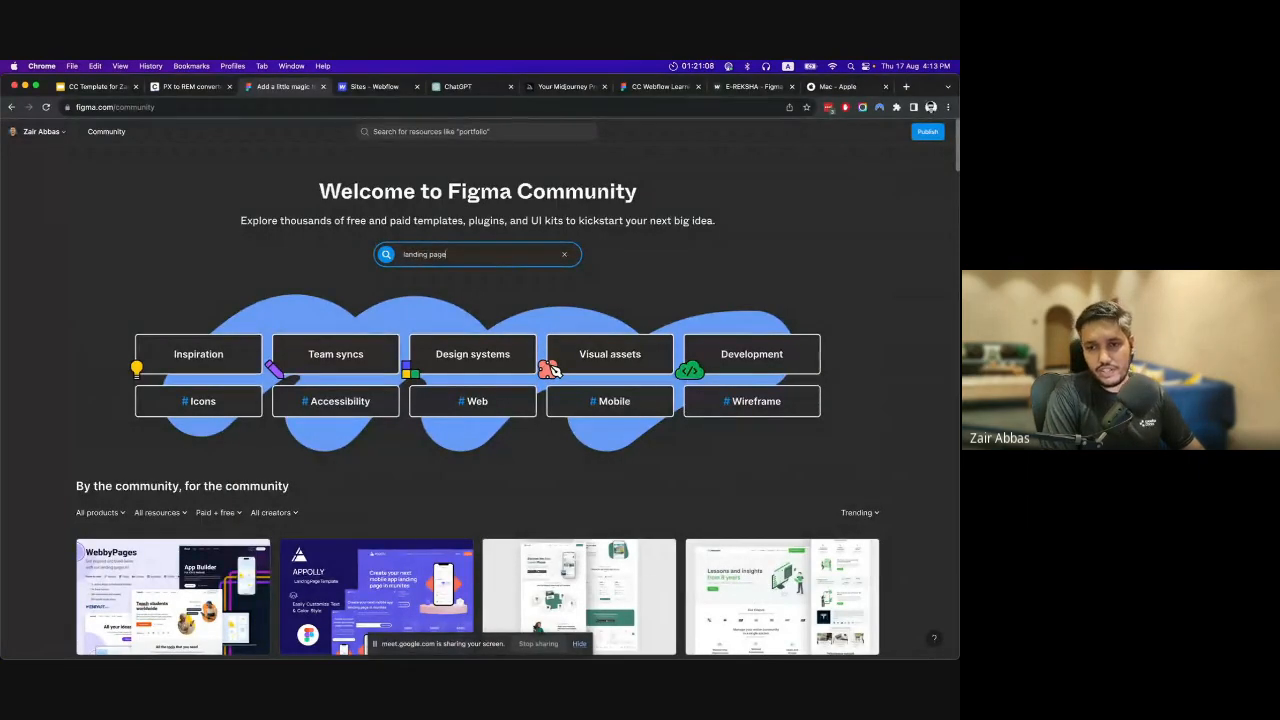
{"action": "key", "text": "Return"}
Browse the search results and open the Marketing Agency Landing Page template.
{"action": "scroll", "coordinate": [516, 263], "scroll_direction": "up", "scroll_amount": 3}
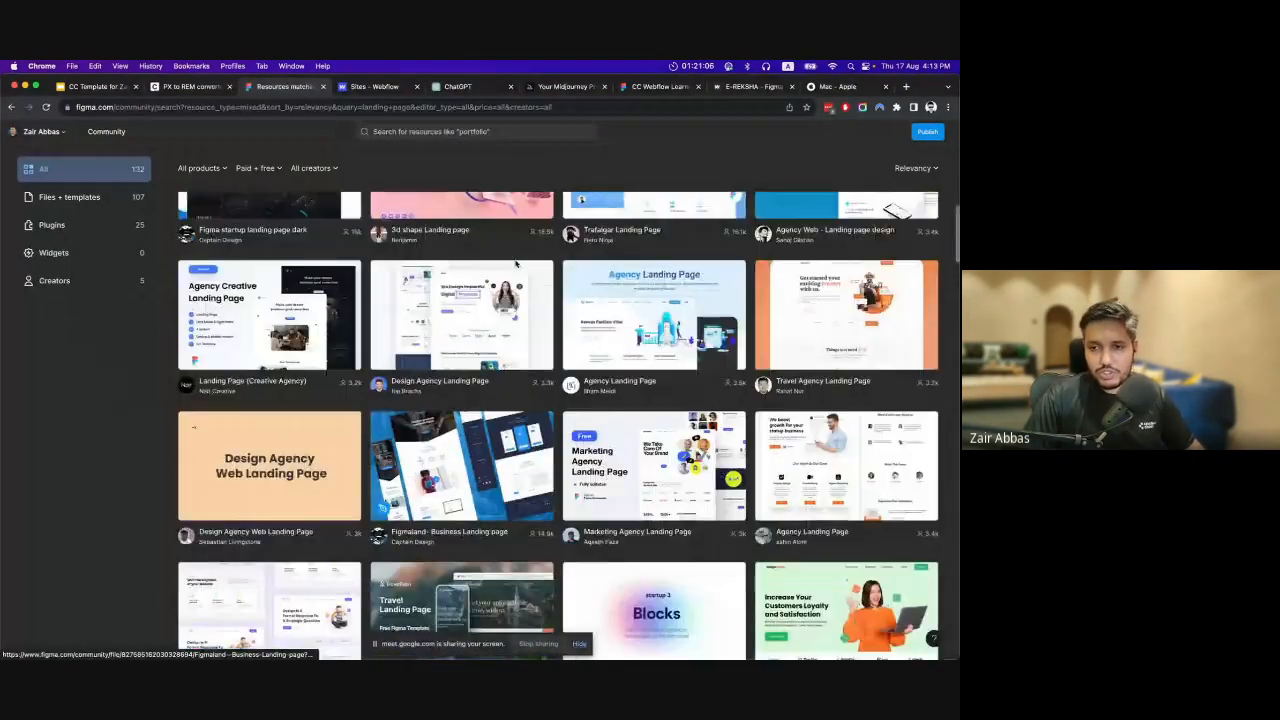
{"action": "scroll", "coordinate": [516, 263], "scroll_direction": "up", "scroll_amount": 9}
{"action": "scroll", "coordinate": [523, 267], "scroll_direction": "down", "scroll_amount": 4}
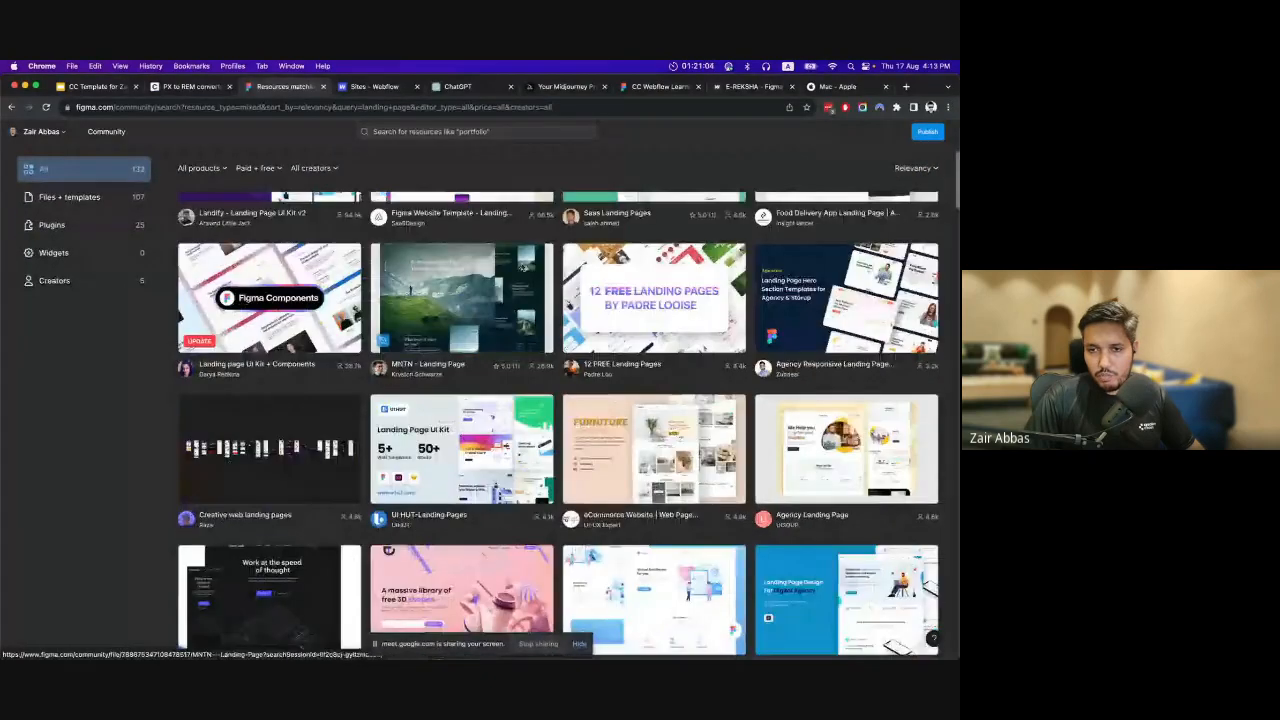
{"action": "scroll", "coordinate": [523, 267], "scroll_direction": "down", "scroll_amount": 4}
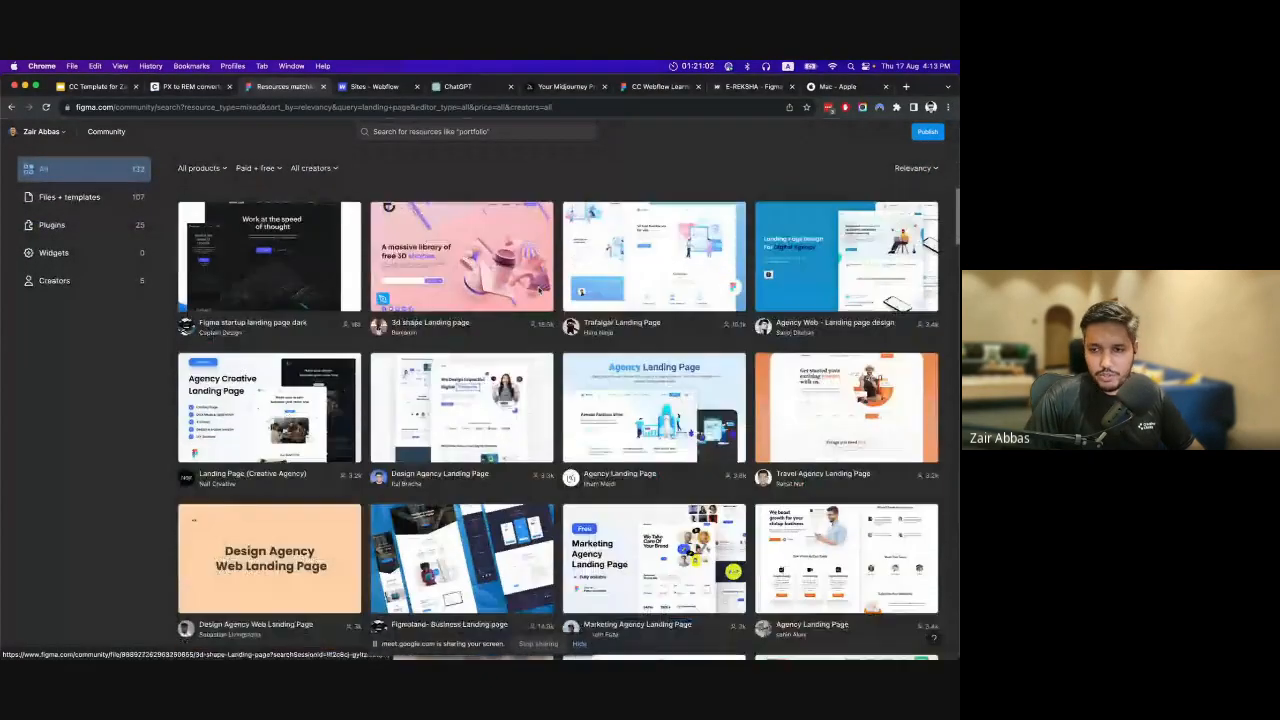
{"action": "scroll", "coordinate": [491, 286], "scroll_direction": "down", "scroll_amount": 2}
{"action": "scroll", "coordinate": [487, 286], "scroll_direction": "down", "scroll_amount": 2}
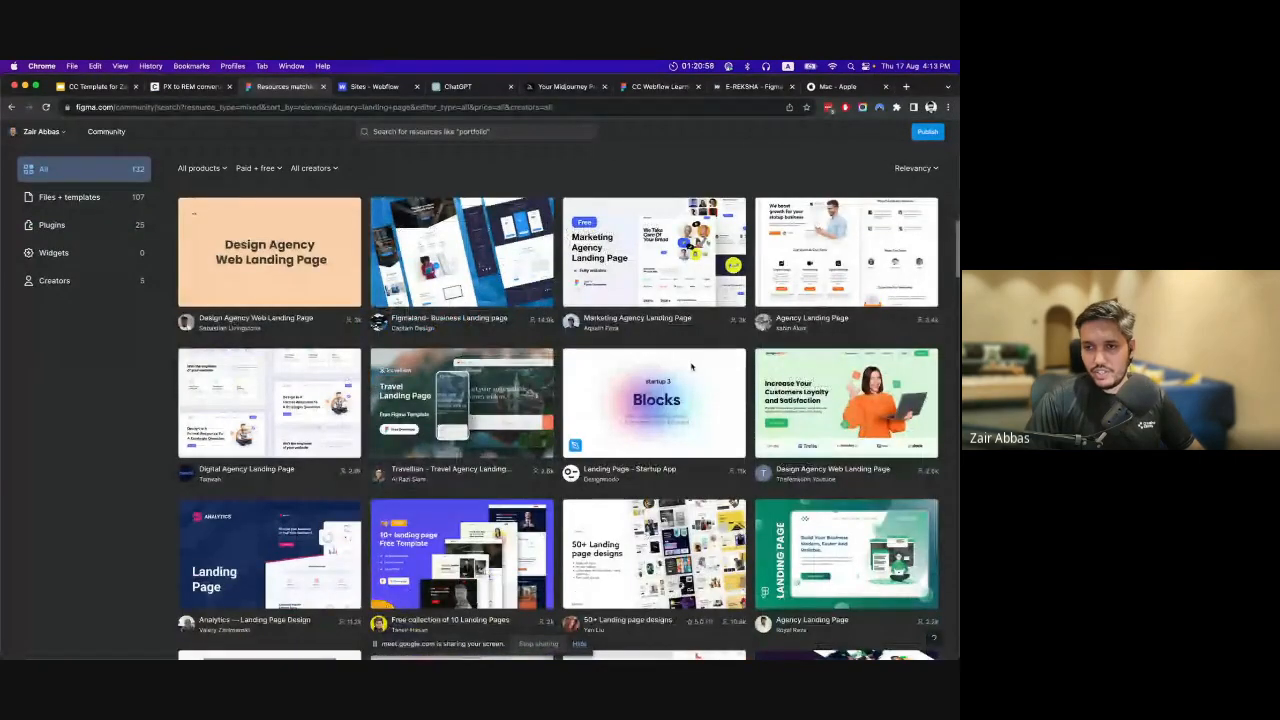
{"action": "left_click", "coordinate": [656, 255]}
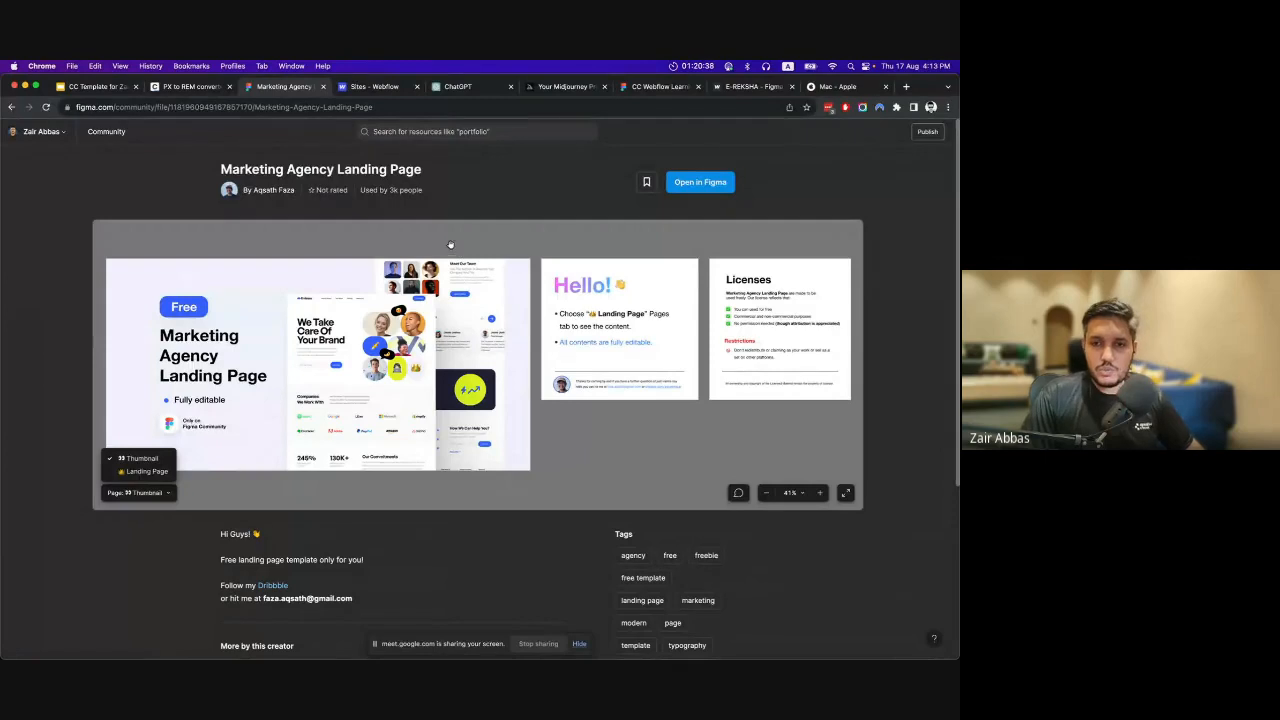
Return to the CC Webflow Learning Series file, visit the Draft page and go back to the Design page.
{"action": "left_click", "coordinate": [666, 88]}
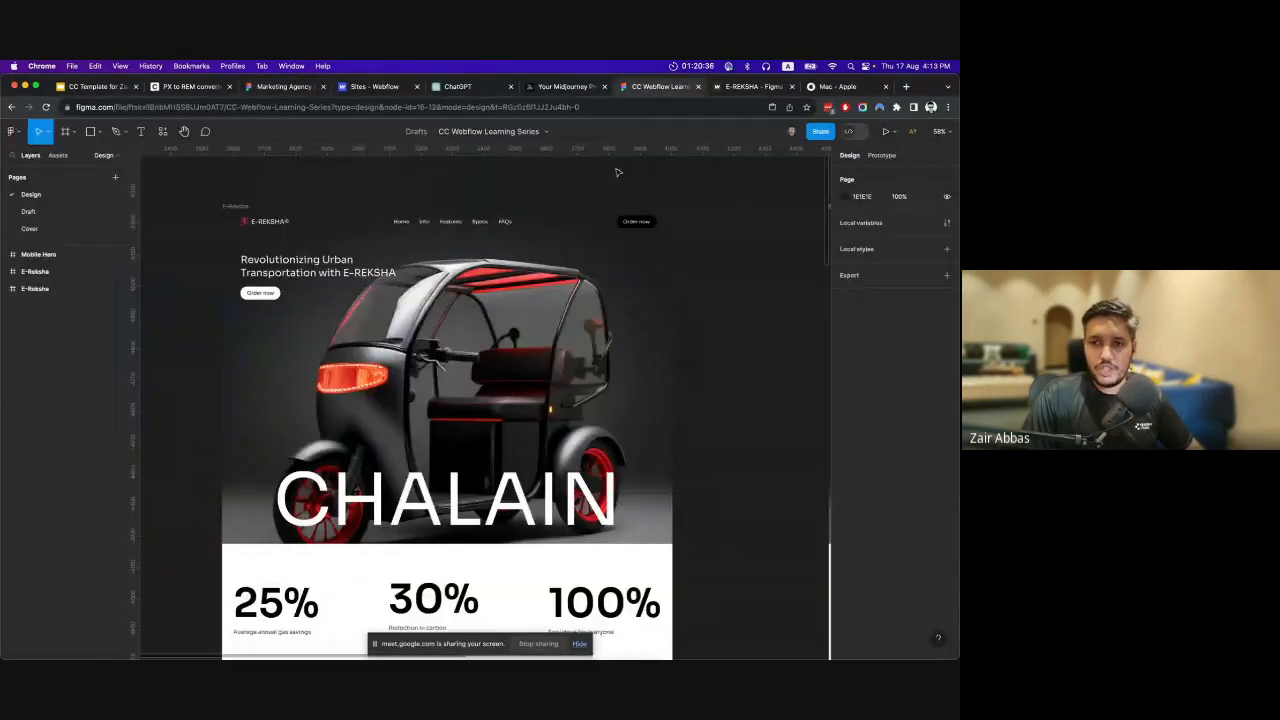
{"action": "scroll", "coordinate": [714, 250], "scroll_direction": "down", "scroll_amount": 2}
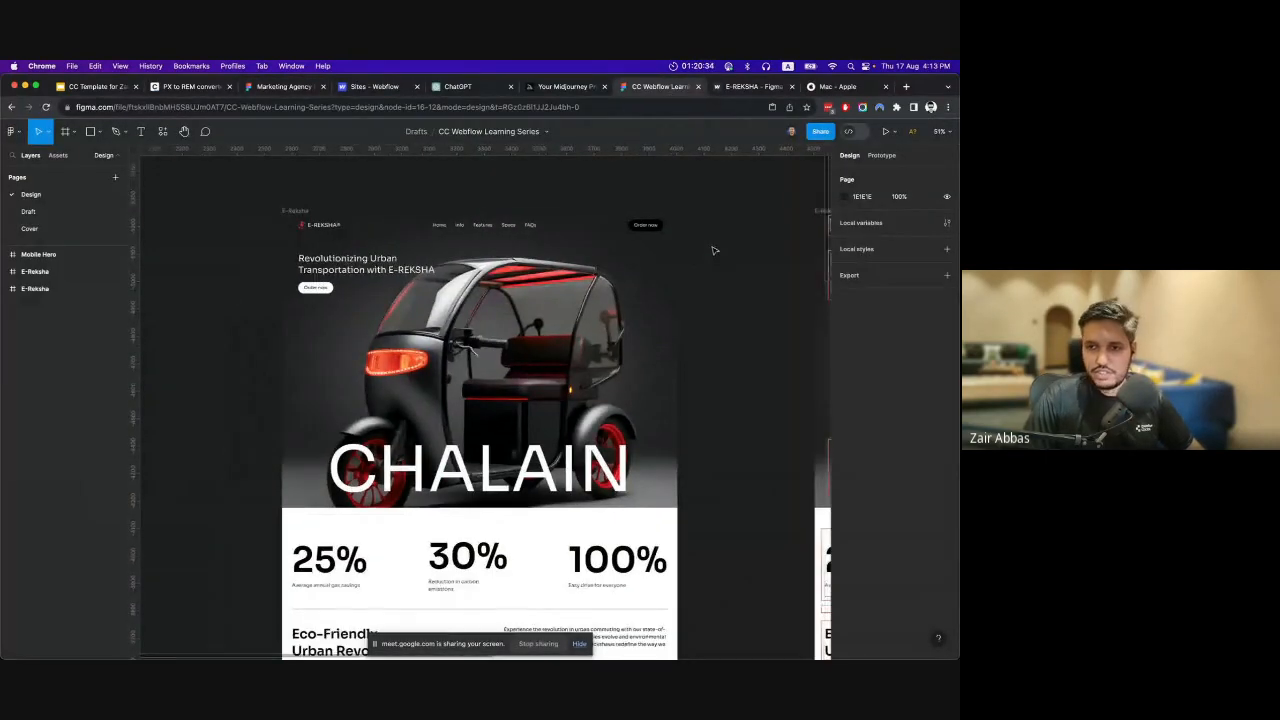
{"action": "left_click", "coordinate": [28, 212]}
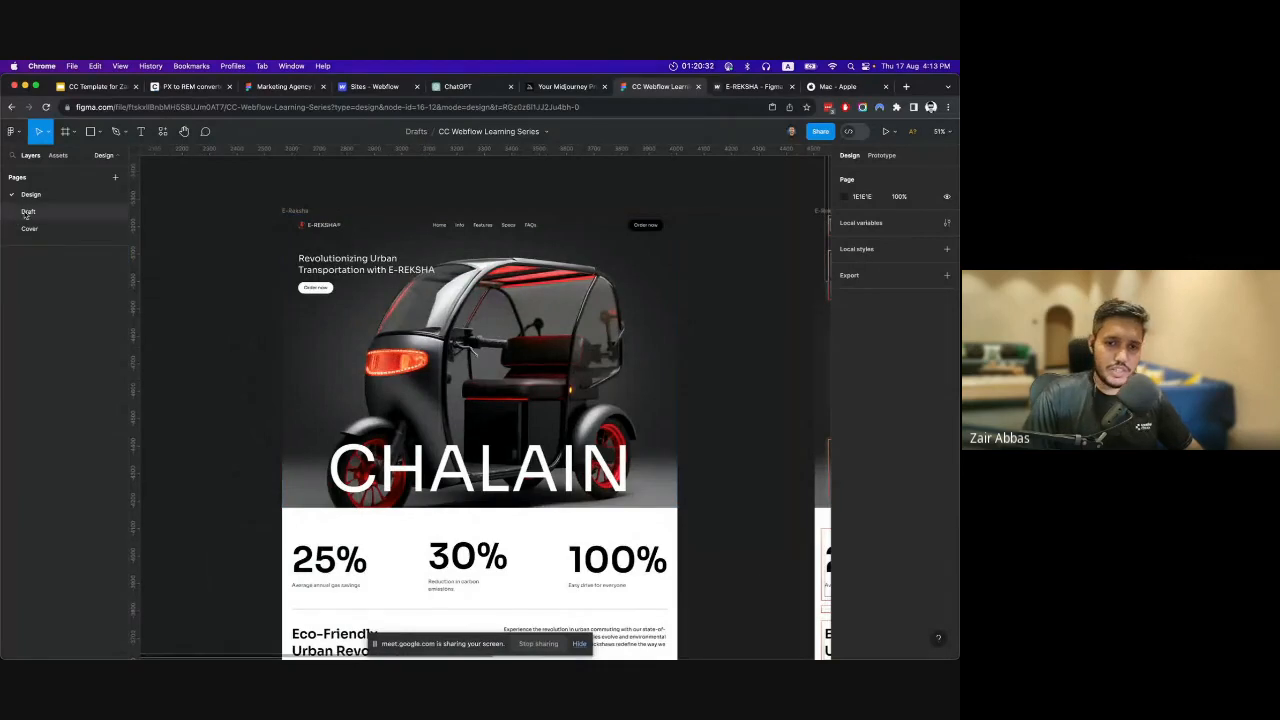
{"action": "left_click", "coordinate": [31, 194]}
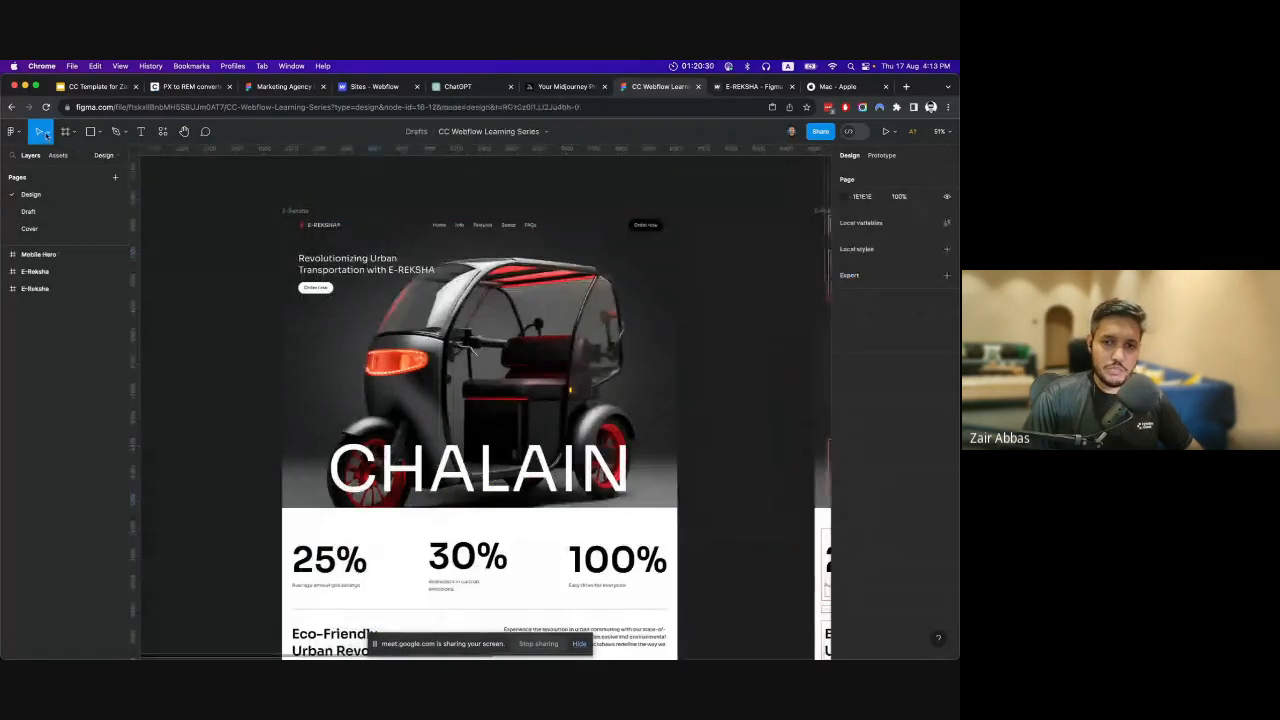
Review the options of the Move, Frame and shape tools without choosing any of them.
{"action": "left_click", "coordinate": [47, 134]}
{"action": "left_click", "coordinate": [48, 135]}
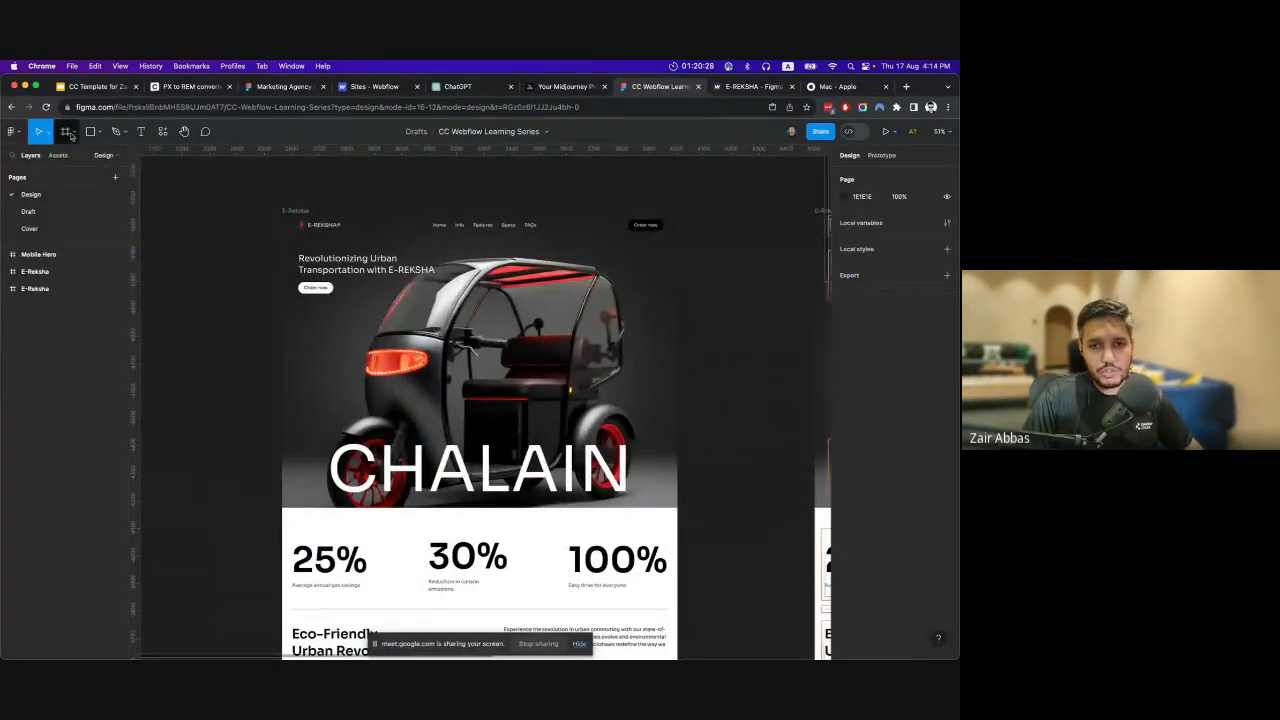
{"action": "left_click", "coordinate": [73, 136]}
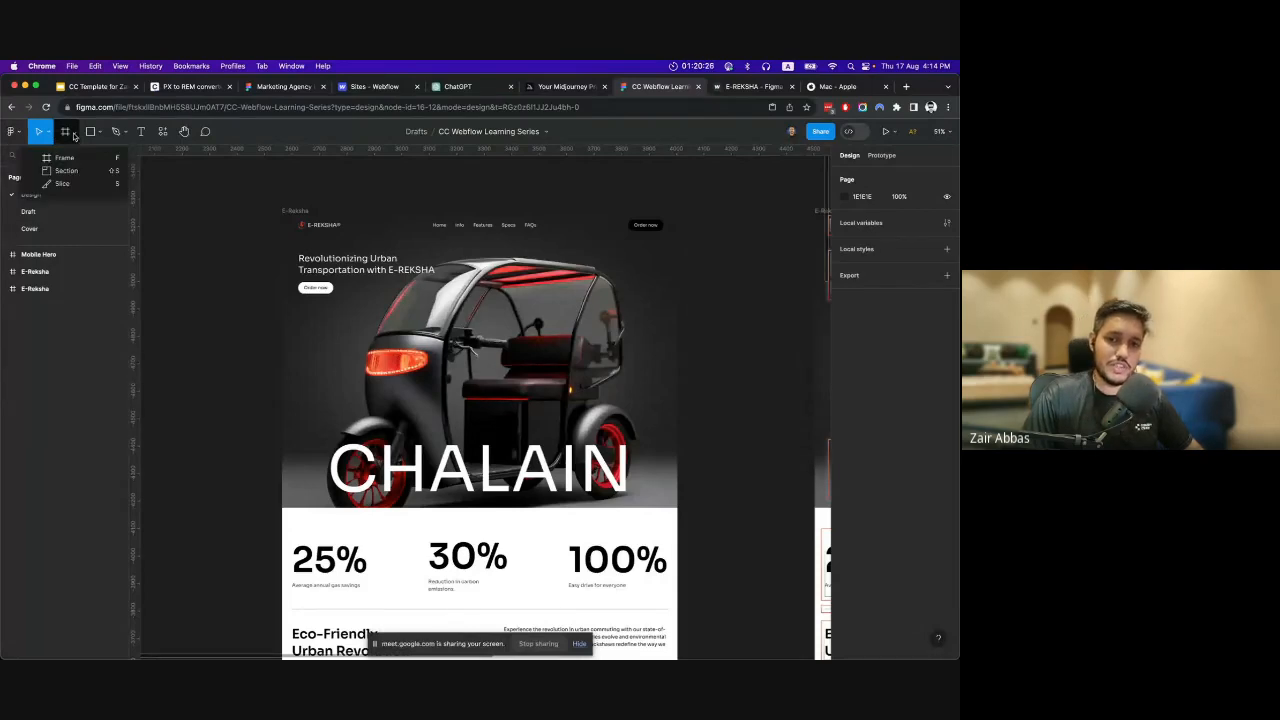
{"action": "left_click", "coordinate": [75, 135]}
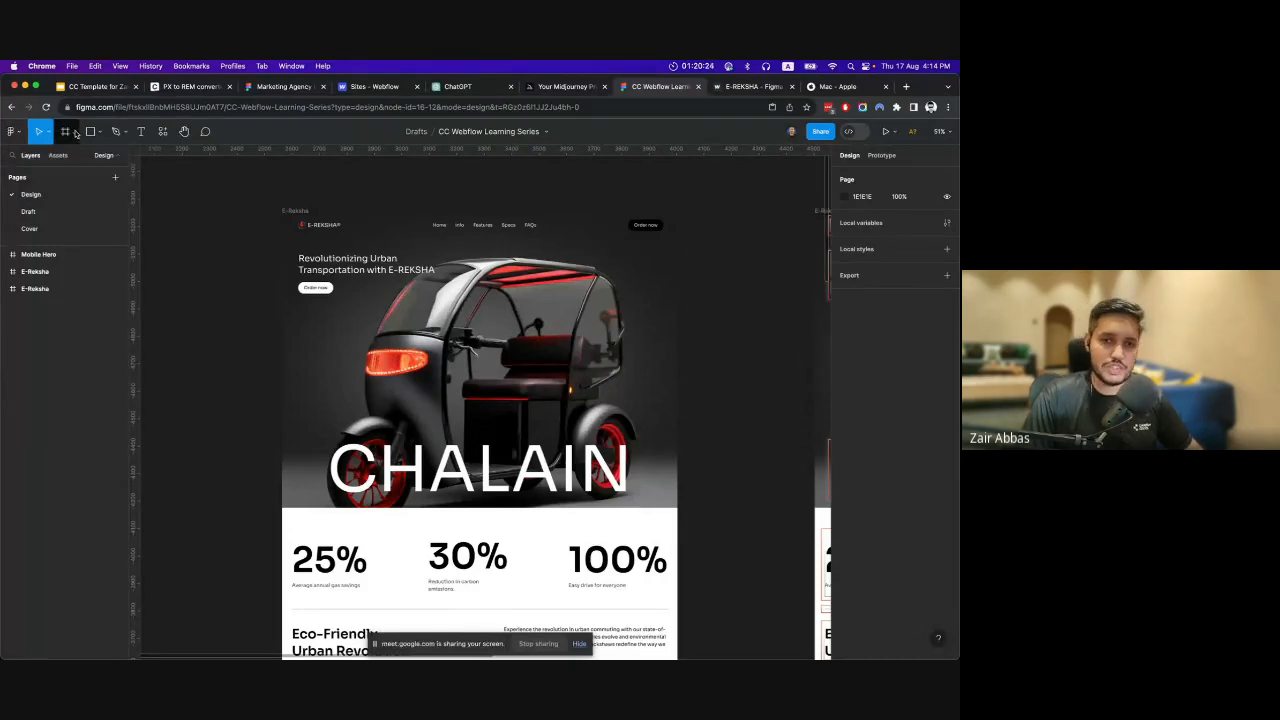
{"action": "left_click", "coordinate": [99, 132]}
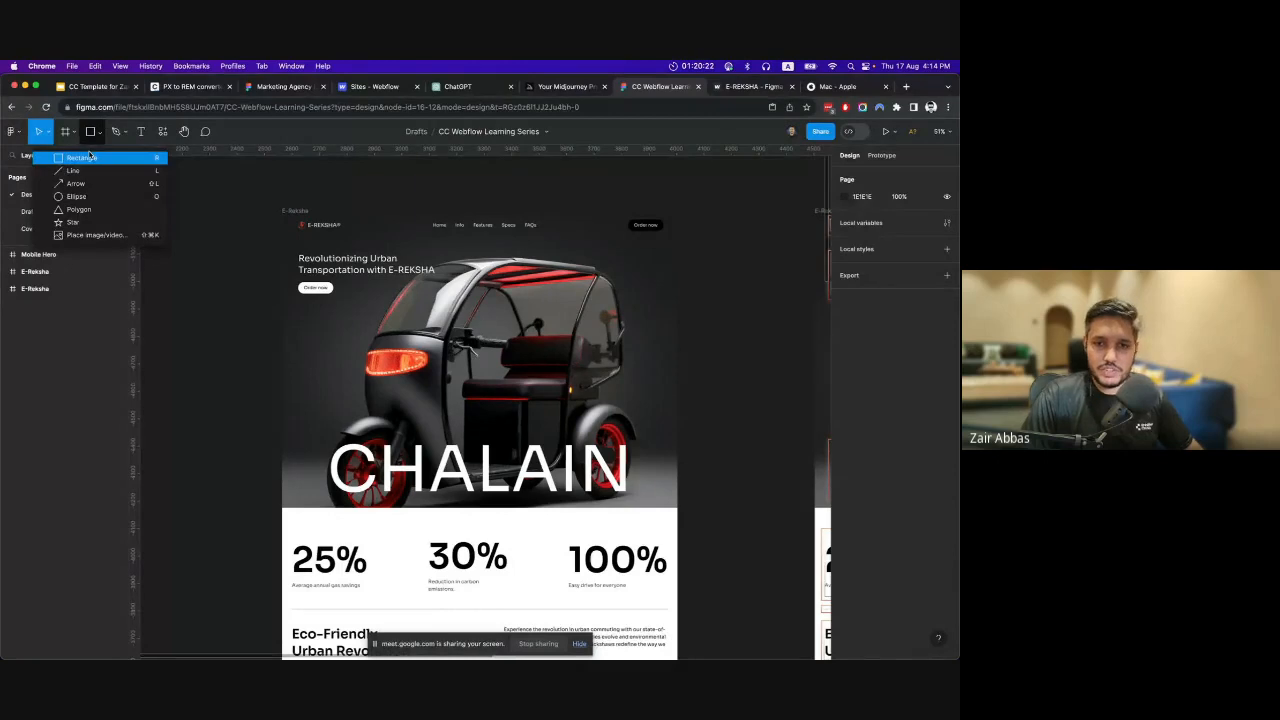
{"action": "left_click", "coordinate": [102, 133]}
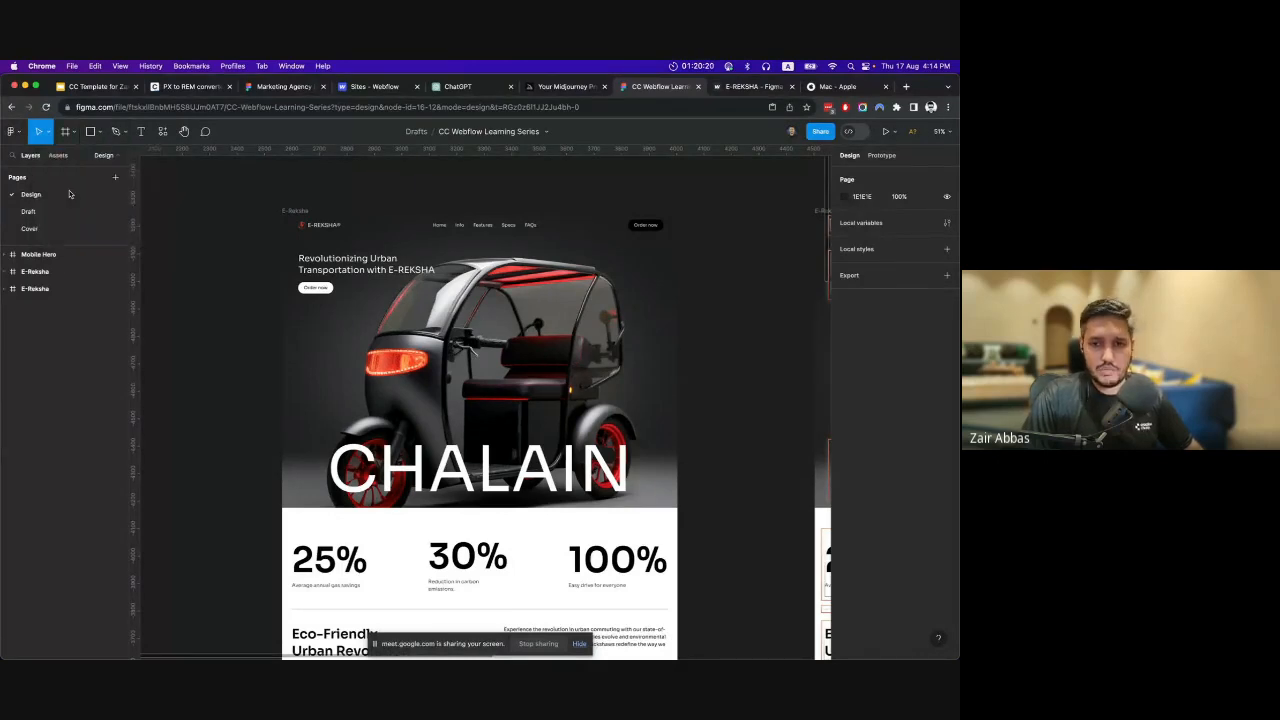
Select the hero frame of the E-REKSHA design, present it as a prototype and look through the page.
{"action": "left_click", "coordinate": [531, 348]}
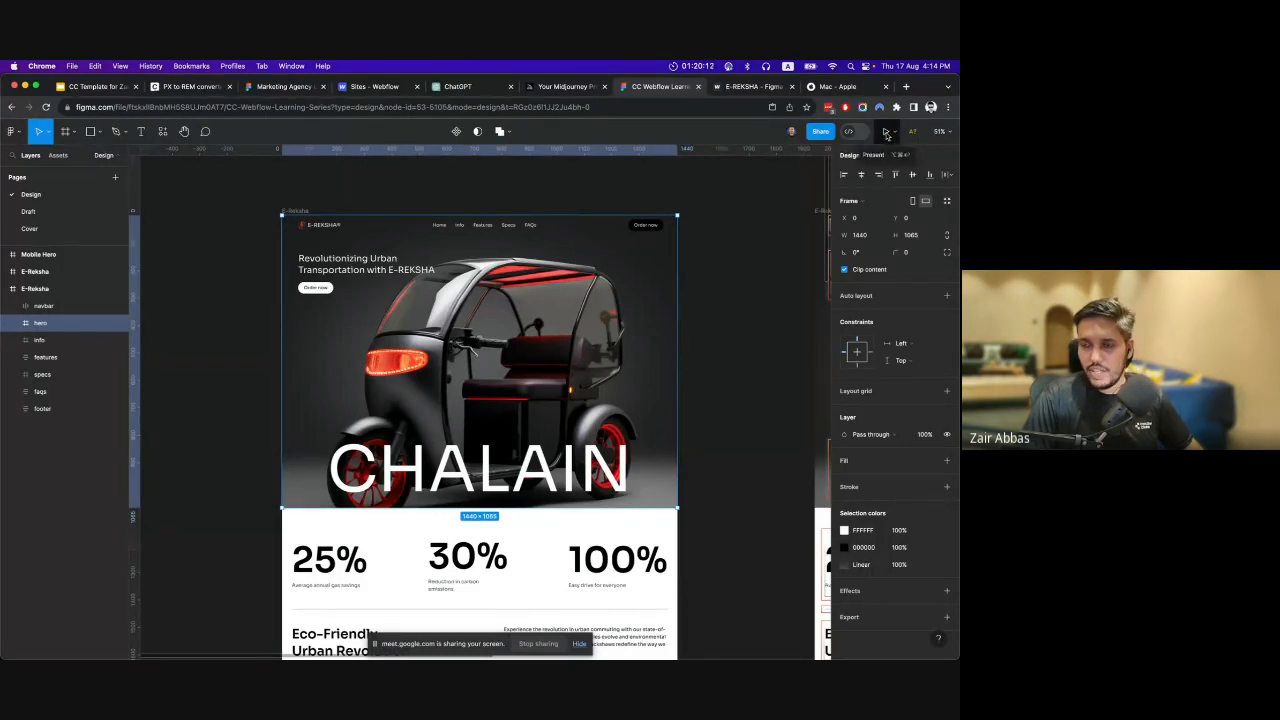
{"action": "left_click", "coordinate": [886, 133]}
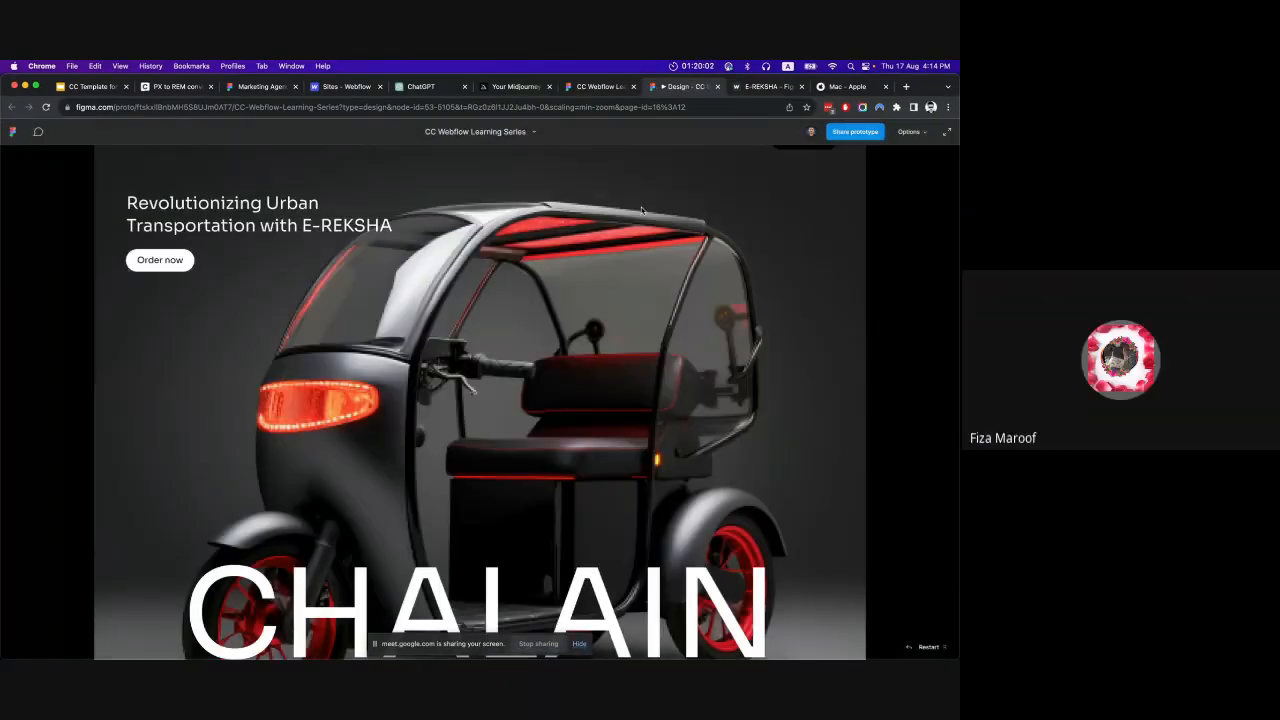
{"action": "scroll", "coordinate": [655, 260], "scroll_direction": "down", "scroll_amount": 10}
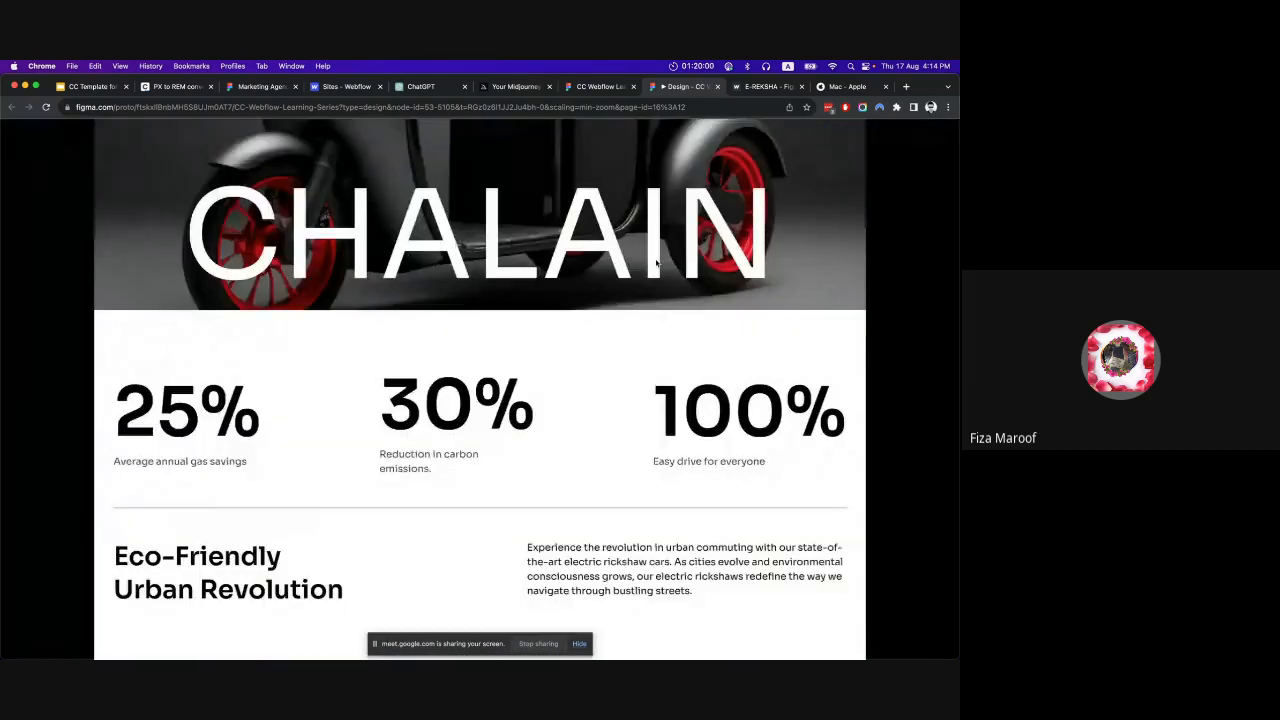
{"action": "scroll", "coordinate": [657, 263], "scroll_direction": "up", "scroll_amount": 10}
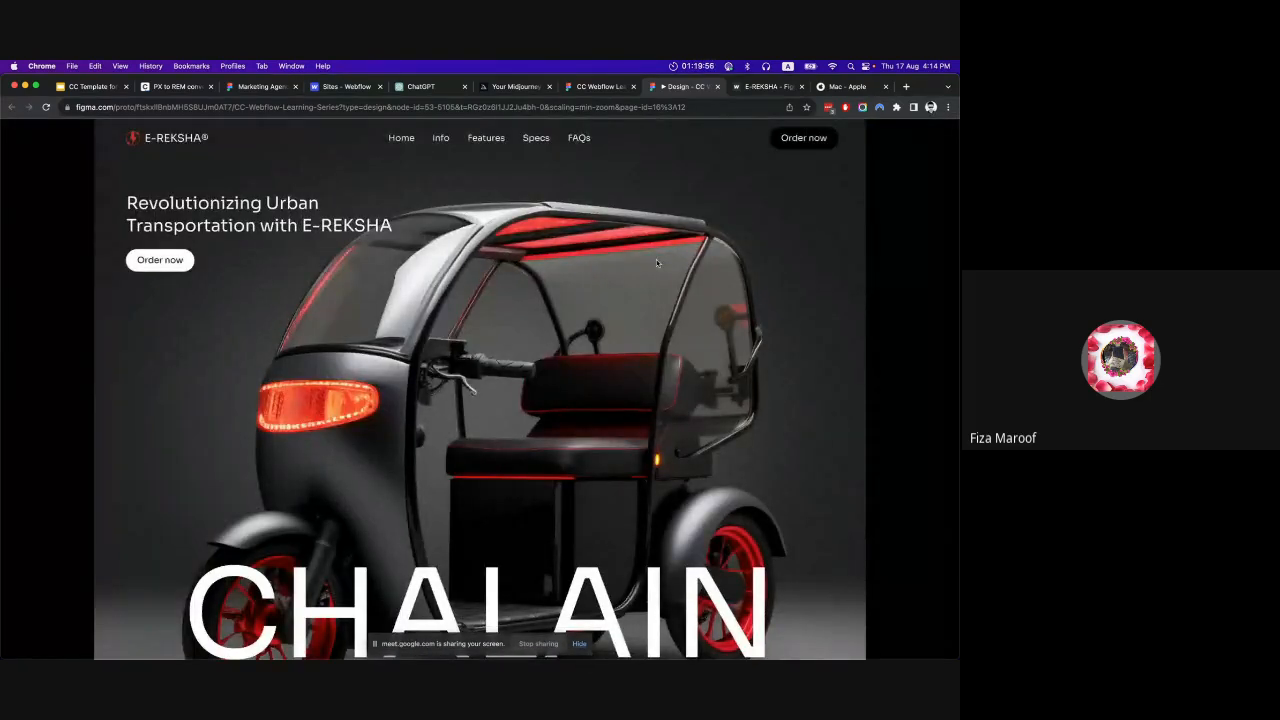
Return to the CC Webflow Learning Series file, deselect the hero frame and compare the design with its prototype preview.
{"action": "left_click", "coordinate": [586, 87]}
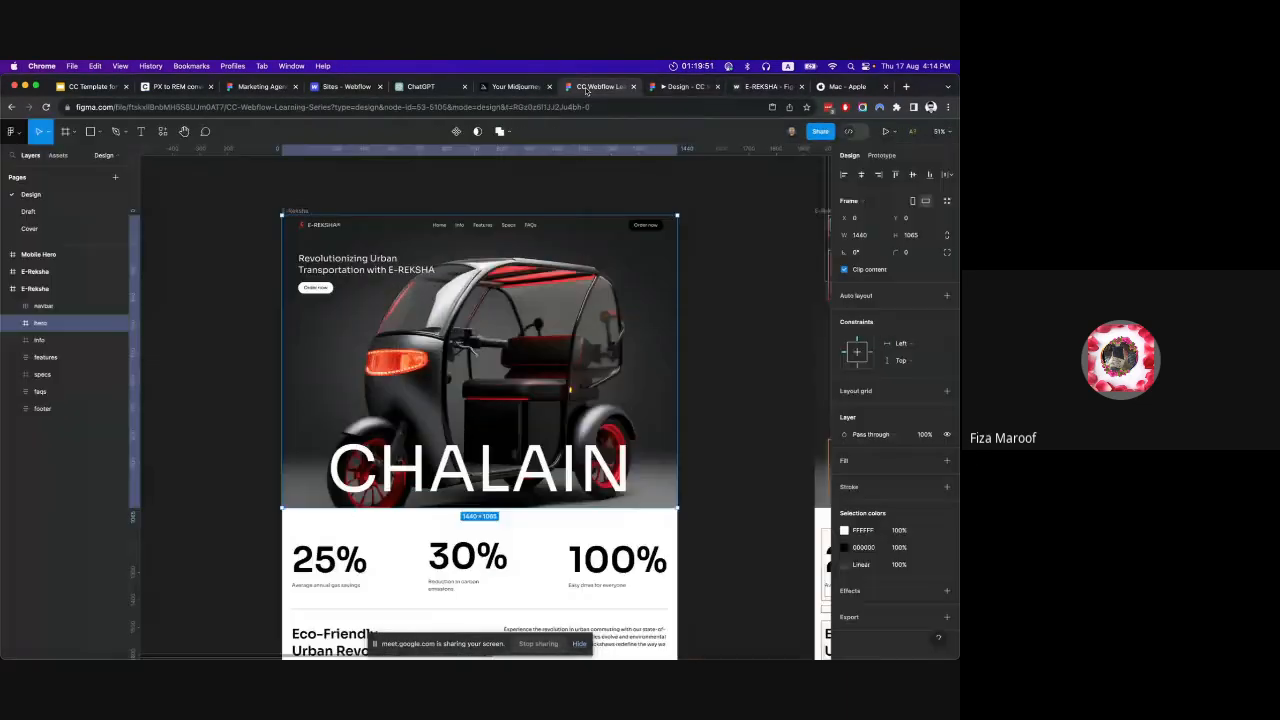
{"action": "left_click", "coordinate": [744, 294]}
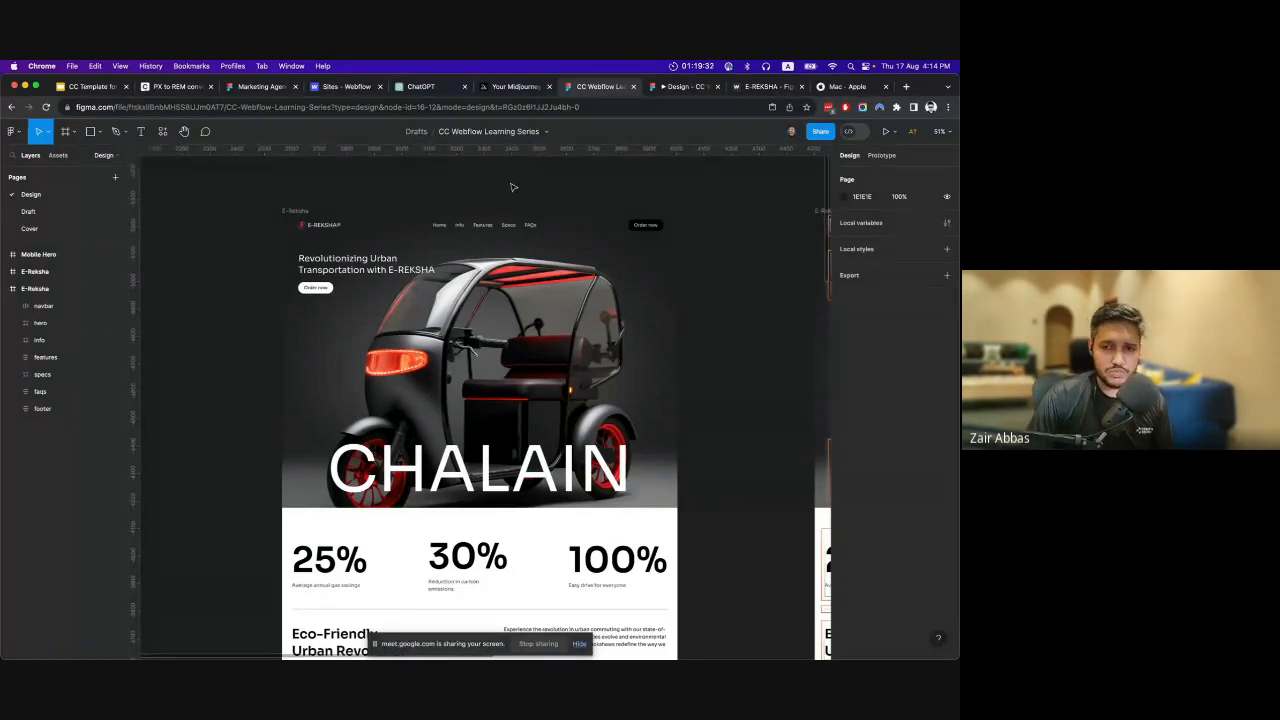
{"action": "left_click", "coordinate": [680, 87]}
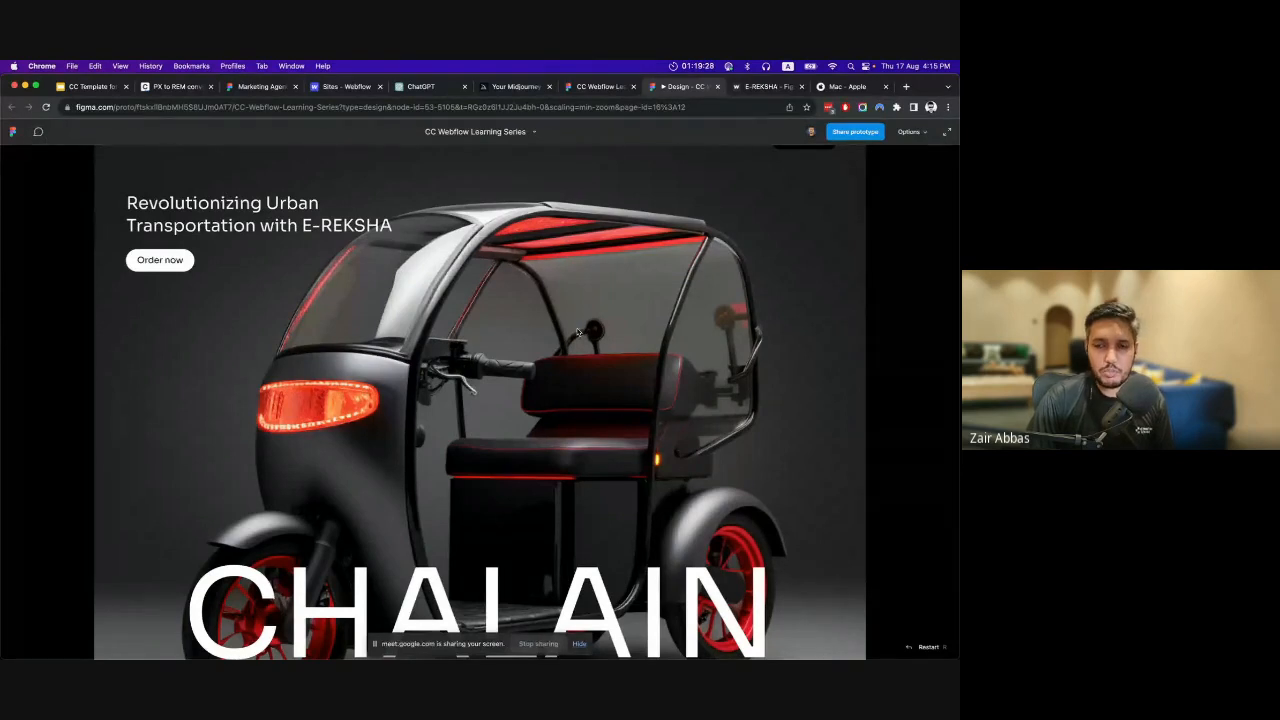
{"action": "scroll", "coordinate": [622, 340], "scroll_direction": "down", "scroll_amount": 5}
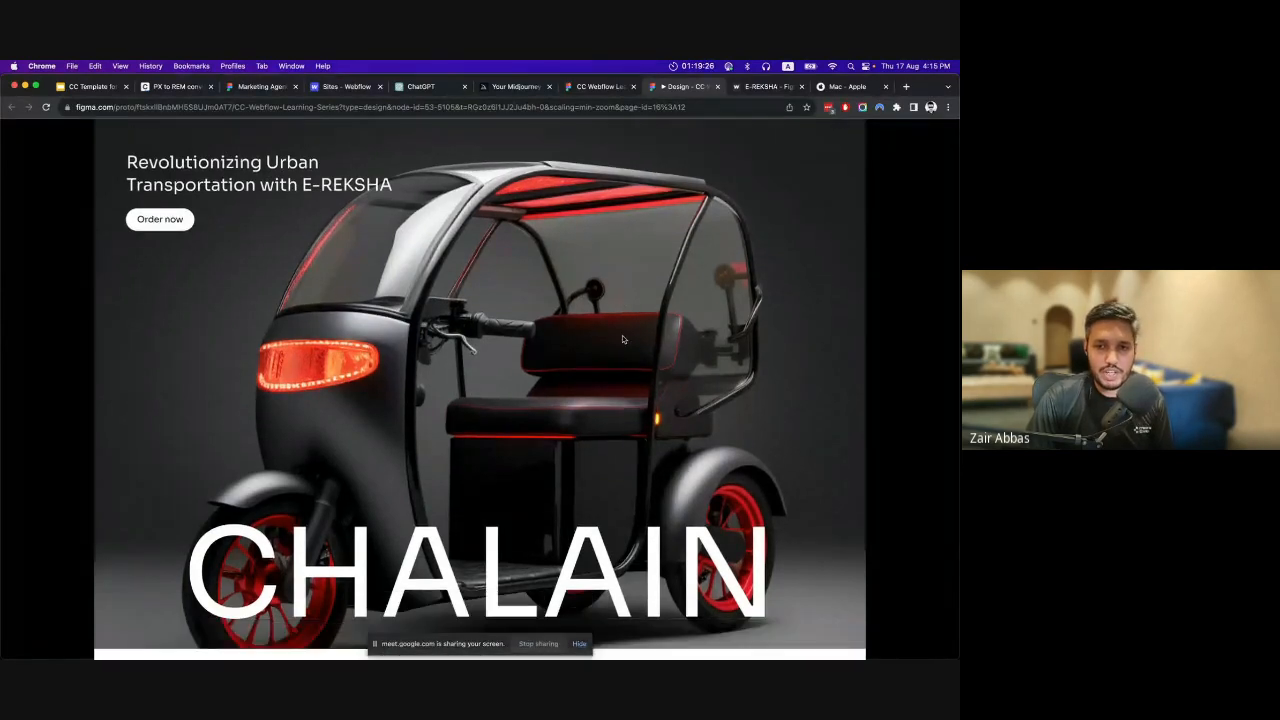
{"action": "scroll", "coordinate": [622, 340], "scroll_direction": "up", "scroll_amount": 4}
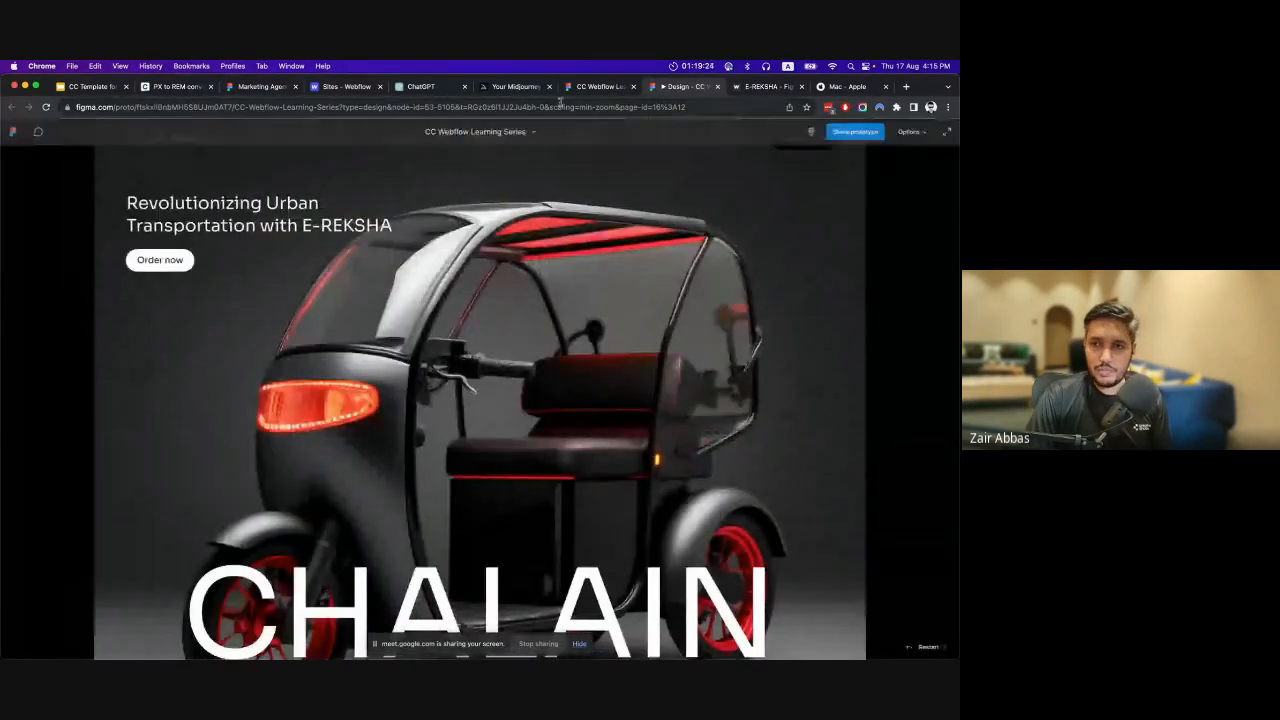
{"action": "left_click", "coordinate": [597, 87]}
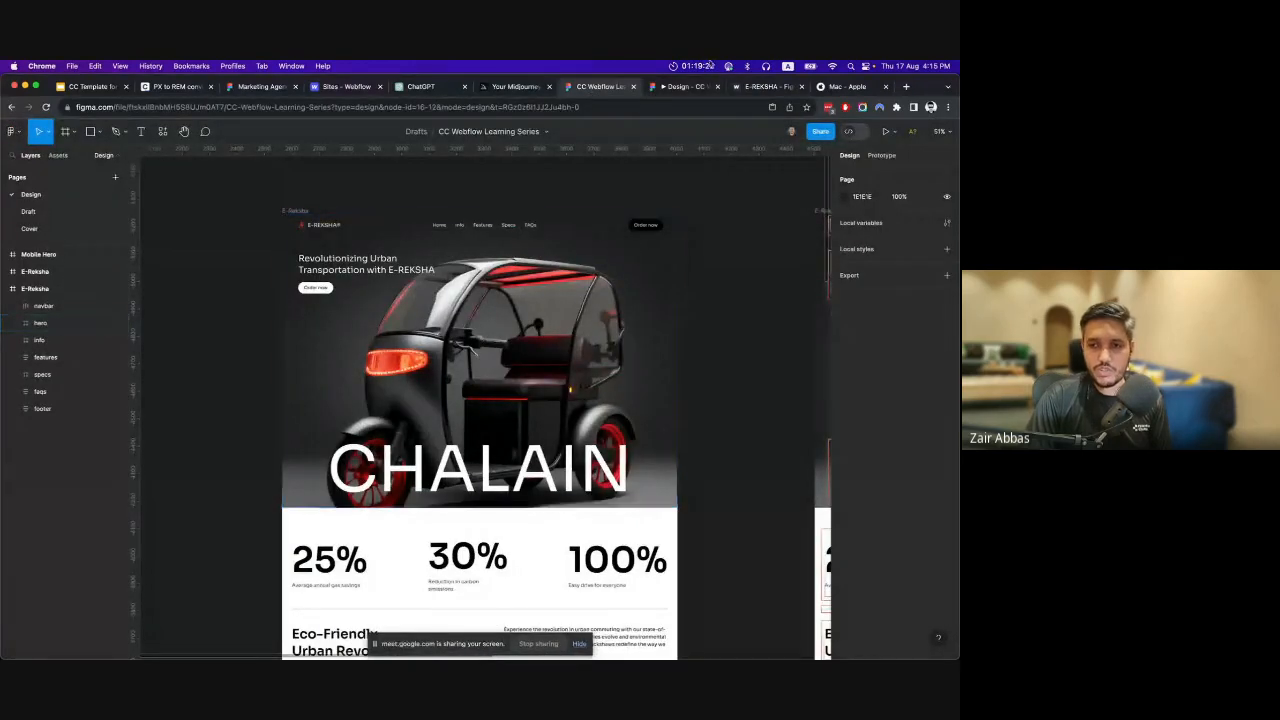
{"action": "left_click", "coordinate": [663, 88]}
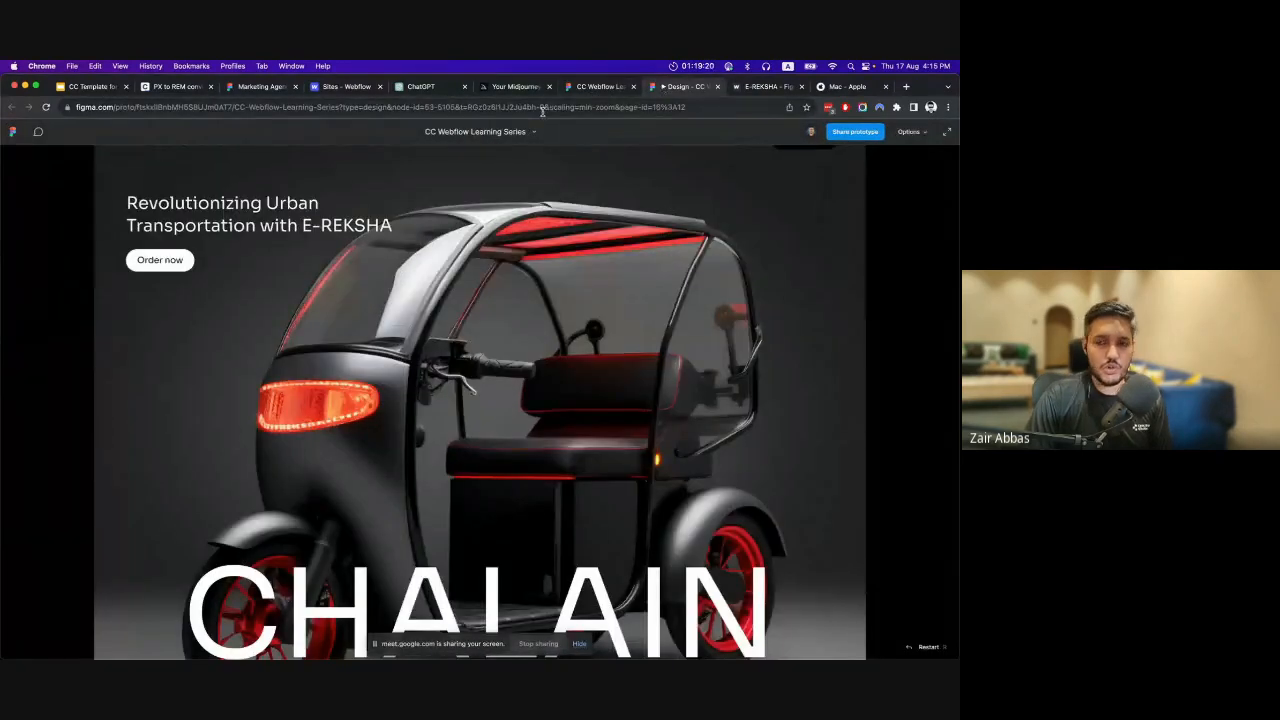
{"action": "left_click", "coordinate": [600, 87]}
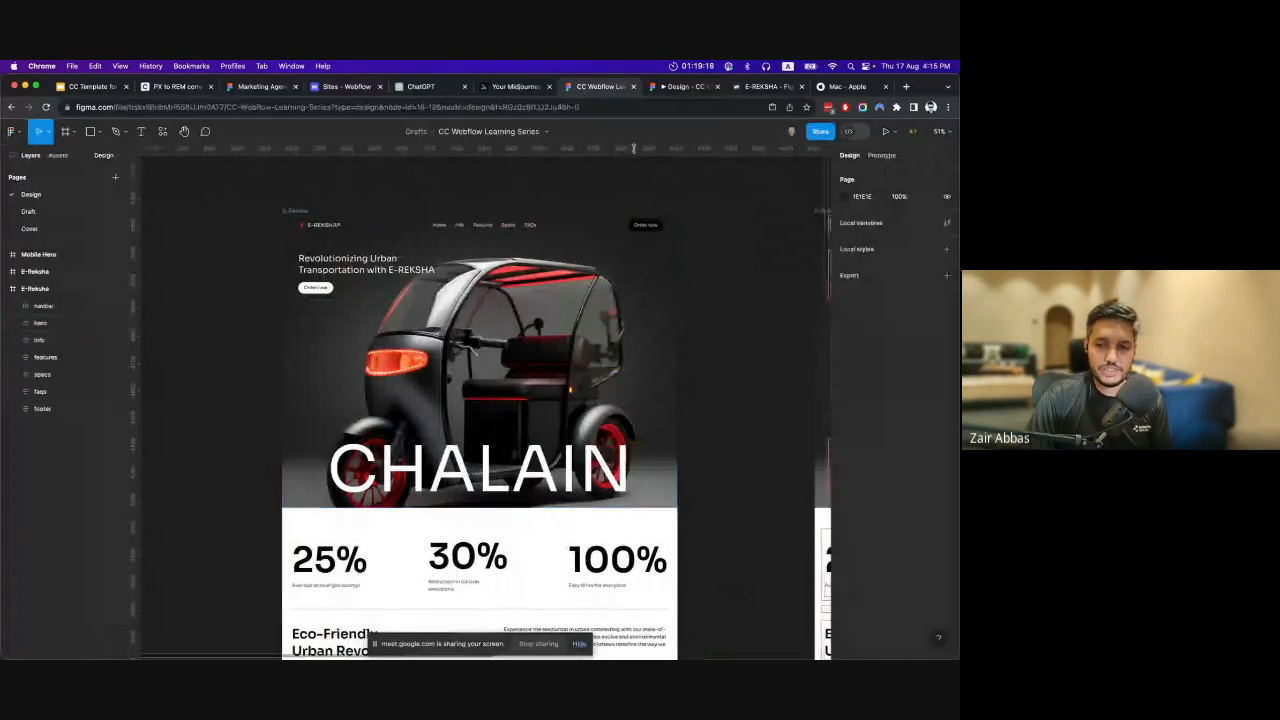
{"action": "left_click", "coordinate": [685, 87]}
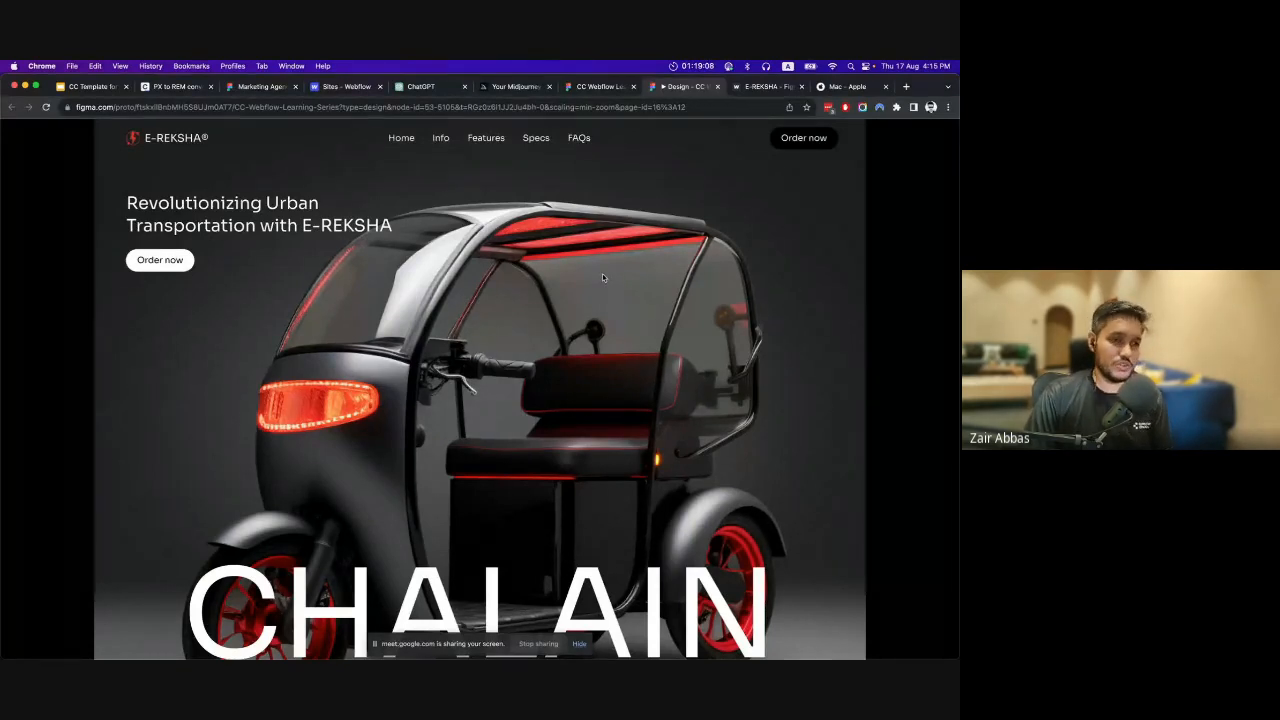
{"action": "left_click", "coordinate": [608, 87]}
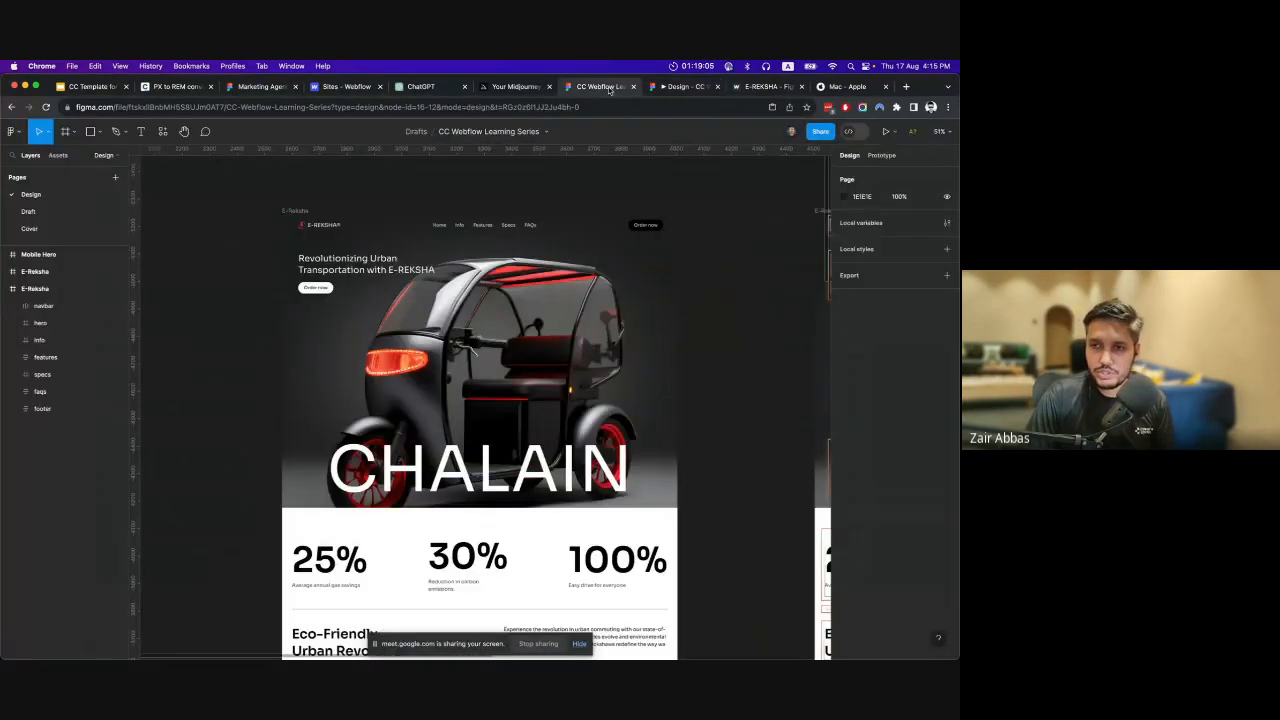
Review the file's sharing options without changing them and look over the E-REKSHA page from the hero to the wheel image.
{"action": "left_click", "coordinate": [821, 132]}
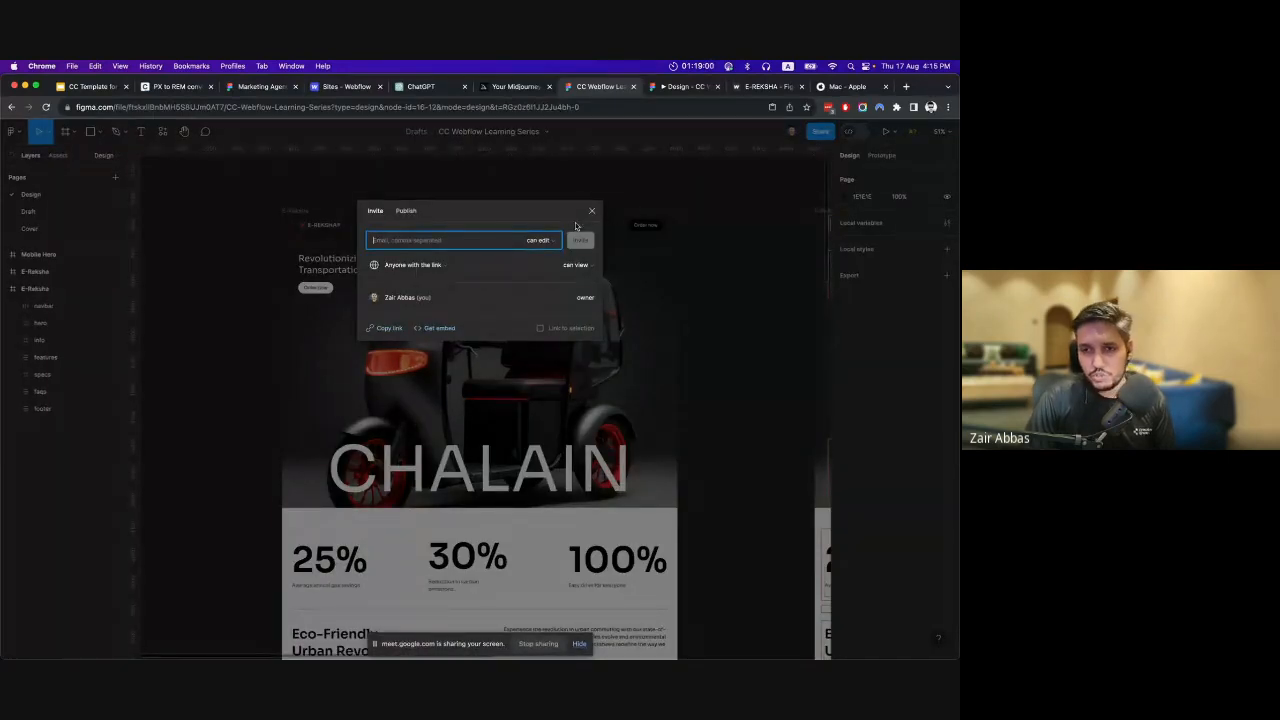
{"action": "left_click", "coordinate": [591, 212]}
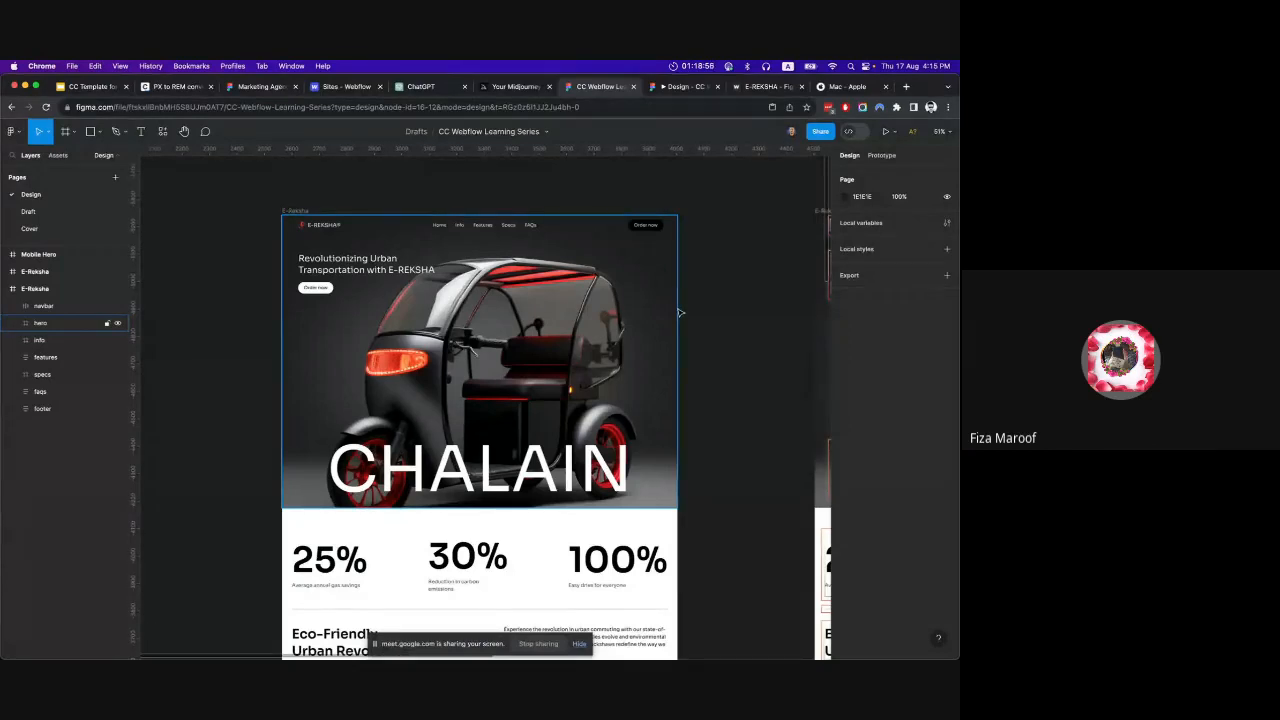
{"action": "scroll", "coordinate": [707, 291], "scroll_direction": "down", "scroll_amount": 3}
{"action": "scroll", "coordinate": [707, 291], "scroll_direction": "down", "scroll_amount": 2}
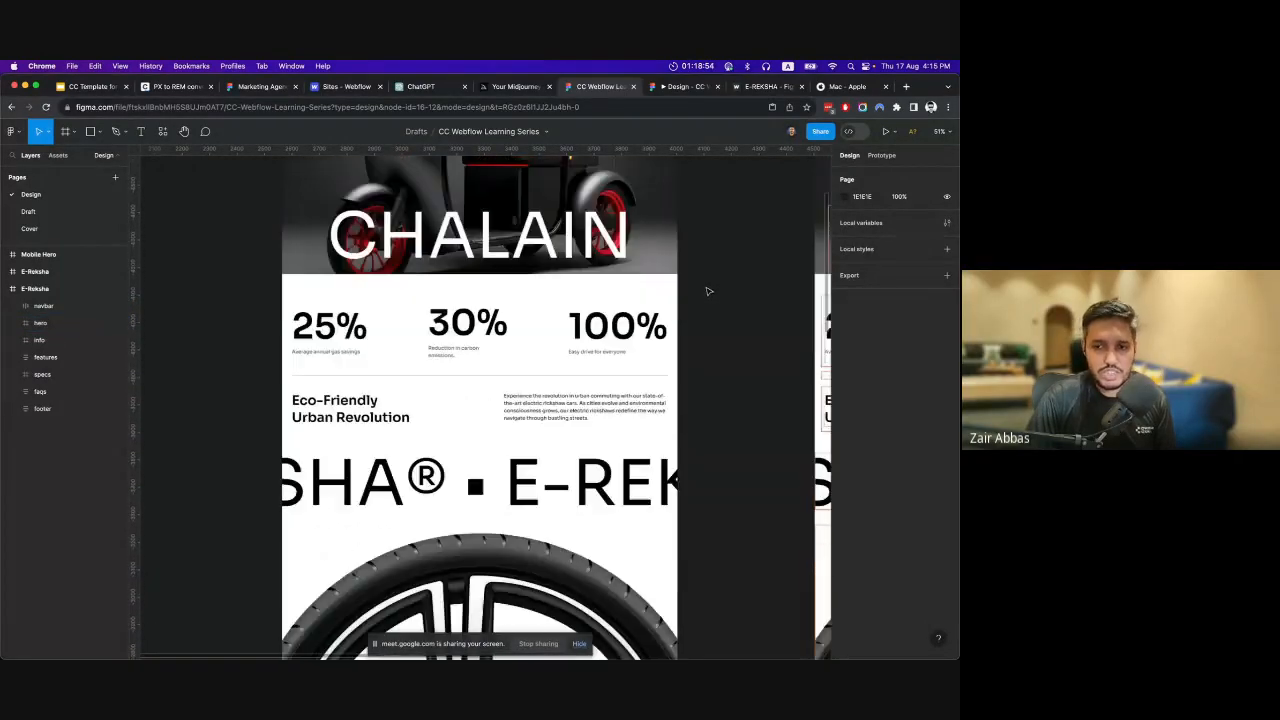
{"action": "scroll", "coordinate": [707, 291], "scroll_direction": "up", "scroll_amount": 5}
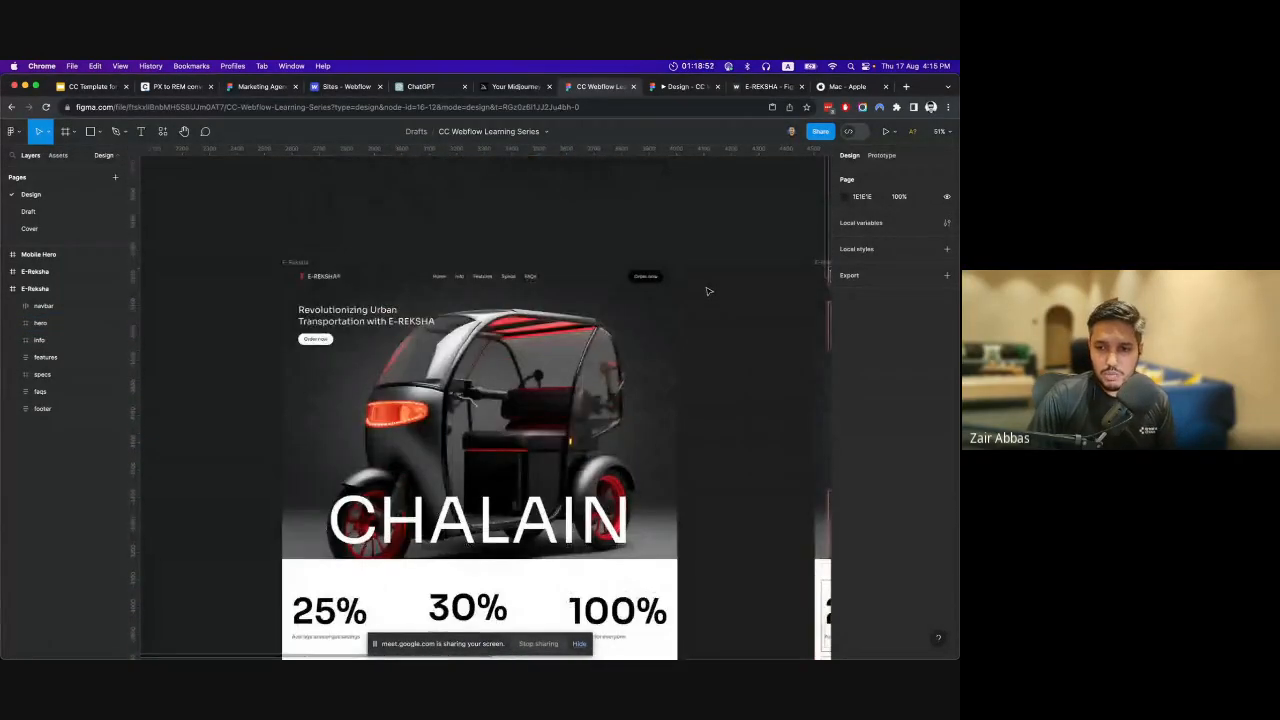
{"action": "scroll", "coordinate": [707, 291], "scroll_direction": "down", "scroll_amount": 4}
{"action": "scroll", "coordinate": [707, 291], "scroll_direction": "down", "scroll_amount": 2}
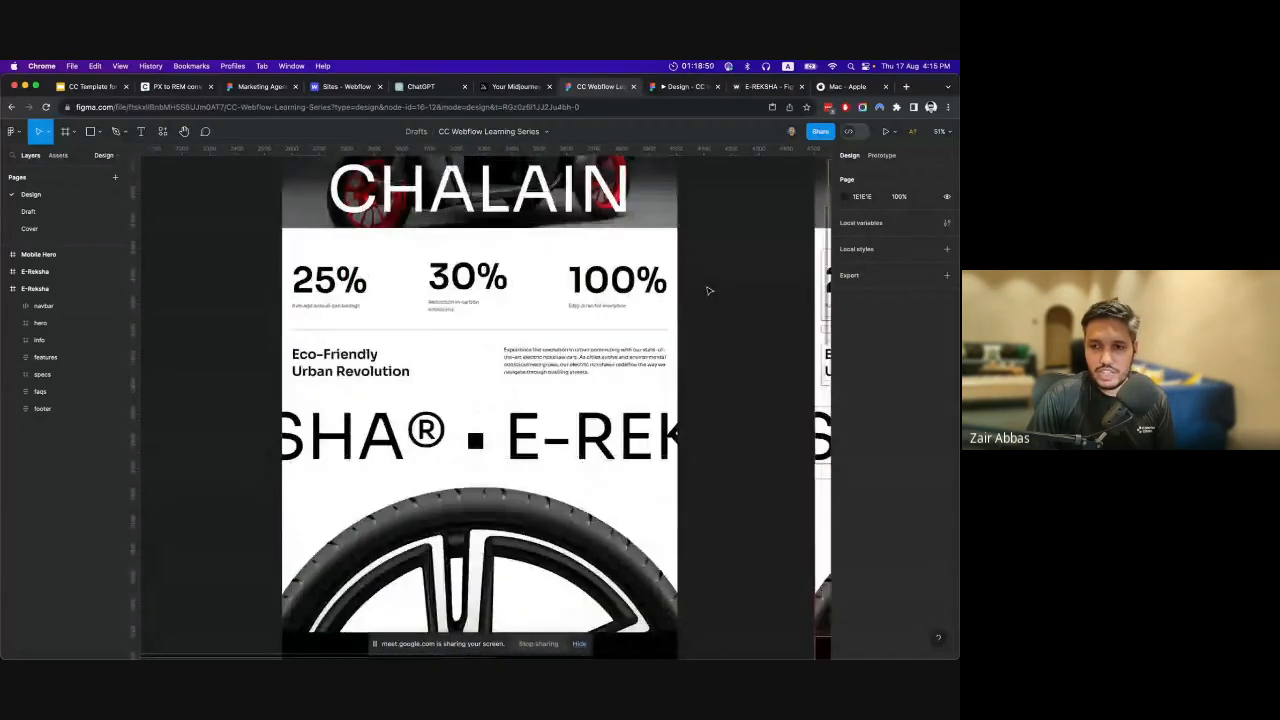
{"action": "scroll", "coordinate": [707, 291], "scroll_direction": "up", "scroll_amount": 6}
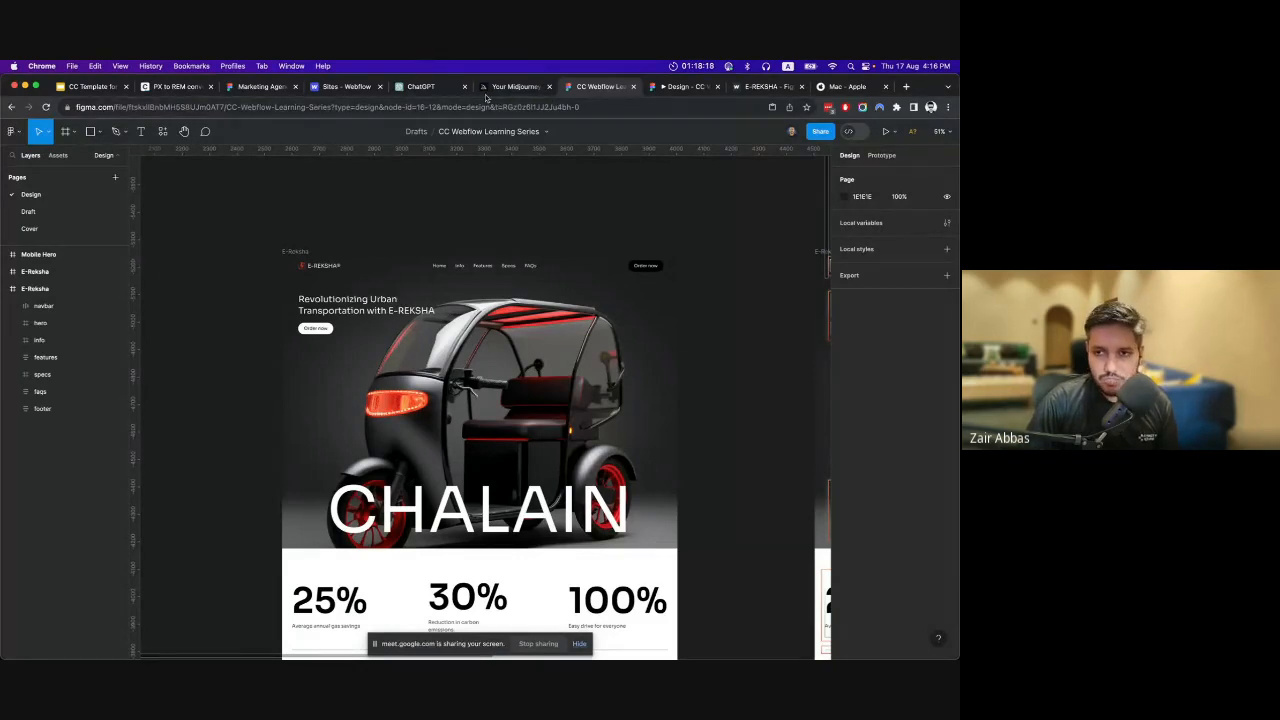
Switch to the Marketing Agency Landing Page template, preview its Landing Page page and look through the sections.
{"action": "left_click", "coordinate": [98, 87]}
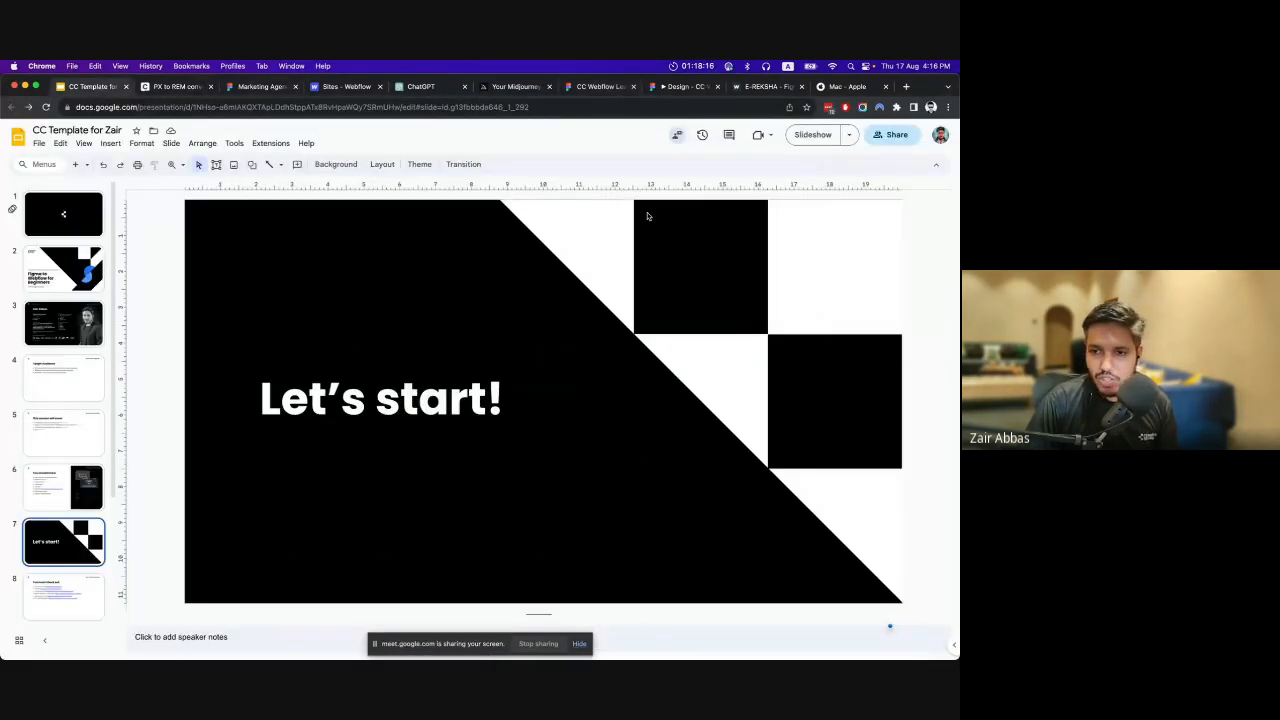
{"action": "left_click", "coordinate": [603, 87]}
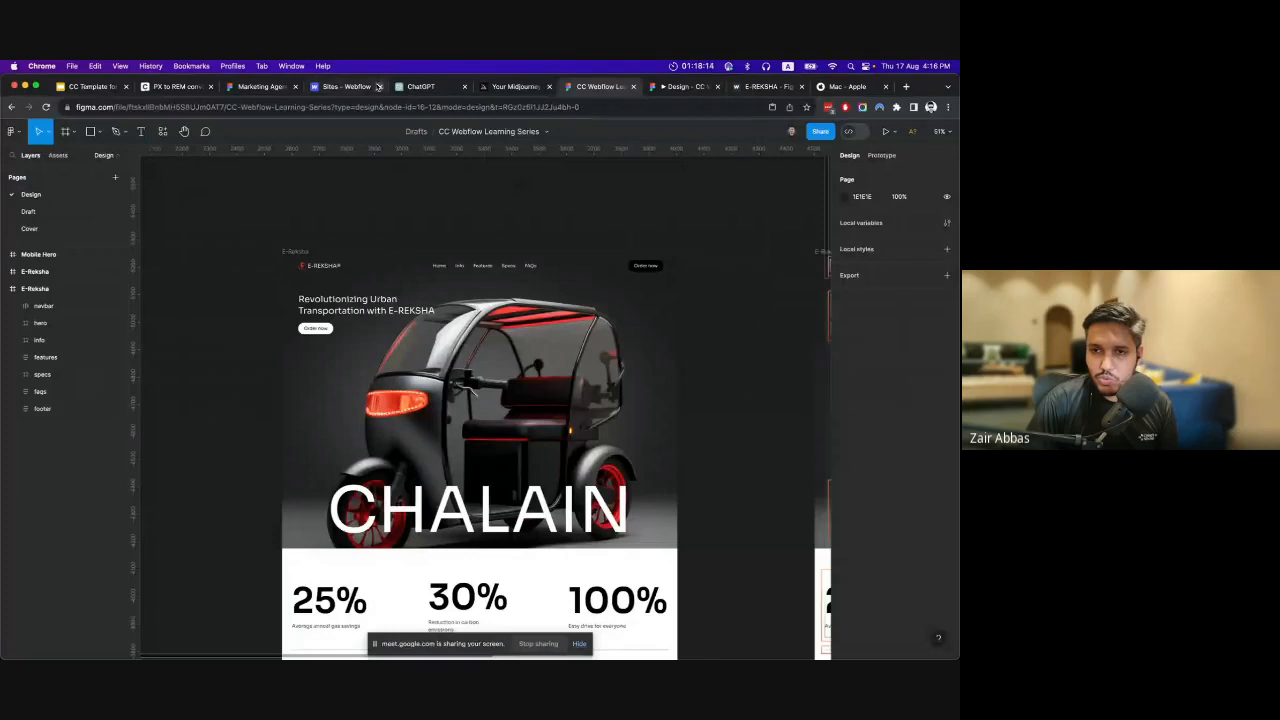
{"action": "left_click", "coordinate": [240, 87]}
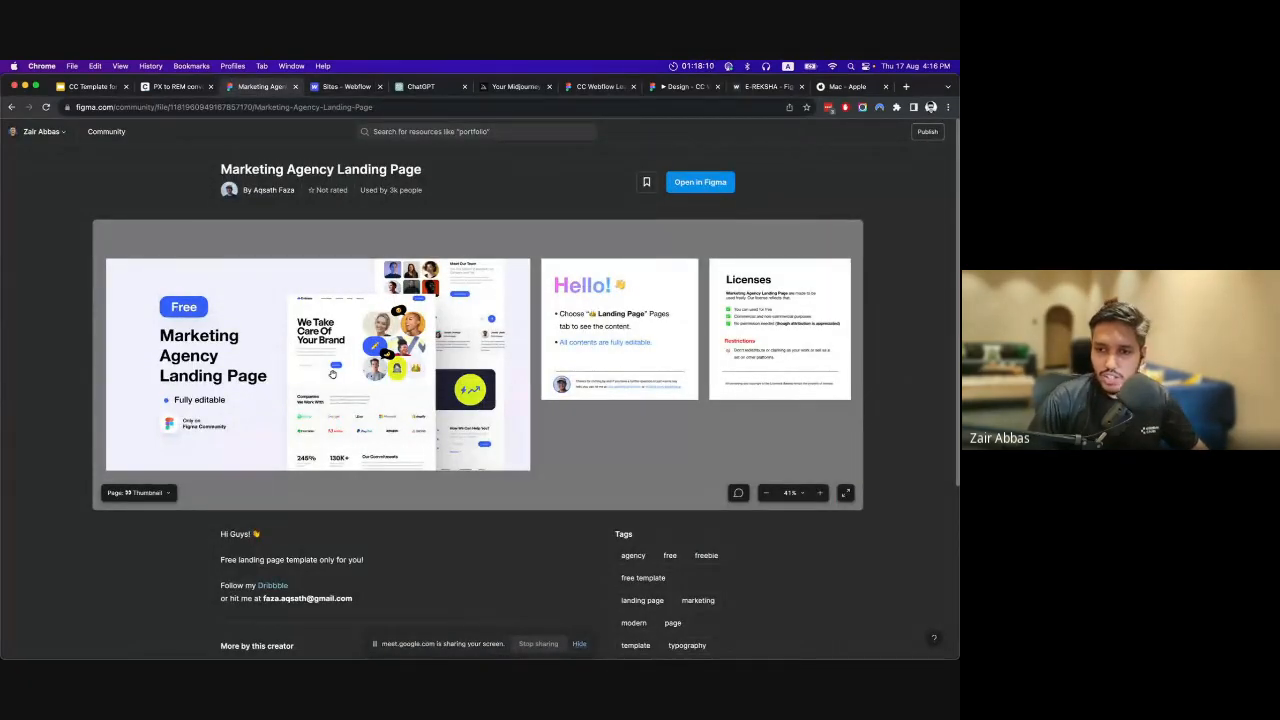
{"action": "left_click", "coordinate": [153, 493]}
{"action": "left_click", "coordinate": [149, 474]}
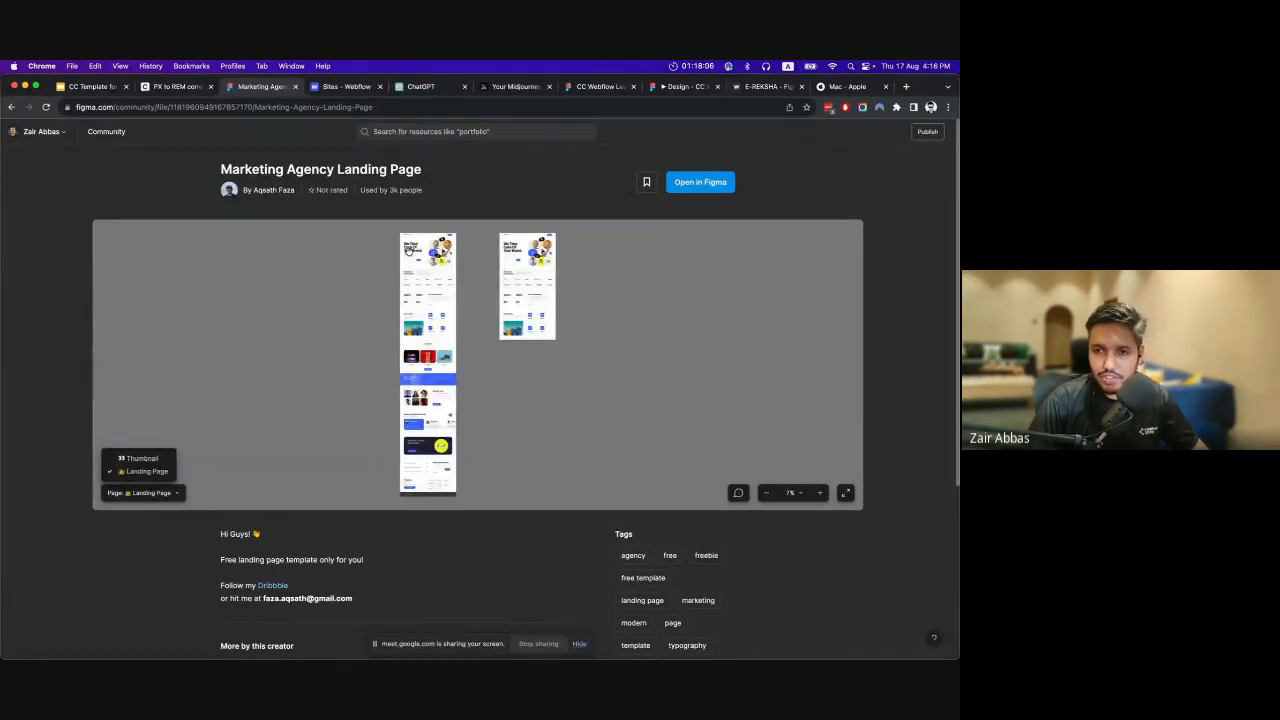
{"action": "scroll", "coordinate": [436, 275], "scroll_direction": "up", "scroll_amount": 5}
{"action": "scroll", "coordinate": [436, 275], "scroll_direction": "up", "scroll_amount": 8}
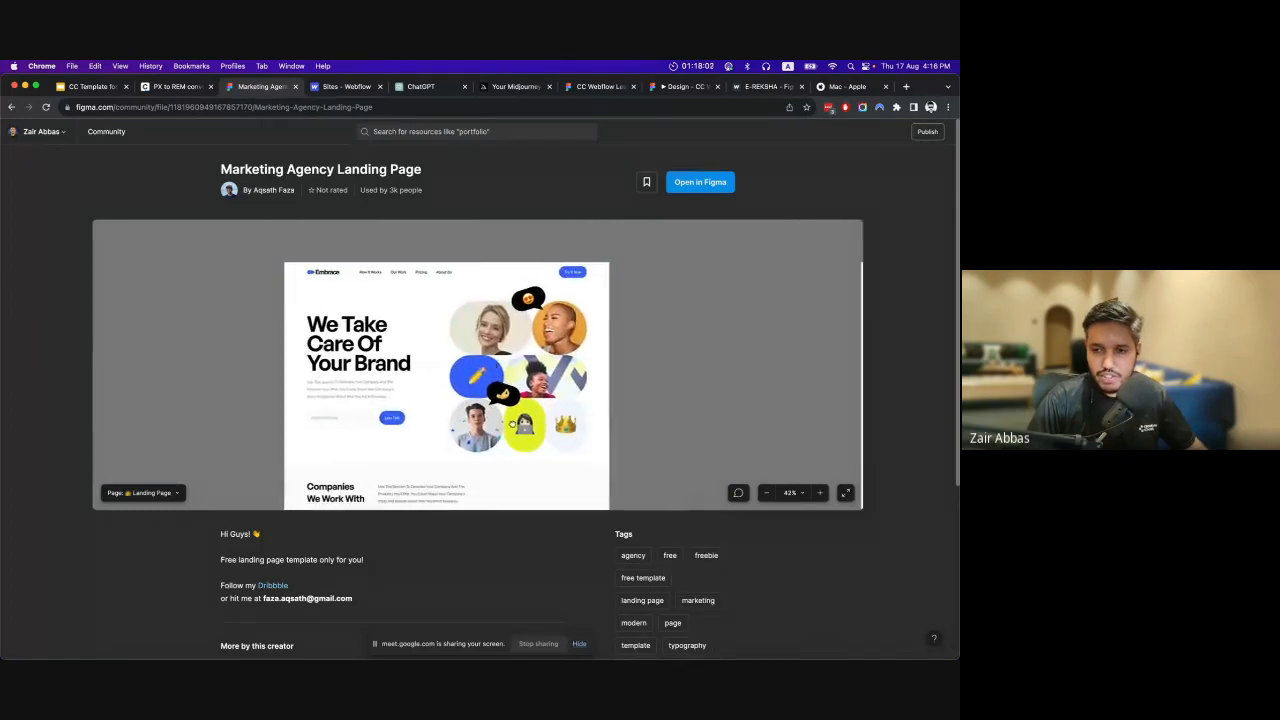
{"action": "scroll", "coordinate": [506, 419], "scroll_direction": "down", "scroll_amount": 5}
{"action": "scroll", "coordinate": [506, 419], "scroll_direction": "down", "scroll_amount": 5}
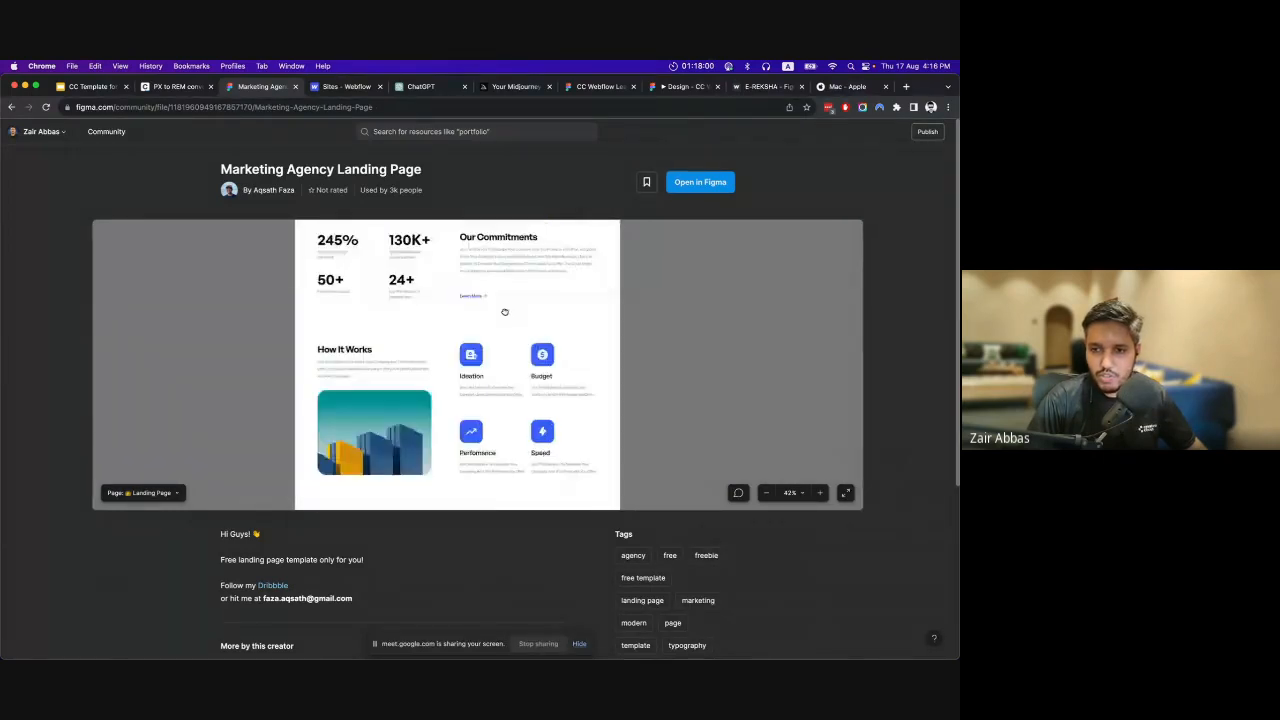
{"action": "scroll", "coordinate": [514, 300], "scroll_direction": "up", "scroll_amount": 5}
{"action": "scroll", "coordinate": [540, 290], "scroll_direction": "up", "scroll_amount": 2}
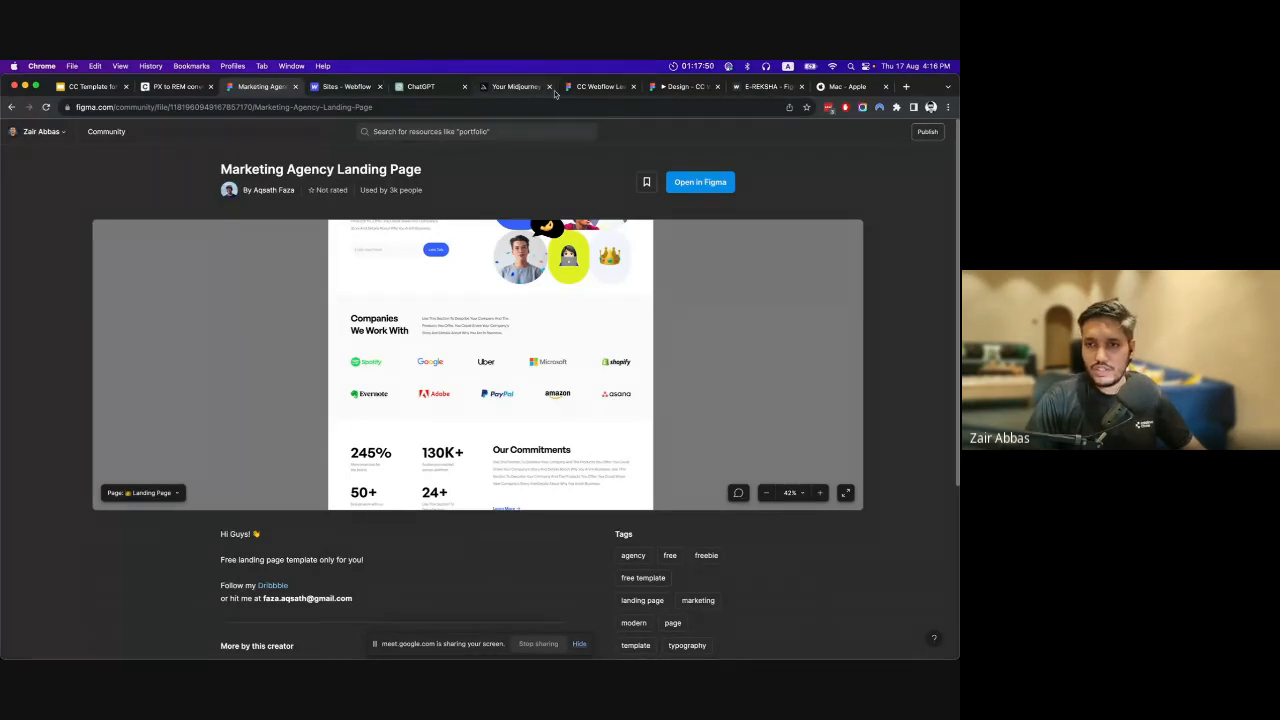
Return to the CC Webflow Learning Series file, show the ReCycle e-bike wireframe's hero on the Draft page and clear the selection.
{"action": "left_click", "coordinate": [594, 87]}
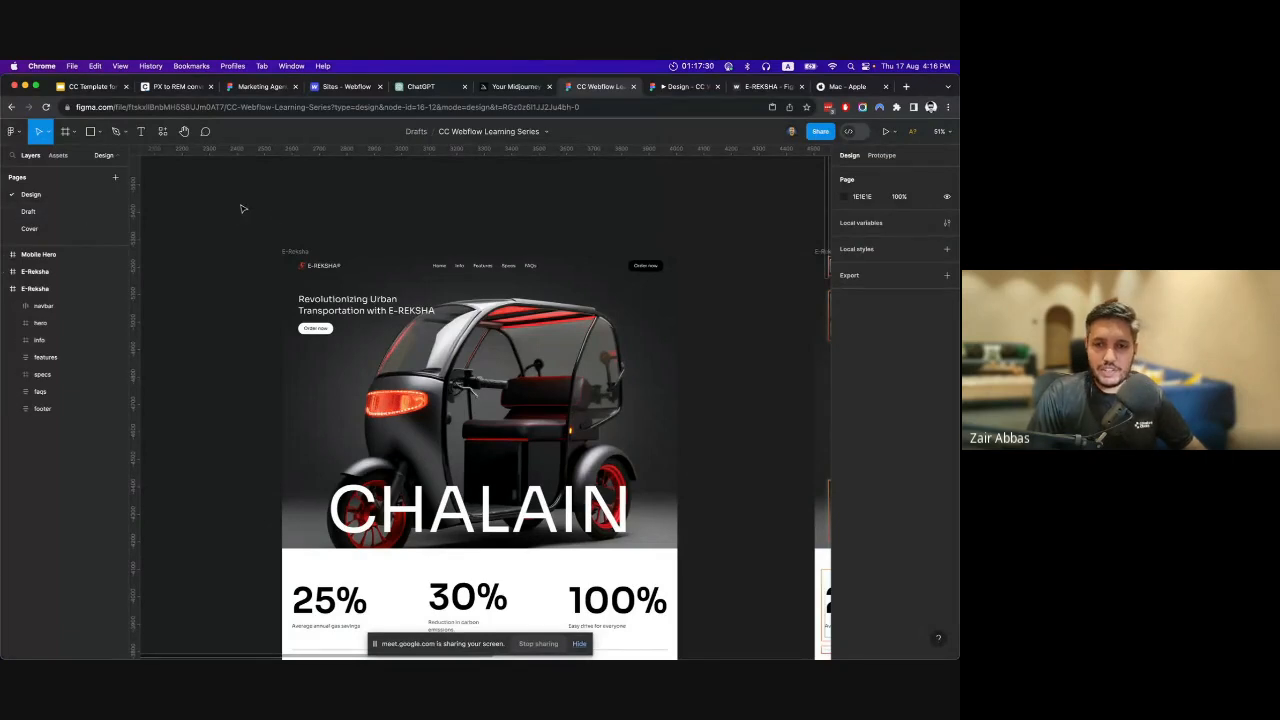
{"action": "left_click", "coordinate": [53, 210]}
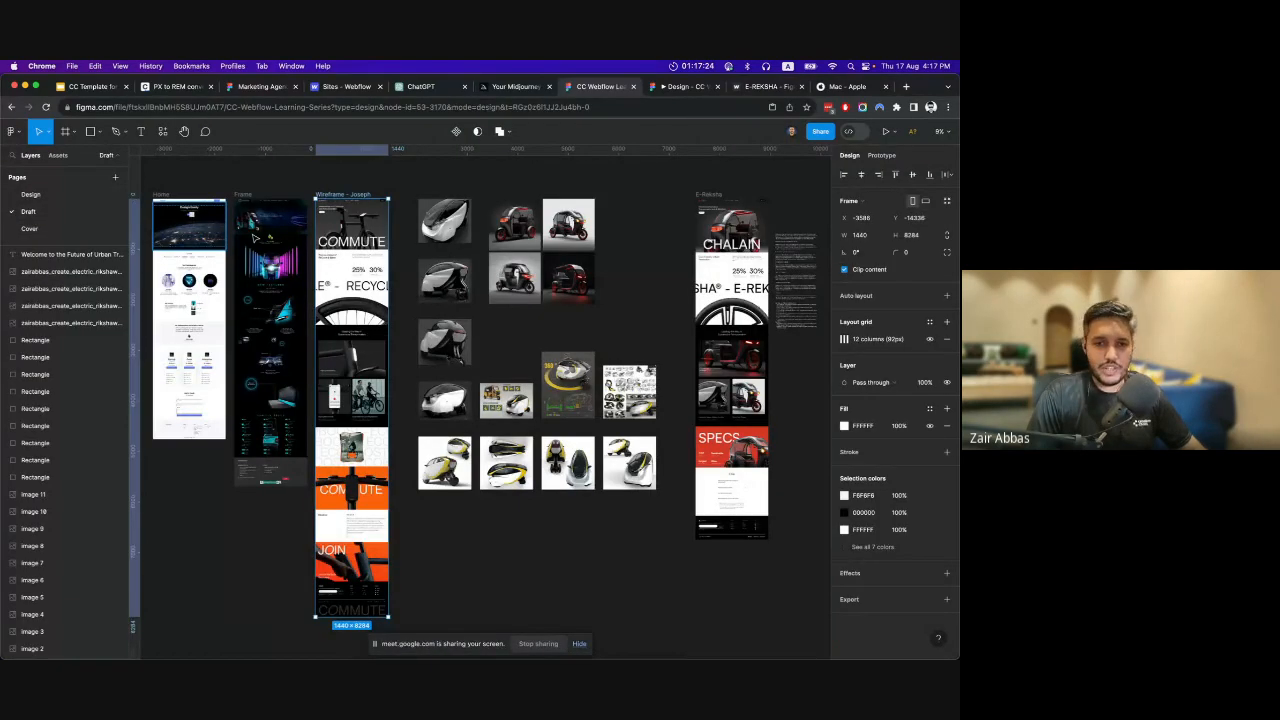
{"action": "scroll", "coordinate": [368, 210], "scroll_direction": "up", "scroll_amount": 10}
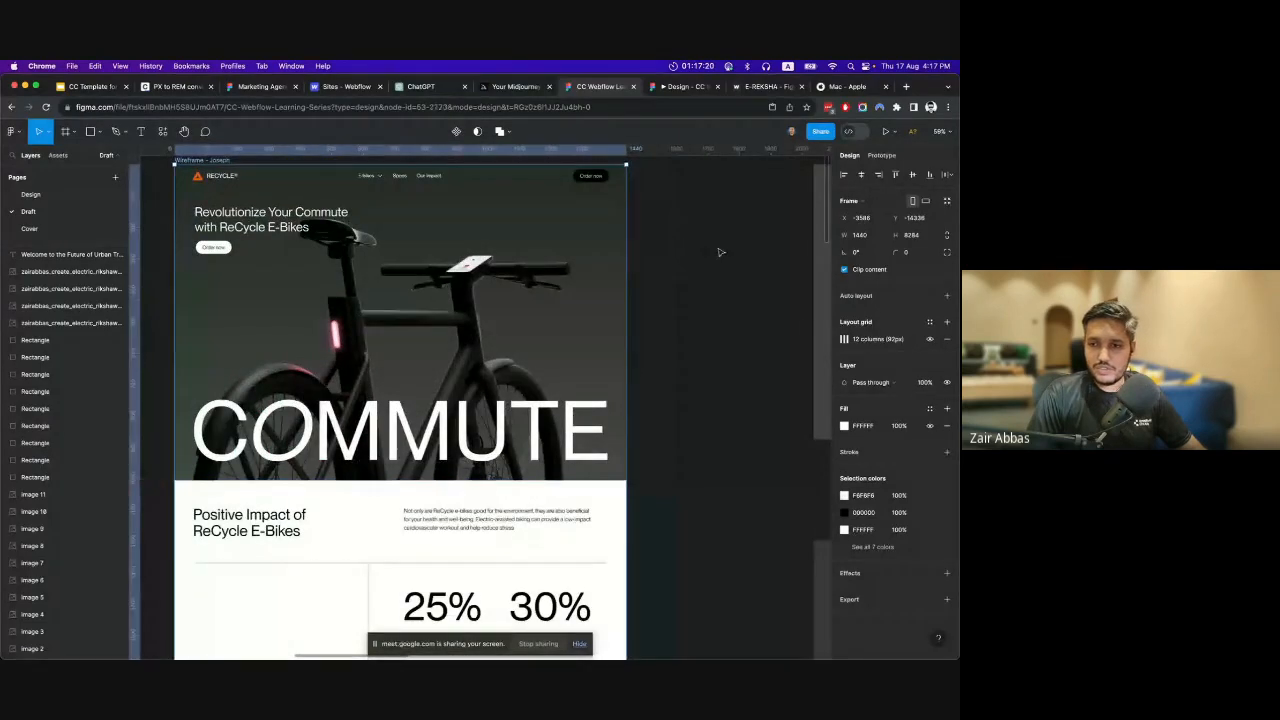
{"action": "key", "text": "Escape"}
{"action": "scroll", "coordinate": [510, 300], "scroll_direction": "up", "scroll_amount": 2}
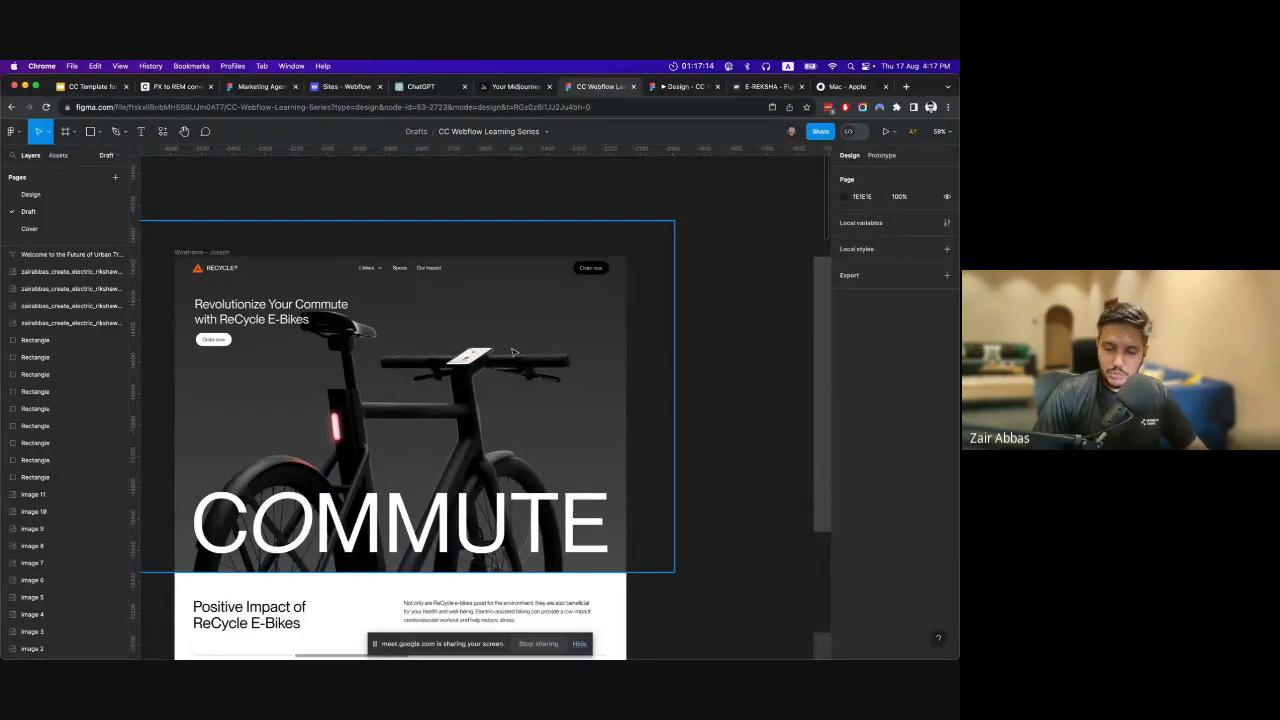
Examine the ReCycle e-bike wireframe's sections from the COMMUTE hero down to the footer and back.
{"action": "scroll", "coordinate": [350, 352], "scroll_direction": "down", "scroll_amount": 5}
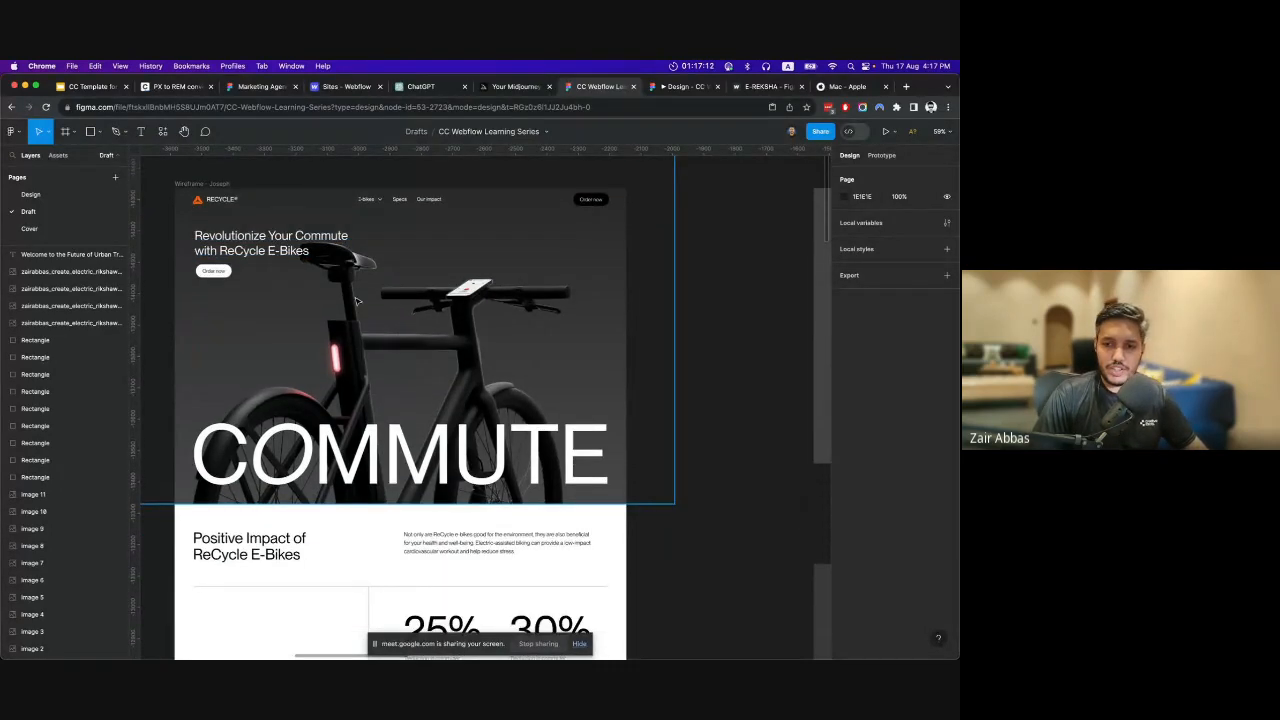
{"action": "scroll", "coordinate": [356, 302], "scroll_direction": "down", "scroll_amount": 3}
{"action": "scroll", "coordinate": [356, 302], "scroll_direction": "down", "scroll_amount": 7}
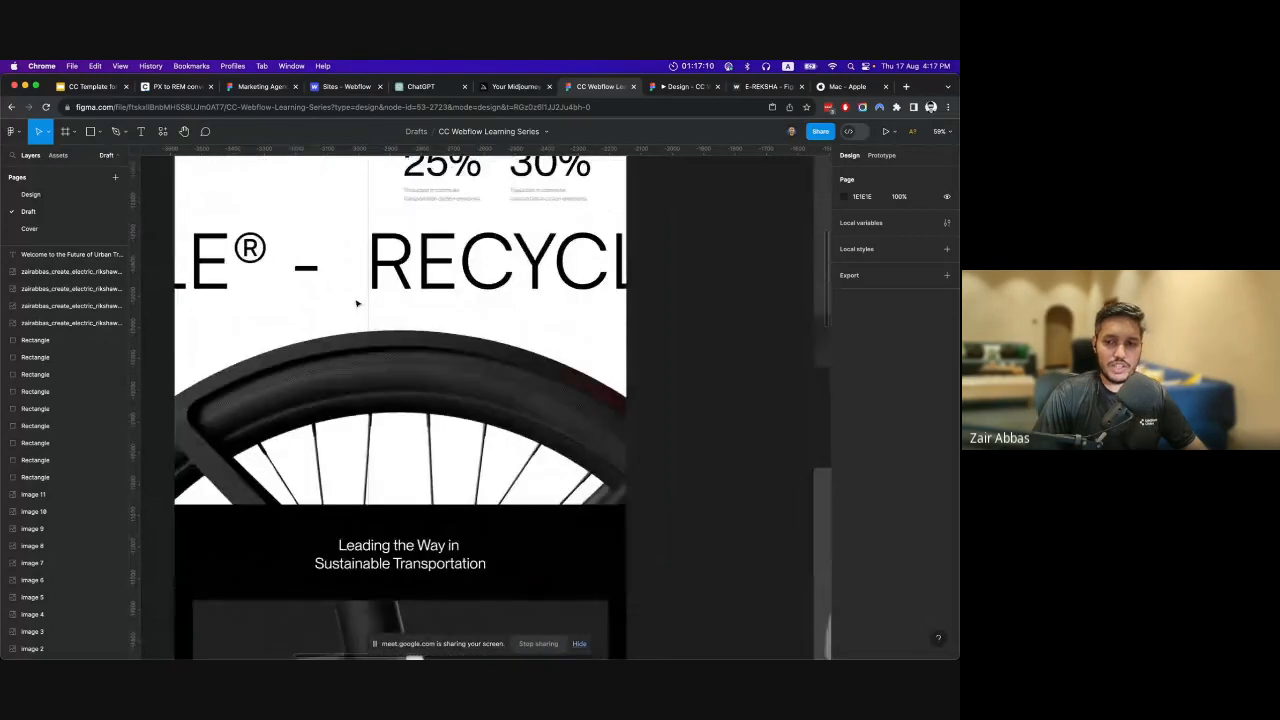
{"action": "scroll", "coordinate": [357, 303], "scroll_direction": "down", "scroll_amount": 15}
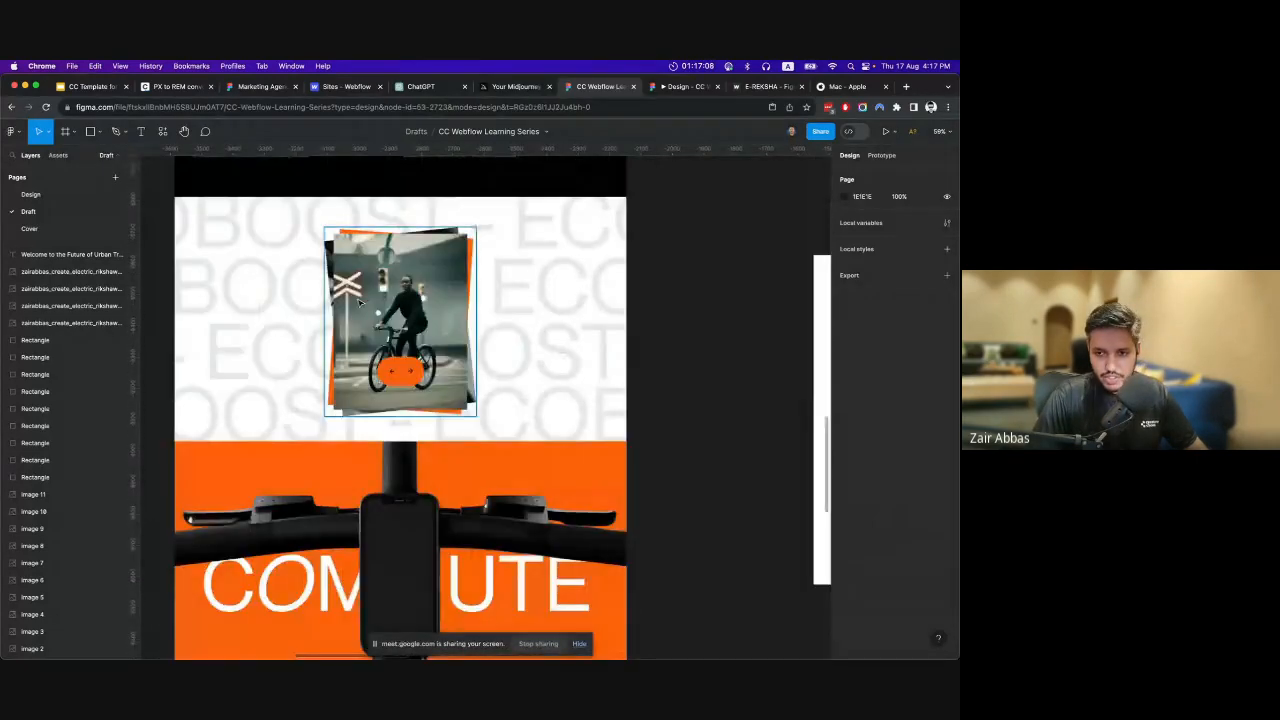
{"action": "scroll", "coordinate": [361, 302], "scroll_direction": "down", "scroll_amount": 5}
{"action": "scroll", "coordinate": [361, 302], "scroll_direction": "down", "scroll_amount": 2}
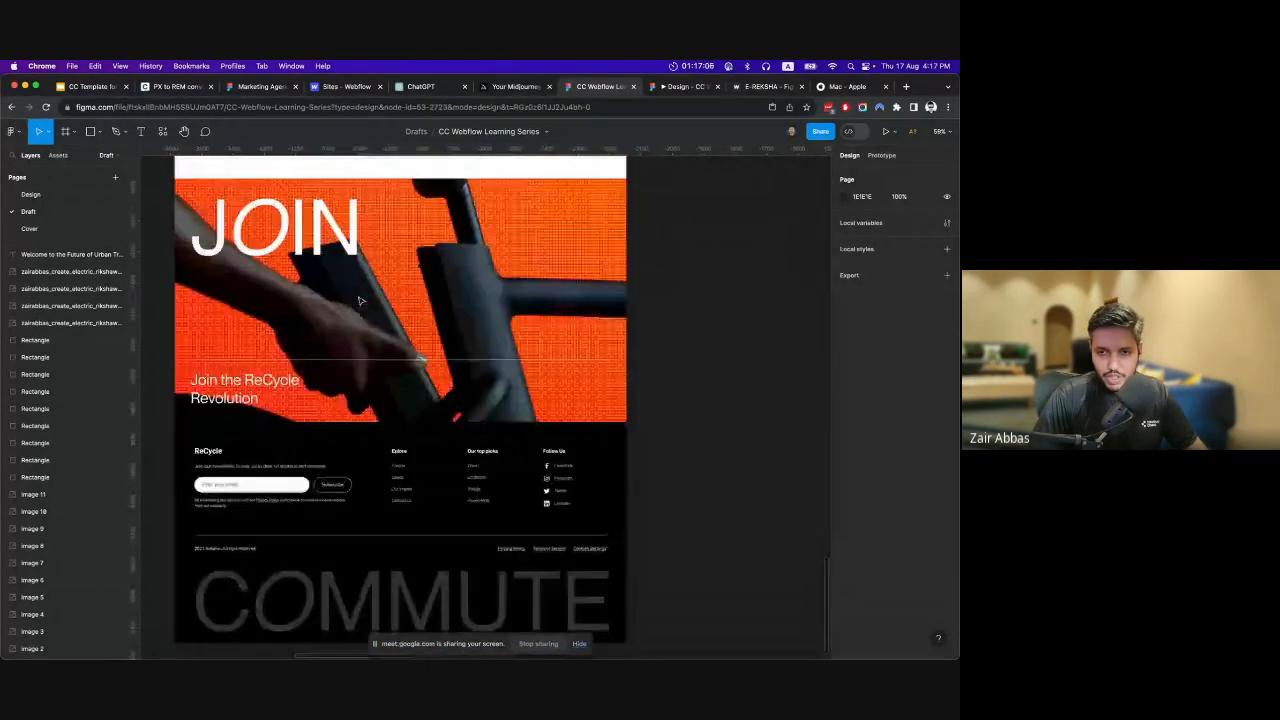
{"action": "scroll", "coordinate": [361, 300], "scroll_direction": "up", "scroll_amount": 12}
{"action": "scroll", "coordinate": [361, 300], "scroll_direction": "up", "scroll_amount": 15}
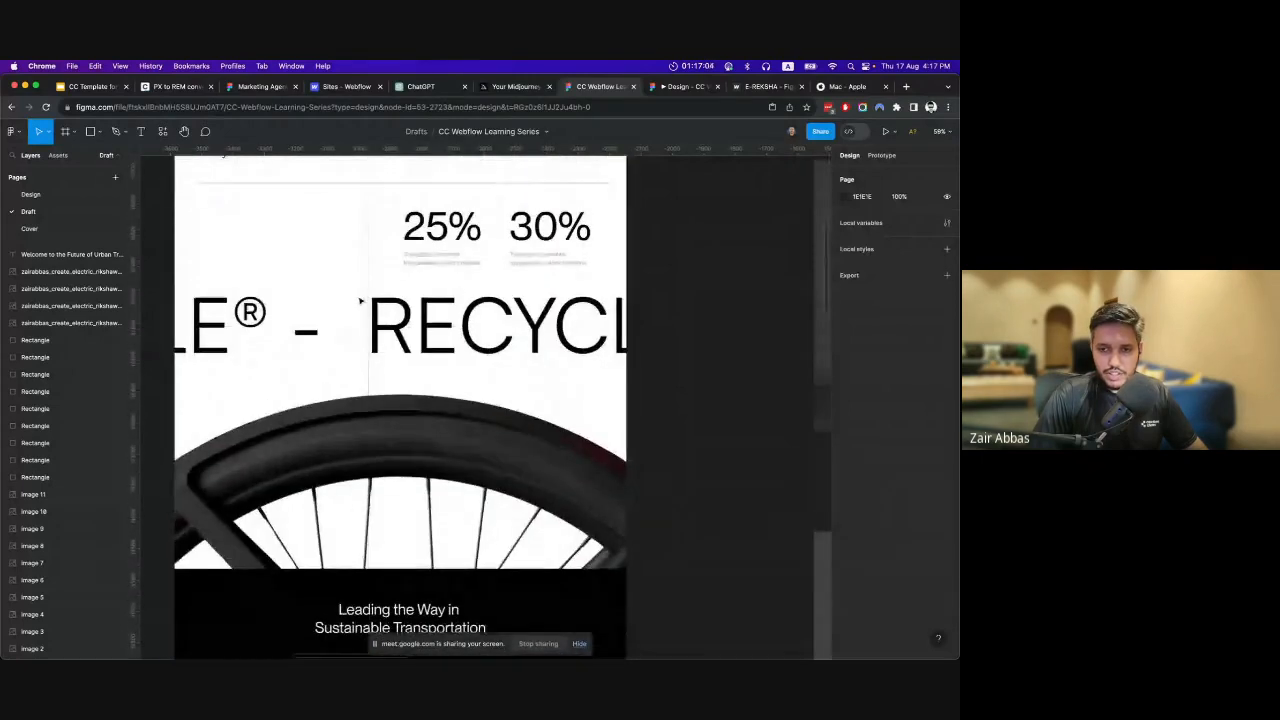
{"action": "scroll", "coordinate": [361, 300], "scroll_direction": "up", "scroll_amount": 5}
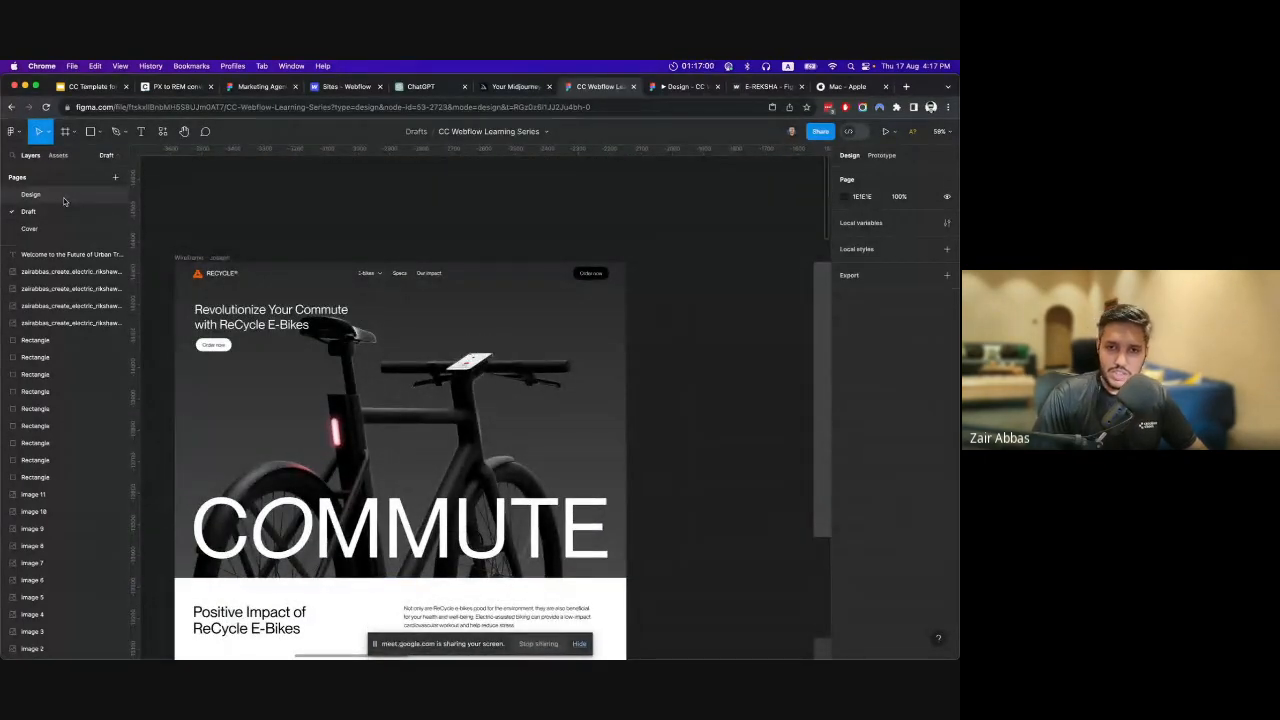
Open the Design page and look through the E-REKSHA landing page from the CHALAIN hero down to the FAQs and back.
{"action": "left_click", "coordinate": [63, 199]}
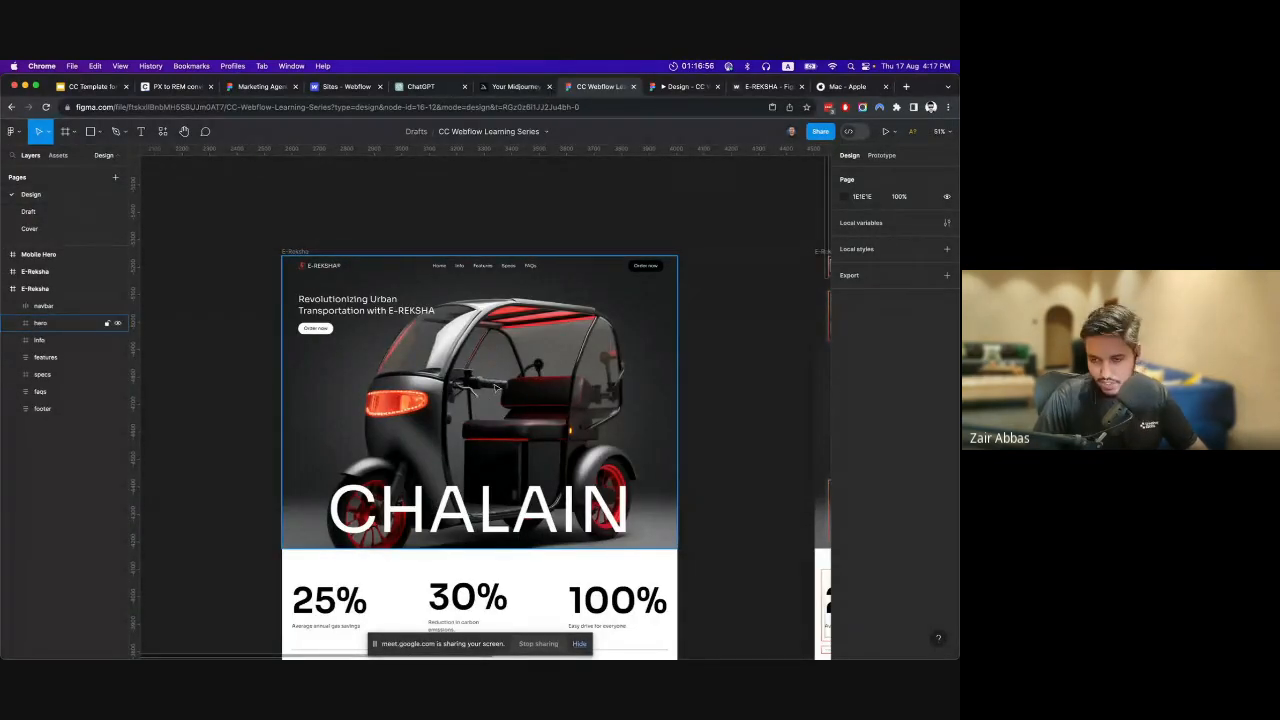
{"action": "scroll", "coordinate": [494, 388], "scroll_direction": "down", "scroll_amount": 10}
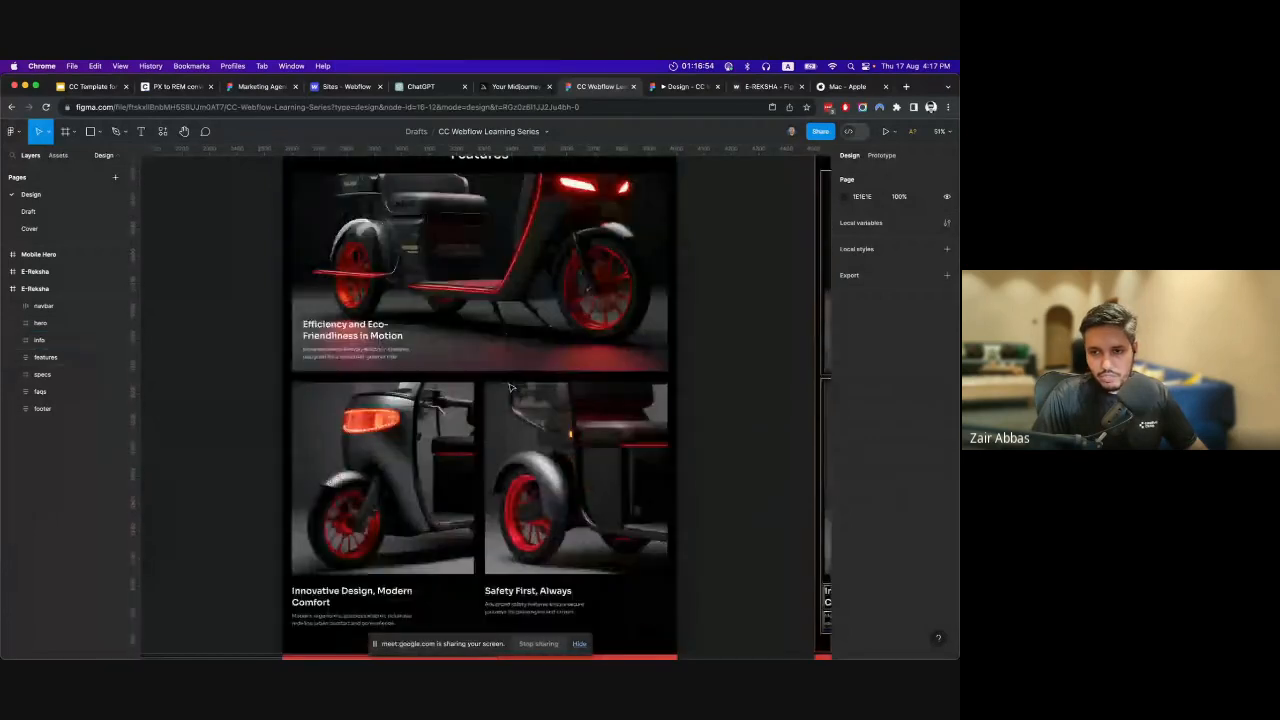
{"action": "scroll", "coordinate": [510, 387], "scroll_direction": "down", "scroll_amount": 3}
{"action": "scroll", "coordinate": [512, 375], "scroll_direction": "up", "scroll_amount": 5}
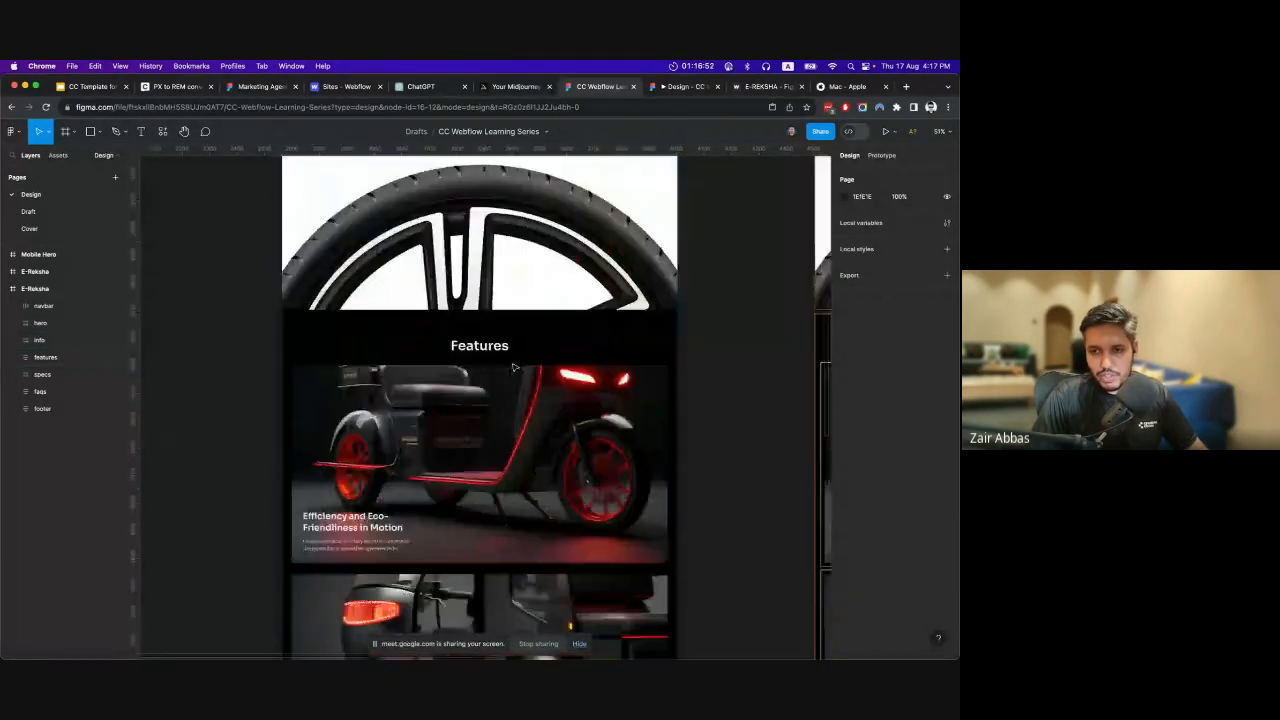
{"action": "scroll", "coordinate": [515, 370], "scroll_direction": "down", "scroll_amount": 5}
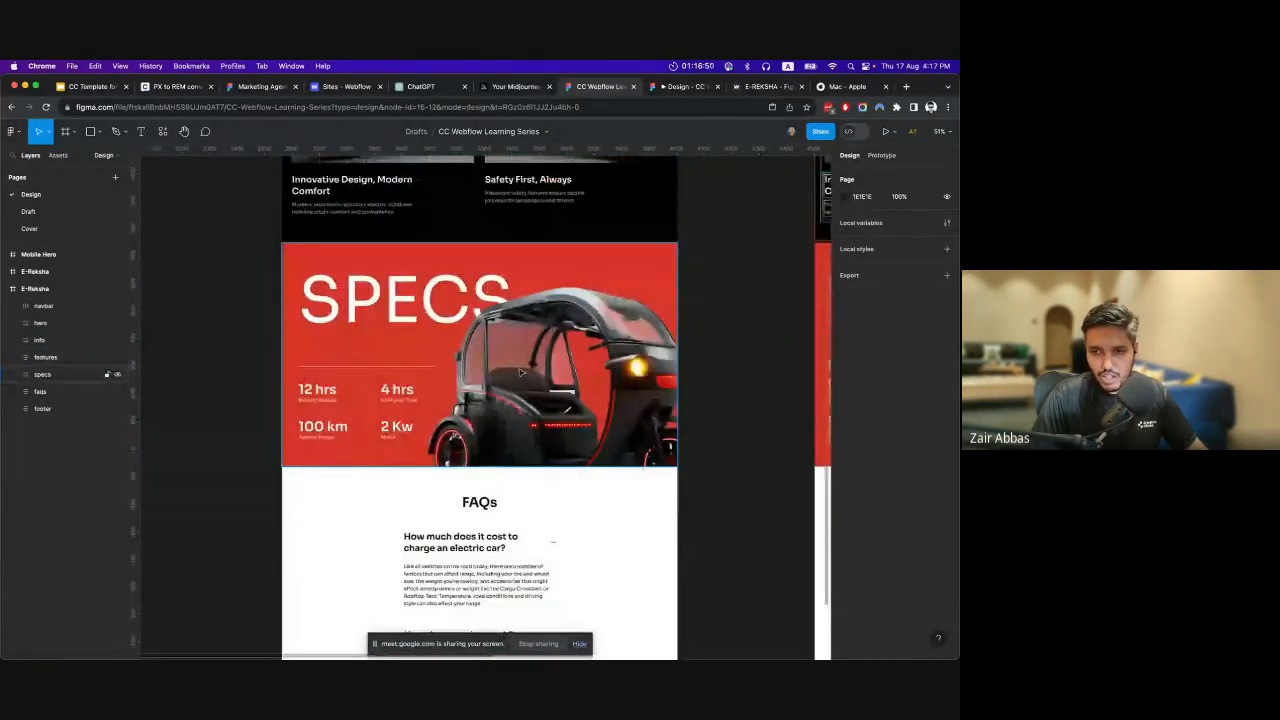
{"action": "scroll", "coordinate": [540, 390], "scroll_direction": "down", "scroll_amount": 3}
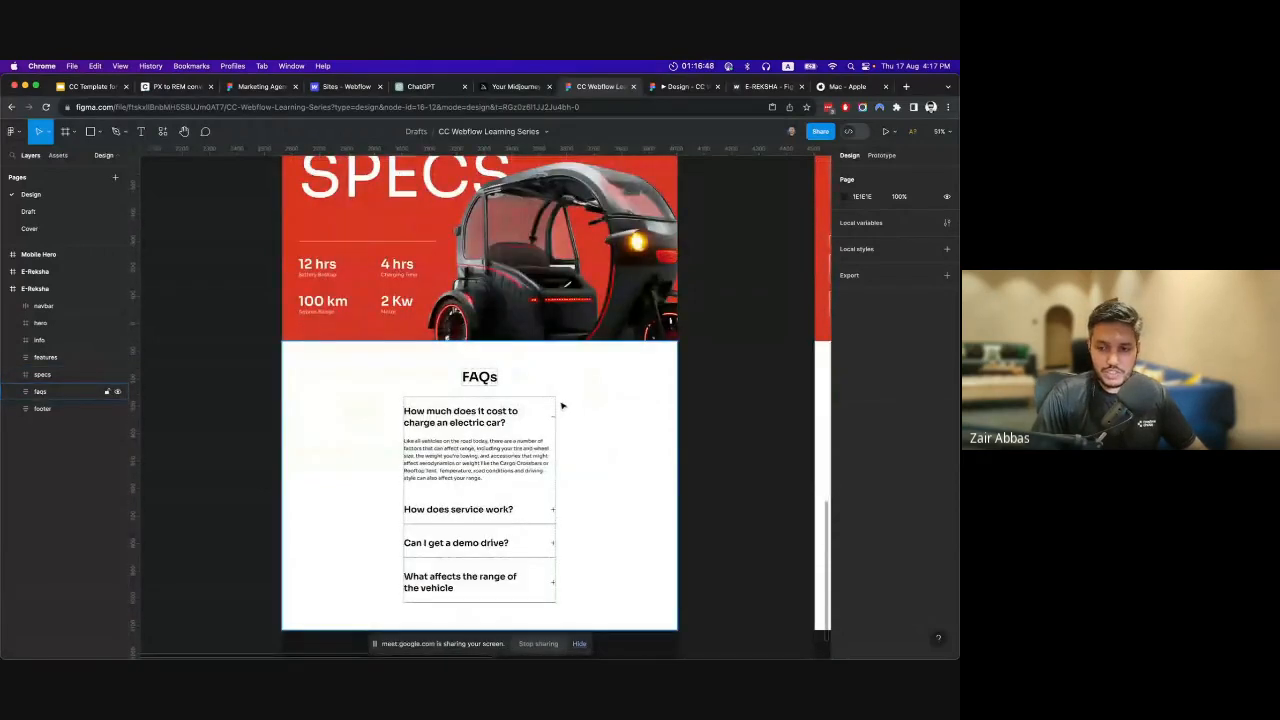
{"action": "scroll", "coordinate": [560, 420], "scroll_direction": "up", "scroll_amount": 10}
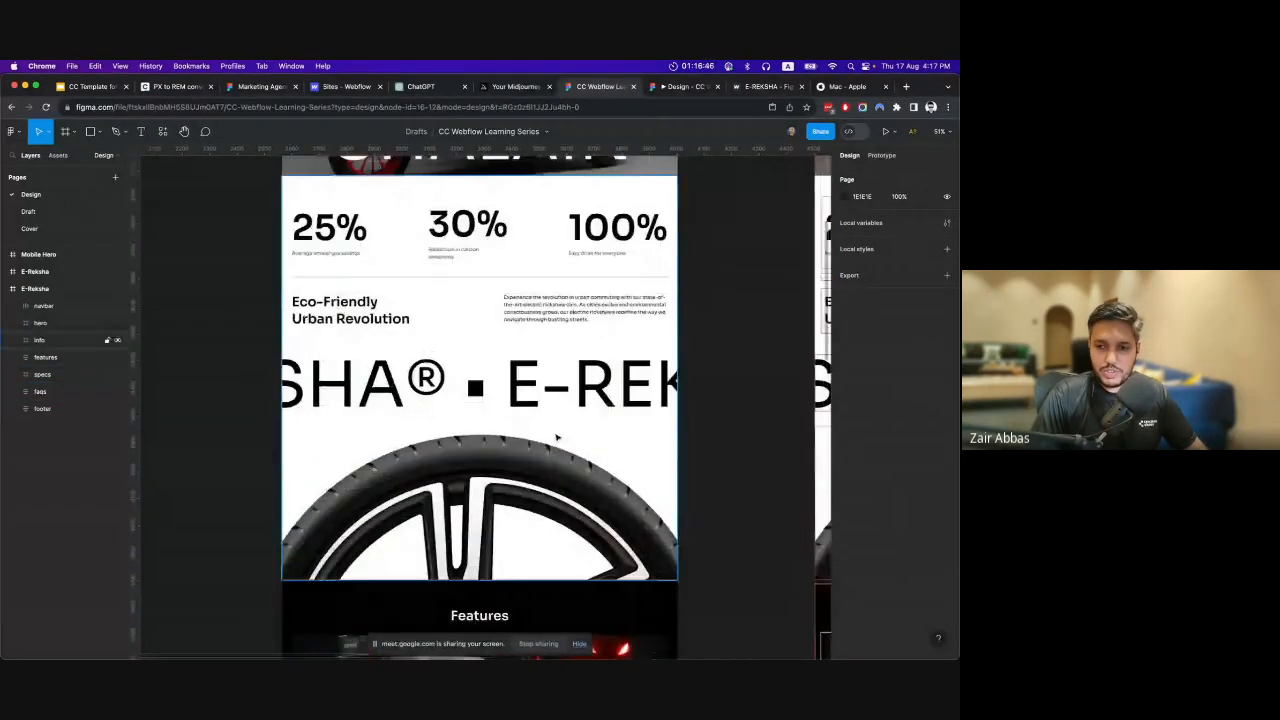
{"action": "scroll", "coordinate": [557, 437], "scroll_direction": "up", "scroll_amount": 10}
{"action": "scroll", "coordinate": [487, 405], "scroll_direction": "down", "scroll_amount": 1}
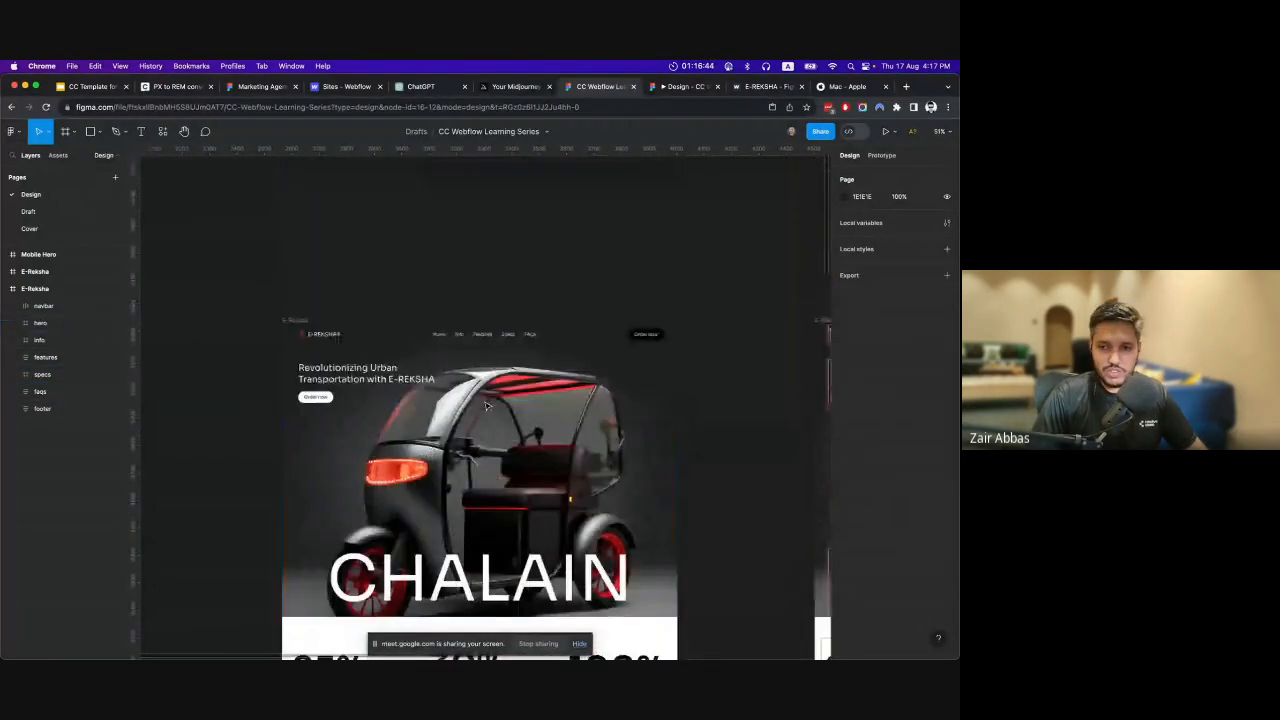
{"action": "scroll", "coordinate": [487, 405], "scroll_direction": "down", "scroll_amount": 3}
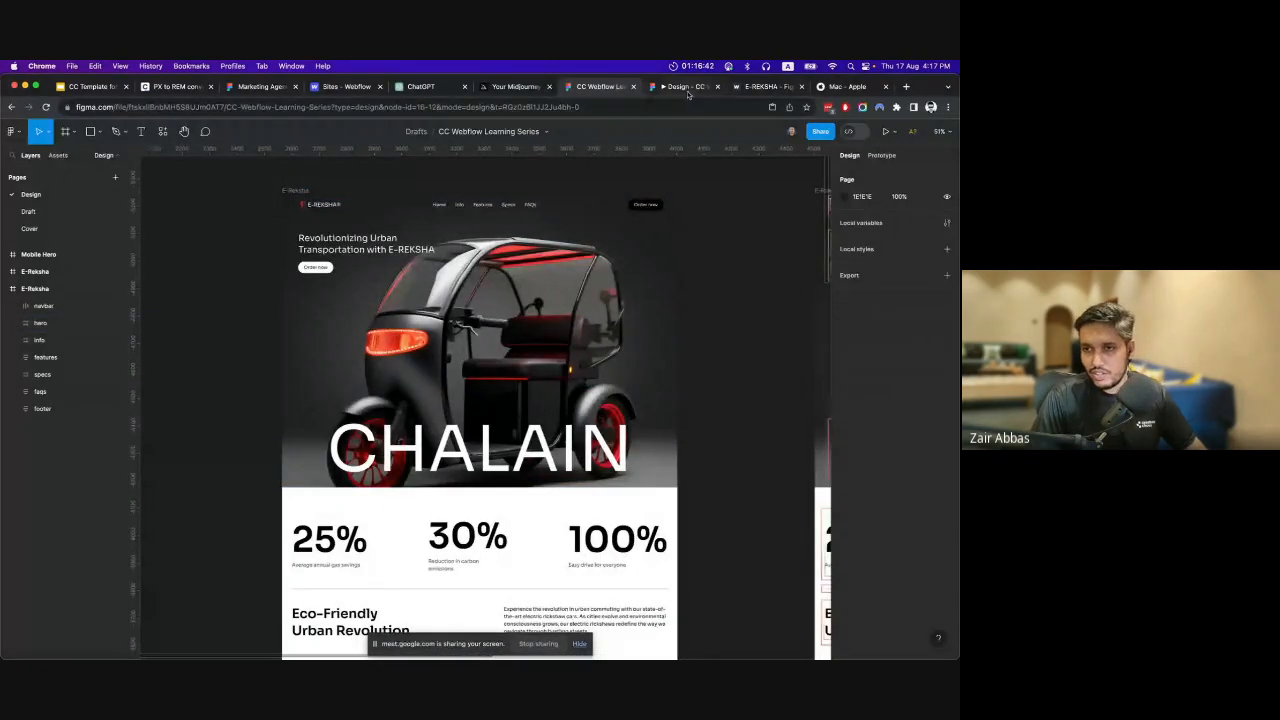
Show the generated electric rickshaw images in Midjourney and return to the CC Webflow Learning Series file in Figma.
{"action": "left_click", "coordinate": [514, 87]}
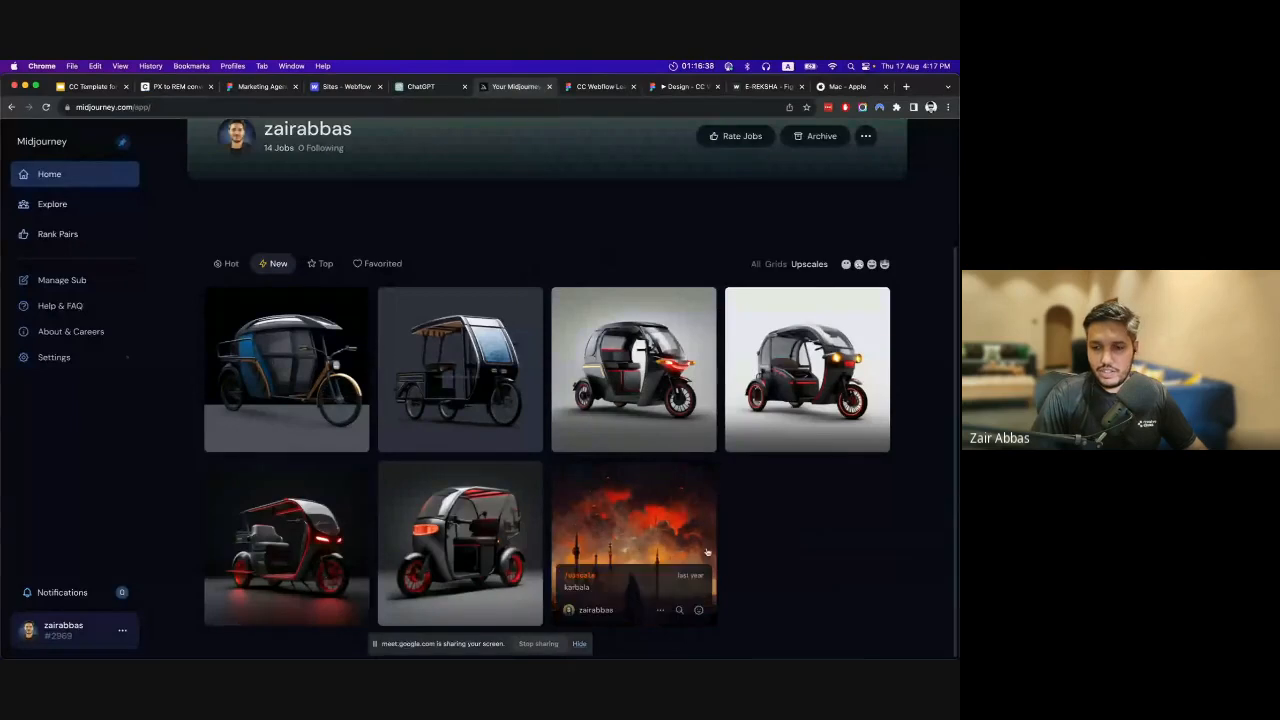
{"action": "mouse_move", "coordinate": [427, 514]}
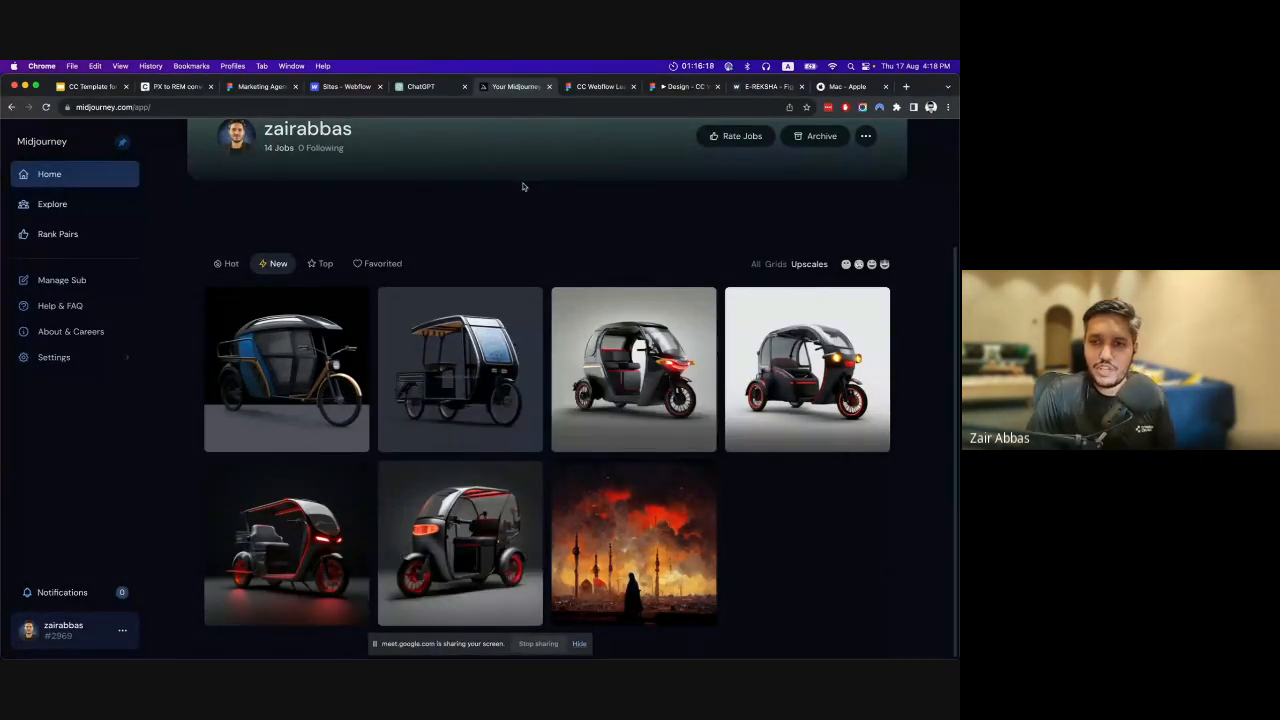
{"action": "left_click", "coordinate": [595, 87]}
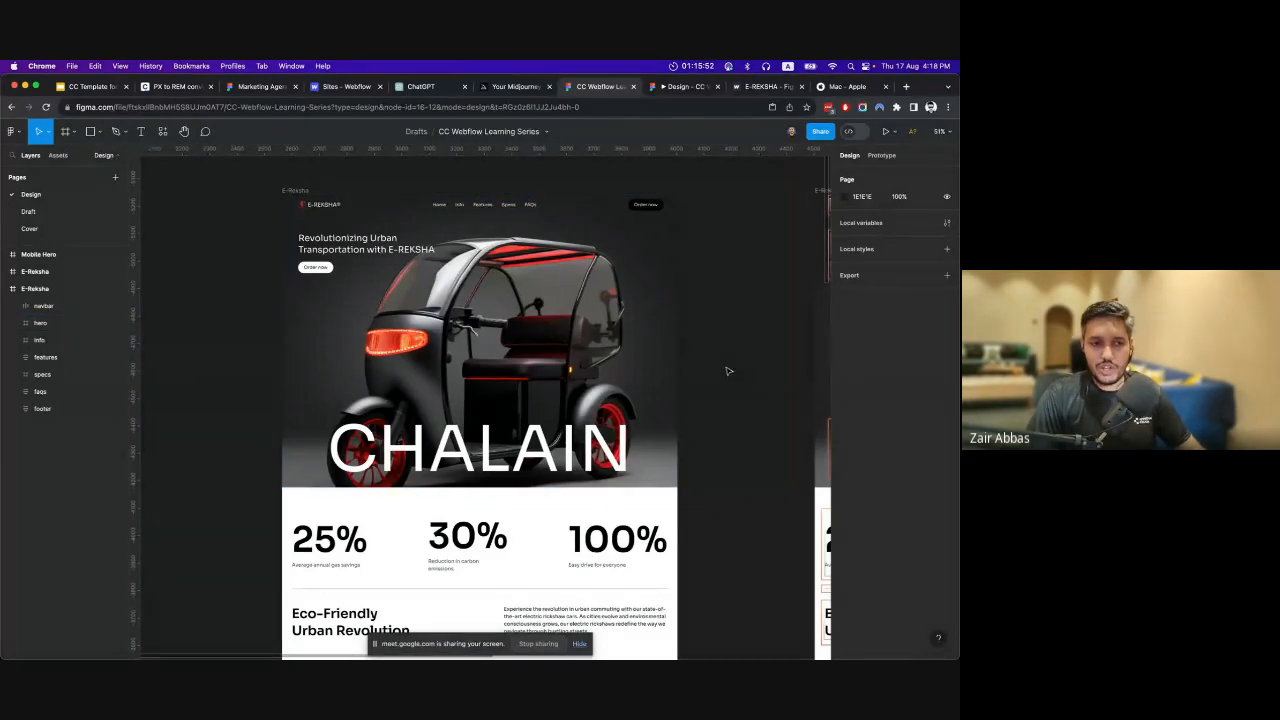
Examine the E-REKSHA page's hero and wheel section, taking a close look at the logo in the navbar.
{"action": "left_click_drag", "start_coordinate": [720, 400], "coordinate": [694, 417]}
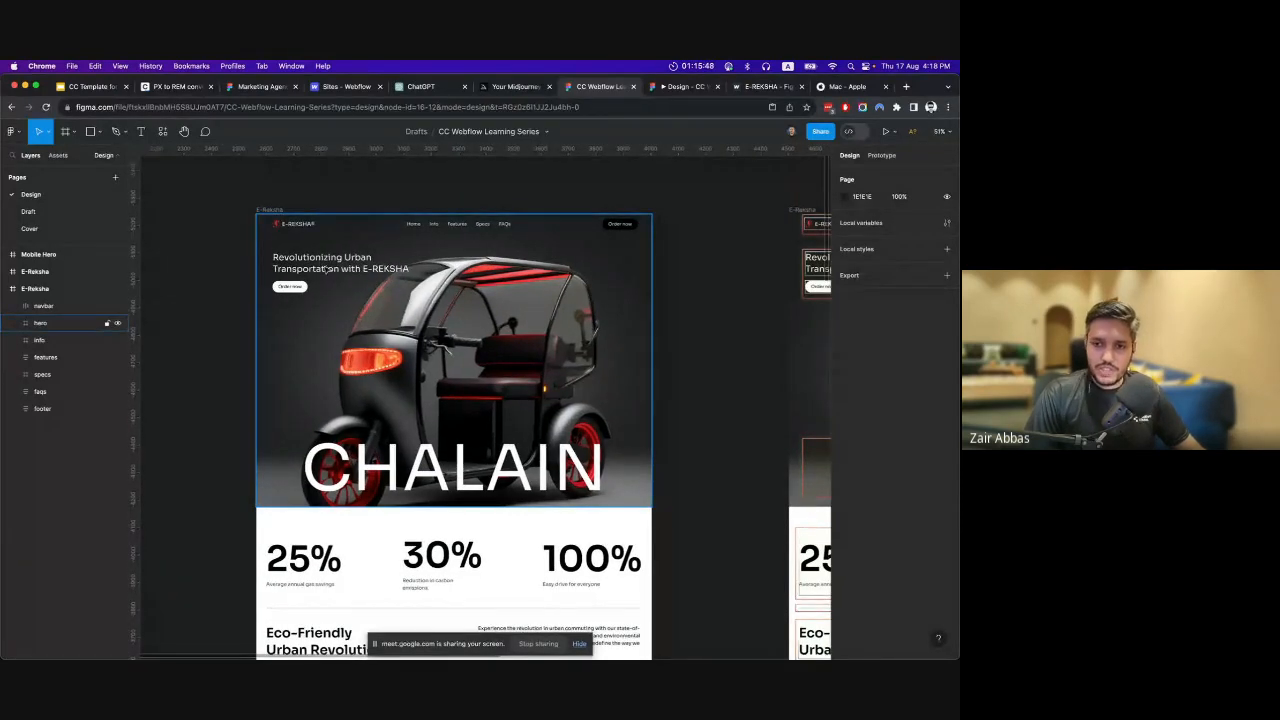
{"action": "scroll", "coordinate": [467, 393], "scroll_direction": "down", "scroll_amount": 8}
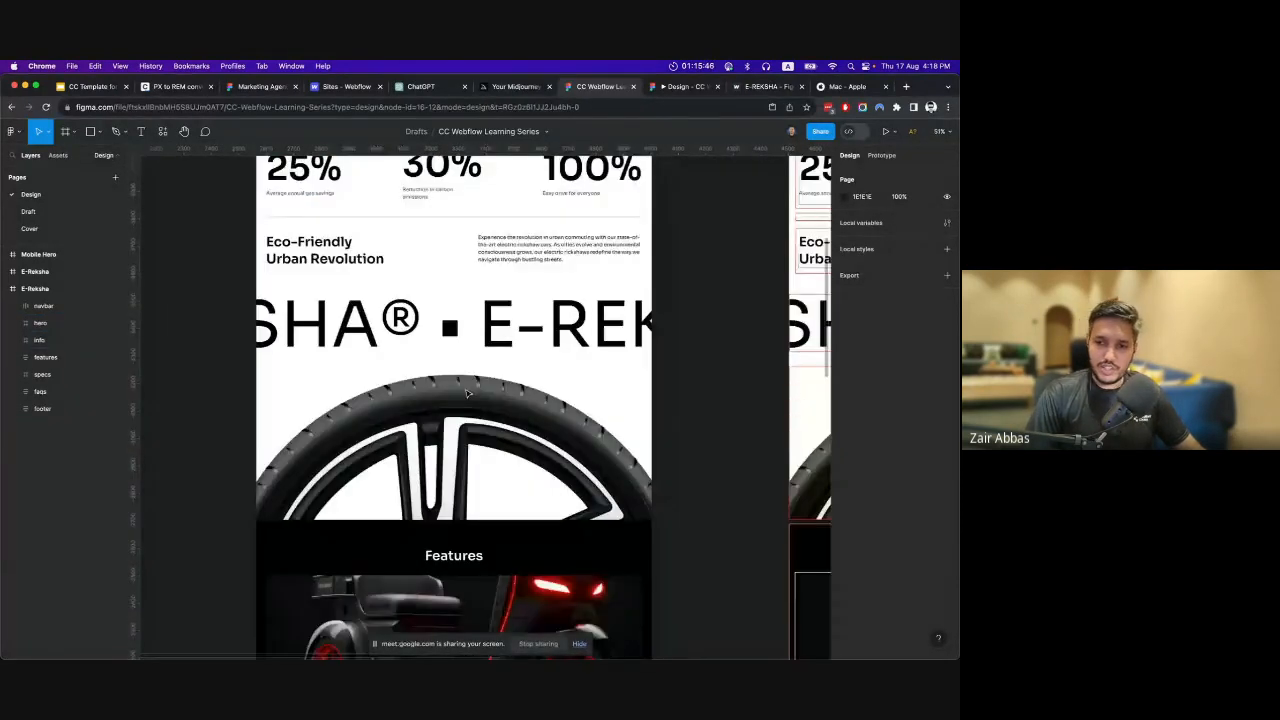
{"action": "scroll", "coordinate": [467, 393], "scroll_direction": "up", "scroll_amount": 10}
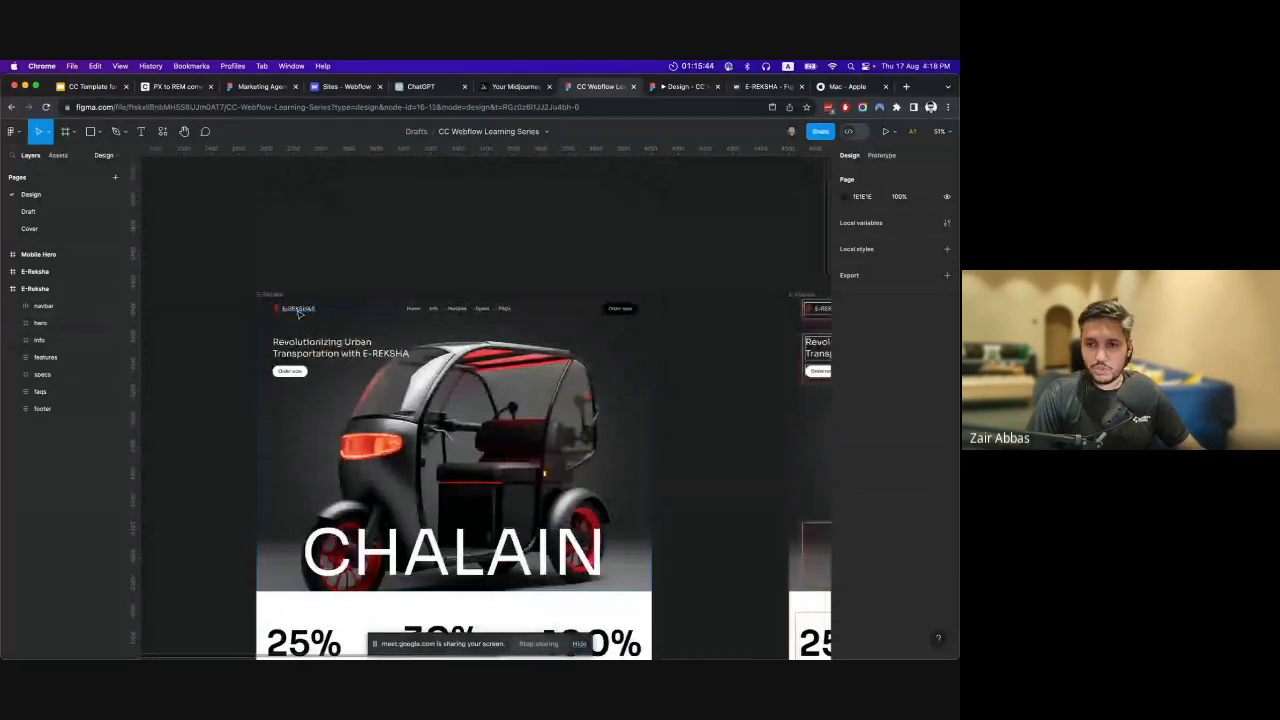
{"action": "scroll", "coordinate": [298, 313], "scroll_direction": "up", "scroll_amount": 10}
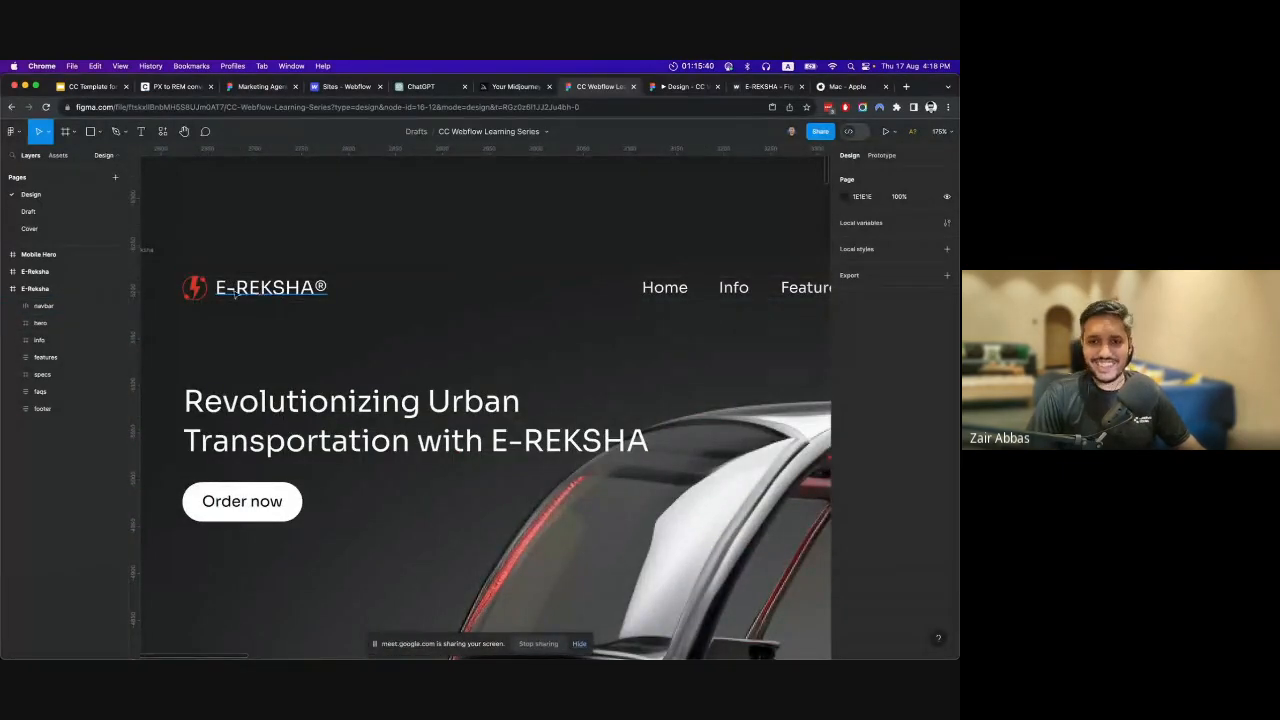
{"action": "scroll", "coordinate": [225, 292], "scroll_direction": "down", "scroll_amount": 2}
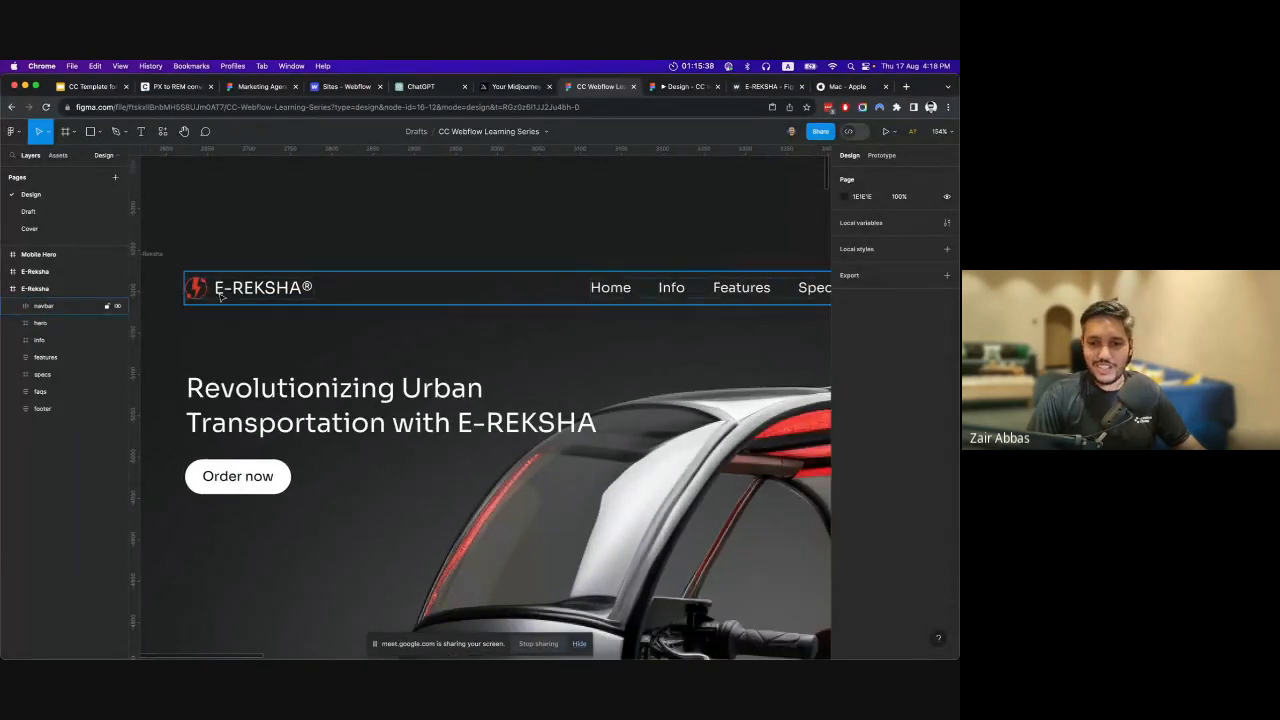
{"action": "scroll", "coordinate": [220, 296], "scroll_direction": "down", "scroll_amount": 2}
{"action": "scroll", "coordinate": [328, 230], "scroll_direction": "down", "scroll_amount": 2}
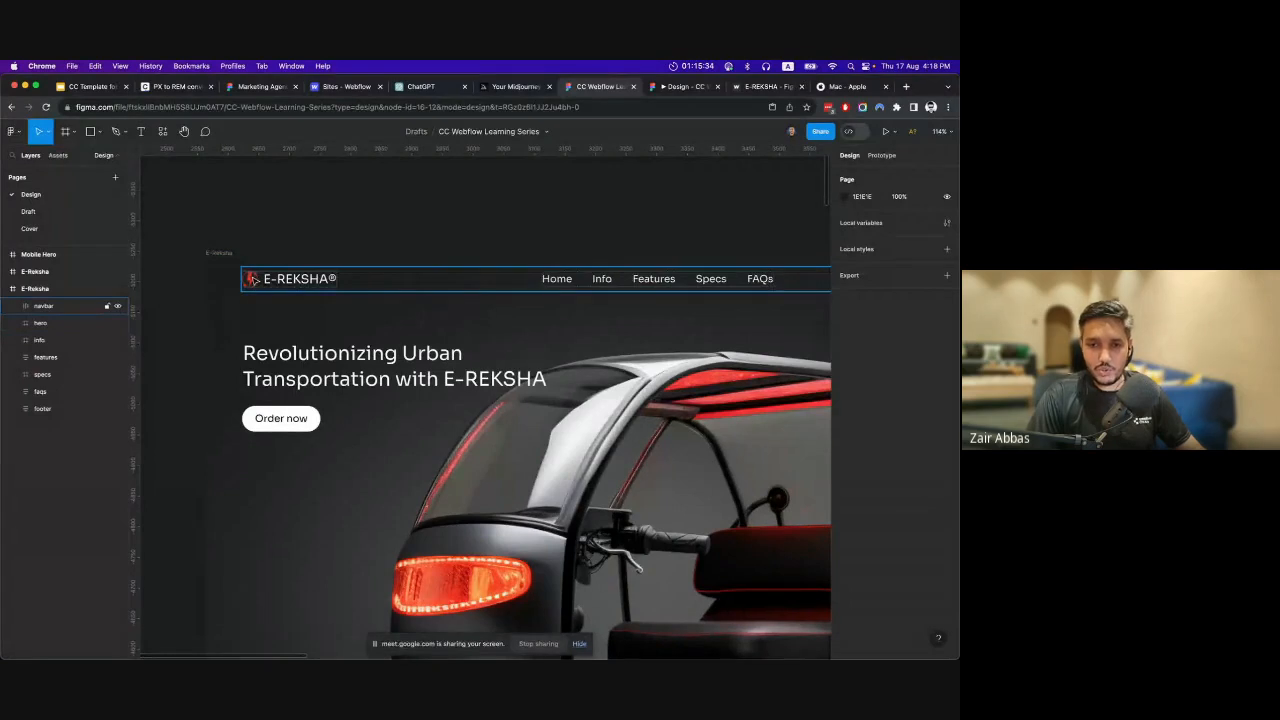
{"action": "scroll", "coordinate": [254, 280], "scroll_direction": "up", "scroll_amount": 3}
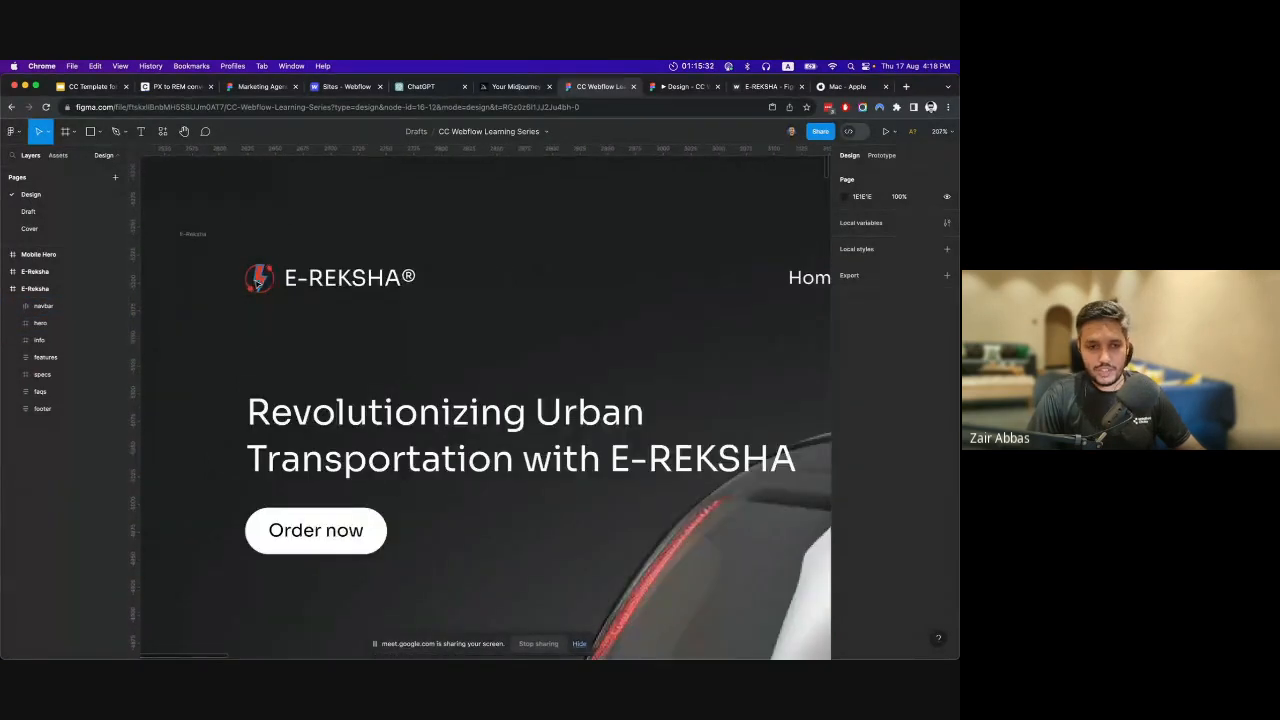
{"action": "scroll", "coordinate": [256, 280], "scroll_direction": "down", "scroll_amount": 3}
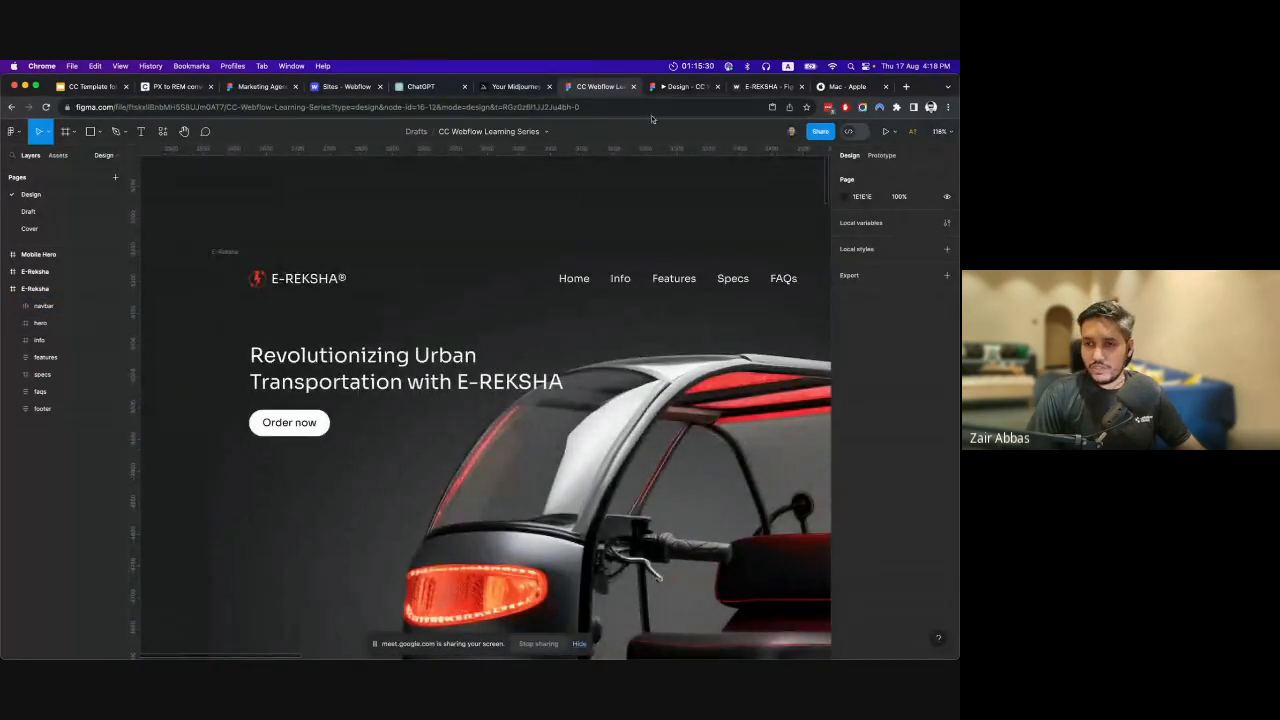
Switch to ChatGPT and review the prompt "write small website content for electric rikshaw car" together with its generated copy.
{"action": "scroll", "coordinate": [640, 165], "scroll_direction": "right", "scroll_amount": 3}
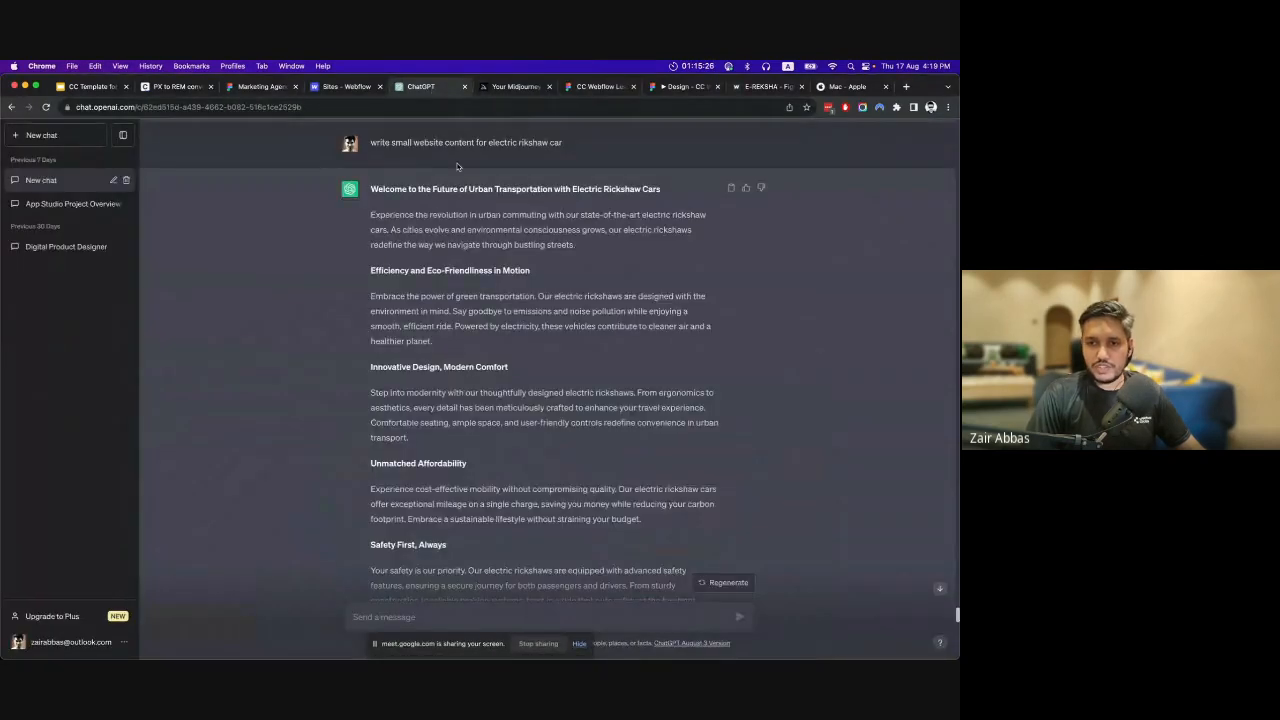
{"action": "left_click_drag", "start_coordinate": [376, 142], "coordinate": [562, 143]}
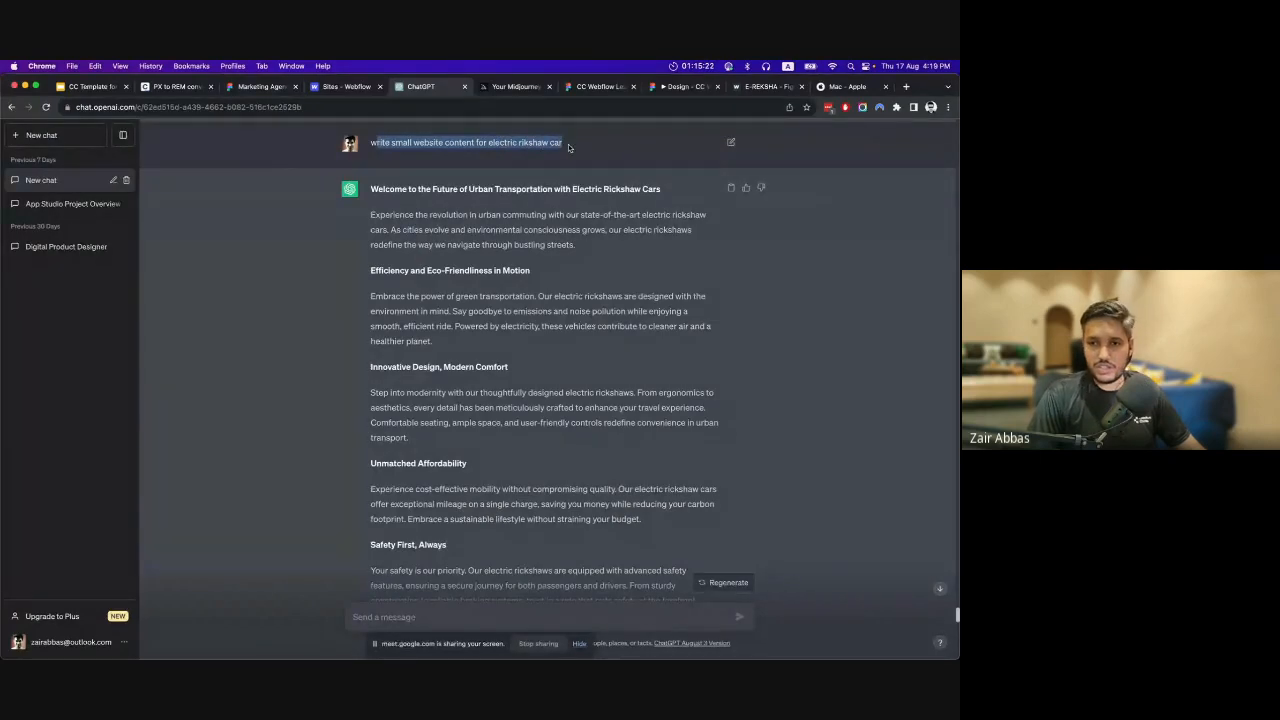
{"action": "left_click", "coordinate": [568, 147]}
{"action": "left_click_drag", "start_coordinate": [376, 189], "coordinate": [530, 485]}
{"action": "left_click", "coordinate": [525, 477]}
{"action": "scroll", "coordinate": [527, 450], "scroll_direction": "down", "scroll_amount": 1}
{"action": "scroll", "coordinate": [527, 445], "scroll_direction": "down", "scroll_amount": 3}
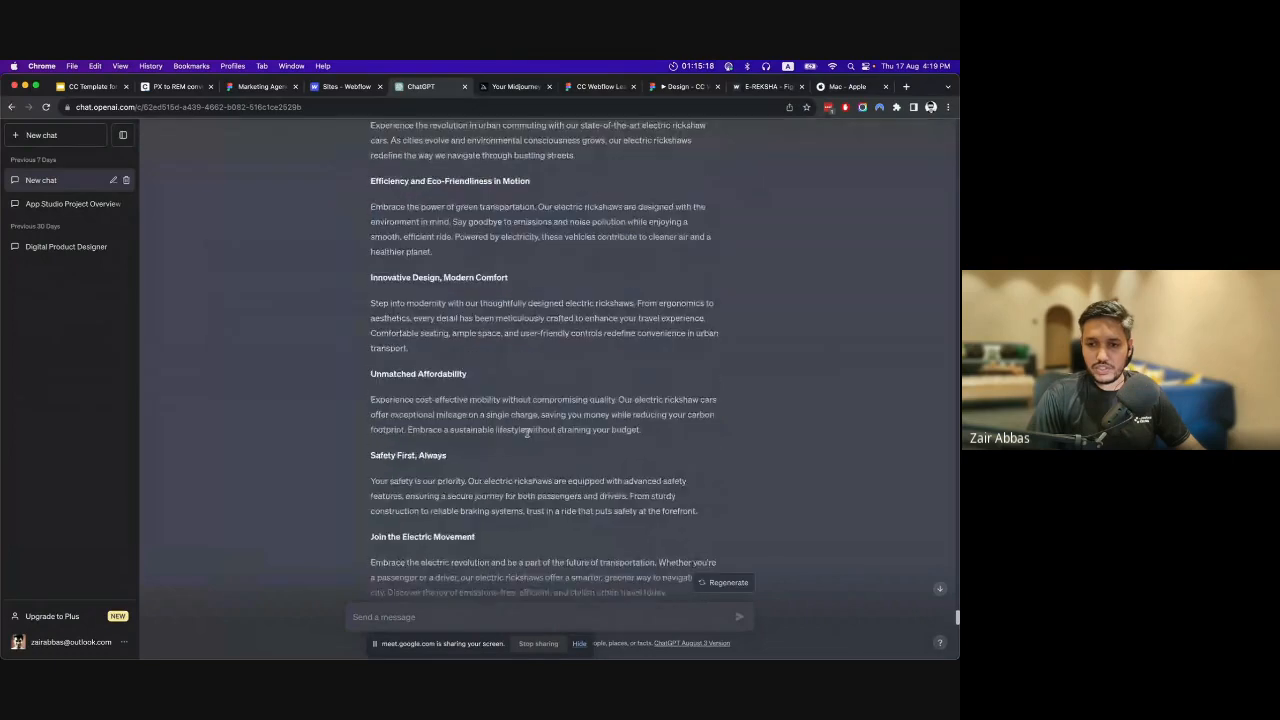
Review the follow-up prompt "give some key features and stats from above" and highlight the Key Features part of its answer.
{"action": "scroll", "coordinate": [526, 431], "scroll_direction": "down", "scroll_amount": 5}
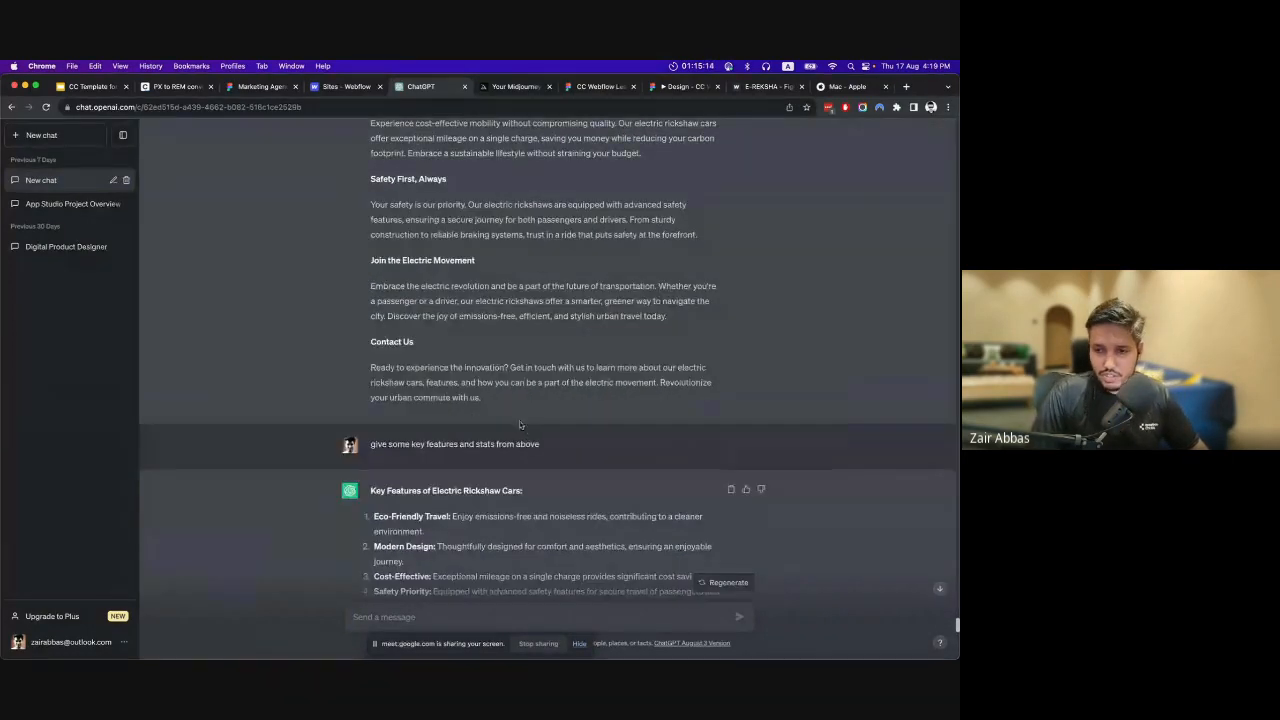
{"action": "scroll", "coordinate": [516, 410], "scroll_direction": "down", "scroll_amount": 1}
{"action": "scroll", "coordinate": [511, 405], "scroll_direction": "down", "scroll_amount": 4}
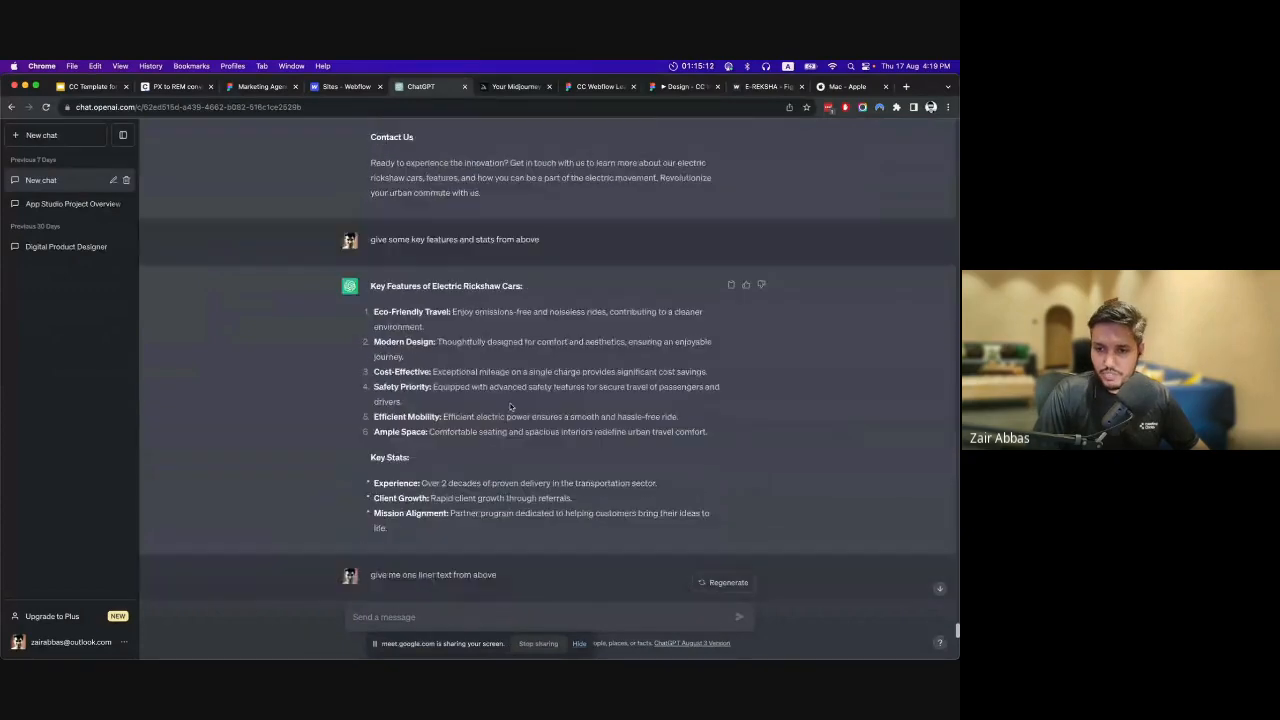
{"action": "scroll", "coordinate": [510, 405], "scroll_direction": "up", "scroll_amount": 1}
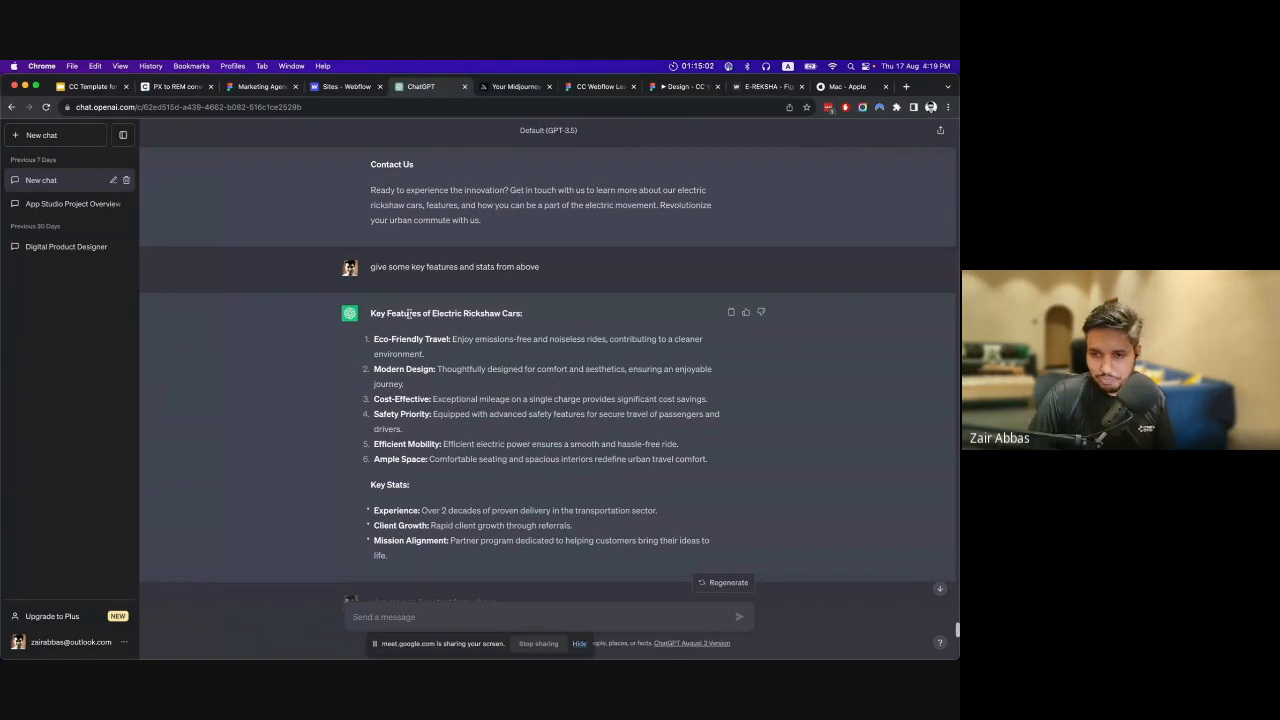
{"action": "left_click_drag", "start_coordinate": [372, 313], "coordinate": [482, 356]}
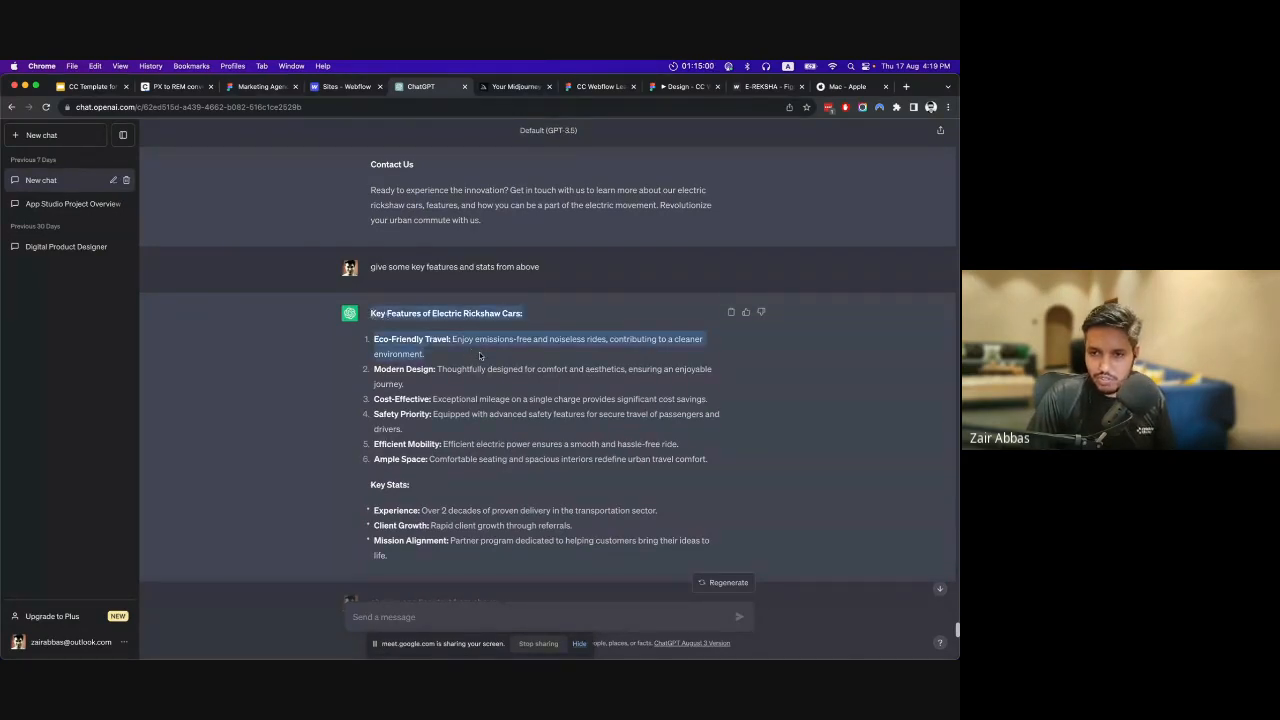
{"action": "left_click", "coordinate": [491, 368]}
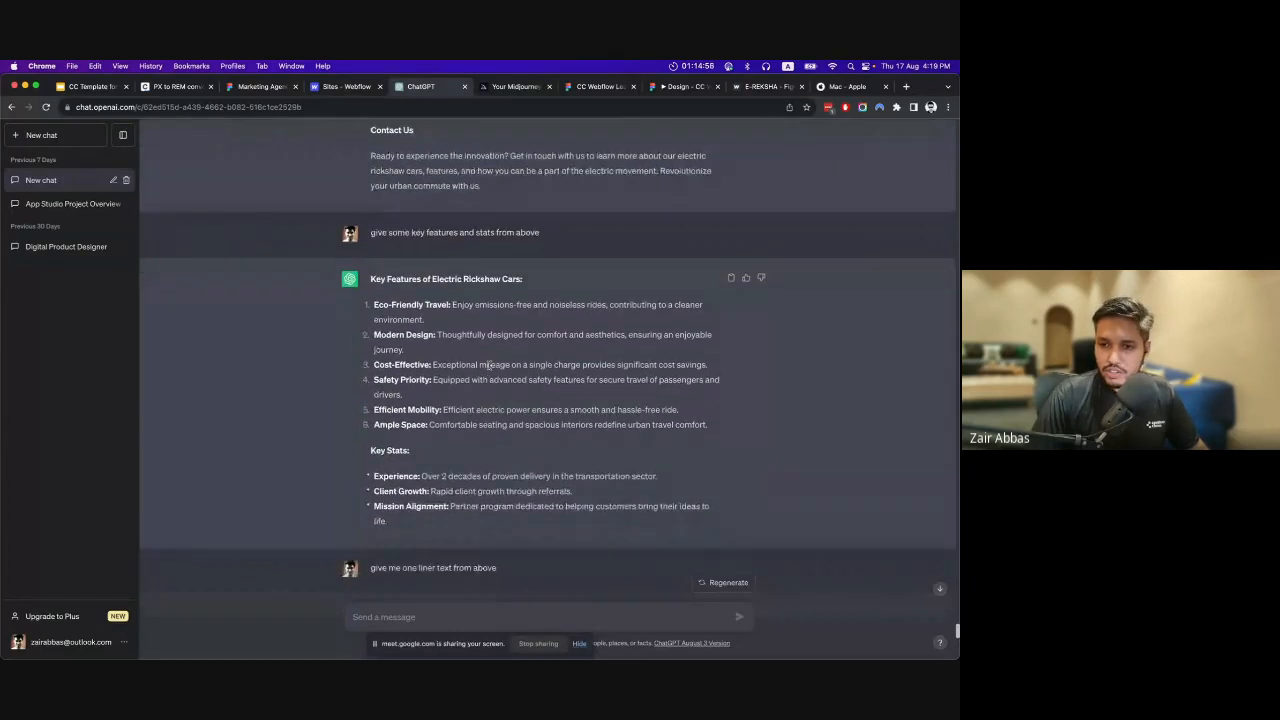
{"action": "left_click_drag", "start_coordinate": [396, 265], "coordinate": [475, 276]}
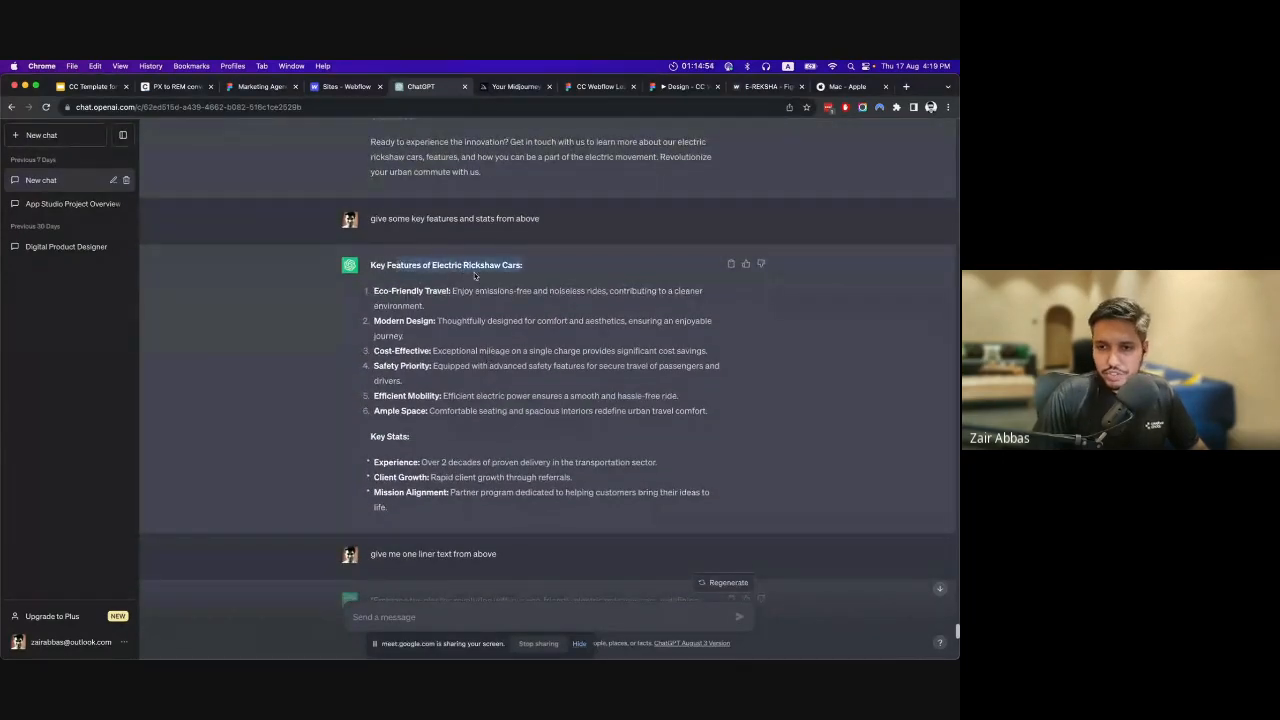
Highlight the prompt "give me one liner text from above" and the one-sentence answer beneath it.
{"action": "scroll", "coordinate": [460, 320], "scroll_direction": "down", "scroll_amount": 5}
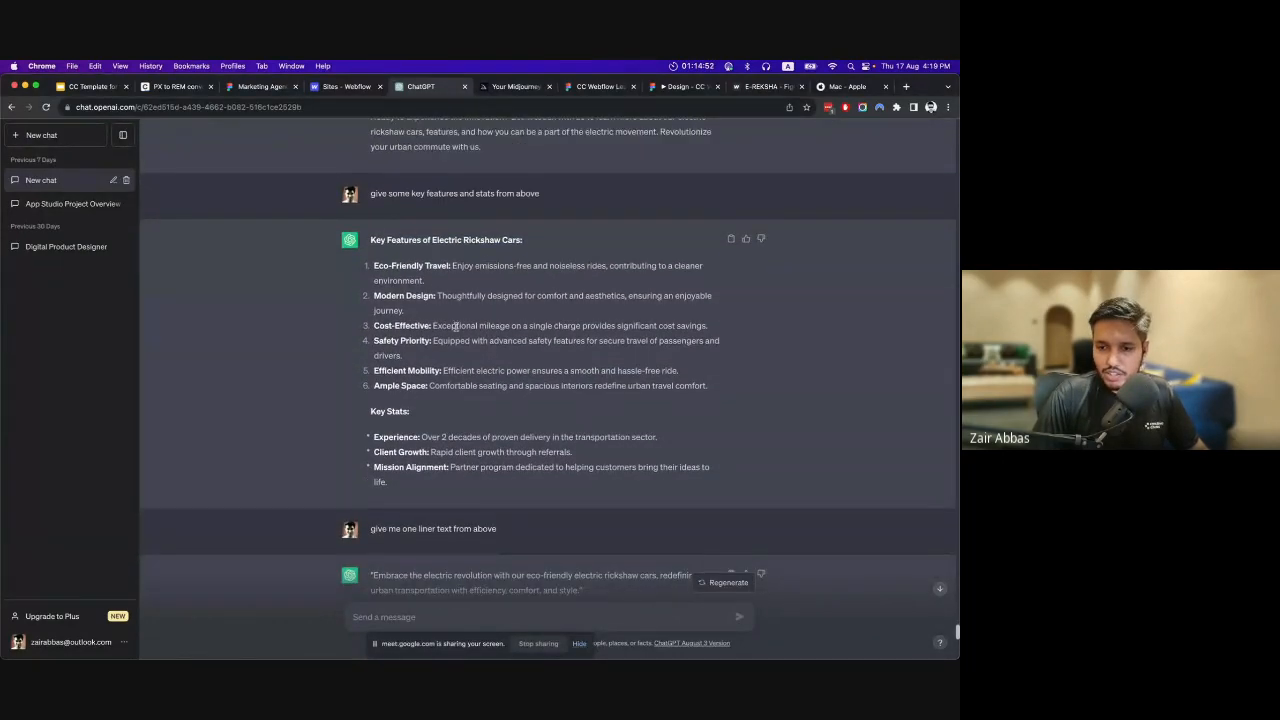
{"action": "left_click_drag", "start_coordinate": [399, 323], "coordinate": [469, 337]}
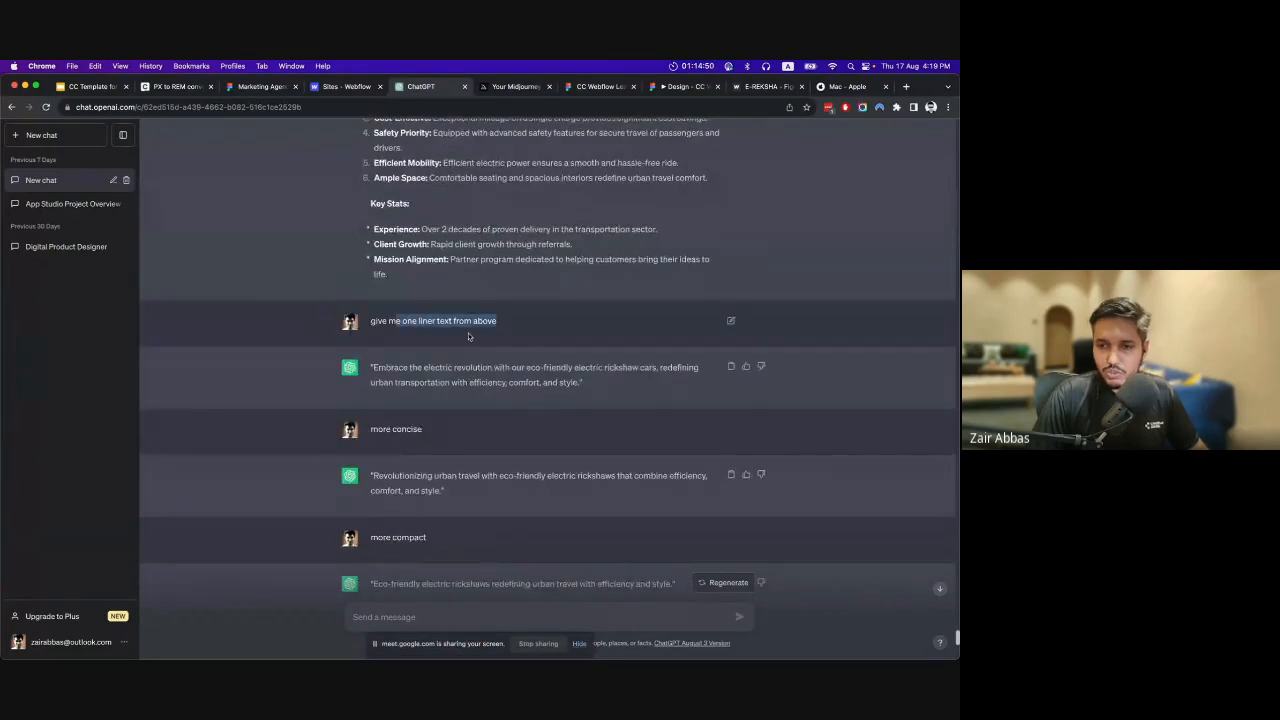
{"action": "left_click", "coordinate": [460, 377]}
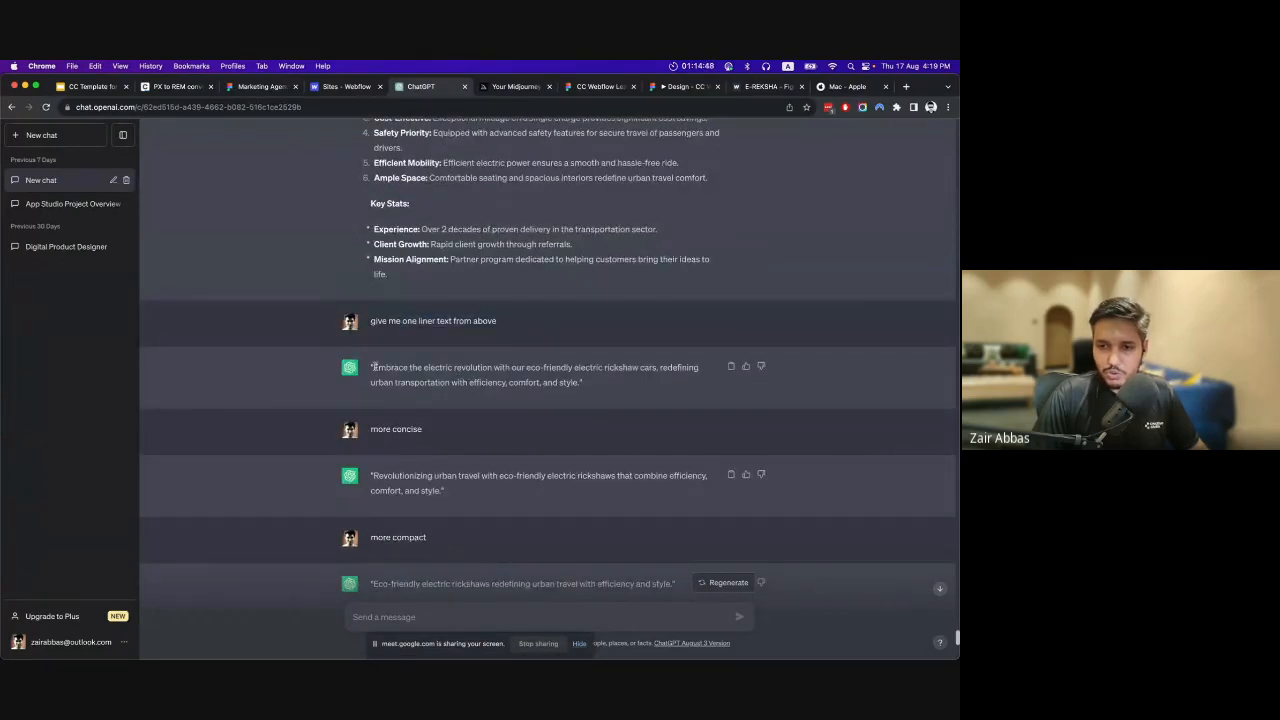
{"action": "left_click_drag", "start_coordinate": [375, 368], "coordinate": [554, 387]}
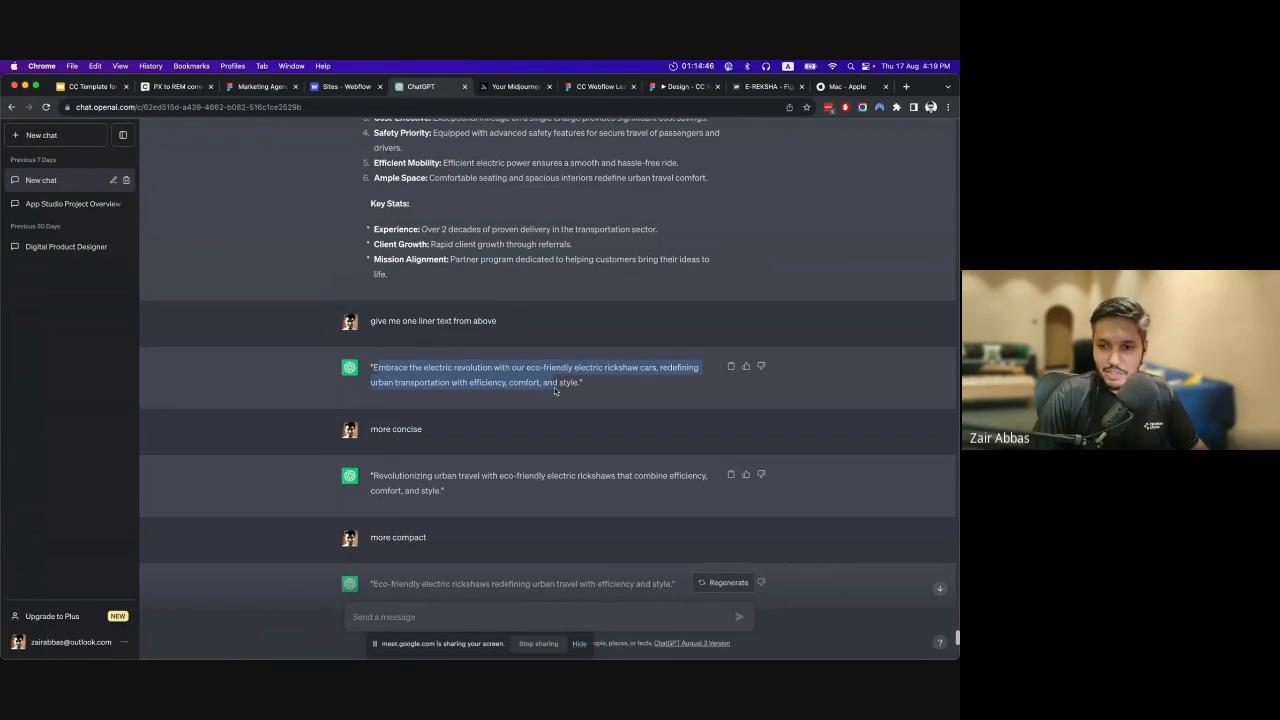
{"action": "left_click", "coordinate": [482, 393]}
Review the "more concise" and "more compact" follow-up prompts, highlighting the shortened taglines in their answers.
{"action": "scroll", "coordinate": [421, 425], "scroll_direction": "down", "scroll_amount": 1}
{"action": "scroll", "coordinate": [419, 425], "scroll_direction": "down", "scroll_amount": 2}
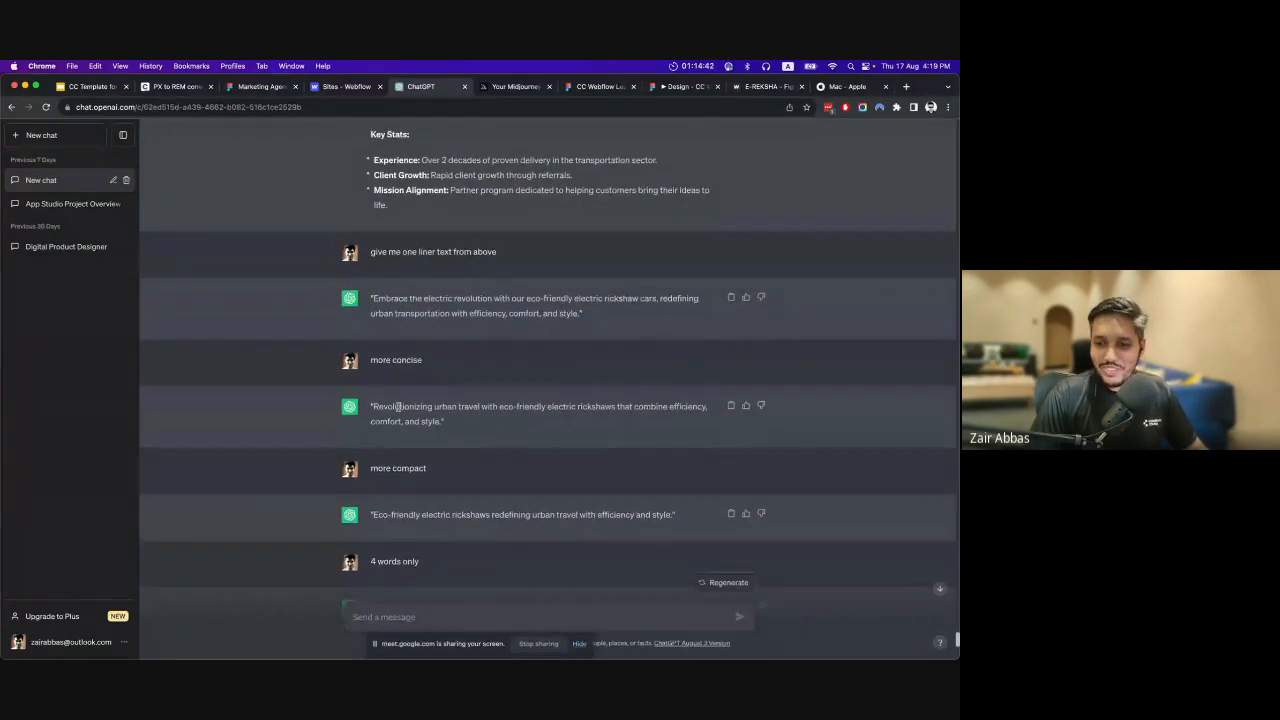
{"action": "left_click_drag", "start_coordinate": [386, 403], "coordinate": [406, 423]}
{"action": "left_click", "coordinate": [460, 421]}
{"action": "scroll", "coordinate": [480, 428], "scroll_direction": "down", "scroll_amount": 2}
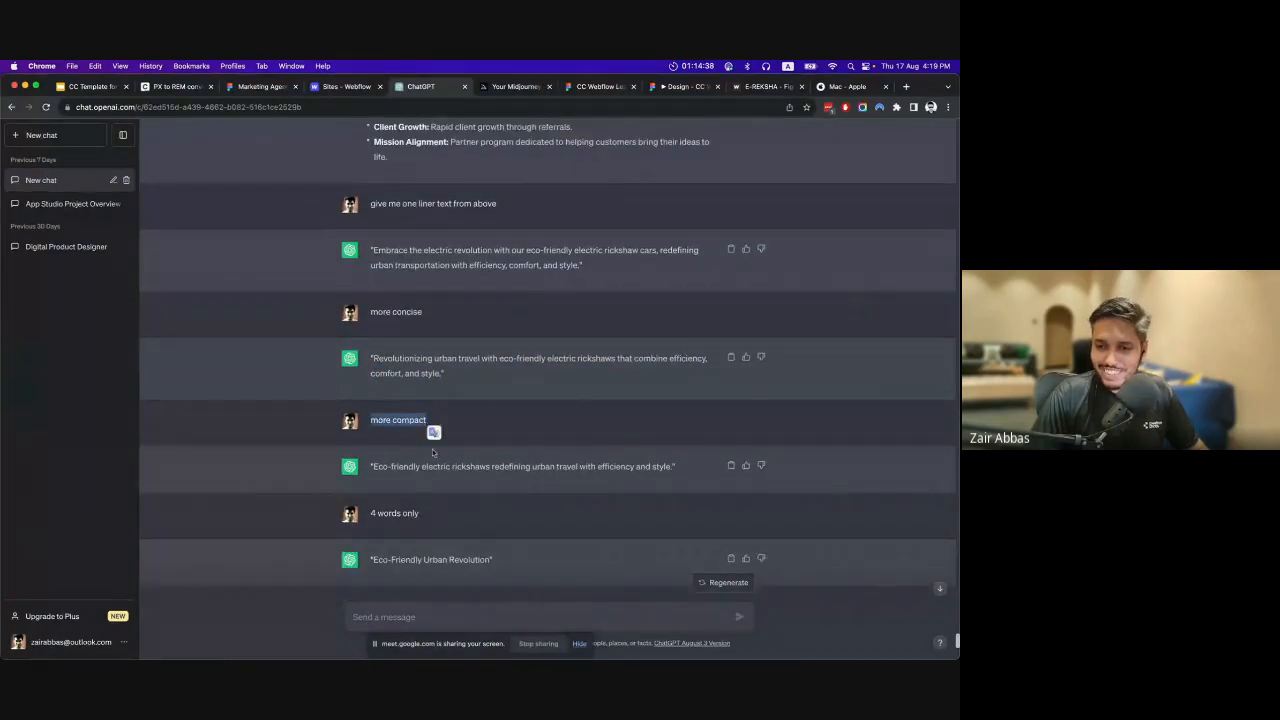
{"action": "left_click_drag", "start_coordinate": [395, 466], "coordinate": [541, 486]}
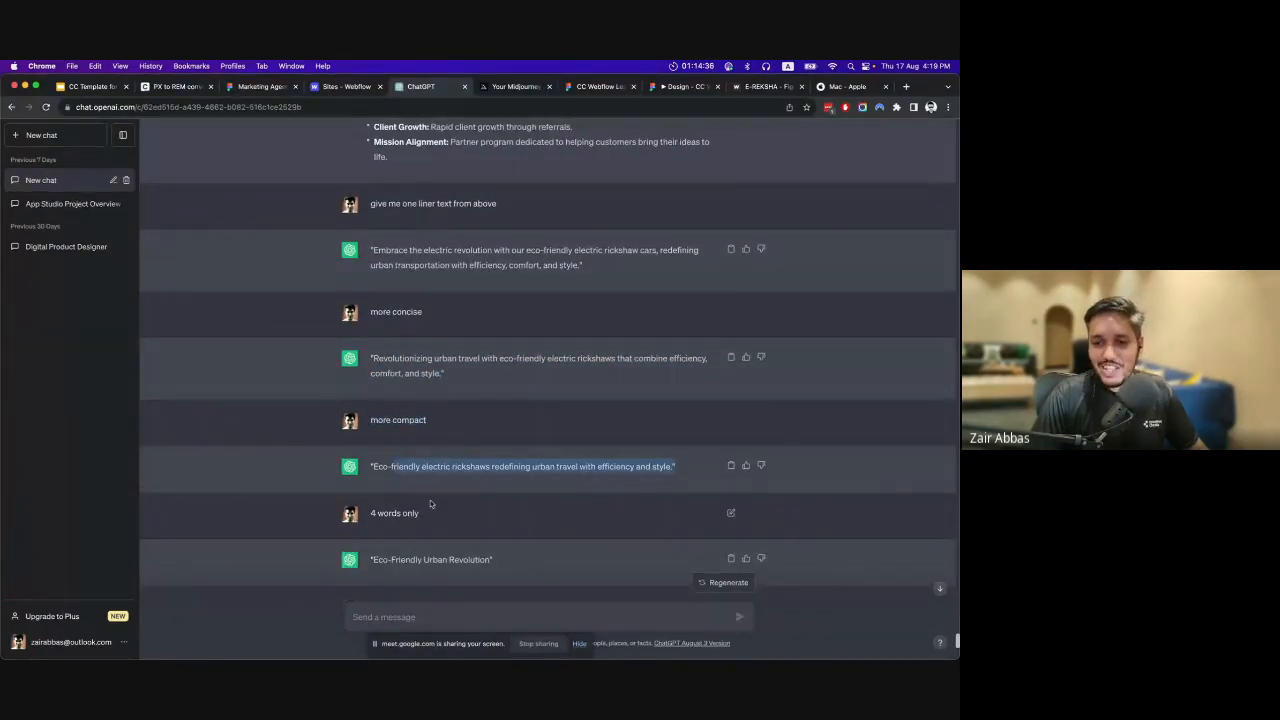
Review the "4 words only" prompt and highlight the four-word tagline in its answer.
{"action": "scroll", "coordinate": [413, 509], "scroll_direction": "down", "scroll_amount": 2}
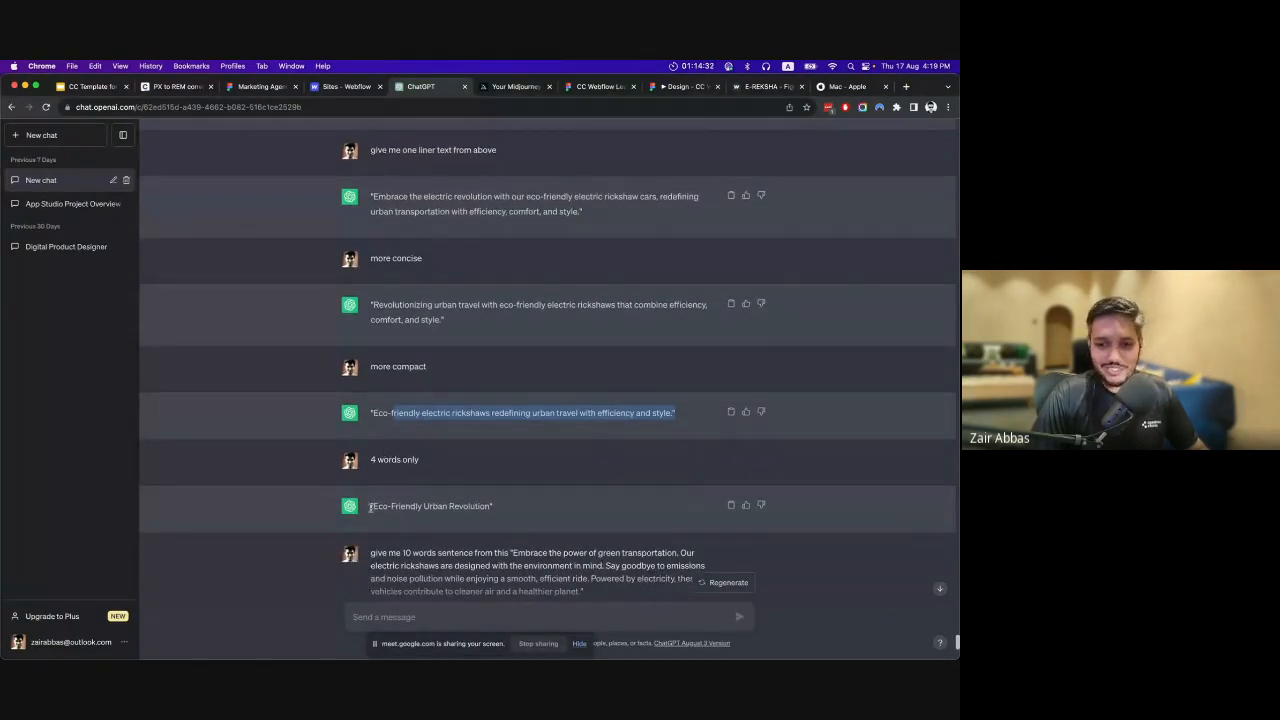
{"action": "left_click_drag", "start_coordinate": [370, 506], "coordinate": [515, 508]}
{"action": "left_click", "coordinate": [509, 492]}
{"action": "scroll", "coordinate": [508, 490], "scroll_direction": "down", "scroll_amount": 3}
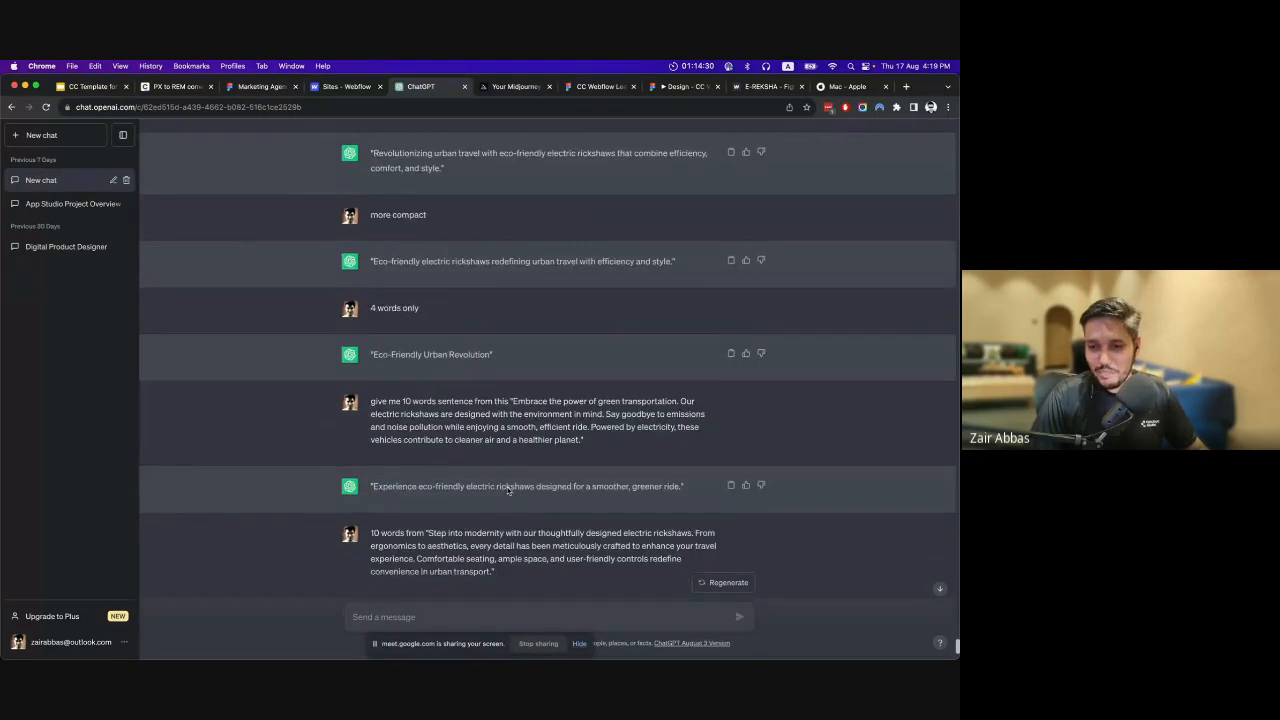
Review the prompts asking for 10-word sentences and highlight the source paragraph starting "Step into modernity".
{"action": "scroll", "coordinate": [518, 440], "scroll_direction": "down", "scroll_amount": 1}
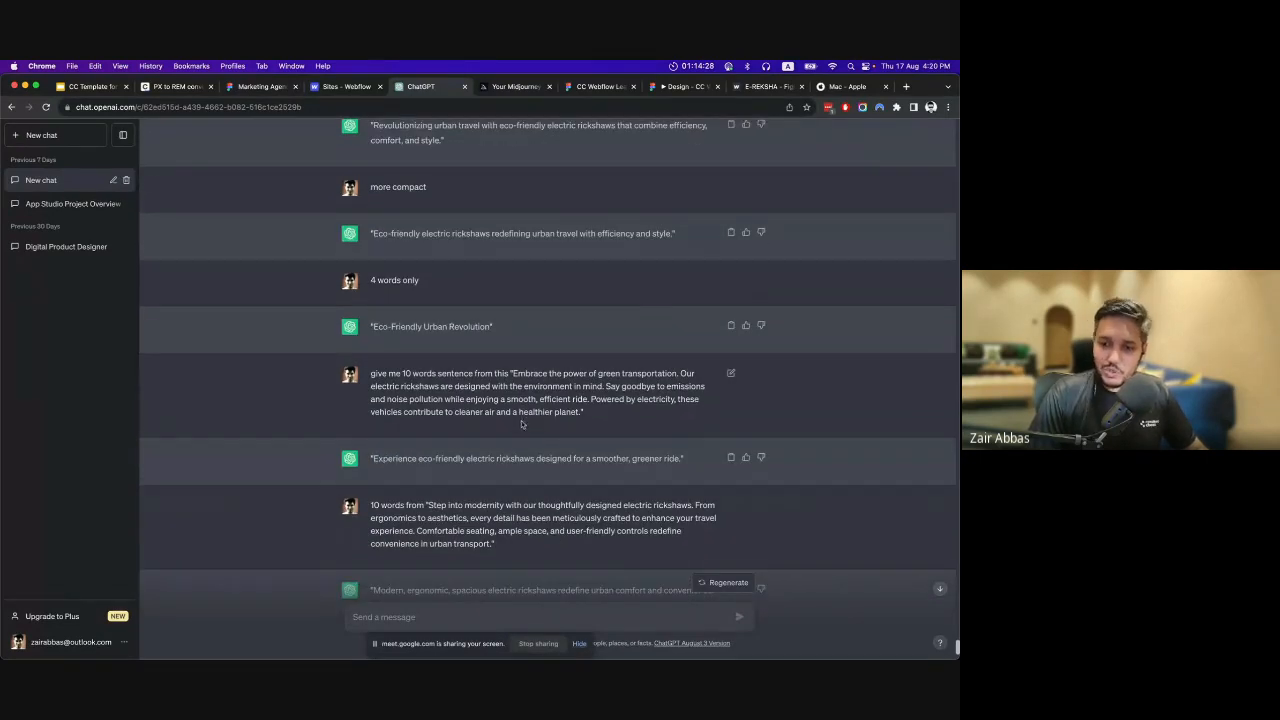
{"action": "scroll", "coordinate": [521, 424], "scroll_direction": "down", "scroll_amount": 2}
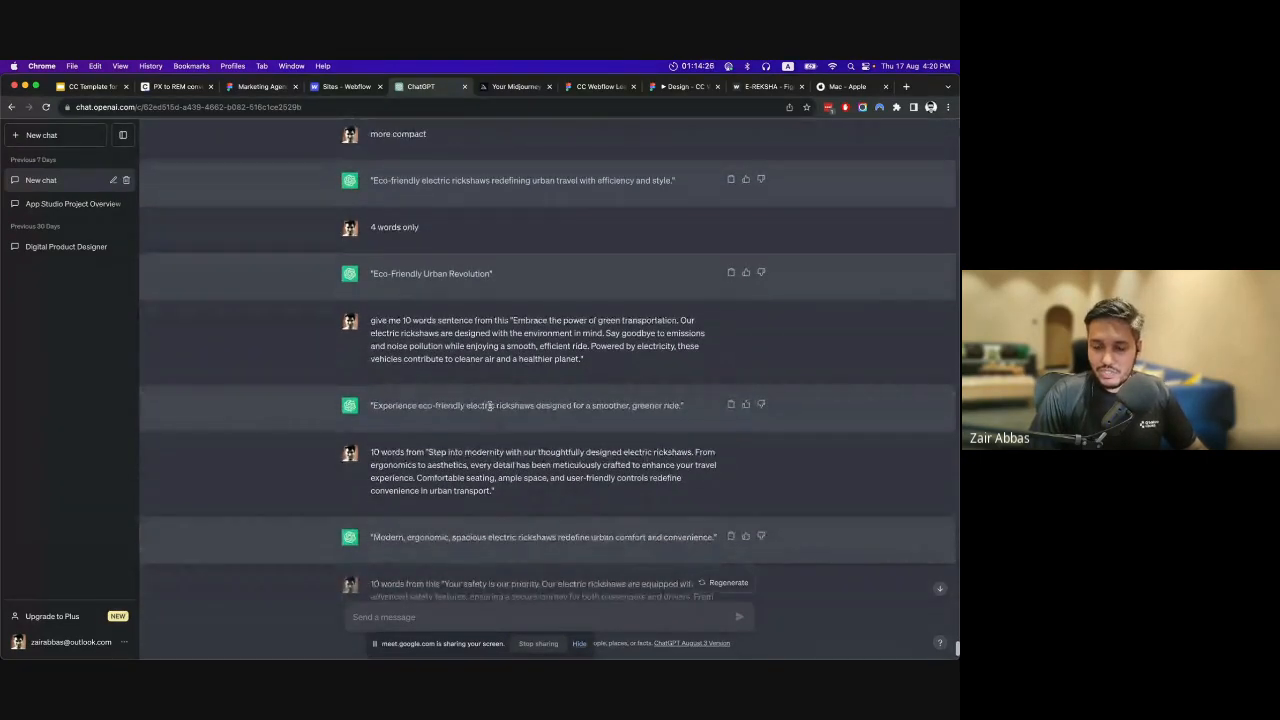
{"action": "scroll", "coordinate": [490, 405], "scroll_direction": "down", "scroll_amount": 1}
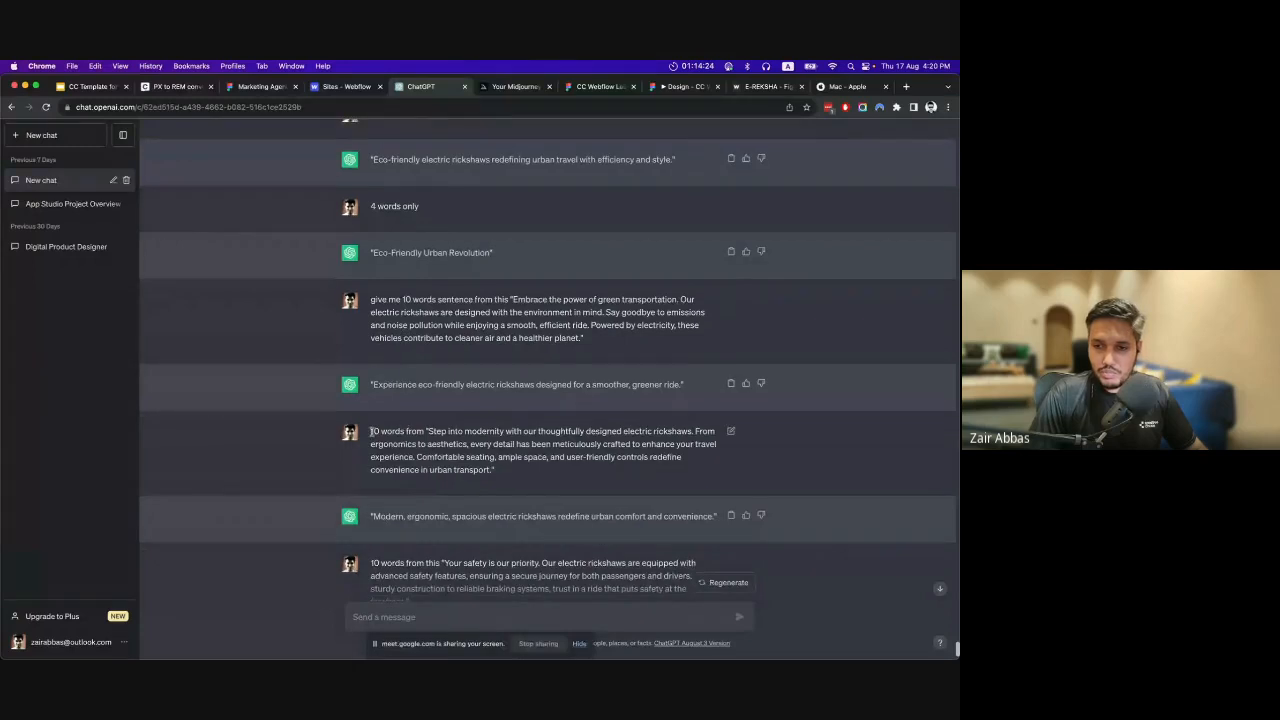
{"action": "left_click_drag", "start_coordinate": [371, 432], "coordinate": [488, 465]}
{"action": "left_click", "coordinate": [464, 430]}
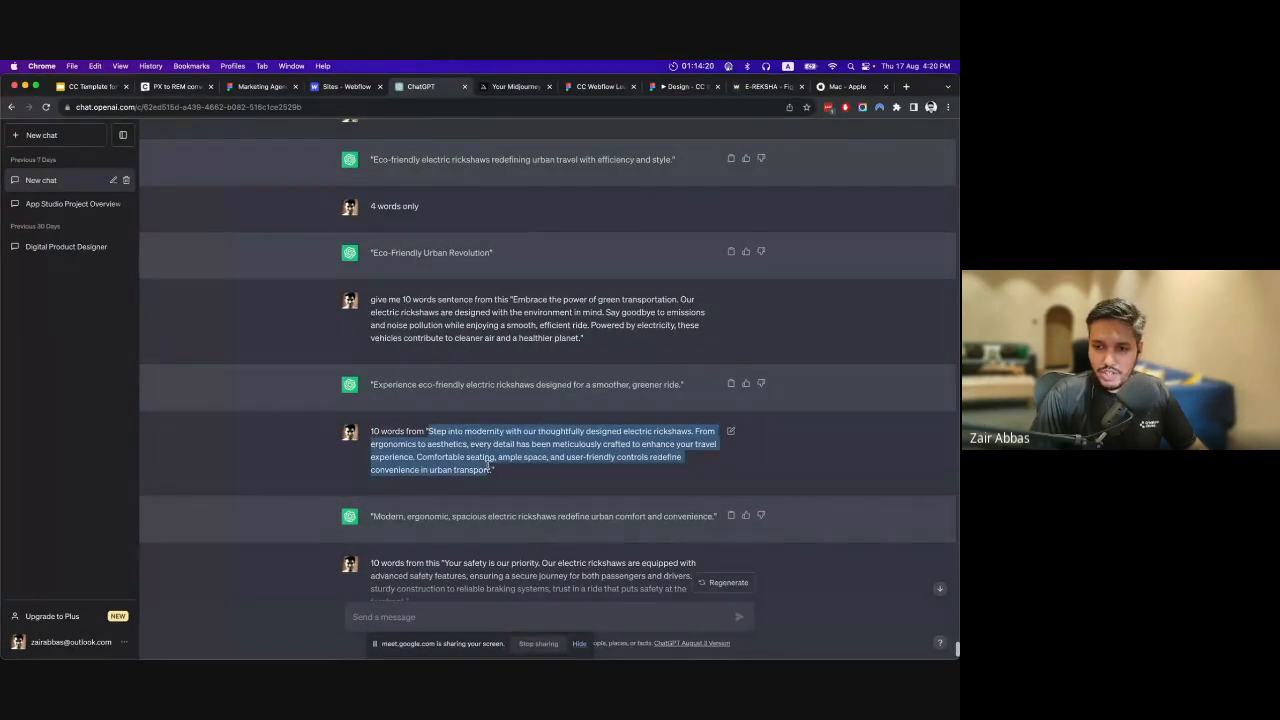
{"action": "left_click", "coordinate": [422, 490]}
{"action": "scroll", "coordinate": [422, 490], "scroll_direction": "down", "scroll_amount": 2}
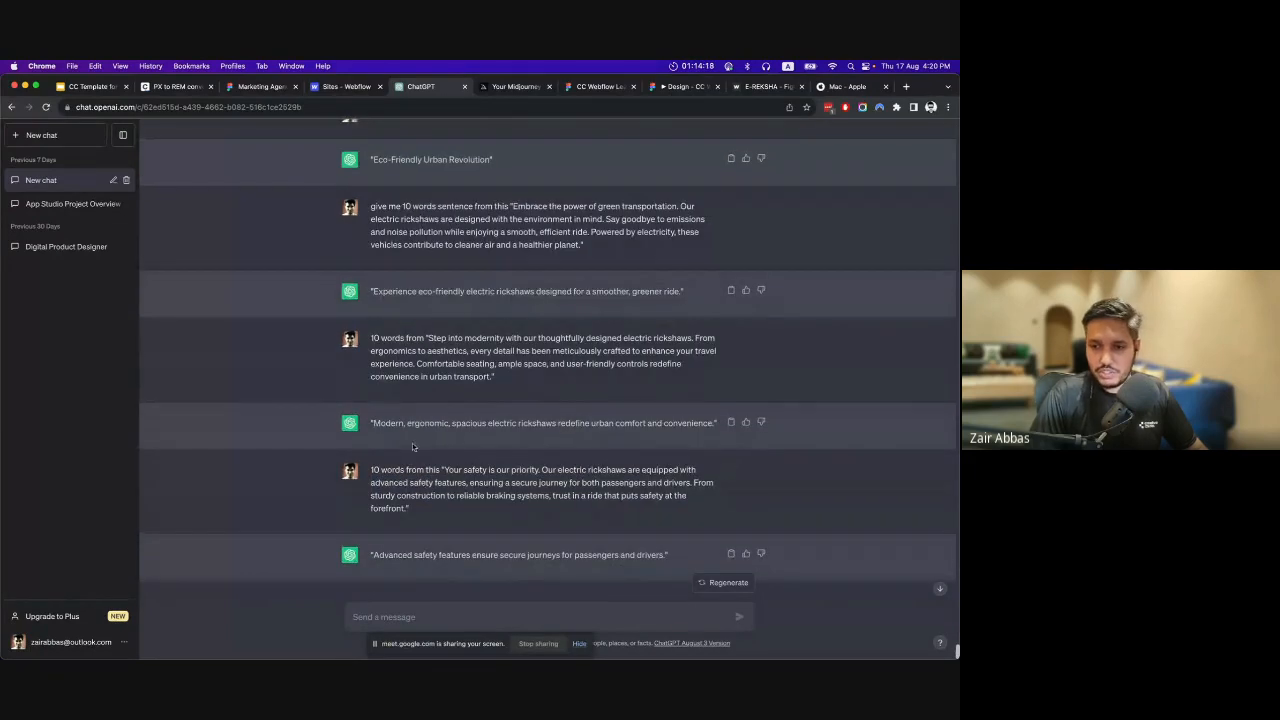
Highlight the ten-word answer about modern, ergonomic rickshaws and review the last prompt and answer of the chat.
{"action": "left_click_drag", "start_coordinate": [417, 423], "coordinate": [697, 423]}
{"action": "left_click", "coordinate": [441, 451]}
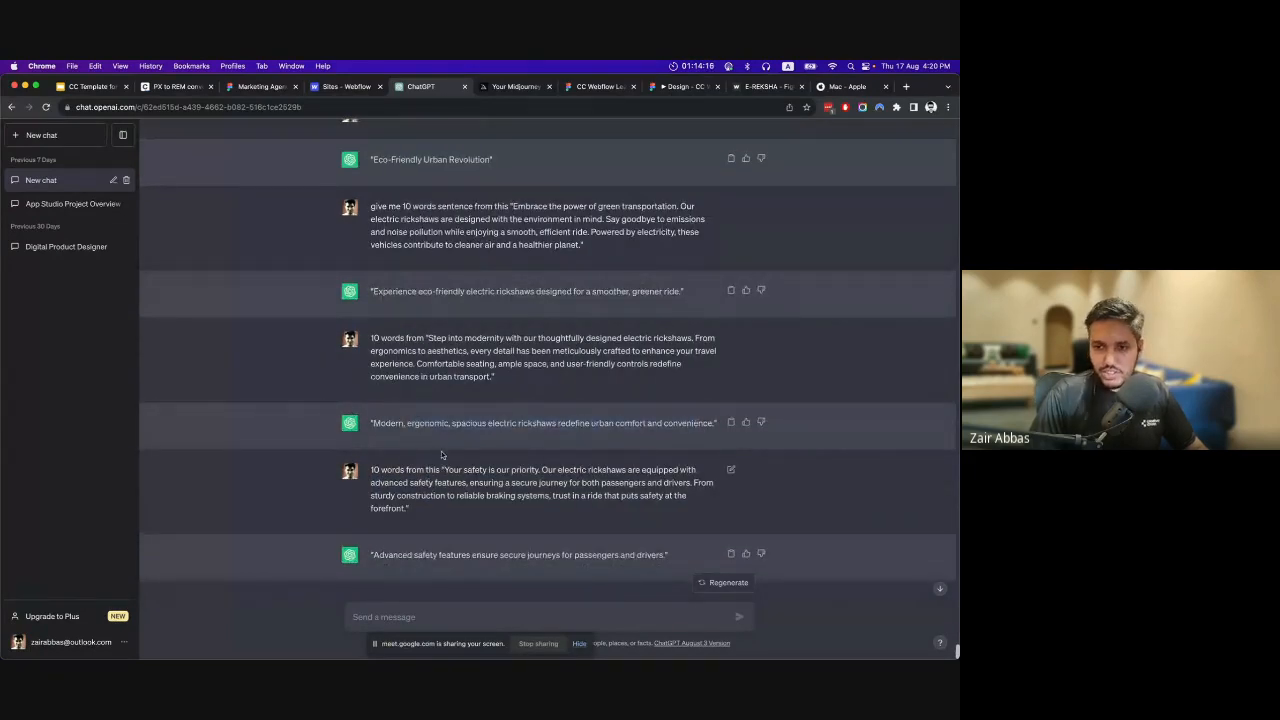
{"action": "scroll", "coordinate": [441, 451], "scroll_direction": "down", "scroll_amount": 1}
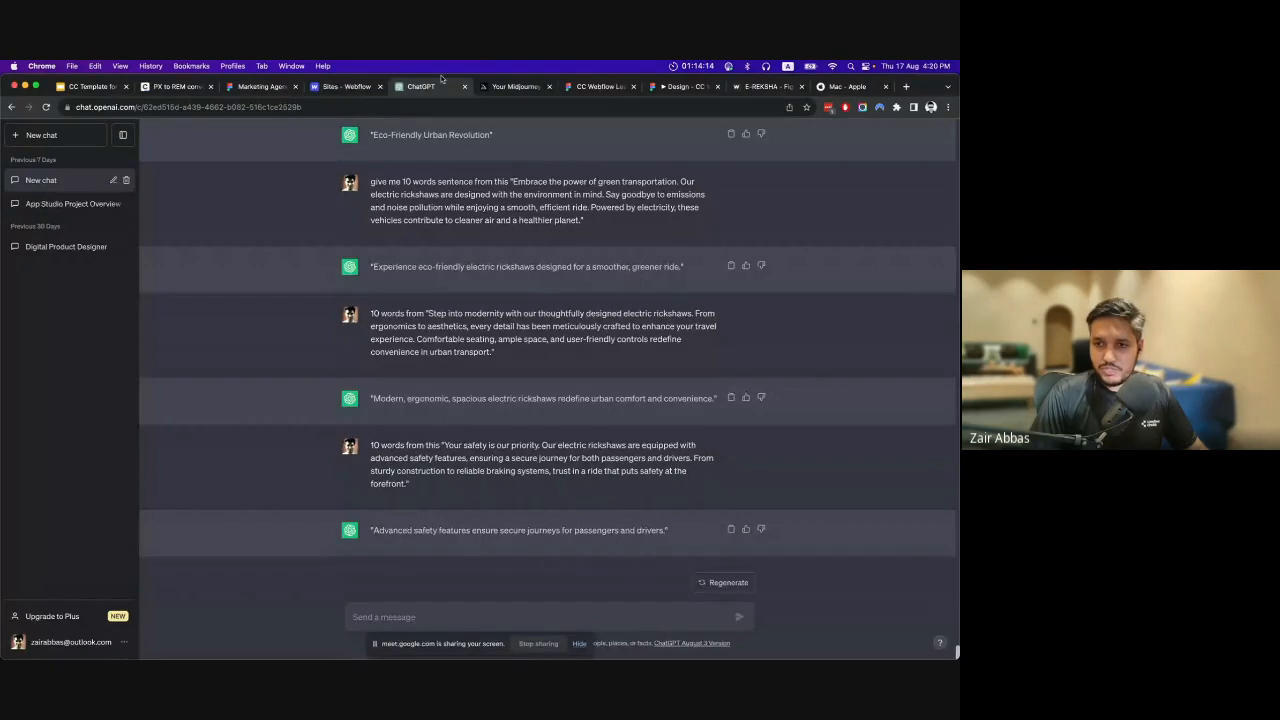
Switch to the CC Webflow Learning Series file in Figma and examine the navbar and hero section with the CHALAIN headline.
{"action": "left_click", "coordinate": [601, 87]}
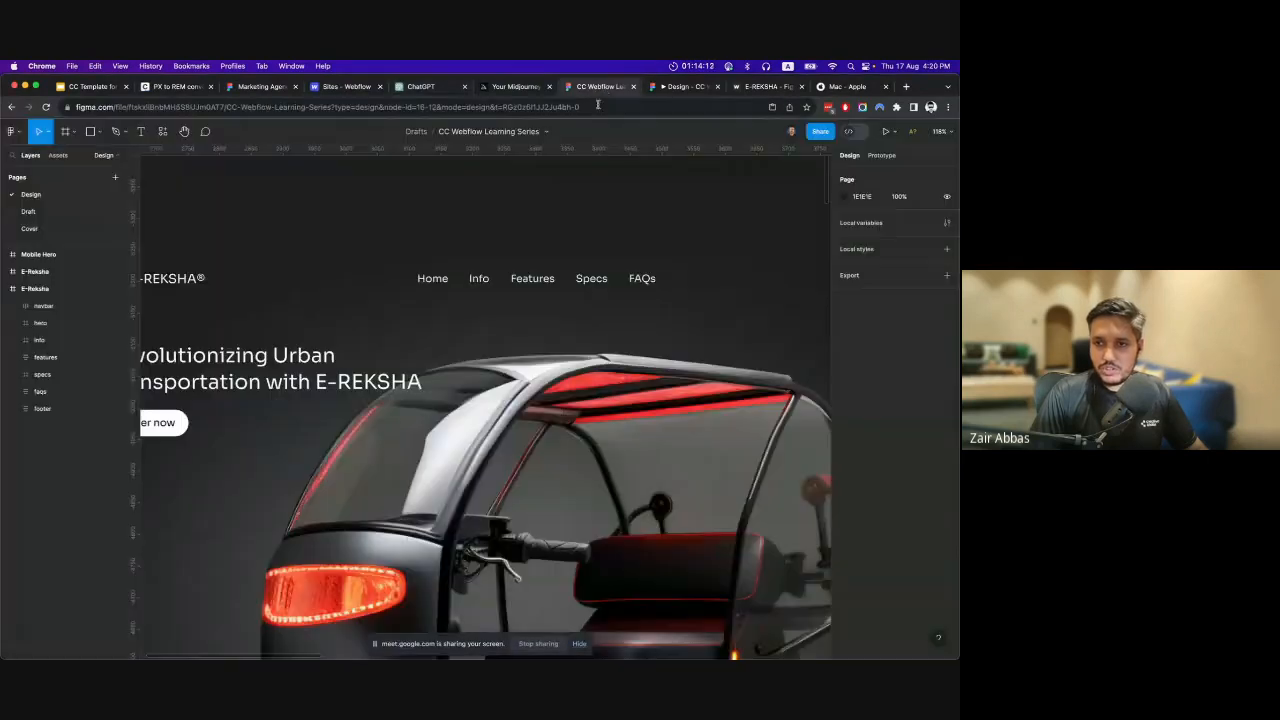
{"action": "scroll", "coordinate": [590, 280], "scroll_direction": "down", "scroll_amount": 2}
{"action": "left_click", "coordinate": [590, 278]}
{"action": "scroll", "coordinate": [580, 278], "scroll_direction": "down", "scroll_amount": 2}
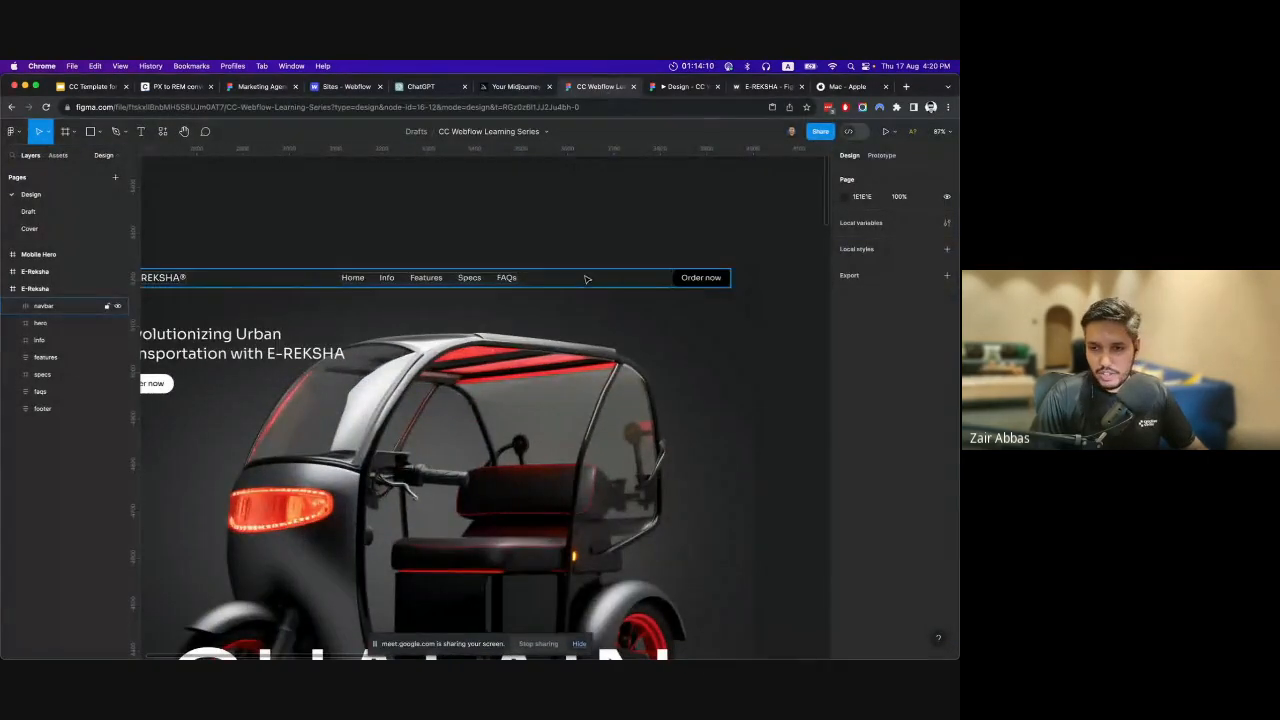
{"action": "scroll", "coordinate": [580, 281], "scroll_direction": "left", "scroll_amount": 2}
{"action": "scroll", "coordinate": [575, 283], "scroll_direction": "down", "scroll_amount": 10}
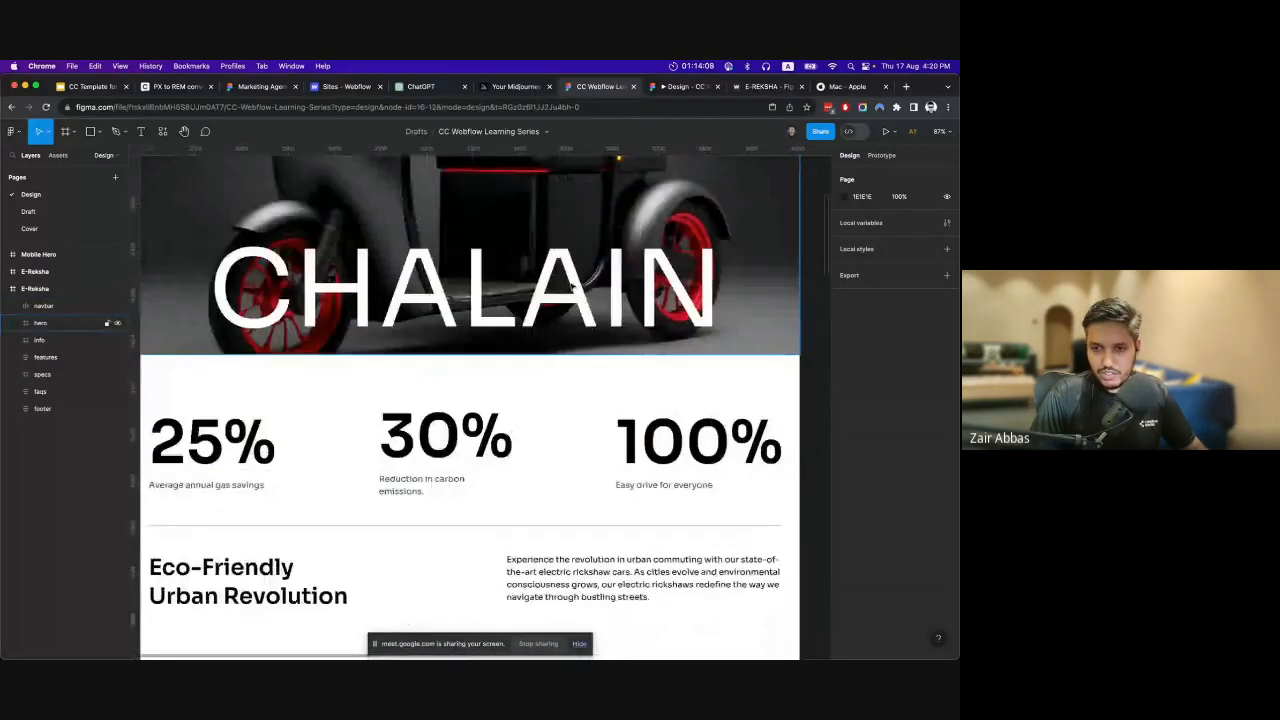
{"action": "scroll", "coordinate": [568, 282], "scroll_direction": "down", "scroll_amount": 1}
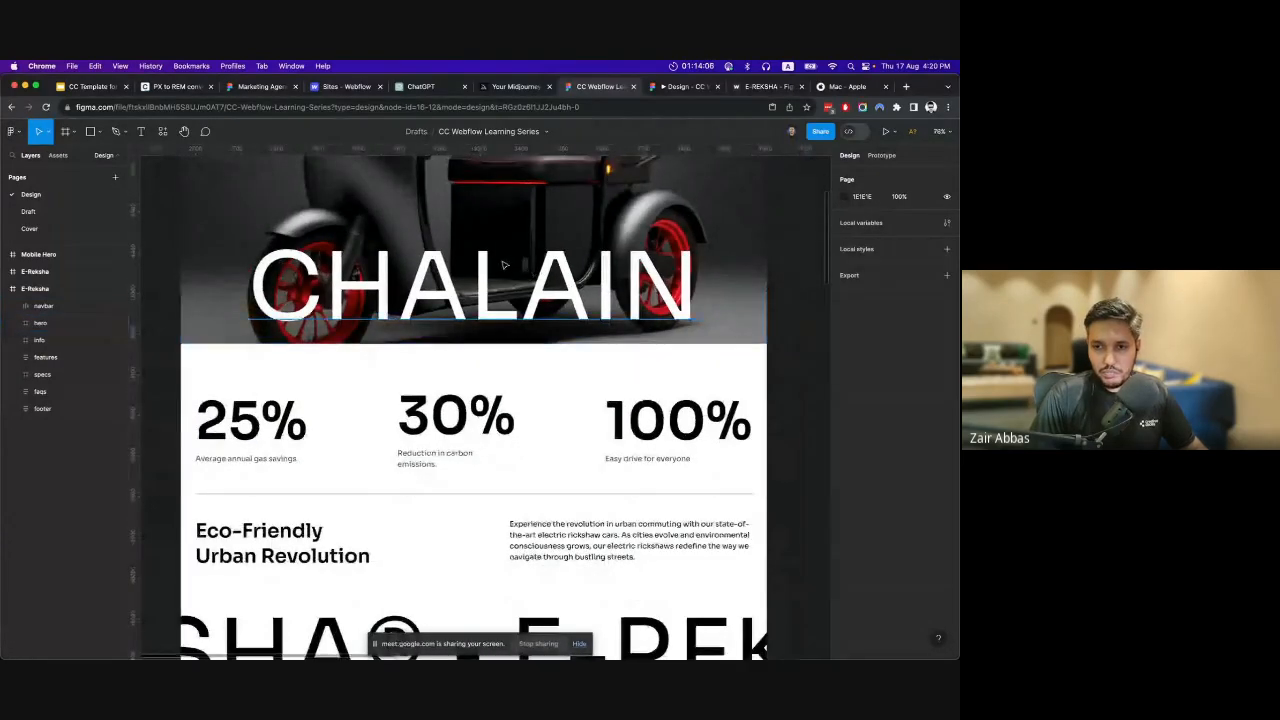
{"action": "scroll", "coordinate": [497, 304], "scroll_direction": "up", "scroll_amount": 5}
{"action": "scroll", "coordinate": [497, 304], "scroll_direction": "down", "scroll_amount": 5}
{"action": "scroll", "coordinate": [491, 485], "scroll_direction": "up", "scroll_amount": 3}
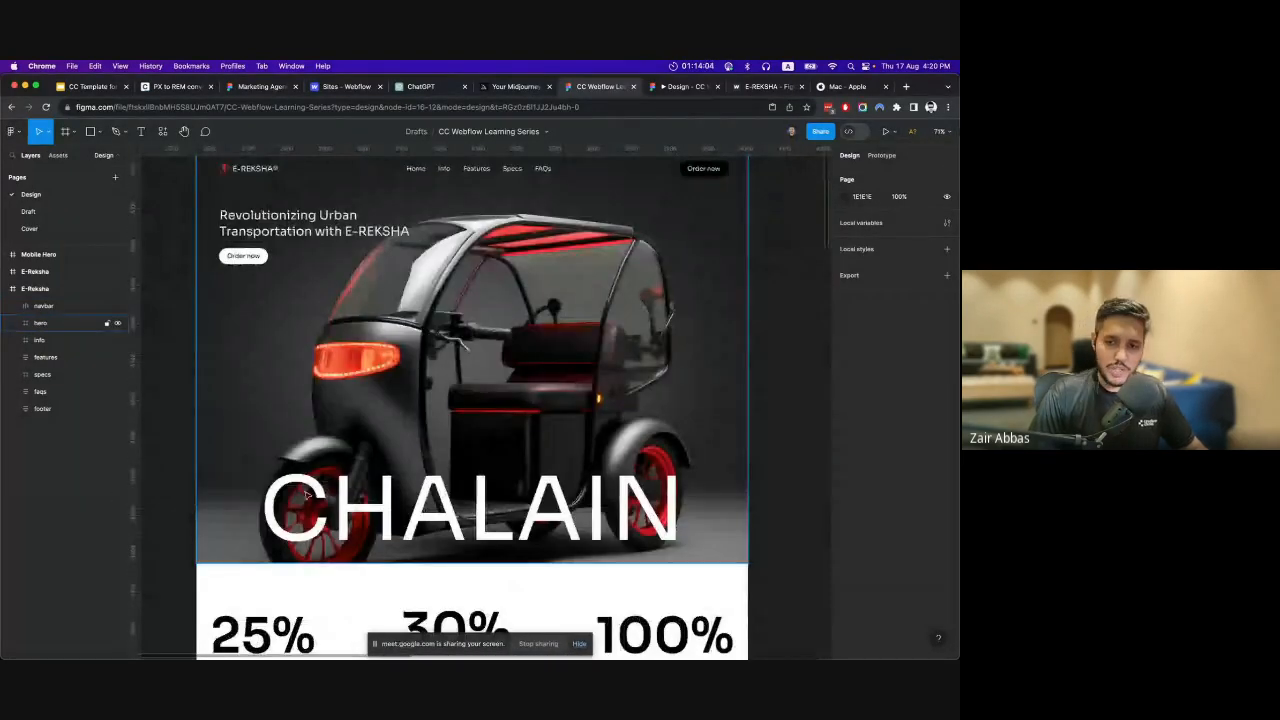
{"action": "scroll", "coordinate": [491, 485], "scroll_direction": "down", "scroll_amount": 1}
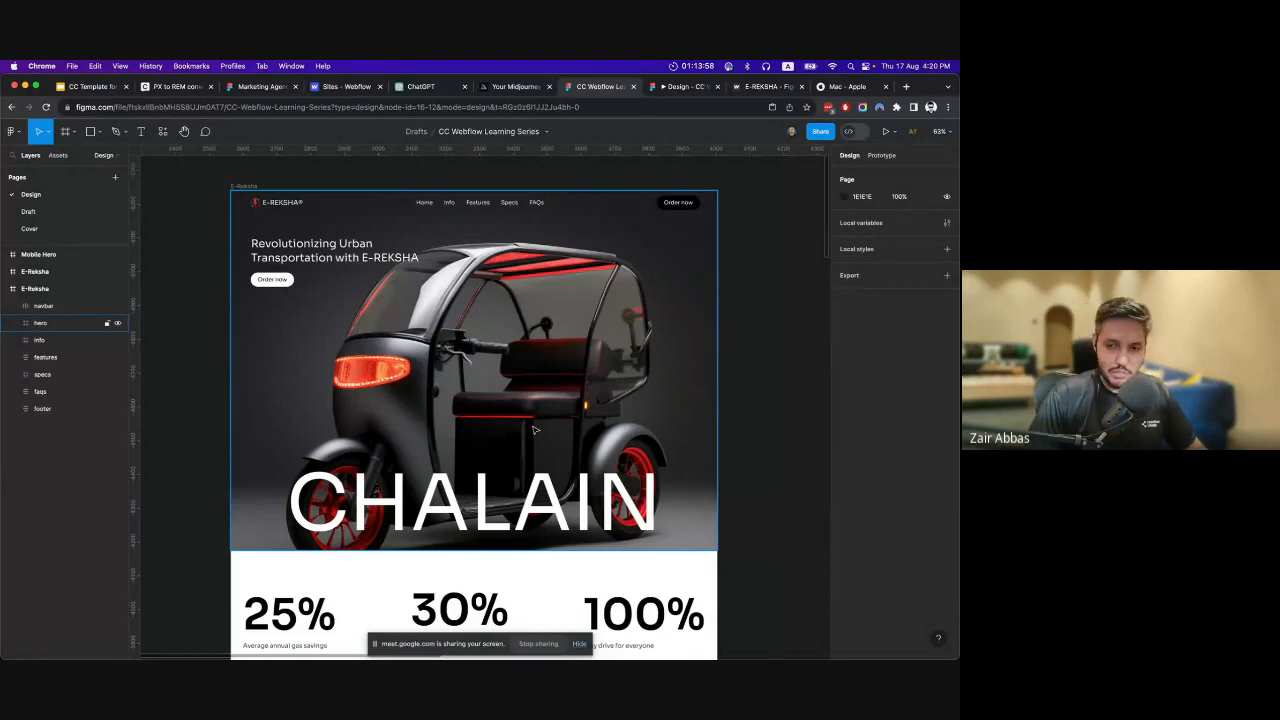
Examine the info section of the E-Reksha frame, from the percentage stats and Eco-Friendly Urban Revolution text to the wheel image.
{"action": "scroll", "coordinate": [534, 430], "scroll_direction": "down", "scroll_amount": 2}
{"action": "scroll", "coordinate": [485, 408], "scroll_direction": "down", "scroll_amount": 2}
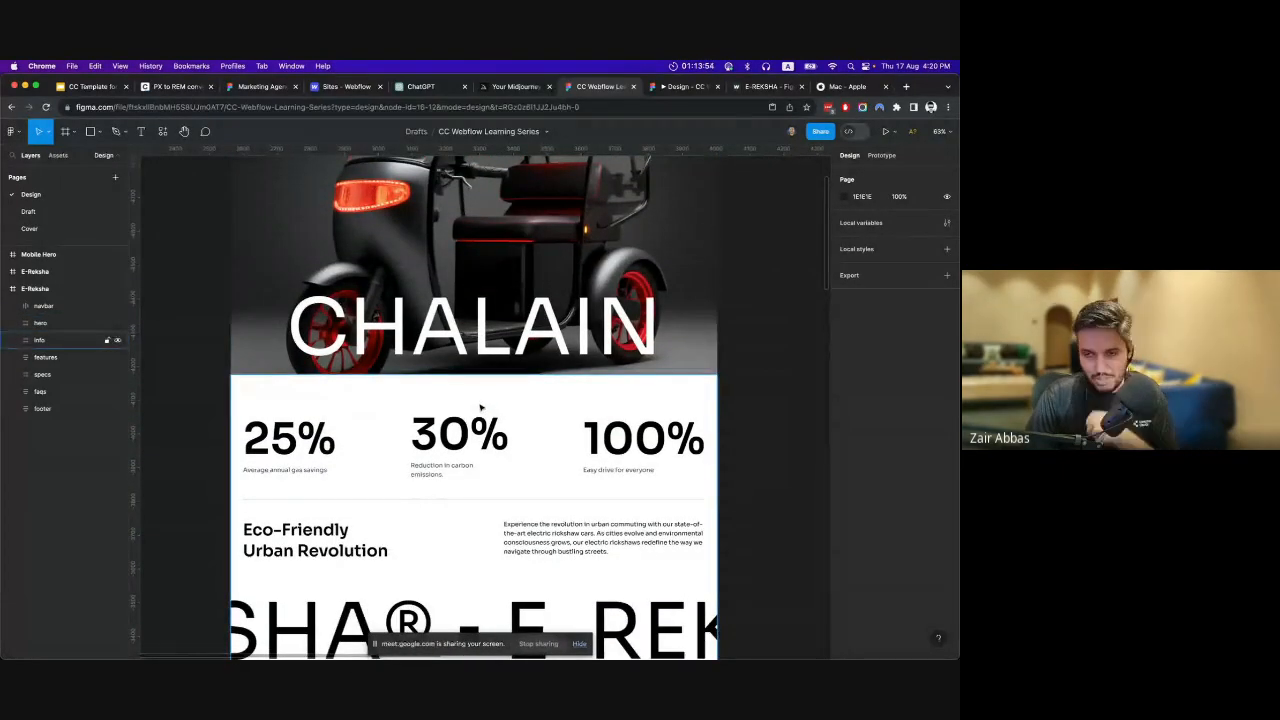
{"action": "scroll", "coordinate": [480, 408], "scroll_direction": "down", "scroll_amount": 3}
{"action": "scroll", "coordinate": [478, 410], "scroll_direction": "down", "scroll_amount": 2}
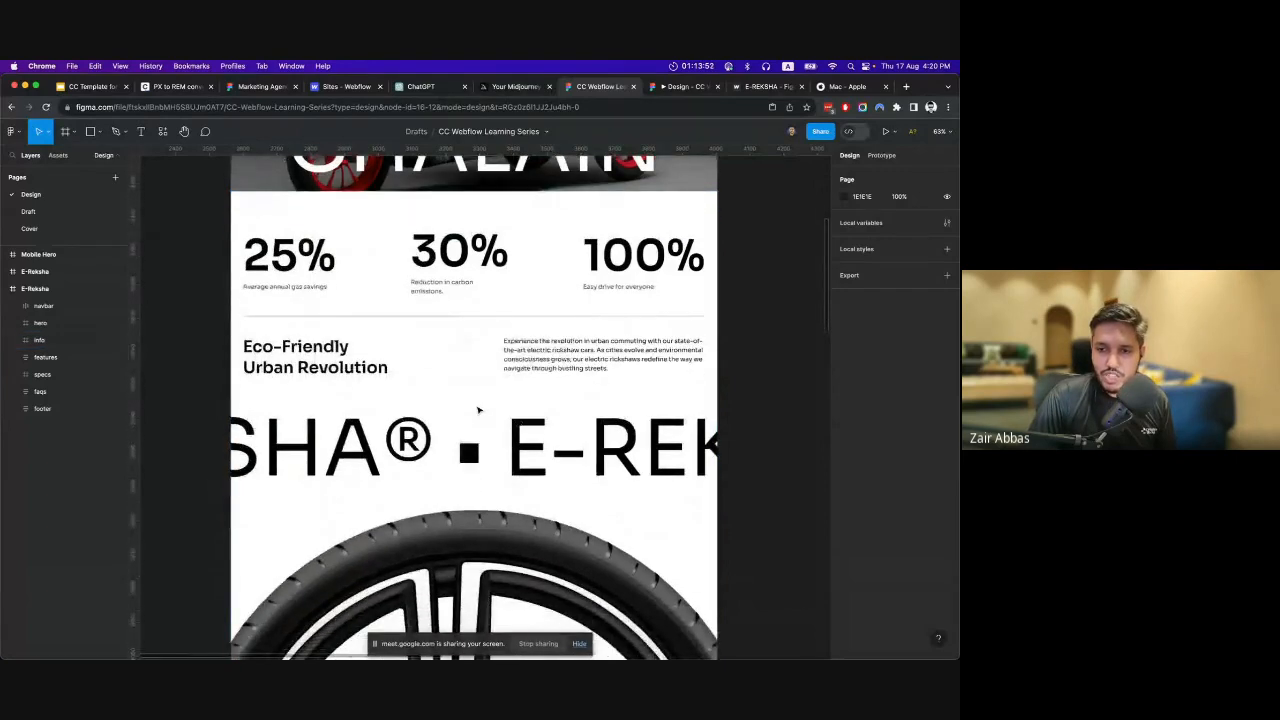
{"action": "scroll", "coordinate": [388, 349], "scroll_direction": "down", "scroll_amount": 1}
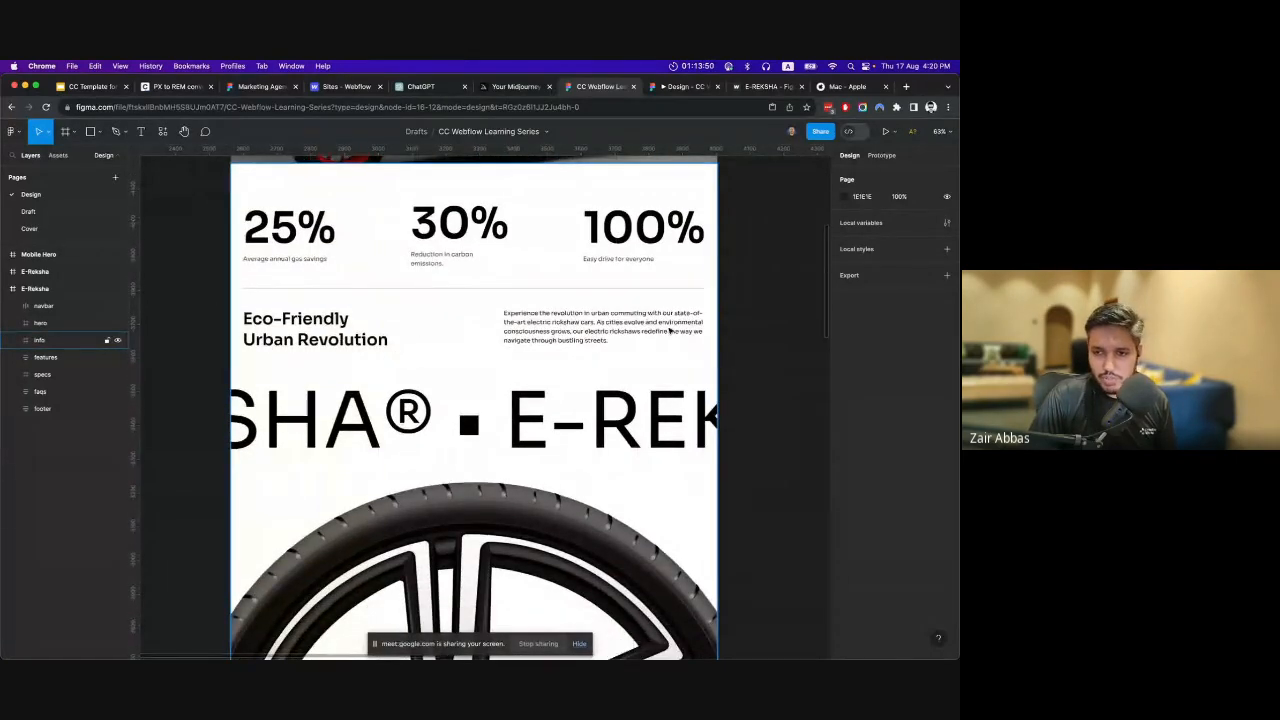
{"action": "scroll", "coordinate": [520, 345], "scroll_direction": "down", "scroll_amount": 1}
{"action": "scroll", "coordinate": [514, 351], "scroll_direction": "down", "scroll_amount": 1}
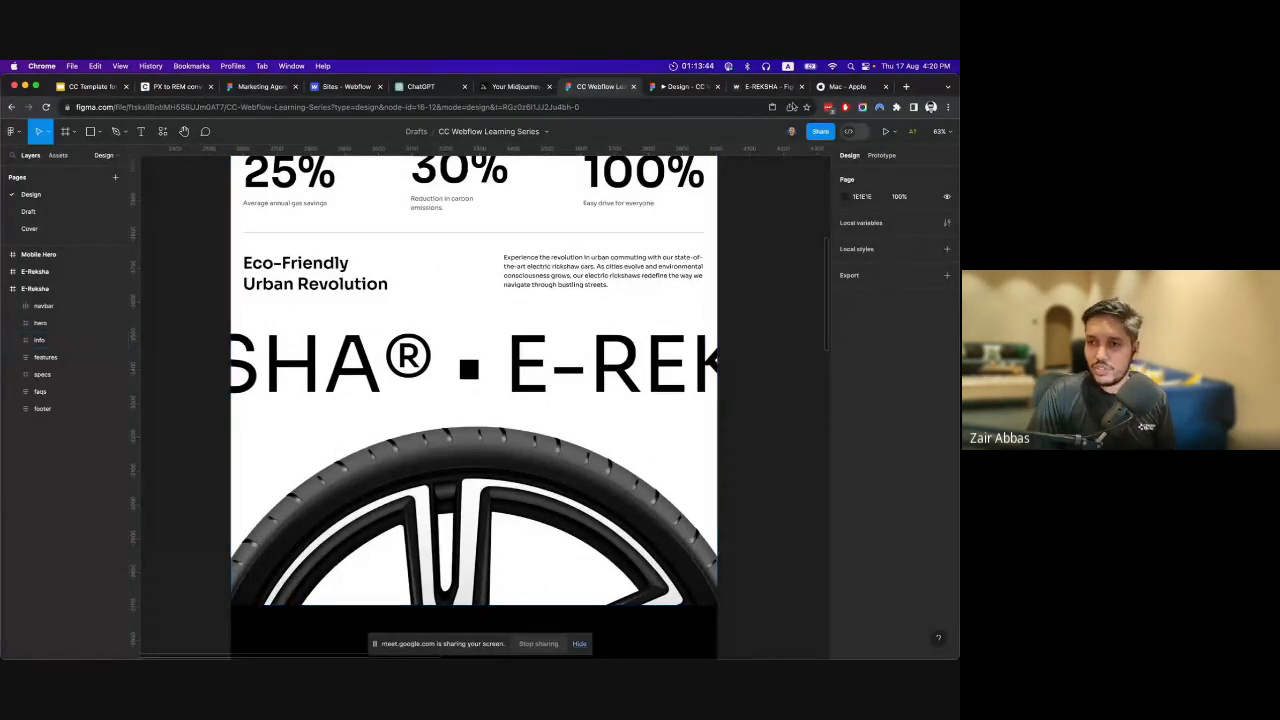
Switch to the live e-reksha.webflow.io site and look through its hero, stats, scrolling E-REKSHA text, wheel image and first feature.
{"action": "left_click", "coordinate": [766, 87]}
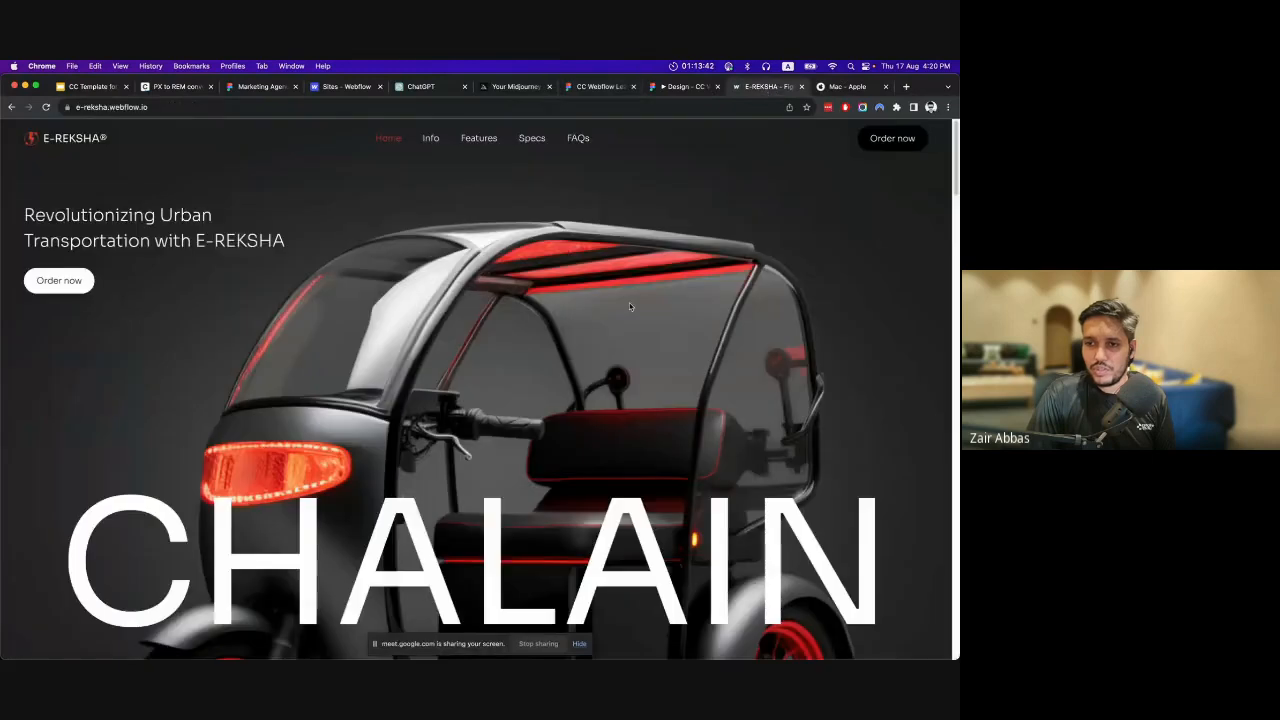
{"action": "scroll", "coordinate": [629, 302], "scroll_direction": "down", "scroll_amount": 10}
{"action": "scroll", "coordinate": [600, 380], "scroll_direction": "up", "scroll_amount": 3}
{"action": "scroll", "coordinate": [600, 380], "scroll_direction": "down", "scroll_amount": 2}
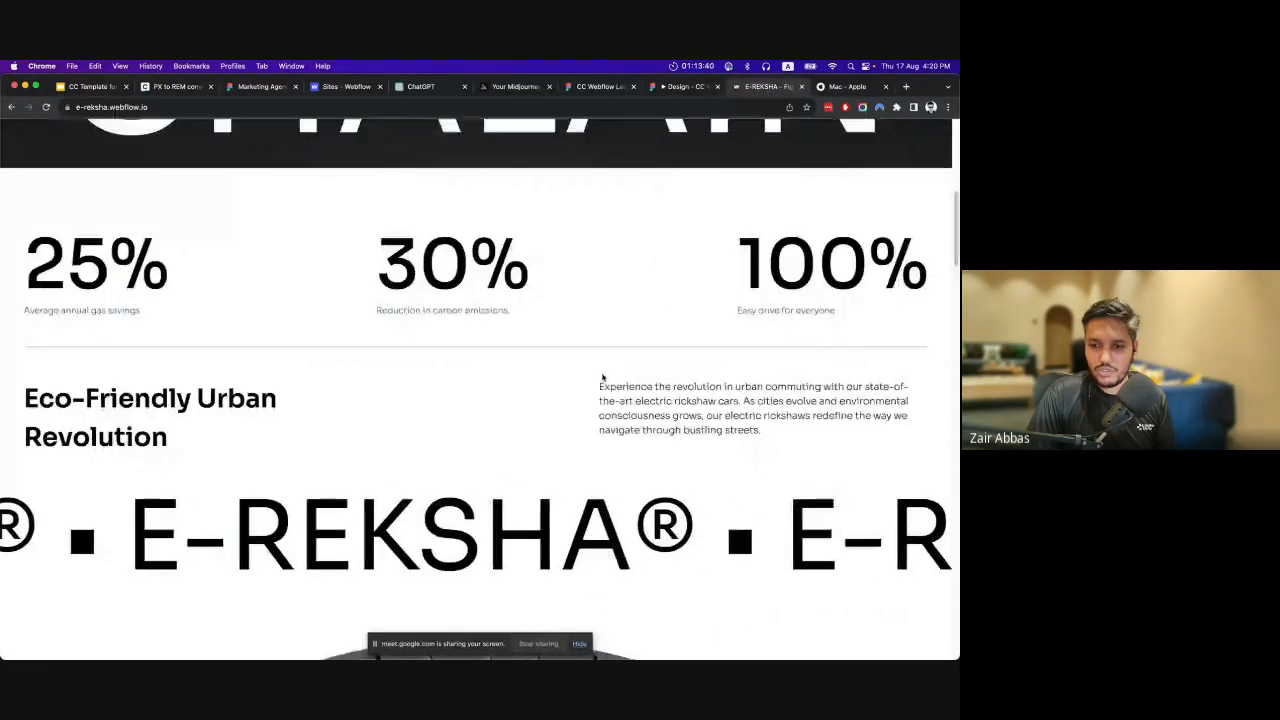
{"action": "scroll", "coordinate": [603, 377], "scroll_direction": "down", "scroll_amount": 2}
{"action": "scroll", "coordinate": [603, 377], "scroll_direction": "down", "scroll_amount": 3}
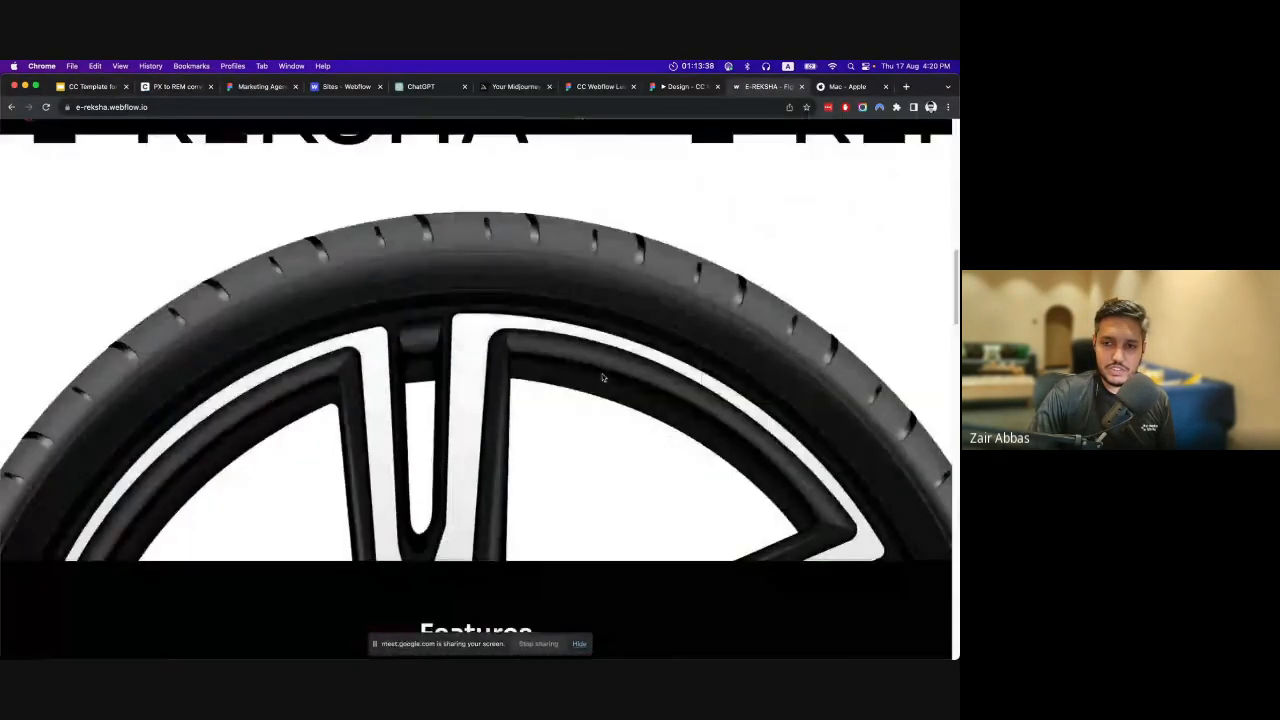
{"action": "scroll", "coordinate": [603, 377], "scroll_direction": "up", "scroll_amount": 4}
{"action": "scroll", "coordinate": [603, 377], "scroll_direction": "down", "scroll_amount": 5}
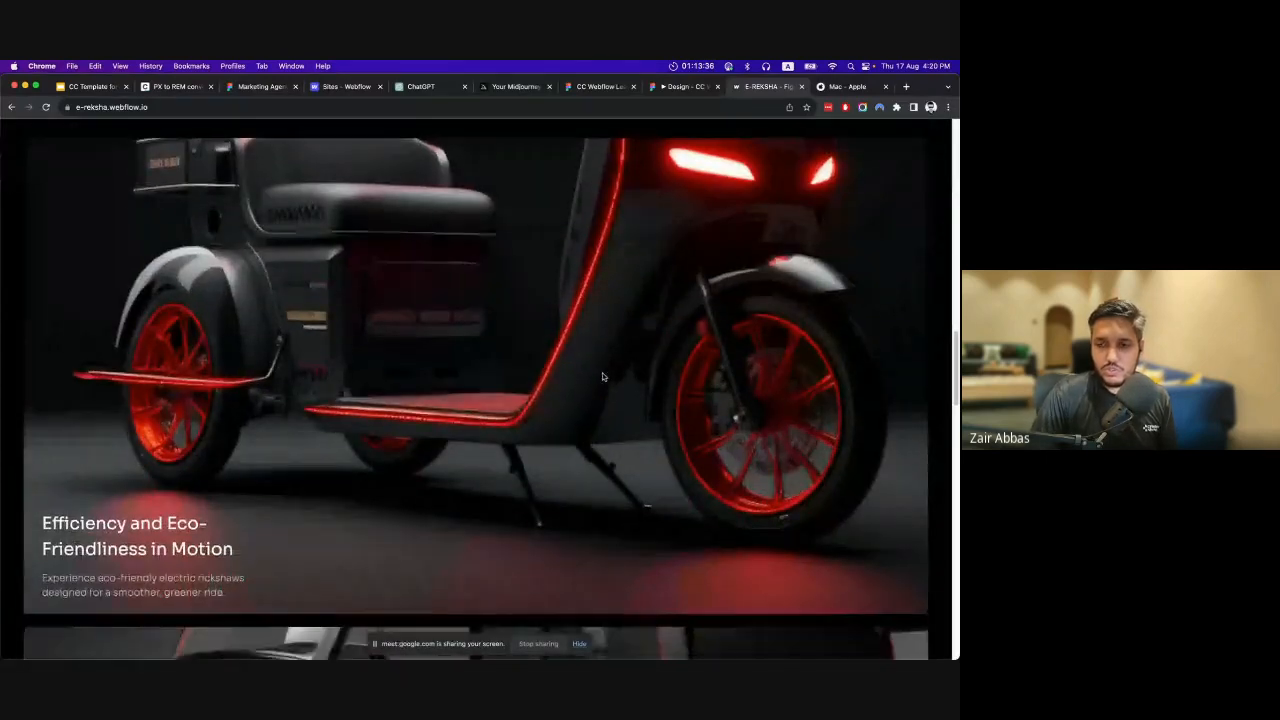
Return to the CC Webflow Learning Series file in Figma and examine the features section with its three image cards.
{"action": "left_click", "coordinate": [672, 87]}
{"action": "left_click", "coordinate": [600, 87]}
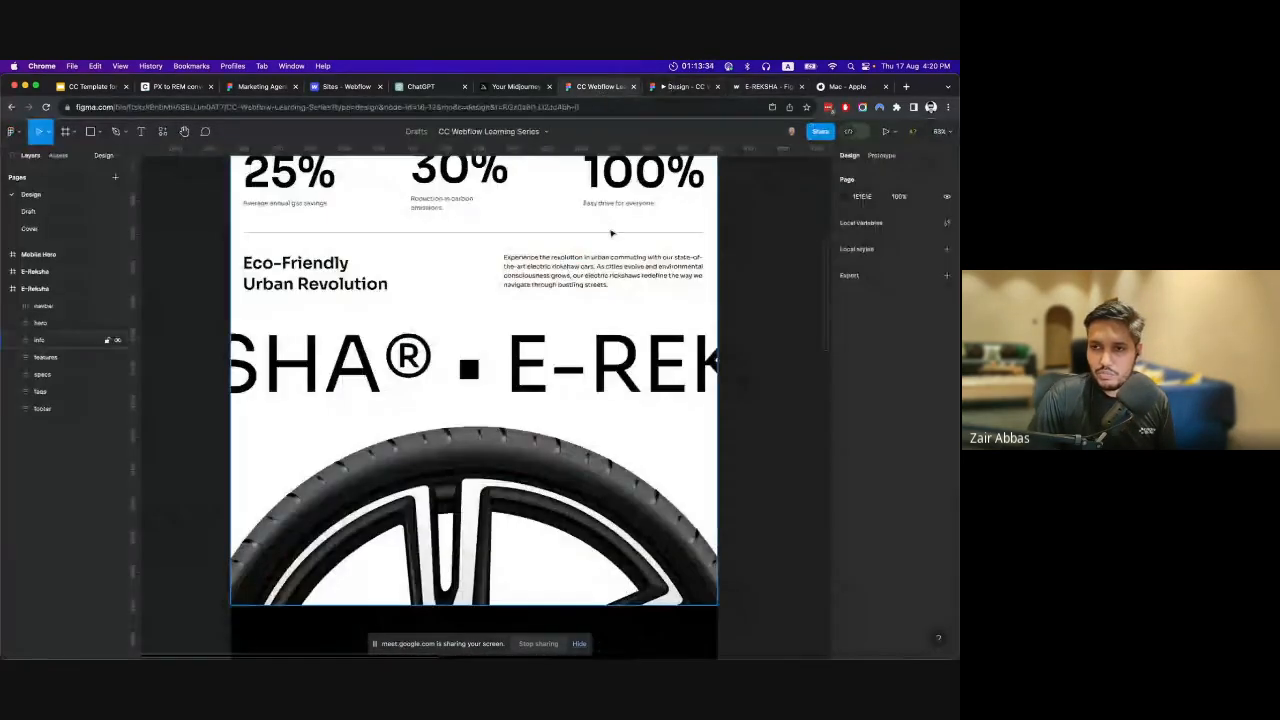
{"action": "scroll", "coordinate": [628, 374], "scroll_direction": "down", "scroll_amount": 5}
{"action": "scroll", "coordinate": [628, 374], "scroll_direction": "down", "scroll_amount": 4}
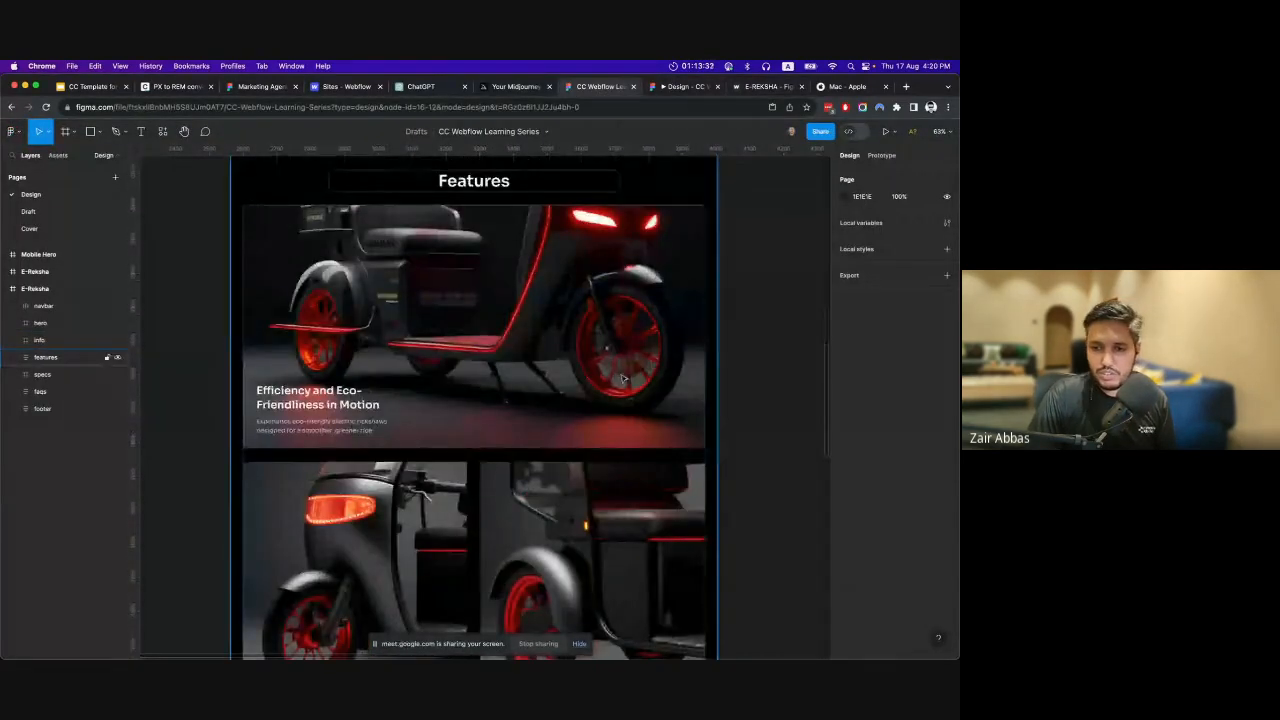
{"action": "scroll", "coordinate": [500, 320], "scroll_direction": "down", "scroll_amount": 3}
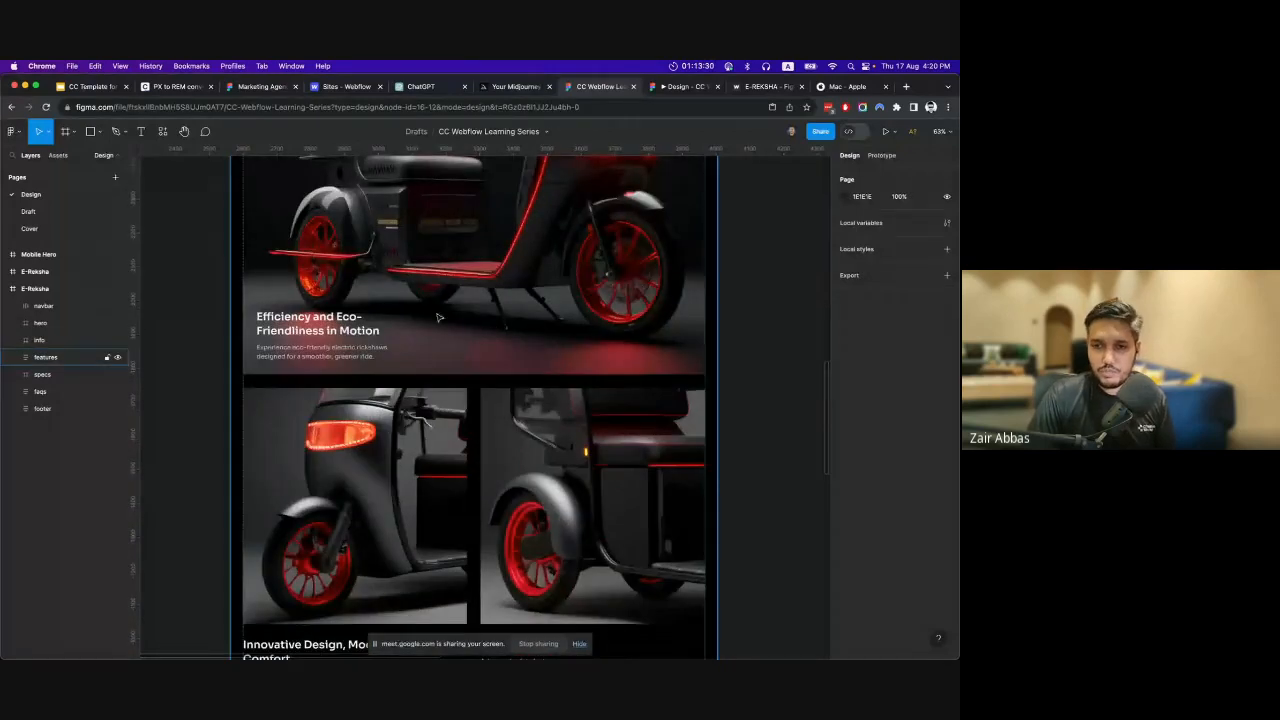
{"action": "scroll", "coordinate": [438, 316], "scroll_direction": "down", "scroll_amount": 1}
{"action": "scroll", "coordinate": [442, 333], "scroll_direction": "down", "scroll_amount": 4}
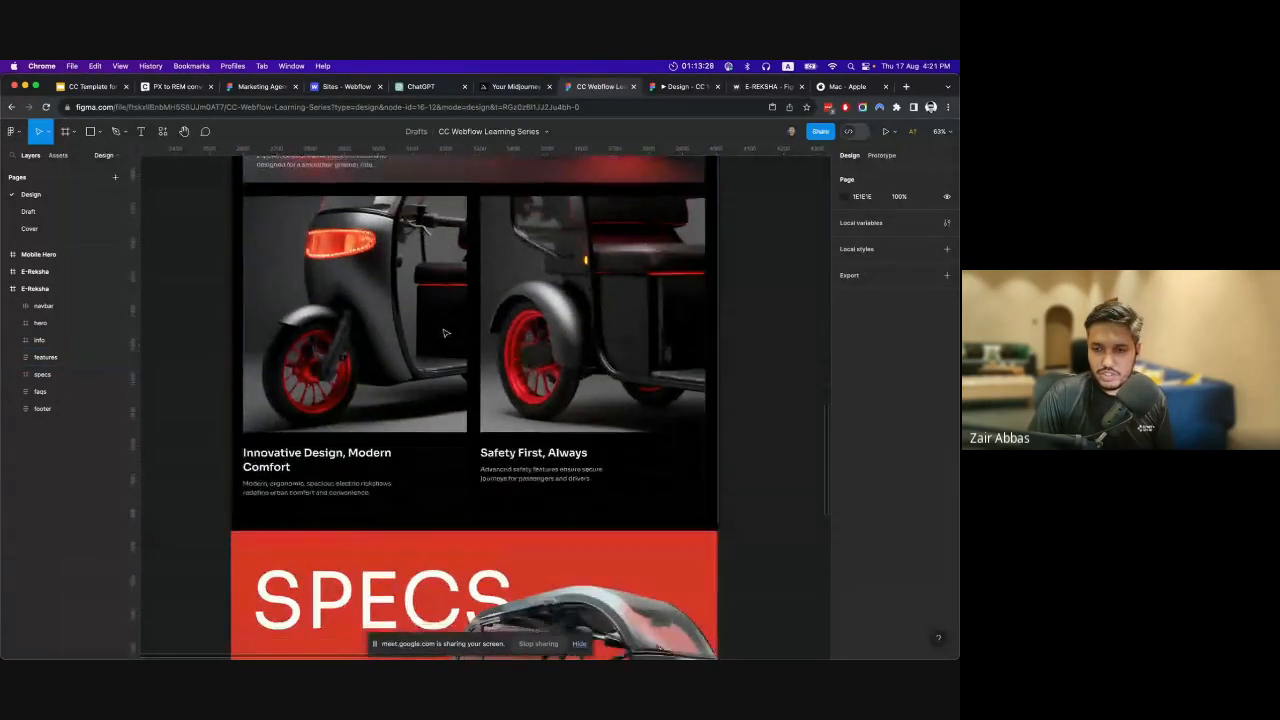
Examine the red SPECS section, the FAQs accordion and the footer of the landing page design.
{"action": "scroll", "coordinate": [447, 335], "scroll_direction": "down", "scroll_amount": 2}
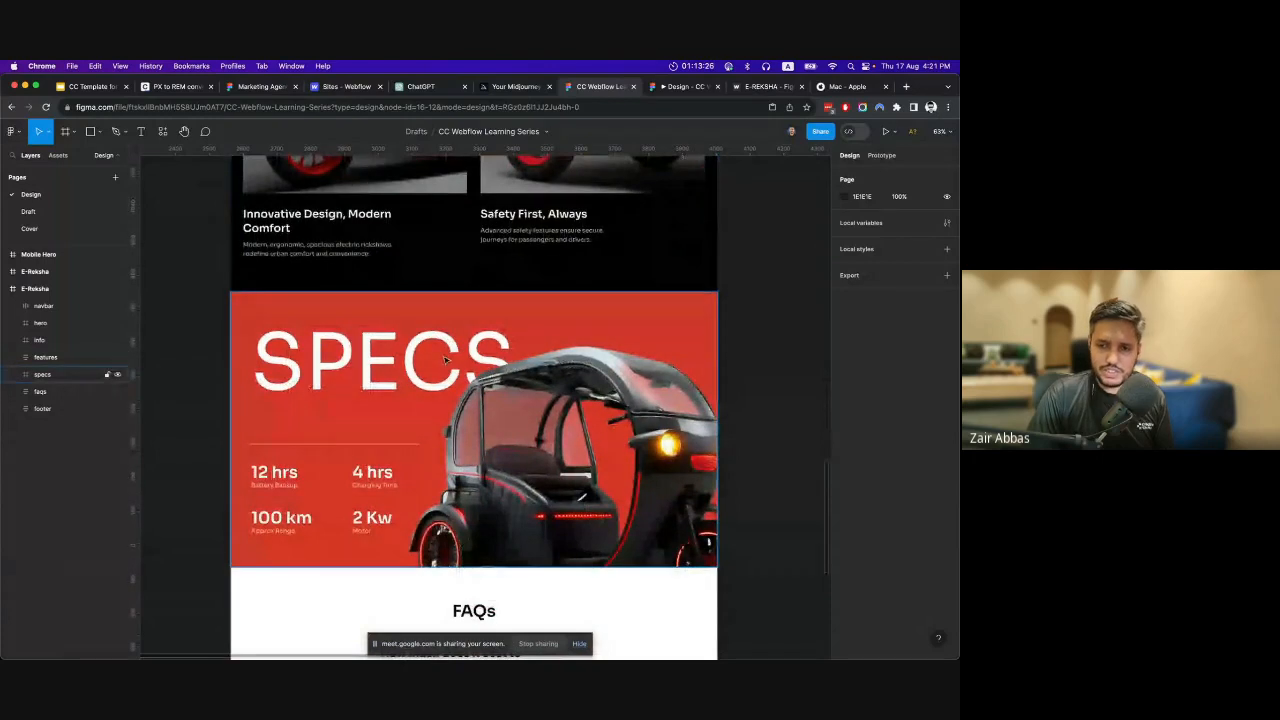
{"action": "scroll", "coordinate": [446, 360], "scroll_direction": "down", "scroll_amount": 3}
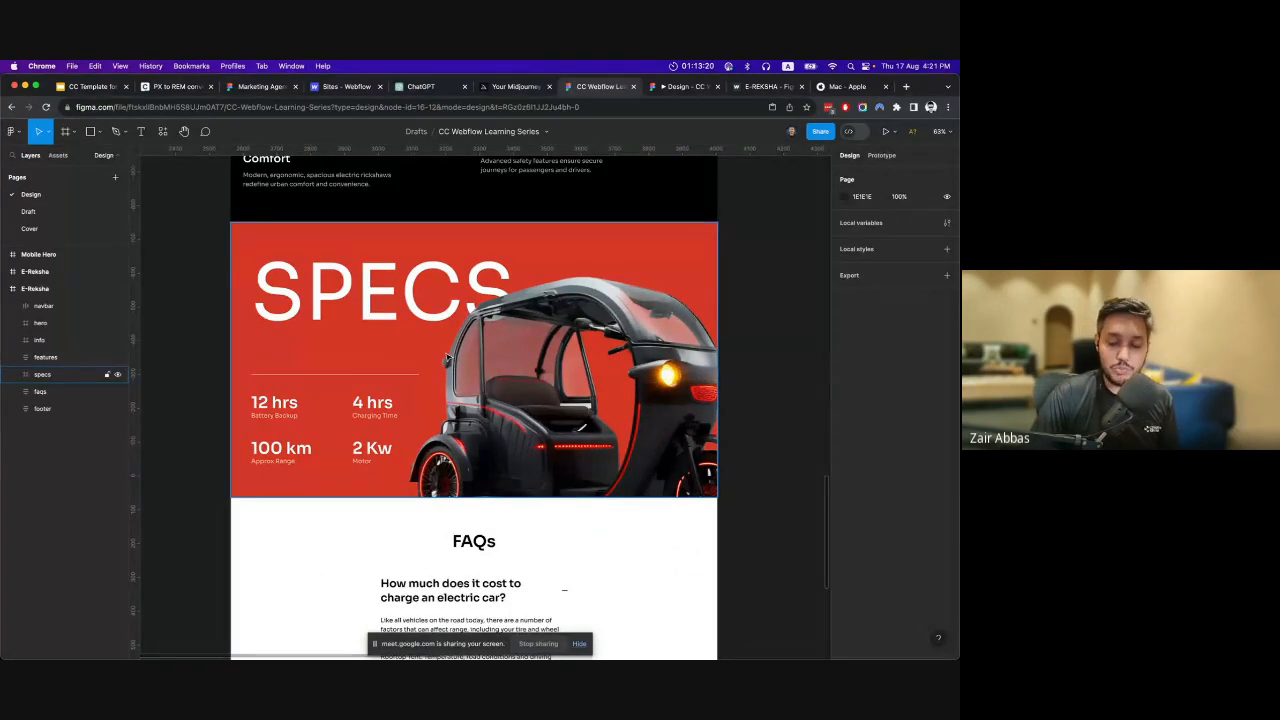
{"action": "scroll", "coordinate": [413, 352], "scroll_direction": "down", "scroll_amount": 2}
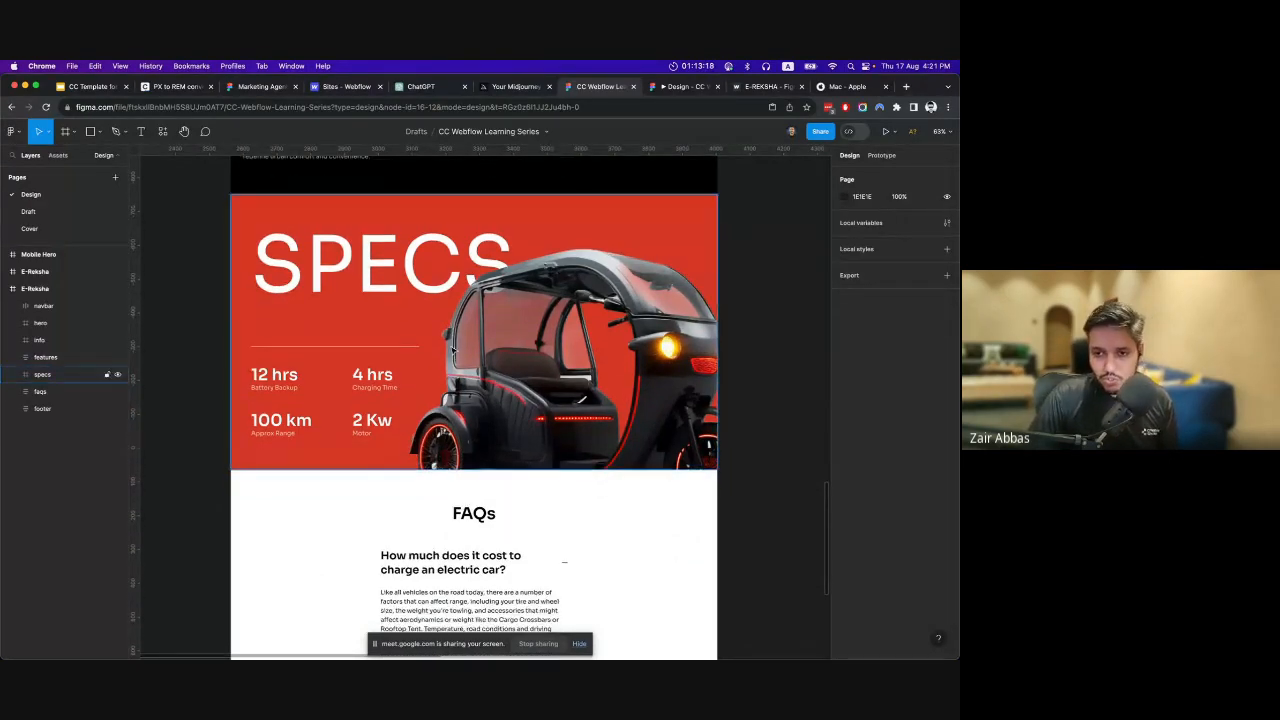
{"action": "scroll", "coordinate": [413, 352], "scroll_direction": "down", "scroll_amount": 7}
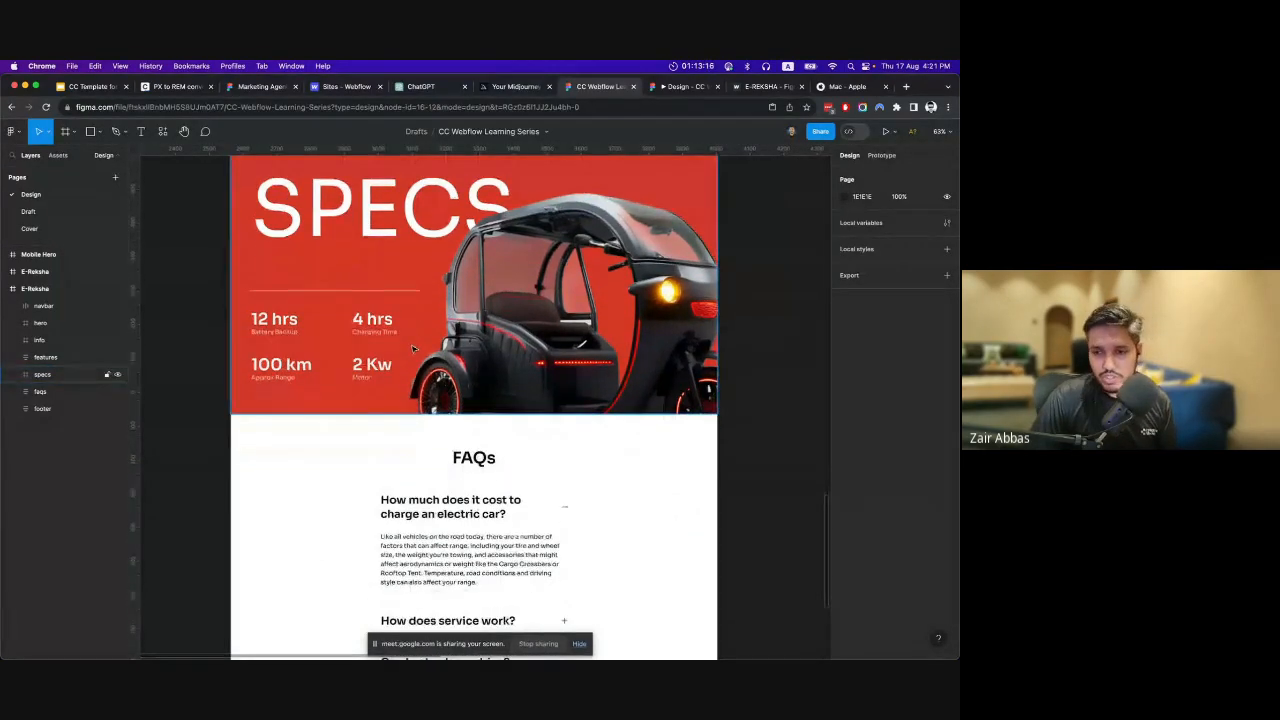
{"action": "scroll", "coordinate": [490, 423], "scroll_direction": "down", "scroll_amount": 9}
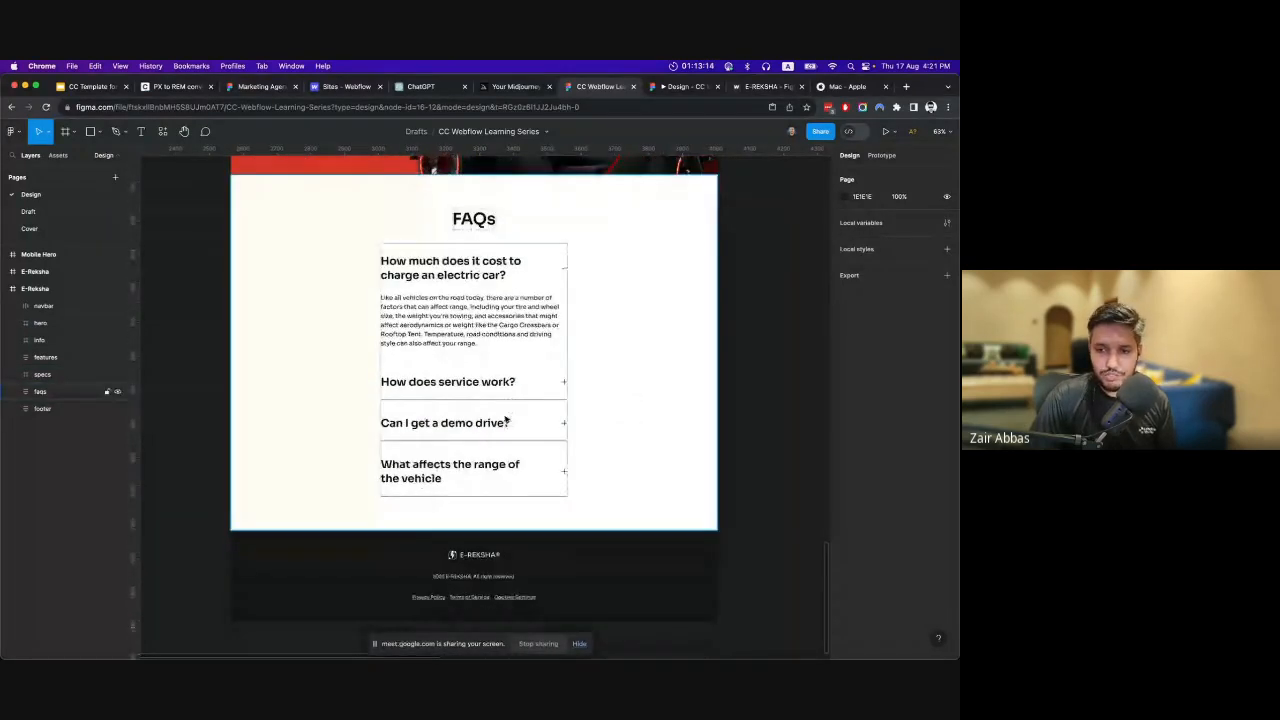
Go back to the hero section at the start of the E-Reksha frame.
{"action": "scroll", "coordinate": [505, 451], "scroll_direction": "up", "scroll_amount": 20}
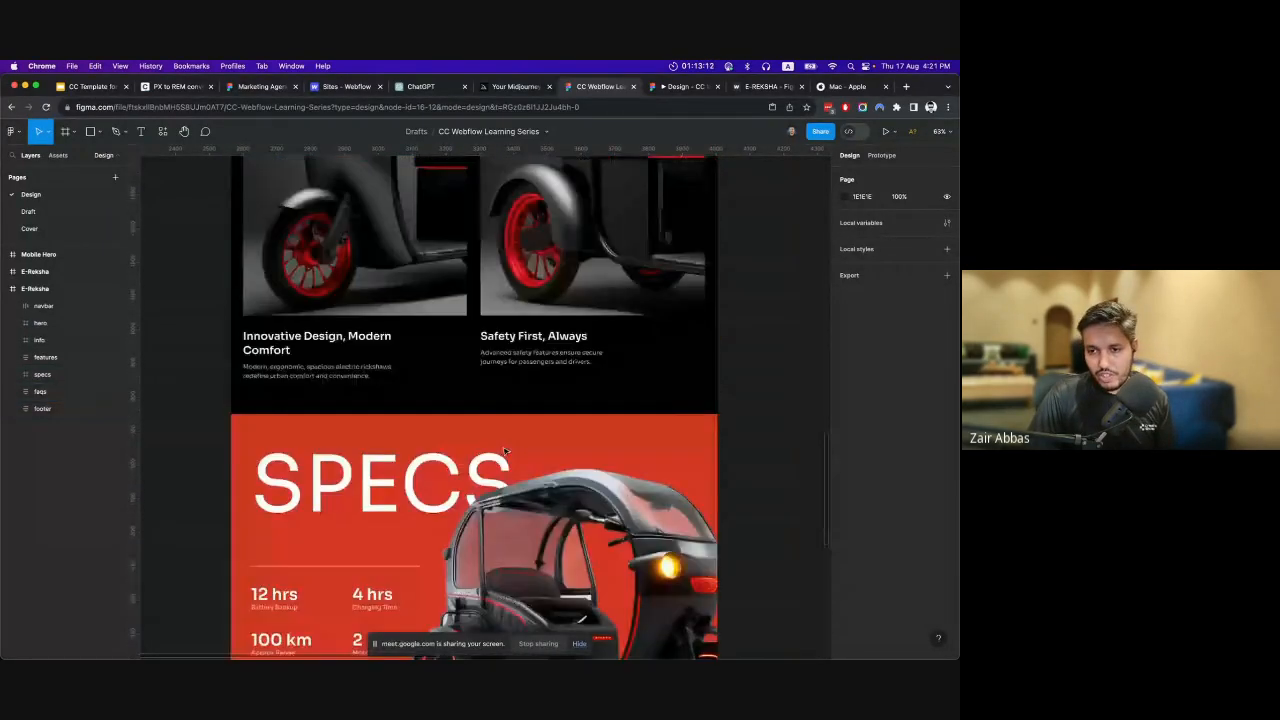
{"action": "scroll", "coordinate": [505, 451], "scroll_direction": "up", "scroll_amount": 20}
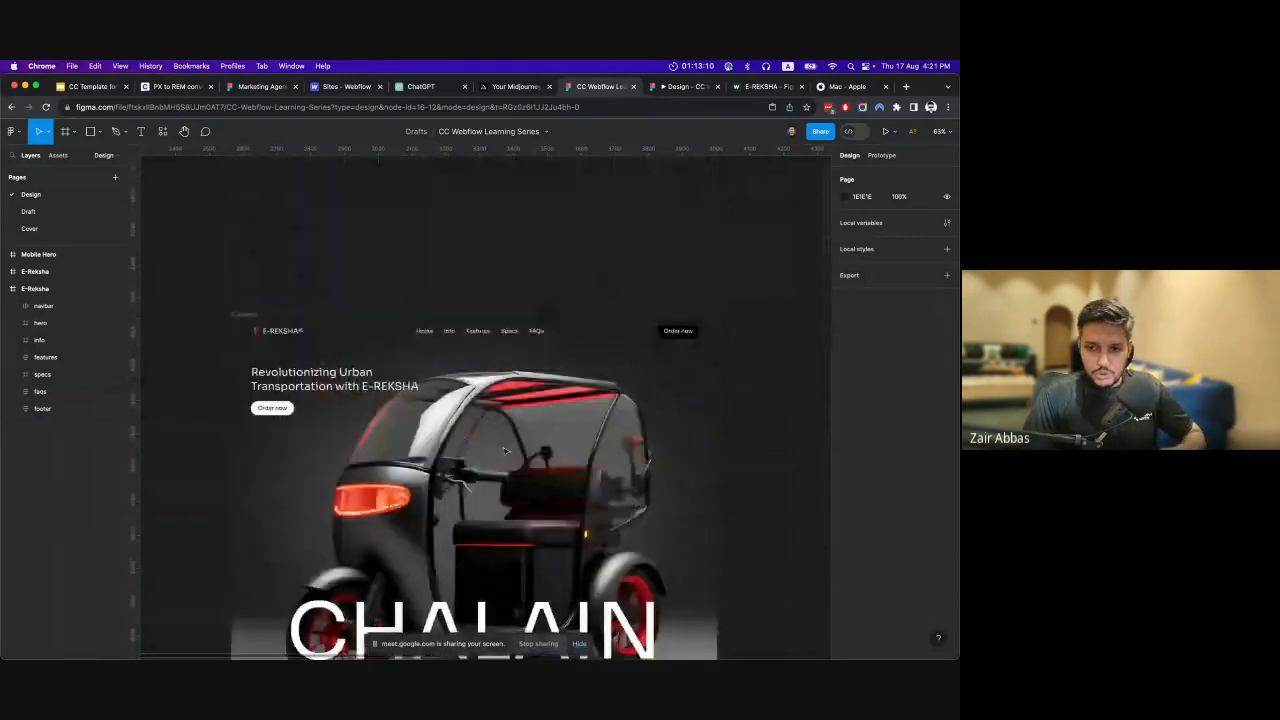
{"action": "scroll", "coordinate": [505, 451], "scroll_direction": "down", "scroll_amount": 8}
{"action": "scroll", "coordinate": [505, 452], "scroll_direction": "down", "scroll_amount": 2}
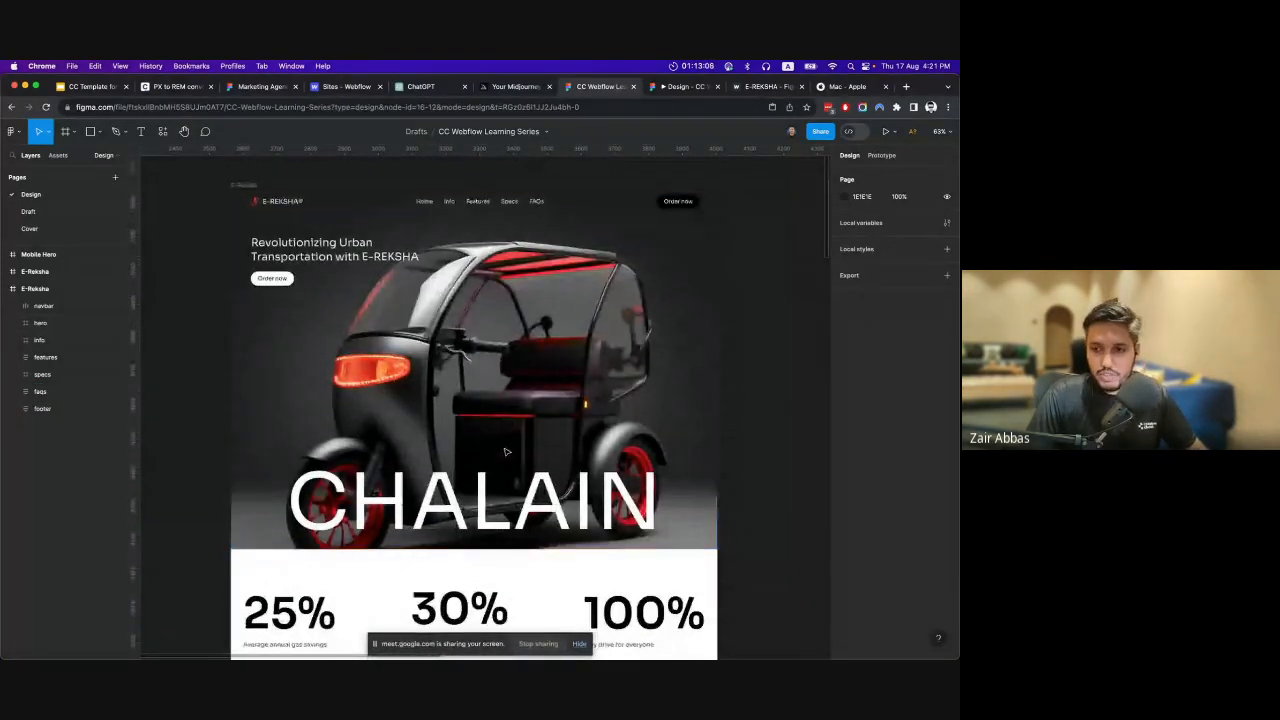
{"action": "scroll", "coordinate": [695, 441], "scroll_direction": "right", "scroll_amount": 5}
{"action": "scroll", "coordinate": [683, 442], "scroll_direction": "down", "scroll_amount": 5}
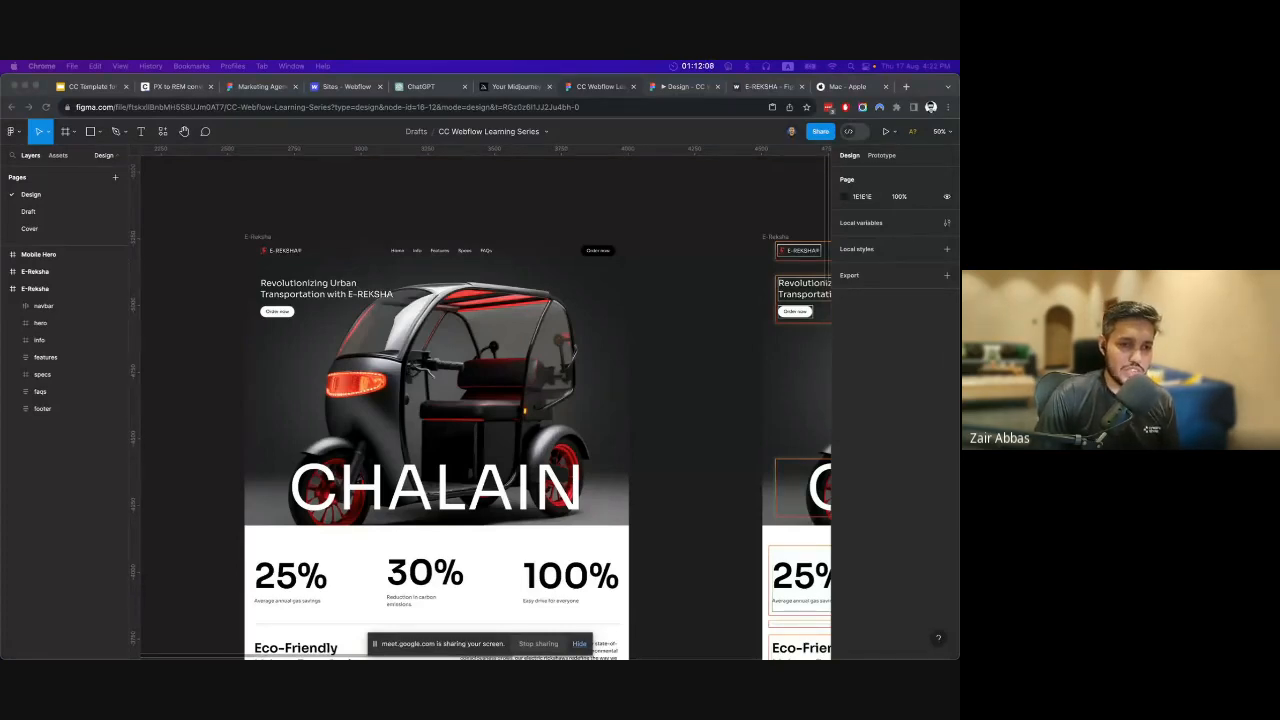
{"action": "left_click", "coordinate": [691, 319]}
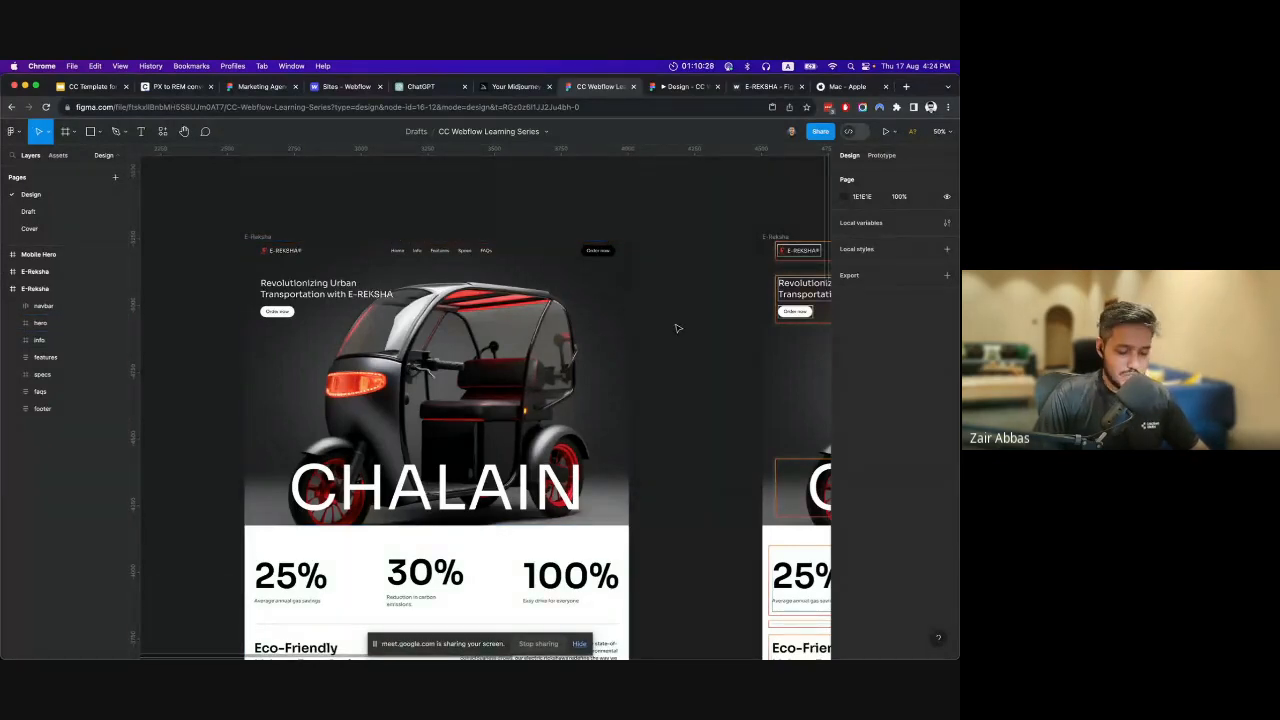
{"action": "scroll", "coordinate": [675, 330], "scroll_direction": "down", "scroll_amount": 3}
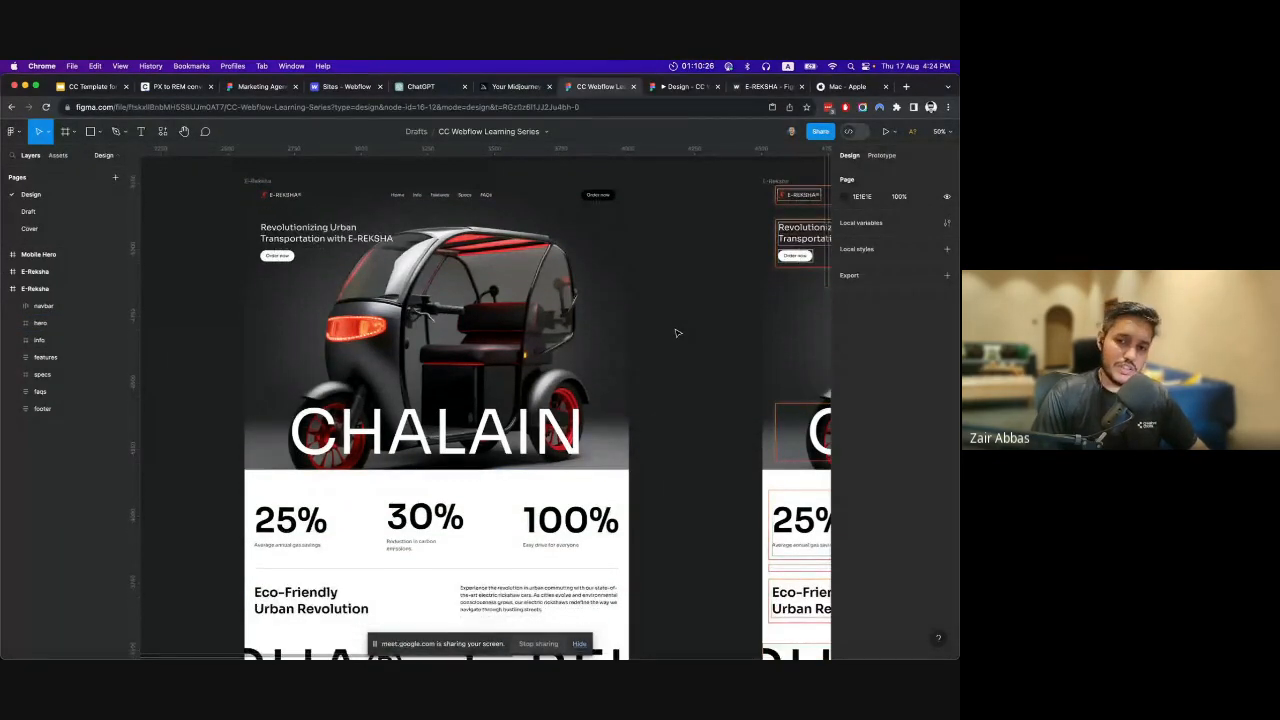
{"action": "scroll", "coordinate": [676, 332], "scroll_direction": "down", "scroll_amount": 1}
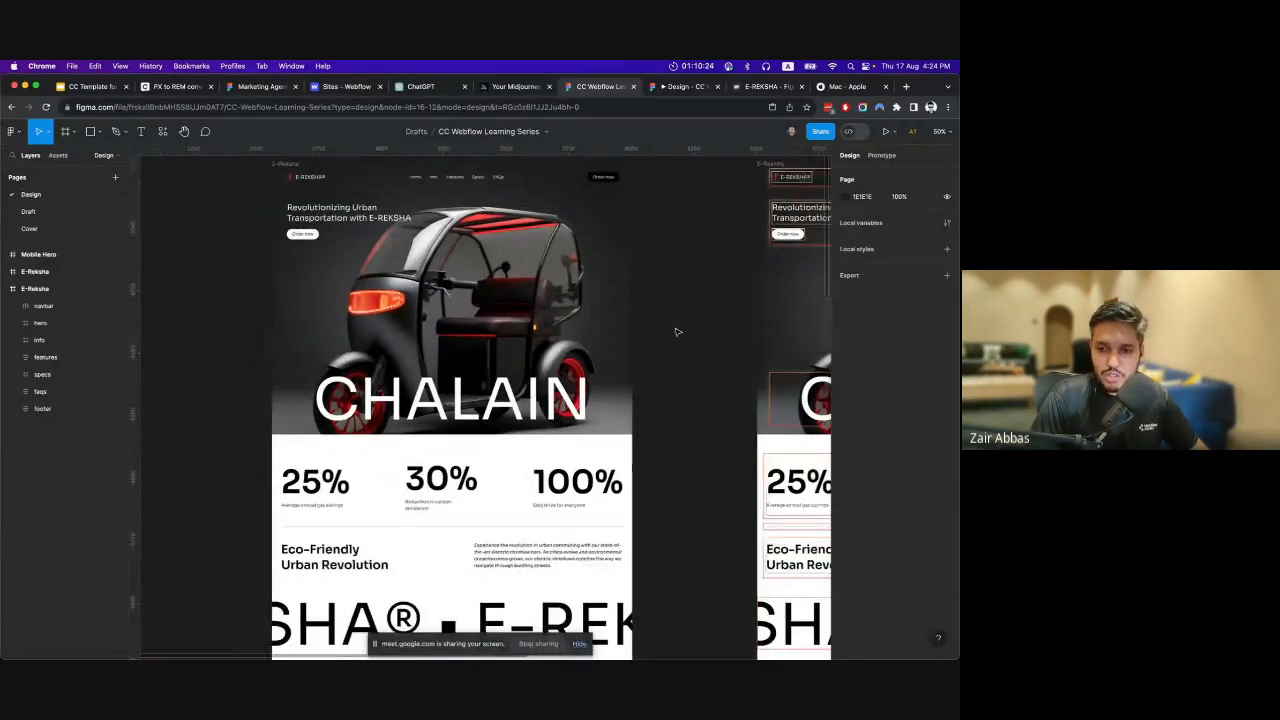
{"action": "scroll", "coordinate": [676, 332], "scroll_direction": "up", "scroll_amount": 2}
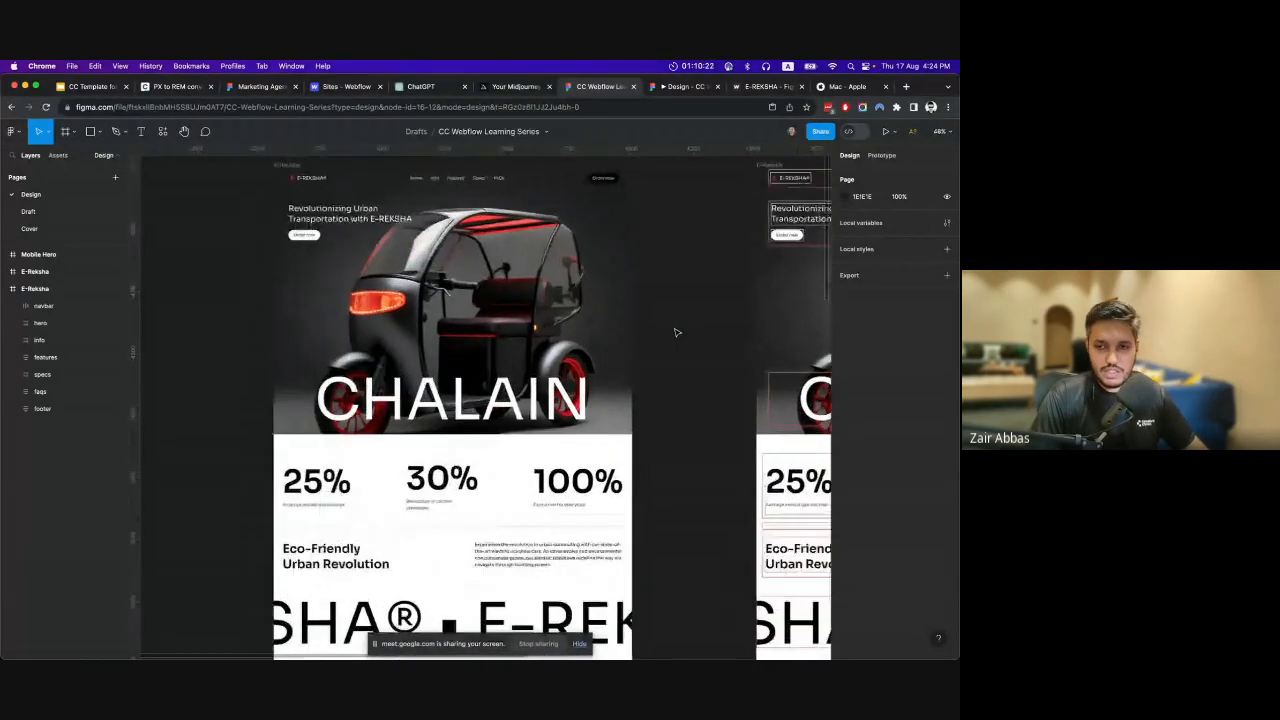
{"action": "scroll", "coordinate": [478, 376], "scroll_direction": "up", "scroll_amount": 4}
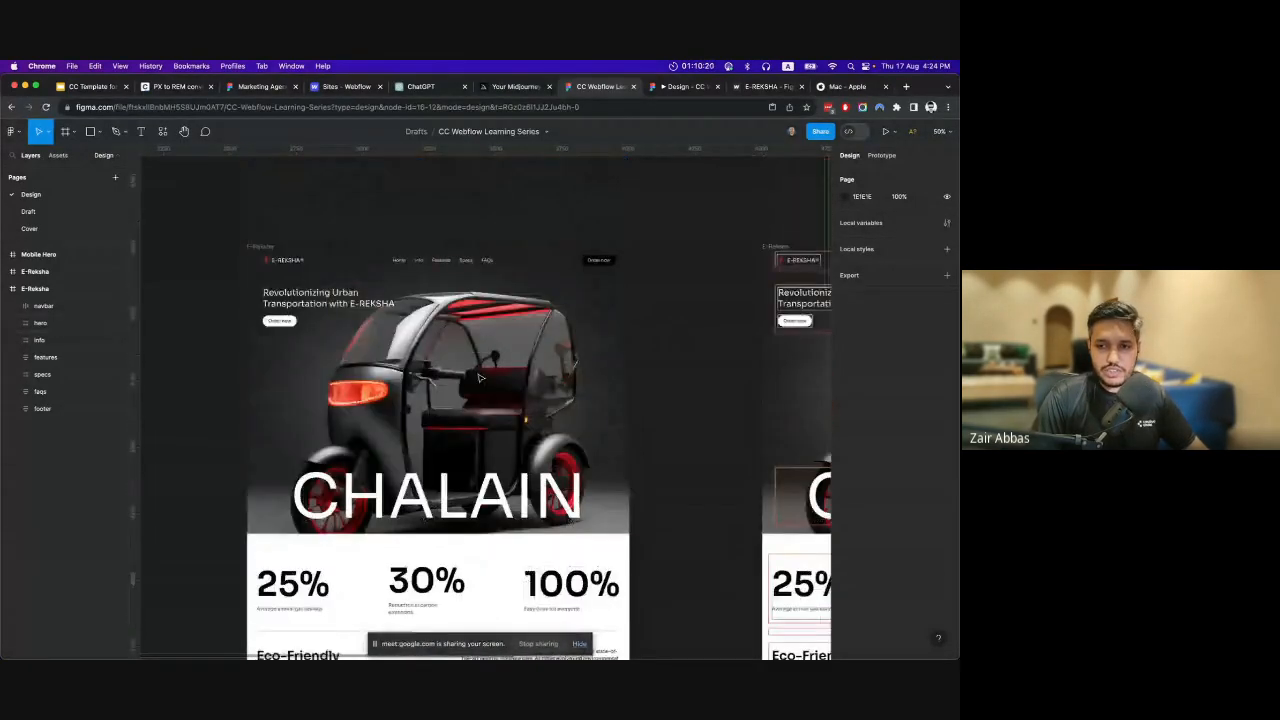
Look through the E-Reksha frame from the stats through the wheel image and Features cards to SPECS, and return to the hero.
{"action": "scroll", "coordinate": [478, 376], "scroll_direction": "down", "scroll_amount": 5}
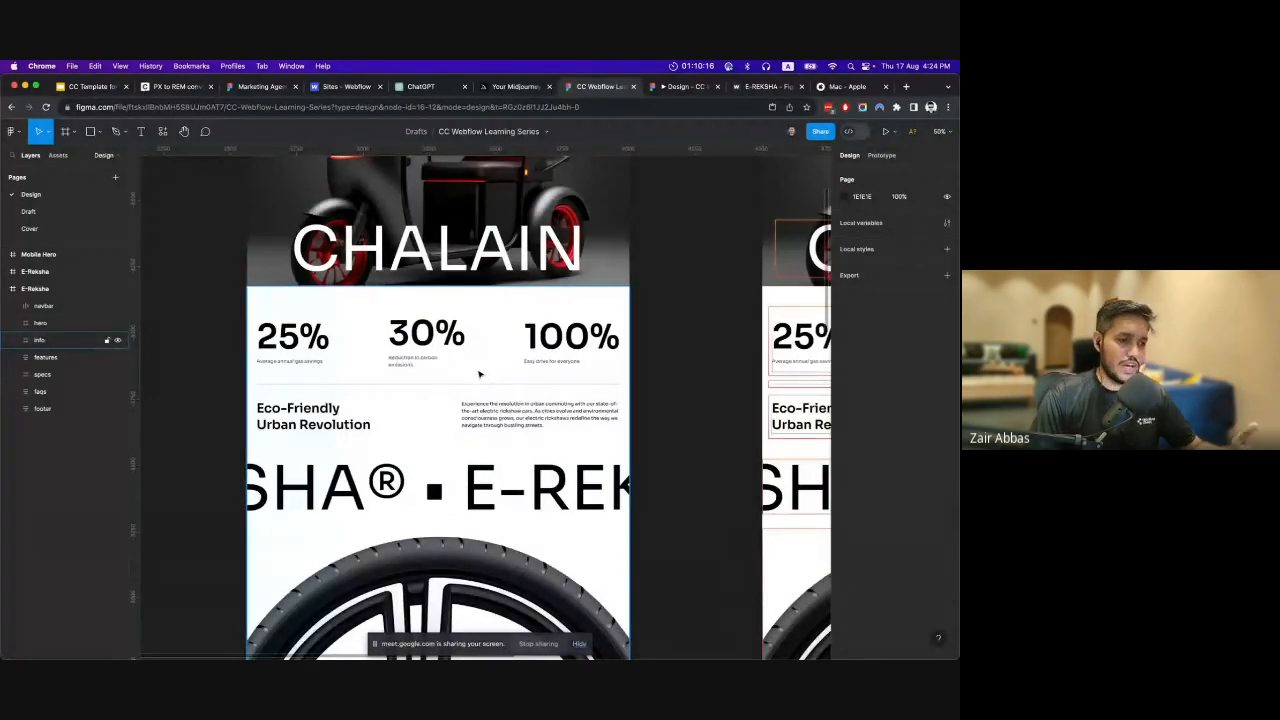
{"action": "scroll", "coordinate": [478, 374], "scroll_direction": "down", "scroll_amount": 5}
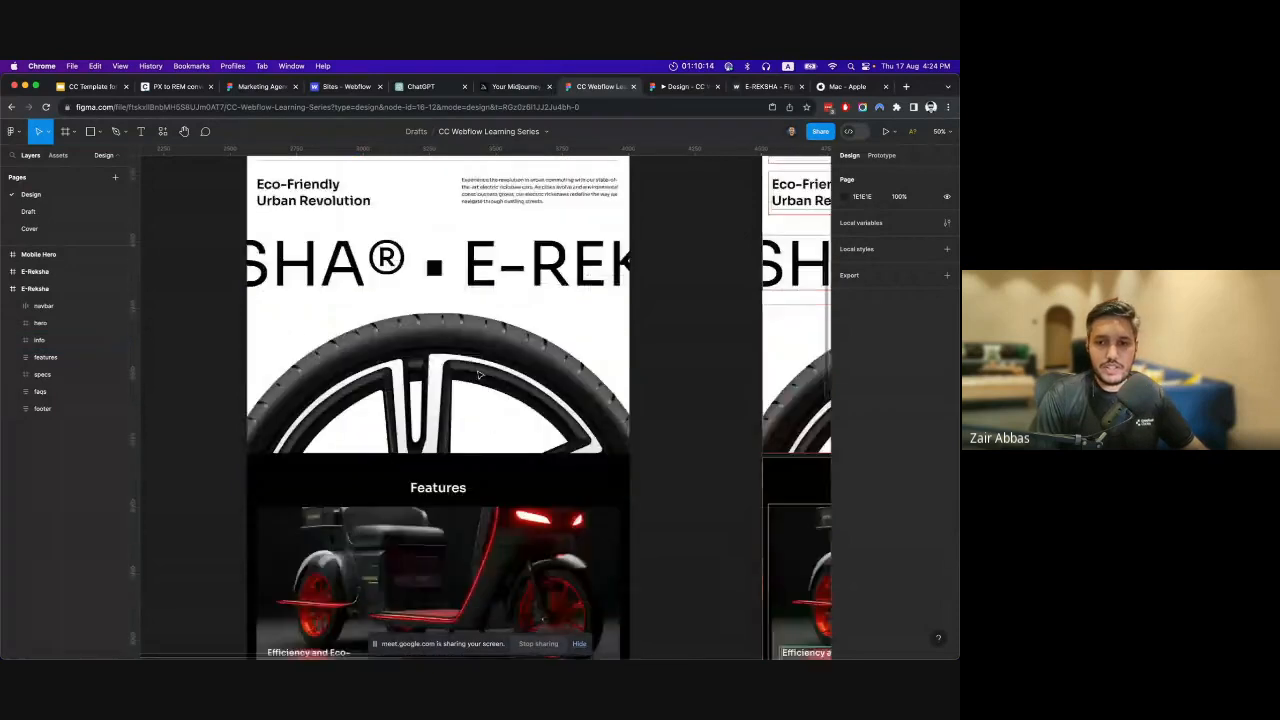
{"action": "scroll", "coordinate": [478, 374], "scroll_direction": "down", "scroll_amount": 5}
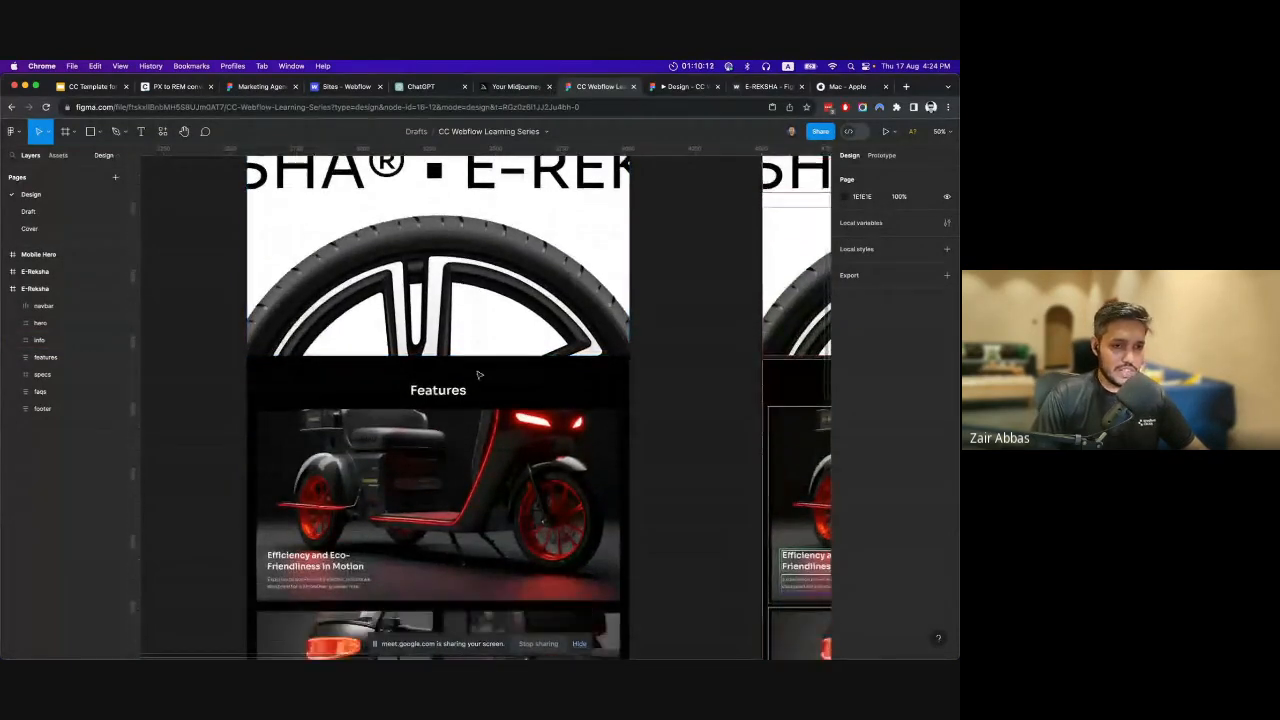
{"action": "scroll", "coordinate": [478, 374], "scroll_direction": "down", "scroll_amount": 6}
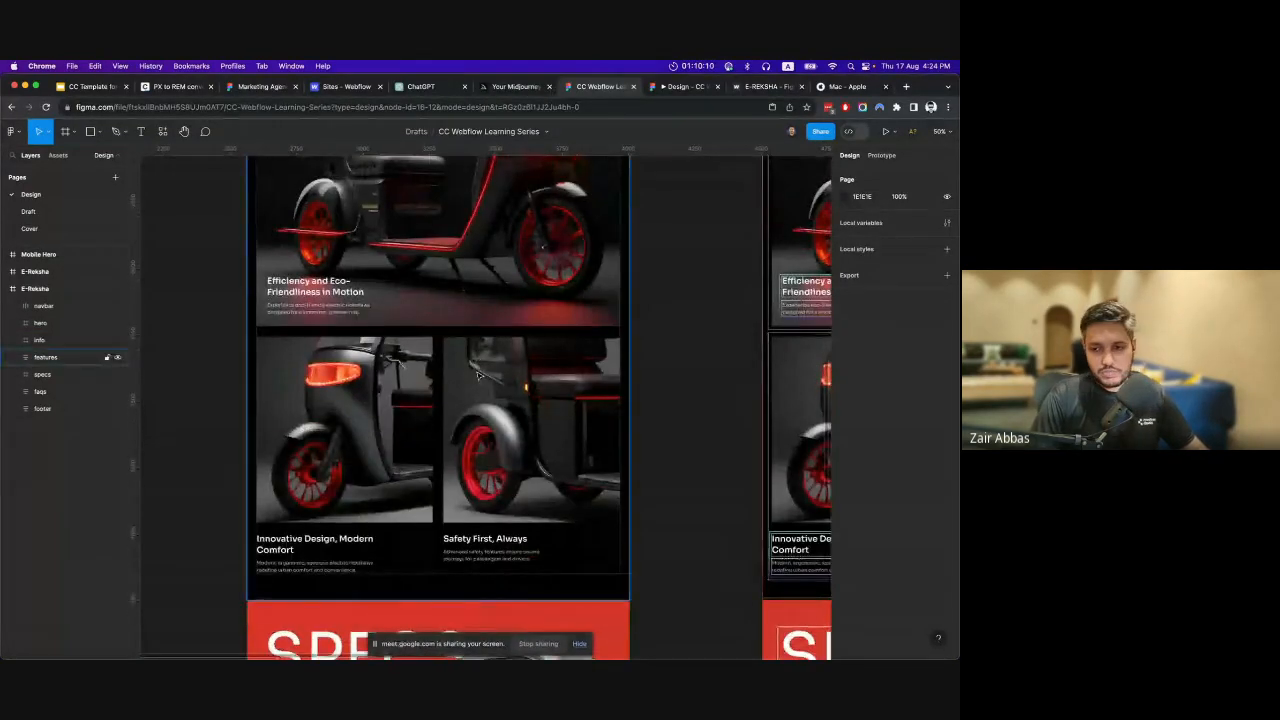
{"action": "scroll", "coordinate": [492, 385], "scroll_direction": "down", "scroll_amount": 3}
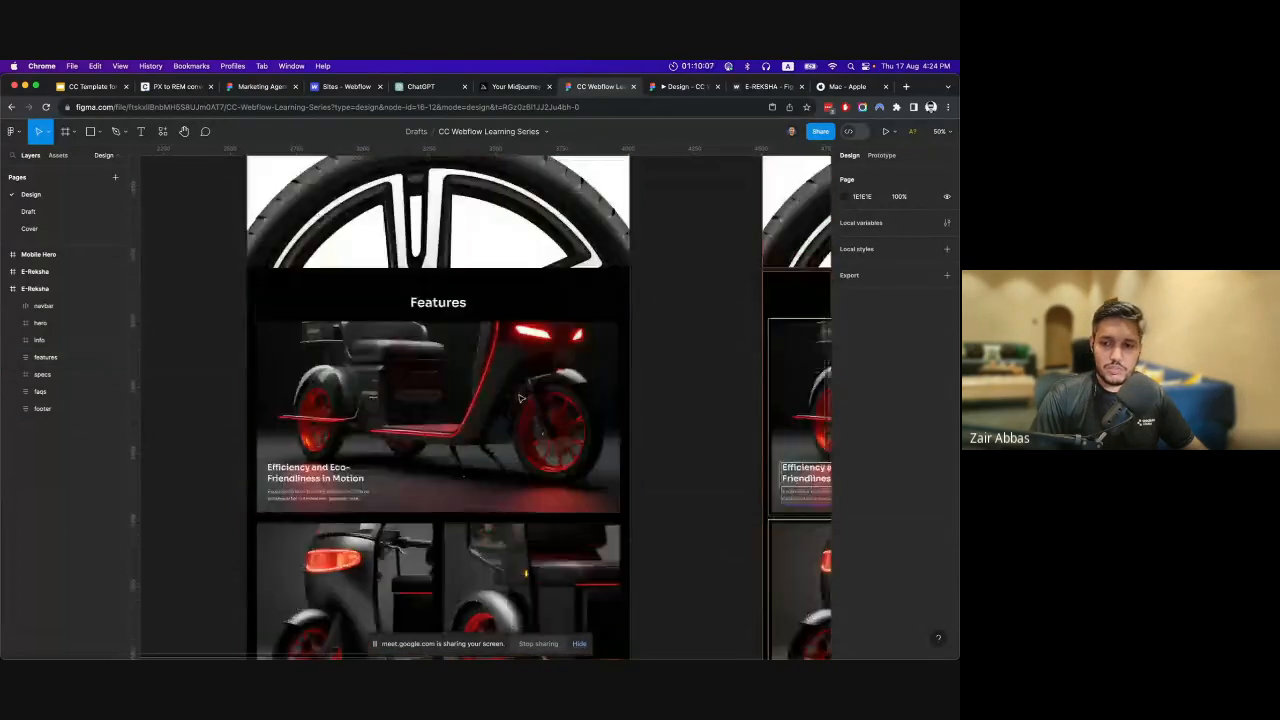
{"action": "scroll", "coordinate": [520, 398], "scroll_direction": "up", "scroll_amount": 10}
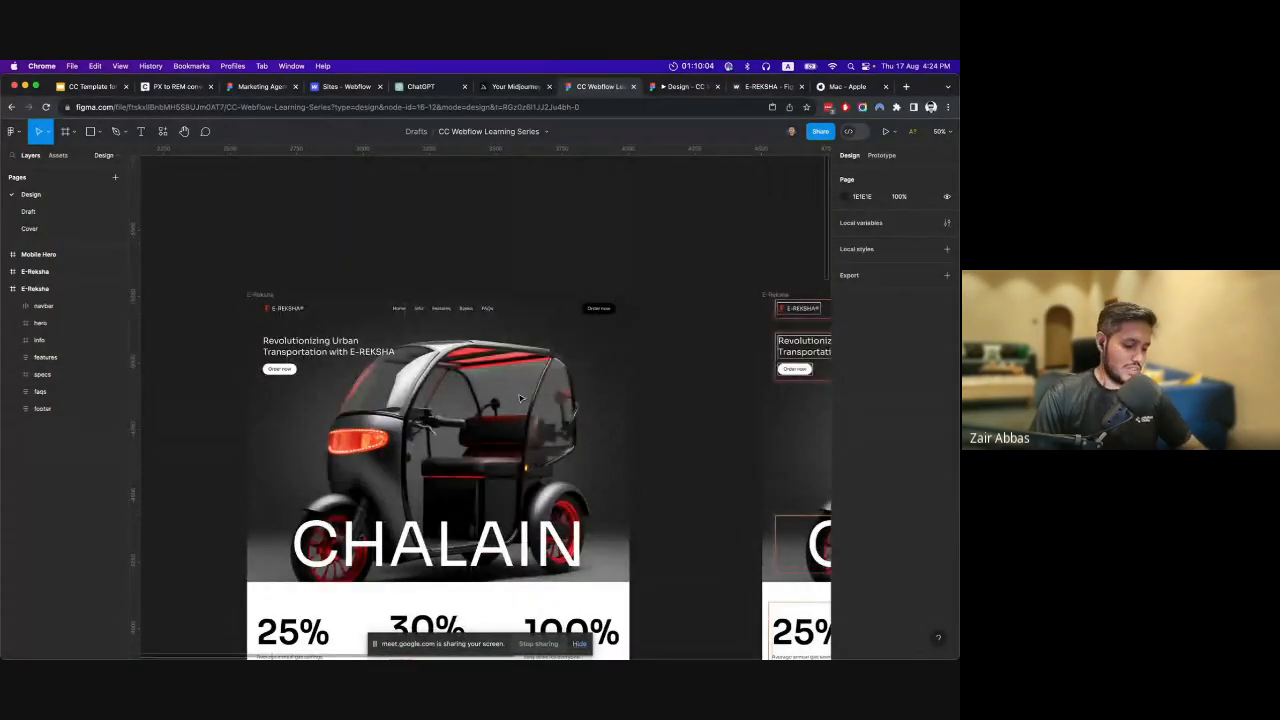
{"action": "scroll", "coordinate": [666, 334], "scroll_direction": "down", "scroll_amount": 2}
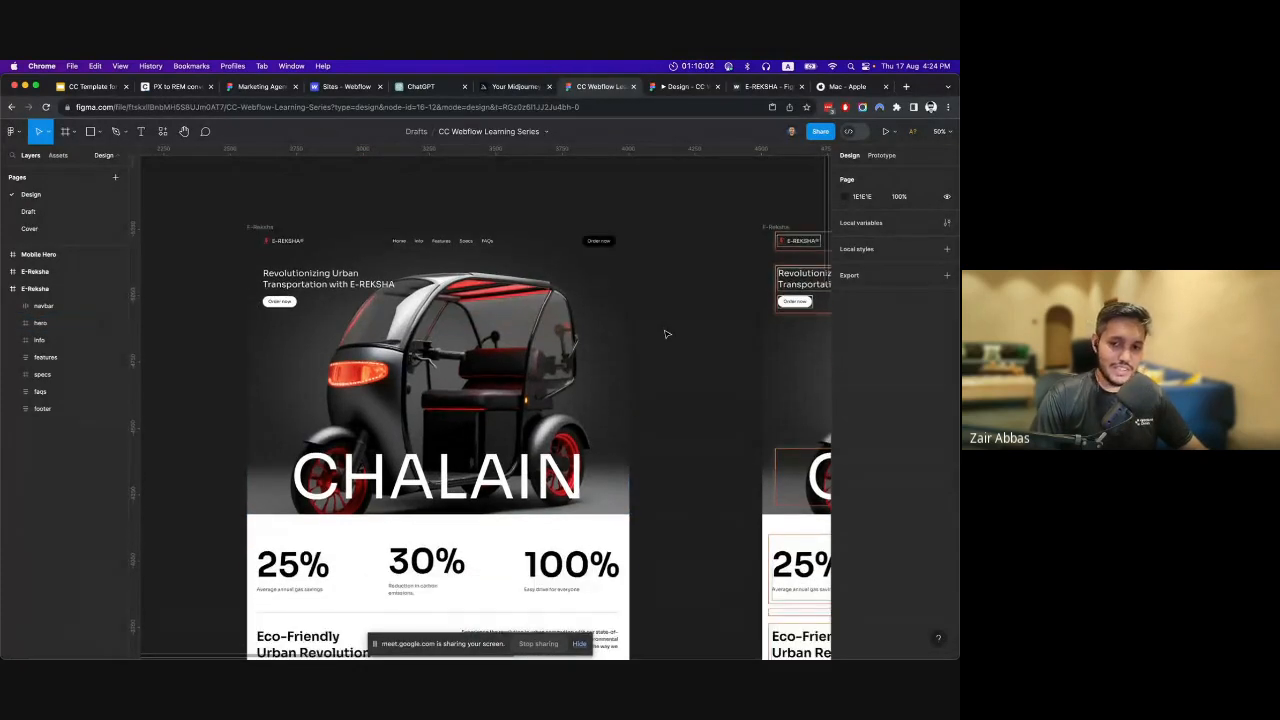
{"action": "scroll", "coordinate": [666, 334], "scroll_direction": "down", "scroll_amount": 2}
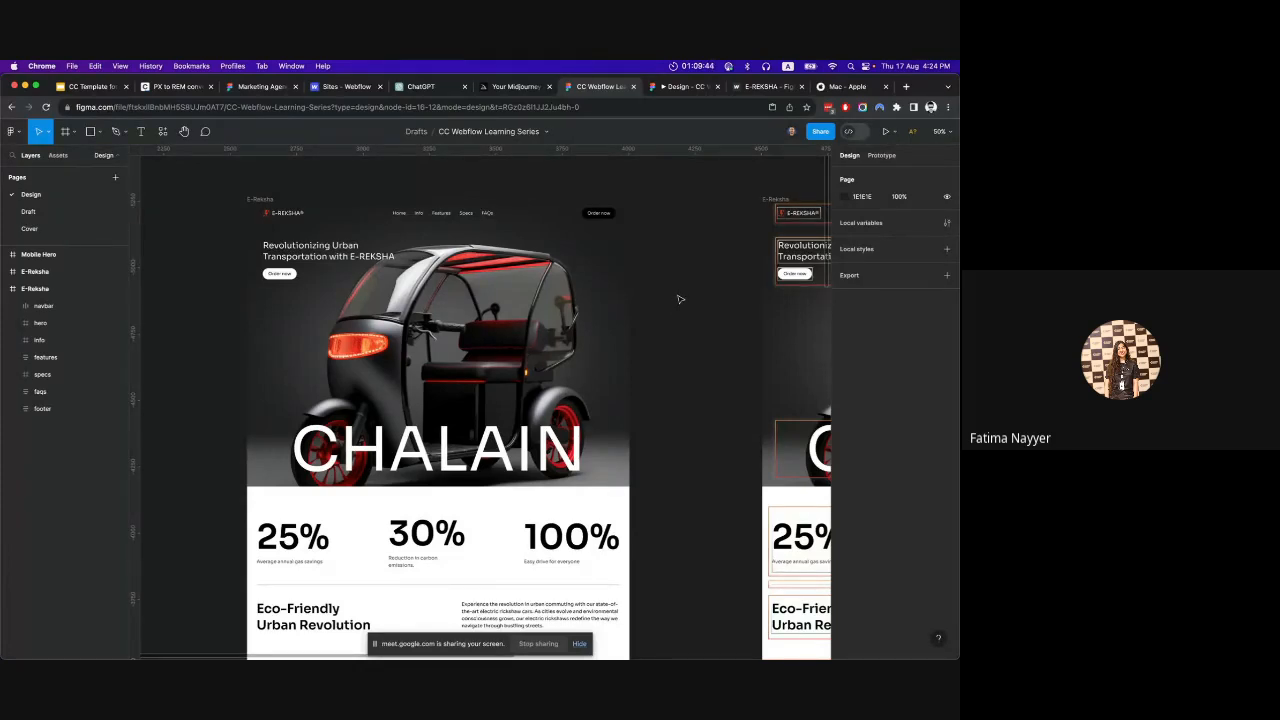
Inspect the font settings of the hero headline "Revolutionizing Urban Transportation with E-REKSHA".
{"action": "scroll", "coordinate": [365, 257], "scroll_direction": "up", "scroll_amount": 5}
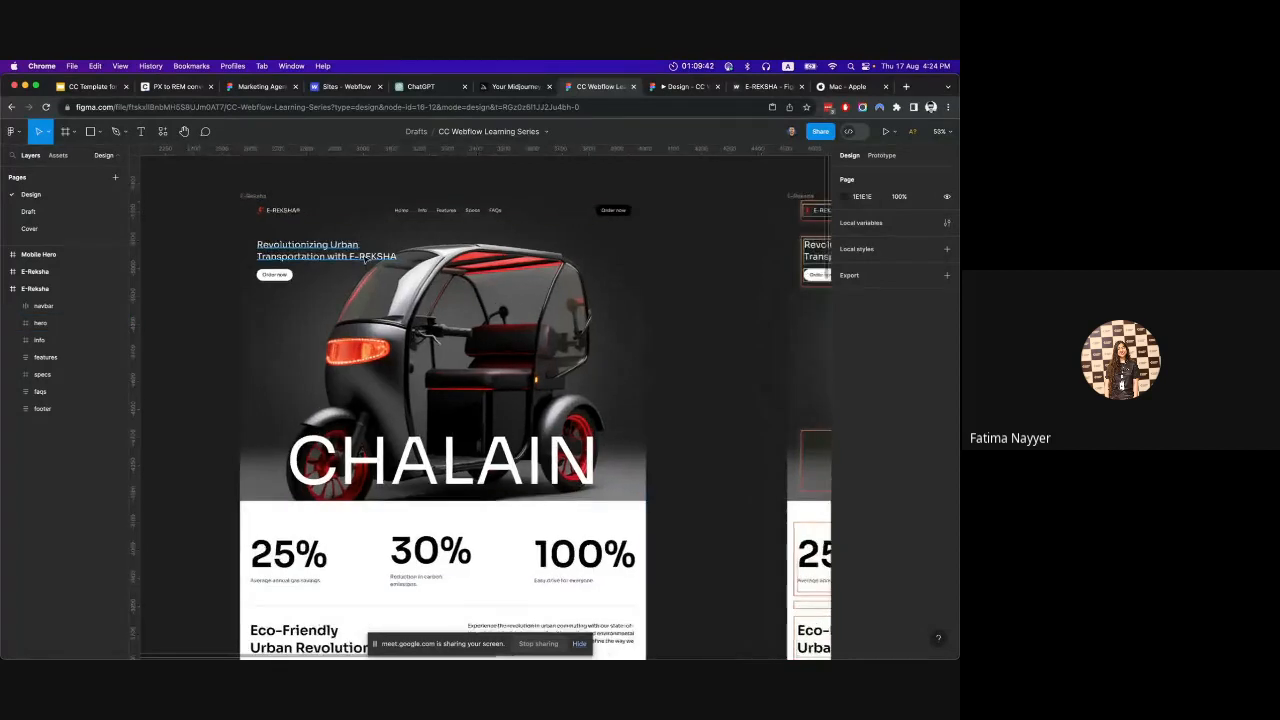
{"action": "scroll", "coordinate": [365, 258], "scroll_direction": "up", "scroll_amount": 1}
{"action": "left_click", "coordinate": [360, 257], "text": "super"}
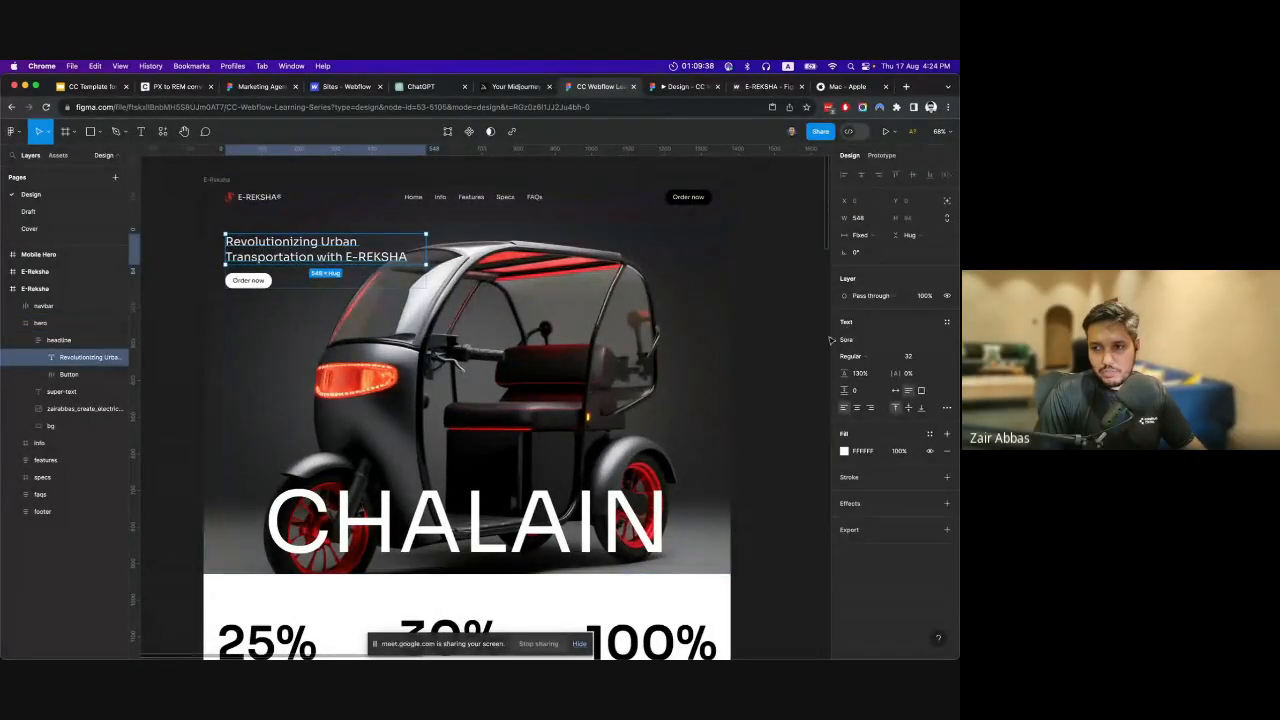
{"action": "left_click", "coordinate": [785, 352]}
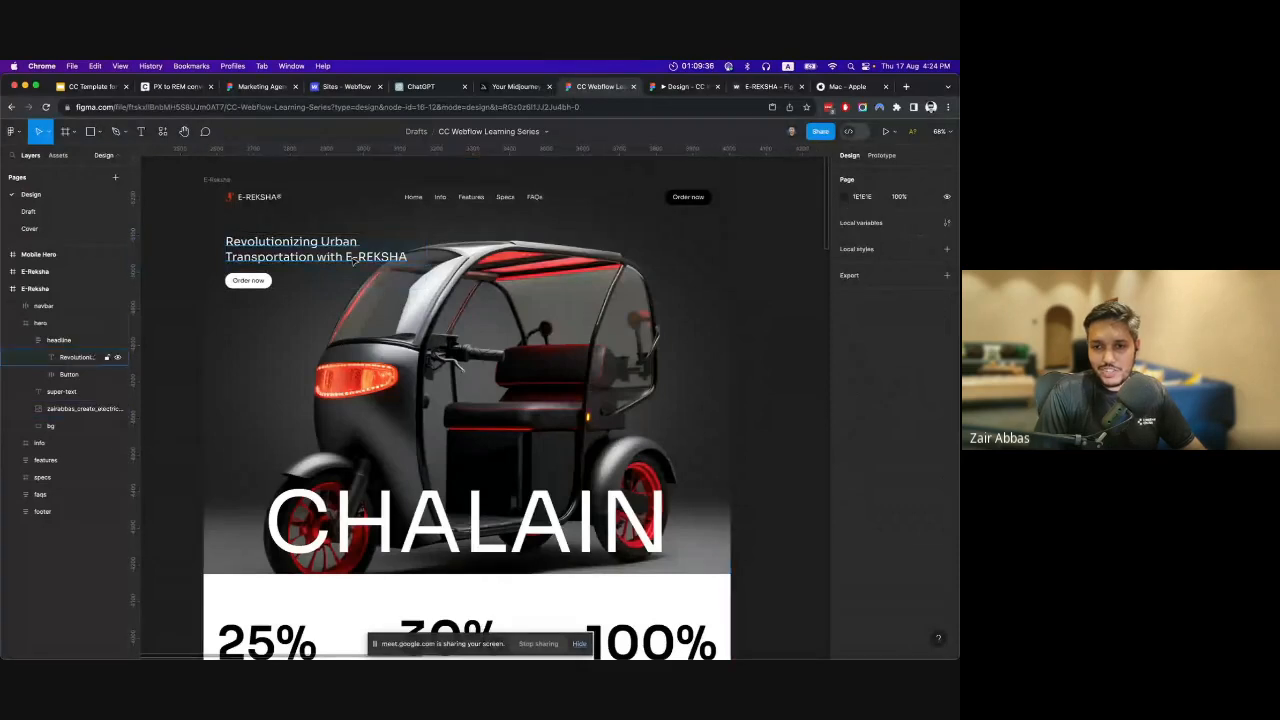
{"action": "left_click", "coordinate": [88, 357]}
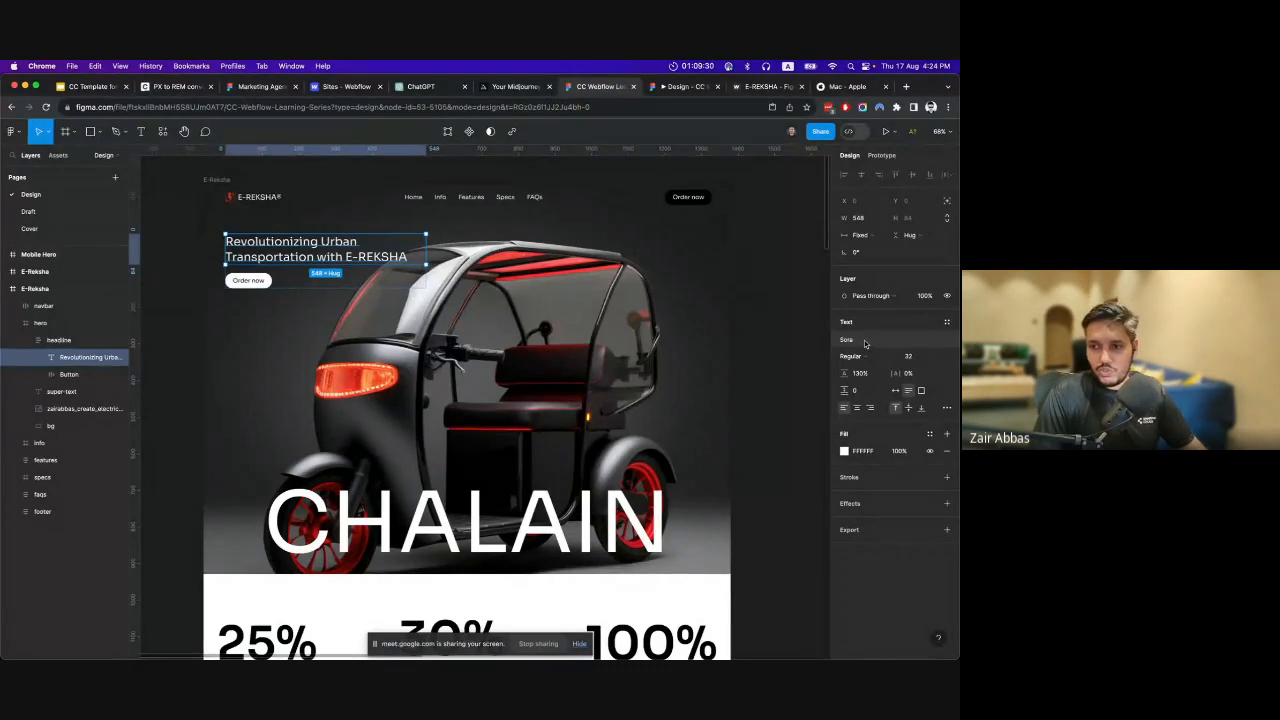
{"action": "left_click", "coordinate": [787, 357]}
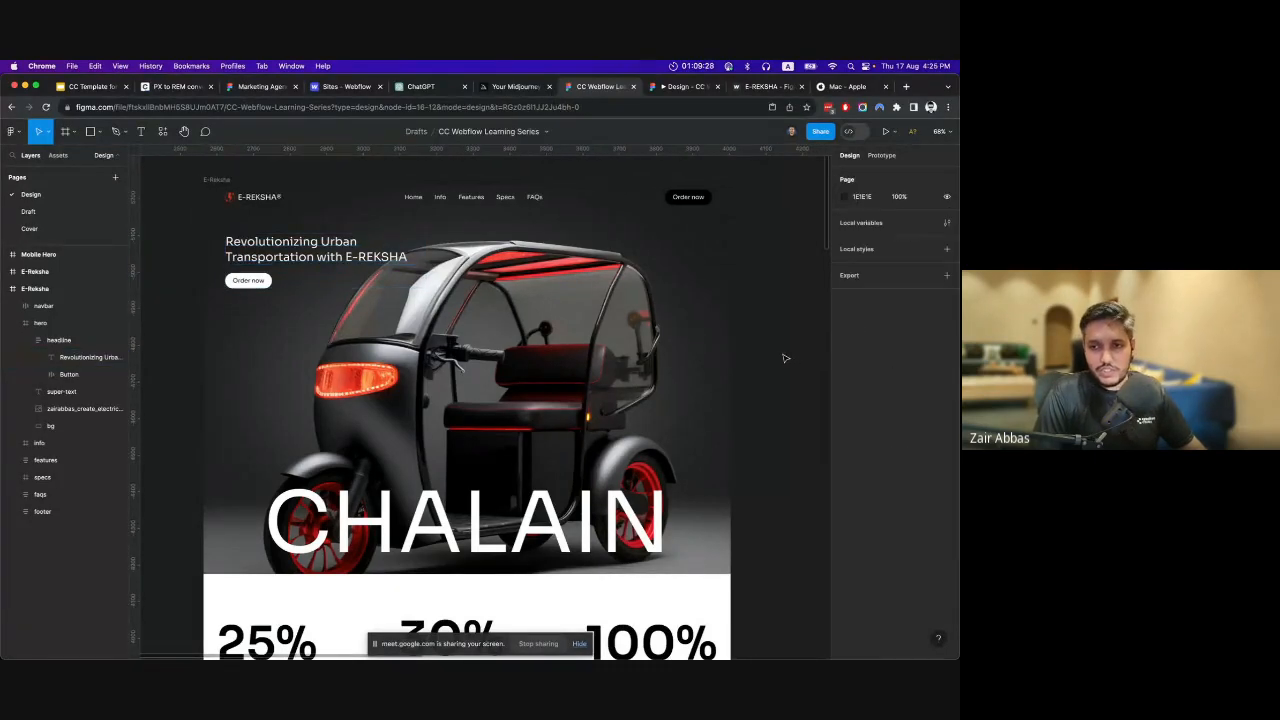
{"action": "left_click", "coordinate": [301, 252]}
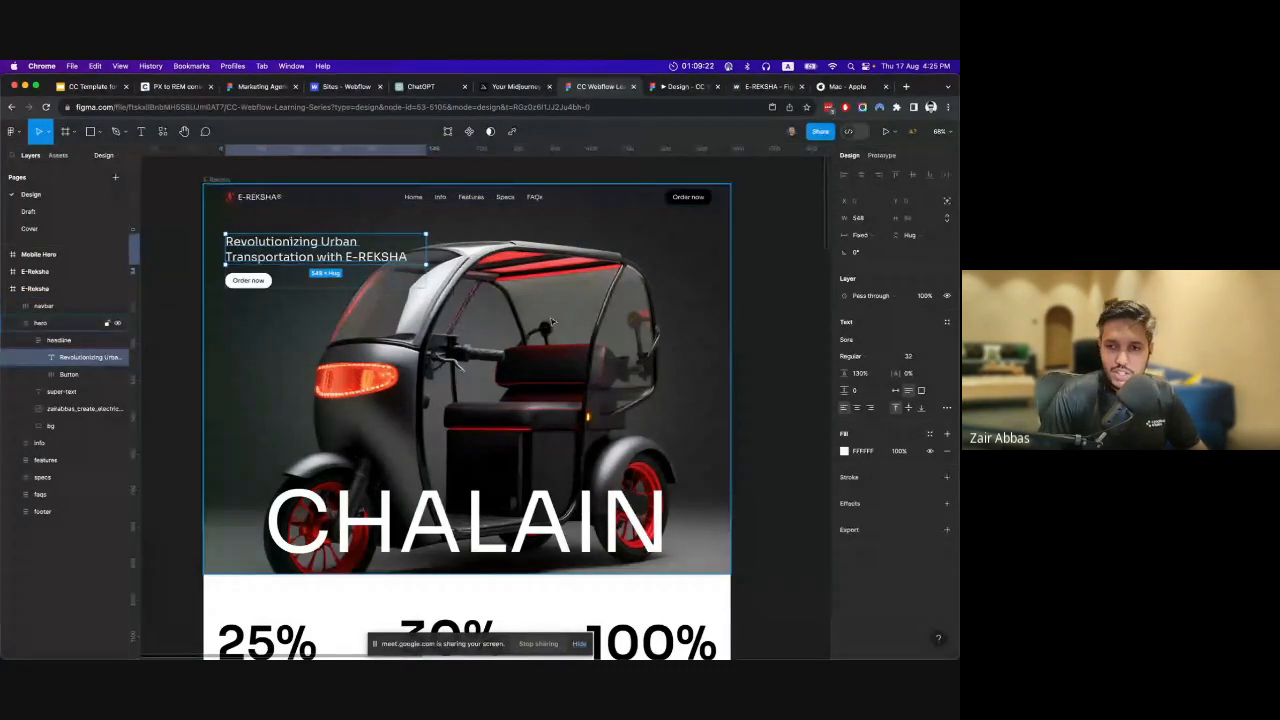
Examine the typography of the info section, covering the stats, the "Eco-Friendly Urban Revolution" heading and the large E-REKSHA text.
{"action": "scroll", "coordinate": [586, 338], "scroll_direction": "down", "scroll_amount": 2}
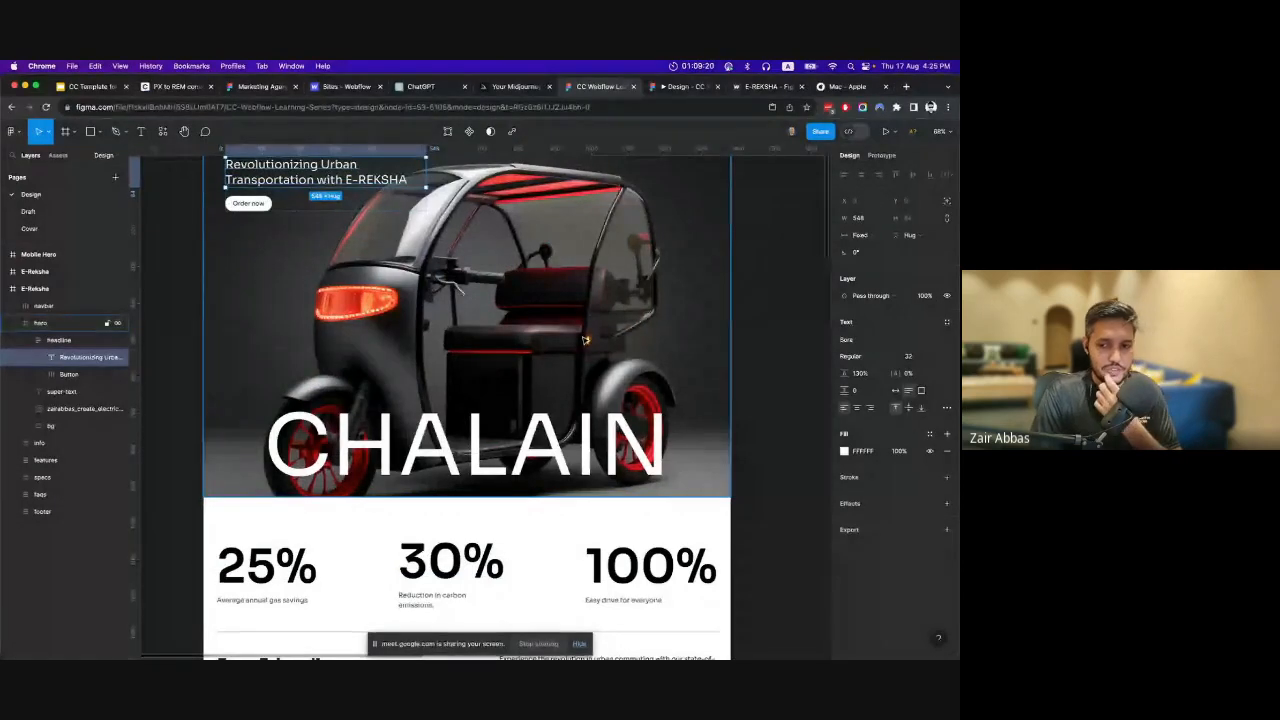
{"action": "scroll", "coordinate": [582, 340], "scroll_direction": "down", "scroll_amount": 2}
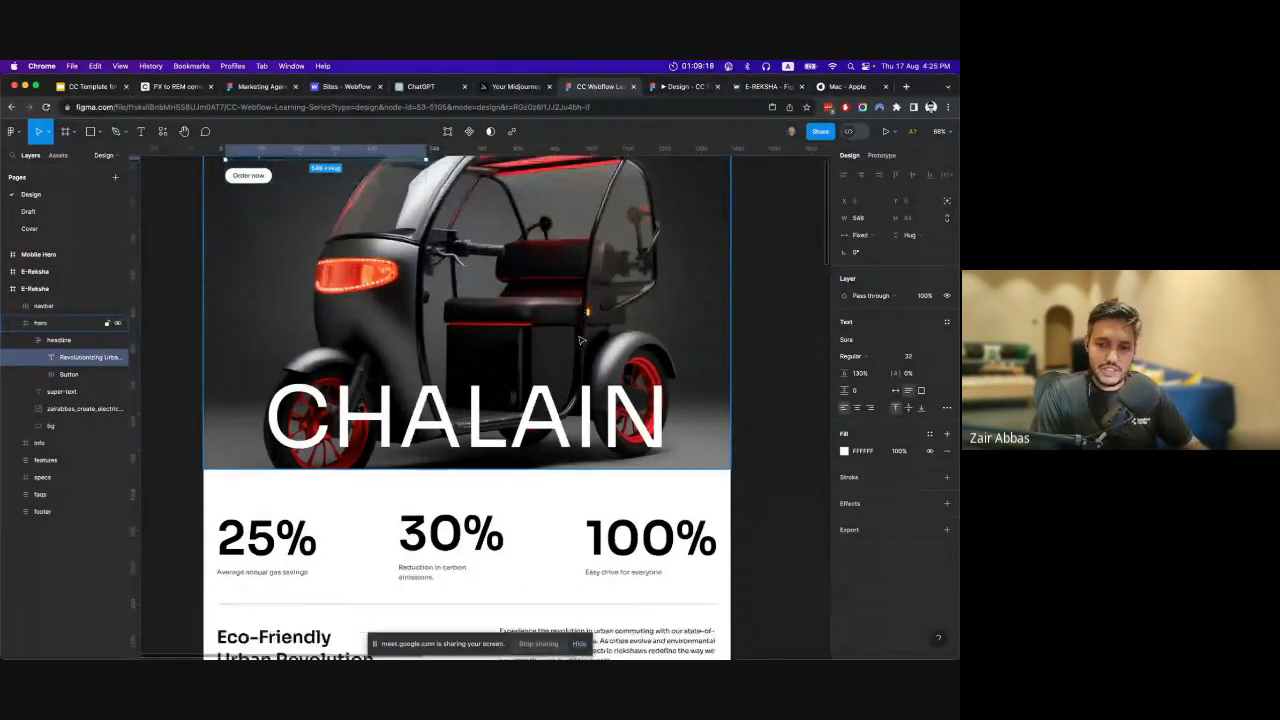
{"action": "scroll", "coordinate": [578, 340], "scroll_direction": "down", "scroll_amount": 5}
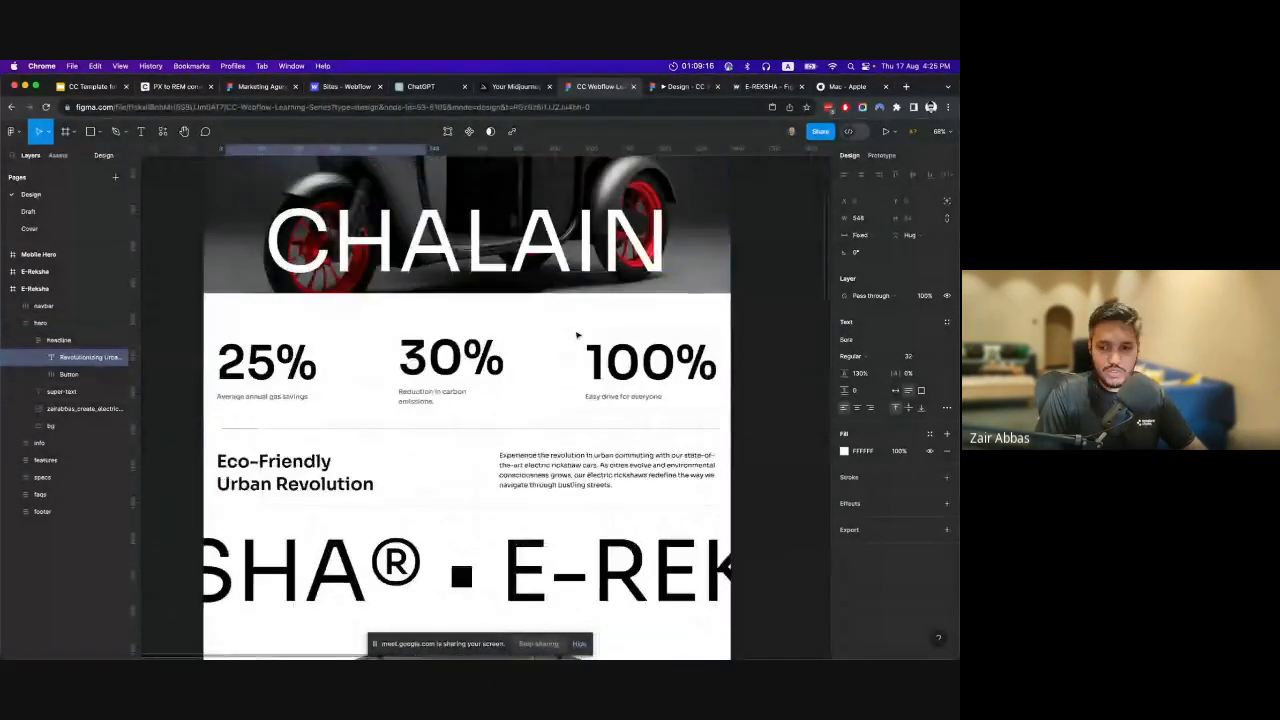
{"action": "scroll", "coordinate": [575, 341], "scroll_direction": "down", "scroll_amount": 7}
{"action": "scroll", "coordinate": [497, 371], "scroll_direction": "up", "scroll_amount": 8}
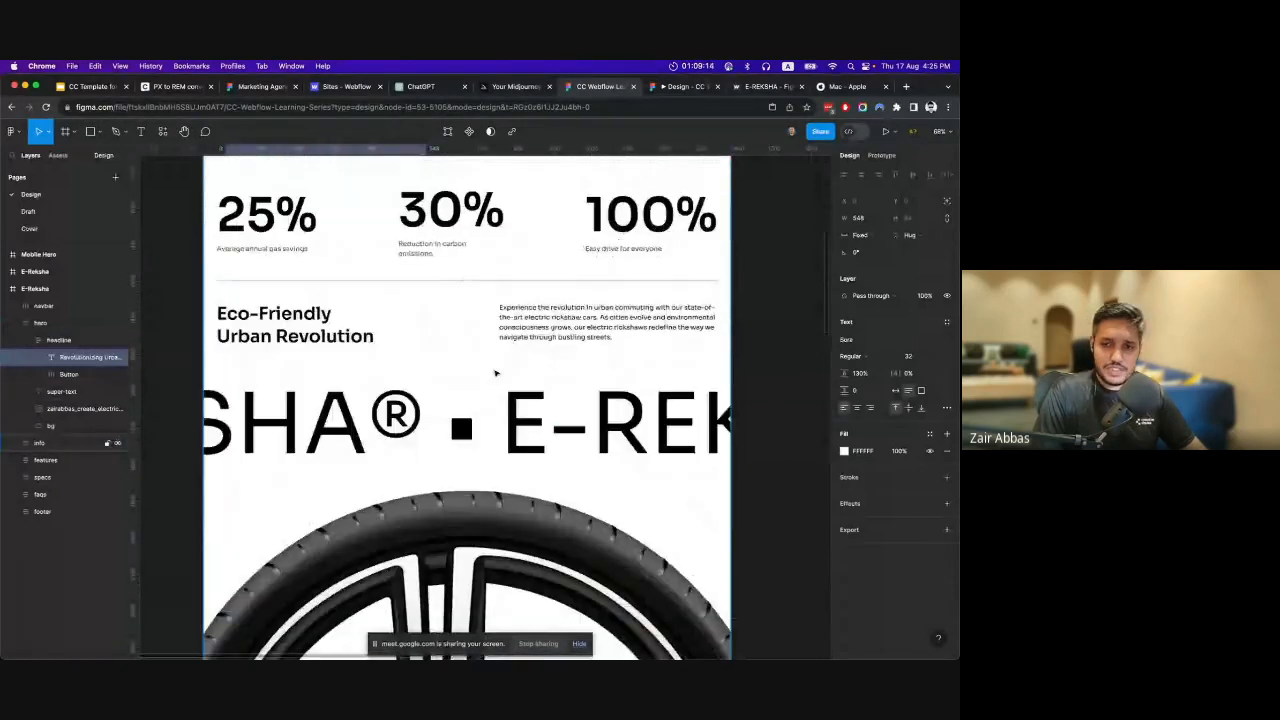
{"action": "scroll", "coordinate": [265, 480], "scroll_direction": "up", "scroll_amount": 3}
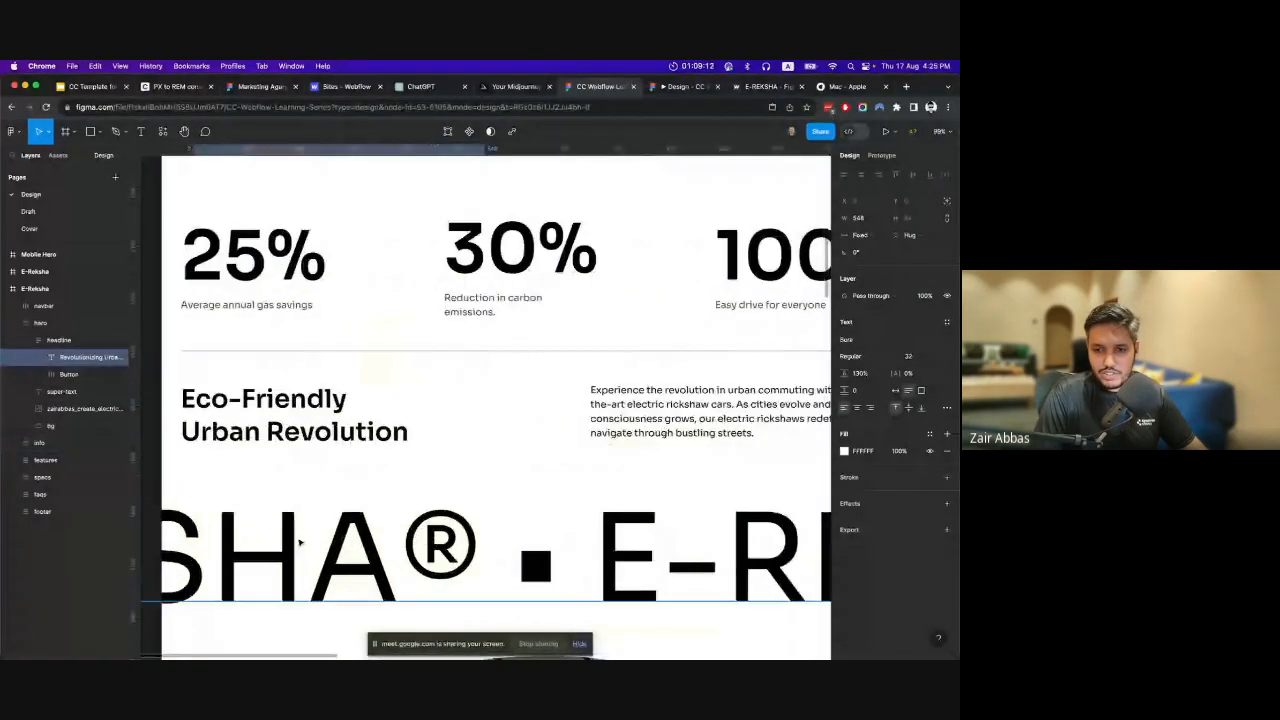
{"action": "scroll", "coordinate": [294, 494], "scroll_direction": "up", "scroll_amount": 3}
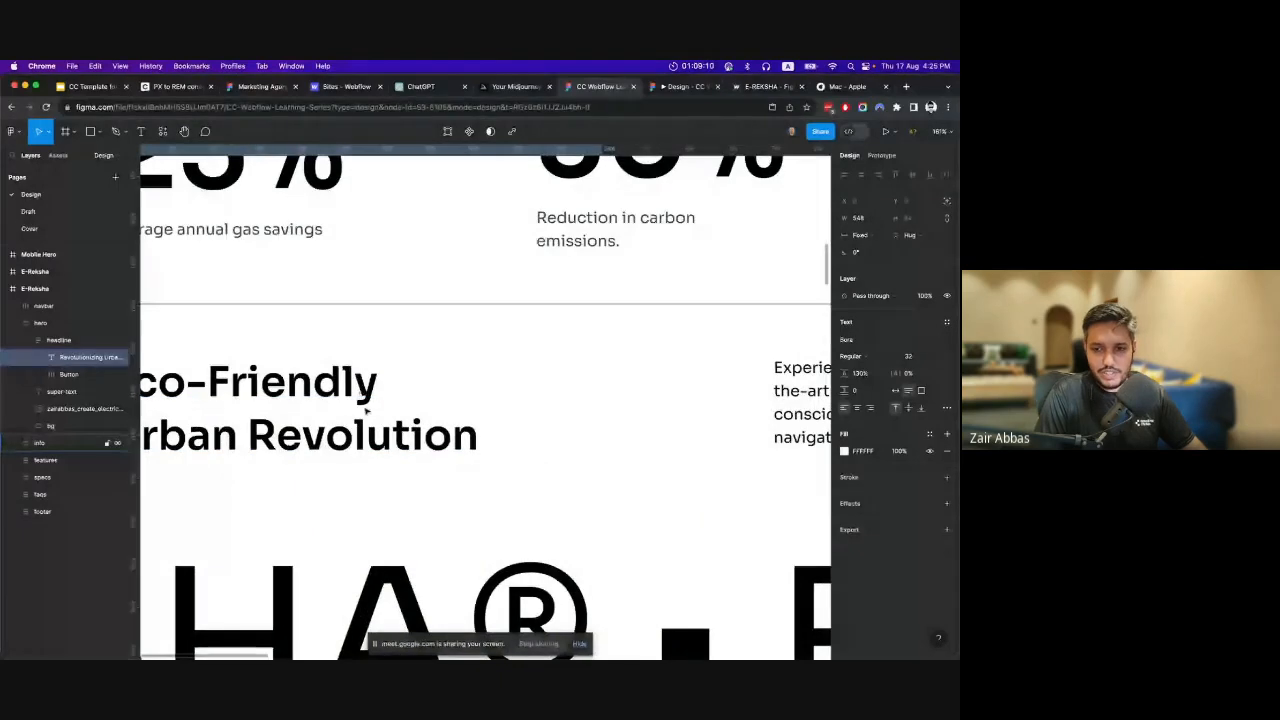
{"action": "scroll", "coordinate": [314, 414], "scroll_direction": "down", "scroll_amount": 3}
{"action": "scroll", "coordinate": [309, 413], "scroll_direction": "up", "scroll_amount": 3}
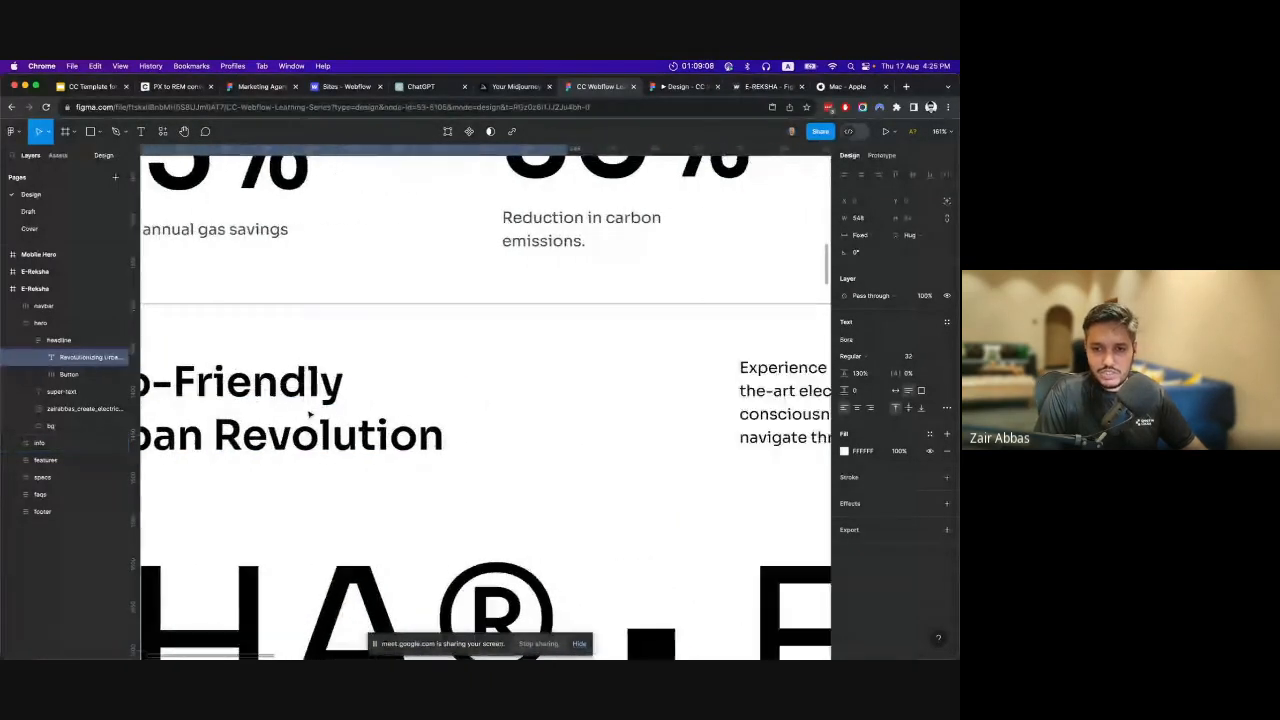
{"action": "scroll", "coordinate": [308, 414], "scroll_direction": "down", "scroll_amount": 5}
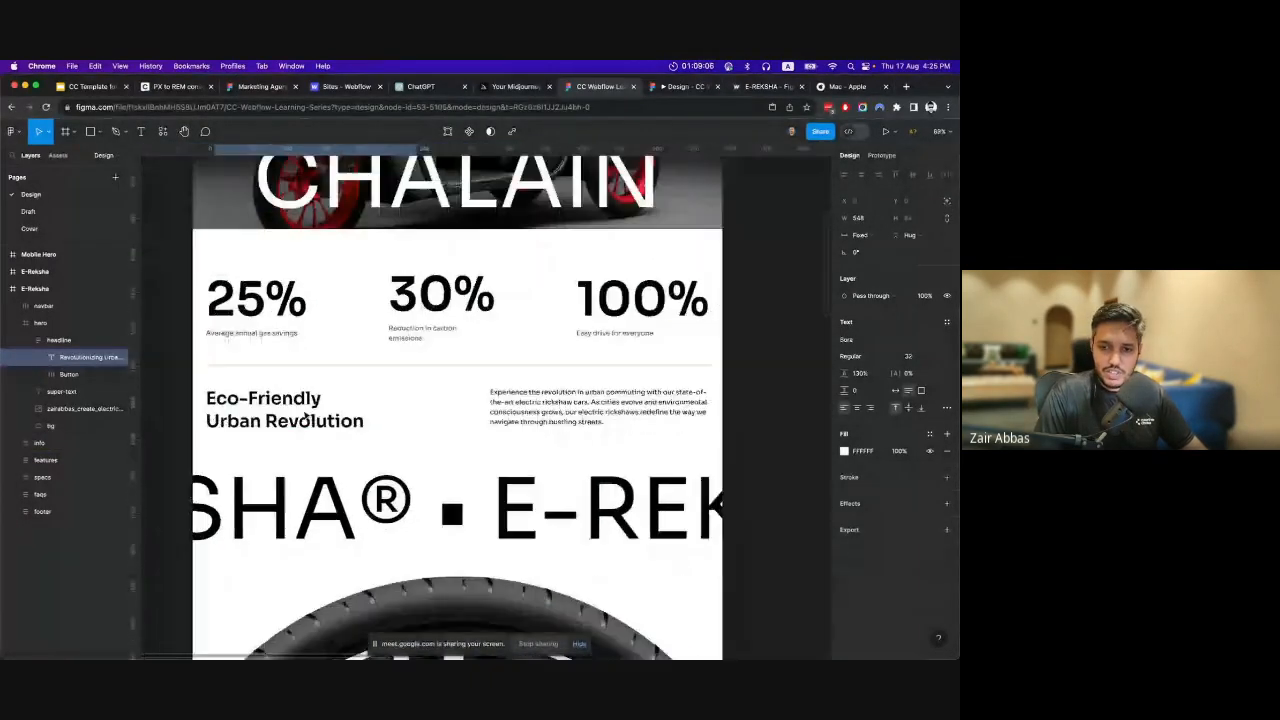
{"action": "scroll", "coordinate": [305, 418], "scroll_direction": "down", "scroll_amount": 1}
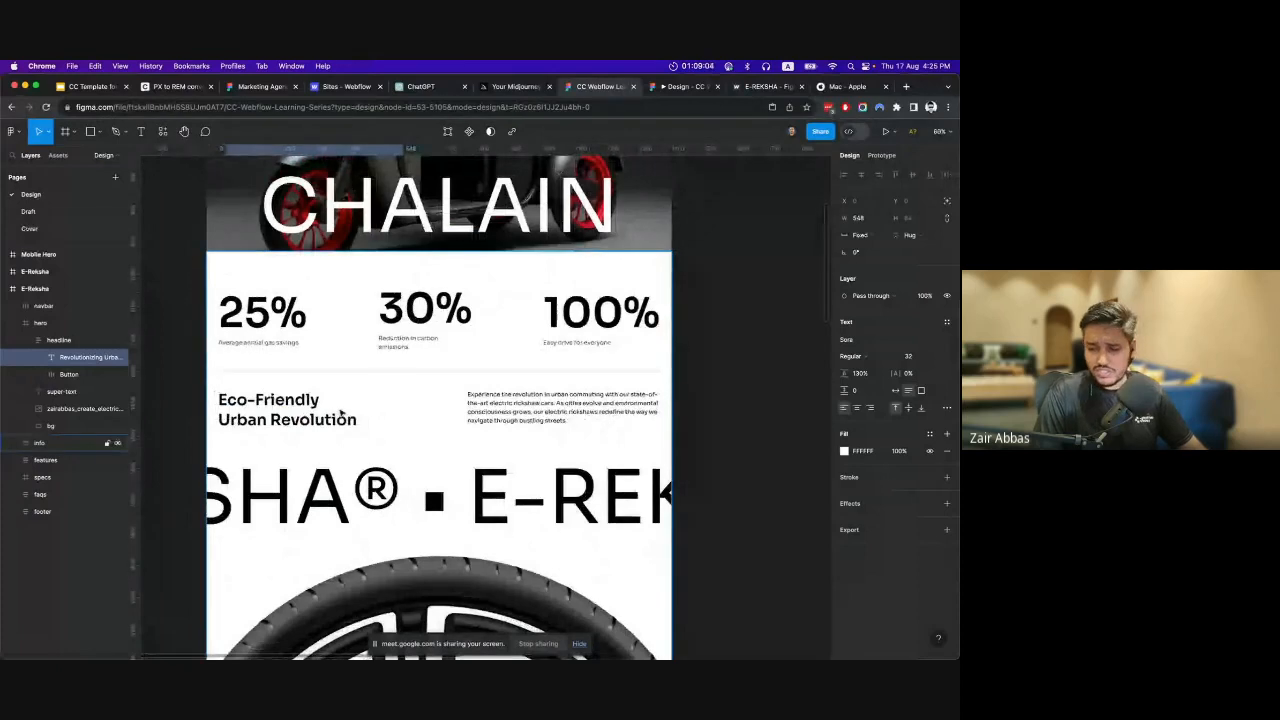
Inspect the large E-REKSHA scrolling text's font settings and available font weights, leaving the weight at Regular, and return to the hero.
{"action": "scroll", "coordinate": [342, 404], "scroll_direction": "down", "scroll_amount": 5}
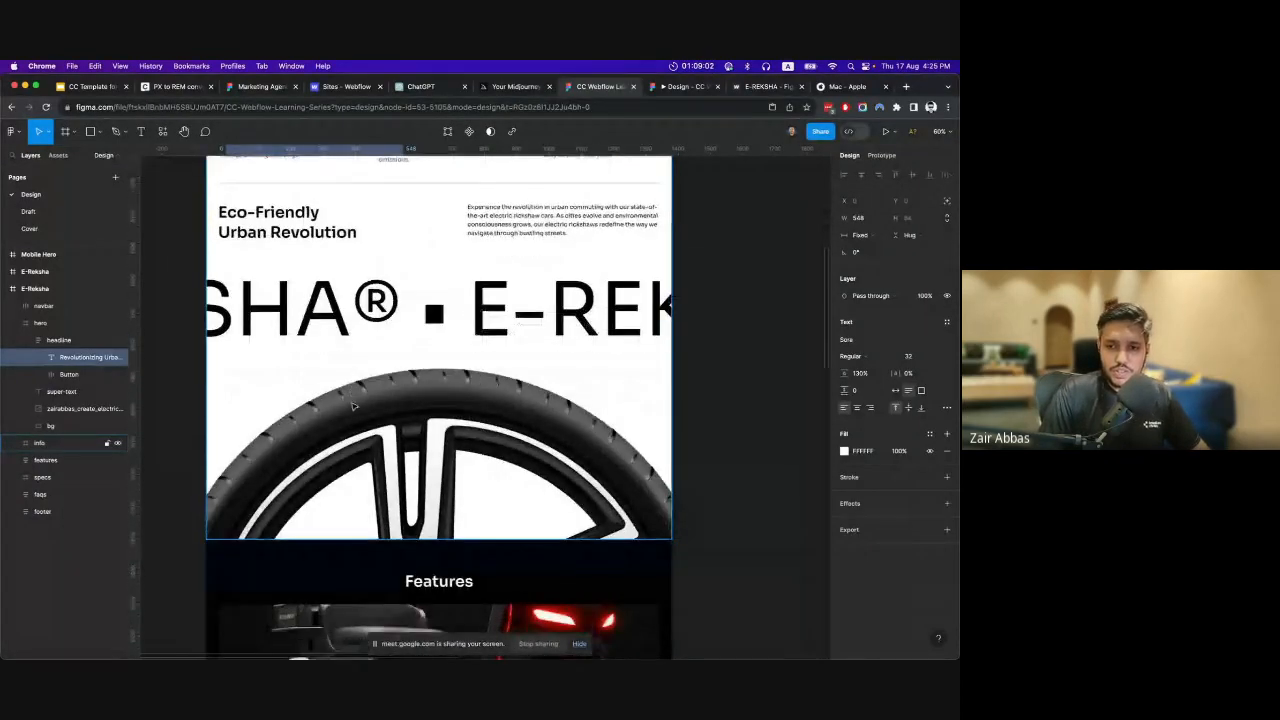
{"action": "left_click", "coordinate": [367, 400]}
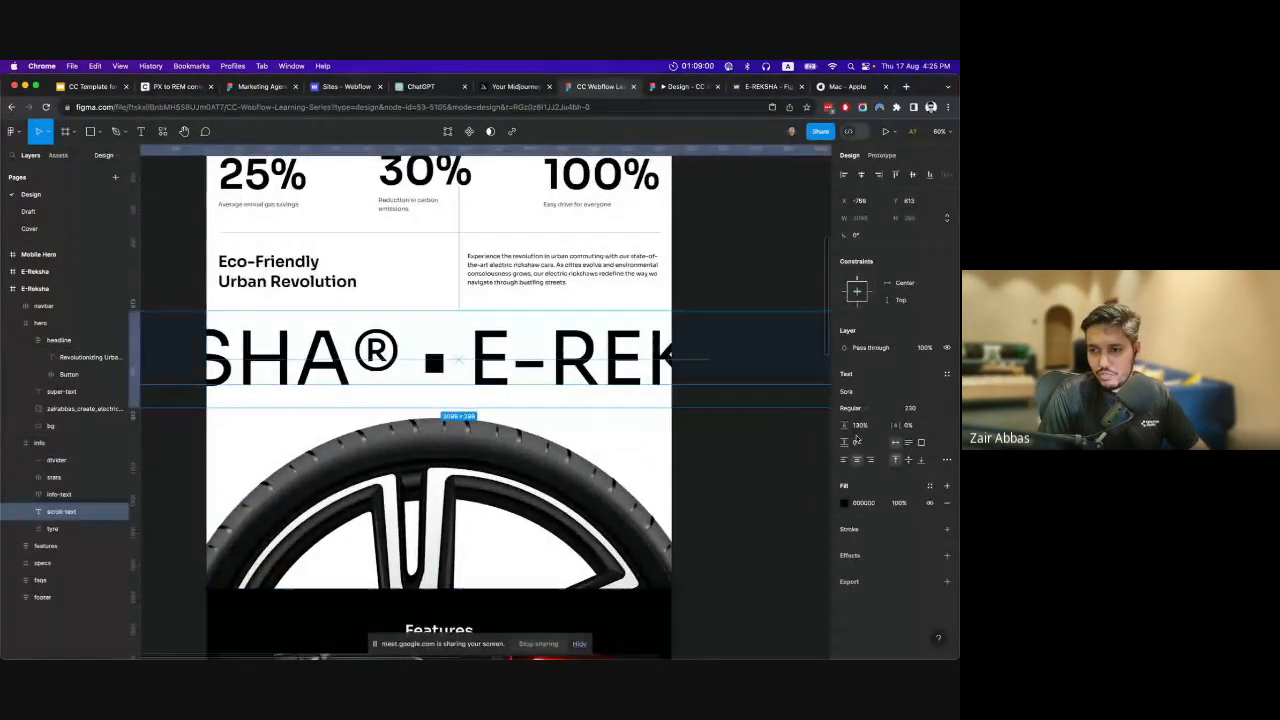
{"action": "left_click", "coordinate": [878, 410]}
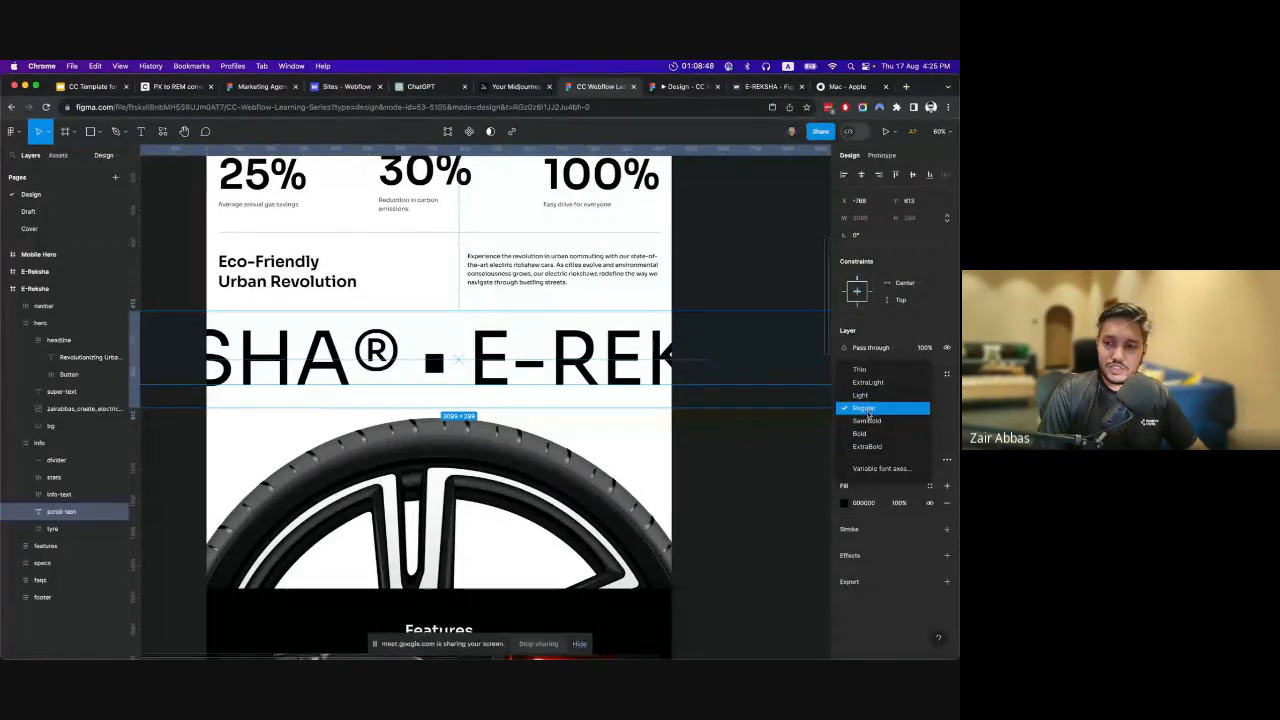
{"action": "left_click", "coordinate": [735, 473]}
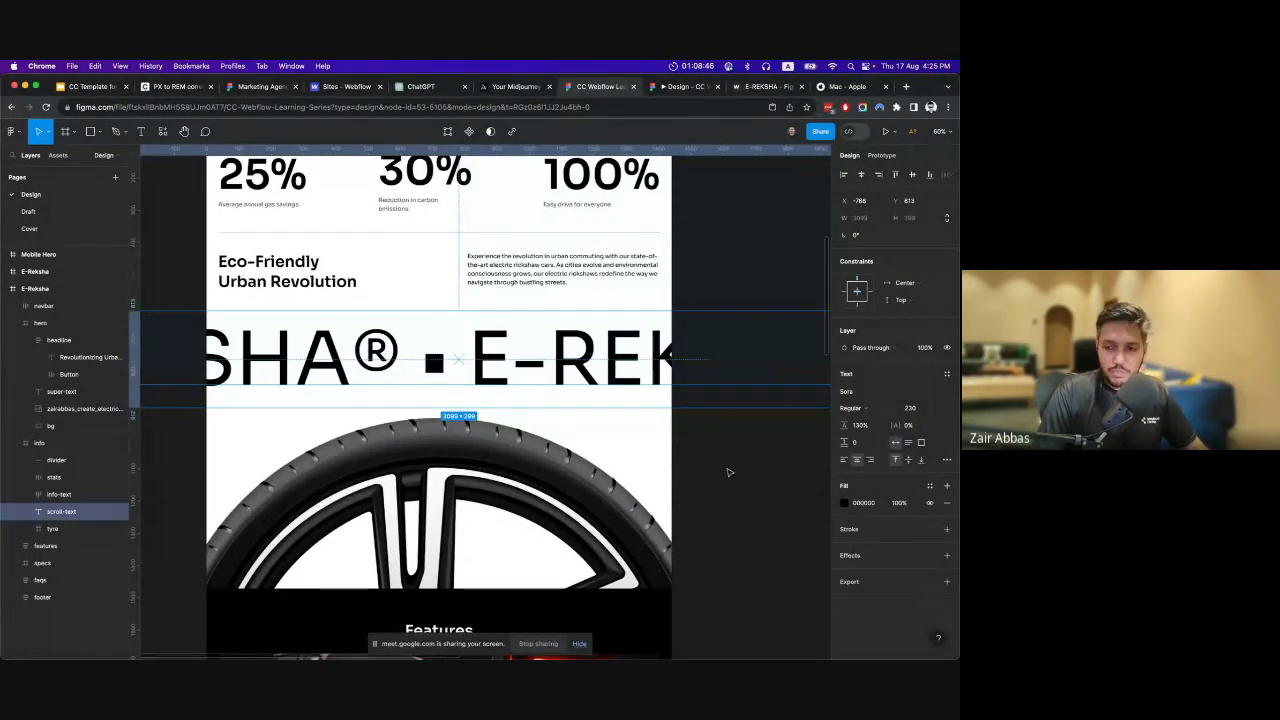
{"action": "left_click", "coordinate": [730, 472]}
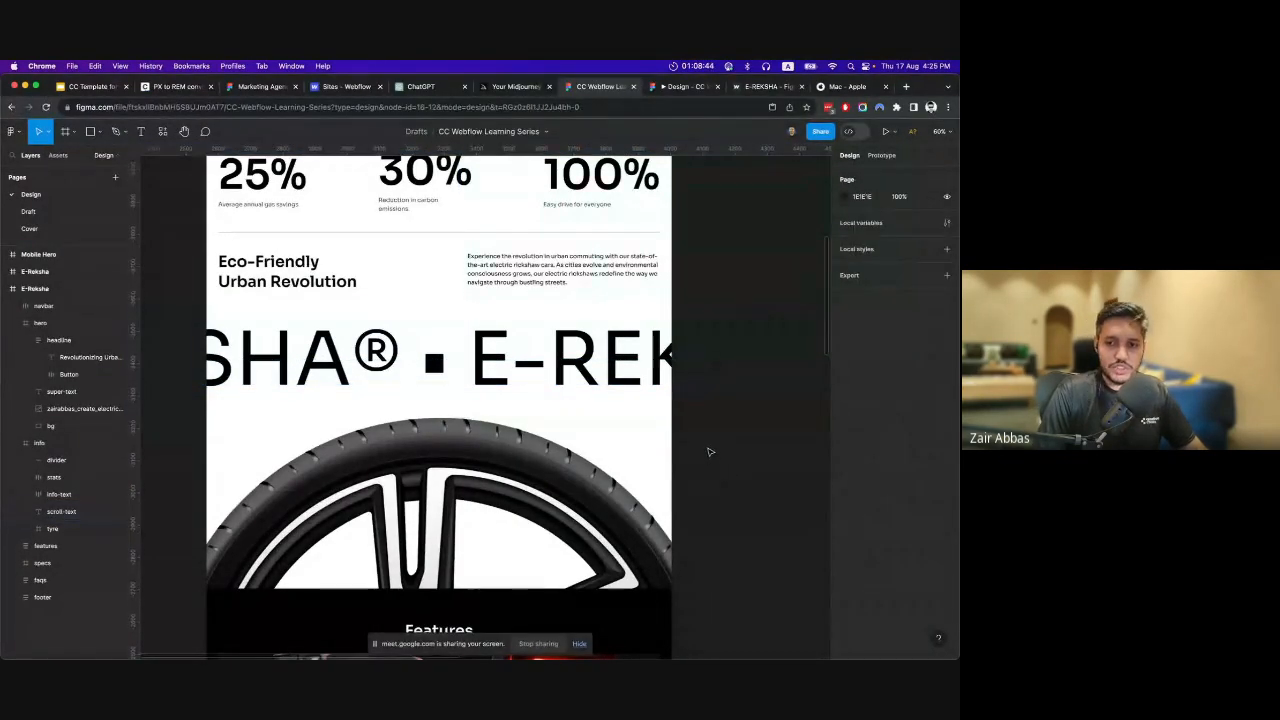
{"action": "scroll", "coordinate": [708, 455], "scroll_direction": "up", "scroll_amount": 3}
{"action": "scroll", "coordinate": [706, 458], "scroll_direction": "up", "scroll_amount": 5}
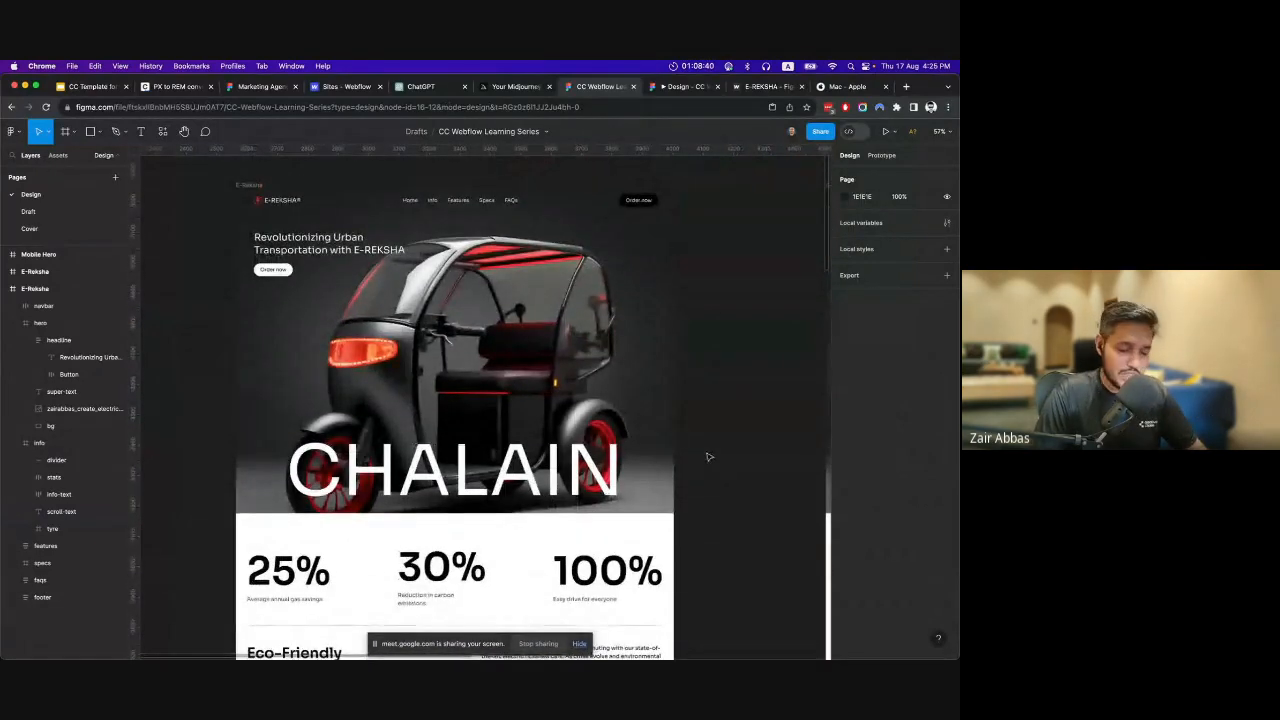
Look through the E-Reksha frame from the hero past the stats and wheel image to the Features heading, and return to the hero.
{"action": "scroll", "coordinate": [710, 452], "scroll_direction": "down", "scroll_amount": 2}
{"action": "scroll", "coordinate": [710, 453], "scroll_direction": "down", "scroll_amount": 4}
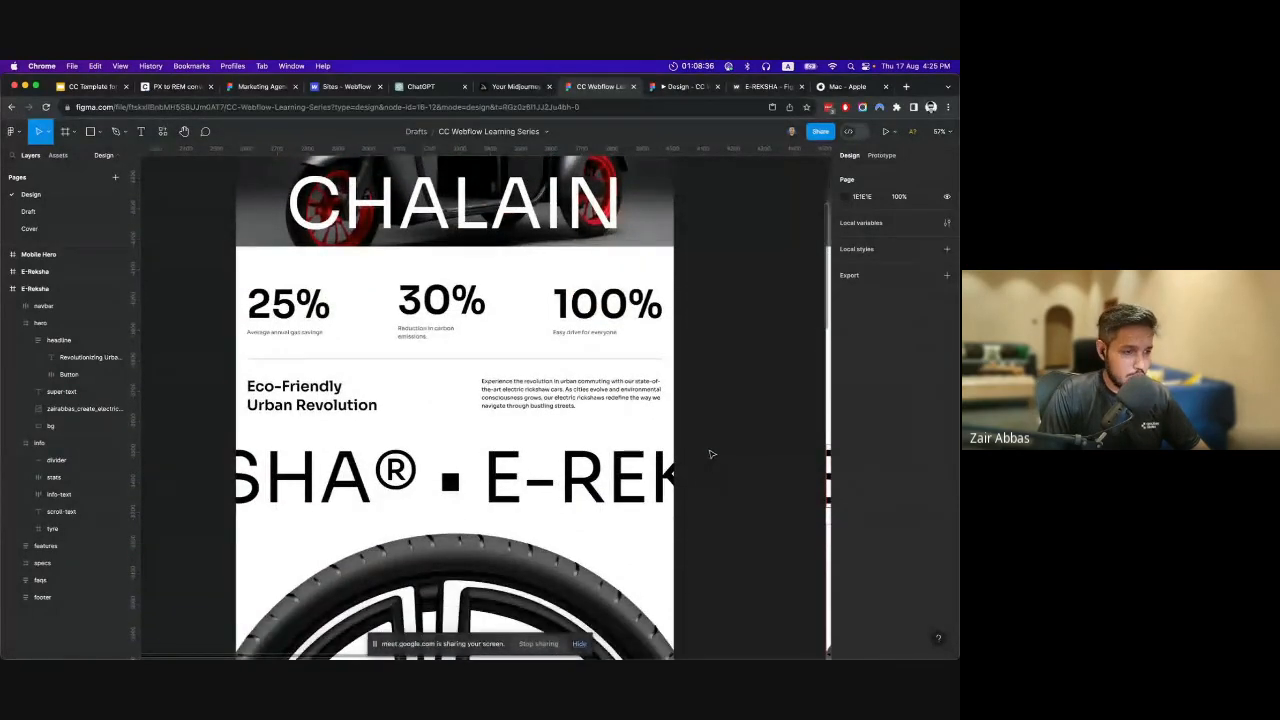
{"action": "scroll", "coordinate": [711, 455], "scroll_direction": "down", "scroll_amount": 4}
{"action": "scroll", "coordinate": [710, 454], "scroll_direction": "down", "scroll_amount": 5}
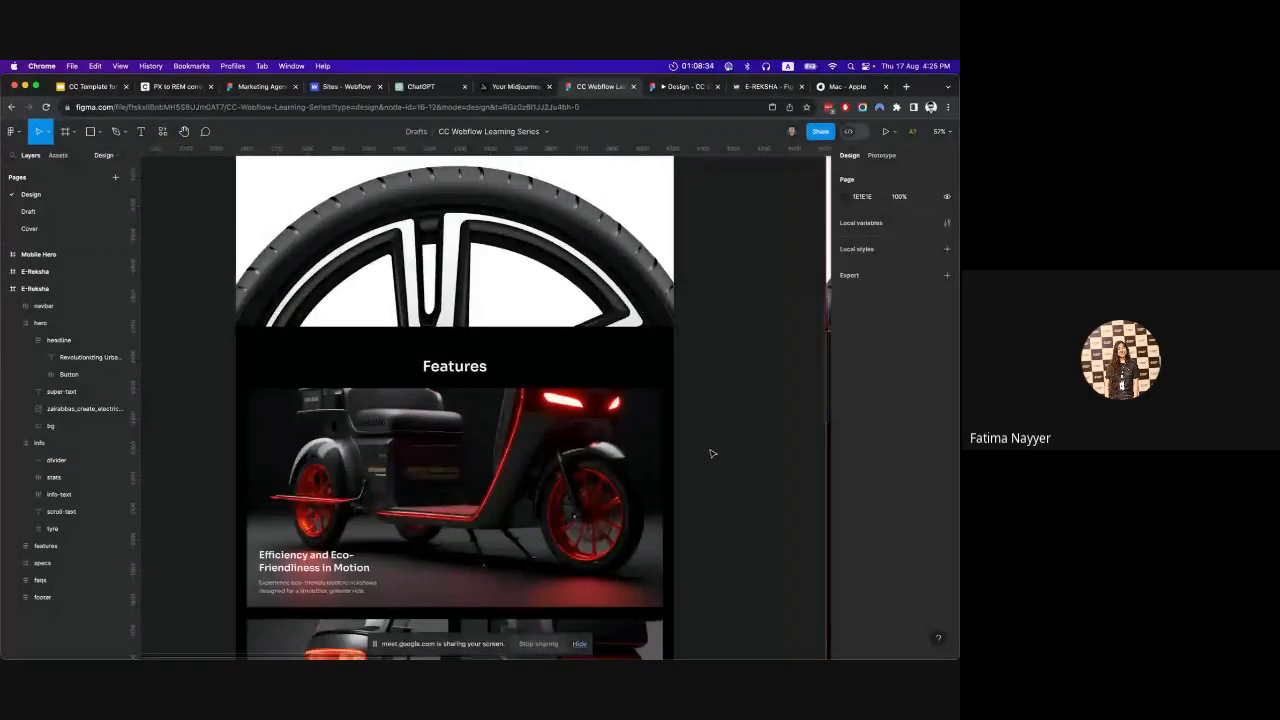
{"action": "scroll", "coordinate": [711, 454], "scroll_direction": "up", "scroll_amount": 12}
{"action": "scroll", "coordinate": [712, 454], "scroll_direction": "up", "scroll_amount": 3}
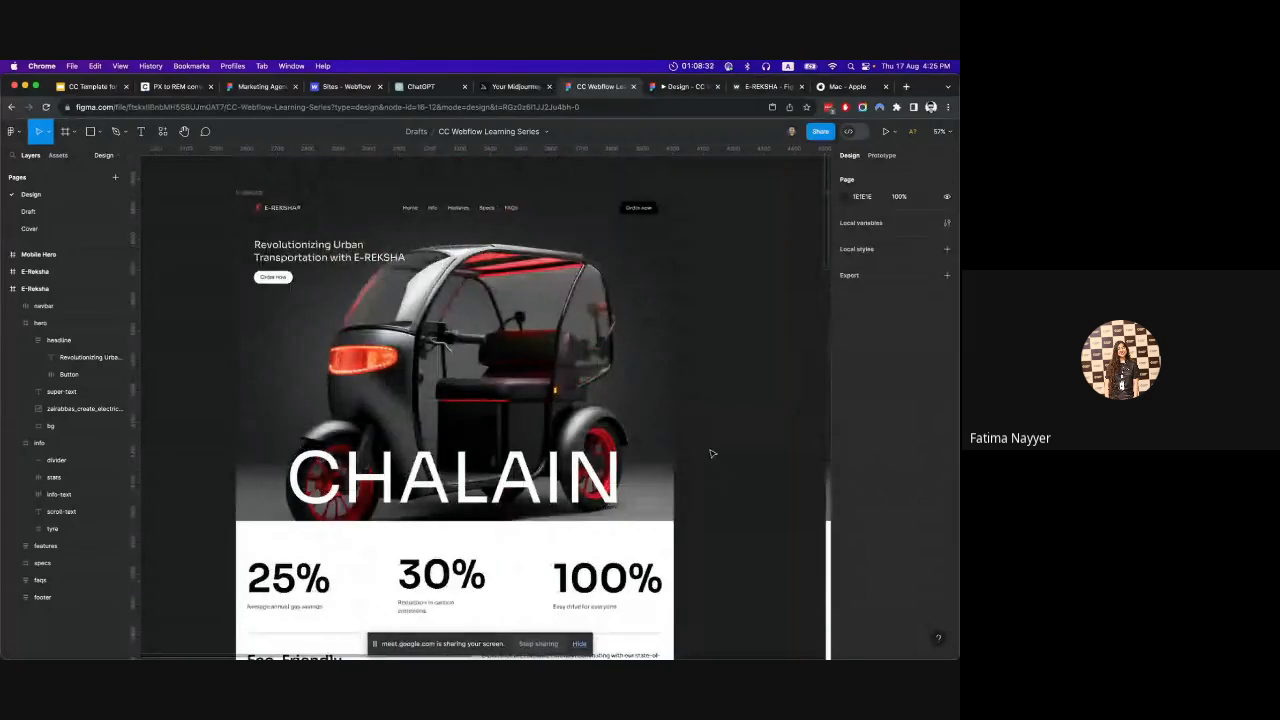
{"action": "scroll", "coordinate": [712, 454], "scroll_direction": "up", "scroll_amount": 3}
{"action": "scroll", "coordinate": [711, 454], "scroll_direction": "down", "scroll_amount": 5}
{"action": "scroll", "coordinate": [711, 454], "scroll_direction": "up", "scroll_amount": 1}
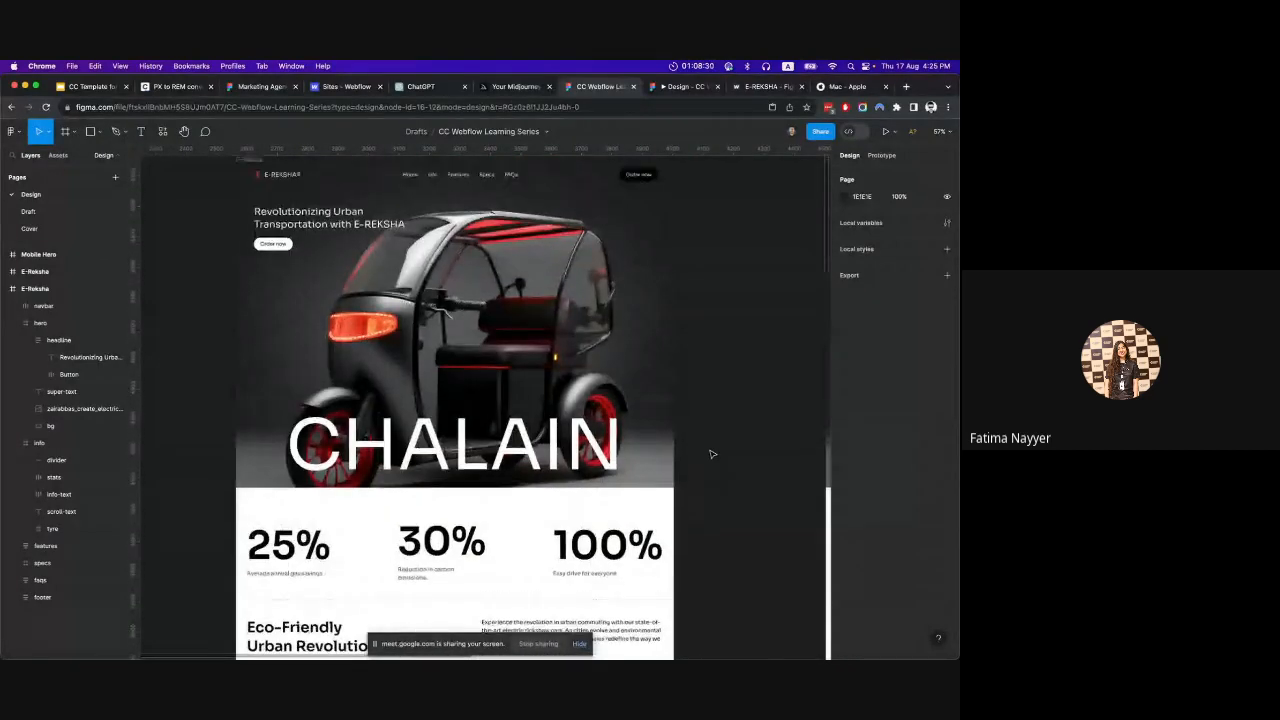
{"action": "scroll", "coordinate": [711, 454], "scroll_direction": "up", "scroll_amount": 1}
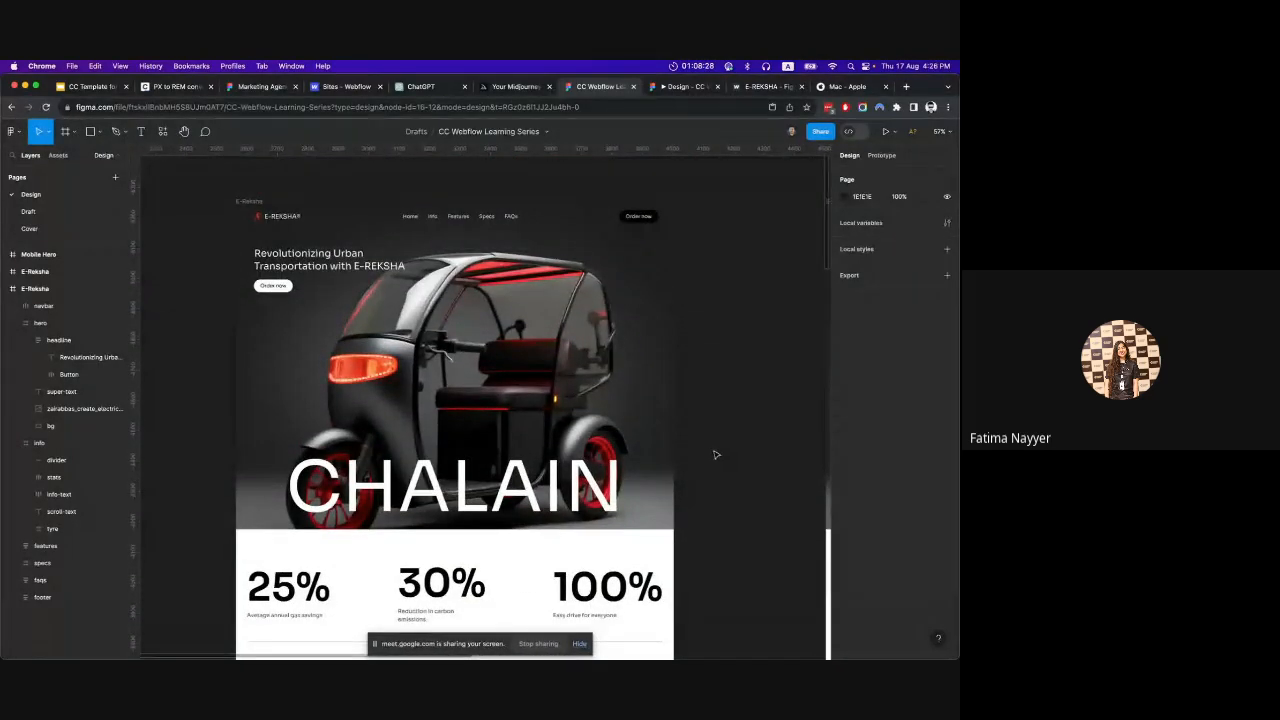
Review the E-Reksha page sections from the hero through the Features cards to SPECS, and return to the navbar and hero.
{"action": "scroll", "coordinate": [714, 455], "scroll_direction": "down", "scroll_amount": 1}
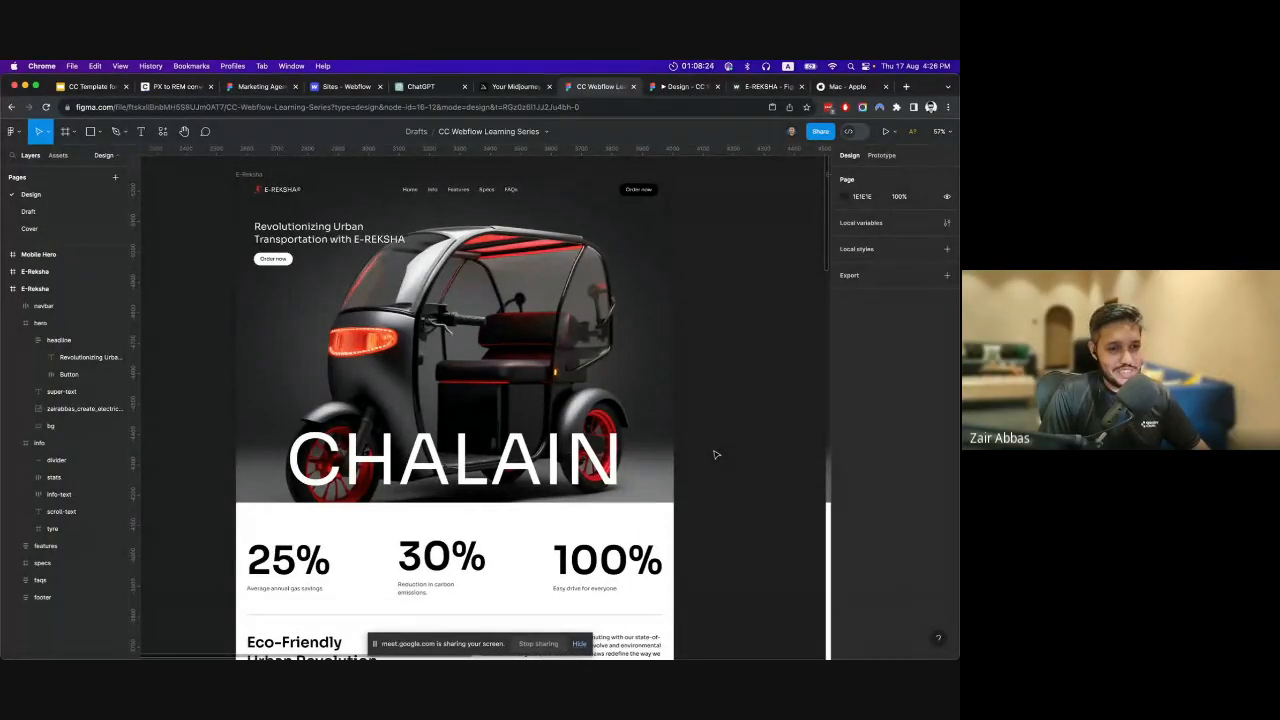
{"action": "scroll", "coordinate": [714, 455], "scroll_direction": "down", "scroll_amount": 5}
{"action": "scroll", "coordinate": [714, 455], "scroll_direction": "down", "scroll_amount": 15}
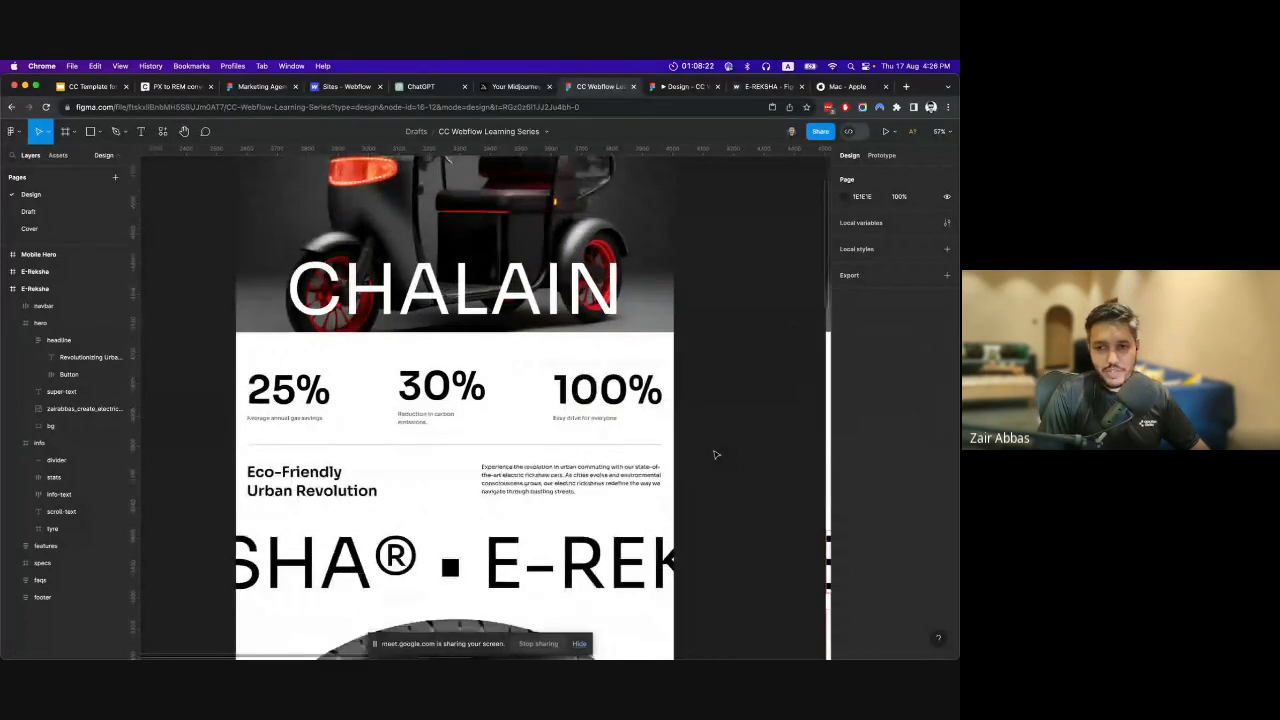
{"action": "scroll", "coordinate": [714, 455], "scroll_direction": "down", "scroll_amount": 8}
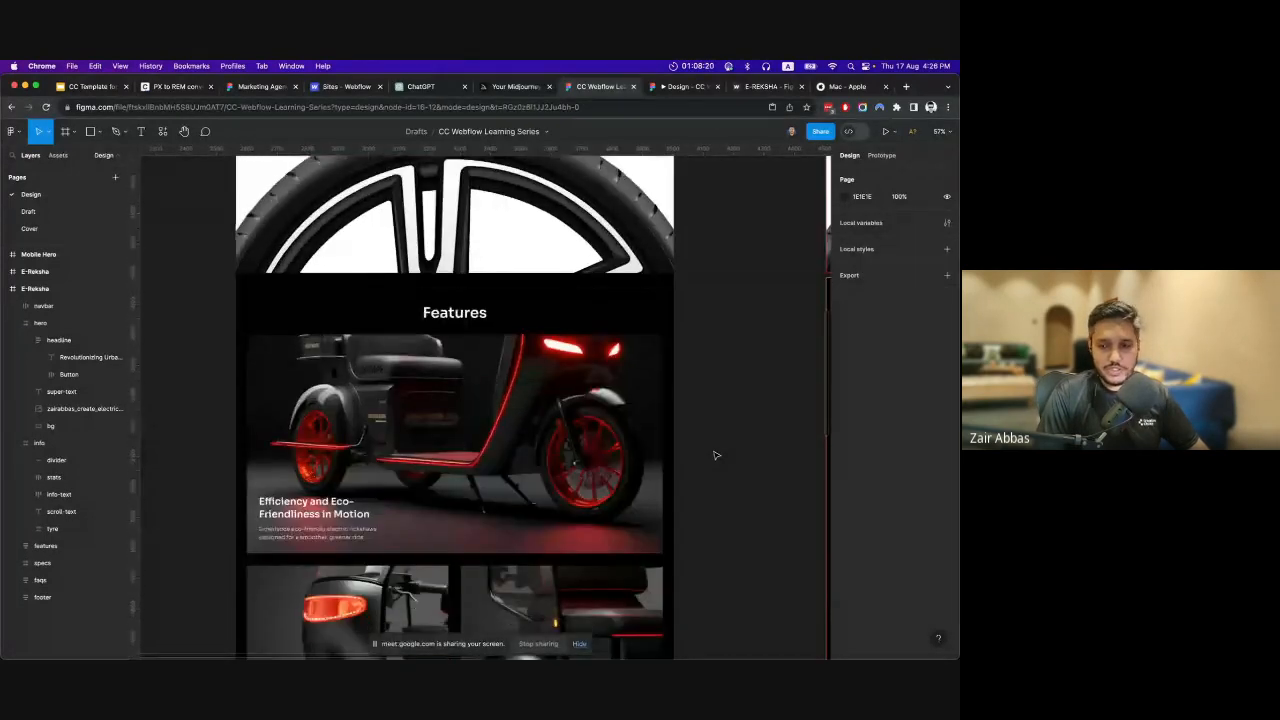
{"action": "scroll", "coordinate": [714, 455], "scroll_direction": "down", "scroll_amount": 2}
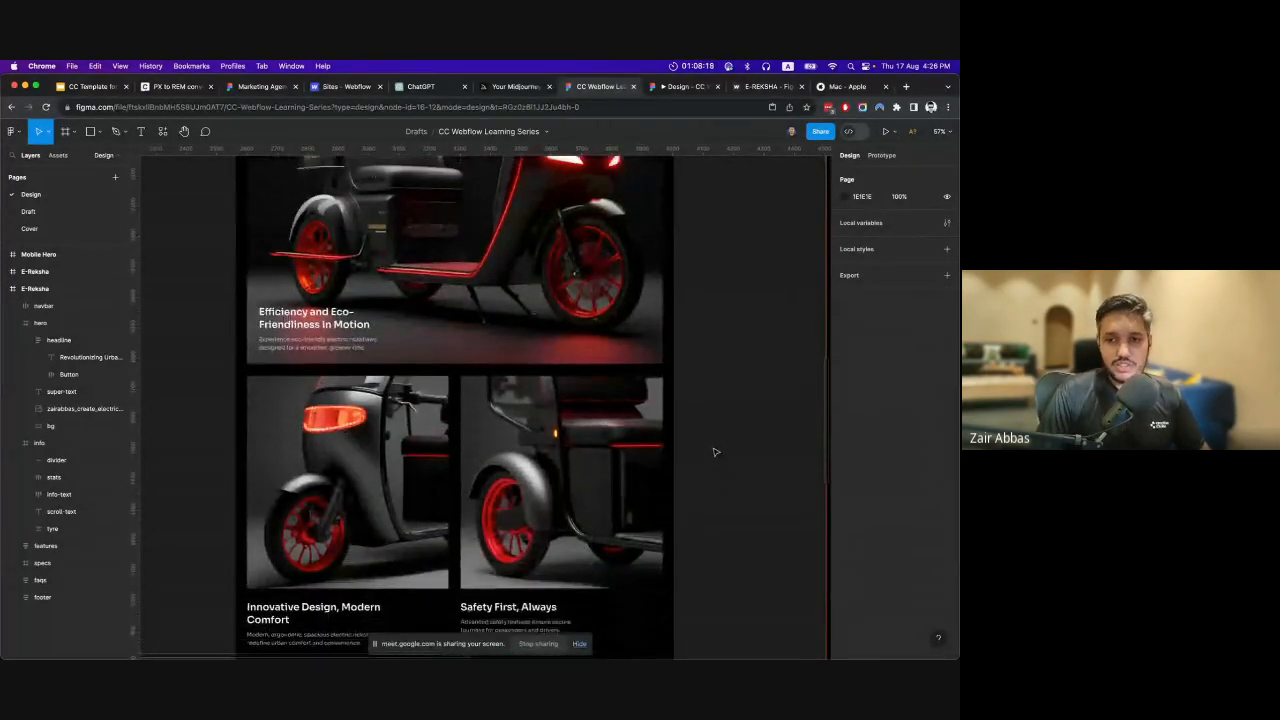
{"action": "scroll", "coordinate": [712, 458], "scroll_direction": "down", "scroll_amount": 5}
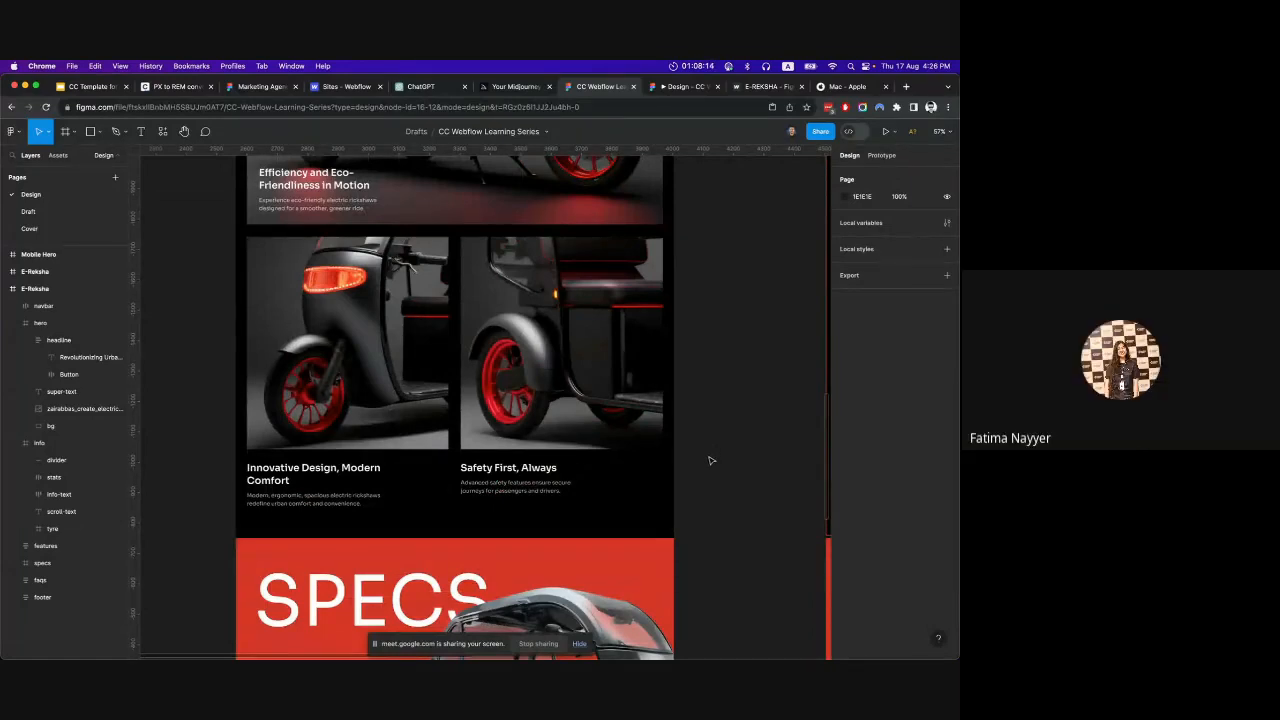
{"action": "scroll", "coordinate": [710, 462], "scroll_direction": "up", "scroll_amount": 15}
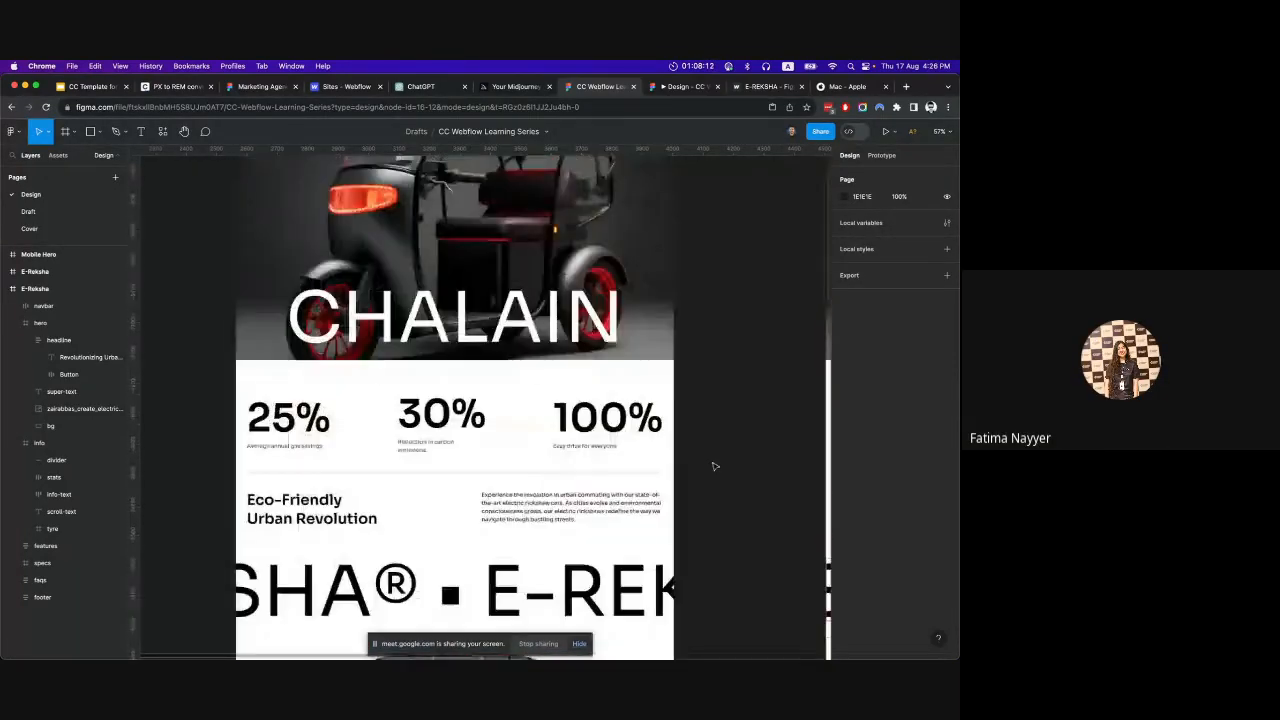
{"action": "scroll", "coordinate": [712, 470], "scroll_direction": "up", "scroll_amount": 5}
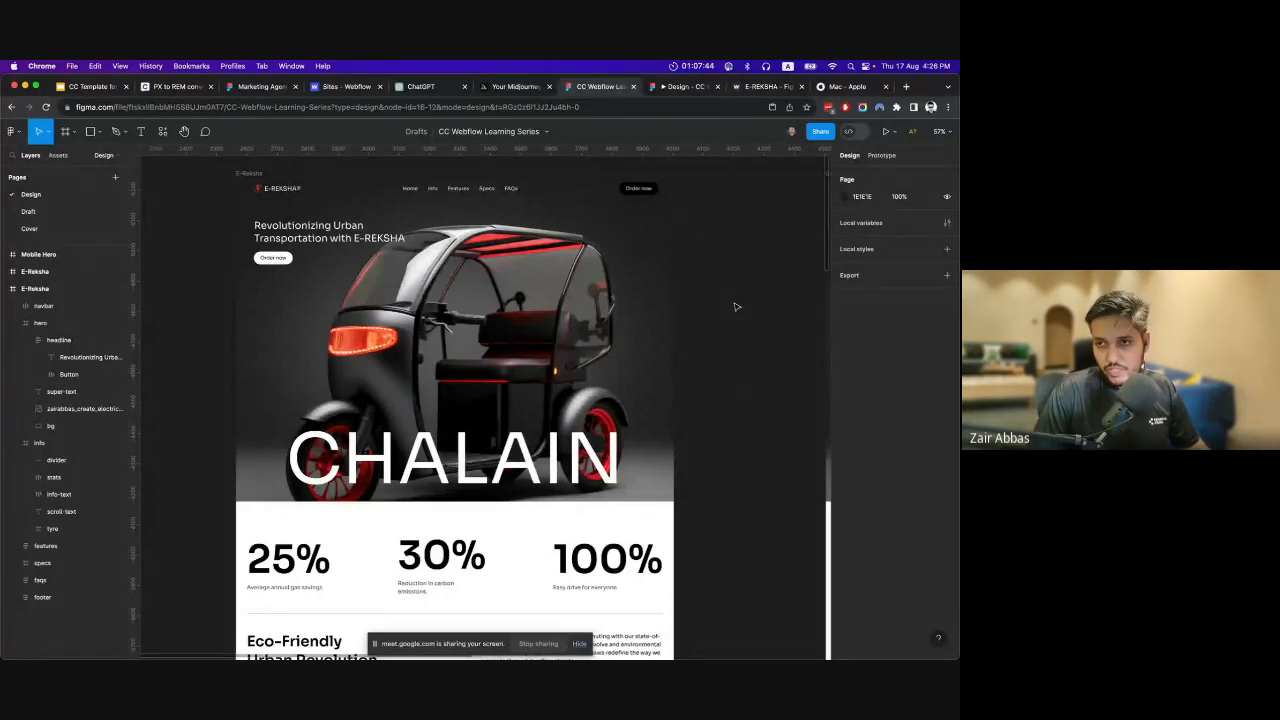
{"action": "scroll", "coordinate": [734, 308], "scroll_direction": "down", "scroll_amount": 5}
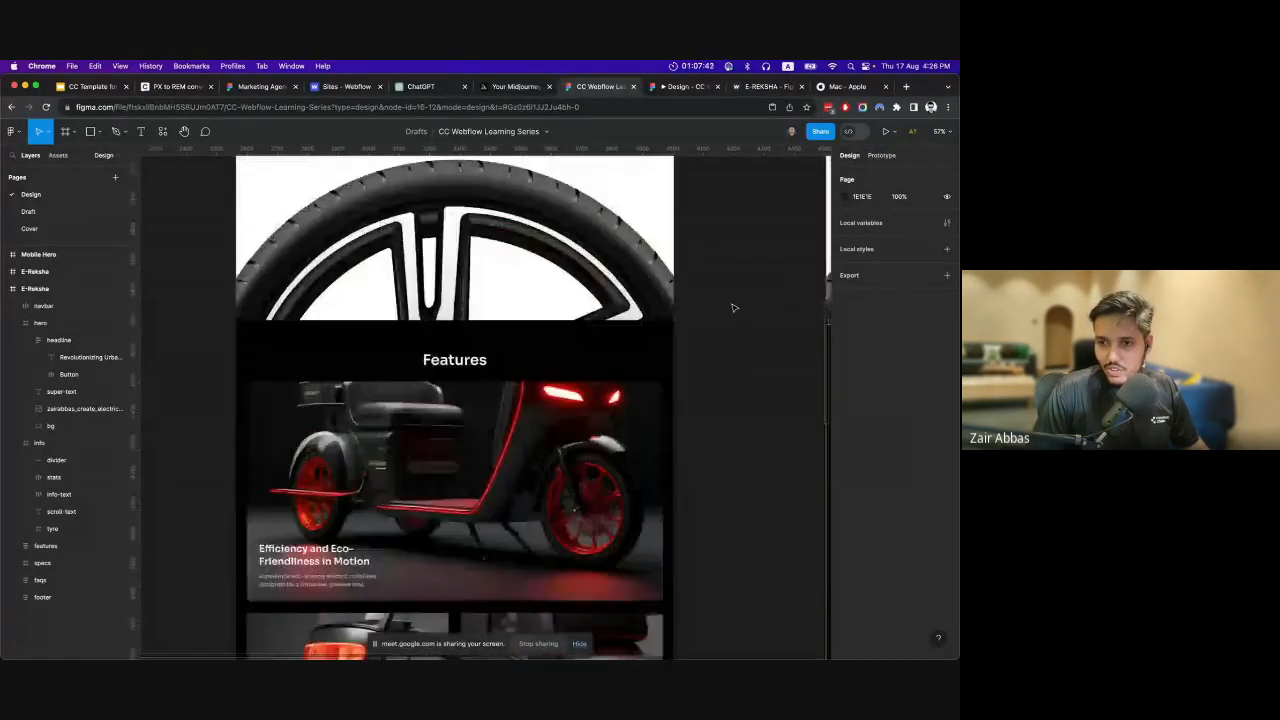
{"action": "scroll", "coordinate": [734, 308], "scroll_direction": "up", "scroll_amount": 5}
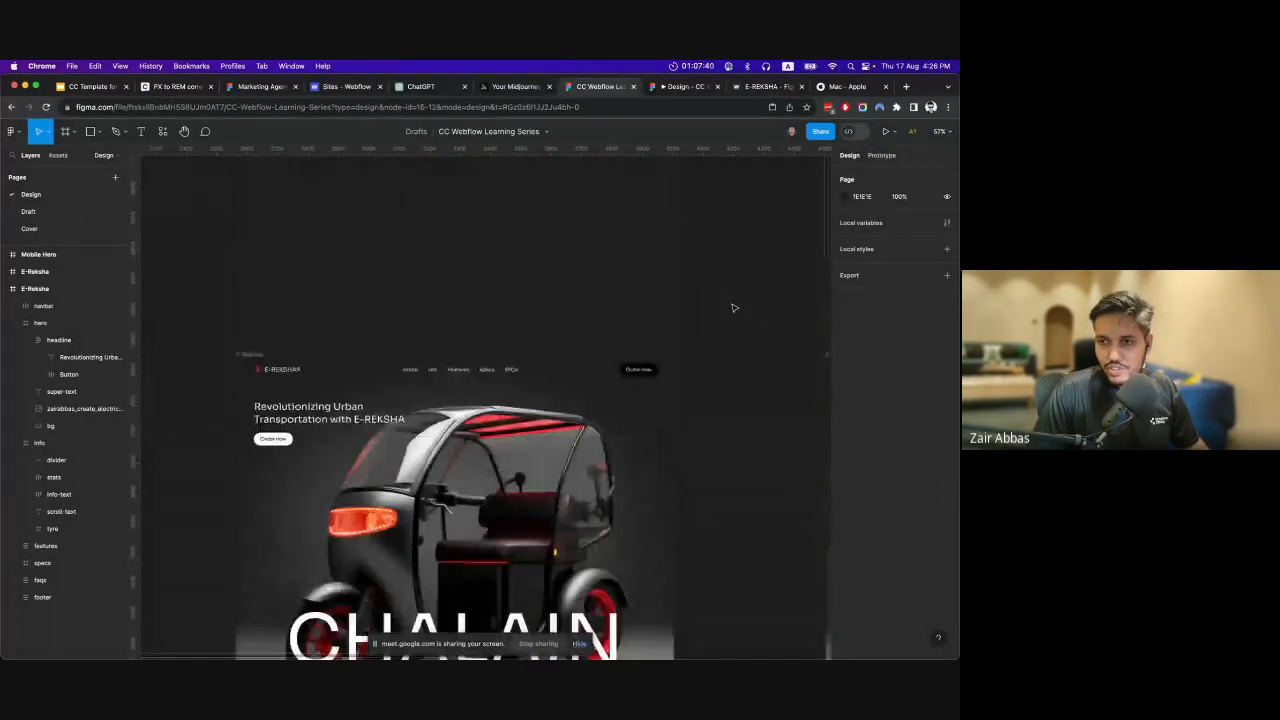
{"action": "scroll", "coordinate": [737, 261], "scroll_direction": "down", "scroll_amount": 3}
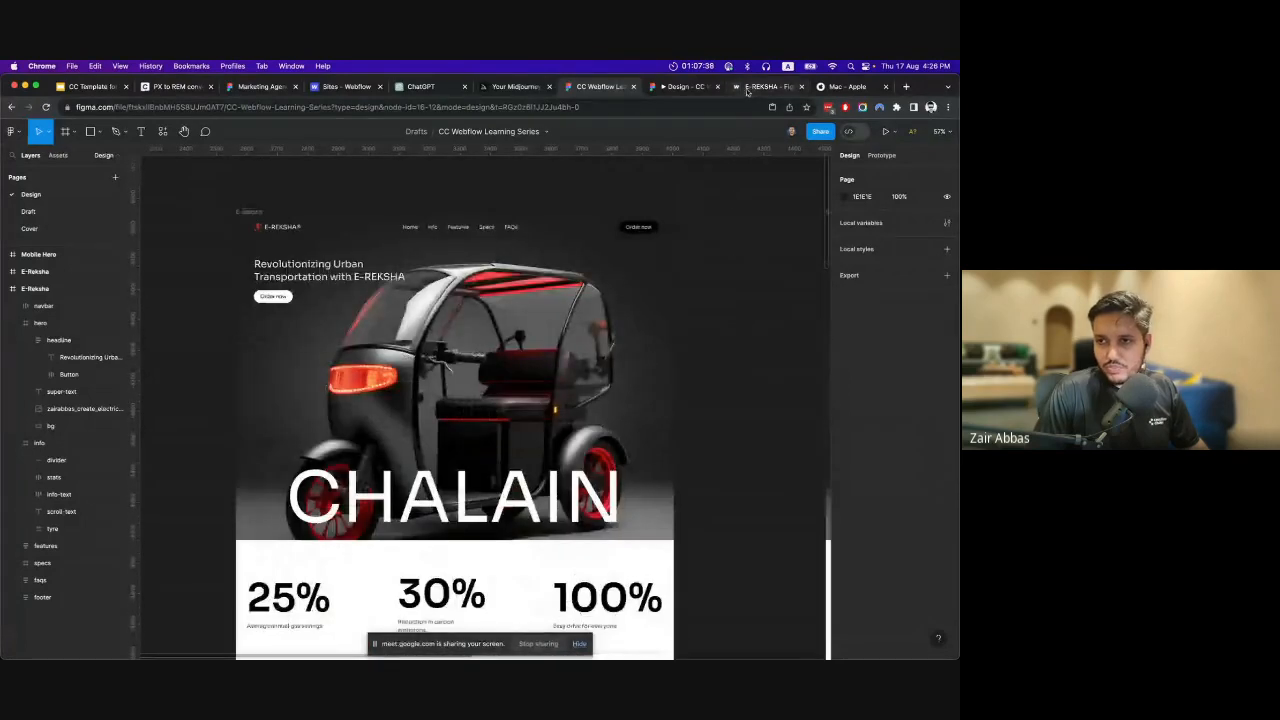
Switch to the Webflow dashboard and start a new site from the Blank Site preset.
{"action": "left_click", "coordinate": [328, 88]}
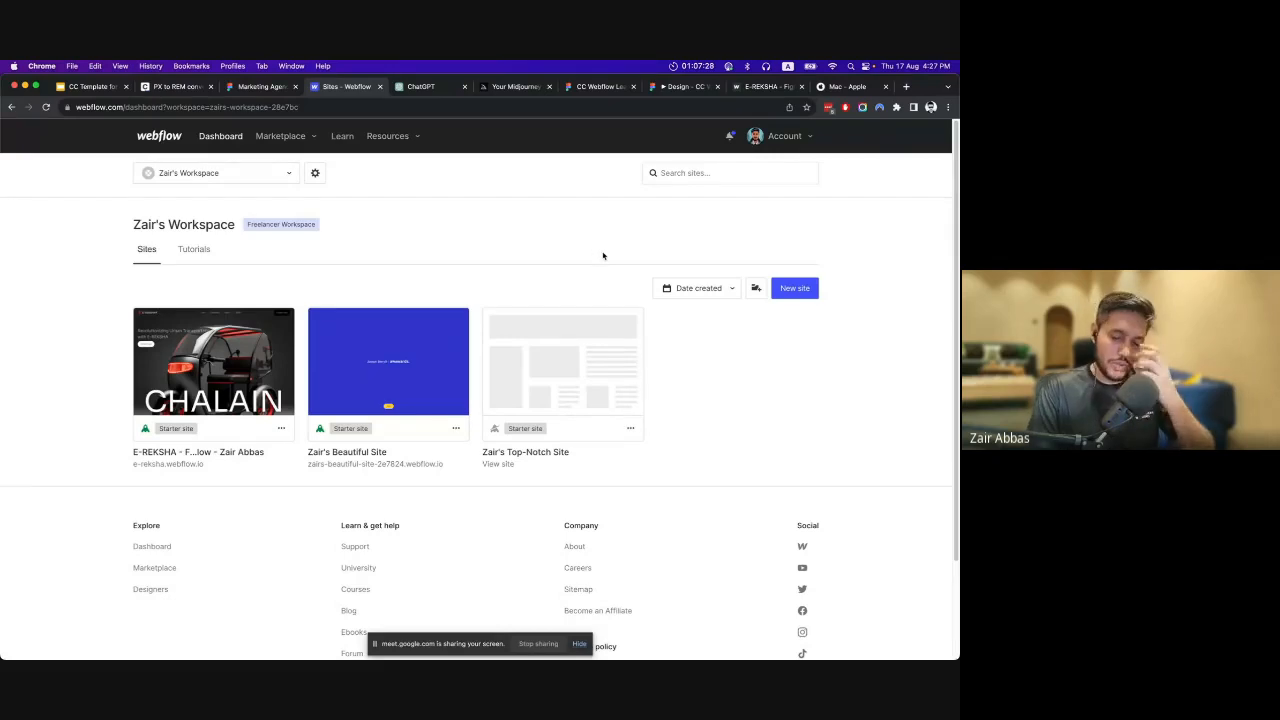
{"action": "left_click", "coordinate": [806, 290]}
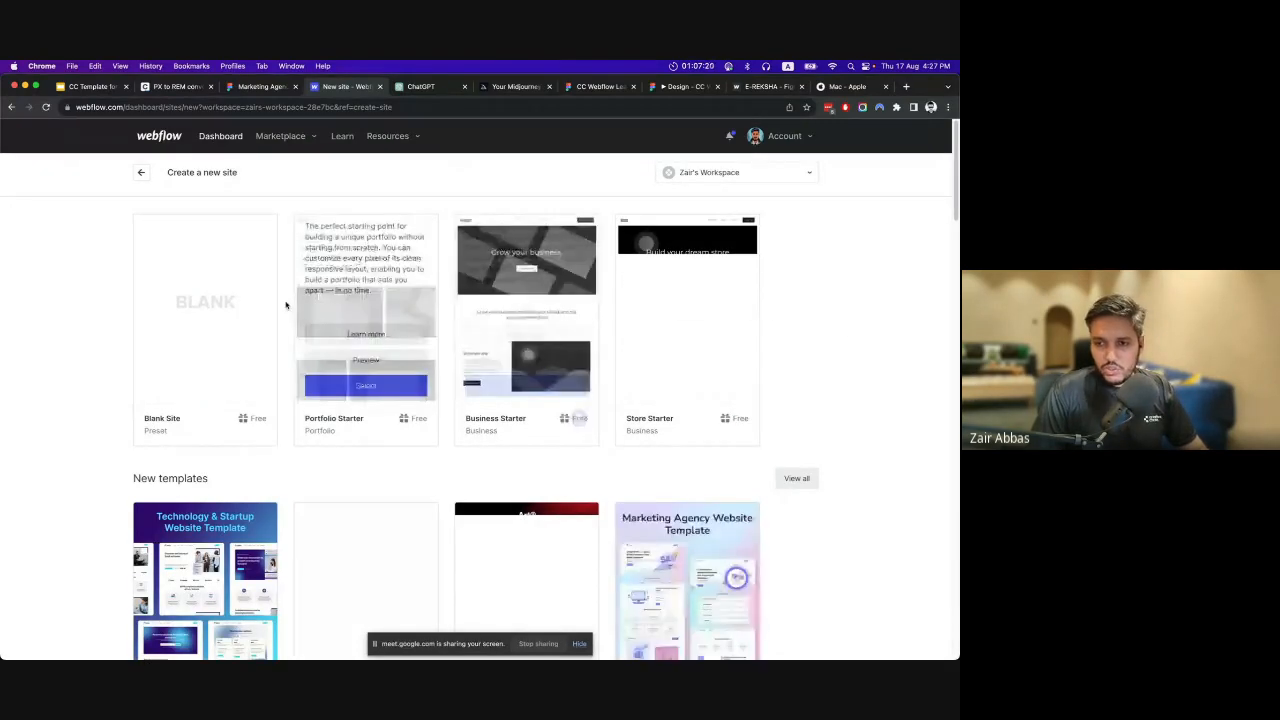
{"action": "scroll", "coordinate": [706, 428], "scroll_direction": "down", "scroll_amount": 1}
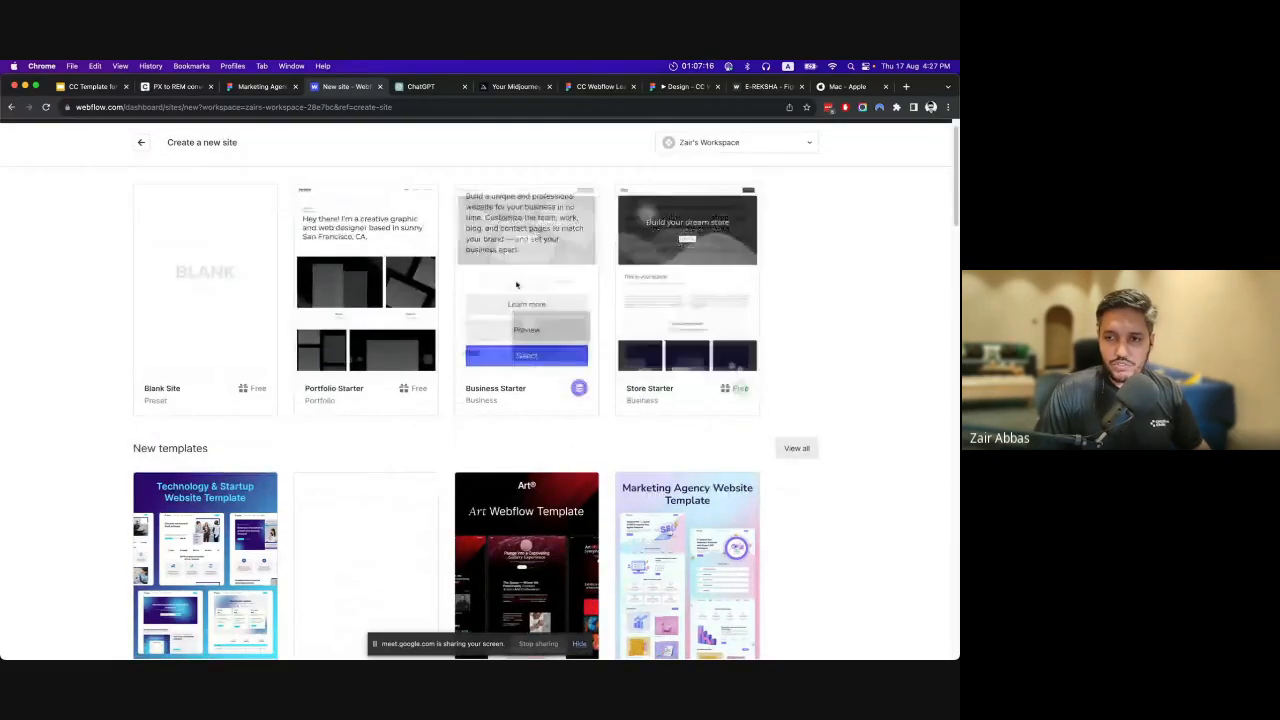
{"action": "scroll", "coordinate": [460, 330], "scroll_direction": "down", "scroll_amount": 5}
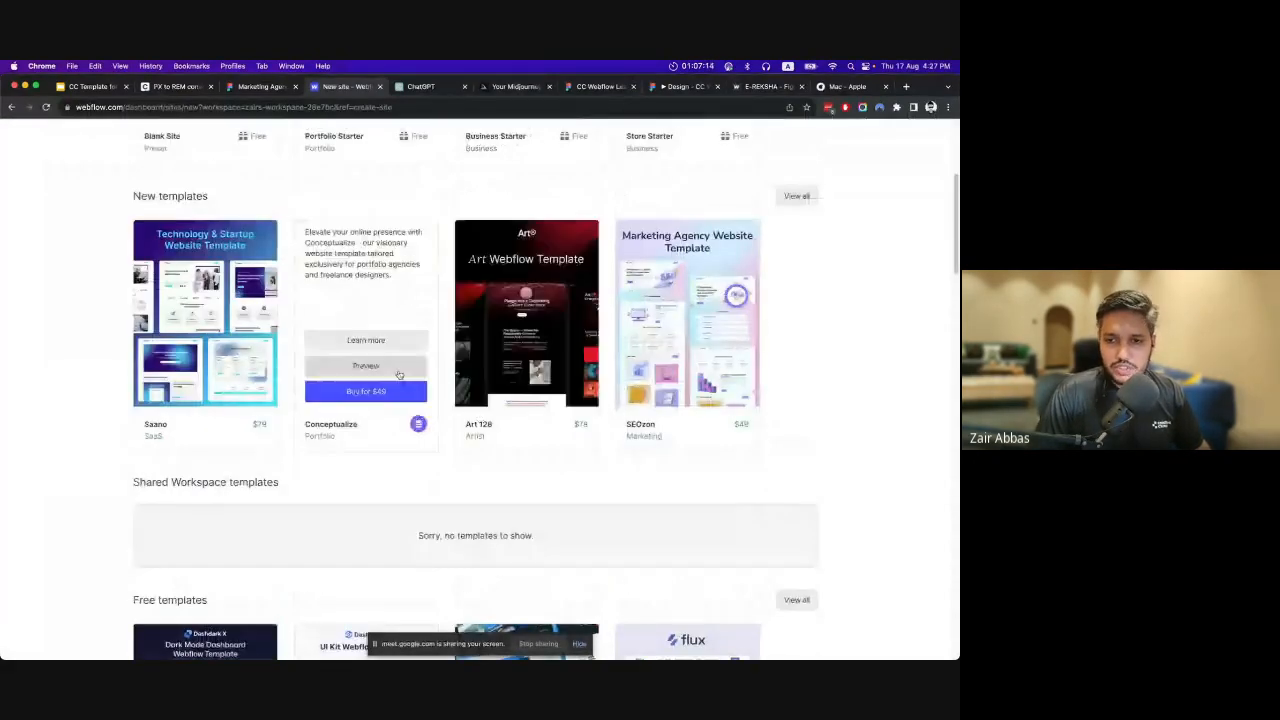
{"action": "scroll", "coordinate": [398, 374], "scroll_direction": "up", "scroll_amount": 5}
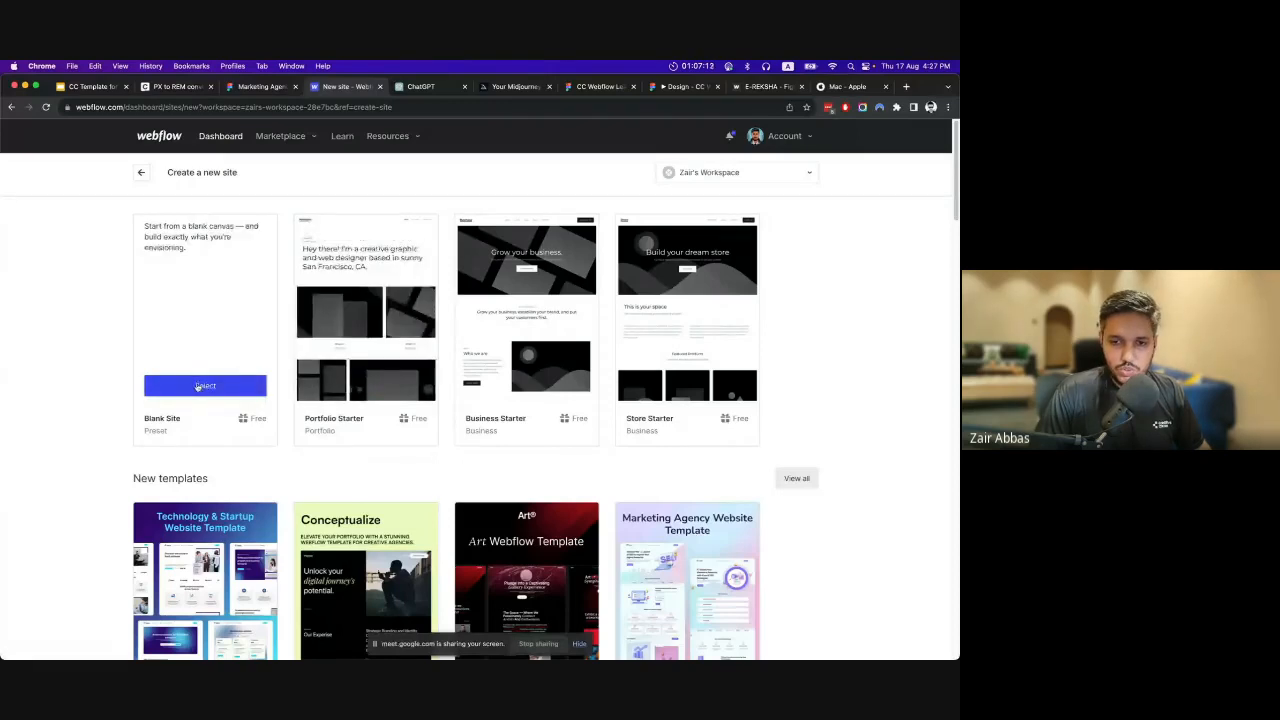
{"action": "left_click", "coordinate": [200, 386]}
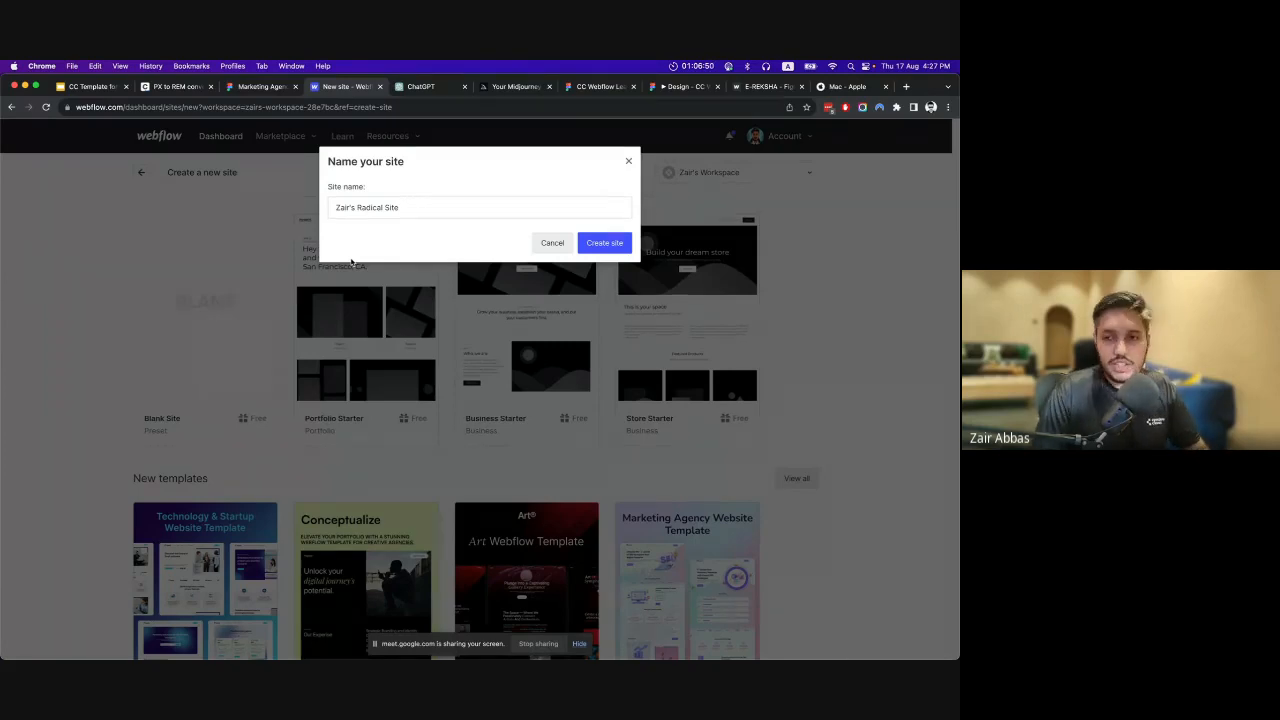
Name the new site with the owner's first name in possessive form followed by "E-rekha Site", and create it.
{"action": "left_click_drag", "start_coordinate": [403, 205], "coordinate": [321, 213]}
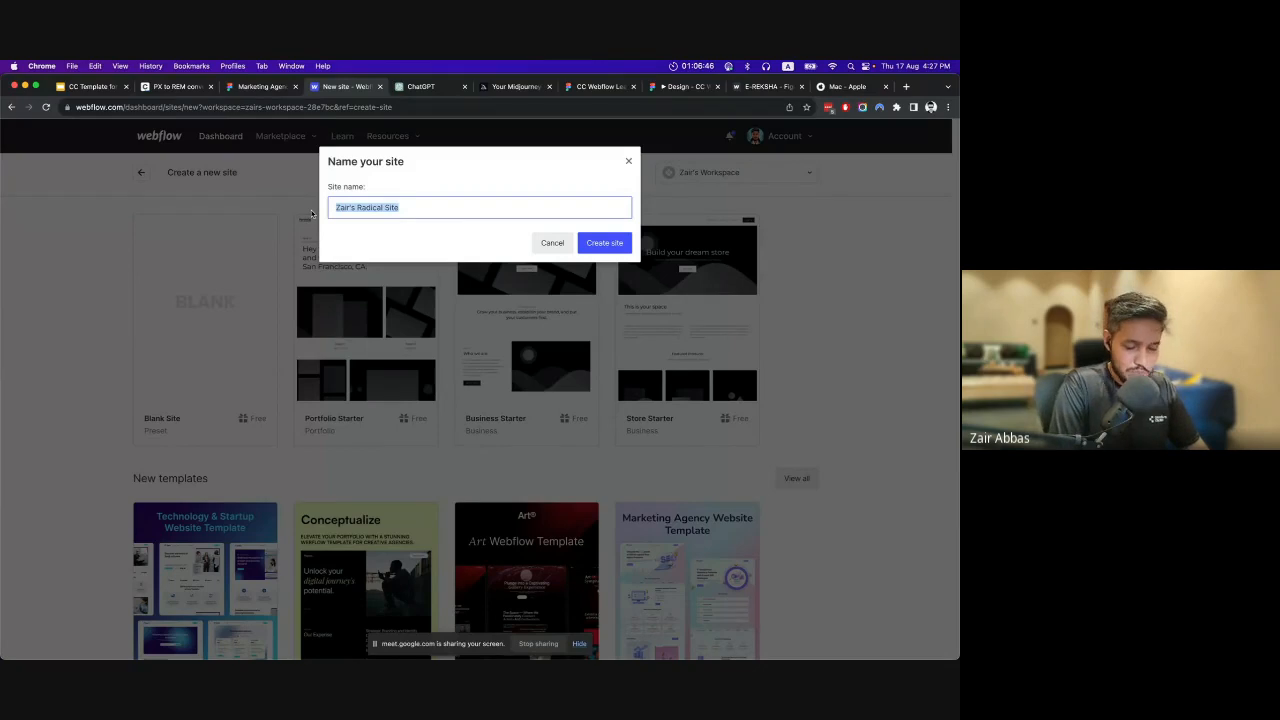
{"action": "key", "text": "Right"}
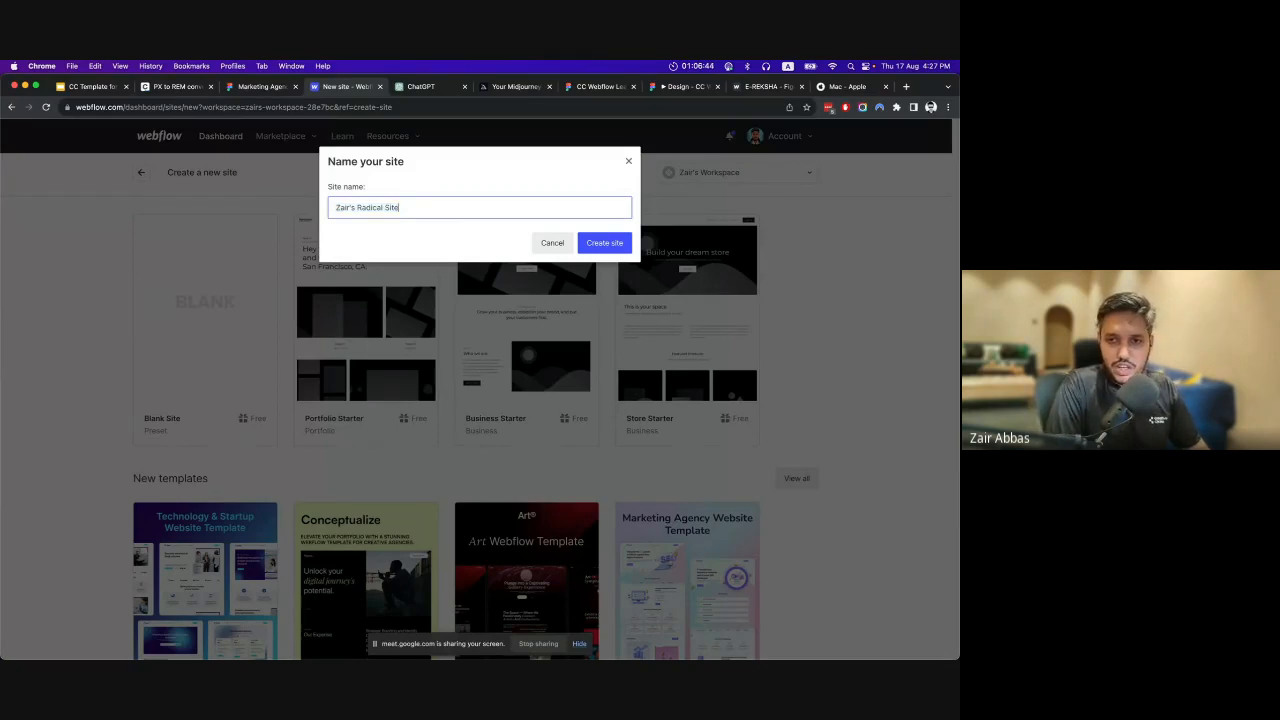
{"action": "key", "text": "BackSpace"}
{"action": "key", "text": "BackSpace"}
{"action": "key", "text": "BackSpace"}
{"action": "key", "text": "BackSpace"}
{"action": "key", "text": "BackSpace"}
{"action": "key", "text": "BackSpace"}
{"action": "key", "text": "BackSpace"}
{"action": "key", "text": "BackSpace"}
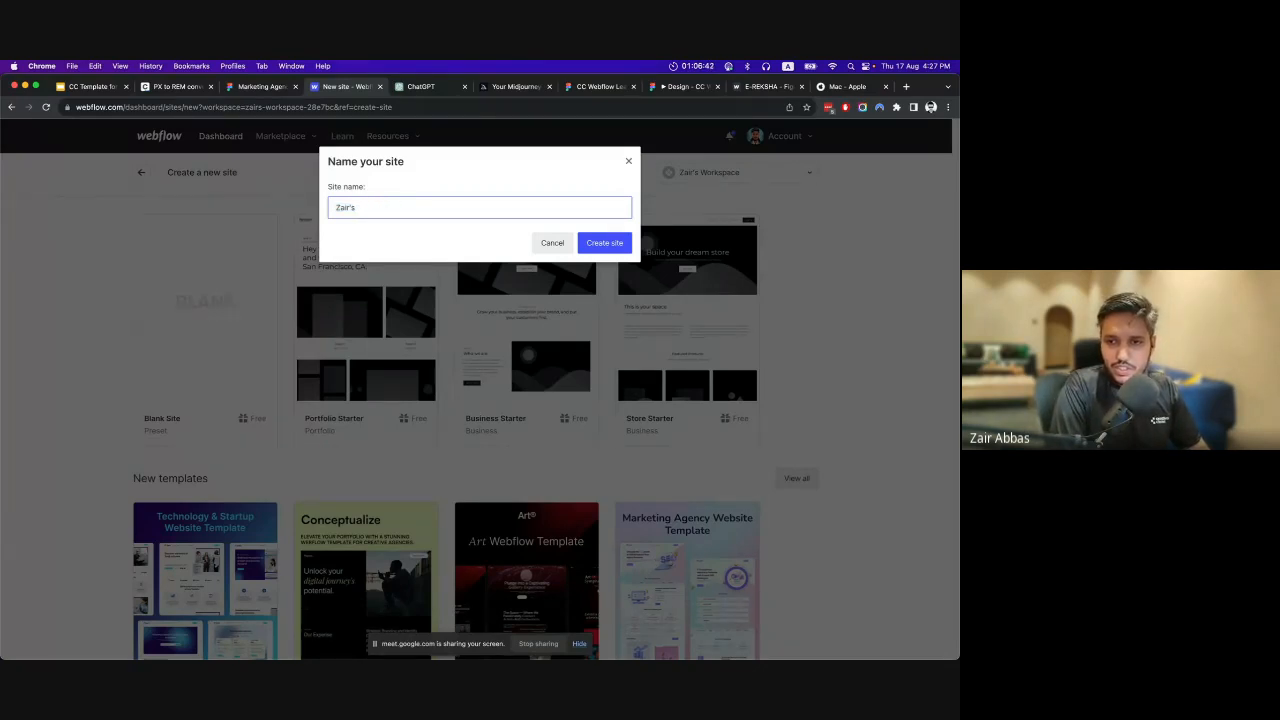
{"action": "type", "text": "E-rekh"}
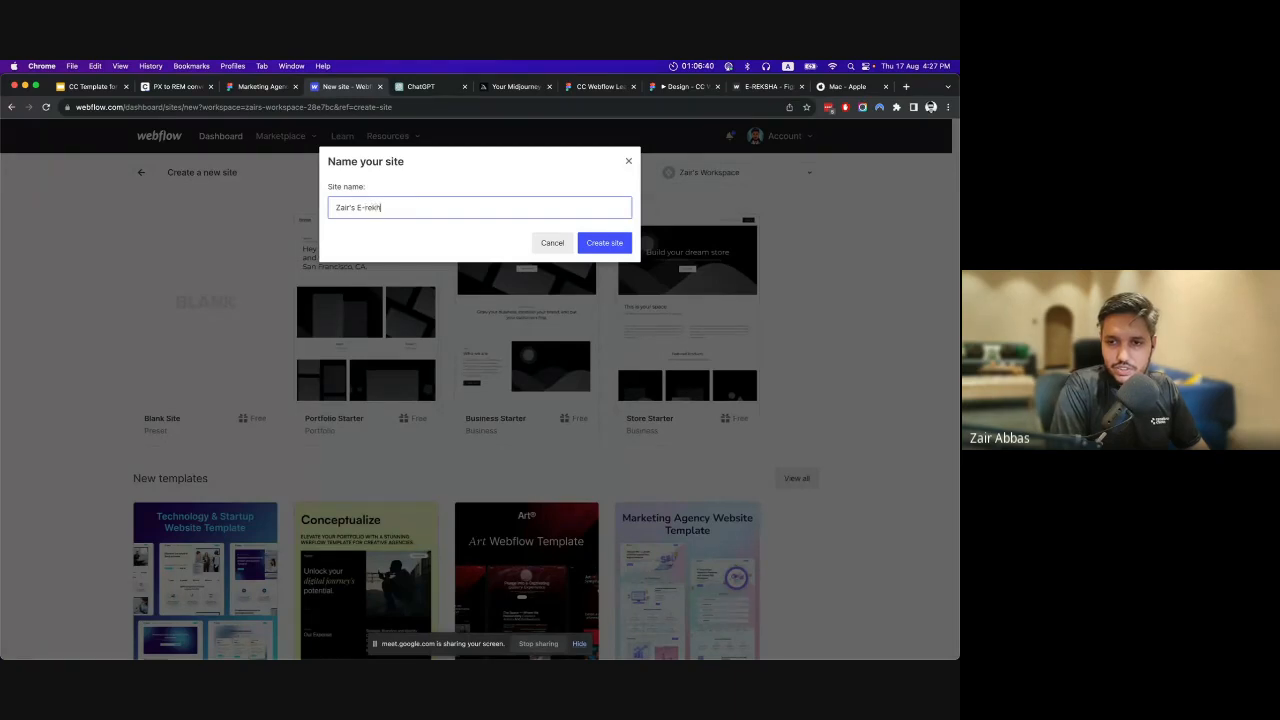
{"action": "type", "text": "a Site"}
{"action": "key", "text": "Return"}
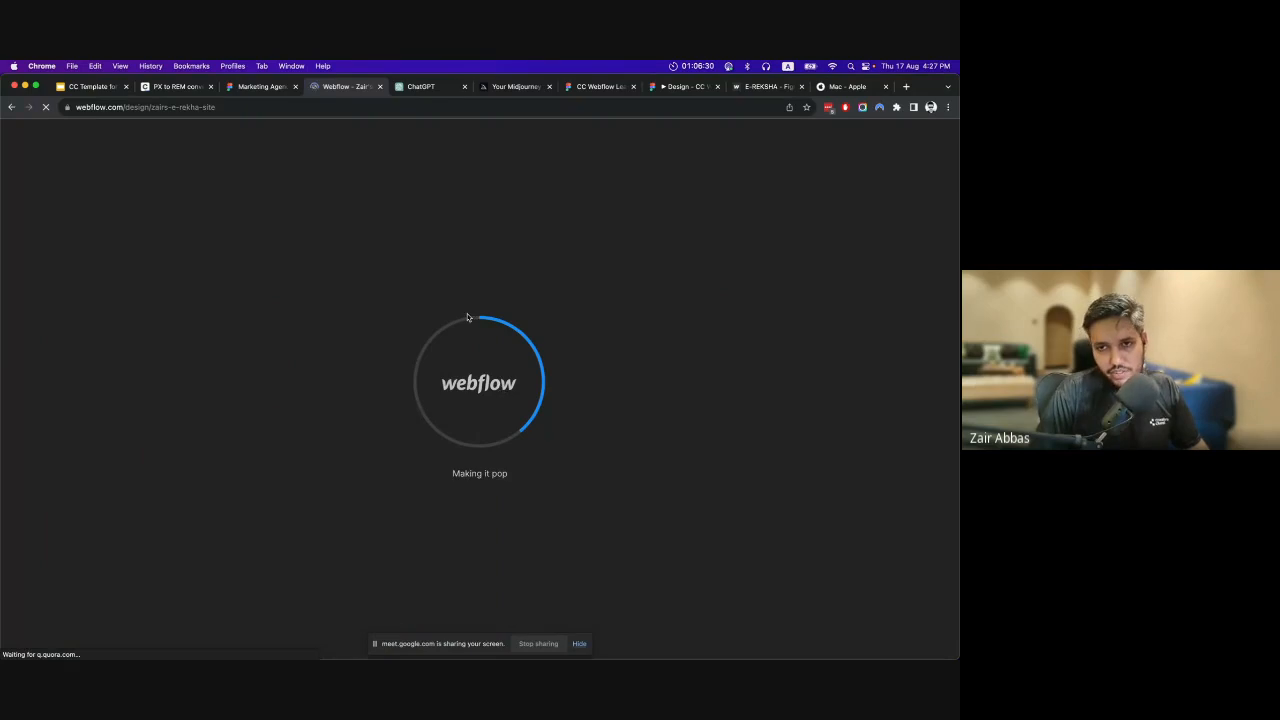
Close the Marketing Agency browser tab, then select the Body element and view the elements available to add.
{"action": "left_click", "coordinate": [295, 86]}
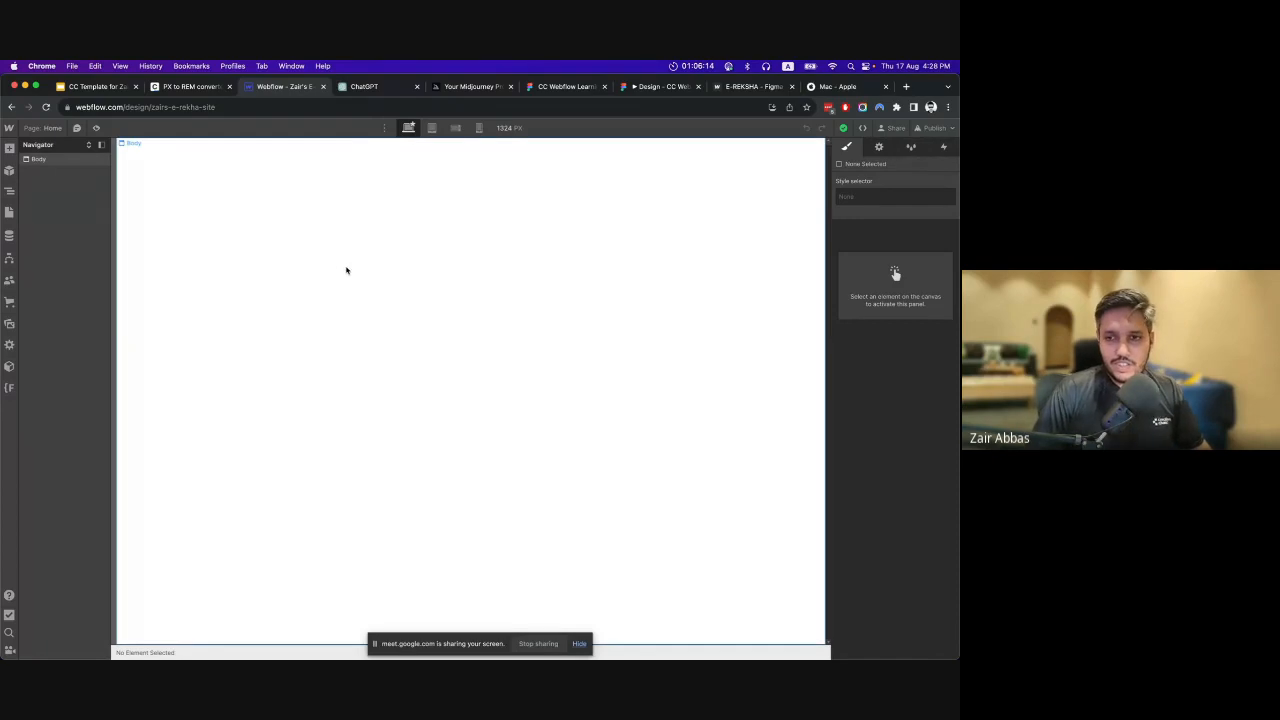
{"action": "left_click", "coordinate": [207, 230]}
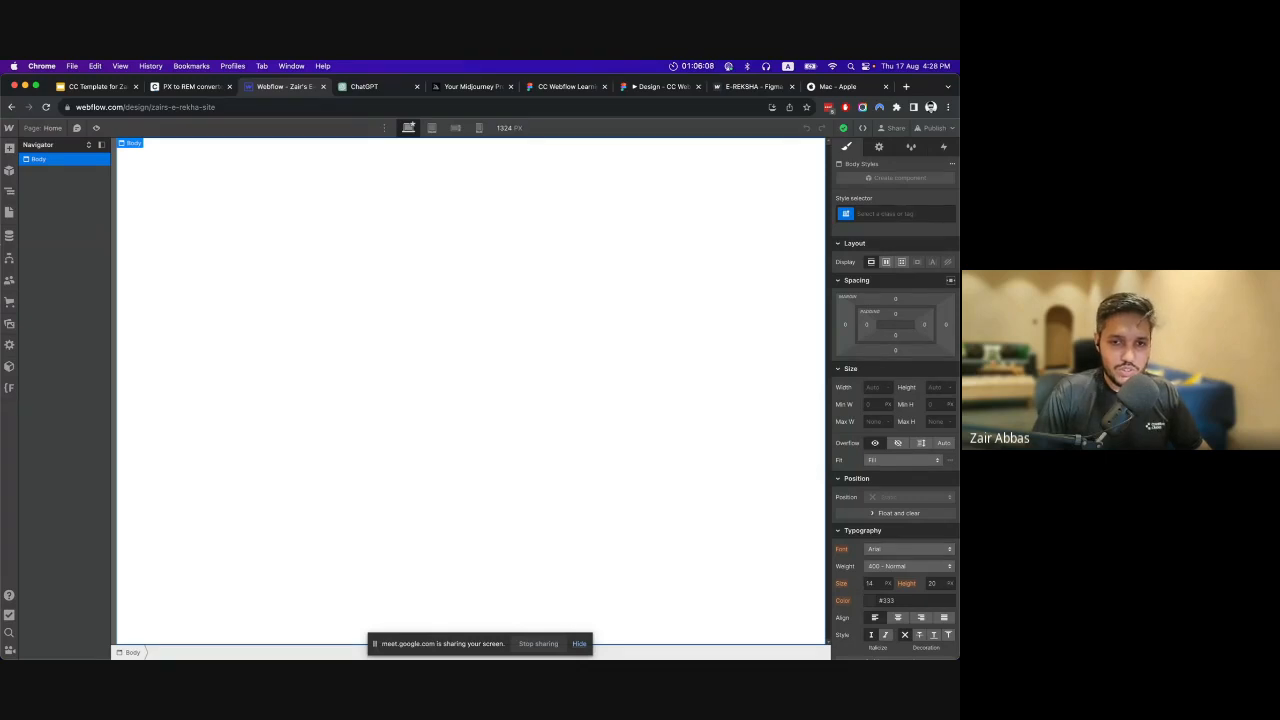
{"action": "left_click", "coordinate": [9, 148]}
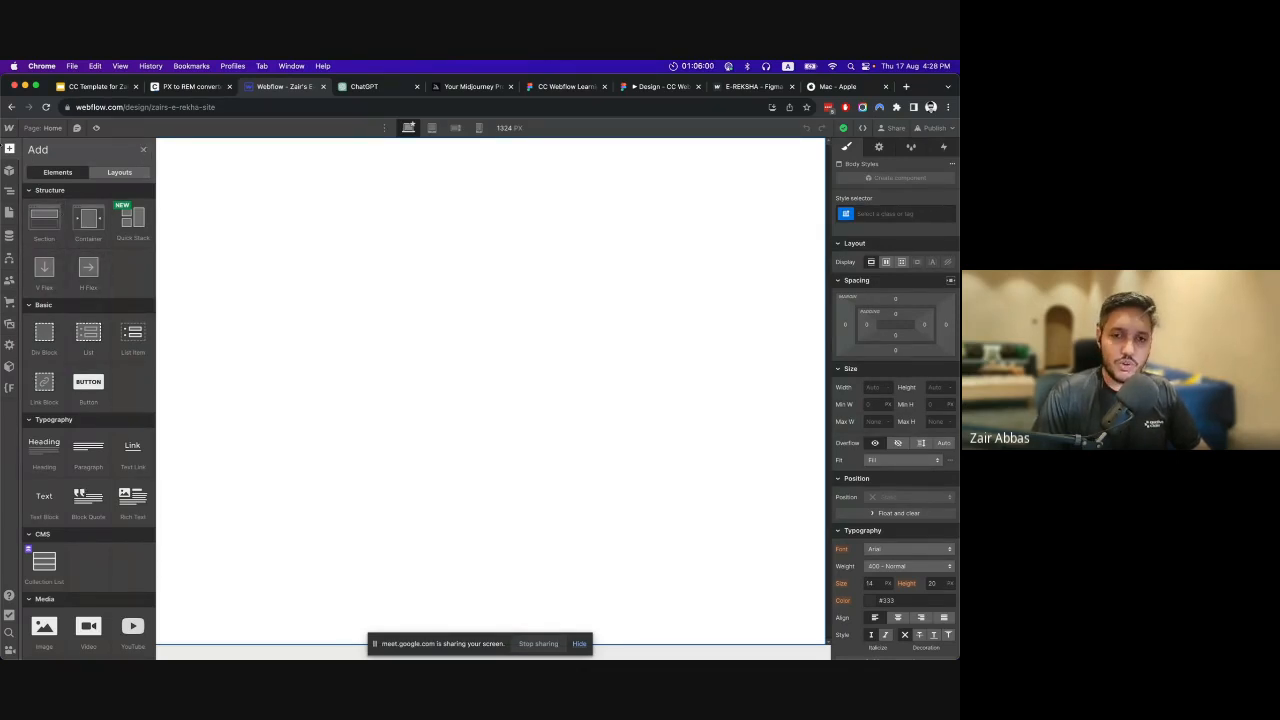
{"action": "left_click", "coordinate": [9, 148]}
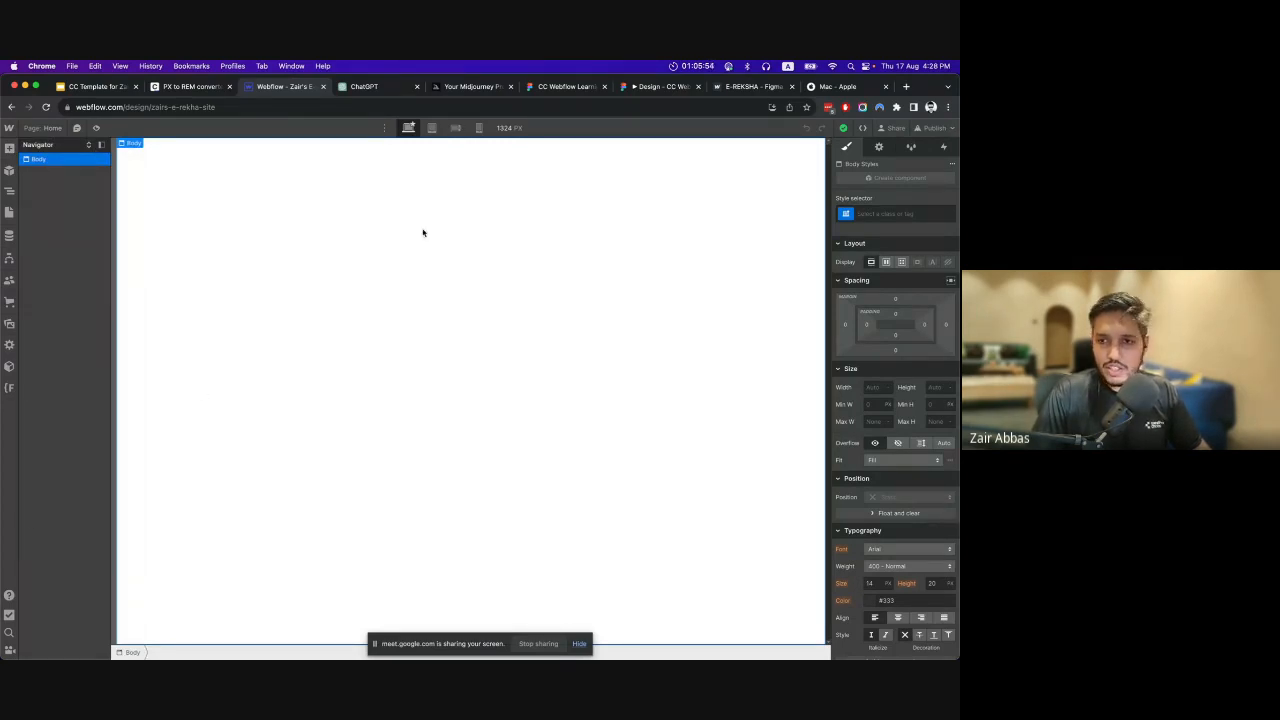
Move the CC Webflow Learning Series Figma browser tab directly before the Webflow designer's tab, and return to Webflow.
{"action": "left_click", "coordinate": [564, 87]}
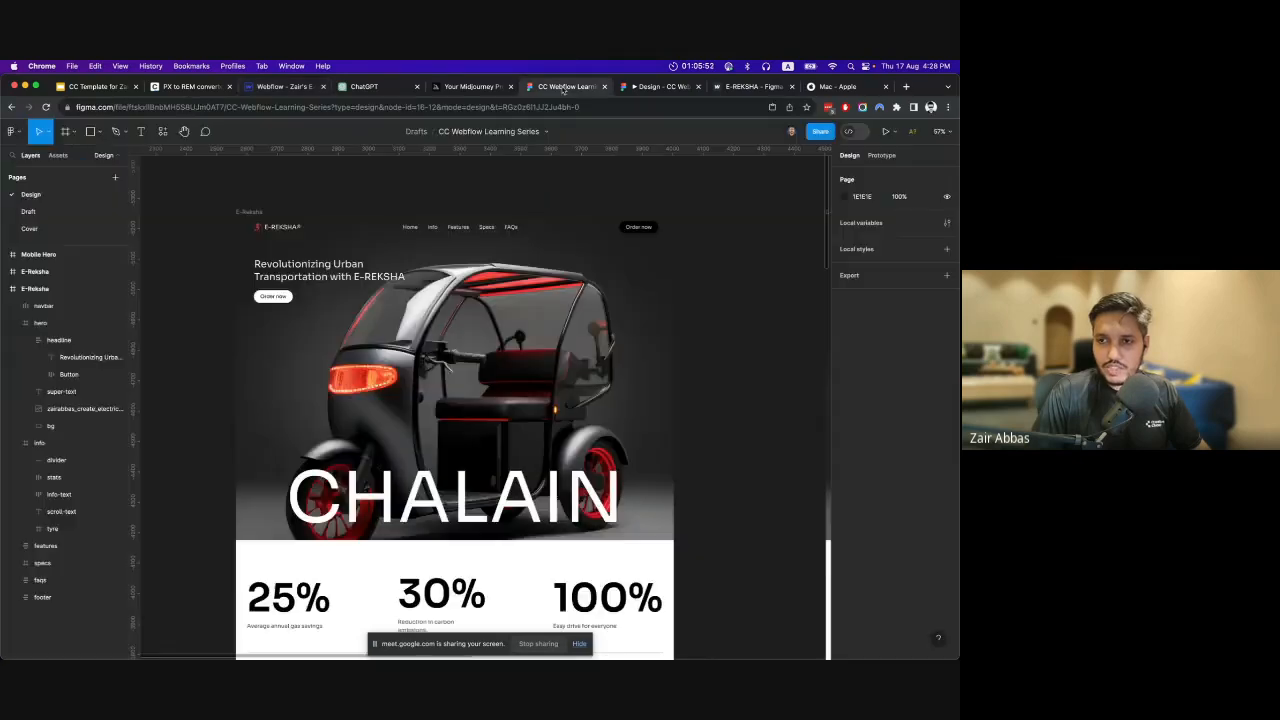
{"action": "left_click_drag", "start_coordinate": [564, 88], "coordinate": [288, 88]}
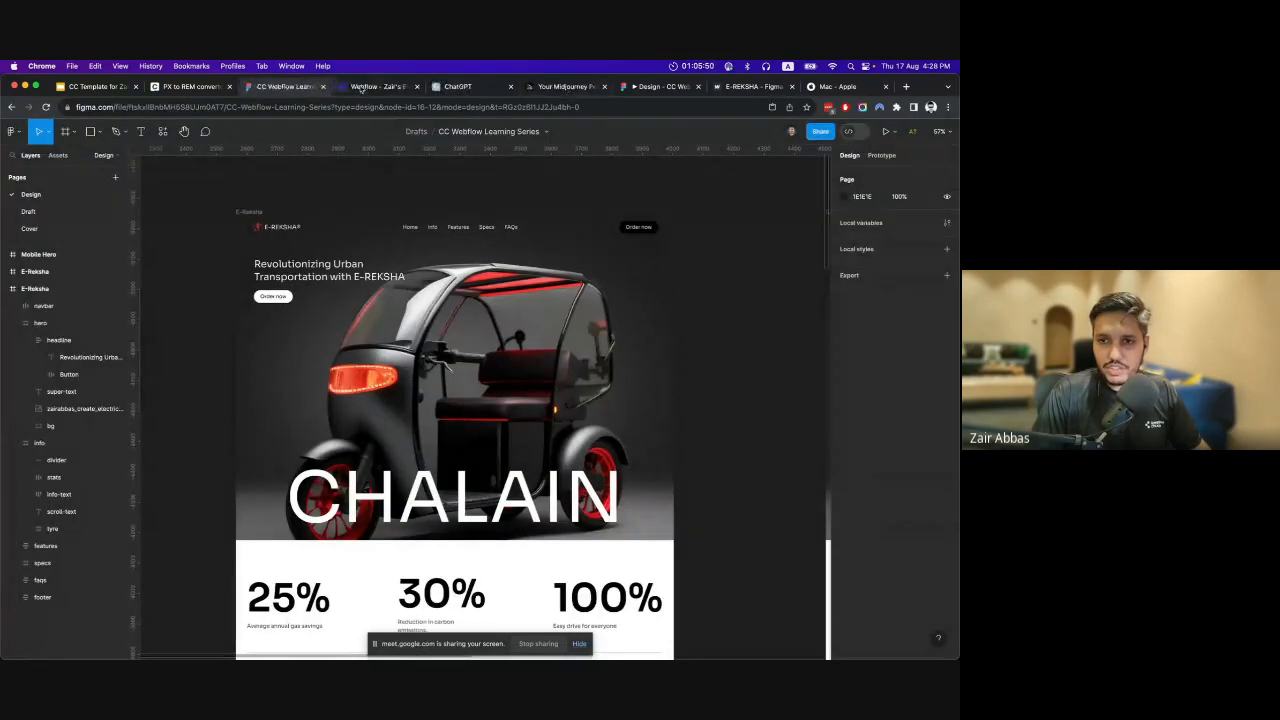
{"action": "left_click", "coordinate": [378, 88]}
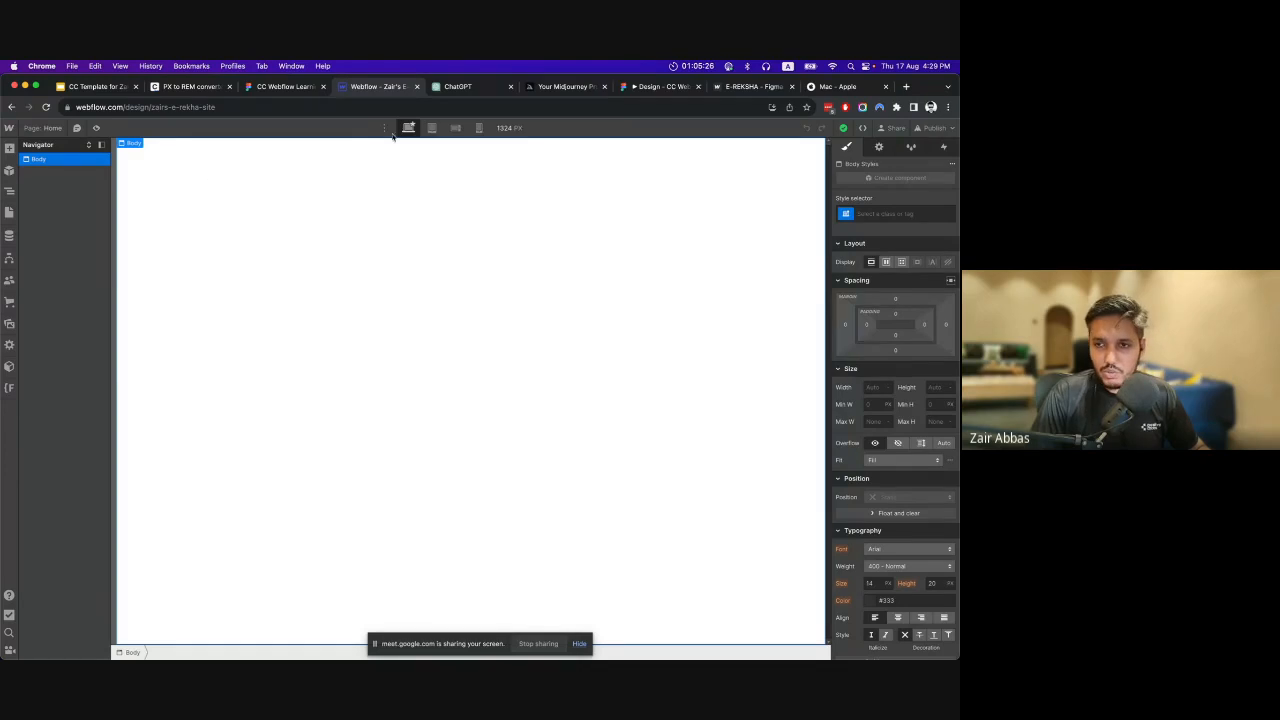
Check the tablet and desktop breakpoints and view the Body element's settings.
{"action": "left_click", "coordinate": [432, 128]}
{"action": "left_click", "coordinate": [408, 128]}
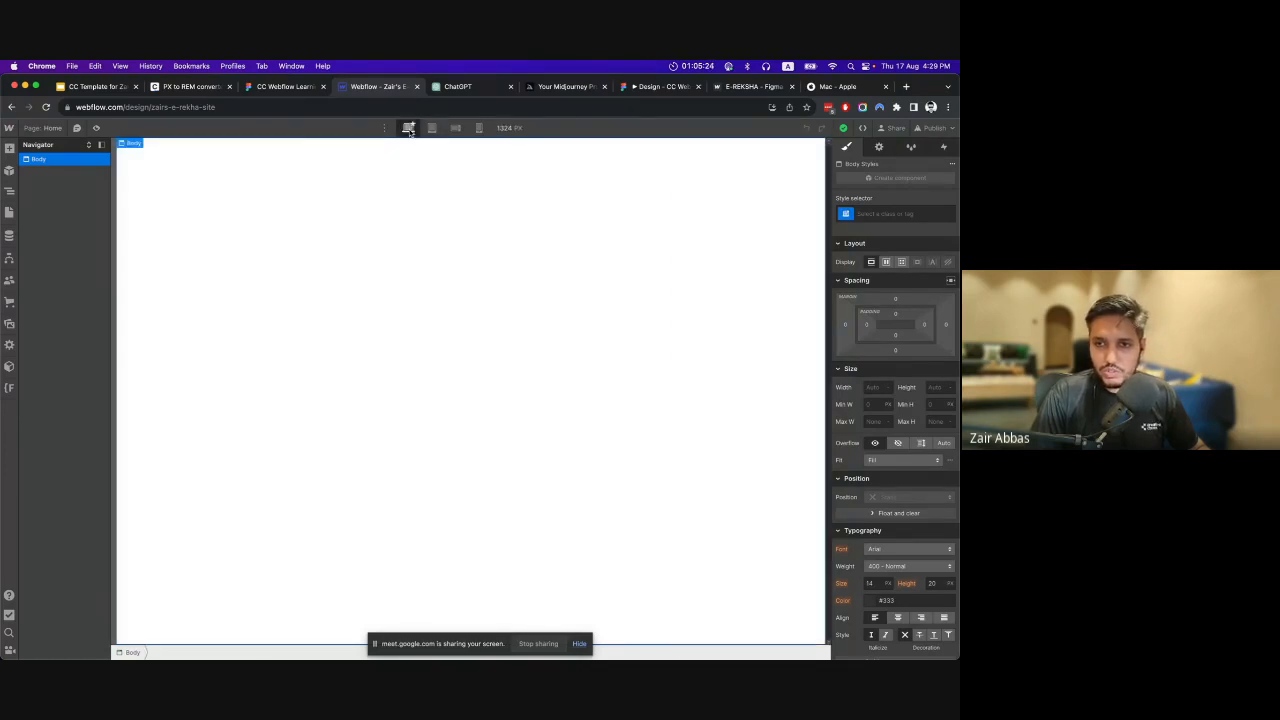
{"action": "left_click", "coordinate": [879, 147]}
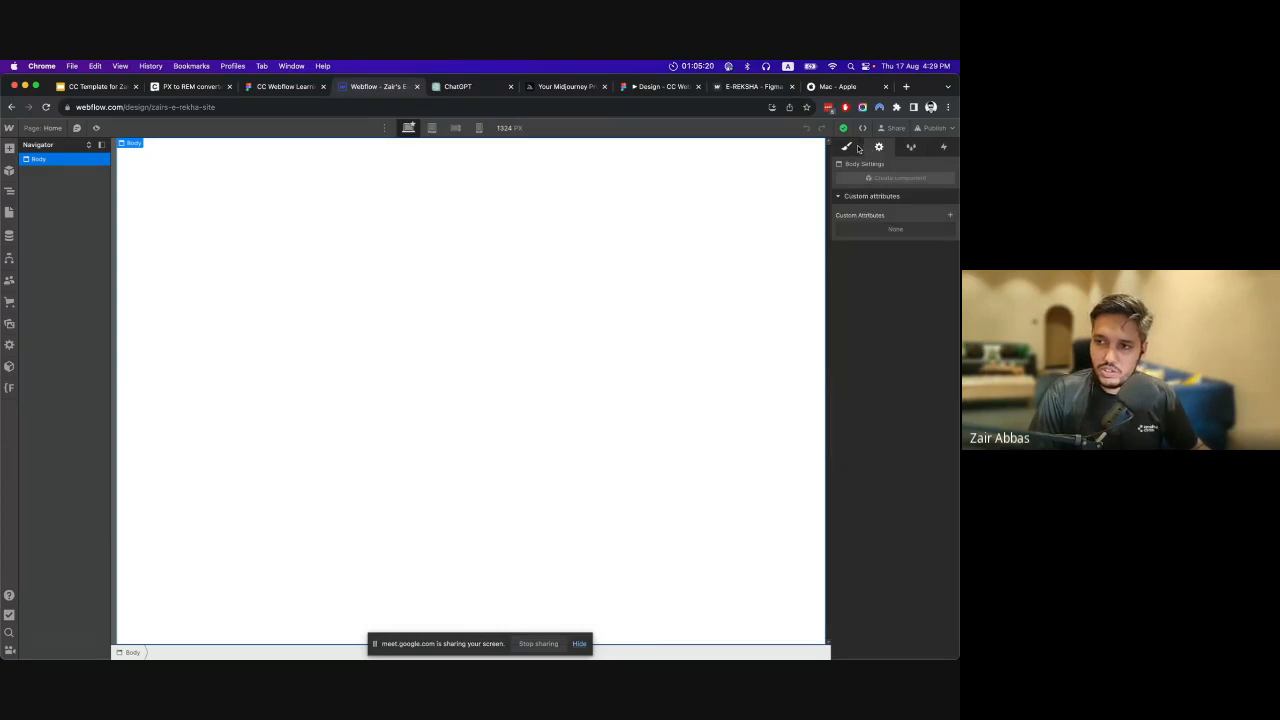
View the Body element's style manager and interactions, and return to its style properties.
{"action": "left_click", "coordinate": [848, 147]}
{"action": "left_click", "coordinate": [911, 148]}
{"action": "left_click", "coordinate": [943, 148]}
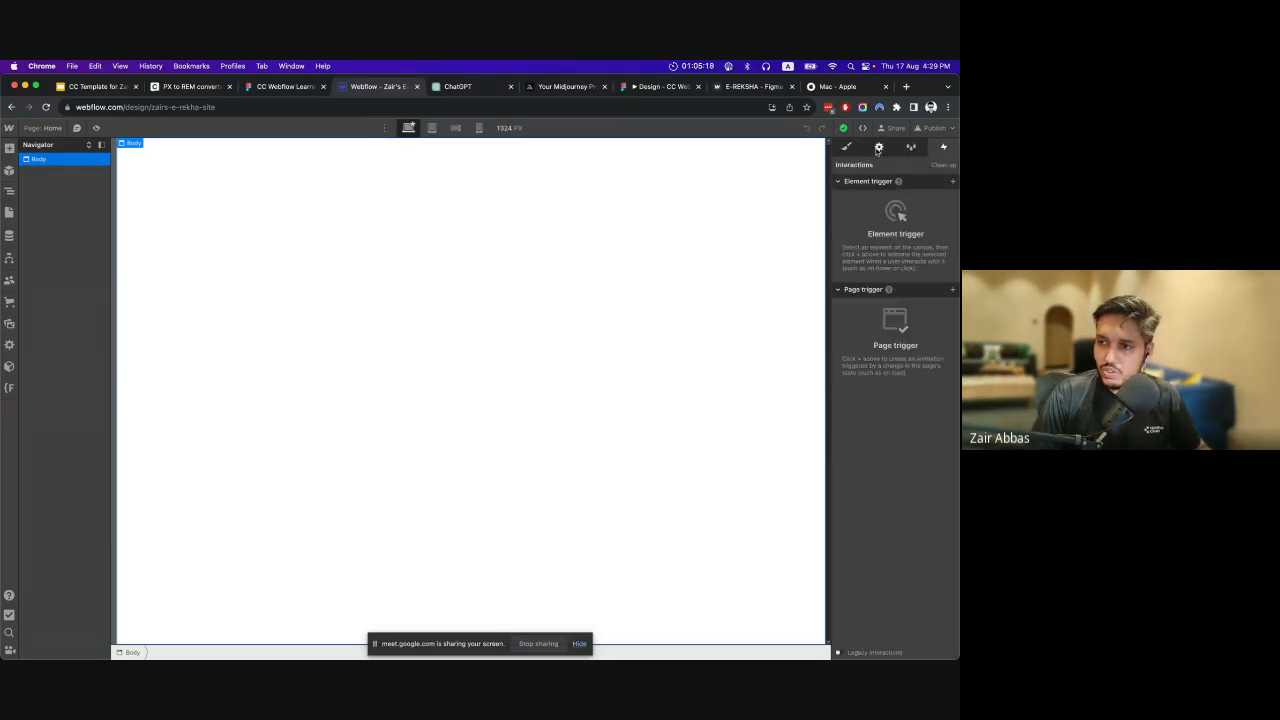
{"action": "left_click", "coordinate": [846, 147]}
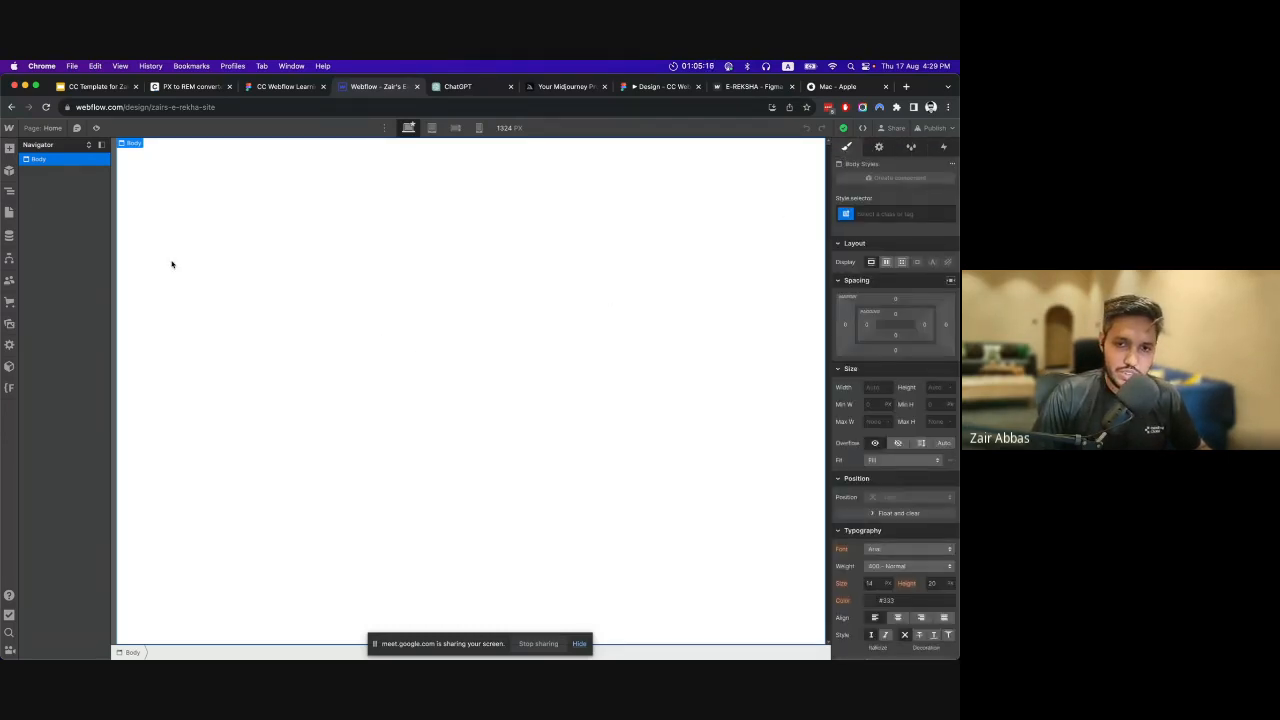
Switch to the CC Webflow Learning Series Figma file, select the E-Reksha frame with outlined elements and present it as a prototype.
{"action": "left_click", "coordinate": [285, 90]}
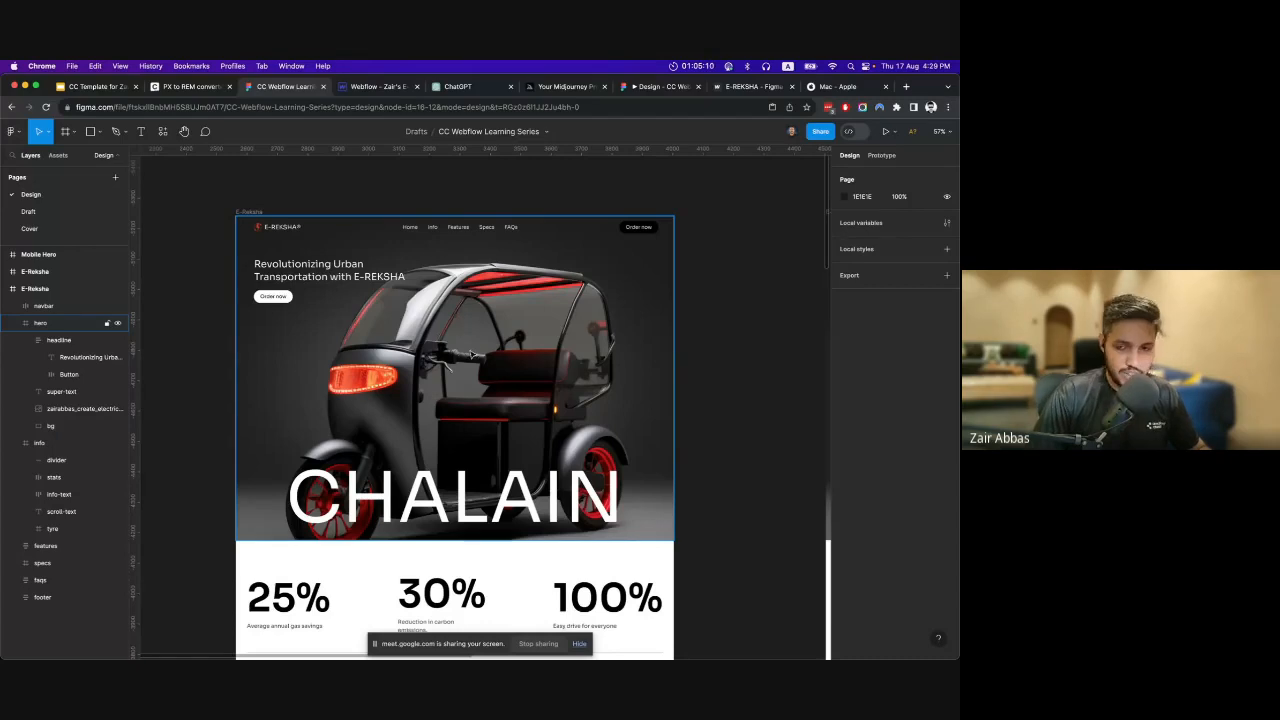
{"action": "scroll", "coordinate": [458, 330], "scroll_direction": "right", "scroll_amount": 5}
{"action": "scroll", "coordinate": [428, 370], "scroll_direction": "left", "scroll_amount": 3}
{"action": "scroll", "coordinate": [428, 370], "scroll_direction": "left", "scroll_amount": 3}
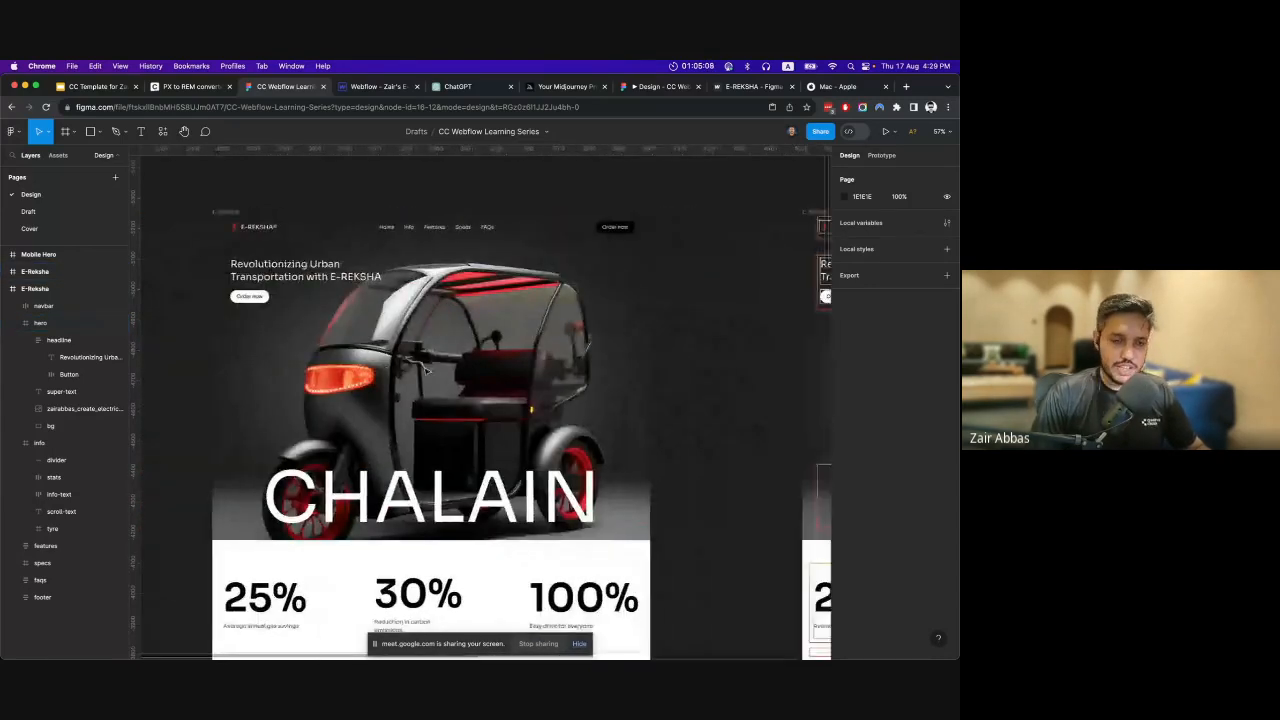
{"action": "scroll", "coordinate": [426, 371], "scroll_direction": "right", "scroll_amount": 3}
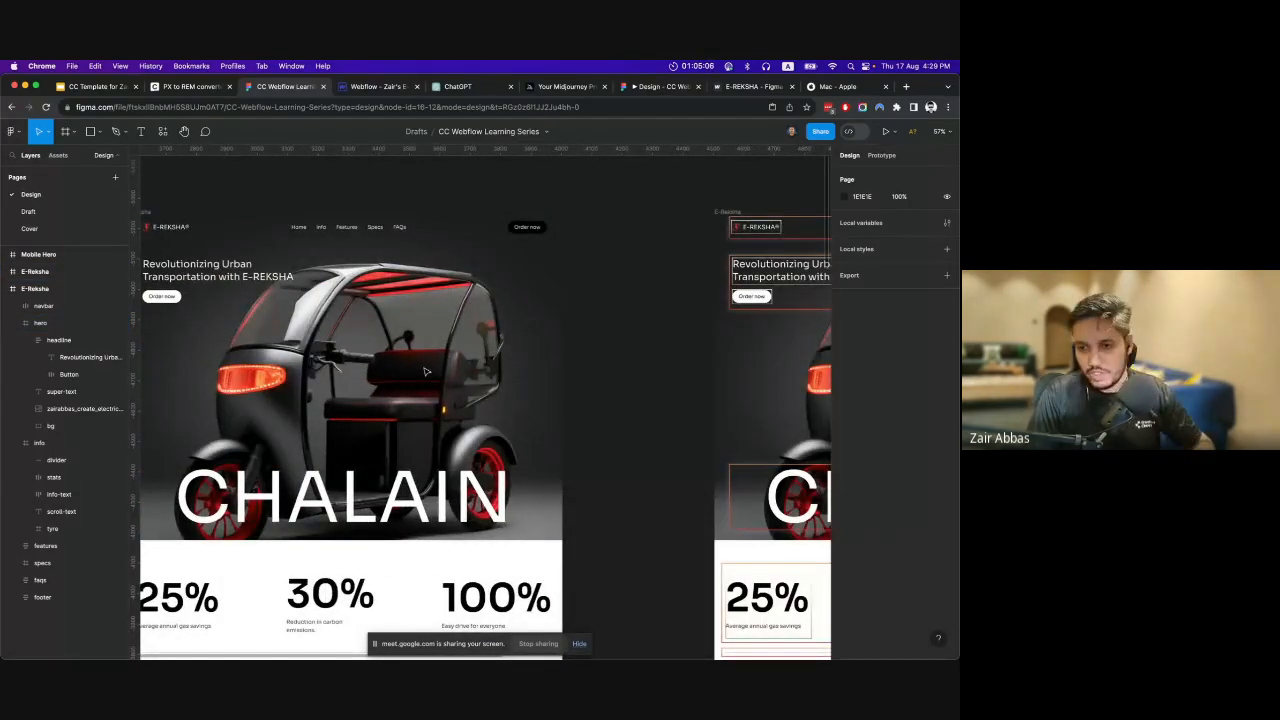
{"action": "scroll", "coordinate": [425, 371], "scroll_direction": "right", "scroll_amount": 5}
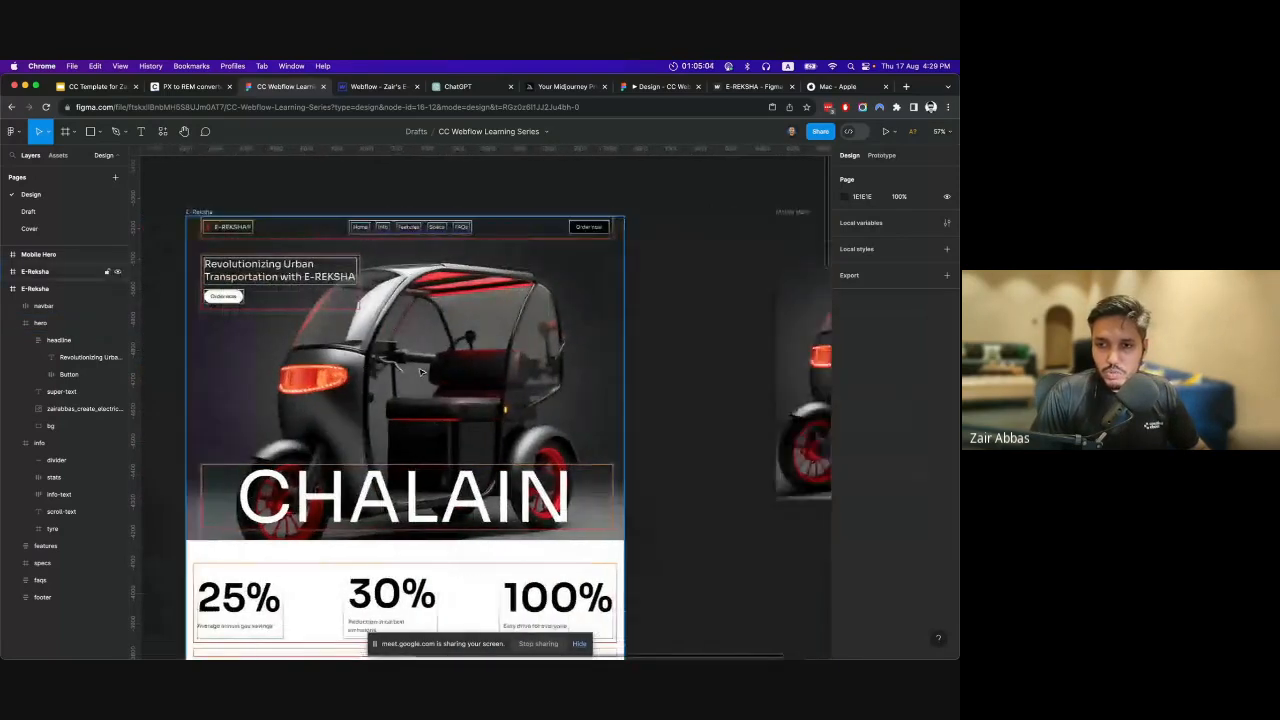
{"action": "scroll", "coordinate": [420, 372], "scroll_direction": "left", "scroll_amount": 3}
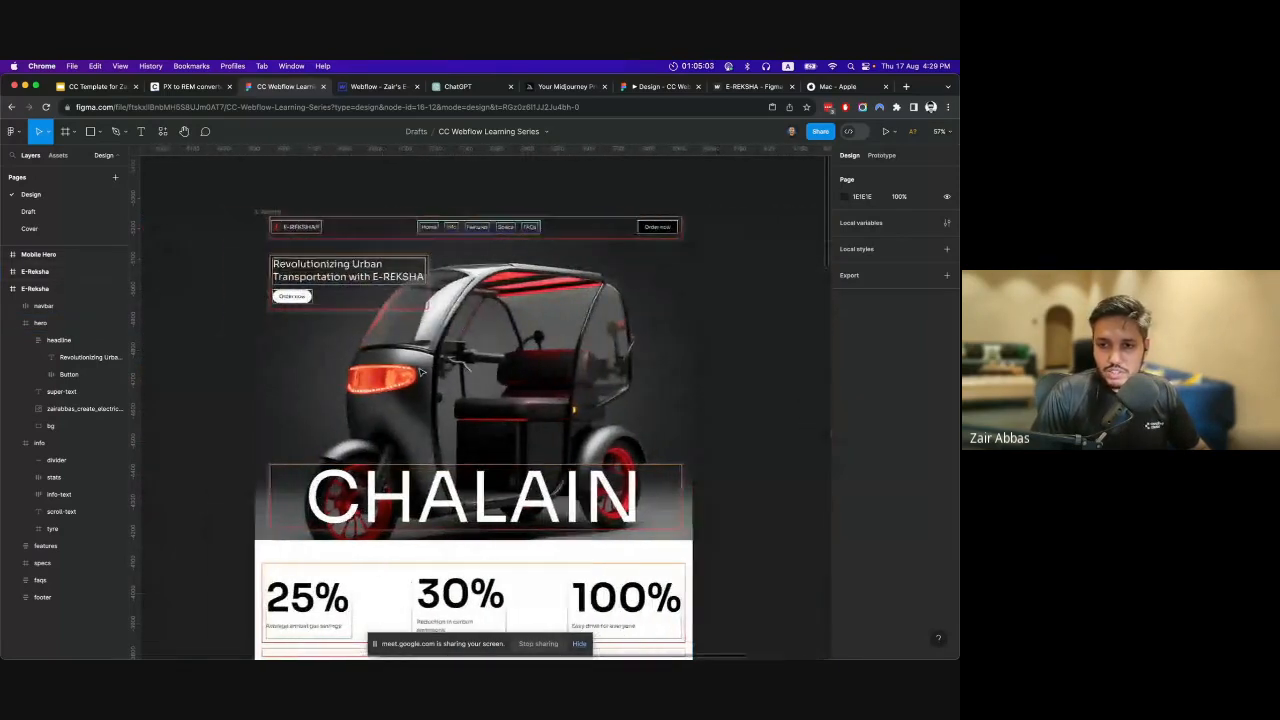
{"action": "left_click", "coordinate": [268, 213]}
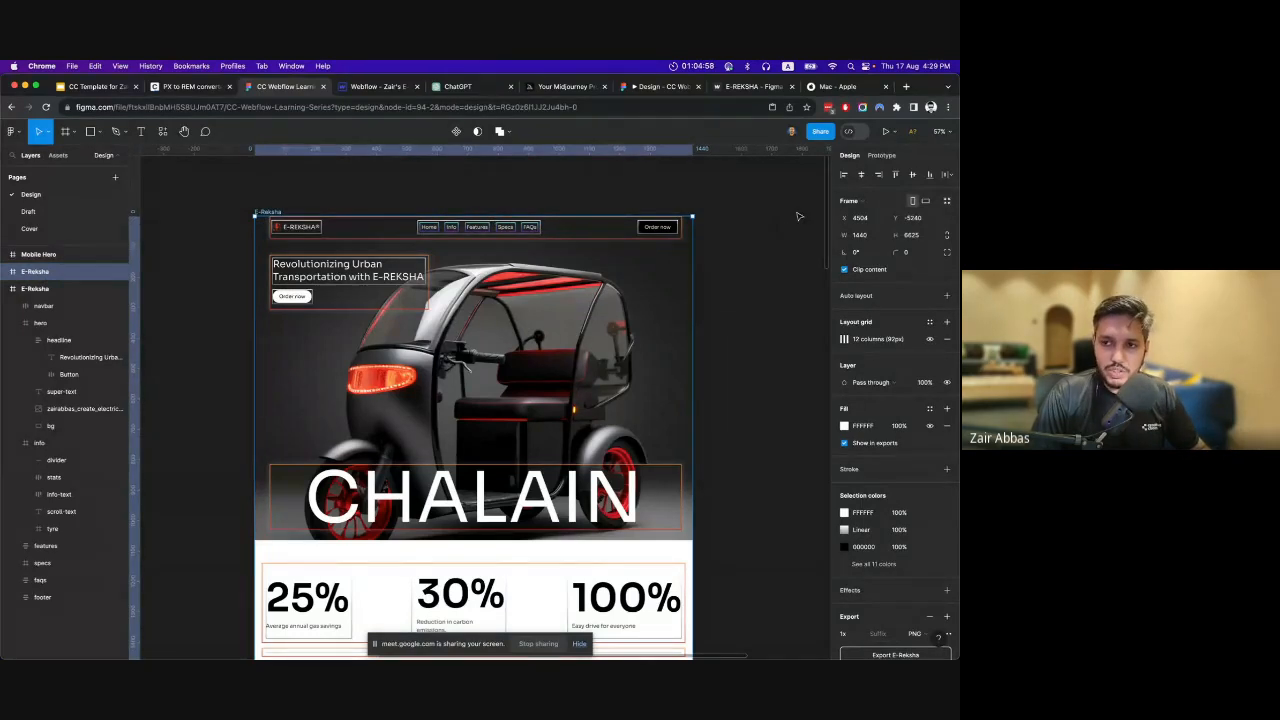
{"action": "left_click", "coordinate": [884, 135]}
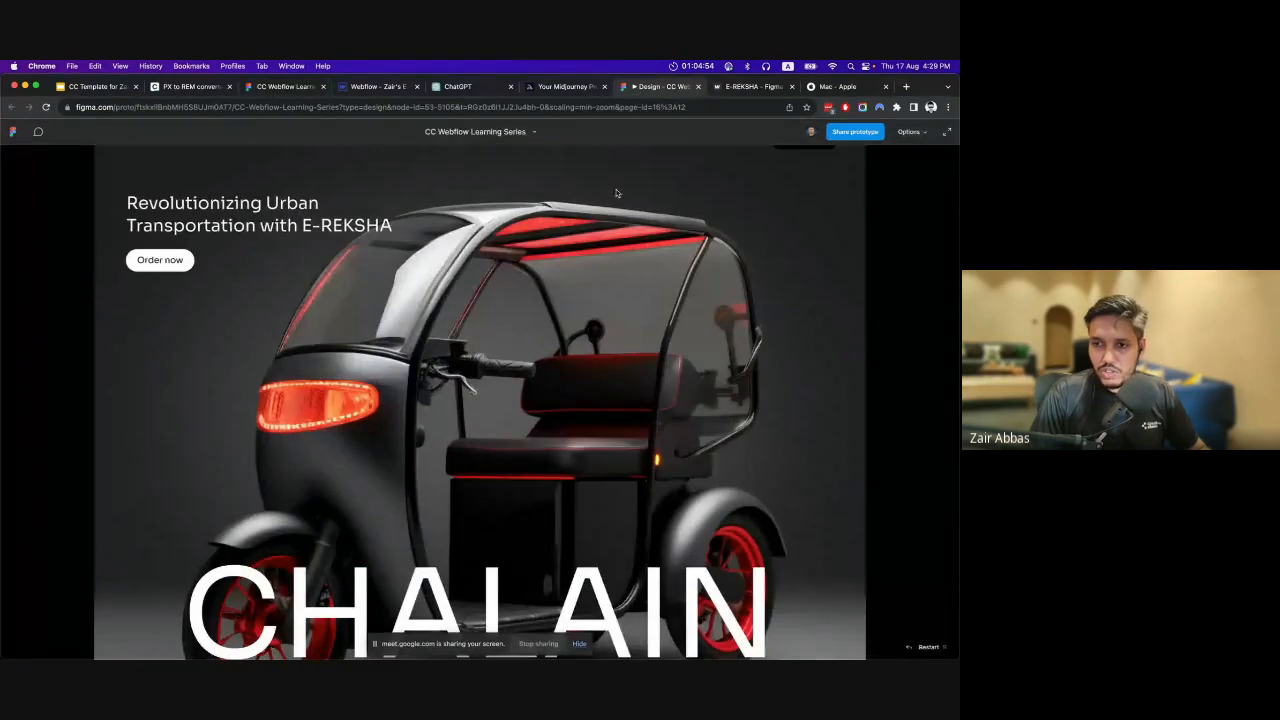
{"action": "left_click", "coordinate": [612, 277]}
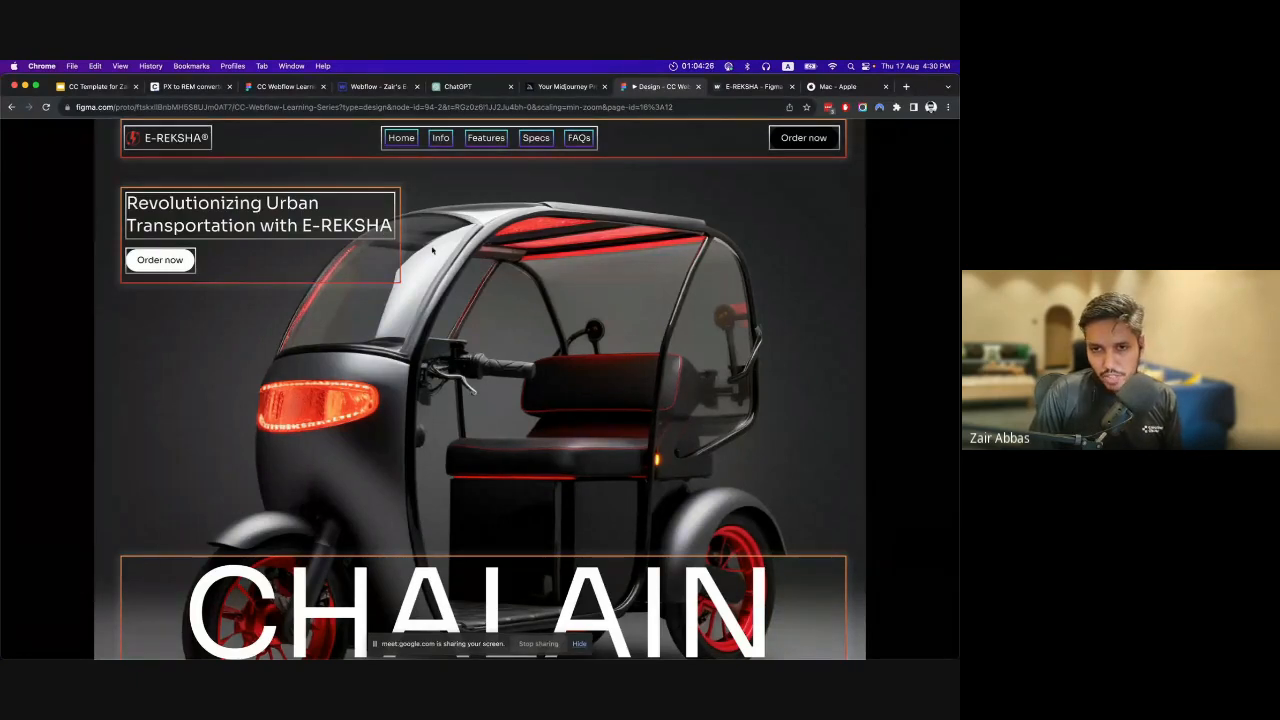
Examine how the prototype's sections and elements are boxed, from the hero through Features, Specs and FAQs to the footer.
{"action": "scroll", "coordinate": [415, 257], "scroll_direction": "down", "scroll_amount": 1}
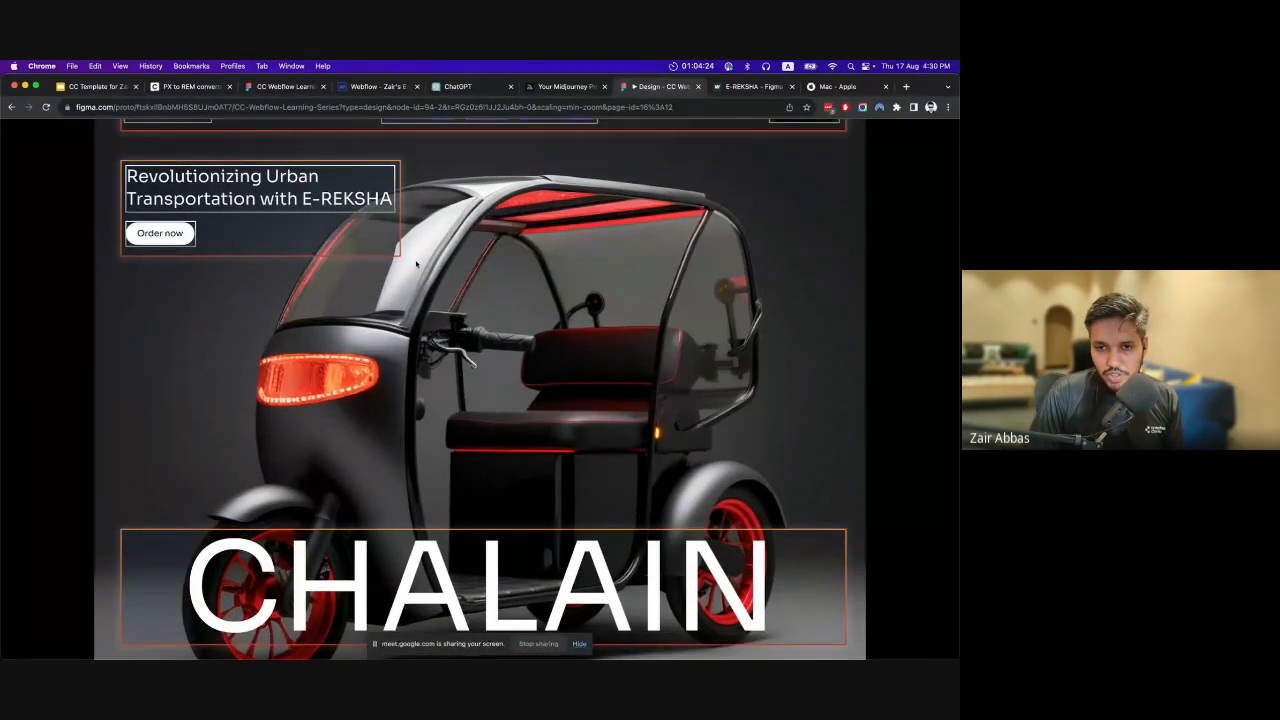
{"action": "scroll", "coordinate": [416, 263], "scroll_direction": "down", "scroll_amount": 10}
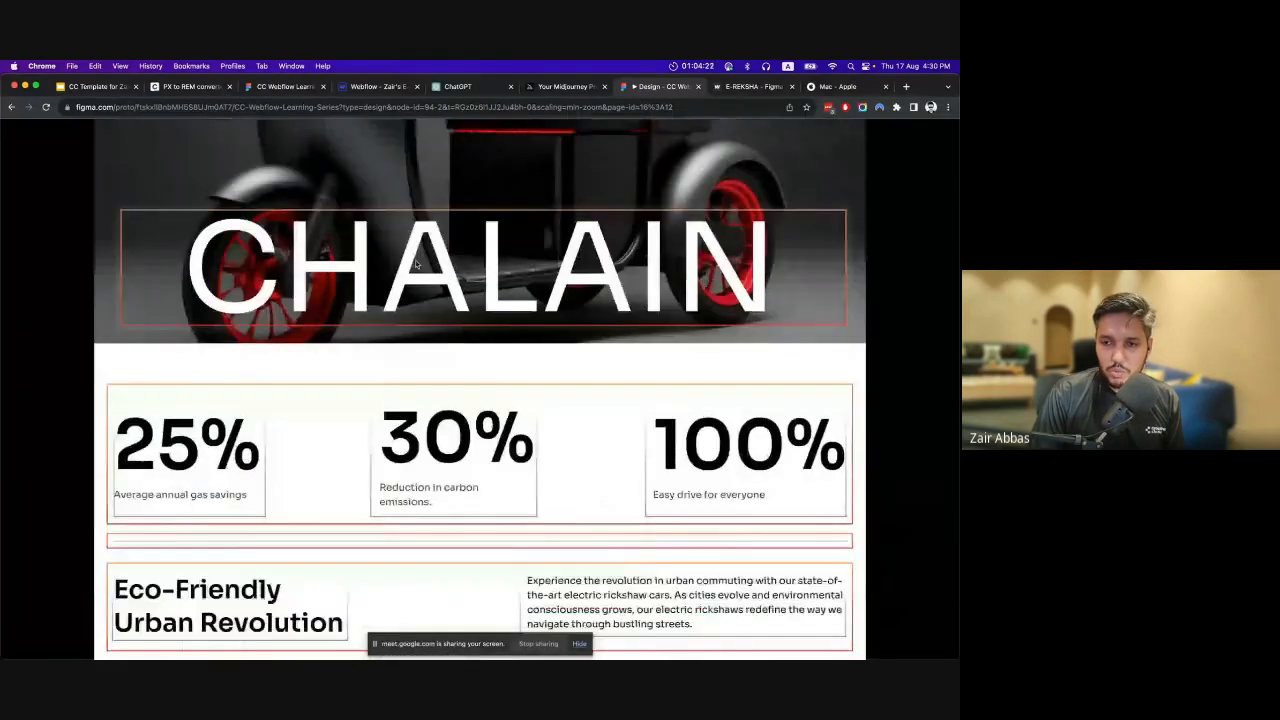
{"action": "scroll", "coordinate": [416, 264], "scroll_direction": "down", "scroll_amount": 5}
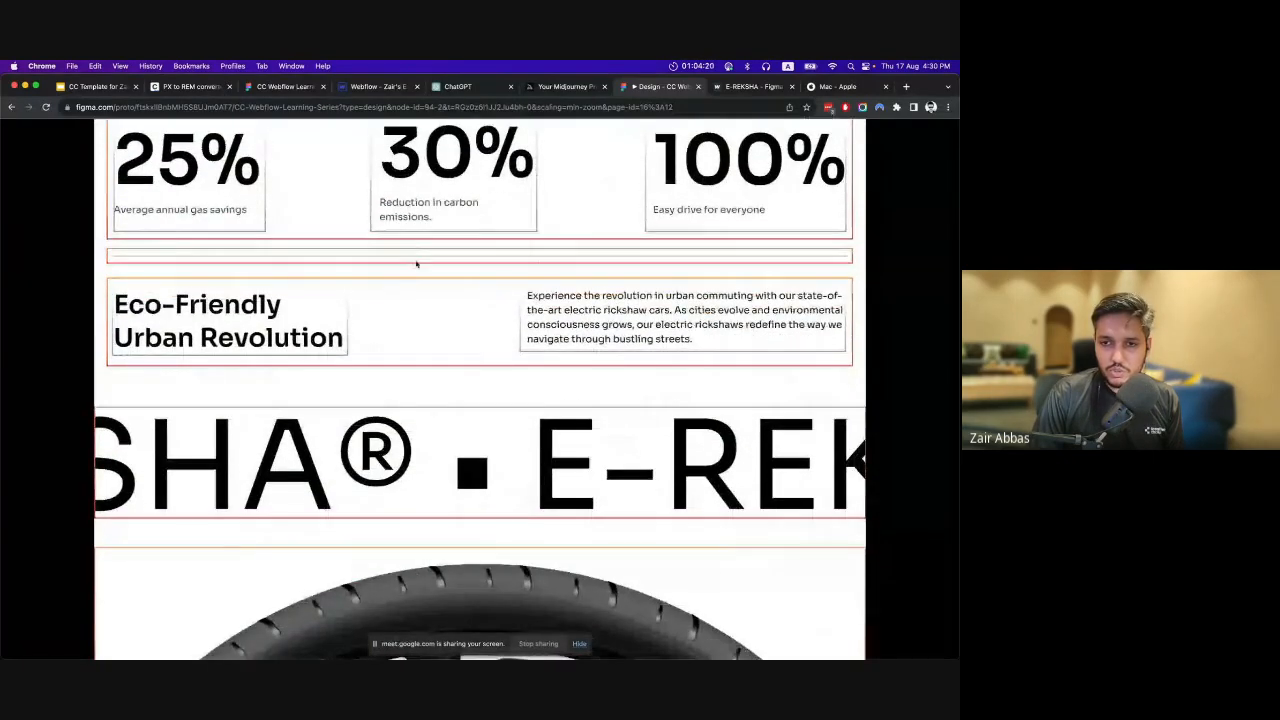
{"action": "scroll", "coordinate": [416, 264], "scroll_direction": "up", "scroll_amount": 4}
{"action": "scroll", "coordinate": [416, 264], "scroll_direction": "down", "scroll_amount": 2}
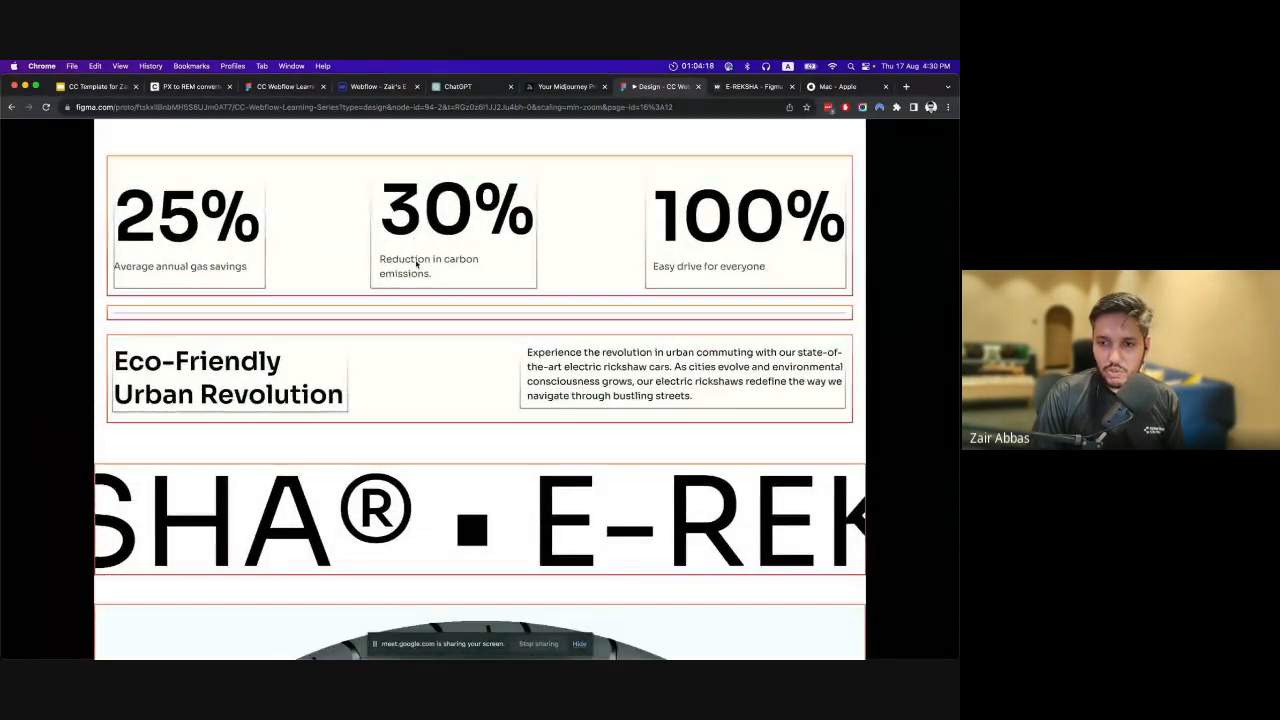
{"action": "scroll", "coordinate": [366, 362], "scroll_direction": "down", "scroll_amount": 3}
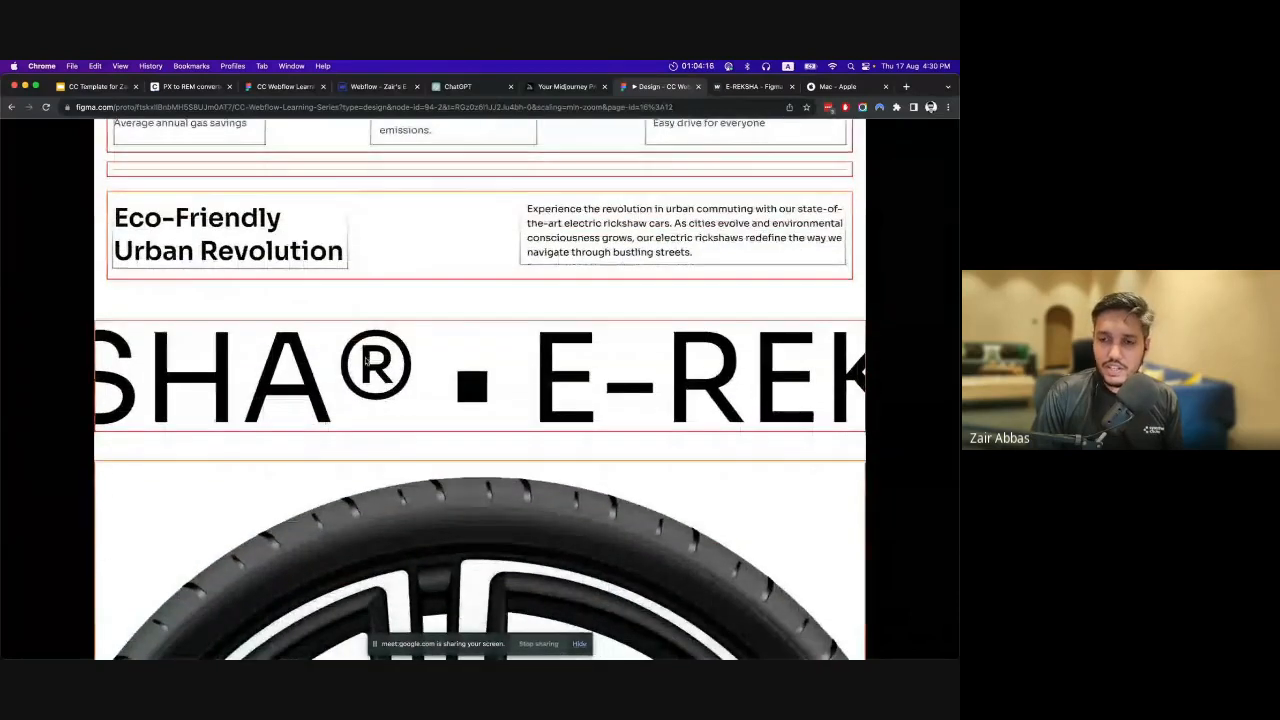
{"action": "scroll", "coordinate": [366, 362], "scroll_direction": "up", "scroll_amount": 4}
{"action": "scroll", "coordinate": [366, 362], "scroll_direction": "down", "scroll_amount": 7}
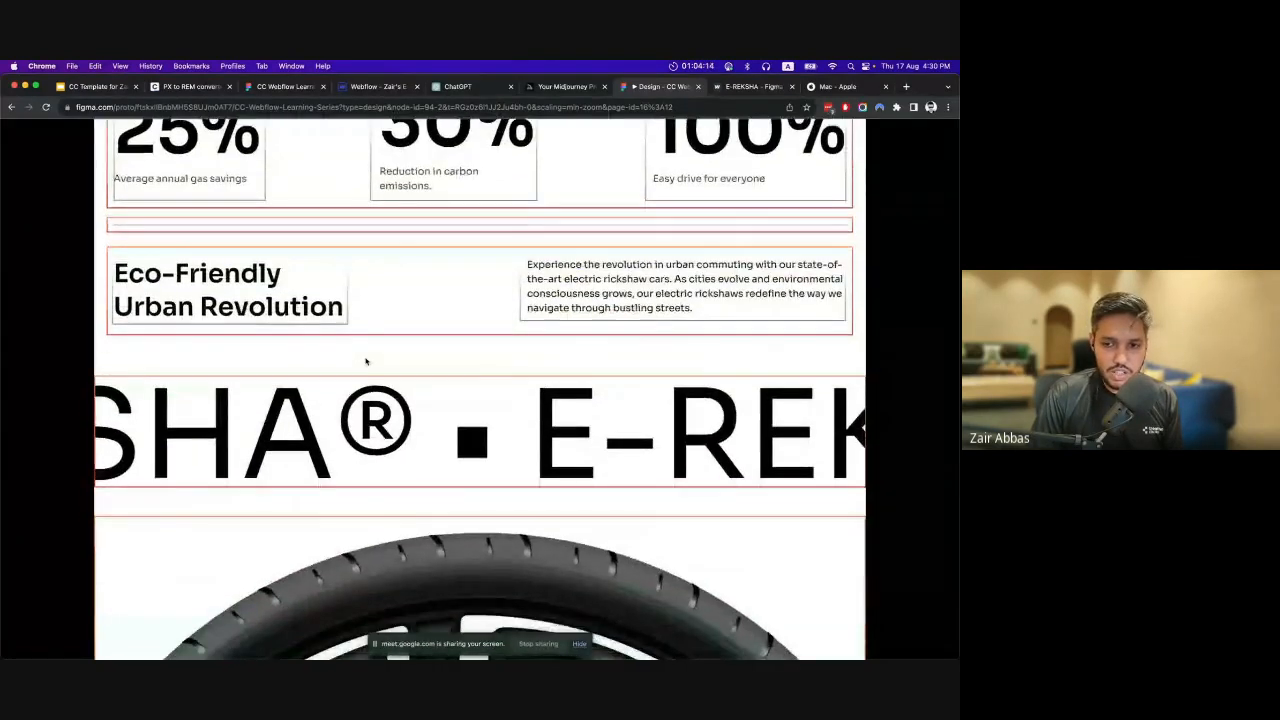
{"action": "scroll", "coordinate": [366, 362], "scroll_direction": "down", "scroll_amount": 20}
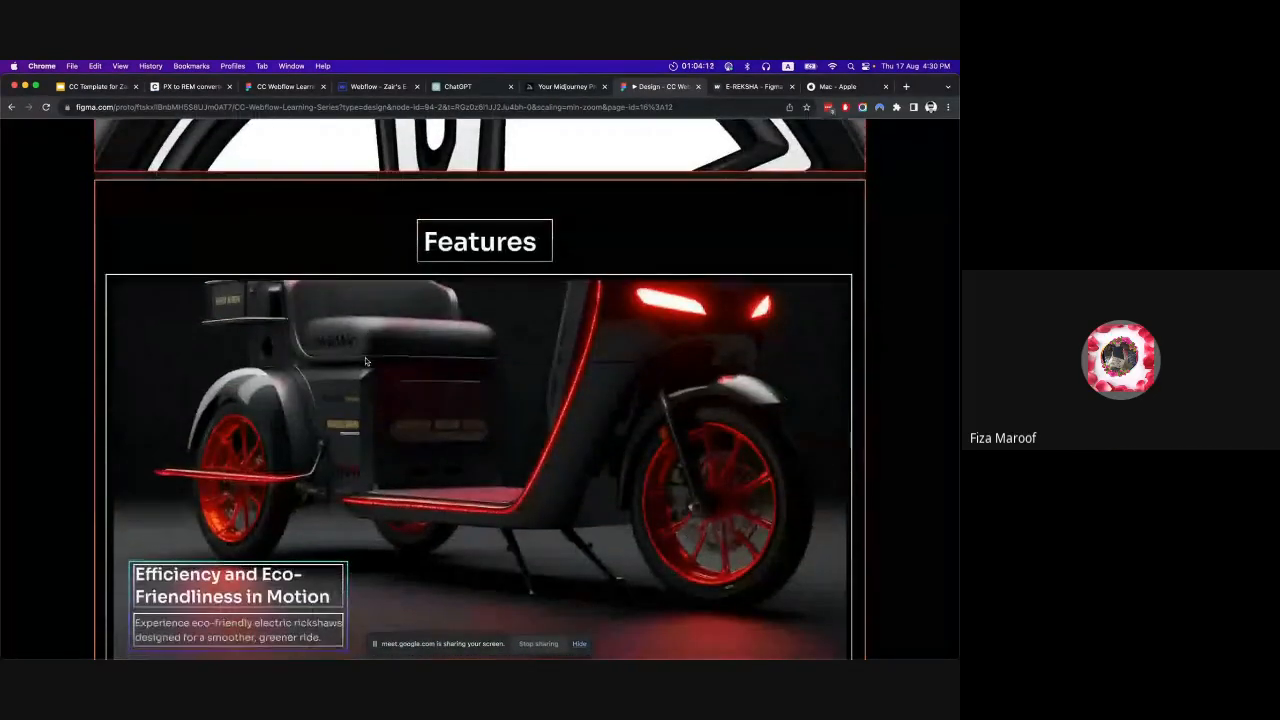
{"action": "scroll", "coordinate": [366, 362], "scroll_direction": "down", "scroll_amount": 10}
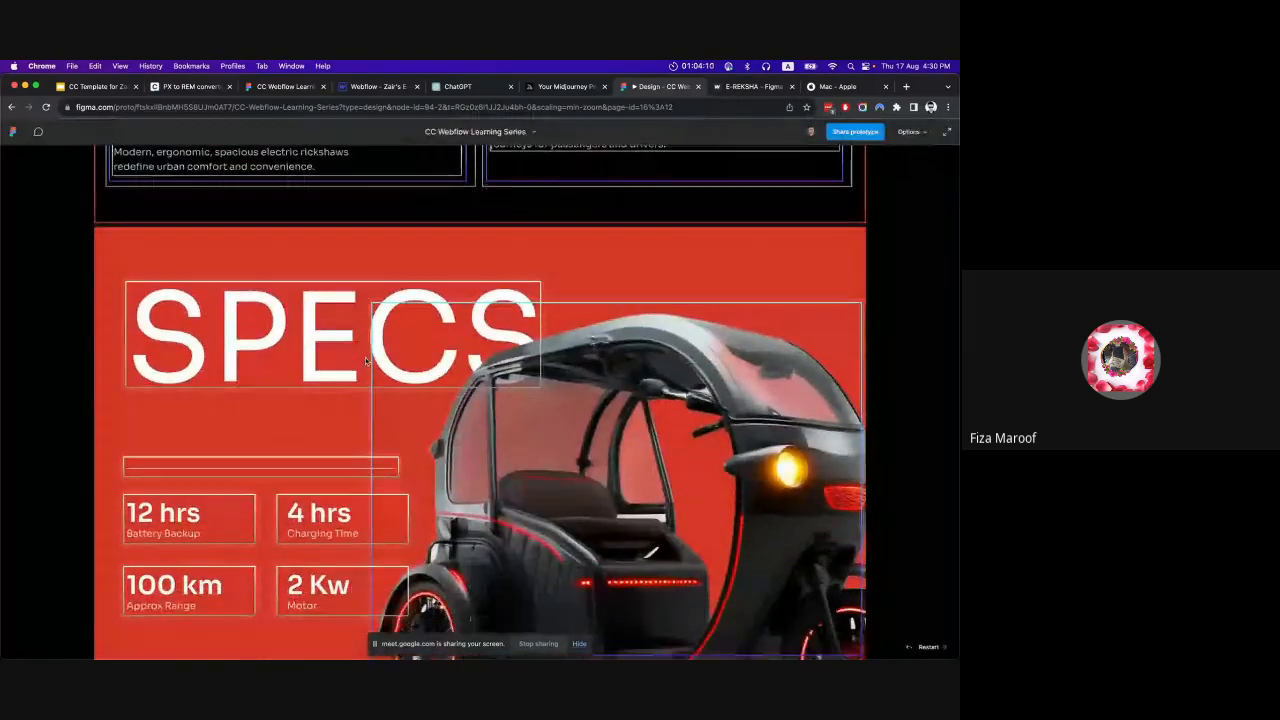
{"action": "scroll", "coordinate": [365, 357], "scroll_direction": "down", "scroll_amount": 15}
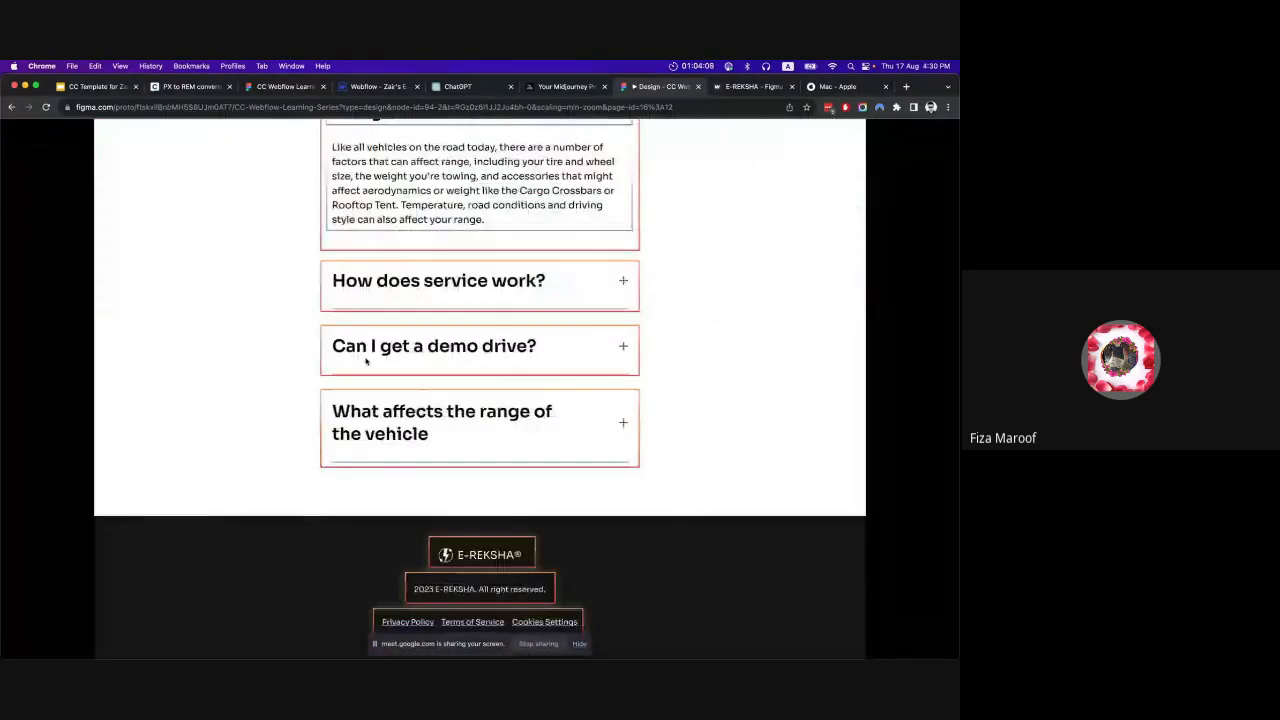
{"action": "scroll", "coordinate": [366, 362], "scroll_direction": "up", "scroll_amount": 20}
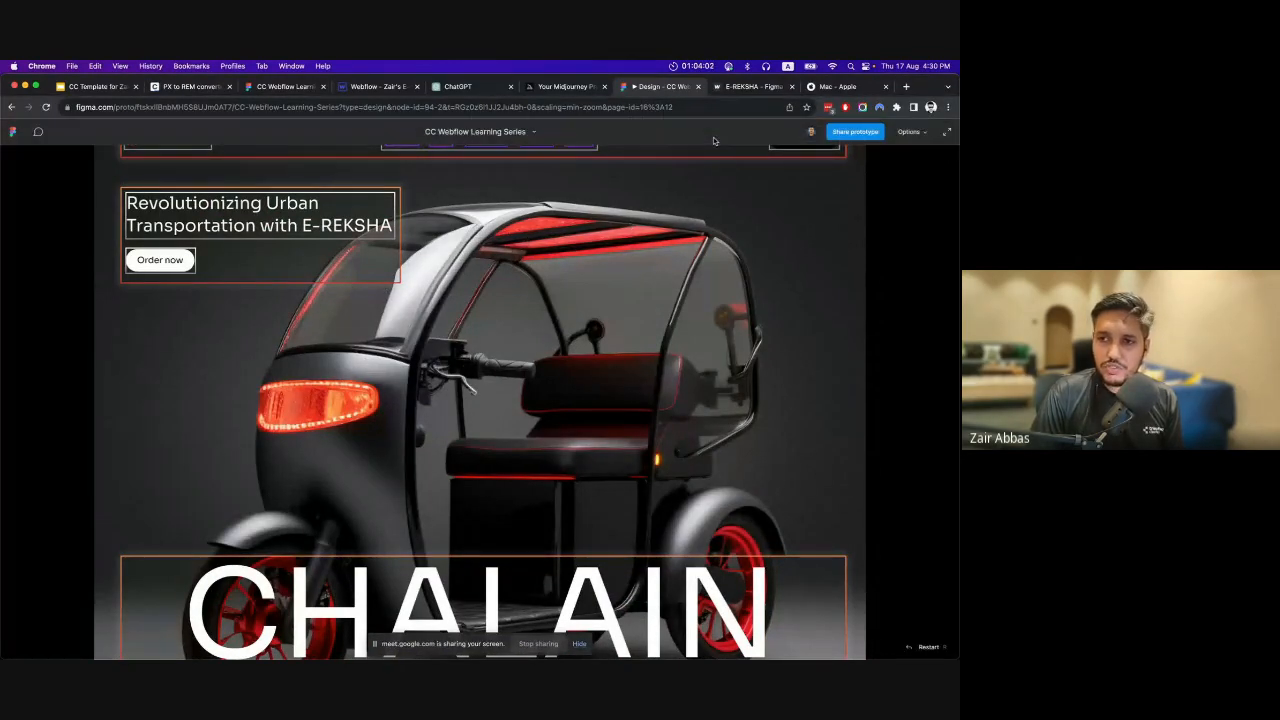
Compare the published e-reksha.webflow.io site and its address with the blank page in the Webflow designer.
{"action": "left_click", "coordinate": [375, 88]}
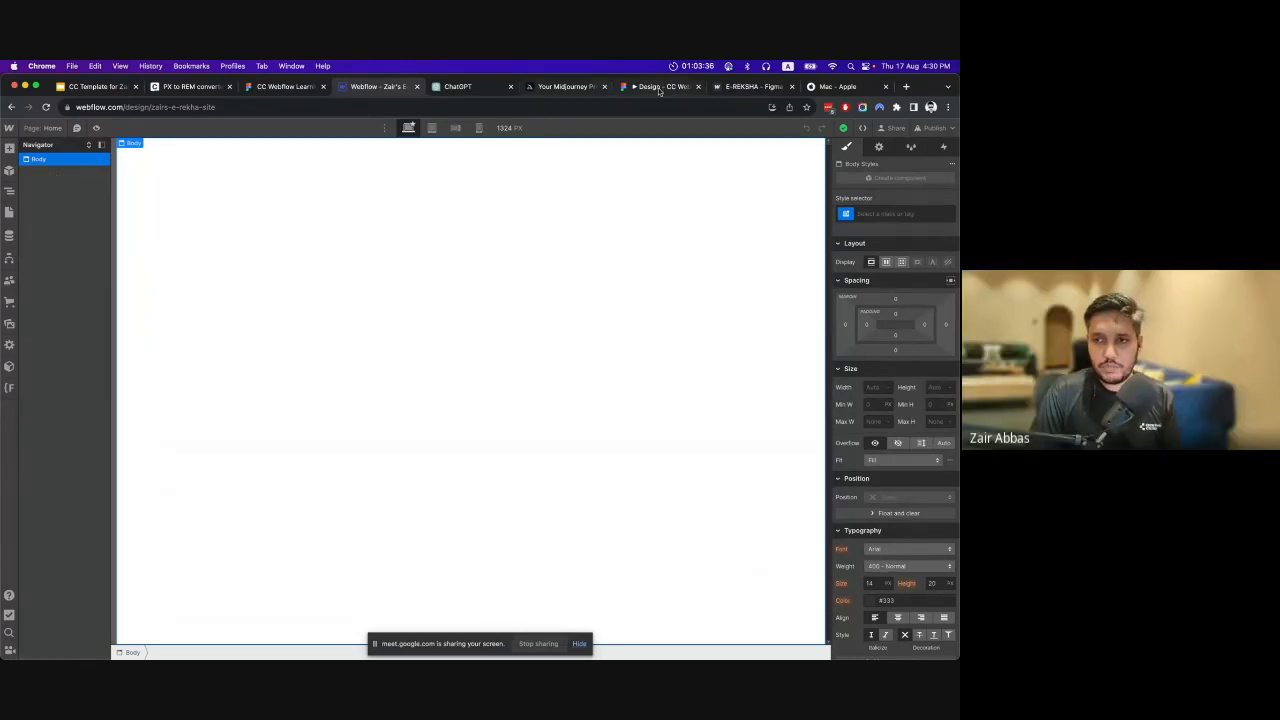
{"action": "left_click", "coordinate": [745, 87]}
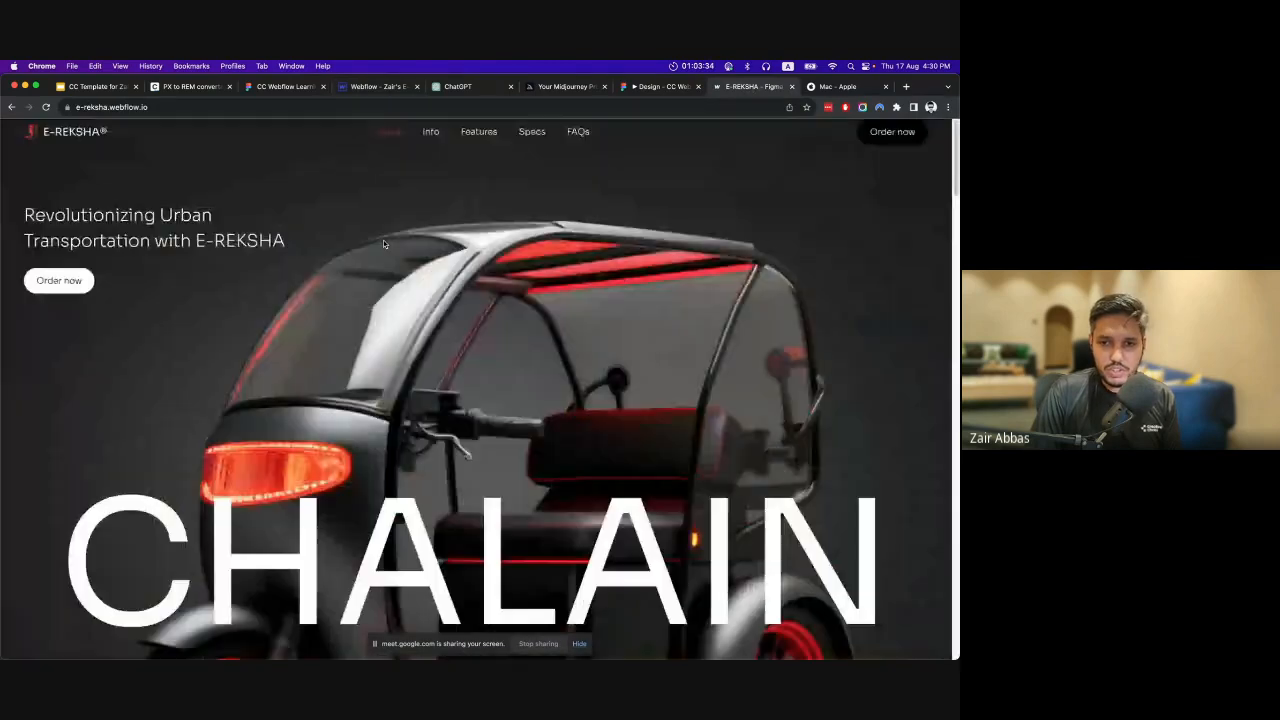
{"action": "left_click", "coordinate": [122, 110]}
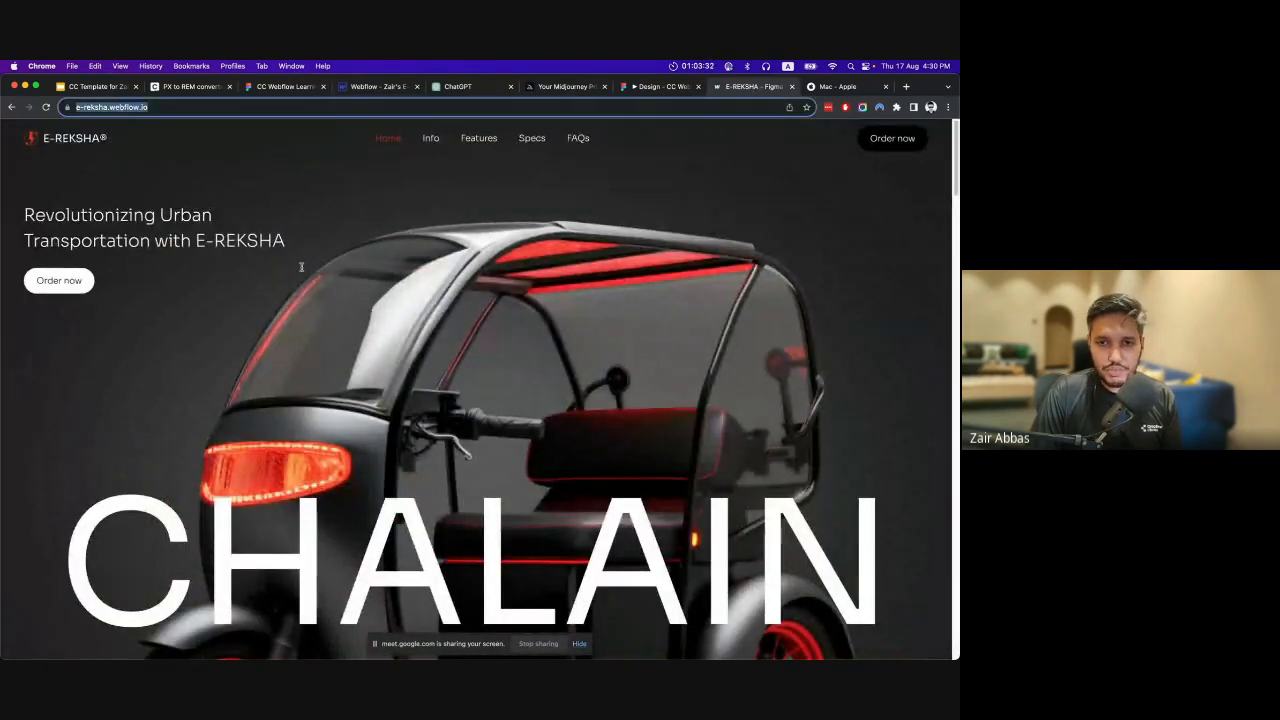
{"action": "left_click", "coordinate": [323, 333]}
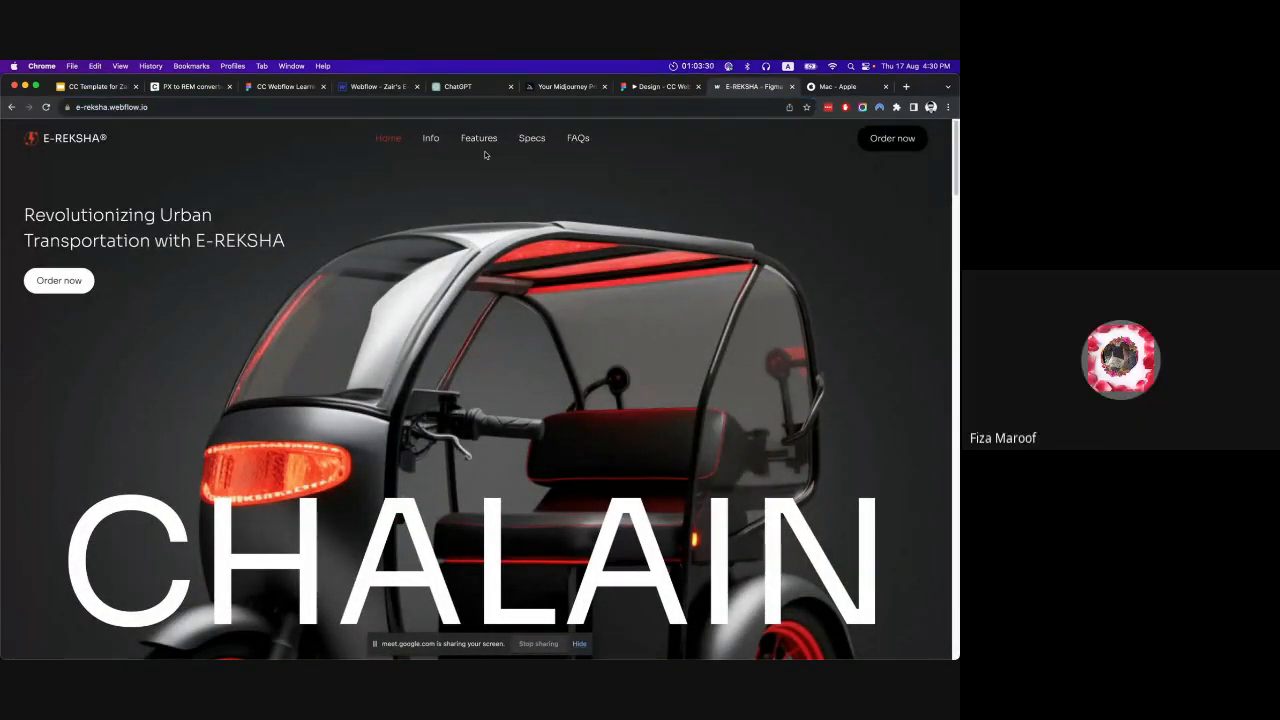
{"action": "left_click", "coordinate": [368, 87]}
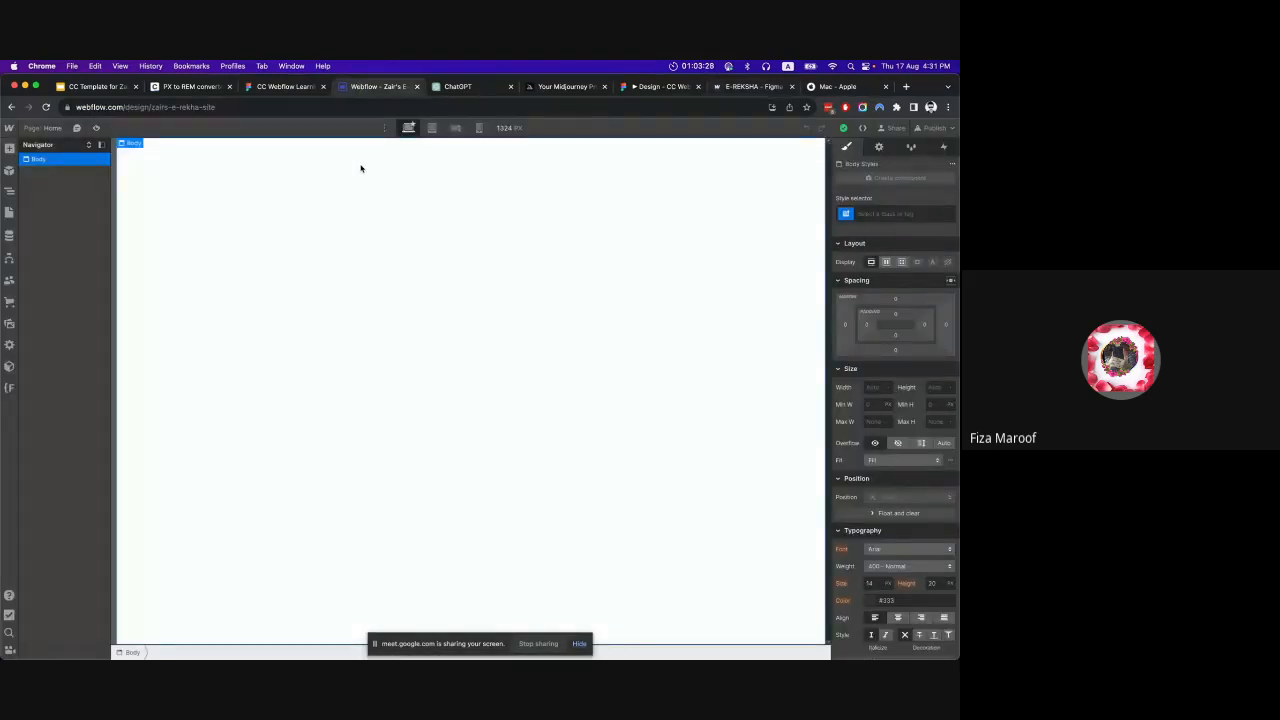
{"action": "left_click", "coordinate": [730, 87]}
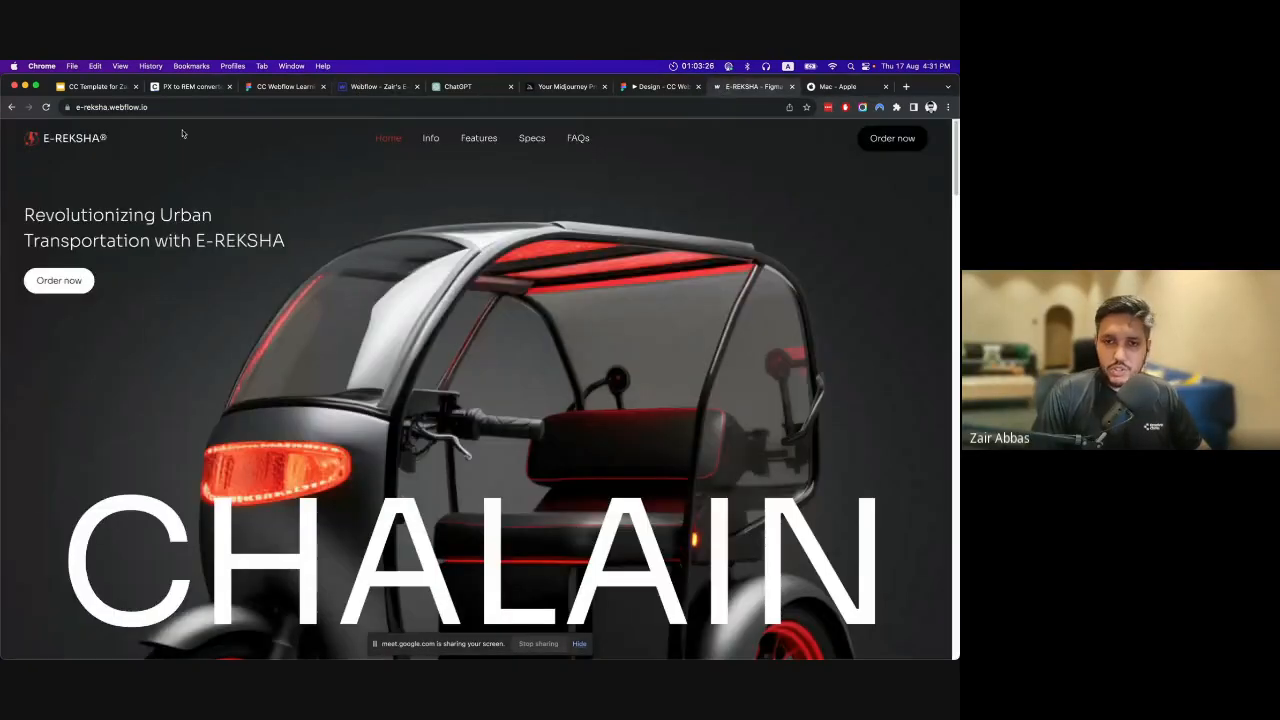
{"action": "left_click", "coordinate": [157, 108]}
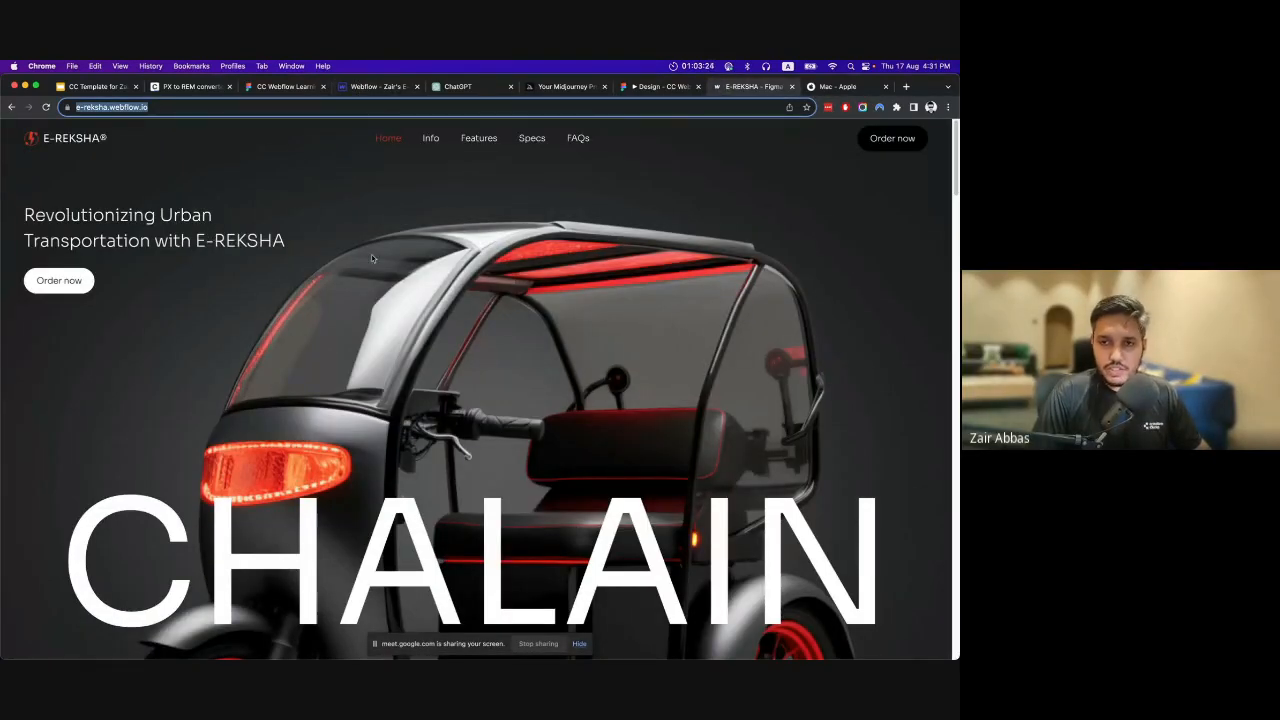
{"action": "left_click", "coordinate": [372, 87]}
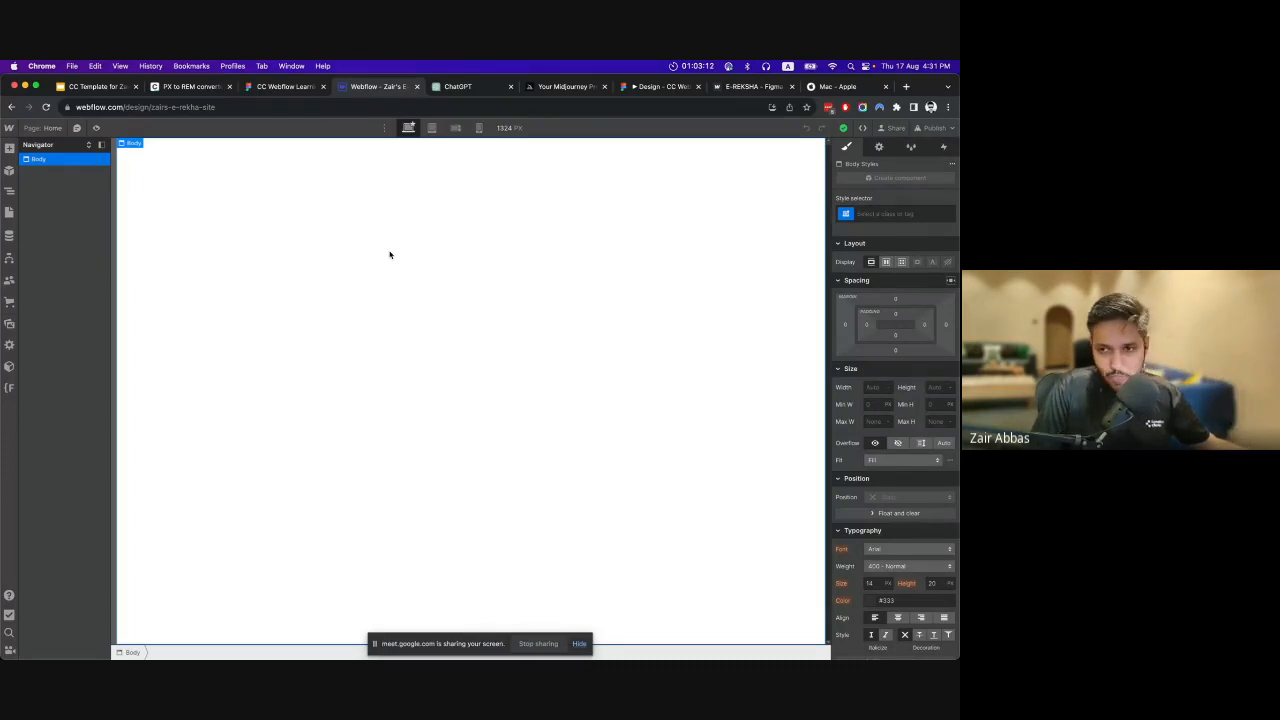
Inspect the navbar and hero frames of the E-Reksha design without outlines in Figma, and return to the Webflow designer.
{"action": "left_click", "coordinate": [288, 92]}
{"action": "left_click", "coordinate": [370, 87]}
{"action": "left_click", "coordinate": [288, 87]}
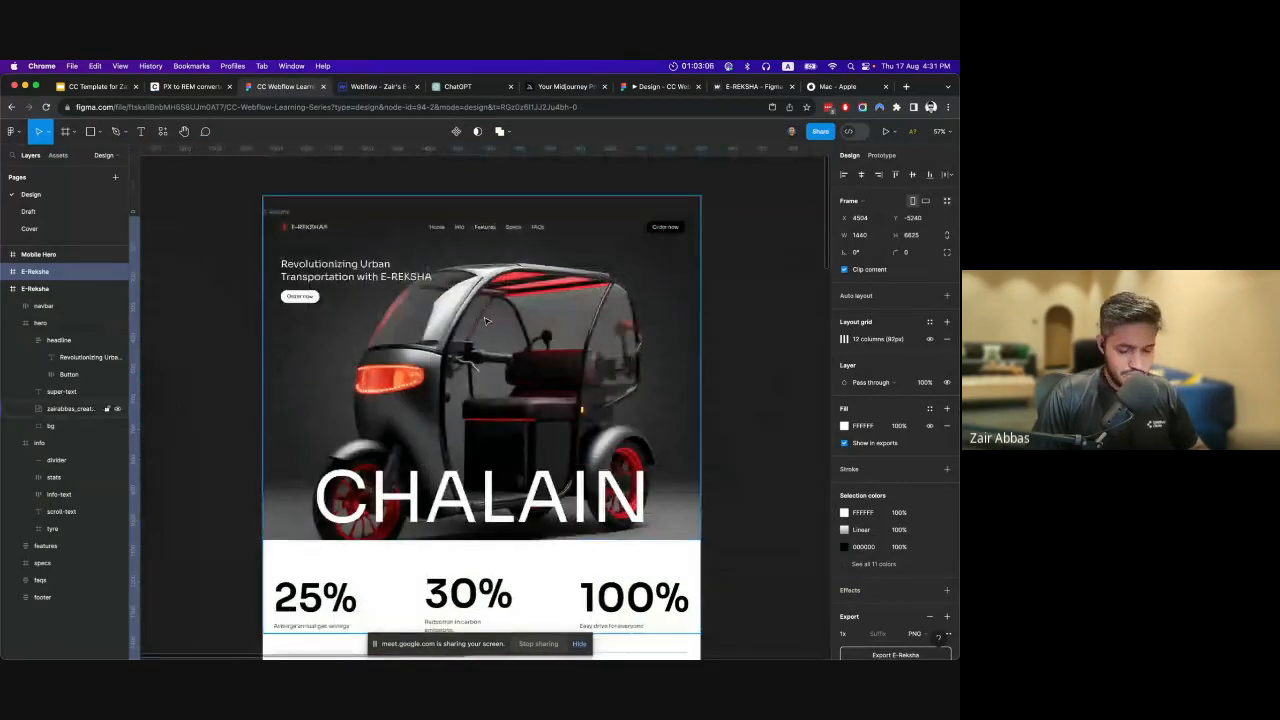
{"action": "scroll", "coordinate": [490, 318], "scroll_direction": "up", "scroll_amount": 3}
{"action": "scroll", "coordinate": [493, 318], "scroll_direction": "up", "scroll_amount": 1}
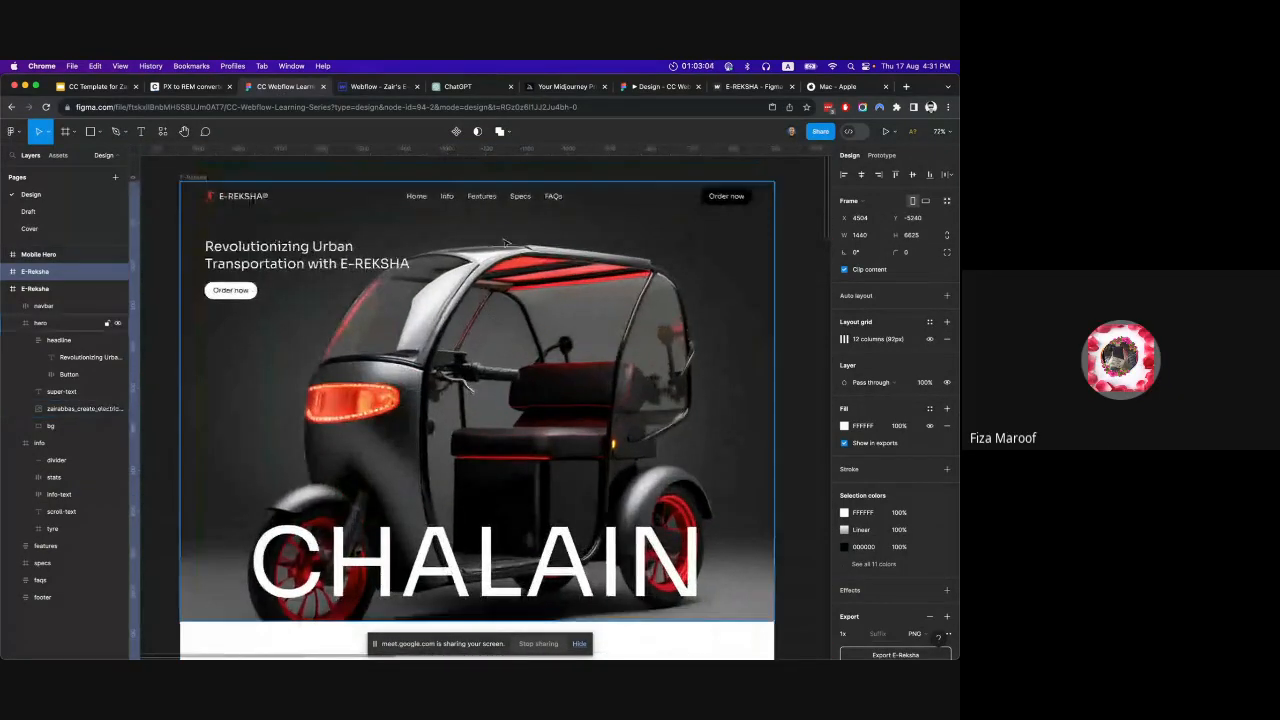
{"action": "left_click", "coordinate": [499, 199]}
{"action": "left_click", "coordinate": [499, 199]}
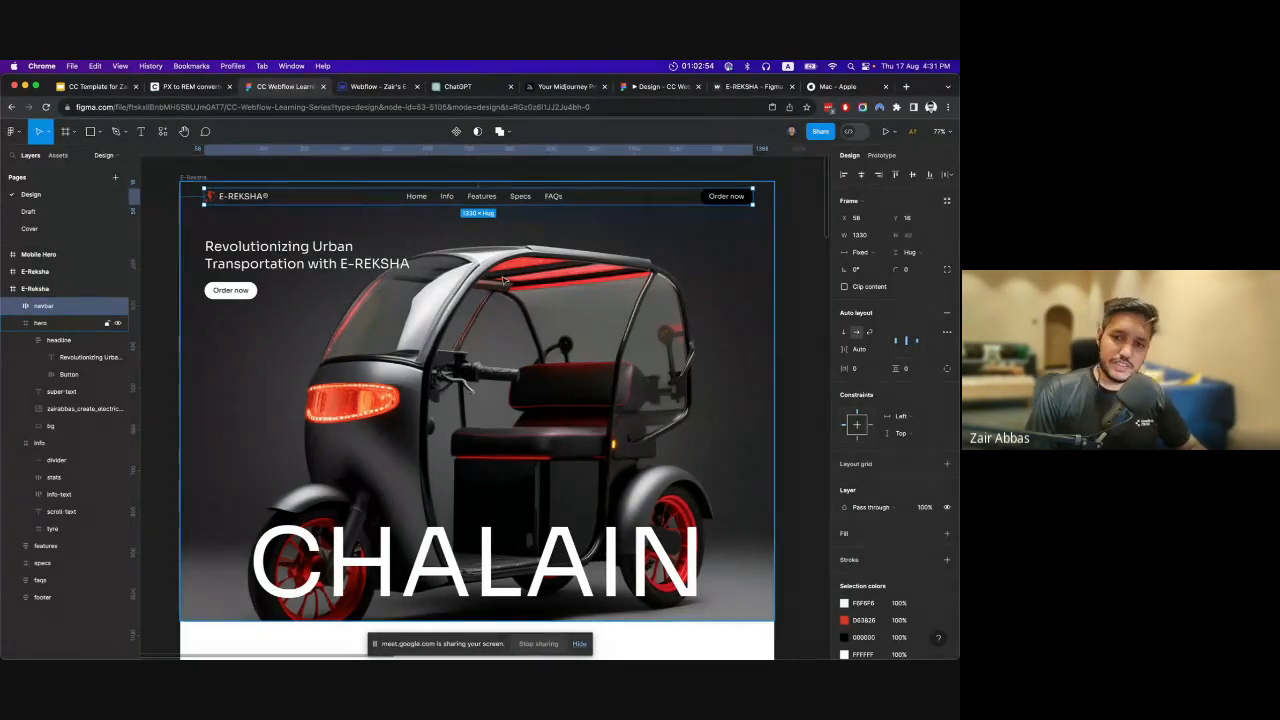
{"action": "left_click", "coordinate": [485, 313]}
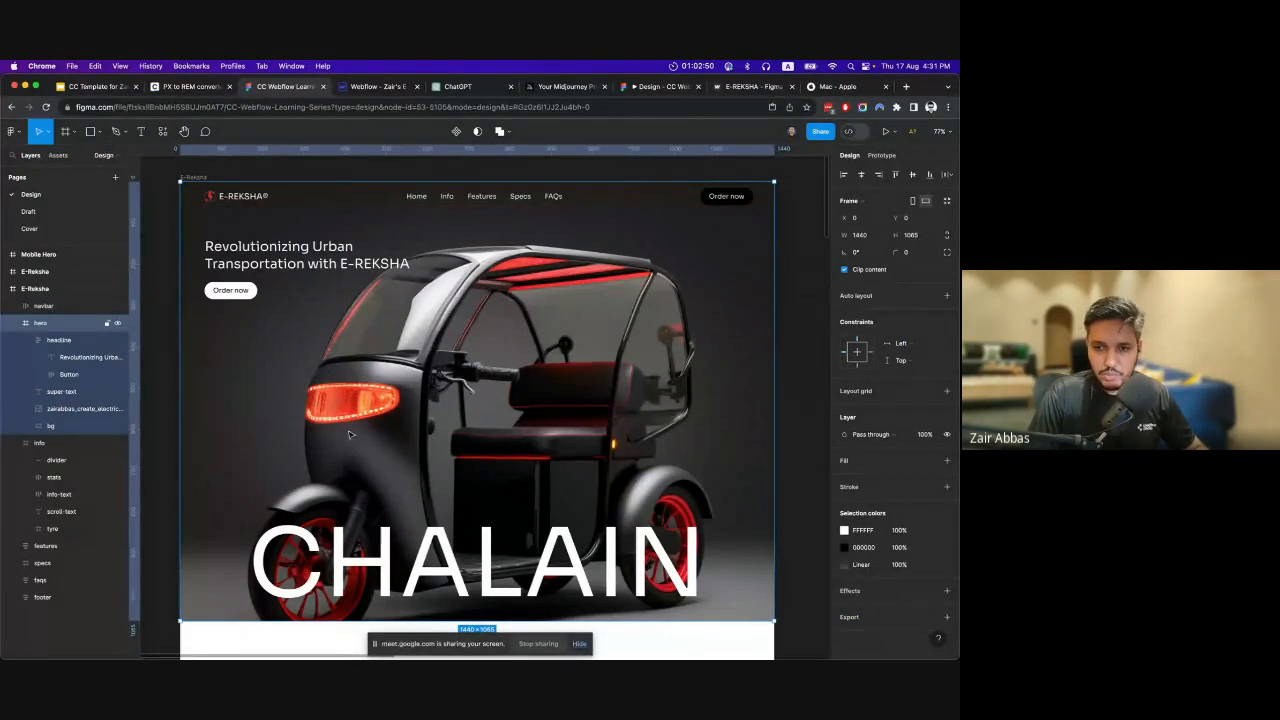
{"action": "left_click", "coordinate": [375, 86]}
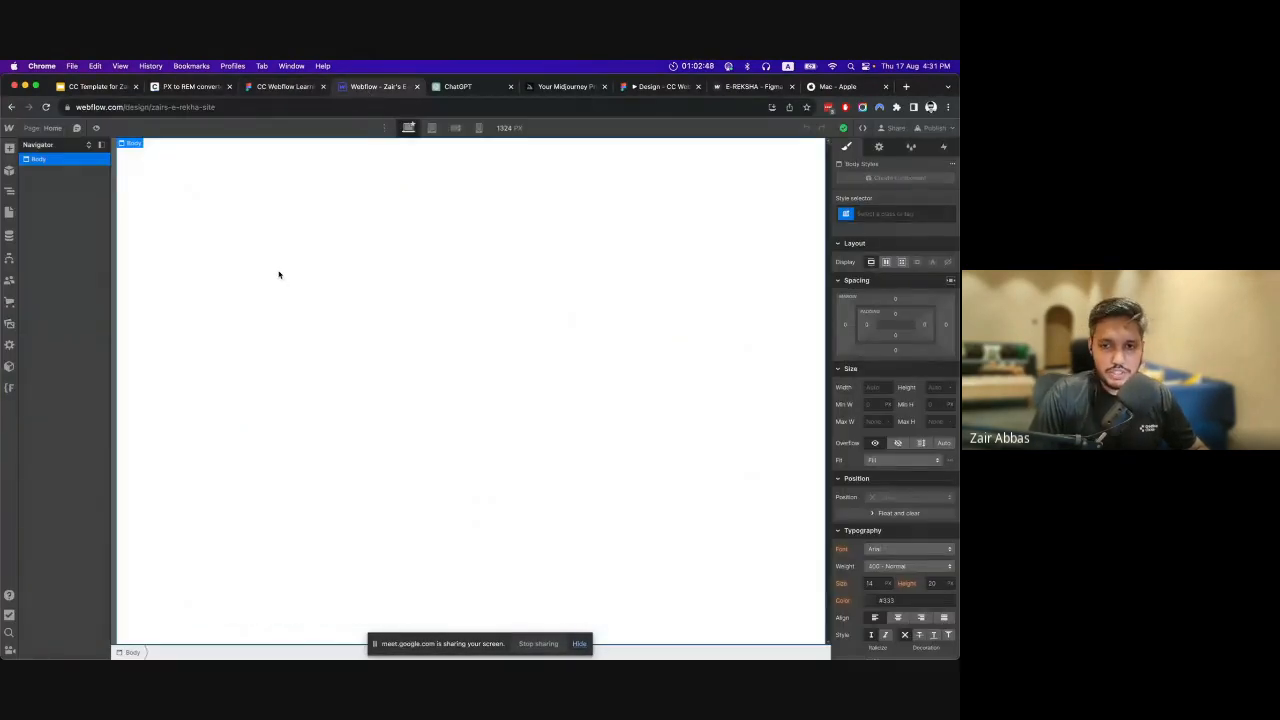
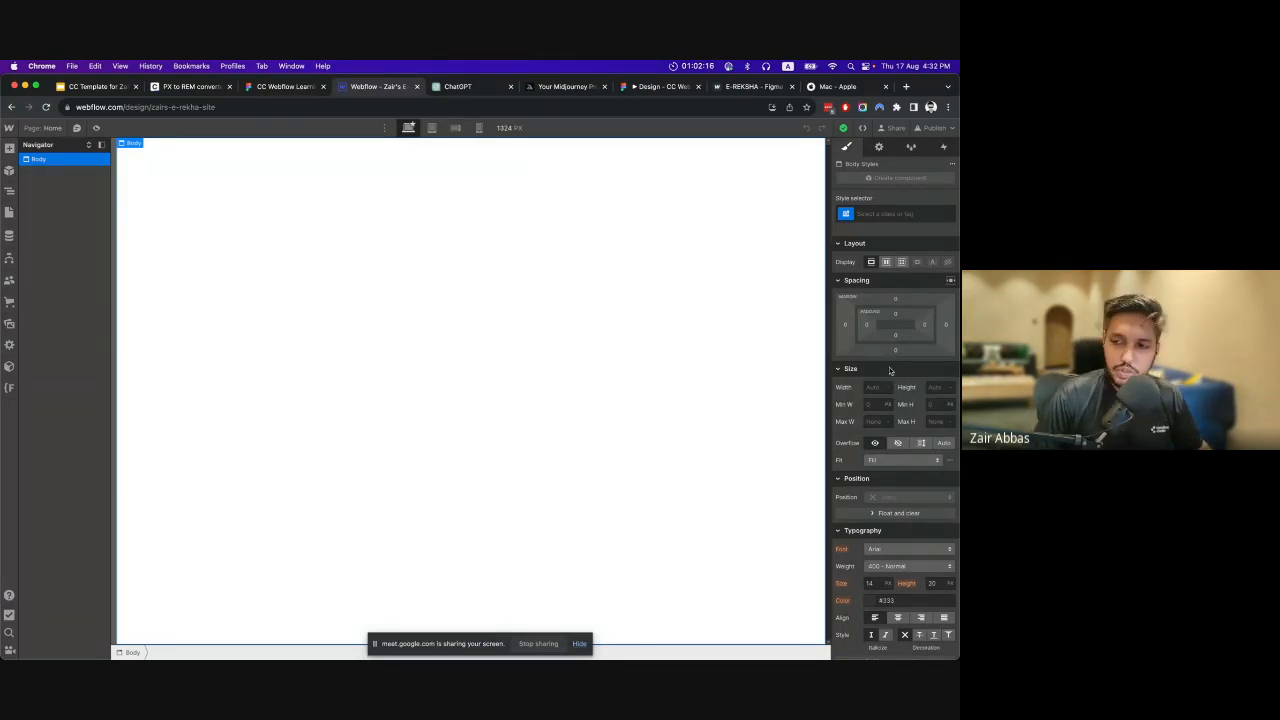
Inspect the text settings of the hero's headline and large CHALAIN text in Figma, and return to the Webflow designer.
{"action": "scroll", "coordinate": [890, 371], "scroll_direction": "down", "scroll_amount": 2}
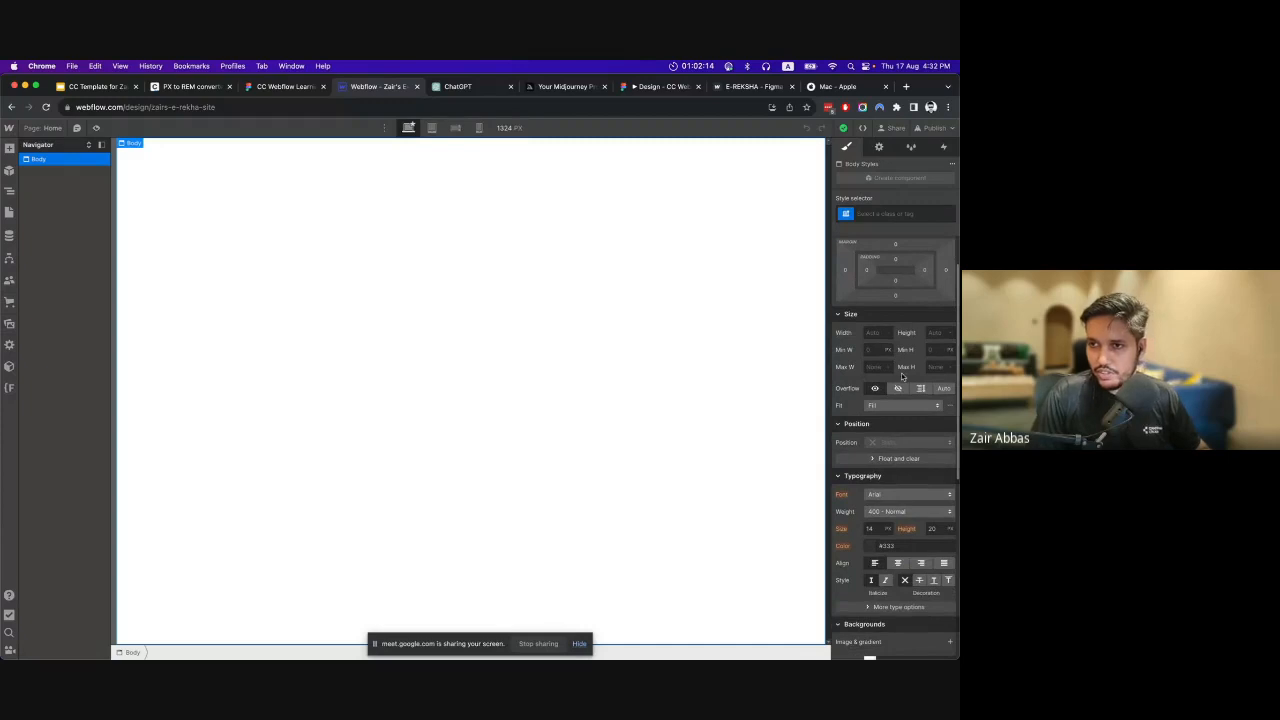
{"action": "scroll", "coordinate": [903, 367], "scroll_direction": "up", "scroll_amount": 2}
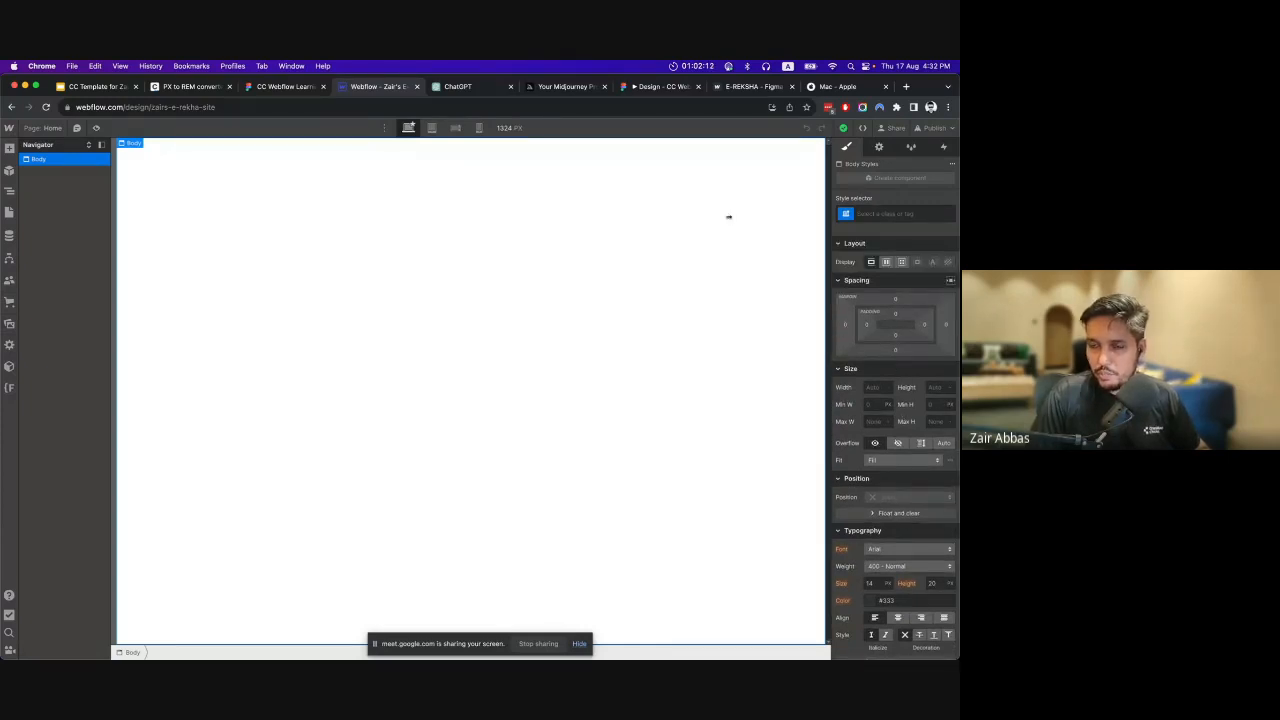
{"action": "left_click", "coordinate": [261, 87]}
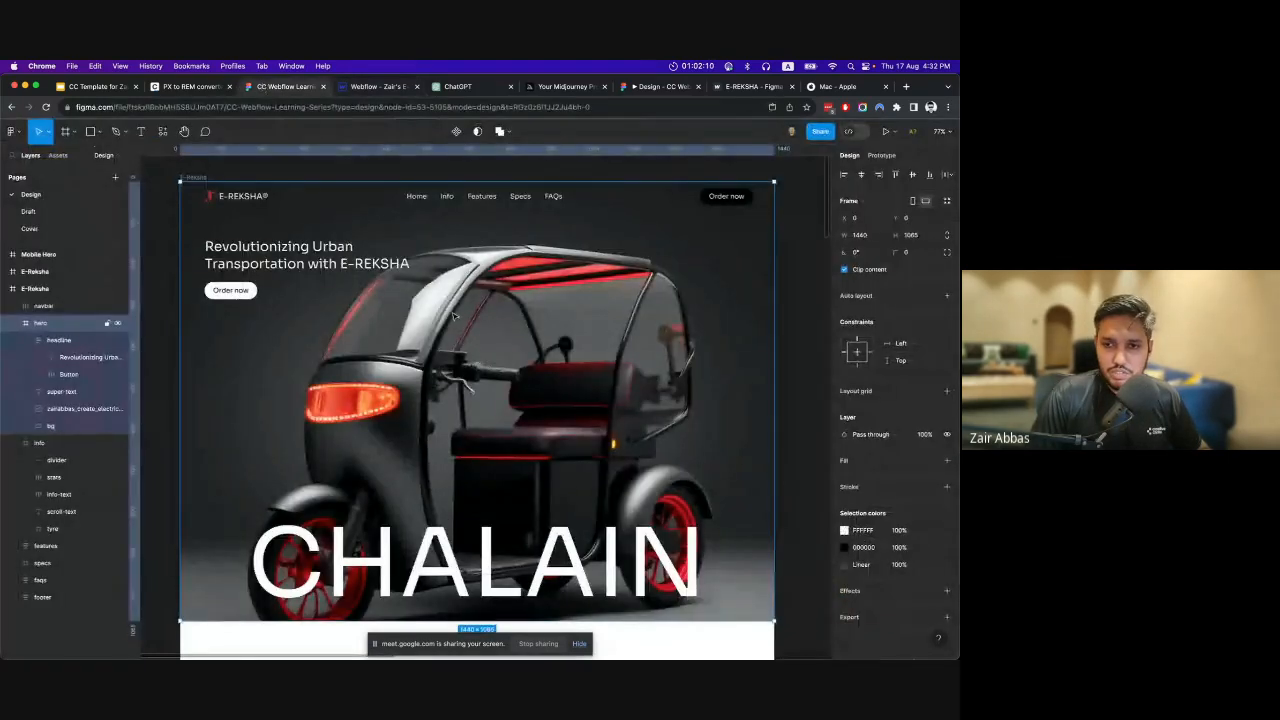
{"action": "left_click", "coordinate": [333, 255]}
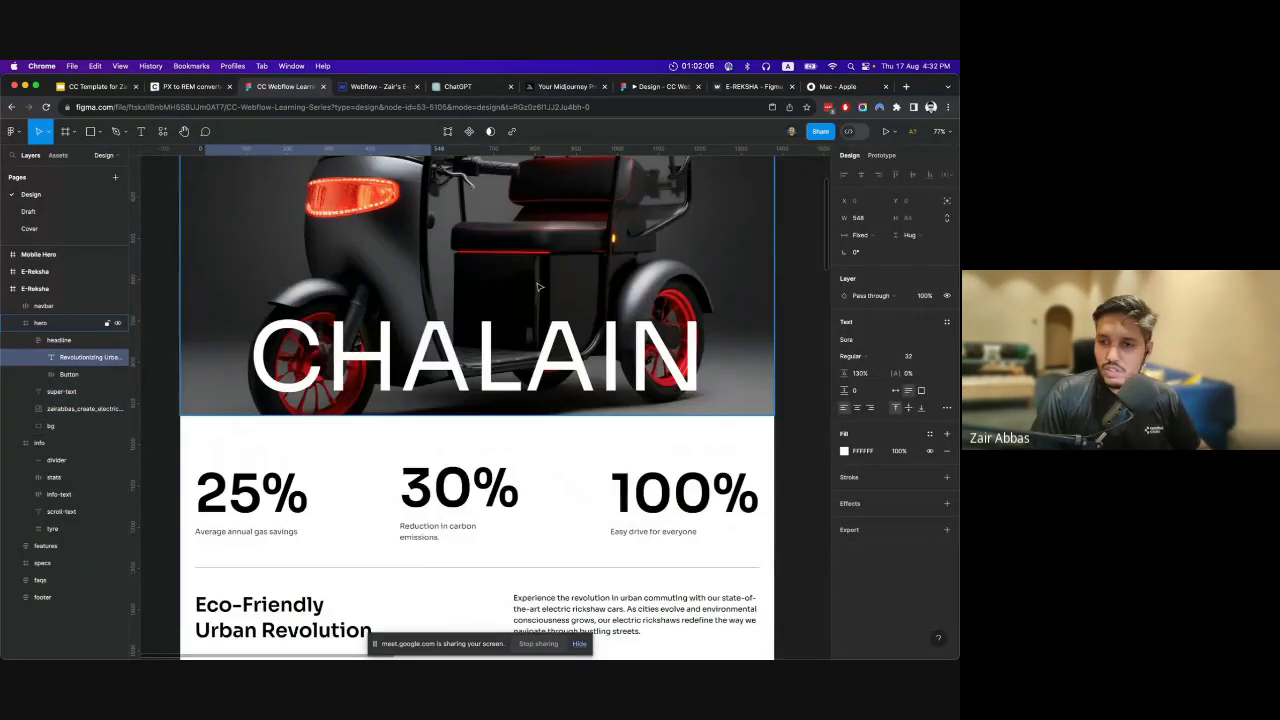
{"action": "left_click", "coordinate": [474, 351]}
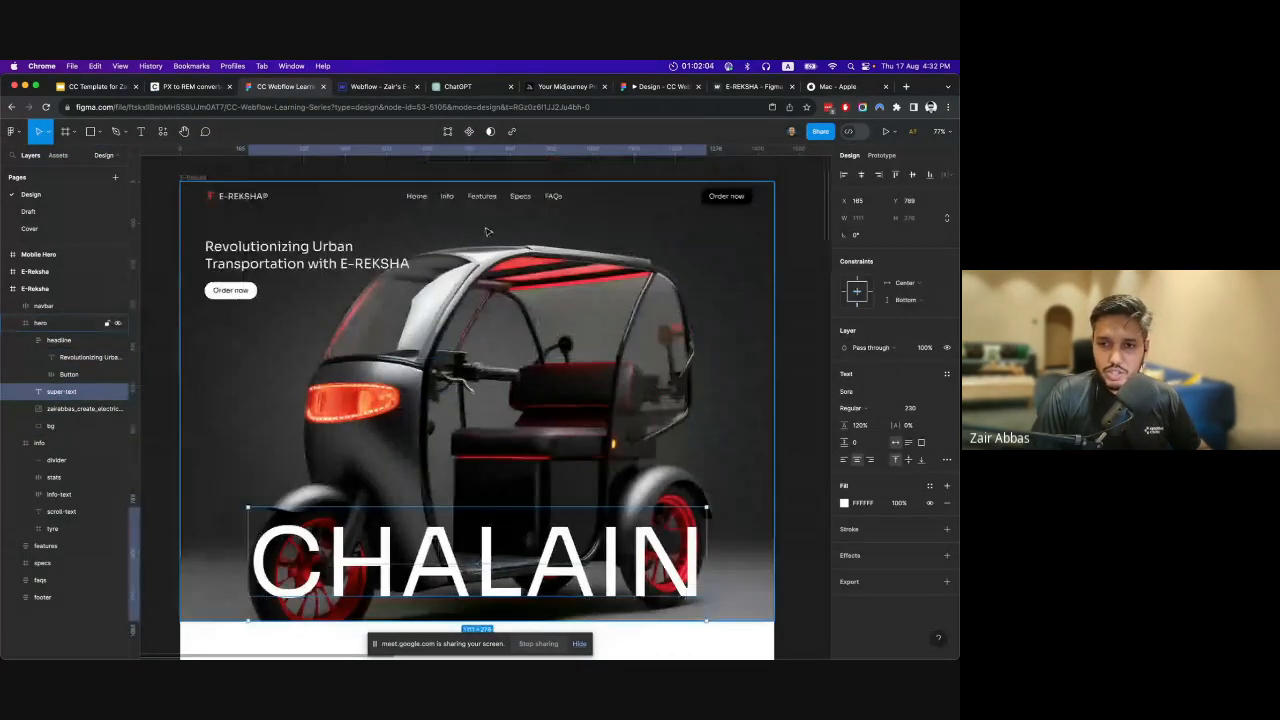
{"action": "left_click", "coordinate": [375, 86]}
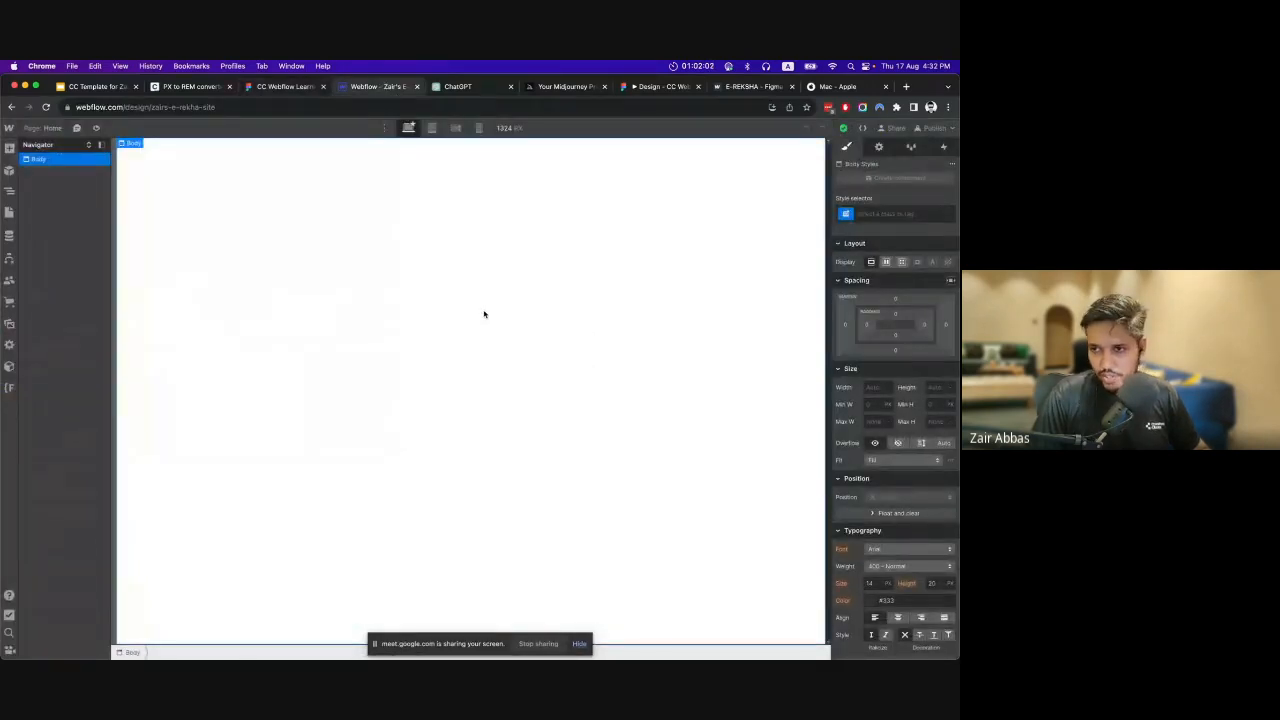
Examine the Body's typography styles and check where its font value is inherited from.
{"action": "scroll", "coordinate": [917, 442], "scroll_direction": "down", "scroll_amount": 1}
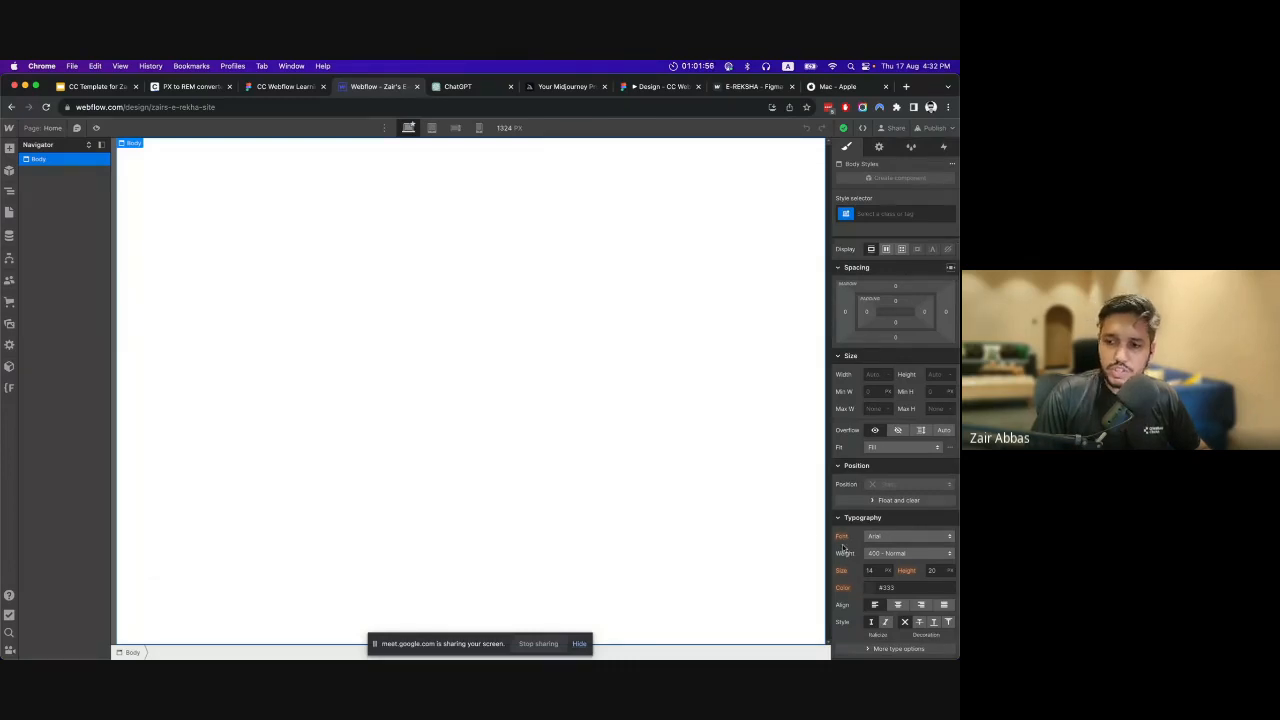
{"action": "scroll", "coordinate": [843, 548], "scroll_direction": "down", "scroll_amount": 2}
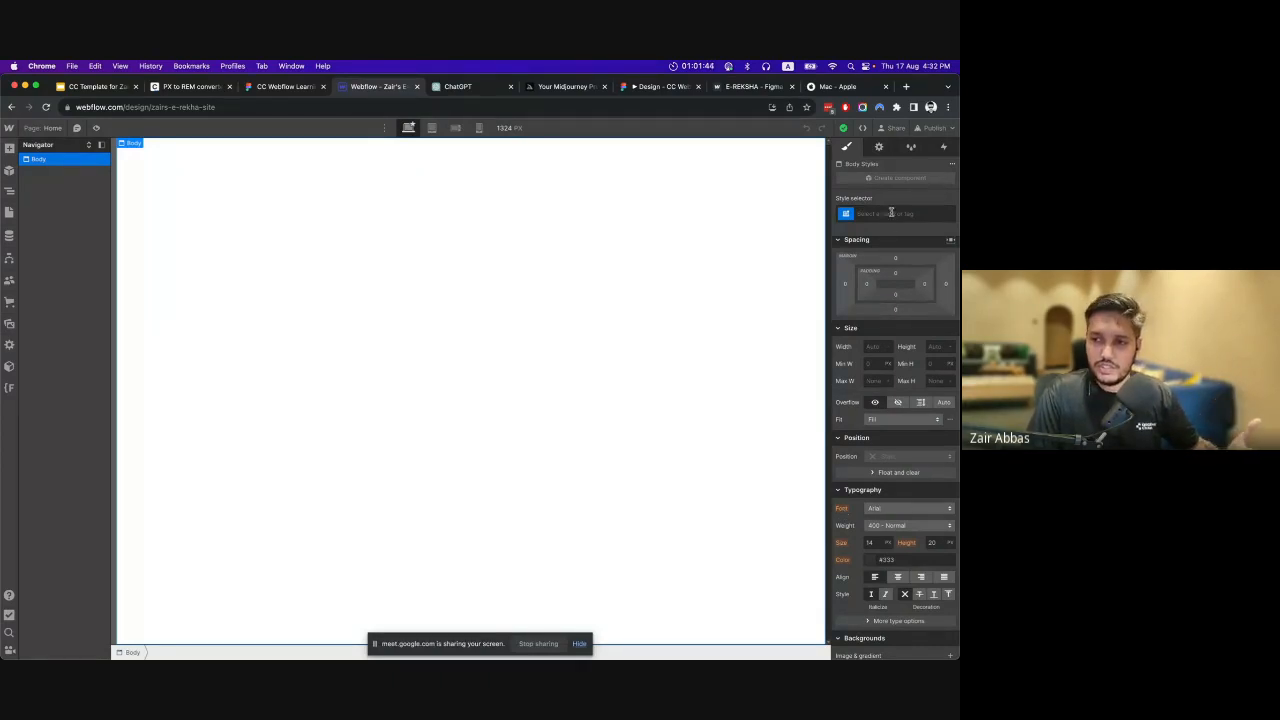
{"action": "left_click", "coordinate": [845, 510]}
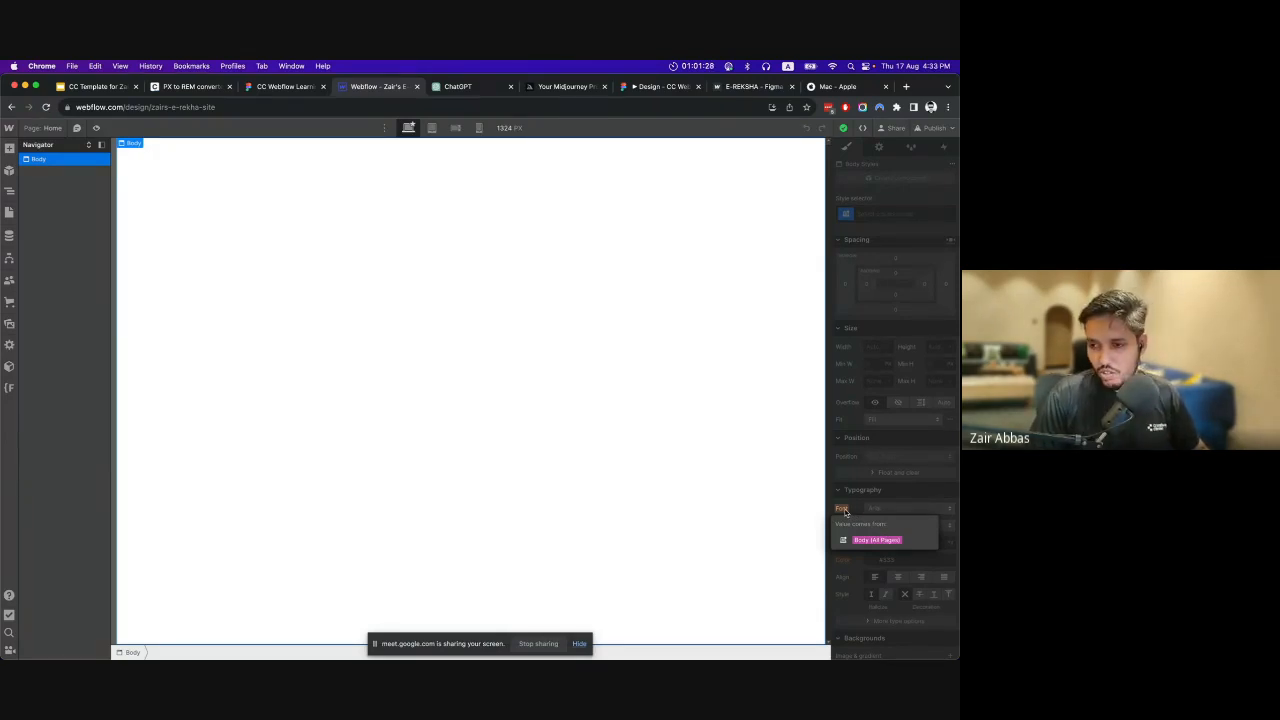
{"action": "left_click", "coordinate": [842, 509]}
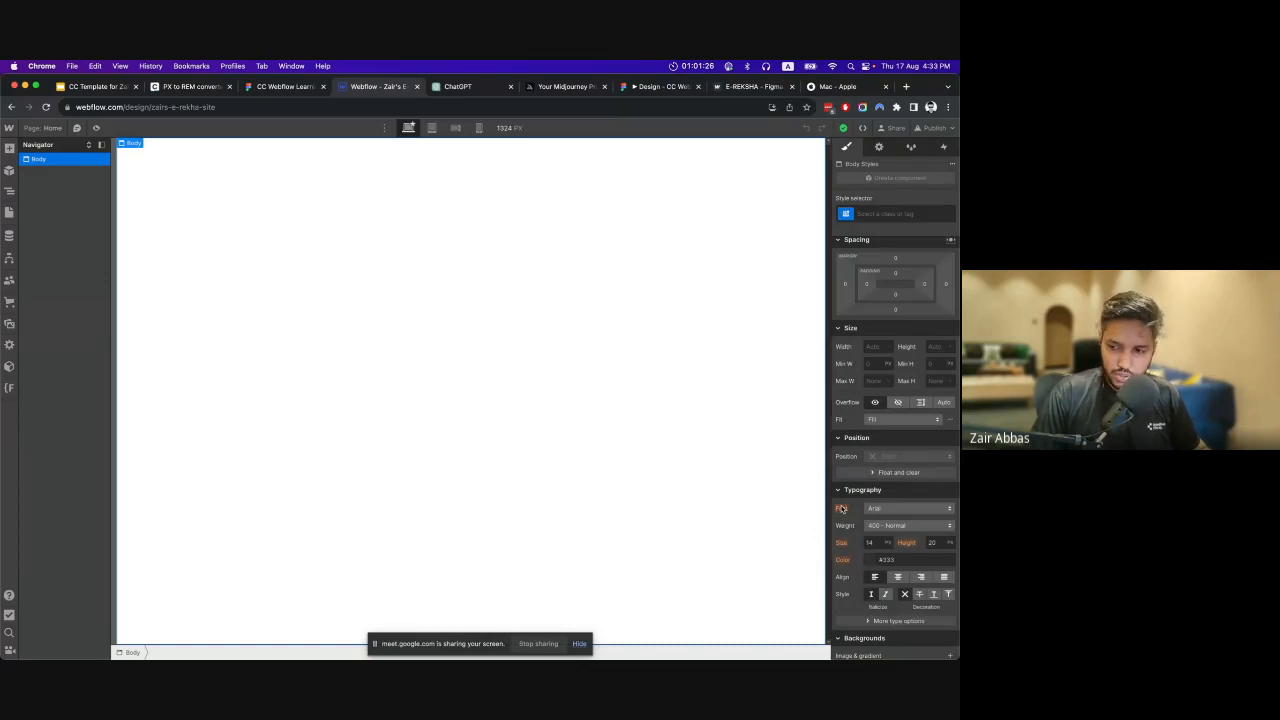
{"action": "scroll", "coordinate": [842, 509], "scroll_direction": "up", "scroll_amount": 1}
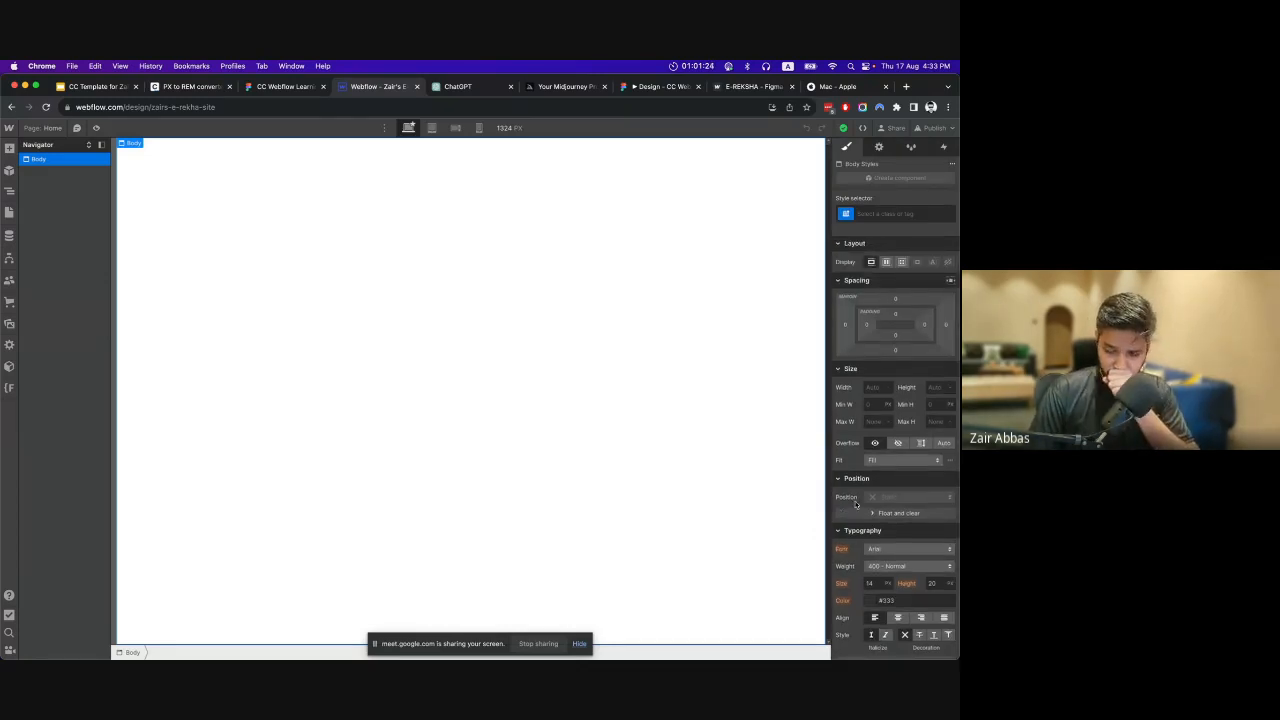
Try out the Body (All Pages) tag as the style selector and remove it again.
{"action": "left_click", "coordinate": [909, 213]}
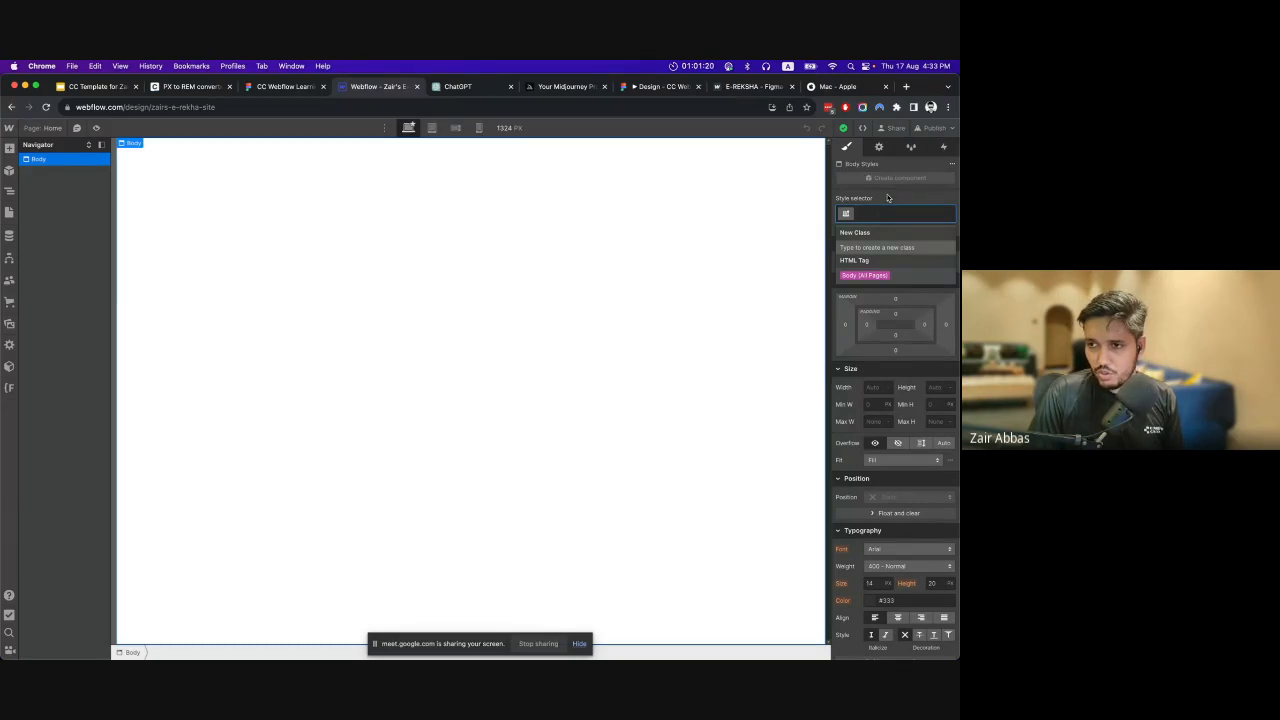
{"action": "left_click", "coordinate": [871, 276]}
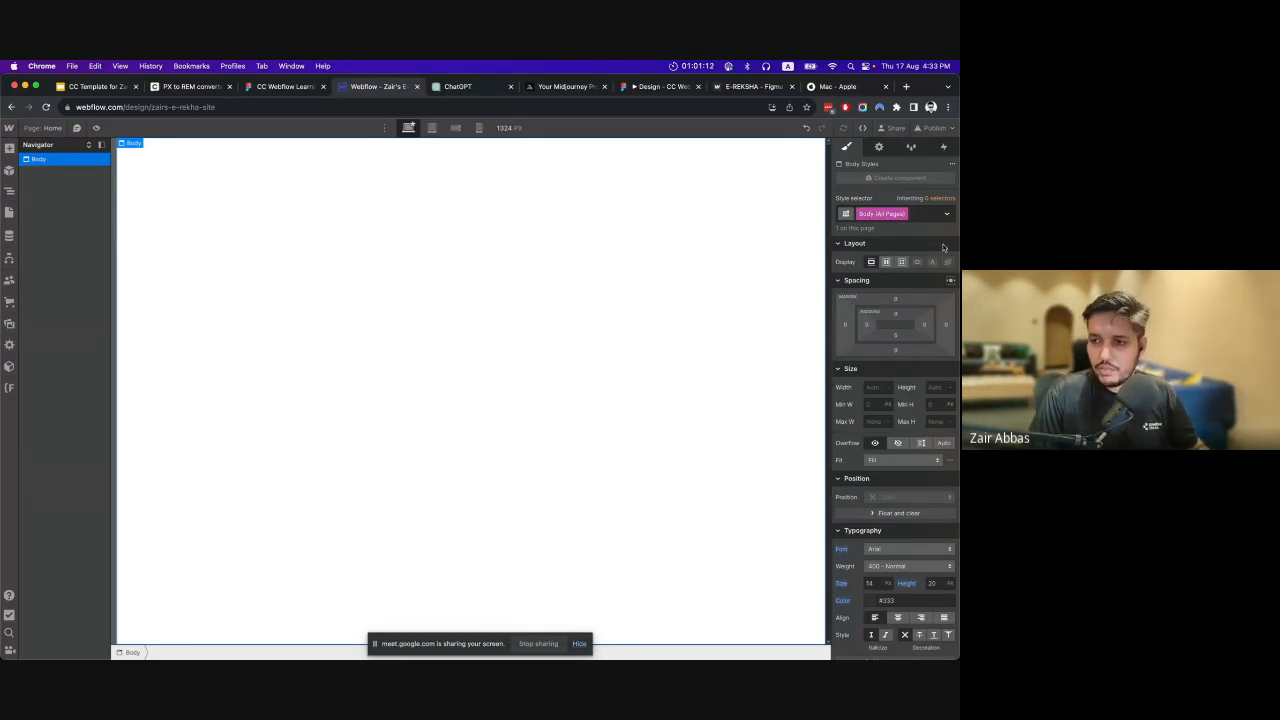
{"action": "left_click", "coordinate": [921, 212]}
{"action": "key", "text": "BackSpace"}
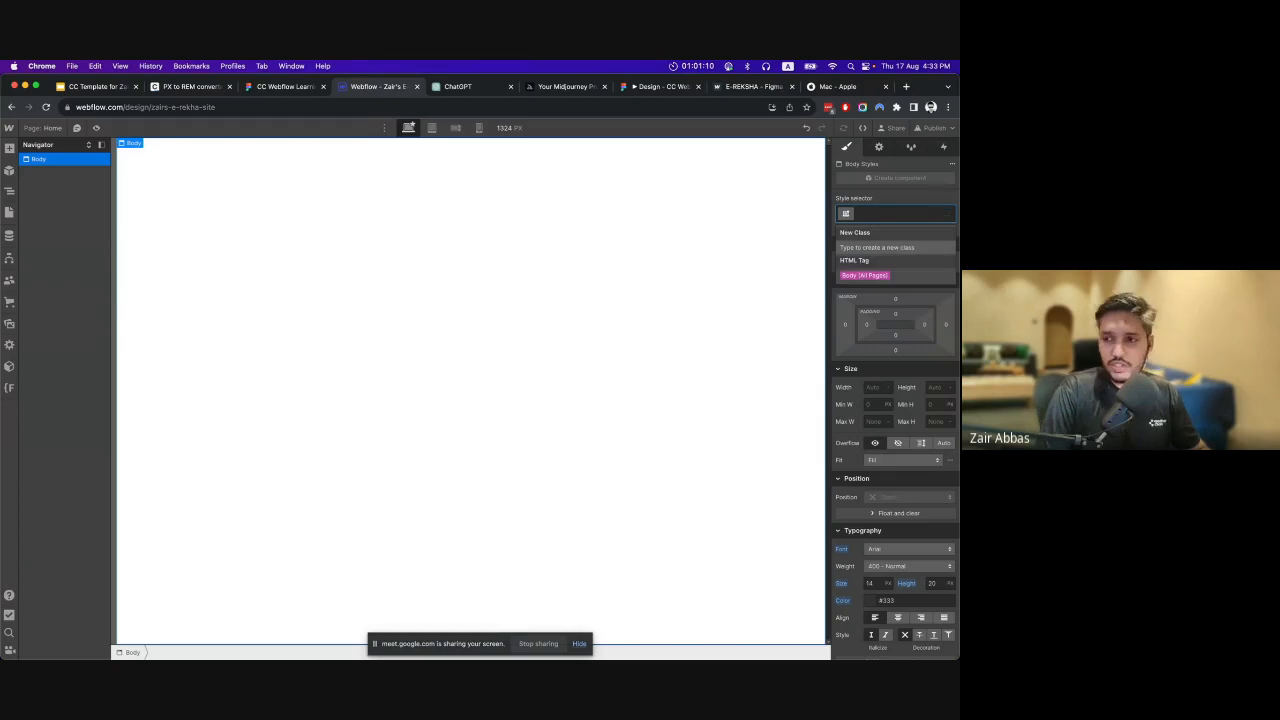
{"action": "left_click", "coordinate": [666, 285]}
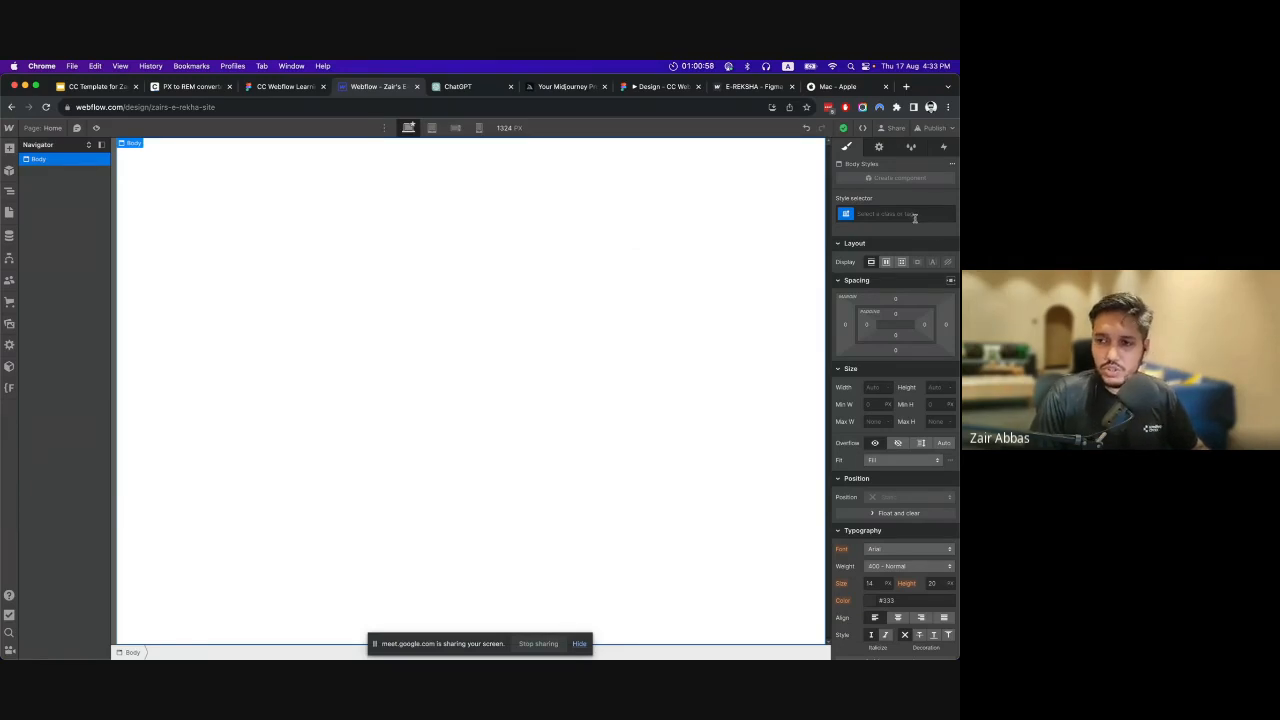
View the fonts offered for the Body element and leave the list without choosing one.
{"action": "scroll", "coordinate": [901, 511], "scroll_direction": "down", "scroll_amount": 1}
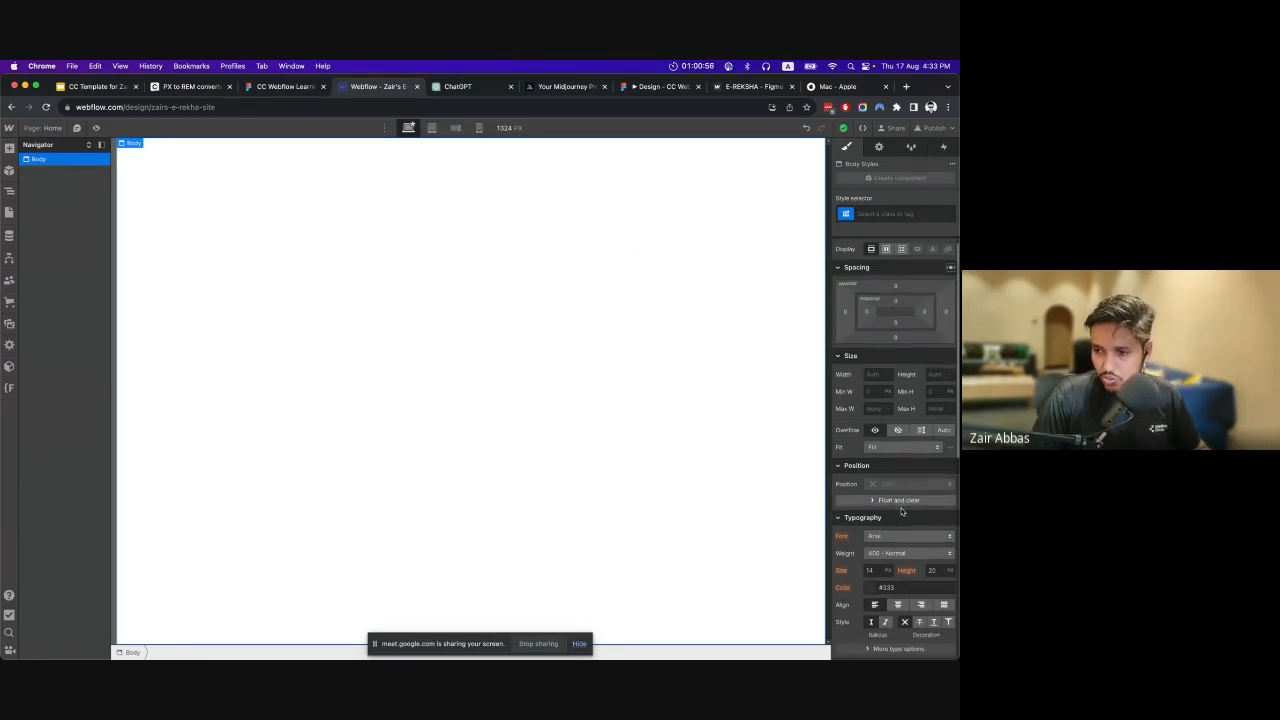
{"action": "left_click", "coordinate": [905, 536]}
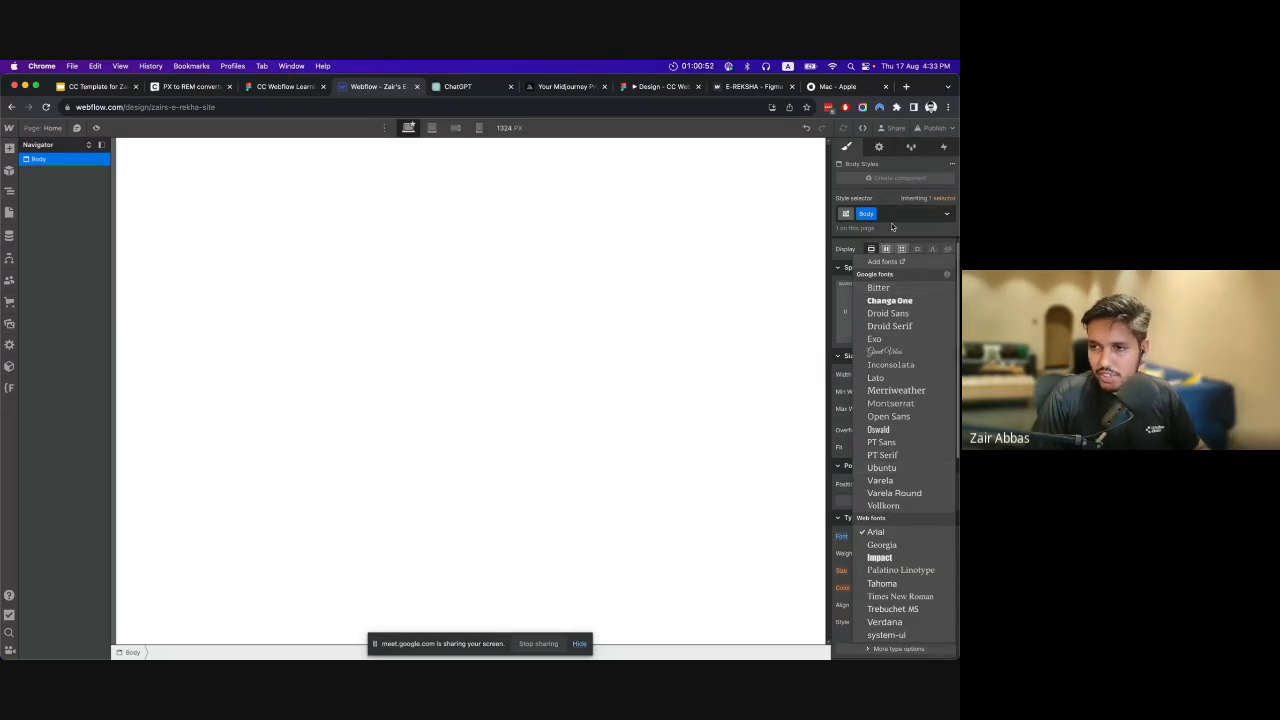
{"action": "left_click", "coordinate": [903, 214]}
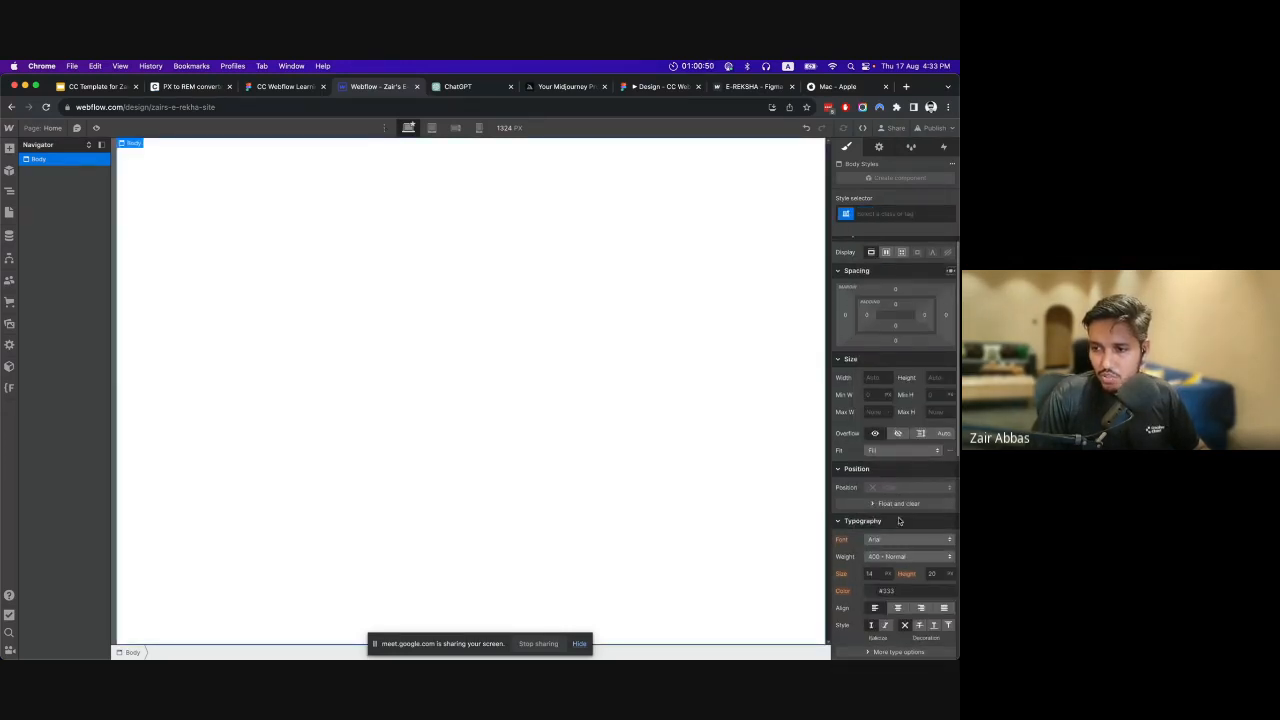
{"action": "scroll", "coordinate": [884, 540], "scroll_direction": "up", "scroll_amount": 1}
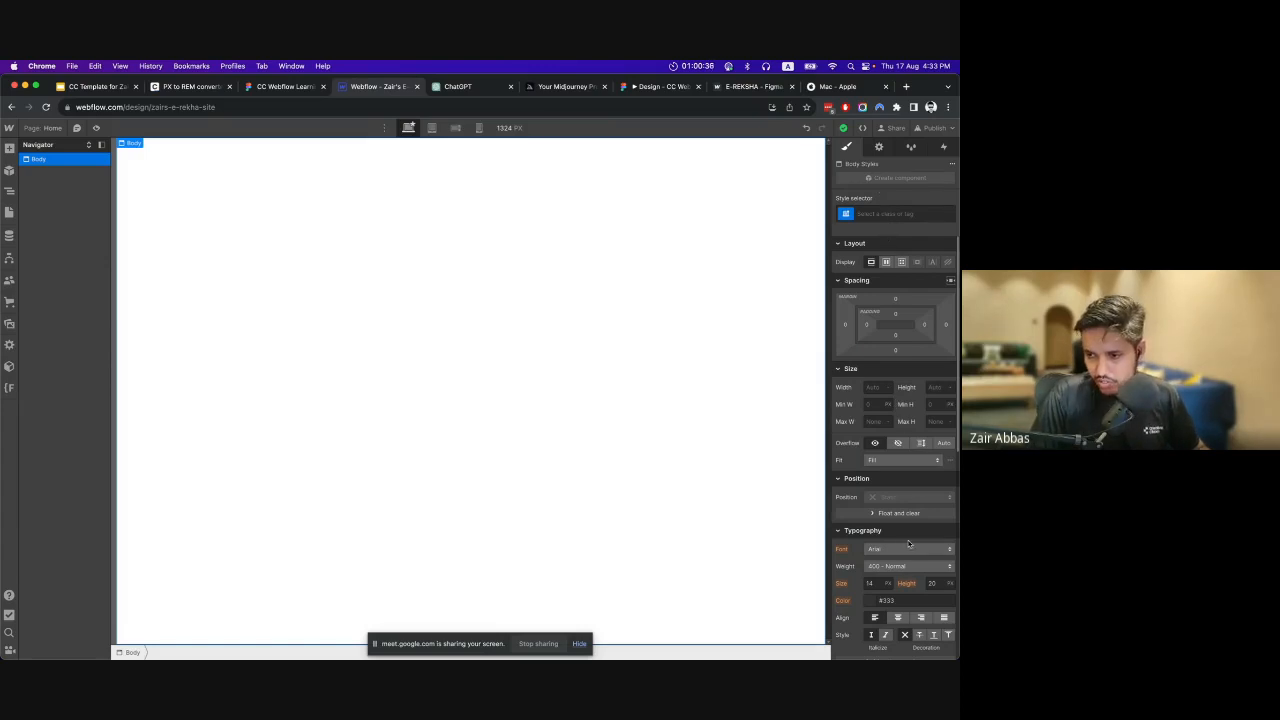
Open the site's Fonts settings to add fonts, and review the Google, custom and Adobe font options.
{"action": "left_click", "coordinate": [907, 557]}
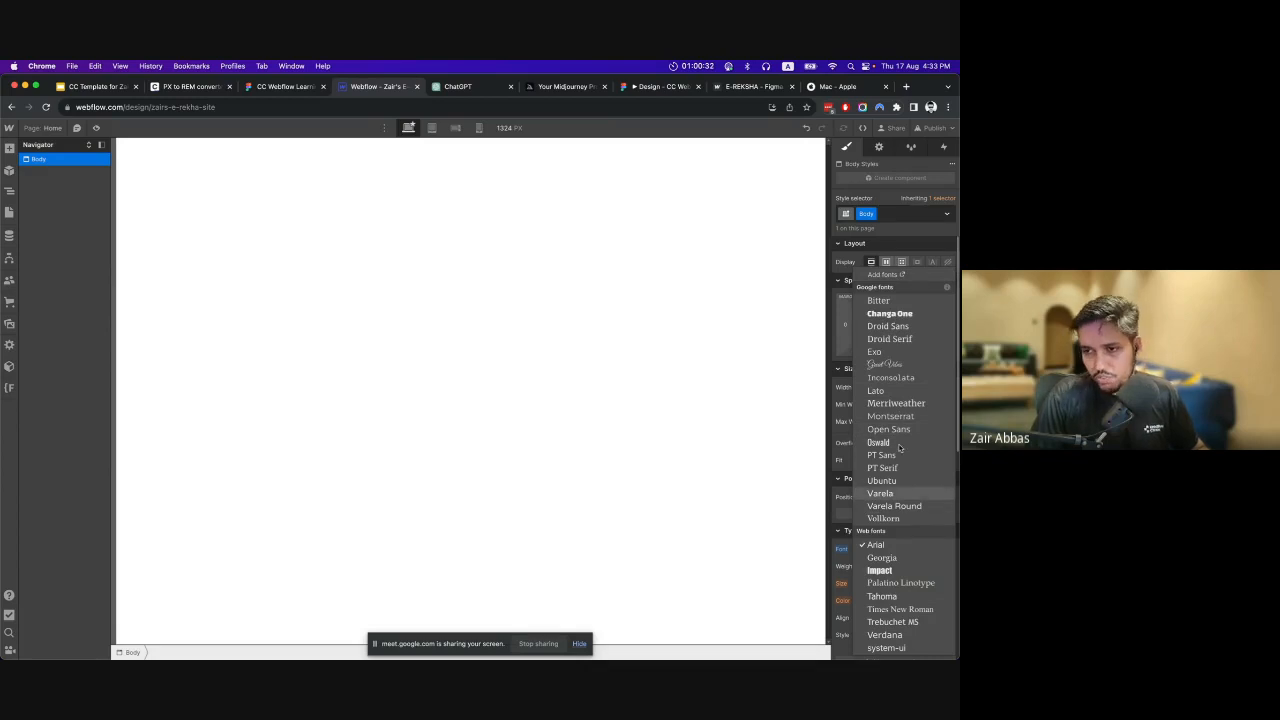
{"action": "left_click", "coordinate": [895, 275]}
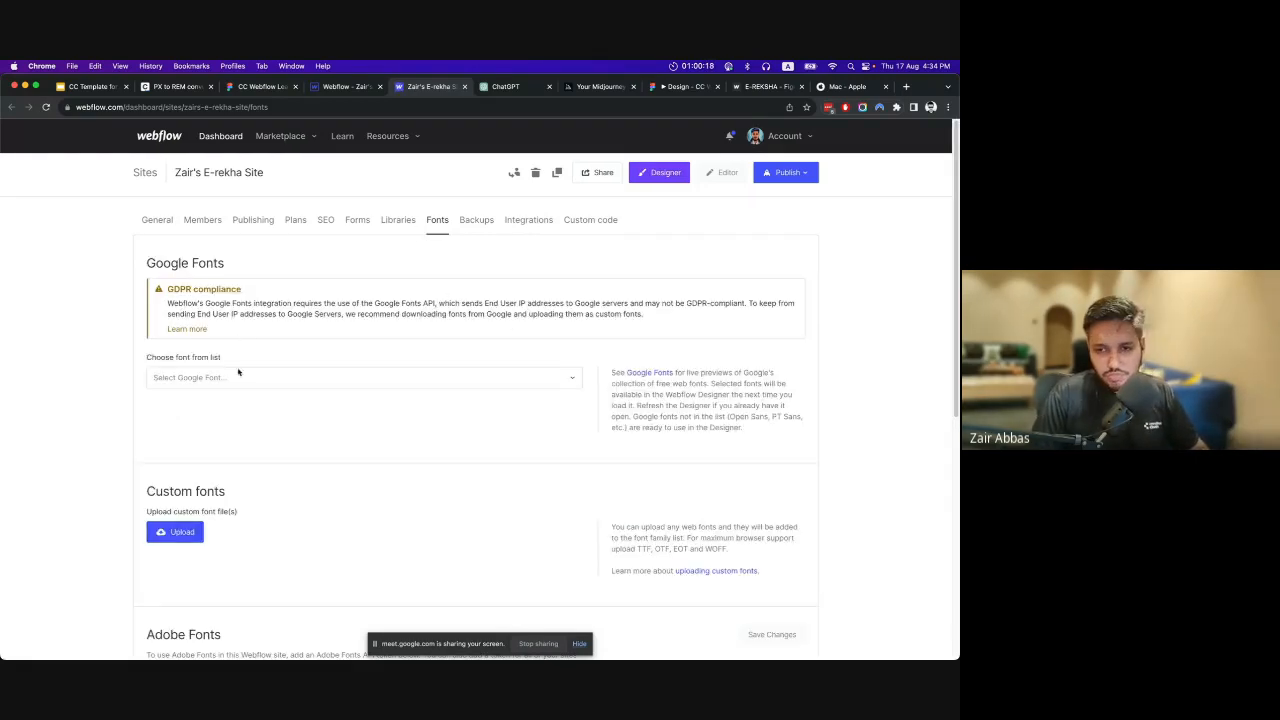
{"action": "scroll", "coordinate": [261, 386], "scroll_direction": "down", "scroll_amount": 2}
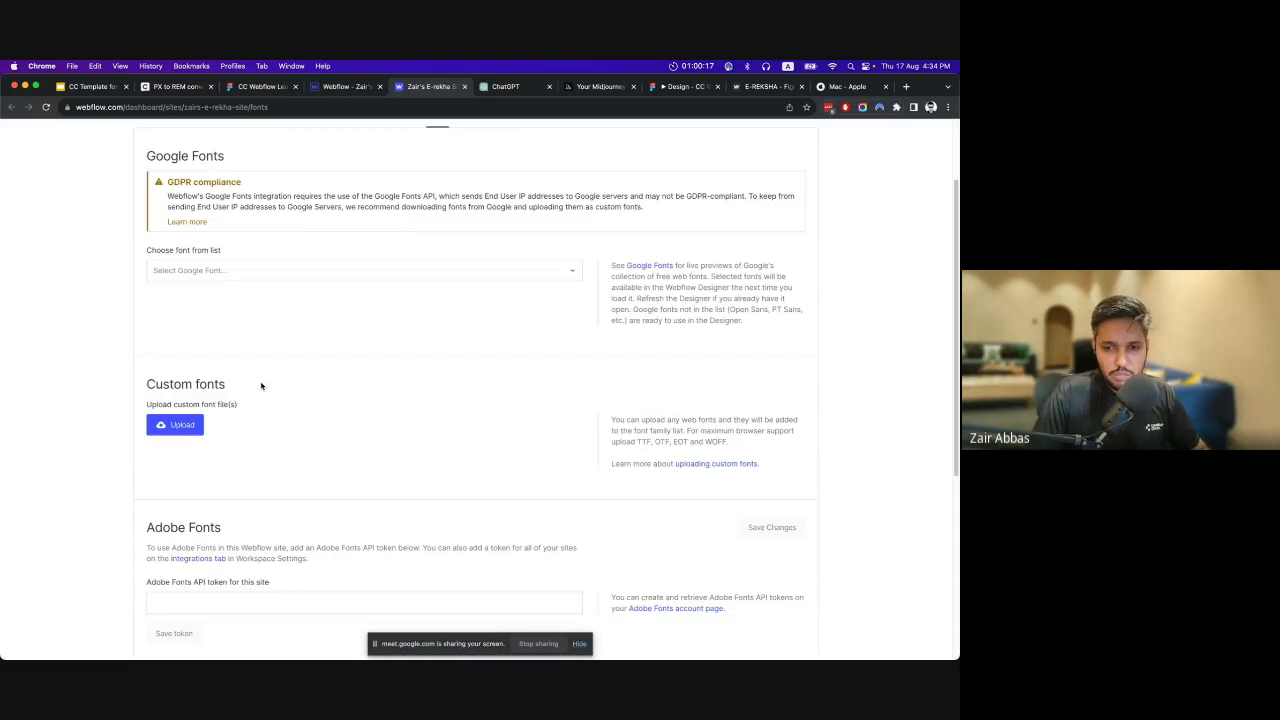
{"action": "left_click", "coordinate": [219, 272]}
{"action": "left_click", "coordinate": [94, 276]}
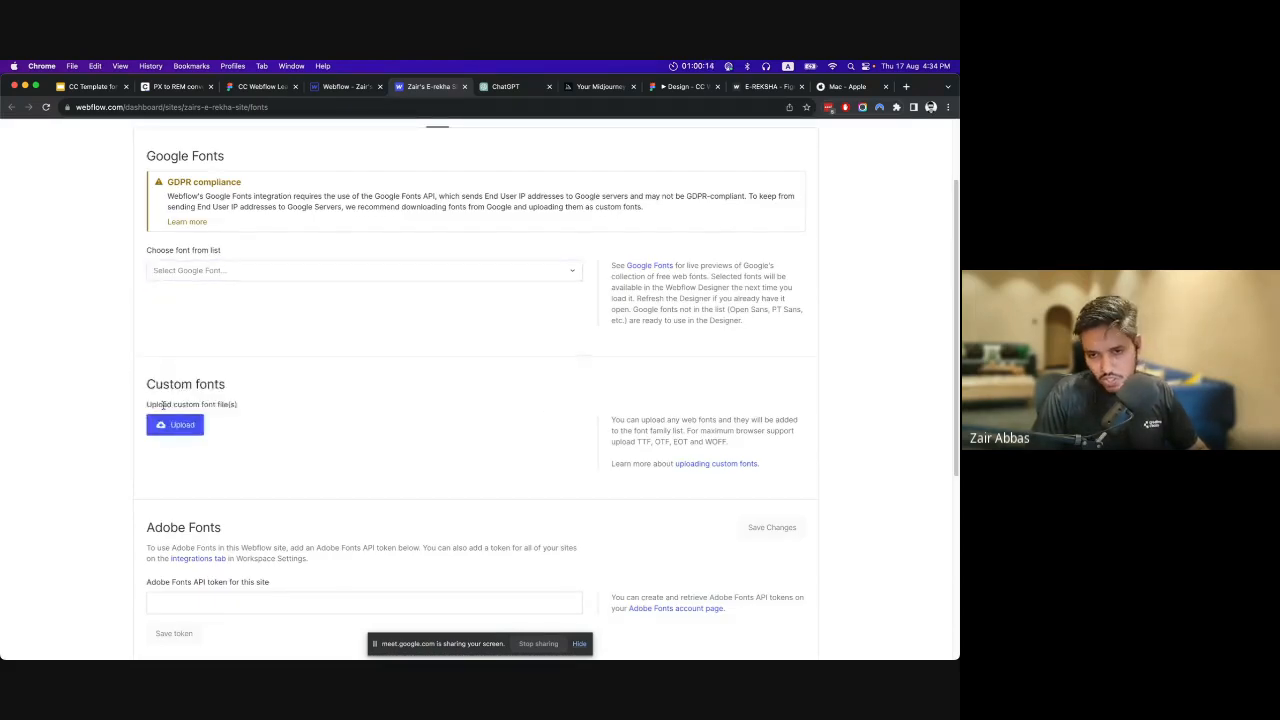
{"action": "scroll", "coordinate": [248, 426], "scroll_direction": "down", "scroll_amount": 3}
{"action": "left_click", "coordinate": [250, 447]}
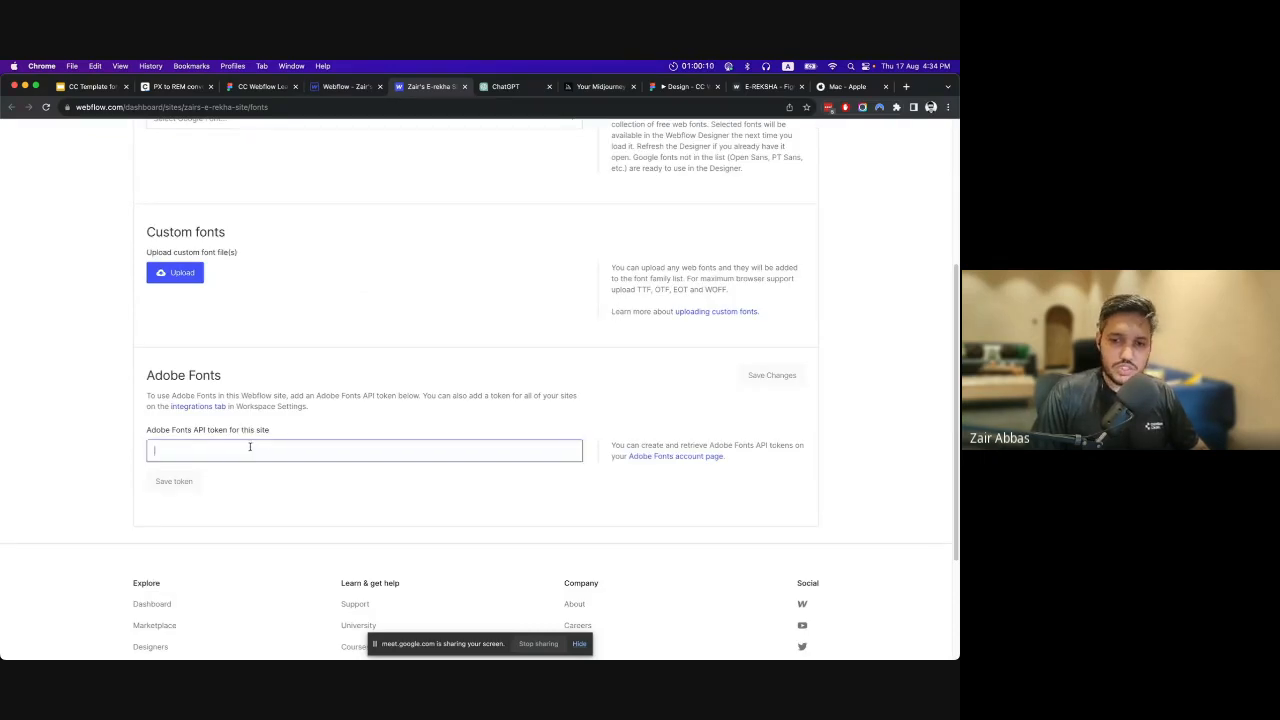
{"action": "scroll", "coordinate": [380, 442], "scroll_direction": "up", "scroll_amount": 5}
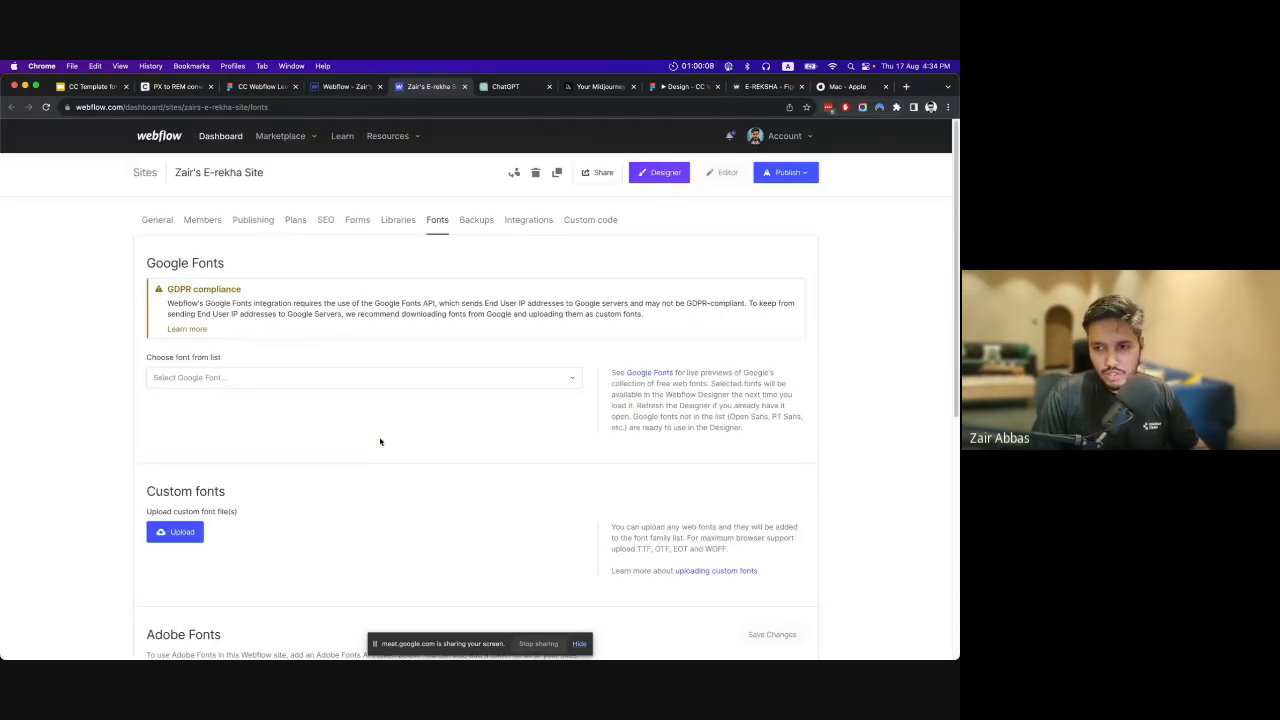
Search the Google Fonts list for "sora" and choose the Sora font.
{"action": "left_click", "coordinate": [270, 377]}
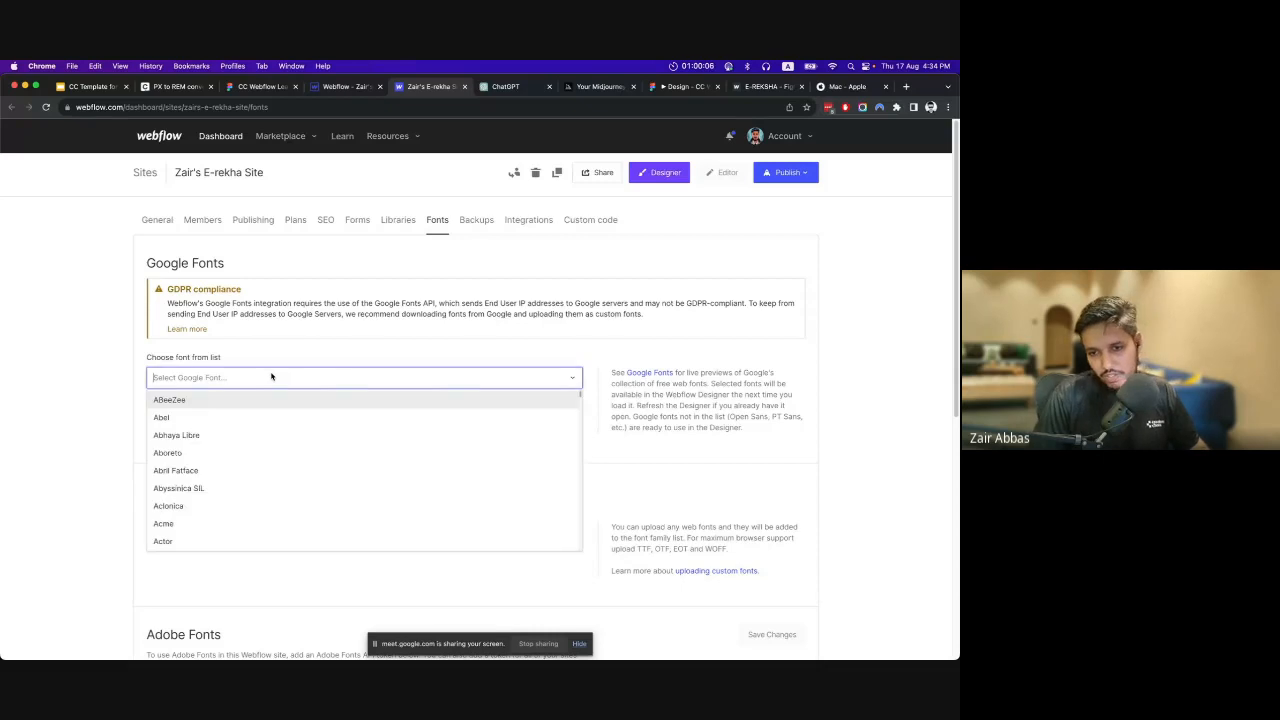
{"action": "type", "text": "sora"}
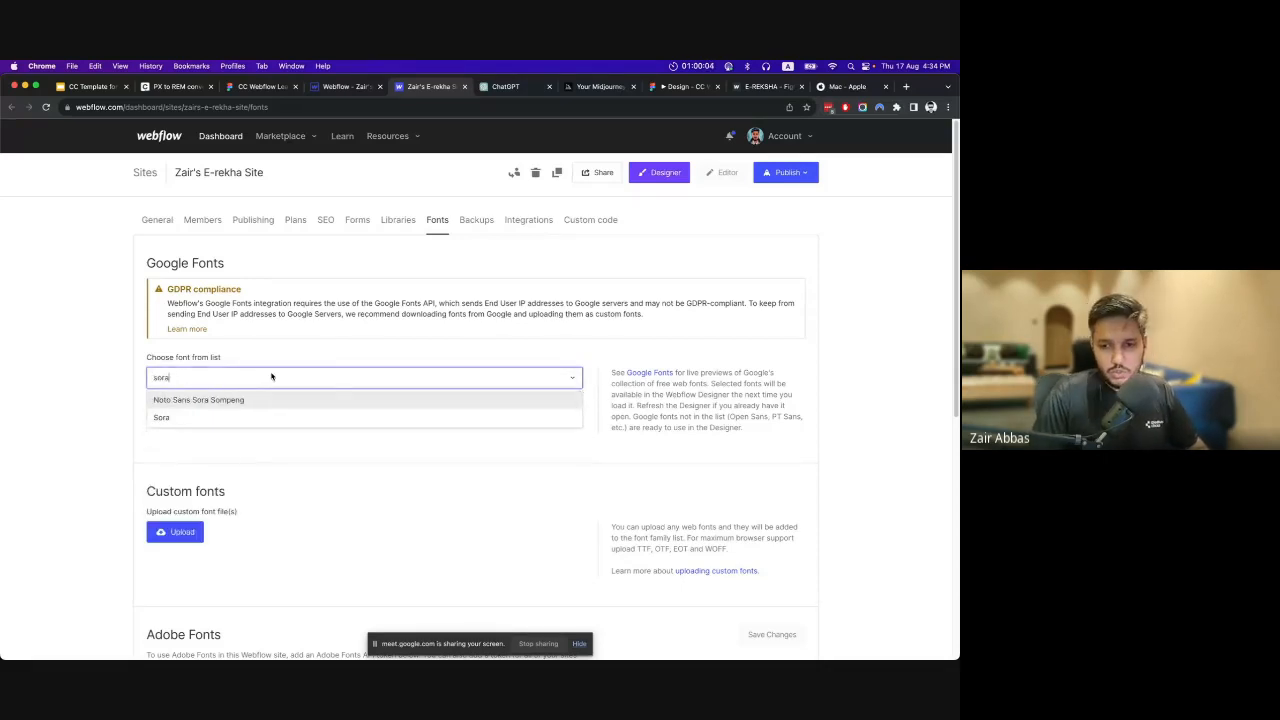
{"action": "left_click", "coordinate": [232, 416]}
{"action": "scroll", "coordinate": [198, 441], "scroll_direction": "down", "scroll_amount": 1}
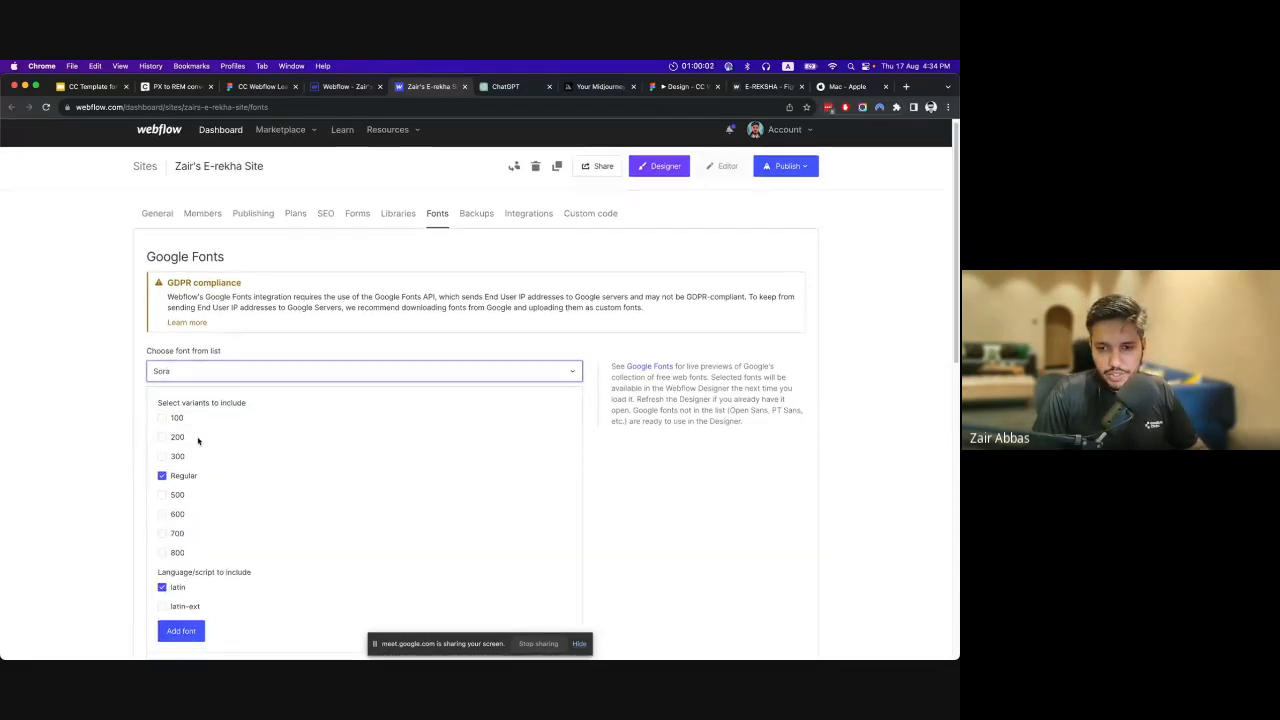
{"action": "scroll", "coordinate": [198, 441], "scroll_direction": "down", "scroll_amount": 1}
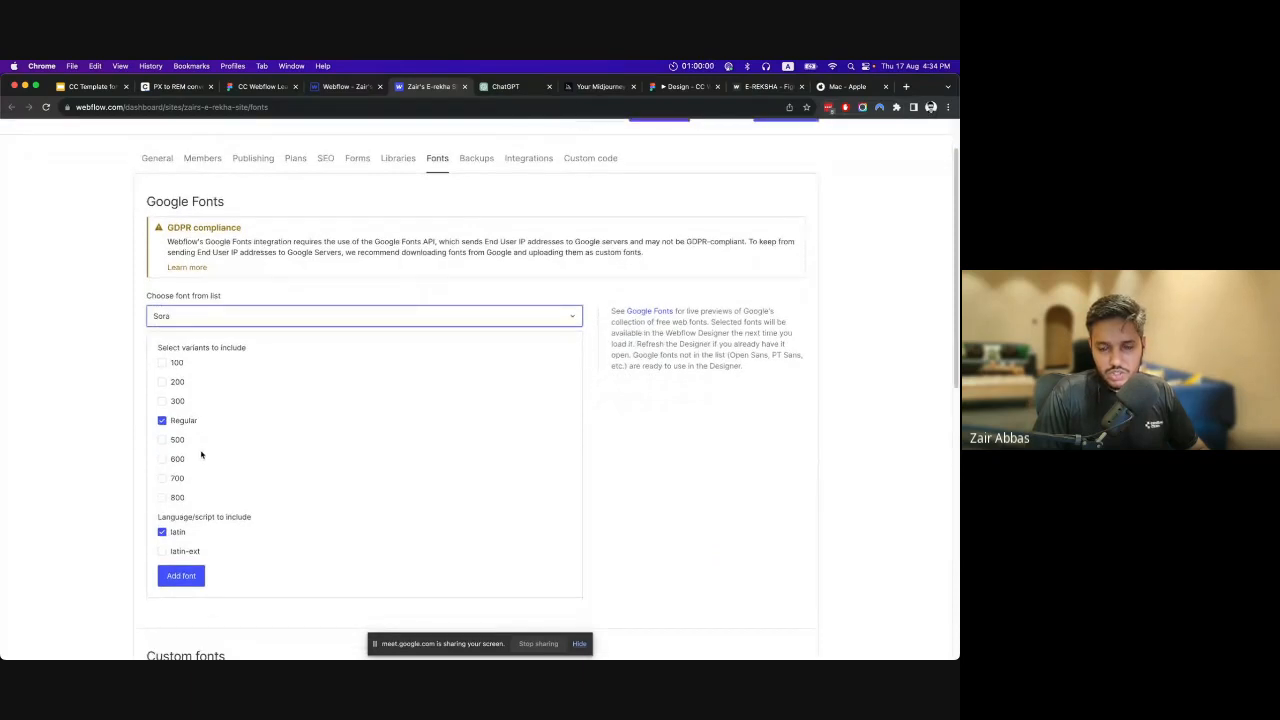
Include Sora's 100, 200, 300, 500, 600, 700 and 800 variants alongside Regular and add the font to the site.
{"action": "left_click", "coordinate": [163, 364]}
{"action": "left_click", "coordinate": [162, 382]}
{"action": "left_click", "coordinate": [162, 401]}
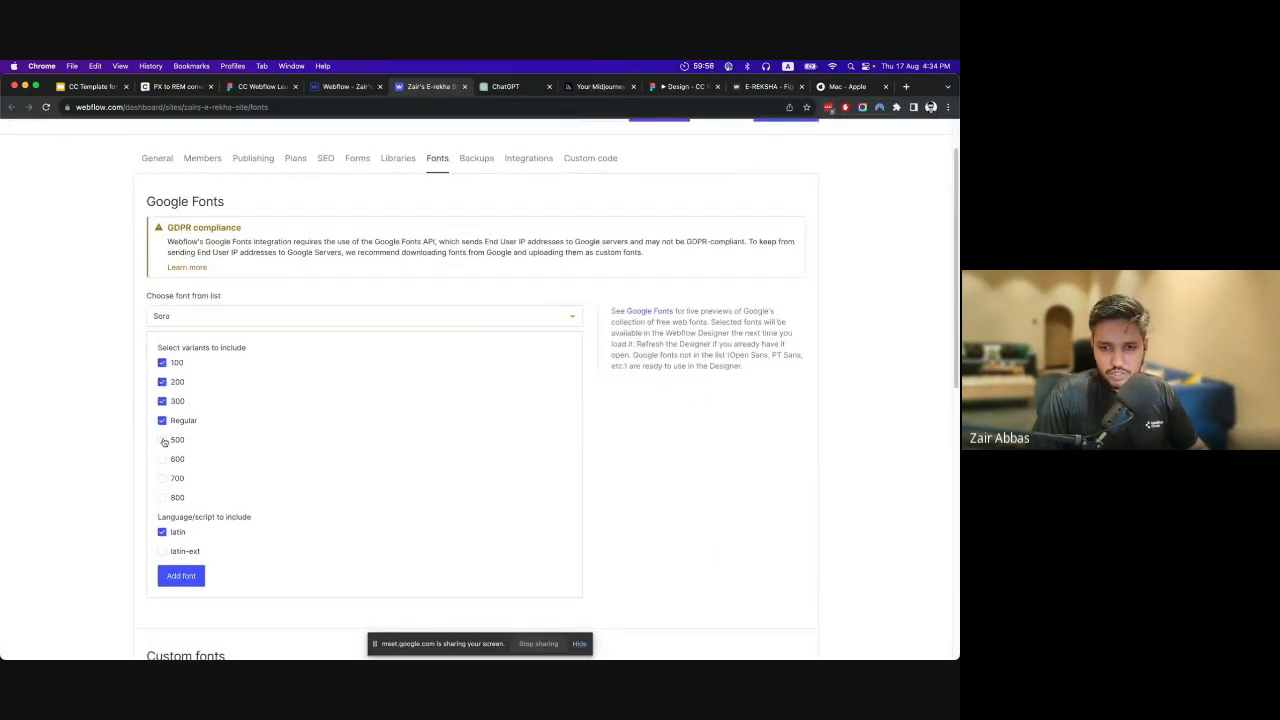
{"action": "left_click", "coordinate": [162, 440]}
{"action": "left_click", "coordinate": [162, 459]}
{"action": "left_click", "coordinate": [162, 478]}
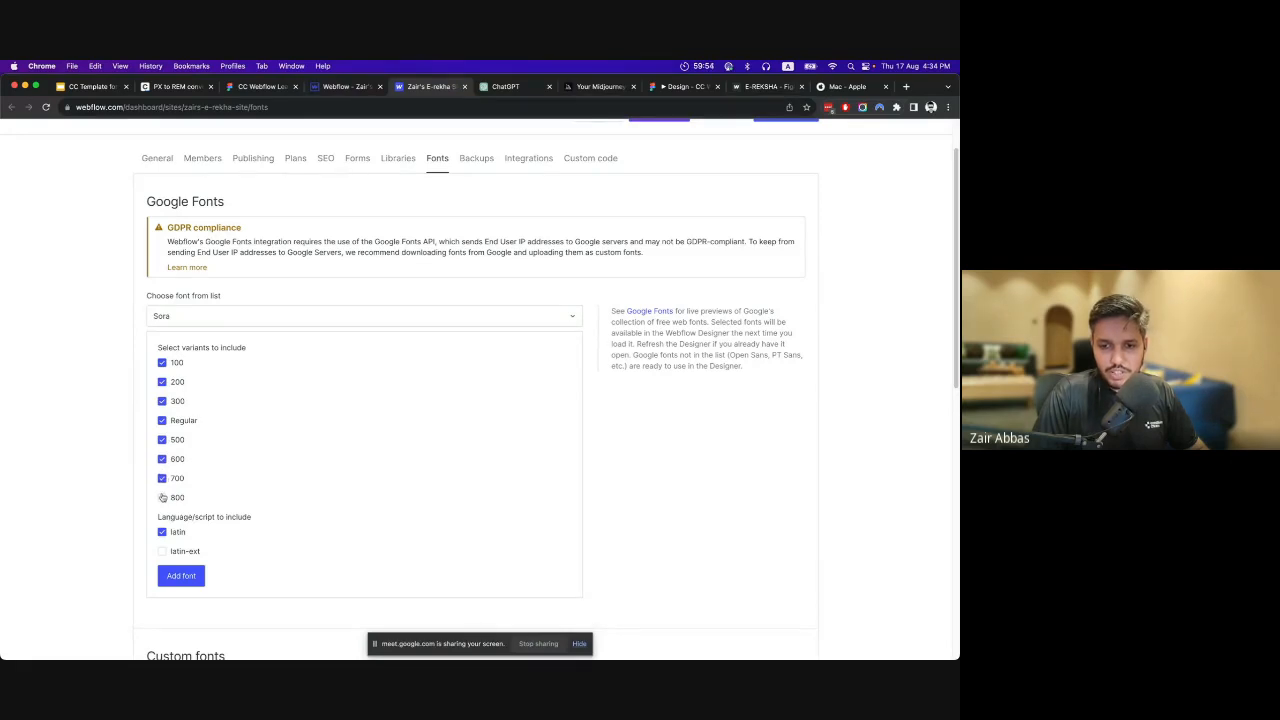
{"action": "left_click", "coordinate": [162, 498]}
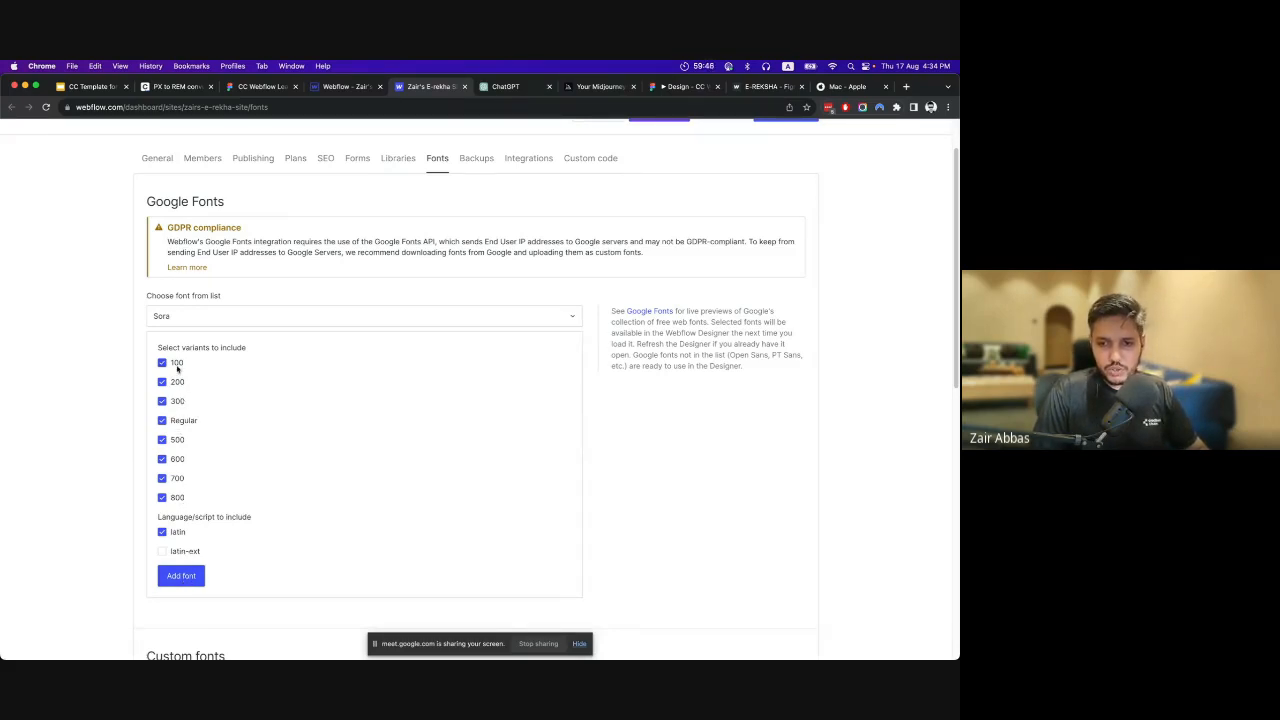
{"action": "left_click", "coordinate": [181, 576]}
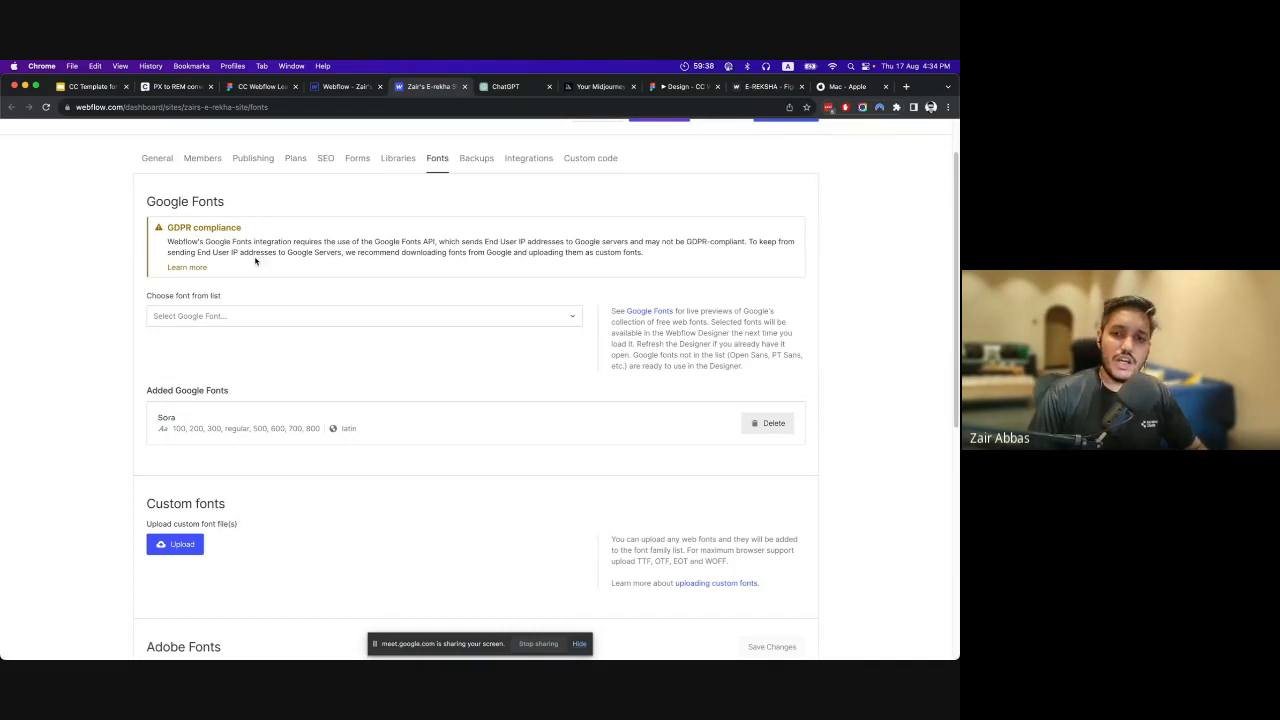
Read the GDPR compliance notice for Google Fonts and look over the rest of the Fonts settings.
{"action": "left_click_drag", "start_coordinate": [172, 229], "coordinate": [646, 252]}
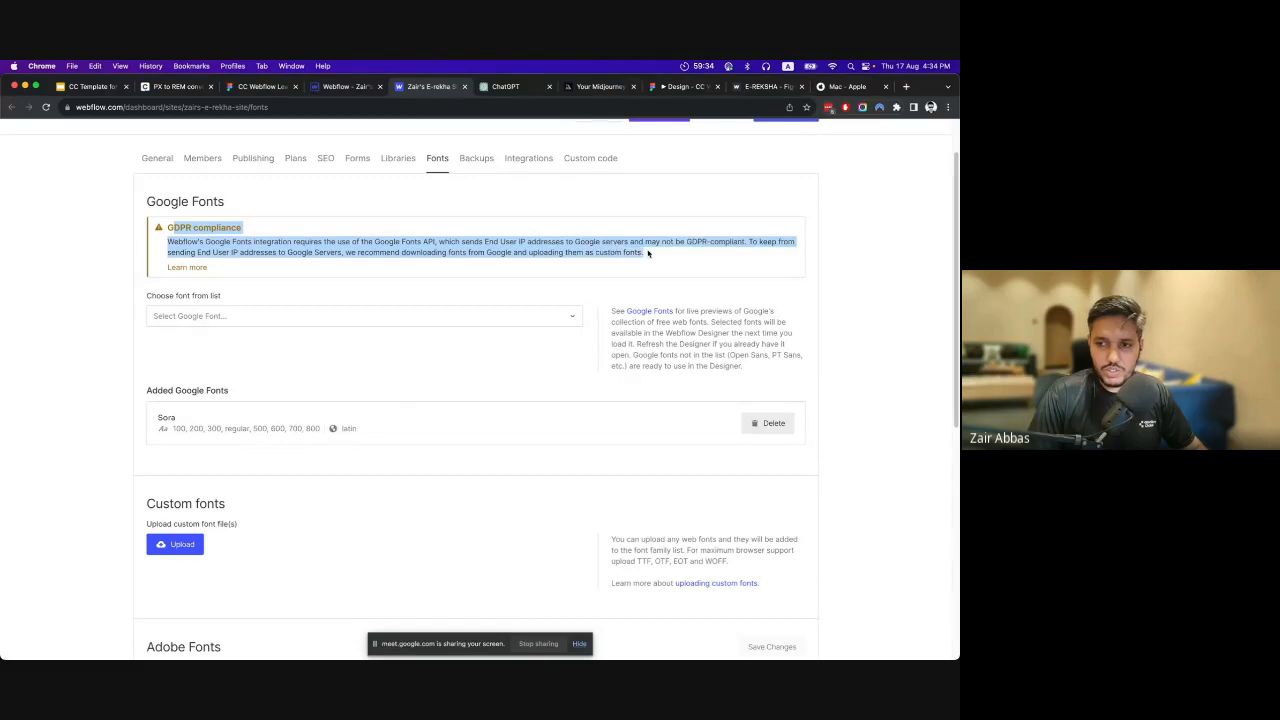
{"action": "left_click", "coordinate": [685, 365]}
{"action": "scroll", "coordinate": [676, 334], "scroll_direction": "down", "scroll_amount": 1}
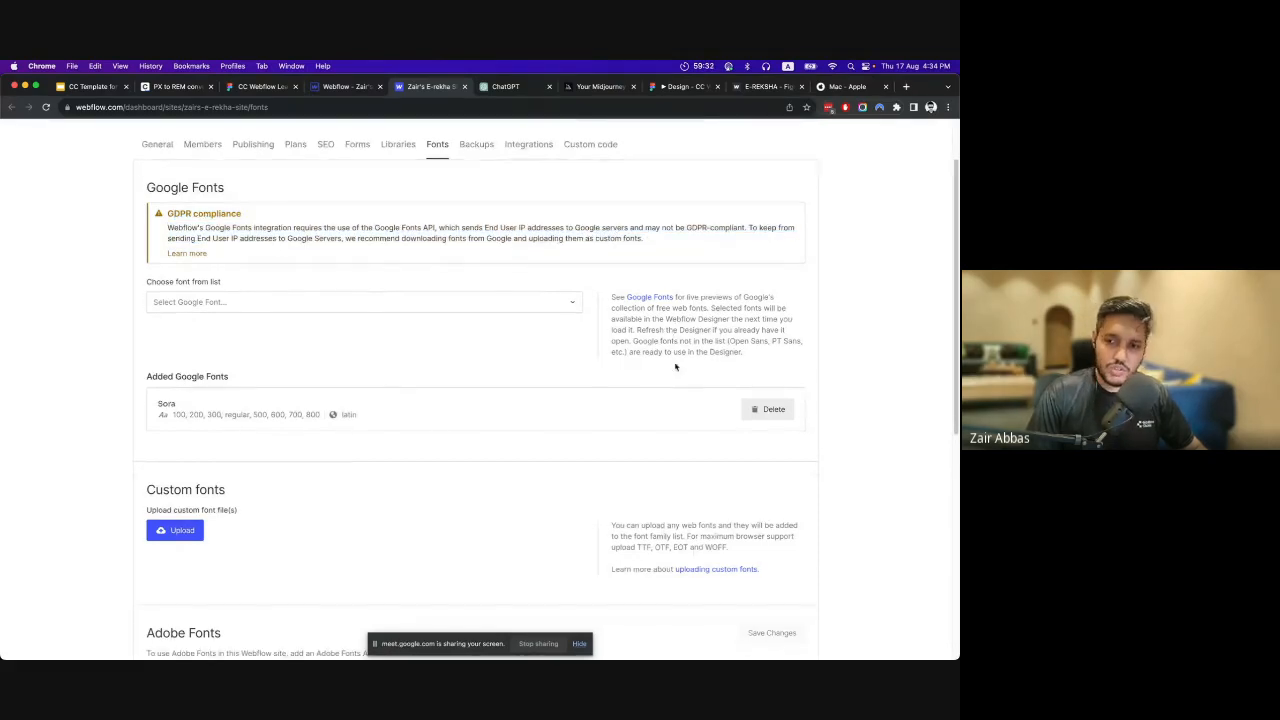
Review the Google Fonts GDPR notice again and compare it with the custom font upload option.
{"action": "scroll", "coordinate": [260, 454], "scroll_direction": "down", "scroll_amount": 1}
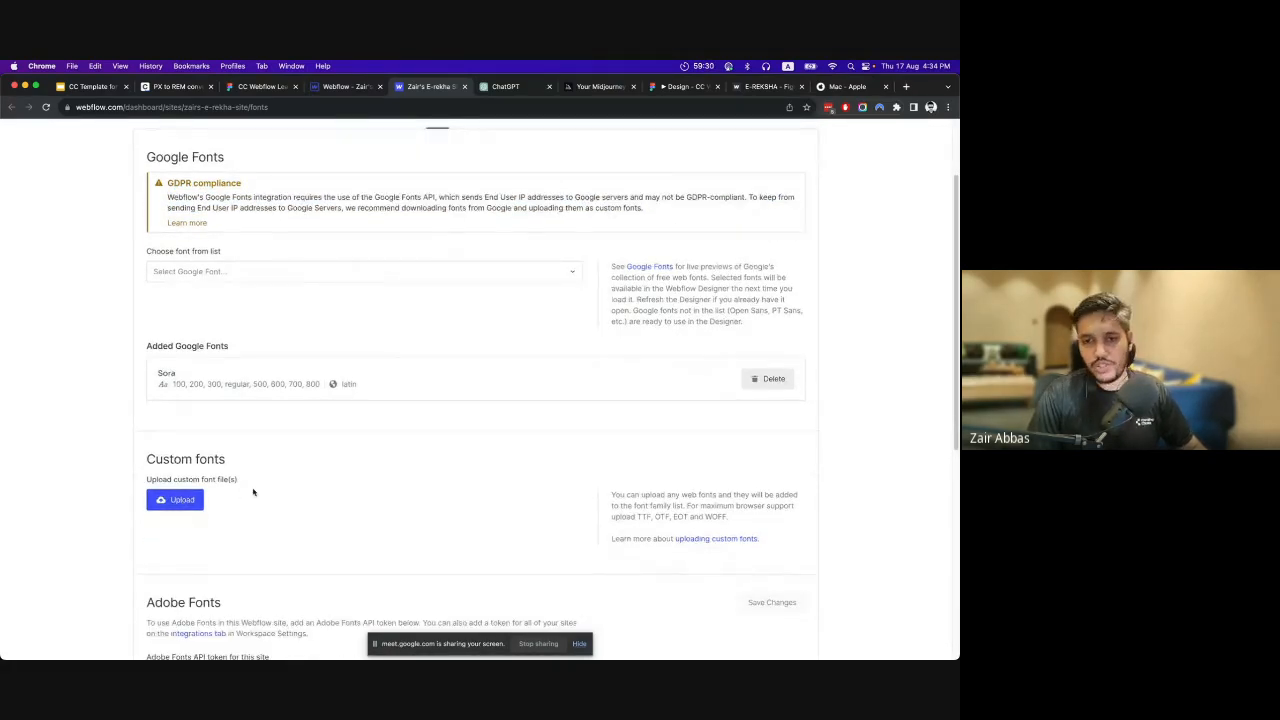
{"action": "scroll", "coordinate": [251, 491], "scroll_direction": "up", "scroll_amount": 3}
{"action": "mouse_move", "coordinate": [240, 303]}
{"action": "left_mouse_down"}
{"action": "mouse_move", "coordinate": [337, 305]}
{"action": "mouse_move", "coordinate": [262, 313]}
{"action": "left_mouse_up"}
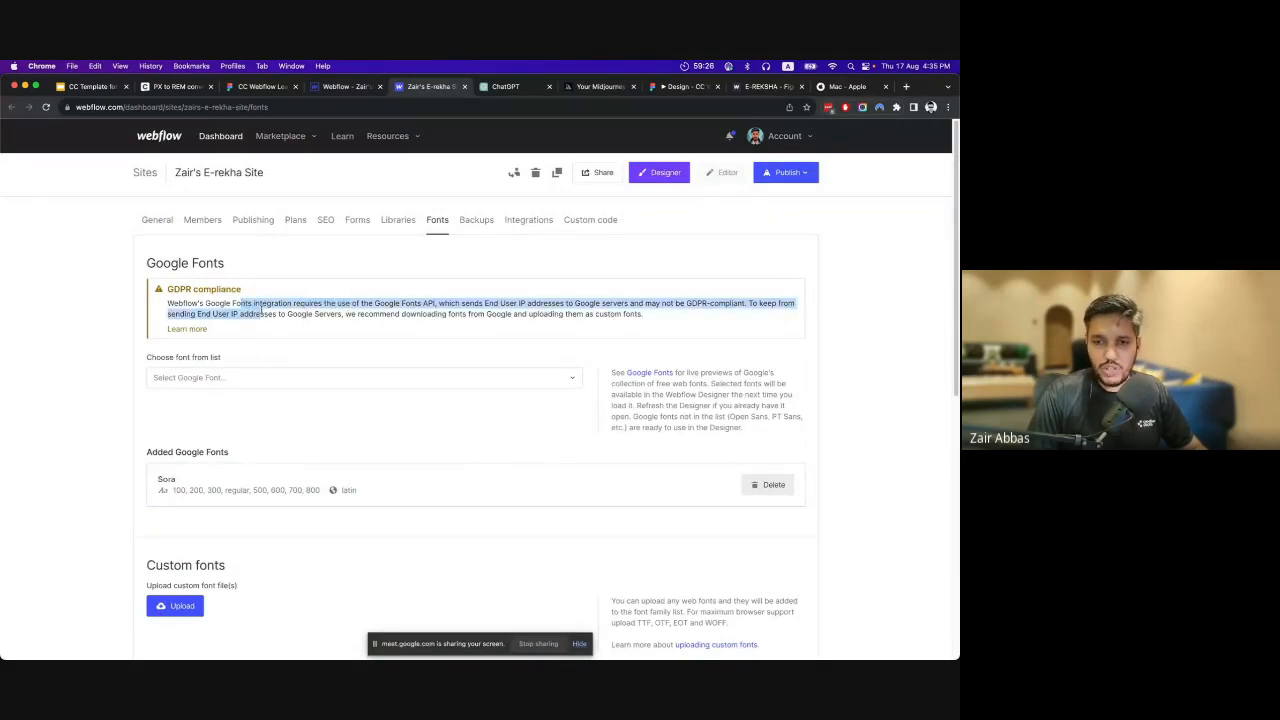
{"action": "left_click", "coordinate": [292, 312]}
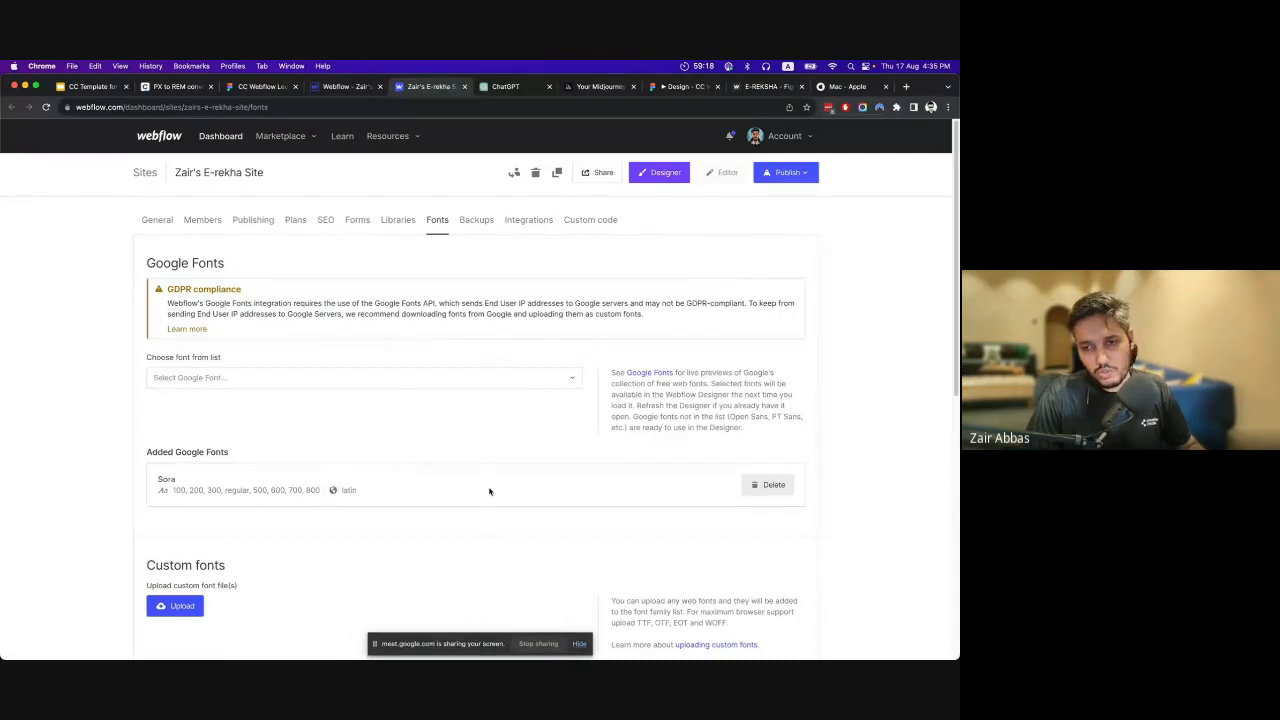
{"action": "scroll", "coordinate": [485, 488], "scroll_direction": "down", "scroll_amount": 3}
{"action": "scroll", "coordinate": [430, 445], "scroll_direction": "up", "scroll_amount": 3}
{"action": "scroll", "coordinate": [300, 520], "scroll_direction": "down", "scroll_amount": 2}
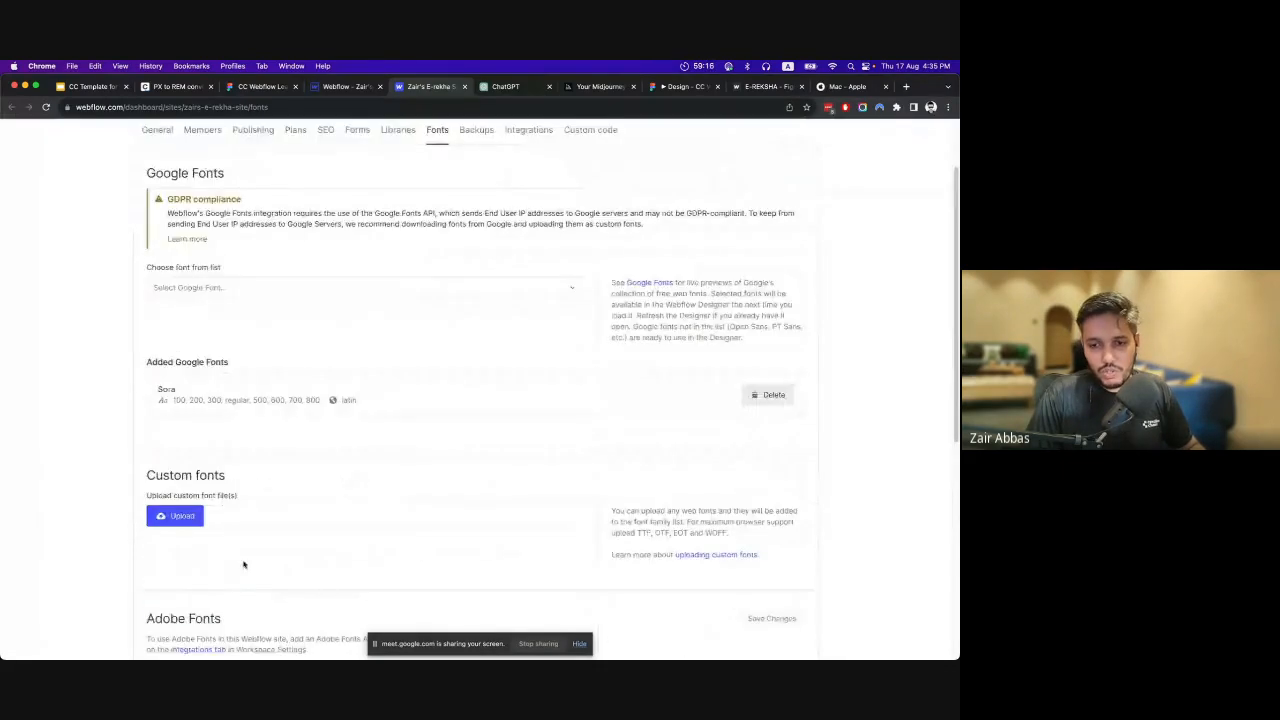
{"action": "scroll", "coordinate": [491, 278], "scroll_direction": "up", "scroll_amount": 2}
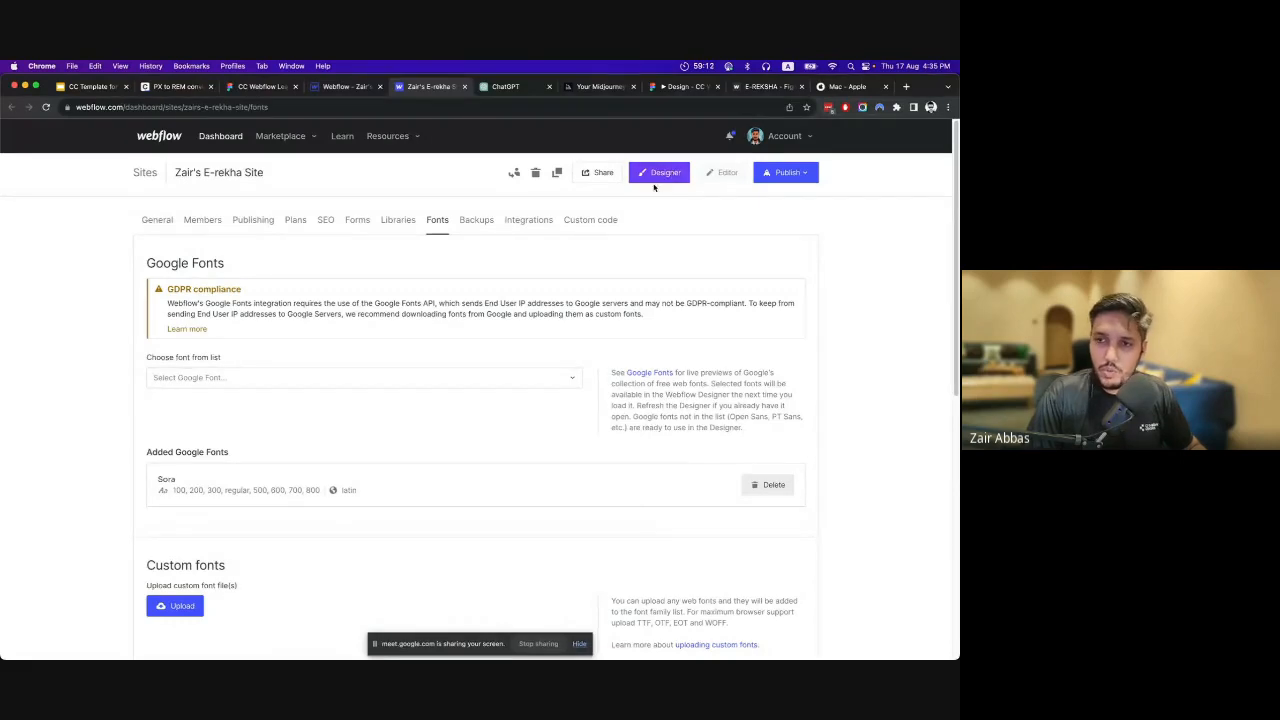
Reopen the site in the Designer, close the outdated Designer session and take over design control.
{"action": "left_click", "coordinate": [348, 87]}
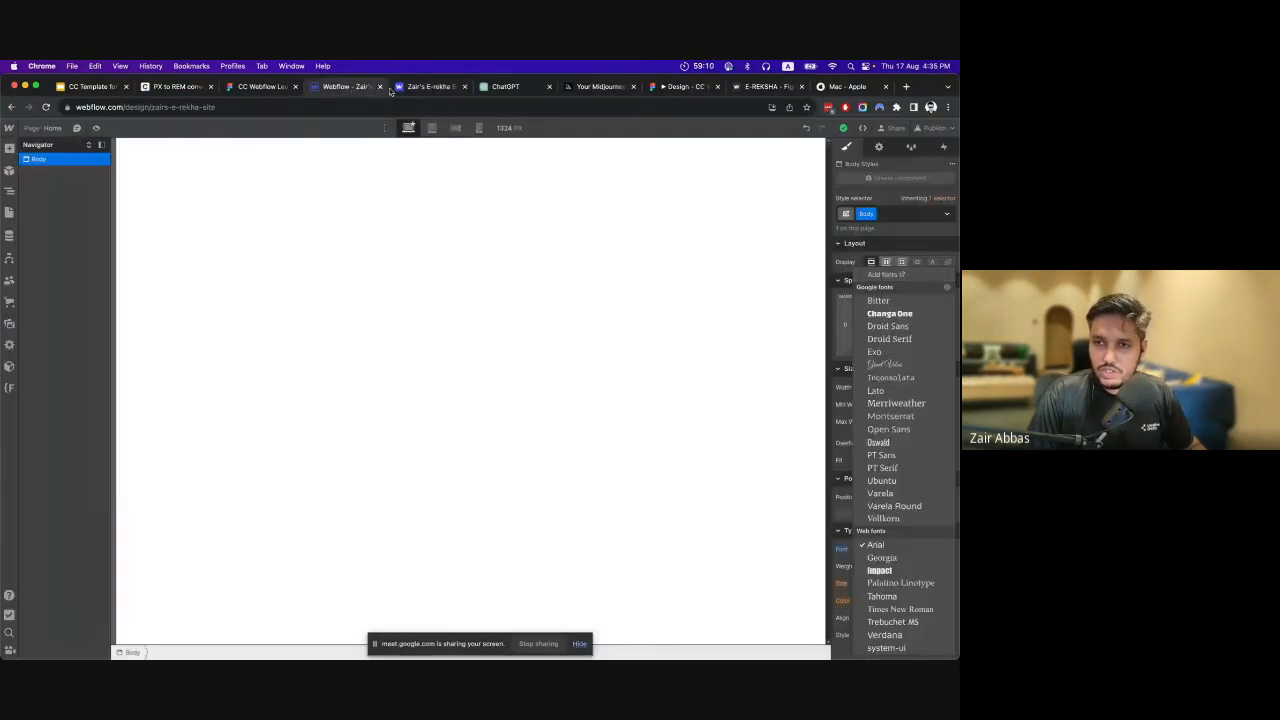
{"action": "left_click", "coordinate": [407, 88]}
{"action": "left_click", "coordinate": [648, 178]}
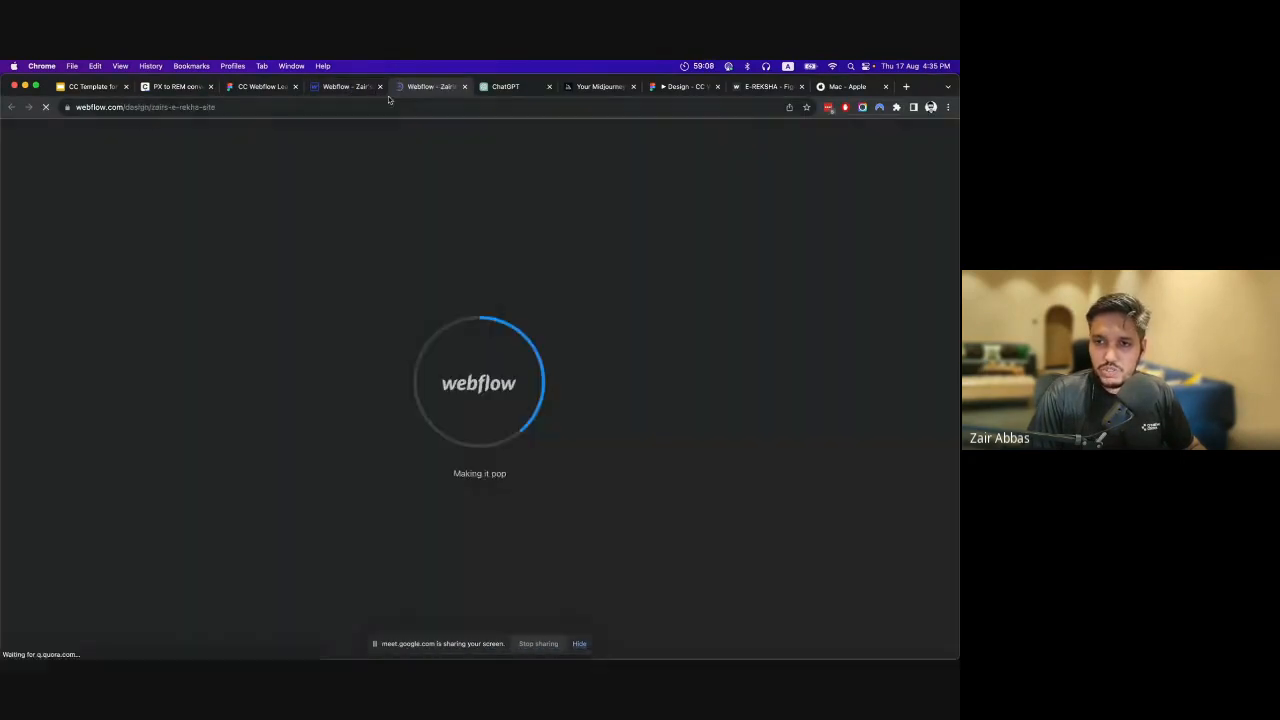
{"action": "left_click", "coordinate": [380, 88]}
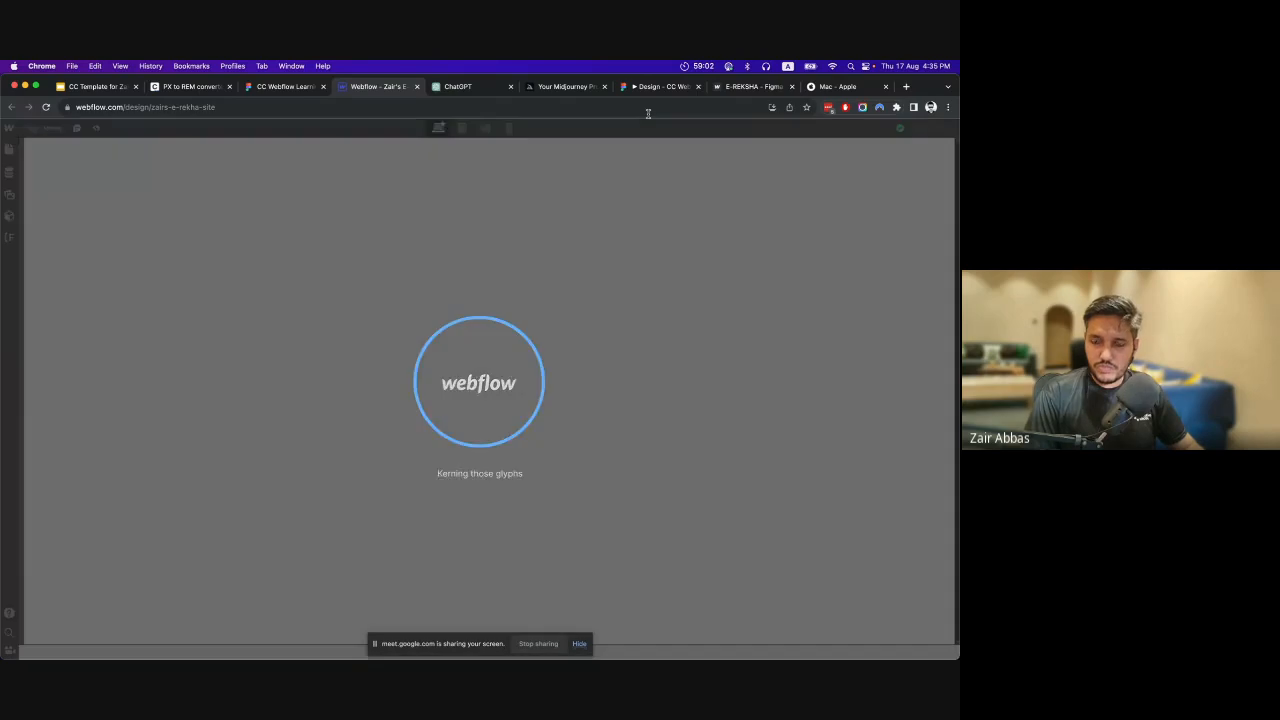
{"action": "left_click", "coordinate": [870, 128]}
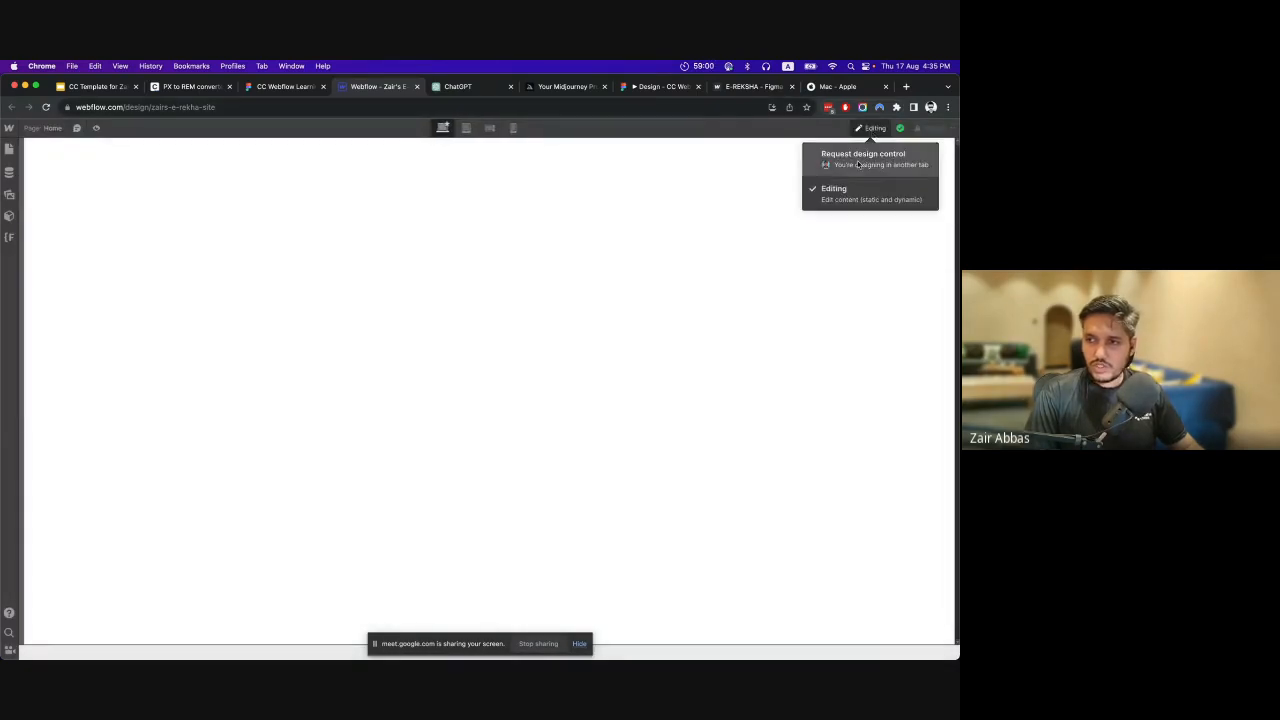
{"action": "left_click", "coordinate": [858, 163]}
{"action": "left_click", "coordinate": [922, 189]}
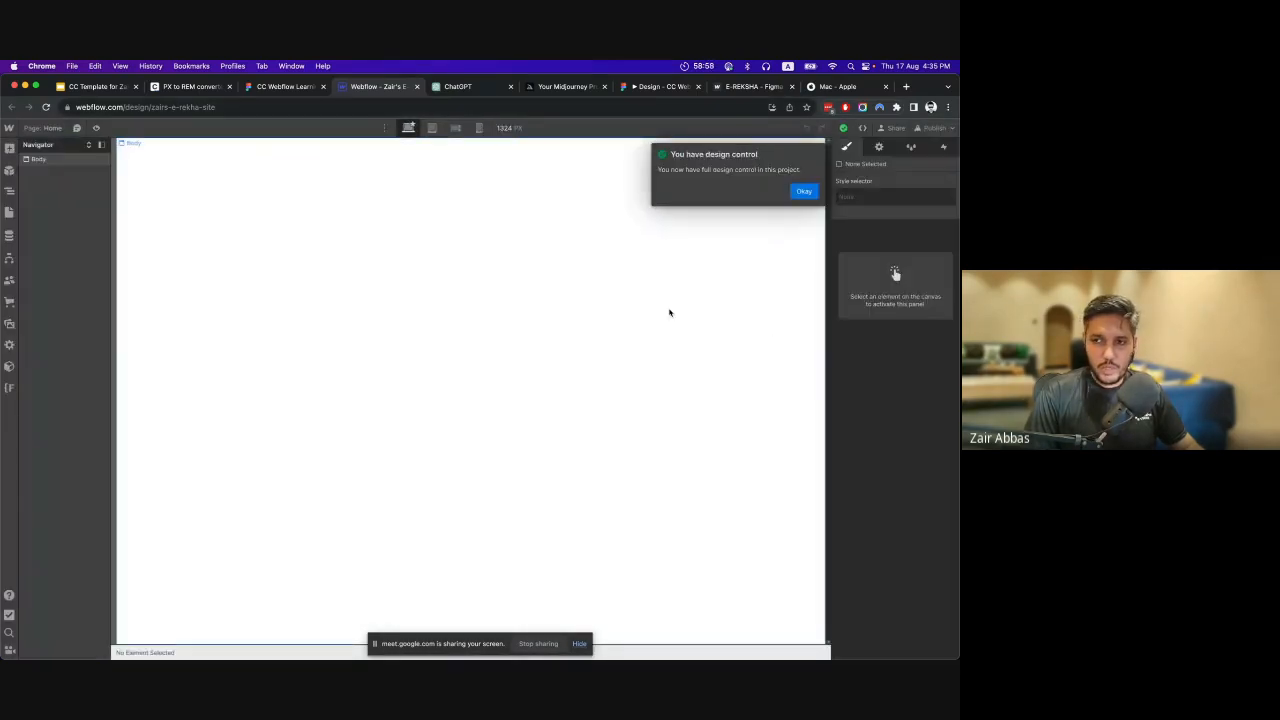
Set the Body tag's font to Sora with weight 400 - Normal.
{"action": "left_click", "coordinate": [386, 260]}
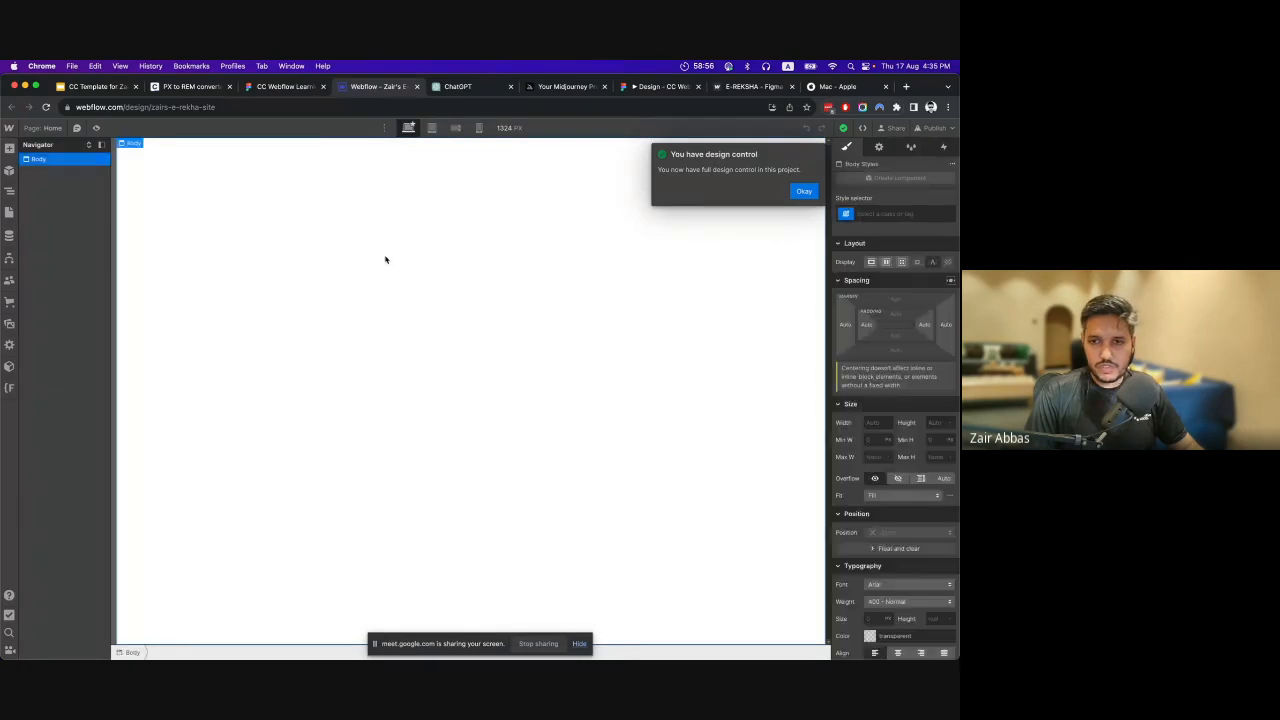
{"action": "scroll", "coordinate": [885, 400], "scroll_direction": "down", "scroll_amount": 1}
{"action": "left_click", "coordinate": [892, 524]}
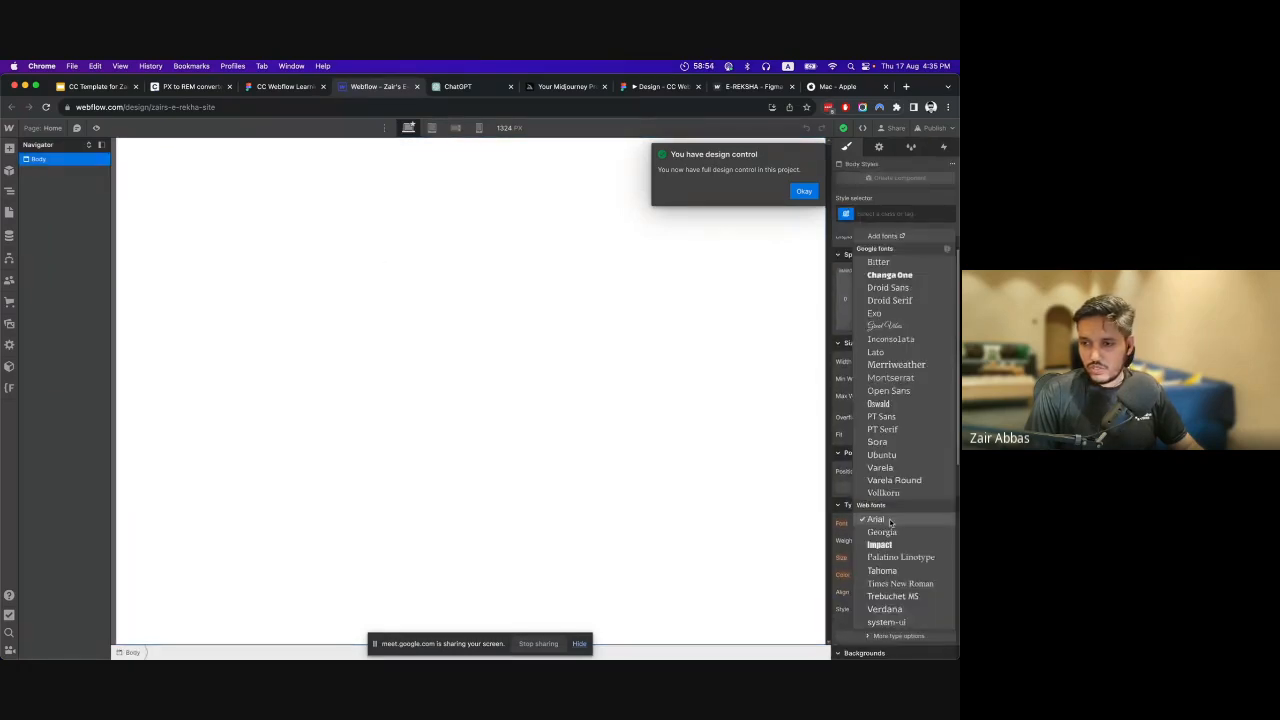
{"action": "left_click", "coordinate": [897, 445]}
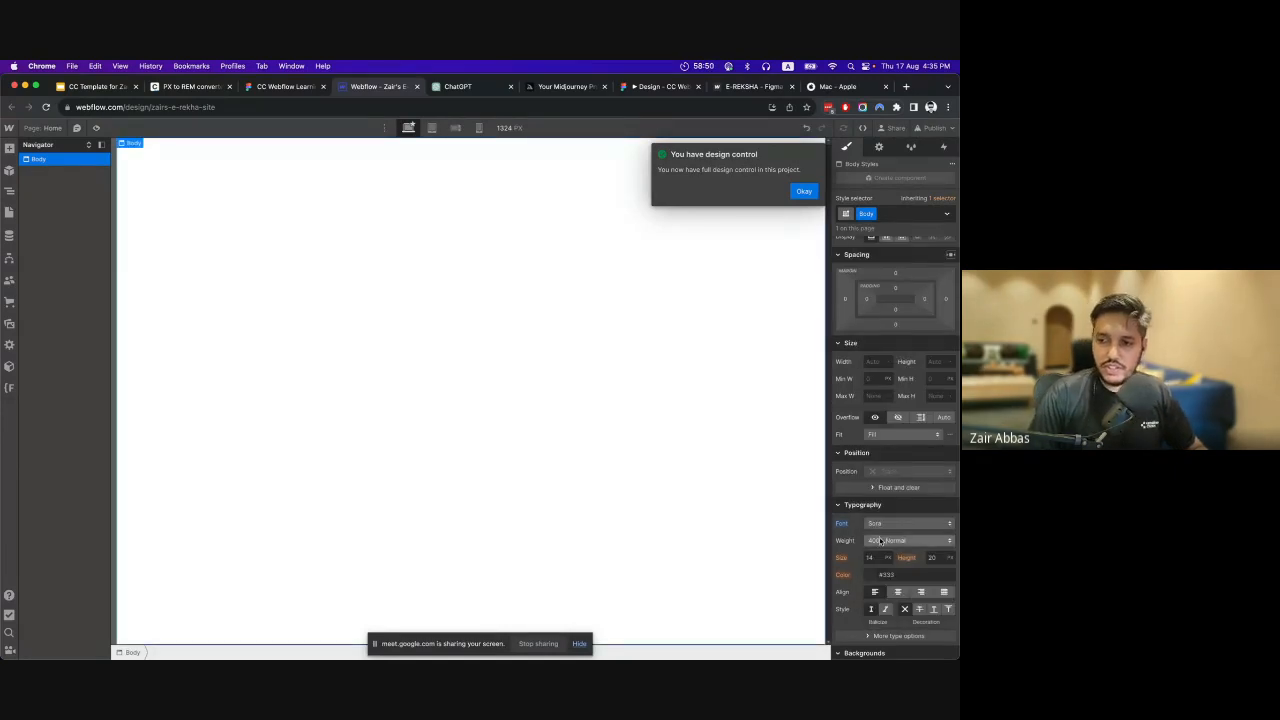
{"action": "left_click", "coordinate": [894, 541]}
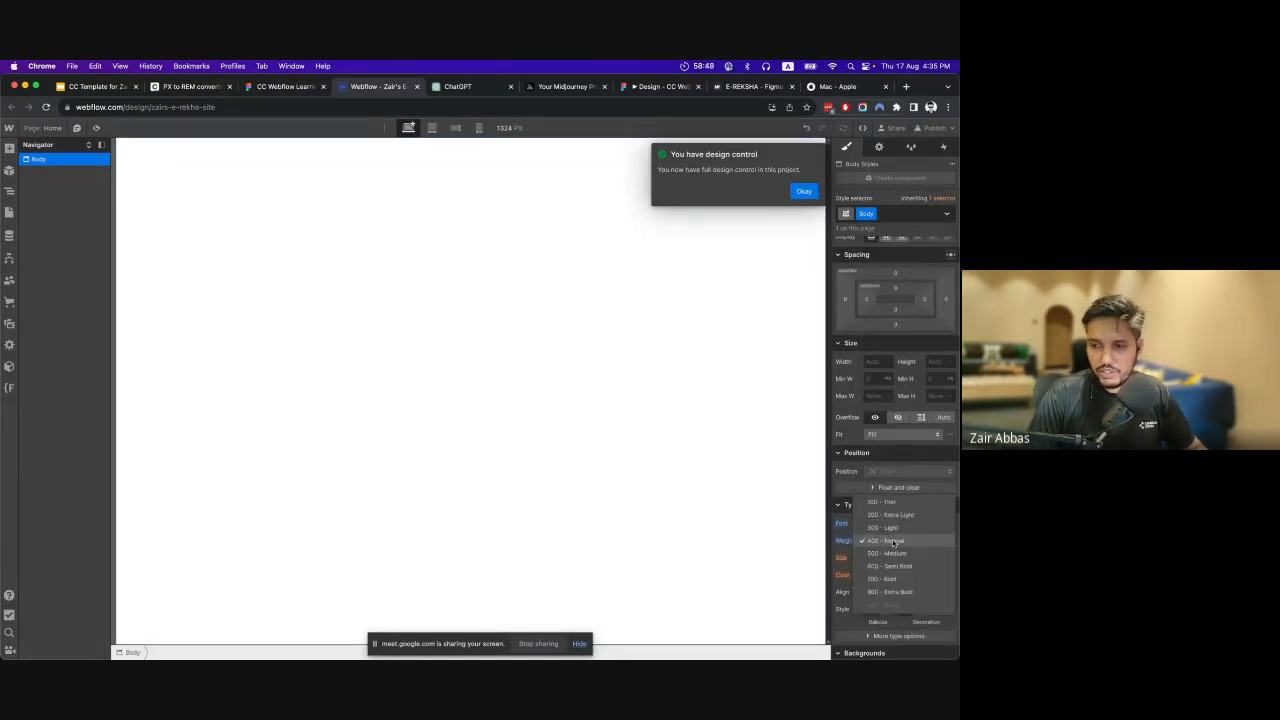
{"action": "left_click", "coordinate": [894, 541]}
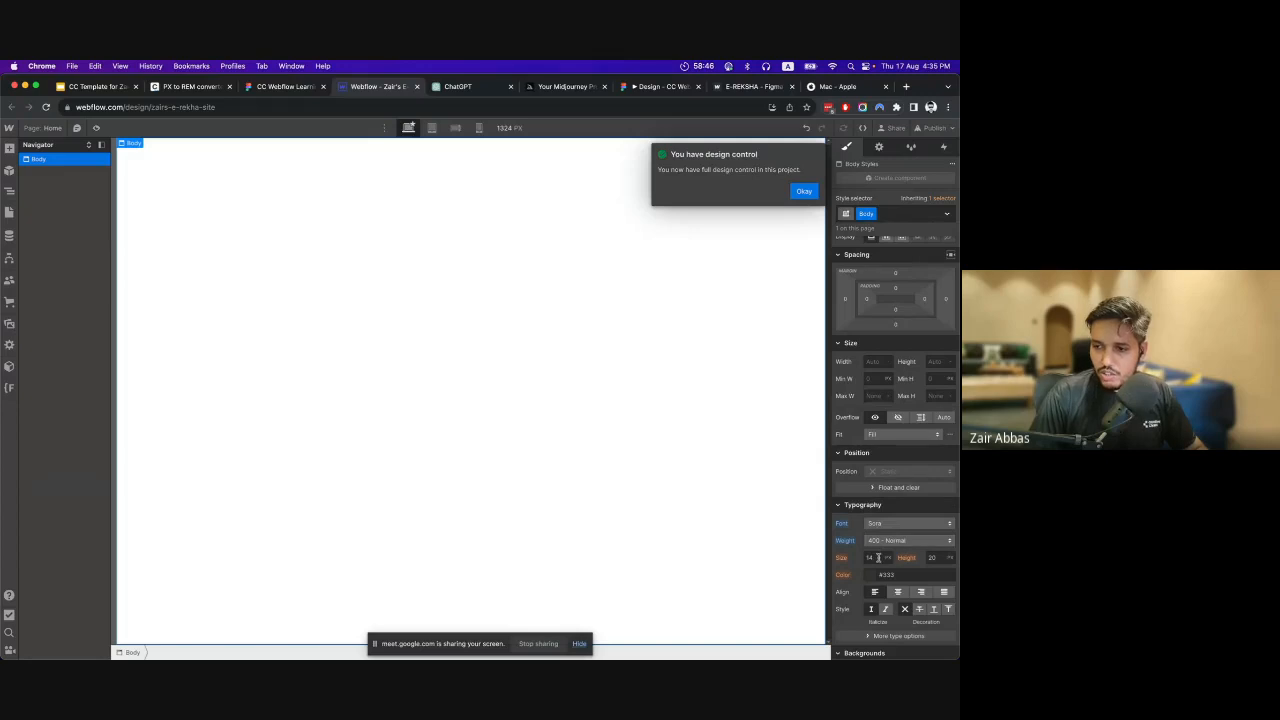
Set the Body tag's font size to 16 px and its line height to 1 without a unit.
{"action": "left_click", "coordinate": [878, 557]}
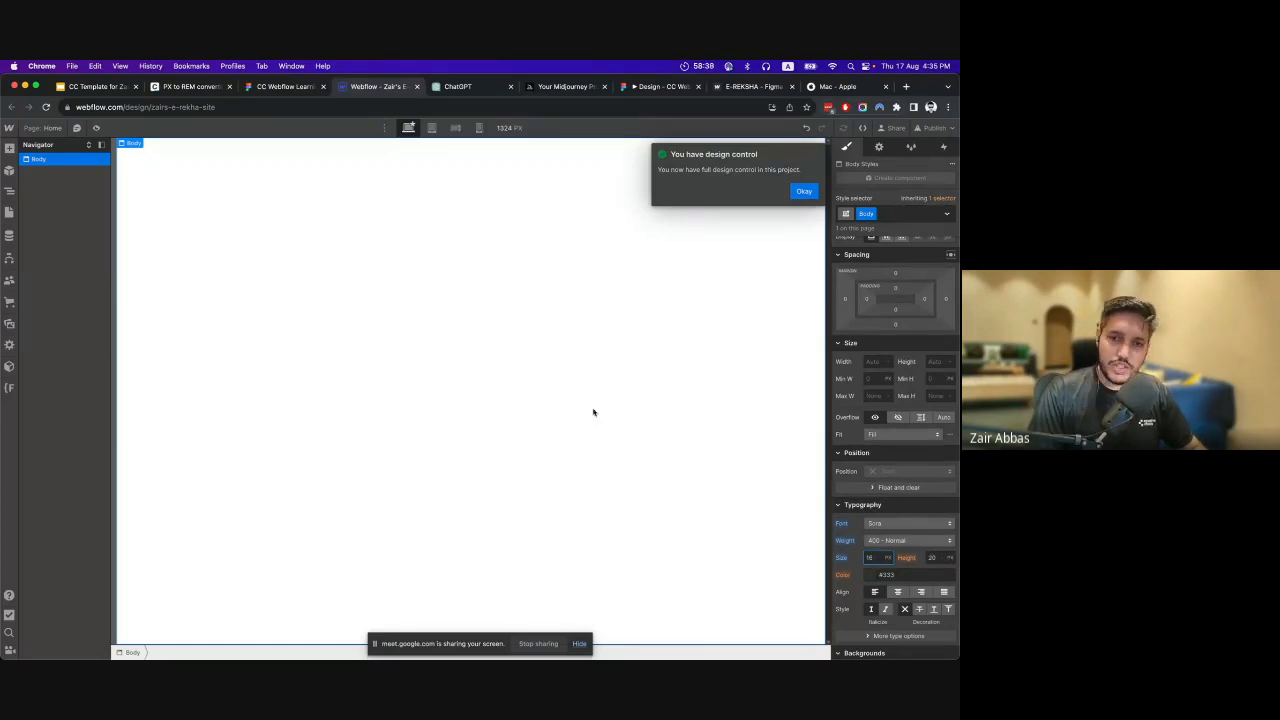
{"action": "left_click", "coordinate": [804, 192]}
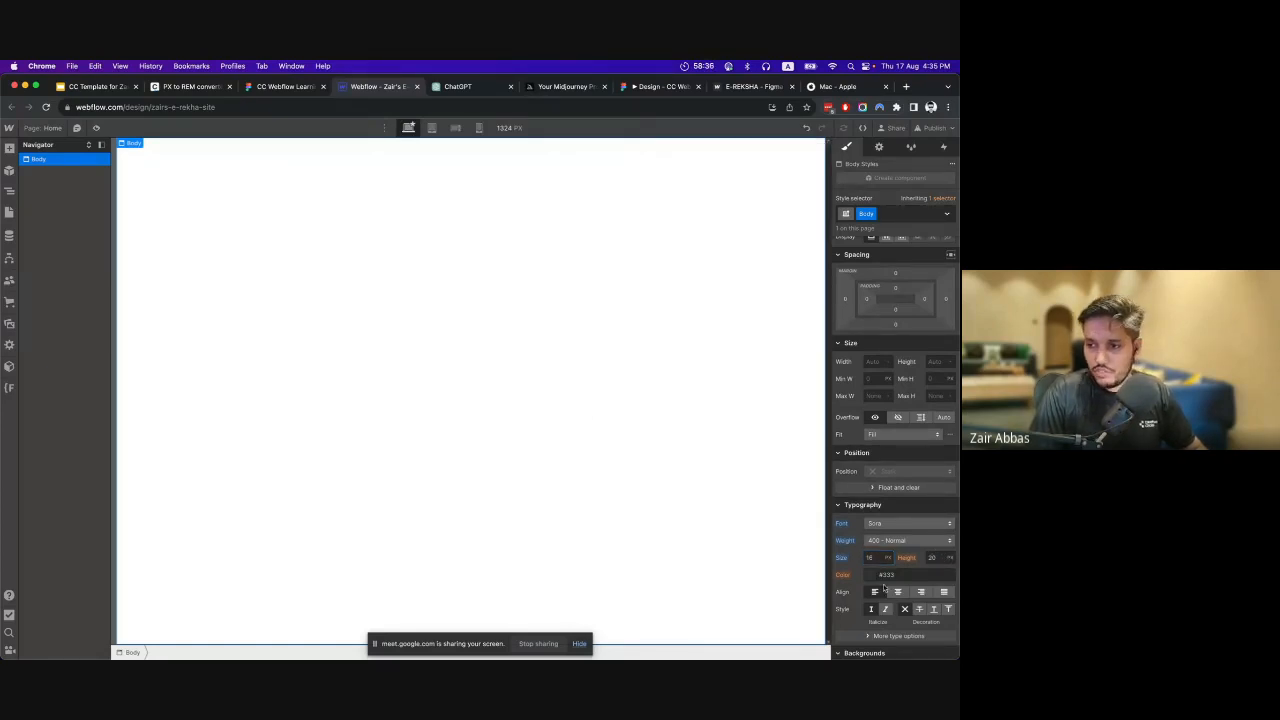
{"action": "left_click", "coordinate": [937, 558]}
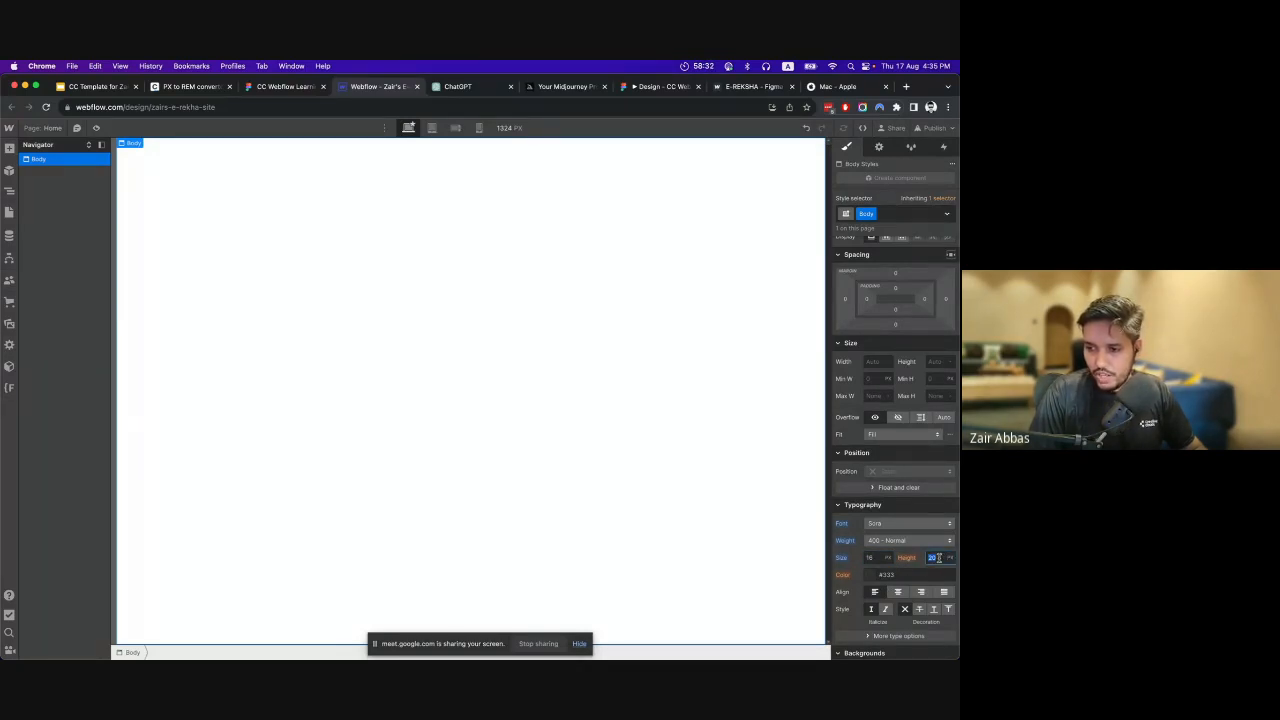
{"action": "type", "text": "1"}
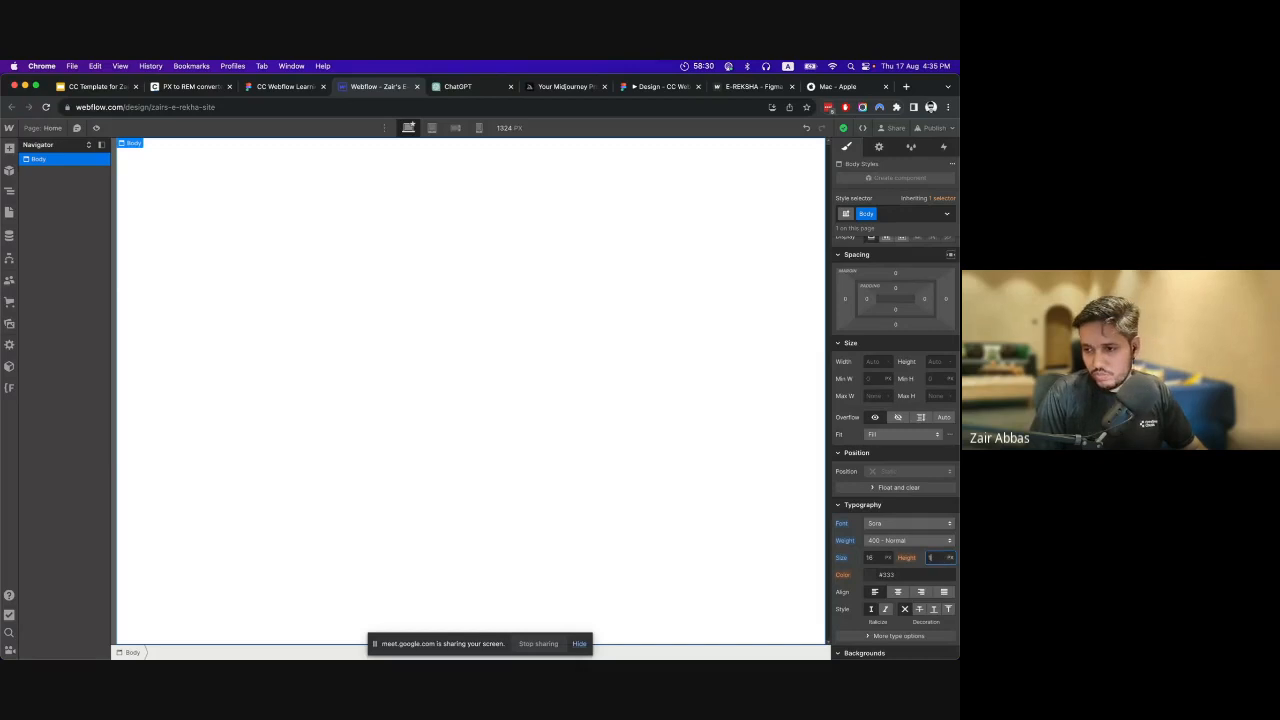
{"action": "left_click", "coordinate": [950, 560]}
{"action": "left_click", "coordinate": [947, 653]}
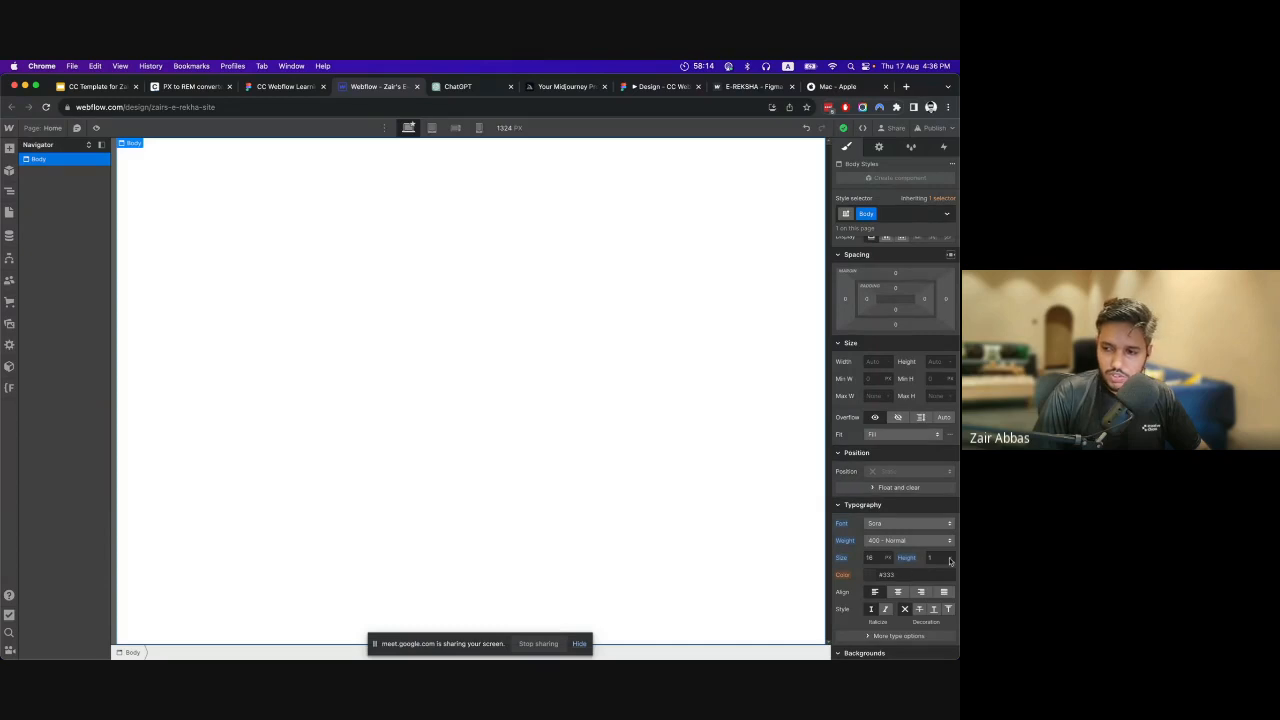
Switch to the Figma file and examine the text and background colours across the E-Reksha page design.
{"action": "left_click", "coordinate": [870, 576]}
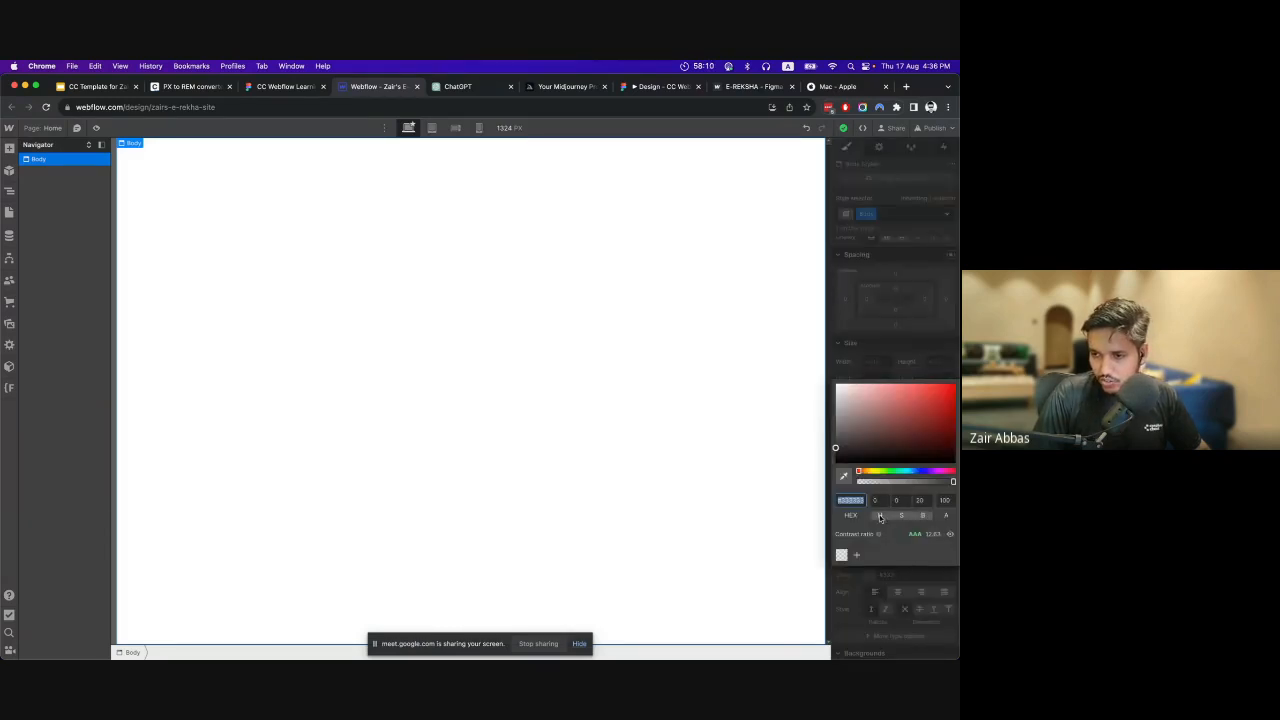
{"action": "left_click", "coordinate": [888, 588]}
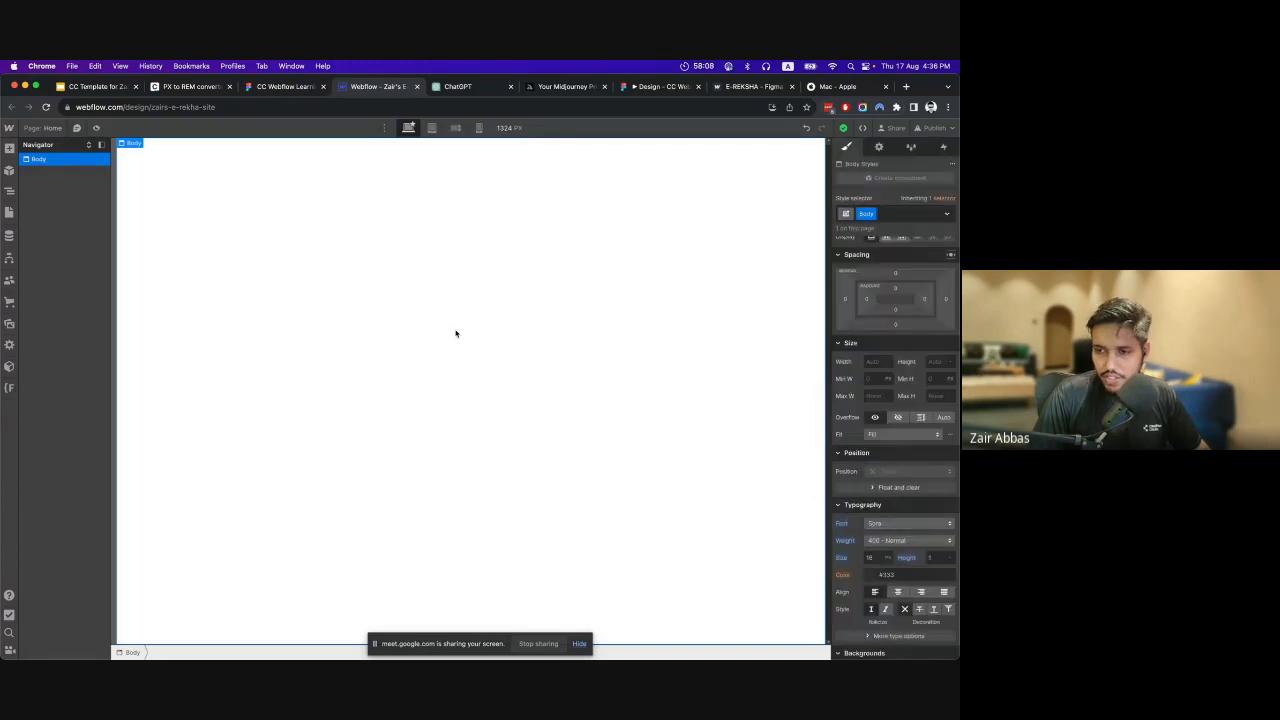
{"action": "left_click", "coordinate": [285, 86]}
{"action": "scroll", "coordinate": [463, 317], "scroll_direction": "down", "scroll_amount": 5}
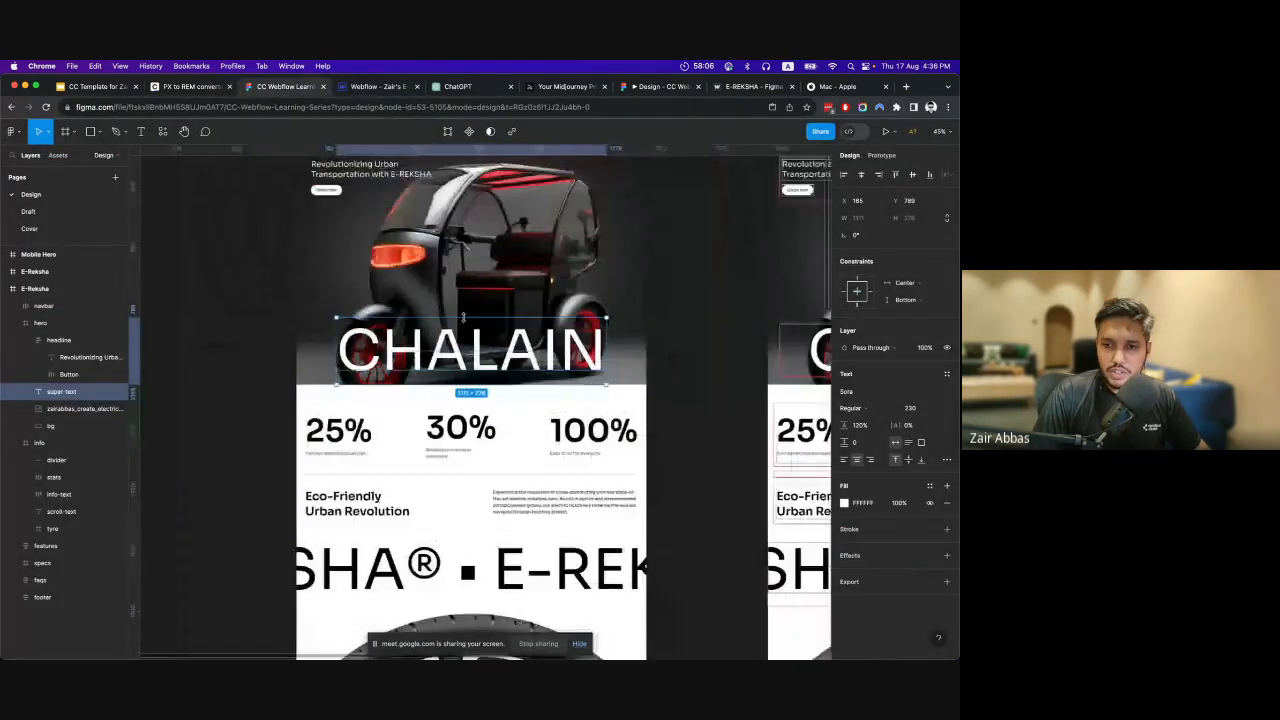
{"action": "scroll", "coordinate": [463, 317], "scroll_direction": "down", "scroll_amount": 15}
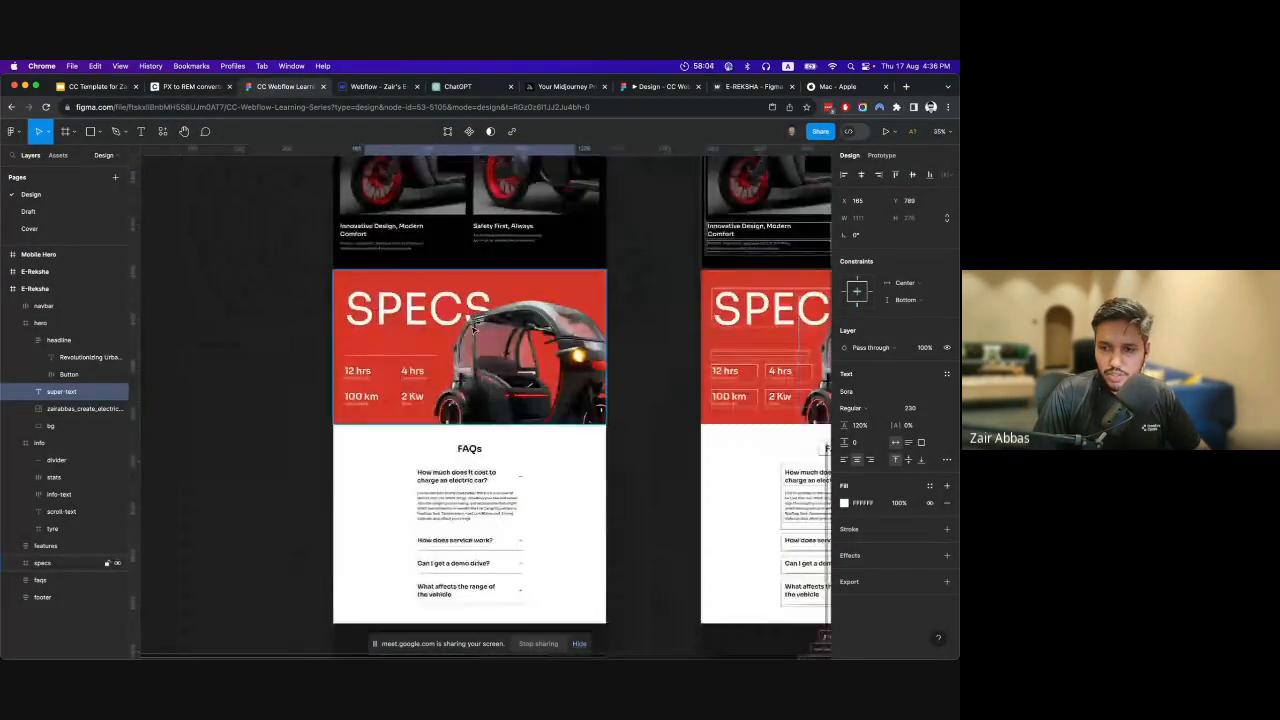
{"action": "scroll", "coordinate": [500, 384], "scroll_direction": "up", "scroll_amount": 10}
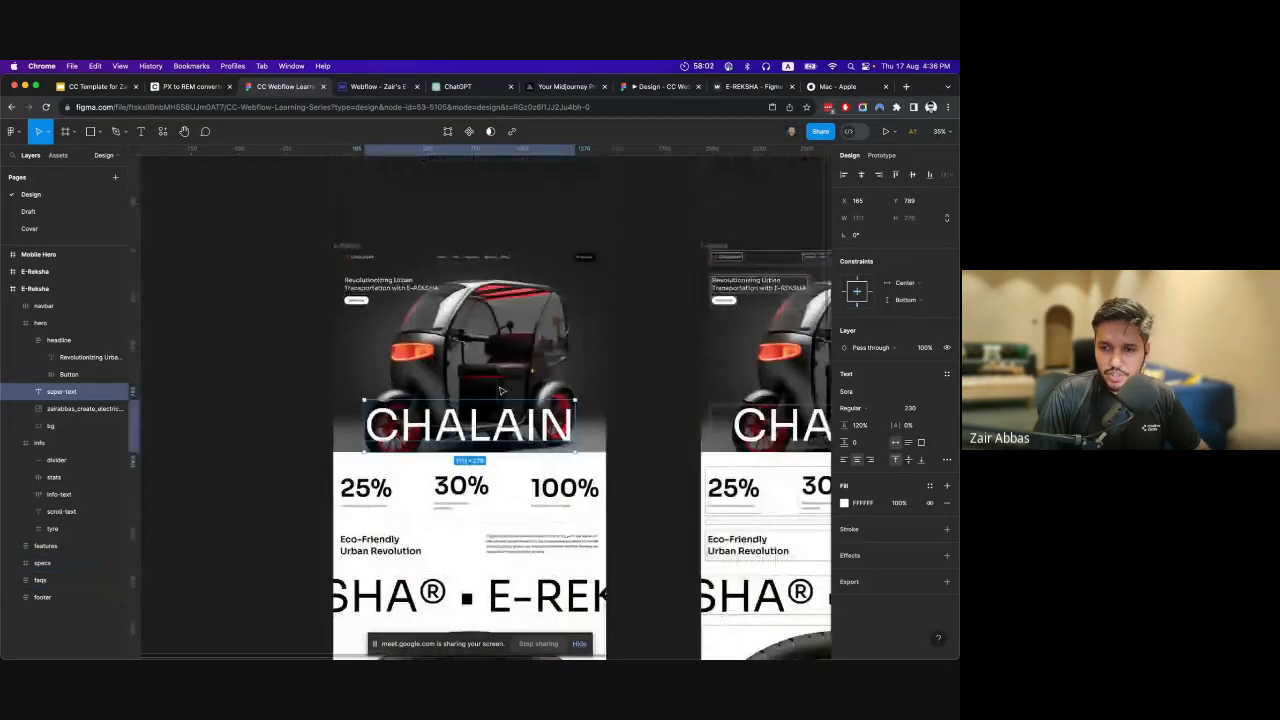
Switch back to Webflow and set the Body tag's background colour to black.
{"action": "left_click", "coordinate": [360, 87]}
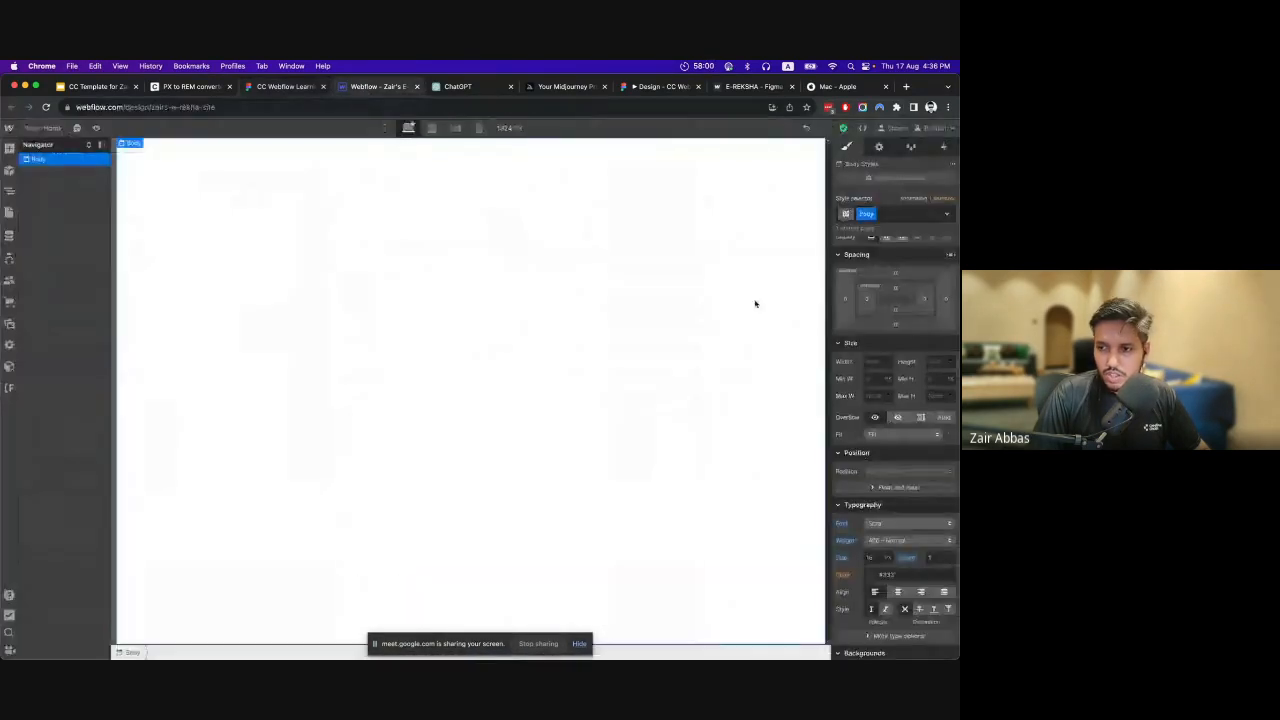
{"action": "scroll", "coordinate": [860, 500], "scroll_direction": "down", "scroll_amount": 5}
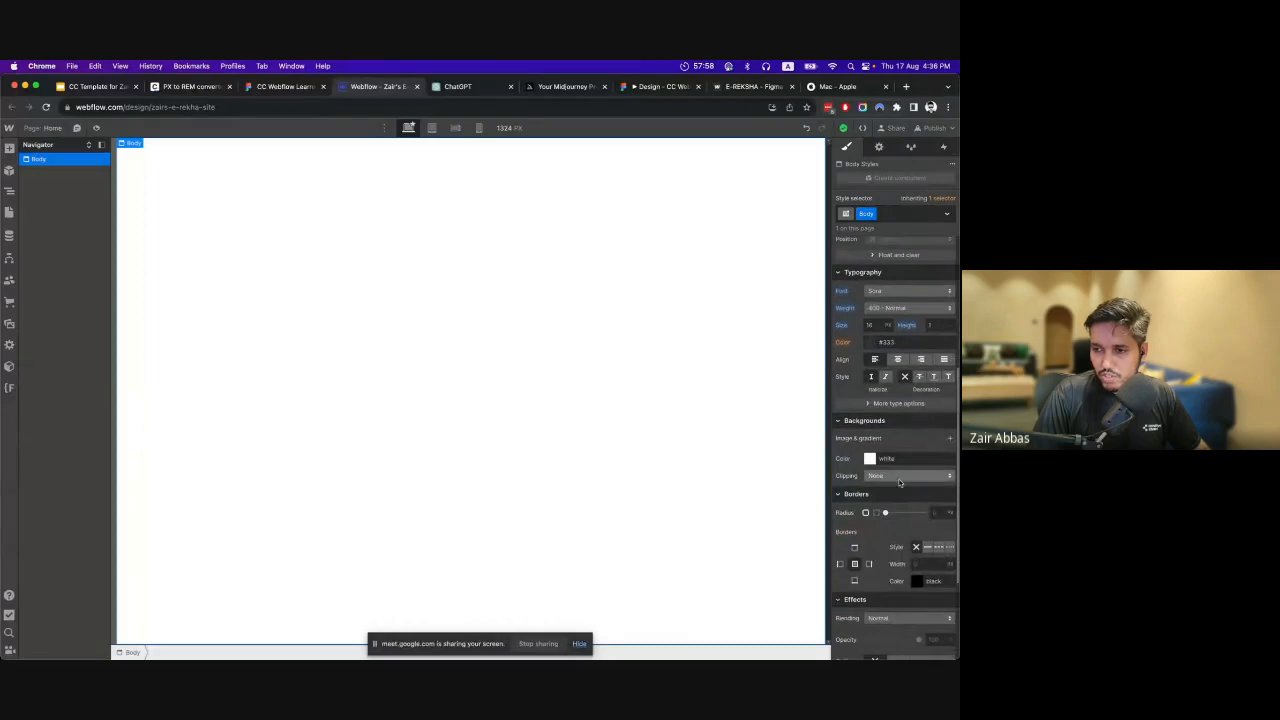
{"action": "left_click", "coordinate": [870, 445]}
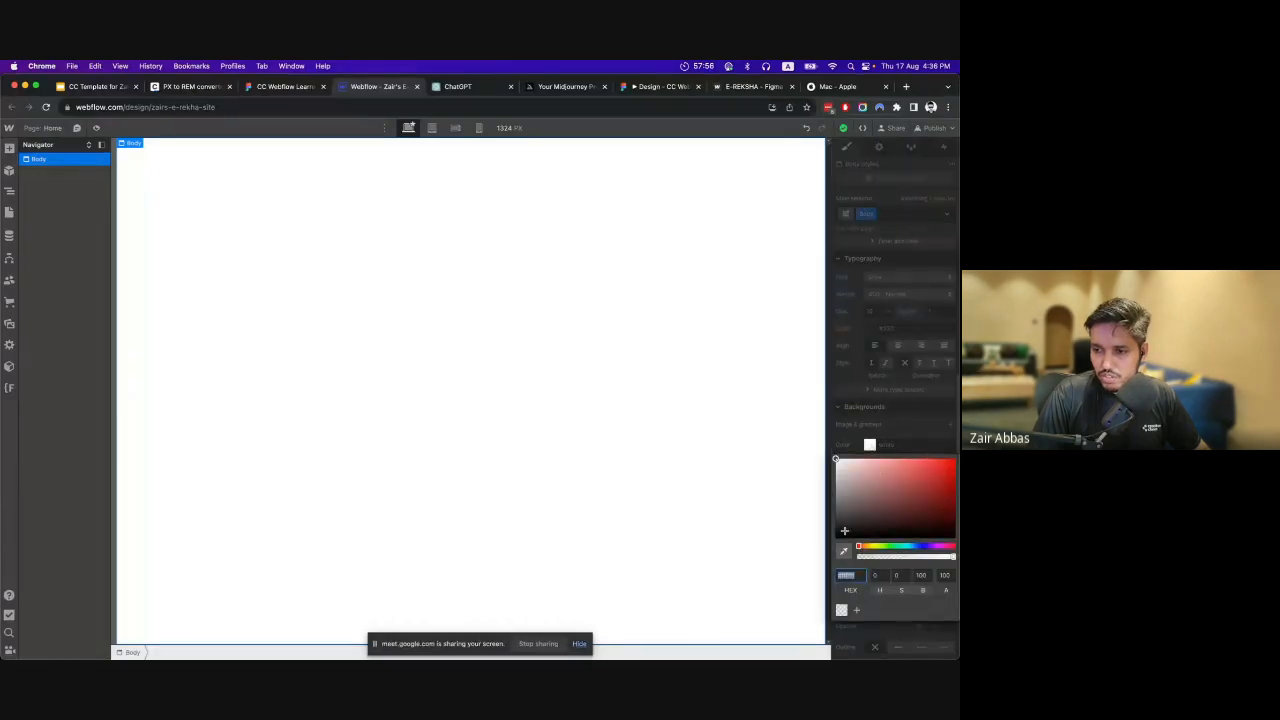
{"action": "left_click_drag", "start_coordinate": [850, 515], "coordinate": [814, 563]}
{"action": "left_click", "coordinate": [894, 425]}
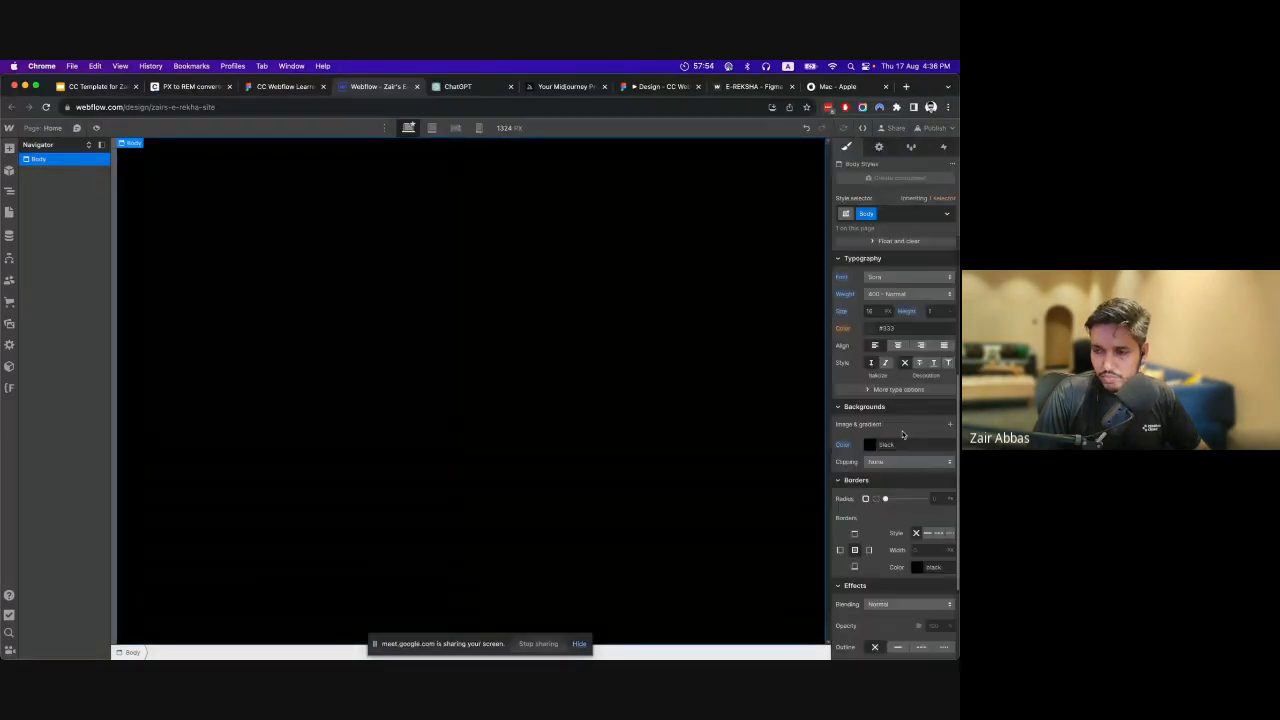
Set the Body tag's text colour to white.
{"action": "scroll", "coordinate": [892, 425], "scroll_direction": "up", "scroll_amount": 2}
{"action": "scroll", "coordinate": [885, 450], "scroll_direction": "up", "scroll_amount": 2}
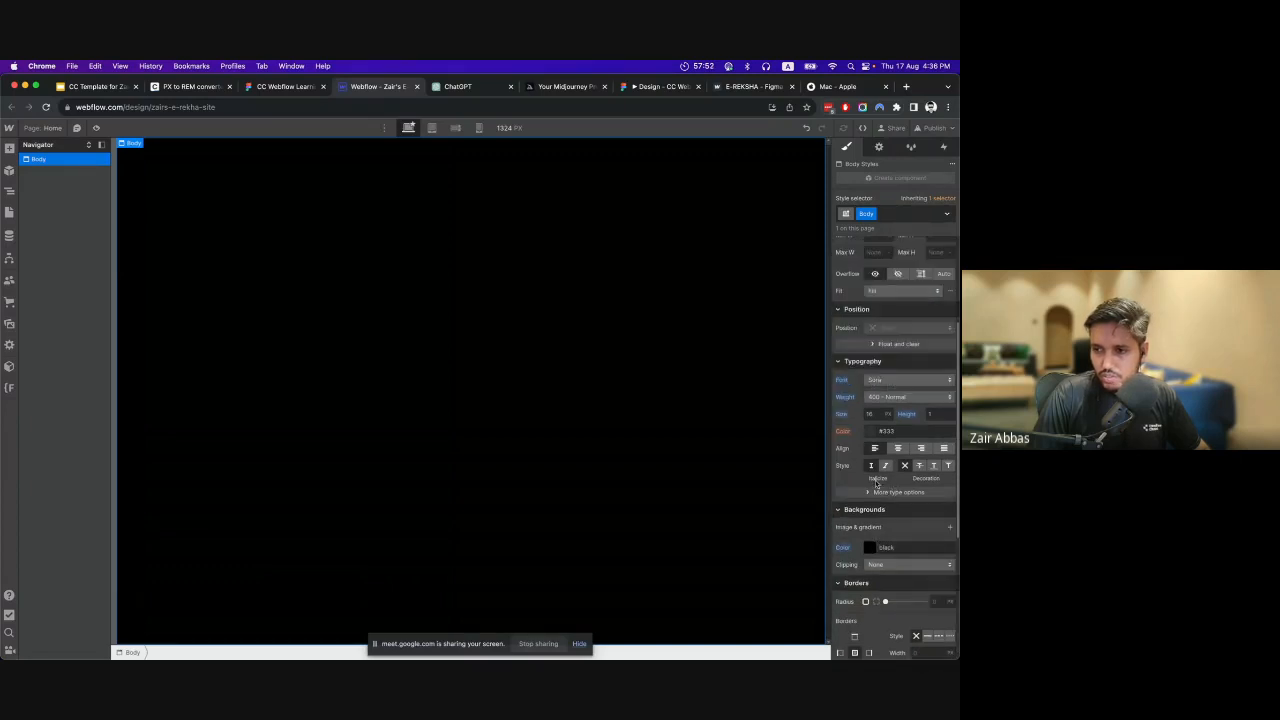
{"action": "left_click", "coordinate": [870, 432]}
{"action": "left_click_drag", "start_coordinate": [865, 466], "coordinate": [834, 442]}
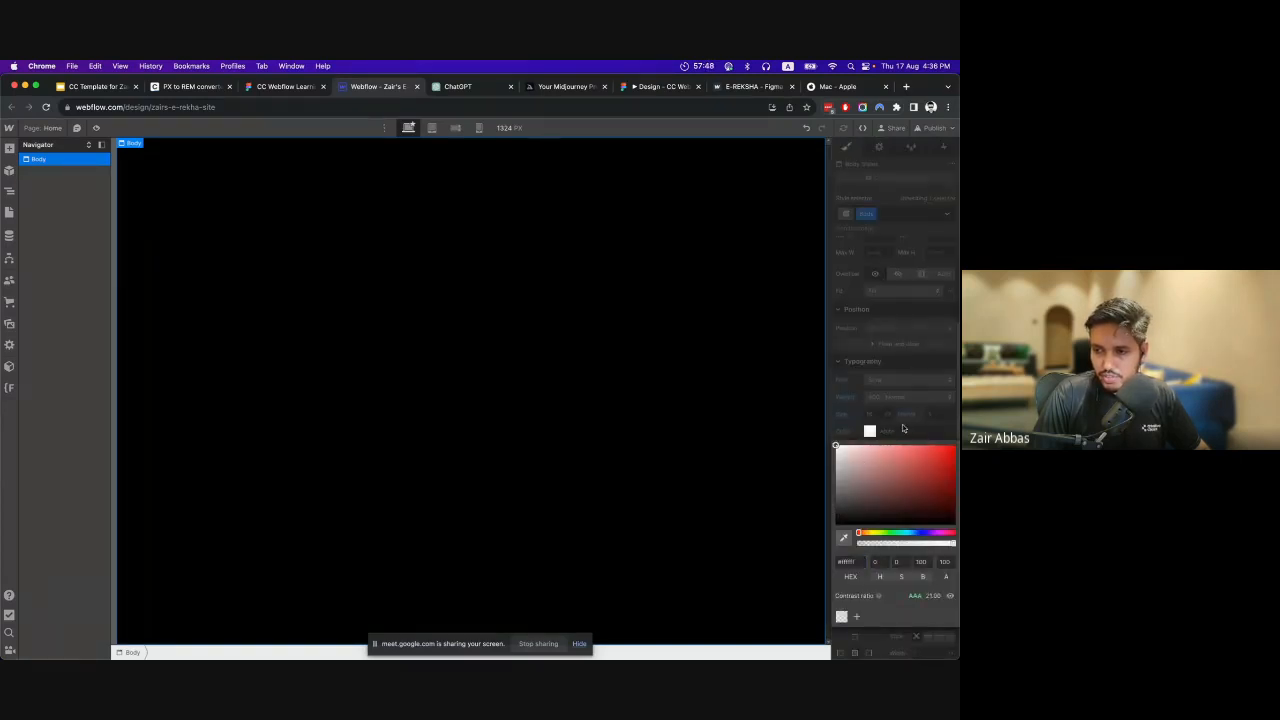
{"action": "left_click", "coordinate": [883, 431]}
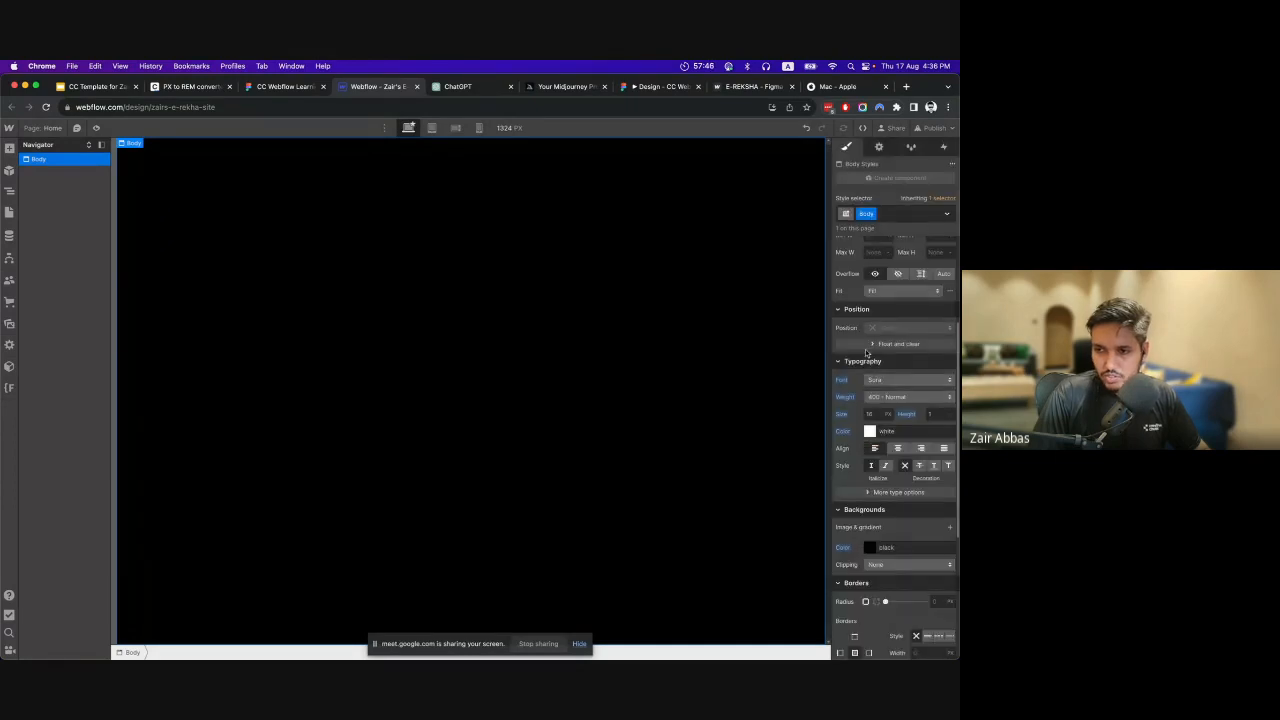
{"action": "scroll", "coordinate": [872, 341], "scroll_direction": "up", "scroll_amount": 5}
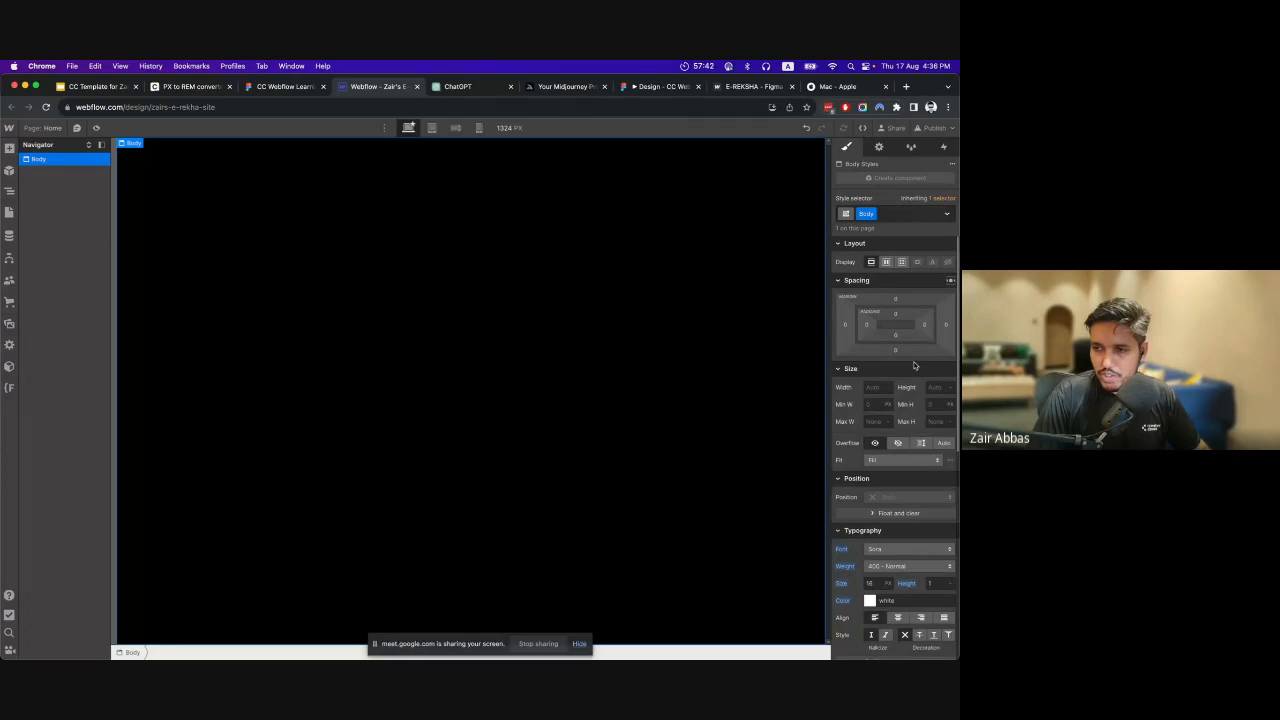
{"action": "scroll", "coordinate": [860, 340], "scroll_direction": "down", "scroll_amount": 1}
{"action": "scroll", "coordinate": [848, 376], "scroll_direction": "down", "scroll_amount": 3}
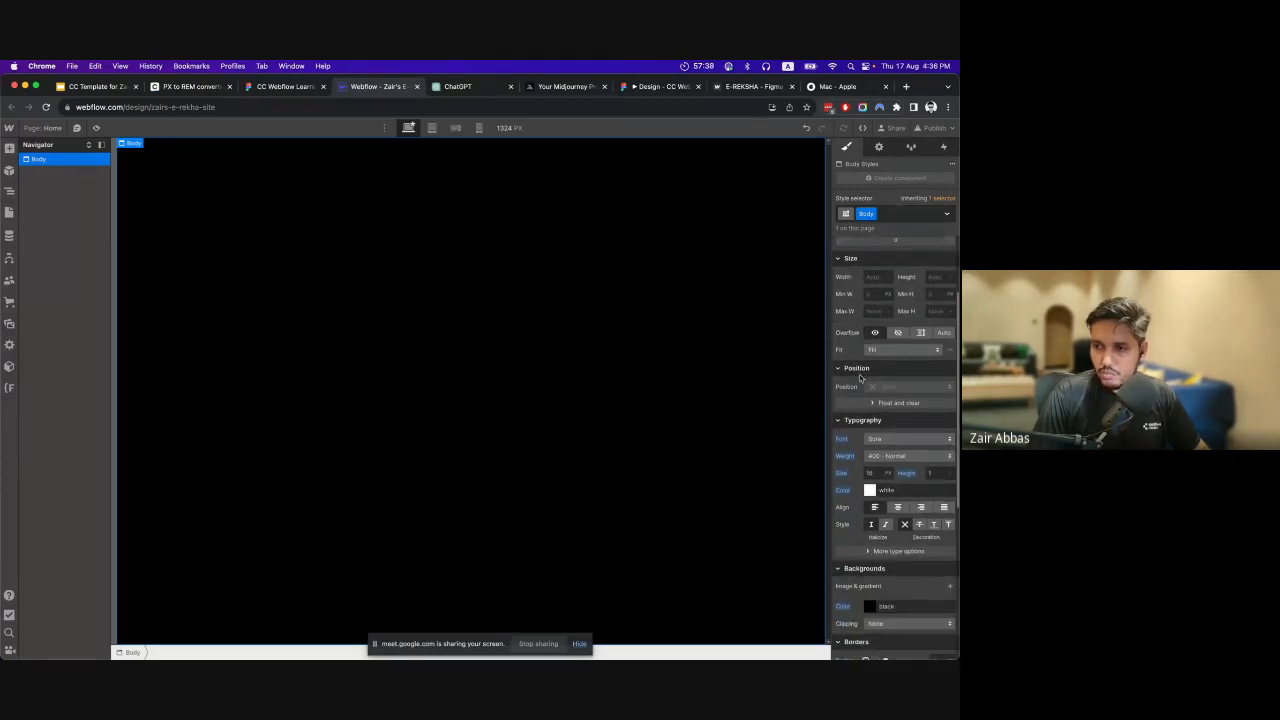
{"action": "scroll", "coordinate": [870, 390], "scroll_direction": "down", "scroll_amount": 2}
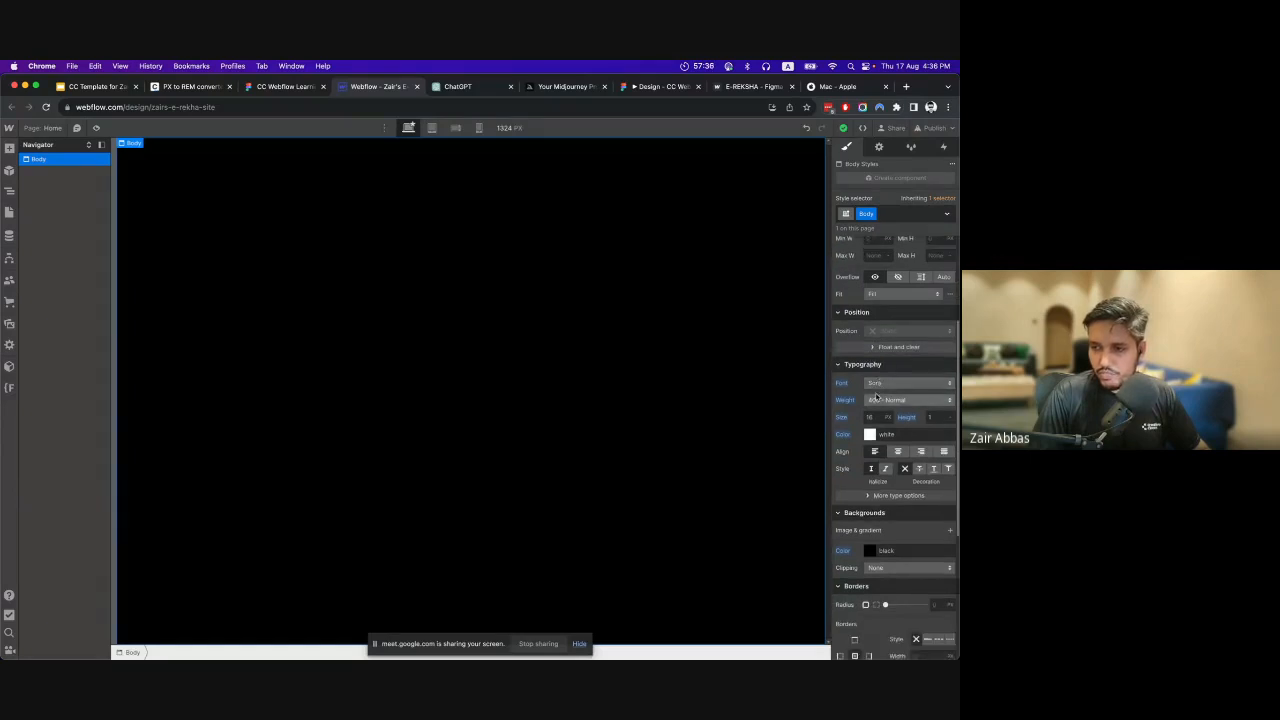
Review the Body tag's style settings from layout and typography through backgrounds, borders and effects.
{"action": "scroll", "coordinate": [862, 410], "scroll_direction": "down", "scroll_amount": 4}
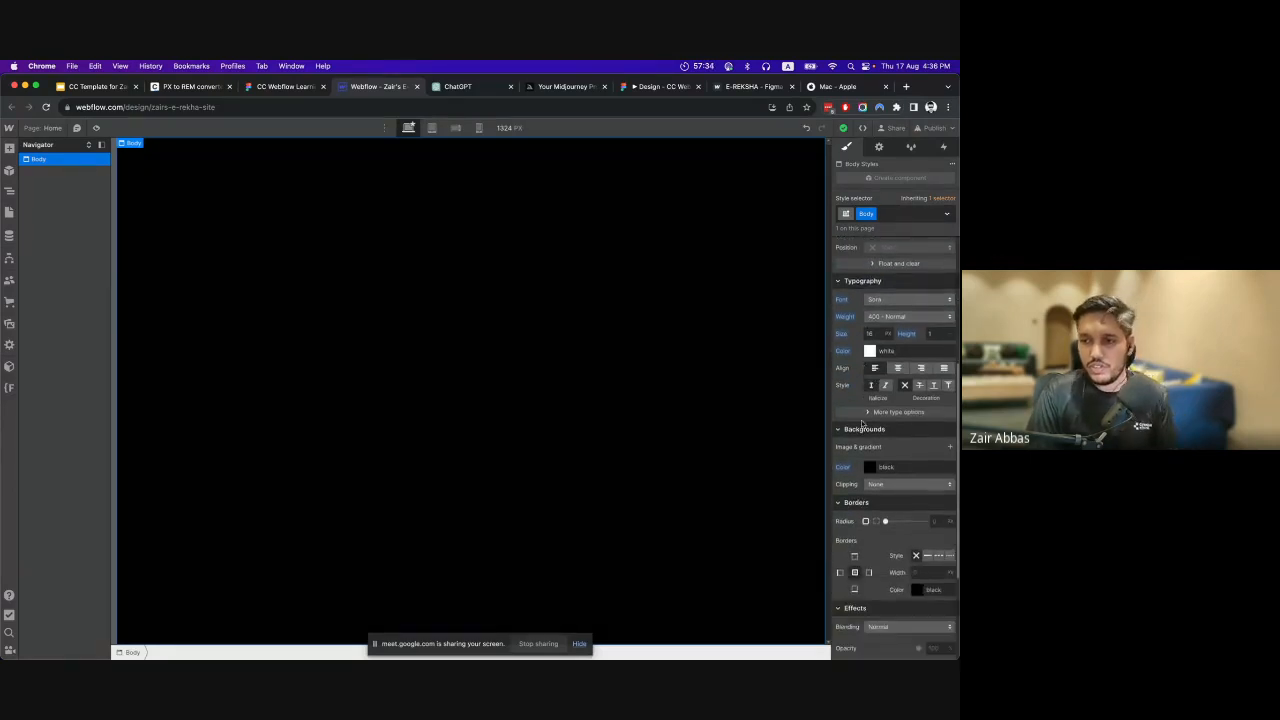
{"action": "scroll", "coordinate": [856, 445], "scroll_direction": "down", "scroll_amount": 3}
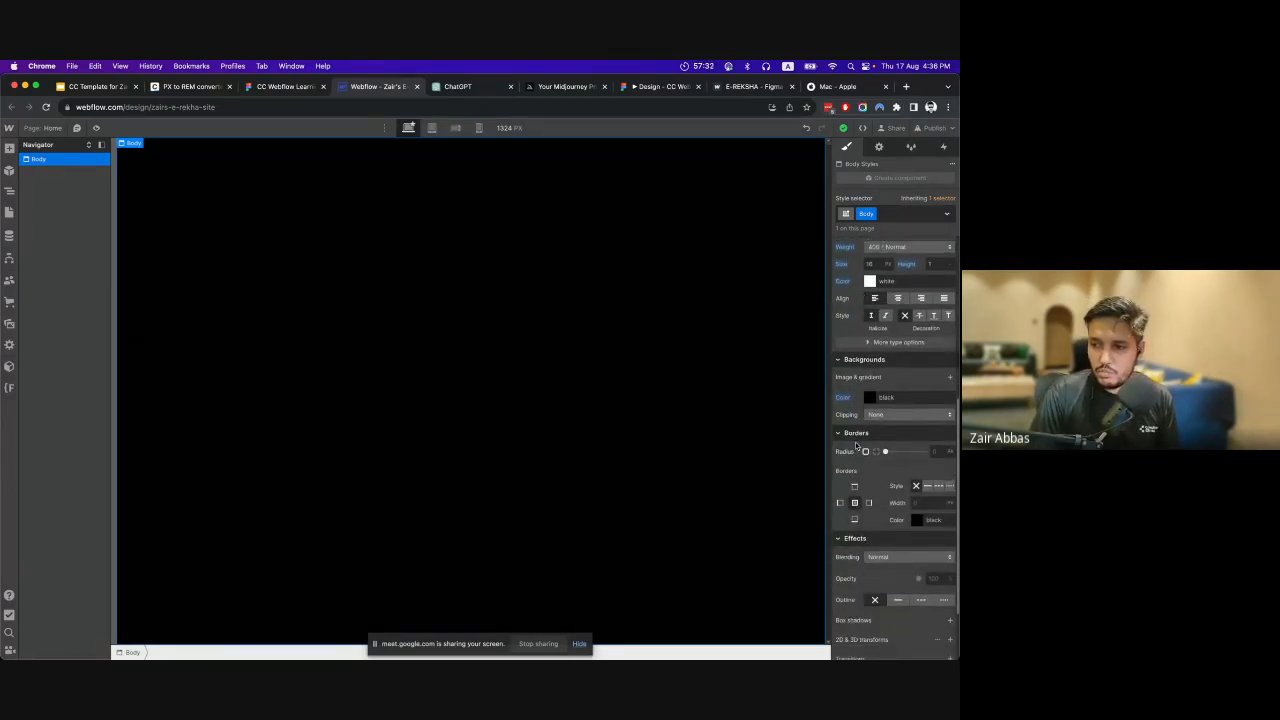
{"action": "scroll", "coordinate": [868, 496], "scroll_direction": "down", "scroll_amount": 2}
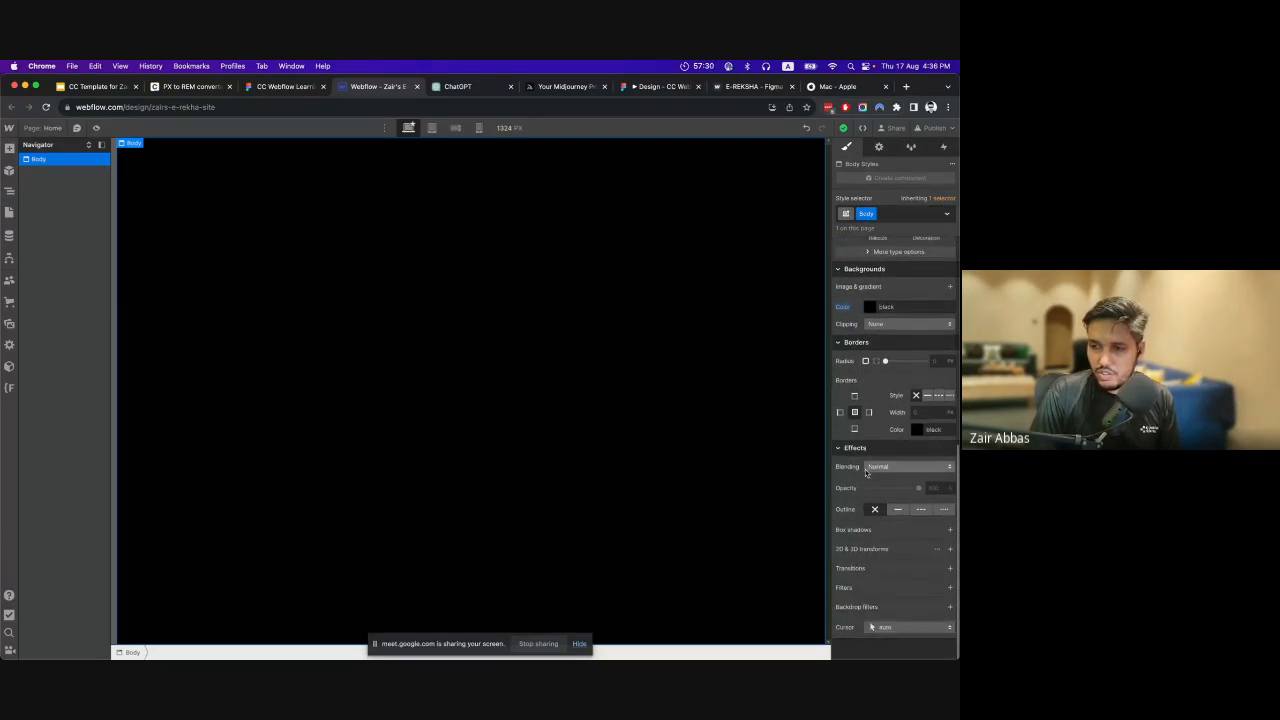
{"action": "scroll", "coordinate": [856, 530], "scroll_direction": "up", "scroll_amount": 10}
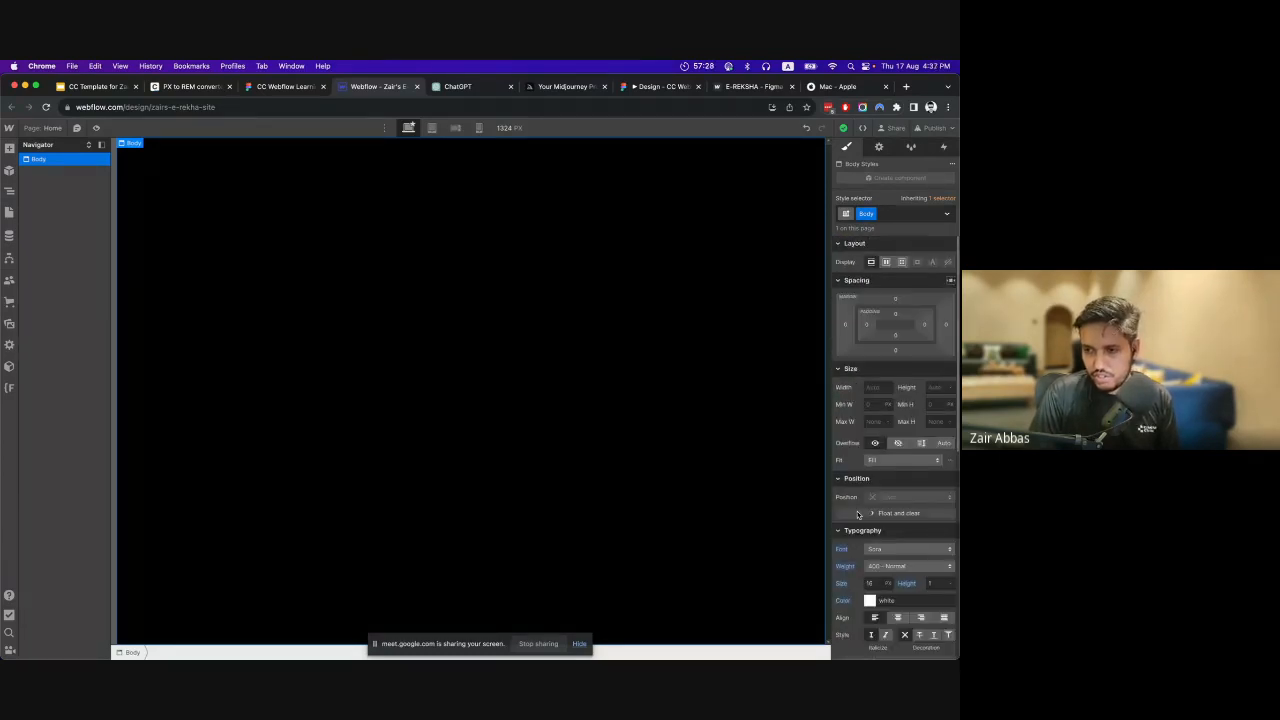
{"action": "scroll", "coordinate": [870, 560], "scroll_direction": "down", "scroll_amount": 8}
{"action": "scroll", "coordinate": [871, 477], "scroll_direction": "up", "scroll_amount": 10}
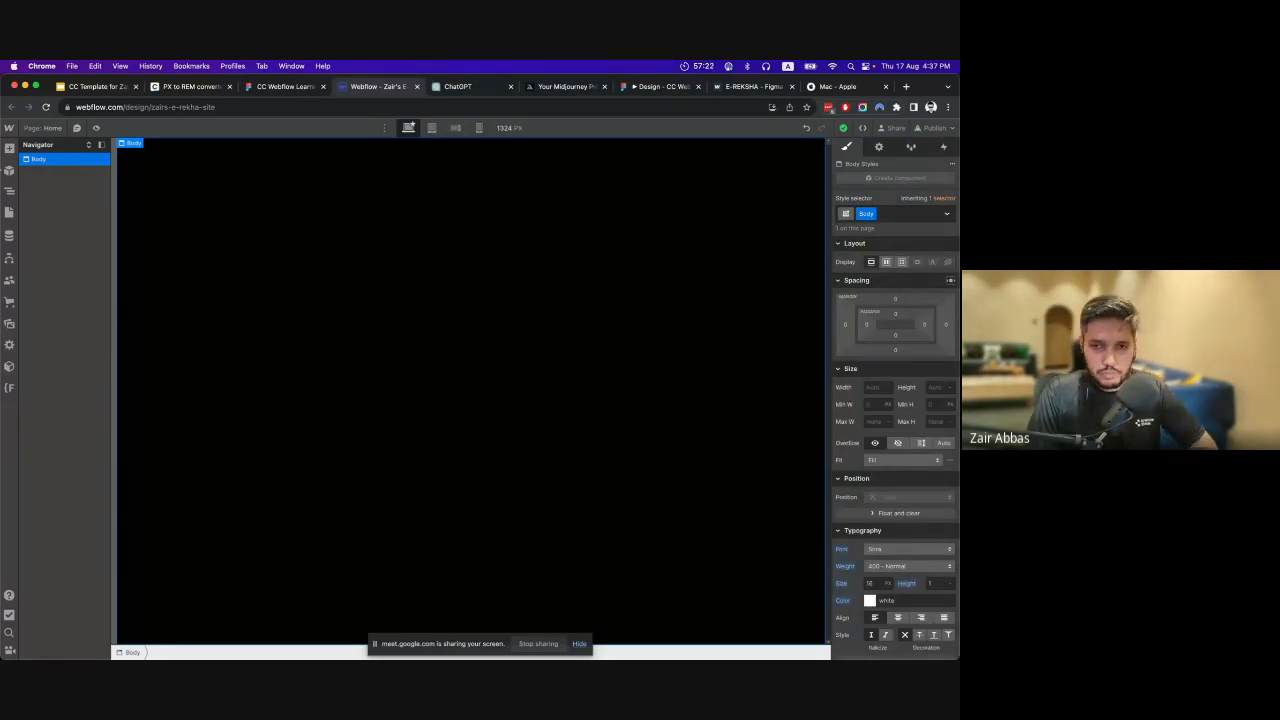
Open the list of addable elements, then switch to the Figma file and examine the hero and info sections of the E-Reksha page.
{"action": "left_click", "coordinate": [9, 148]}
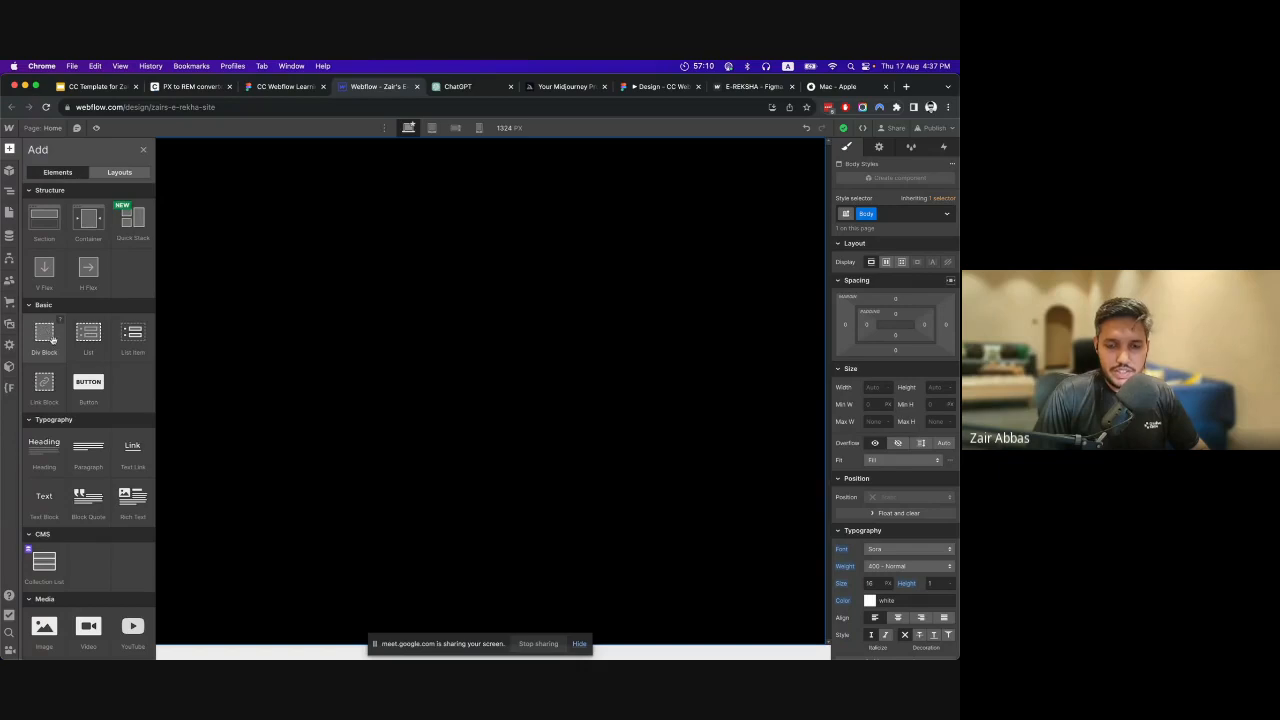
{"action": "left_click", "coordinate": [285, 86]}
{"action": "left_click", "coordinate": [568, 348]}
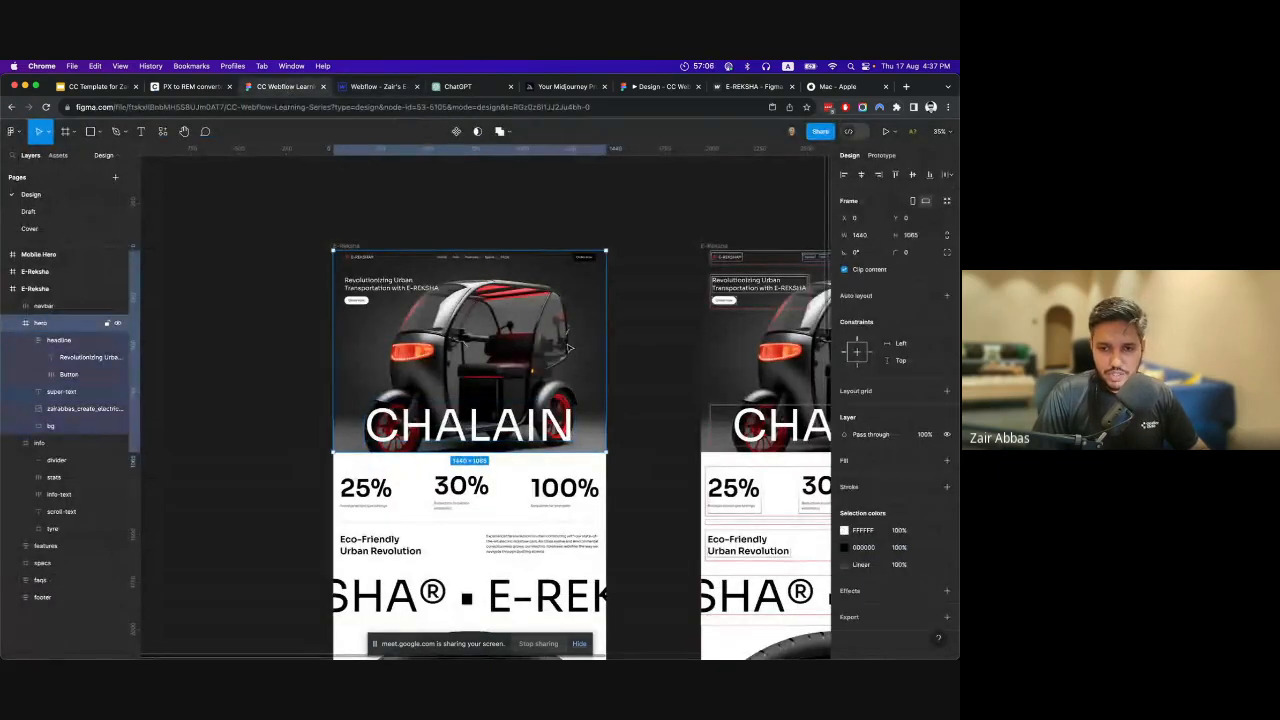
{"action": "left_click_drag", "start_coordinate": [568, 348], "coordinate": [444, 360]}
{"action": "key", "text": "super+z"}
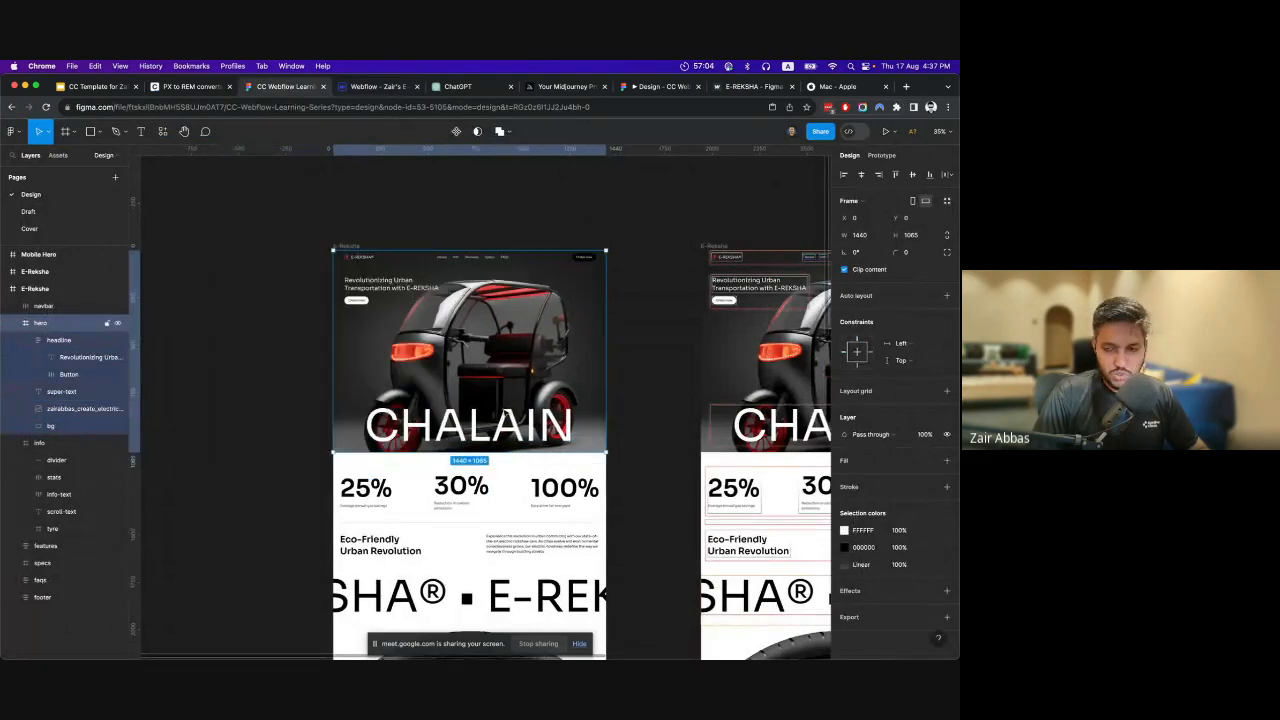
{"action": "scroll", "coordinate": [508, 415], "scroll_direction": "down", "scroll_amount": 1}
{"action": "scroll", "coordinate": [507, 405], "scroll_direction": "down", "scroll_amount": 1}
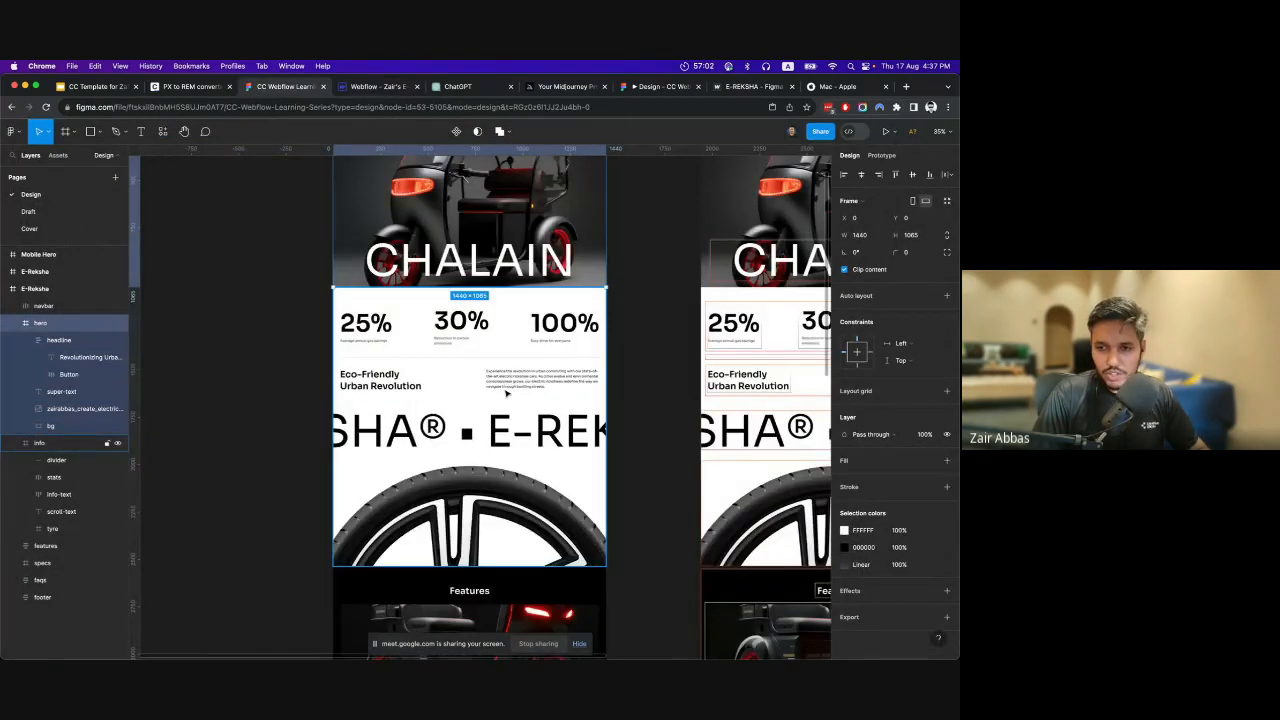
{"action": "left_click", "coordinate": [507, 393]}
{"action": "scroll", "coordinate": [460, 404], "scroll_direction": "down", "scroll_amount": 2}
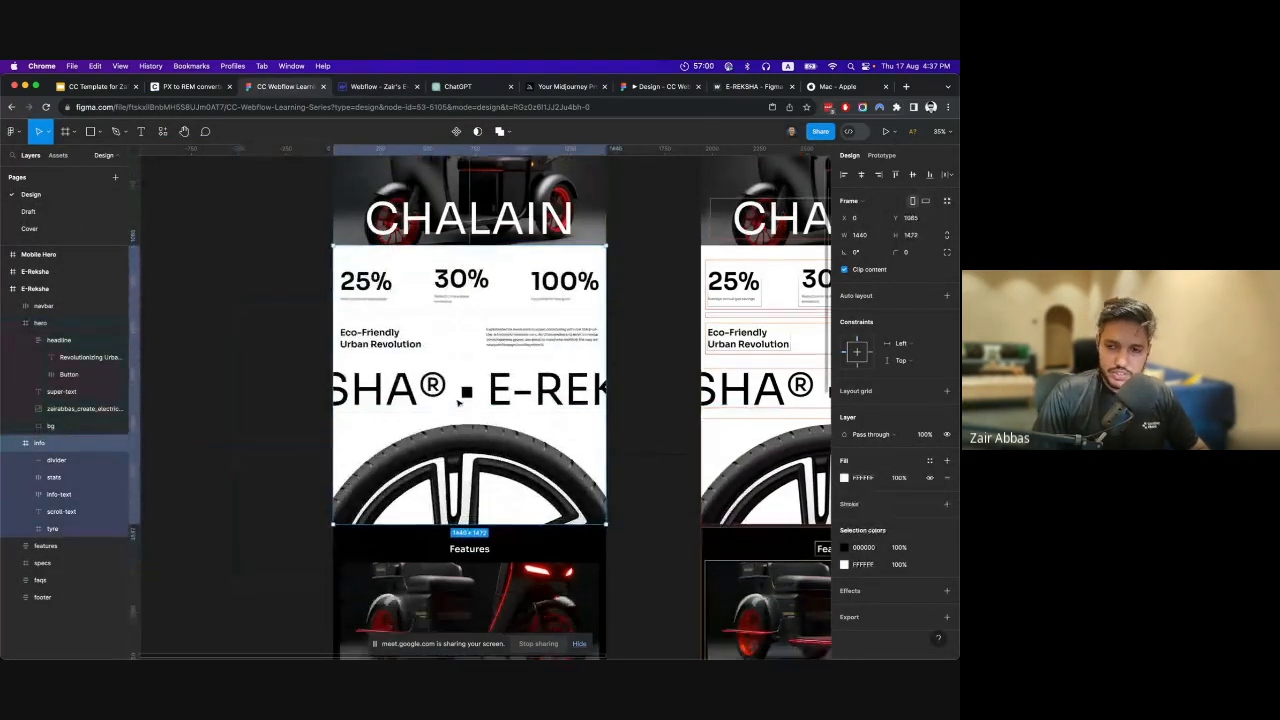
{"action": "scroll", "coordinate": [458, 402], "scroll_direction": "down", "scroll_amount": 2}
{"action": "scroll", "coordinate": [458, 402], "scroll_direction": "down", "scroll_amount": 1}
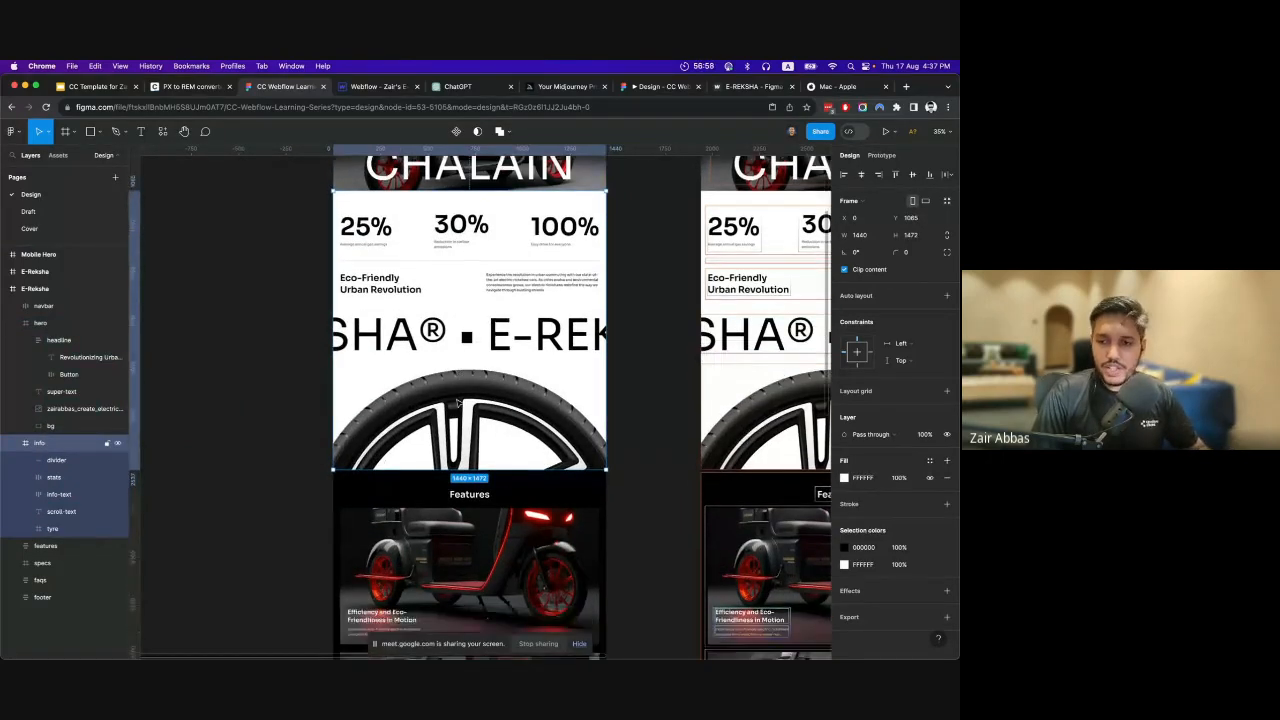
{"action": "scroll", "coordinate": [458, 402], "scroll_direction": "down", "scroll_amount": 5}
{"action": "scroll", "coordinate": [458, 402], "scroll_direction": "up", "scroll_amount": 6}
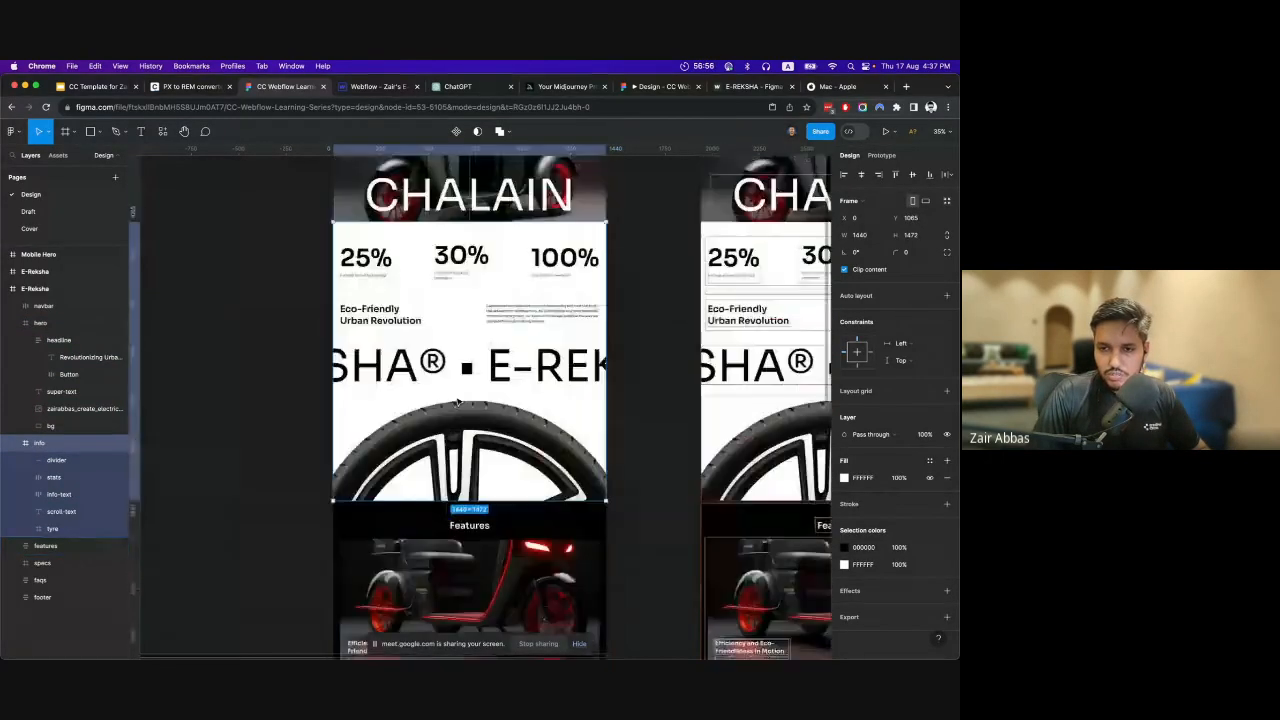
{"action": "scroll", "coordinate": [458, 402], "scroll_direction": "up", "scroll_amount": 5}
Switch back to Webflow and add a Section element inside the Body.
{"action": "left_click", "coordinate": [378, 86]}
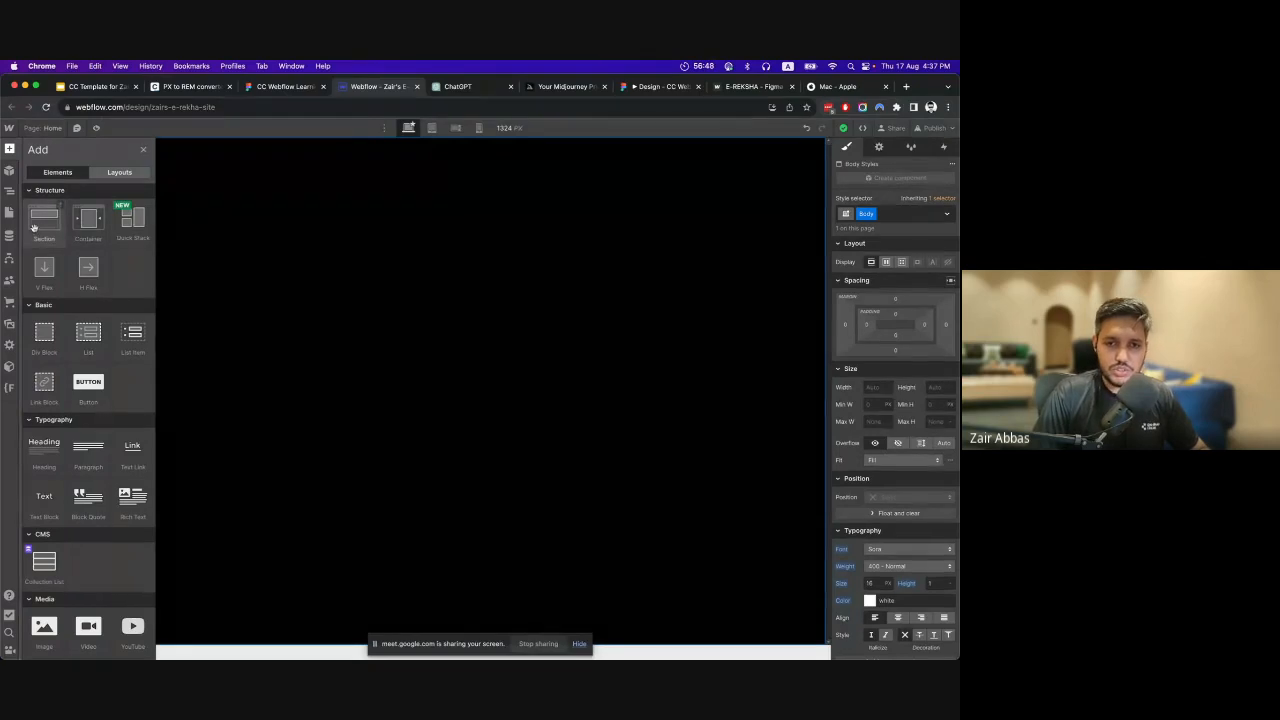
{"action": "left_click_drag", "start_coordinate": [51, 231], "coordinate": [250, 408]}
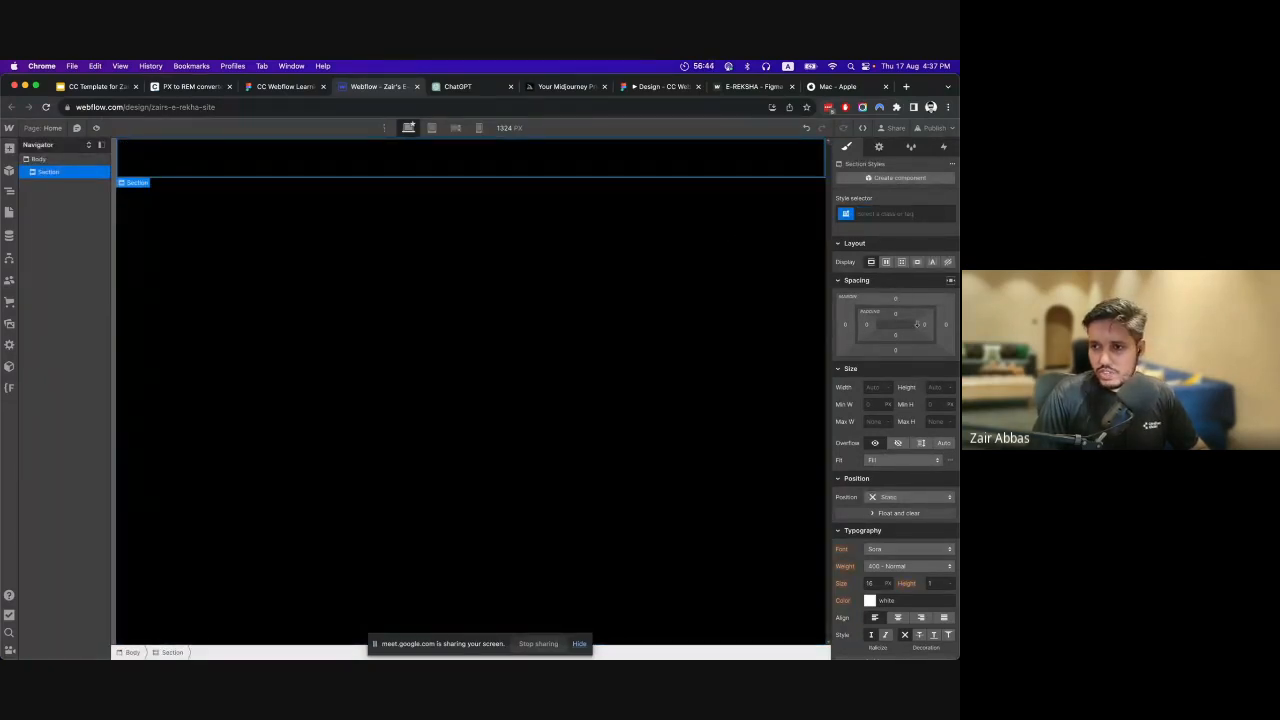
Inspect the new Section's inherited styles, check where its font value comes from, and compare them with the Body's styles.
{"action": "scroll", "coordinate": [900, 450], "scroll_direction": "down", "scroll_amount": 6}
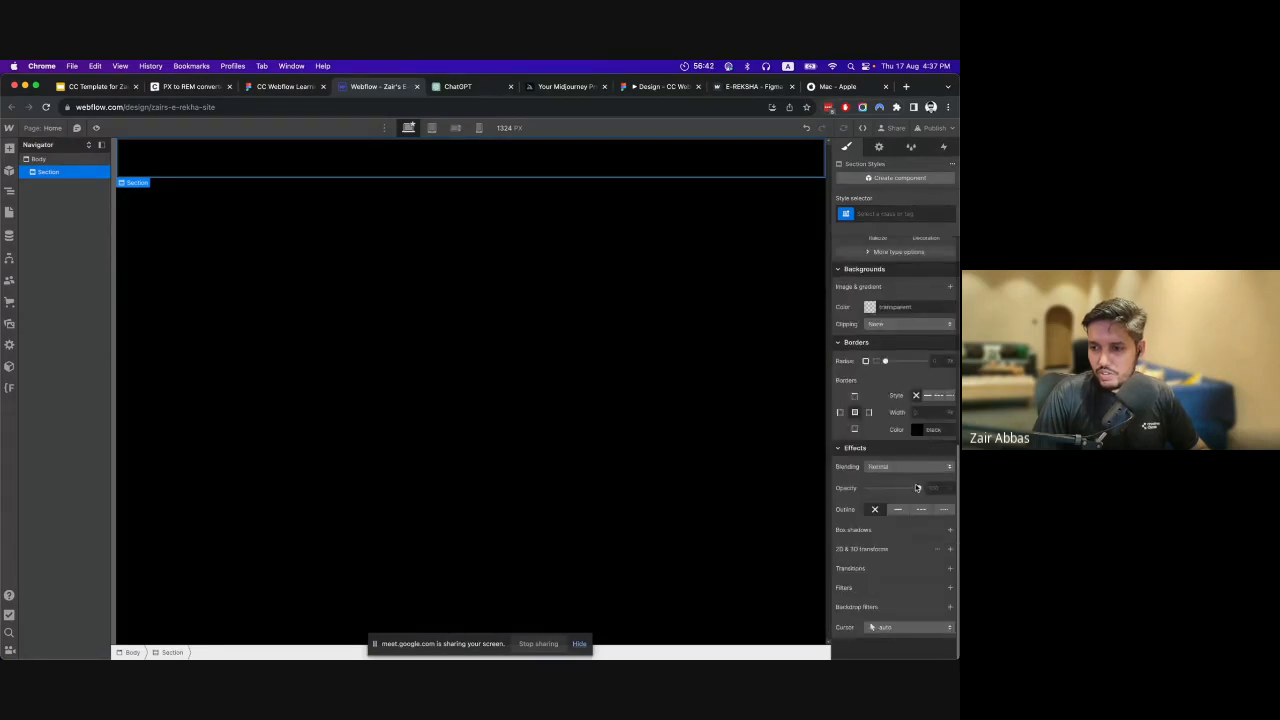
{"action": "scroll", "coordinate": [917, 488], "scroll_direction": "up", "scroll_amount": 6}
{"action": "scroll", "coordinate": [898, 350], "scroll_direction": "down", "scroll_amount": 5}
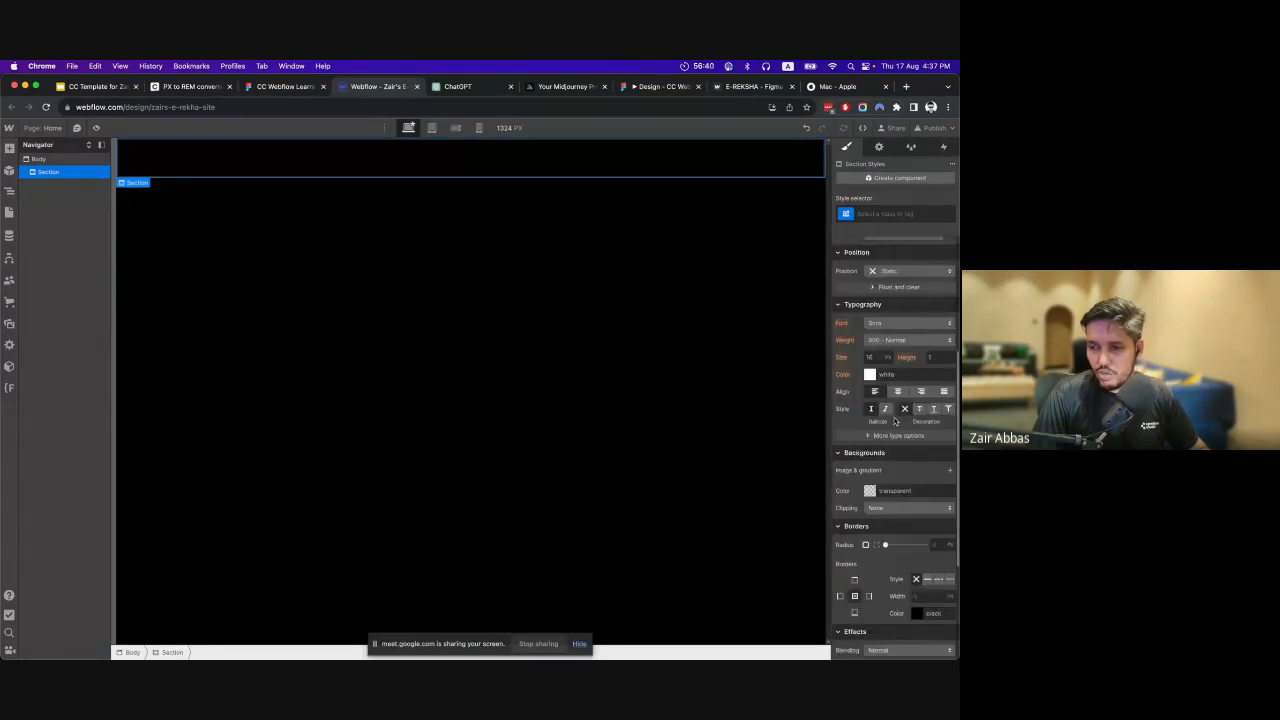
{"action": "scroll", "coordinate": [900, 440], "scroll_direction": "up", "scroll_amount": 5}
{"action": "scroll", "coordinate": [901, 460], "scroll_direction": "down", "scroll_amount": 2}
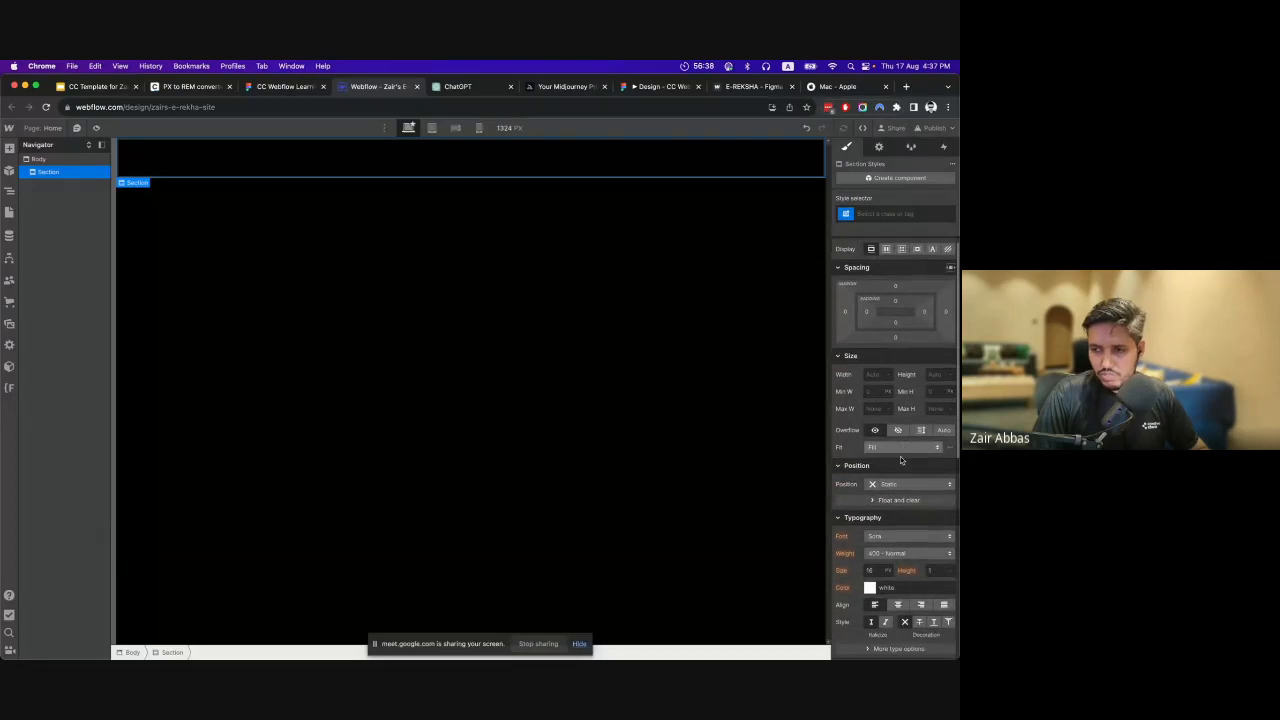
{"action": "left_click", "coordinate": [843, 511]}
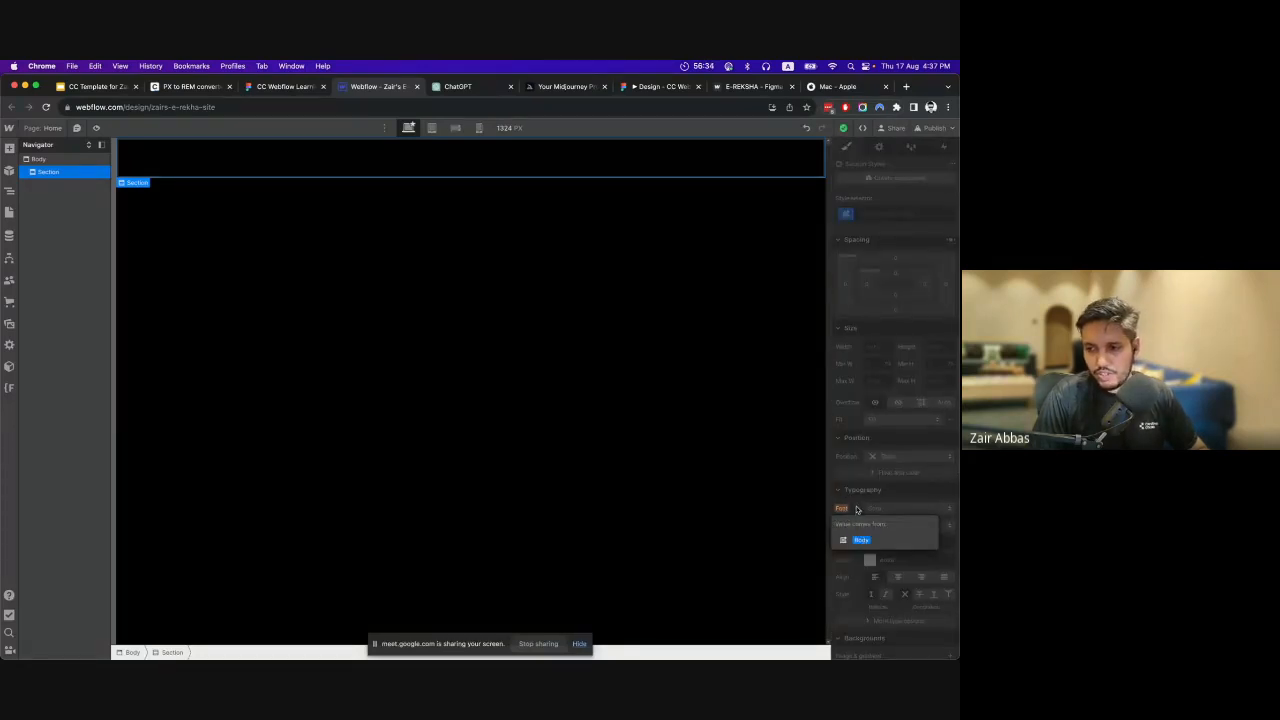
{"action": "left_click", "coordinate": [858, 511]}
{"action": "left_click", "coordinate": [62, 160]}
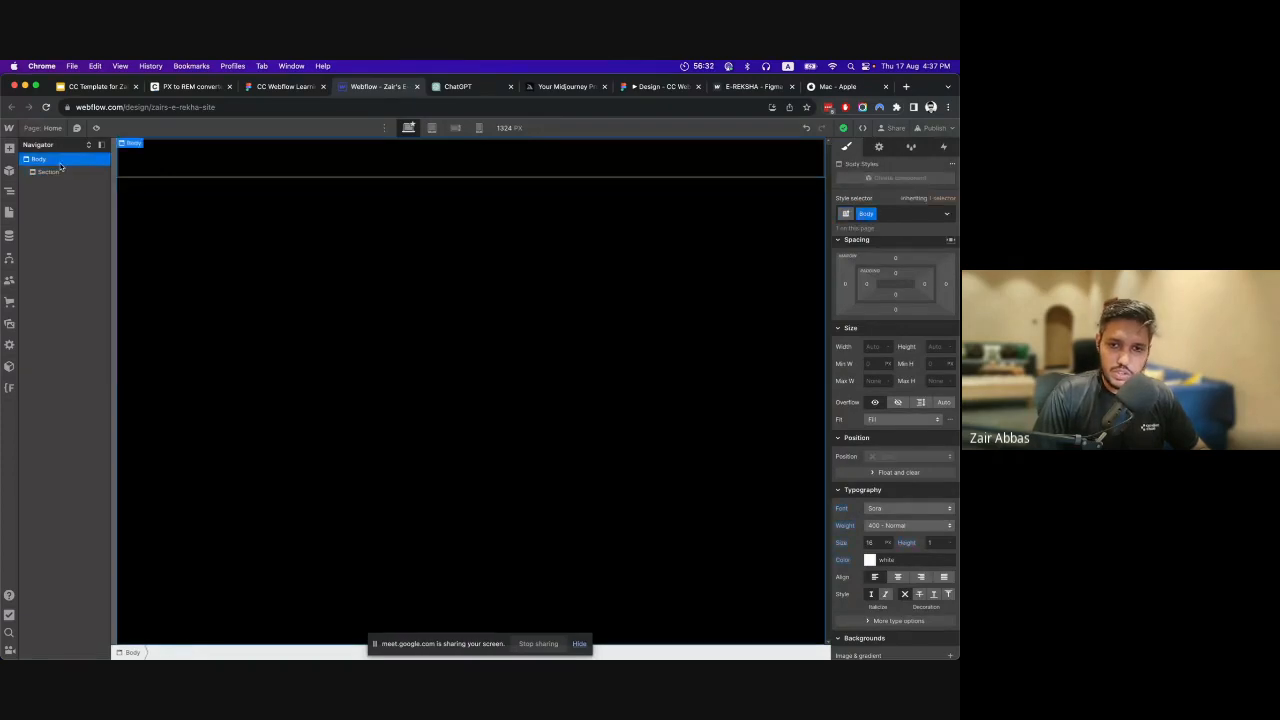
{"action": "left_click", "coordinate": [66, 175]}
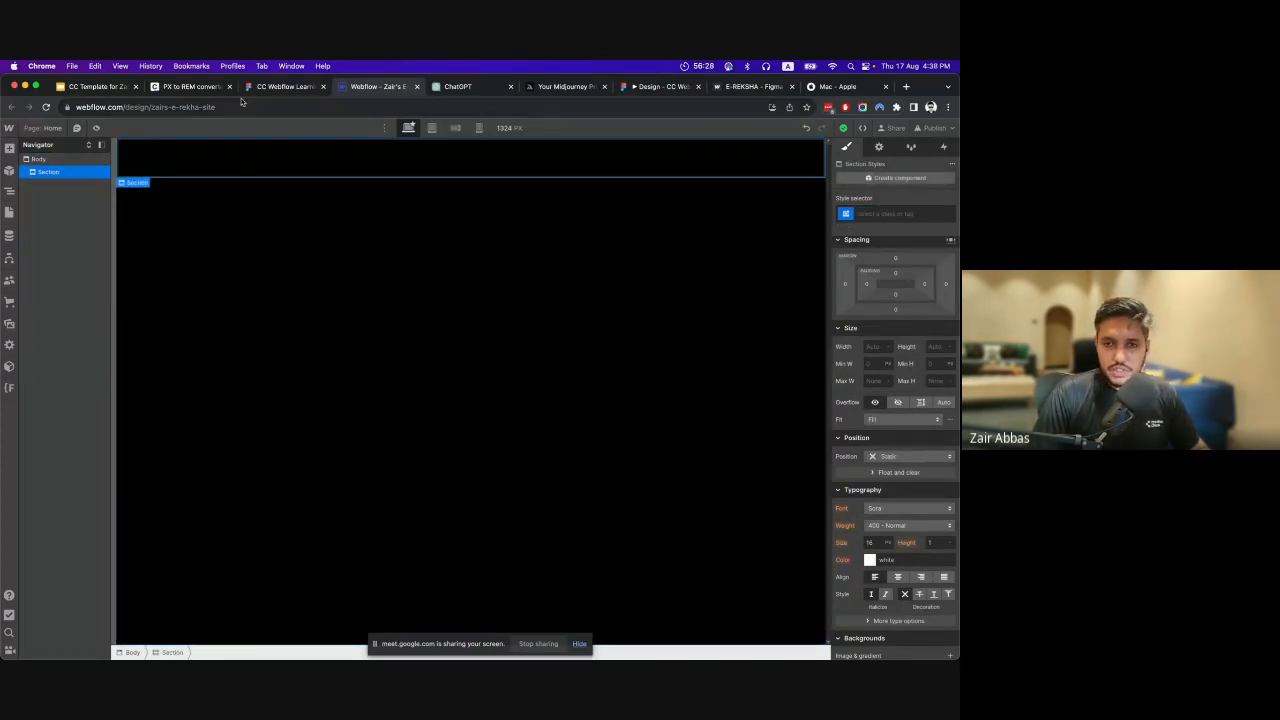
Examine the hero section in the Figma design, its prototype preview and the published E-REKSHA site.
{"action": "left_click", "coordinate": [271, 89]}
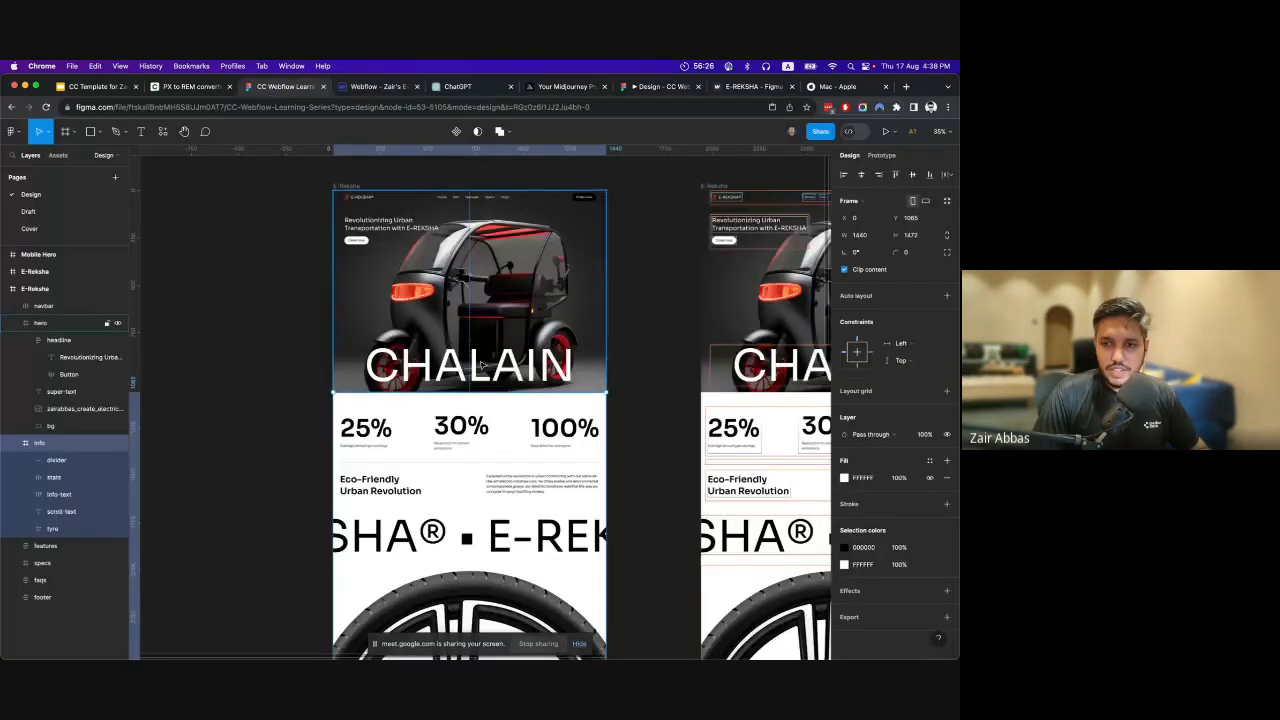
{"action": "left_click", "coordinate": [627, 87]}
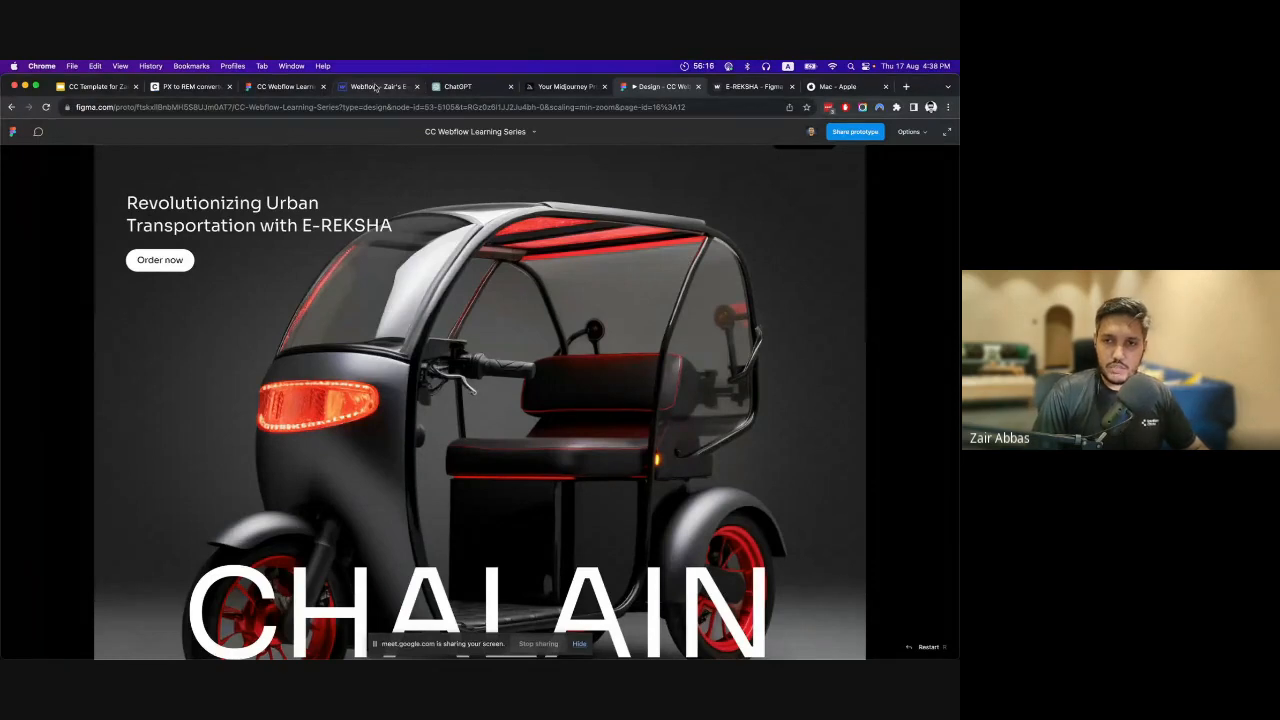
{"action": "left_click", "coordinate": [750, 86]}
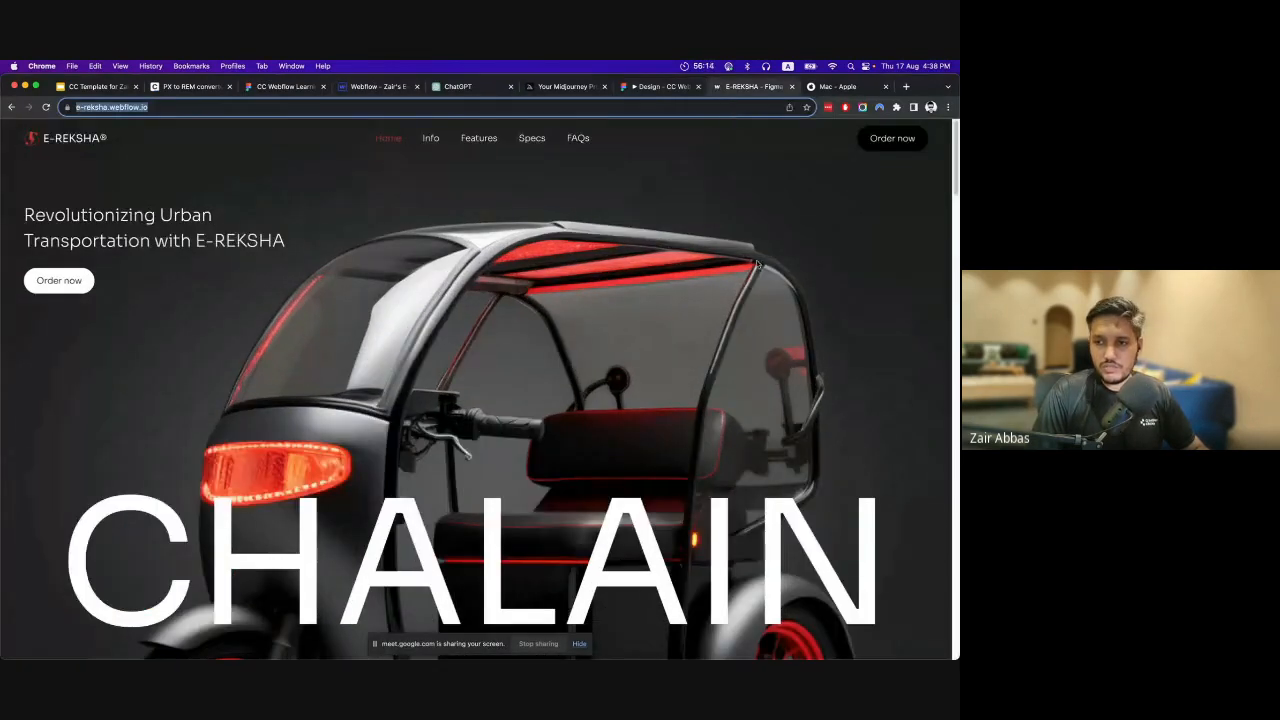
{"action": "left_click", "coordinate": [683, 264]}
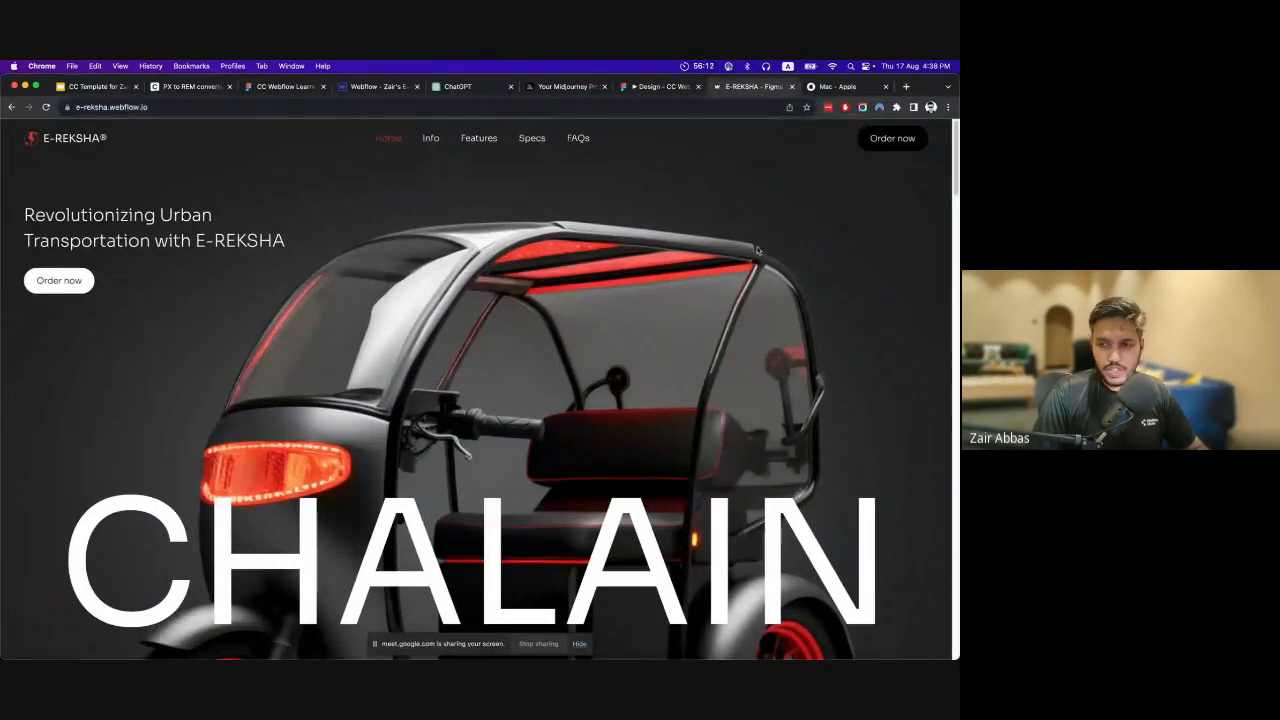
{"action": "scroll", "coordinate": [871, 222], "scroll_direction": "down", "scroll_amount": 1}
{"action": "scroll", "coordinate": [871, 236], "scroll_direction": "up", "scroll_amount": 1}
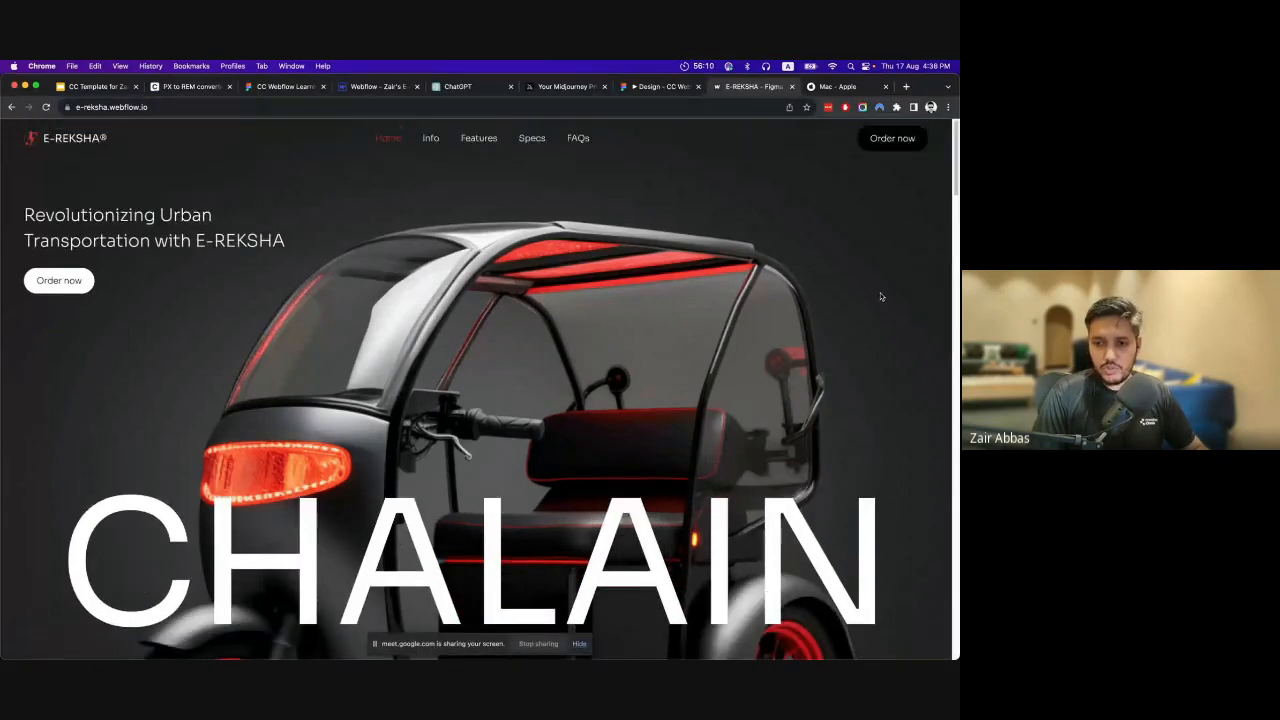
{"action": "scroll", "coordinate": [500, 290], "scroll_direction": "down", "scroll_amount": 1}
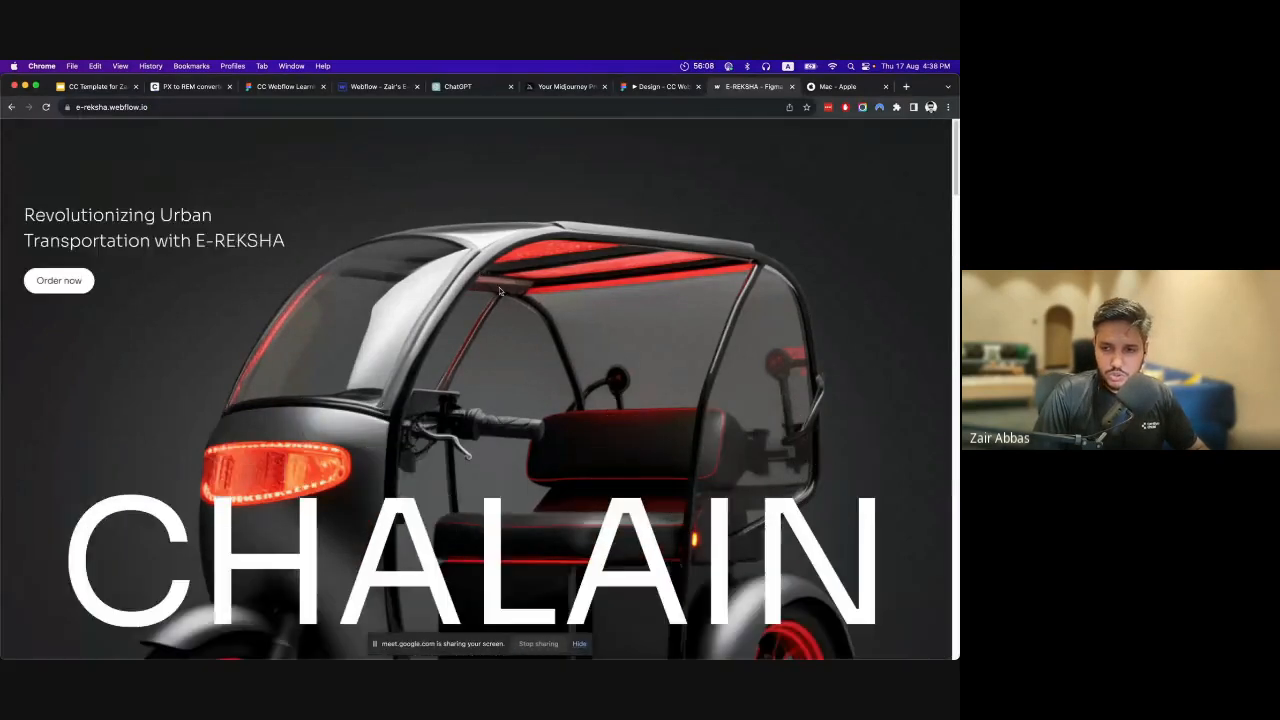
{"action": "scroll", "coordinate": [500, 291], "scroll_direction": "up", "scroll_amount": 1}
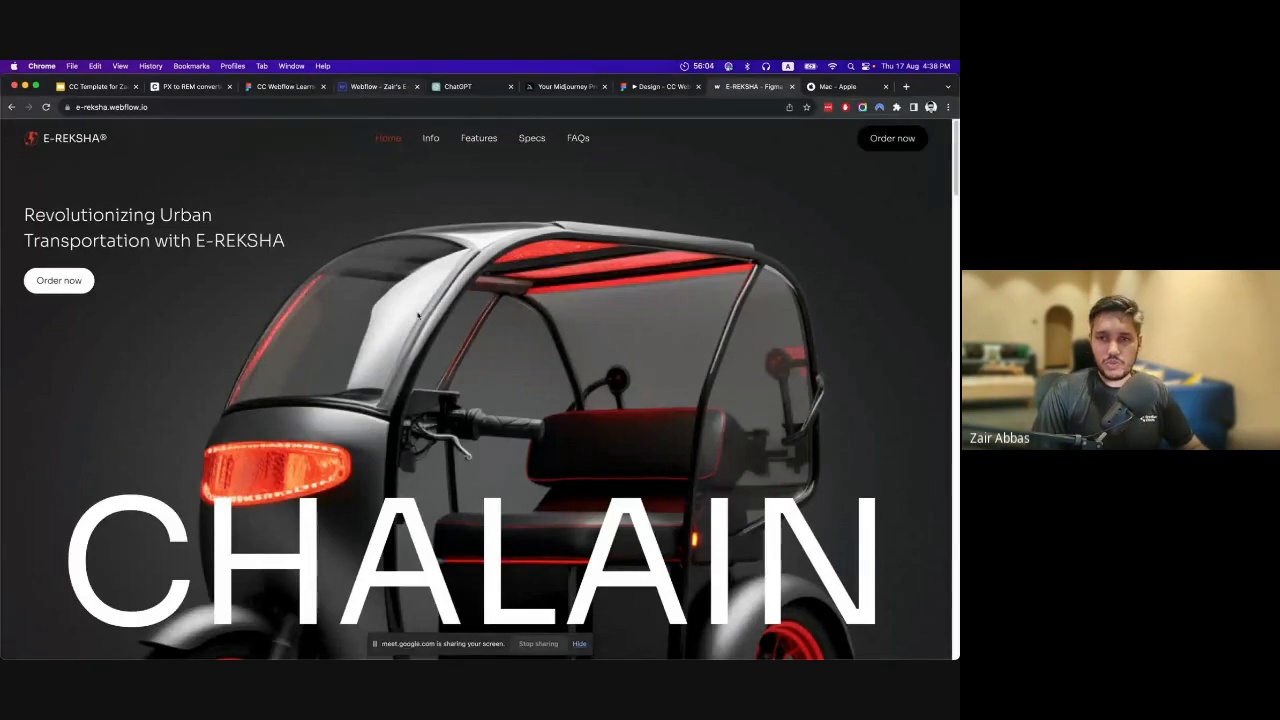
Compare the empty Section in Webflow with the hero frame in the Figma file and the prototype preview.
{"action": "left_click", "coordinate": [362, 87]}
{"action": "left_click", "coordinate": [290, 87]}
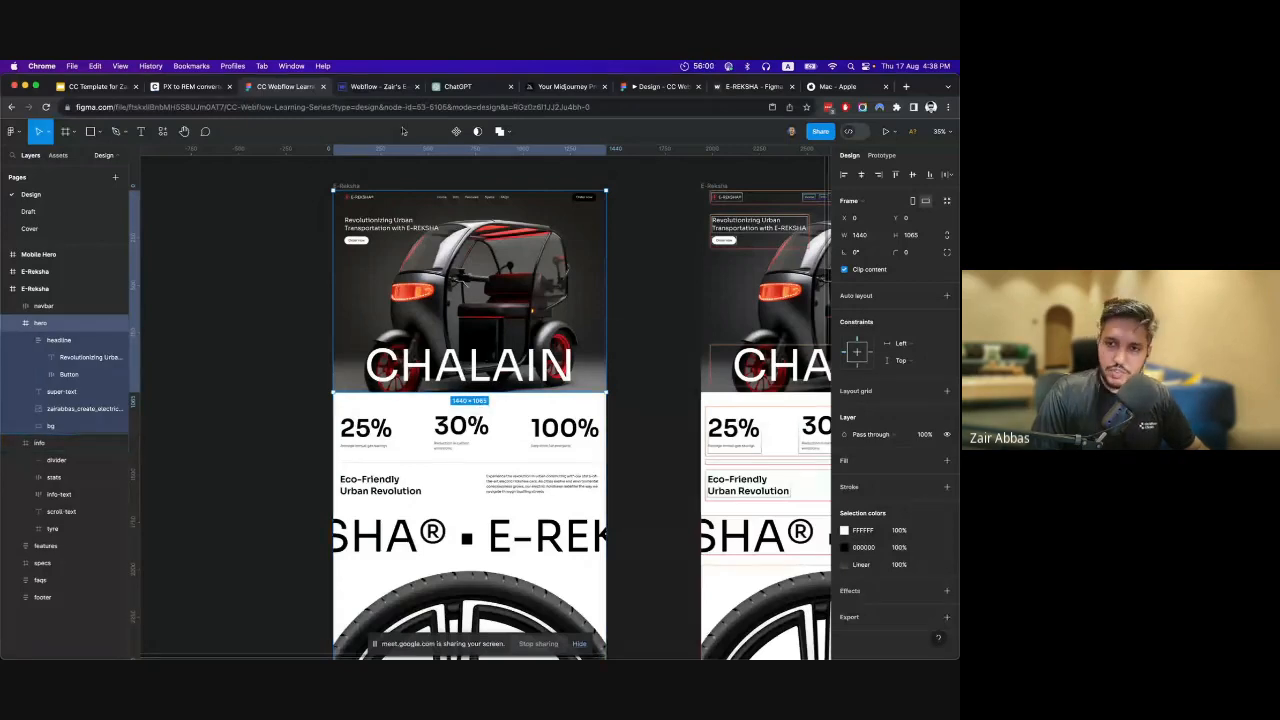
{"action": "left_click", "coordinate": [390, 88]}
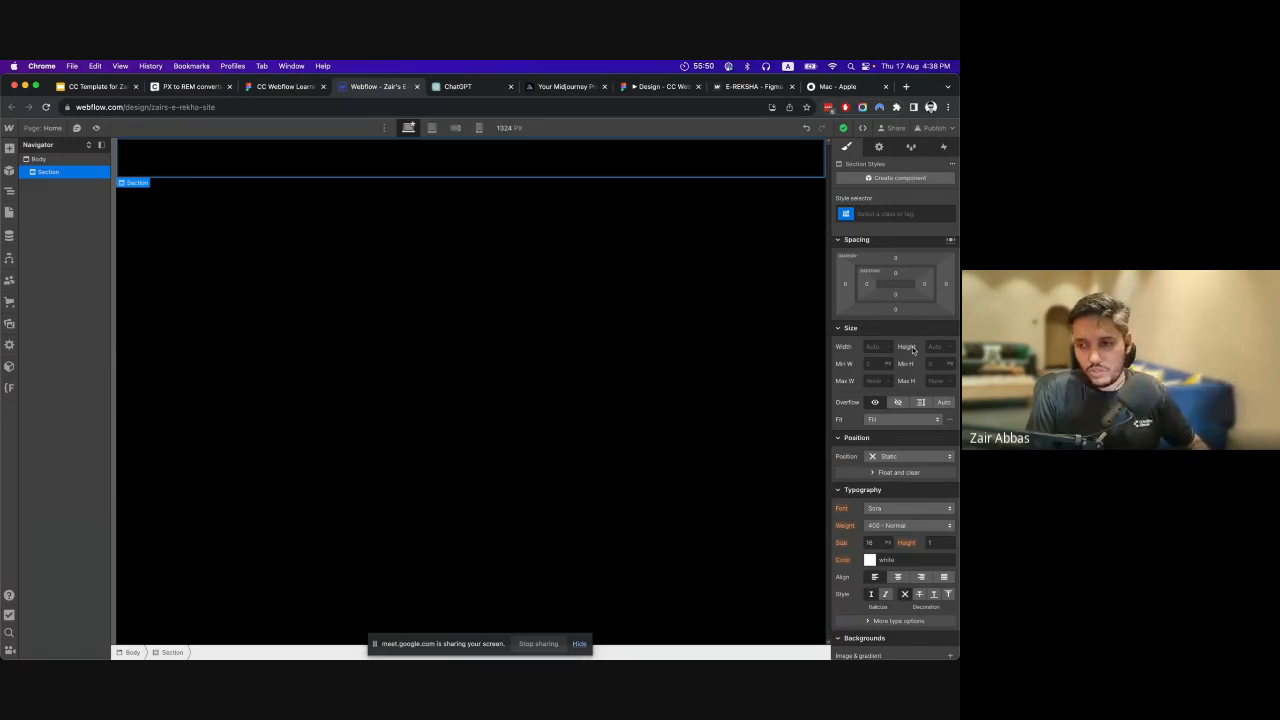
{"action": "left_click", "coordinate": [745, 87]}
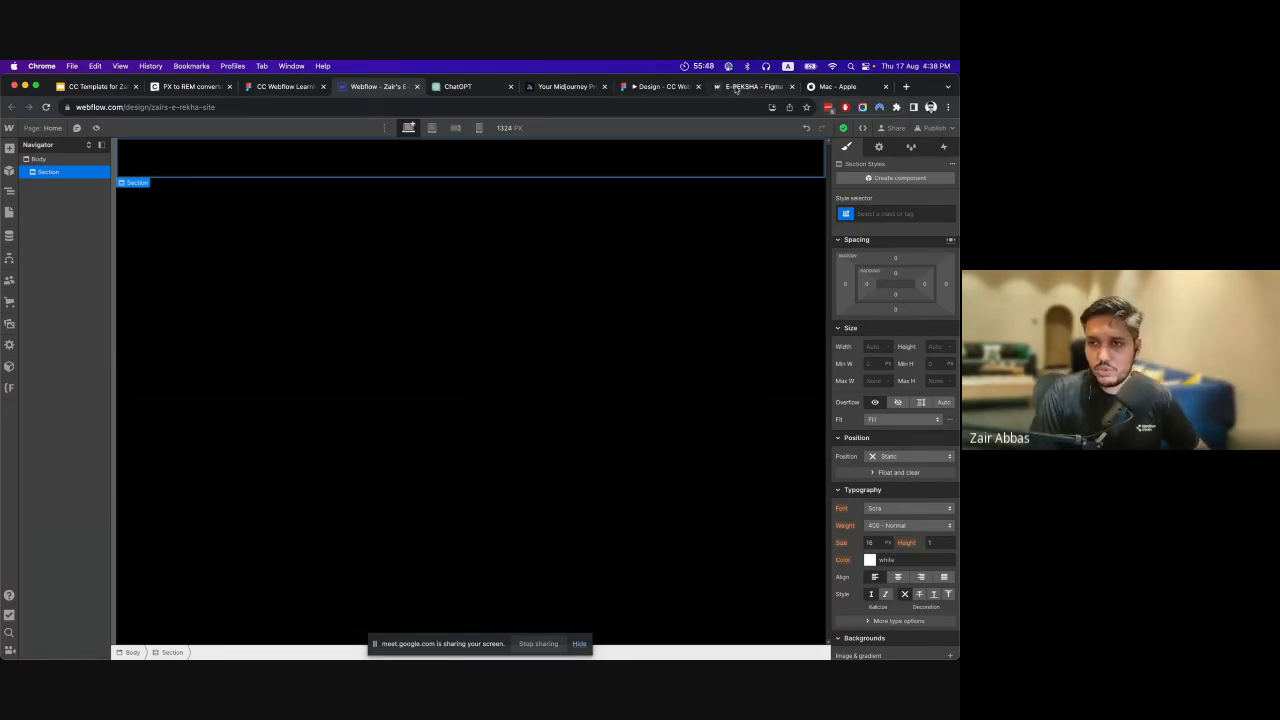
{"action": "left_click", "coordinate": [280, 87]}
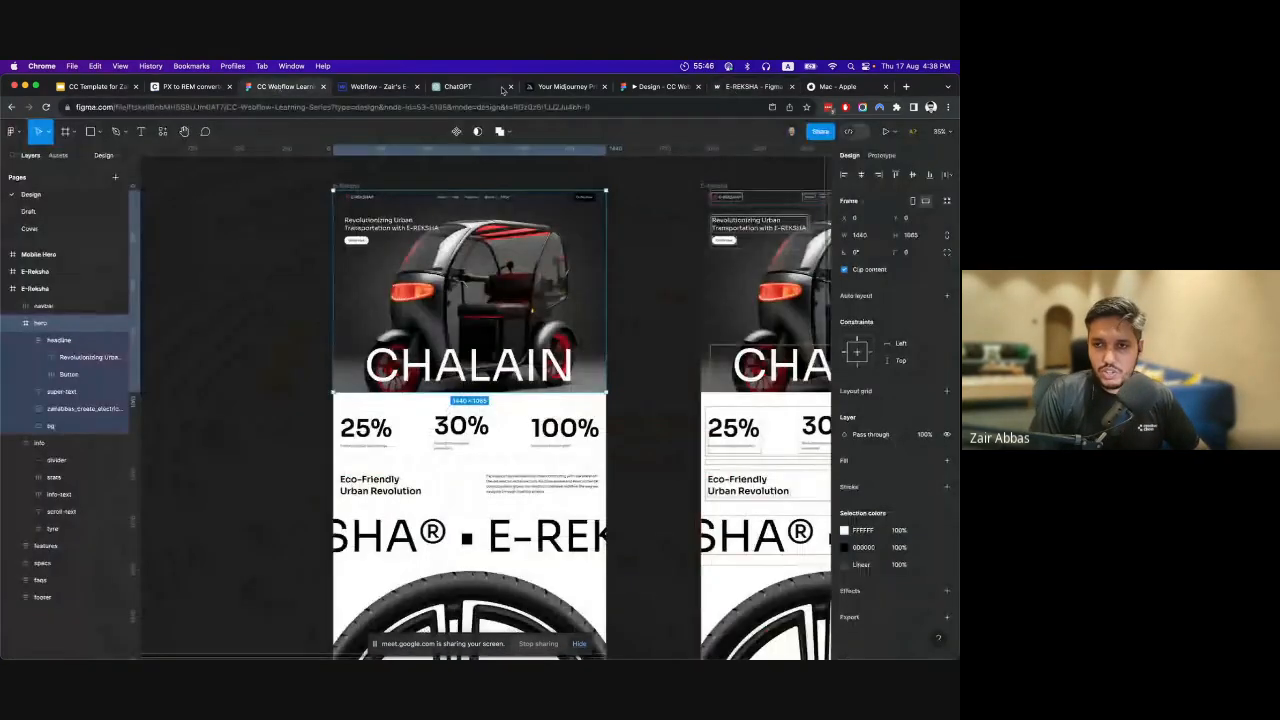
{"action": "left_click", "coordinate": [652, 87]}
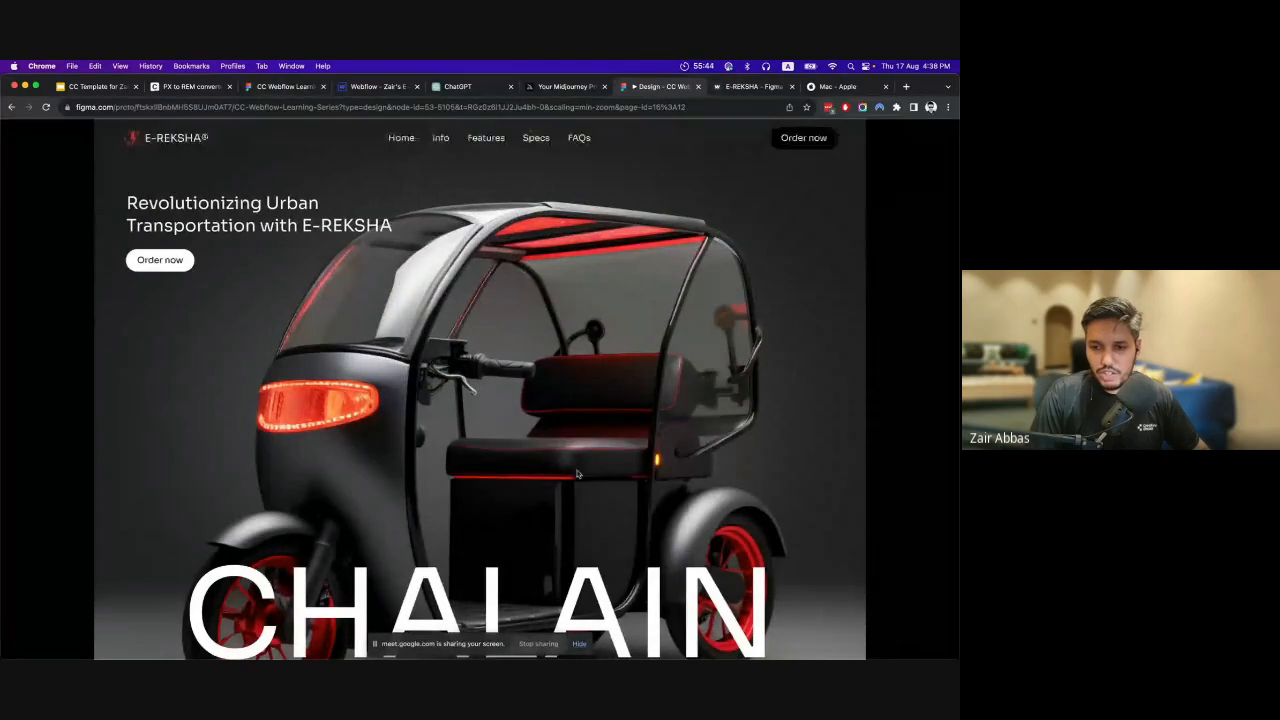
Switch back to Webflow and set the Section's minimum height to 100 VH.
{"action": "left_click", "coordinate": [384, 87]}
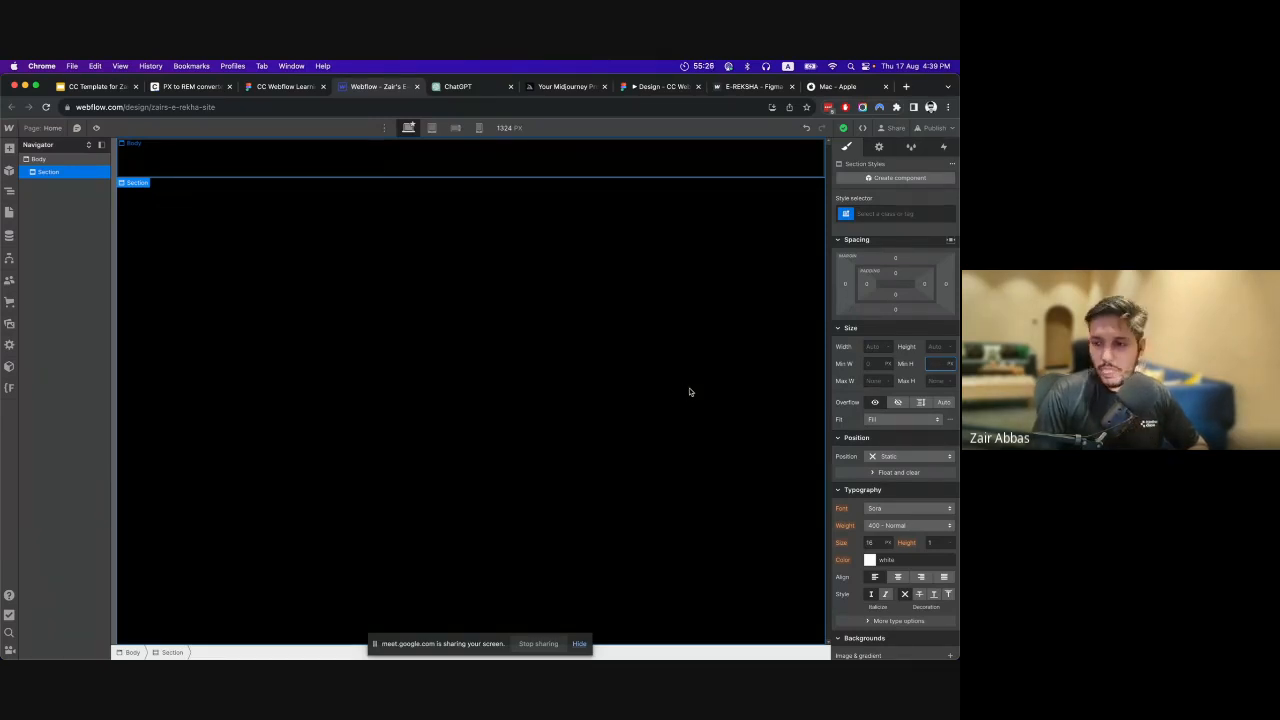
{"action": "left_click", "coordinate": [935, 346]}
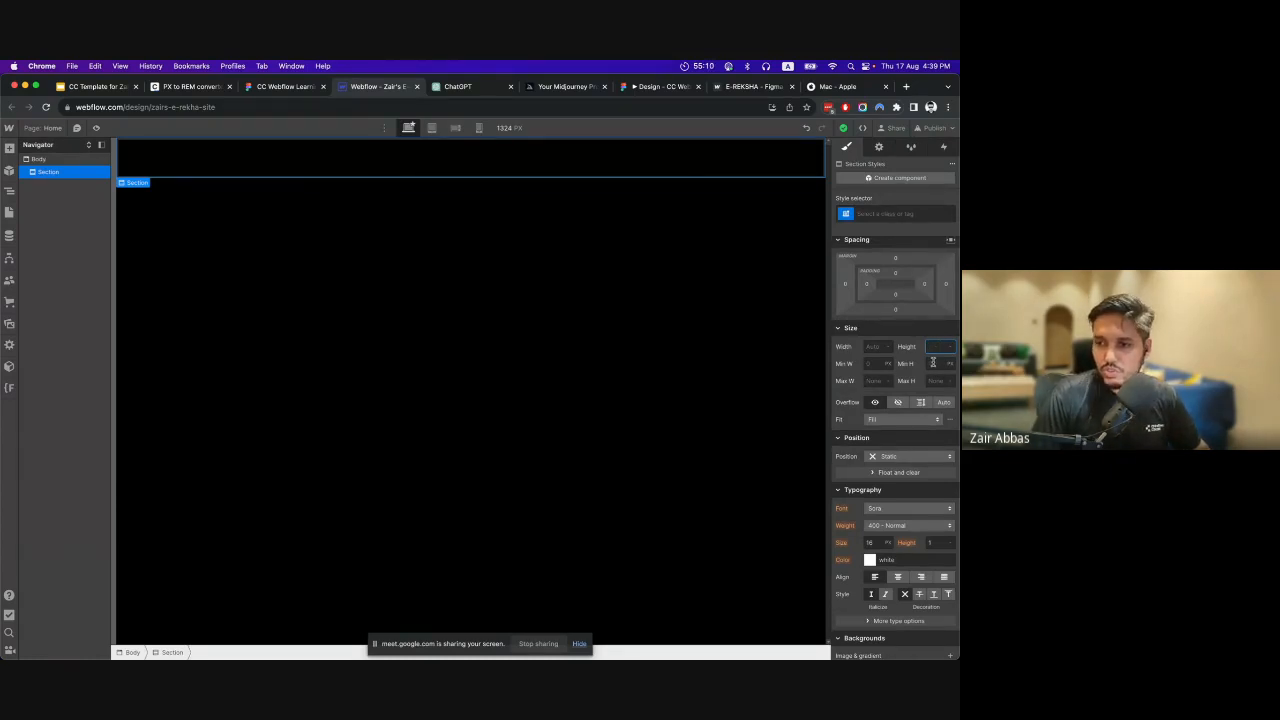
{"action": "left_click", "coordinate": [933, 364]}
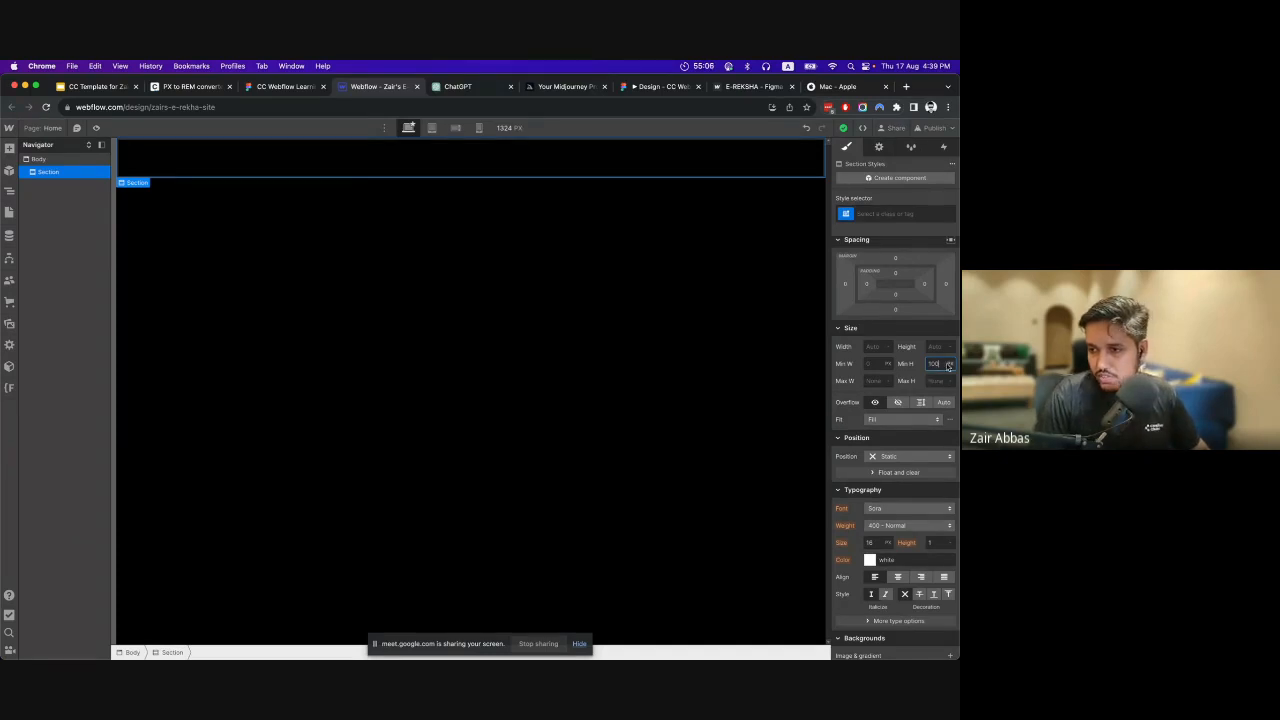
{"action": "left_click", "coordinate": [951, 364]}
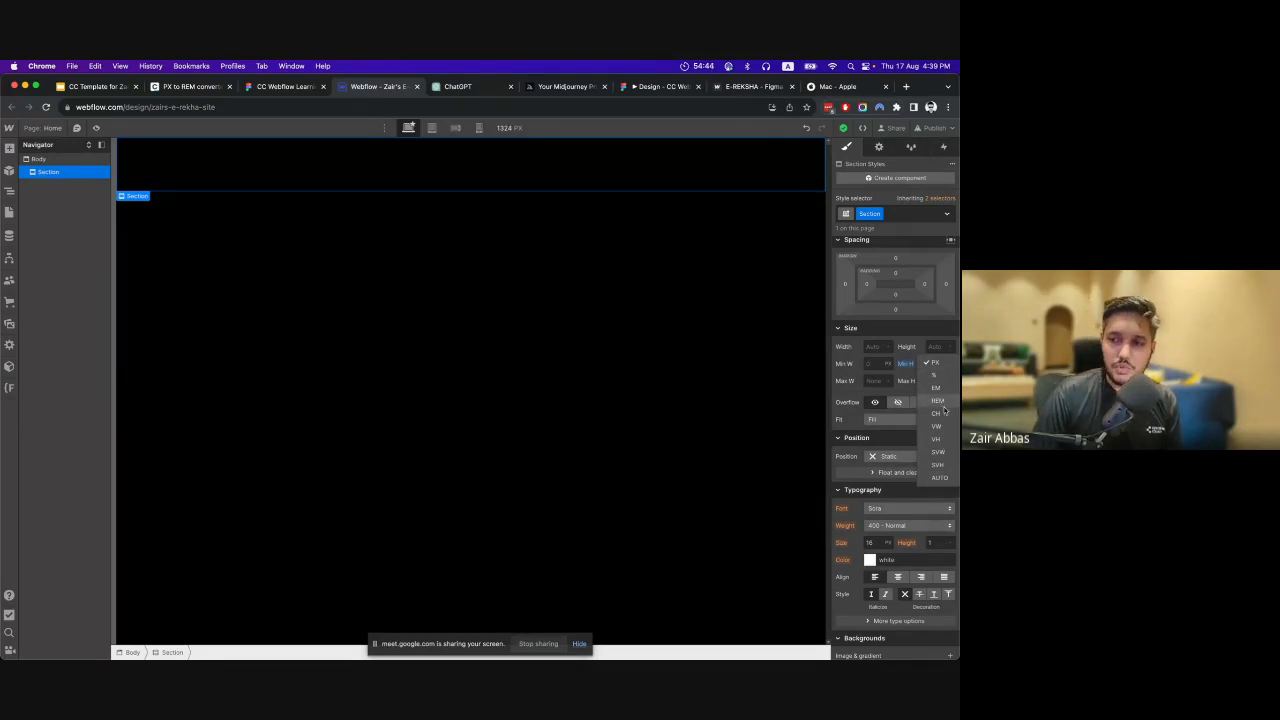
{"action": "left_click", "coordinate": [936, 439]}
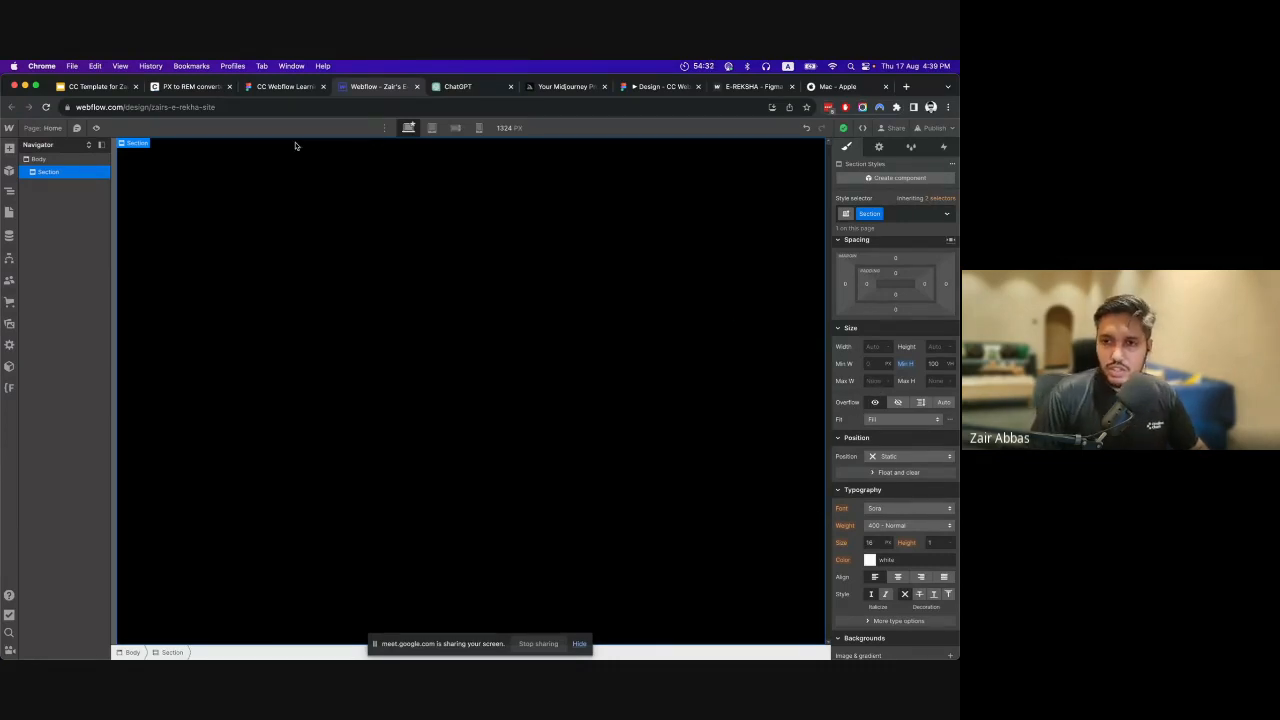
Switch to the Figma file and examine the hero frame and how its content is laid out within the page width.
{"action": "left_click", "coordinate": [270, 87]}
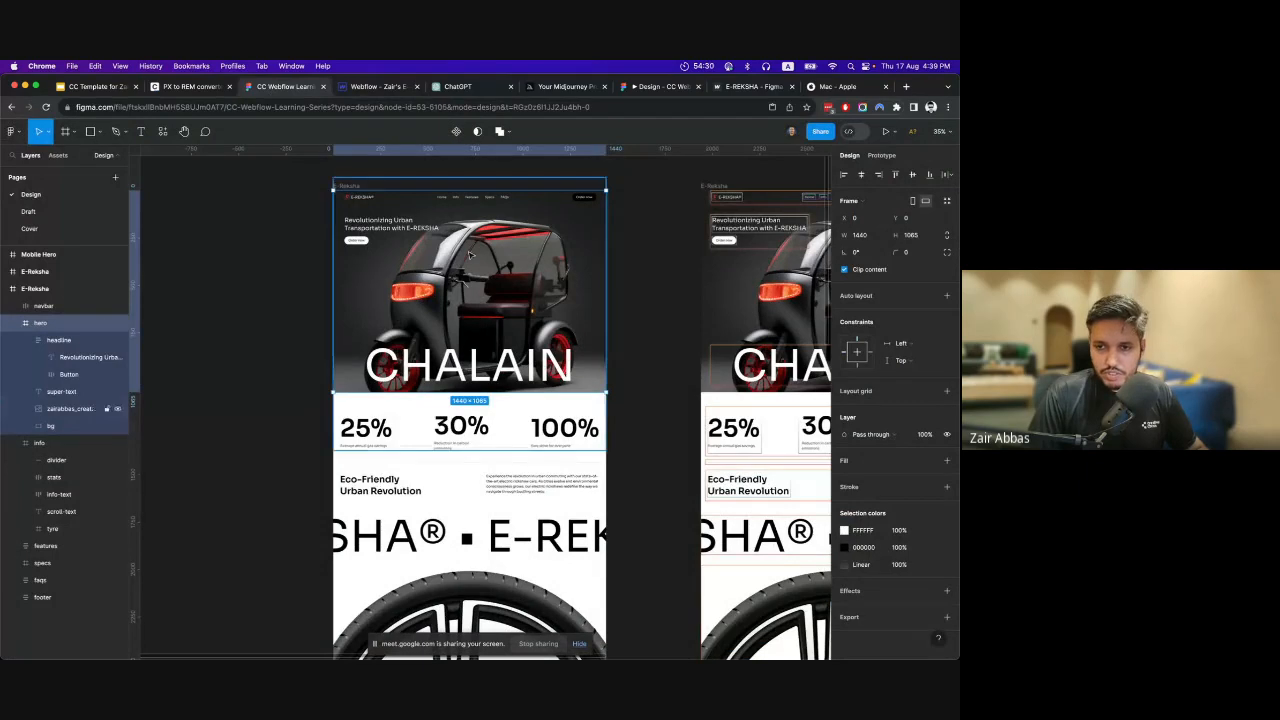
{"action": "scroll", "coordinate": [369, 269], "scroll_direction": "up", "scroll_amount": 5}
{"action": "scroll", "coordinate": [433, 342], "scroll_direction": "right", "scroll_amount": 7}
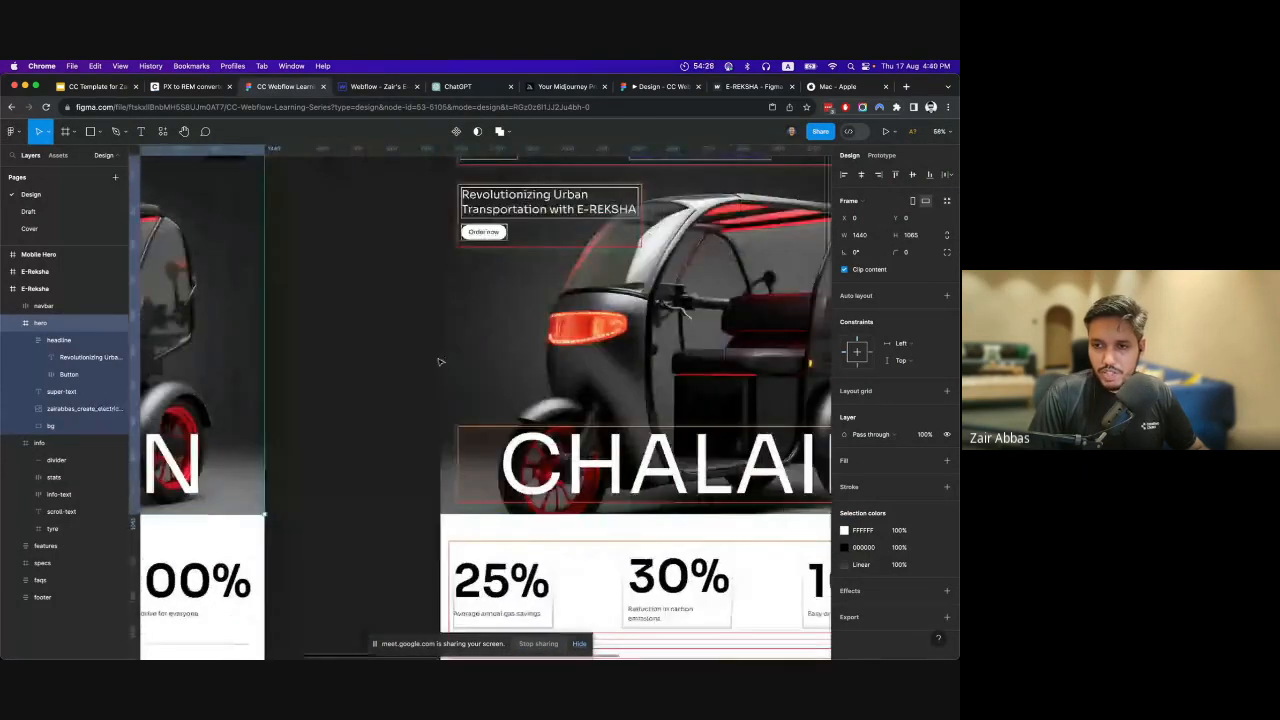
{"action": "scroll", "coordinate": [366, 441], "scroll_direction": "up", "scroll_amount": 1}
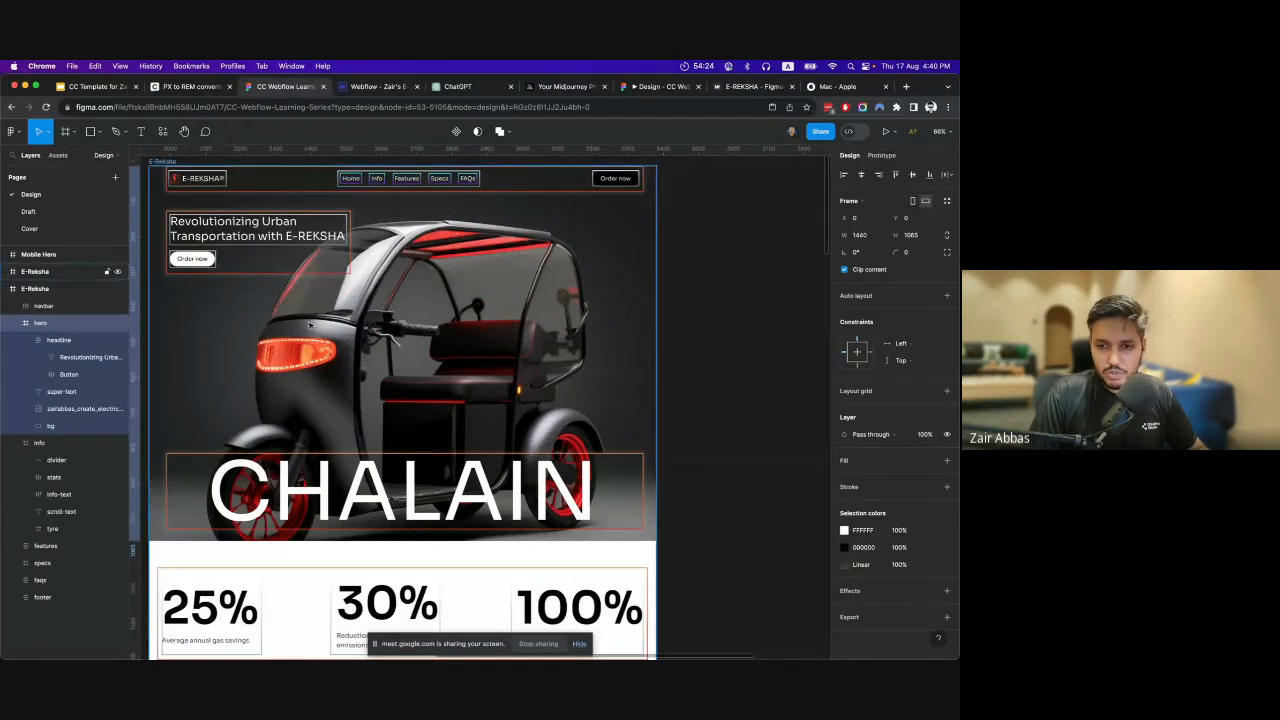
{"action": "scroll", "coordinate": [305, 305], "scroll_direction": "left", "scroll_amount": 7}
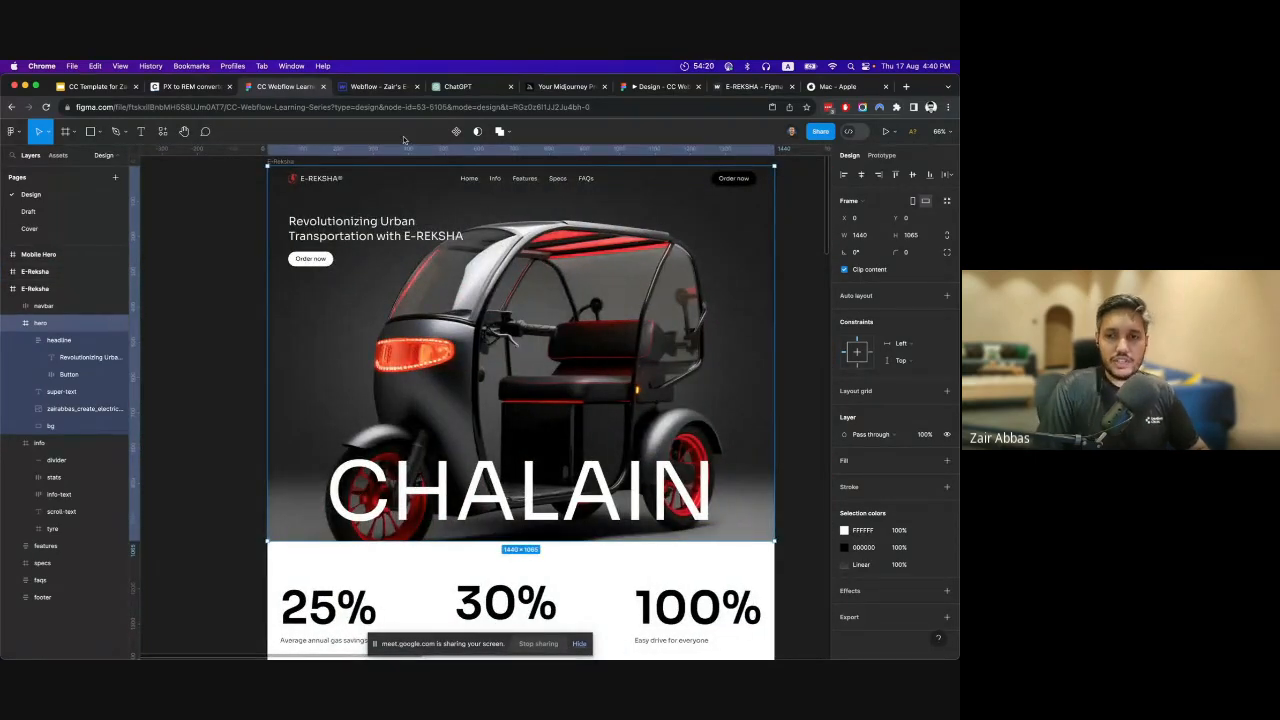
Return to Webflow and add a Container element inside the Section.
{"action": "left_click", "coordinate": [384, 86]}
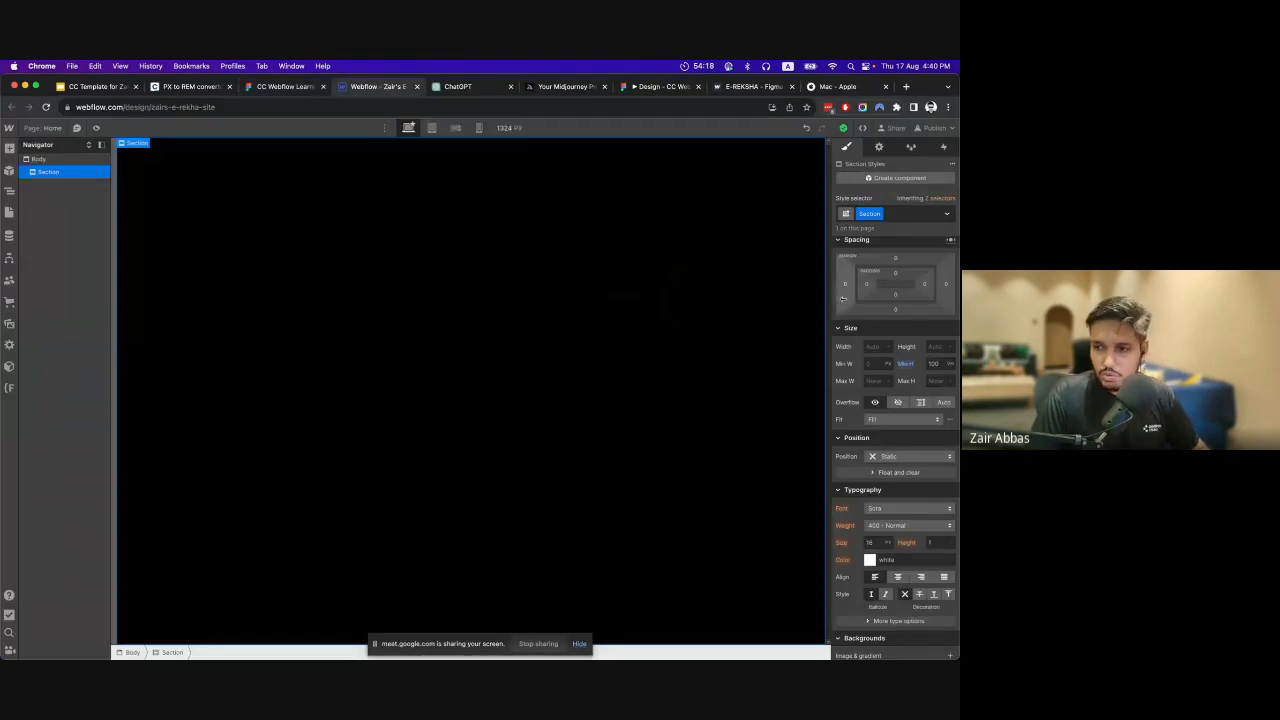
{"action": "left_click", "coordinate": [9, 149]}
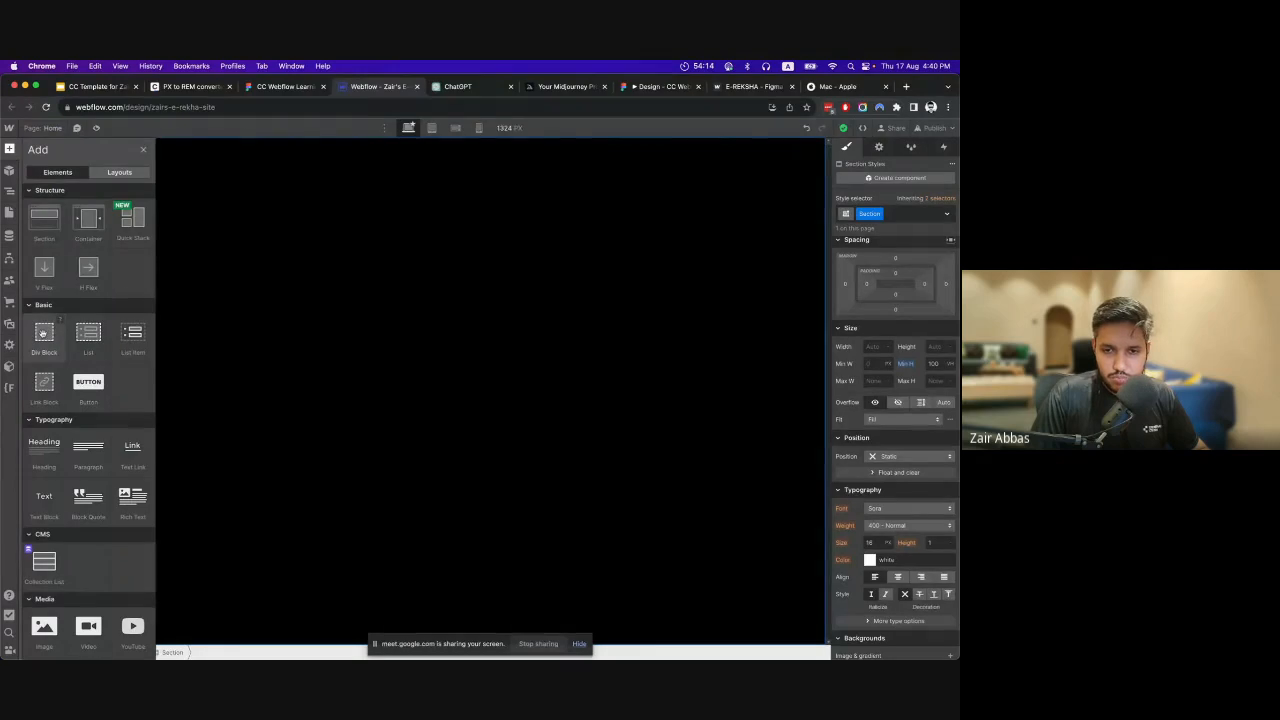
{"action": "left_click", "coordinate": [92, 223]}
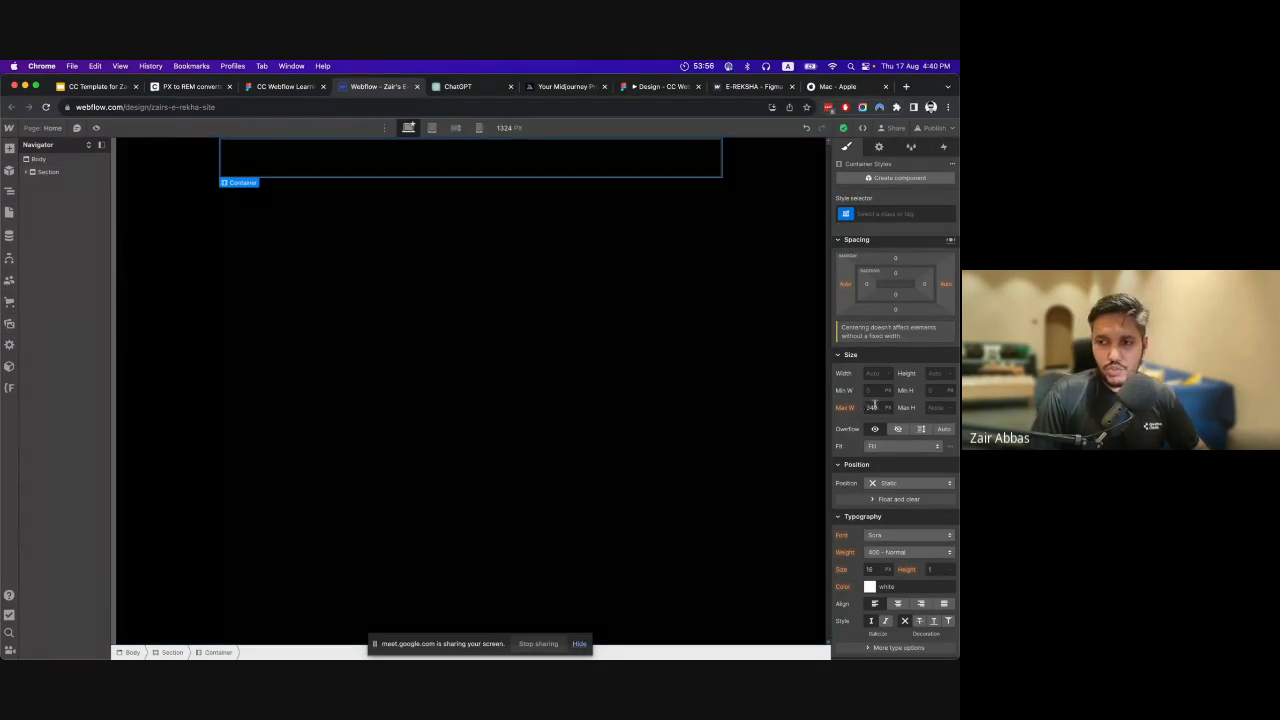
Check the Container's maximum width at the tablet and landscape mobile breakpoints, and return to the desktop breakpoint.
{"action": "left_click", "coordinate": [431, 128]}
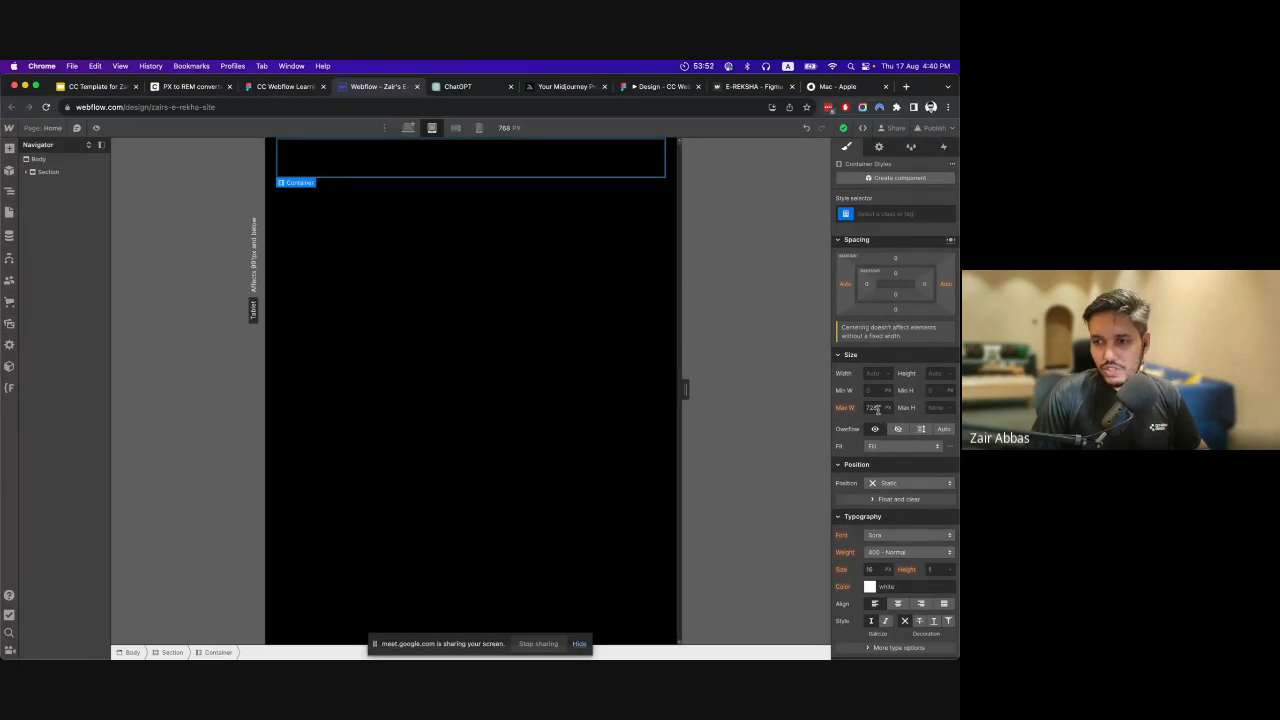
{"action": "left_click", "coordinate": [455, 128]}
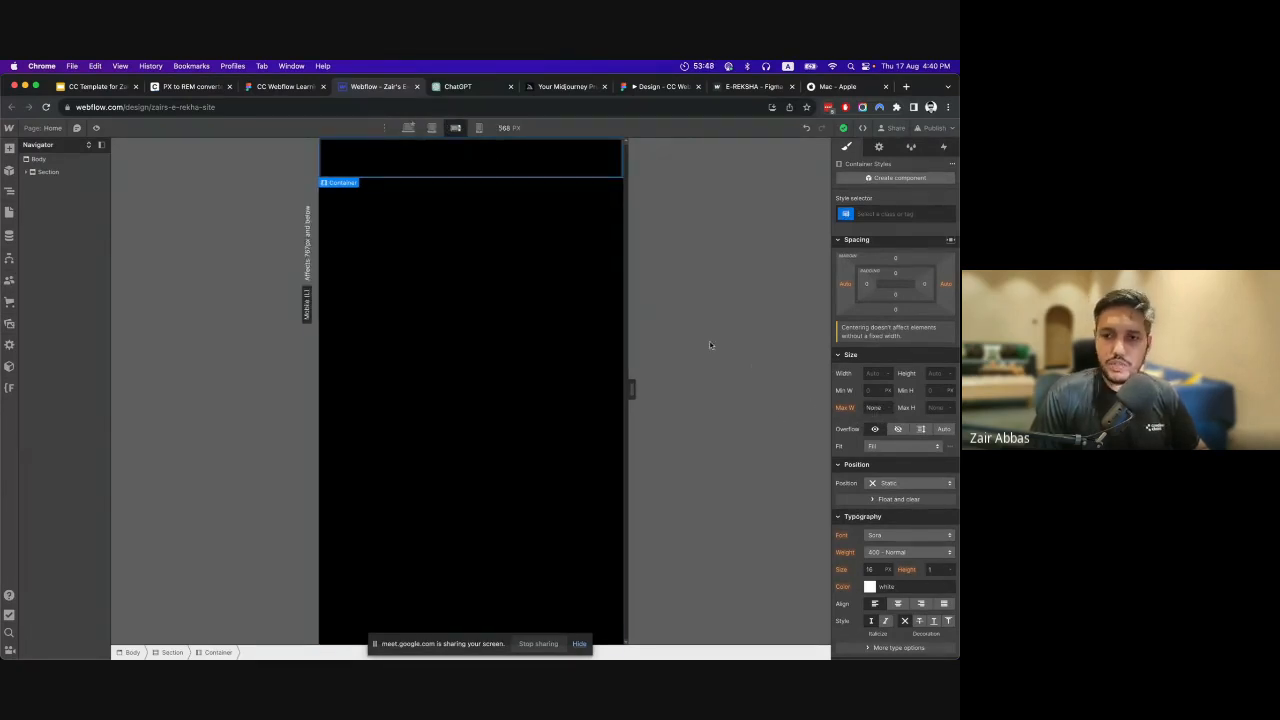
{"action": "left_click", "coordinate": [406, 128]}
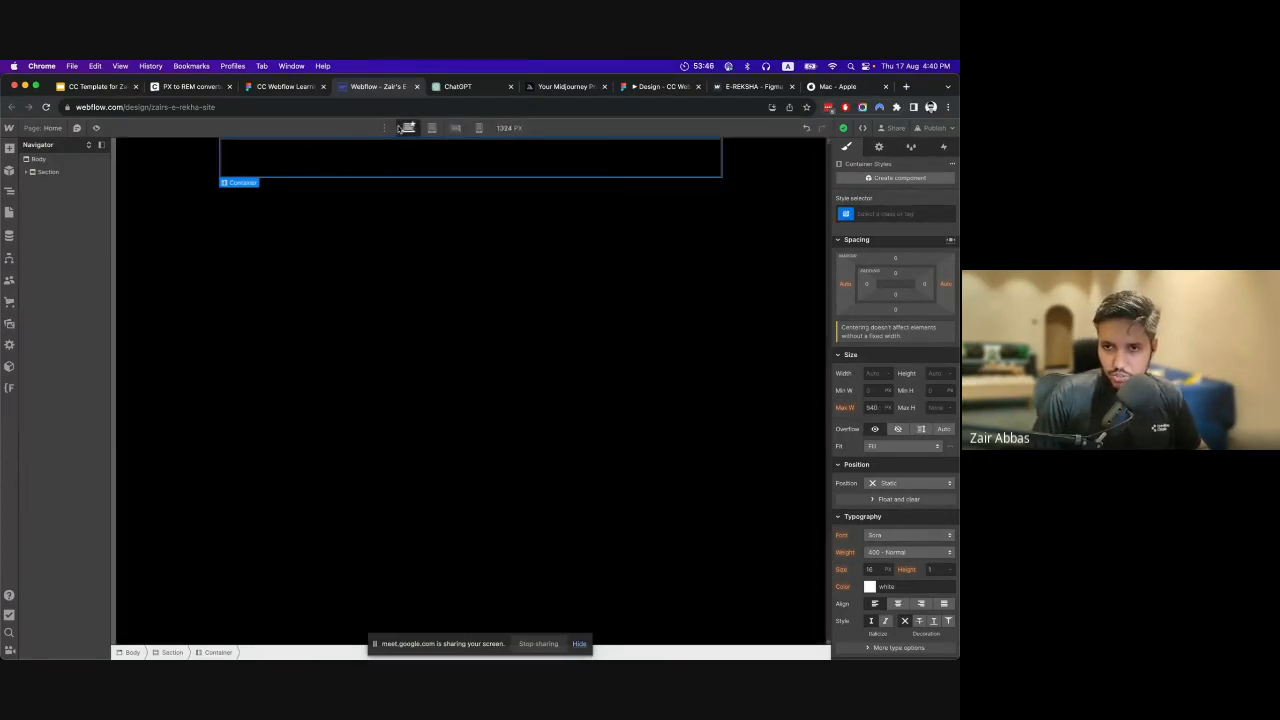
Examine the content width and side margins of the hero, info and features sections in the Figma design.
{"action": "left_click", "coordinate": [285, 86]}
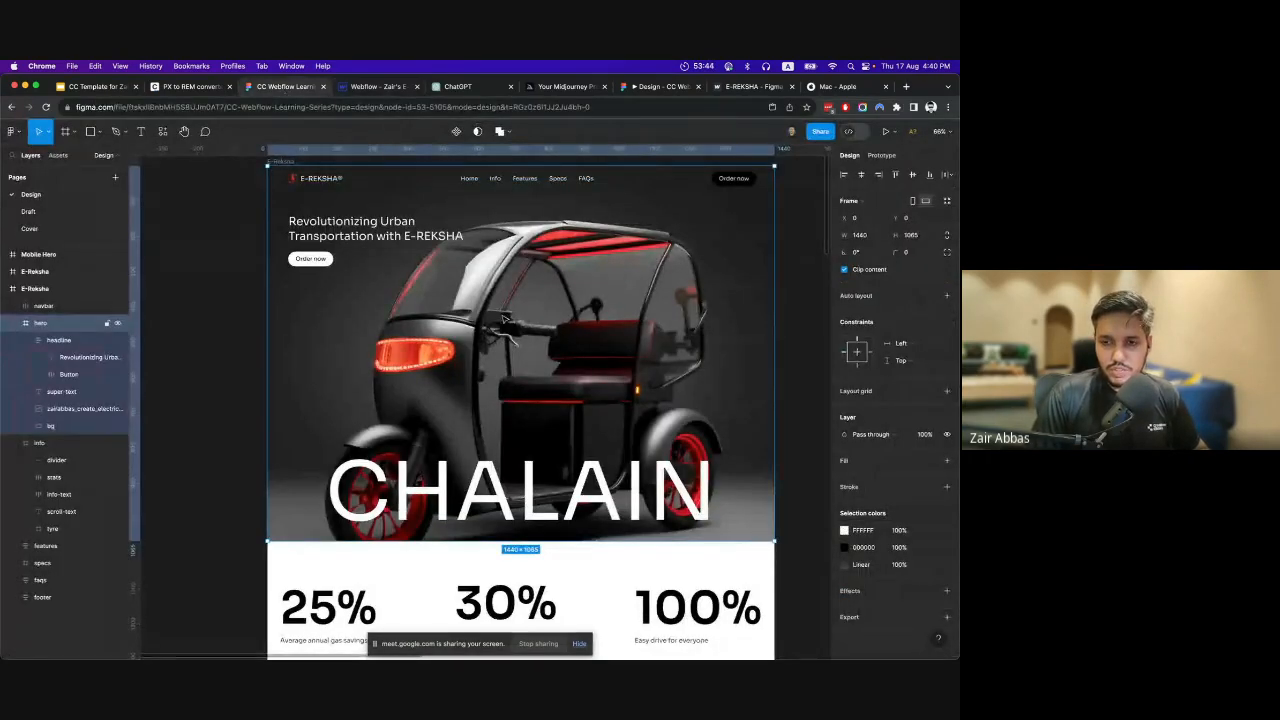
{"action": "scroll", "coordinate": [338, 437], "scroll_direction": "down", "scroll_amount": 5}
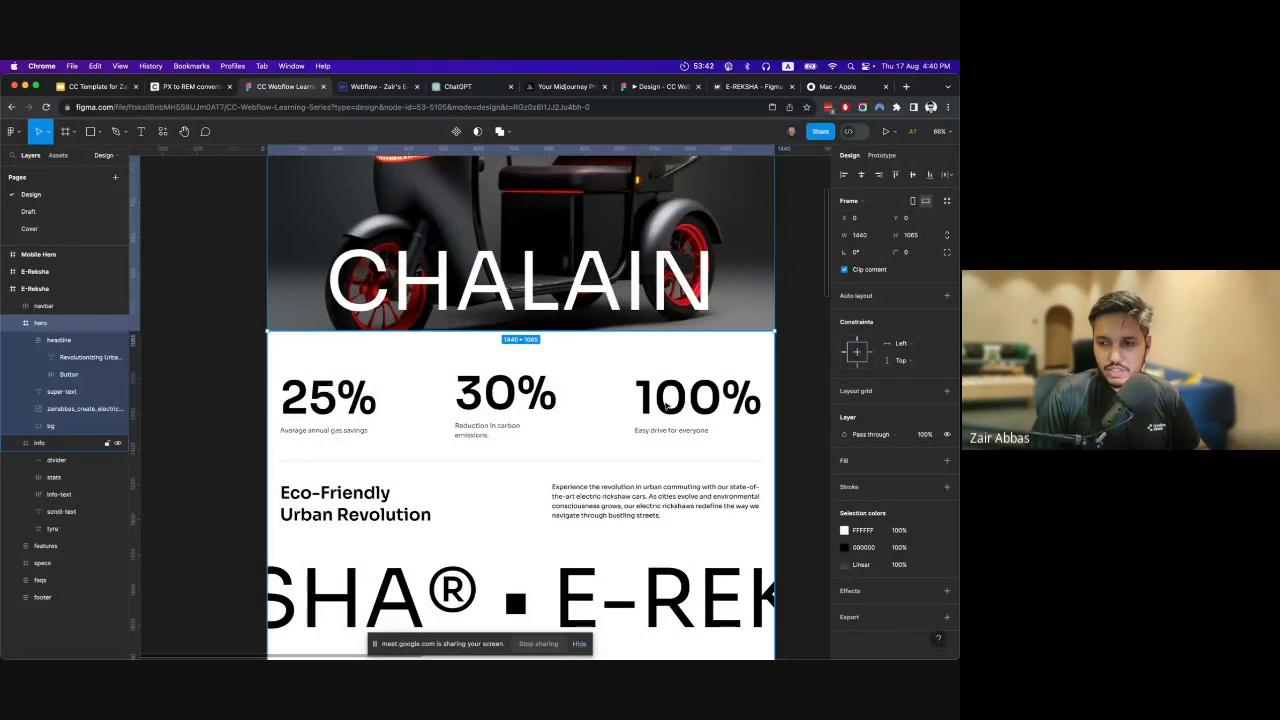
{"action": "scroll", "coordinate": [748, 445], "scroll_direction": "up", "scroll_amount": 5}
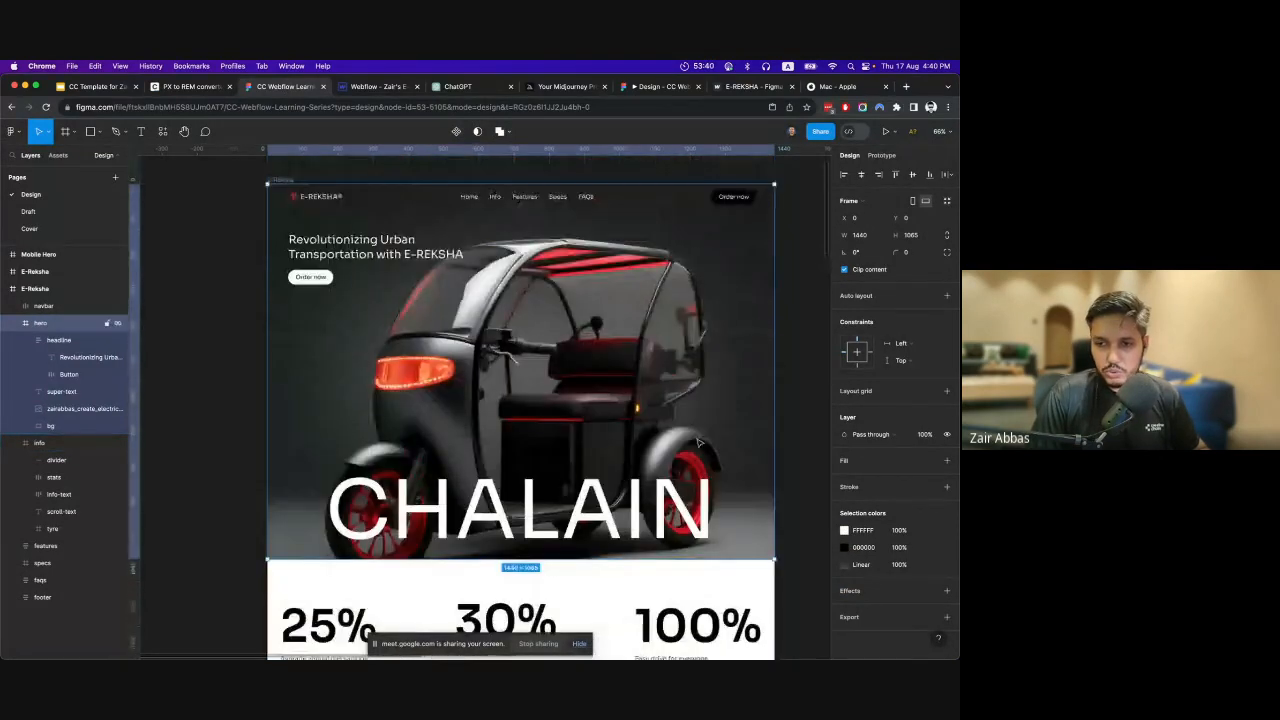
{"action": "scroll", "coordinate": [698, 446], "scroll_direction": "down", "scroll_amount": 8}
{"action": "scroll", "coordinate": [697, 446], "scroll_direction": "up", "scroll_amount": 4}
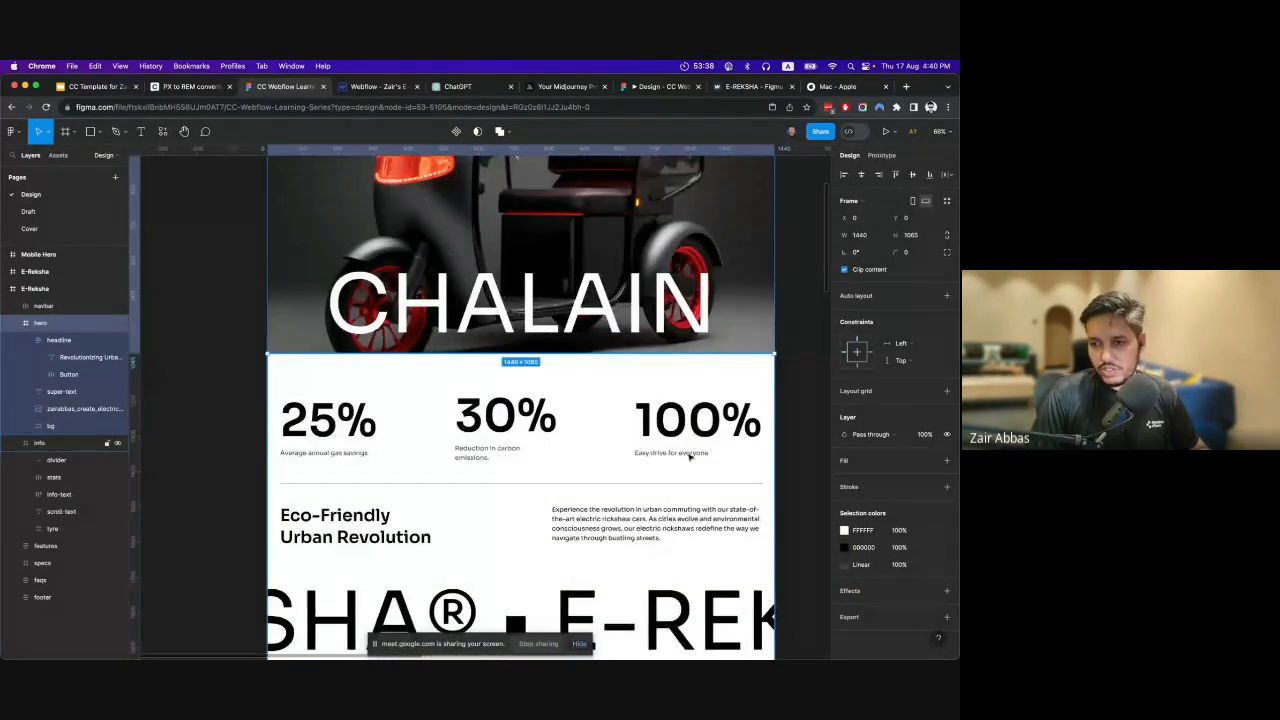
{"action": "scroll", "coordinate": [700, 440], "scroll_direction": "down", "scroll_amount": 6}
{"action": "scroll", "coordinate": [680, 375], "scroll_direction": "down", "scroll_amount": 8}
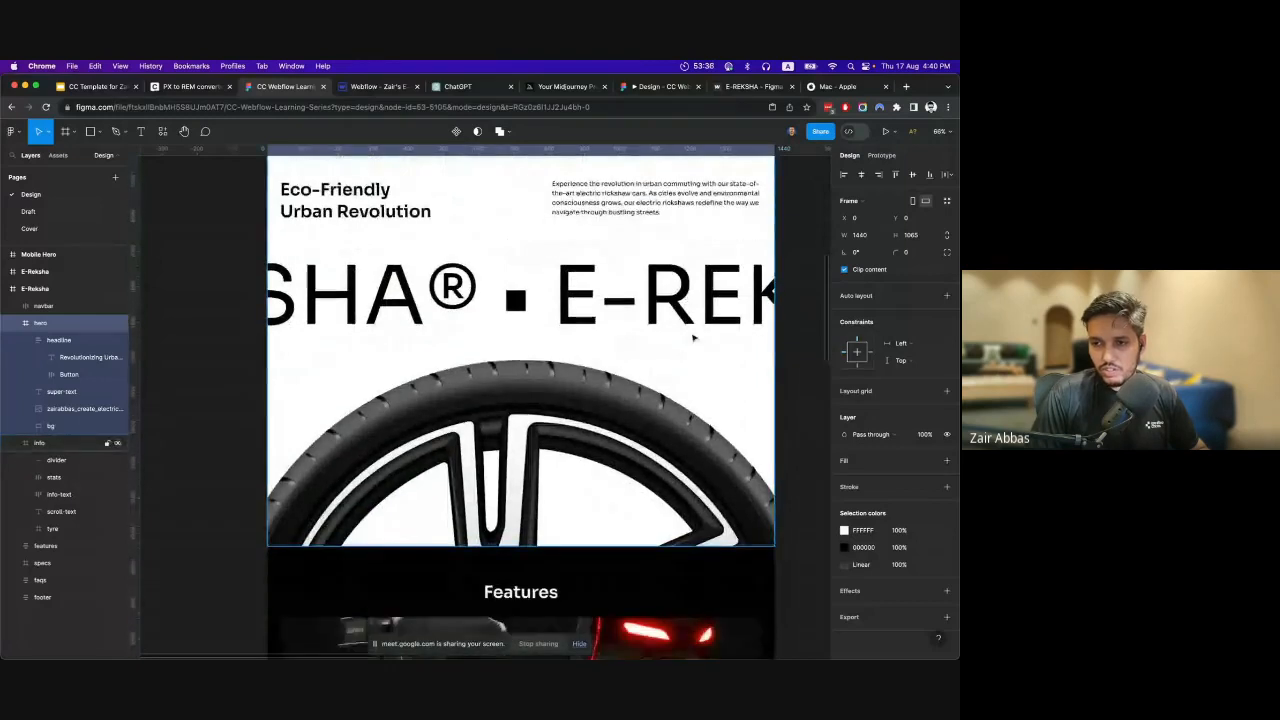
{"action": "scroll", "coordinate": [705, 378], "scroll_direction": "down", "scroll_amount": 3}
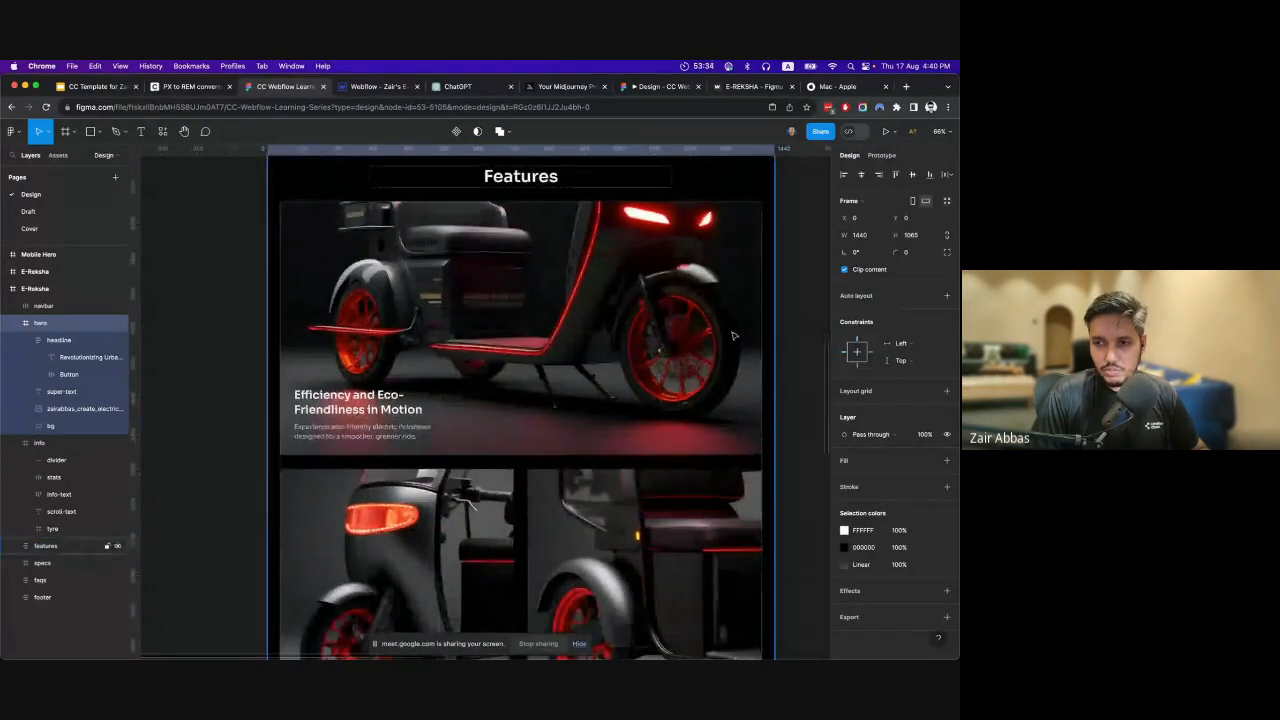
{"action": "scroll", "coordinate": [760, 340], "scroll_direction": "up", "scroll_amount": 10}
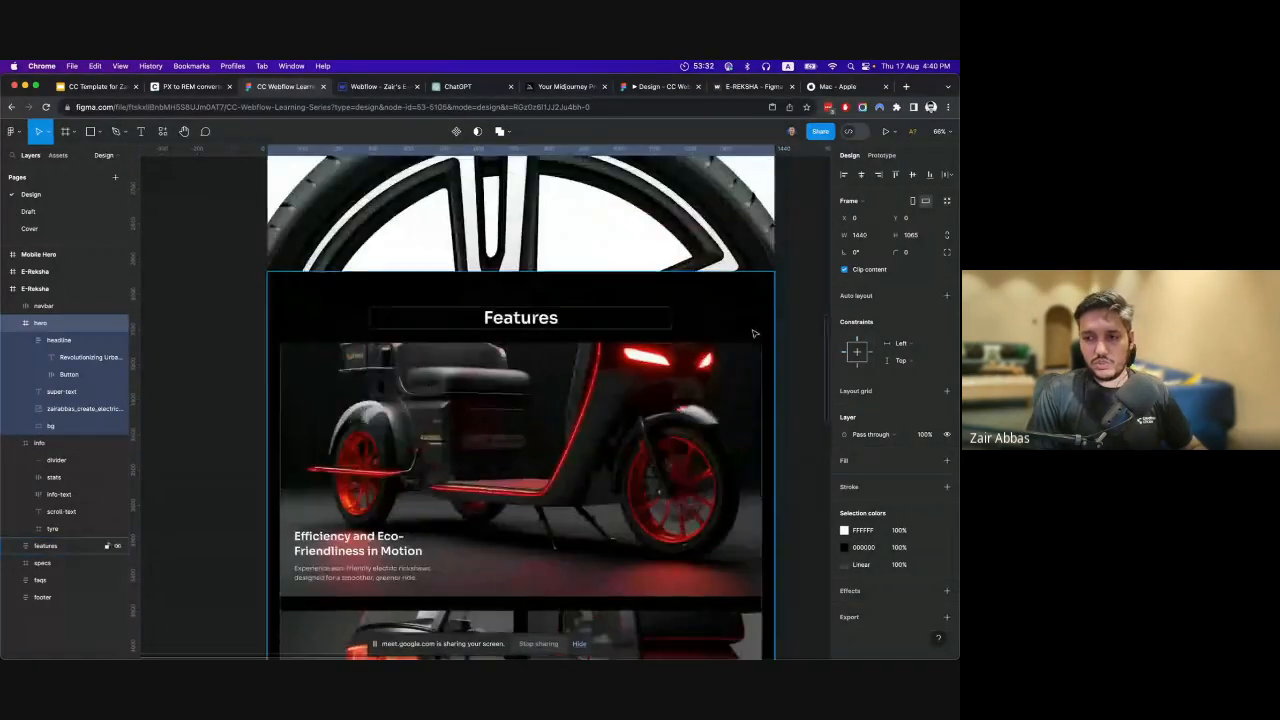
{"action": "scroll", "coordinate": [744, 366], "scroll_direction": "up", "scroll_amount": 8}
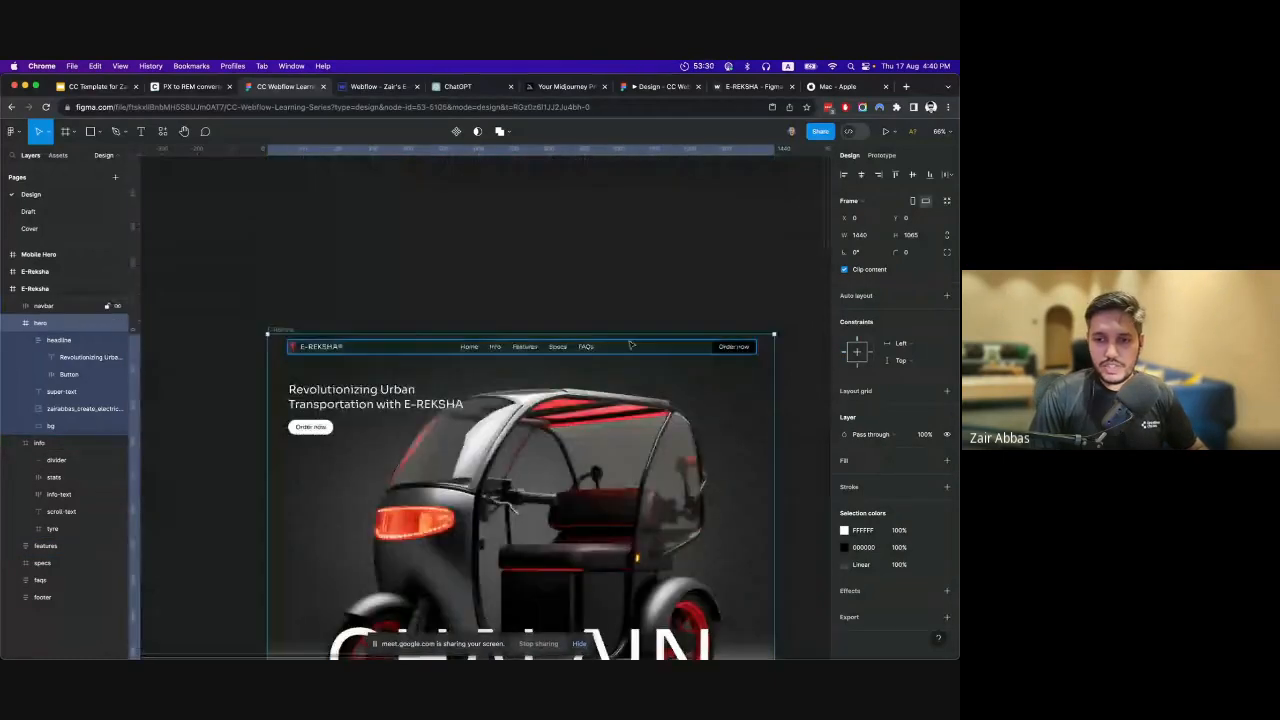
{"action": "scroll", "coordinate": [600, 300], "scroll_direction": "down", "scroll_amount": 2}
Switch back to Webflow and set the Container's maximum width to 95%.
{"action": "left_click", "coordinate": [372, 87]}
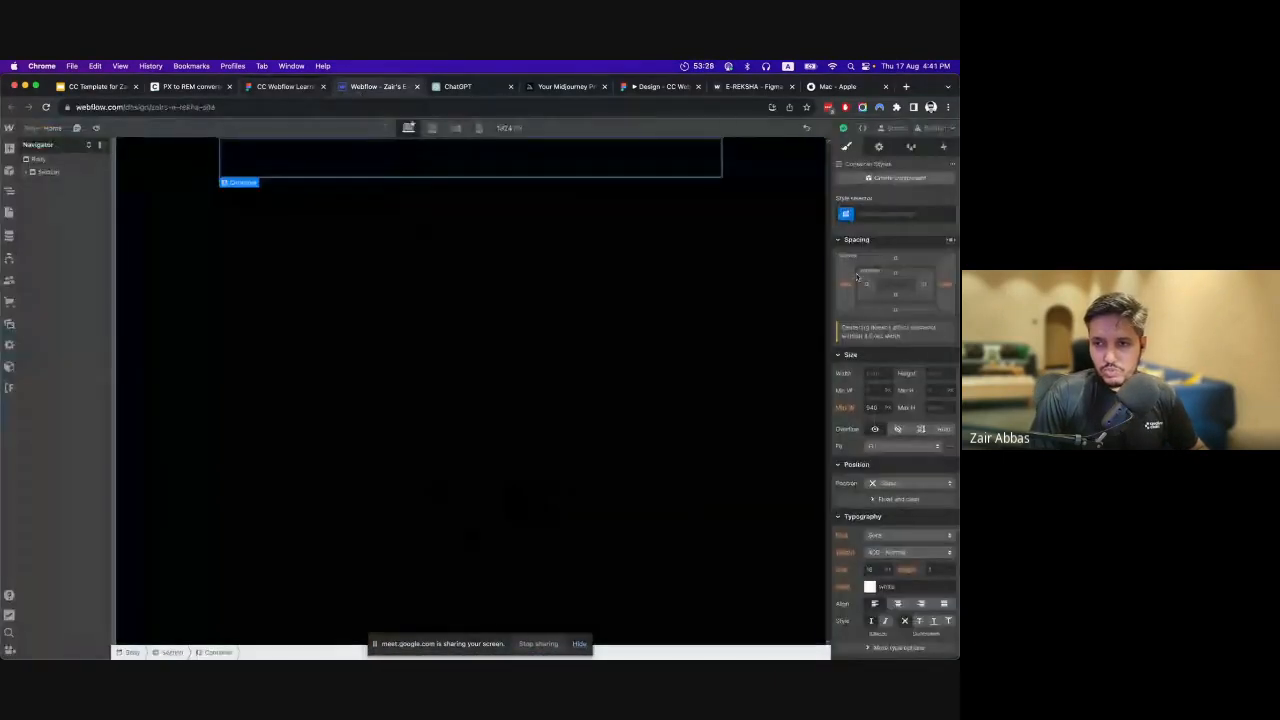
{"action": "left_click", "coordinate": [872, 407]}
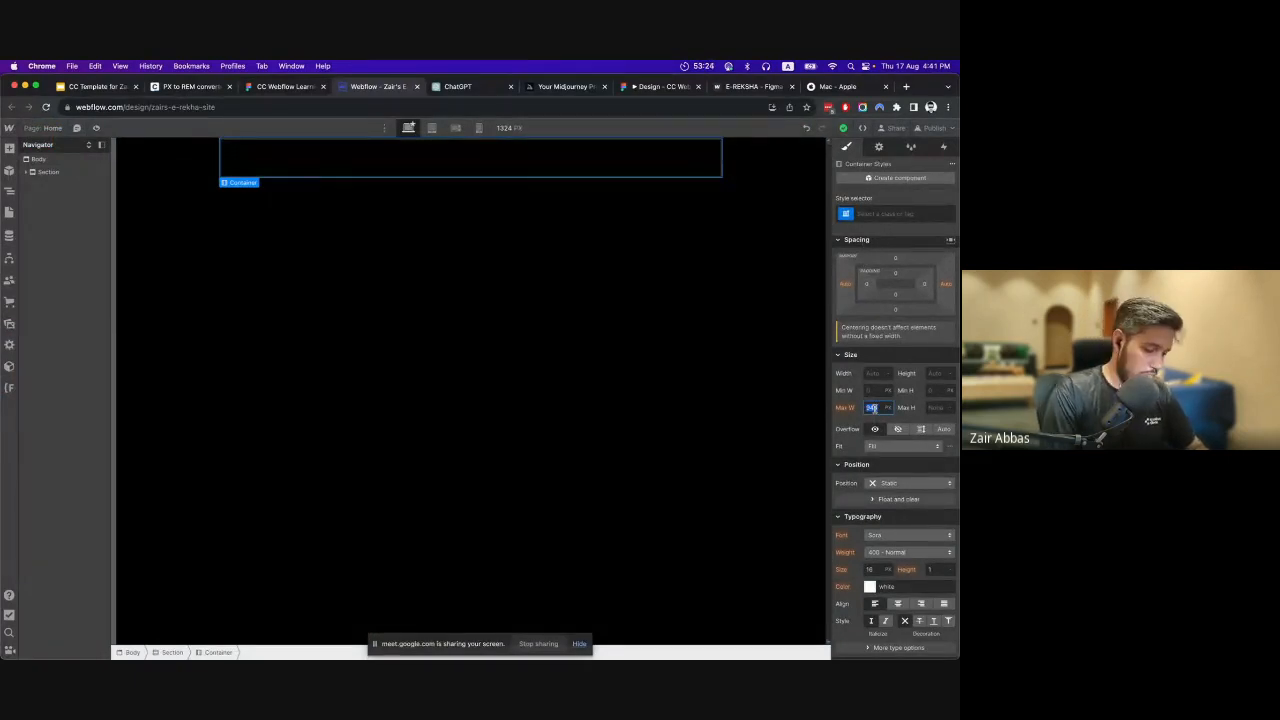
{"action": "type", "text": "1"}
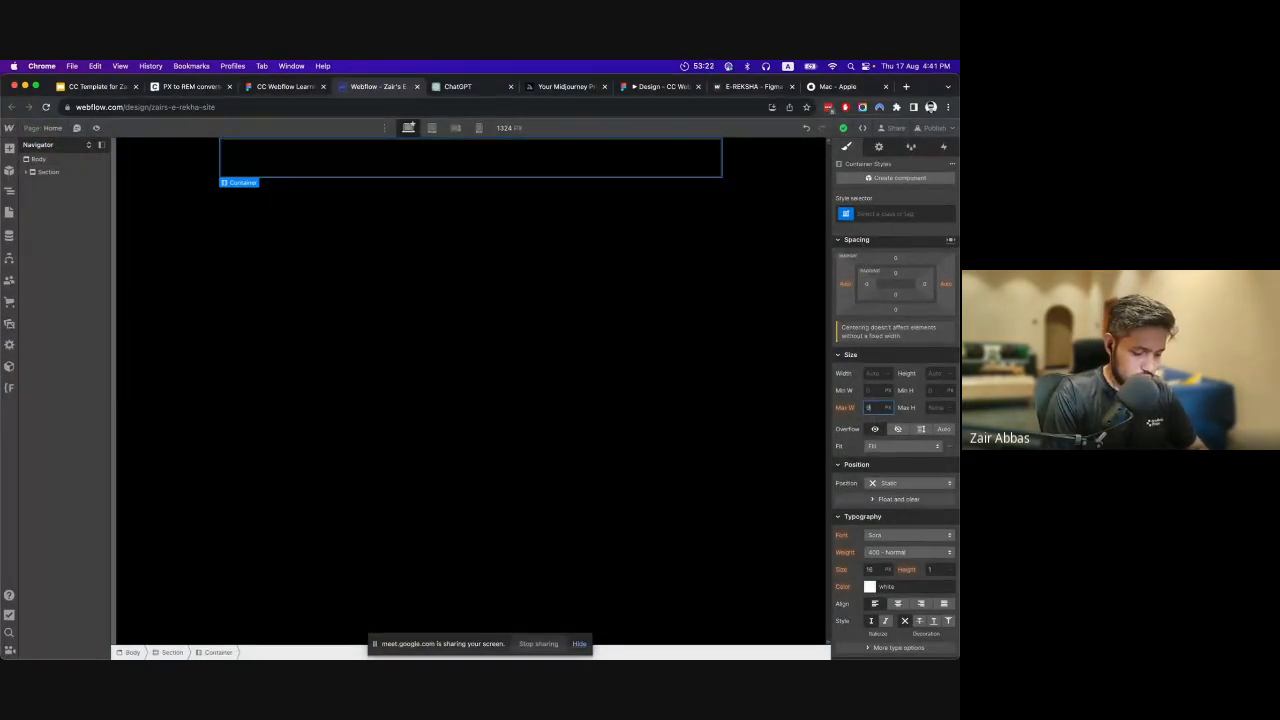
{"action": "type", "text": "5%"}
{"action": "key", "text": "Return"}
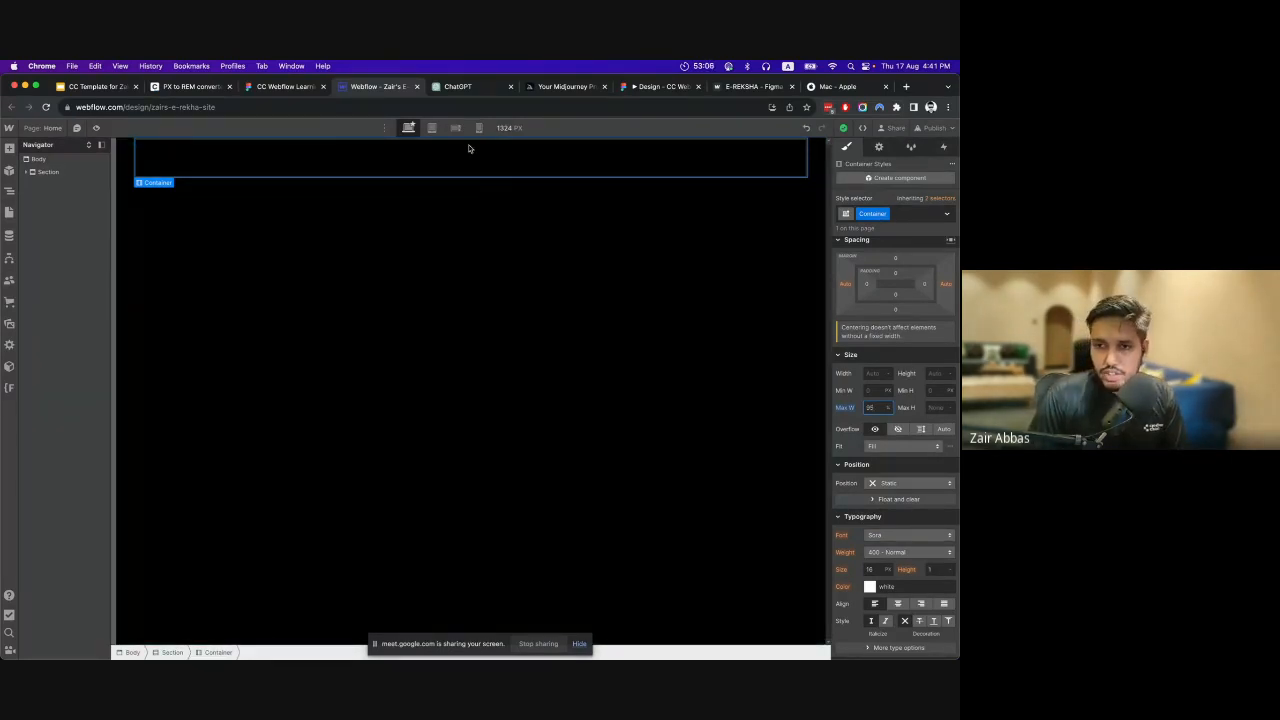
Expand the Section in the element tree and compare the size settings of the Section and its nested Container.
{"action": "left_click", "coordinate": [28, 173]}
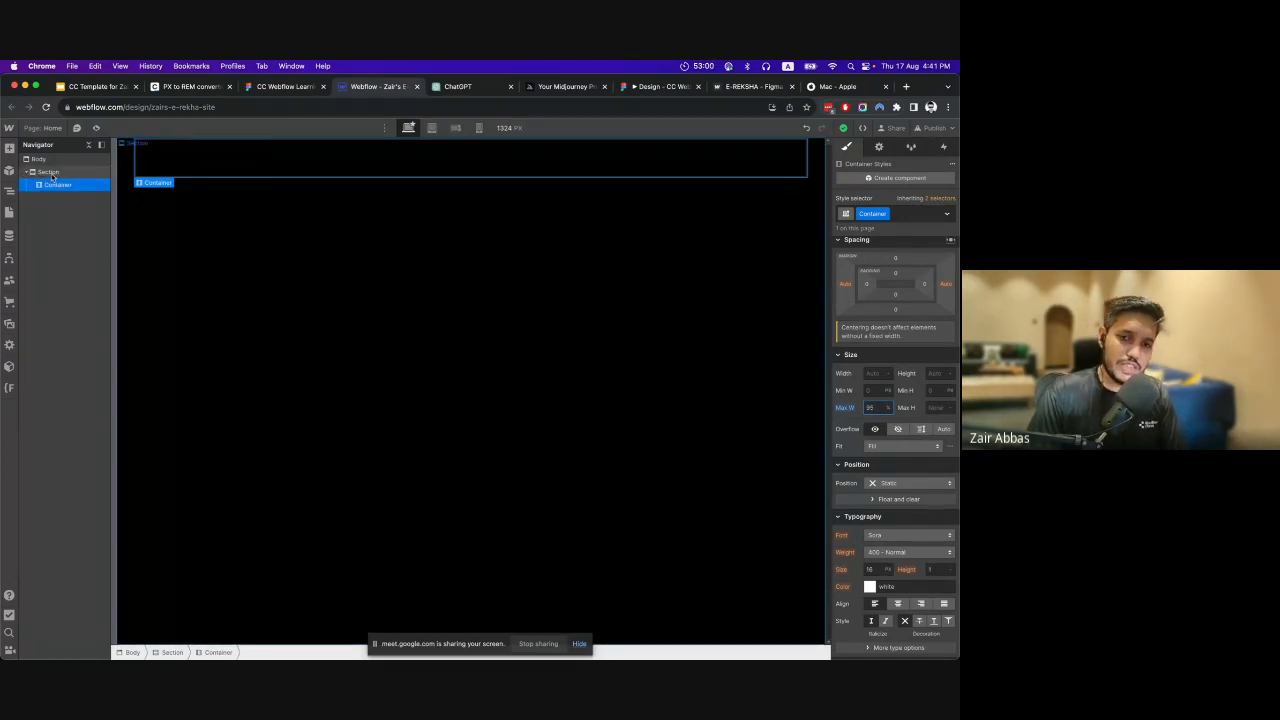
{"action": "left_click", "coordinate": [52, 173]}
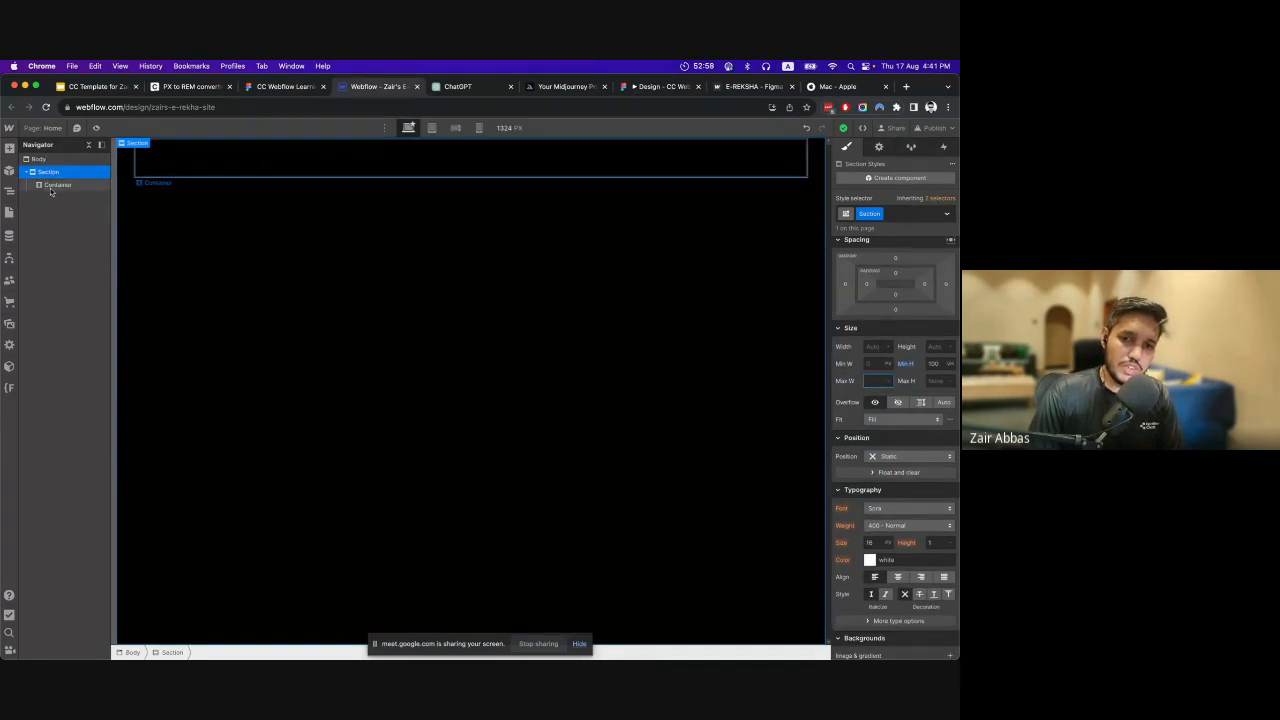
{"action": "left_click", "coordinate": [52, 185]}
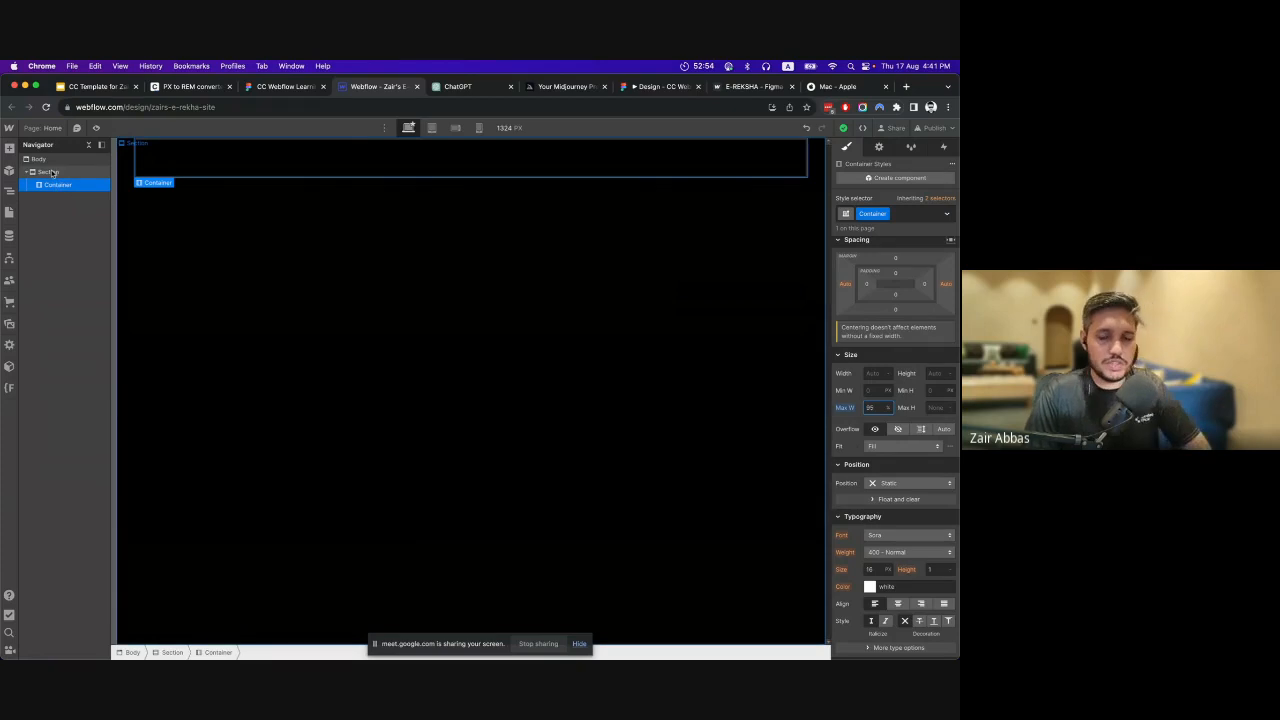
{"action": "left_click", "coordinate": [51, 172]}
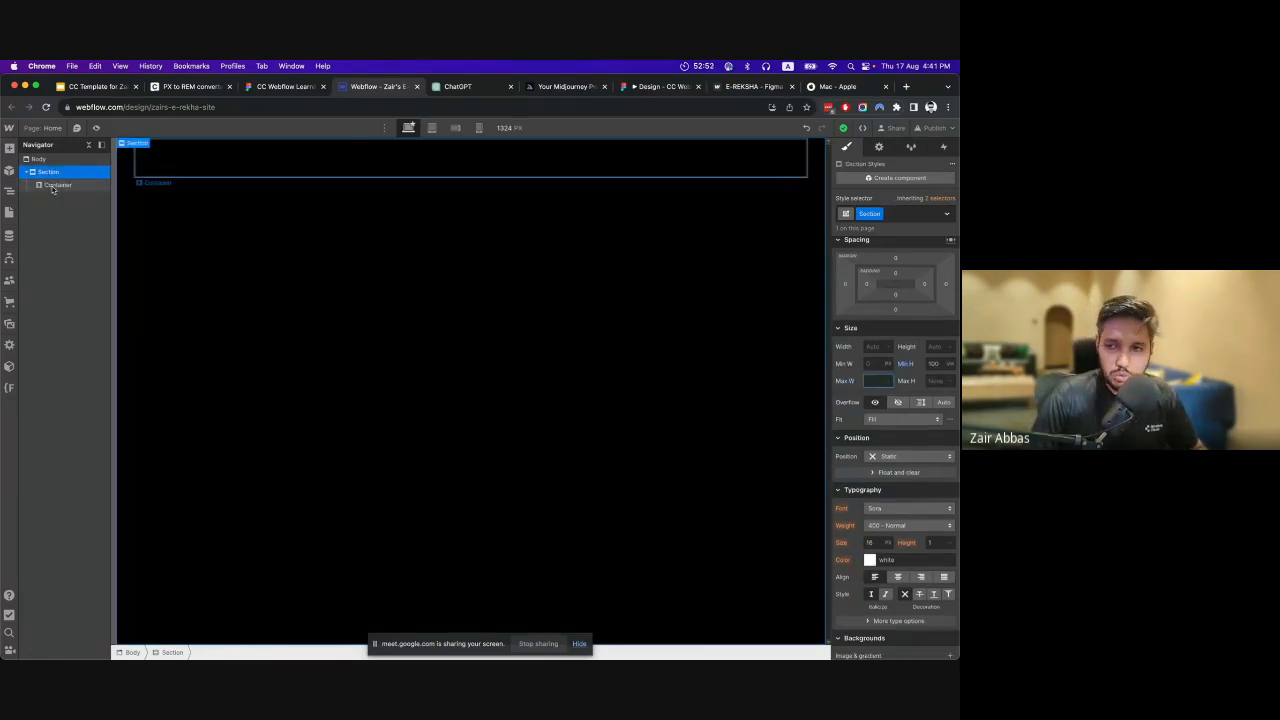
{"action": "left_click", "coordinate": [53, 185]}
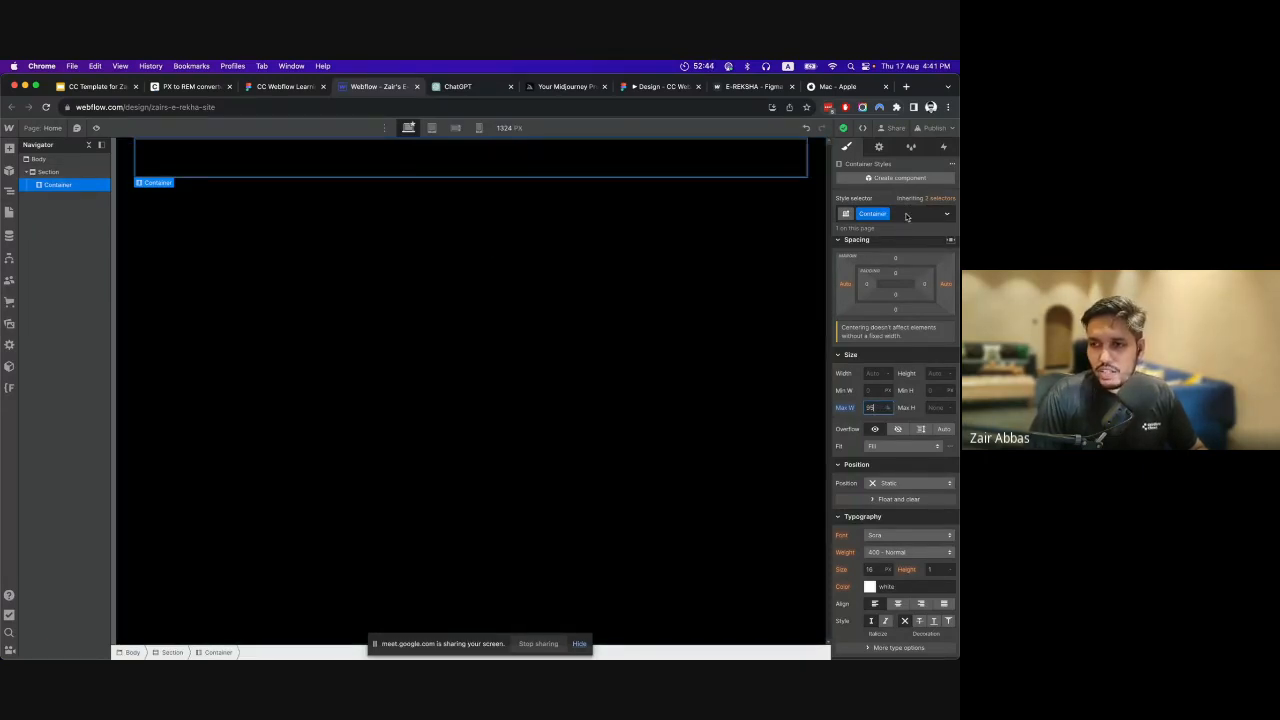
Add a Div Block inside the Section, below the Container.
{"action": "left_click", "coordinate": [380, 275]}
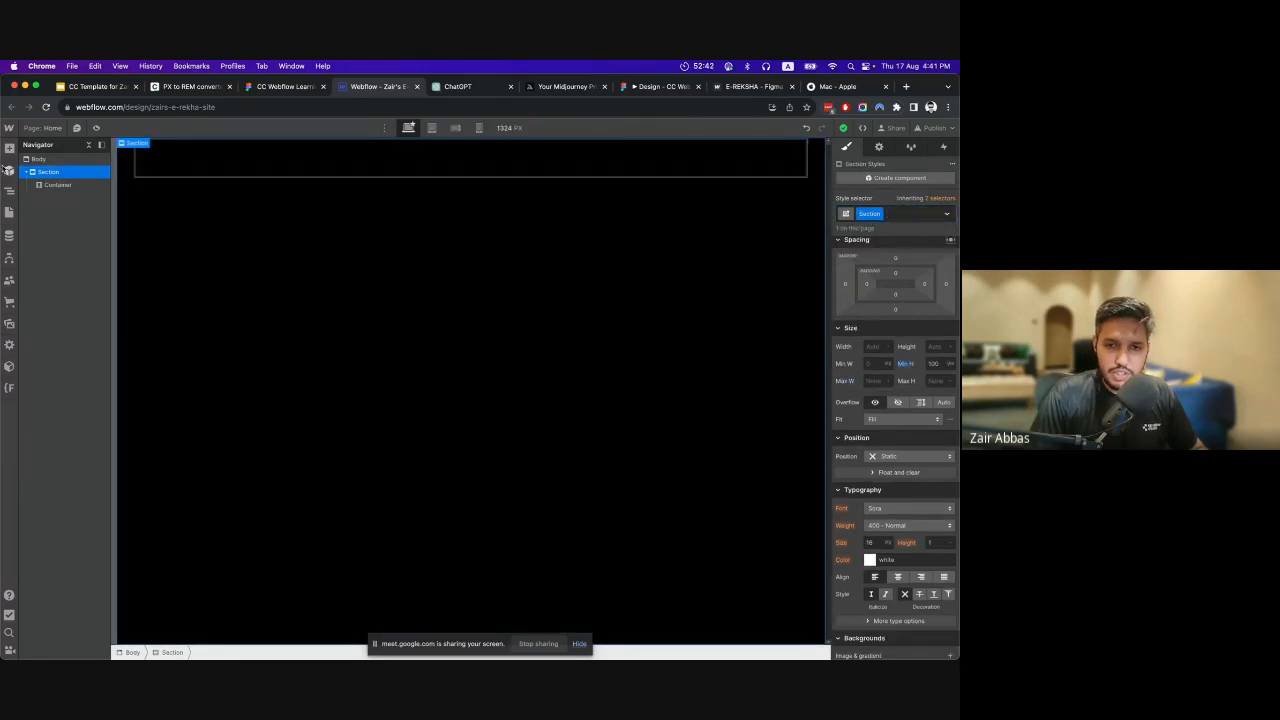
{"action": "left_click", "coordinate": [9, 148]}
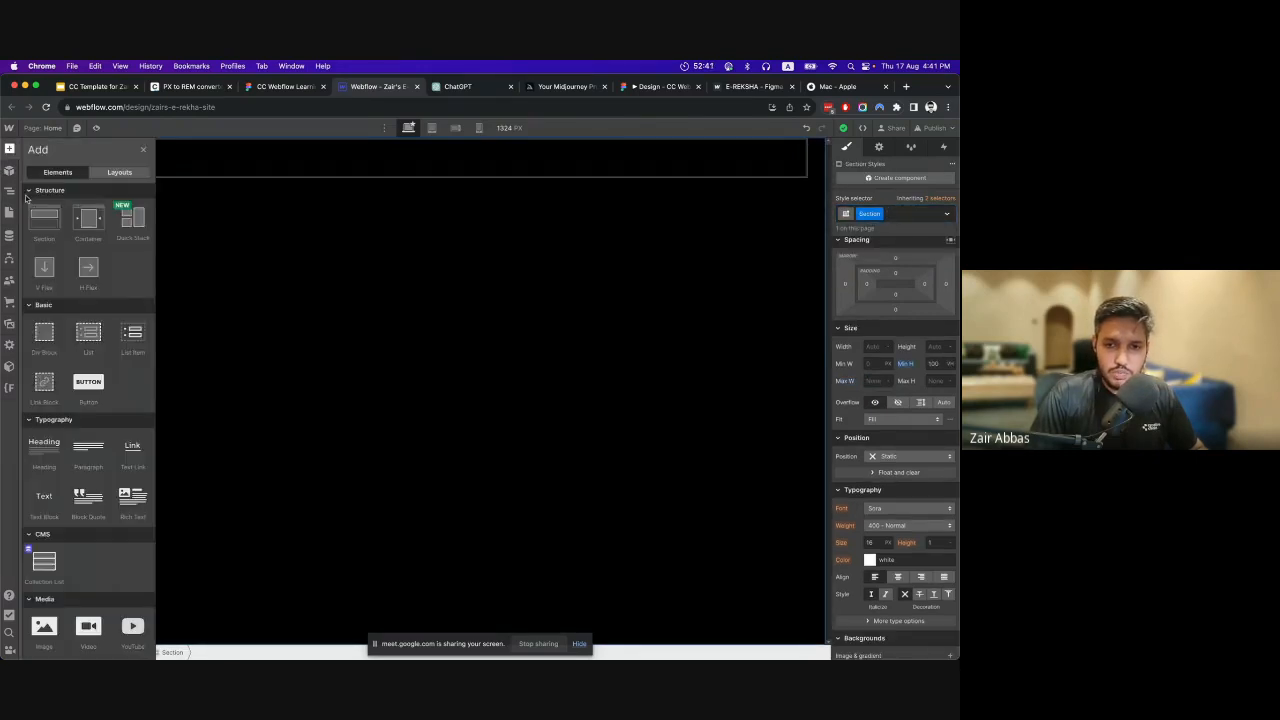
{"action": "left_click", "coordinate": [35, 341]}
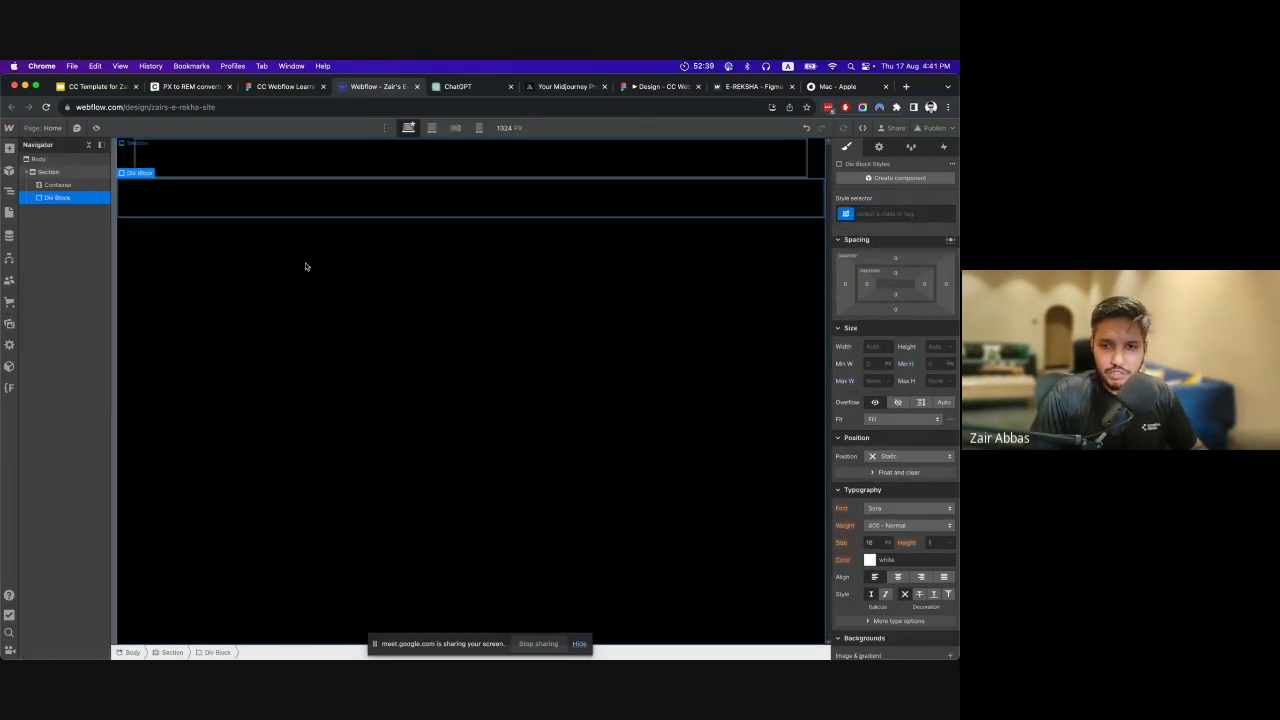
Apply the existing Section class to the Div Block below the Container.
{"action": "left_click", "coordinate": [866, 212]}
{"action": "type", "text": "Se"}
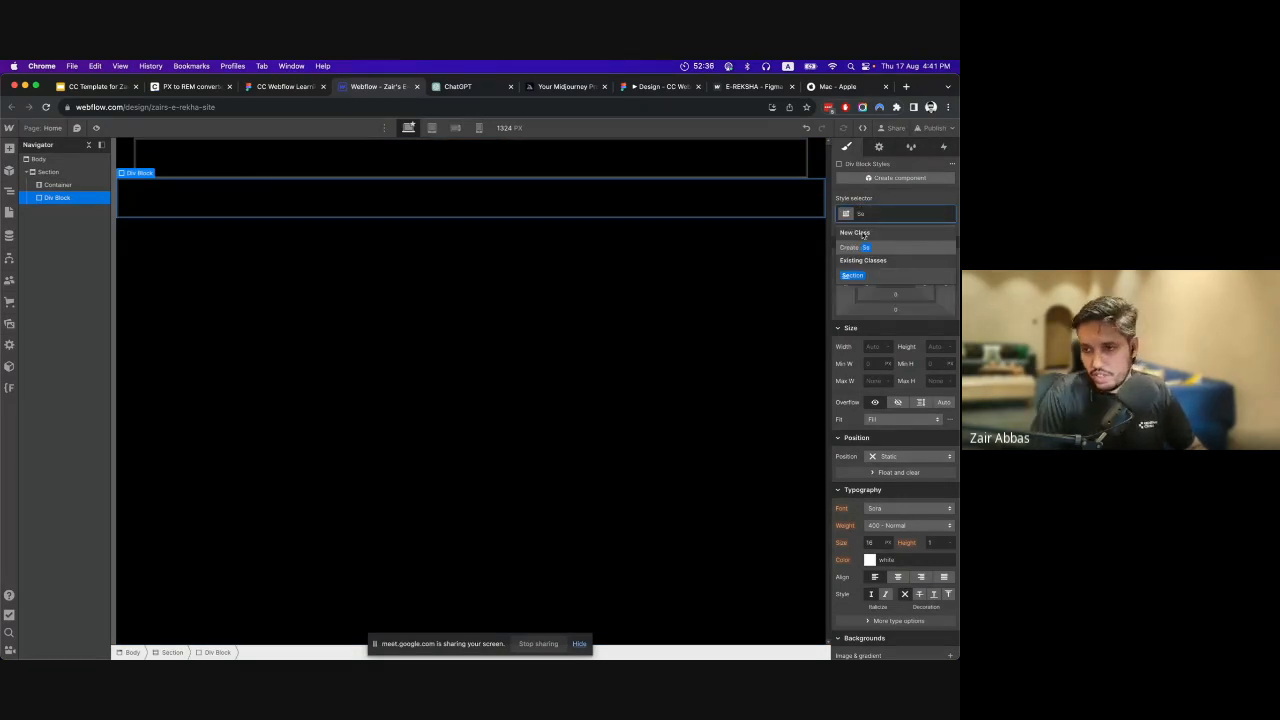
{"action": "left_click", "coordinate": [853, 274]}
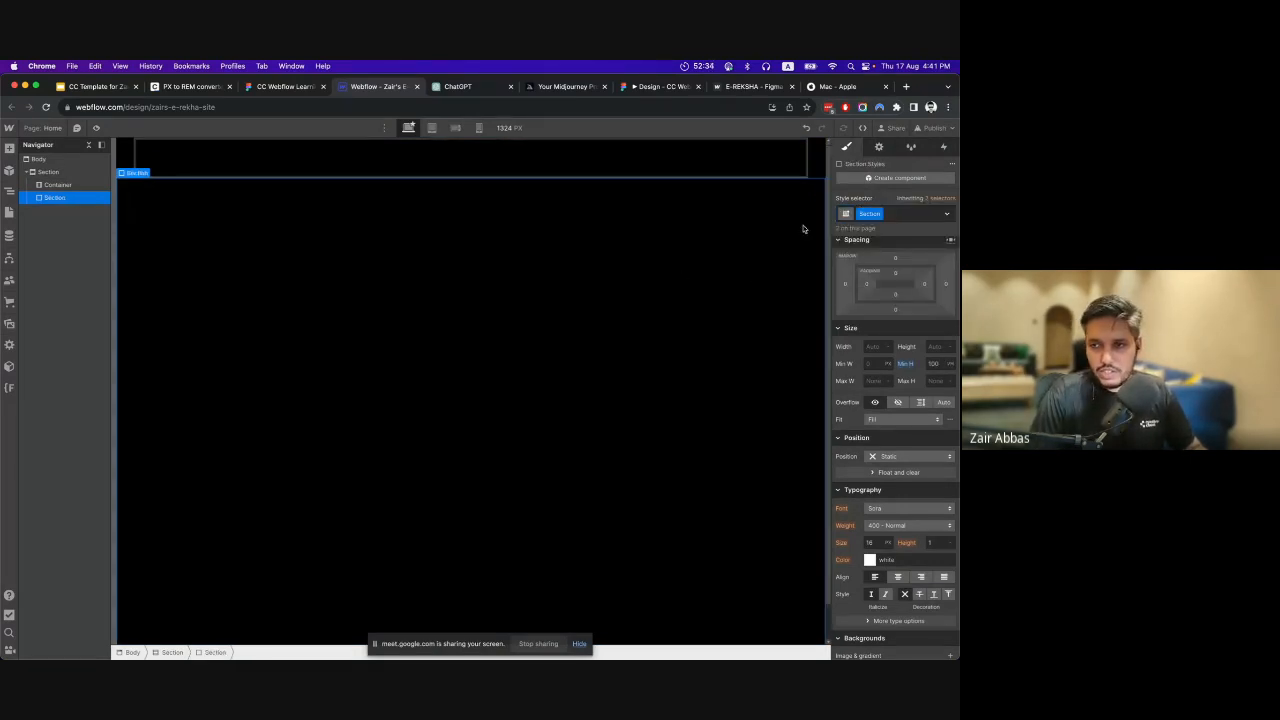
Replace the Div Block's Section class with the existing Container class.
{"action": "left_click", "coordinate": [913, 215]}
{"action": "key", "text": "BackSpace"}
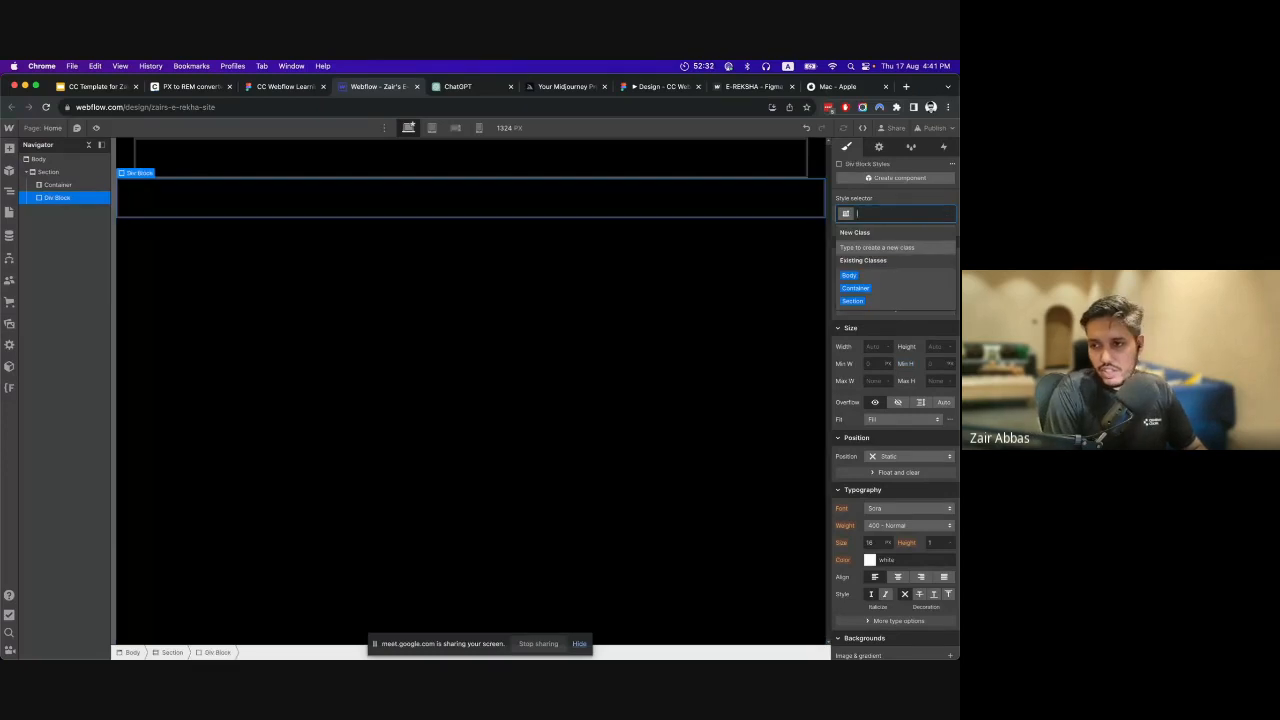
{"action": "type", "text": "C"}
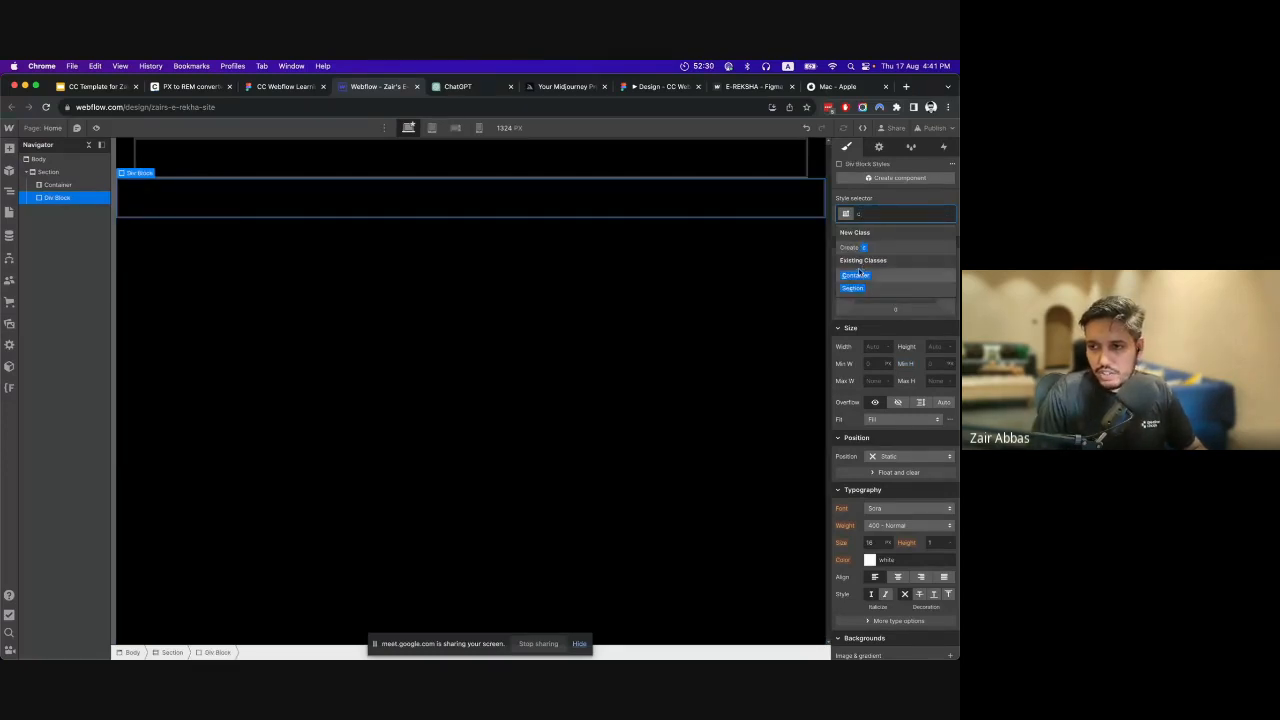
{"action": "left_click", "coordinate": [859, 274]}
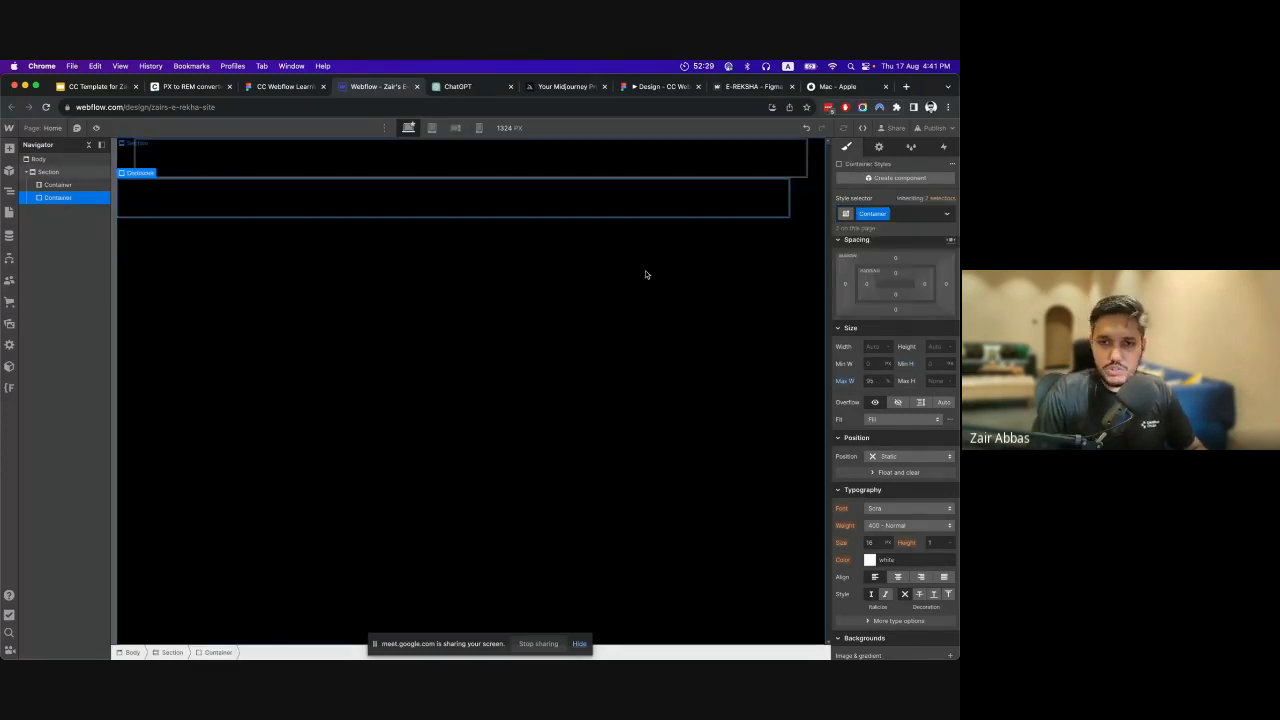
Delete the second Container from the Section, keeping only the original Container.
{"action": "left_click", "coordinate": [394, 218]}
{"action": "left_click", "coordinate": [394, 207]}
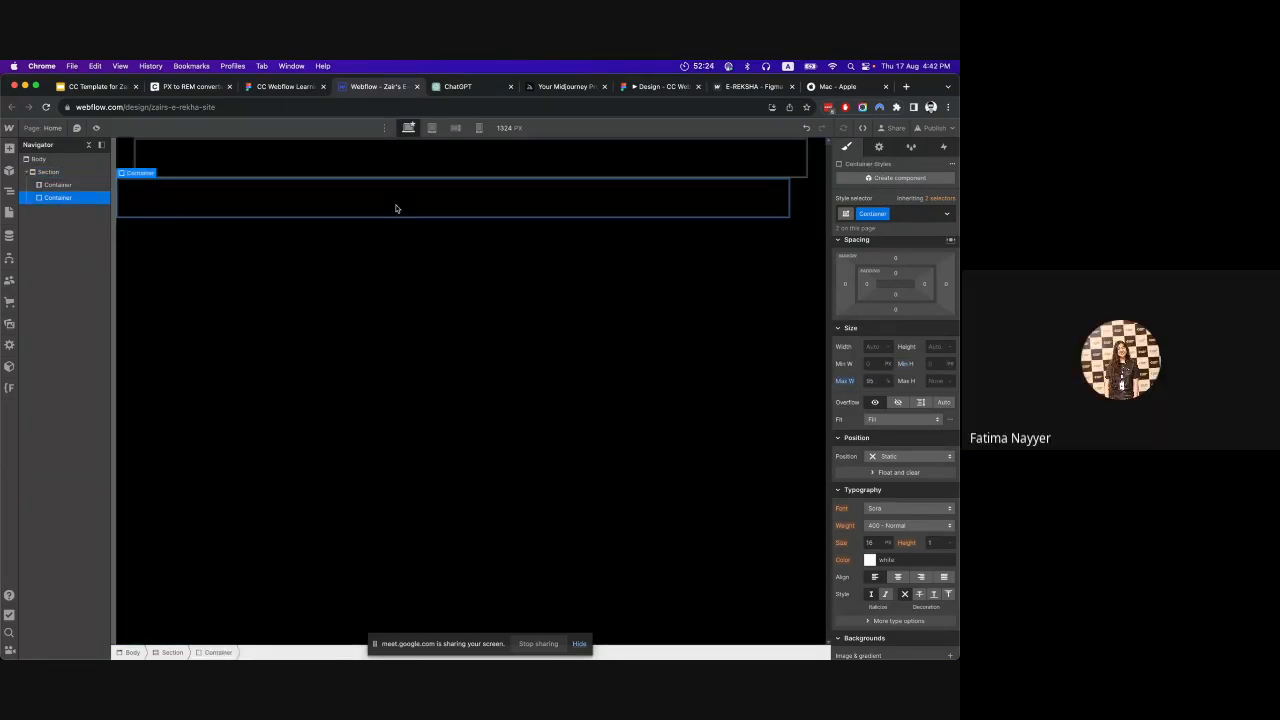
{"action": "key", "text": "Delete"}
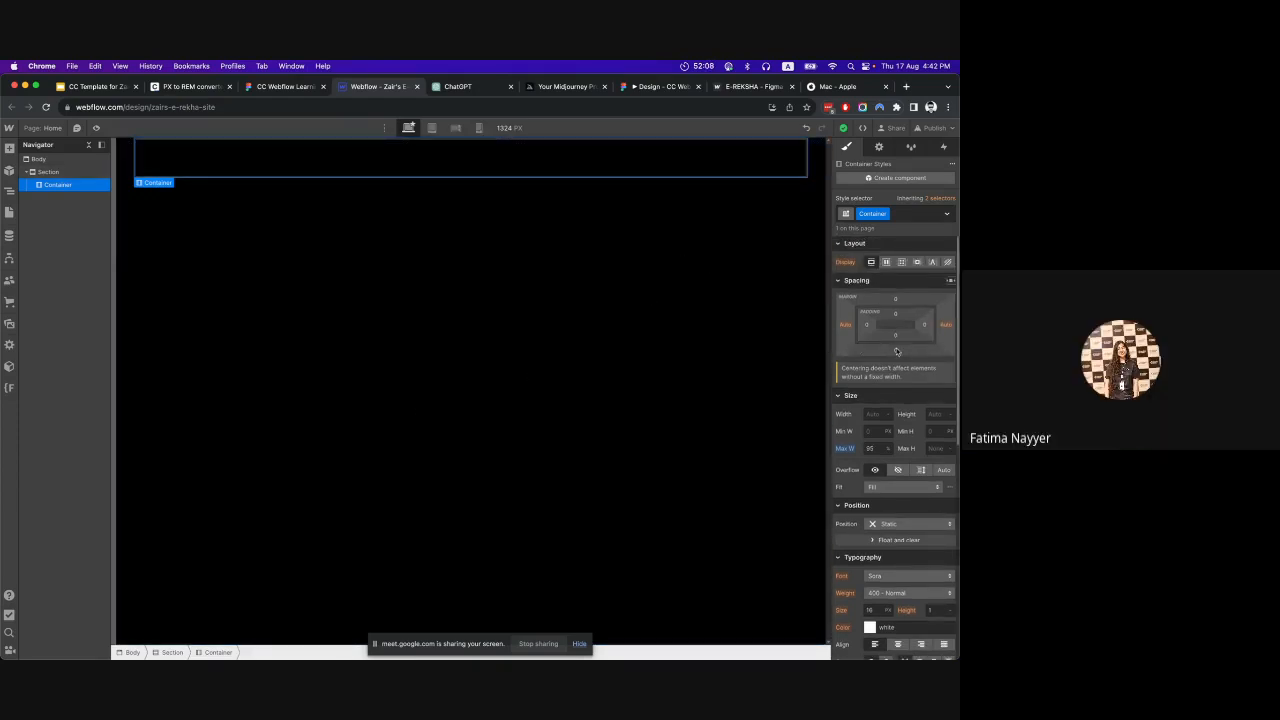
{"action": "scroll", "coordinate": [898, 357], "scroll_direction": "down", "scroll_amount": 10}
{"action": "scroll", "coordinate": [842, 337], "scroll_direction": "up", "scroll_amount": 10}
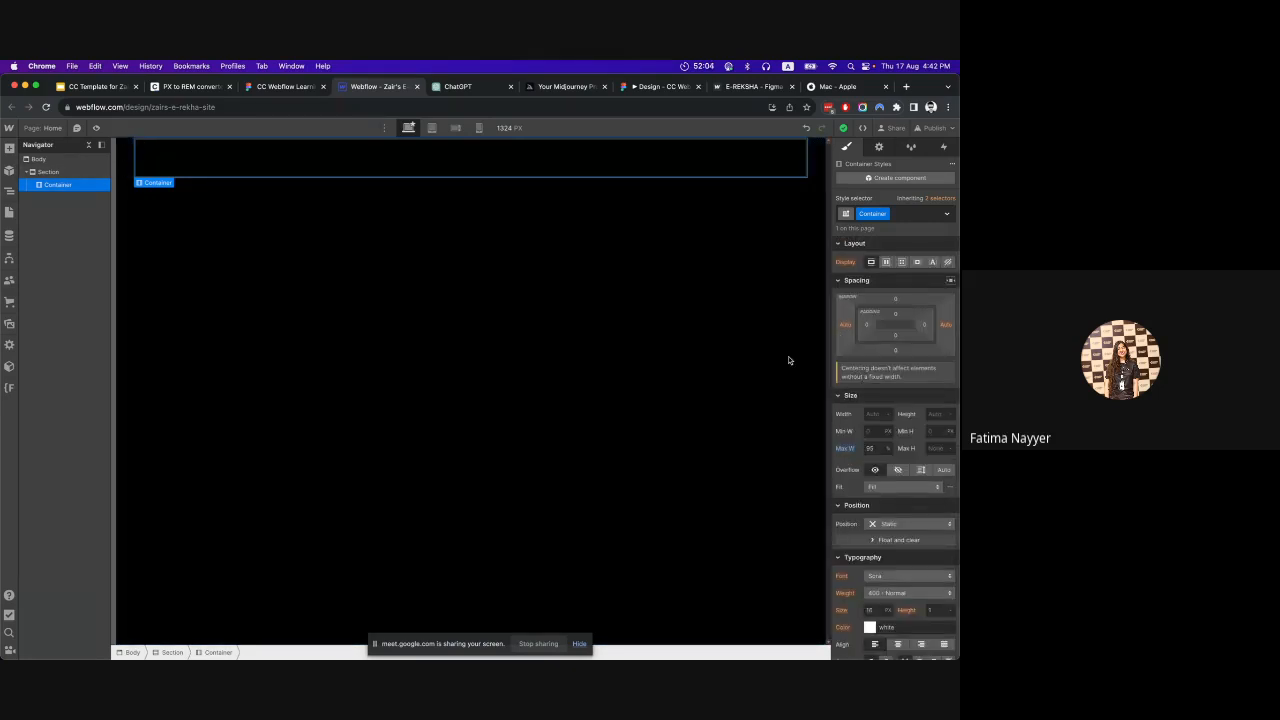
Nest a new Div Block inside the Container.
{"action": "left_click", "coordinate": [623, 367]}
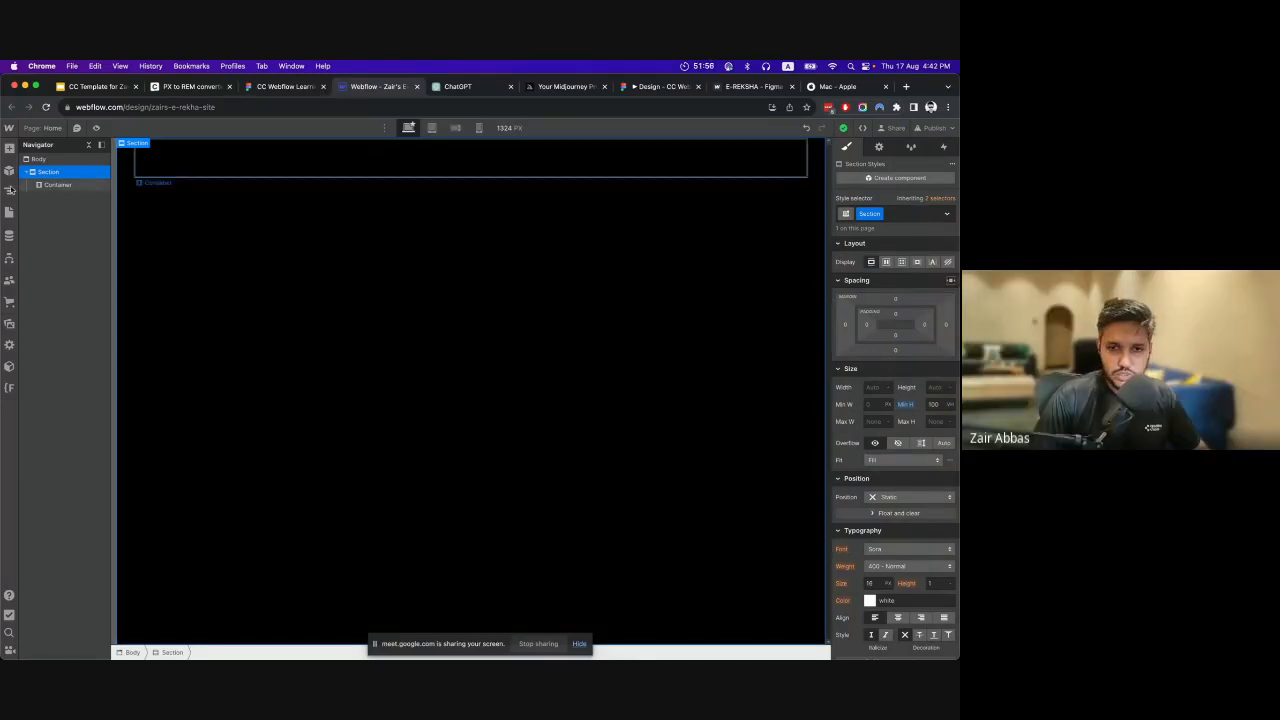
{"action": "left_click", "coordinate": [58, 186]}
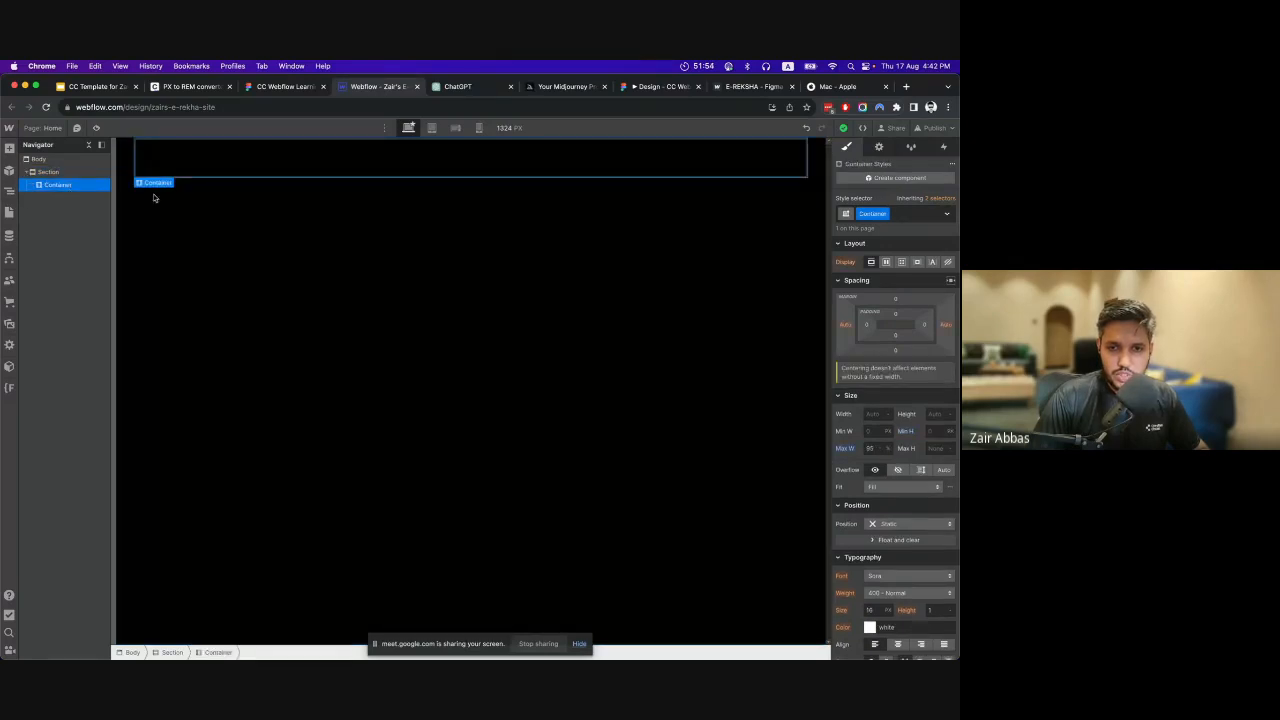
{"action": "left_click", "coordinate": [9, 148]}
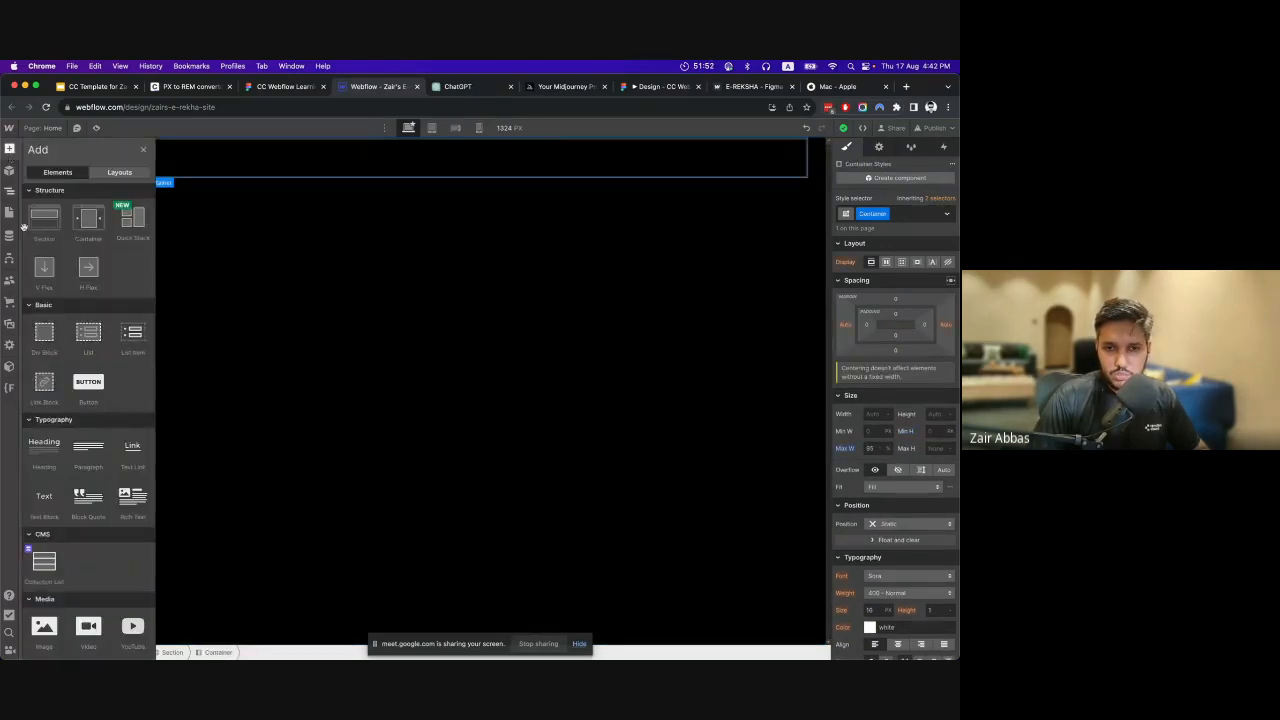
{"action": "left_click", "coordinate": [46, 339]}
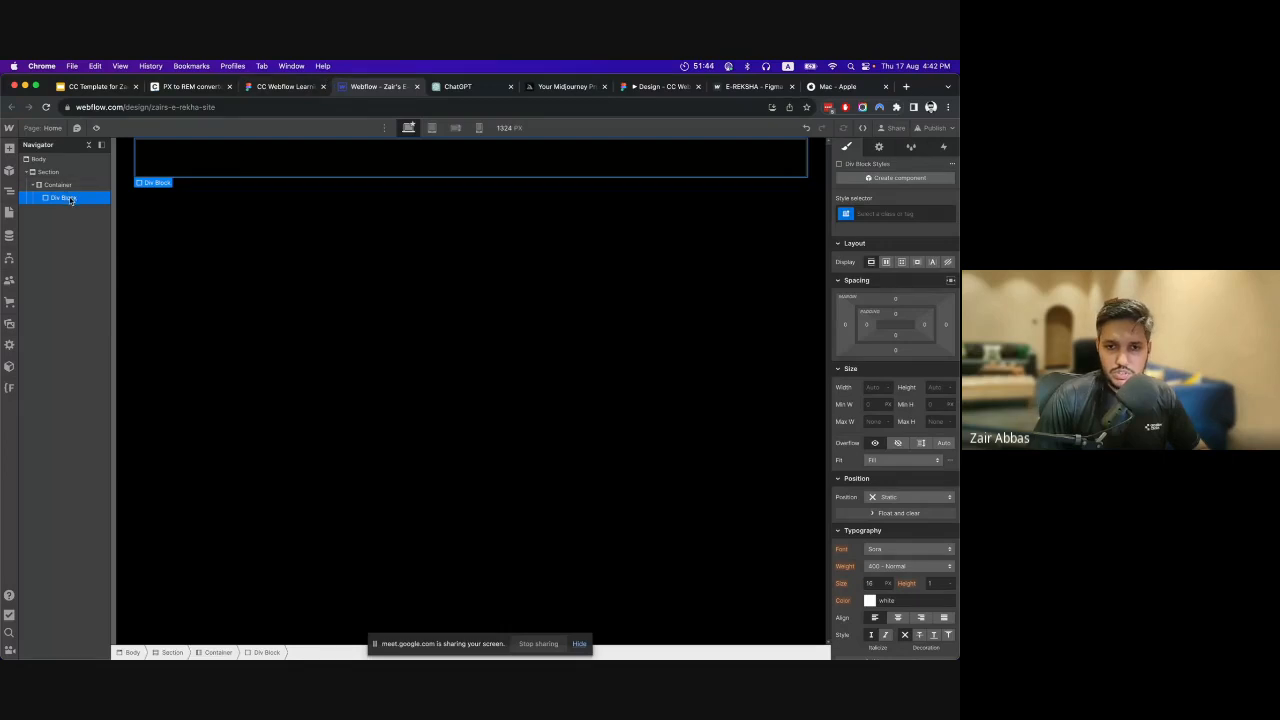
{"action": "mouse_move", "coordinate": [64, 197]}
{"action": "left_mouse_down"}
{"action": "mouse_move", "coordinate": [55, 172]}
{"action": "mouse_move", "coordinate": [58, 198]}
{"action": "left_mouse_up"}
{"action": "left_click", "coordinate": [9, 149]}
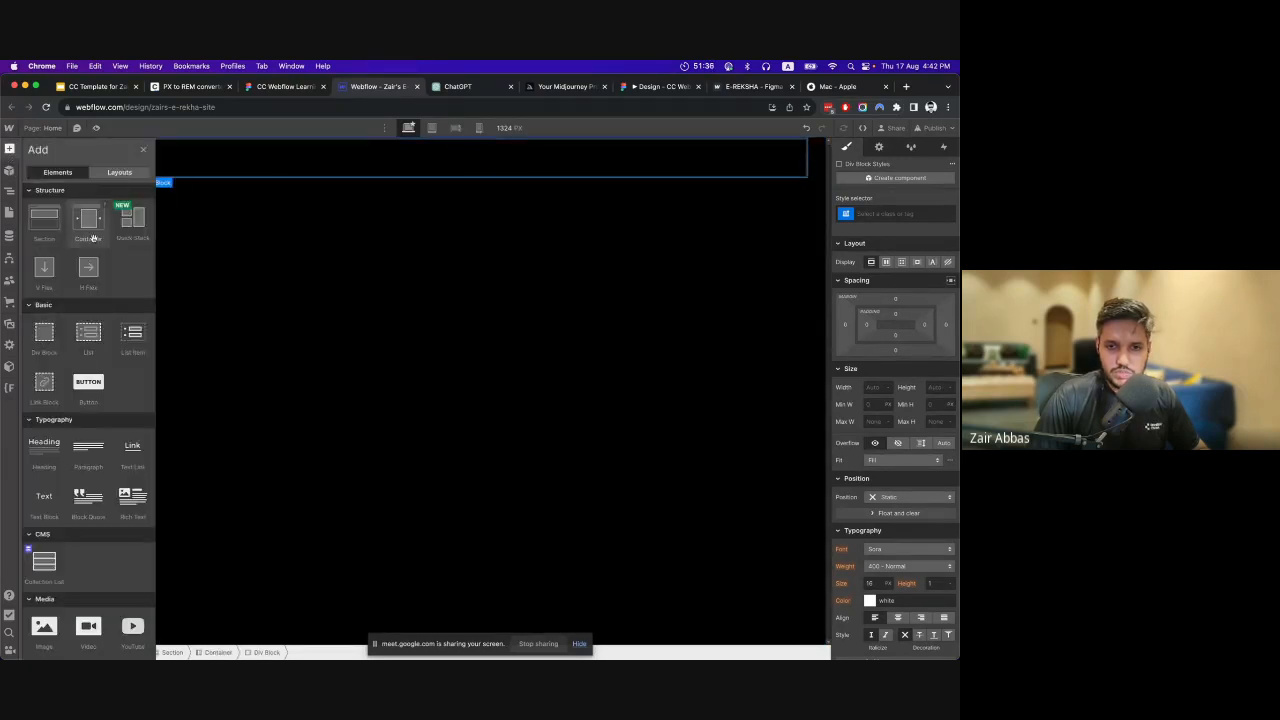
{"action": "left_click", "coordinate": [270, 252]}
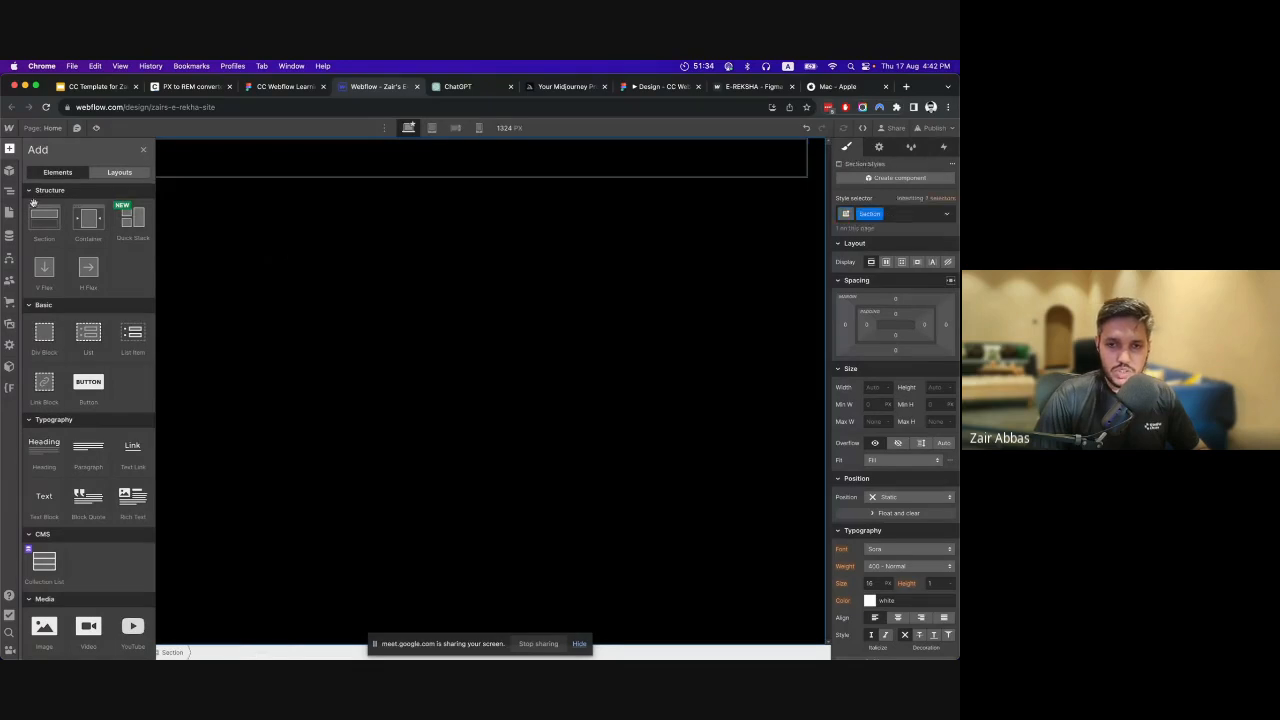
{"action": "key", "text": "z"}
{"action": "left_click", "coordinate": [60, 197]}
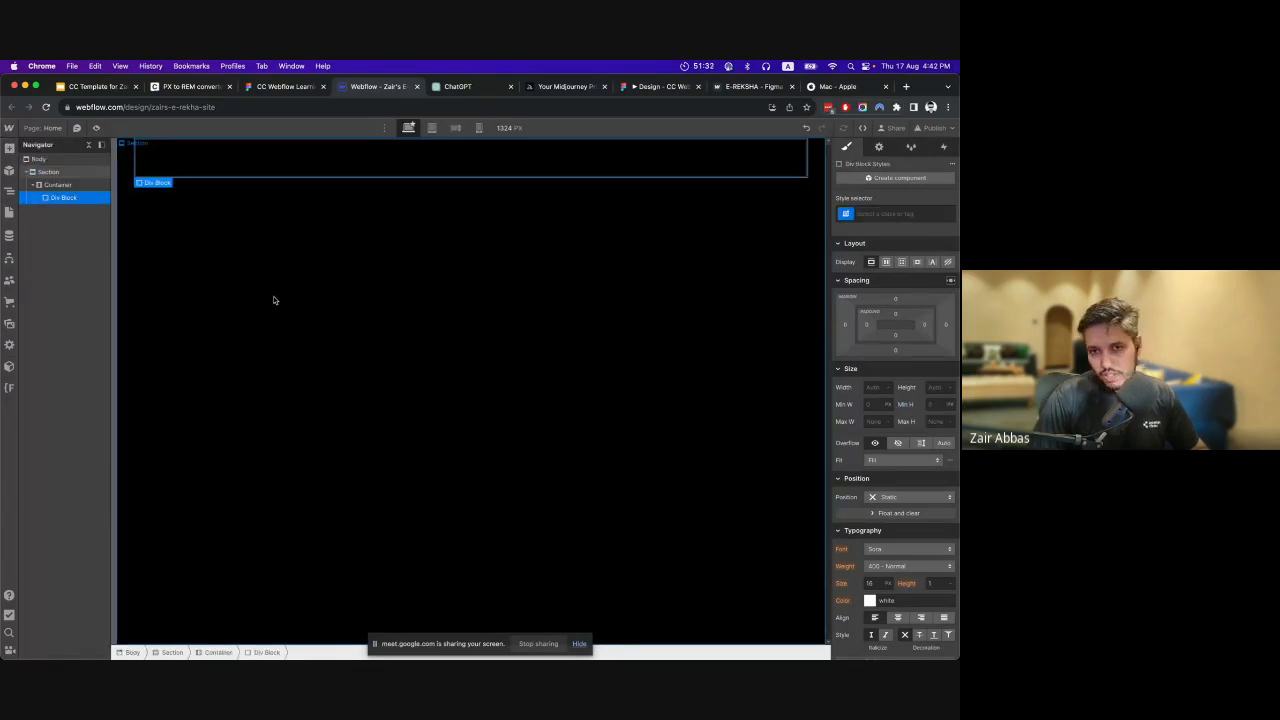
Switch to the Figma design and inspect the hero's headline text and Order now button.
{"action": "left_click", "coordinate": [290, 87]}
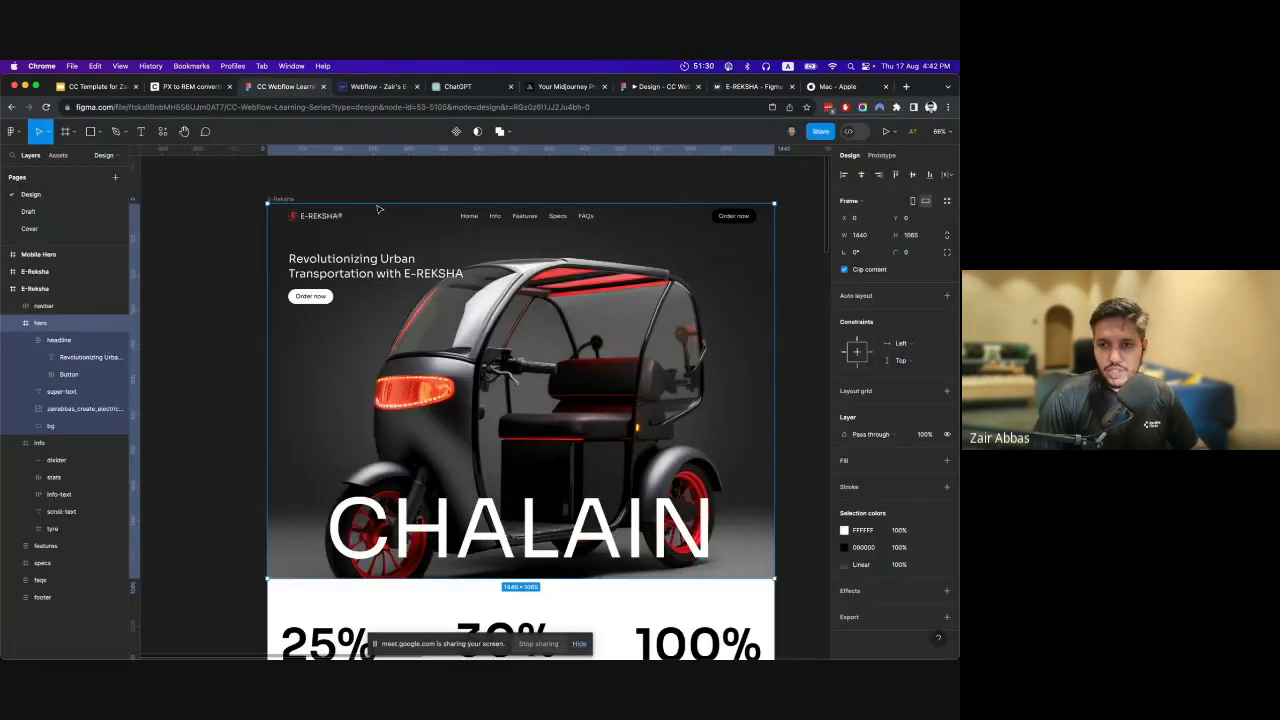
{"action": "double_click", "coordinate": [356, 268]}
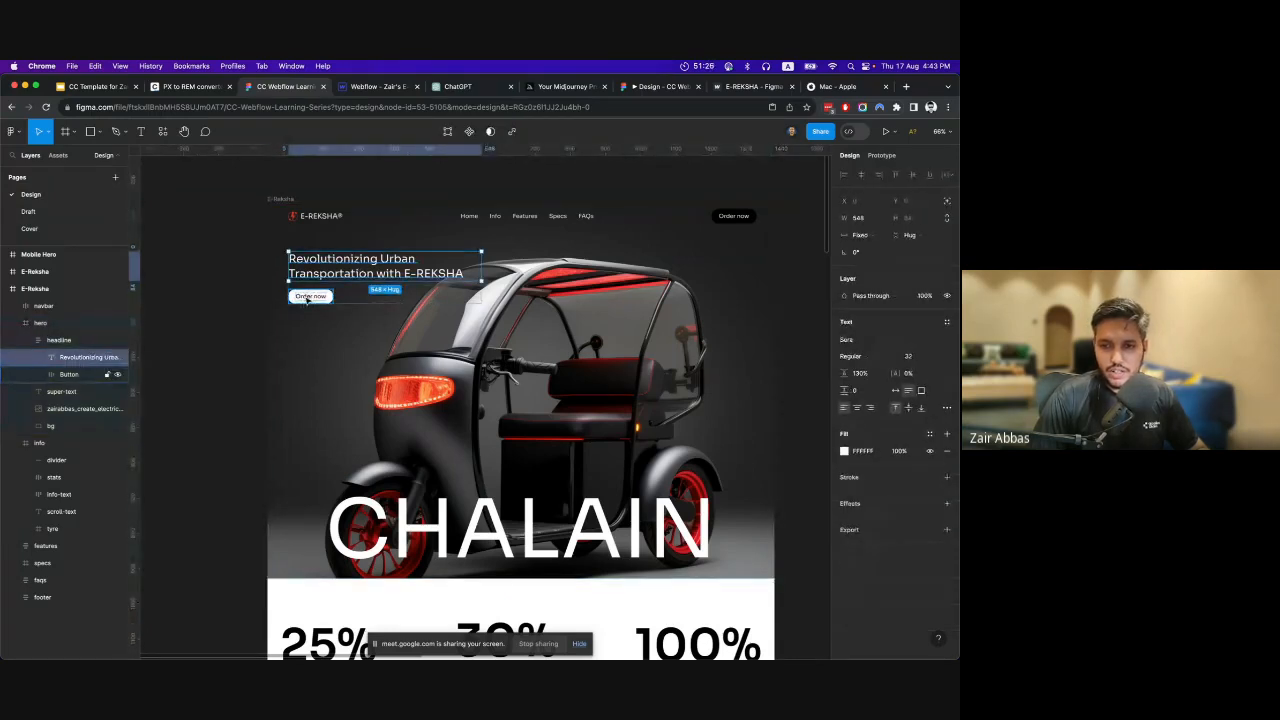
{"action": "left_click", "coordinate": [308, 298]}
Switch back to Webflow and add an H1 Heading followed by a Button inside the Div Block, keeping the default link settings.
{"action": "left_click", "coordinate": [368, 89]}
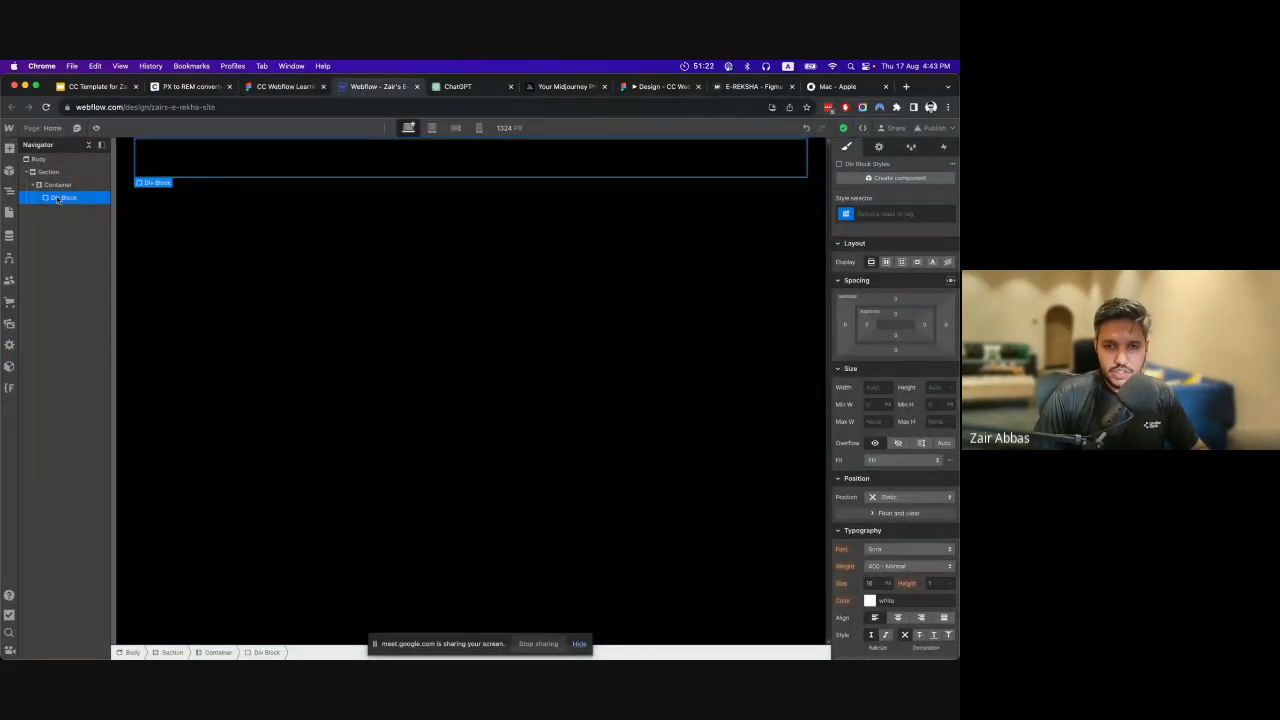
{"action": "left_click", "coordinate": [9, 148]}
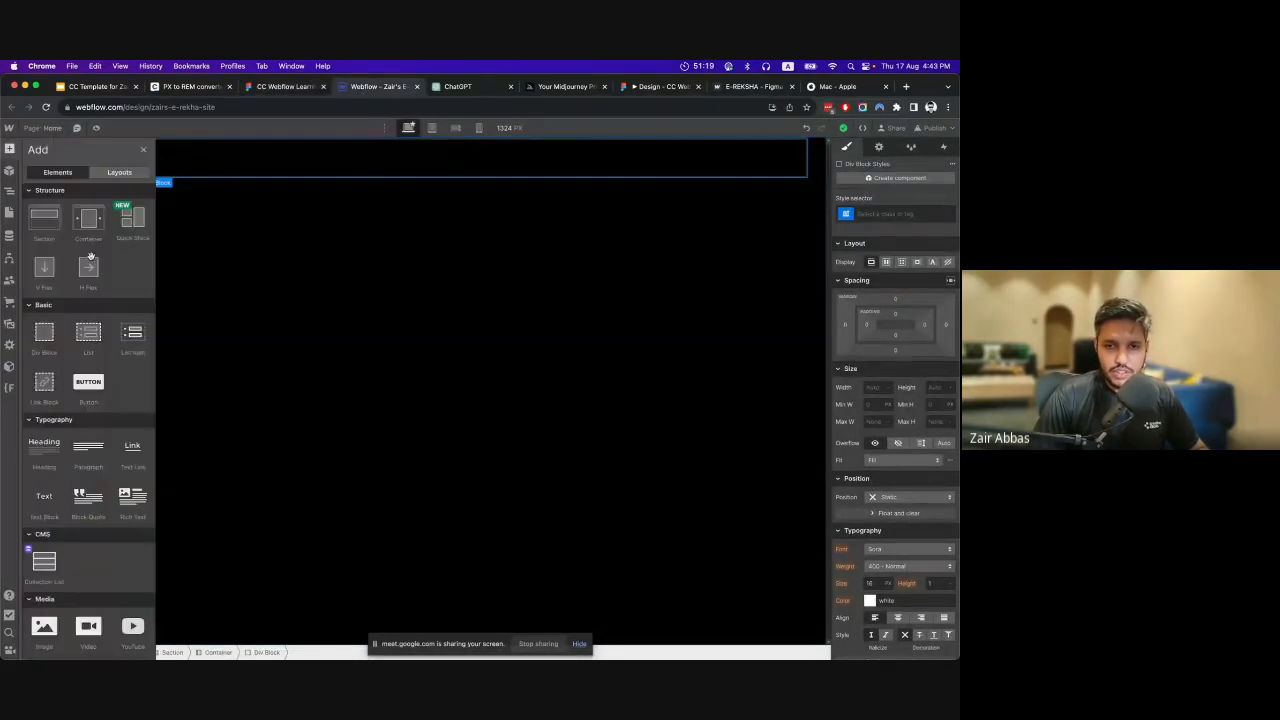
{"action": "left_click", "coordinate": [44, 448]}
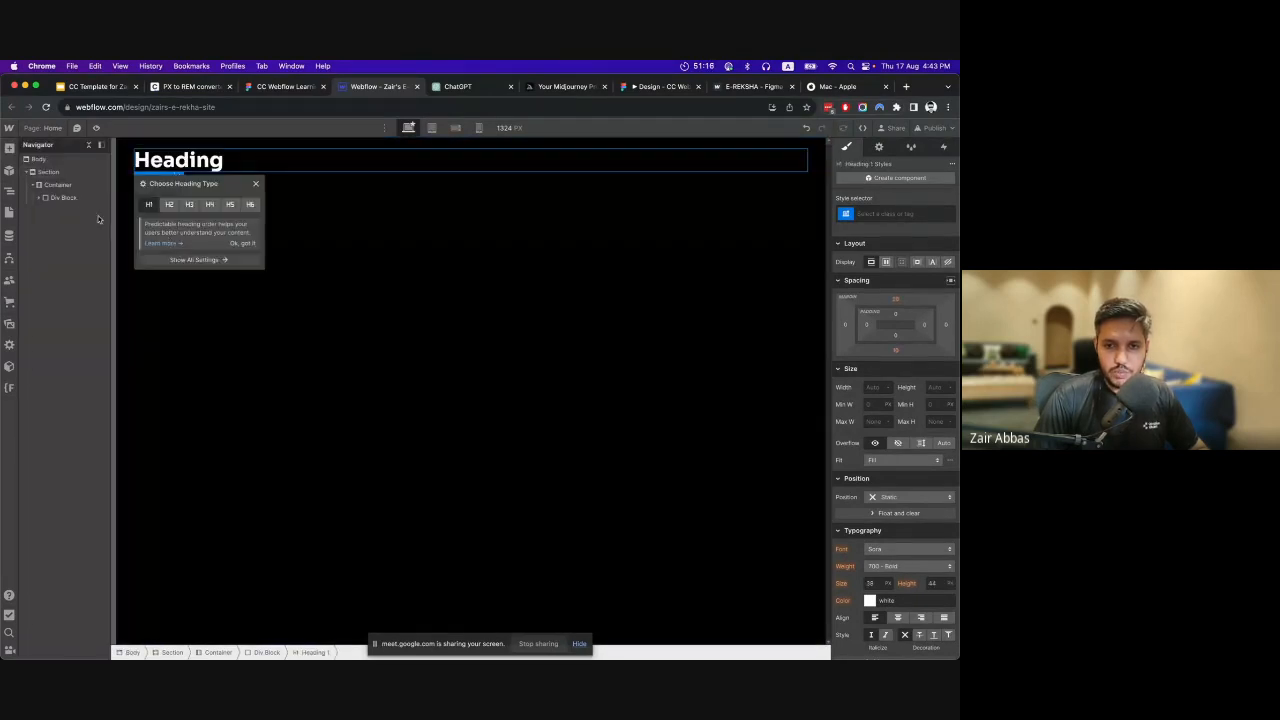
{"action": "left_click", "coordinate": [9, 148]}
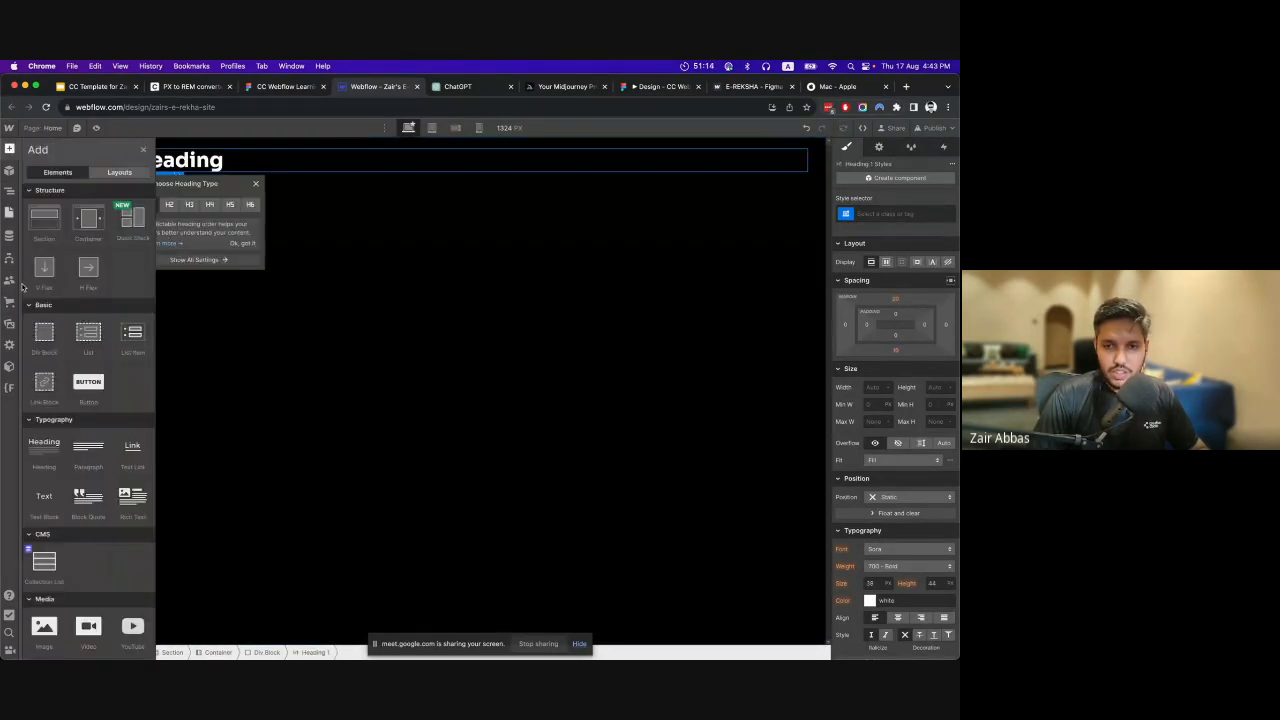
{"action": "left_click", "coordinate": [82, 388]}
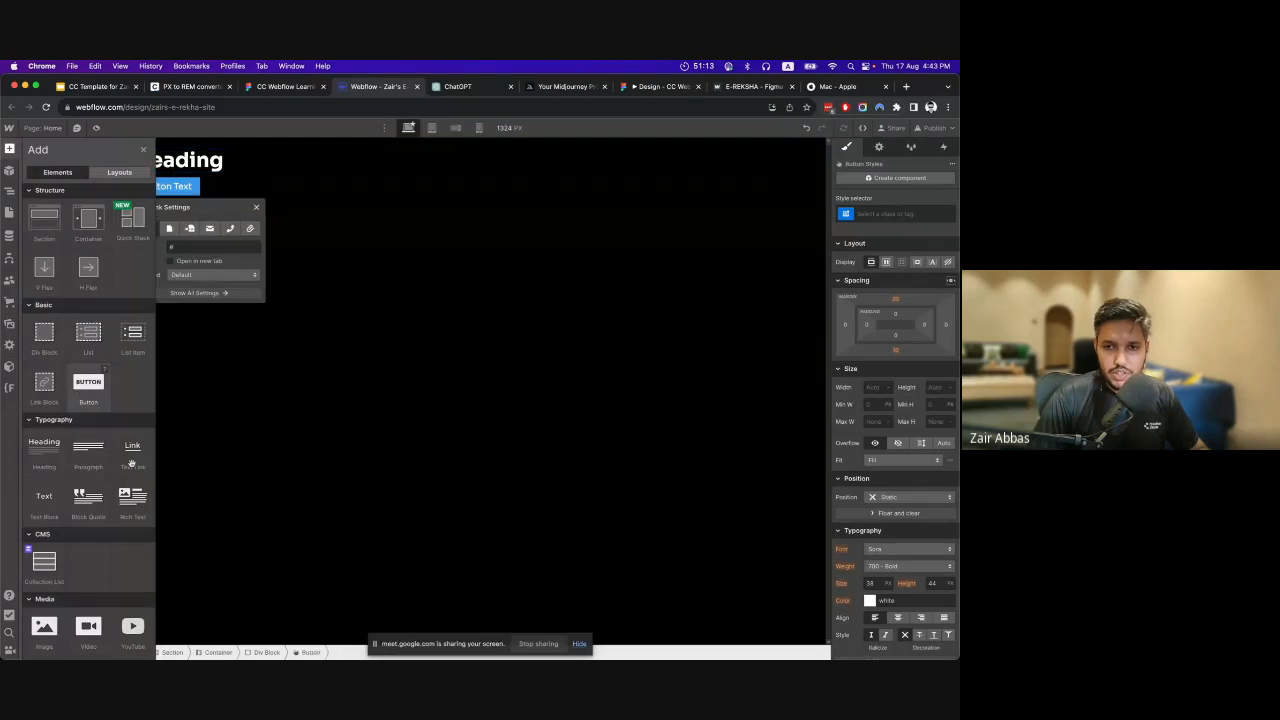
{"action": "left_click", "coordinate": [257, 206]}
Copy the hero headline "Revolutionizing Urban Transportation with E-REKSHA" from Figma and replace the Webflow Heading's text with it.
{"action": "left_click", "coordinate": [285, 86]}
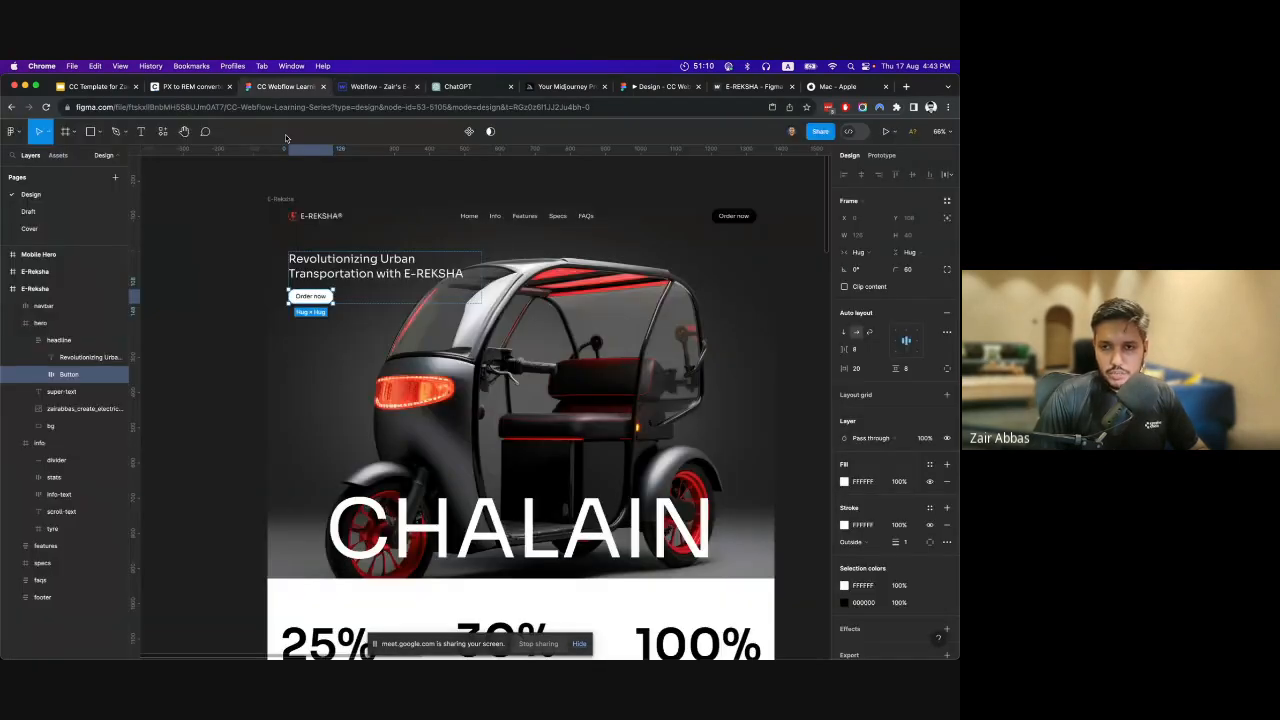
{"action": "scroll", "coordinate": [345, 258], "scroll_direction": "up", "scroll_amount": 2}
{"action": "left_click", "coordinate": [355, 268]}
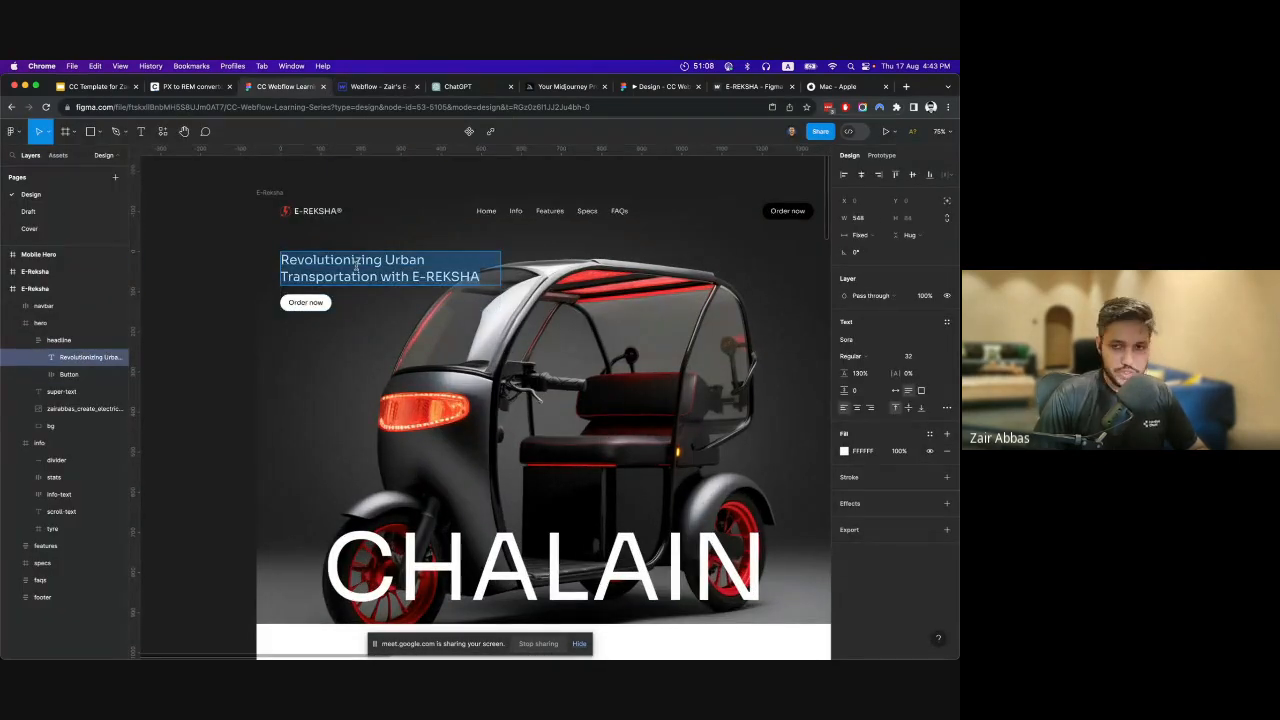
{"action": "left_click", "coordinate": [376, 87]}
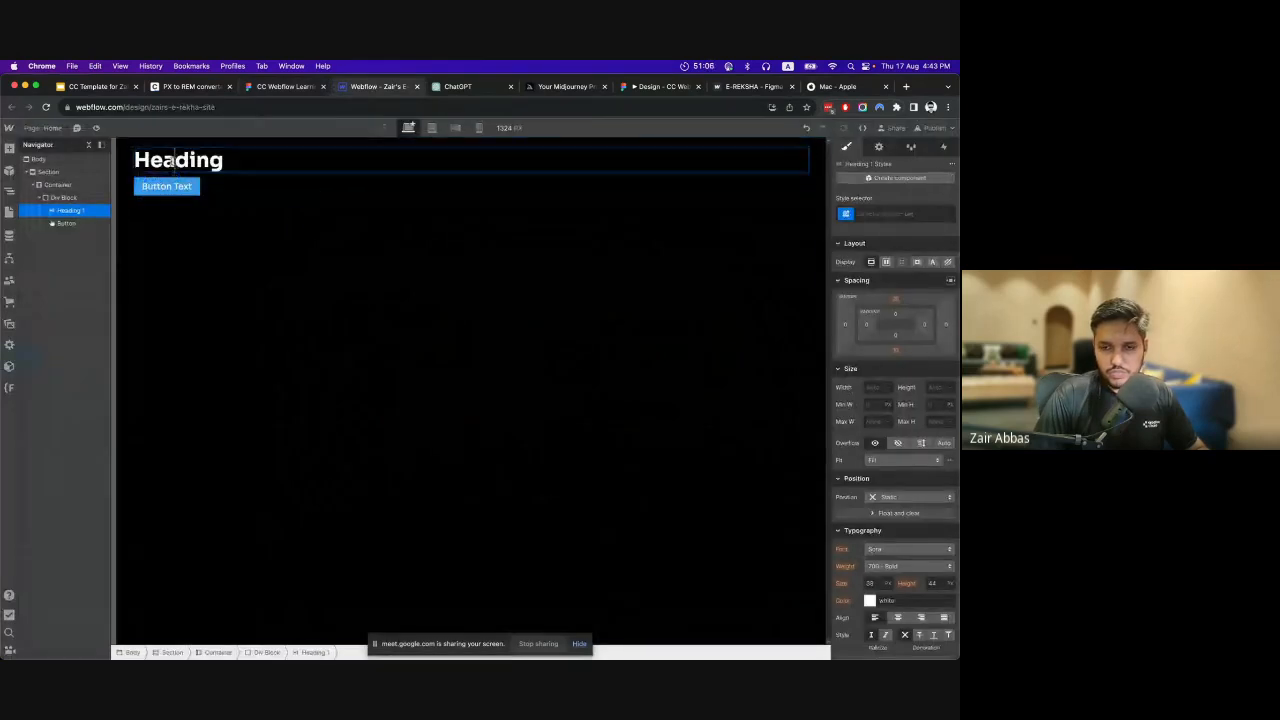
{"action": "double_click", "coordinate": [173, 161]}
{"action": "type", "text": "Revolutionizing Urban Transportation with E-REKSHA"}
Copy the "Order now" label from the Figma hero button and replace the Webflow Button's text with it.
{"action": "left_click", "coordinate": [280, 86]}
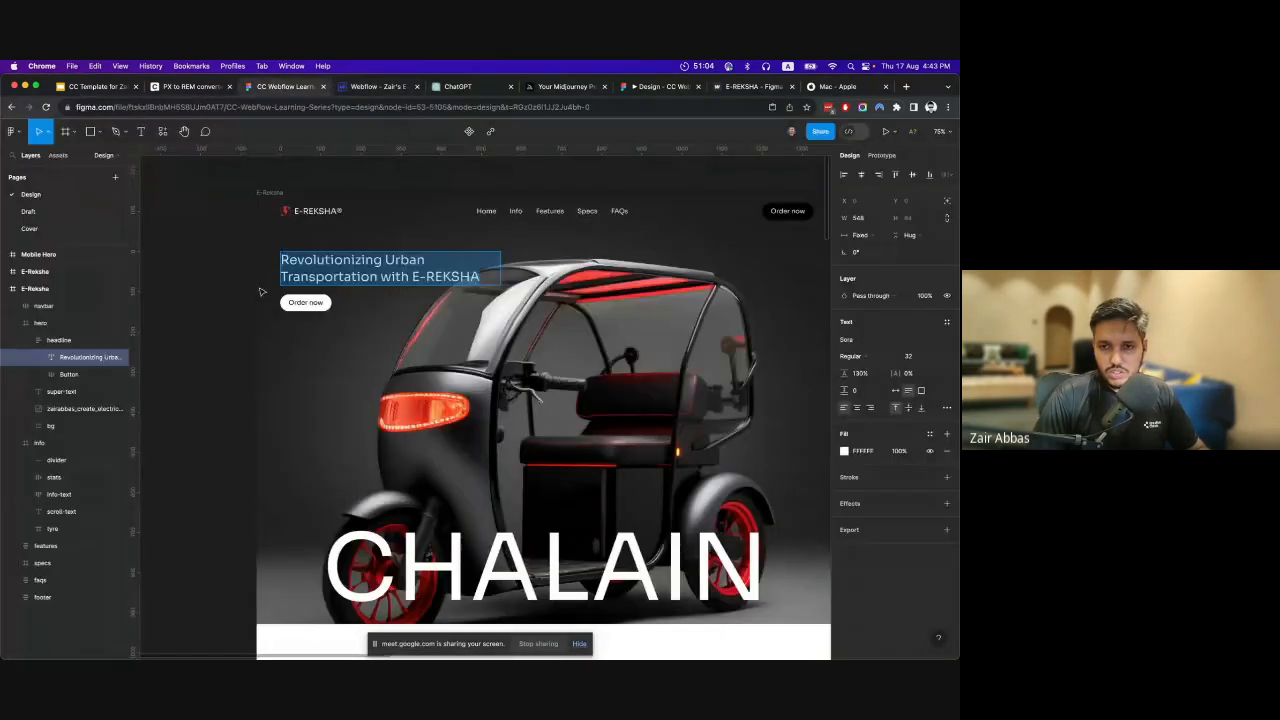
{"action": "double_click", "coordinate": [306, 303]}
{"action": "key", "text": "Return"}
{"action": "key", "text": "super+c"}
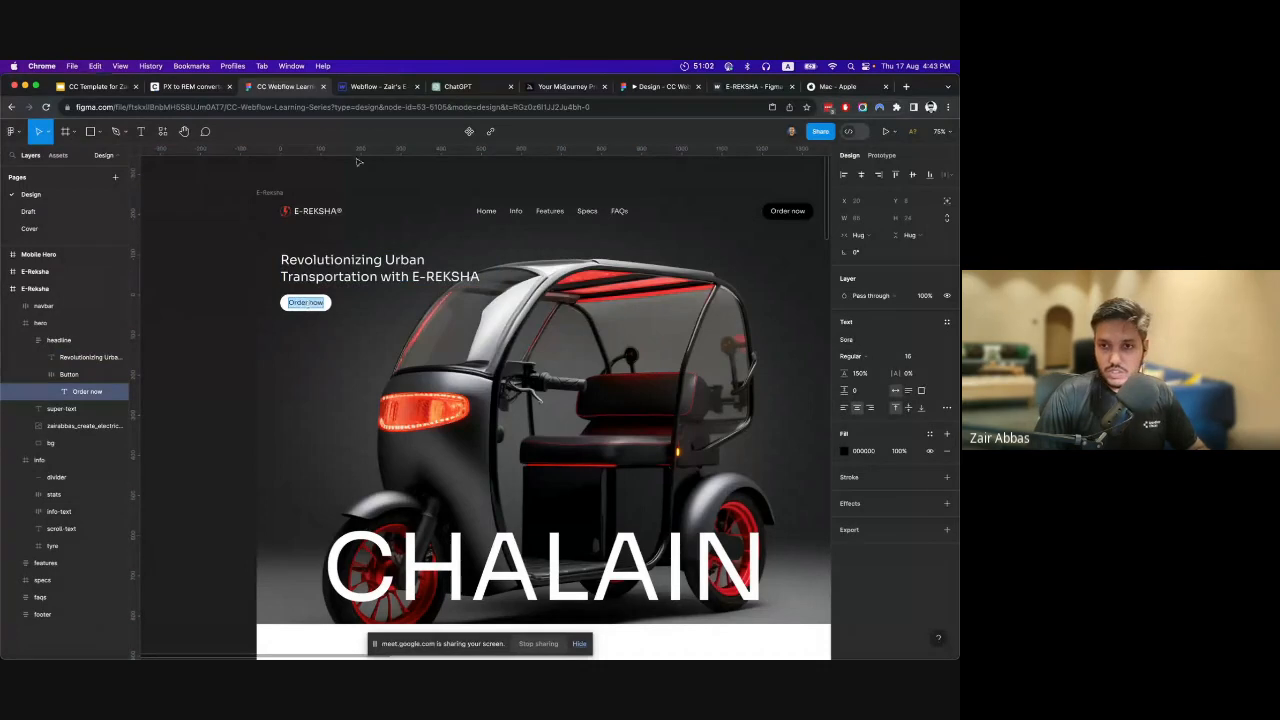
{"action": "left_click", "coordinate": [376, 87]}
{"action": "left_click", "coordinate": [170, 186]}
{"action": "double_click", "coordinate": [183, 187]}
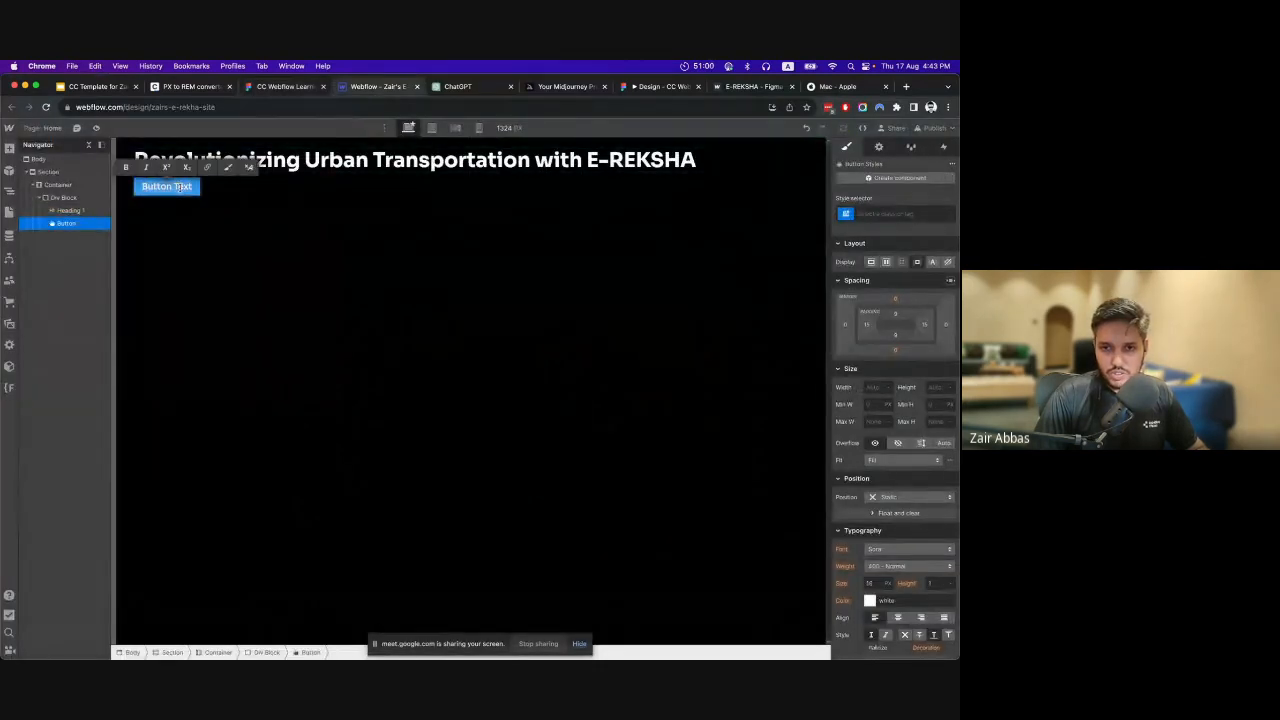
{"action": "key", "text": "super+v"}
{"action": "left_click", "coordinate": [239, 229]}
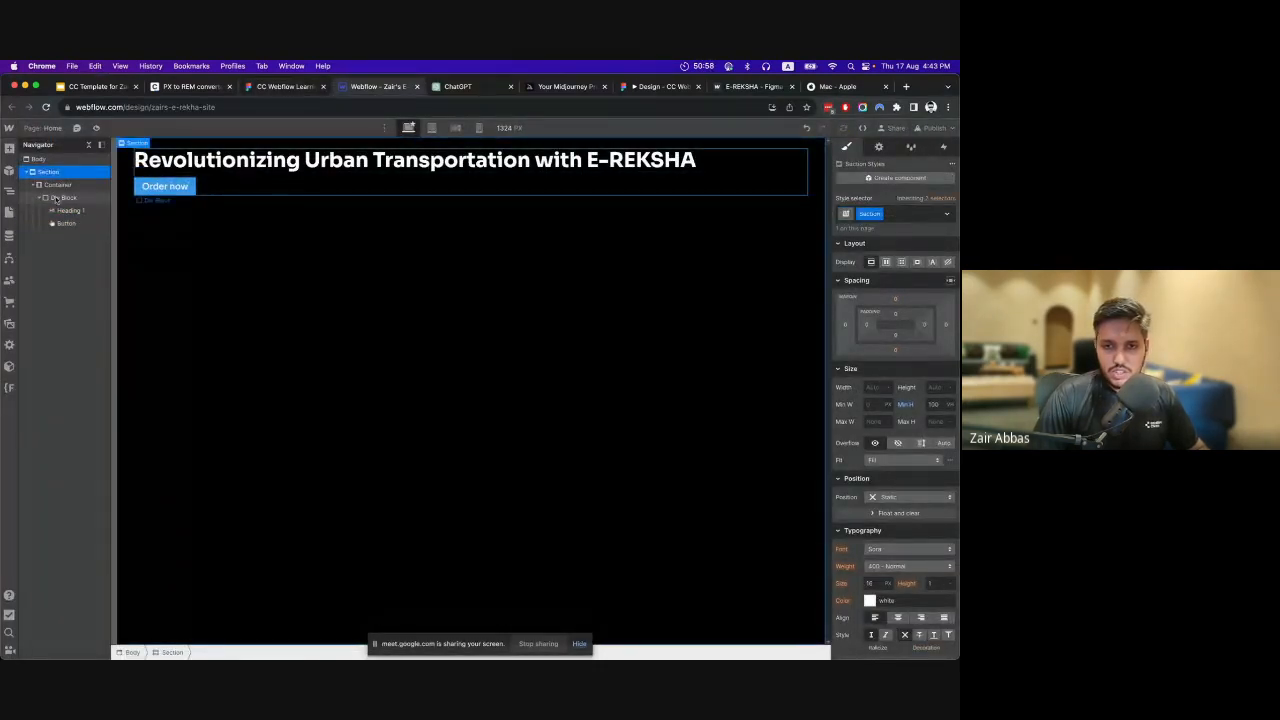
Select the Div Block around the heading and button and compare its layout with the hero headline group in Figma.
{"action": "left_click", "coordinate": [60, 198]}
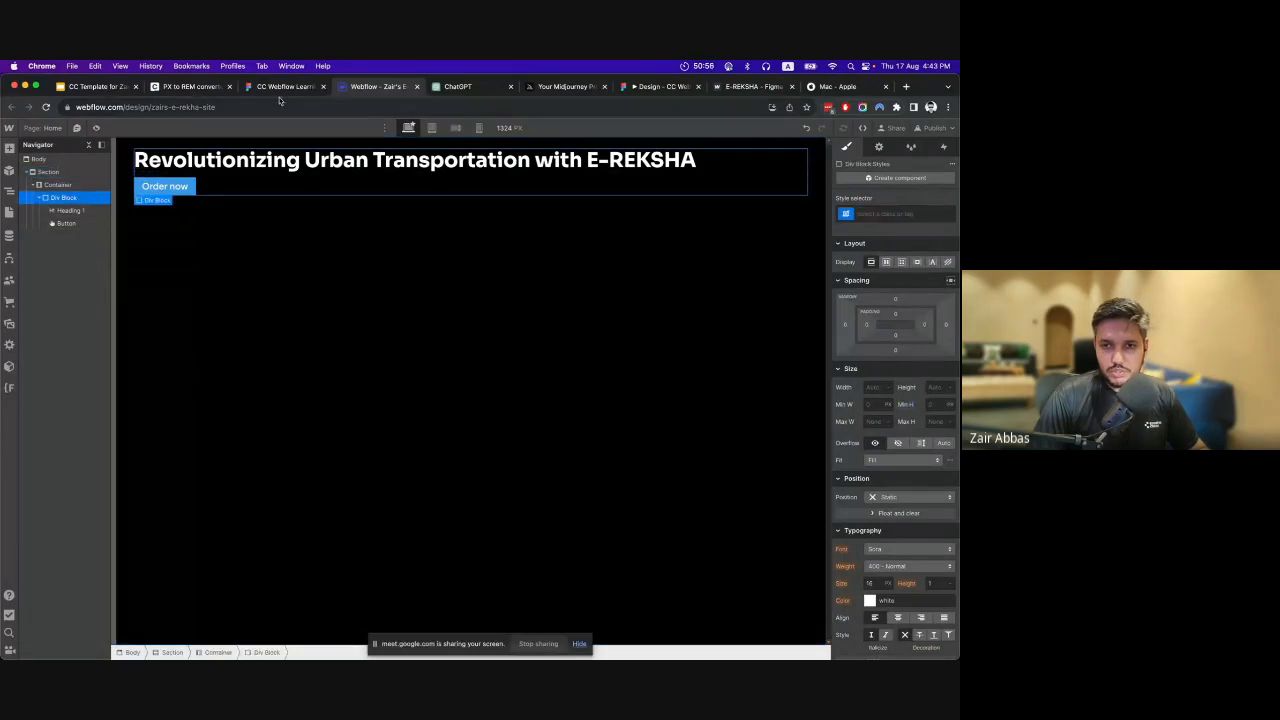
{"action": "left_click", "coordinate": [283, 87]}
{"action": "scroll", "coordinate": [425, 310], "scroll_direction": "right", "scroll_amount": 5}
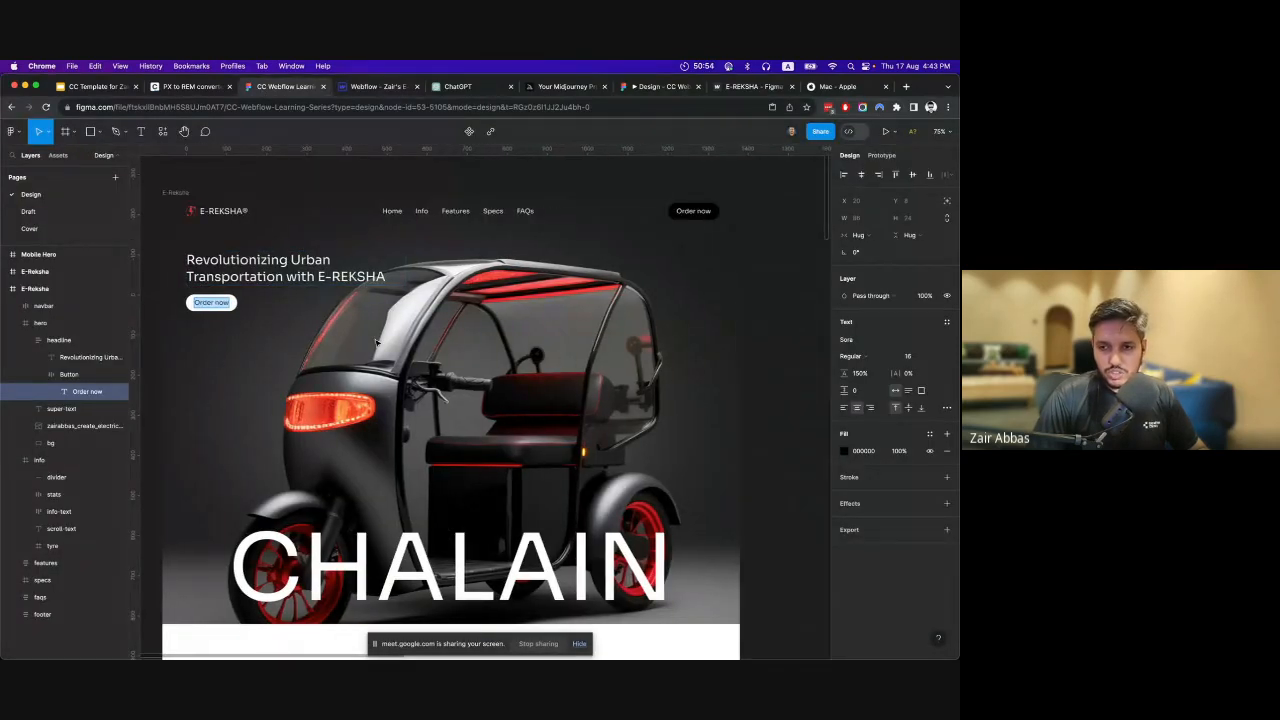
{"action": "scroll", "coordinate": [176, 270], "scroll_direction": "left", "scroll_amount": 2}
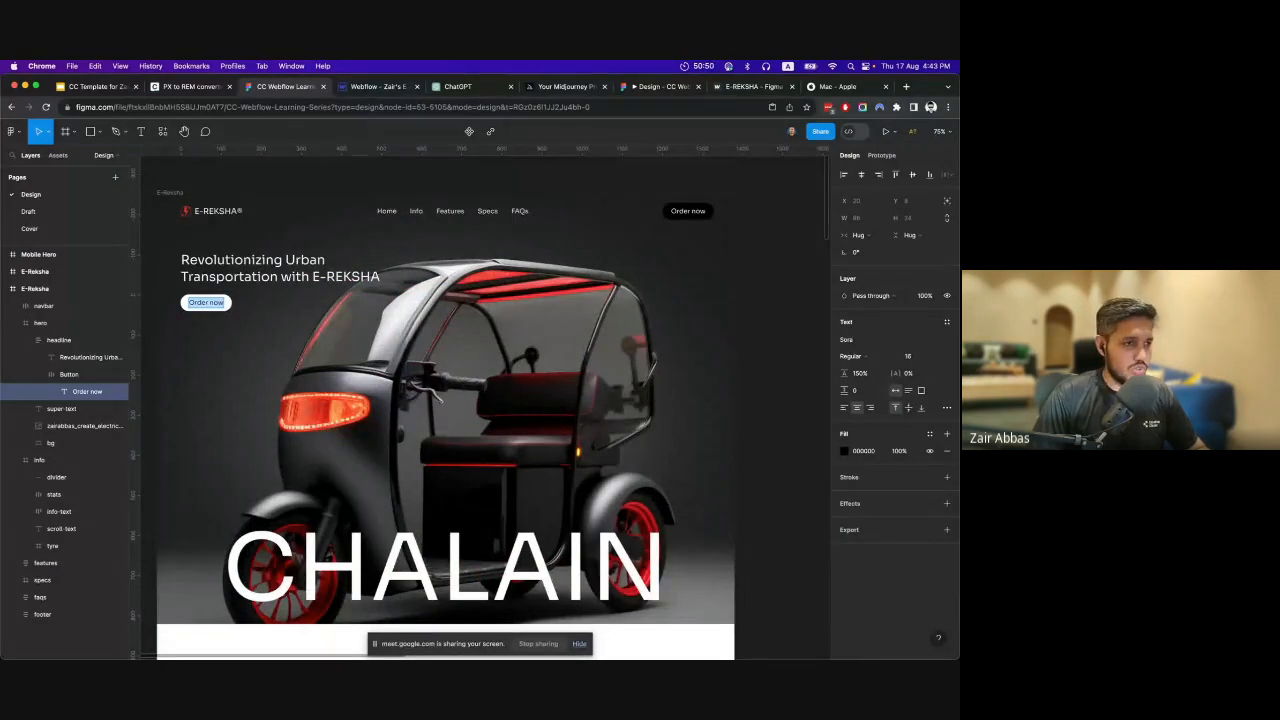
{"action": "key", "text": "super+Tab"}
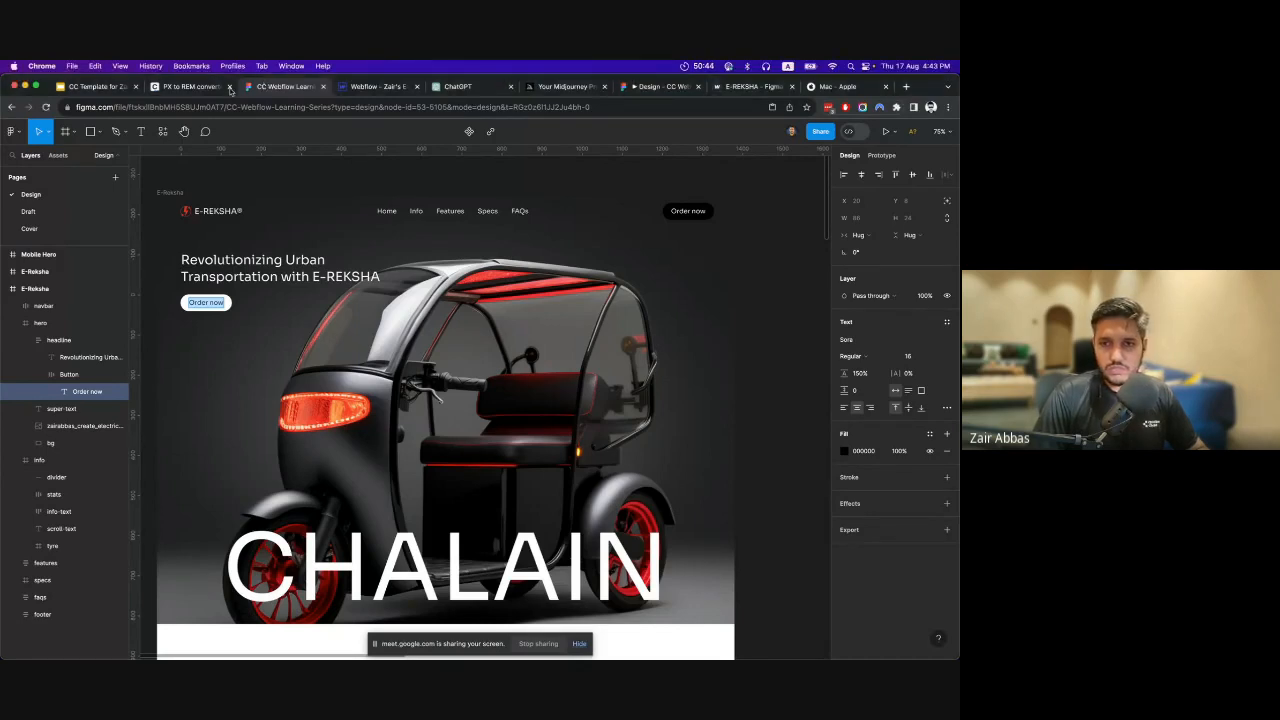
{"action": "left_click", "coordinate": [266, 87]}
{"action": "left_click", "coordinate": [378, 87]}
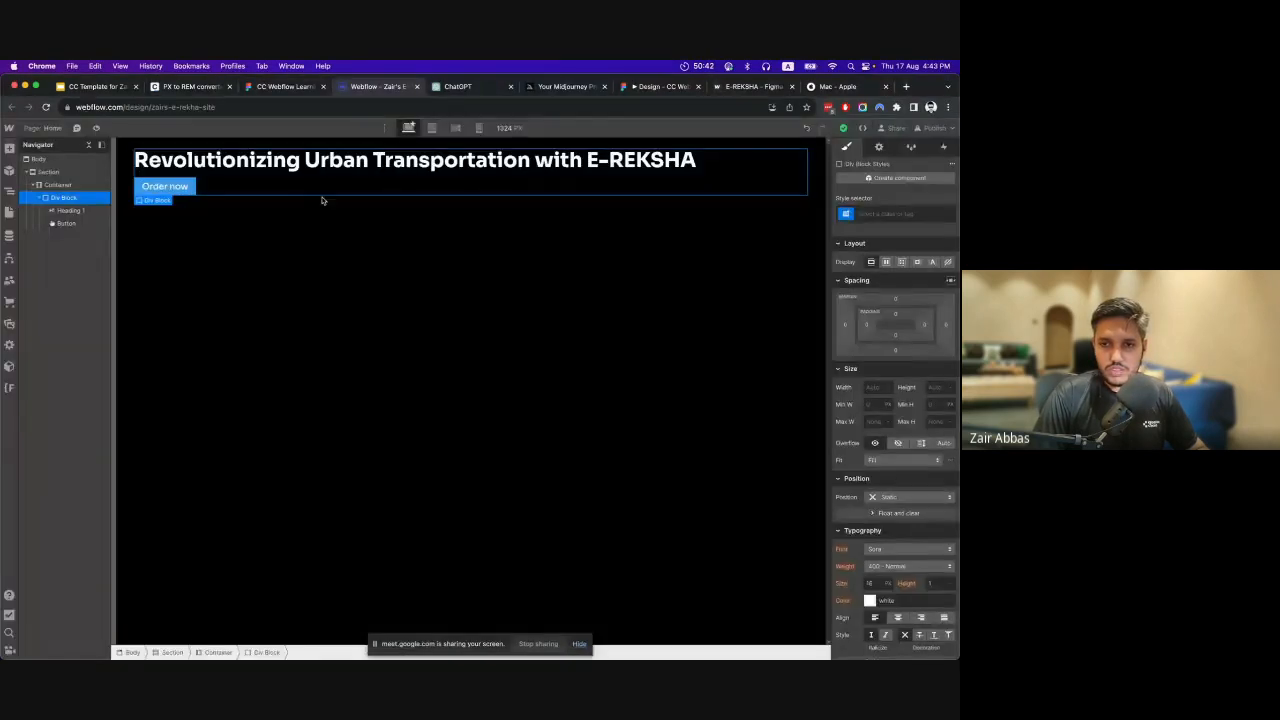
{"action": "left_click", "coordinate": [282, 88]}
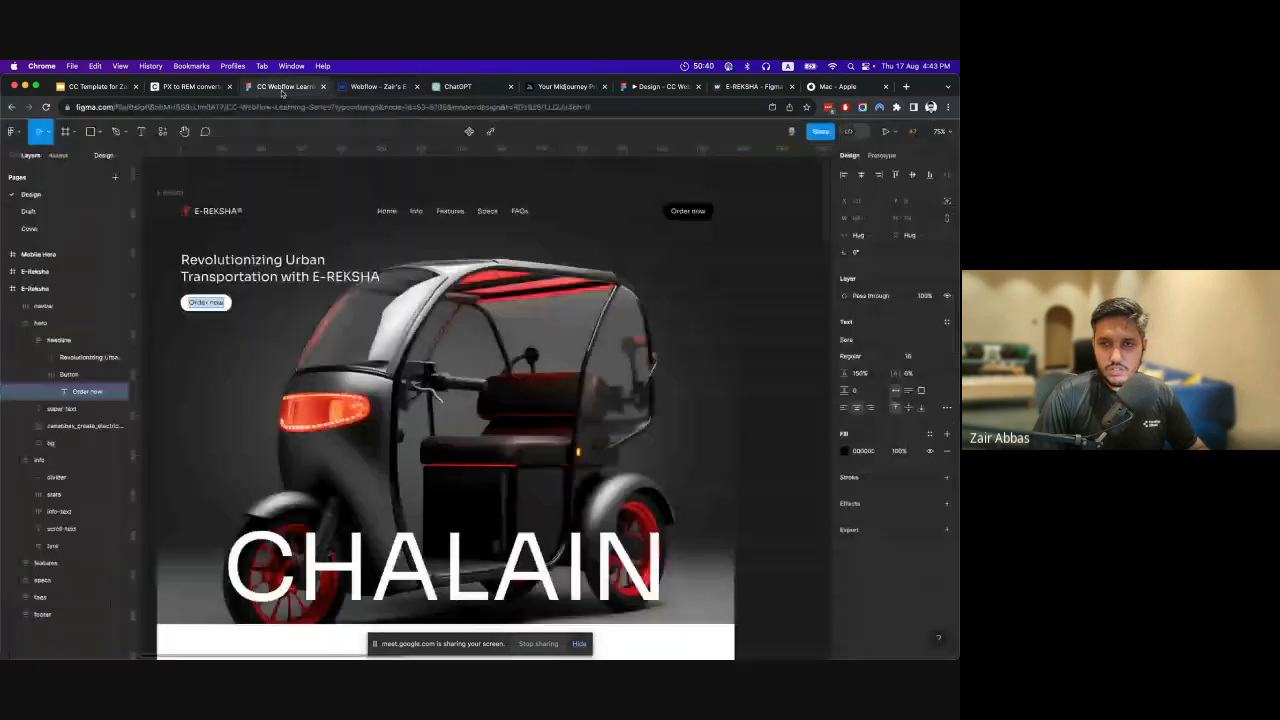
Examine the hero headline text and its headline group's auto layout in Figma, and return to Webflow.
{"action": "double_click", "coordinate": [284, 276]}
{"action": "left_click", "coordinate": [373, 265]}
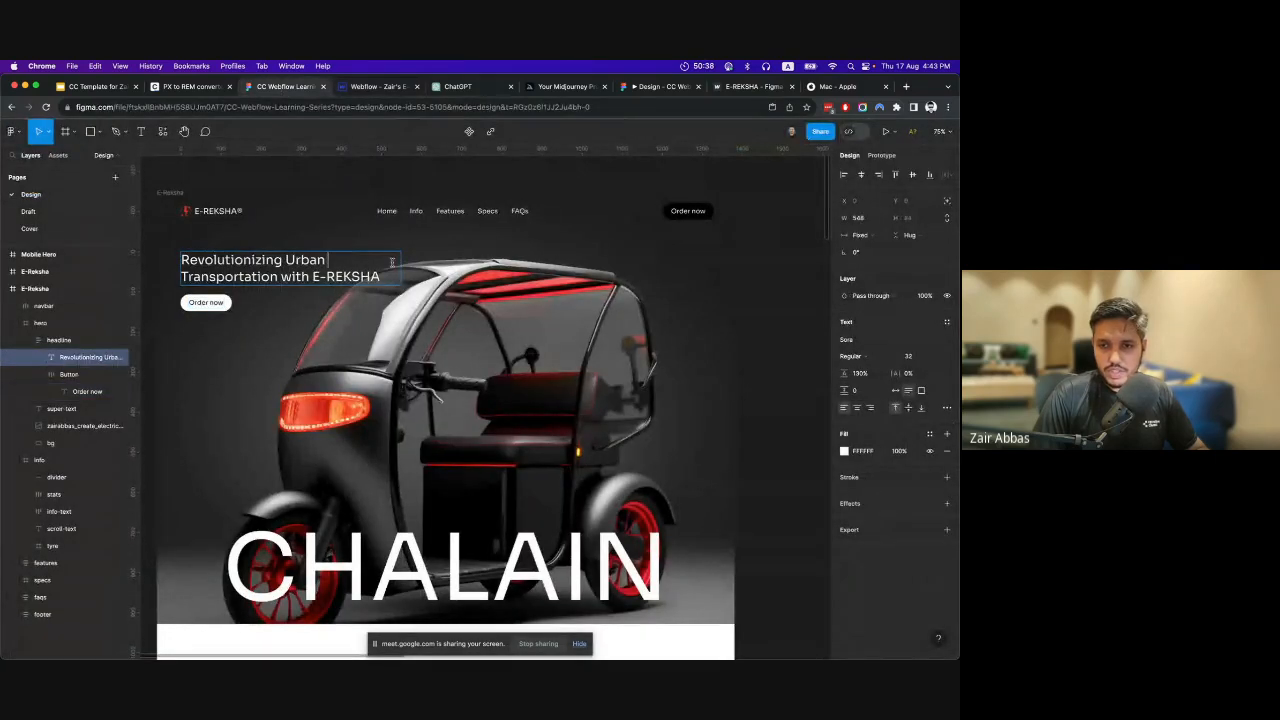
{"action": "left_click", "coordinate": [68, 342]}
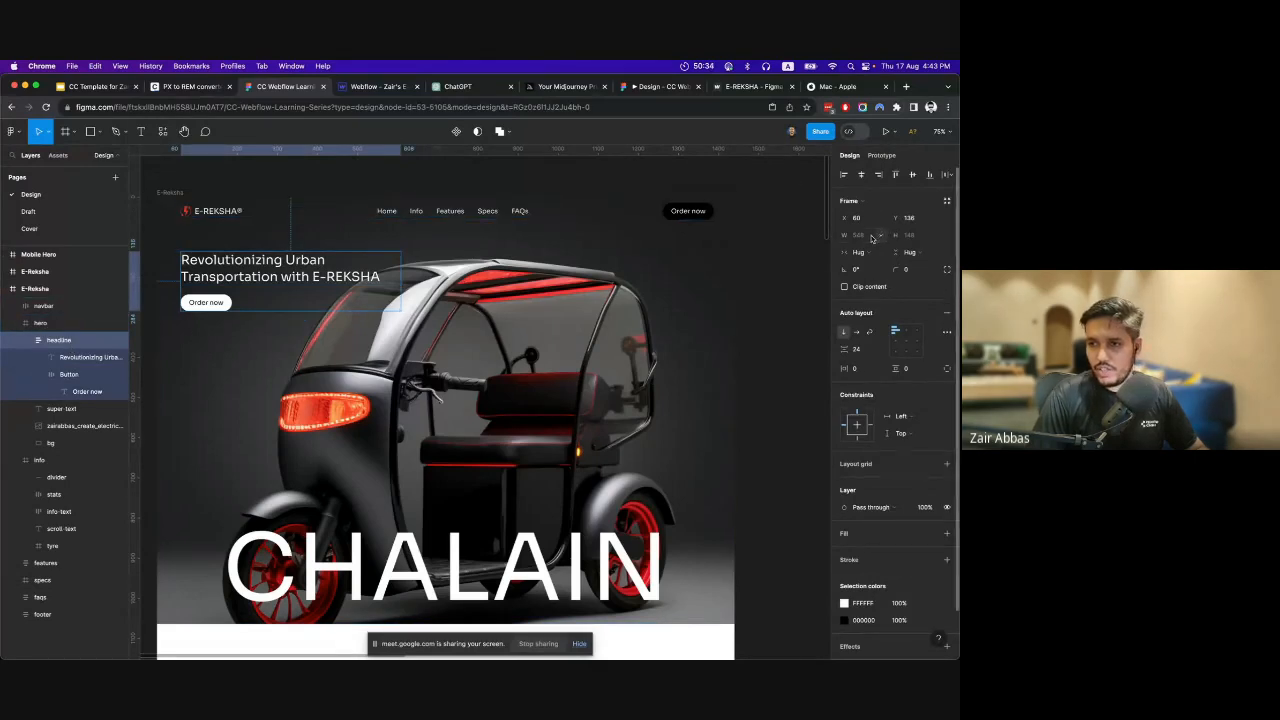
{"action": "left_click", "coordinate": [355, 88]}
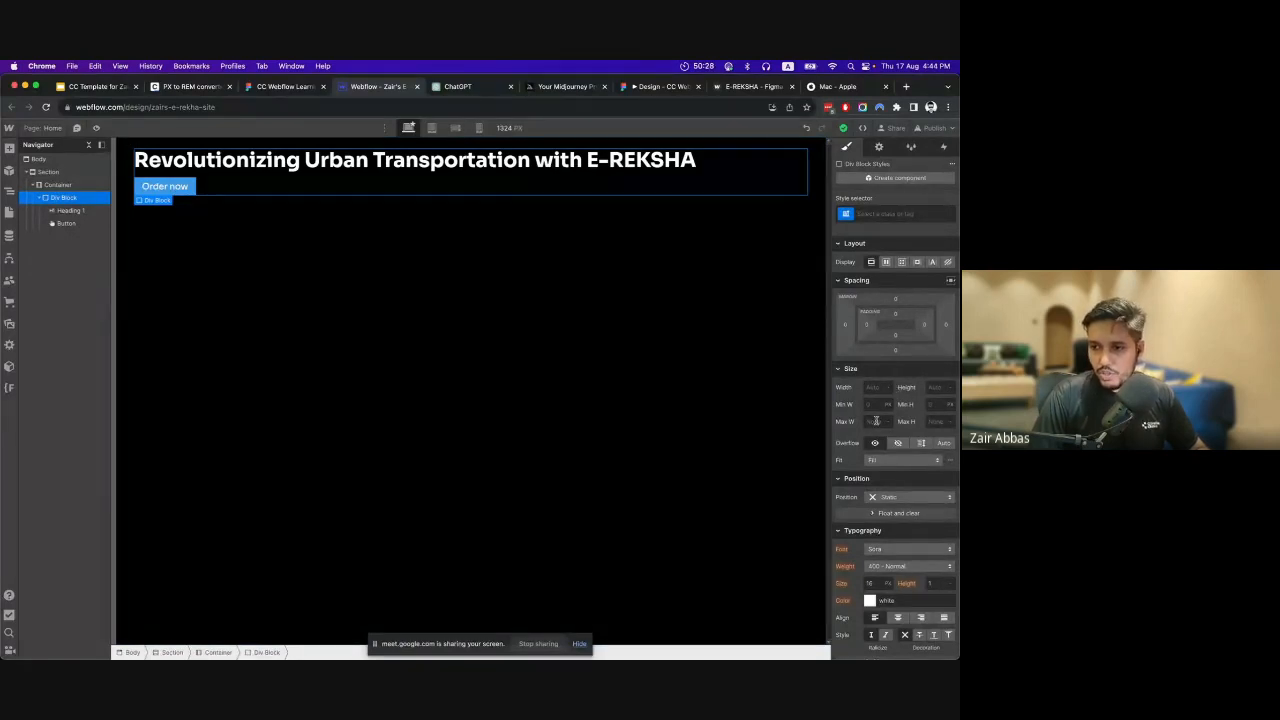
Create a class named "Intro Text" on the Div Block that holds the heading and button.
{"action": "left_click", "coordinate": [876, 421]}
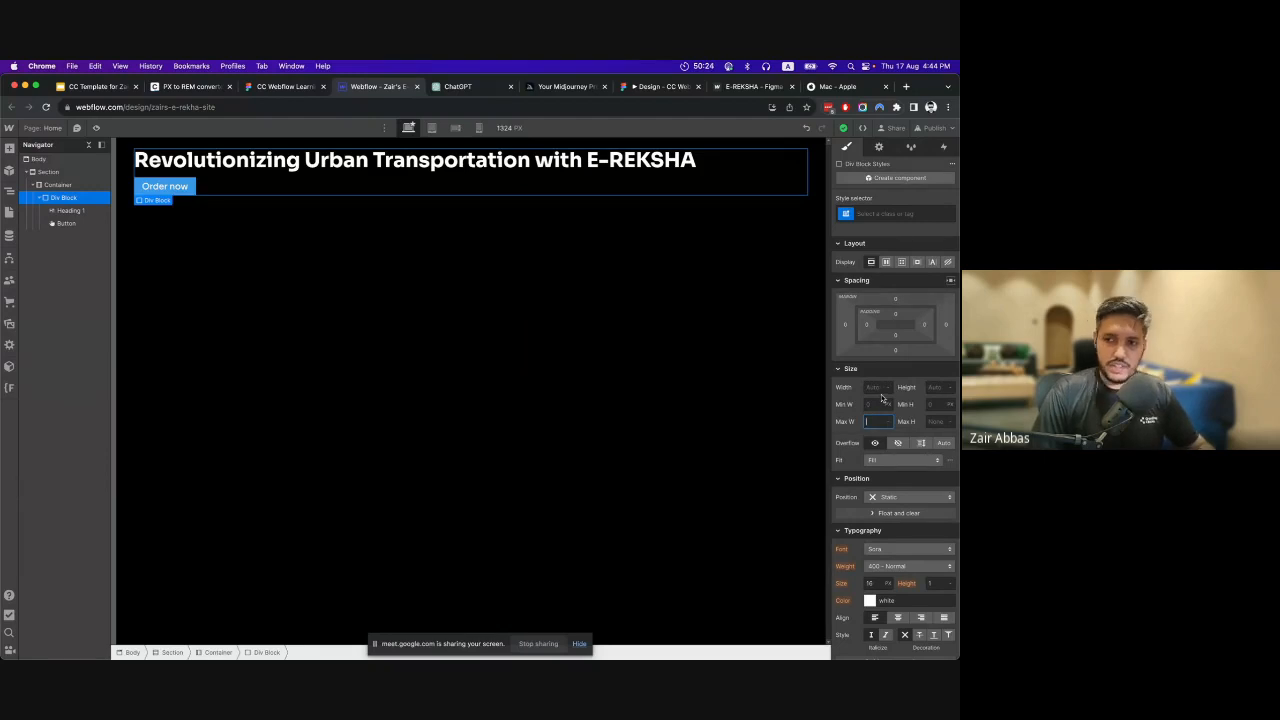
{"action": "left_click", "coordinate": [896, 214]}
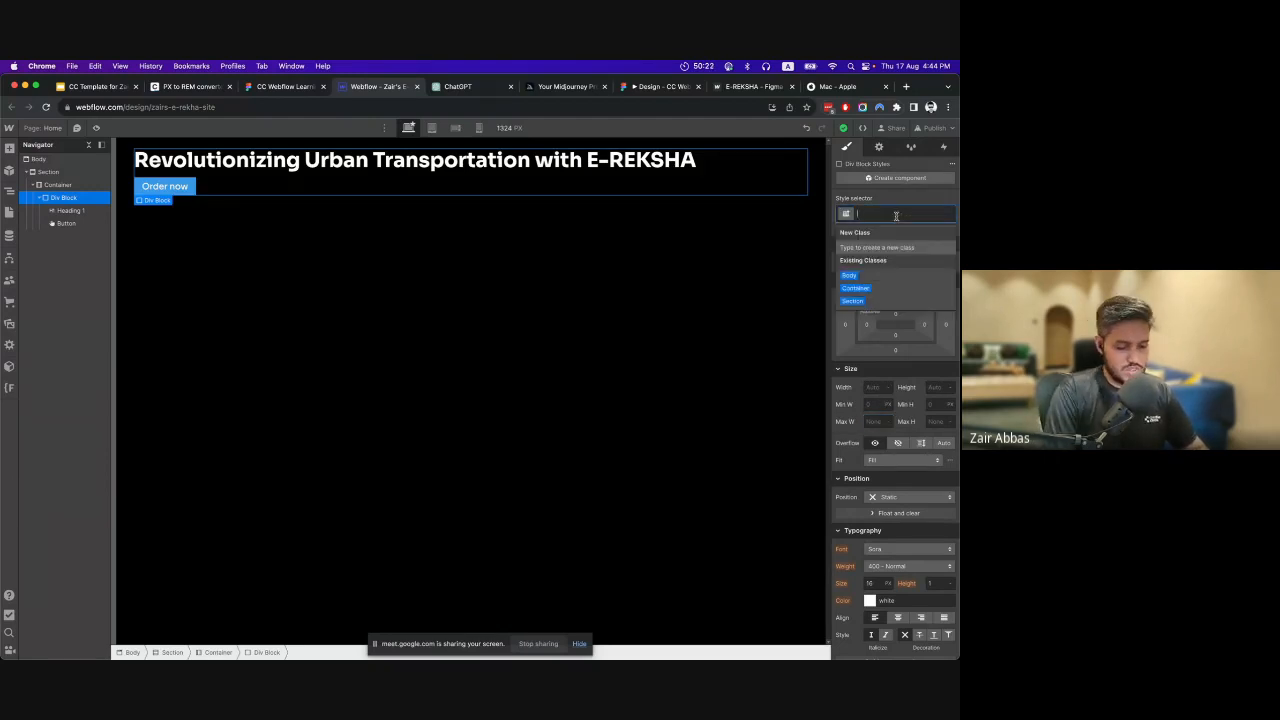
{"action": "type", "text": "intro Text"}
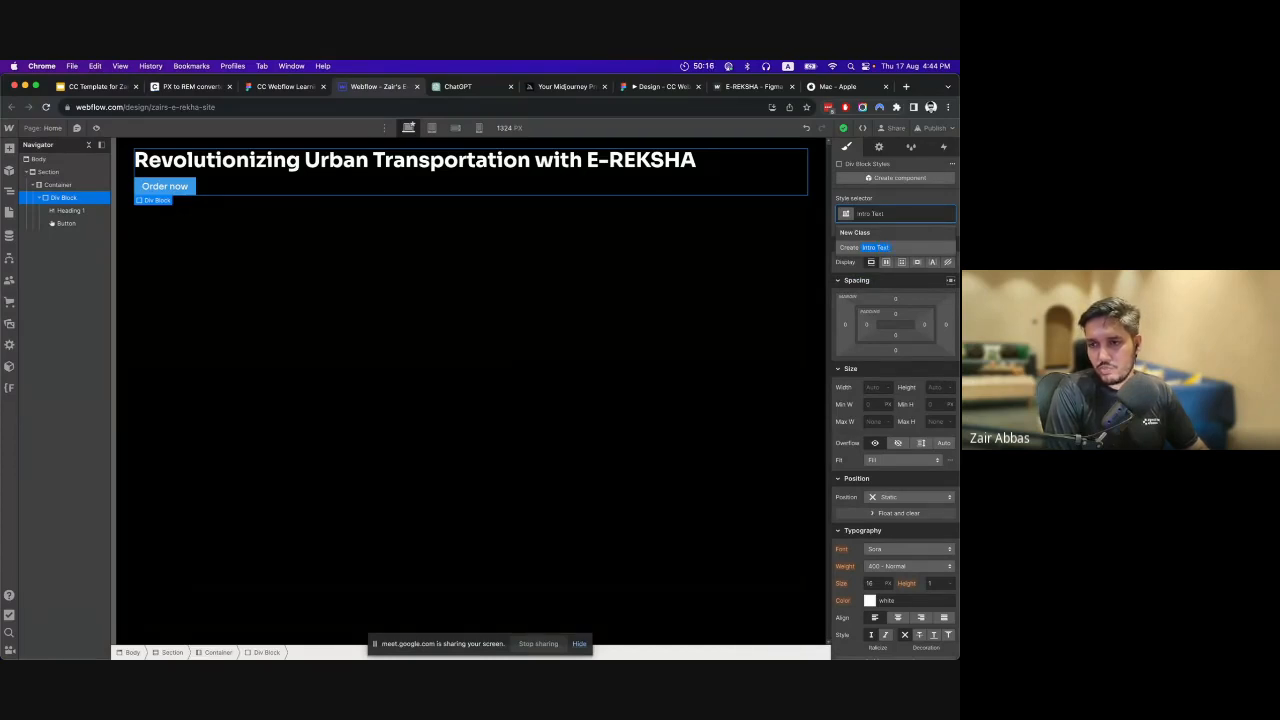
{"action": "key", "text": "Return"}
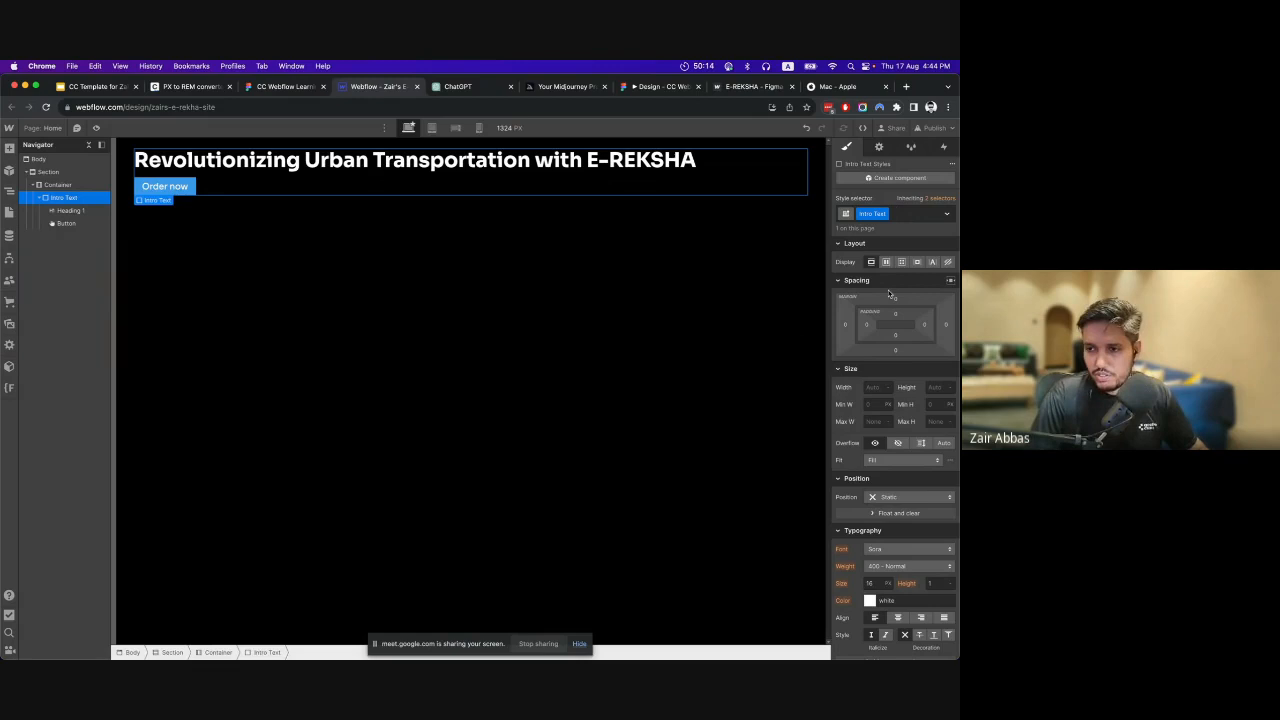
Set the Intro Text block's maximum width to 50 ch and check the available size units.
{"action": "left_click", "coordinate": [876, 421]}
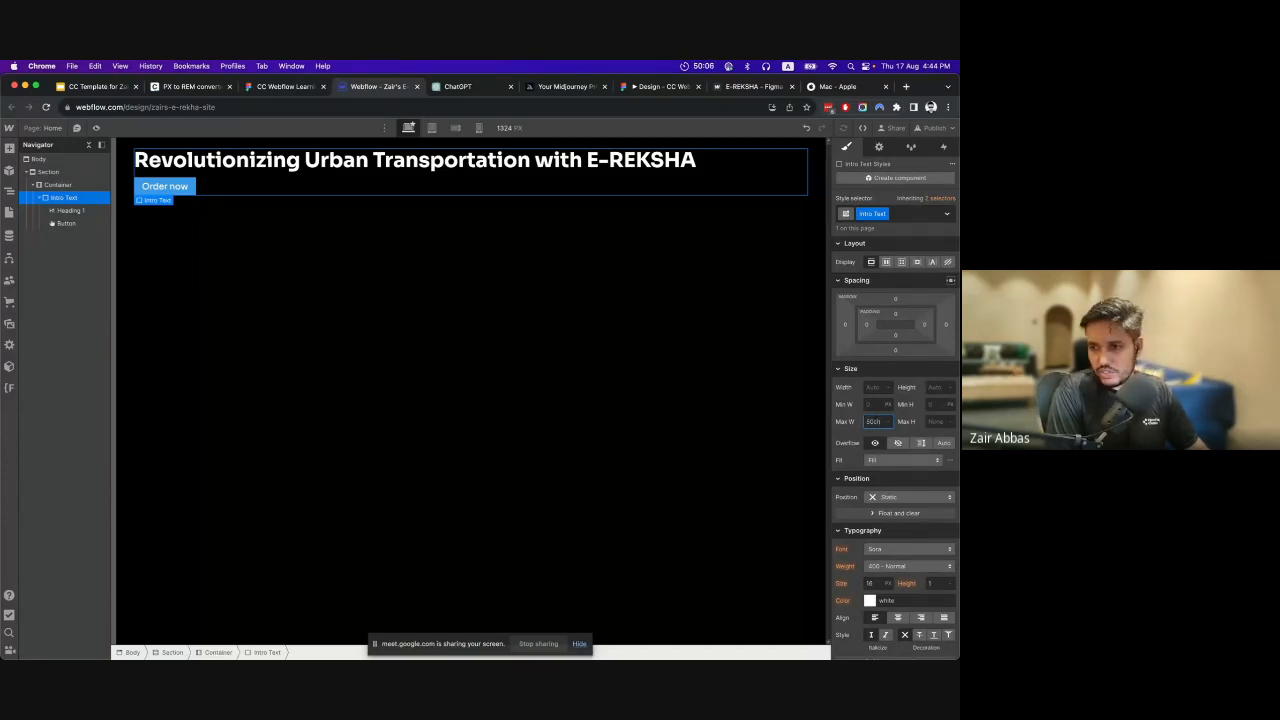
{"action": "key", "text": "Return"}
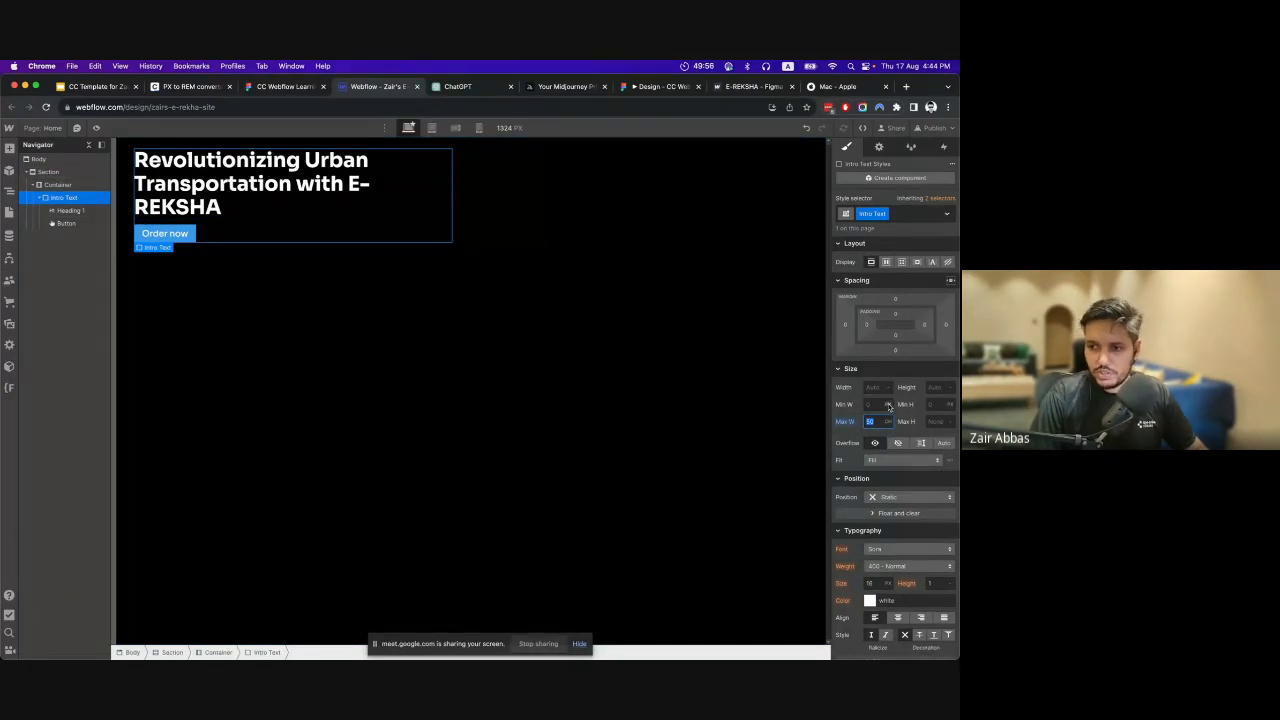
{"action": "left_click", "coordinate": [888, 405]}
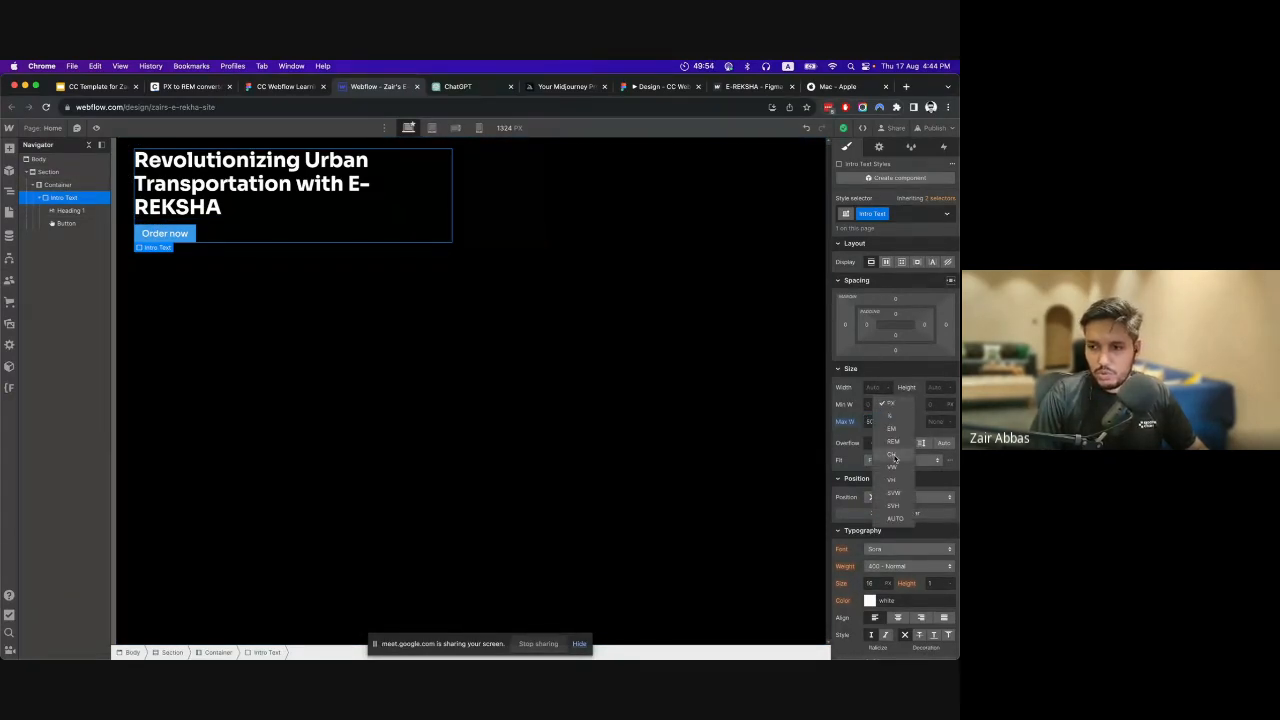
{"action": "left_click", "coordinate": [852, 406]}
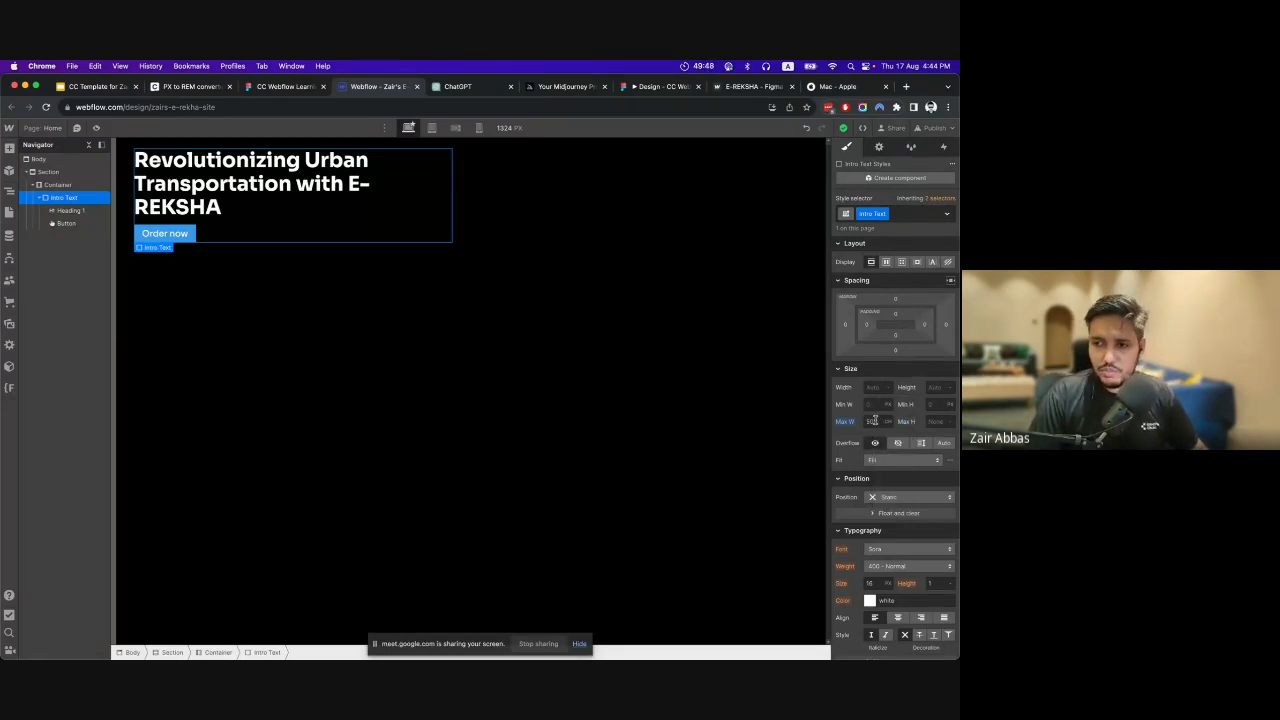
Compare the Webflow Section and Intro Text block with the Figma hero frame, its headline group and navbar logo.
{"action": "left_click", "coordinate": [281, 88]}
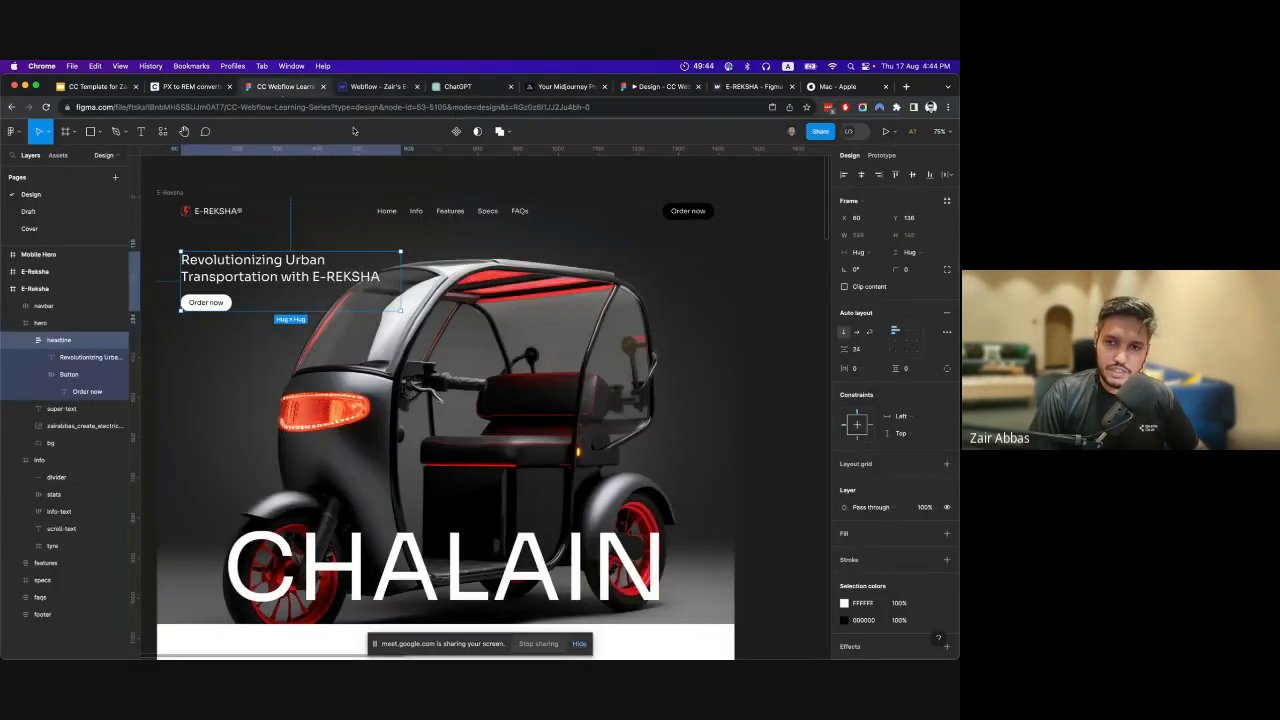
{"action": "left_click", "coordinate": [372, 87]}
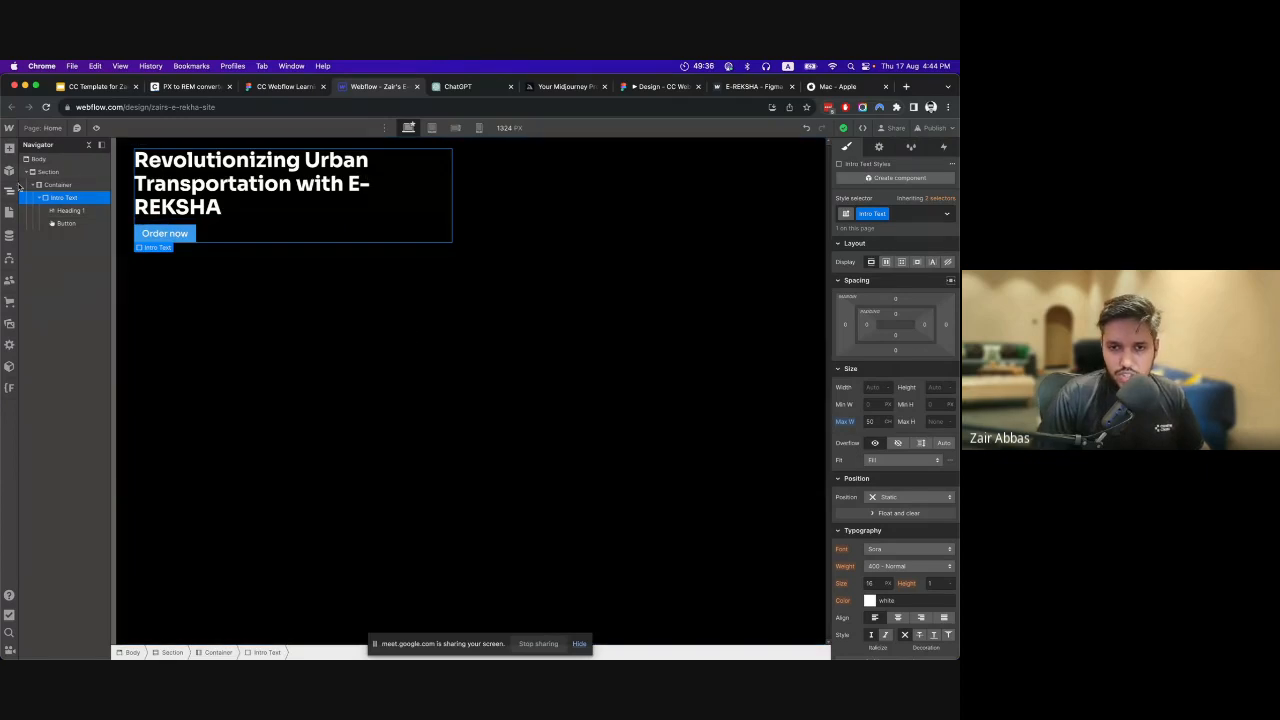
{"action": "left_click", "coordinate": [49, 173]}
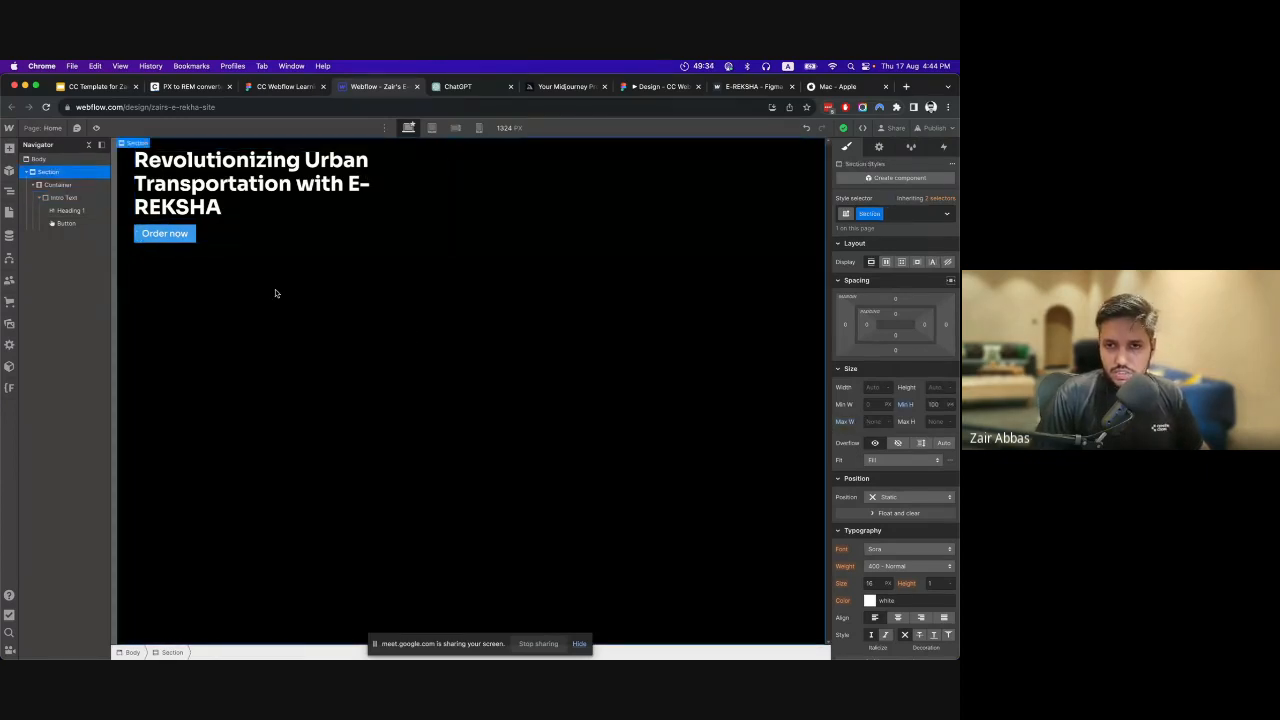
{"action": "left_click", "coordinate": [288, 88]}
{"action": "key", "text": "Escape"}
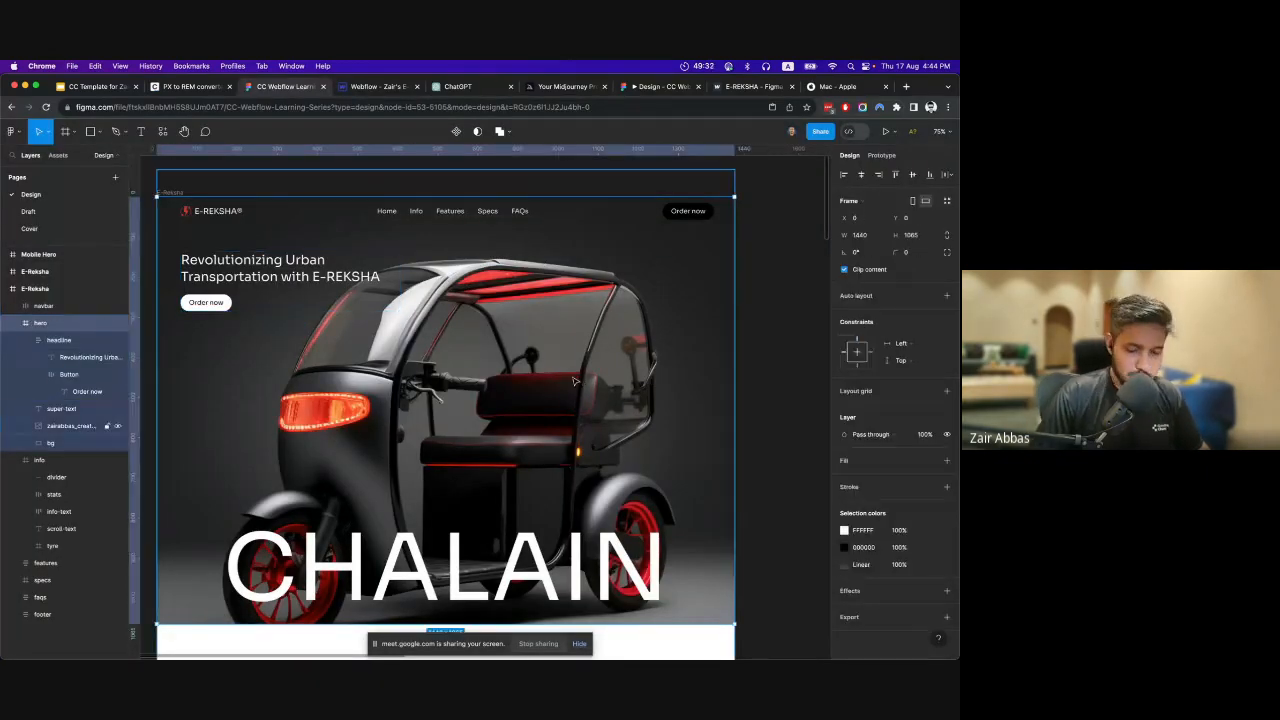
{"action": "scroll", "coordinate": [460, 355], "scroll_direction": "down", "scroll_amount": 5}
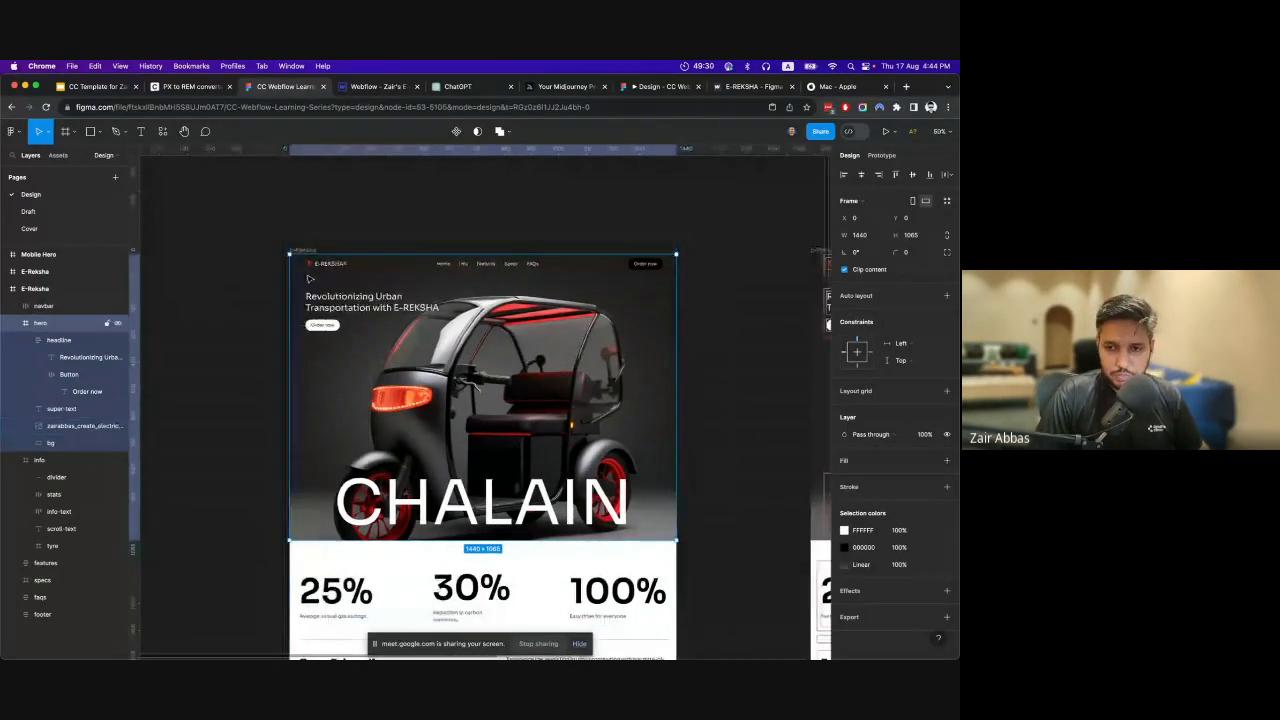
{"action": "key", "text": "Escape"}
{"action": "scroll", "coordinate": [365, 285], "scroll_direction": "up", "scroll_amount": 2}
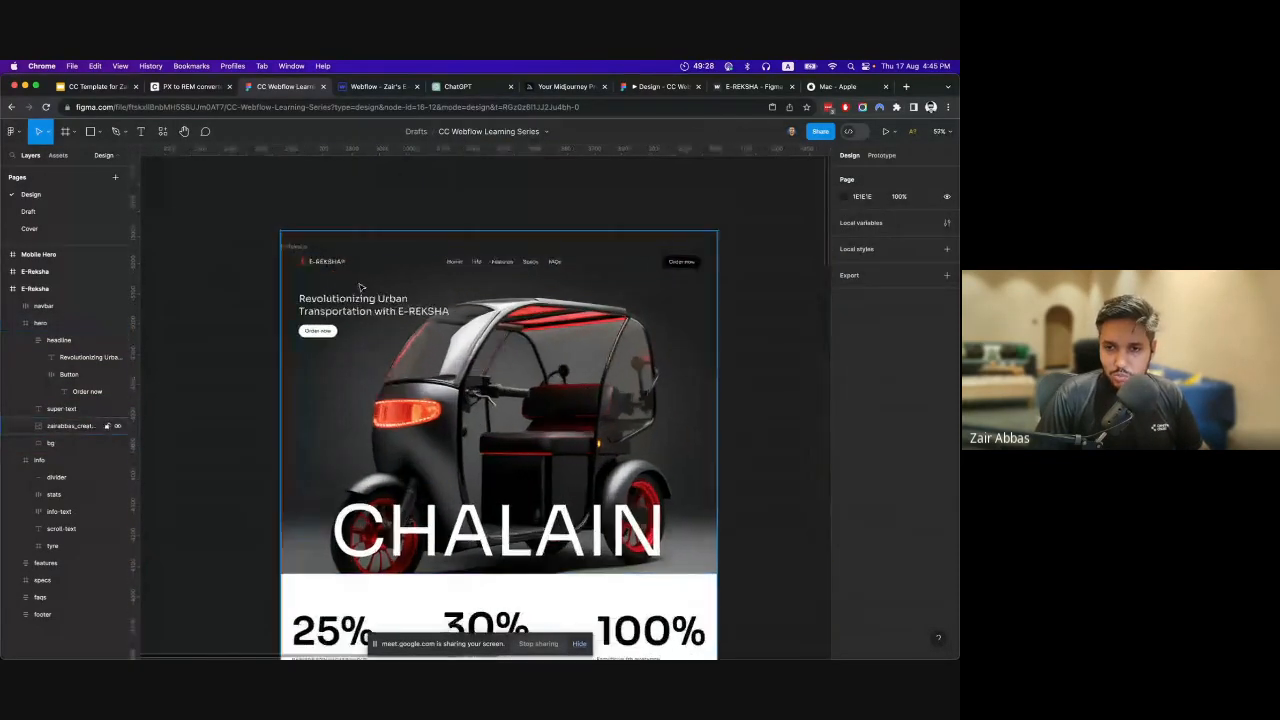
{"action": "left_click", "coordinate": [328, 261]}
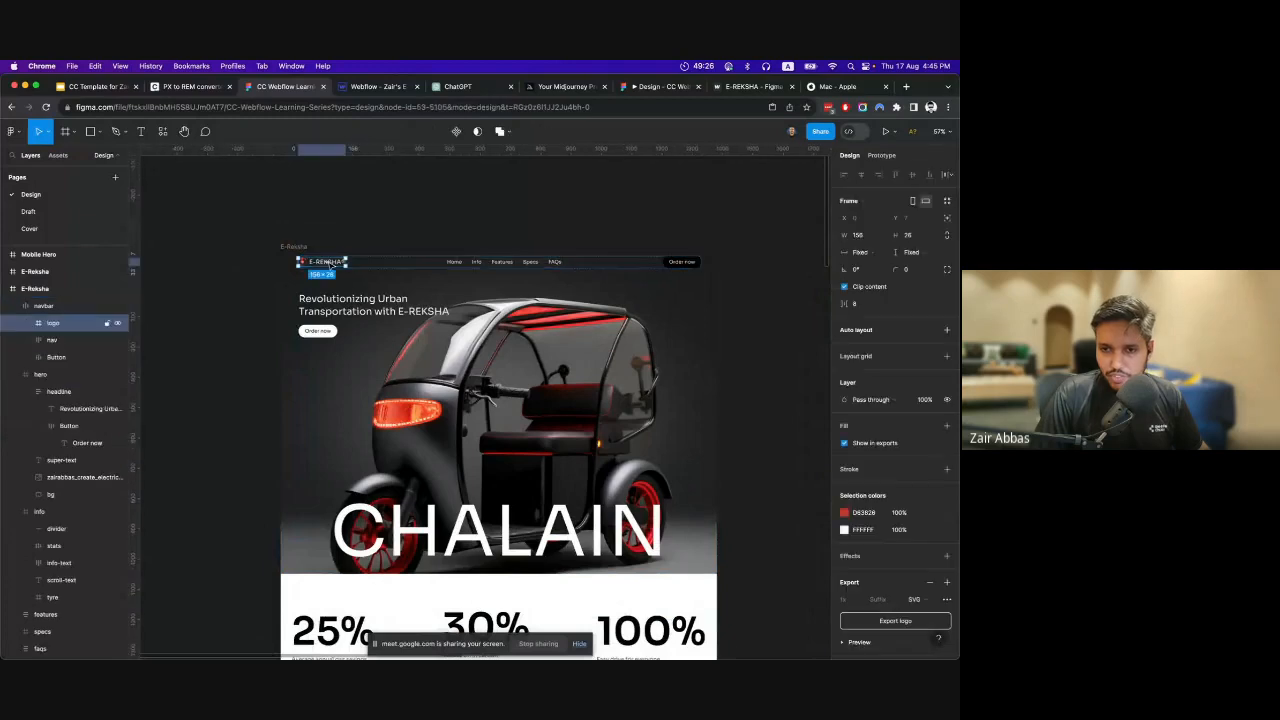
{"action": "left_click", "coordinate": [258, 317]}
Review the whole E-REKSHA page design in Figma, from the hero through stats, Features, Specs and FAQs to the footer.
{"action": "scroll", "coordinate": [497, 378], "scroll_direction": "down", "scroll_amount": 15}
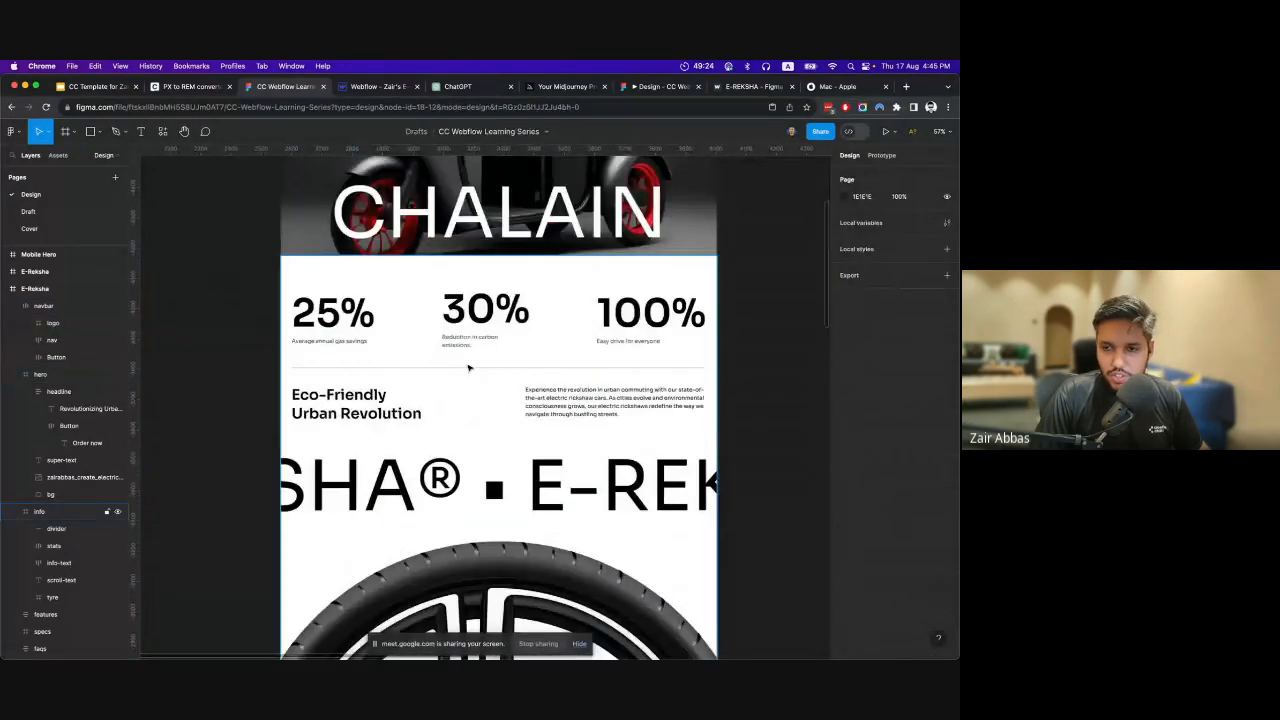
{"action": "scroll", "coordinate": [497, 378], "scroll_direction": "down", "scroll_amount": 6}
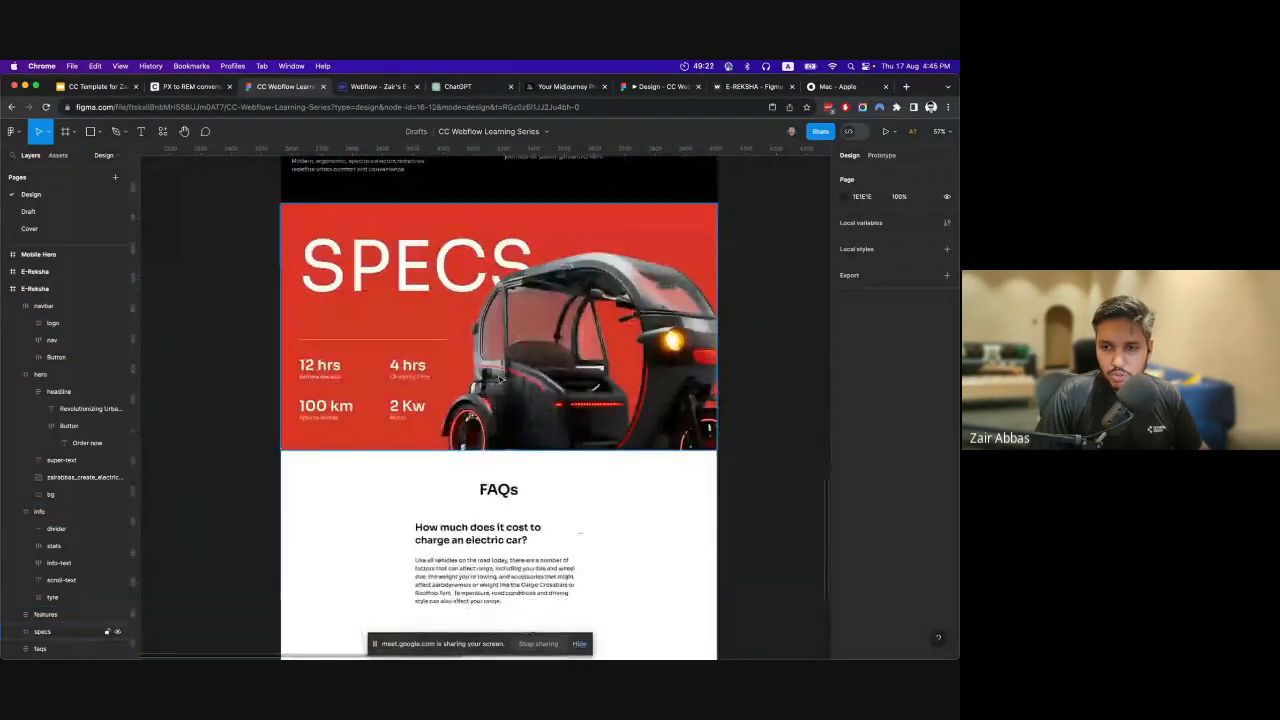
{"action": "scroll", "coordinate": [500, 379], "scroll_direction": "up", "scroll_amount": 12}
{"action": "scroll", "coordinate": [502, 380], "scroll_direction": "up", "scroll_amount": 10}
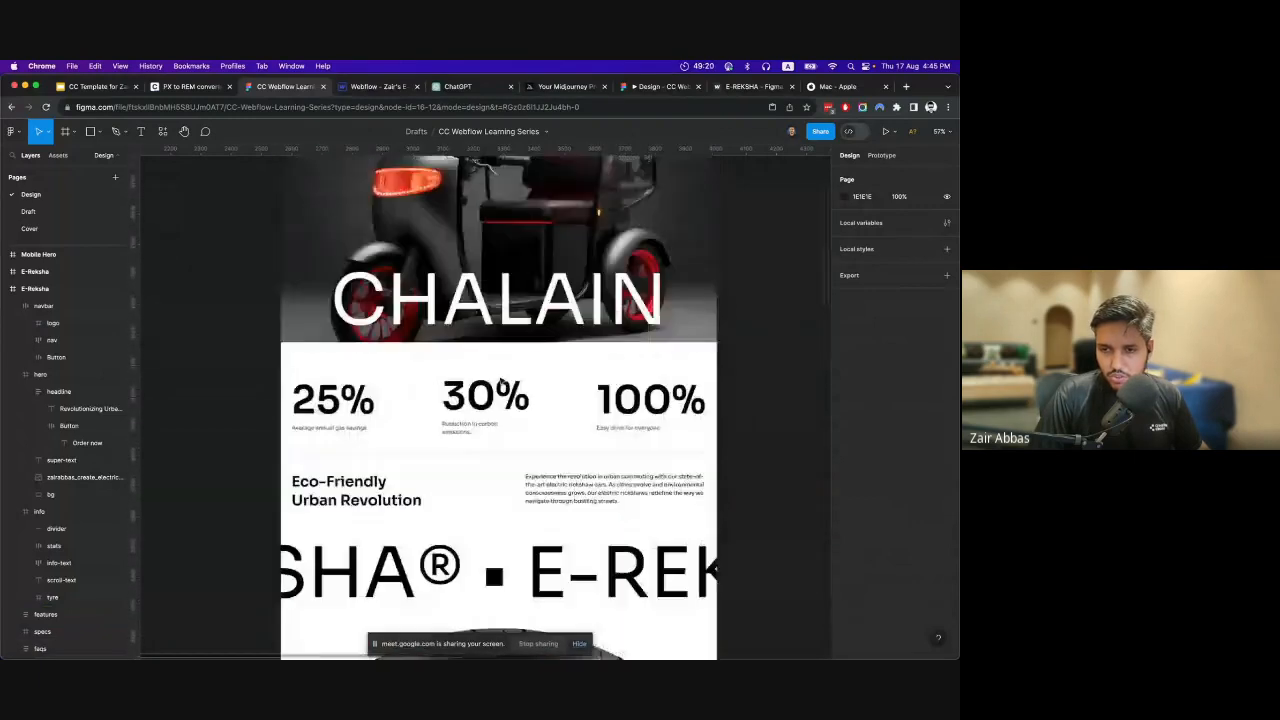
{"action": "scroll", "coordinate": [328, 381], "scroll_direction": "down", "scroll_amount": 3}
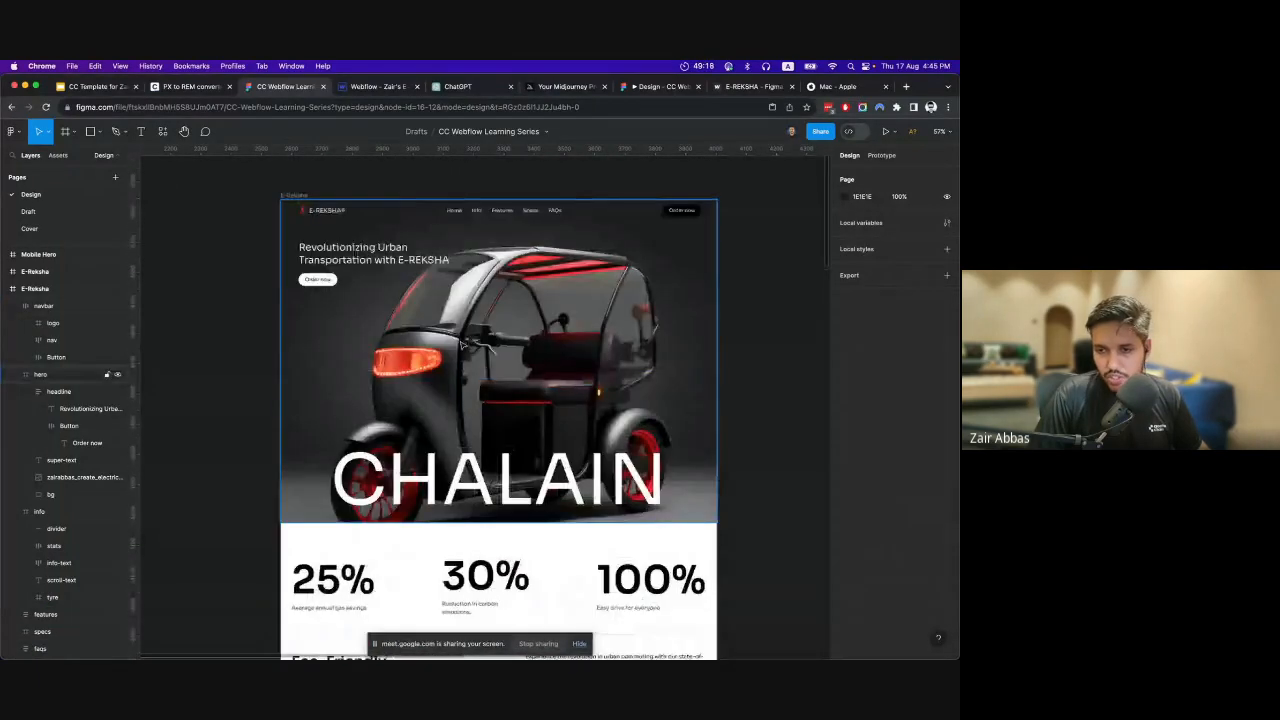
{"action": "scroll", "coordinate": [487, 357], "scroll_direction": "down", "scroll_amount": 8}
{"action": "scroll", "coordinate": [487, 357], "scroll_direction": "down", "scroll_amount": 2}
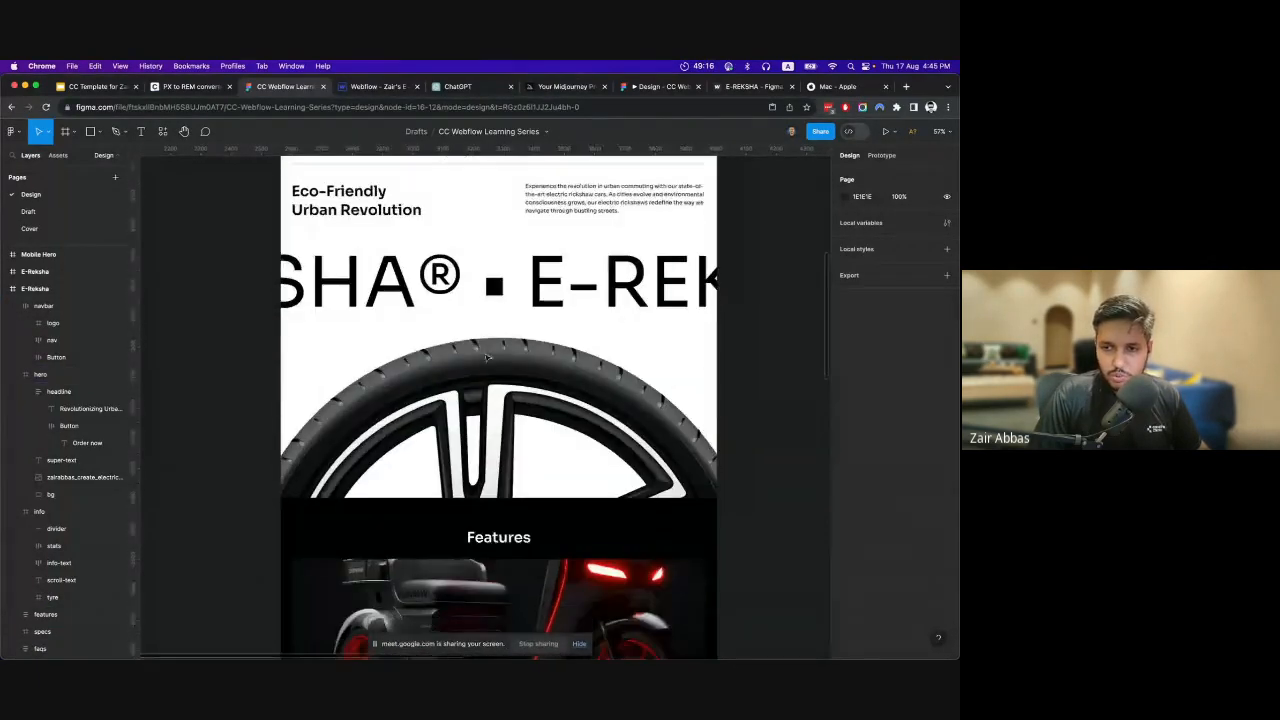
{"action": "scroll", "coordinate": [548, 360], "scroll_direction": "down", "scroll_amount": 10}
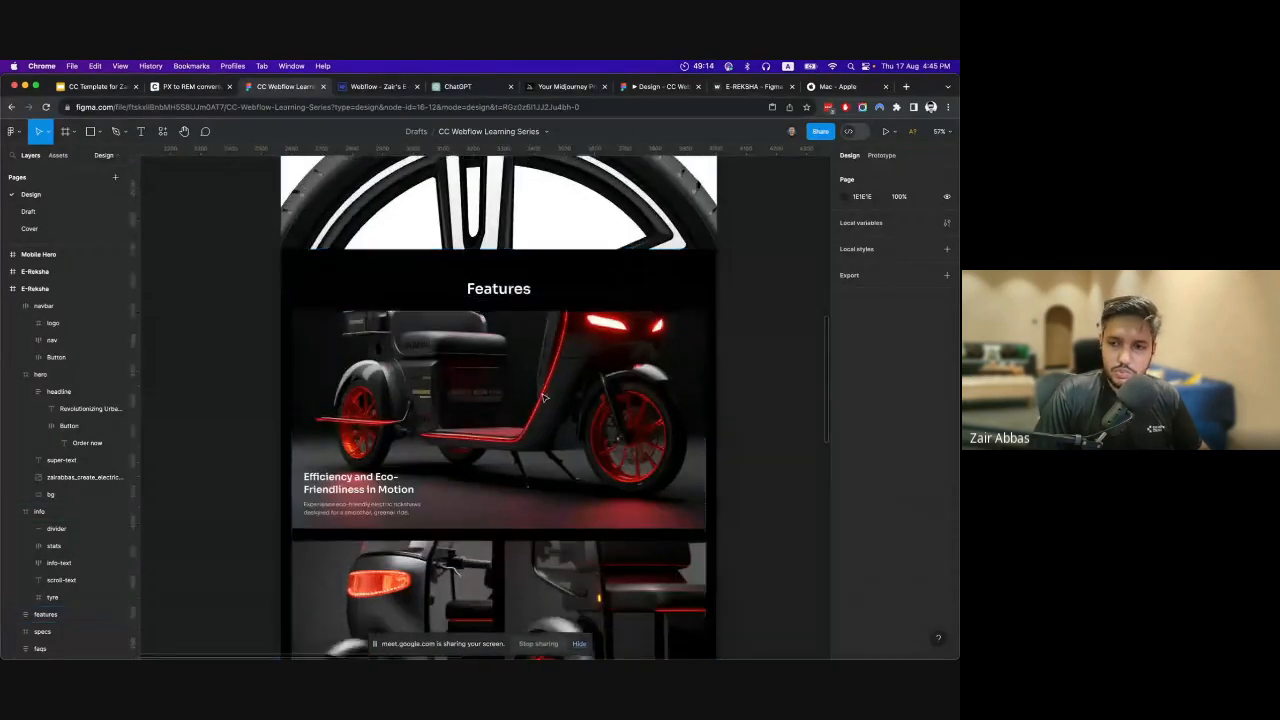
{"action": "scroll", "coordinate": [555, 300], "scroll_direction": "up", "scroll_amount": 4}
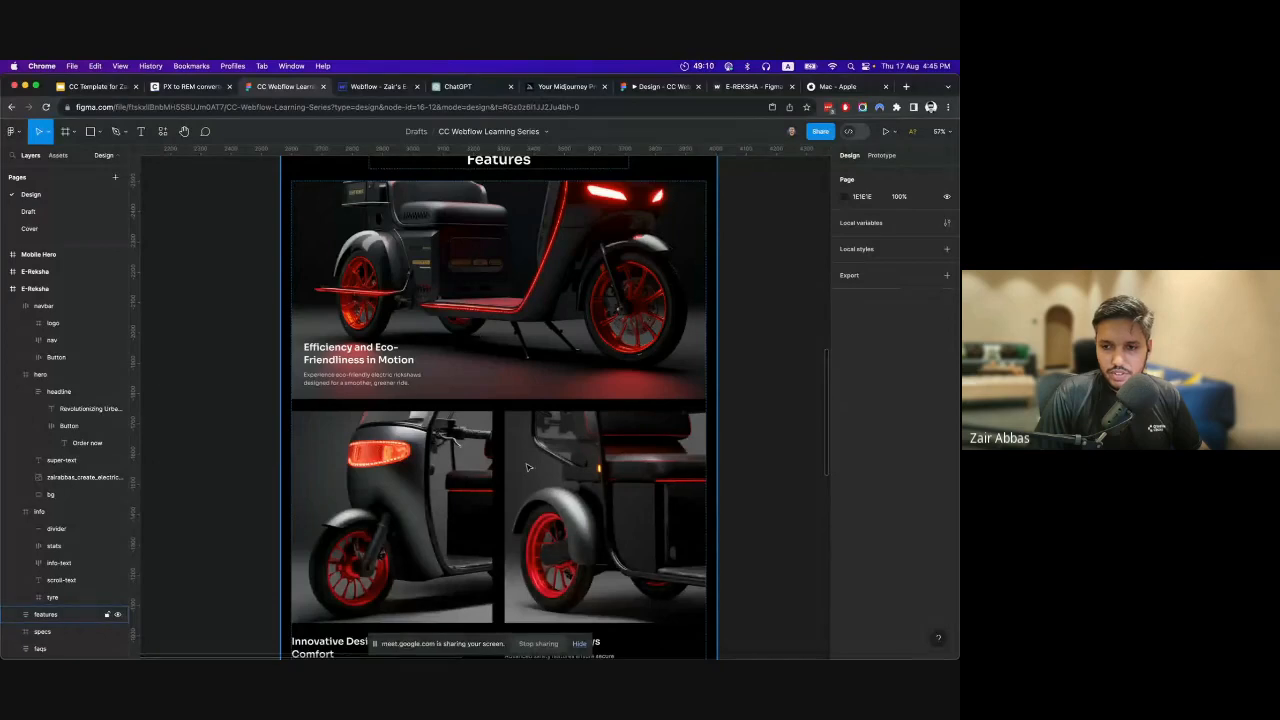
{"action": "scroll", "coordinate": [571, 484], "scroll_direction": "down", "scroll_amount": 8}
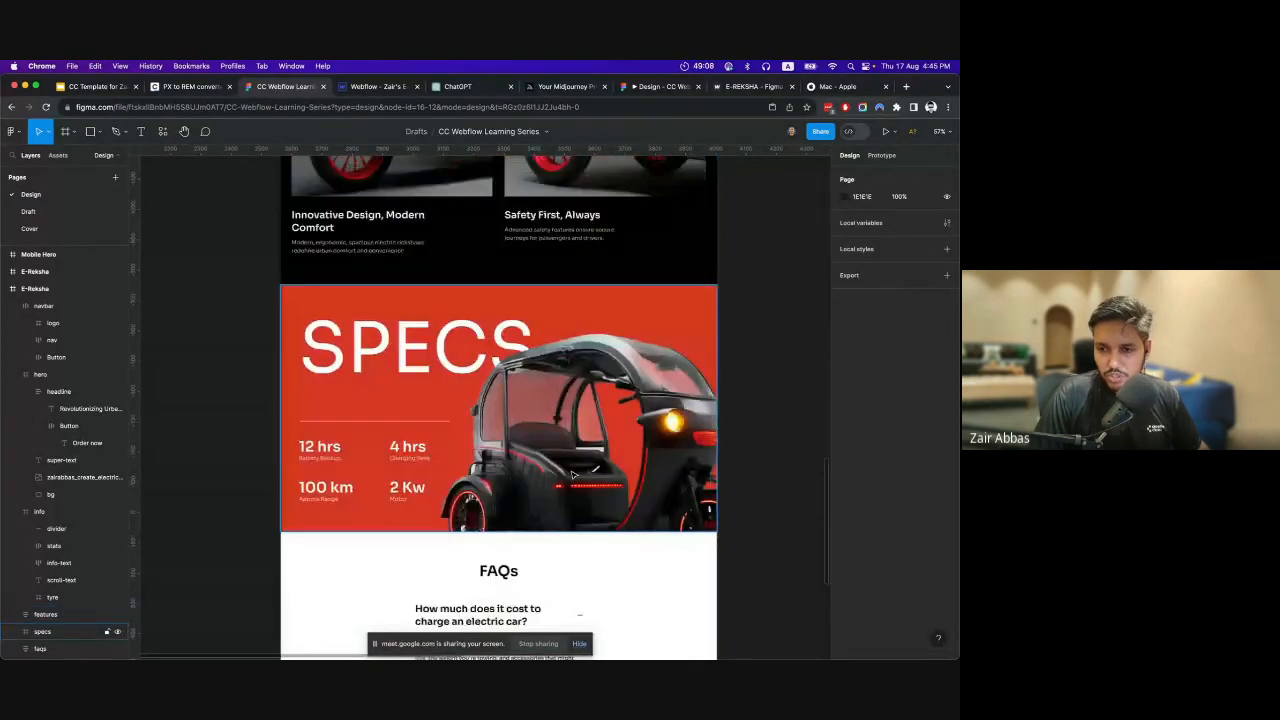
{"action": "scroll", "coordinate": [604, 339], "scroll_direction": "down", "scroll_amount": 10}
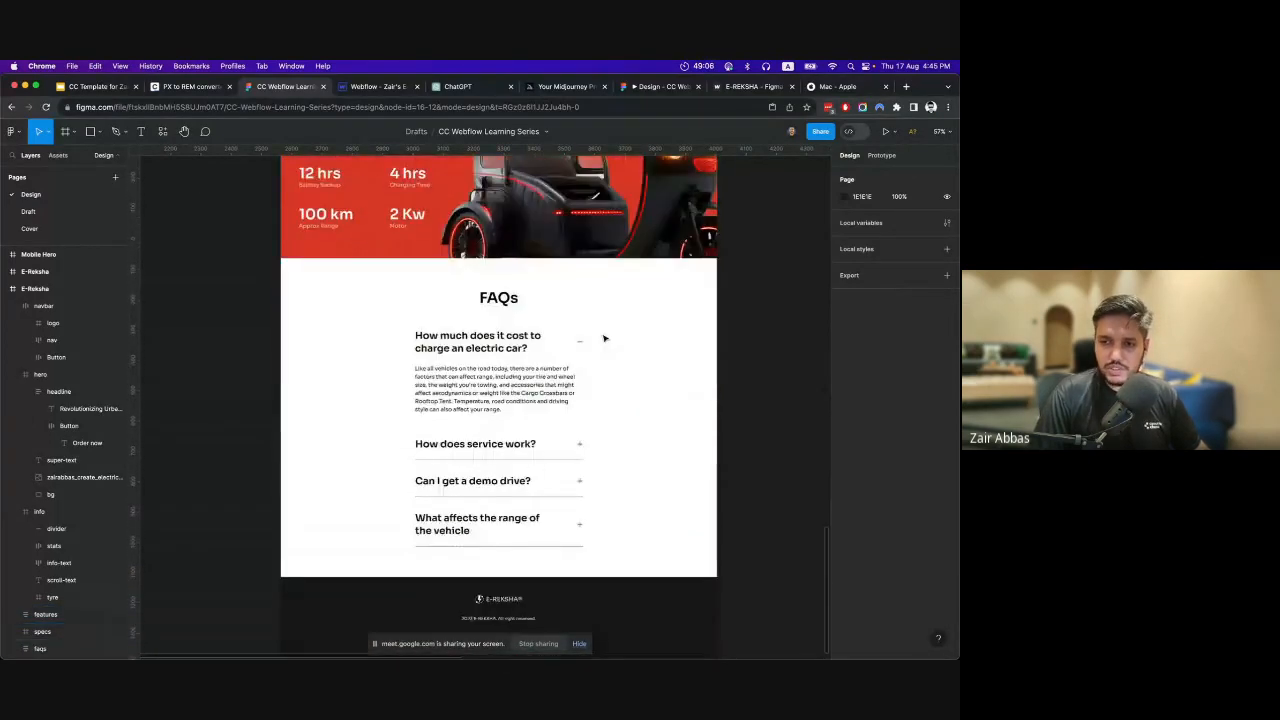
{"action": "scroll", "coordinate": [521, 404], "scroll_direction": "up", "scroll_amount": 5}
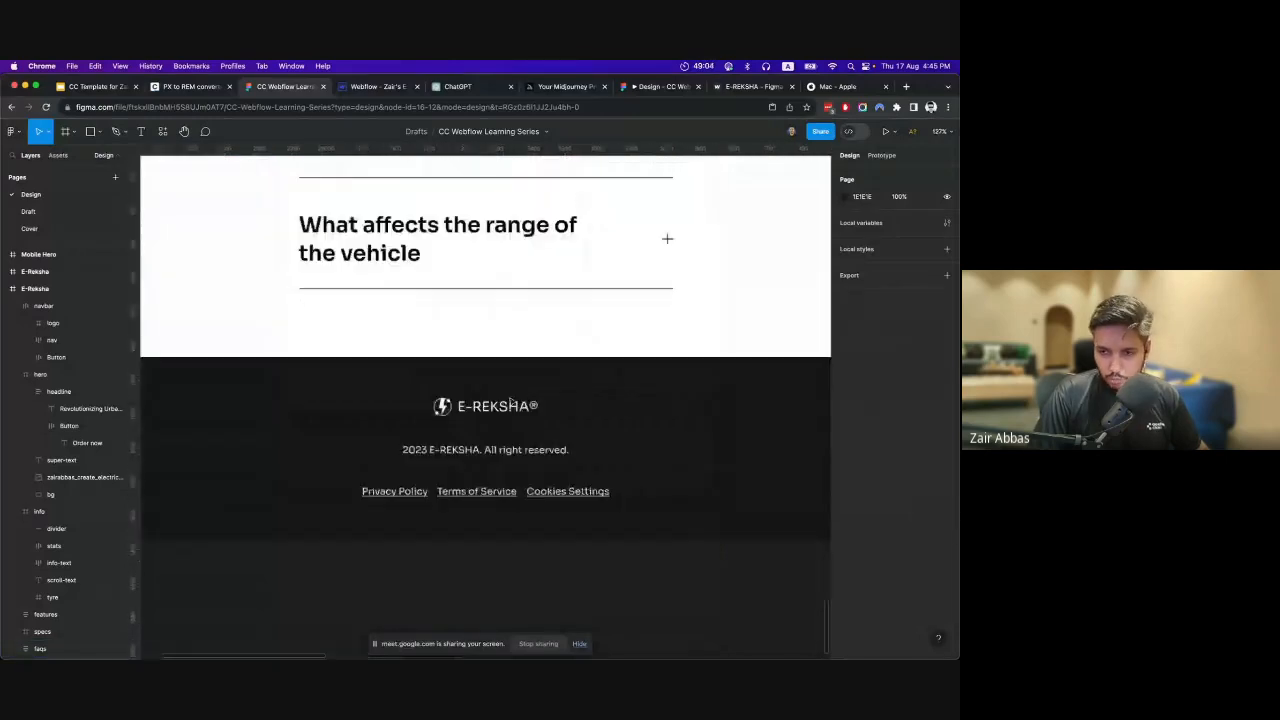
{"action": "scroll", "coordinate": [500, 408], "scroll_direction": "down", "scroll_amount": 5}
{"action": "scroll", "coordinate": [480, 413], "scroll_direction": "up", "scroll_amount": 2}
{"action": "scroll", "coordinate": [479, 413], "scroll_direction": "up", "scroll_amount": 20}
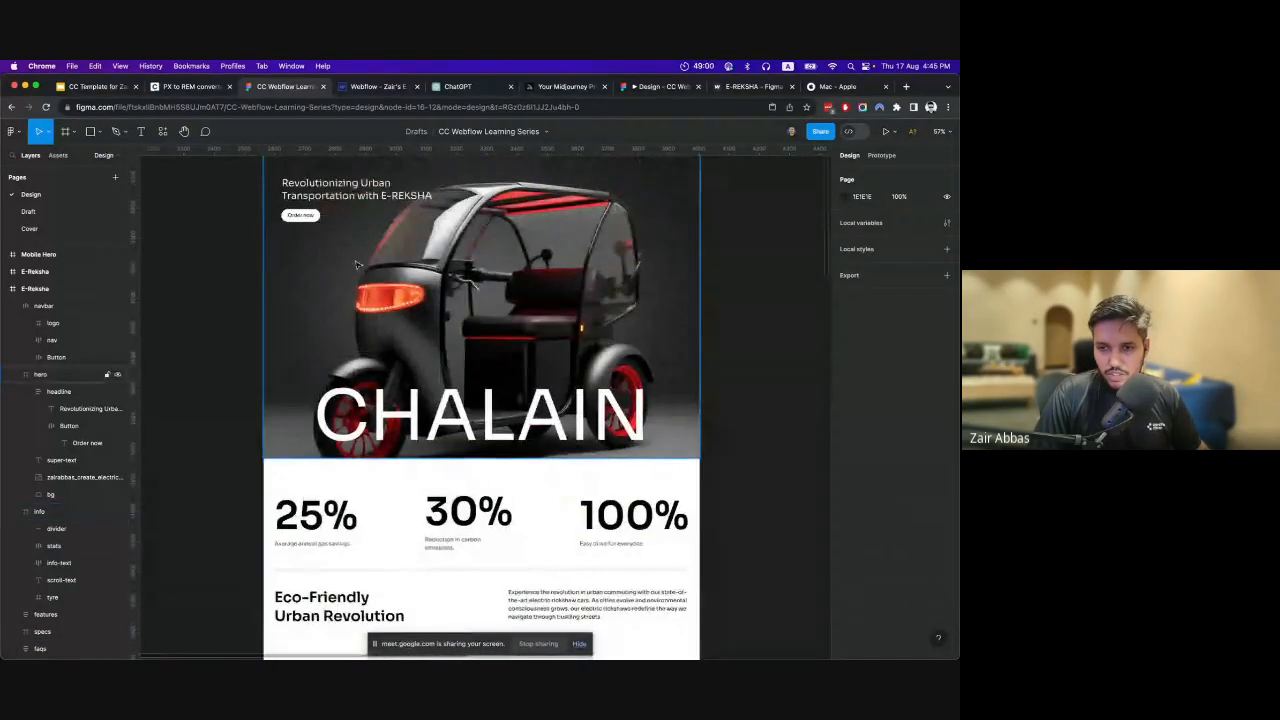
{"action": "scroll", "coordinate": [417, 354], "scroll_direction": "up", "scroll_amount": 3}
Select the navbar logo frame in Figma and replace its SVG export setting with a new 1x PNG one.
{"action": "double_click", "coordinate": [314, 289]}
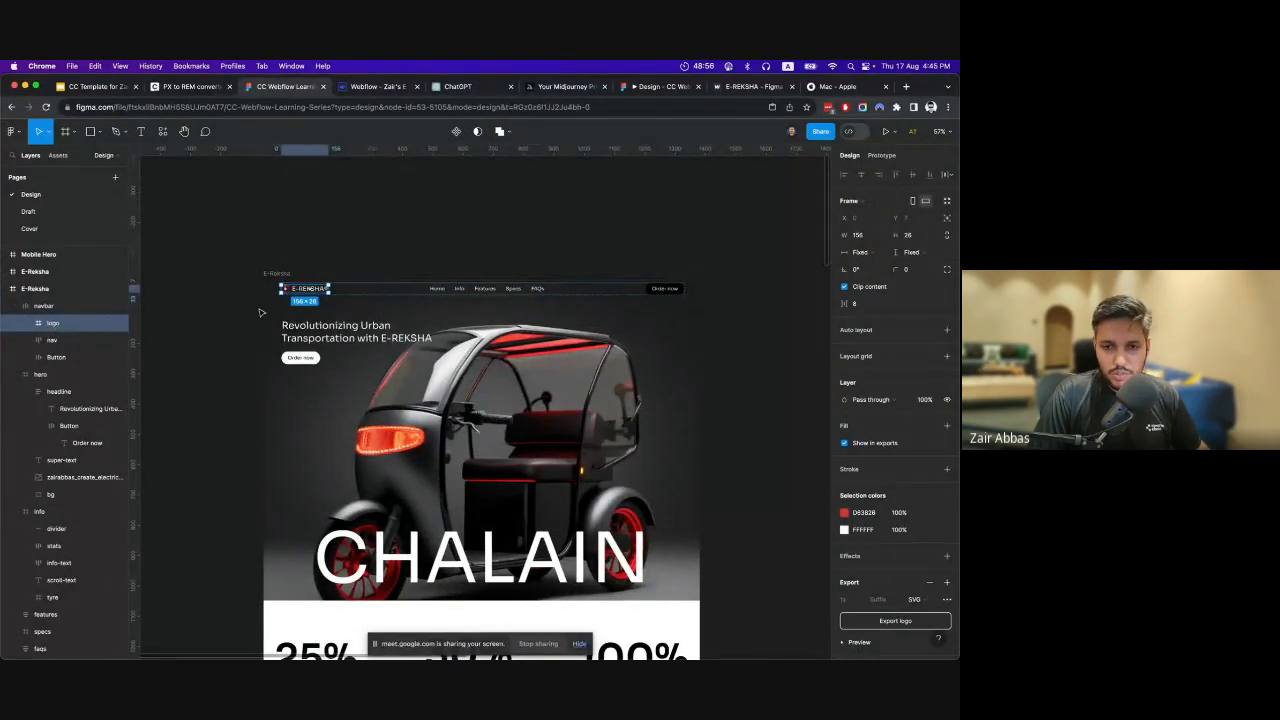
{"action": "scroll", "coordinate": [320, 280], "scroll_direction": "up", "scroll_amount": 5}
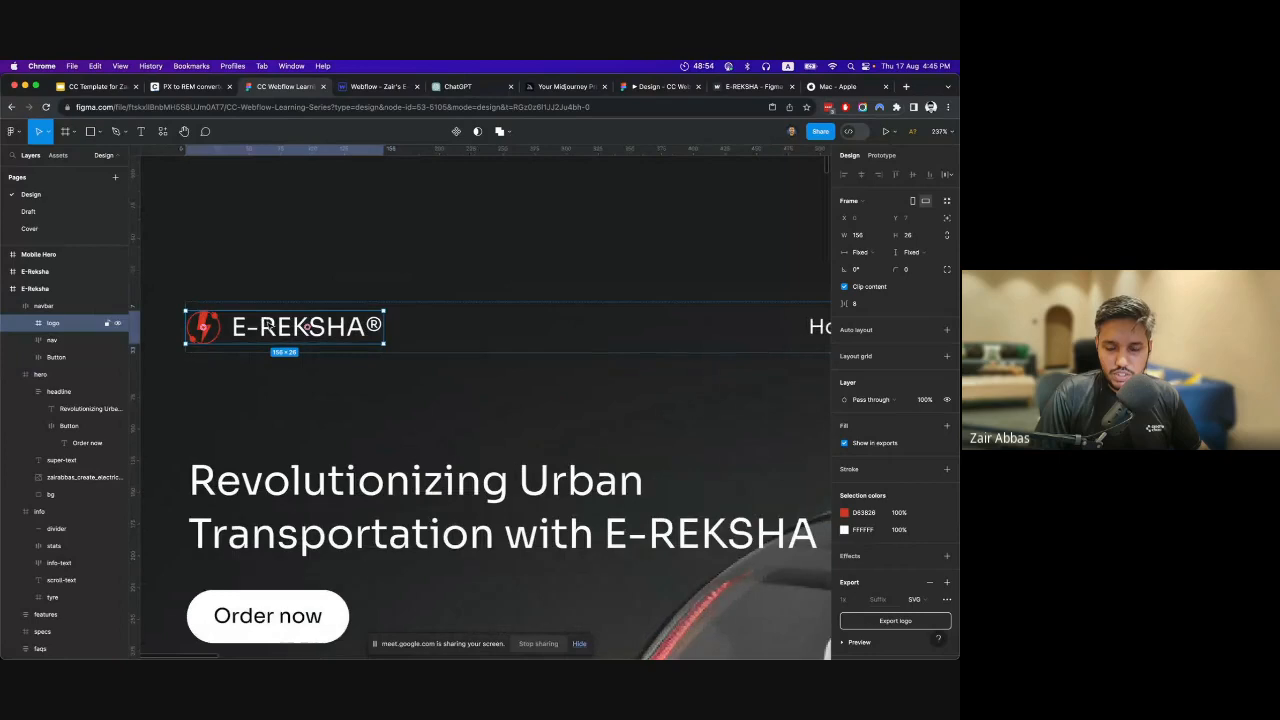
{"action": "left_click", "coordinate": [931, 582]}
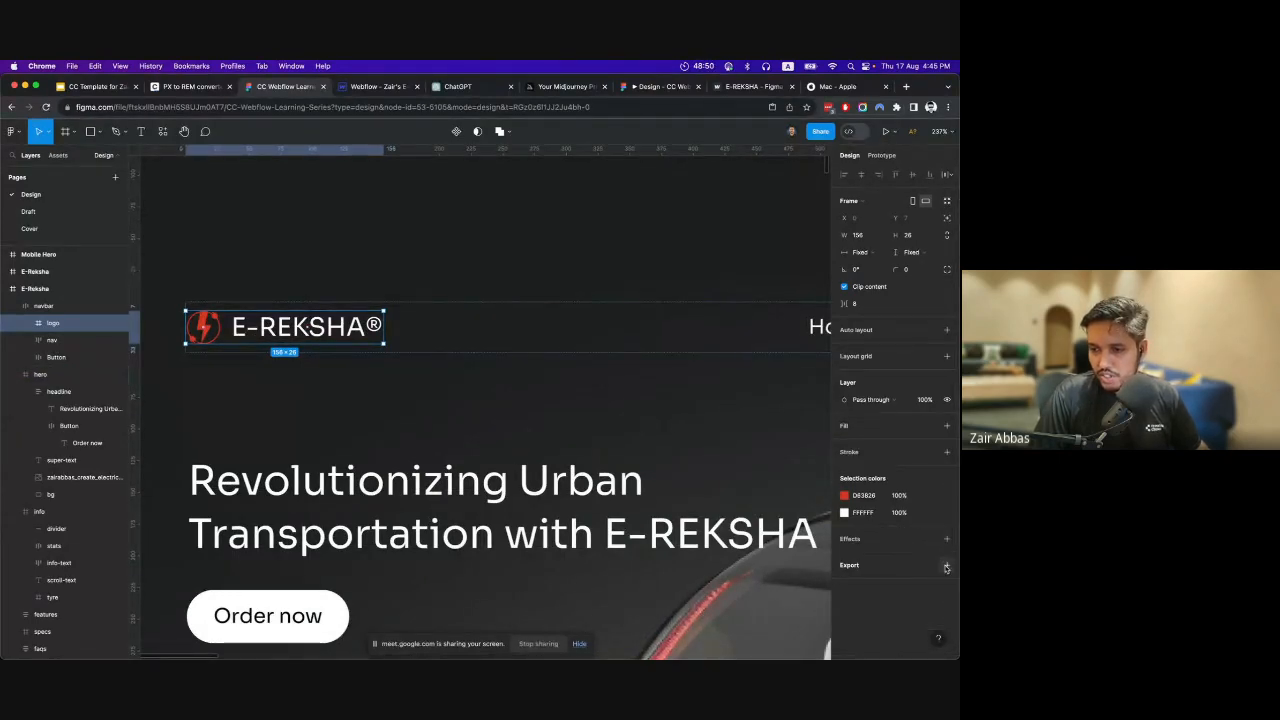
{"action": "left_click", "coordinate": [946, 566]}
Inspect the "E-REKSHA®" text layer inside the navbar logo and reselect the whole logo frame.
{"action": "scroll", "coordinate": [930, 570], "scroll_direction": "down", "scroll_amount": 1}
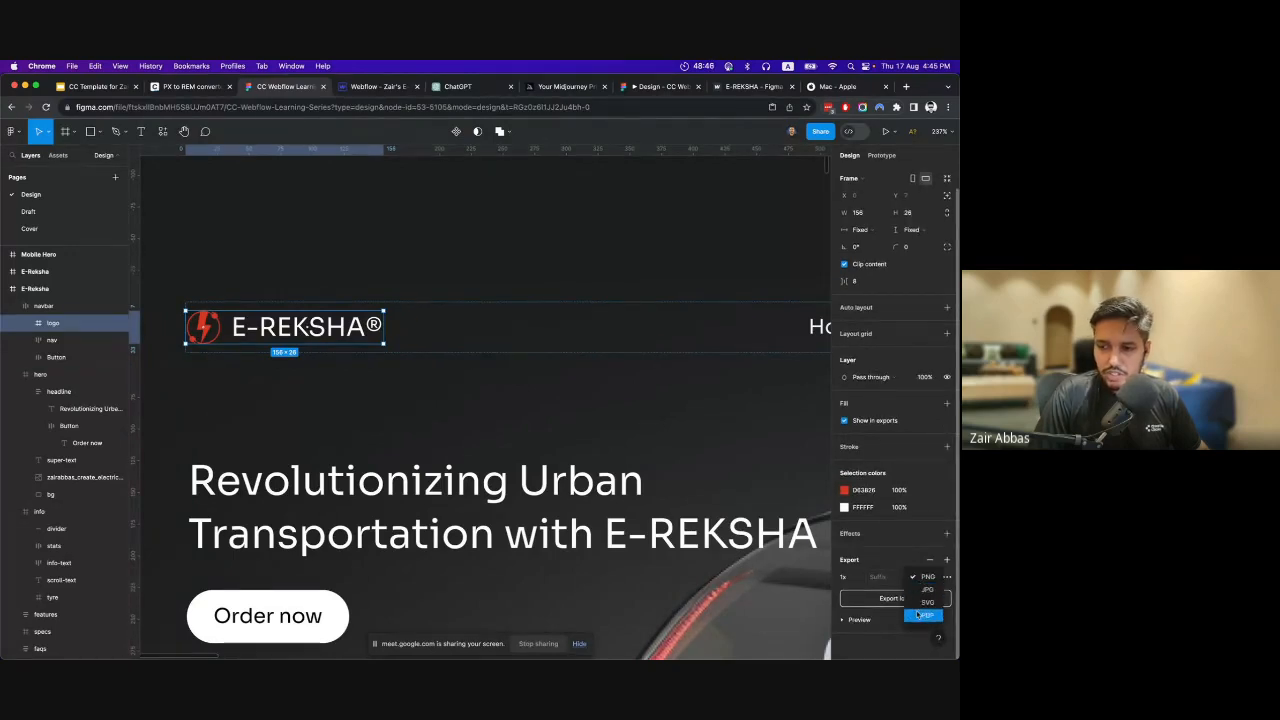
{"action": "double_click", "coordinate": [247, 330]}
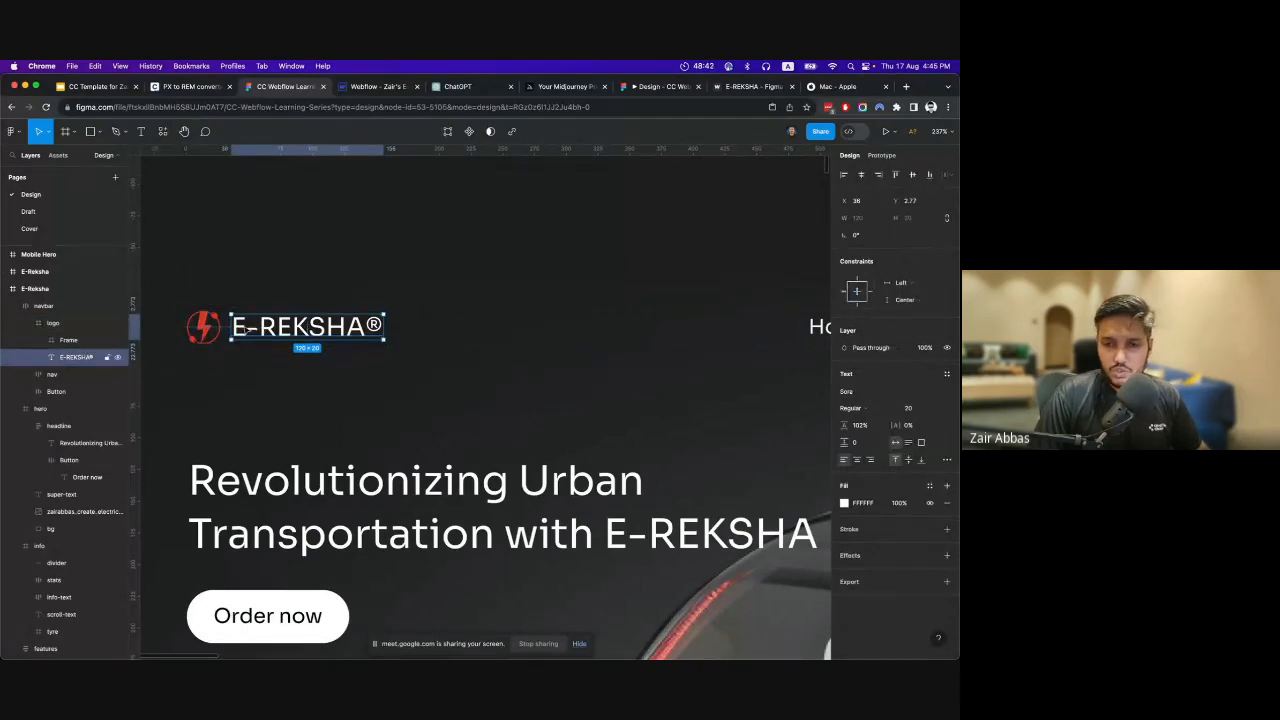
{"action": "left_click", "coordinate": [74, 326]}
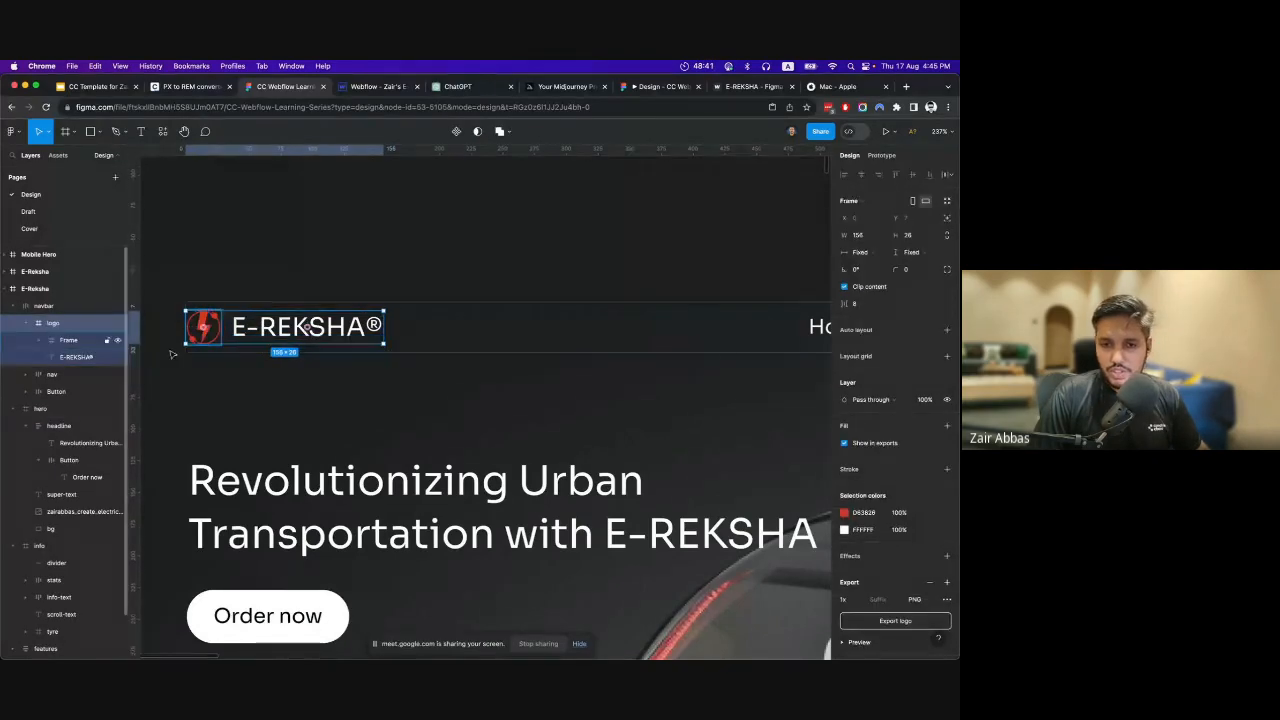
Change the navbar logo frame's export format to SVG and export it.
{"action": "left_click", "coordinate": [915, 599]}
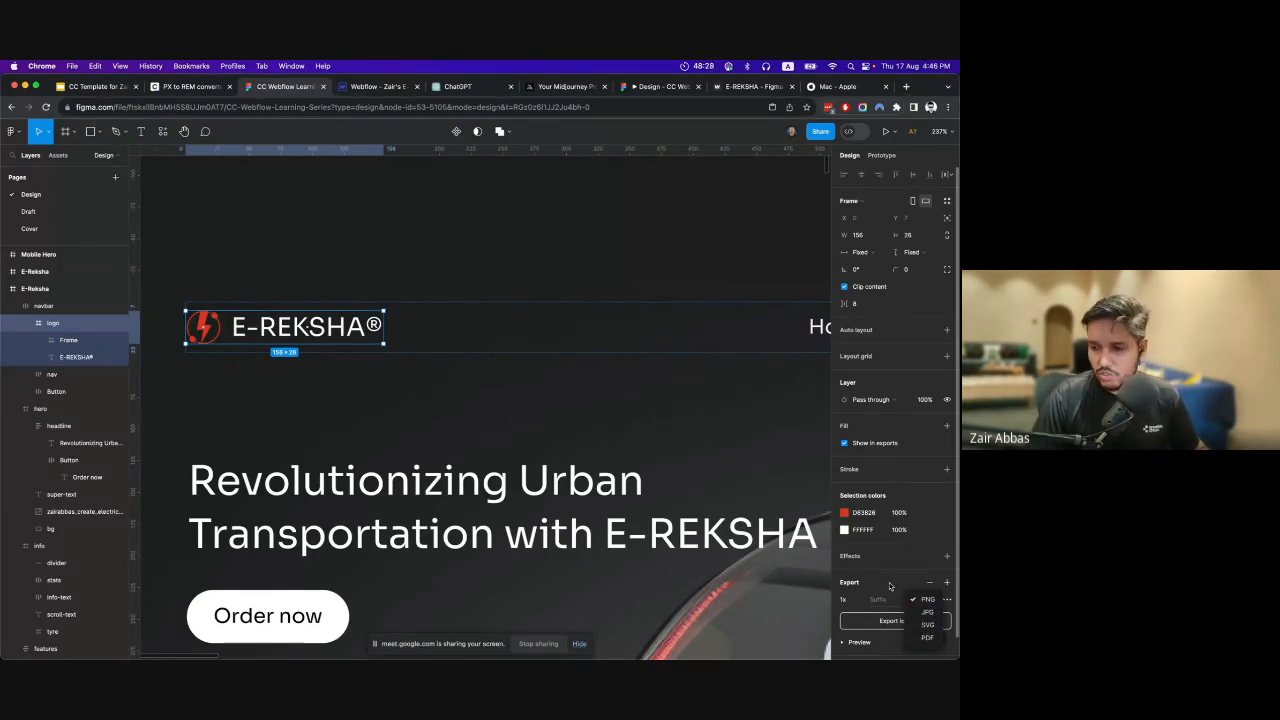
{"action": "left_click", "coordinate": [929, 625]}
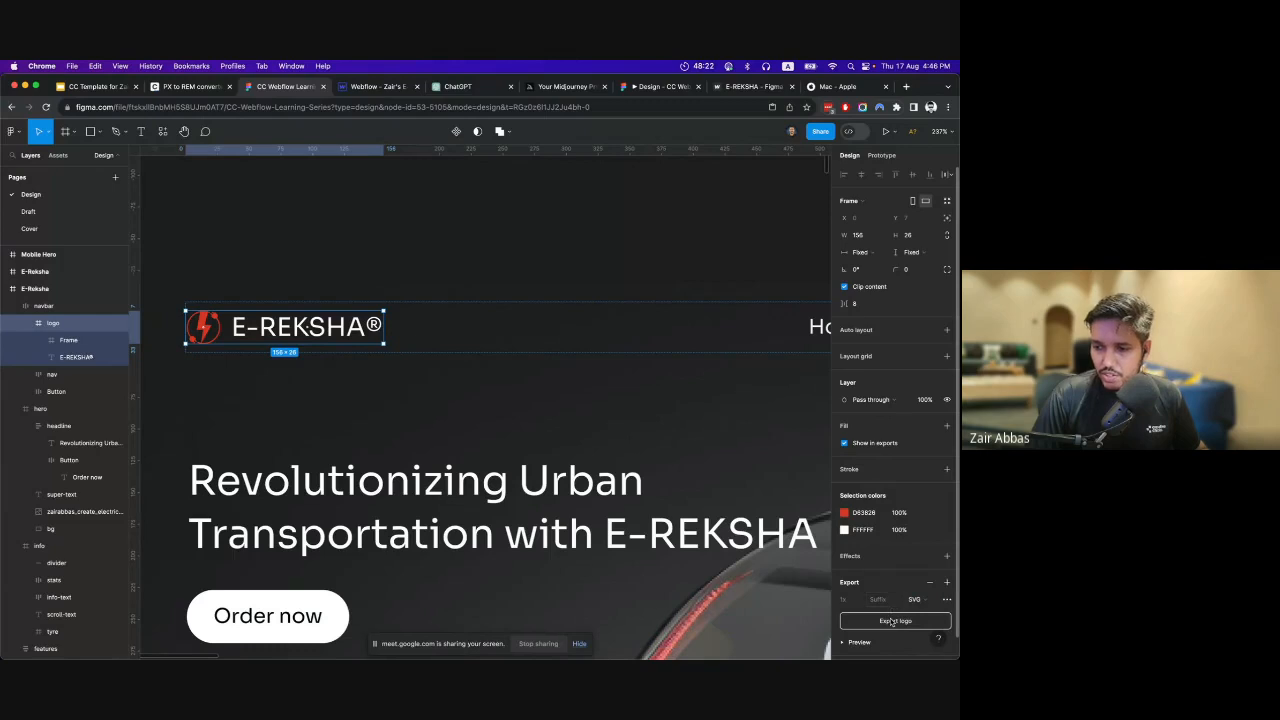
{"action": "left_click", "coordinate": [893, 621]}
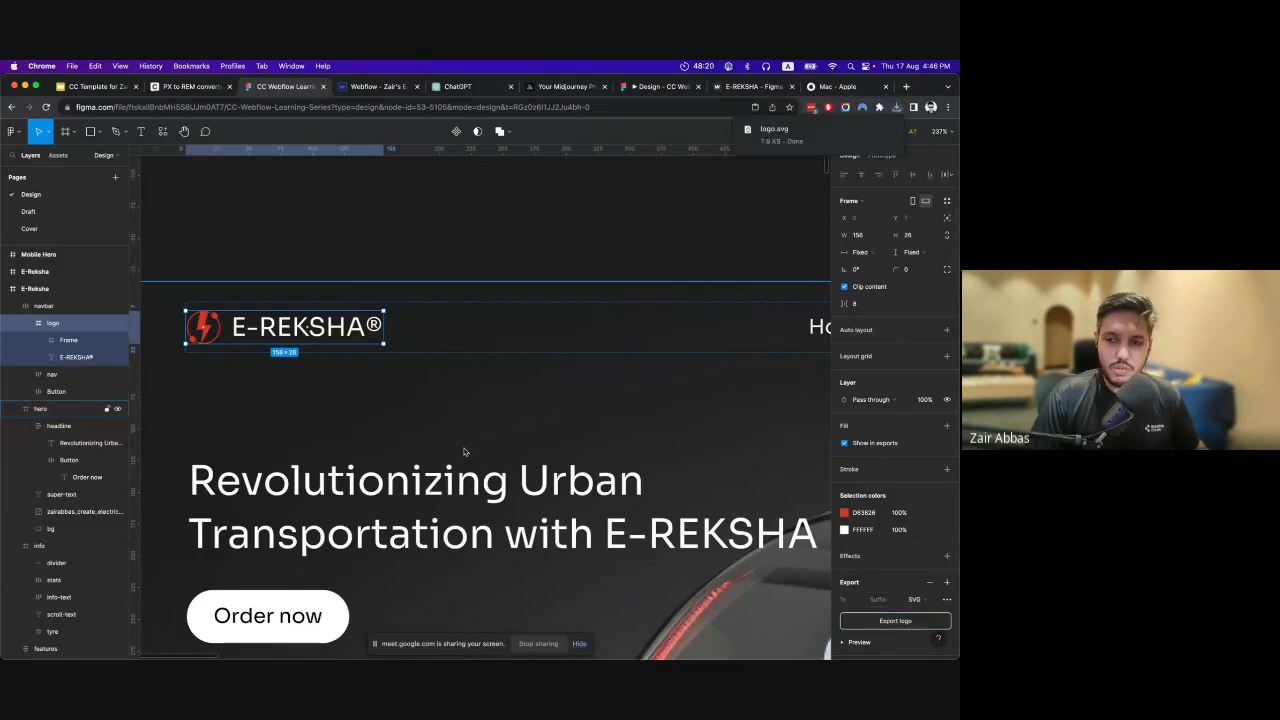
{"action": "left_click", "coordinate": [520, 260]}
Select the electric rickshaw image layer in the hero and examine its PNG export preview against the hero design.
{"action": "scroll", "coordinate": [517, 350], "scroll_direction": "down", "scroll_amount": 2}
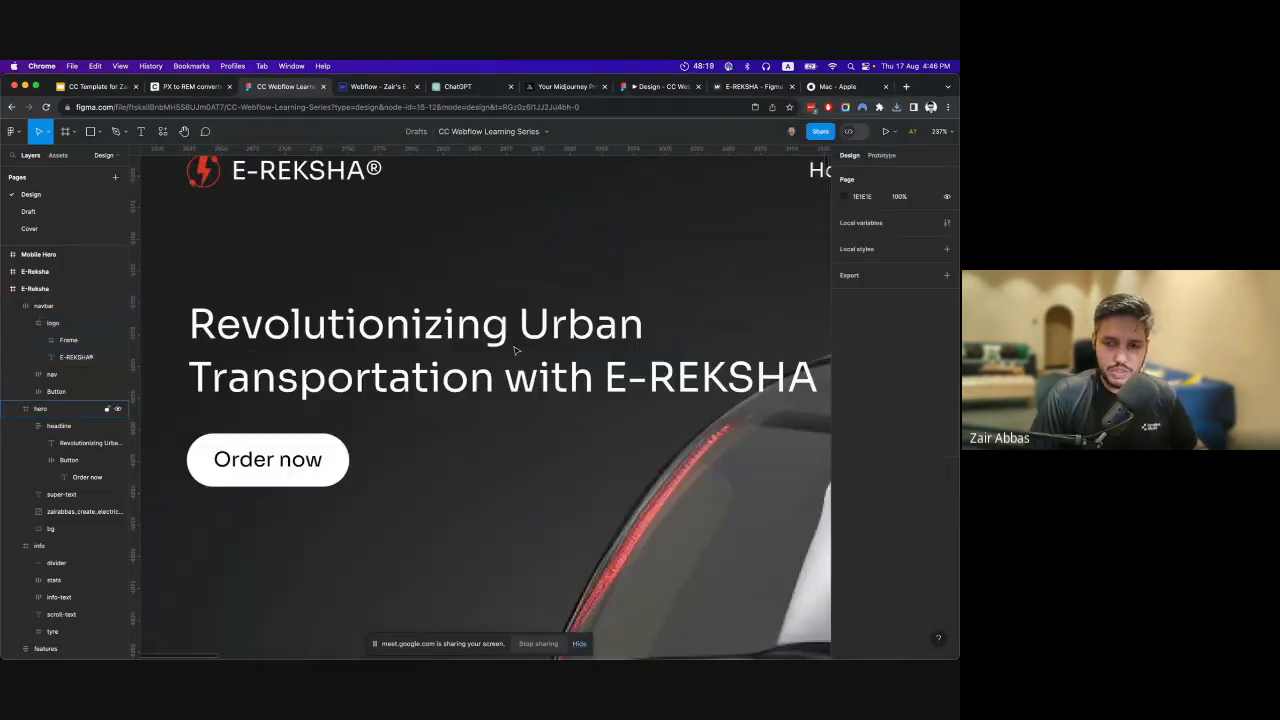
{"action": "scroll", "coordinate": [517, 354], "scroll_direction": "down", "scroll_amount": 5}
{"action": "left_click", "coordinate": [88, 513]}
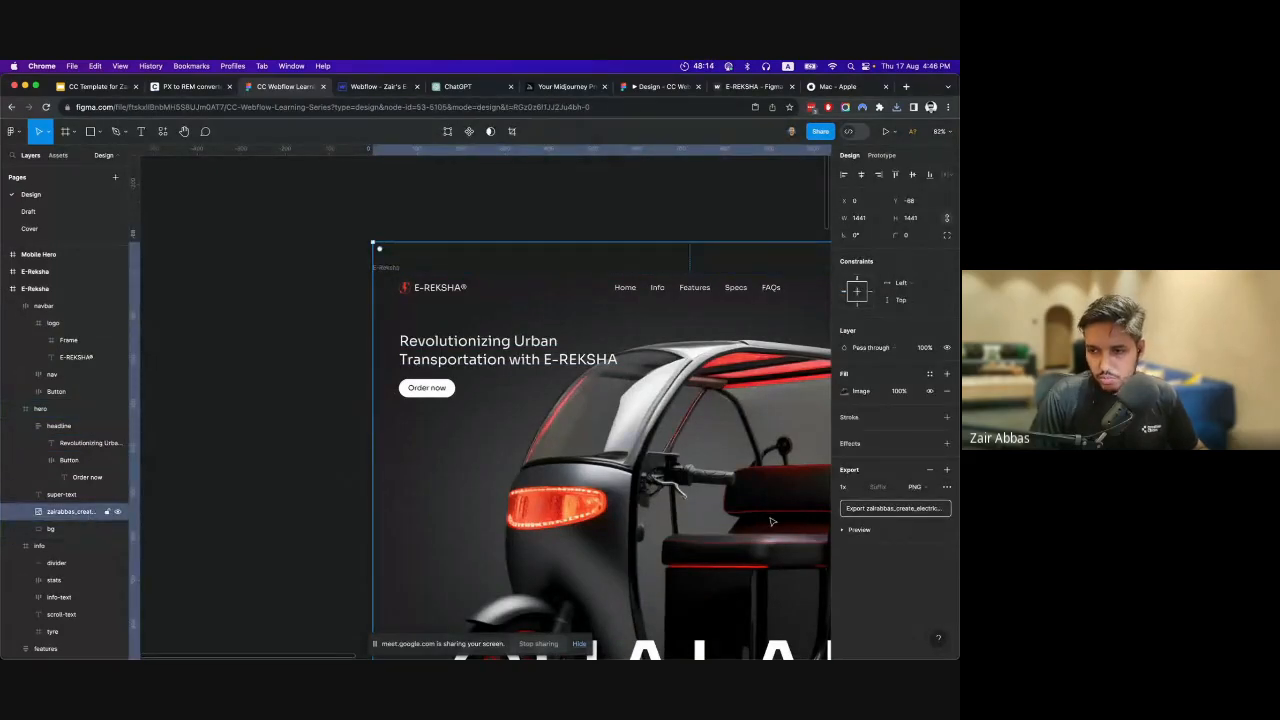
{"action": "left_click", "coordinate": [846, 530]}
{"action": "scroll", "coordinate": [652, 495], "scroll_direction": "right", "scroll_amount": 5}
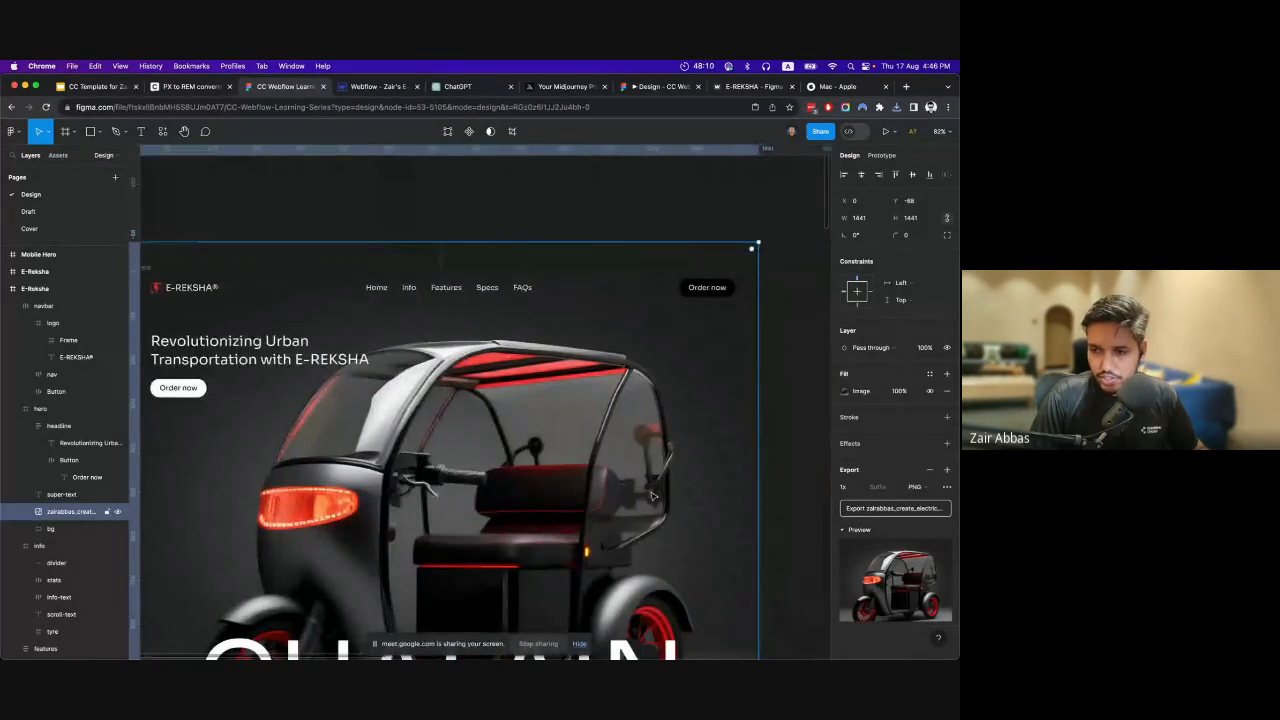
{"action": "scroll", "coordinate": [652, 495], "scroll_direction": "down", "scroll_amount": 5}
{"action": "scroll", "coordinate": [648, 495], "scroll_direction": "left", "scroll_amount": 3}
{"action": "scroll", "coordinate": [644, 494], "scroll_direction": "up", "scroll_amount": 2}
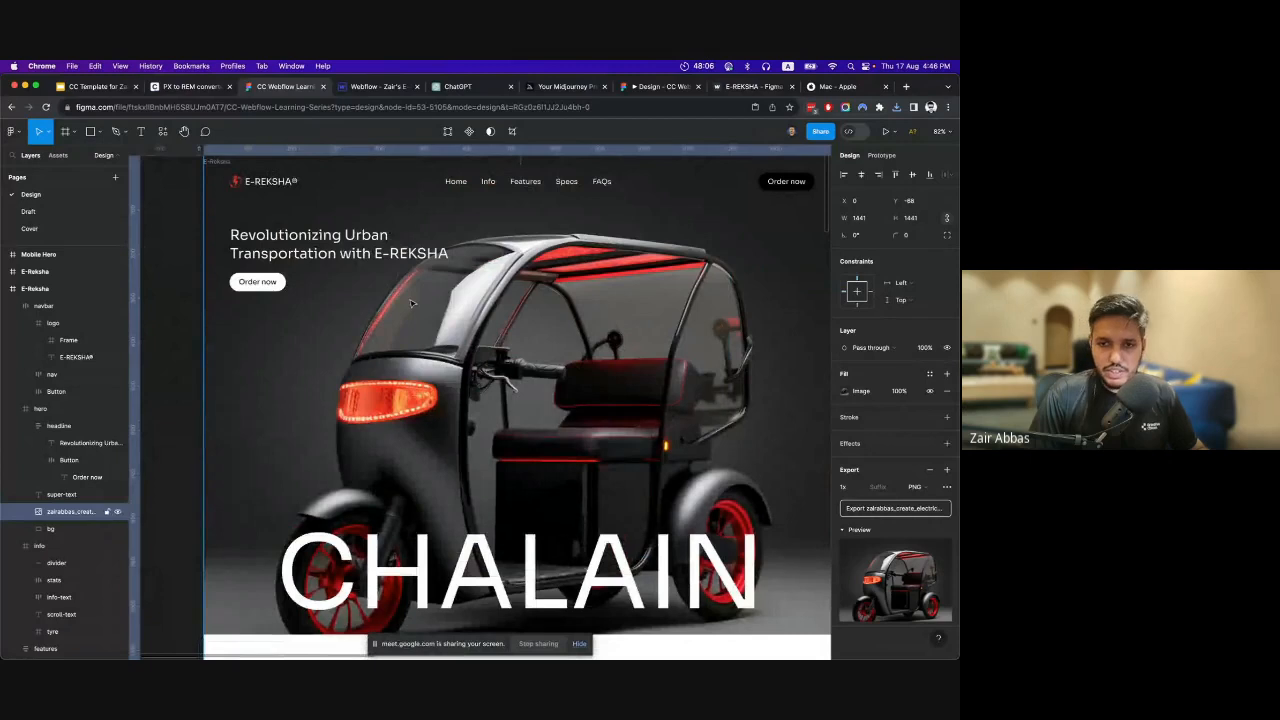
{"action": "scroll", "coordinate": [410, 302], "scroll_direction": "down", "scroll_amount": 3}
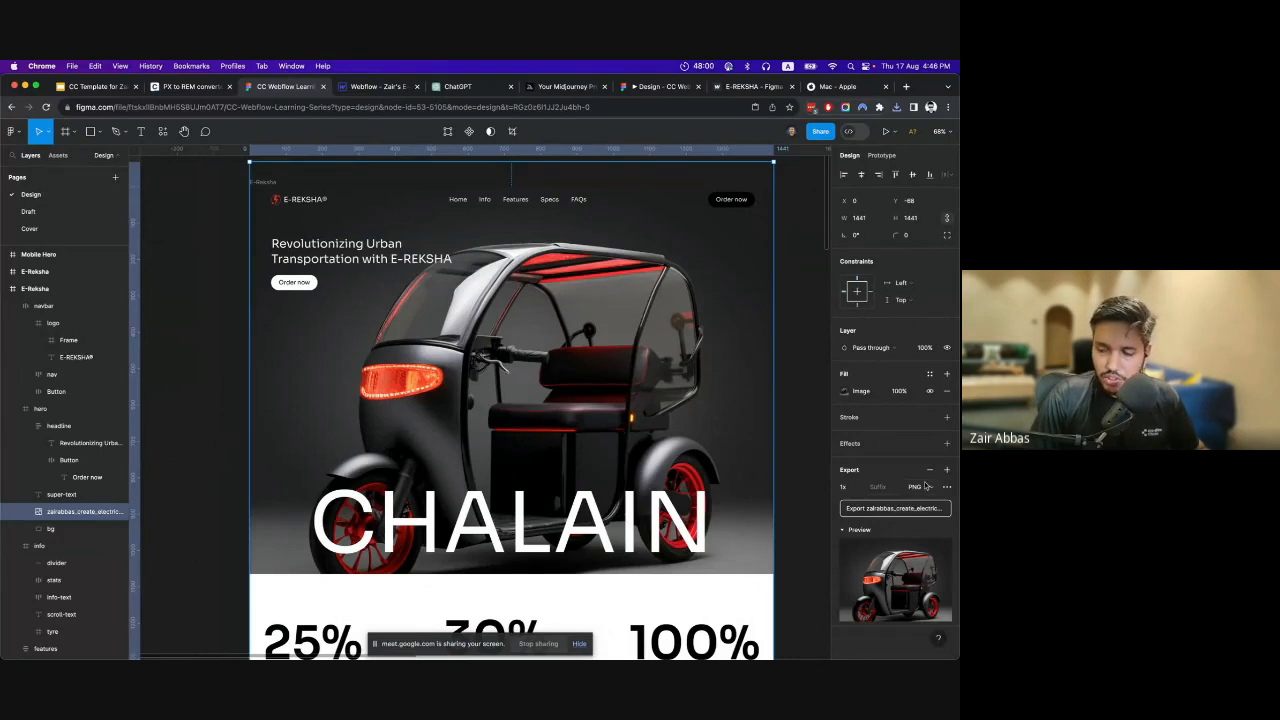
{"action": "scroll", "coordinate": [530, 392], "scroll_direction": "down", "scroll_amount": 5}
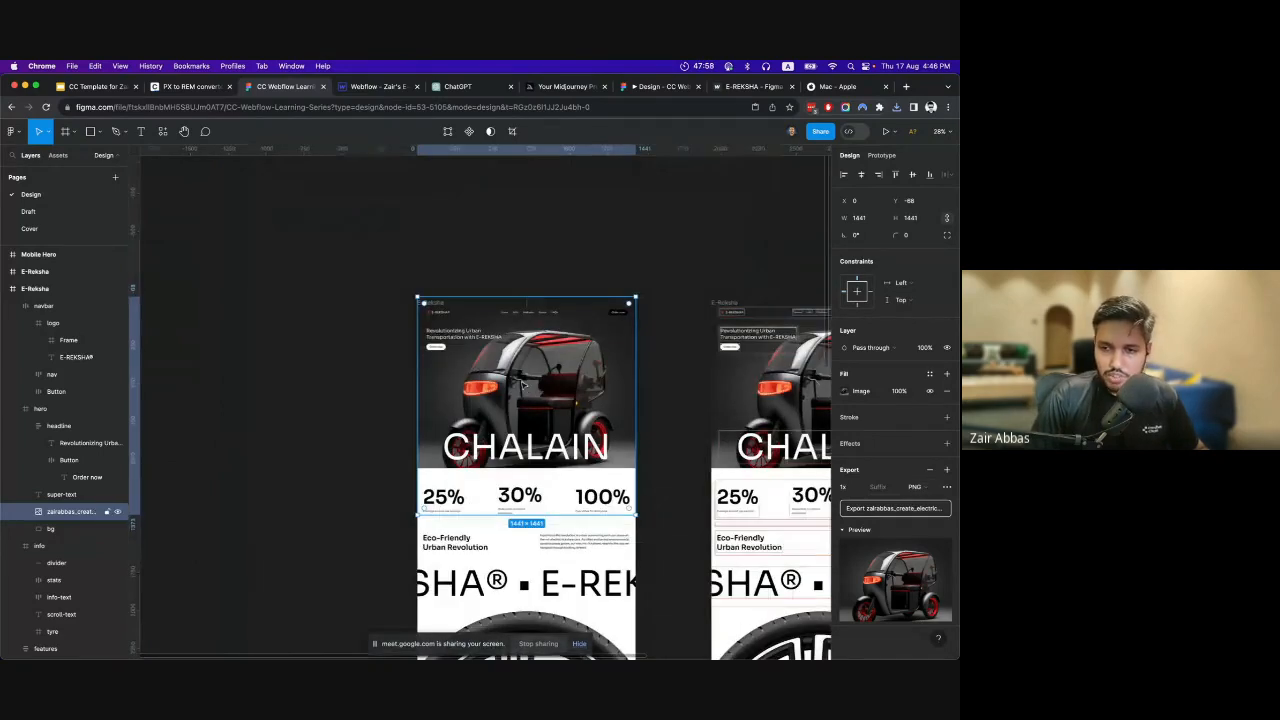
Place a copy of the hero rickshaw image on the empty canvas beside the E-Reksha frame, keeping PNG as the original's export format.
{"action": "left_click_drag", "start_coordinate": [537, 389], "coordinate": [218, 397]}
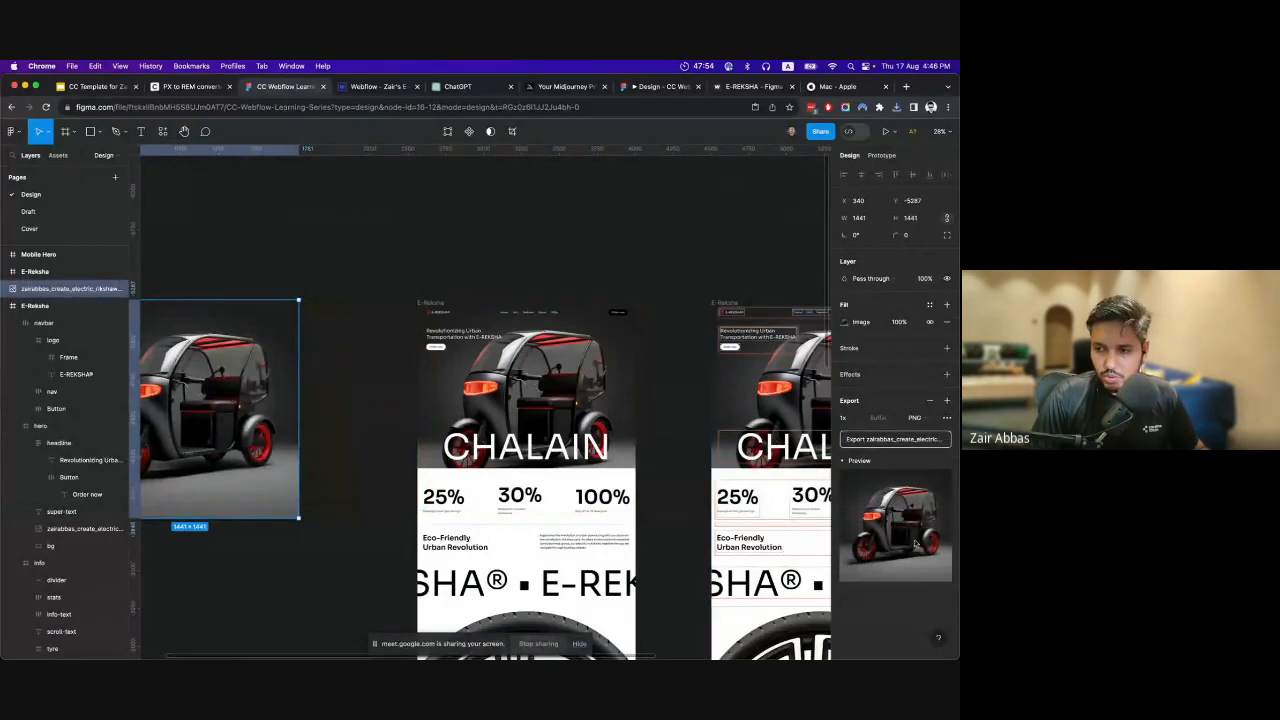
{"action": "left_click", "coordinate": [600, 422], "text": "super"}
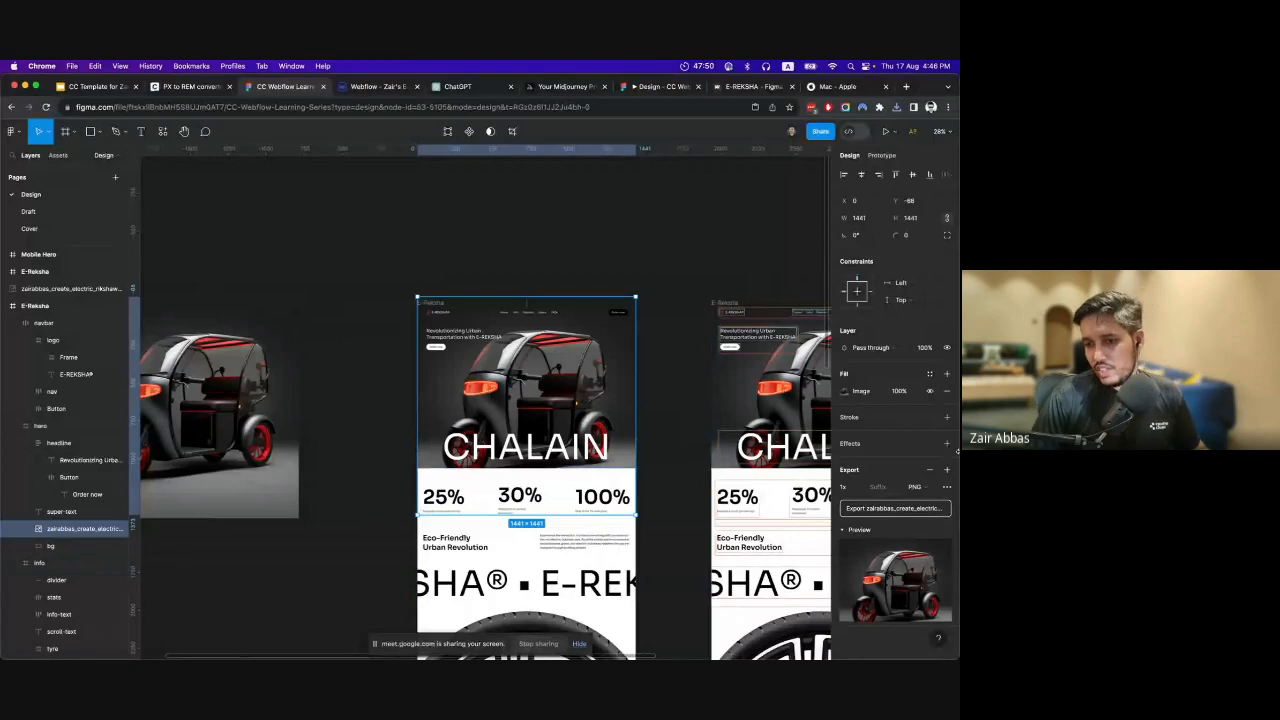
{"action": "left_click", "coordinate": [923, 488]}
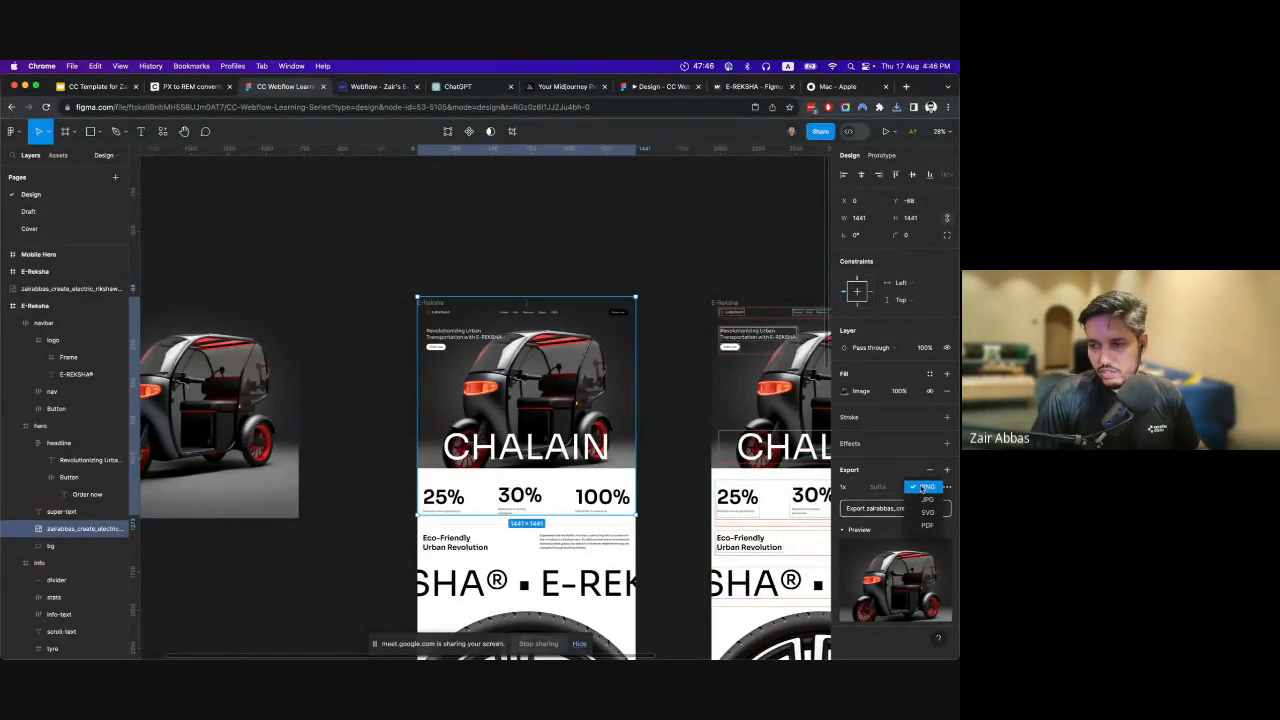
{"action": "left_click", "coordinate": [922, 488]}
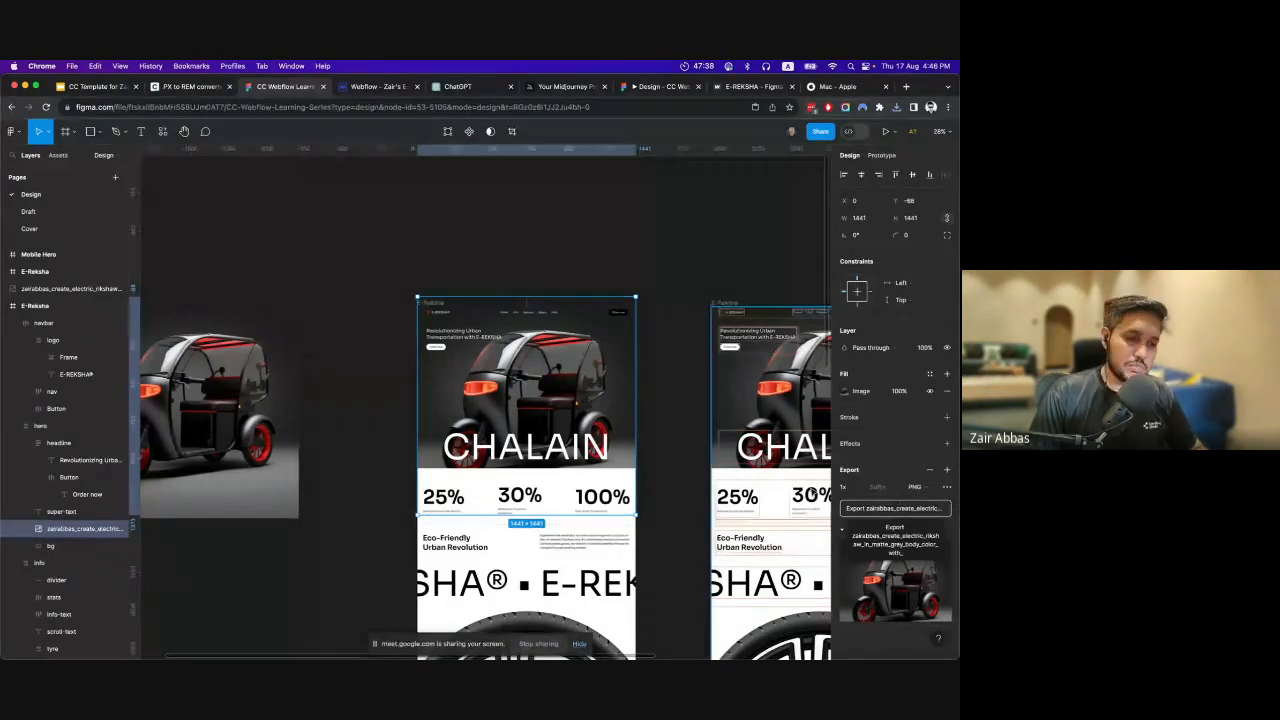
{"action": "left_click", "coordinate": [476, 210]}
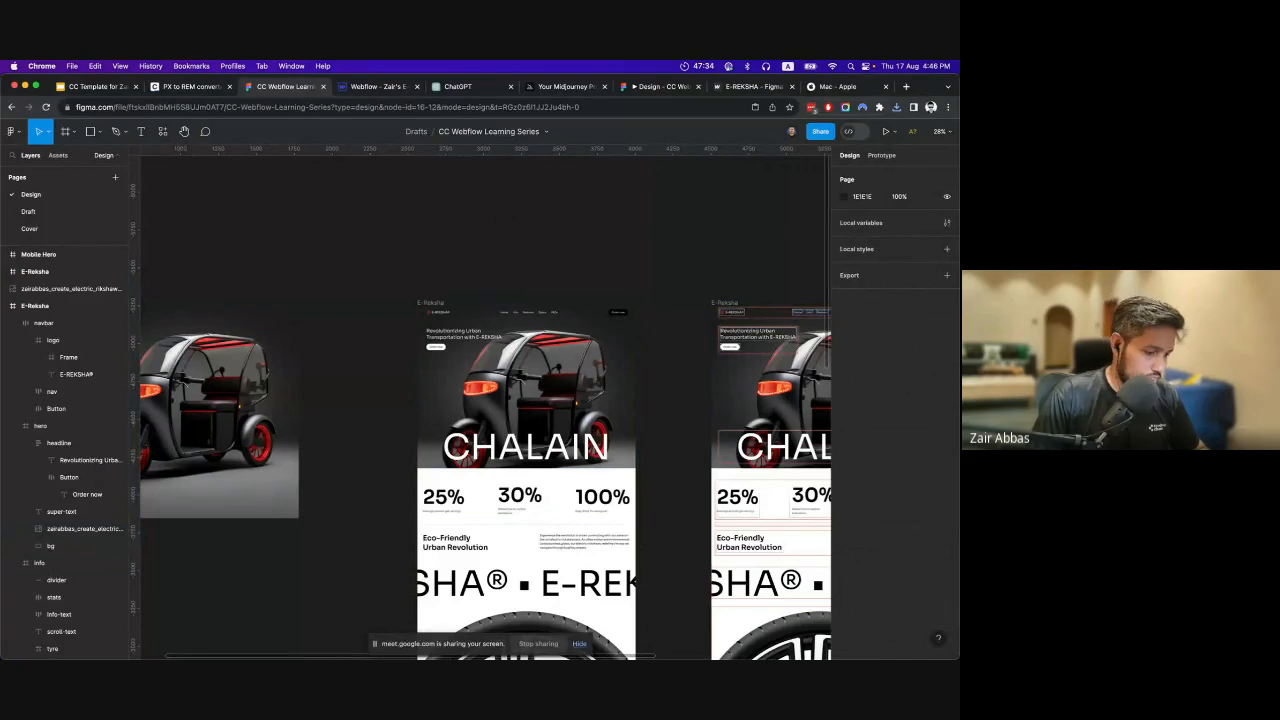
Open the ereksha folder inside Downloads in Finder and look through its feature, hero, logo, specs and wheel image files.
{"action": "key", "text": "super+Tab"}
{"action": "key", "text": "super+n"}
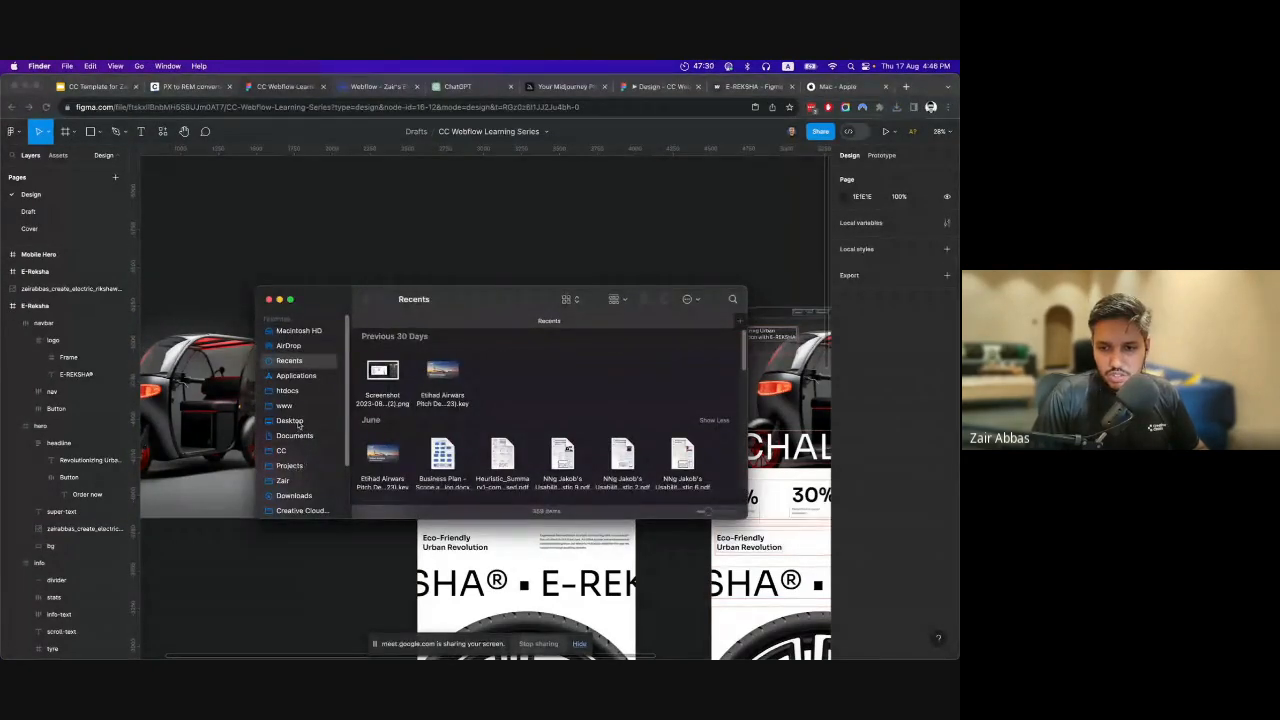
{"action": "left_click", "coordinate": [300, 496]}
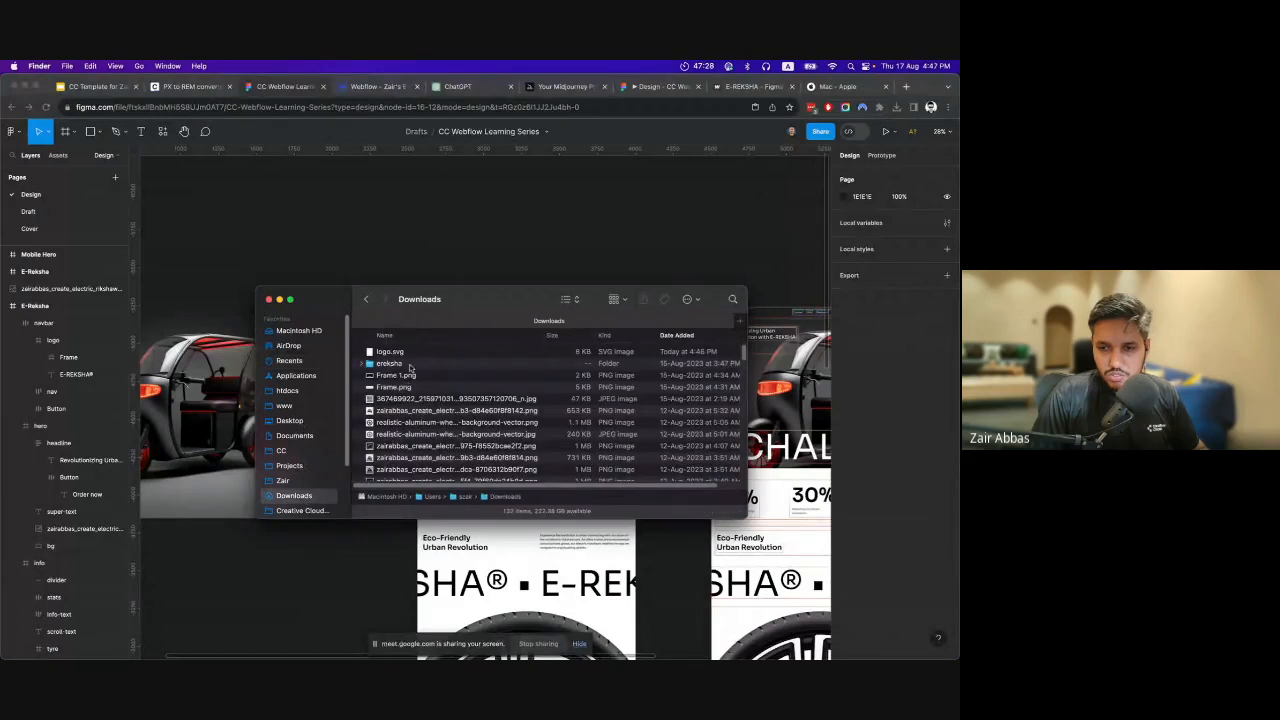
{"action": "double_click", "coordinate": [404, 365]}
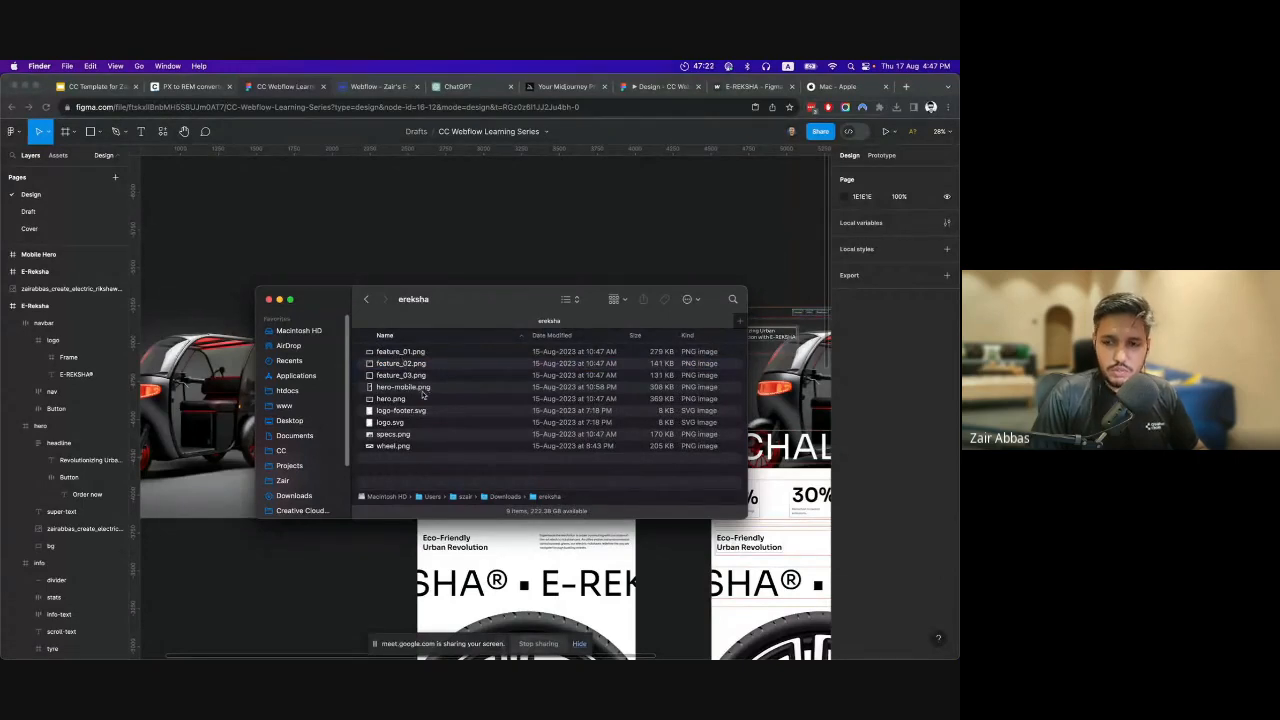
{"action": "left_click", "coordinate": [402, 437]}
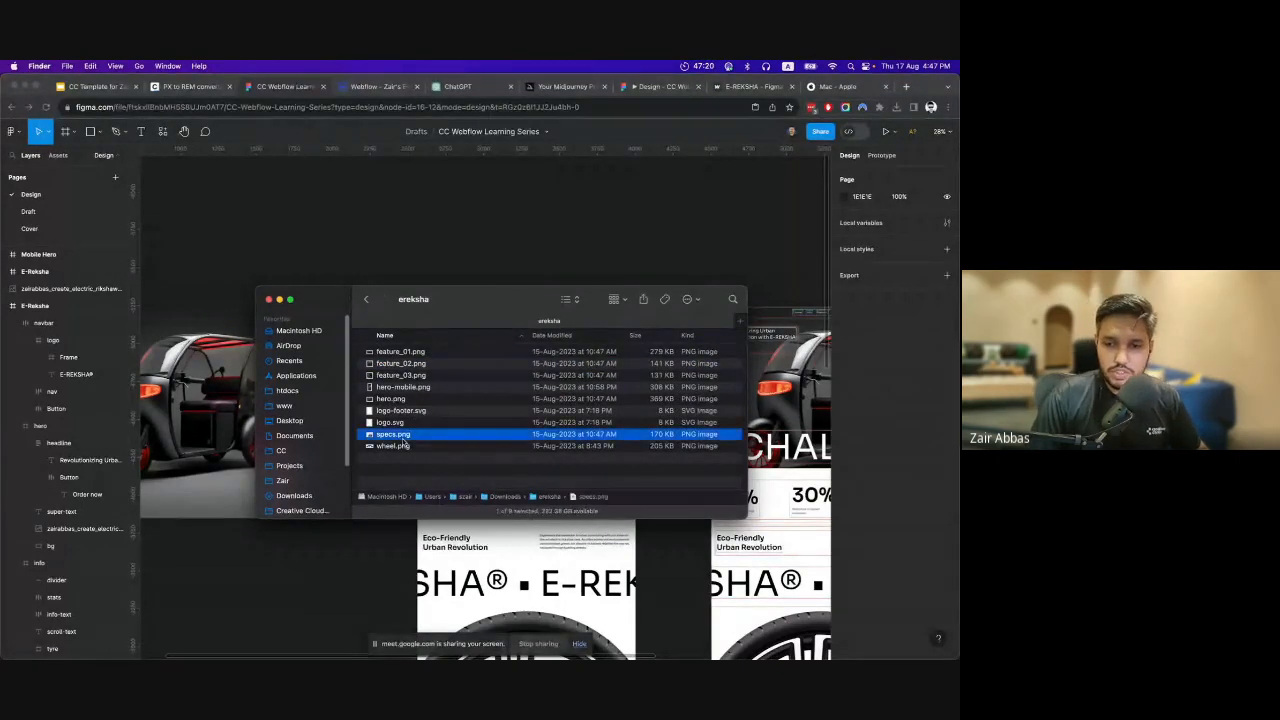
{"action": "left_click", "coordinate": [396, 411]}
{"action": "left_click", "coordinate": [405, 364]}
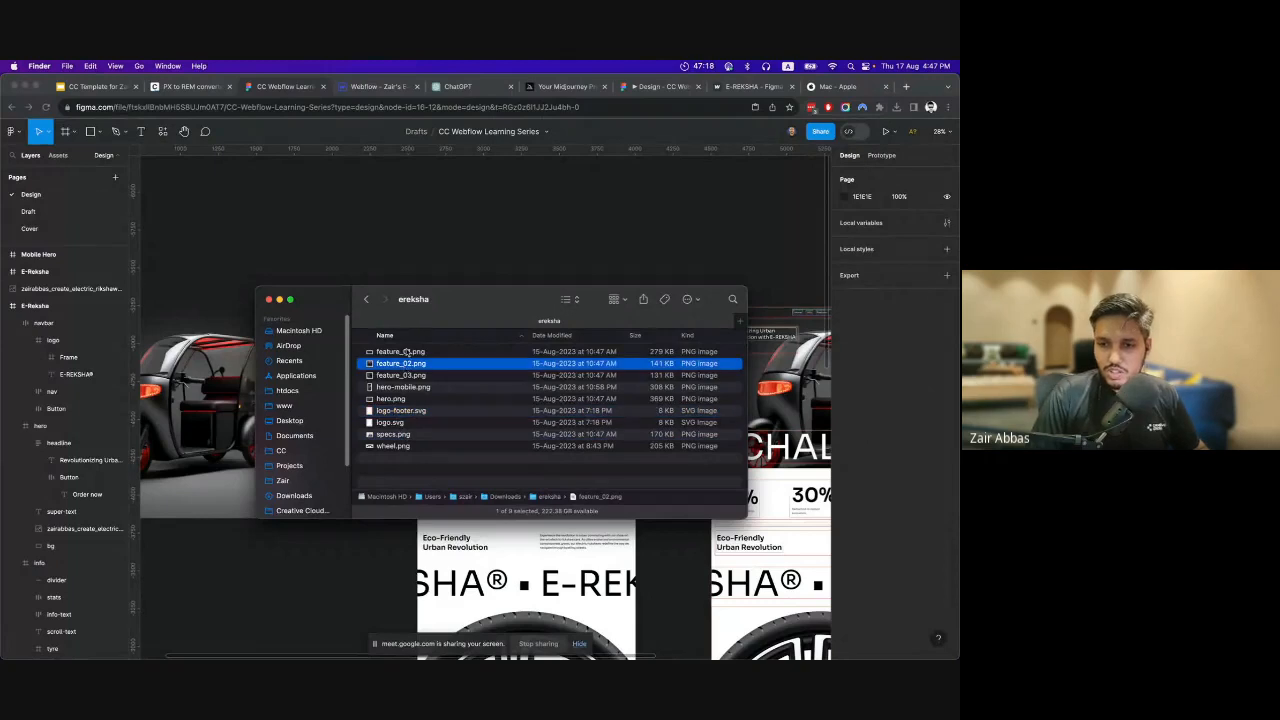
{"action": "left_click", "coordinate": [407, 352]}
{"action": "left_click", "coordinate": [402, 388]}
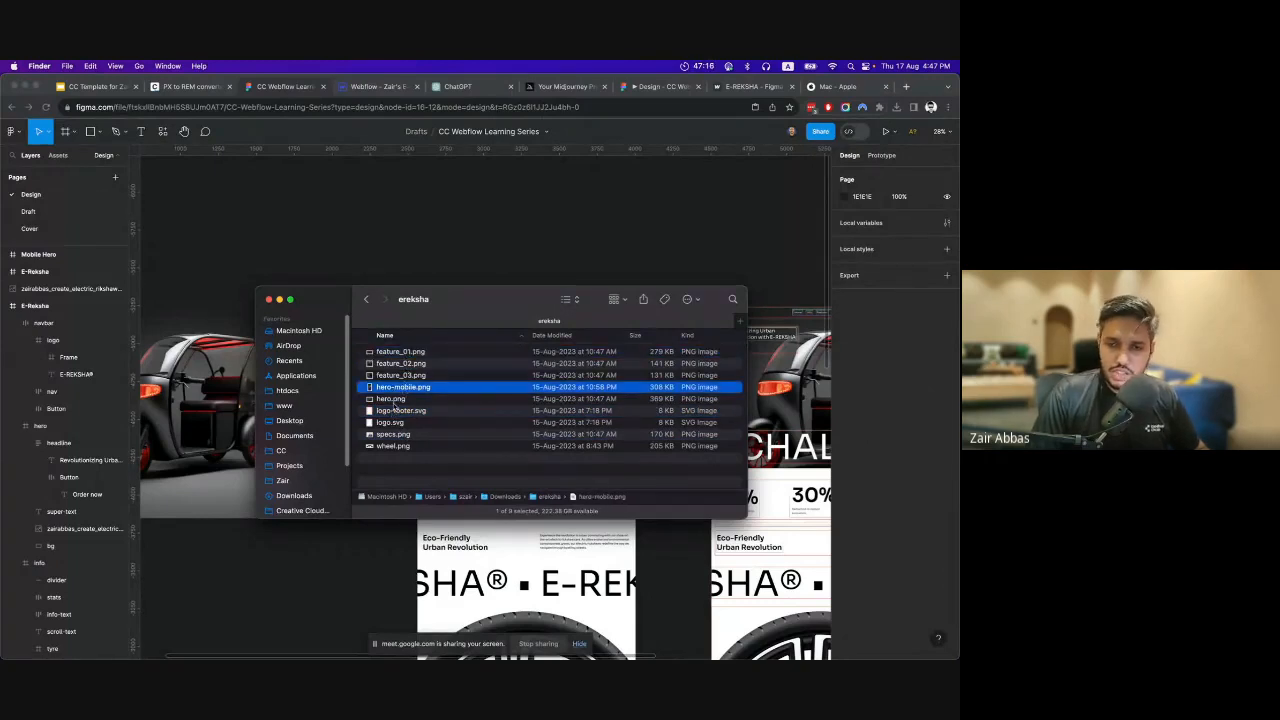
Switch to Webflow and upload all the image files from the ereksha folder to the site's assets.
{"action": "left_click", "coordinate": [373, 87]}
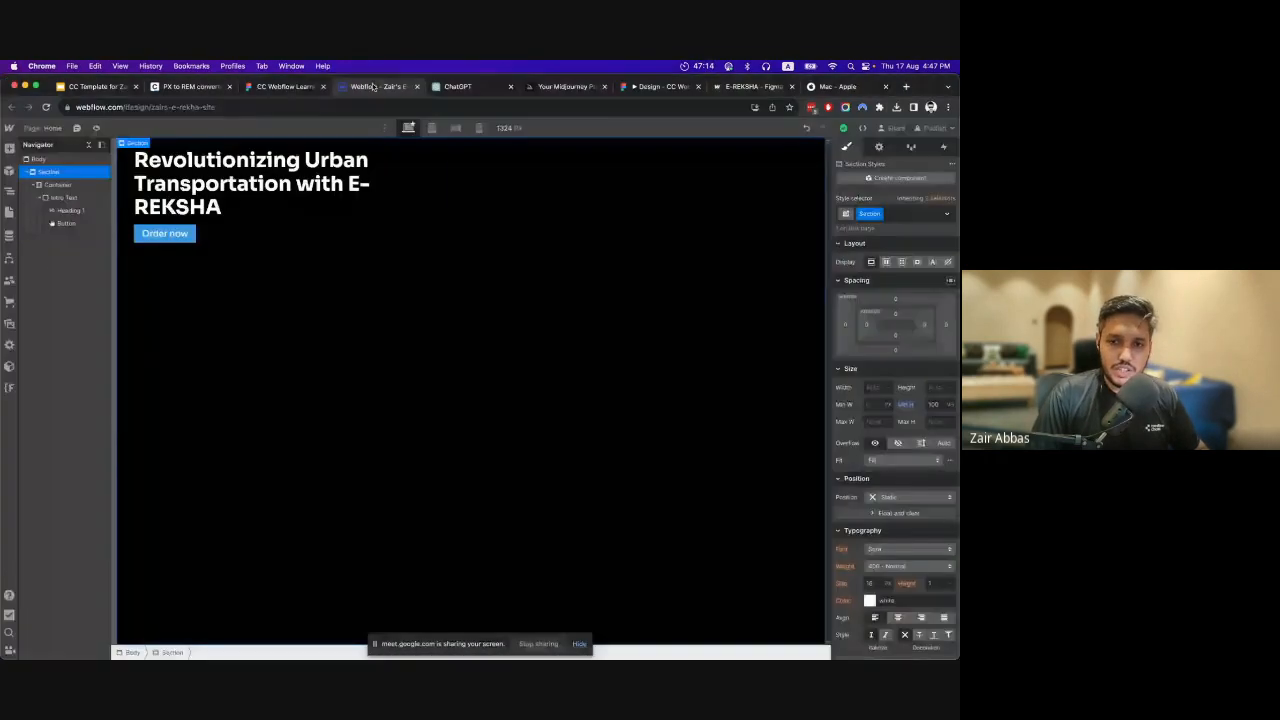
{"action": "left_click", "coordinate": [9, 323]}
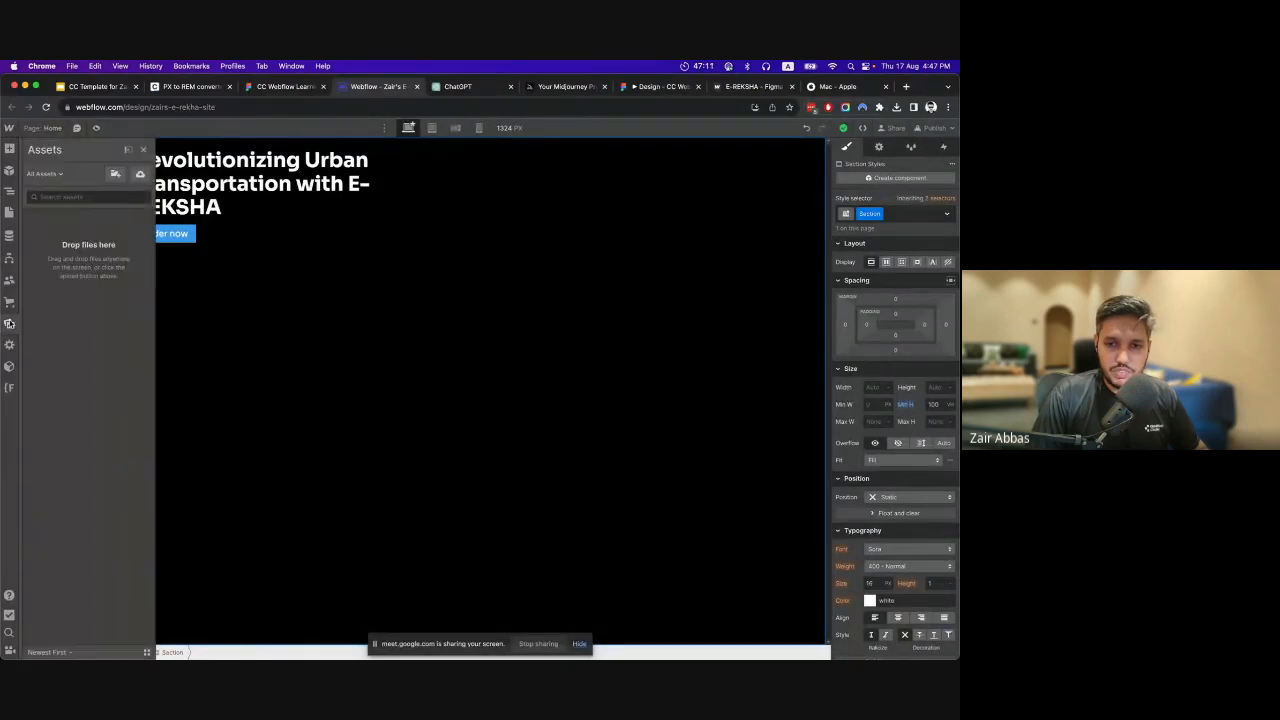
{"action": "left_click", "coordinate": [140, 175]}
{"action": "left_click_drag", "start_coordinate": [378, 403], "coordinate": [365, 296]}
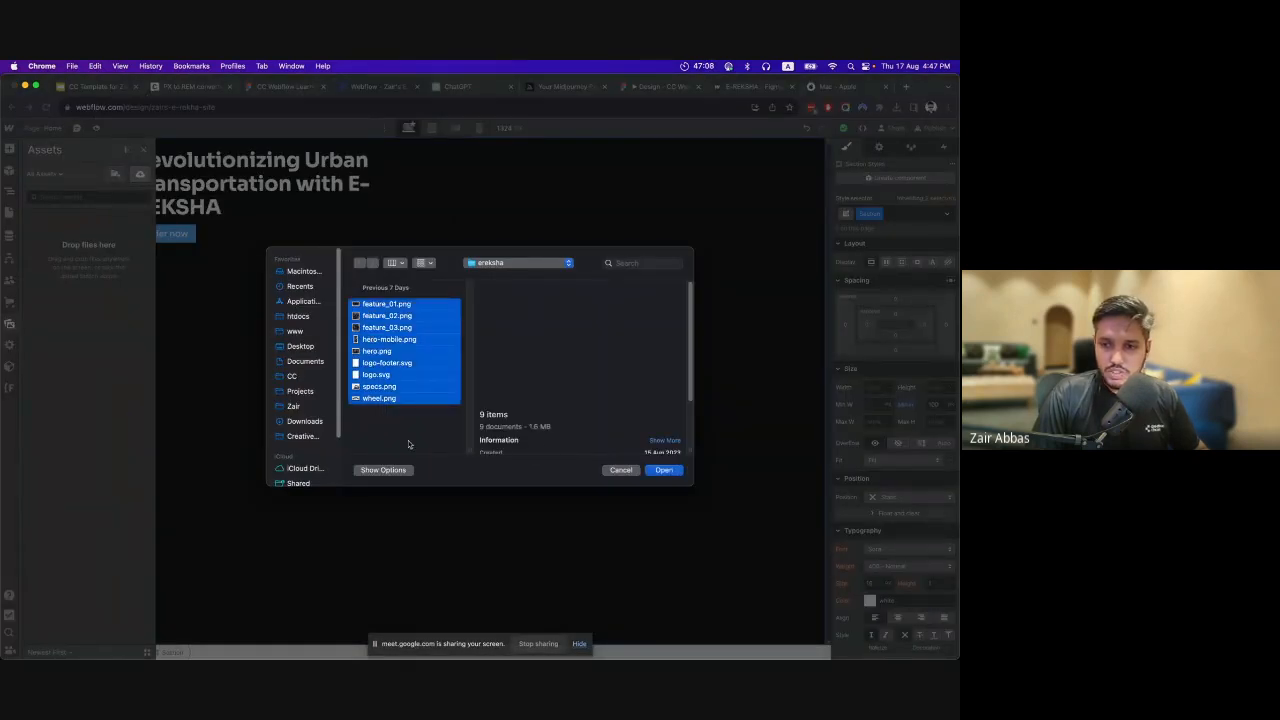
{"action": "left_click", "coordinate": [663, 470]}
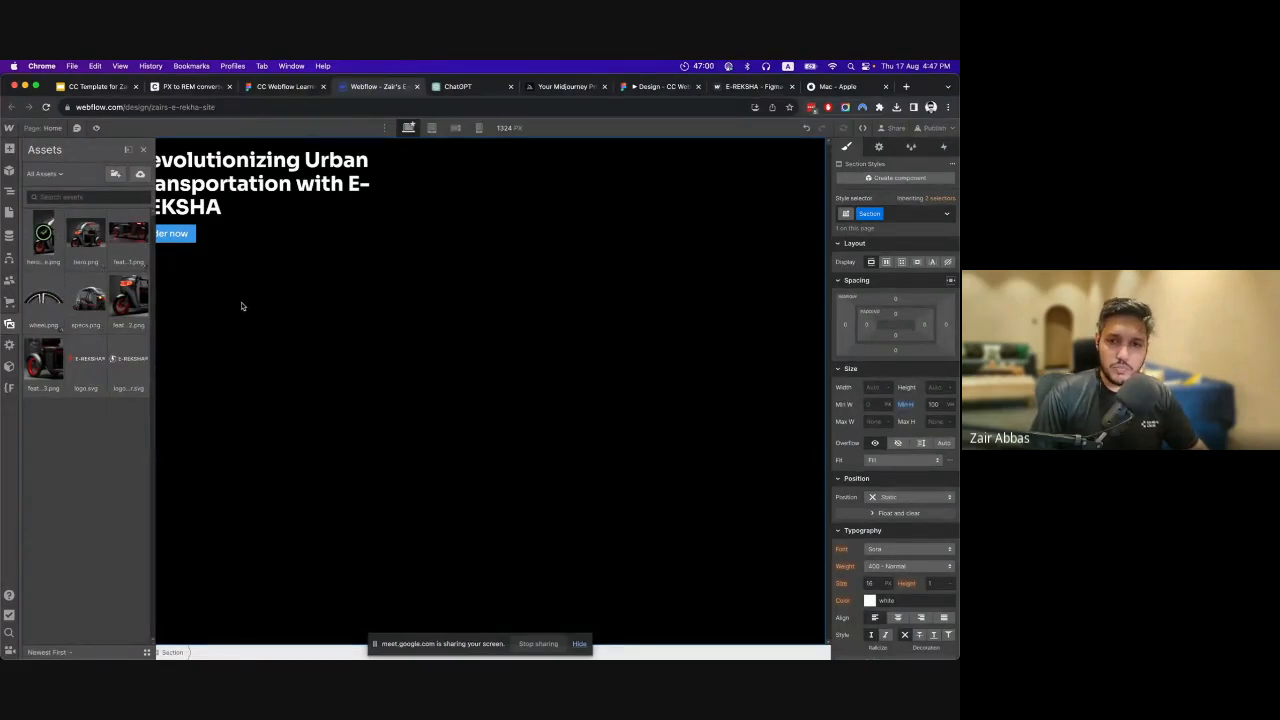
{"action": "key", "text": "z"}
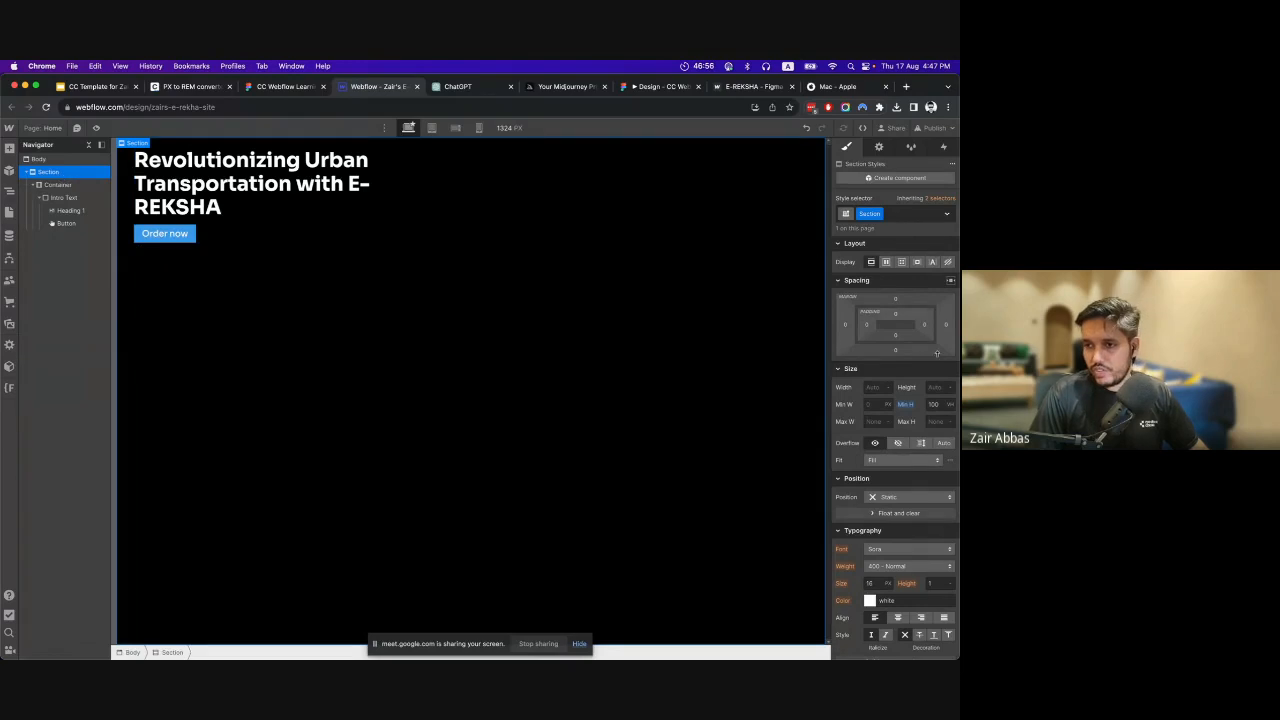
Add a background layer to the Section, trying the gradient and color overlay types, and use hero.png as its image.
{"action": "scroll", "coordinate": [937, 353], "scroll_direction": "down", "scroll_amount": 5}
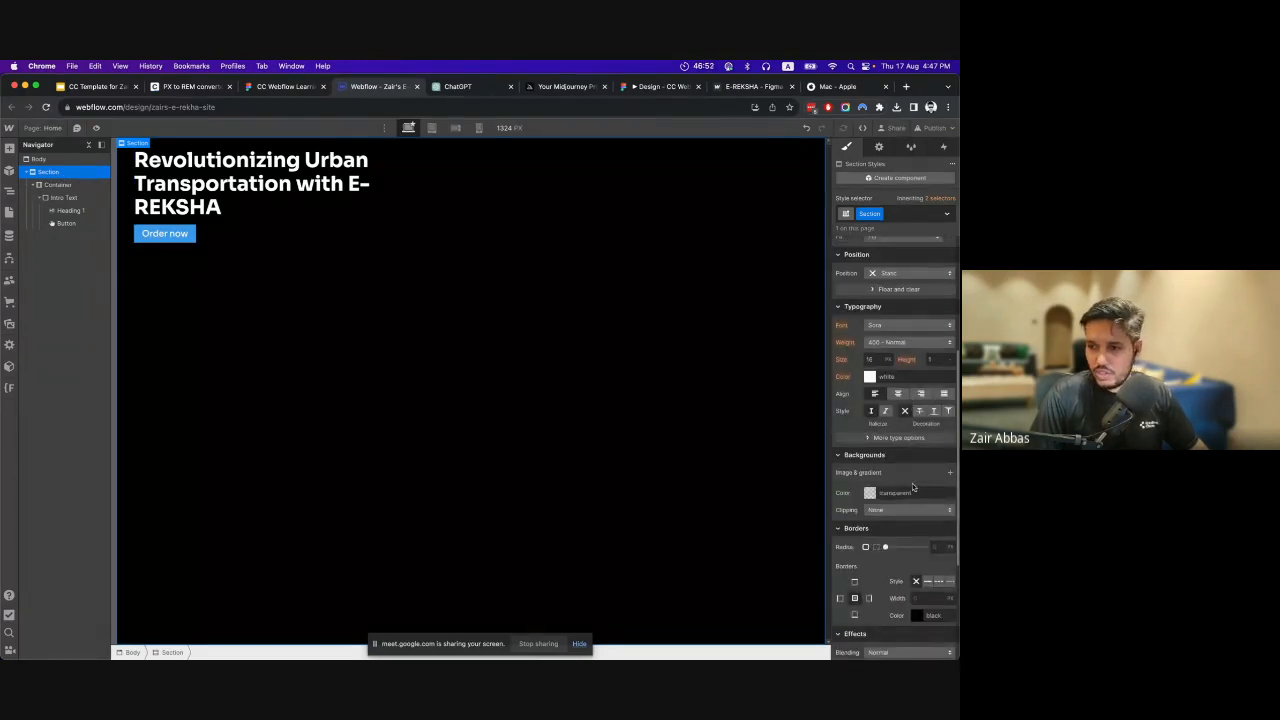
{"action": "left_click", "coordinate": [950, 473]}
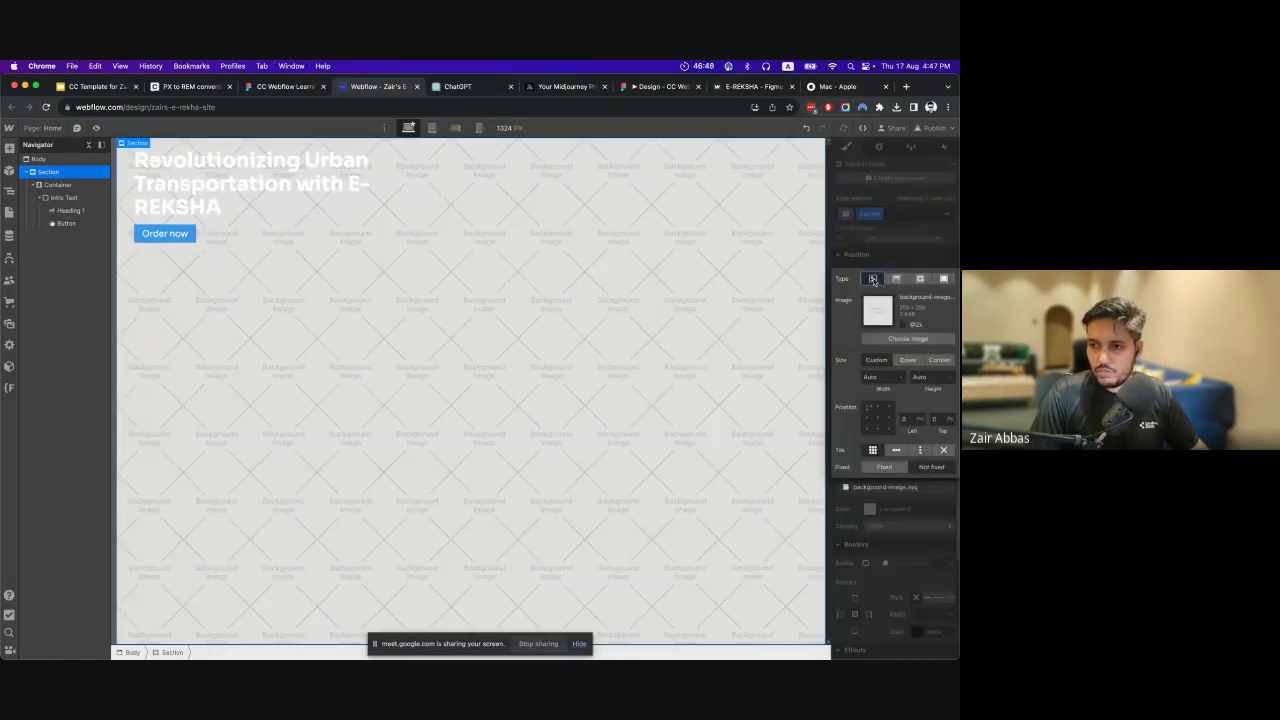
{"action": "left_click", "coordinate": [896, 279]}
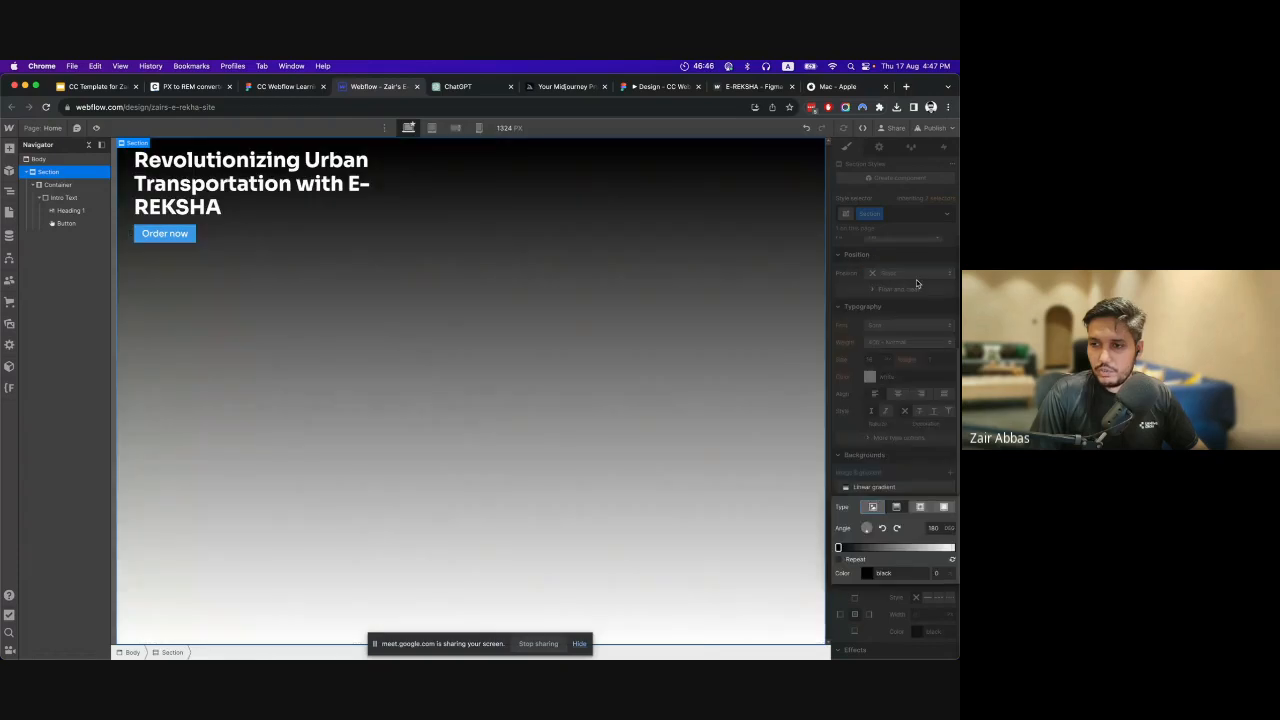
{"action": "left_click", "coordinate": [943, 507]}
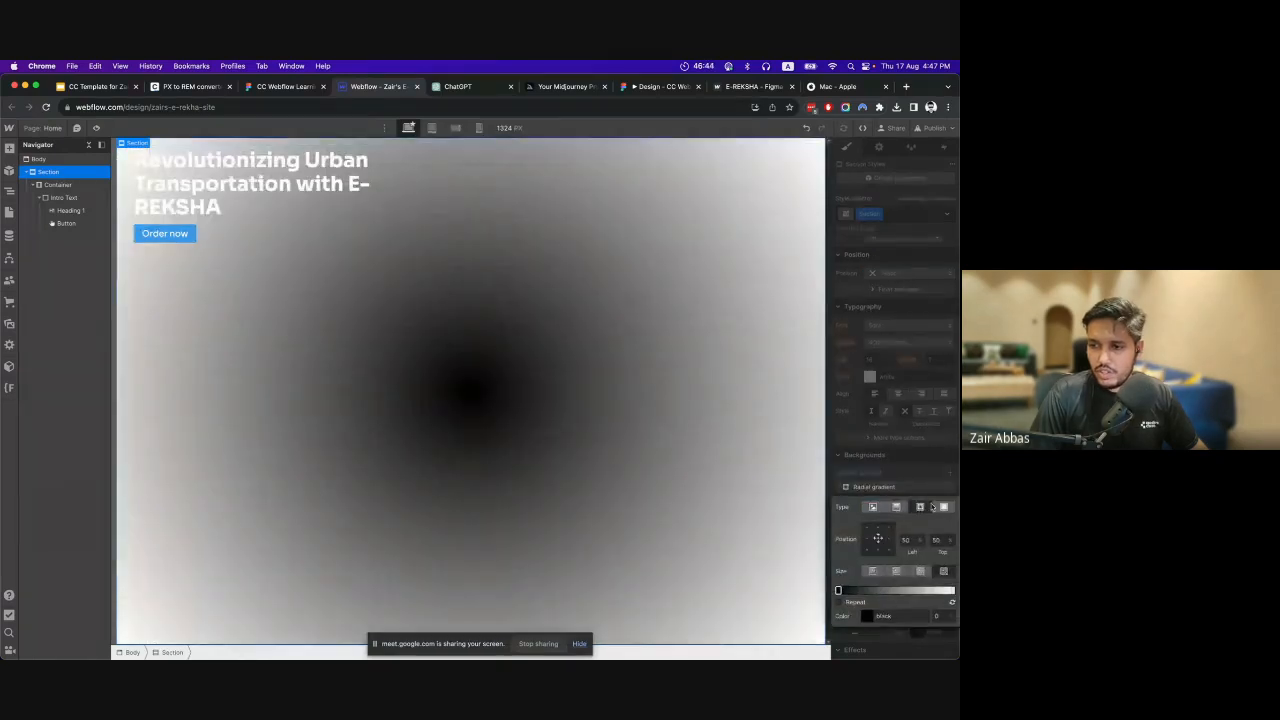
{"action": "left_click", "coordinate": [944, 508]}
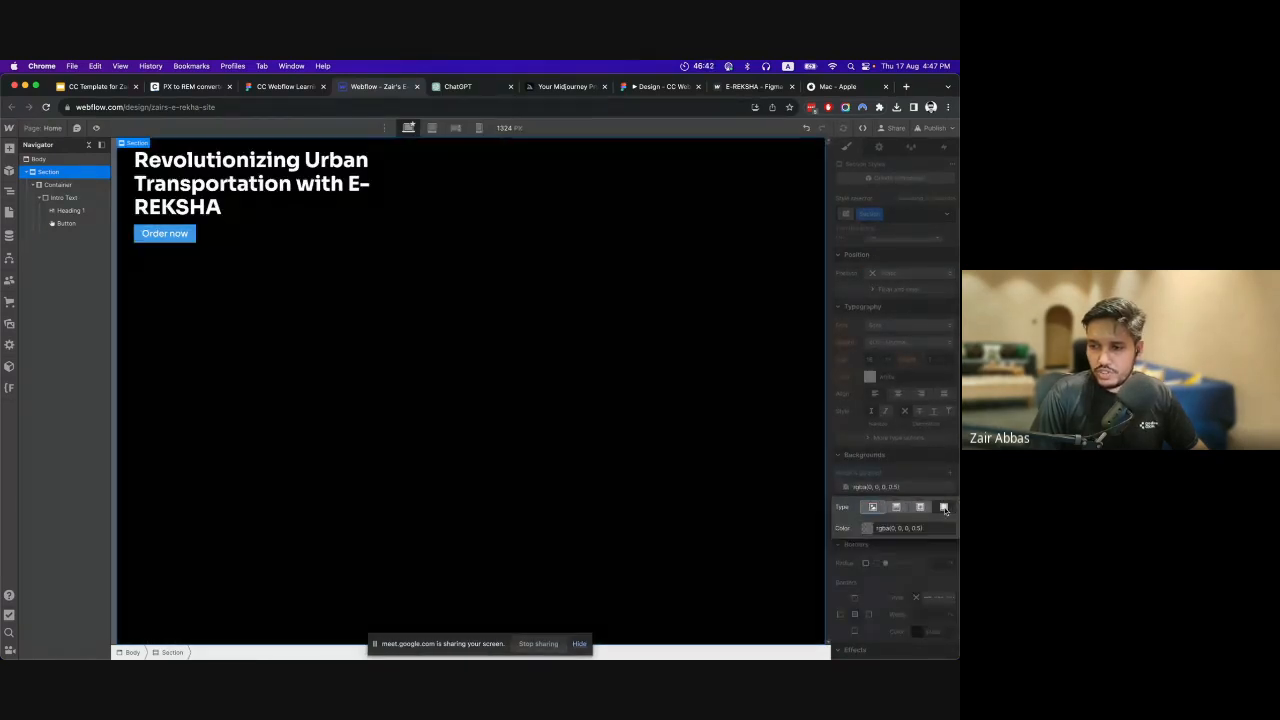
{"action": "left_click", "coordinate": [873, 508]}
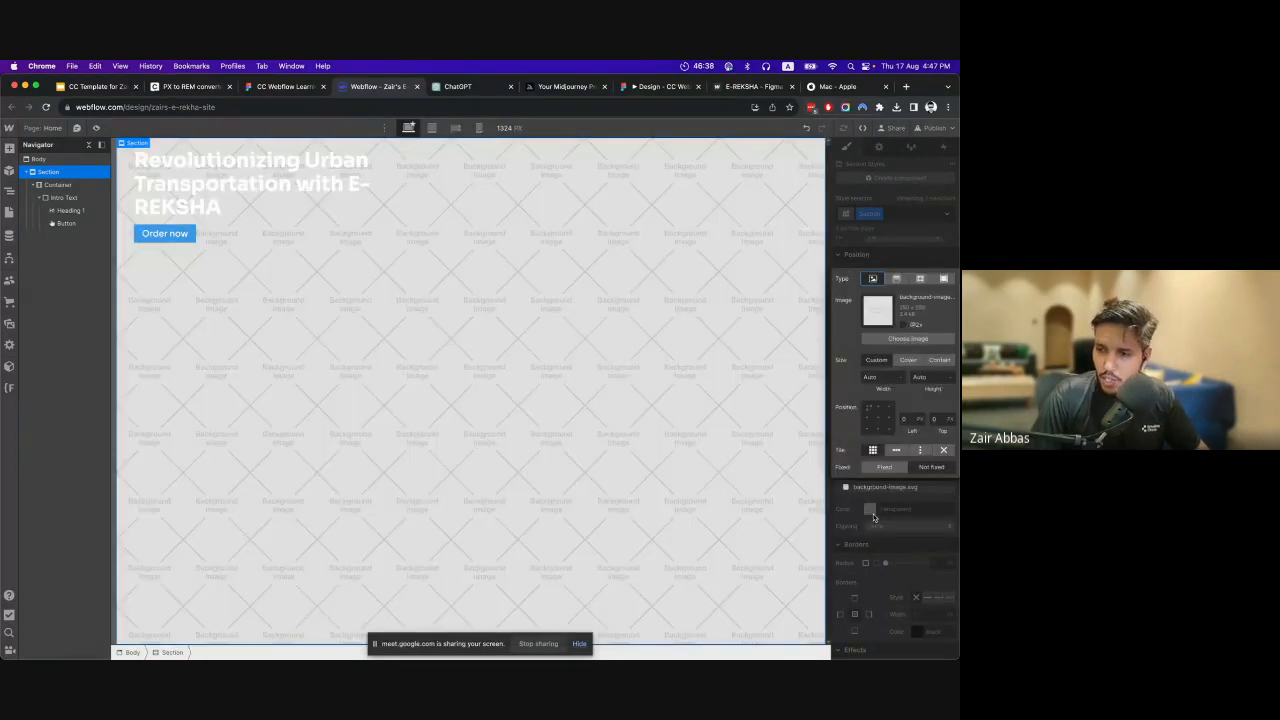
{"action": "left_click", "coordinate": [903, 340]}
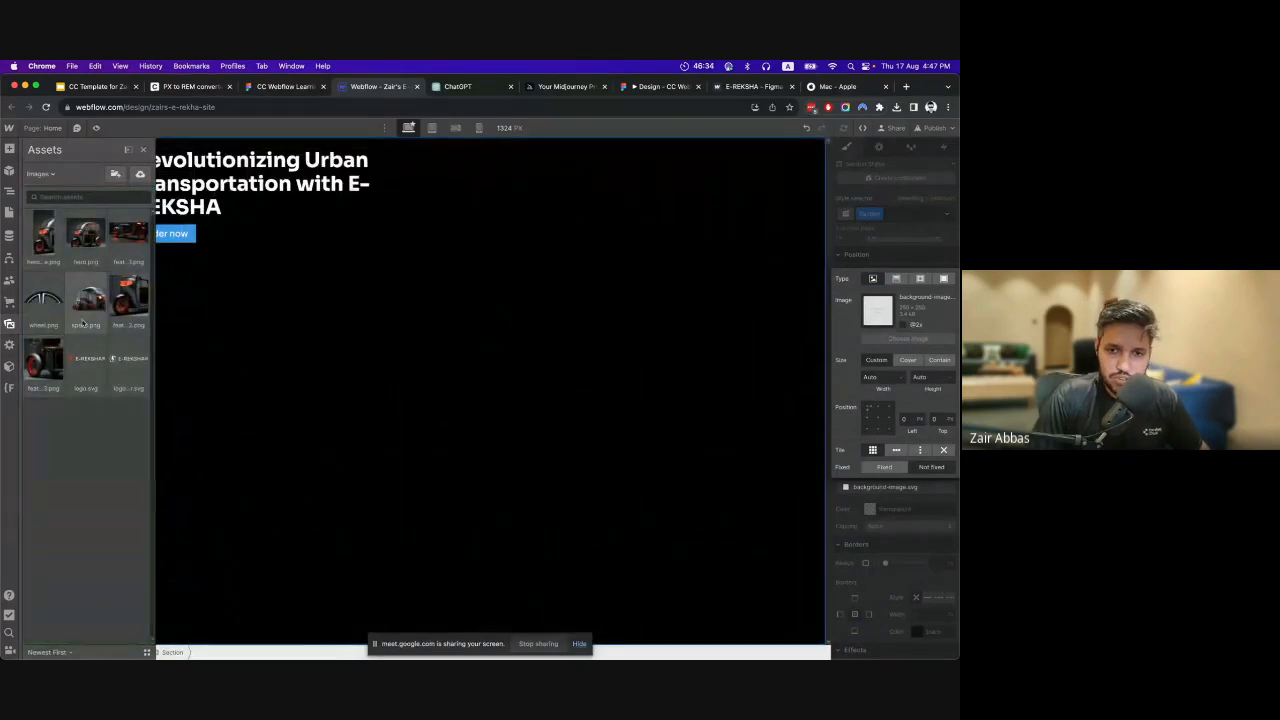
{"action": "left_click", "coordinate": [88, 232]}
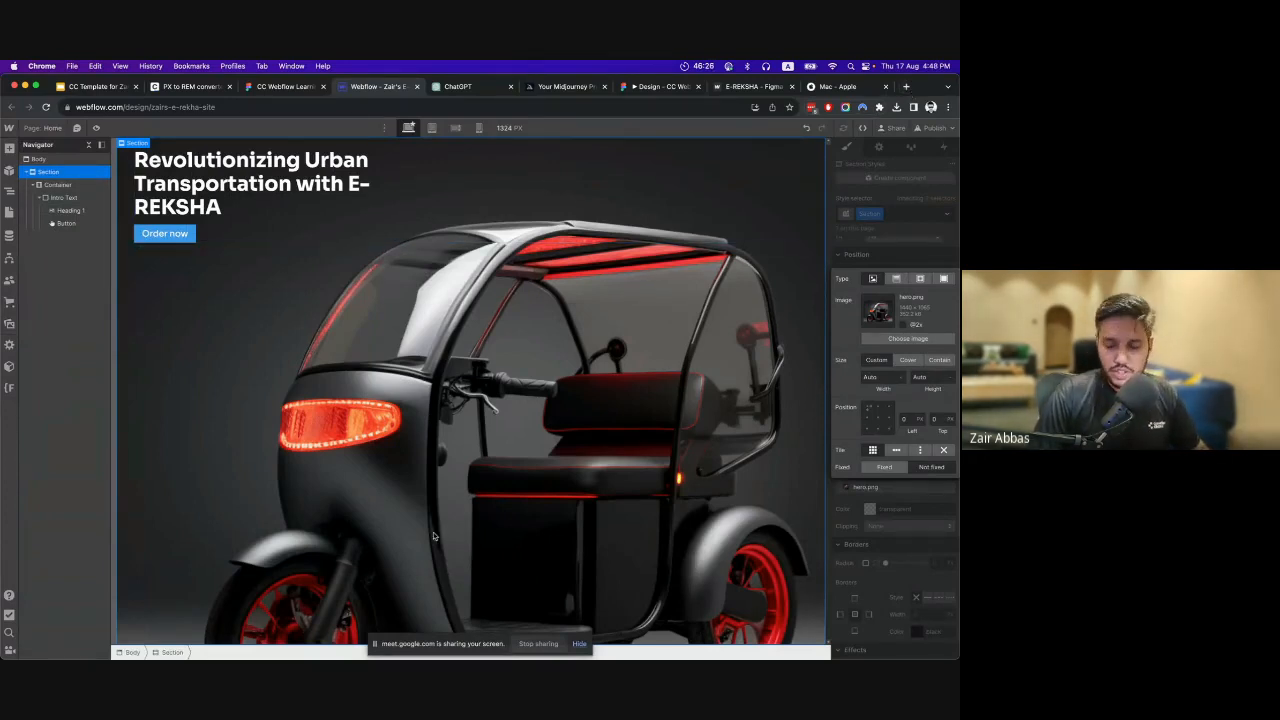
Open the TinyPNG image compression site, tinypng.com, in a new browser tab.
{"action": "left_click", "coordinate": [907, 87]}
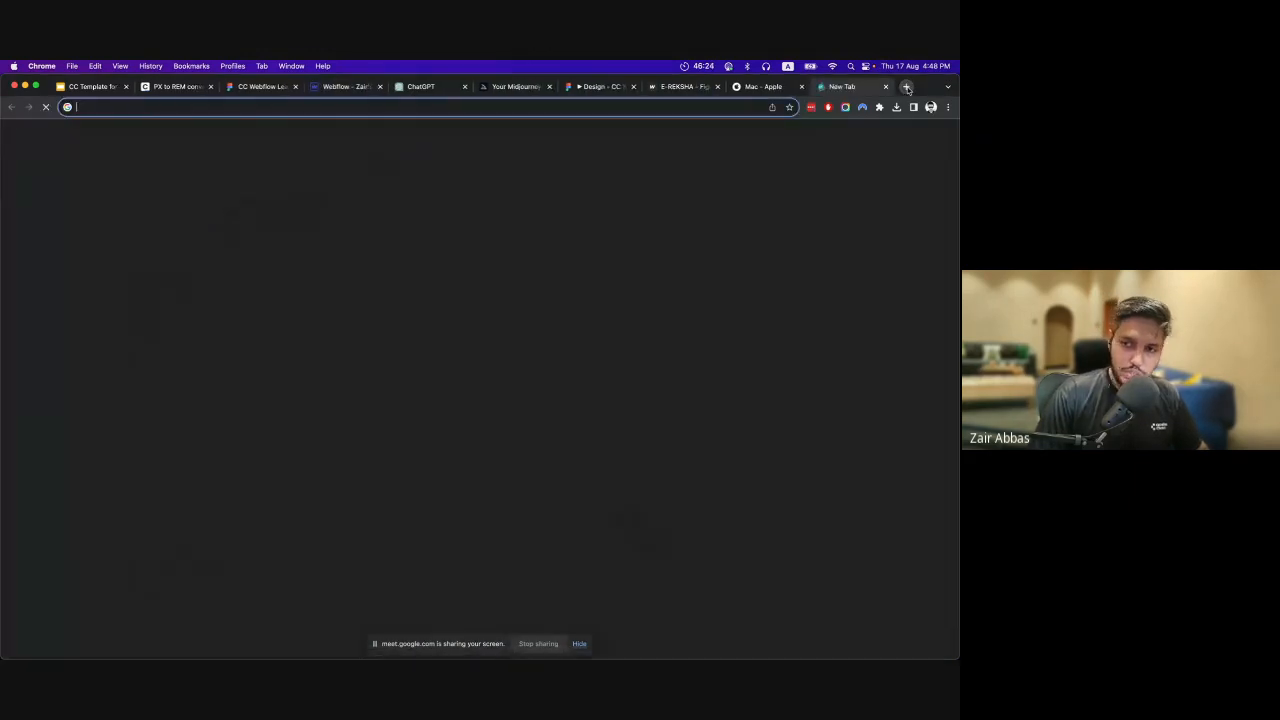
{"action": "type", "text": "tiny"}
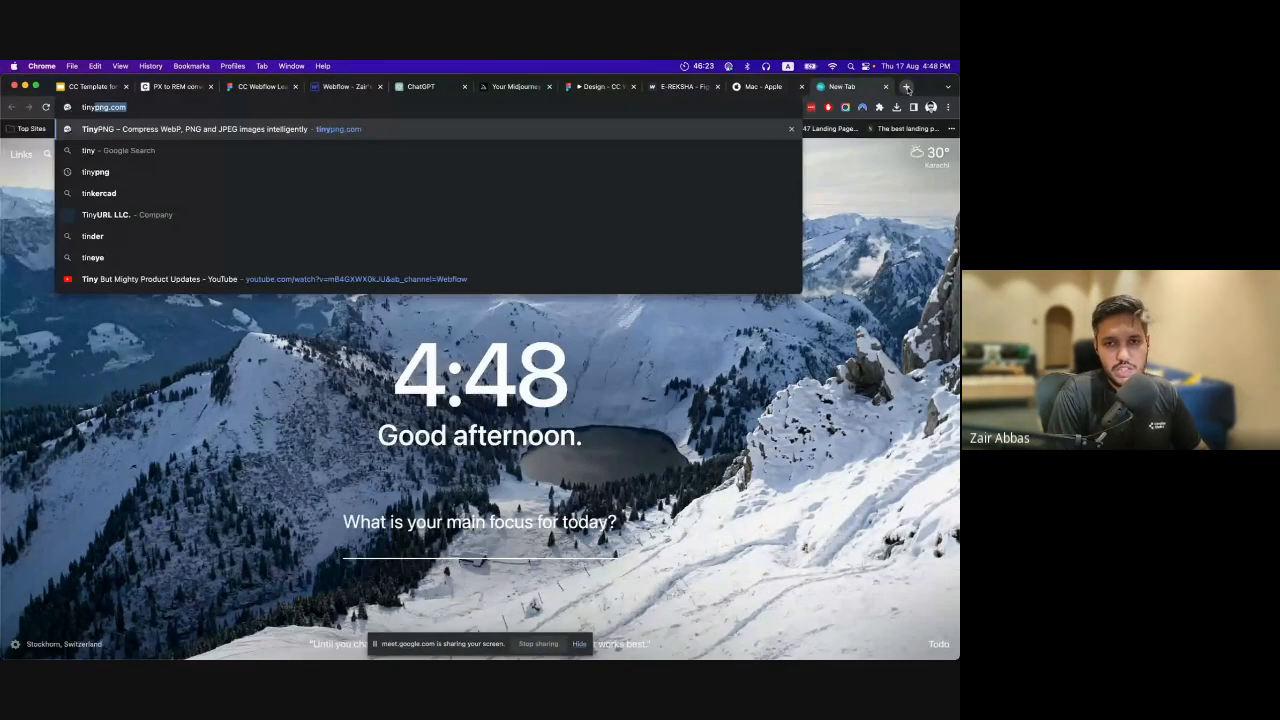
{"action": "key", "text": "Return"}
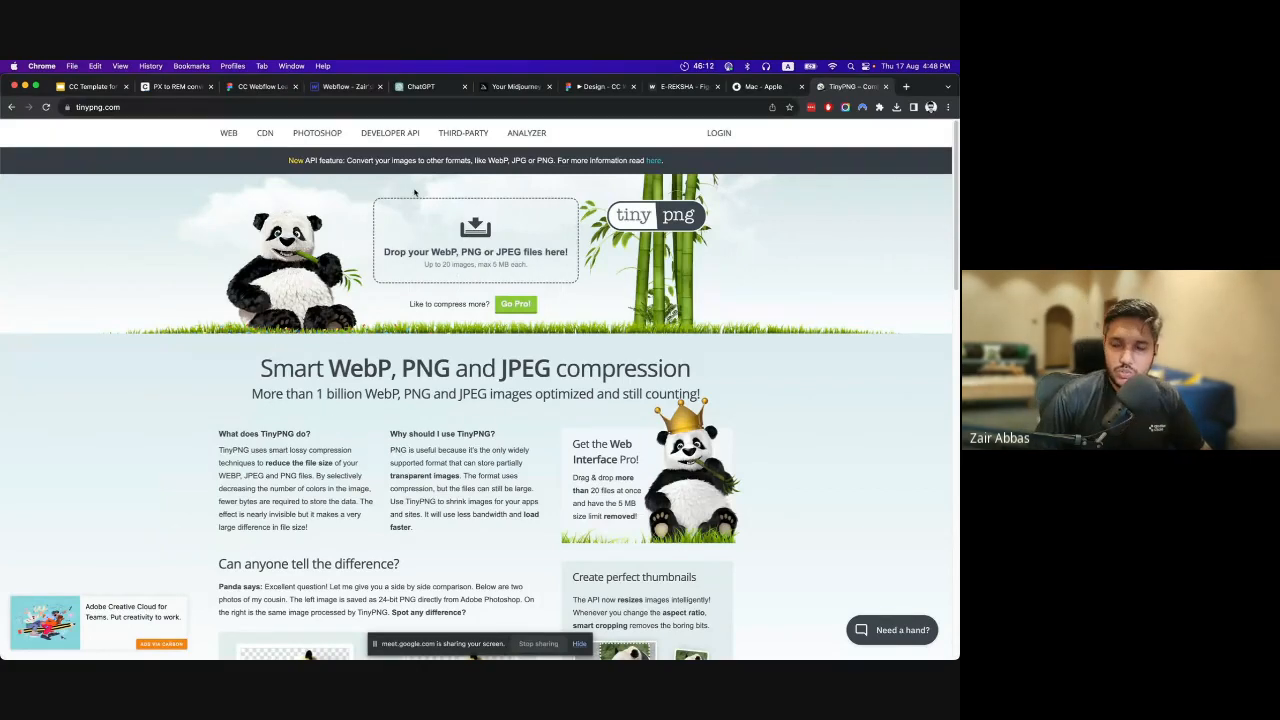
Switch back to Webflow, compare Cover and Contain for the Section's background image, choose Cover and position the image at top centre.
{"action": "left_click", "coordinate": [328, 87]}
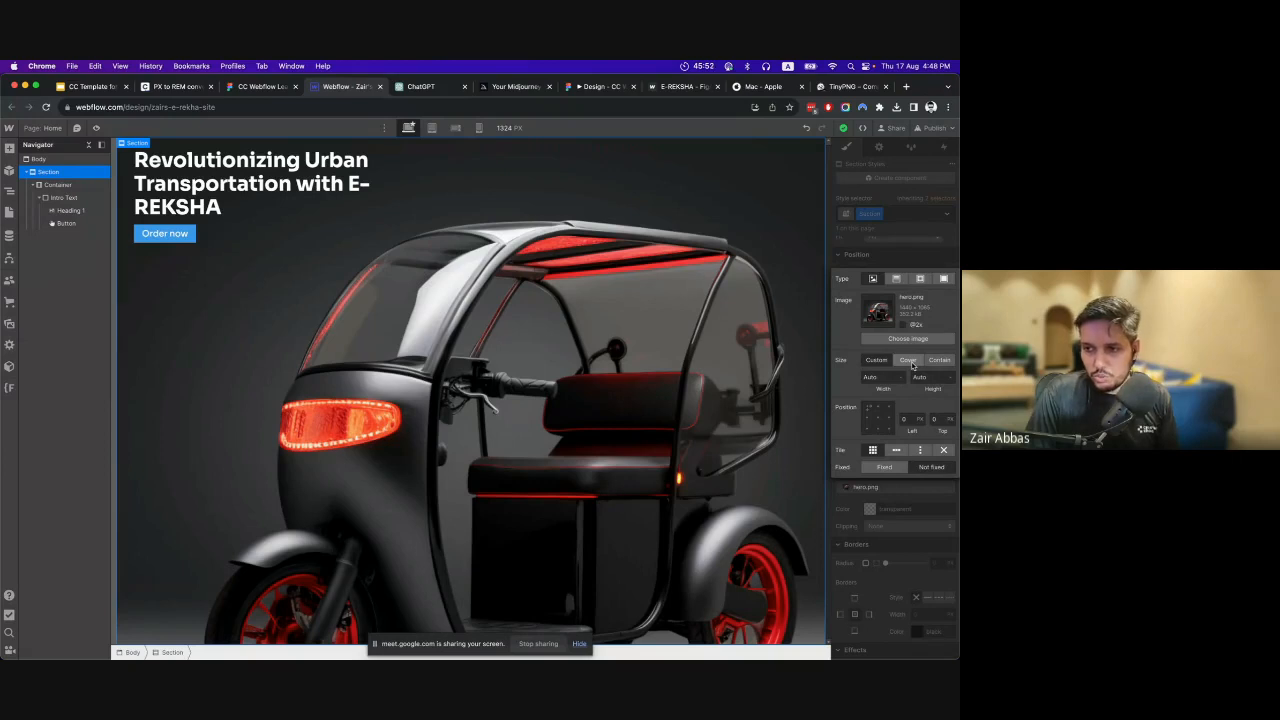
{"action": "left_click", "coordinate": [946, 365]}
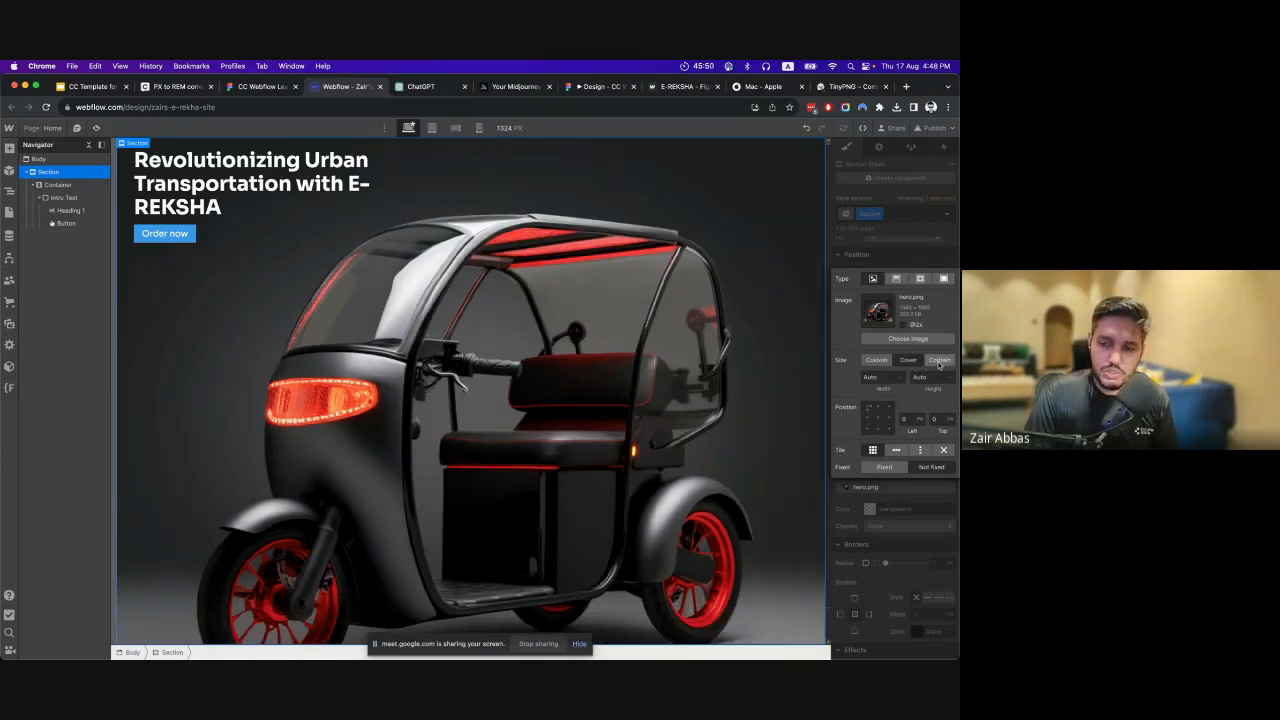
{"action": "left_click", "coordinate": [939, 365]}
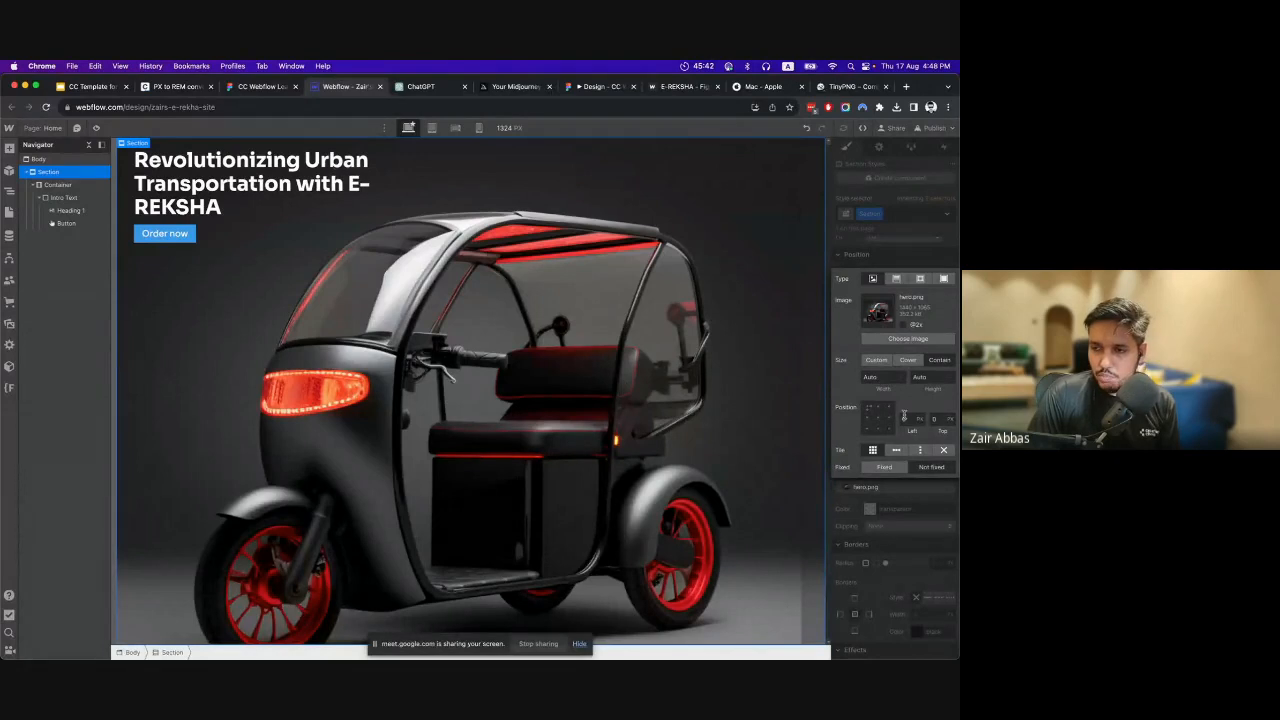
{"action": "left_click", "coordinate": [909, 363]}
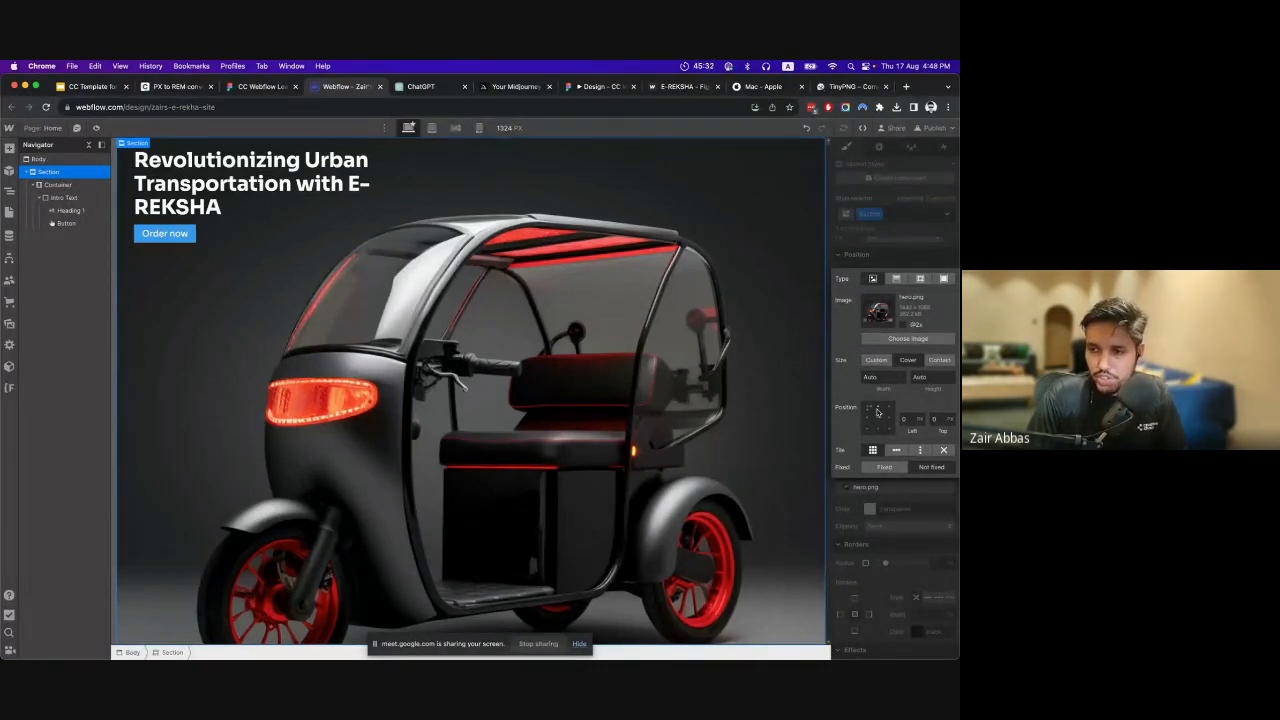
{"action": "left_click", "coordinate": [877, 418]}
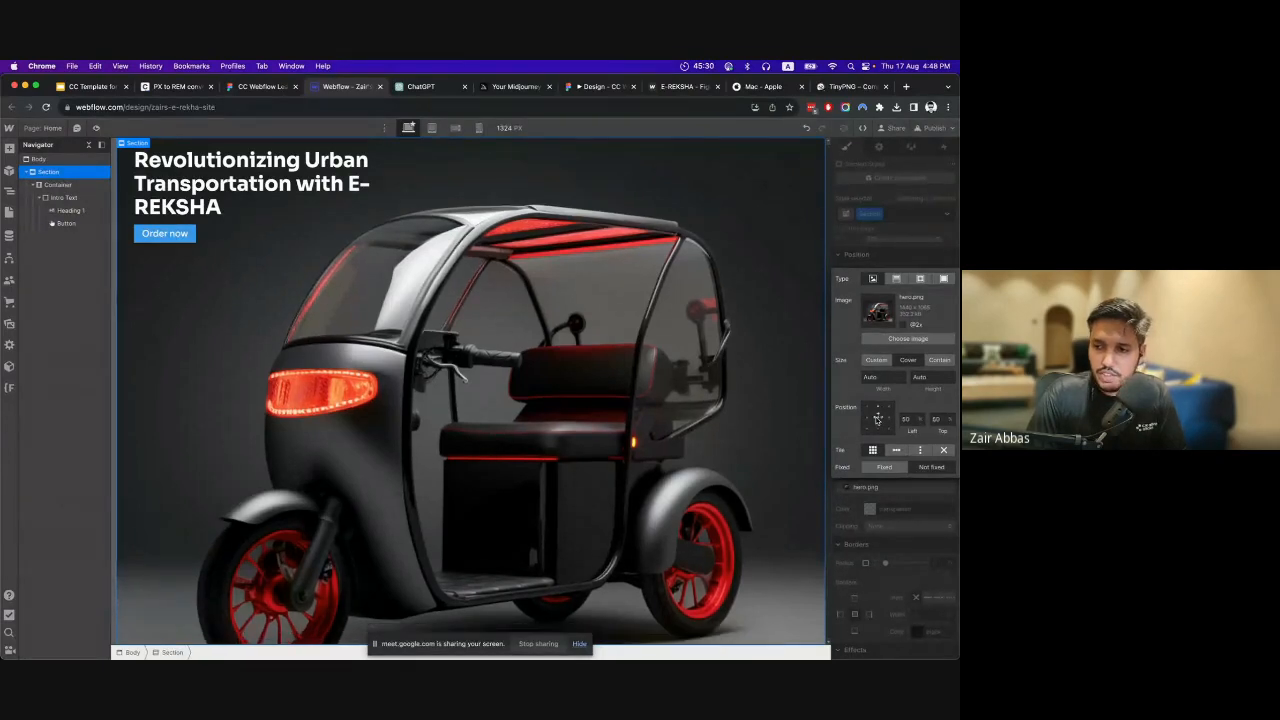
{"action": "left_click", "coordinate": [878, 429]}
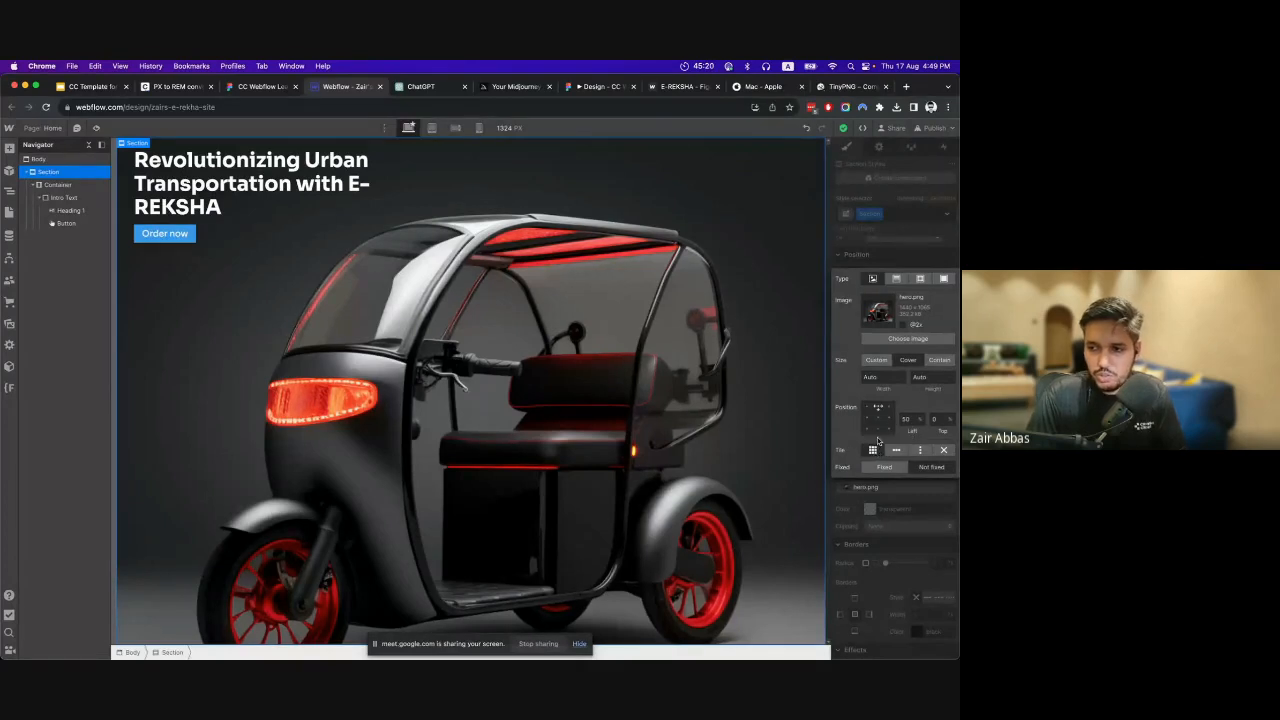
Compare the background's tiling options at a custom width of 50%, choose no tiling and set the size back to Cover.
{"action": "left_click", "coordinate": [872, 377]}
{"action": "type", "text": "50"}
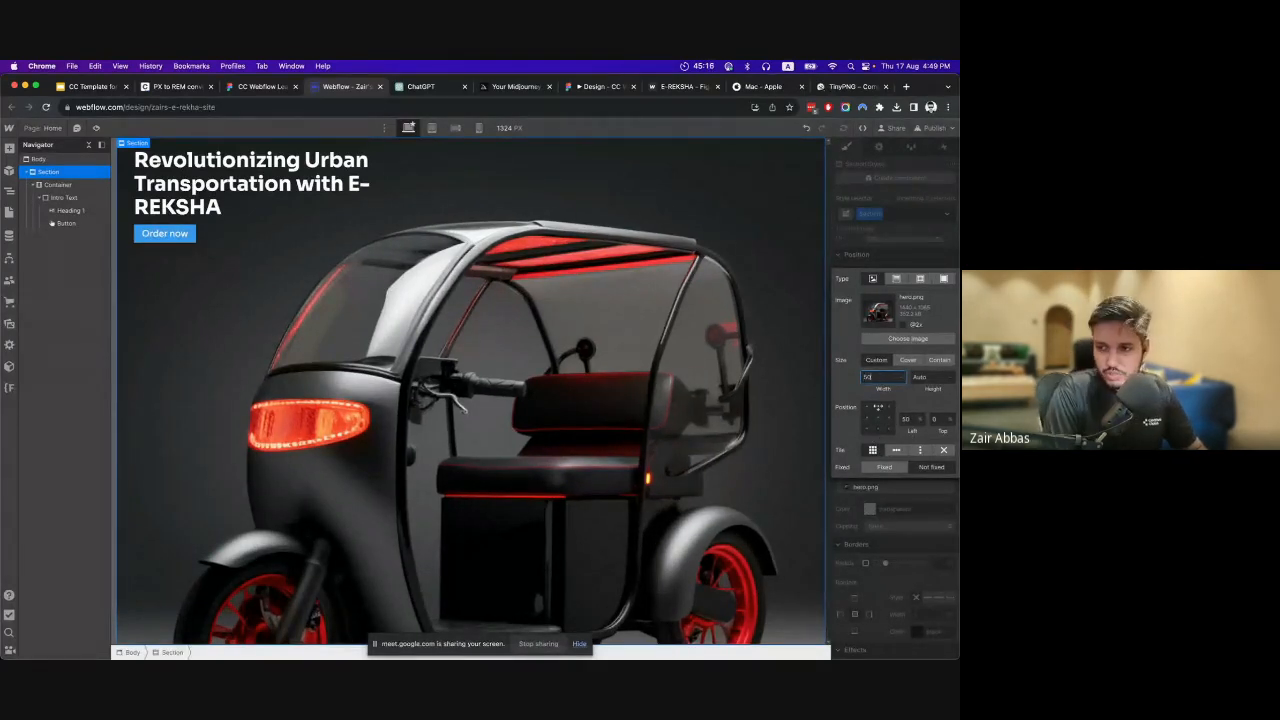
{"action": "key", "text": "Return"}
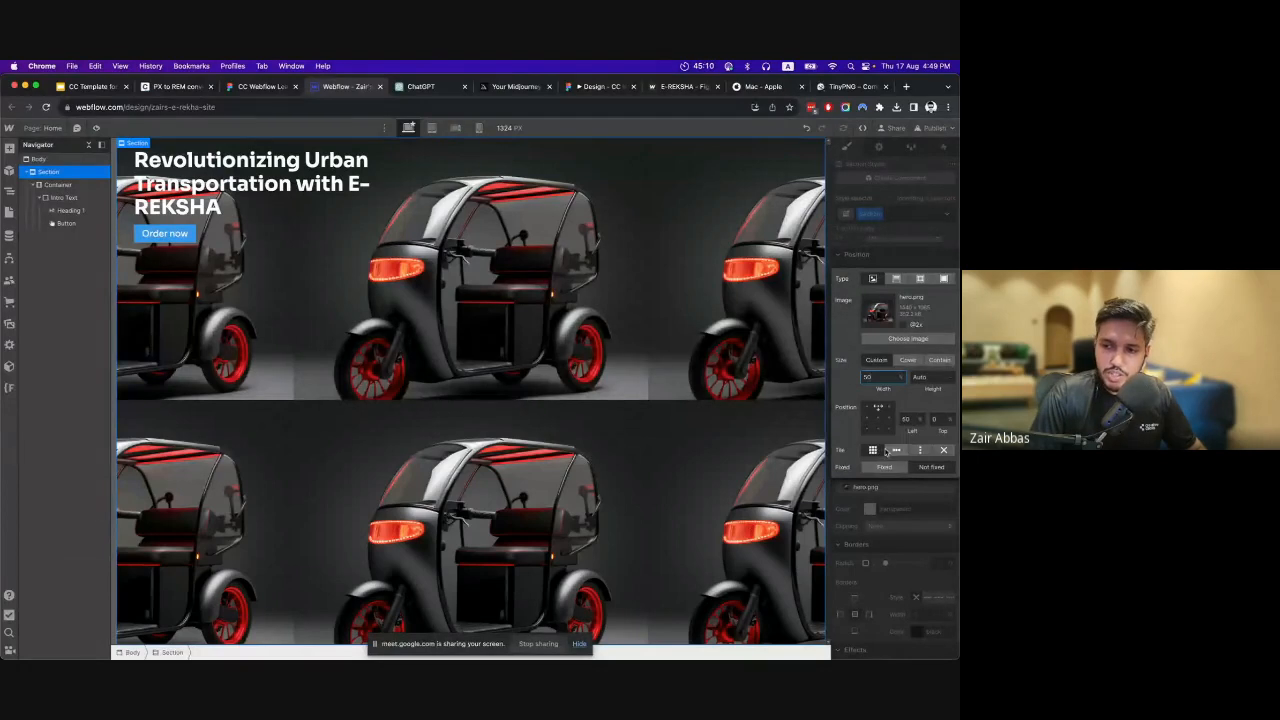
{"action": "left_click", "coordinate": [897, 451]}
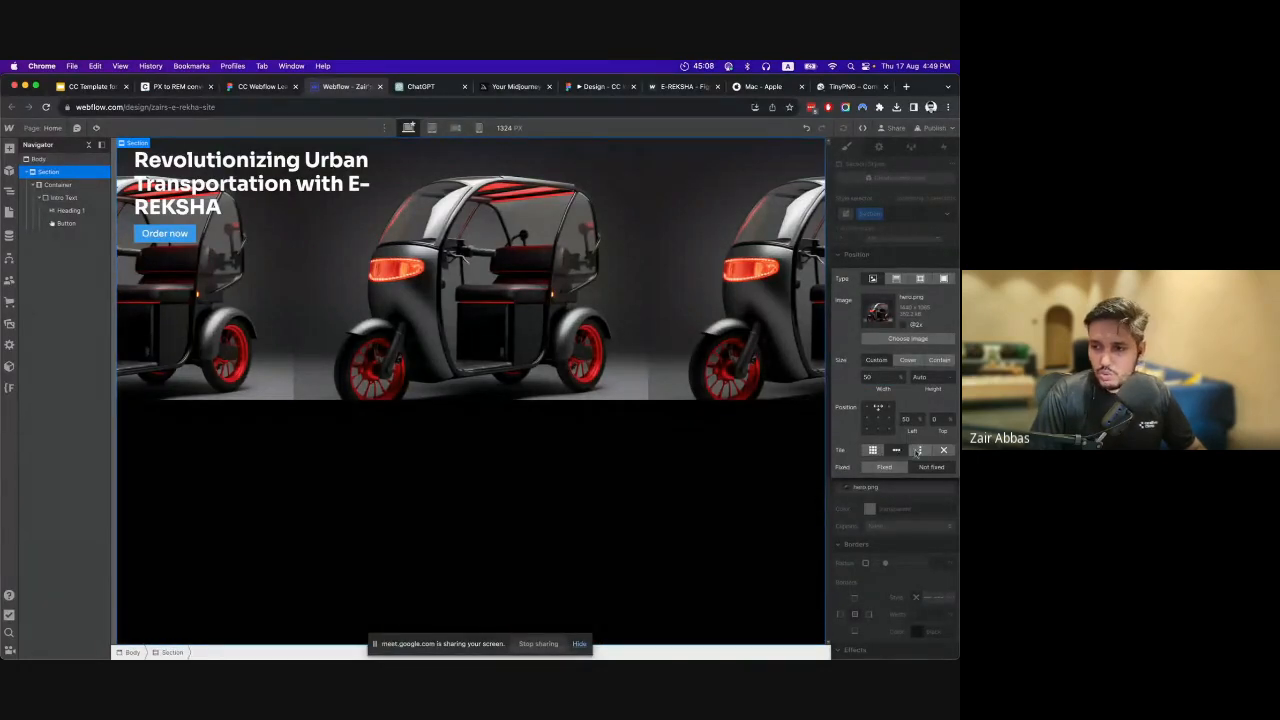
{"action": "left_click", "coordinate": [918, 451]}
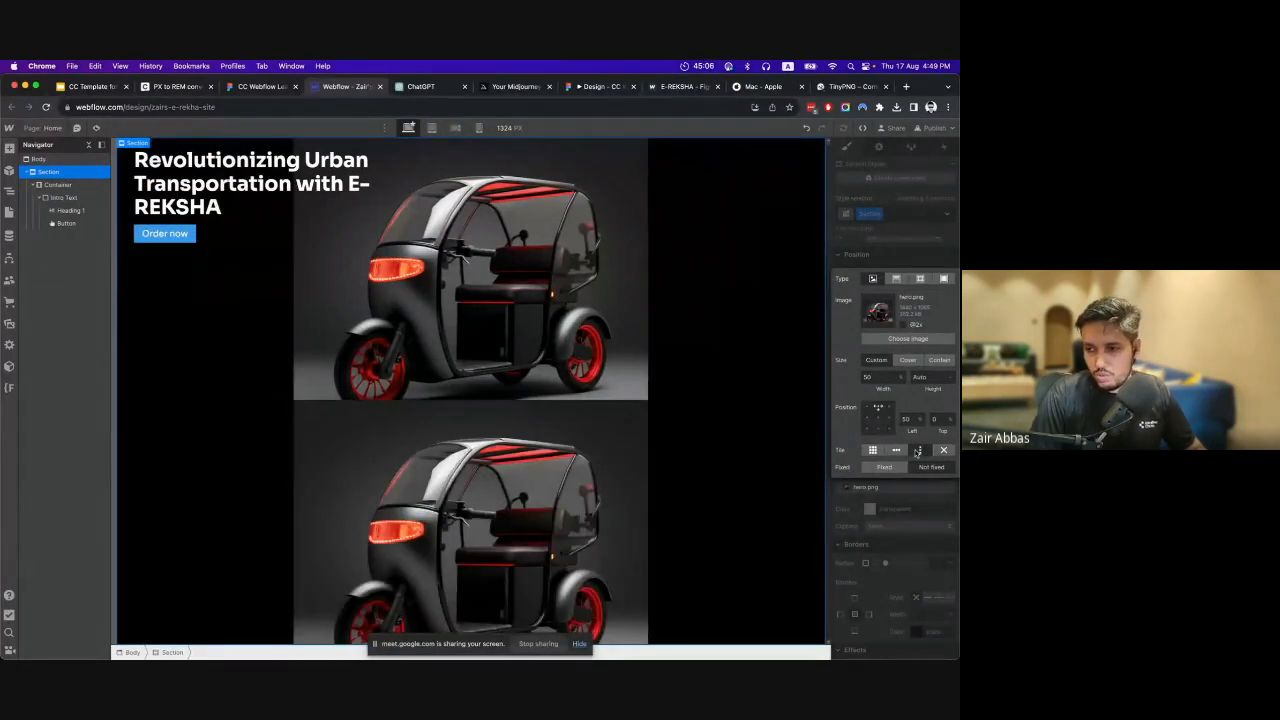
{"action": "left_click", "coordinate": [943, 451]}
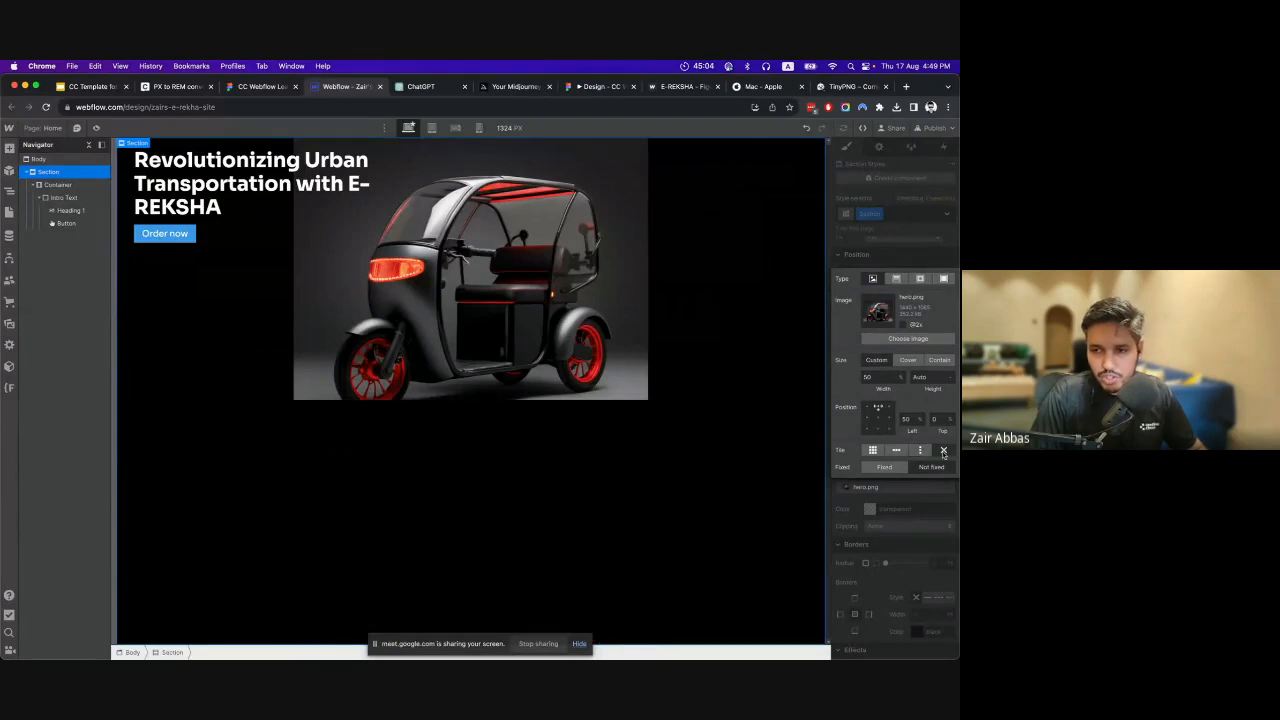
{"action": "left_click", "coordinate": [909, 360]}
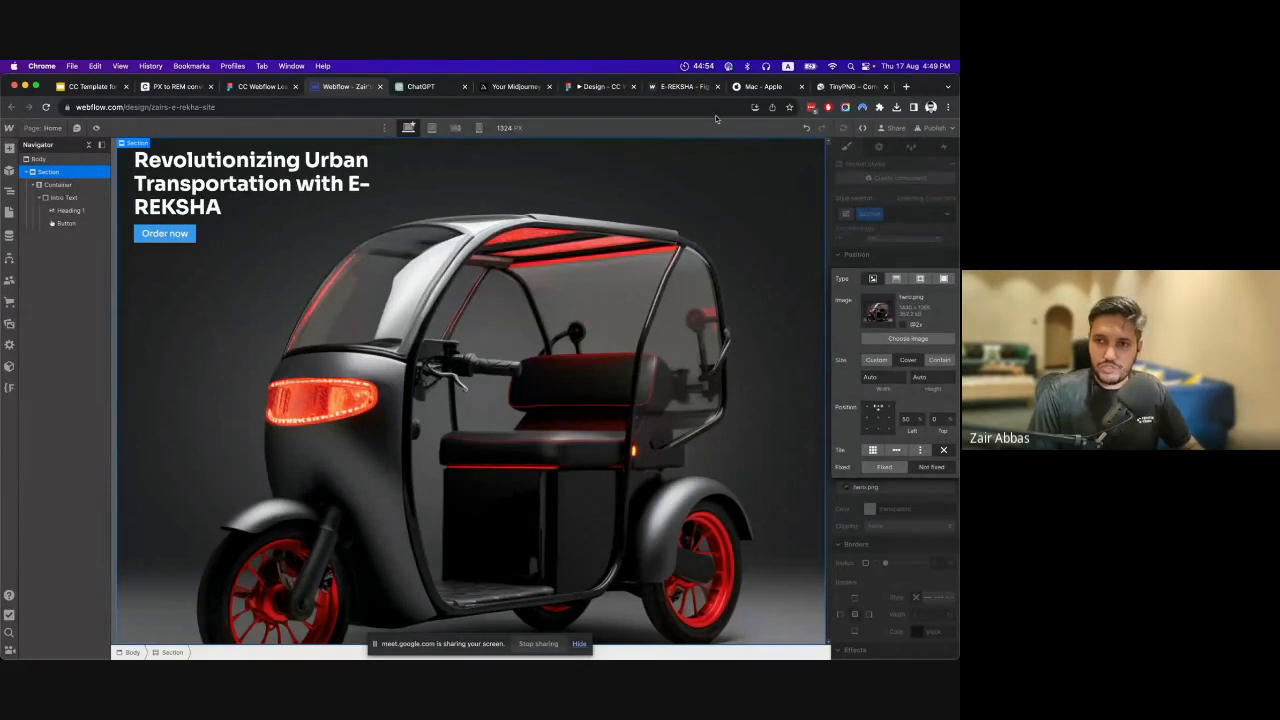
Switch to the published e-reksha.webflow.io site and examine how the hero background behaves while the page scrolls.
{"action": "left_click", "coordinate": [683, 86]}
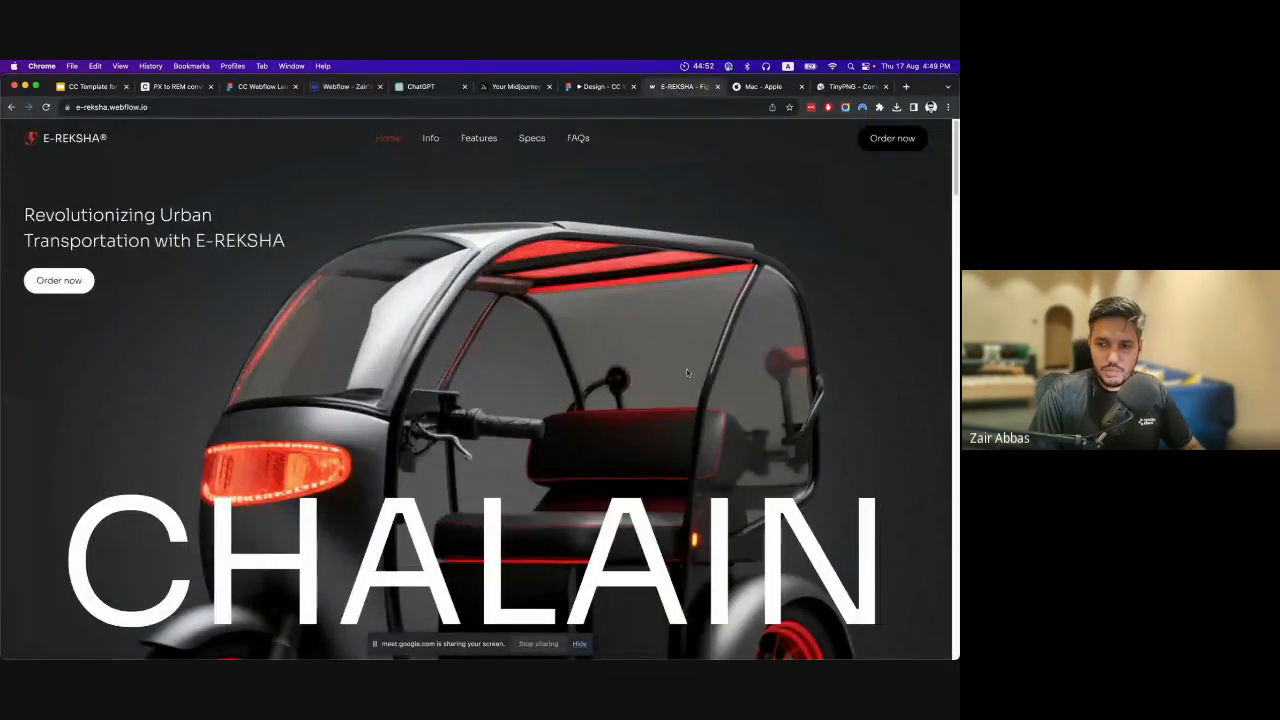
{"action": "scroll", "coordinate": [687, 373], "scroll_direction": "down", "scroll_amount": 2}
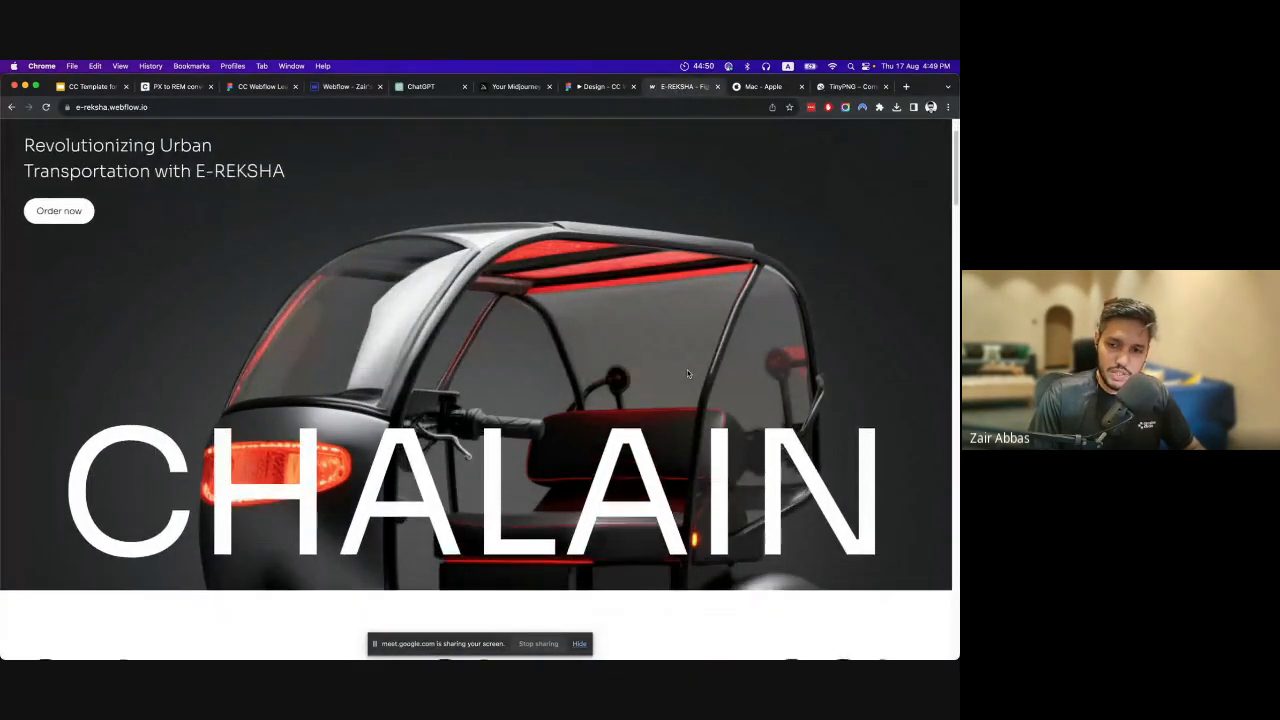
{"action": "scroll", "coordinate": [687, 373], "scroll_direction": "down", "scroll_amount": 2}
{"action": "scroll", "coordinate": [687, 373], "scroll_direction": "down", "scroll_amount": 5}
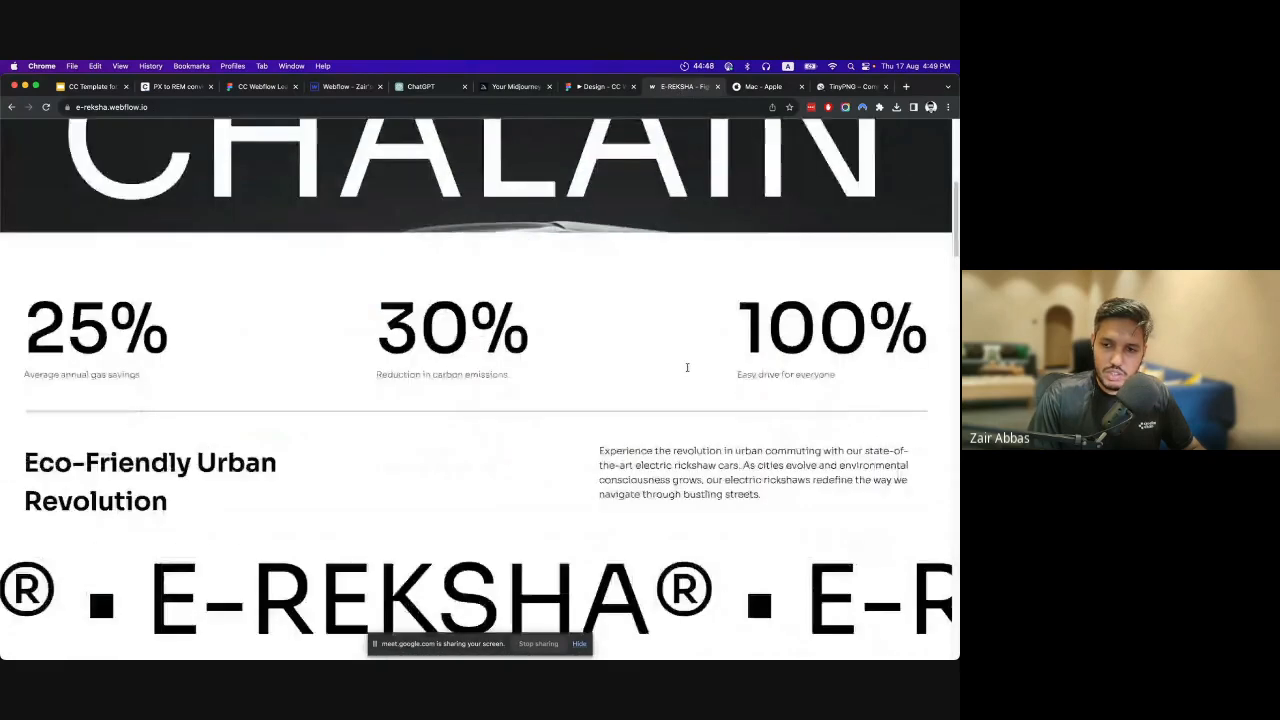
{"action": "scroll", "coordinate": [687, 371], "scroll_direction": "up", "scroll_amount": 4}
{"action": "scroll", "coordinate": [687, 371], "scroll_direction": "up", "scroll_amount": 5}
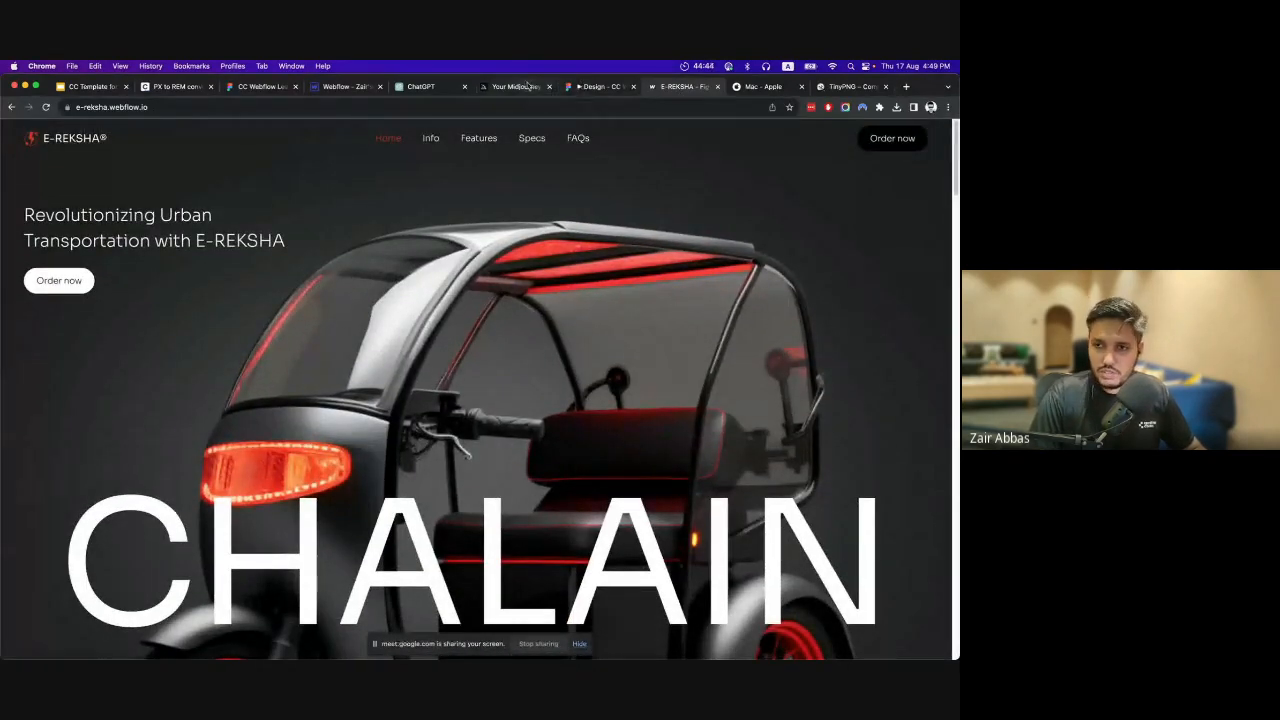
Return to Webflow, make the Section's background image fixed and close the background settings.
{"action": "left_click", "coordinate": [345, 87]}
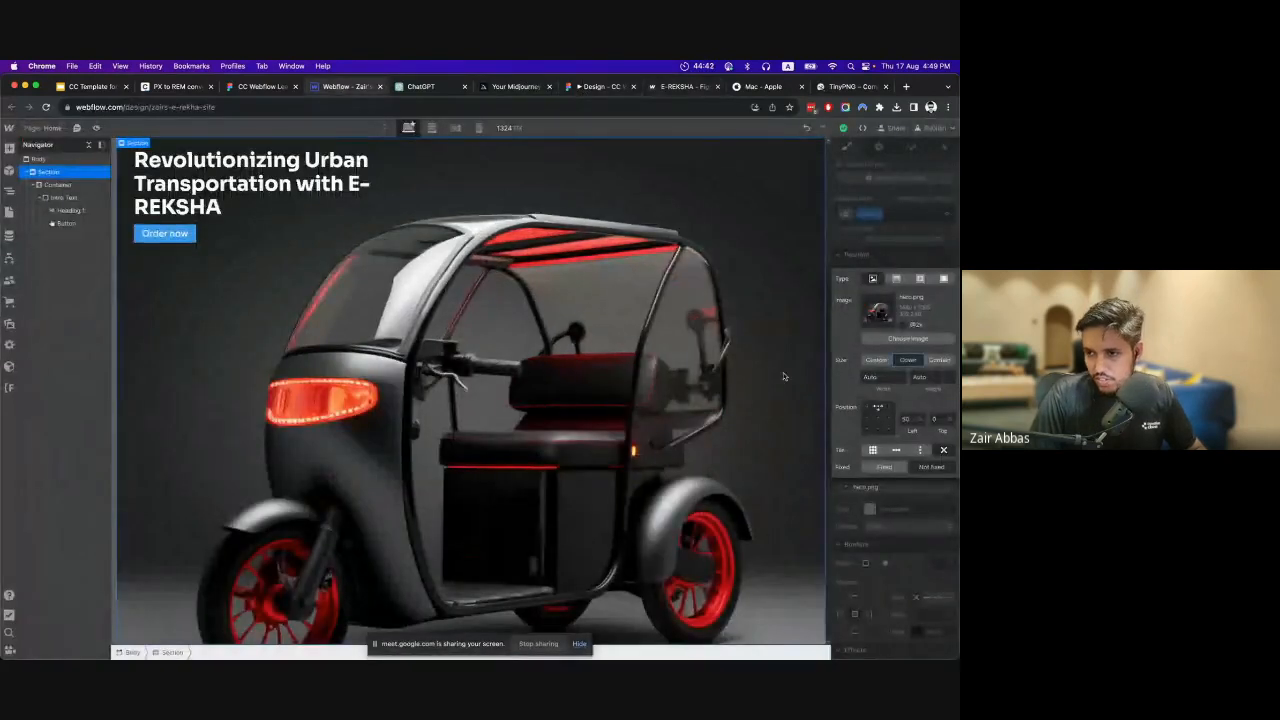
{"action": "left_click", "coordinate": [931, 467]}
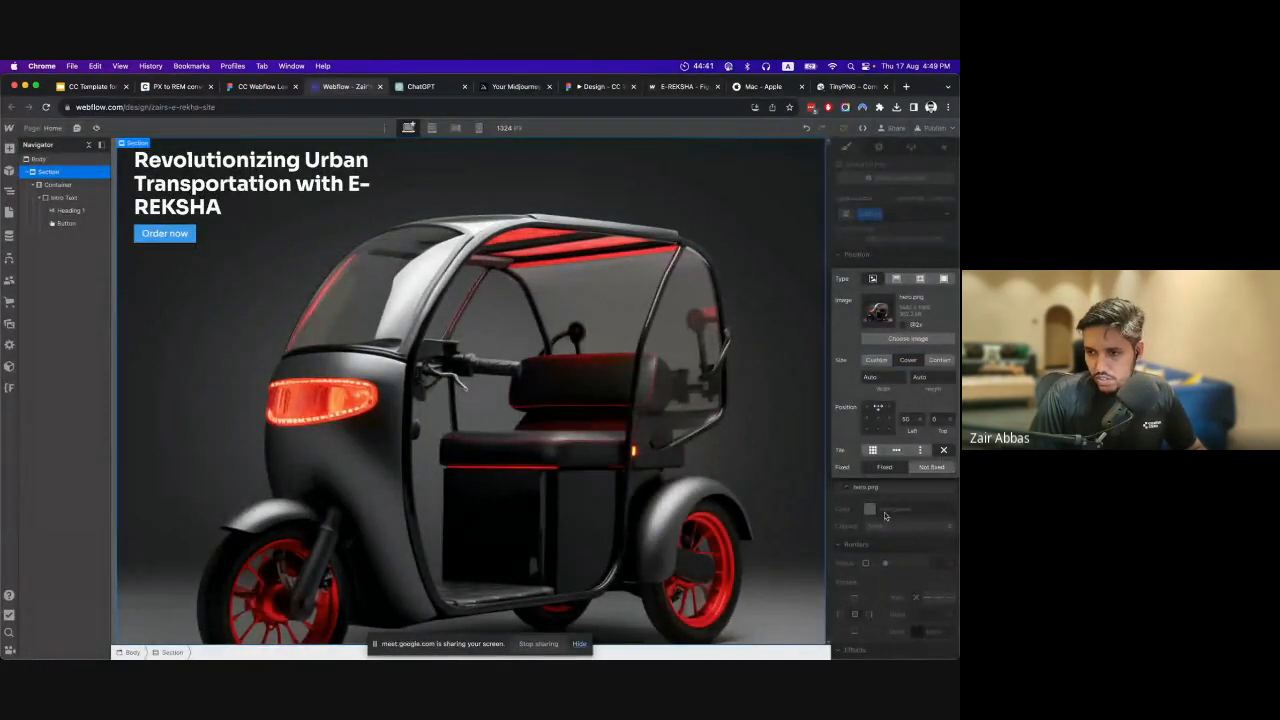
{"action": "left_click", "coordinate": [942, 264]}
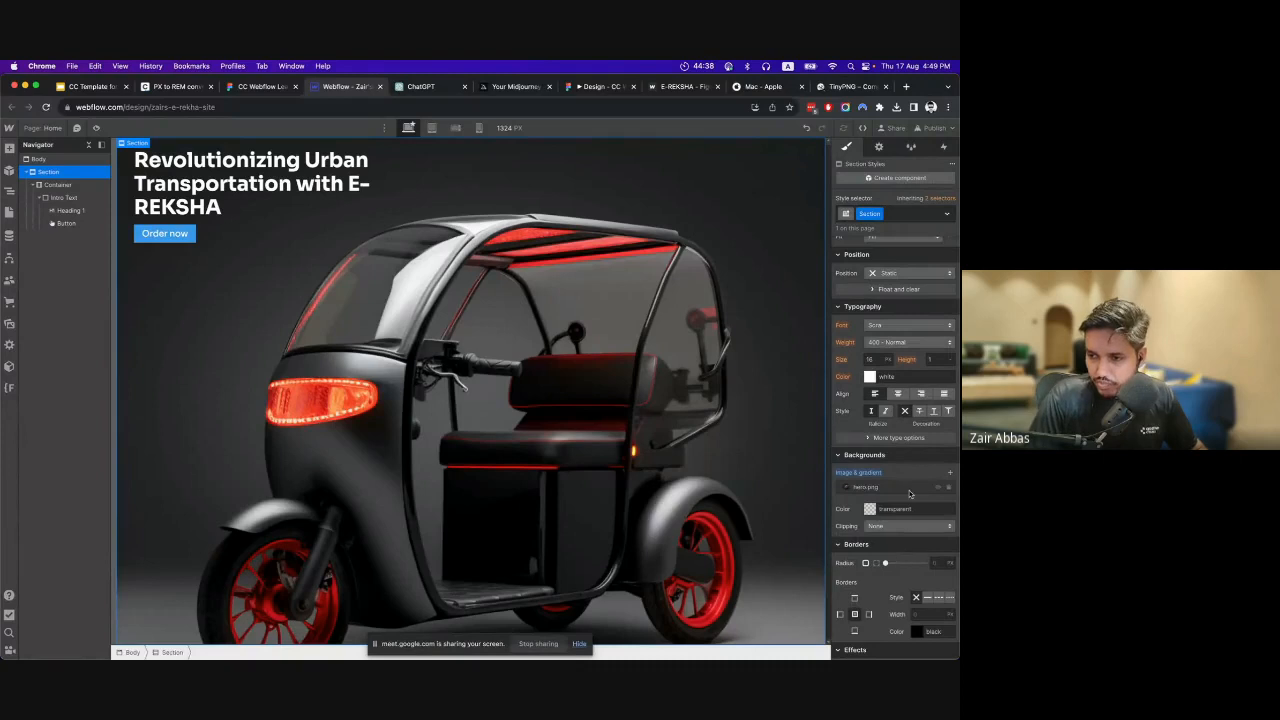
Select Heading 1 in Webflow, then inspect the text style of the matching "Revolutionizing Urban Transportation with E-REKSHA" headline in Figma.
{"action": "scroll", "coordinate": [909, 493], "scroll_direction": "up", "scroll_amount": 4}
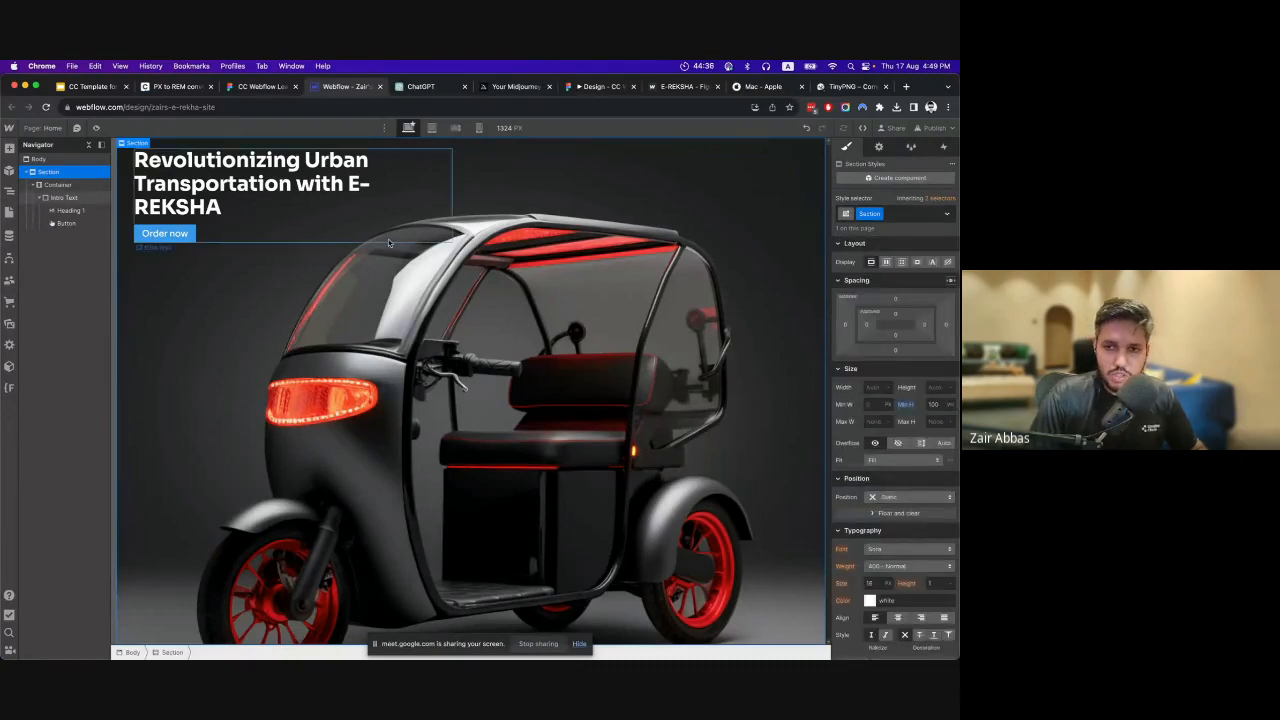
{"action": "left_click", "coordinate": [198, 204]}
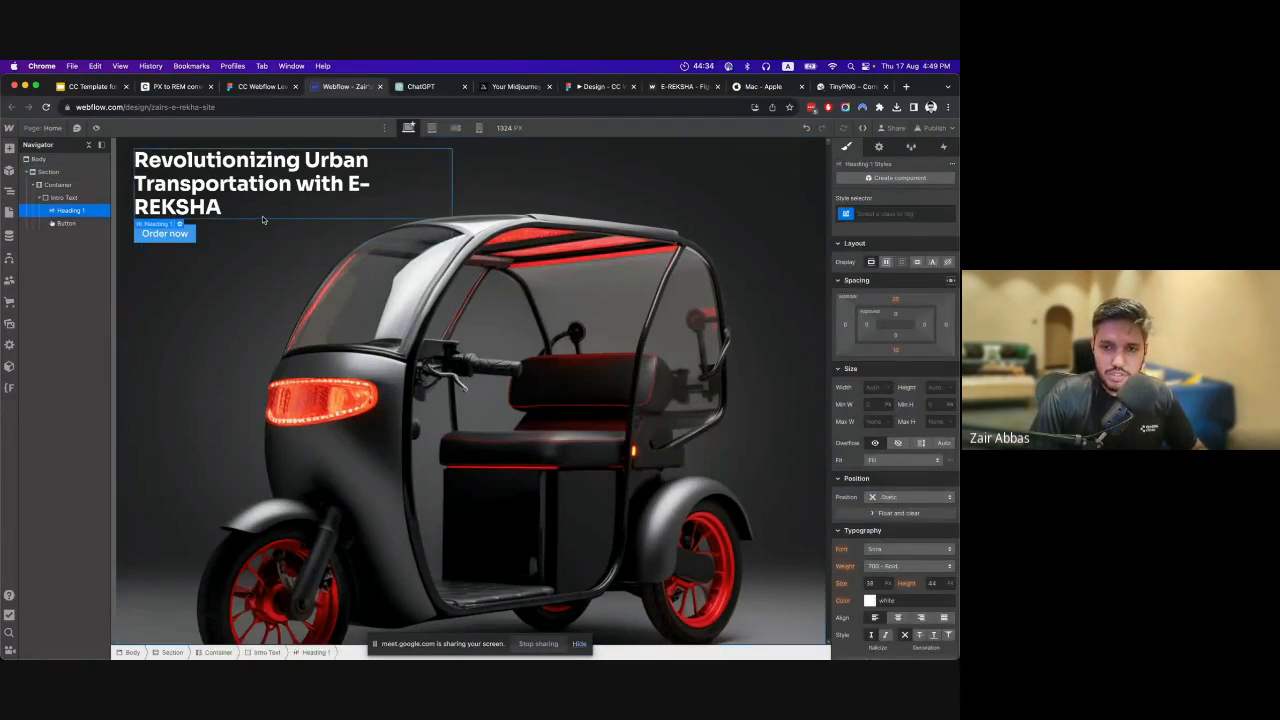
{"action": "left_click", "coordinate": [245, 87]}
{"action": "scroll", "coordinate": [476, 341], "scroll_direction": "up", "scroll_amount": 5}
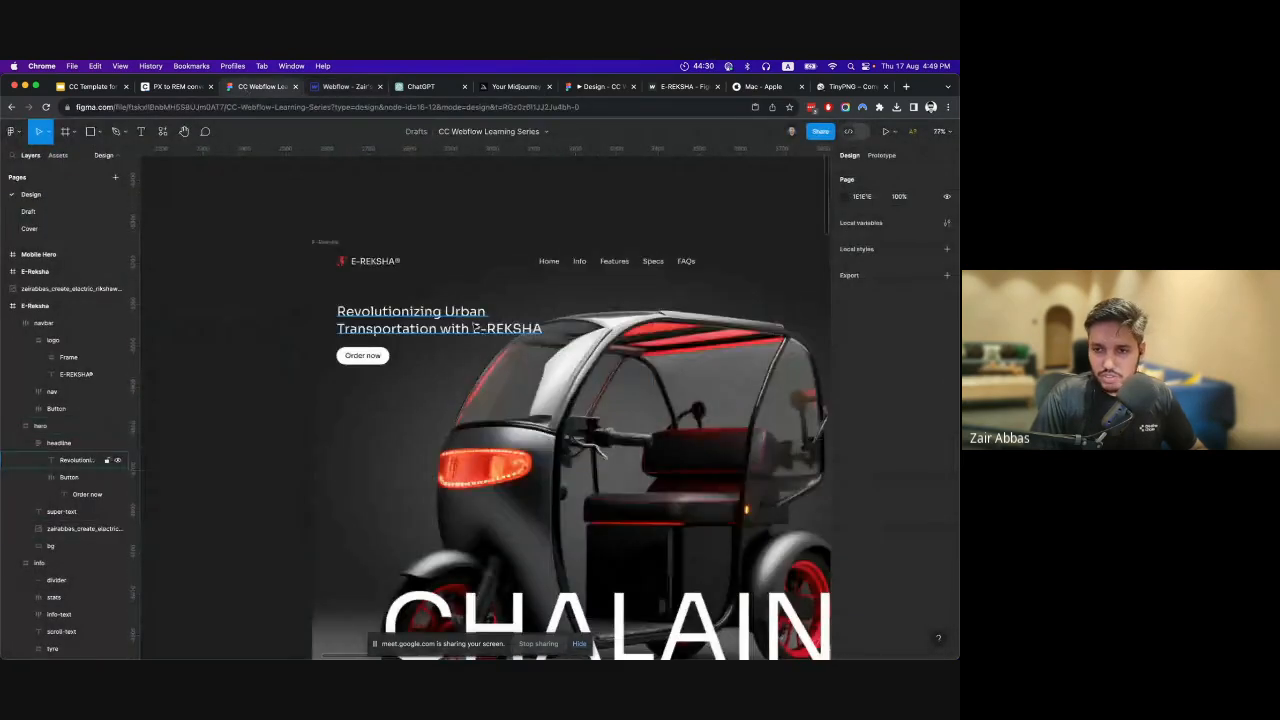
{"action": "left_click", "coordinate": [479, 330], "text": "super"}
{"action": "scroll", "coordinate": [749, 364], "scroll_direction": "up", "scroll_amount": 2}
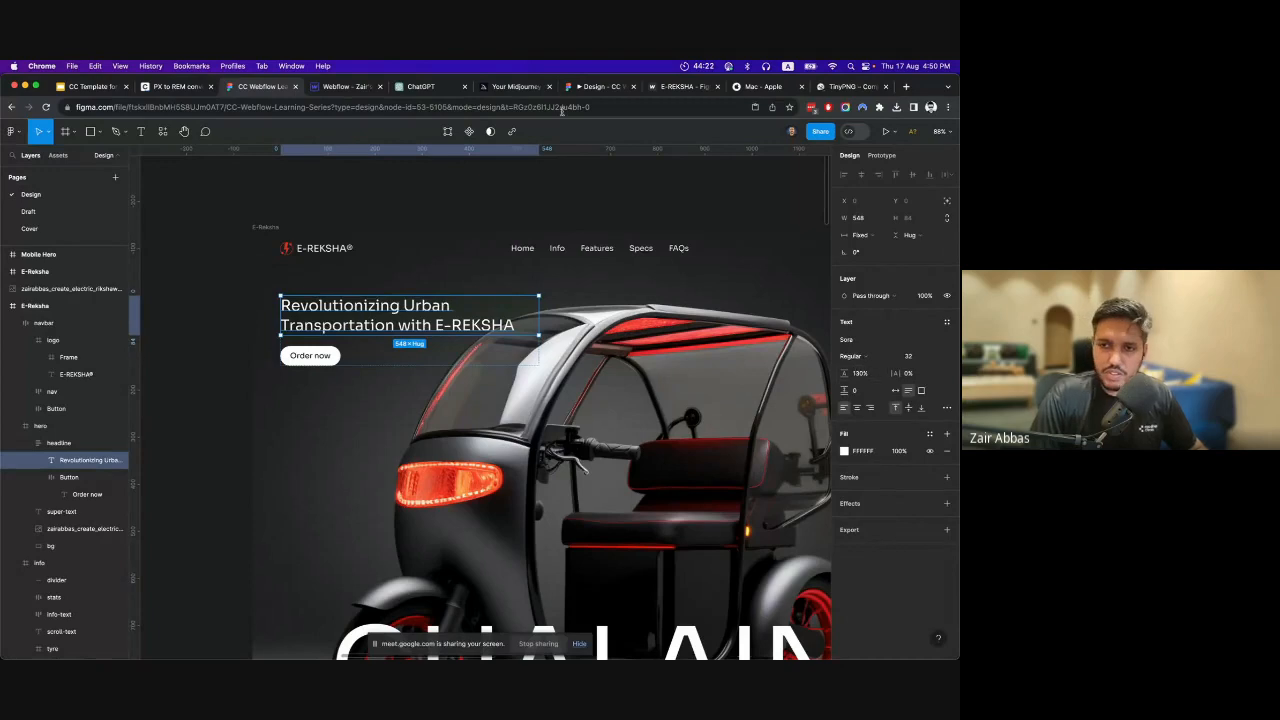
Go back to Webflow and open the list of classes and tags available for styling Heading 1.
{"action": "left_click", "coordinate": [345, 87]}
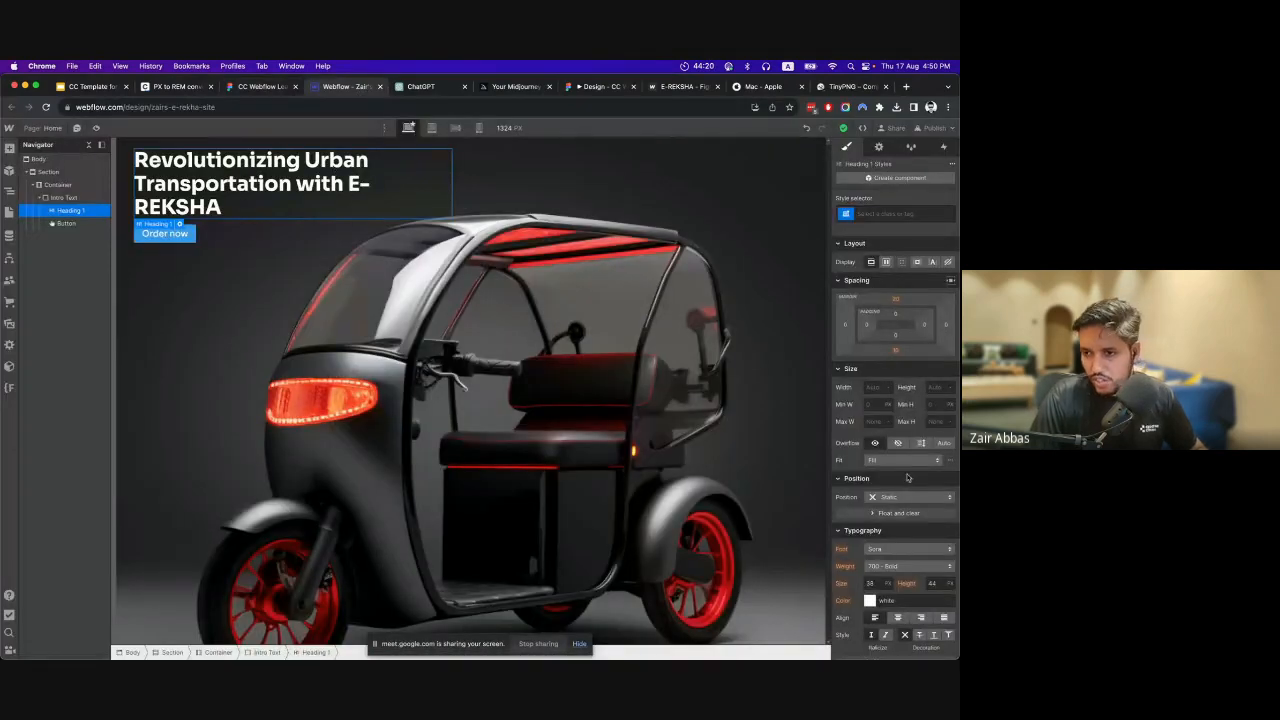
{"action": "scroll", "coordinate": [915, 542], "scroll_direction": "down", "scroll_amount": 3}
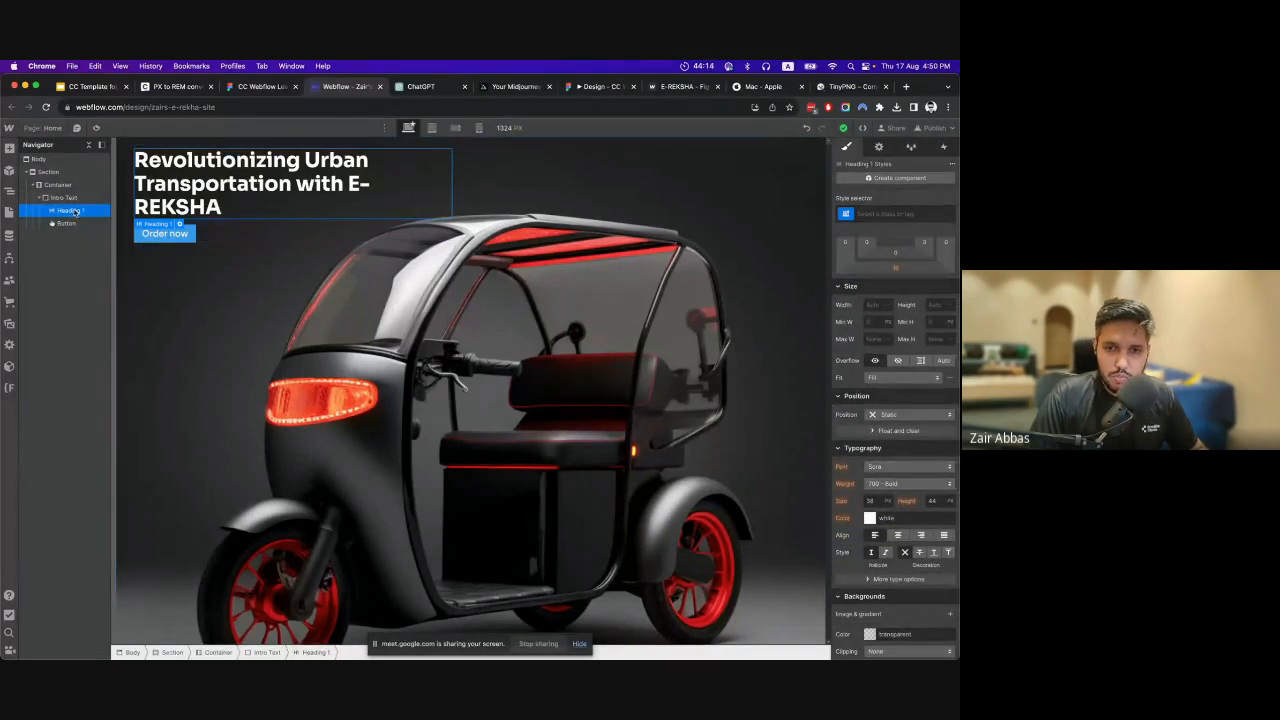
{"action": "left_click", "coordinate": [890, 212]}
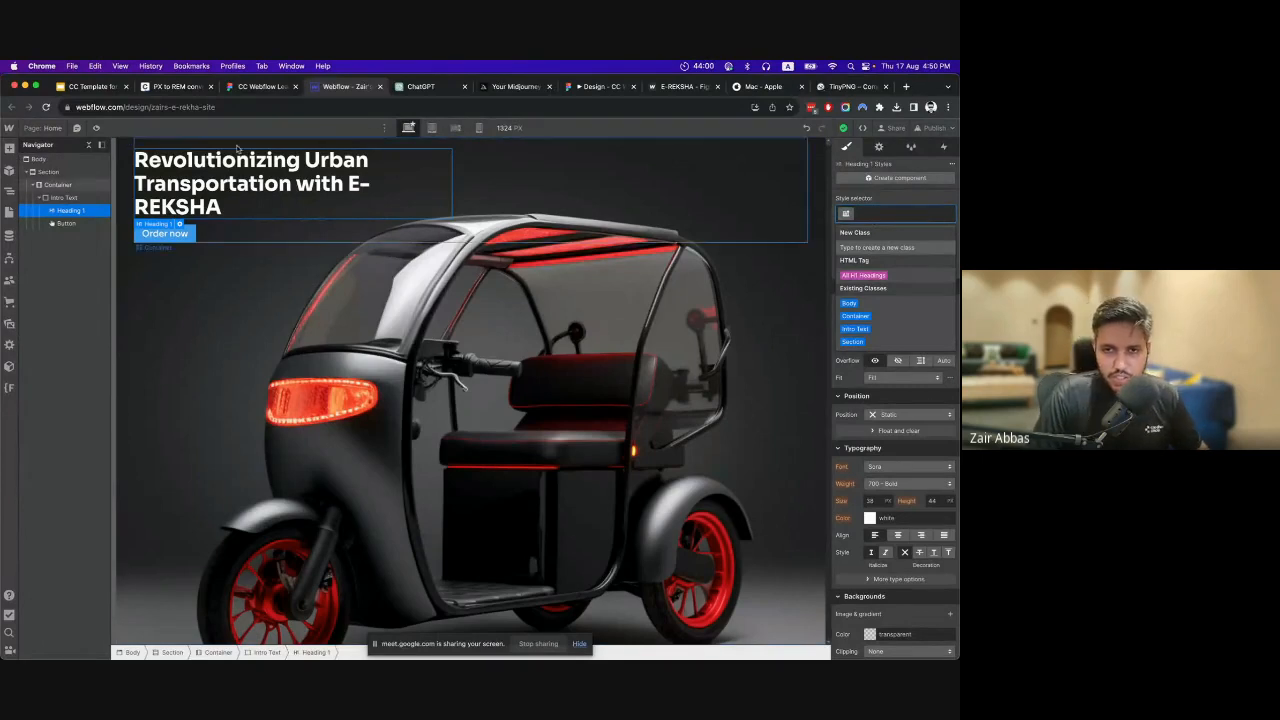
Compare the text styles of the "Efficiency and Eco-Friendliness in Motion" feature heading and the hero headline in the Figma design.
{"action": "left_click", "coordinate": [265, 90]}
{"action": "scroll", "coordinate": [500, 337], "scroll_direction": "down", "scroll_amount": 10}
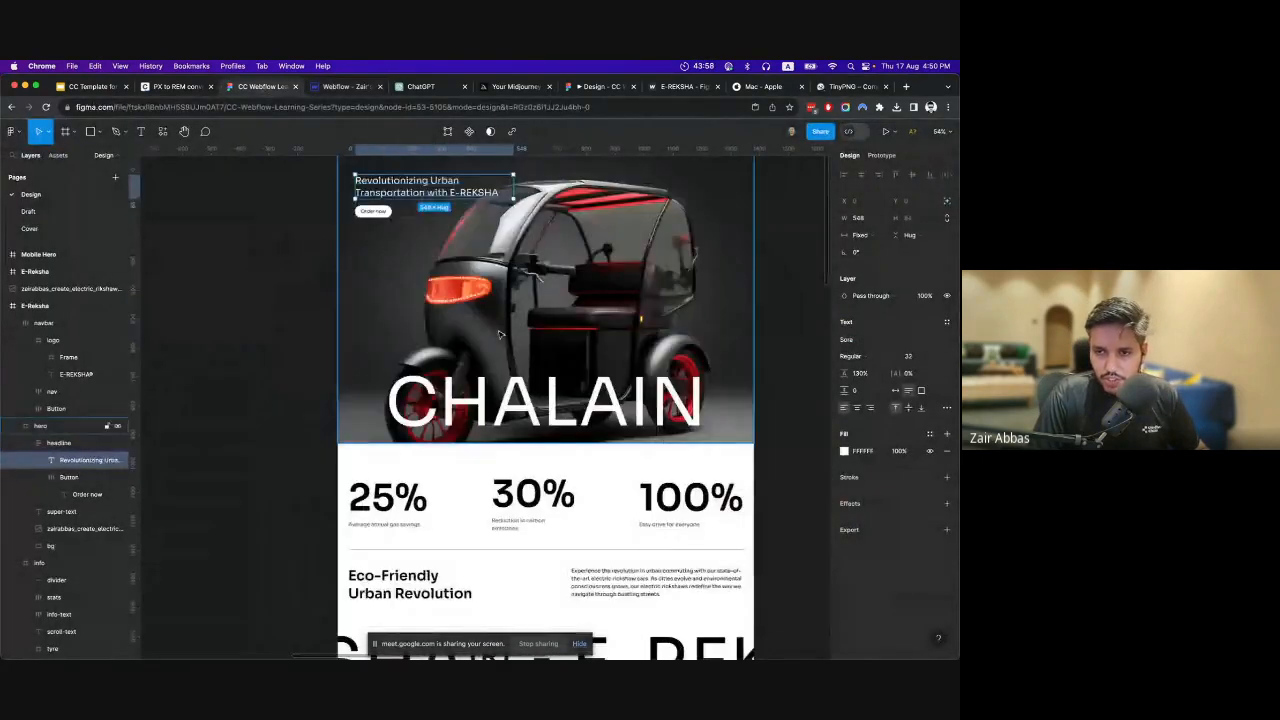
{"action": "scroll", "coordinate": [500, 337], "scroll_direction": "down", "scroll_amount": 10}
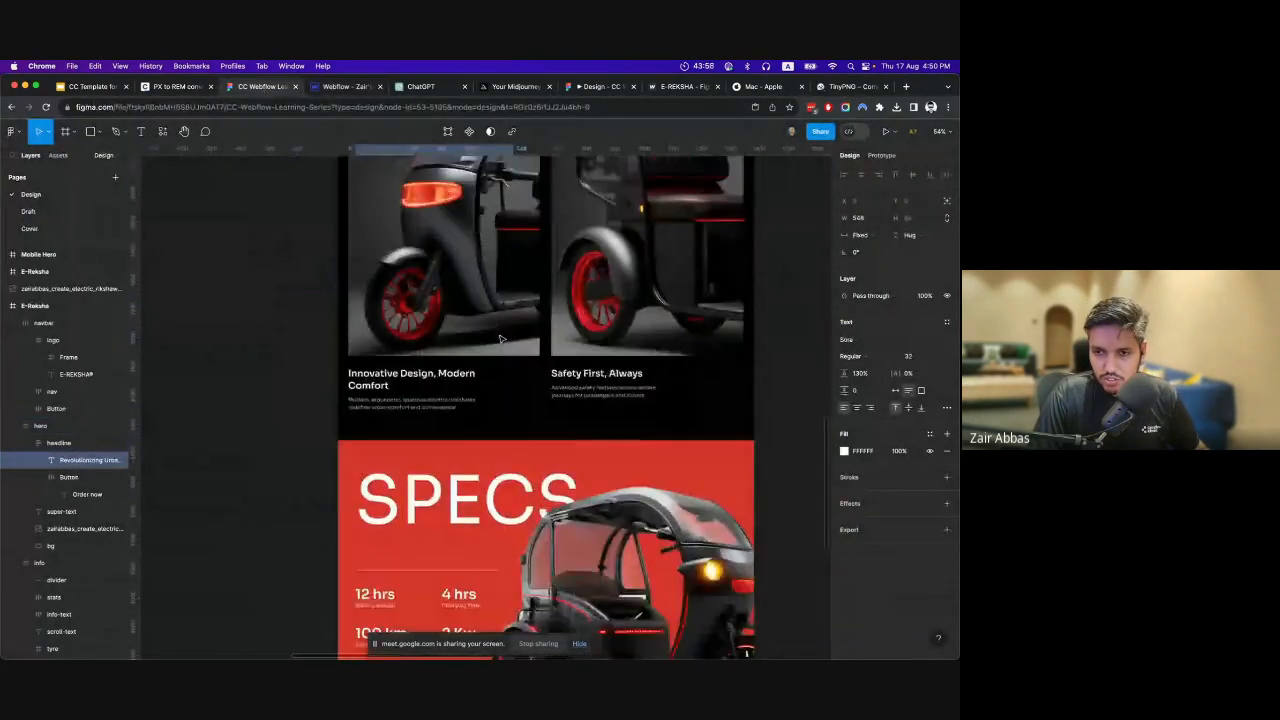
{"action": "scroll", "coordinate": [500, 338], "scroll_direction": "up", "scroll_amount": 2}
{"action": "left_click", "coordinate": [412, 247]}
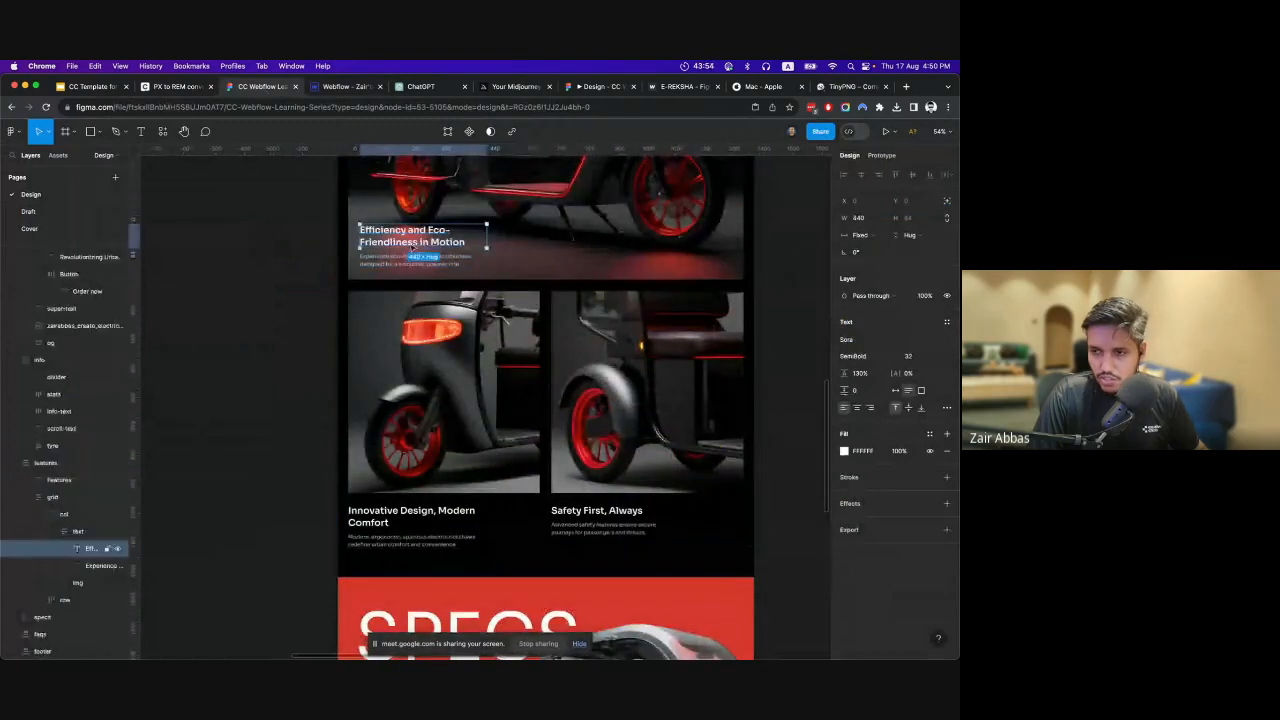
{"action": "scroll", "coordinate": [443, 284], "scroll_direction": "up", "scroll_amount": 5}
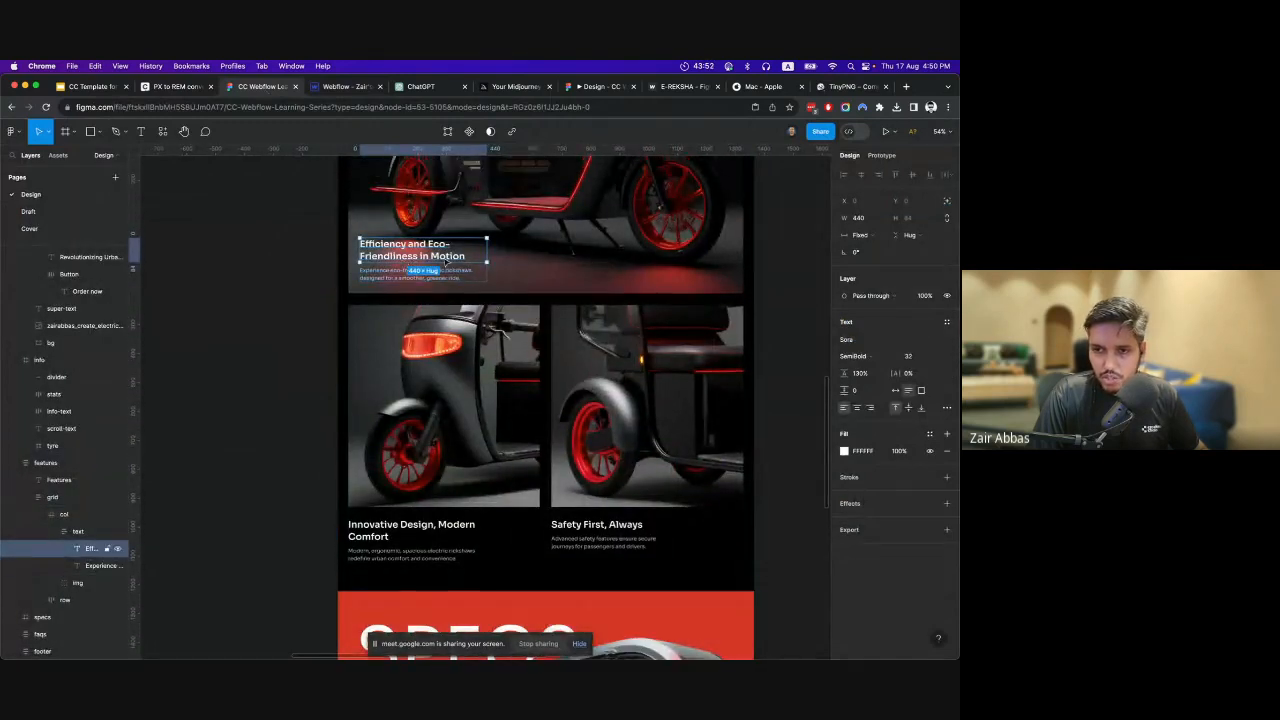
{"action": "scroll", "coordinate": [443, 284], "scroll_direction": "up", "scroll_amount": 8}
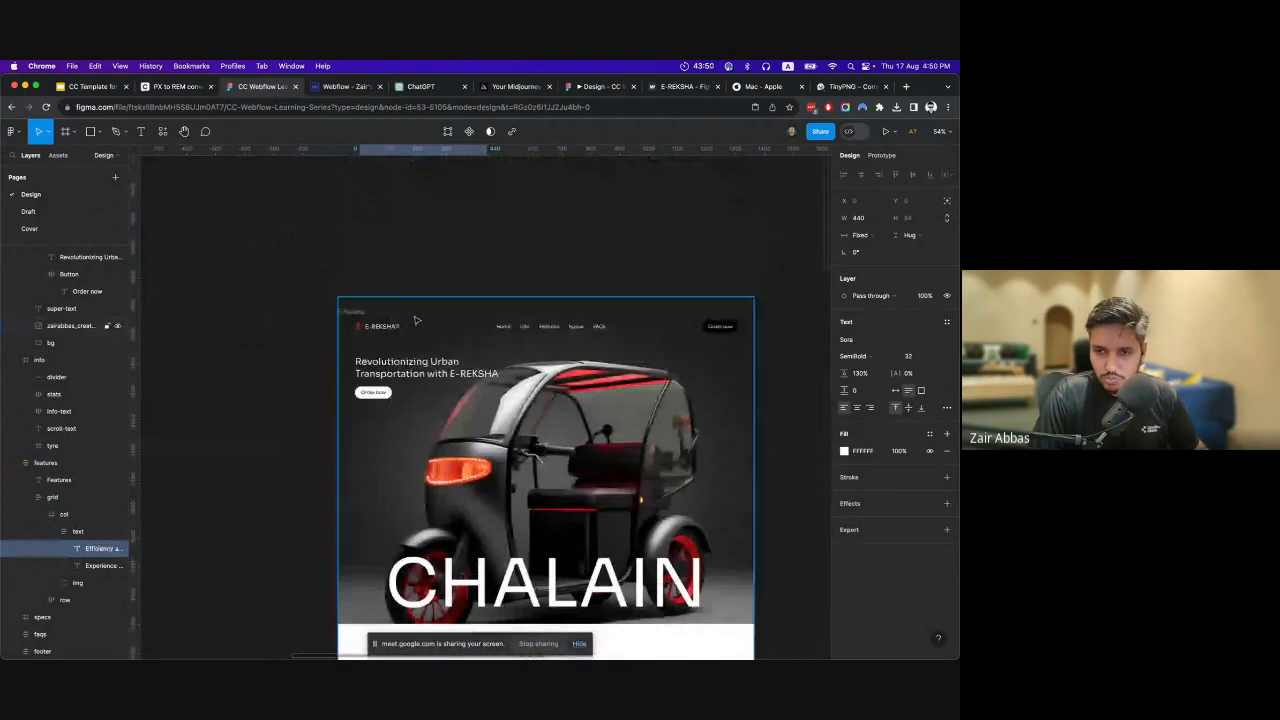
{"action": "left_click", "coordinate": [416, 356]}
{"action": "scroll", "coordinate": [430, 330], "scroll_direction": "down", "scroll_amount": 4}
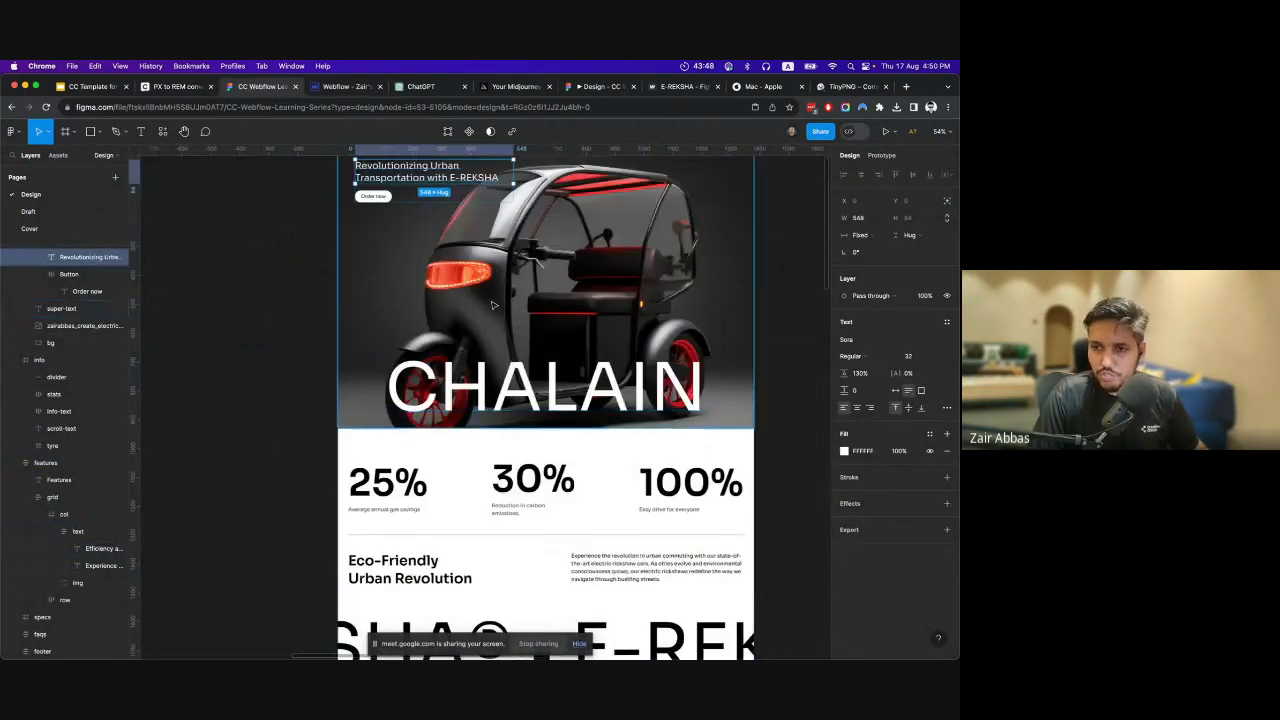
Switch from the hero headline in Figma to Webflow and give Heading 1 a new class named Intro Heading.
{"action": "scroll", "coordinate": [475, 297], "scroll_direction": "up", "scroll_amount": 2}
{"action": "scroll", "coordinate": [475, 297], "scroll_direction": "up", "scroll_amount": 3}
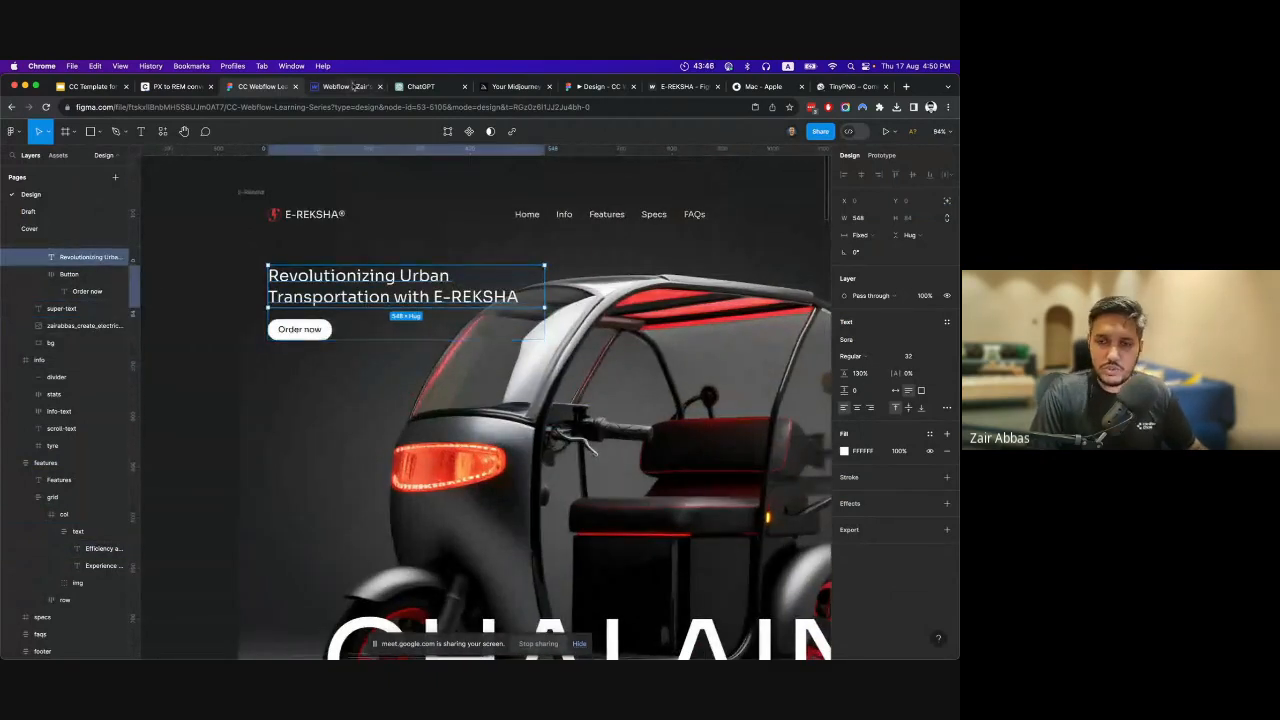
{"action": "left_click", "coordinate": [352, 87]}
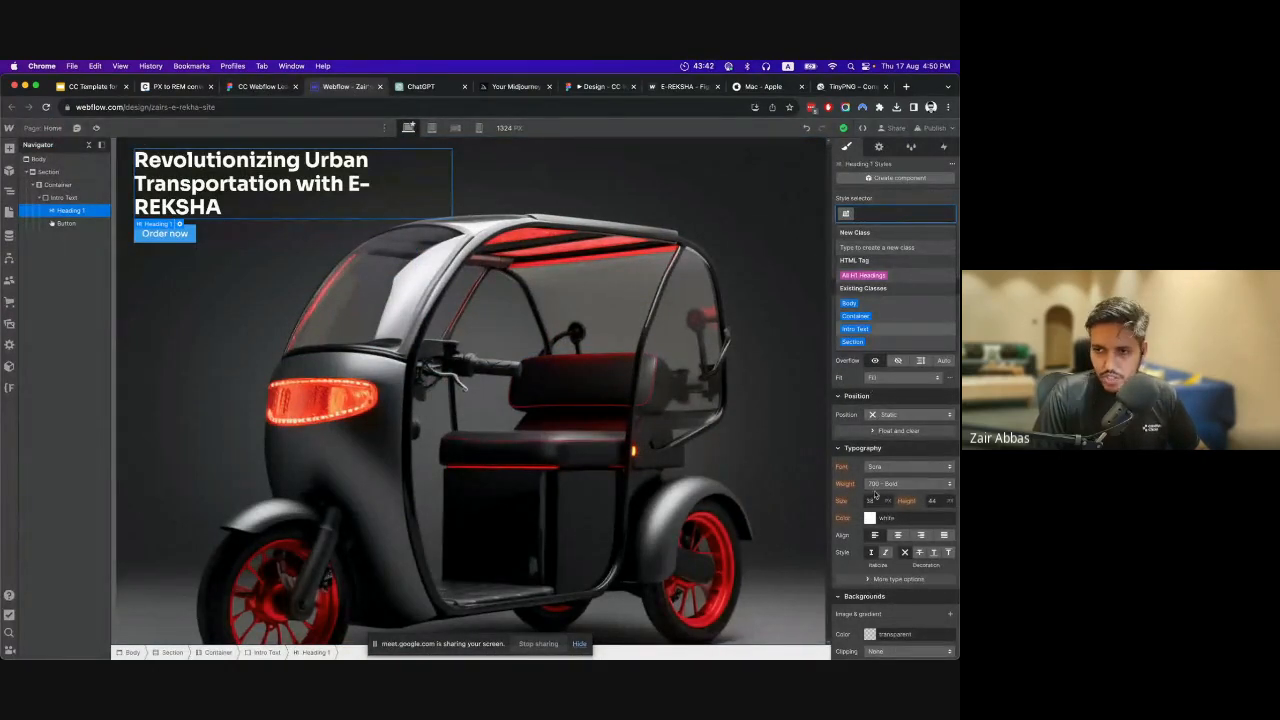
{"action": "type", "text": "intro"}
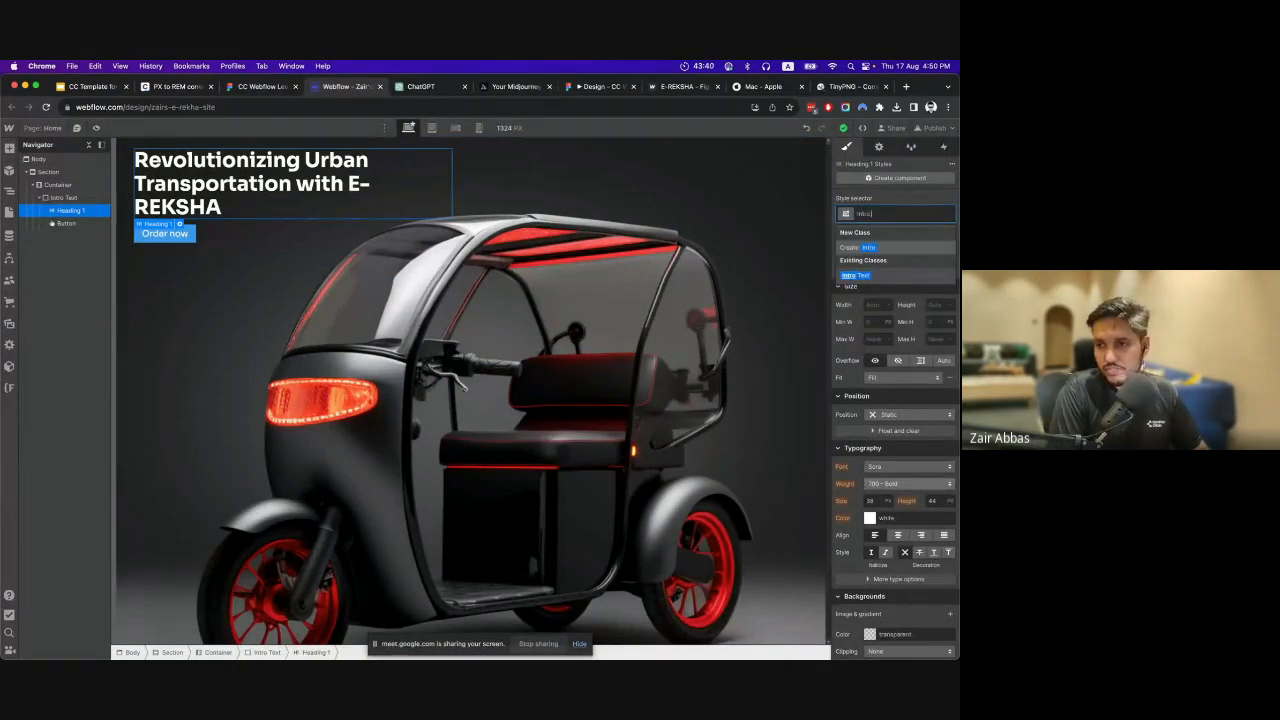
{"action": "type", "text": " Head"}
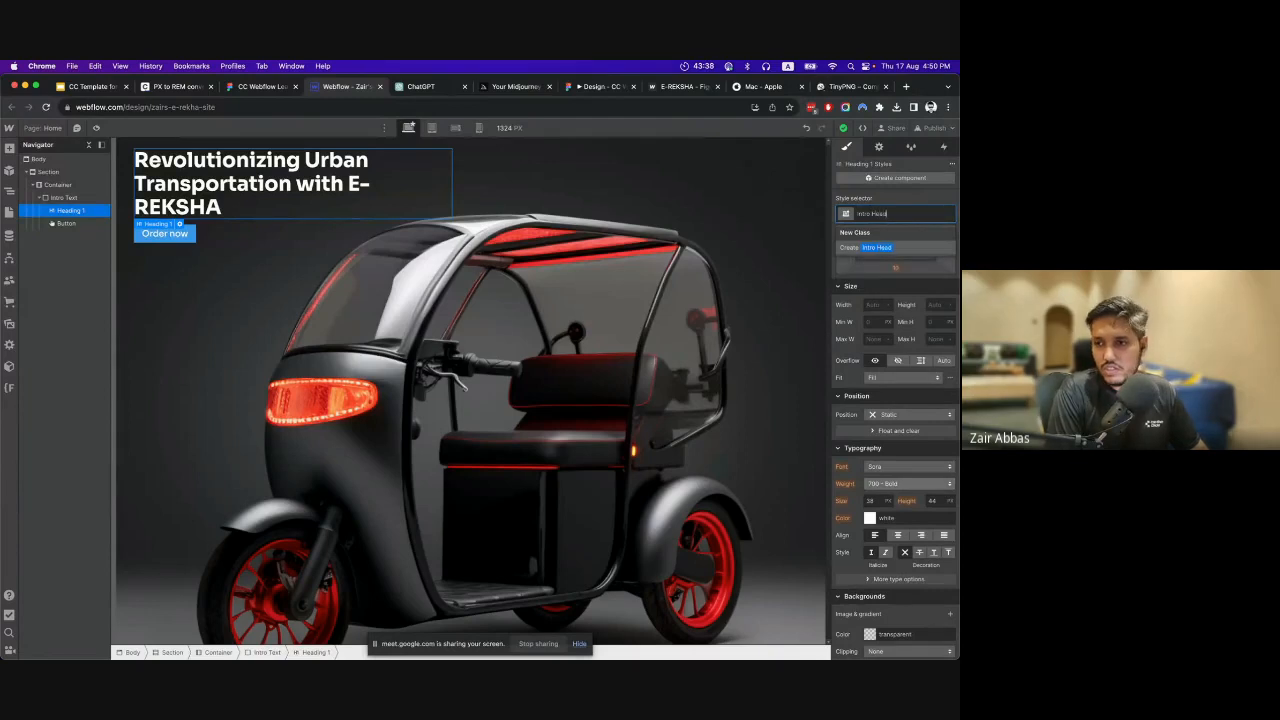
{"action": "type", "text": "ing"}
{"action": "key", "text": "Return"}
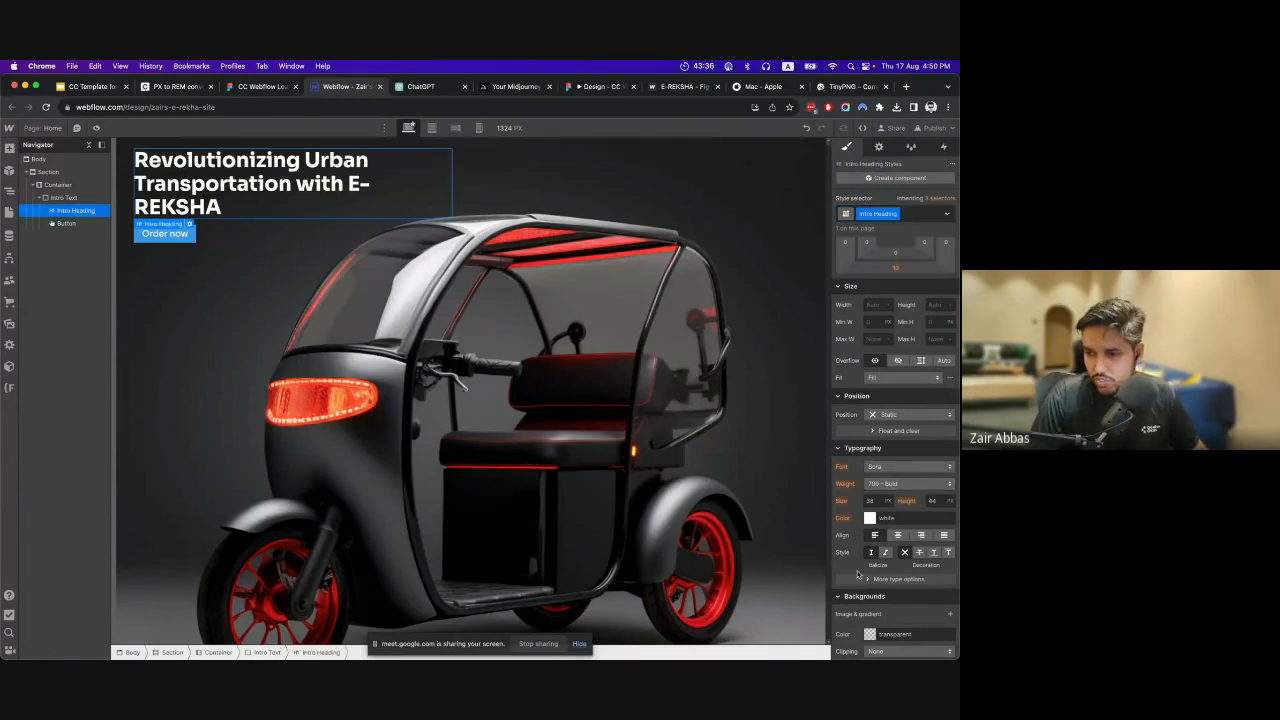
Set the Intro Heading's font weight to 400 - Normal and its font size to 32 px.
{"action": "left_click", "coordinate": [884, 486]}
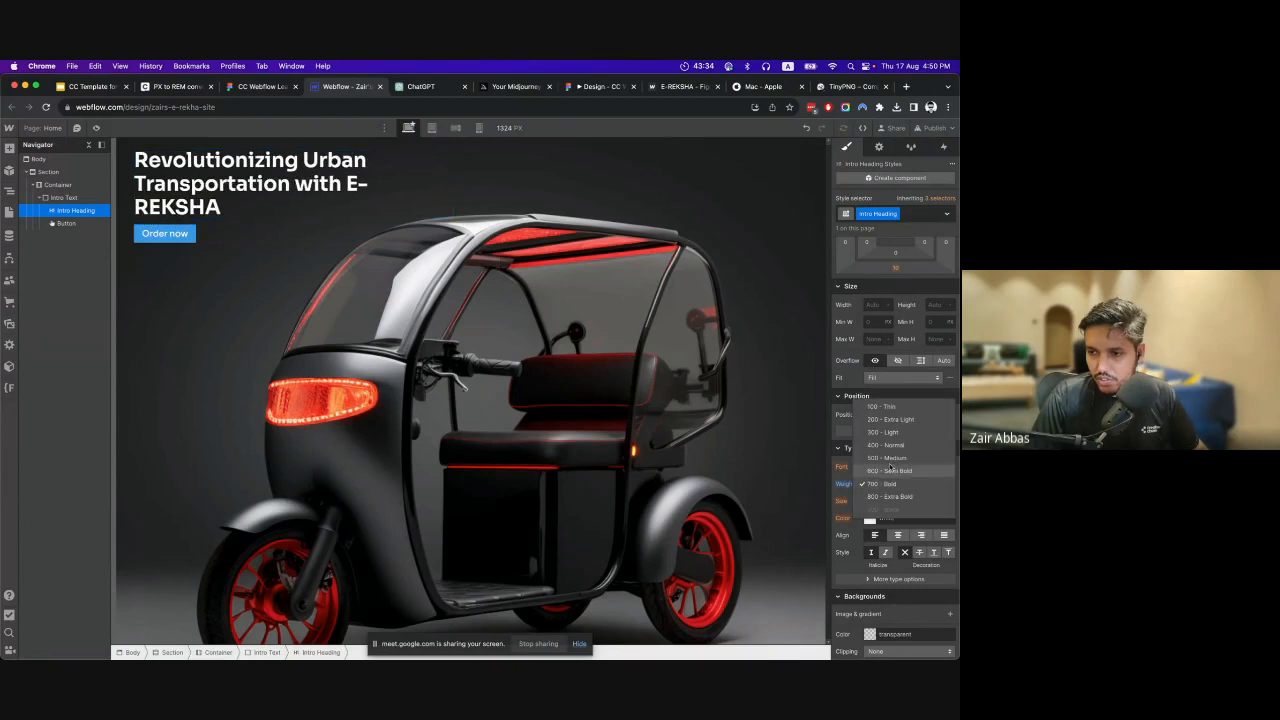
{"action": "left_click", "coordinate": [891, 446]}
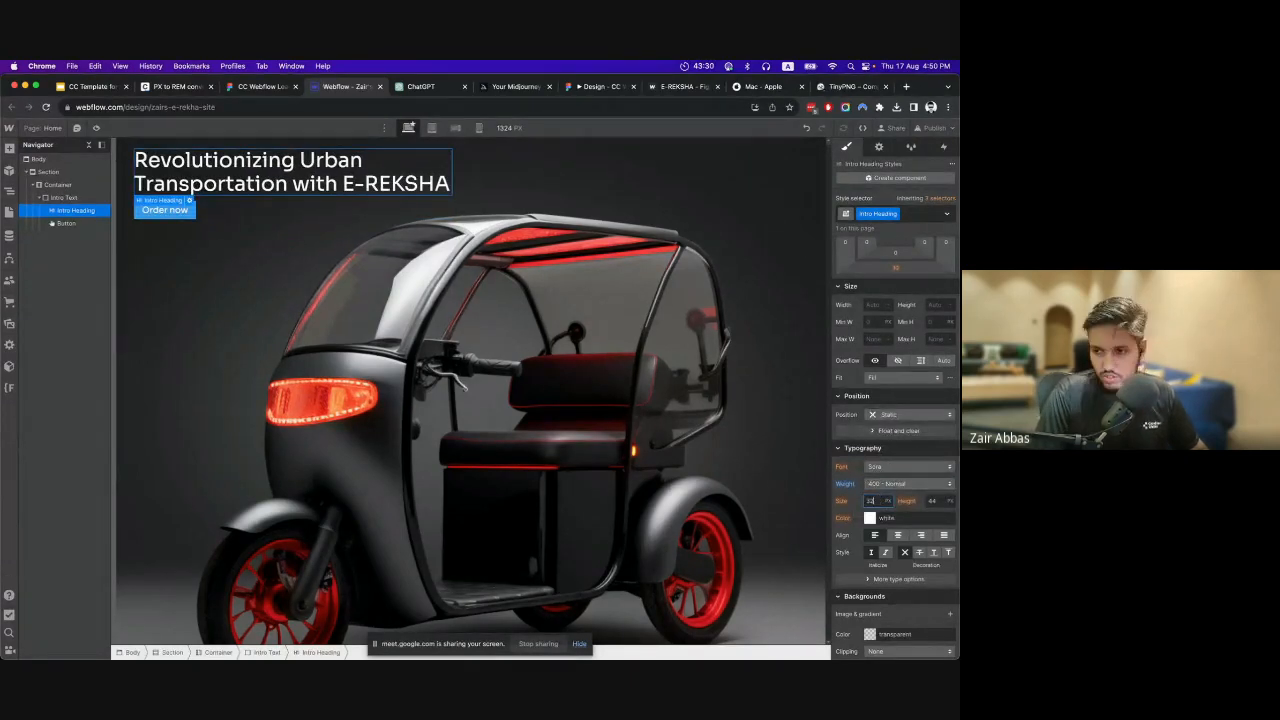
{"action": "key", "text": "Return"}
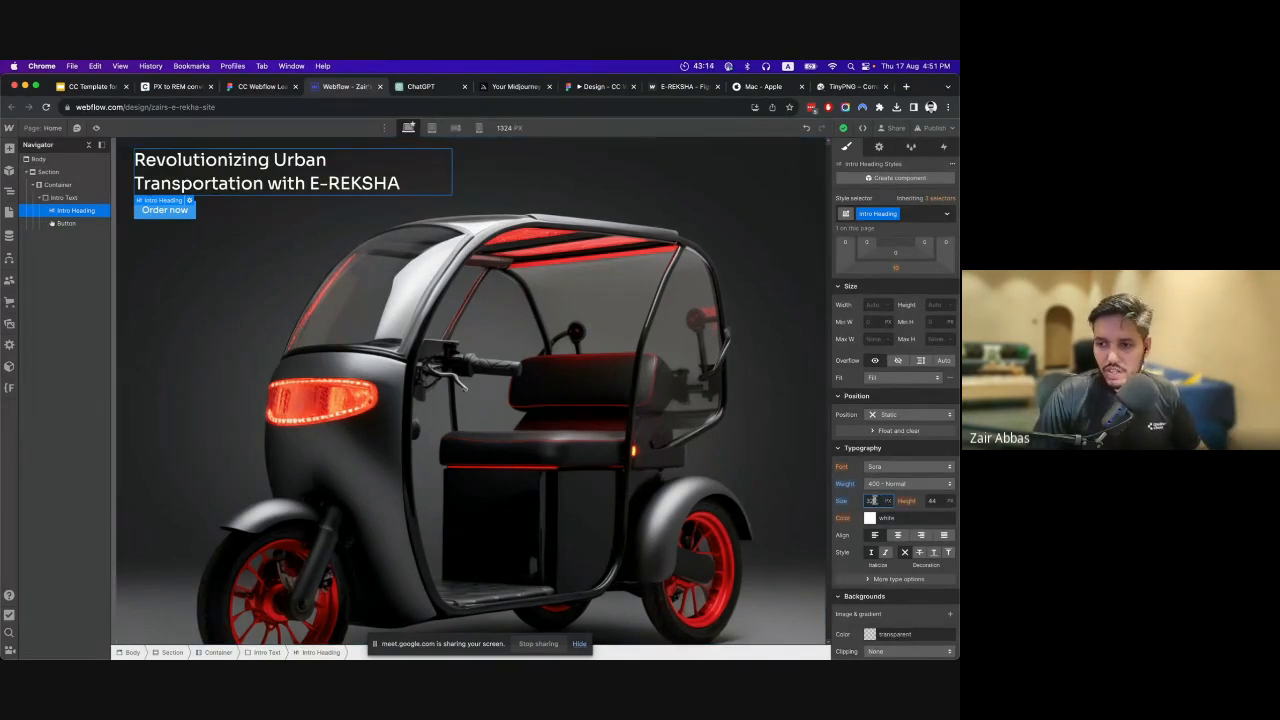
View the PX to REM converter and recheck the hero headline's text style in Figma, ending back in Webflow.
{"action": "left_click", "coordinate": [176, 87]}
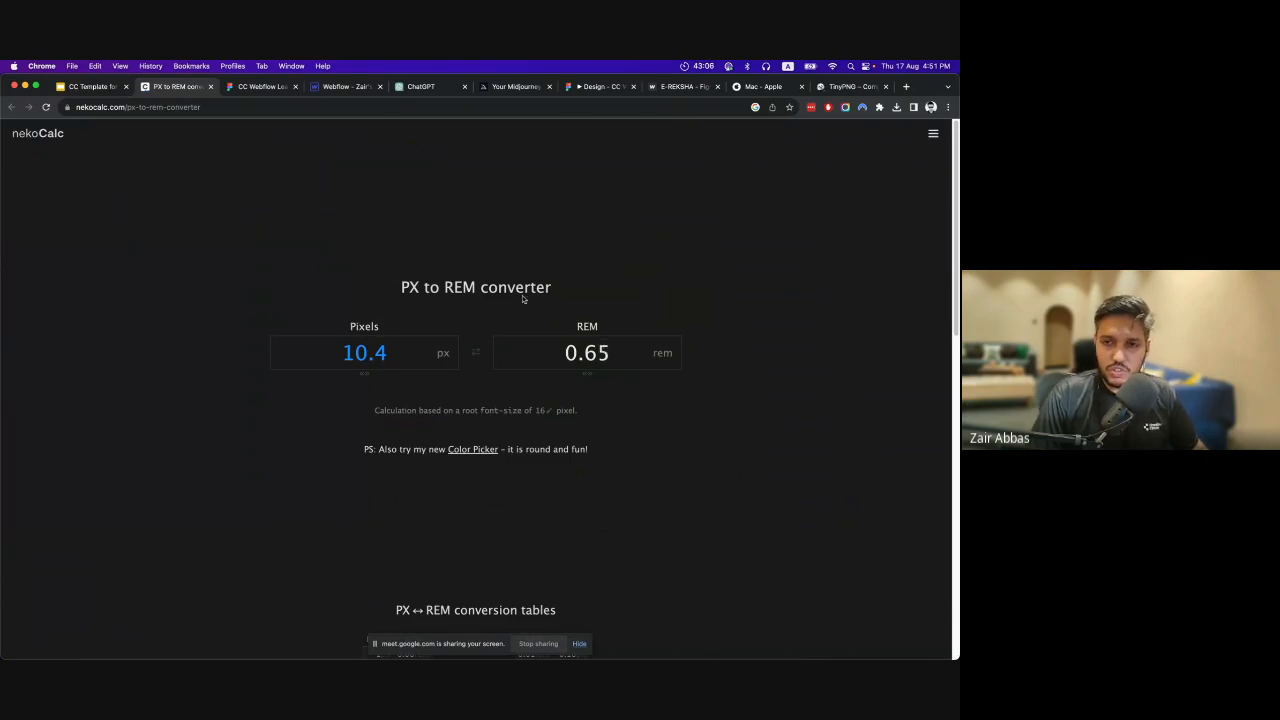
{"action": "left_click", "coordinate": [258, 87]}
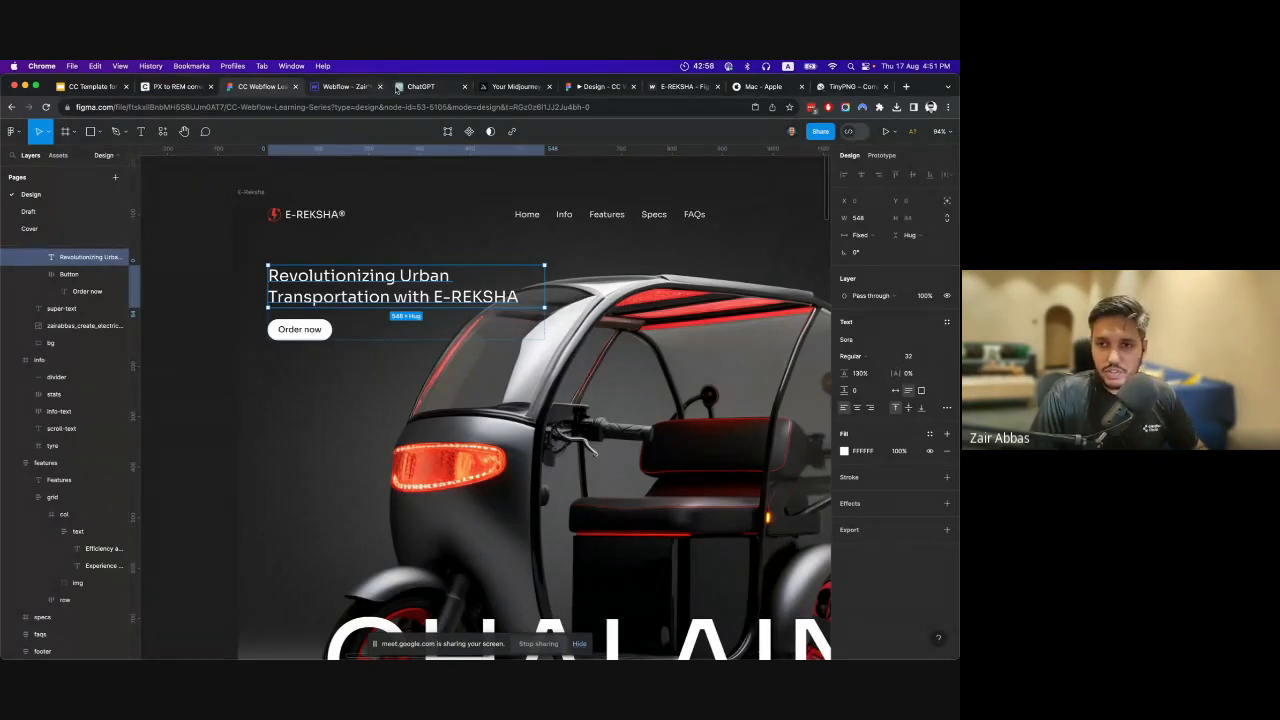
{"action": "left_click", "coordinate": [345, 87]}
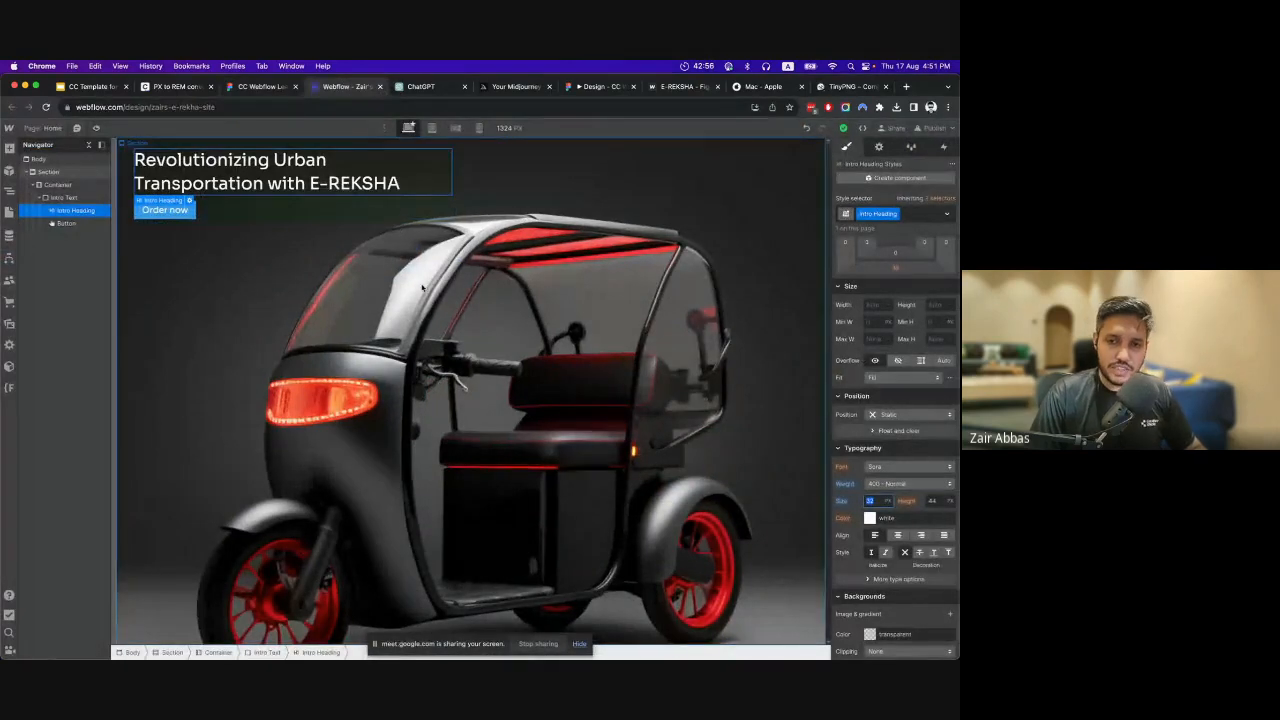
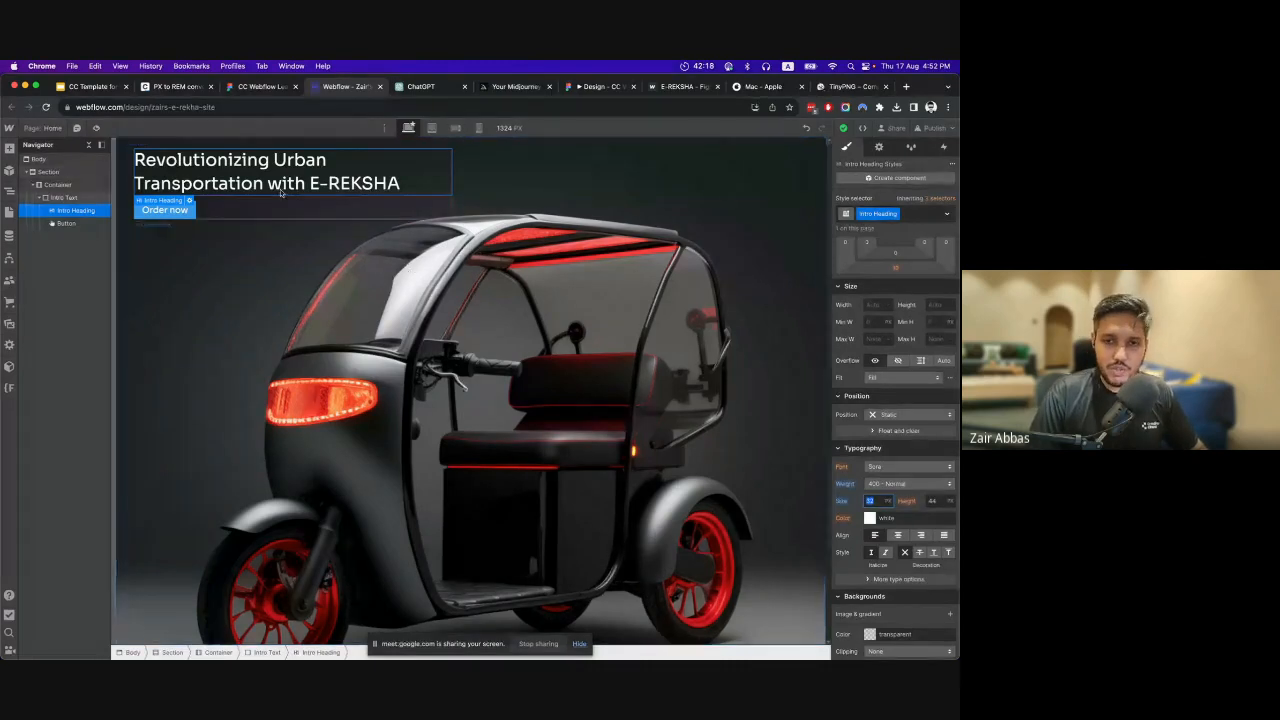
Switch to the PX to REM converter, convert 32 px to rem and copy the resulting rem value.
{"action": "left_click", "coordinate": [178, 86]}
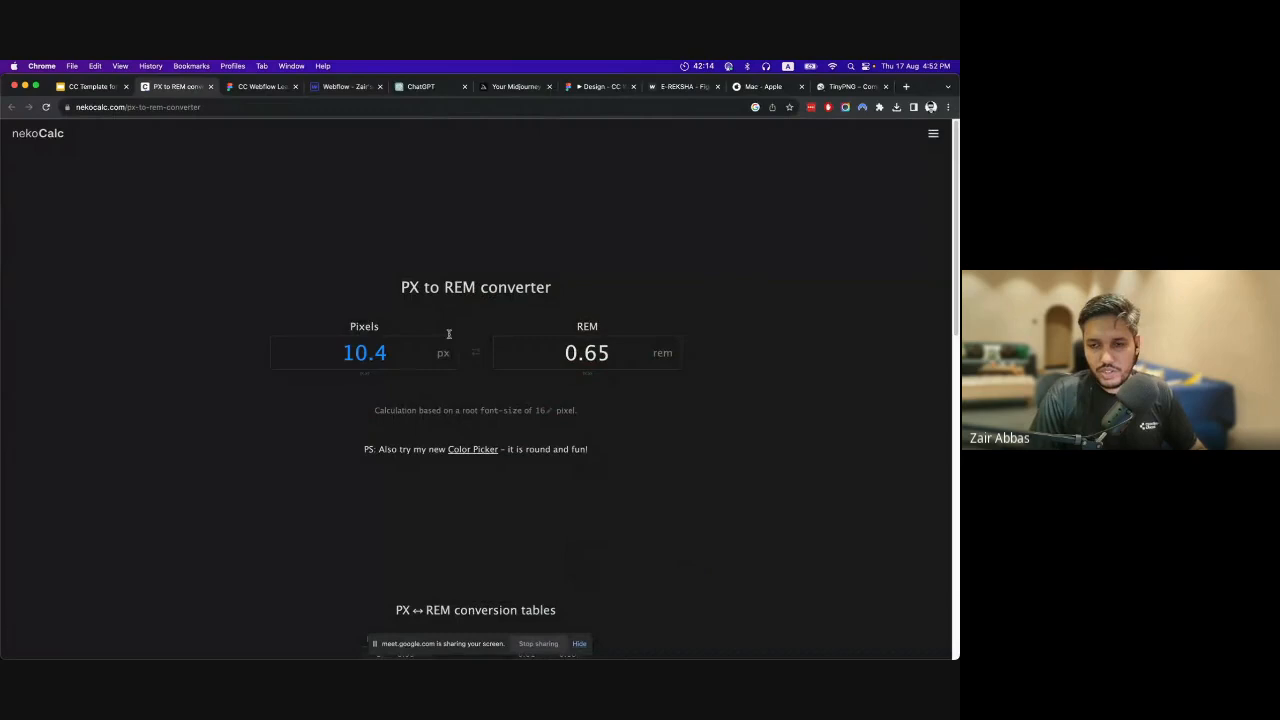
{"action": "left_click", "coordinate": [180, 108]}
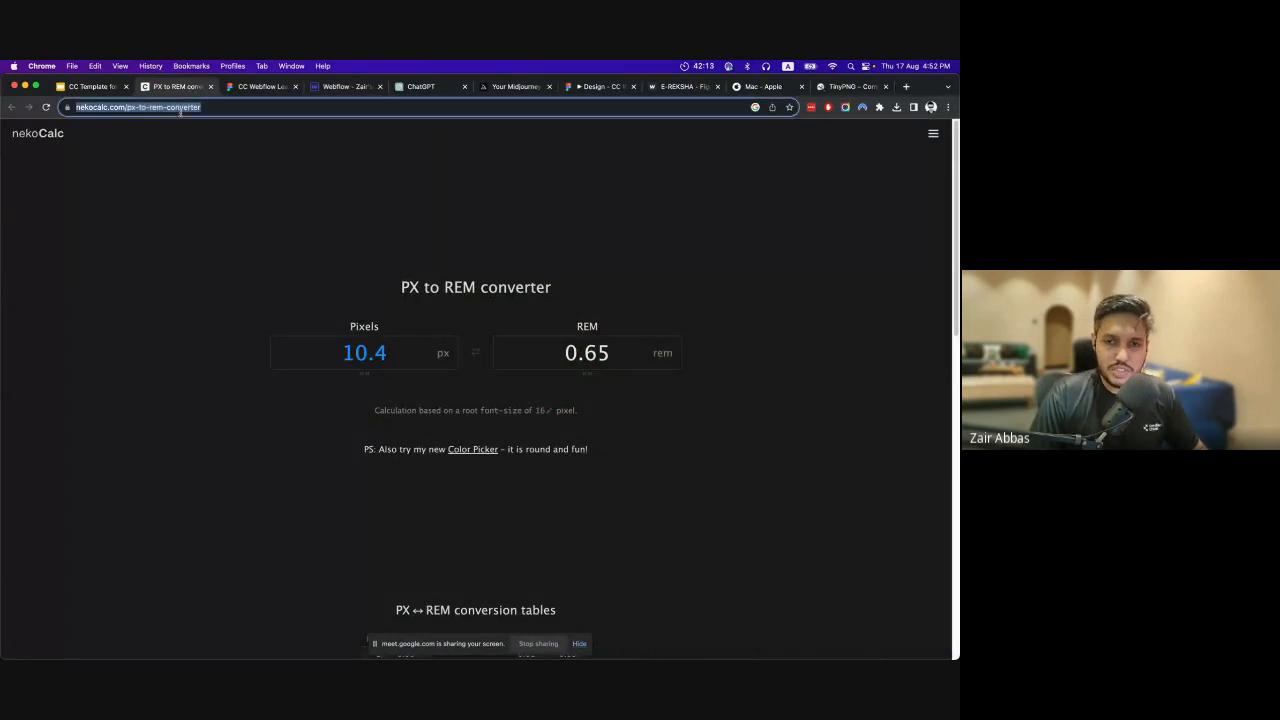
{"action": "left_click", "coordinate": [323, 260]}
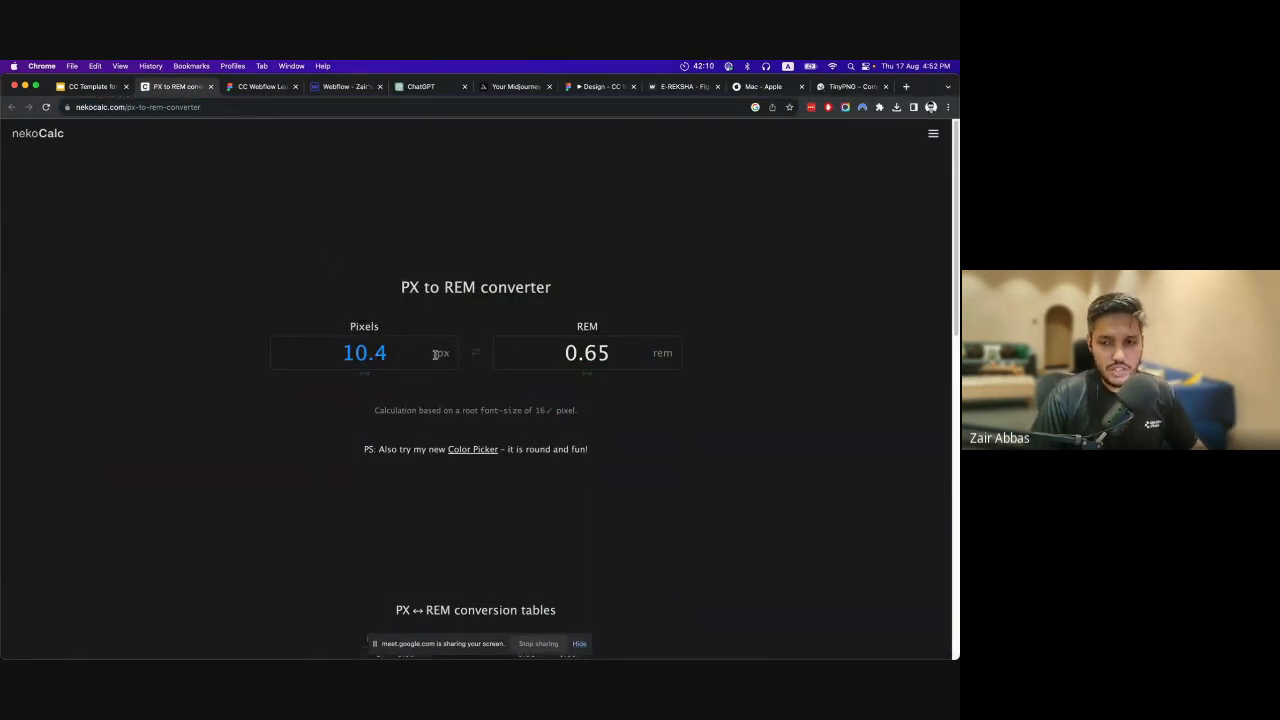
{"action": "double_click", "coordinate": [363, 352]}
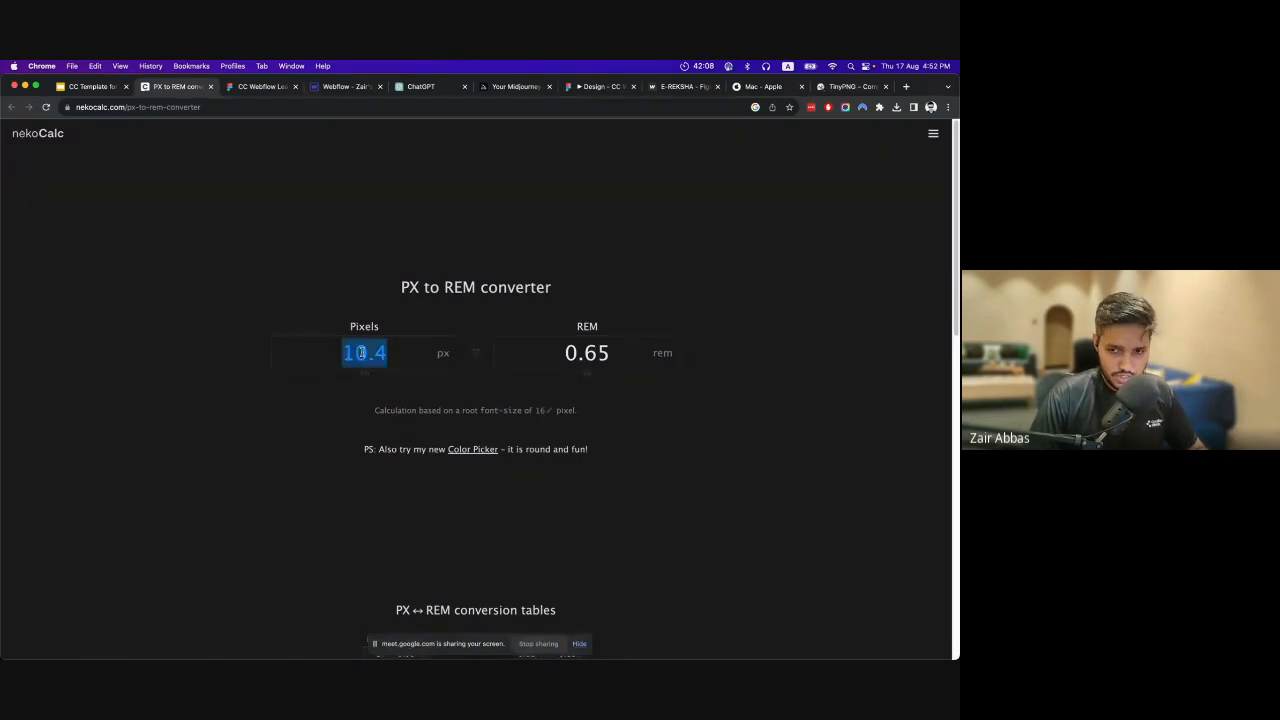
{"action": "type", "text": "32"}
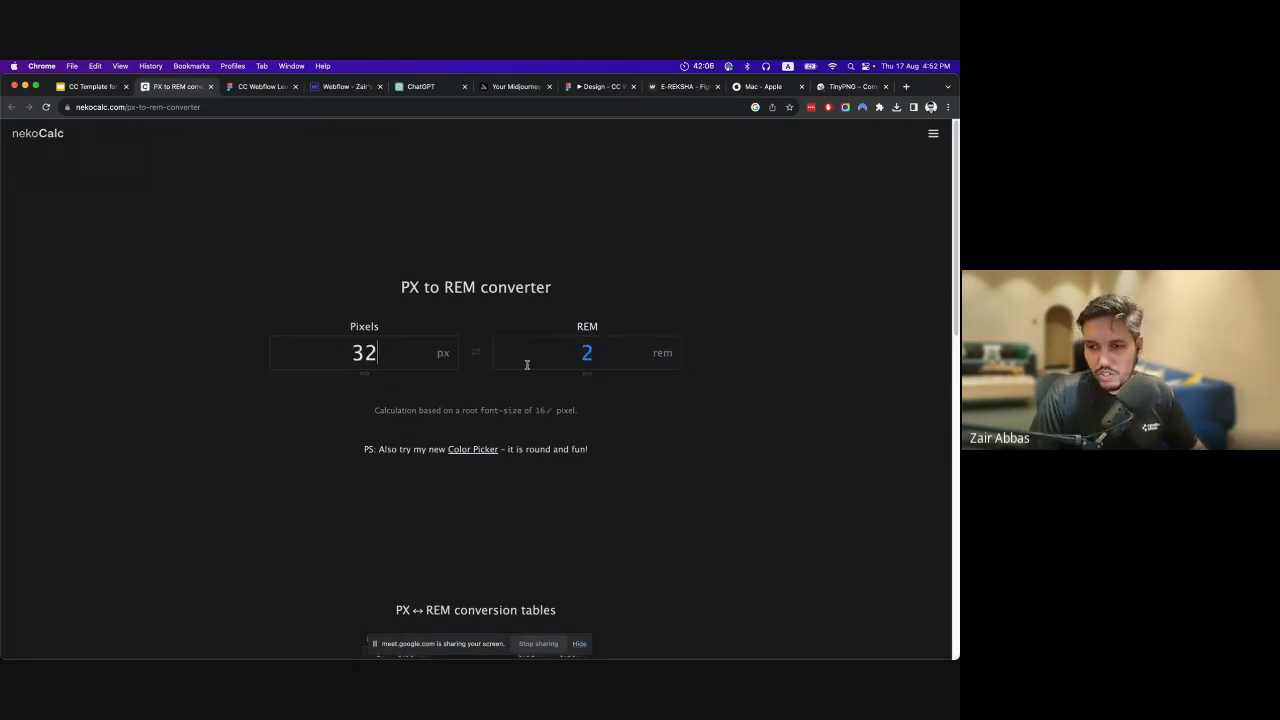
{"action": "double_click", "coordinate": [586, 354]}
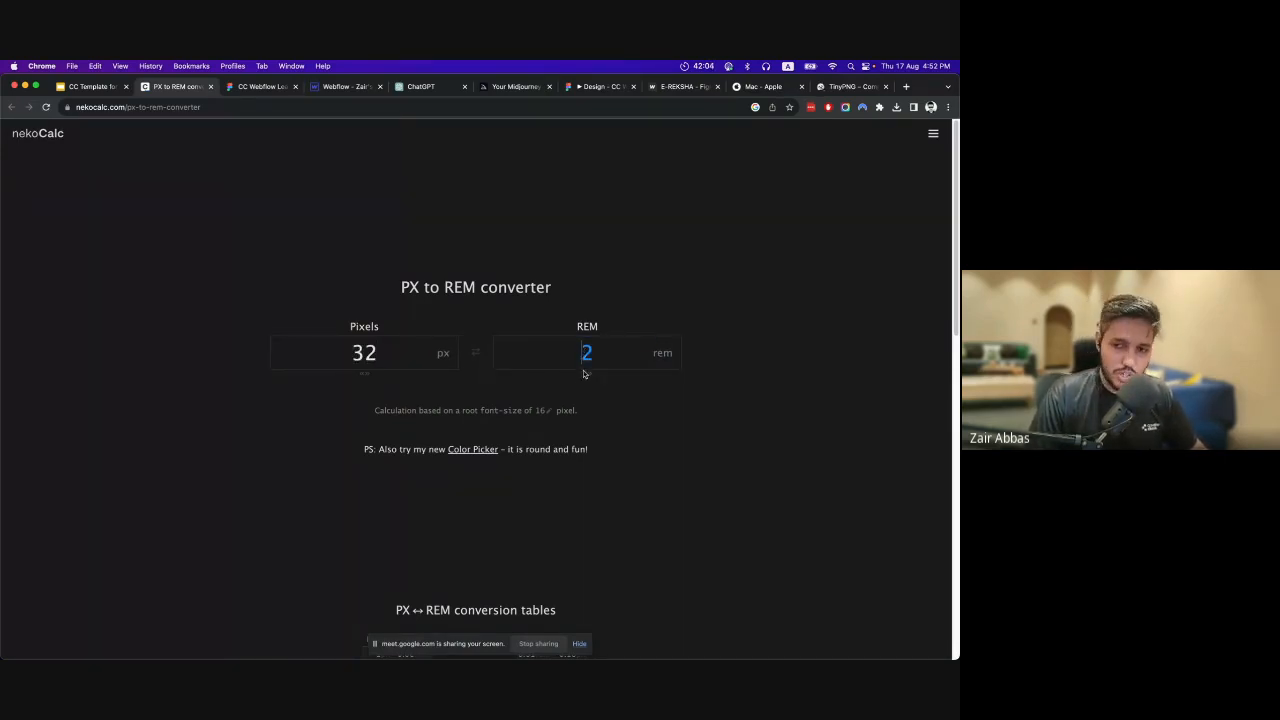
{"action": "key", "text": "super+c"}
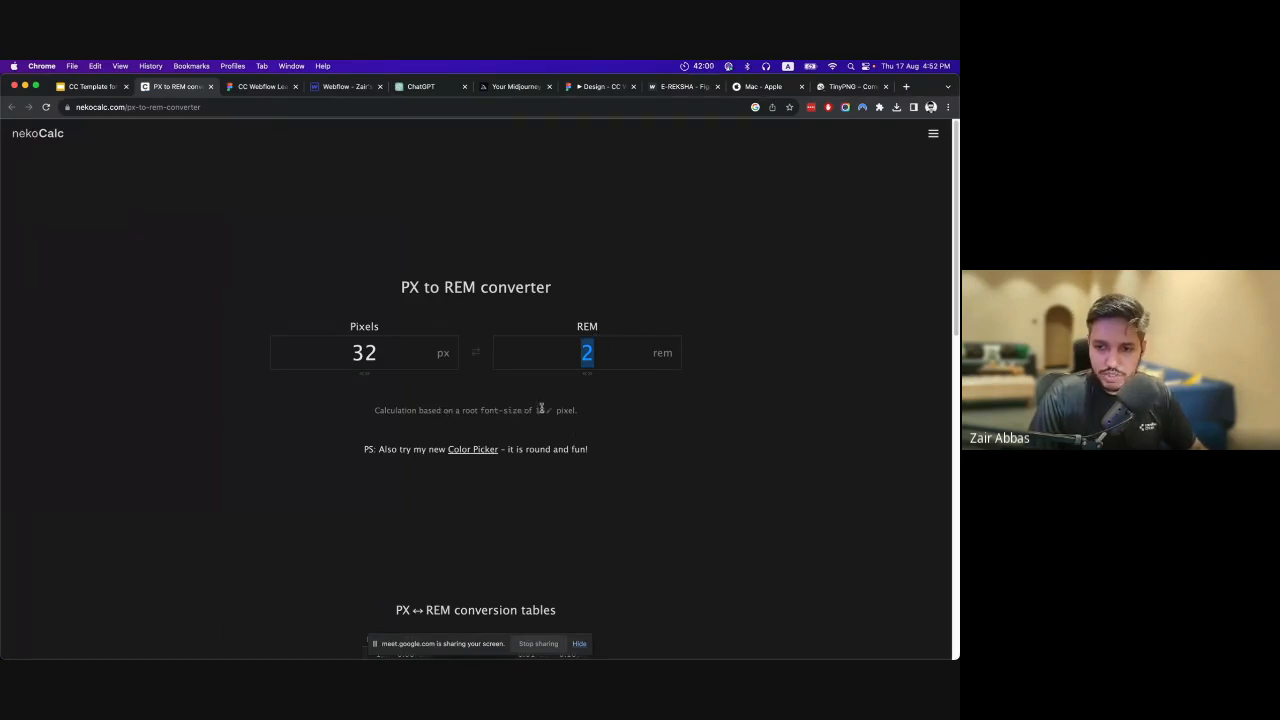
Convert 16 px and 14 px to rem for comparison, ending with 32 px in the converter.
{"action": "double_click", "coordinate": [384, 355]}
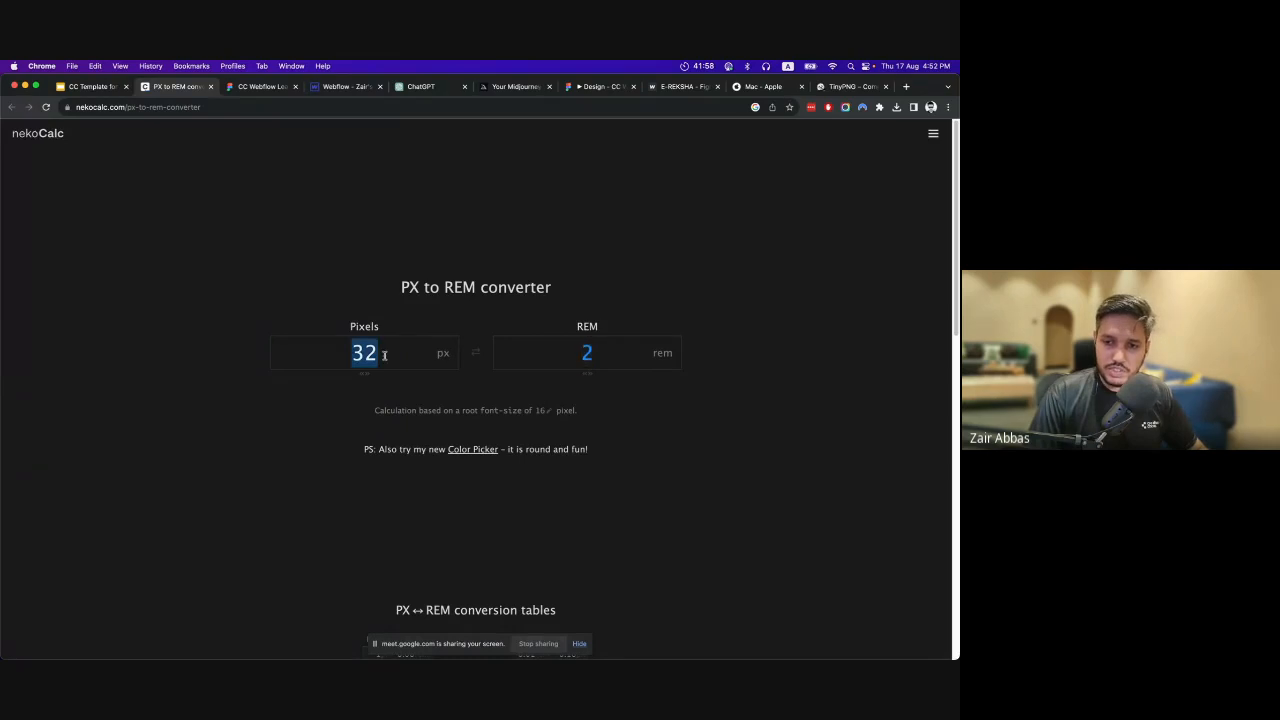
{"action": "type", "text": "16"}
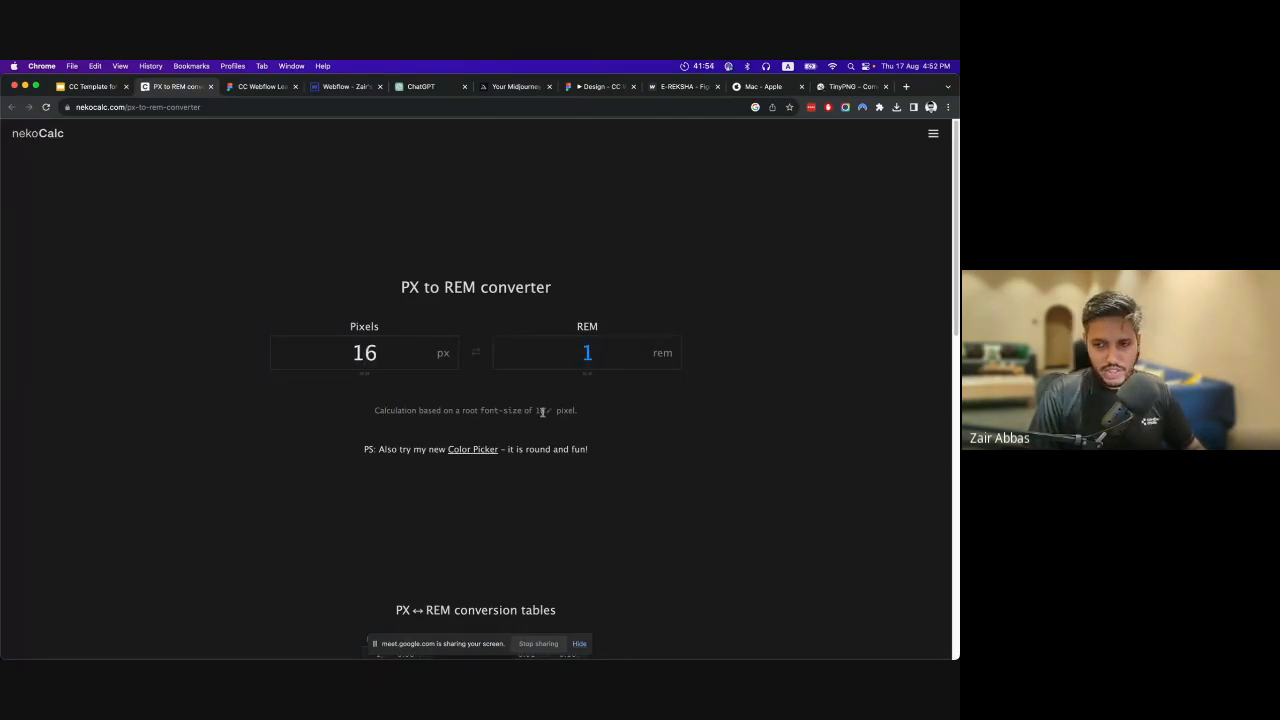
{"action": "double_click", "coordinate": [365, 350]}
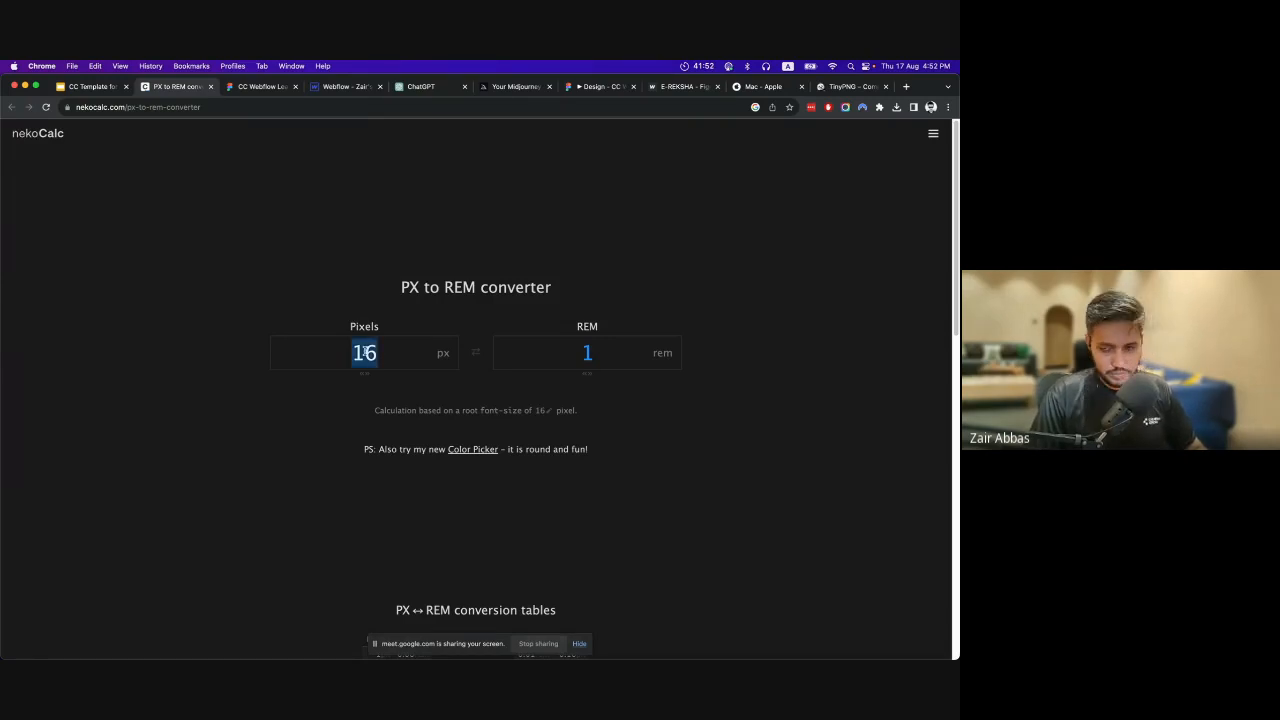
{"action": "type", "text": "14"}
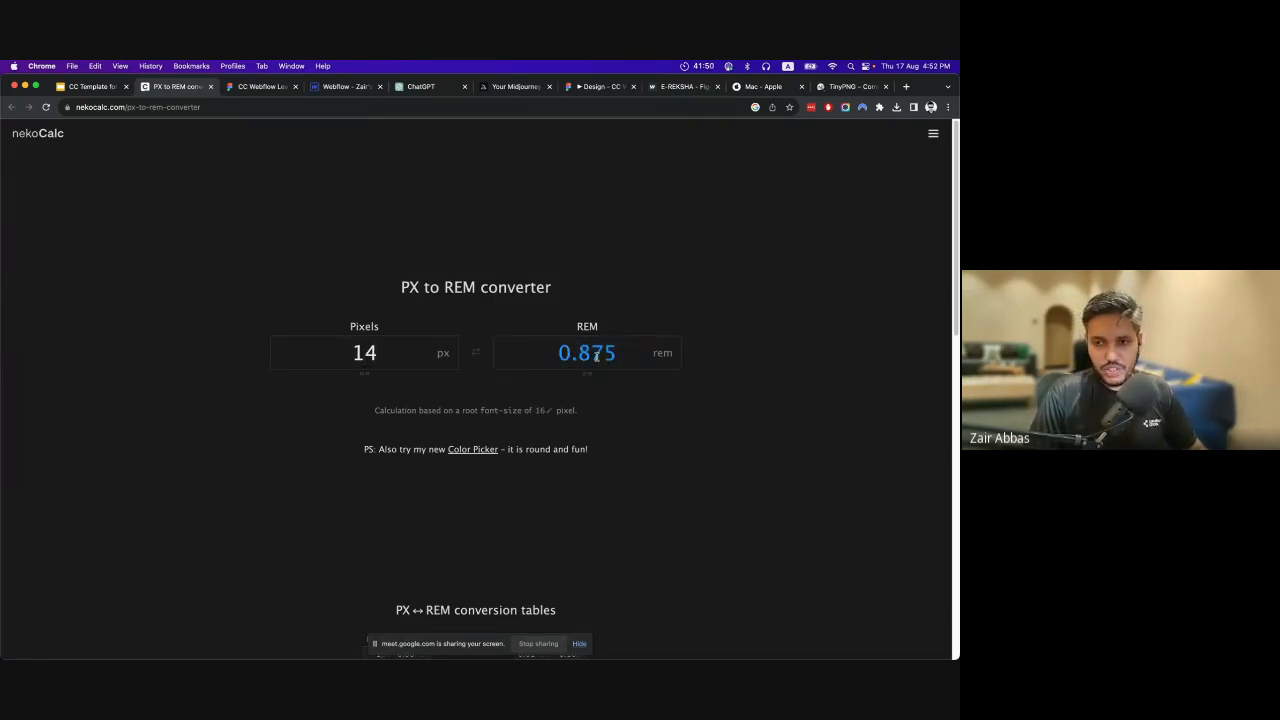
{"action": "double_click", "coordinate": [366, 352]}
{"action": "type", "text": "16"}
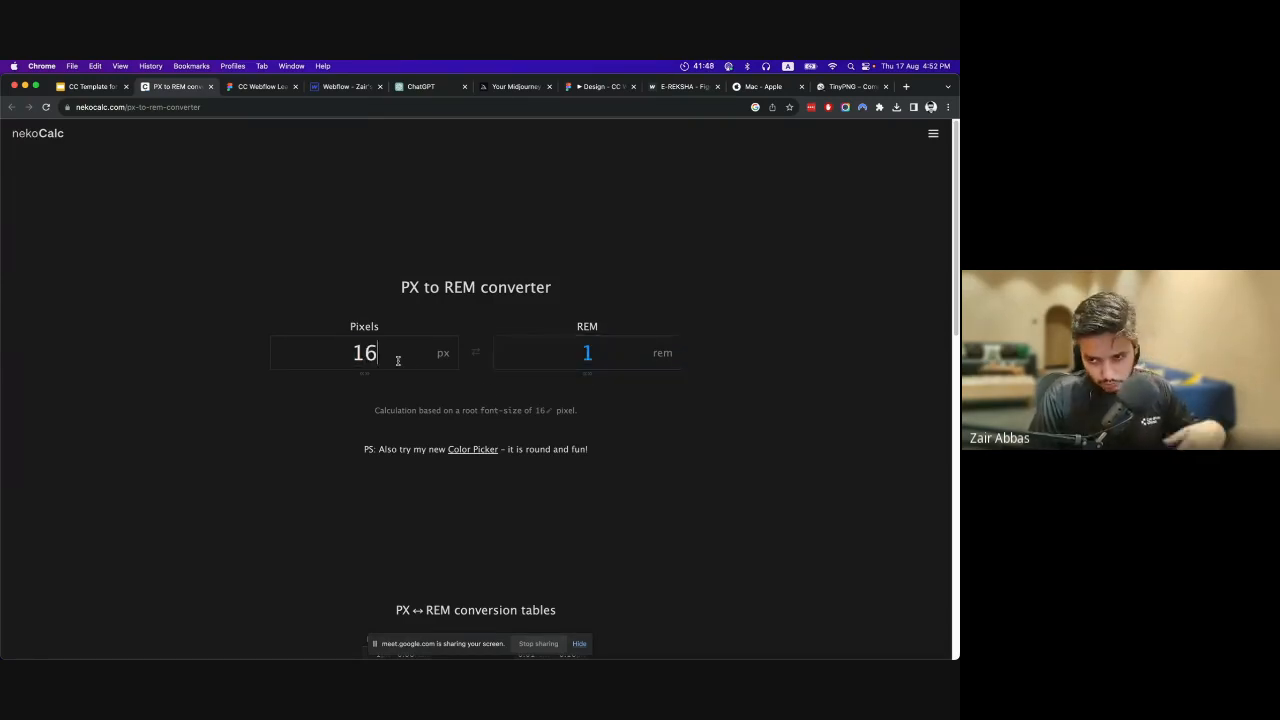
{"action": "double_click", "coordinate": [586, 352]}
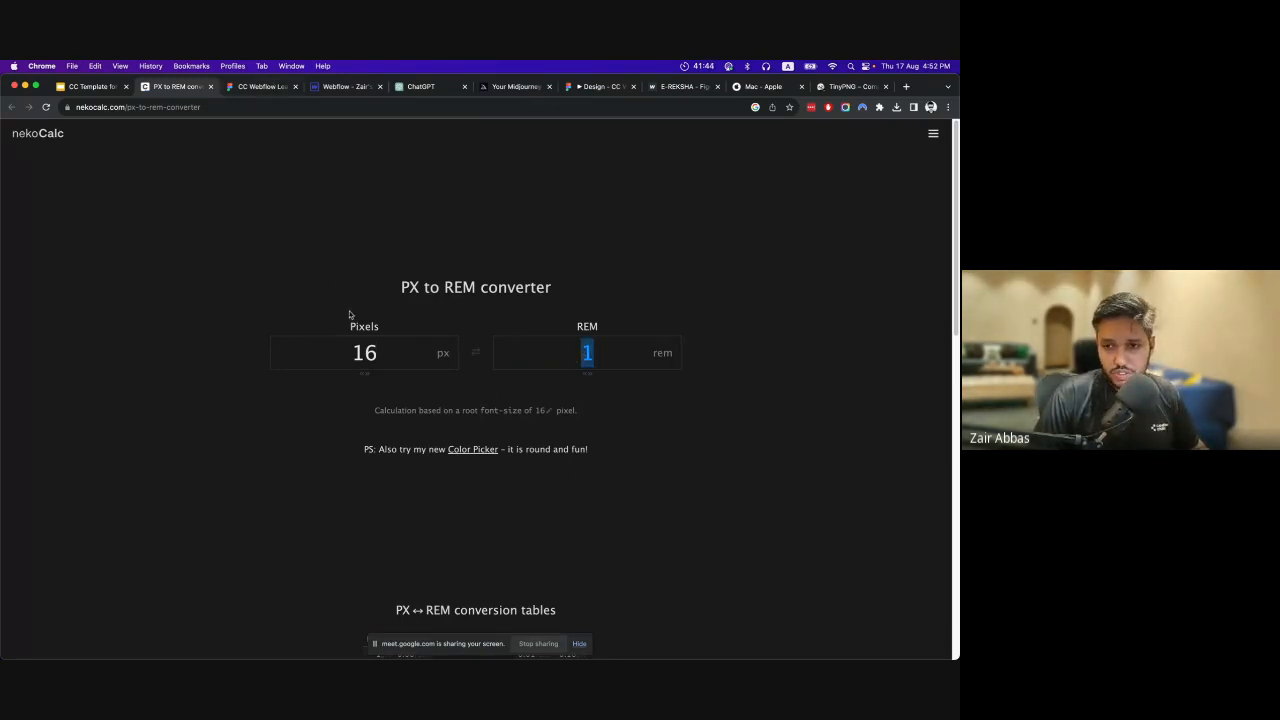
{"action": "double_click", "coordinate": [356, 352]}
{"action": "type", "text": "32"}
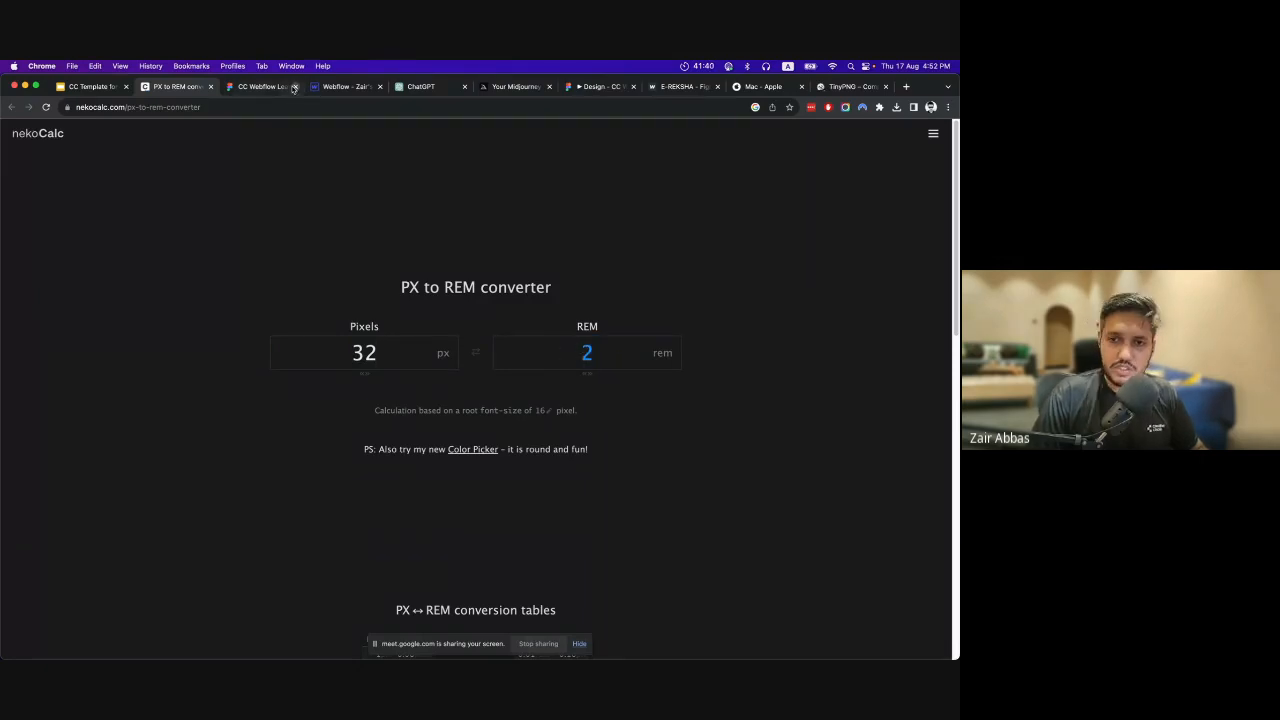
Back in Webflow, set the Intro Heading's font size to 2 rem and its line height to a unitless 1.5.
{"action": "left_click", "coordinate": [327, 87]}
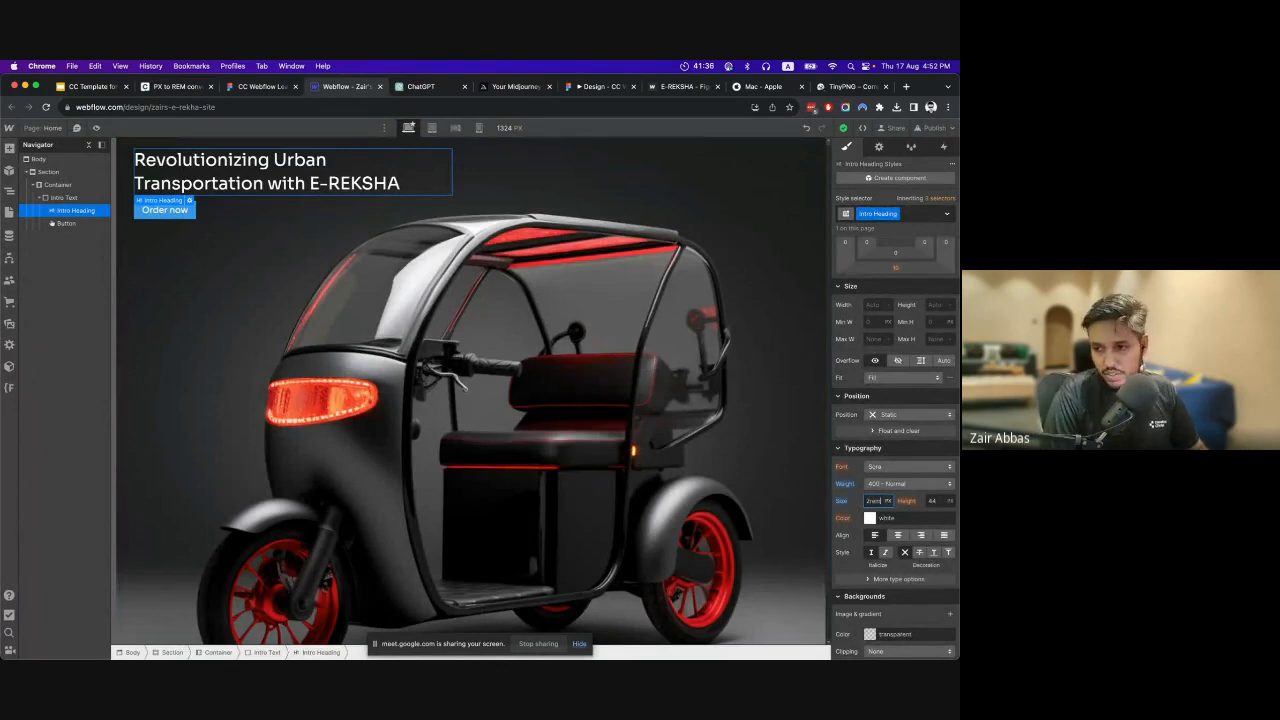
{"action": "key", "text": "Return"}
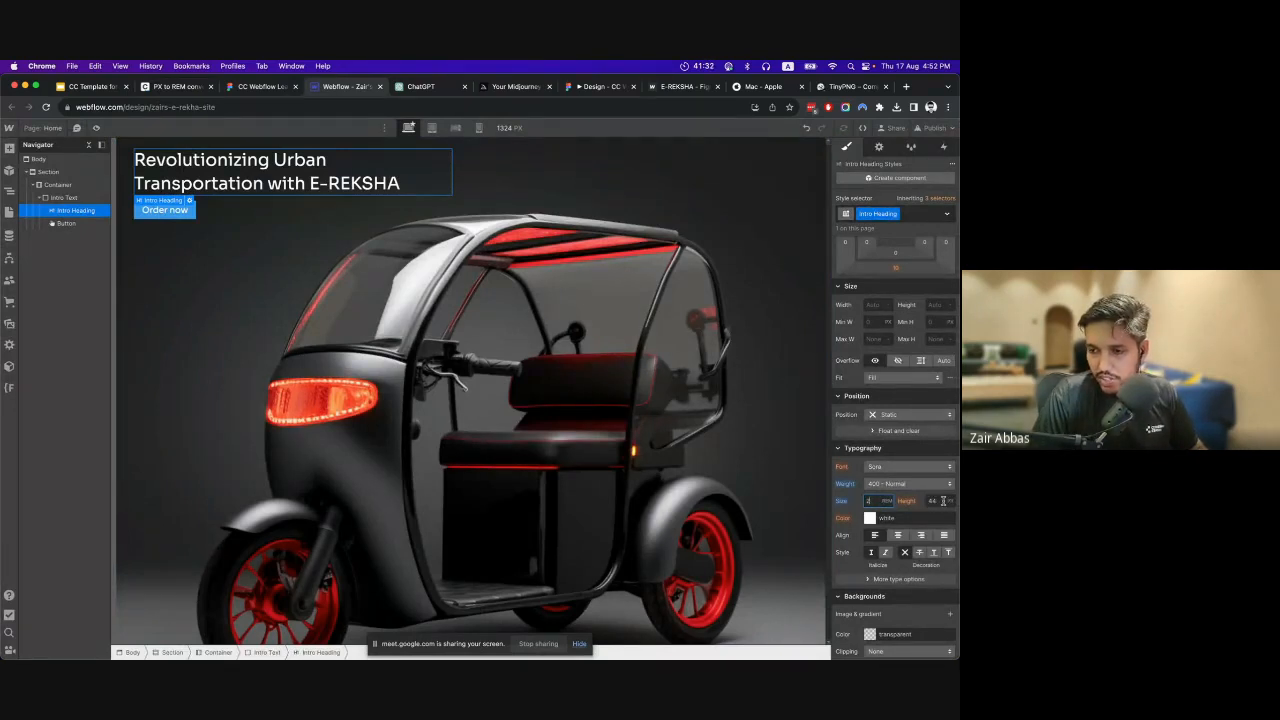
{"action": "left_click", "coordinate": [946, 500]}
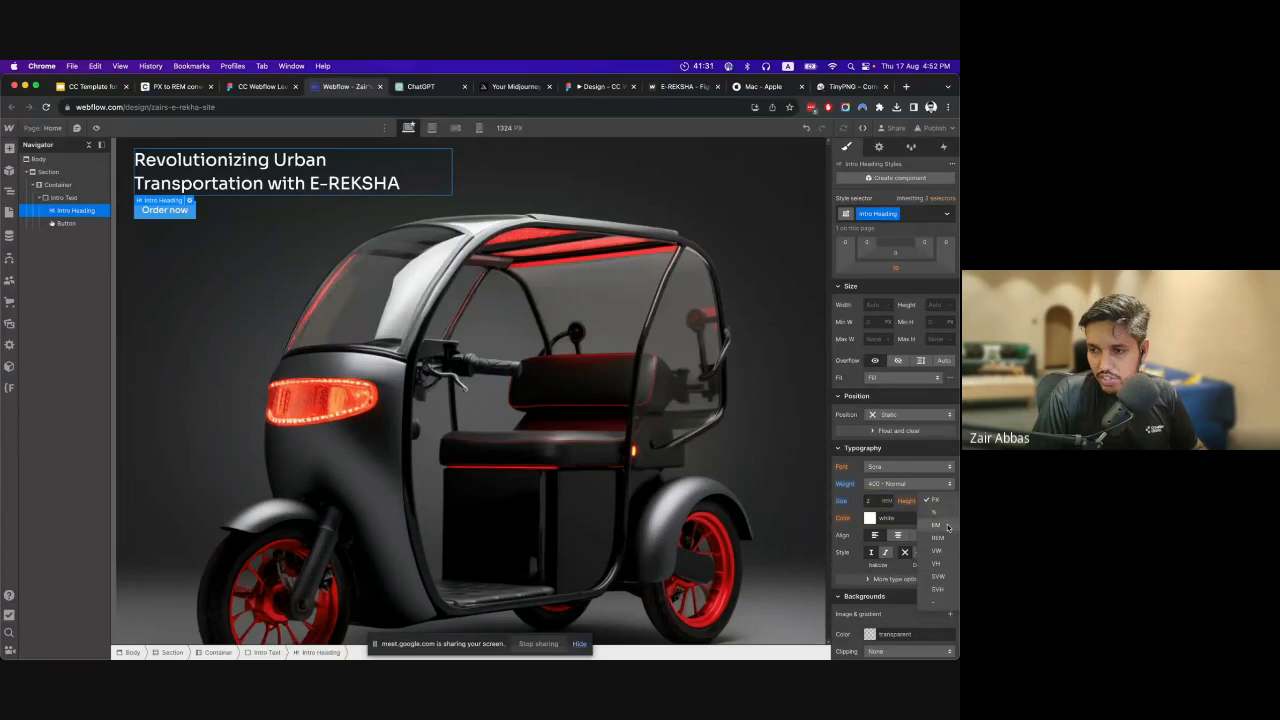
{"action": "left_click", "coordinate": [935, 602]}
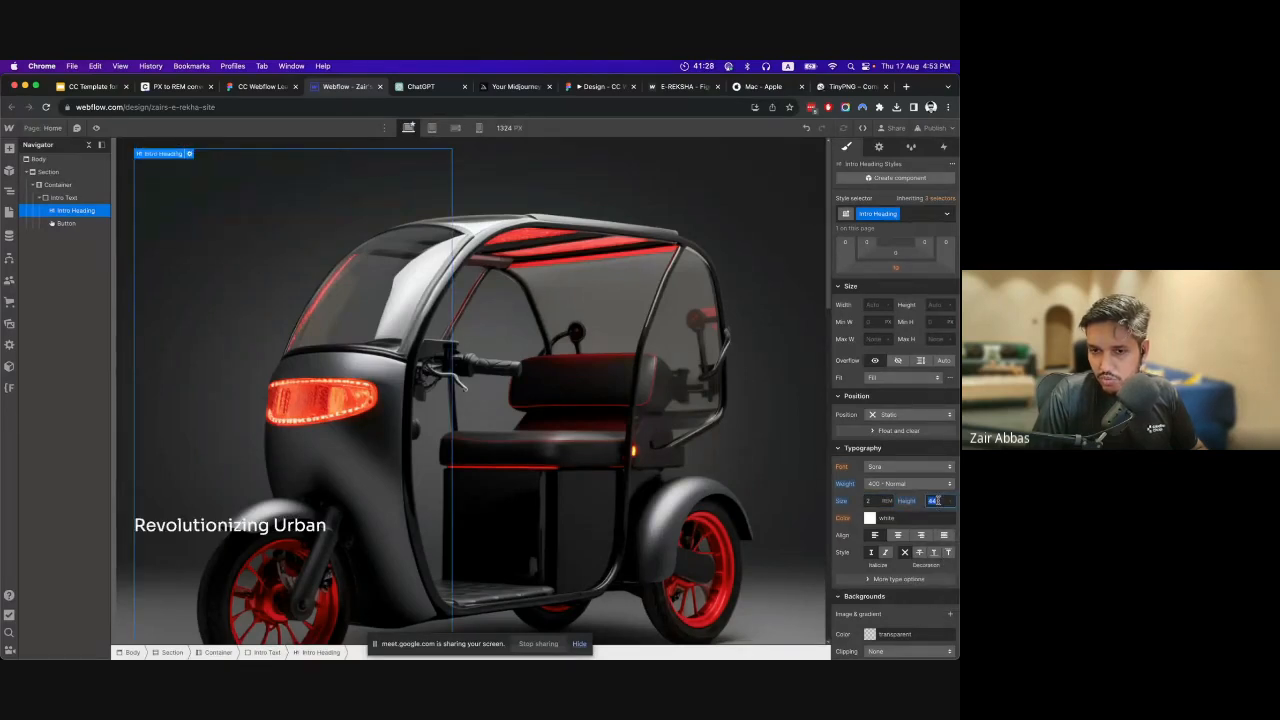
{"action": "type", "text": "1"}
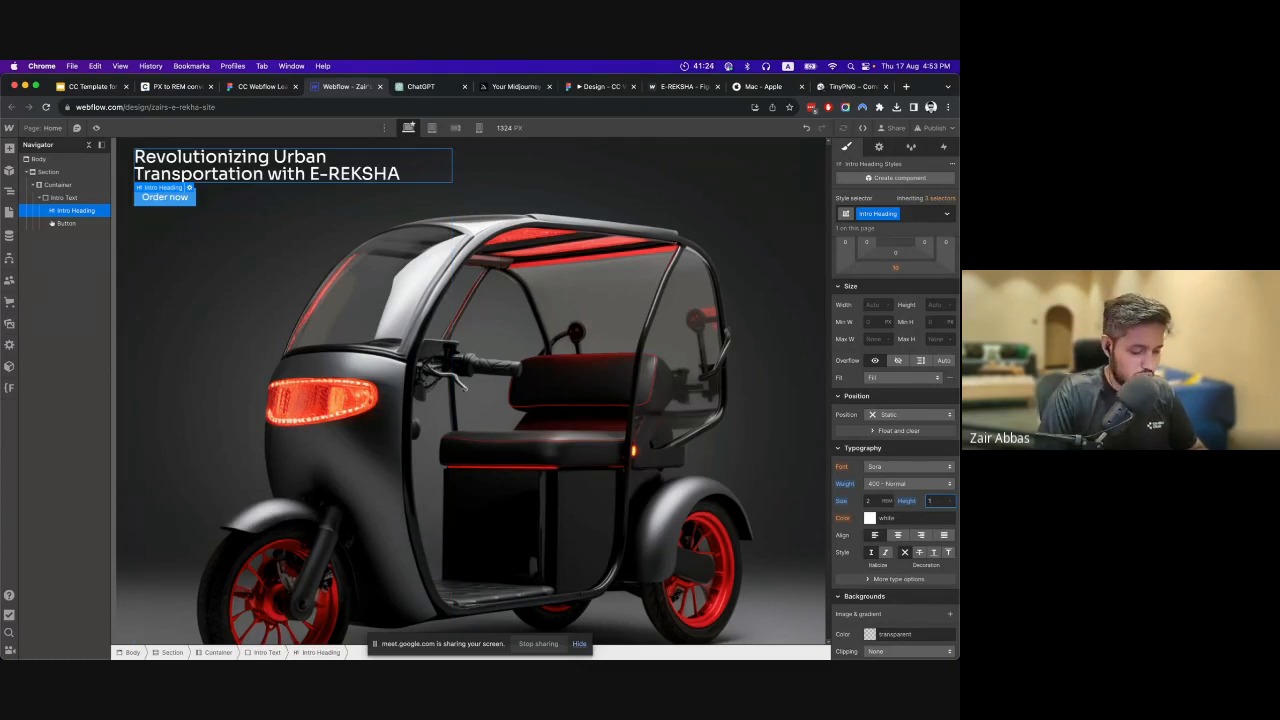
{"action": "type", "text": ".5"}
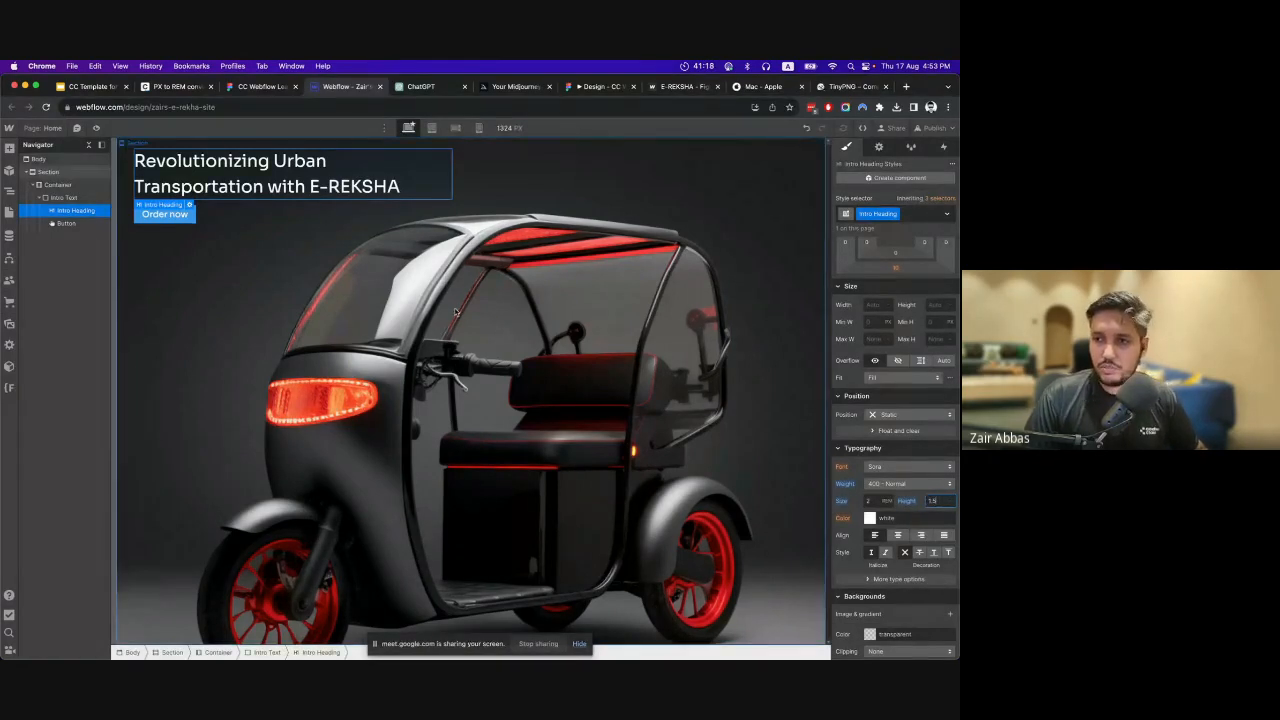
Select the page Body and set its line height to 1.5.
{"action": "left_click", "coordinate": [678, 393]}
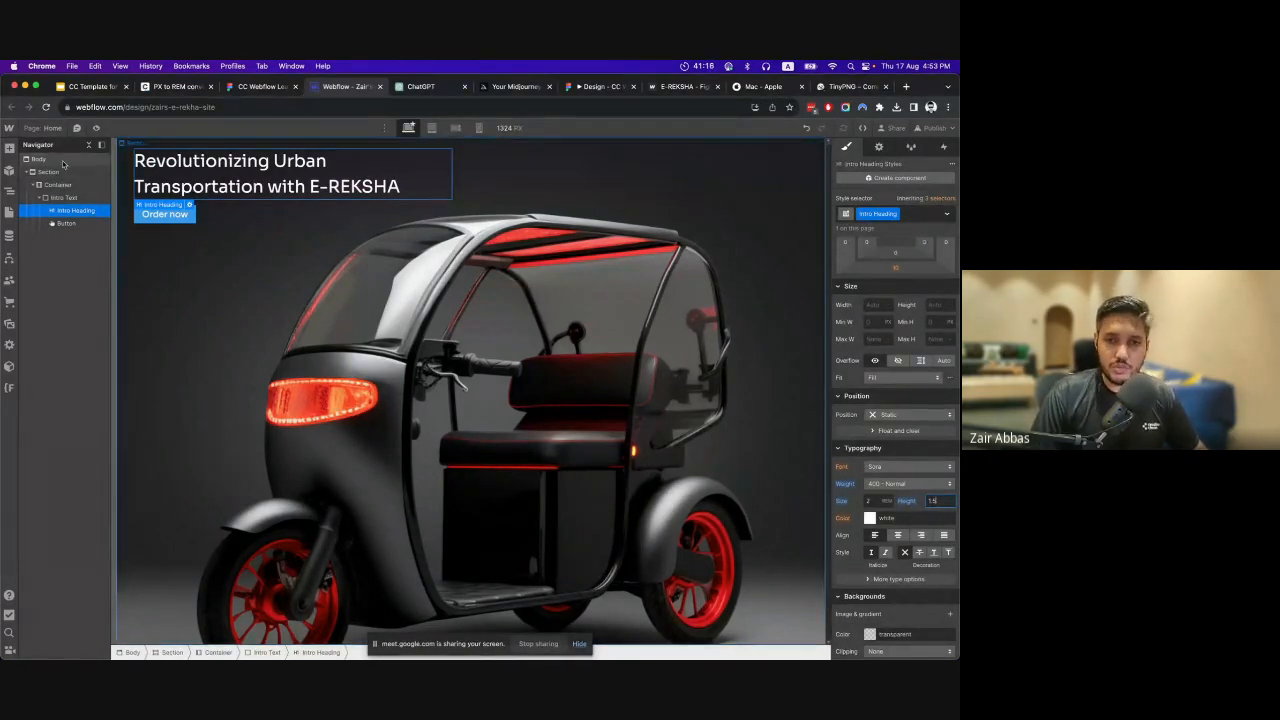
{"action": "left_click", "coordinate": [932, 500]}
{"action": "type", "text": "1.5"}
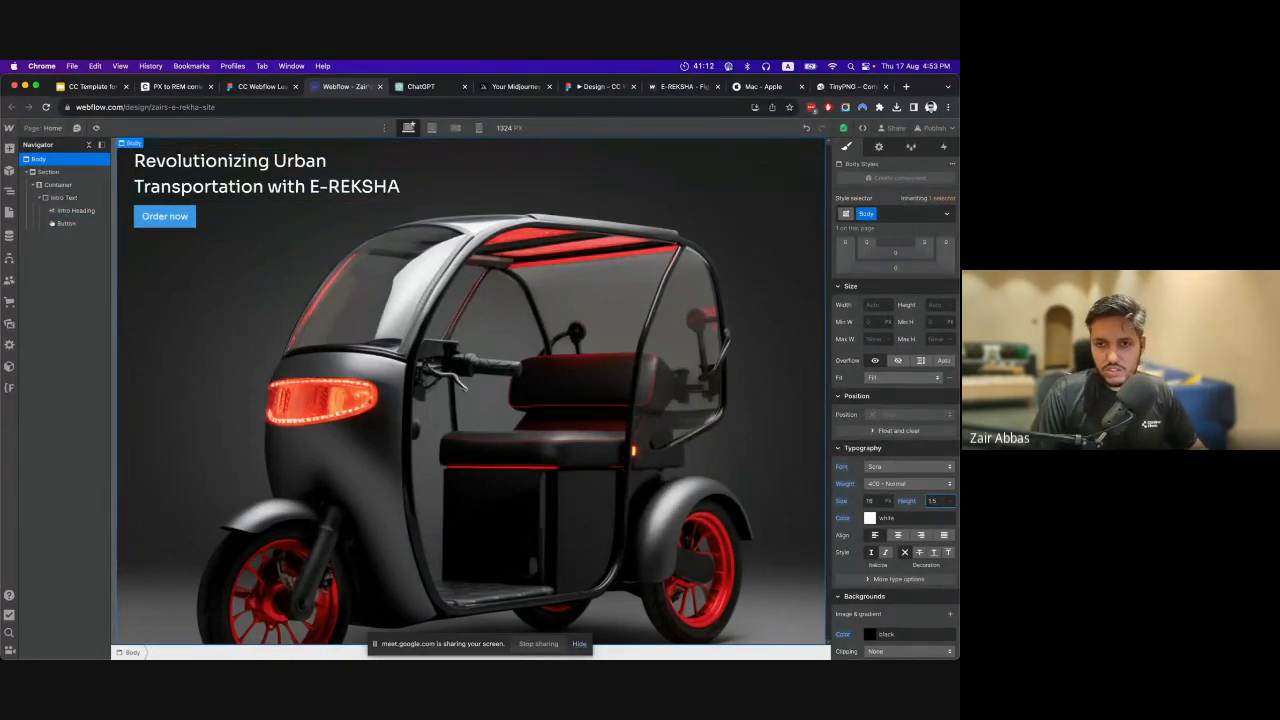
Reselect the Intro Heading, check it against the Figma headline, and set its text color to white in Webflow.
{"action": "left_click", "coordinate": [75, 211]}
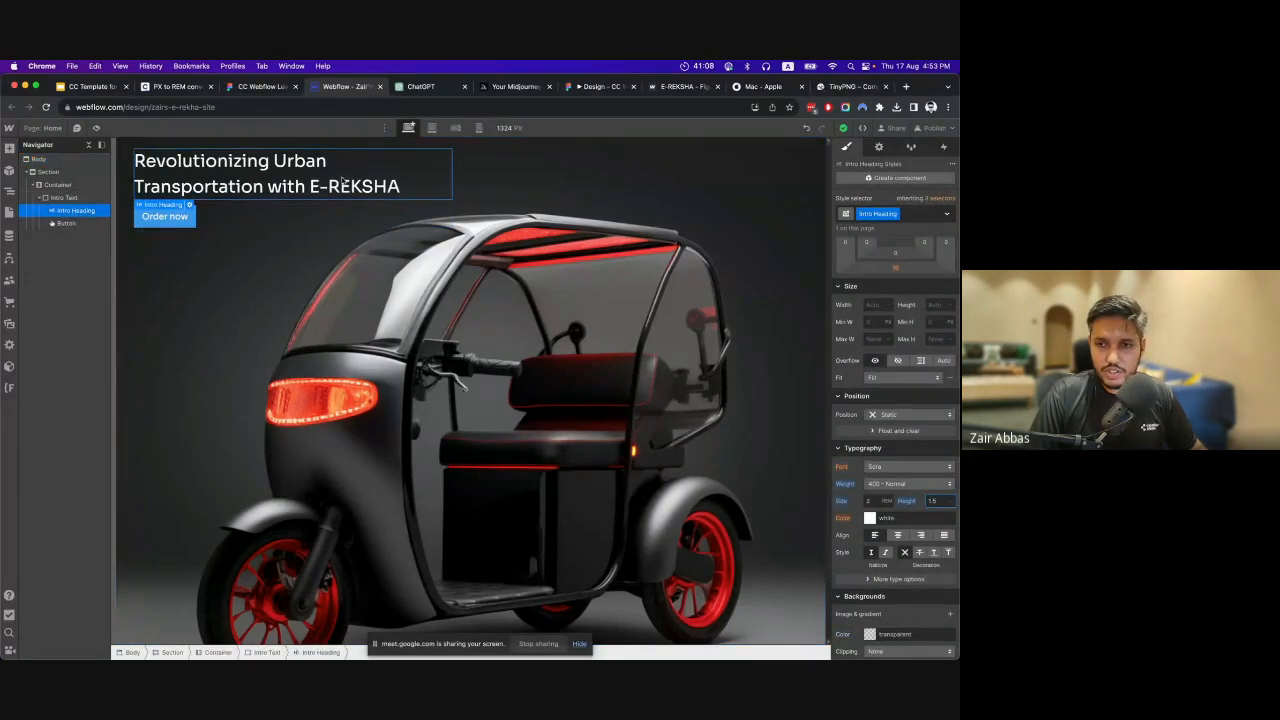
{"action": "left_click", "coordinate": [262, 88]}
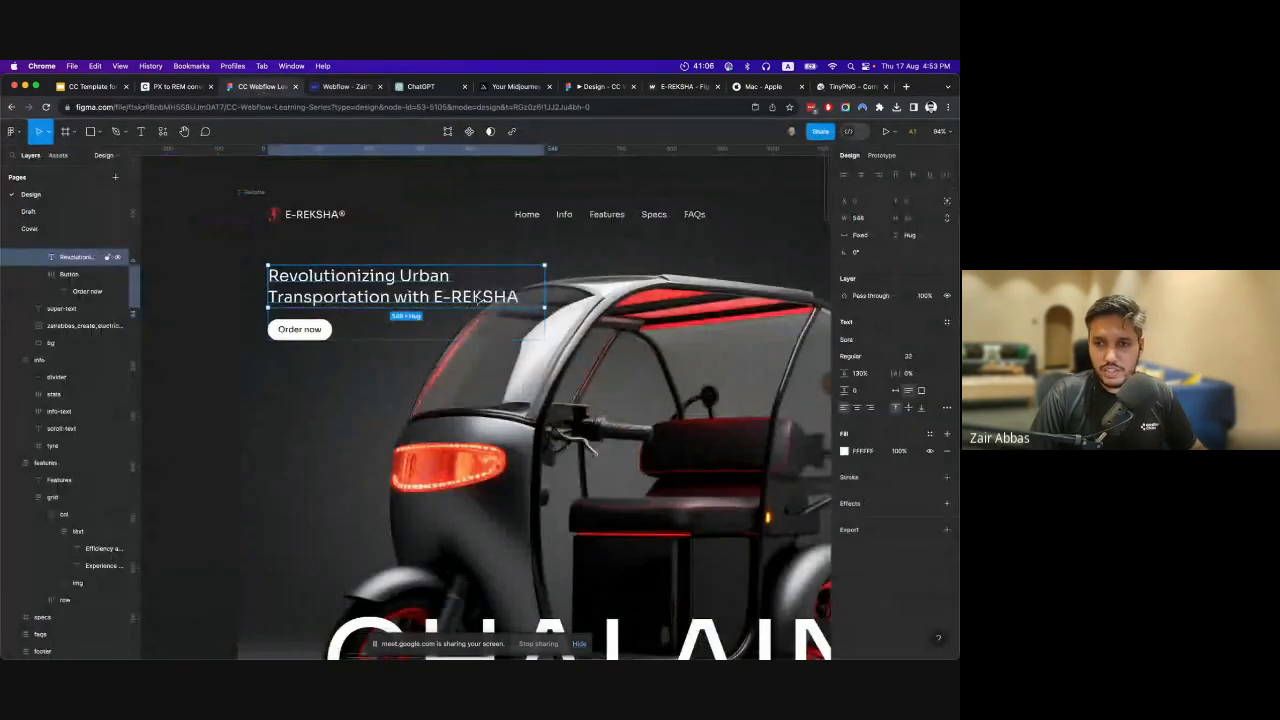
{"action": "left_click", "coordinate": [340, 88]}
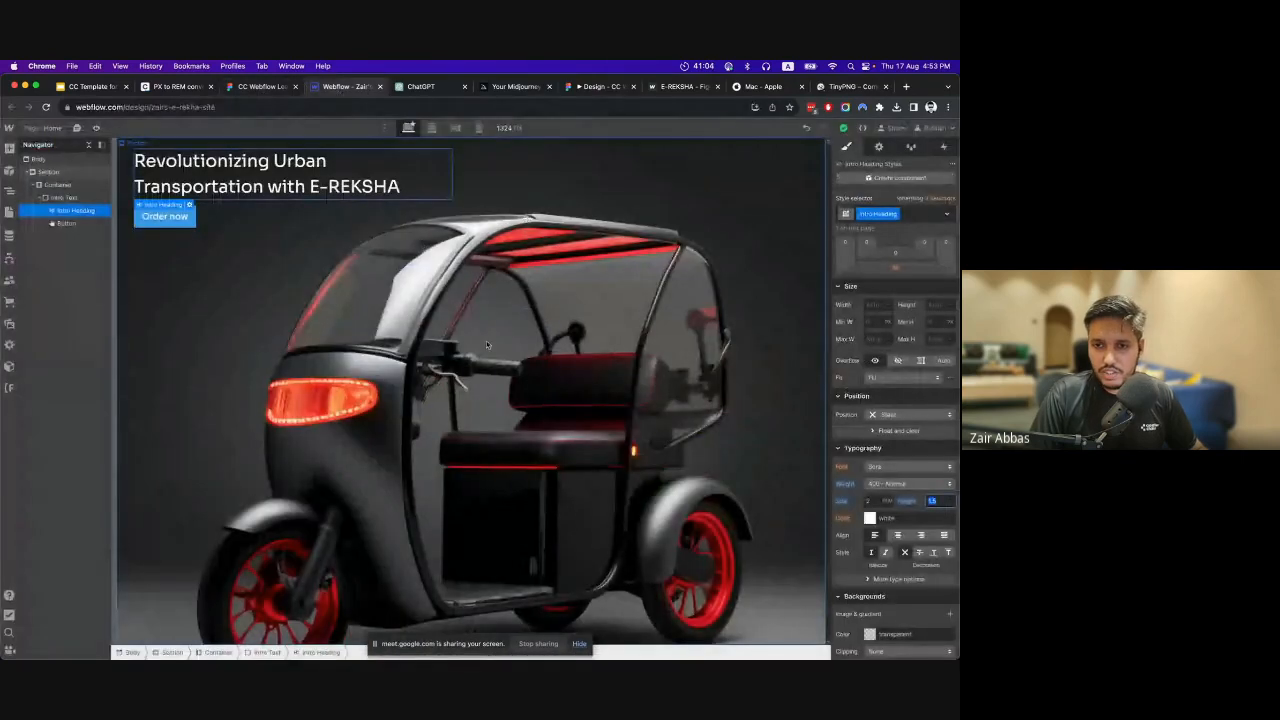
{"action": "left_click", "coordinate": [870, 518]}
{"action": "left_click_drag", "start_coordinate": [850, 384], "coordinate": [828, 322]}
{"action": "left_click", "coordinate": [889, 527]}
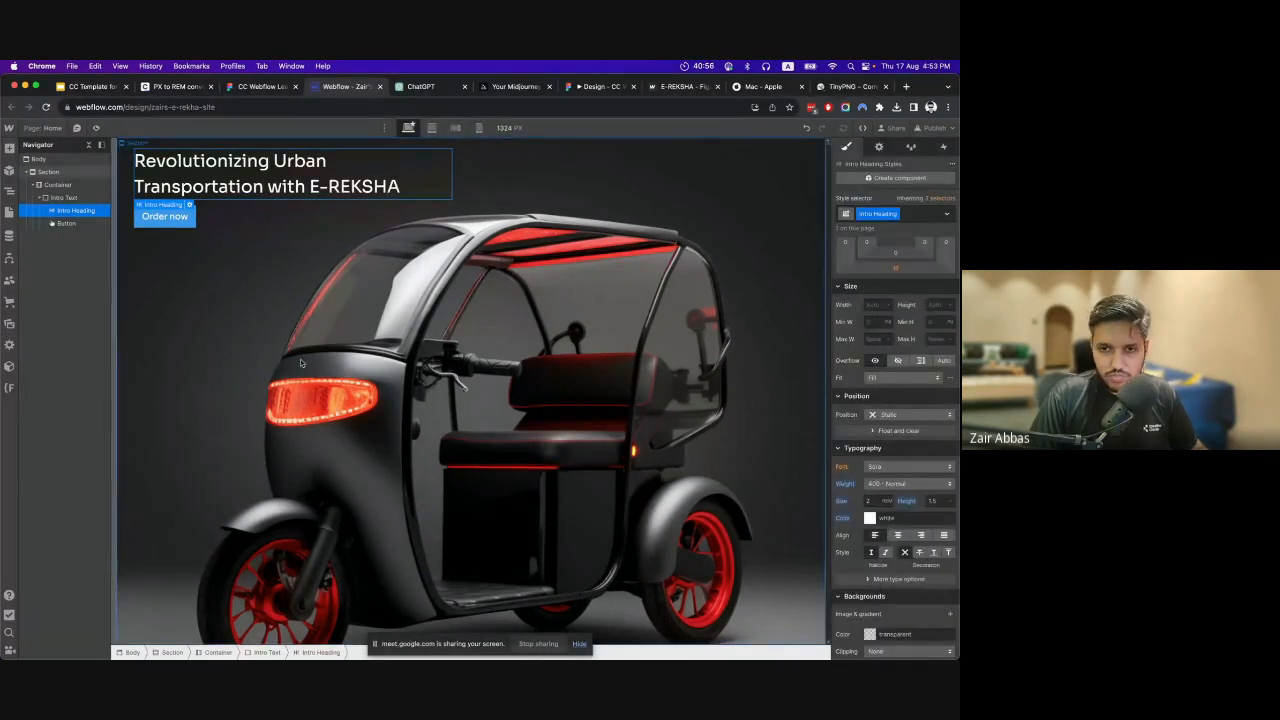
Compare the heading's thickness with the Figma headline and set the Intro Heading's font weight to 300 - Light in Webflow.
{"action": "left_click", "coordinate": [258, 86]}
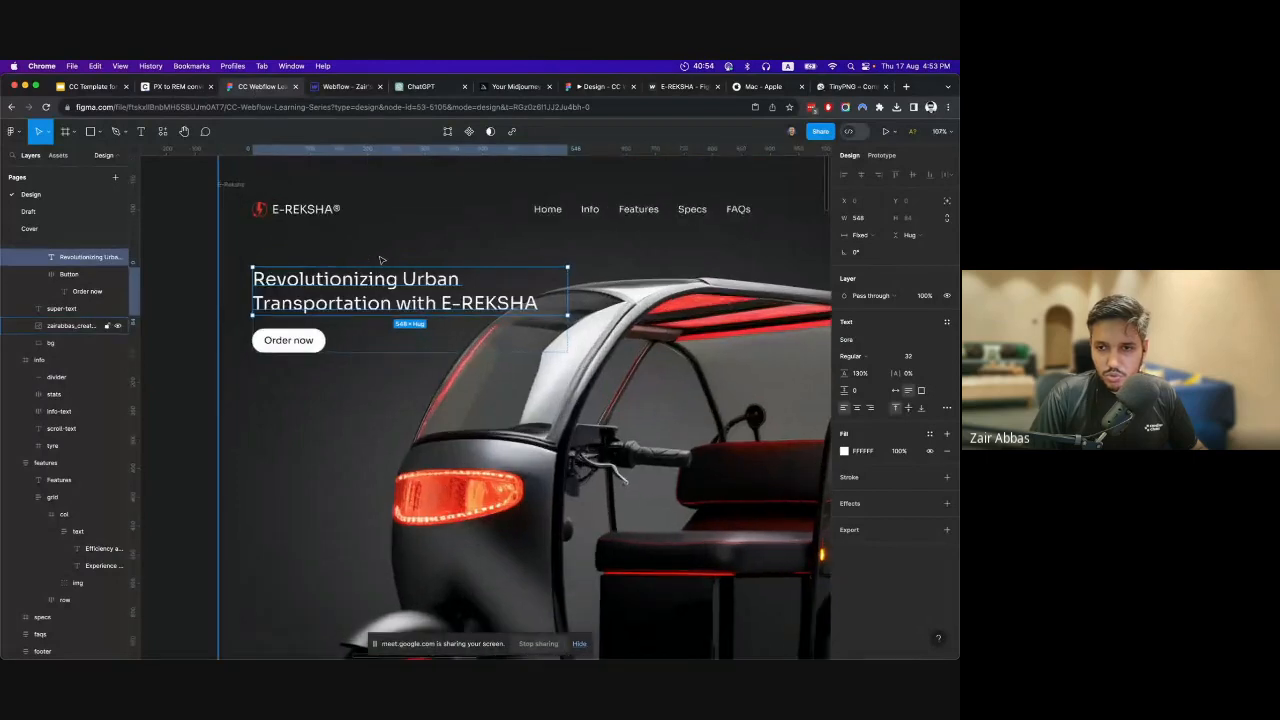
{"action": "scroll", "coordinate": [430, 302], "scroll_direction": "up", "scroll_amount": 2}
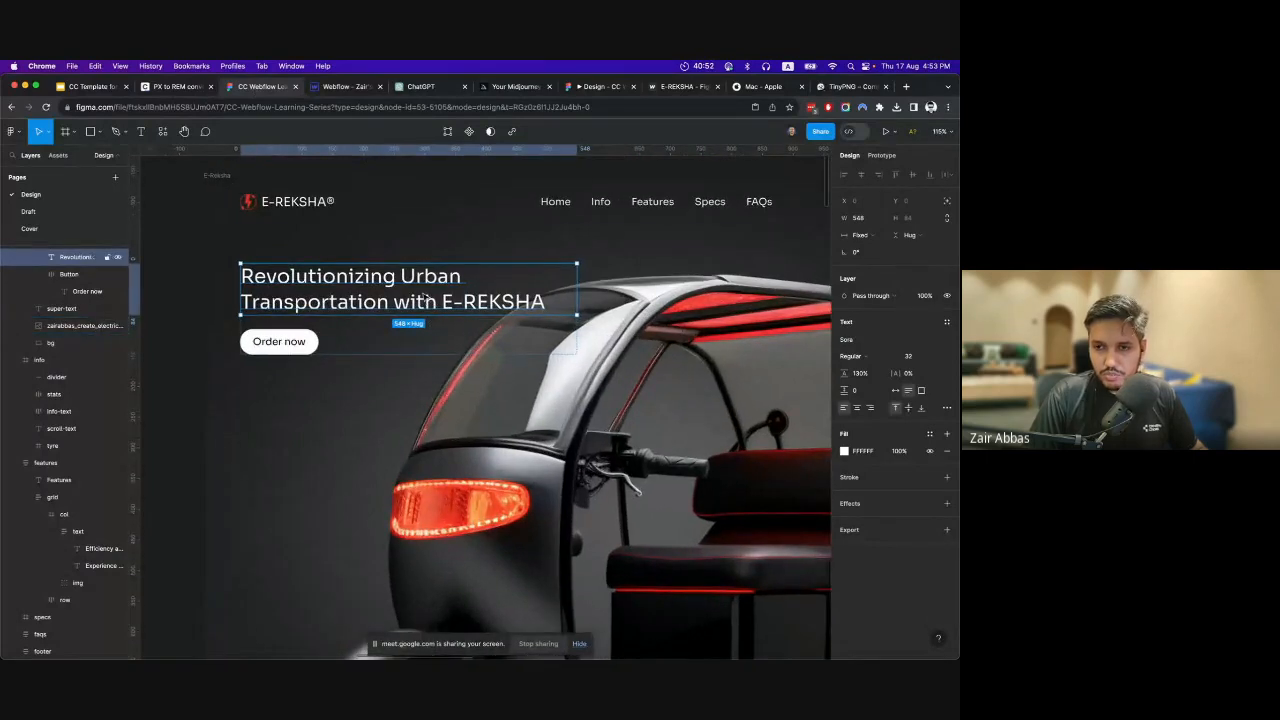
{"action": "left_click", "coordinate": [339, 88]}
{"action": "left_click", "coordinate": [241, 88]}
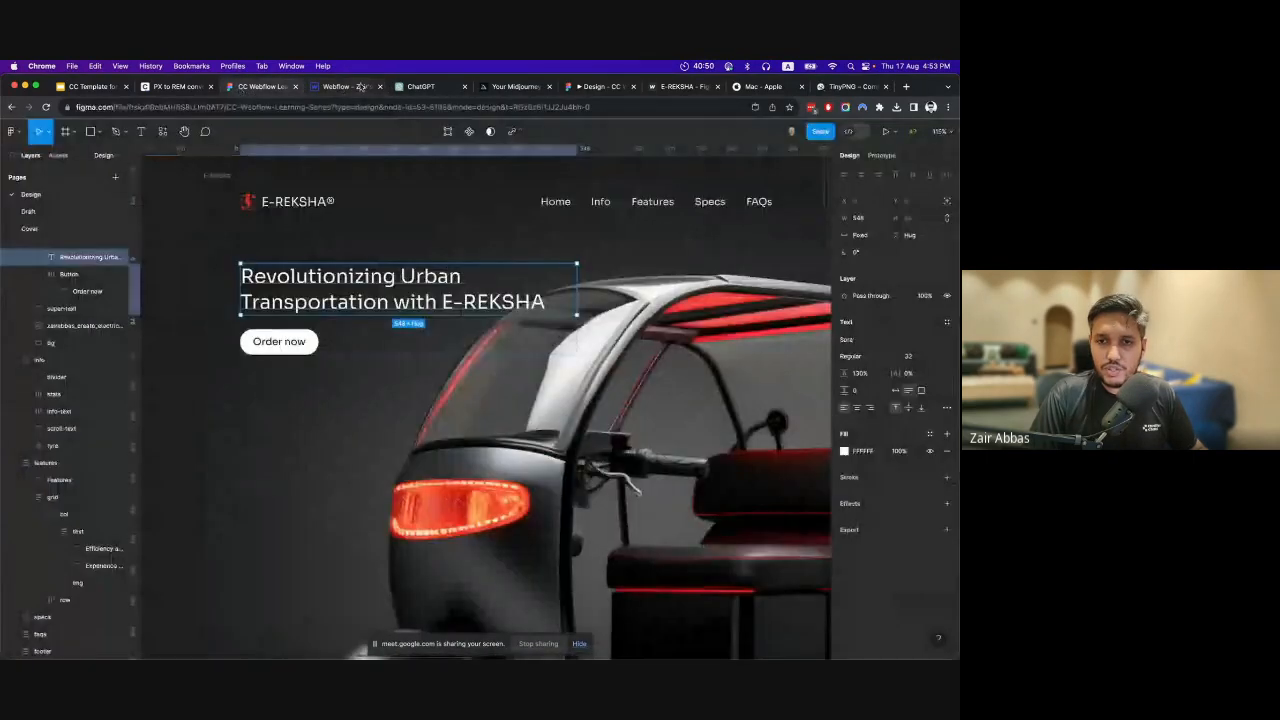
{"action": "left_click", "coordinate": [340, 87]}
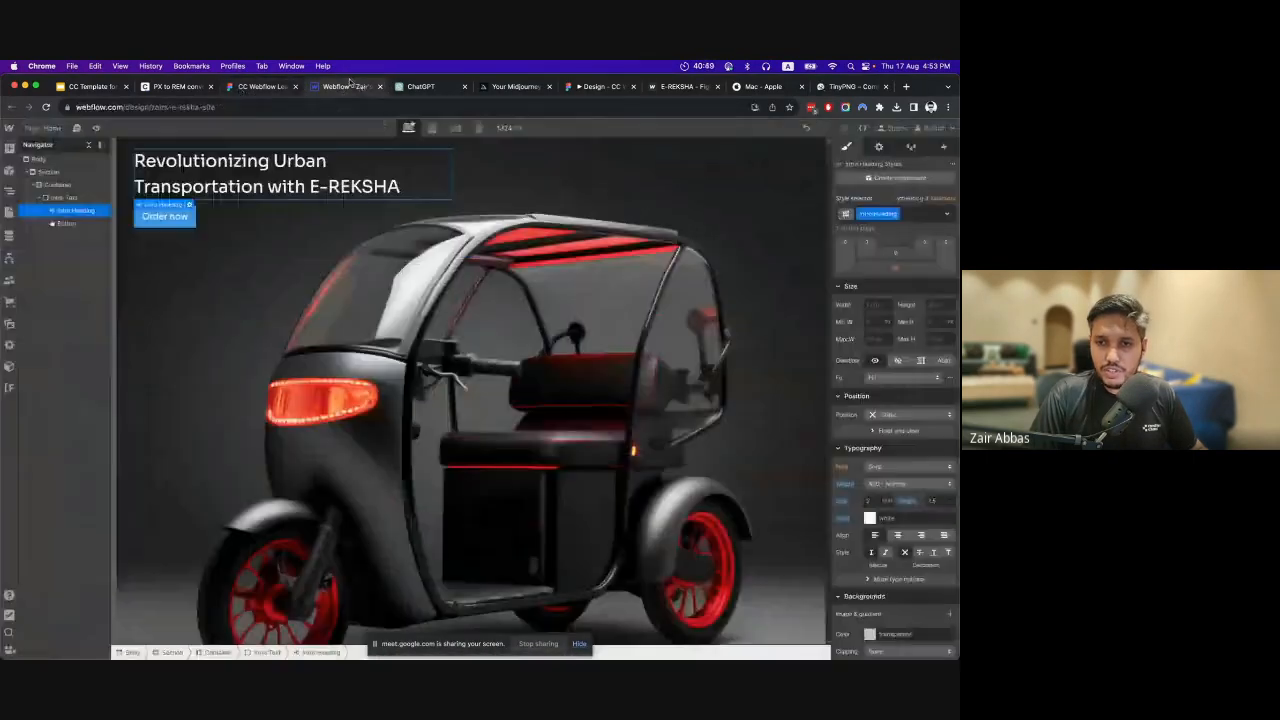
{"action": "left_click", "coordinate": [904, 483]}
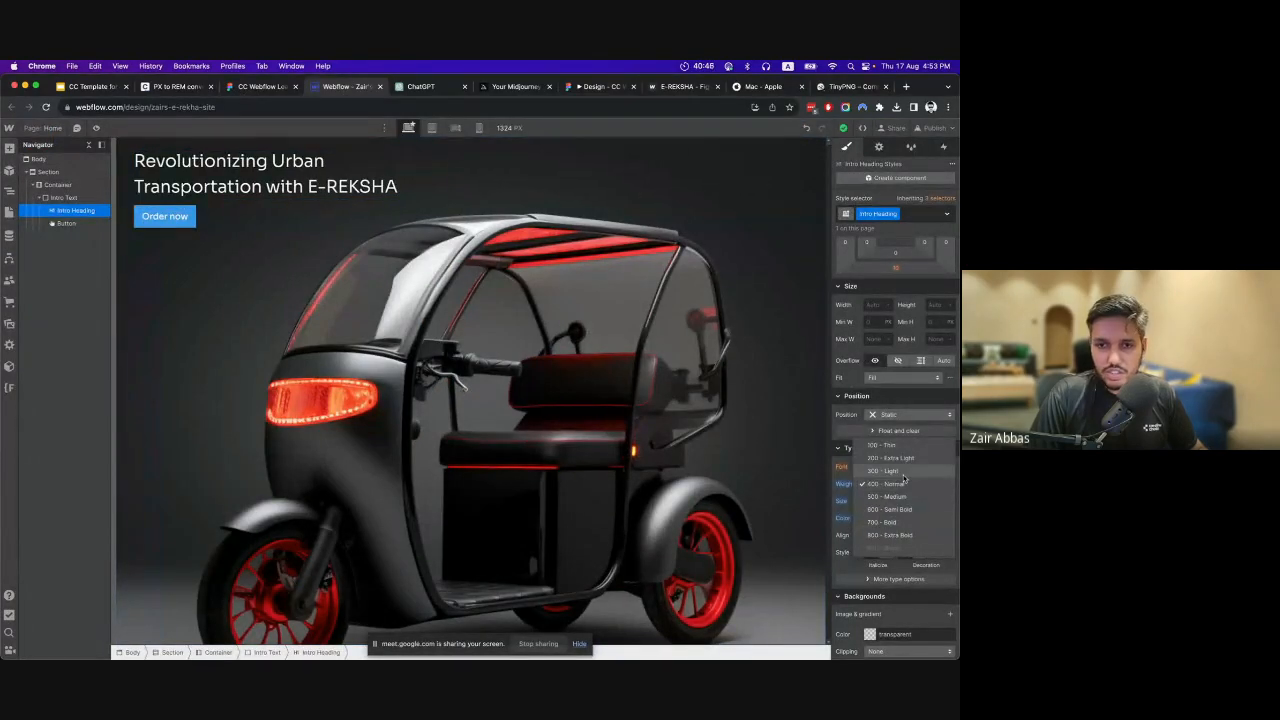
{"action": "left_click", "coordinate": [904, 483]}
Compare the restyled Intro Heading with the hero headline in Figma, ending at the heading's spacing settings in Webflow.
{"action": "left_click", "coordinate": [262, 87]}
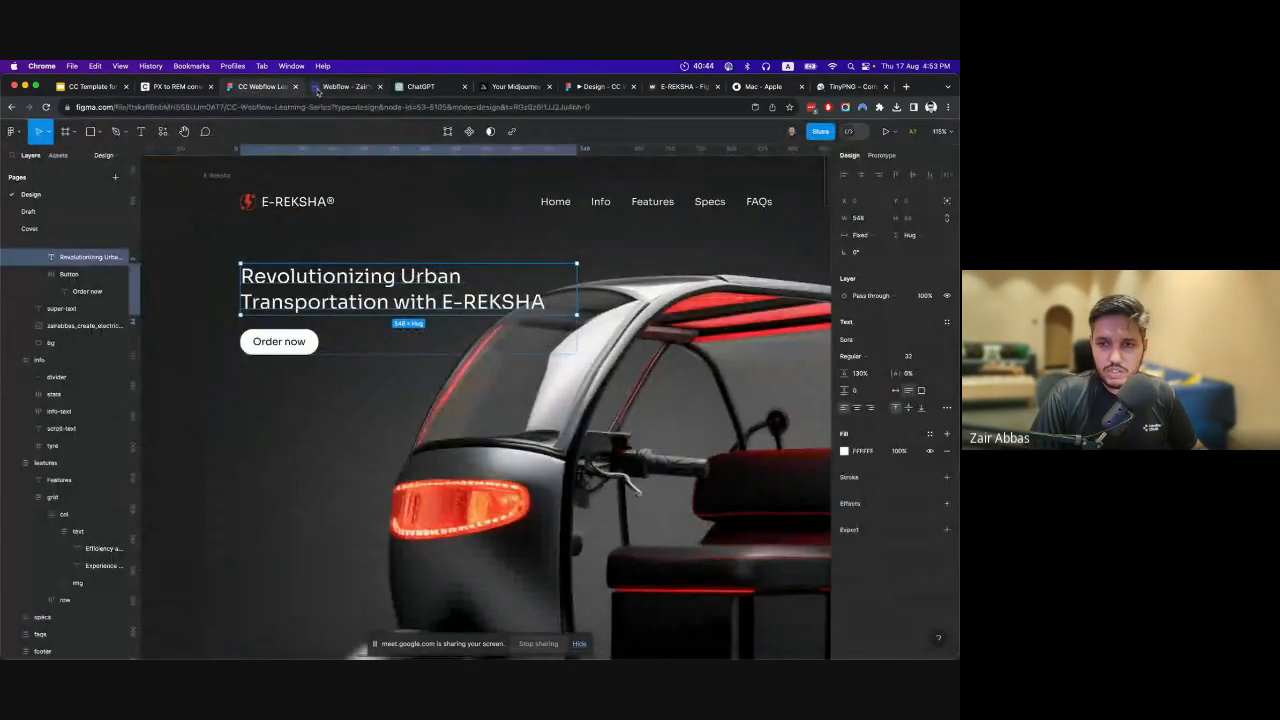
{"action": "left_click", "coordinate": [320, 88]}
{"action": "left_click", "coordinate": [247, 90]}
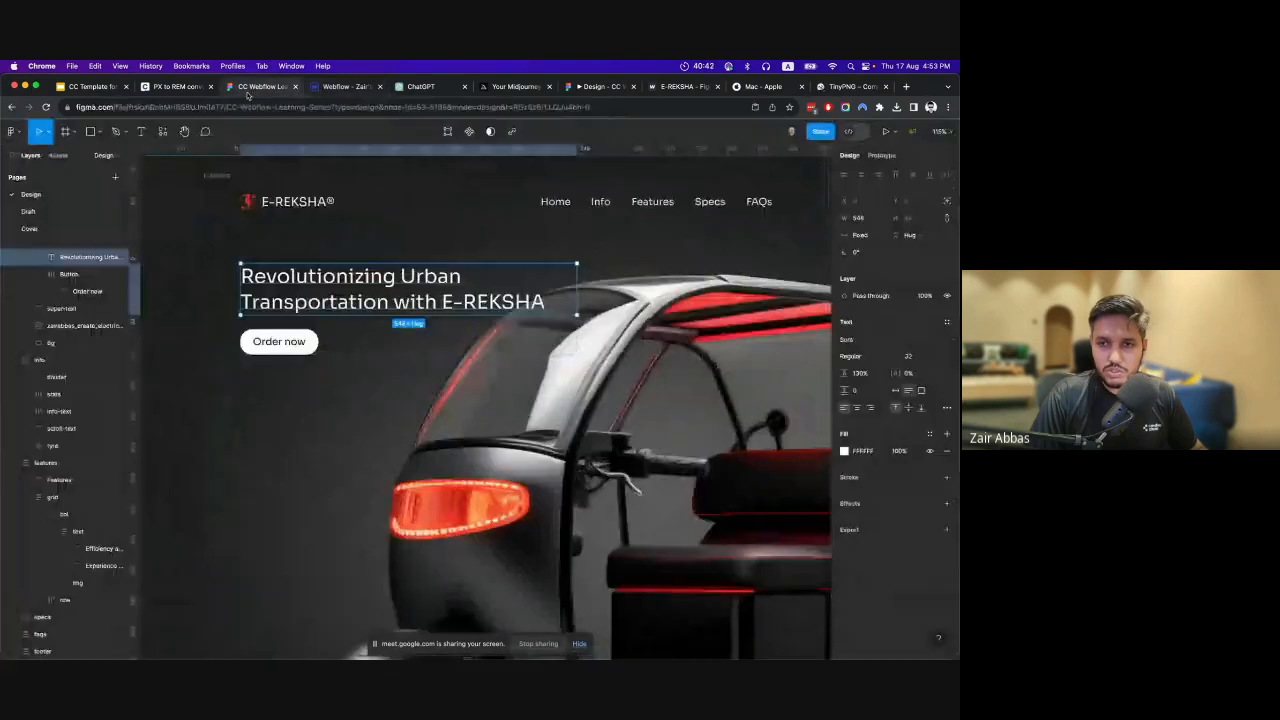
{"action": "left_click", "coordinate": [335, 87]}
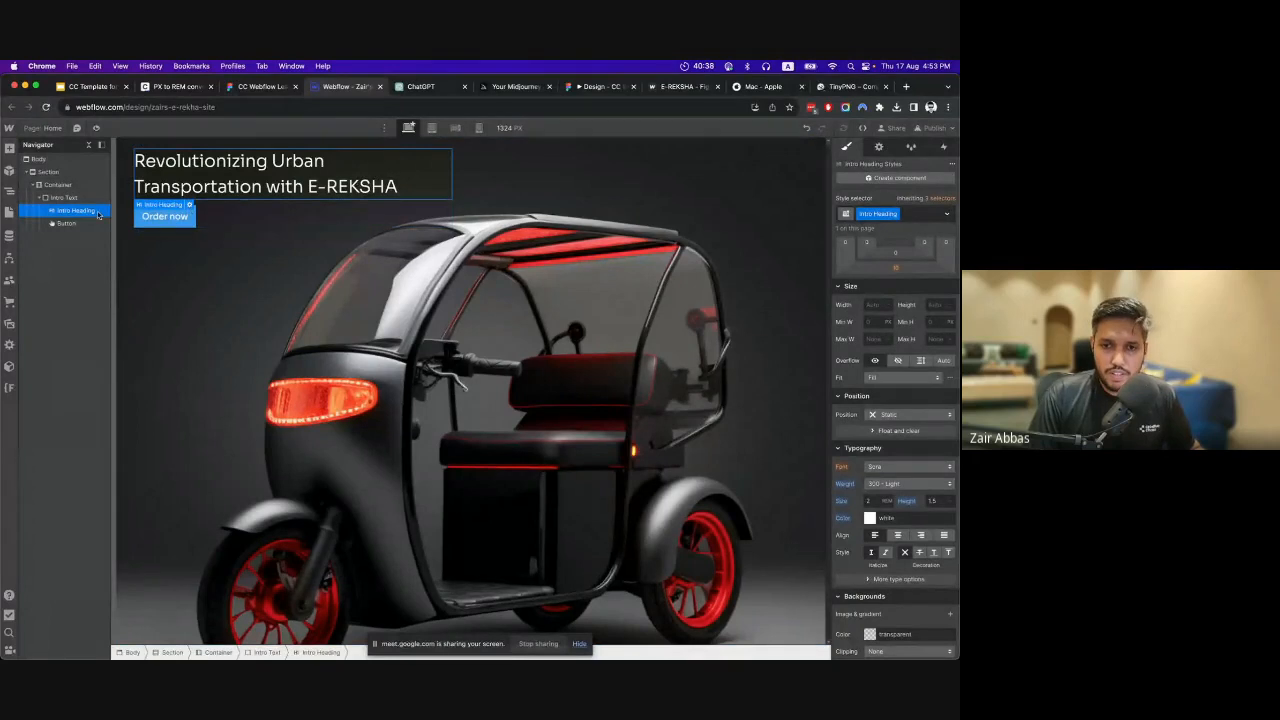
{"action": "scroll", "coordinate": [905, 360], "scroll_direction": "up", "scroll_amount": 3}
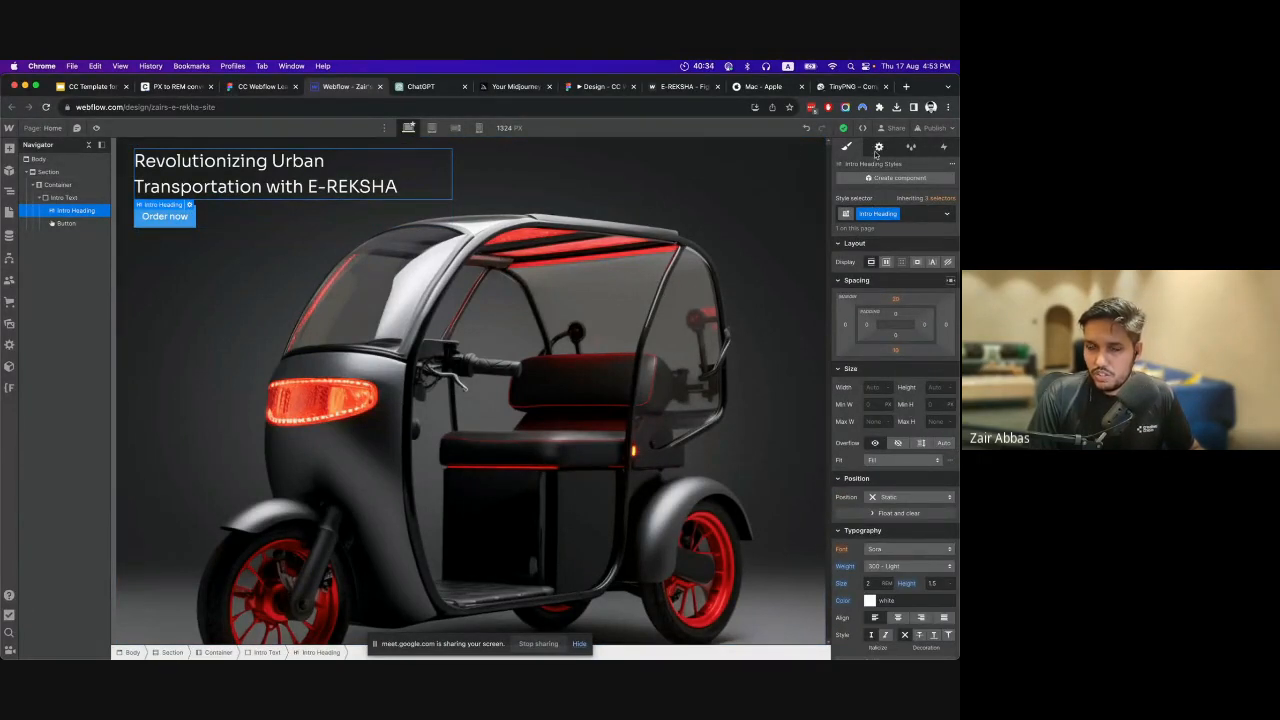
Check the Intro Heading's heading type without changing it and set its top margin to 0.
{"action": "left_click", "coordinate": [189, 205]}
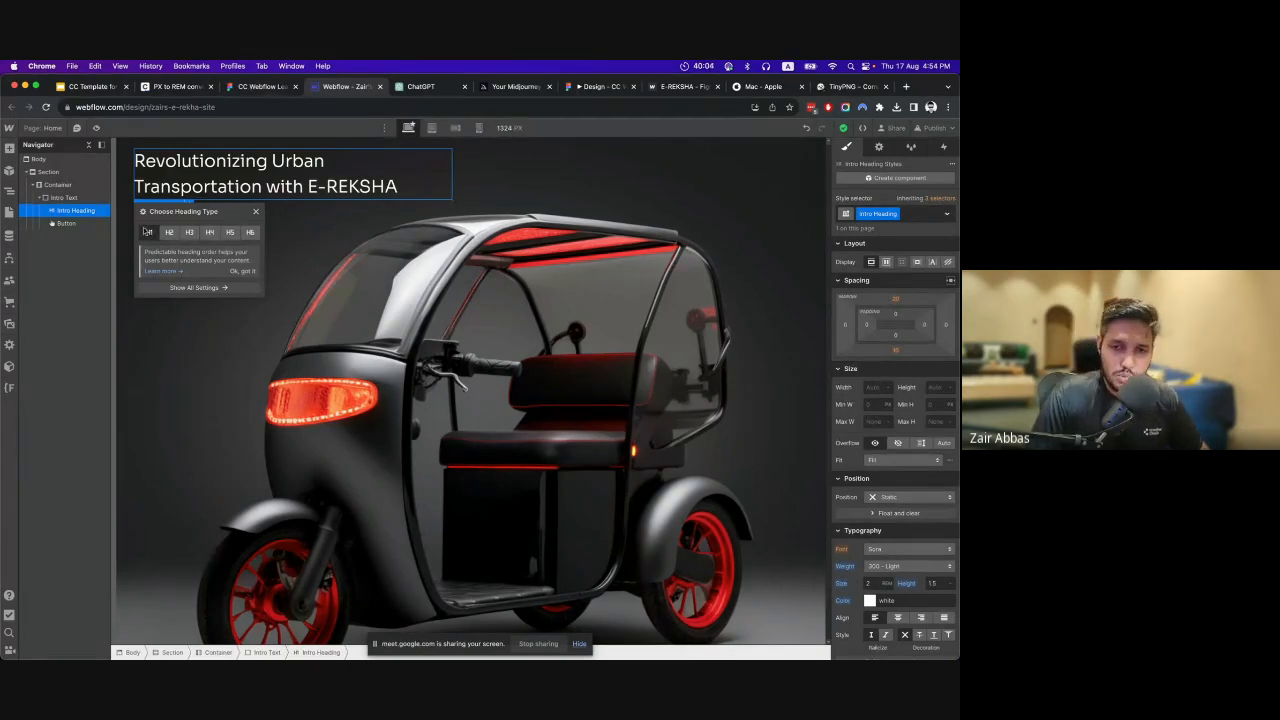
{"action": "left_click", "coordinate": [254, 214]}
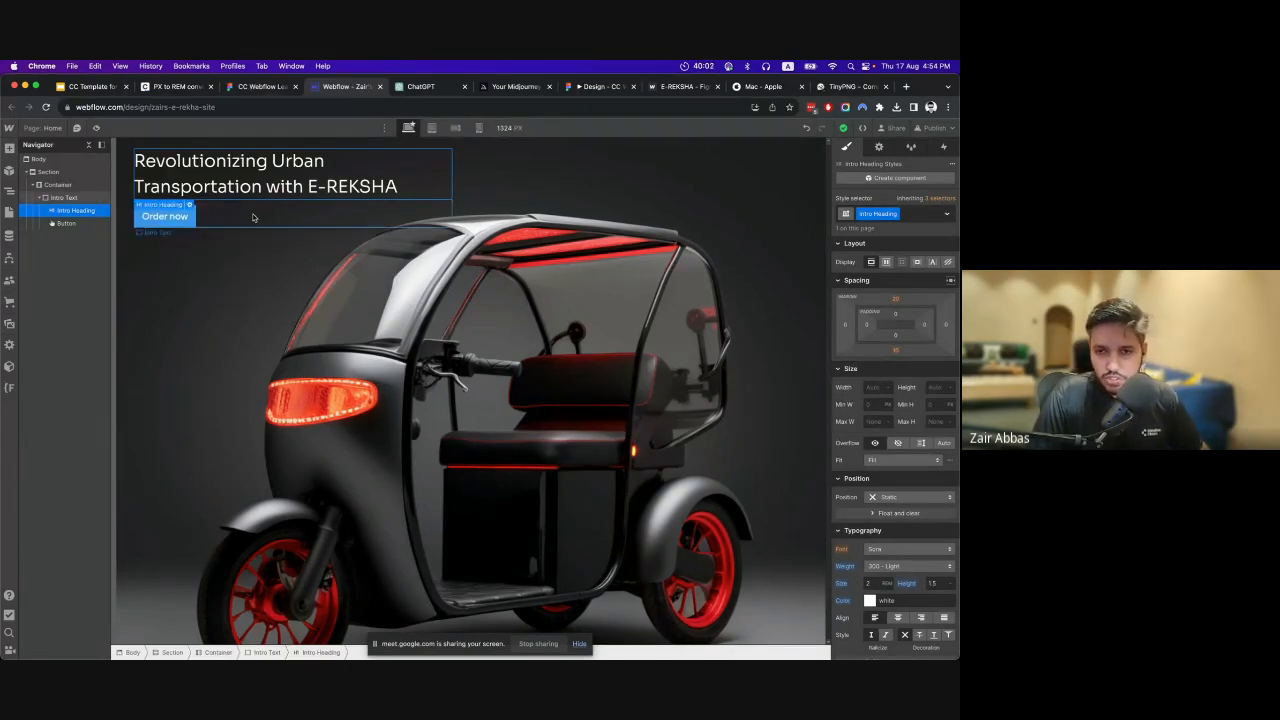
{"action": "left_click", "coordinate": [898, 300]}
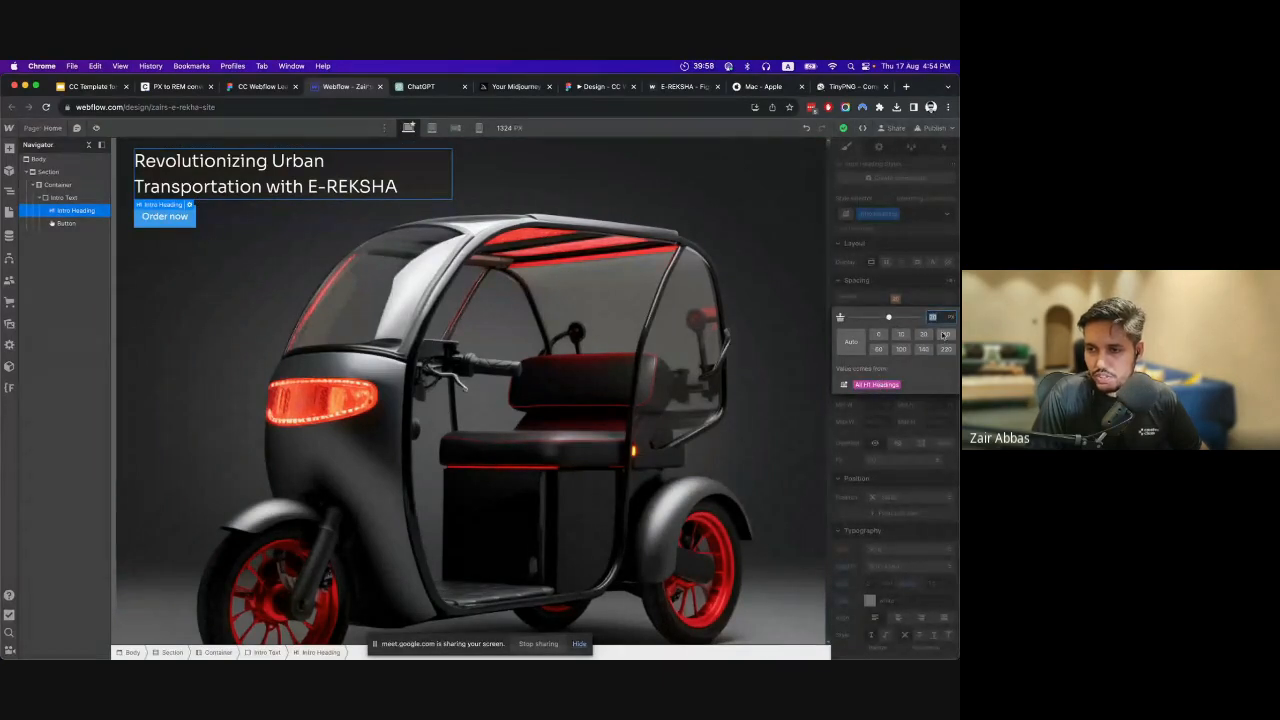
{"action": "left_click", "coordinate": [904, 287]}
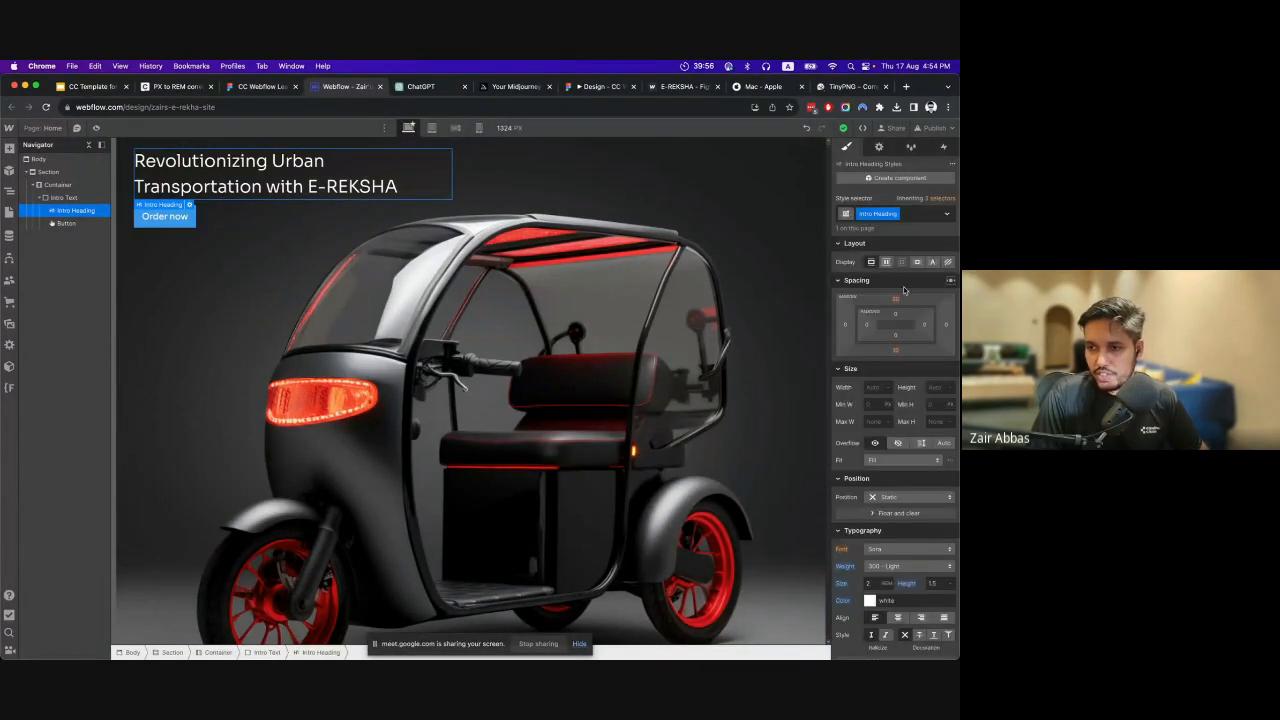
{"action": "left_click", "coordinate": [897, 299]}
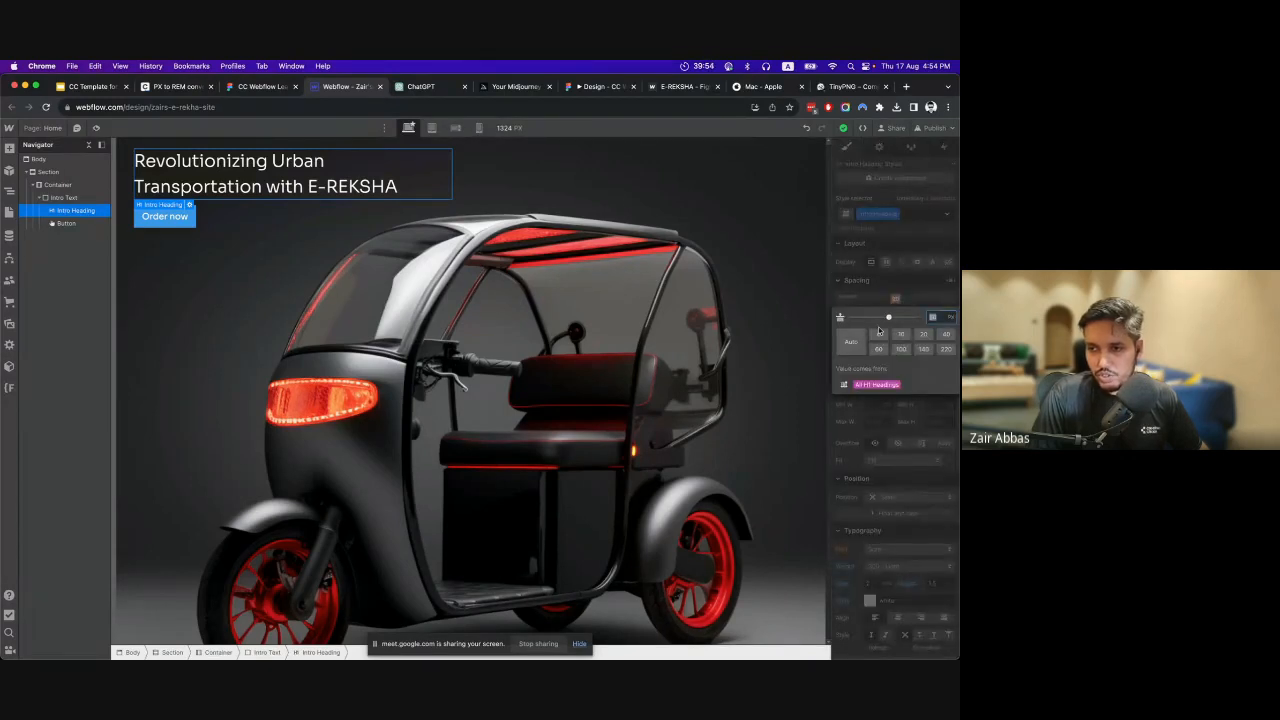
{"action": "left_click", "coordinate": [878, 334]}
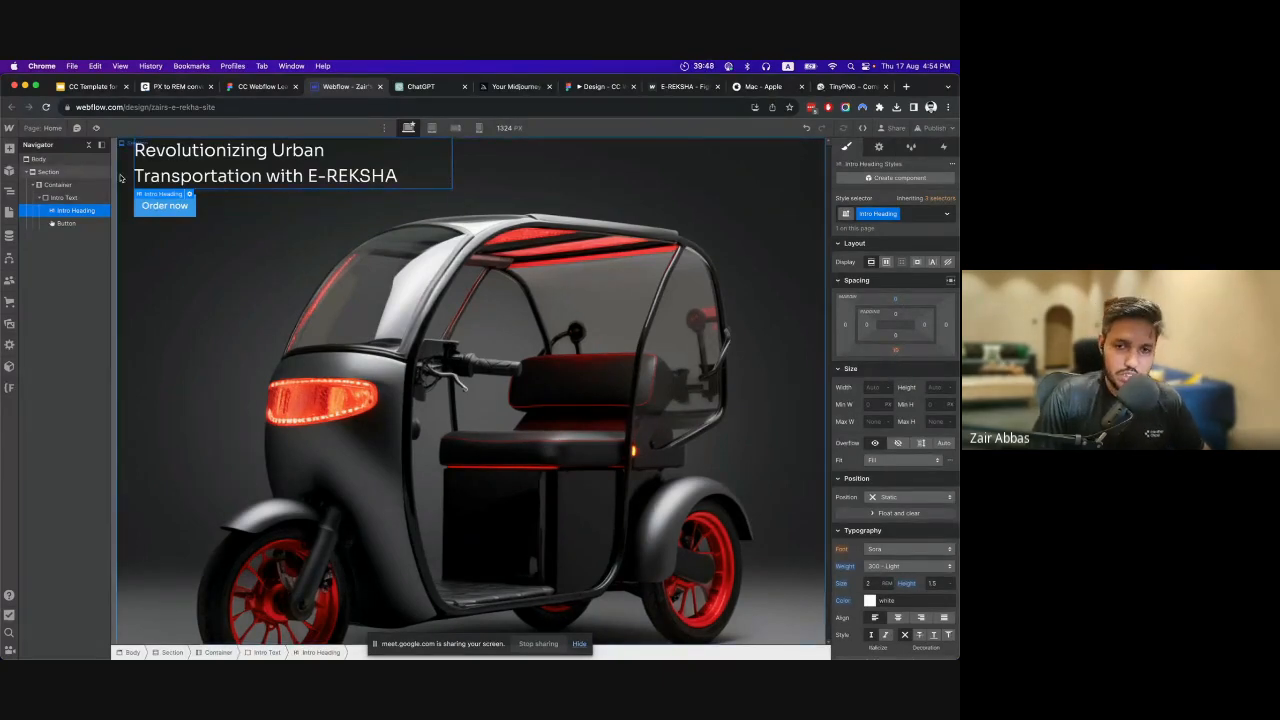
Select the Order now button in Webflow, inspect its label's text style in Figma, and return to Webflow.
{"action": "left_click", "coordinate": [69, 225]}
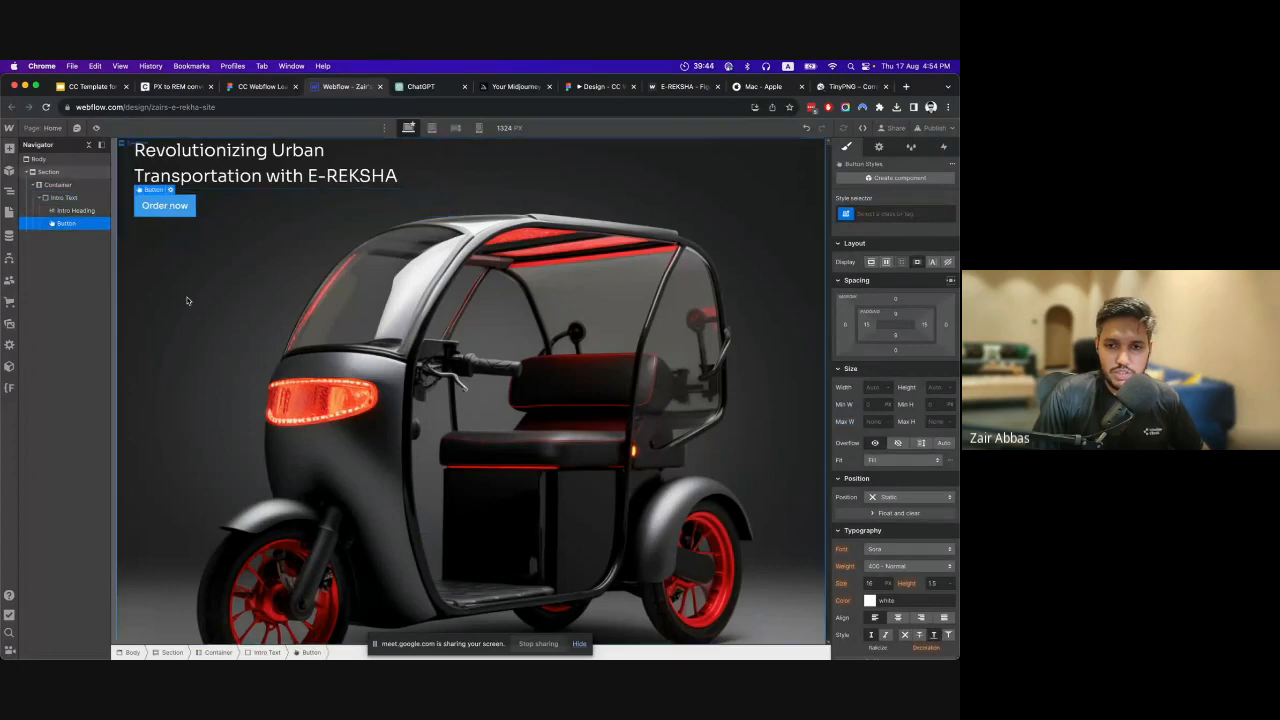
{"action": "left_click", "coordinate": [242, 87]}
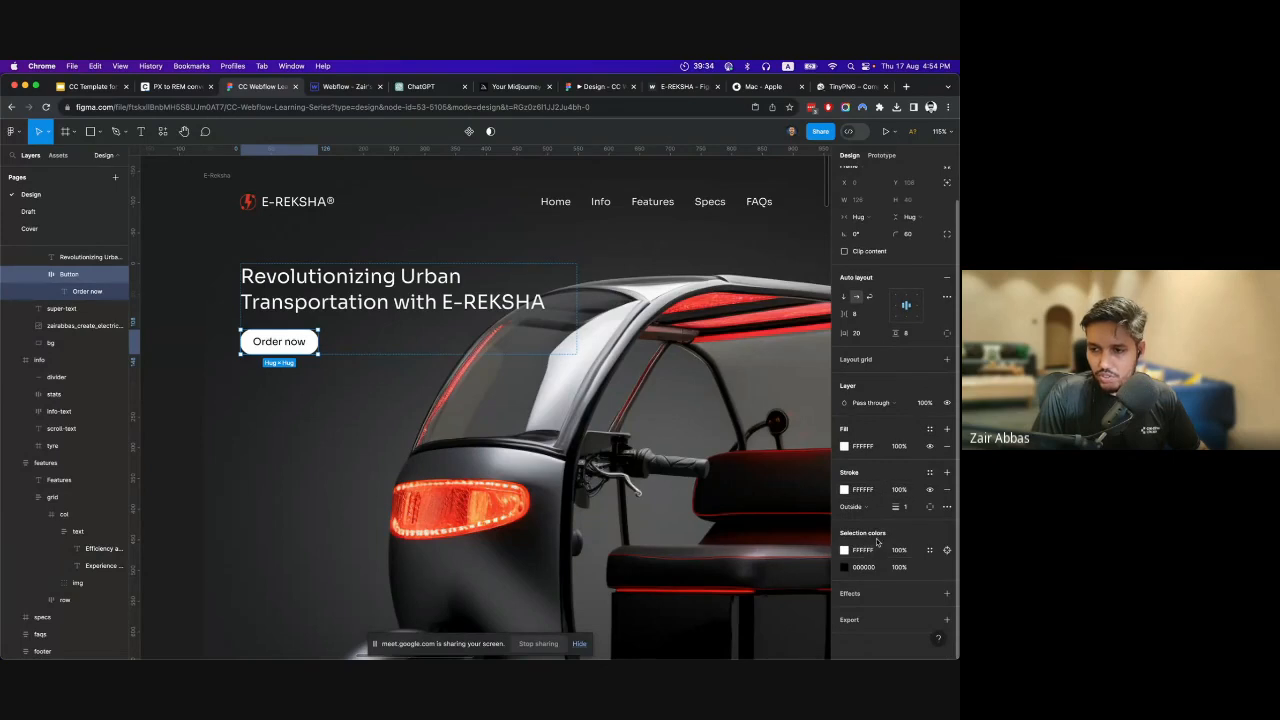
{"action": "double_click", "coordinate": [293, 346]}
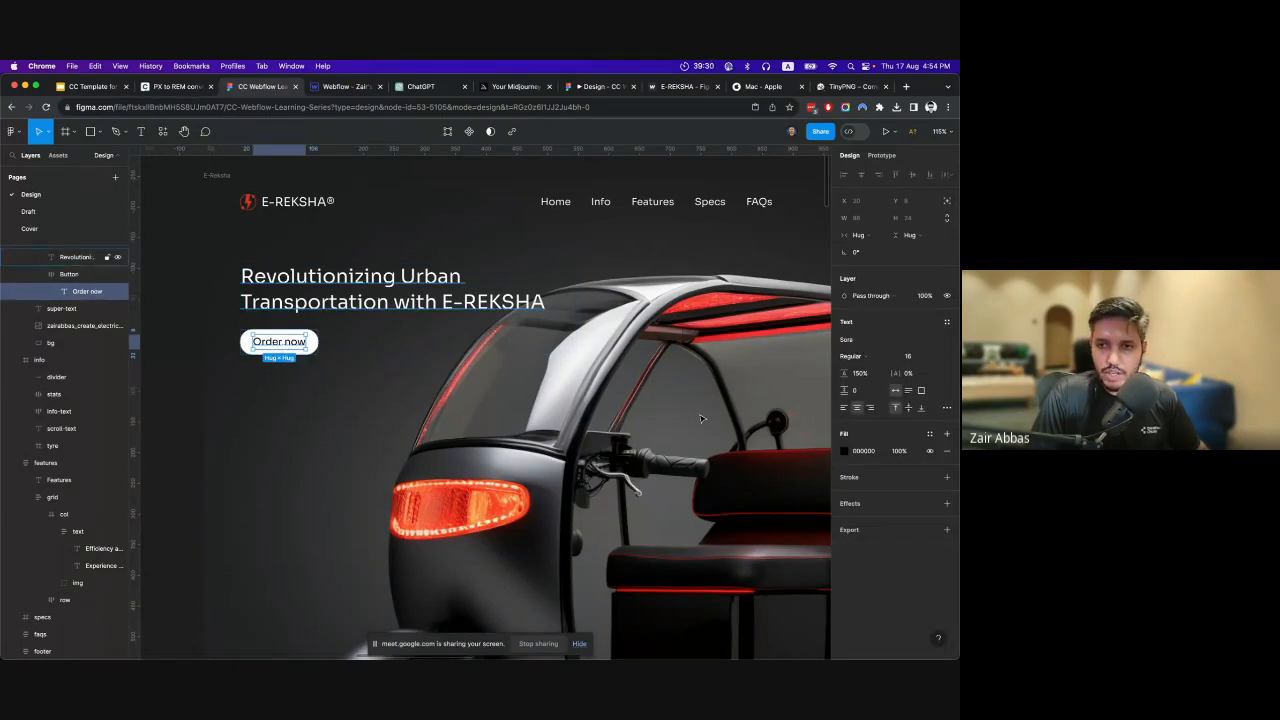
{"action": "left_click", "coordinate": [352, 86]}
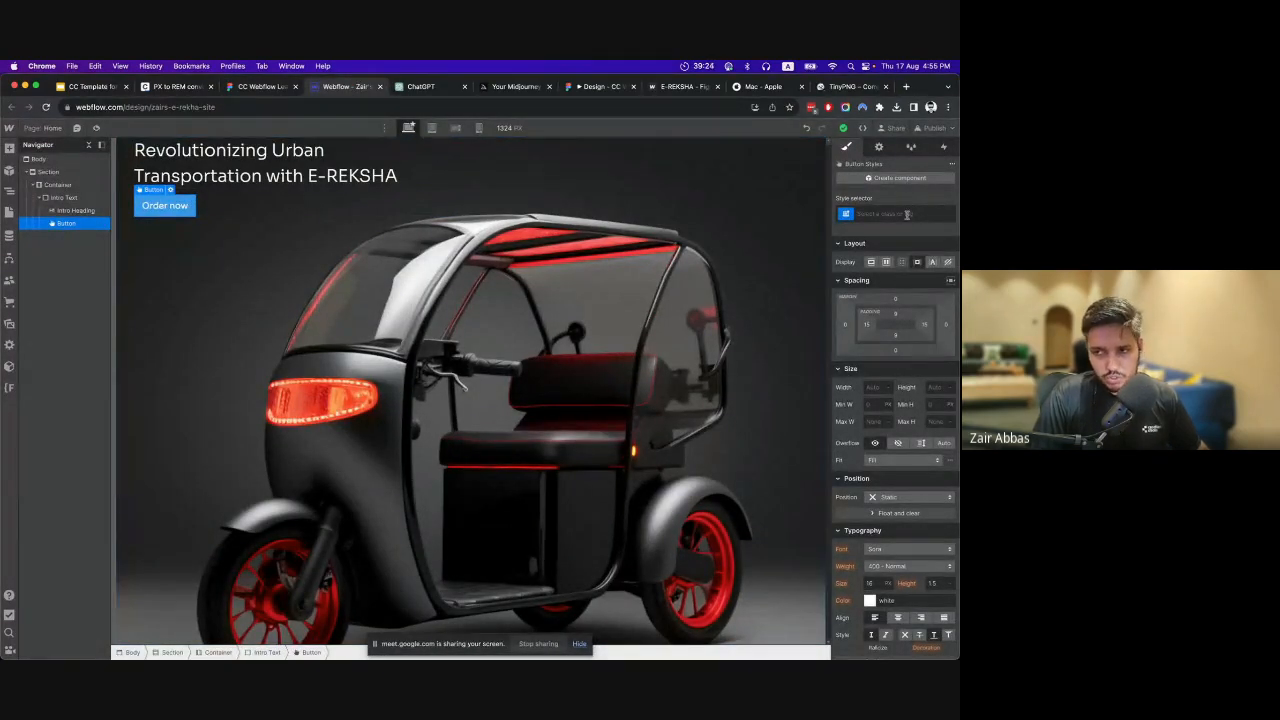
Look over the button's typography settings and convert 16 px to rem in the PX to REM converter.
{"action": "scroll", "coordinate": [918, 388], "scroll_direction": "down", "scroll_amount": 3}
{"action": "scroll", "coordinate": [920, 445], "scroll_direction": "up", "scroll_amount": 3}
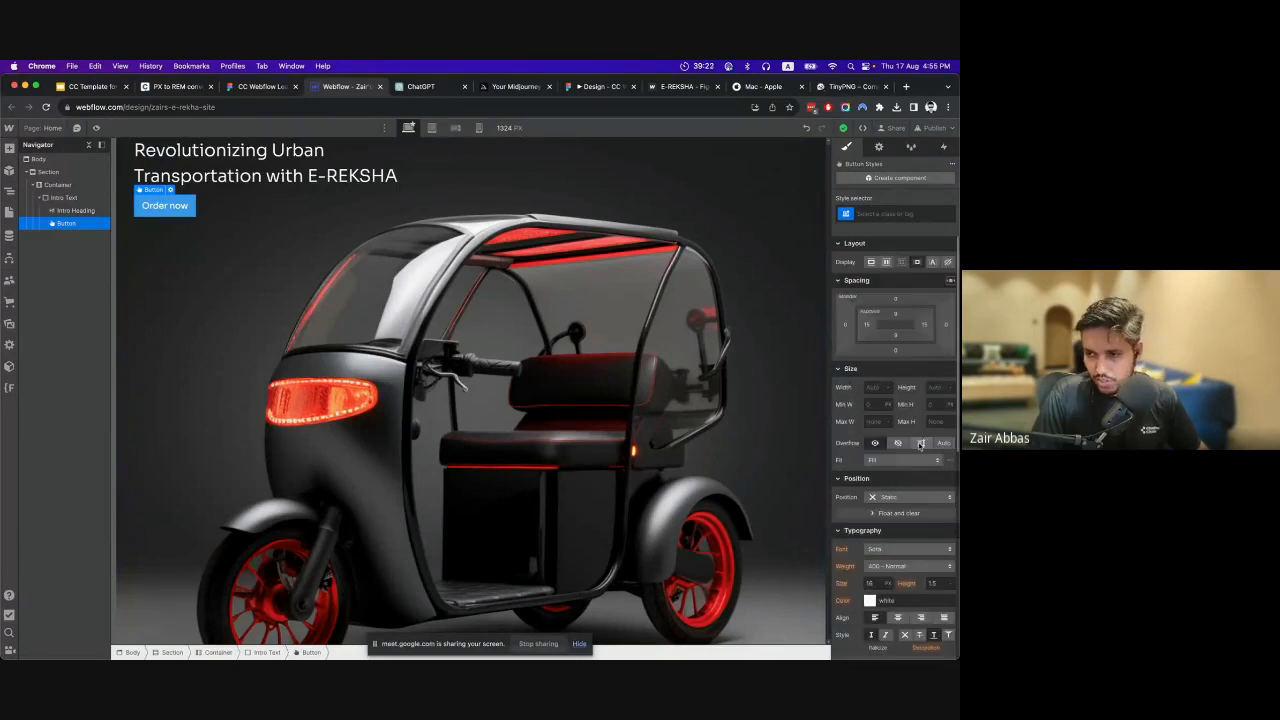
{"action": "scroll", "coordinate": [915, 448], "scroll_direction": "down", "scroll_amount": 4}
{"action": "scroll", "coordinate": [890, 455], "scroll_direction": "up", "scroll_amount": 4}
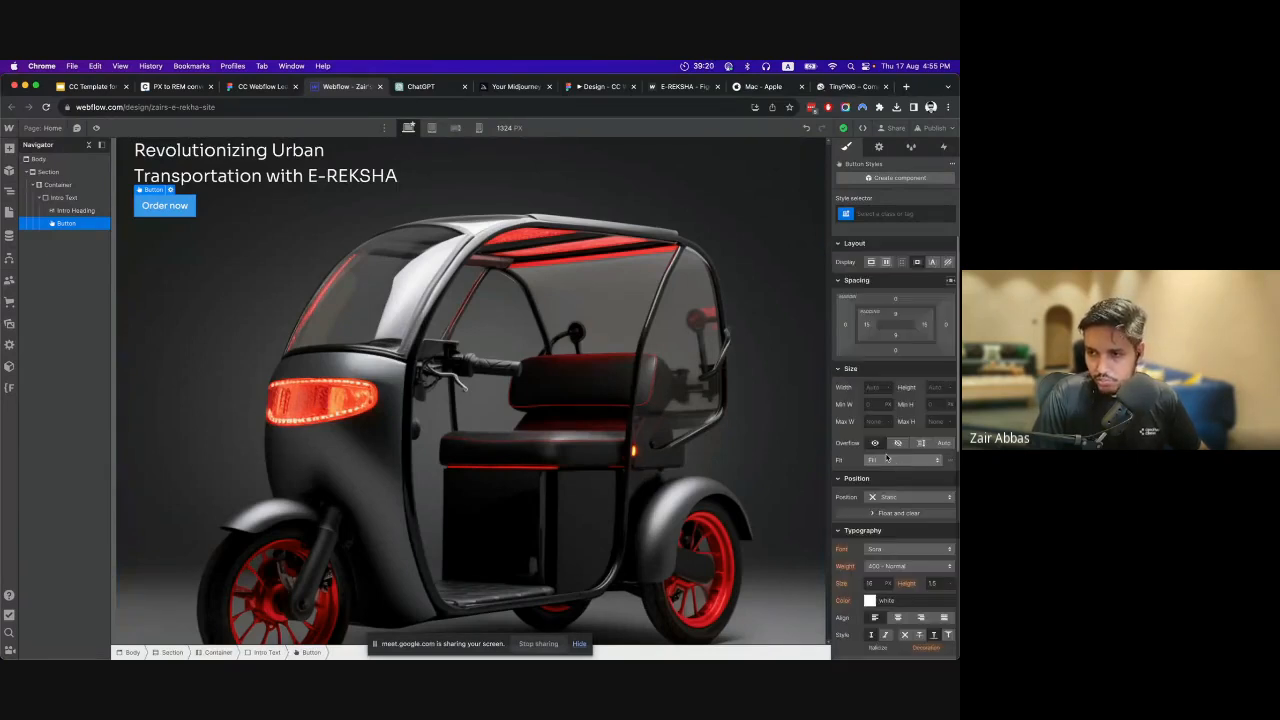
{"action": "scroll", "coordinate": [888, 460], "scroll_direction": "down", "scroll_amount": 3}
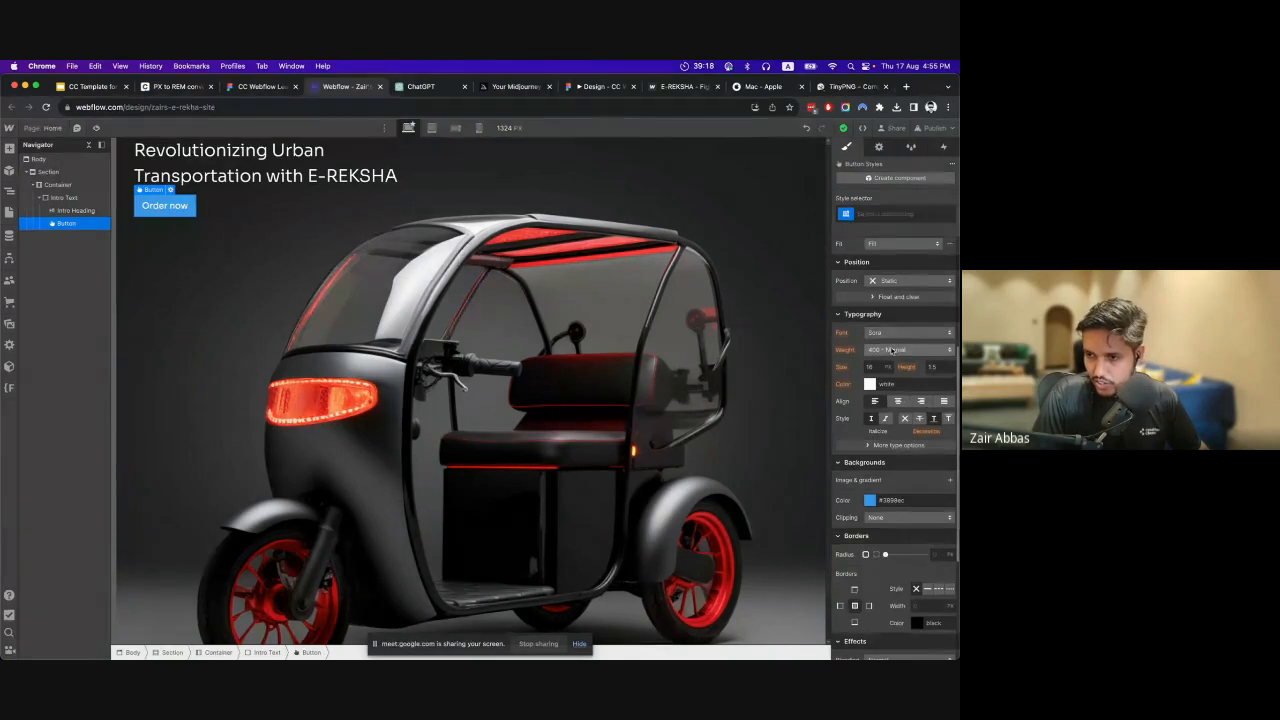
{"action": "left_click", "coordinate": [165, 86]}
{"action": "double_click", "coordinate": [364, 351]}
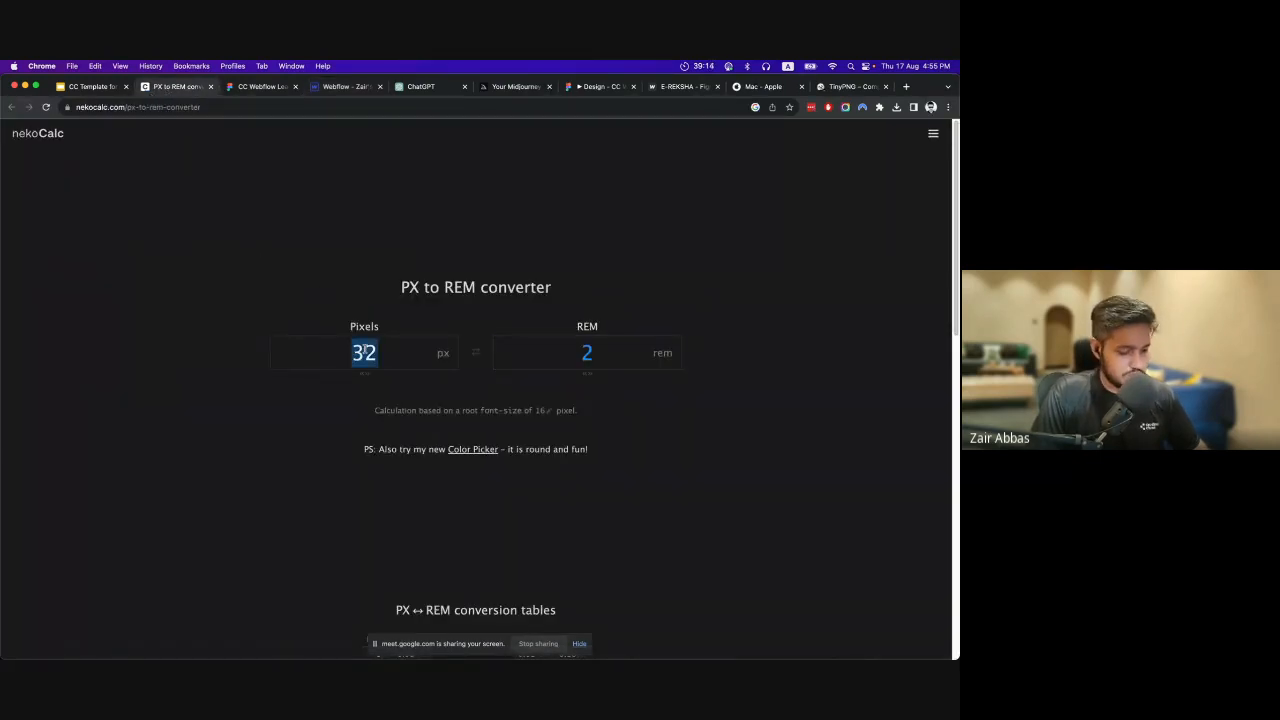
{"action": "type", "text": "16"}
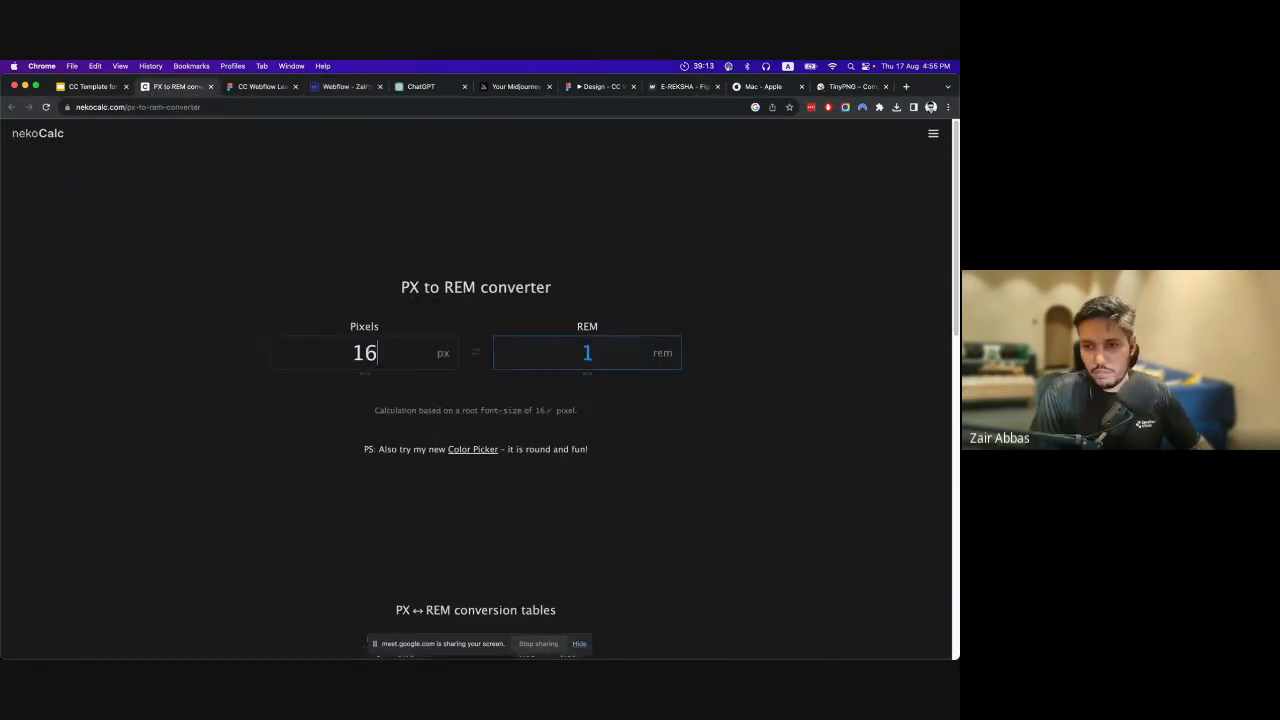
Set the Order now button's font size to 1 rem and its weight to 300 - Light in Webflow.
{"action": "left_click", "coordinate": [336, 87]}
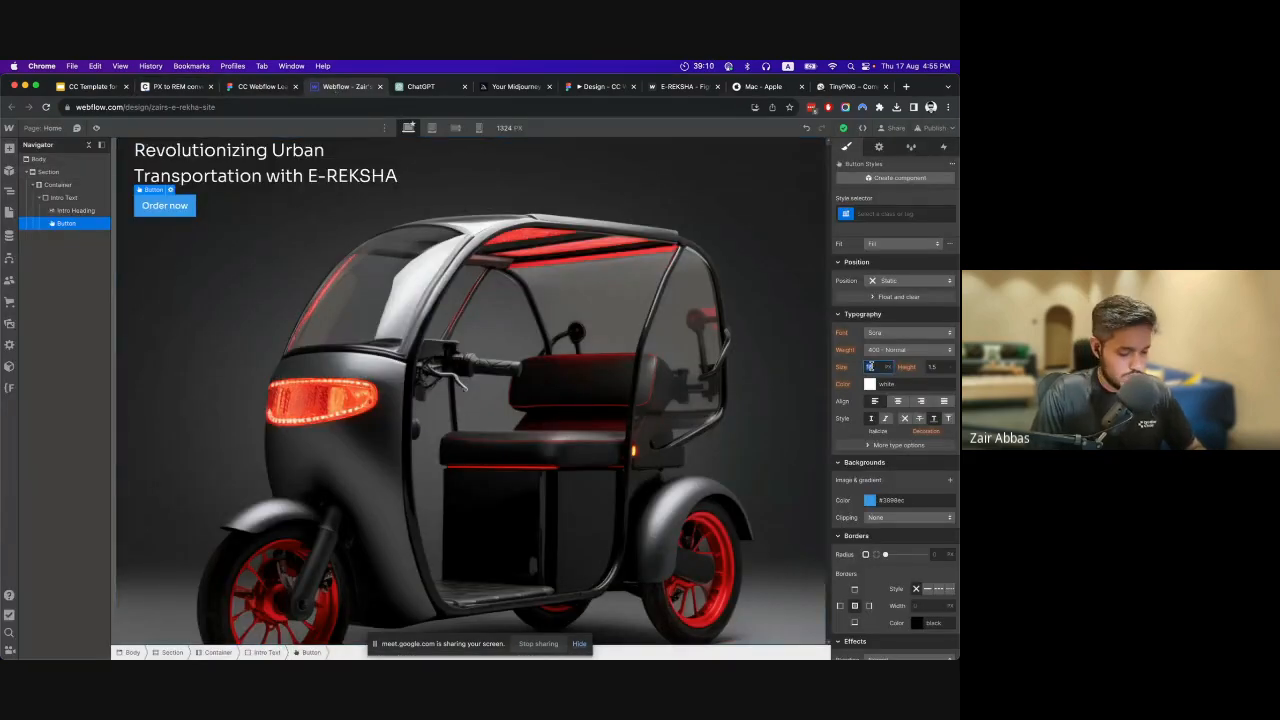
{"action": "key", "text": "Return"}
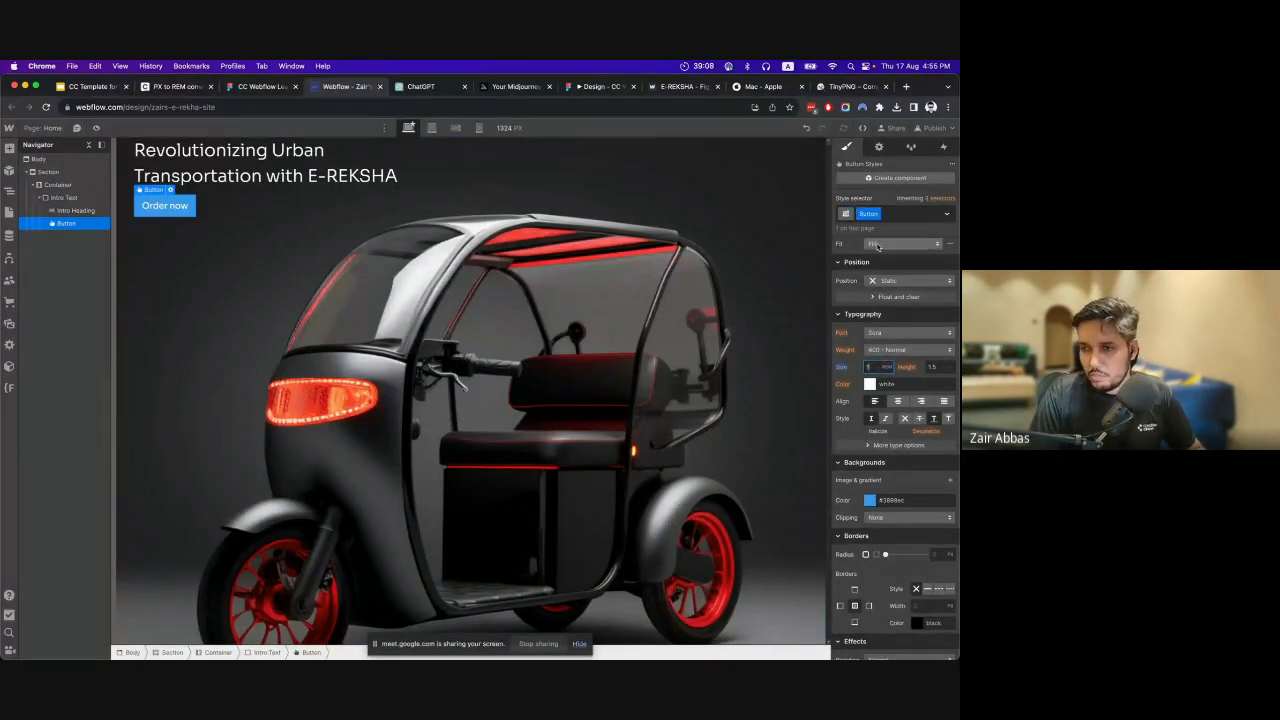
{"action": "key", "text": "Tab"}
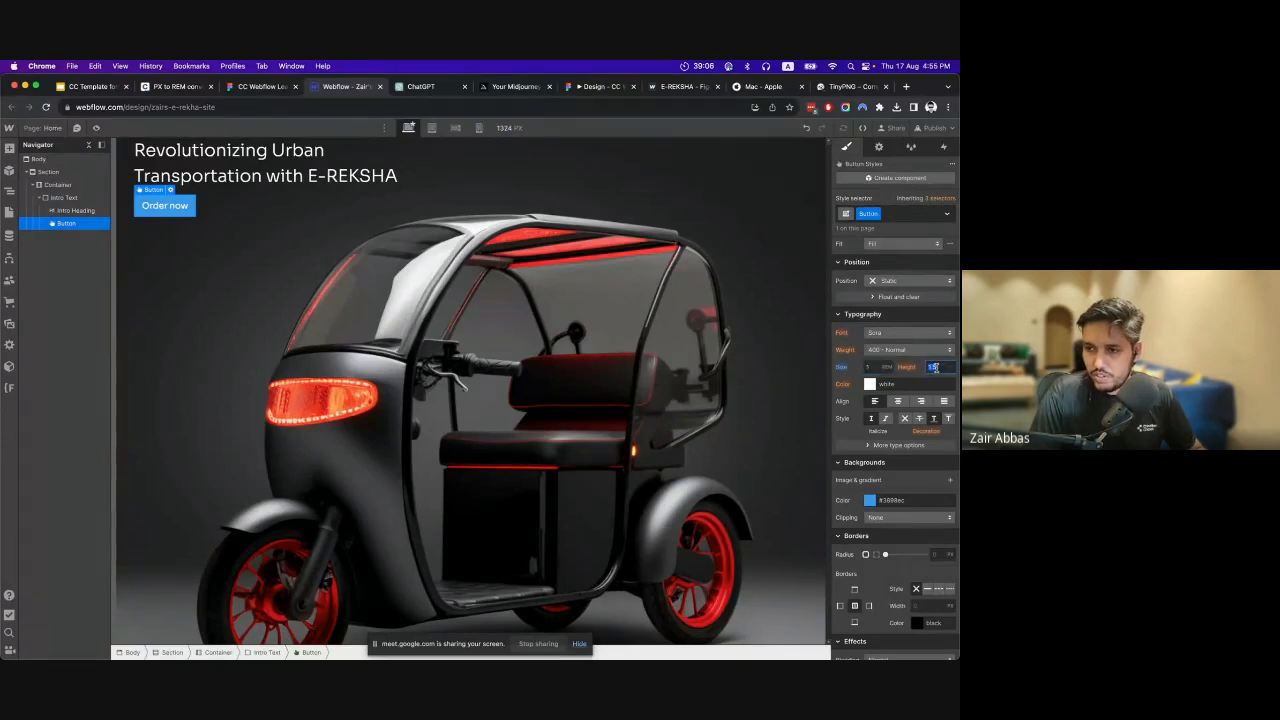
{"action": "left_click", "coordinate": [890, 350]}
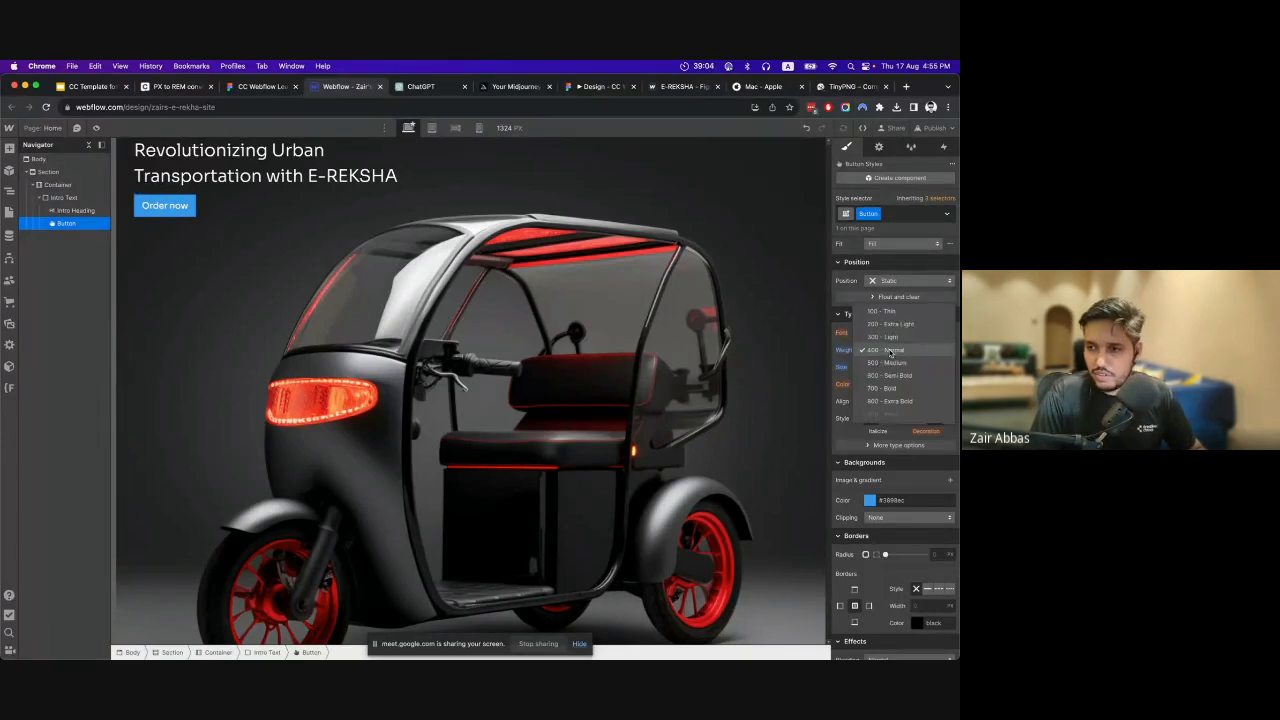
{"action": "left_click", "coordinate": [890, 338]}
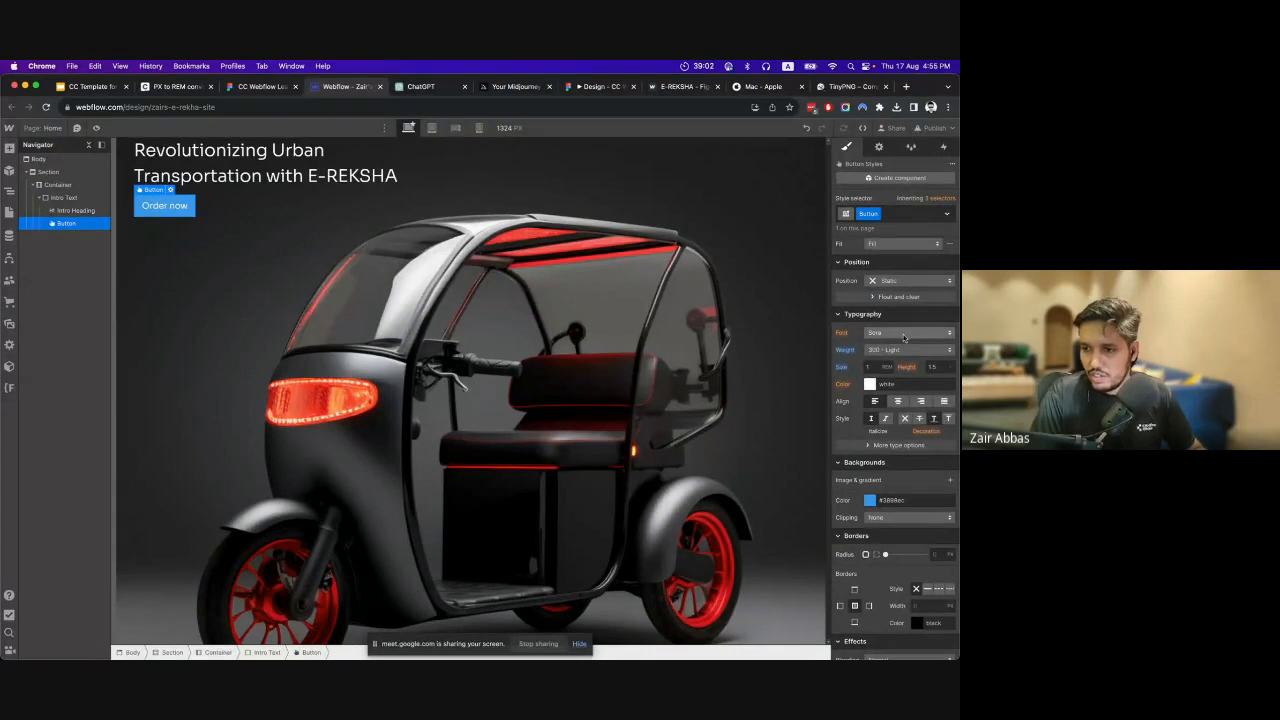
Set the Order now button's text color to black and its background color to white.
{"action": "left_click", "coordinate": [870, 384]}
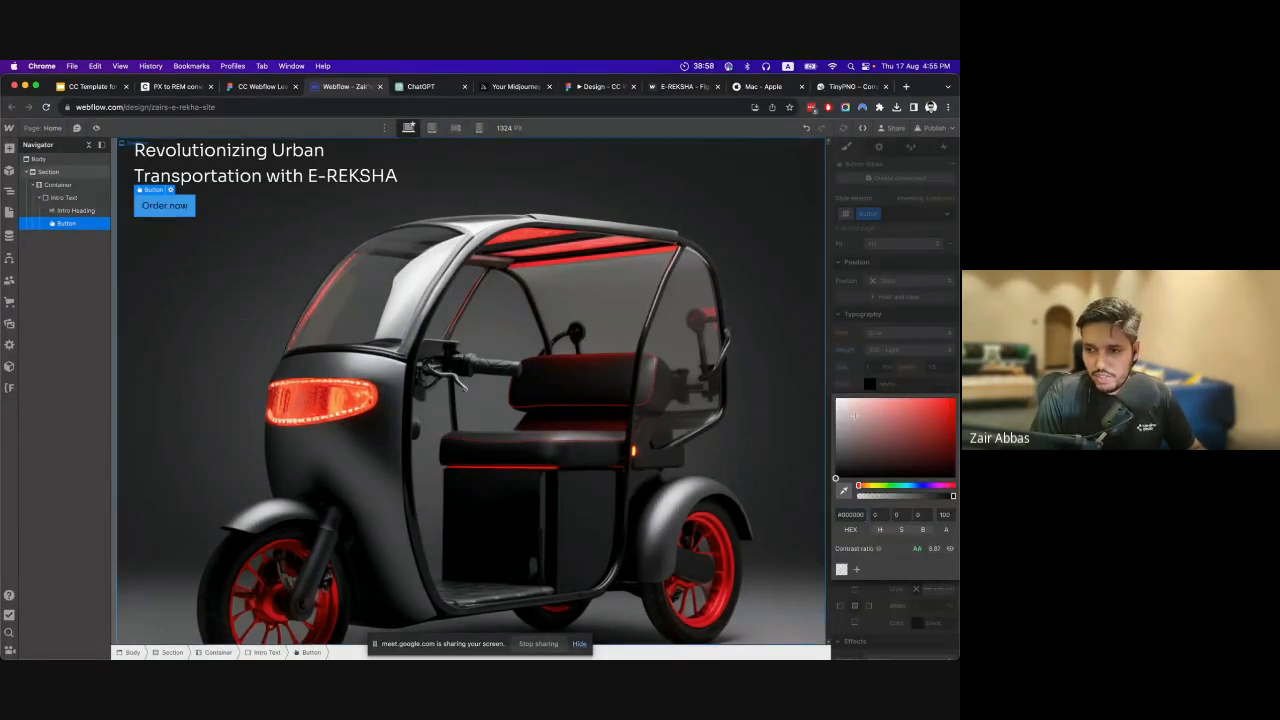
{"action": "key", "text": "Escape"}
{"action": "left_click", "coordinate": [871, 501]}
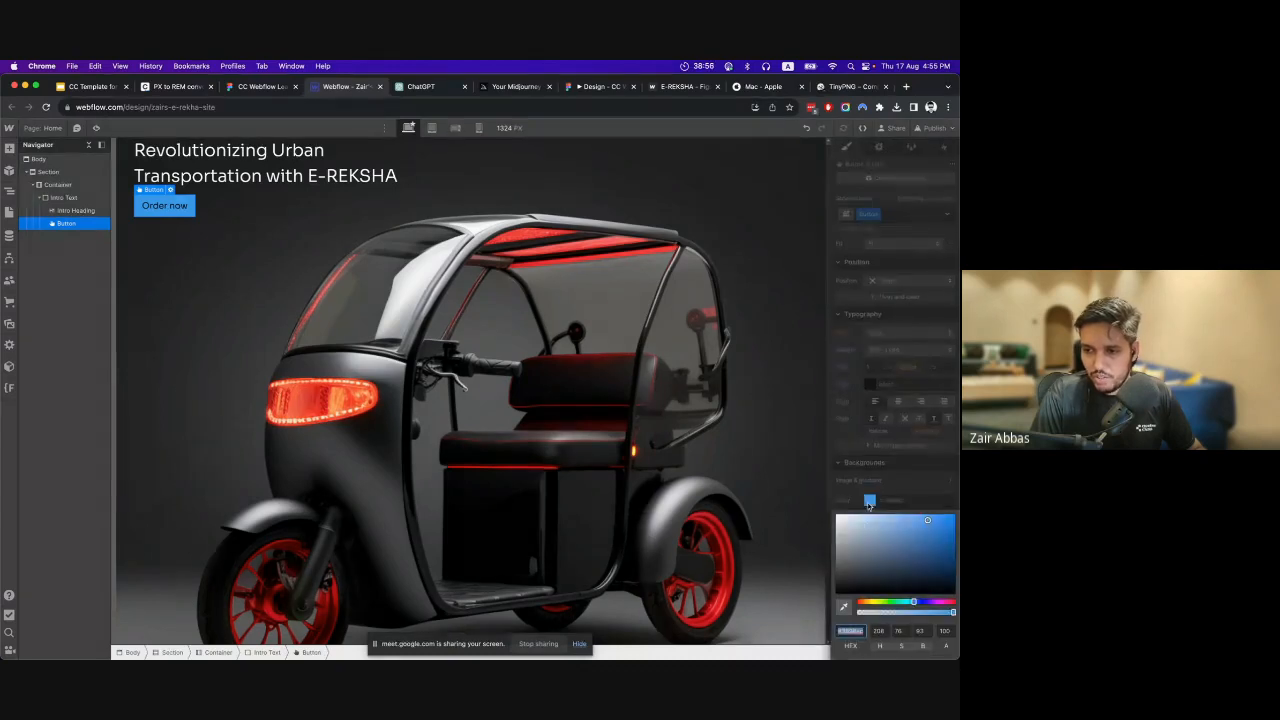
{"action": "left_click_drag", "start_coordinate": [862, 522], "coordinate": [834, 512]}
{"action": "left_click", "coordinate": [920, 482]}
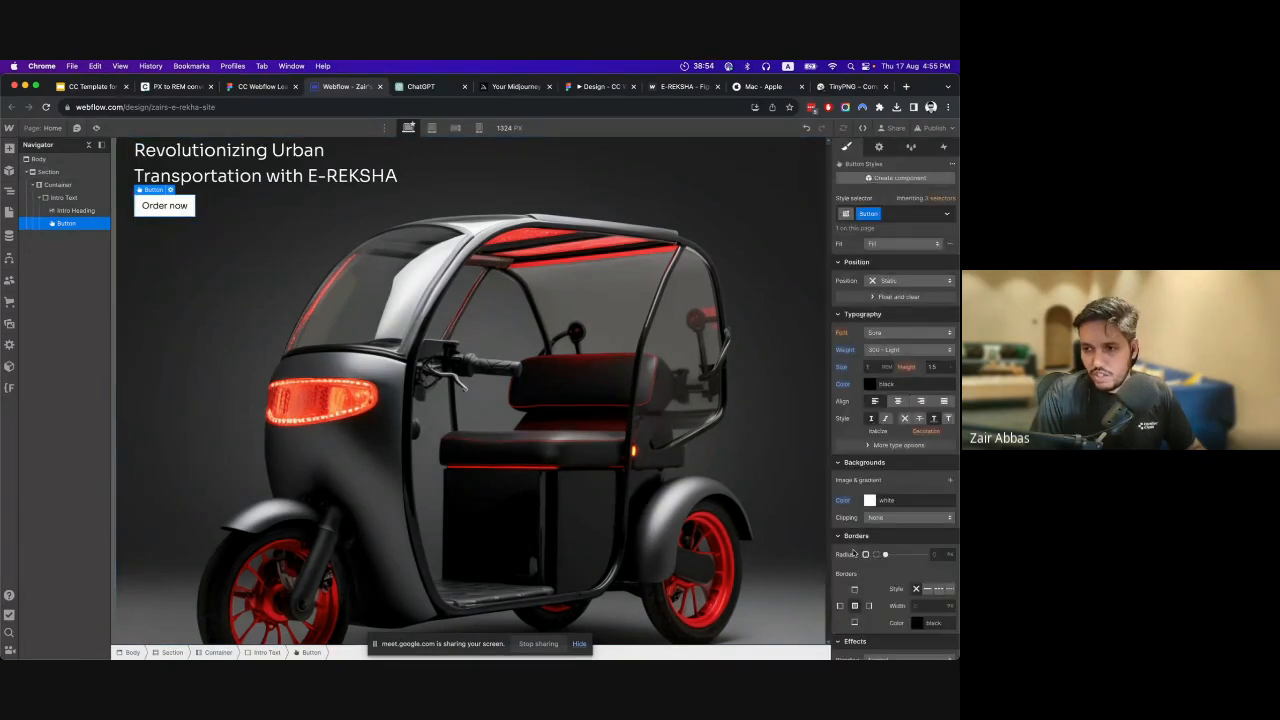
Round the Order now button's corners with a border radius of 60 px.
{"action": "scroll", "coordinate": [885, 428], "scroll_direction": "up", "scroll_amount": 2}
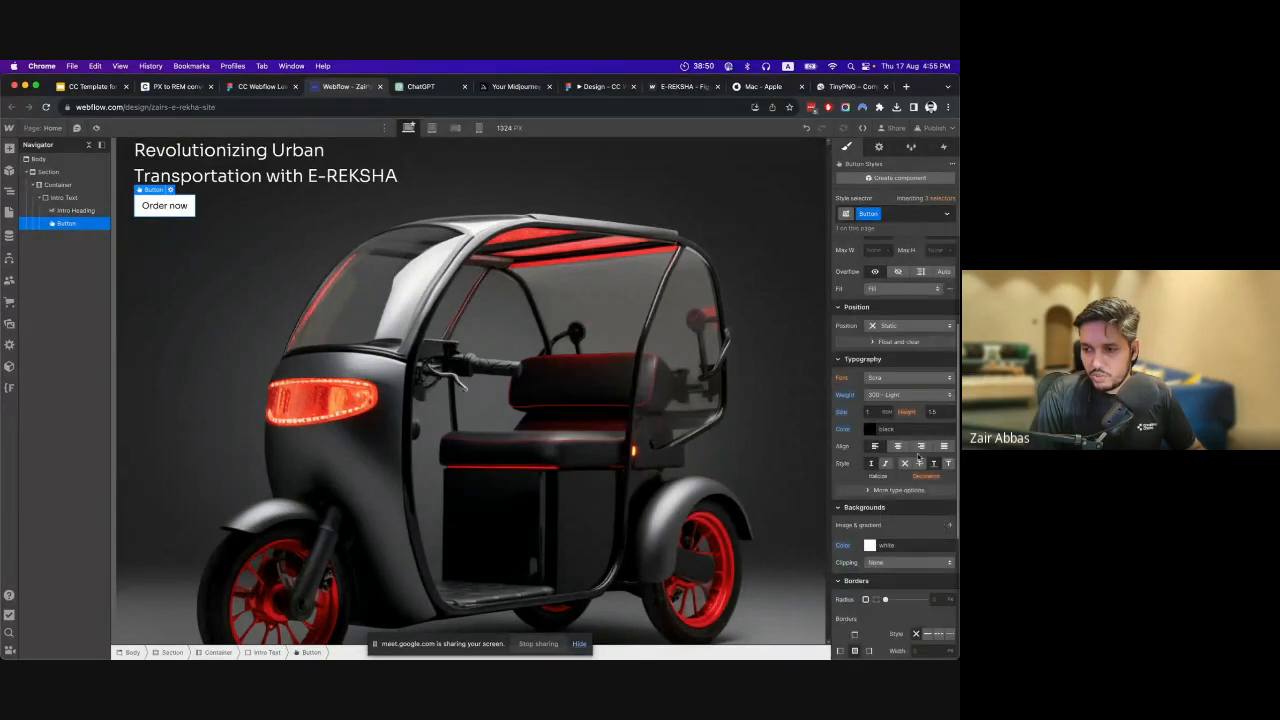
{"action": "scroll", "coordinate": [922, 495], "scroll_direction": "down", "scroll_amount": 1}
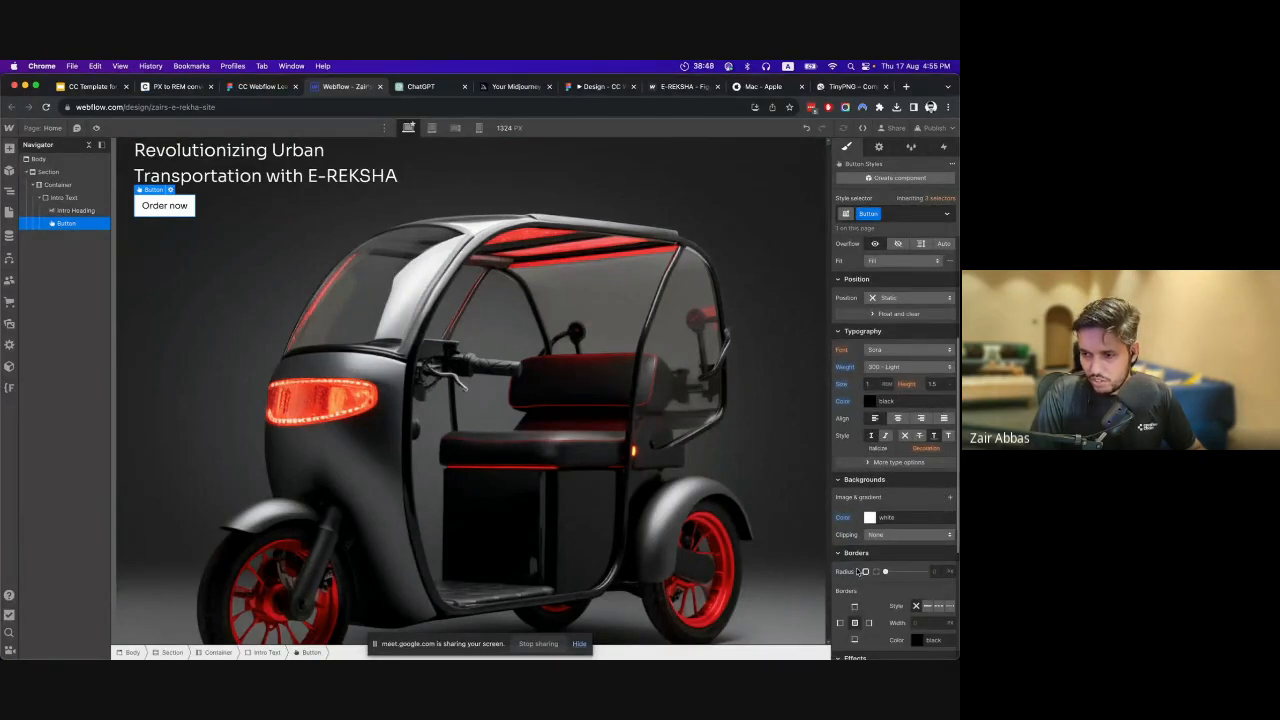
{"action": "scroll", "coordinate": [875, 560], "scroll_direction": "down", "scroll_amount": 1}
{"action": "left_click_drag", "start_coordinate": [897, 543], "coordinate": [916, 544]}
{"action": "left_click", "coordinate": [935, 544]}
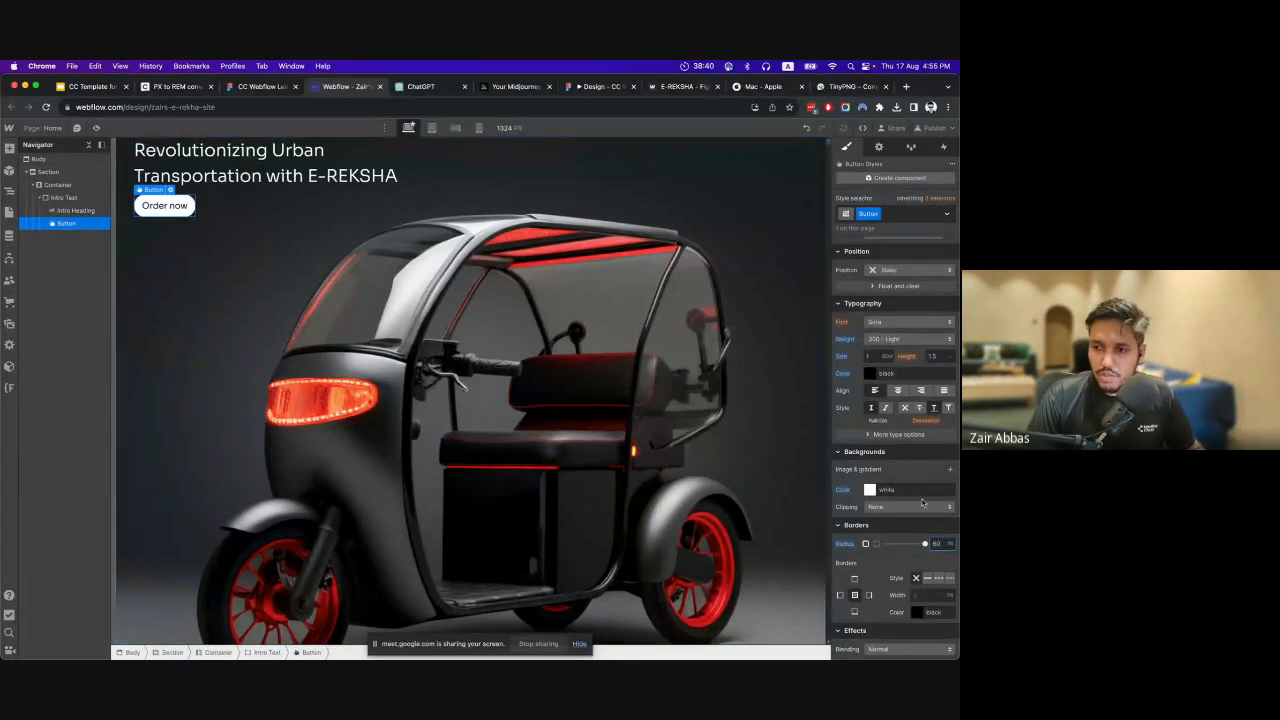
Inspect the Order now button's horizontal and vertical padding in Figma, and return to its spacing settings in Webflow.
{"action": "scroll", "coordinate": [898, 523], "scroll_direction": "up", "scroll_amount": 5}
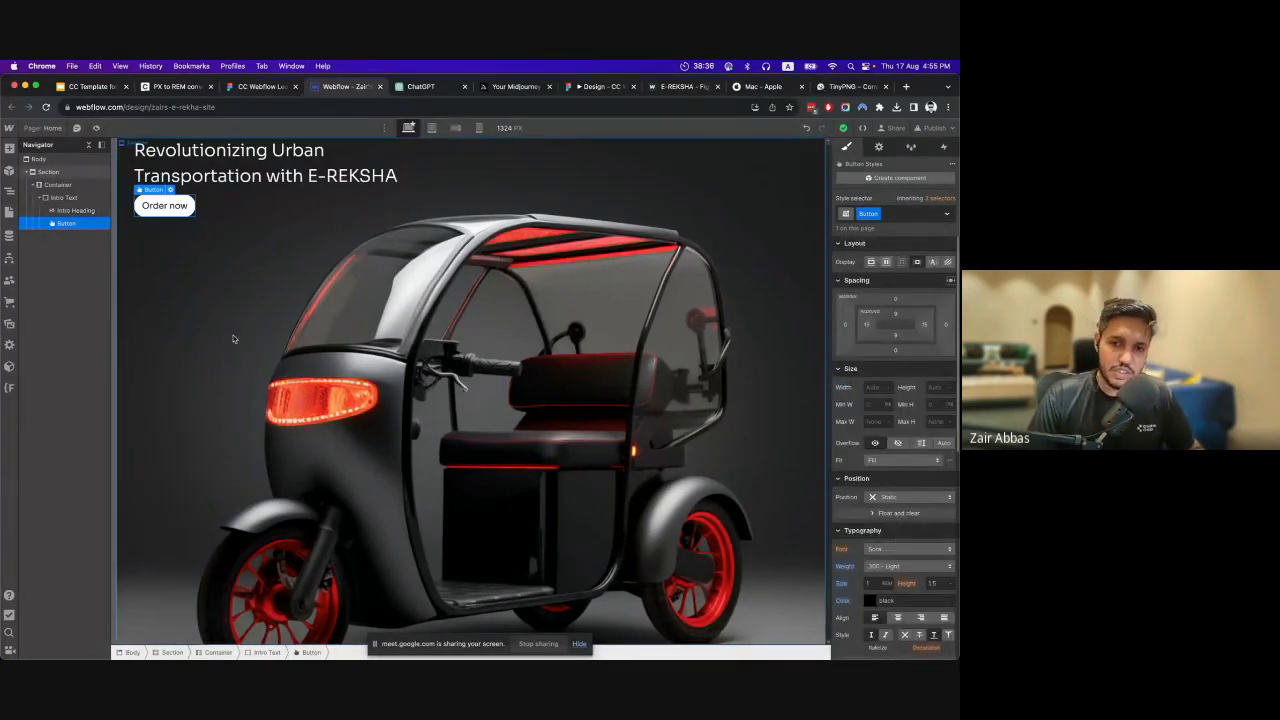
{"action": "left_click", "coordinate": [233, 88]}
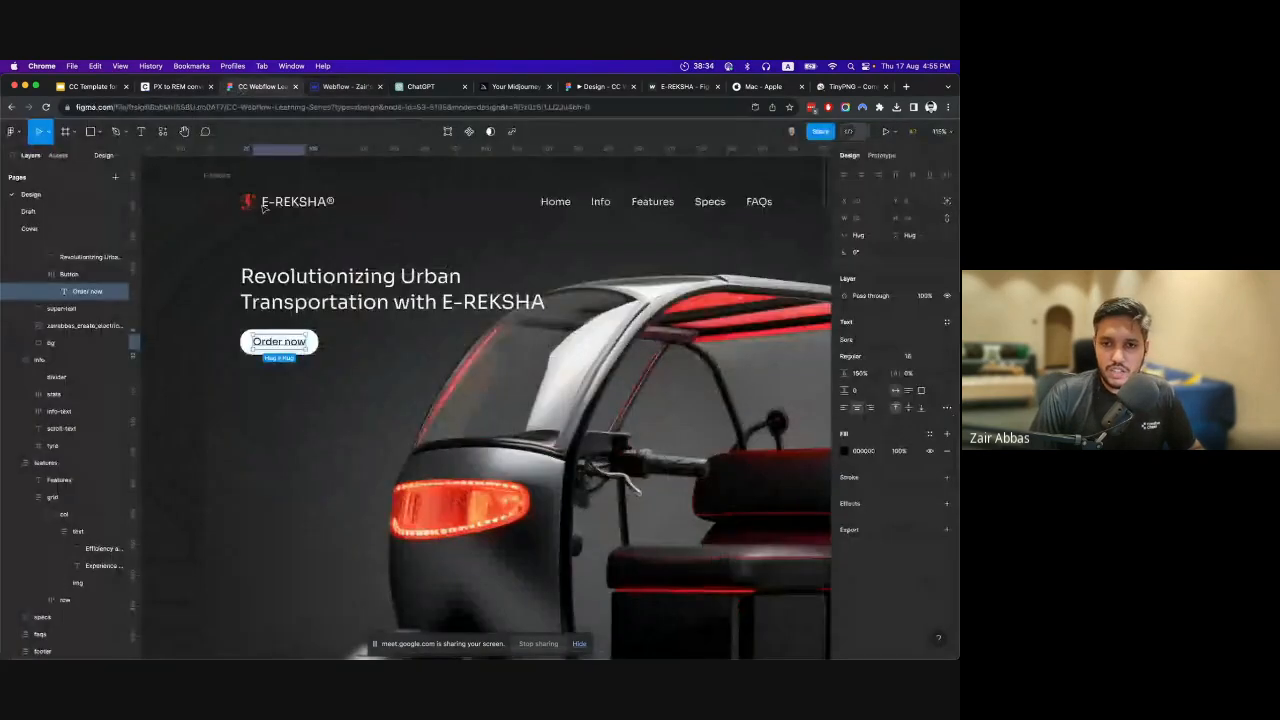
{"action": "scroll", "coordinate": [321, 347], "scroll_direction": "up", "scroll_amount": 3}
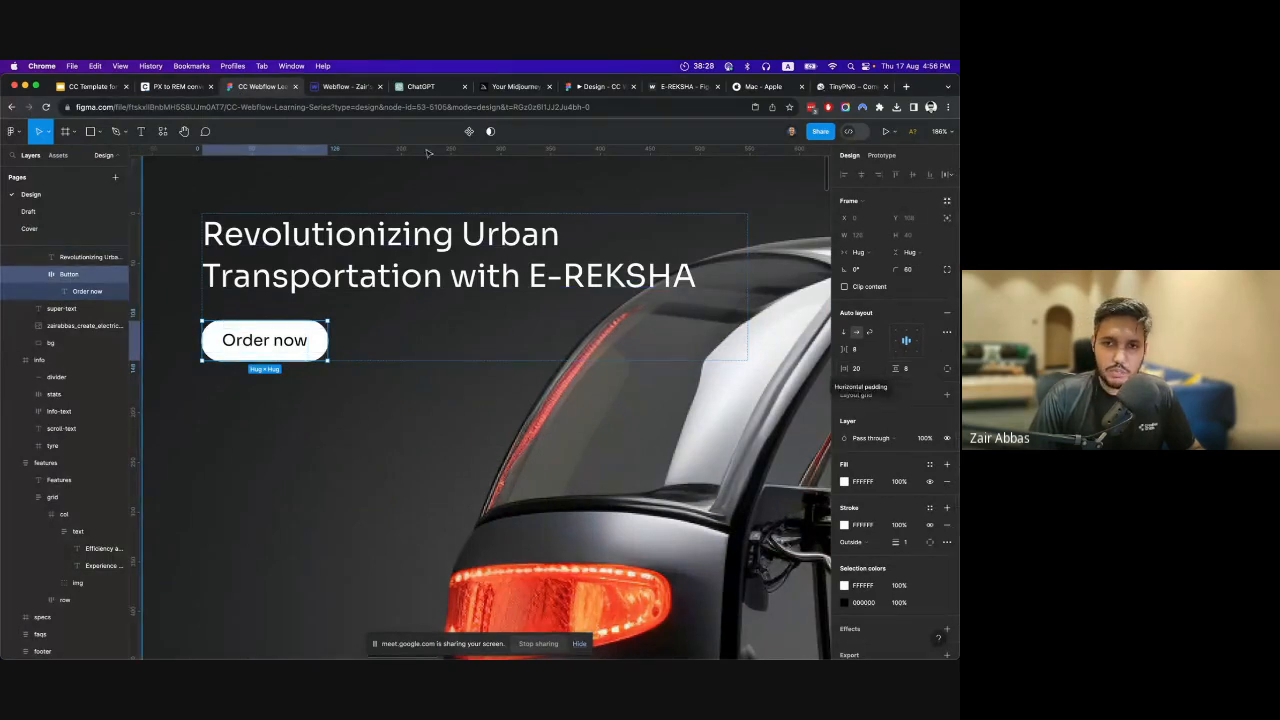
{"action": "left_click", "coordinate": [343, 87]}
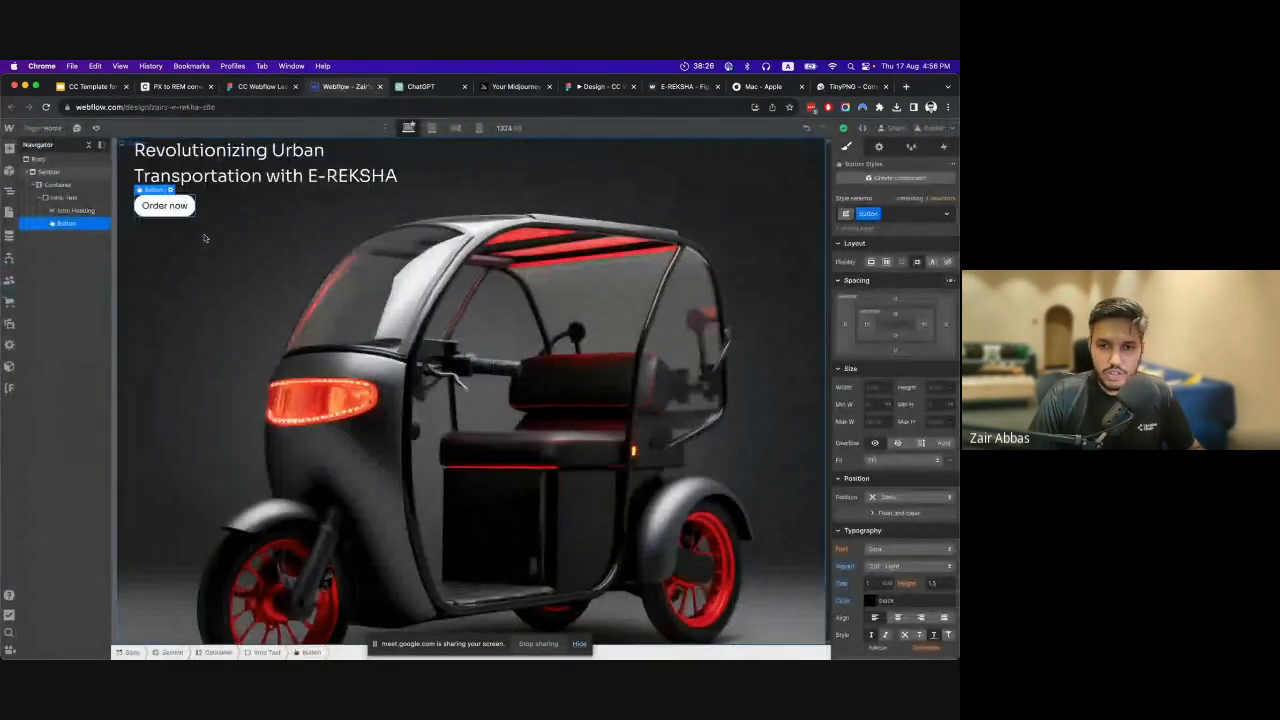
Set the button's left and right padding to 20 px and its top and bottom padding to 8 px, and return to Figma.
{"action": "left_click", "coordinate": [866, 328]}
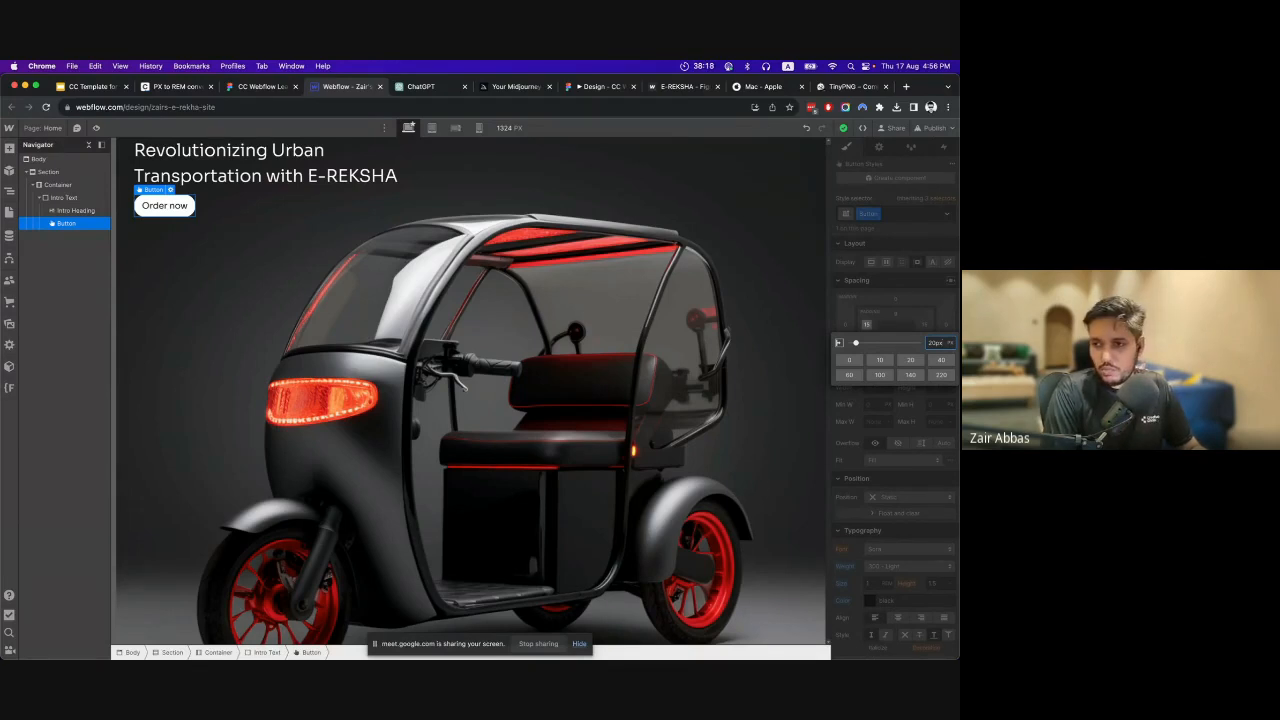
{"action": "key", "text": "Return"}
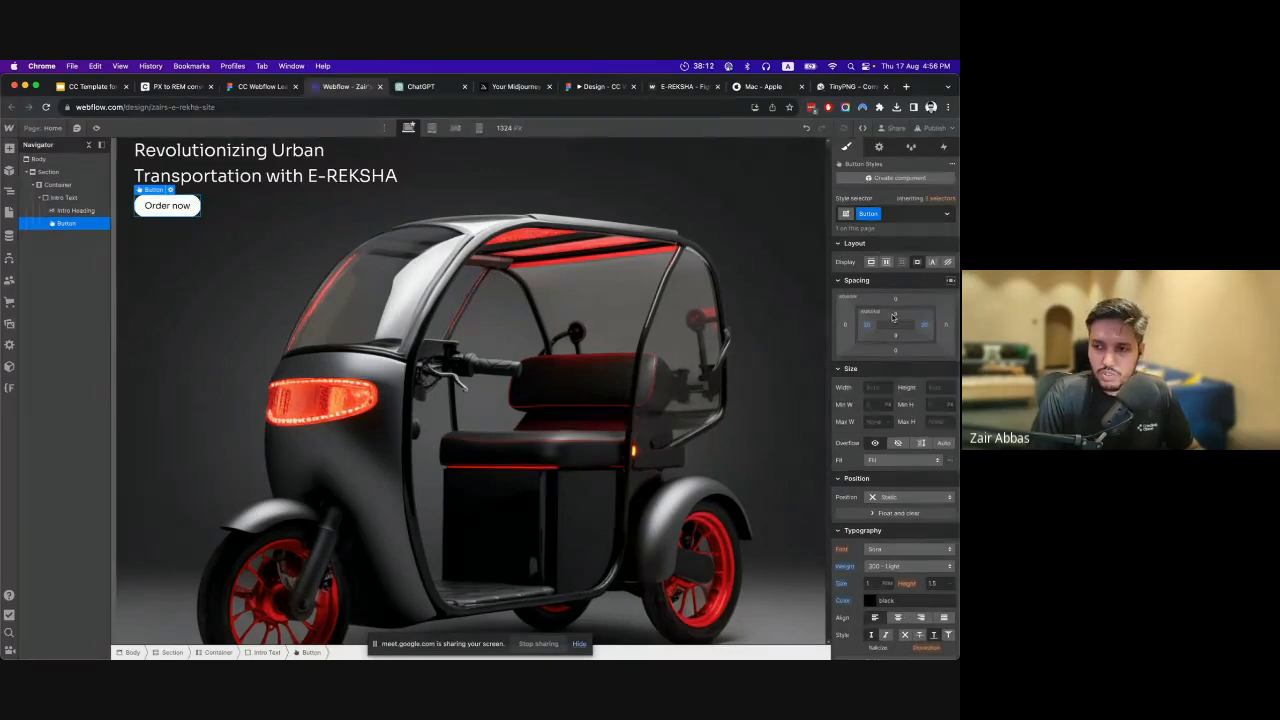
{"action": "left_click", "coordinate": [895, 314]}
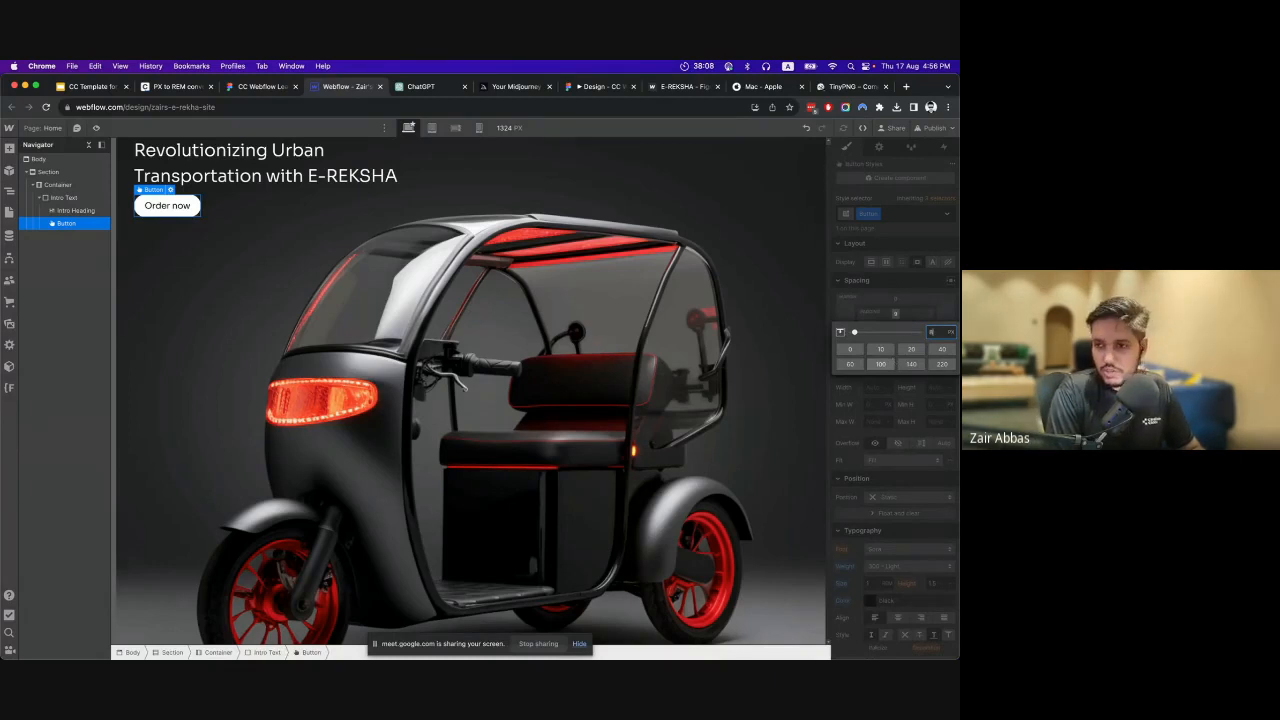
{"action": "key", "text": "Return"}
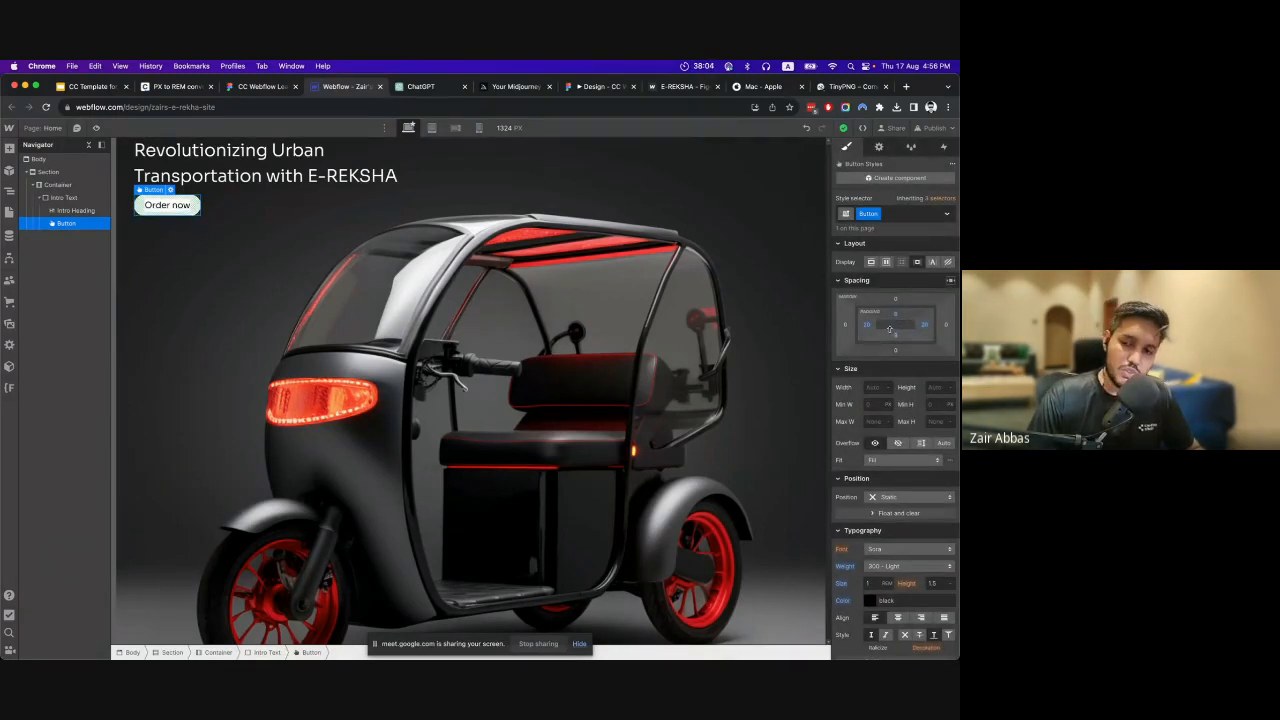
{"action": "left_click", "coordinate": [250, 86]}
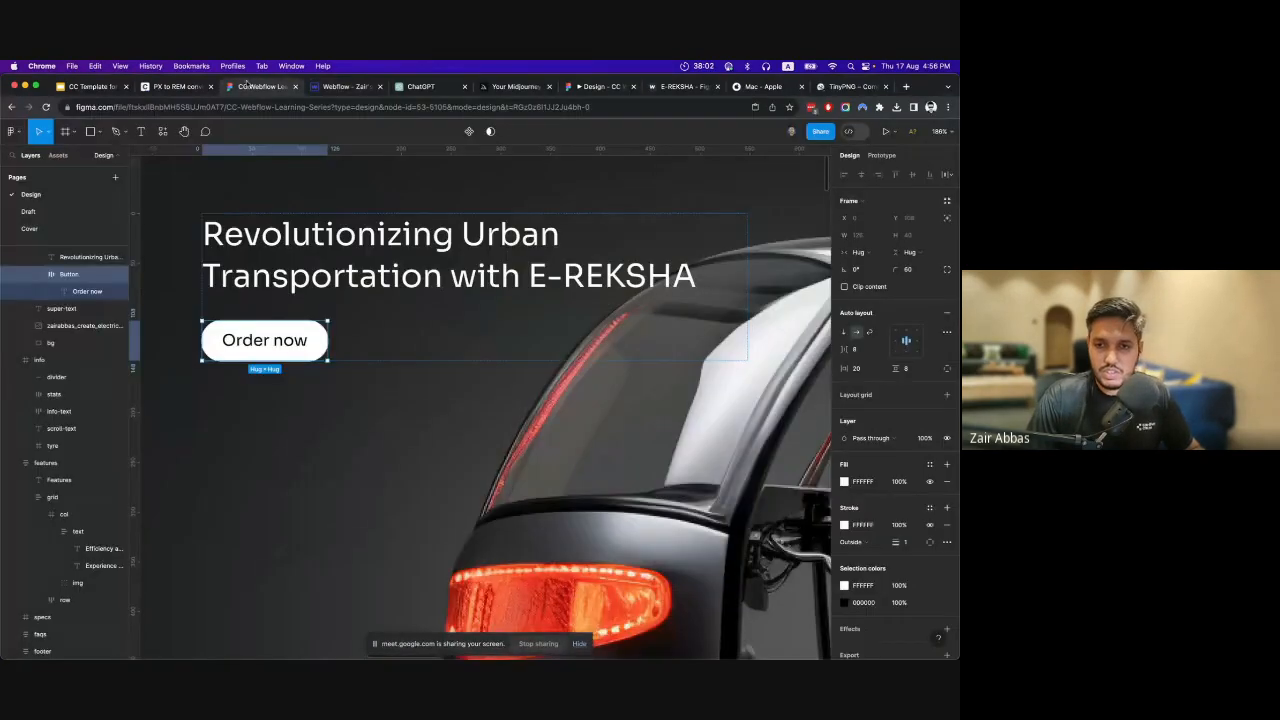
Compare the hero layout in Figma with the Section, Container and Intro Text structure in Webflow.
{"action": "scroll", "coordinate": [356, 194], "scroll_direction": "down", "scroll_amount": 5}
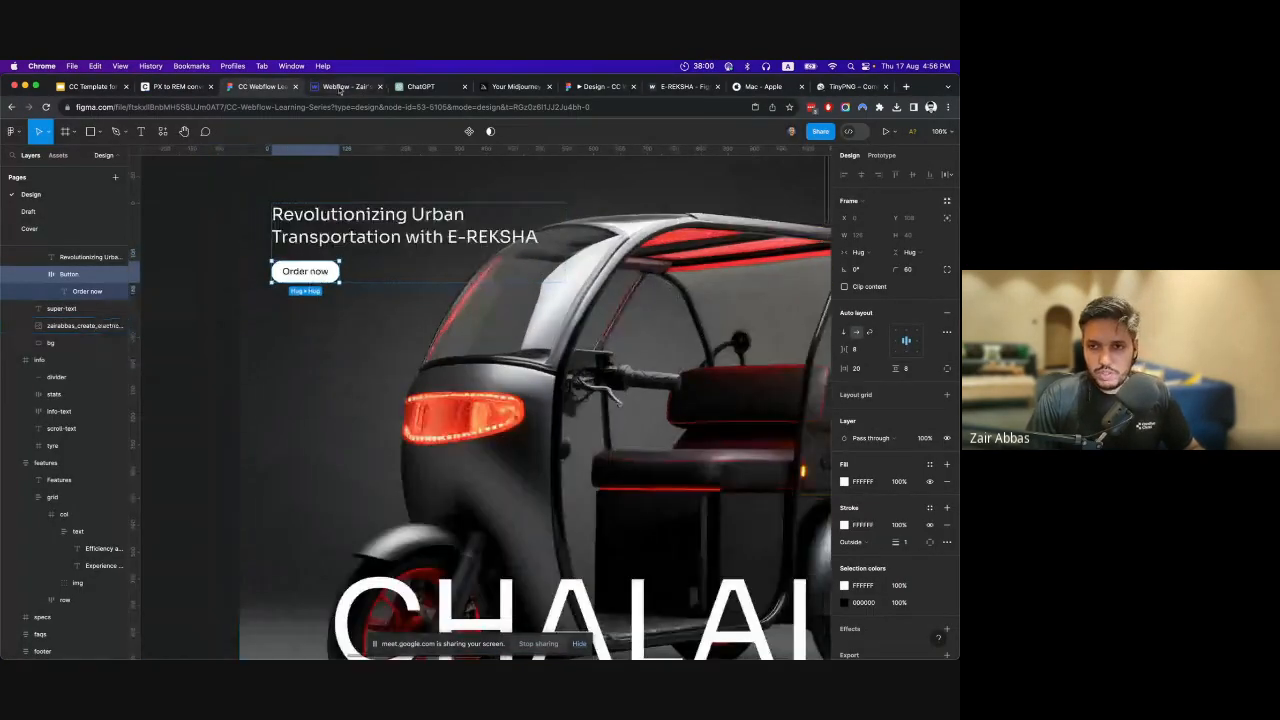
{"action": "left_click", "coordinate": [340, 87]}
{"action": "left_click", "coordinate": [284, 196]}
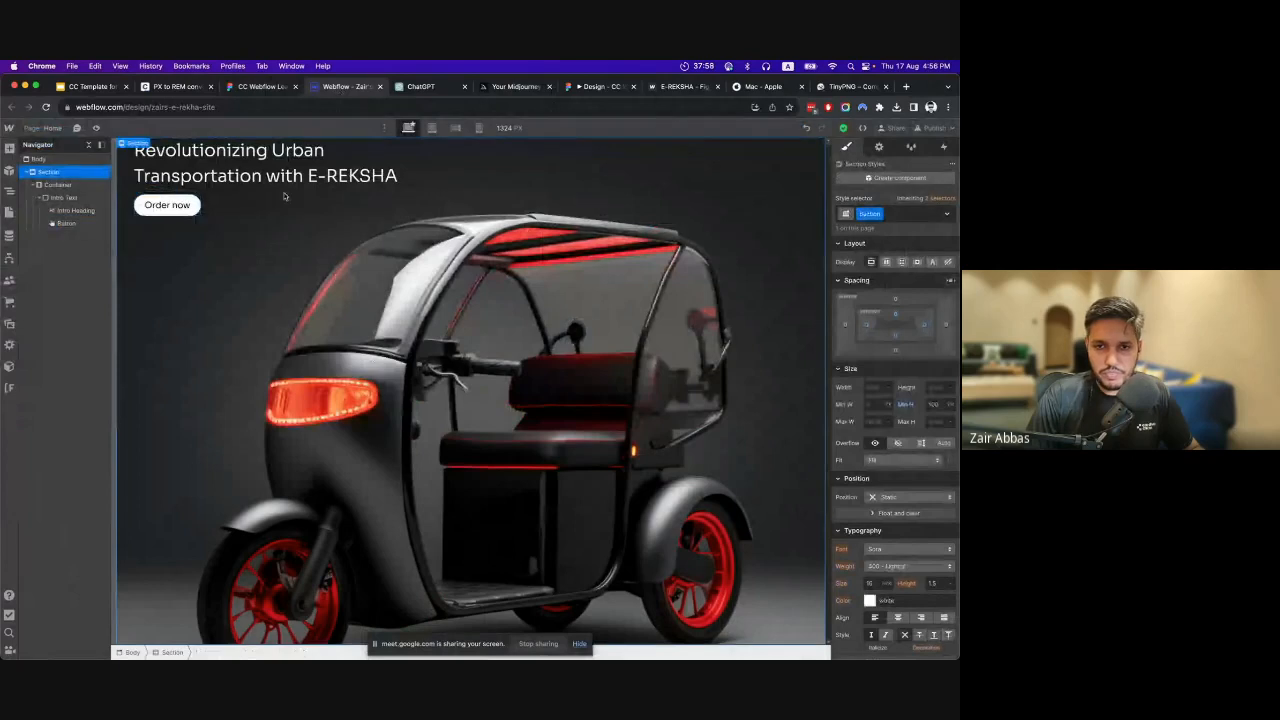
{"action": "left_click", "coordinate": [67, 187]}
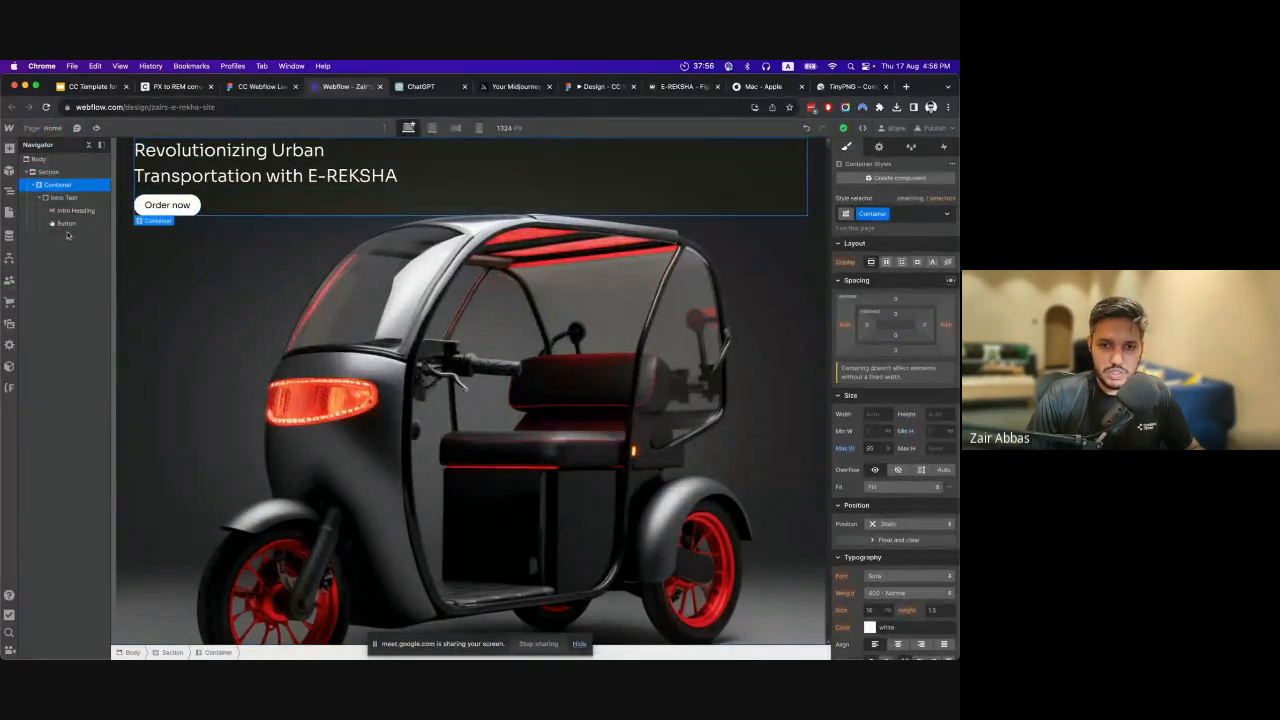
{"action": "left_click", "coordinate": [252, 87]}
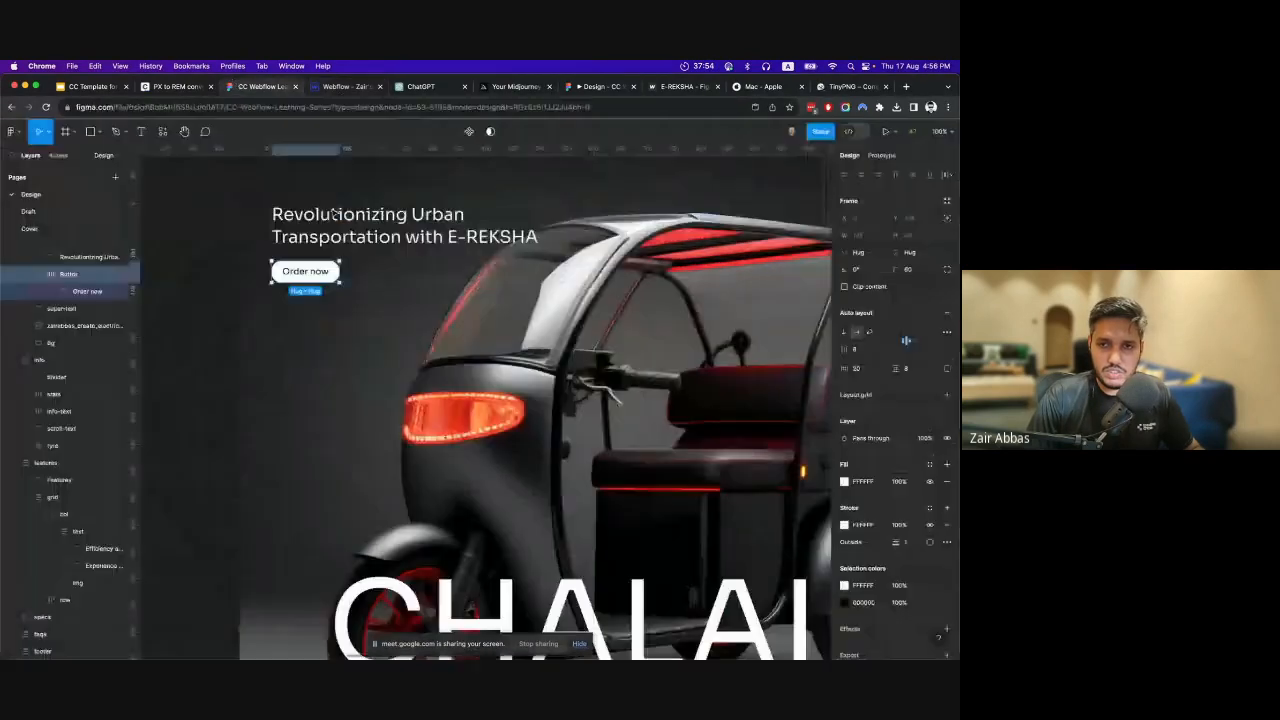
{"action": "left_click", "coordinate": [345, 87]}
{"action": "left_click", "coordinate": [50, 198]}
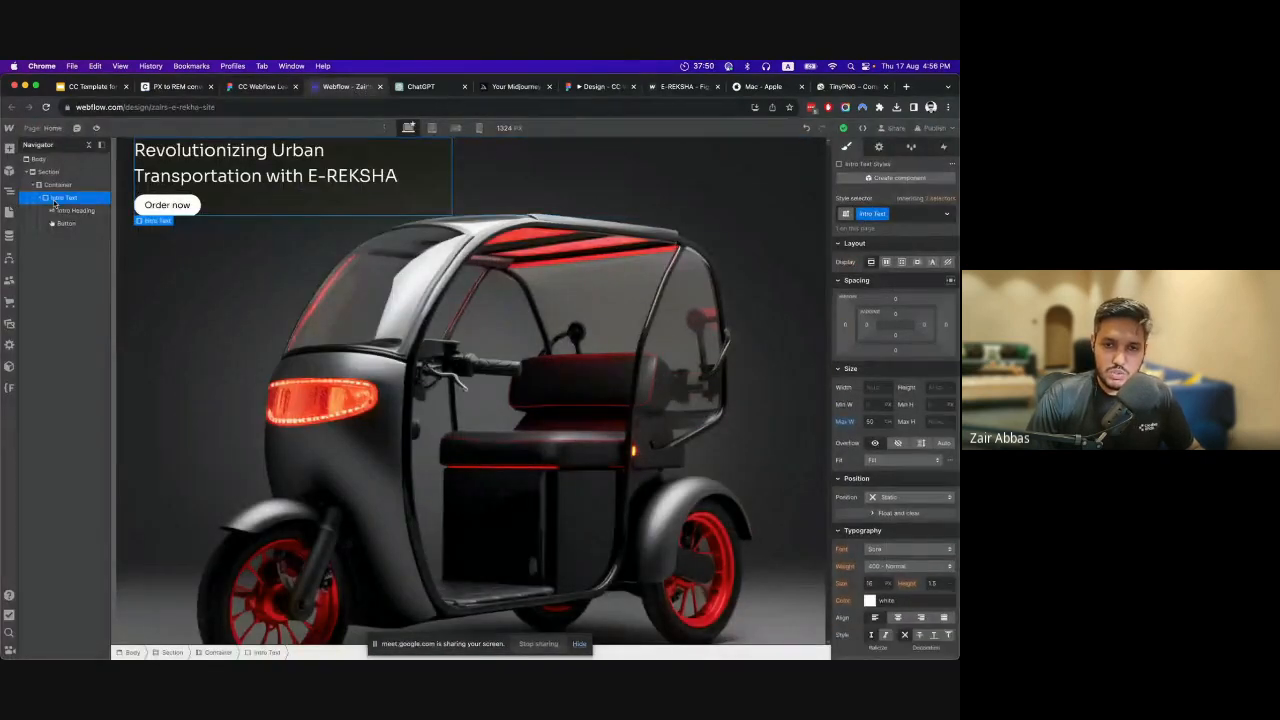
{"action": "left_click", "coordinate": [67, 185]}
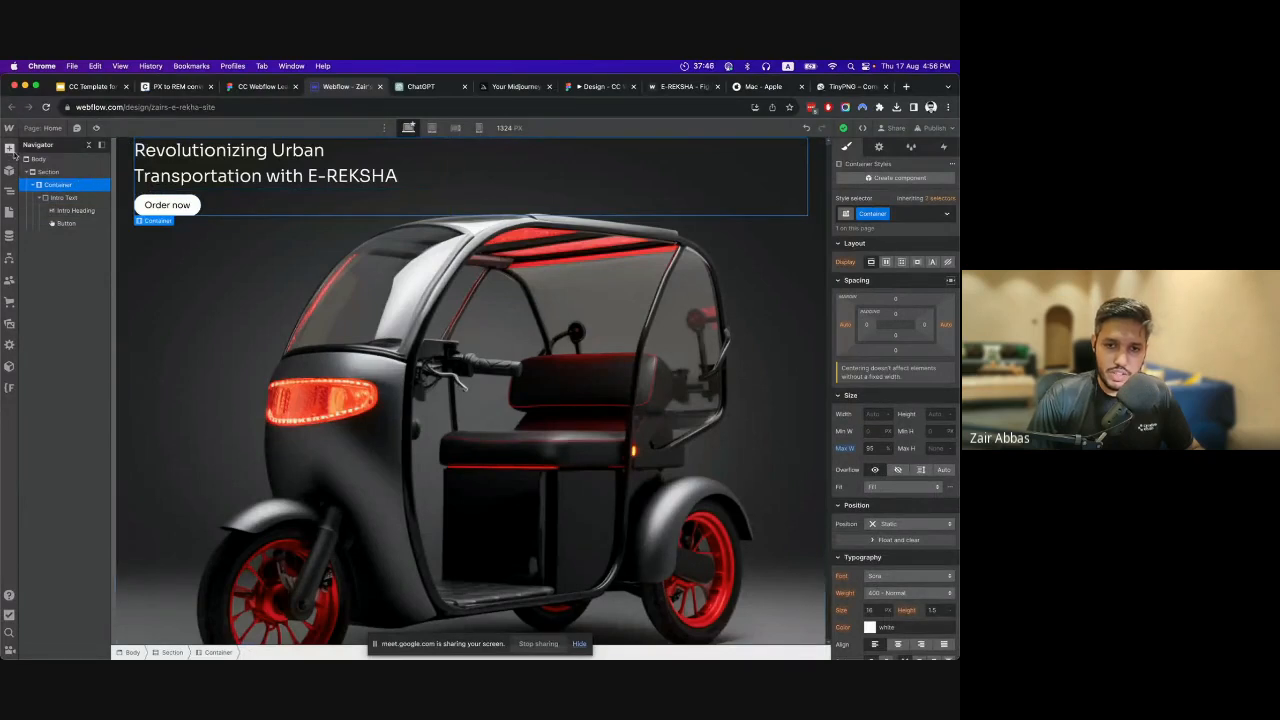
{"action": "left_click", "coordinate": [50, 199]}
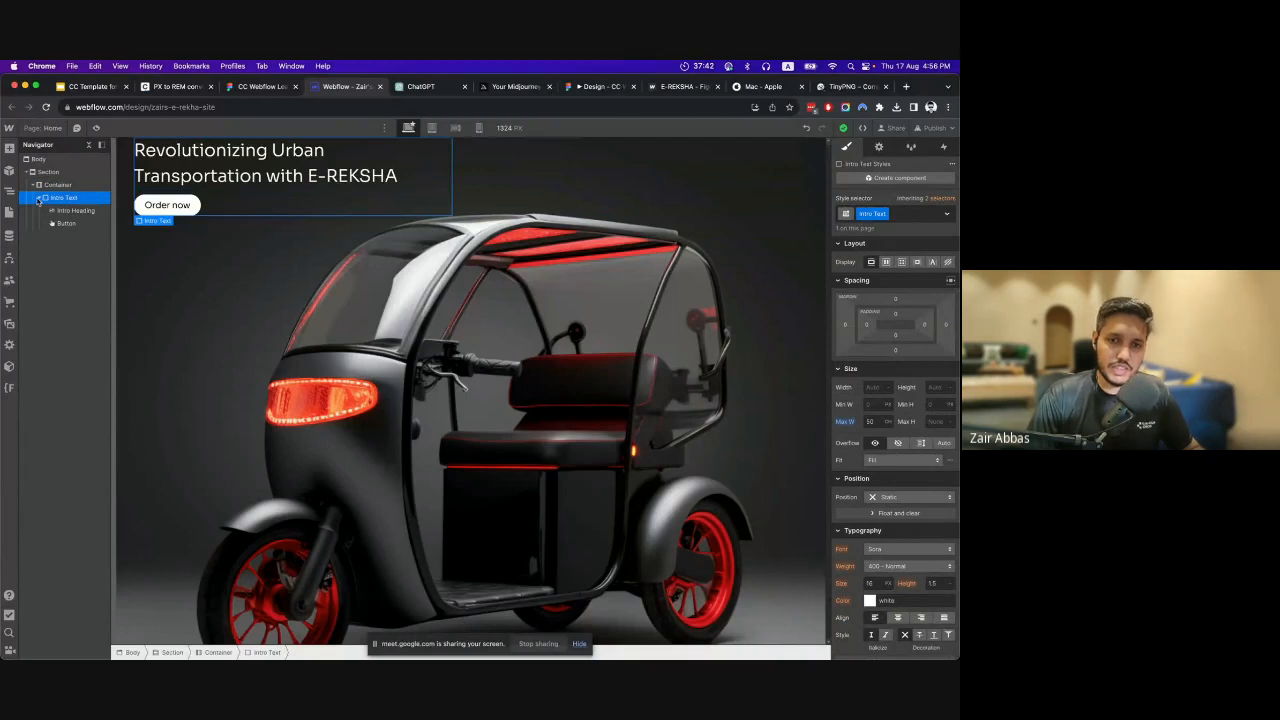
{"action": "left_click", "coordinate": [39, 199]}
{"action": "left_click", "coordinate": [39, 199]}
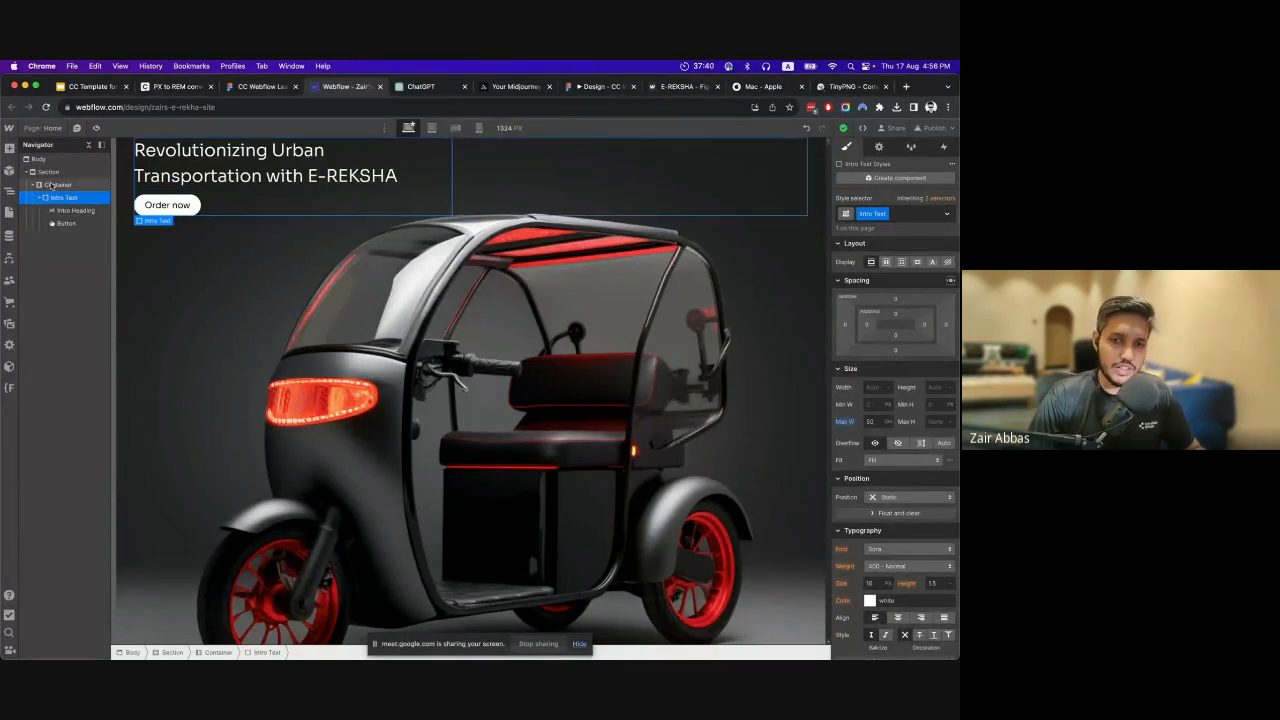
Add a div block inside the Container, below the Intro Text block.
{"action": "left_click", "coordinate": [52, 186]}
{"action": "key", "text": "a"}
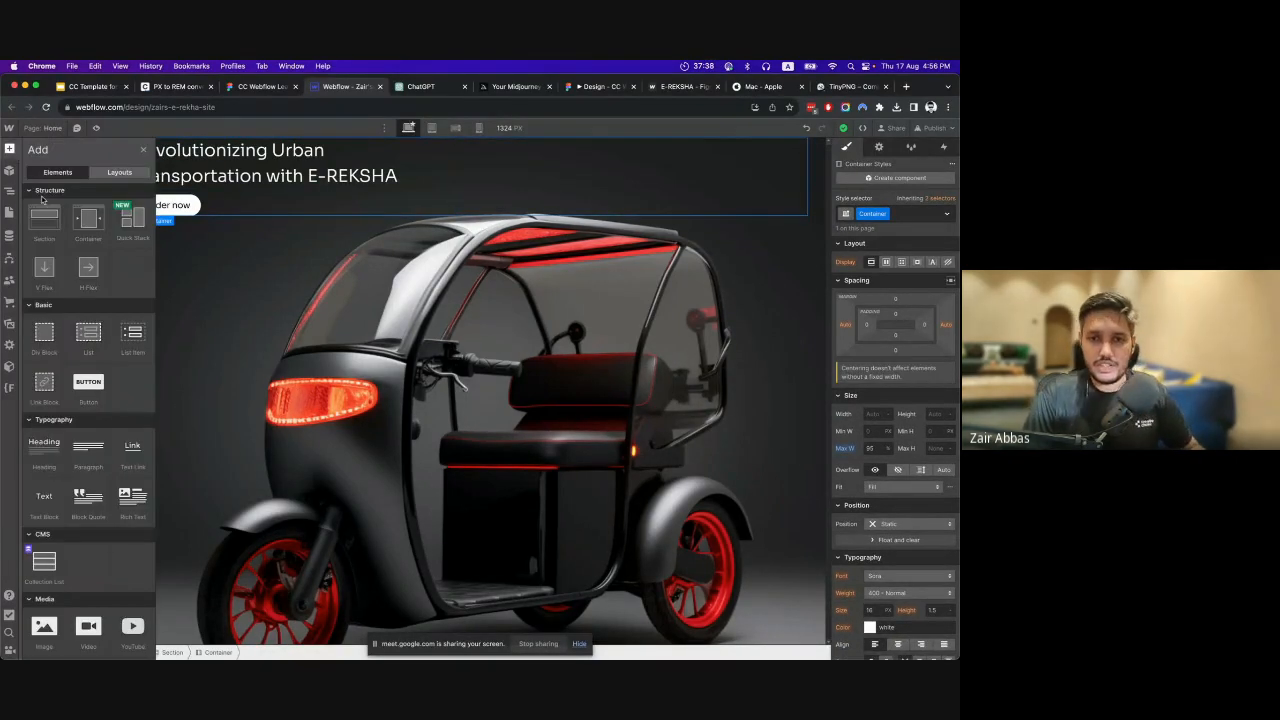
{"action": "left_click", "coordinate": [44, 343]}
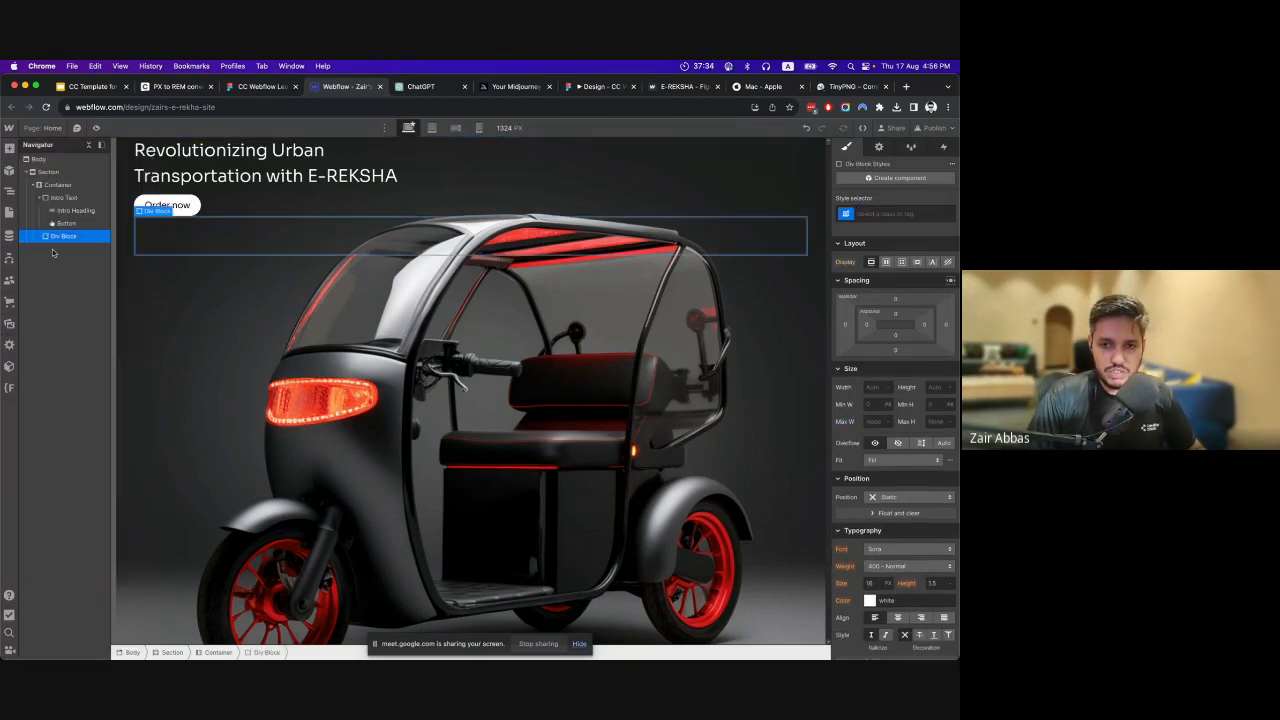
Add a text block inside the new div block and replace its placeholder text with CHALAIN.
{"action": "left_click", "coordinate": [9, 148]}
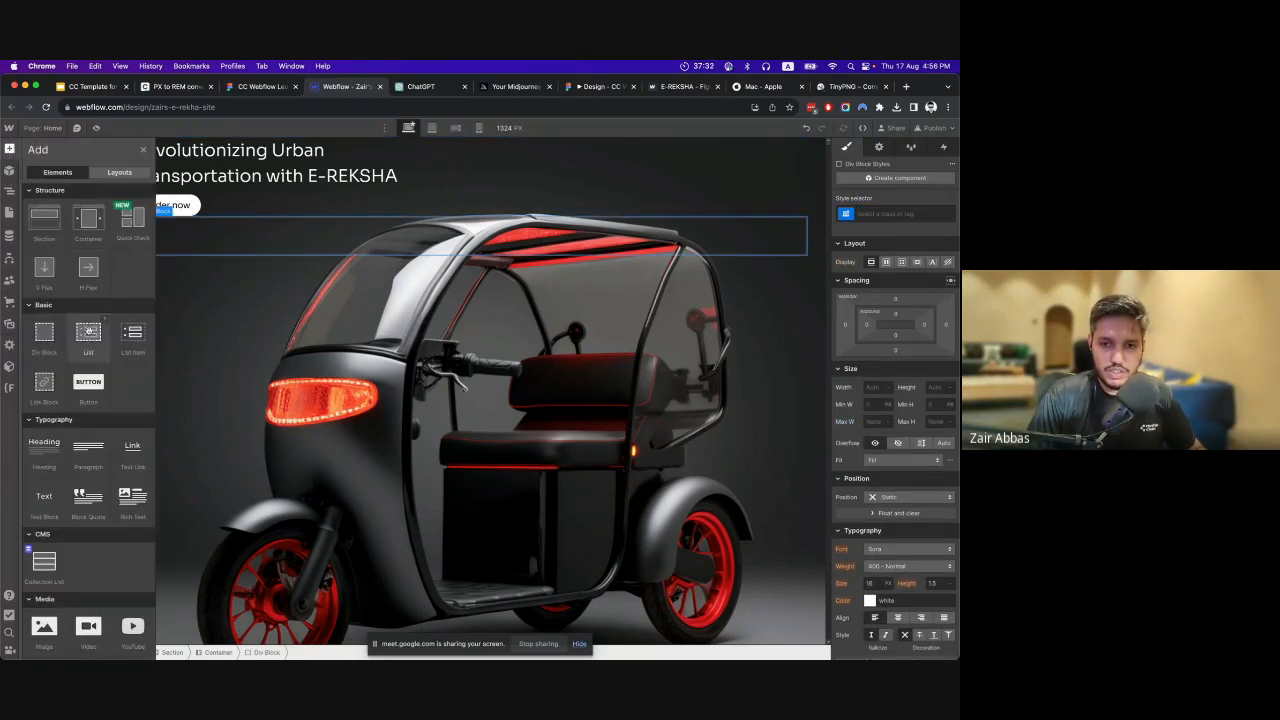
{"action": "scroll", "coordinate": [88, 388], "scroll_direction": "down", "scroll_amount": 1}
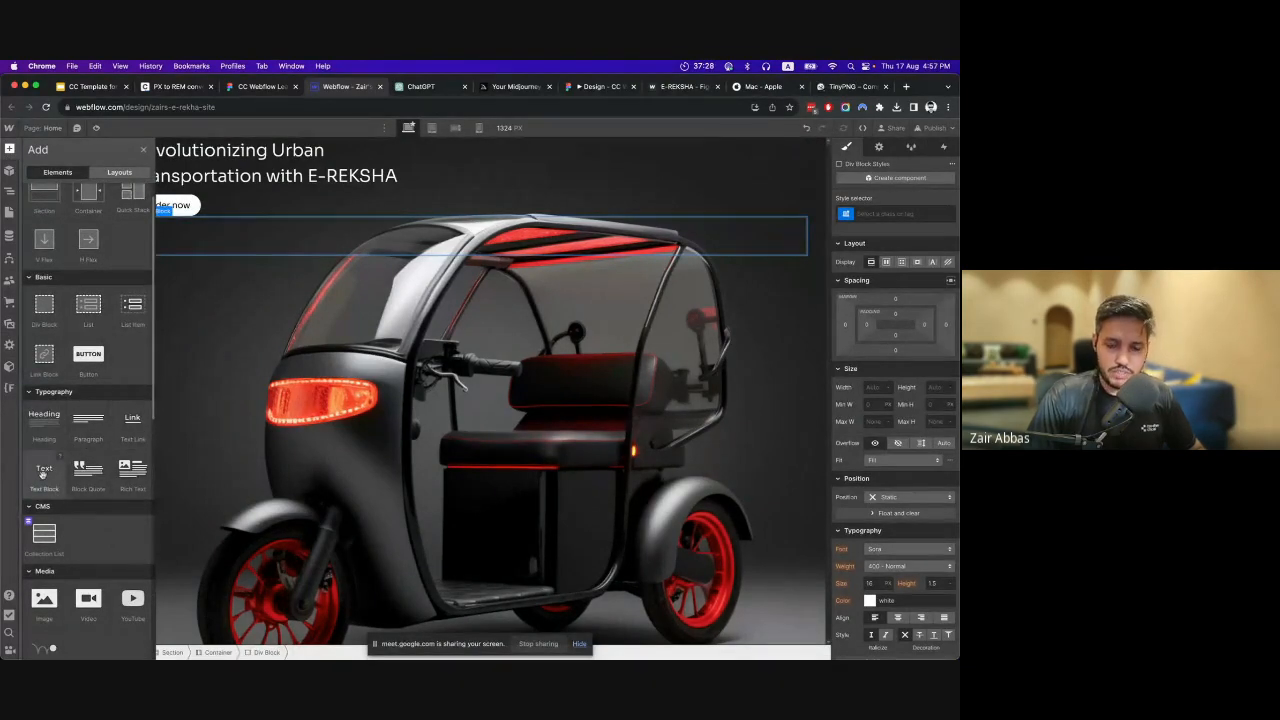
{"action": "left_click_drag", "start_coordinate": [43, 472], "coordinate": [268, 225]}
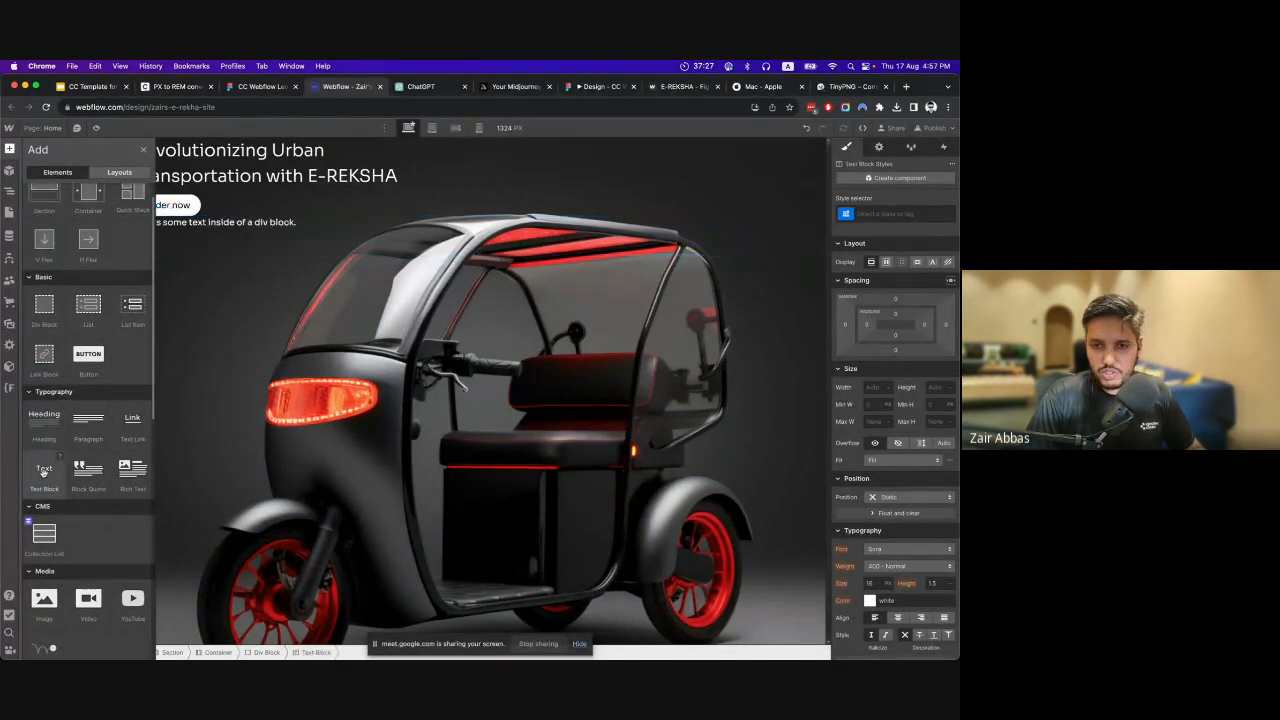
{"action": "double_click", "coordinate": [268, 225]}
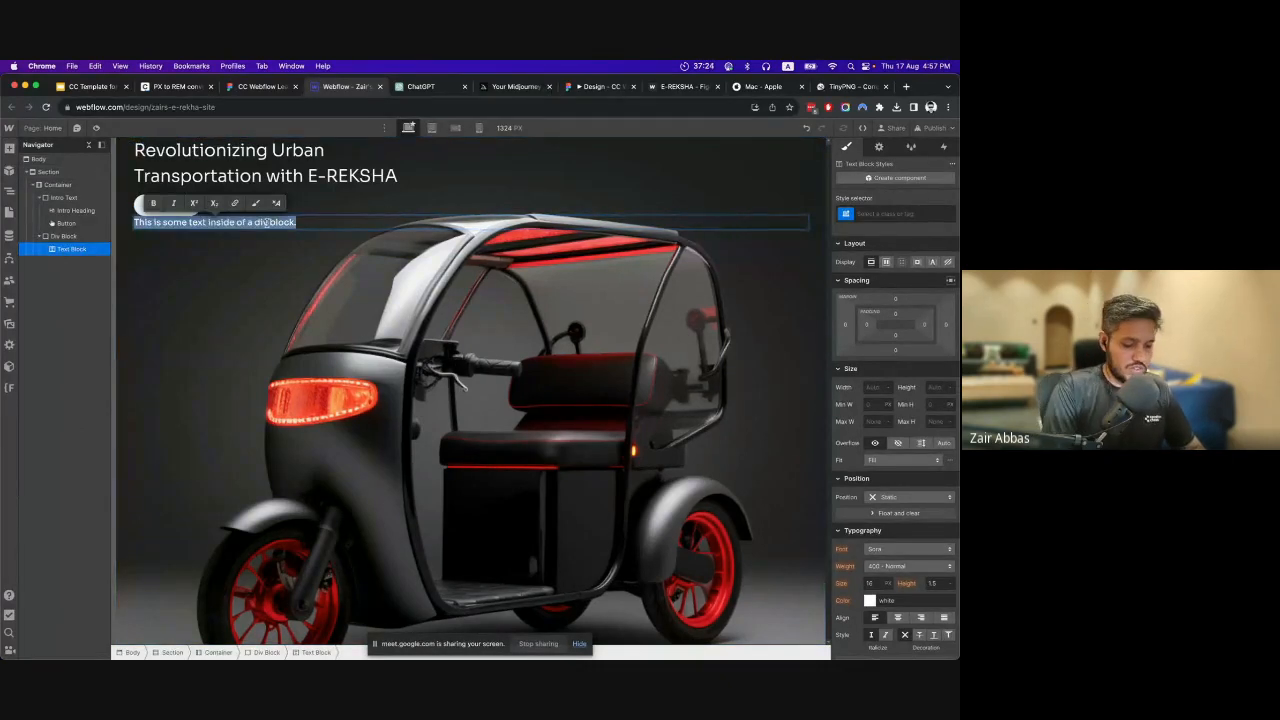
{"action": "type", "text": "CHALA"}
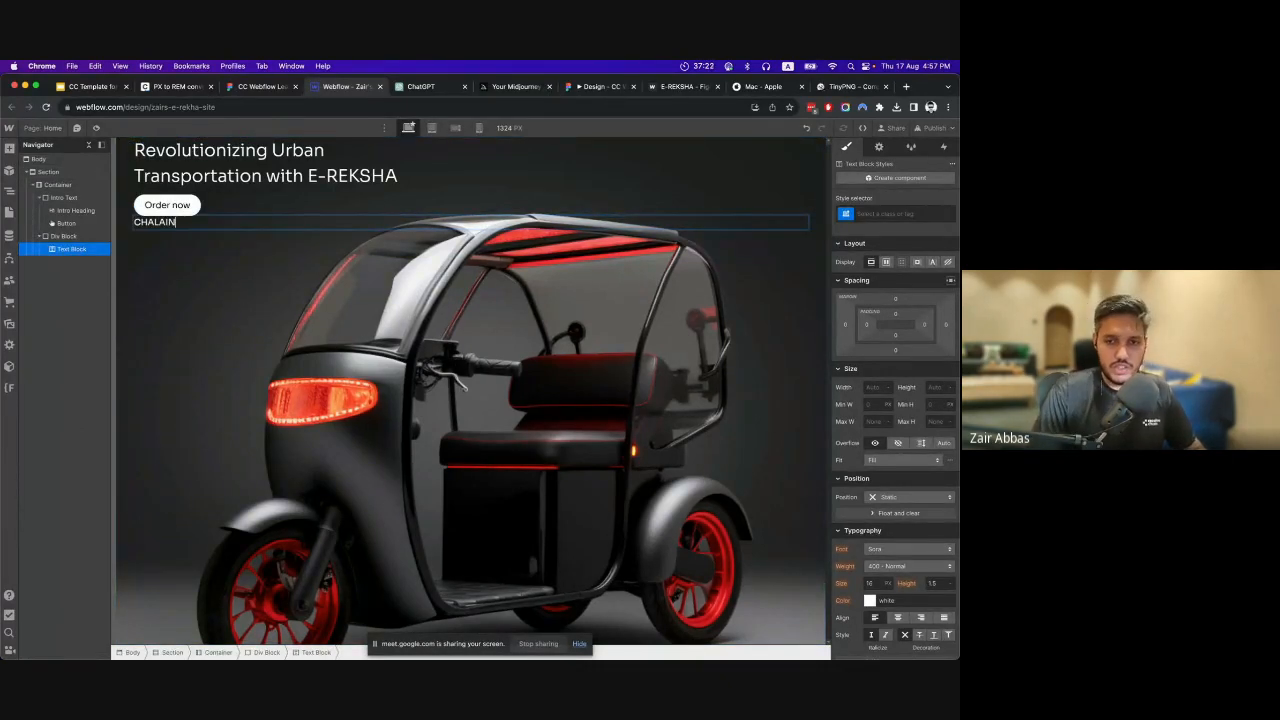
{"action": "type", "text": "IN"}
{"action": "left_click", "coordinate": [252, 270]}
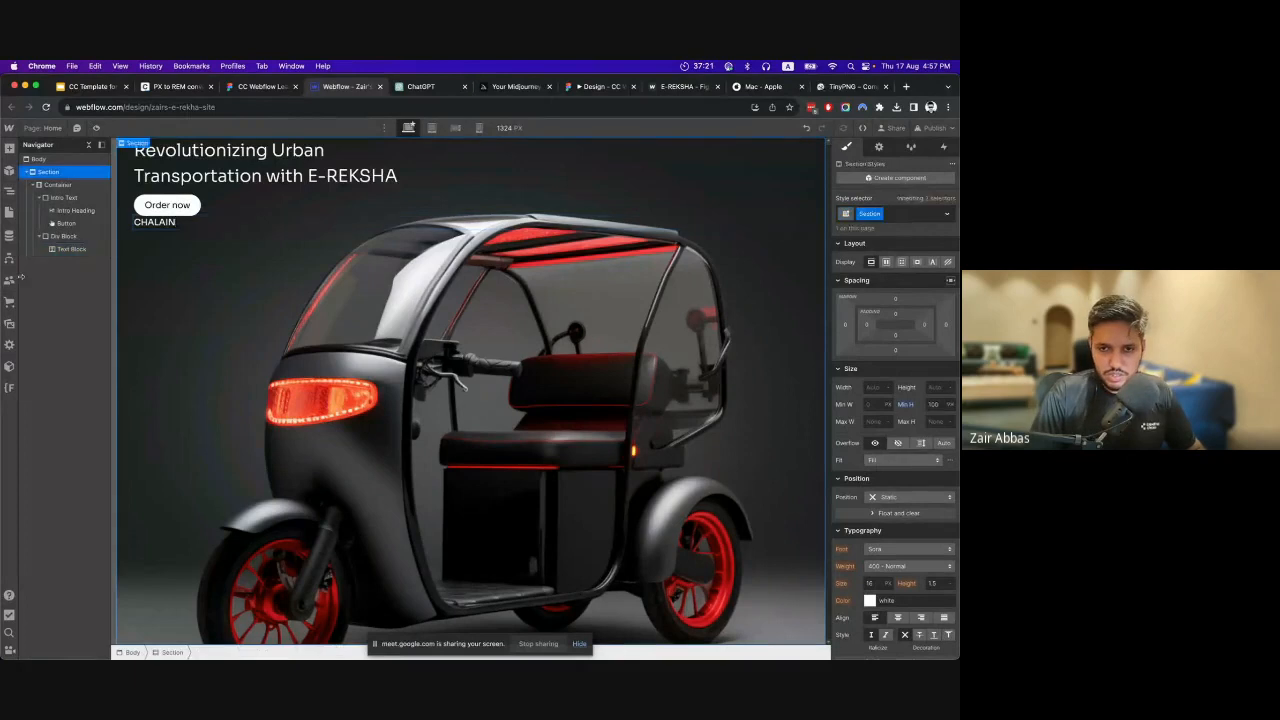
Give the CHALAIN text block a new class named Super Text.
{"action": "left_click", "coordinate": [66, 249]}
{"action": "key", "text": "super+Return"}
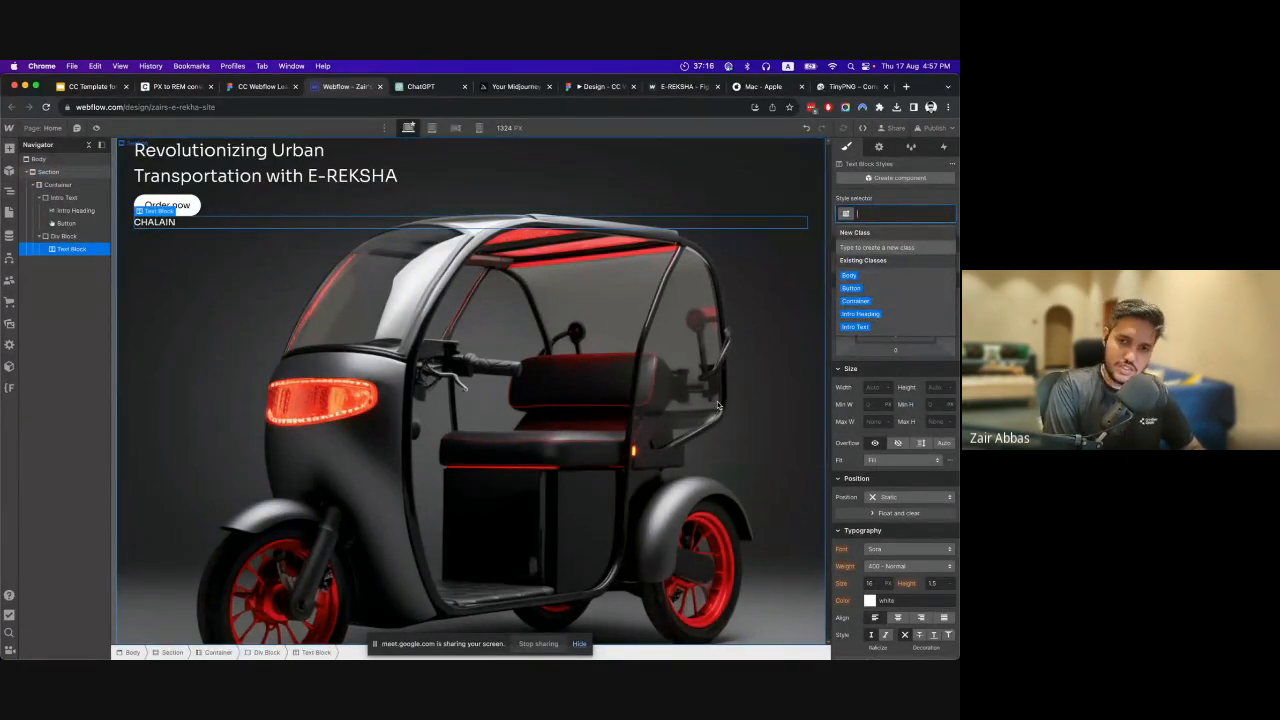
{"action": "type", "text": "Sup"}
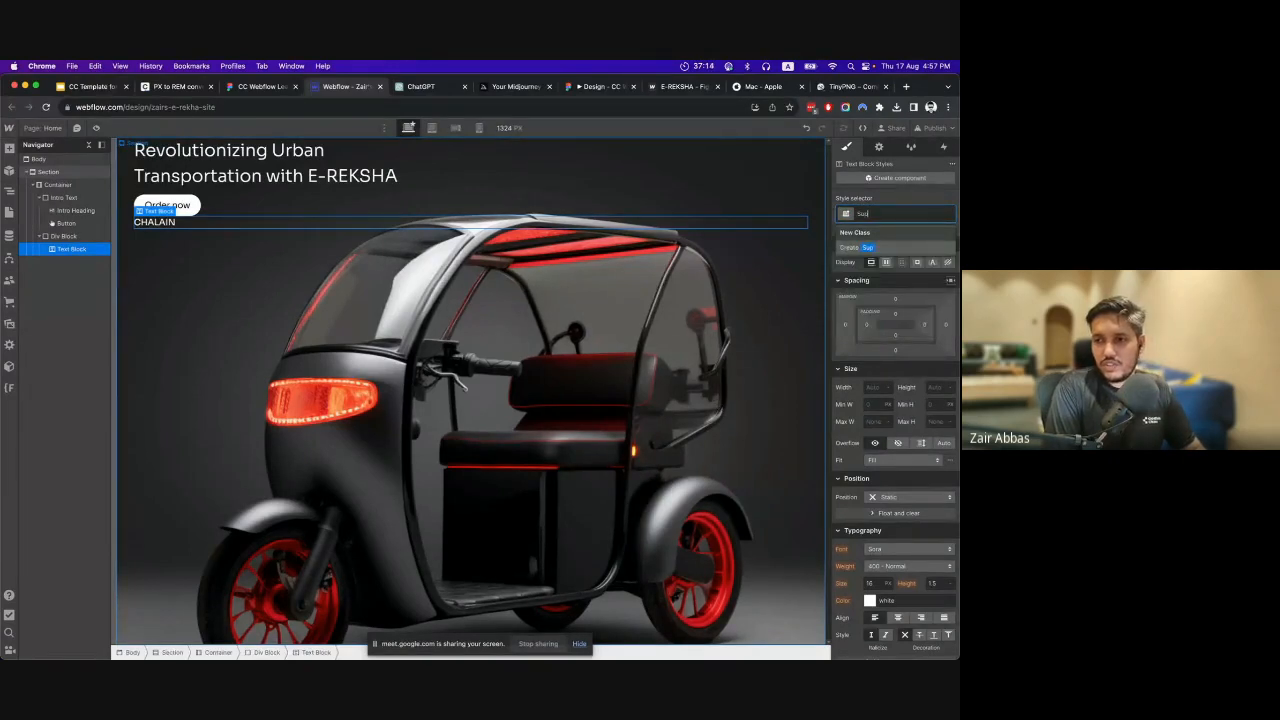
{"action": "type", "text": "er Text"}
{"action": "key", "text": "Return"}
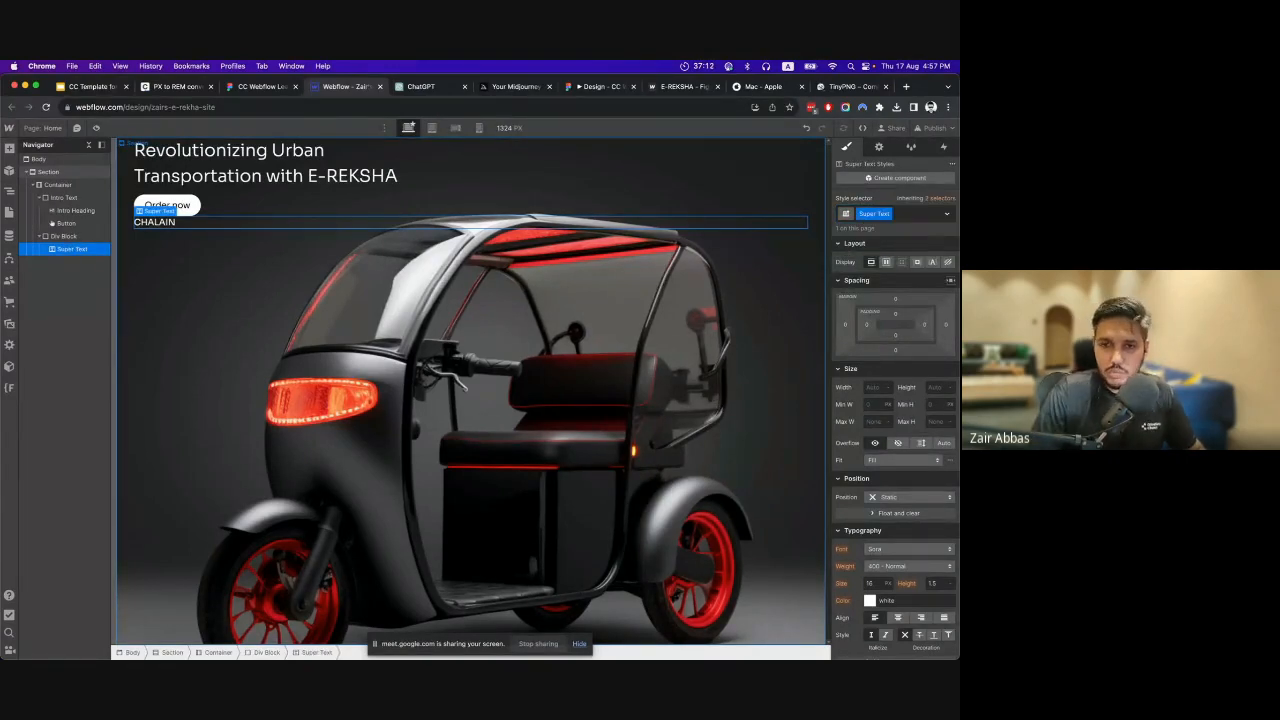
Give the div block around the CHALAIN text a new class named Chalain.
{"action": "left_click", "coordinate": [63, 236]}
{"action": "left_click", "coordinate": [900, 214]}
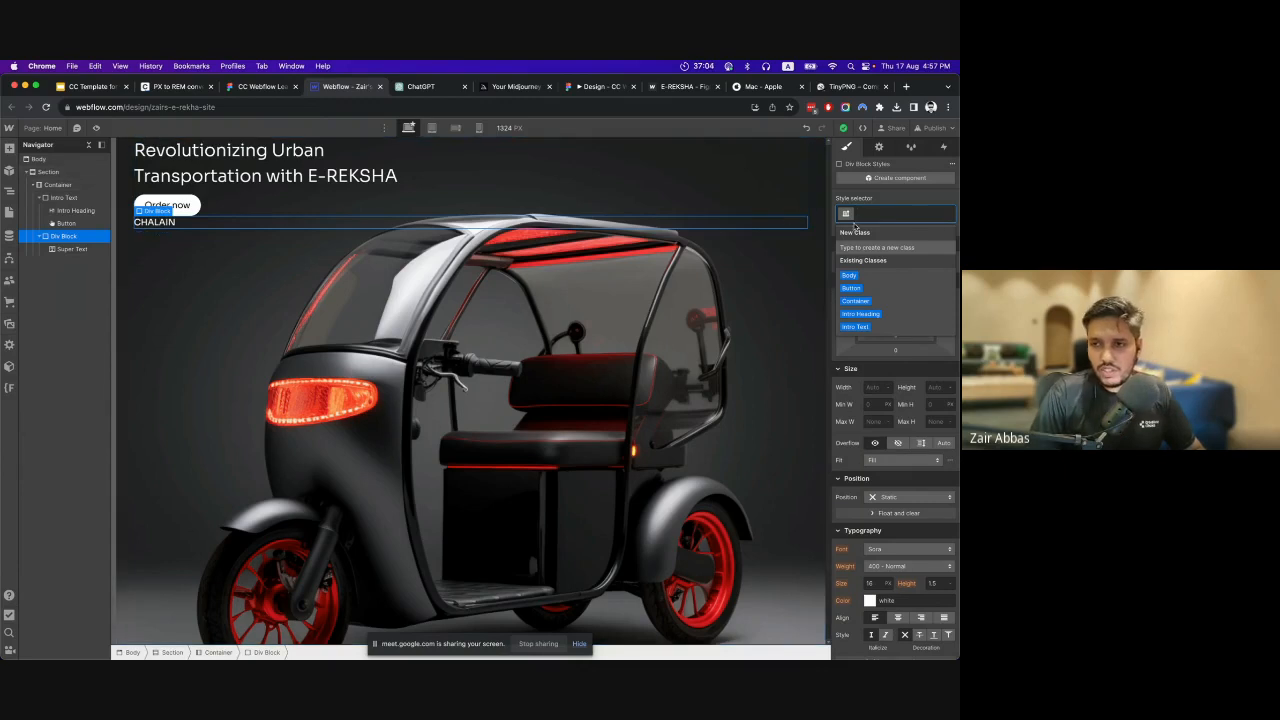
{"action": "type", "text": "Cha"}
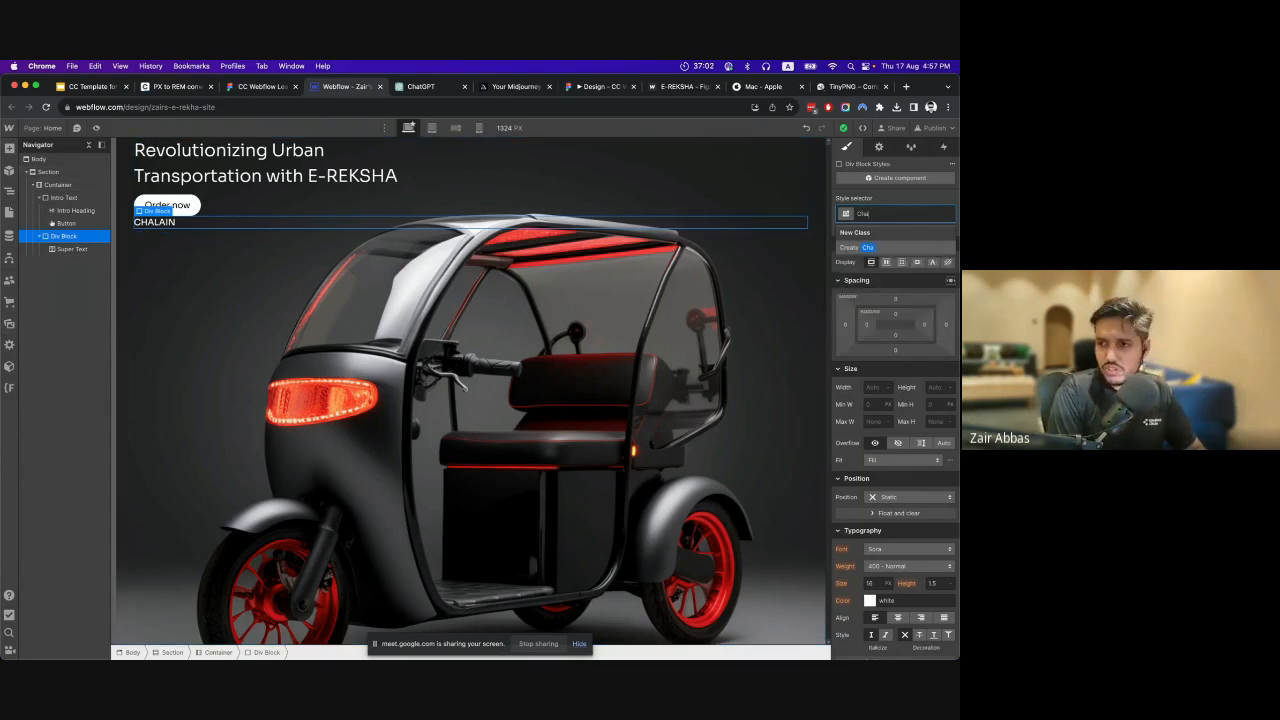
{"action": "type", "text": "lain"}
{"action": "key", "text": "Return"}
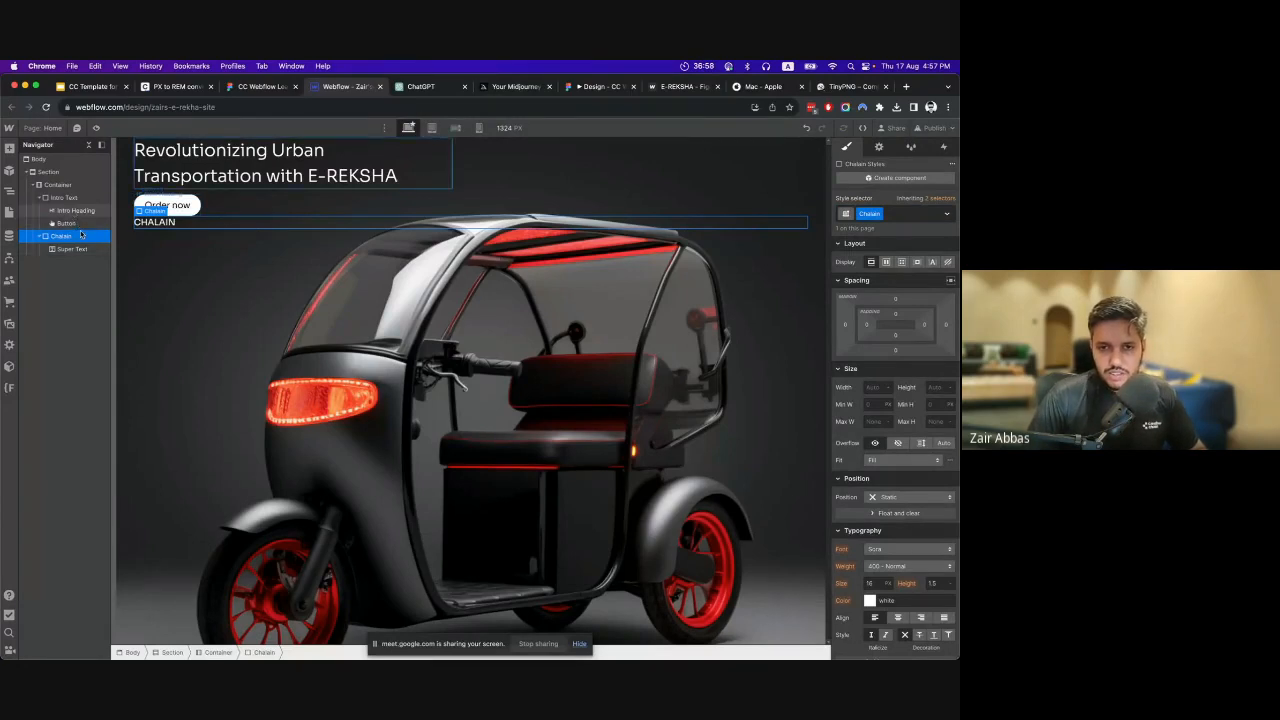
Switch to Figma and inspect the font size of the large CHALAIN text in the hero.
{"action": "left_click", "coordinate": [245, 87]}
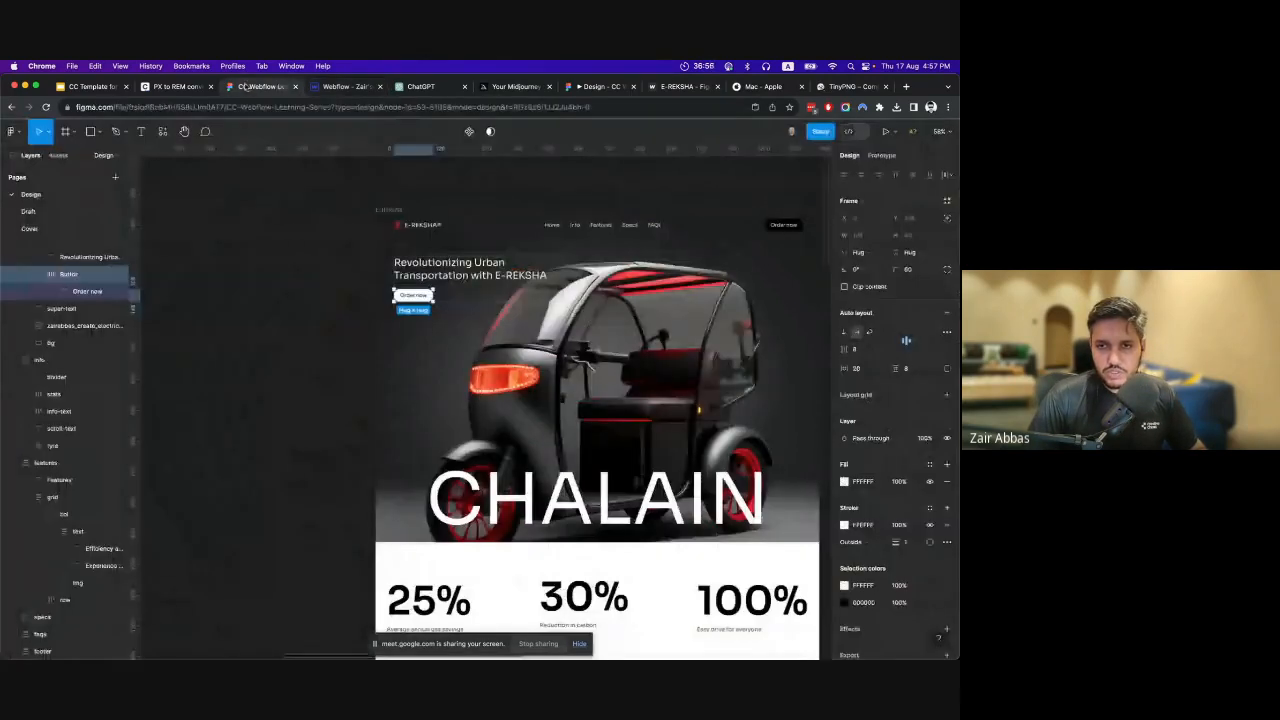
{"action": "left_click", "coordinate": [580, 512]}
{"action": "scroll", "coordinate": [565, 516], "scroll_direction": "right", "scroll_amount": 5}
{"action": "scroll", "coordinate": [548, 519], "scroll_direction": "up", "scroll_amount": 4}
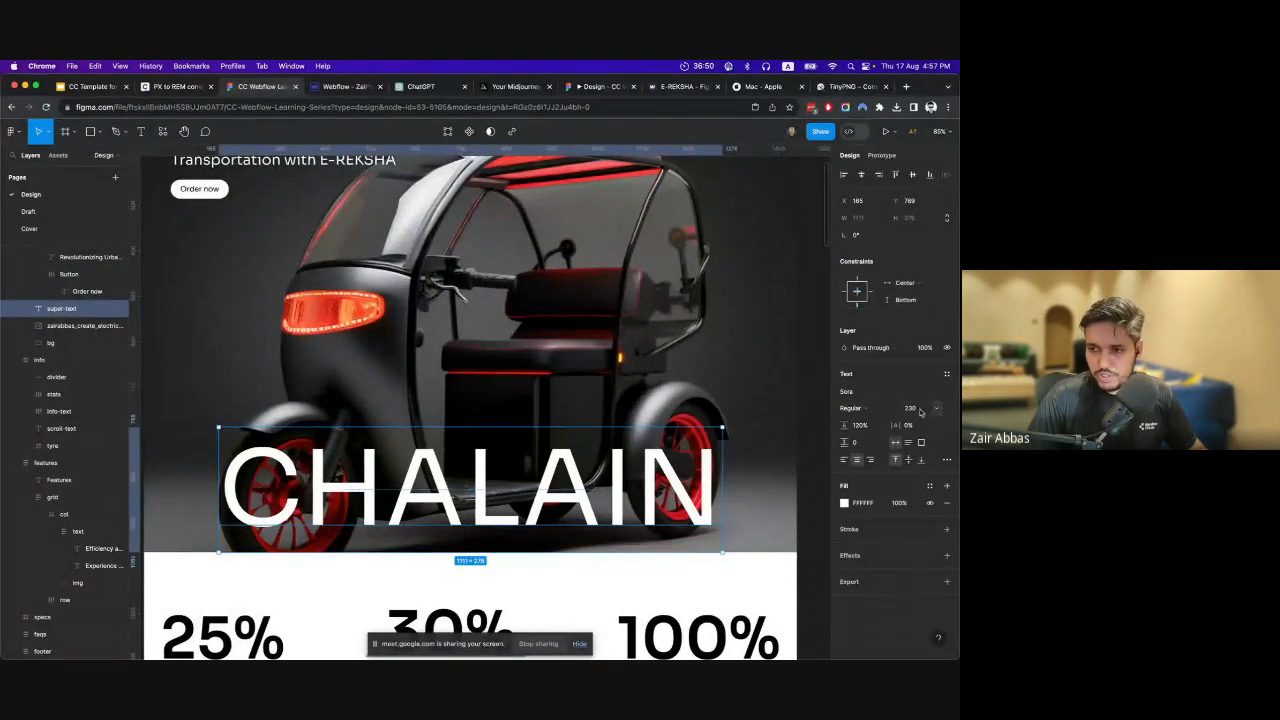
{"action": "left_click", "coordinate": [910, 408]}
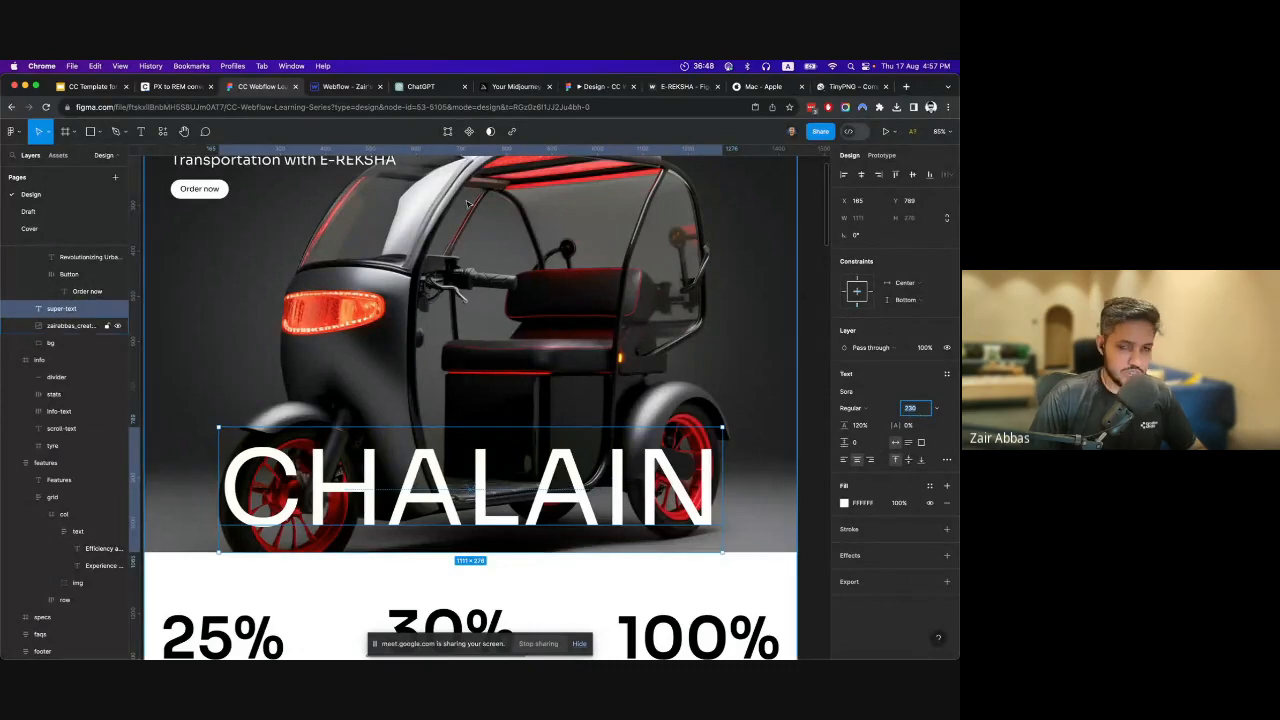
Return to Webflow, set the Super Text's font size to 230 px and center-align it.
{"action": "left_click", "coordinate": [345, 86]}
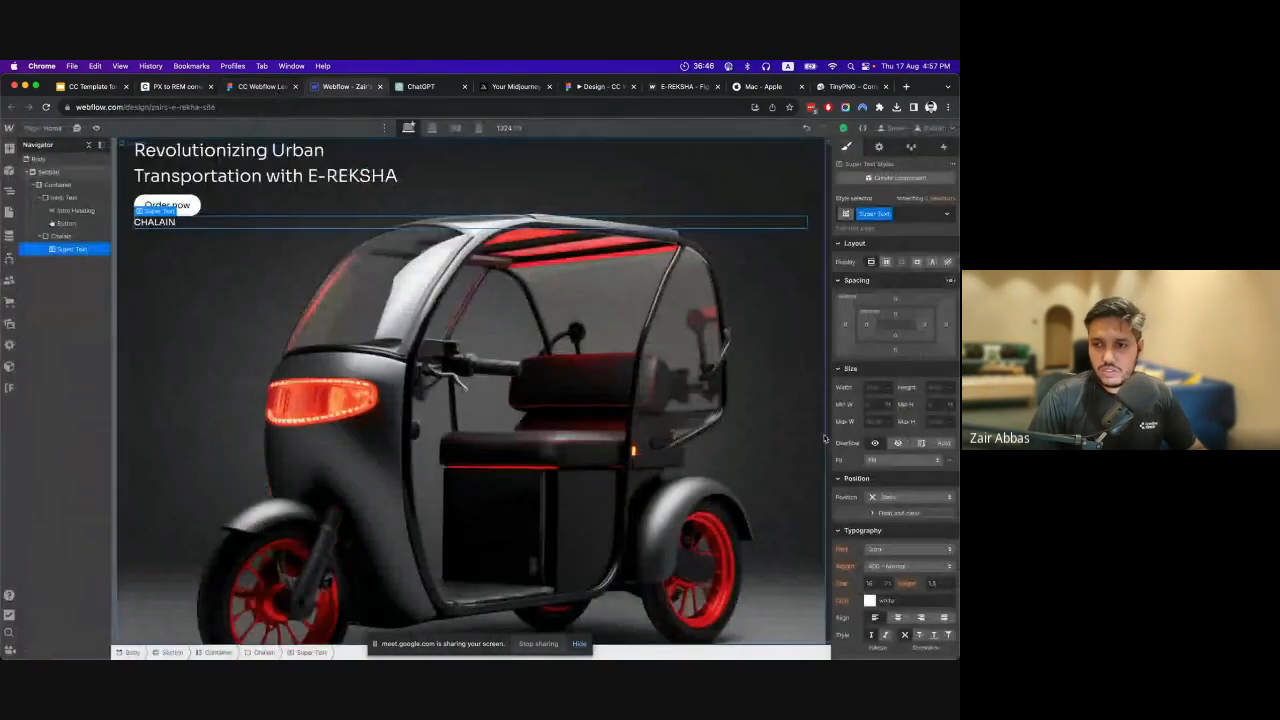
{"action": "left_click", "coordinate": [878, 583]}
{"action": "type", "text": "230"}
{"action": "key", "text": "Return"}
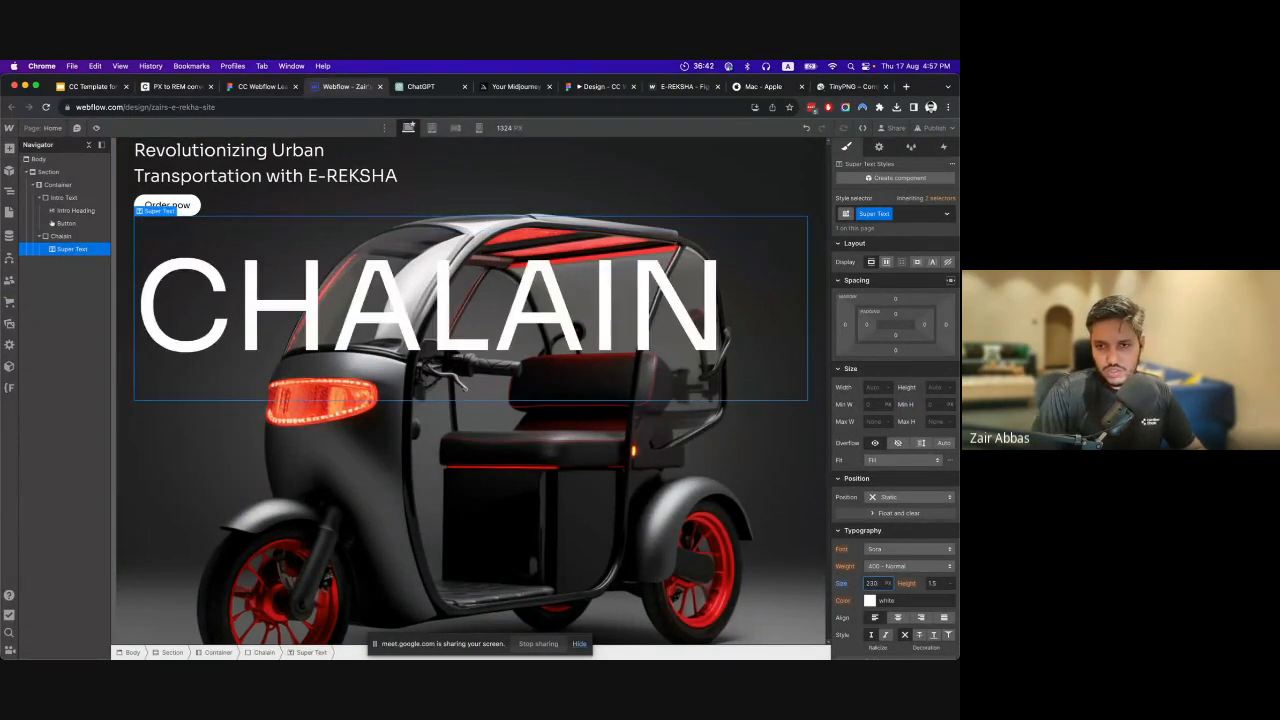
{"action": "left_click", "coordinate": [897, 618]}
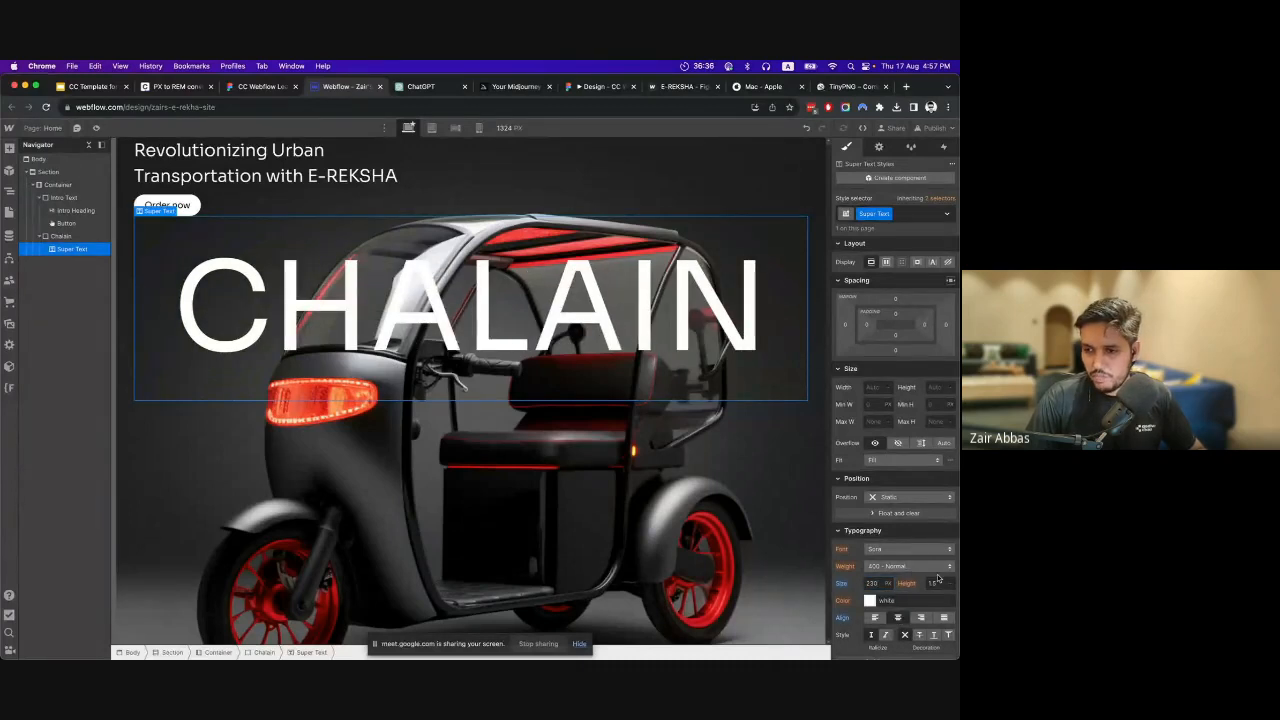
Set the Super Text's color to white and its font weight to 400 - Normal.
{"action": "left_click", "coordinate": [868, 601]}
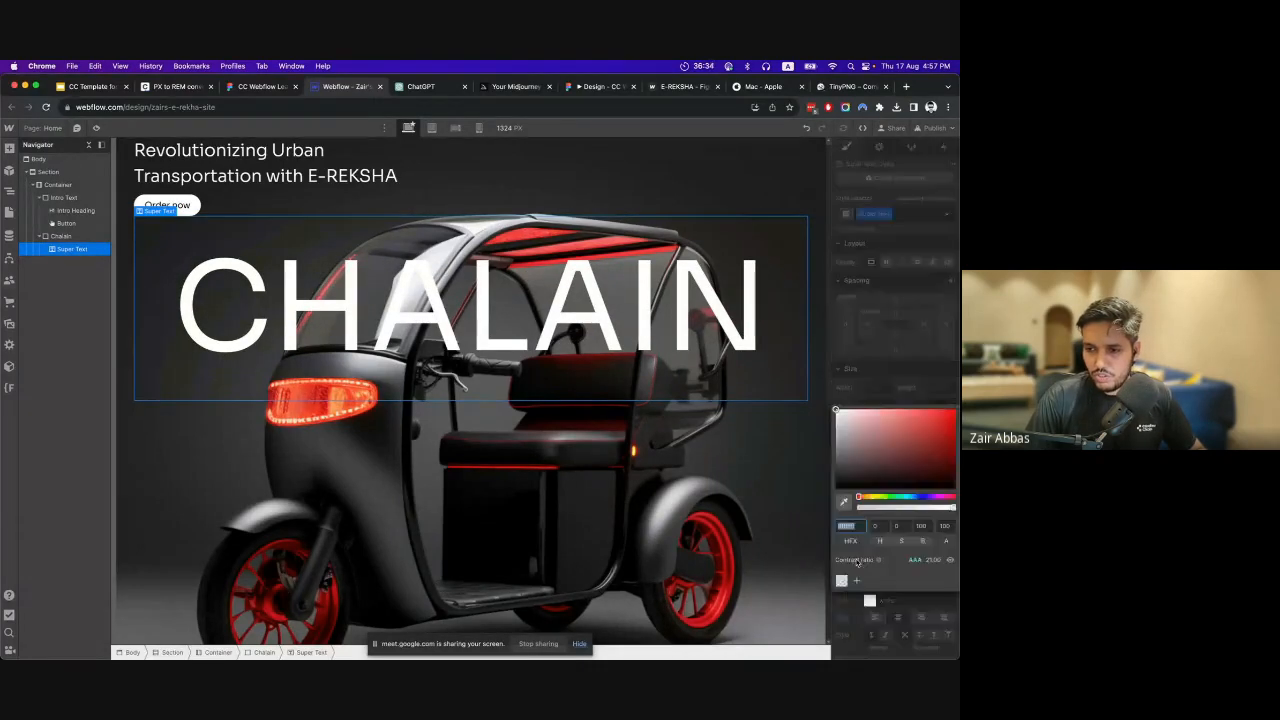
{"action": "left_click_drag", "start_coordinate": [869, 456], "coordinate": [803, 375]}
{"action": "left_click", "coordinate": [803, 375]}
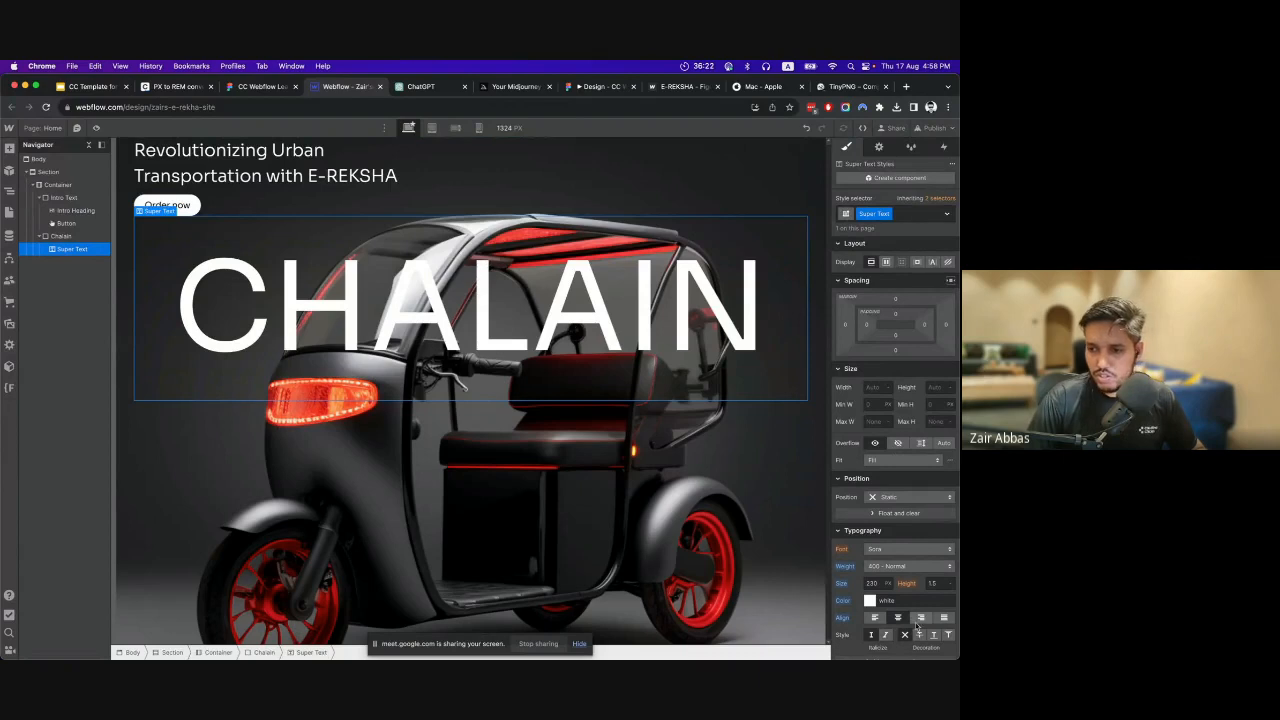
Preview the CHALAIN text at the tablet, mobile landscape and mobile portrait breakpoints, return to desktop, and switch to Figma.
{"action": "scroll", "coordinate": [880, 588], "scroll_direction": "down", "scroll_amount": 2}
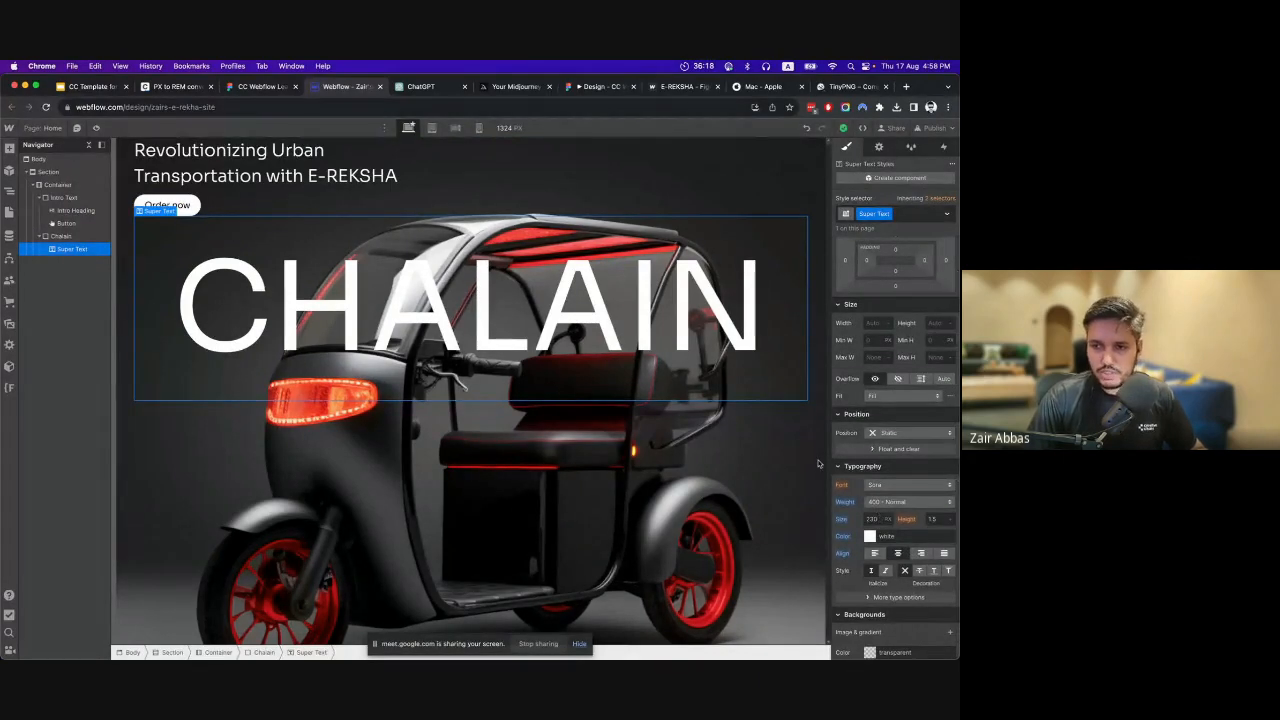
{"action": "left_click", "coordinate": [432, 128]}
{"action": "left_click", "coordinate": [455, 128]}
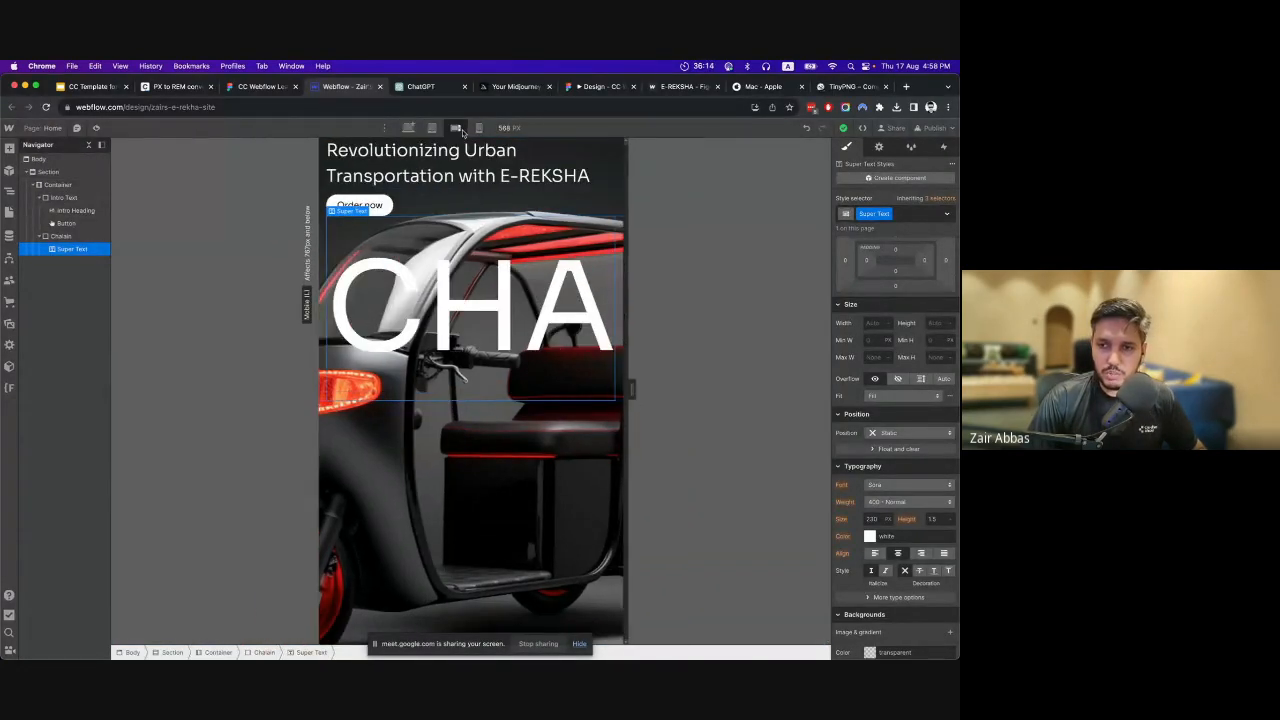
{"action": "left_click", "coordinate": [478, 128]}
{"action": "left_click", "coordinate": [432, 128]}
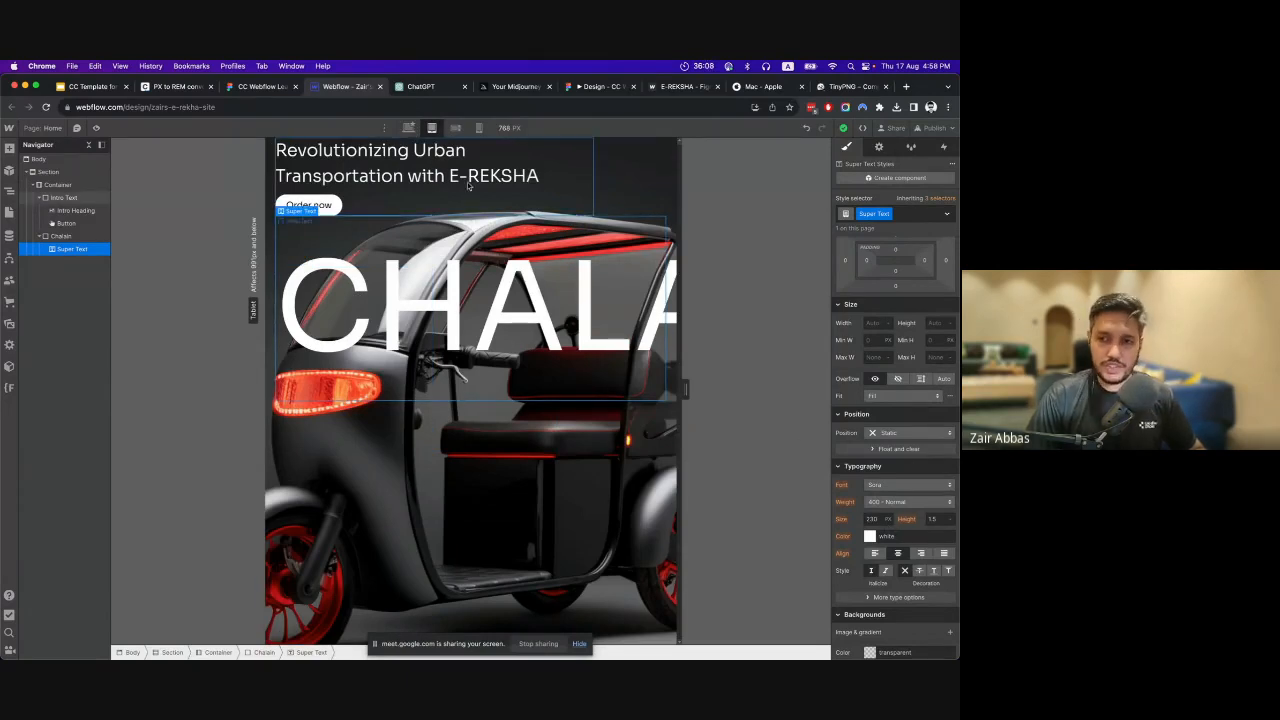
{"action": "left_click", "coordinate": [408, 128]}
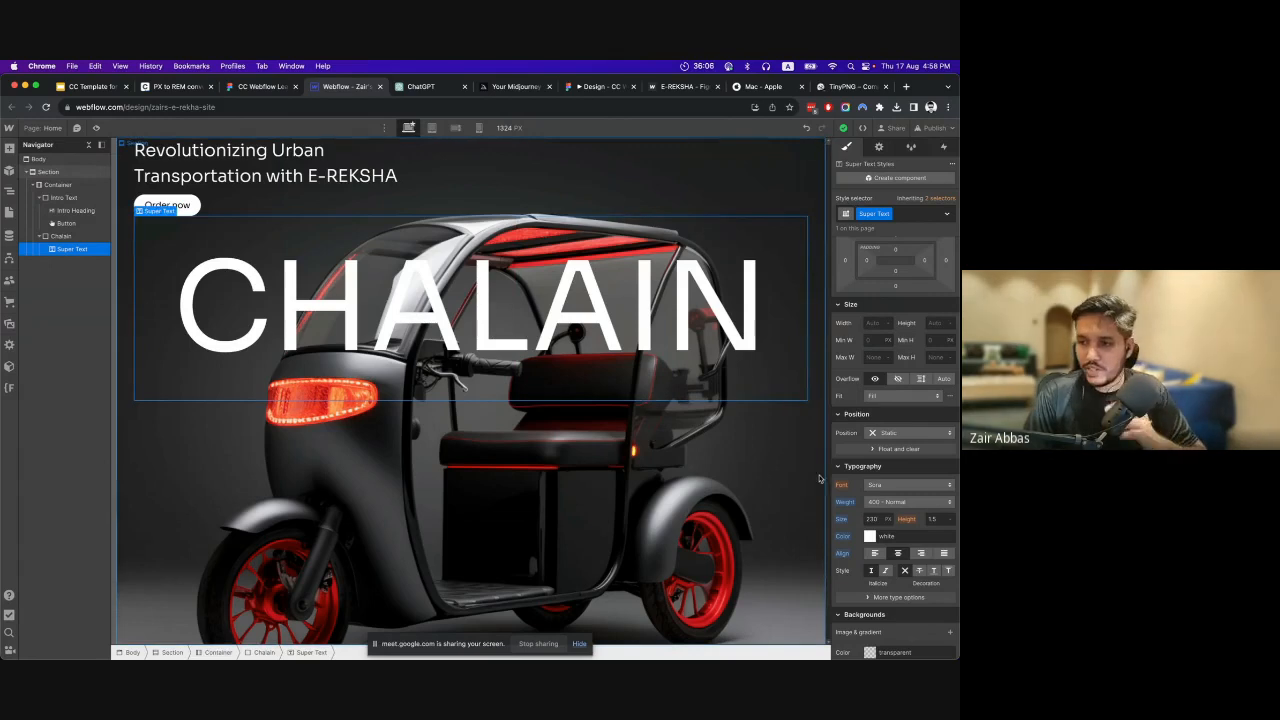
{"action": "left_click", "coordinate": [255, 87]}
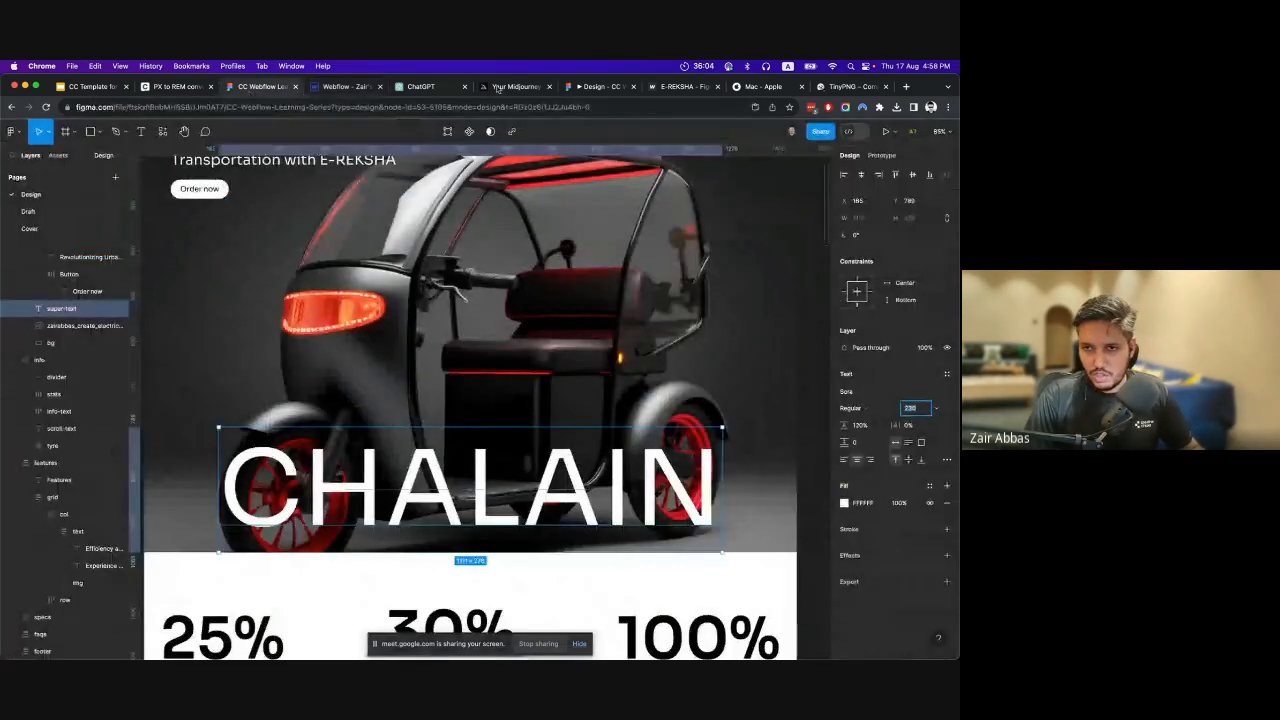
Open the Figma prototype preview and examine the CHALAIN text's size and placement in the hero.
{"action": "left_click", "coordinate": [598, 87]}
{"action": "scroll", "coordinate": [298, 519], "scroll_direction": "down", "scroll_amount": 3}
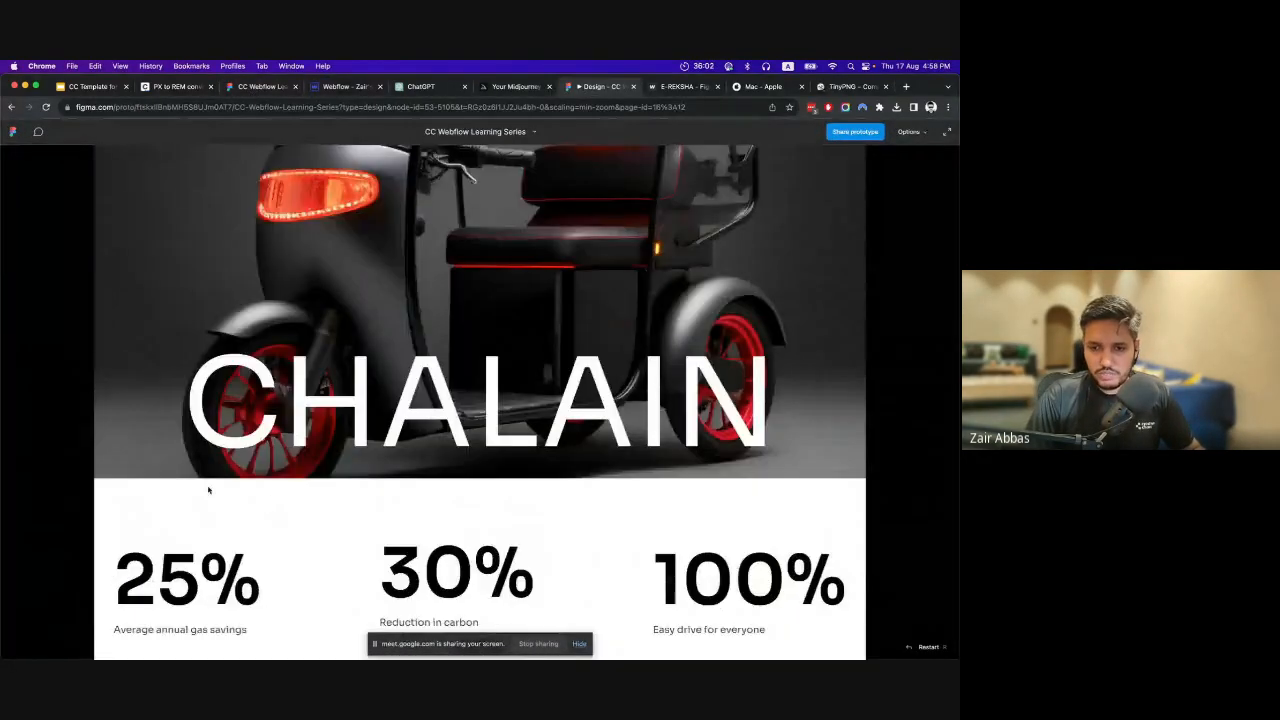
{"action": "scroll", "coordinate": [560, 401], "scroll_direction": "up", "scroll_amount": 3}
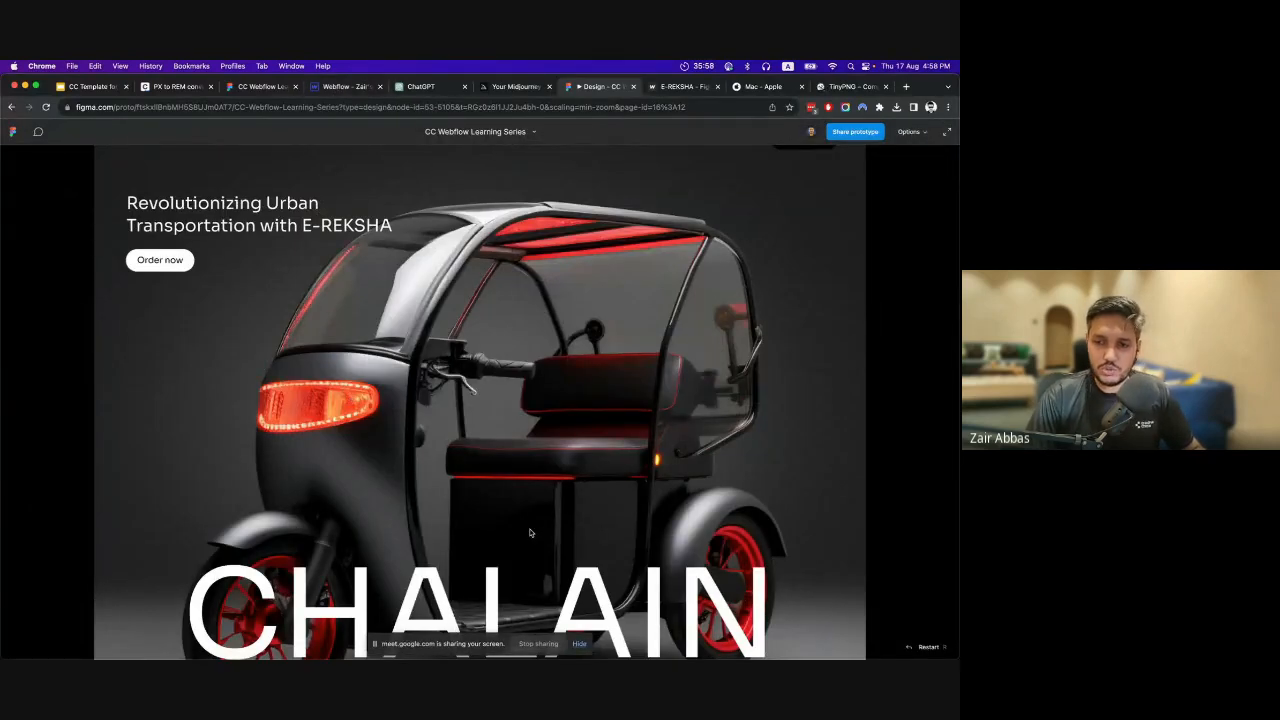
{"action": "scroll", "coordinate": [205, 527], "scroll_direction": "down", "scroll_amount": 2}
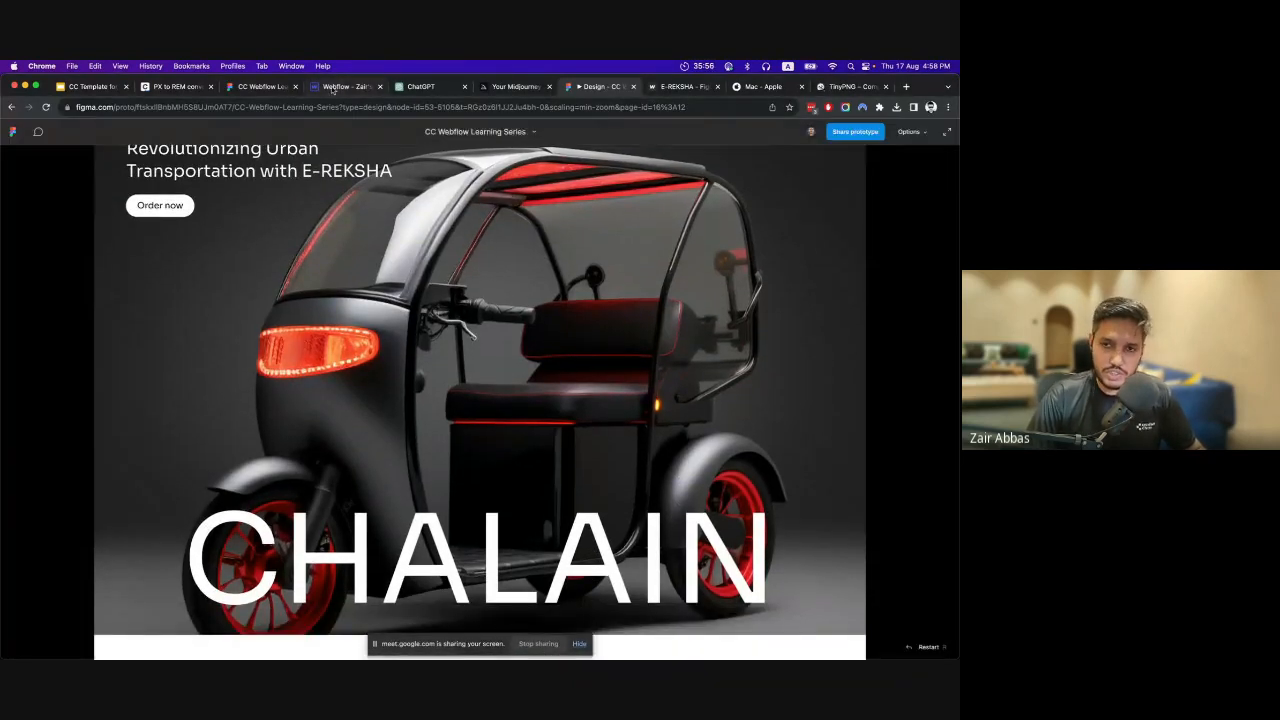
Return to Webflow and set the Super Text's font size to 10 VW.
{"action": "left_click", "coordinate": [330, 87]}
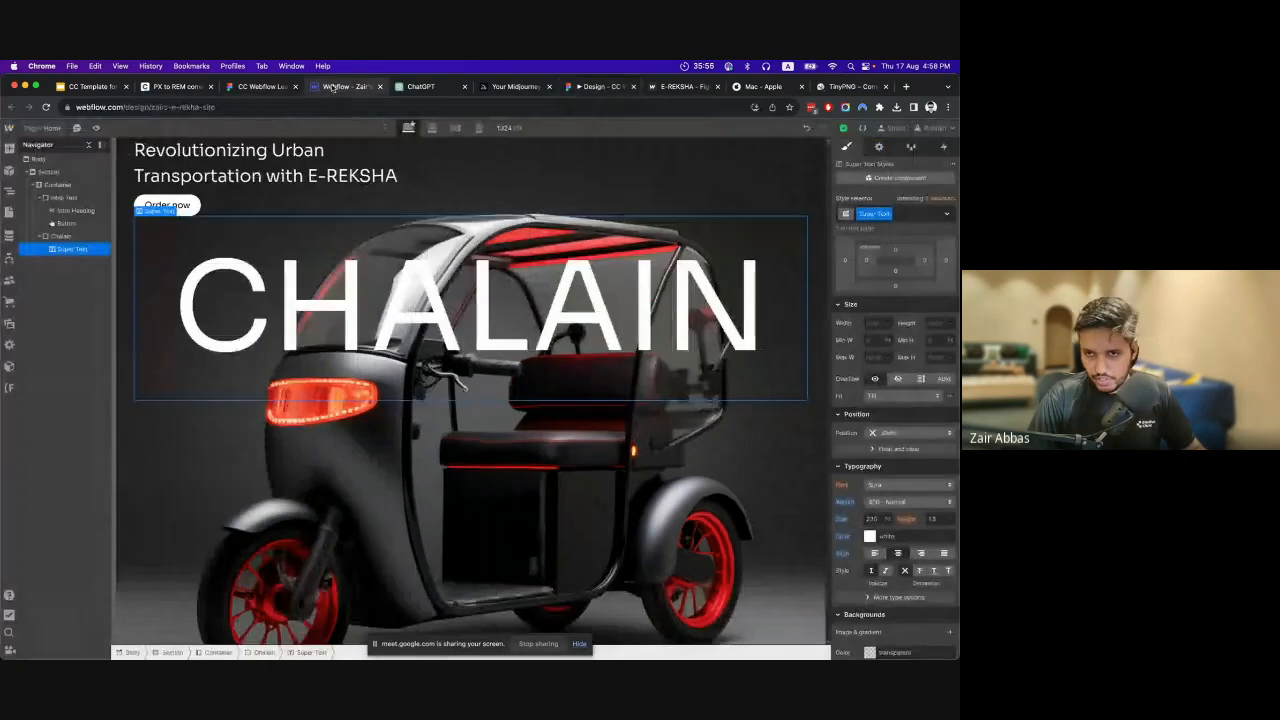
{"action": "left_click", "coordinate": [886, 520]}
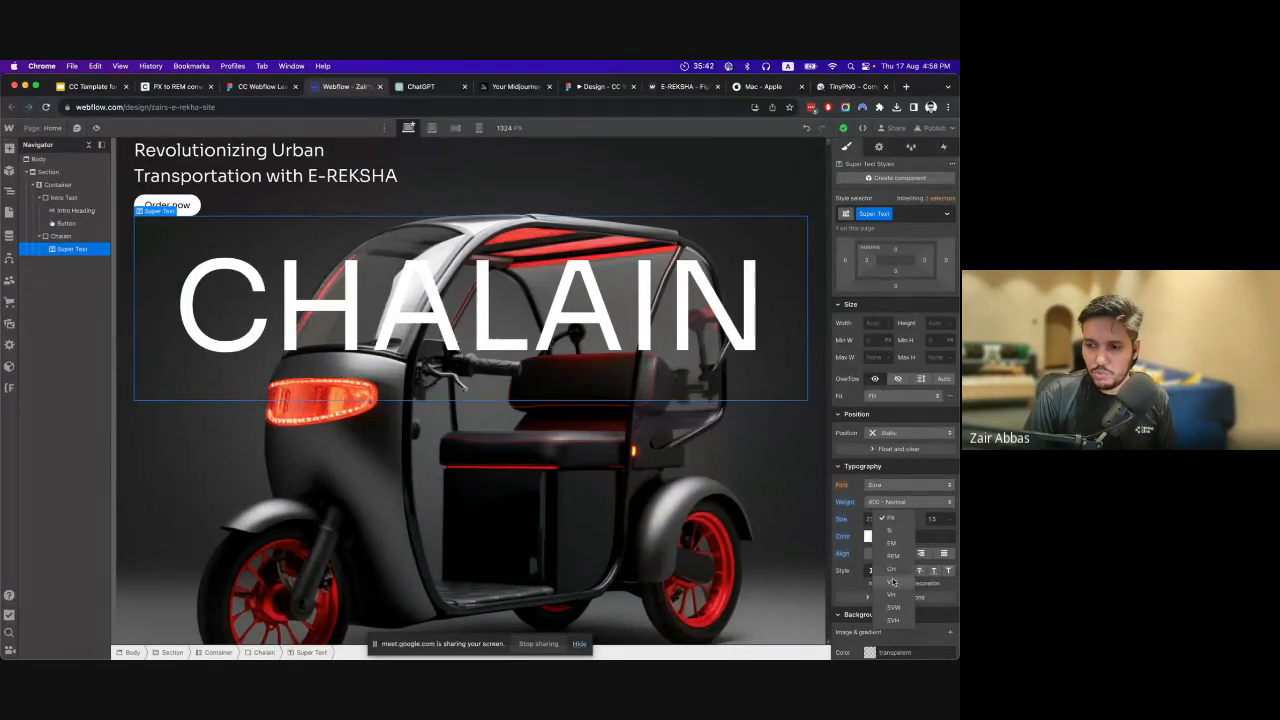
{"action": "left_click", "coordinate": [870, 519]}
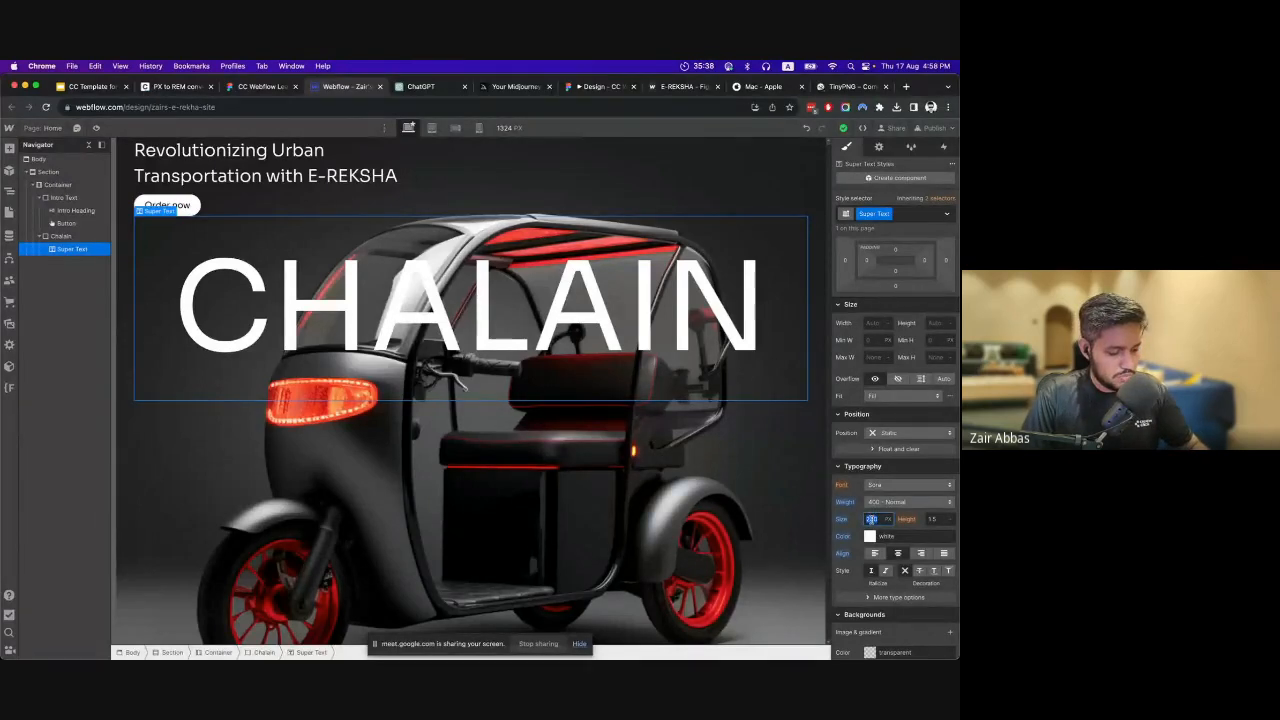
{"action": "type", "text": "10"}
{"action": "left_click", "coordinate": [893, 520]}
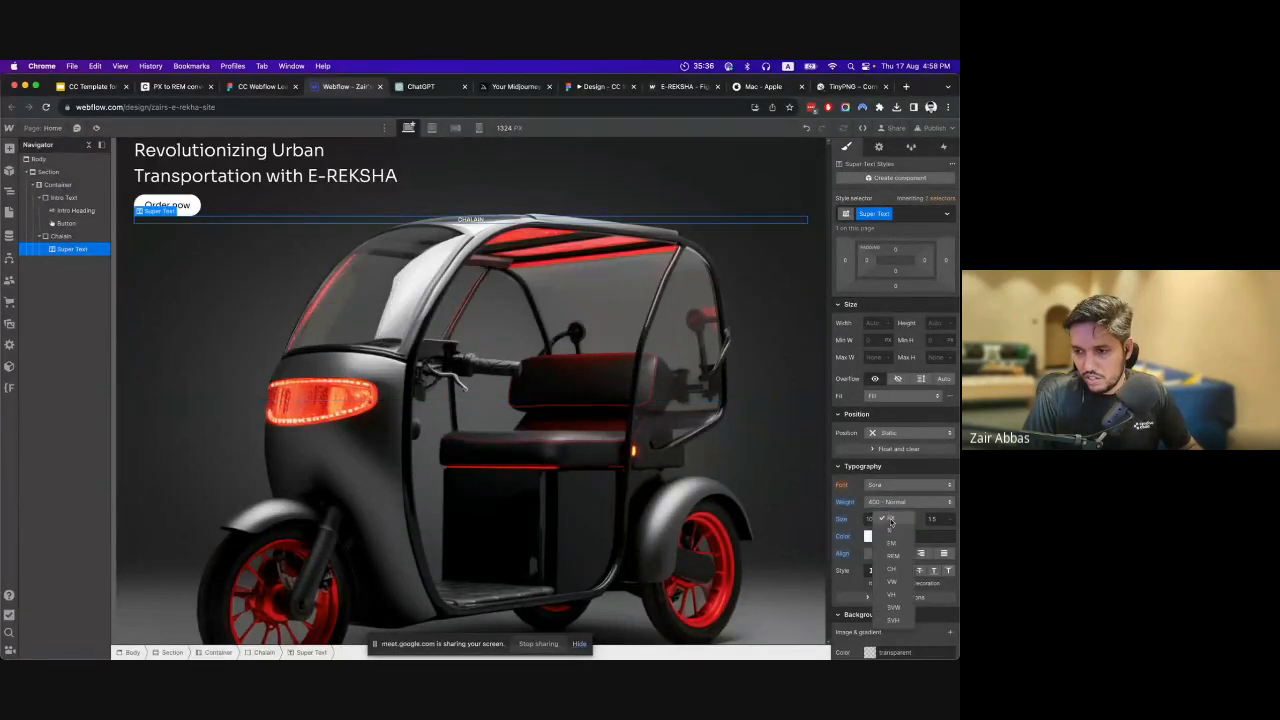
{"action": "left_click", "coordinate": [891, 581]}
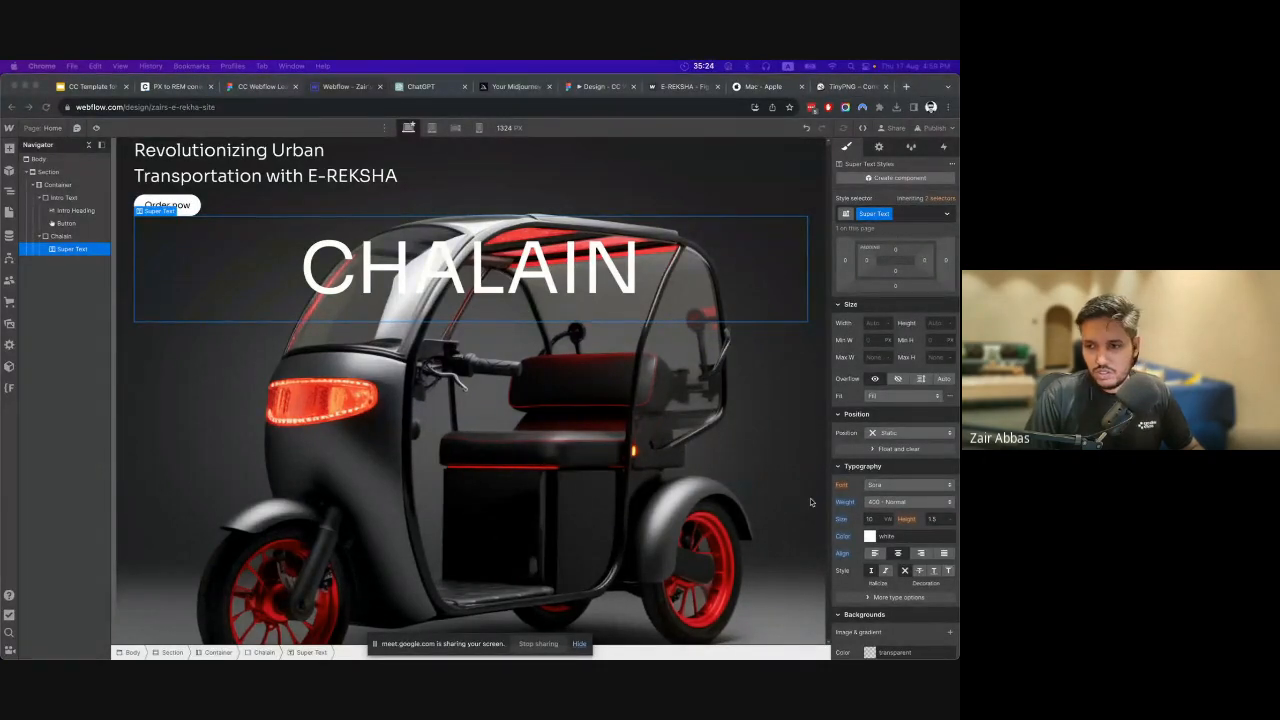
Increase the Super Text's font size to 18 VW.
{"action": "left_click", "coordinate": [869, 519]}
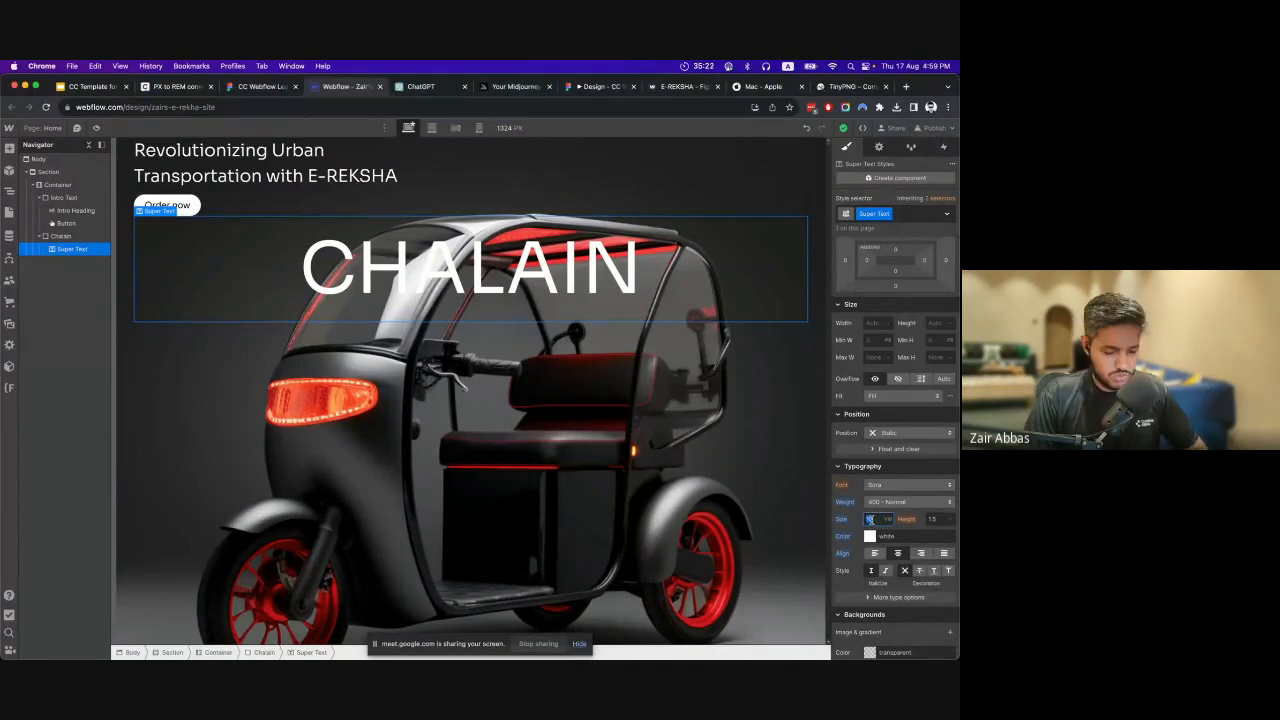
{"action": "key", "text": "Up"}
{"action": "key", "text": "Up"}
{"action": "key", "text": "Up"}
{"action": "key", "text": "Up"}
{"action": "key", "text": "Up"}
{"action": "key", "text": "Up"}
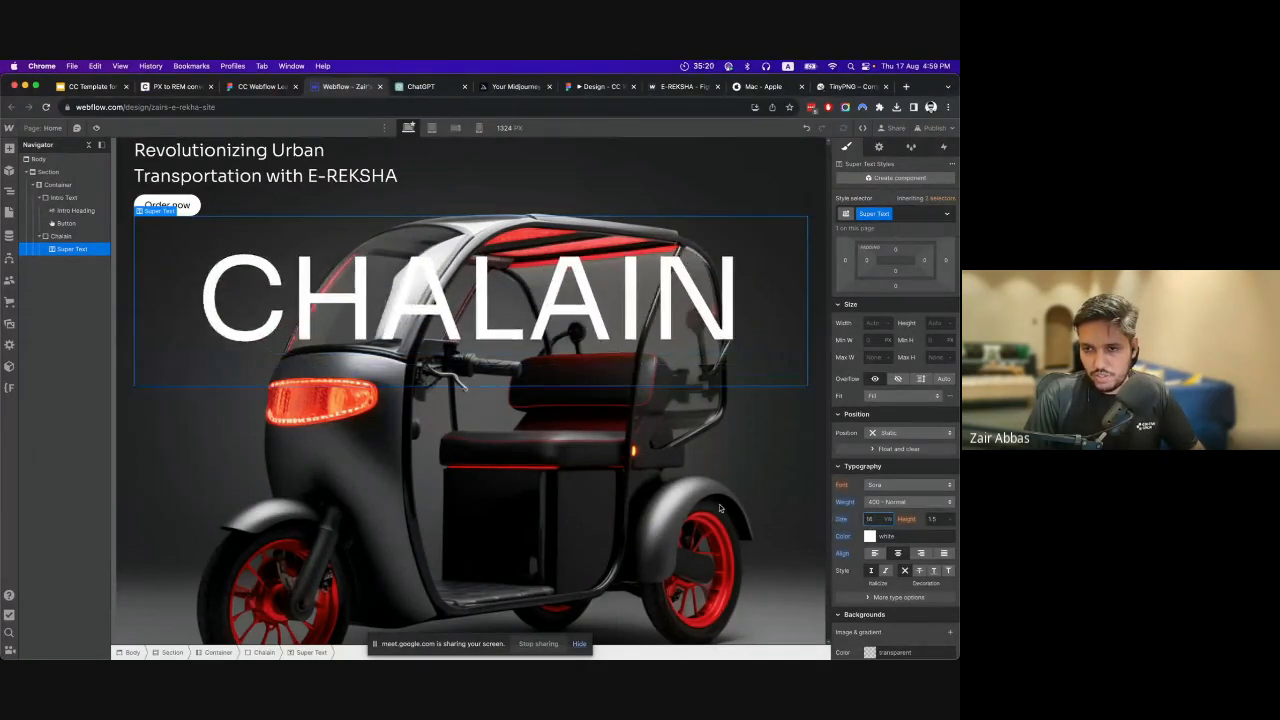
{"action": "key", "text": "Up"}
{"action": "key", "text": "Up"}
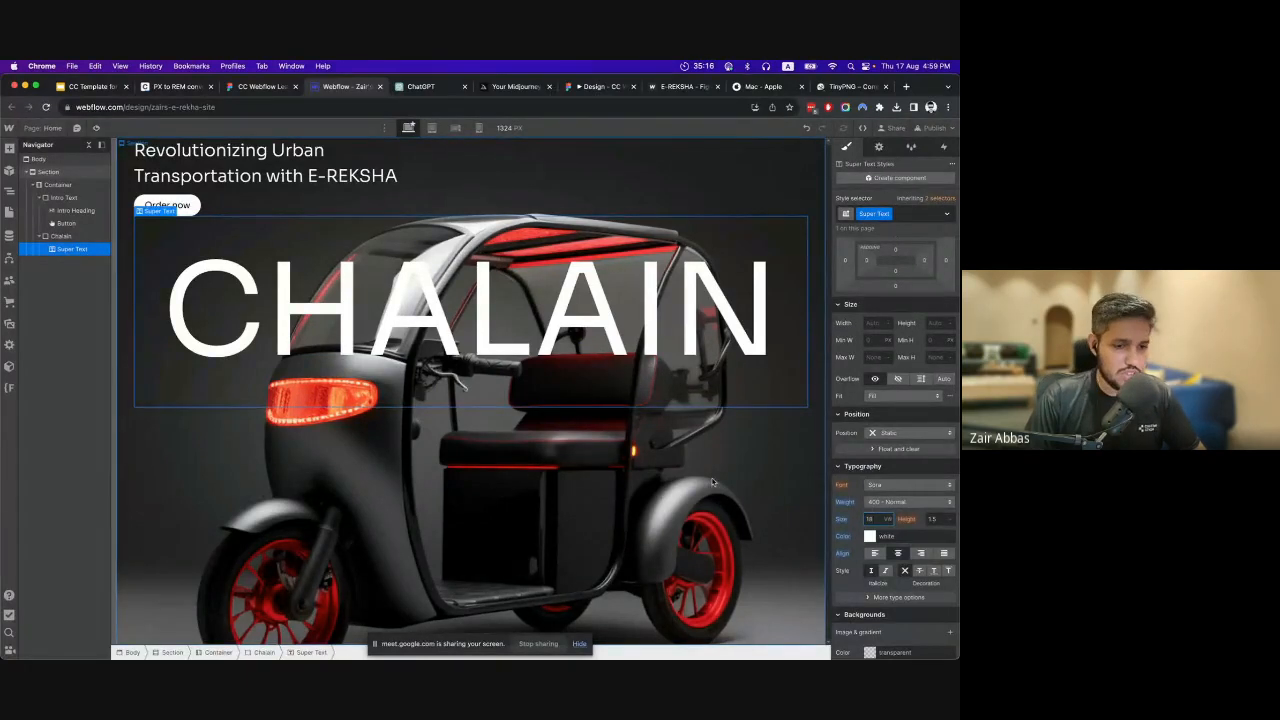
Check how the CHALAIN text scales at the tablet, mobile landscape and mobile portrait breakpoints, ending at the desktop view.
{"action": "left_click", "coordinate": [432, 130]}
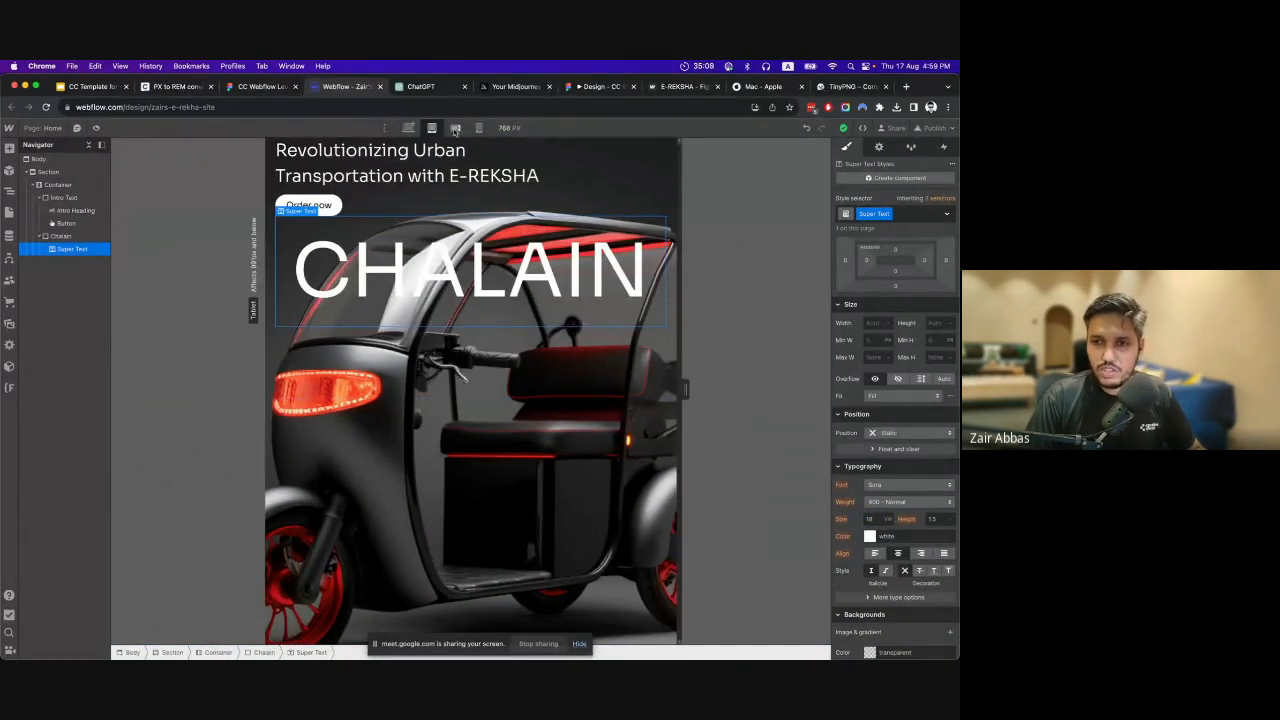
{"action": "left_click", "coordinate": [455, 129]}
{"action": "left_click", "coordinate": [479, 128]}
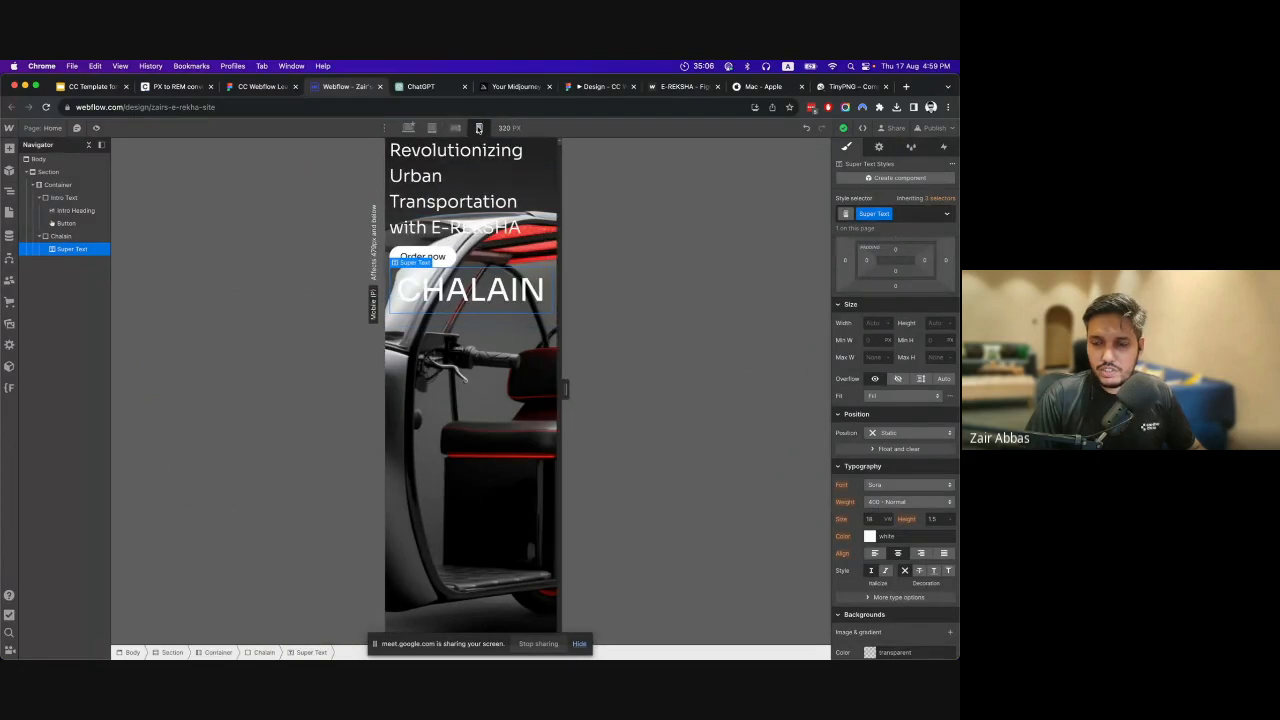
{"action": "left_click", "coordinate": [455, 128]}
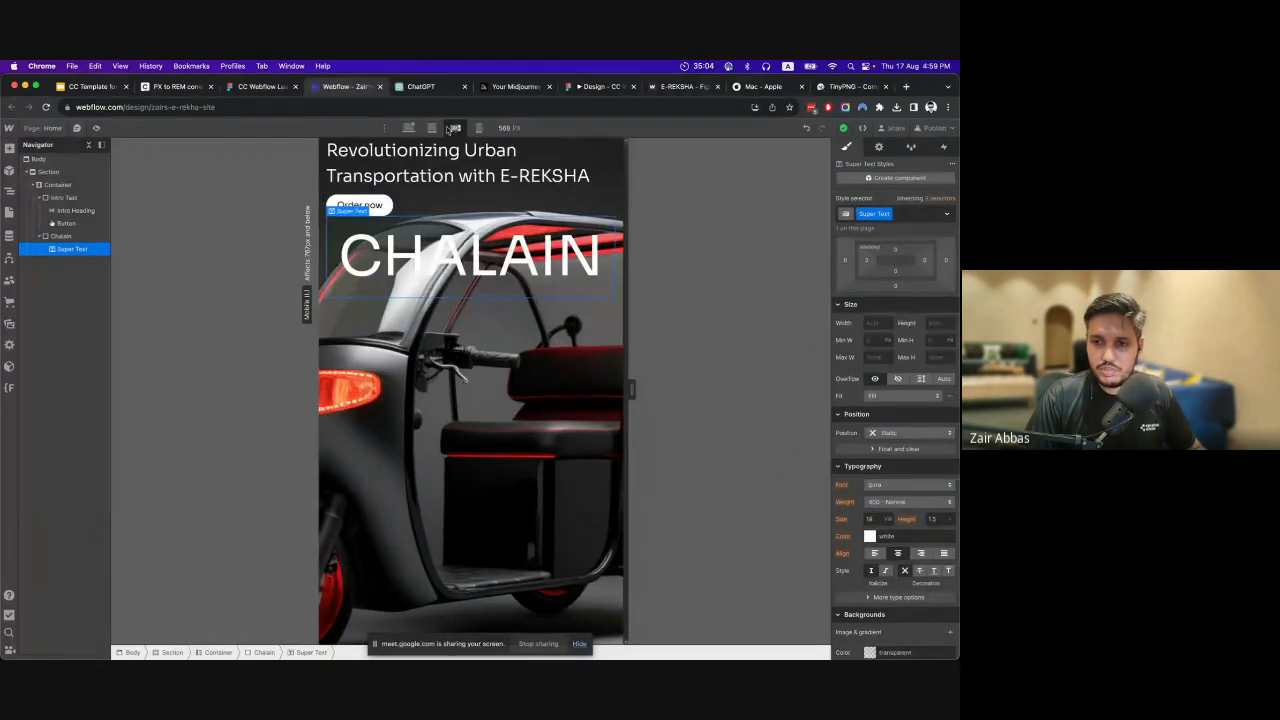
{"action": "left_click", "coordinate": [431, 128]}
{"action": "left_click", "coordinate": [409, 128]}
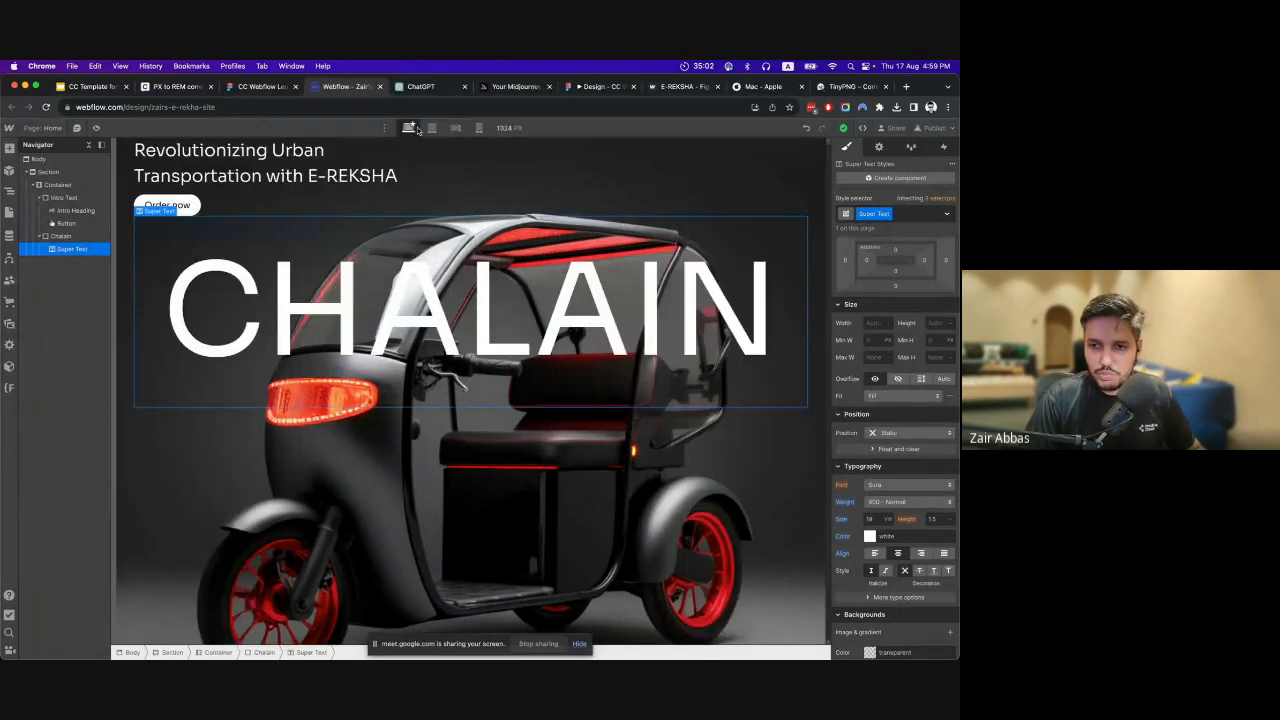
{"action": "left_click", "coordinate": [431, 128]}
{"action": "left_click", "coordinate": [455, 128]}
{"action": "left_click", "coordinate": [479, 128]}
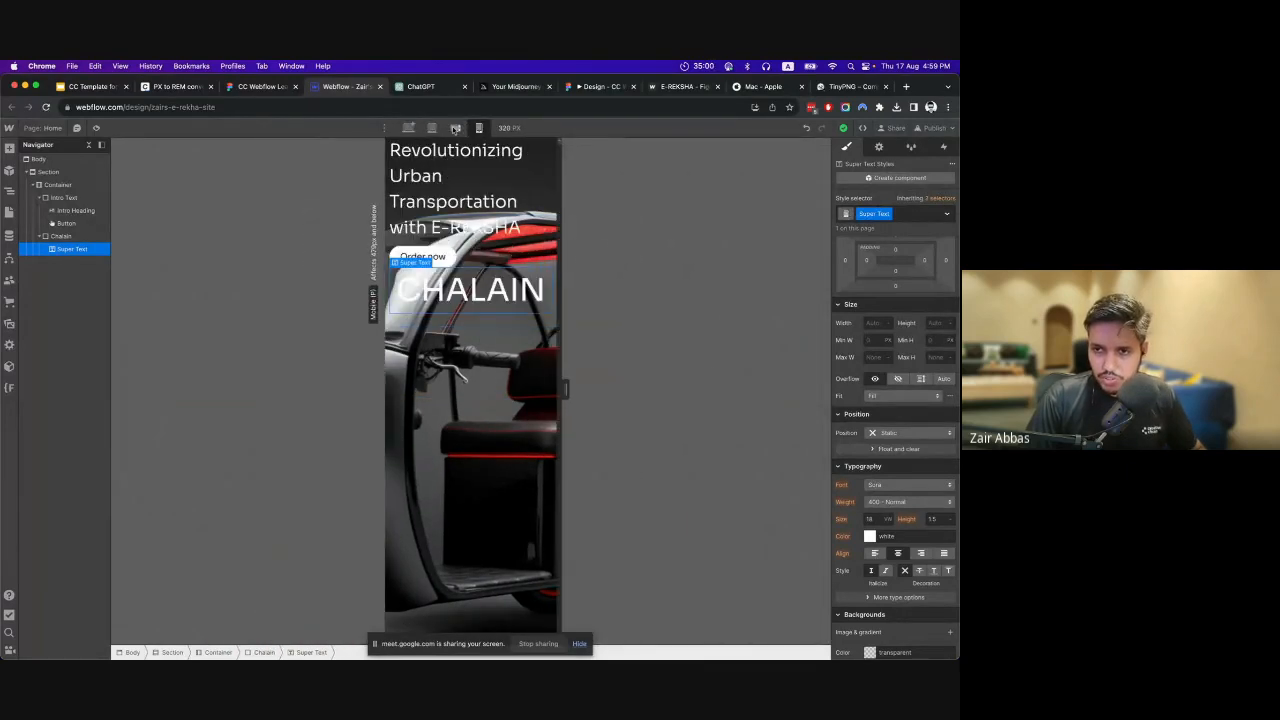
{"action": "left_click", "coordinate": [455, 128]}
{"action": "left_click", "coordinate": [431, 128]}
{"action": "left_click", "coordinate": [409, 128]}
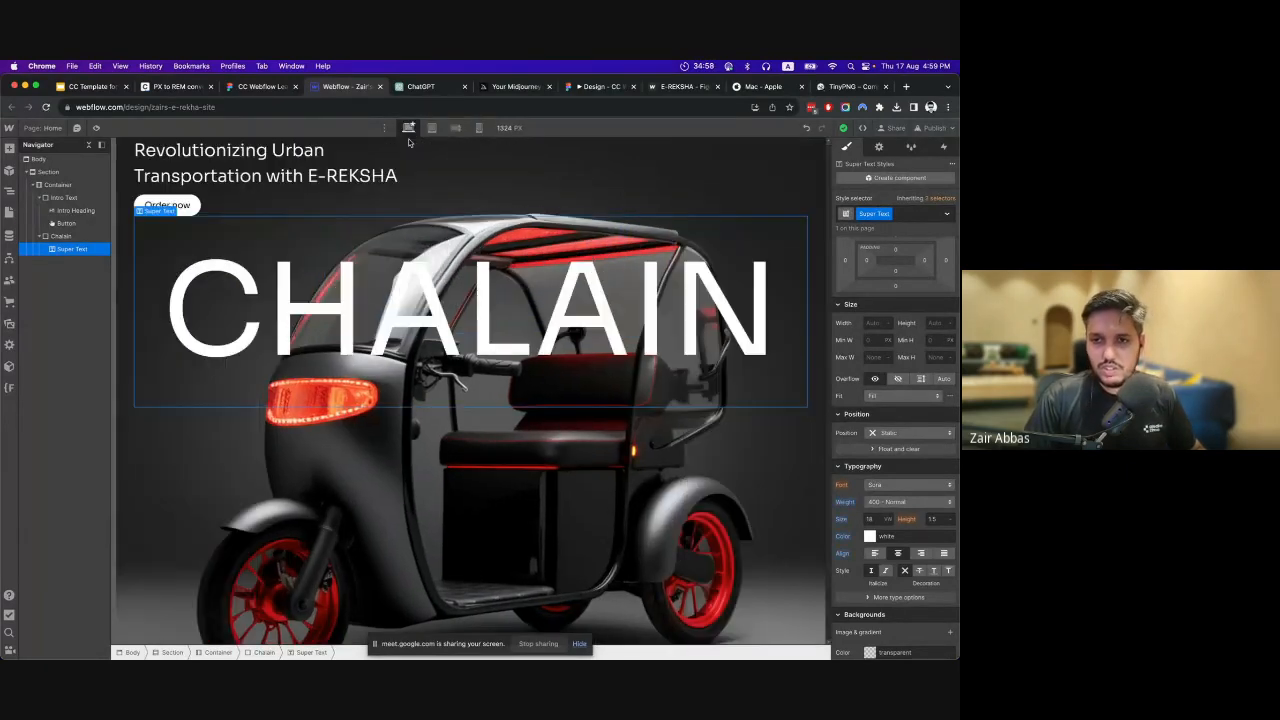
{"action": "left_click", "coordinate": [431, 128]}
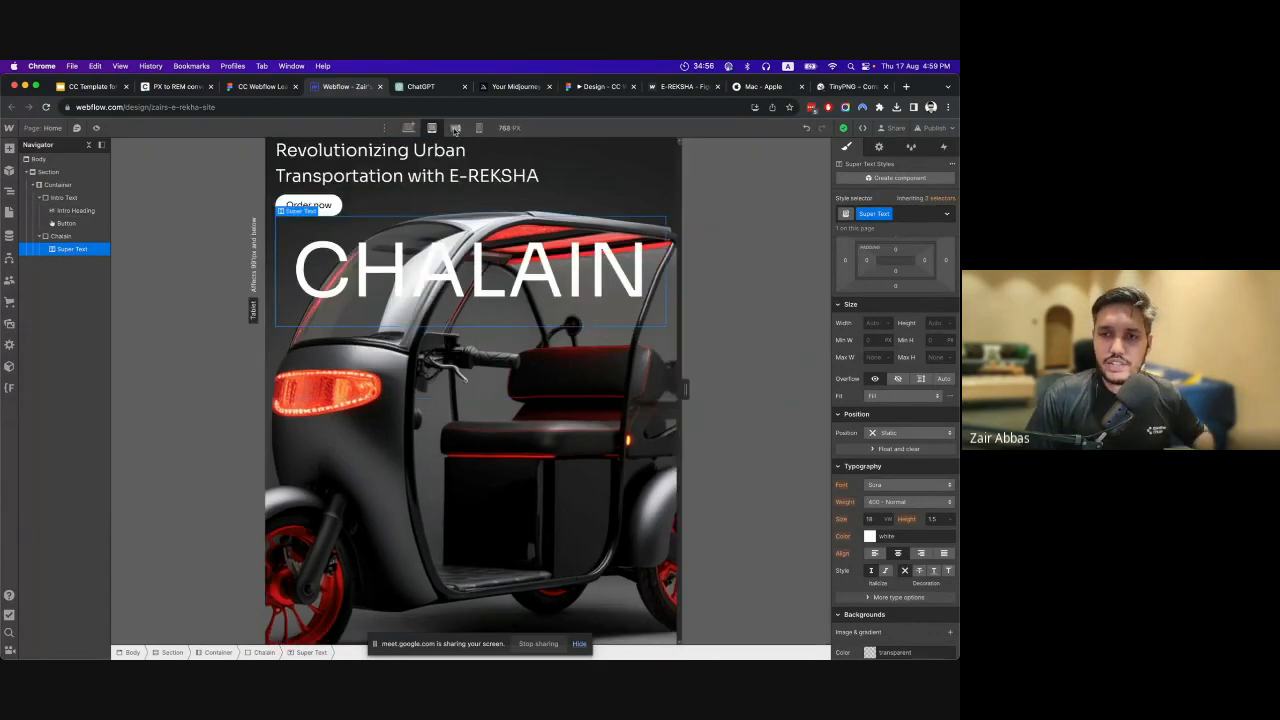
{"action": "left_click", "coordinate": [455, 128]}
{"action": "left_click", "coordinate": [409, 128]}
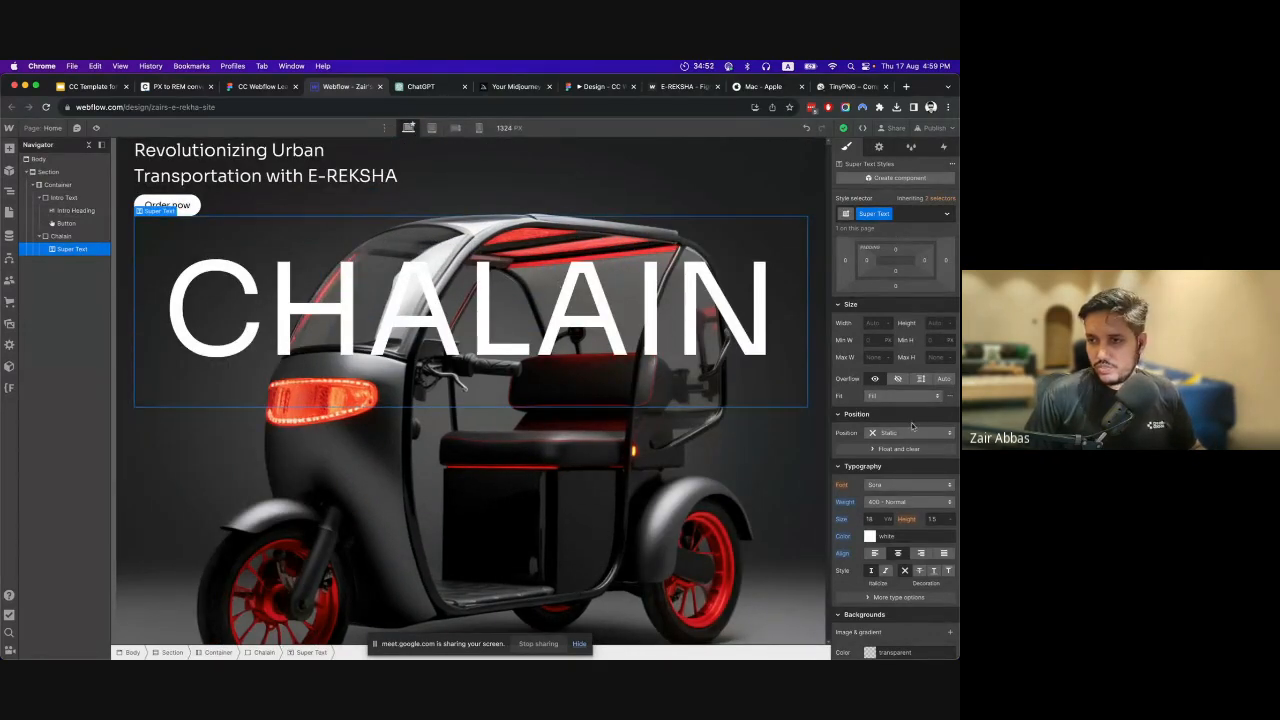
Switch to the Figma design to check the CHALAIN text's position relative to the intro text, and return to Webflow.
{"action": "left_click", "coordinate": [262, 86]}
{"action": "scroll", "coordinate": [452, 363], "scroll_direction": "up", "scroll_amount": 1}
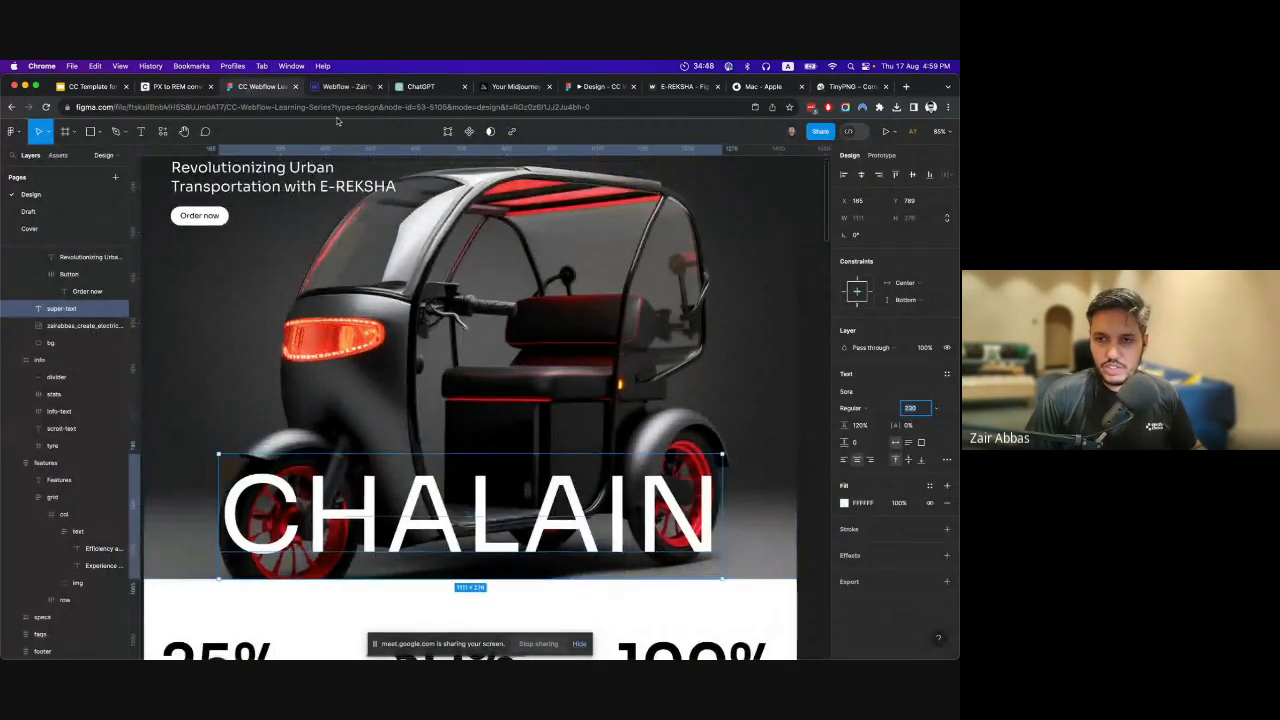
{"action": "left_click", "coordinate": [345, 86]}
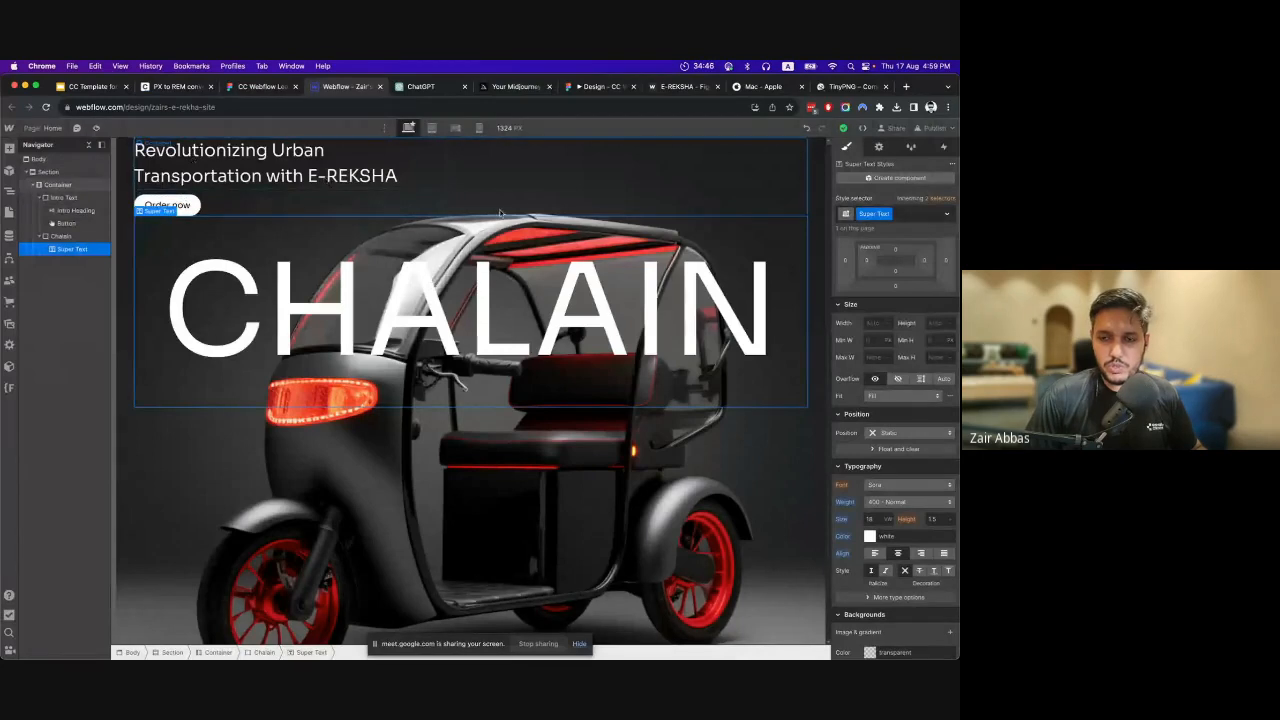
Try to push the Chalain block down with a top margin of 330 px, and undo it.
{"action": "left_click", "coordinate": [60, 184]}
{"action": "left_click", "coordinate": [90, 238]}
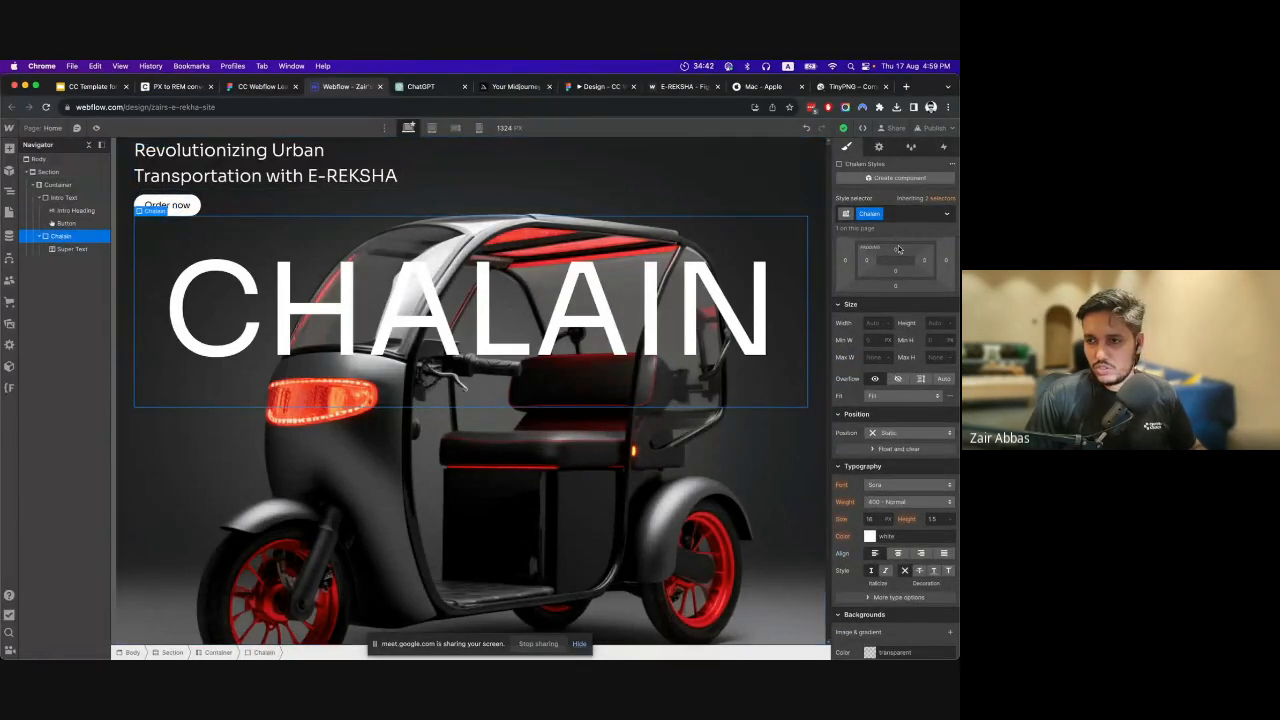
{"action": "scroll", "coordinate": [898, 255], "scroll_direction": "up", "scroll_amount": 2}
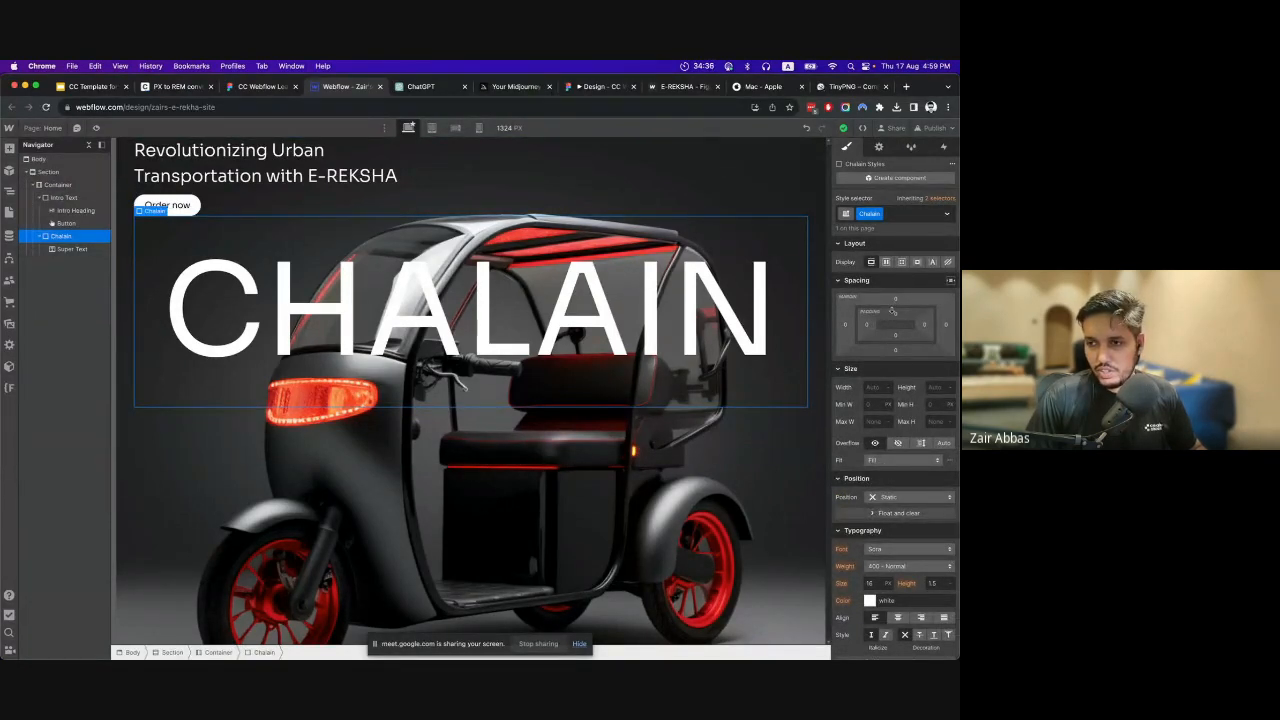
{"action": "left_click_drag", "start_coordinate": [897, 300], "coordinate": [897, 90]}
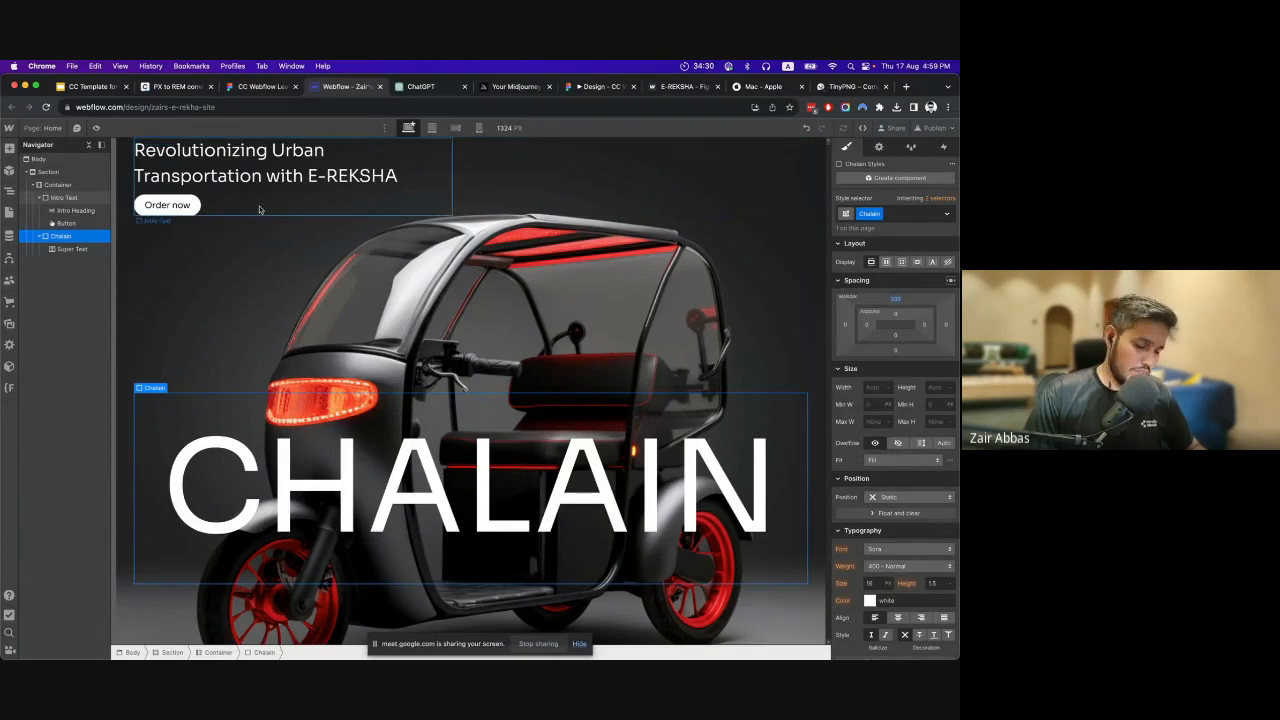
{"action": "key", "text": "super+z"}
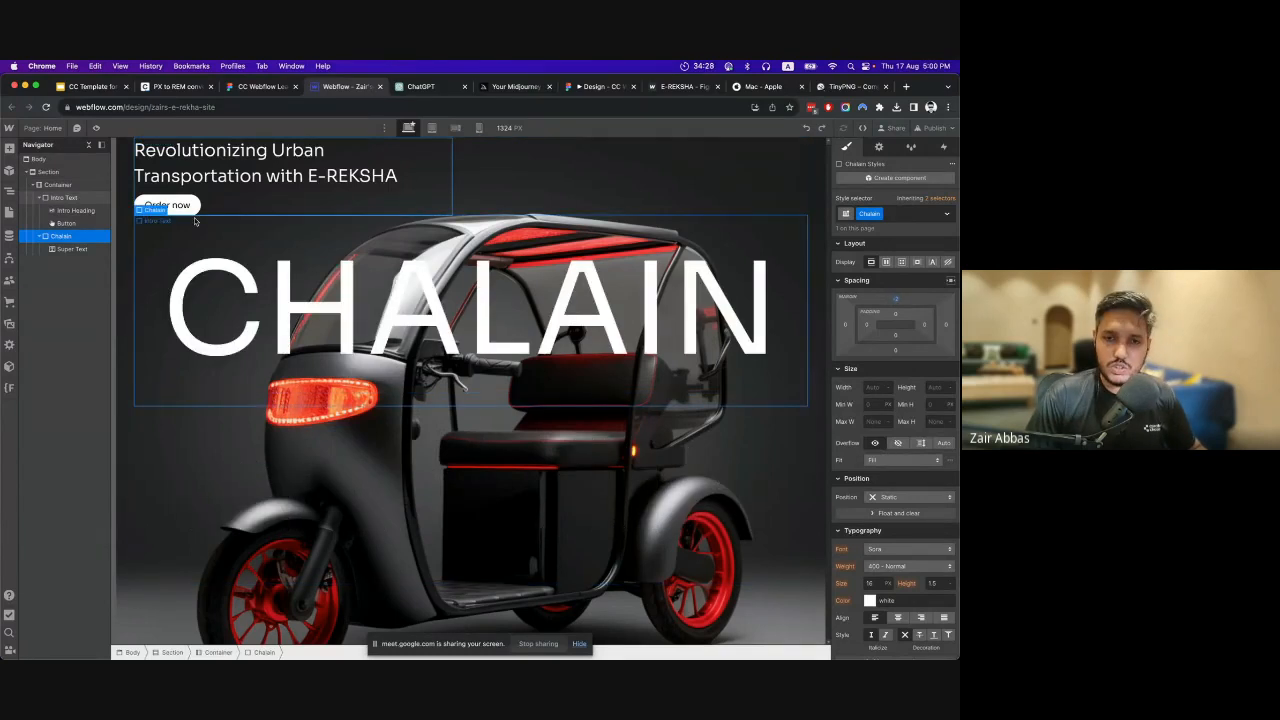
Add a Div Block inside Intro Text and give it the new class Hero Spacing.
{"action": "left_click", "coordinate": [60, 198]}
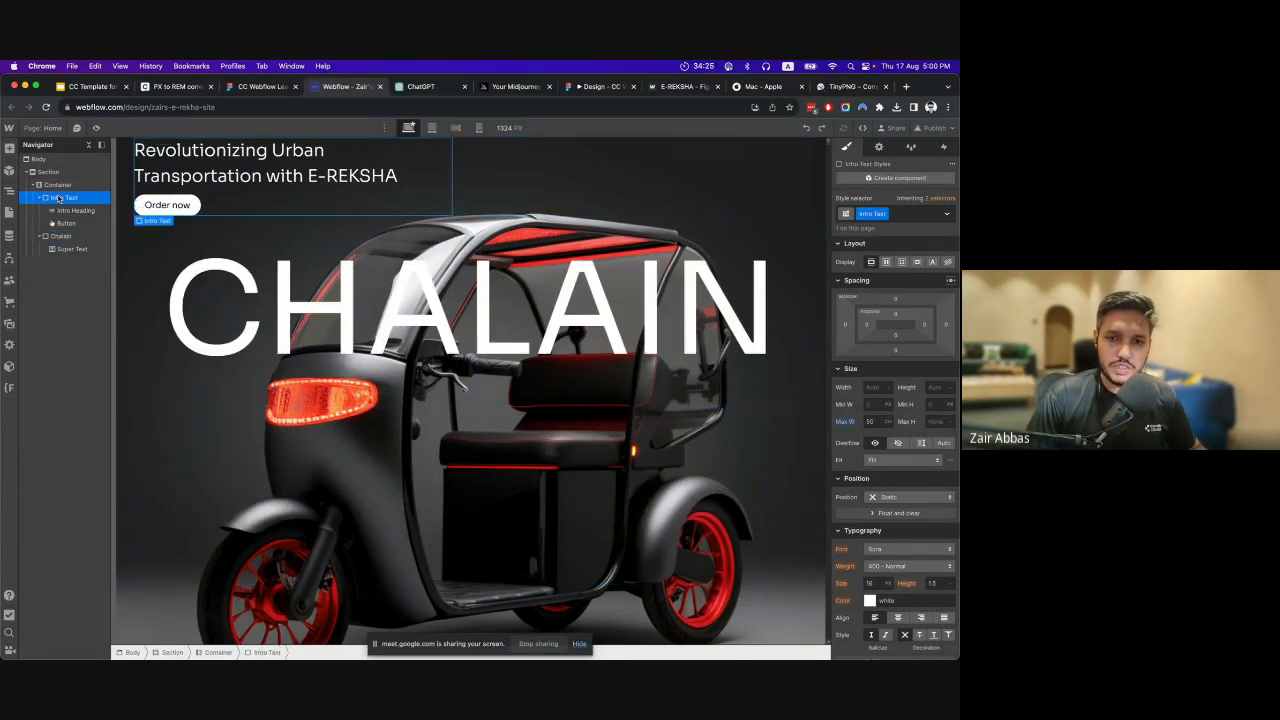
{"action": "left_click", "coordinate": [8, 148]}
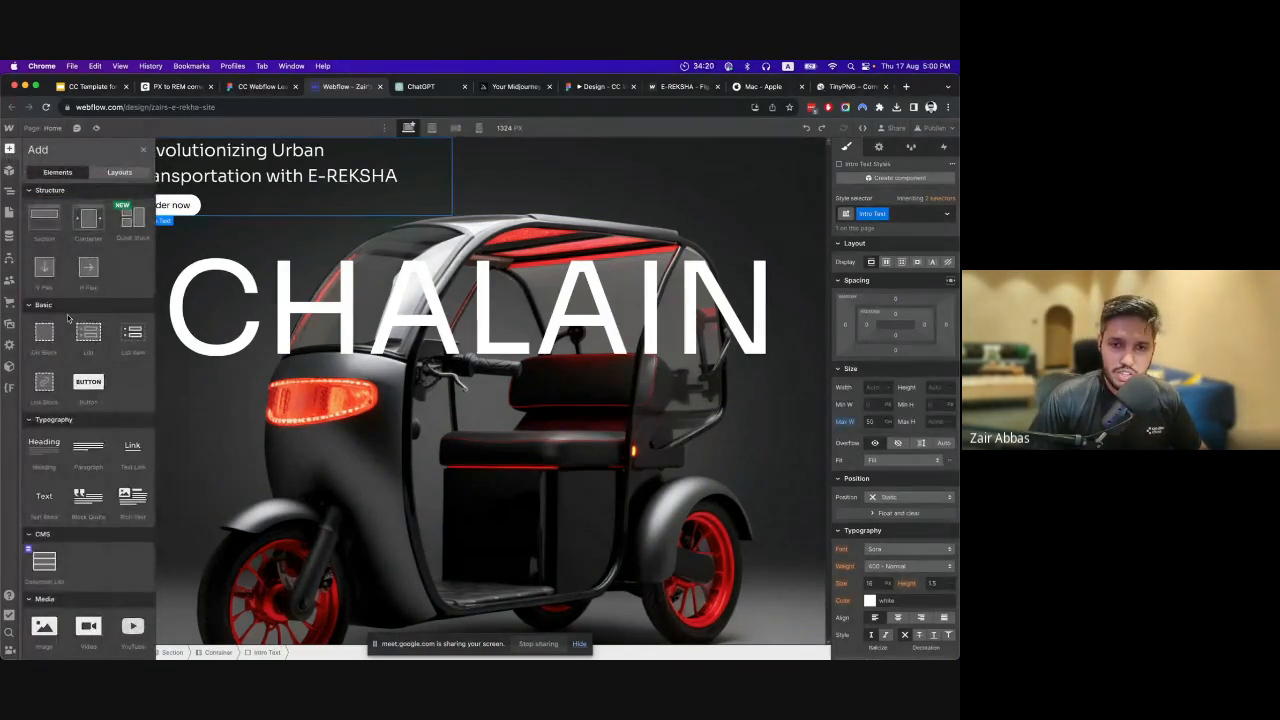
{"action": "left_click", "coordinate": [44, 333]}
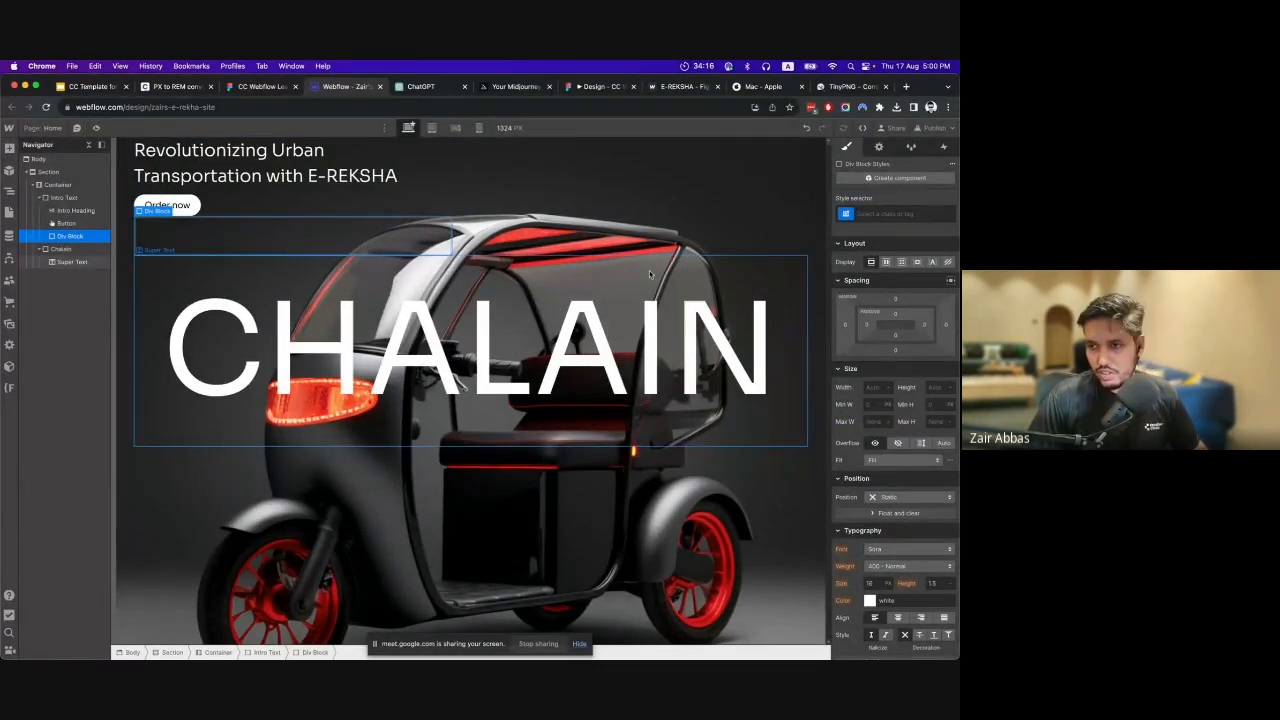
{"action": "left_click", "coordinate": [889, 211]}
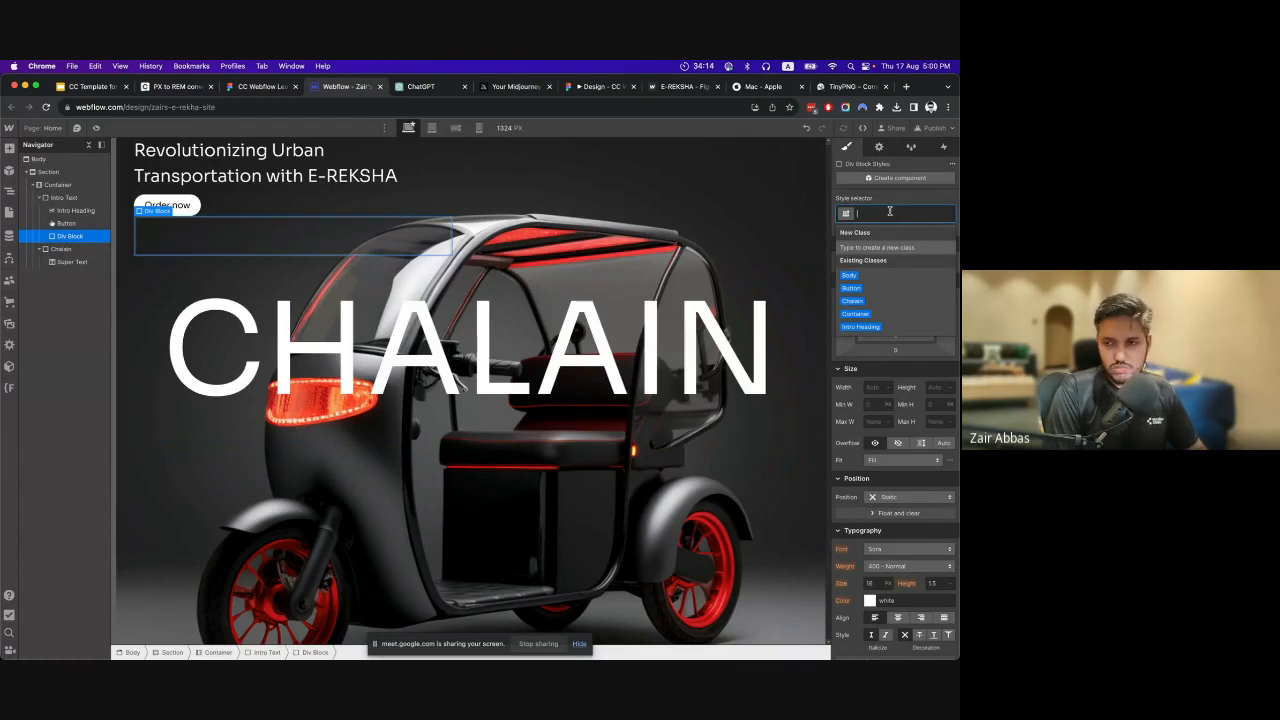
{"action": "type", "text": "Hero Spacing"}
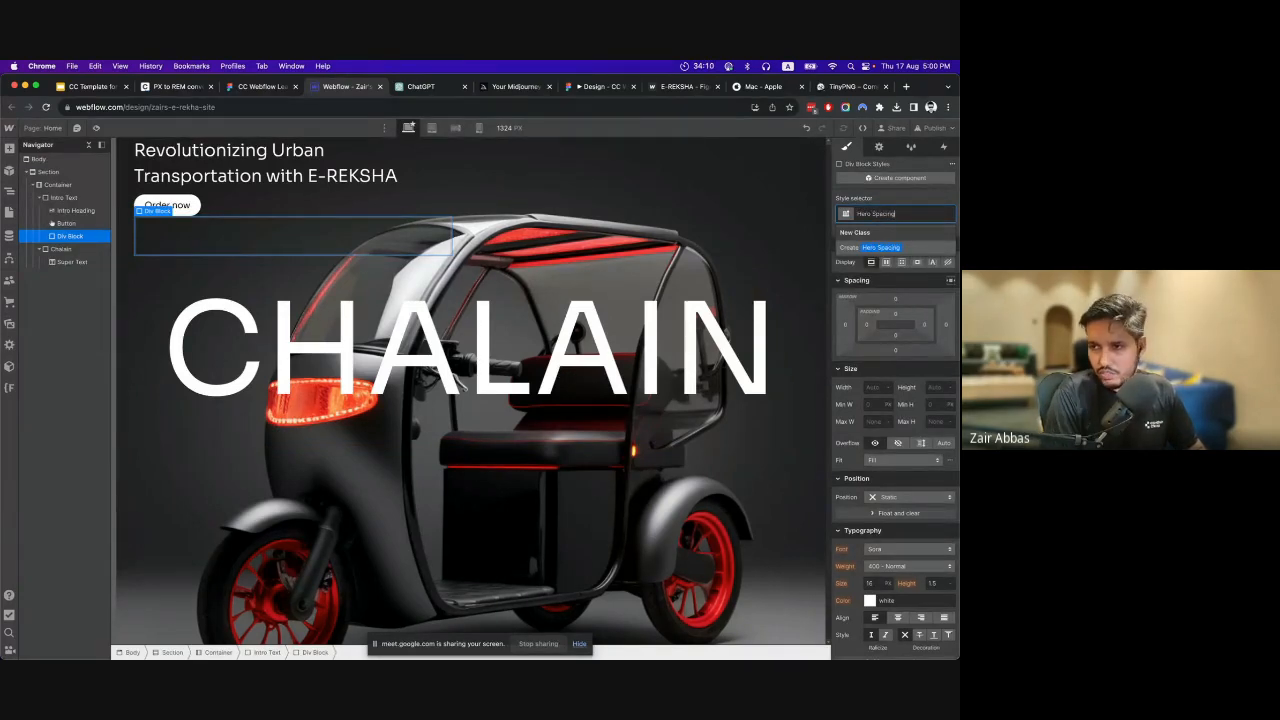
{"action": "key", "text": "Return"}
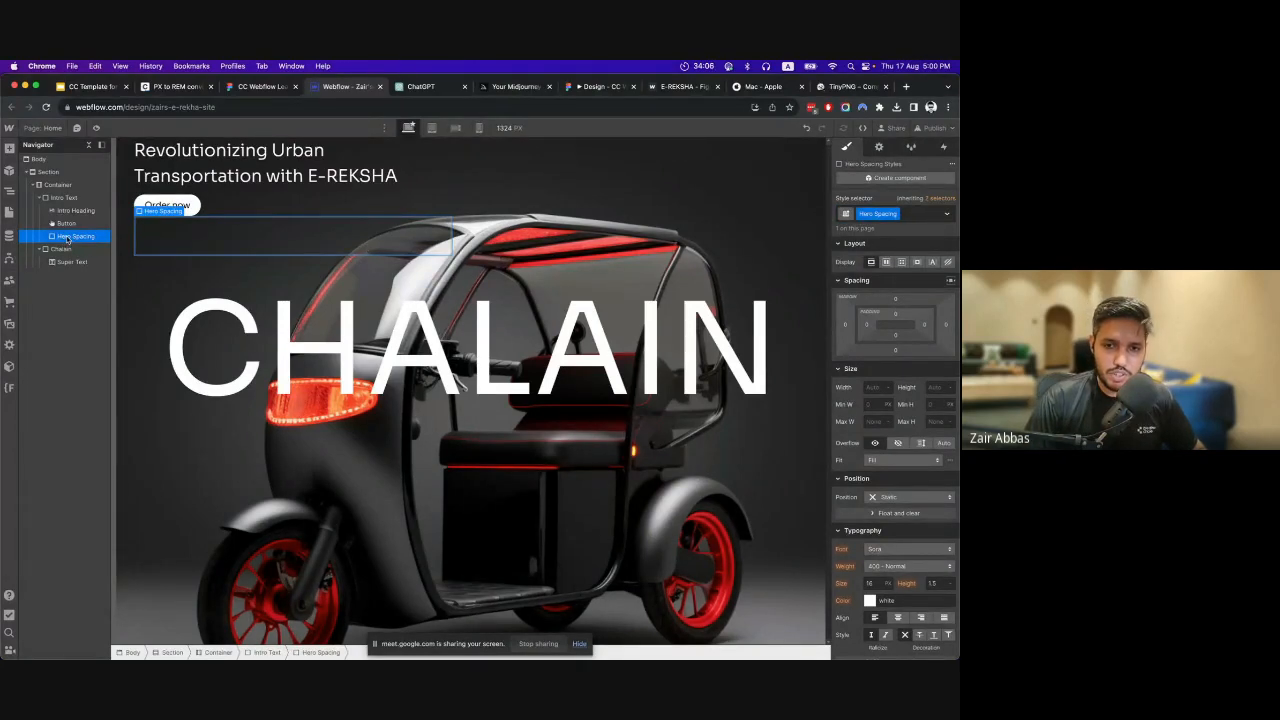
Move Hero Spacing directly into the Container and nest the Intro Text and Chalain blocks inside it.
{"action": "left_click_drag", "start_coordinate": [67, 236], "coordinate": [56, 199]}
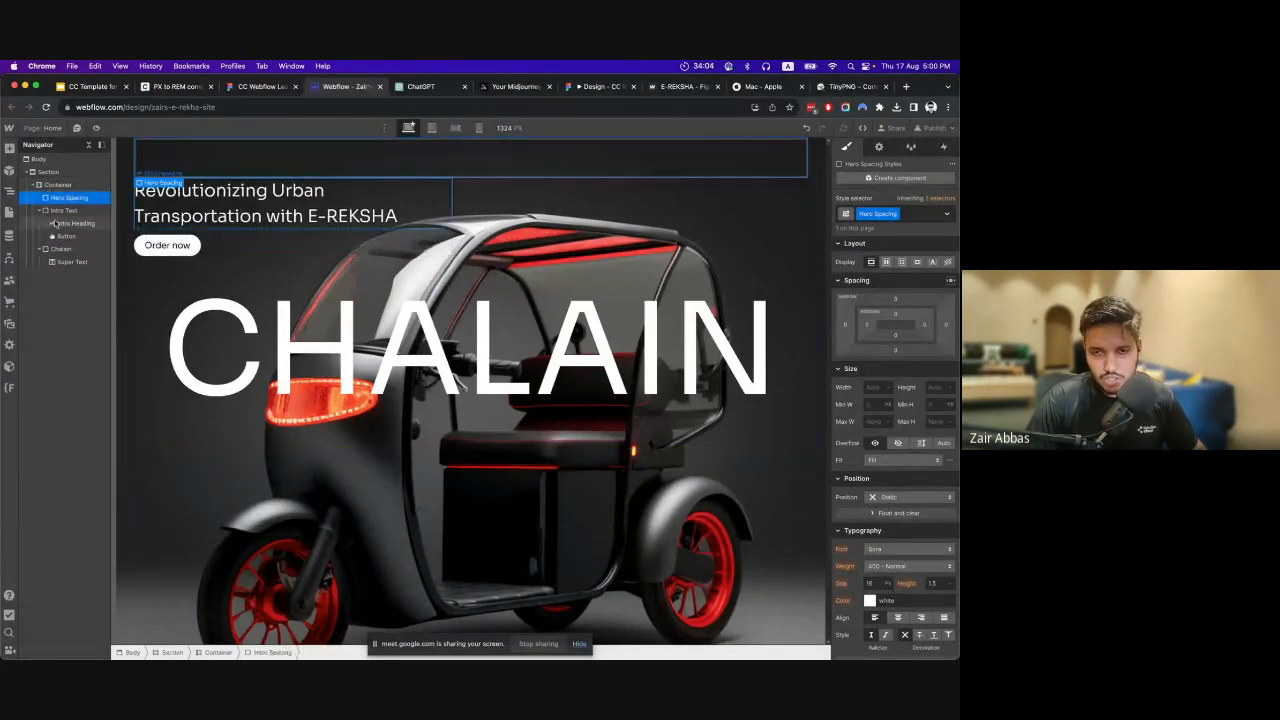
{"action": "left_click", "coordinate": [40, 210]}
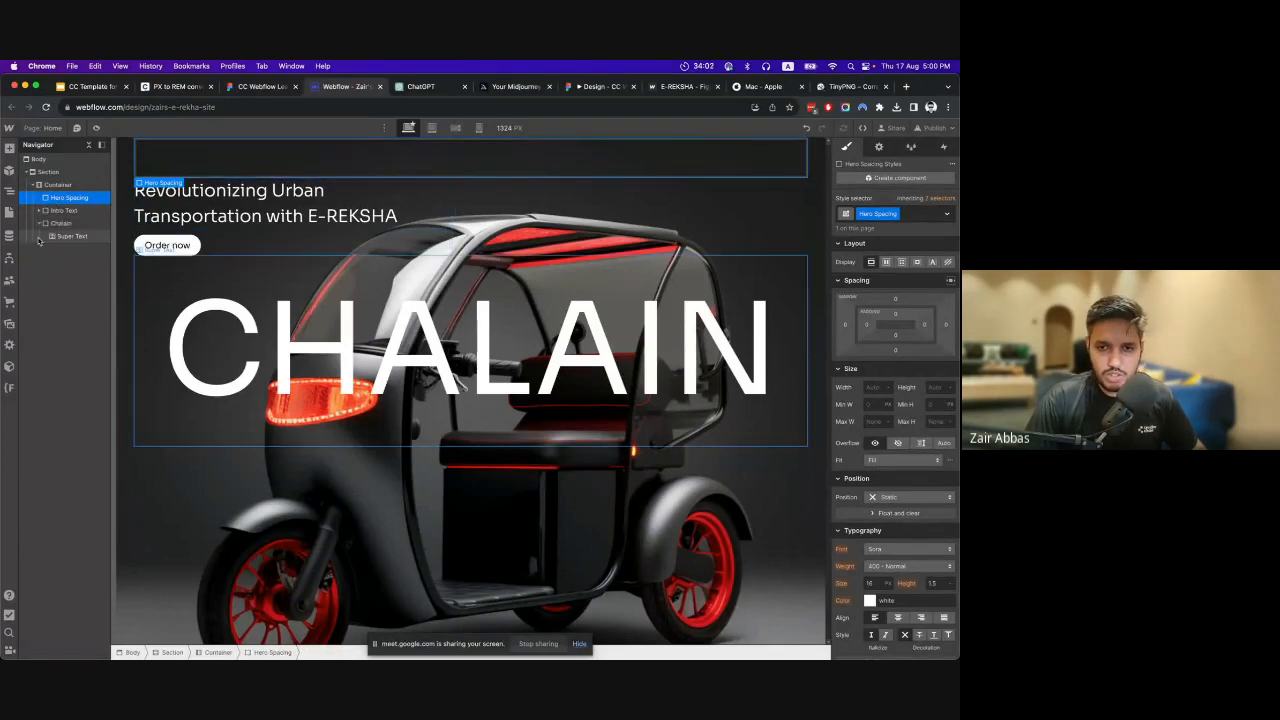
{"action": "left_click", "coordinate": [38, 223]}
{"action": "left_click", "coordinate": [57, 212]}
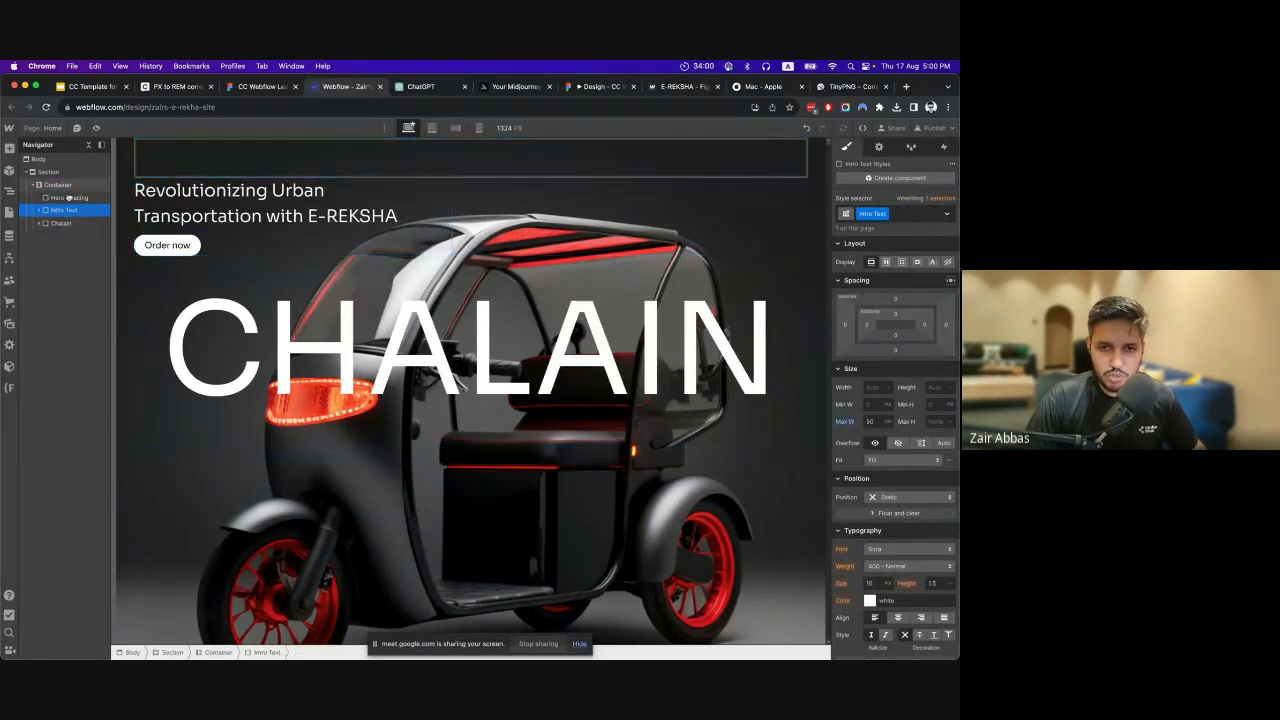
{"action": "mouse_move", "coordinate": [68, 210]}
{"action": "left_mouse_down"}
{"action": "mouse_move", "coordinate": [62, 223]}
{"action": "mouse_move", "coordinate": [67, 199]}
{"action": "left_mouse_up"}
{"action": "left_click", "coordinate": [67, 198]}
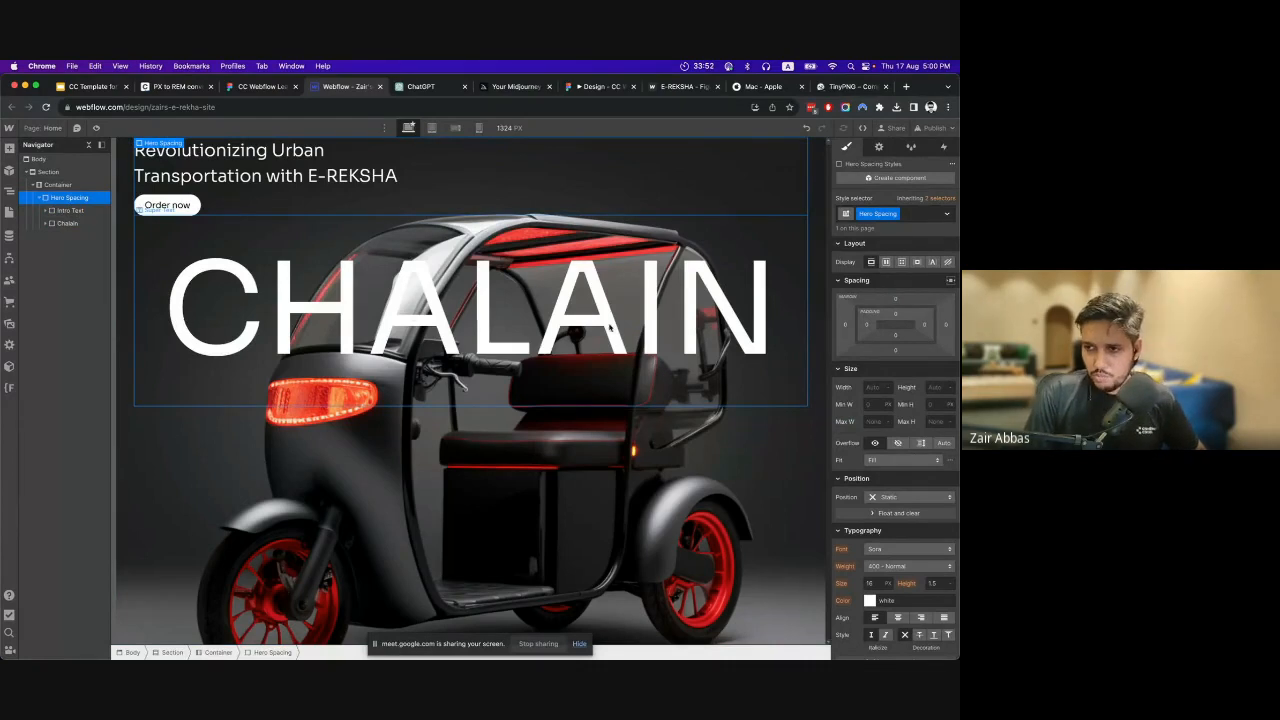
Switch to the Figma design and measure the headline block's distance from the top edge of the hero frame.
{"action": "left_click", "coordinate": [262, 86]}
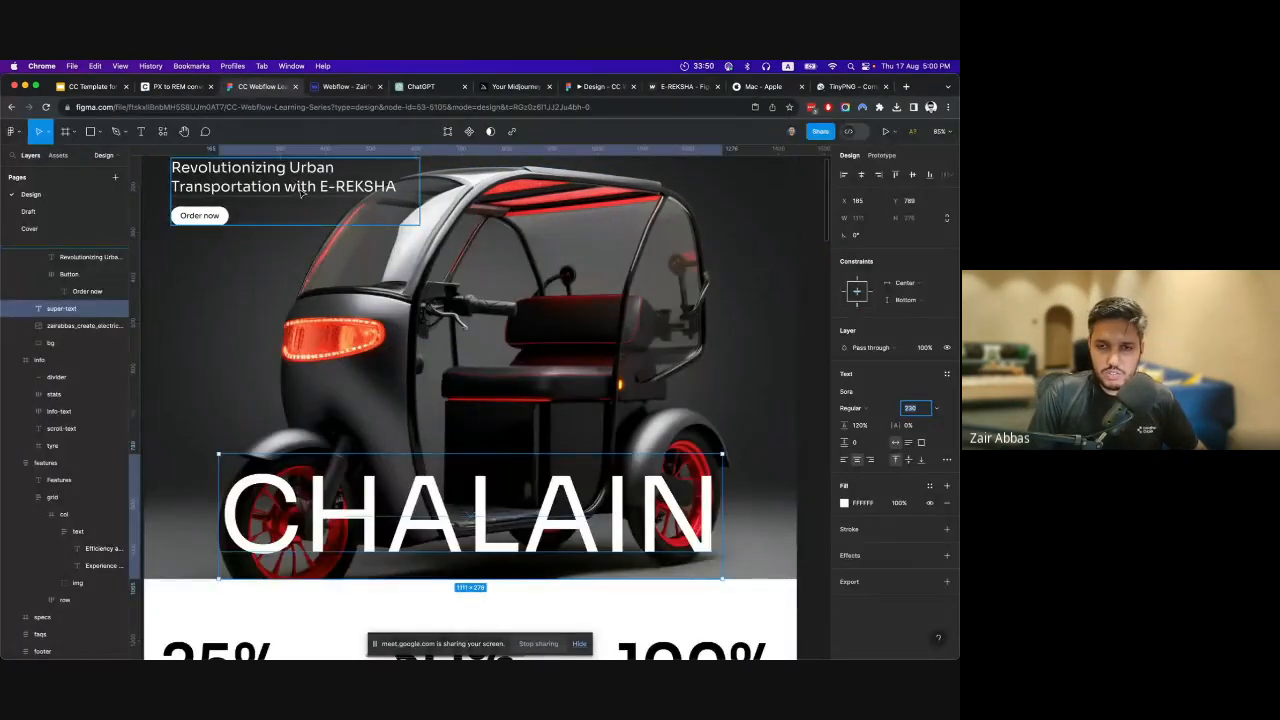
{"action": "scroll", "coordinate": [300, 193], "scroll_direction": "up", "scroll_amount": 4}
{"action": "left_click", "coordinate": [262, 345]}
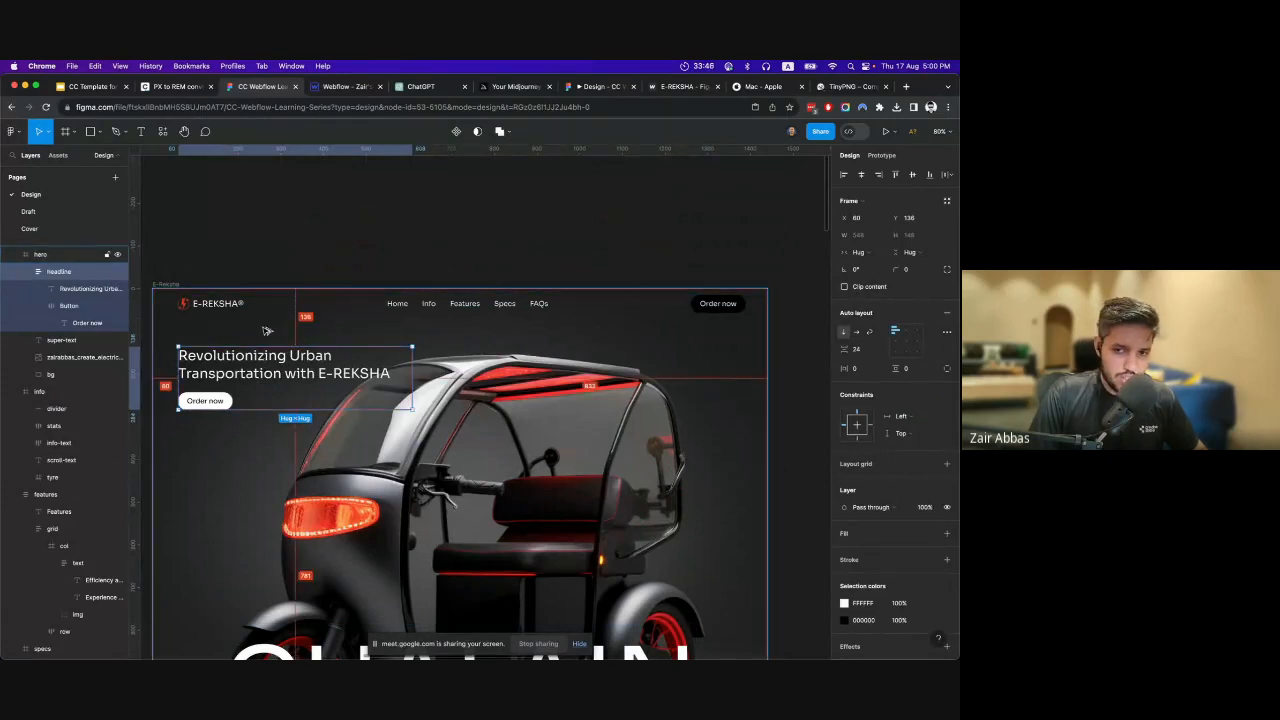
{"action": "key", "text": "alt"}
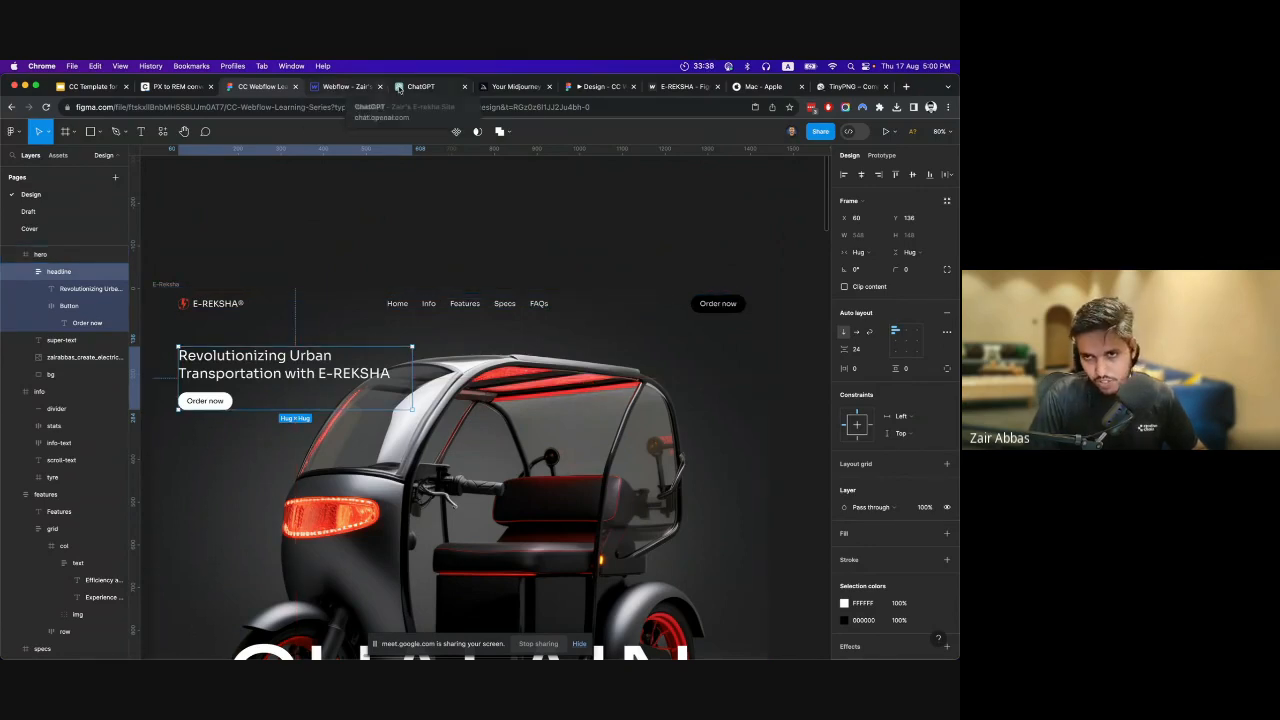
Convert 136 px to REM in the nekoCalc PX to REM converter and select the result for copying.
{"action": "left_click", "coordinate": [333, 90]}
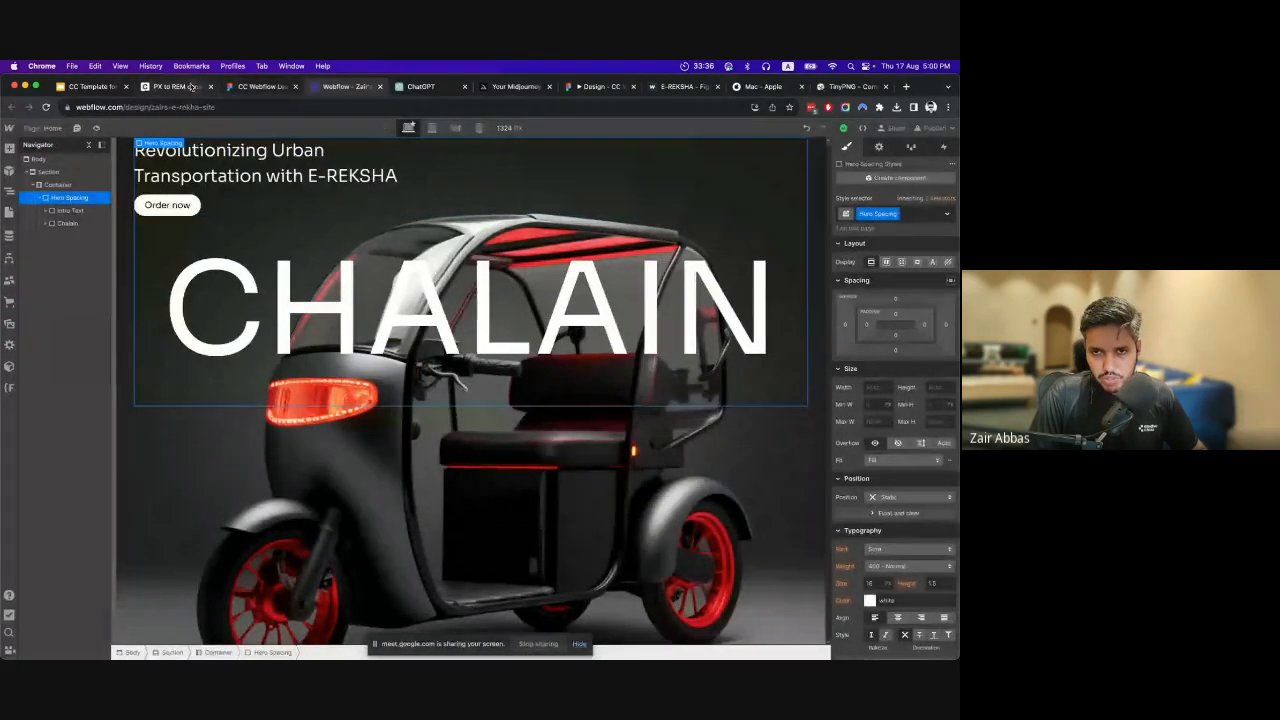
{"action": "left_click", "coordinate": [176, 87]}
{"action": "double_click", "coordinate": [364, 350]}
{"action": "type", "text": "136"}
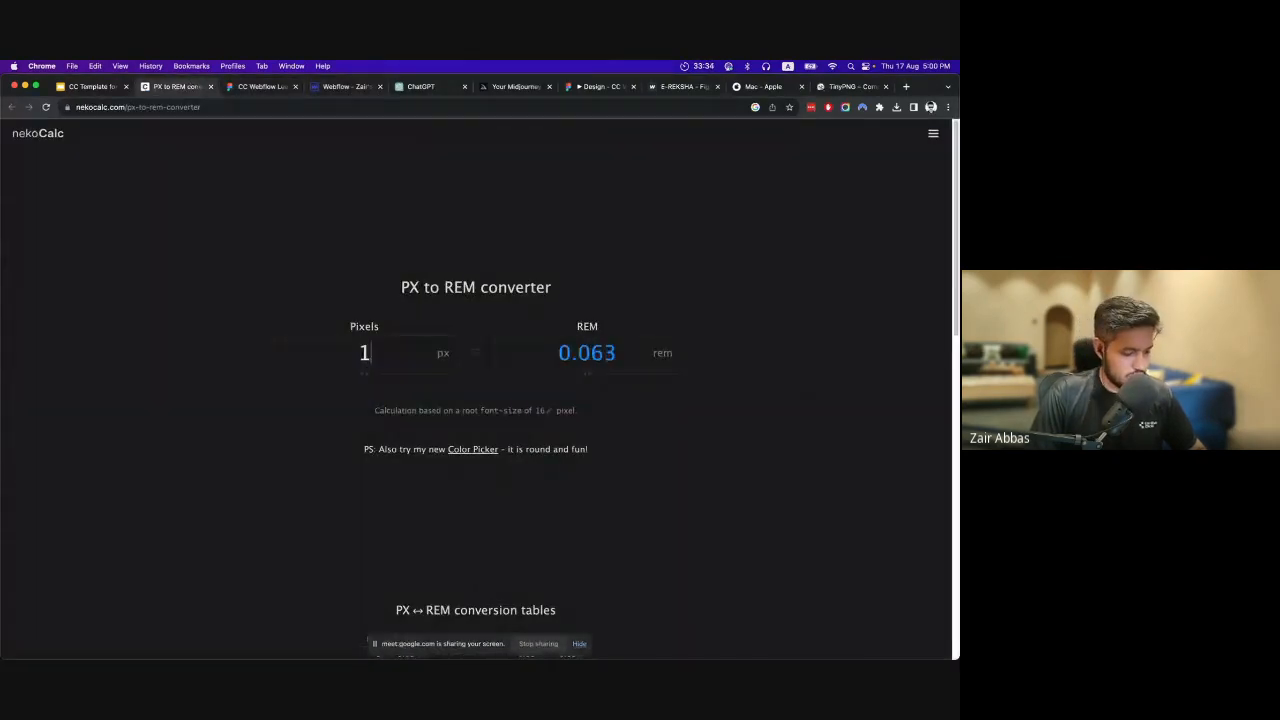
{"action": "double_click", "coordinate": [587, 352]}
Return to Webflow and set the top margin of Hero Spacing to 8.5 rem.
{"action": "left_click", "coordinate": [345, 87]}
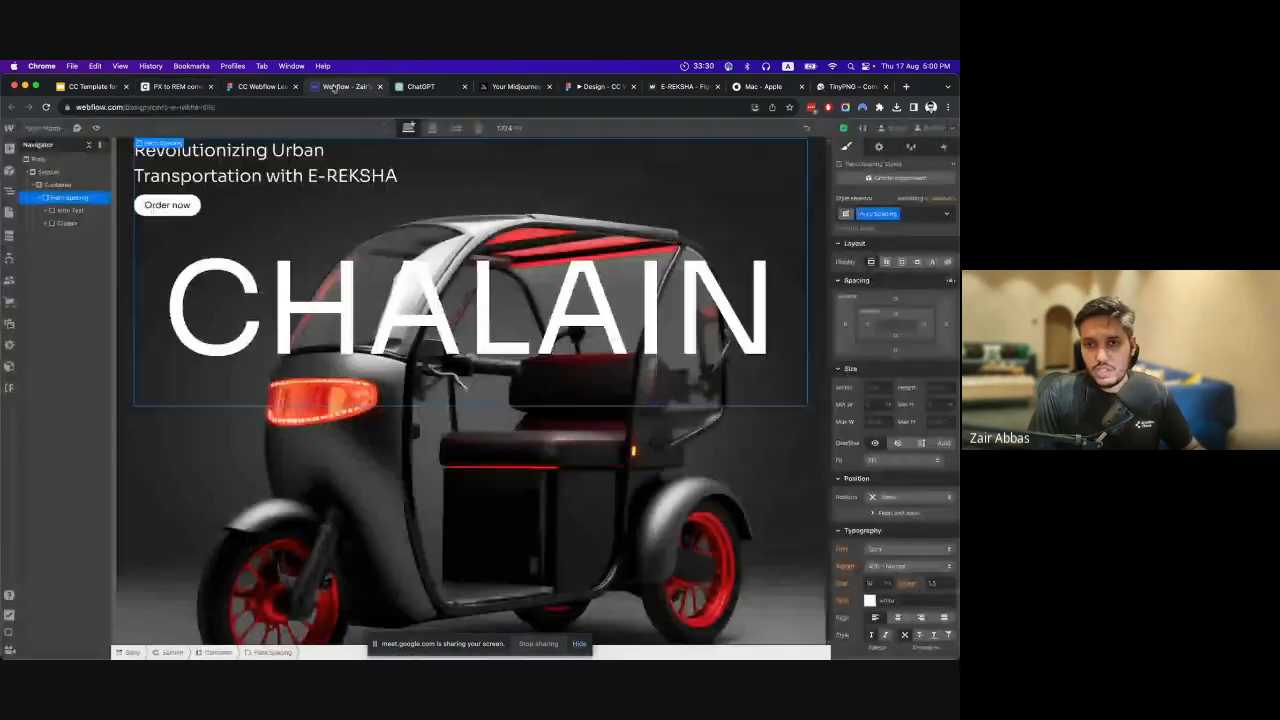
{"action": "left_click", "coordinate": [895, 296]}
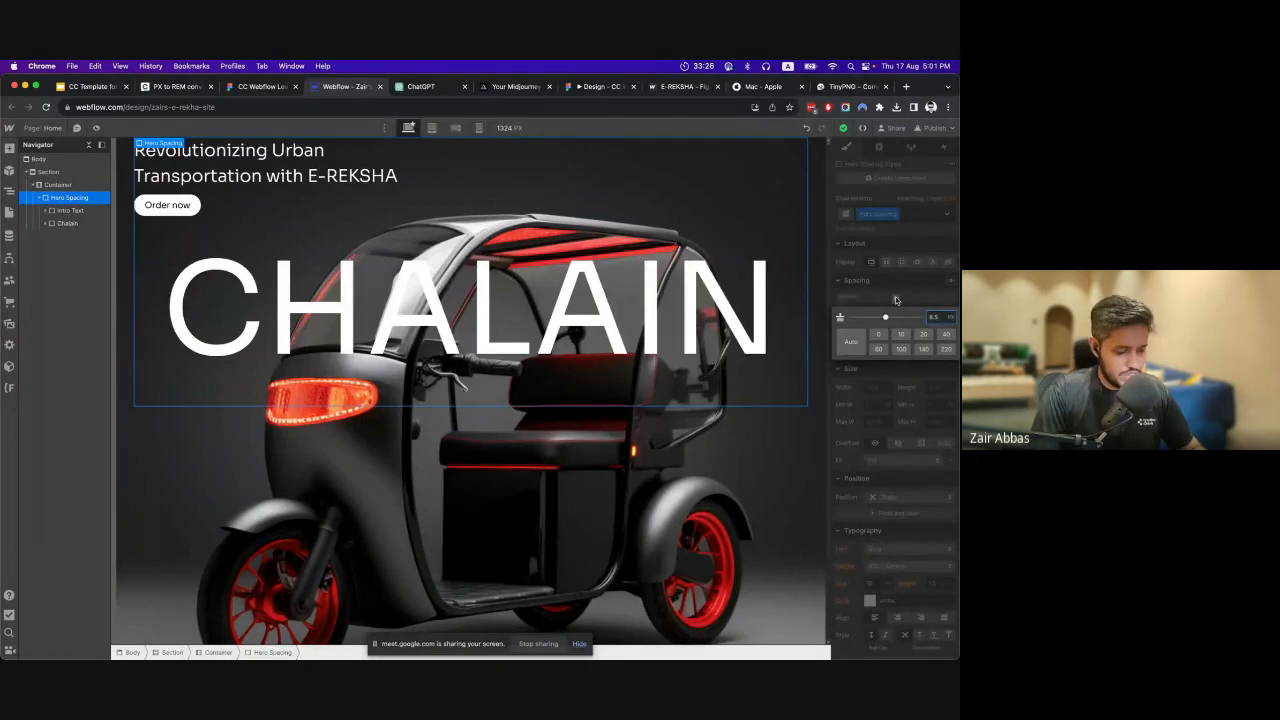
{"action": "type", "text": "rem"}
{"action": "key", "text": "Return"}
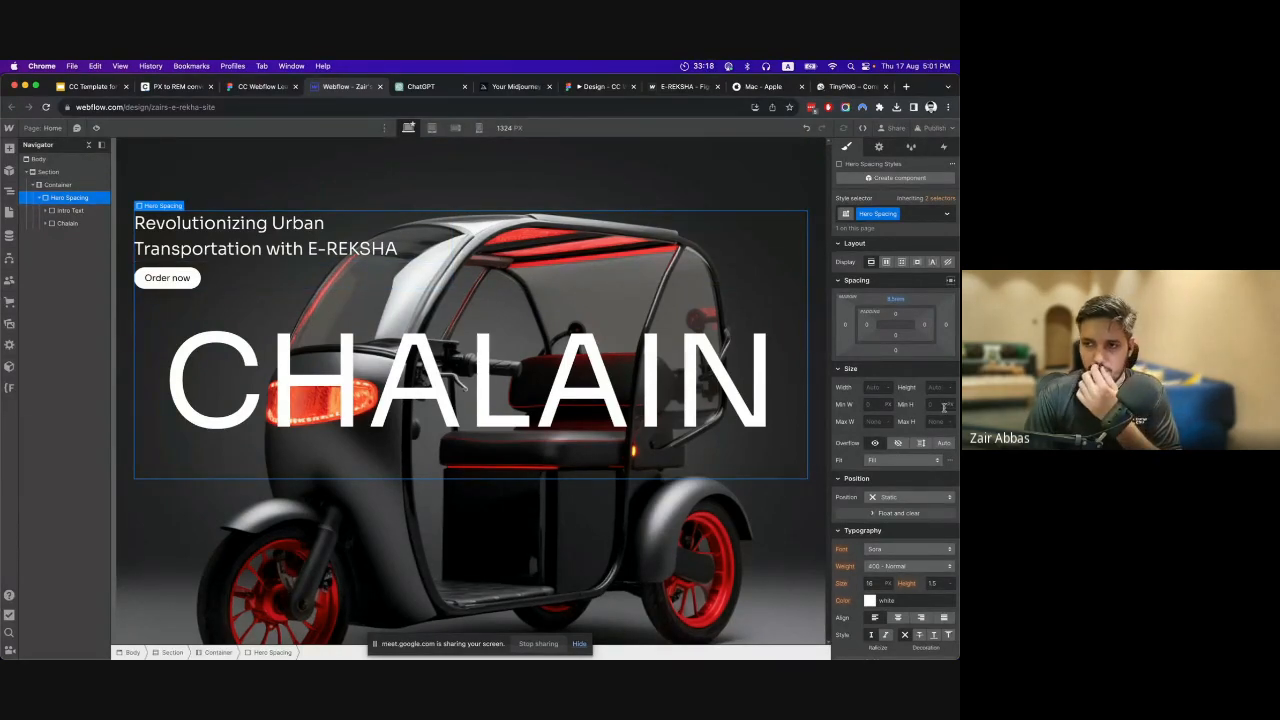
In the Figma design, select the headline and the CHALAIN text together to check the overall size they span.
{"action": "left_click", "coordinate": [231, 87]}
{"action": "scroll", "coordinate": [385, 397], "scroll_direction": "down", "scroll_amount": 2}
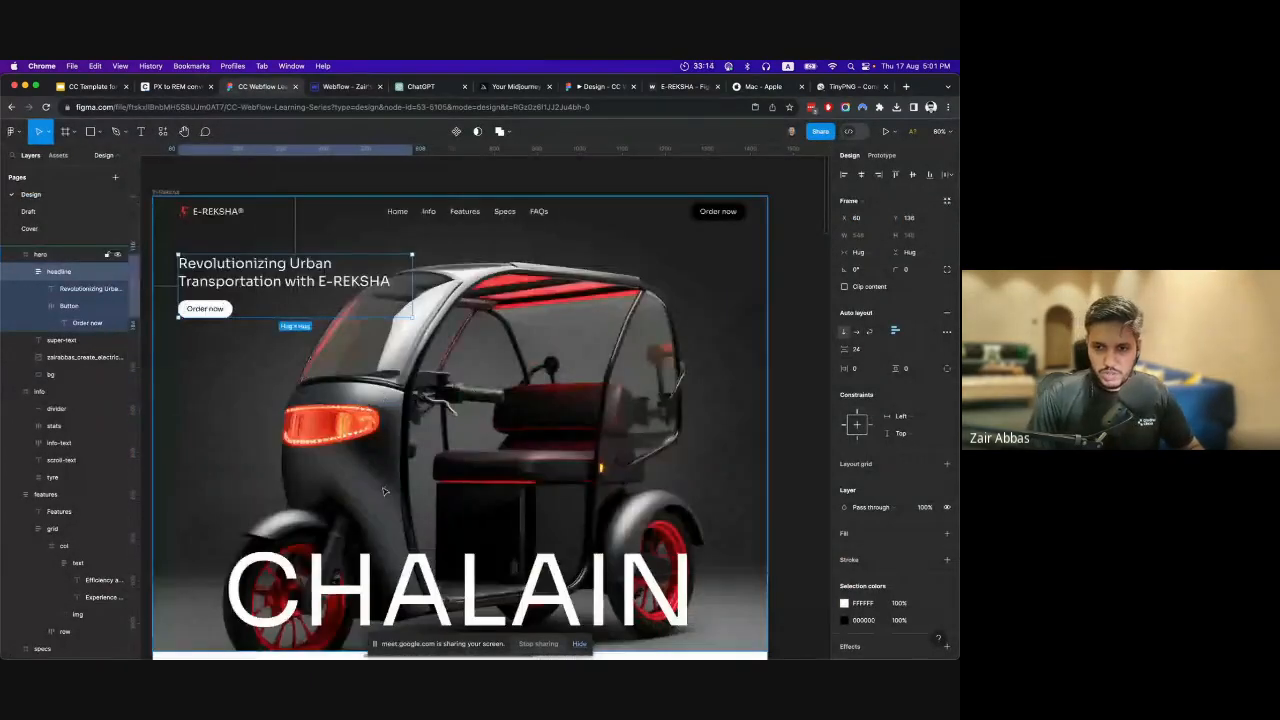
{"action": "left_click", "coordinate": [377, 557], "text": "shift"}
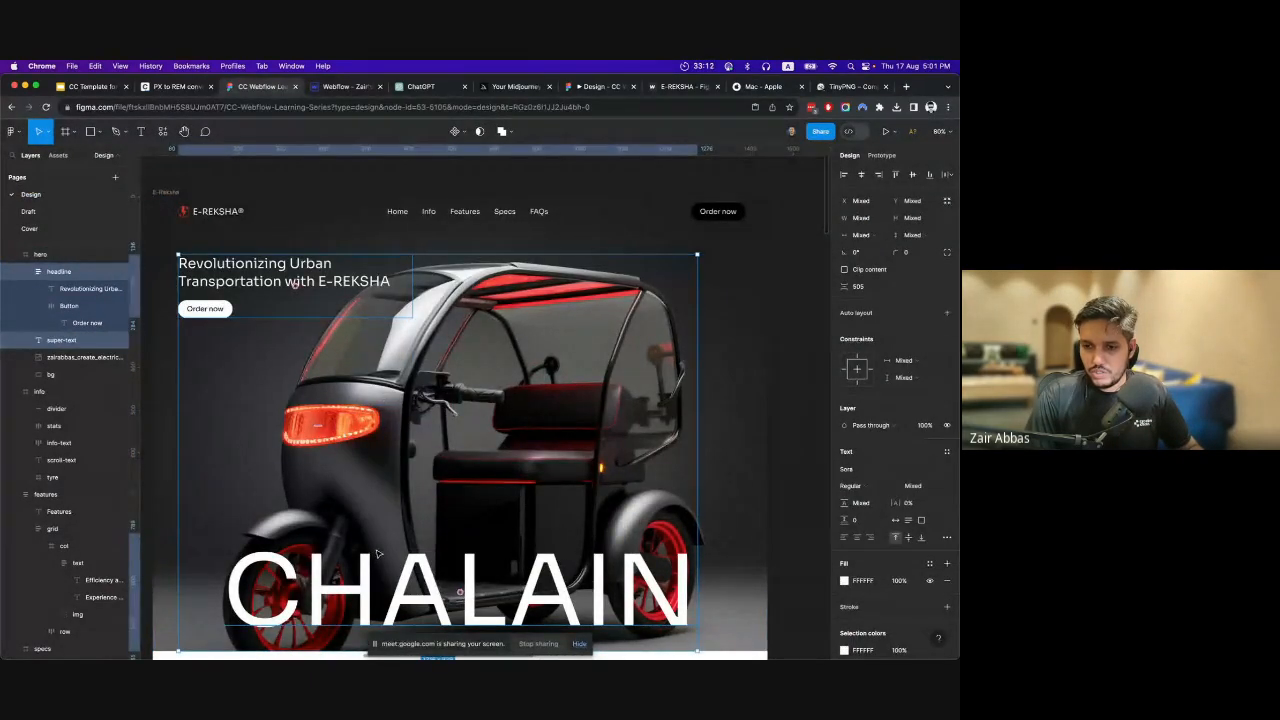
{"action": "scroll", "coordinate": [441, 431], "scroll_direction": "down", "scroll_amount": 2}
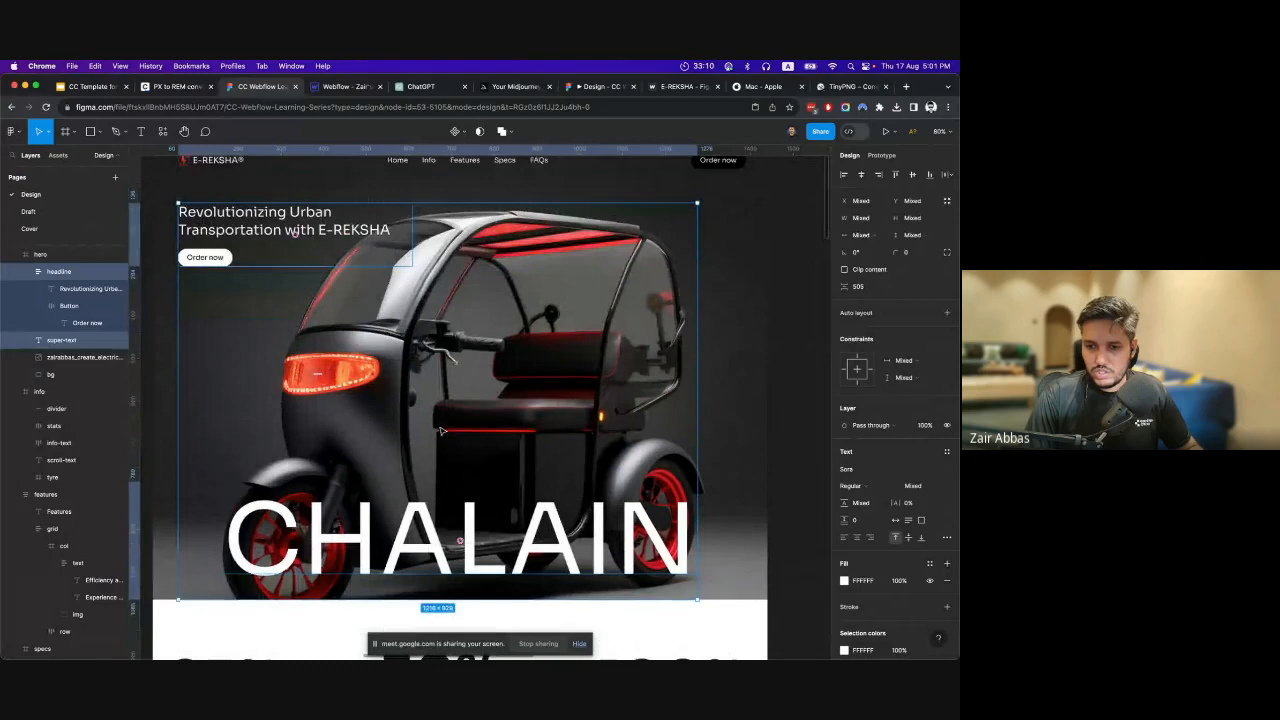
Return to Webflow and set the minimum height of Hero Spacing to 85 vh.
{"action": "left_click", "coordinate": [340, 87]}
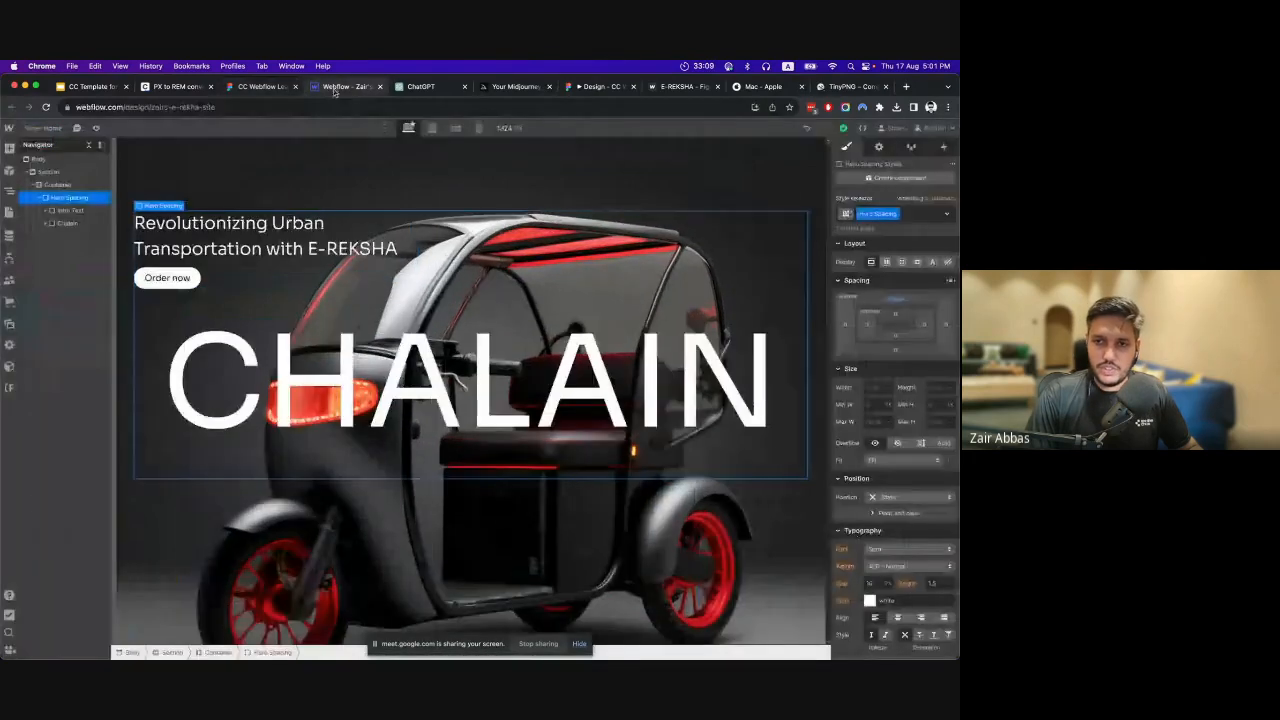
{"action": "left_click", "coordinate": [935, 405]}
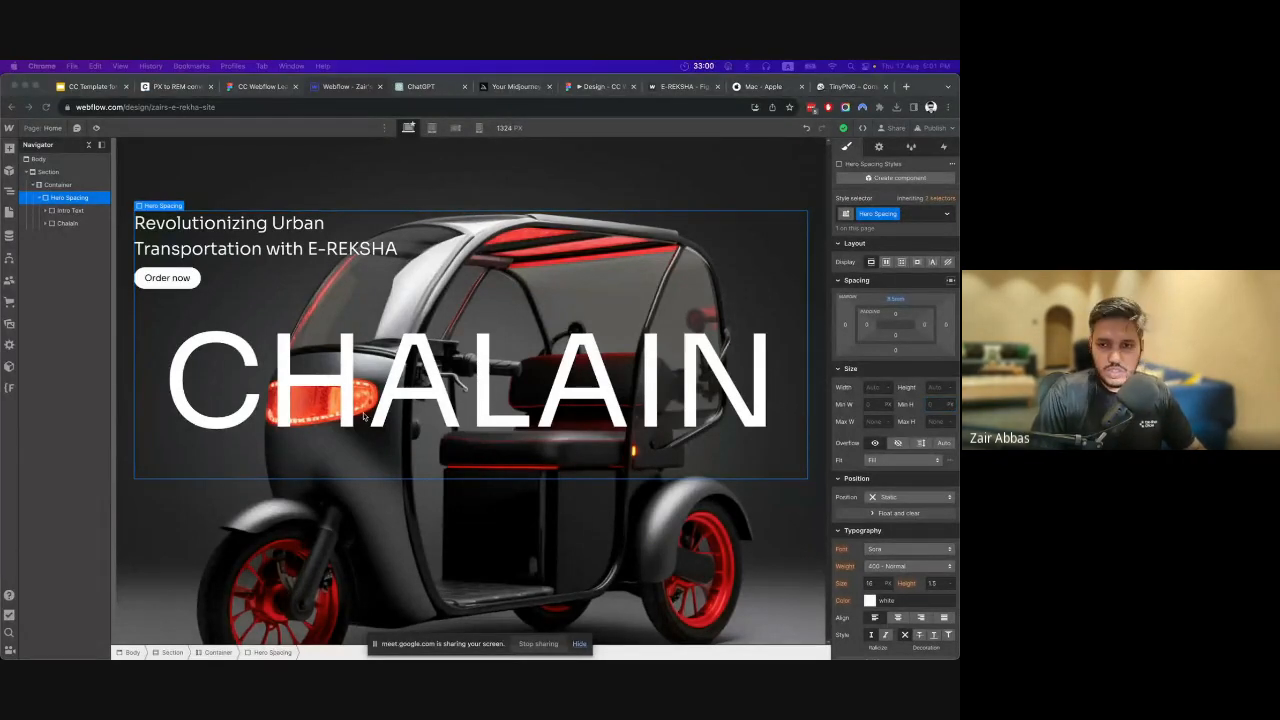
{"action": "left_click", "coordinate": [57, 197]}
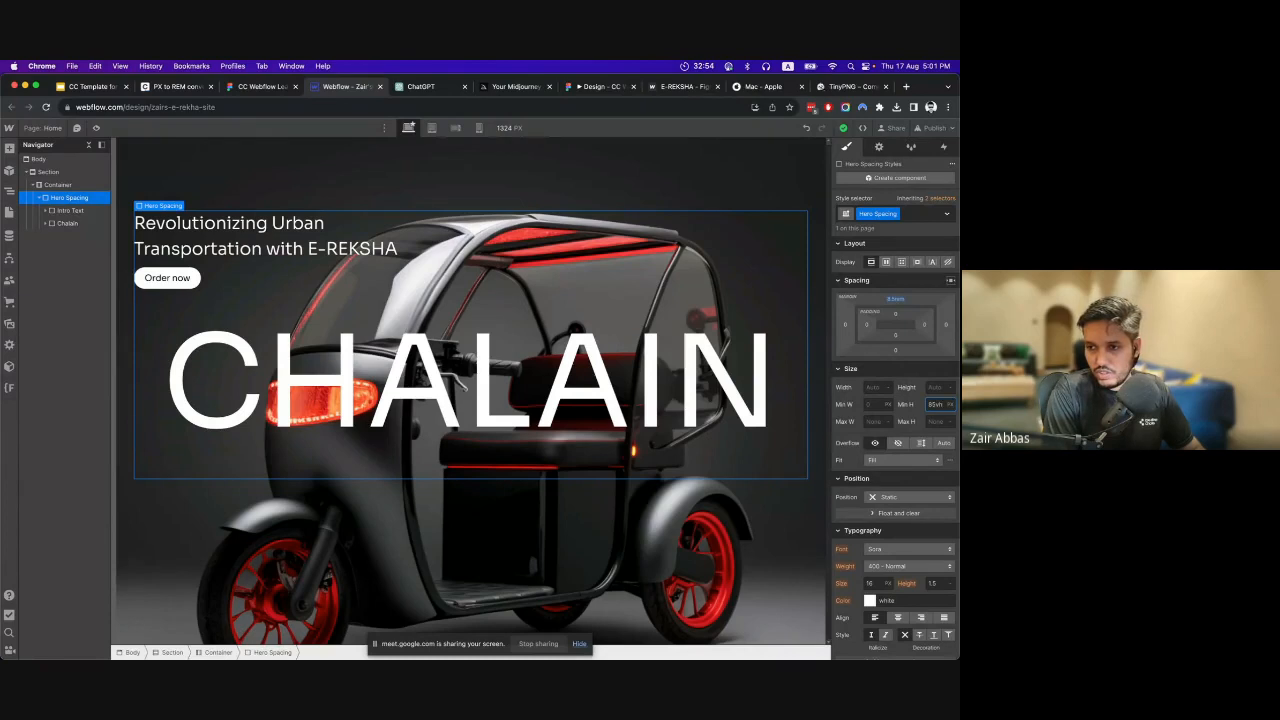
{"action": "key", "text": "Return"}
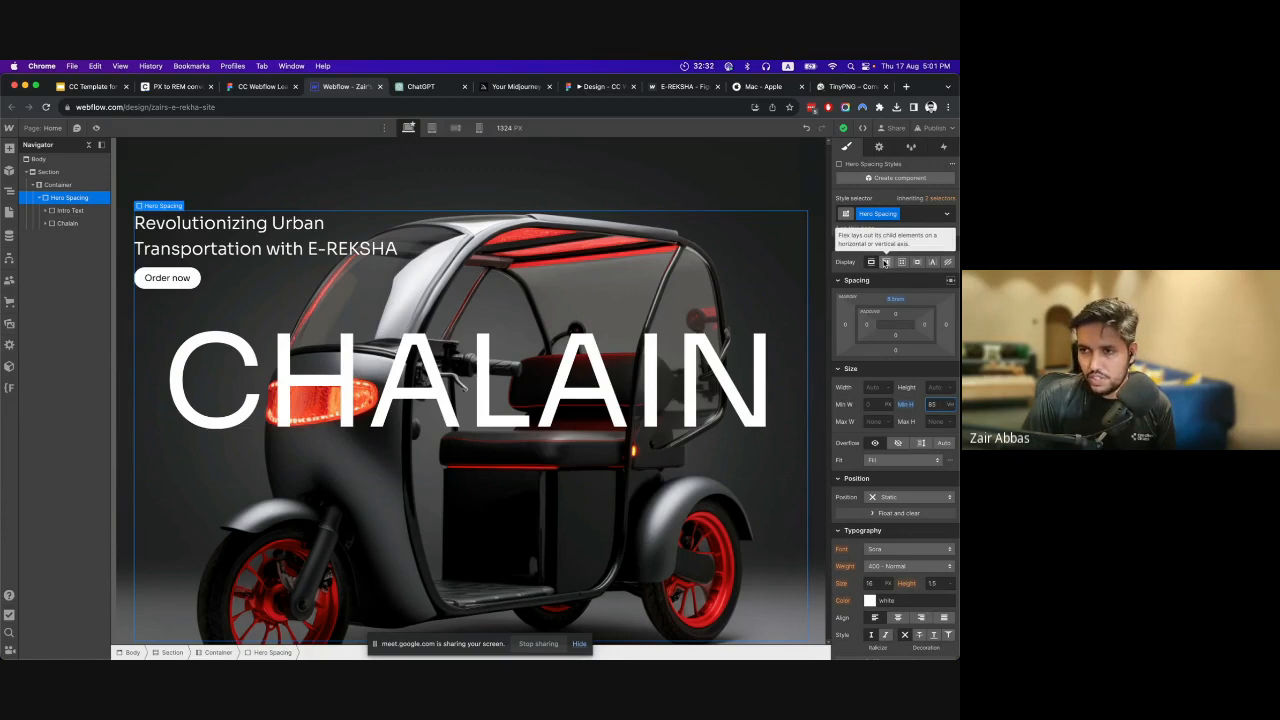
Set the display of Hero Spacing to flex with a vertical direction.
{"action": "left_click", "coordinate": [949, 262]}
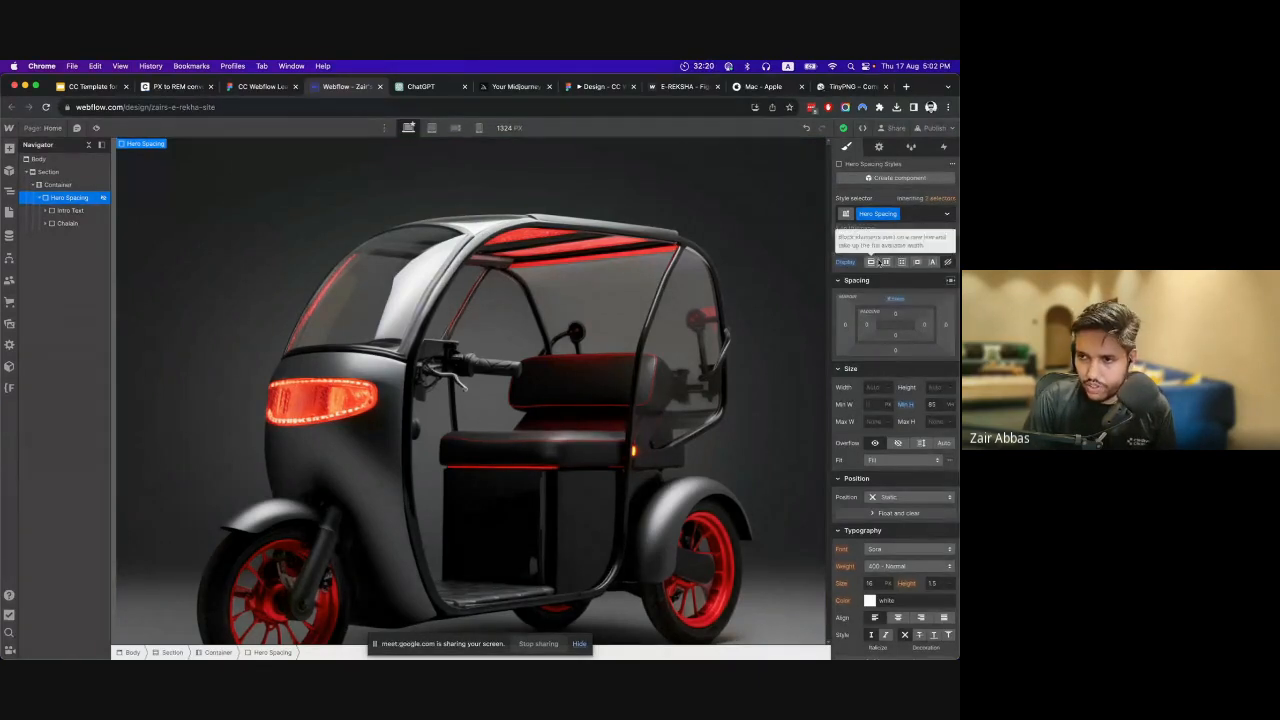
{"action": "left_click", "coordinate": [885, 262]}
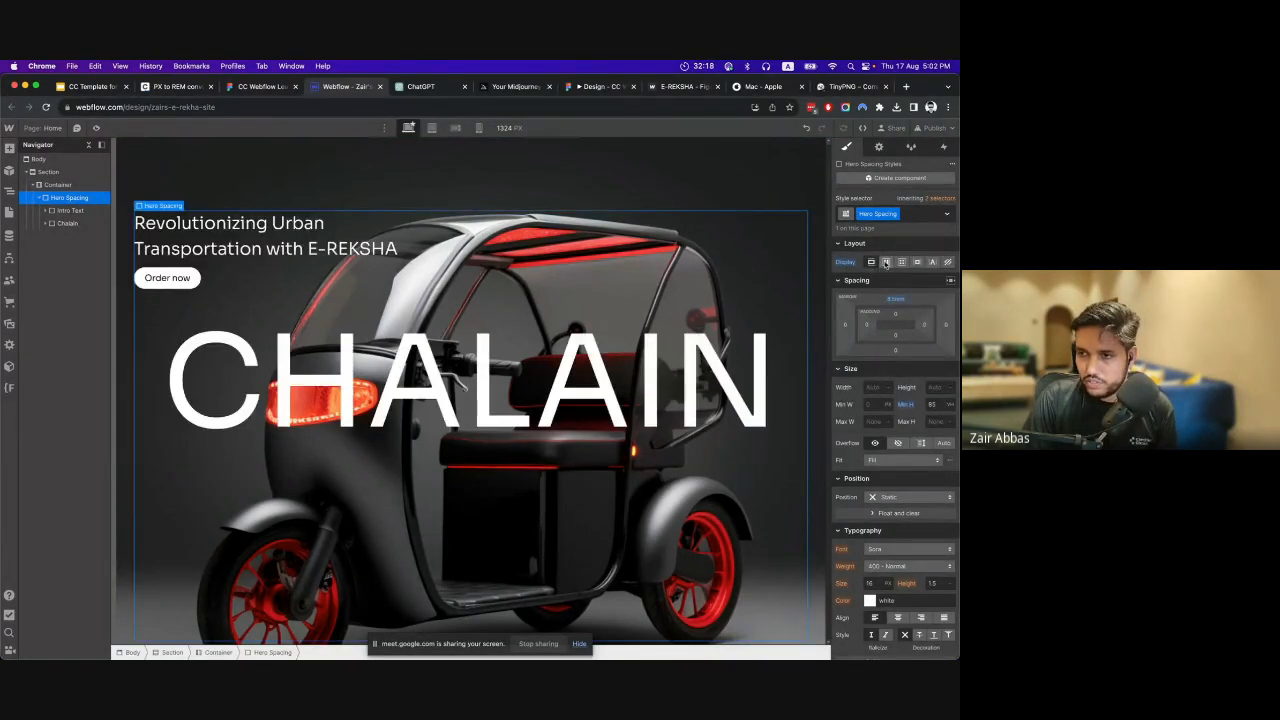
{"action": "left_click", "coordinate": [885, 262]}
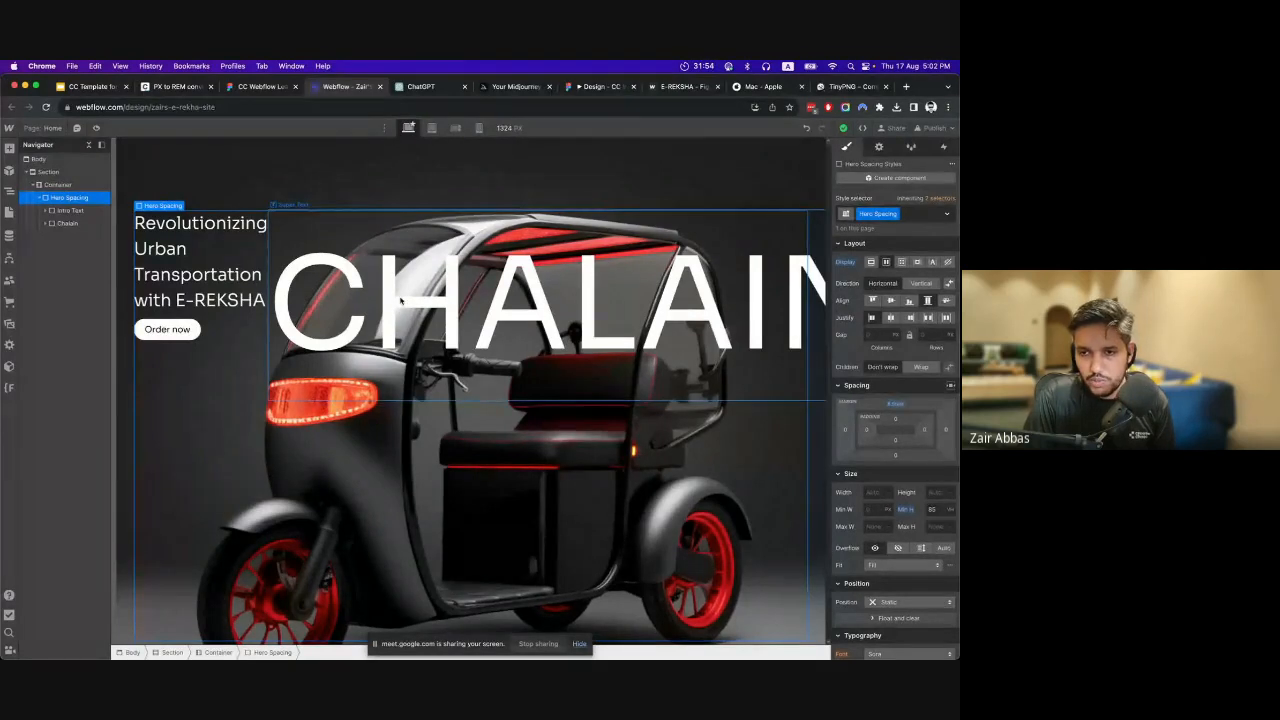
{"action": "left_click", "coordinate": [921, 283]}
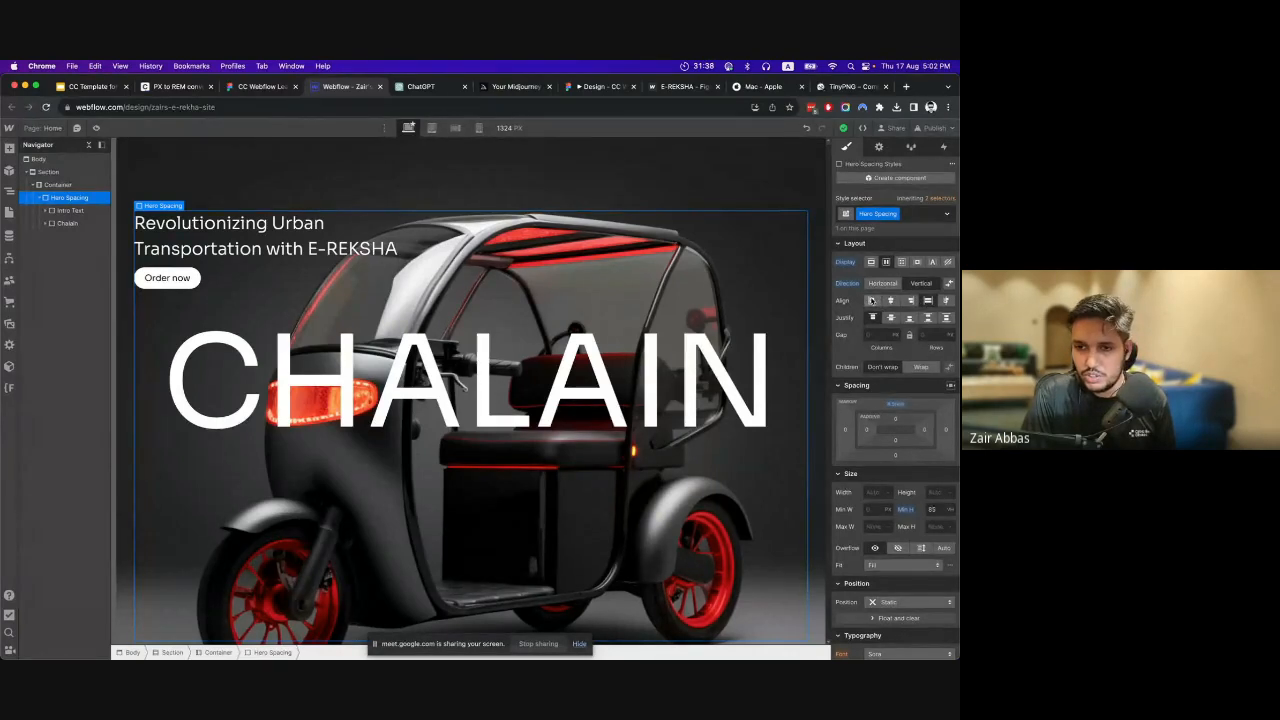
Try start, center and end options for both the alignment and the justification of Hero Spacing's children.
{"action": "left_click", "coordinate": [871, 300]}
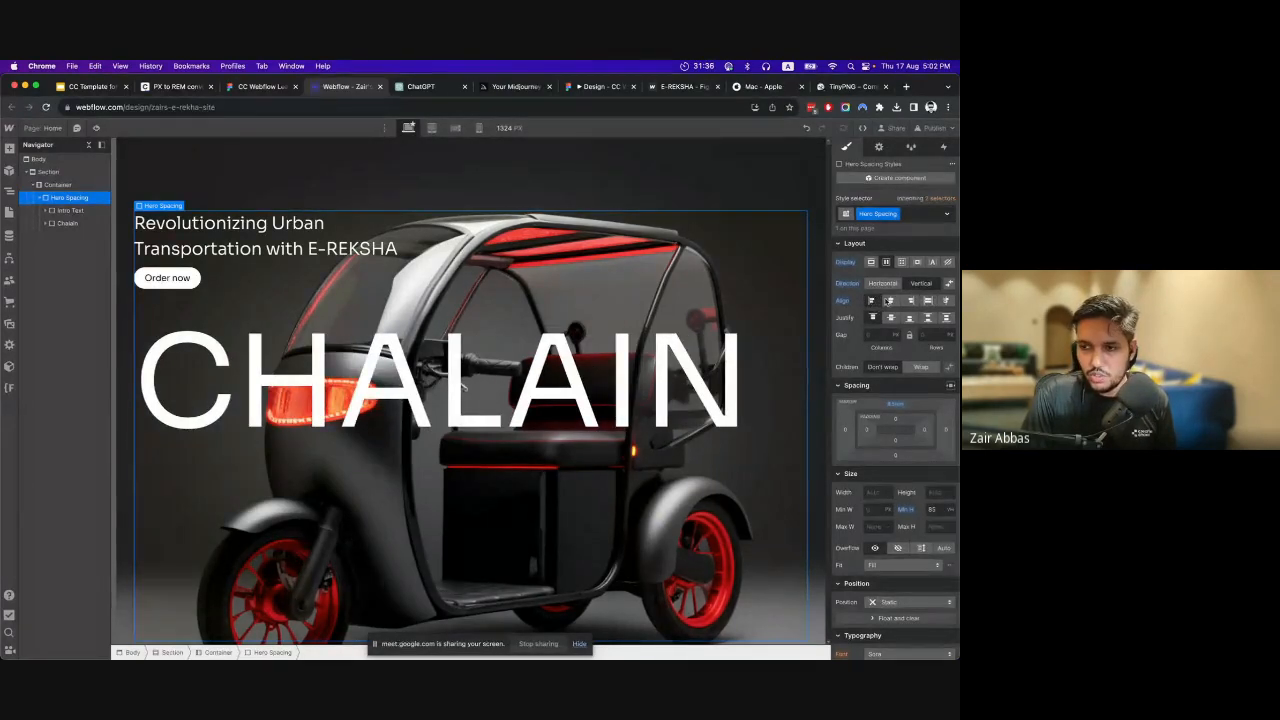
{"action": "left_click", "coordinate": [890, 300]}
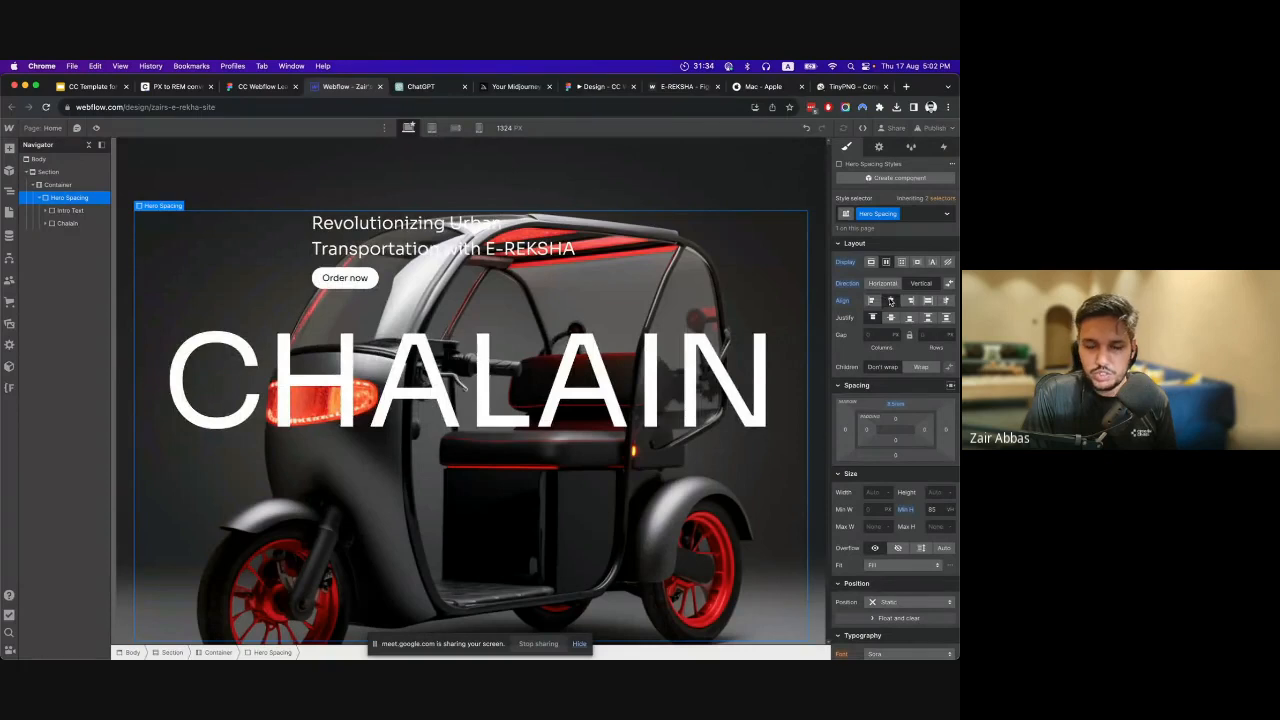
{"action": "left_click", "coordinate": [909, 300]}
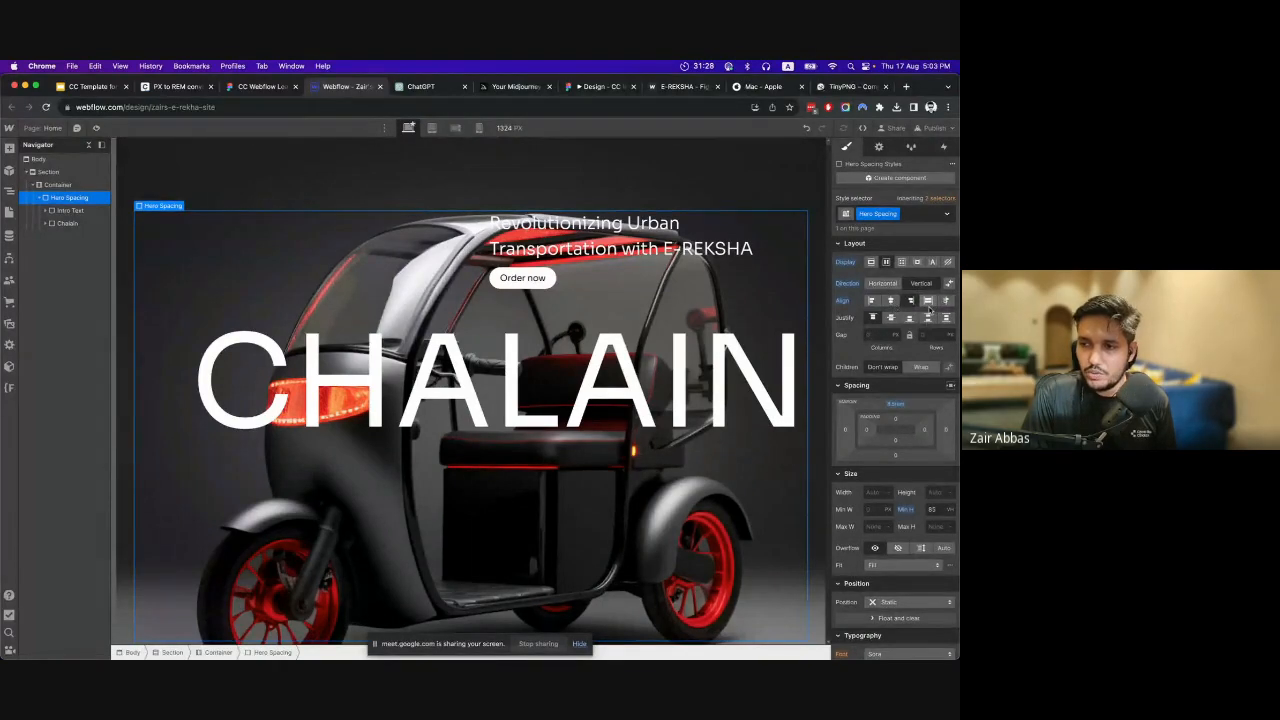
{"action": "left_click", "coordinate": [893, 318]}
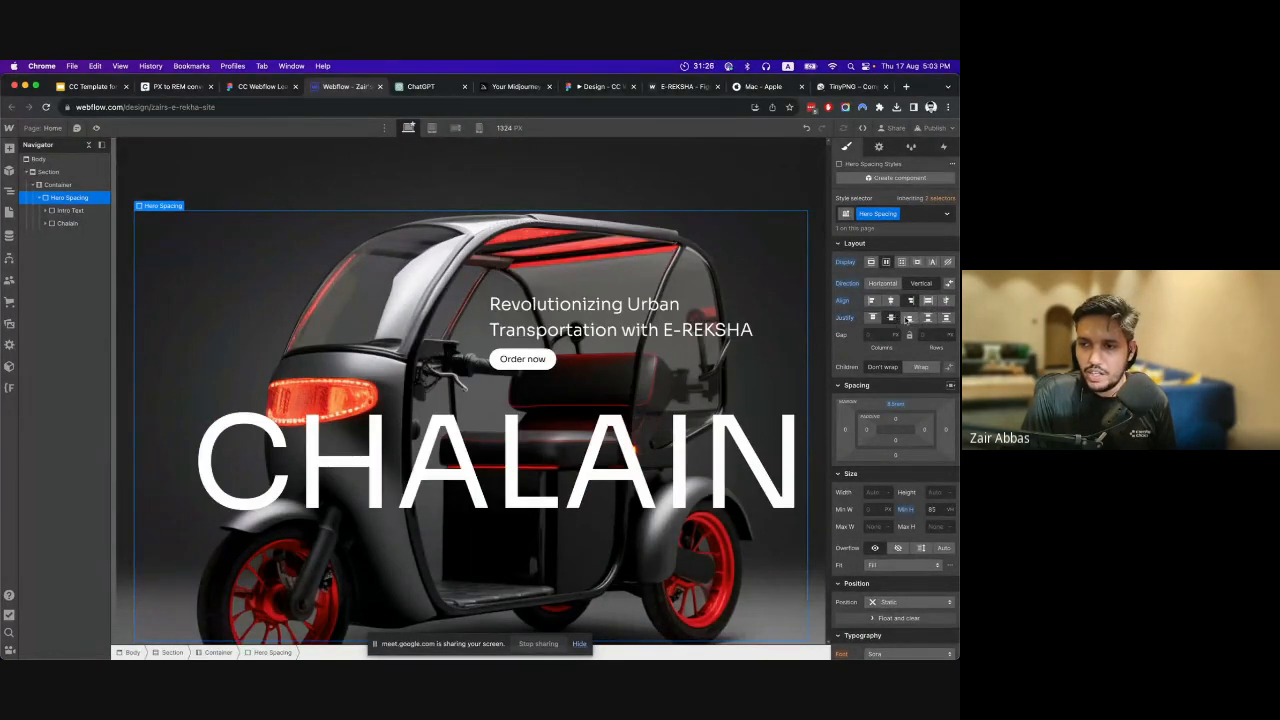
{"action": "left_click", "coordinate": [909, 318]}
{"action": "left_click", "coordinate": [874, 319]}
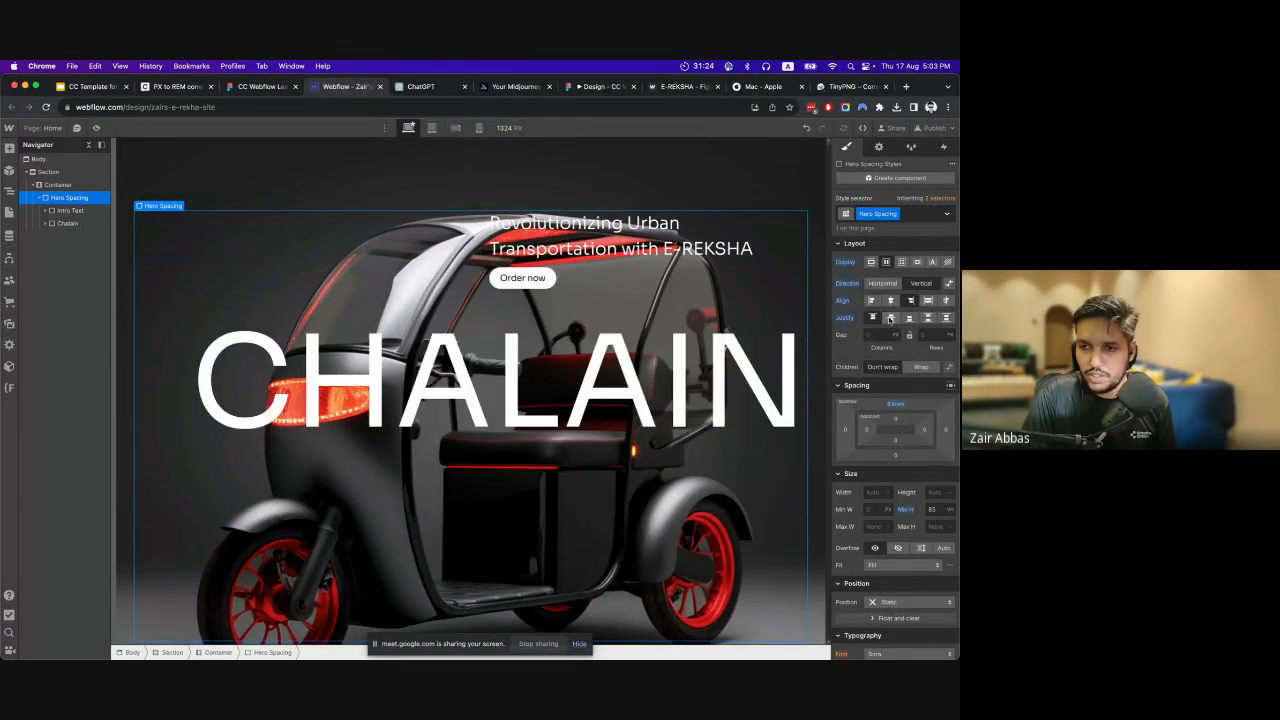
{"action": "left_click", "coordinate": [891, 318]}
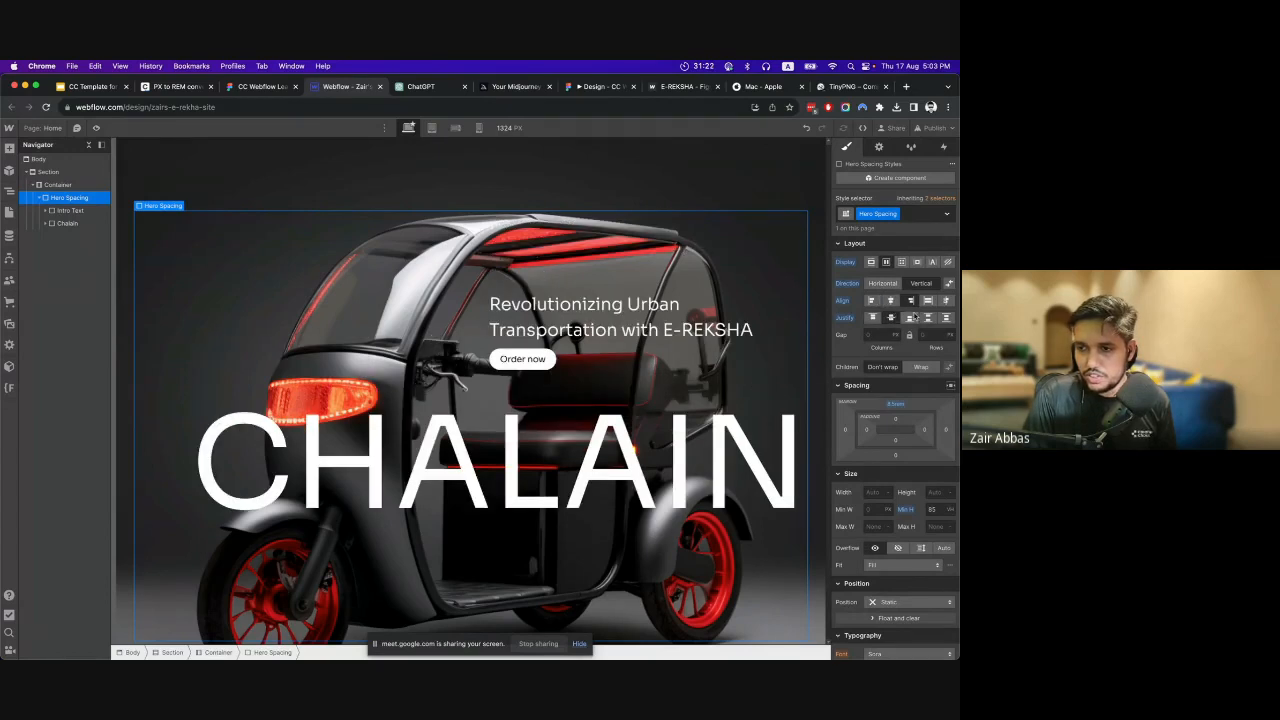
{"action": "left_click", "coordinate": [889, 301]}
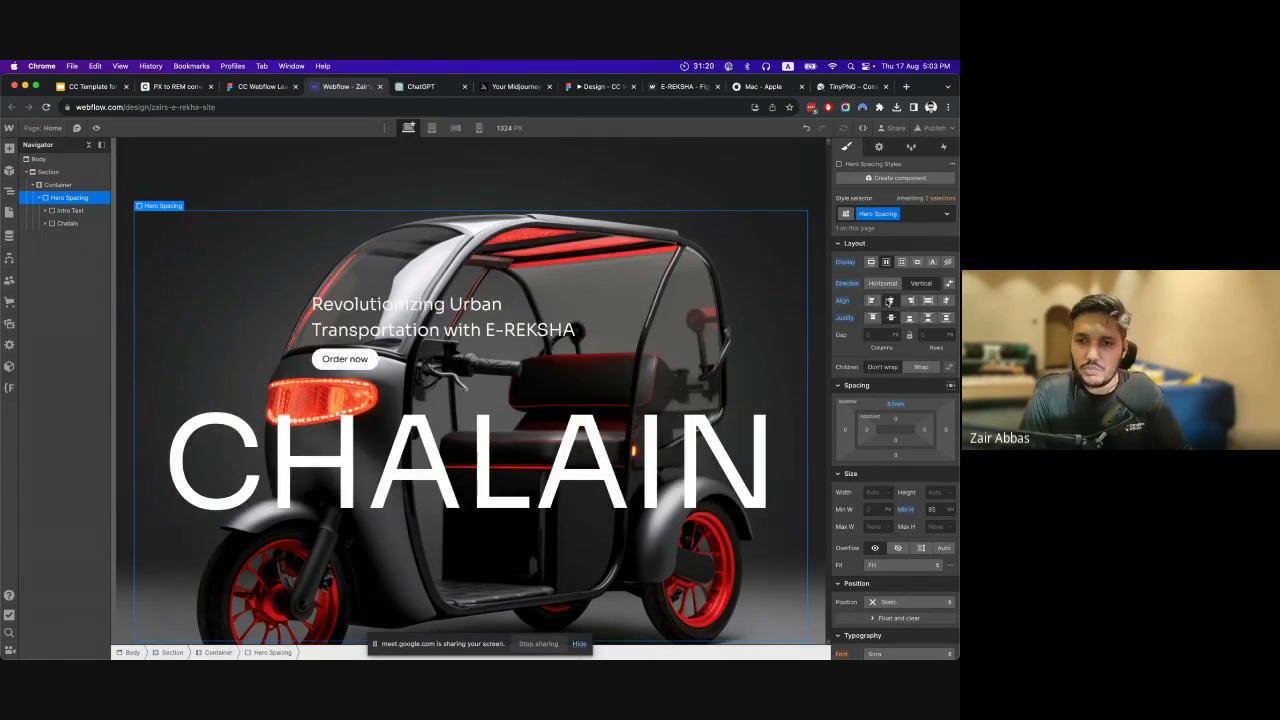
{"action": "left_click", "coordinate": [870, 301]}
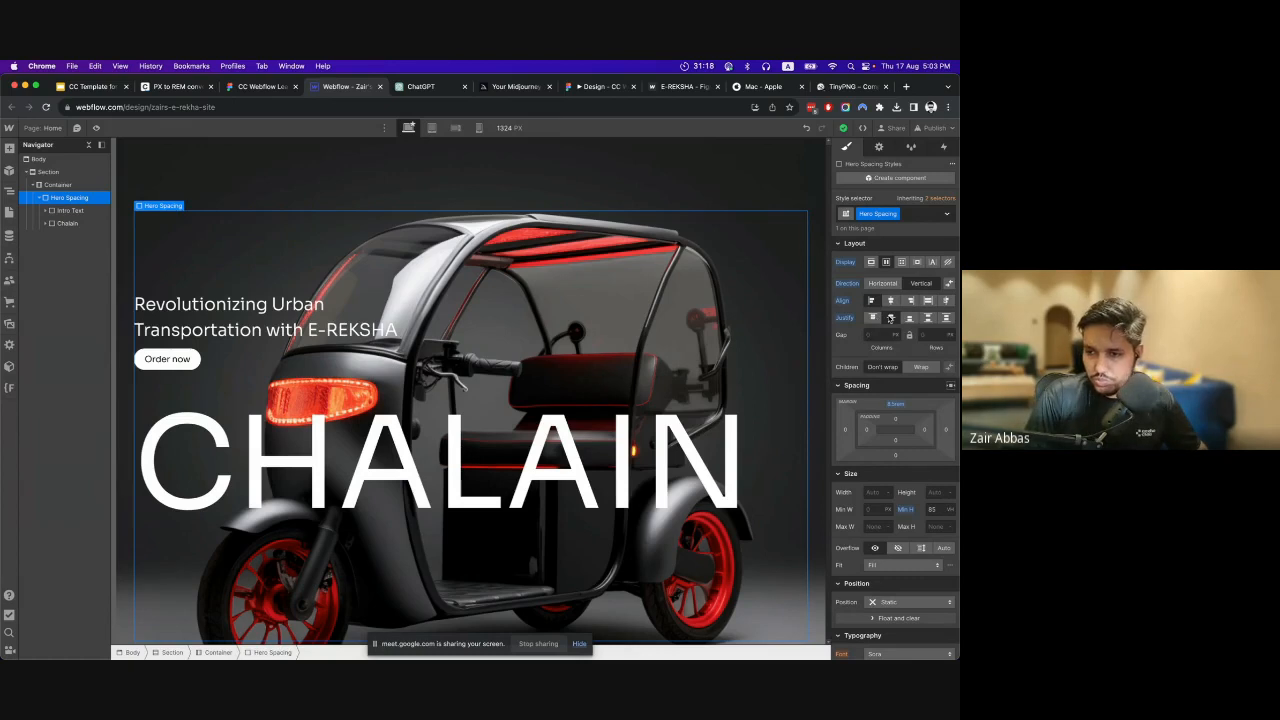
Reset the align and justify settings of Hero Spacing, and justify its children with space between.
{"action": "left_click", "coordinate": [843, 301]}
{"action": "left_click", "coordinate": [854, 314]}
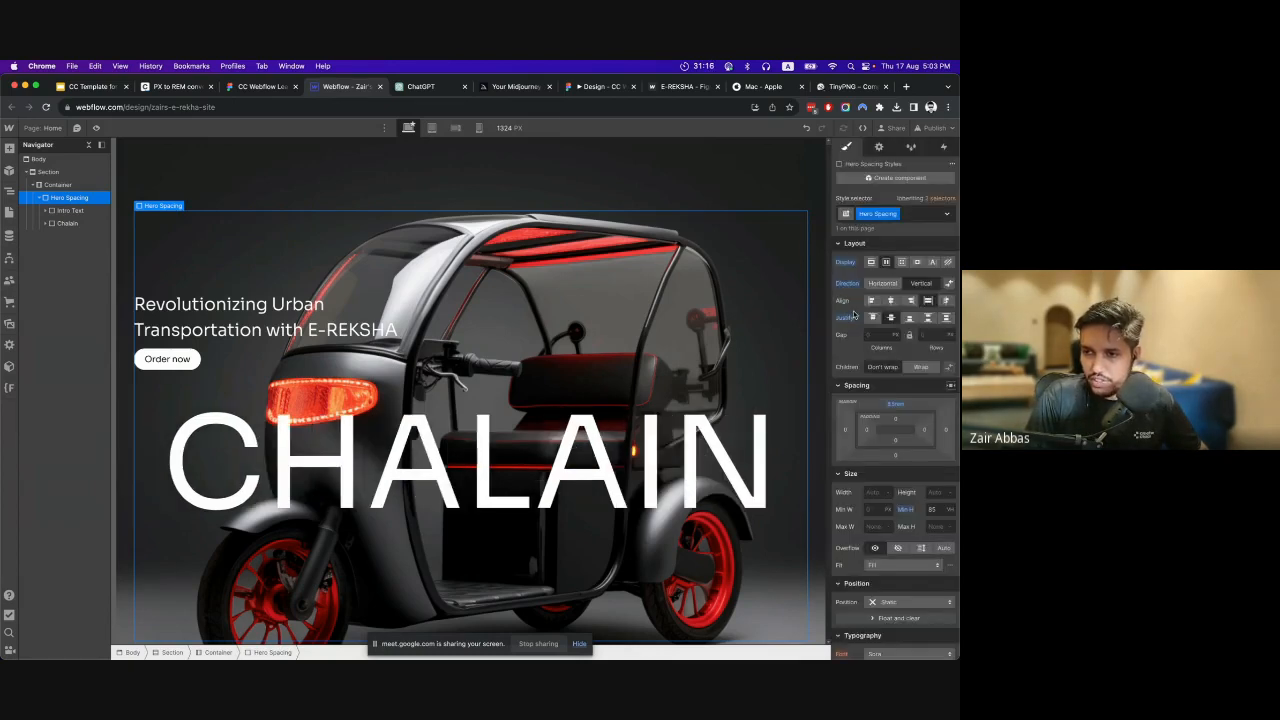
{"action": "left_click", "coordinate": [846, 318]}
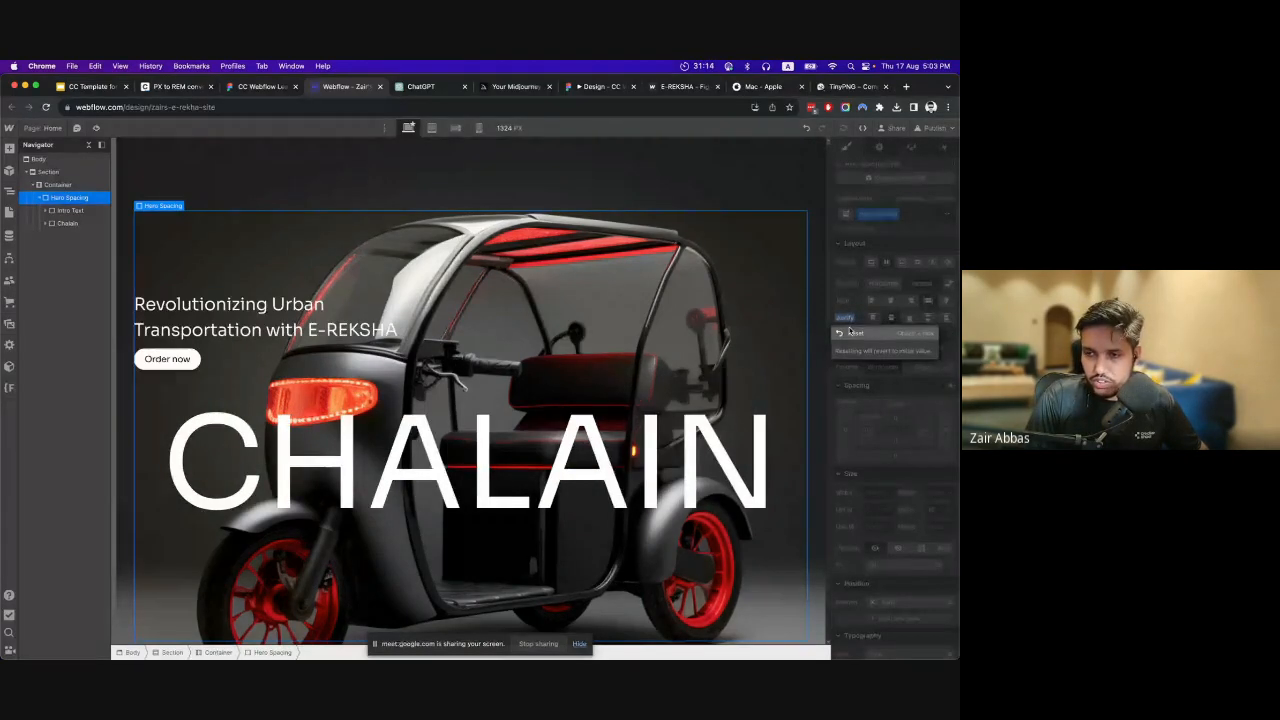
{"action": "left_click", "coordinate": [849, 330]}
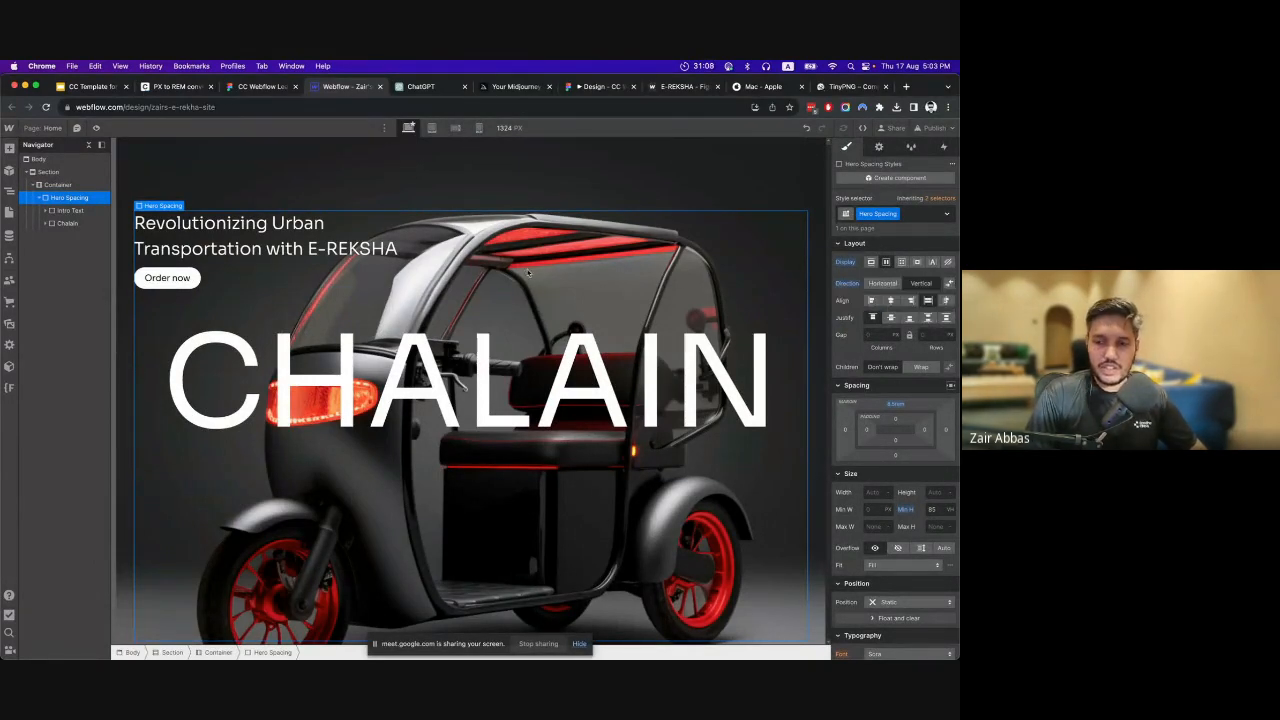
{"action": "left_click", "coordinate": [927, 318]}
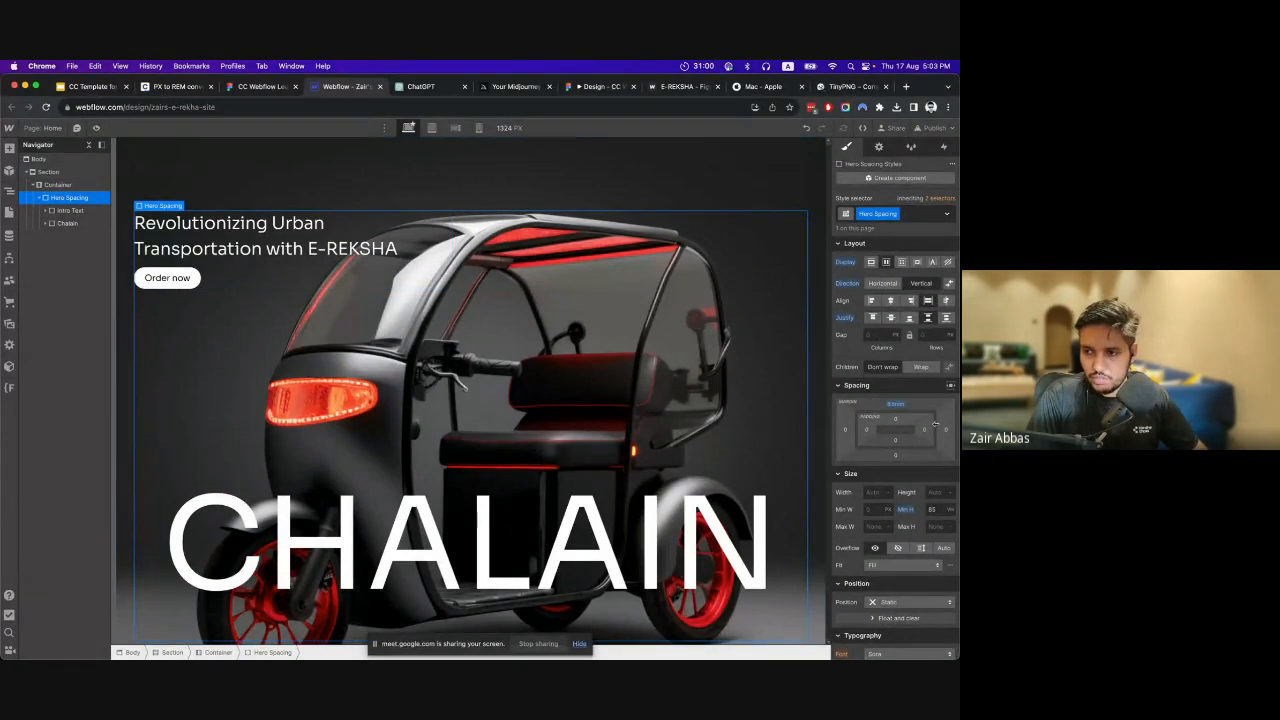
Try several smaller minimum heights between 50 and 60 vh for Hero Spacing, and return it to 85 vh.
{"action": "left_click", "coordinate": [933, 509]}
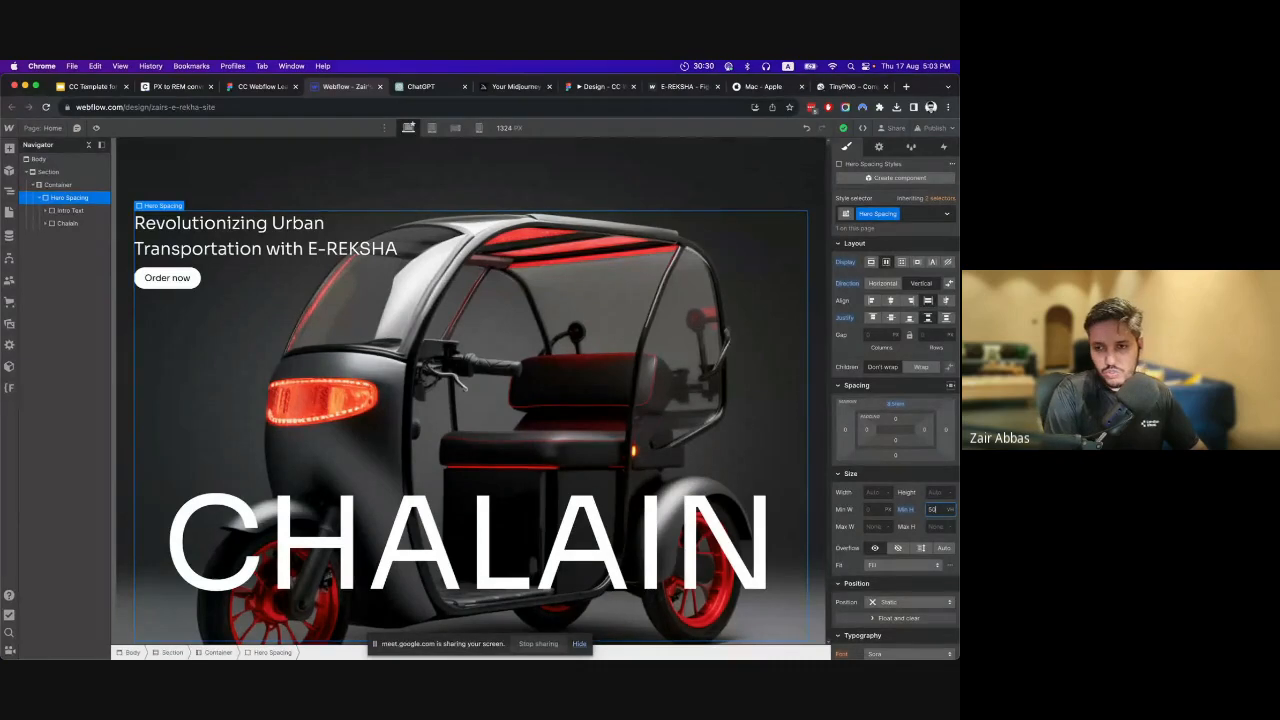
{"action": "key", "text": "Return"}
{"action": "key", "text": "Up"}
{"action": "key", "text": "Up"}
{"action": "key", "text": "Up"}
{"action": "key", "text": "Up"}
{"action": "key", "text": "Up"}
{"action": "key", "text": "Up"}
{"action": "key", "text": "Up"}
{"action": "key", "text": "Up"}
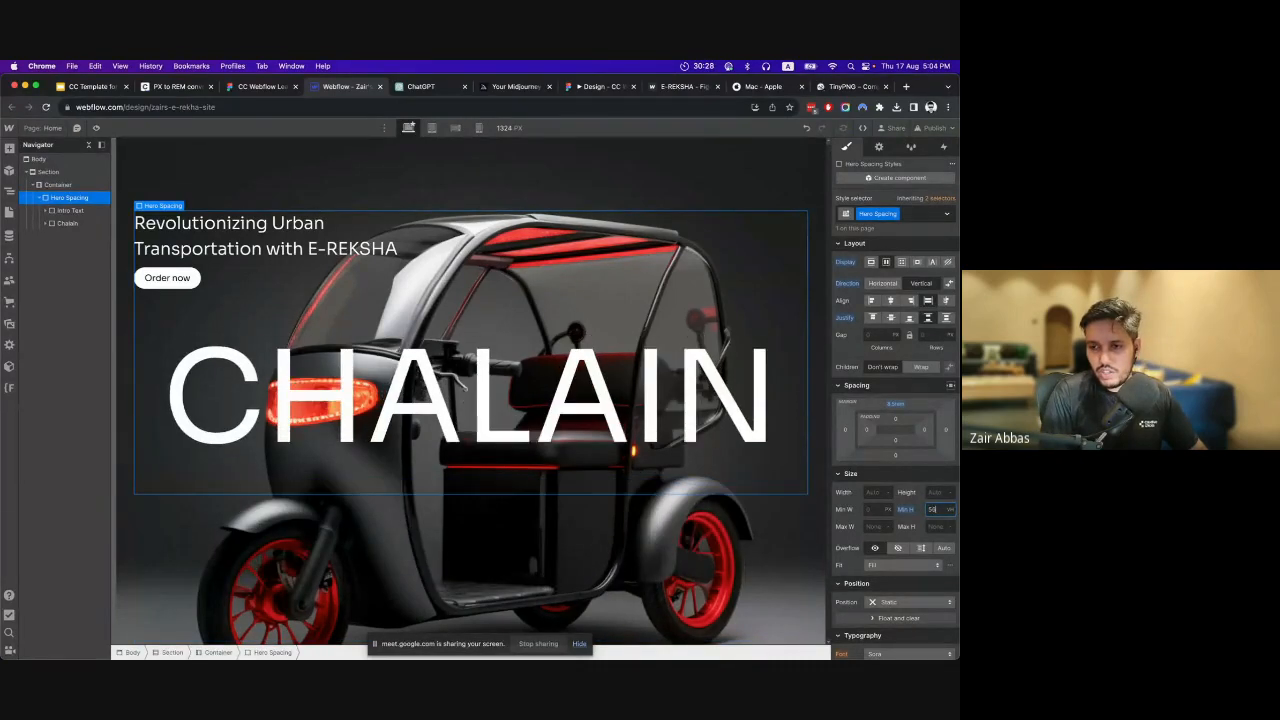
{"action": "key", "text": "Down"}
{"action": "key", "text": "Down"}
{"action": "key", "text": "Down"}
{"action": "key", "text": "Down"}
{"action": "key", "text": "Down"}
{"action": "key", "text": "Down"}
{"action": "key", "text": "Down"}
{"action": "key", "text": "Down"}
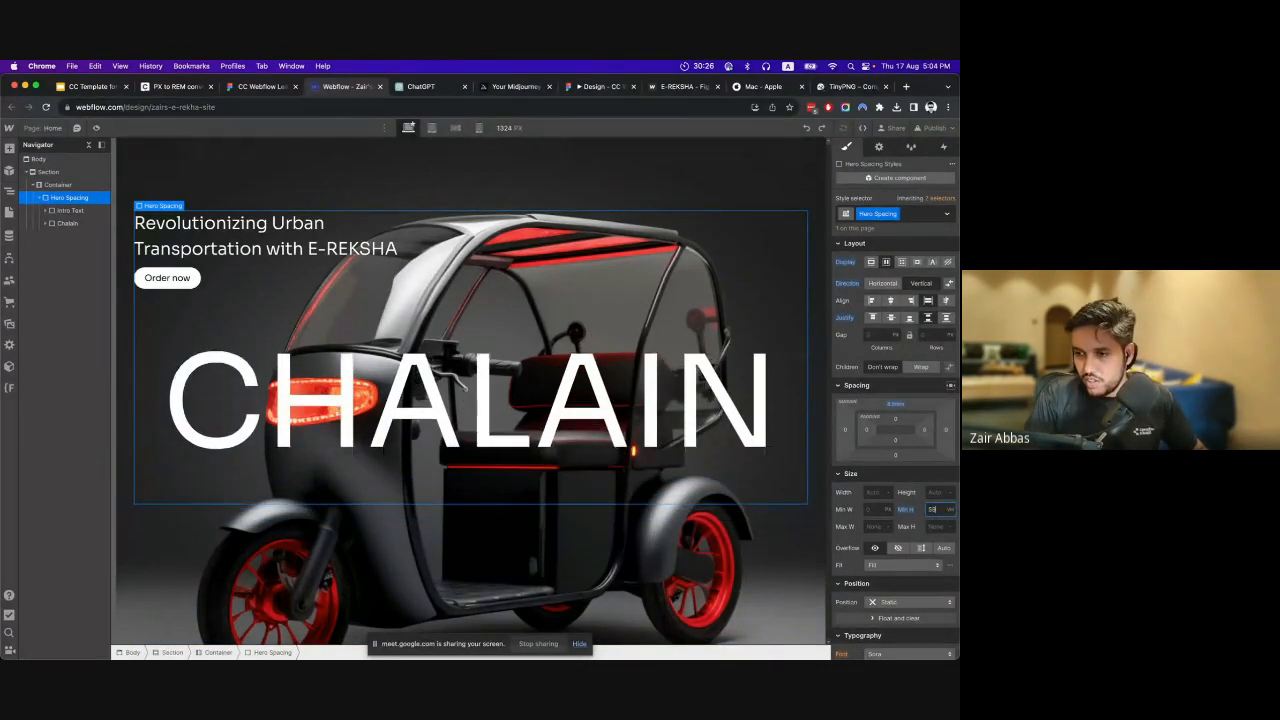
{"action": "key", "text": "Down"}
{"action": "key", "text": "Down"}
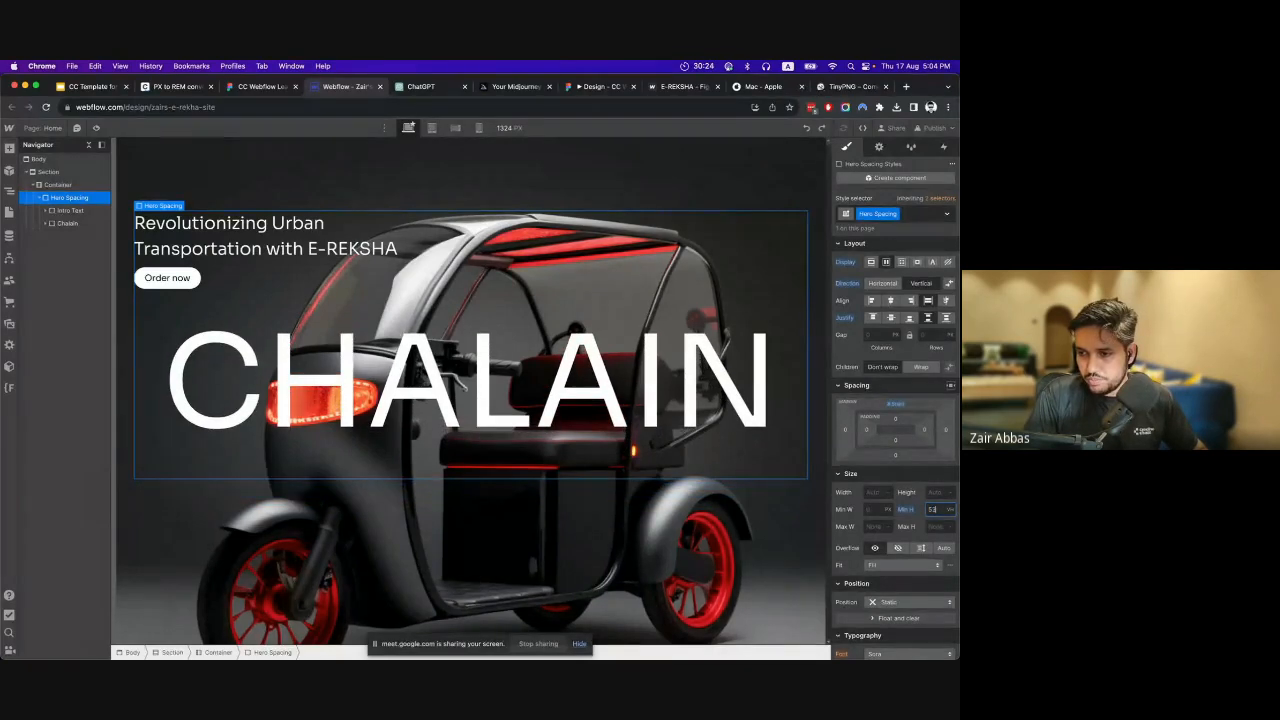
{"action": "type", "text": "85"}
{"action": "key", "text": "Return"}
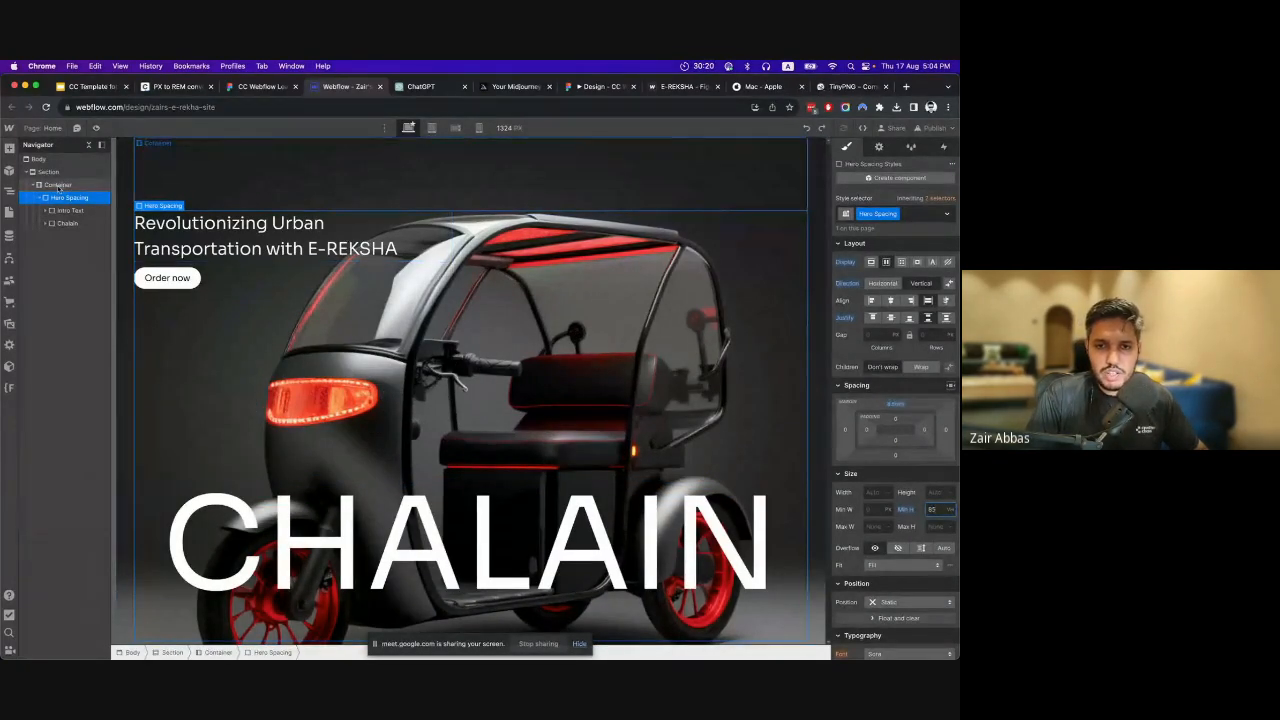
Check the hero layout at the tablet, mobile landscape and mobile portrait breakpoints, and return to the desktop view.
{"action": "left_click", "coordinate": [432, 128]}
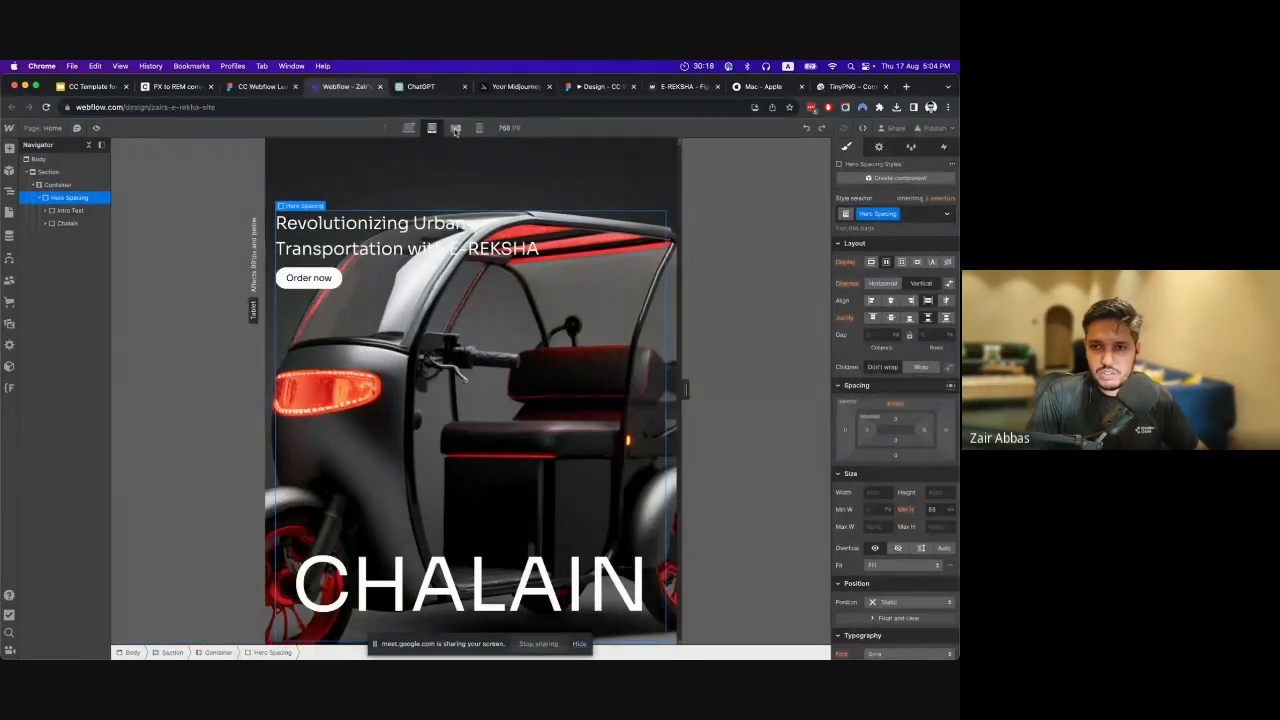
{"action": "left_click", "coordinate": [455, 128]}
{"action": "left_click", "coordinate": [478, 128]}
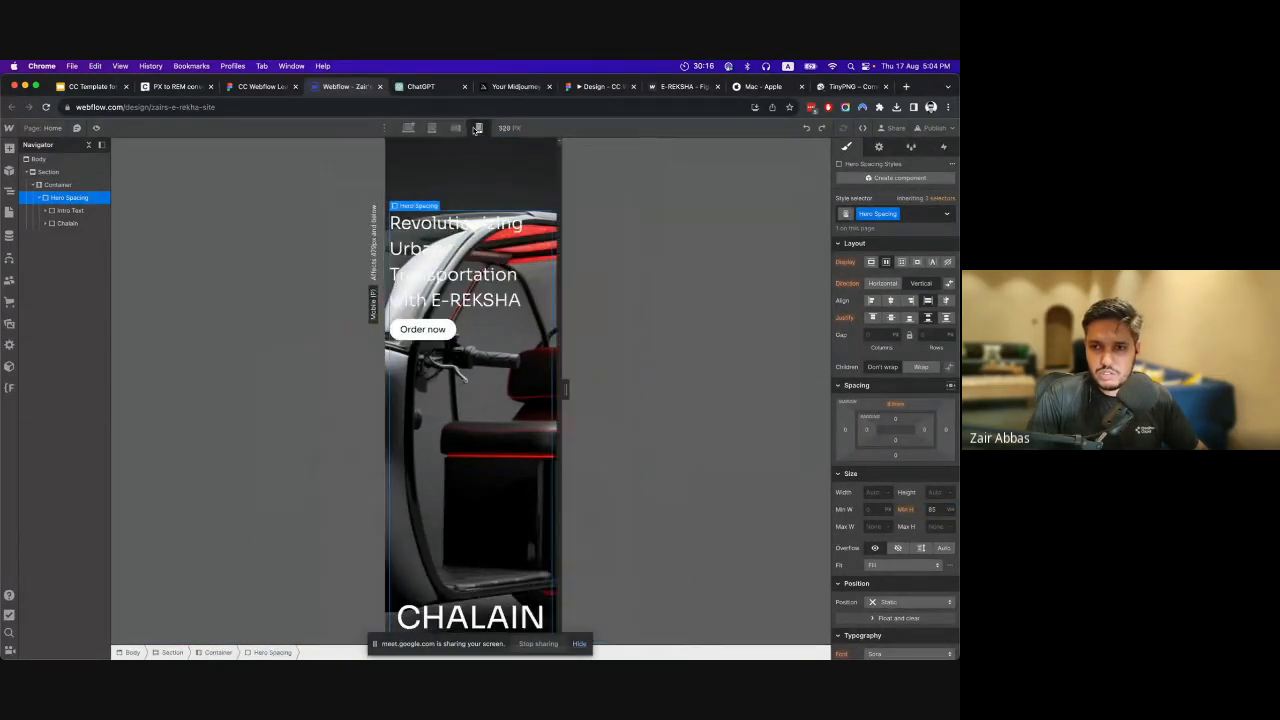
{"action": "left_click", "coordinate": [409, 128]}
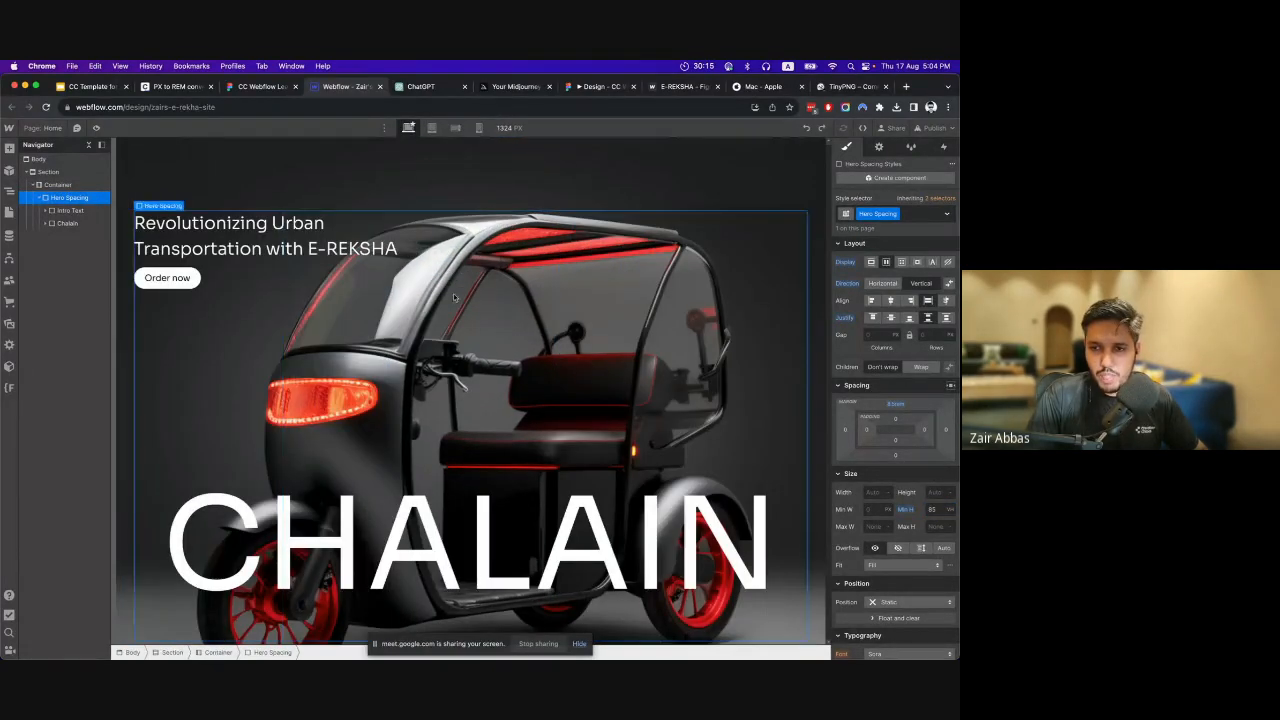
Switch to Figma to examine the info frame with the statistics below the hero, and return to Webflow.
{"action": "left_click", "coordinate": [46, 172]}
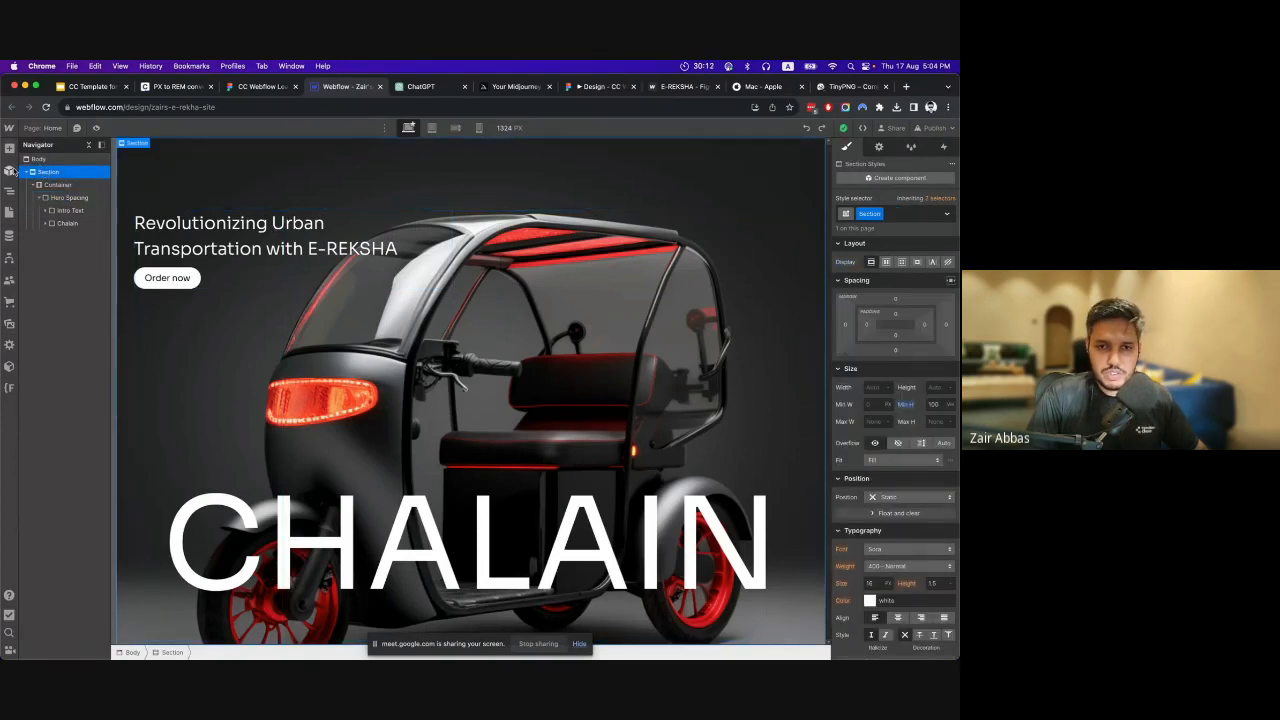
{"action": "left_click", "coordinate": [263, 88]}
{"action": "scroll", "coordinate": [475, 320], "scroll_direction": "down", "scroll_amount": 5}
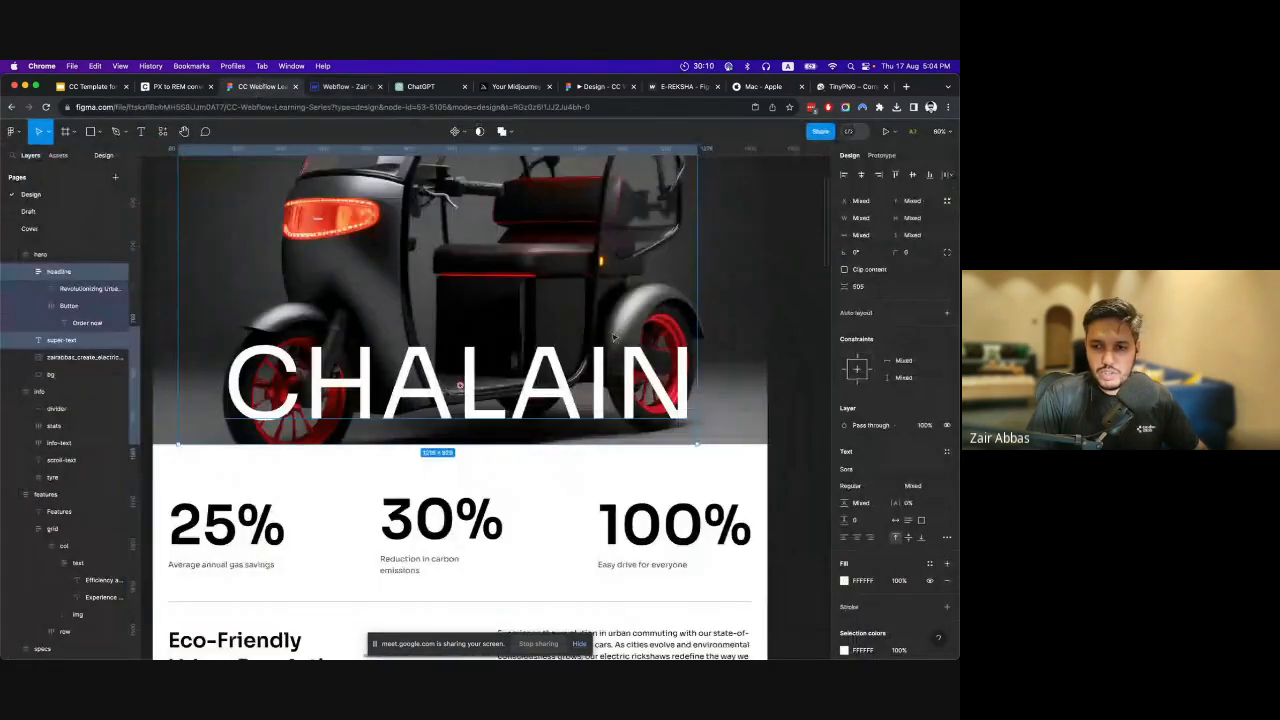
{"action": "scroll", "coordinate": [472, 319], "scroll_direction": "down", "scroll_amount": 2}
{"action": "scroll", "coordinate": [472, 320], "scroll_direction": "up", "scroll_amount": 2}
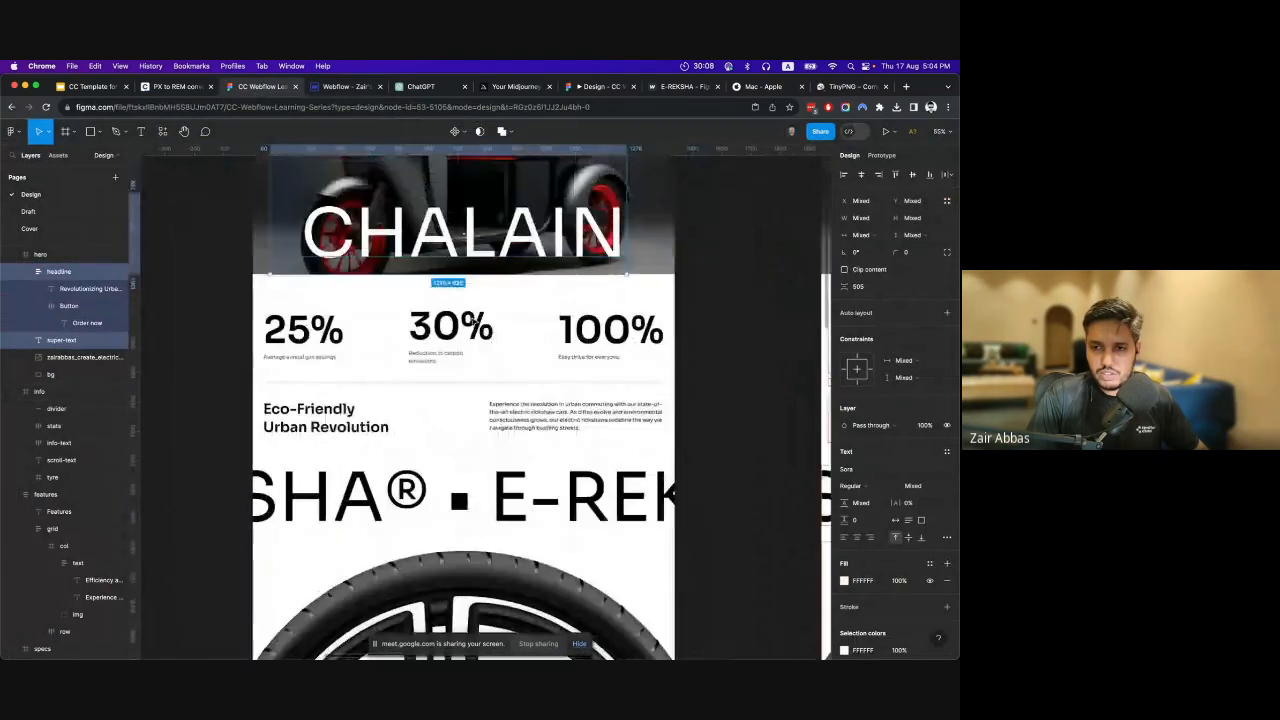
{"action": "scroll", "coordinate": [473, 321], "scroll_direction": "down", "scroll_amount": 2}
{"action": "scroll", "coordinate": [470, 328], "scroll_direction": "down", "scroll_amount": 1}
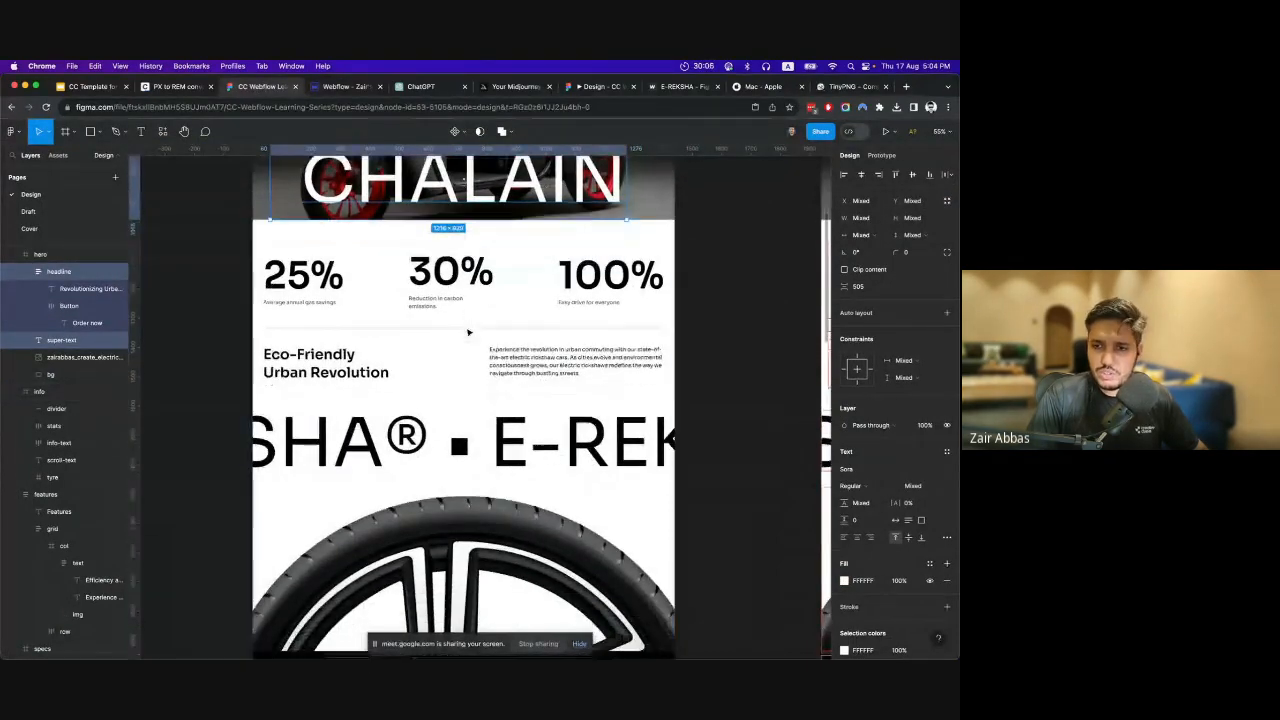
{"action": "left_click", "coordinate": [366, 262]}
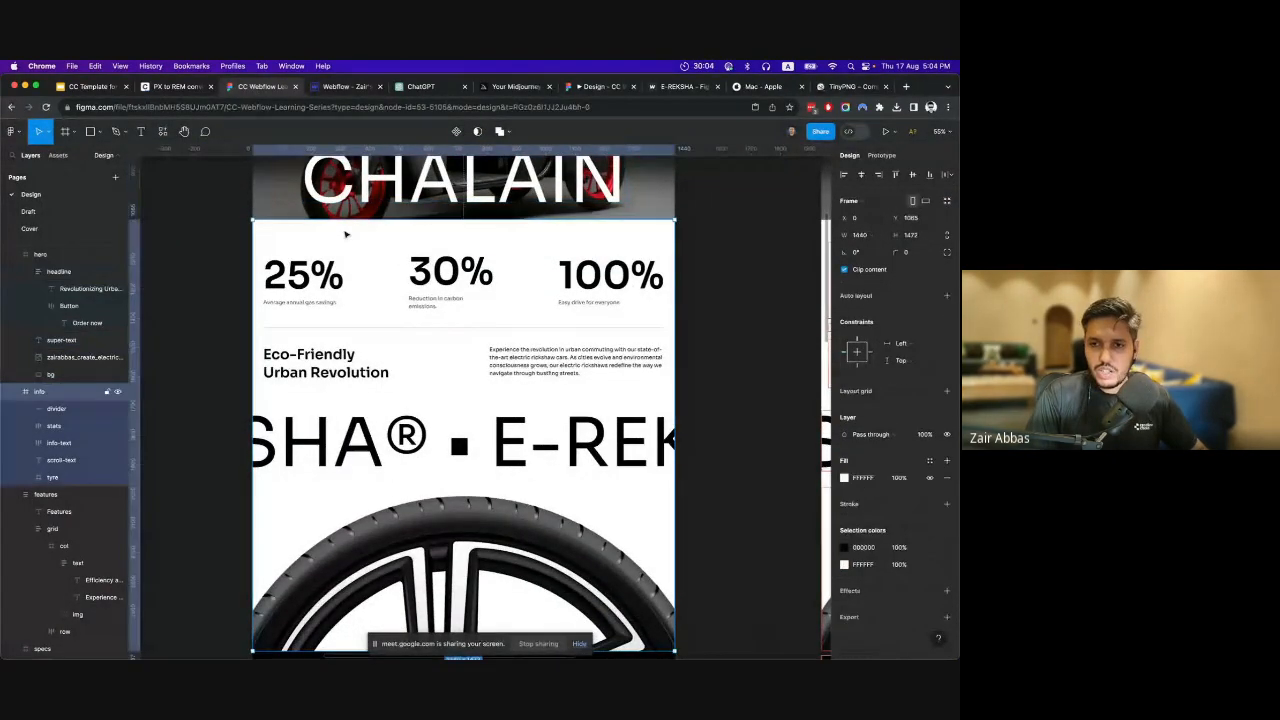
{"action": "left_click", "coordinate": [345, 85]}
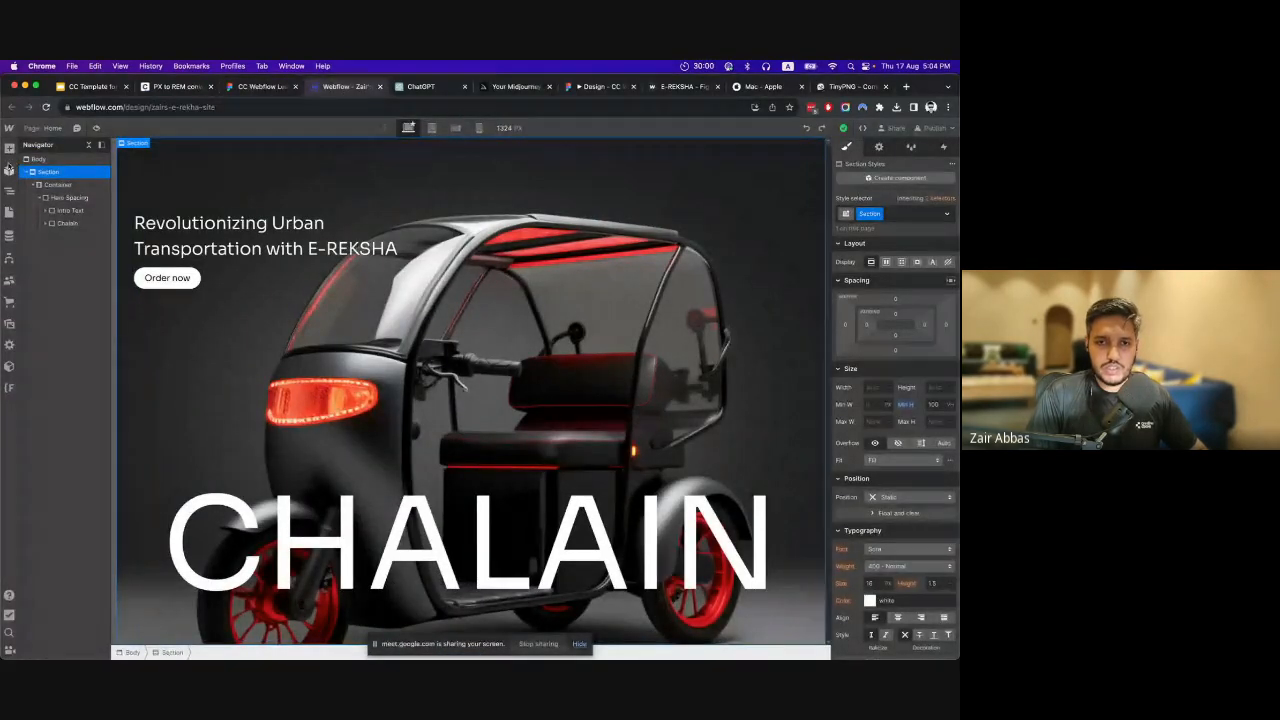
Try to add a Section element while the existing hero section is selected.
{"action": "left_click", "coordinate": [8, 170]}
{"action": "left_click", "coordinate": [9, 148]}
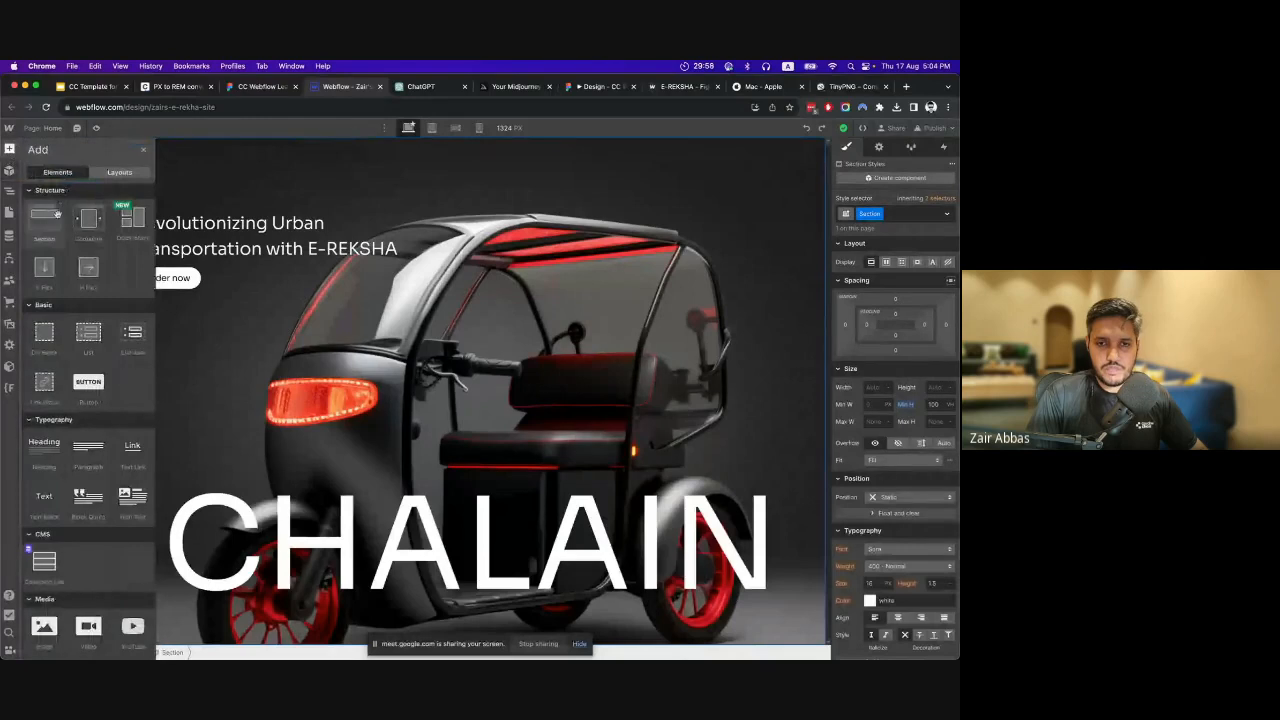
{"action": "left_click", "coordinate": [45, 218]}
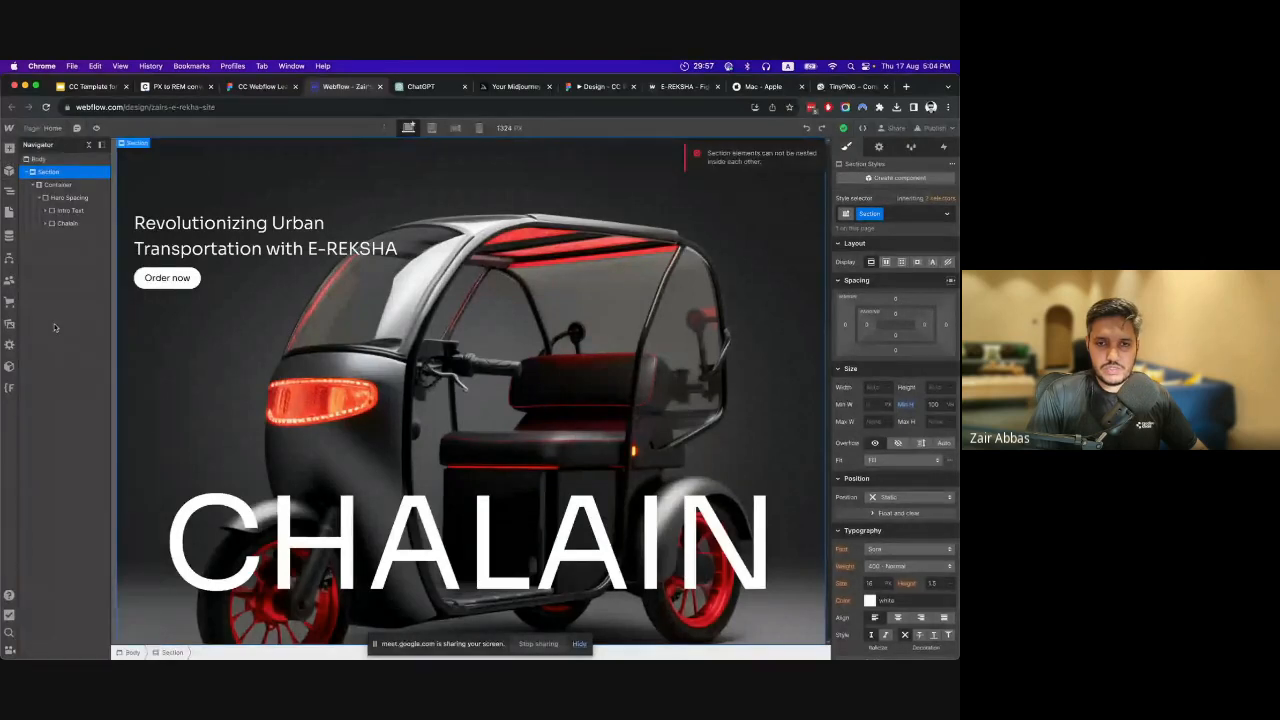
Add a new Section element directly inside the Body, following the hero section.
{"action": "left_click", "coordinate": [48, 161]}
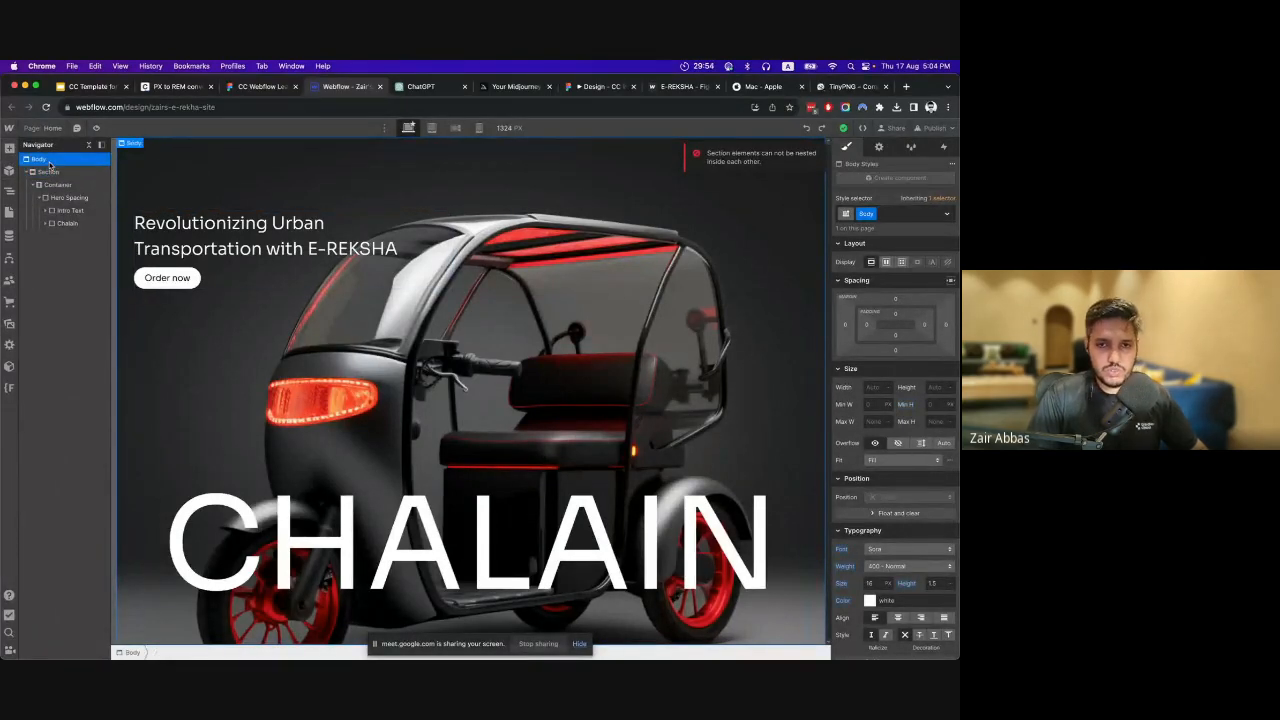
{"action": "left_click", "coordinate": [9, 148]}
{"action": "left_click", "coordinate": [45, 220]}
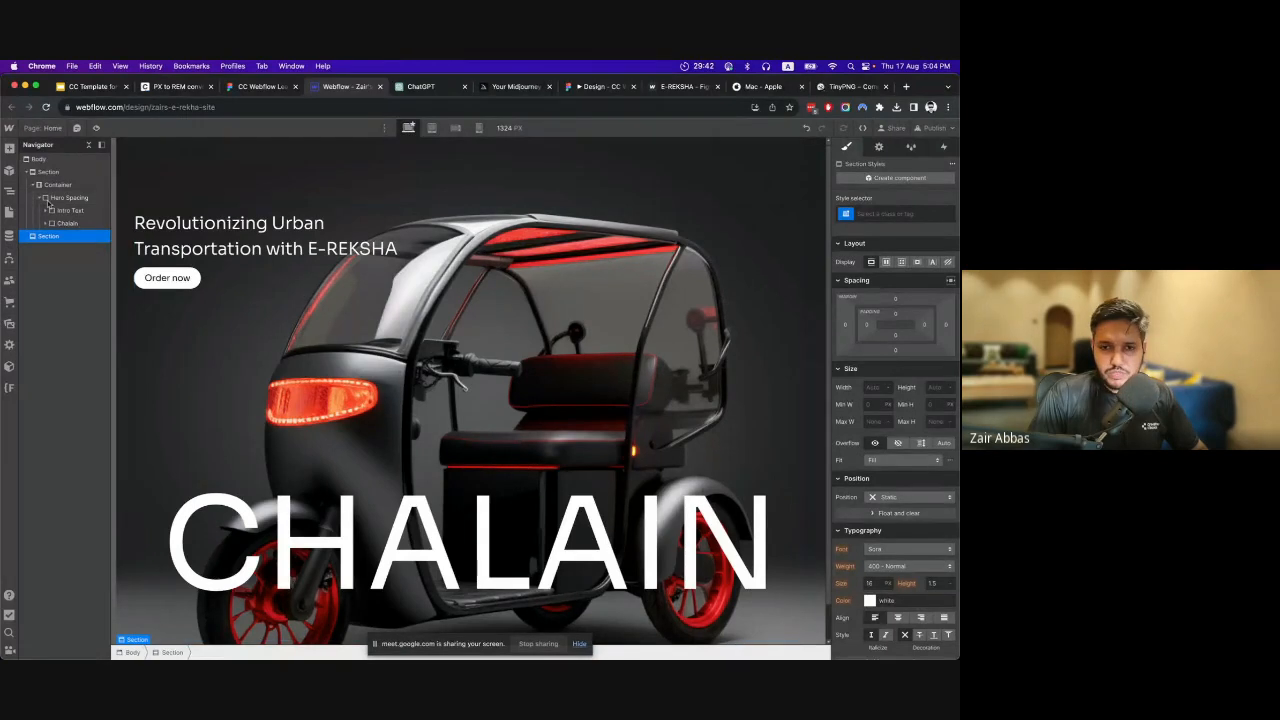
Rename the class of the hero section to Section Hero.
{"action": "left_click", "coordinate": [47, 172]}
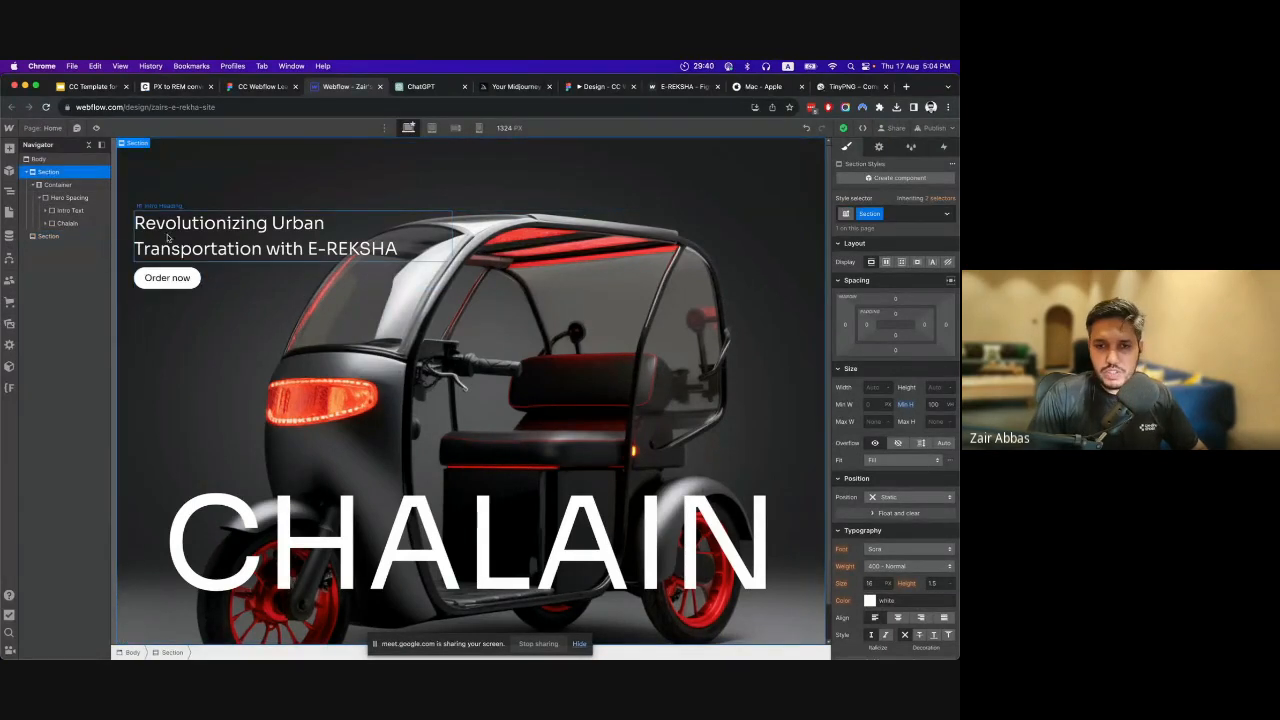
{"action": "left_click", "coordinate": [879, 213]}
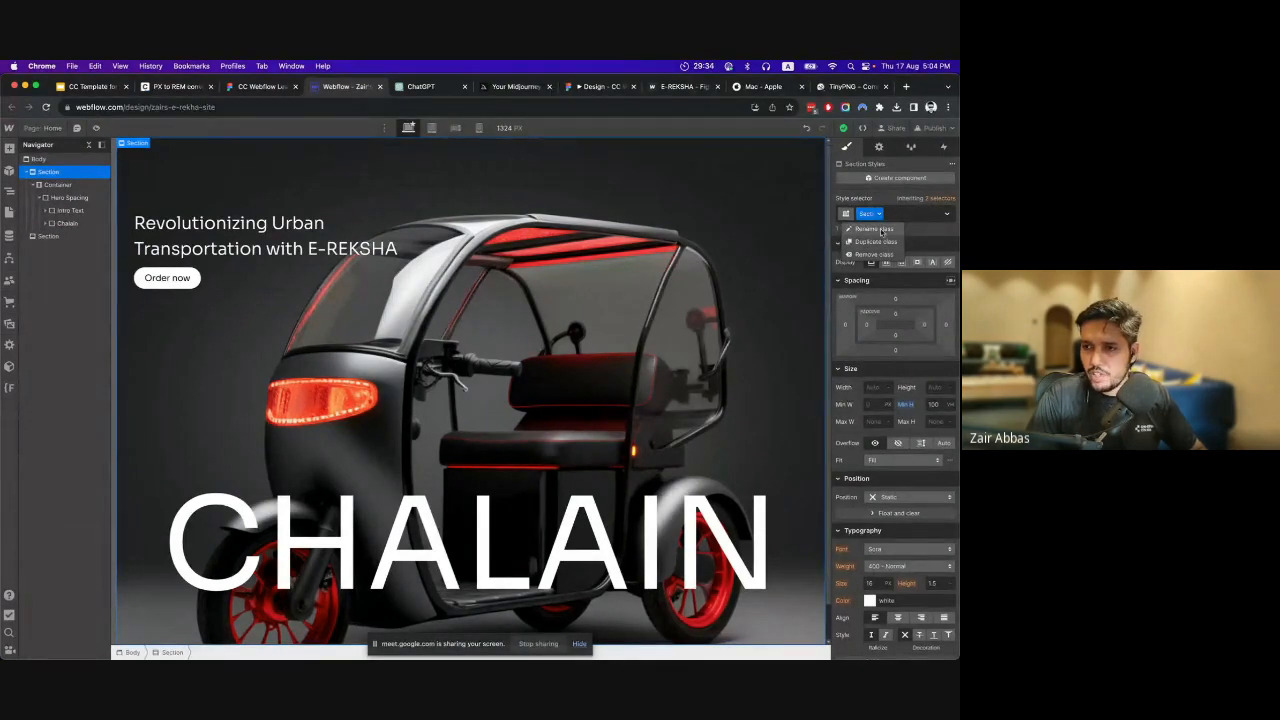
{"action": "left_click", "coordinate": [878, 231]}
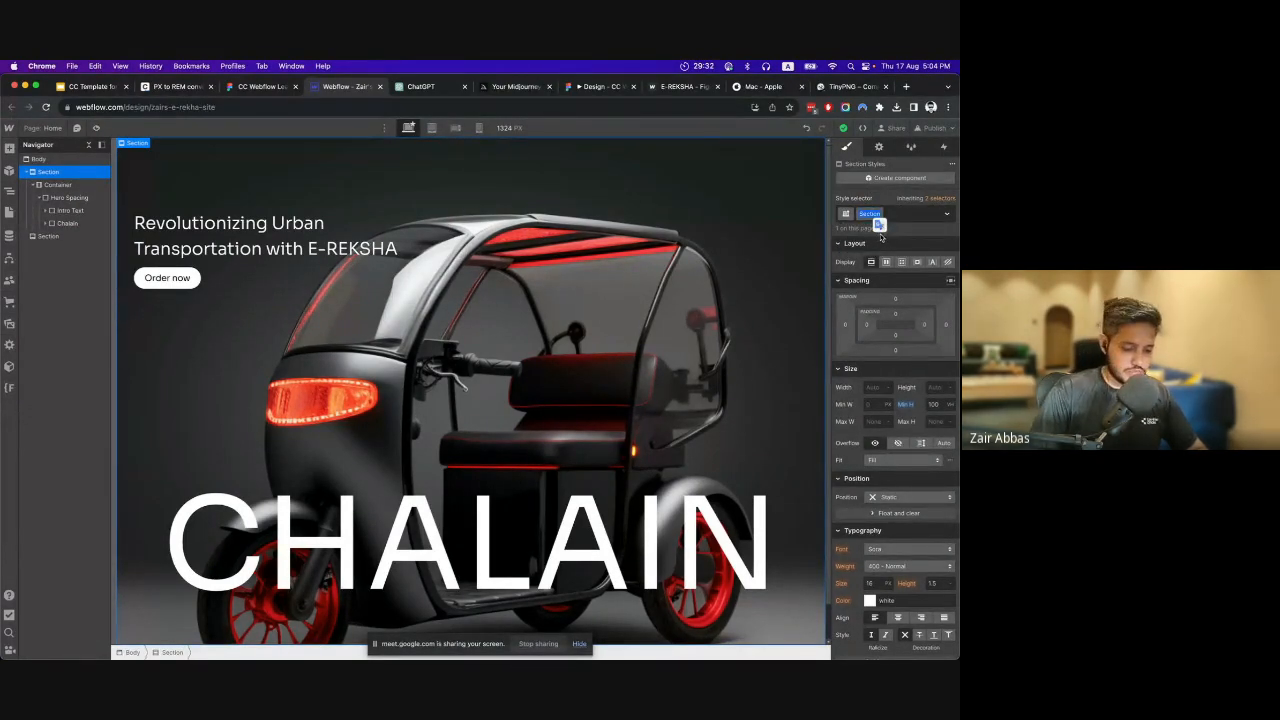
{"action": "type", "text": "Hero"}
{"action": "key", "text": "Return"}
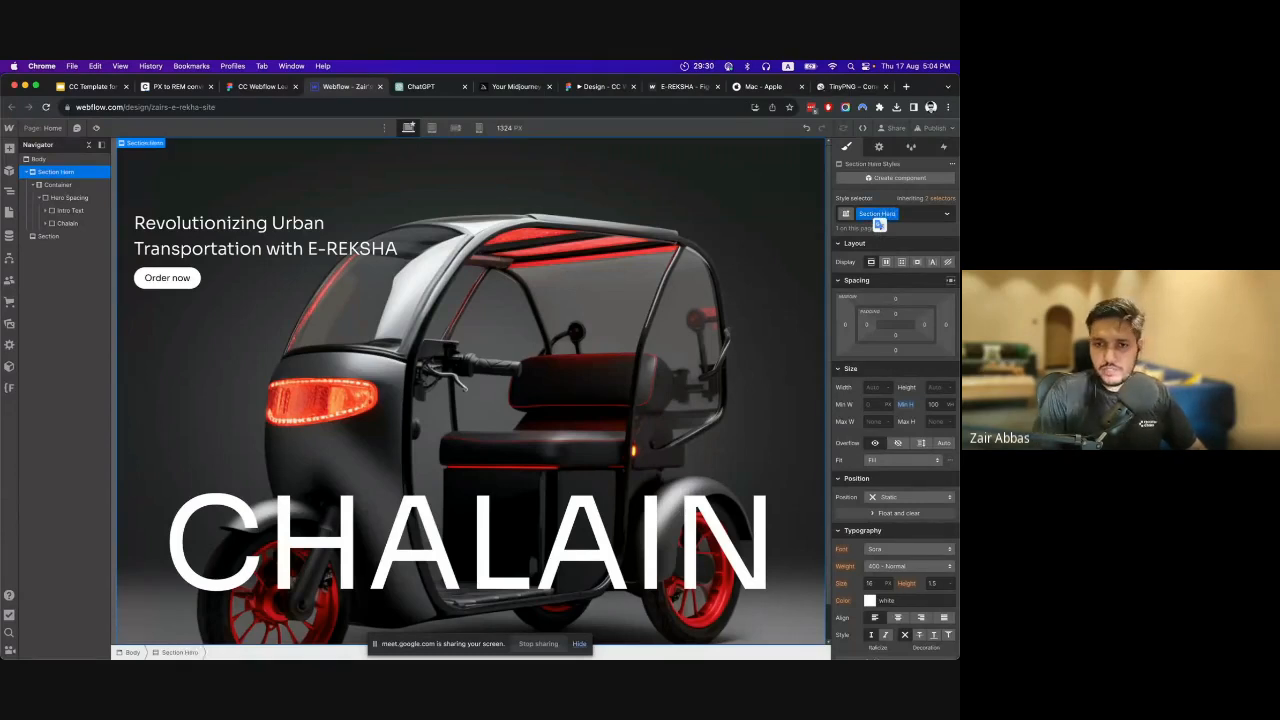
Select the new empty section and review the info frame's layout in Figma.
{"action": "left_click", "coordinate": [48, 236]}
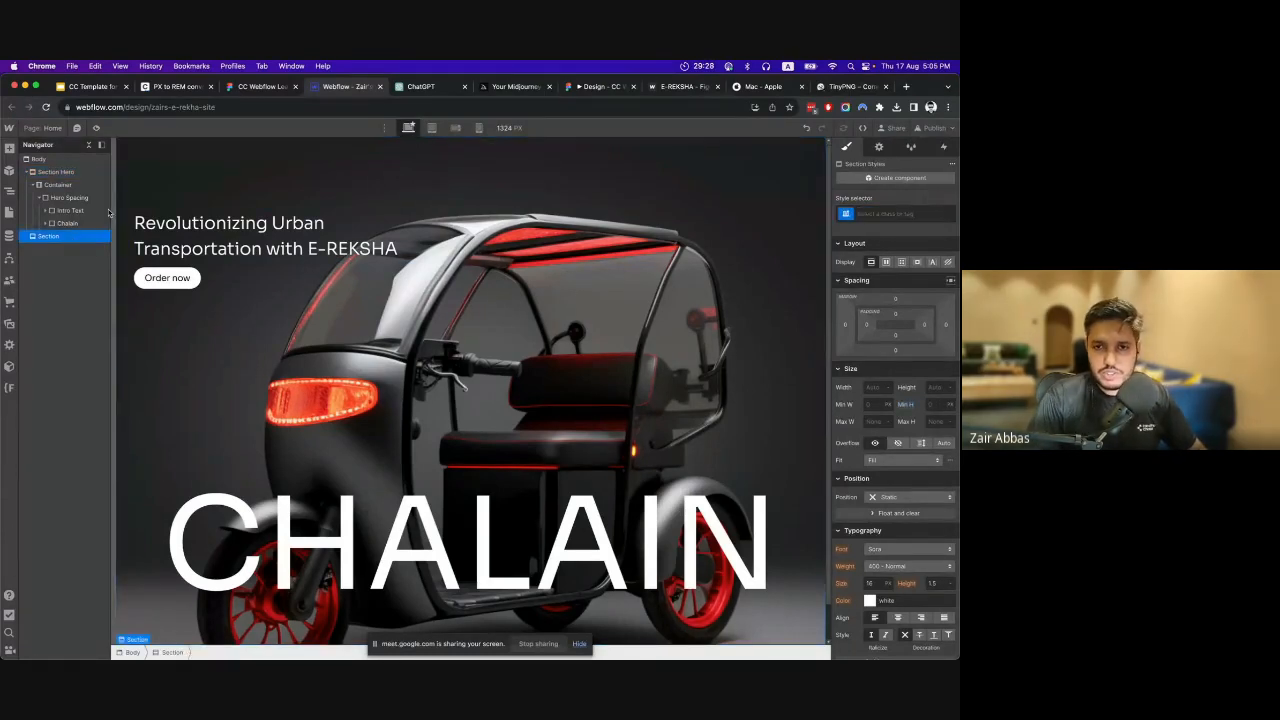
{"action": "left_click", "coordinate": [240, 88]}
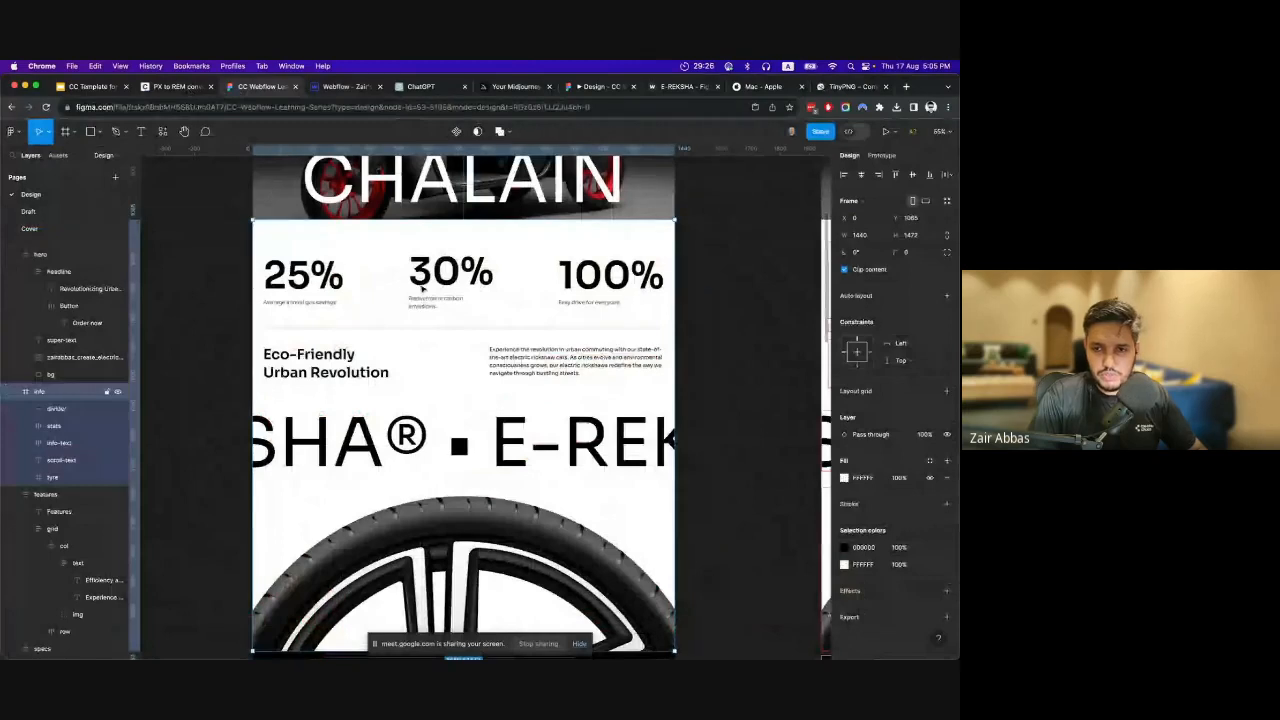
{"action": "scroll", "coordinate": [426, 281], "scroll_direction": "down", "scroll_amount": 1}
{"action": "scroll", "coordinate": [426, 281], "scroll_direction": "up", "scroll_amount": 1}
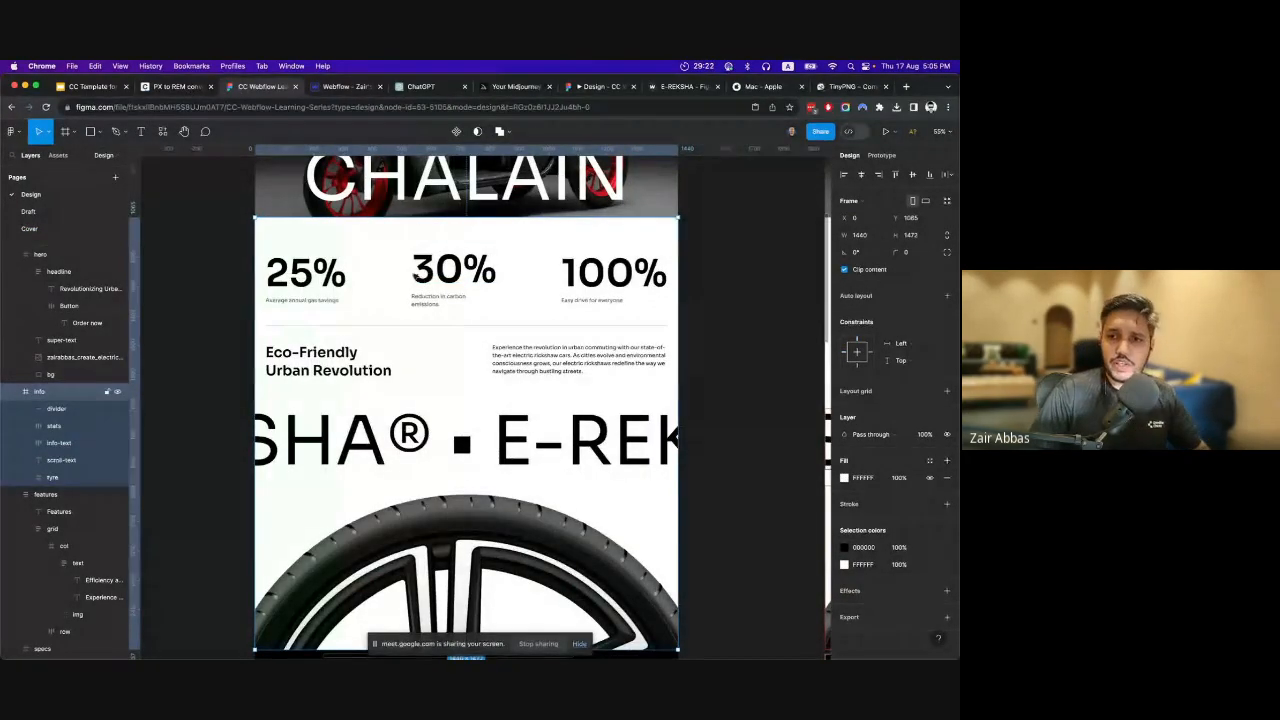
Convert 100 px to rem in the PX to REM converter and copy the result.
{"action": "left_click", "coordinate": [334, 88]}
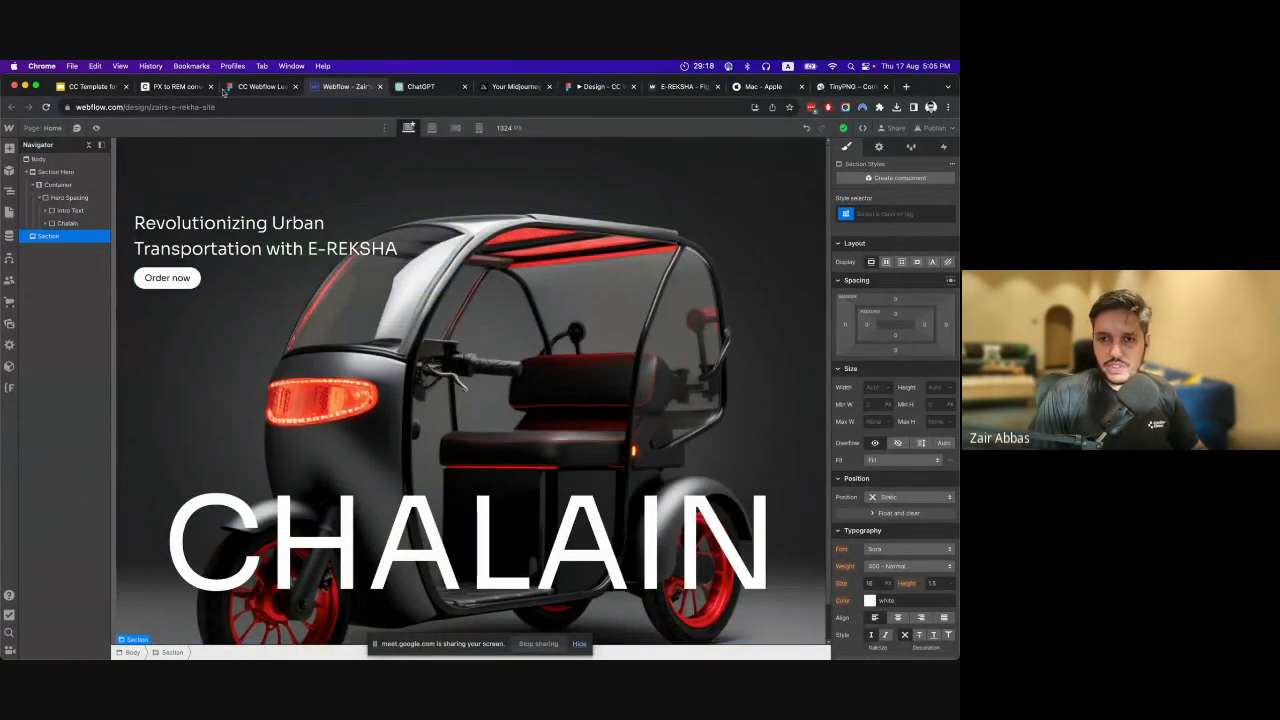
{"action": "left_click", "coordinate": [188, 88]}
{"action": "double_click", "coordinate": [380, 353]}
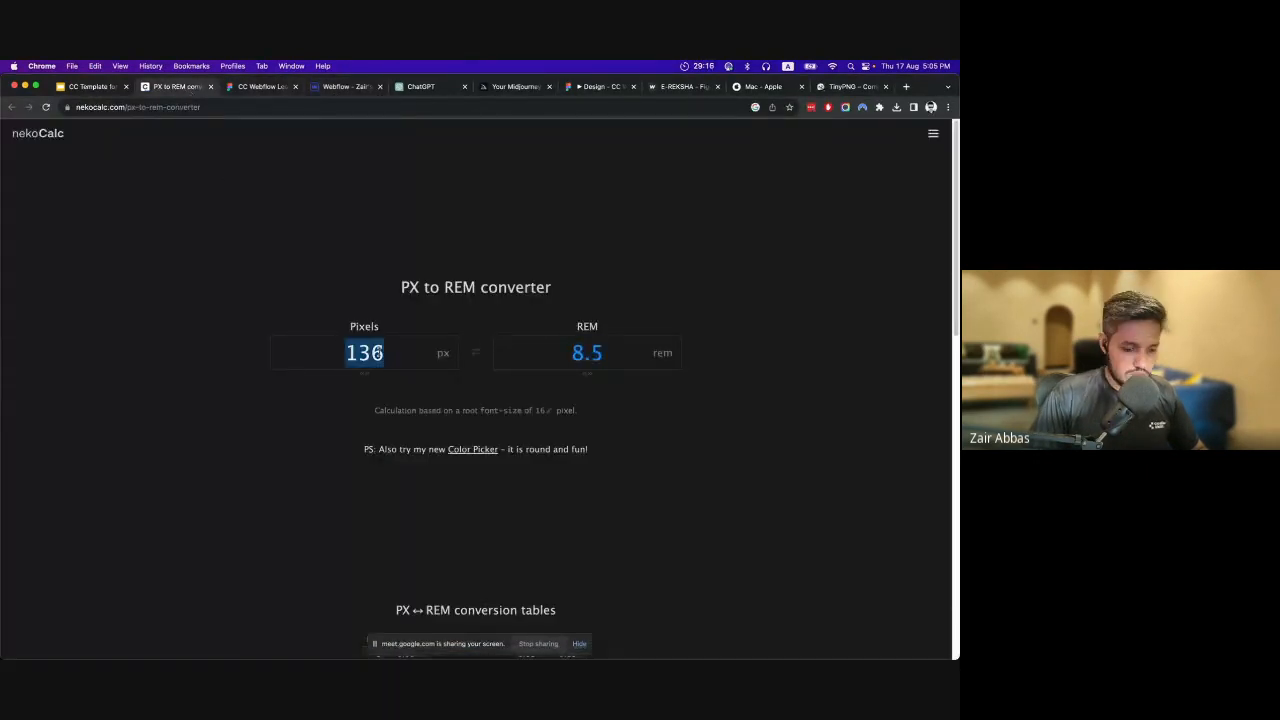
{"action": "type", "text": "100"}
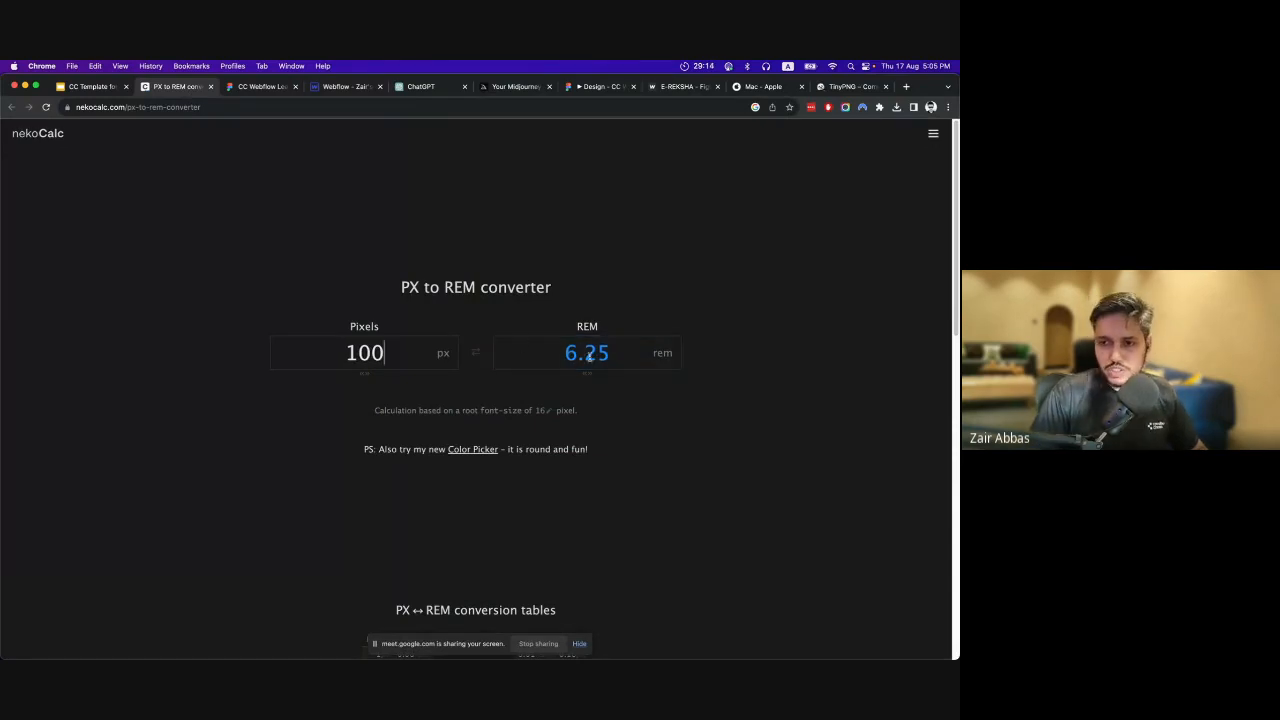
{"action": "double_click", "coordinate": [589, 355]}
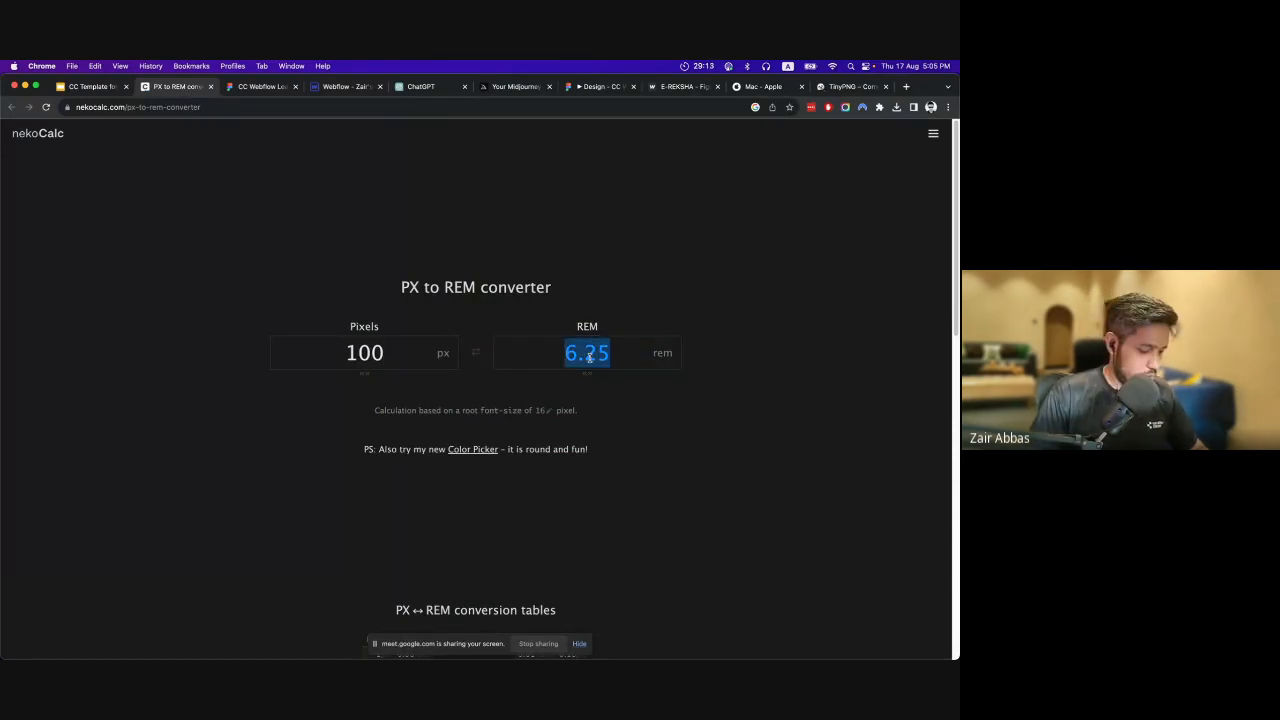
Return to Webflow and set the top padding of the new section to 6.25 rem.
{"action": "left_click", "coordinate": [330, 87]}
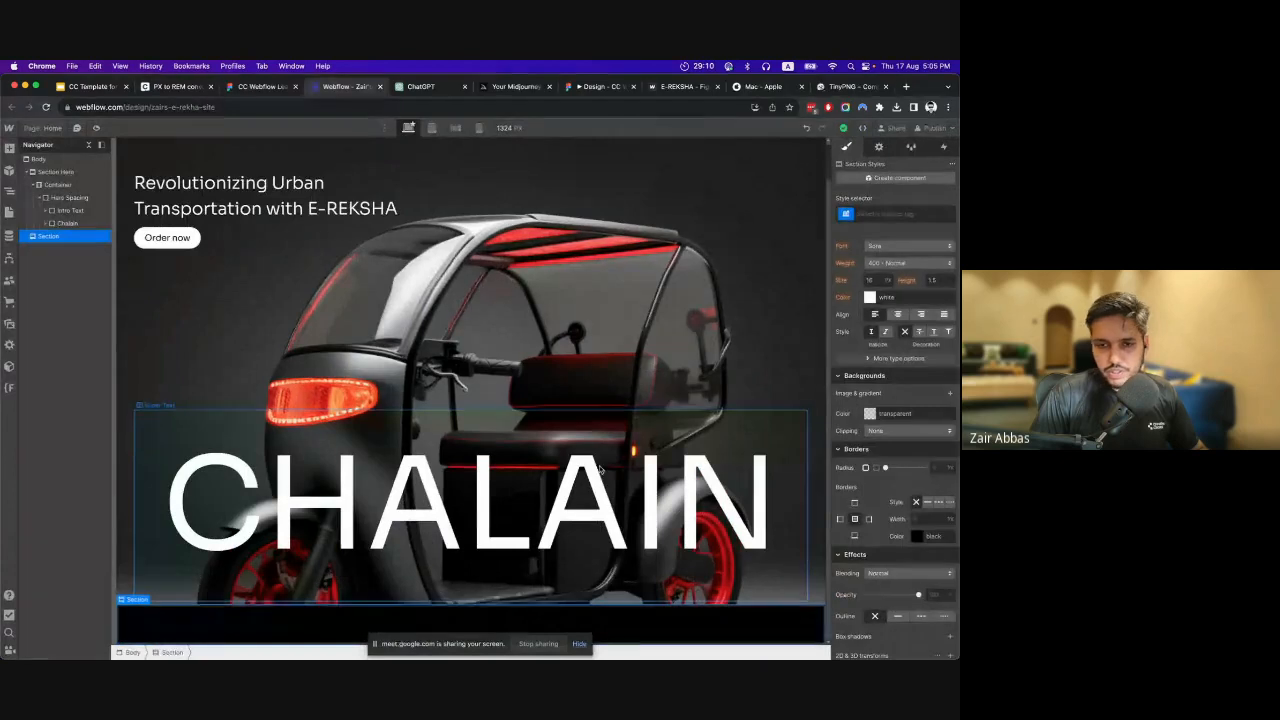
{"action": "scroll", "coordinate": [917, 371], "scroll_direction": "up", "scroll_amount": 5}
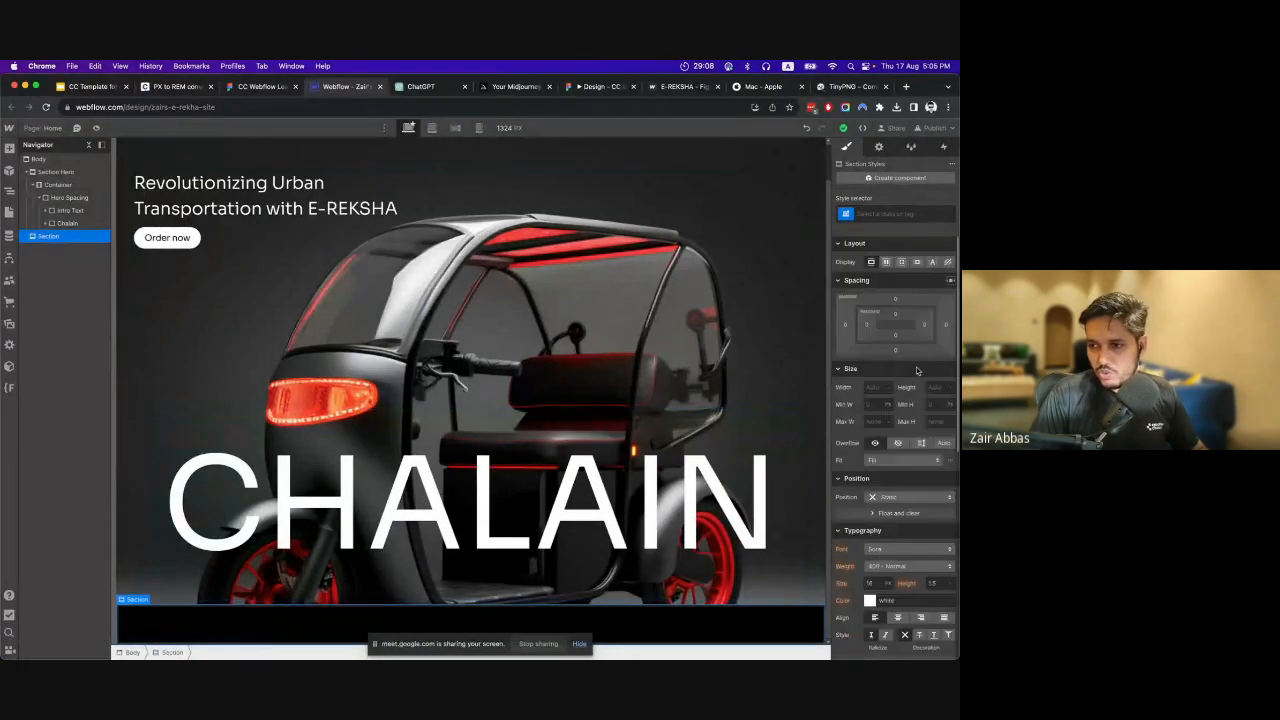
{"action": "left_click", "coordinate": [894, 314]}
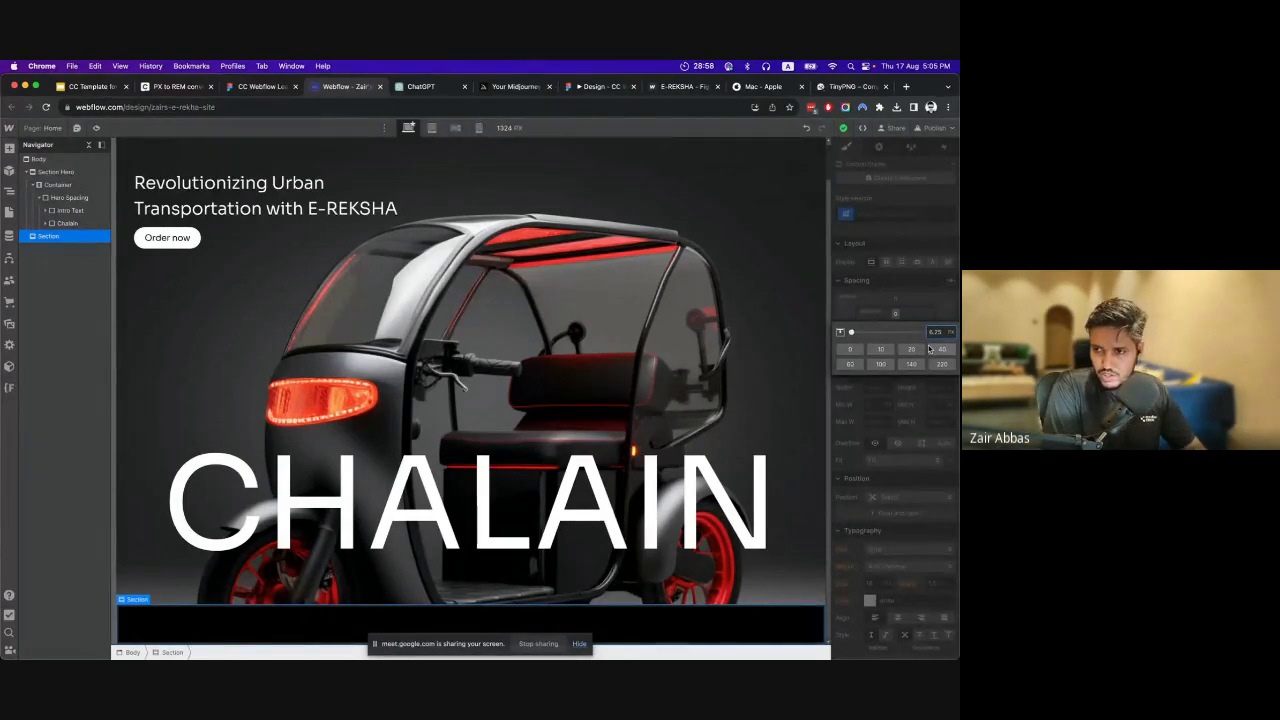
{"action": "type", "text": "1.25rem"}
{"action": "key", "text": "Return"}
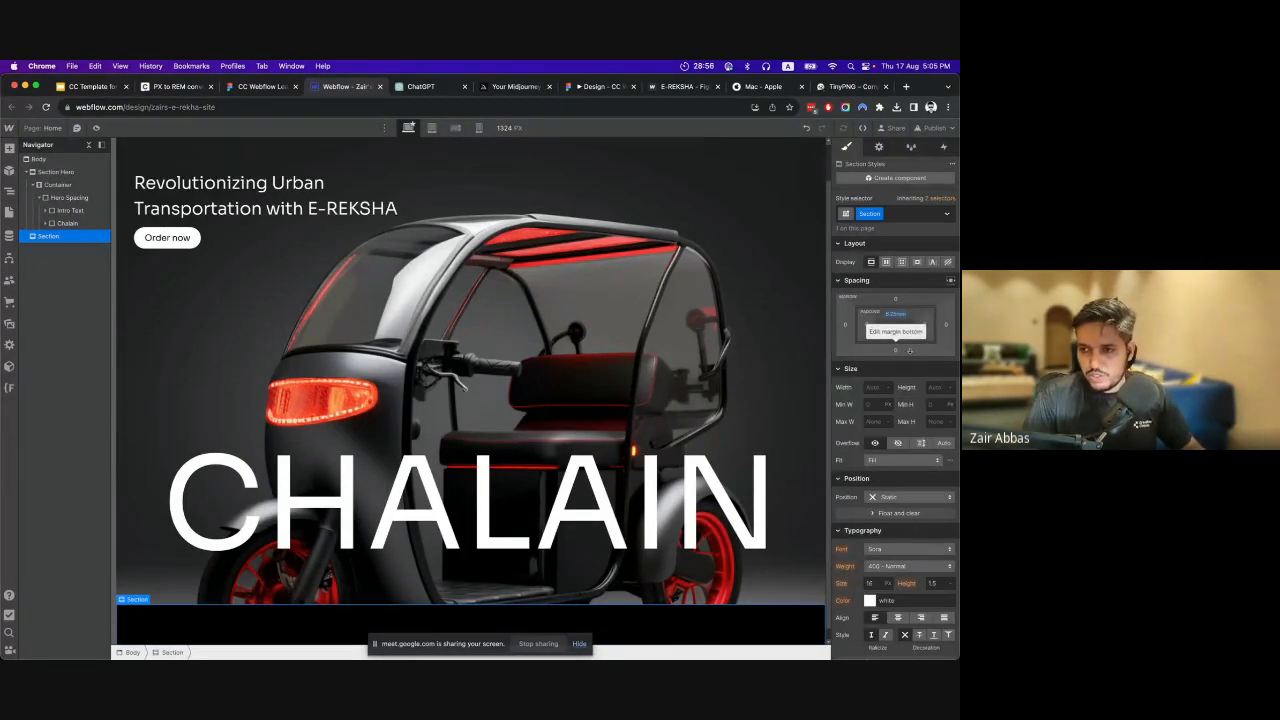
{"action": "scroll", "coordinate": [673, 419], "scroll_direction": "down", "scroll_amount": 1}
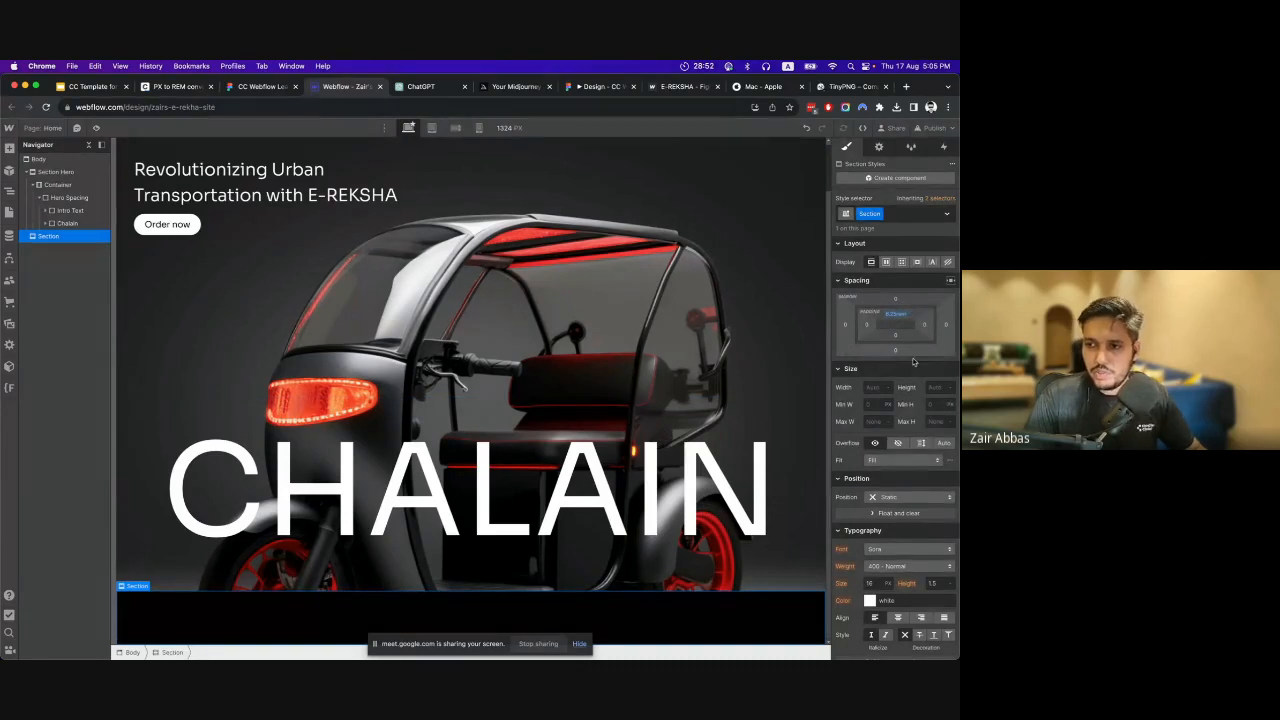
{"action": "scroll", "coordinate": [893, 440], "scroll_direction": "down", "scroll_amount": 4}
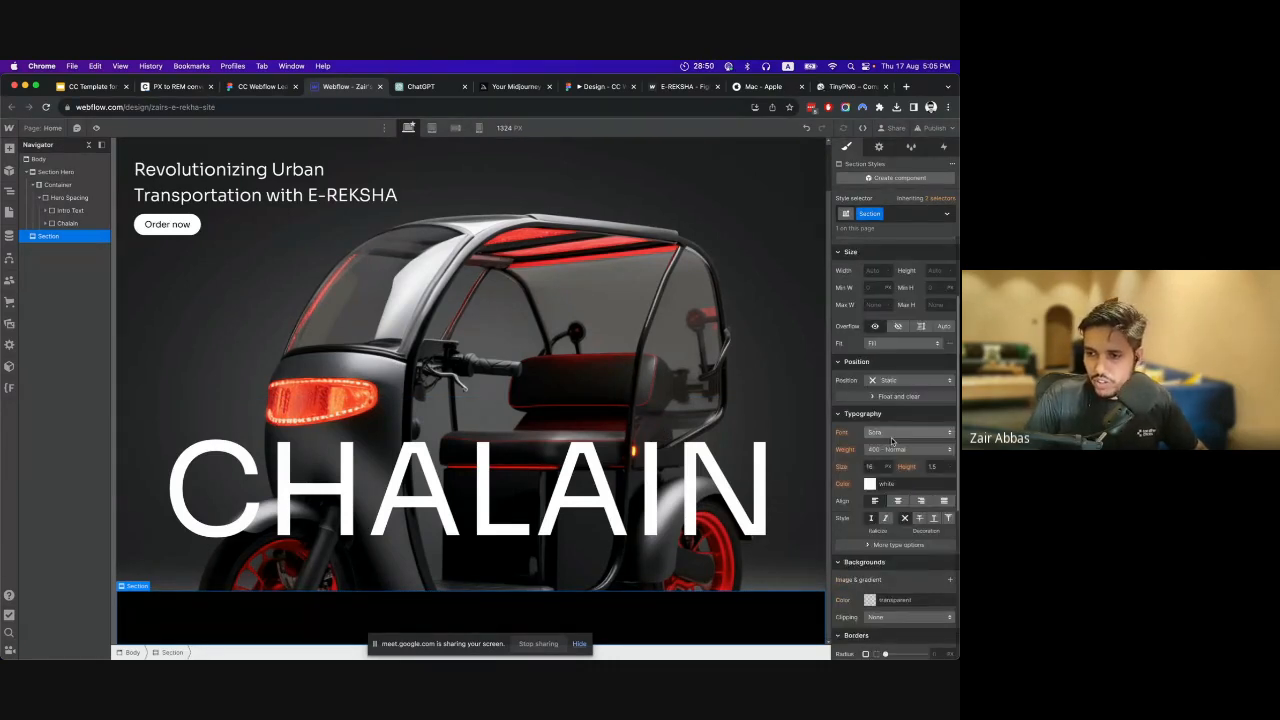
Set the new section's background colour to white and its text colour to black (000).
{"action": "scroll", "coordinate": [875, 472], "scroll_direction": "down", "scroll_amount": 3}
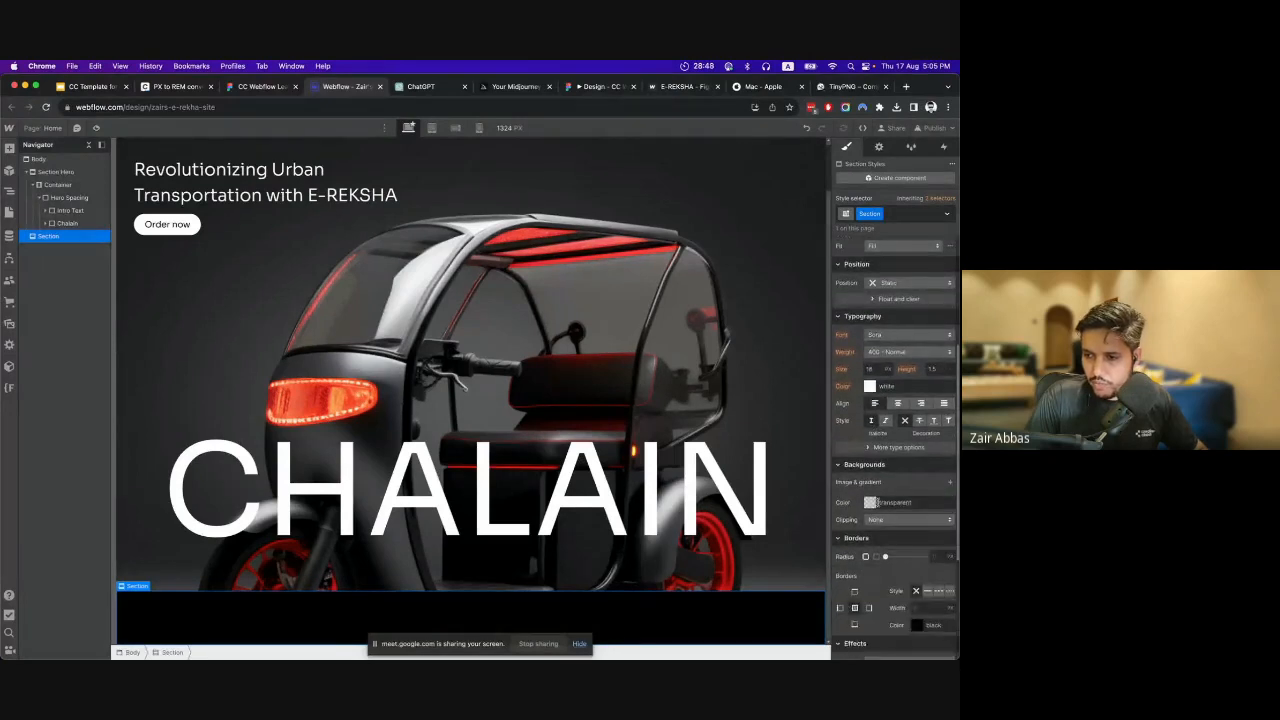
{"action": "left_click", "coordinate": [871, 476]}
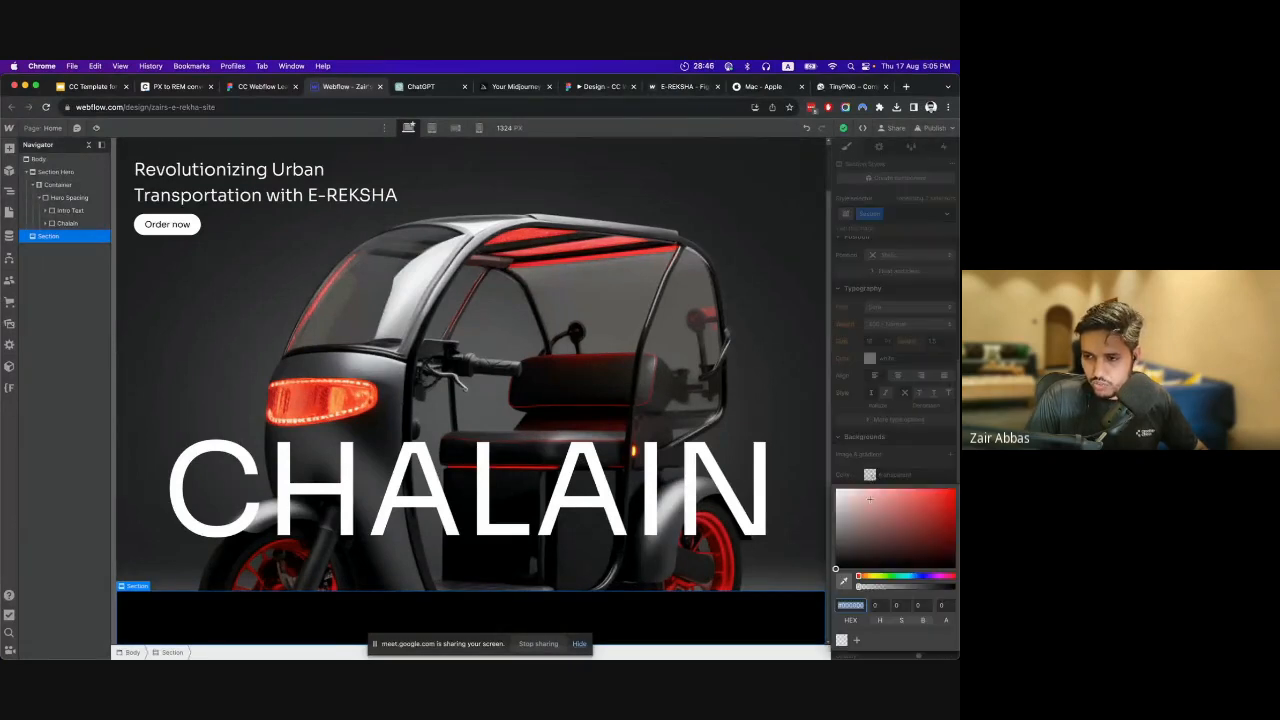
{"action": "left_click", "coordinate": [870, 362]}
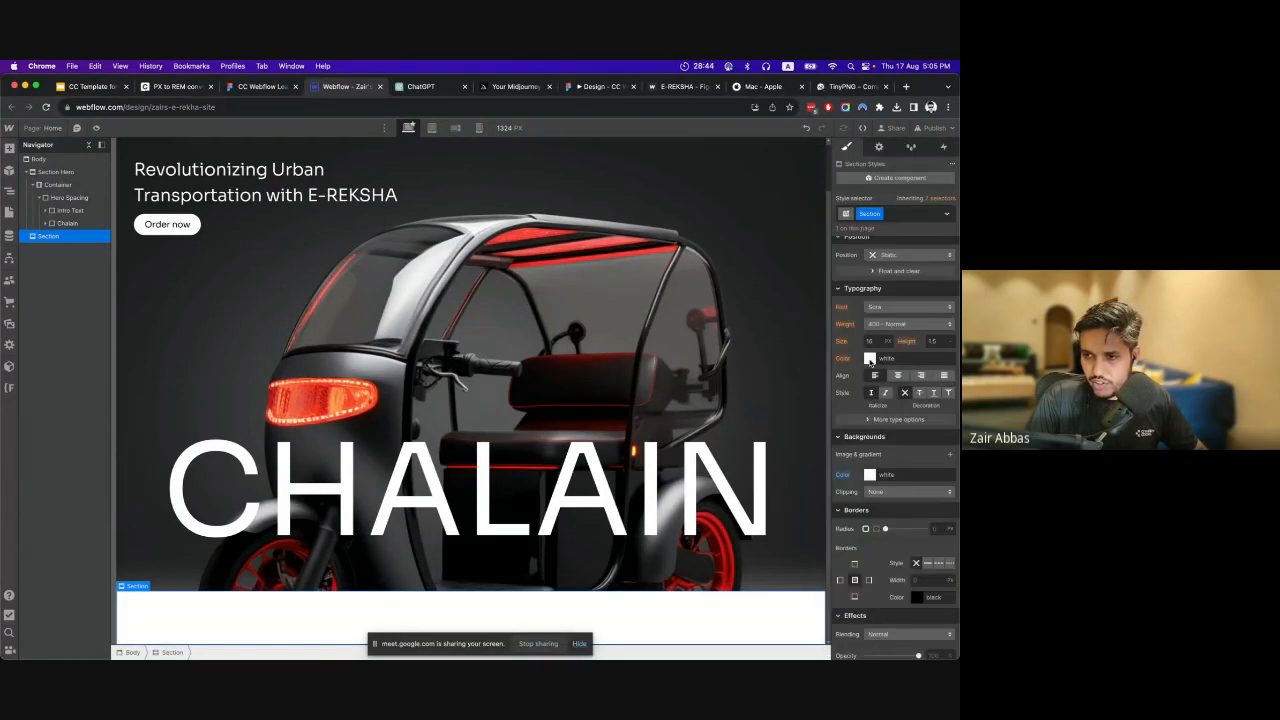
{"action": "left_click", "coordinate": [870, 361]}
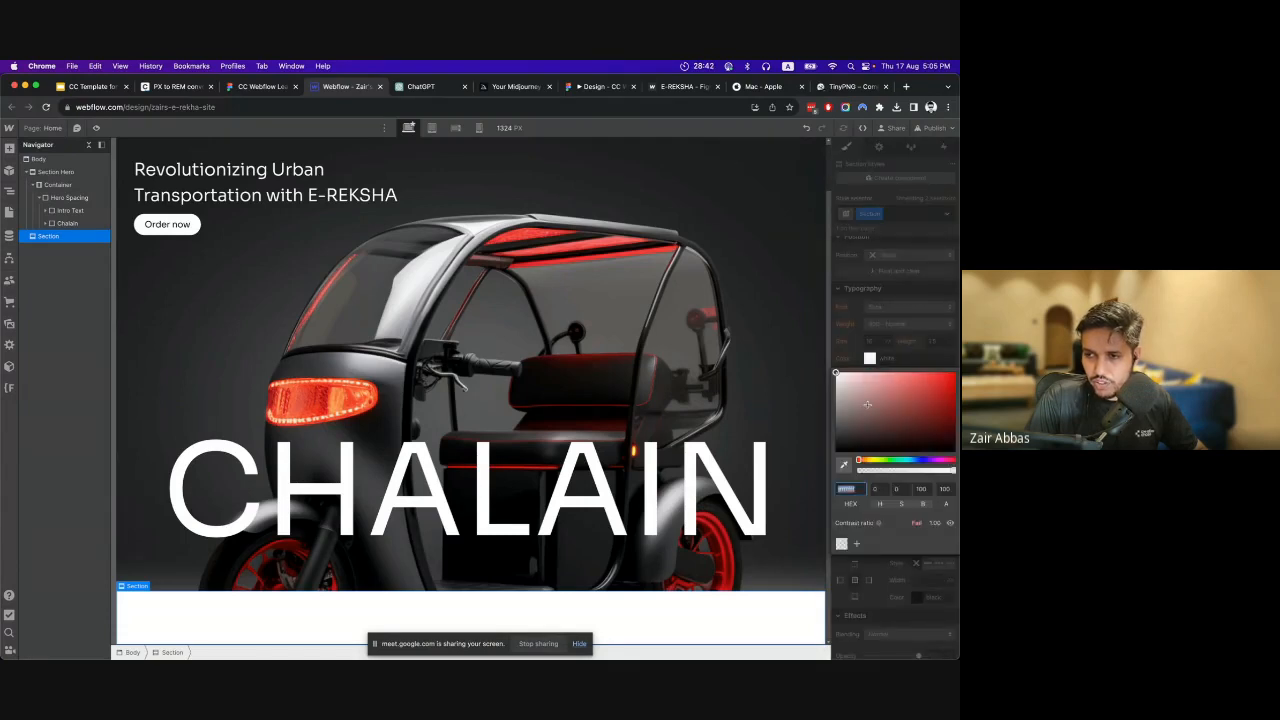
{"action": "type", "text": "000000"}
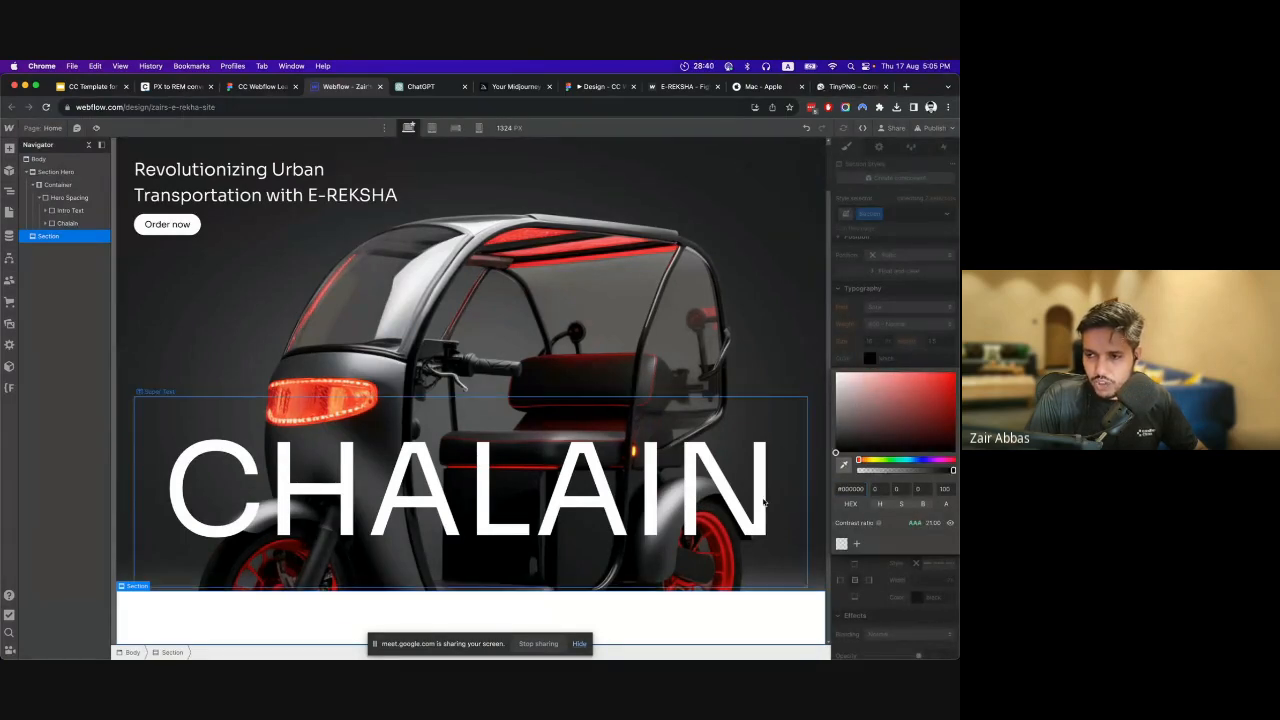
{"action": "left_click", "coordinate": [901, 361]}
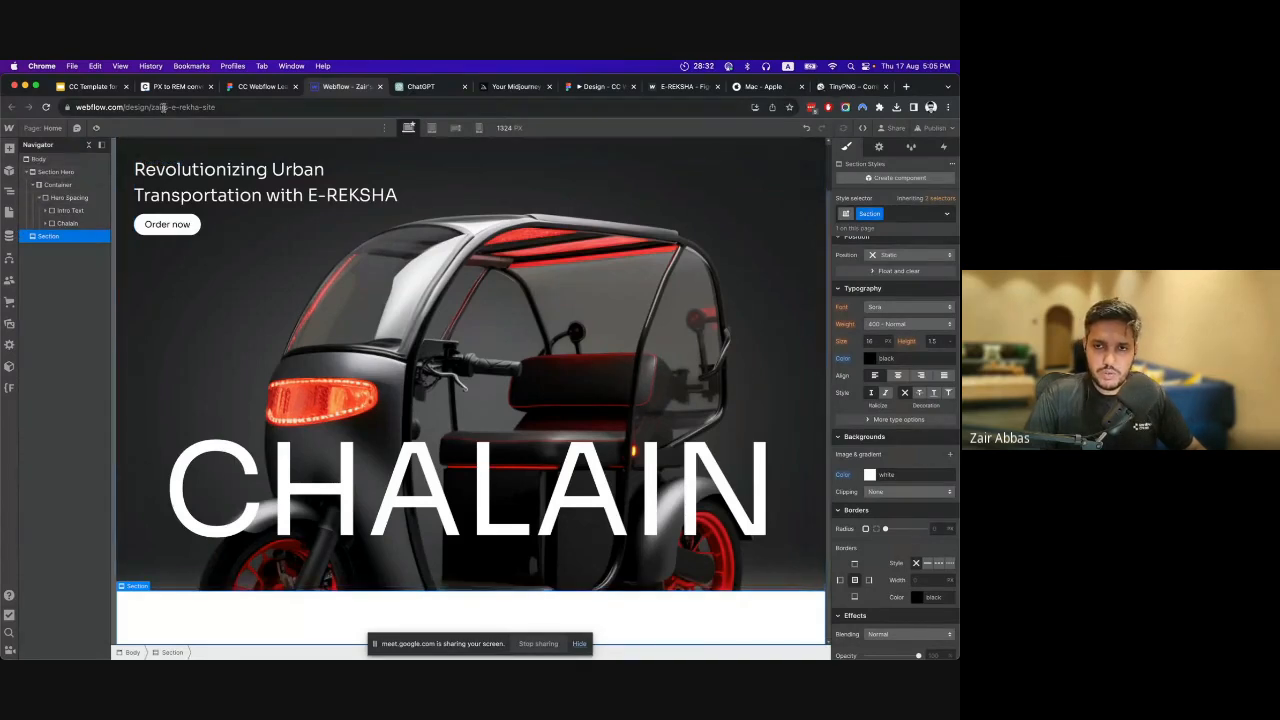
Switch to Figma and examine how the info frame arranges its stats, divider, info text, scrolling text and tyre image.
{"action": "left_click", "coordinate": [244, 88]}
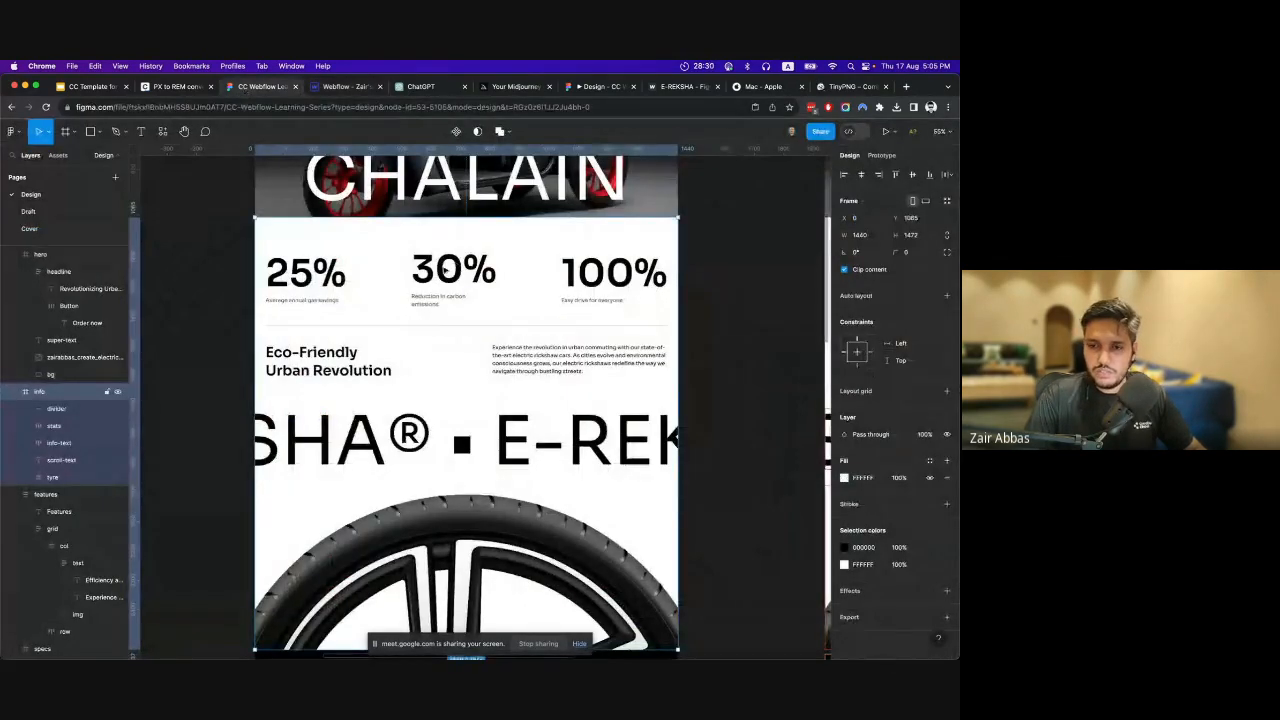
{"action": "scroll", "coordinate": [383, 295], "scroll_direction": "right", "scroll_amount": 2}
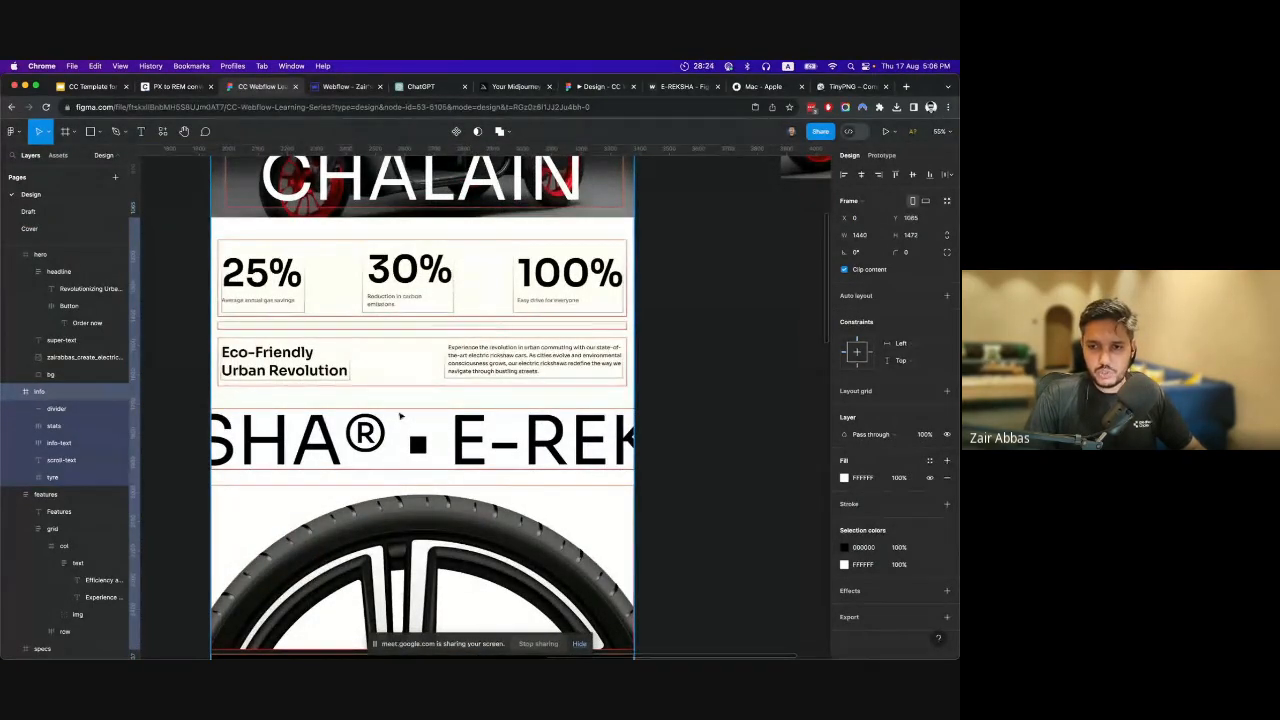
{"action": "scroll", "coordinate": [400, 415], "scroll_direction": "down", "scroll_amount": 2}
{"action": "scroll", "coordinate": [398, 422], "scroll_direction": "up", "scroll_amount": 2}
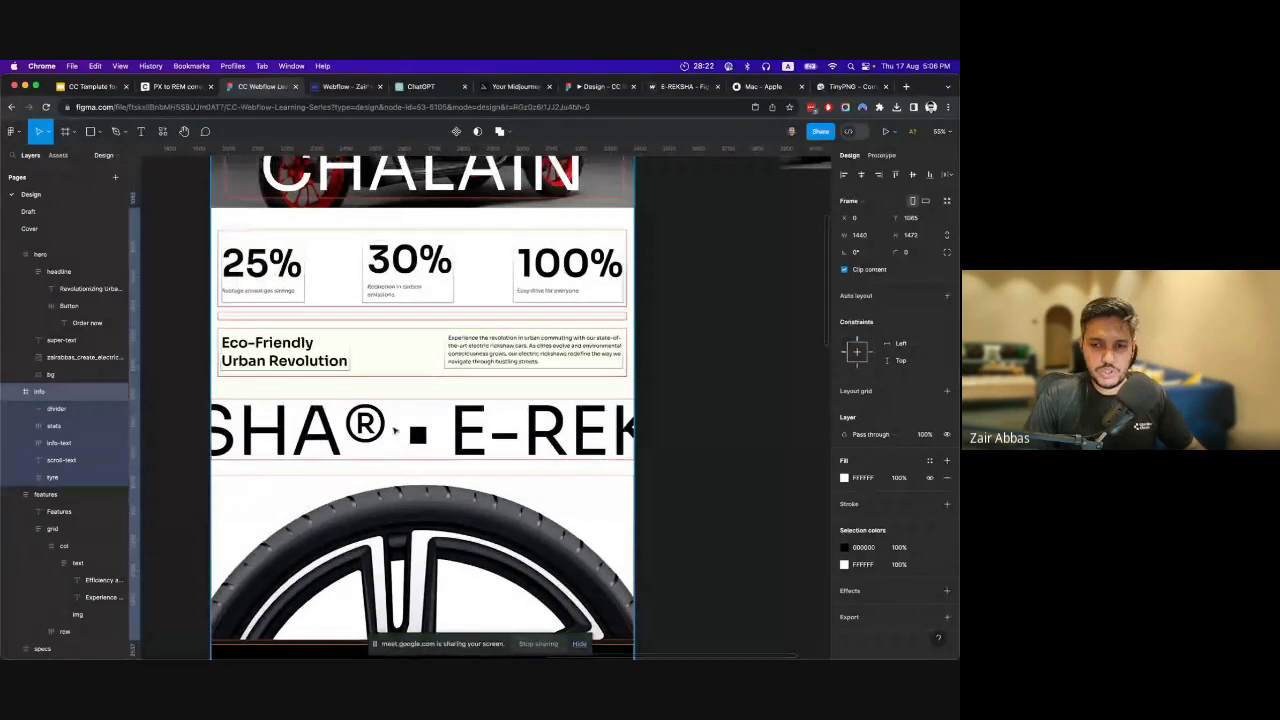
{"action": "scroll", "coordinate": [382, 345], "scroll_direction": "up", "scroll_amount": 1}
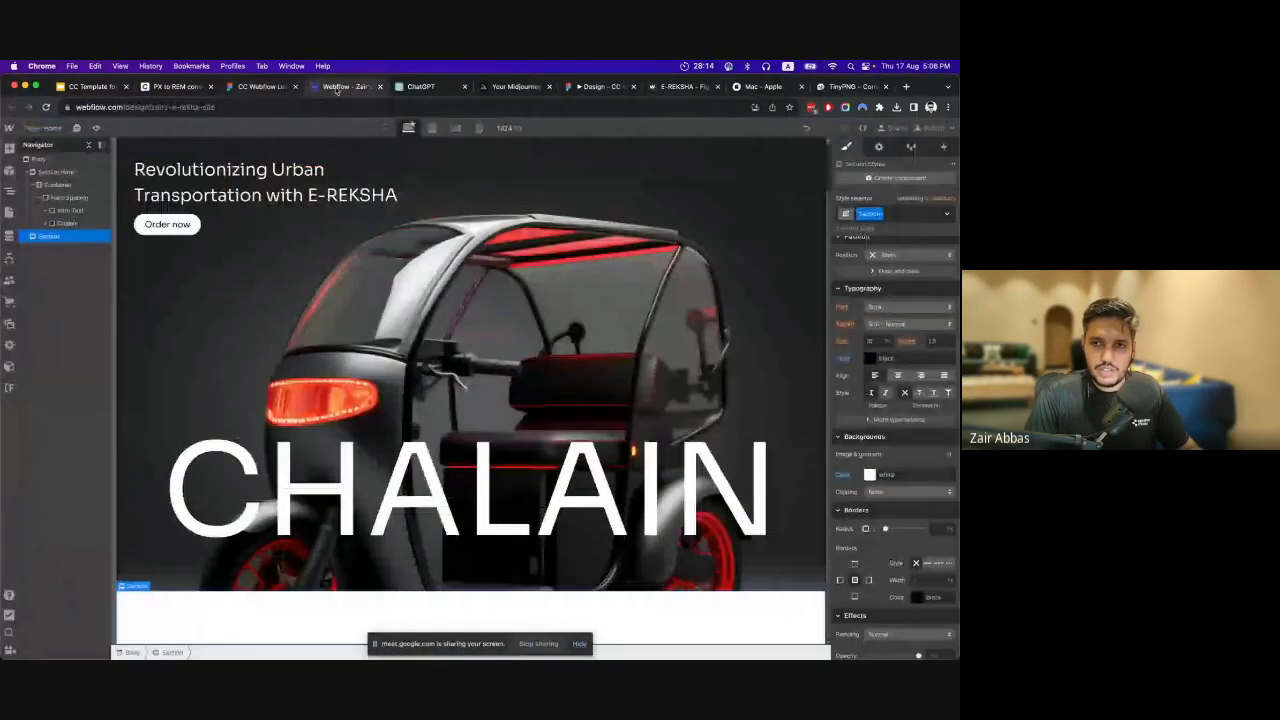
{"action": "key", "text": "ctrl+Tab"}
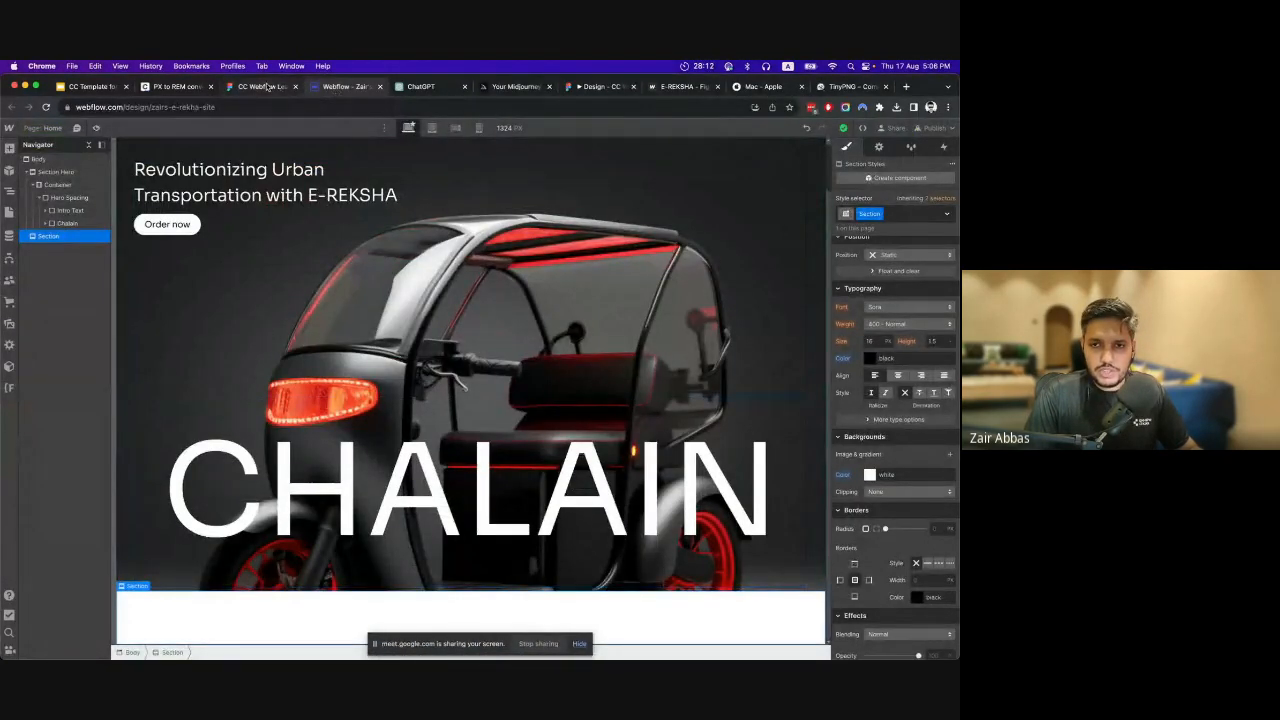
{"action": "key", "text": "ctrl+shift+Tab"}
{"action": "scroll", "coordinate": [457, 393], "scroll_direction": "left", "scroll_amount": 4}
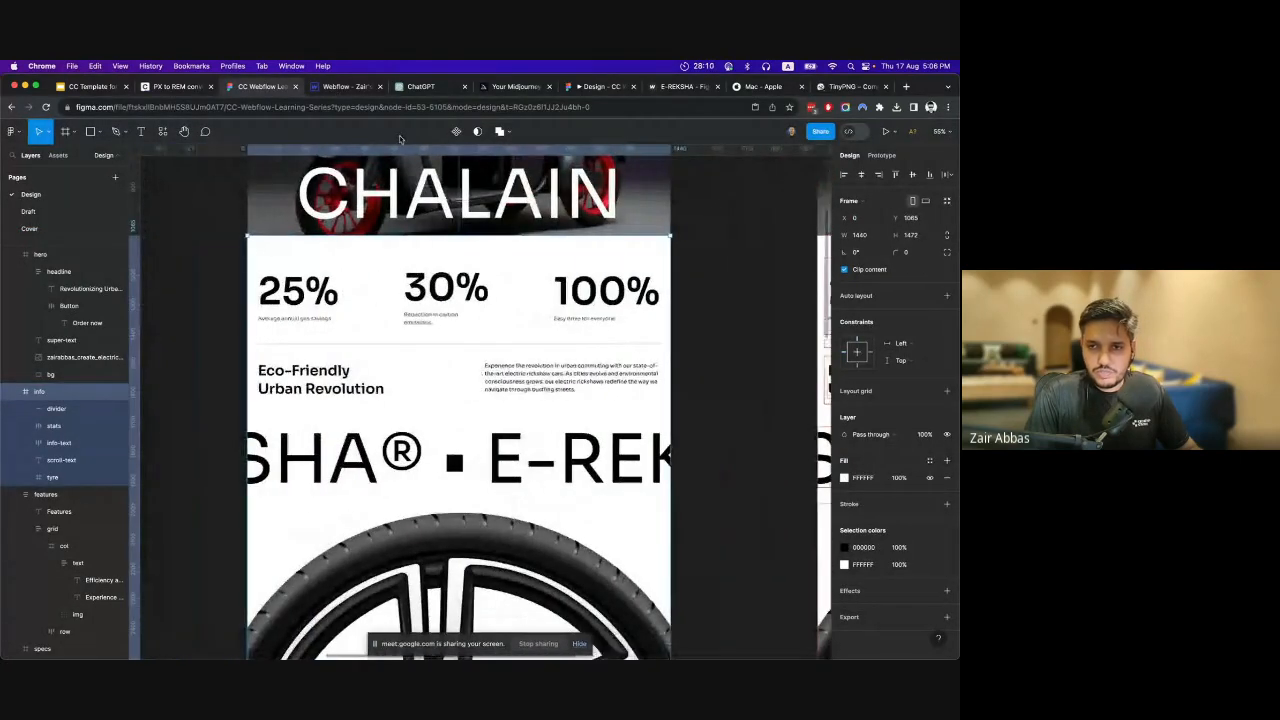
{"action": "left_click", "coordinate": [350, 88]}
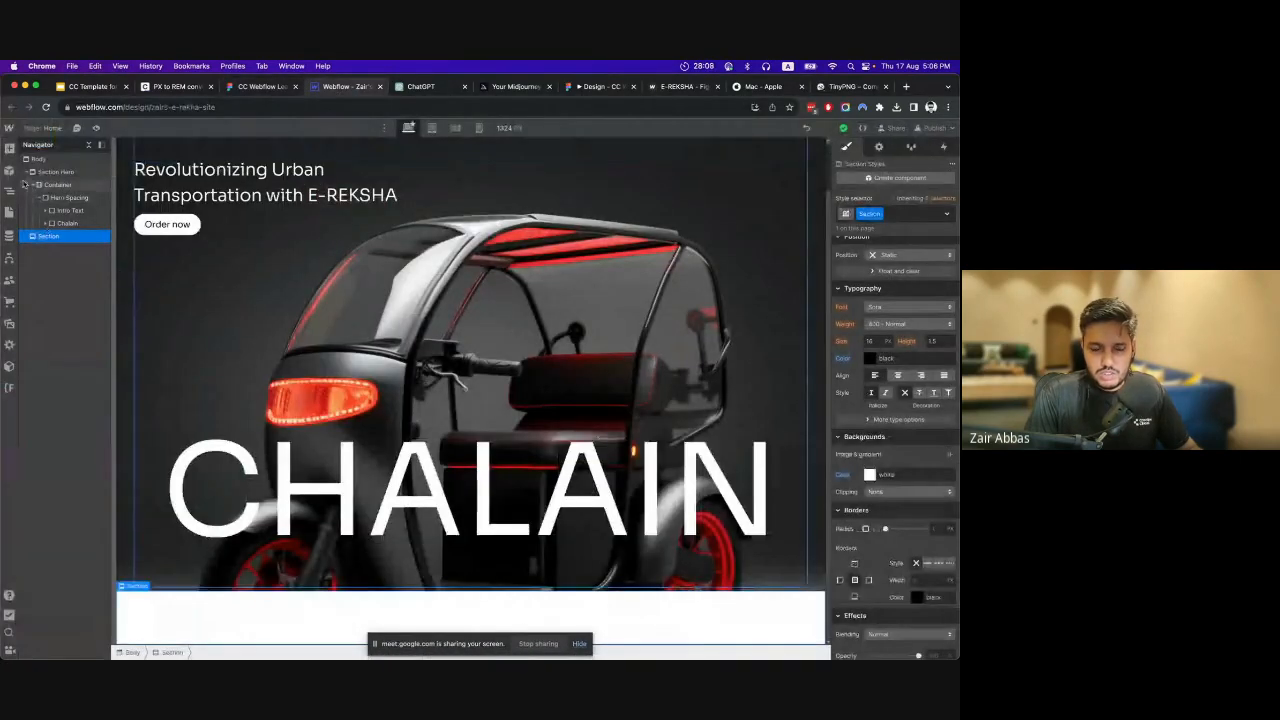
{"action": "key", "text": "super+Tab"}
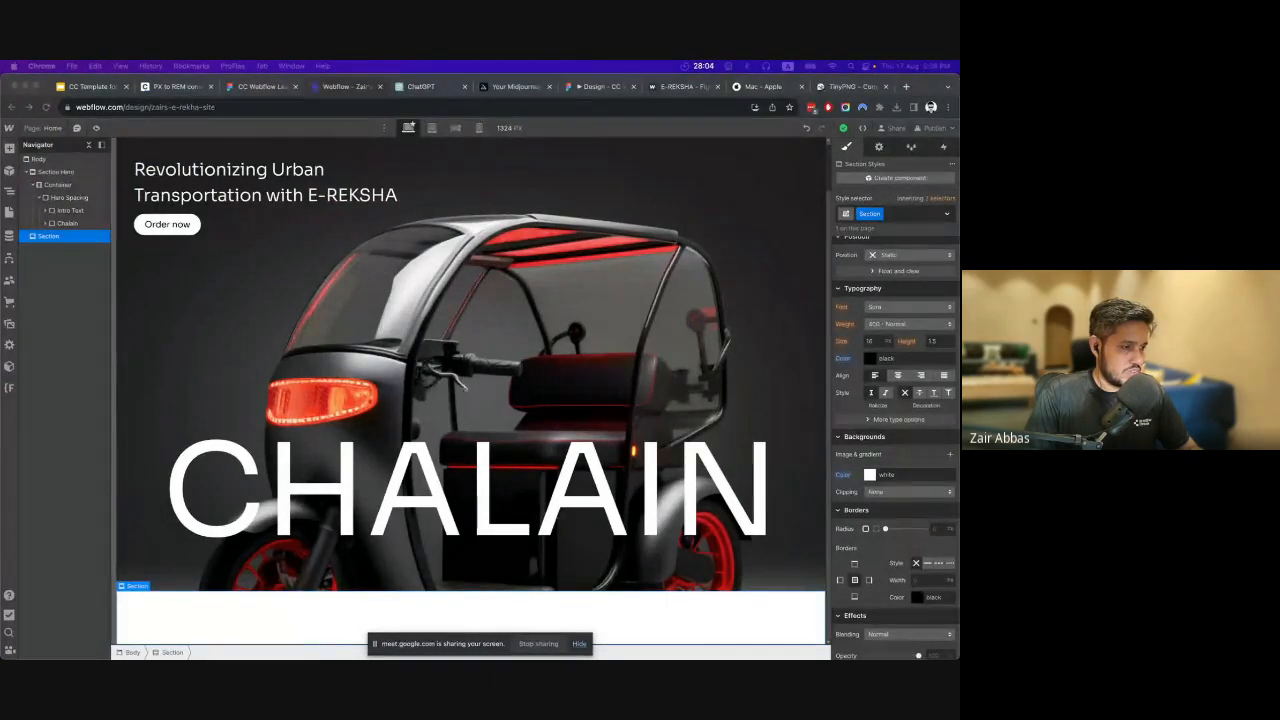
{"action": "left_click", "coordinate": [265, 87]}
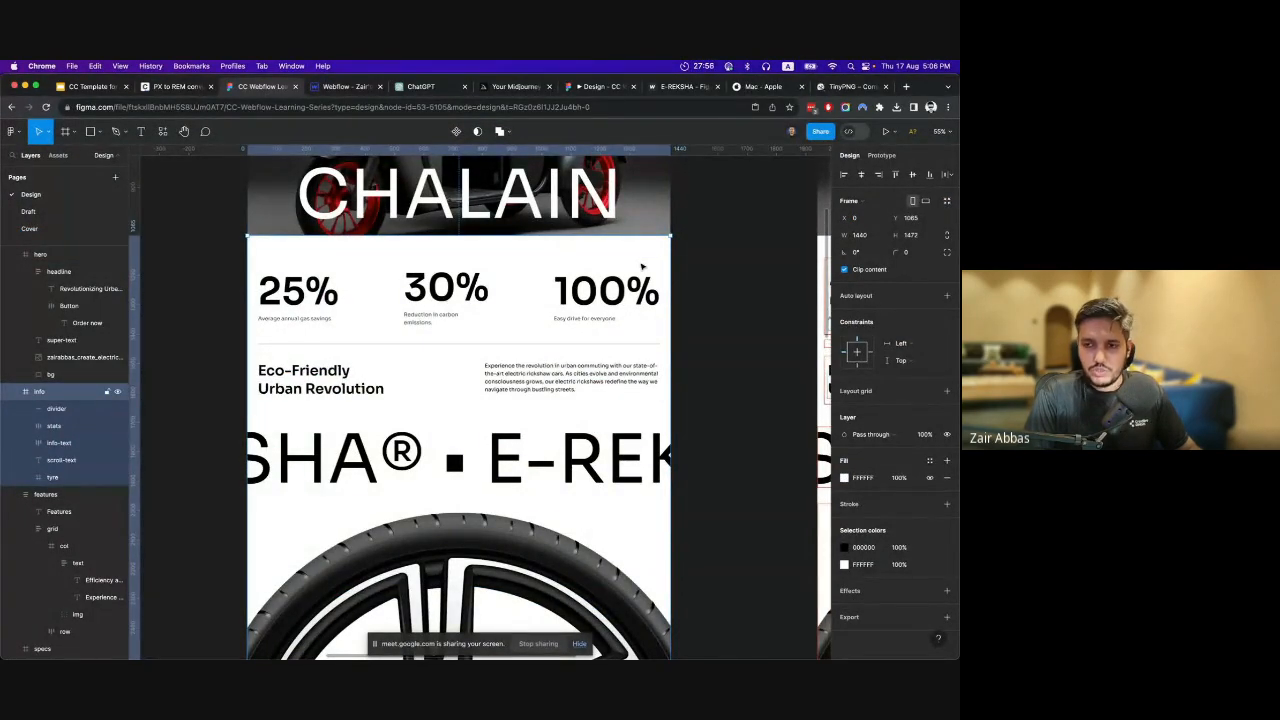
{"action": "scroll", "coordinate": [565, 353], "scroll_direction": "up", "scroll_amount": 1}
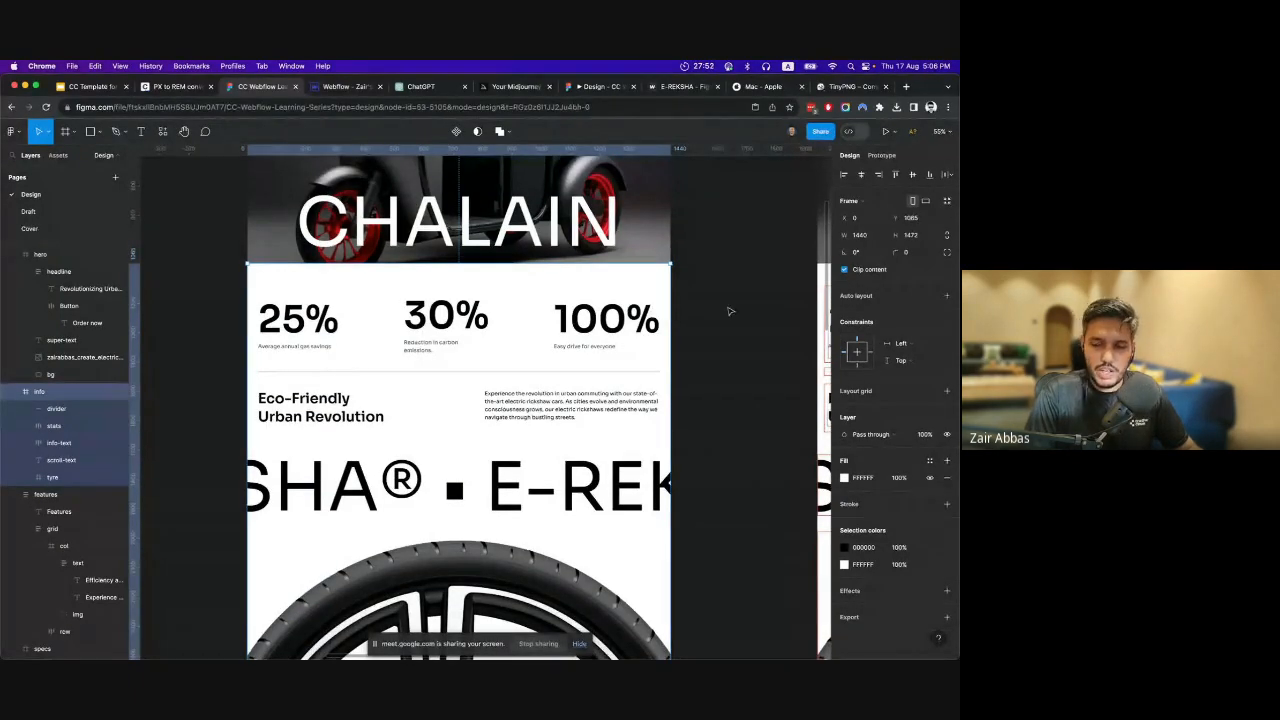
{"action": "scroll", "coordinate": [608, 357], "scroll_direction": "down", "scroll_amount": 3}
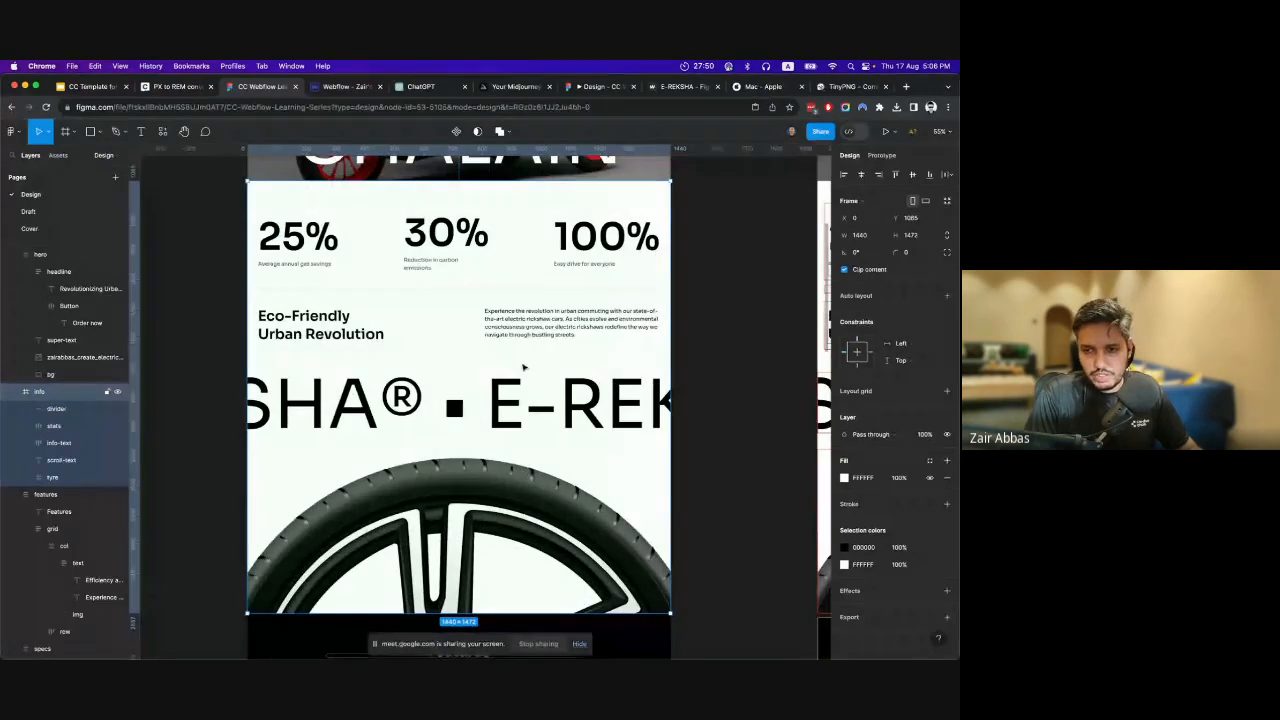
{"action": "scroll", "coordinate": [520, 415], "scroll_direction": "up", "scroll_amount": 1}
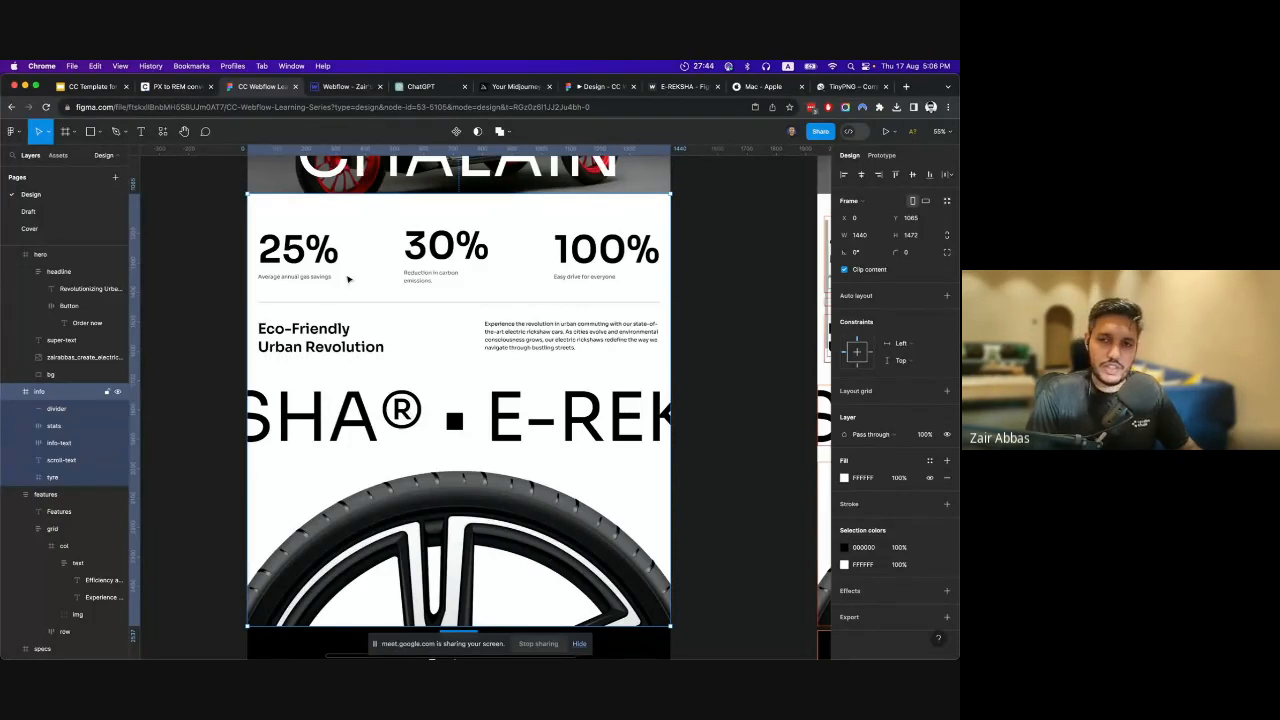
{"action": "scroll", "coordinate": [370, 383], "scroll_direction": "up", "scroll_amount": 2}
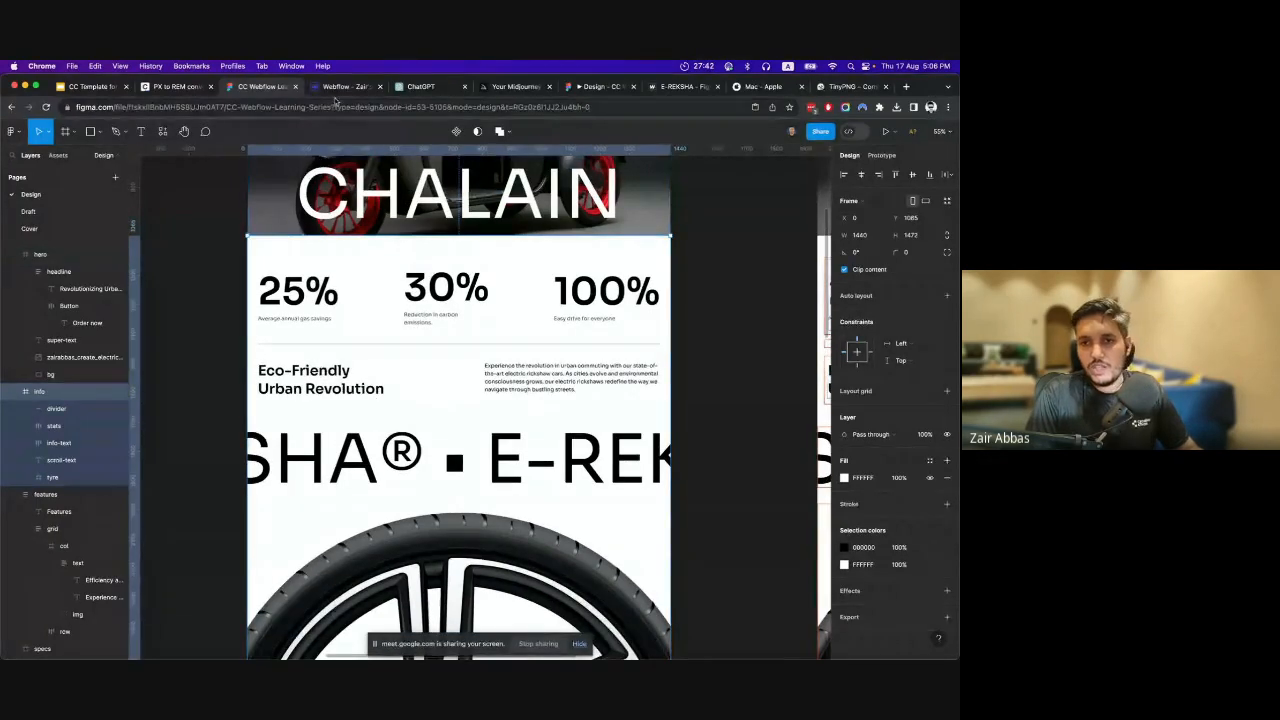
Return to Webflow, add a container inside the new section and apply the existing Container class to it.
{"action": "left_click", "coordinate": [339, 87]}
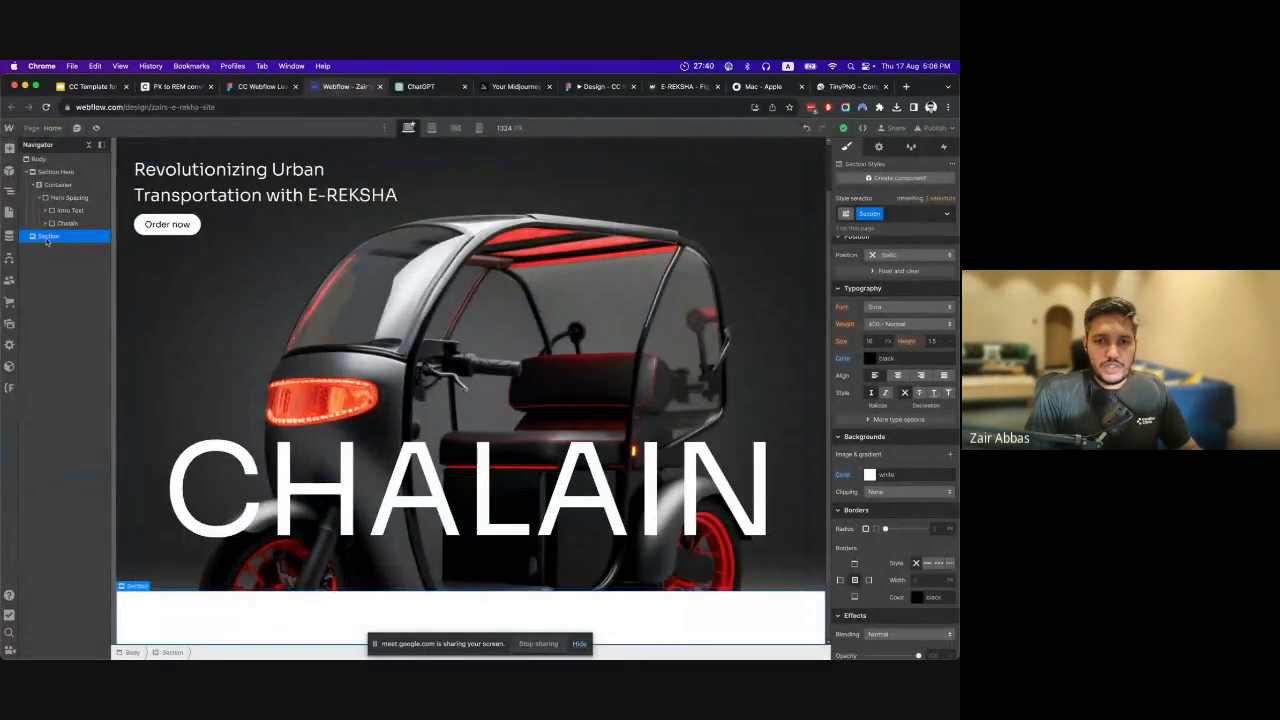
{"action": "left_click", "coordinate": [8, 149]}
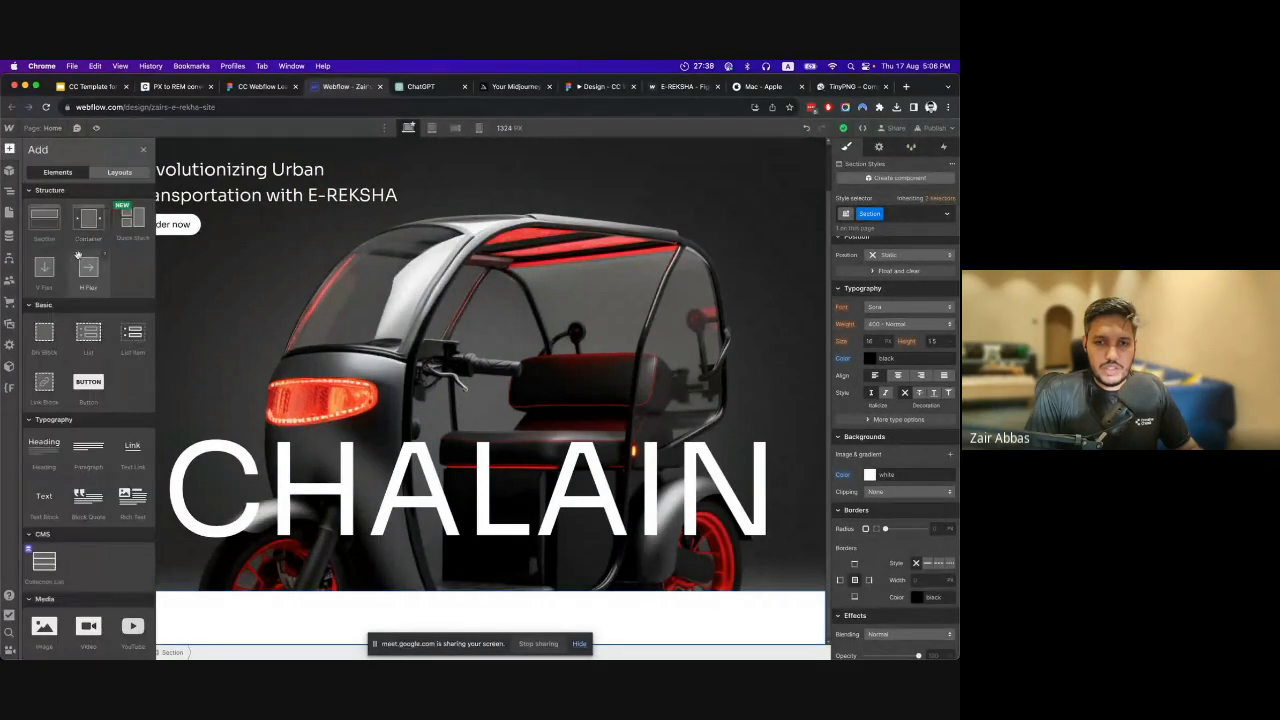
{"action": "left_click", "coordinate": [76, 230]}
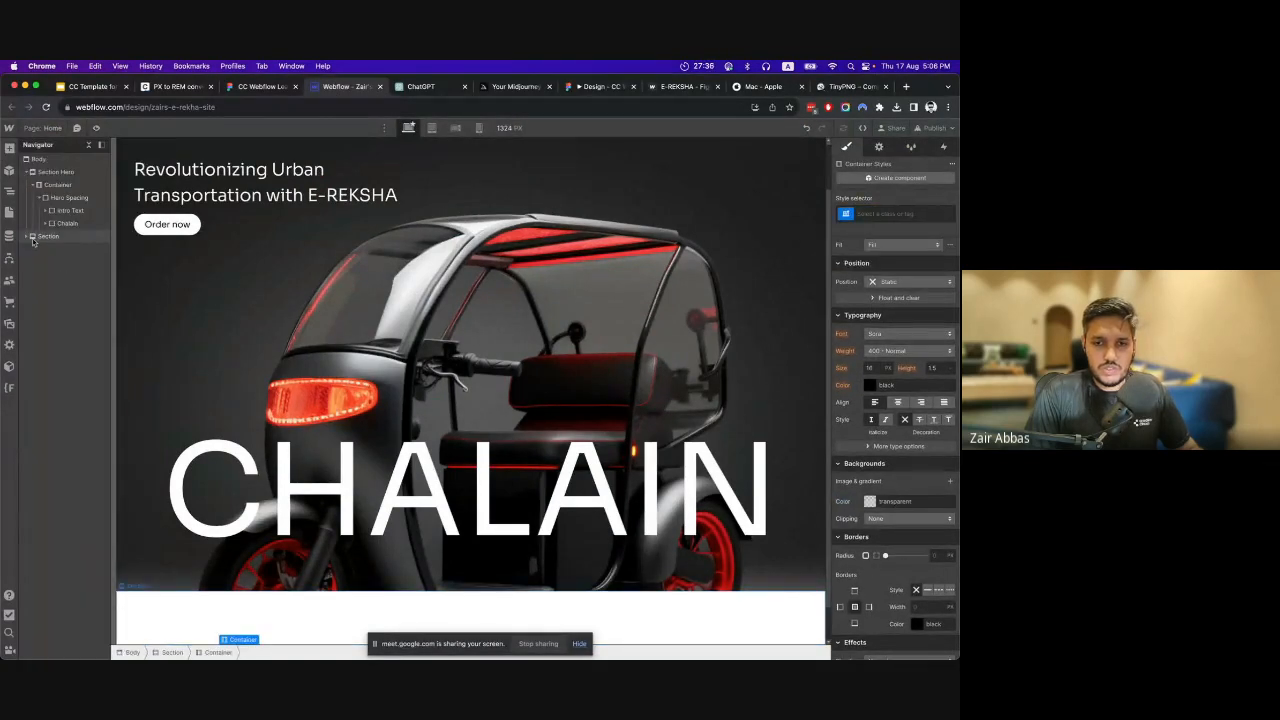
{"action": "left_click", "coordinate": [27, 237]}
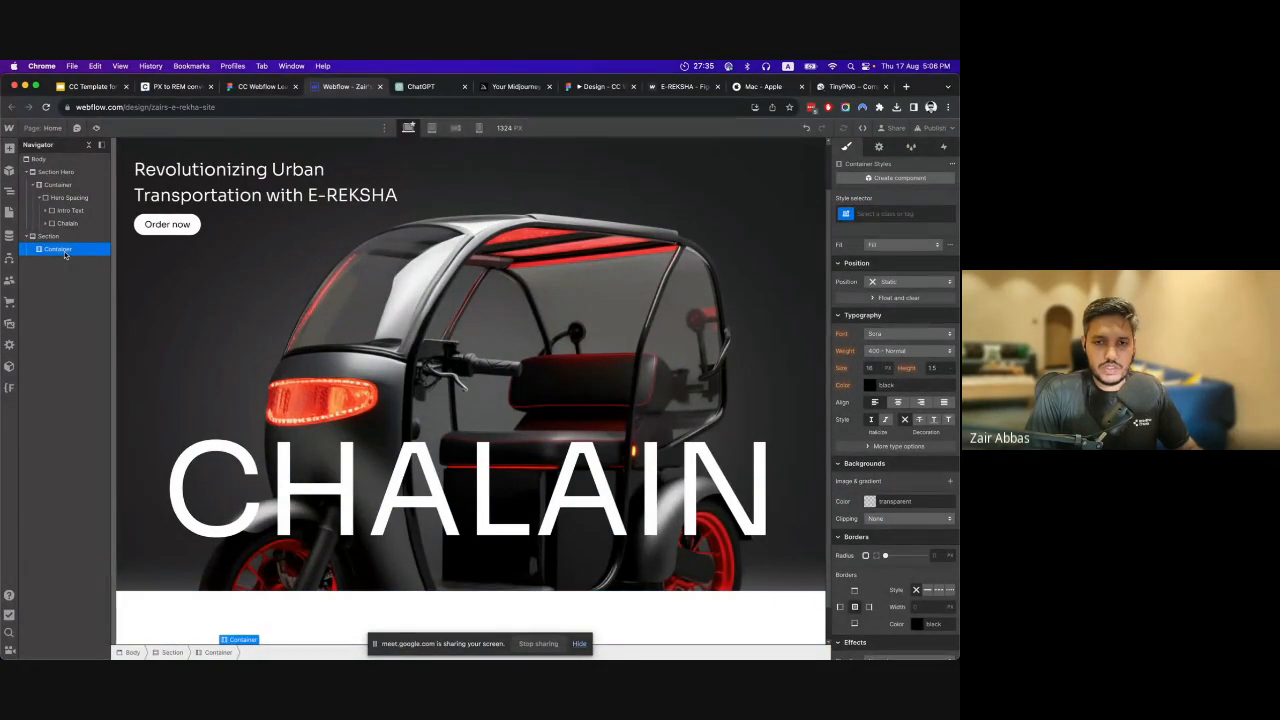
{"action": "left_click", "coordinate": [899, 213]}
{"action": "type", "text": "cont"}
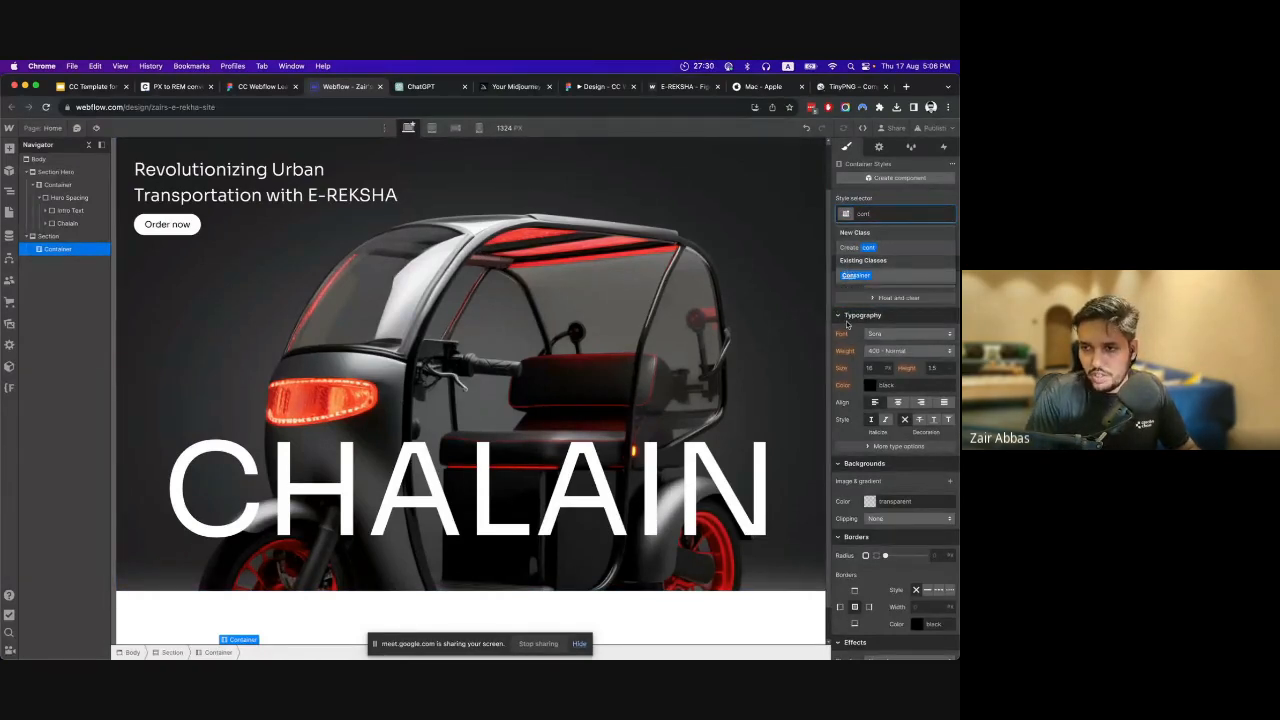
{"action": "left_click", "coordinate": [848, 272]}
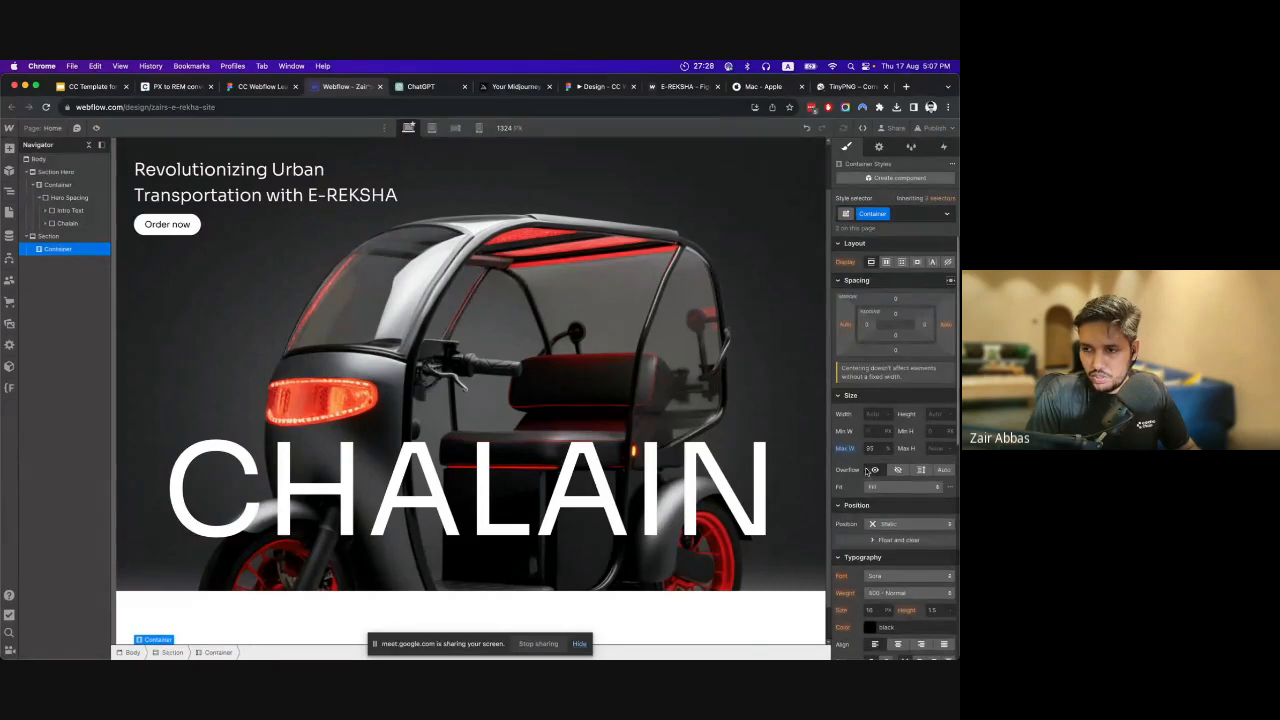
Add a div block inside the new section's container and give it the class Stats.
{"action": "left_click", "coordinate": [9, 148]}
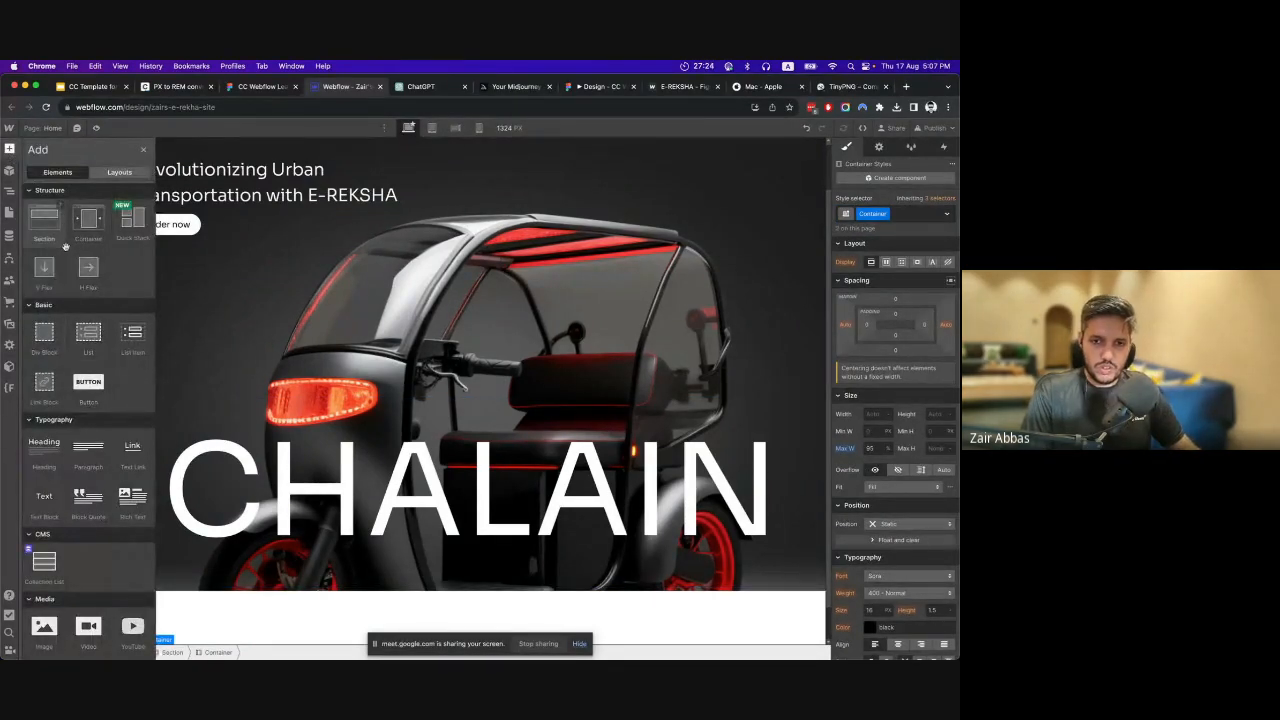
{"action": "left_click_drag", "start_coordinate": [44, 332], "coordinate": [206, 443]}
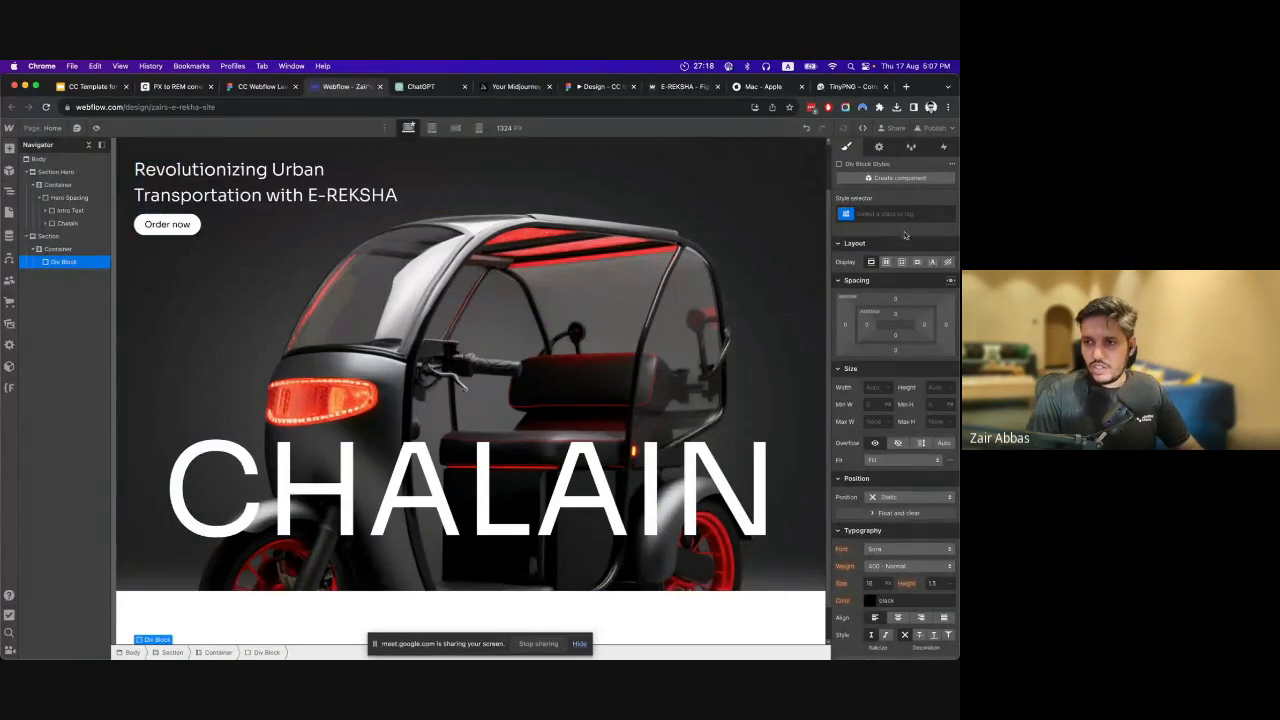
{"action": "left_click", "coordinate": [907, 216]}
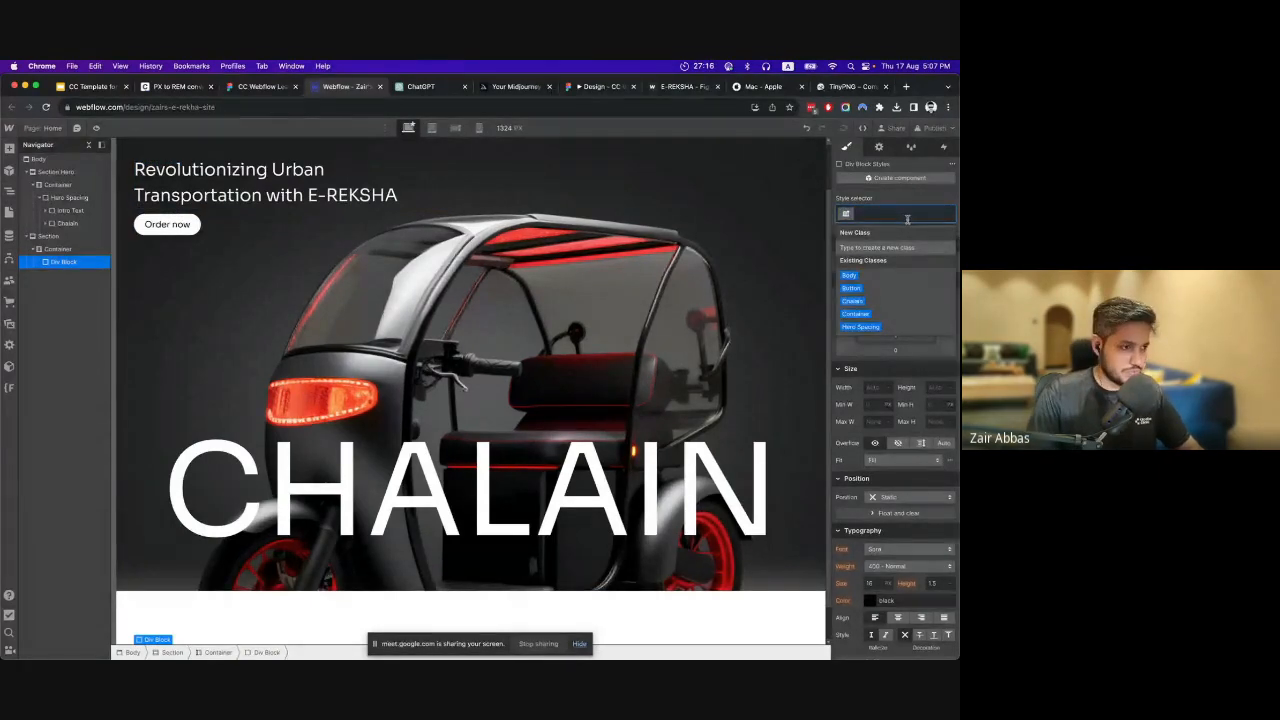
{"action": "type", "text": "Sta"}
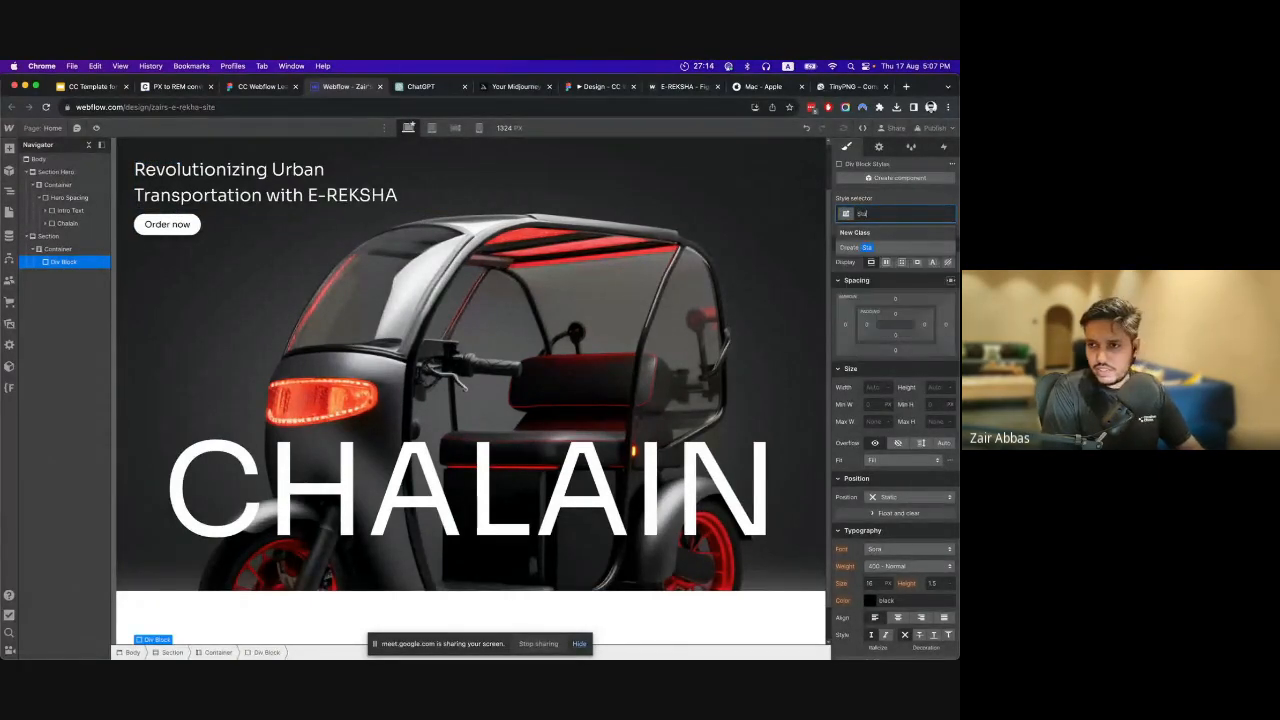
{"action": "type", "text": "ts"}
{"action": "key", "text": "Return"}
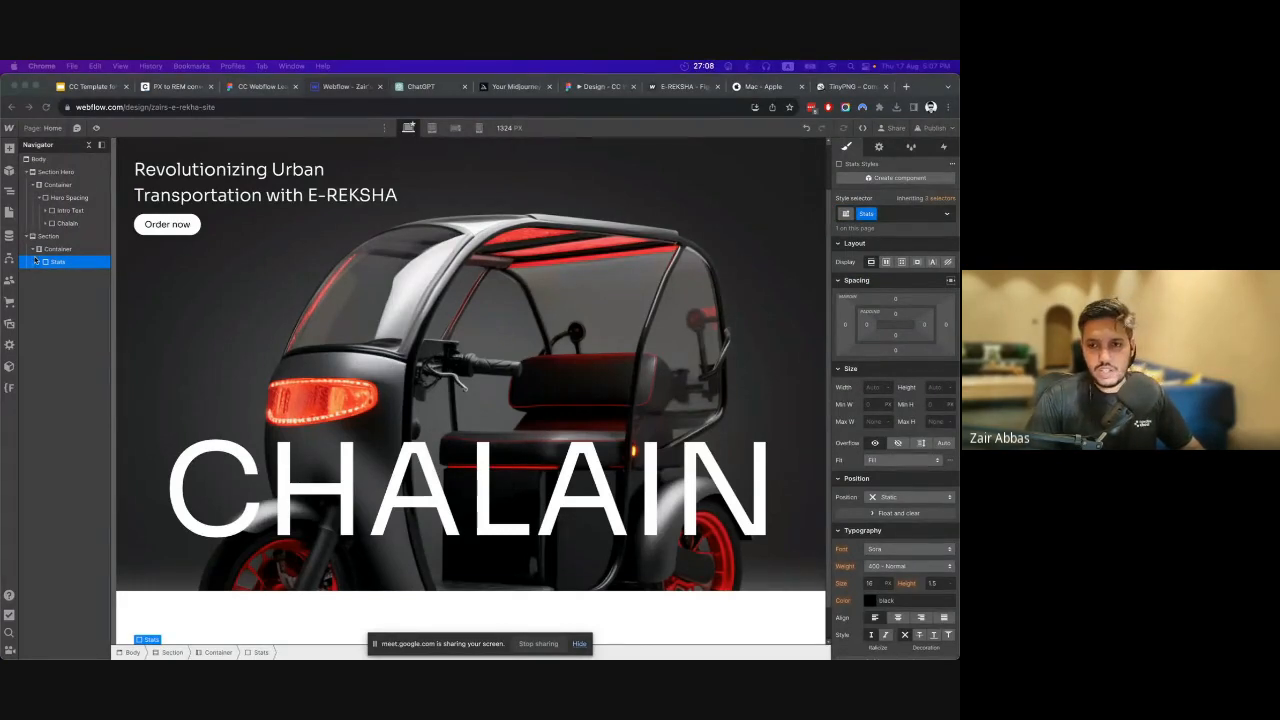
Switch to Figma and inspect the 25% stat text and its layer structure within the stats group.
{"action": "scroll", "coordinate": [497, 449], "scroll_direction": "down", "scroll_amount": 1}
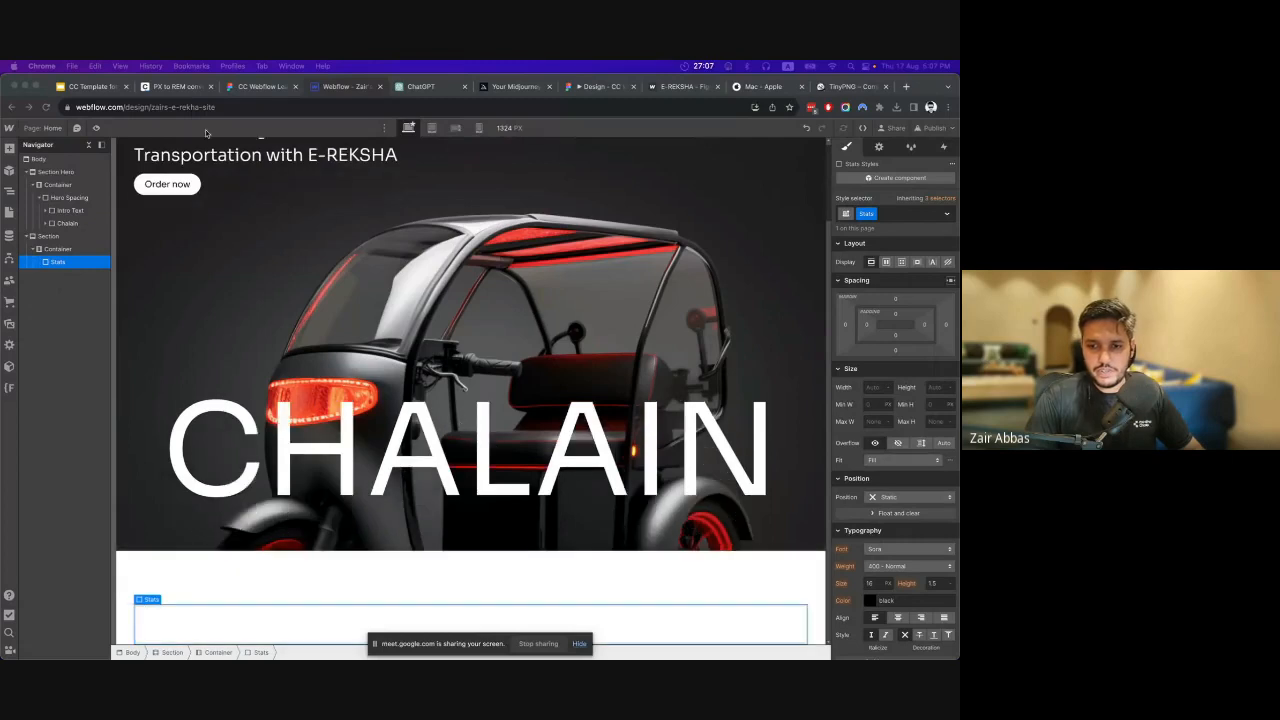
{"action": "left_click", "coordinate": [241, 87]}
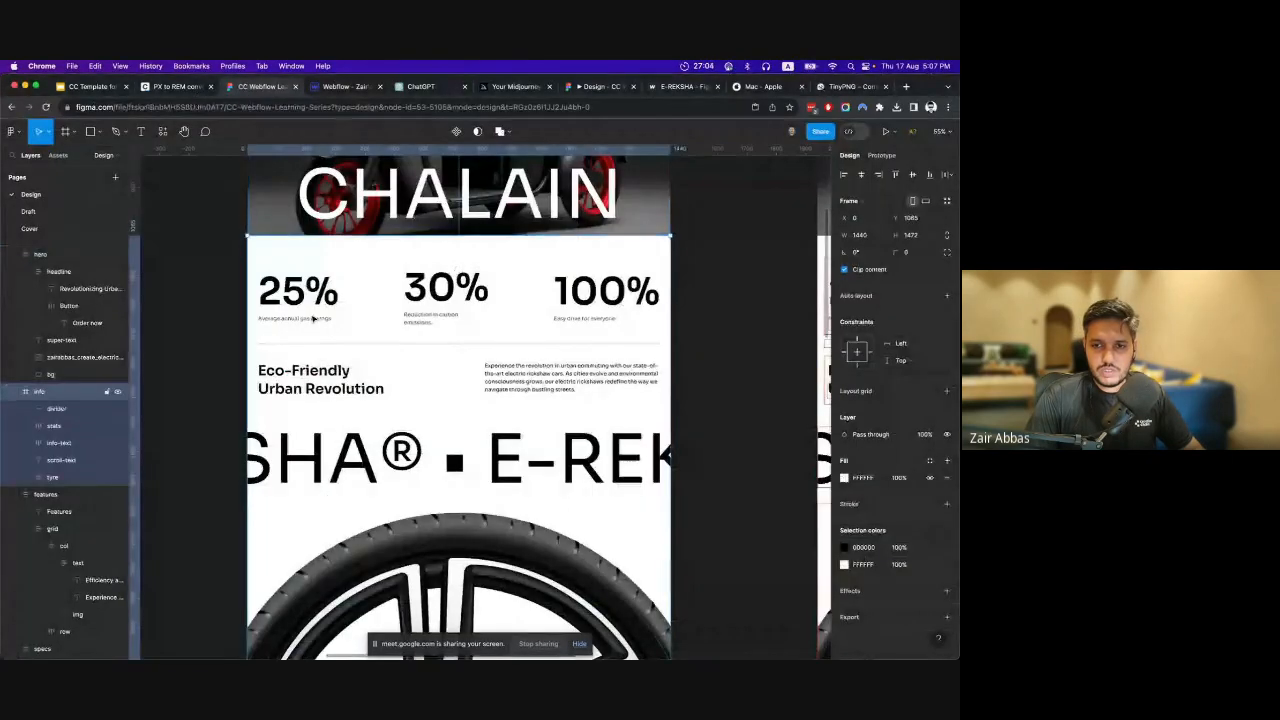
{"action": "left_click", "coordinate": [310, 286], "text": "super"}
{"action": "left_click_drag", "start_coordinate": [311, 283], "coordinate": [312, 372]}
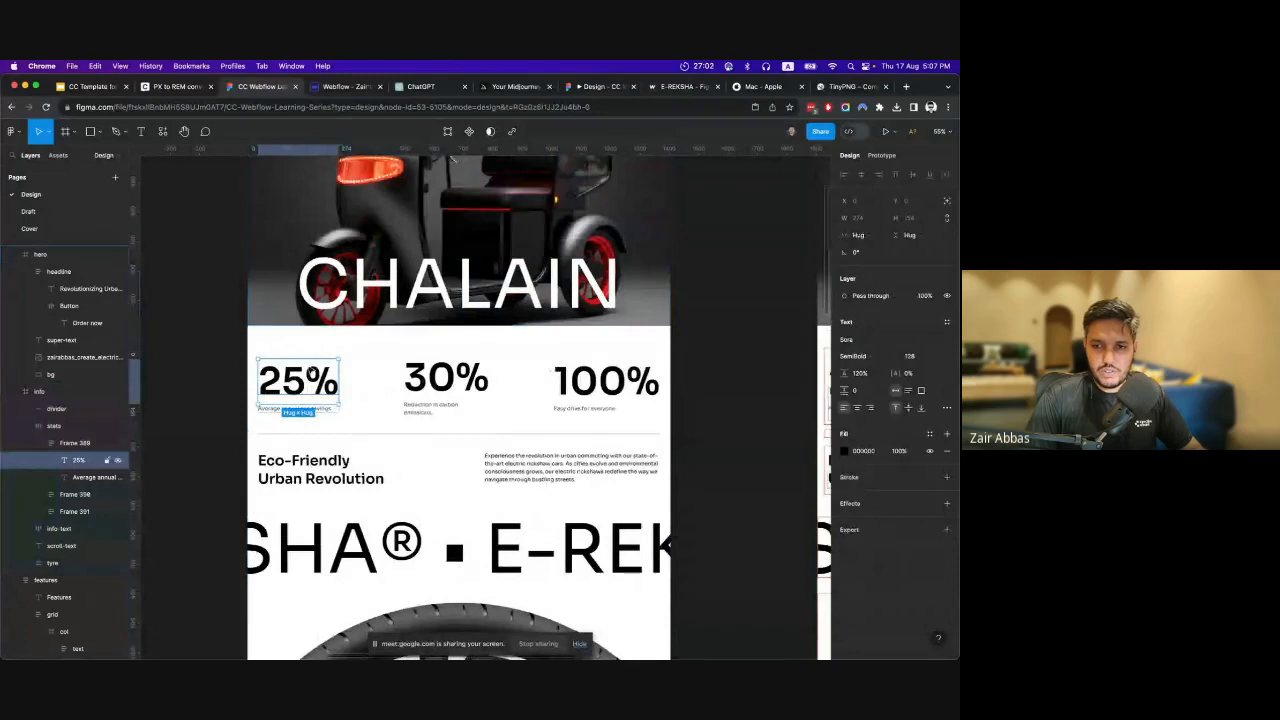
{"action": "scroll", "coordinate": [312, 368], "scroll_direction": "down", "scroll_amount": 2}
{"action": "scroll", "coordinate": [311, 328], "scroll_direction": "up", "scroll_amount": 1}
{"action": "scroll", "coordinate": [332, 343], "scroll_direction": "up", "scroll_amount": 4}
Switch back to Webflow, add a div block inside the Stats block and give it the class Stats Item.
{"action": "left_click", "coordinate": [351, 90]}
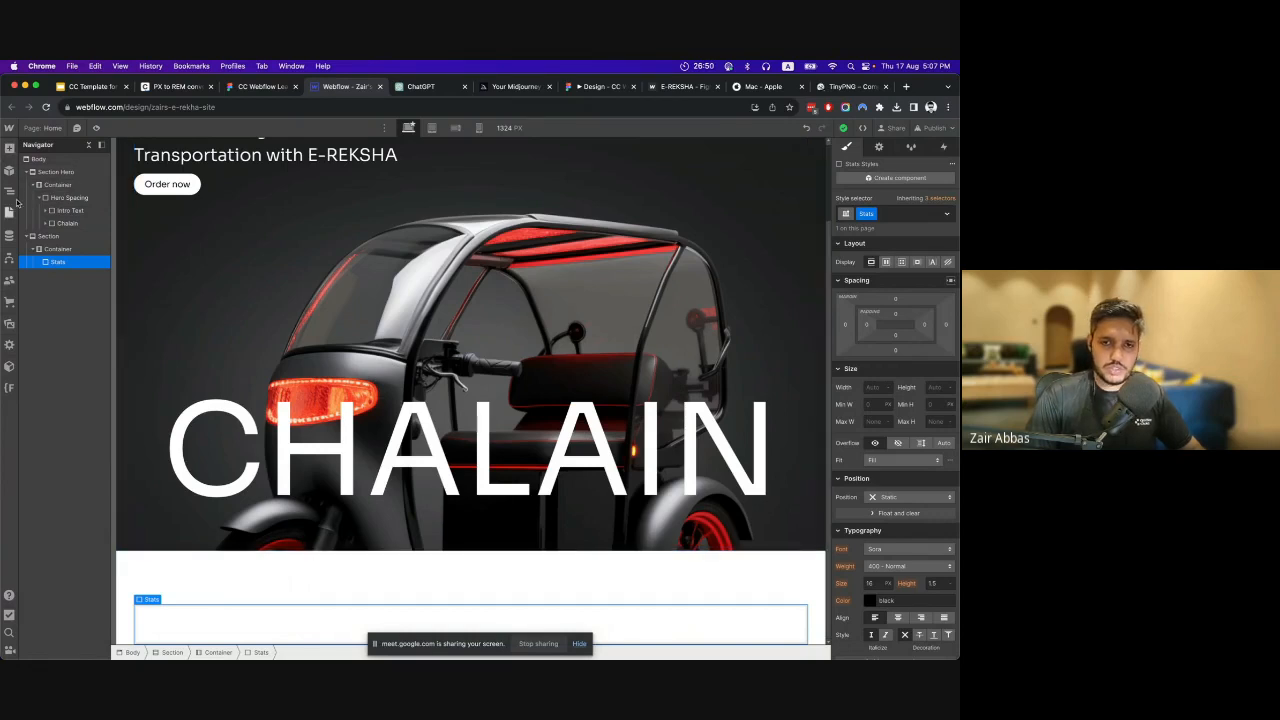
{"action": "left_click", "coordinate": [9, 148]}
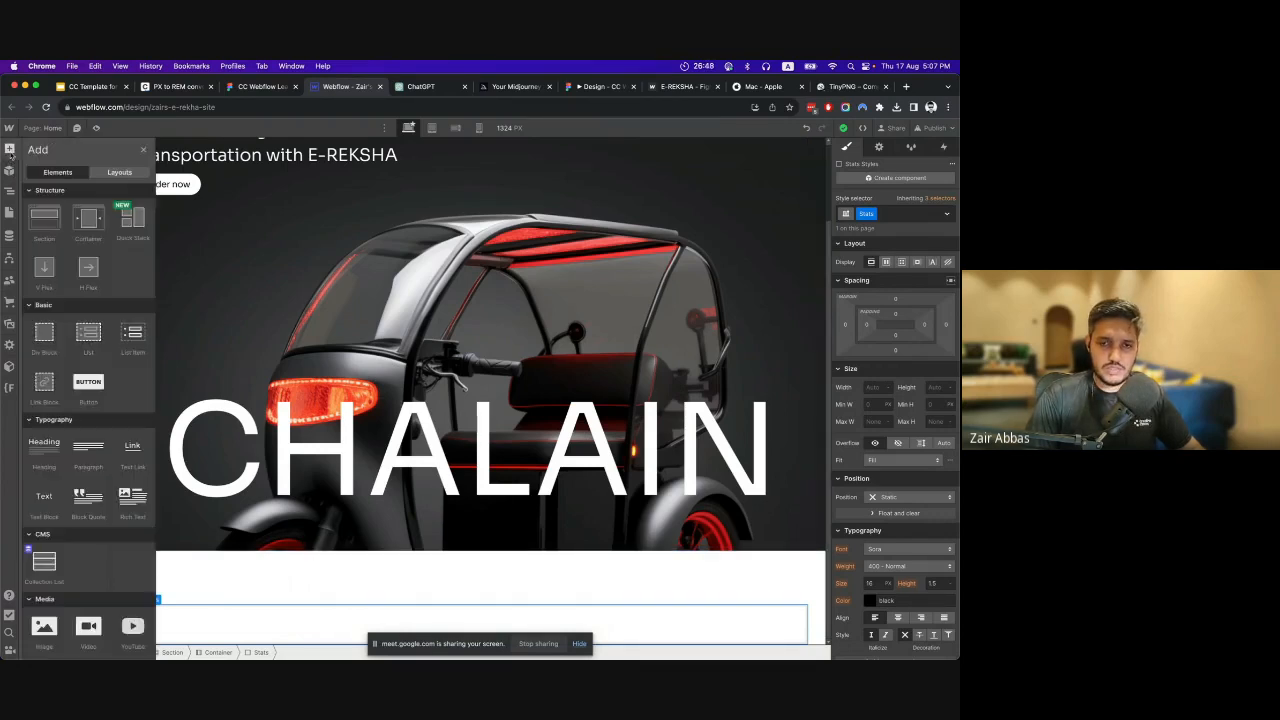
{"action": "left_click", "coordinate": [46, 340]}
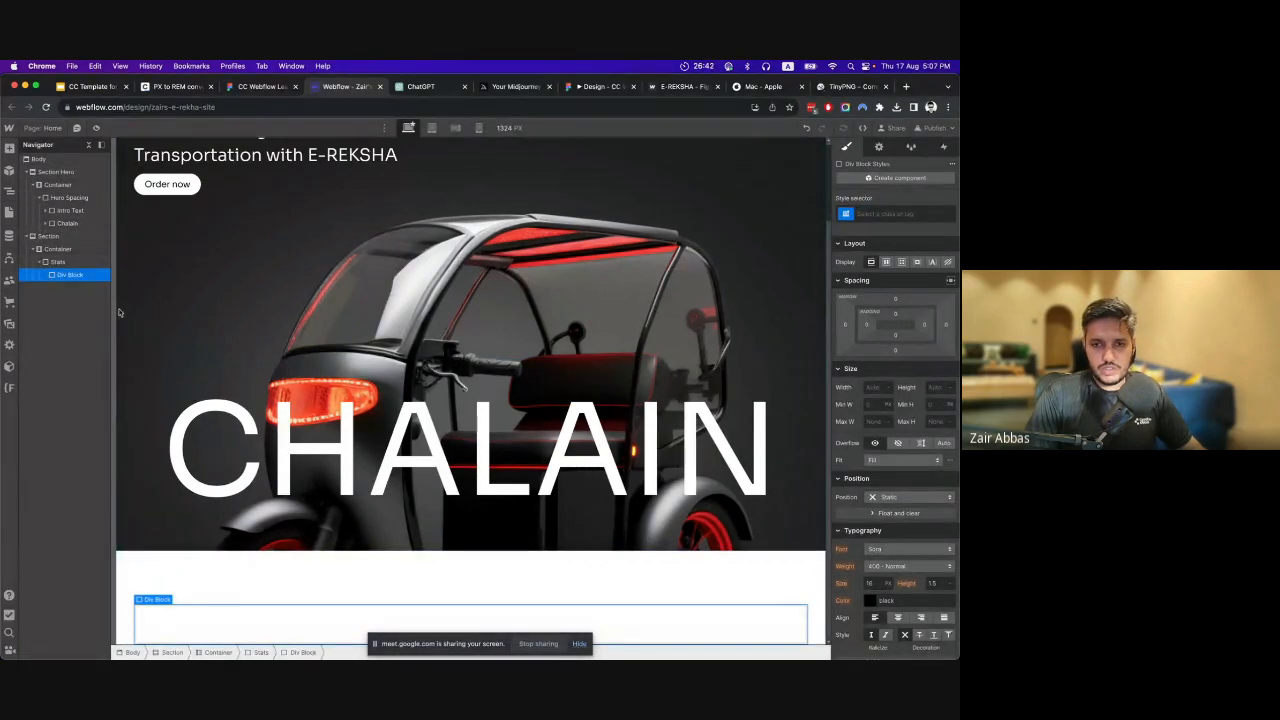
{"action": "left_click", "coordinate": [887, 216]}
{"action": "type", "text": "s"}
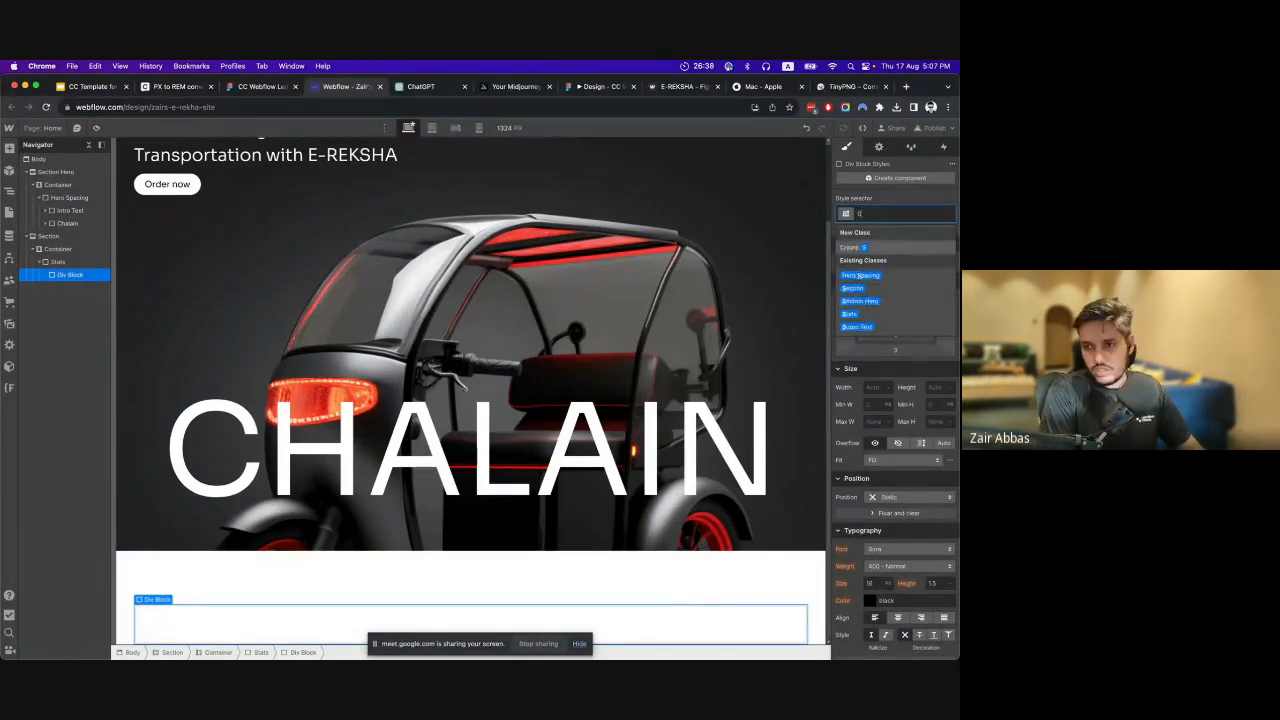
{"action": "type", "text": "tats"}
{"action": "type", "text": " fl"}
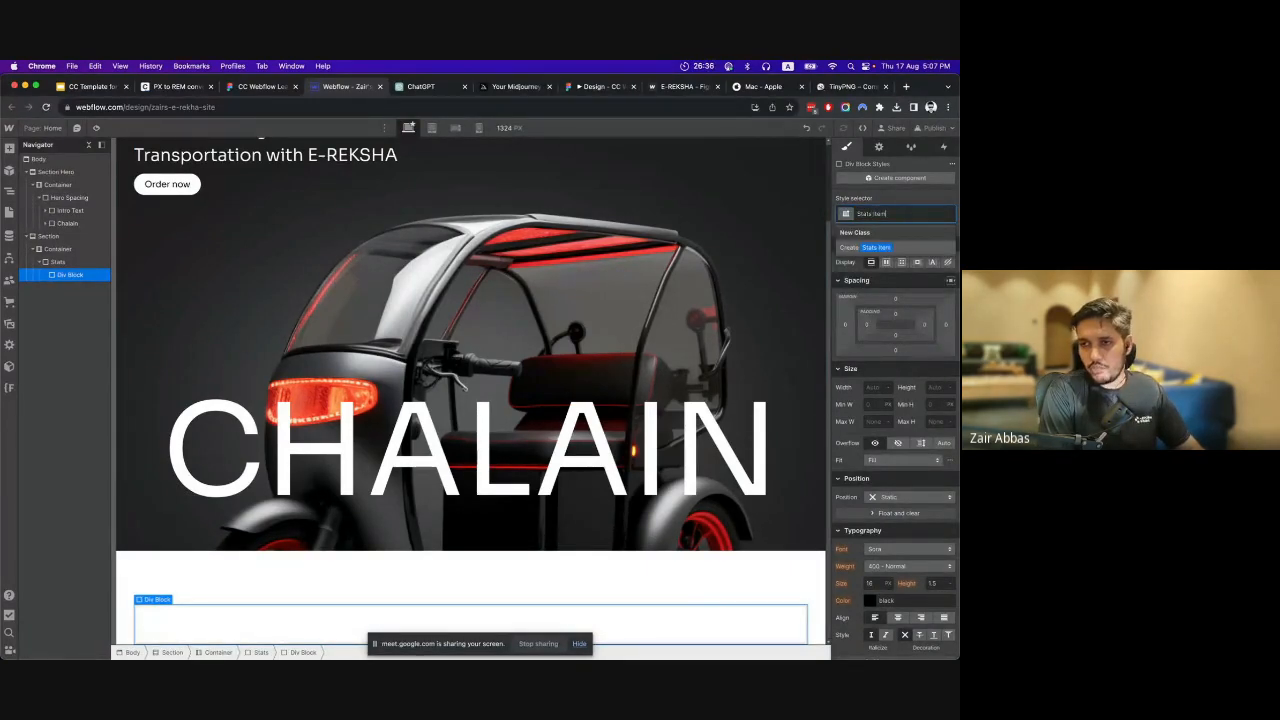
{"action": "type", "text": "em"}
{"action": "key", "text": "Return"}
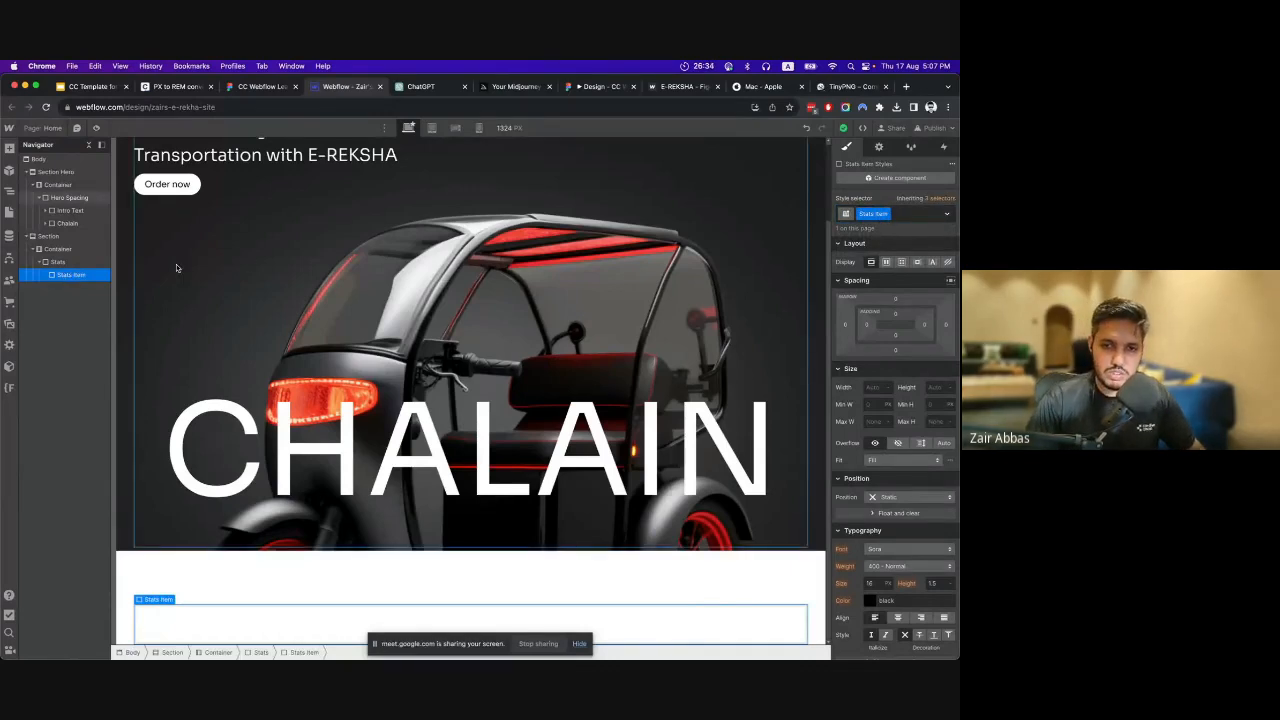
Add two text blocks inside the Stats Item block.
{"action": "left_click", "coordinate": [9, 147]}
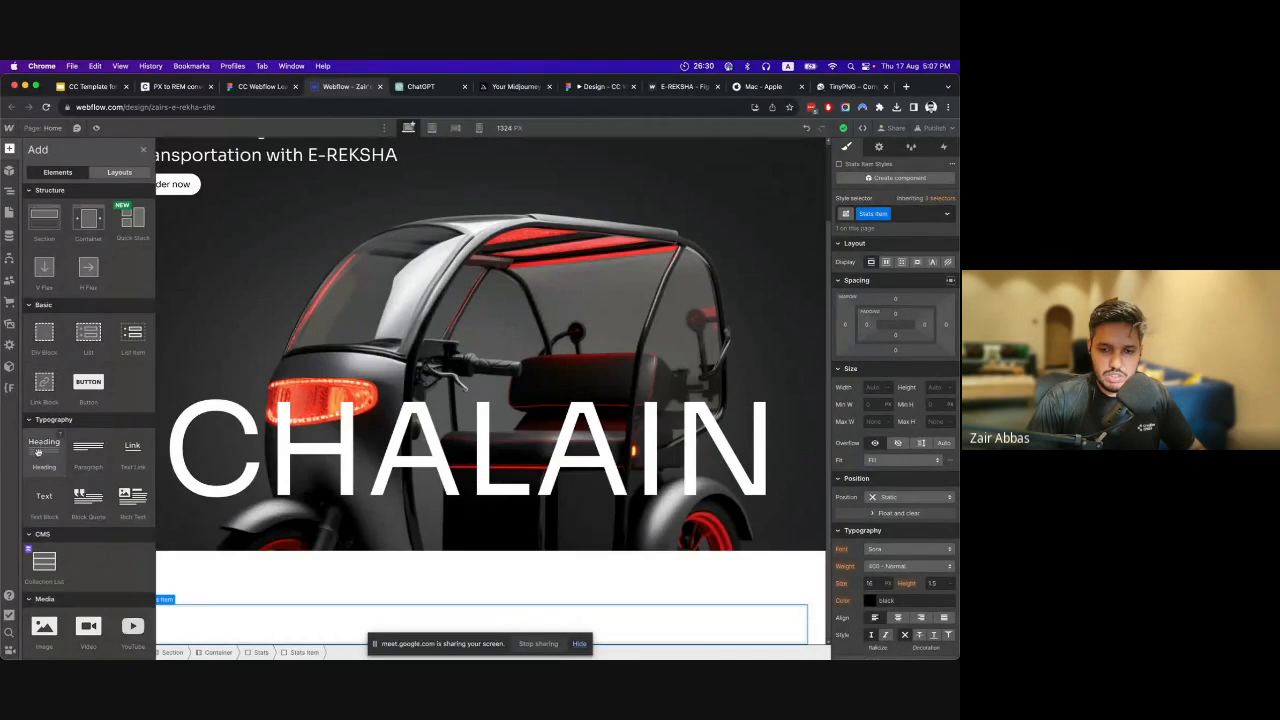
{"action": "left_click", "coordinate": [44, 497]}
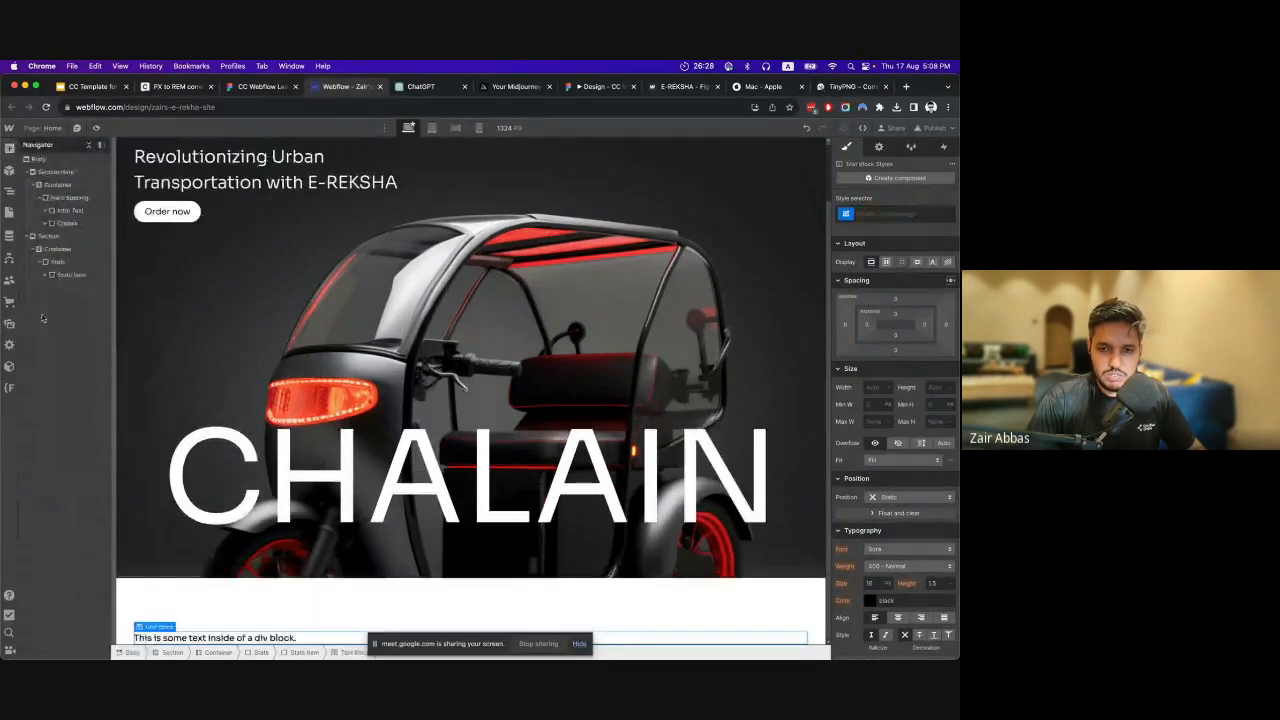
{"action": "left_click", "coordinate": [9, 147]}
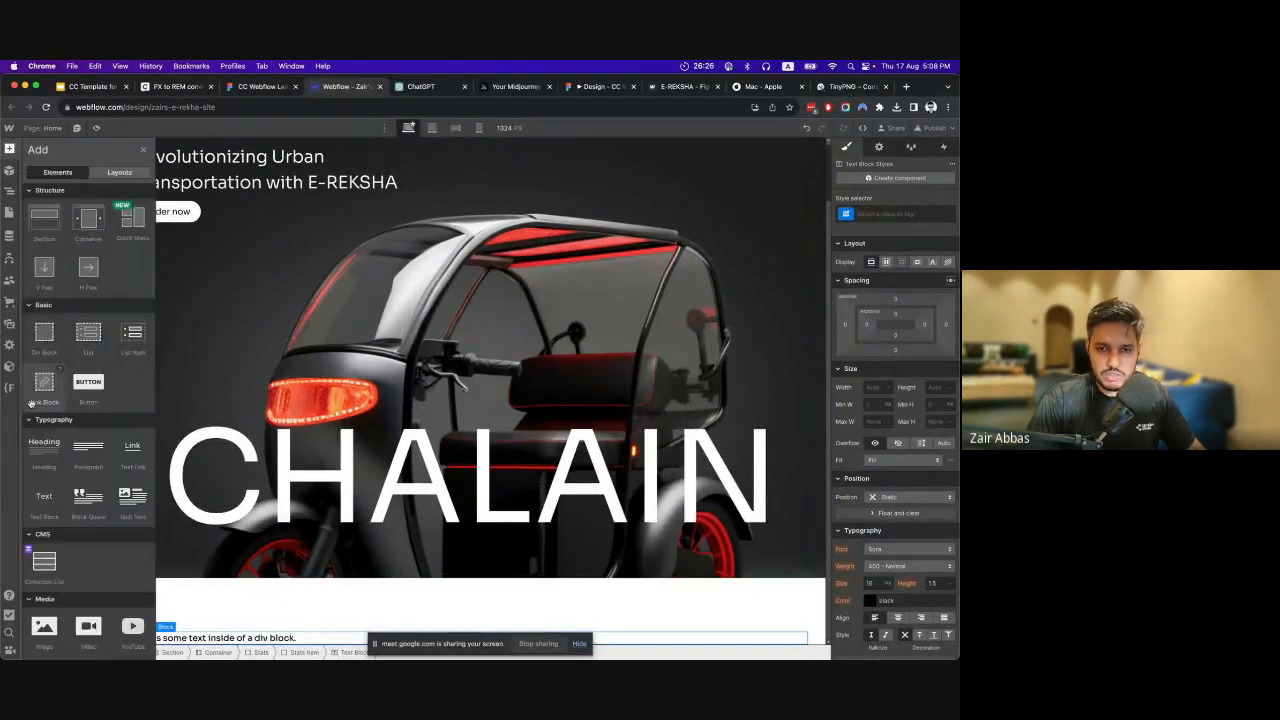
{"action": "left_click", "coordinate": [44, 497]}
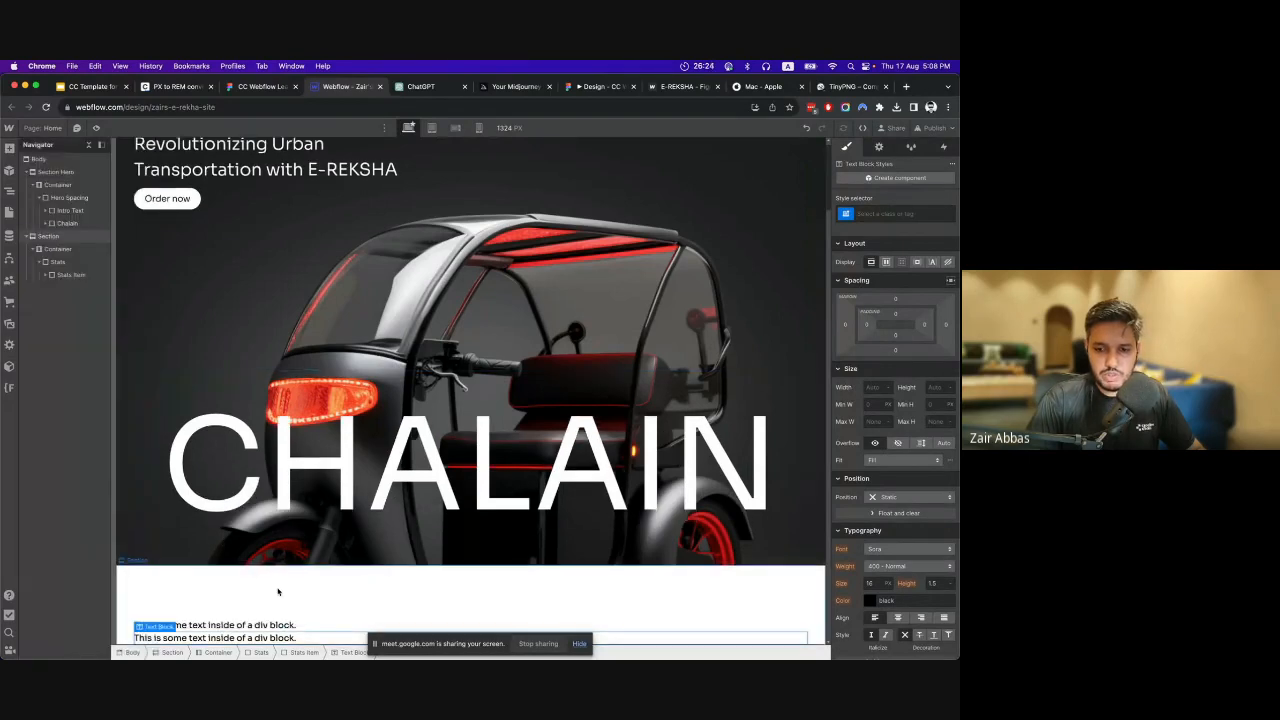
Copy the 25% text from the Figma design and paste it over the first text block's placeholder in Webflow.
{"action": "left_click", "coordinate": [232, 625]}
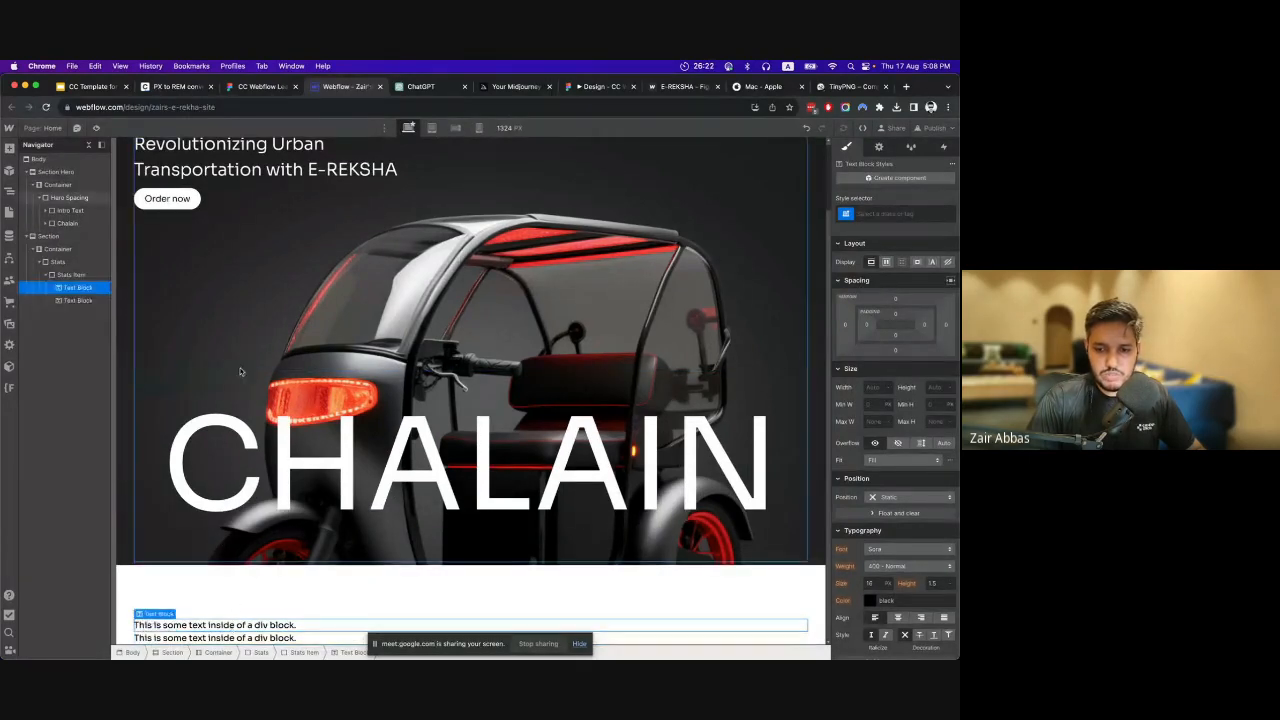
{"action": "left_click", "coordinate": [245, 86]}
{"action": "double_click", "coordinate": [293, 275]}
{"action": "key", "text": "super+c"}
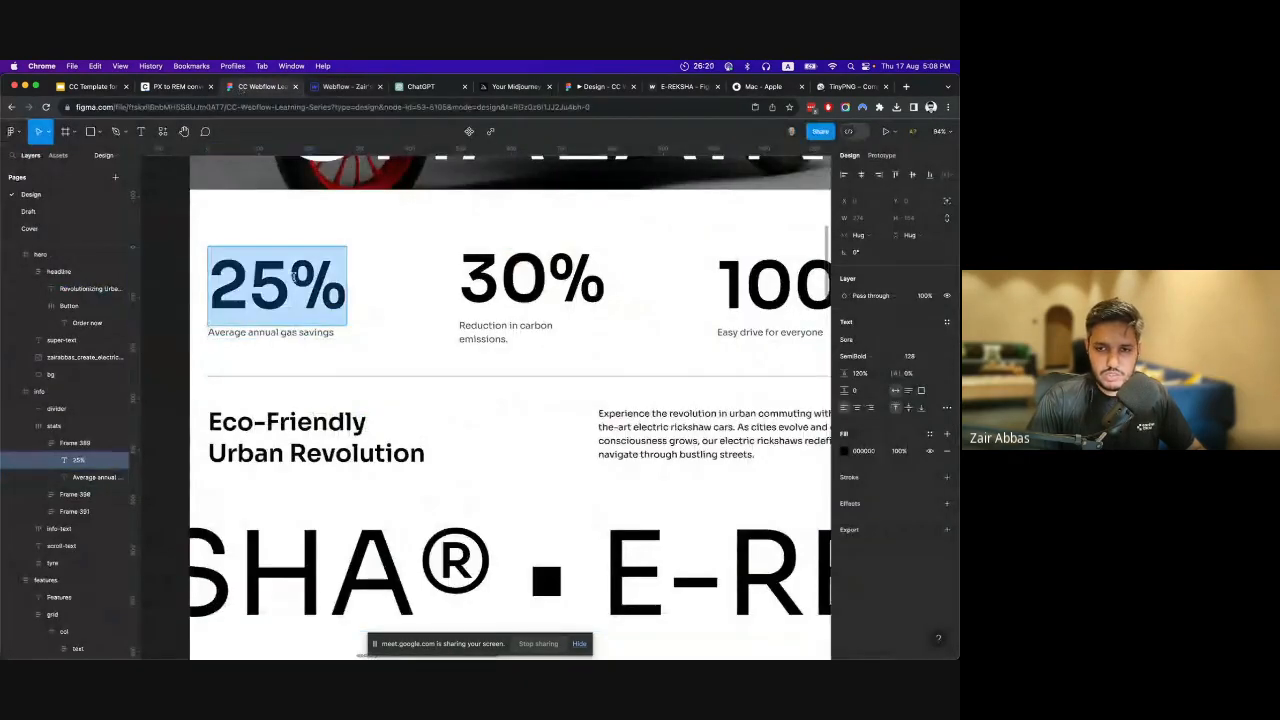
{"action": "left_click", "coordinate": [335, 87]}
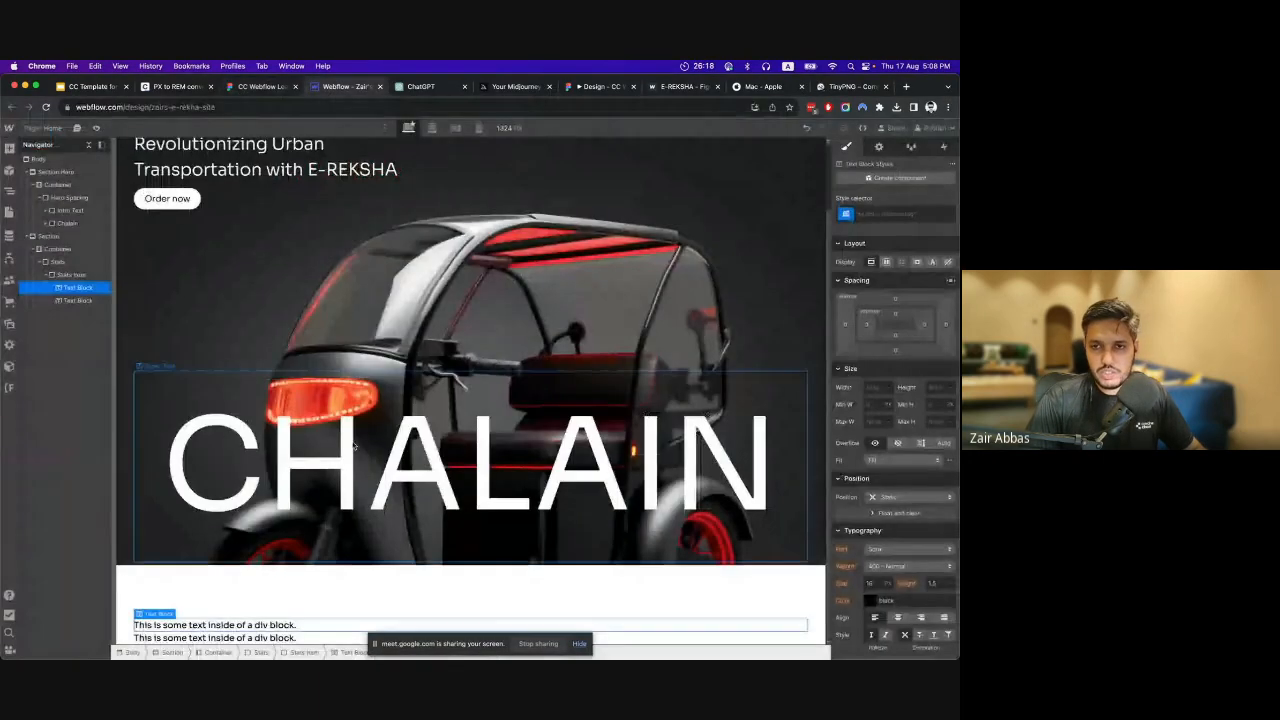
{"action": "double_click", "coordinate": [260, 623]}
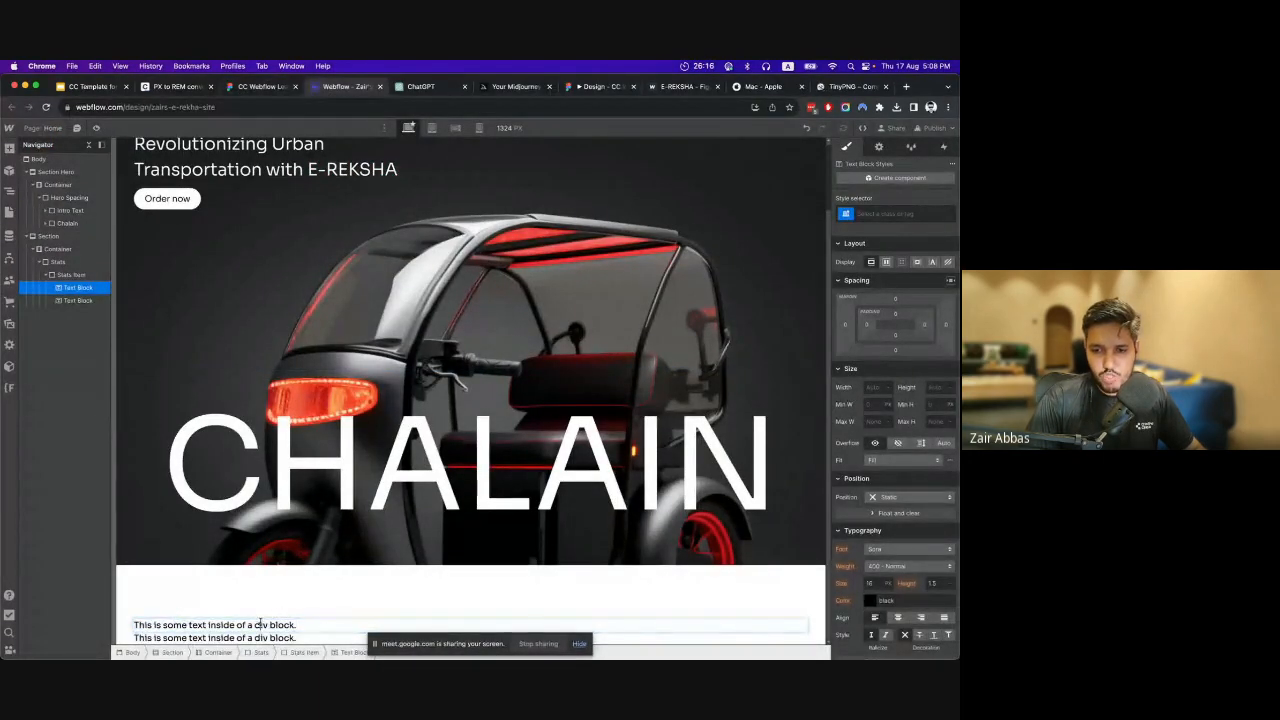
{"action": "key", "text": "super+a"}
{"action": "key", "text": "super+v"}
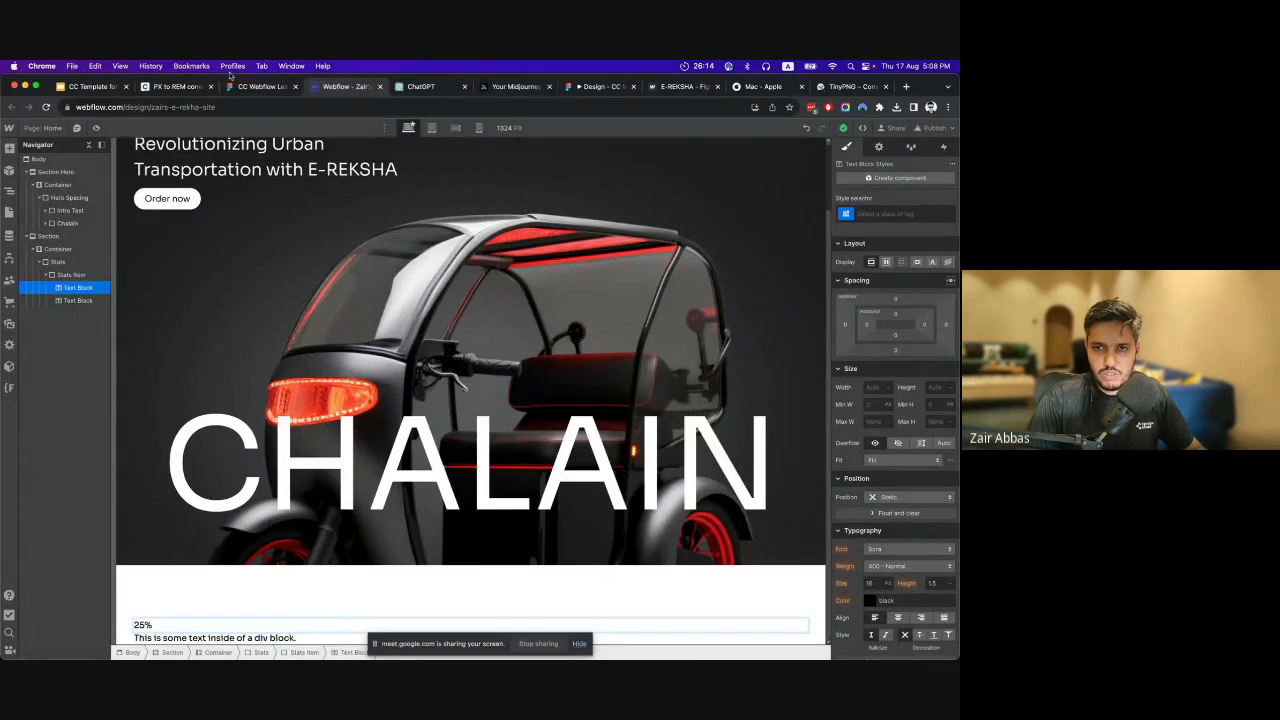
Copy "Average annual gas savings" from the Figma design and paste it over the second text block's placeholder in Webflow.
{"action": "left_click", "coordinate": [255, 87]}
{"action": "left_click", "coordinate": [285, 332]}
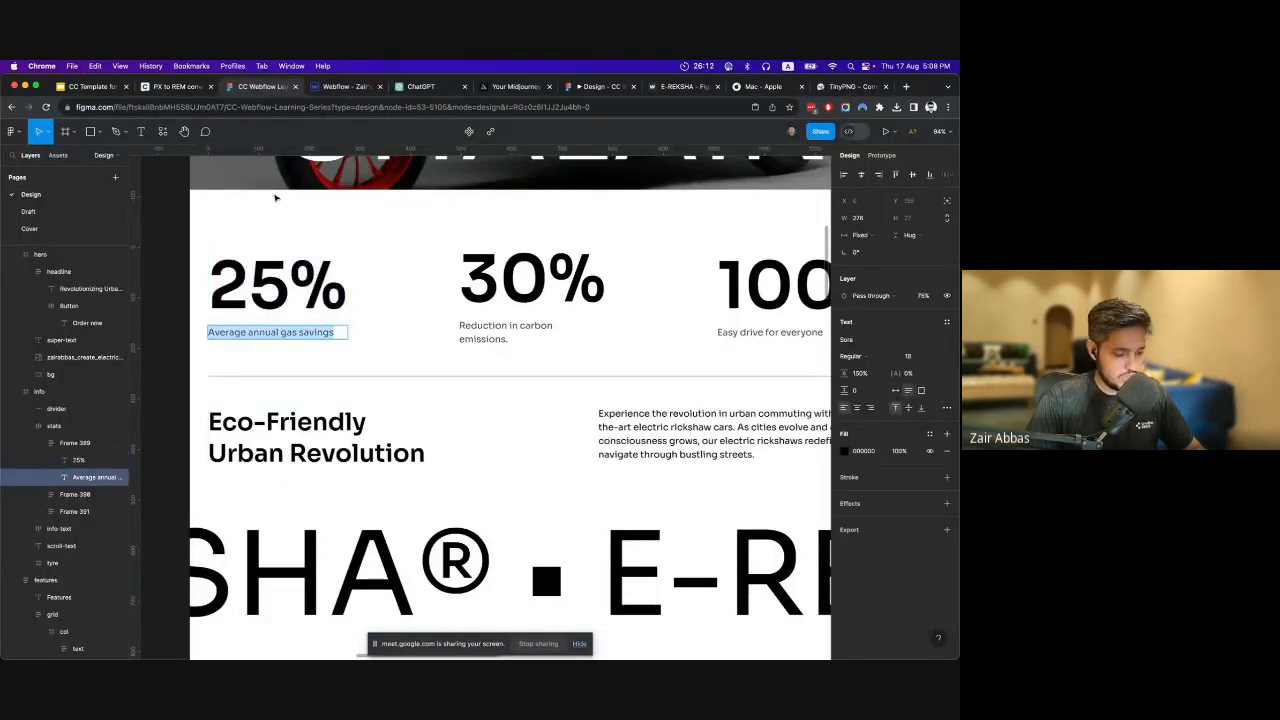
{"action": "left_click", "coordinate": [345, 87]}
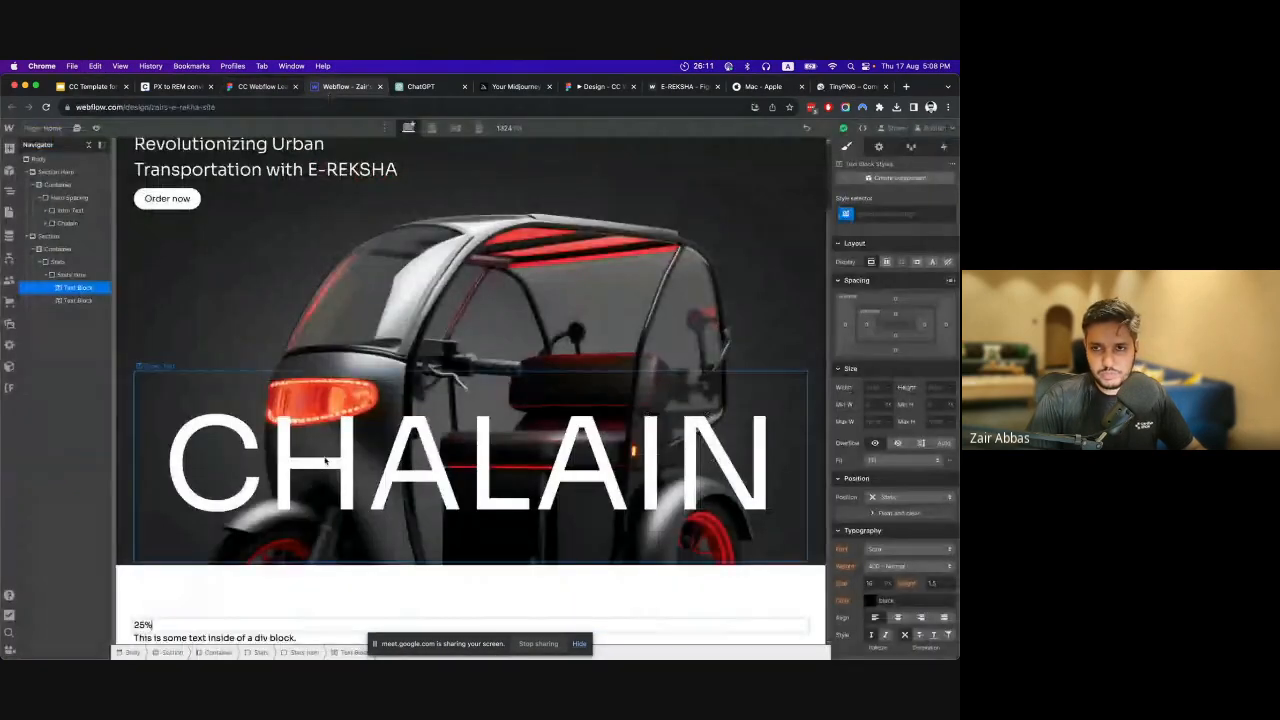
{"action": "double_click", "coordinate": [254, 640]}
{"action": "type", "text": "Average annual gas savings"}
{"action": "left_click", "coordinate": [251, 614]}
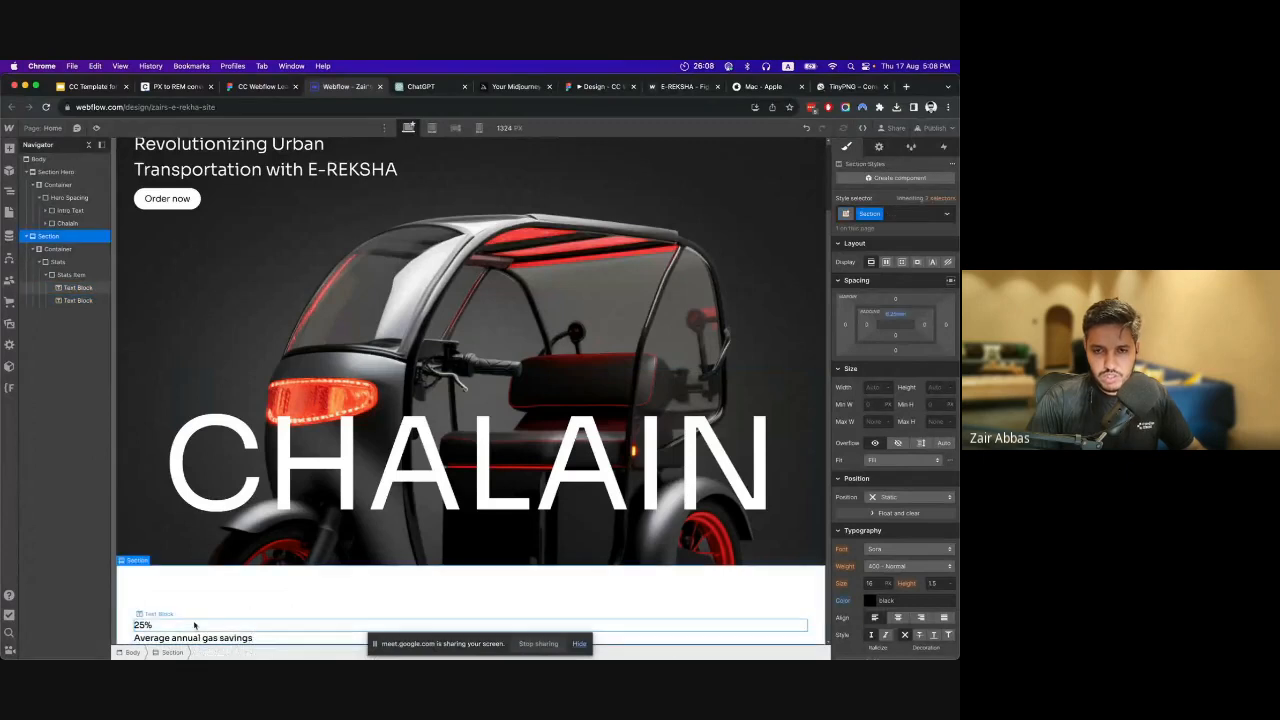
Give the 25% text block inside Stats Item the new class Stats Number.
{"action": "left_click", "coordinate": [72, 274]}
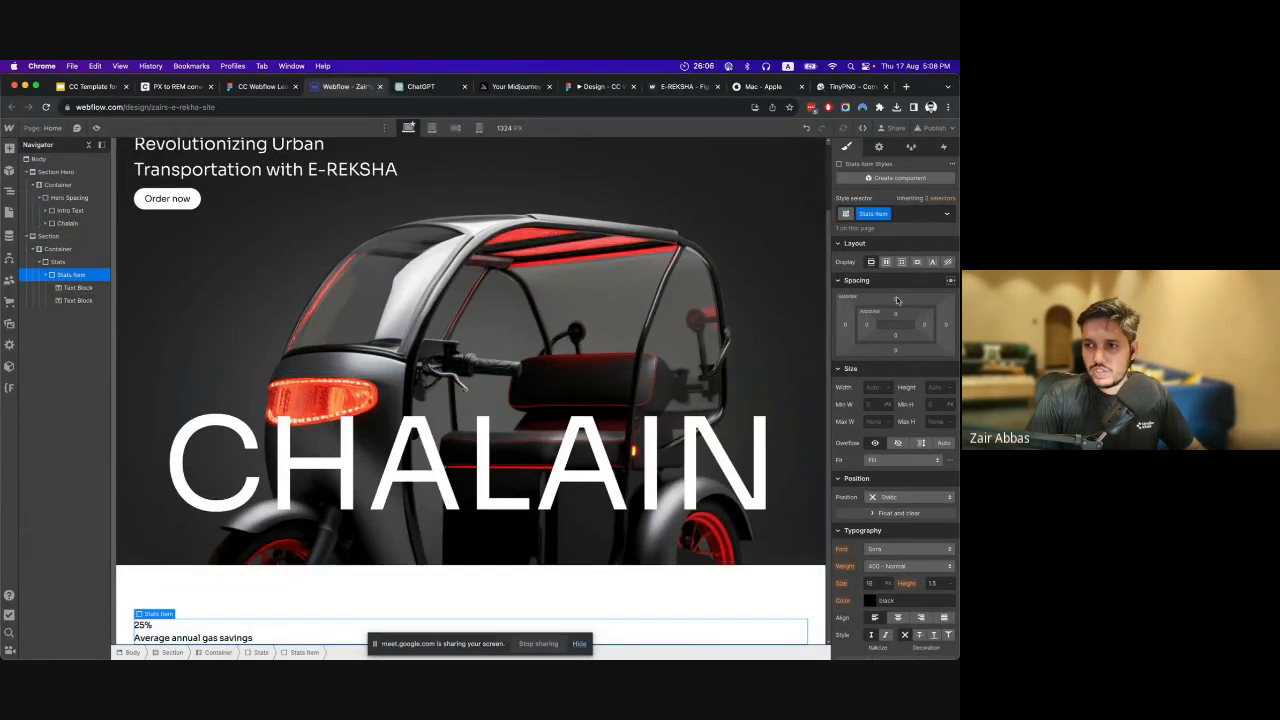
{"action": "left_click", "coordinate": [80, 287]}
{"action": "left_click", "coordinate": [906, 212]}
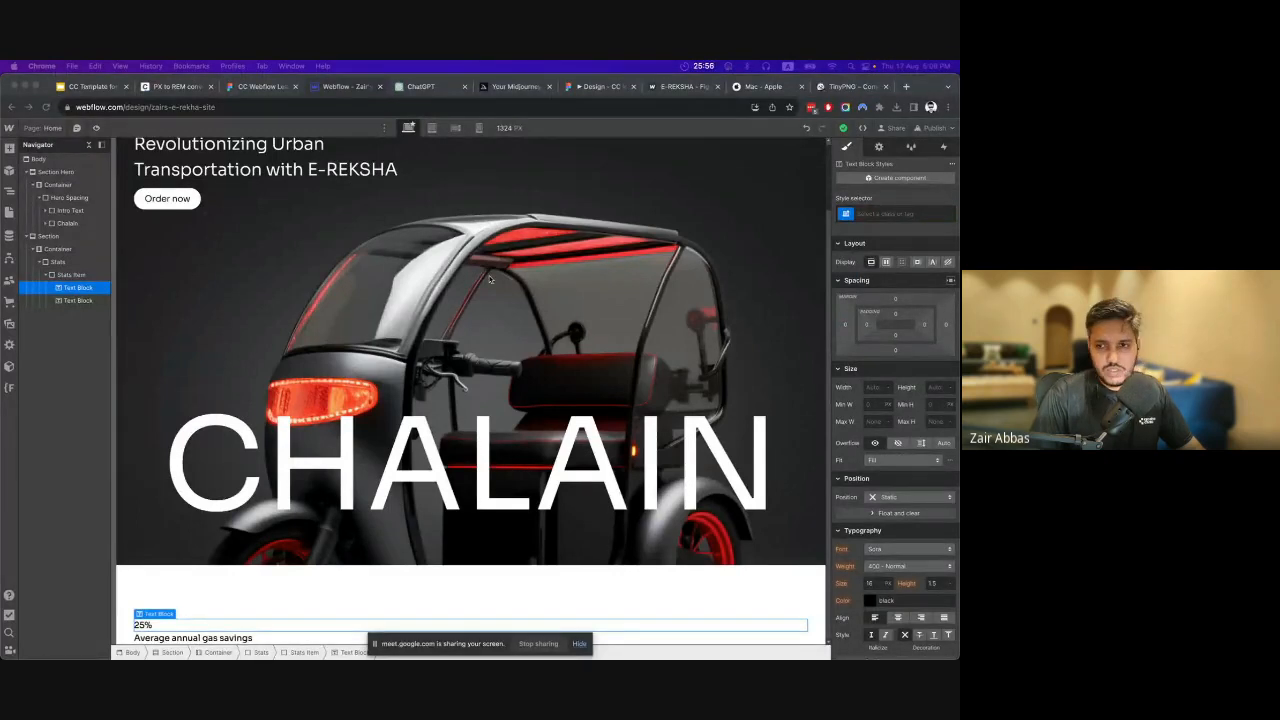
{"action": "left_click", "coordinate": [932, 218]}
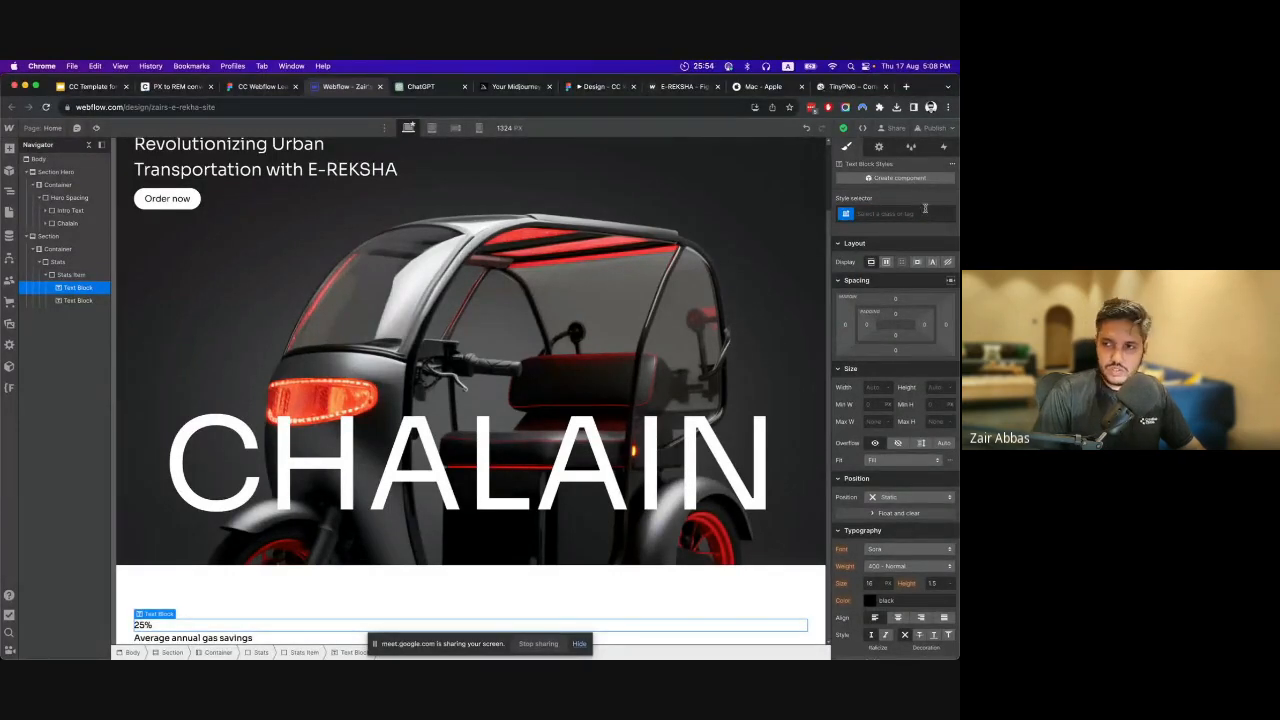
{"action": "left_click", "coordinate": [909, 210]}
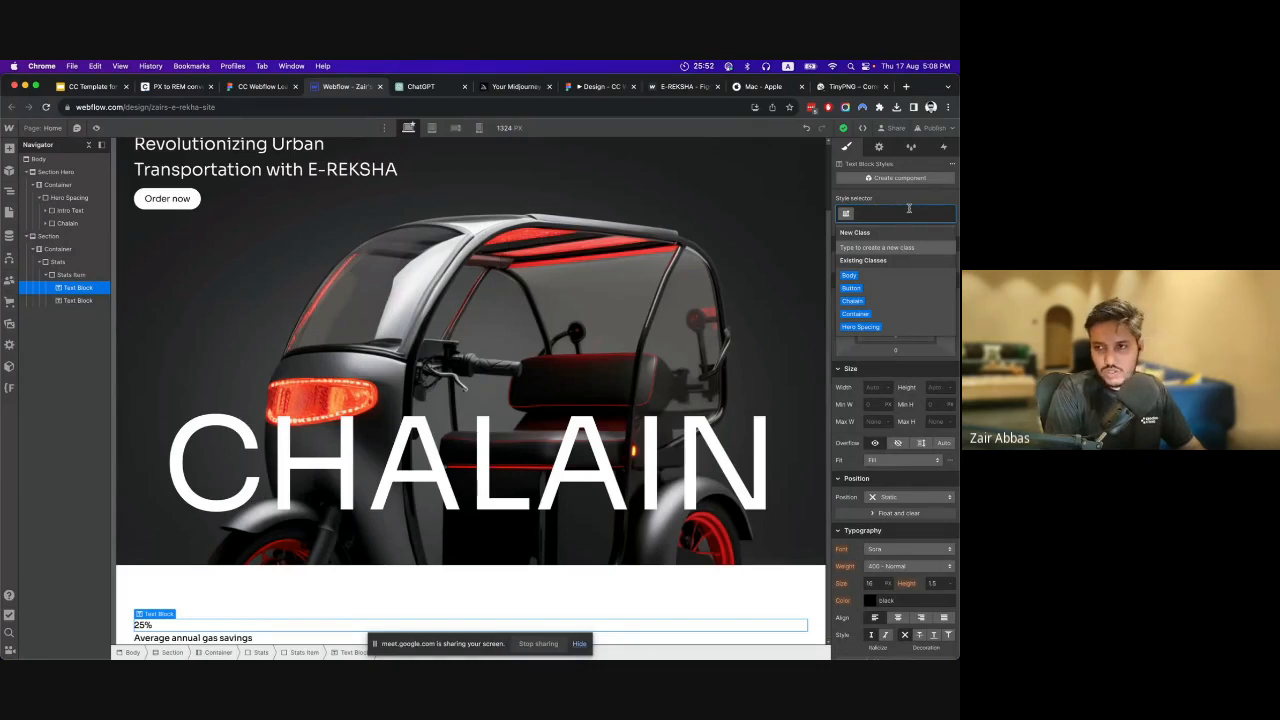
{"action": "type", "text": "Stat Nu"}
{"action": "key", "text": "BackSpace"}
{"action": "key", "text": "BackSpace"}
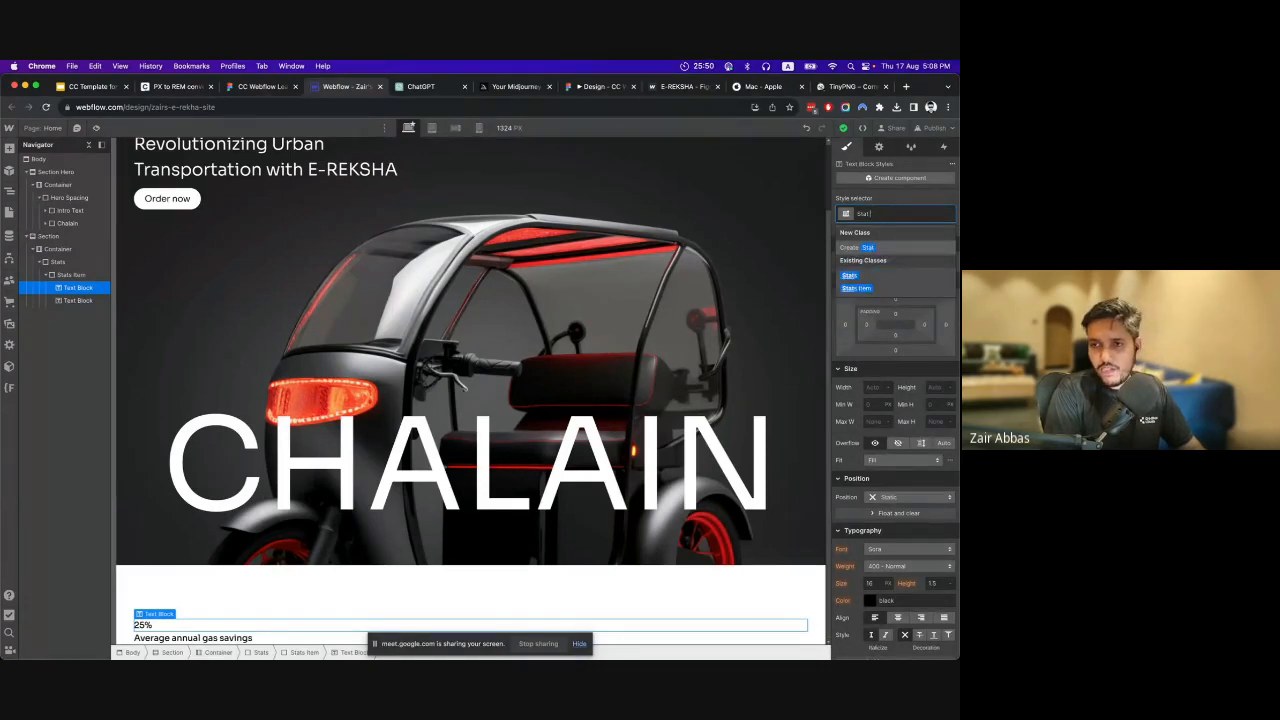
{"action": "type", "text": "s Number"}
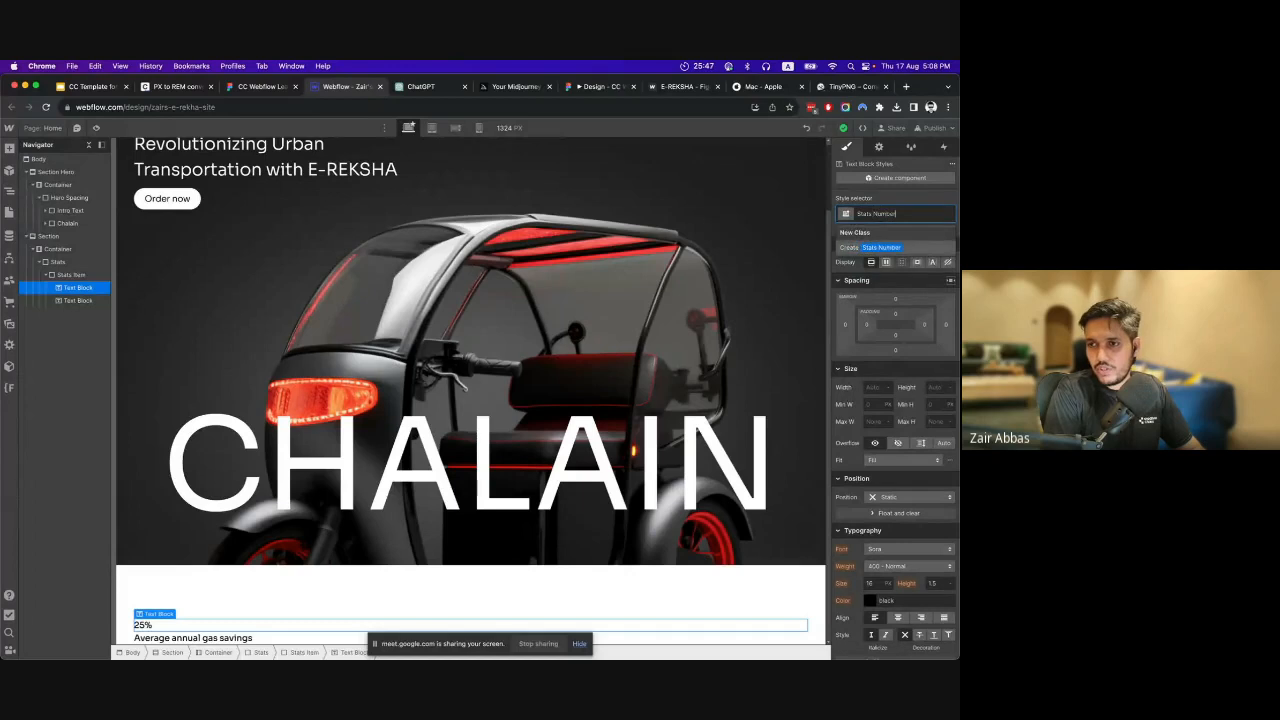
{"action": "key", "text": "Return"}
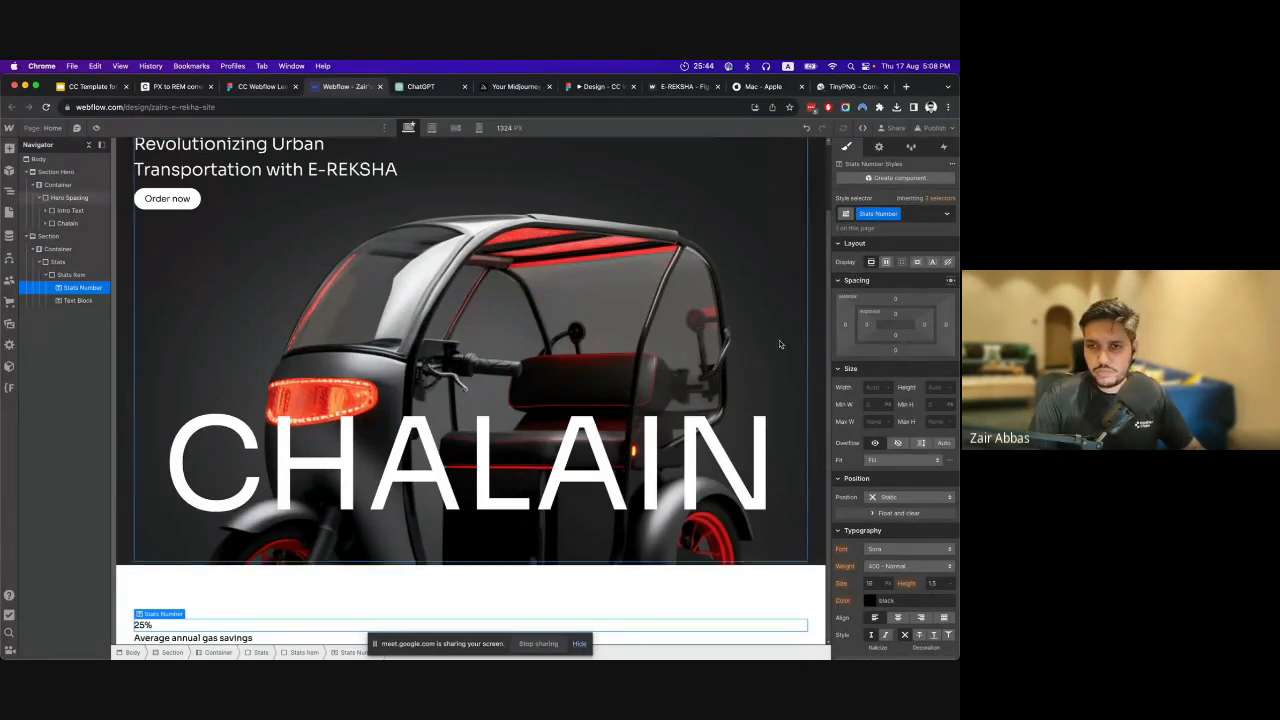
Check the 25% text's font size in Figma, and convert 128 px to rem in the nekoCalc PX to REM converter.
{"action": "left_click", "coordinate": [258, 87]}
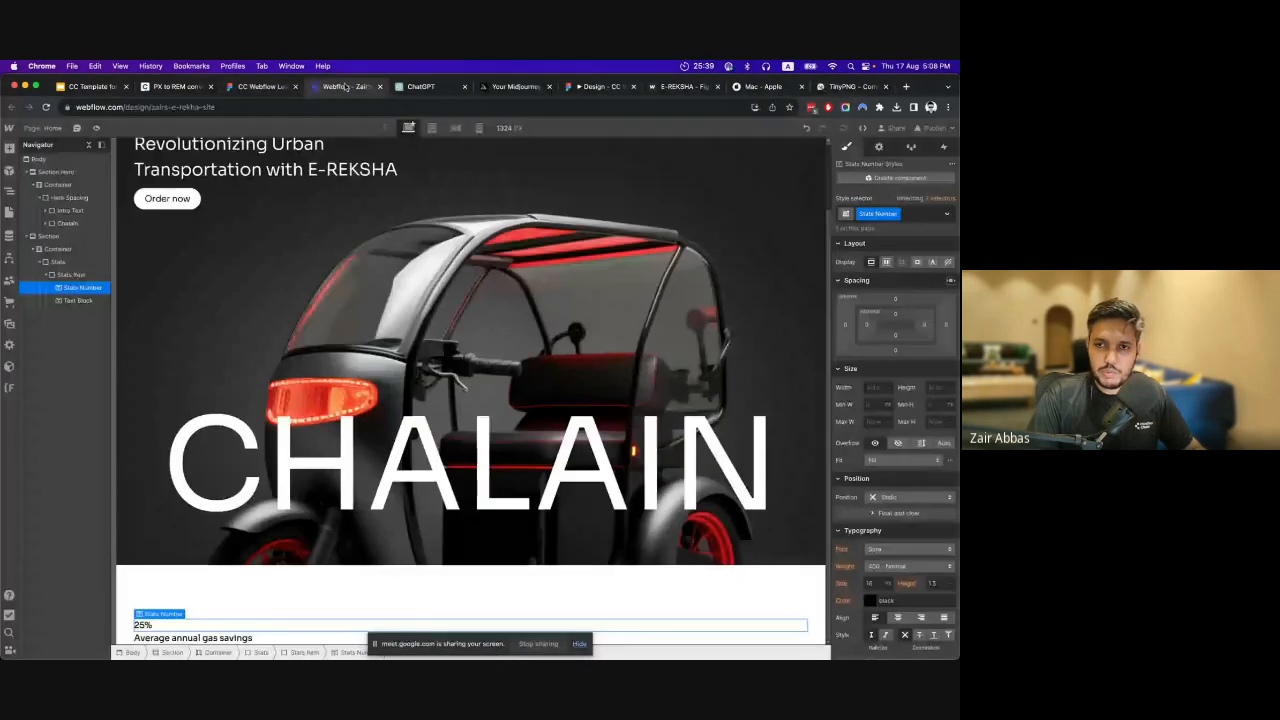
{"action": "left_click", "coordinate": [345, 87]}
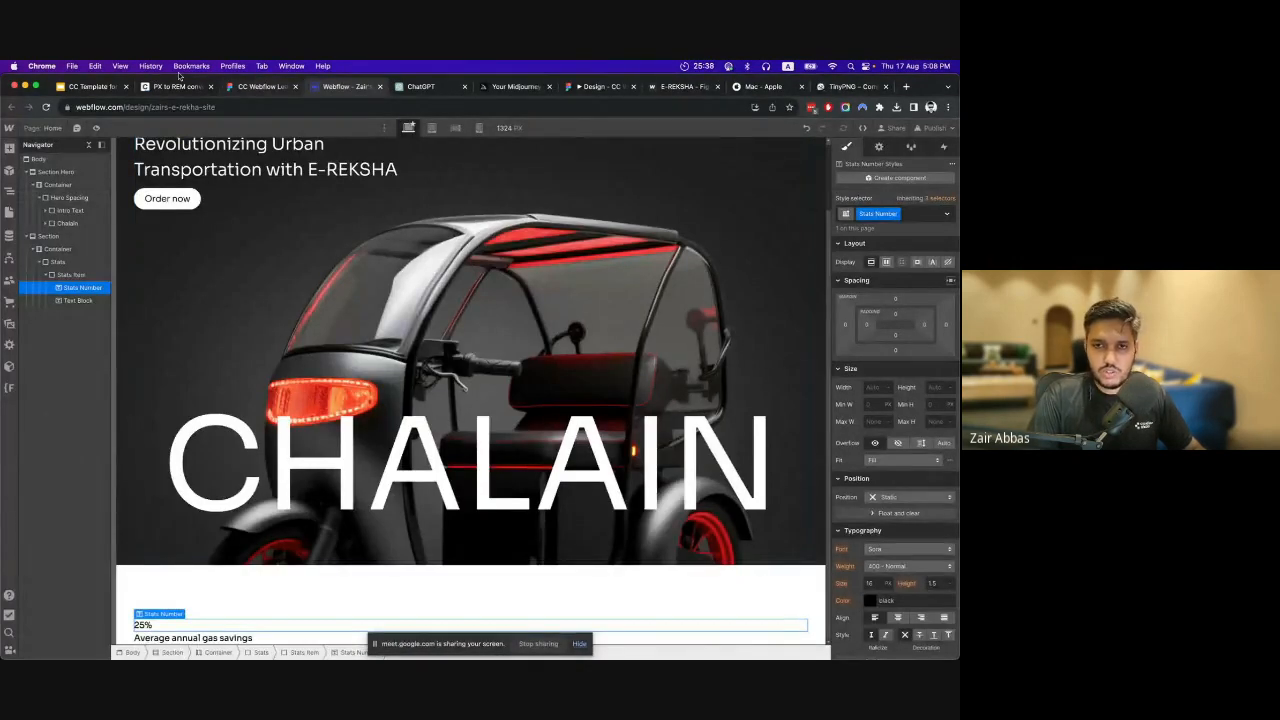
{"action": "left_click", "coordinate": [178, 87]}
{"action": "double_click", "coordinate": [350, 352]}
{"action": "type", "text": "1"}
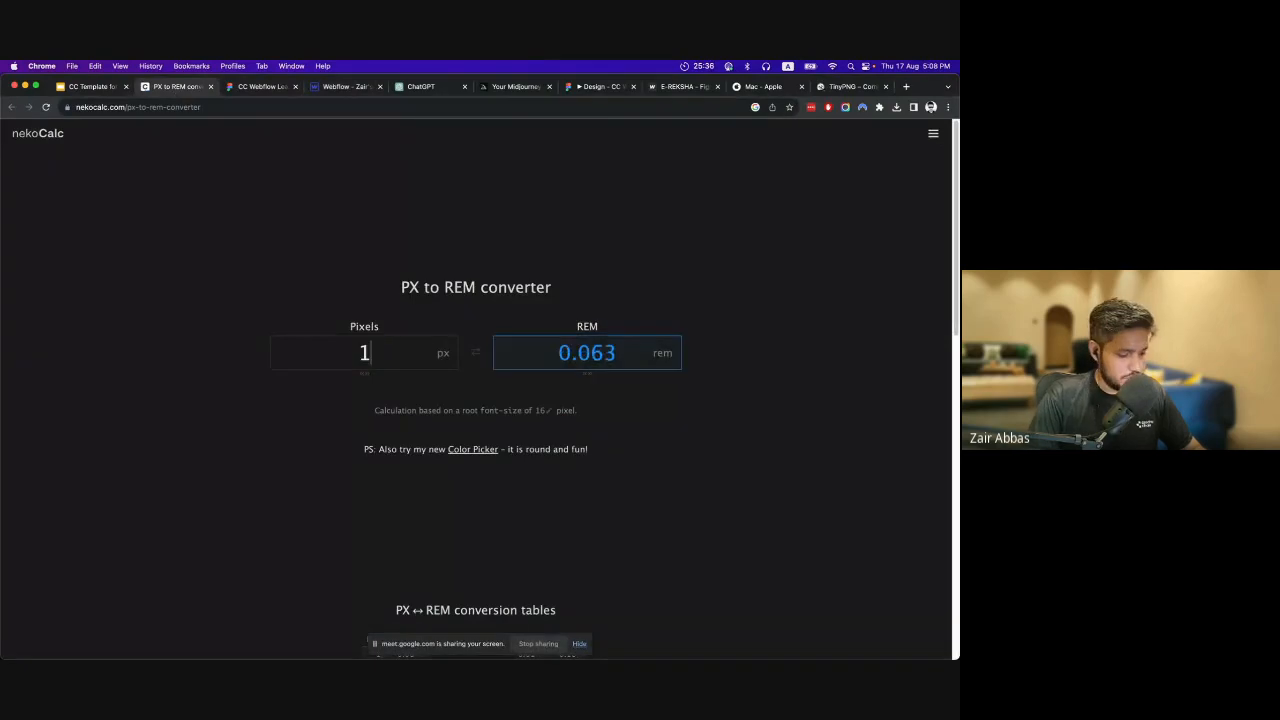
{"action": "type", "text": "28"}
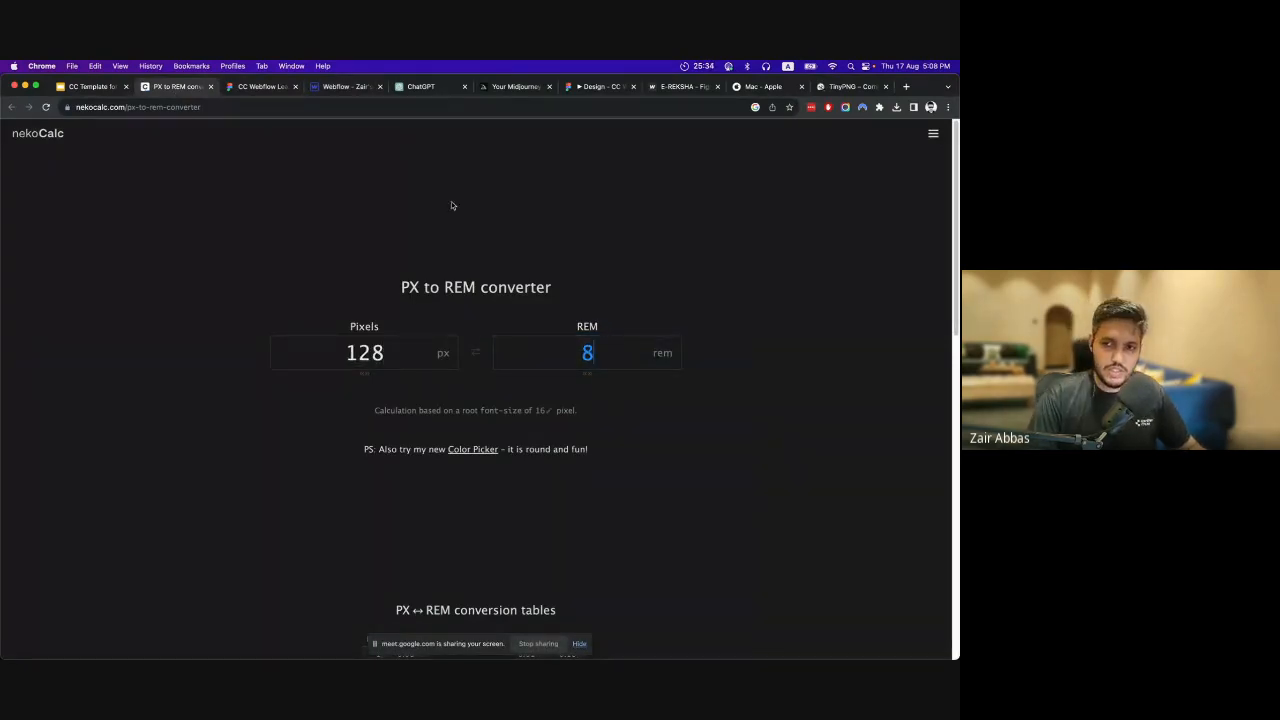
Return to Webflow and set the Stats Number text to a font size of 8rem and weight 500 - Medium.
{"action": "left_click", "coordinate": [345, 87]}
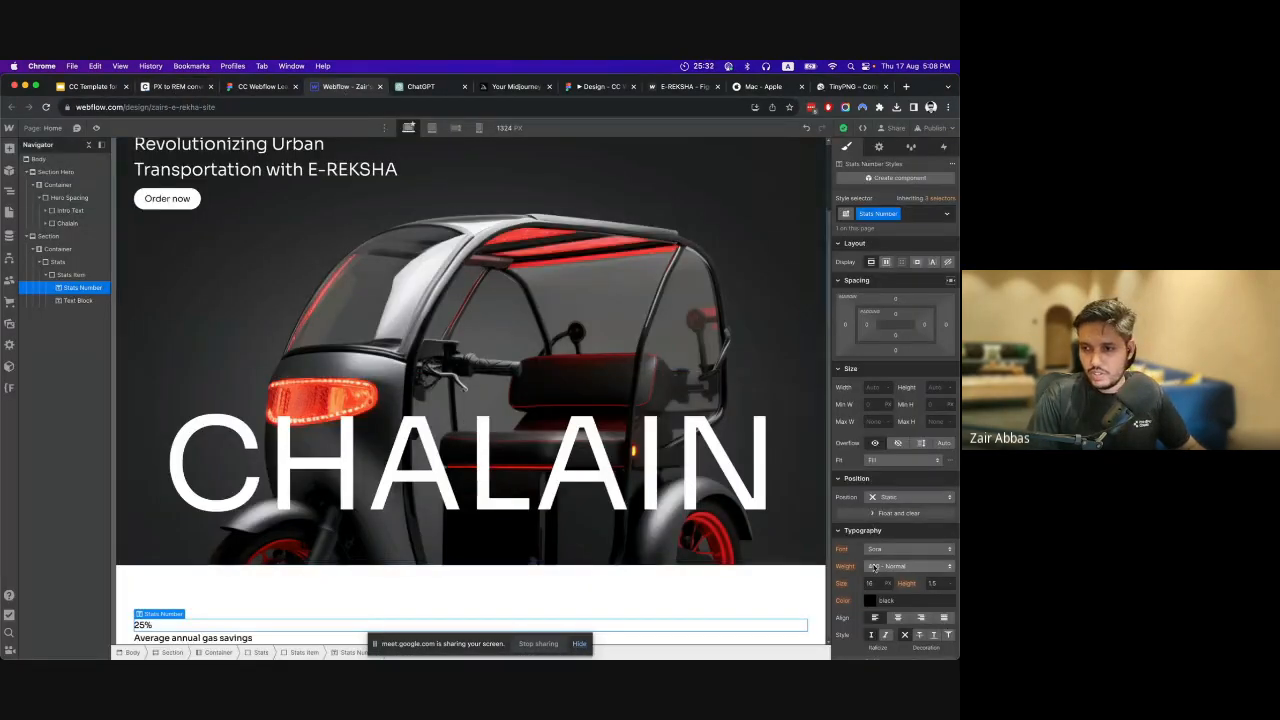
{"action": "type", "text": "8"}
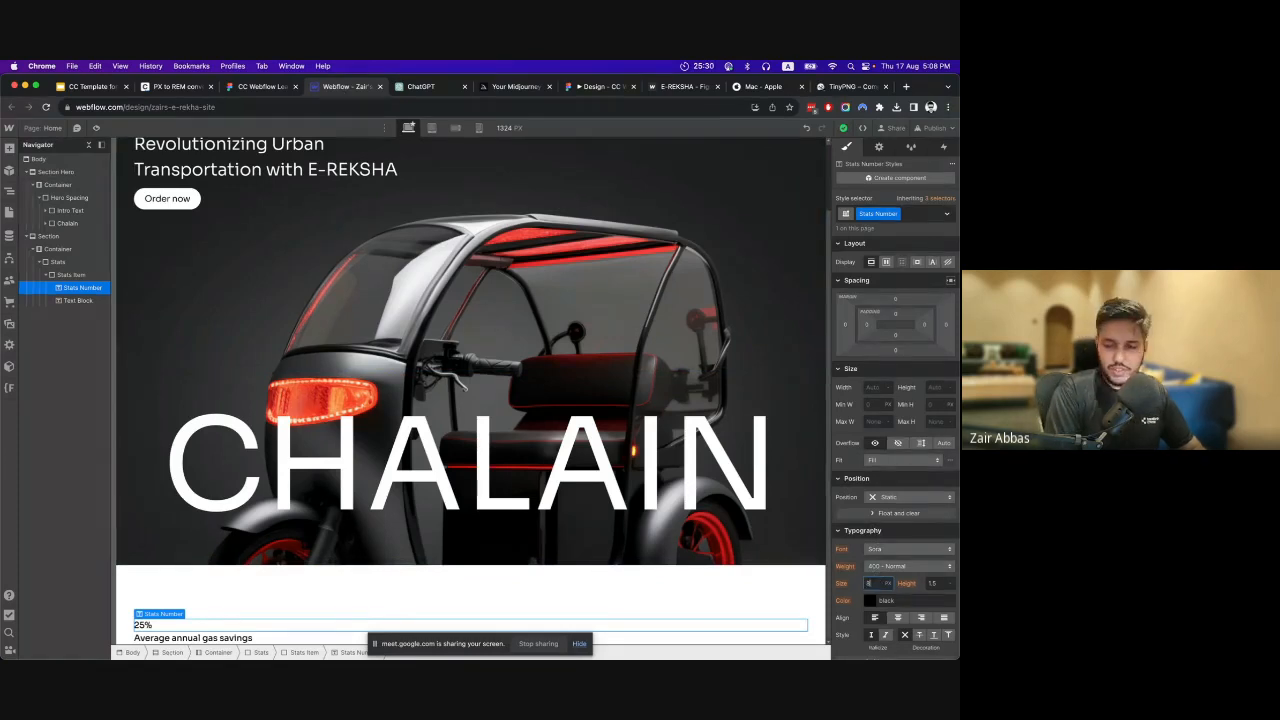
{"action": "type", "text": "rem"}
{"action": "key", "text": "Return"}
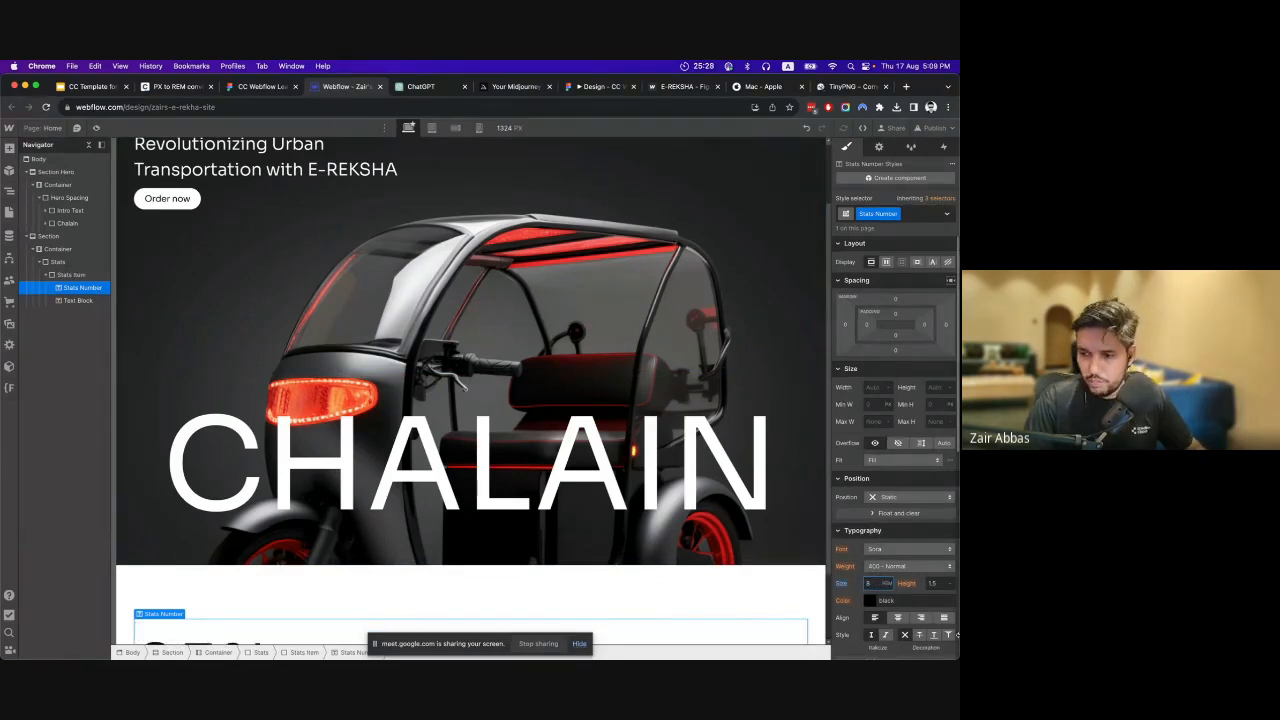
{"action": "scroll", "coordinate": [460, 455], "scroll_direction": "down", "scroll_amount": 3}
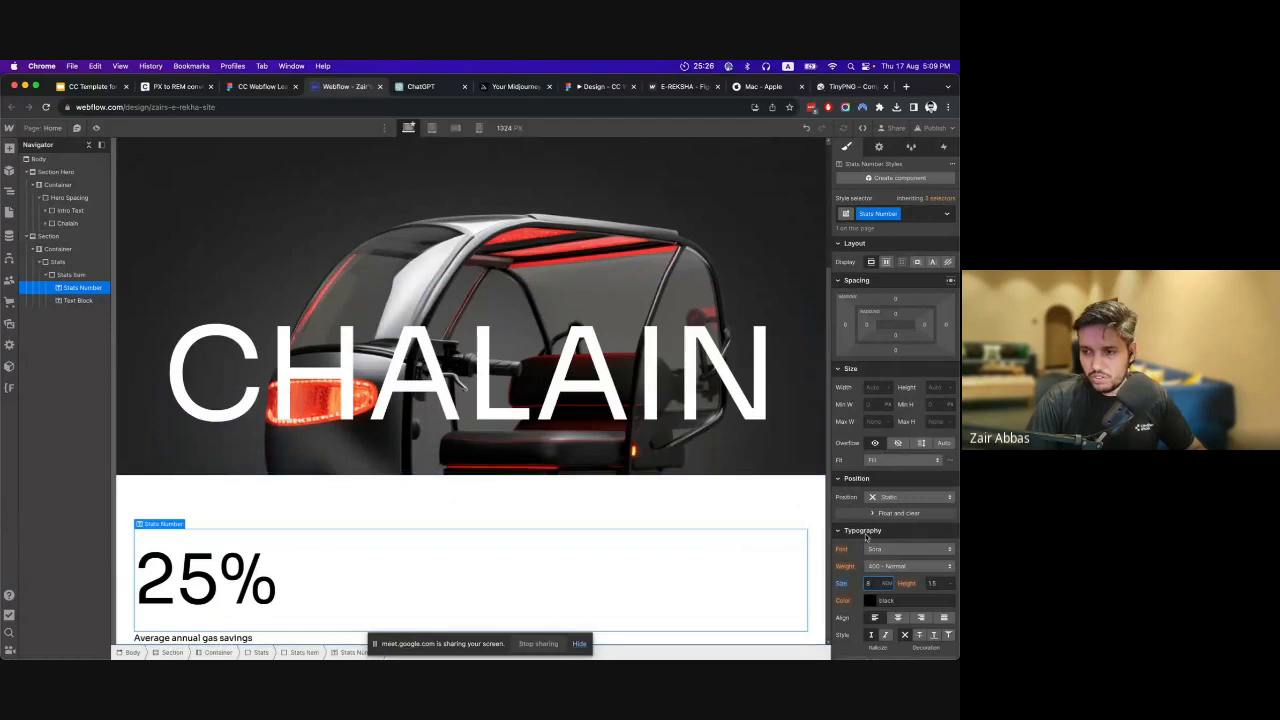
{"action": "left_click", "coordinate": [897, 566]}
{"action": "left_click", "coordinate": [896, 577]}
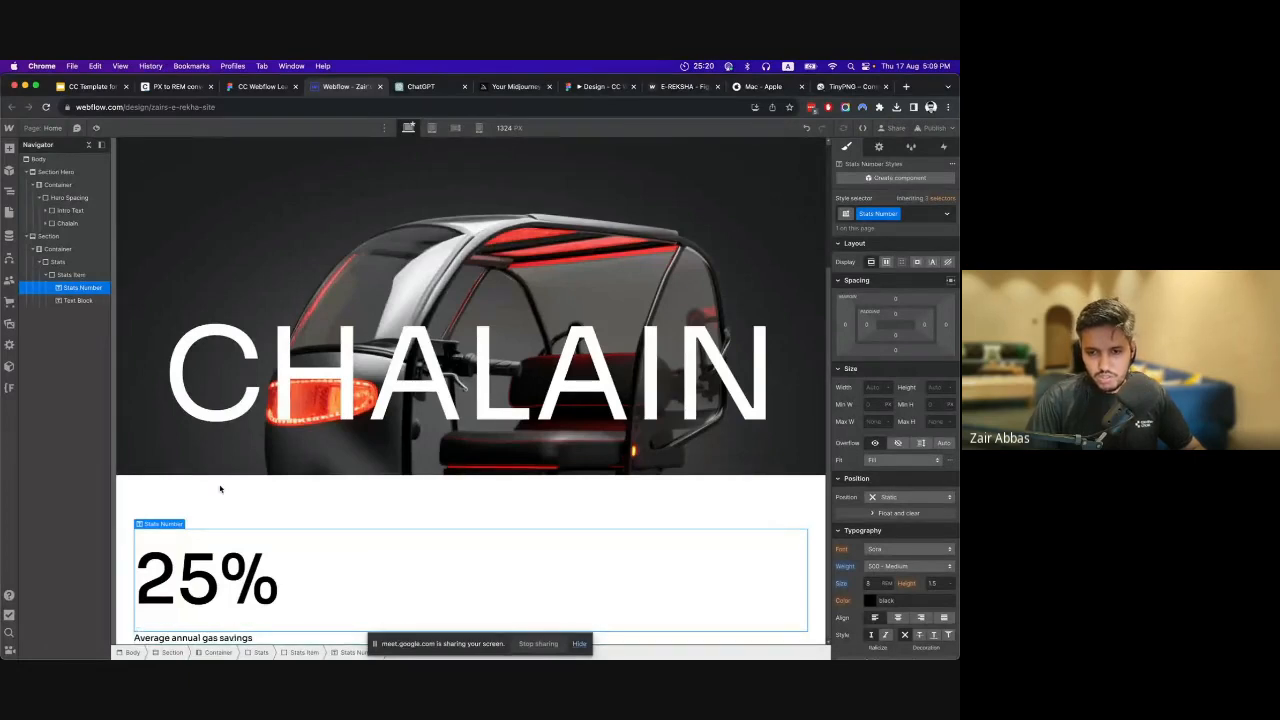
Give the "Average annual gas savings" text block inside Stats Item the new class Stats Decription.
{"action": "left_click", "coordinate": [225, 636]}
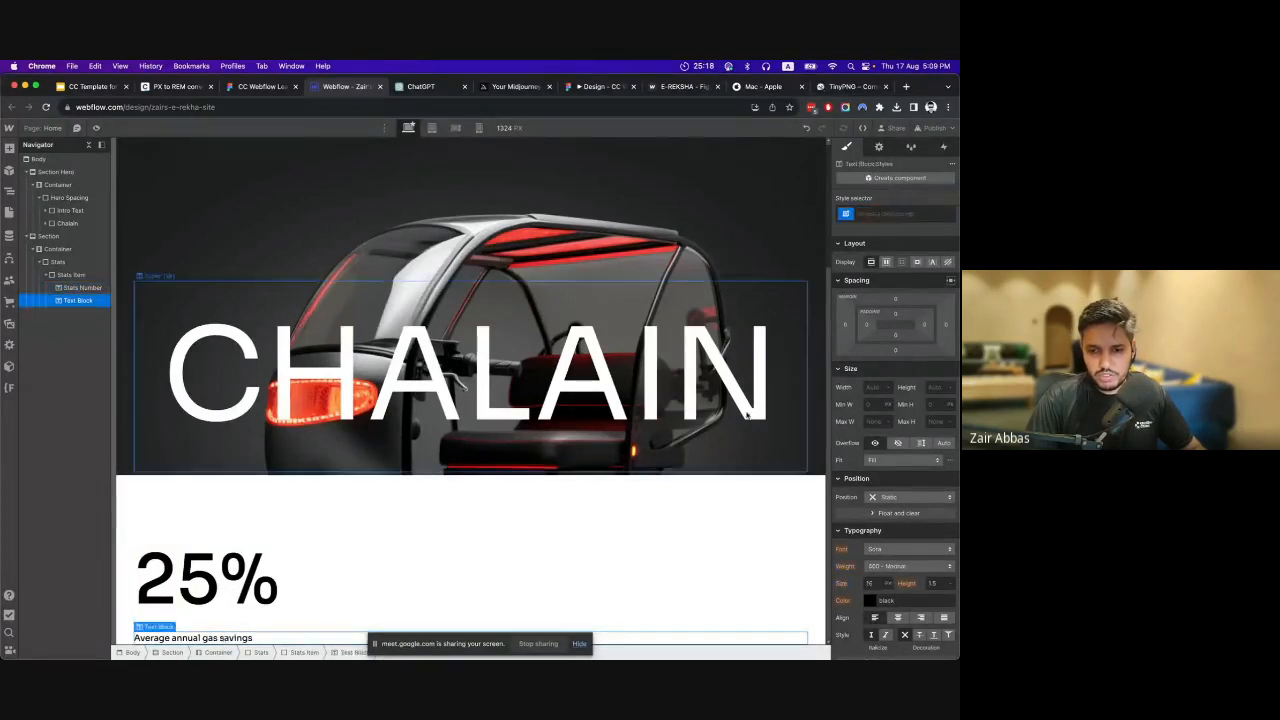
{"action": "left_click", "coordinate": [881, 212]}
{"action": "type", "text": "Stat"}
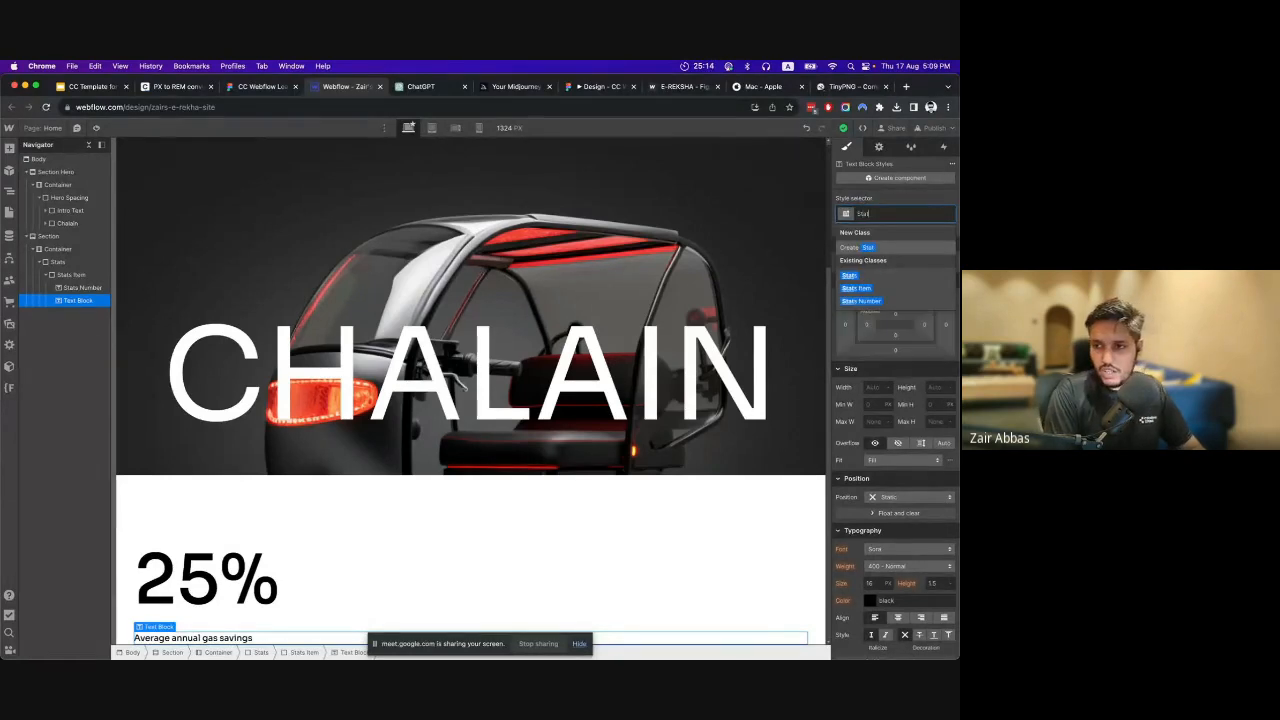
{"action": "type", "text": "s De"}
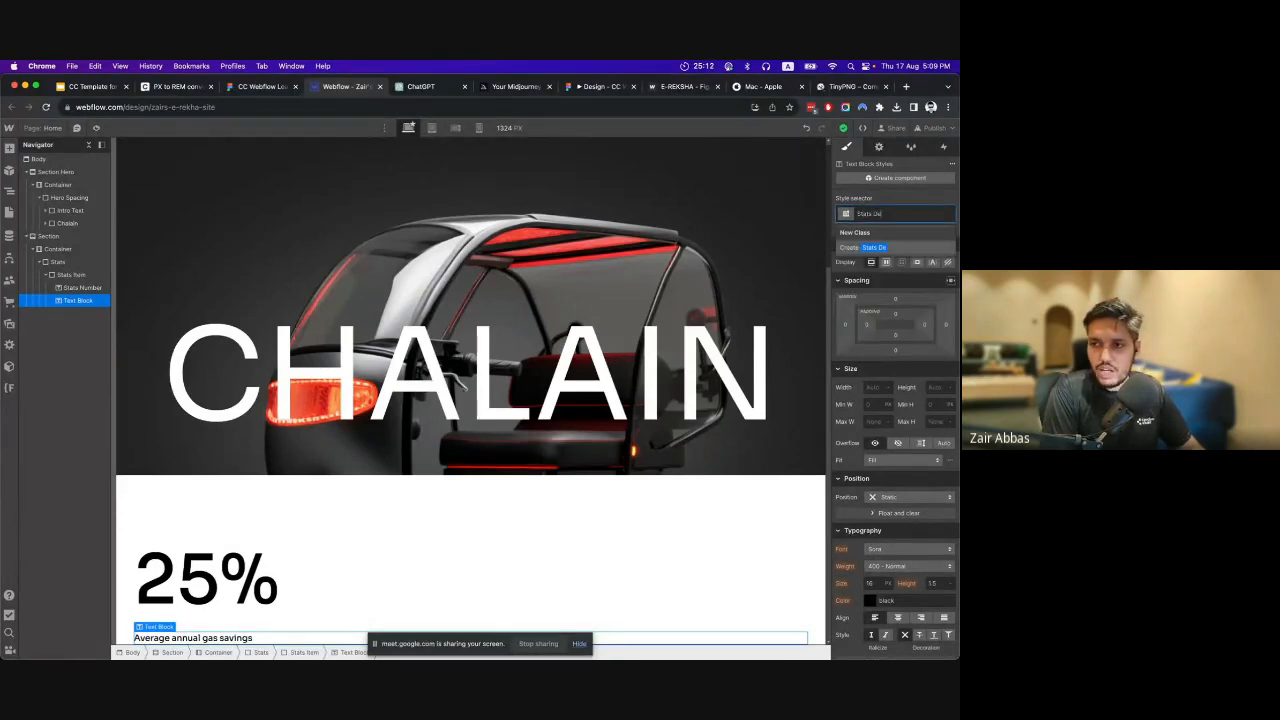
{"action": "type", "text": "cription"}
{"action": "key", "text": "Return"}
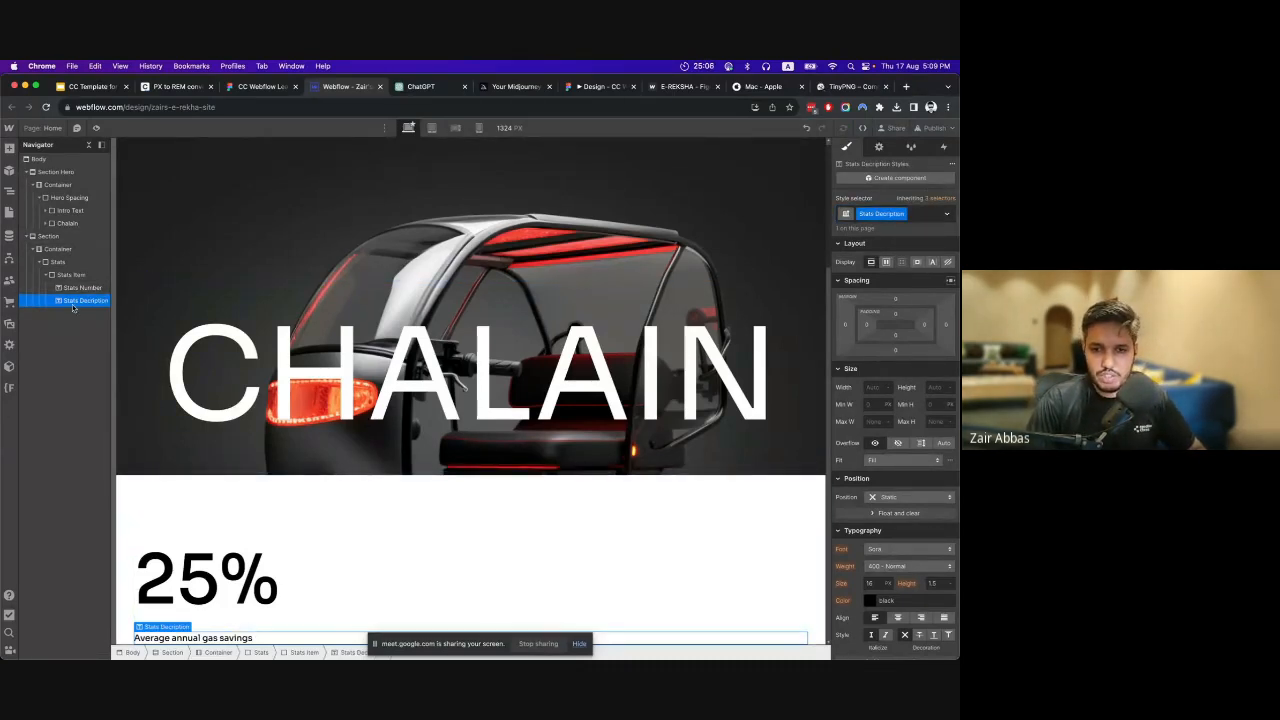
Check the "Average annual gas savings" font size in Figma, convert 18 px to rem in the nekoCalc converter, and copy the result.
{"action": "scroll", "coordinate": [932, 505], "scroll_direction": "down", "scroll_amount": 3}
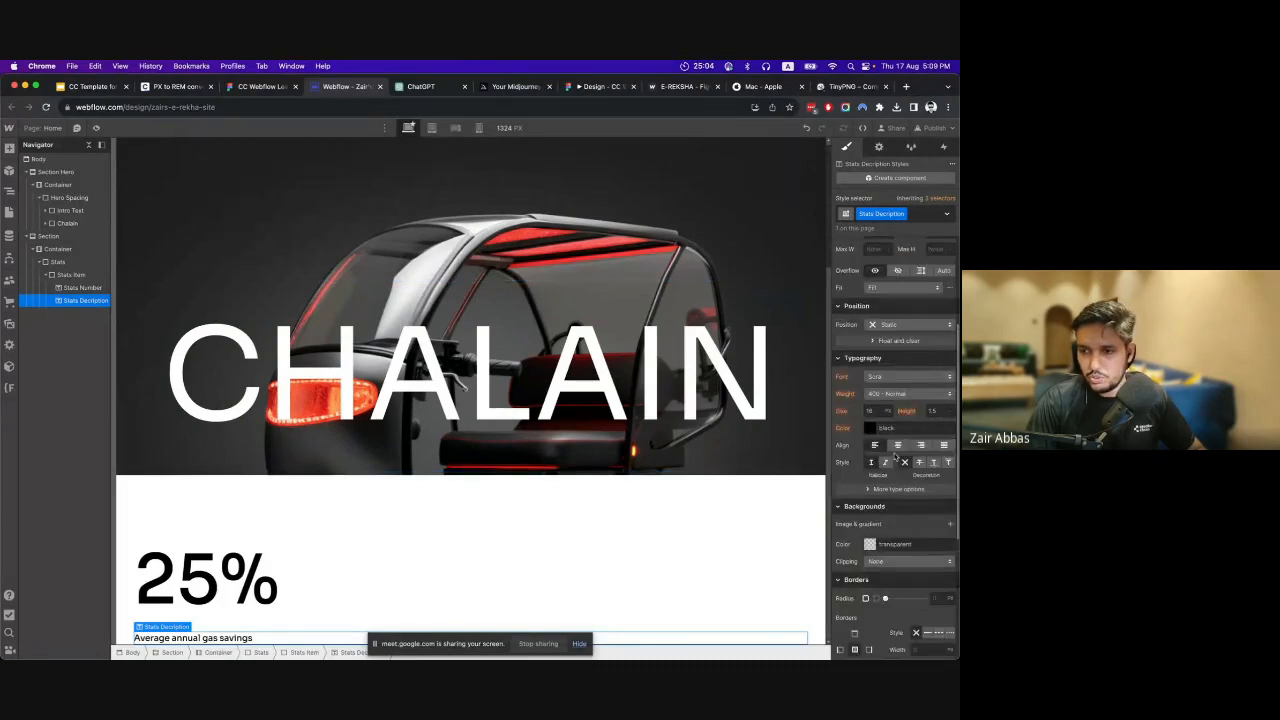
{"action": "left_click", "coordinate": [285, 88]}
{"action": "left_click", "coordinate": [313, 332]}
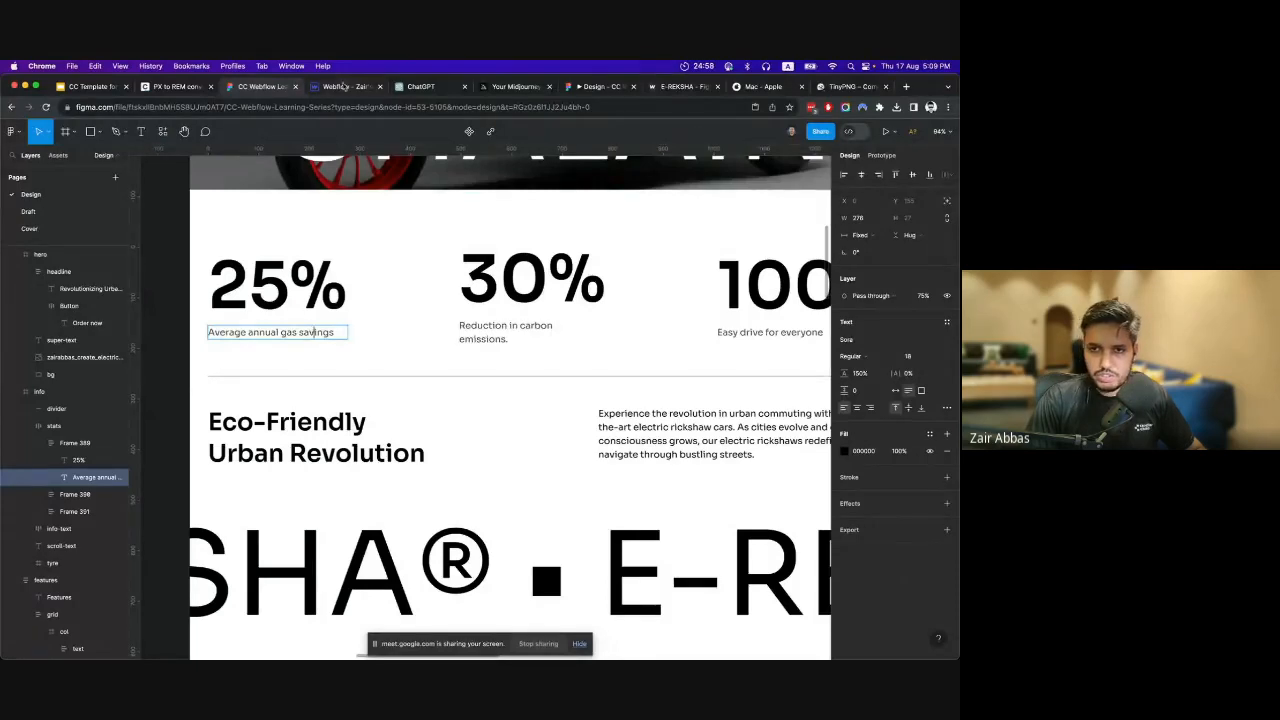
{"action": "left_click", "coordinate": [175, 87]}
{"action": "double_click", "coordinate": [358, 367]}
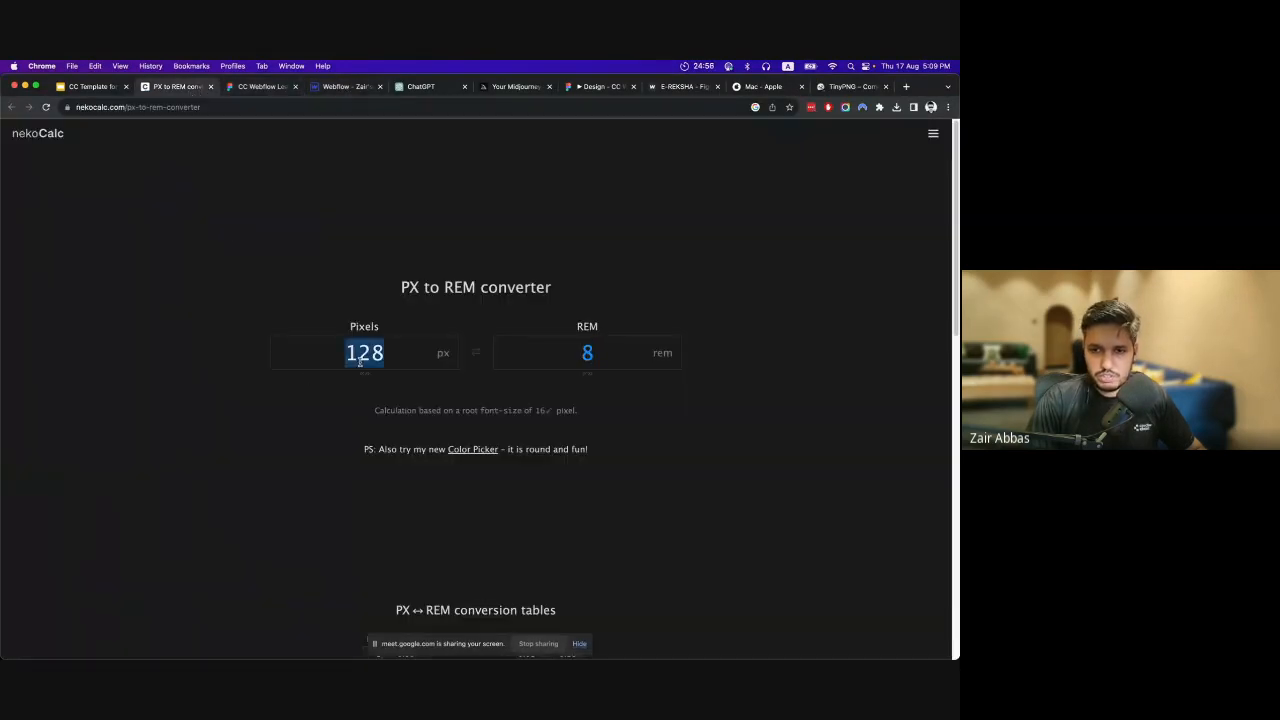
{"action": "type", "text": "18"}
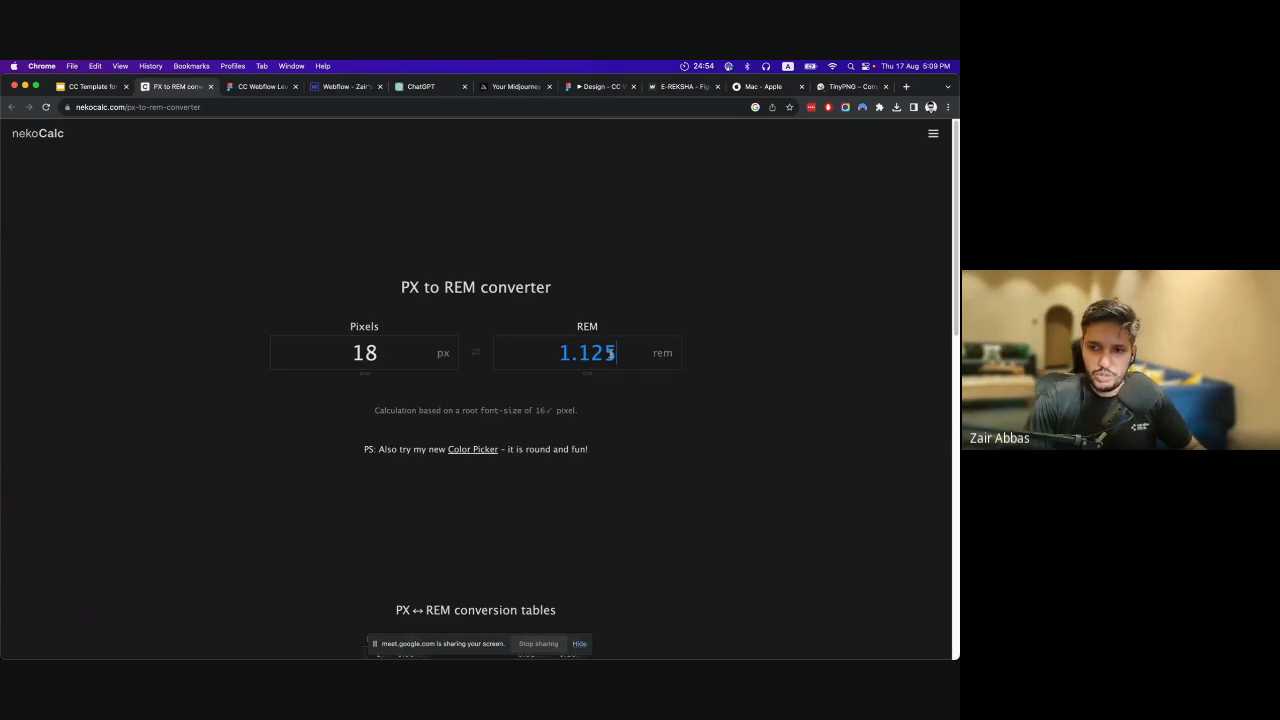
{"action": "double_click", "coordinate": [608, 352]}
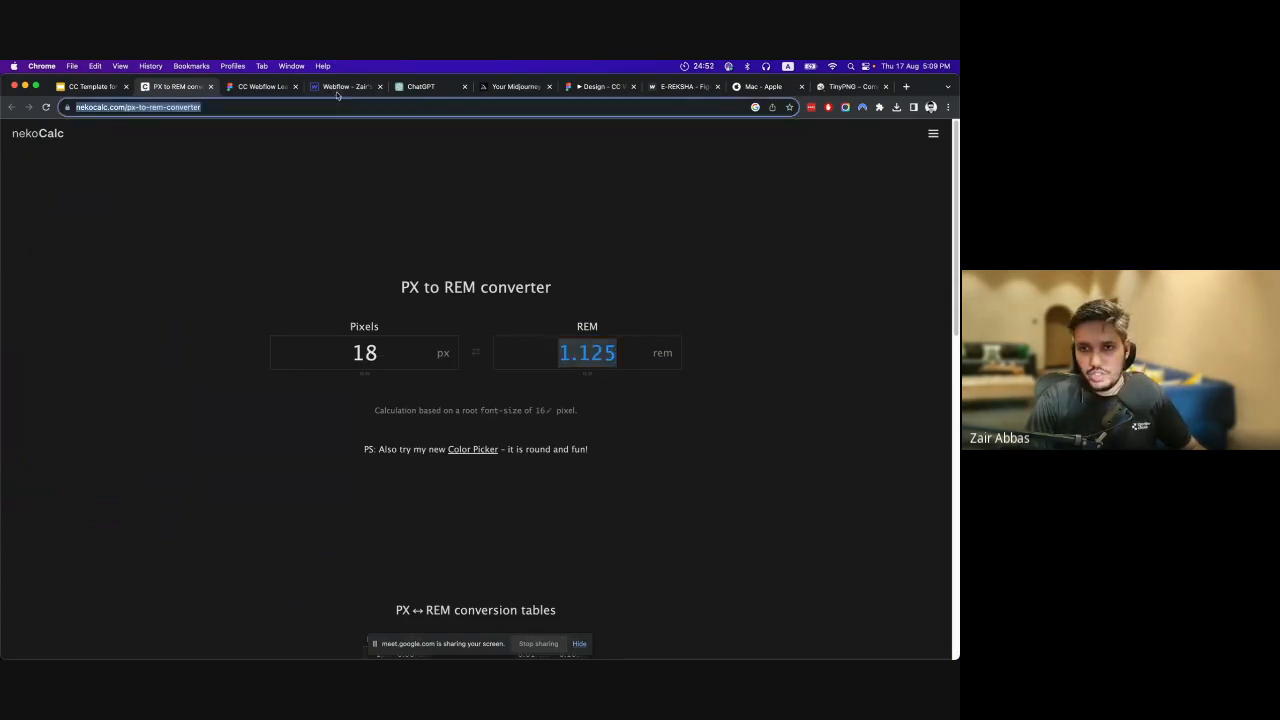
Return to Webflow and set the Stats Decription text's font size to 1.125rem.
{"action": "left_click", "coordinate": [340, 87]}
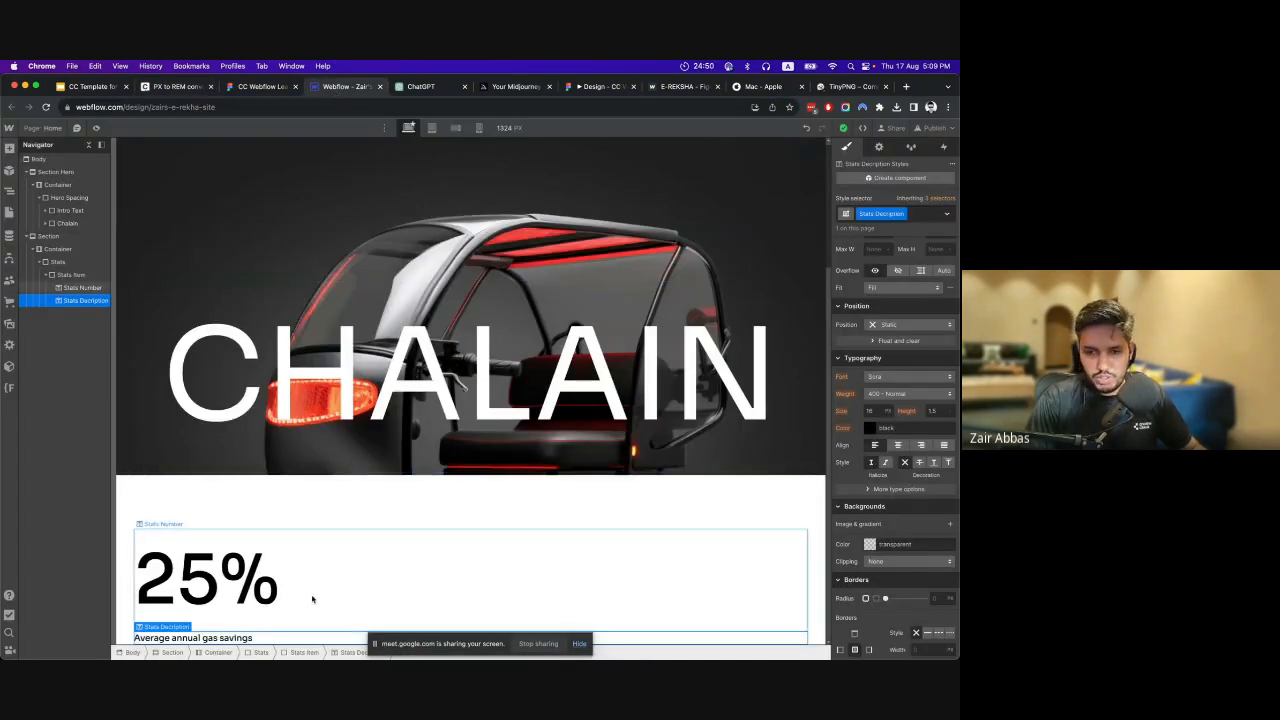
{"action": "left_click", "coordinate": [875, 411]}
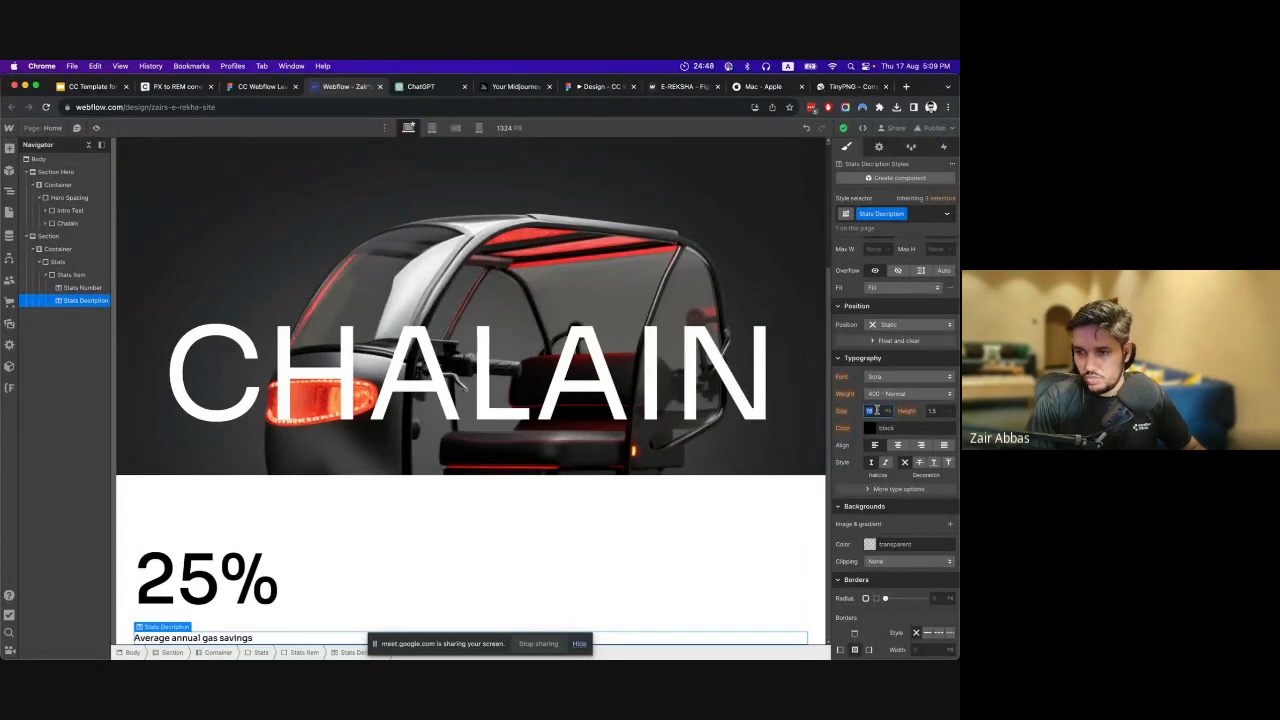
{"action": "type", "text": "rem"}
{"action": "key", "text": "Return"}
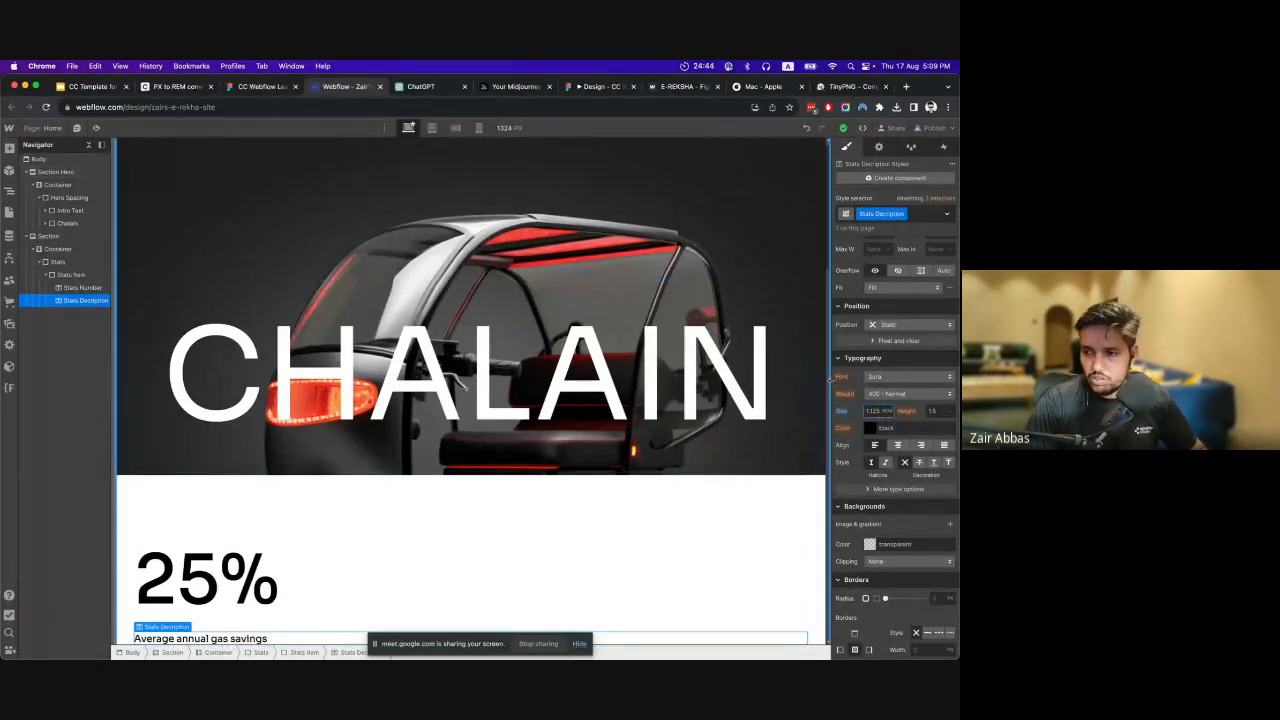
Switch to Figma and inspect the layer opacity and fill of the "Average annual gas savings" text.
{"action": "left_click", "coordinate": [258, 86]}
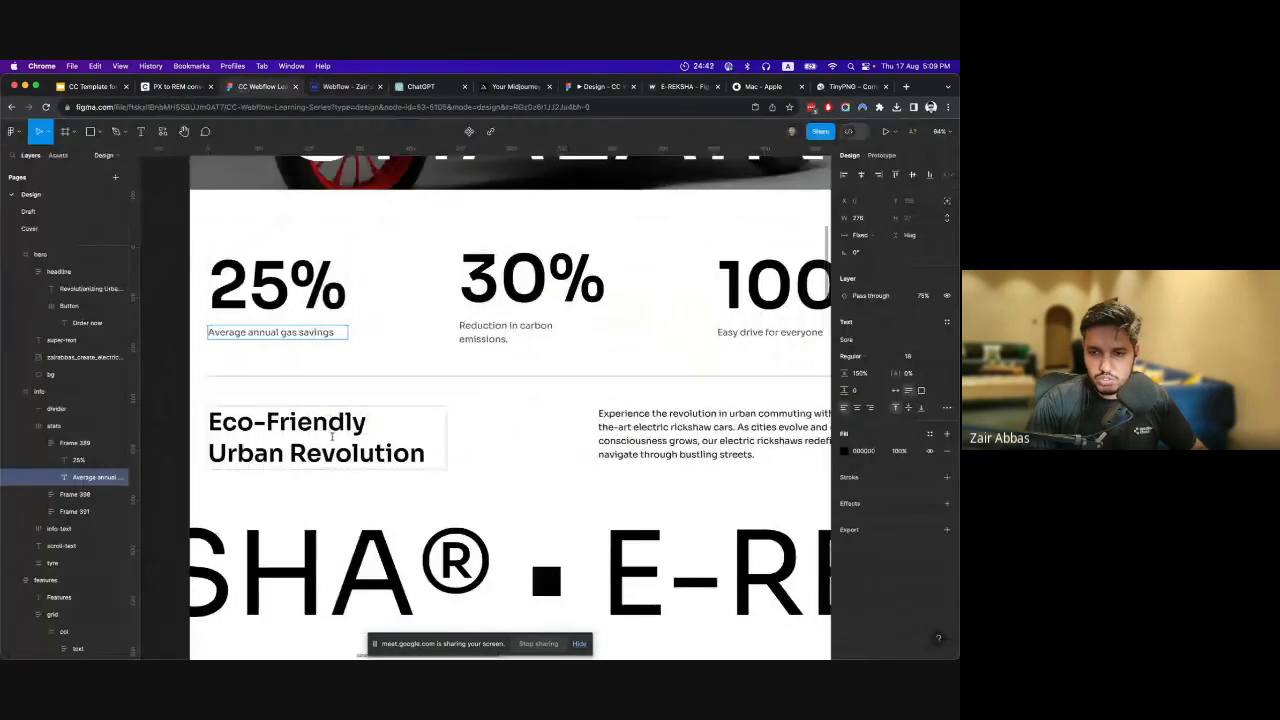
{"action": "double_click", "coordinate": [300, 331]}
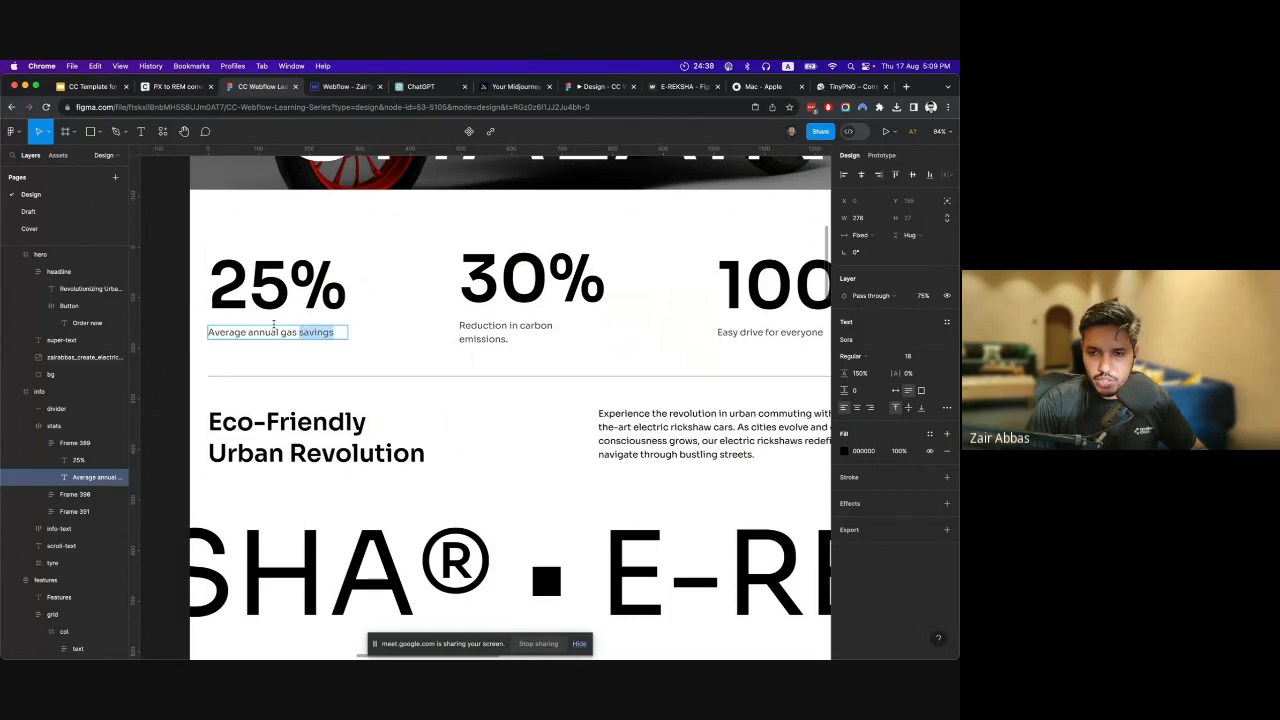
{"action": "scroll", "coordinate": [272, 323], "scroll_direction": "up", "scroll_amount": 3}
{"action": "key", "text": "Escape"}
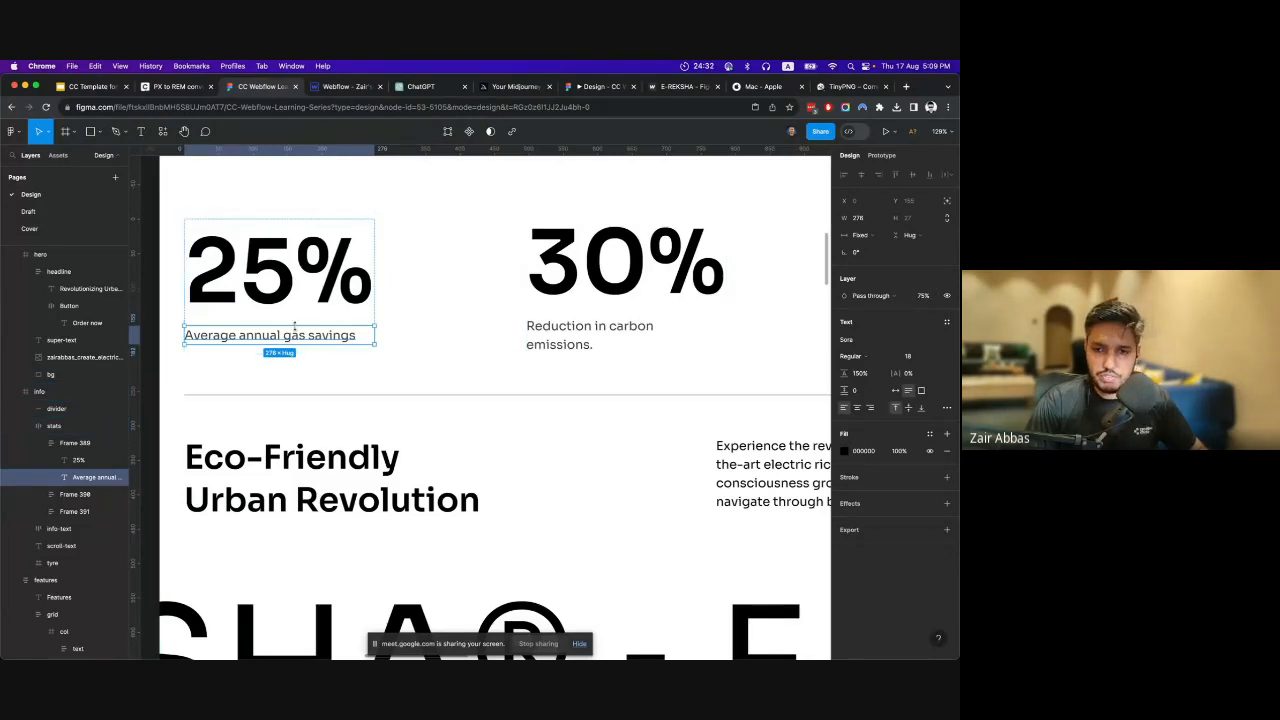
{"action": "scroll", "coordinate": [294, 324], "scroll_direction": "down", "scroll_amount": 3}
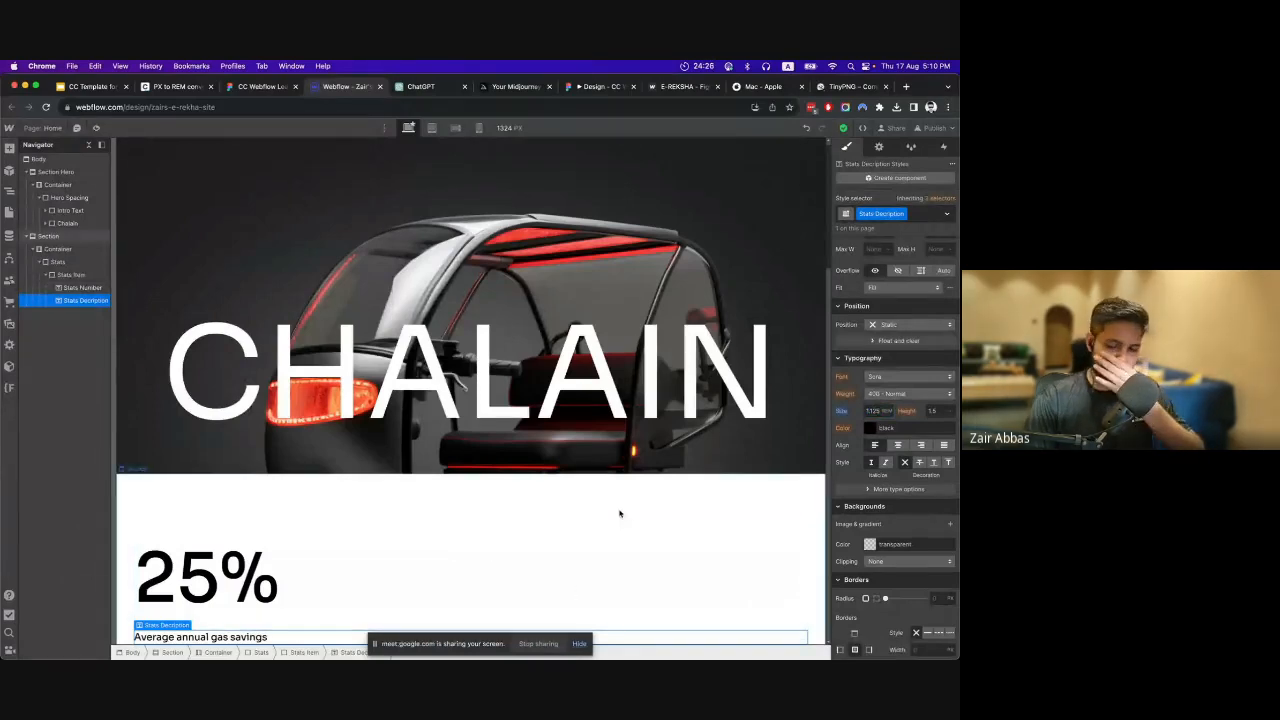
In Webflow, set the Stats Decription text colour to black (#000000) with 75% alpha.
{"action": "left_click", "coordinate": [870, 428]}
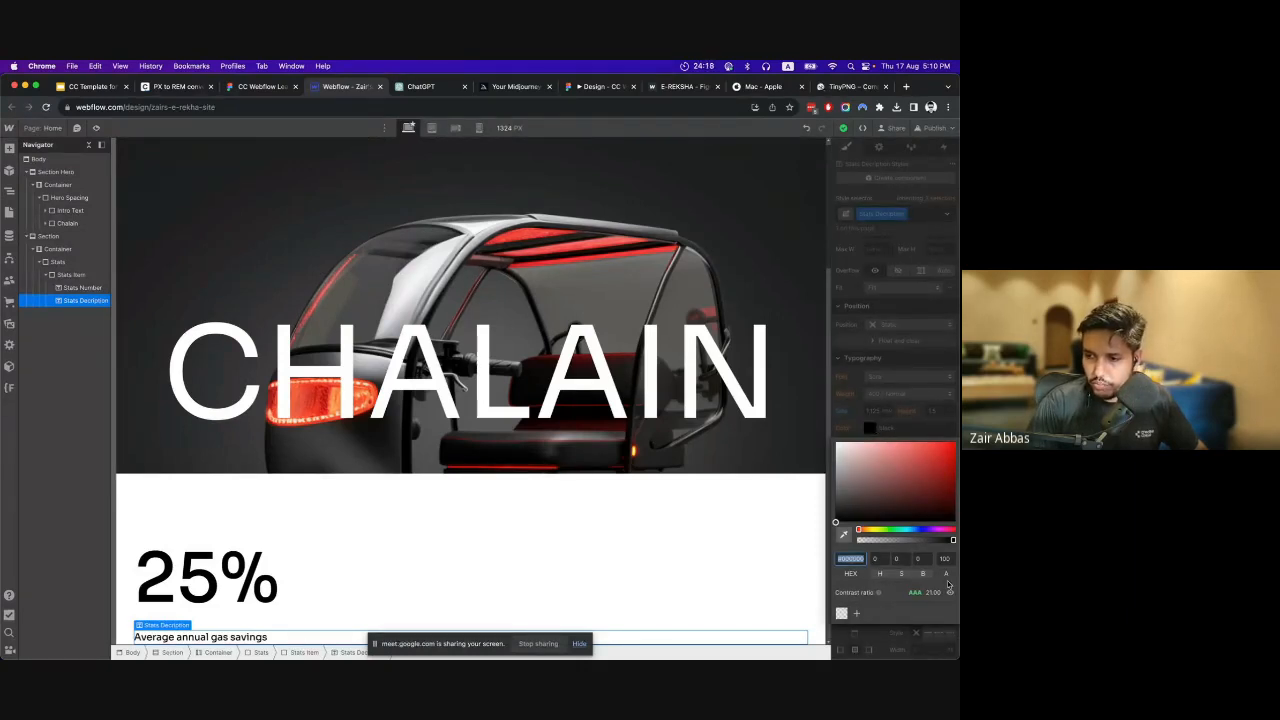
{"action": "left_click_drag", "start_coordinate": [952, 540], "coordinate": [926, 540]}
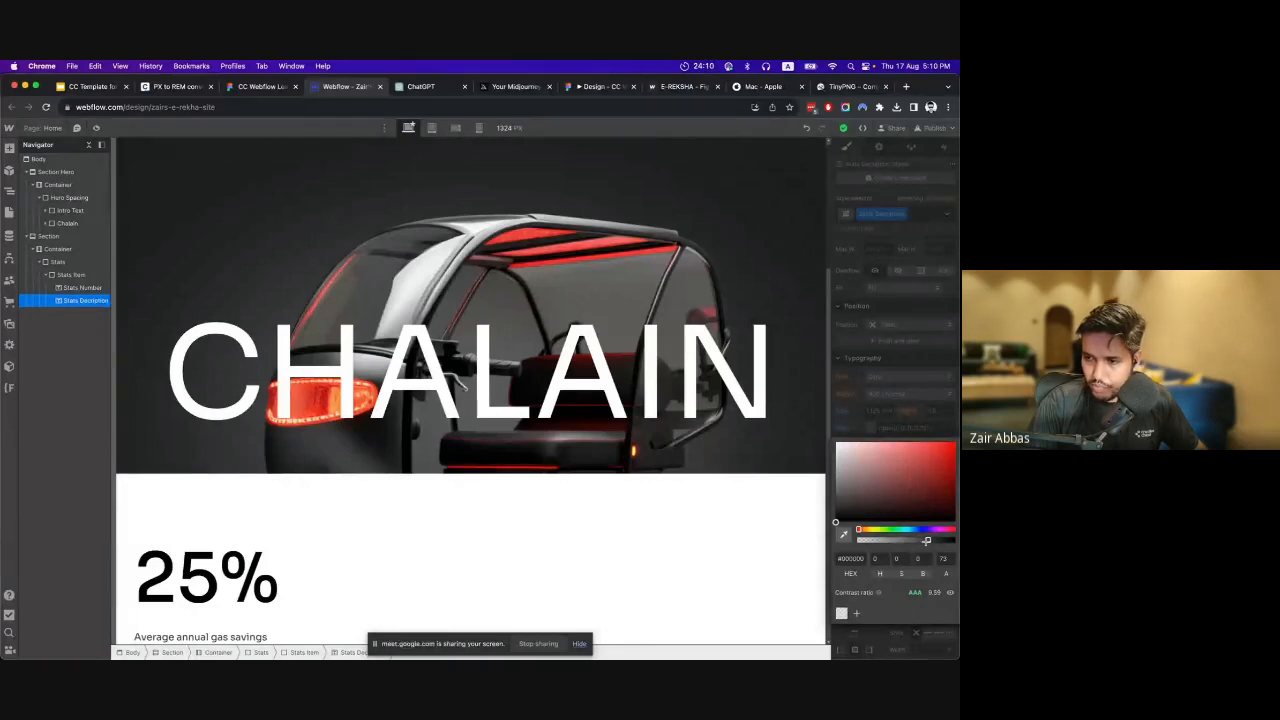
{"action": "left_click_drag", "start_coordinate": [927, 540], "coordinate": [929, 540]}
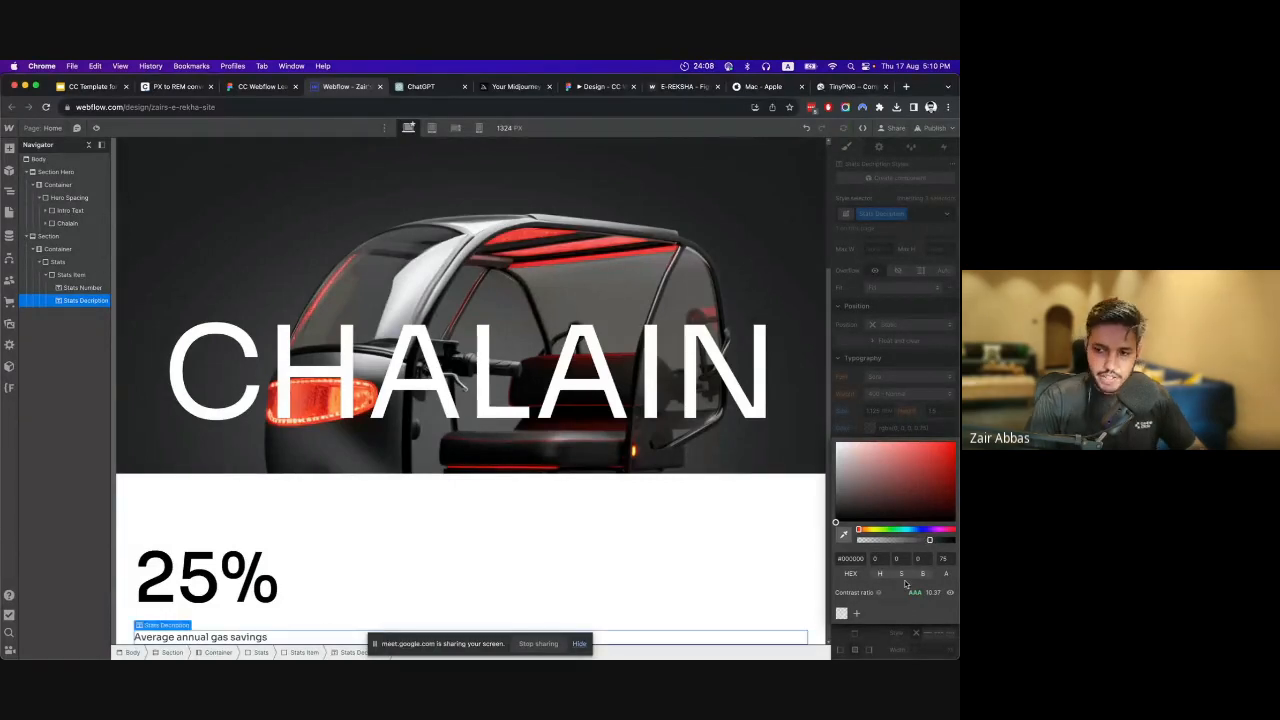
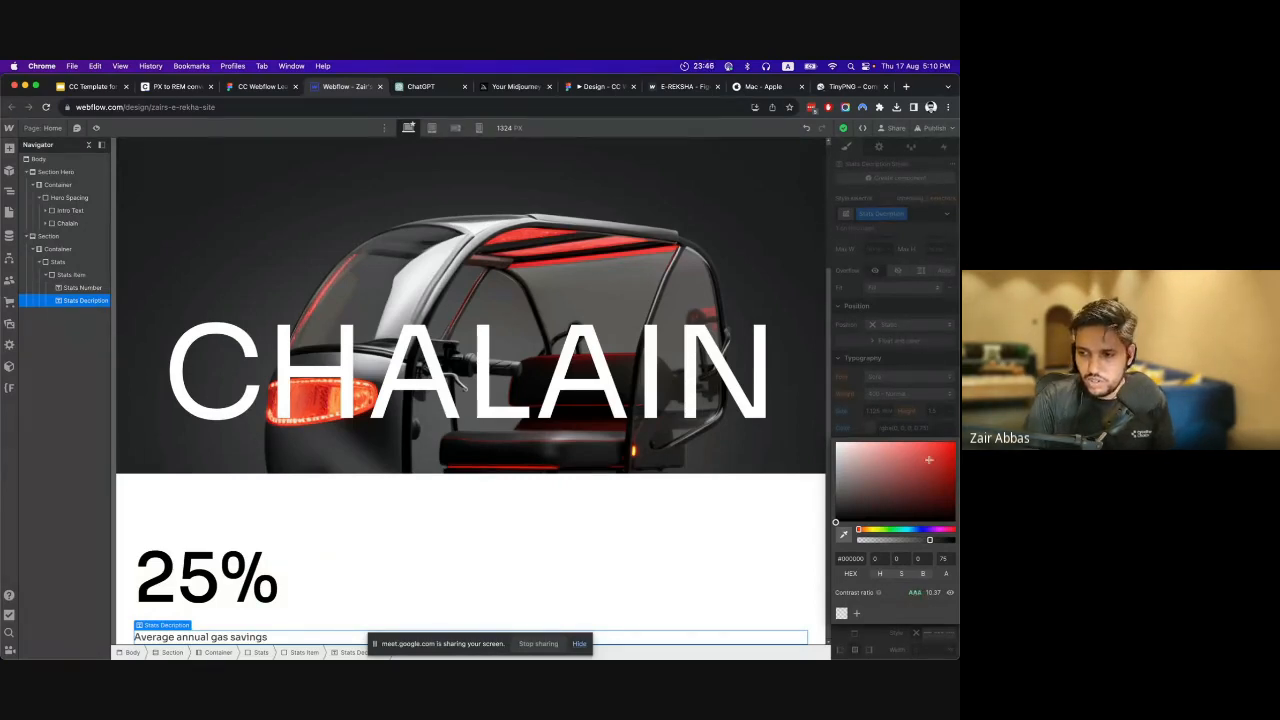
Apply black at 75% opacity as the text colour of the stats description.
{"action": "left_click", "coordinate": [925, 414]}
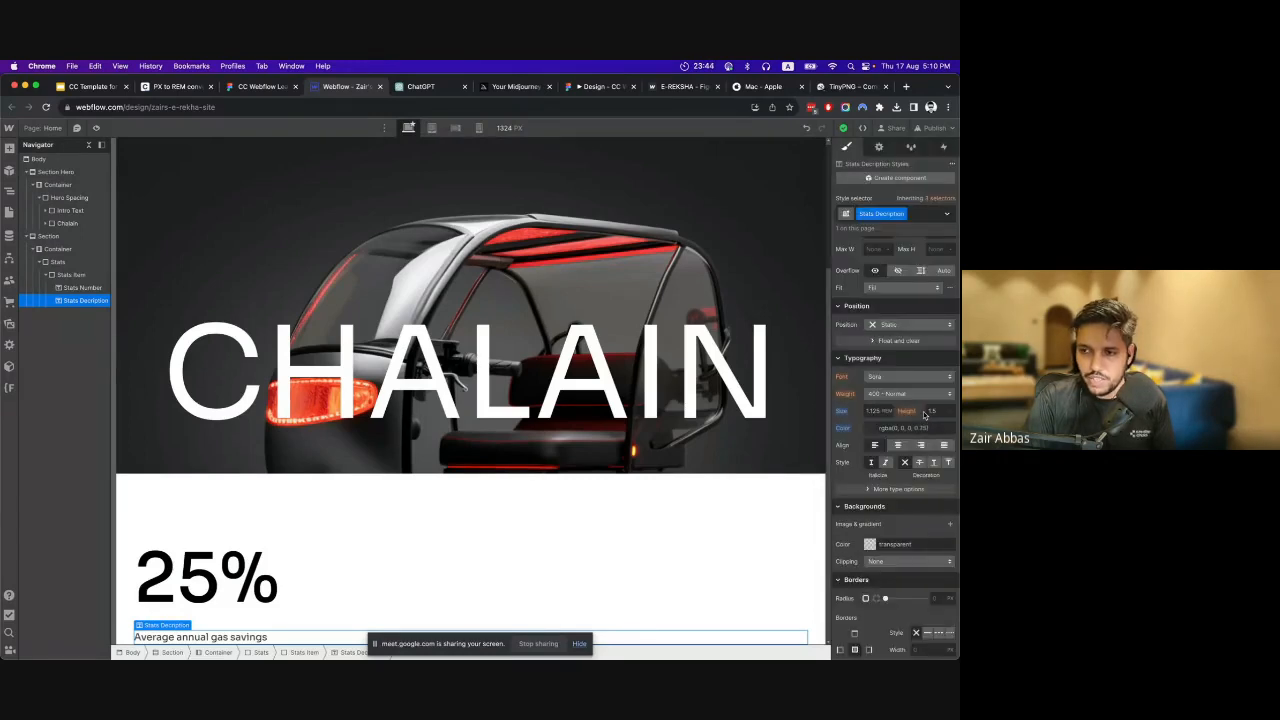
{"action": "left_click", "coordinate": [895, 428]}
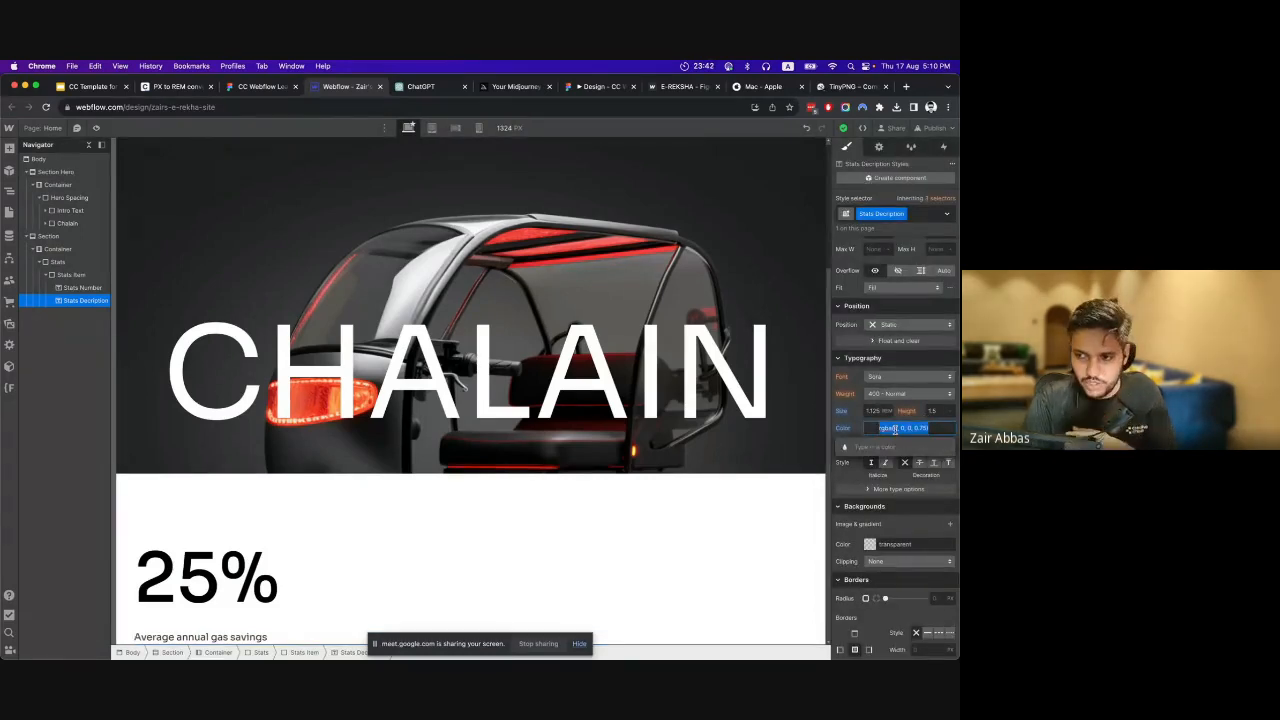
{"action": "left_click", "coordinate": [854, 477]}
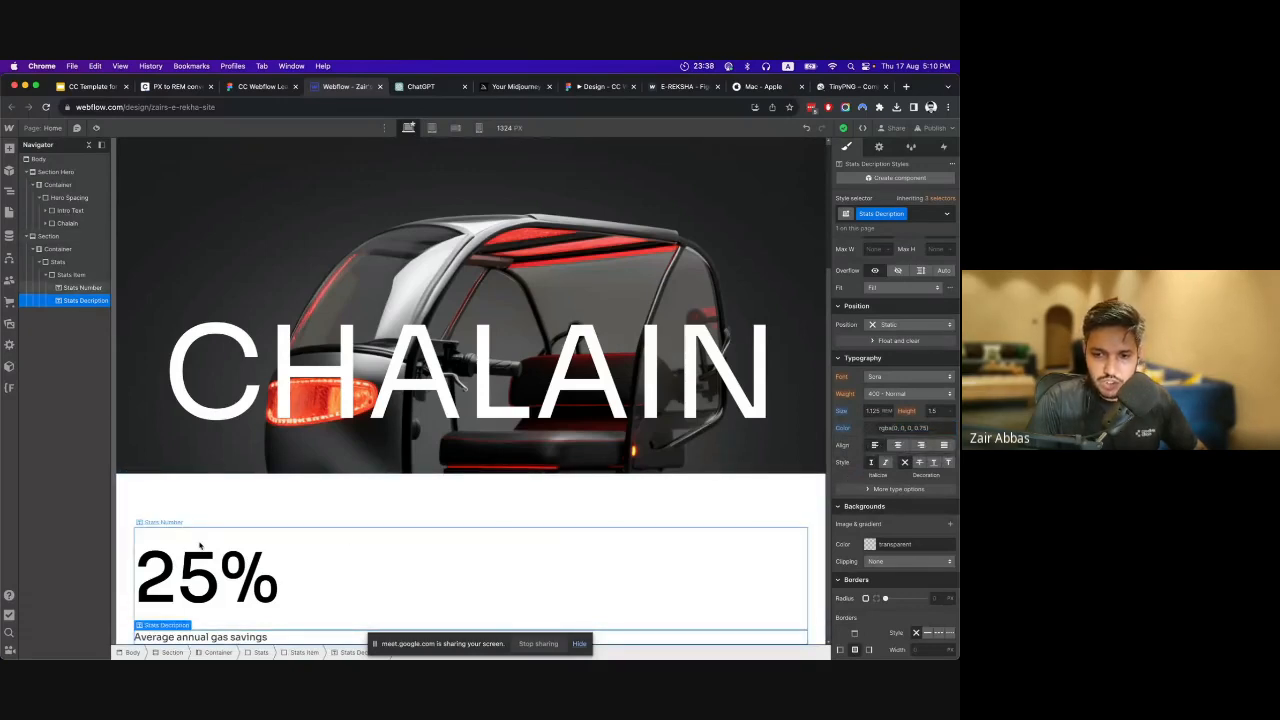
Duplicate the Stats Item block twice inside the Stats block, making three stacked stat items.
{"action": "left_click", "coordinate": [67, 275]}
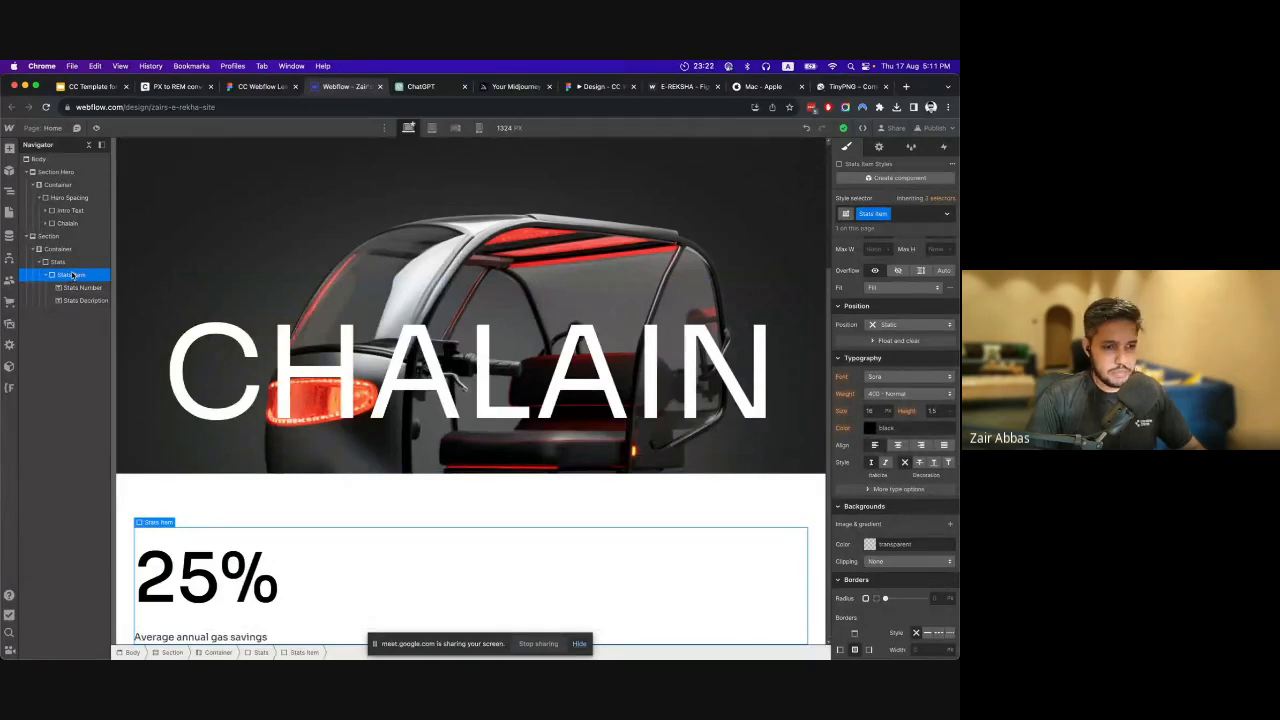
{"action": "scroll", "coordinate": [893, 283], "scroll_direction": "up", "scroll_amount": 4}
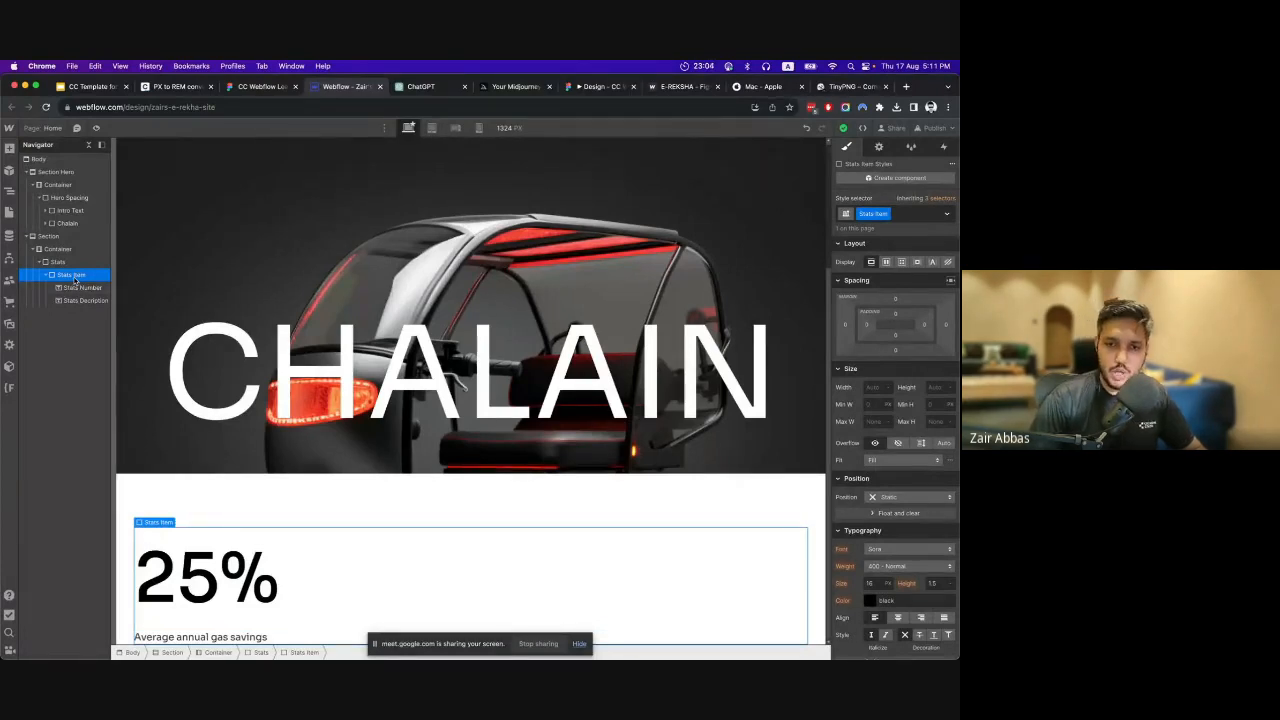
{"action": "right_click", "coordinate": [156, 523]}
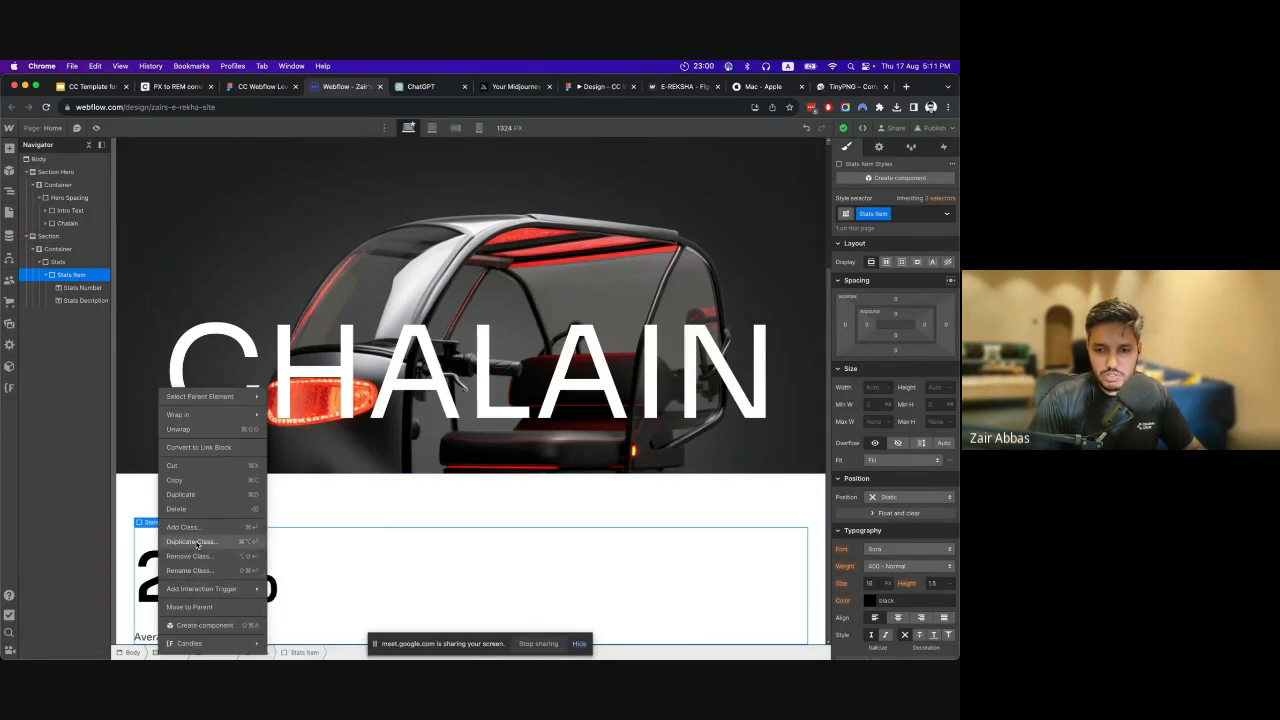
{"action": "left_click", "coordinate": [68, 275]}
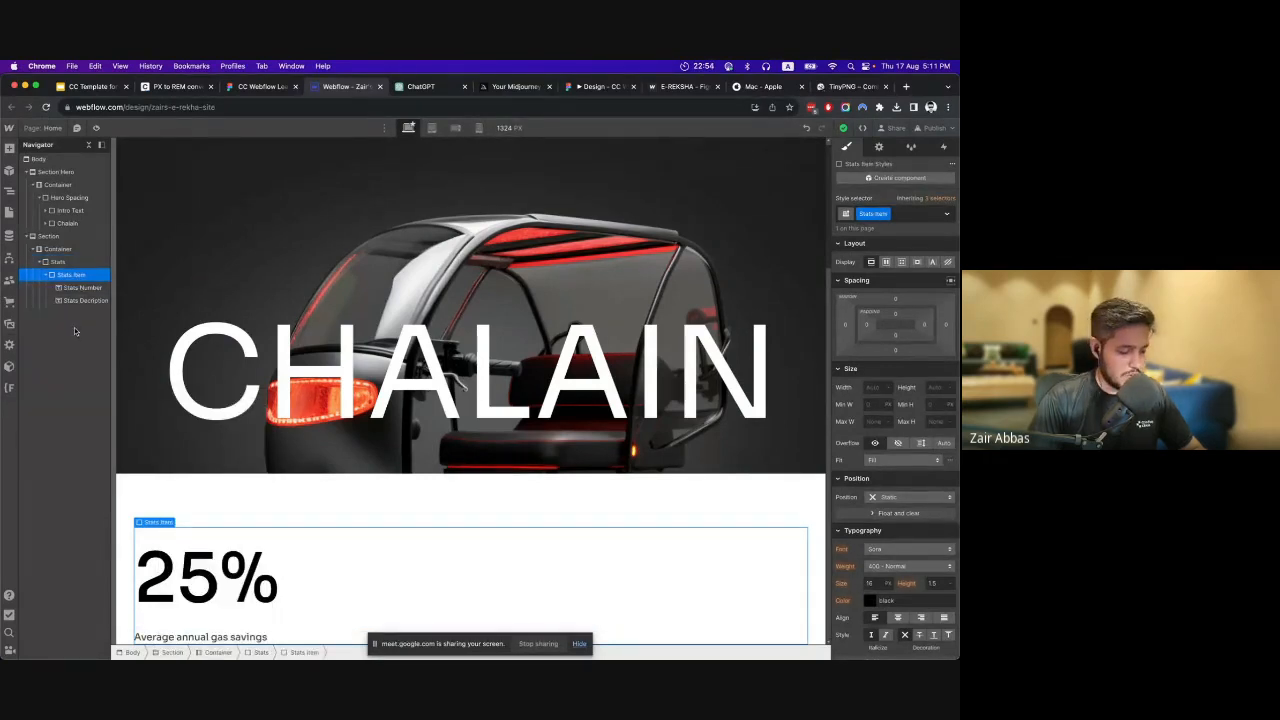
{"action": "key", "text": "super+v"}
{"action": "scroll", "coordinate": [317, 371], "scroll_direction": "down", "scroll_amount": 2}
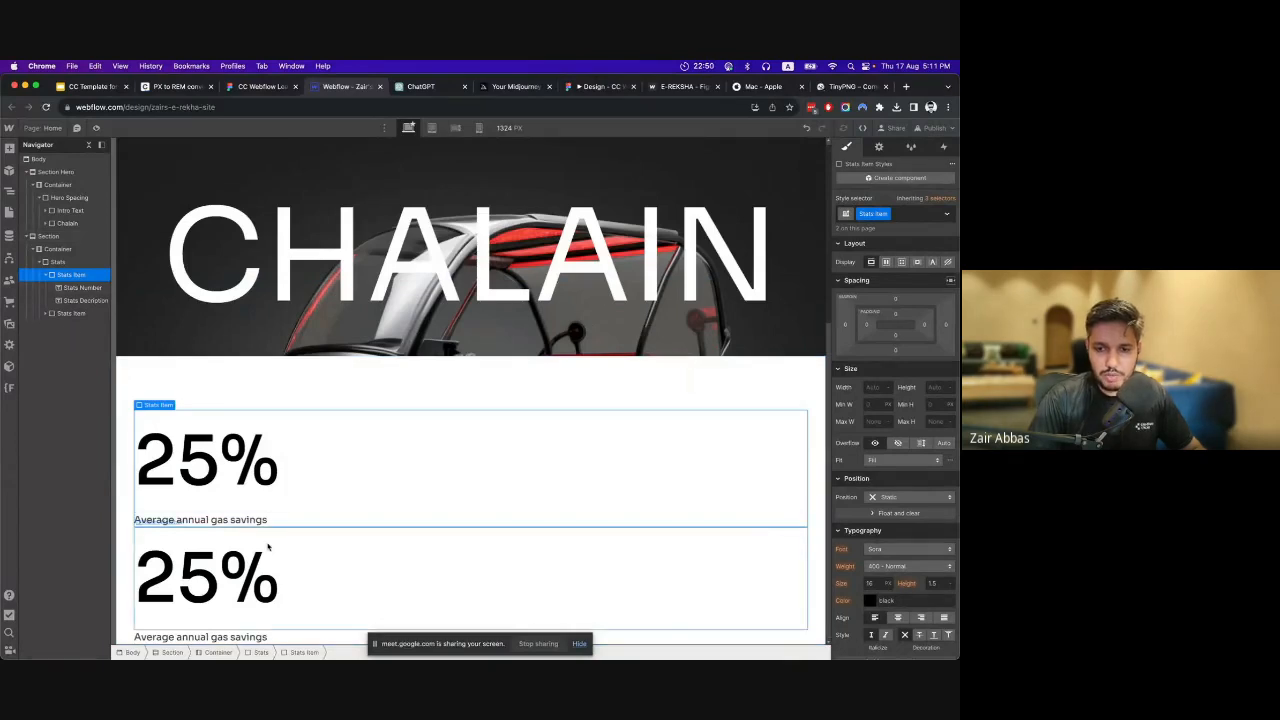
{"action": "key", "text": "super+v"}
{"action": "scroll", "coordinate": [298, 537], "scroll_direction": "down", "scroll_amount": 2}
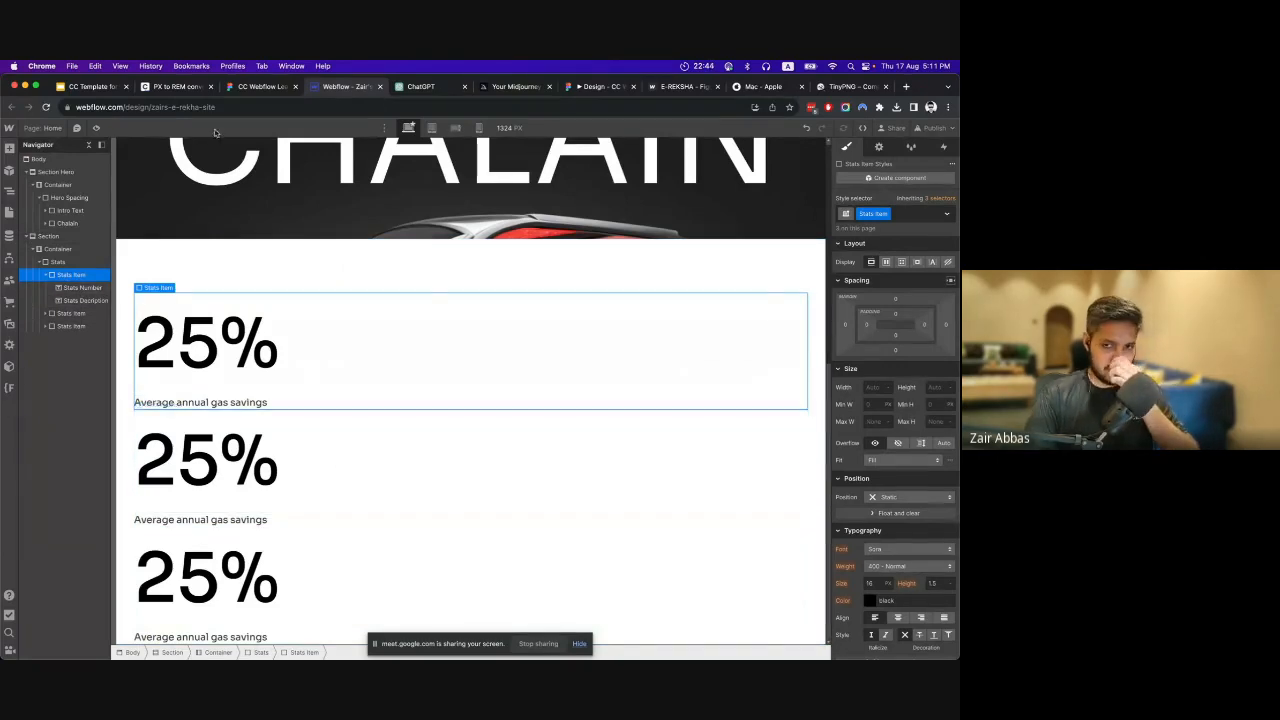
Copy the "30%" text from the Figma design and use it as the second stat item's number in Webflow.
{"action": "key", "text": "ctrl+shift+Tab"}
{"action": "left_click", "coordinate": [543, 300]}
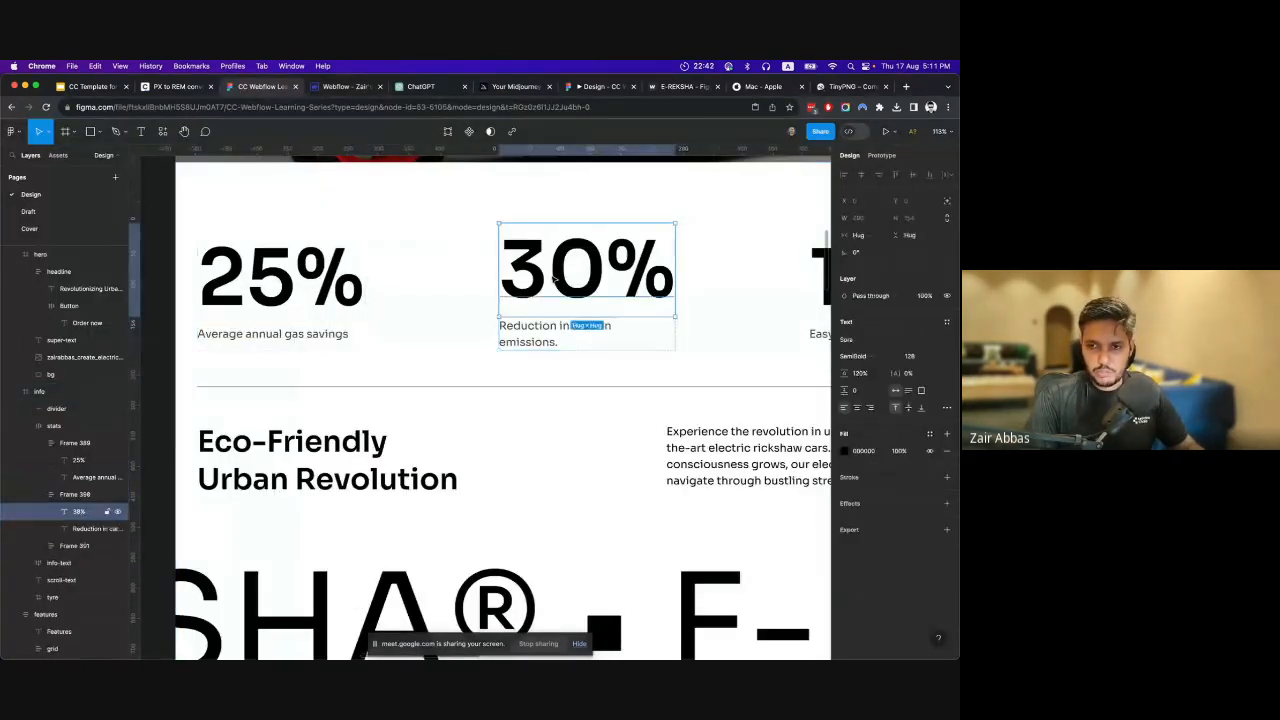
{"action": "double_click", "coordinate": [543, 300]}
{"action": "key", "text": "super+c"}
{"action": "key", "text": "super+a"}
{"action": "key", "text": "ctrl+Tab"}
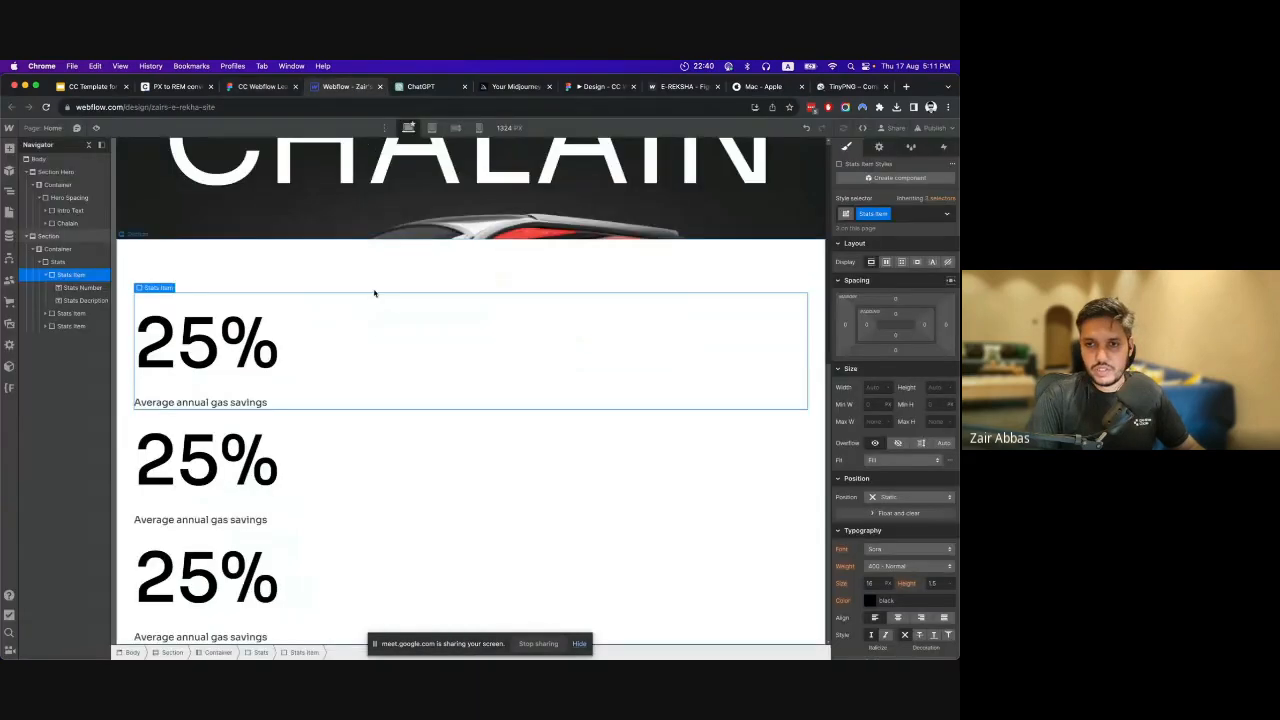
{"action": "double_click", "coordinate": [232, 440]}
{"action": "key", "text": "super+v"}
Copy "100%" from the Figma design and replace the third stat item's number in Webflow with it.
{"action": "key", "text": "ctrl+shift+Tab"}
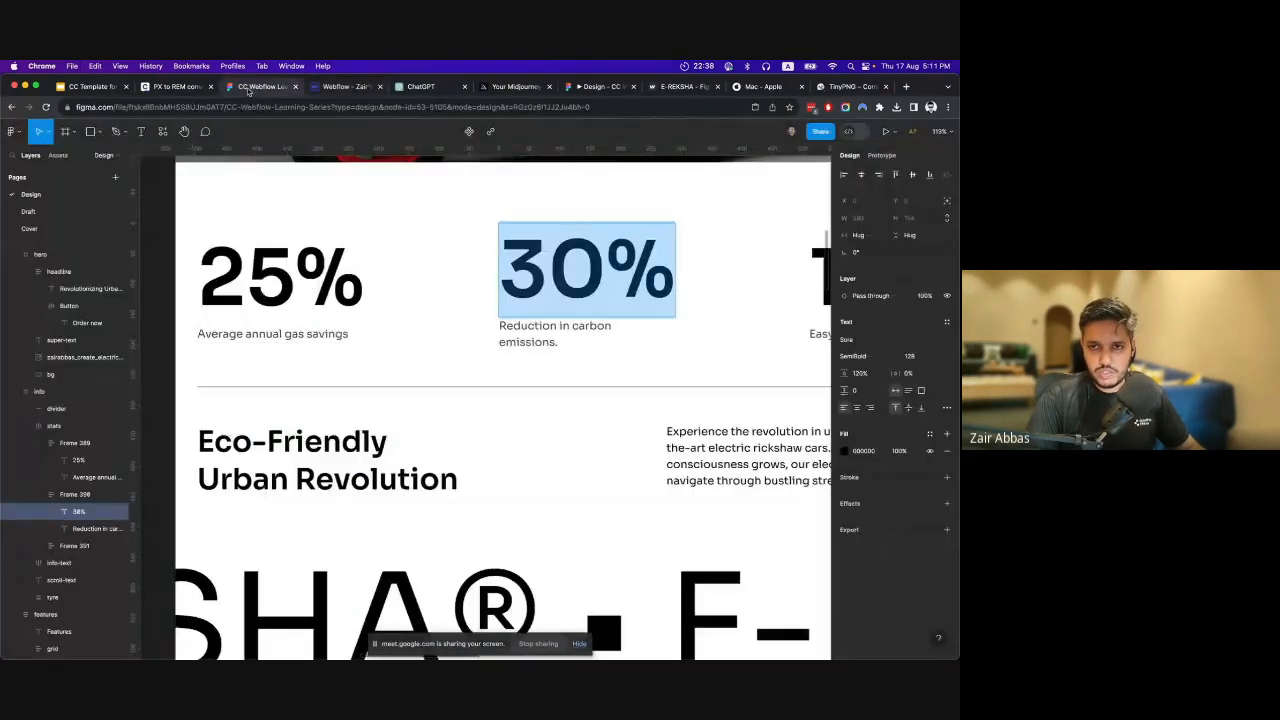
{"action": "scroll", "coordinate": [641, 378], "scroll_direction": "right", "scroll_amount": 5}
{"action": "left_click", "coordinate": [700, 278]}
{"action": "double_click", "coordinate": [700, 278]}
{"action": "key", "text": "super+c"}
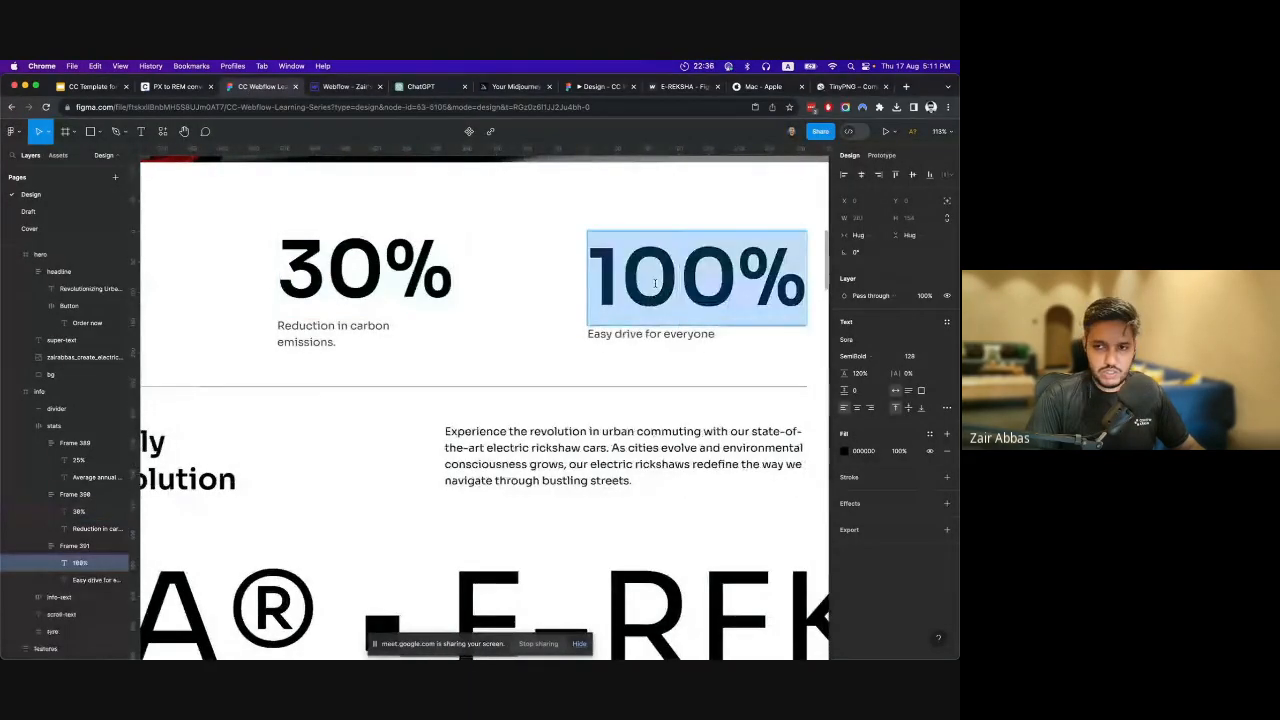
{"action": "left_click", "coordinate": [351, 90]}
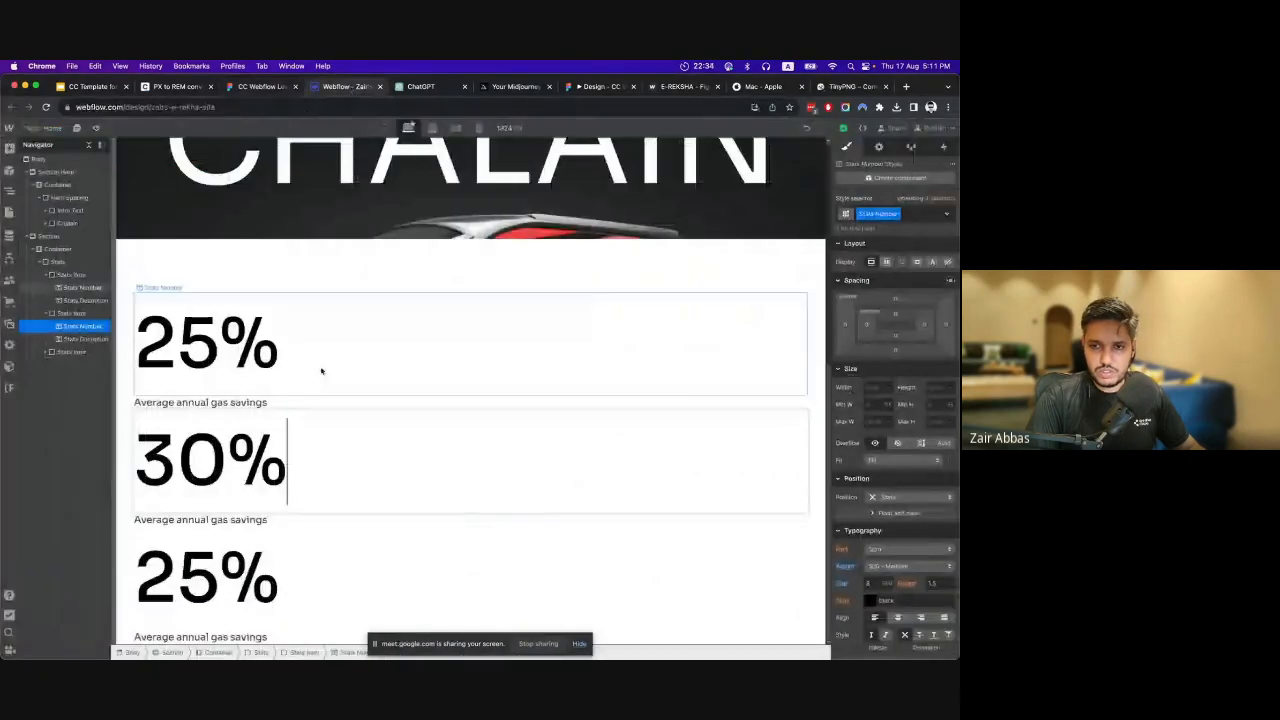
{"action": "double_click", "coordinate": [216, 565]}
{"action": "key", "text": "super+a"}
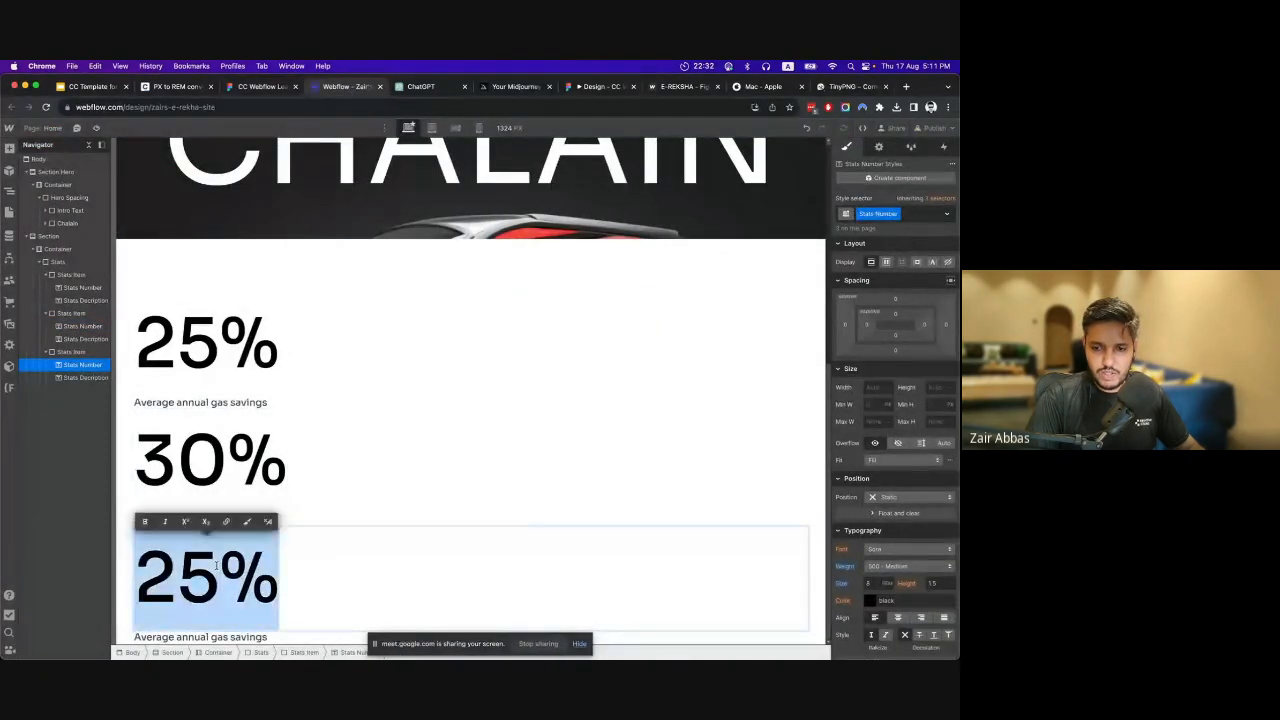
{"action": "key", "text": "super+v"}
Replace the second stat's description in Webflow with "Reduction in carbon emissions." copied from the Figma design.
{"action": "left_click", "coordinate": [245, 88]}
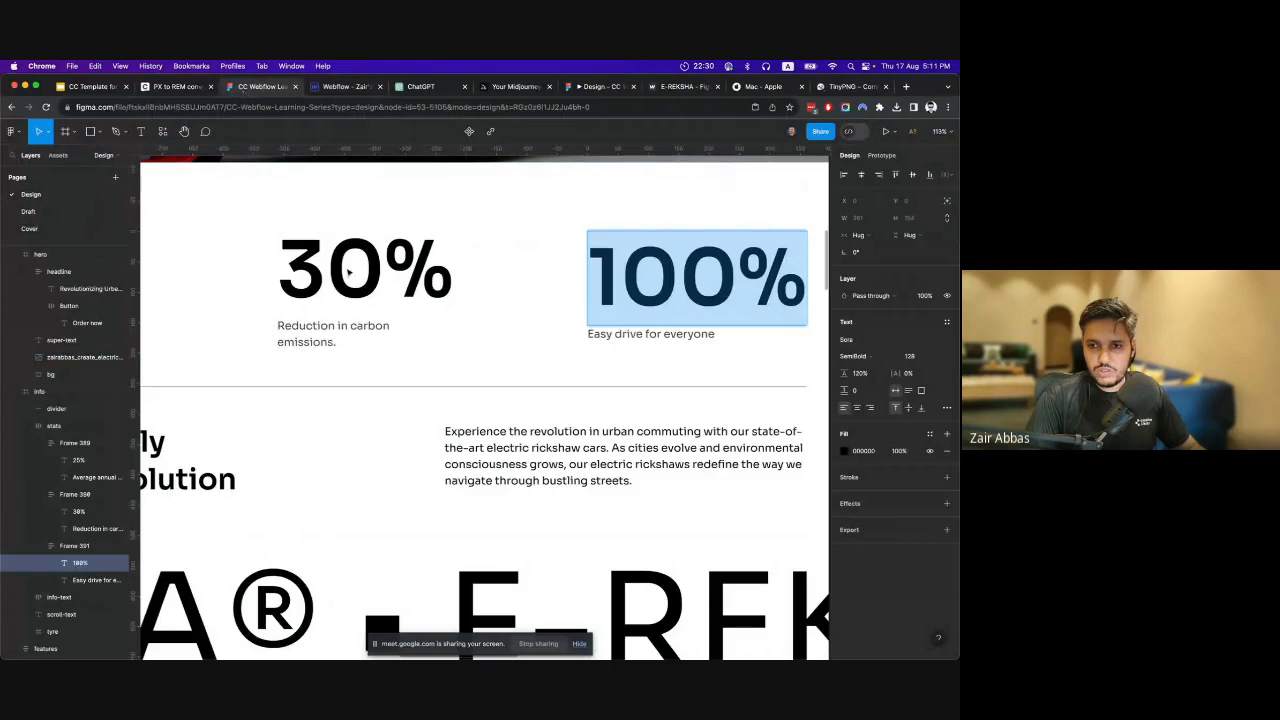
{"action": "left_click", "coordinate": [331, 340]}
{"action": "double_click", "coordinate": [331, 334]}
{"action": "key", "text": "super+c"}
{"action": "left_click", "coordinate": [345, 87]}
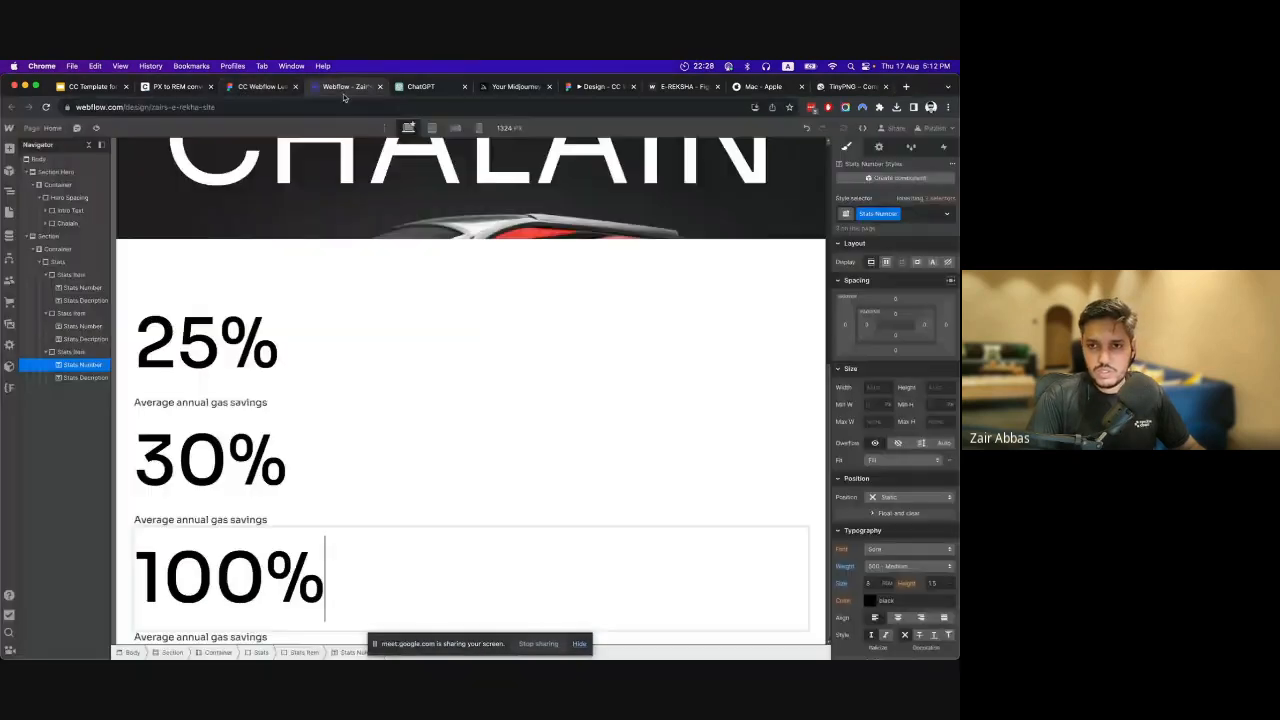
{"action": "double_click", "coordinate": [206, 521]}
{"action": "key", "text": "super+a"}
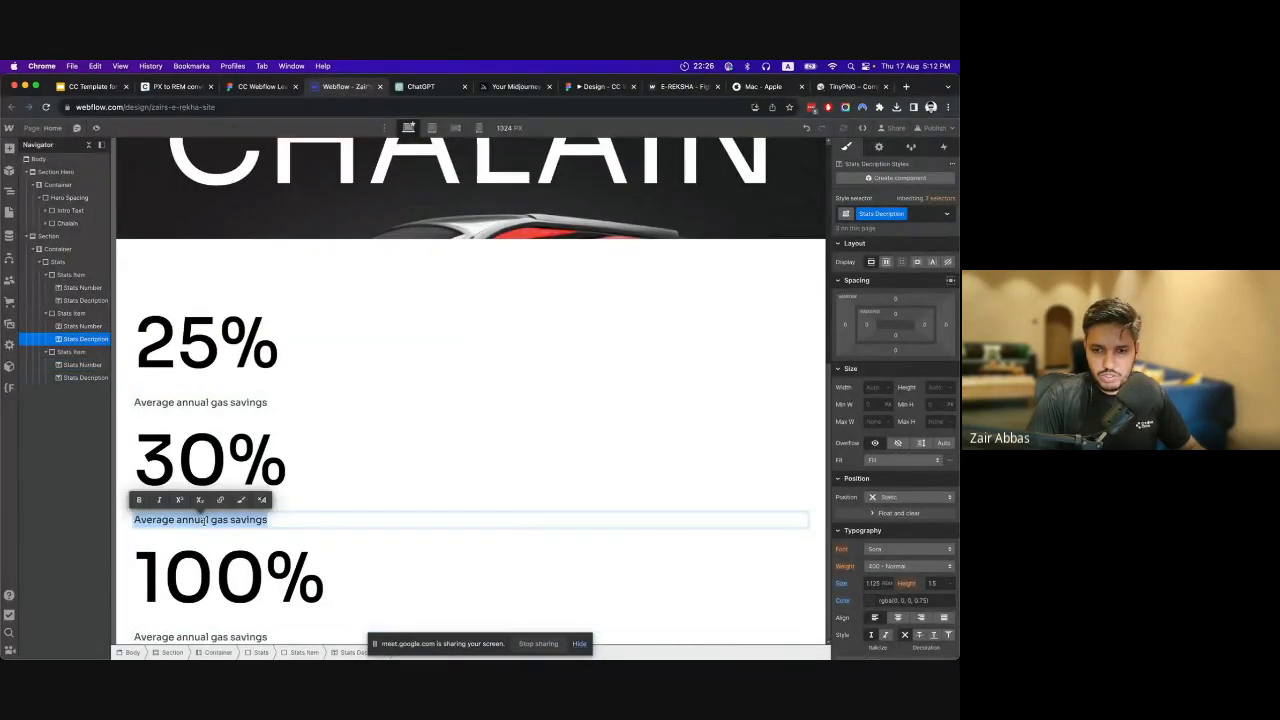
{"action": "key", "text": "super+v"}
Replace the third stat's description in Webflow with "Easy drive for everyone" copied from the Figma design.
{"action": "left_click", "coordinate": [265, 87]}
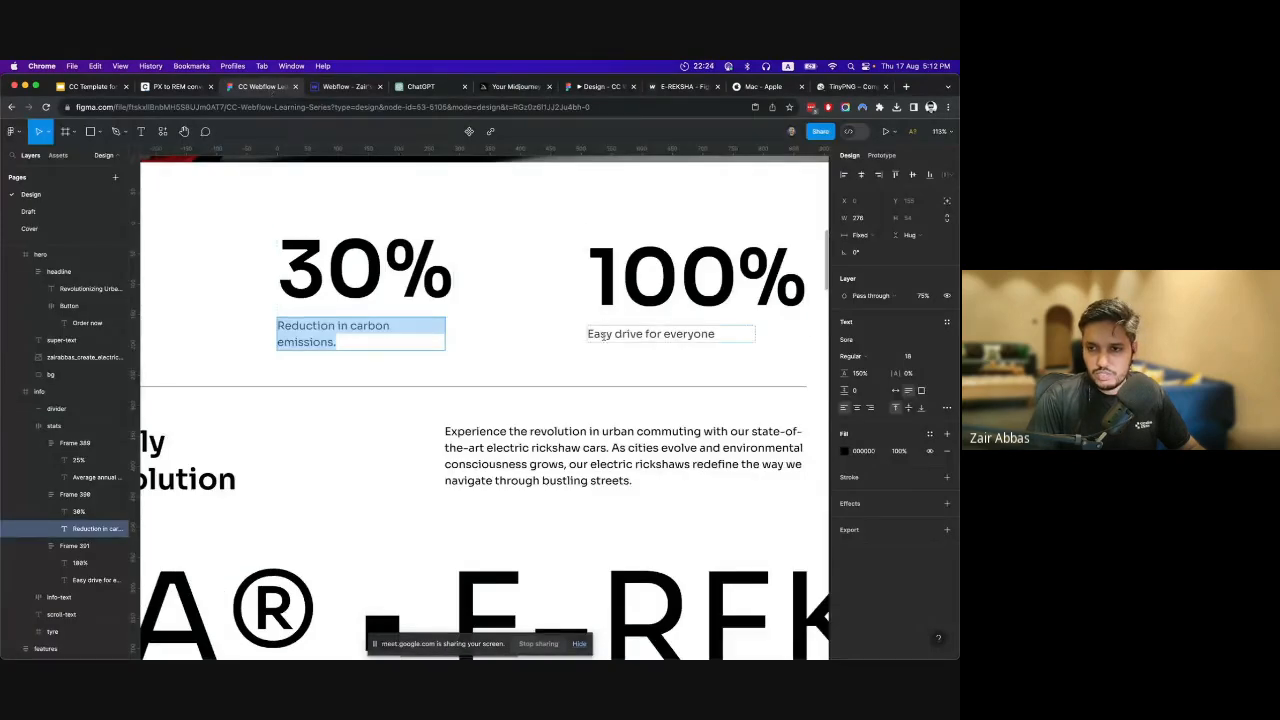
{"action": "double_click", "coordinate": [603, 336]}
{"action": "key", "text": "super+c"}
{"action": "left_click", "coordinate": [340, 87]}
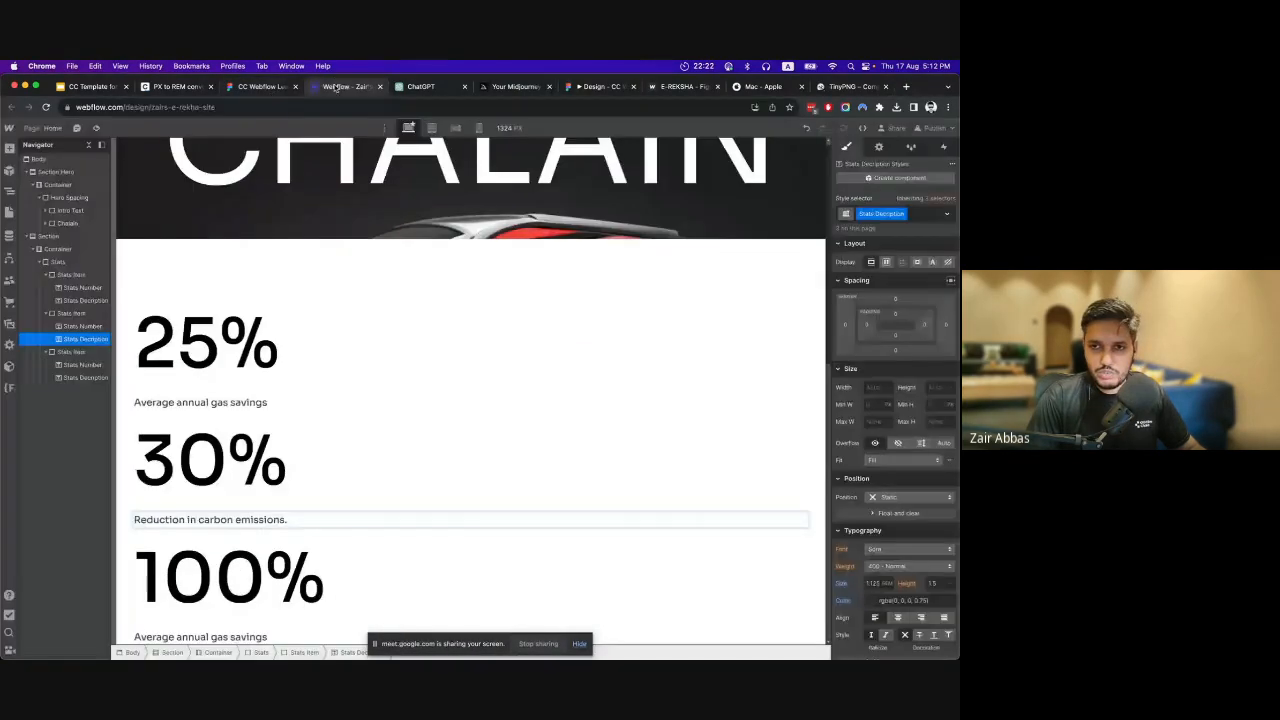
{"action": "double_click", "coordinate": [244, 637]}
{"action": "key", "text": "super+a"}
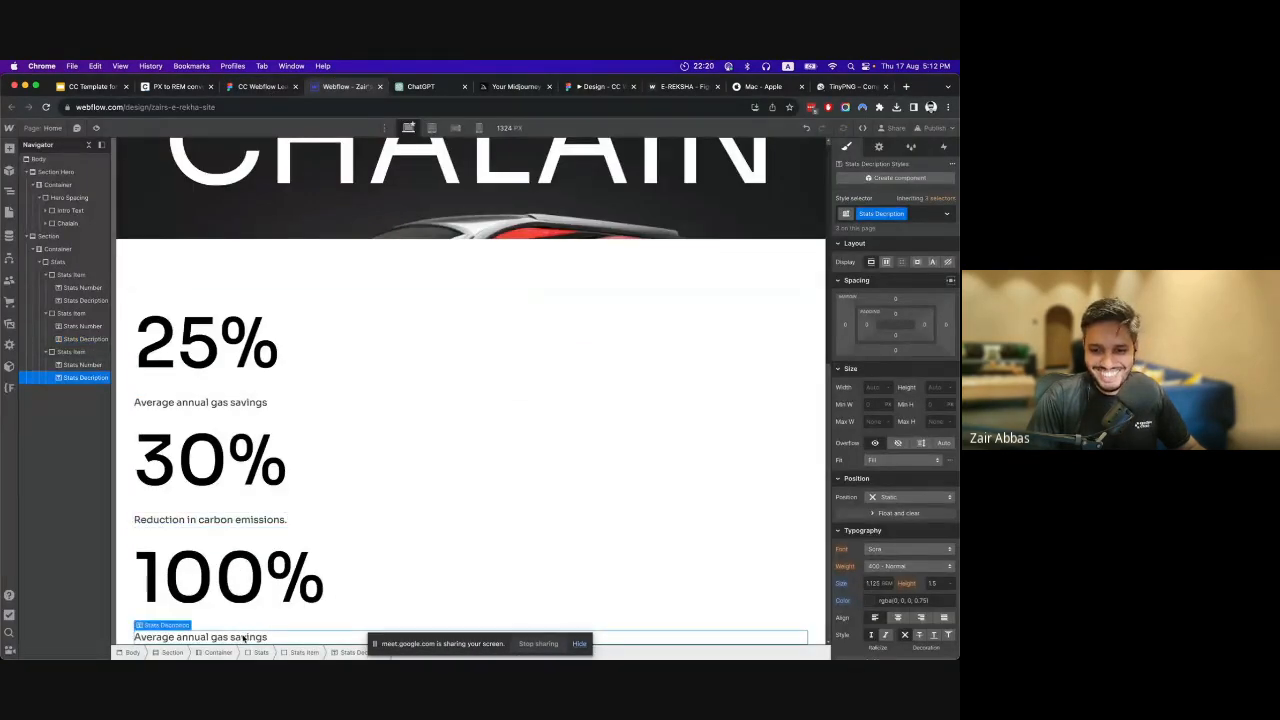
{"action": "key", "text": "super+v"}
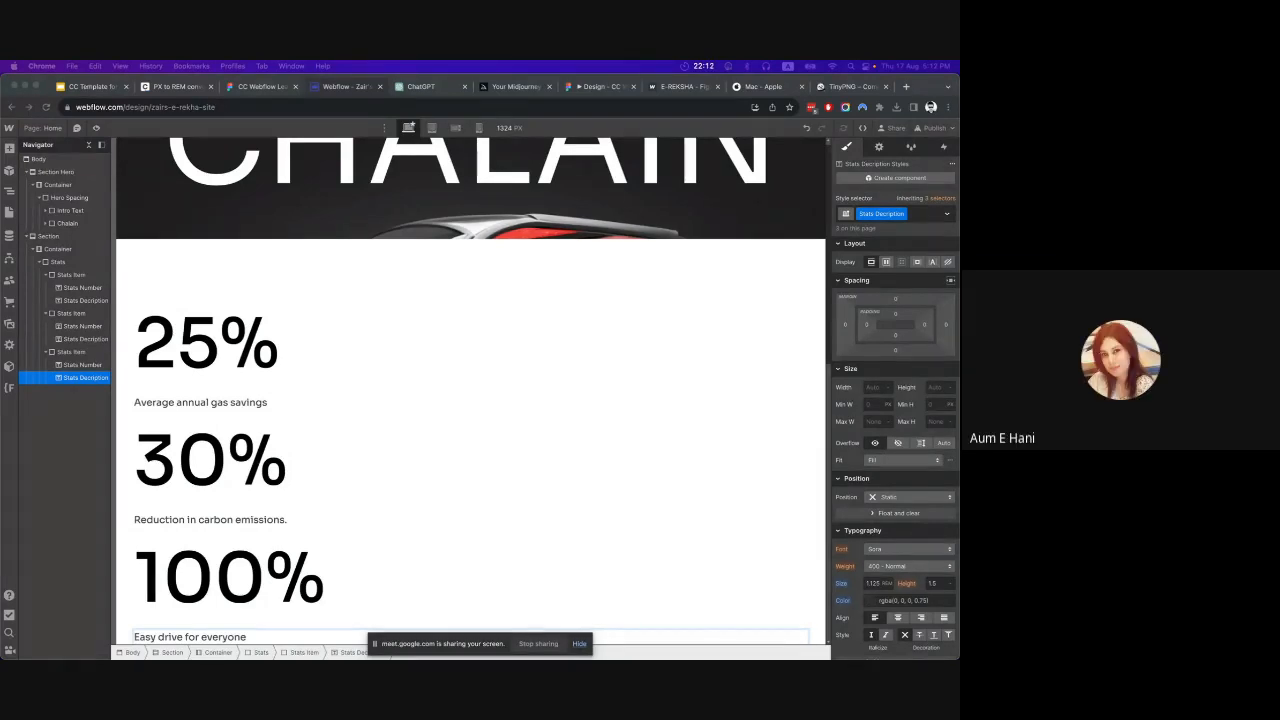
Set the Stats block's display to Flex, trying the vertical direction before returning to horizontal.
{"action": "left_click", "coordinate": [315, 457]}
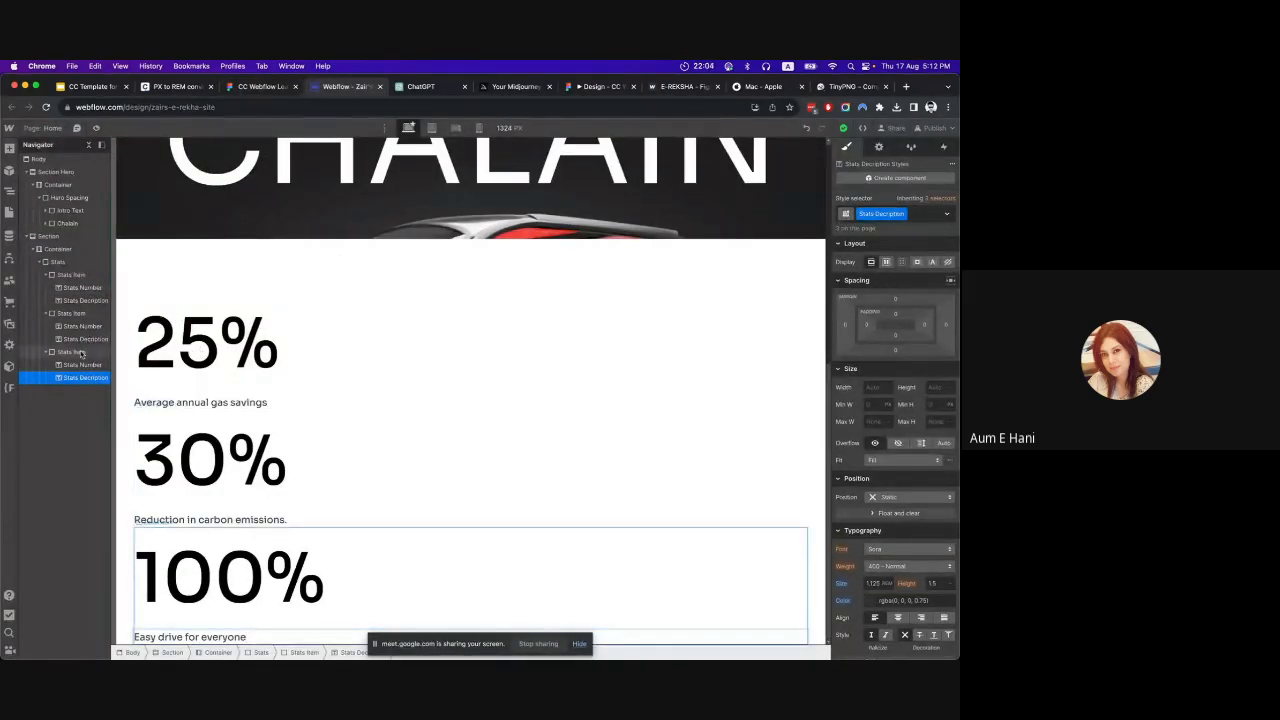
{"action": "left_click", "coordinate": [68, 274]}
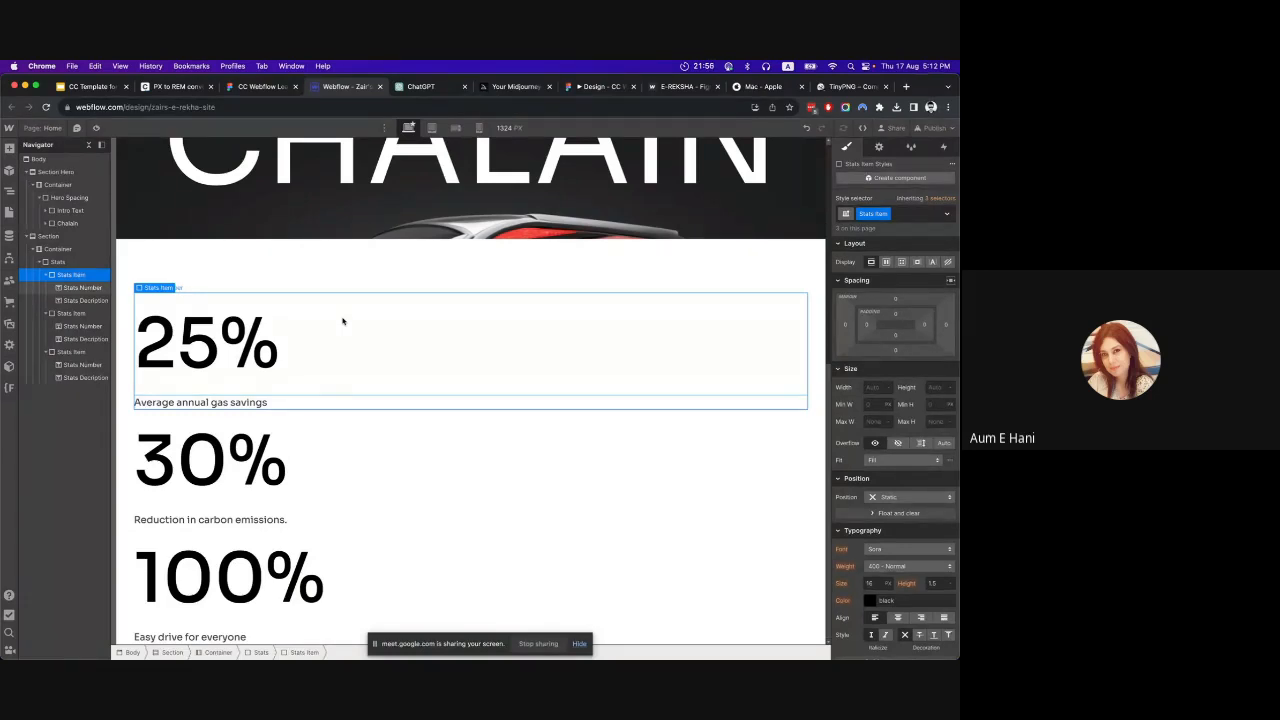
{"action": "left_click", "coordinate": [58, 262]}
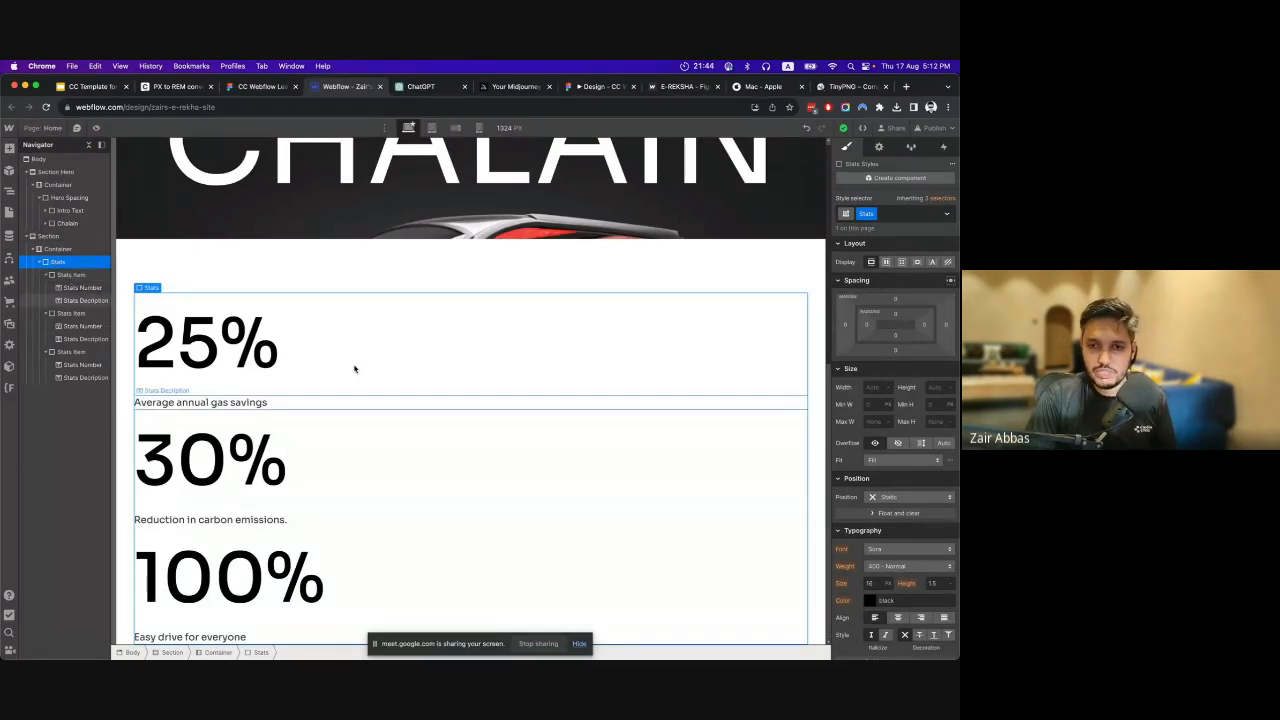
{"action": "left_click", "coordinate": [885, 262]}
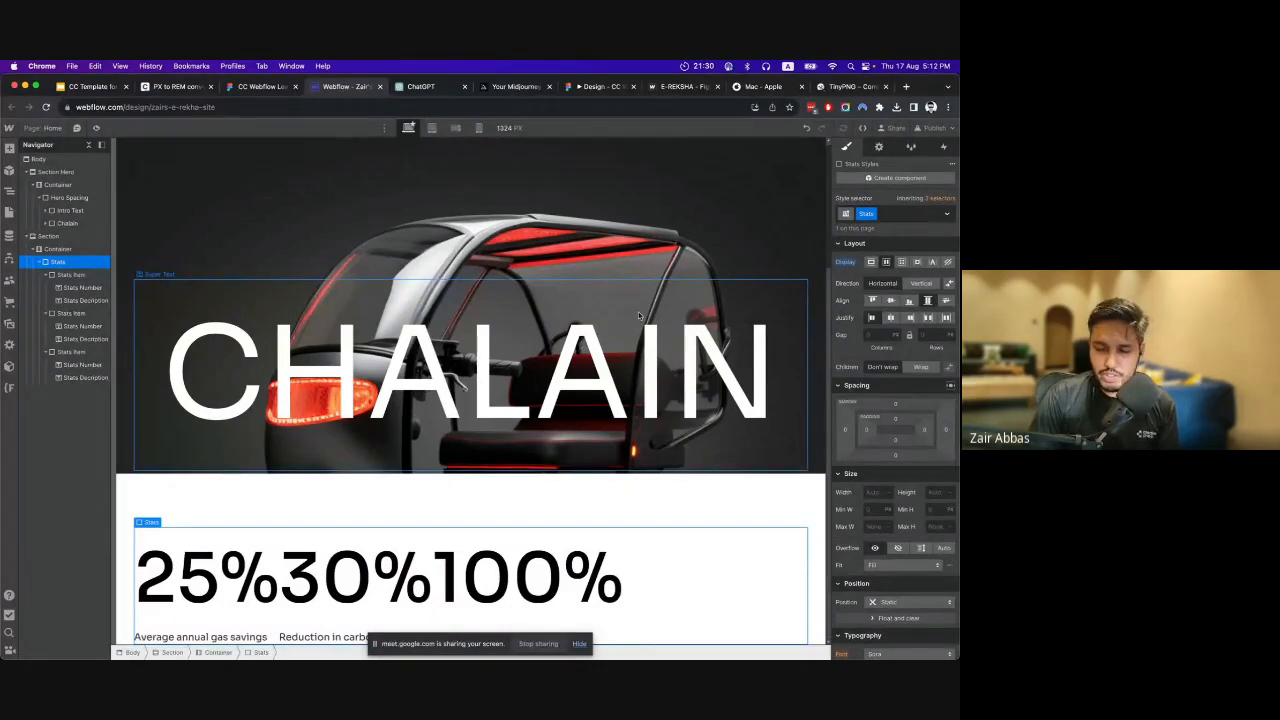
{"action": "left_click", "coordinate": [917, 286]}
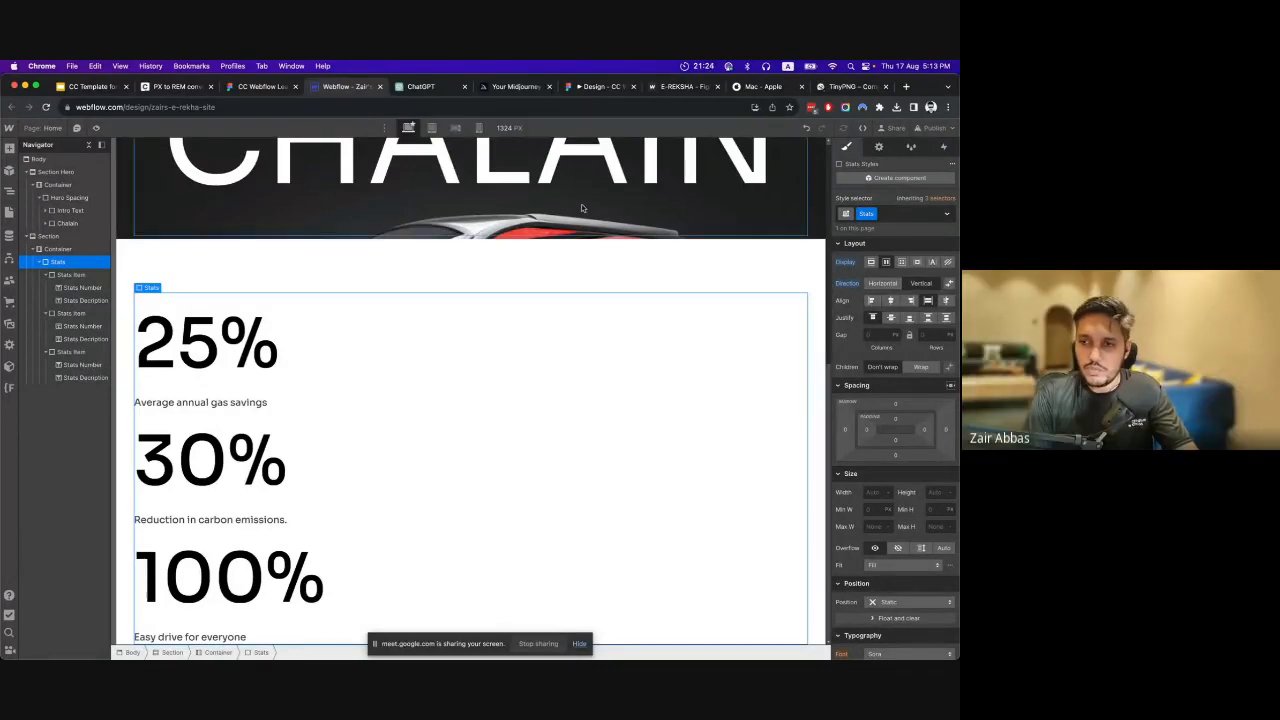
{"action": "left_click", "coordinate": [883, 284]}
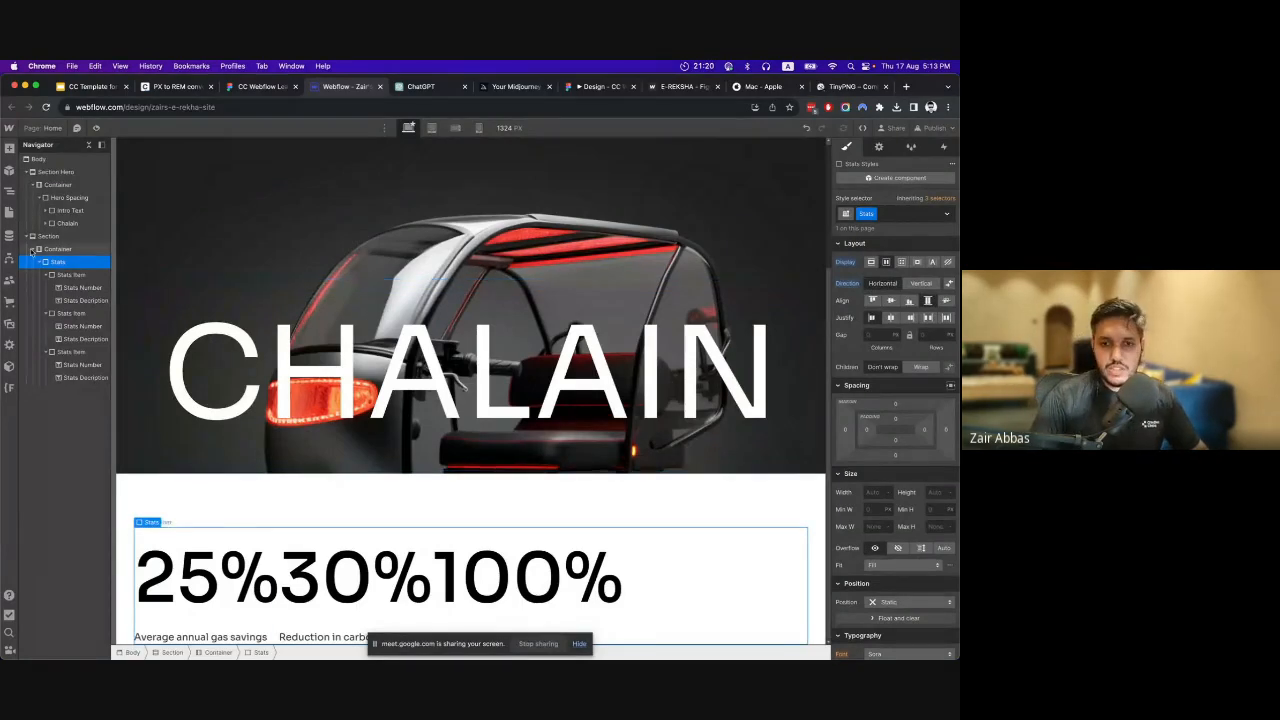
Justify the Stats block's items with Space between, checking their spacing against the Figma design.
{"action": "left_click", "coordinate": [928, 318]}
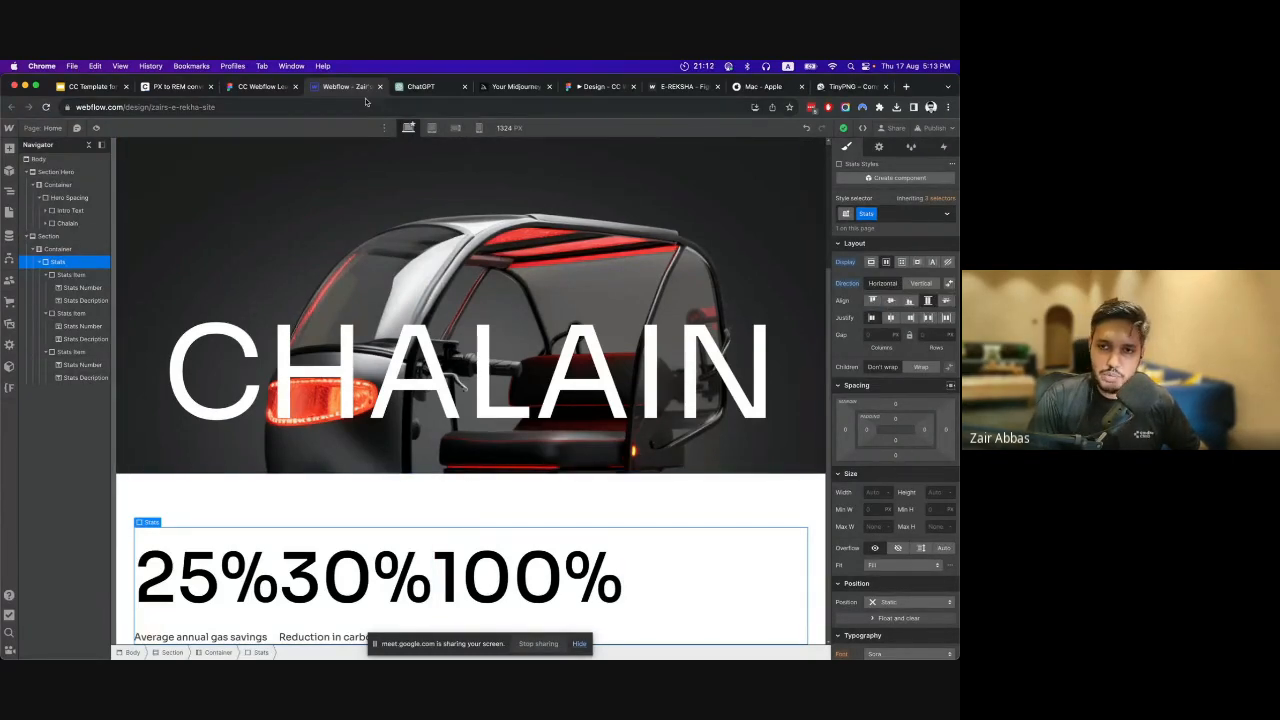
{"action": "left_click", "coordinate": [258, 87]}
{"action": "scroll", "coordinate": [472, 372], "scroll_direction": "down", "scroll_amount": 3}
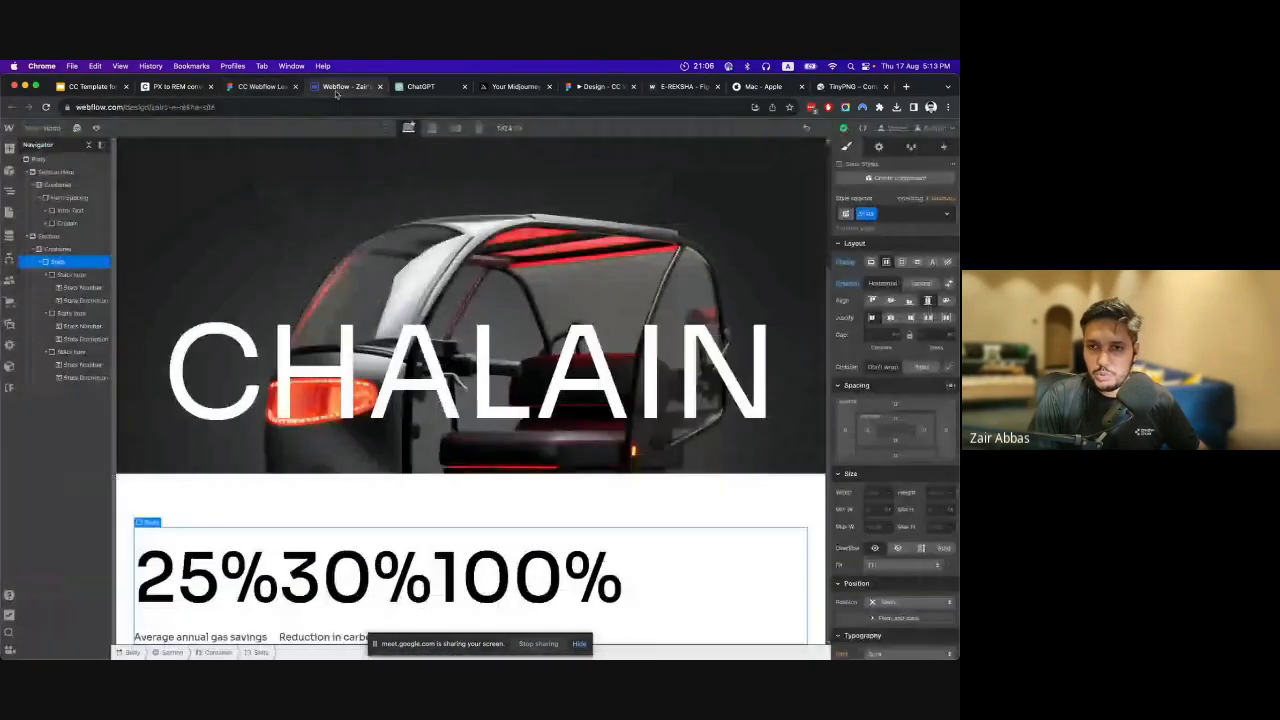
{"action": "left_click", "coordinate": [338, 87]}
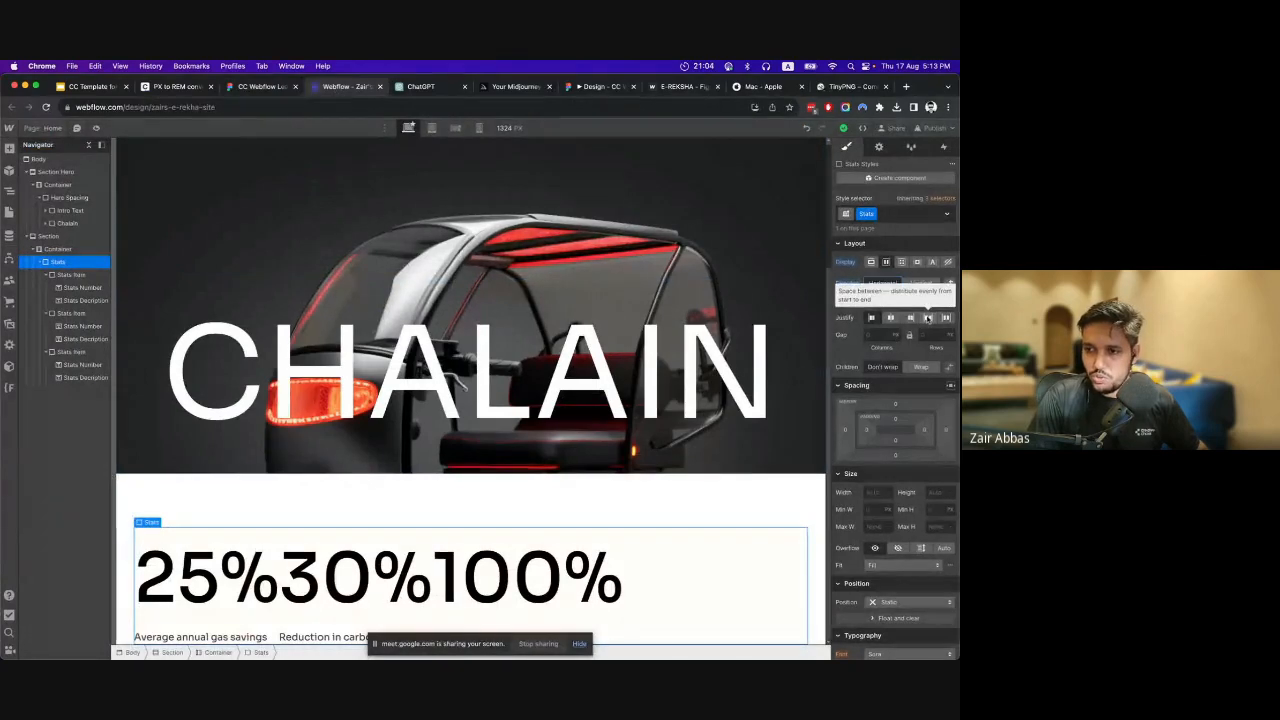
{"action": "left_click", "coordinate": [928, 317]}
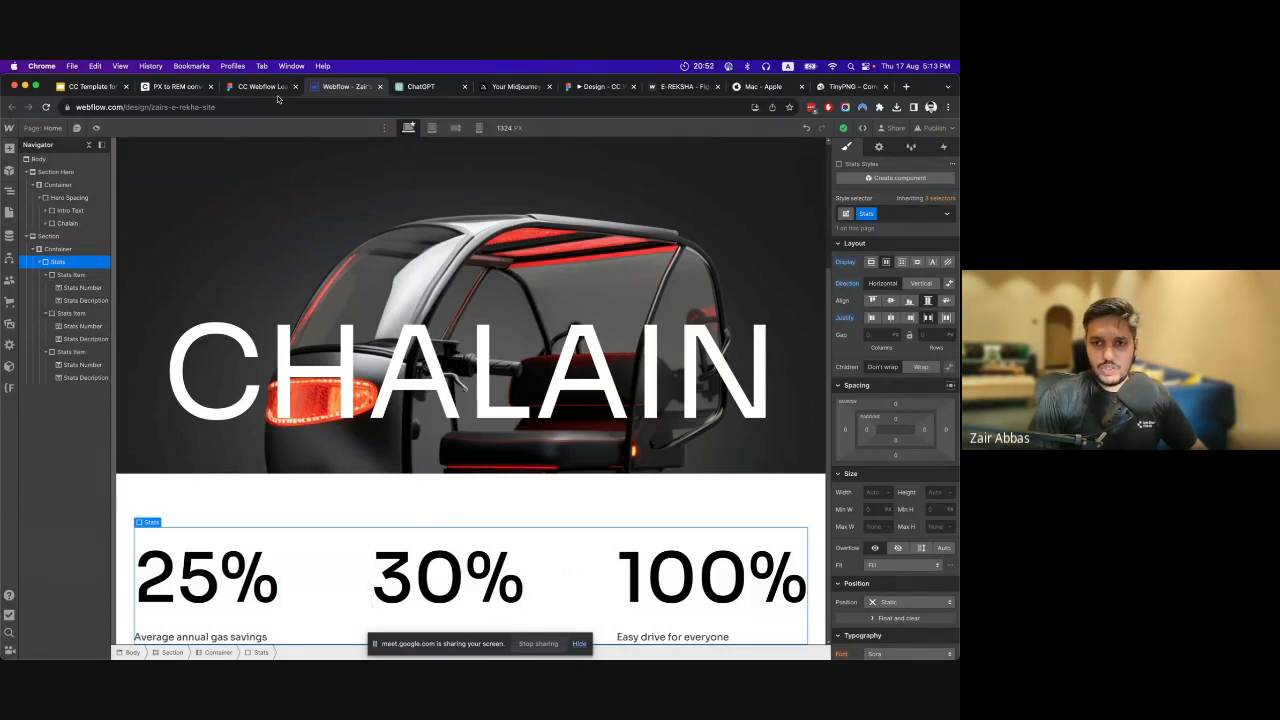
Compare the stat numbers with the Figma design and set the Stats Number class's font weight to 600 - Semi Bold in Webflow.
{"action": "left_click", "coordinate": [268, 88]}
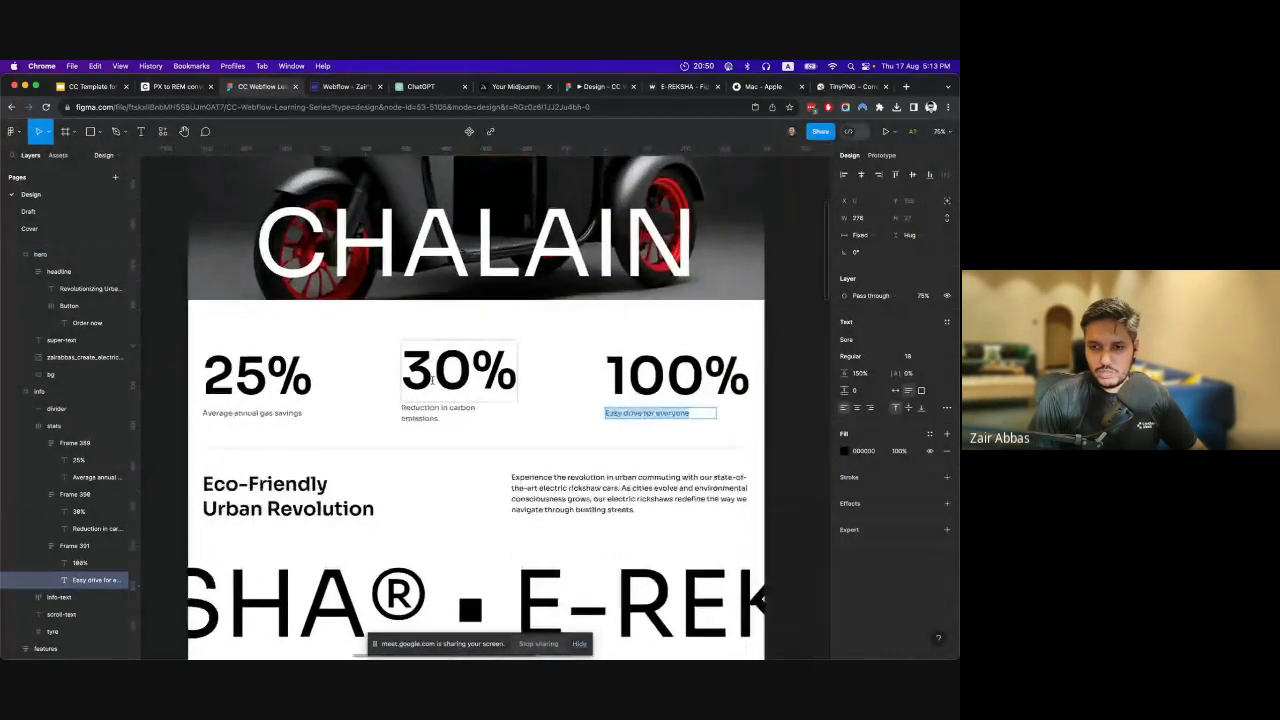
{"action": "left_click", "coordinate": [345, 87]}
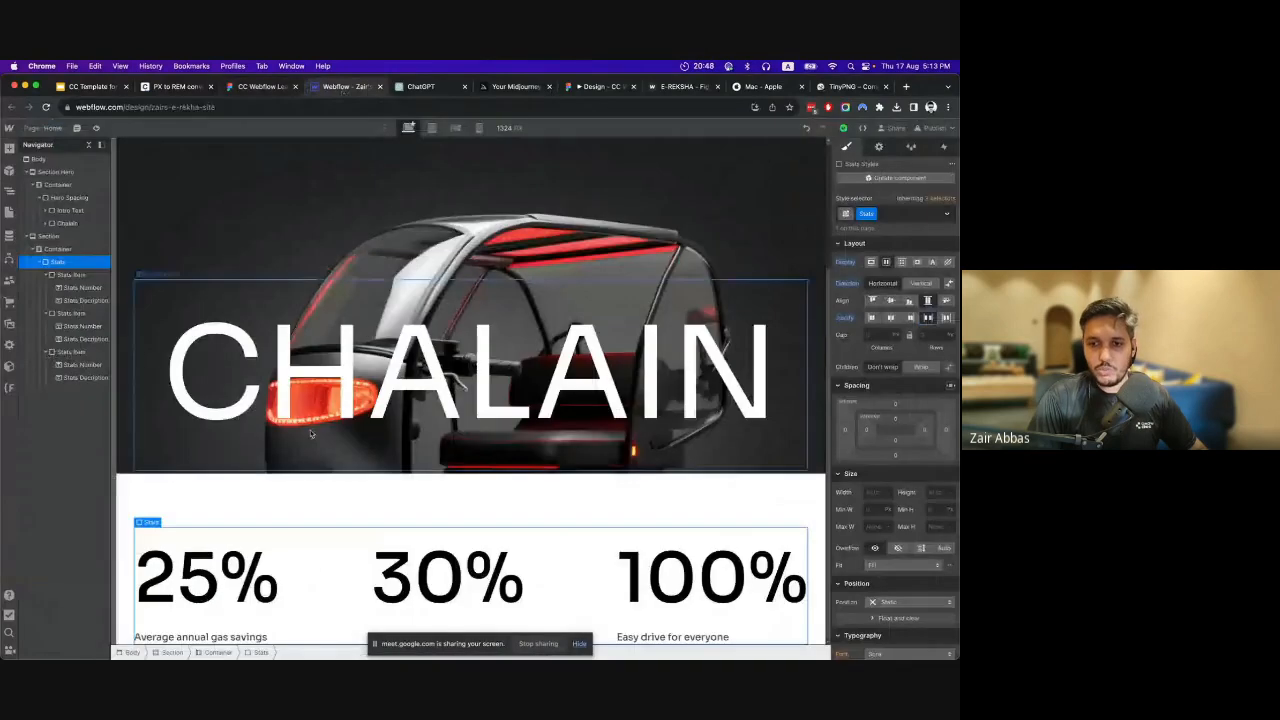
{"action": "left_click", "coordinate": [253, 560]}
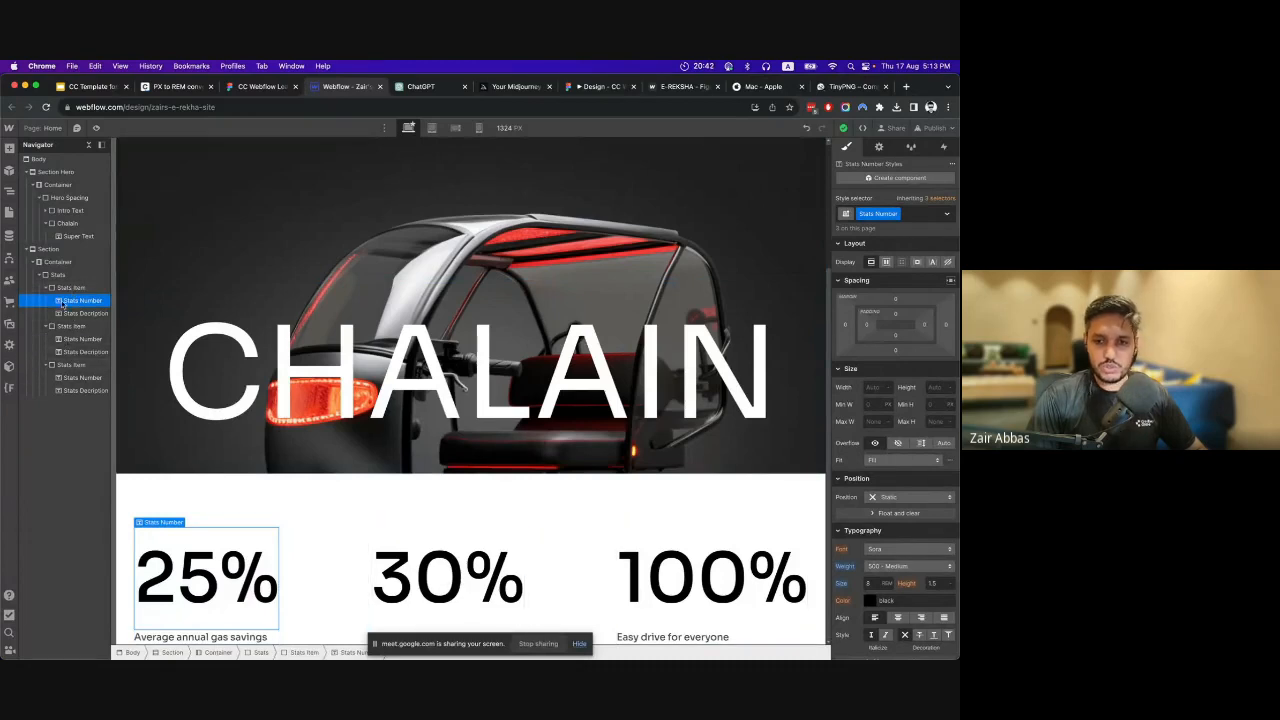
{"action": "scroll", "coordinate": [919, 532], "scroll_direction": "down", "scroll_amount": 5}
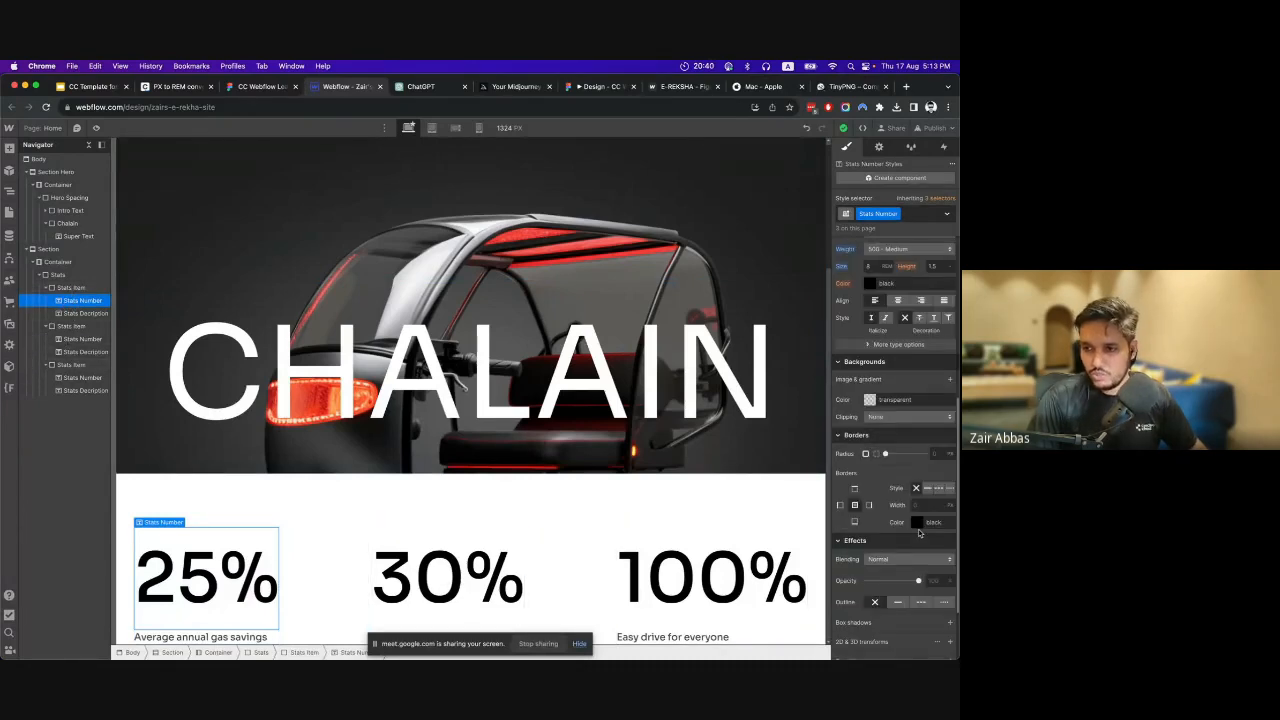
{"action": "scroll", "coordinate": [876, 404], "scroll_direction": "up", "scroll_amount": 5}
{"action": "scroll", "coordinate": [912, 541], "scroll_direction": "down", "scroll_amount": 1}
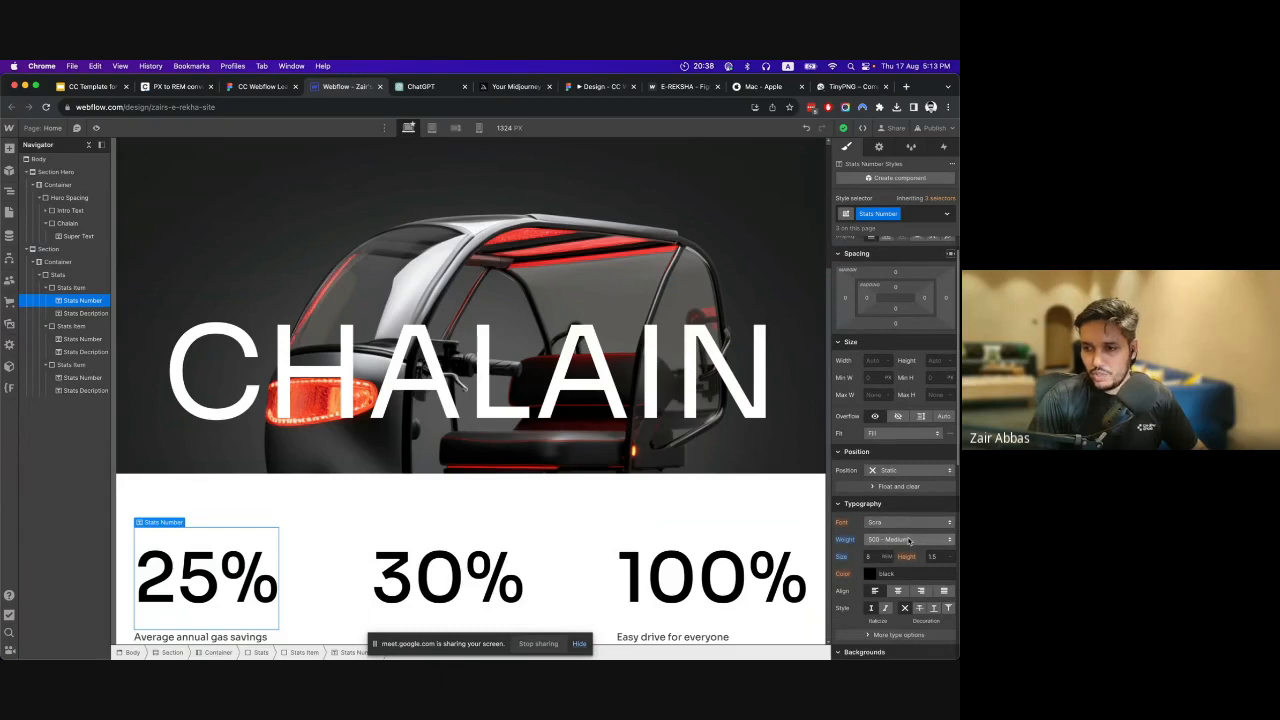
{"action": "left_click", "coordinate": [908, 540]}
{"action": "left_click", "coordinate": [904, 551]}
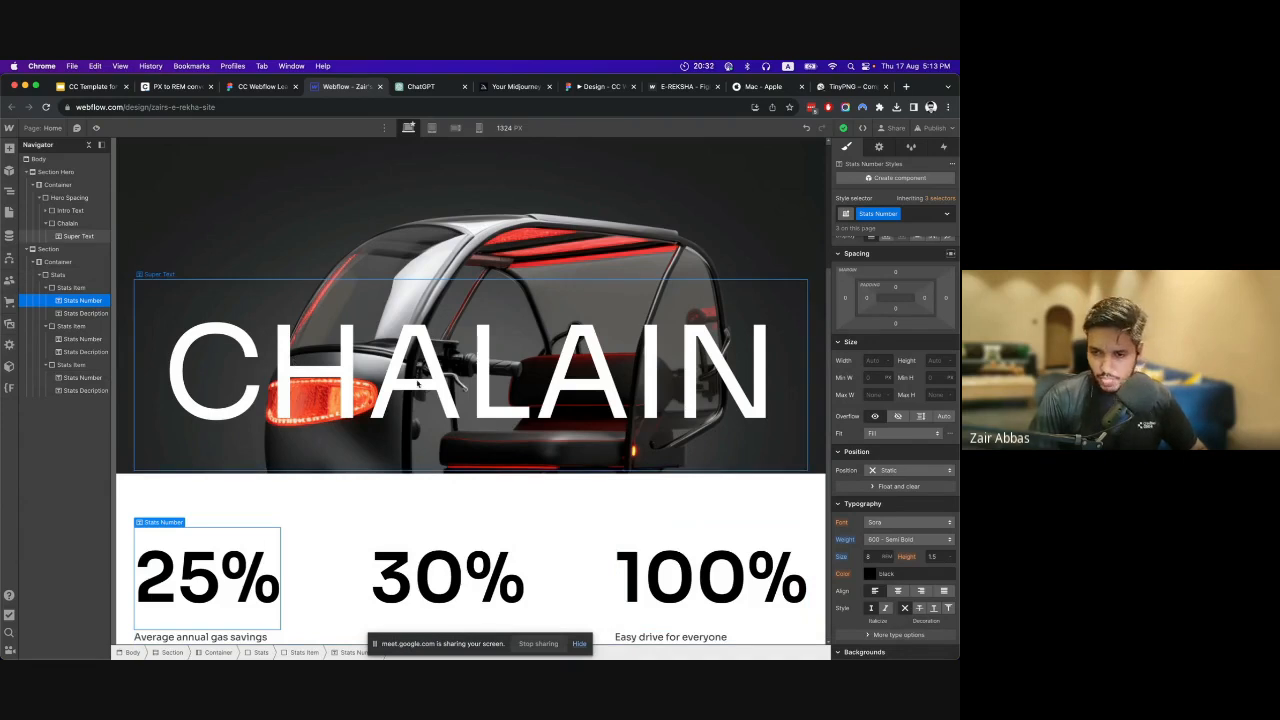
Compare the Stats block in Webflow with the stats row and divider line in the Figma design.
{"action": "left_click", "coordinate": [57, 275]}
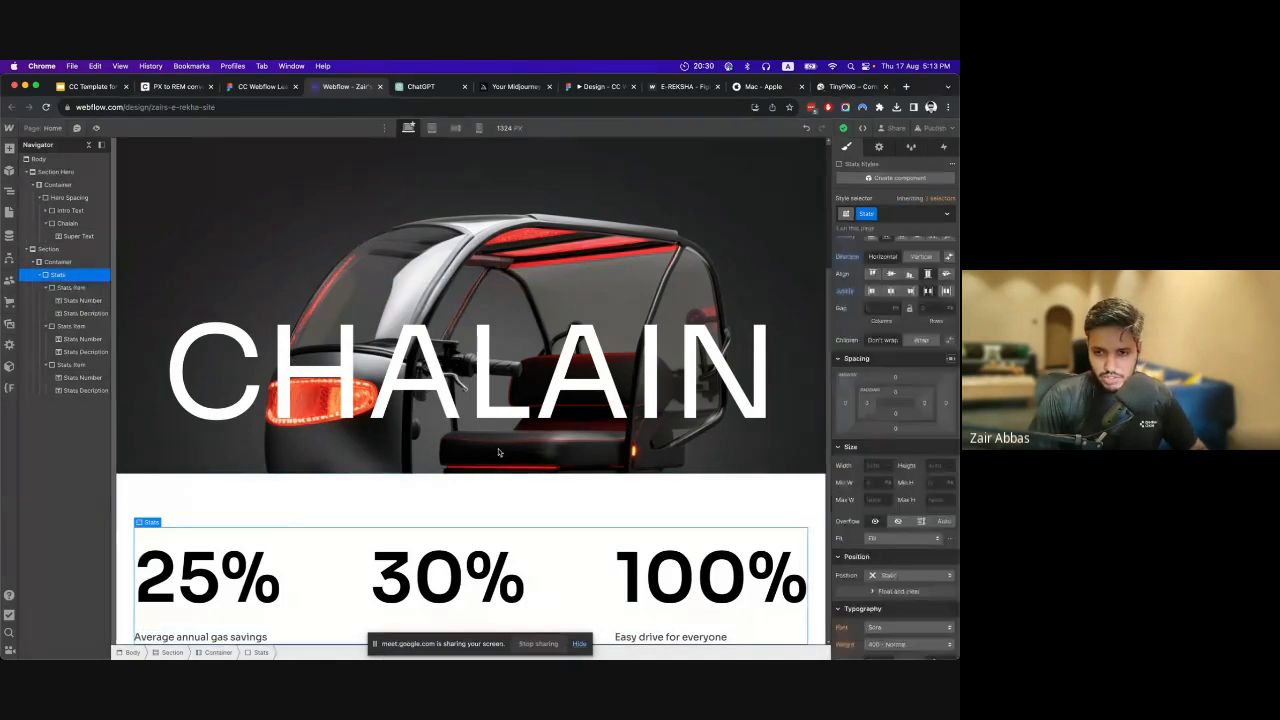
{"action": "left_click", "coordinate": [262, 86]}
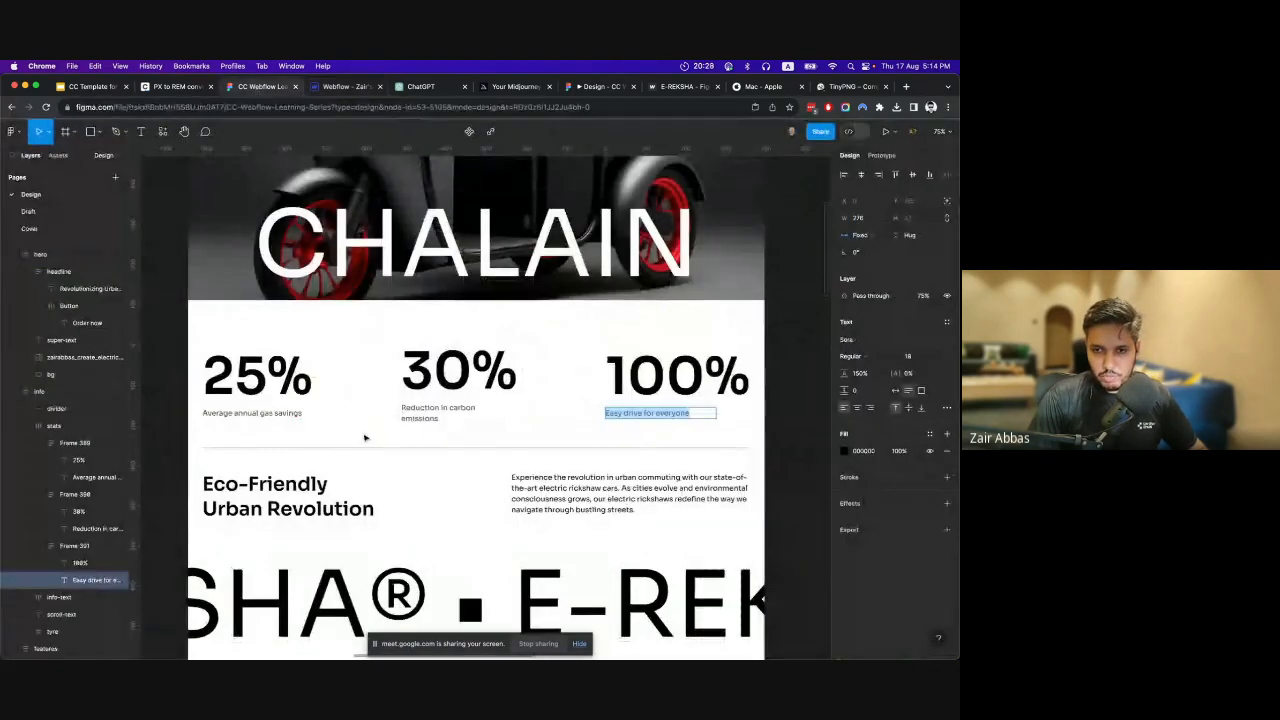
{"action": "key", "text": "Escape"}
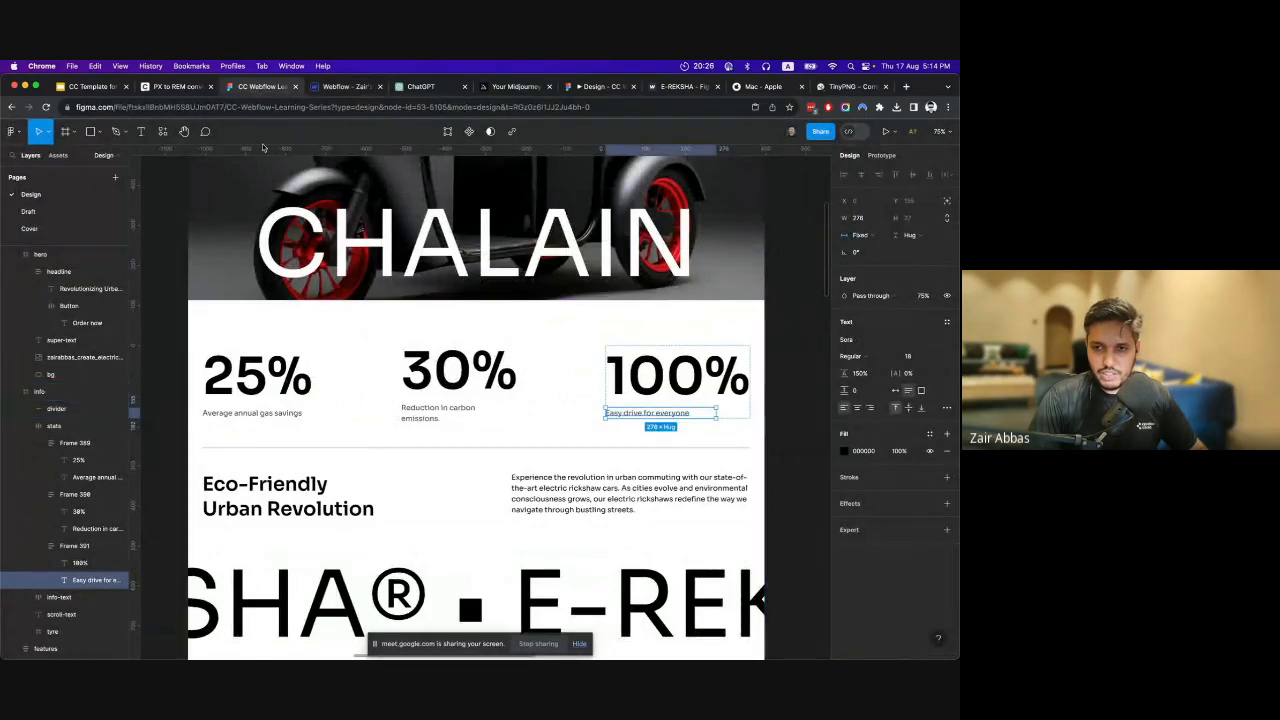
{"action": "left_click", "coordinate": [318, 88]}
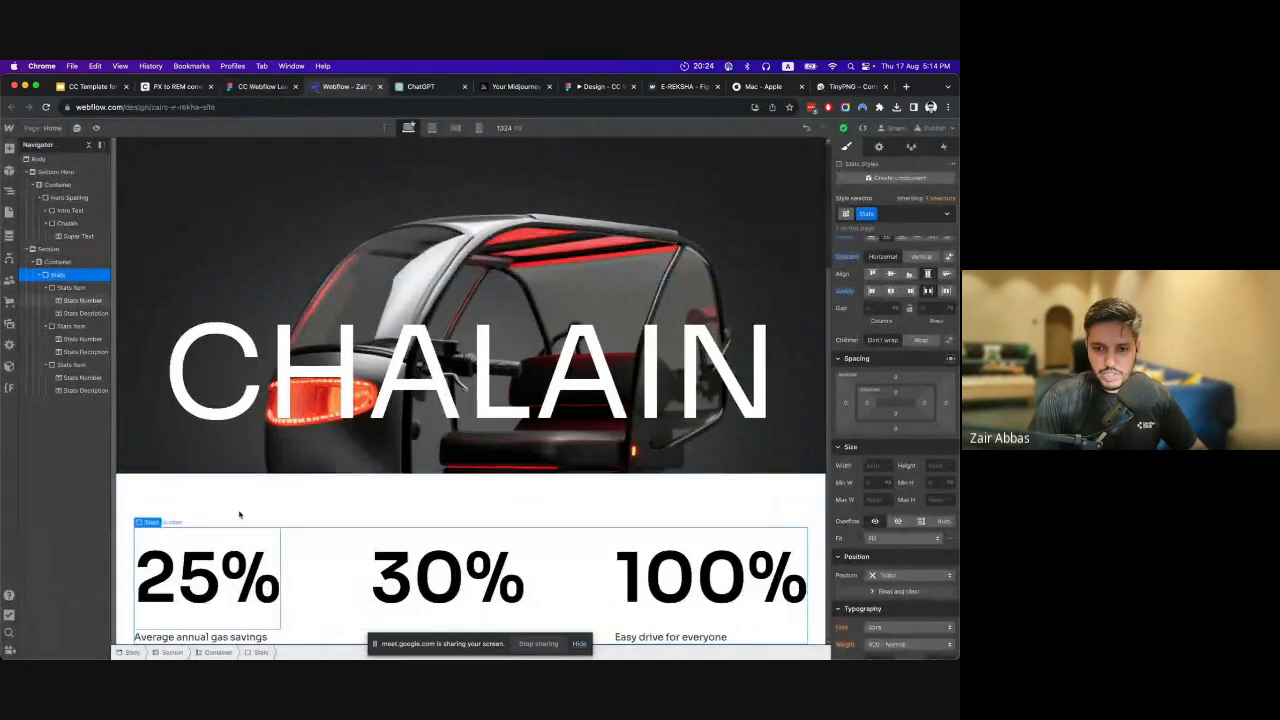
{"action": "left_click", "coordinate": [262, 87]}
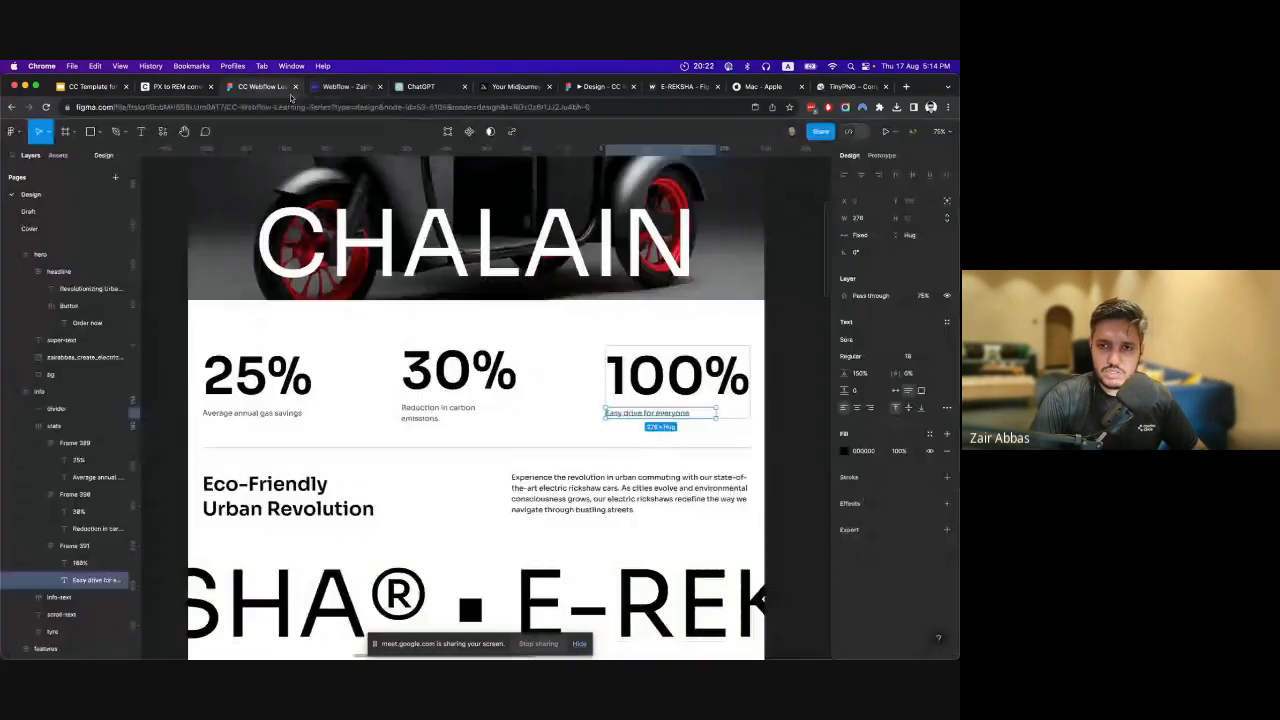
{"action": "left_click", "coordinate": [336, 88]}
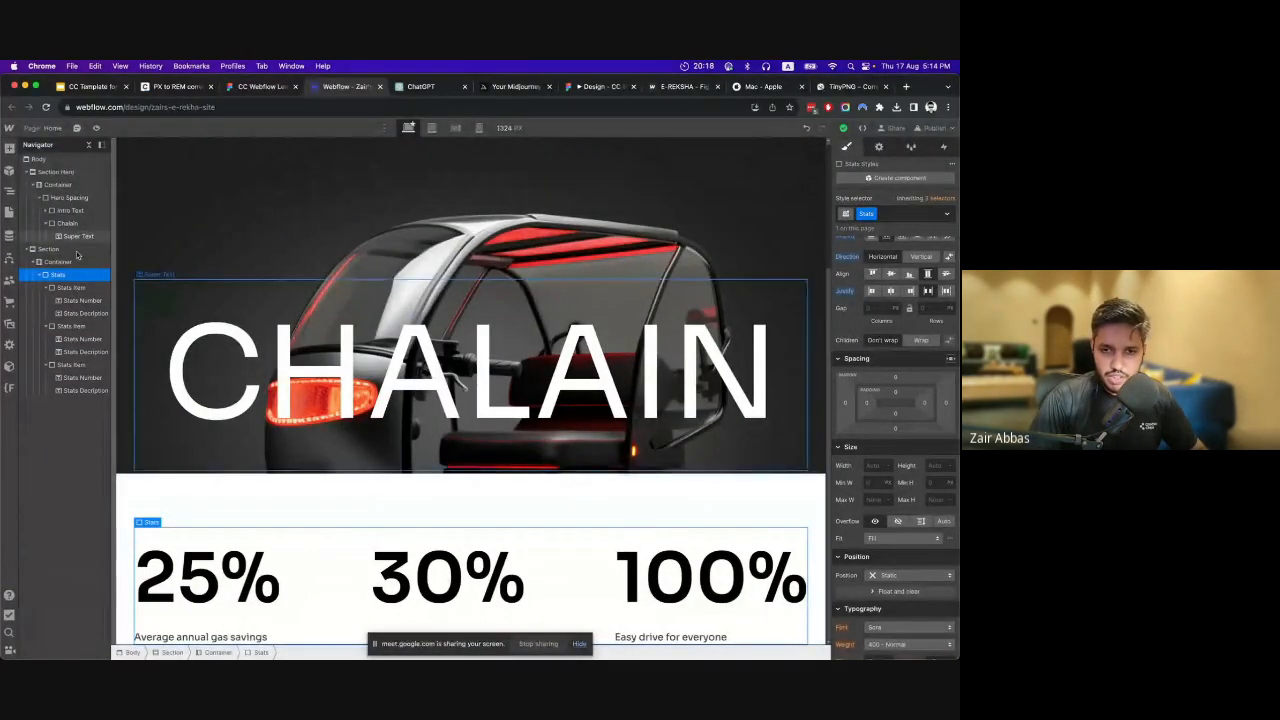
Add a div block below the Stats block inside the section's Container and give it the class Divider.
{"action": "left_click", "coordinate": [40, 275]}
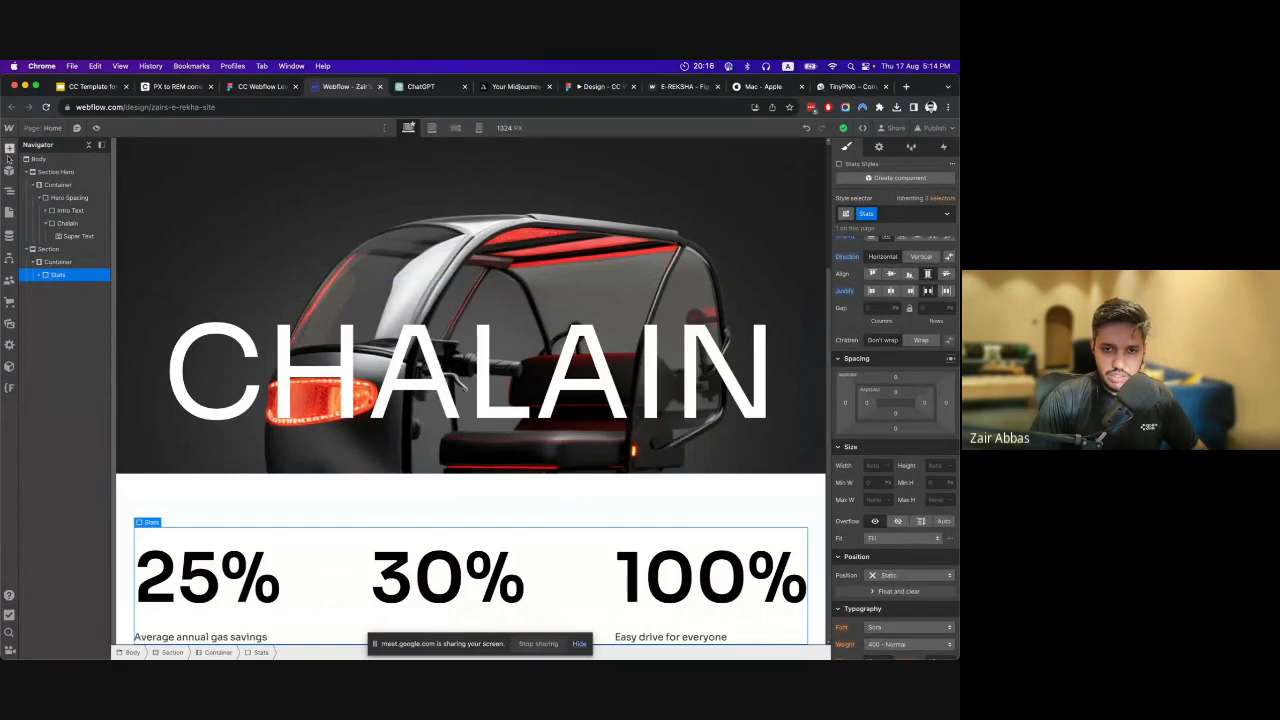
{"action": "left_click", "coordinate": [55, 262]}
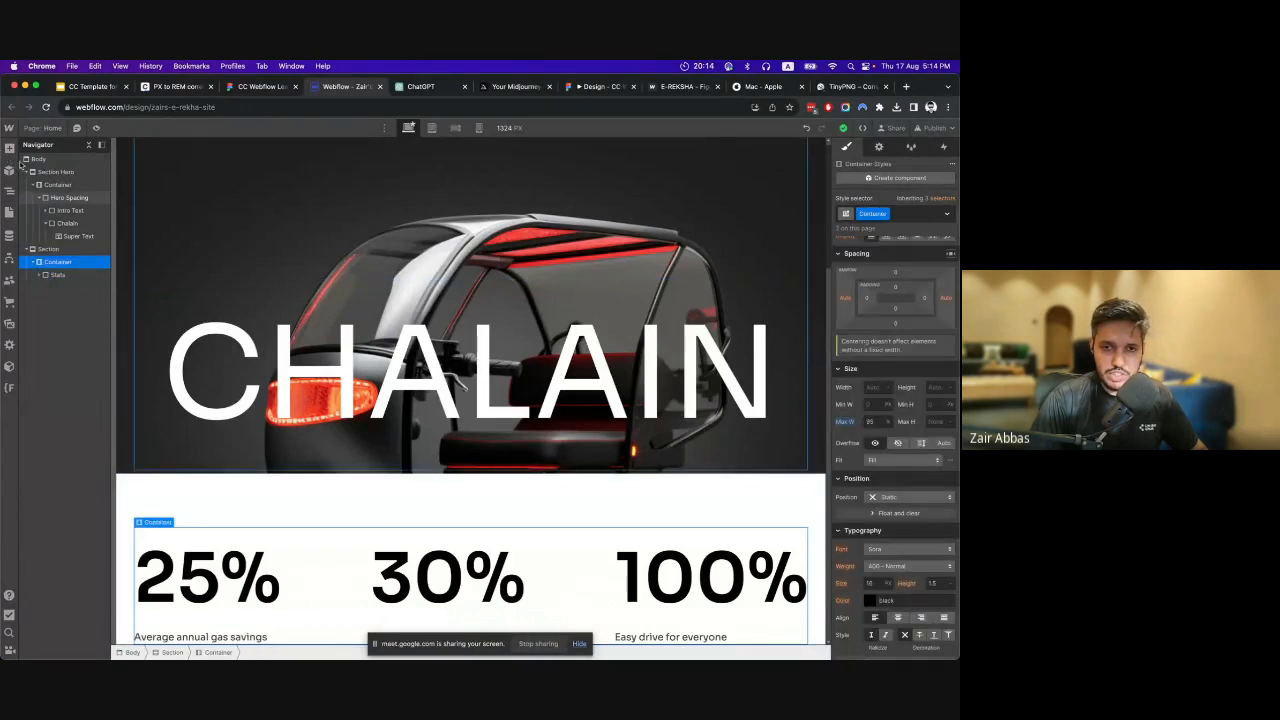
{"action": "left_click", "coordinate": [9, 148]}
{"action": "left_click", "coordinate": [44, 335]}
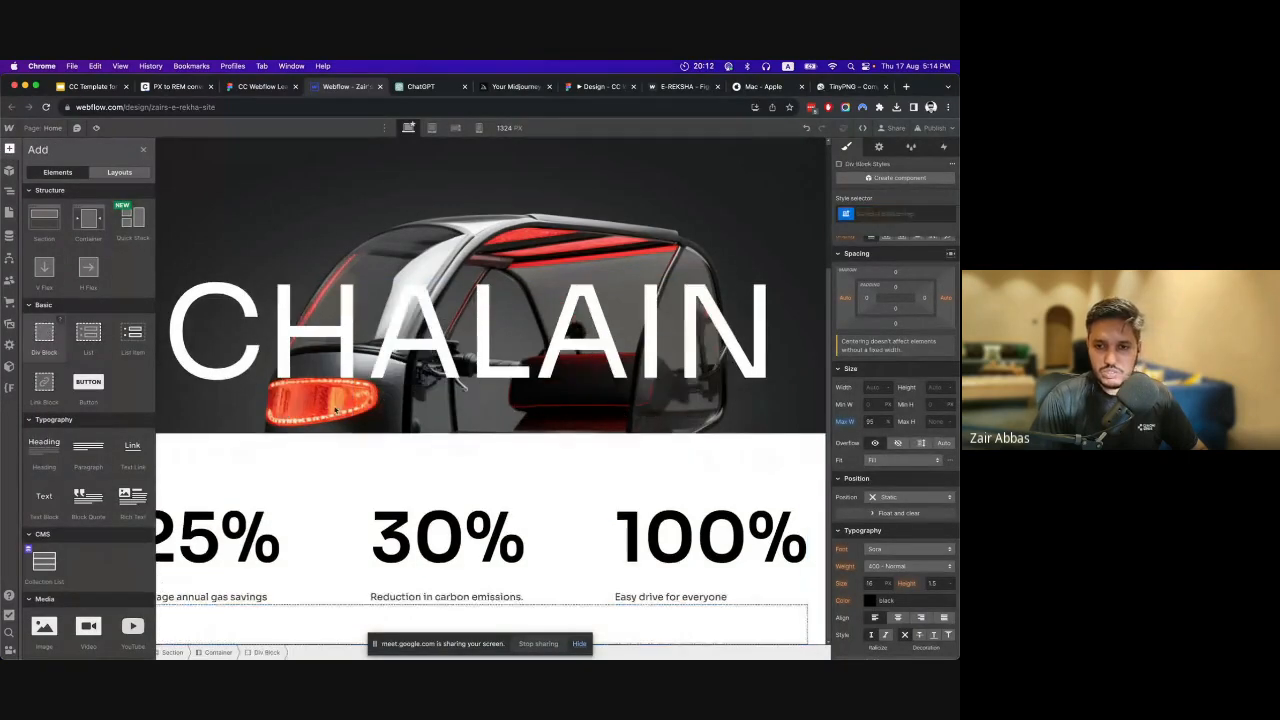
{"action": "scroll", "coordinate": [903, 290], "scroll_direction": "up", "scroll_amount": 1}
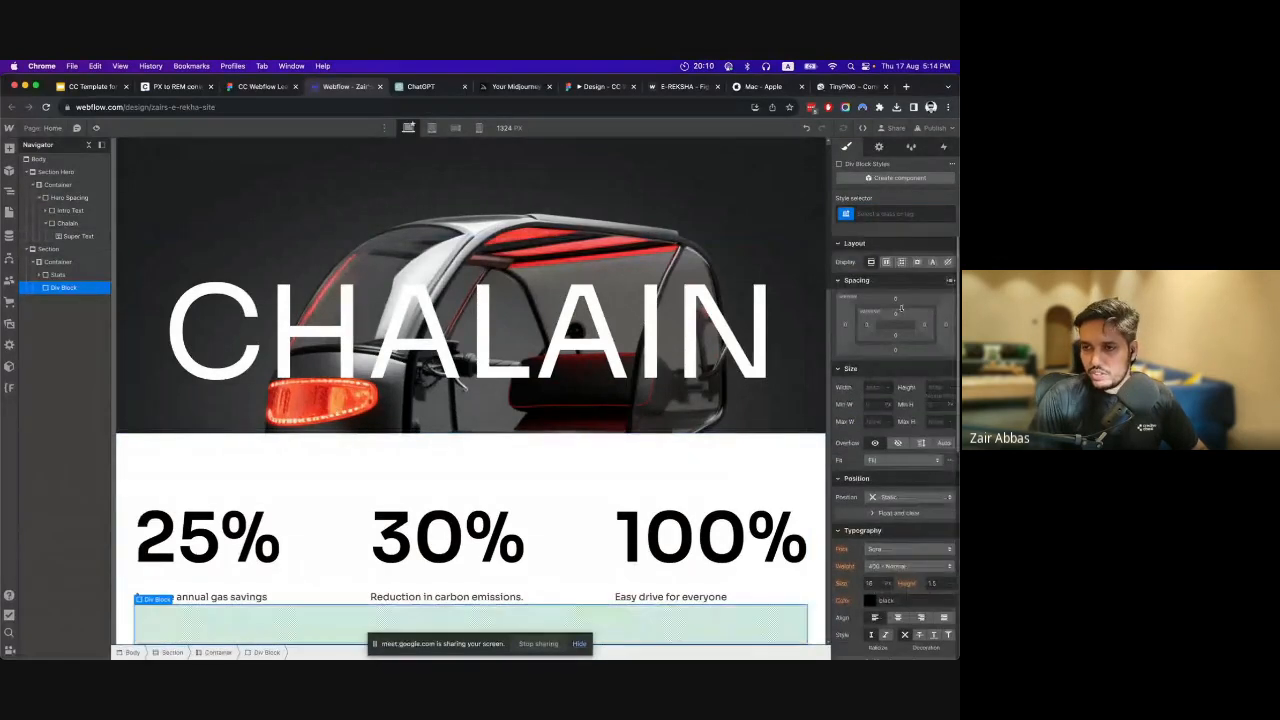
{"action": "left_click", "coordinate": [887, 214]}
{"action": "type", "text": "Div"}
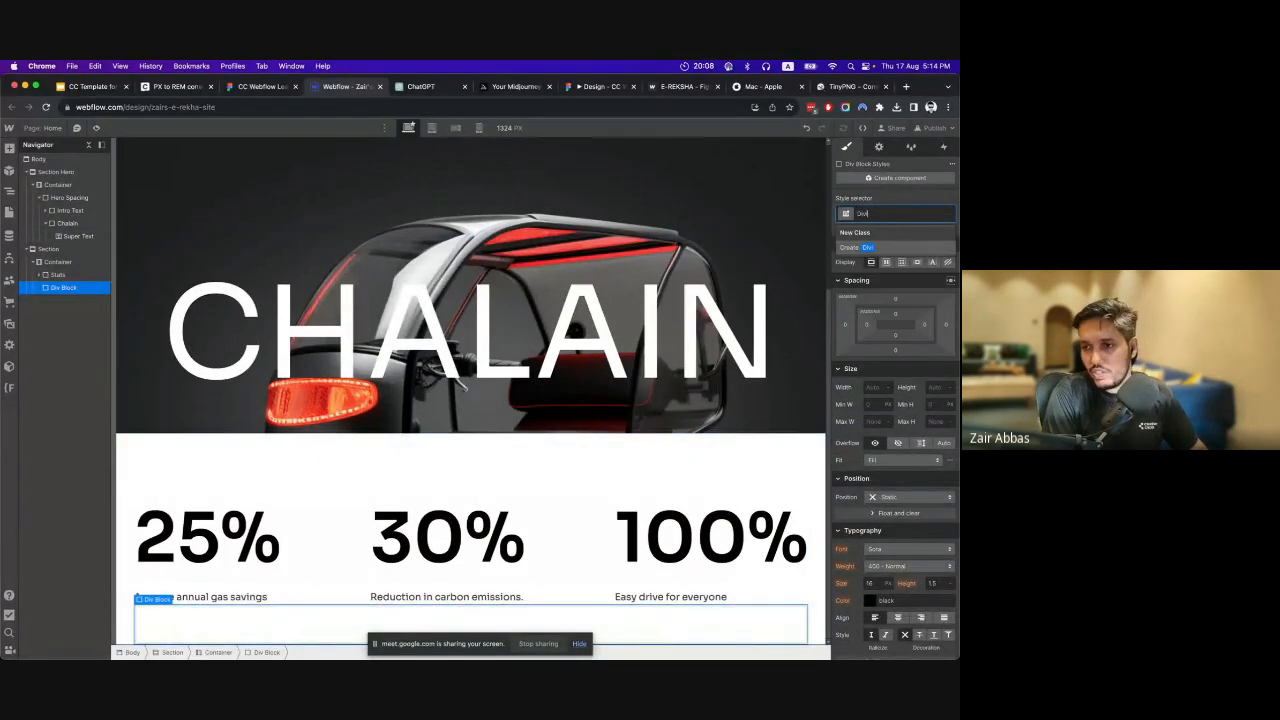
{"action": "type", "text": "ider"}
{"action": "key", "text": "Return"}
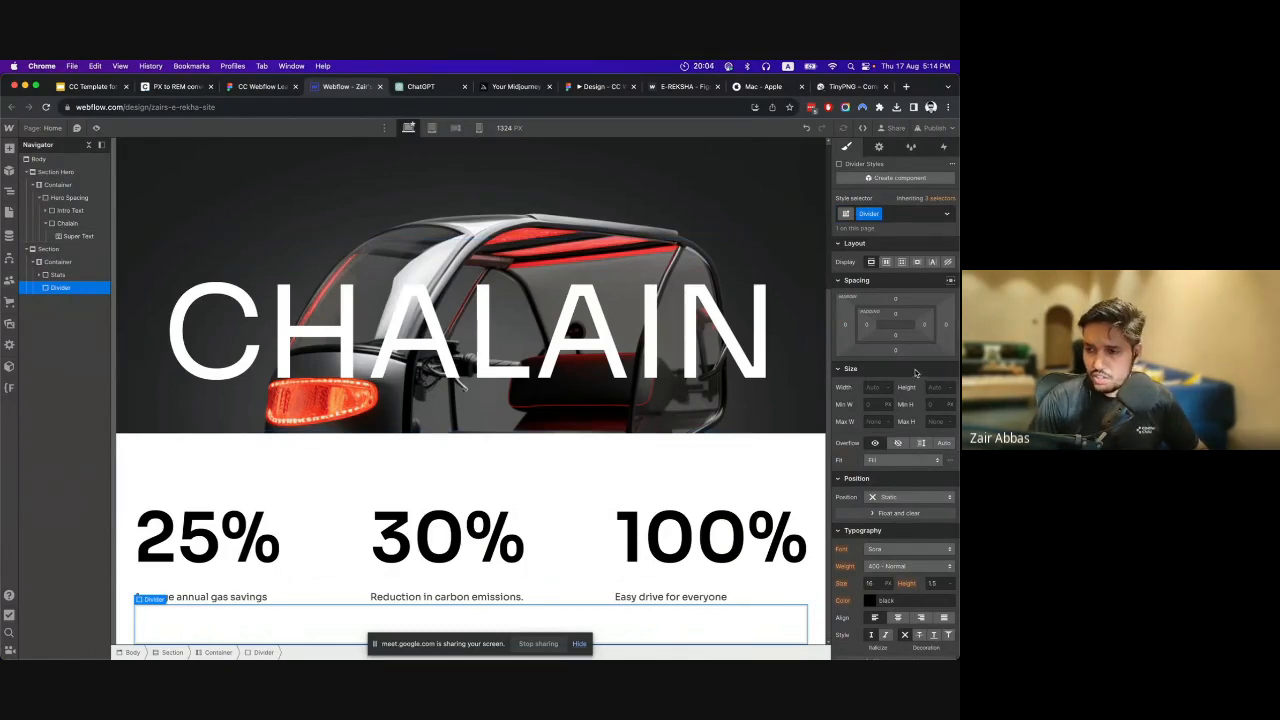
Set the Divider's height to 1 px and its background color to black.
{"action": "scroll", "coordinate": [884, 390], "scroll_direction": "down", "scroll_amount": 1}
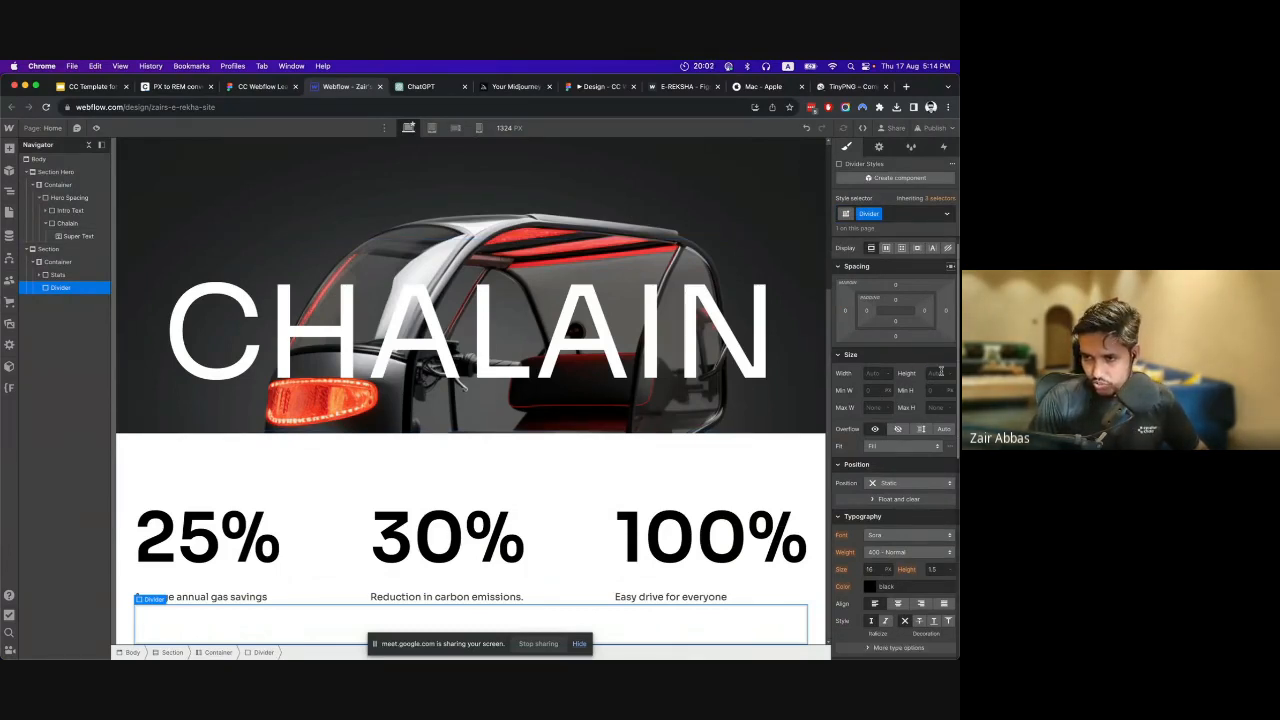
{"action": "left_click", "coordinate": [941, 372]}
{"action": "type", "text": "1"}
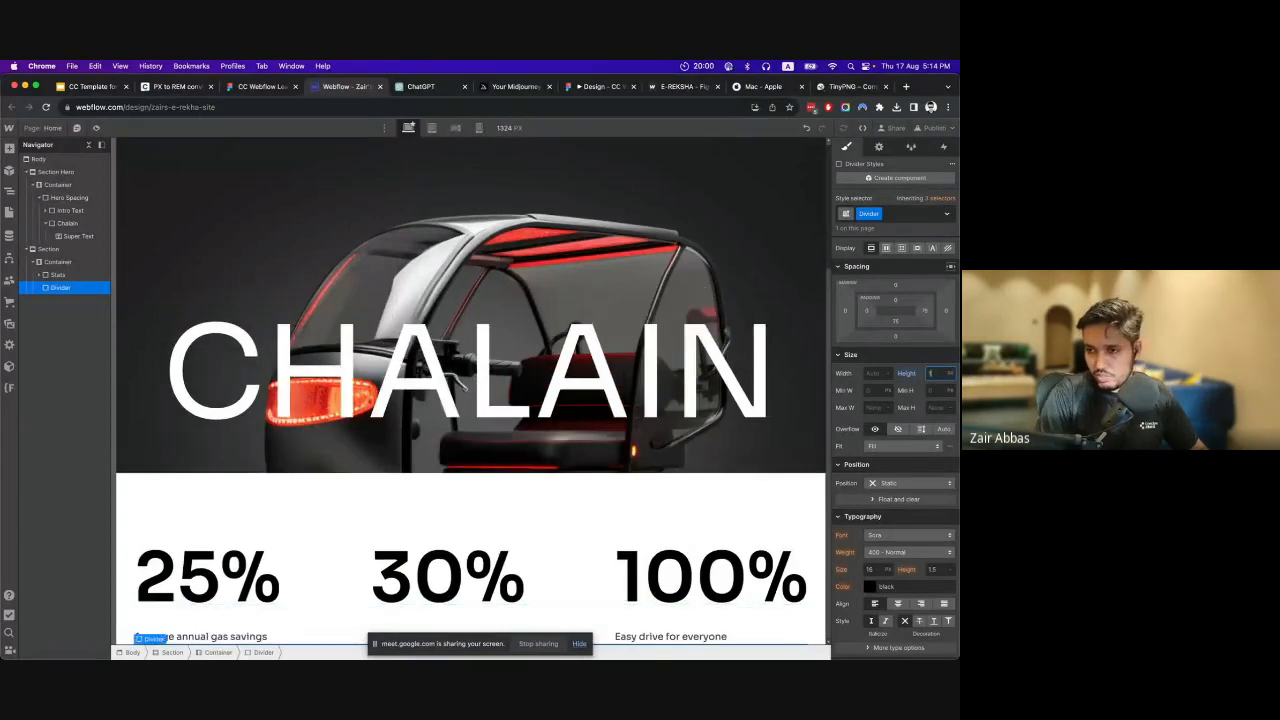
{"action": "scroll", "coordinate": [873, 488], "scroll_direction": "down", "scroll_amount": 10}
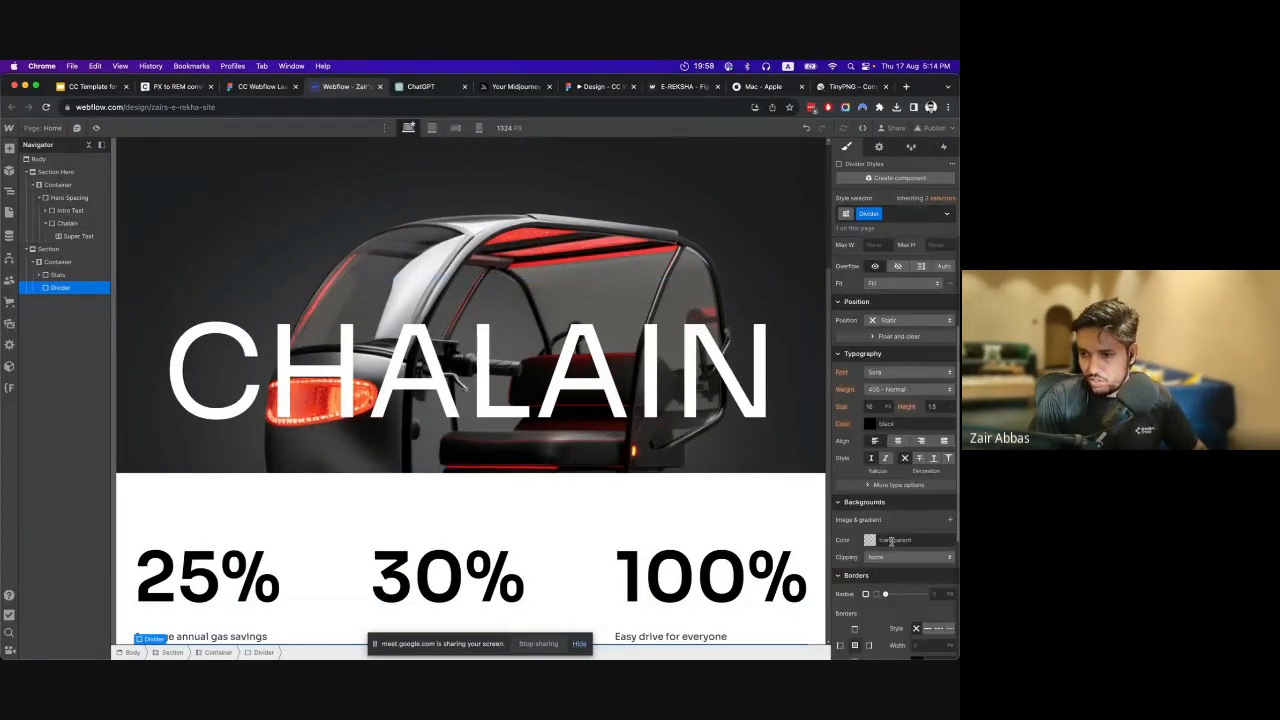
{"action": "left_click", "coordinate": [870, 395]}
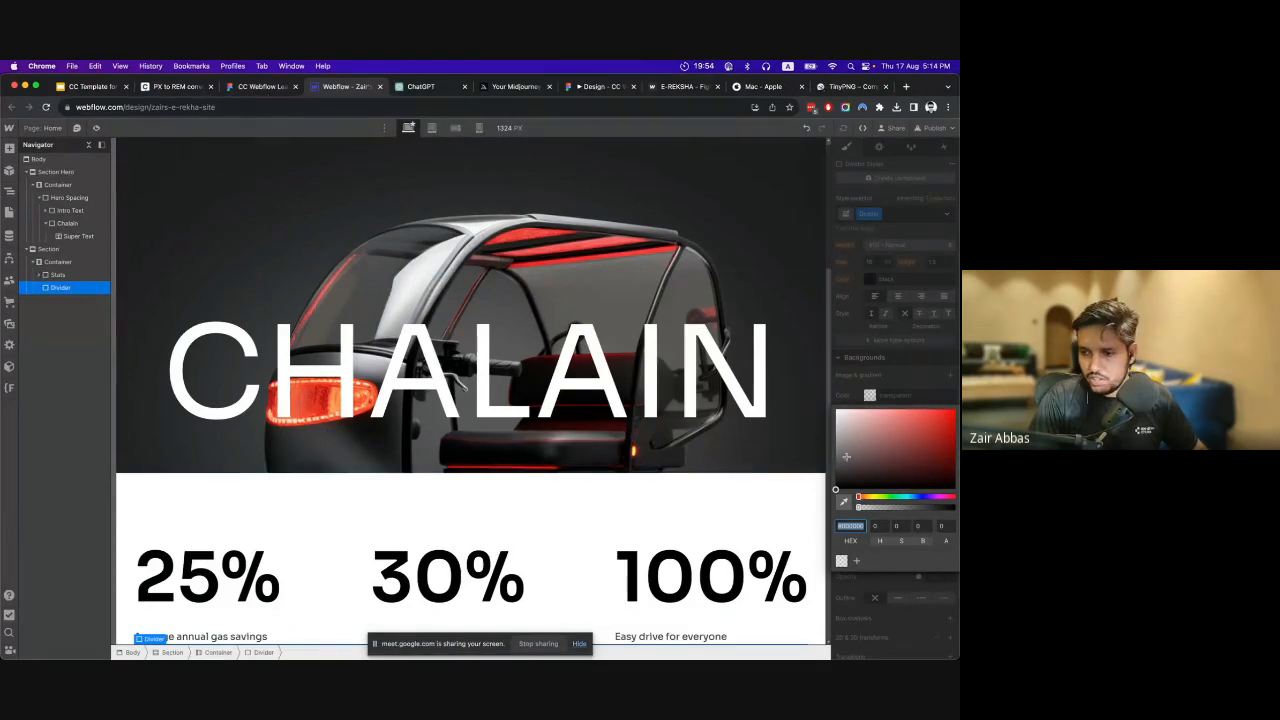
{"action": "left_click", "coordinate": [836, 489]}
{"action": "left_click", "coordinate": [893, 387]}
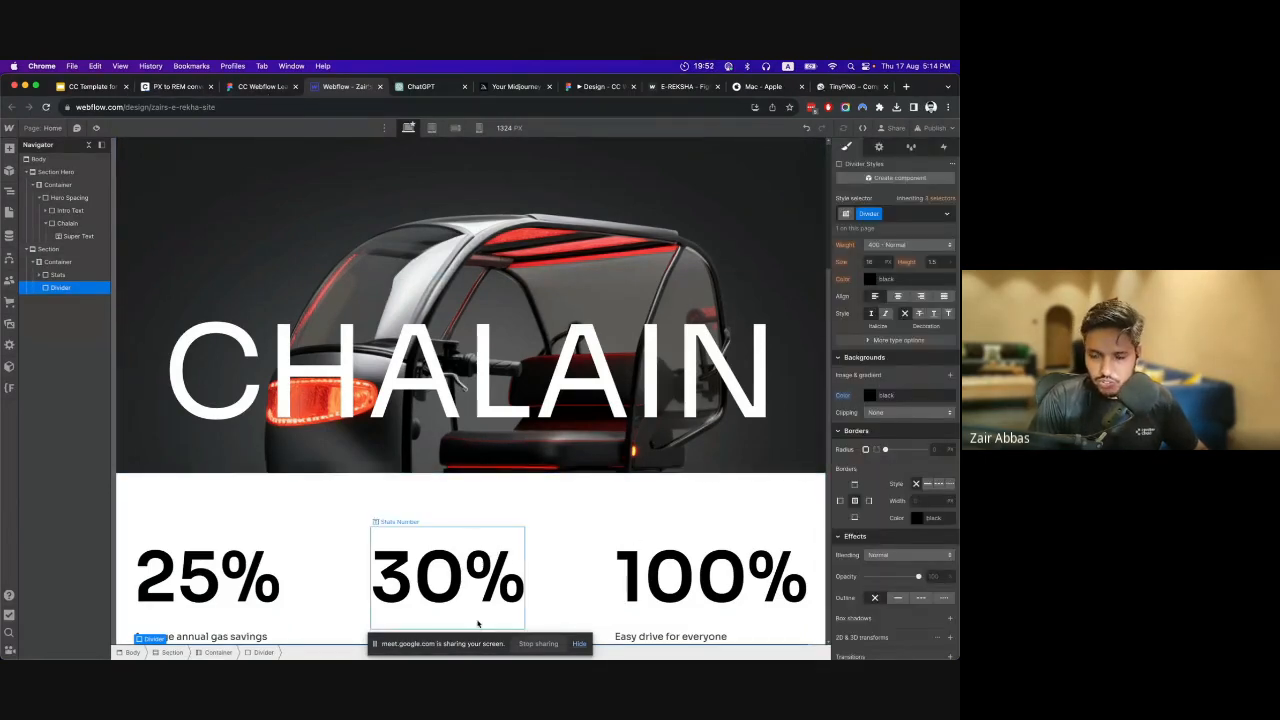
Measure the divider's spacing to the text below it in Figma and convert 60 px to rem in the PX to REM converter.
{"action": "left_click", "coordinate": [281, 90]}
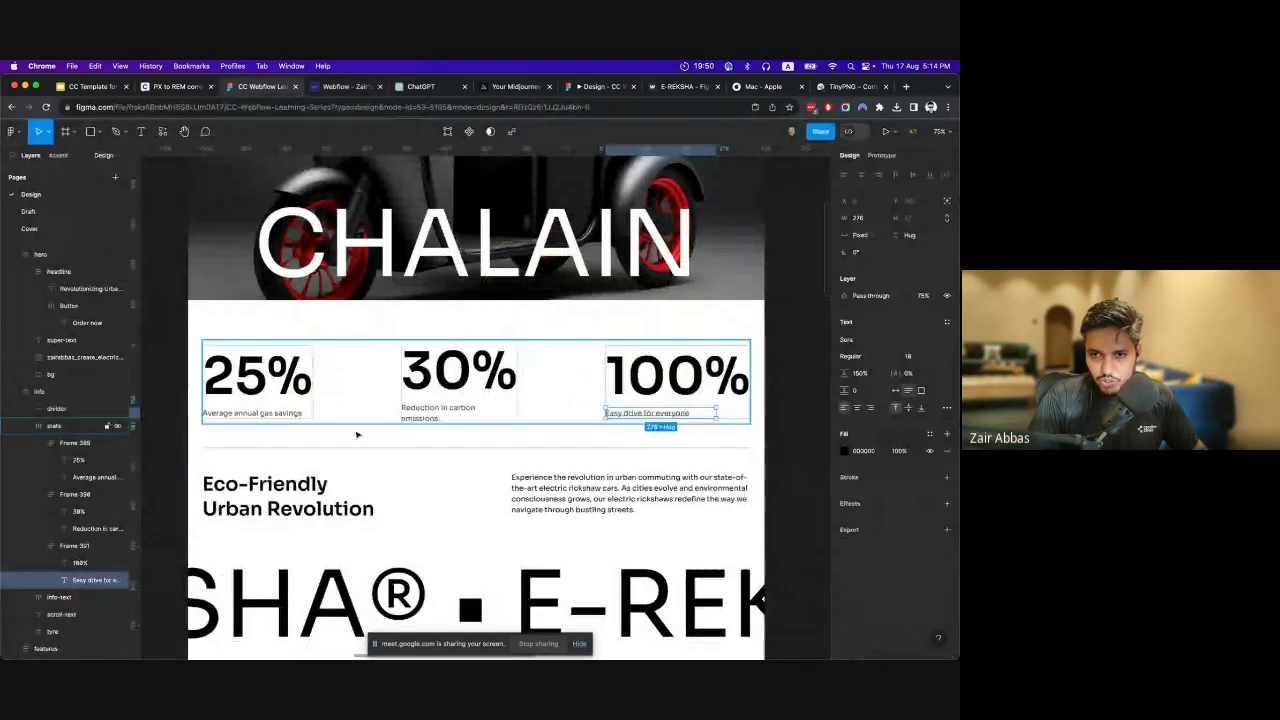
{"action": "left_click", "coordinate": [403, 448]}
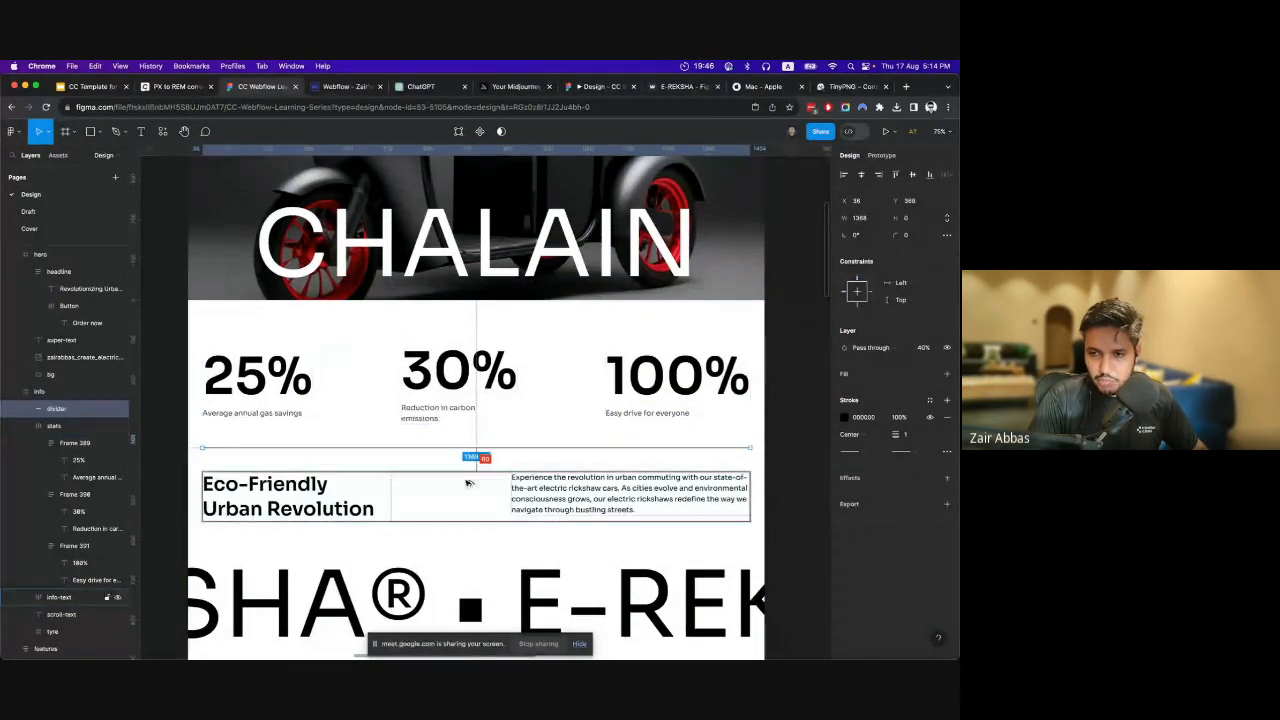
{"action": "left_click", "coordinate": [168, 87]}
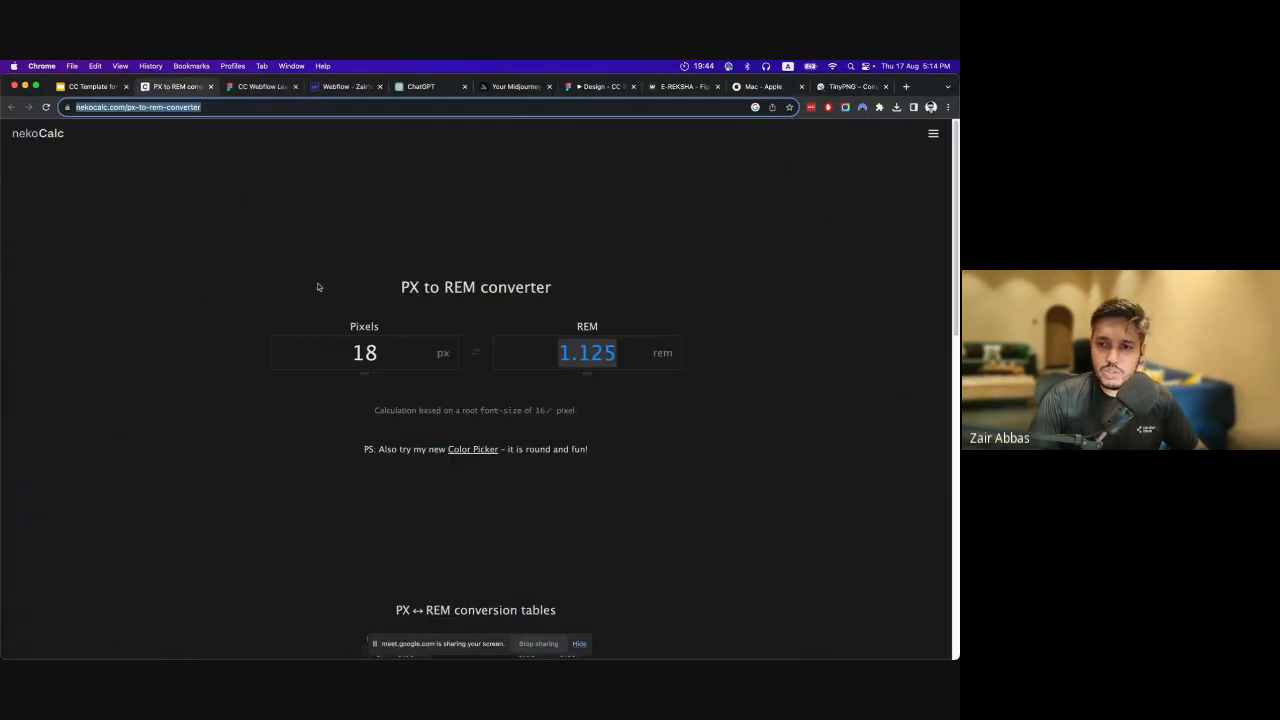
{"action": "double_click", "coordinate": [396, 358]}
{"action": "type", "text": "60"}
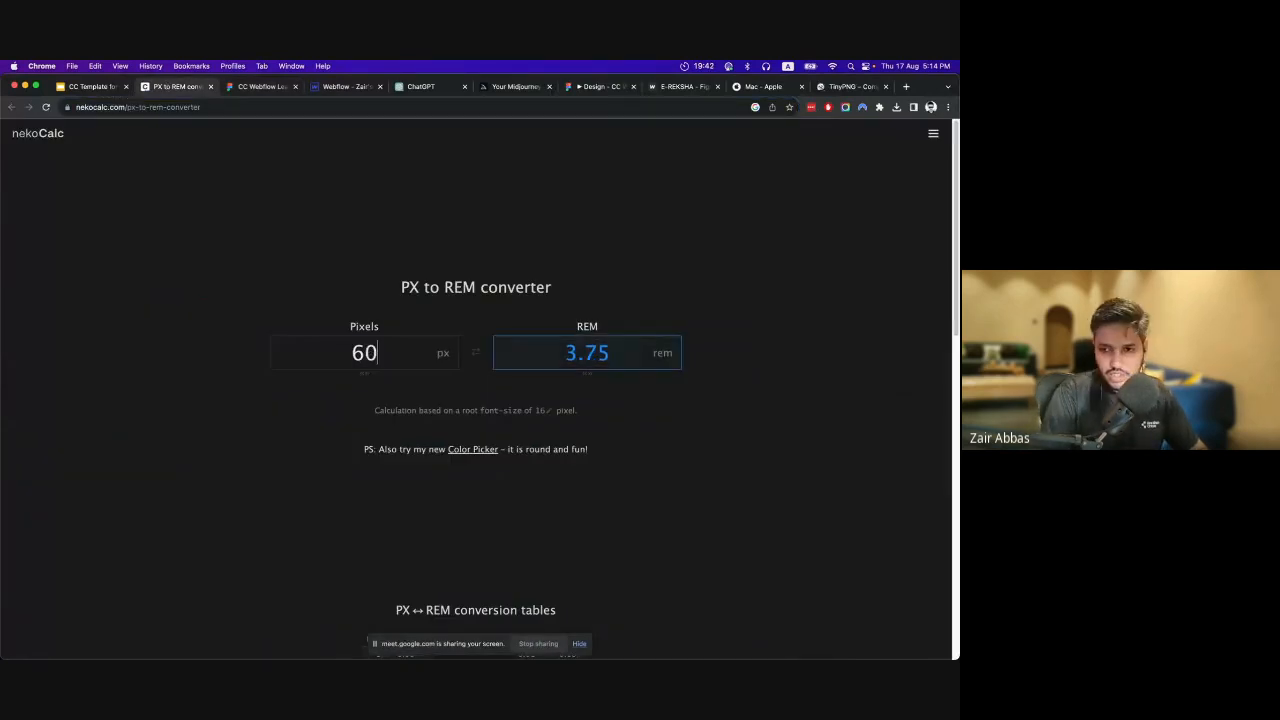
{"action": "double_click", "coordinate": [569, 353]}
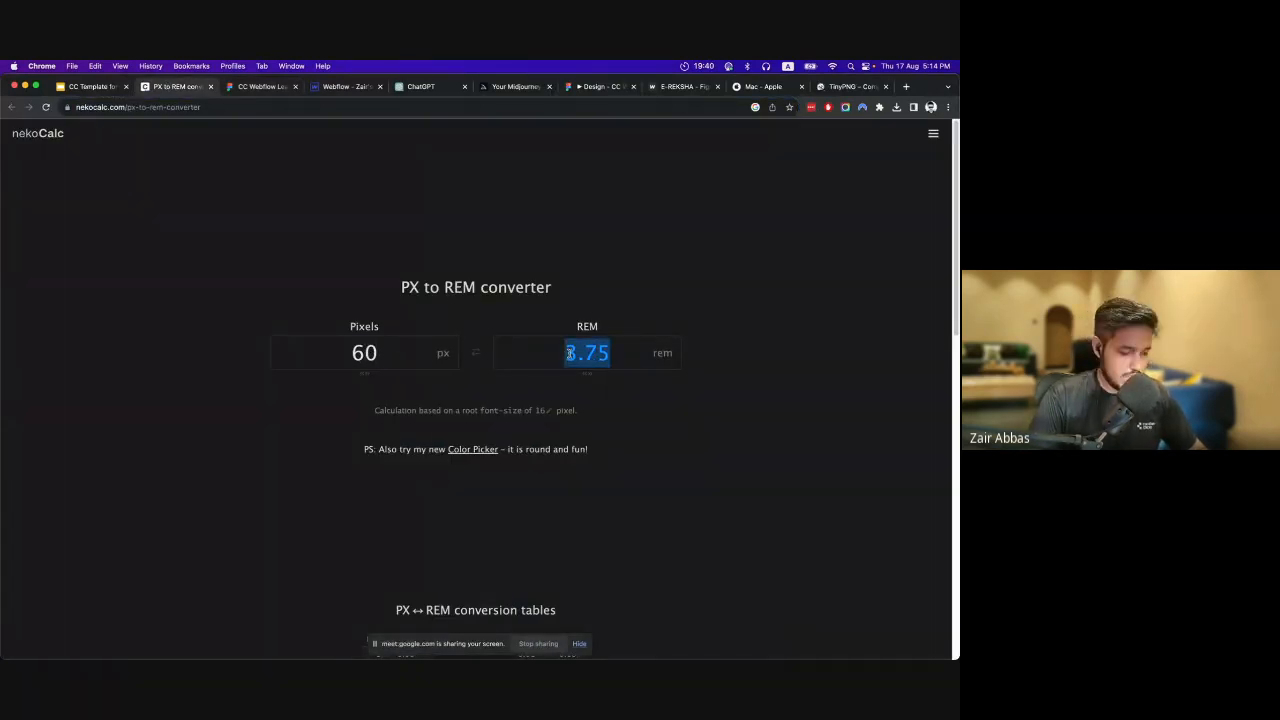
Try giving the Divider in Webflow 3.75rem of top and bottom padding.
{"action": "left_click", "coordinate": [326, 91]}
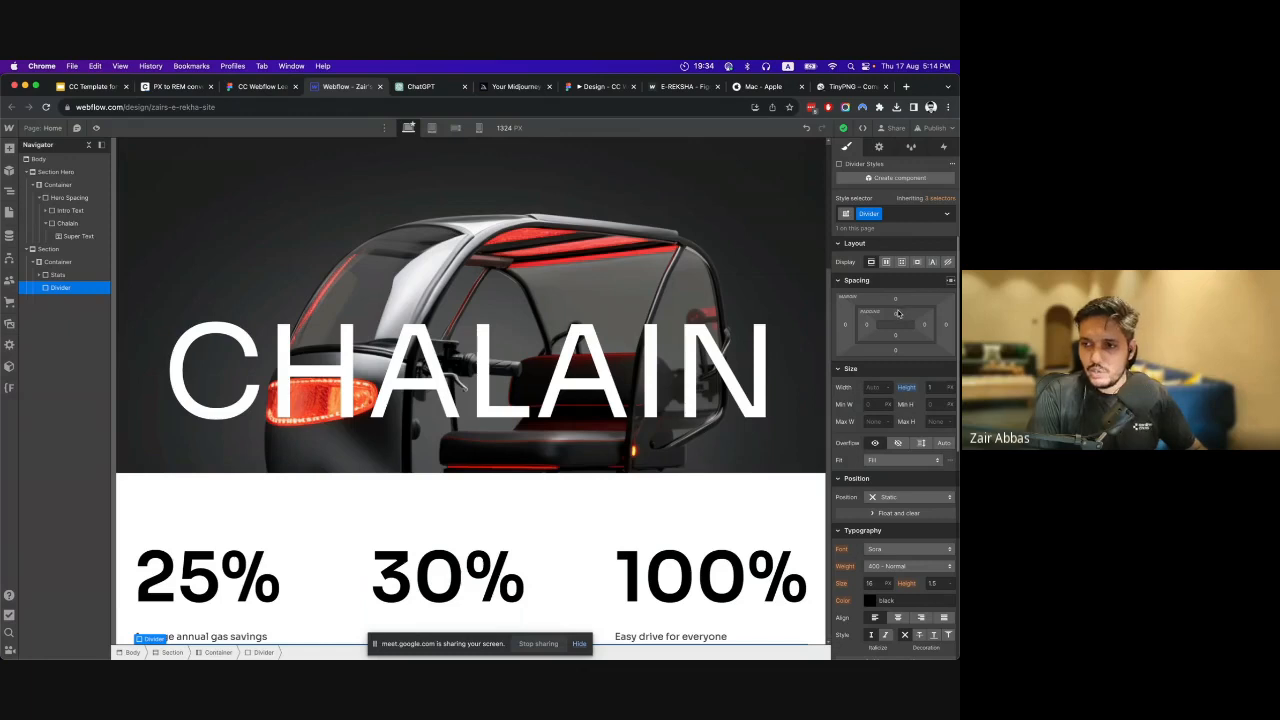
{"action": "left_click", "coordinate": [898, 314]}
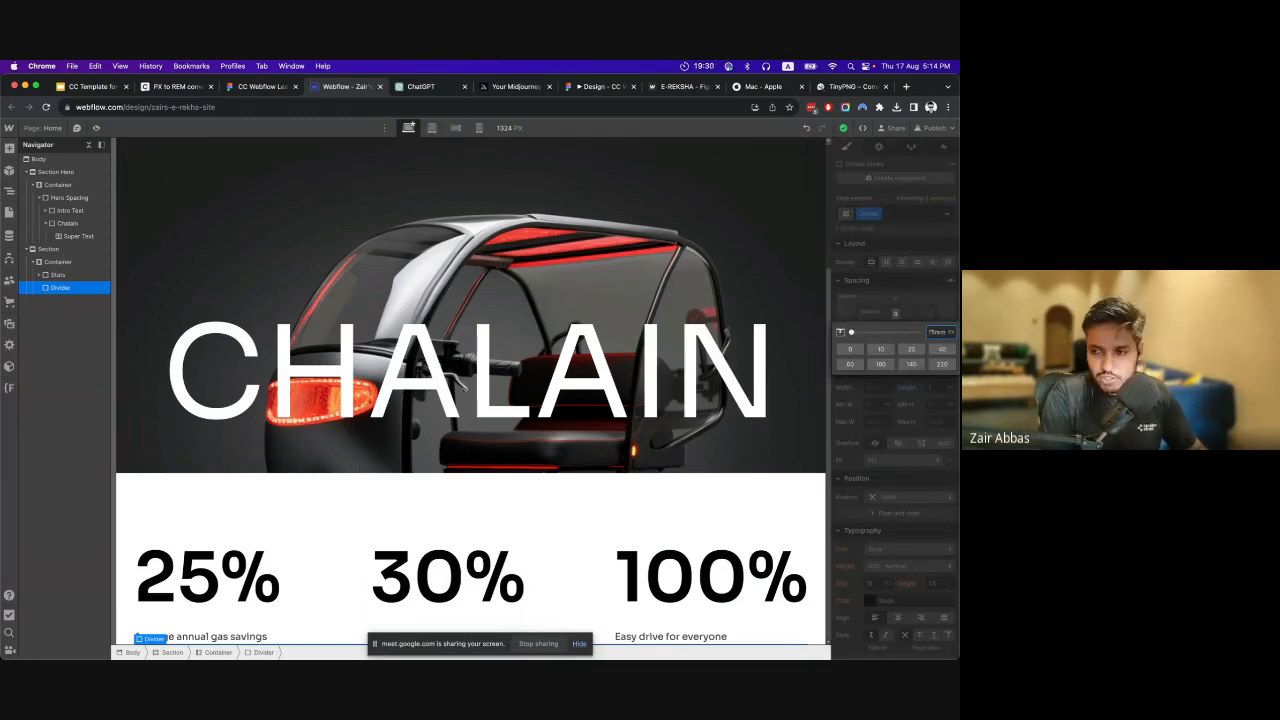
{"action": "key", "text": "Return"}
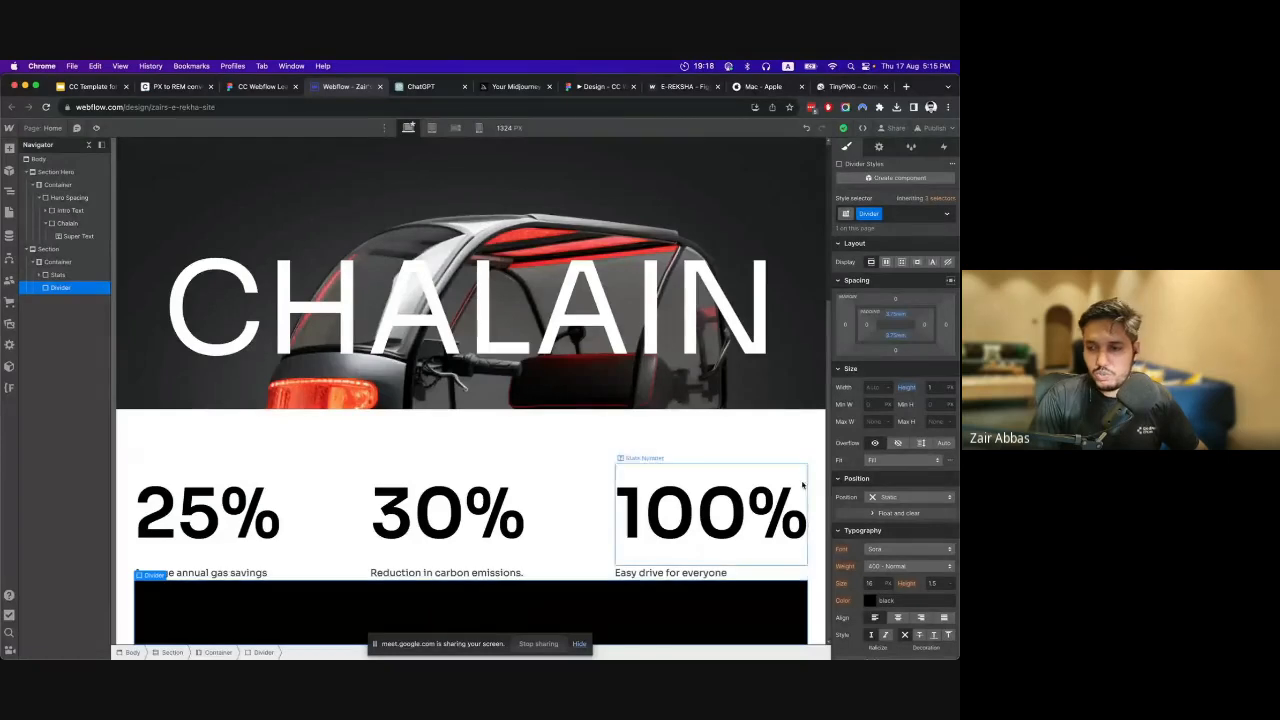
Replace the Divider's vertical padding with 3.75rem of top and bottom margin.
{"action": "left_click", "coordinate": [901, 318]}
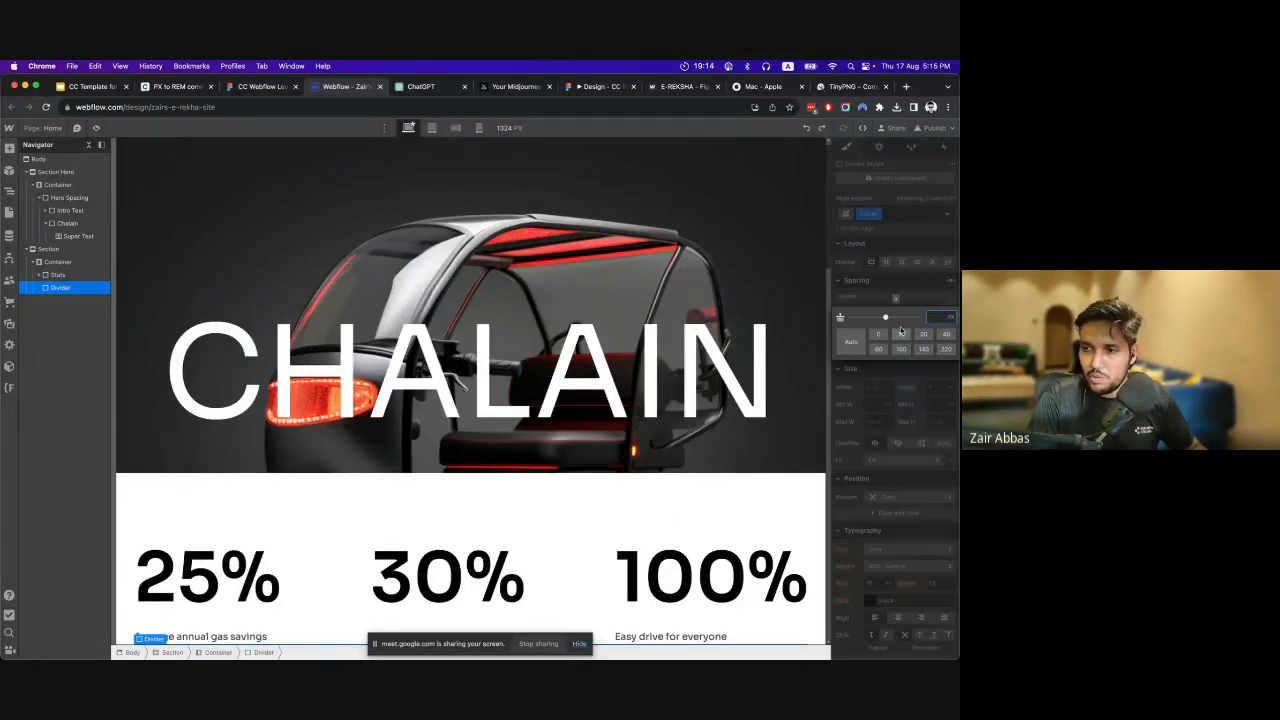
{"action": "type", "text": "3.75"}
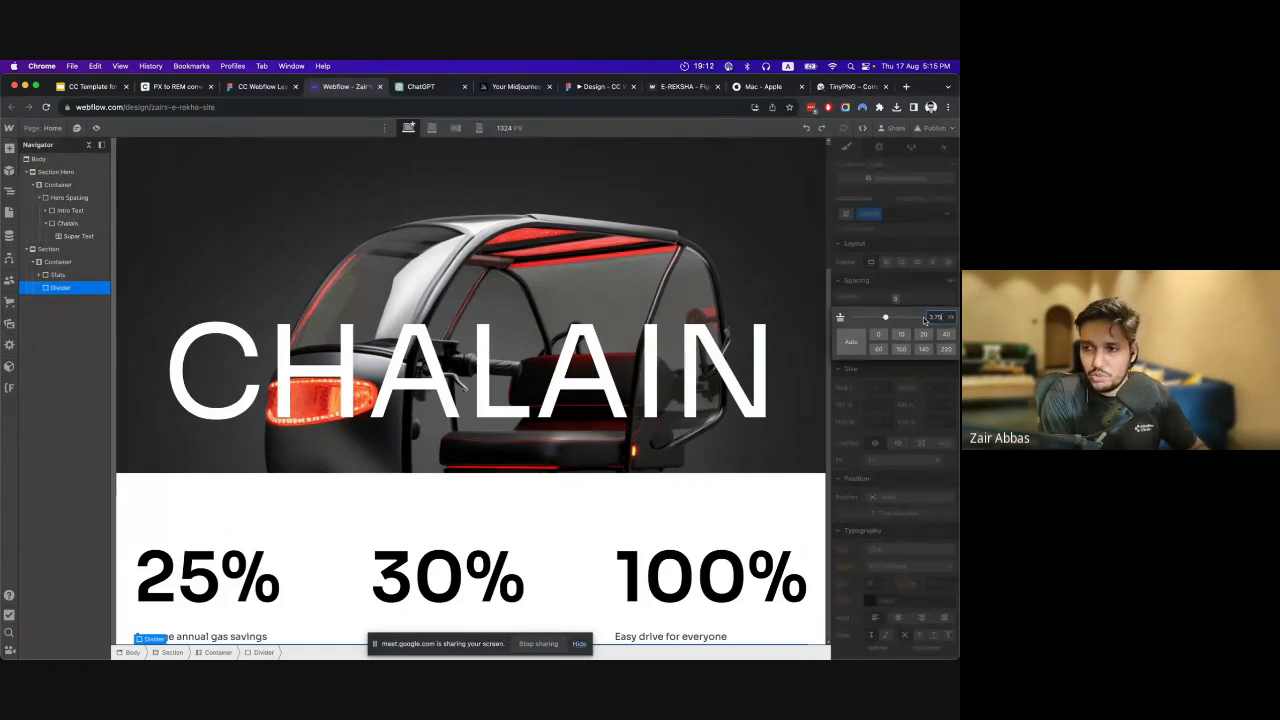
{"action": "type", "text": "rem"}
{"action": "key", "text": "Return"}
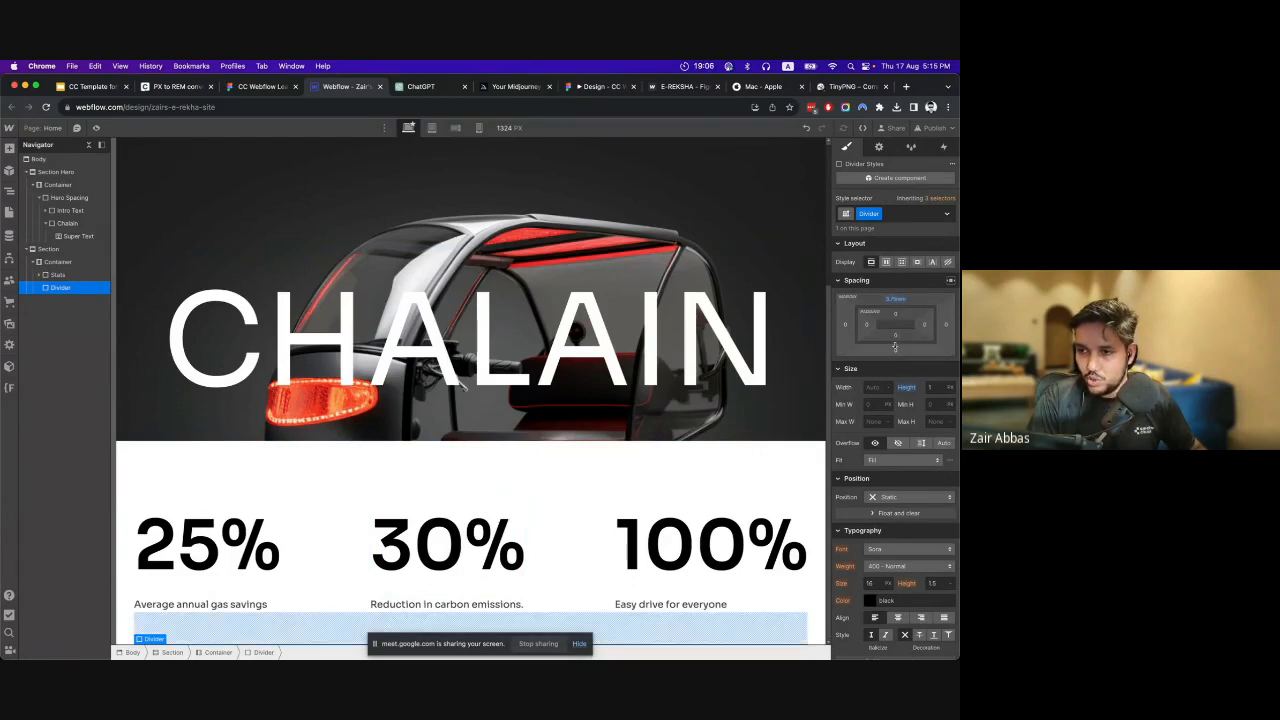
{"action": "left_click", "coordinate": [895, 350]}
{"action": "type", "text": "3.75rem"}
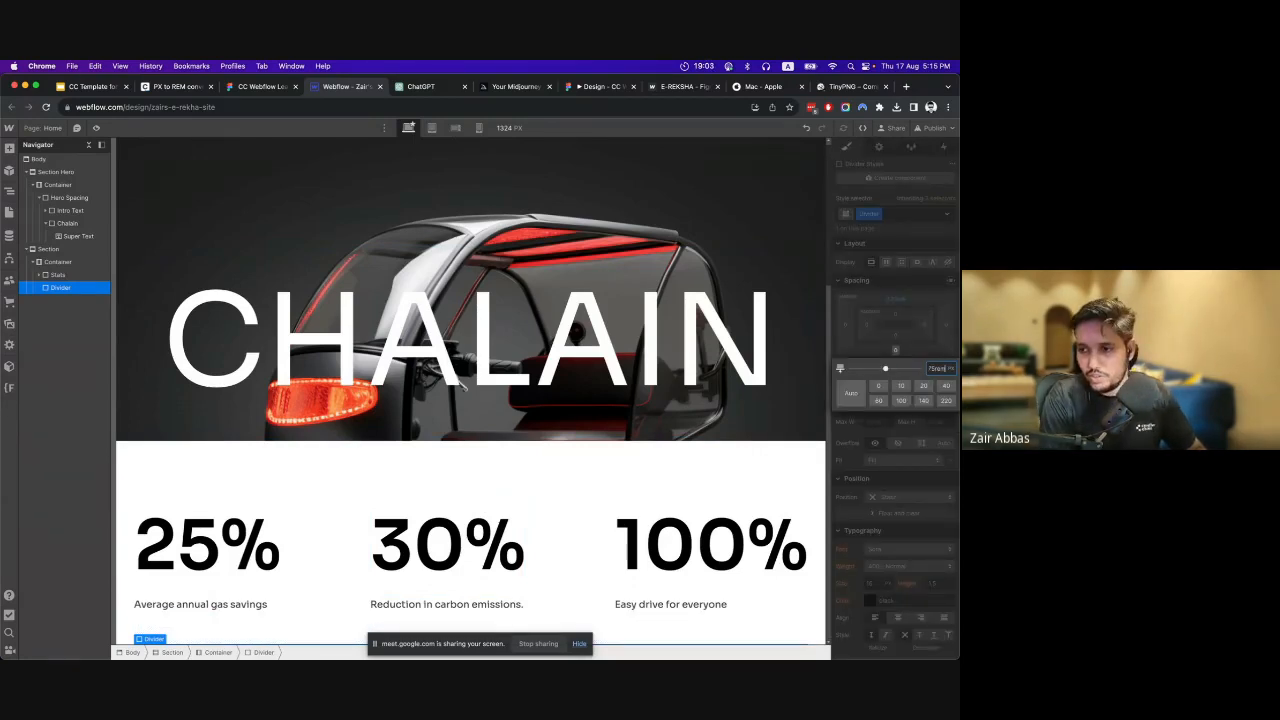
{"action": "key", "text": "Return"}
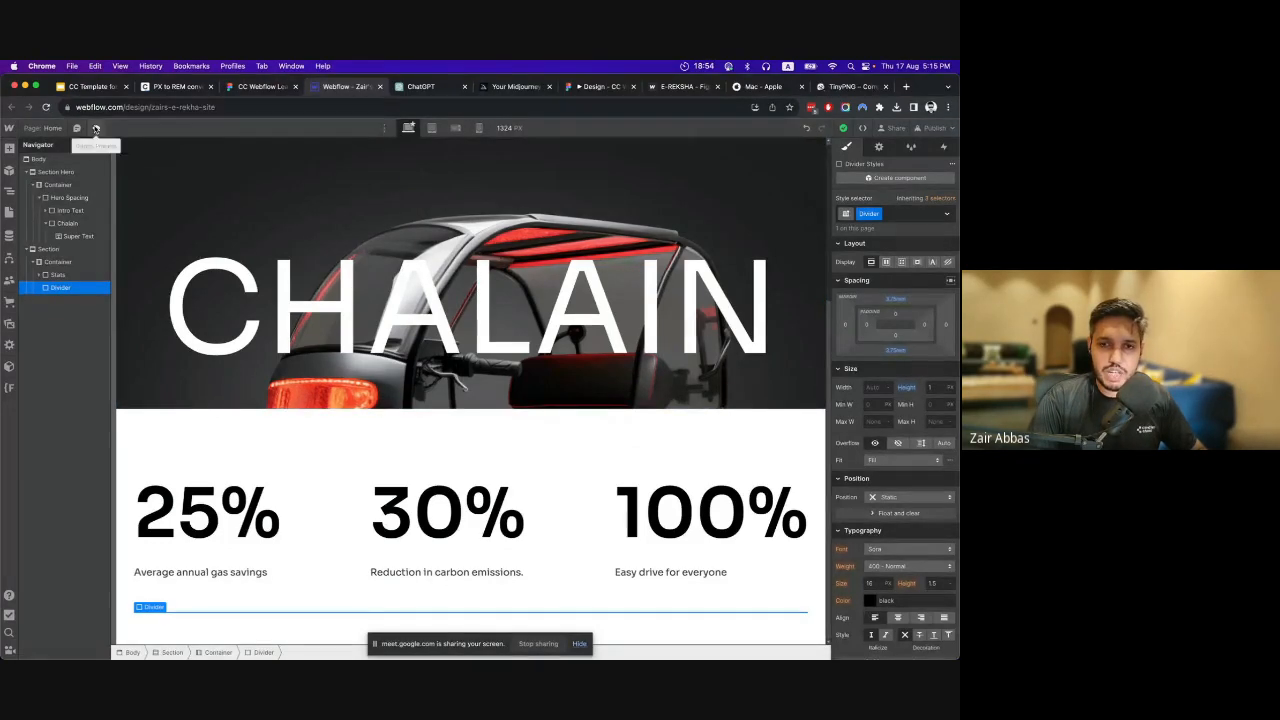
Preview the page at desktop width and check the stats row and the divider's spacing.
{"action": "left_click", "coordinate": [96, 128]}
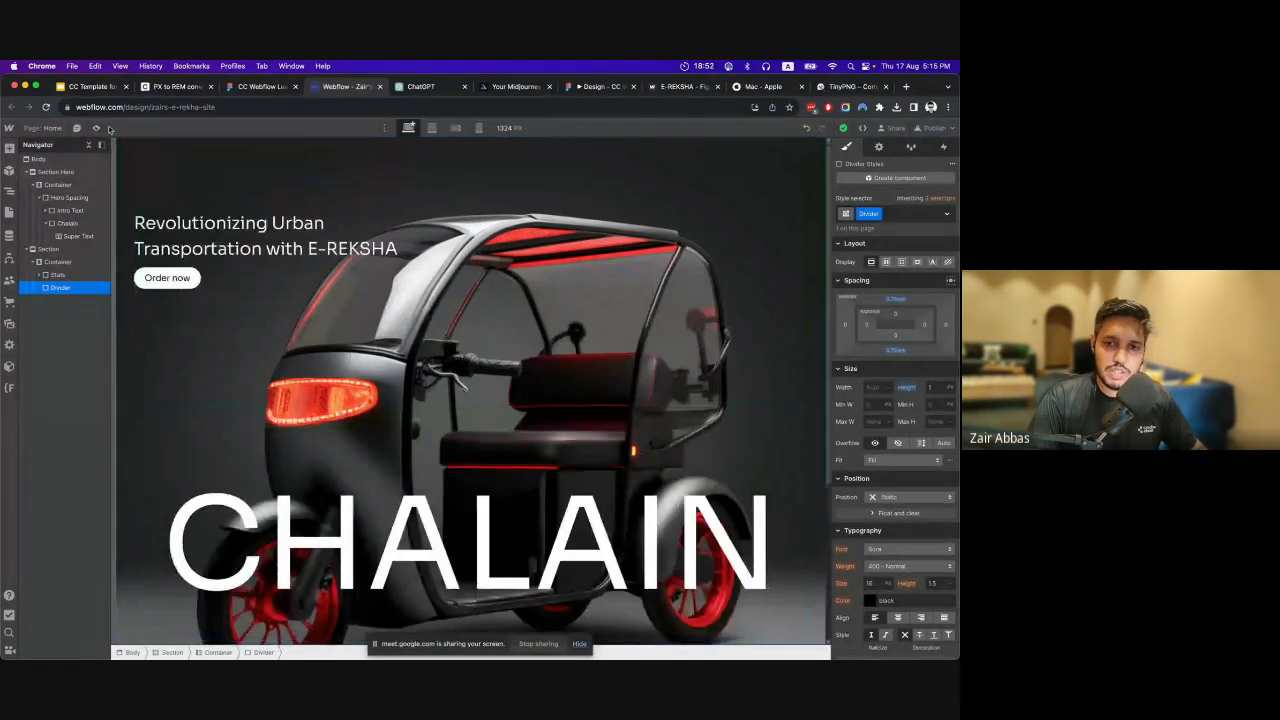
{"action": "left_click", "coordinate": [96, 128]}
{"action": "scroll", "coordinate": [282, 295], "scroll_direction": "down", "scroll_amount": 5}
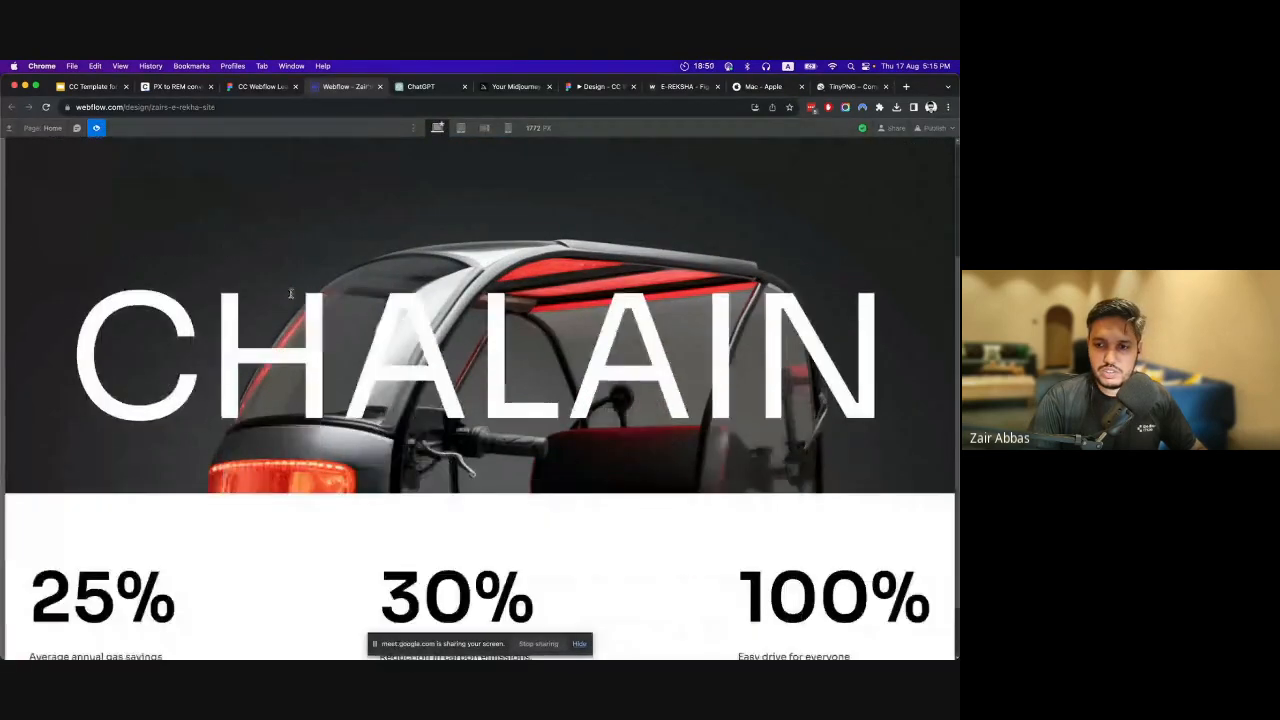
{"action": "scroll", "coordinate": [312, 317], "scroll_direction": "up", "scroll_amount": 5}
{"action": "scroll", "coordinate": [312, 317], "scroll_direction": "down", "scroll_amount": 5}
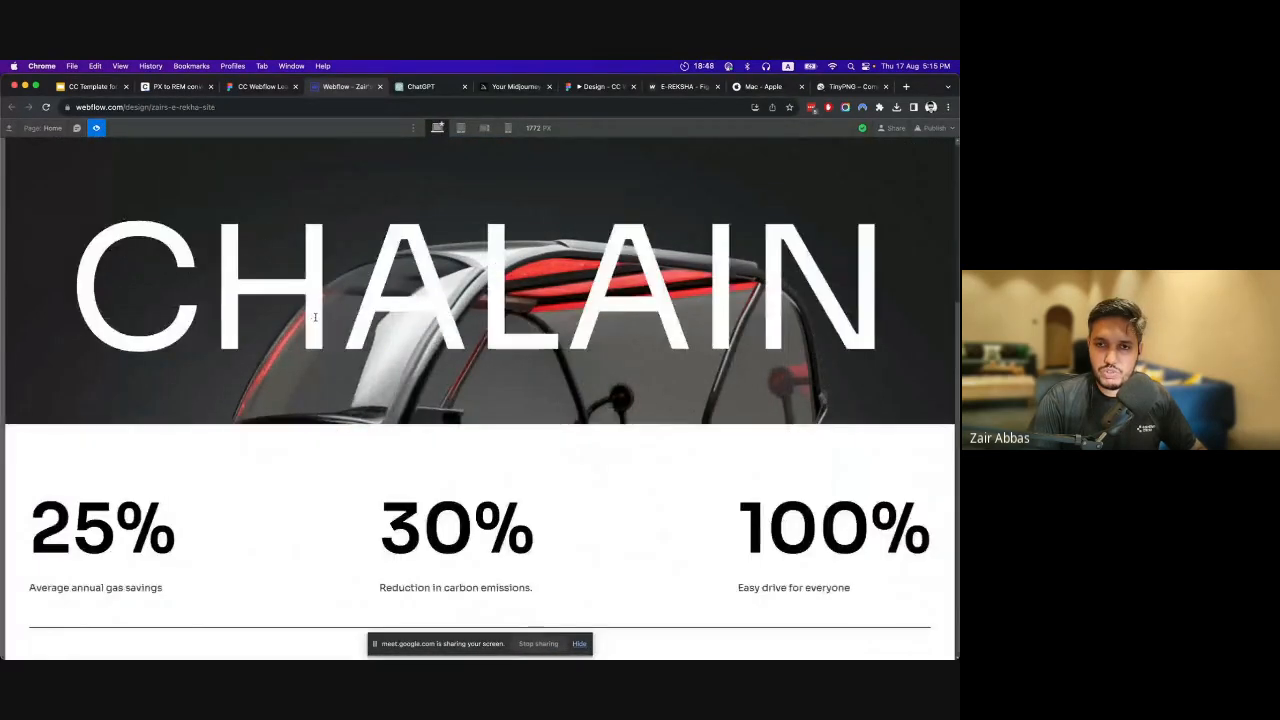
{"action": "scroll", "coordinate": [431, 205], "scroll_direction": "up", "scroll_amount": 5}
{"action": "scroll", "coordinate": [451, 315], "scroll_direction": "down", "scroll_amount": 10}
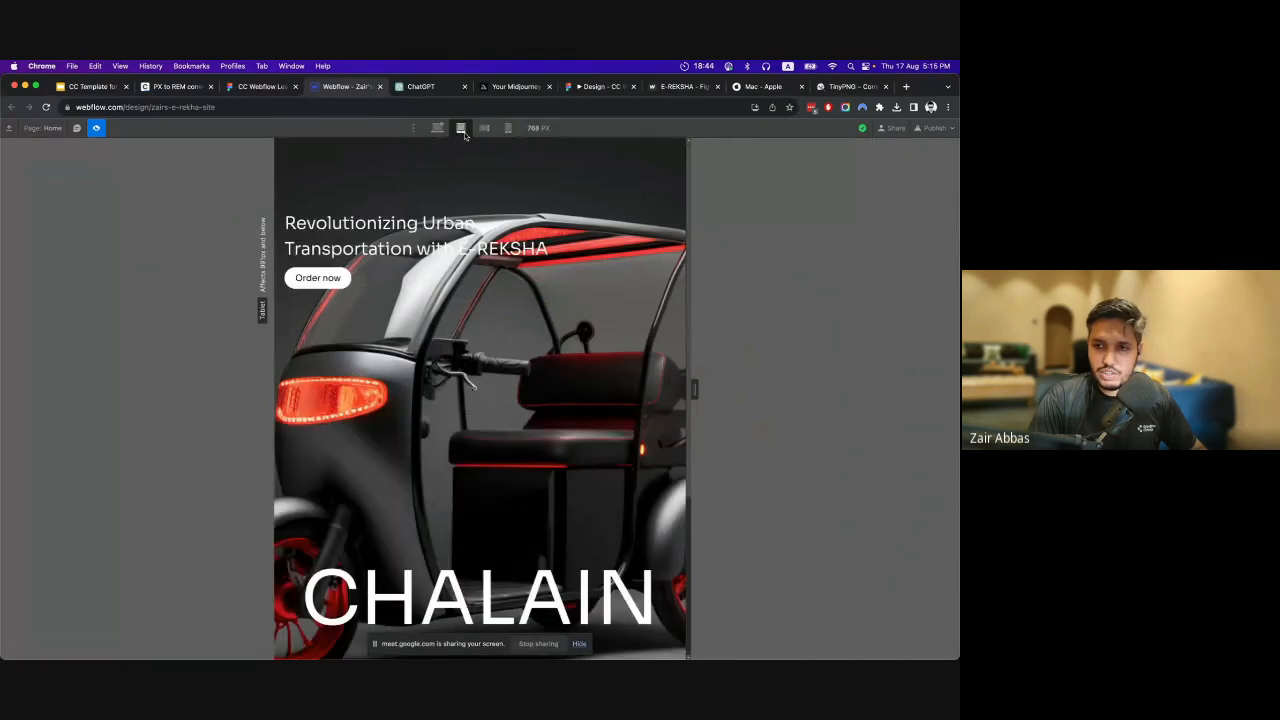
Preview the stats row at the tablet and mobile breakpoints, then return to the desktop breakpoint and exit the preview.
{"action": "left_click", "coordinate": [484, 128]}
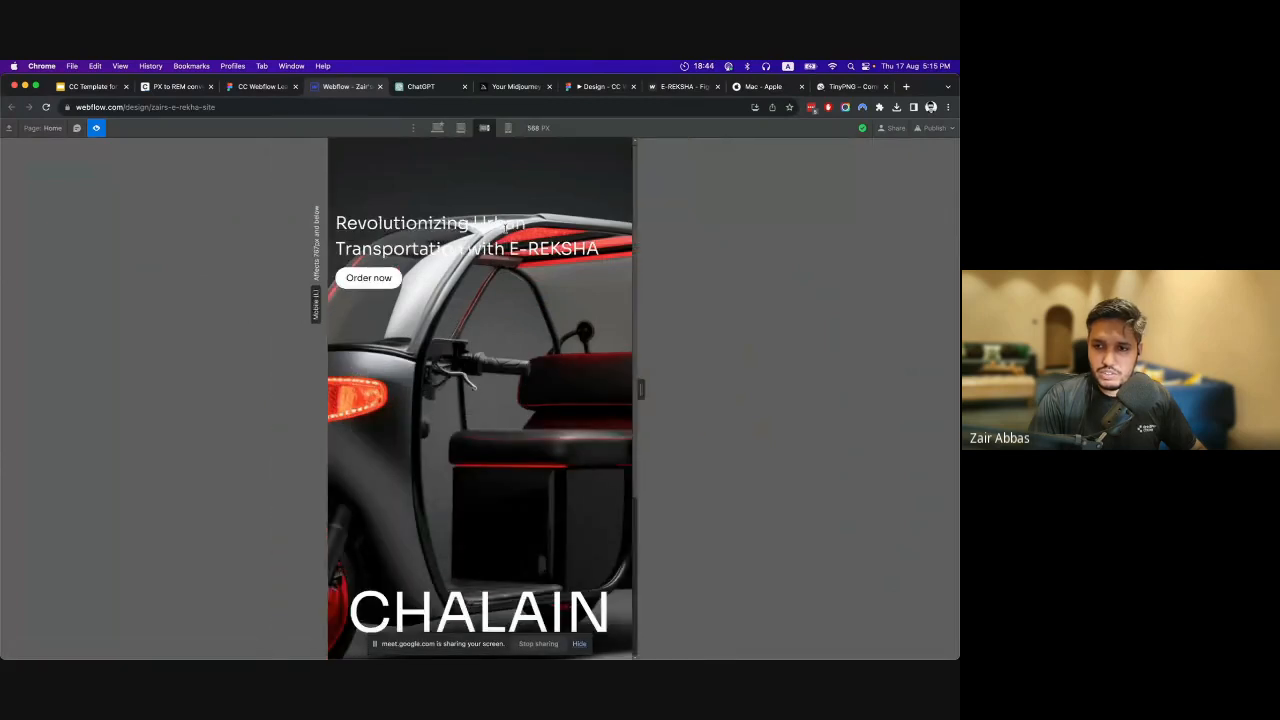
{"action": "left_click", "coordinate": [508, 128]}
{"action": "scroll", "coordinate": [521, 330], "scroll_direction": "down", "scroll_amount": 10}
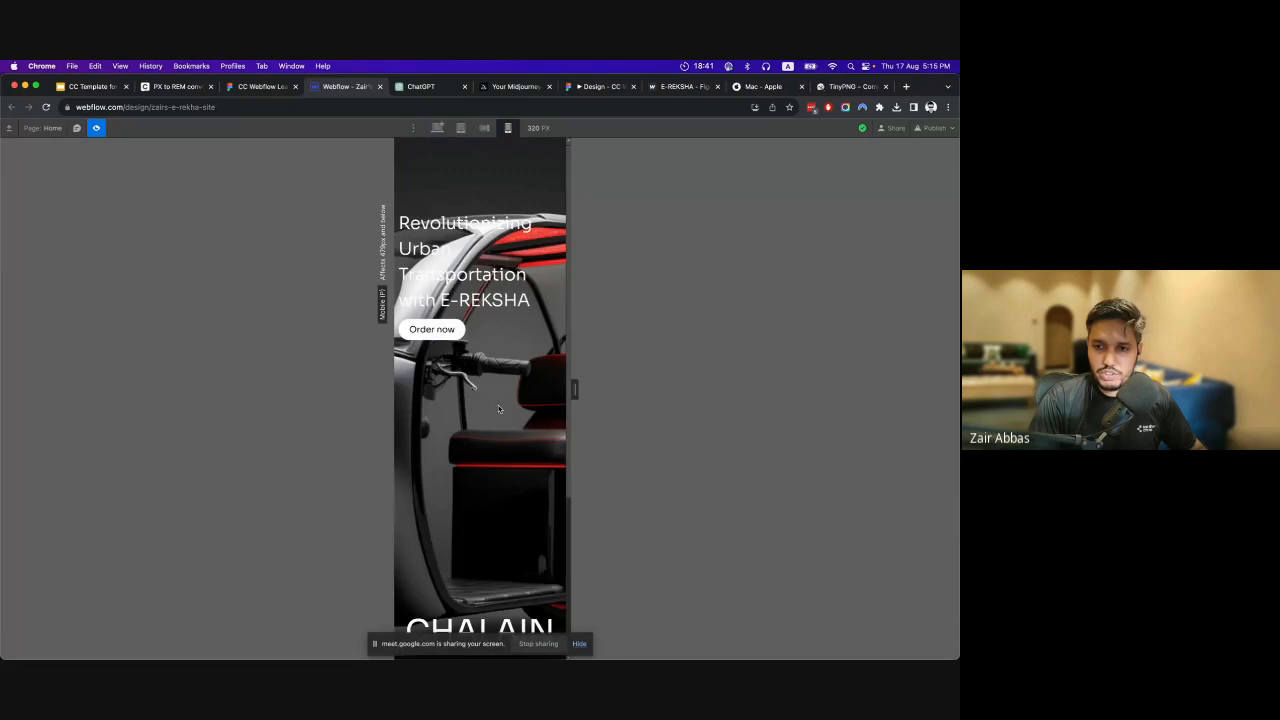
{"action": "scroll", "coordinate": [498, 408], "scroll_direction": "down", "scroll_amount": 5}
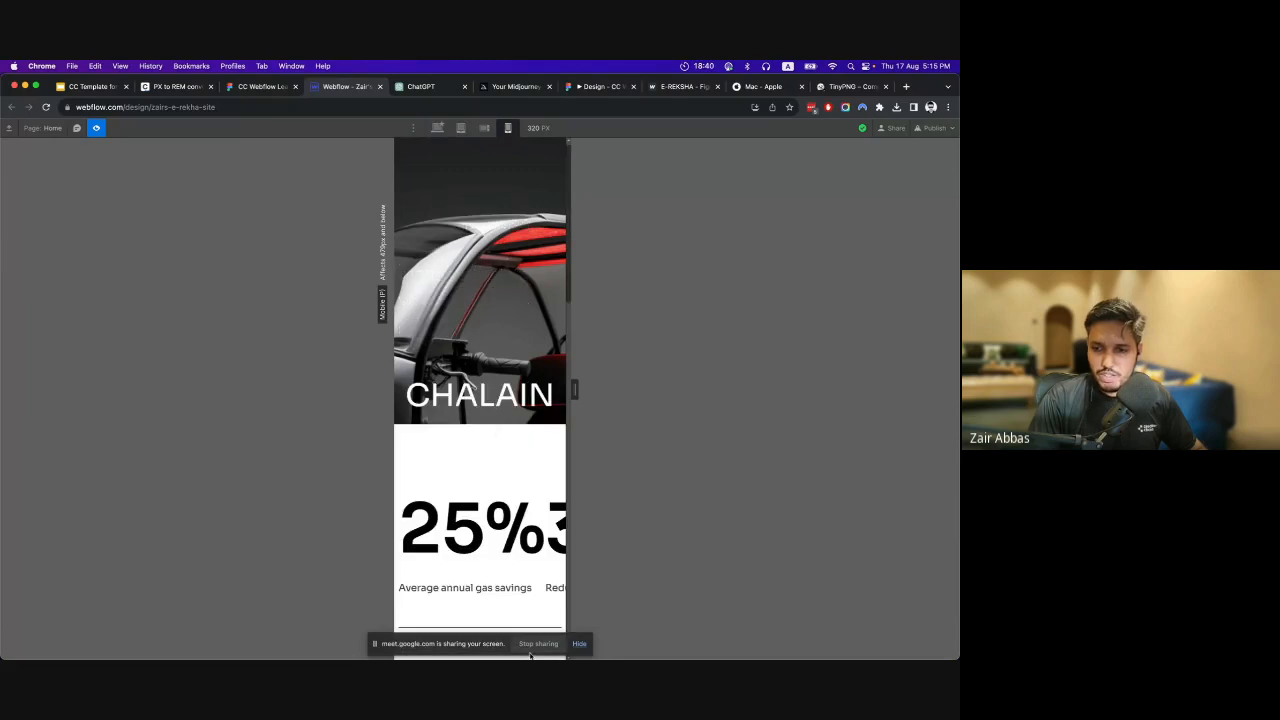
{"action": "scroll", "coordinate": [468, 517], "scroll_direction": "up", "scroll_amount": 5}
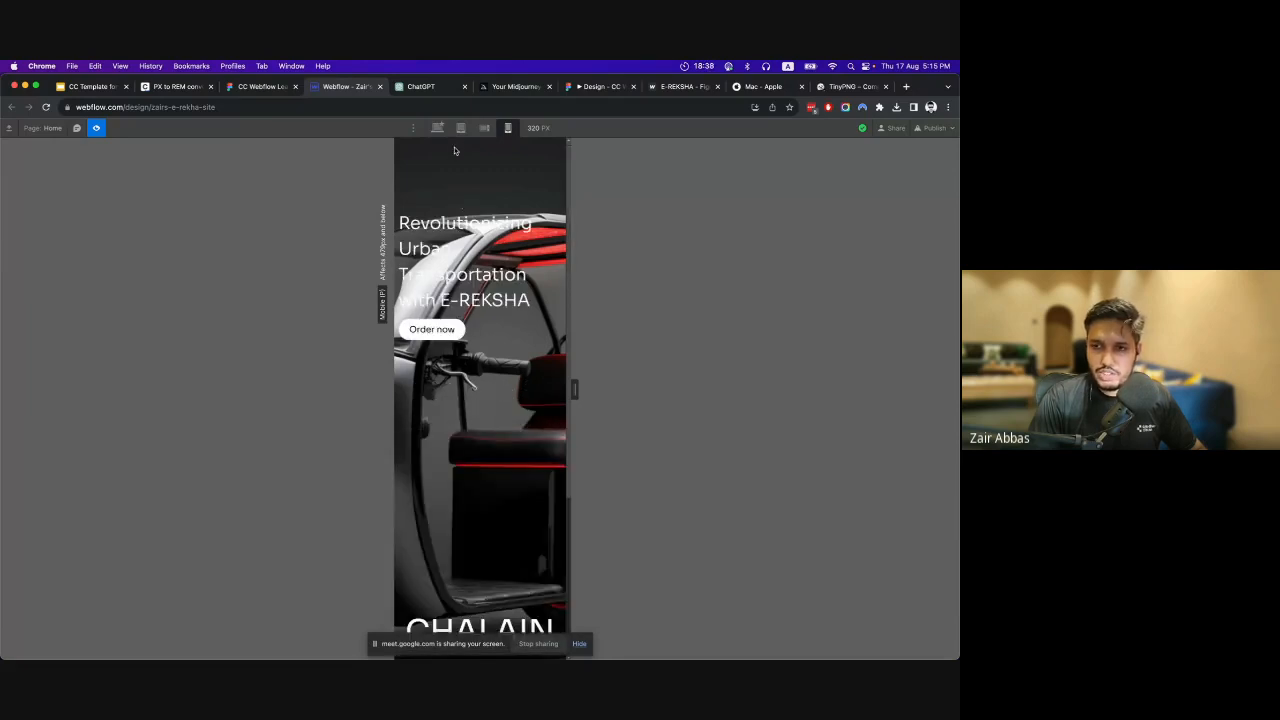
{"action": "left_click", "coordinate": [460, 128]}
{"action": "left_click", "coordinate": [439, 128]}
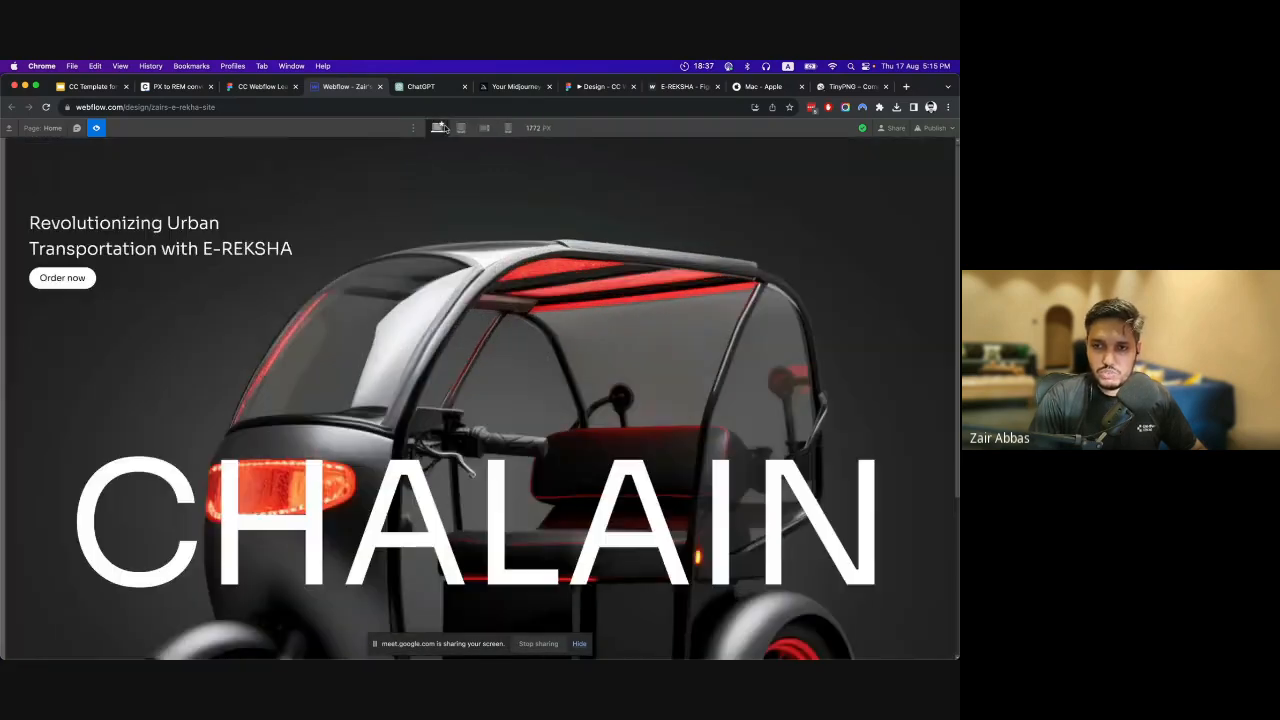
{"action": "left_click", "coordinate": [97, 127]}
At the tablet breakpoint, stack the Stats block vertically and center-align its items.
{"action": "scroll", "coordinate": [239, 390], "scroll_direction": "down", "scroll_amount": 5}
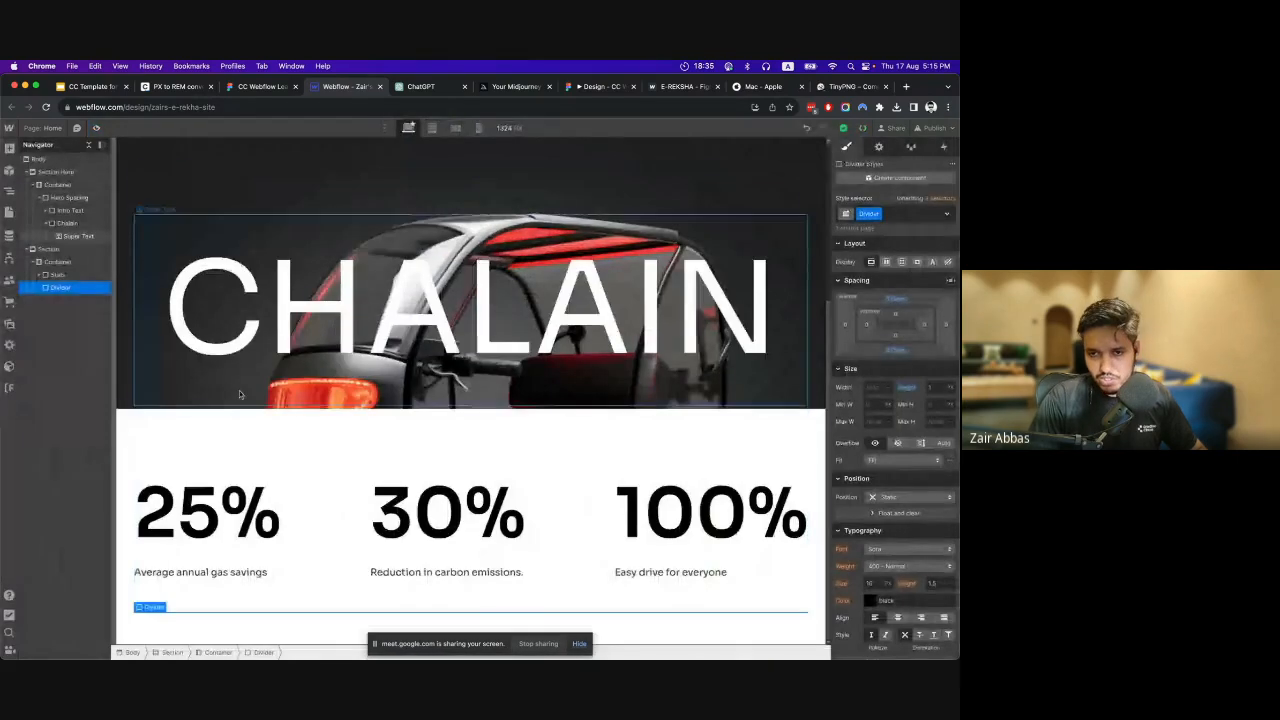
{"action": "left_click", "coordinate": [431, 129]}
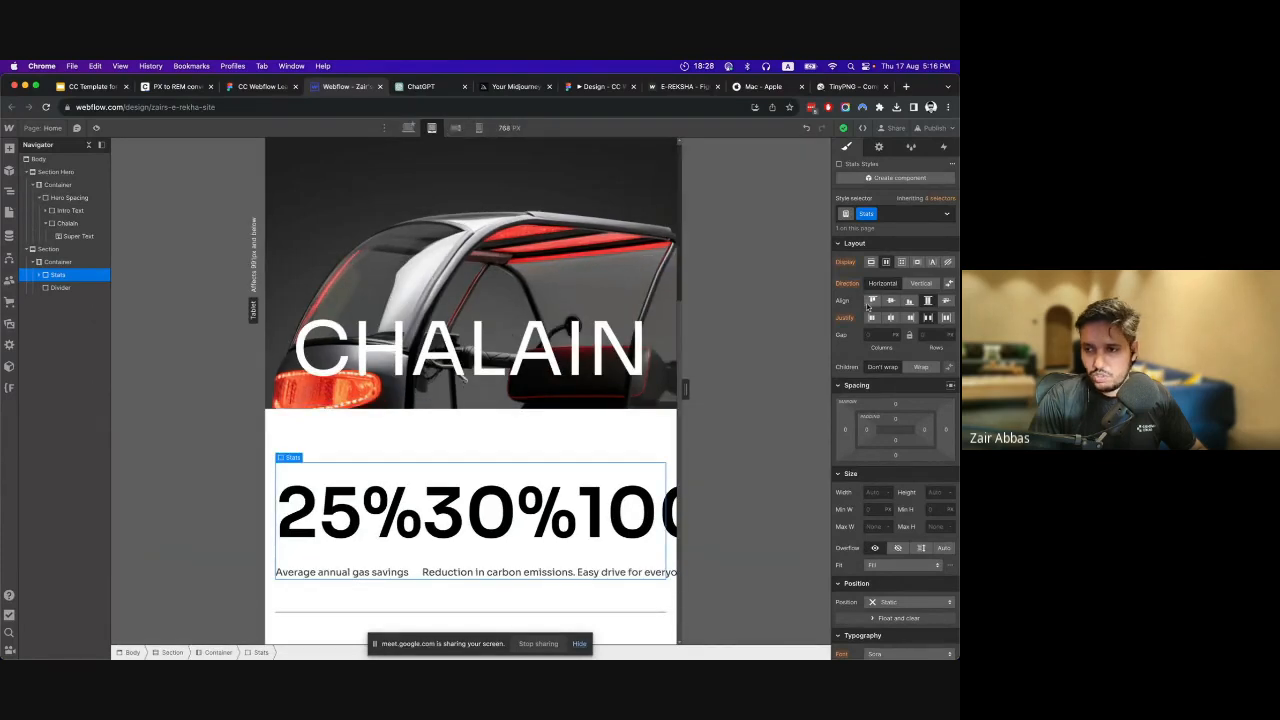
{"action": "left_click", "coordinate": [921, 283]}
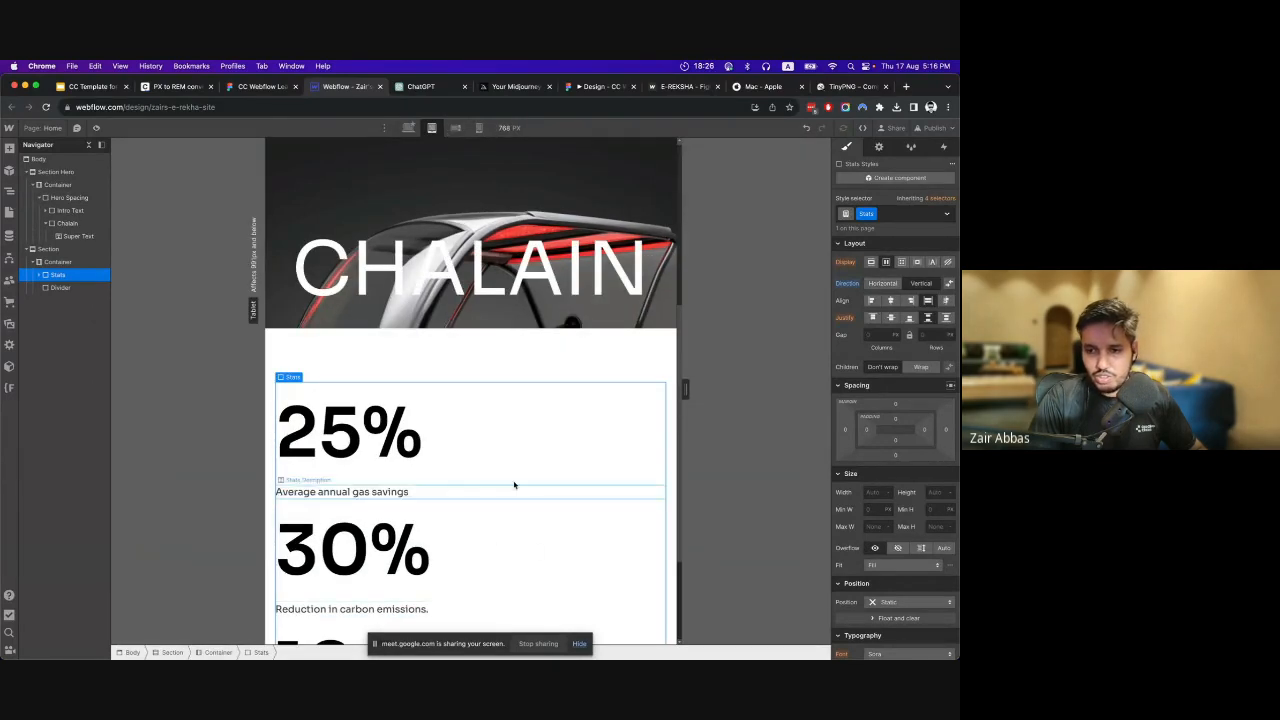
{"action": "left_click", "coordinate": [891, 301]}
{"action": "scroll", "coordinate": [580, 449], "scroll_direction": "down", "scroll_amount": 3}
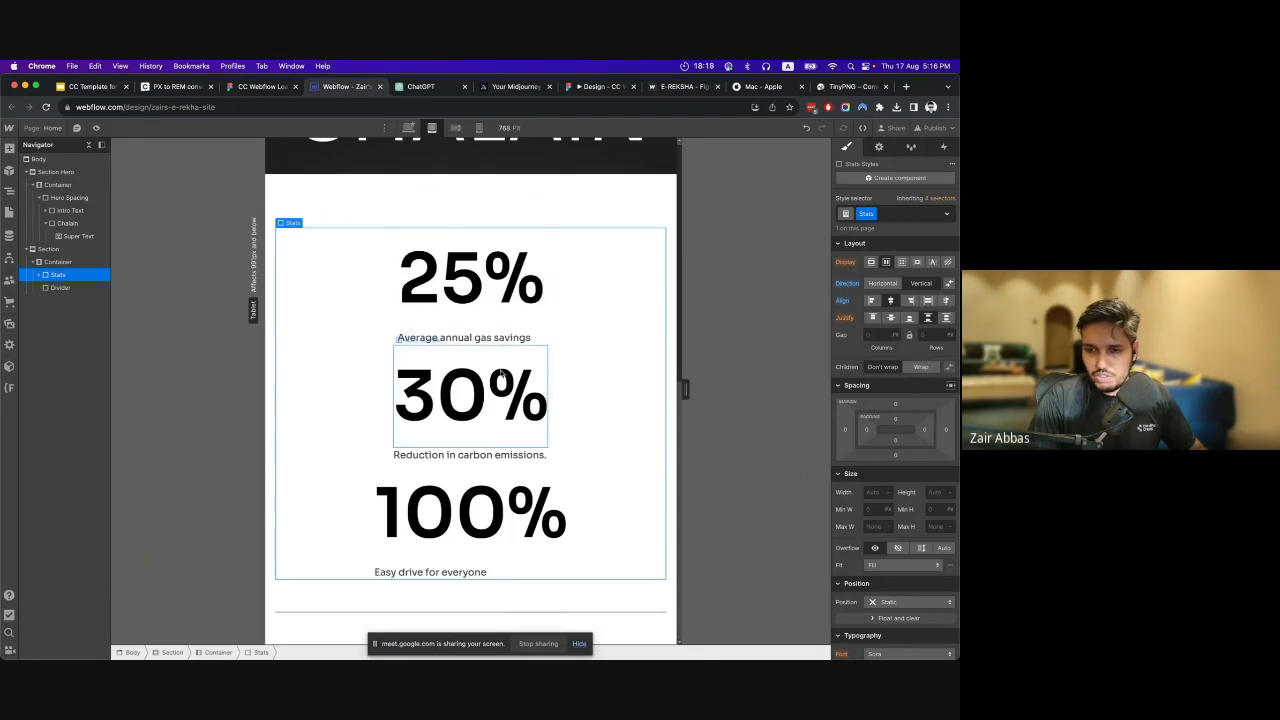
Check the stats descriptions' alignment at the tablet and mobile breakpoints and compare it with the desktop layout.
{"action": "left_click", "coordinate": [500, 338]}
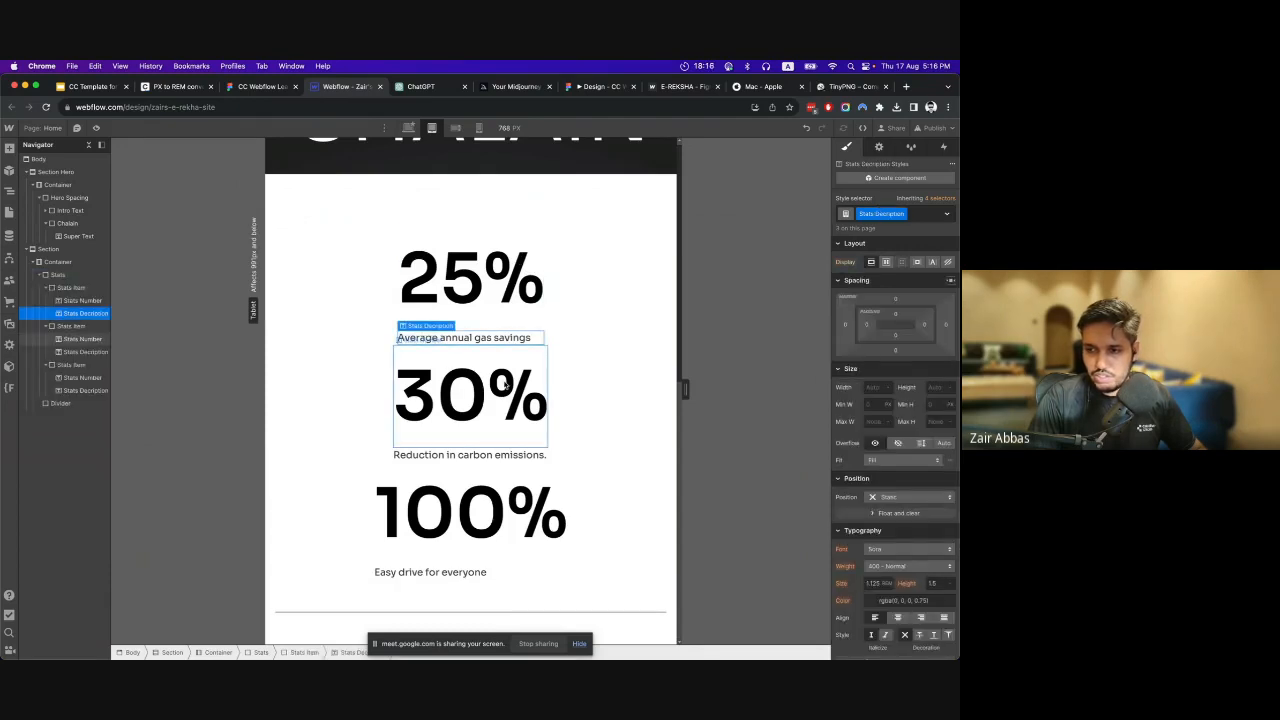
{"action": "scroll", "coordinate": [456, 173], "scroll_direction": "up", "scroll_amount": 7}
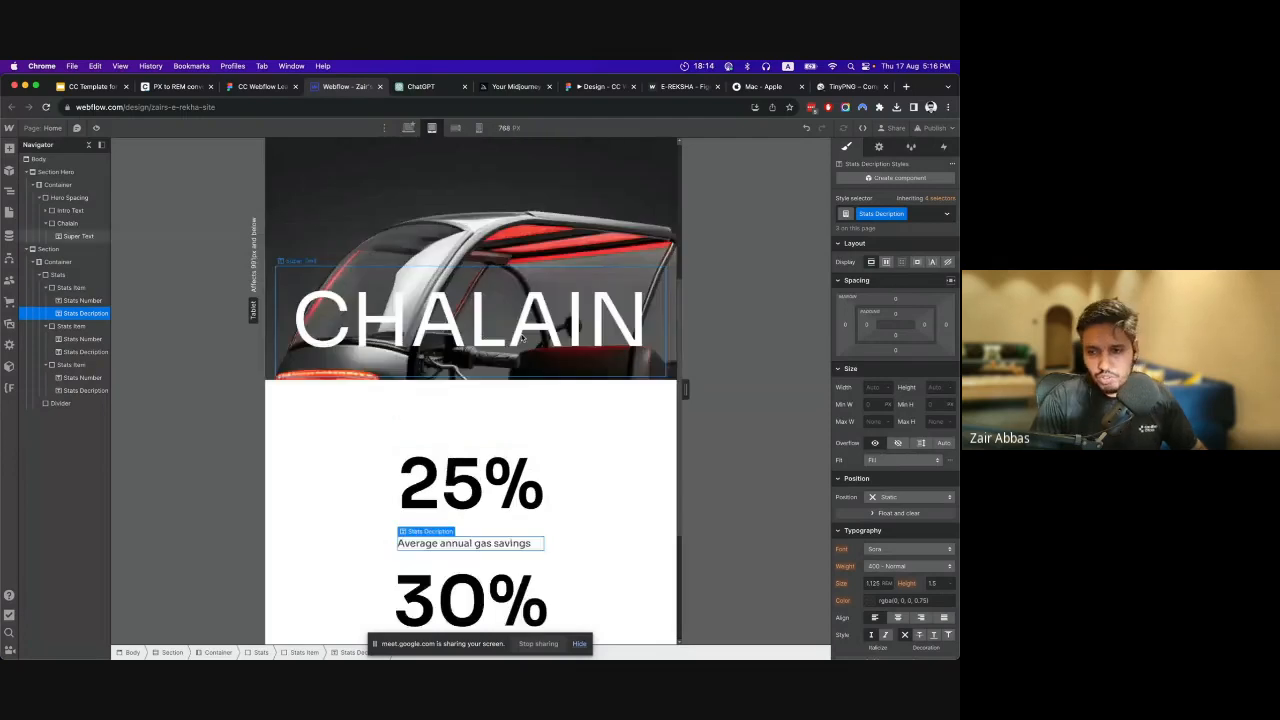
{"action": "left_click", "coordinate": [455, 128]}
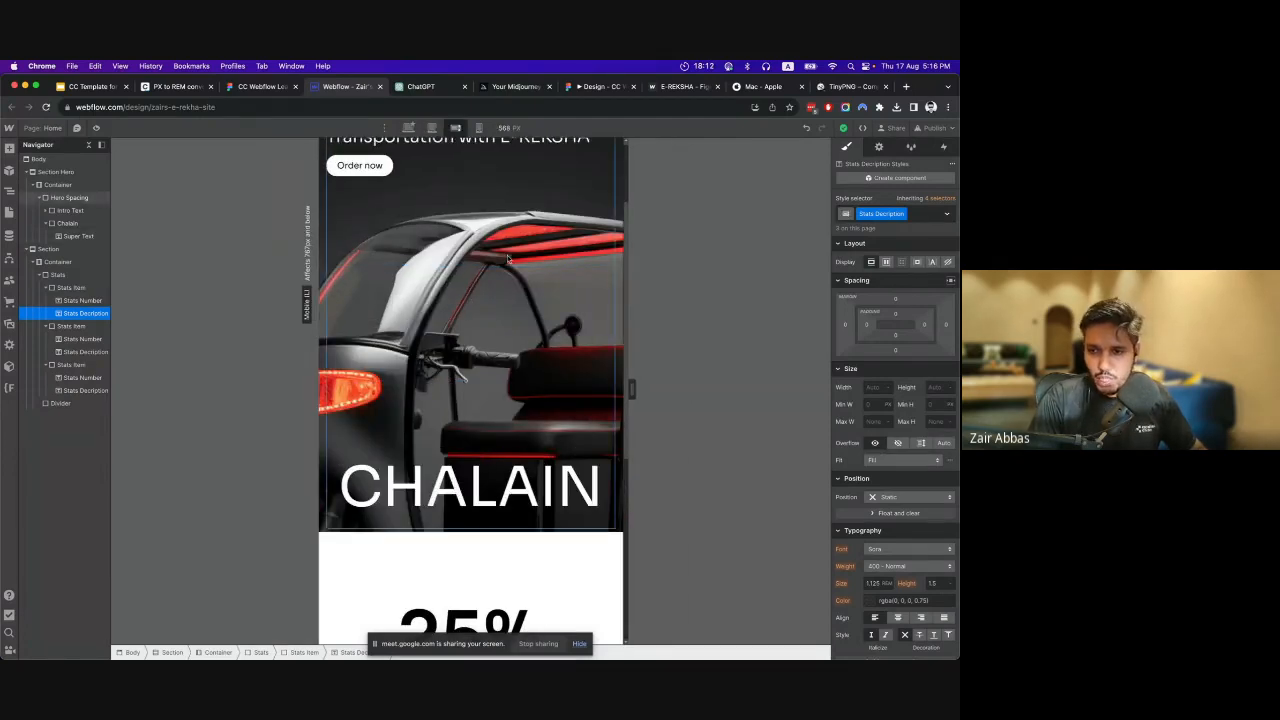
{"action": "scroll", "coordinate": [512, 281], "scroll_direction": "up", "scroll_amount": 5}
{"action": "left_click", "coordinate": [479, 128]}
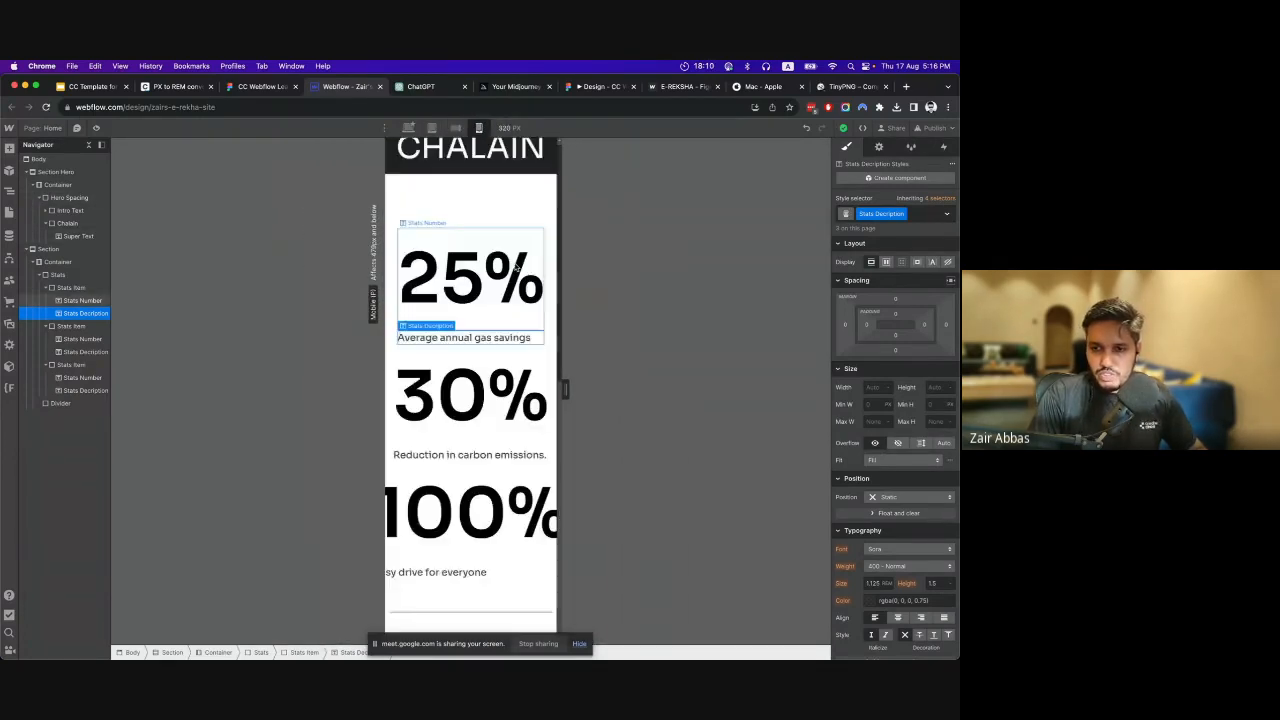
{"action": "scroll", "coordinate": [518, 275], "scroll_direction": "up", "scroll_amount": 1}
{"action": "scroll", "coordinate": [518, 274], "scroll_direction": "down", "scroll_amount": 1}
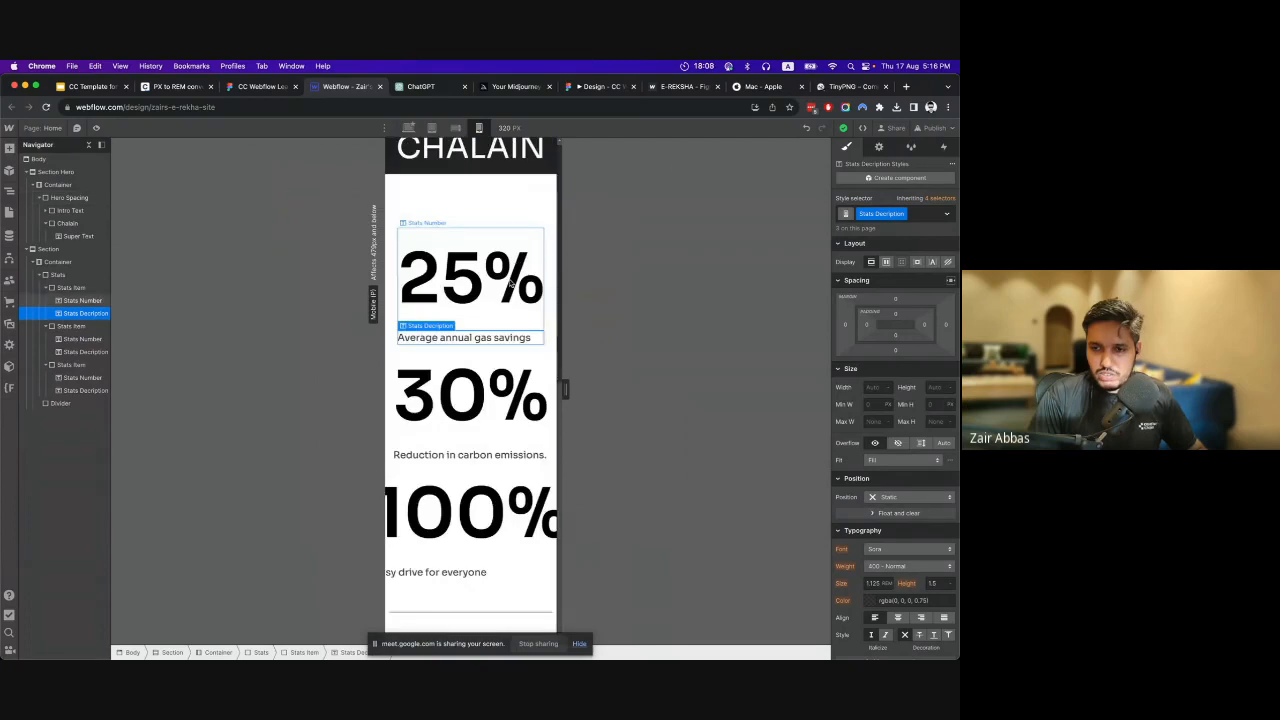
{"action": "left_click", "coordinate": [408, 128]}
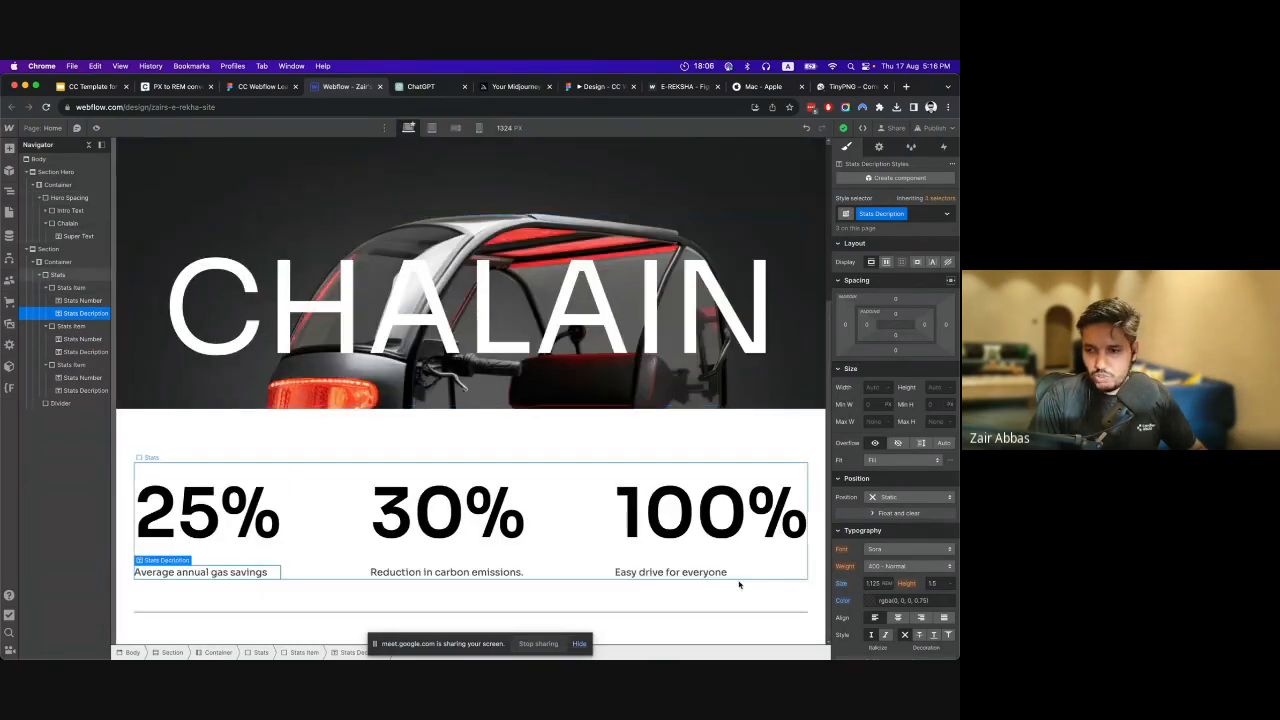
{"action": "left_click", "coordinate": [446, 572]}
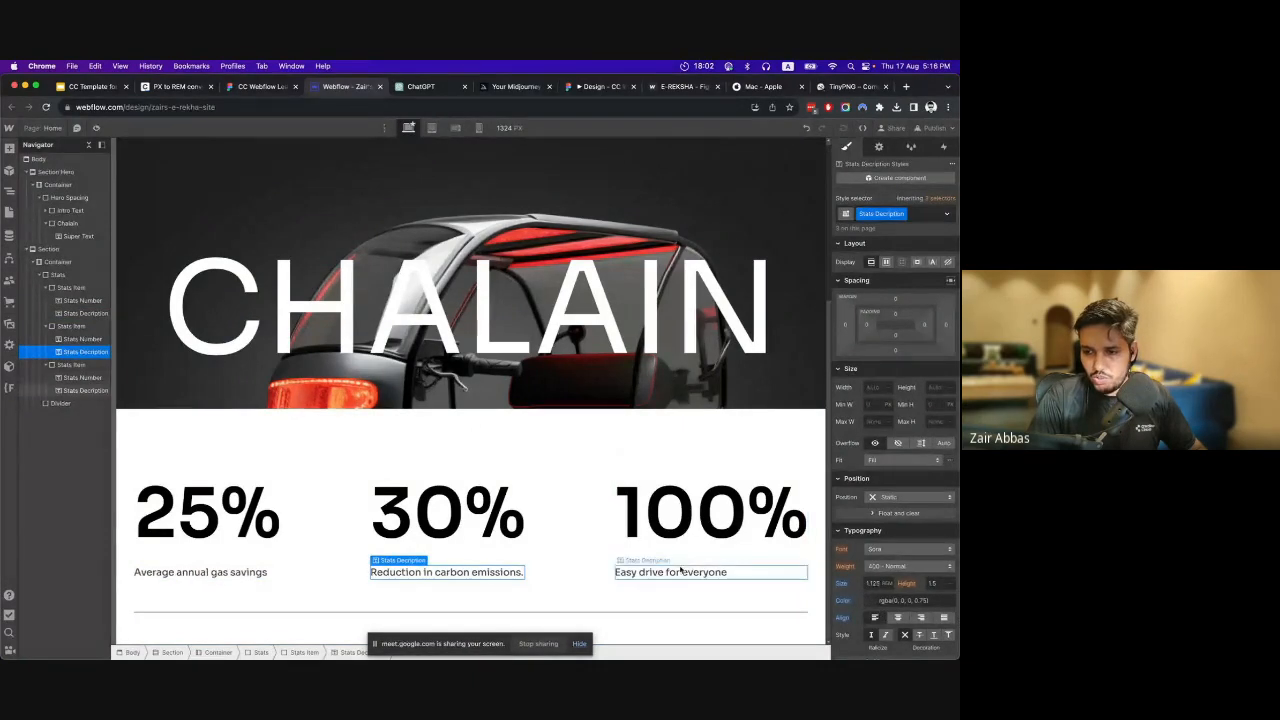
At the tablet breakpoint, center-align the text of the stats descriptions.
{"action": "left_click", "coordinate": [431, 128]}
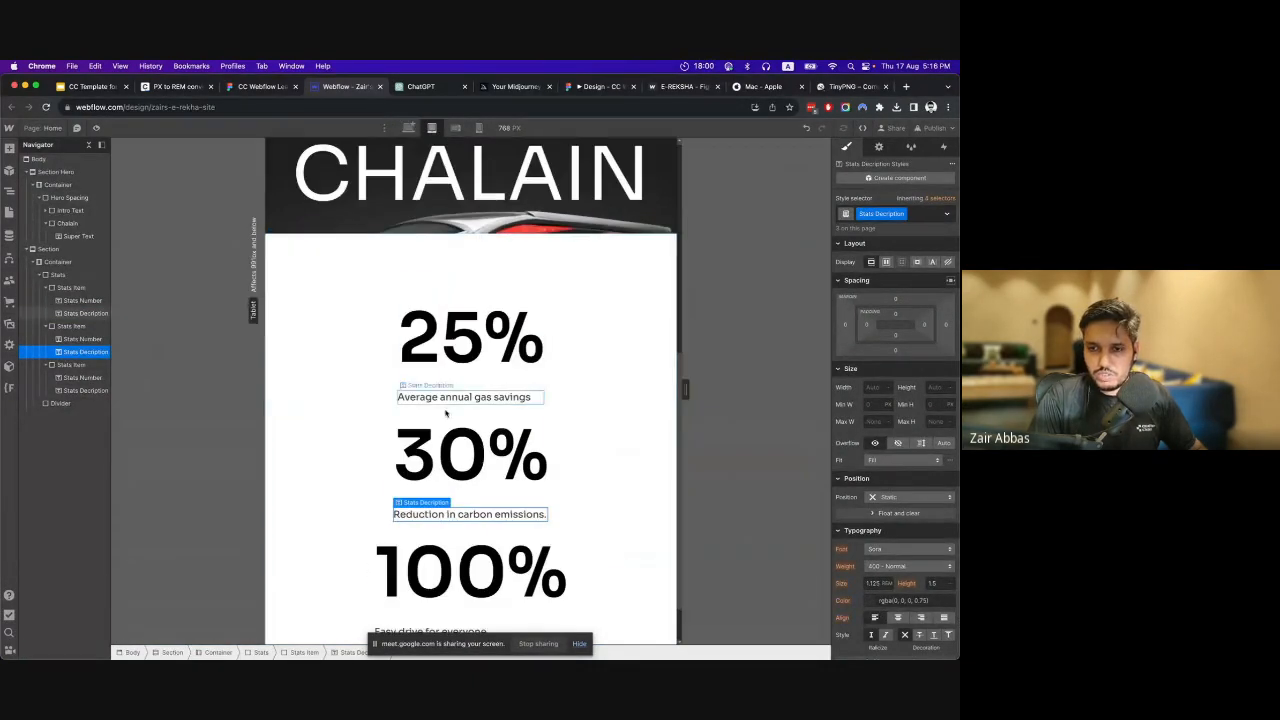
{"action": "left_click", "coordinate": [455, 398]}
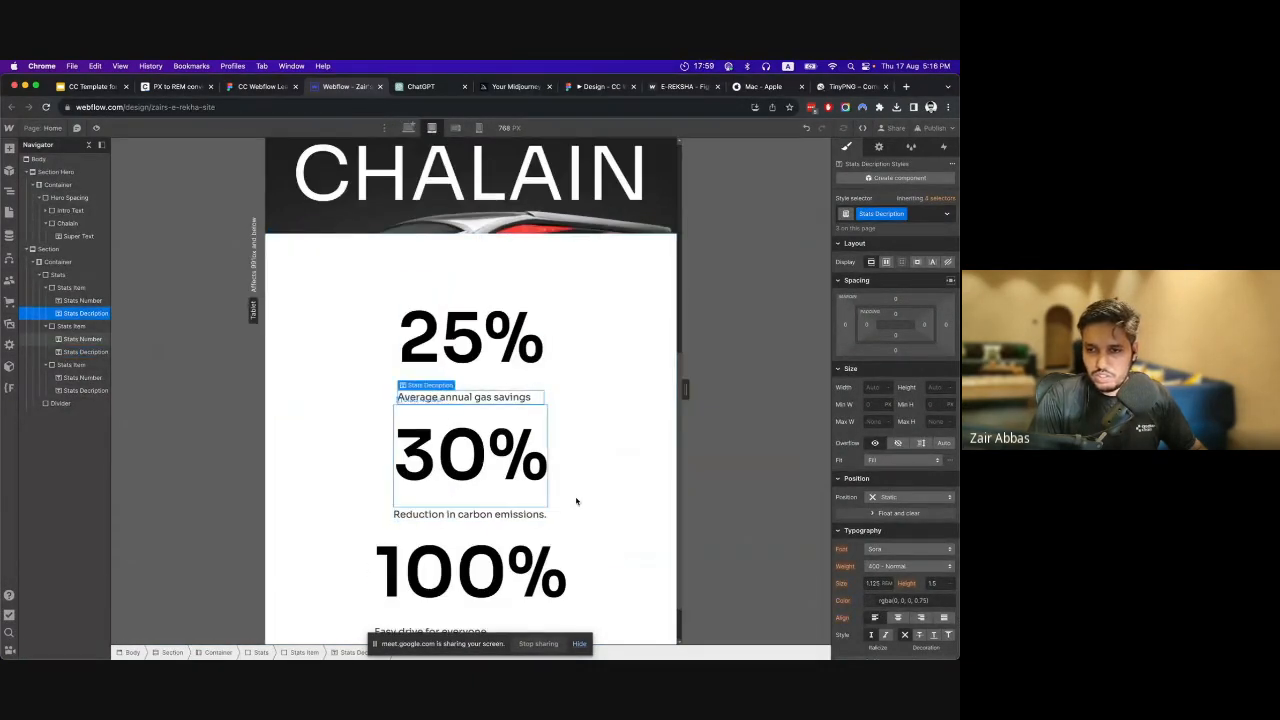
{"action": "left_click", "coordinate": [899, 618]}
{"action": "scroll", "coordinate": [577, 322], "scroll_direction": "down", "scroll_amount": 1}
{"action": "scroll", "coordinate": [563, 313], "scroll_direction": "up", "scroll_amount": 3}
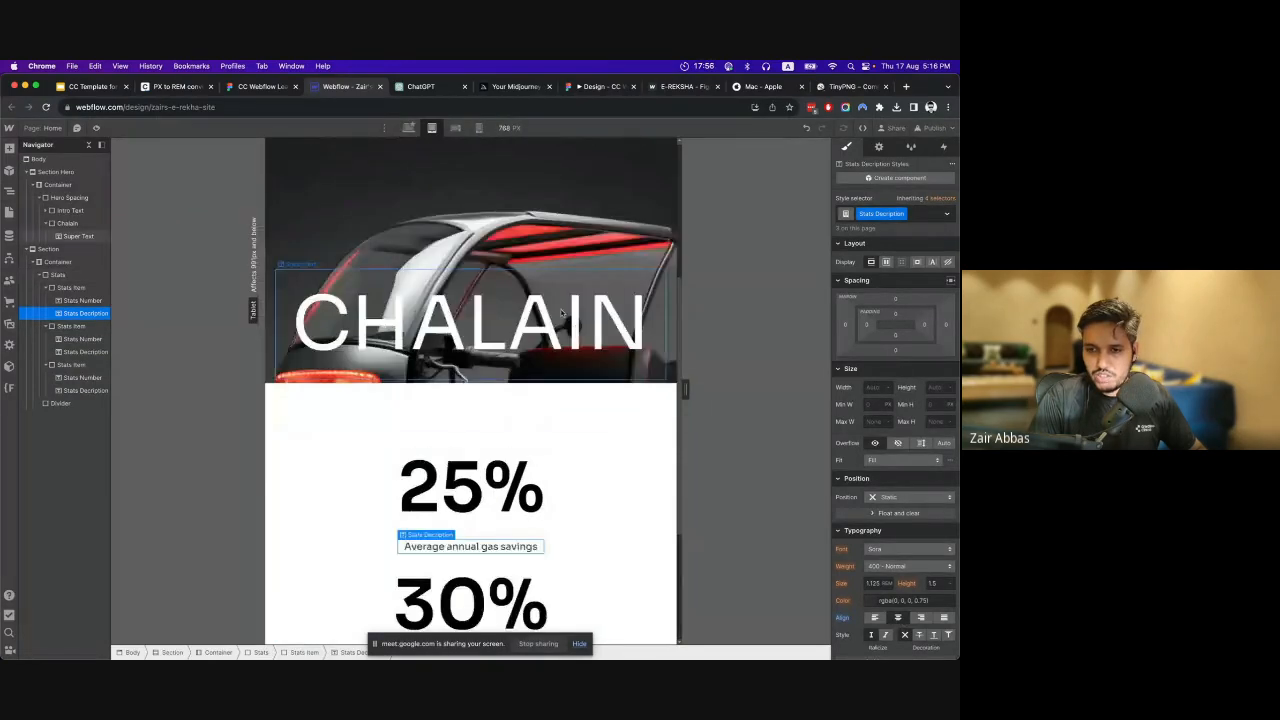
{"action": "scroll", "coordinate": [563, 313], "scroll_direction": "down", "scroll_amount": 3}
At the tablet breakpoint, center-align the text of the Stats Number headings.
{"action": "left_click", "coordinate": [408, 128]}
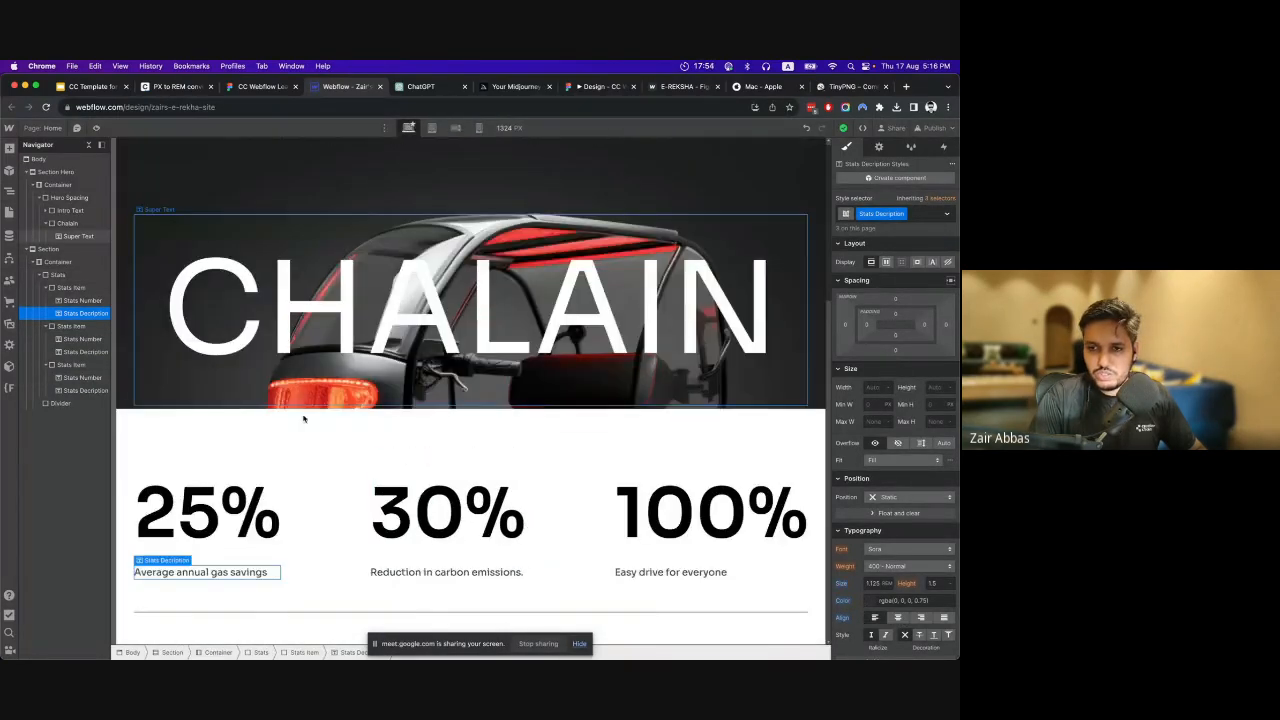
{"action": "left_click", "coordinate": [215, 510]}
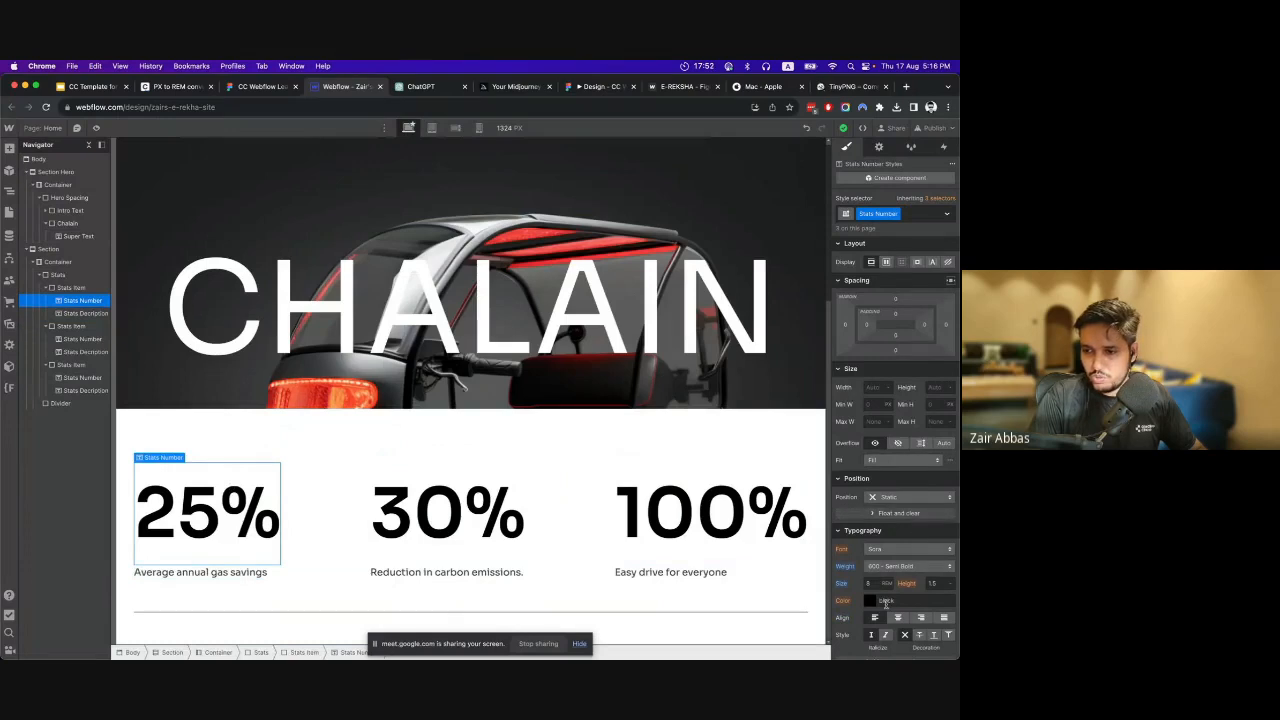
{"action": "left_click", "coordinate": [431, 128]}
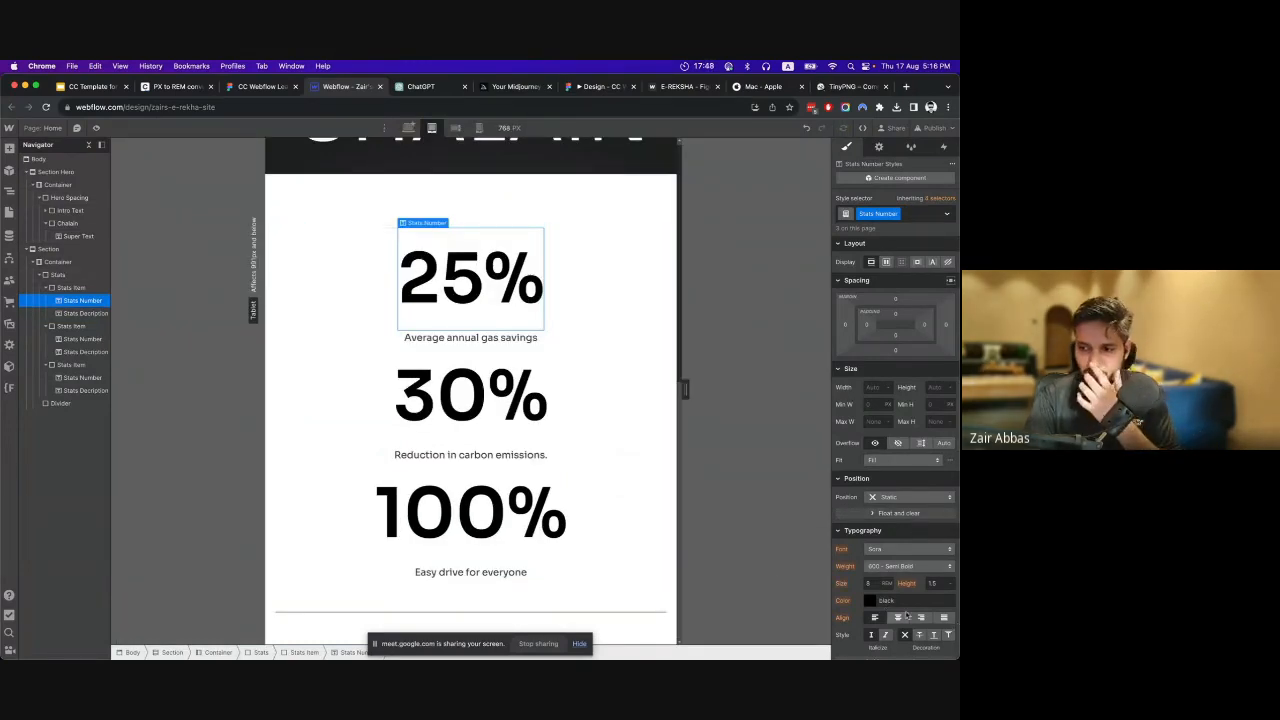
Check the centered stats stack at the tablet and mobile breakpoints, both in the designer and in the preview.
{"action": "left_click", "coordinate": [456, 130]}
{"action": "left_click", "coordinate": [478, 128]}
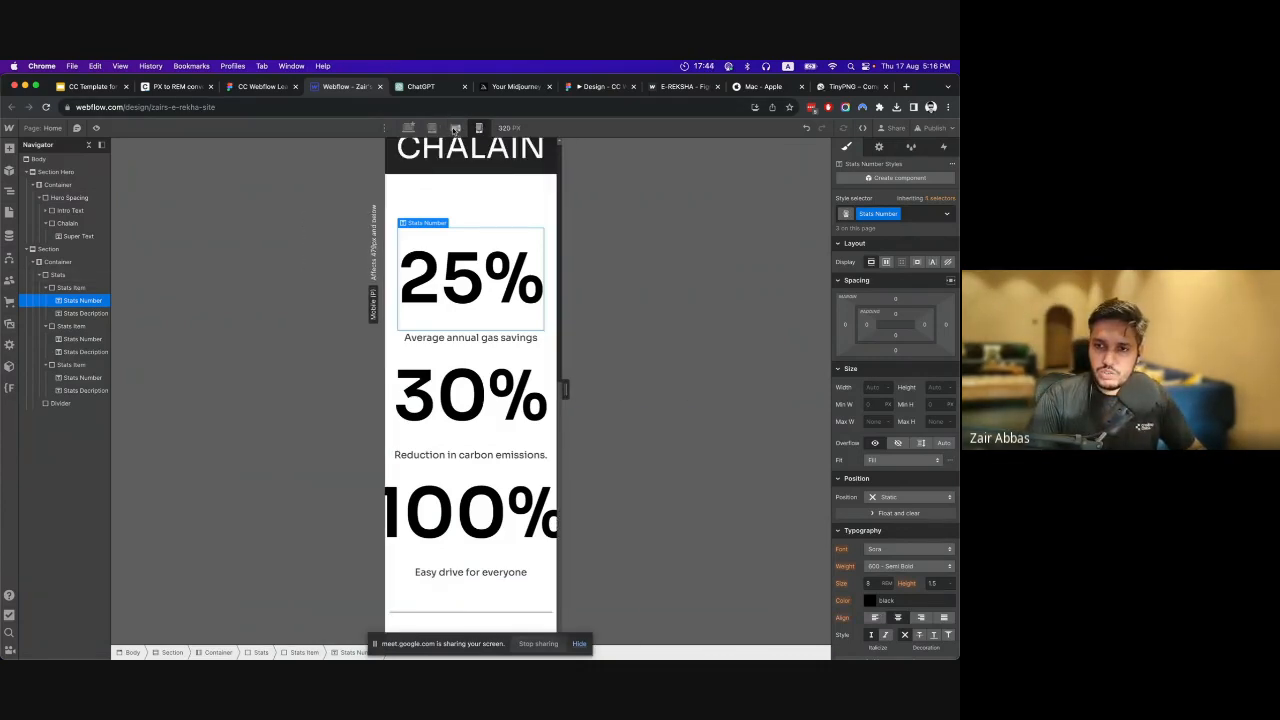
{"action": "left_click", "coordinate": [432, 128]}
{"action": "left_click", "coordinate": [408, 128]}
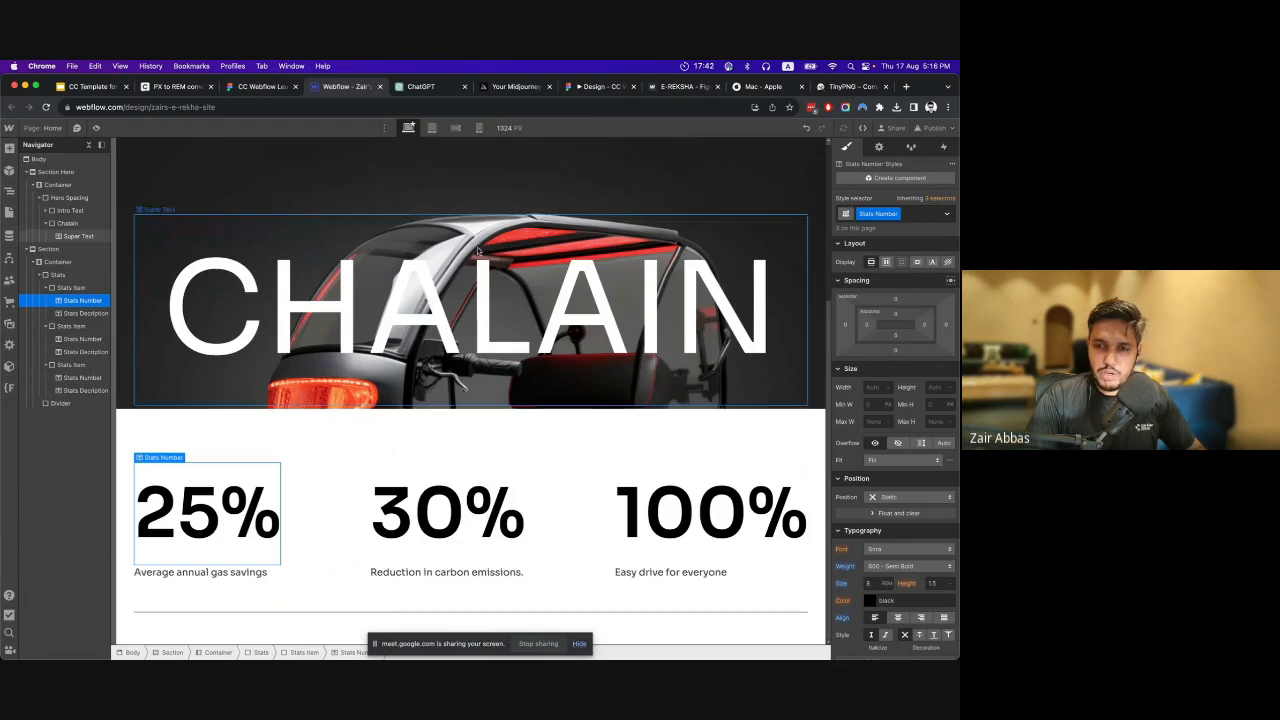
{"action": "left_click", "coordinate": [97, 128]}
{"action": "left_click", "coordinate": [461, 128]}
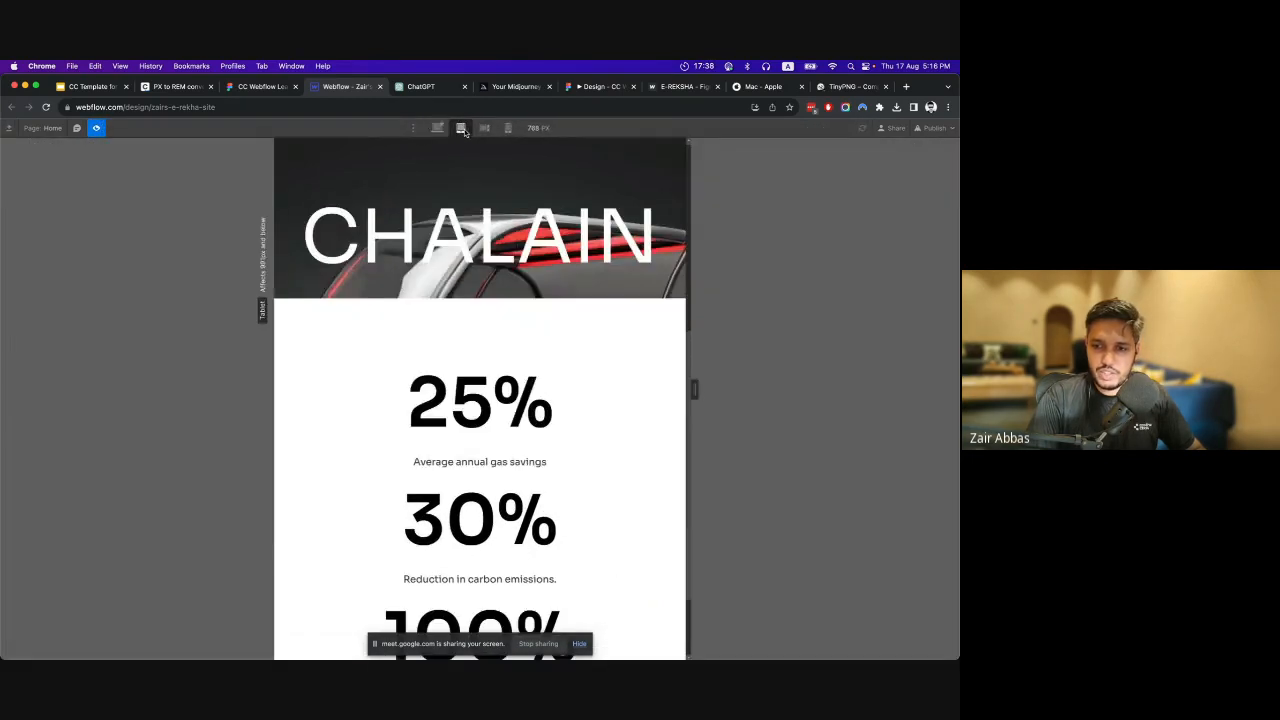
{"action": "left_click", "coordinate": [484, 128]}
{"action": "left_click", "coordinate": [508, 128]}
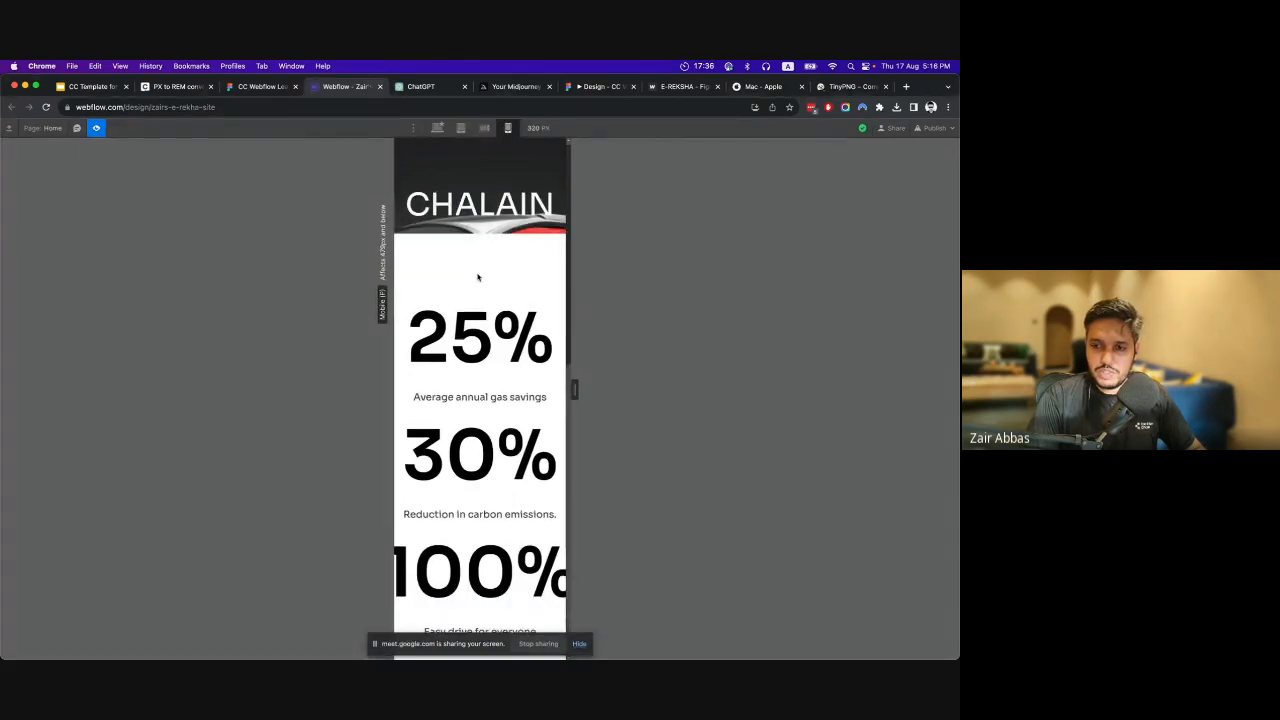
At the mobile landscape breakpoint, set the Stats Number font size to 6 rem and check it on mobile portrait.
{"action": "scroll", "coordinate": [476, 280], "scroll_direction": "down", "scroll_amount": 1}
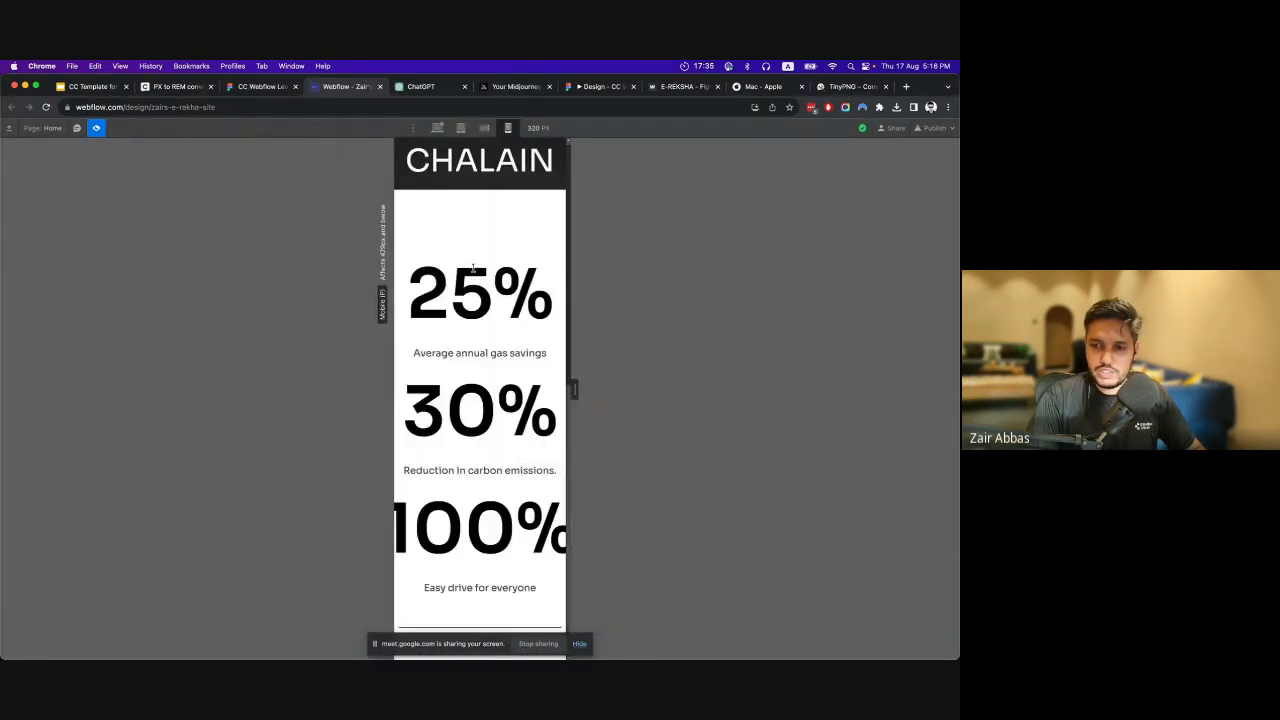
{"action": "left_click", "coordinate": [437, 128]}
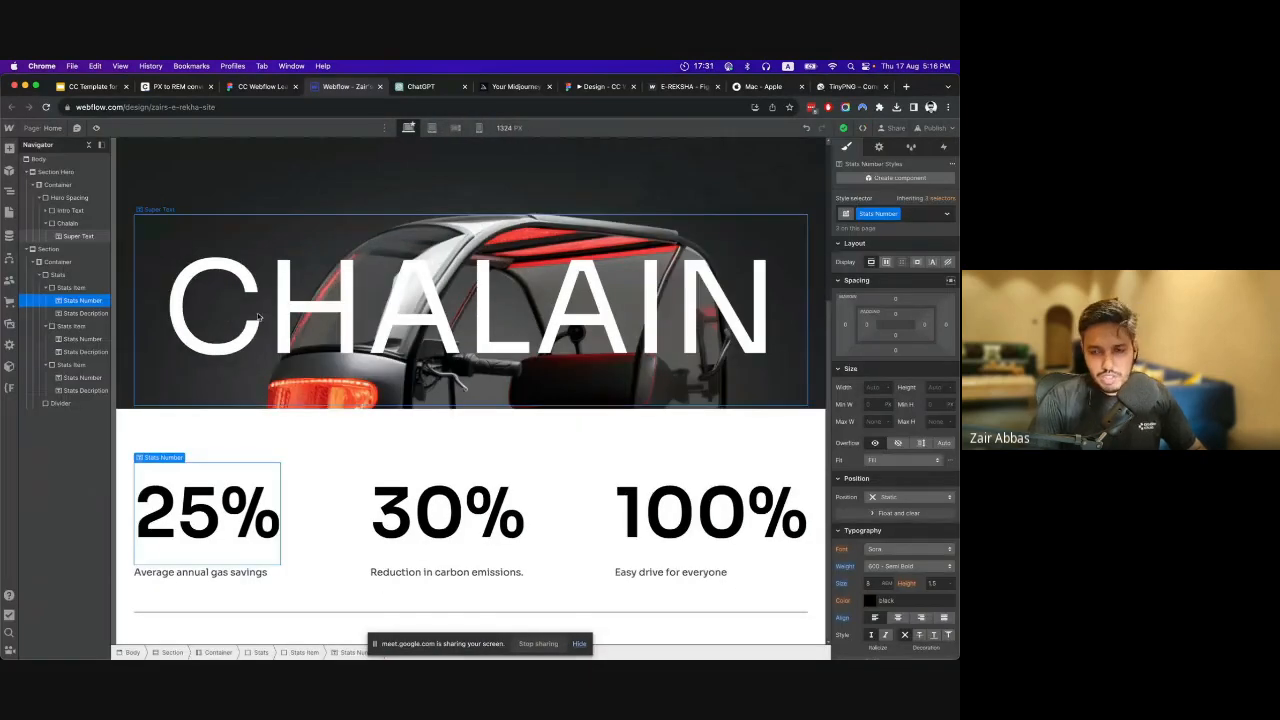
{"action": "left_click", "coordinate": [455, 128]}
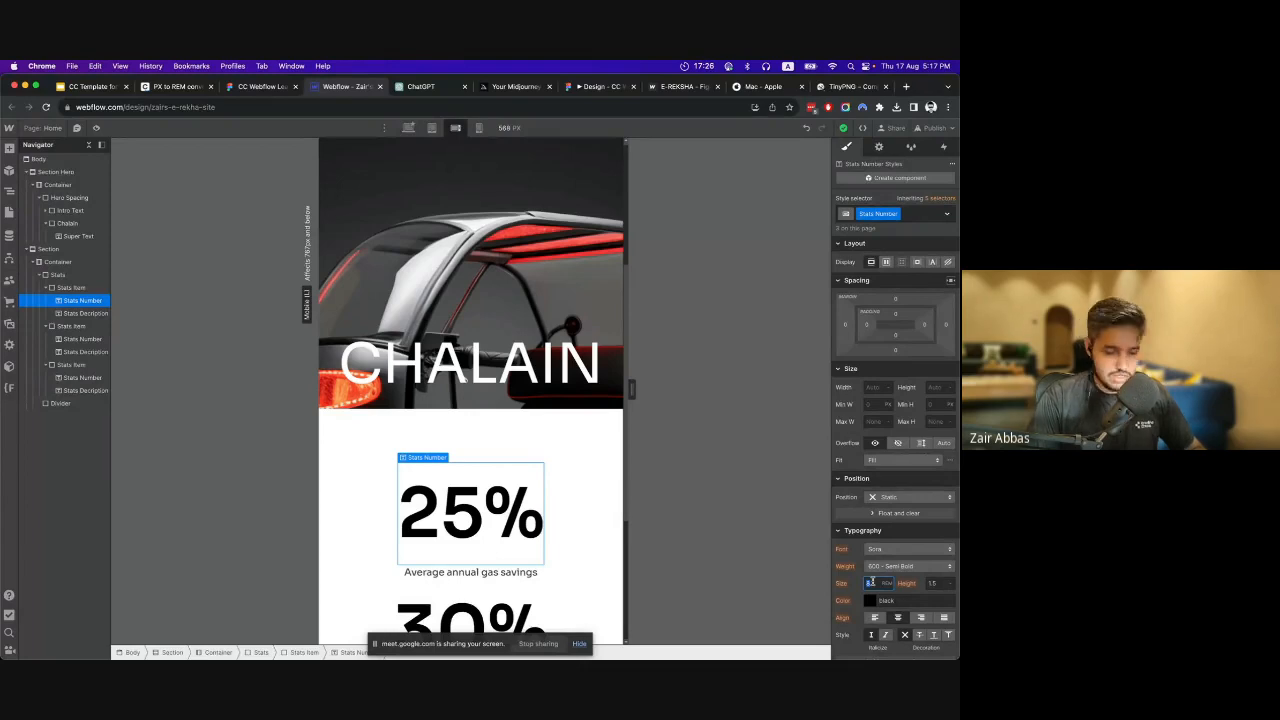
{"action": "key", "text": "Return"}
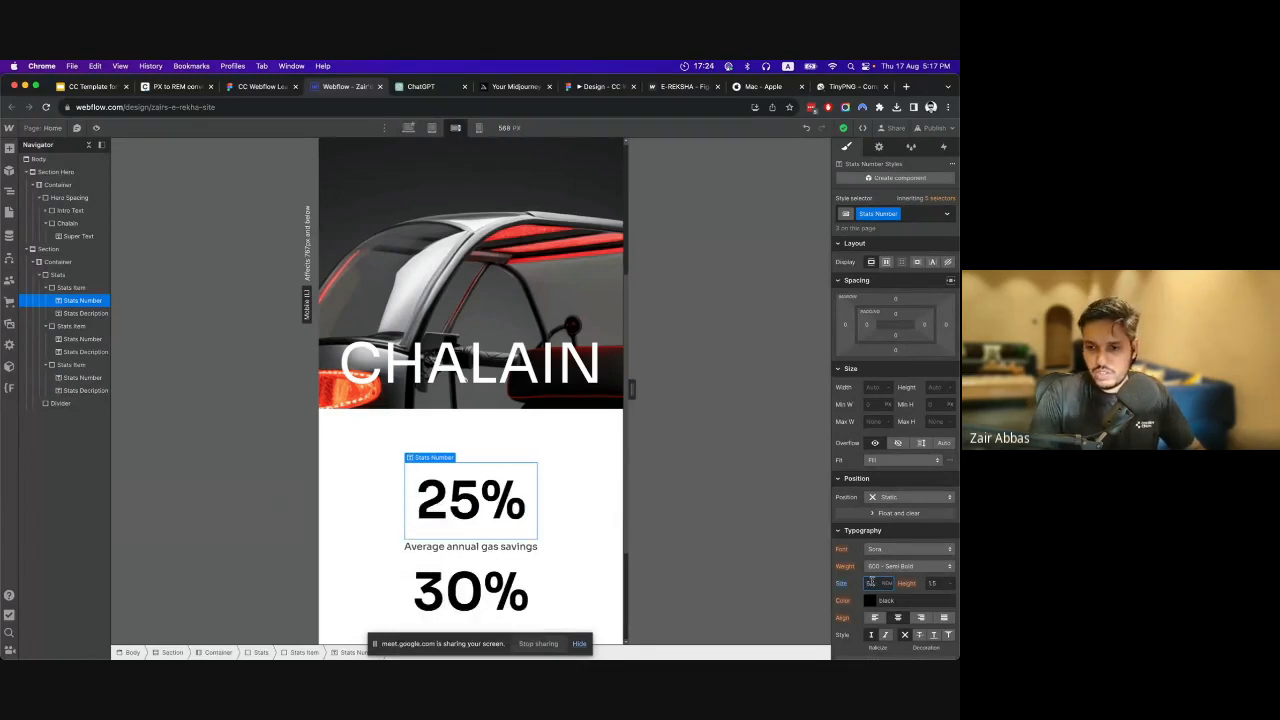
{"action": "left_click", "coordinate": [479, 128]}
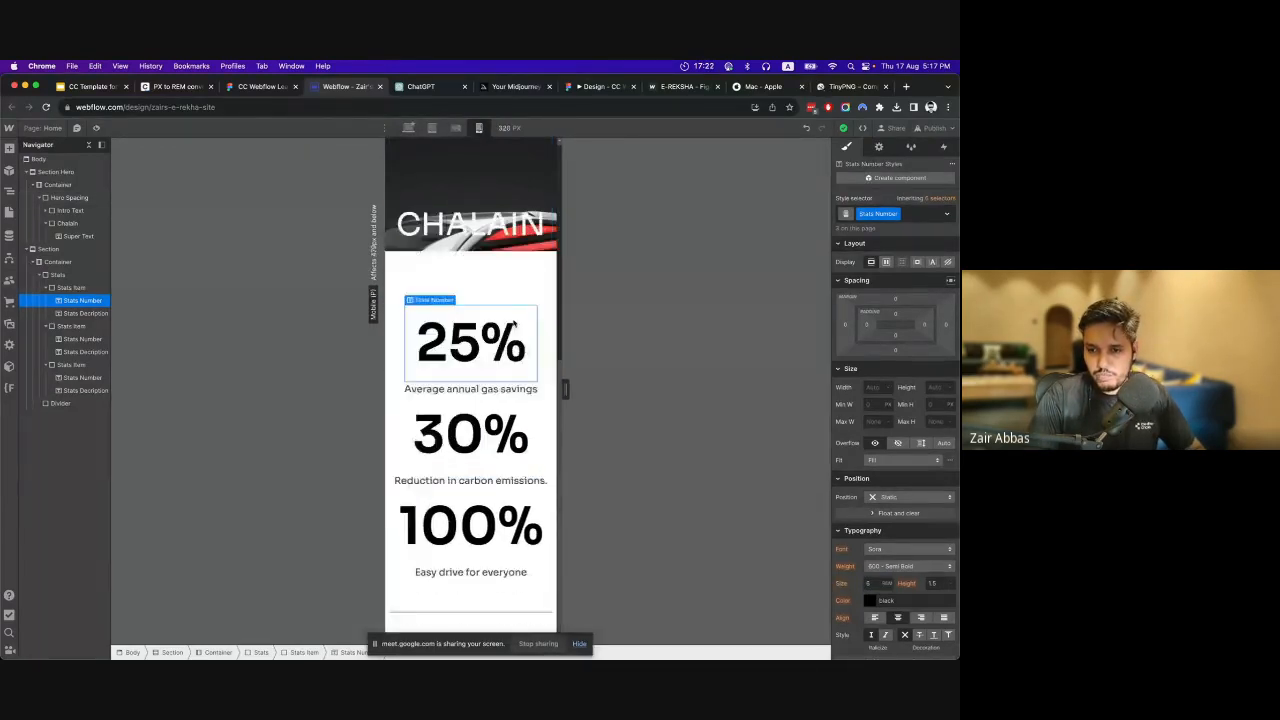
{"action": "scroll", "coordinate": [513, 326], "scroll_direction": "up", "scroll_amount": 5}
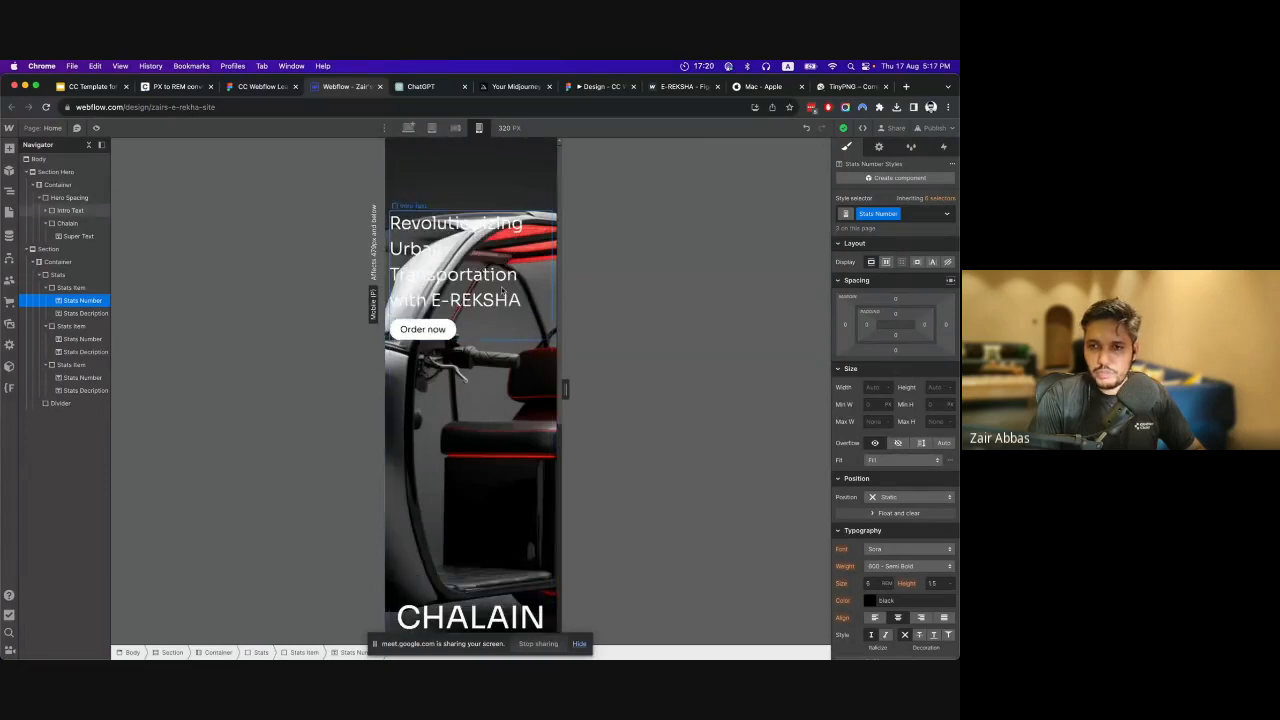
Check the info-text block in the Figma design, then add a div block to the stats section's container in Webflow, below the divider.
{"action": "left_click", "coordinate": [408, 128]}
{"action": "scroll", "coordinate": [425, 400], "scroll_direction": "down", "scroll_amount": 5}
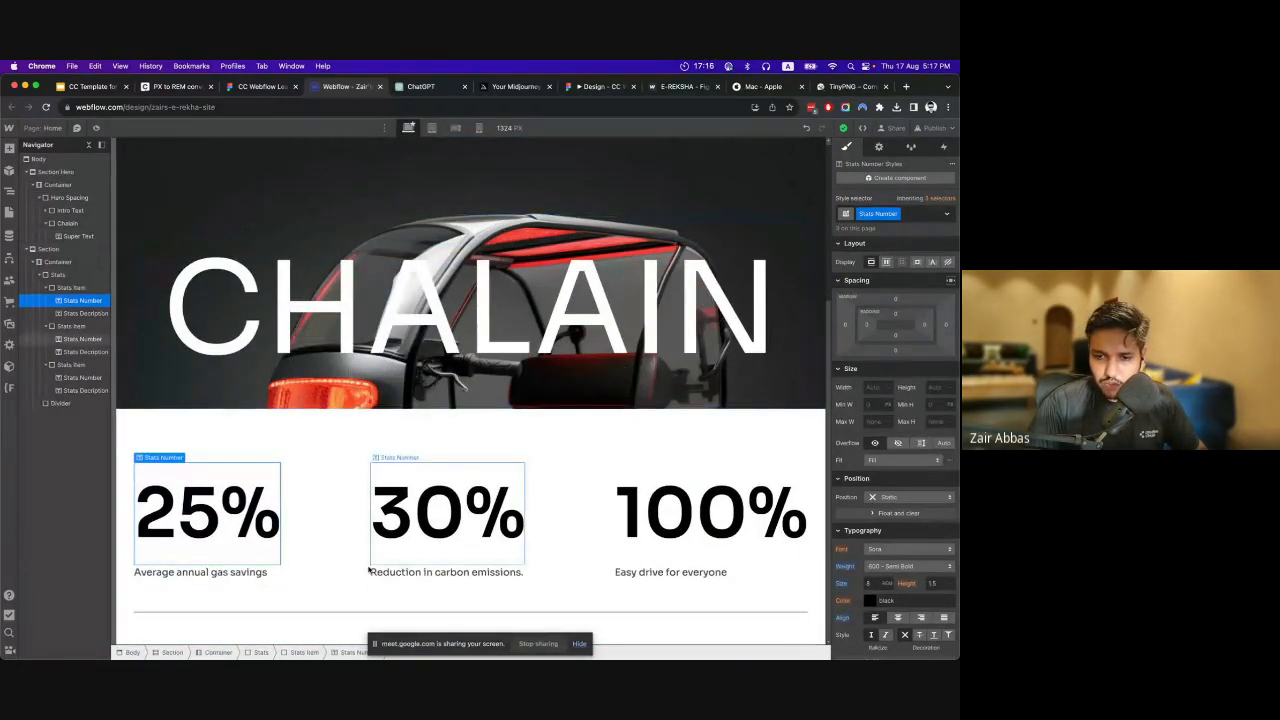
{"action": "left_click", "coordinate": [60, 273]}
{"action": "left_click", "coordinate": [59, 262]}
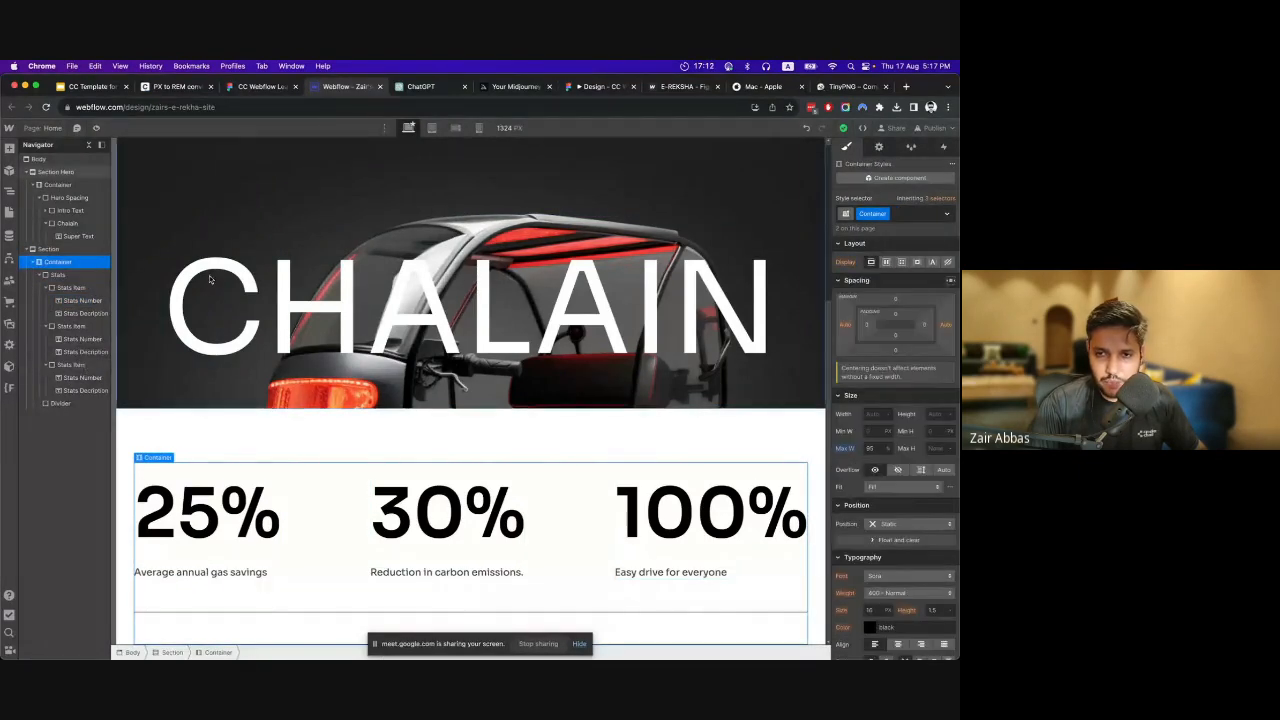
{"action": "left_click", "coordinate": [252, 85]}
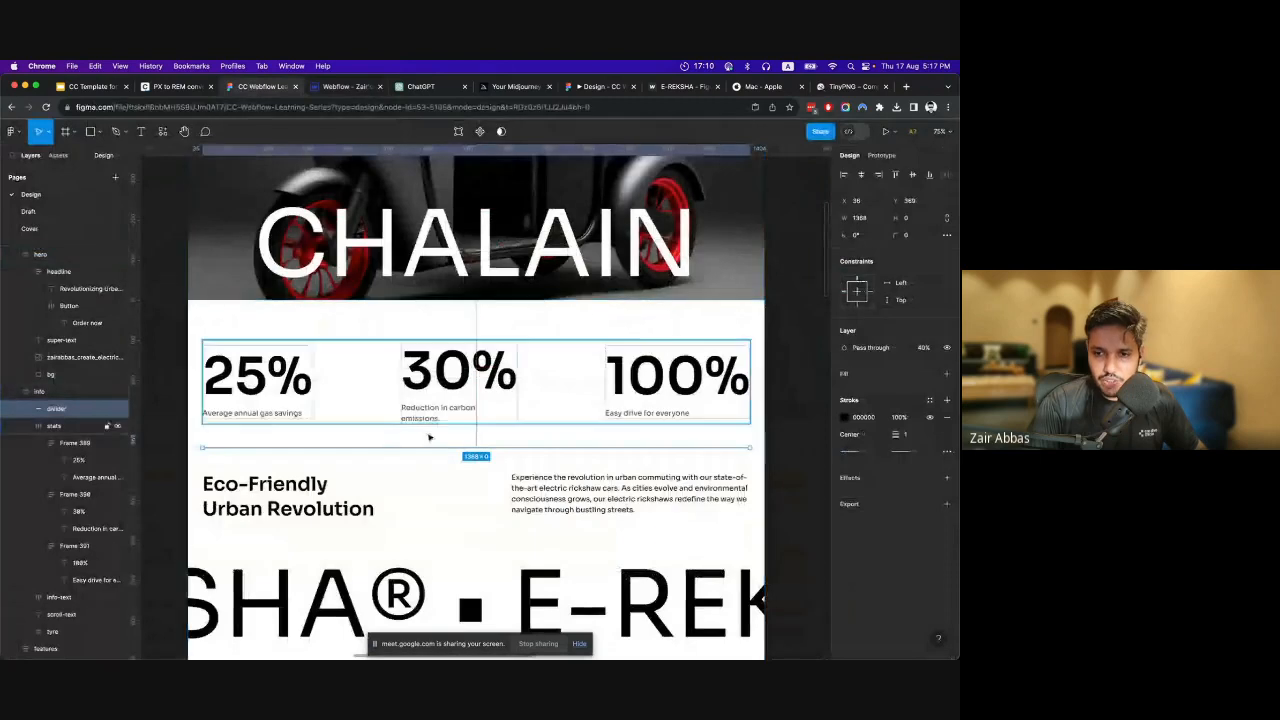
{"action": "scroll", "coordinate": [763, 472], "scroll_direction": "down", "scroll_amount": 3}
{"action": "scroll", "coordinate": [763, 472], "scroll_direction": "up", "scroll_amount": 1}
{"action": "left_click", "coordinate": [370, 384]}
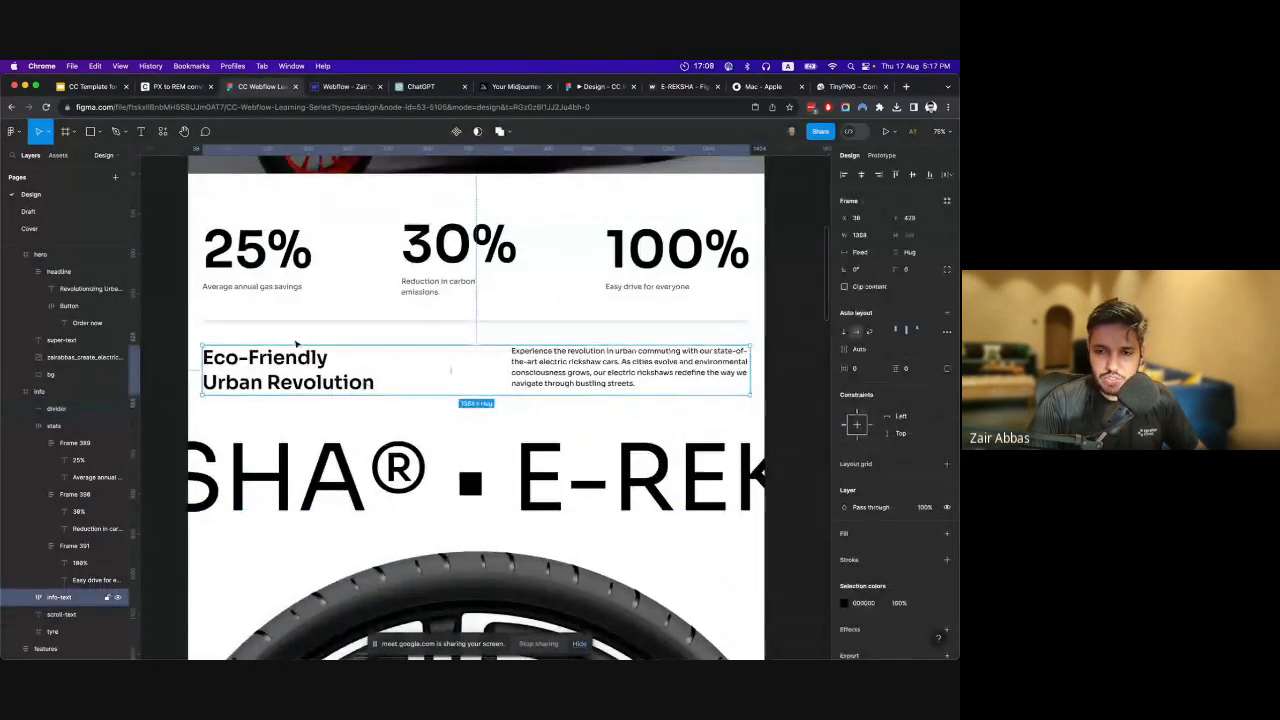
{"action": "left_click", "coordinate": [347, 89]}
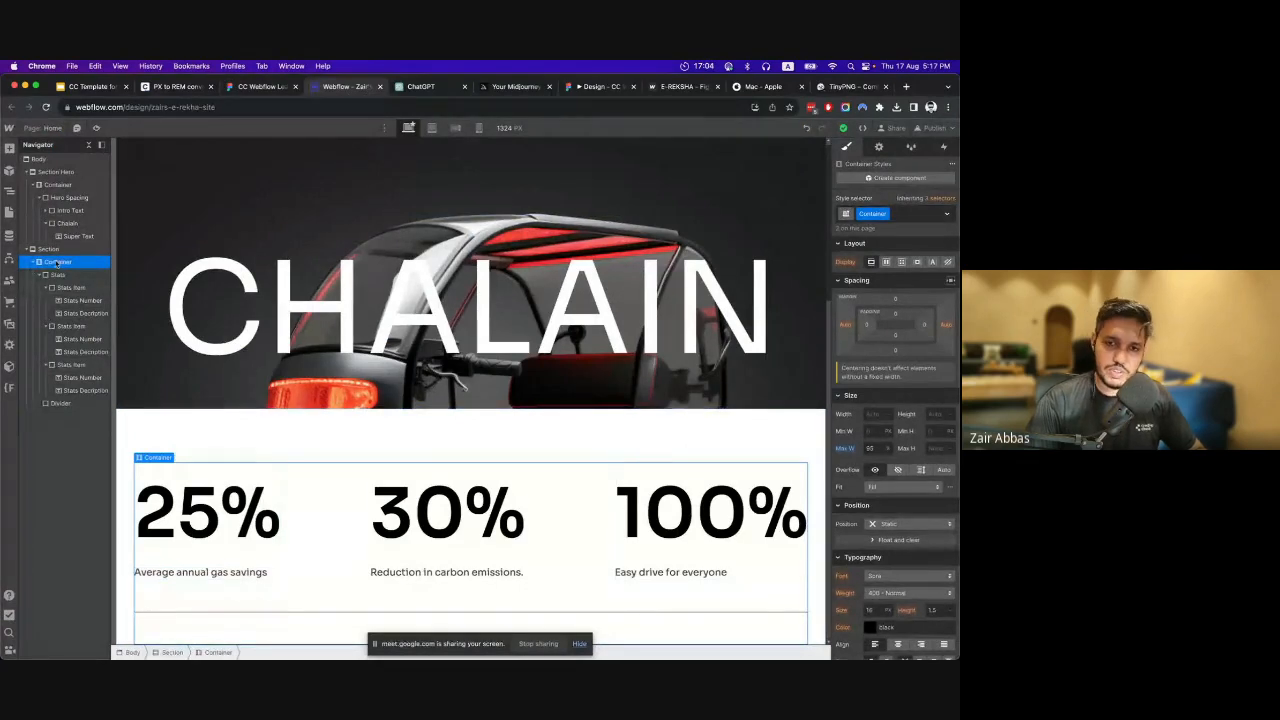
{"action": "left_click", "coordinate": [9, 148]}
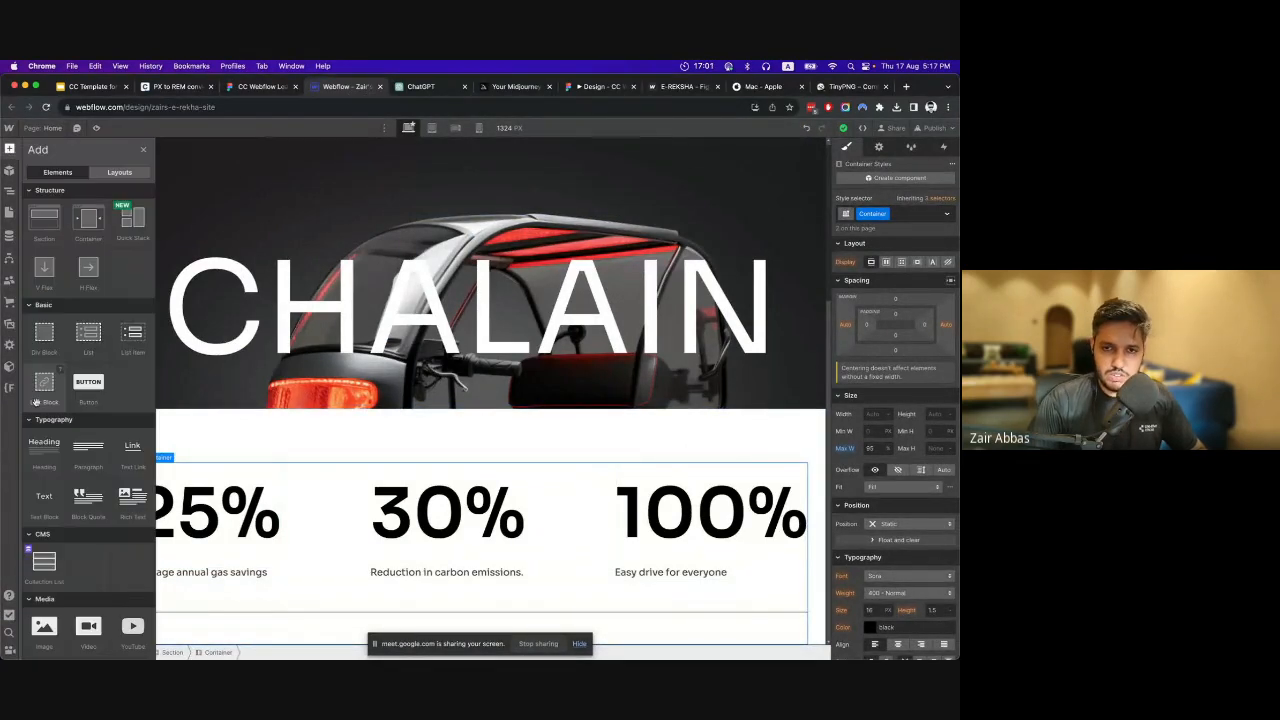
{"action": "left_click", "coordinate": [45, 340]}
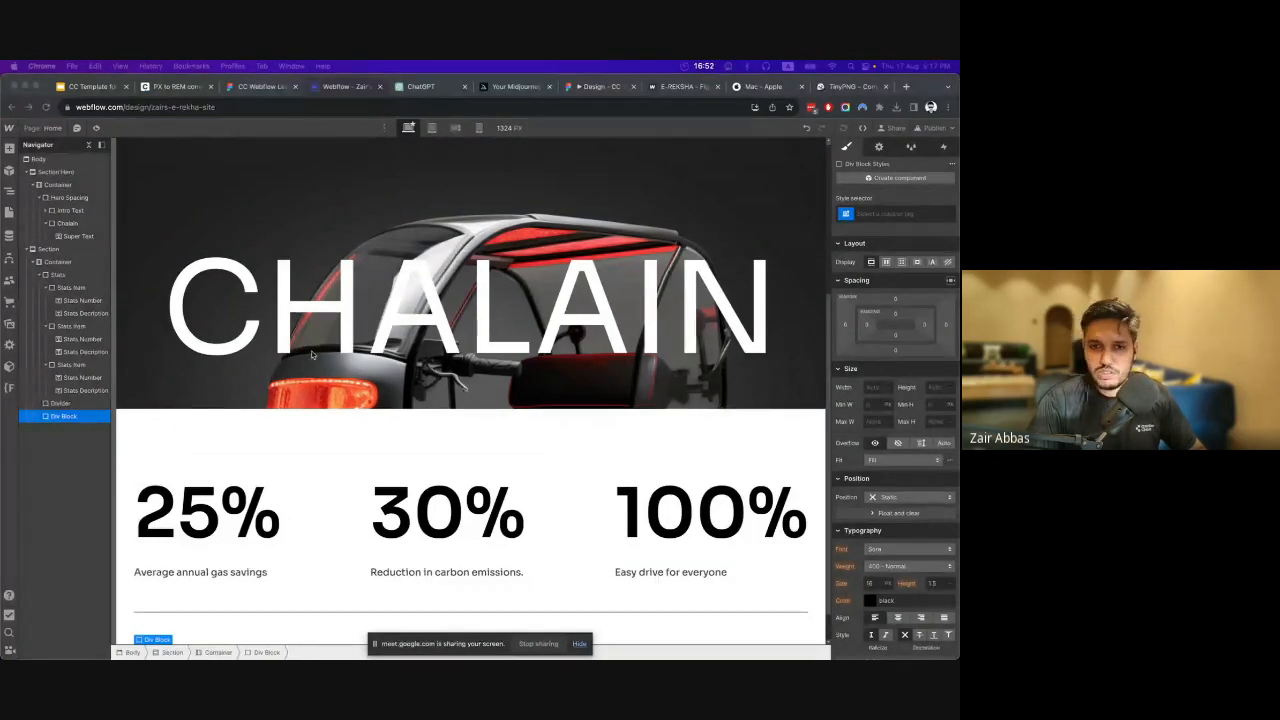
Give the div block below the divider a new class named Info.
{"action": "left_click", "coordinate": [55, 423]}
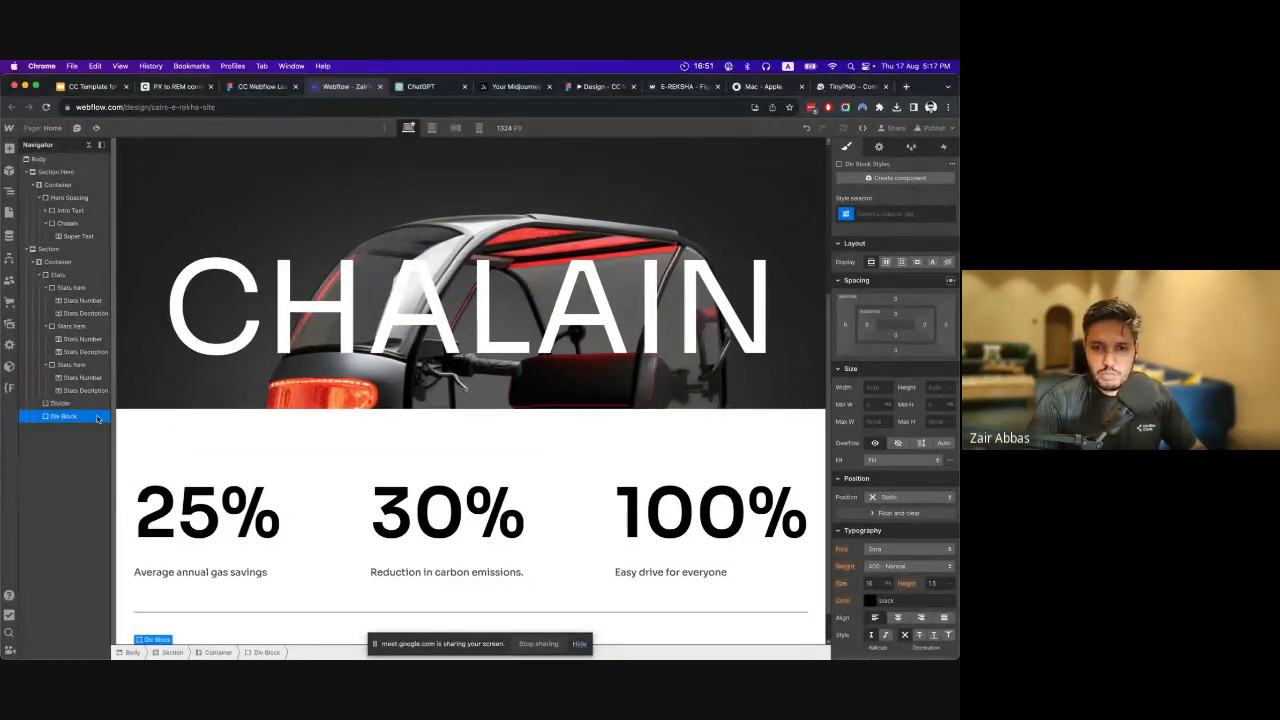
{"action": "left_click", "coordinate": [897, 218]}
{"action": "type", "text": "inf"}
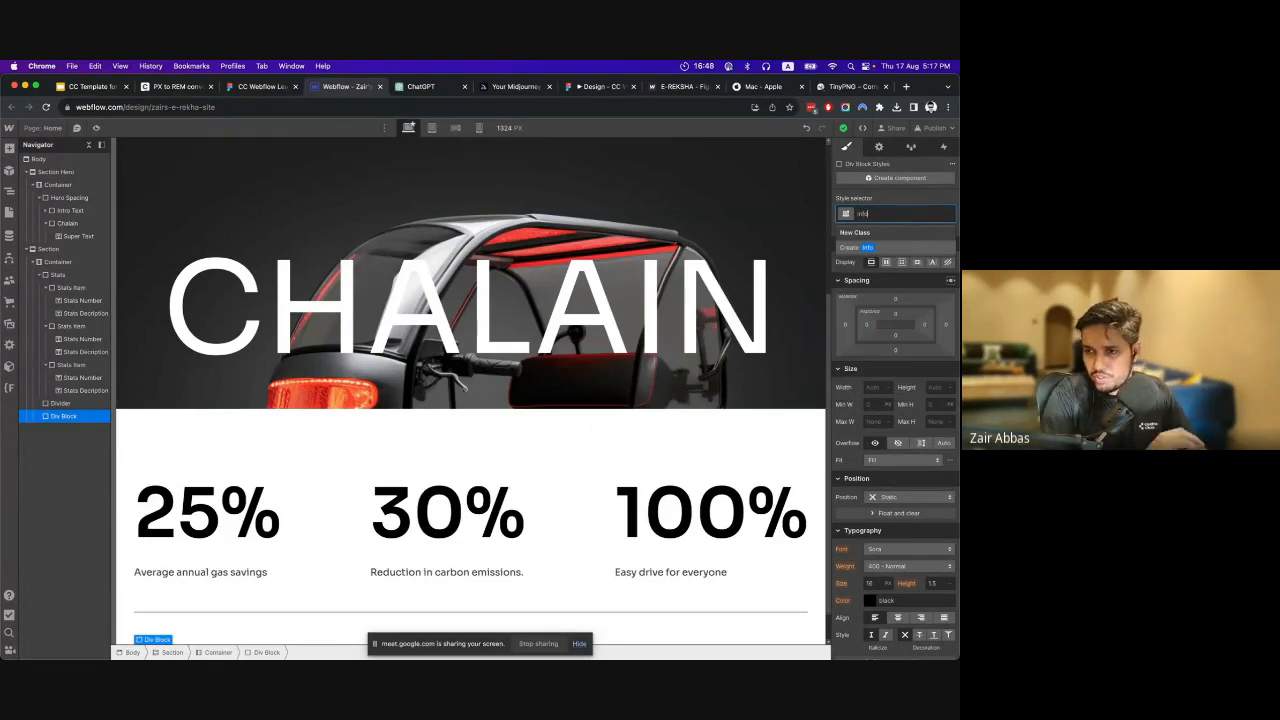
{"action": "type", "text": "o"}
{"action": "key", "text": "Return"}
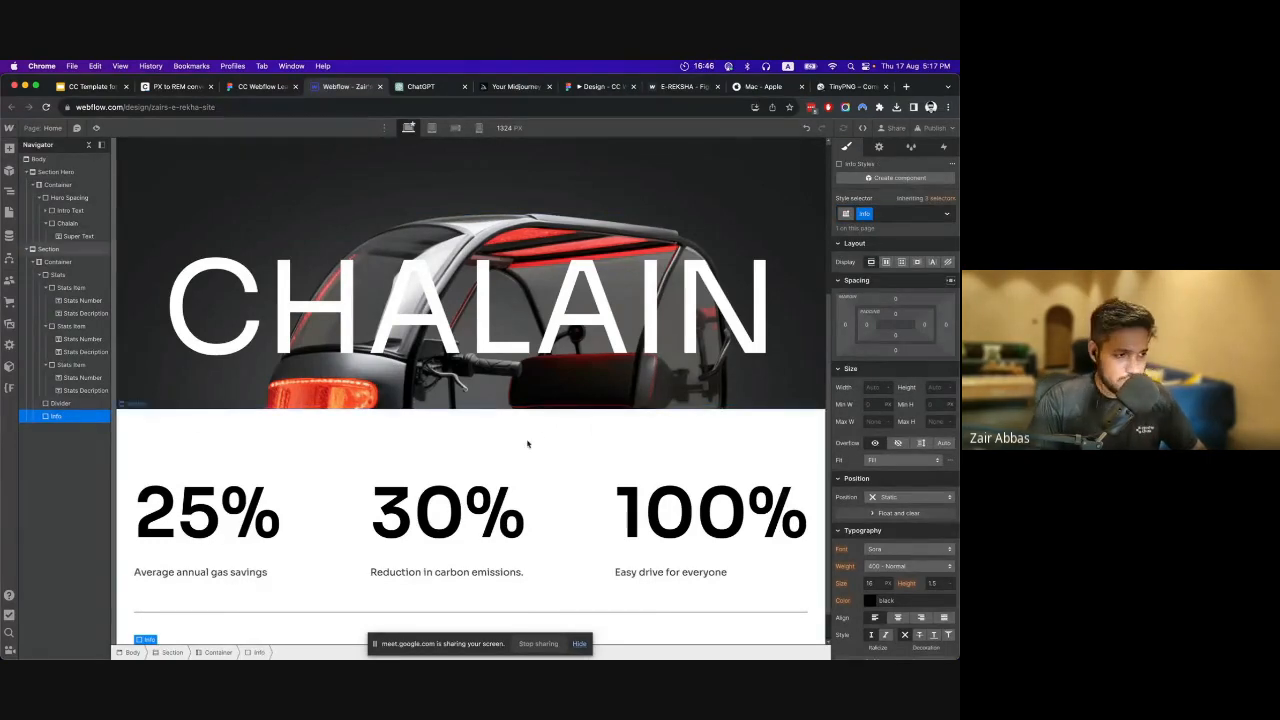
Add an H1 heading and a paragraph inside the Info block, following the Figma layout.
{"action": "scroll", "coordinate": [536, 431], "scroll_direction": "down", "scroll_amount": 1}
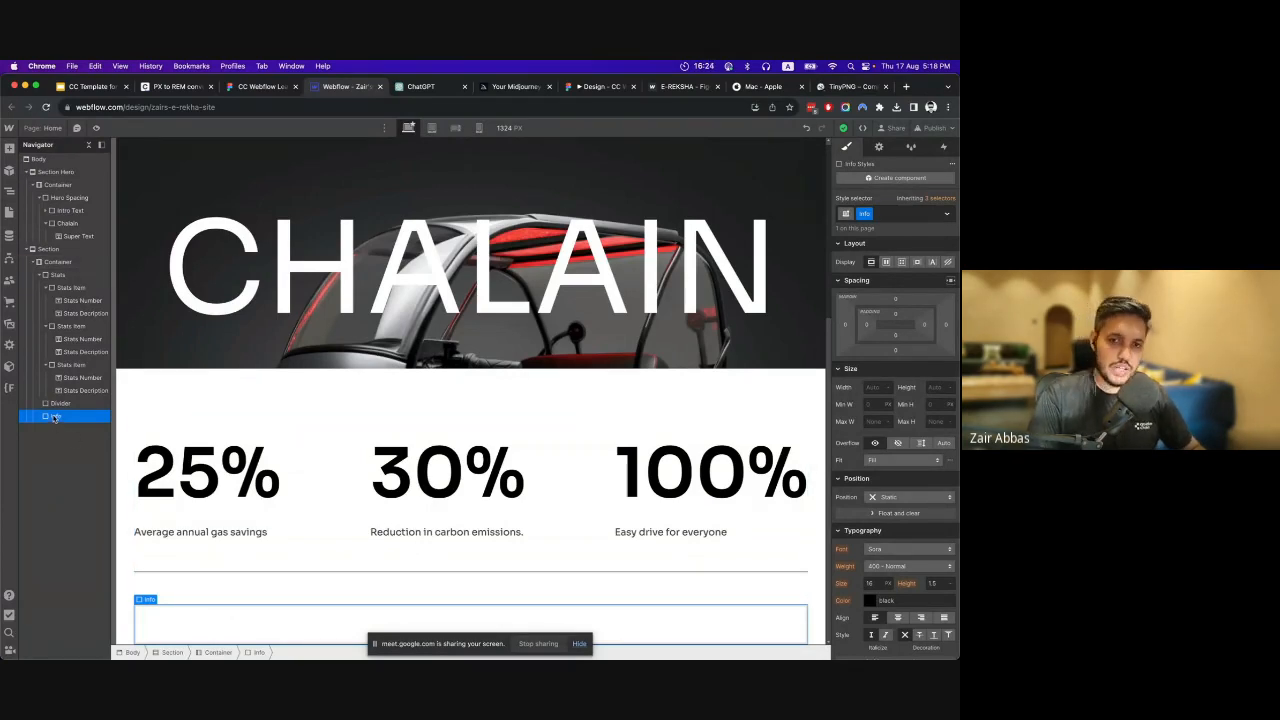
{"action": "left_click", "coordinate": [9, 148]}
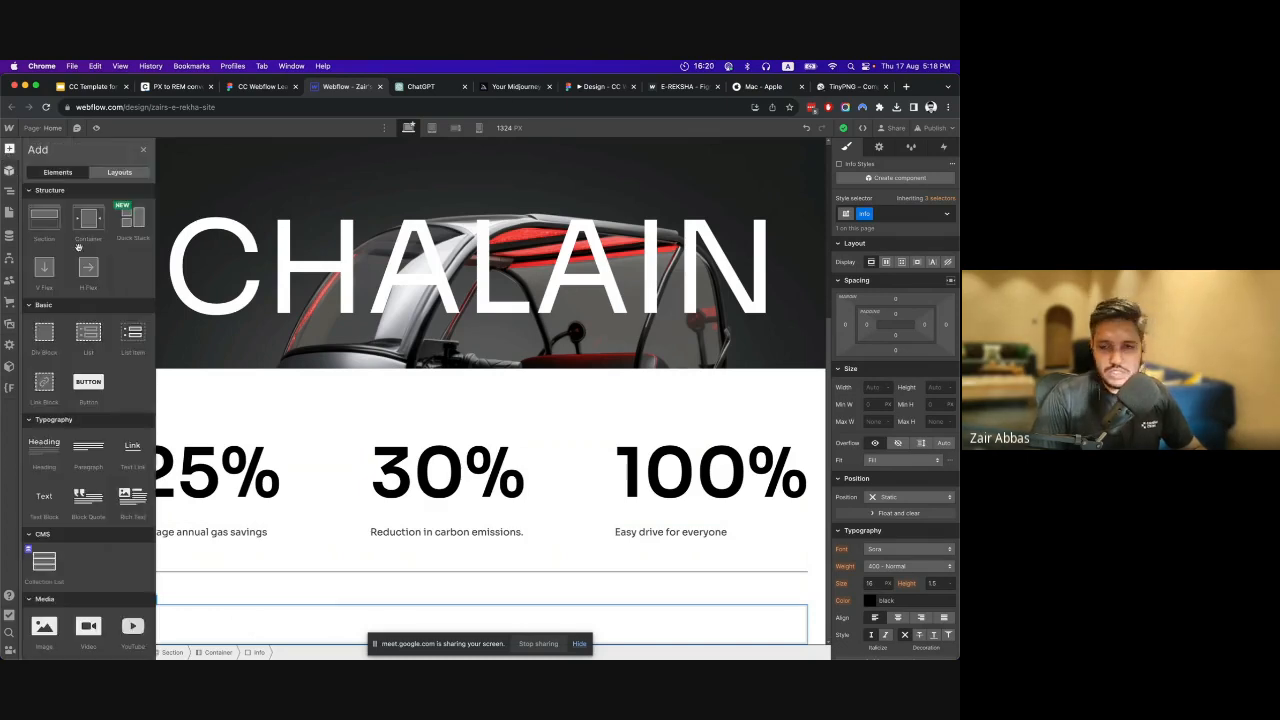
{"action": "left_click", "coordinate": [262, 86]}
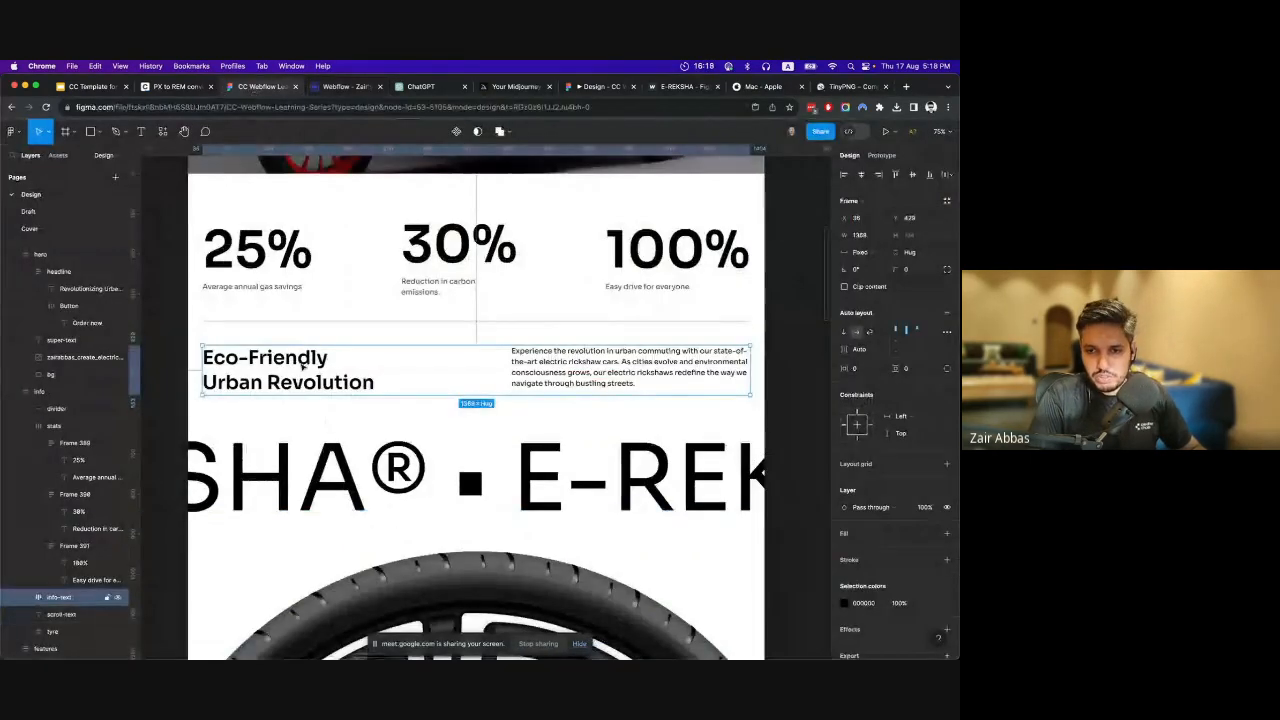
{"action": "left_click", "coordinate": [325, 89]}
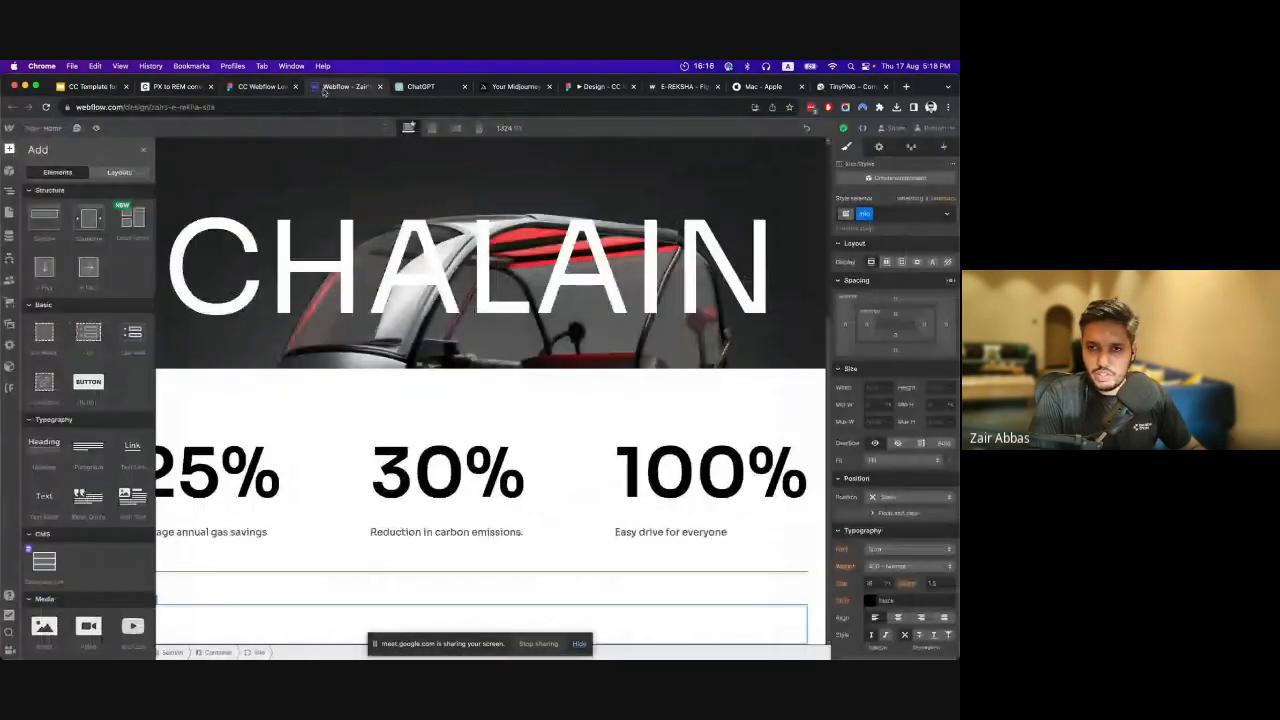
{"action": "left_click", "coordinate": [44, 453]}
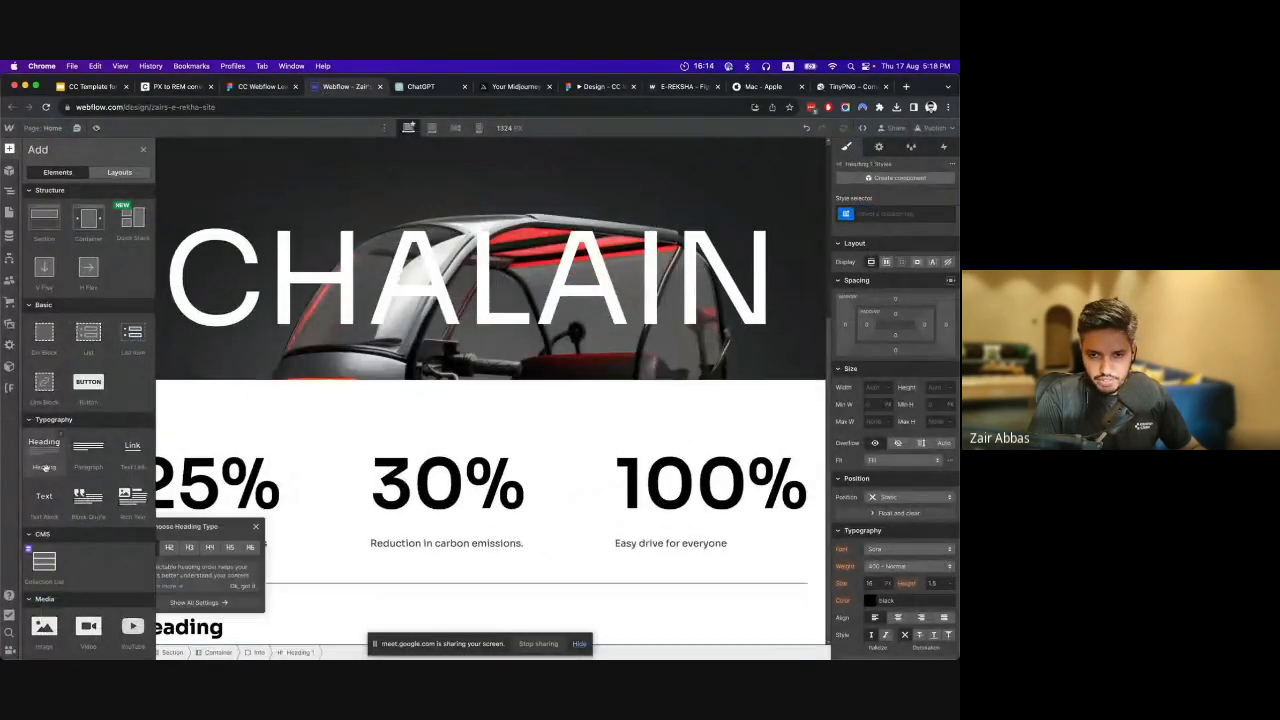
{"action": "left_click", "coordinate": [10, 150]}
{"action": "left_click", "coordinate": [11, 152]}
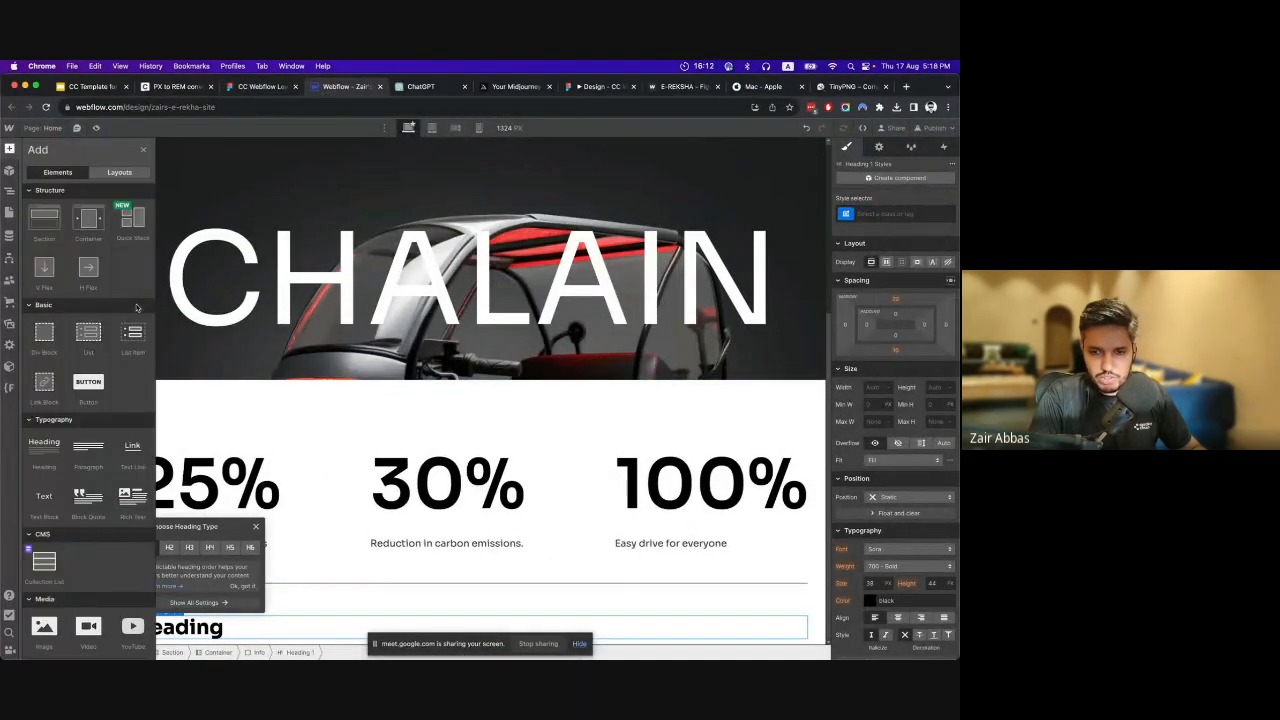
{"action": "left_click", "coordinate": [147, 507]}
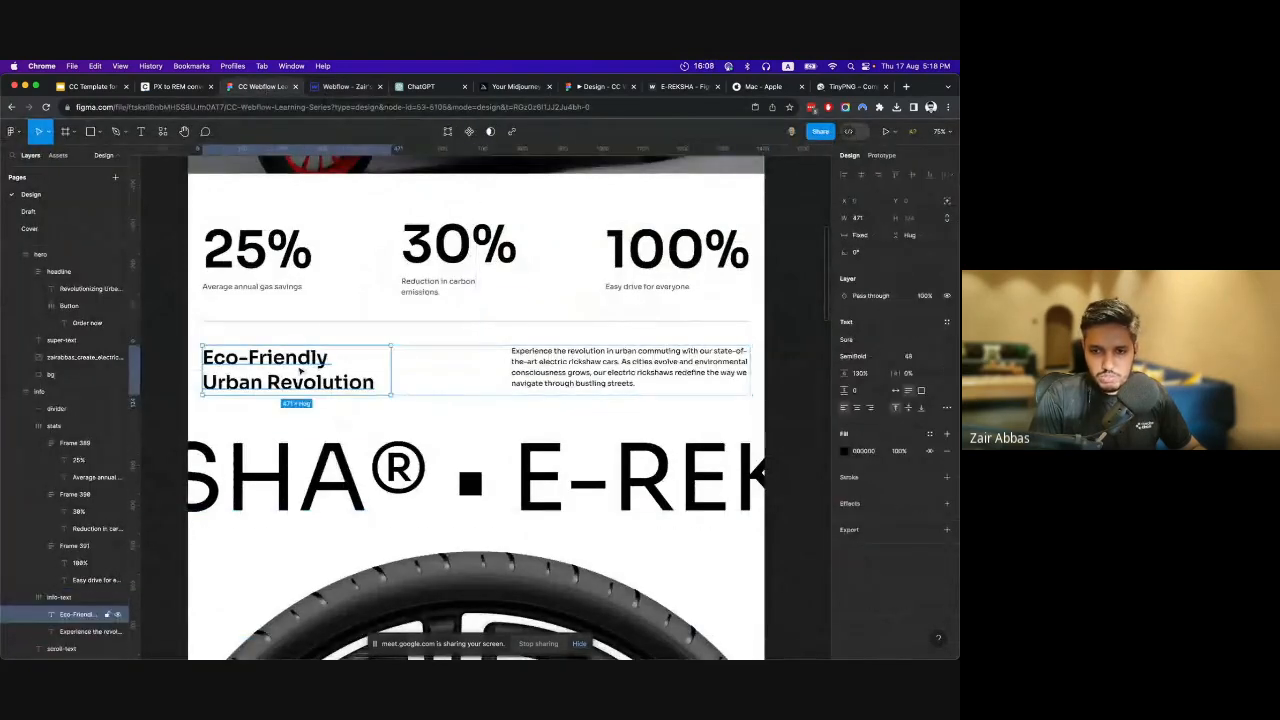
Replace the Info heading's placeholder text with "Eco-Friendly Urban Revolution" copied from the Figma design.
{"action": "double_click", "coordinate": [300, 372]}
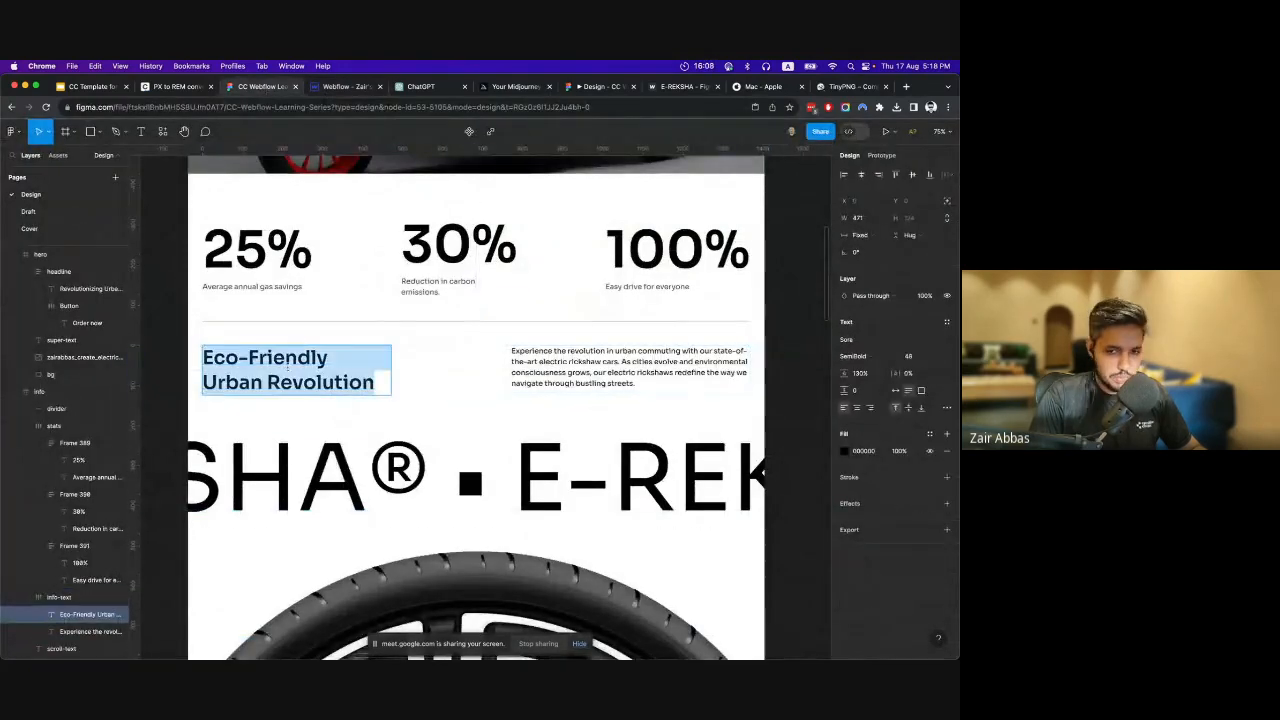
{"action": "key", "text": "super+c"}
{"action": "left_click", "coordinate": [330, 86]}
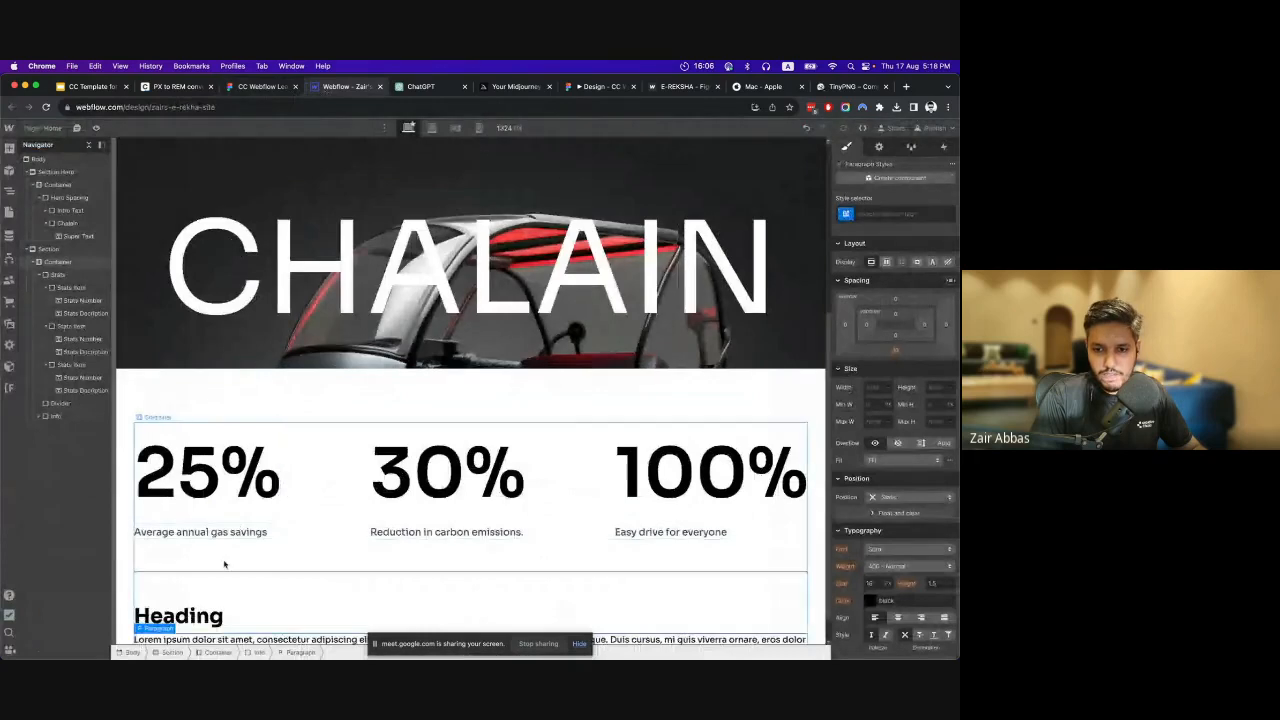
{"action": "double_click", "coordinate": [190, 614]}
{"action": "key", "text": "super+v"}
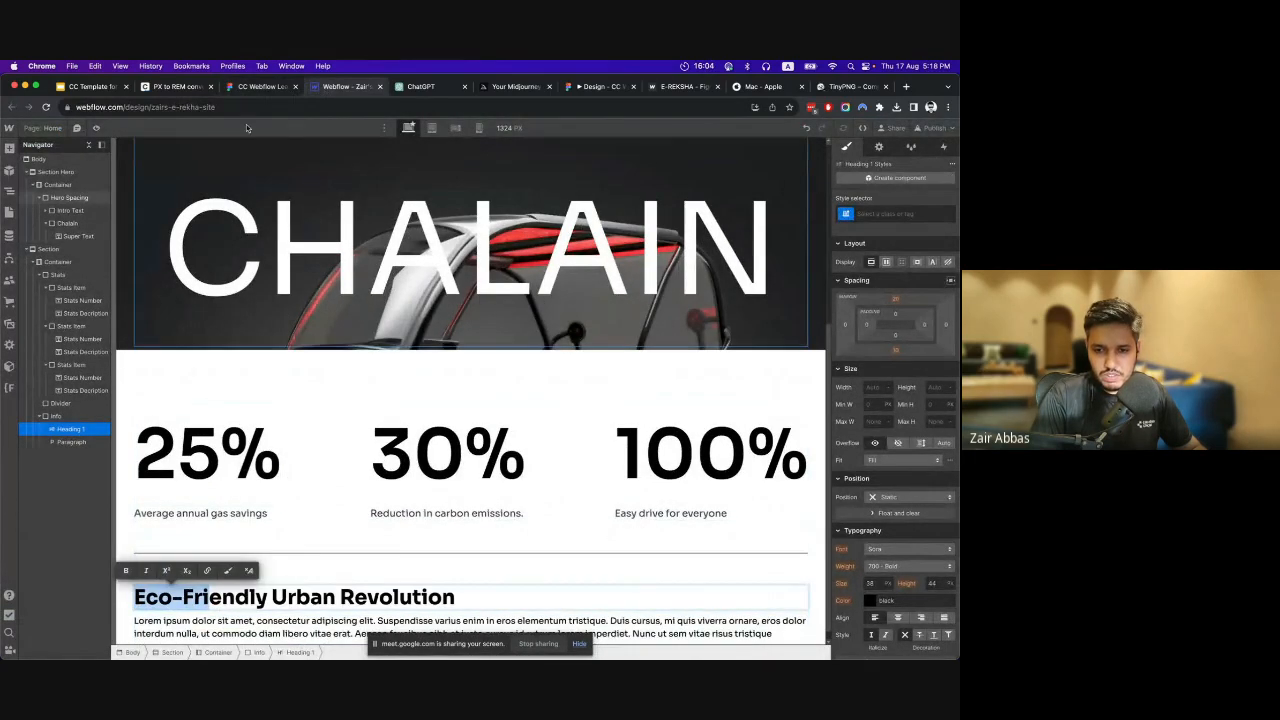
Replace the Info paragraph's placeholder with the "Experience the revolution in urban commuting" text copied from the Figma design.
{"action": "left_click", "coordinate": [262, 86]}
{"action": "double_click", "coordinate": [519, 378]}
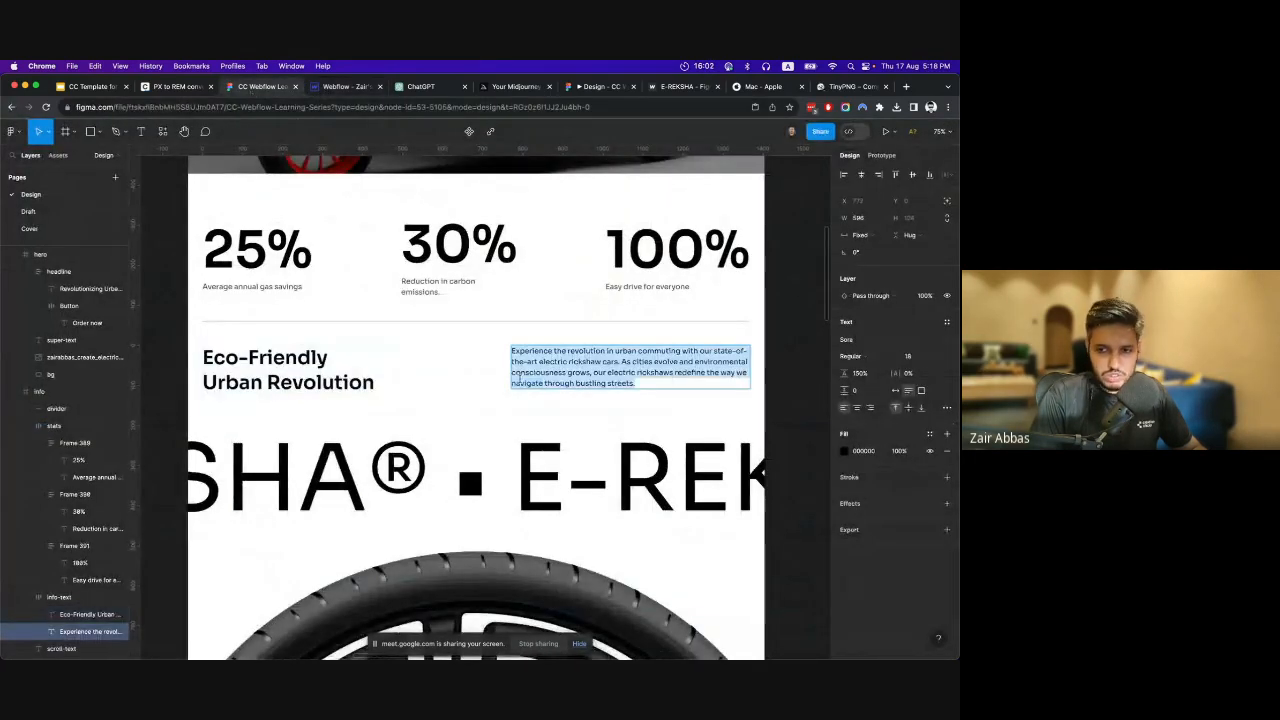
{"action": "key", "text": "super+c"}
{"action": "left_click", "coordinate": [340, 86]}
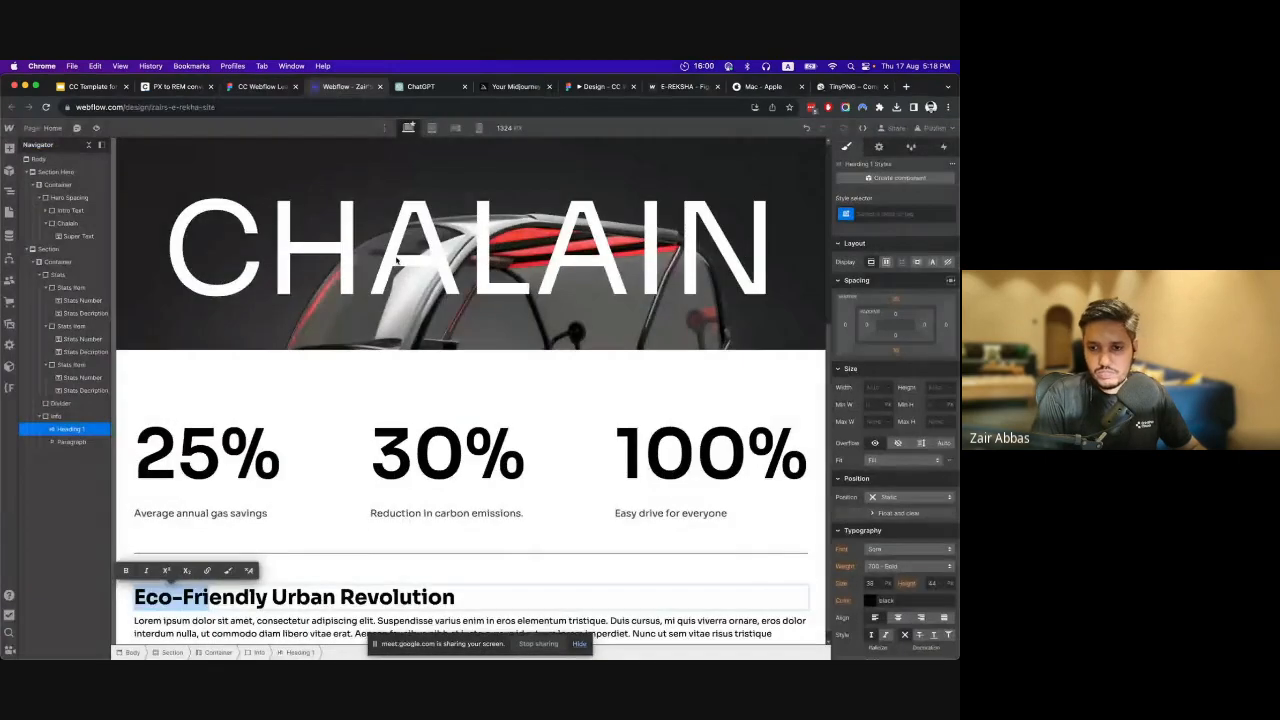
{"action": "left_click", "coordinate": [328, 632]}
{"action": "double_click", "coordinate": [328, 632]}
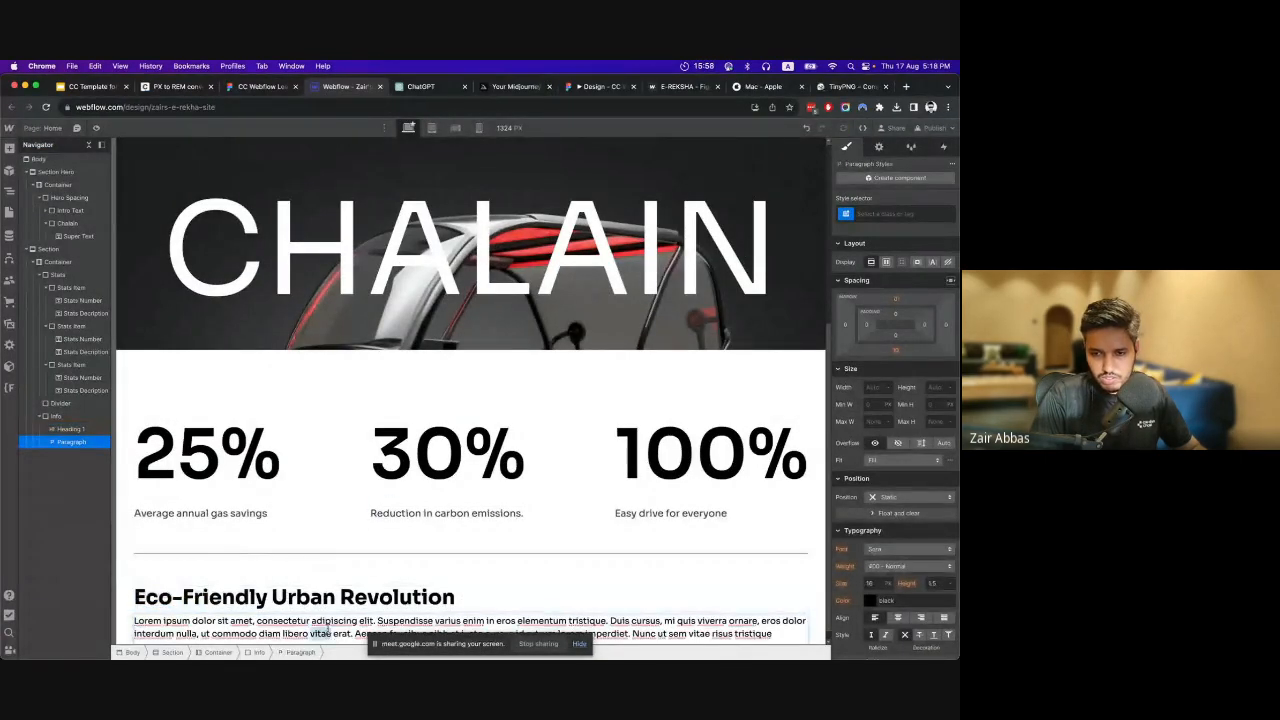
{"action": "key", "text": "super+a"}
{"action": "key", "text": "super+v"}
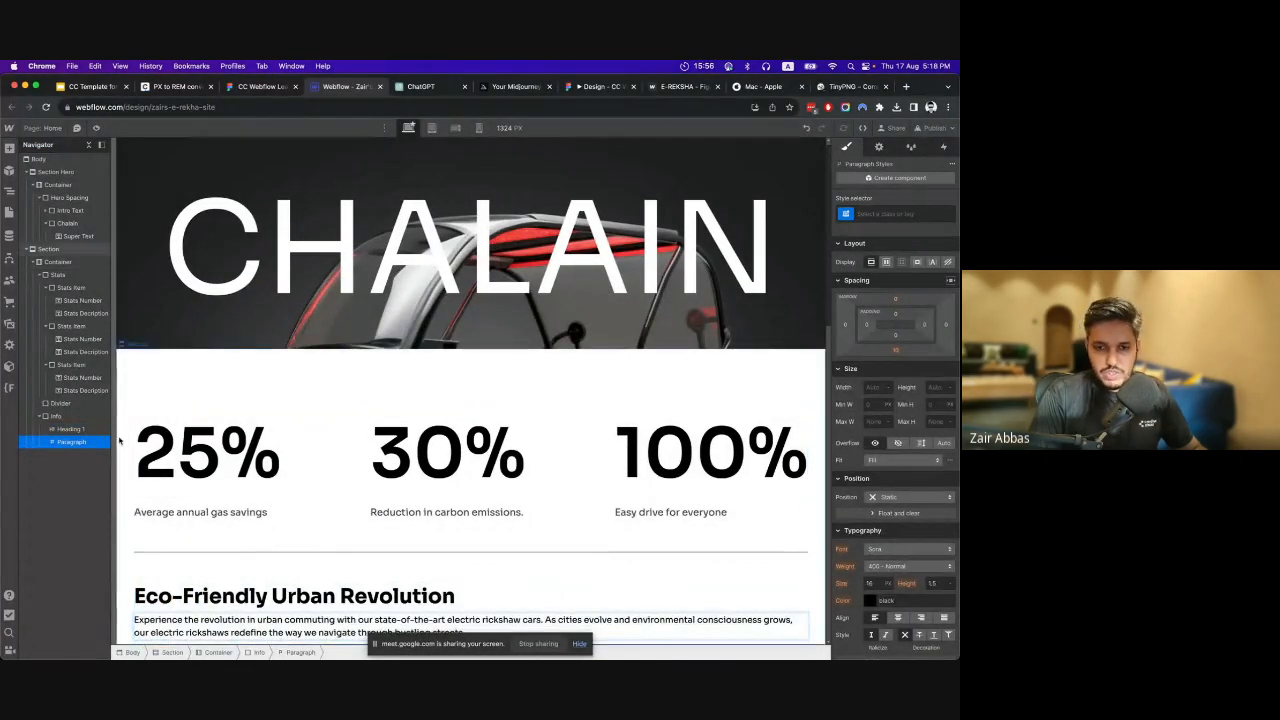
Give the "Eco-Friendly Urban Revolution" heading a new class named Info Heading.
{"action": "left_click", "coordinate": [290, 596]}
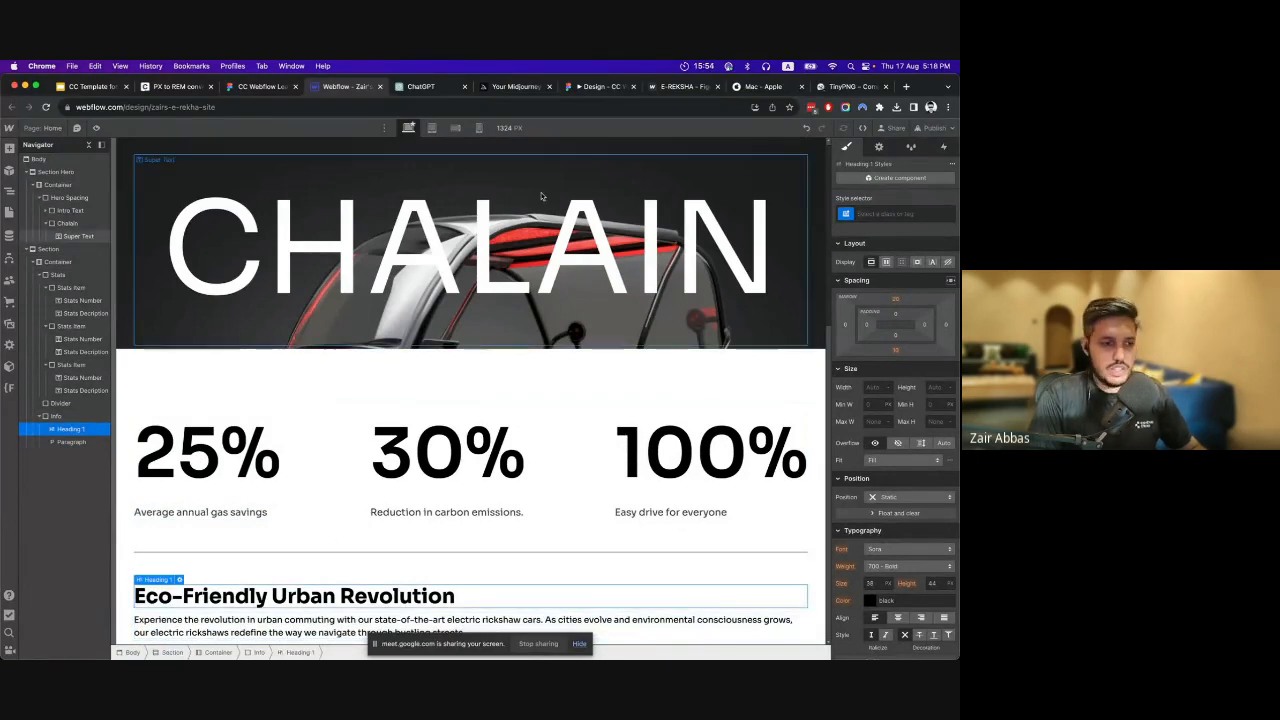
{"action": "left_click", "coordinate": [882, 213]}
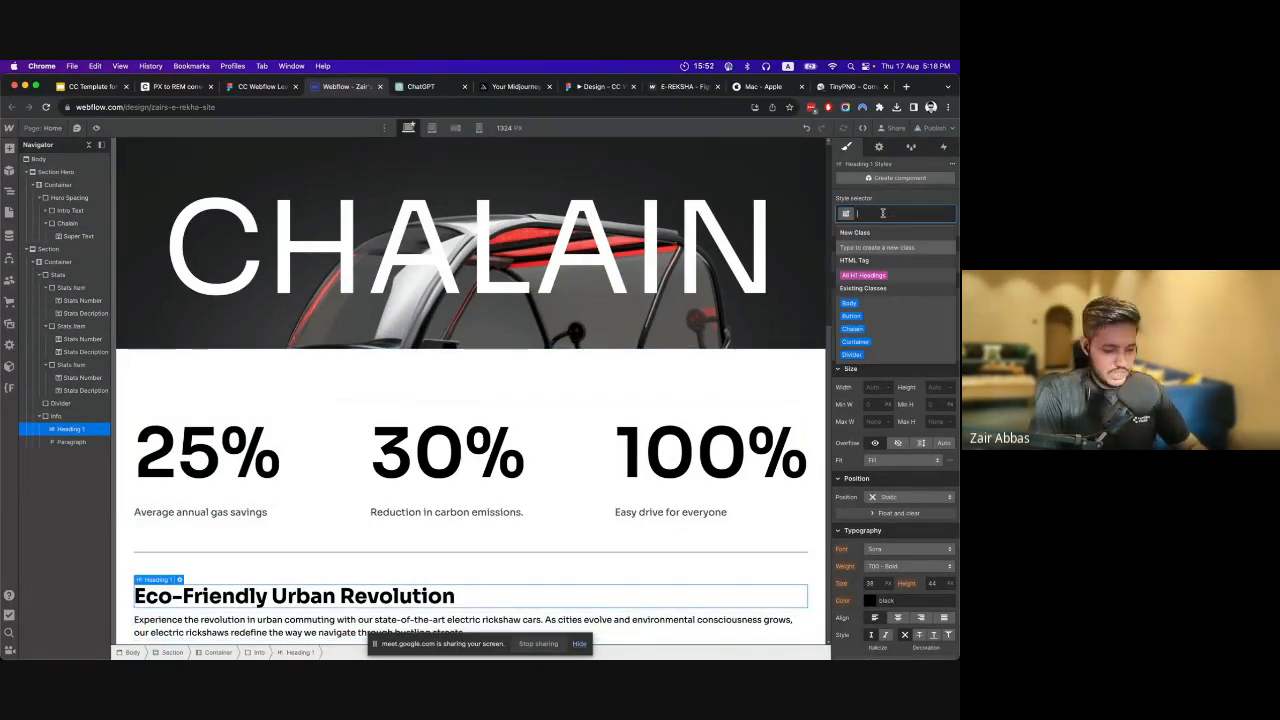
{"action": "type", "text": "info"}
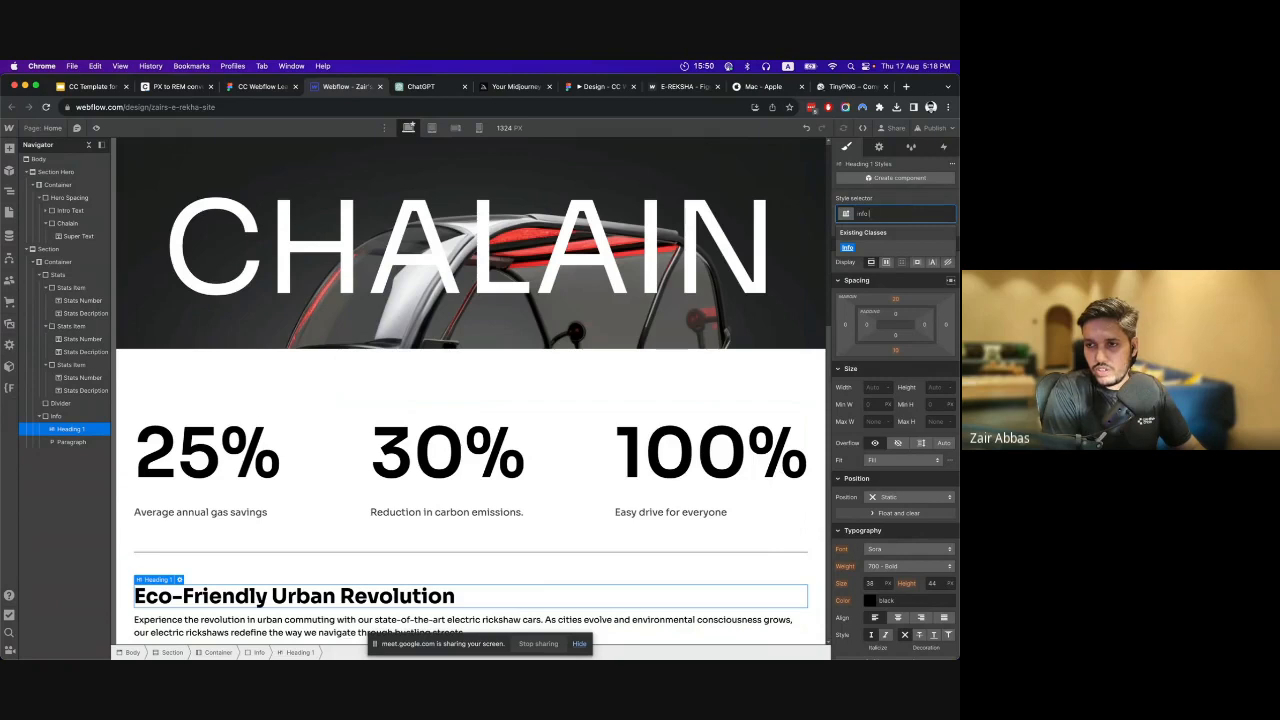
{"action": "type", "text": " Head"}
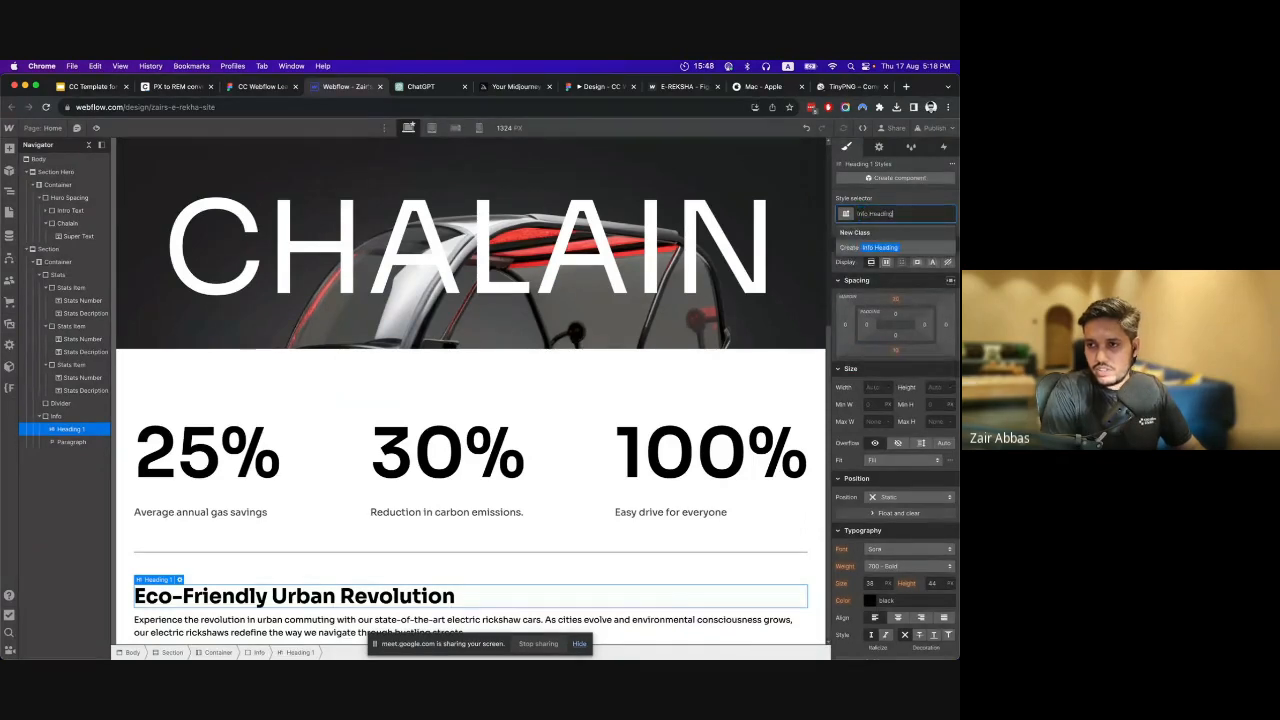
{"action": "type", "text": "ing"}
{"action": "key", "text": "Return"}
Give the paragraph below the "Eco-Friendly Urban Revolution" heading a new class named Info Text.
{"action": "left_click", "coordinate": [266, 622]}
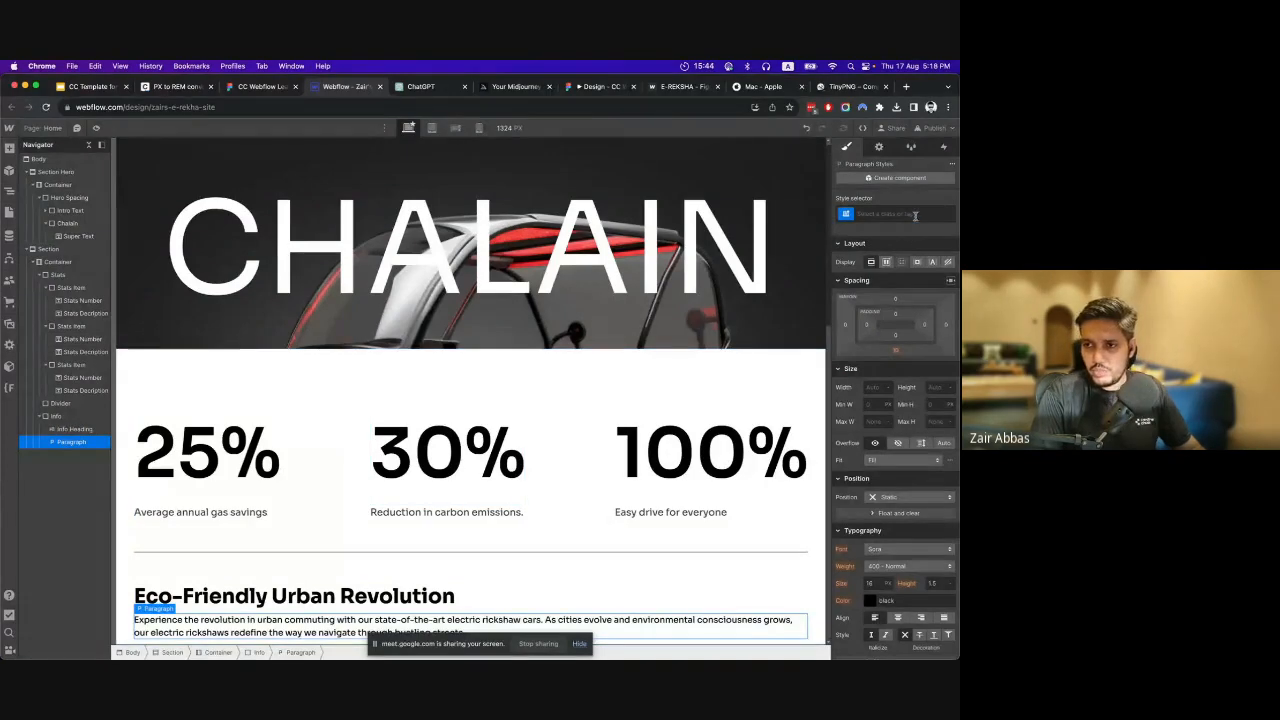
{"action": "left_click", "coordinate": [914, 215]}
{"action": "type", "text": "info Tex"}
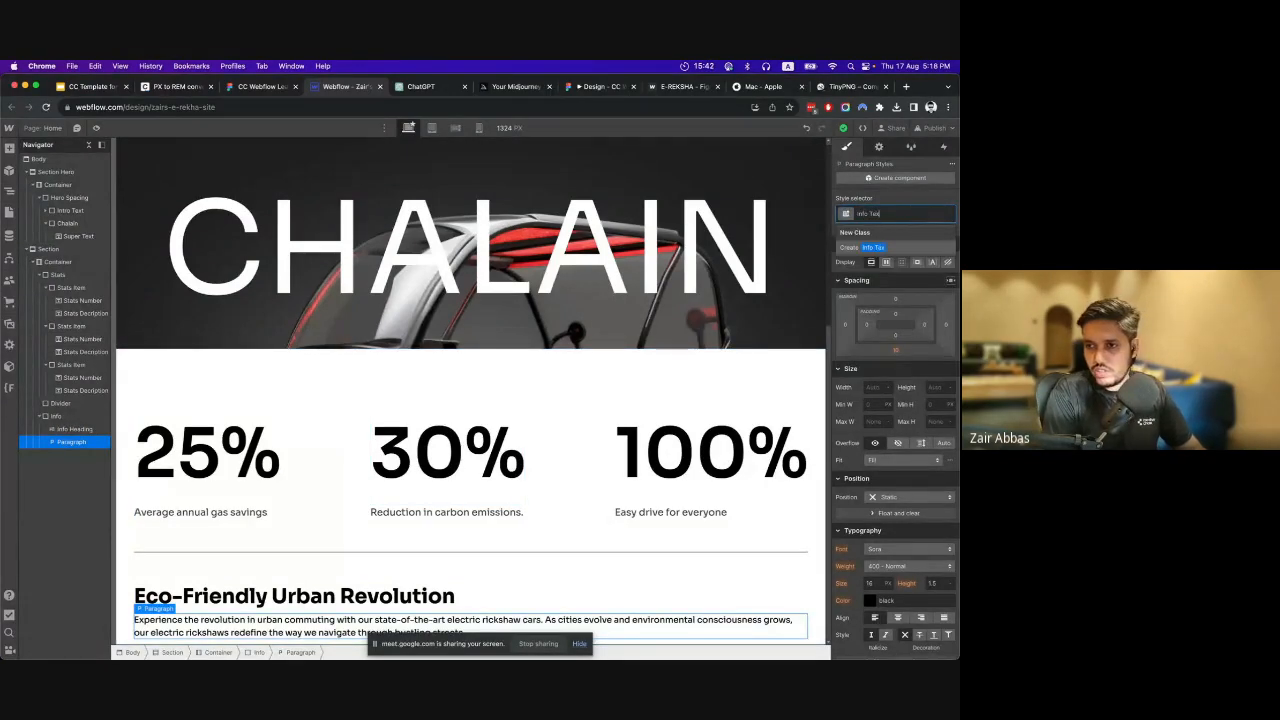
{"action": "type", "text": "t"}
{"action": "key", "text": "Return"}
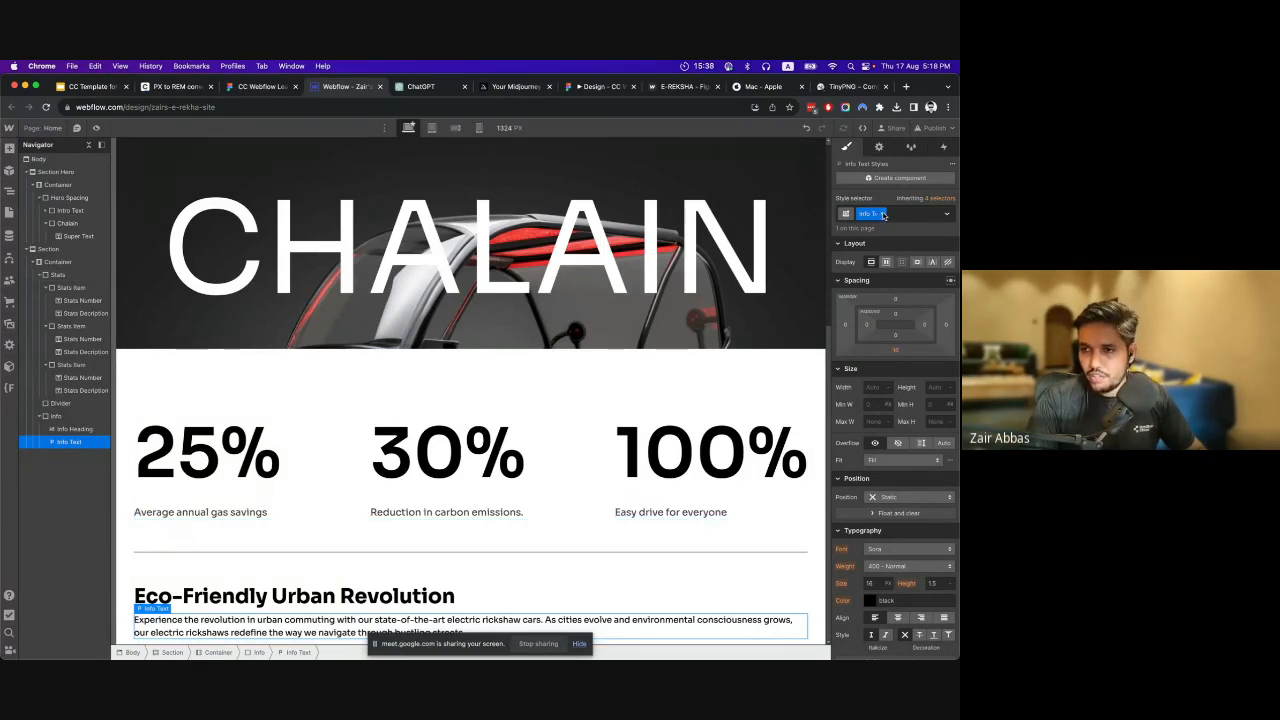
Check the Info paragraph's font size in the Figma design, convert 18 px to rem in the PX to REM converter, and copy the result.
{"action": "scroll", "coordinate": [519, 495], "scroll_direction": "up", "scroll_amount": 3}
{"action": "scroll", "coordinate": [519, 495], "scroll_direction": "down", "scroll_amount": 3}
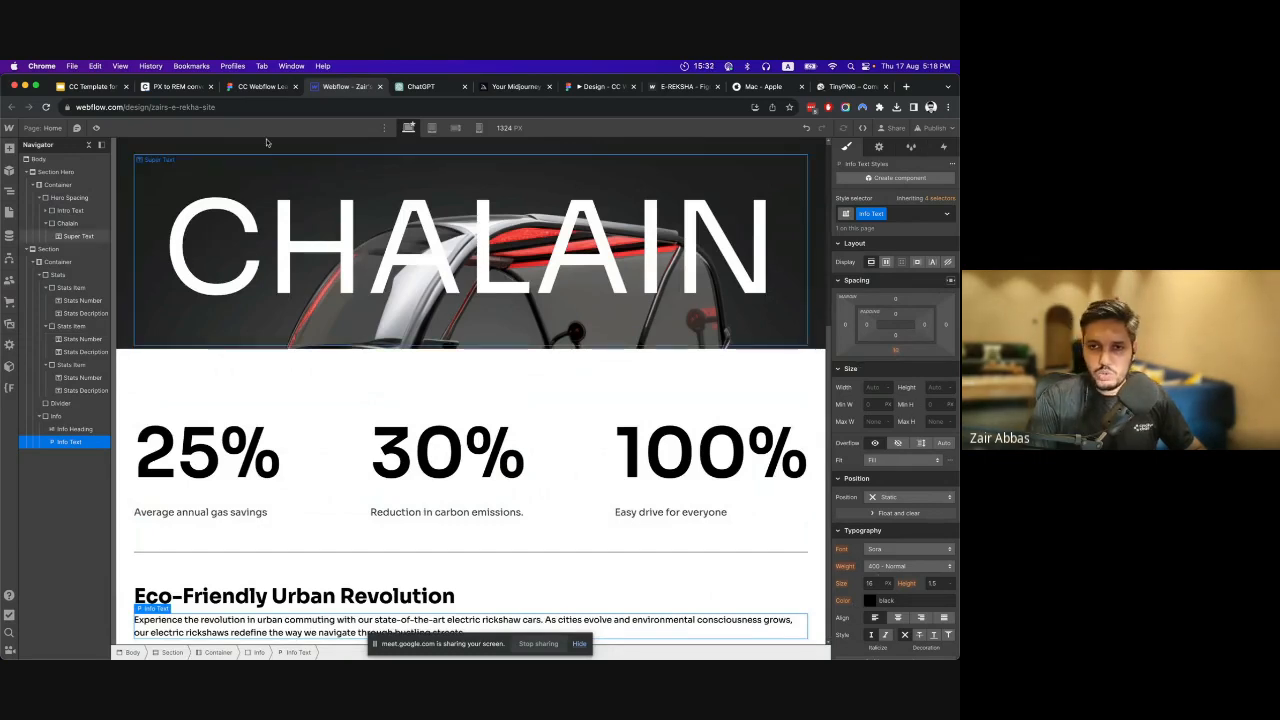
{"action": "left_click", "coordinate": [262, 86]}
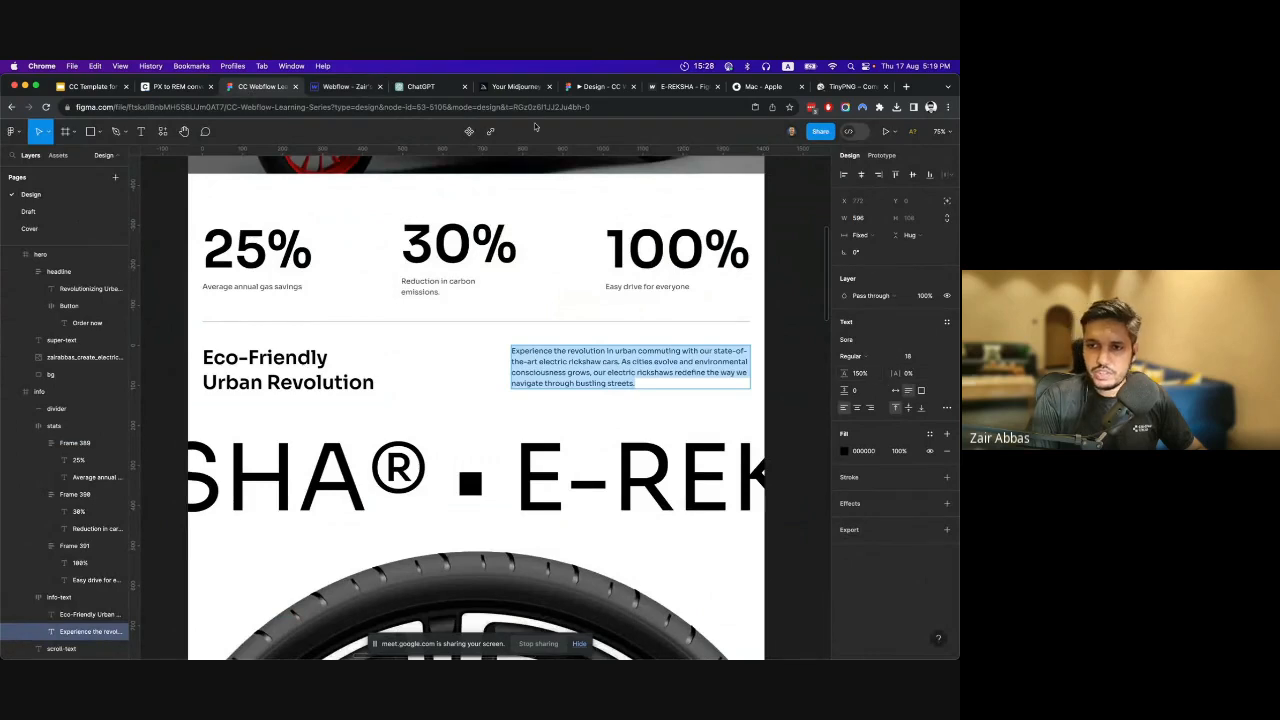
{"action": "left_click", "coordinate": [345, 86]}
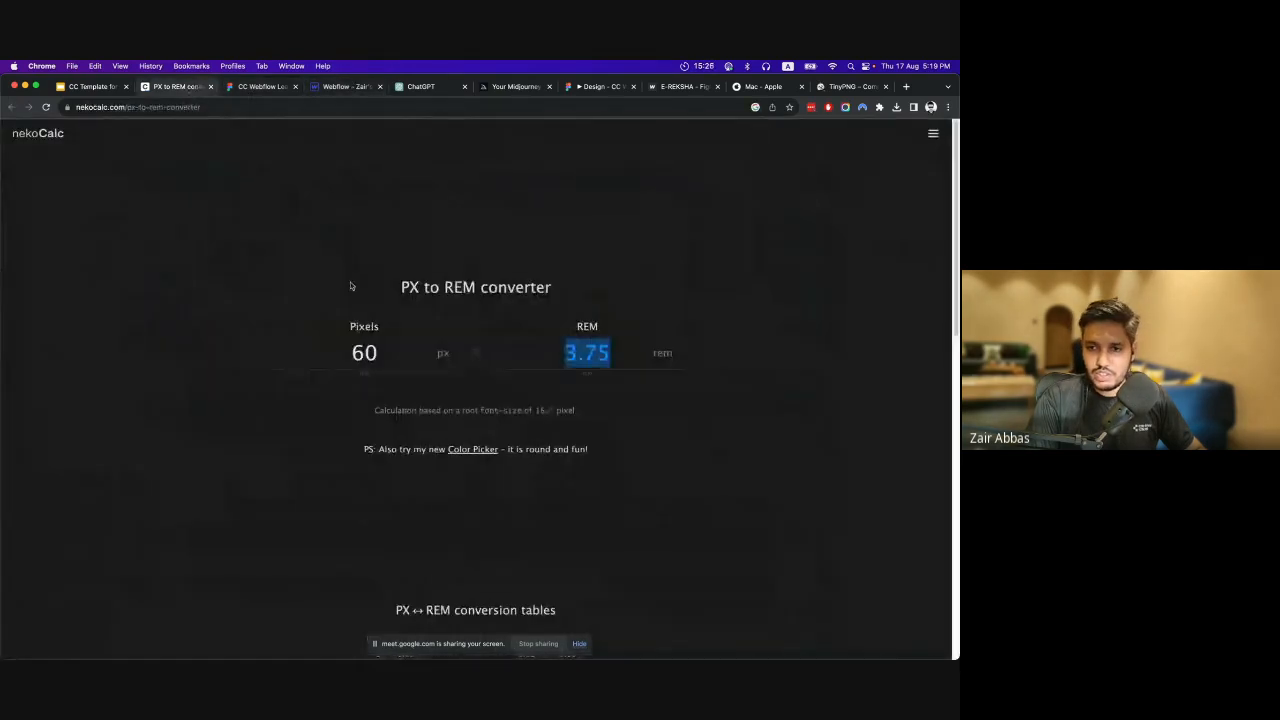
{"action": "double_click", "coordinate": [367, 342]}
{"action": "type", "text": "18"}
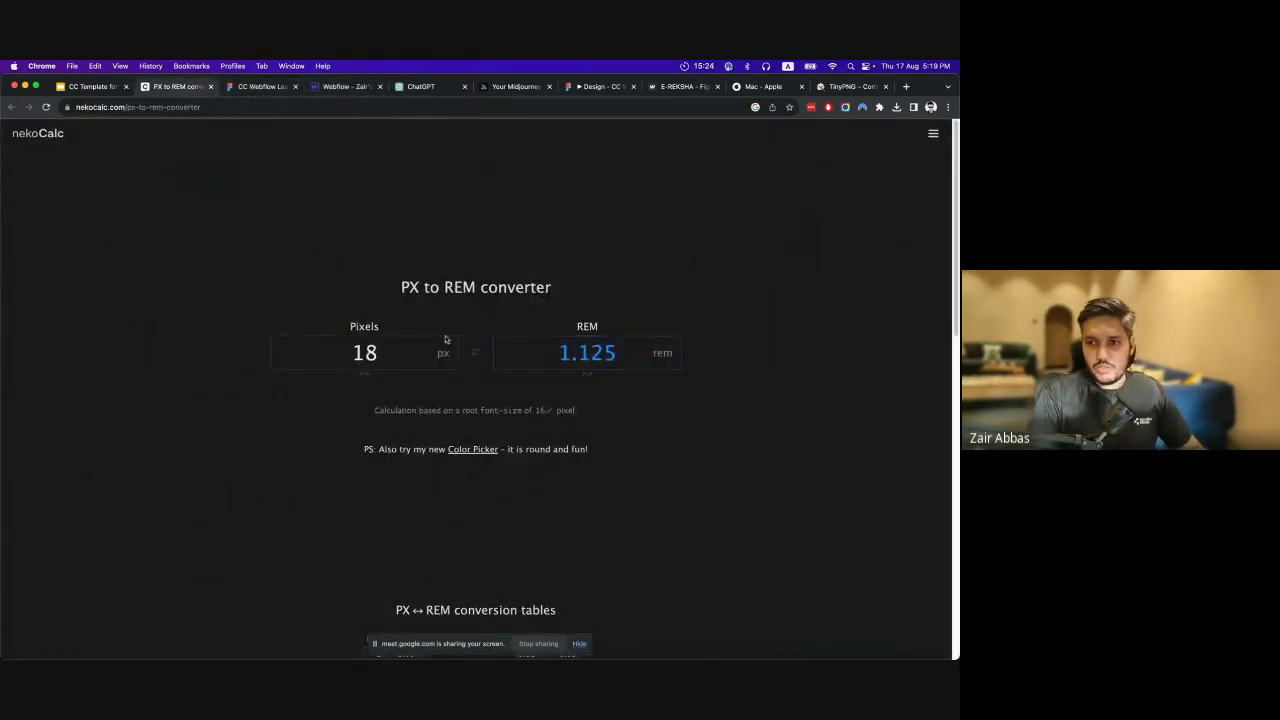
{"action": "double_click", "coordinate": [585, 352]}
{"action": "key", "text": "ctrl+c"}
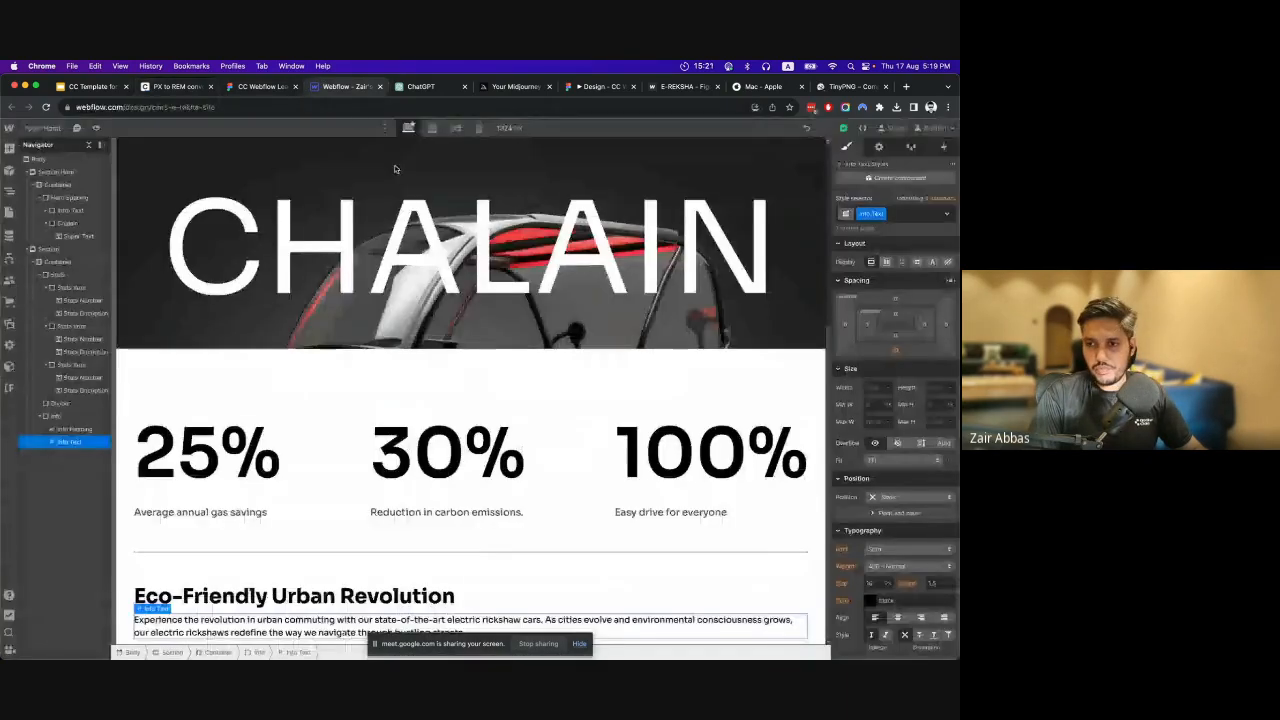
Back in Webflow, set the Info Text paragraph's font size to 1.125 rem.
{"action": "left_click", "coordinate": [330, 86]}
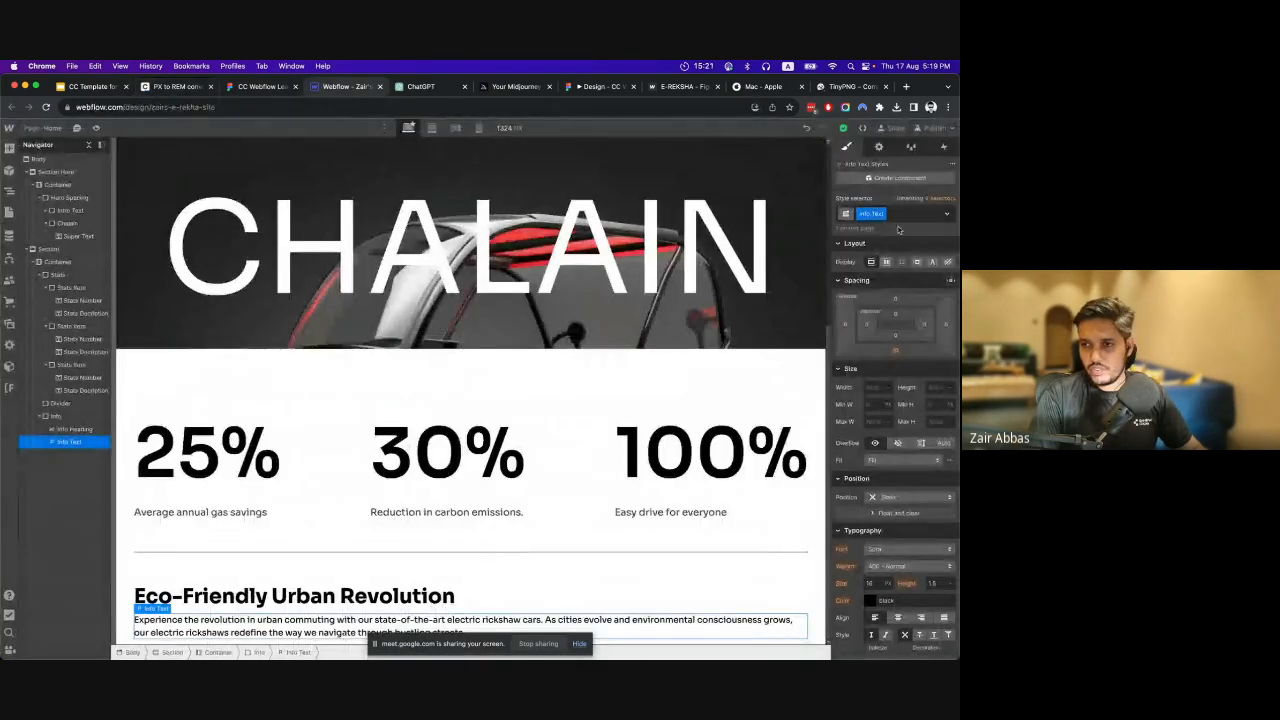
{"action": "left_click", "coordinate": [872, 583]}
{"action": "key", "text": "ctrl+v"}
{"action": "type", "text": "rem"}
{"action": "key", "text": "Return"}
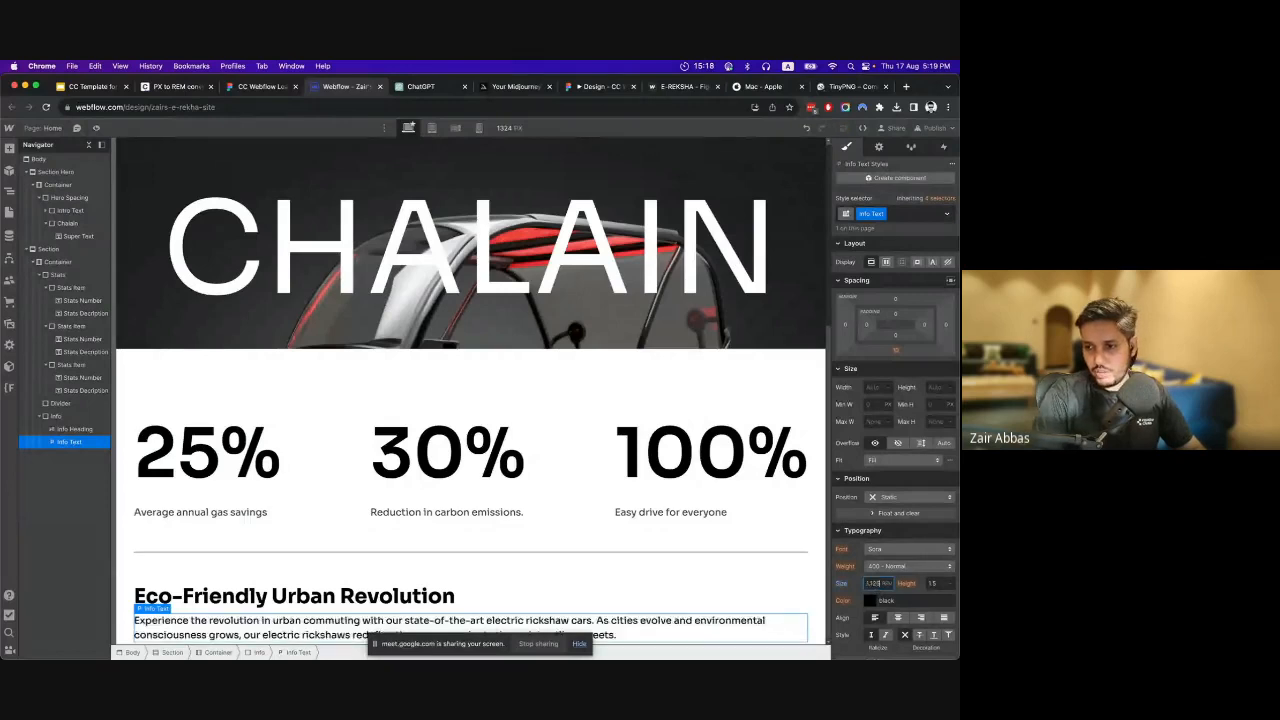
{"action": "scroll", "coordinate": [900, 540], "scroll_direction": "down", "scroll_amount": 2}
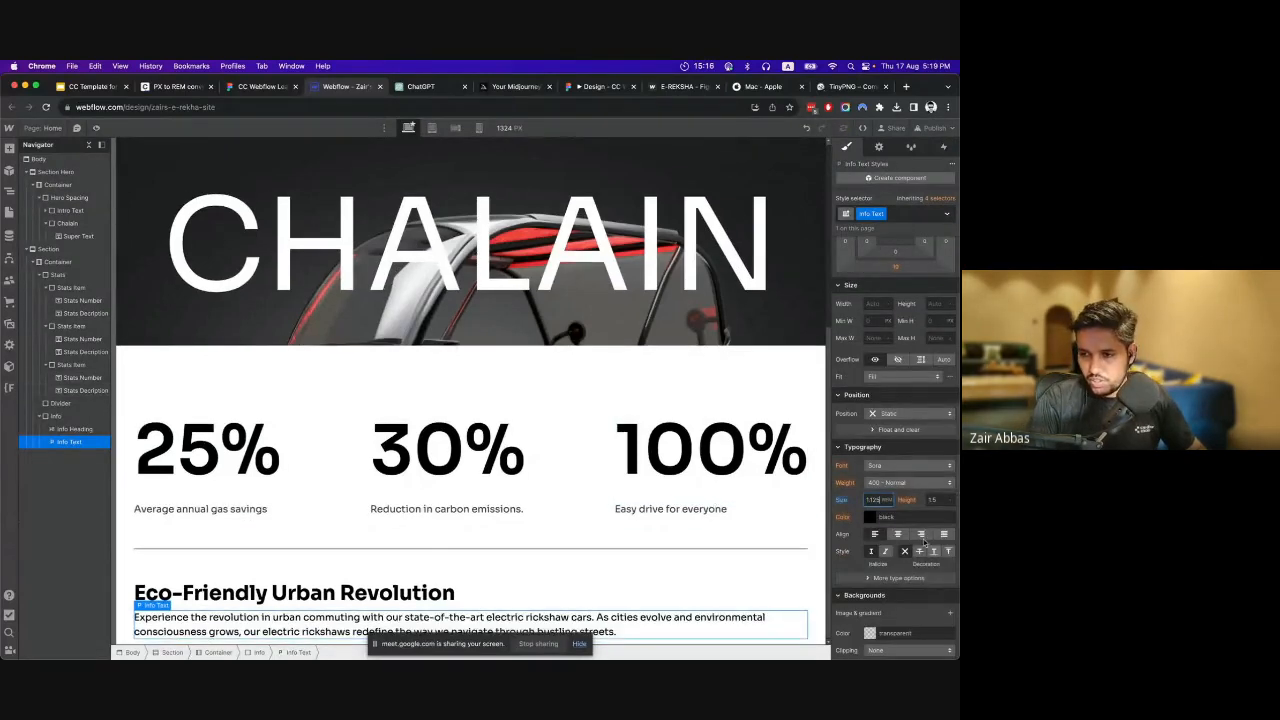
{"action": "left_click", "coordinate": [870, 517]}
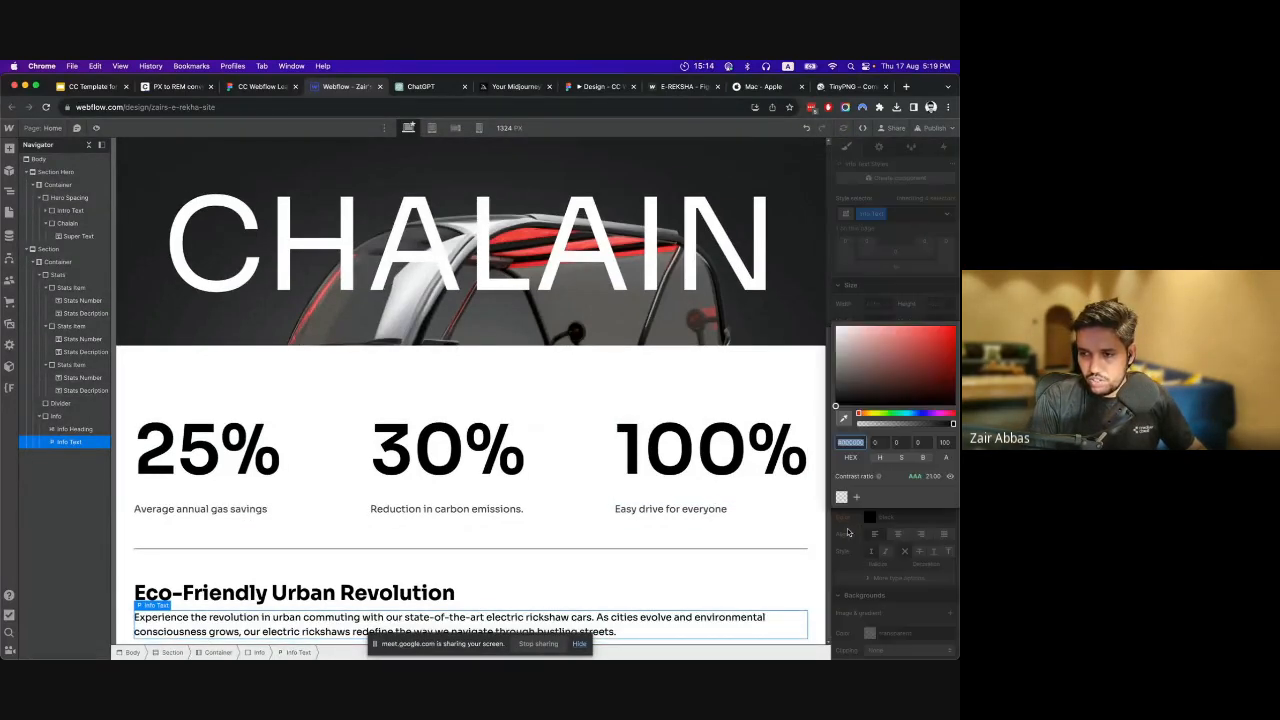
{"action": "left_click_drag", "start_coordinate": [866, 395], "coordinate": [834, 408]}
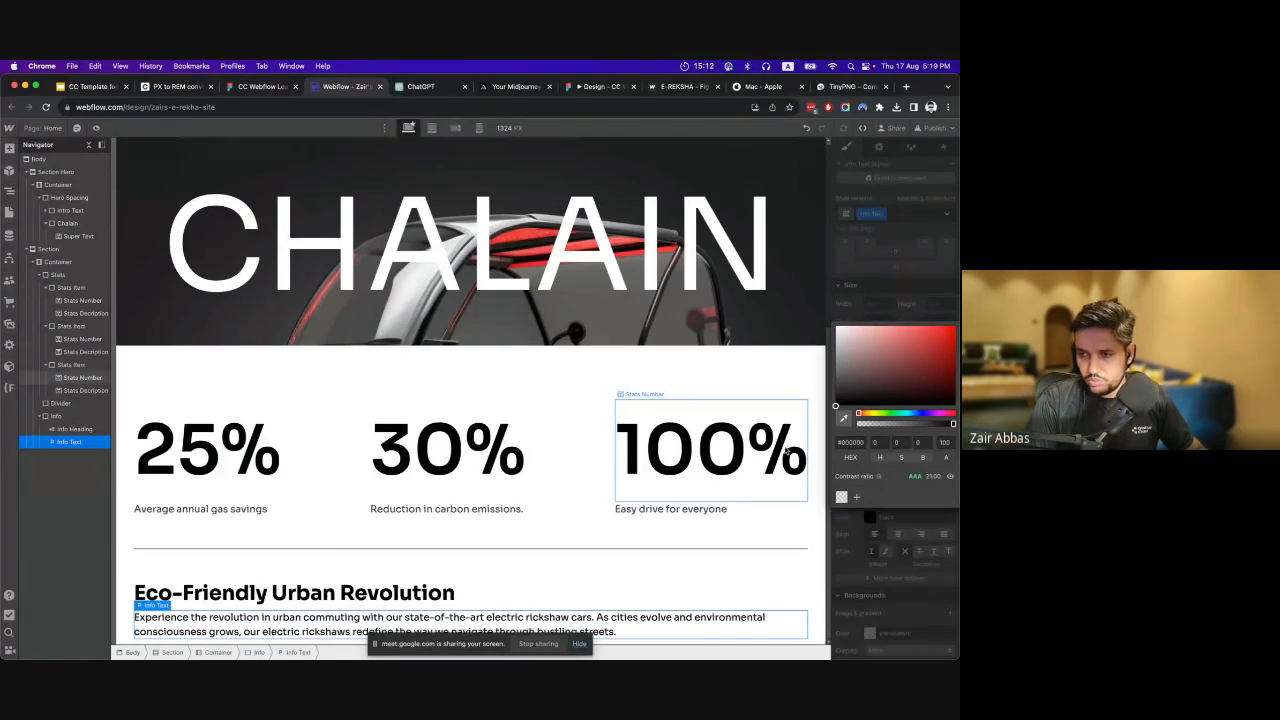
{"action": "left_click", "coordinate": [916, 517]}
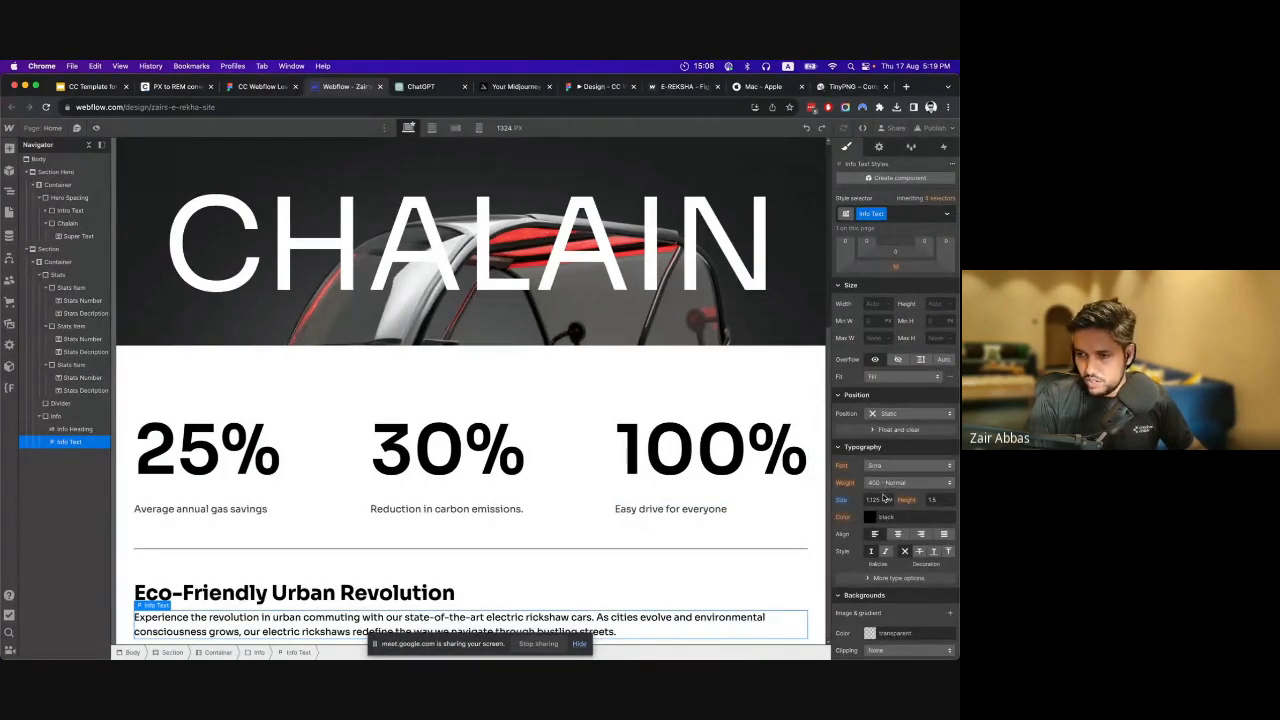
Align the Info Text paragraph left and set its font weight to 300 - Light.
{"action": "left_click", "coordinate": [876, 535]}
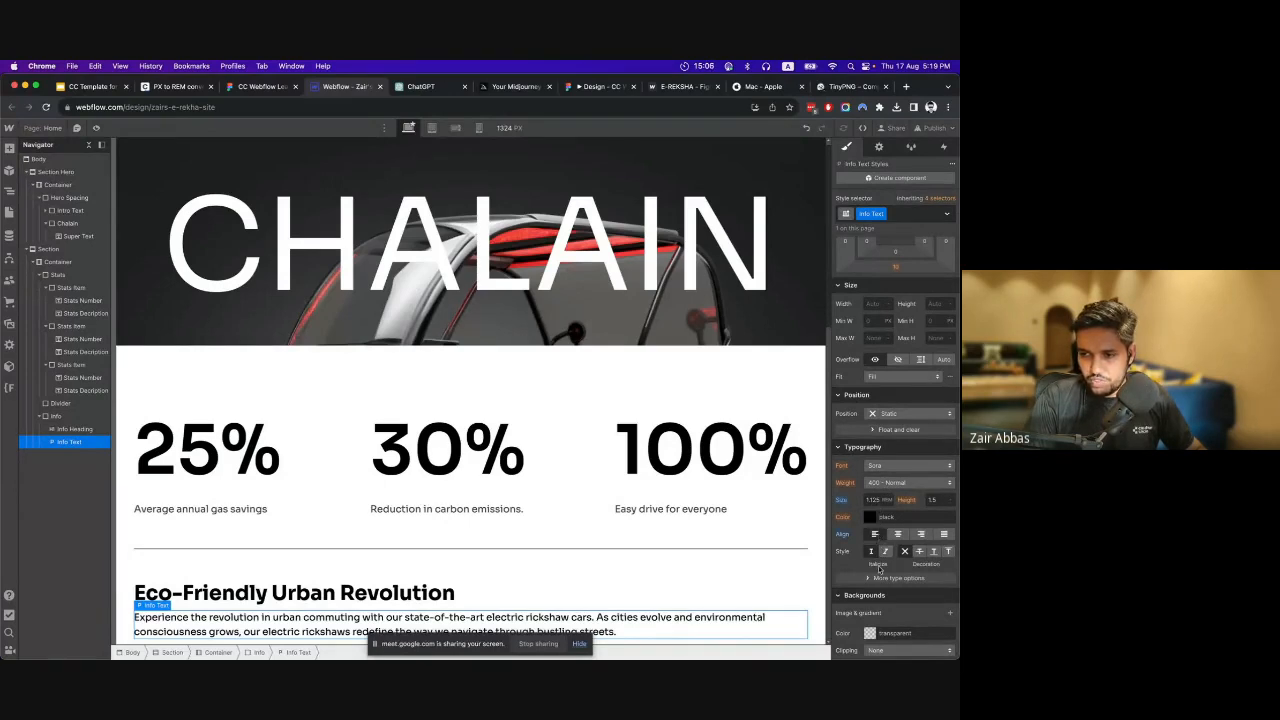
{"action": "left_click", "coordinate": [897, 485]}
{"action": "left_click", "coordinate": [897, 470]}
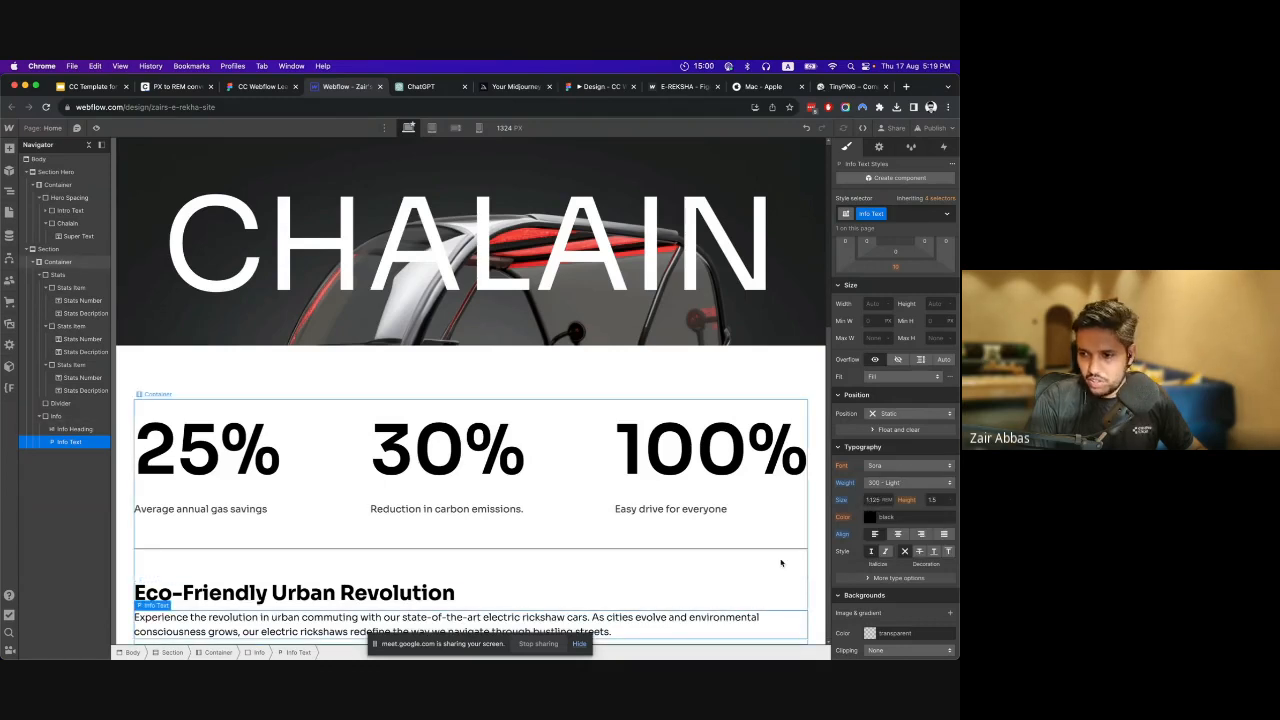
Set the Info Text paragraph's bottom margin to 0.
{"action": "left_click", "coordinate": [366, 600]}
{"action": "left_click", "coordinate": [450, 624]}
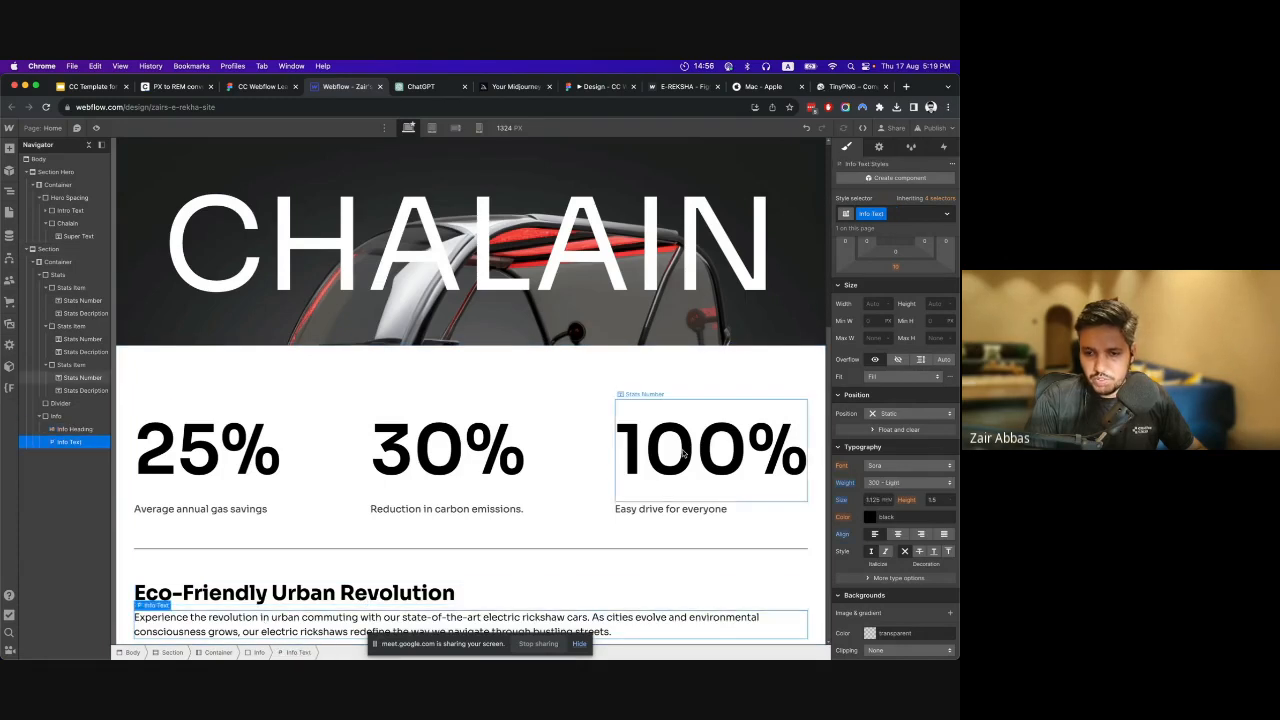
{"action": "left_click", "coordinate": [896, 266]}
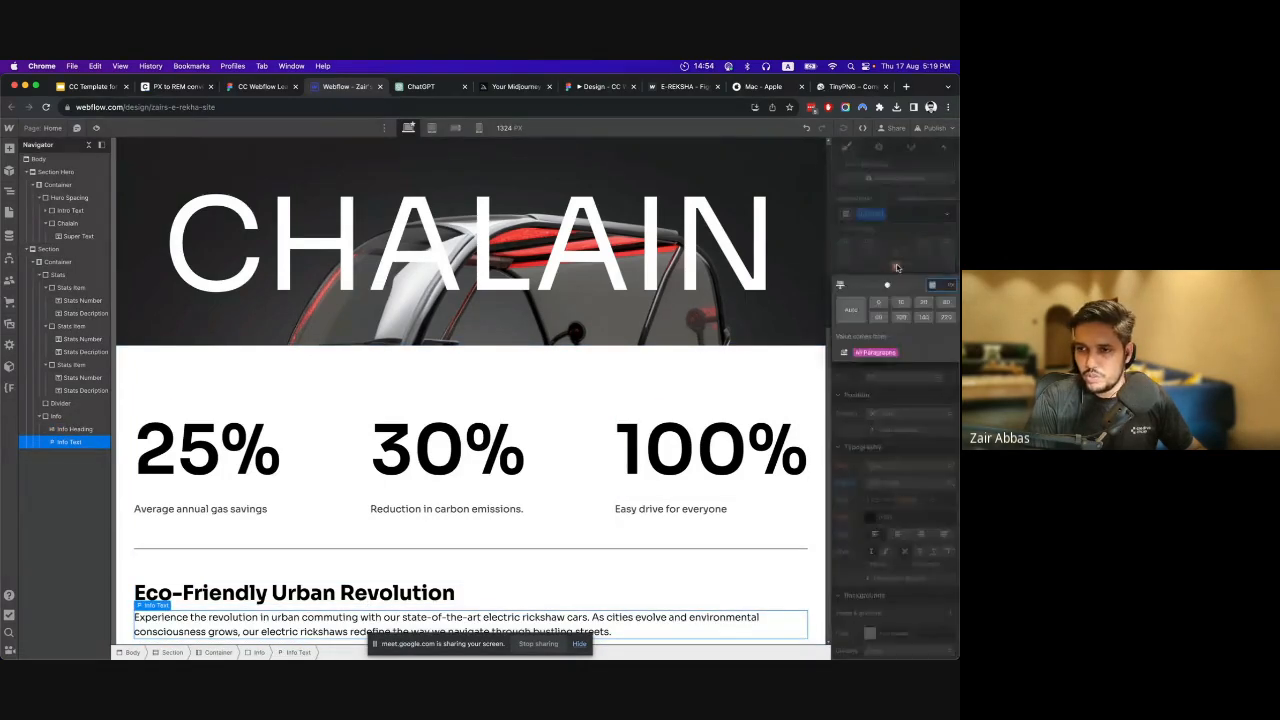
{"action": "left_click", "coordinate": [888, 287]}
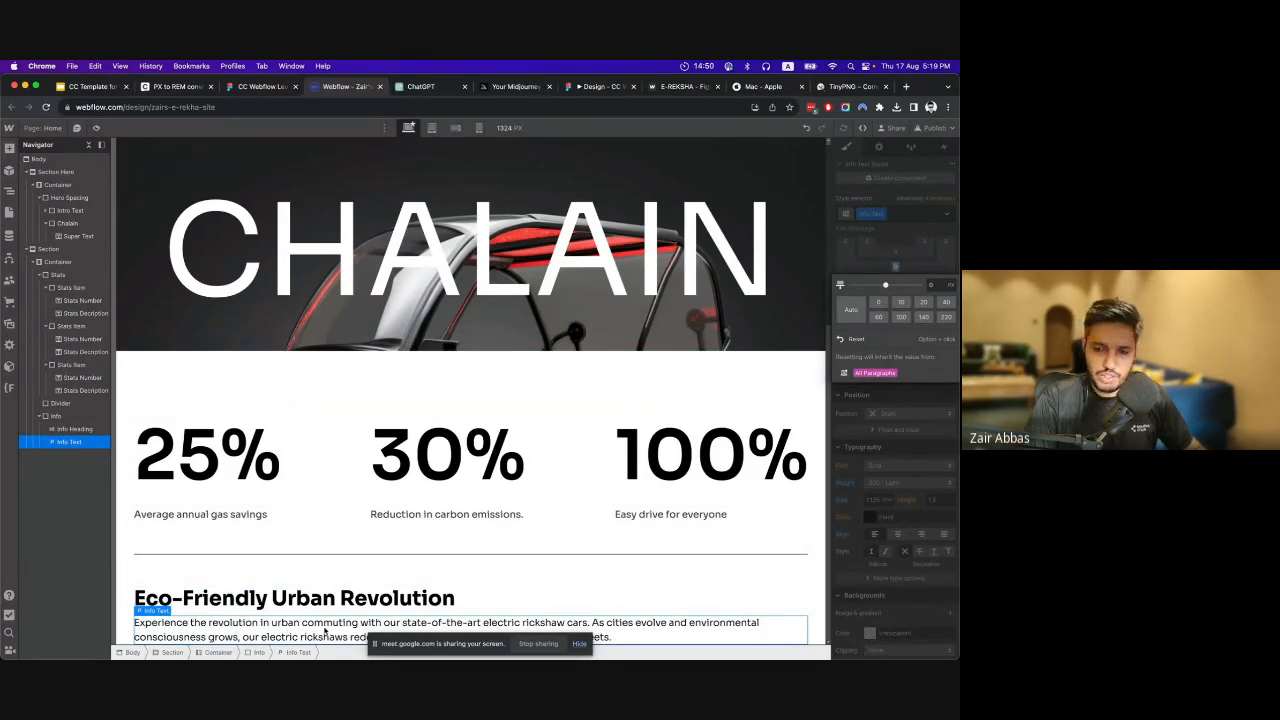
Change the "Eco-Friendly Urban Revolution" heading's type to H2.
{"action": "left_click", "coordinate": [273, 597]}
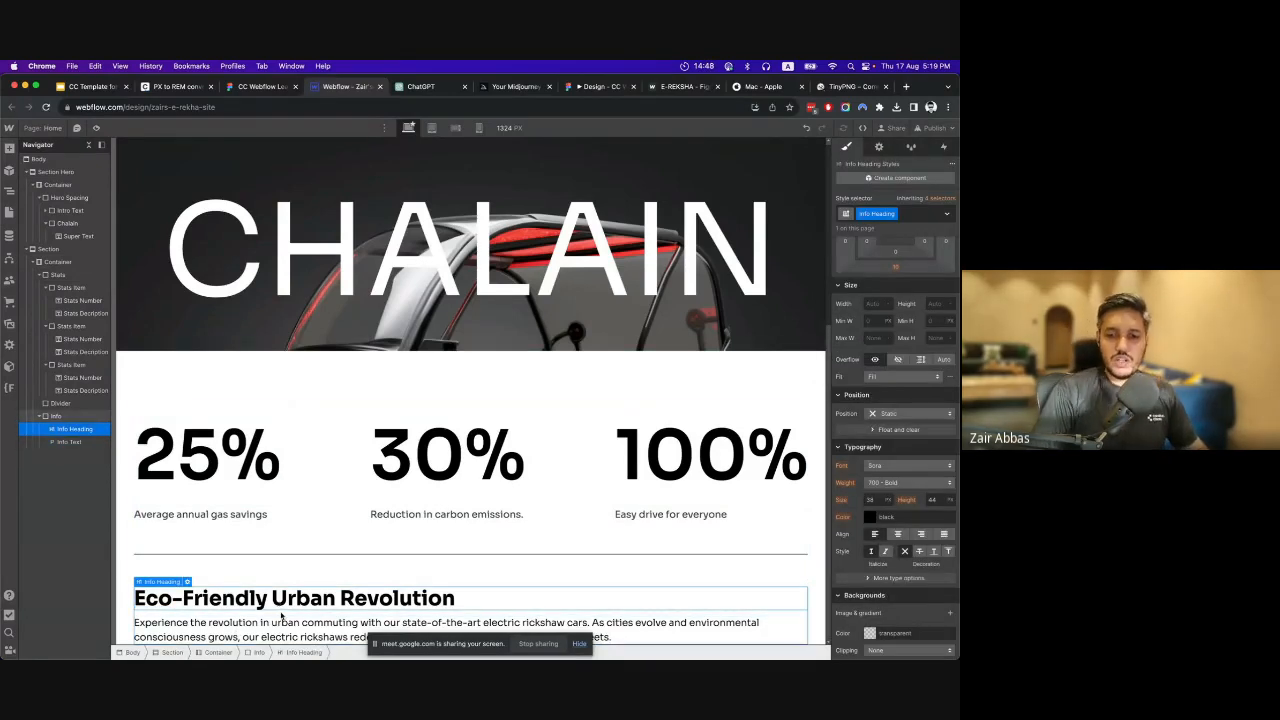
{"action": "left_click", "coordinate": [187, 582]}
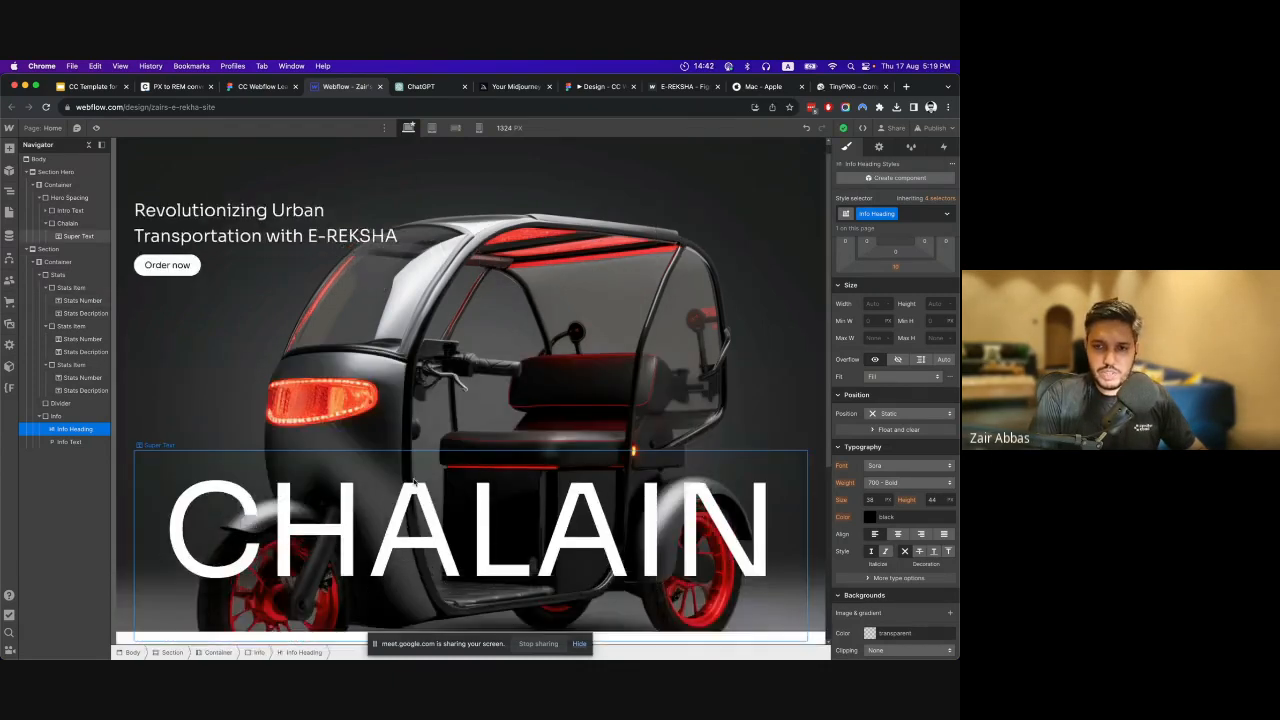
{"action": "left_click", "coordinate": [166, 522]}
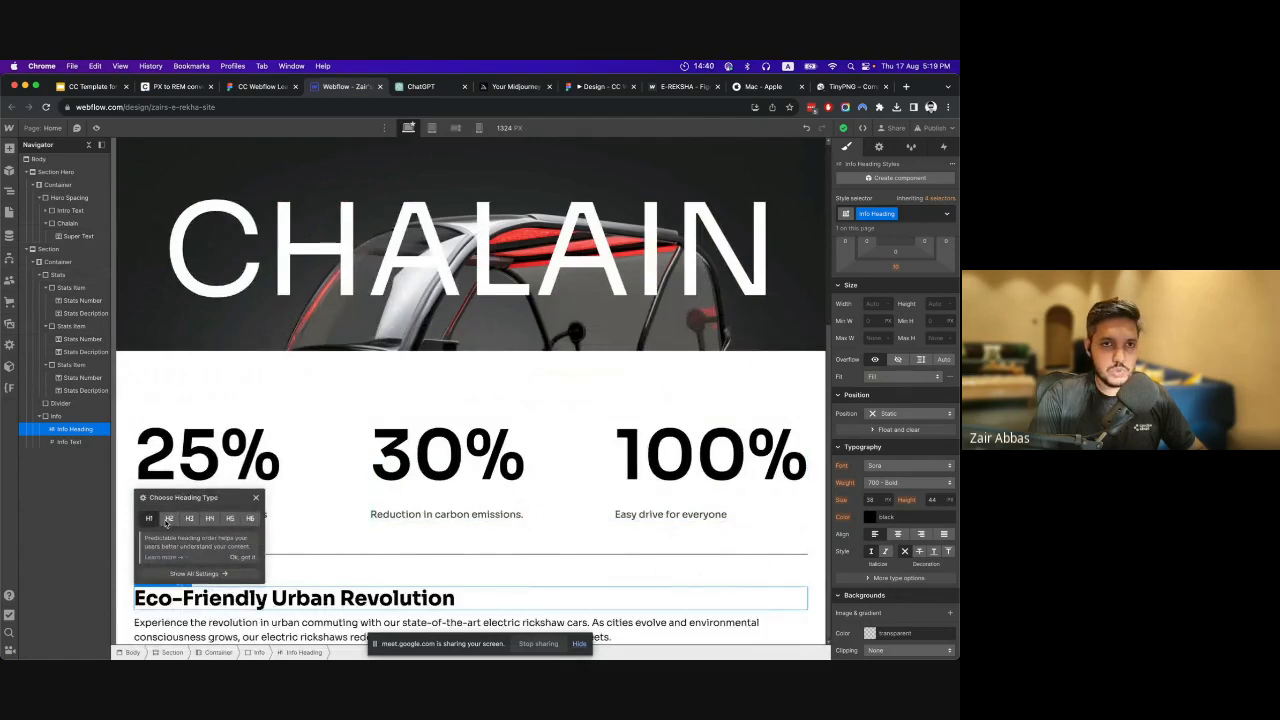
{"action": "left_click", "coordinate": [257, 501]}
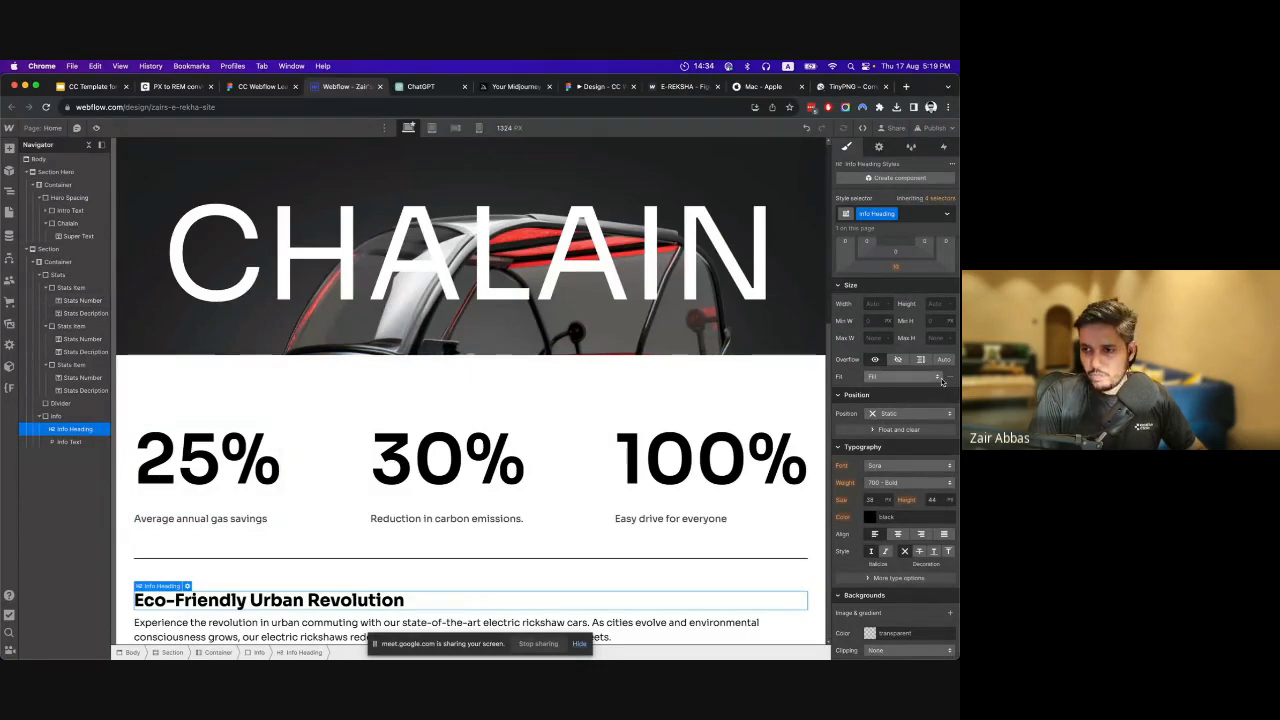
Switch to the Figma design and copy the font size of the "Eco-Friendly Urban Revolution" heading.
{"action": "scroll", "coordinate": [922, 336], "scroll_direction": "down", "scroll_amount": 4}
{"action": "scroll", "coordinate": [922, 336], "scroll_direction": "up", "scroll_amount": 4}
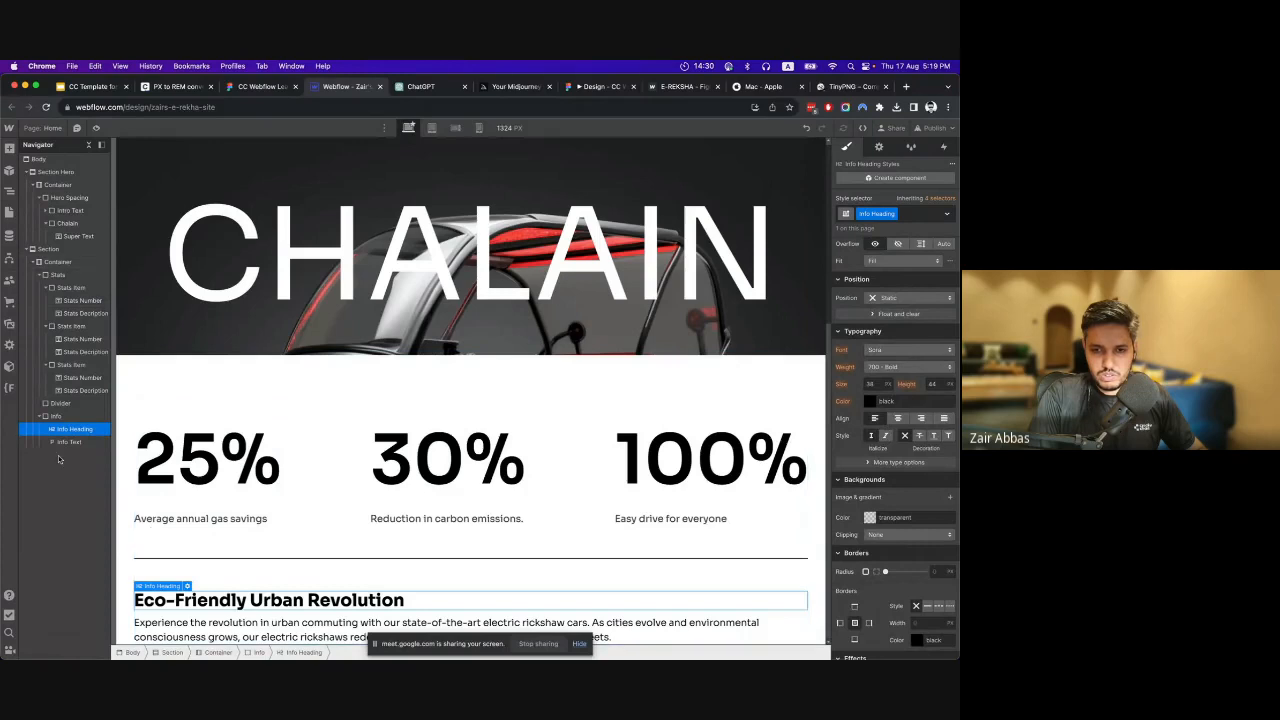
{"action": "left_click", "coordinate": [254, 85]}
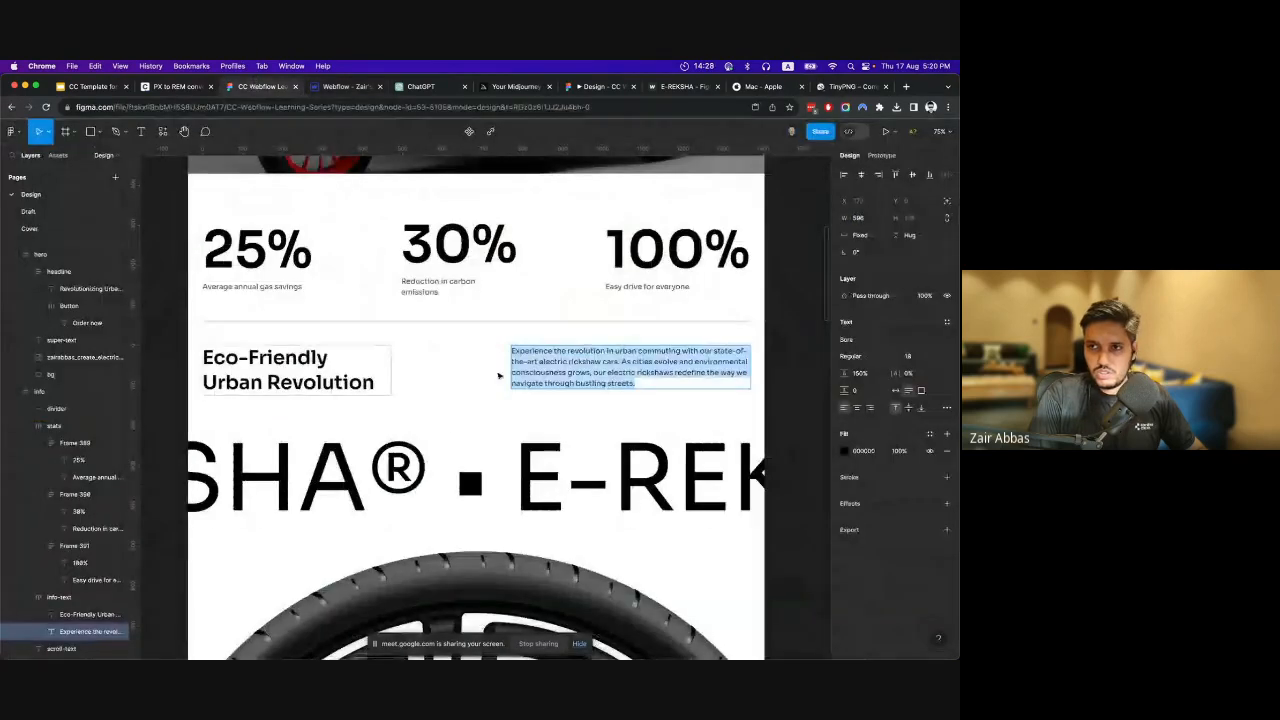
{"action": "left_click", "coordinate": [335, 373]}
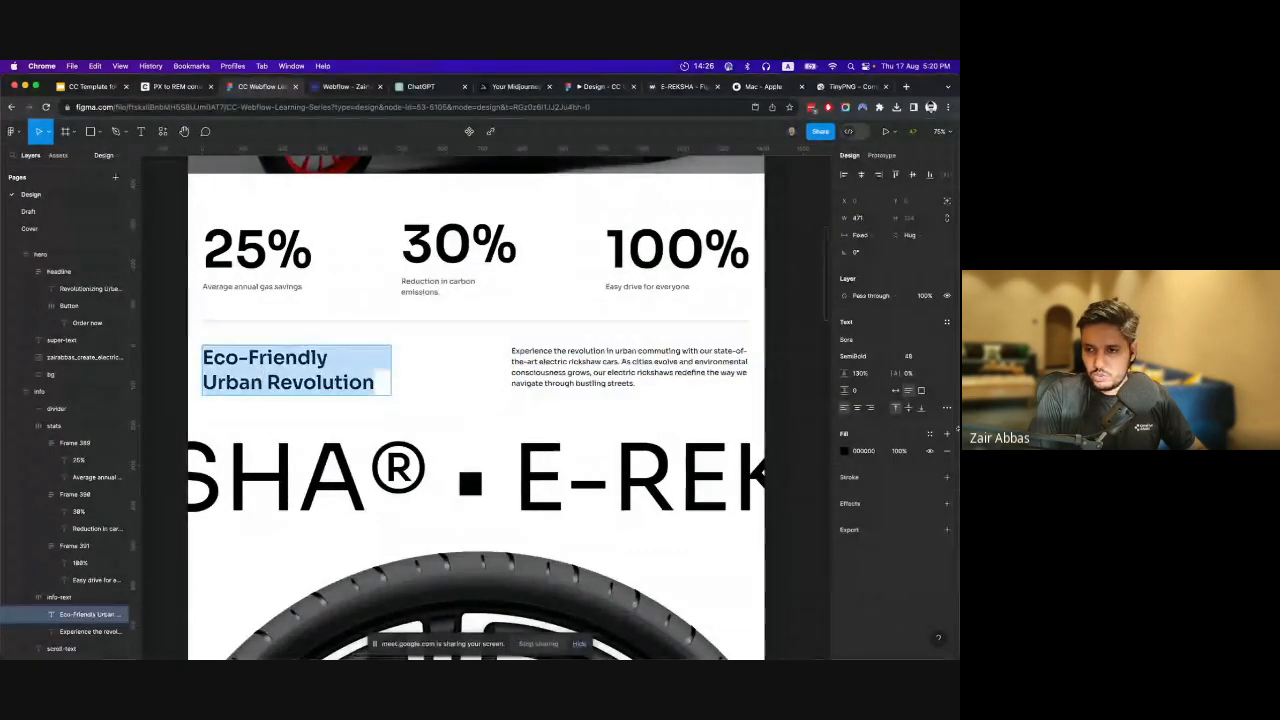
{"action": "left_click", "coordinate": [910, 356]}
{"action": "key", "text": "super+c"}
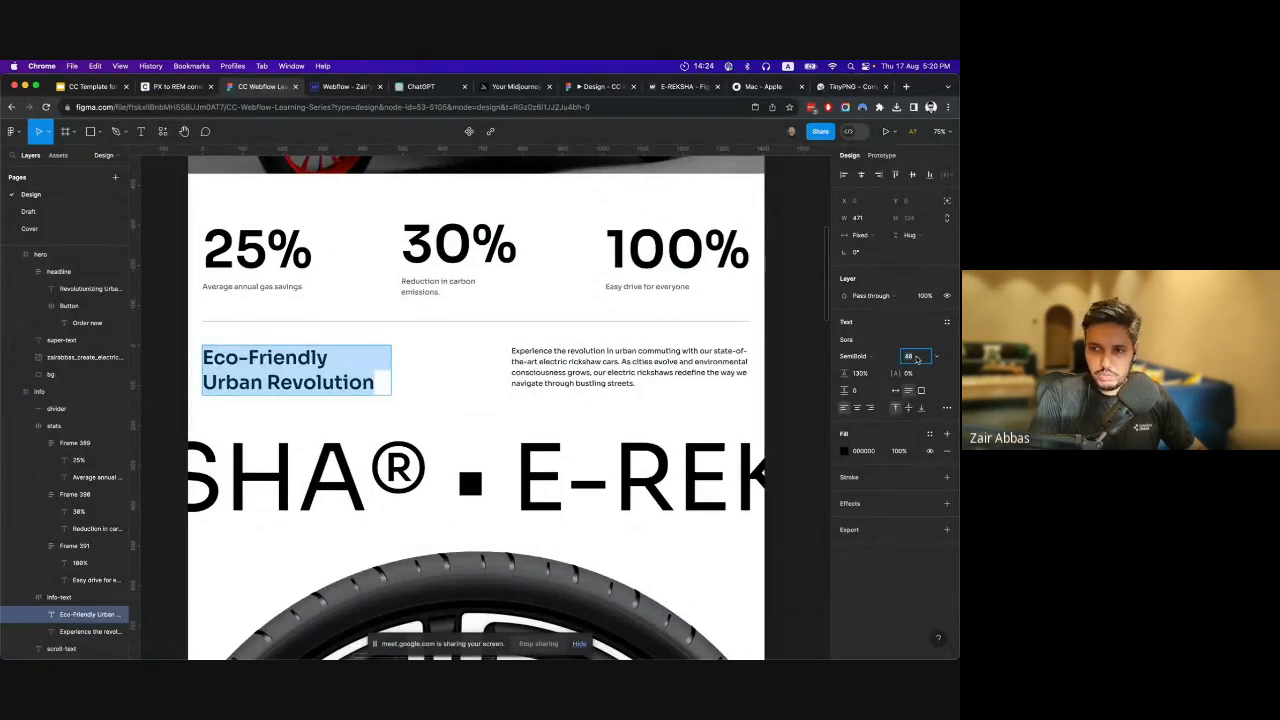
Convert the heading's 48 px font size to rem in the PX to REM converter and select the result.
{"action": "left_click", "coordinate": [345, 86]}
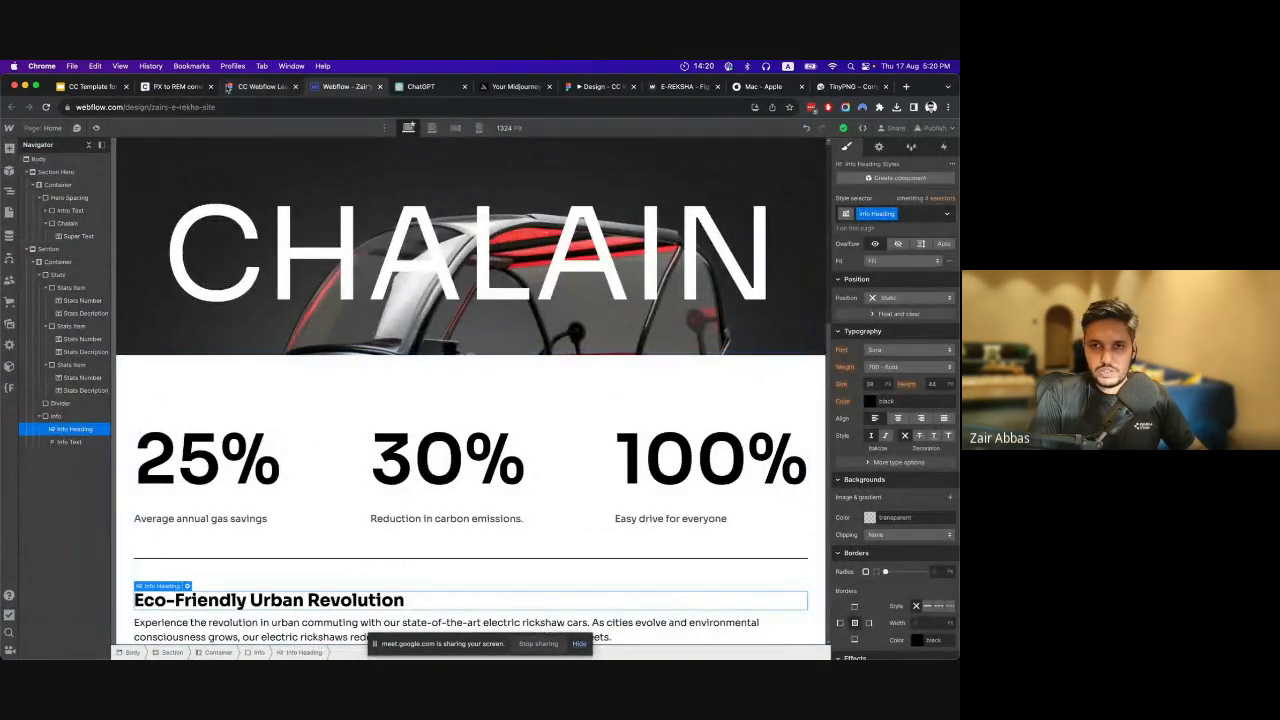
{"action": "left_click", "coordinate": [177, 86]}
{"action": "left_click", "coordinate": [353, 352]}
{"action": "double_click", "coordinate": [353, 353]}
{"action": "key", "text": "super+v"}
{"action": "left_click", "coordinate": [575, 353]}
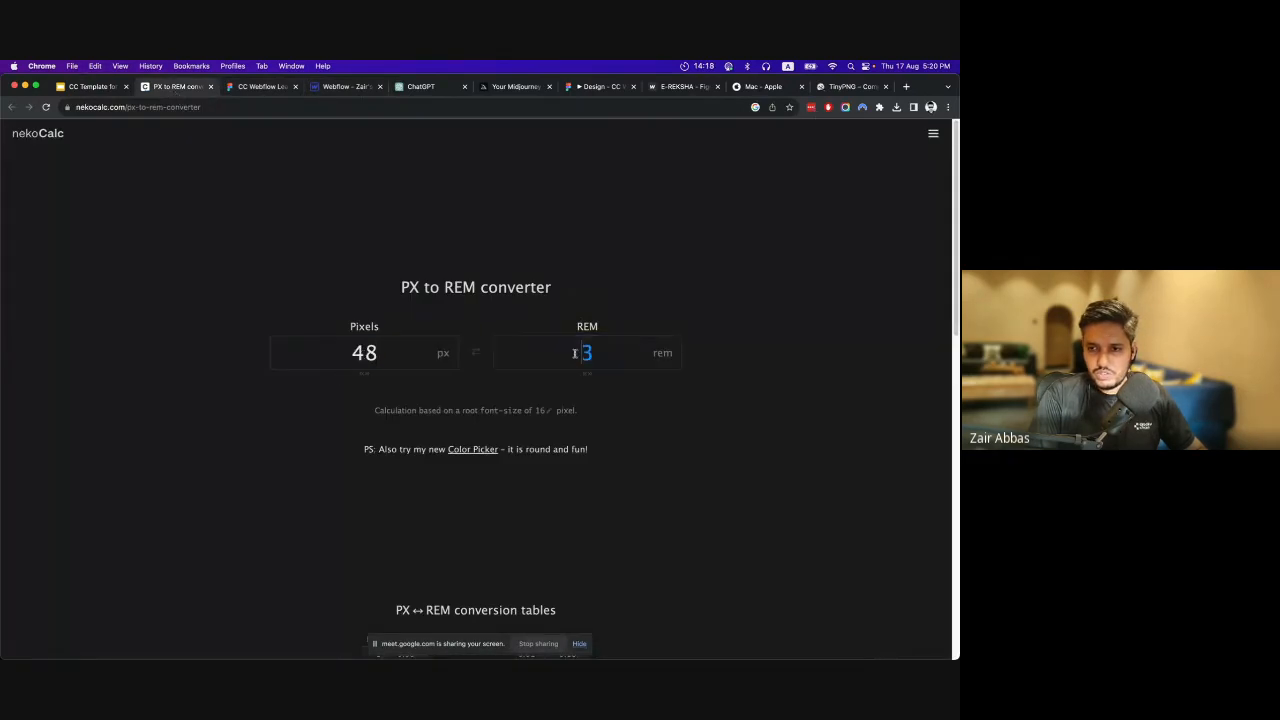
{"action": "double_click", "coordinate": [575, 353]}
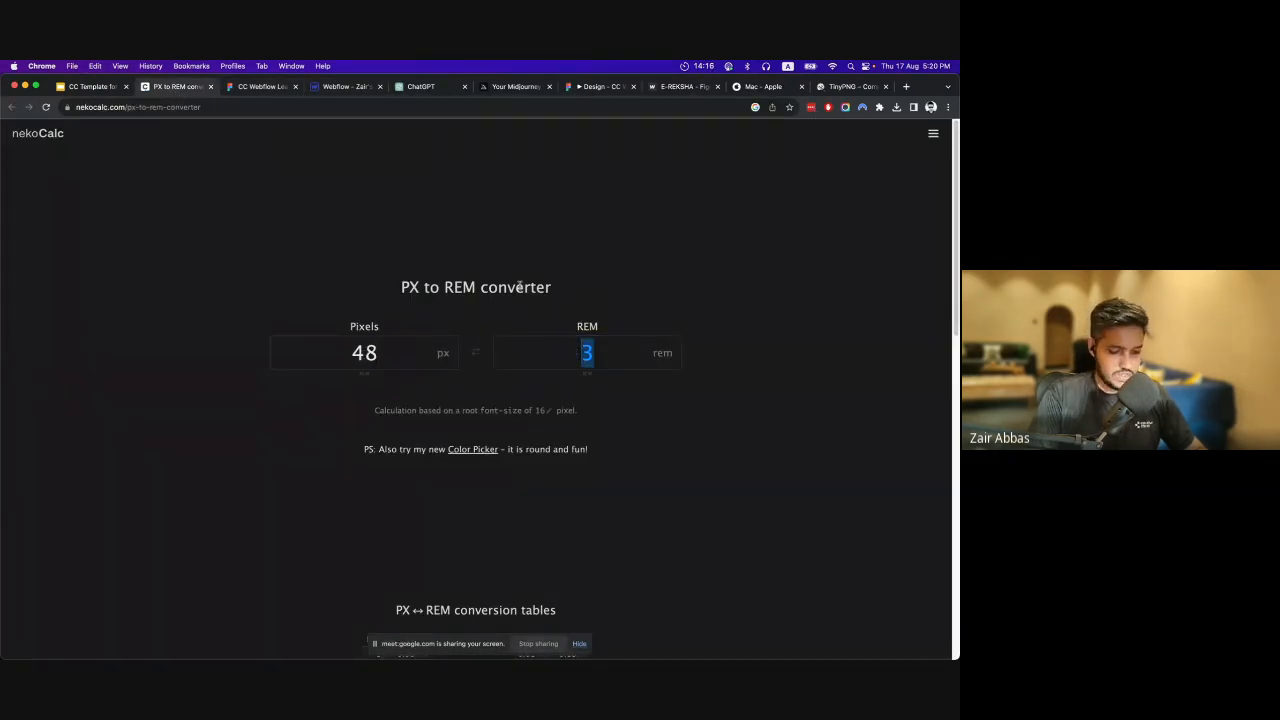
Back in Webflow, set the Info Heading's font size to 3 rem.
{"action": "left_click", "coordinate": [321, 88]}
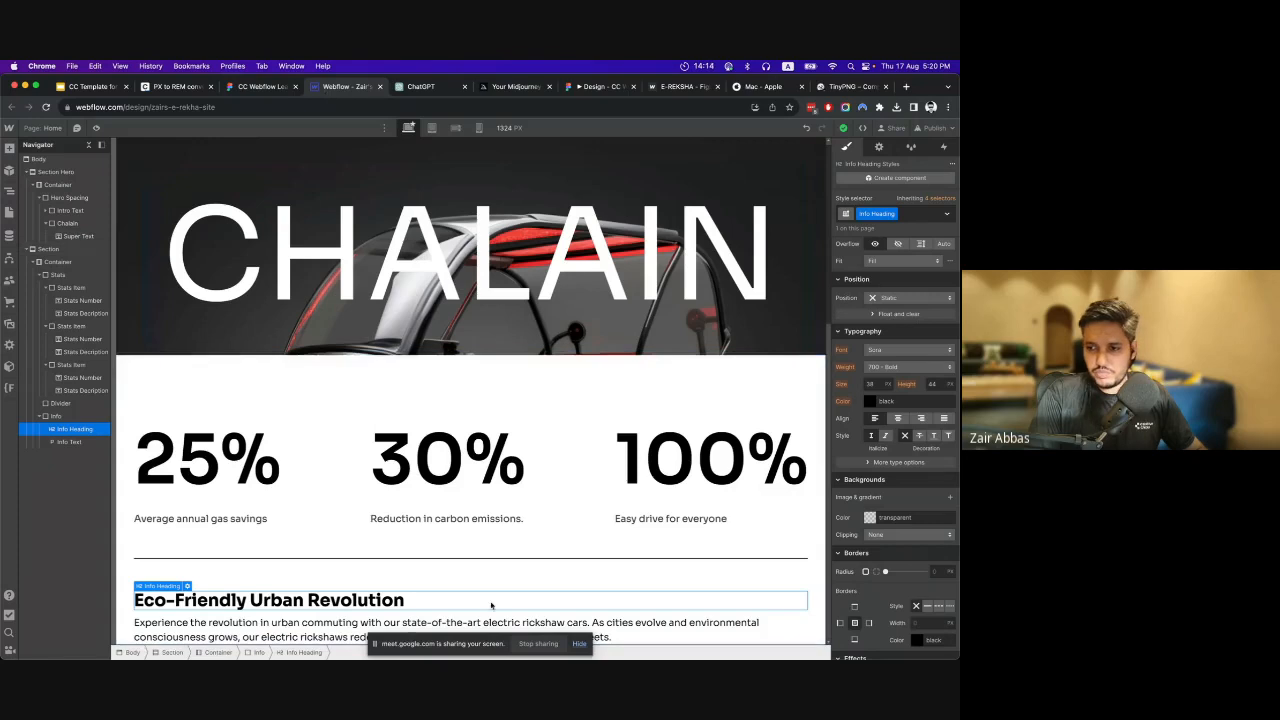
{"action": "left_click", "coordinate": [873, 384]}
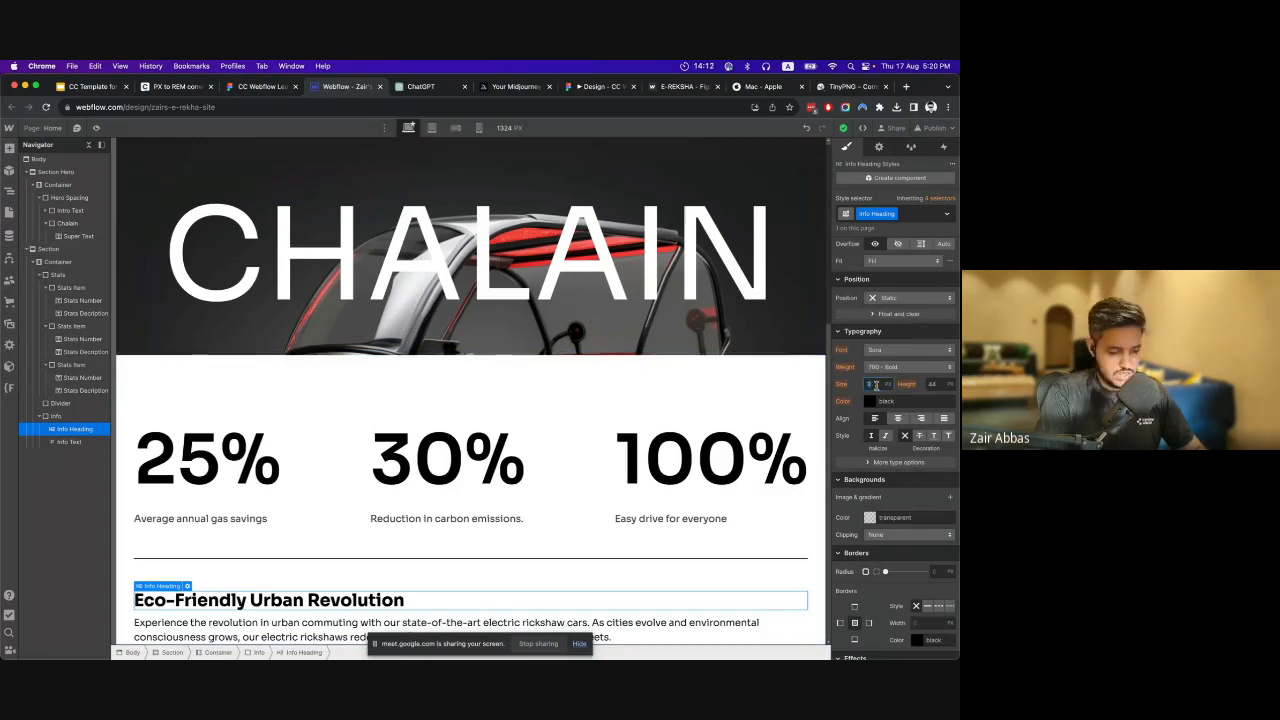
{"action": "key", "text": "Return"}
Set the Info Heading's line height to a unitless 1.5.
{"action": "left_click", "coordinate": [934, 384]}
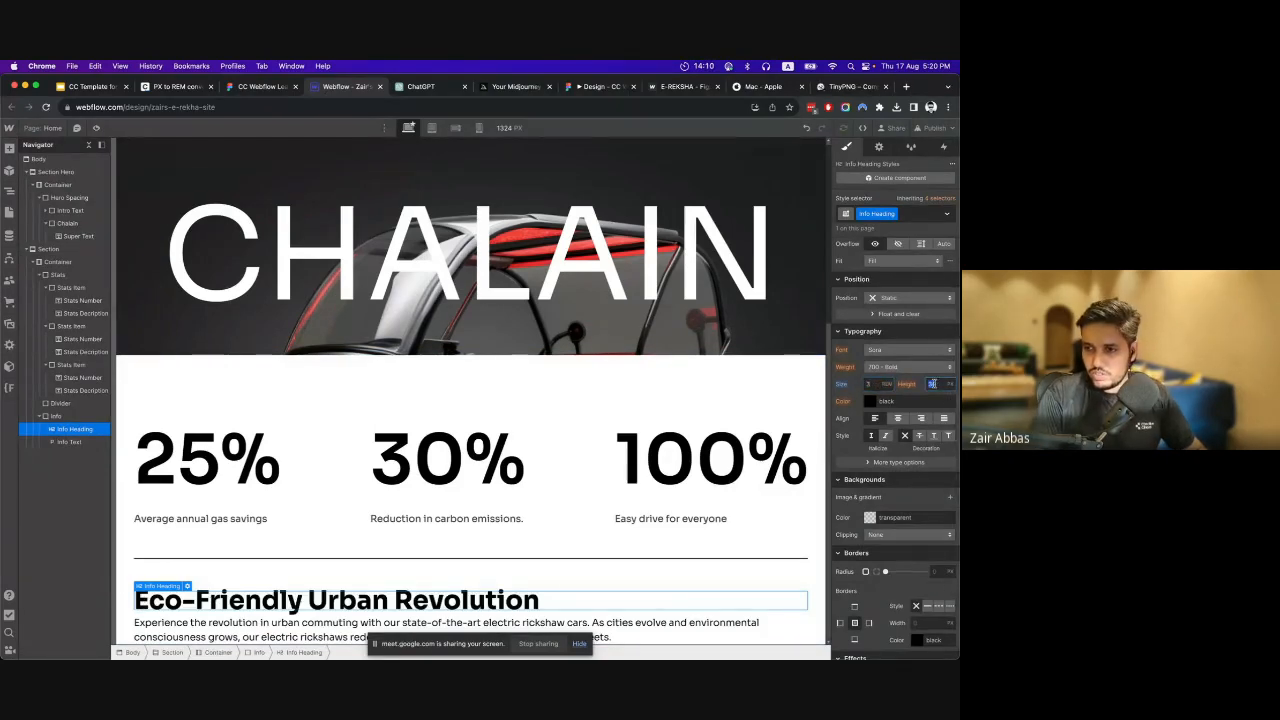
{"action": "type", "text": "1.5"}
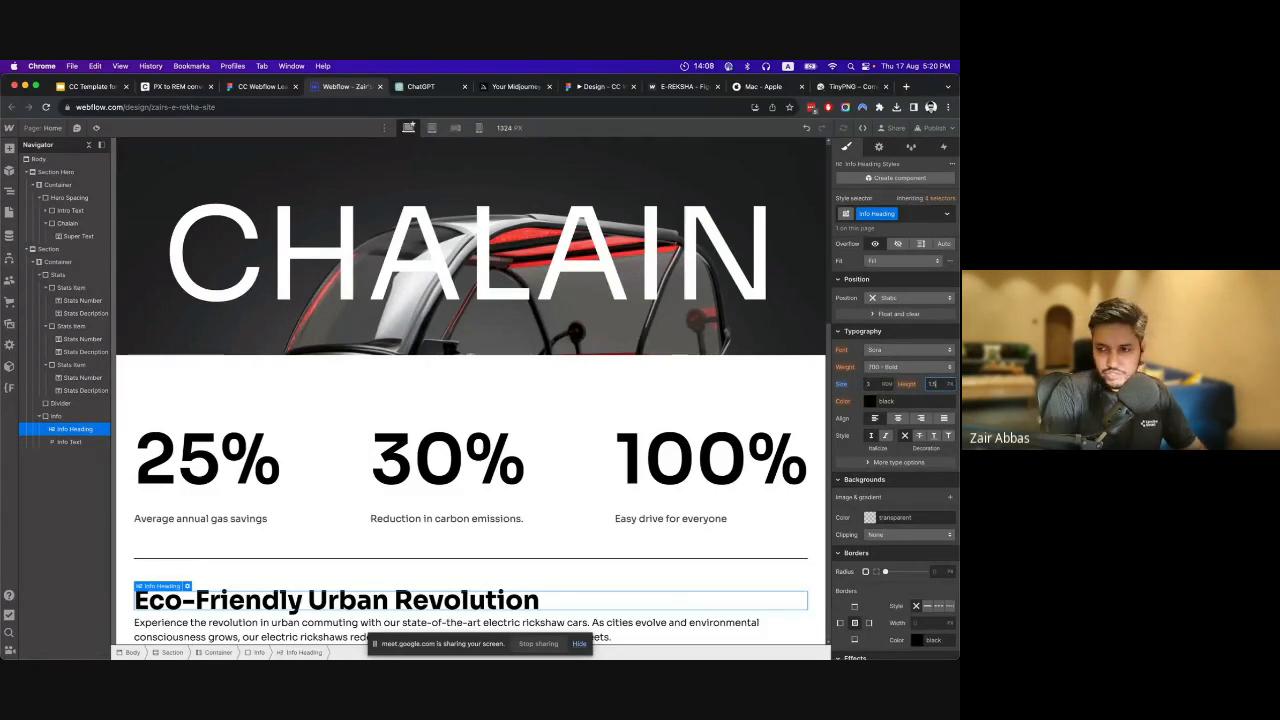
{"action": "left_click", "coordinate": [950, 384]}
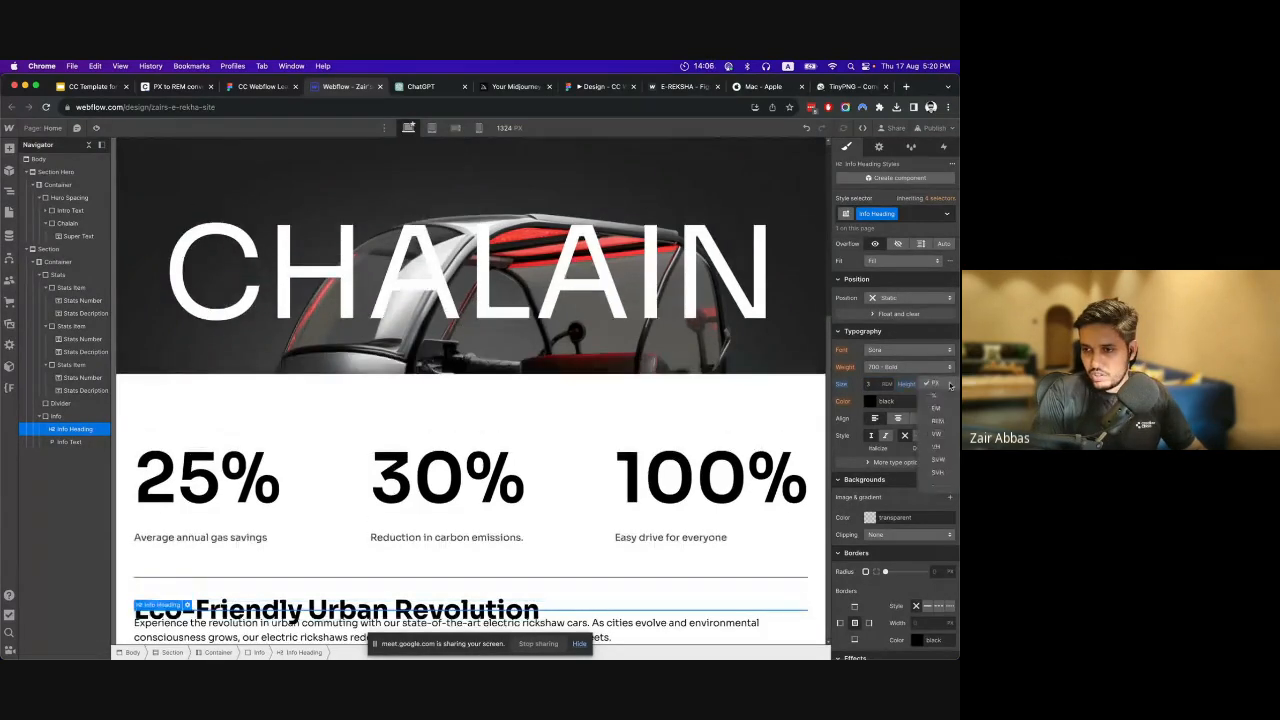
{"action": "left_click", "coordinate": [934, 484]}
{"action": "scroll", "coordinate": [654, 497], "scroll_direction": "down", "scroll_amount": 1}
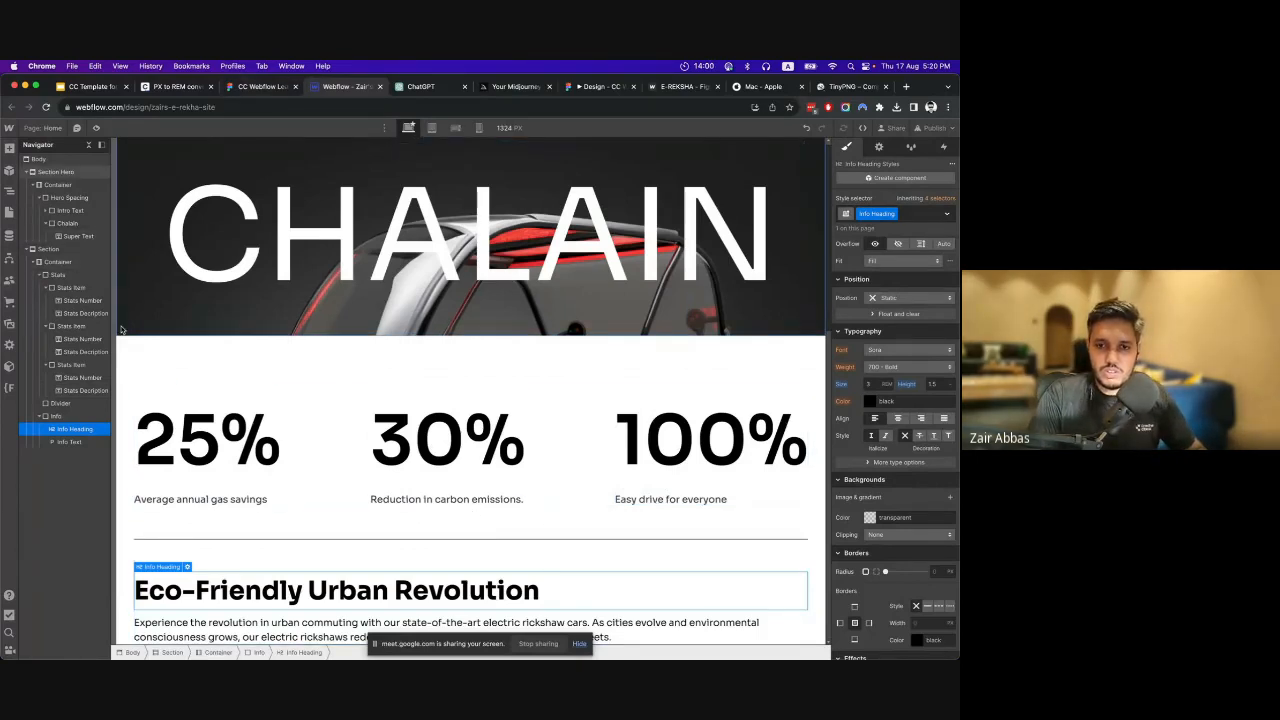
Check the heading's weight in the Figma design and set the Info Heading's weight to 600 - Semi Bold in Webflow.
{"action": "left_click", "coordinate": [76, 416]}
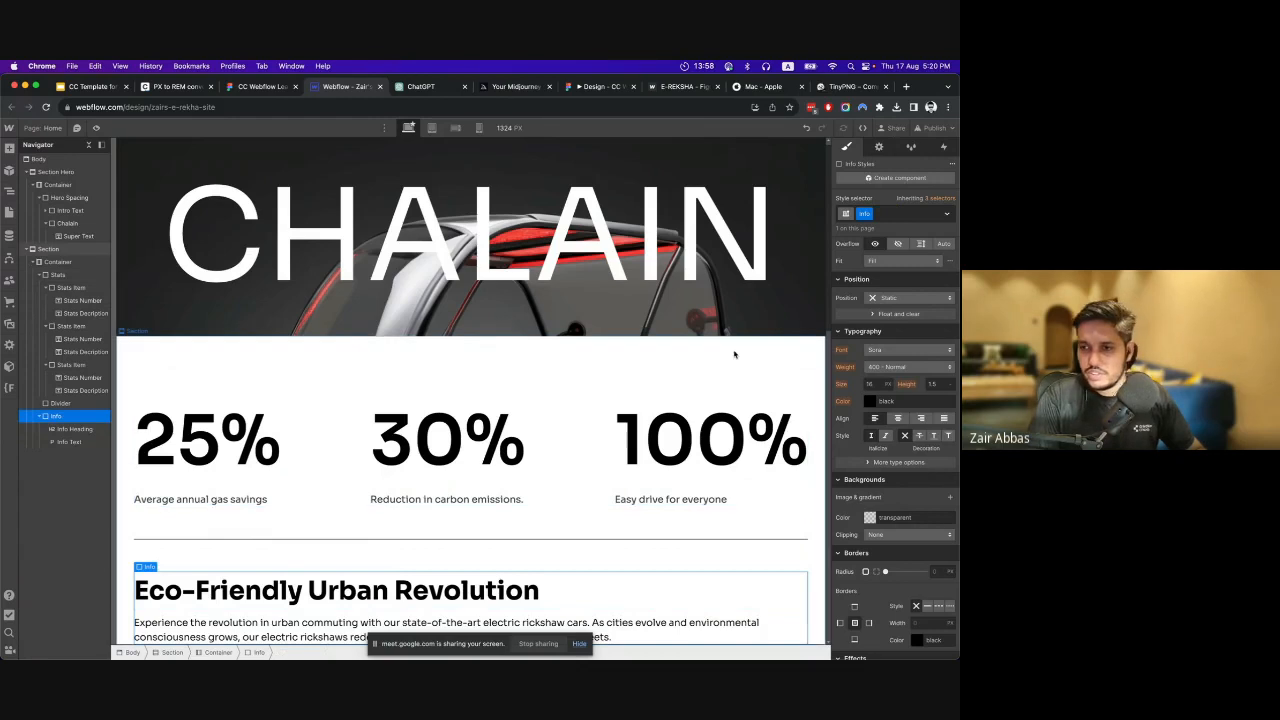
{"action": "left_click", "coordinate": [395, 601]}
{"action": "left_click", "coordinate": [272, 87]}
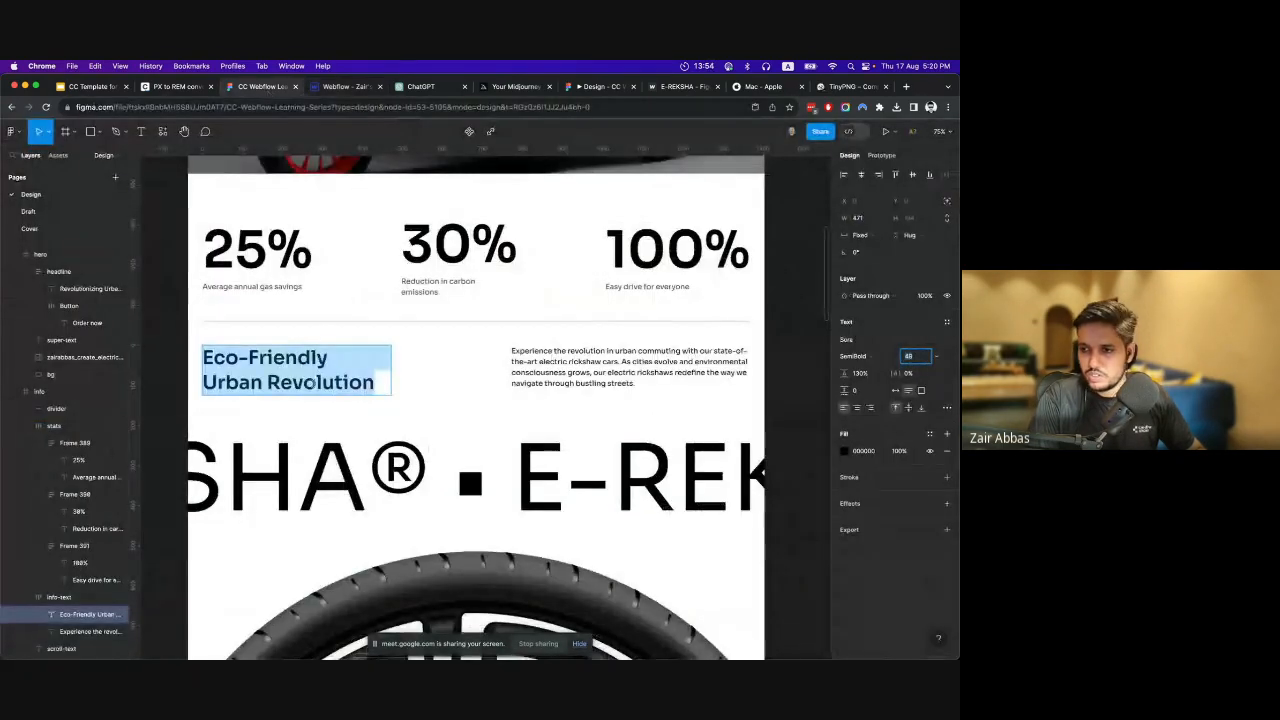
{"action": "key", "text": "ctrl+Tab"}
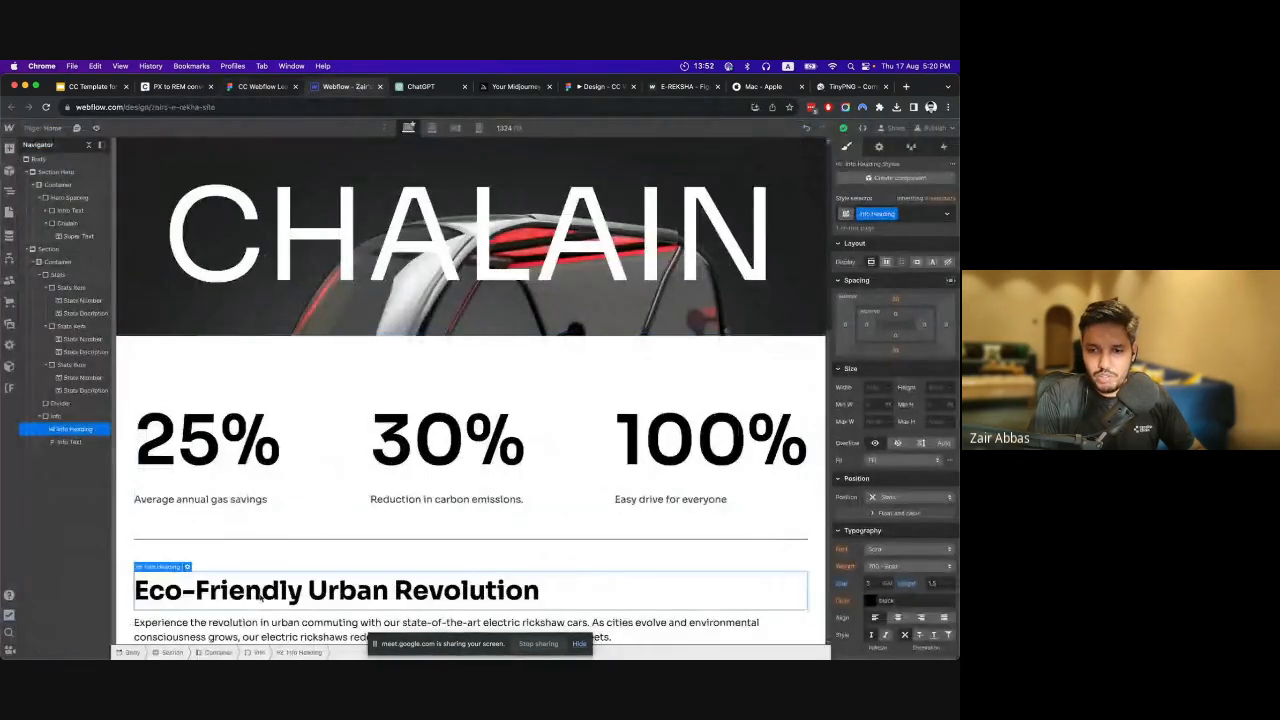
{"action": "left_click", "coordinate": [888, 567]}
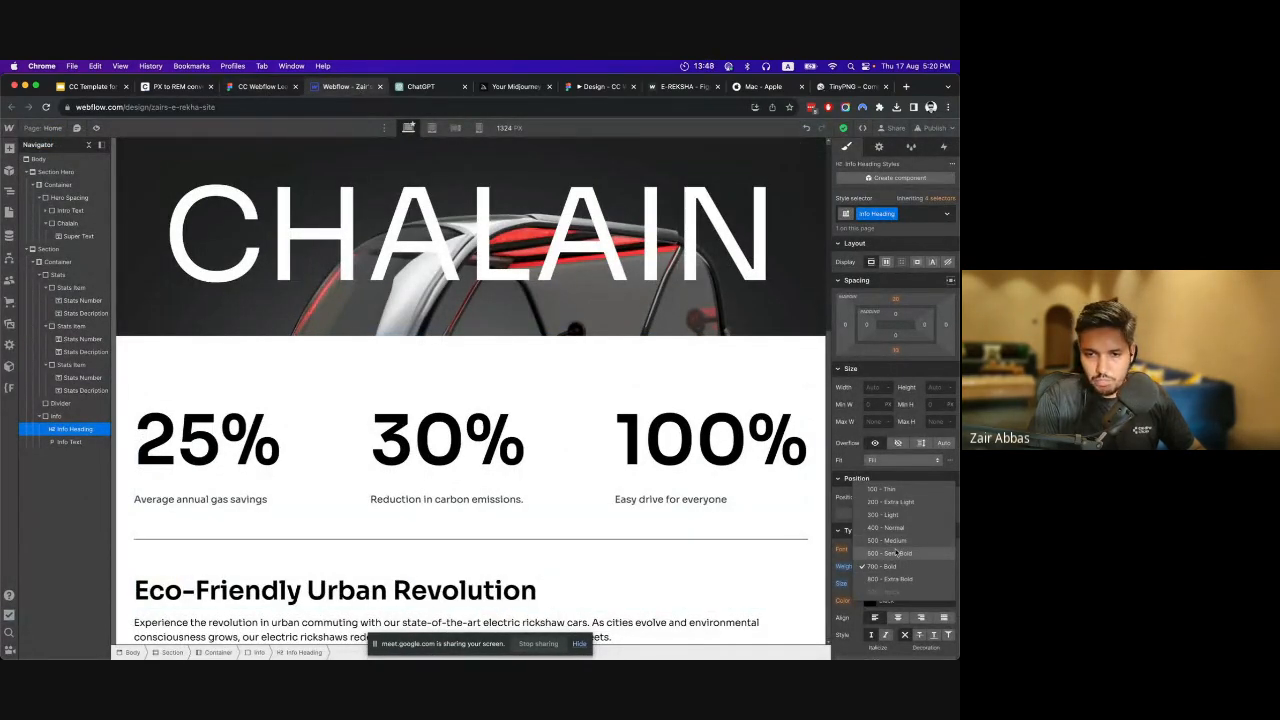
{"action": "left_click", "coordinate": [895, 553]}
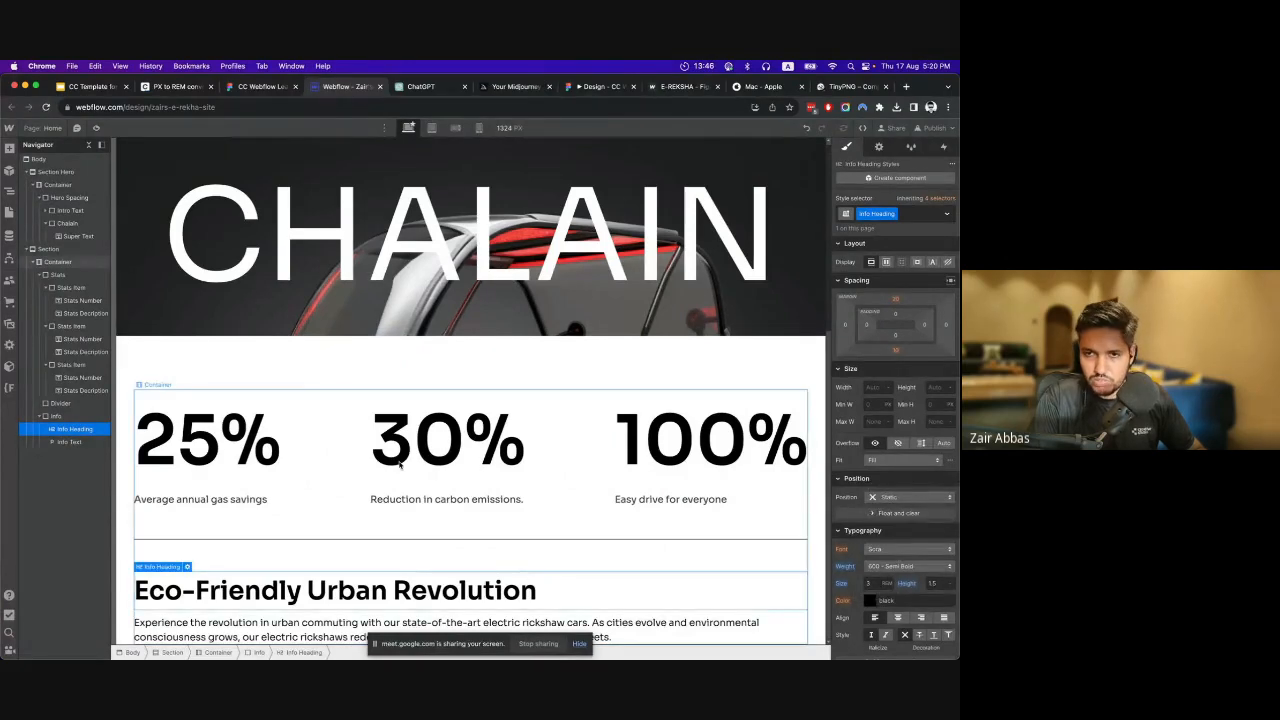
Check the info text layout in Figma, and change the Info block's display to a grid in Webflow.
{"action": "left_click", "coordinate": [288, 87]}
{"action": "left_click", "coordinate": [335, 87]}
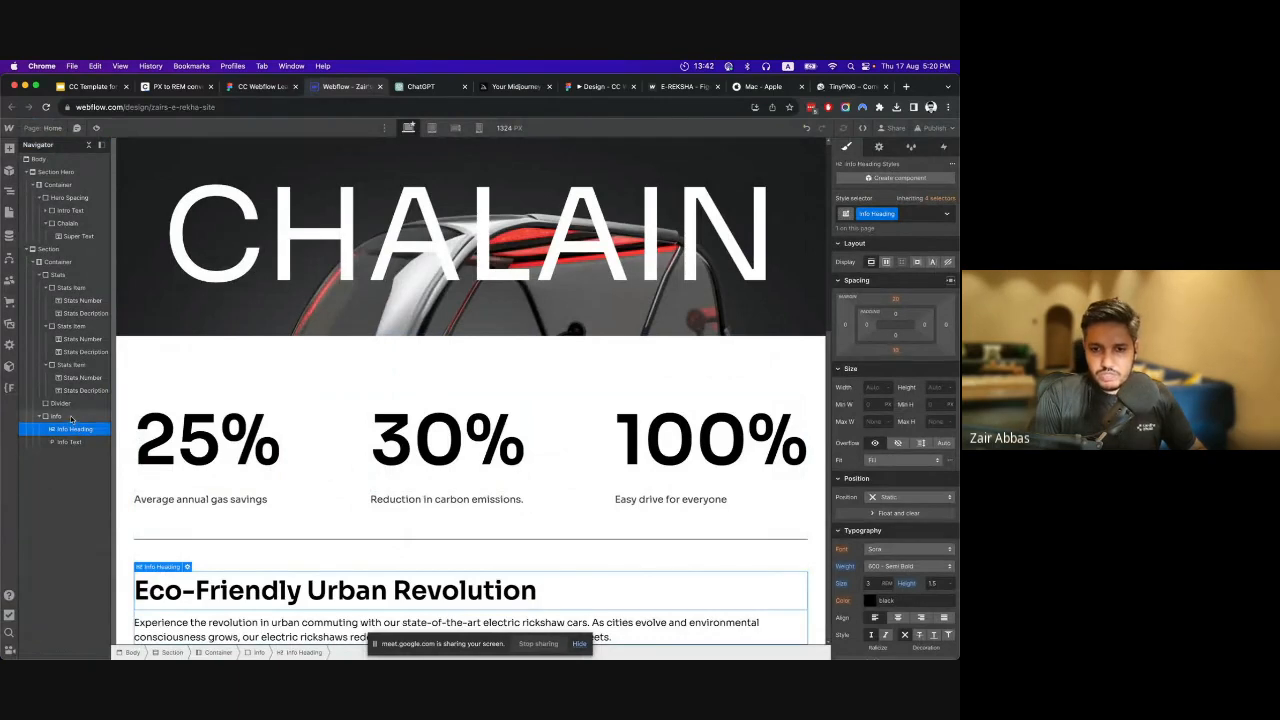
{"action": "left_click", "coordinate": [429, 554]}
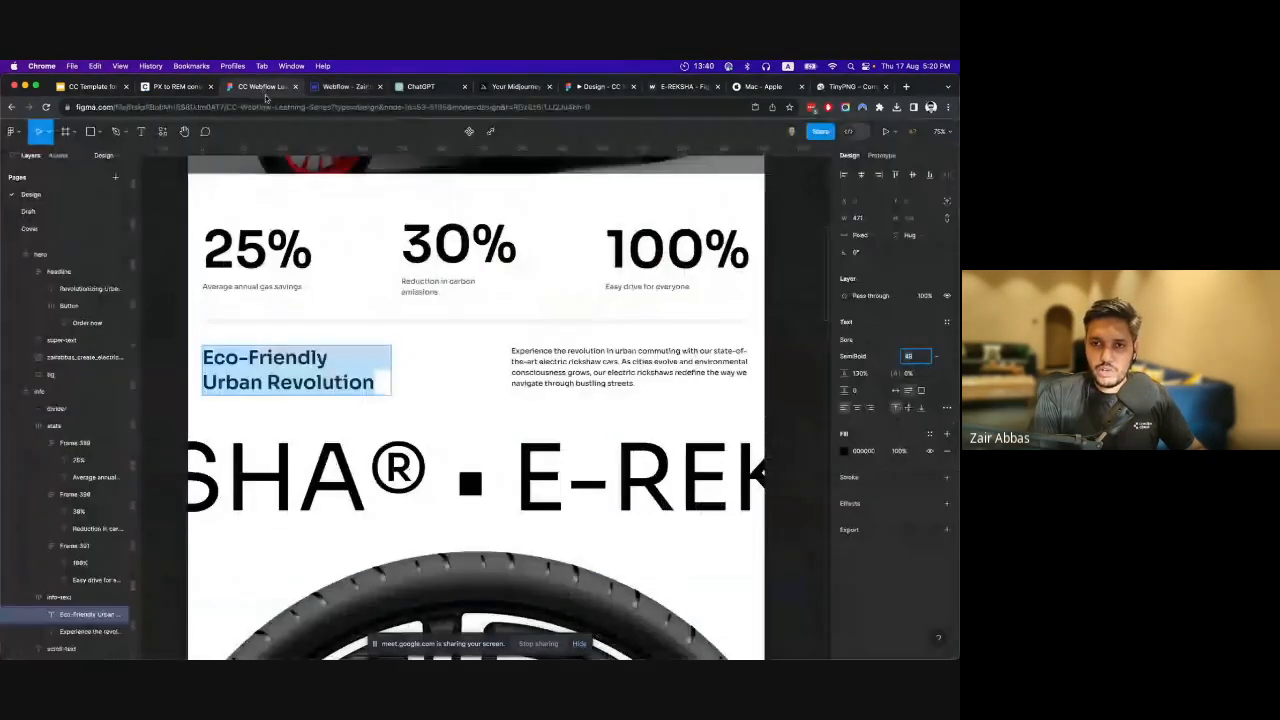
{"action": "left_click", "coordinate": [262, 87]}
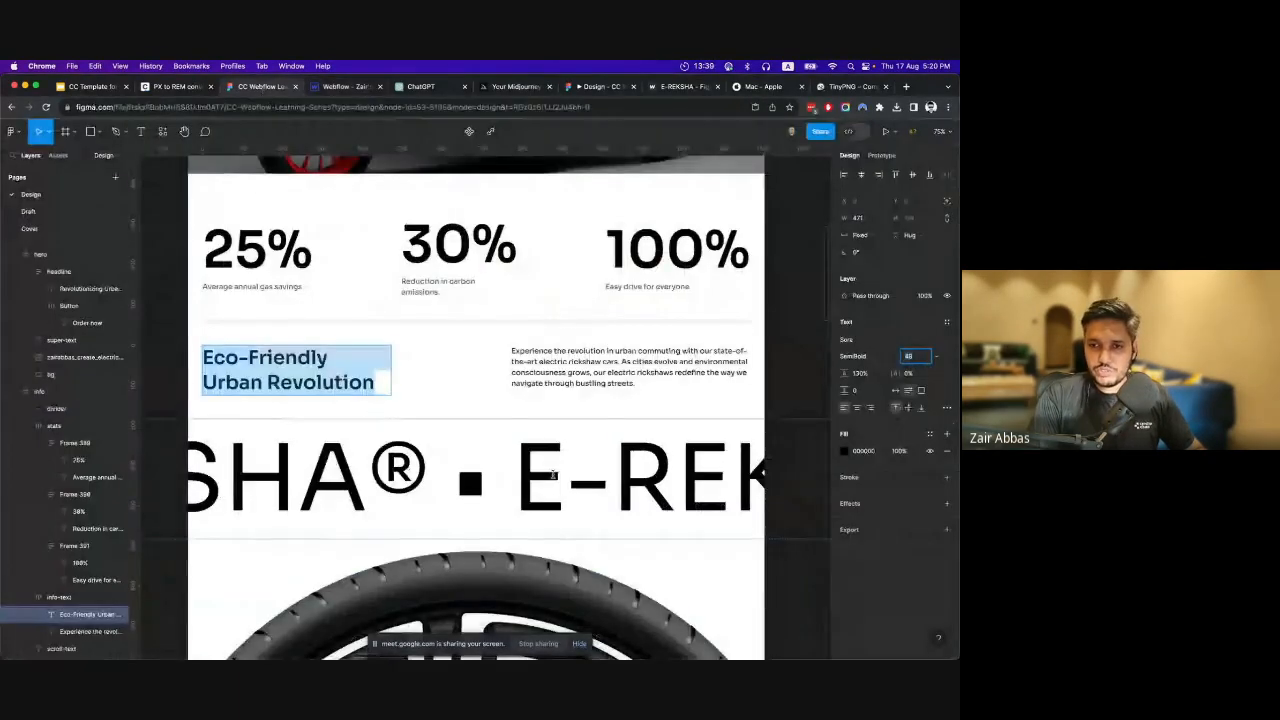
{"action": "left_click", "coordinate": [345, 87]}
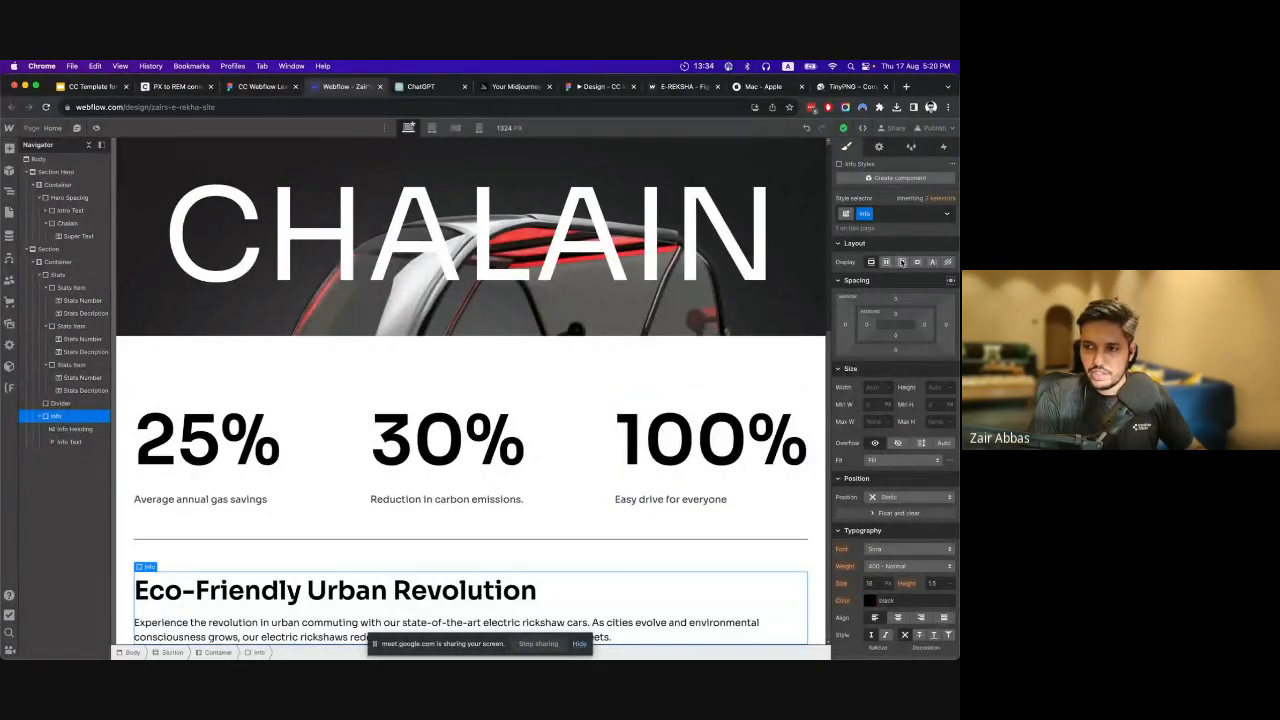
{"action": "left_click", "coordinate": [902, 262]}
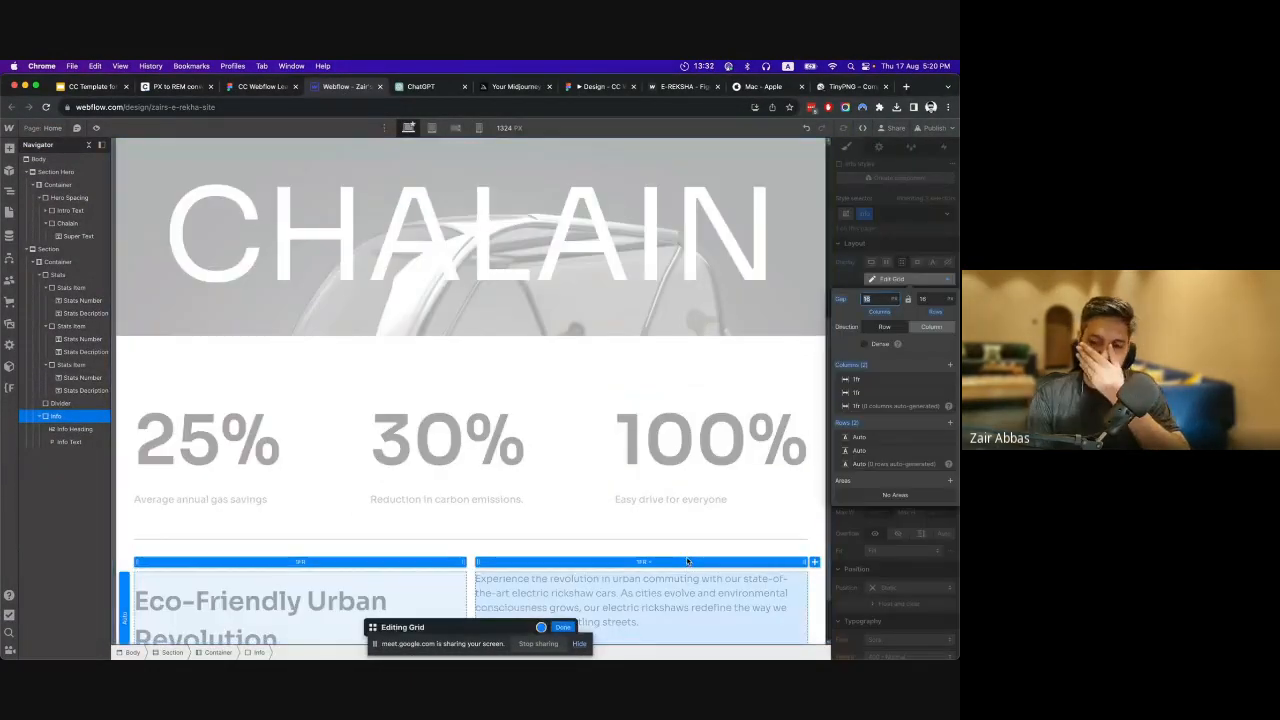
{"action": "scroll", "coordinate": [666, 407], "scroll_direction": "down", "scroll_amount": 1}
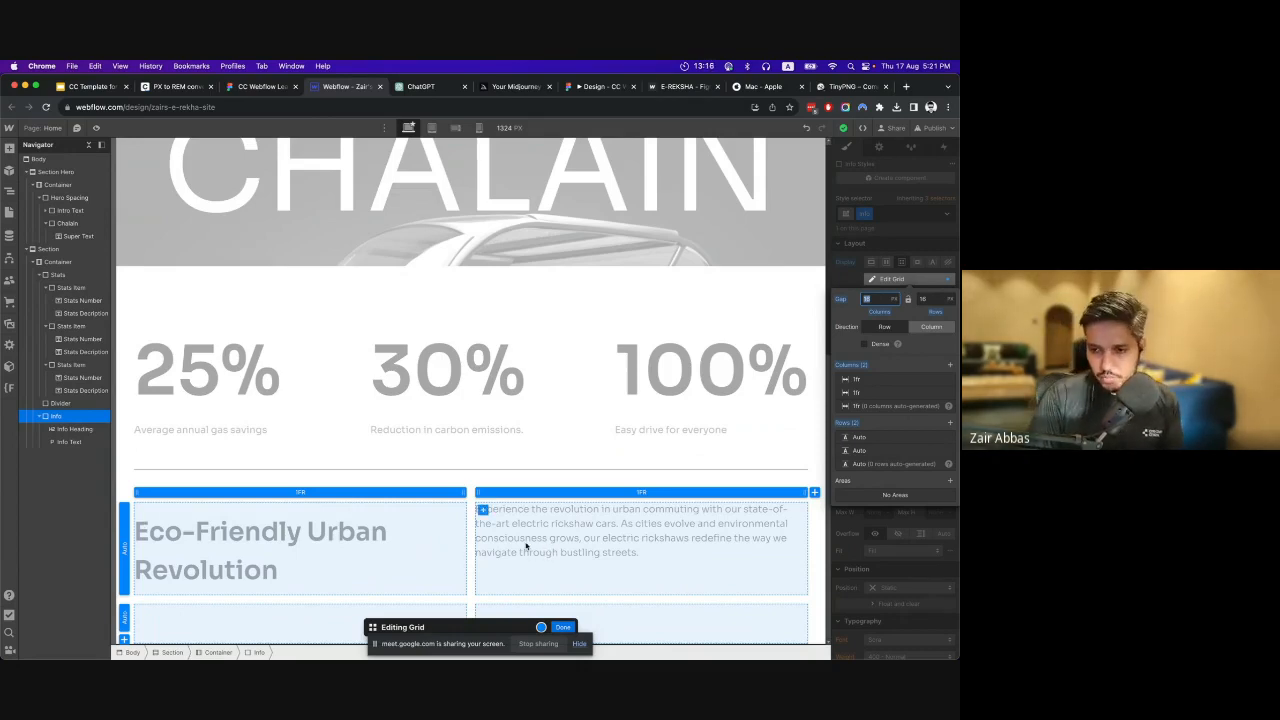
Compare with the Figma layout and try widening the Info grid's second column, first to 2.5 fr and finally to 1.5 fr.
{"action": "left_click", "coordinate": [252, 87]}
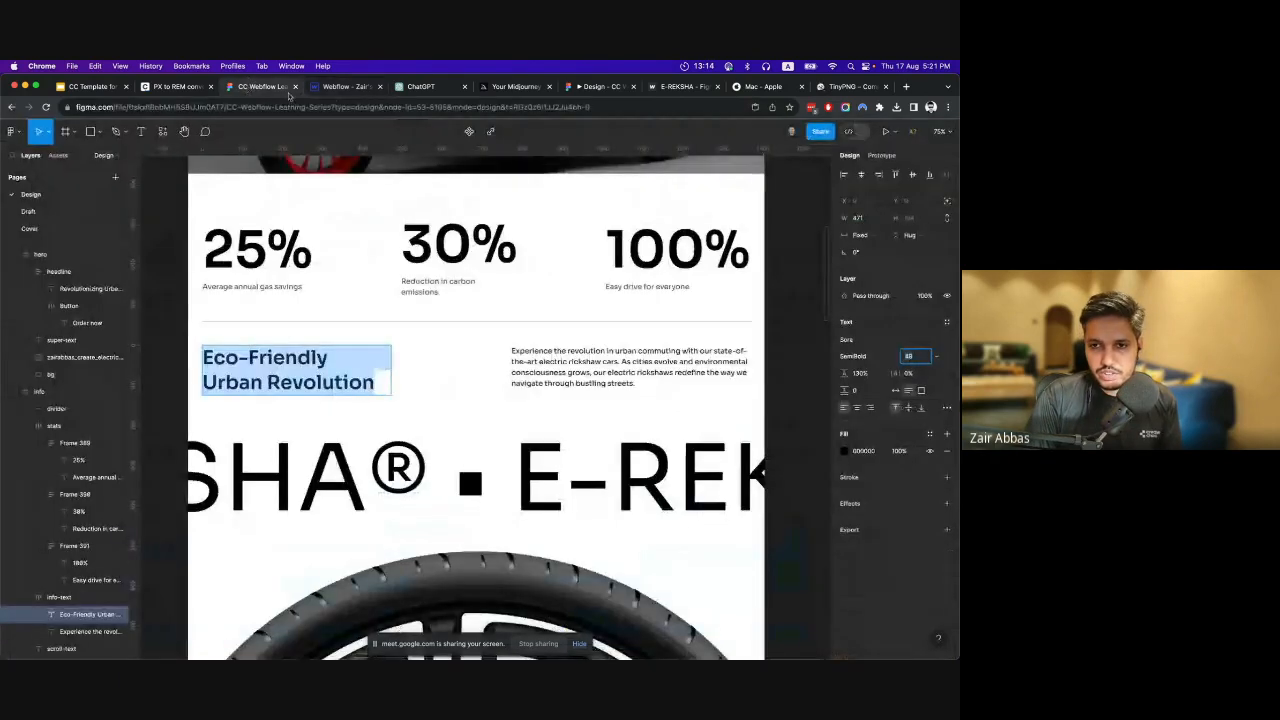
{"action": "left_click", "coordinate": [340, 87]}
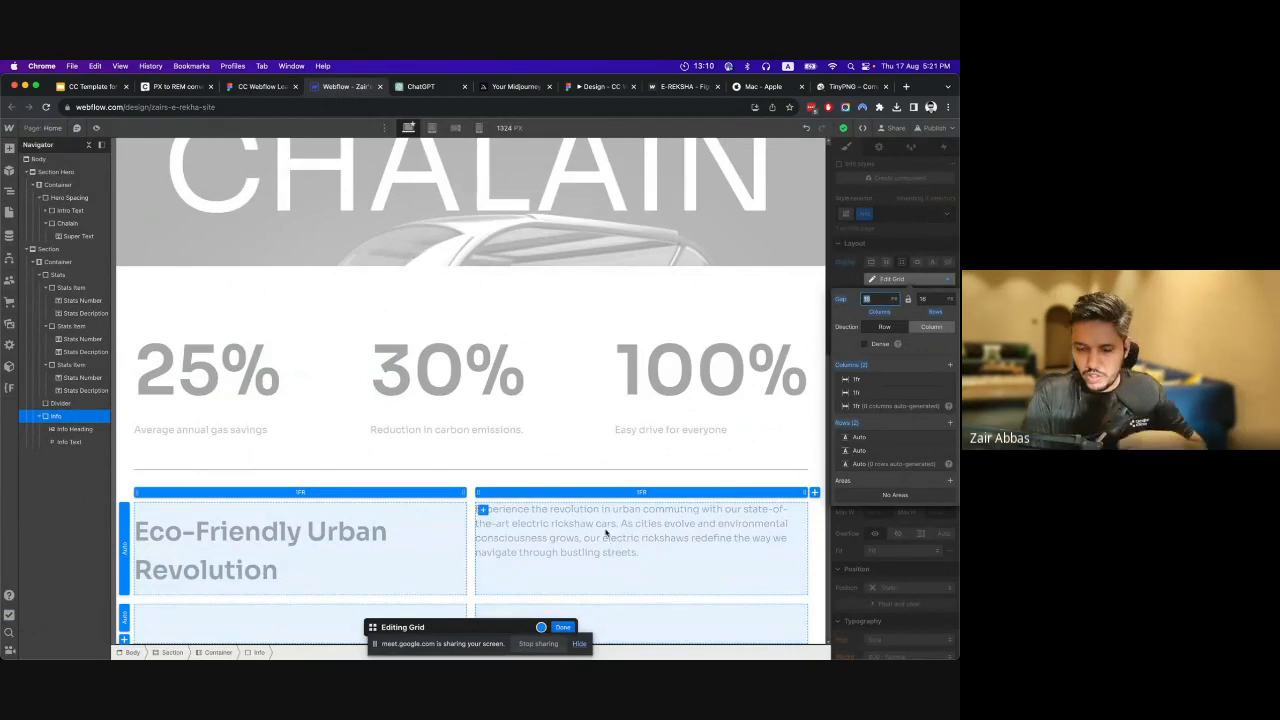
{"action": "left_click_drag", "start_coordinate": [484, 494], "coordinate": [376, 491]}
{"action": "scroll", "coordinate": [354, 552], "scroll_direction": "down", "scroll_amount": 1}
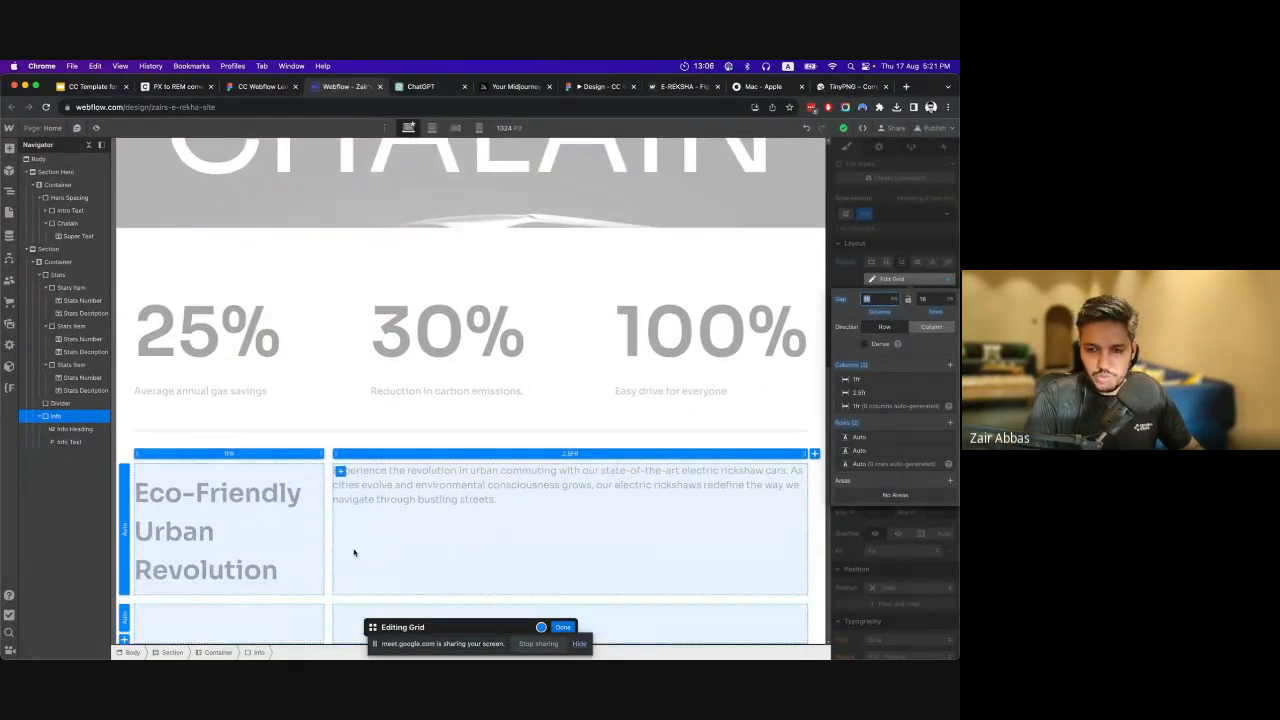
{"action": "left_click_drag", "start_coordinate": [335, 453], "coordinate": [450, 503]}
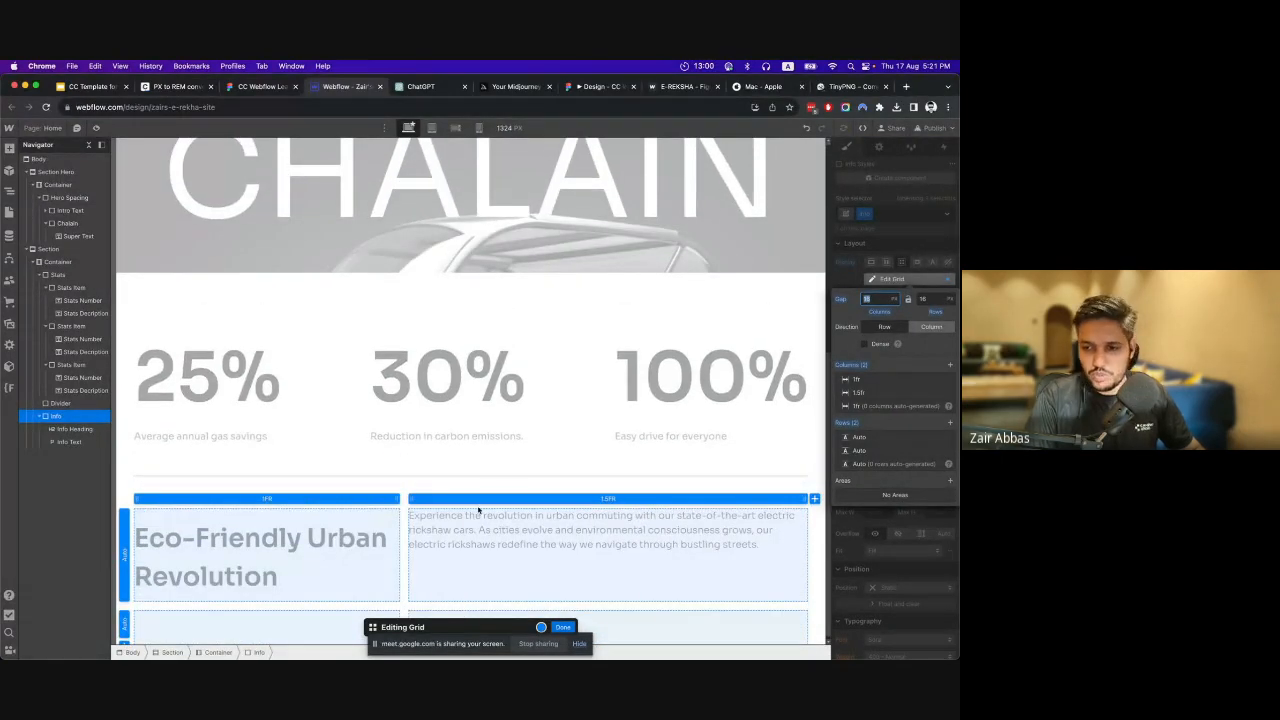
Set the Info grid's second column to 1 fr and finish editing the grid.
{"action": "left_click", "coordinate": [610, 498]}
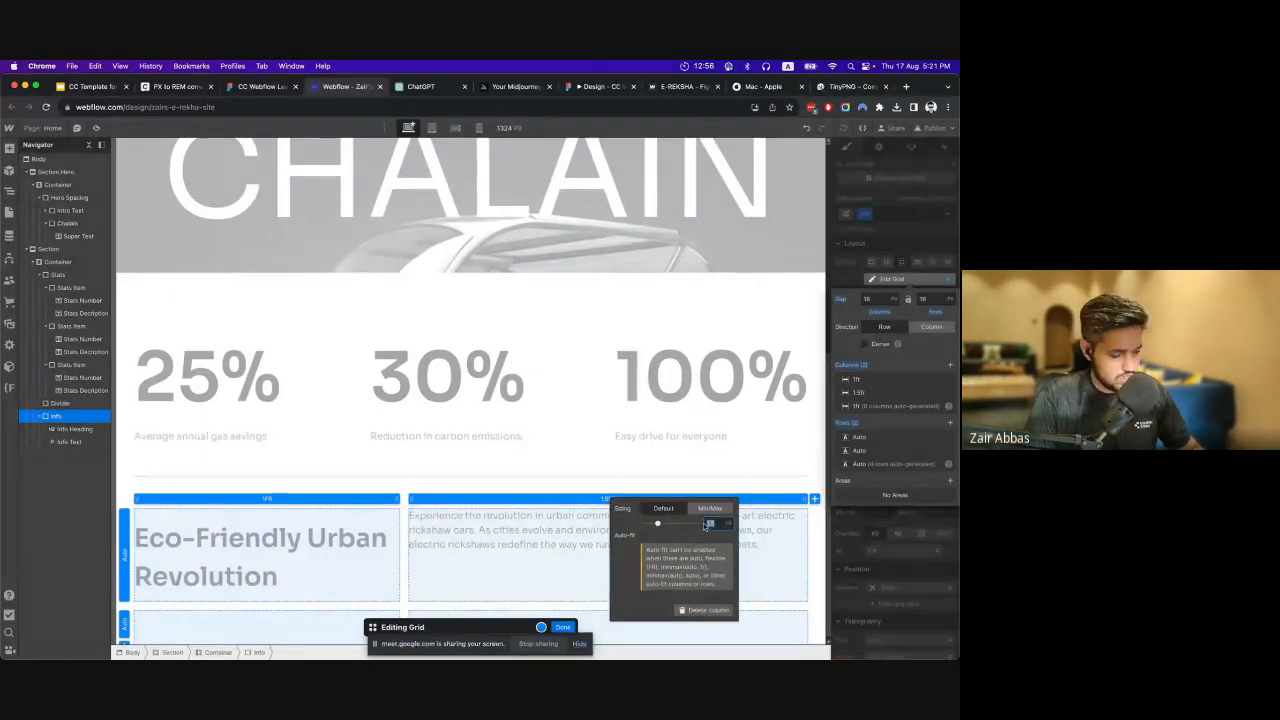
{"action": "type", "text": "1"}
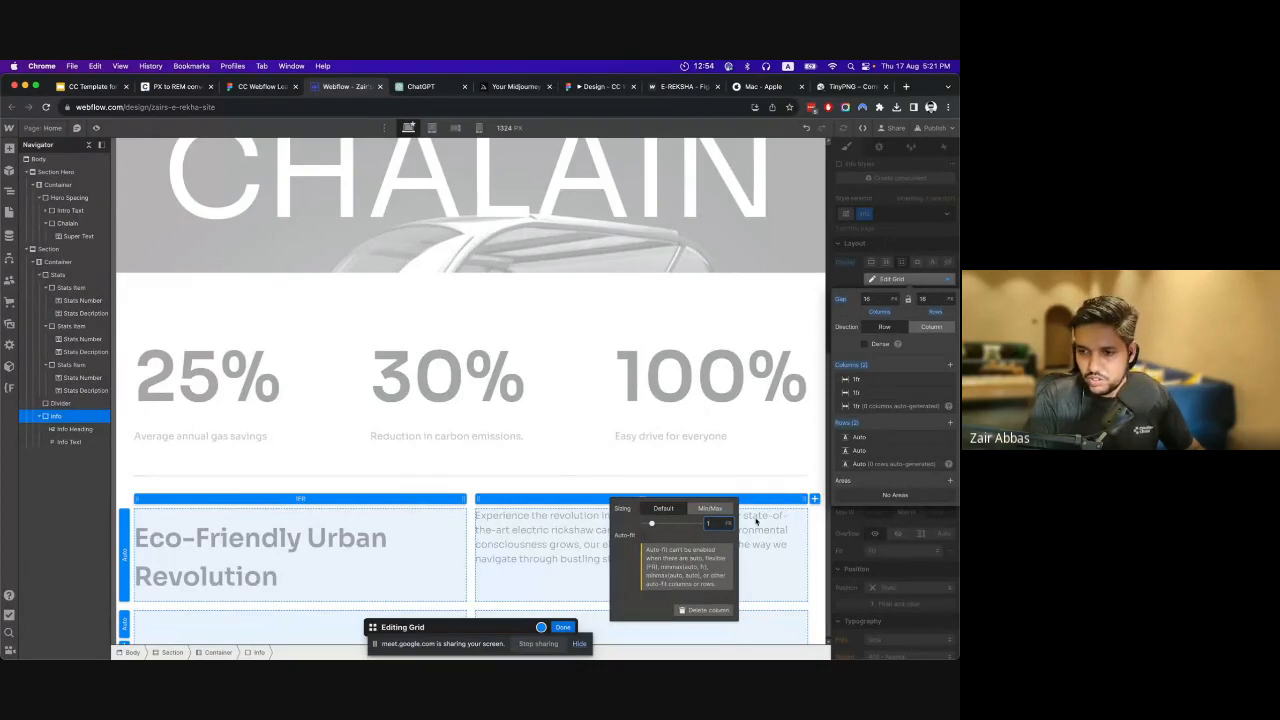
{"action": "left_click", "coordinate": [756, 521]}
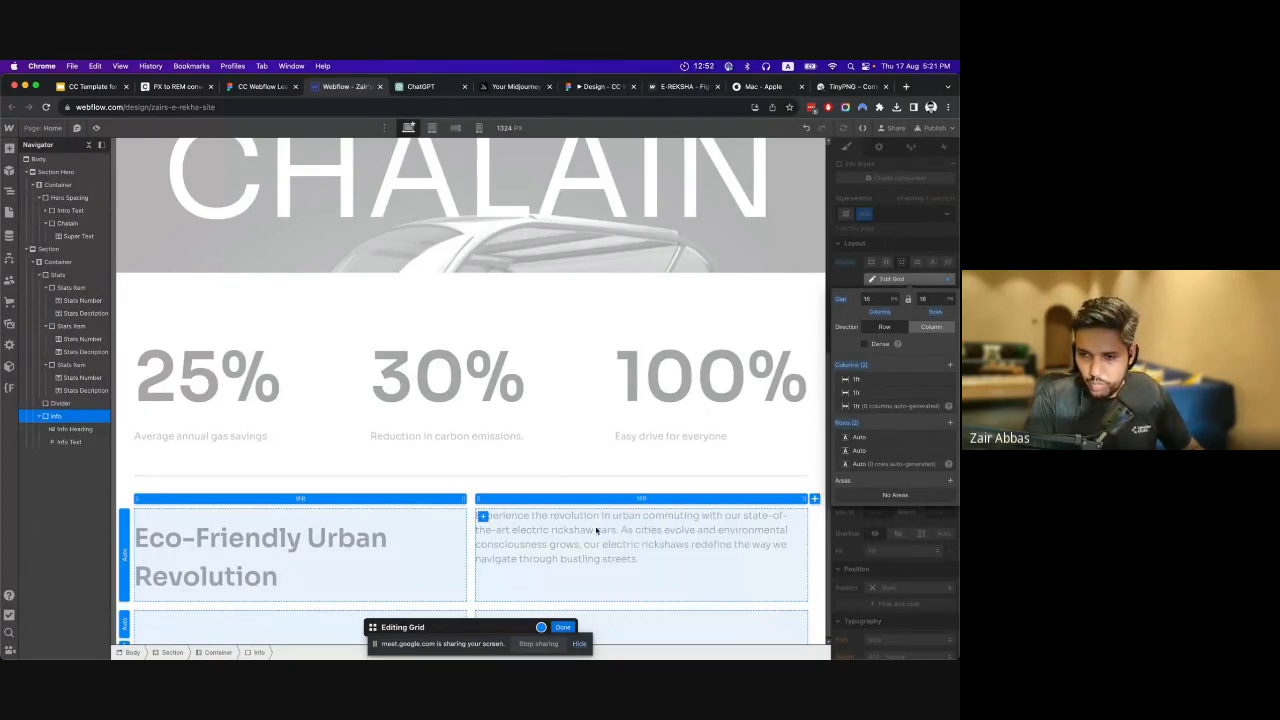
{"action": "left_click", "coordinate": [569, 629]}
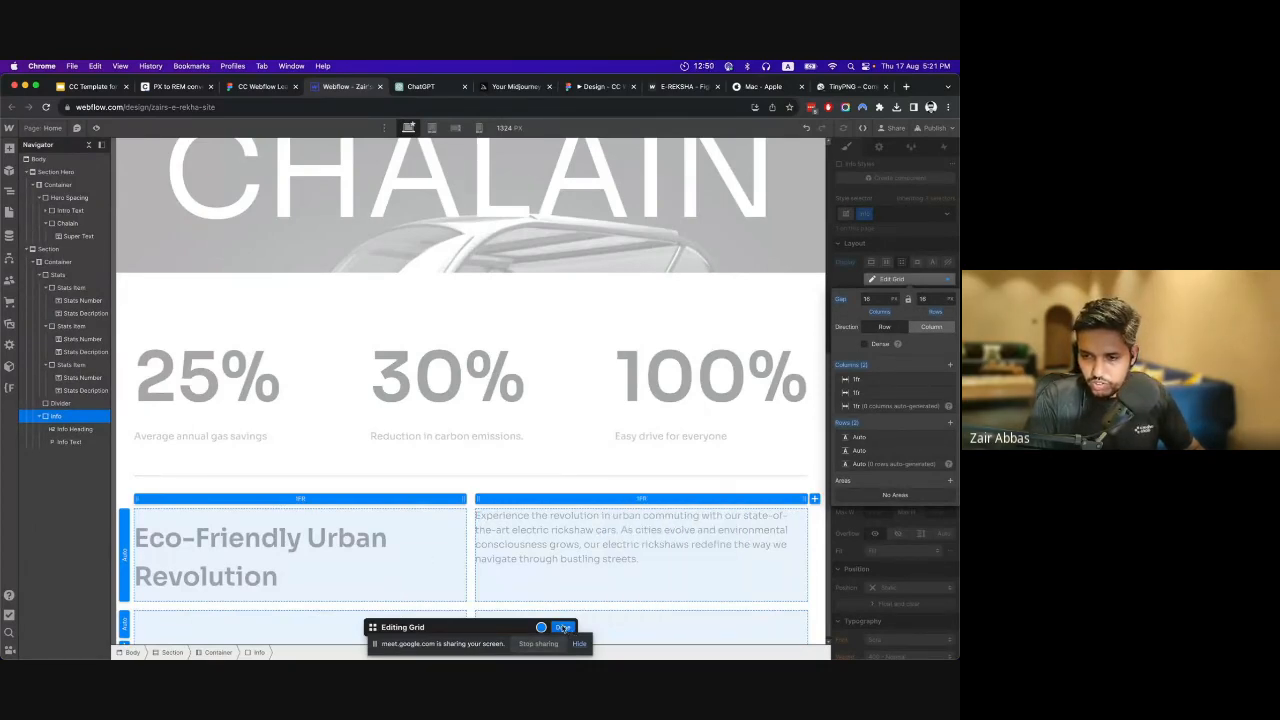
Set the Info Heading's top and bottom margins to 0.
{"action": "left_click", "coordinate": [280, 540]}
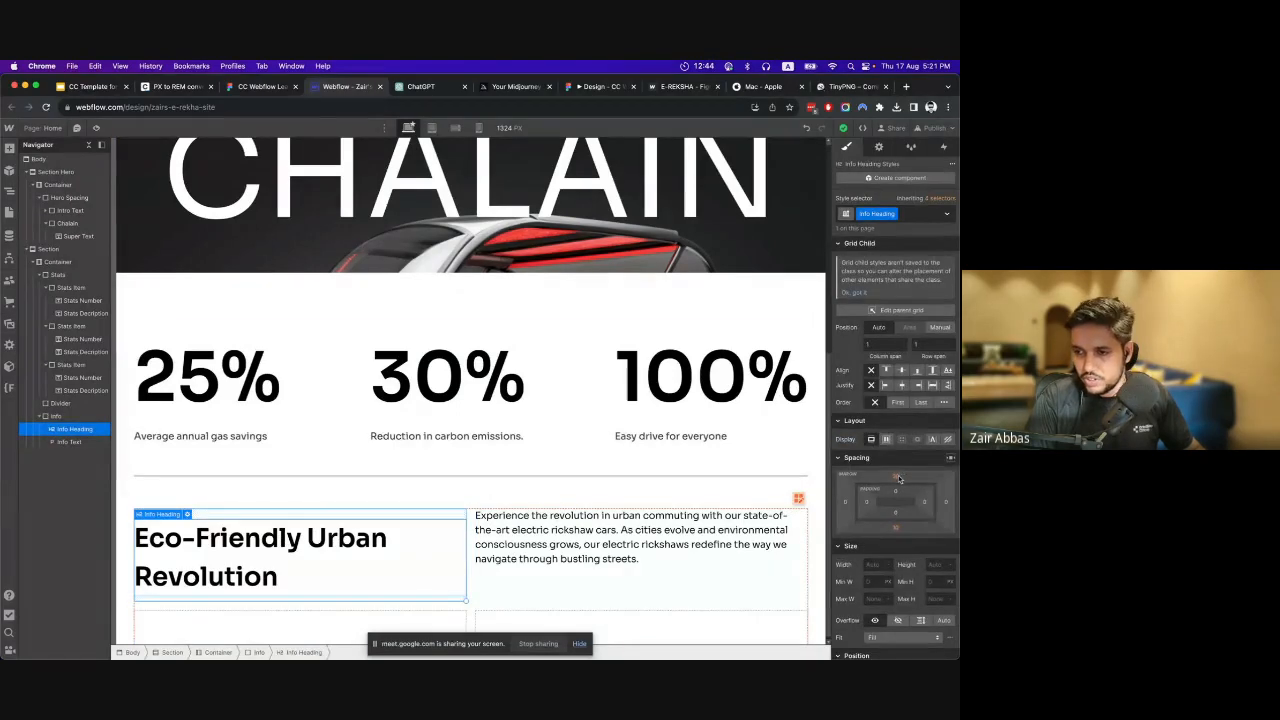
{"action": "left_click", "coordinate": [896, 476]}
{"action": "left_click", "coordinate": [880, 527]}
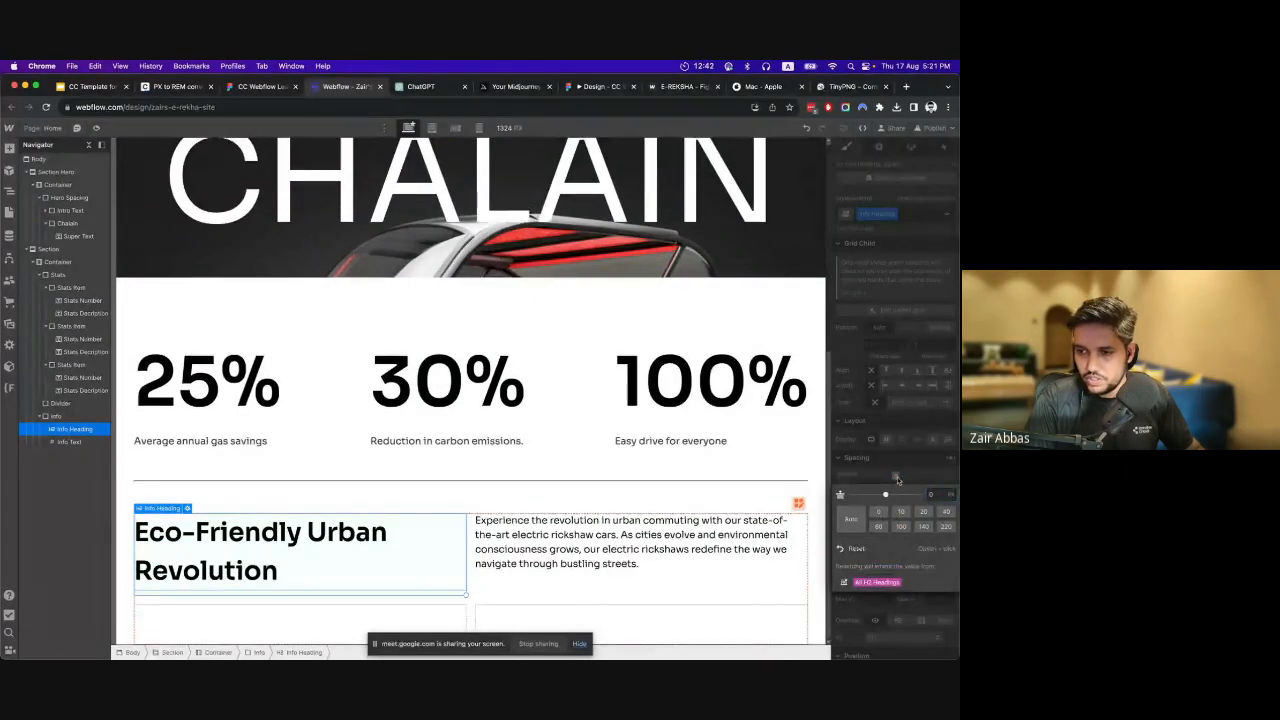
{"action": "left_click", "coordinate": [879, 564]}
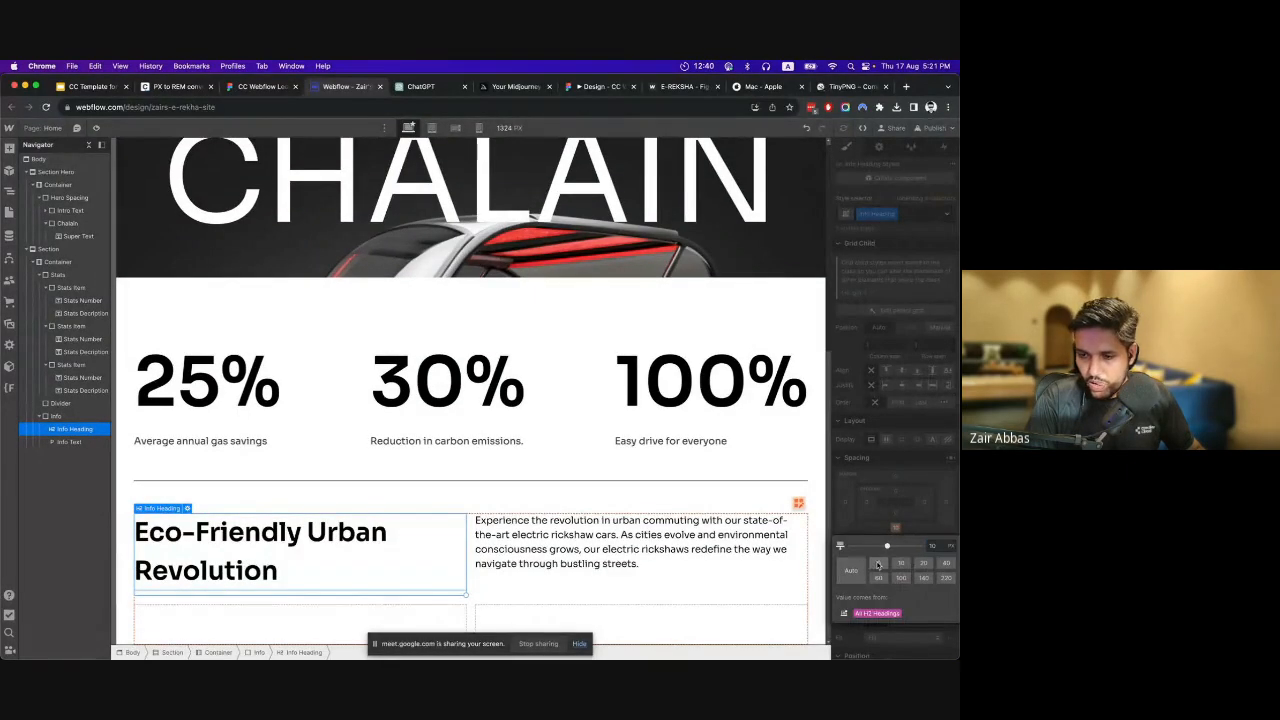
{"action": "left_click", "coordinate": [898, 518]}
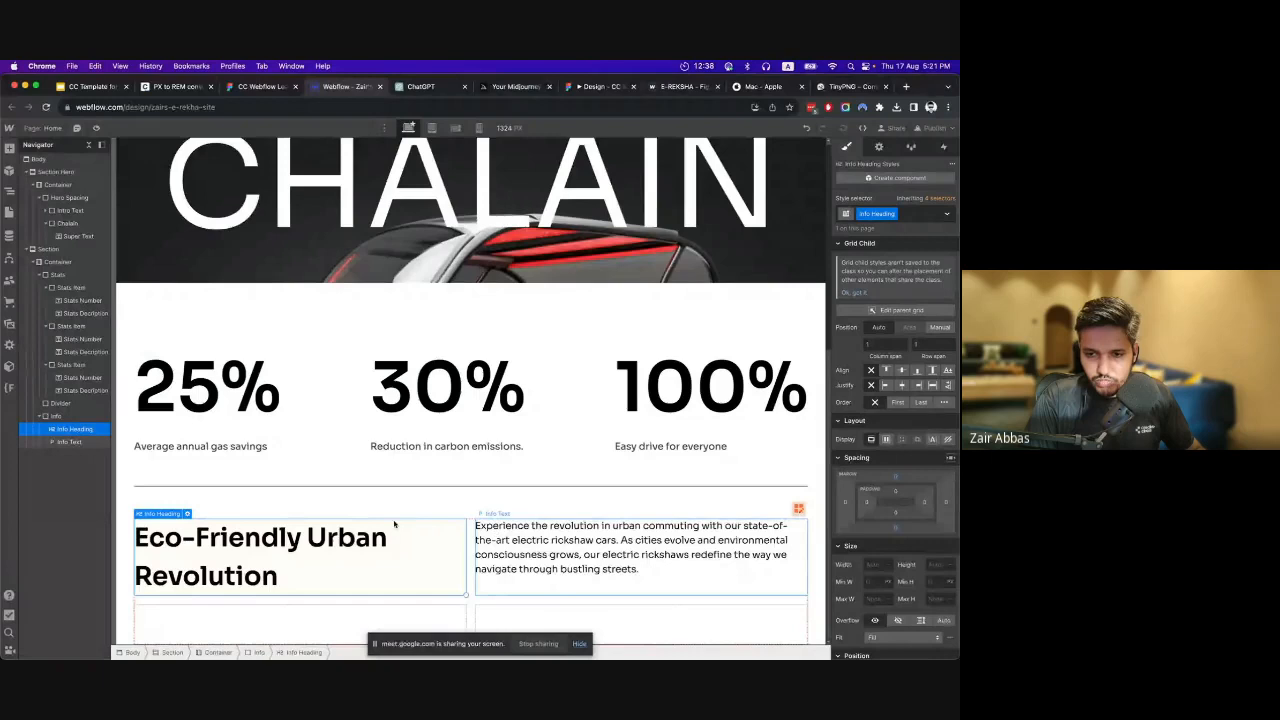
Compare the heading with the Figma design and set the Info Heading's maximum width to 20 ch in Webflow.
{"action": "left_click", "coordinate": [261, 87]}
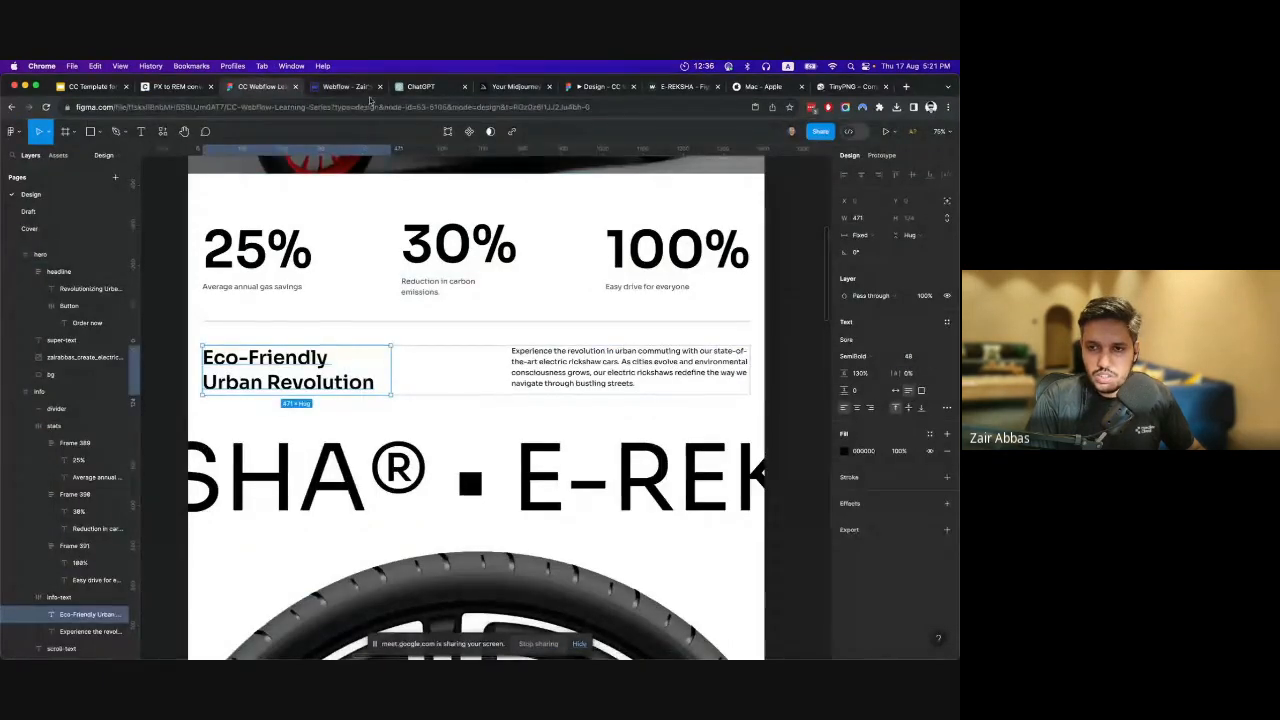
{"action": "left_click", "coordinate": [345, 87]}
{"action": "left_click", "coordinate": [262, 87]}
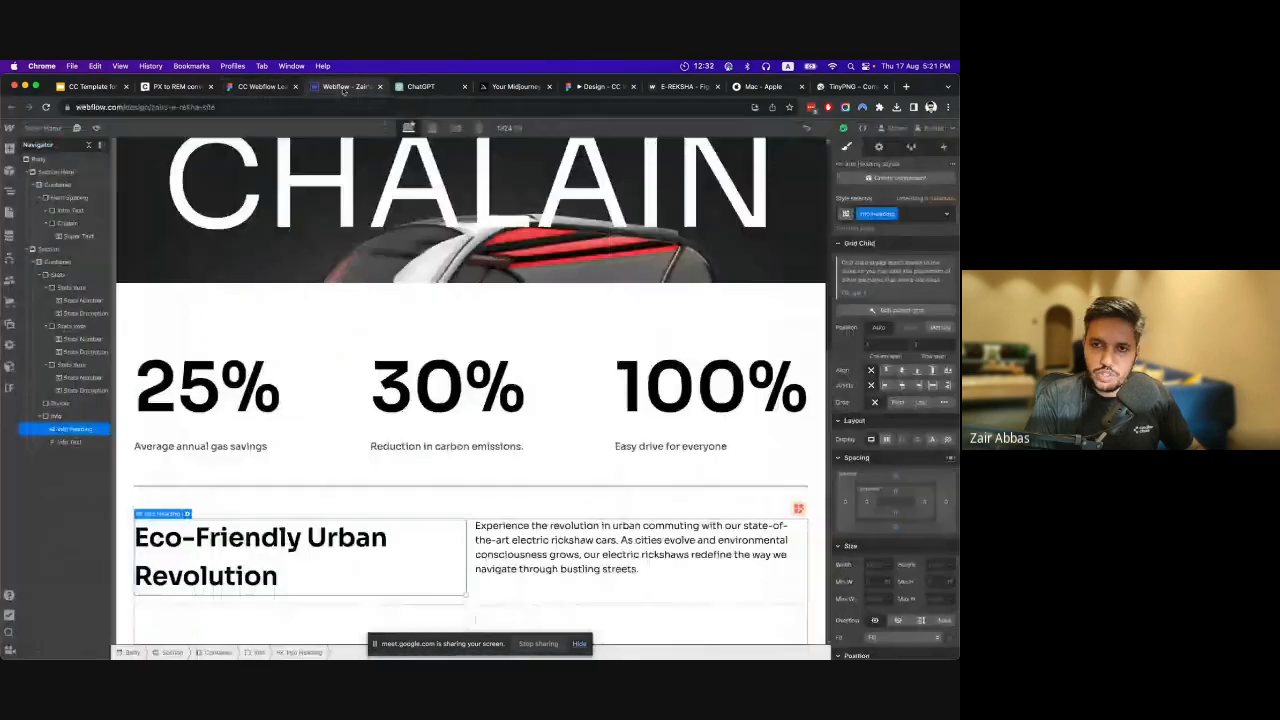
{"action": "left_click", "coordinate": [345, 87]}
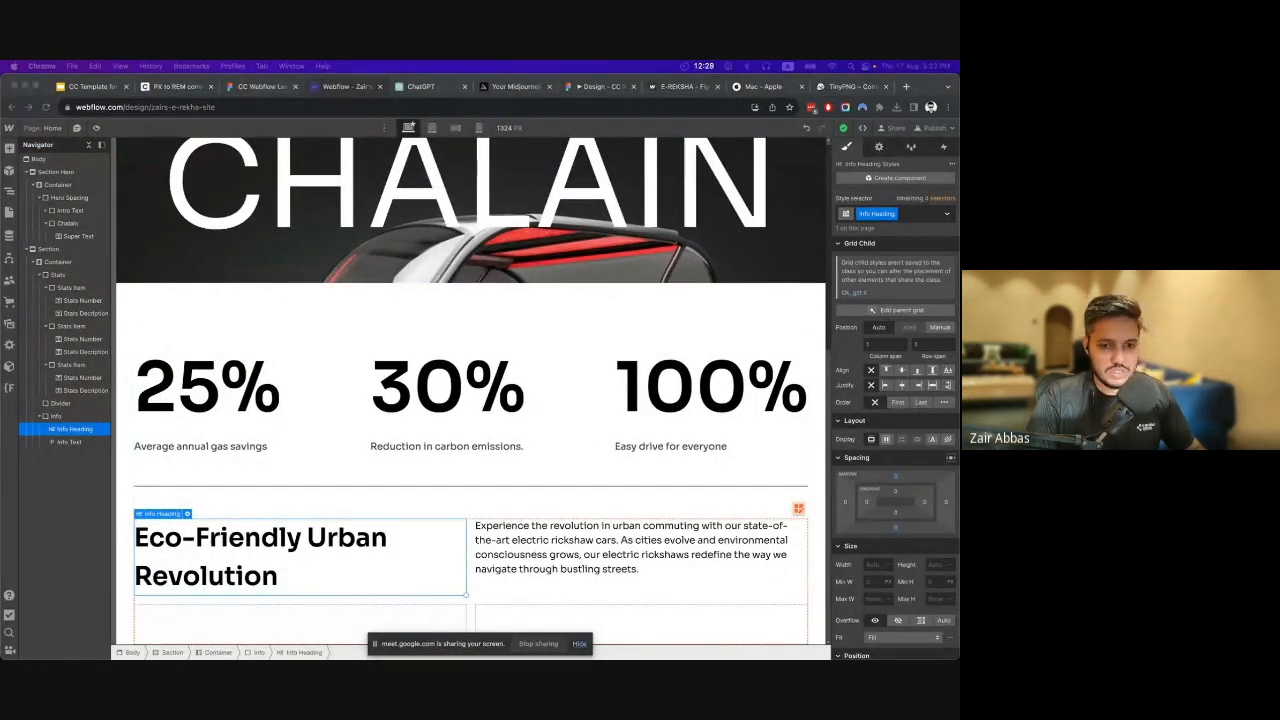
{"action": "left_click", "coordinate": [264, 558]}
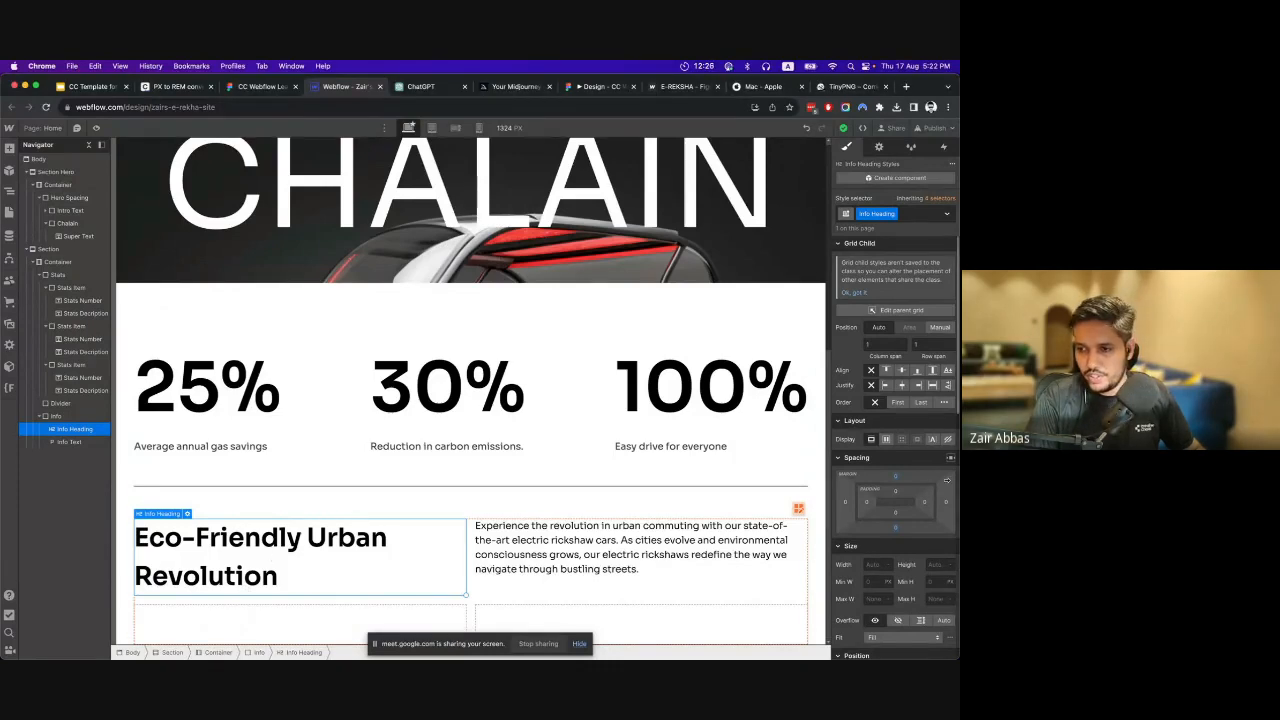
{"action": "left_click", "coordinate": [873, 581]}
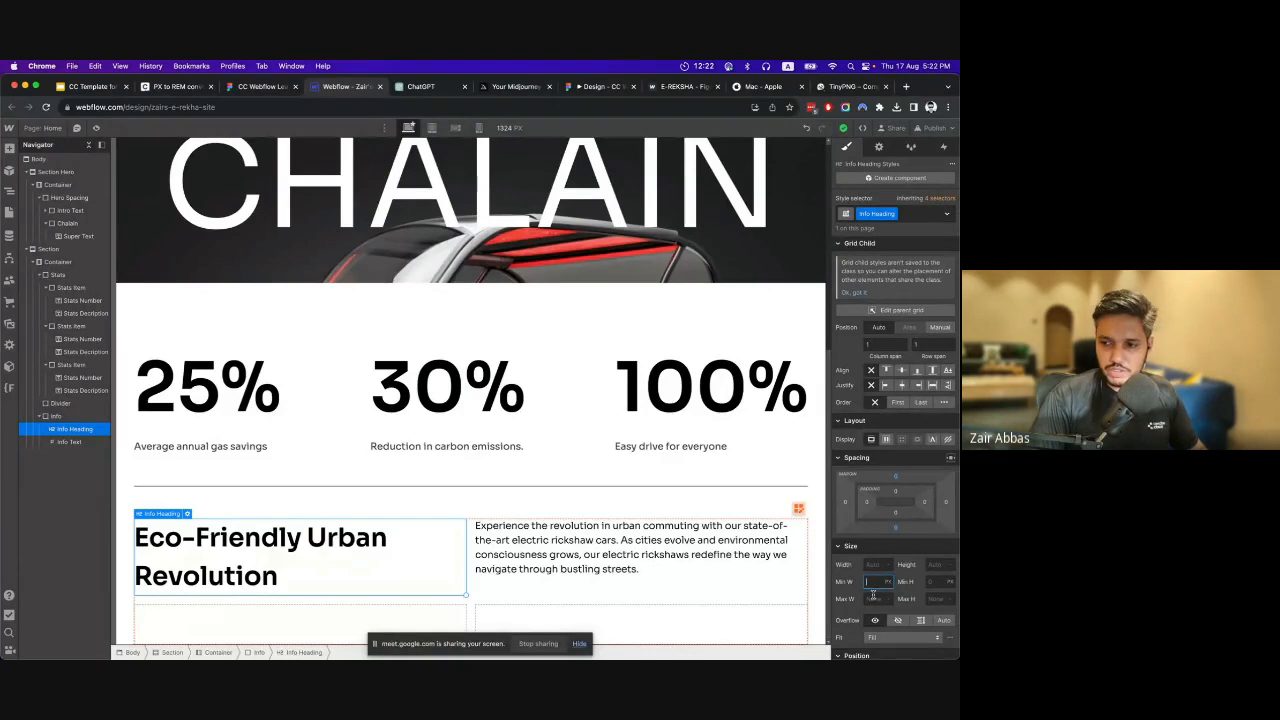
{"action": "left_click", "coordinate": [873, 594]}
{"action": "type", "text": "20"}
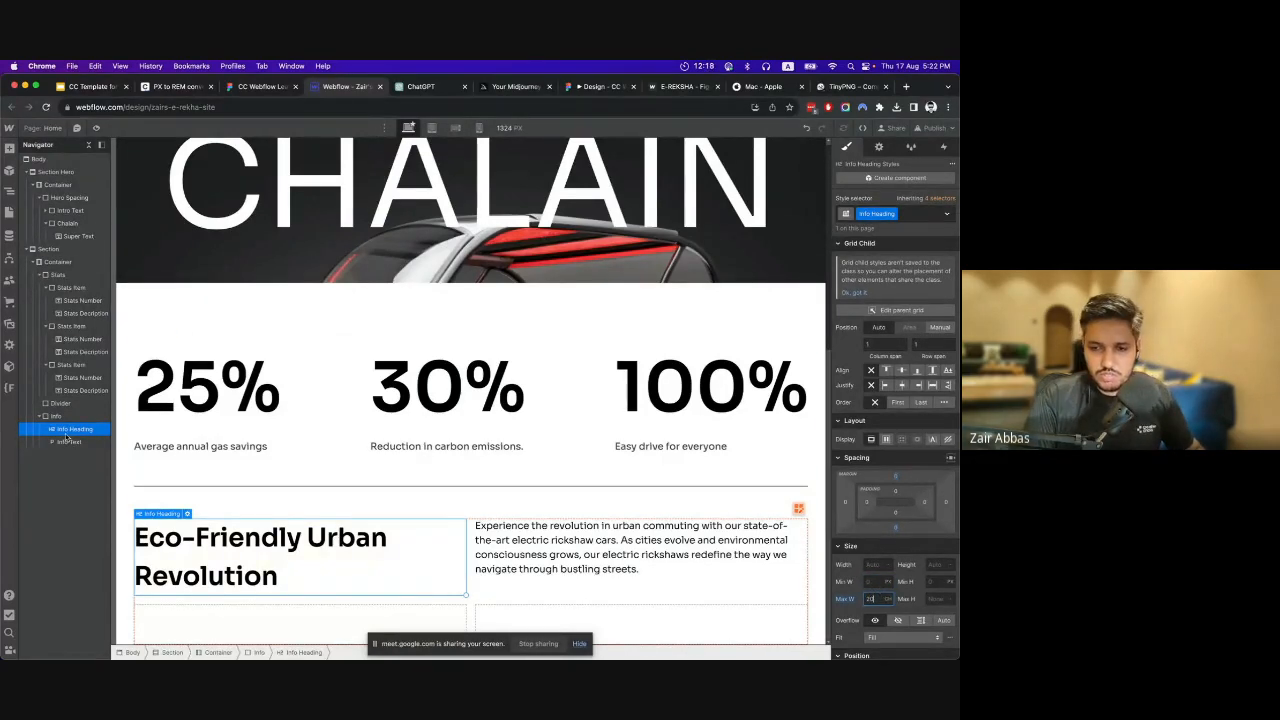
{"action": "left_click", "coordinate": [250, 88]}
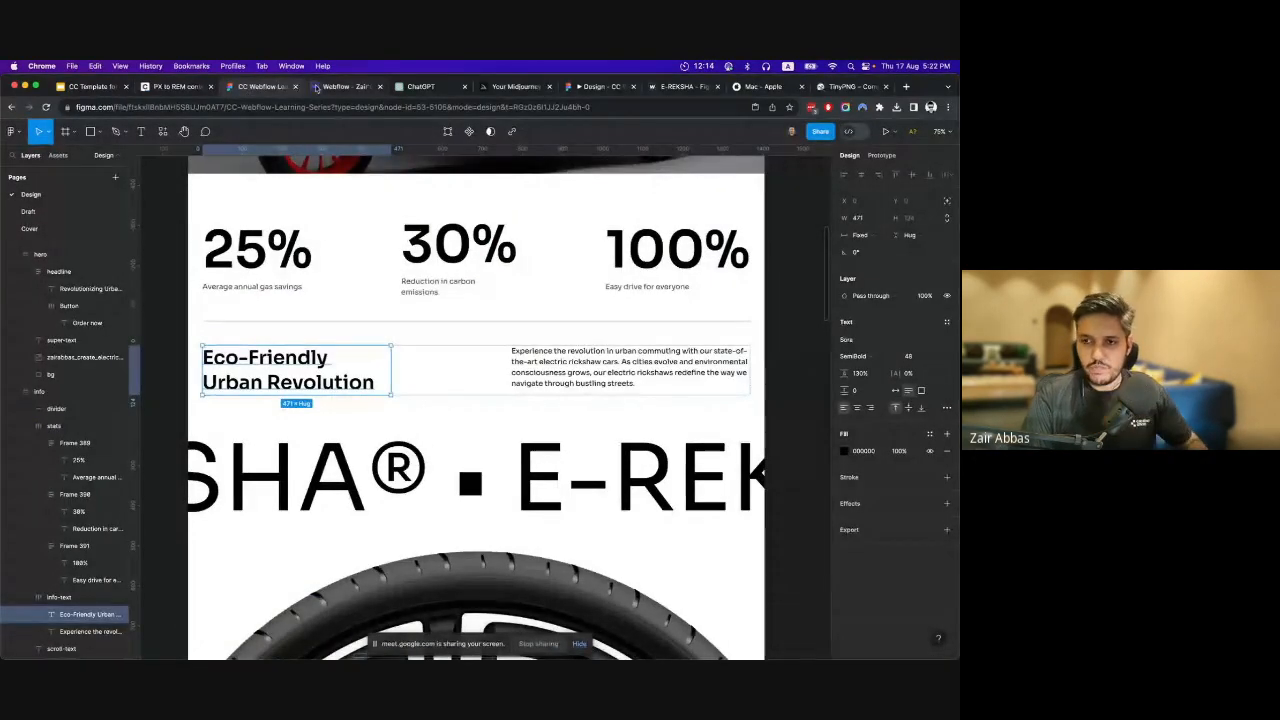
{"action": "left_click", "coordinate": [316, 88]}
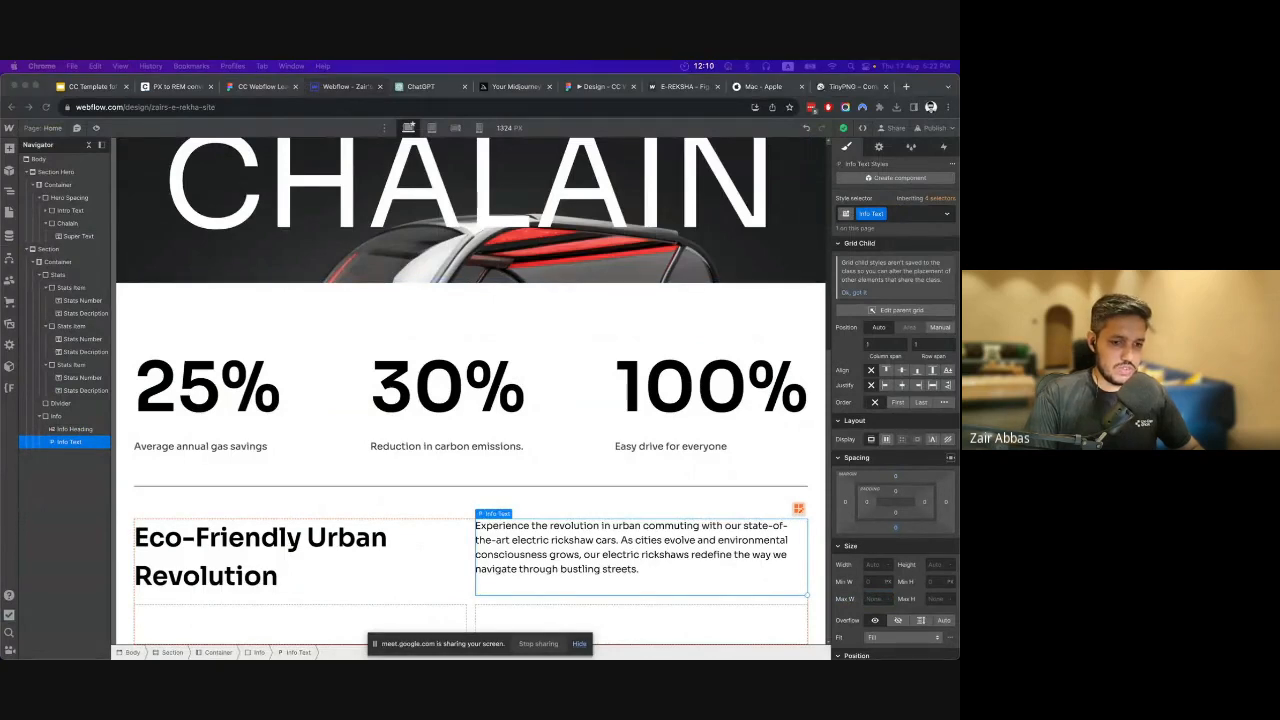
Check the info paragraph in the Figma design, set the Info Text's maximum width to 48 ch in Webflow, and preview the page.
{"action": "left_click", "coordinate": [262, 90]}
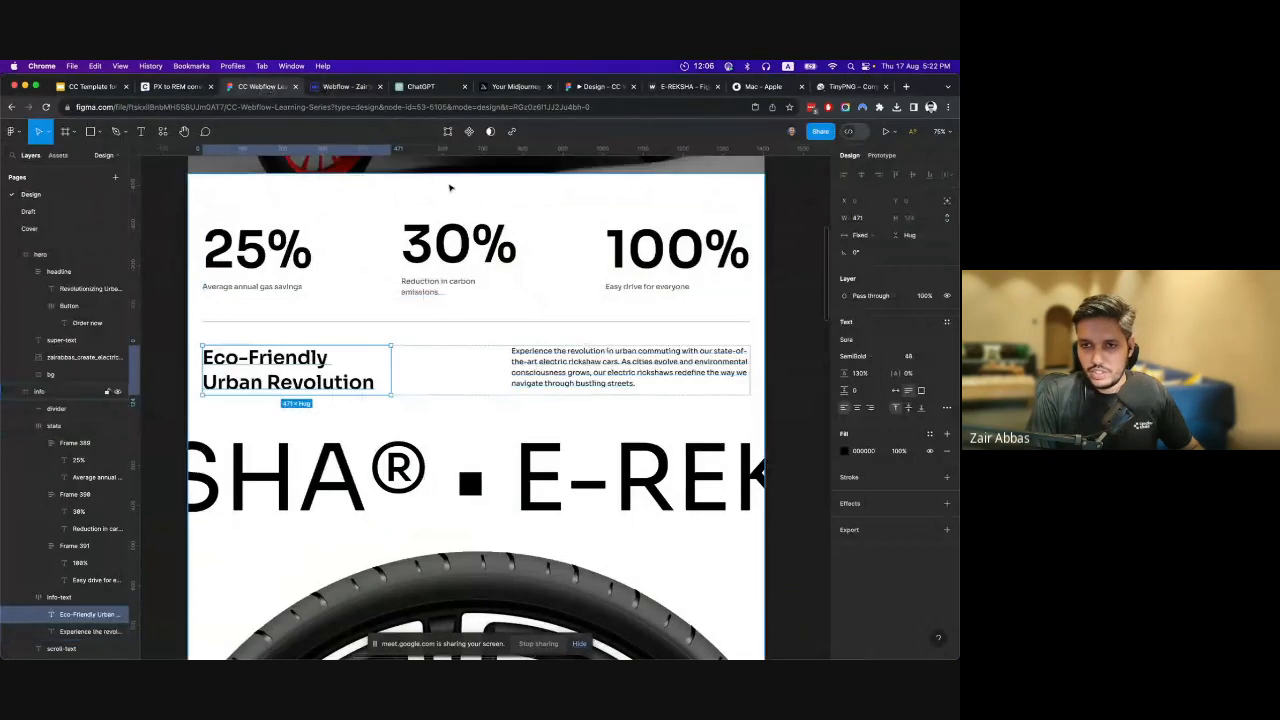
{"action": "left_click", "coordinate": [340, 86]}
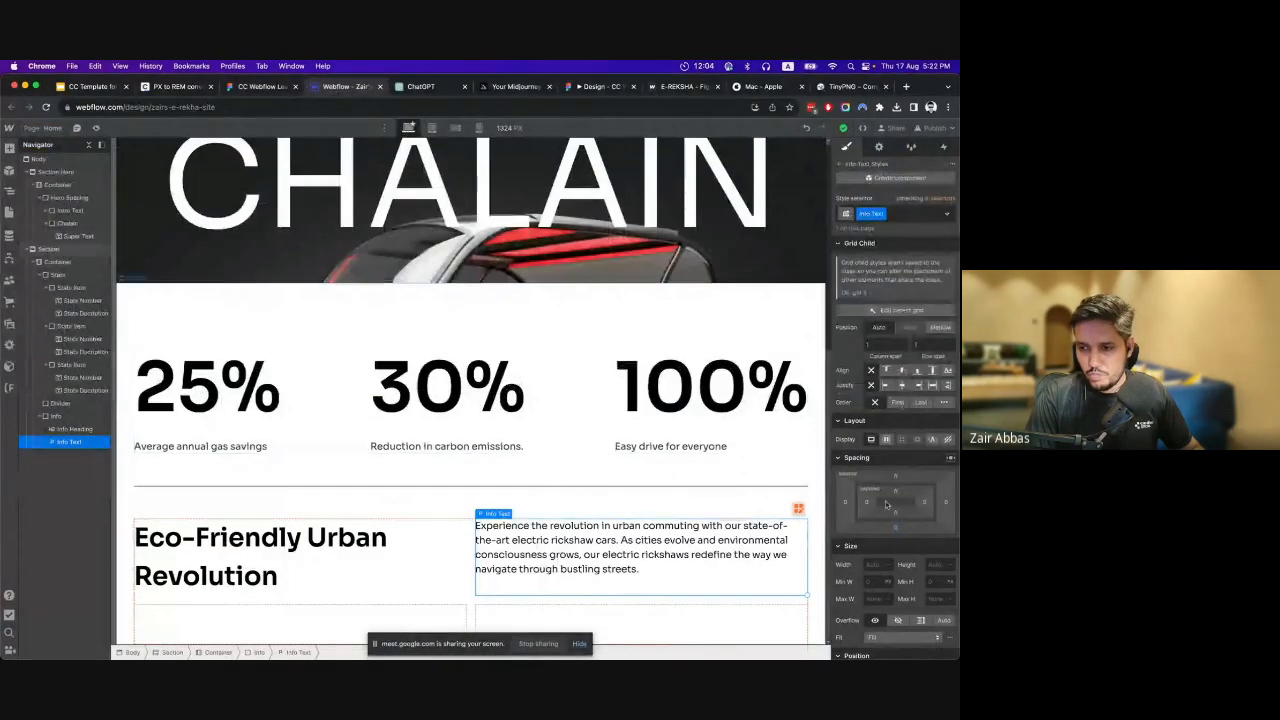
{"action": "left_click", "coordinate": [870, 597]}
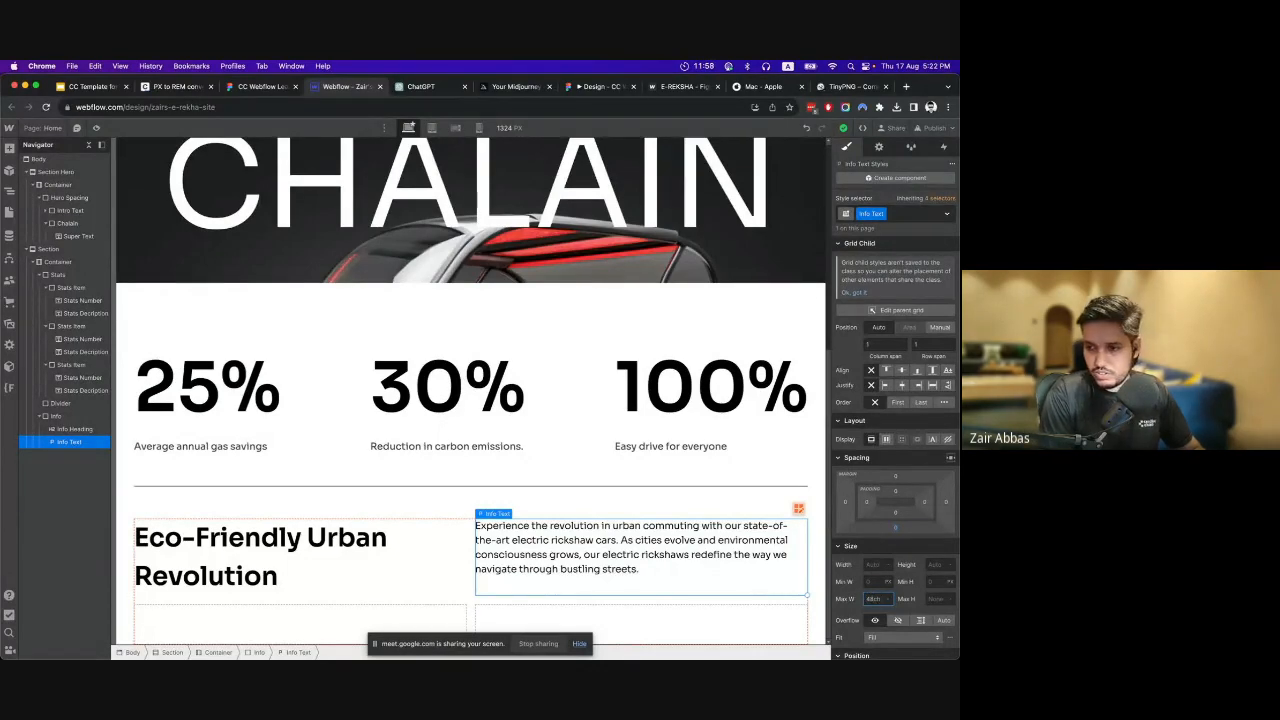
{"action": "type", "text": "48ch"}
{"action": "key", "text": "Return"}
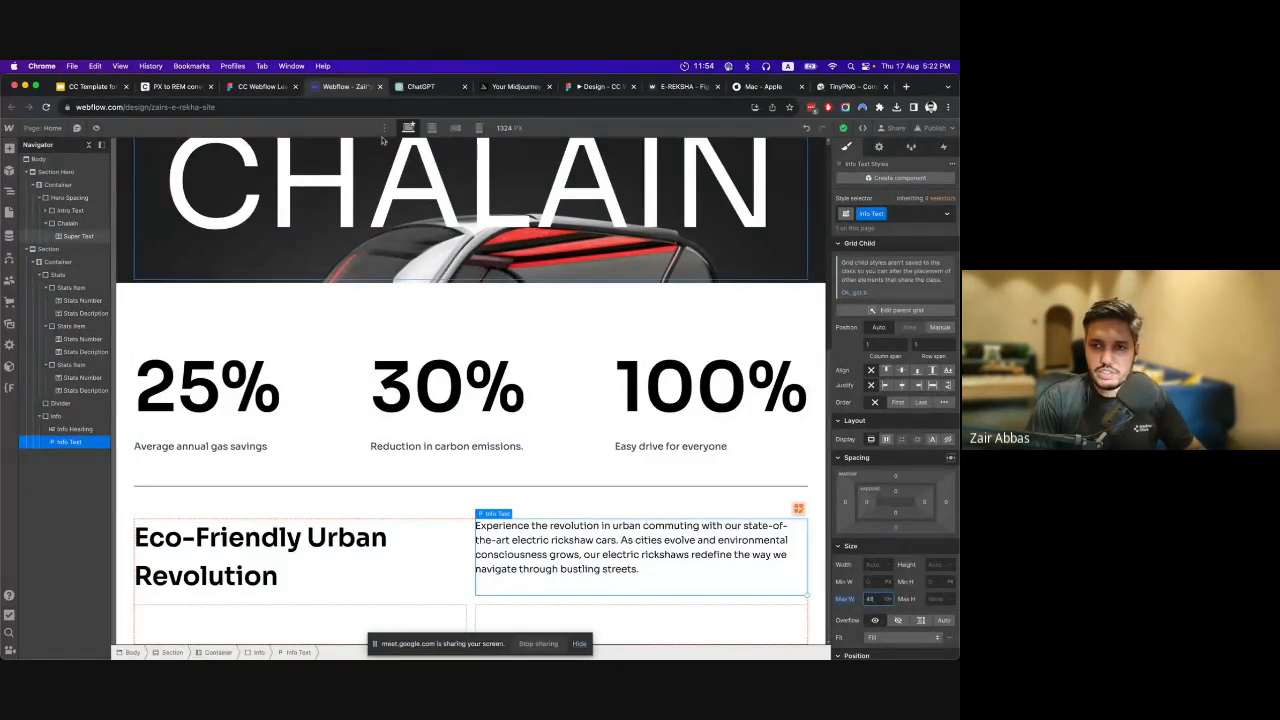
{"action": "left_click", "coordinate": [96, 128]}
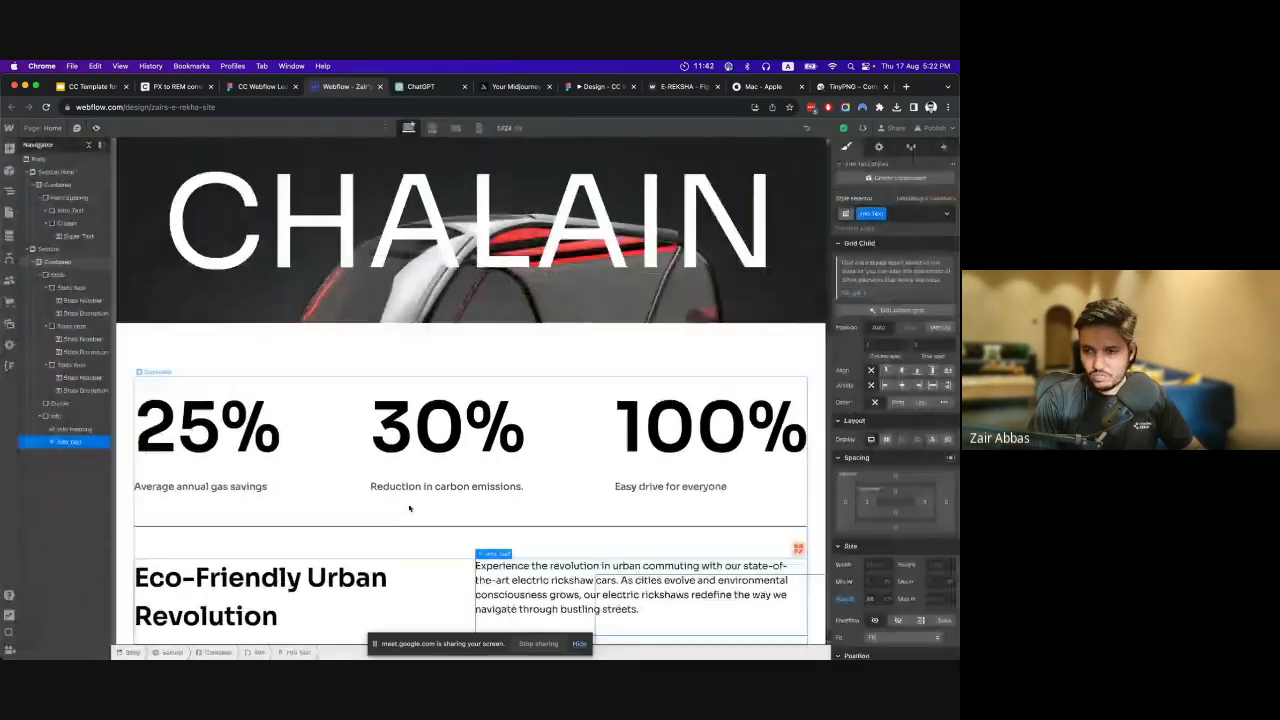
{"action": "key", "text": "super+shift+p"}
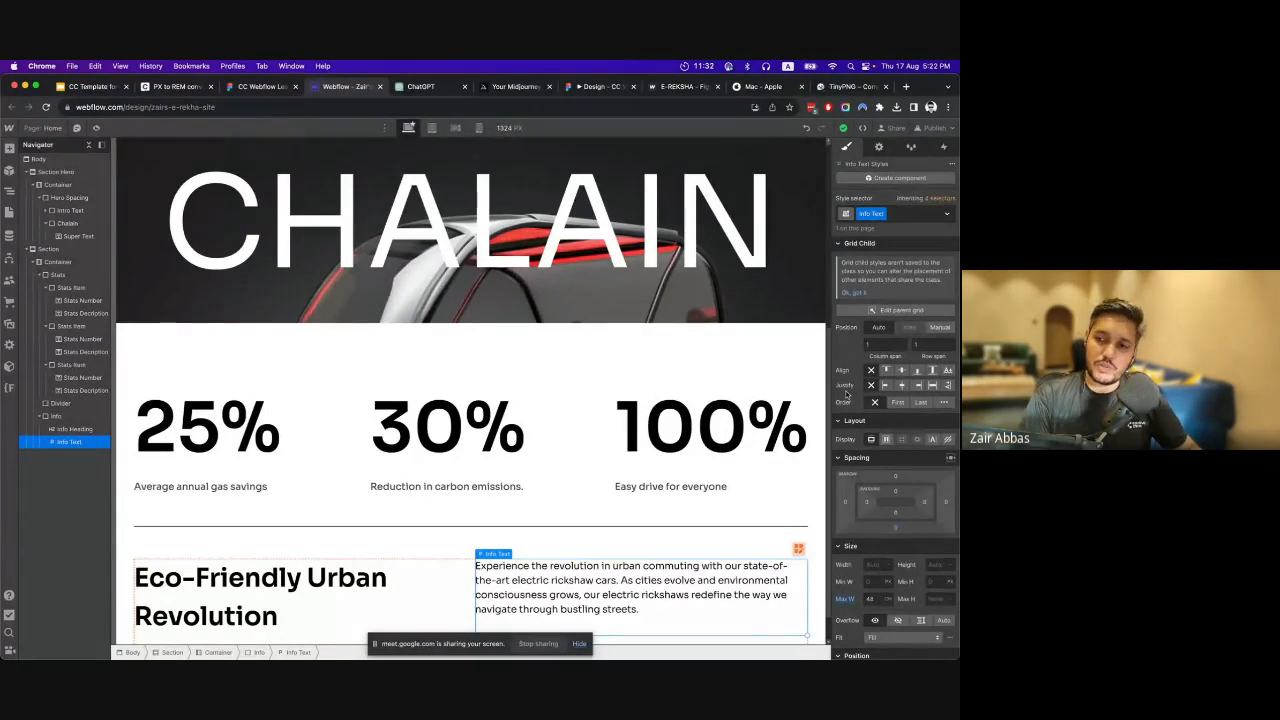
Justify the Info Text to the end of its grid cell and check it in the page preview.
{"action": "left_click", "coordinate": [70, 415]}
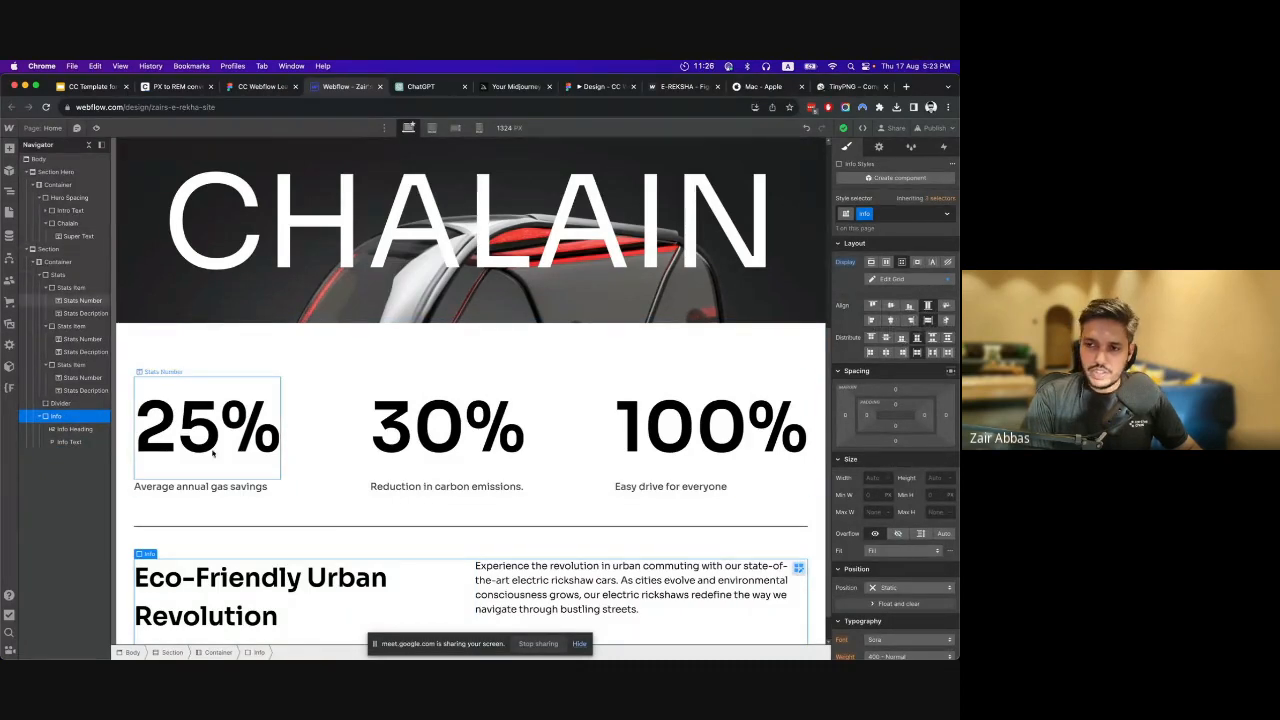
{"action": "left_click", "coordinate": [76, 445]}
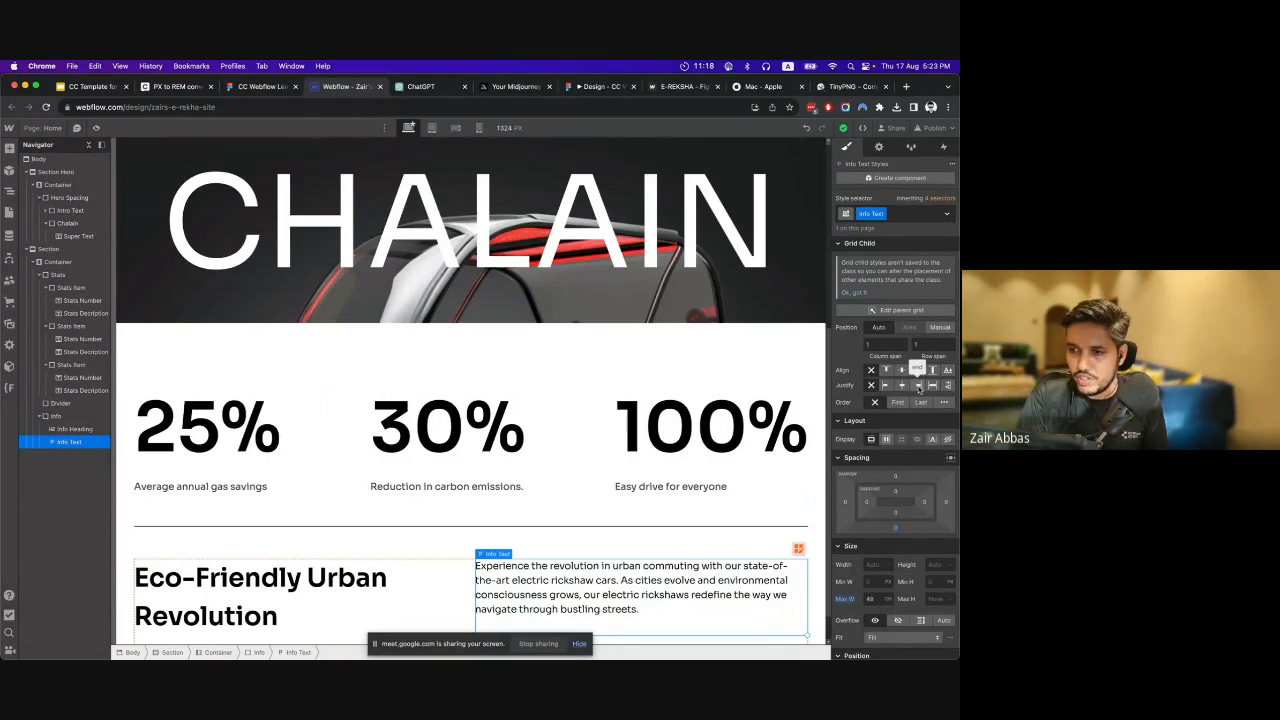
{"action": "left_click", "coordinate": [918, 388]}
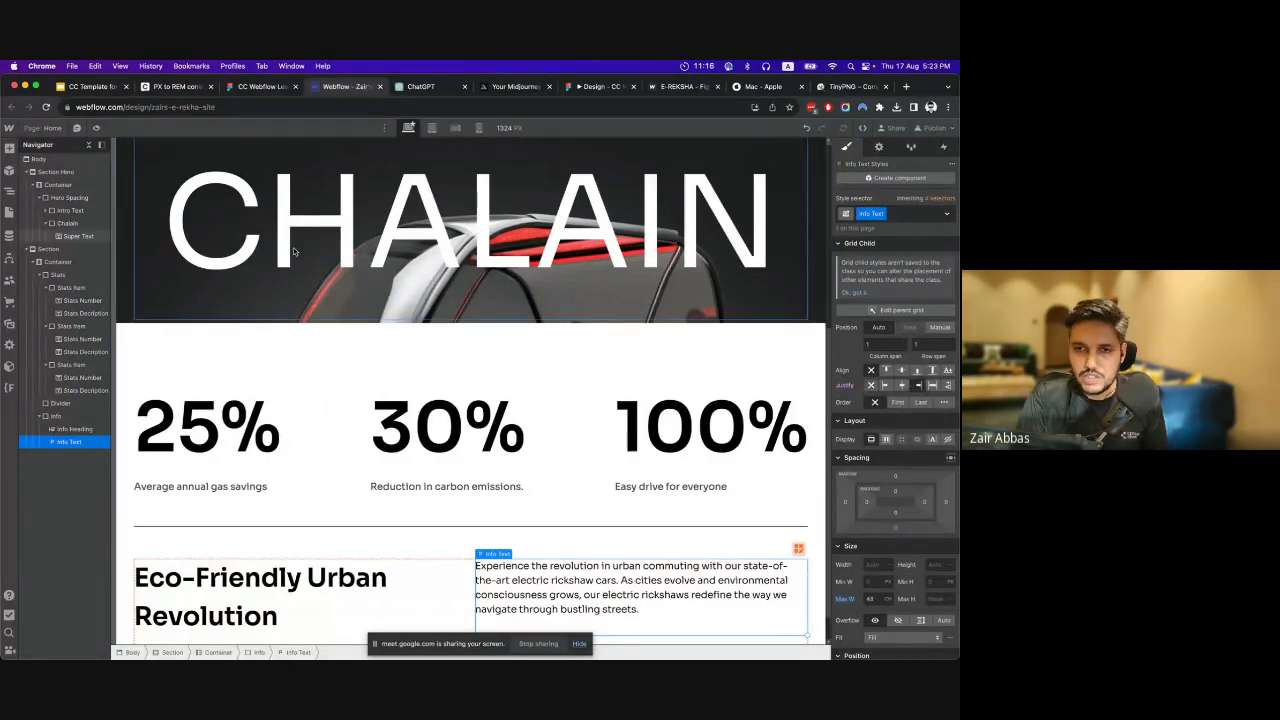
{"action": "left_click", "coordinate": [96, 128]}
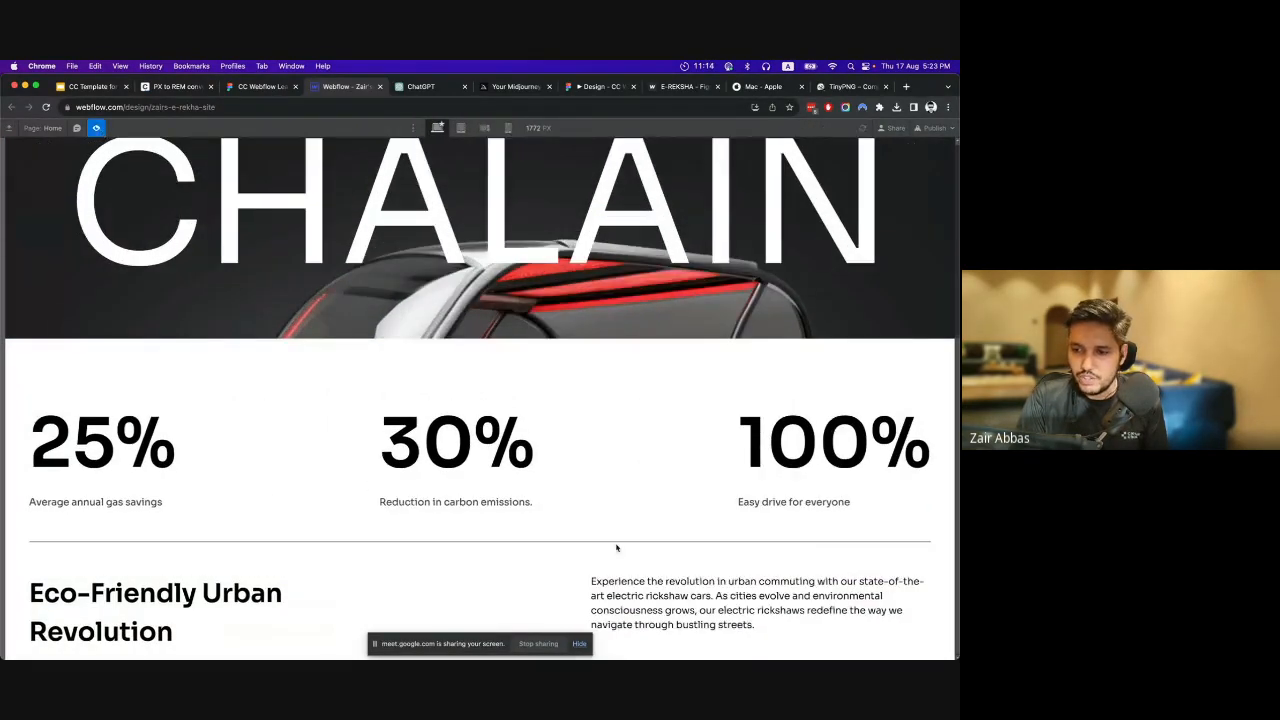
{"action": "left_click", "coordinate": [97, 128]}
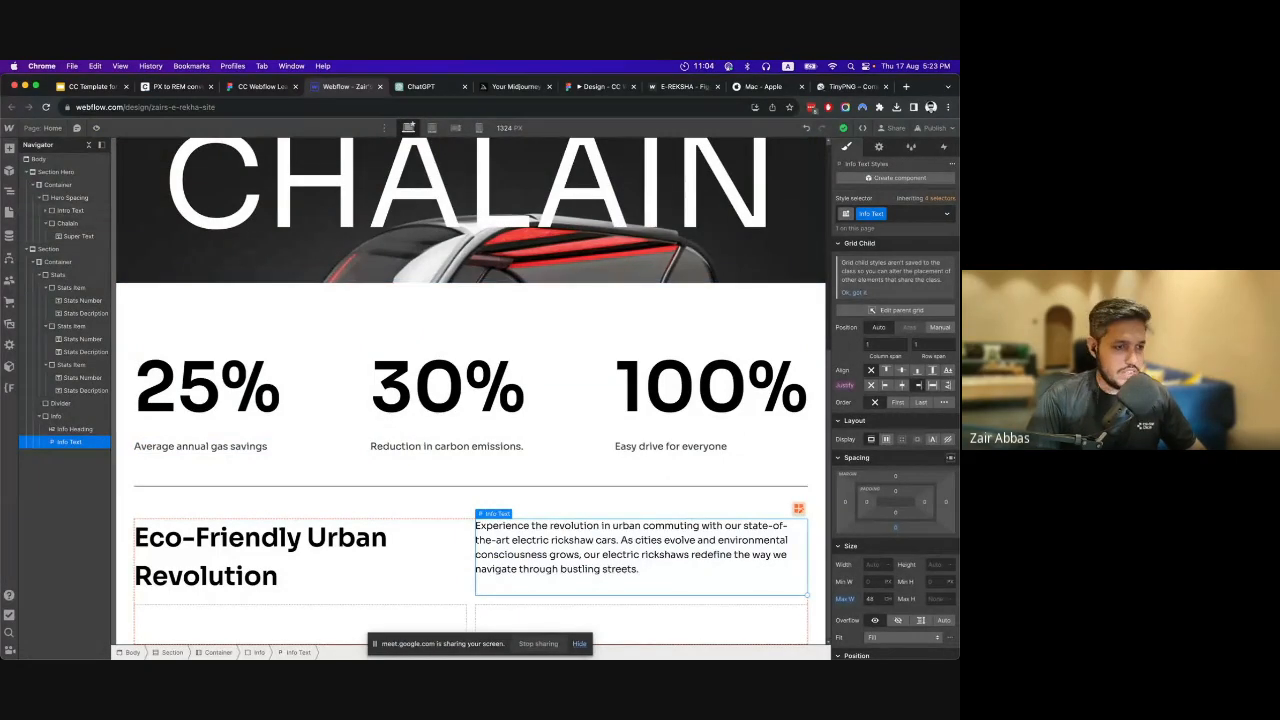
Switch to the Figma design and copy the content of the large scrolling E-REKSHA® text below the info block.
{"action": "left_click", "coordinate": [262, 88]}
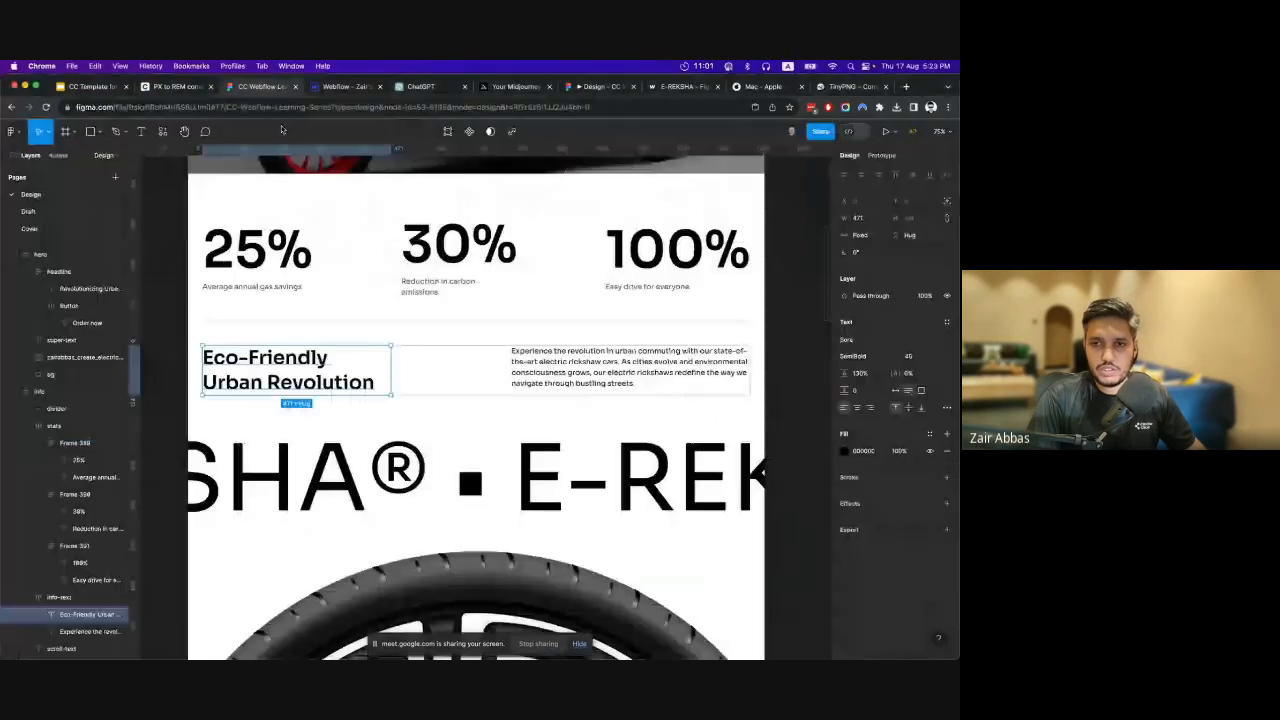
{"action": "left_click", "coordinate": [386, 494]}
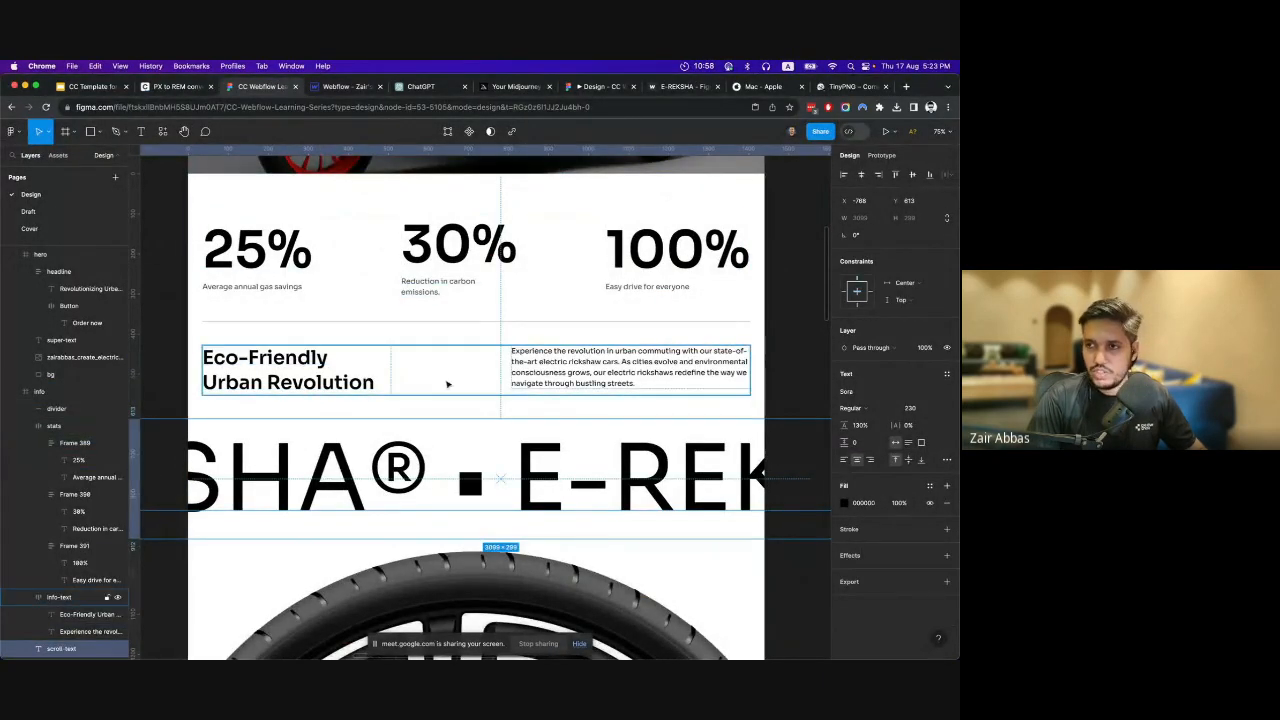
{"action": "scroll", "coordinate": [472, 359], "scroll_direction": "down", "scroll_amount": 2}
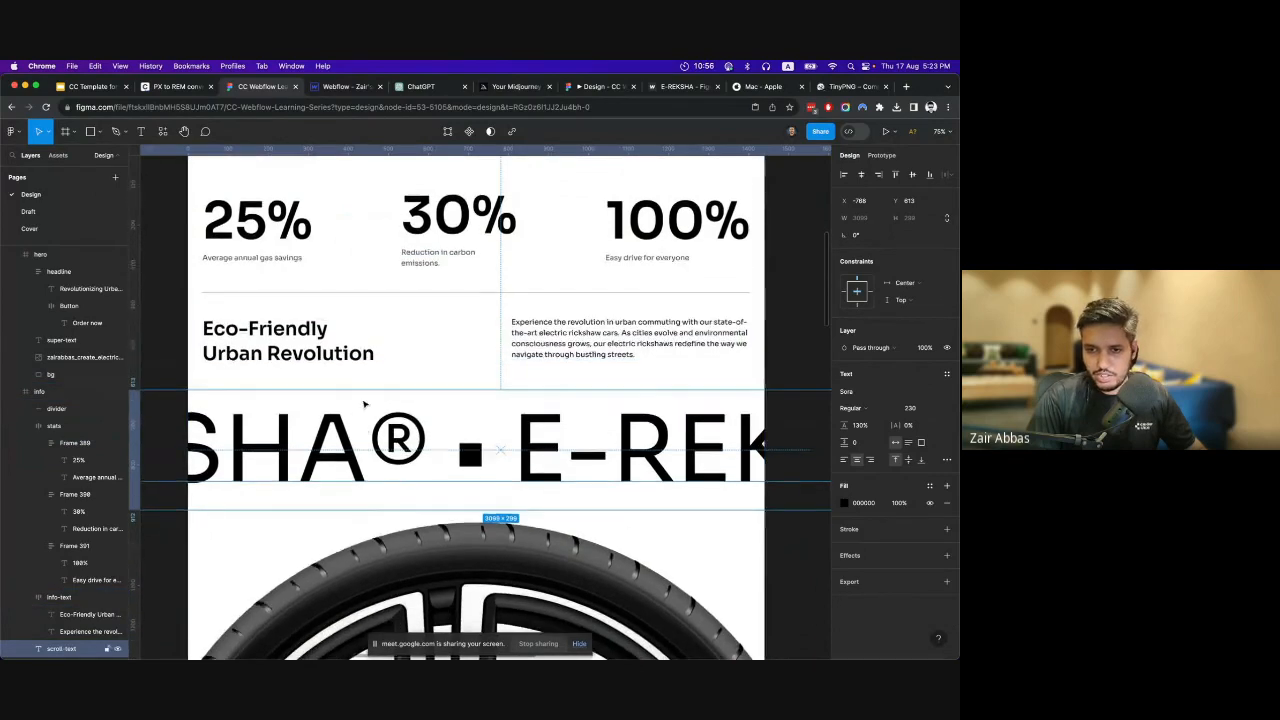
{"action": "double_click", "coordinate": [289, 453]}
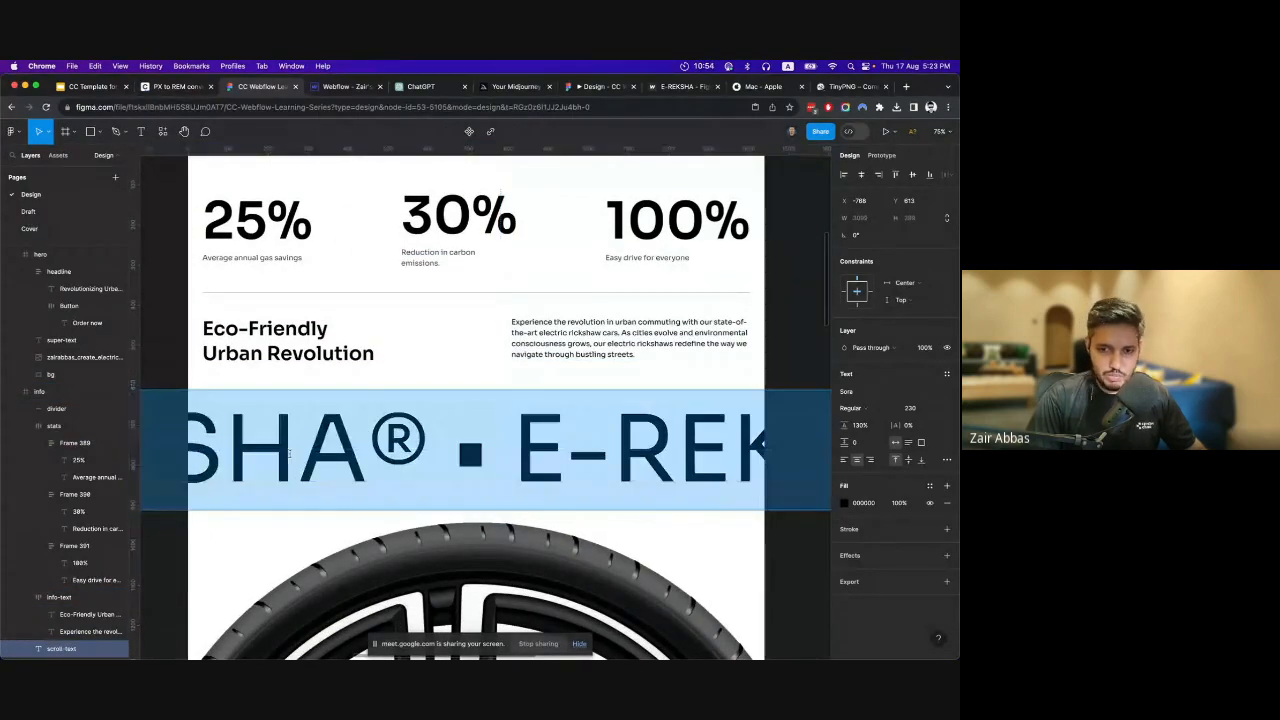
Back in Webflow, add a div block below Info in the second section's container and give it the class Super Text Wrapper.
{"action": "left_click", "coordinate": [340, 87]}
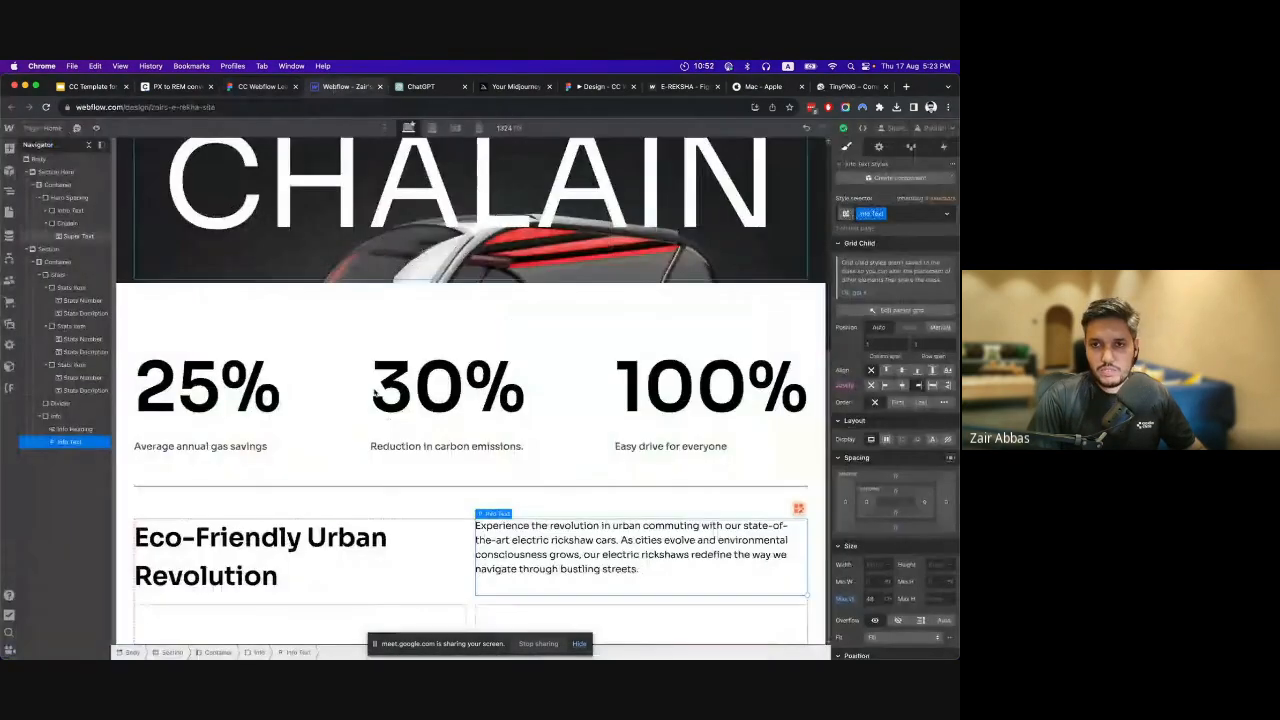
{"action": "left_click", "coordinate": [55, 415]}
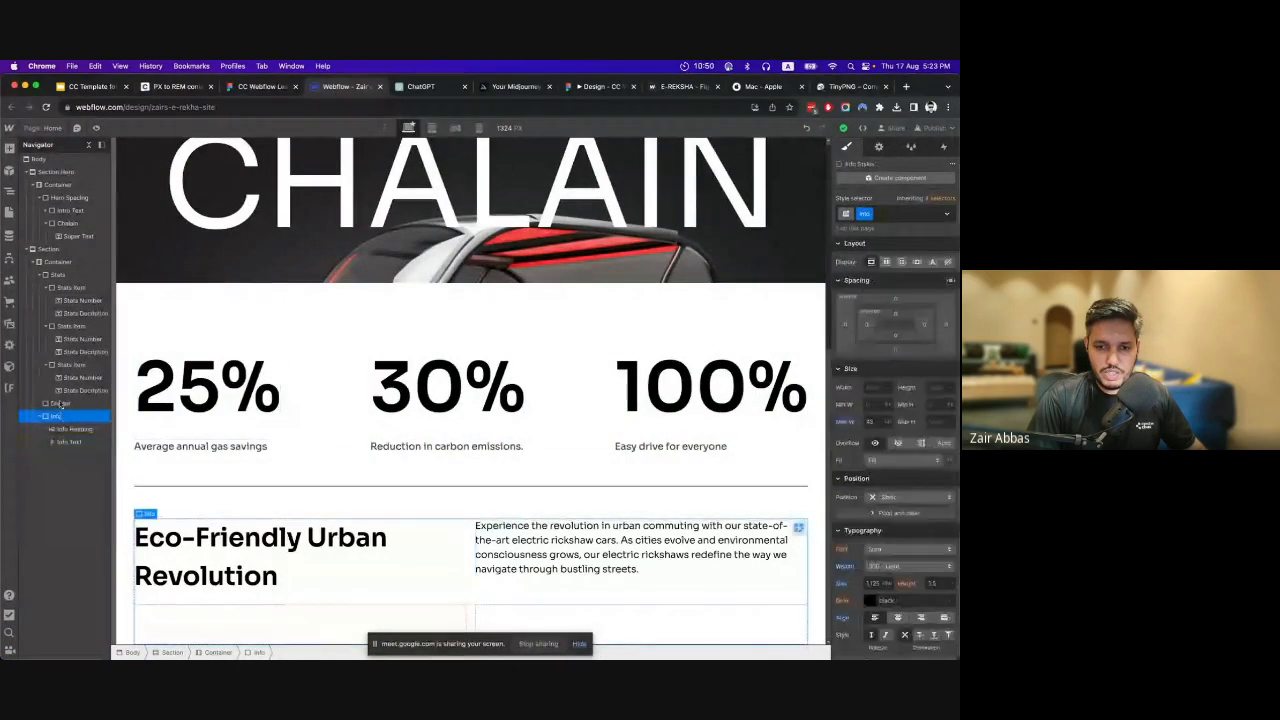
{"action": "left_click", "coordinate": [57, 262]}
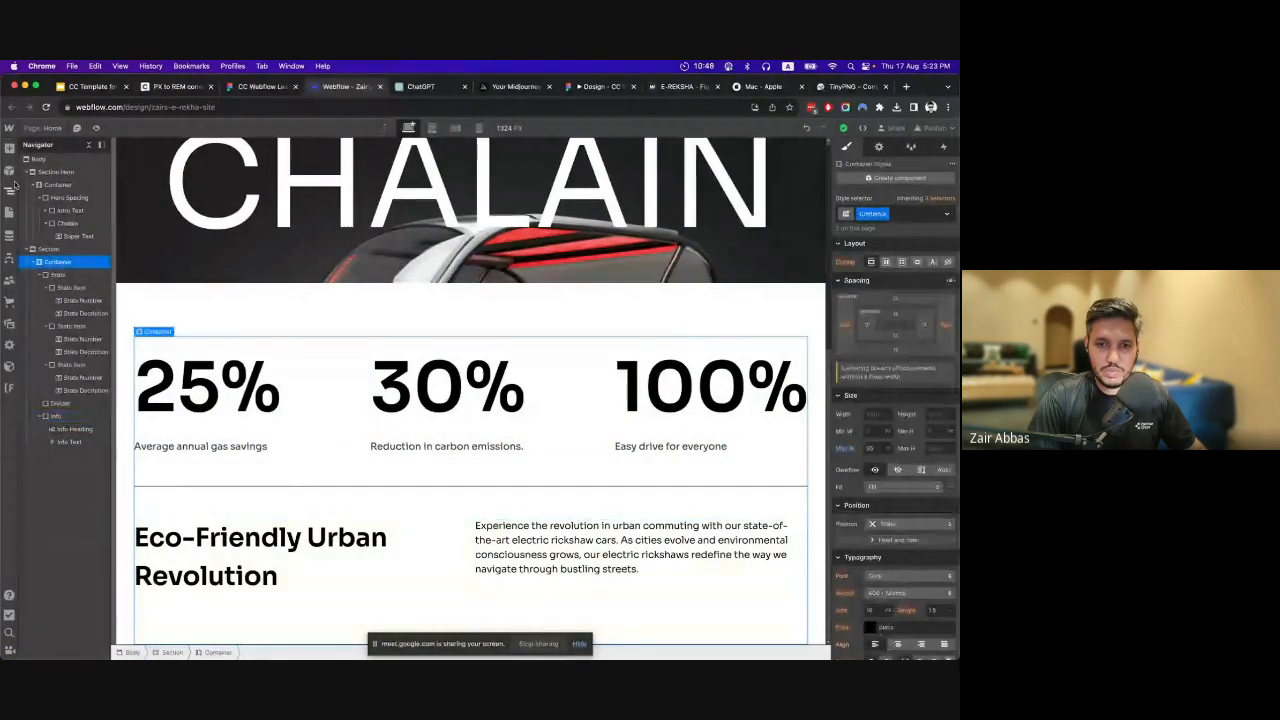
{"action": "left_click", "coordinate": [9, 148]}
{"action": "left_click", "coordinate": [44, 332]}
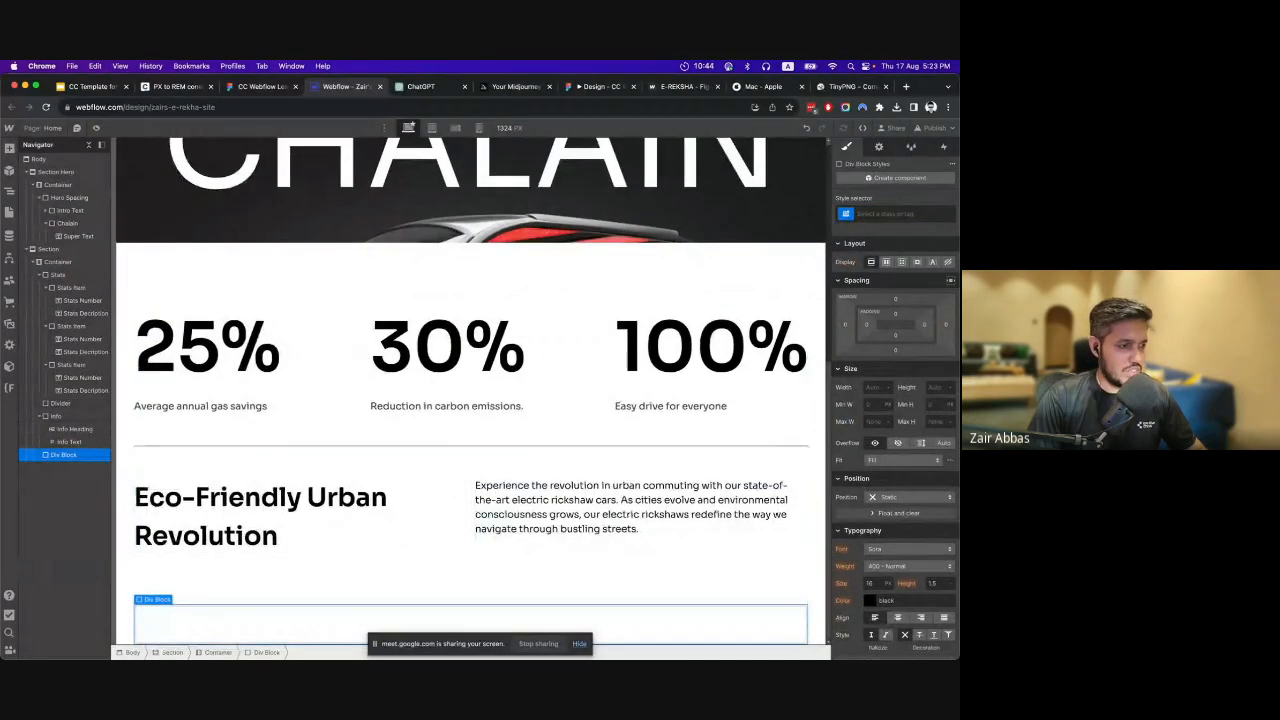
{"action": "left_click", "coordinate": [882, 214]}
{"action": "type", "text": "Su"}
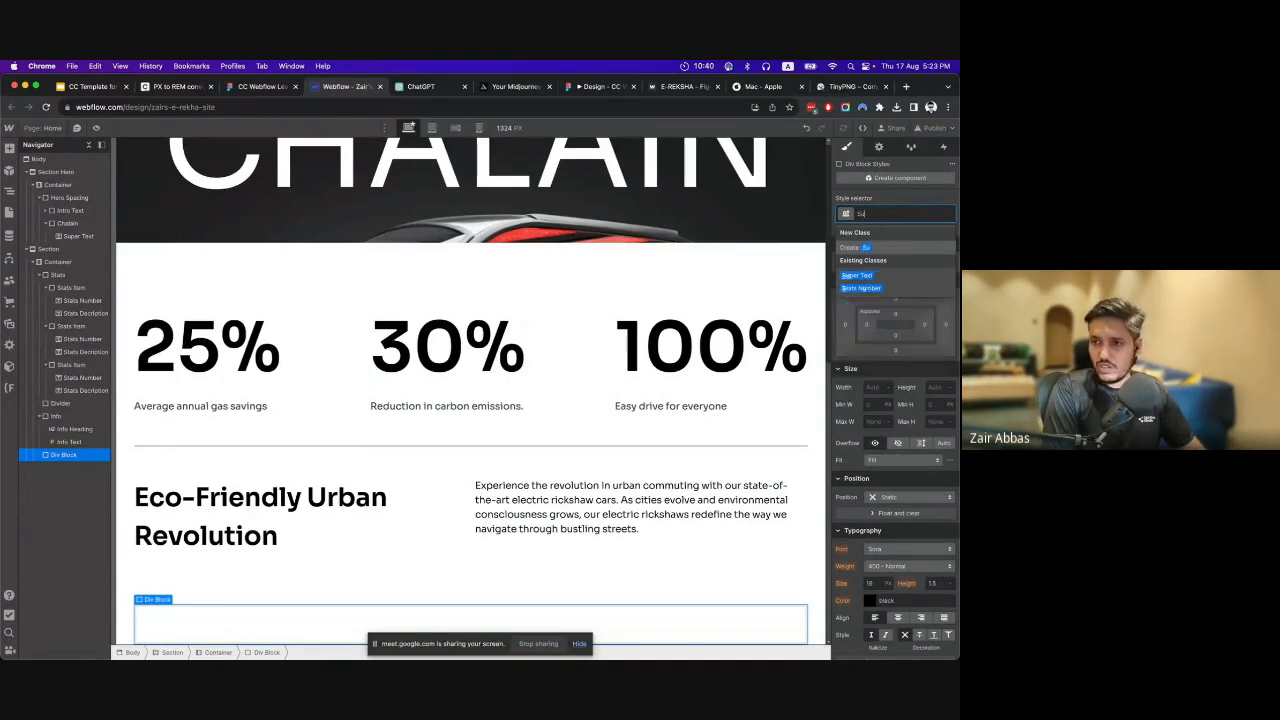
{"action": "type", "text": "per Text"}
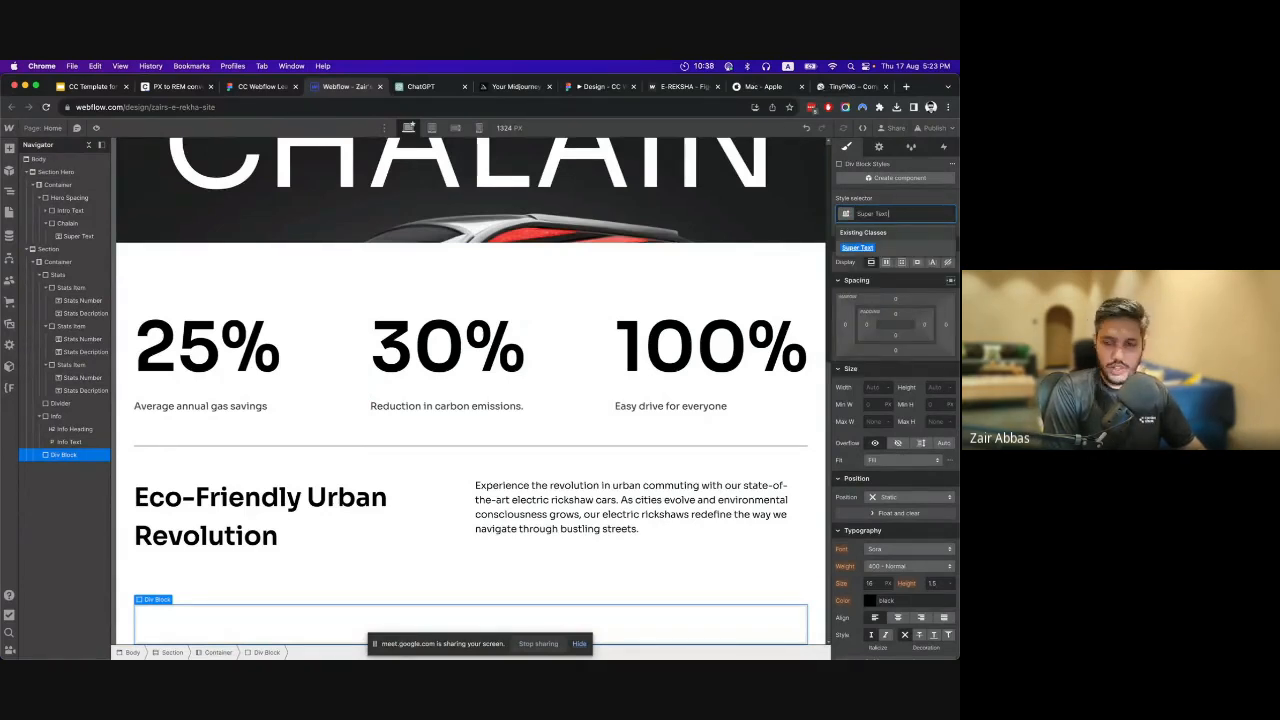
{"action": "type", "text": " Wrapper"}
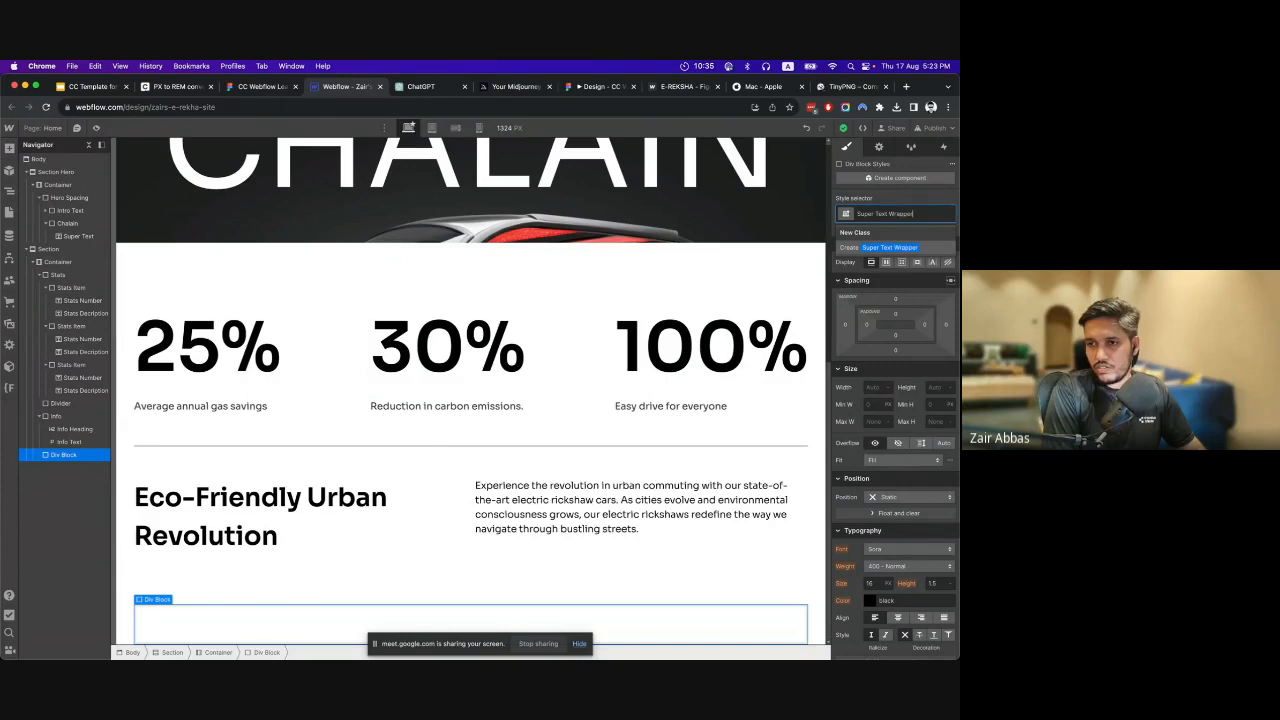
{"action": "key", "text": "Return"}
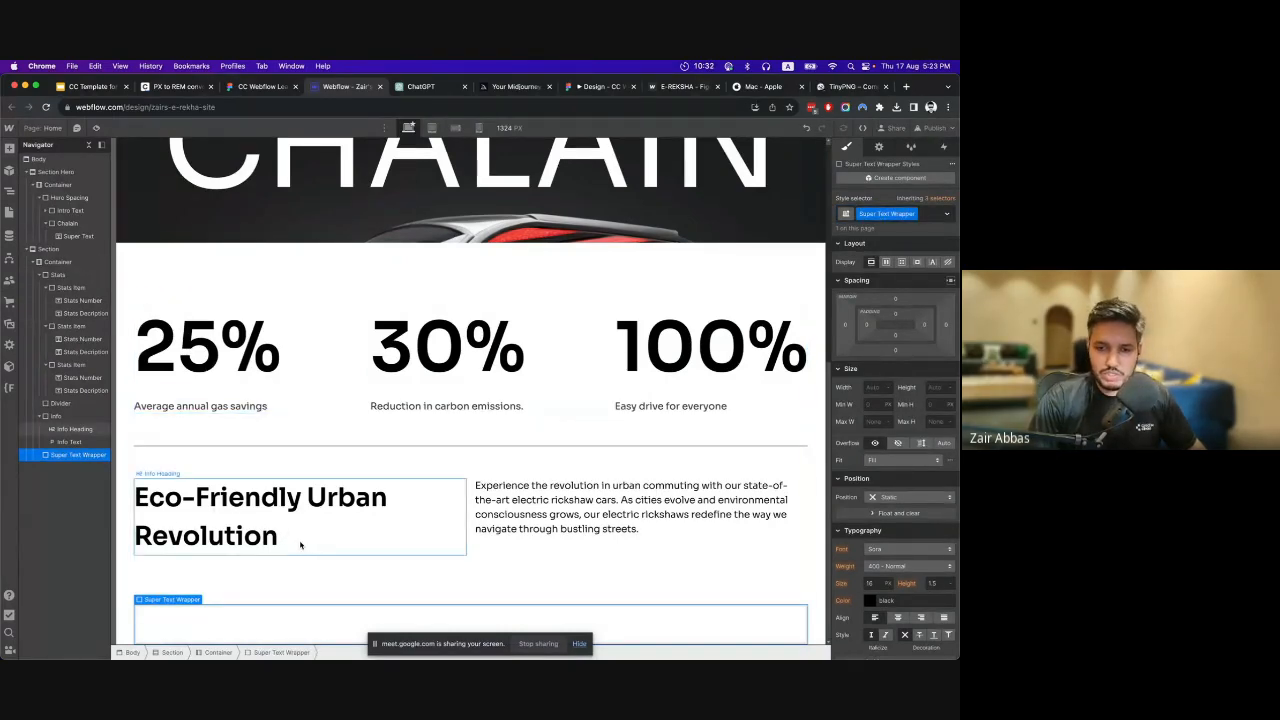
Add a text block inside the Super Text Wrapper and give it the class Super Text Scroll.
{"action": "left_click", "coordinate": [9, 148]}
{"action": "left_click", "coordinate": [44, 497]}
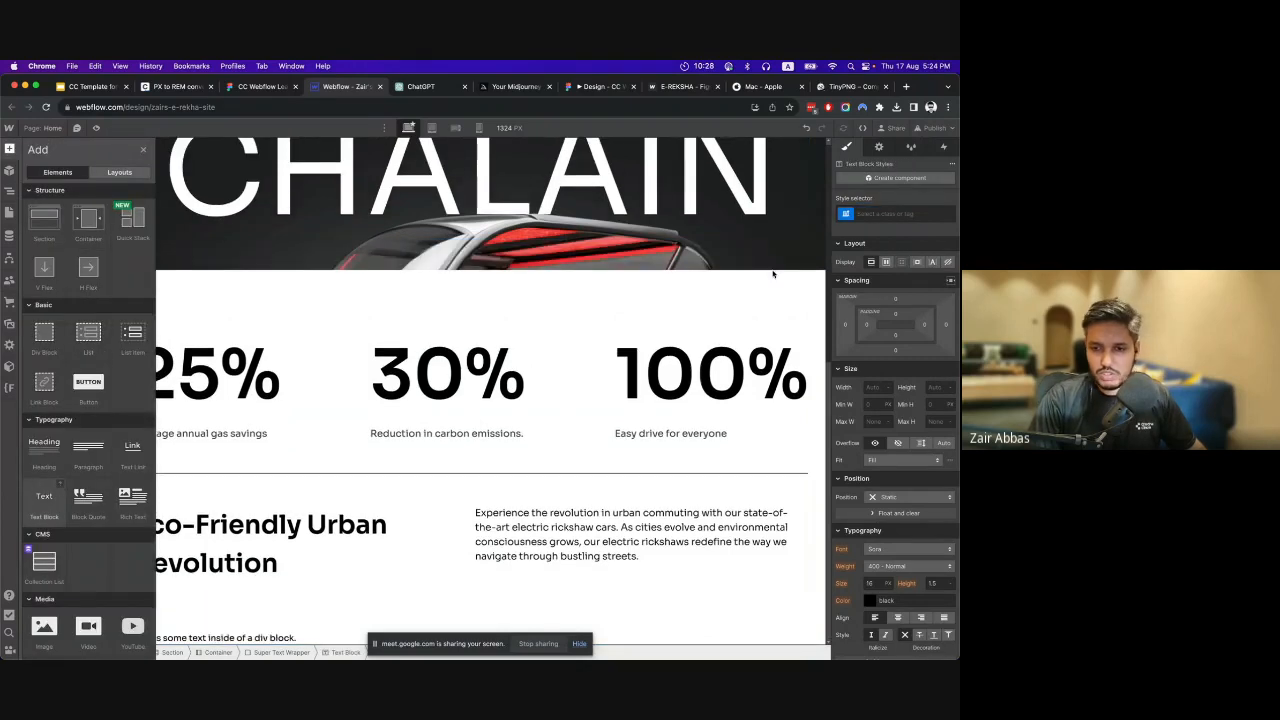
{"action": "left_click", "coordinate": [931, 212]}
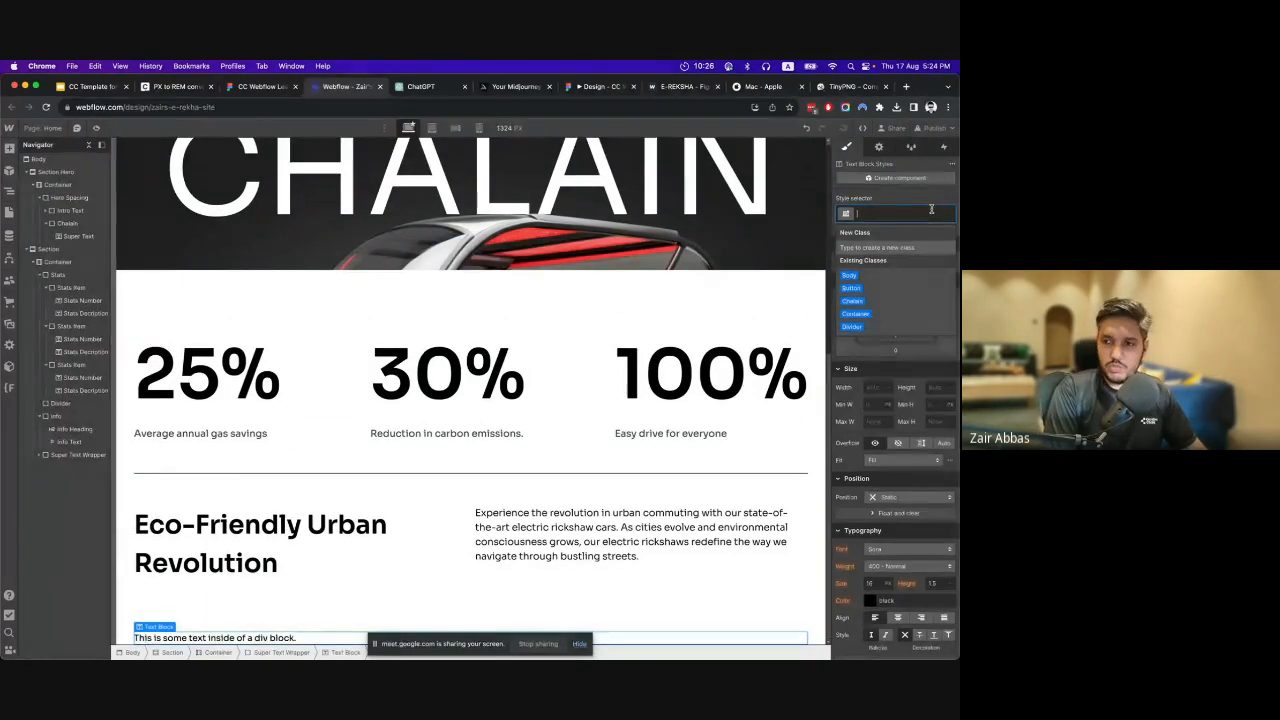
{"action": "type", "text": "Super Tex"}
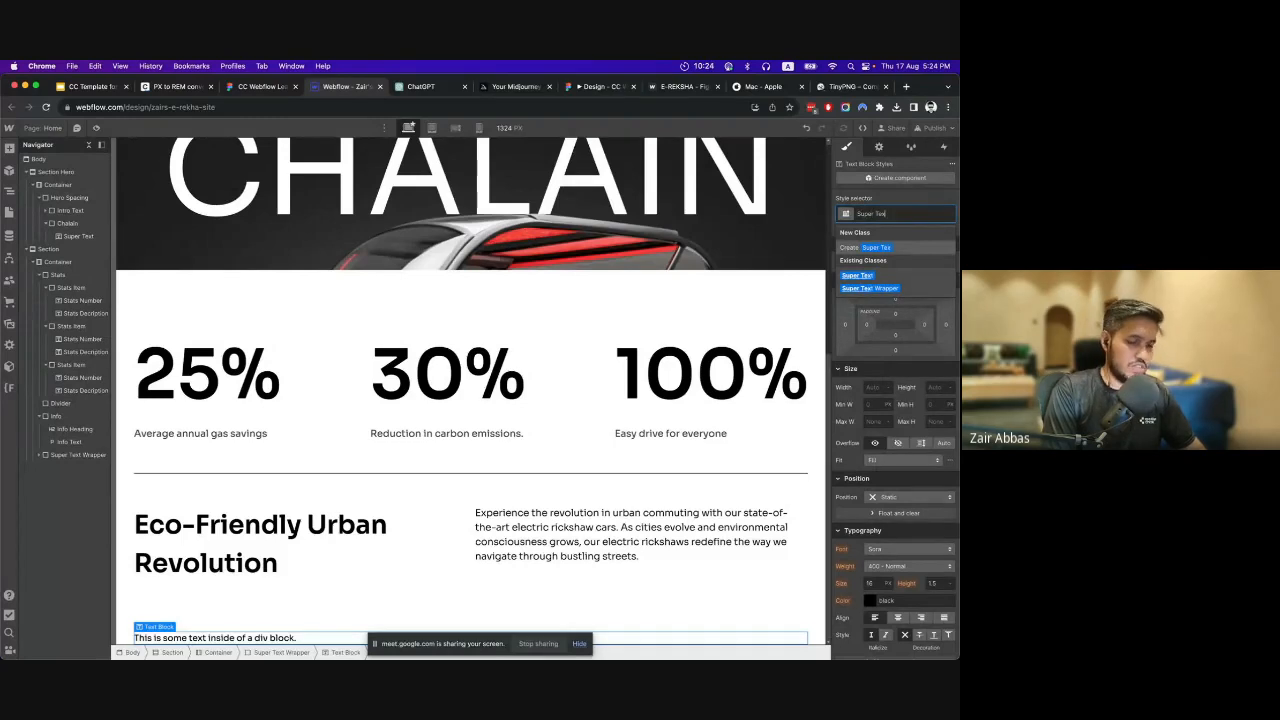
{"action": "type", "text": "t Scroll"}
{"action": "key", "text": "Return"}
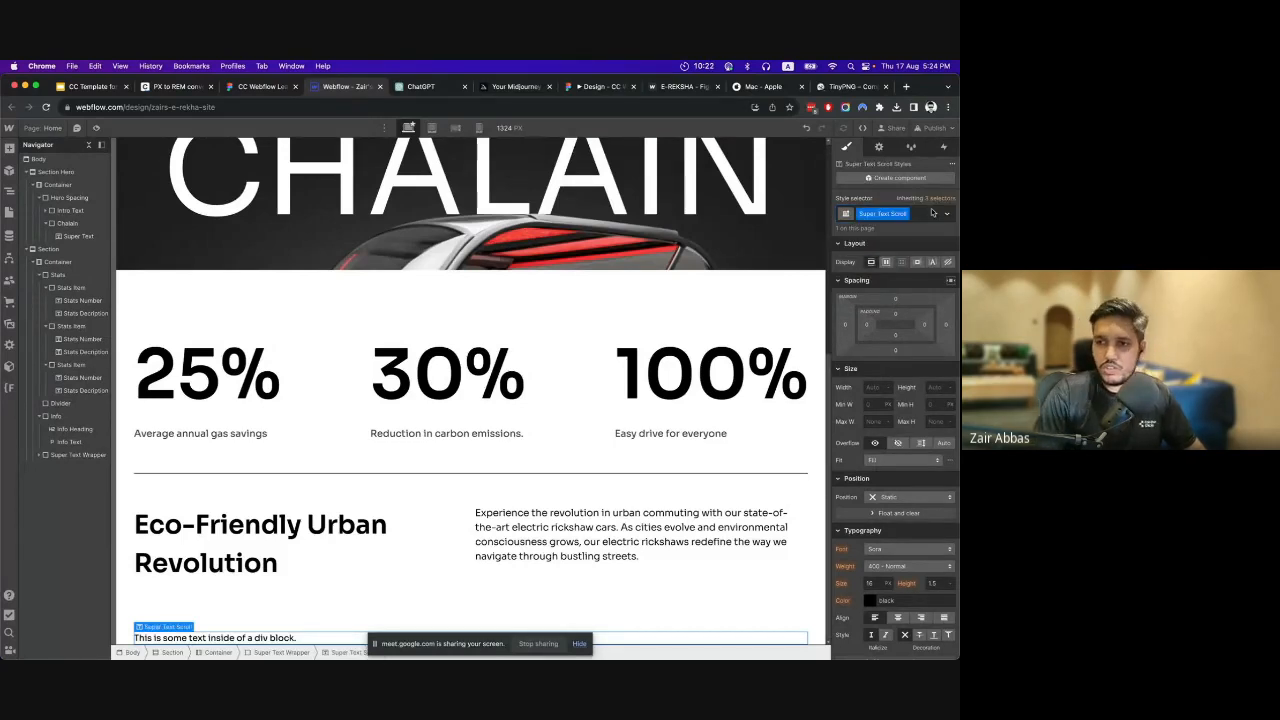
Replace the Super Text Scroll placeholder with the copied "E-REKSHA® ▪ E-REKSHA® ▪" text.
{"action": "scroll", "coordinate": [440, 385], "scroll_direction": "up", "scroll_amount": 5}
{"action": "scroll", "coordinate": [320, 424], "scroll_direction": "down", "scroll_amount": 5}
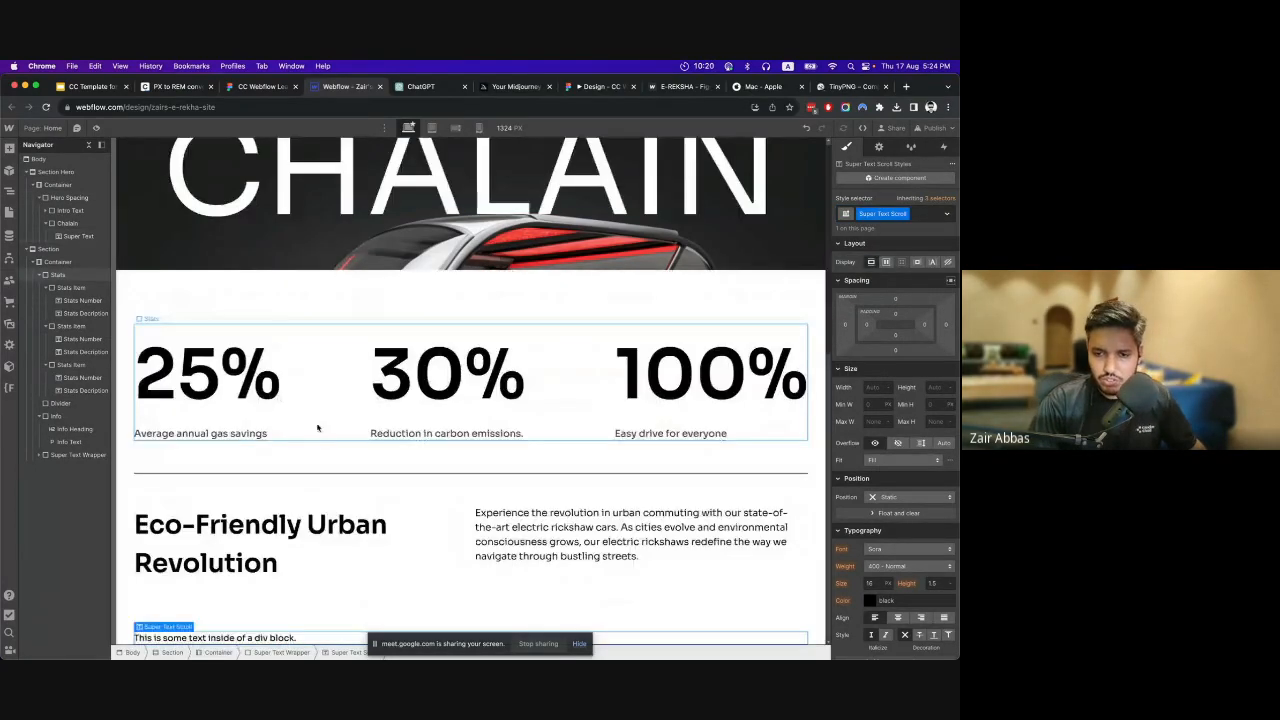
{"action": "double_click", "coordinate": [277, 636]}
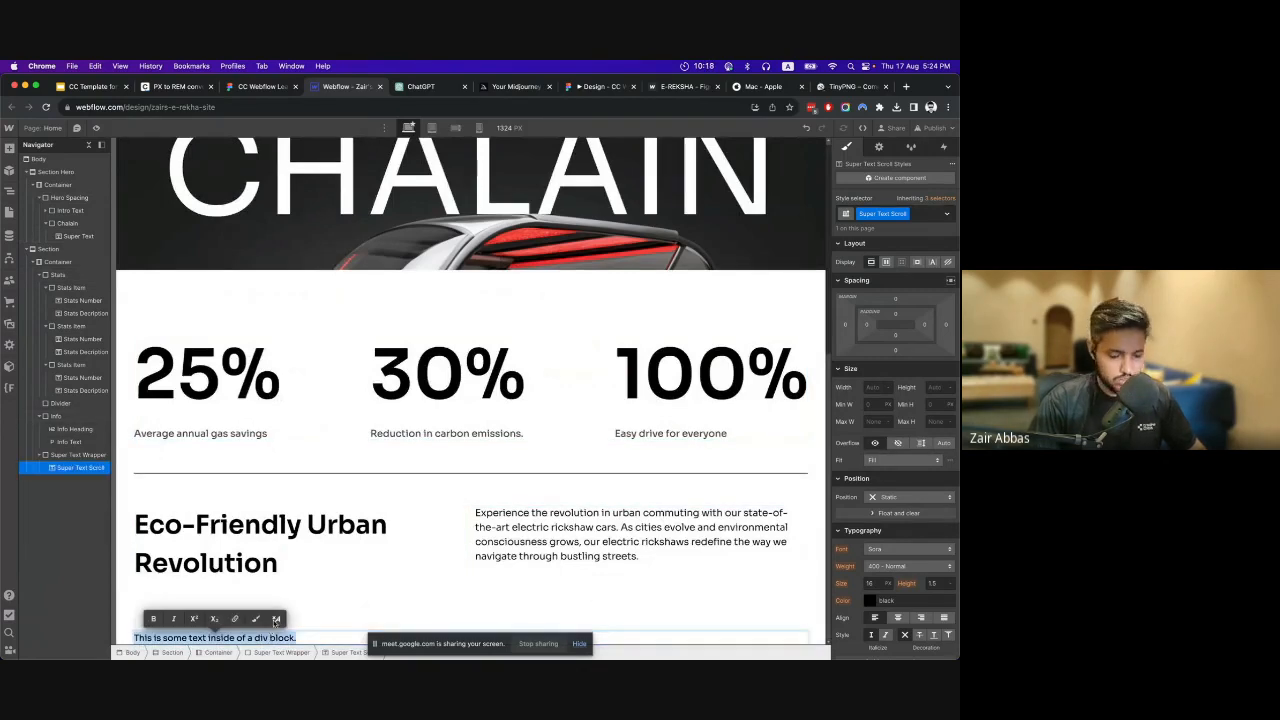
{"action": "type", "text": "E-REKSHA® • E-REKSHA® •"}
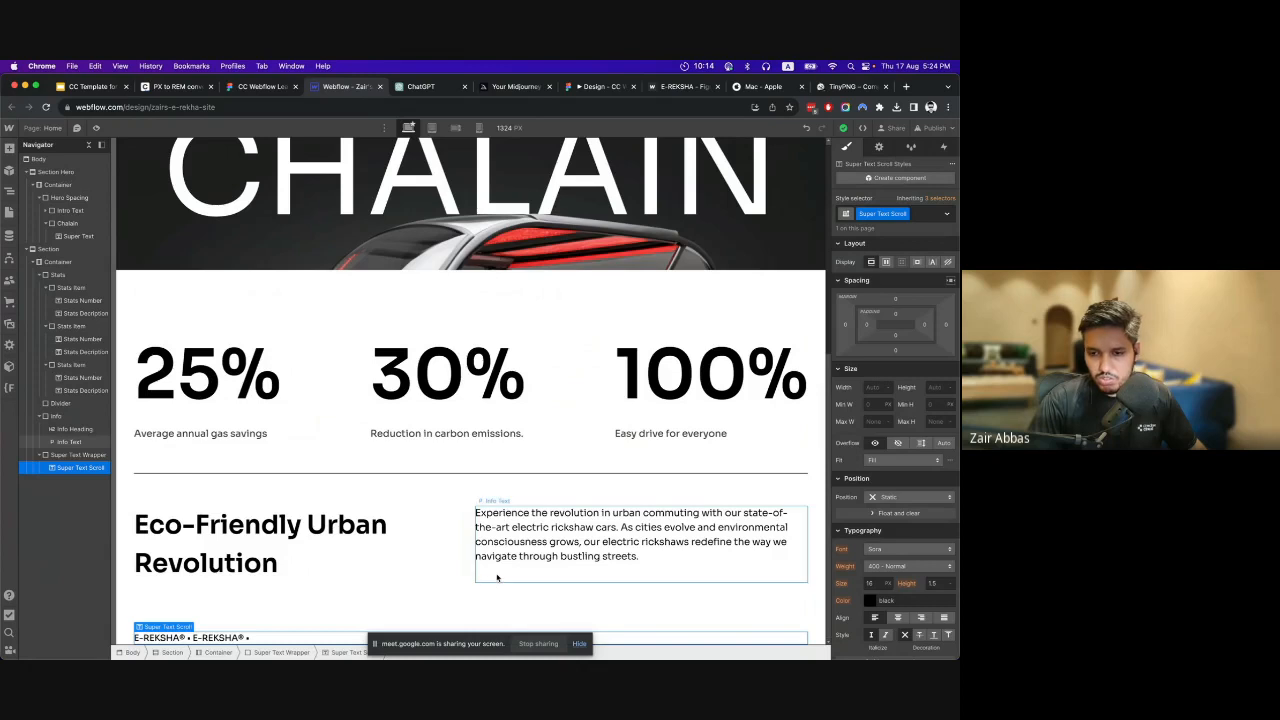
Delete the empty second row of the Info grid and finish editing the grid.
{"action": "left_click", "coordinate": [443, 560]}
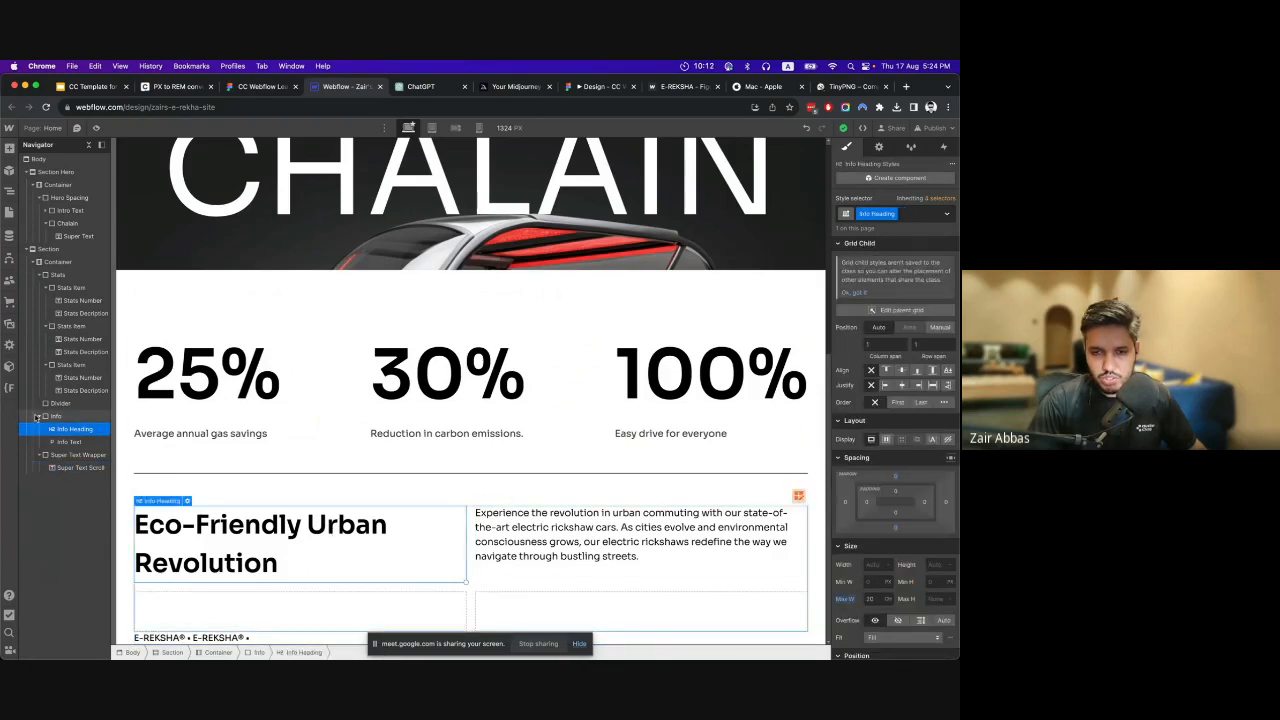
{"action": "left_click", "coordinate": [488, 492]}
{"action": "left_click", "coordinate": [799, 515]}
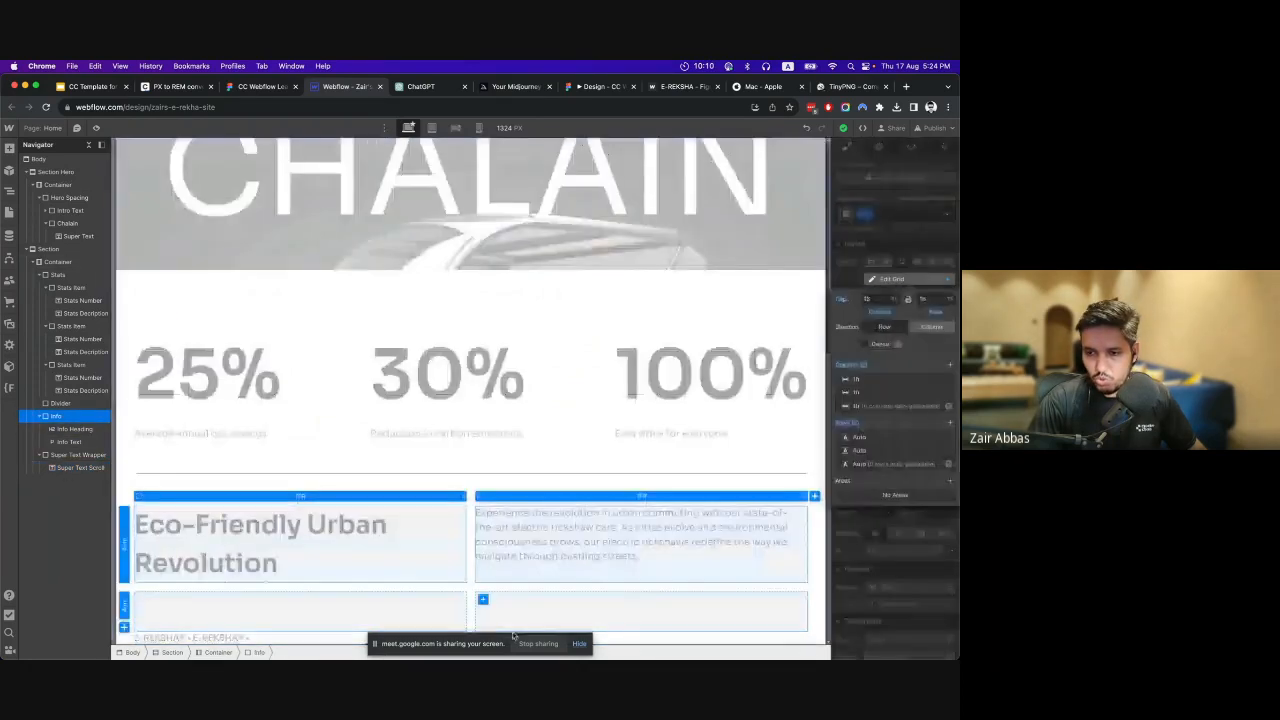
{"action": "left_click", "coordinate": [125, 612]}
{"action": "left_click", "coordinate": [220, 644]}
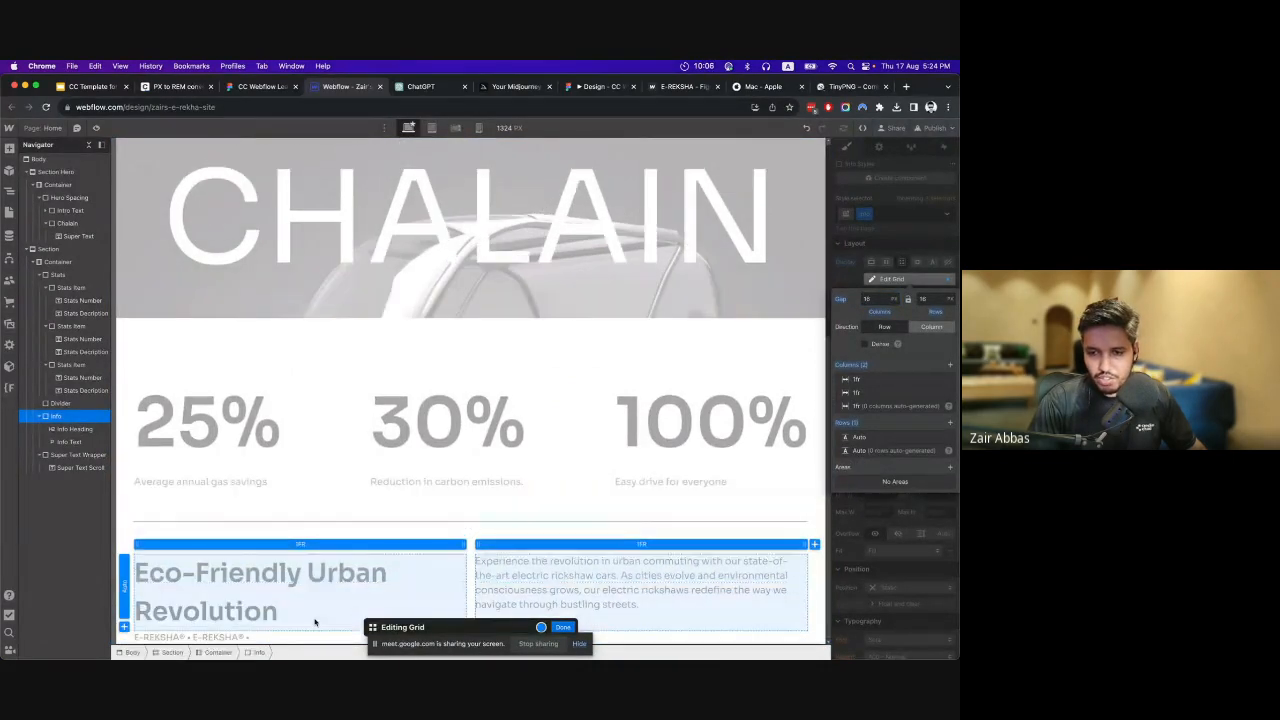
{"action": "left_click", "coordinate": [563, 627]}
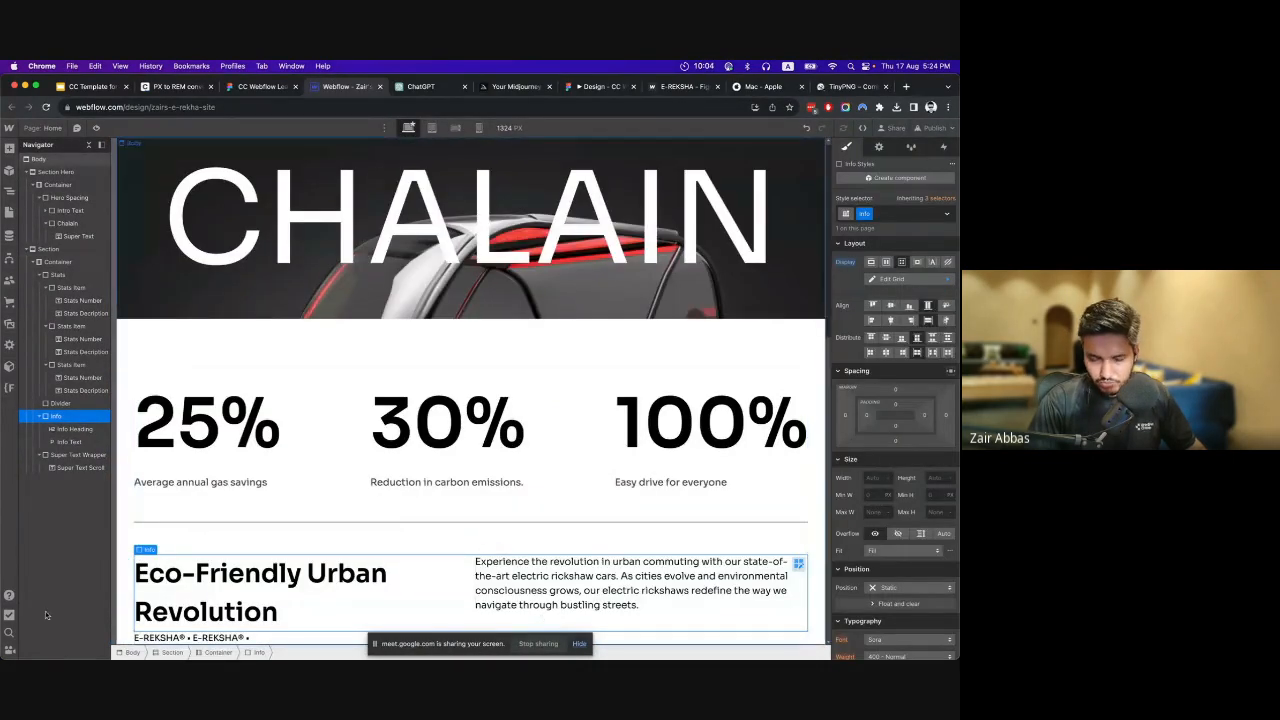
{"action": "left_click", "coordinate": [80, 429]}
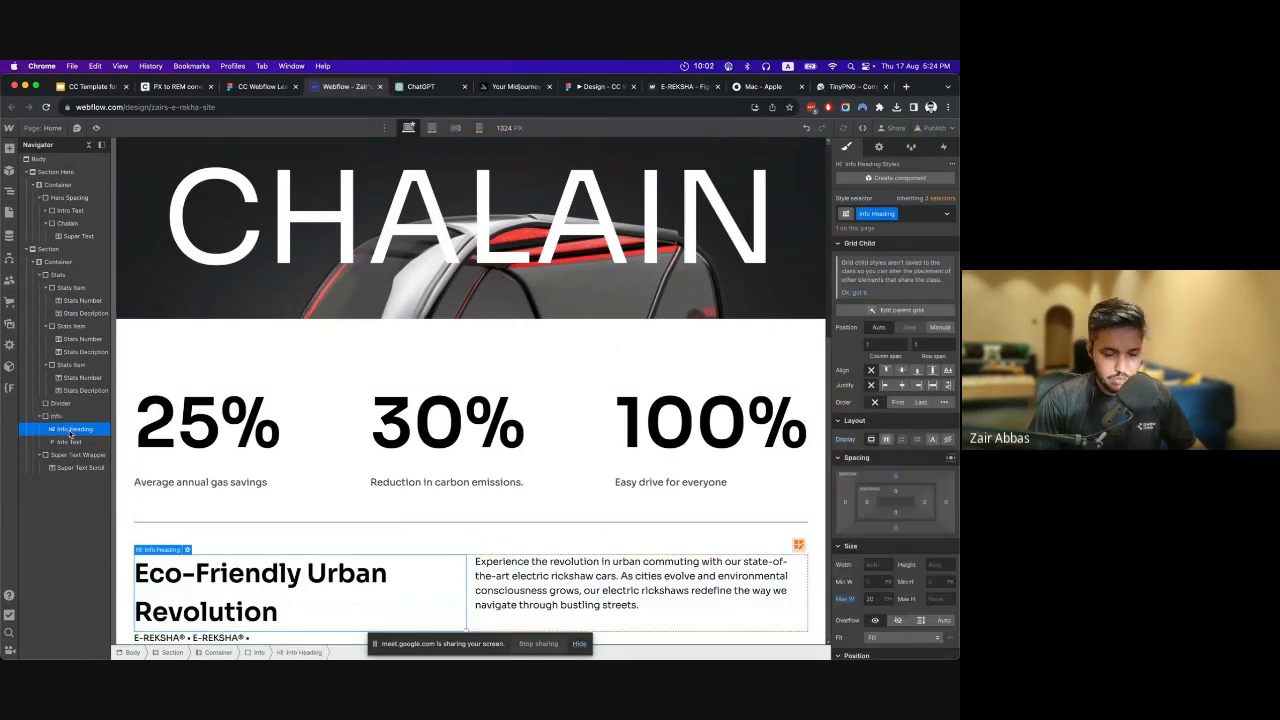
{"action": "key", "text": "super+d"}
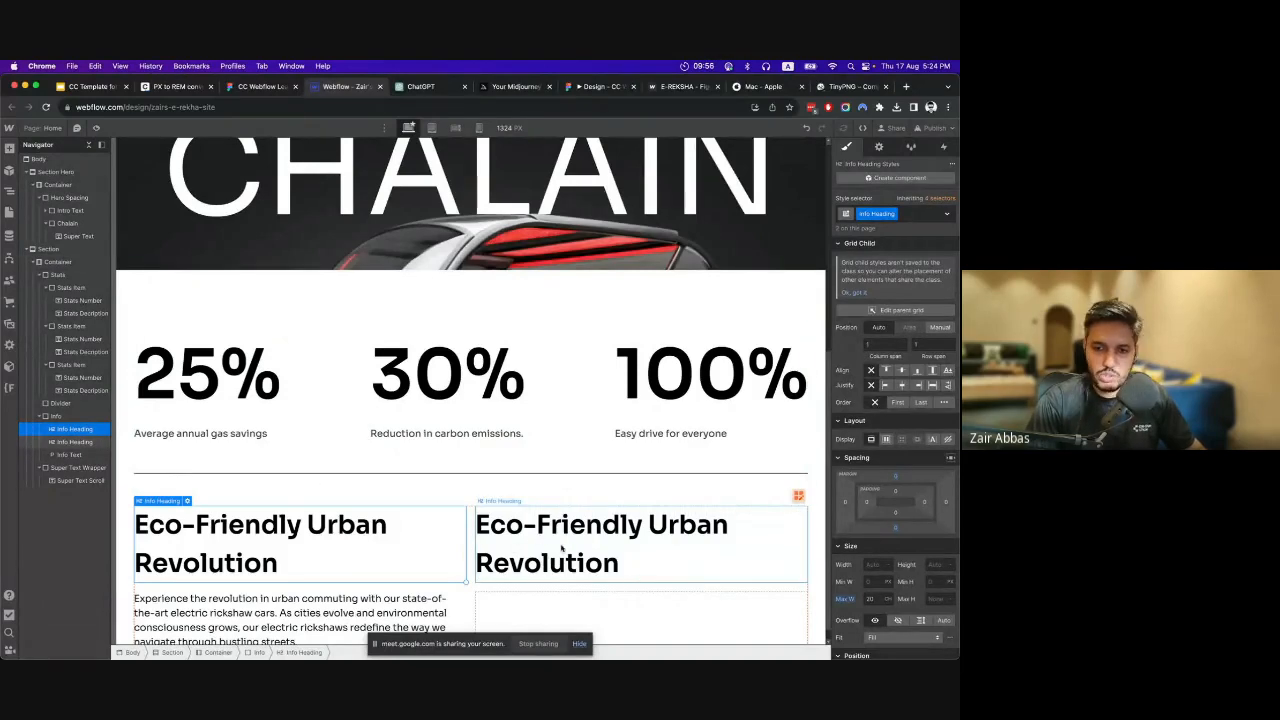
{"action": "left_click", "coordinate": [73, 456]}
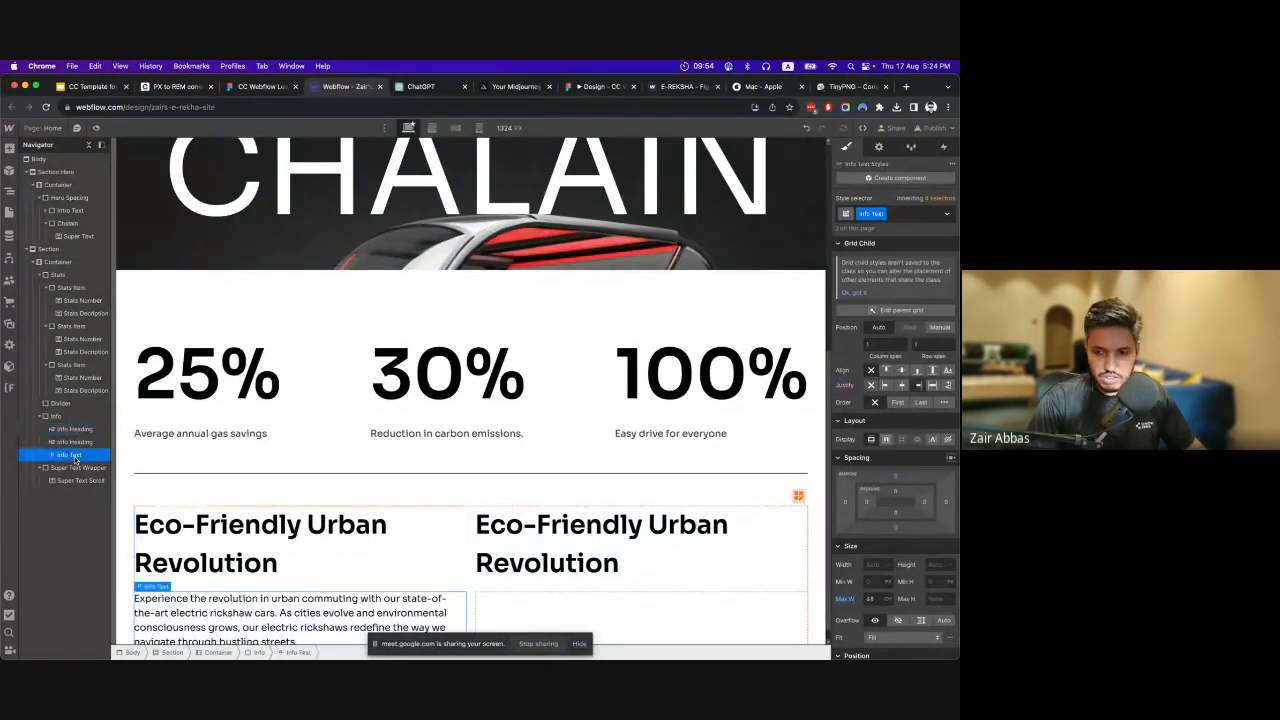
{"action": "key", "text": "super+d"}
{"action": "key", "text": "super+z"}
{"action": "key", "text": "super+z"}
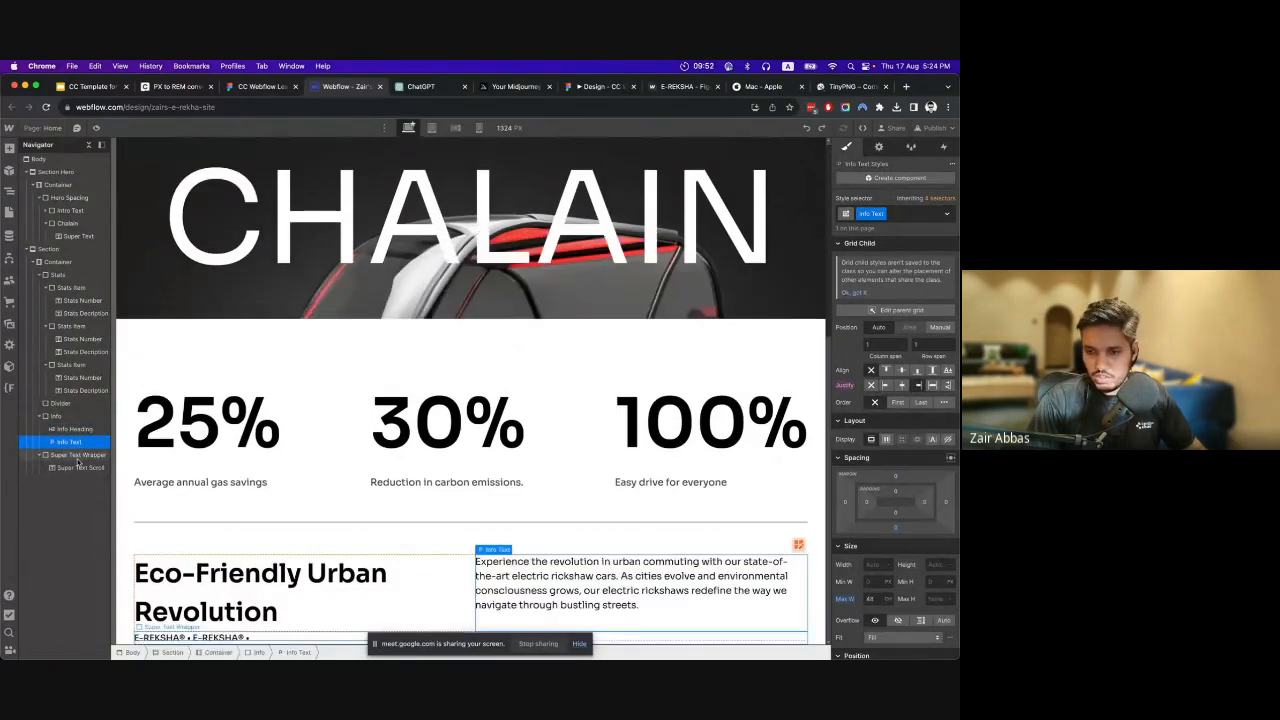
With Super Text Scroll selected, check the scroll text's font size in Figma and convert 230 px to REM in the PX to REM converter.
{"action": "left_click", "coordinate": [72, 456]}
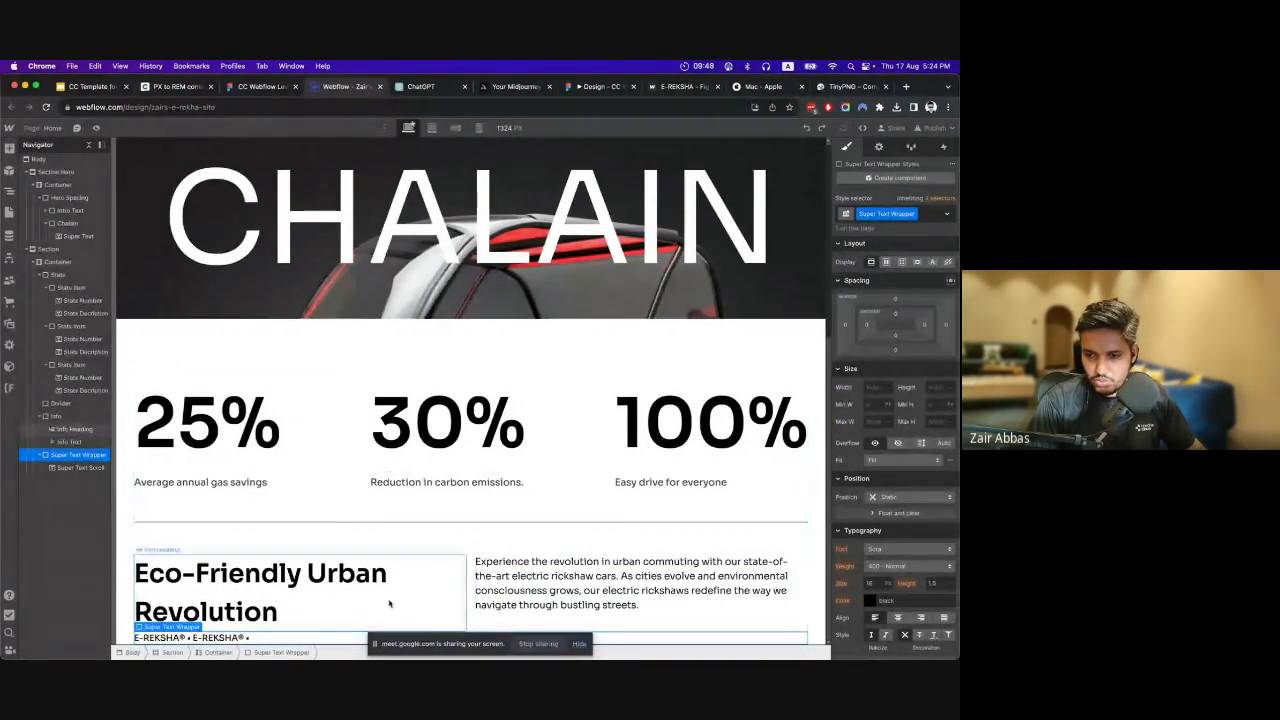
{"action": "left_click", "coordinate": [80, 467]}
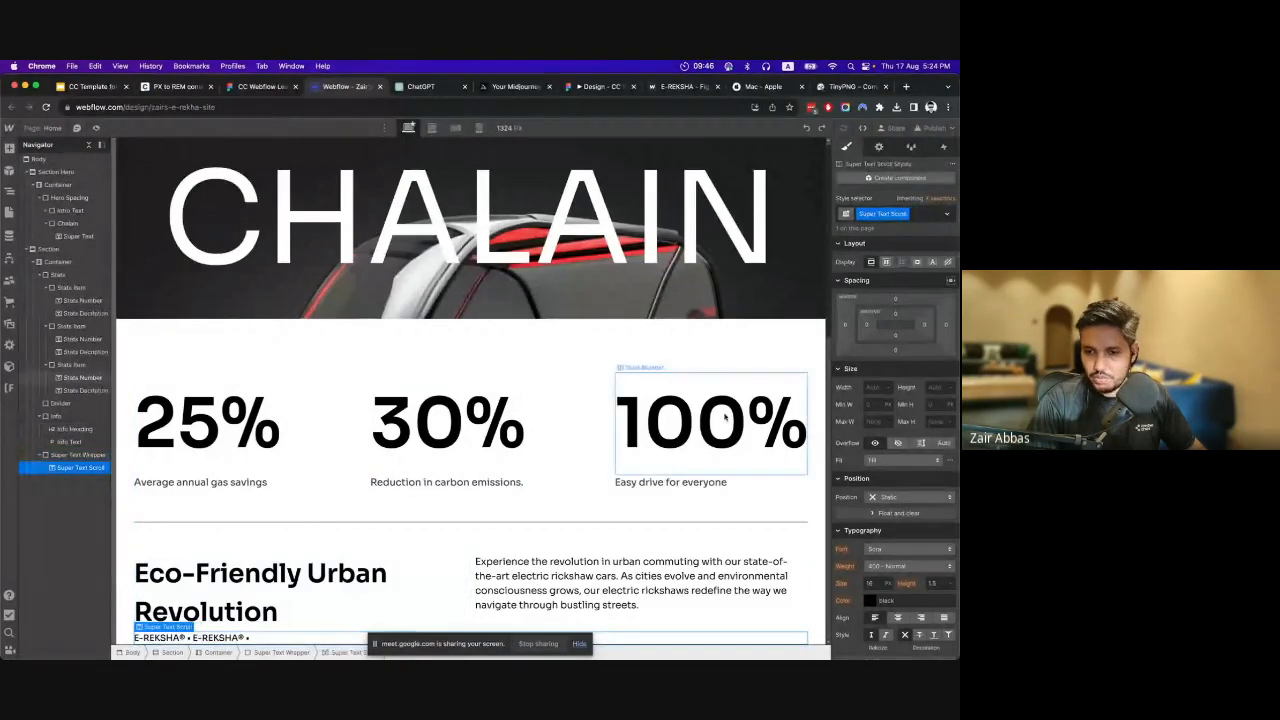
{"action": "left_click", "coordinate": [175, 86]}
{"action": "left_click", "coordinate": [262, 86]}
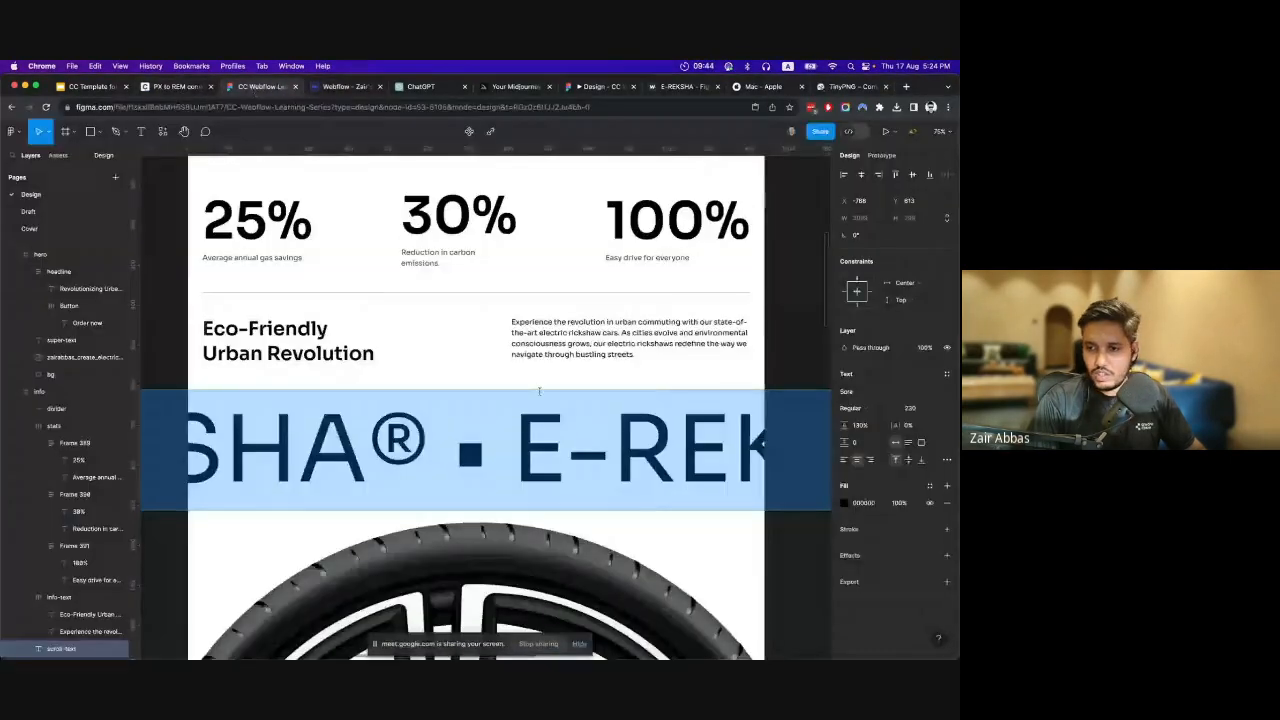
{"action": "left_click", "coordinate": [160, 87]}
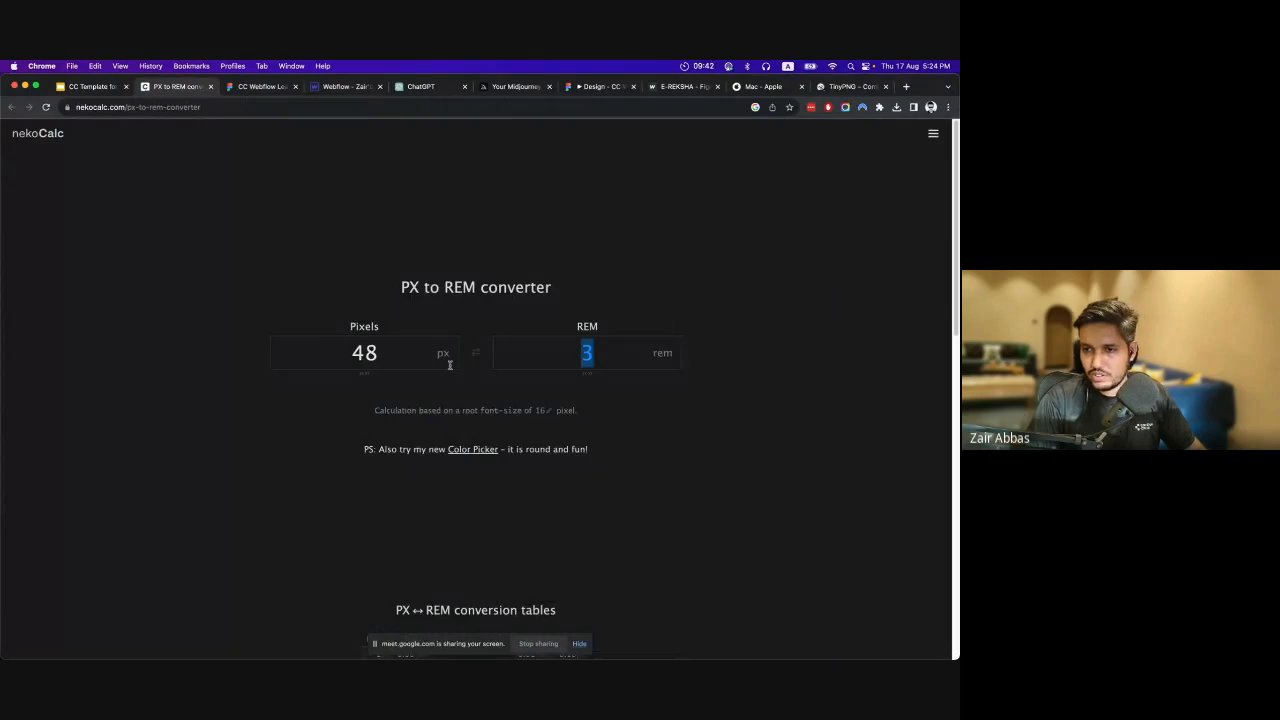
{"action": "left_click", "coordinate": [387, 356]}
{"action": "type", "text": "230"}
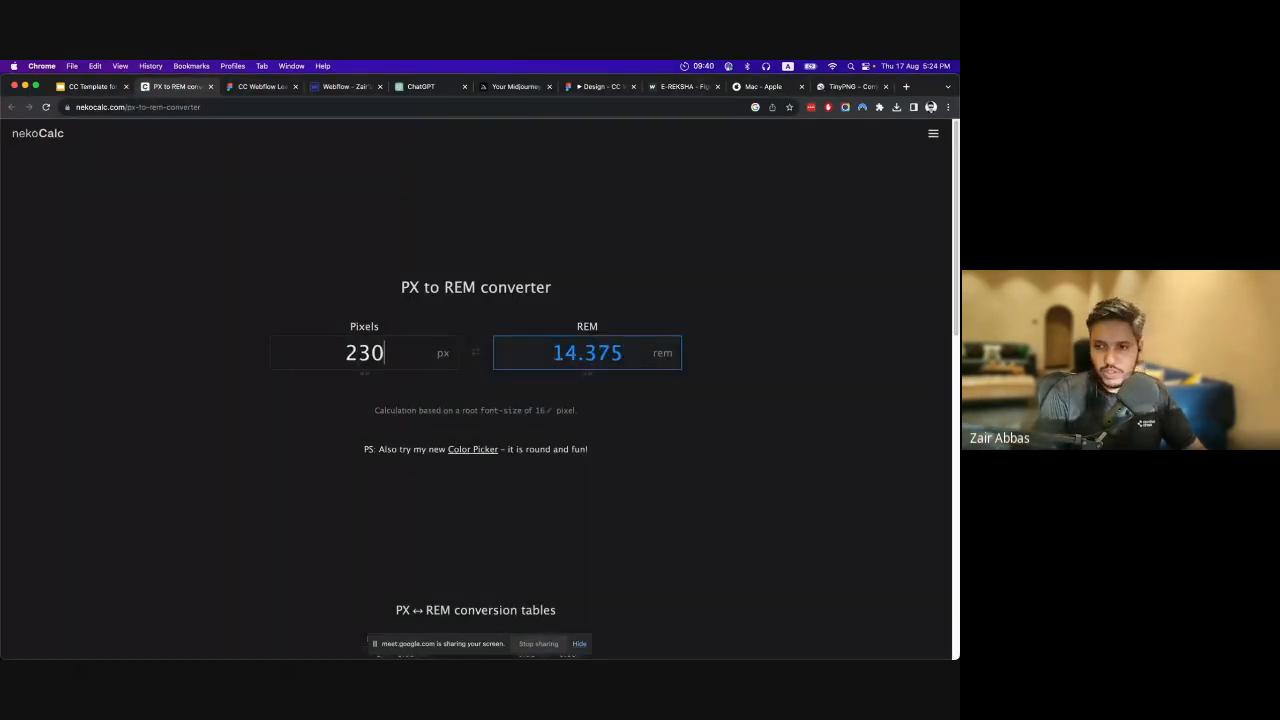
{"action": "left_click", "coordinate": [548, 354]}
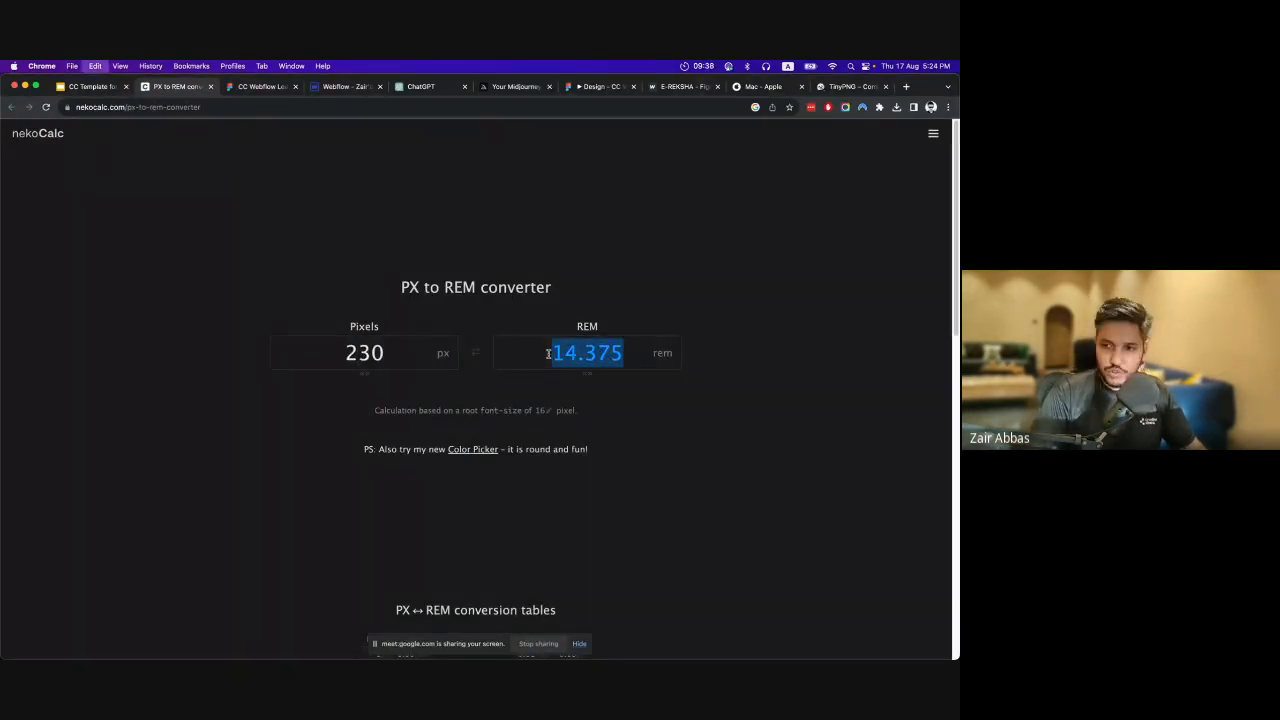
Back in Webflow, set the Super Text Scroll's font size to 10 VW and its weight to 500 - Medium.
{"action": "left_click", "coordinate": [316, 88]}
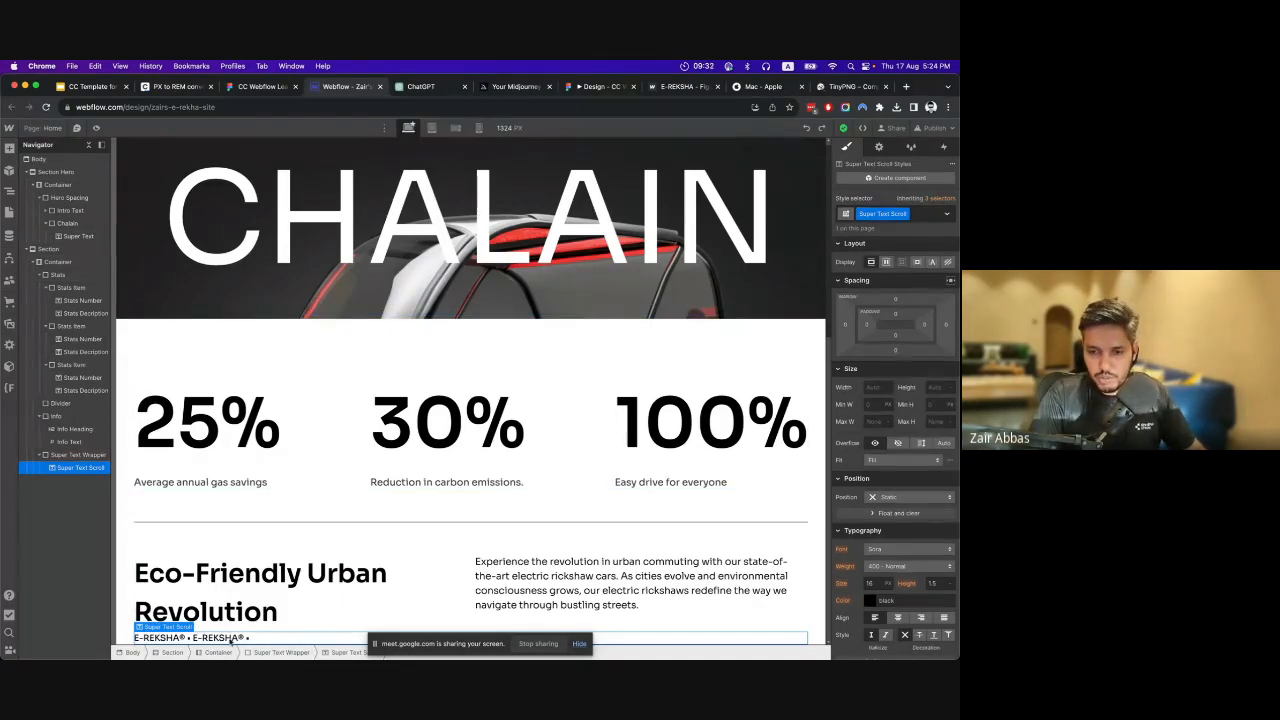
{"action": "scroll", "coordinate": [885, 560], "scroll_direction": "down", "scroll_amount": 5}
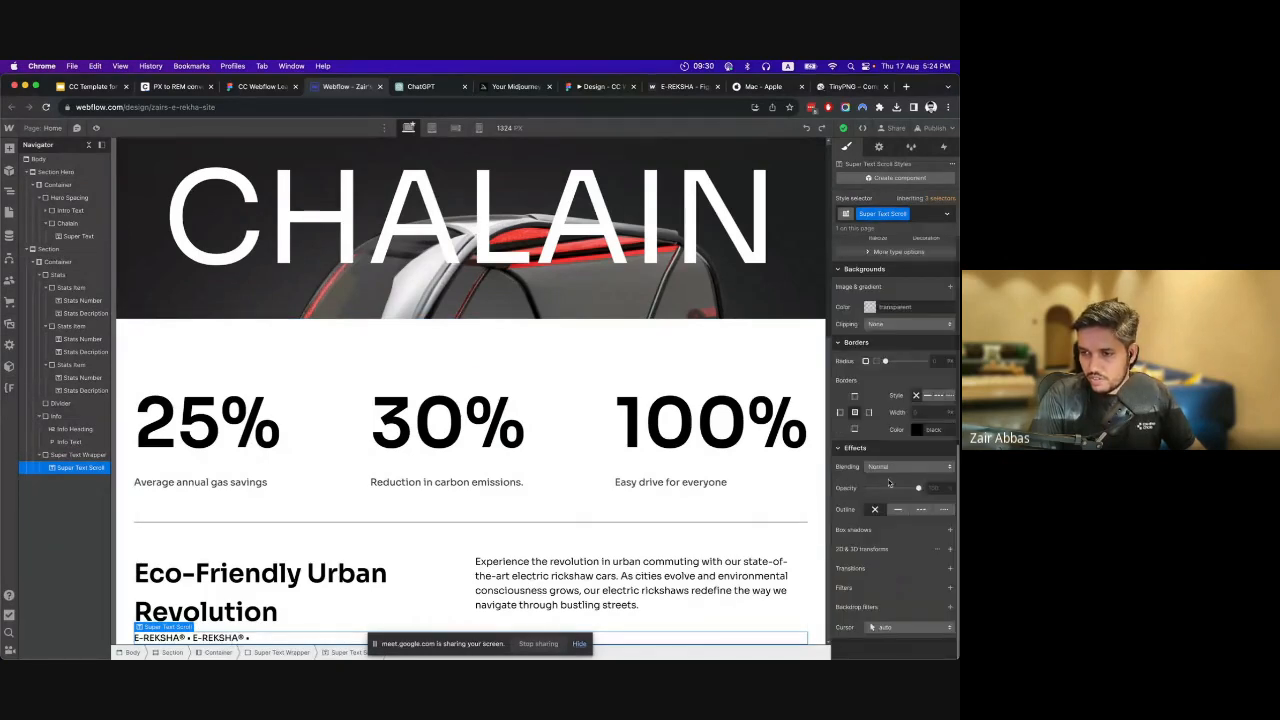
{"action": "scroll", "coordinate": [895, 422], "scroll_direction": "up", "scroll_amount": 5}
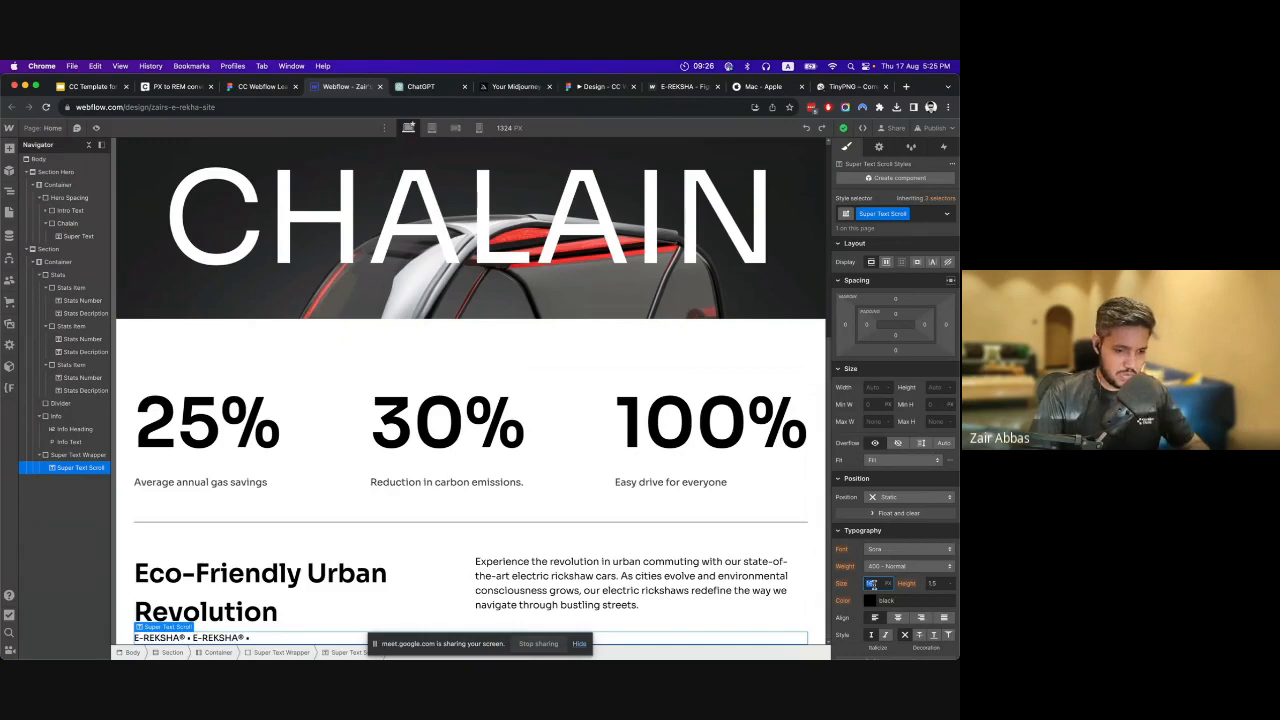
{"action": "key", "text": "Return"}
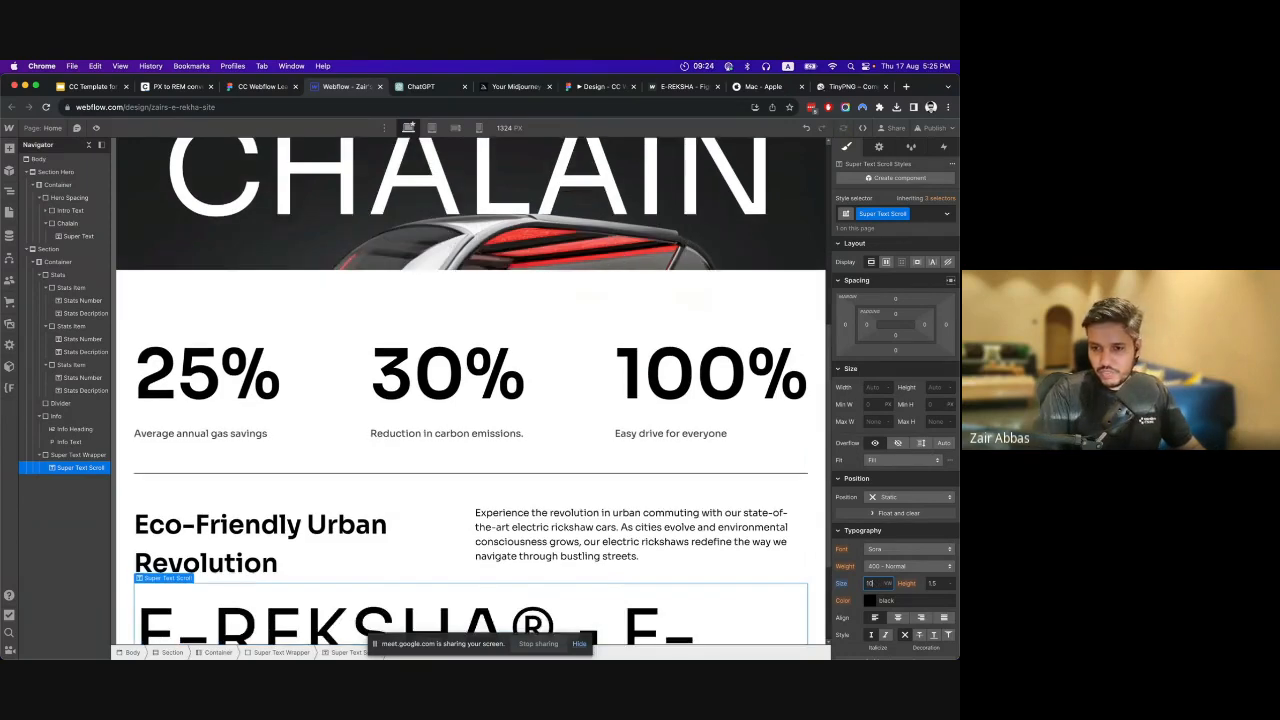
{"action": "scroll", "coordinate": [841, 505], "scroll_direction": "down", "scroll_amount": 1}
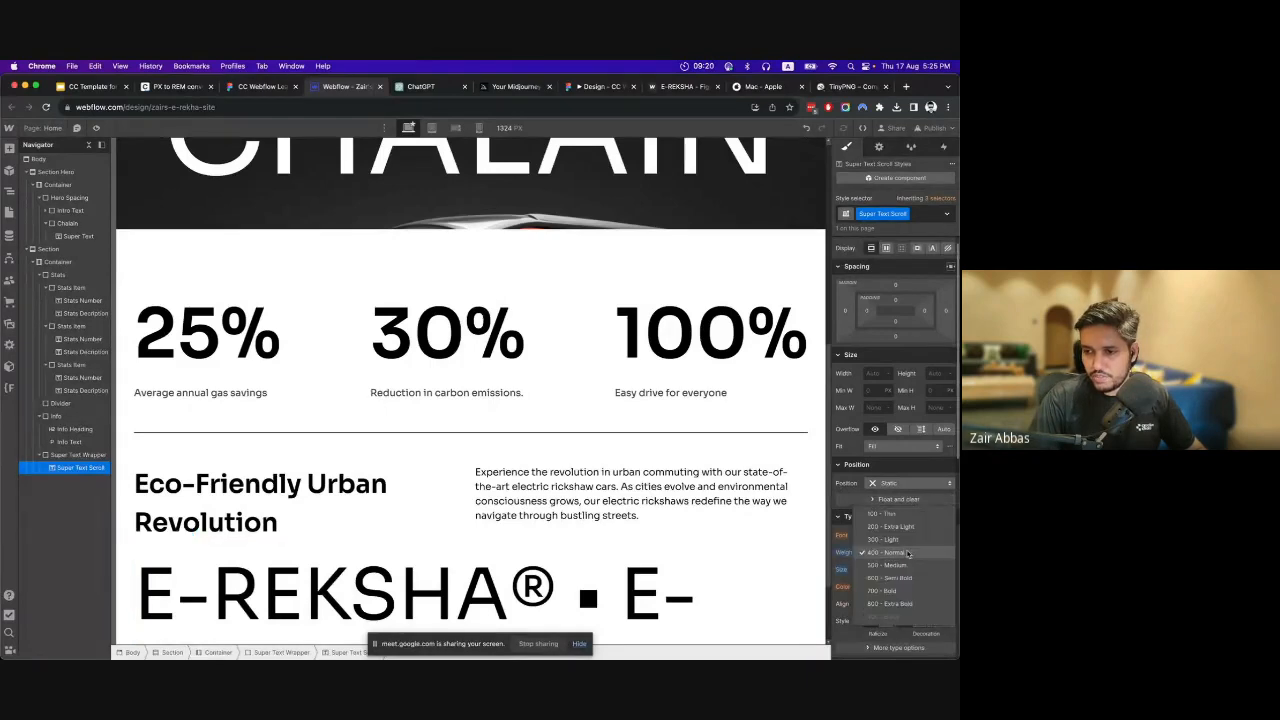
{"action": "left_click", "coordinate": [909, 551]}
{"action": "left_click", "coordinate": [903, 569]}
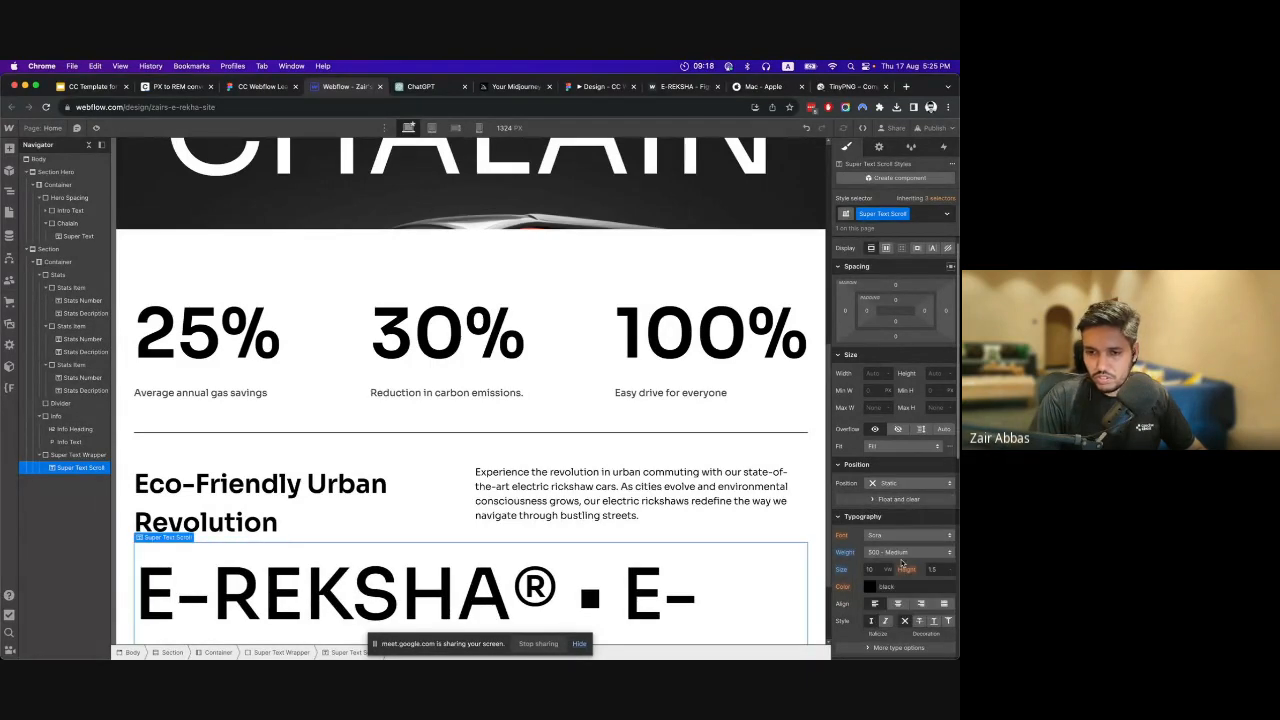
Move the Super Text Wrapper out of the second section's container so it sits directly in the Section below the container.
{"action": "scroll", "coordinate": [640, 517], "scroll_direction": "down", "scroll_amount": 3}
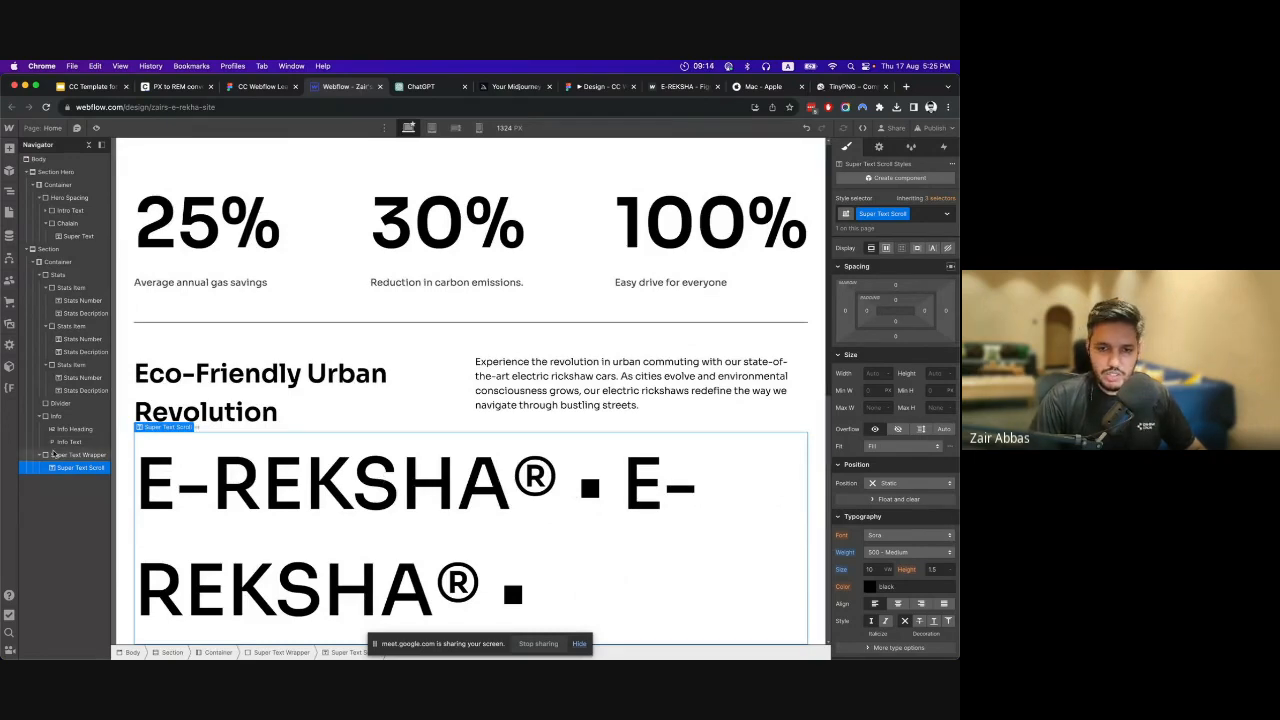
{"action": "left_click", "coordinate": [47, 455]}
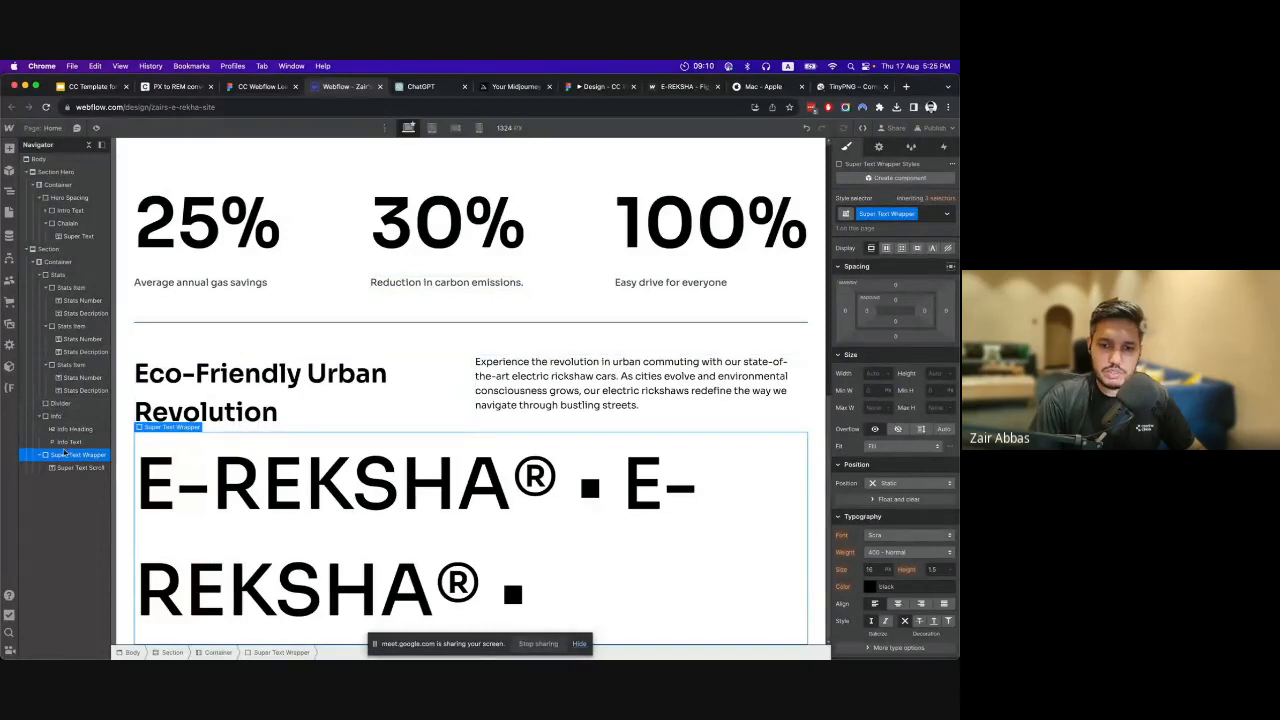
{"action": "left_click_drag", "start_coordinate": [66, 455], "coordinate": [58, 281]}
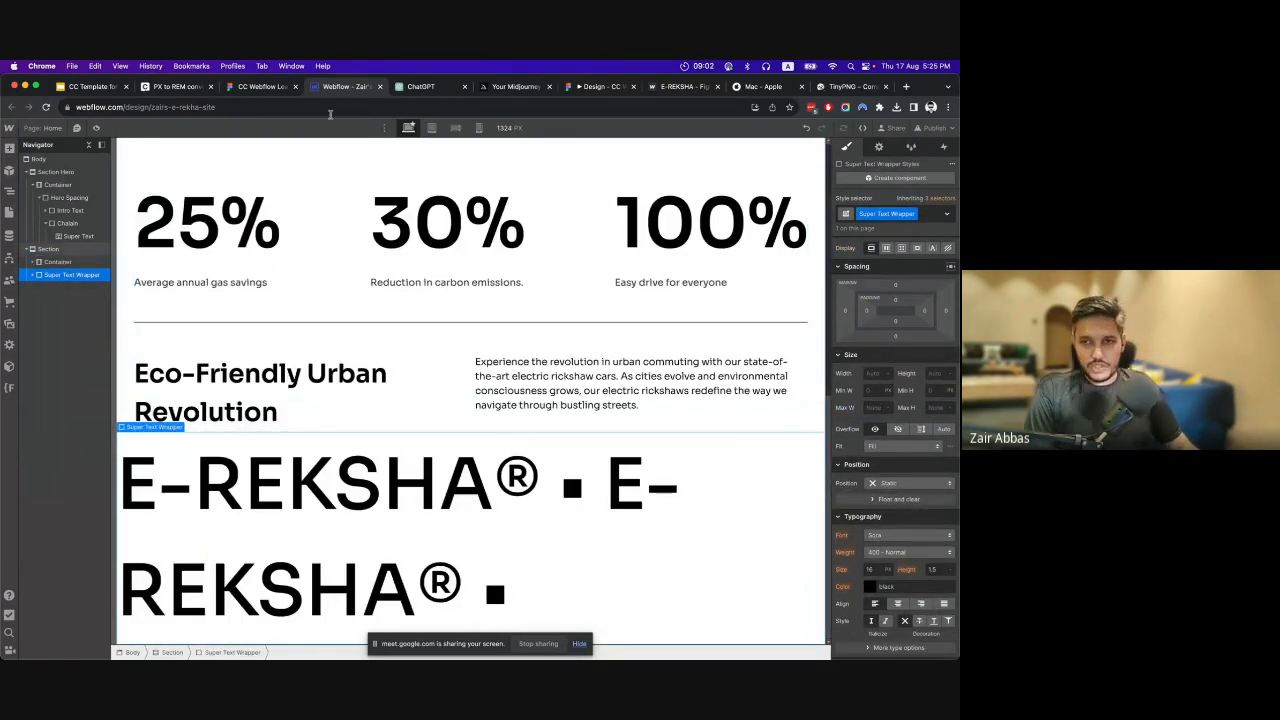
Check the scroll text in the Figma design and, back in Webflow, set the Super Text Scroll's line breaking to No wrap.
{"action": "left_click", "coordinate": [276, 86]}
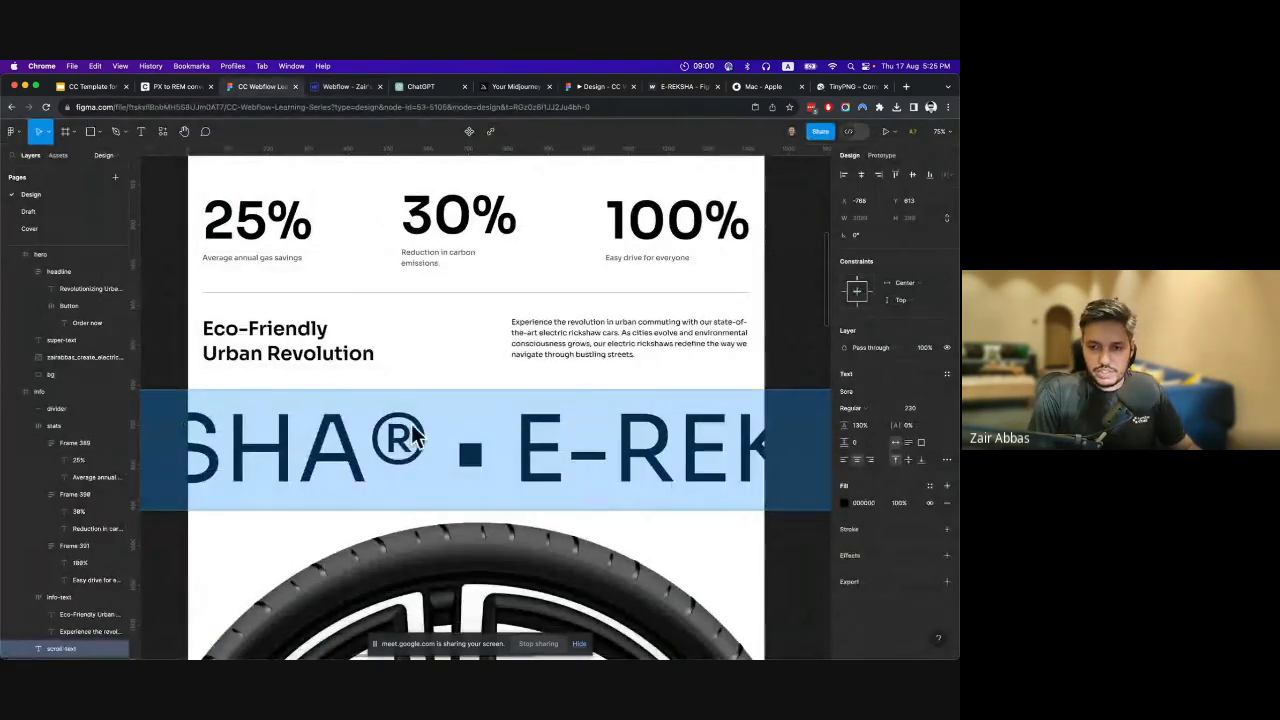
{"action": "left_click", "coordinate": [345, 86]}
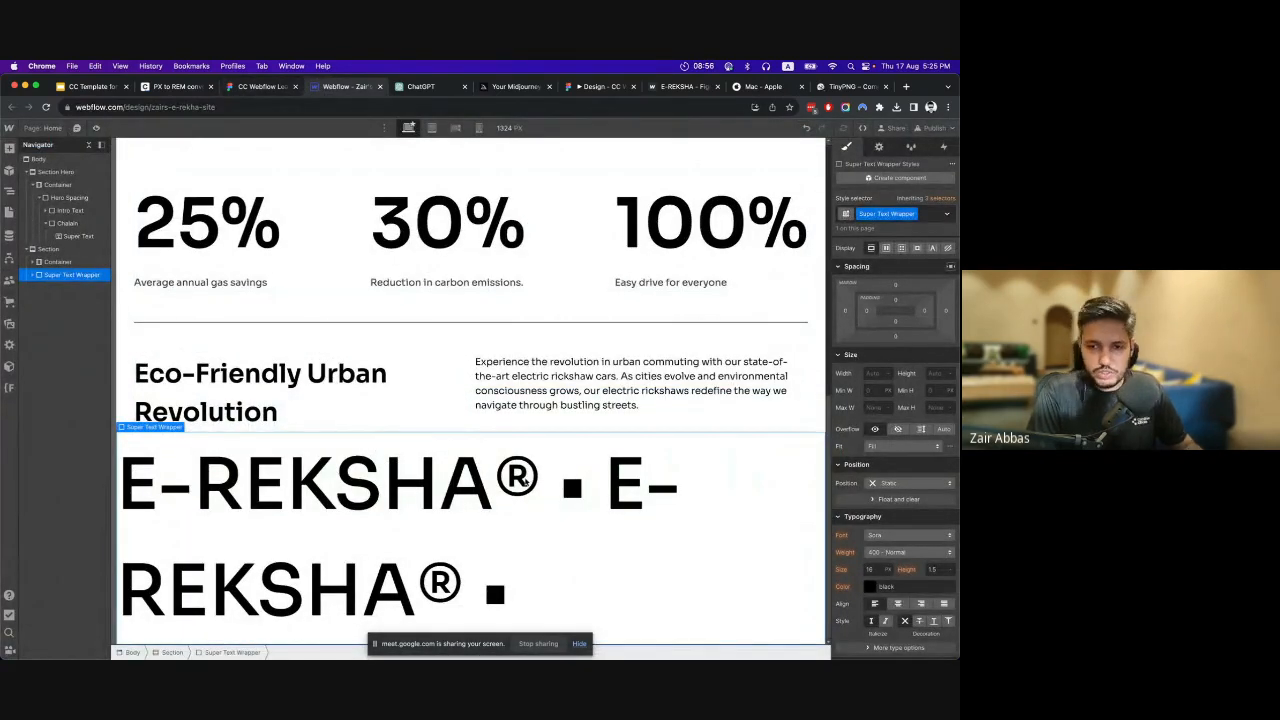
{"action": "left_click", "coordinate": [33, 276]}
{"action": "left_click", "coordinate": [58, 289]}
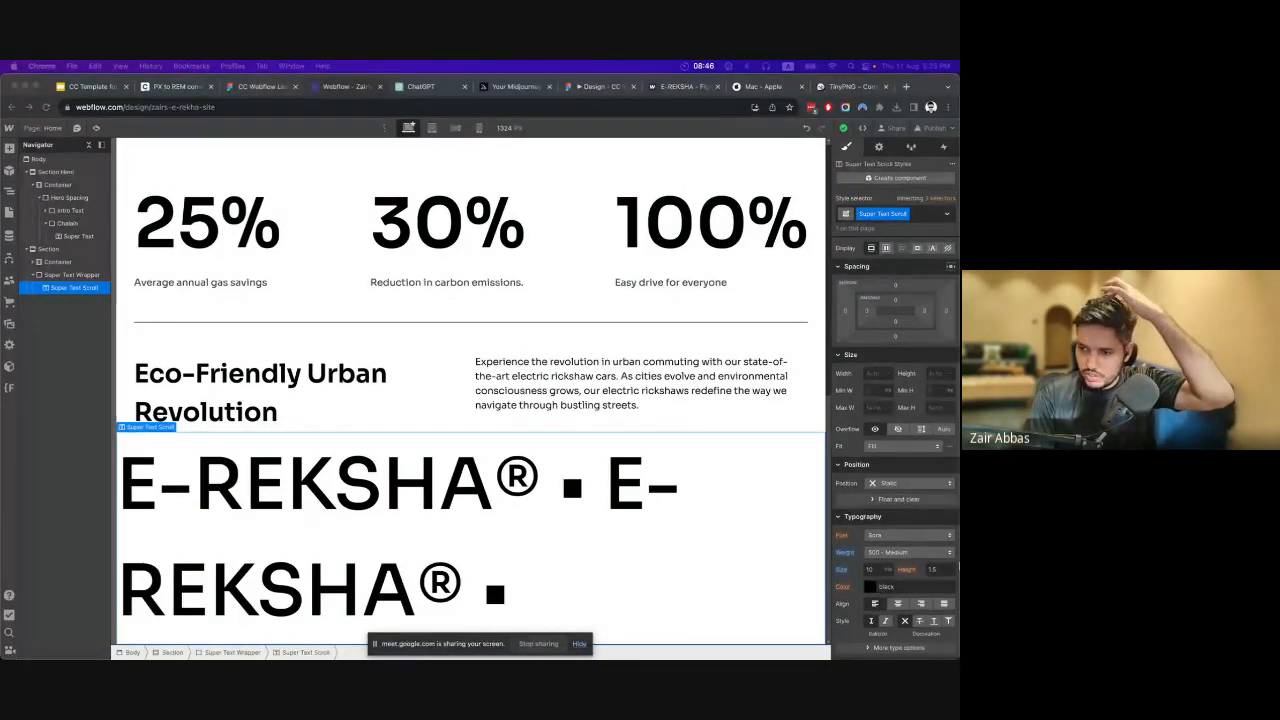
{"action": "scroll", "coordinate": [900, 516], "scroll_direction": "down", "scroll_amount": 2}
{"action": "scroll", "coordinate": [900, 516], "scroll_direction": "down", "scroll_amount": 1}
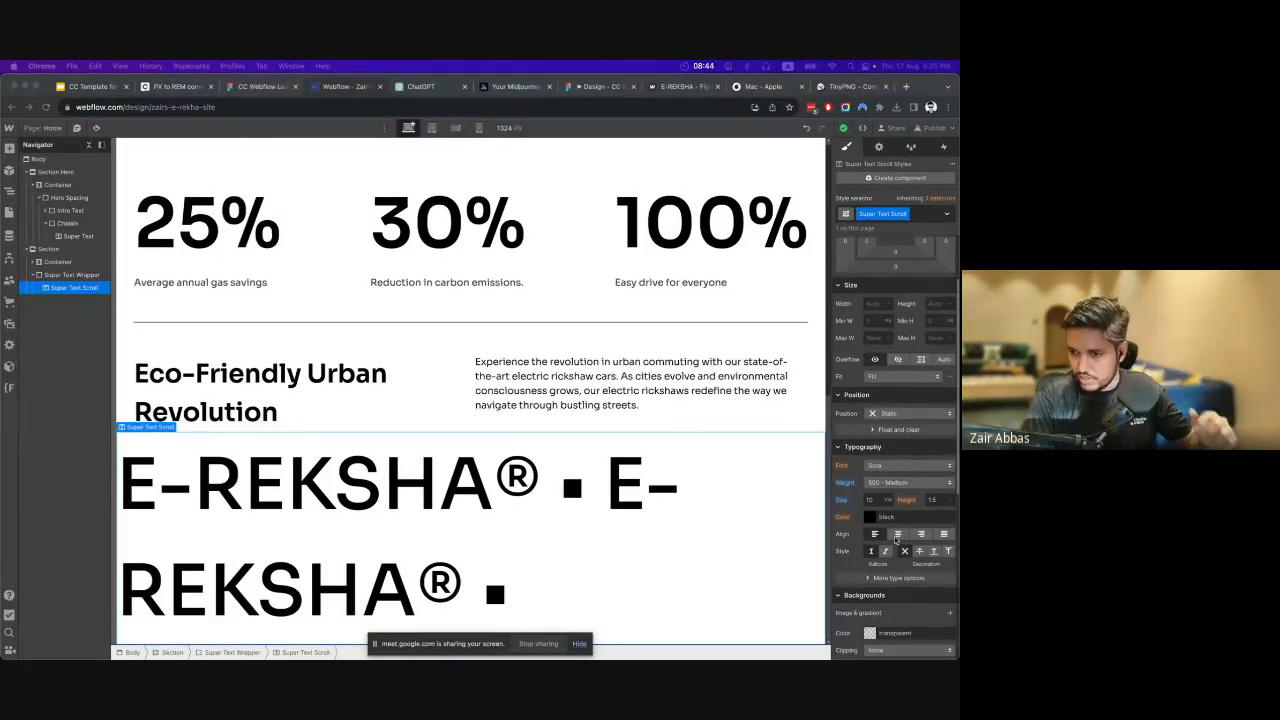
{"action": "scroll", "coordinate": [897, 543], "scroll_direction": "down", "scroll_amount": 1}
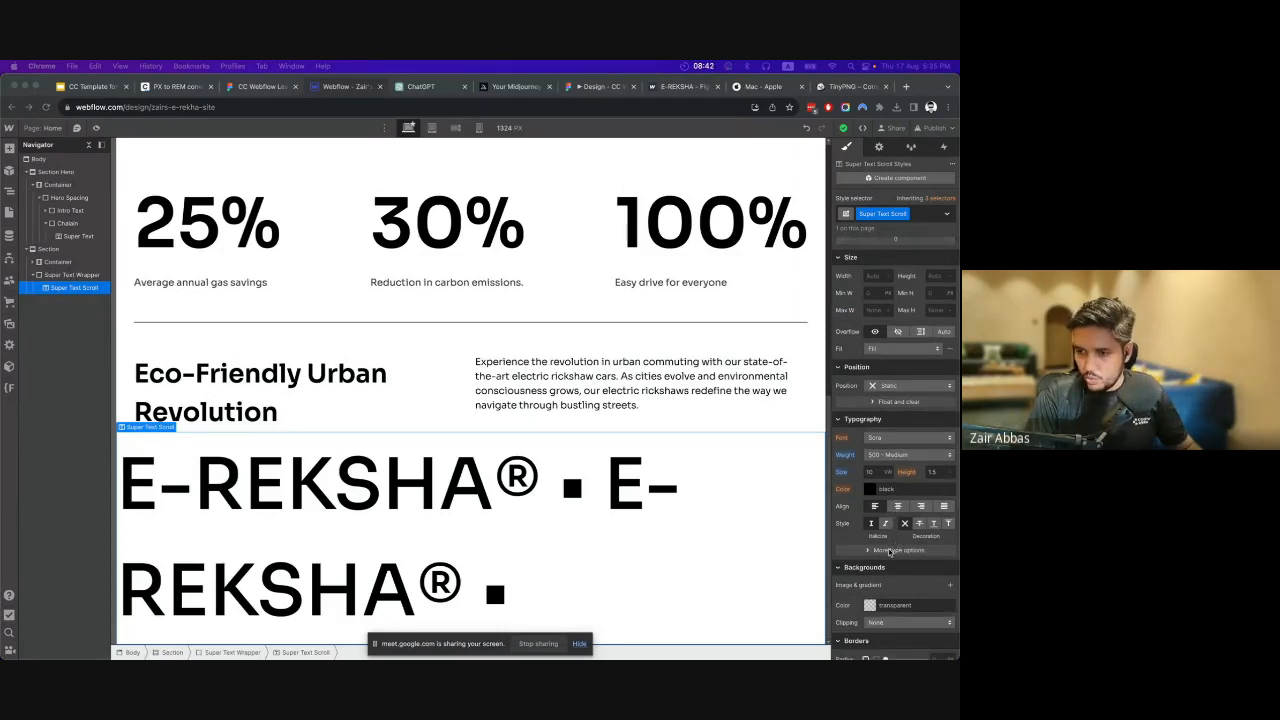
{"action": "left_click", "coordinate": [890, 551]}
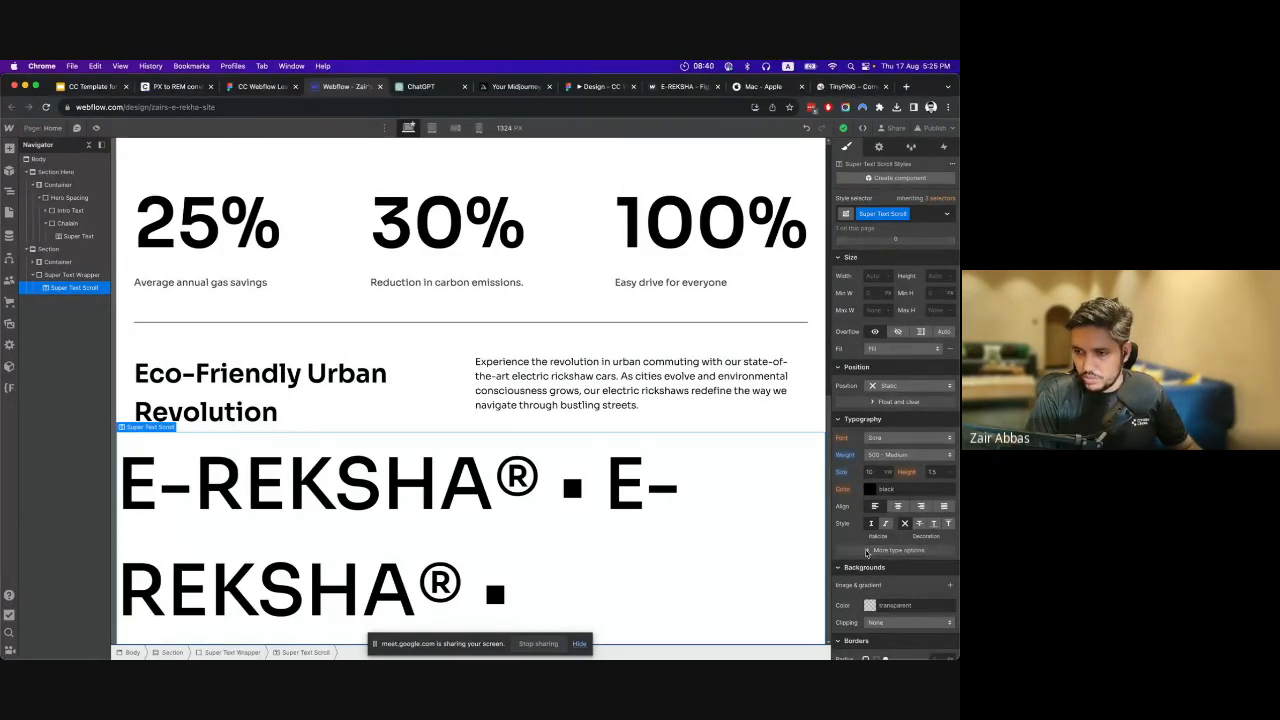
{"action": "left_click", "coordinate": [870, 551]}
{"action": "scroll", "coordinate": [874, 545], "scroll_direction": "down", "scroll_amount": 5}
{"action": "scroll", "coordinate": [876, 535], "scroll_direction": "up", "scroll_amount": 2}
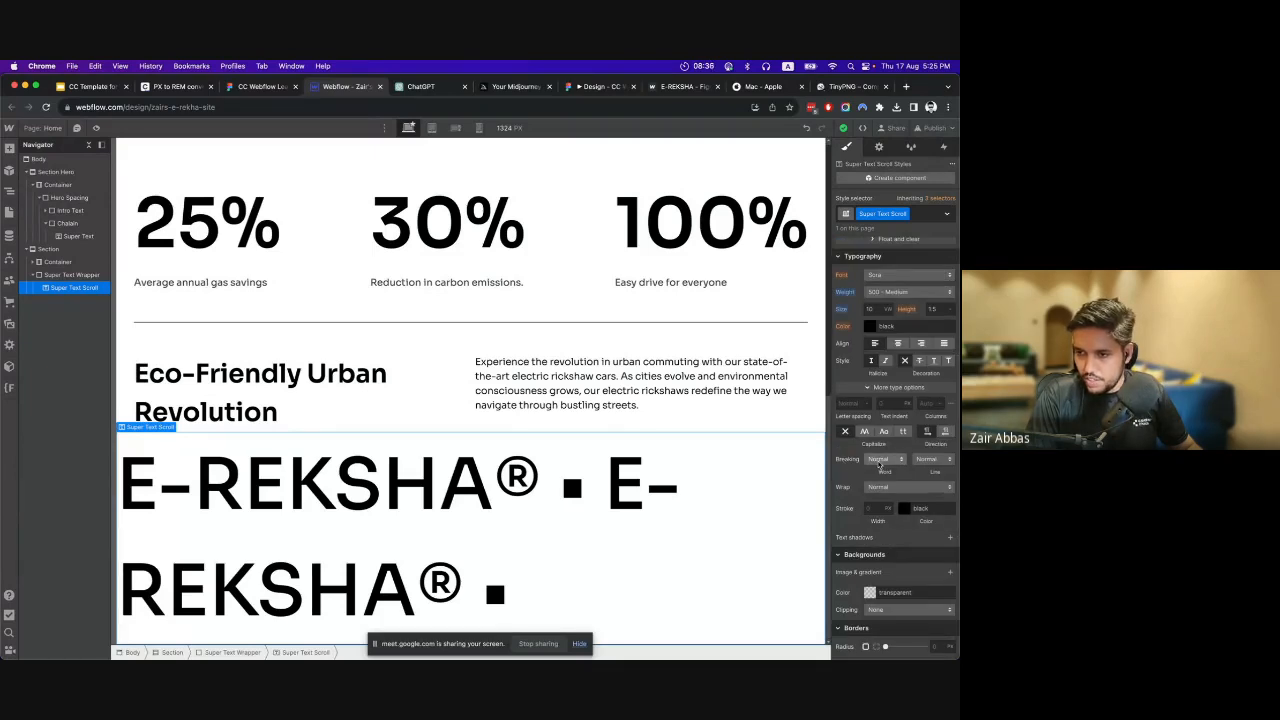
{"action": "left_click", "coordinate": [945, 461]}
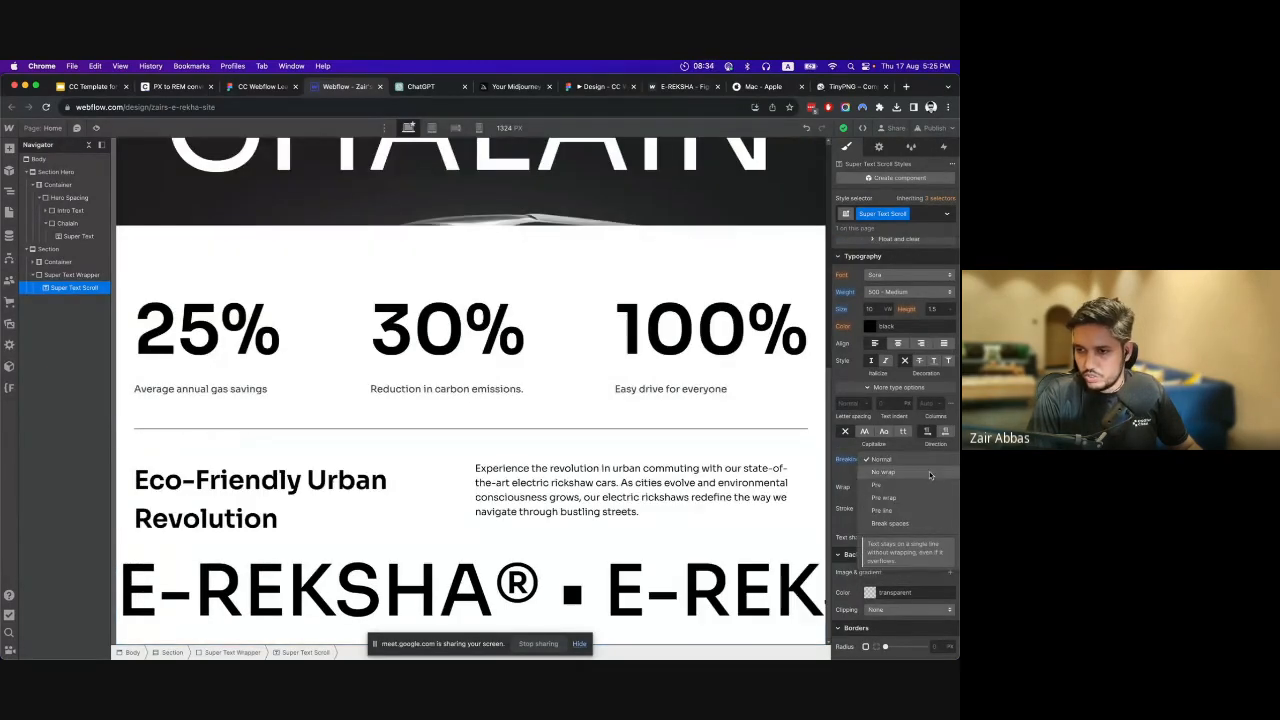
{"action": "left_click", "coordinate": [884, 472]}
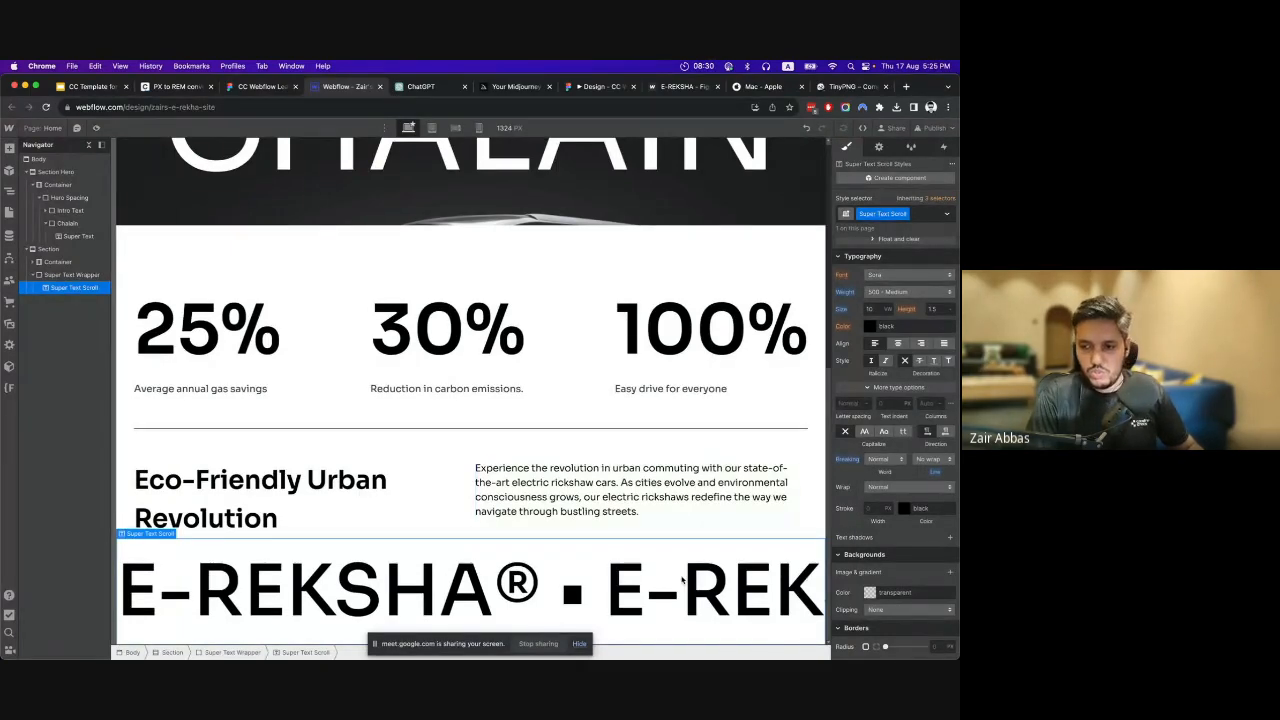
Examine how far the page overflows sideways around the single-line E-REKSHA text.
{"action": "scroll", "coordinate": [682, 580], "scroll_direction": "right", "scroll_amount": 3}
{"action": "scroll", "coordinate": [643, 580], "scroll_direction": "left", "scroll_amount": 3}
{"action": "scroll", "coordinate": [592, 589], "scroll_direction": "right", "scroll_amount": 2}
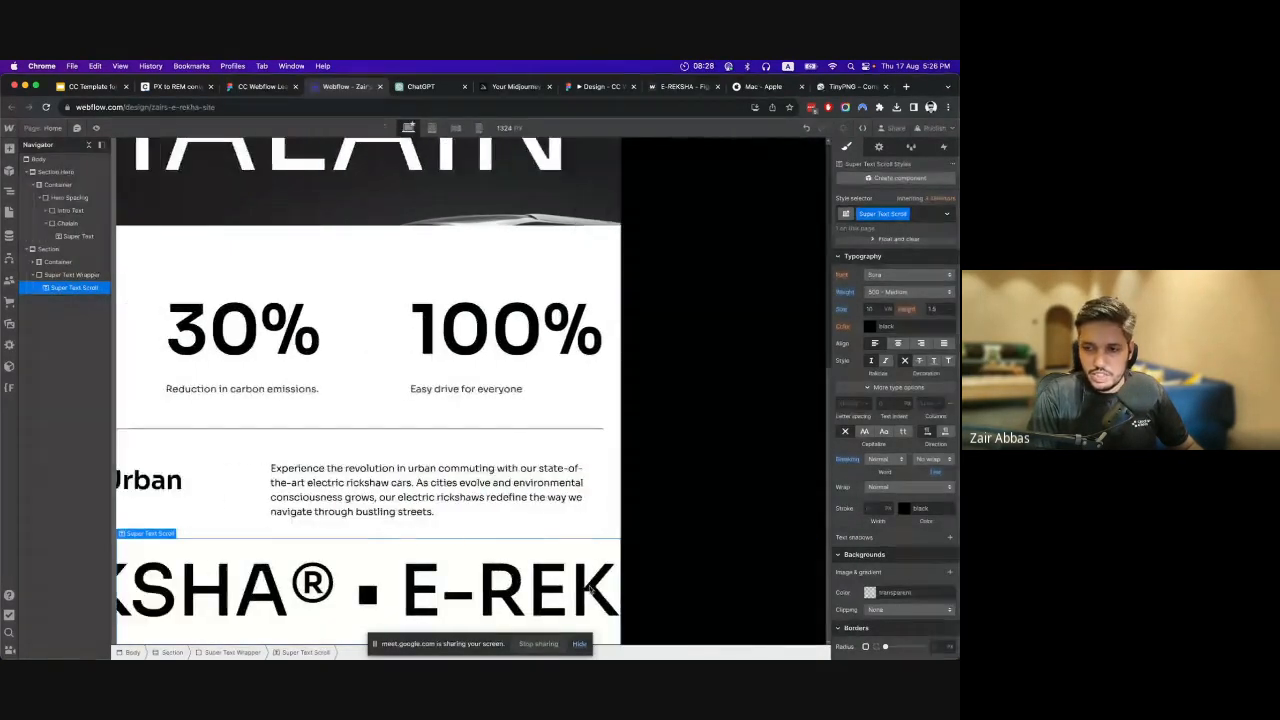
{"action": "scroll", "coordinate": [589, 588], "scroll_direction": "left", "scroll_amount": 3}
{"action": "scroll", "coordinate": [580, 589], "scroll_direction": "right", "scroll_amount": 3}
{"action": "scroll", "coordinate": [570, 590], "scroll_direction": "left", "scroll_amount": 3}
{"action": "scroll", "coordinate": [559, 592], "scroll_direction": "right", "scroll_amount": 3}
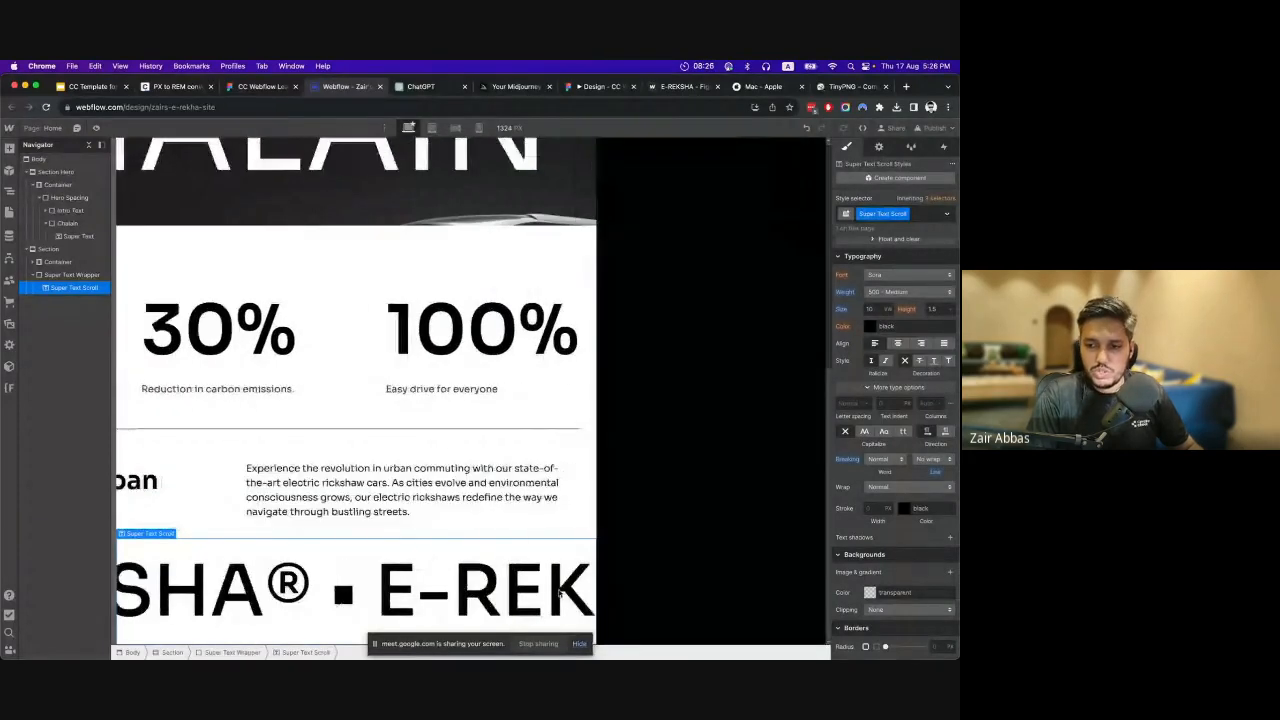
{"action": "scroll", "coordinate": [559, 592], "scroll_direction": "left", "scroll_amount": 3}
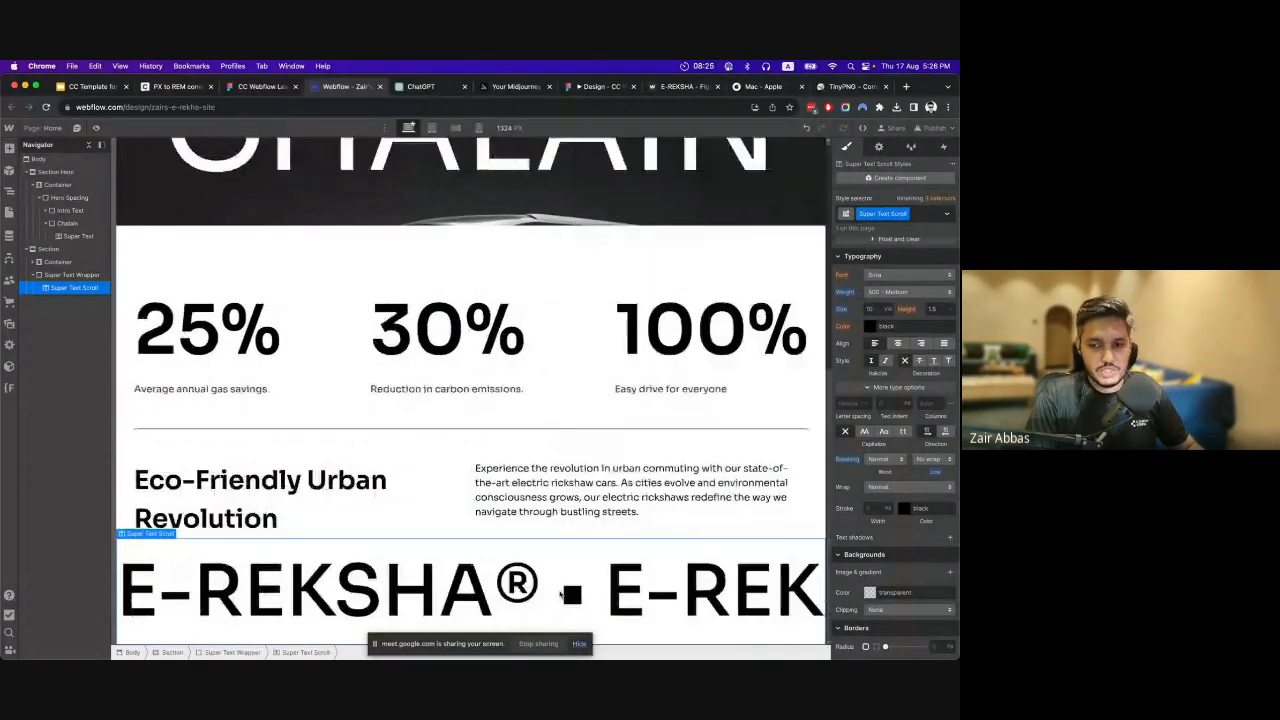
Select the Super Text Wrapper and bring up its layout, spacing and size styles.
{"action": "left_click", "coordinate": [70, 275]}
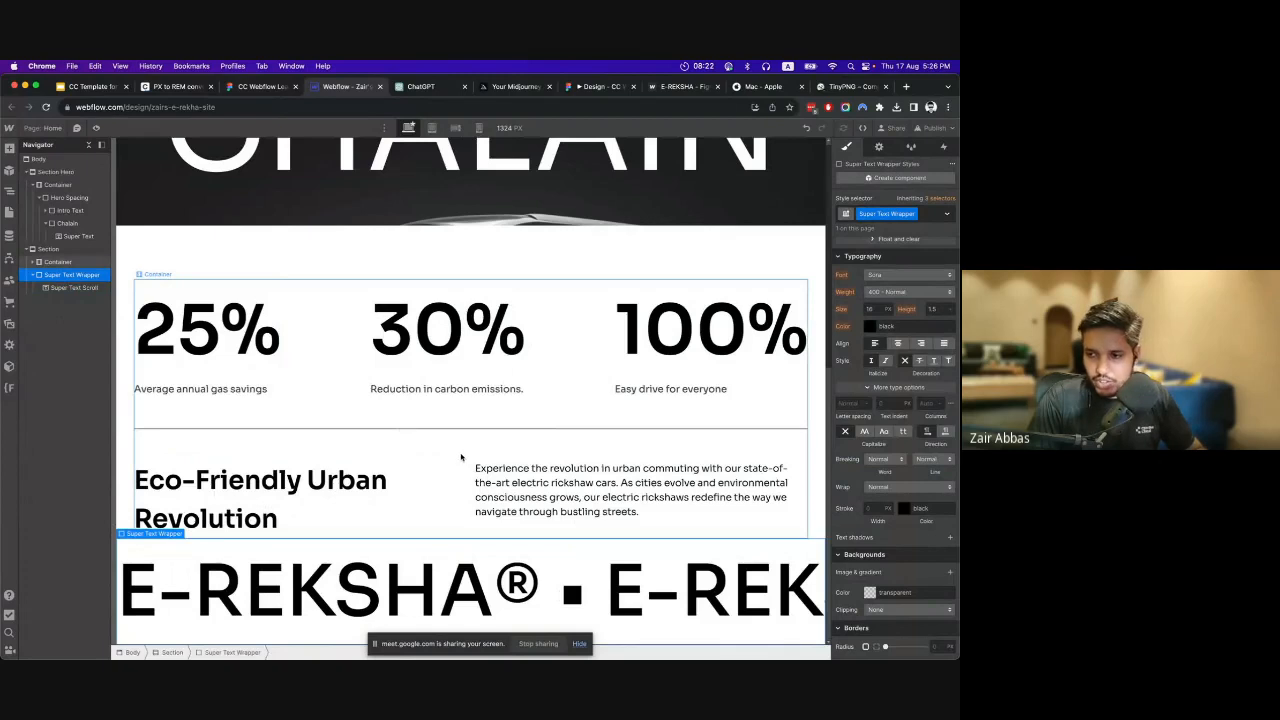
{"action": "scroll", "coordinate": [880, 395], "scroll_direction": "up", "scroll_amount": 5}
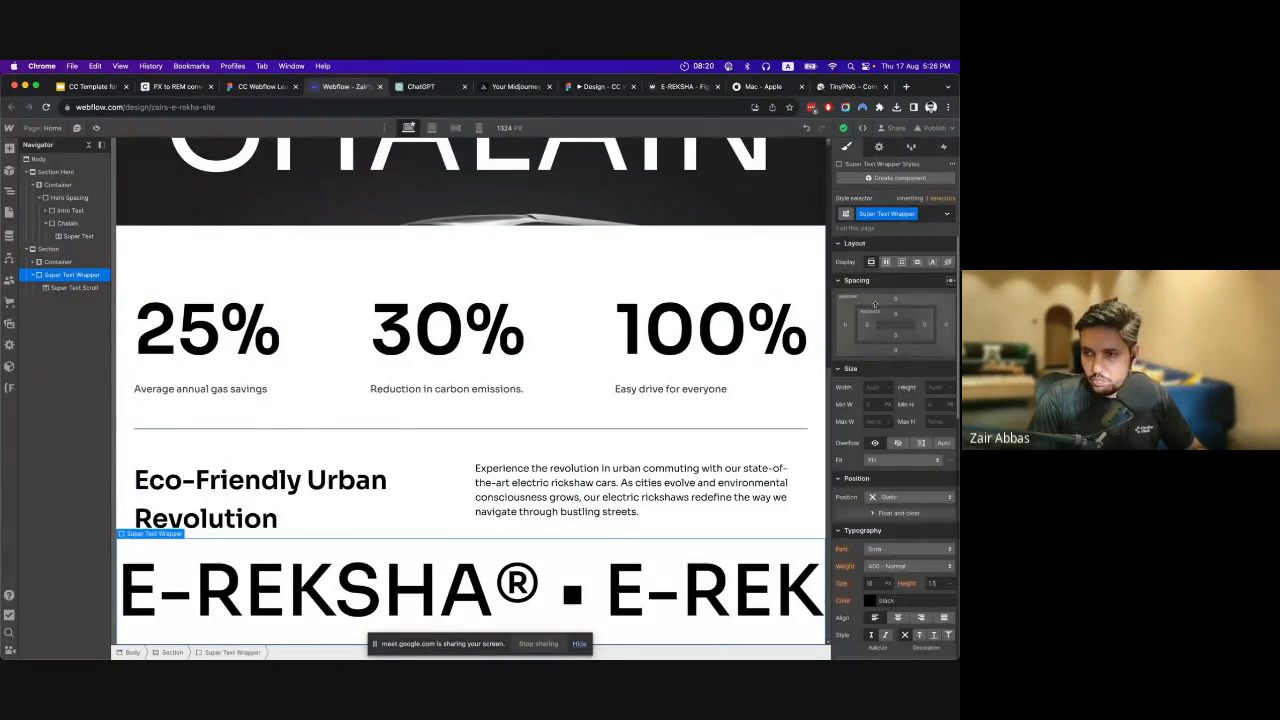
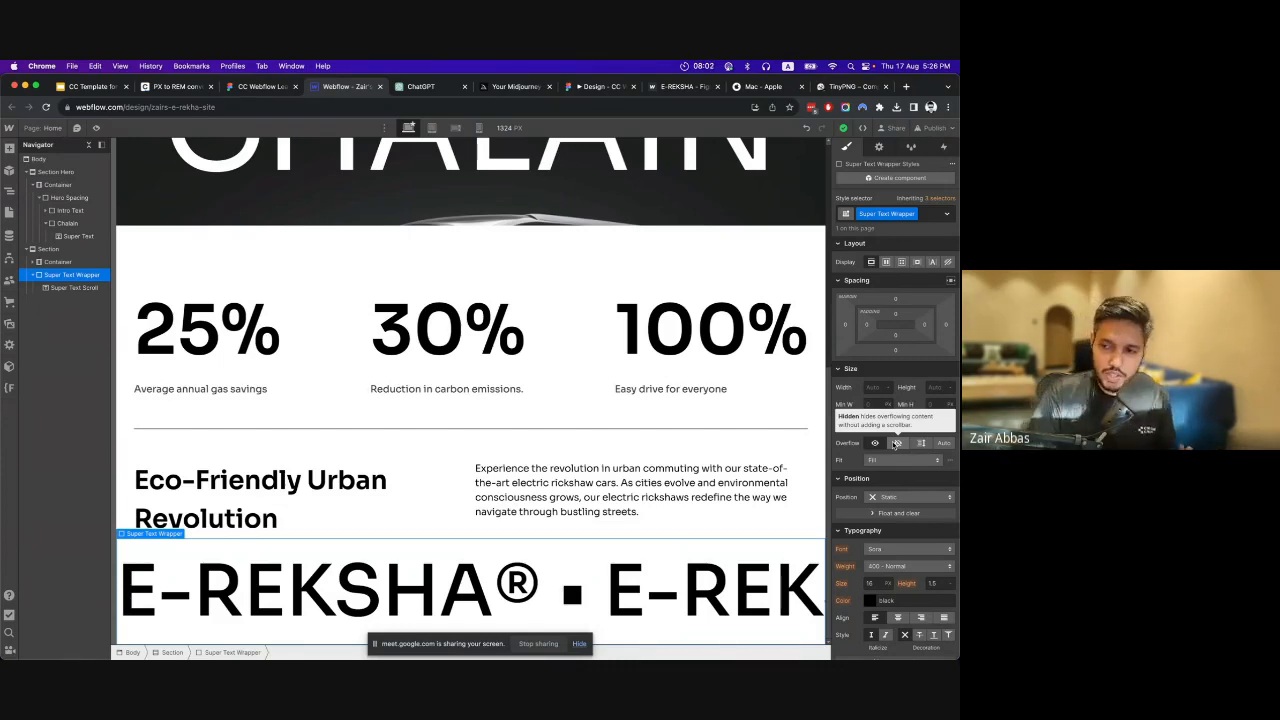
Set the Super Text Wrapper's overflow to Hidden.
{"action": "left_click", "coordinate": [896, 443]}
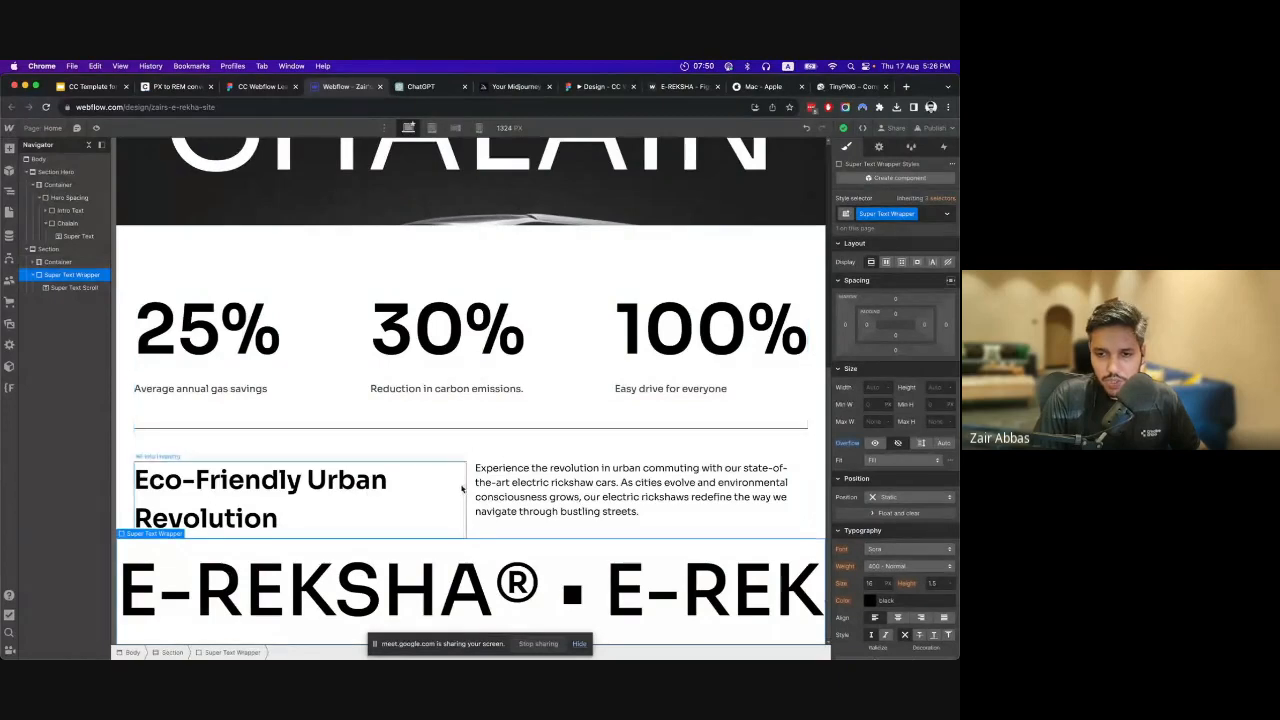
Give the Info block below the divider a bottom margin of 3.75rem.
{"action": "left_click", "coordinate": [424, 491]}
{"action": "left_click", "coordinate": [74, 417]}
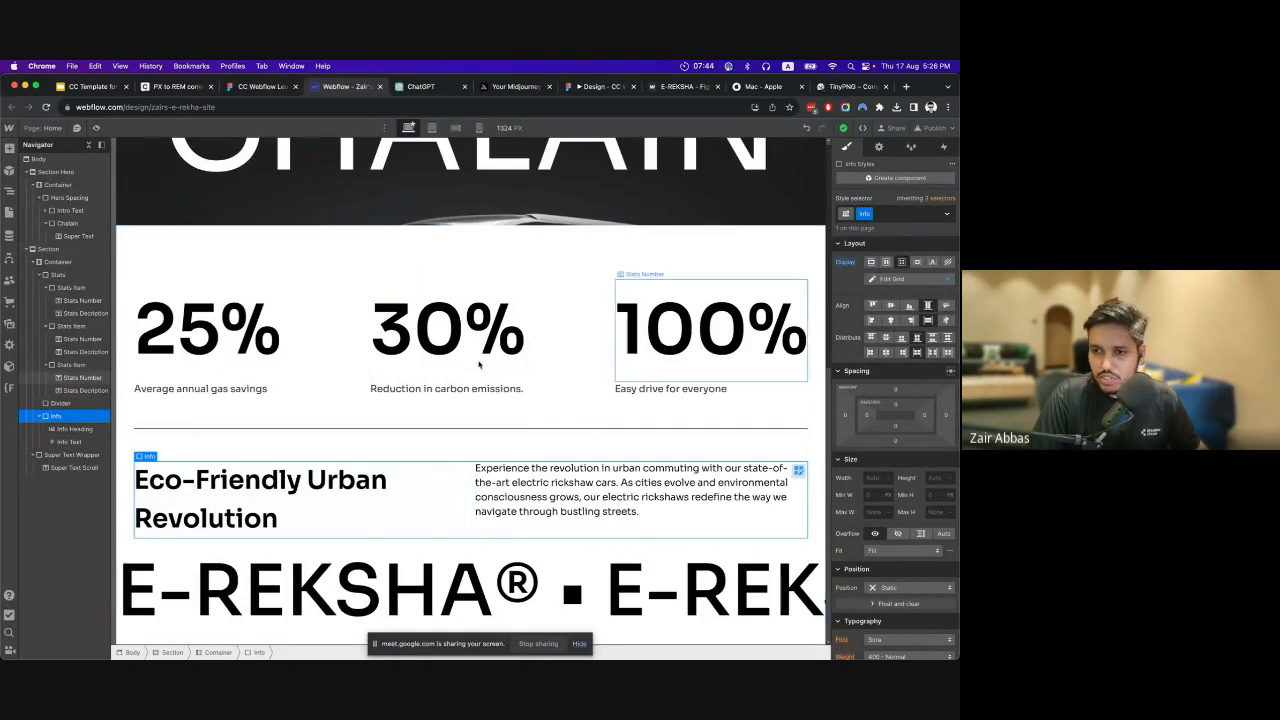
{"action": "left_click", "coordinate": [396, 424]}
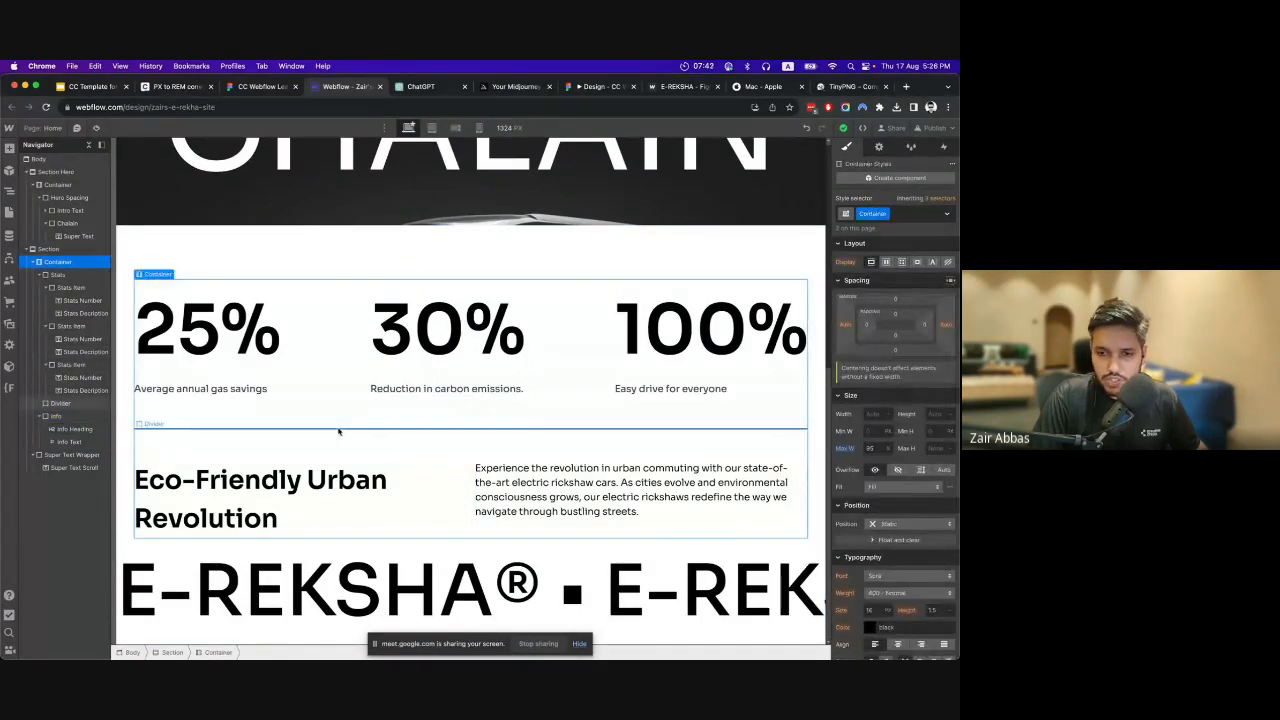
{"action": "left_click", "coordinate": [425, 503]}
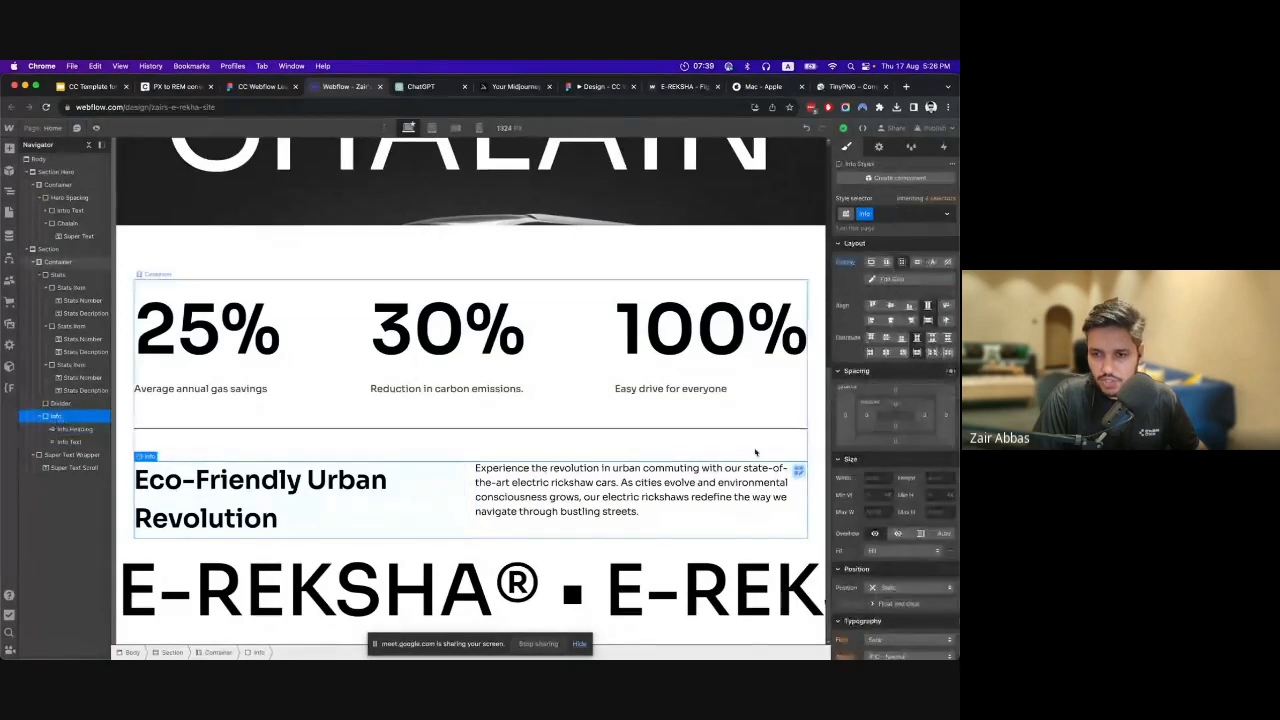
{"action": "left_click", "coordinate": [894, 441]}
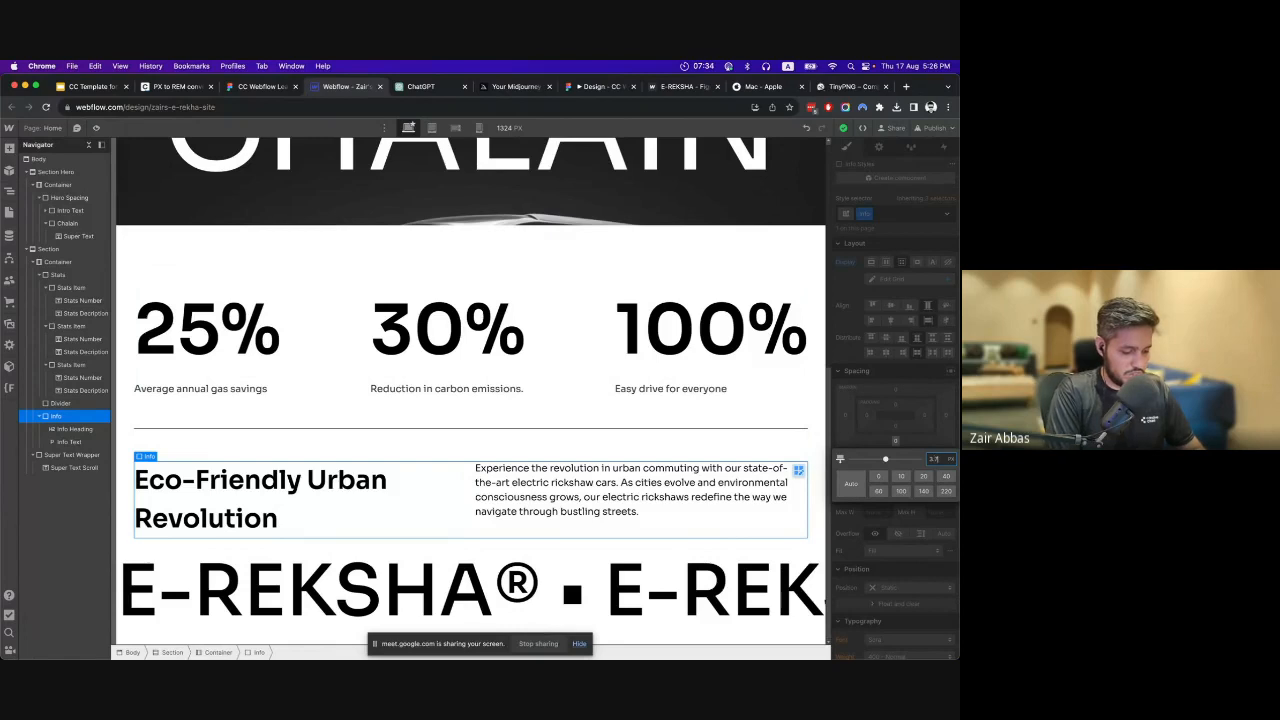
{"action": "type", "text": "3.75"}
{"action": "key", "text": "Return"}
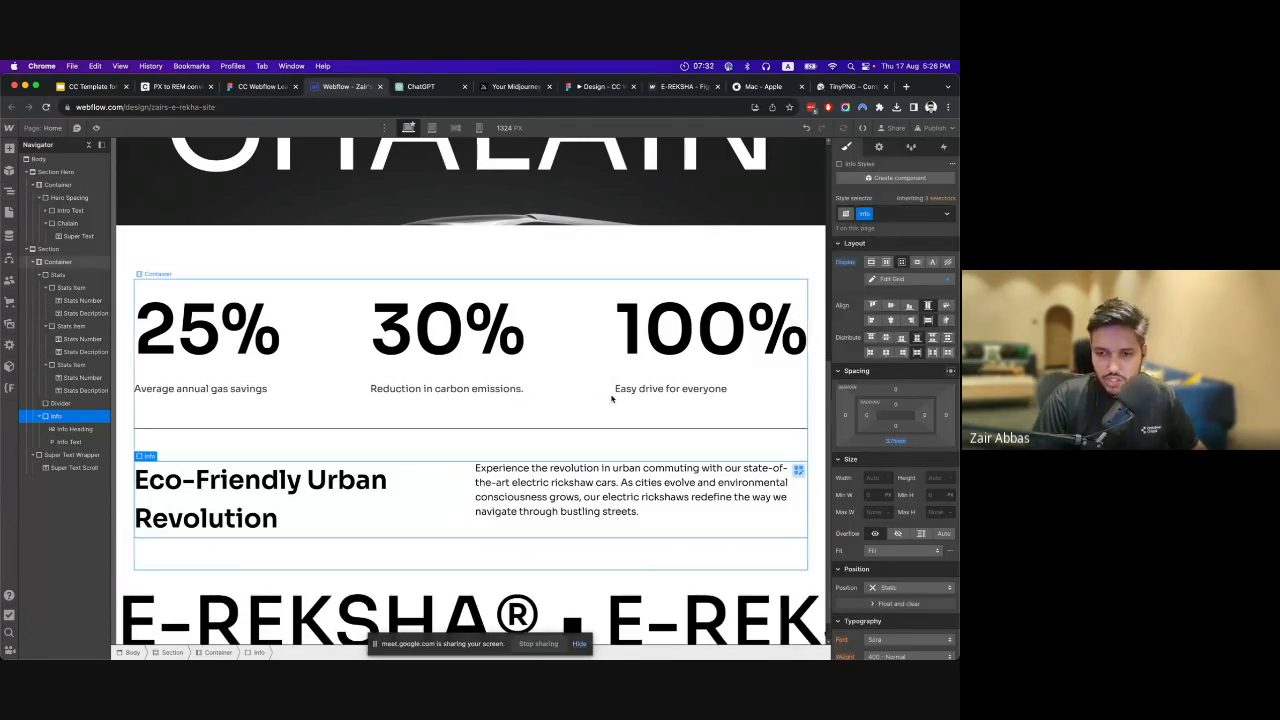
Preview the page at desktop width, checking the hero, stats, Info block and E-REKSHA text, and return to editing.
{"action": "left_click", "coordinate": [599, 396]}
{"action": "scroll", "coordinate": [599, 400], "scroll_direction": "down", "scroll_amount": 1}
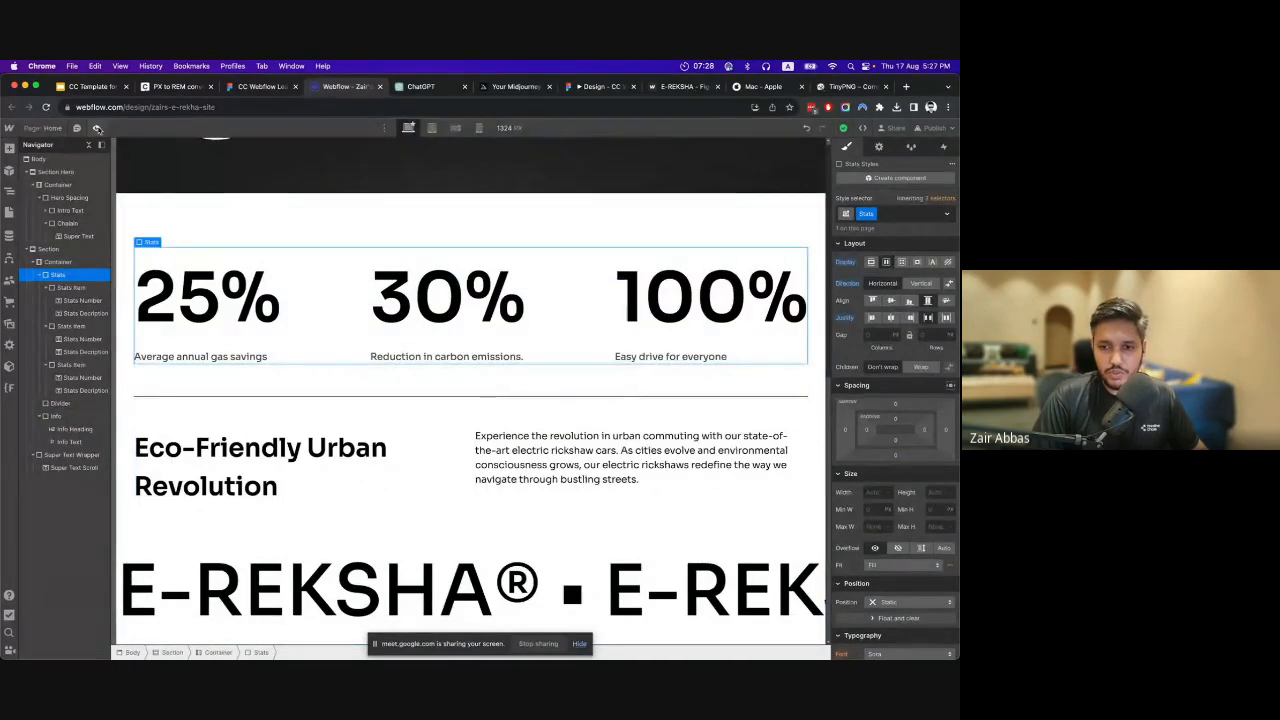
{"action": "key", "text": "super+shift+p"}
{"action": "scroll", "coordinate": [449, 347], "scroll_direction": "up", "scroll_amount": 3}
{"action": "scroll", "coordinate": [450, 348], "scroll_direction": "down", "scroll_amount": 3}
{"action": "scroll", "coordinate": [450, 348], "scroll_direction": "up", "scroll_amount": 5}
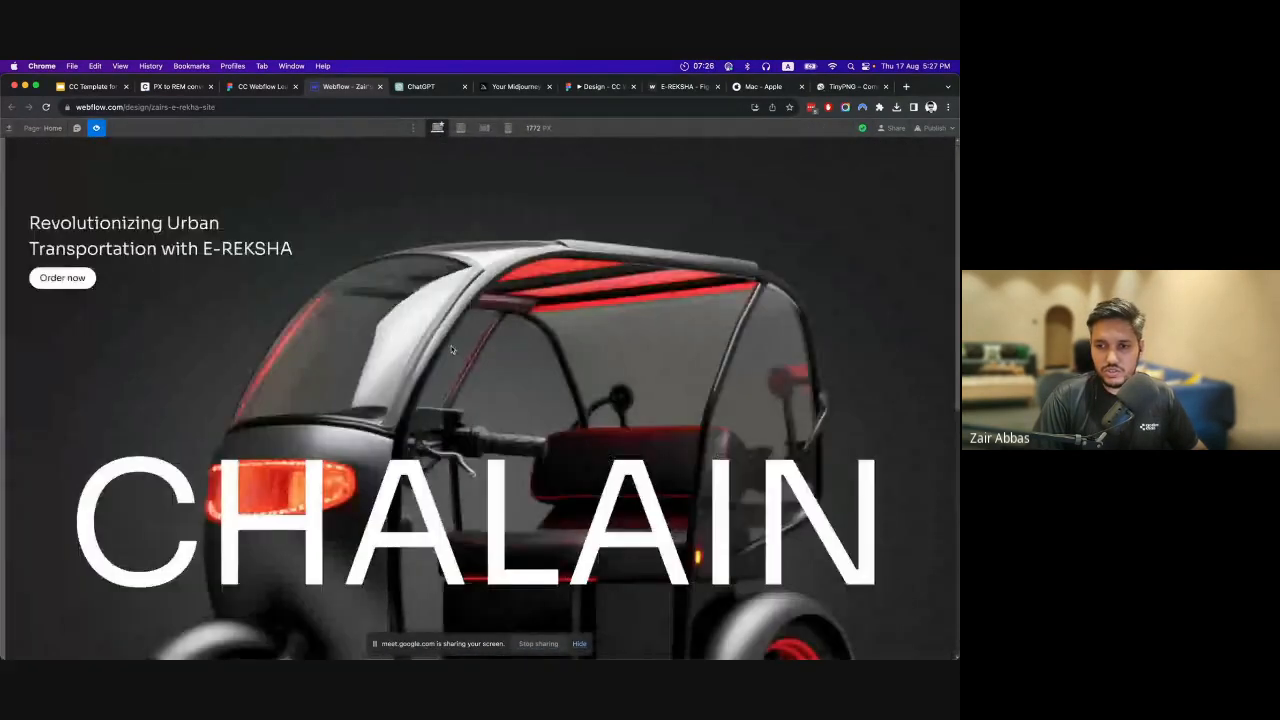
{"action": "scroll", "coordinate": [452, 349], "scroll_direction": "down", "scroll_amount": 4}
{"action": "scroll", "coordinate": [452, 349], "scroll_direction": "down", "scroll_amount": 2}
{"action": "scroll", "coordinate": [455, 350], "scroll_direction": "up", "scroll_amount": 5}
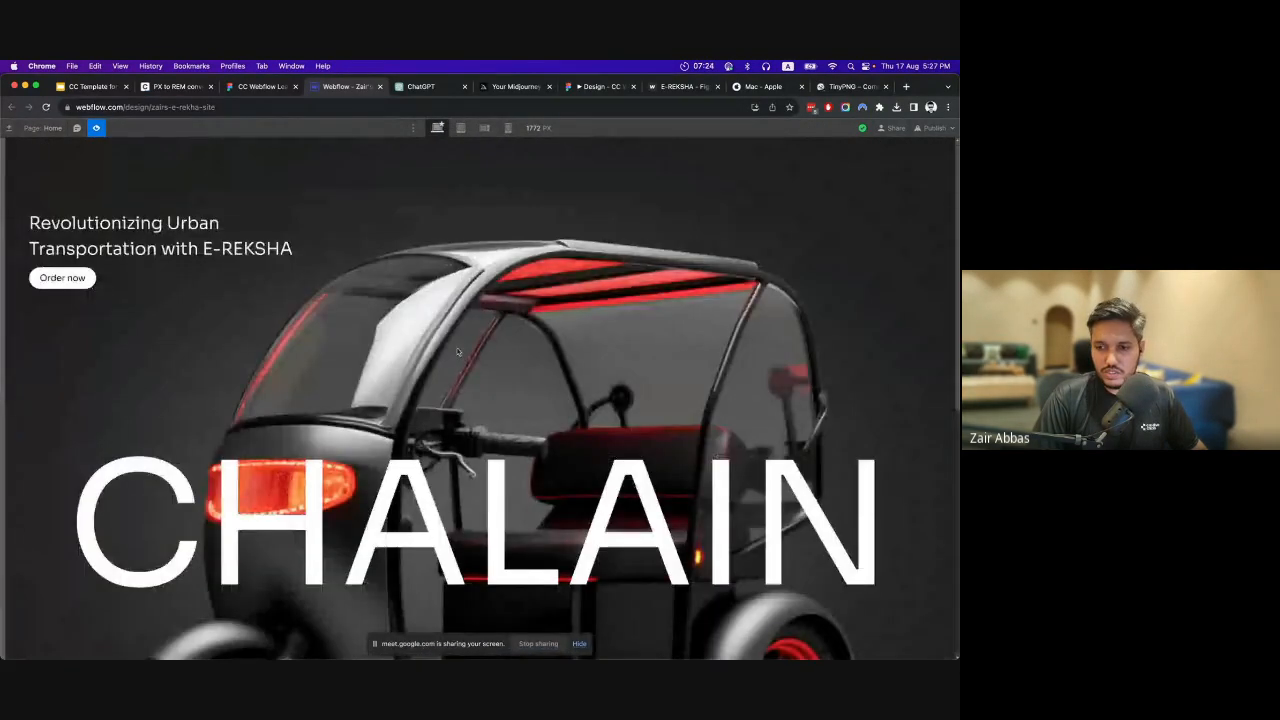
{"action": "scroll", "coordinate": [457, 351], "scroll_direction": "down", "scroll_amount": 4}
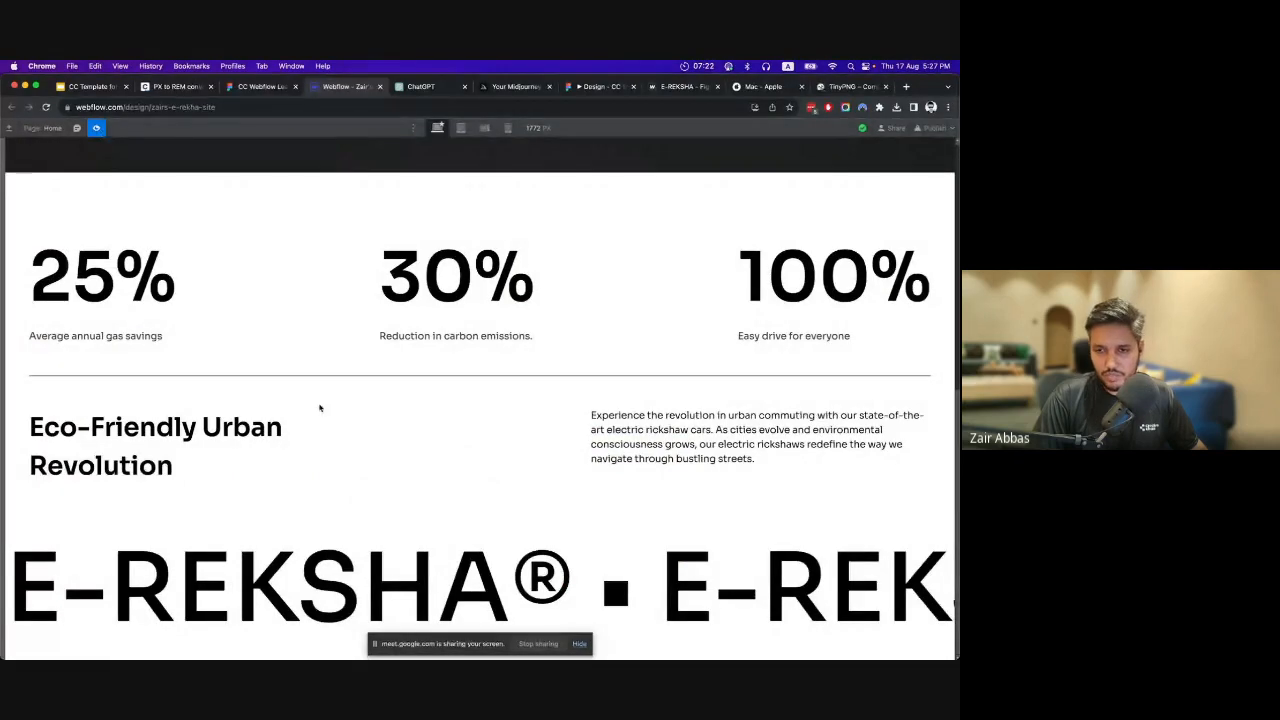
{"action": "key", "text": "super+shift+p"}
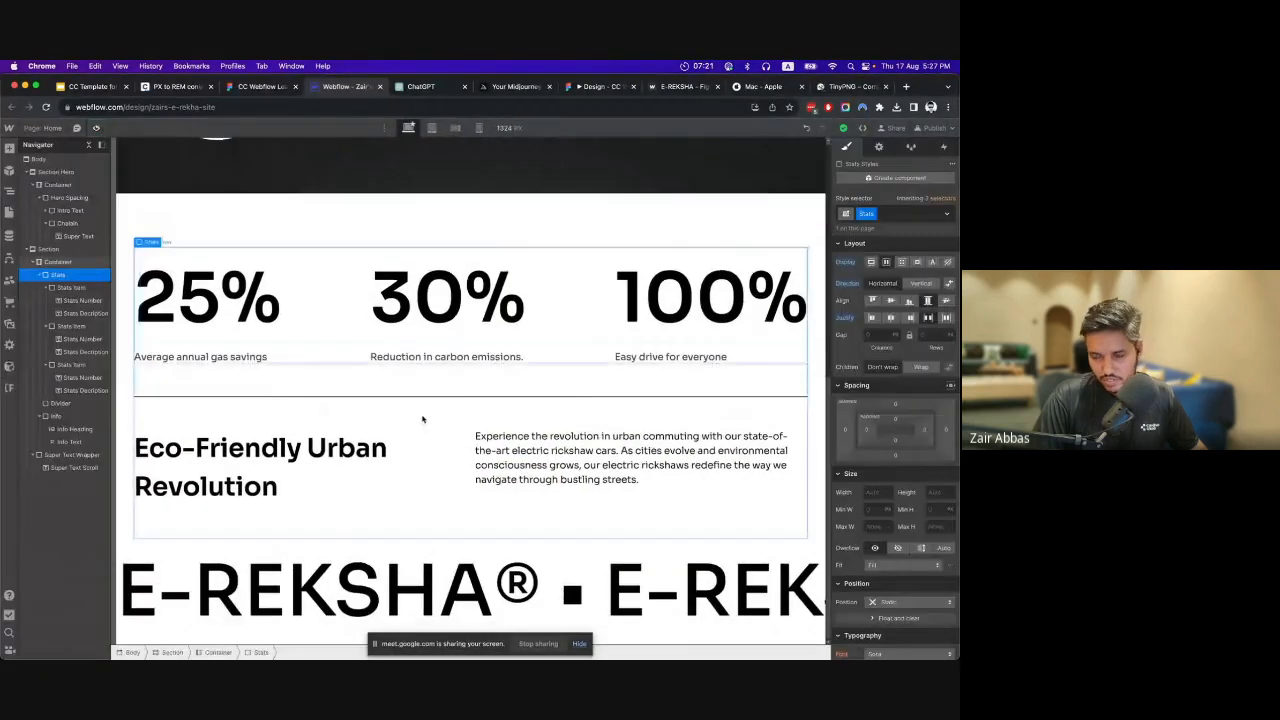
Check the wheel below the scroll text in Figma and, back in Webflow, add a div block classed Tyre Image Wrapper to the second Section.
{"action": "left_click", "coordinate": [280, 88]}
{"action": "scroll", "coordinate": [416, 369], "scroll_direction": "down", "scroll_amount": 3}
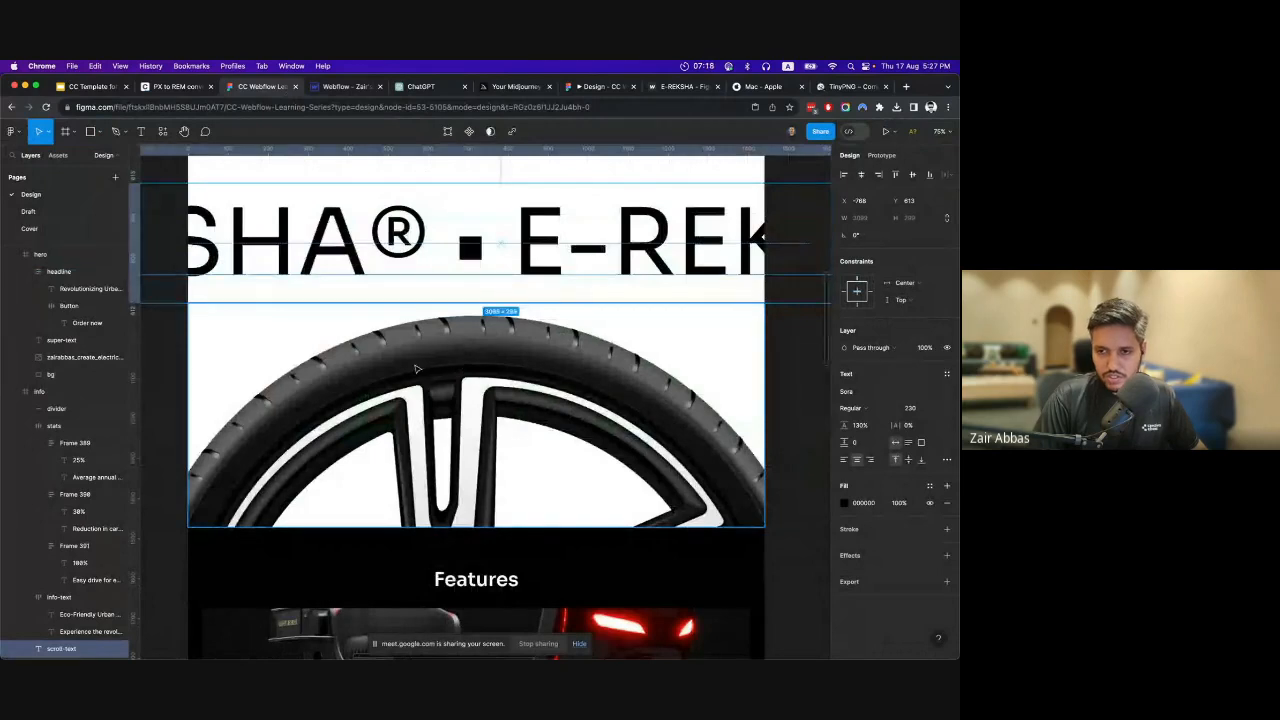
{"action": "left_click", "coordinate": [340, 87]}
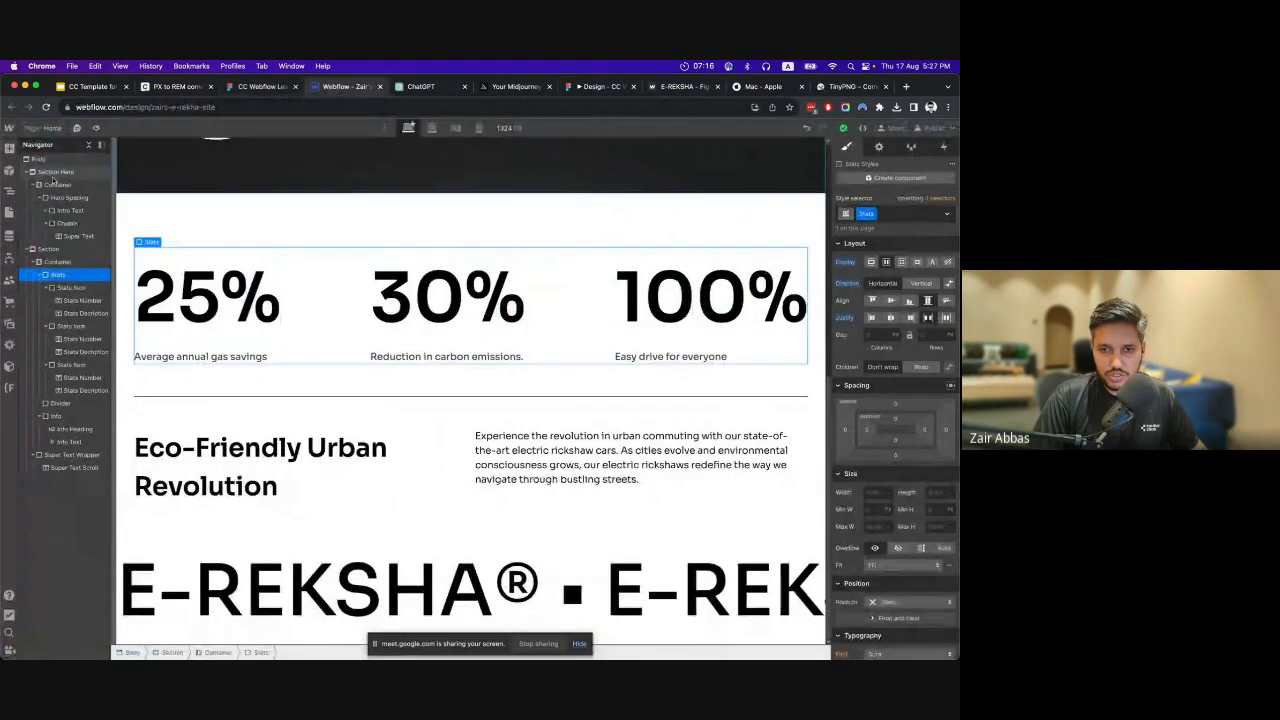
{"action": "left_click", "coordinate": [50, 249]}
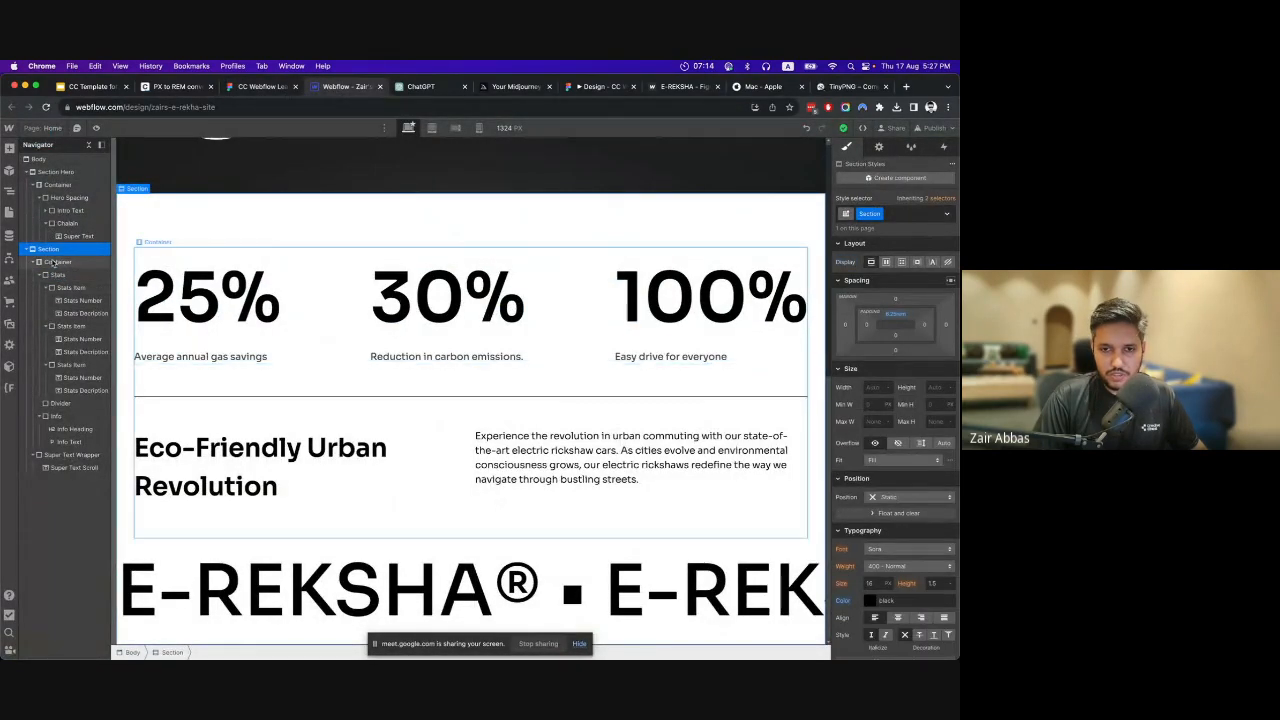
{"action": "left_click", "coordinate": [9, 148]}
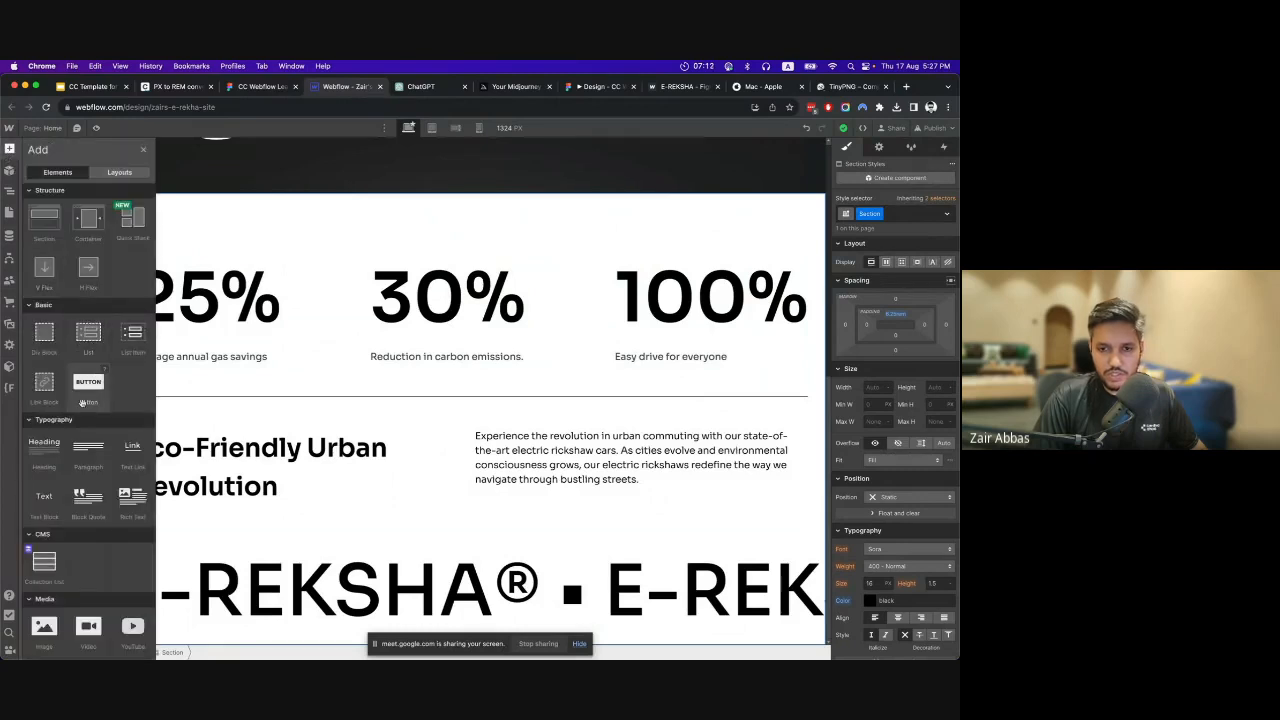
{"action": "left_click", "coordinate": [44, 335]}
{"action": "left_click", "coordinate": [898, 214]}
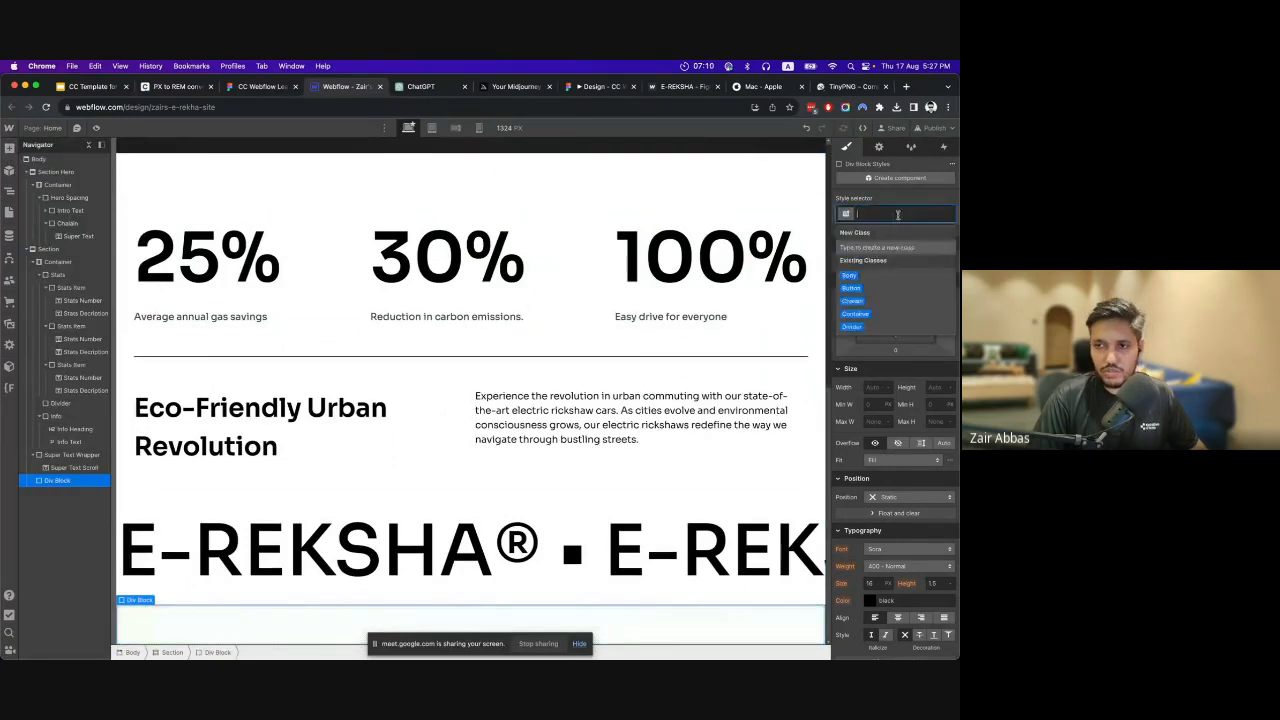
{"action": "type", "text": "Tyre Image Wr"}
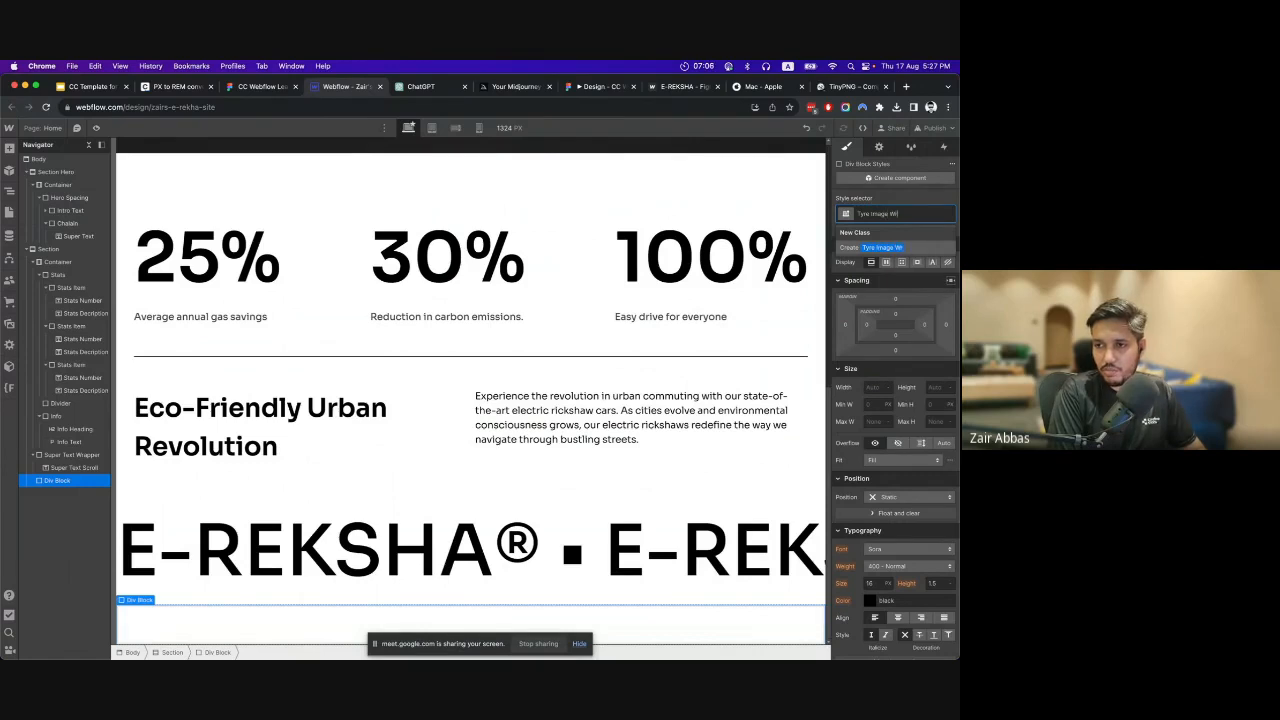
{"action": "type", "text": "apper"}
{"action": "key", "text": "Return"}
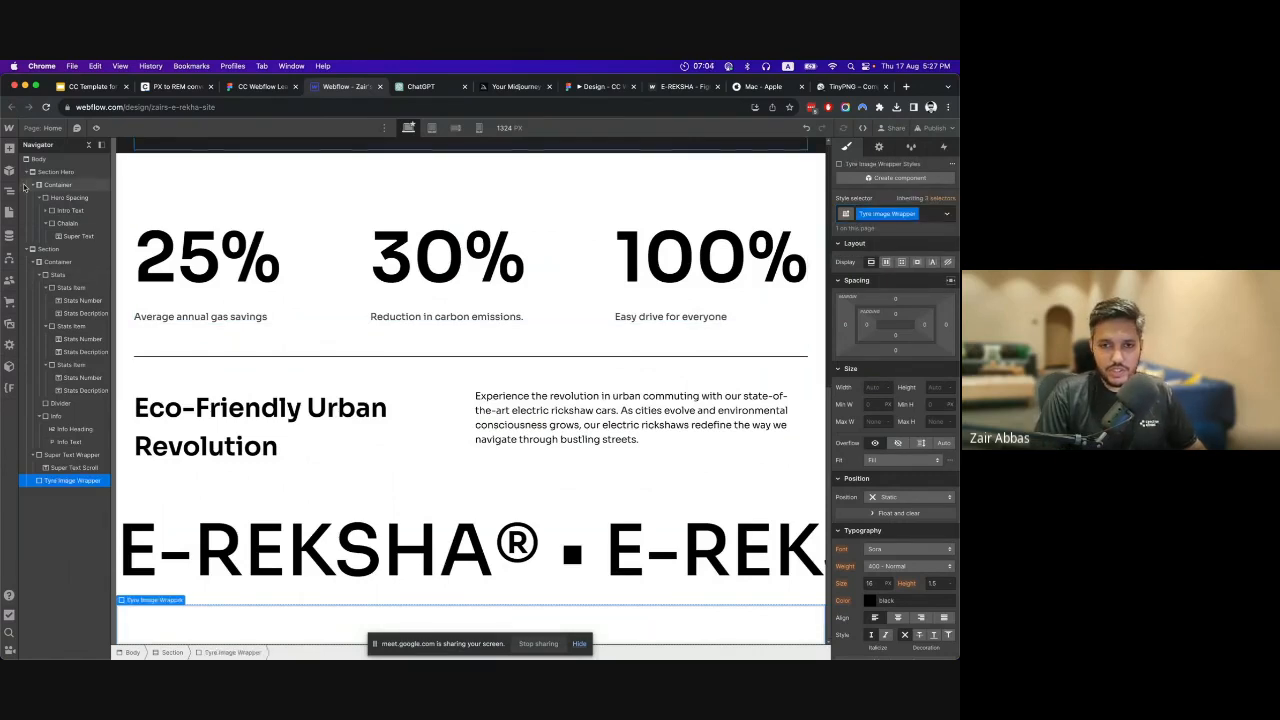
Insert an image element inside the Tyre Image Wrapper, using the wheel.png asset.
{"action": "left_click", "coordinate": [8, 148]}
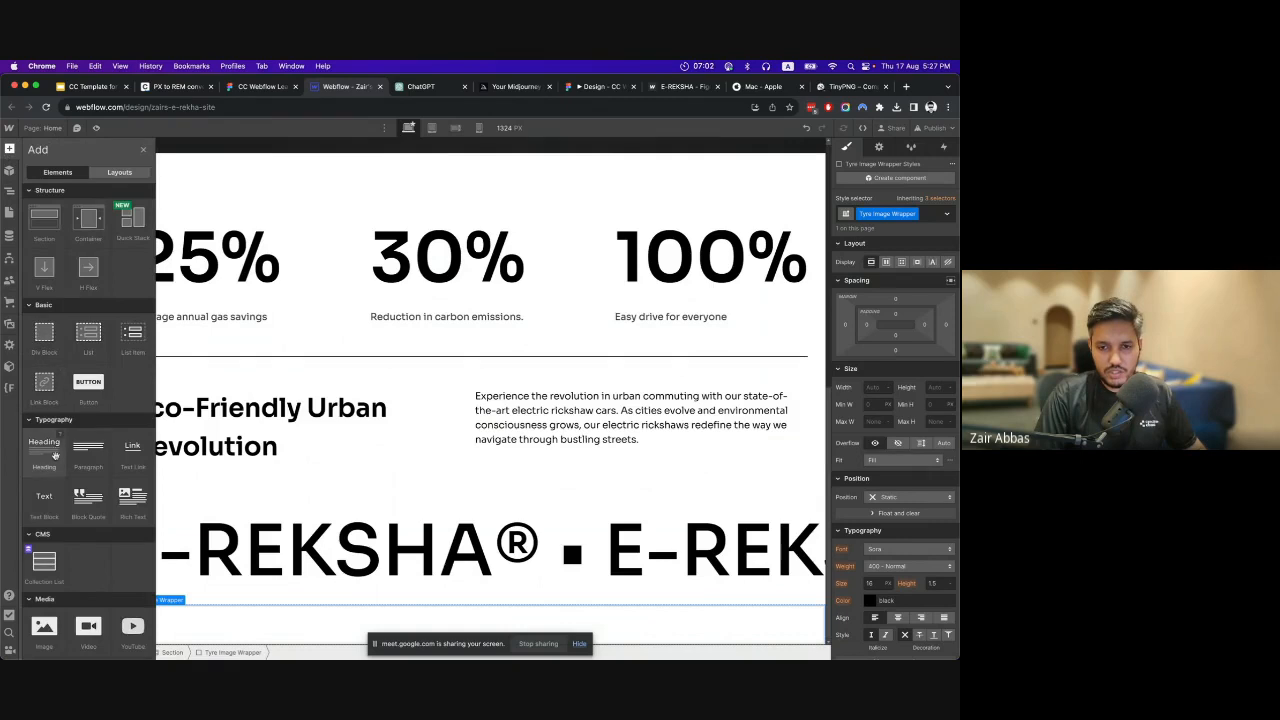
{"action": "scroll", "coordinate": [42, 590], "scroll_direction": "down", "scroll_amount": 2}
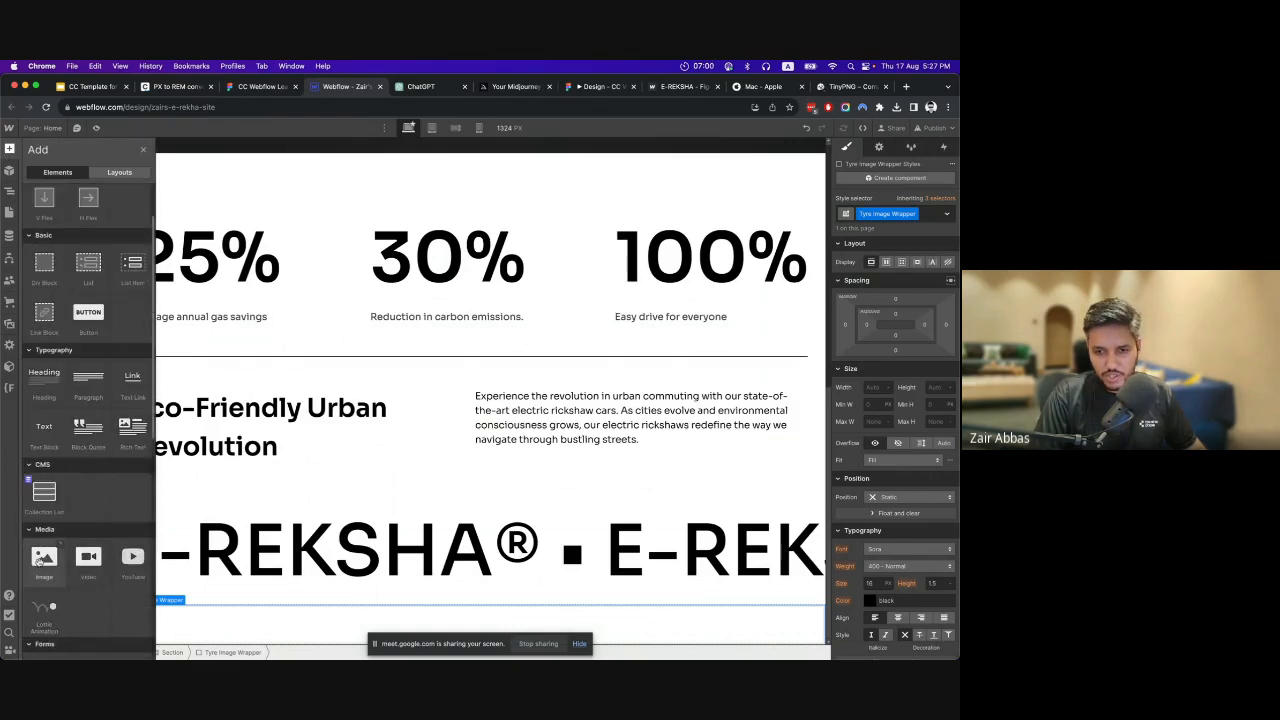
{"action": "left_click", "coordinate": [40, 562]}
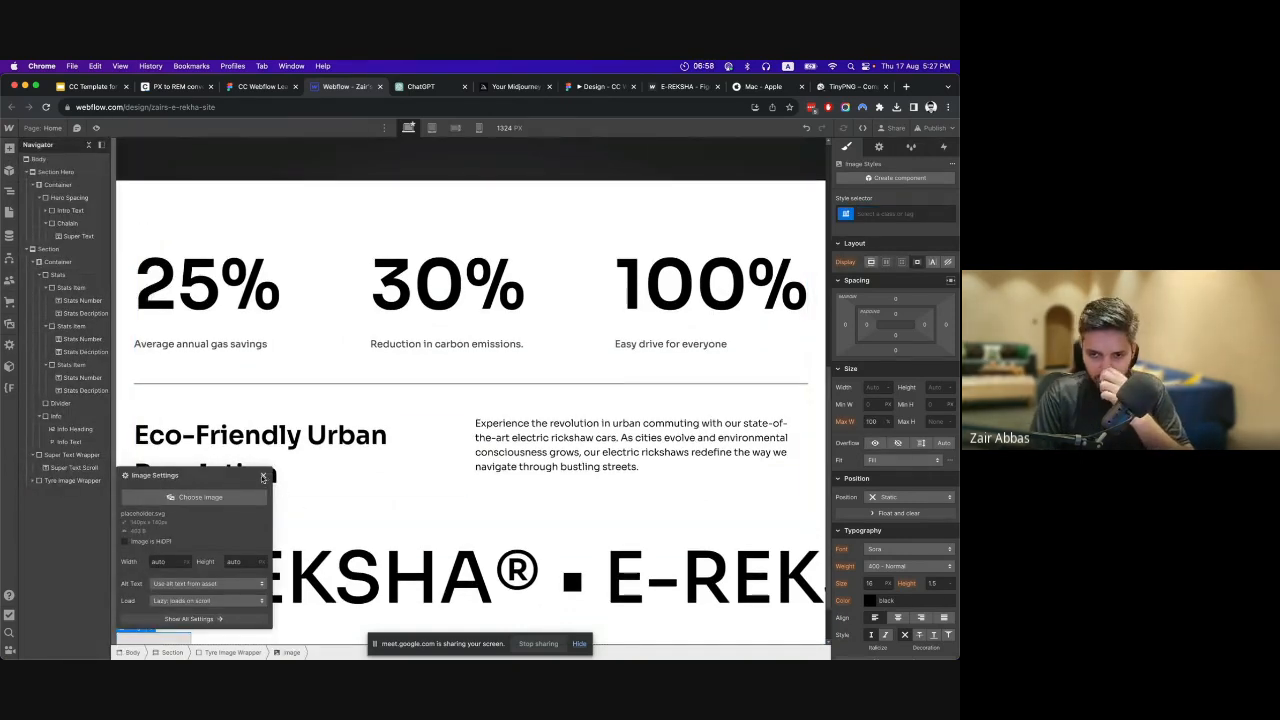
{"action": "left_click", "coordinate": [229, 500]}
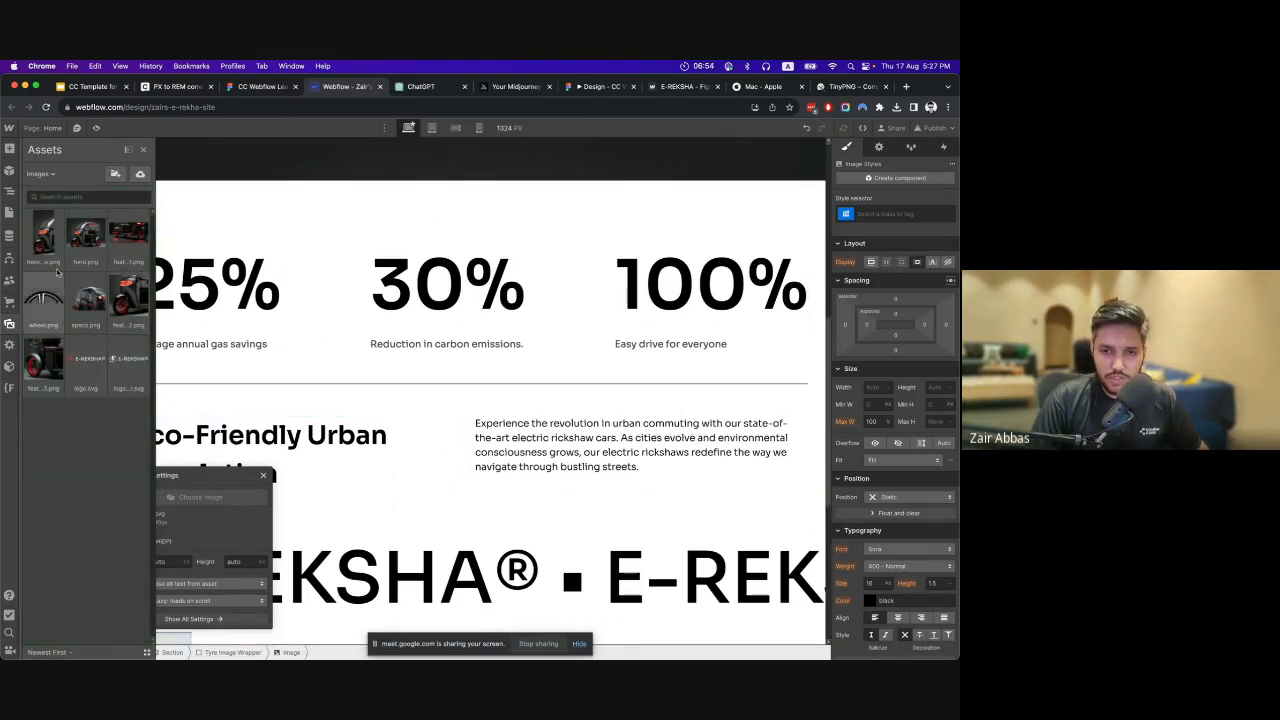
{"action": "left_click", "coordinate": [40, 298]}
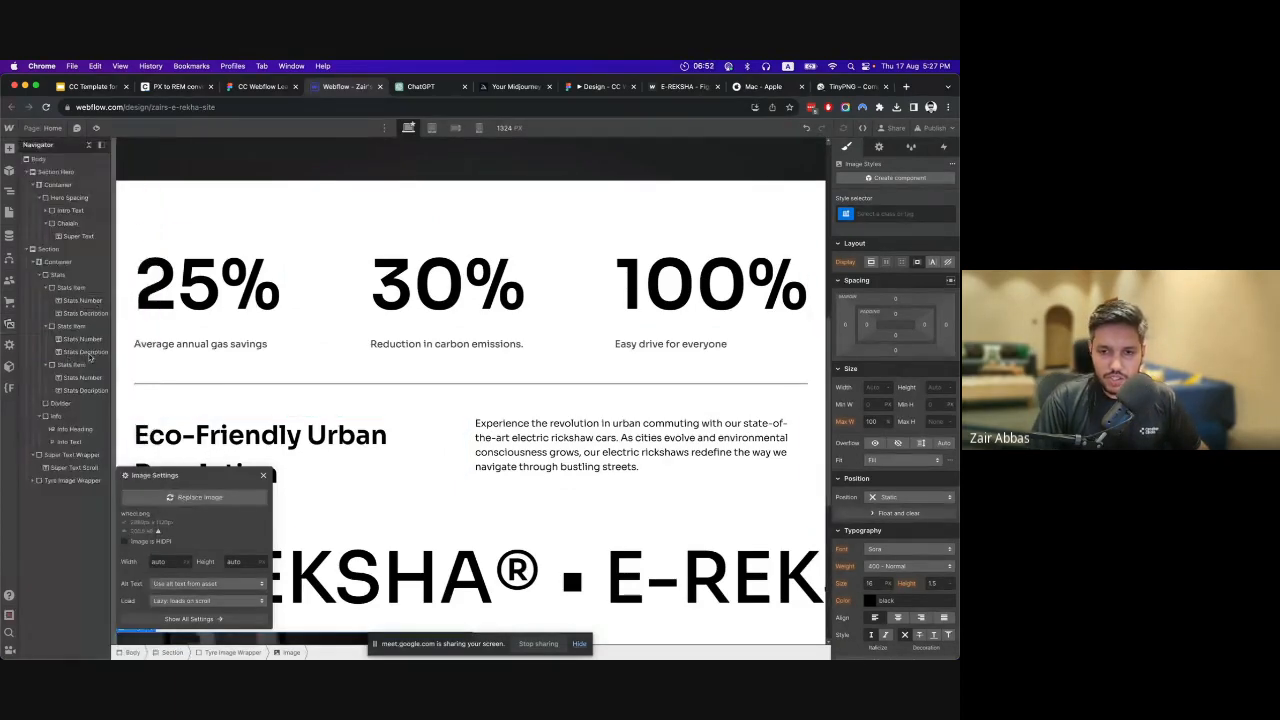
{"action": "left_click", "coordinate": [264, 475]}
{"action": "scroll", "coordinate": [334, 467], "scroll_direction": "down", "scroll_amount": 5}
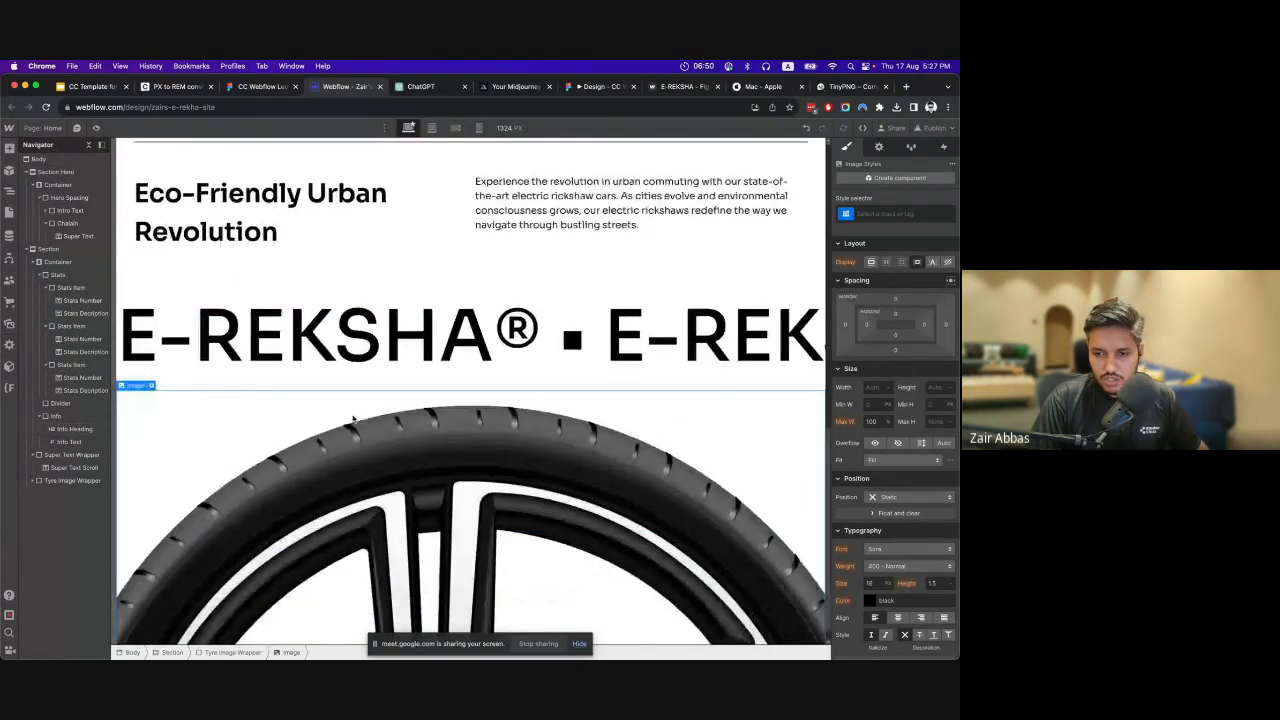
Give the wheel image the class Tyre Image and set its width to 100%.
{"action": "left_click", "coordinate": [334, 467]}
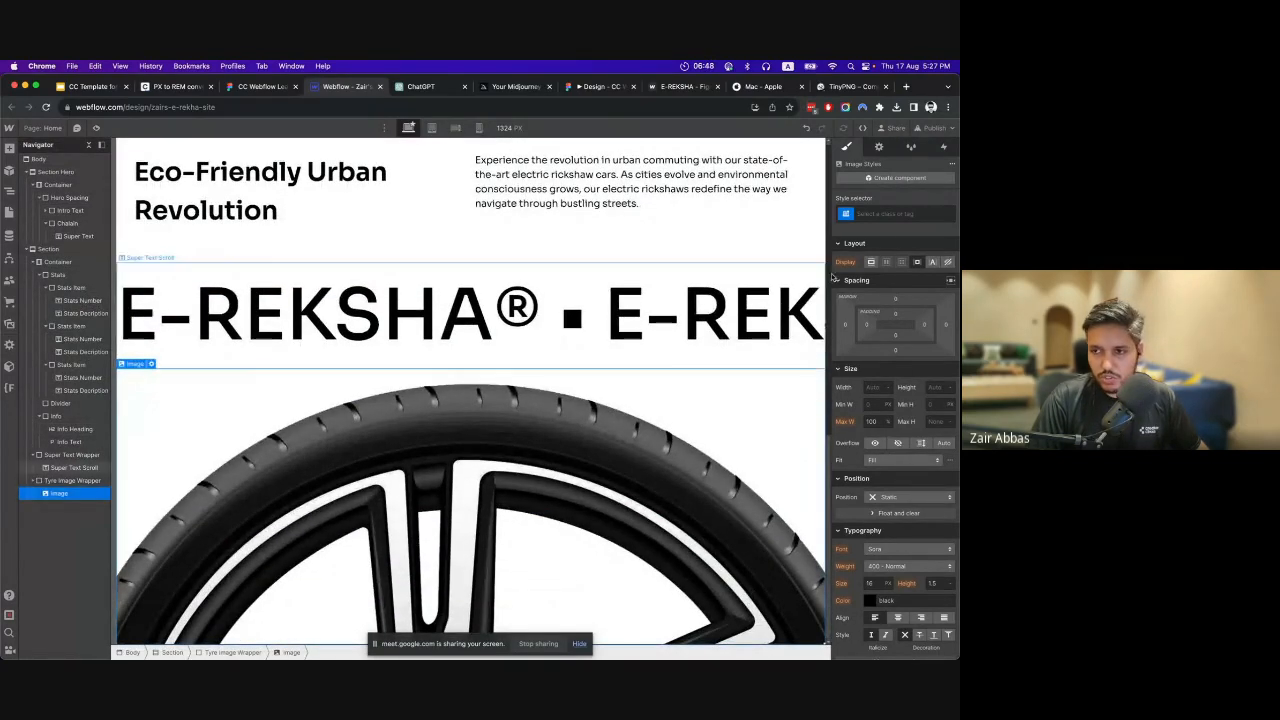
{"action": "left_click", "coordinate": [898, 211]}
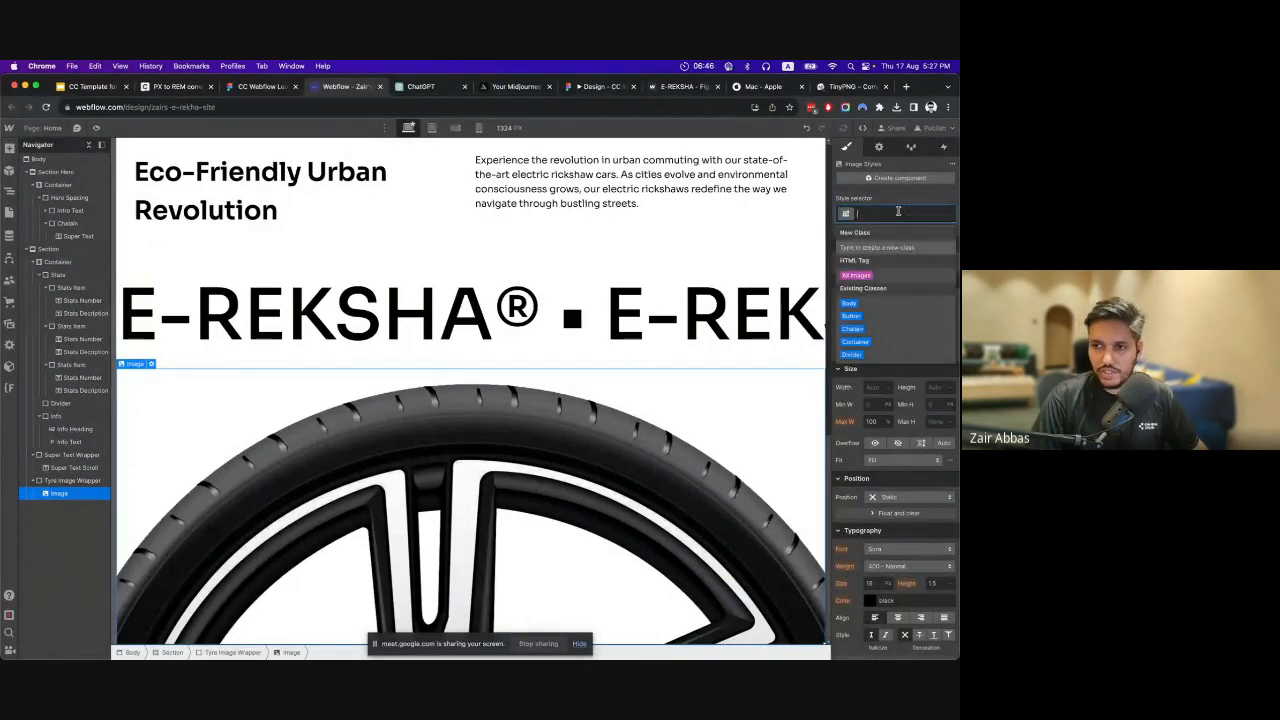
{"action": "type", "text": "Tyre Image"}
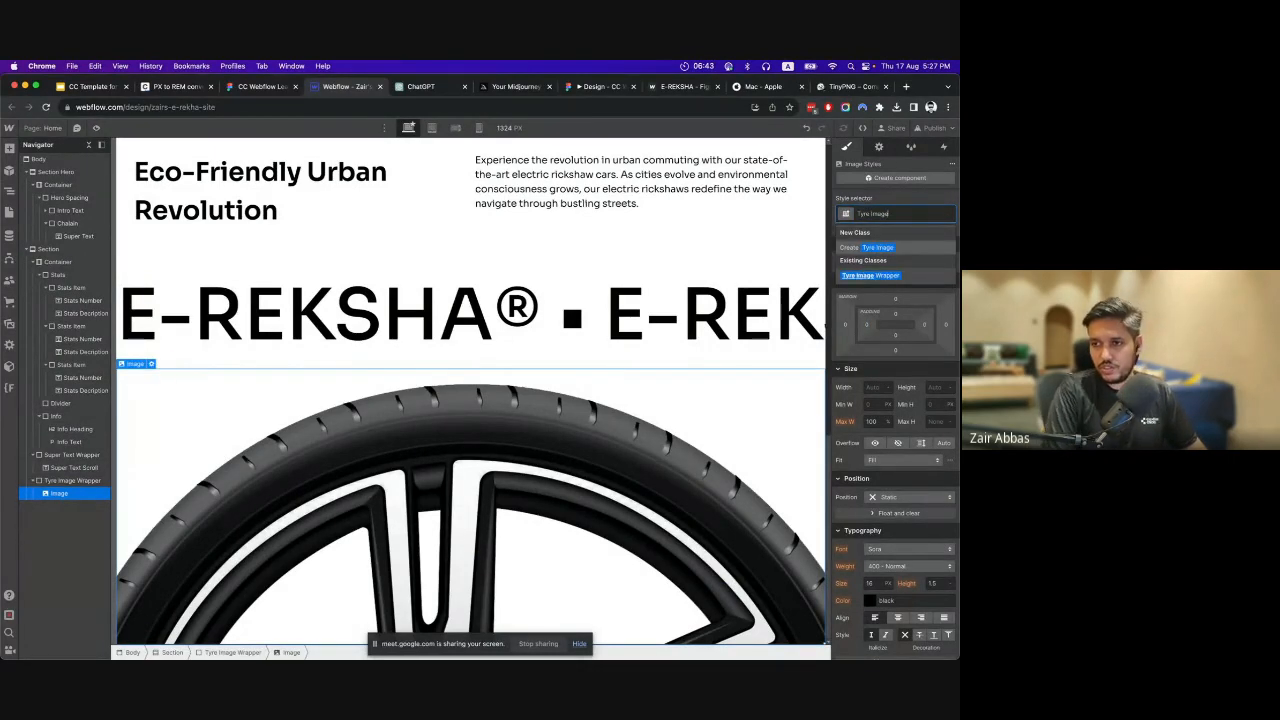
{"action": "key", "text": "Return"}
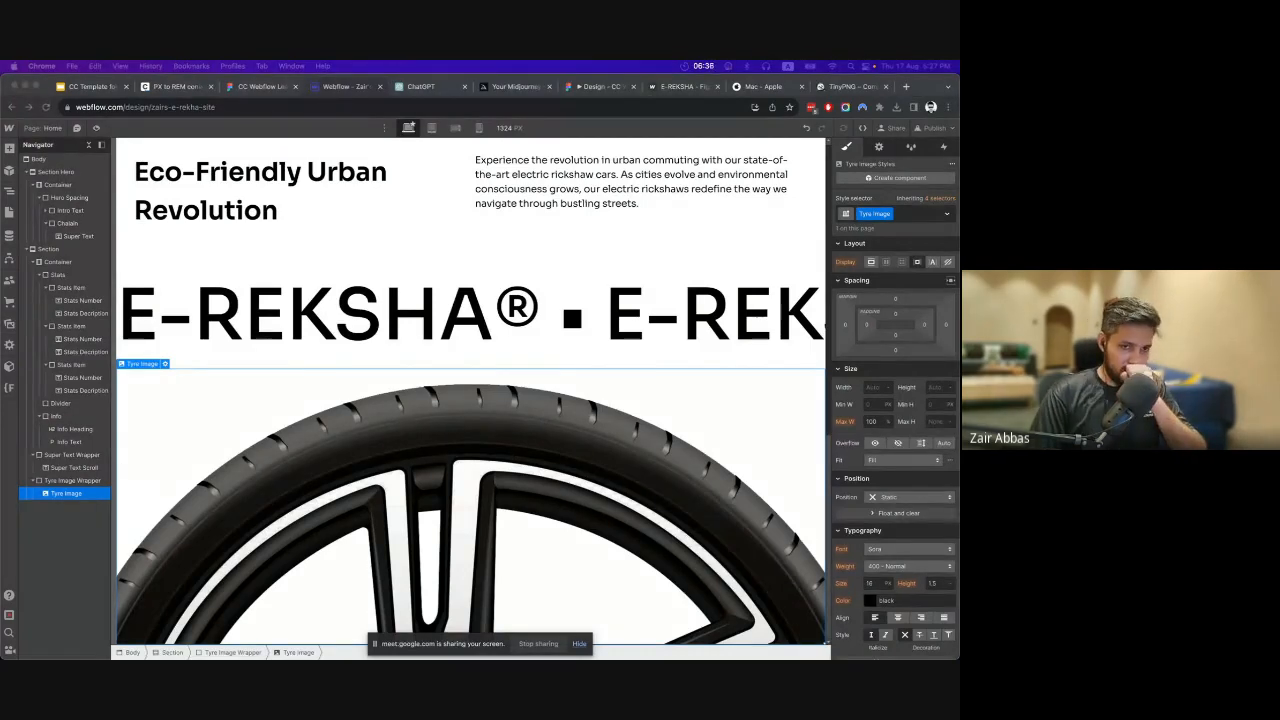
{"action": "left_click", "coordinate": [872, 388]}
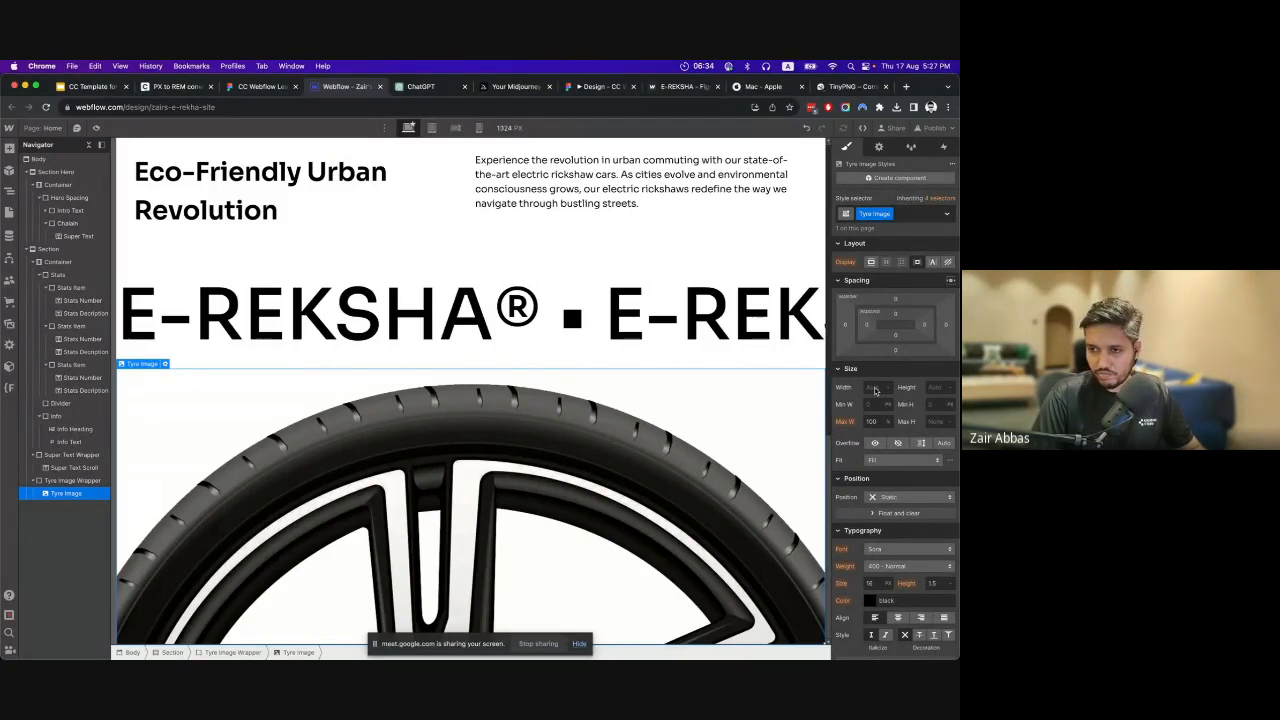
{"action": "type", "text": "100"}
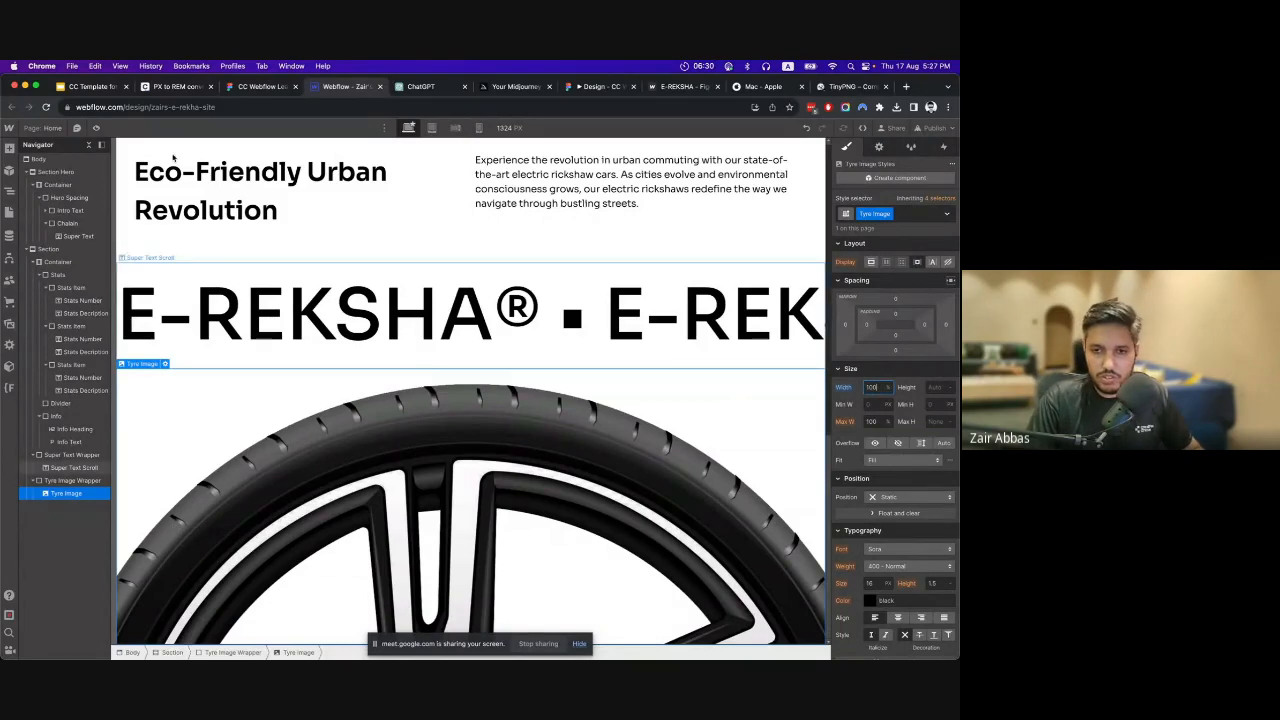
Preview the page at desktop, tablet, mobile landscape and mobile portrait sizes to check how the sections adapt.
{"action": "left_click", "coordinate": [96, 127]}
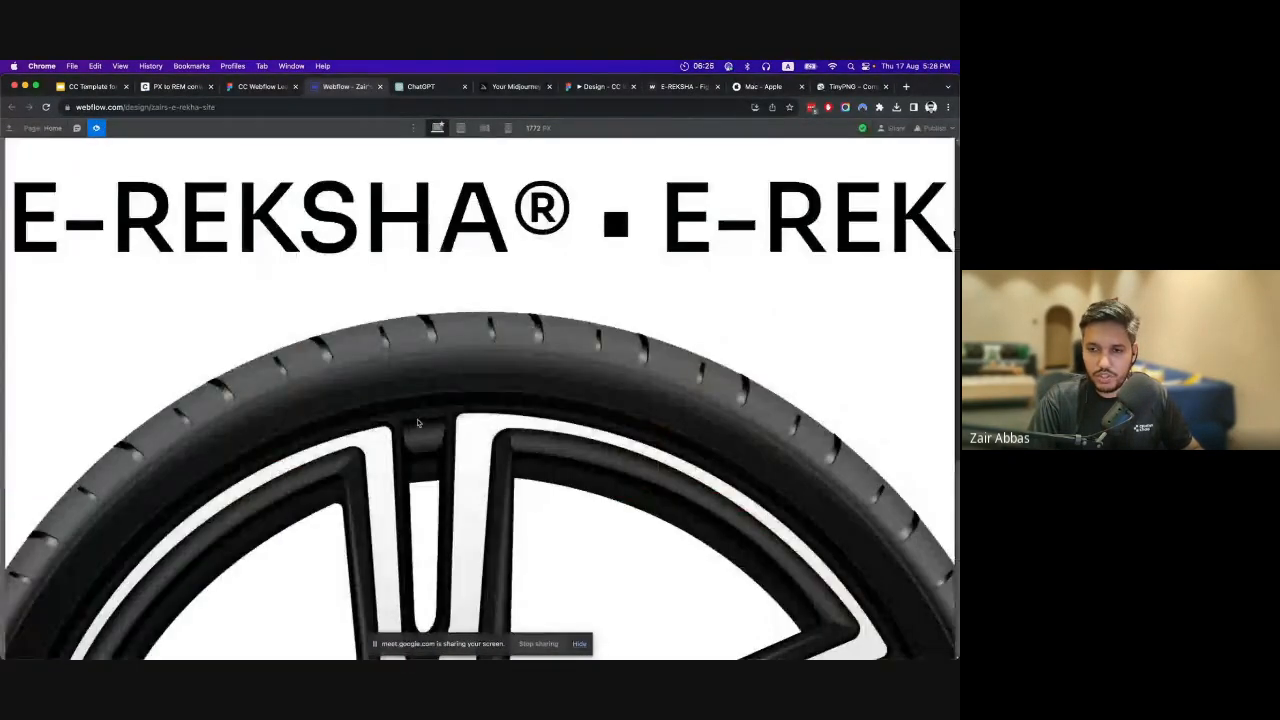
{"action": "scroll", "coordinate": [419, 423], "scroll_direction": "up", "scroll_amount": 4}
{"action": "scroll", "coordinate": [419, 423], "scroll_direction": "down", "scroll_amount": 4}
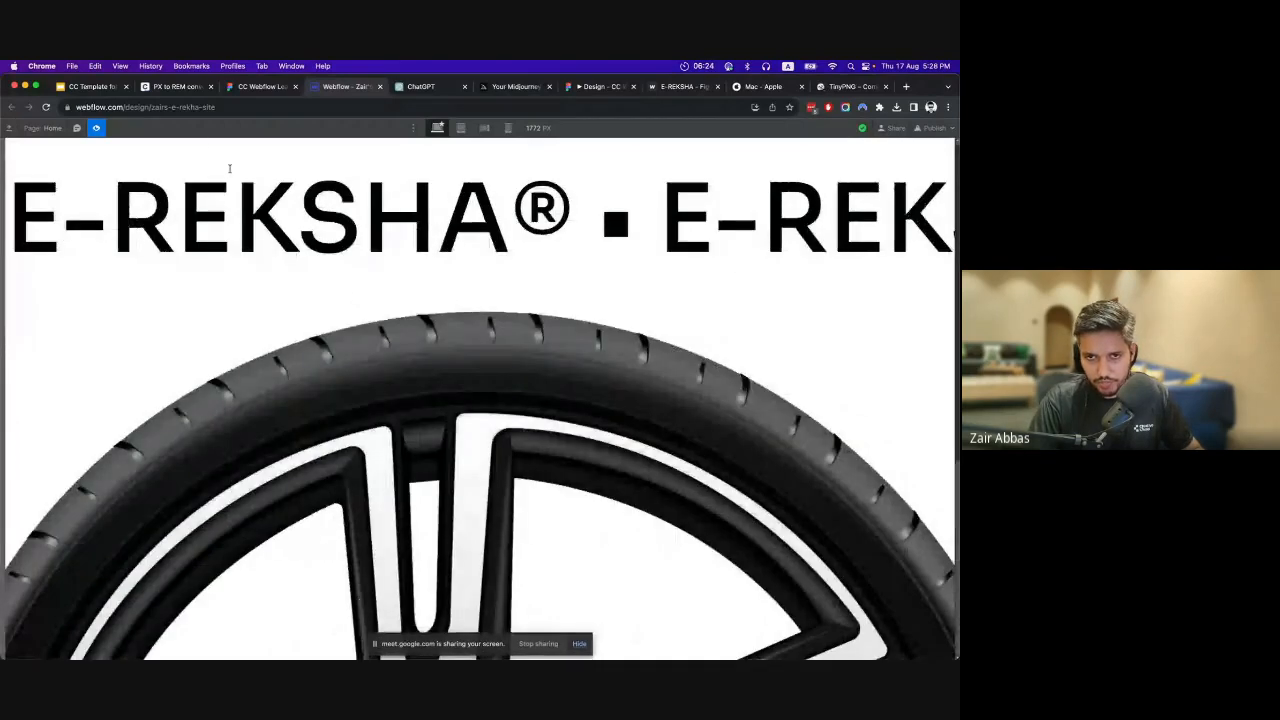
{"action": "left_click", "coordinate": [460, 128]}
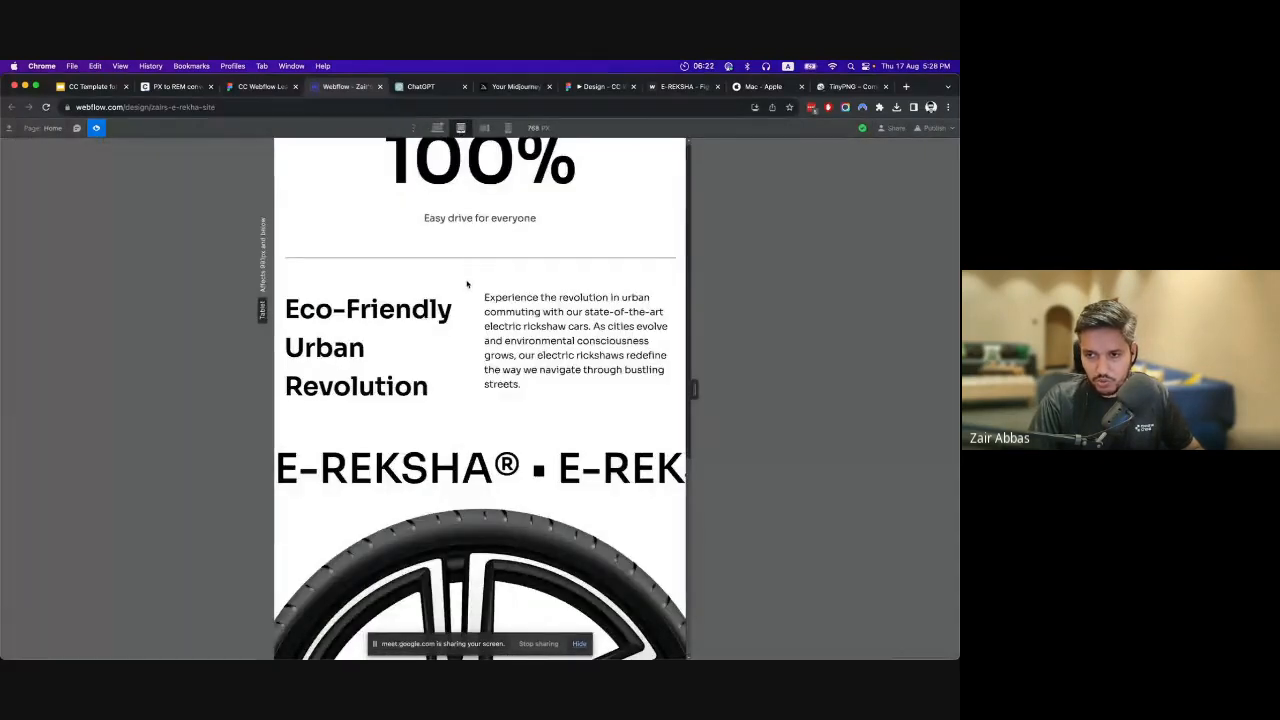
{"action": "left_click", "coordinate": [484, 128]}
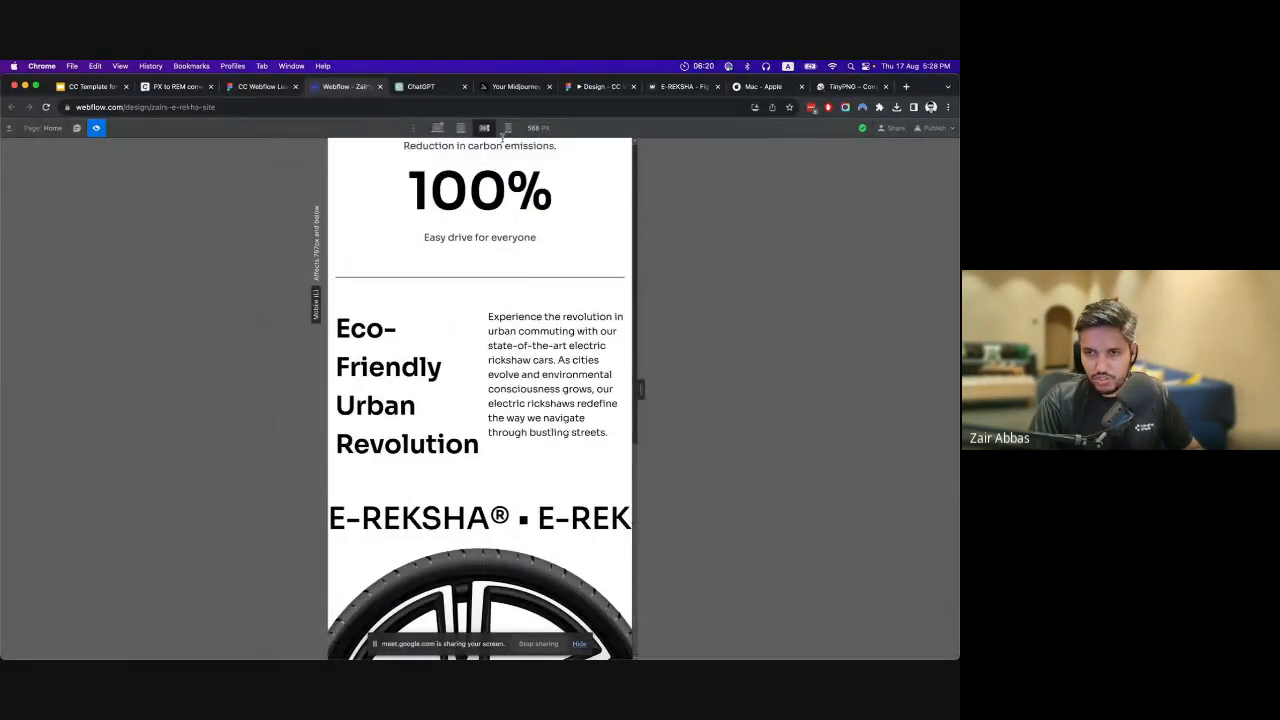
{"action": "left_click", "coordinate": [508, 128]}
{"action": "scroll", "coordinate": [504, 336], "scroll_direction": "up", "scroll_amount": 5}
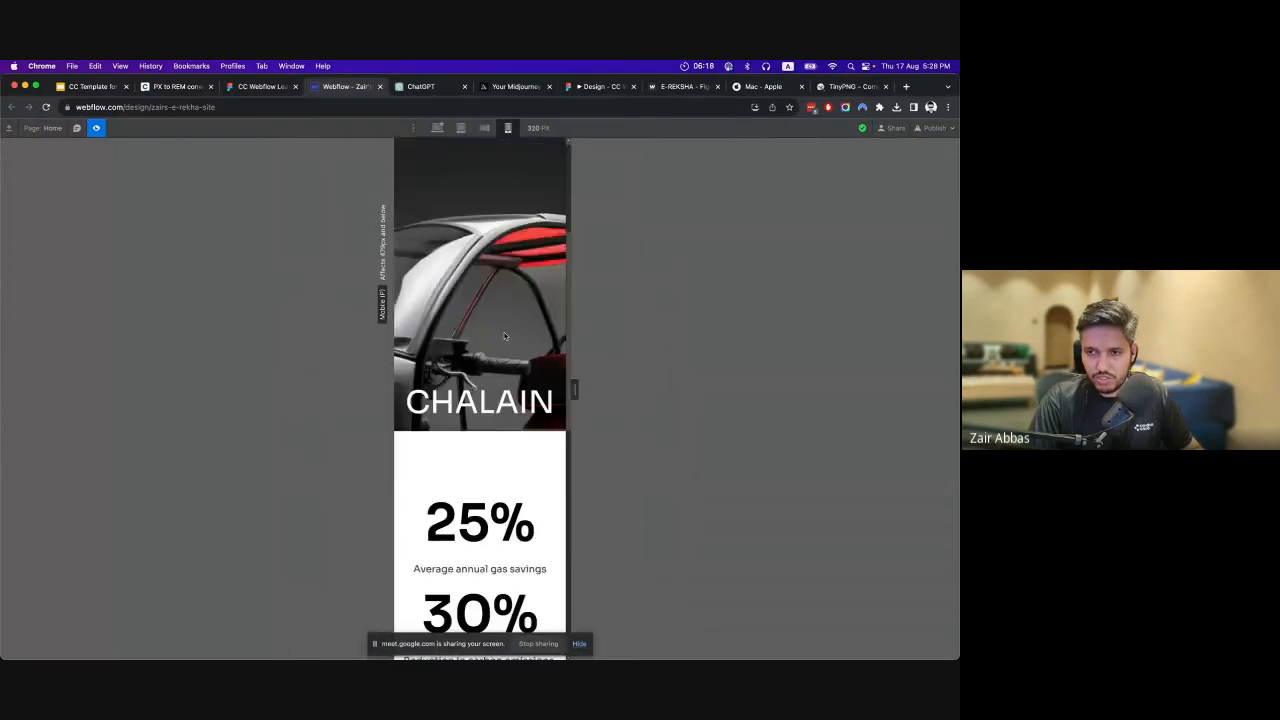
Check the Info block and tyre image in the mobile portrait and desktop previews, and return to the editing view.
{"action": "scroll", "coordinate": [504, 336], "scroll_direction": "down", "scroll_amount": 6}
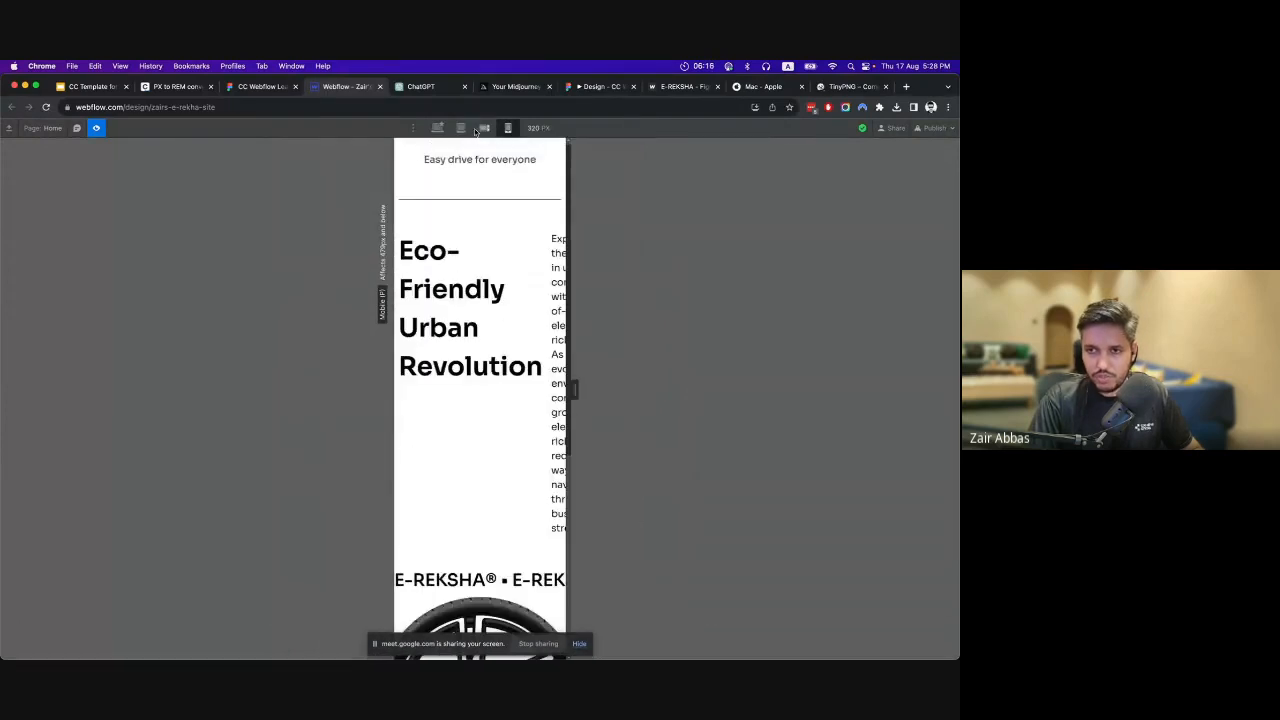
{"action": "left_click", "coordinate": [438, 128]}
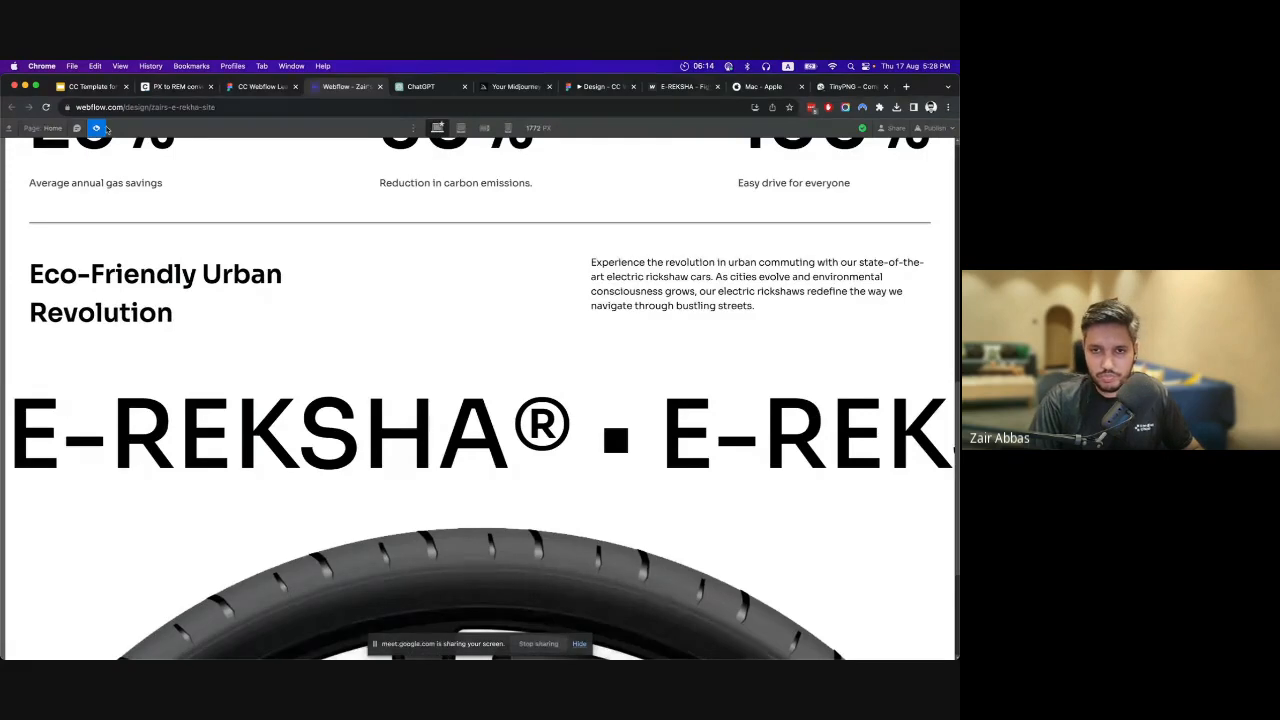
{"action": "scroll", "coordinate": [414, 297], "scroll_direction": "up", "scroll_amount": 1}
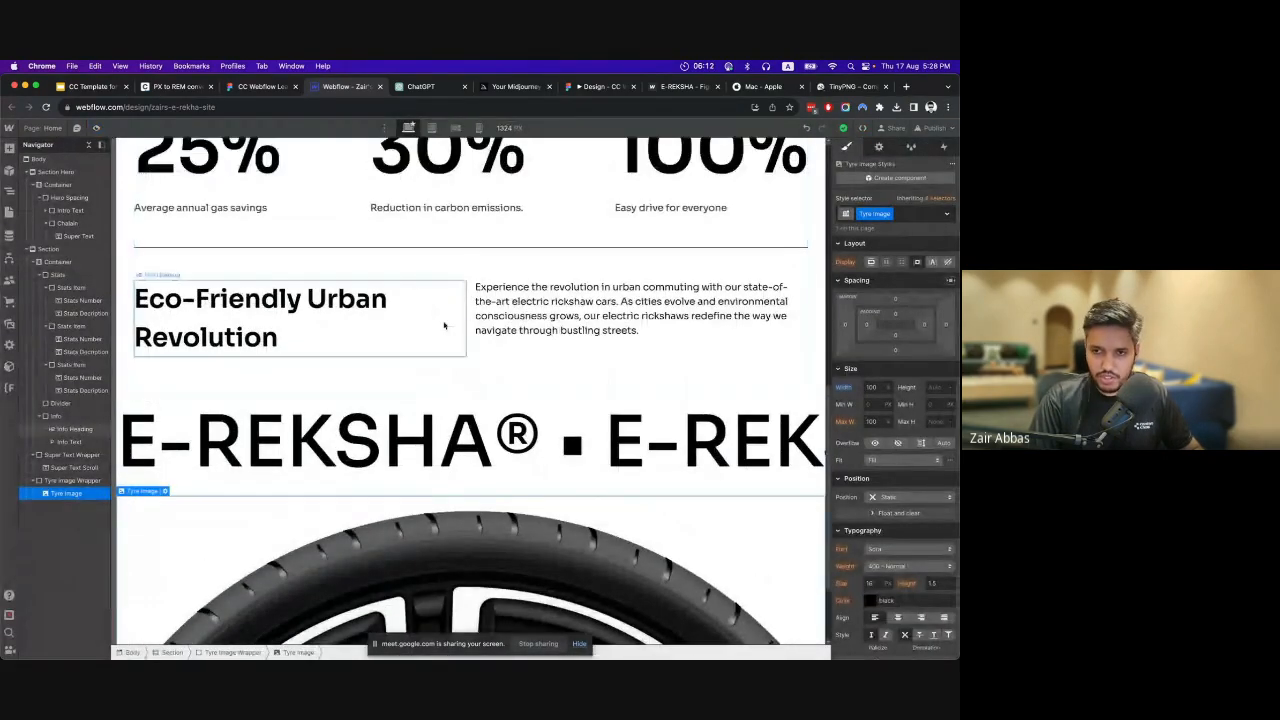
Delete the second column of the Info grid at the mobile landscape breakpoint so the heading and paragraph stack.
{"action": "left_click", "coordinate": [343, 347]}
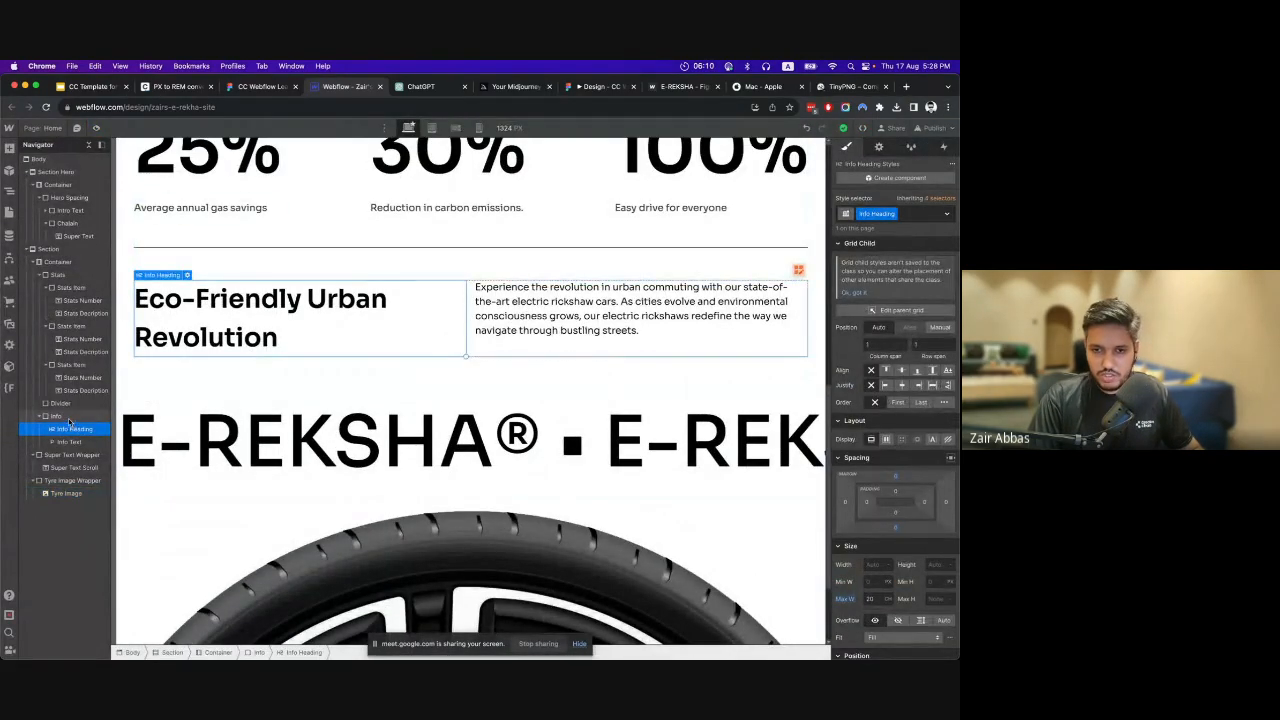
{"action": "left_click", "coordinate": [797, 289]}
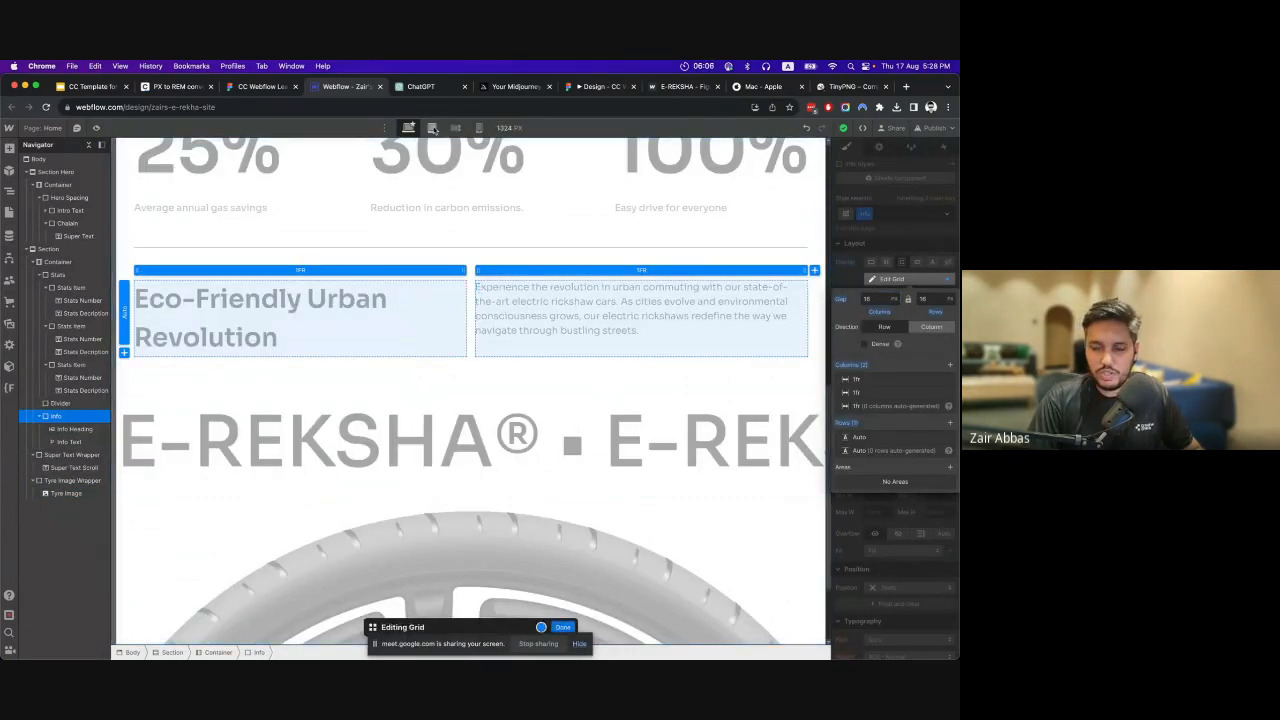
{"action": "left_click", "coordinate": [432, 128]}
{"action": "scroll", "coordinate": [508, 306], "scroll_direction": "down", "scroll_amount": 3}
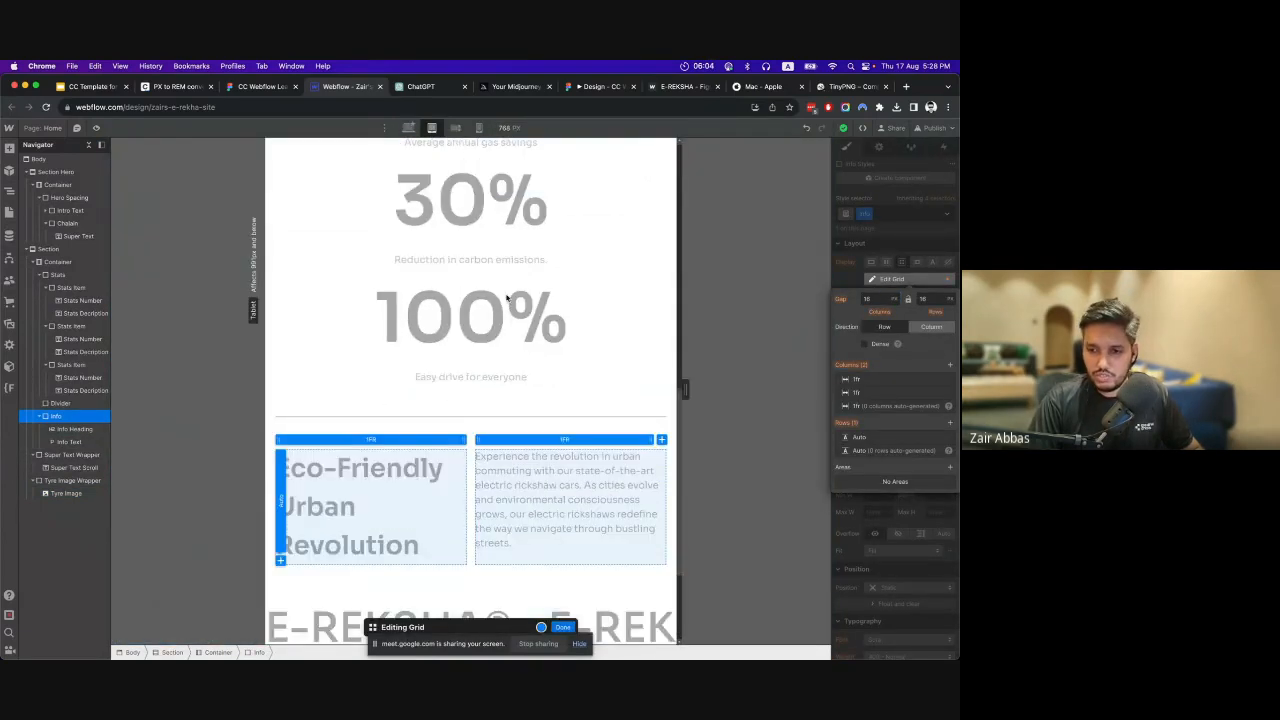
{"action": "left_click", "coordinate": [455, 128]}
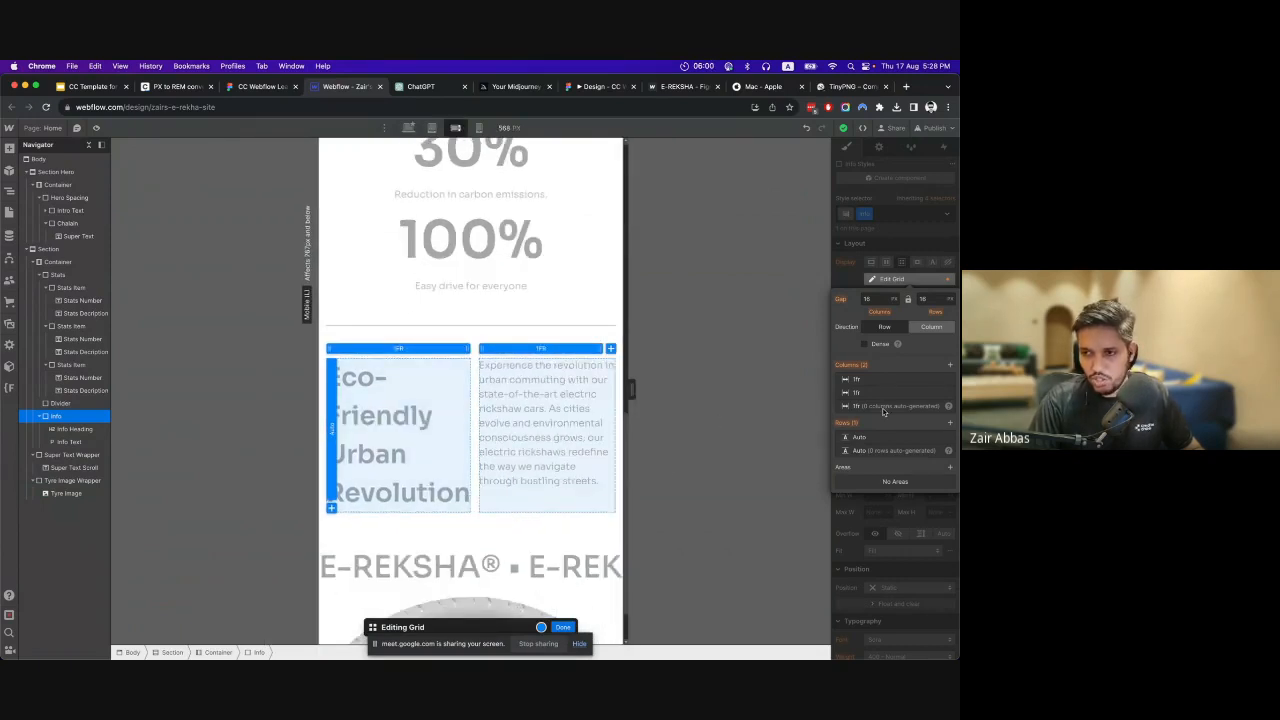
{"action": "left_click", "coordinate": [571, 349]}
{"action": "left_click", "coordinate": [648, 461]}
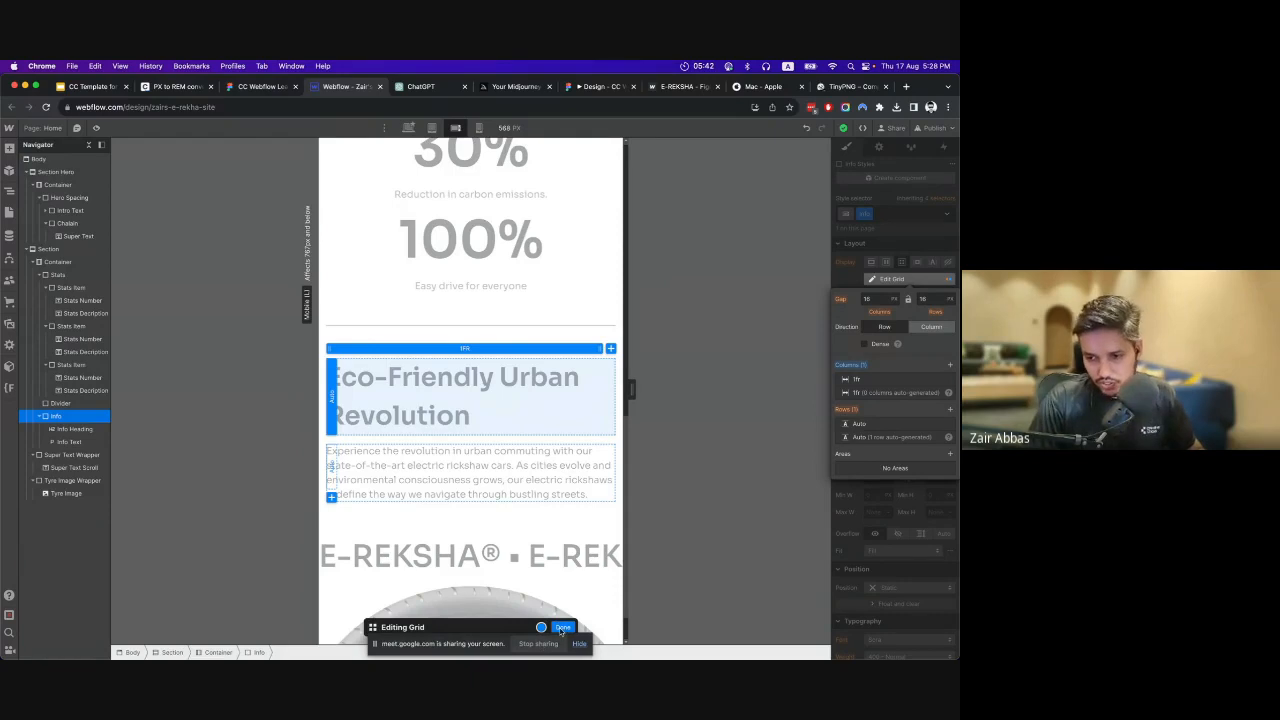
{"action": "left_click", "coordinate": [562, 628]}
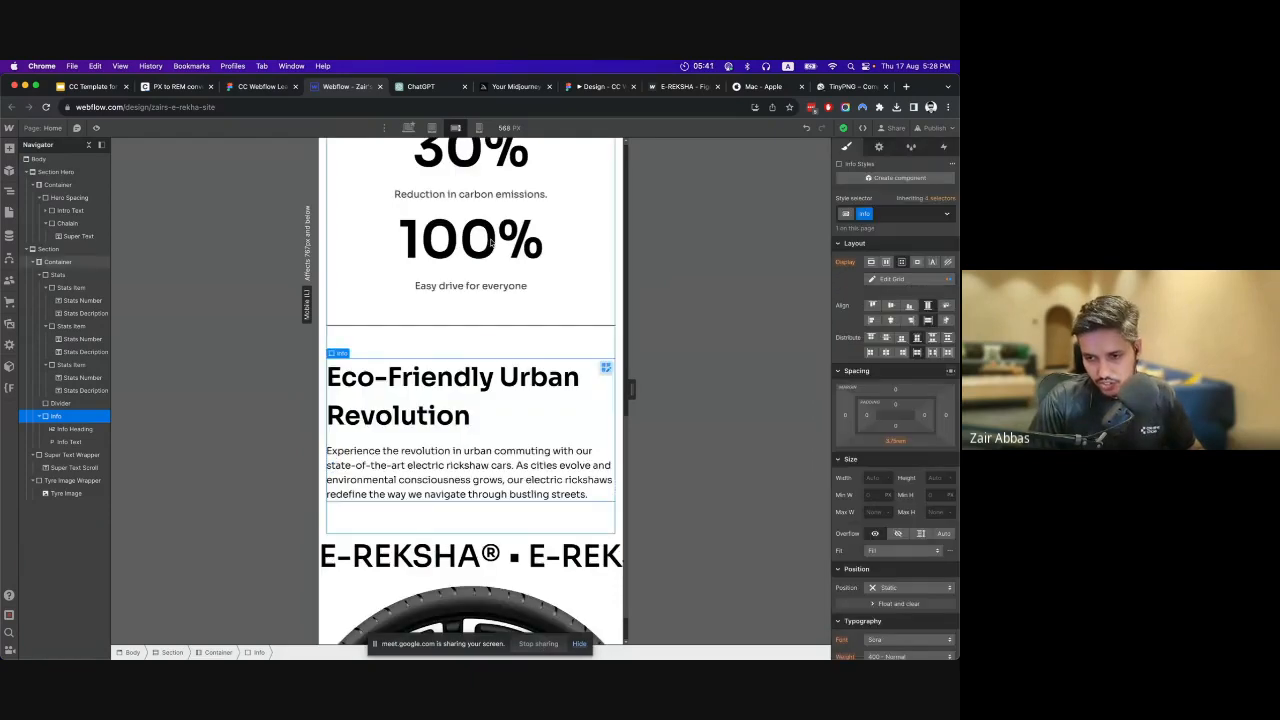
Check the Info block's layout at the mobile portrait, tablet and desktop breakpoints and look over the desktop page.
{"action": "left_click", "coordinate": [479, 128]}
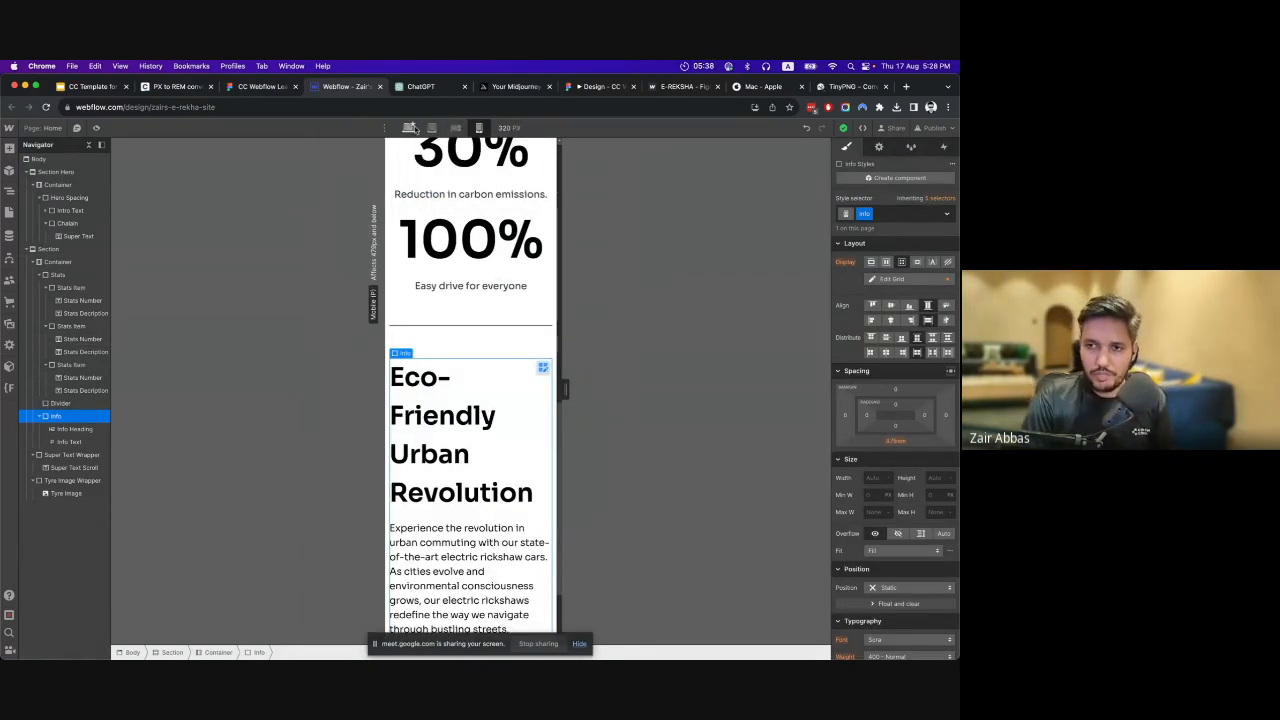
{"action": "left_click", "coordinate": [431, 128]}
{"action": "left_click", "coordinate": [409, 128]}
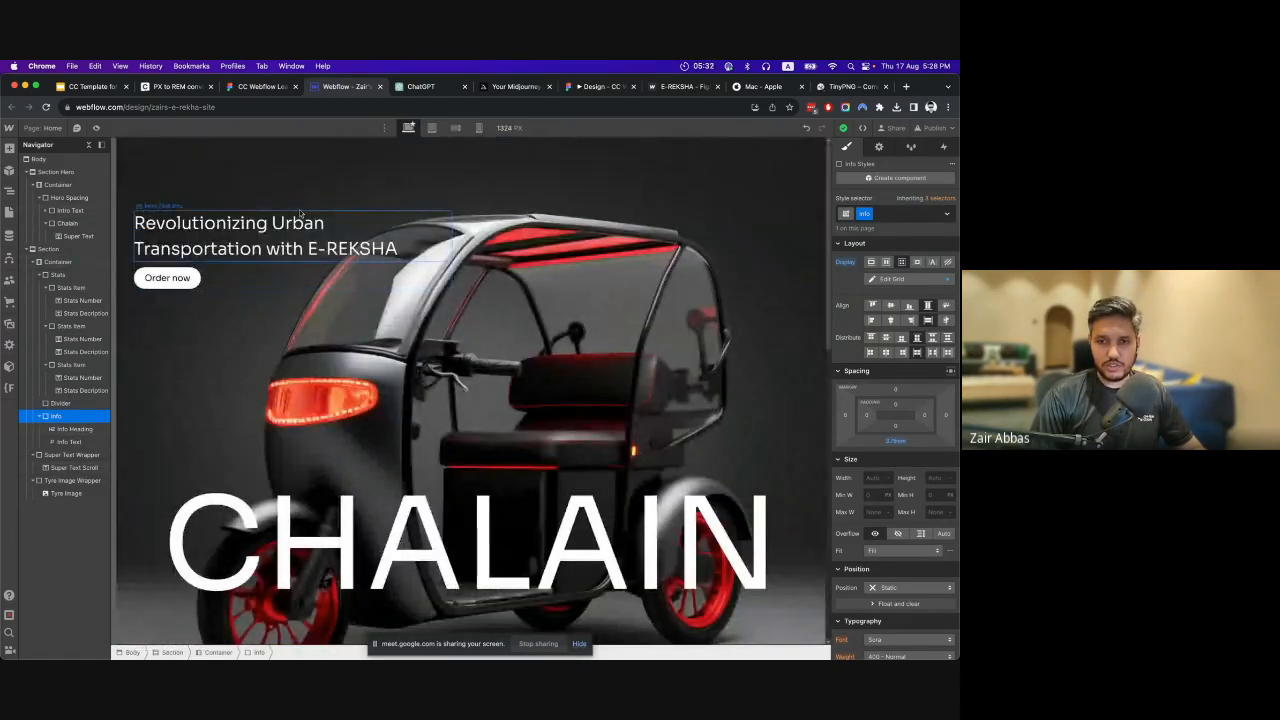
{"action": "scroll", "coordinate": [181, 170], "scroll_direction": "down", "scroll_amount": 1}
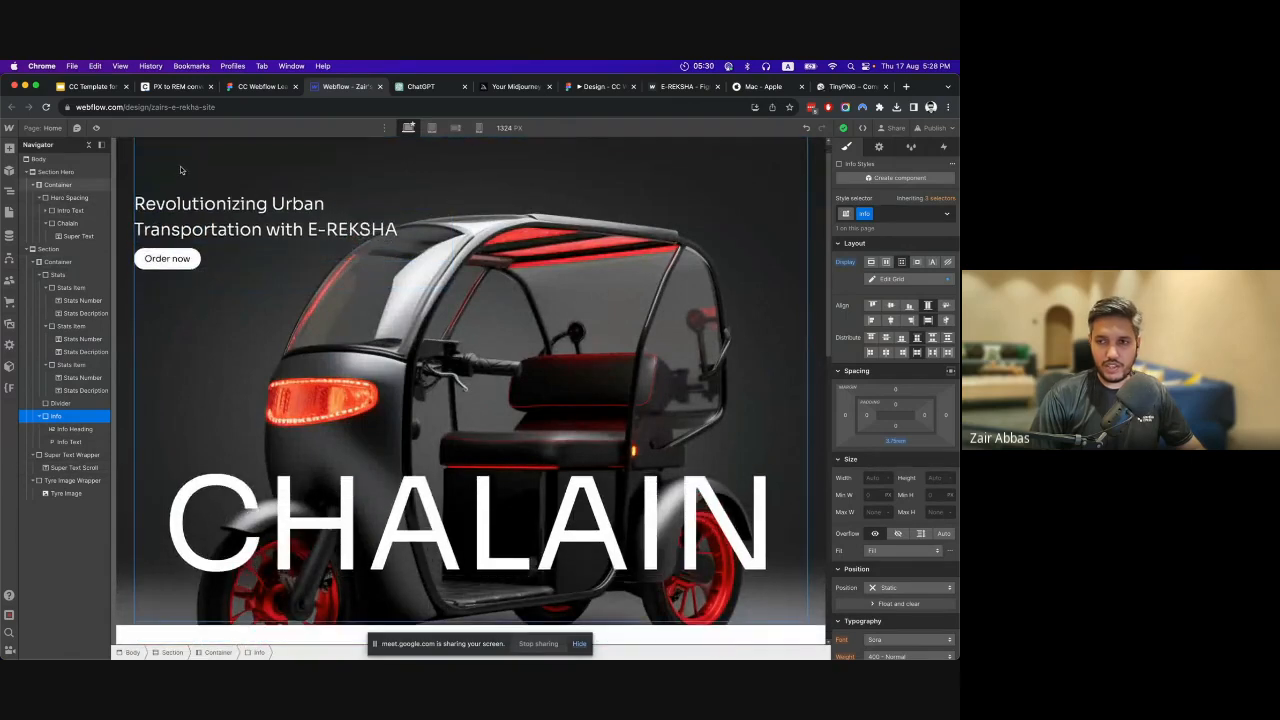
{"action": "scroll", "coordinate": [253, 193], "scroll_direction": "down", "scroll_amount": 3}
{"action": "scroll", "coordinate": [253, 193], "scroll_direction": "up", "scroll_amount": 4}
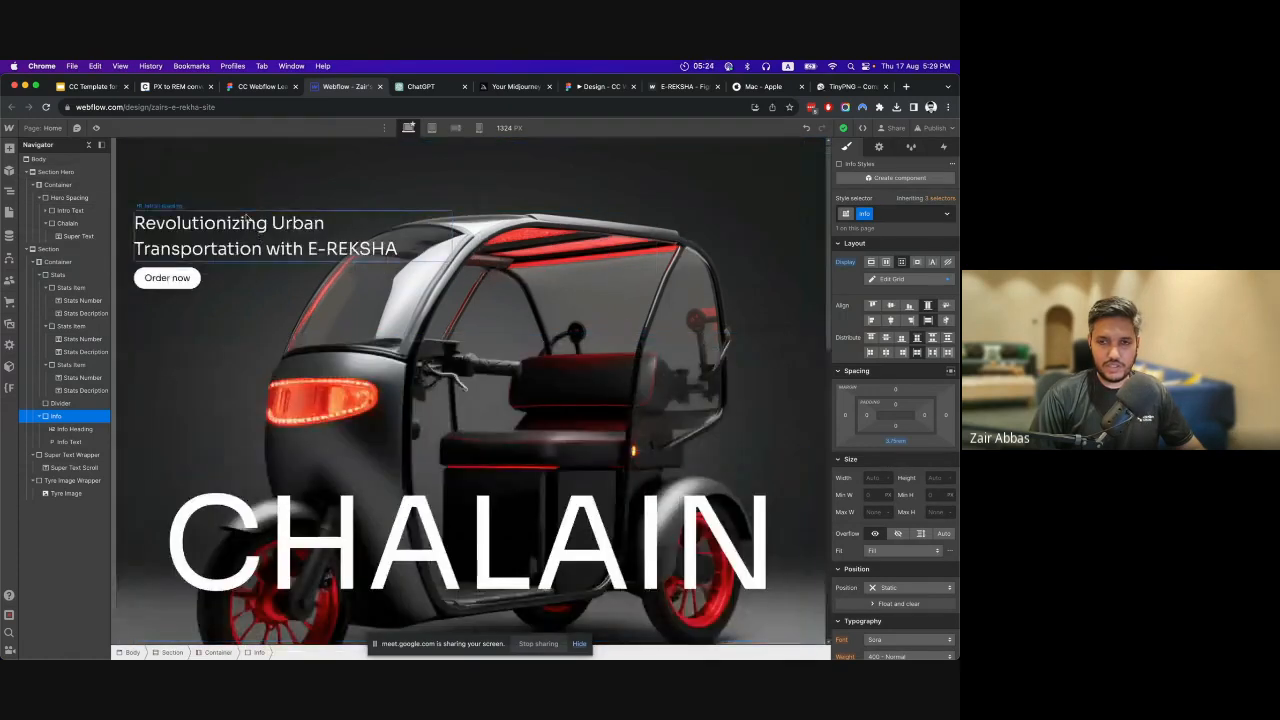
Select the Body element and review the navbar and Features section on the published E-REKSHA reference site.
{"action": "left_click", "coordinate": [38, 159]}
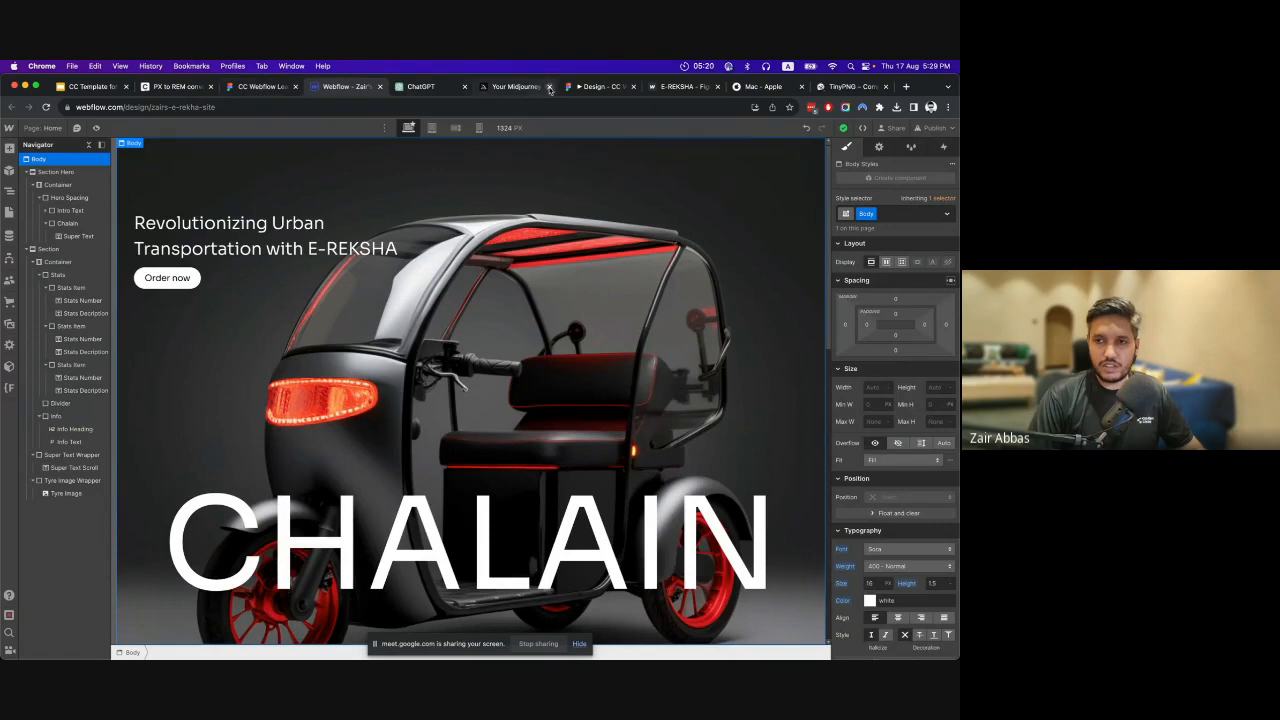
{"action": "left_click", "coordinate": [596, 86]}
{"action": "left_click", "coordinate": [680, 86]}
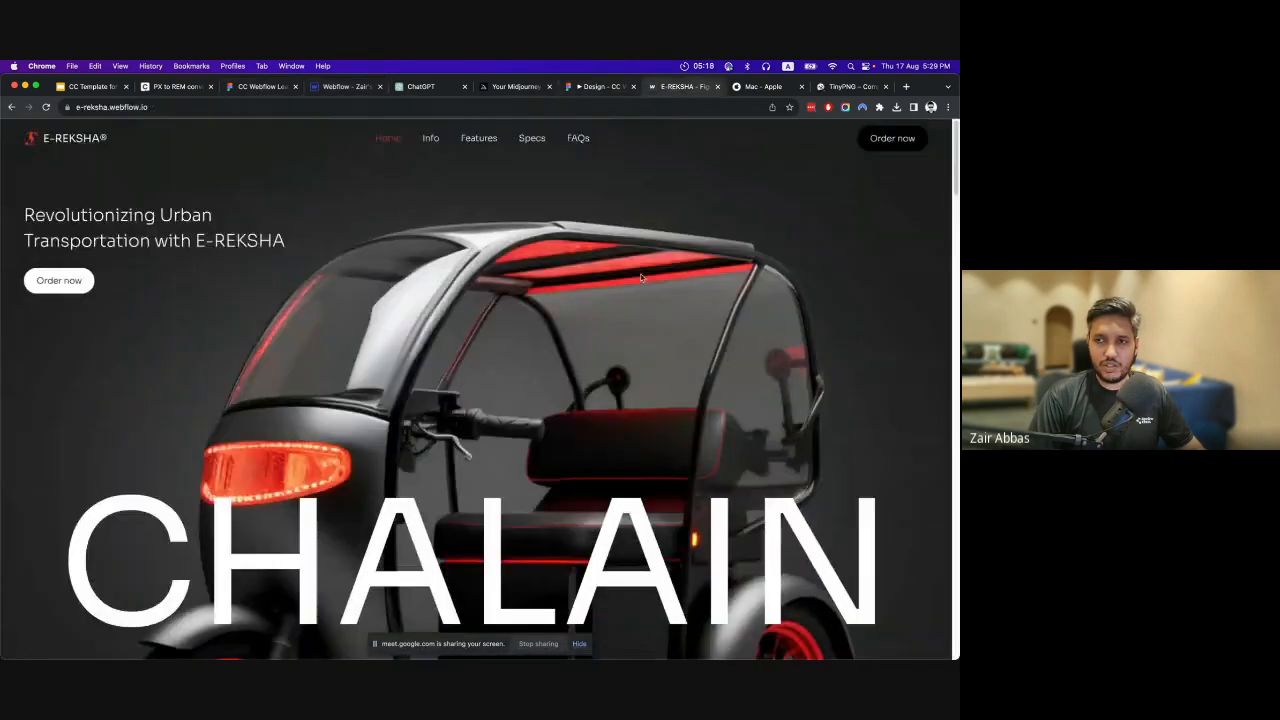
{"action": "scroll", "coordinate": [641, 278], "scroll_direction": "down", "scroll_amount": 15}
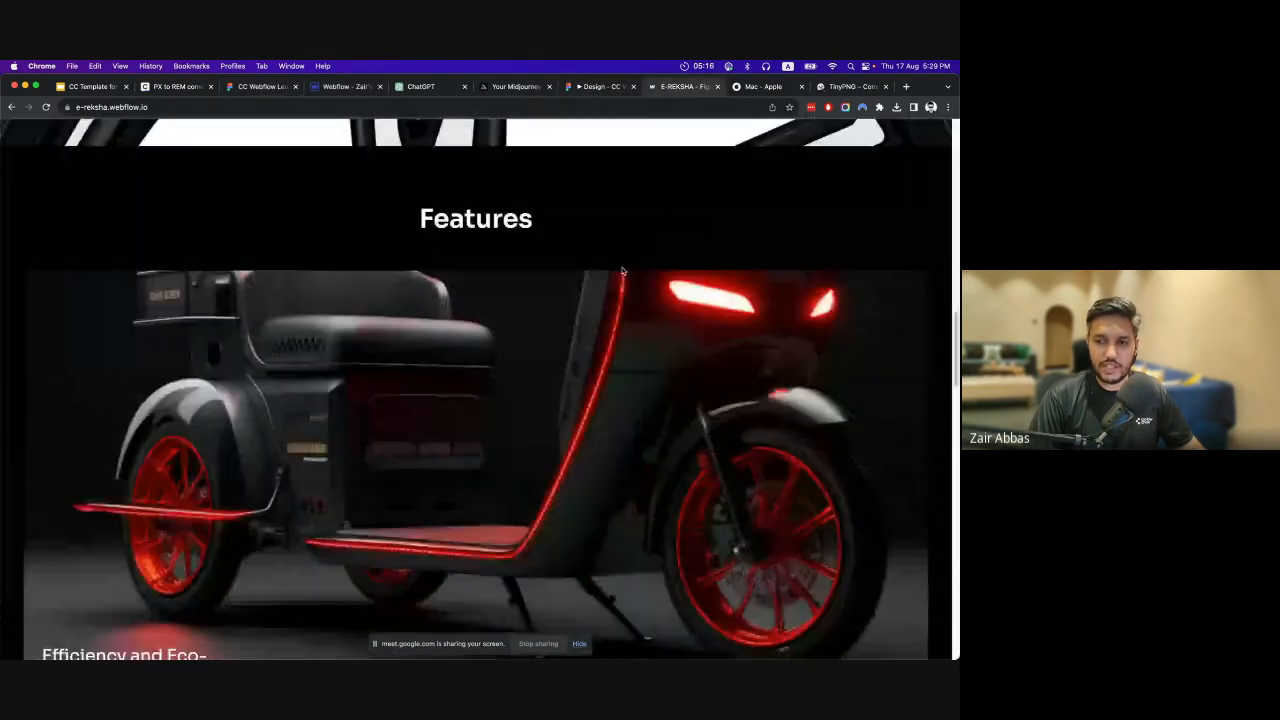
{"action": "scroll", "coordinate": [621, 270], "scroll_direction": "down", "scroll_amount": 10}
{"action": "scroll", "coordinate": [618, 270], "scroll_direction": "up", "scroll_amount": 4}
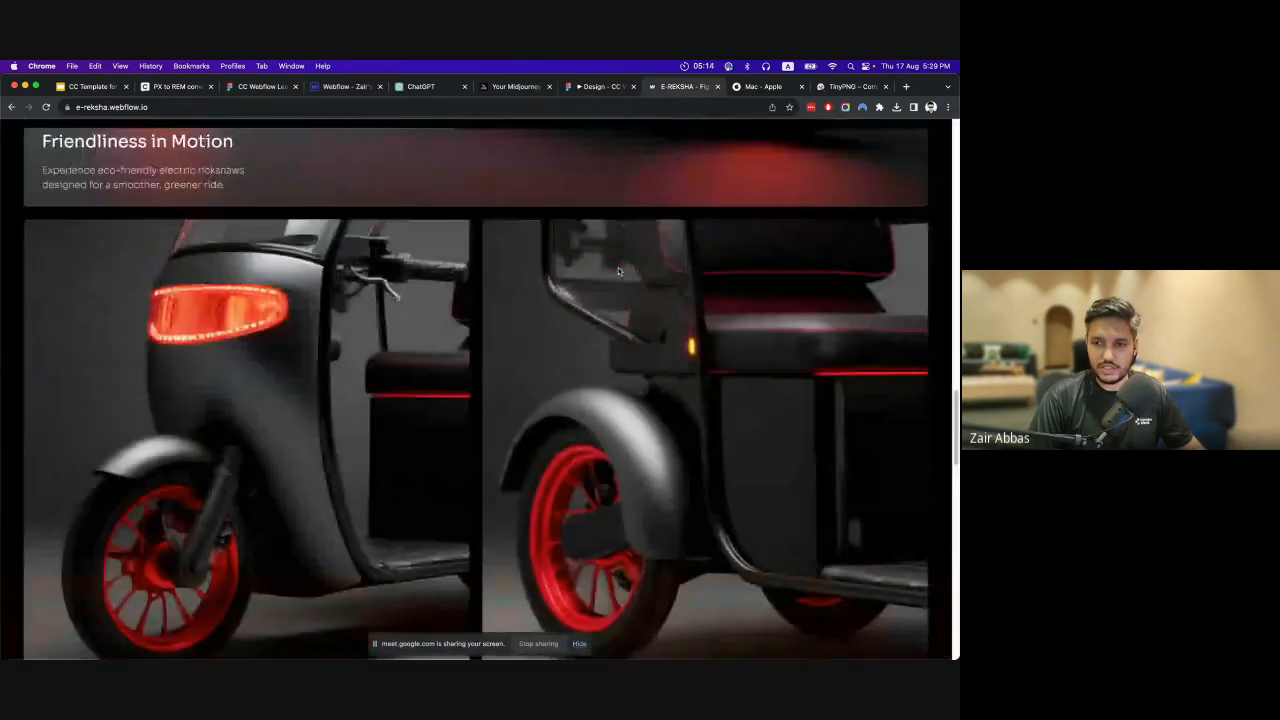
{"action": "scroll", "coordinate": [618, 267], "scroll_direction": "up", "scroll_amount": 5}
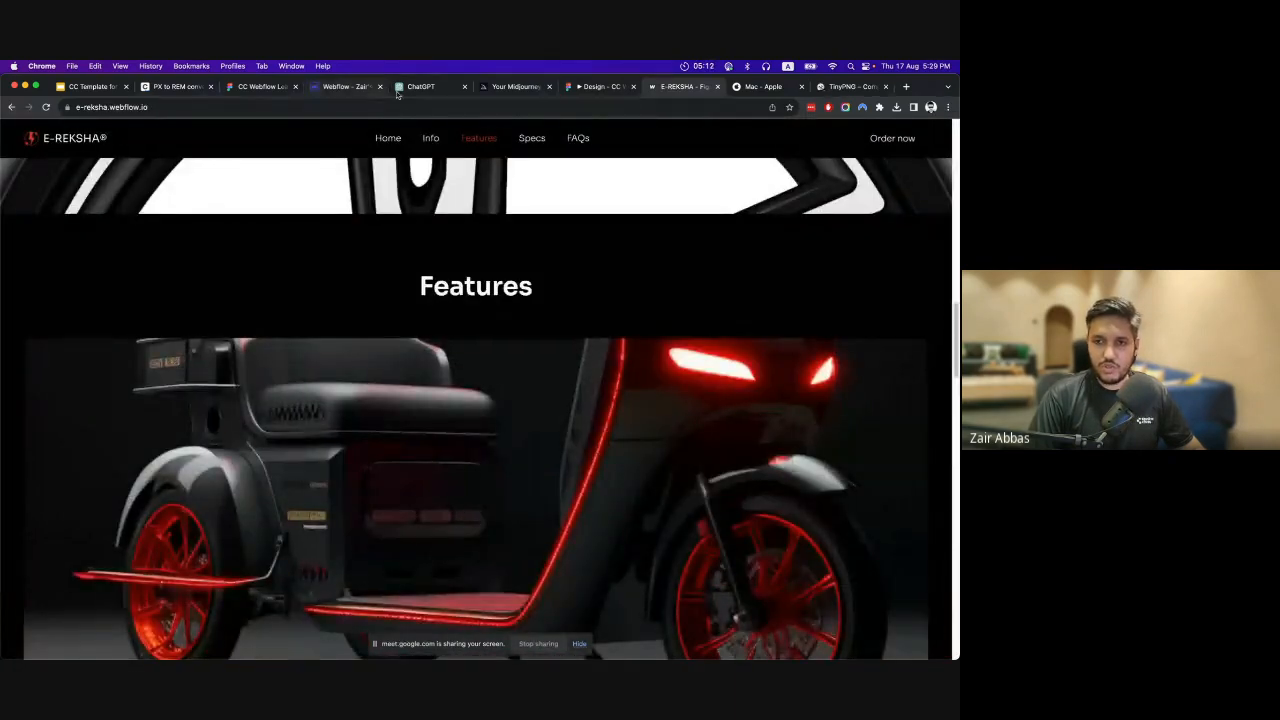
Back in Webflow, add a Navbar element to the Body and move it to the start of the page, above Section Hero.
{"action": "left_click", "coordinate": [318, 88]}
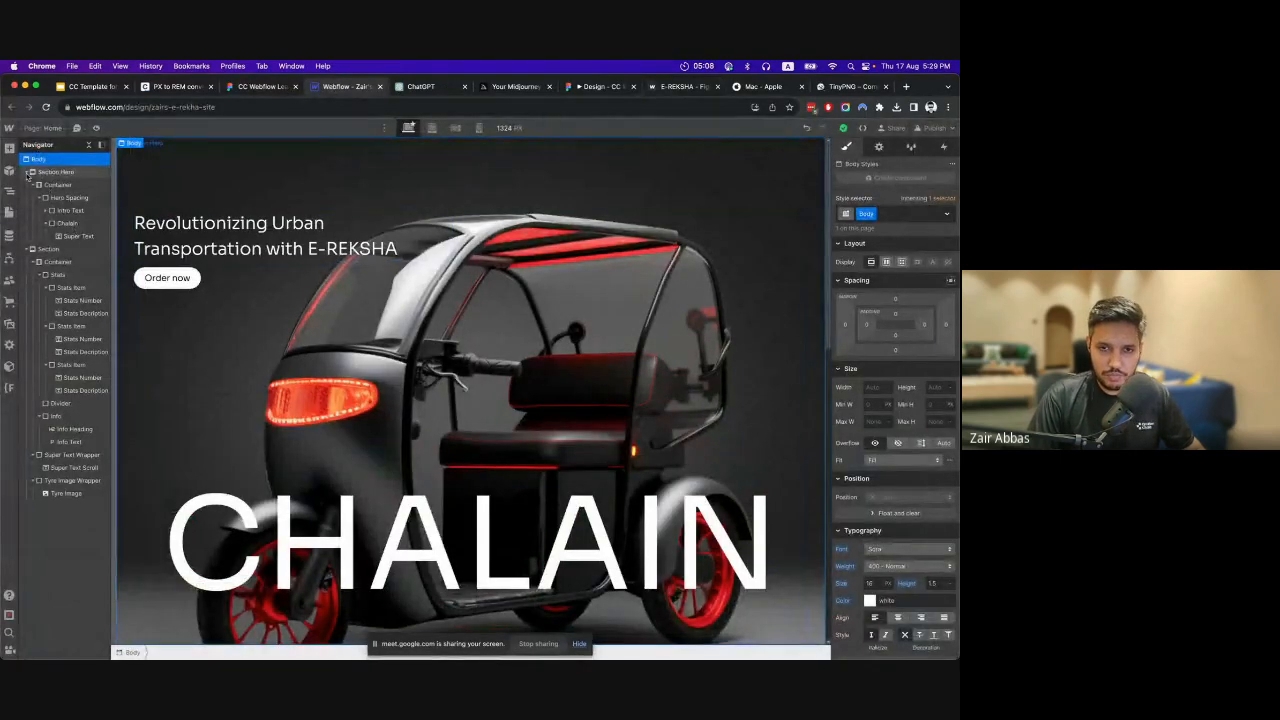
{"action": "left_click", "coordinate": [9, 149]}
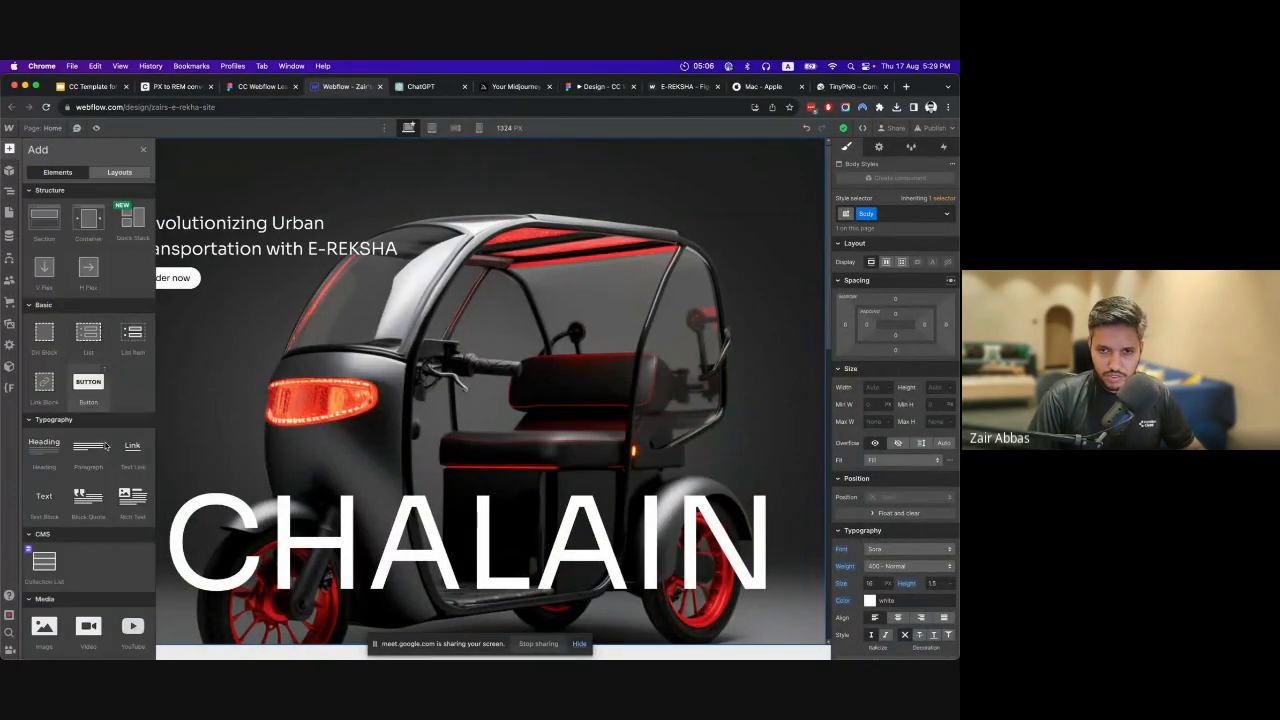
{"action": "scroll", "coordinate": [120, 523], "scroll_direction": "down", "scroll_amount": 10}
{"action": "scroll", "coordinate": [121, 480], "scroll_direction": "down", "scroll_amount": 4}
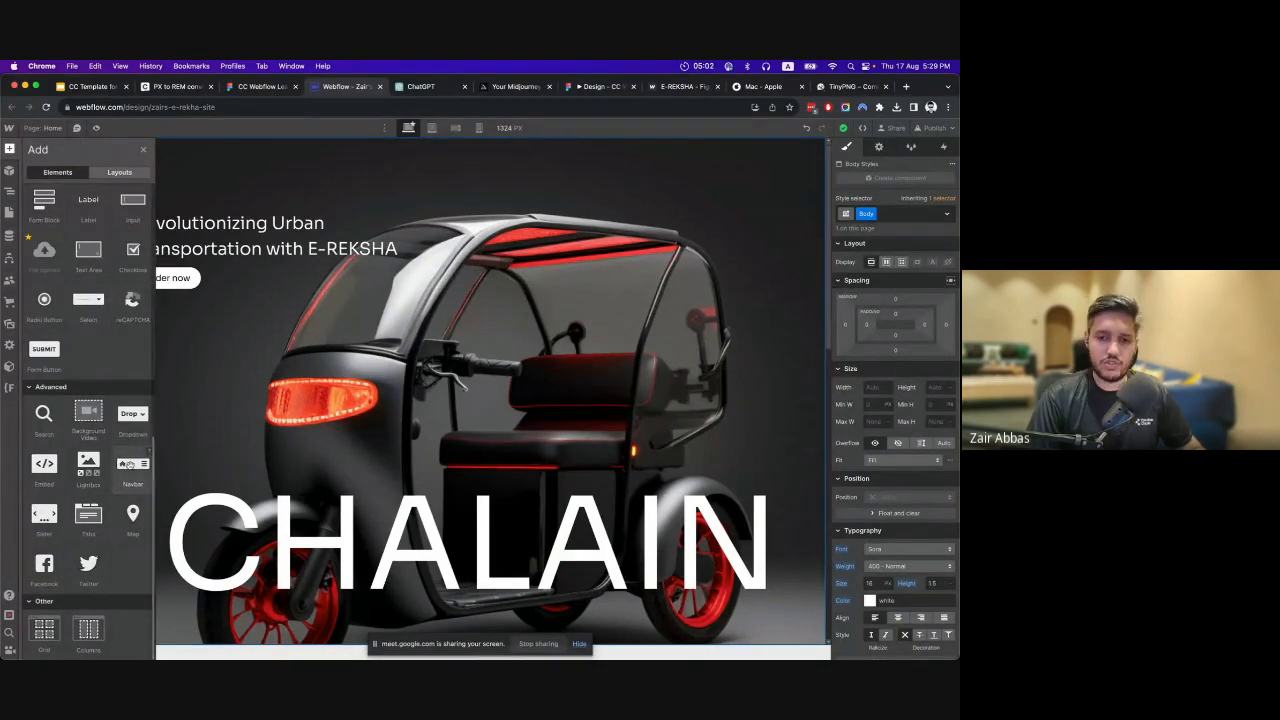
{"action": "left_click", "coordinate": [130, 465]}
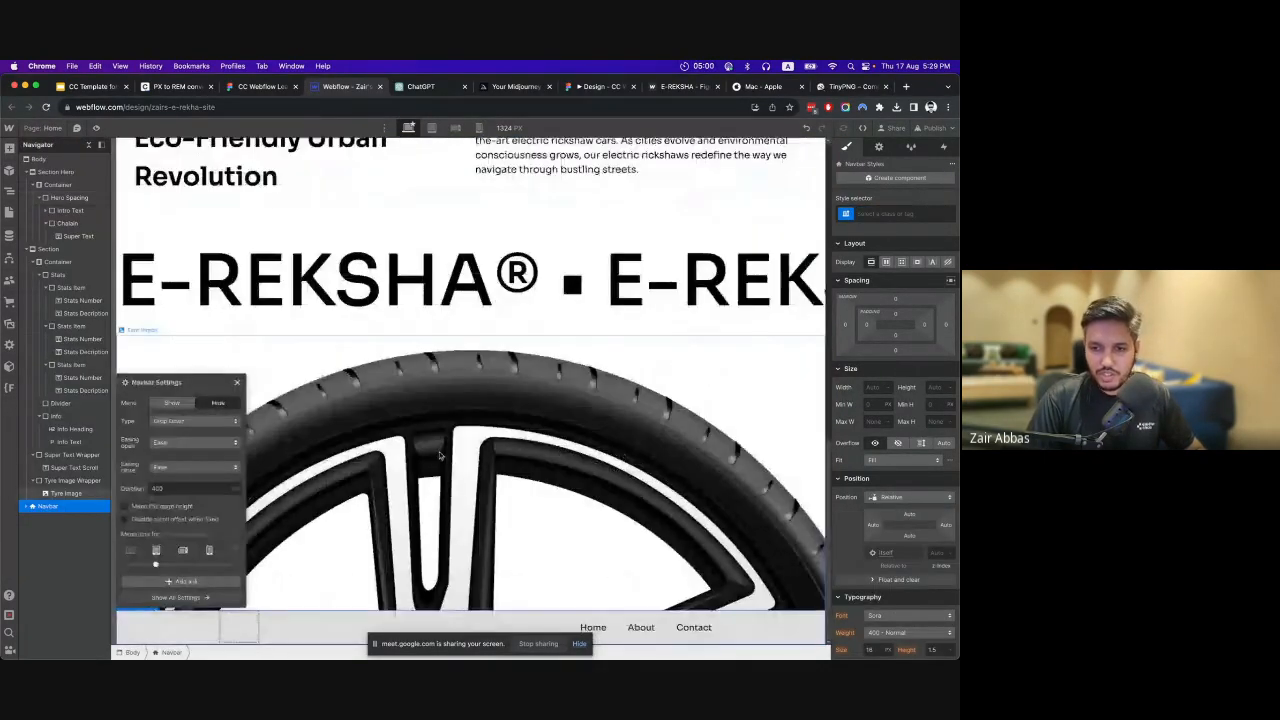
{"action": "left_click", "coordinate": [237, 383]}
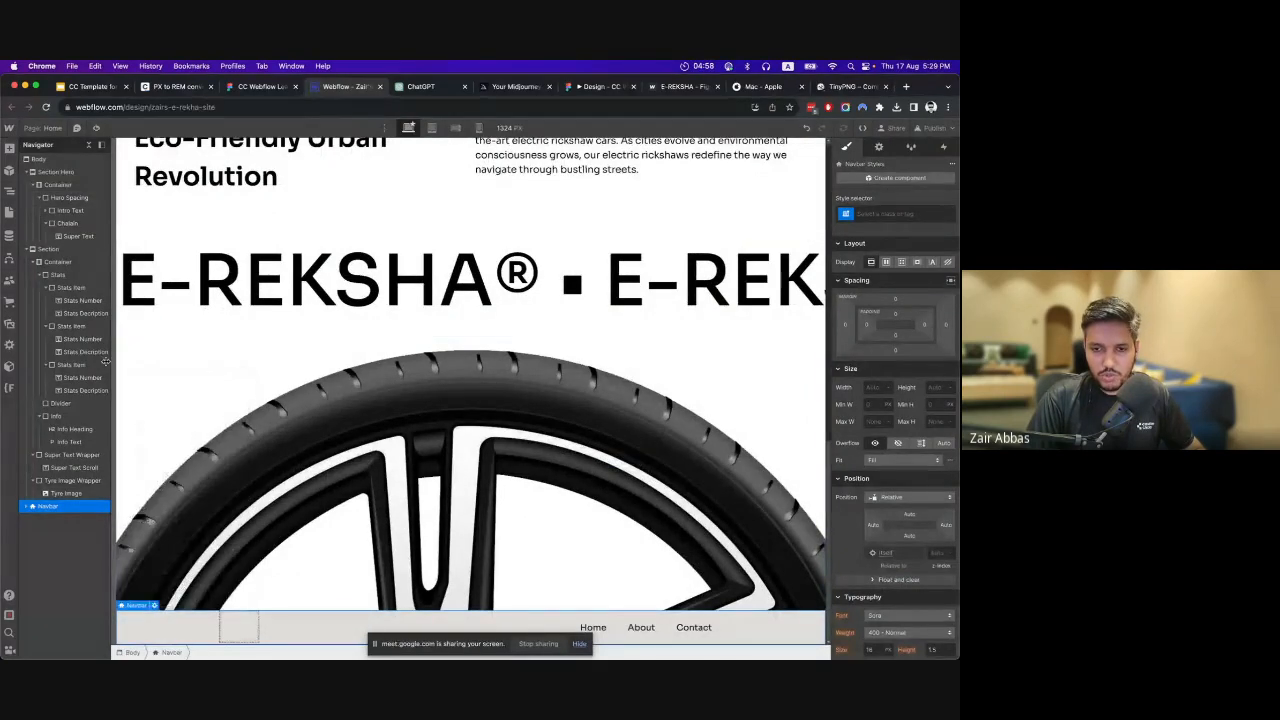
{"action": "left_click_drag", "start_coordinate": [52, 480], "coordinate": [62, 172]}
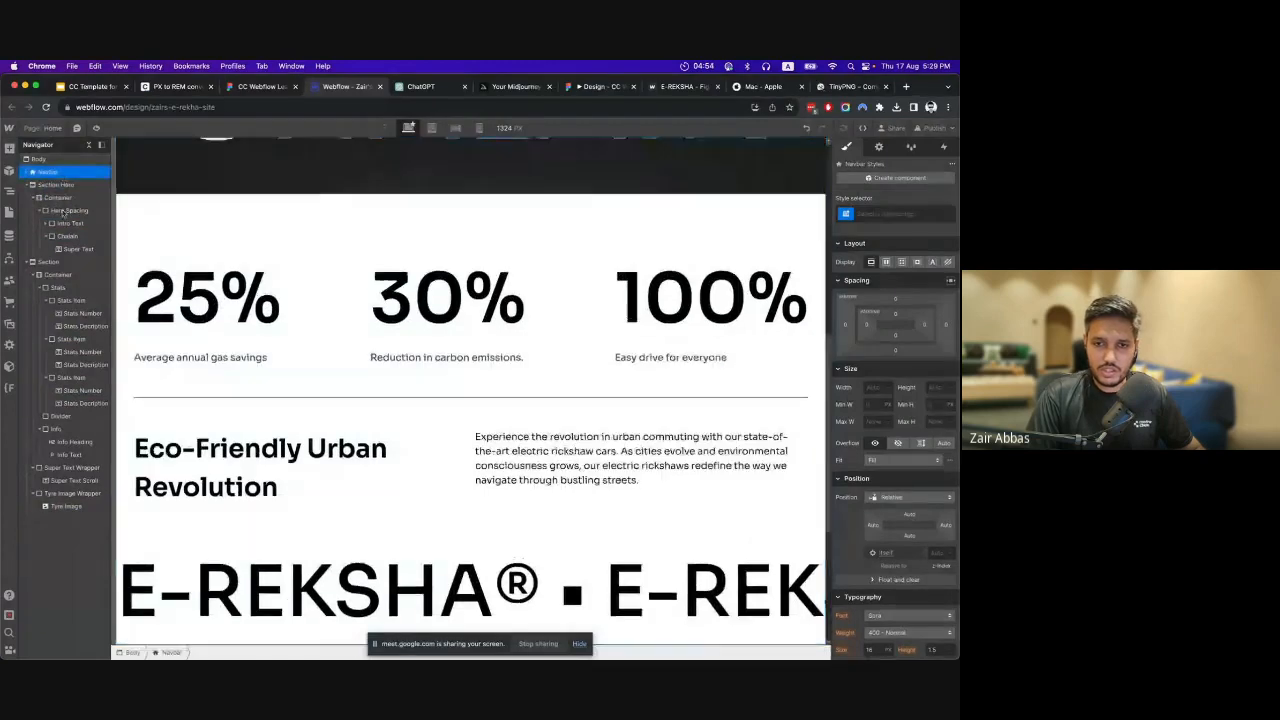
{"action": "scroll", "coordinate": [250, 287], "scroll_direction": "up", "scroll_amount": 7}
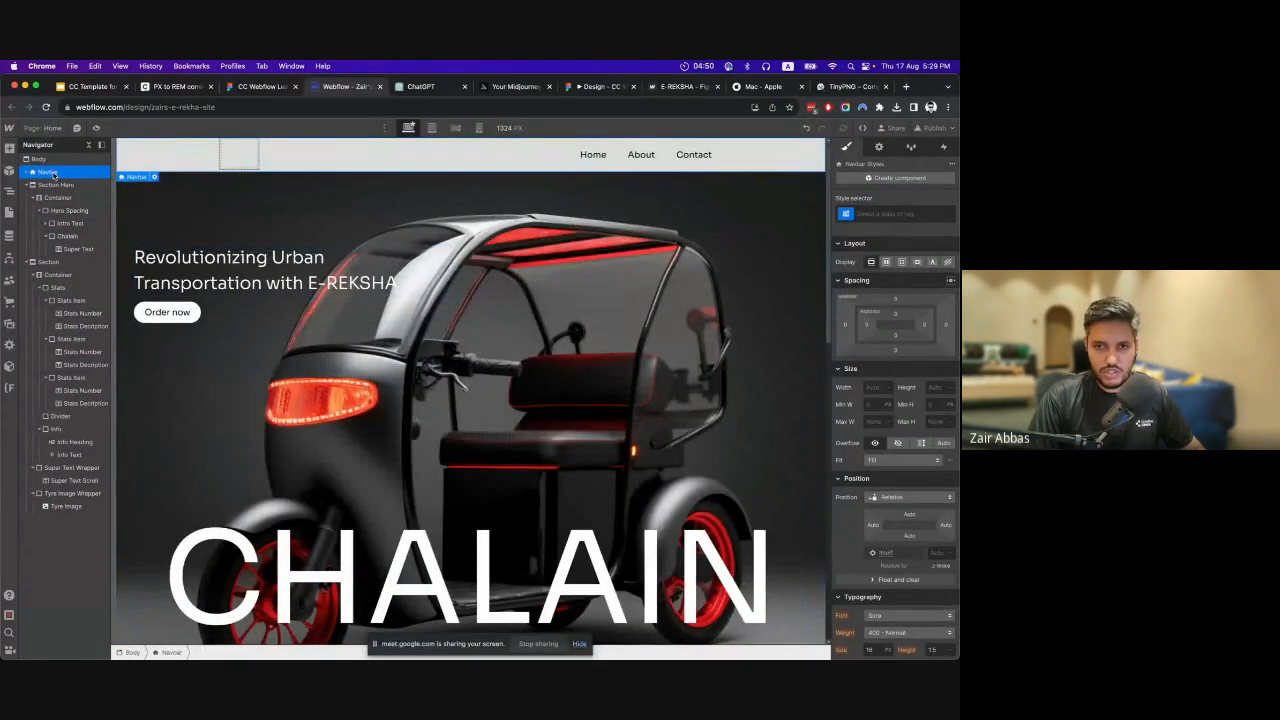
Make the Navbar's background color fully transparent, using #000000 with 0 alpha.
{"action": "scroll", "coordinate": [900, 430], "scroll_direction": "down", "scroll_amount": 5}
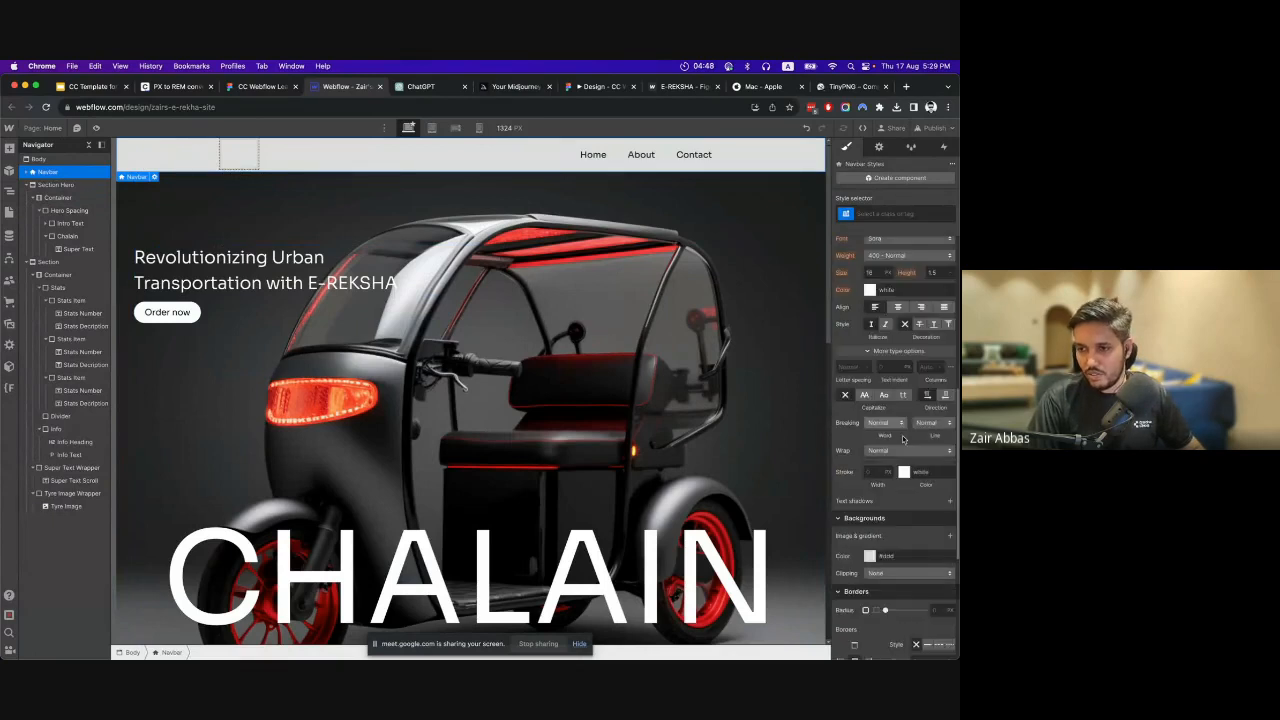
{"action": "scroll", "coordinate": [904, 440], "scroll_direction": "down", "scroll_amount": 1}
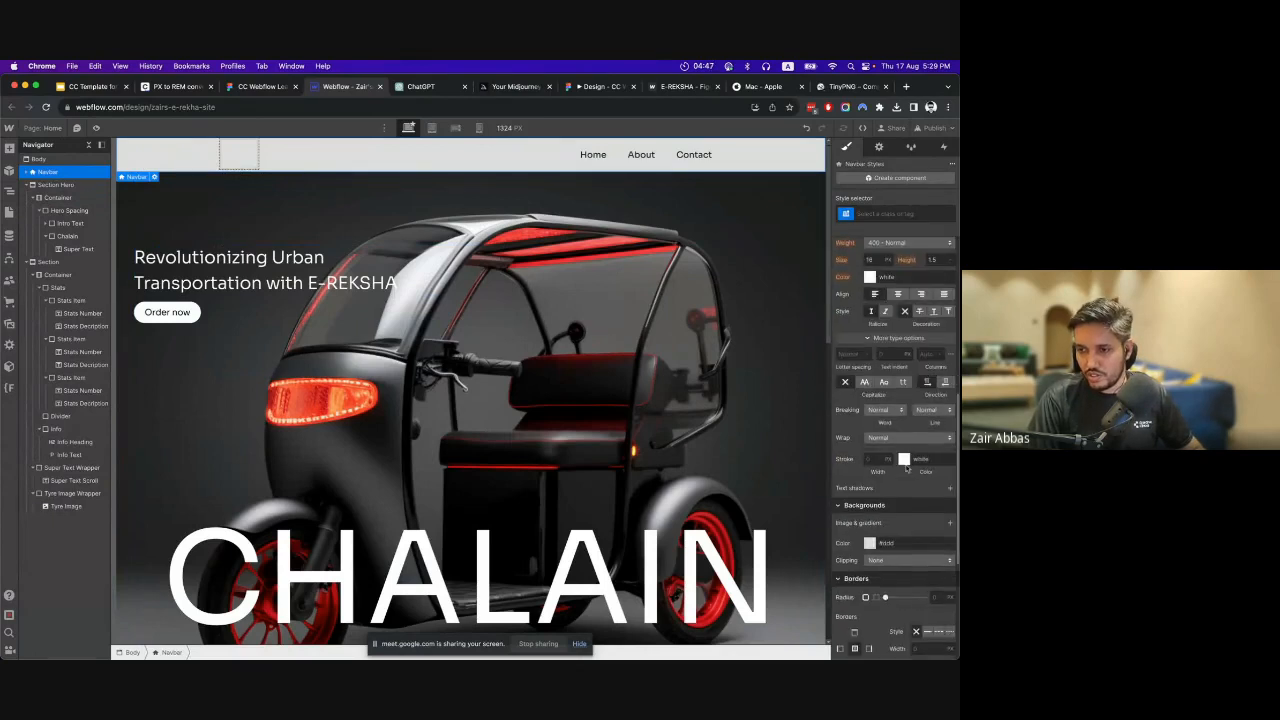
{"action": "left_click", "coordinate": [872, 543]}
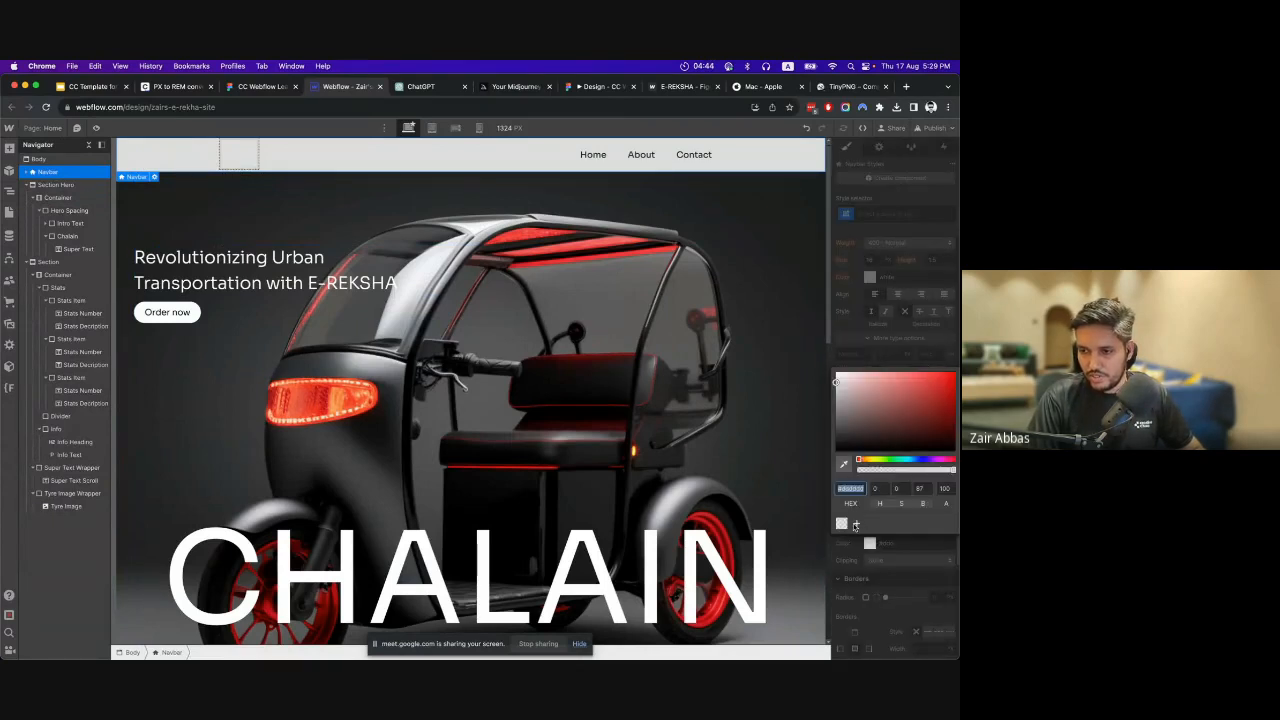
{"action": "left_click", "coordinate": [842, 523]}
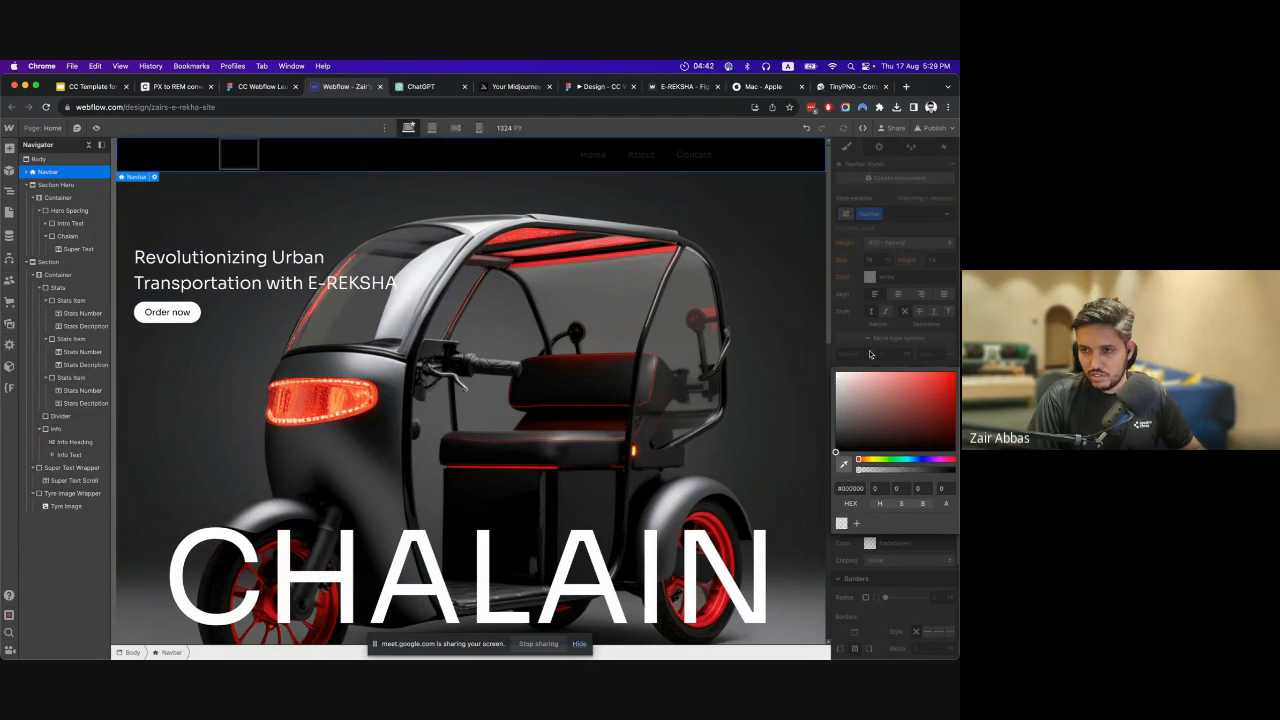
{"action": "left_click", "coordinate": [870, 354]}
{"action": "scroll", "coordinate": [875, 497], "scroll_direction": "up", "scroll_amount": 5}
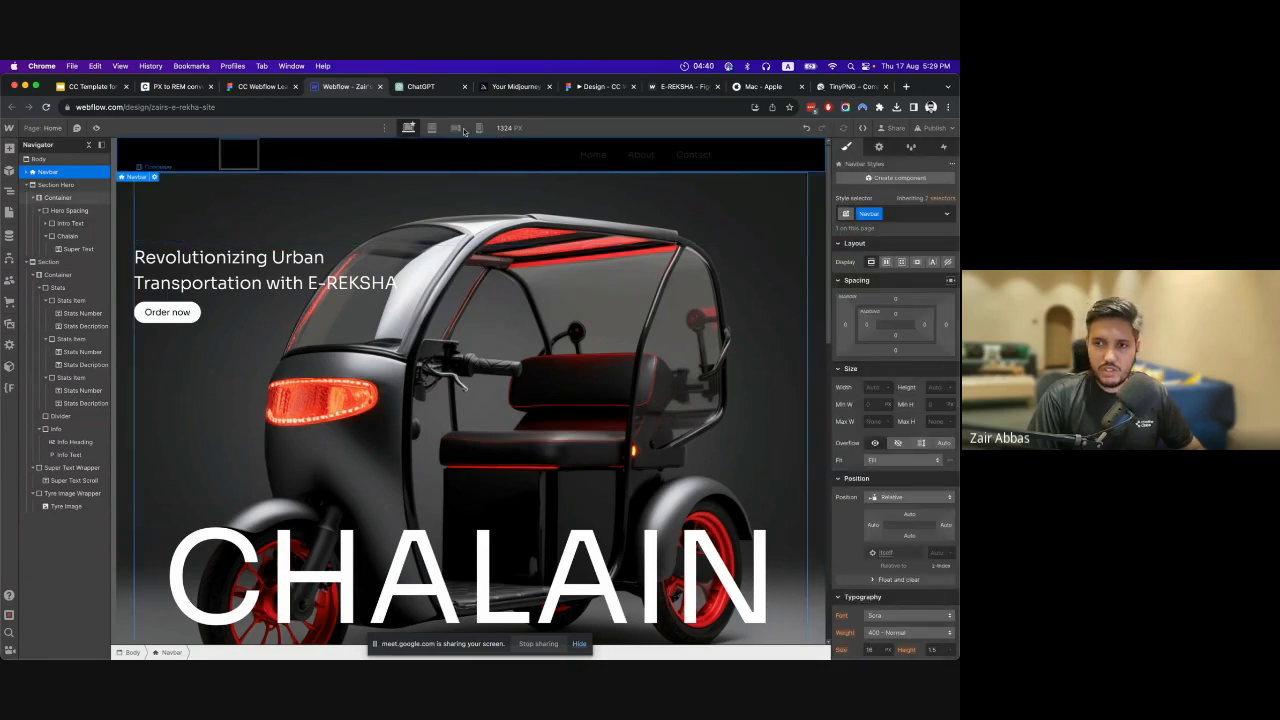
Insert an Image element inside the navbar's Brand link and use the logo.svg asset as its source.
{"action": "left_click", "coordinate": [229, 157]}
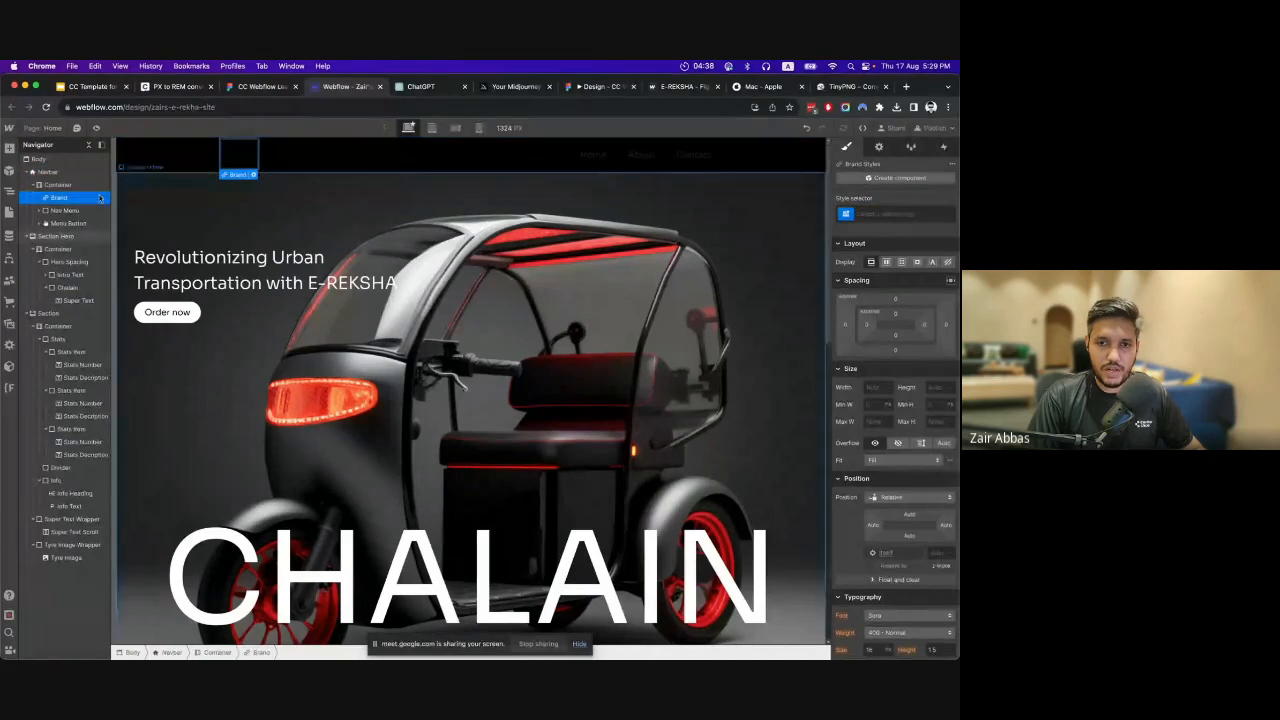
{"action": "left_click", "coordinate": [9, 148]}
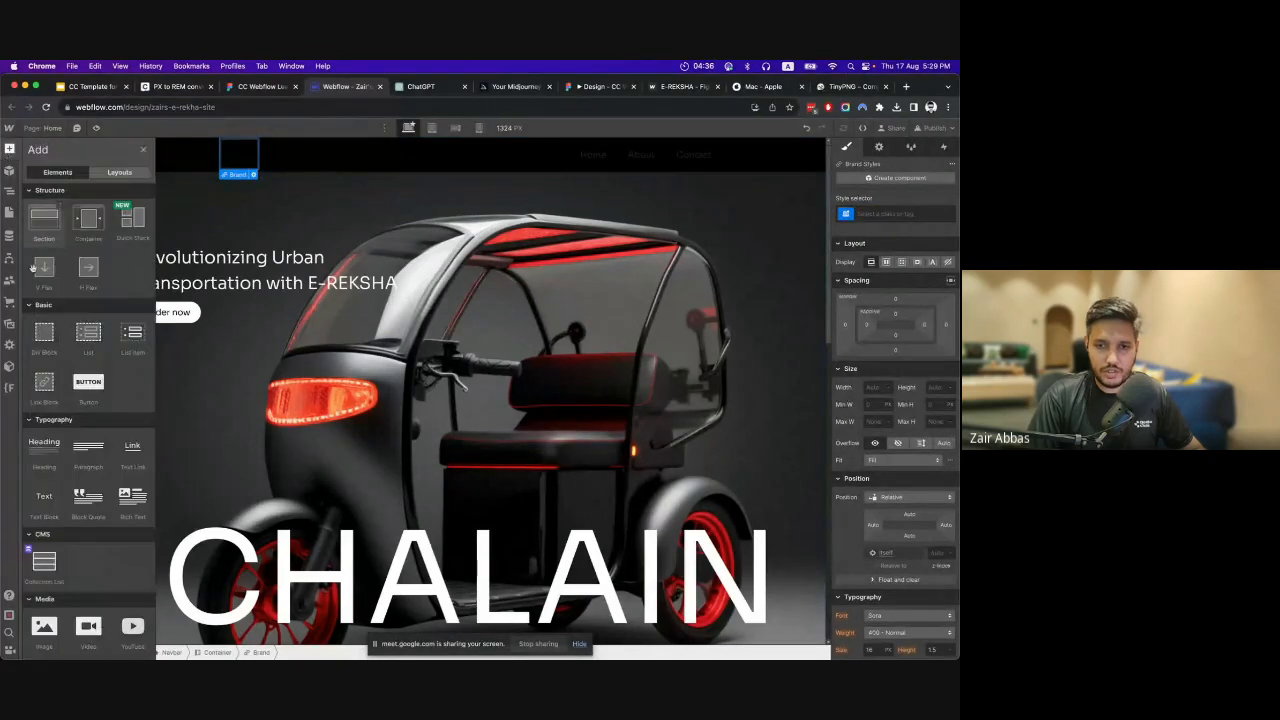
{"action": "scroll", "coordinate": [60, 400], "scroll_direction": "down", "scroll_amount": 5}
{"action": "scroll", "coordinate": [58, 410], "scroll_direction": "up", "scroll_amount": 5}
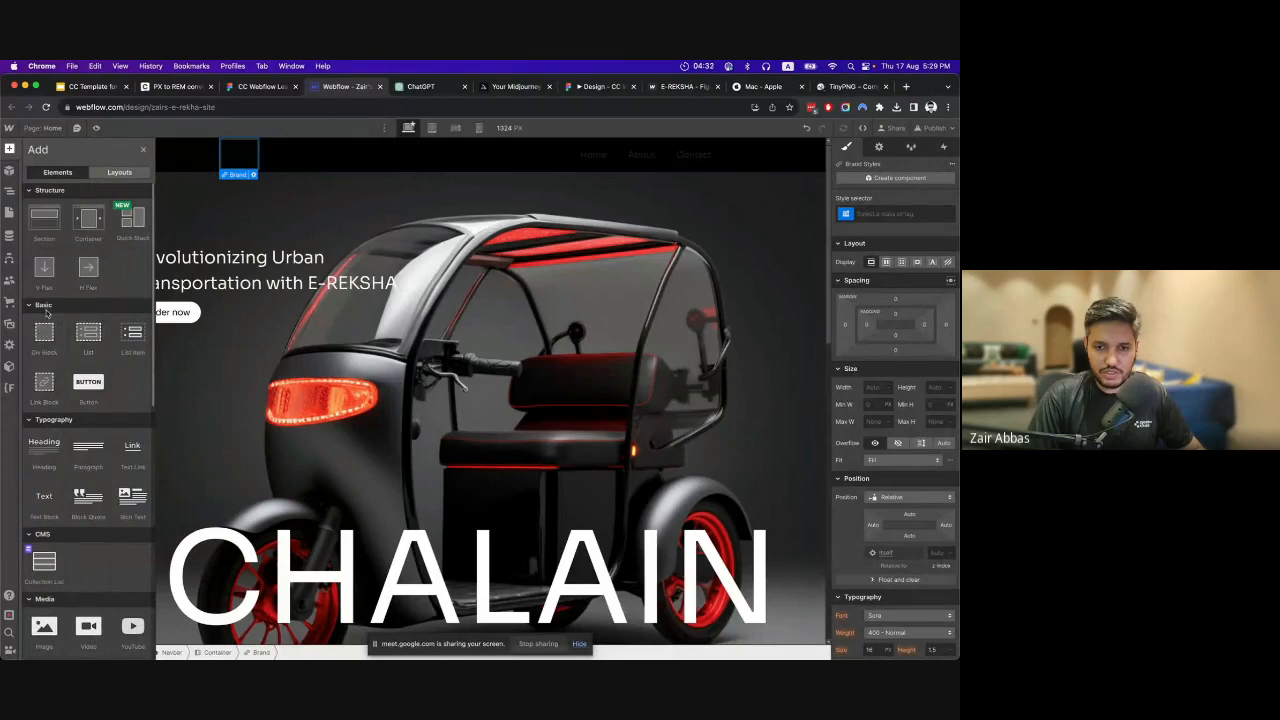
{"action": "left_click", "coordinate": [56, 614]}
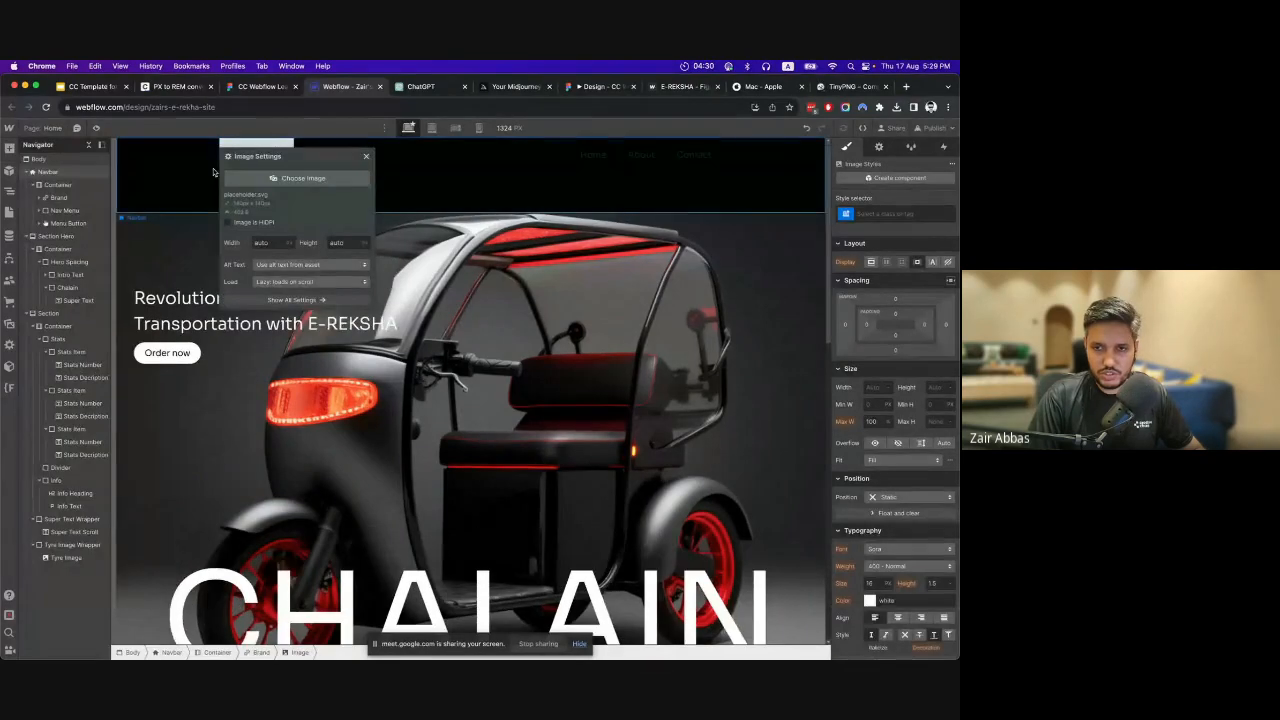
{"action": "left_click", "coordinate": [270, 247]}
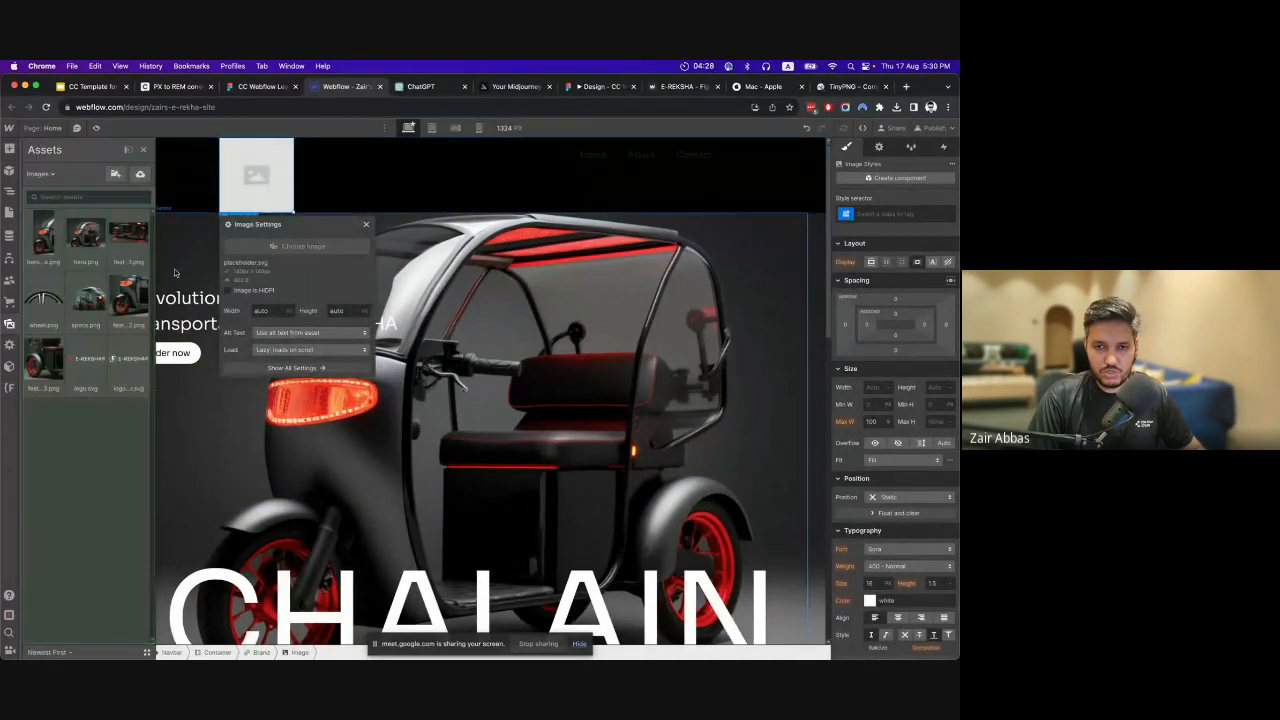
{"action": "left_click", "coordinate": [83, 369]}
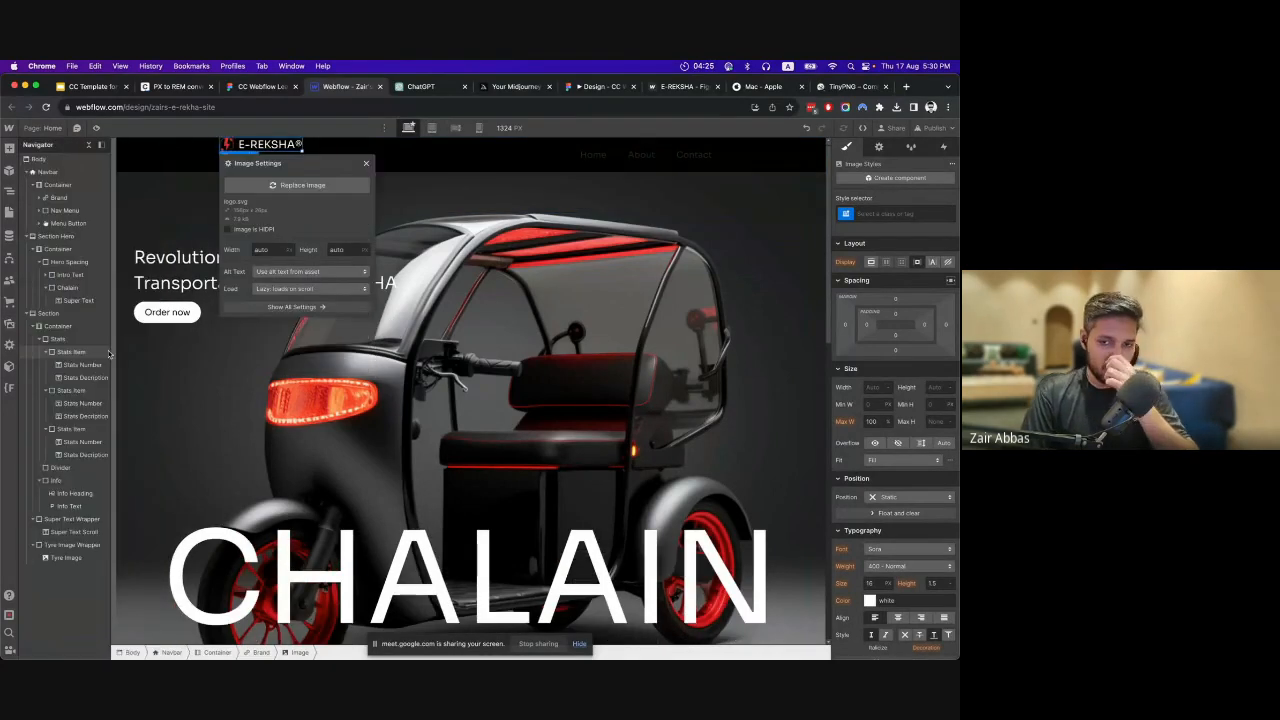
{"action": "left_click", "coordinate": [367, 163]}
Give the logo image in the navbar a new class named Logo.
{"action": "left_click", "coordinate": [291, 155]}
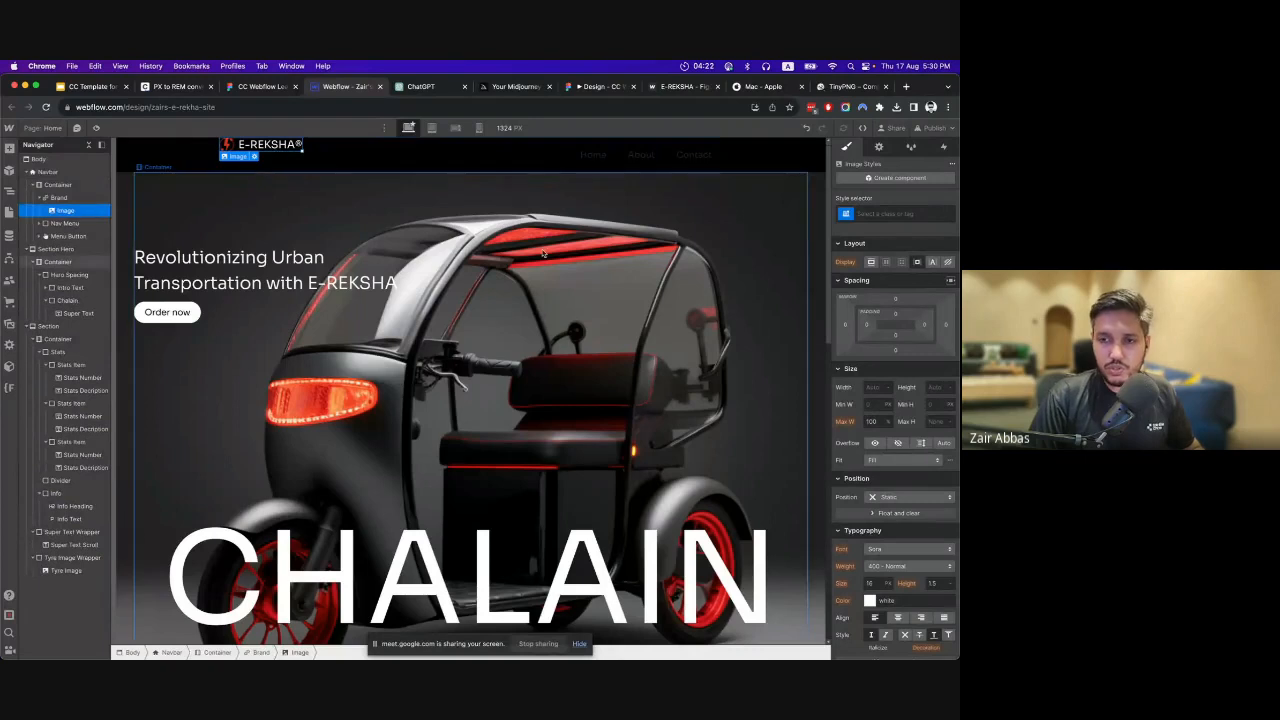
{"action": "left_click", "coordinate": [896, 212]}
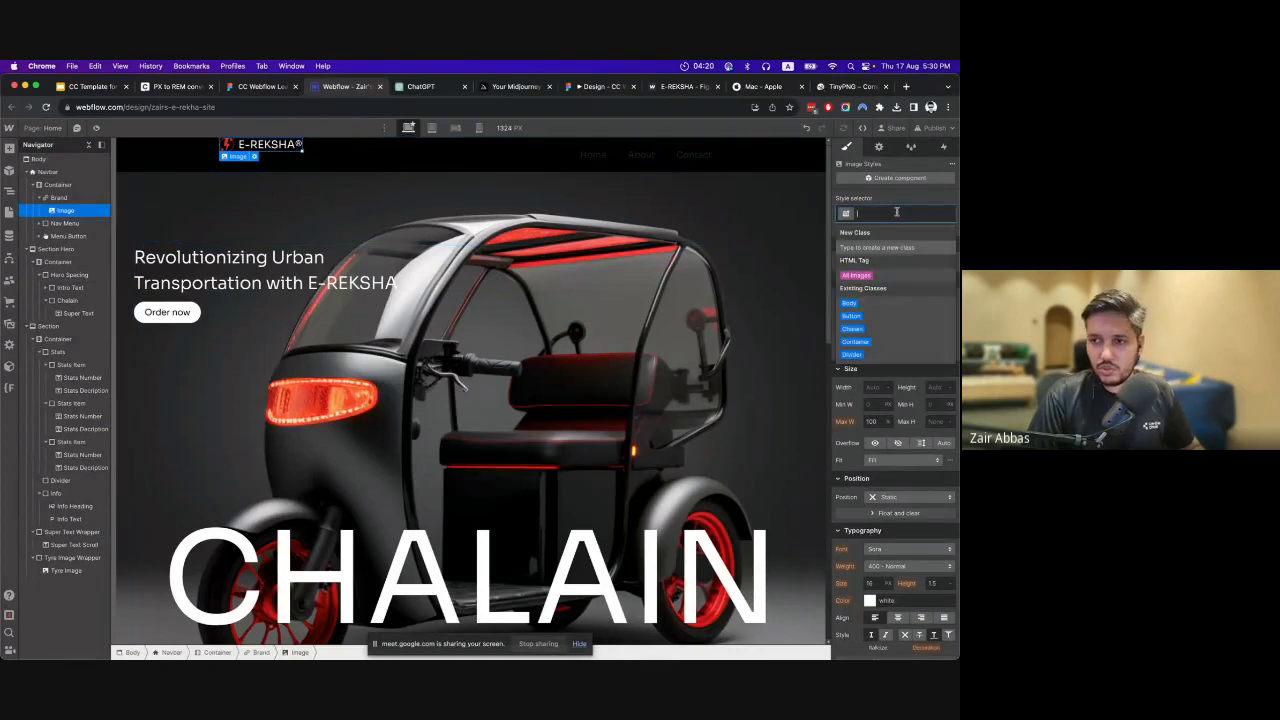
{"action": "type", "text": "Logo"}
{"action": "key", "text": "Return"}
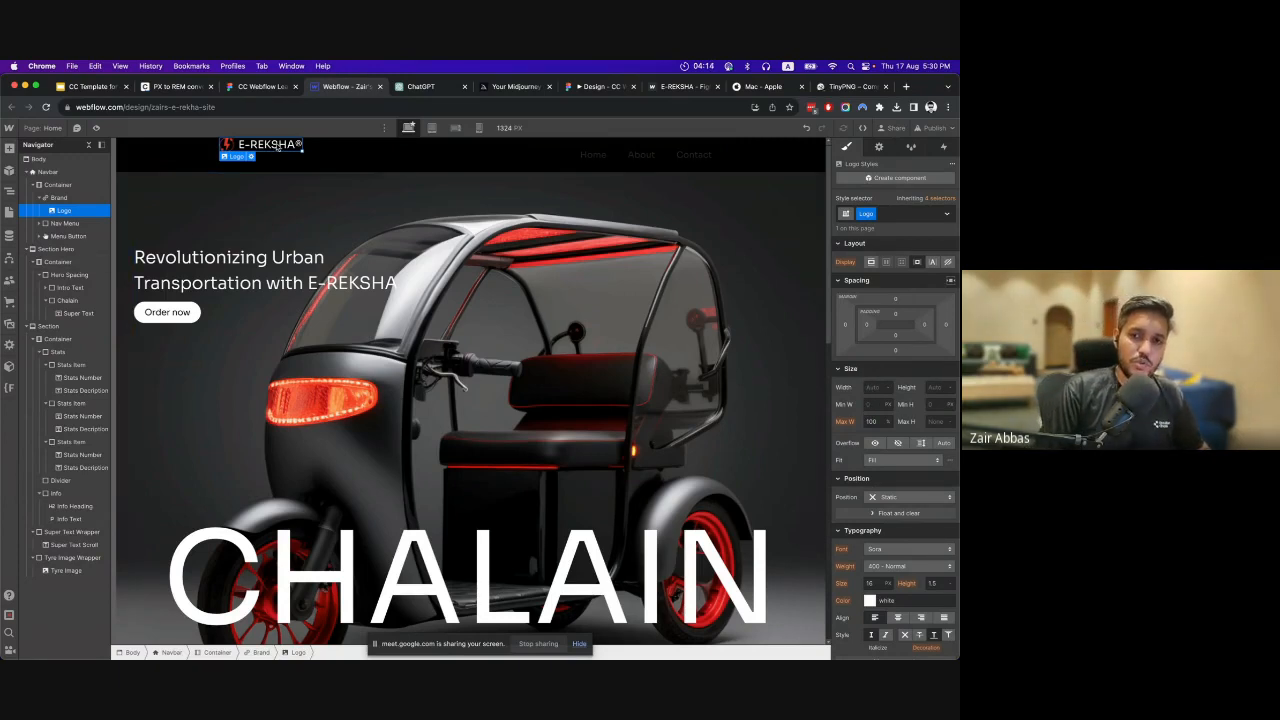
Apply the existing Container class to the navbar's Container element.
{"action": "left_click", "coordinate": [60, 197]}
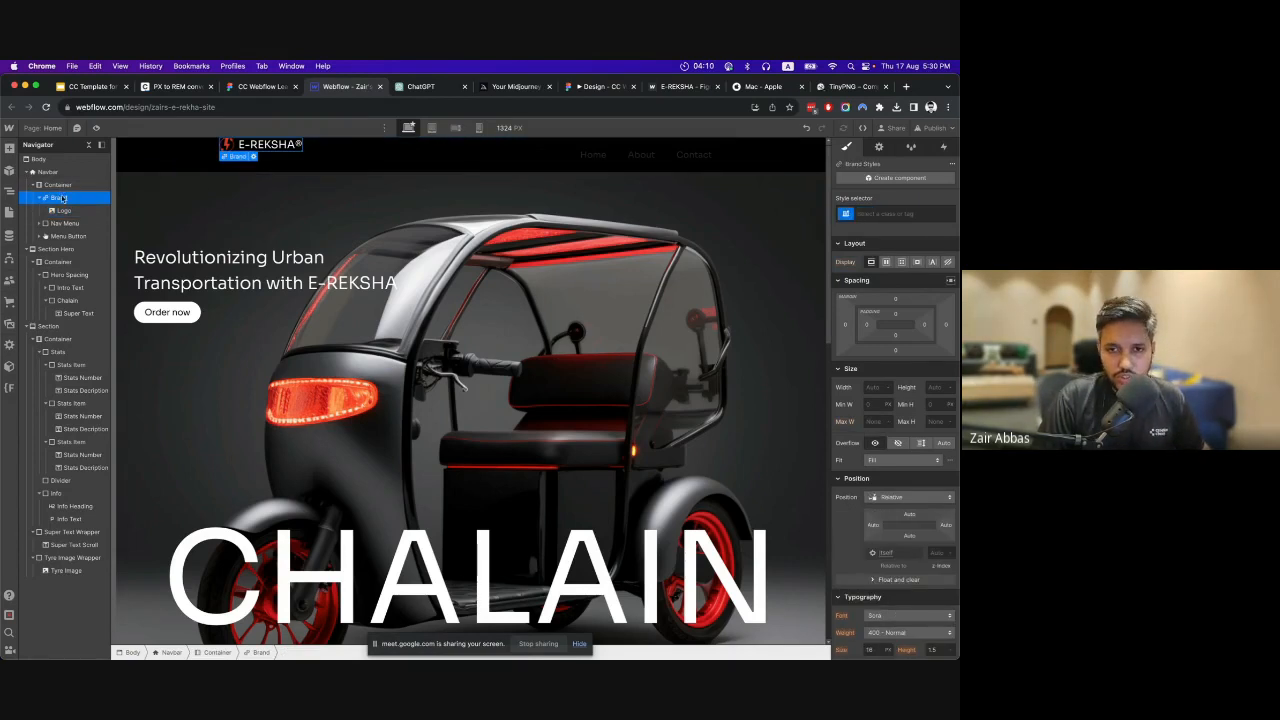
{"action": "left_click", "coordinate": [58, 186]}
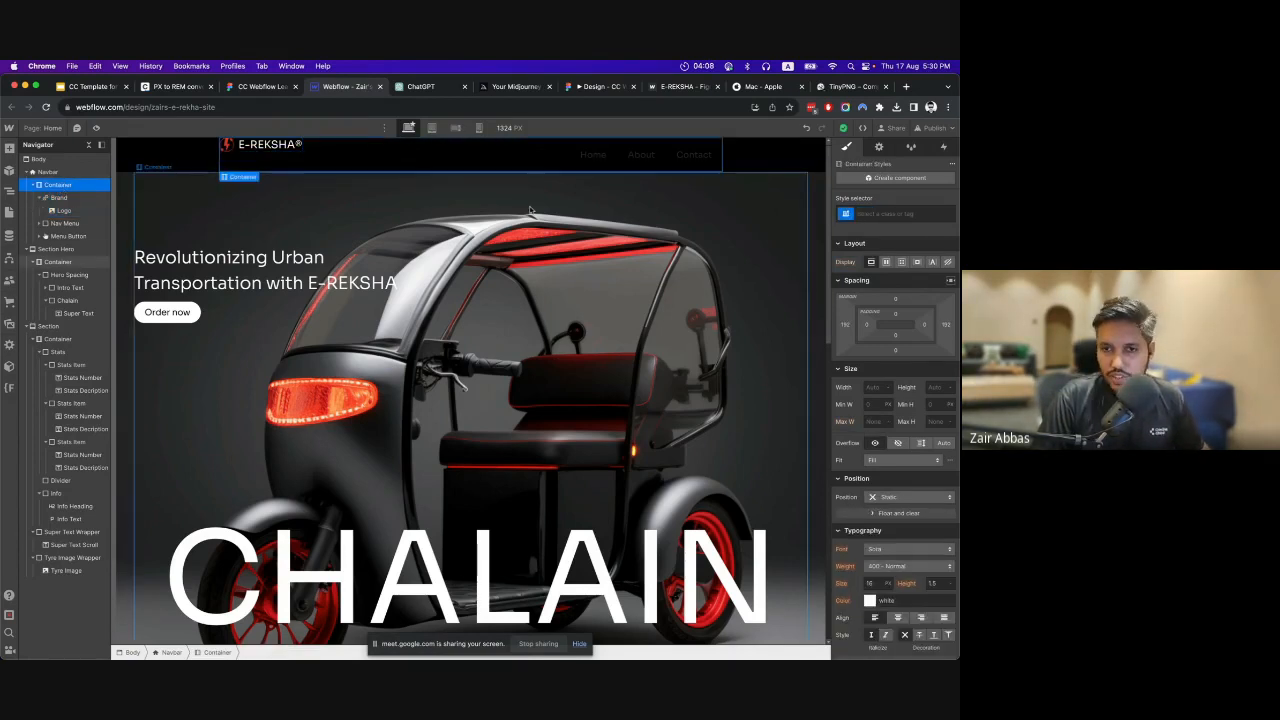
{"action": "left_click", "coordinate": [917, 212]}
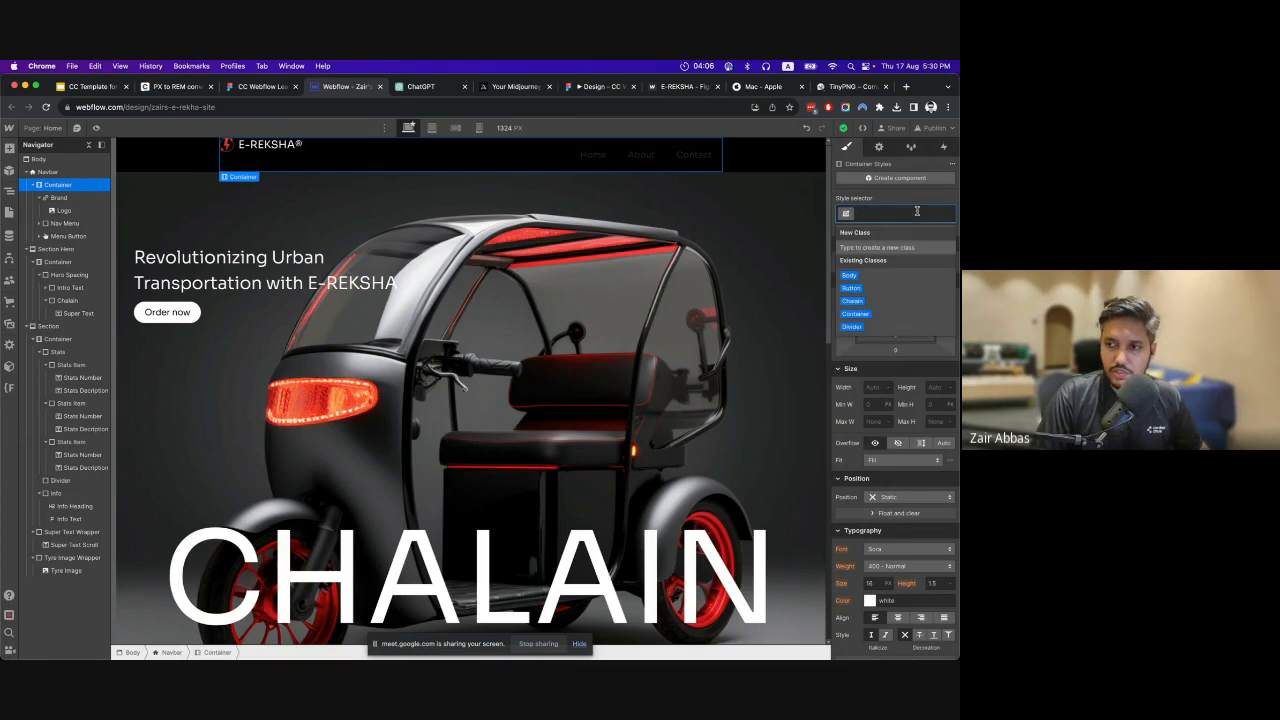
{"action": "left_click", "coordinate": [856, 314]}
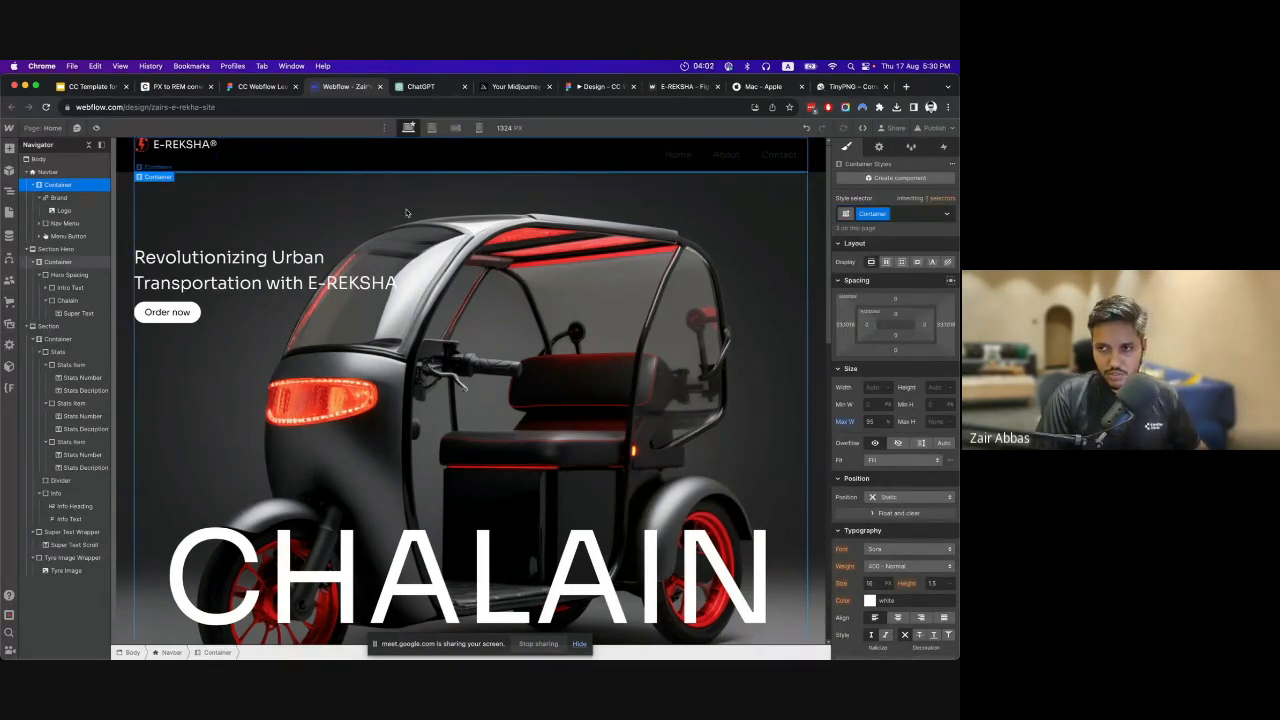
Expand the Nav Menu and set the text color of its Home link to white.
{"action": "left_click", "coordinate": [60, 223]}
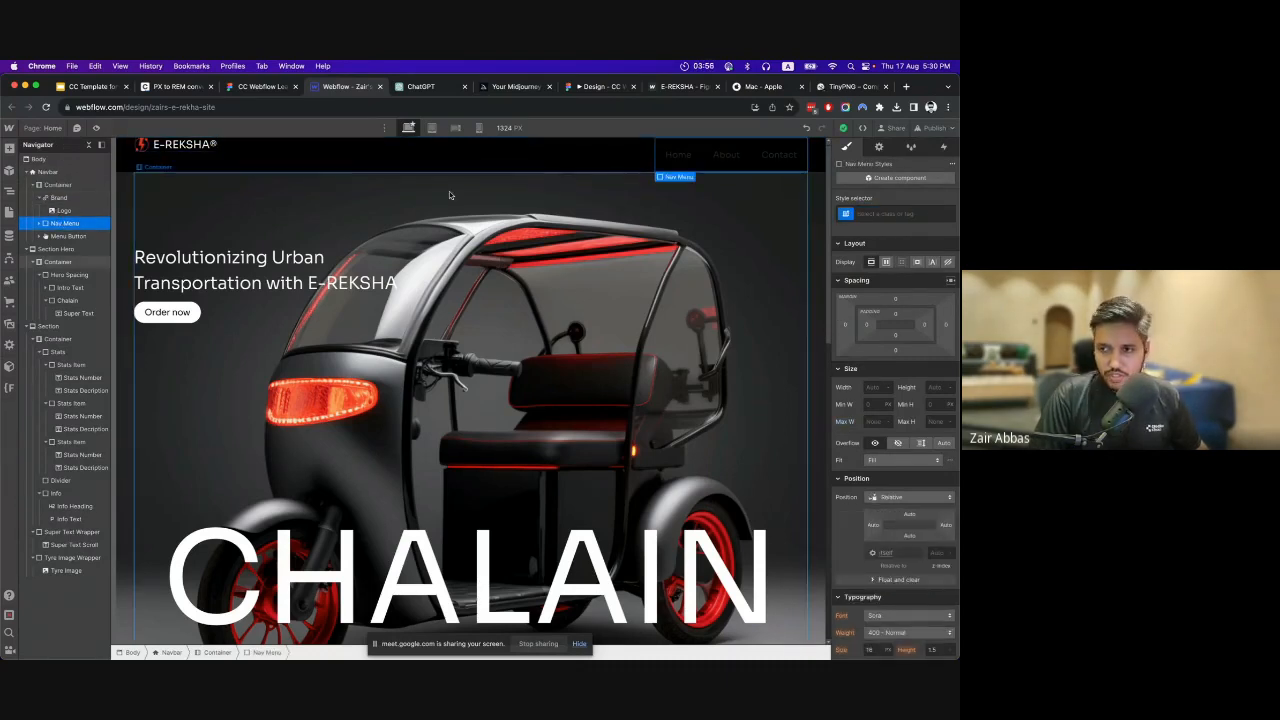
{"action": "left_click", "coordinate": [39, 223]}
{"action": "left_click", "coordinate": [65, 236]}
{"action": "scroll", "coordinate": [900, 450], "scroll_direction": "down", "scroll_amount": 10}
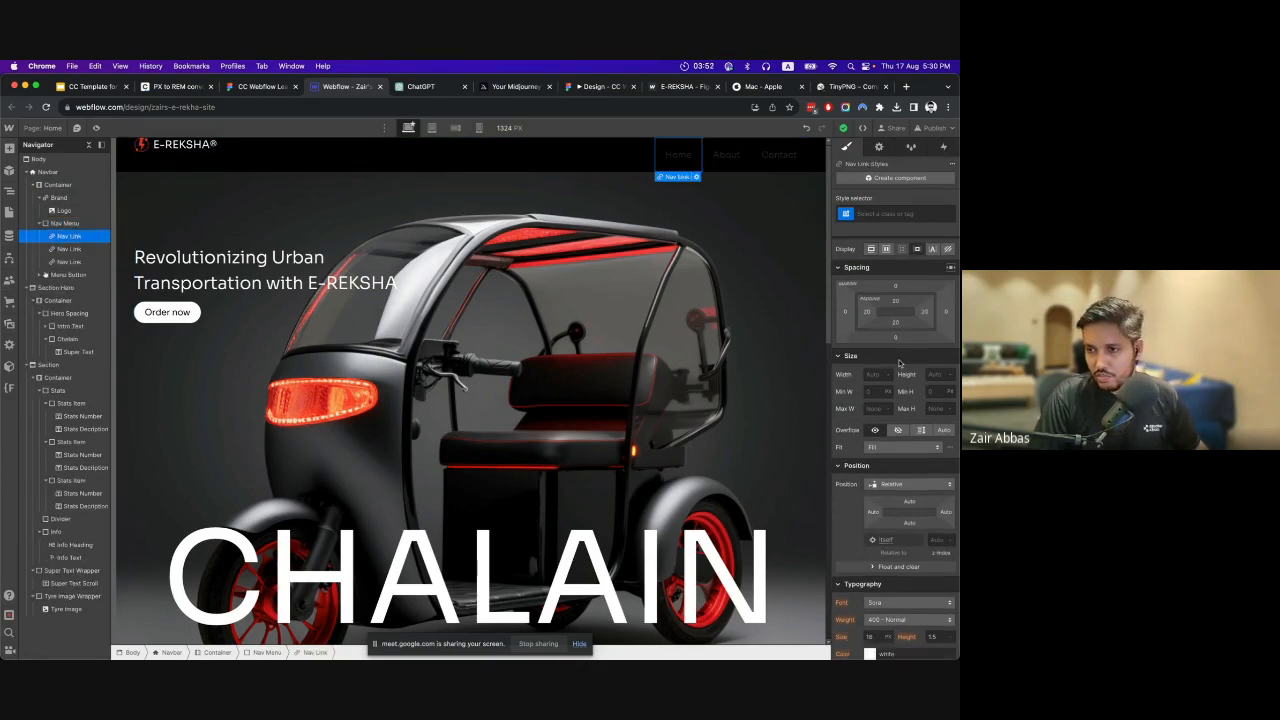
{"action": "scroll", "coordinate": [881, 451], "scroll_direction": "up", "scroll_amount": 8}
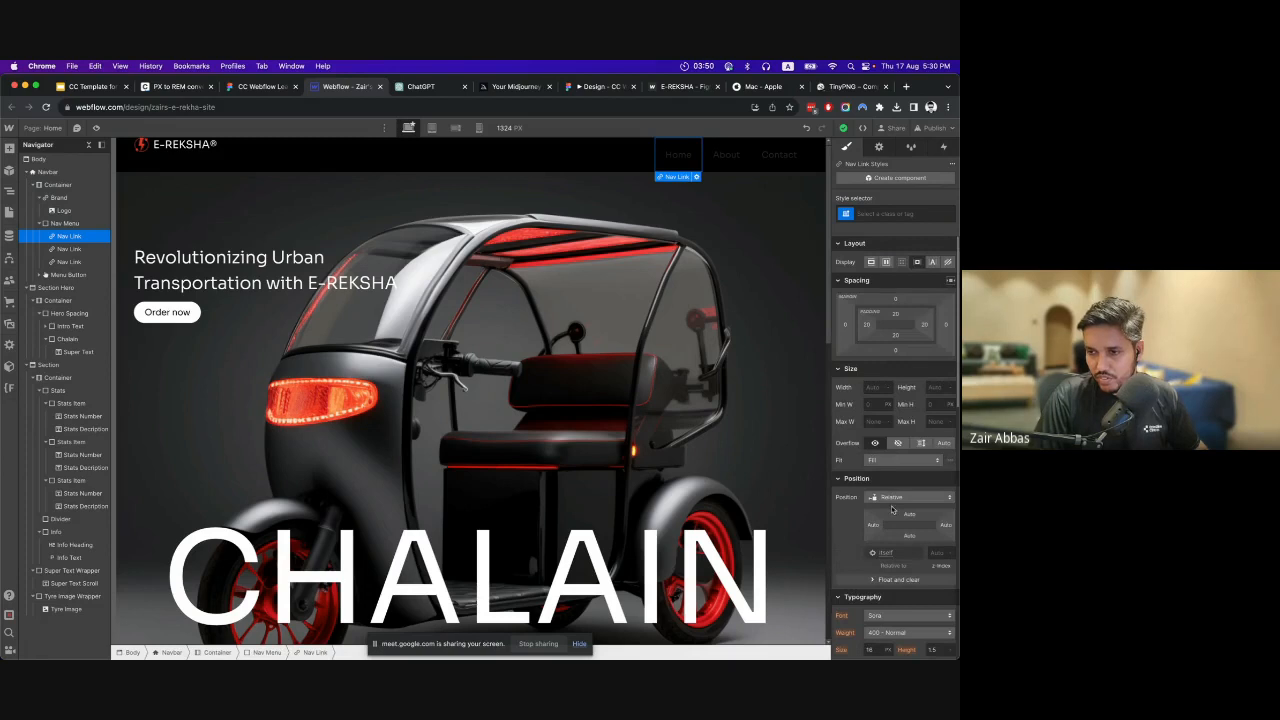
{"action": "scroll", "coordinate": [893, 510], "scroll_direction": "down", "scroll_amount": 3}
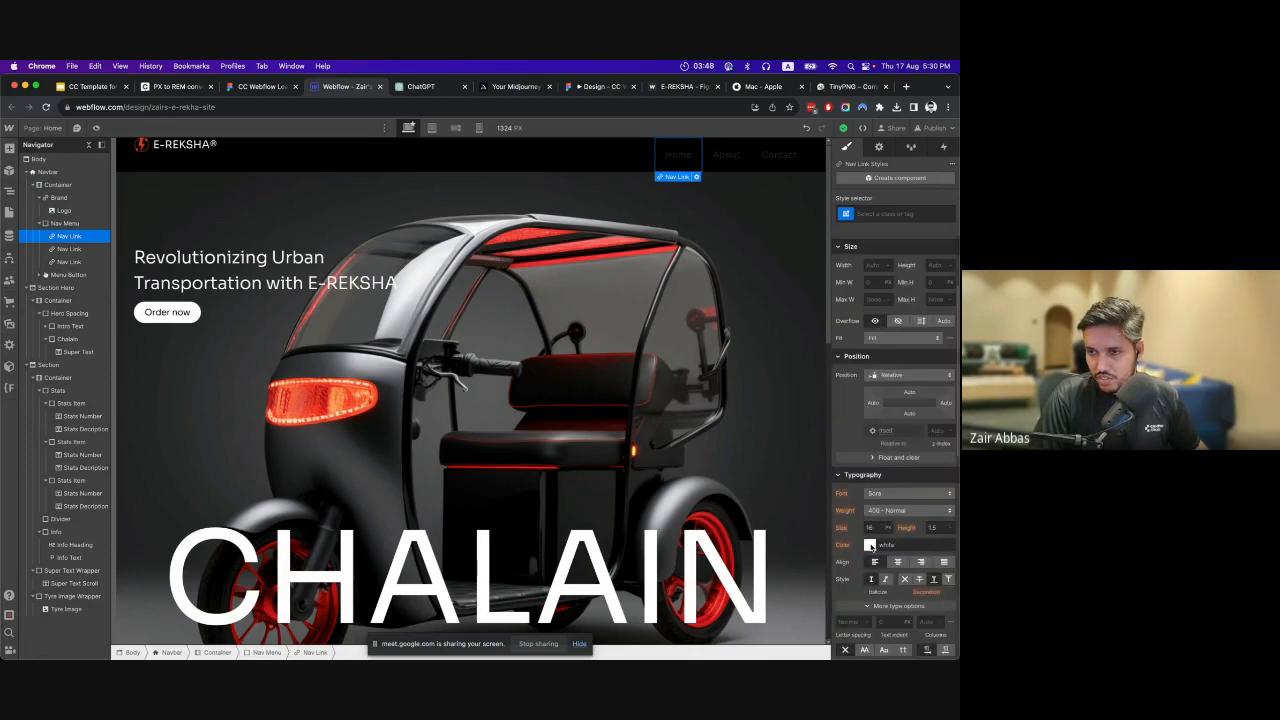
{"action": "left_click", "coordinate": [870, 546]}
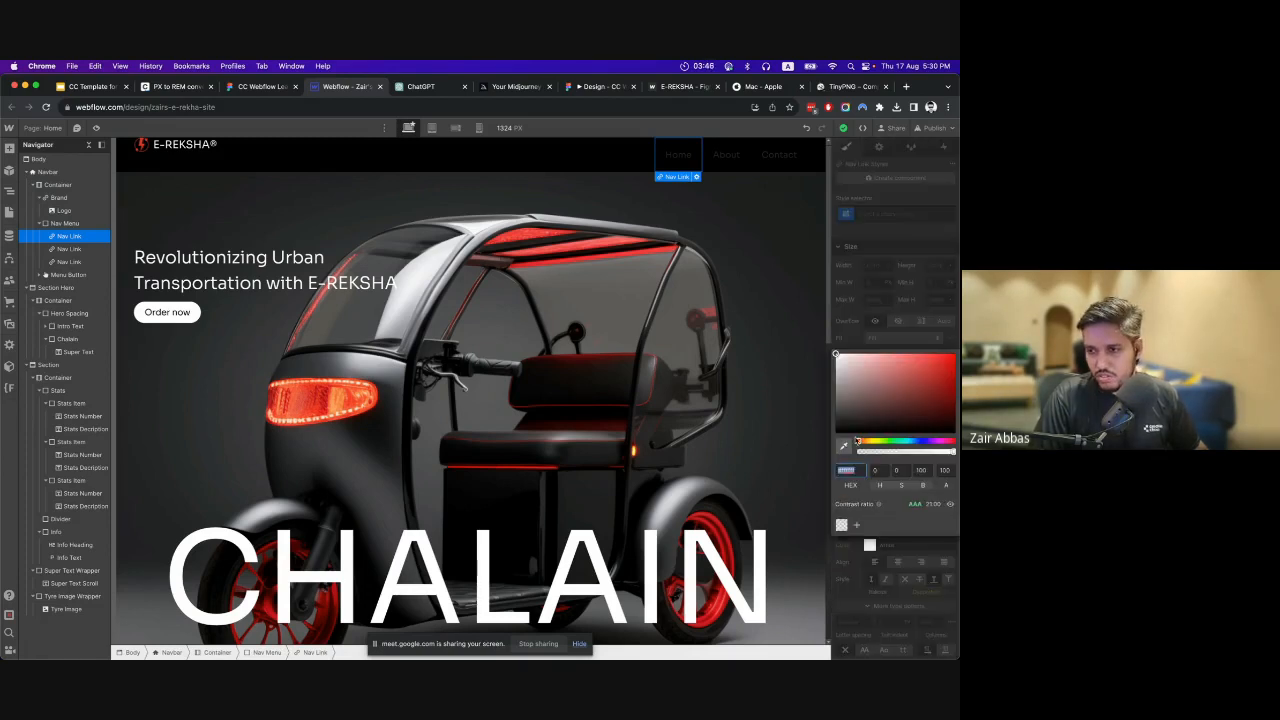
{"action": "left_click", "coordinate": [901, 312]}
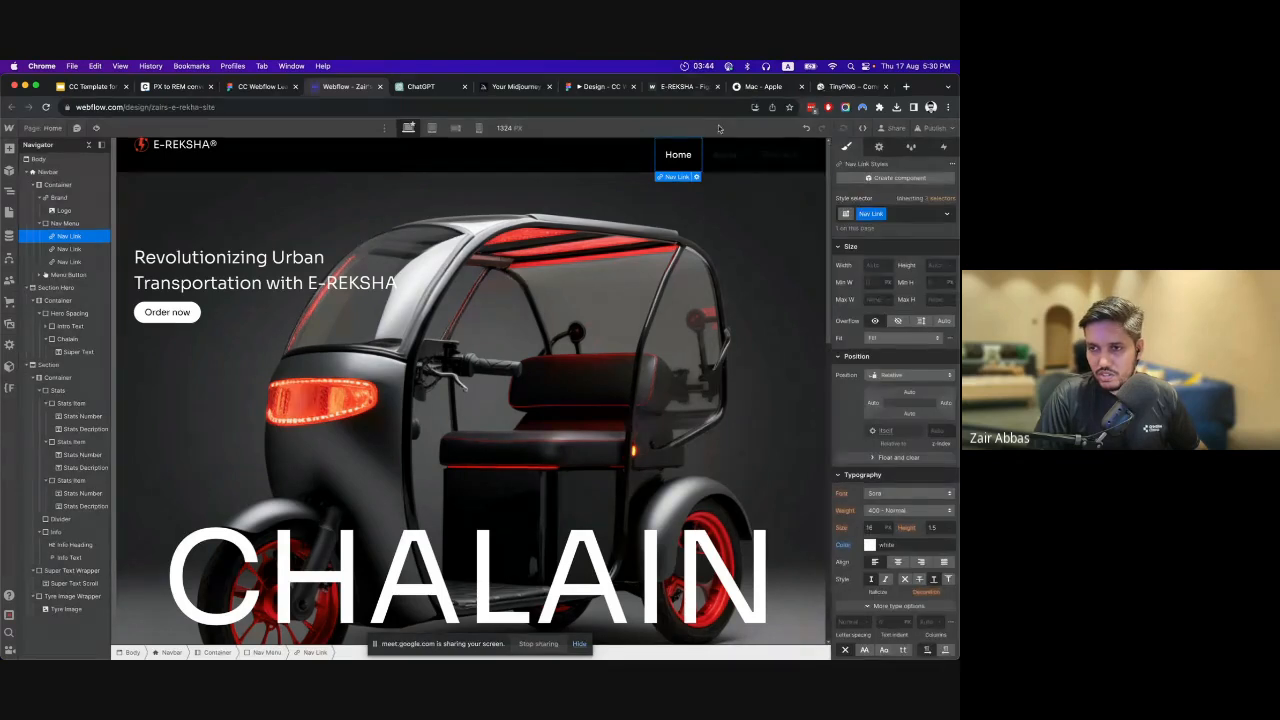
Apply the existing Nav Link class to the About link in the navbar.
{"action": "left_click", "coordinate": [728, 155]}
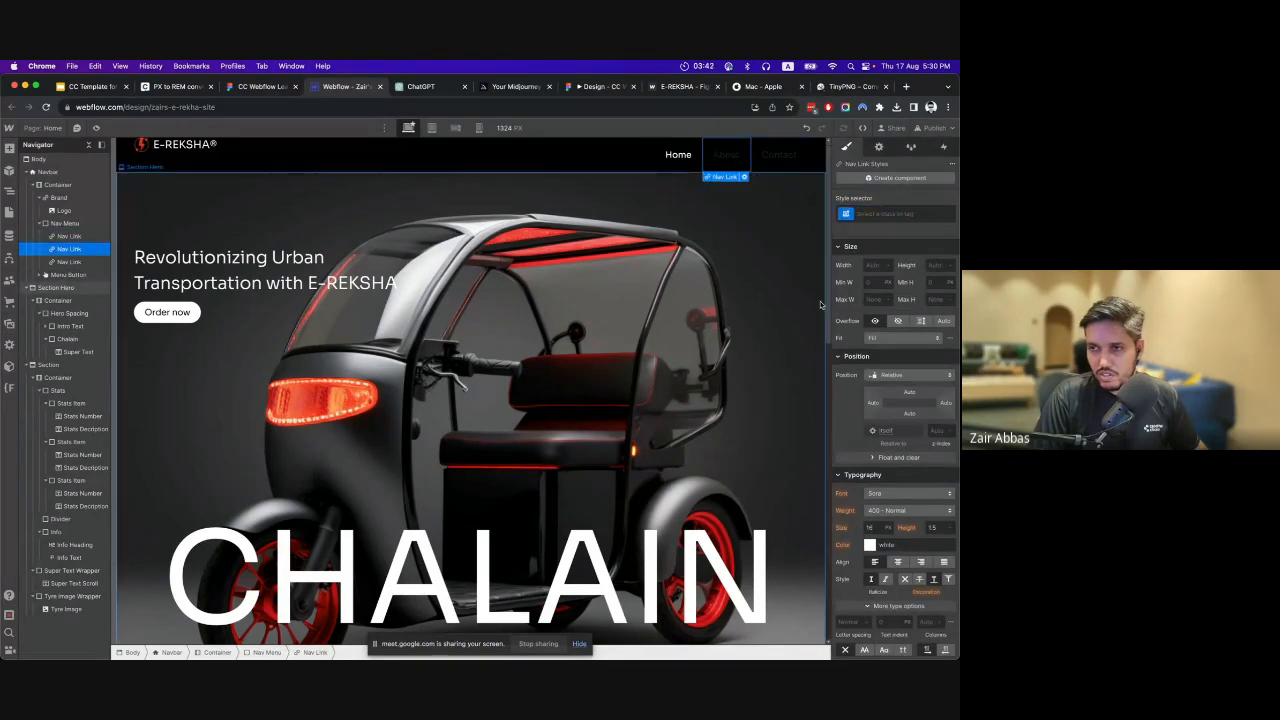
{"action": "left_click", "coordinate": [678, 155]}
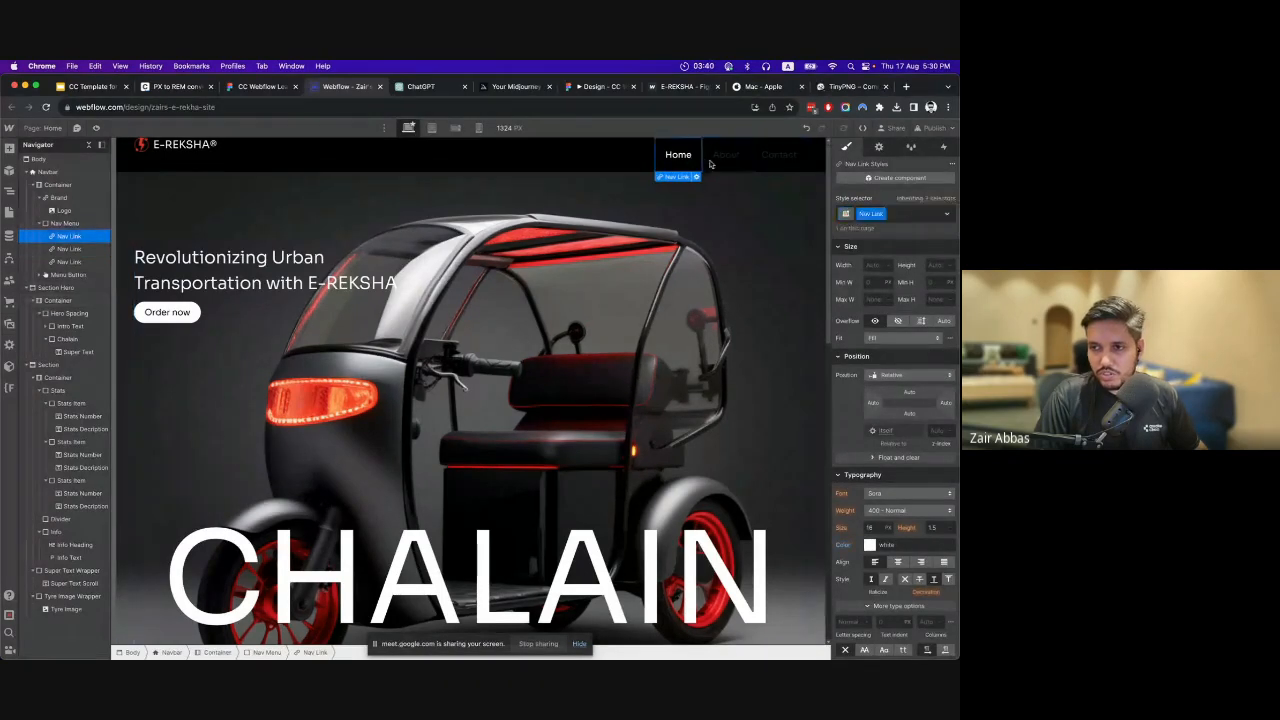
{"action": "left_click", "coordinate": [728, 158]}
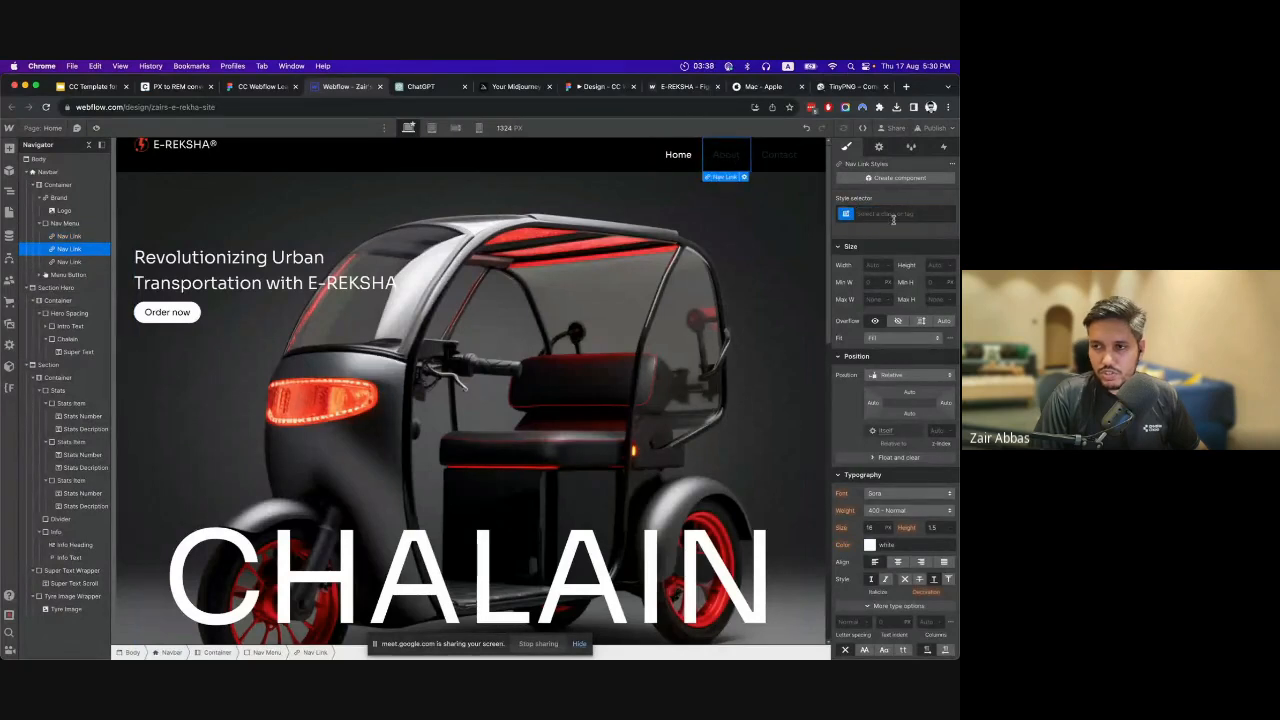
{"action": "left_click", "coordinate": [692, 157]}
{"action": "left_click", "coordinate": [712, 158]}
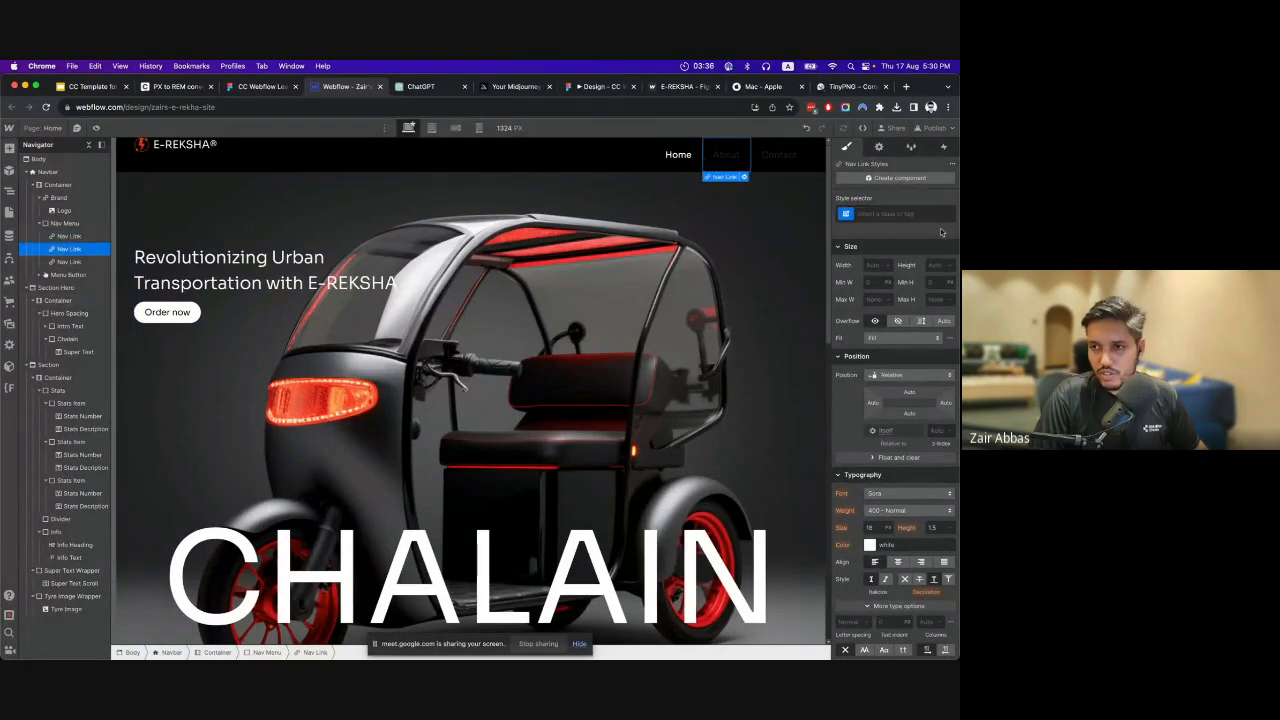
{"action": "left_click", "coordinate": [899, 216]}
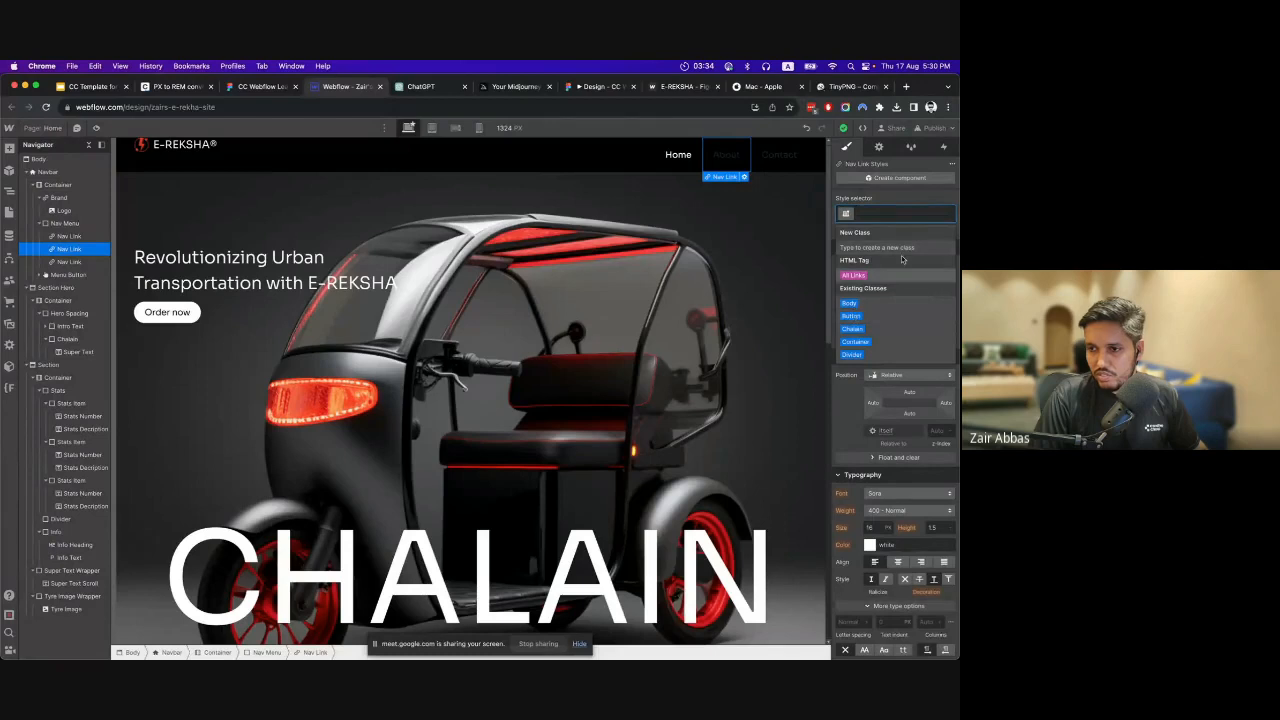
{"action": "type", "text": "nav"}
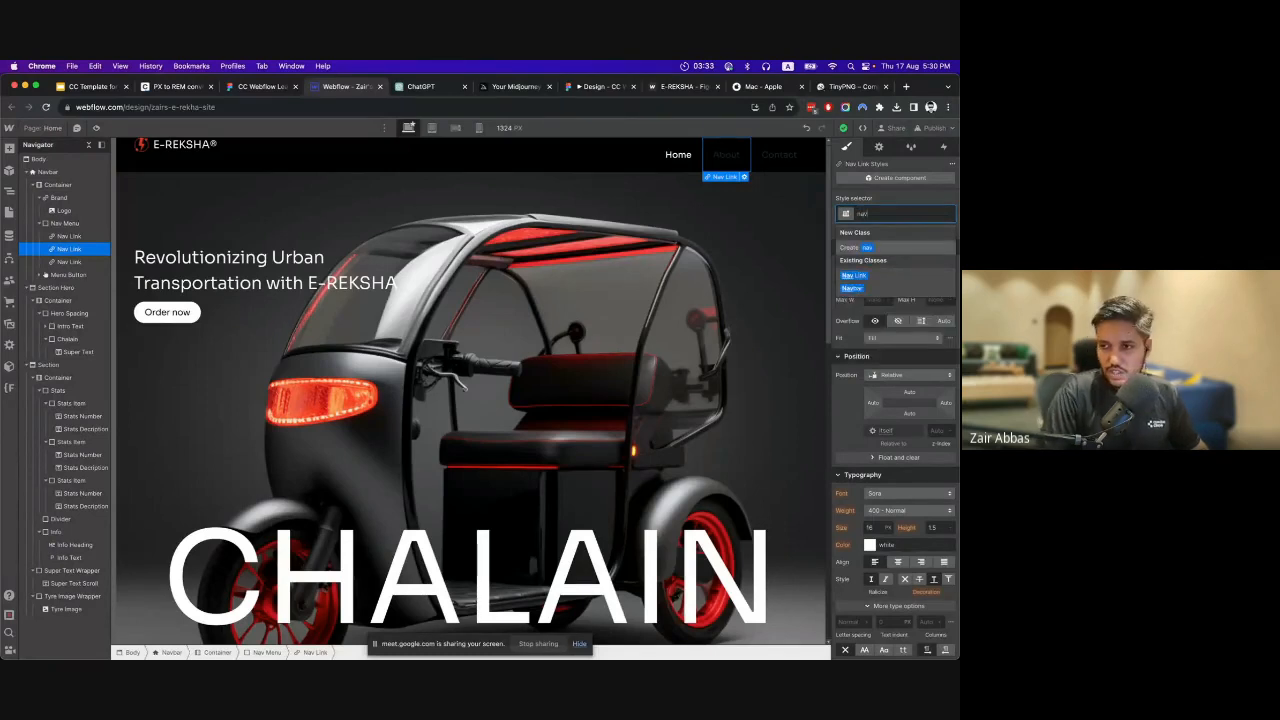
{"action": "left_click", "coordinate": [854, 275]}
Apply the existing Nav Link class to the Contact link in the navbar.
{"action": "left_click", "coordinate": [680, 155]}
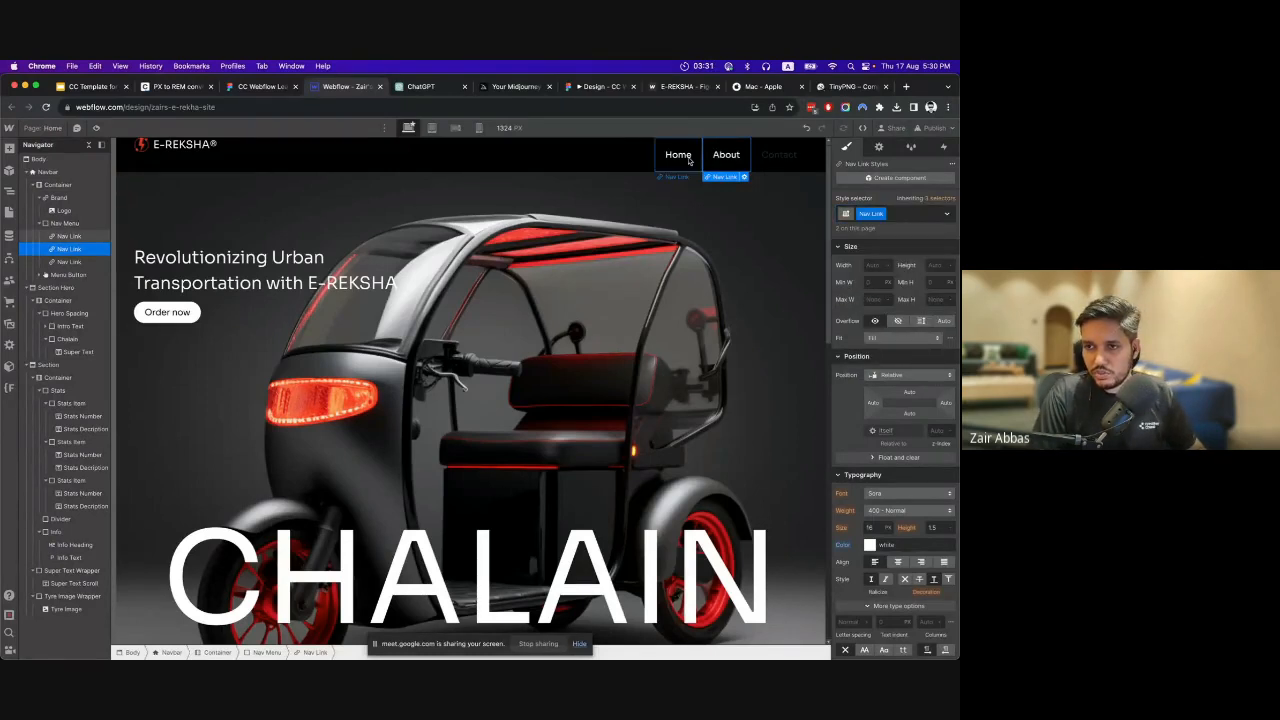
{"action": "left_click", "coordinate": [762, 163]}
{"action": "left_click", "coordinate": [893, 213]}
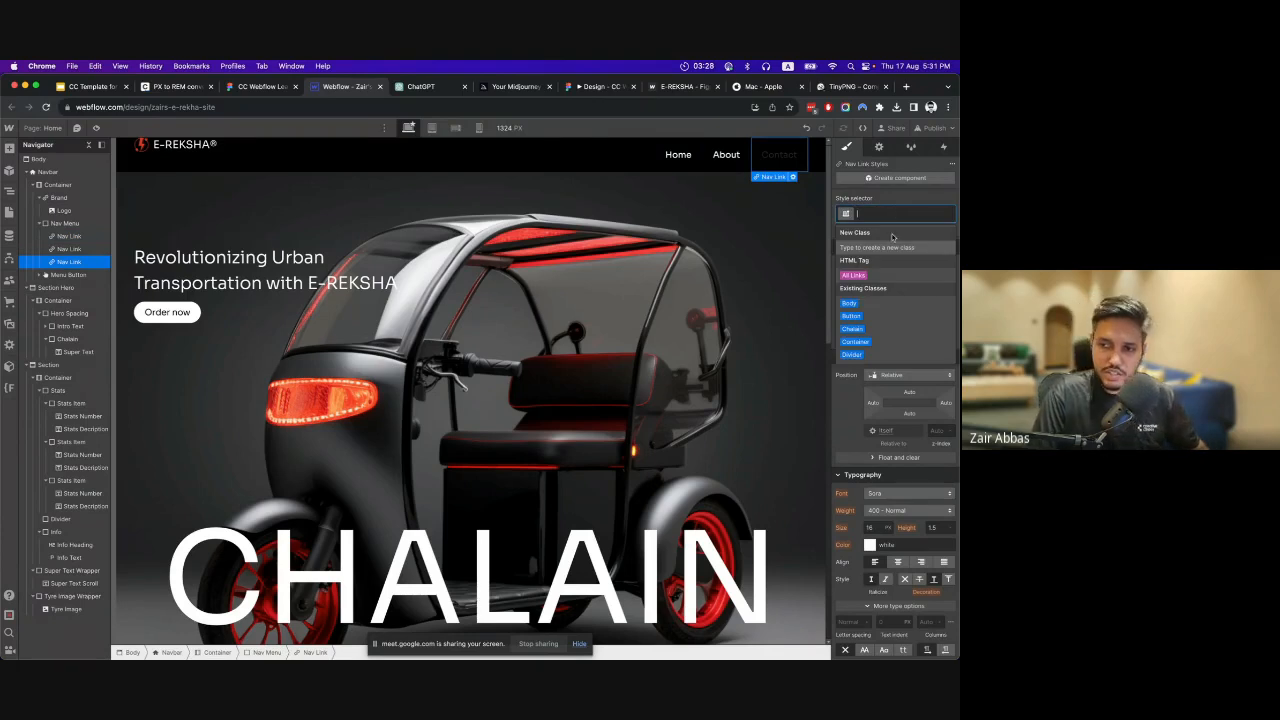
{"action": "type", "text": "nav"}
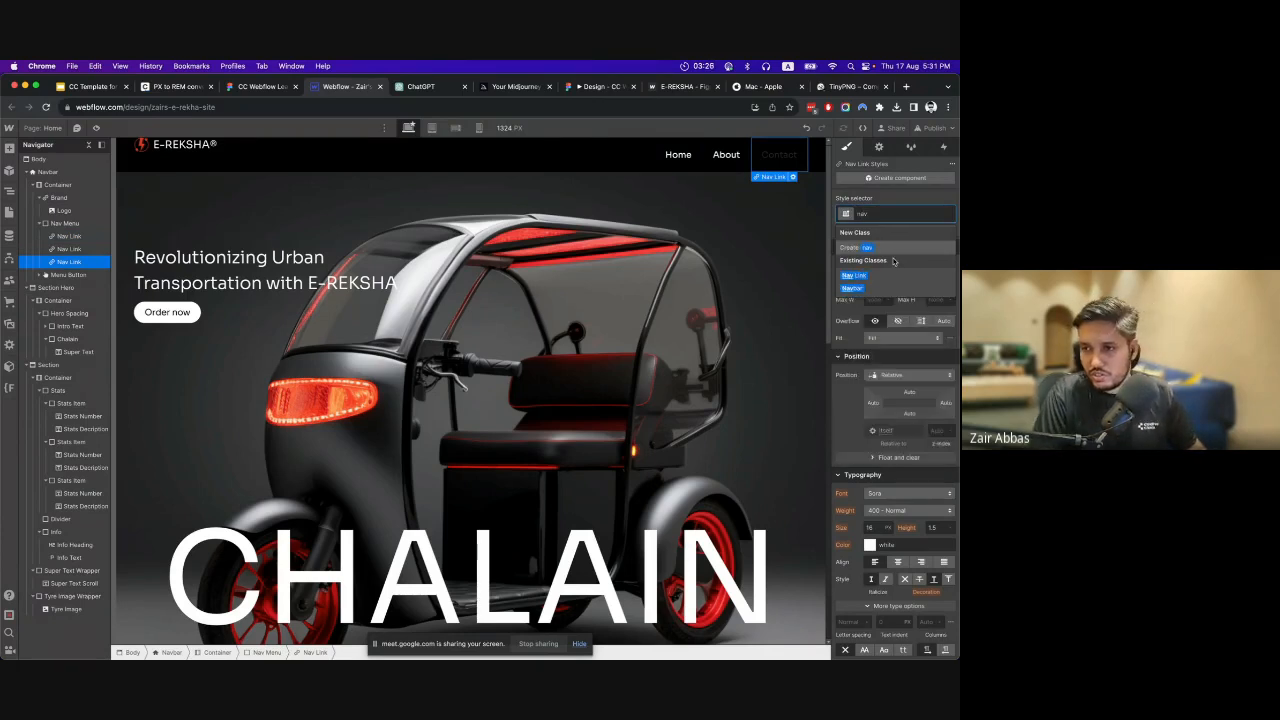
{"action": "left_click", "coordinate": [858, 275]}
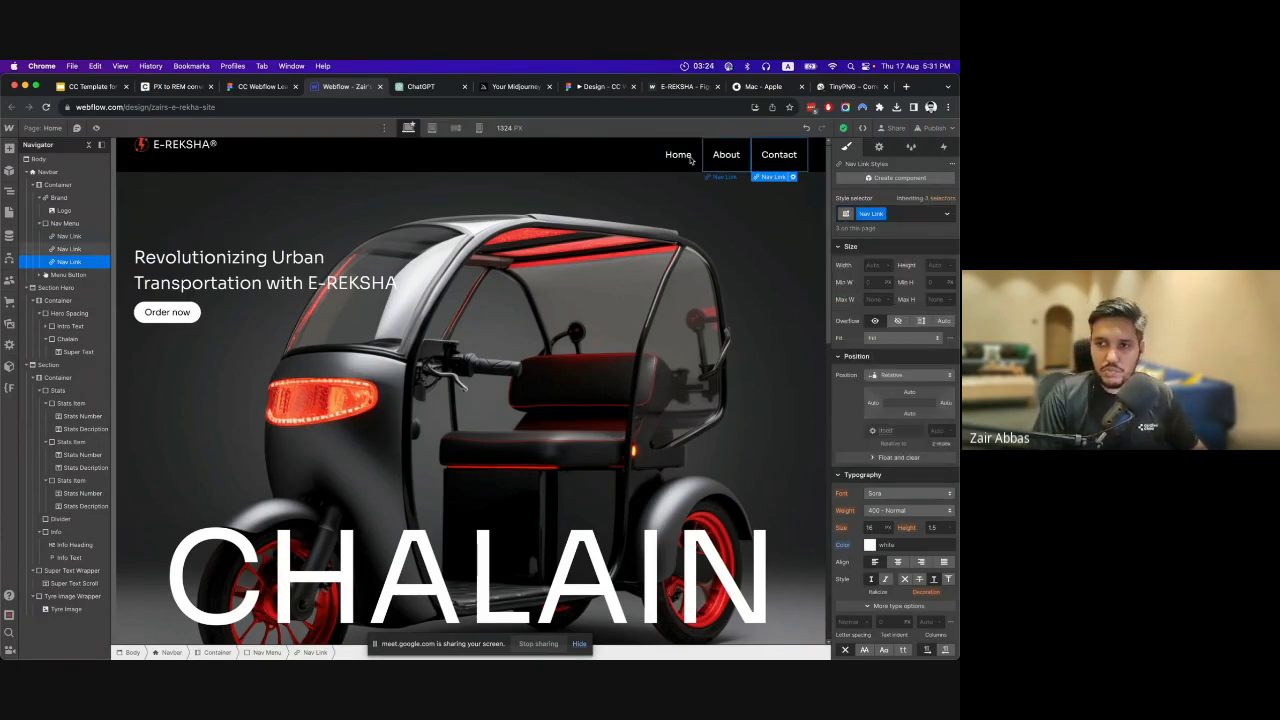
Add a Div Block inside the navbar's Container and give it a new class named Nav Flex.
{"action": "left_click", "coordinate": [207, 160]}
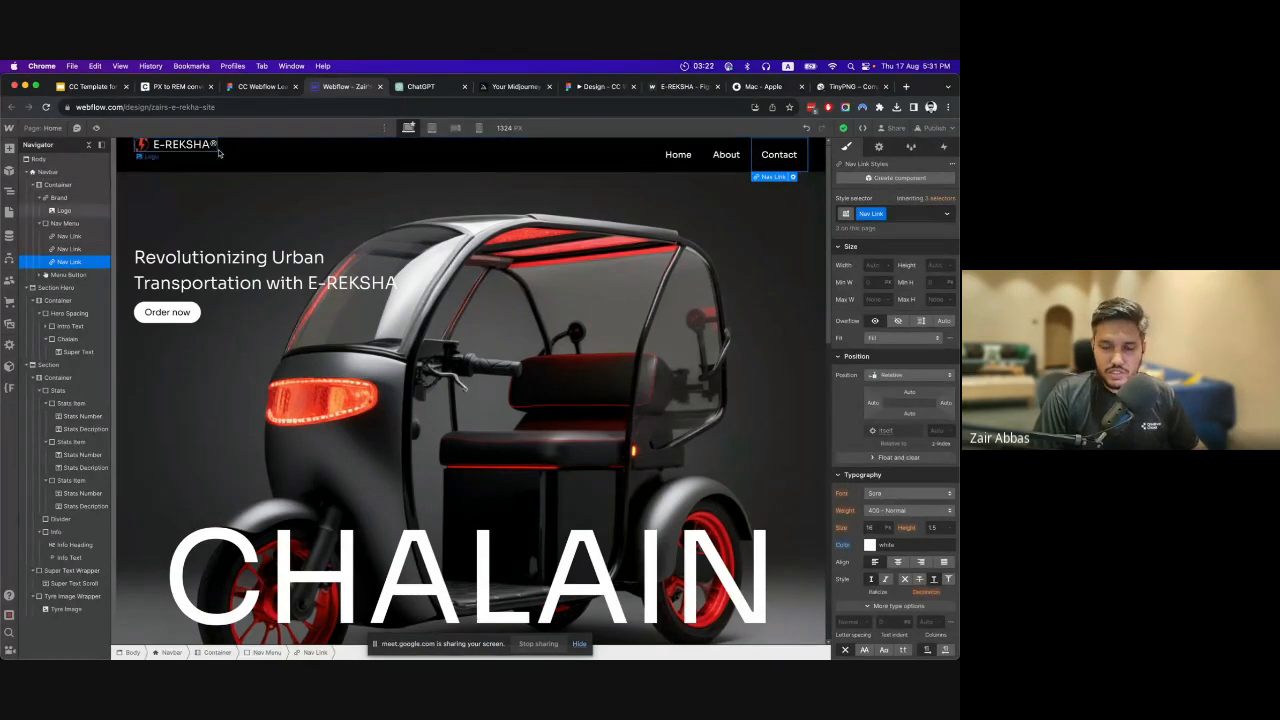
{"action": "left_click", "coordinate": [44, 172]}
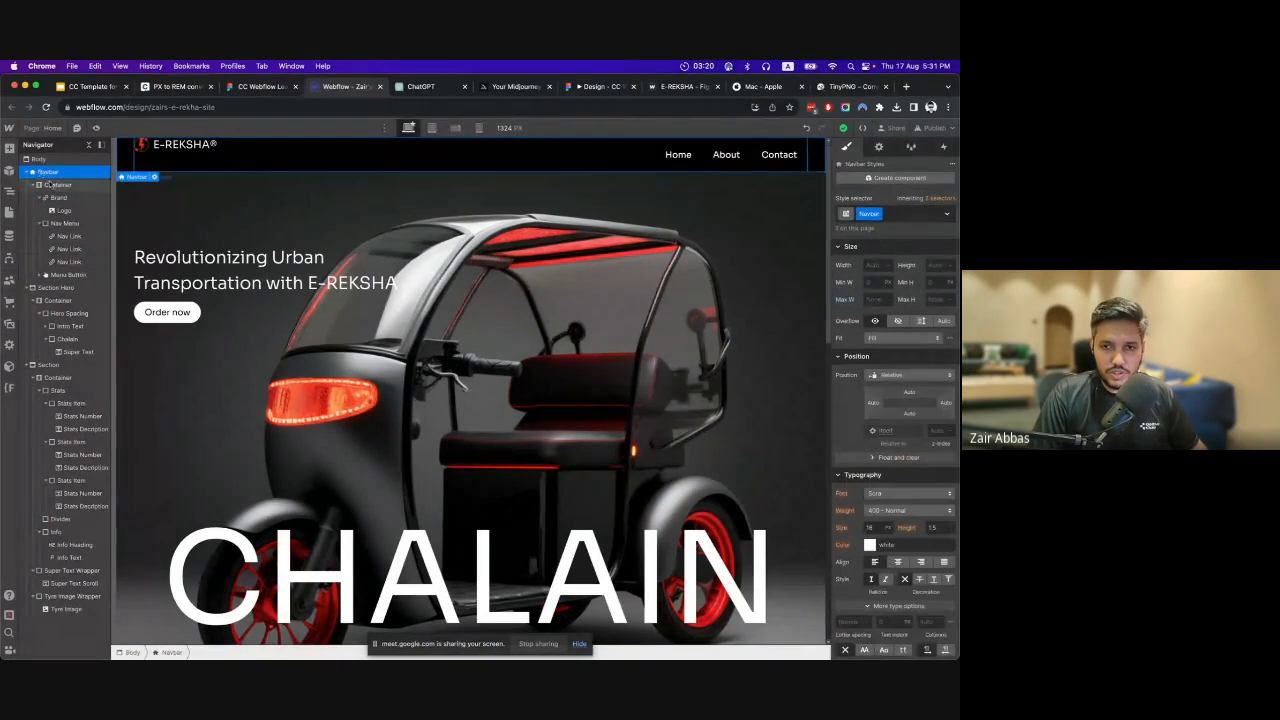
{"action": "left_click", "coordinate": [52, 184]}
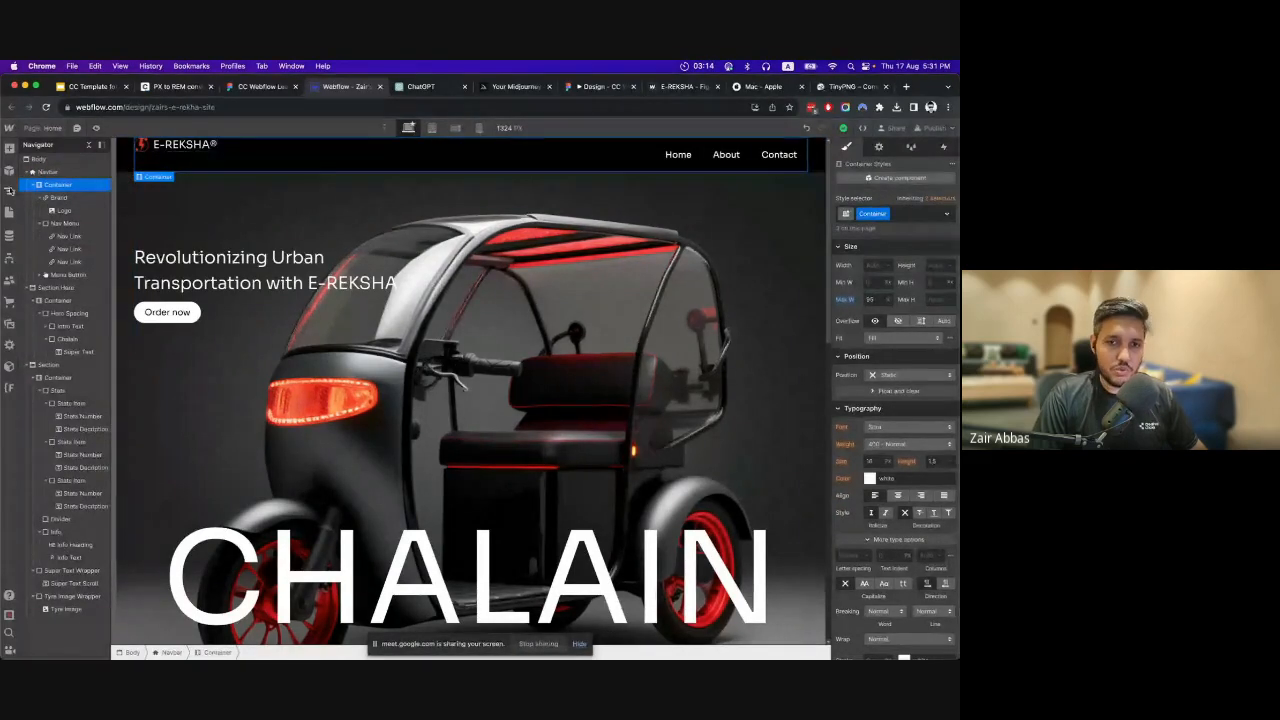
{"action": "left_click", "coordinate": [9, 149]}
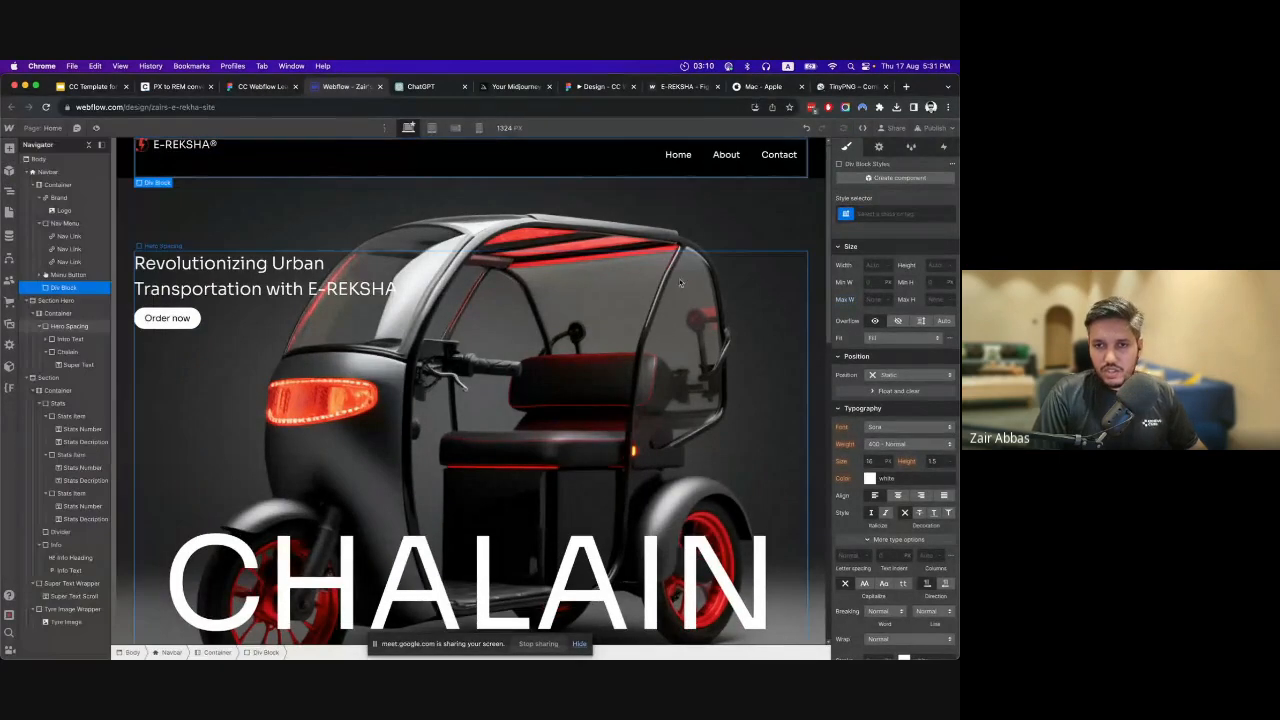
{"action": "left_click", "coordinate": [901, 214]}
{"action": "type", "text": "Nav Flex"}
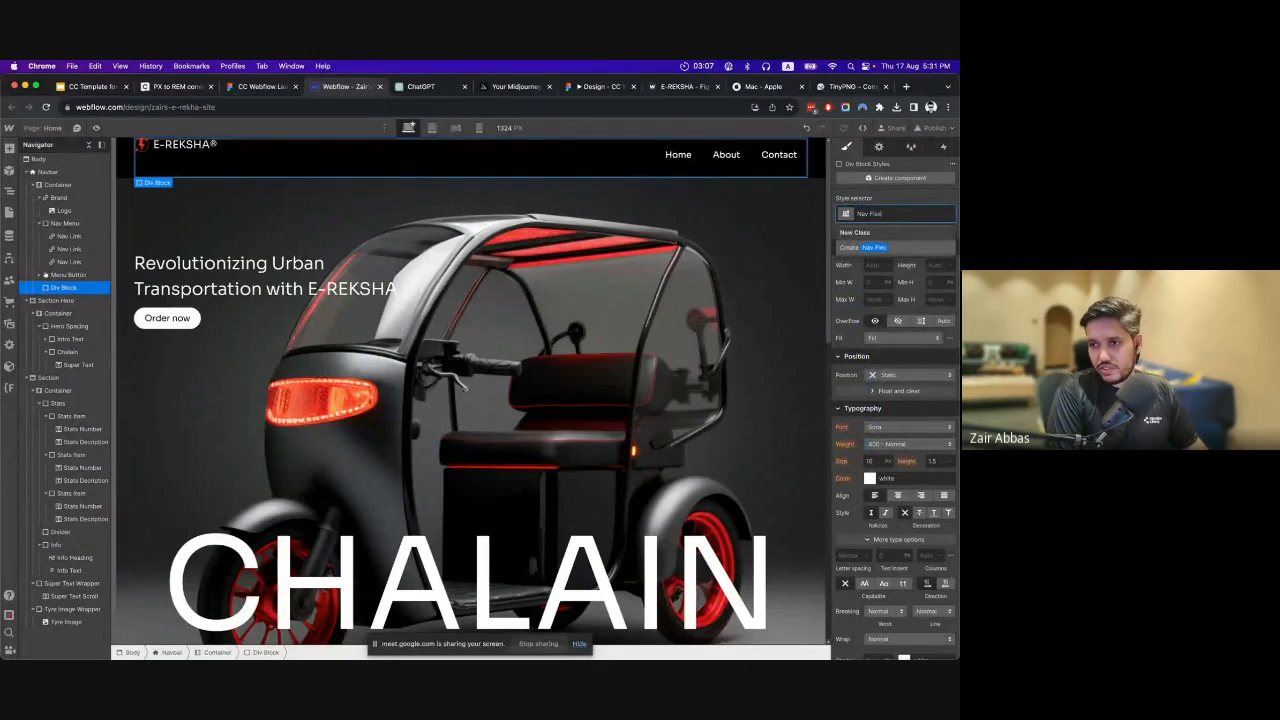
{"action": "key", "text": "Return"}
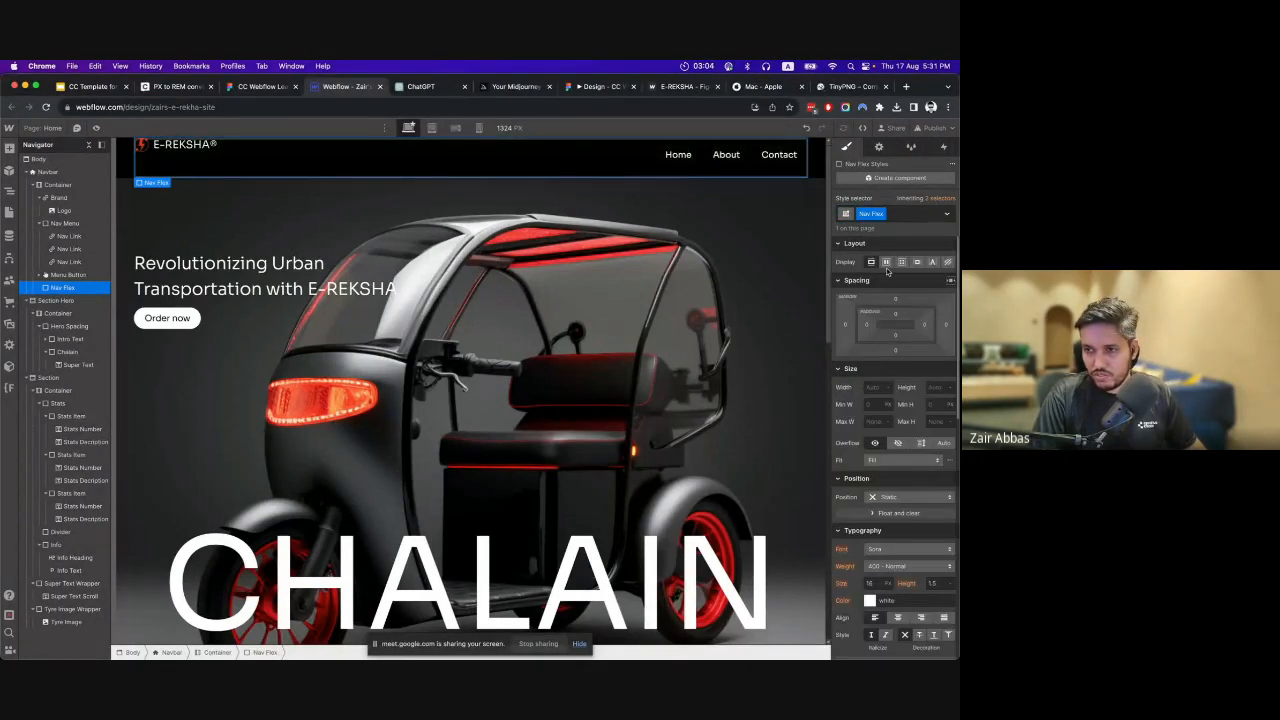
Move Nav Flex to the start of the navbar's Container and nest Brand, Nav Menu and Menu Button inside it.
{"action": "left_click_drag", "start_coordinate": [62, 288], "coordinate": [55, 188]}
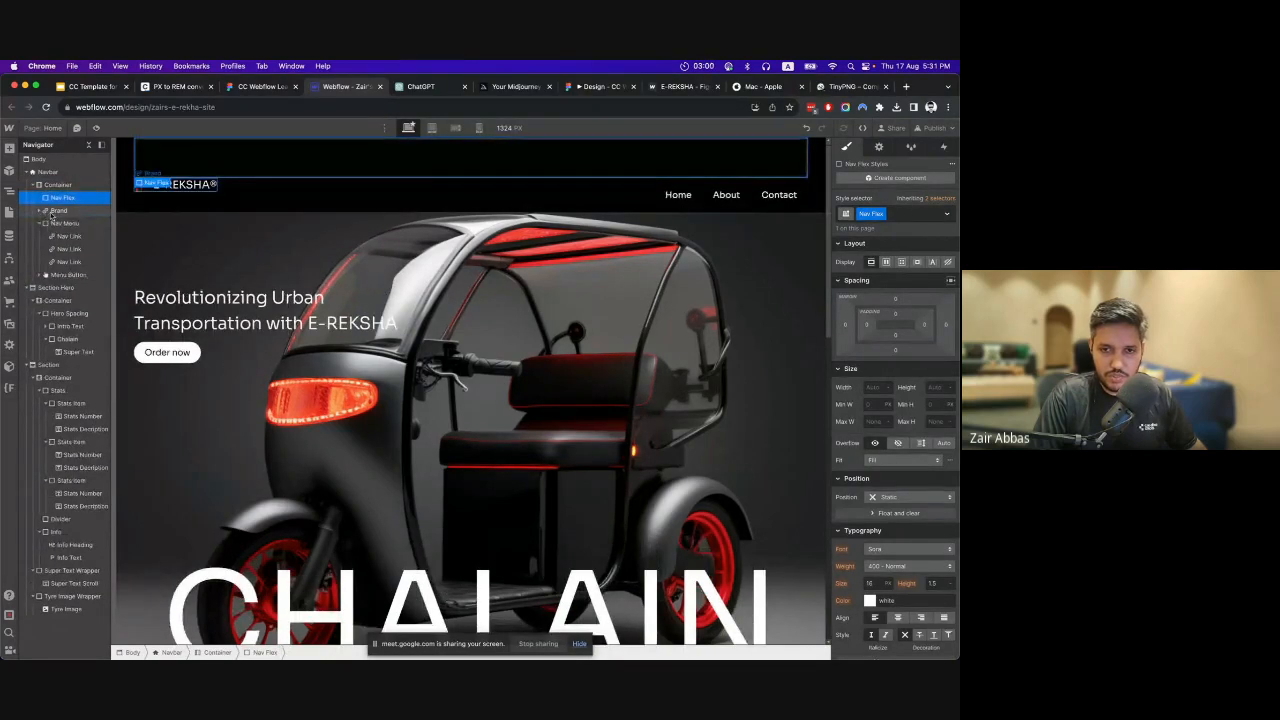
{"action": "left_click", "coordinate": [55, 211]}
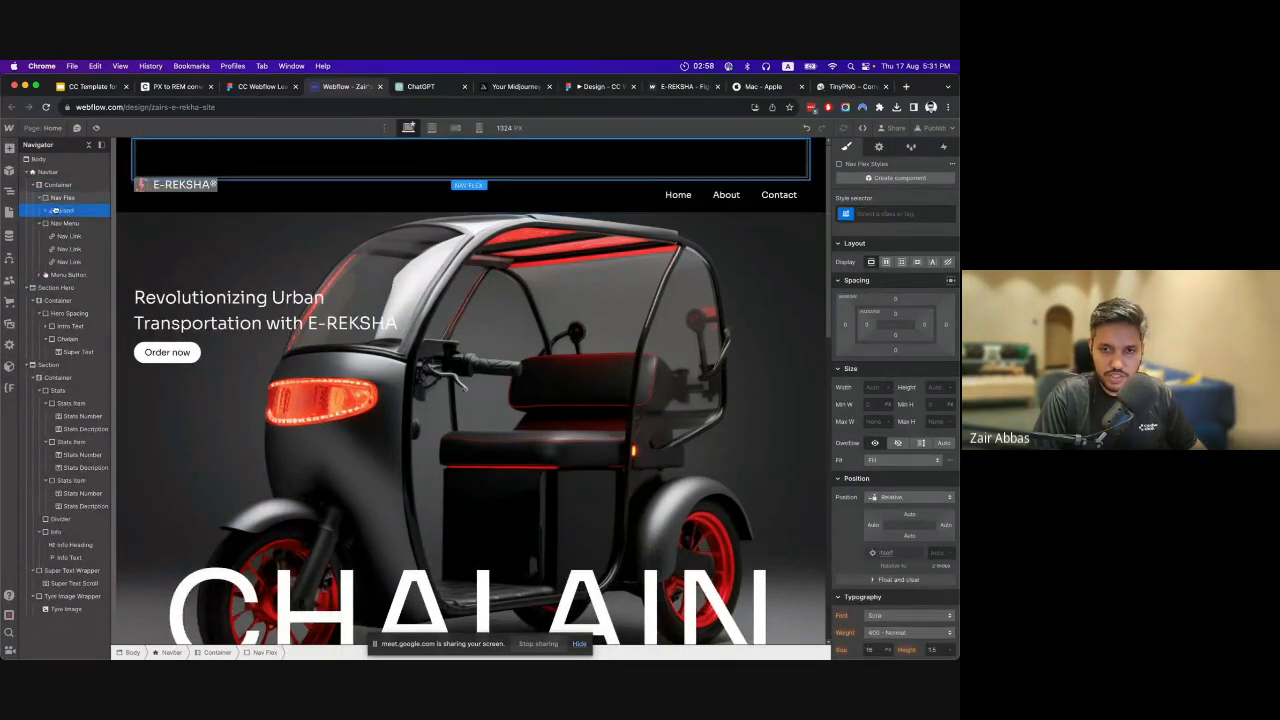
{"action": "mouse_move", "coordinate": [55, 211]}
{"action": "left_mouse_down"}
{"action": "mouse_move", "coordinate": [61, 235]}
{"action": "mouse_move", "coordinate": [63, 207]}
{"action": "mouse_move", "coordinate": [63, 218]}
{"action": "left_mouse_up"}
{"action": "left_click", "coordinate": [55, 227]}
{"action": "left_click", "coordinate": [62, 236]}
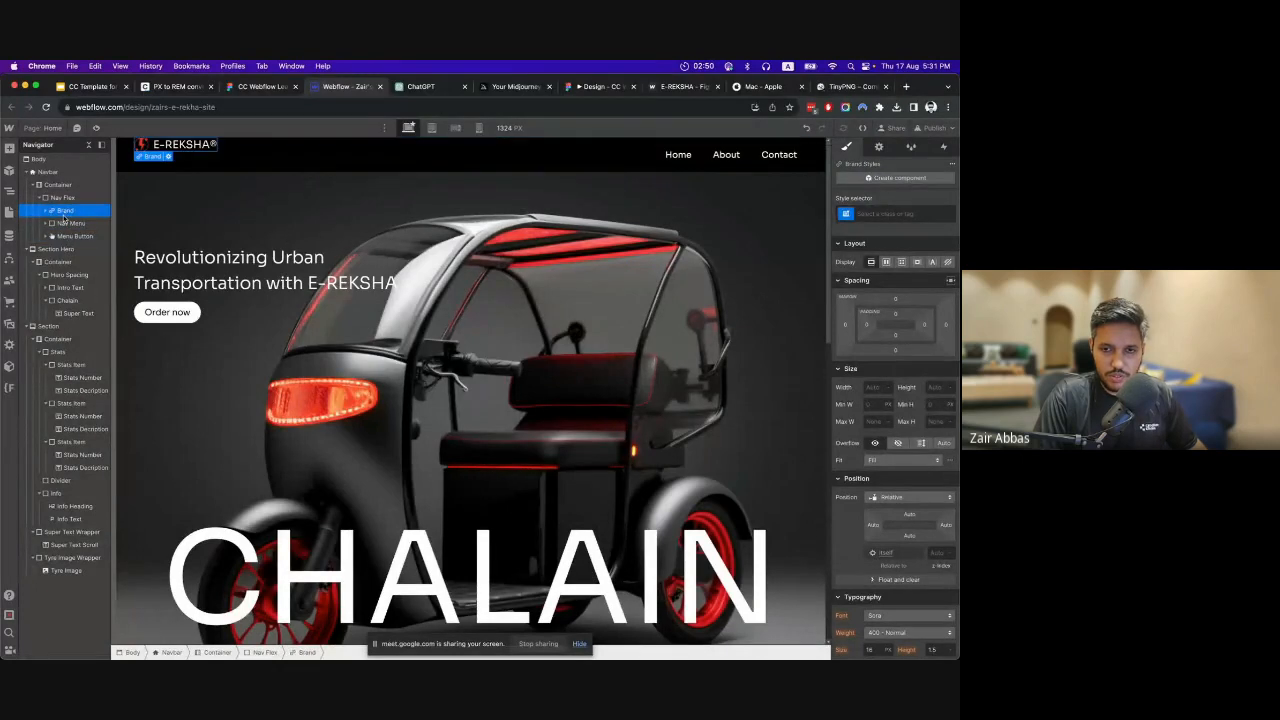
Make Nav Flex a horizontal flexbox with centred alignment and space-between justification.
{"action": "left_click", "coordinate": [62, 197]}
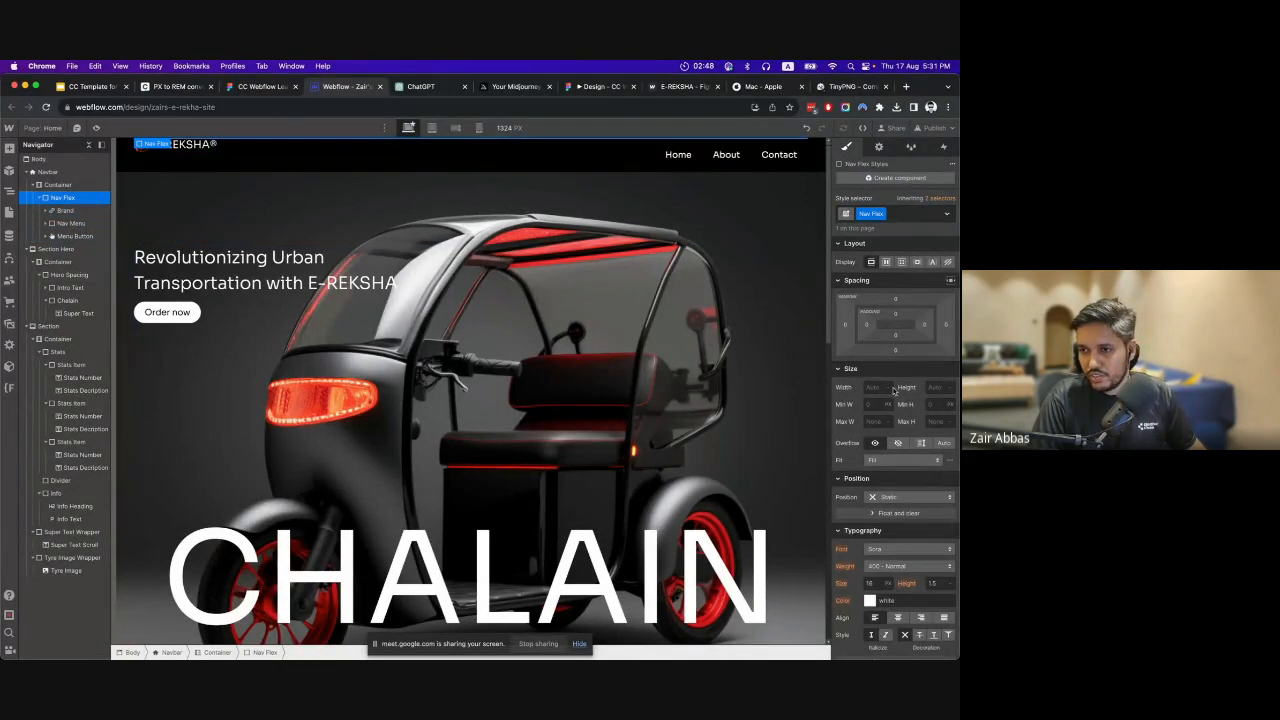
{"action": "left_click", "coordinate": [885, 262]}
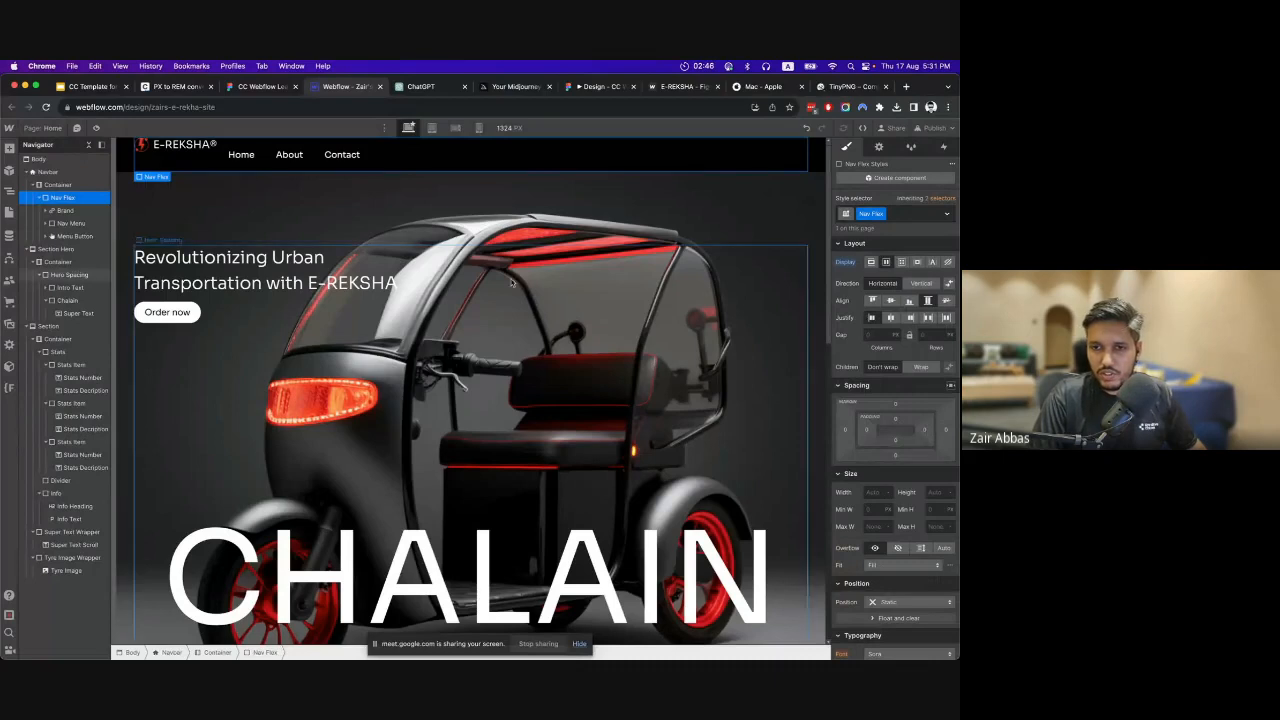
{"action": "left_click", "coordinate": [891, 301]}
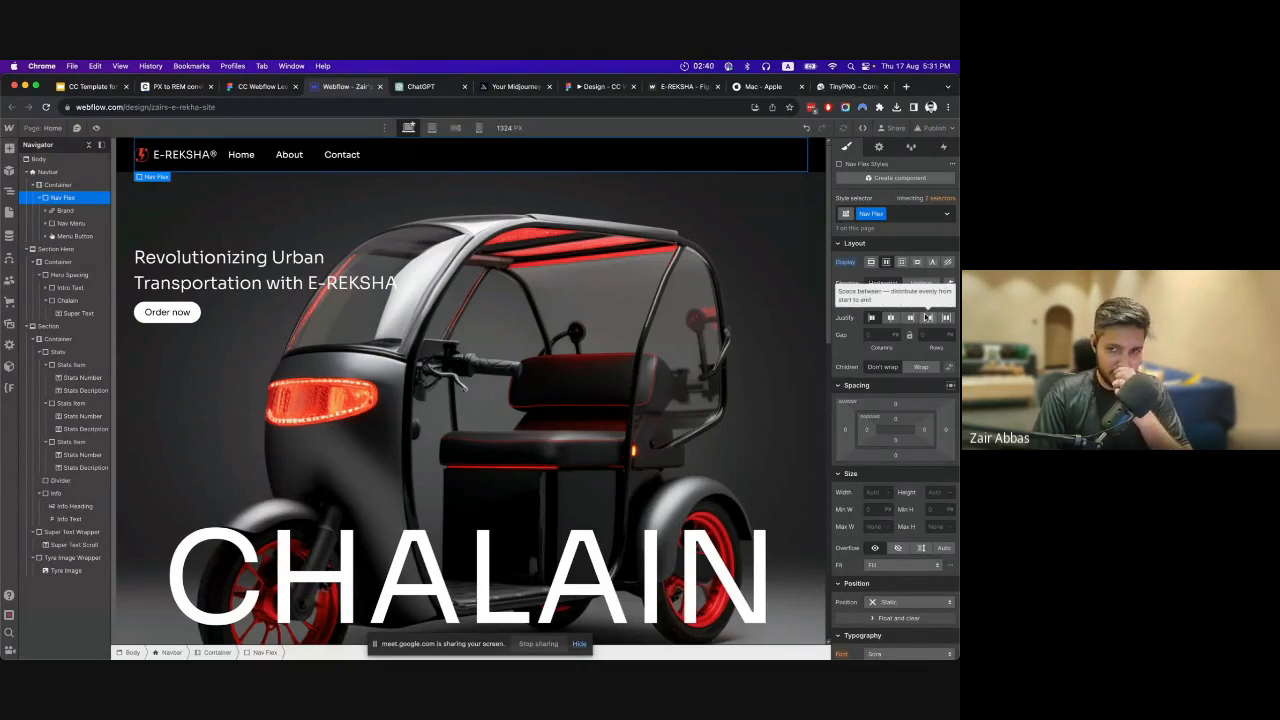
{"action": "left_click", "coordinate": [927, 317]}
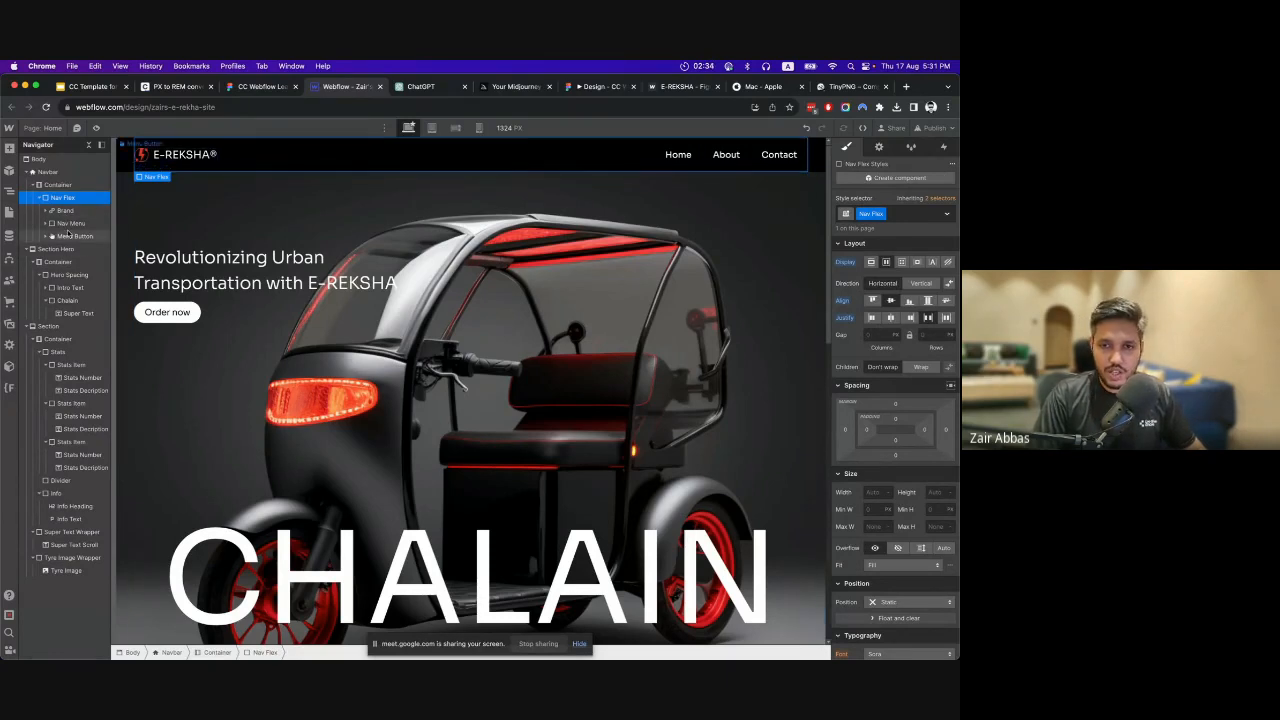
Check the navbar in the Figma design, and in Webflow add a Button as the last element of Nav Flex.
{"action": "left_click", "coordinate": [265, 89]}
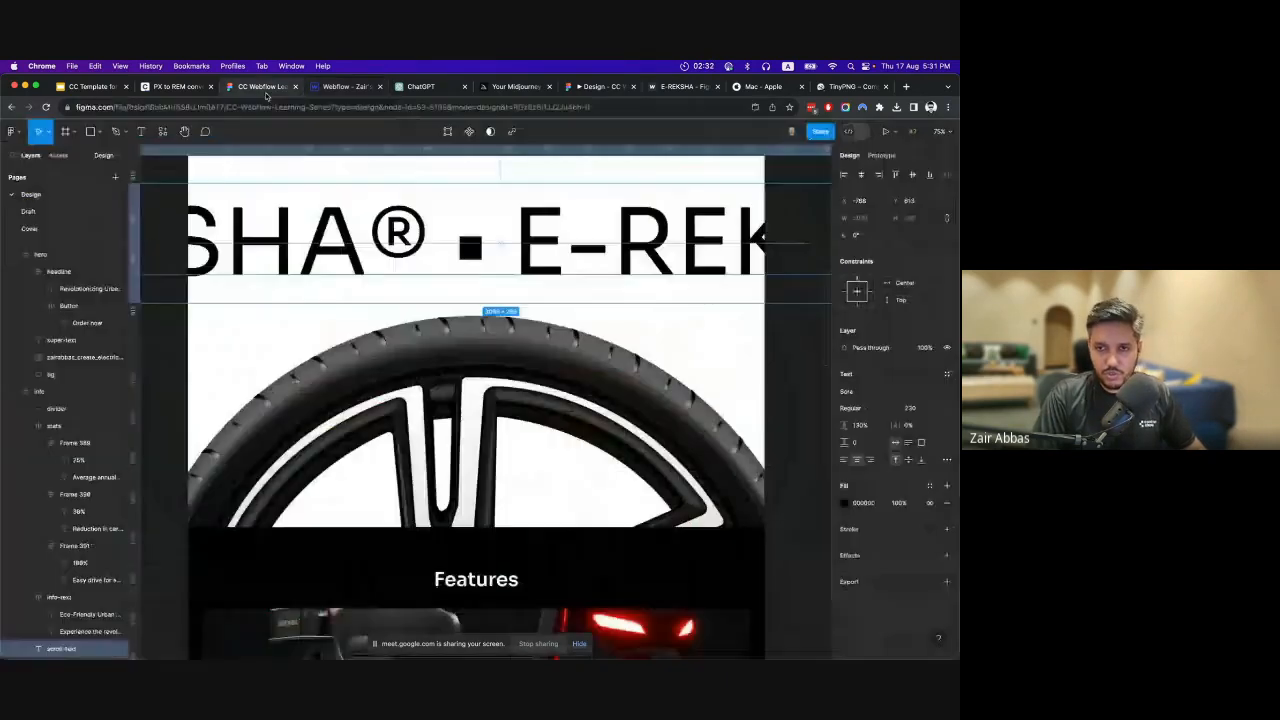
{"action": "scroll", "coordinate": [720, 293], "scroll_direction": "up", "scroll_amount": 10}
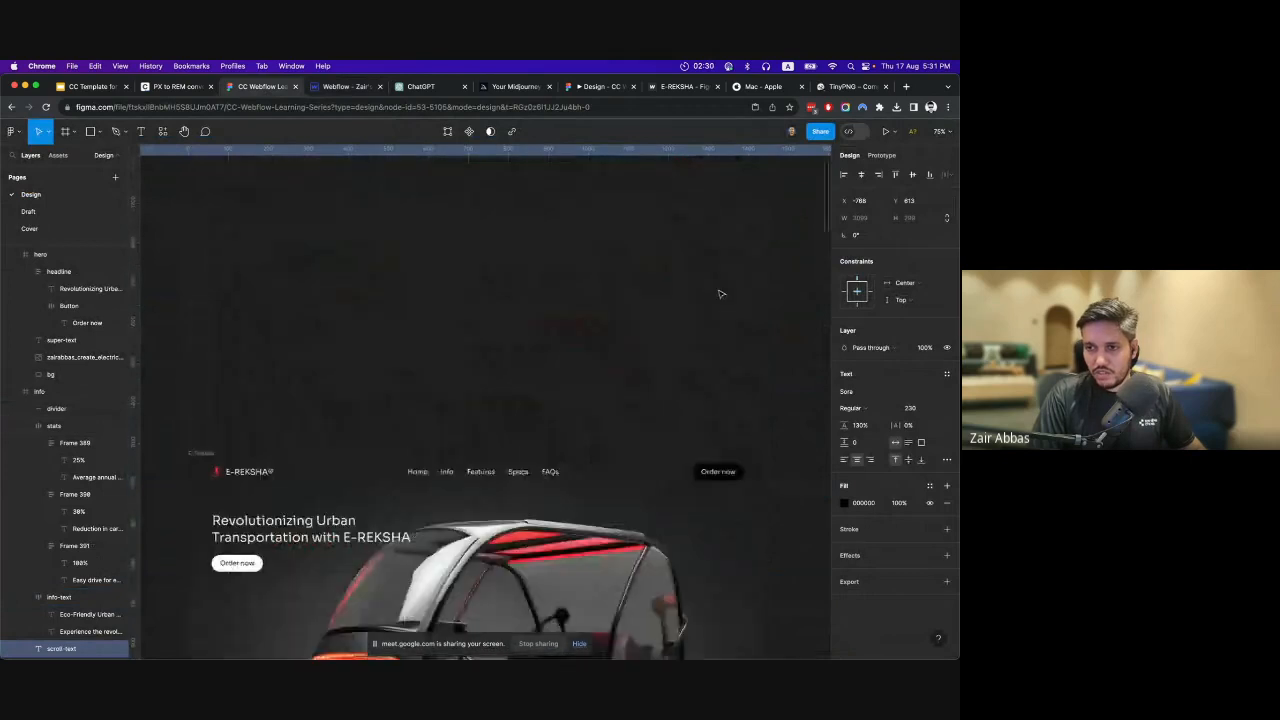
{"action": "scroll", "coordinate": [720, 300], "scroll_direction": "down", "scroll_amount": 3}
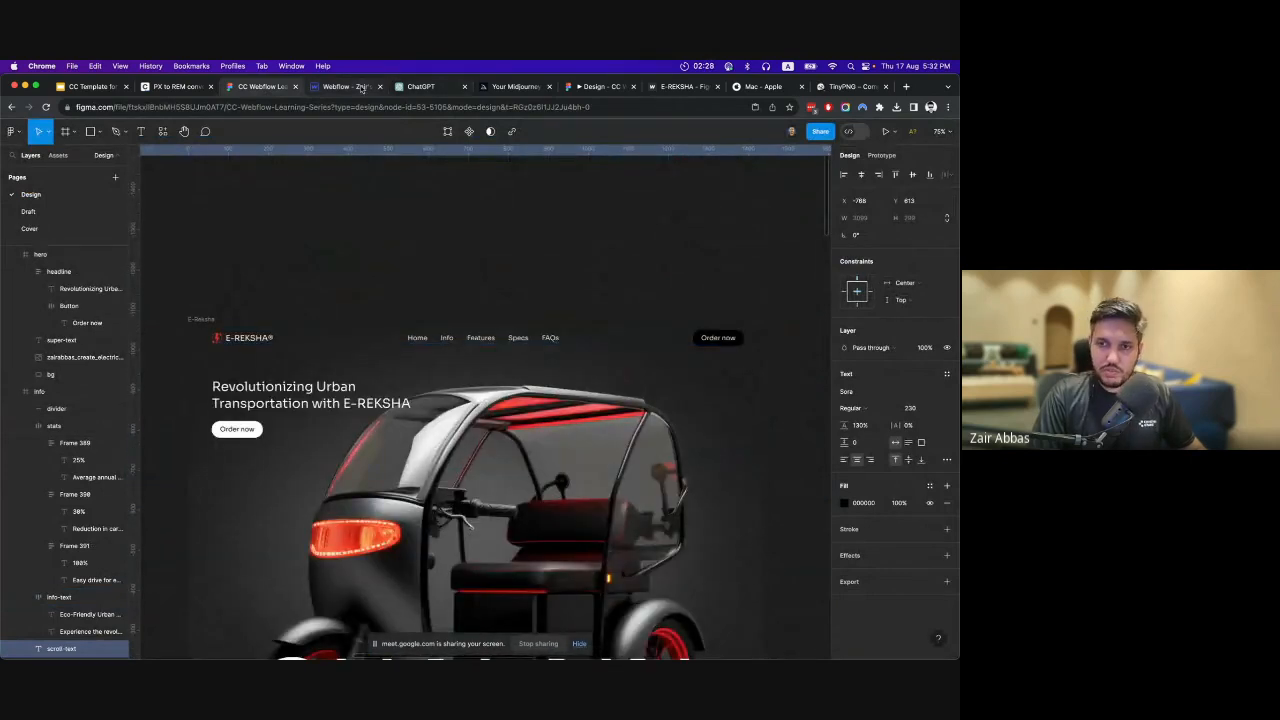
{"action": "left_click", "coordinate": [362, 89]}
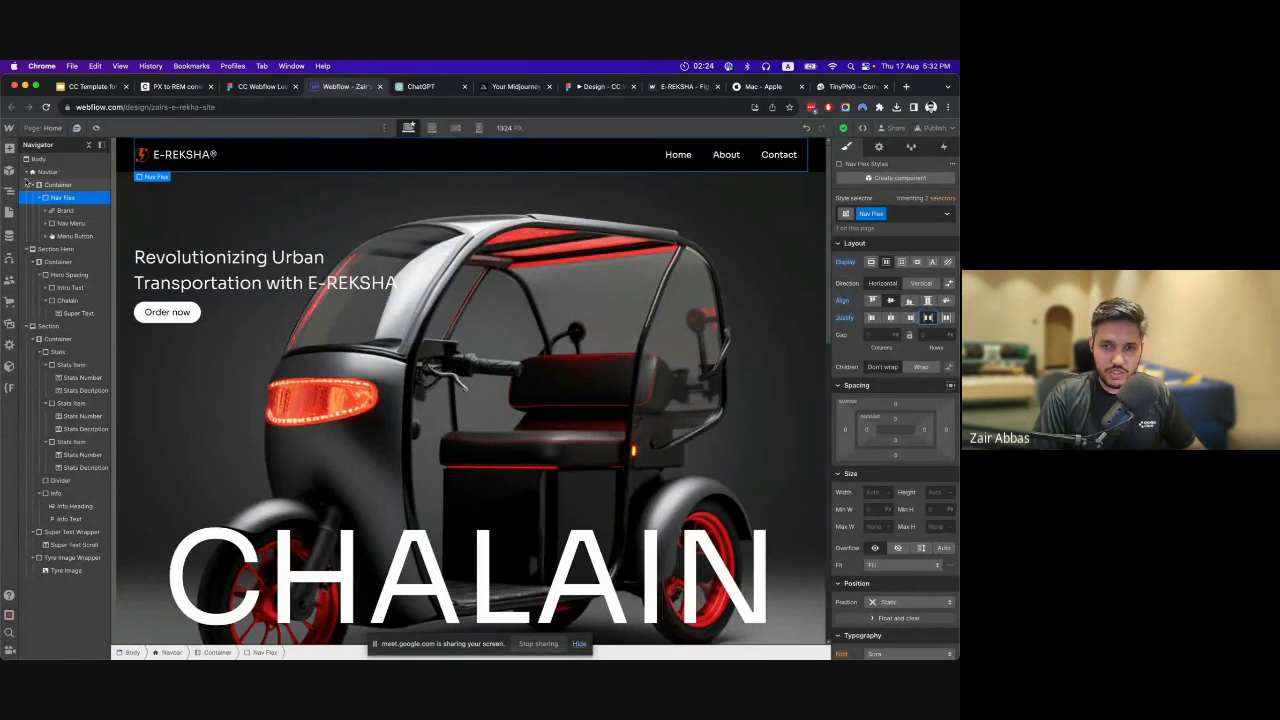
{"action": "left_click", "coordinate": [9, 148]}
{"action": "left_click", "coordinate": [88, 381]}
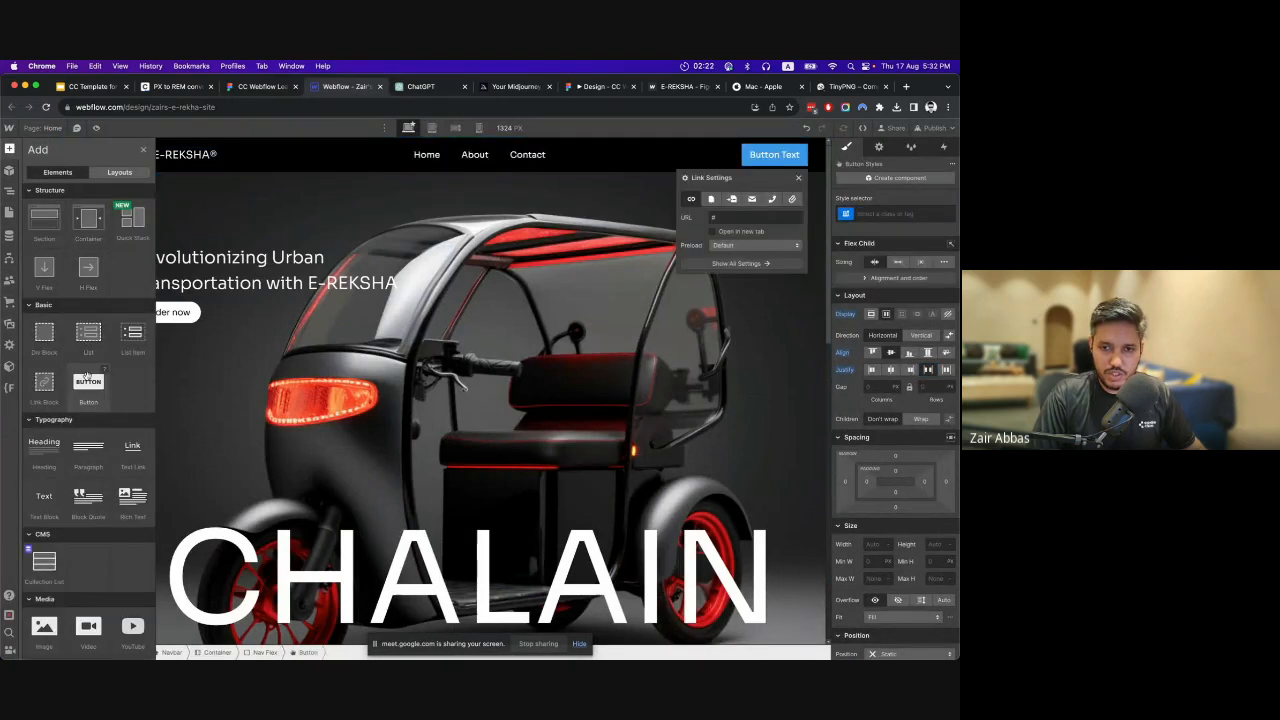
{"action": "left_click", "coordinate": [798, 179]}
Apply the existing Button class to the new navbar button and change its text to "Order now".
{"action": "left_click", "coordinate": [883, 214]}
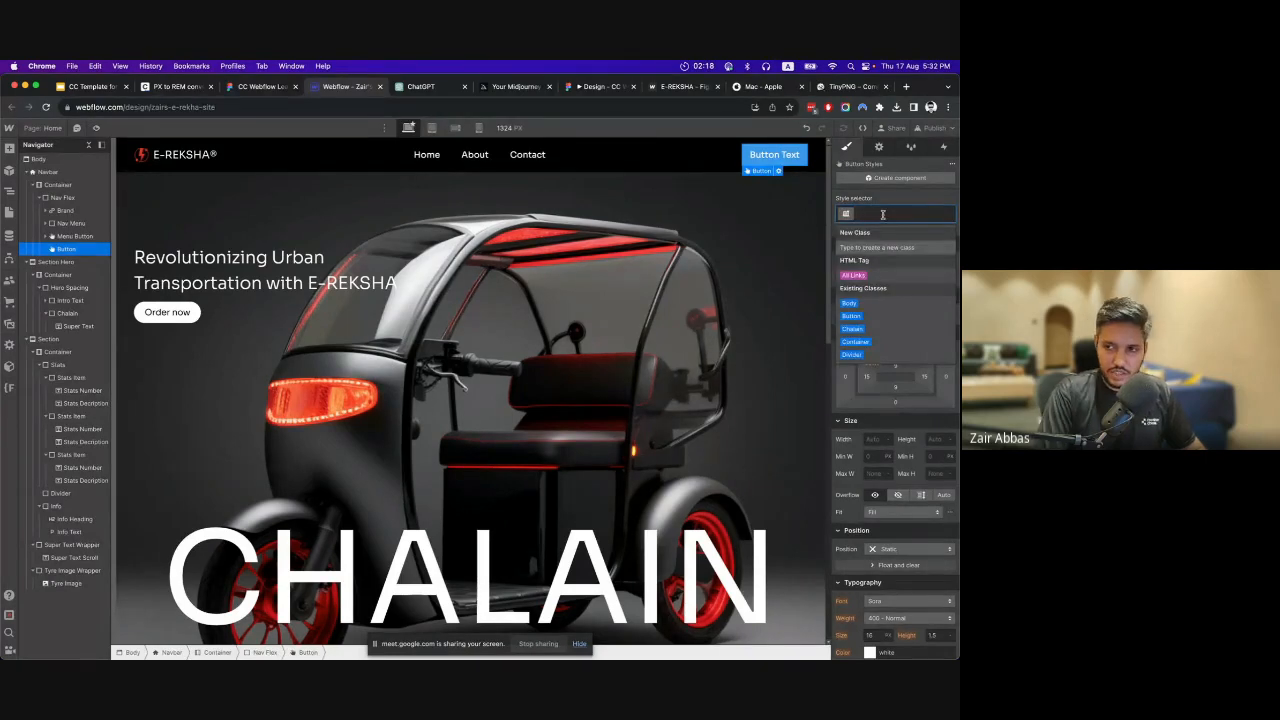
{"action": "left_click", "coordinate": [851, 315]}
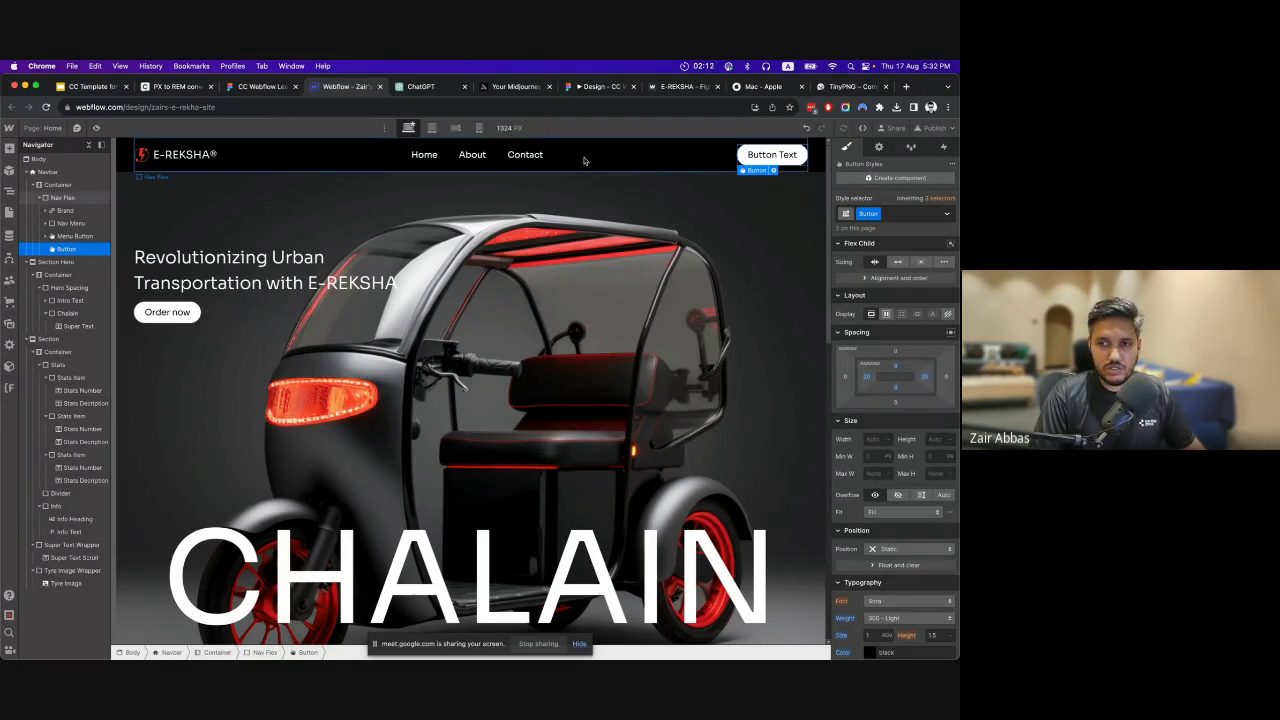
{"action": "double_click", "coordinate": [766, 154]}
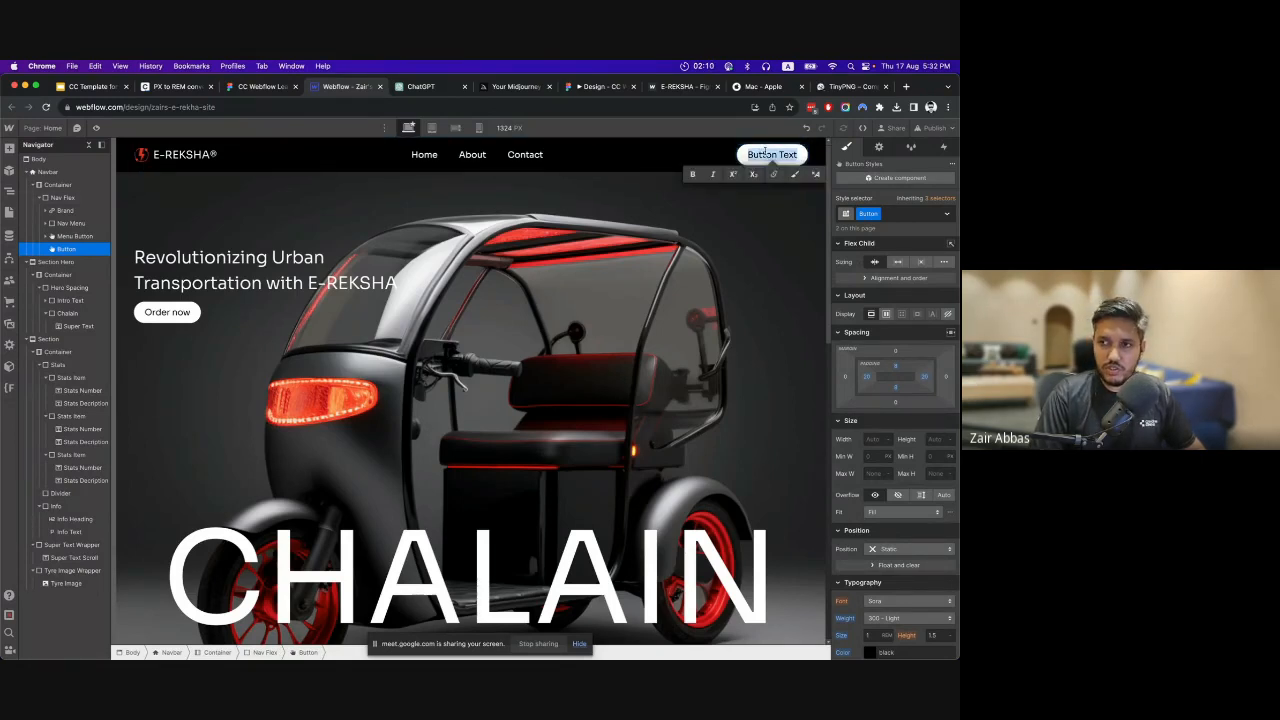
{"action": "type", "text": "Order now"}
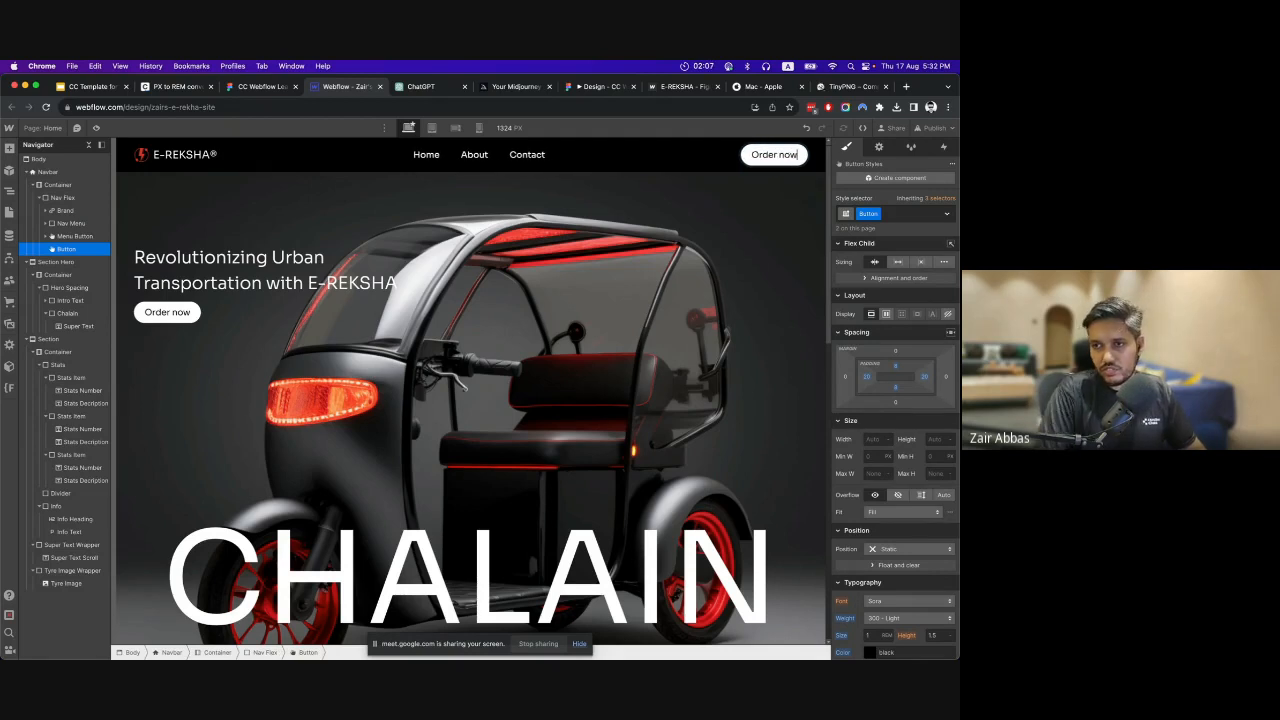
{"action": "key", "text": "Escape"}
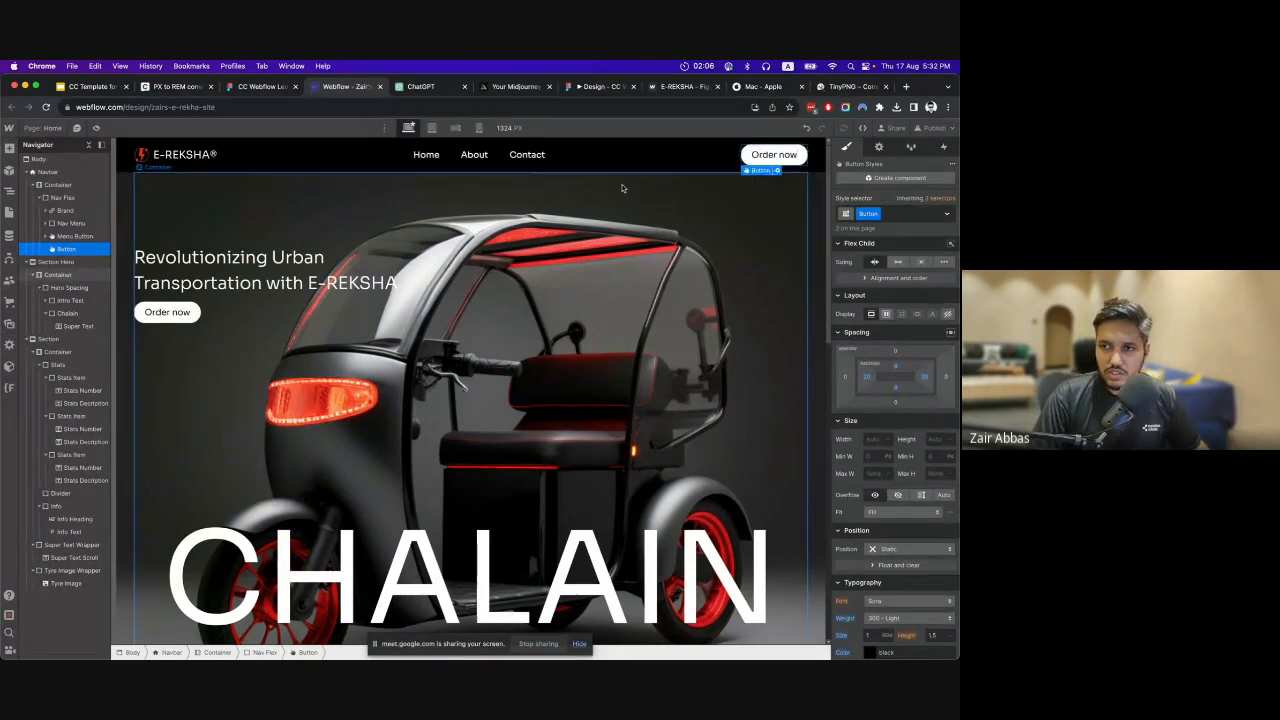
Set the Navbar's position to Absolute with 0% top, left and right offsets, and its width to 100%.
{"action": "left_click", "coordinate": [628, 180]}
{"action": "left_click", "coordinate": [106, 196]}
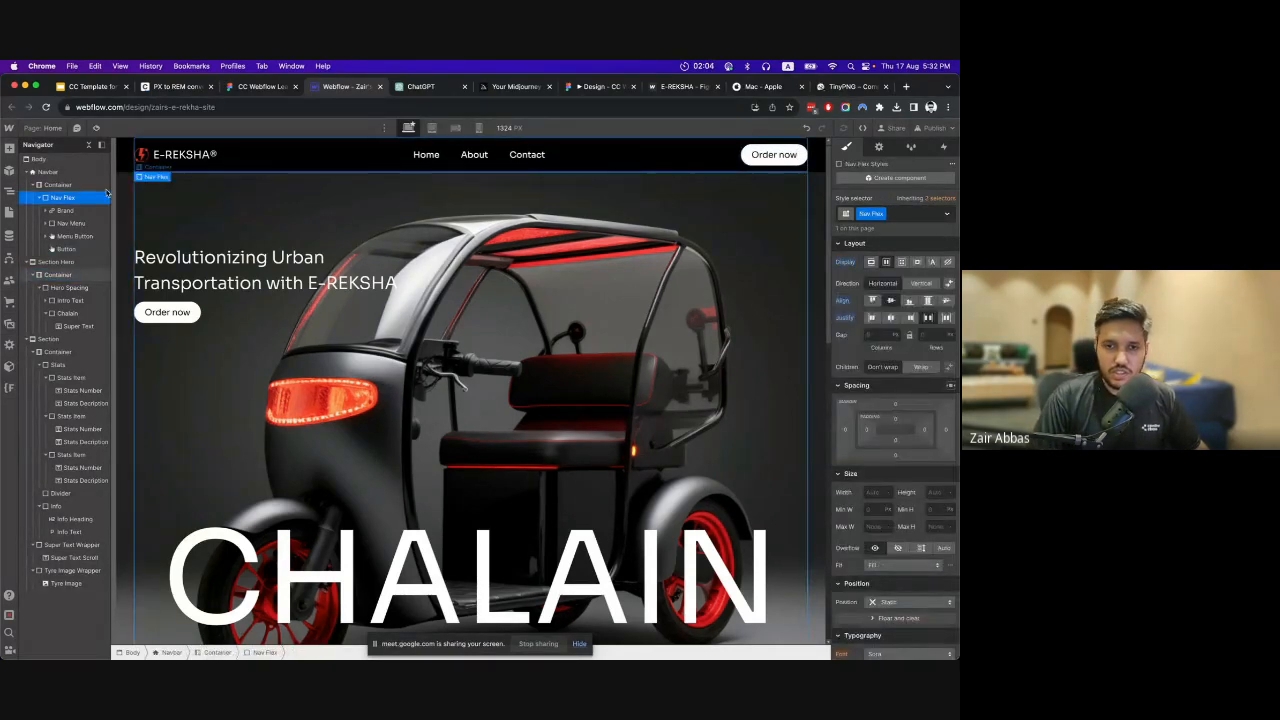
{"action": "left_click", "coordinate": [48, 173]}
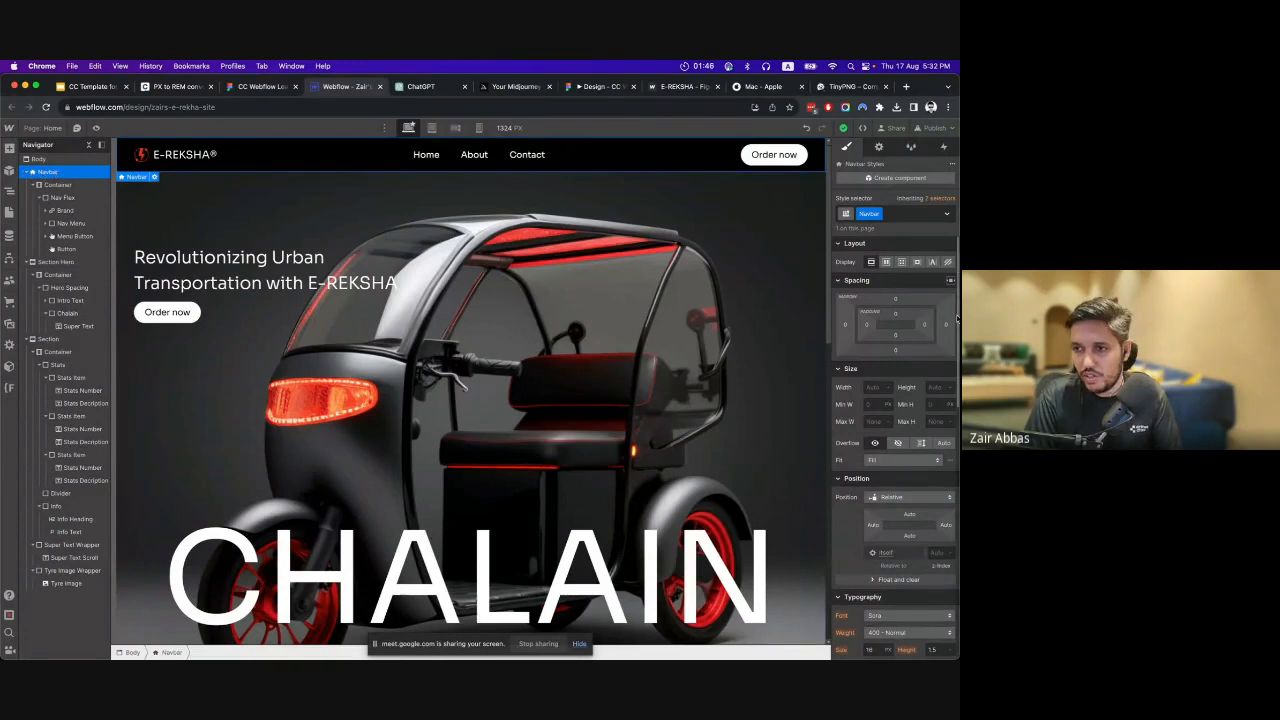
{"action": "scroll", "coordinate": [914, 422], "scroll_direction": "down", "scroll_amount": 5}
{"action": "scroll", "coordinate": [914, 422], "scroll_direction": "up", "scroll_amount": 5}
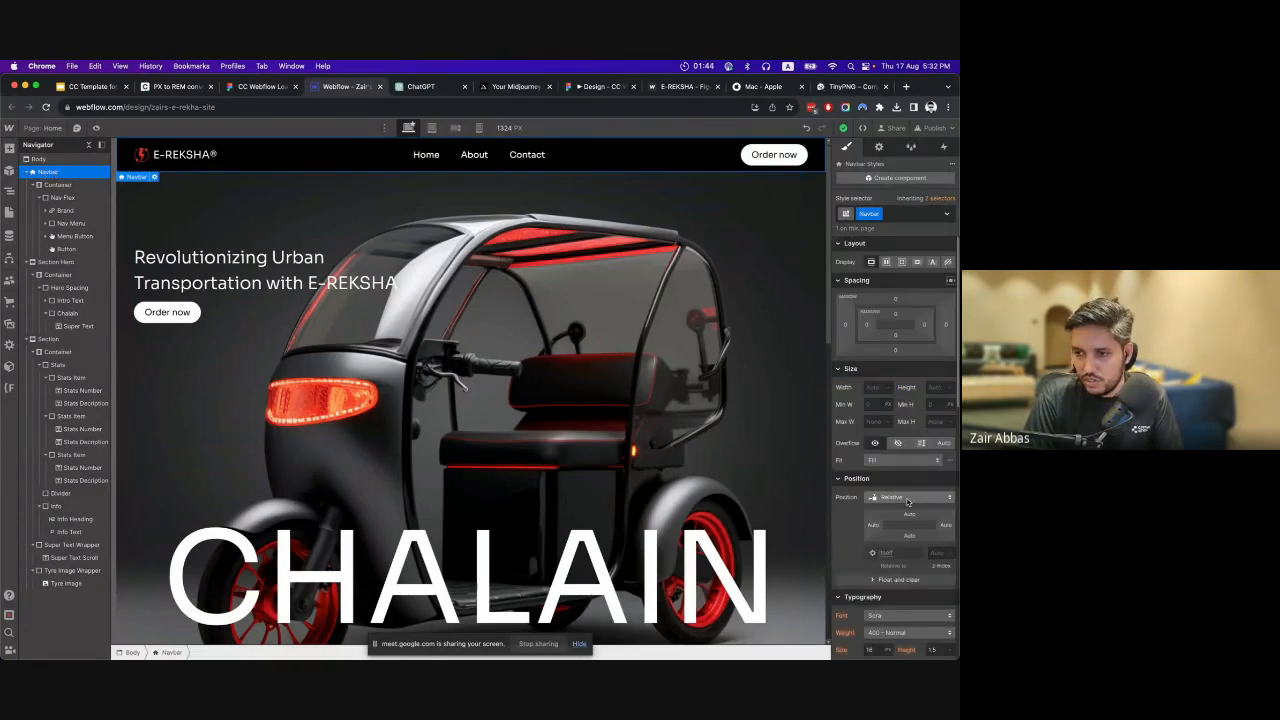
{"action": "left_click", "coordinate": [905, 498]}
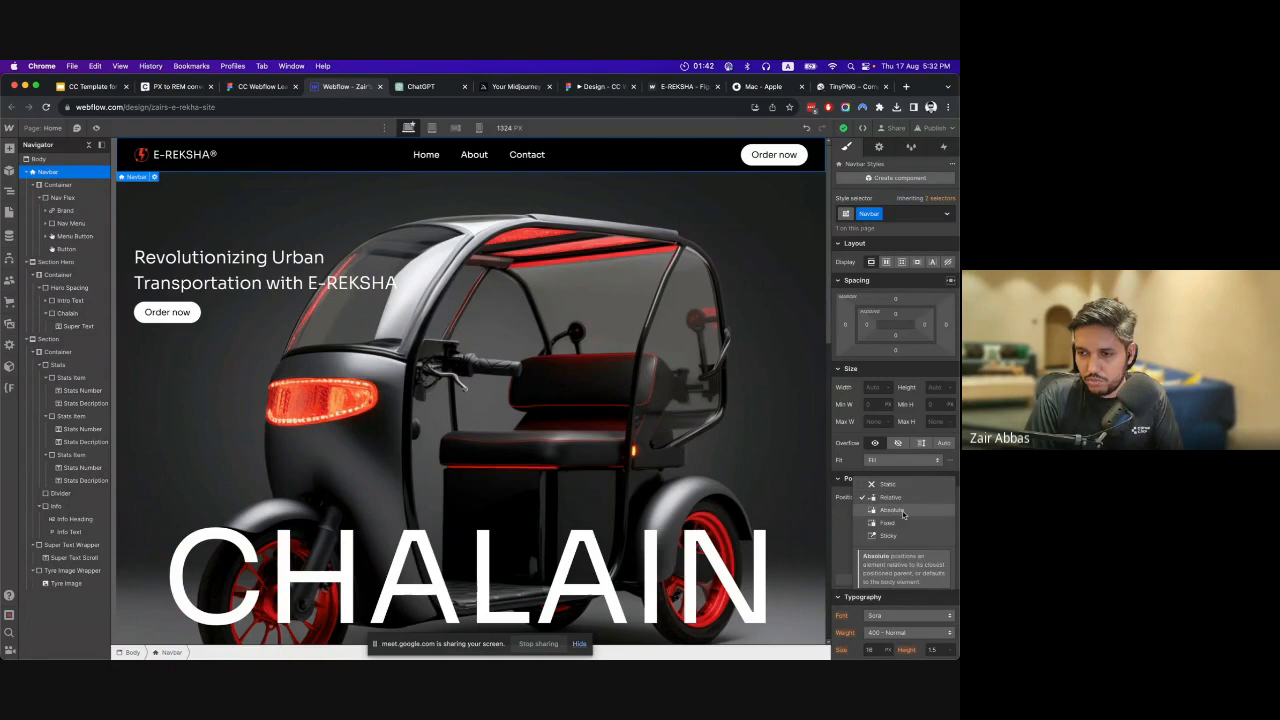
{"action": "left_click", "coordinate": [903, 511]}
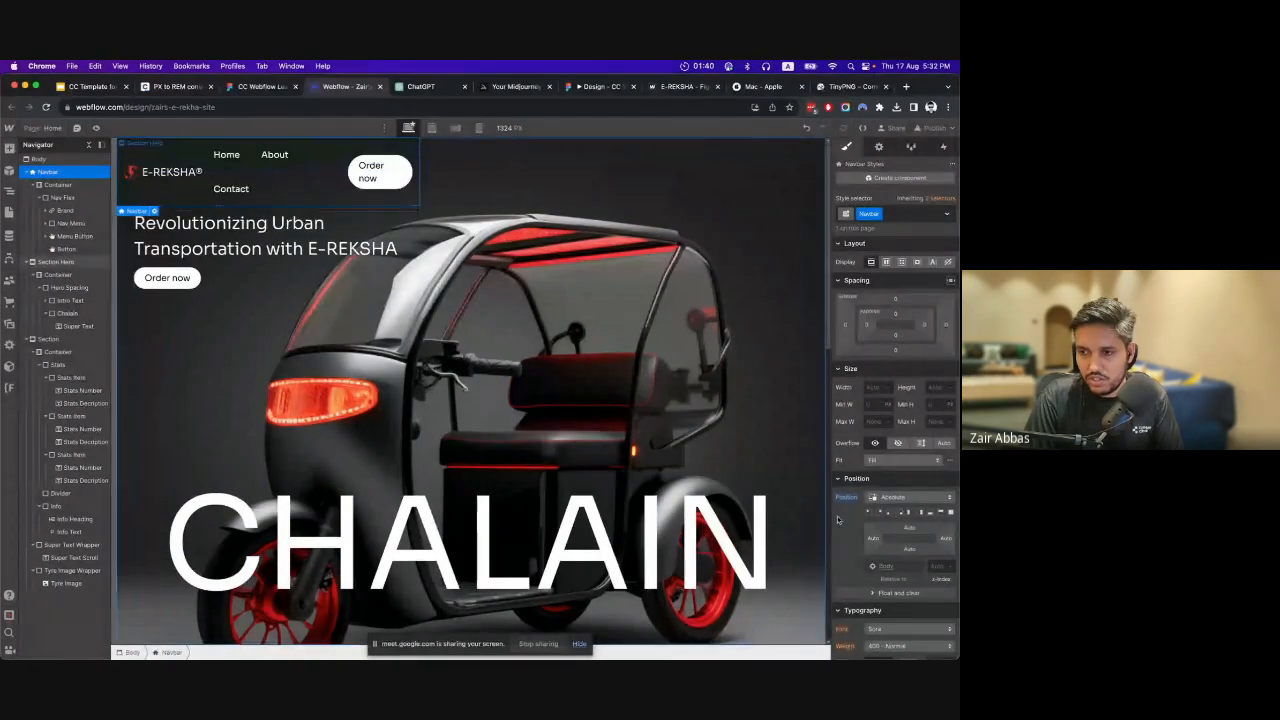
{"action": "left_click", "coordinate": [938, 512]}
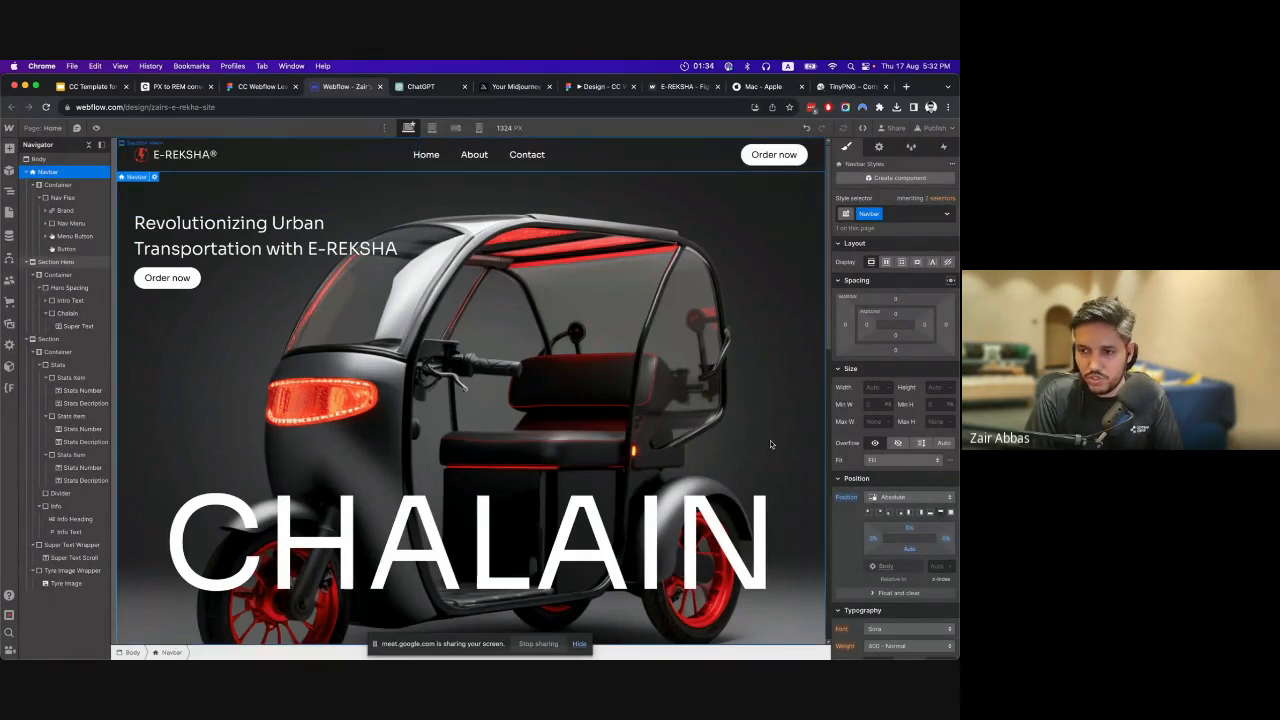
{"action": "left_click", "coordinate": [877, 388]}
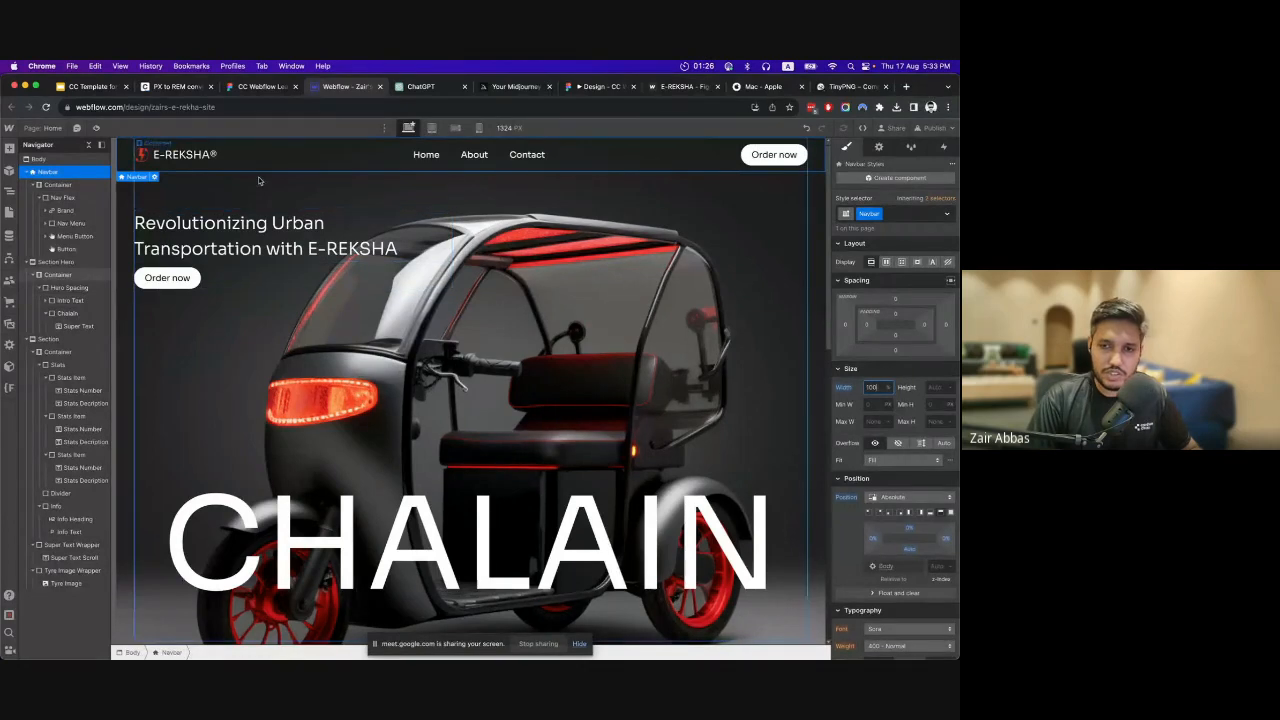
Compare the navbar's Order now button with the one in the Figma design and with the hero's button in Webflow.
{"action": "left_click", "coordinate": [750, 158]}
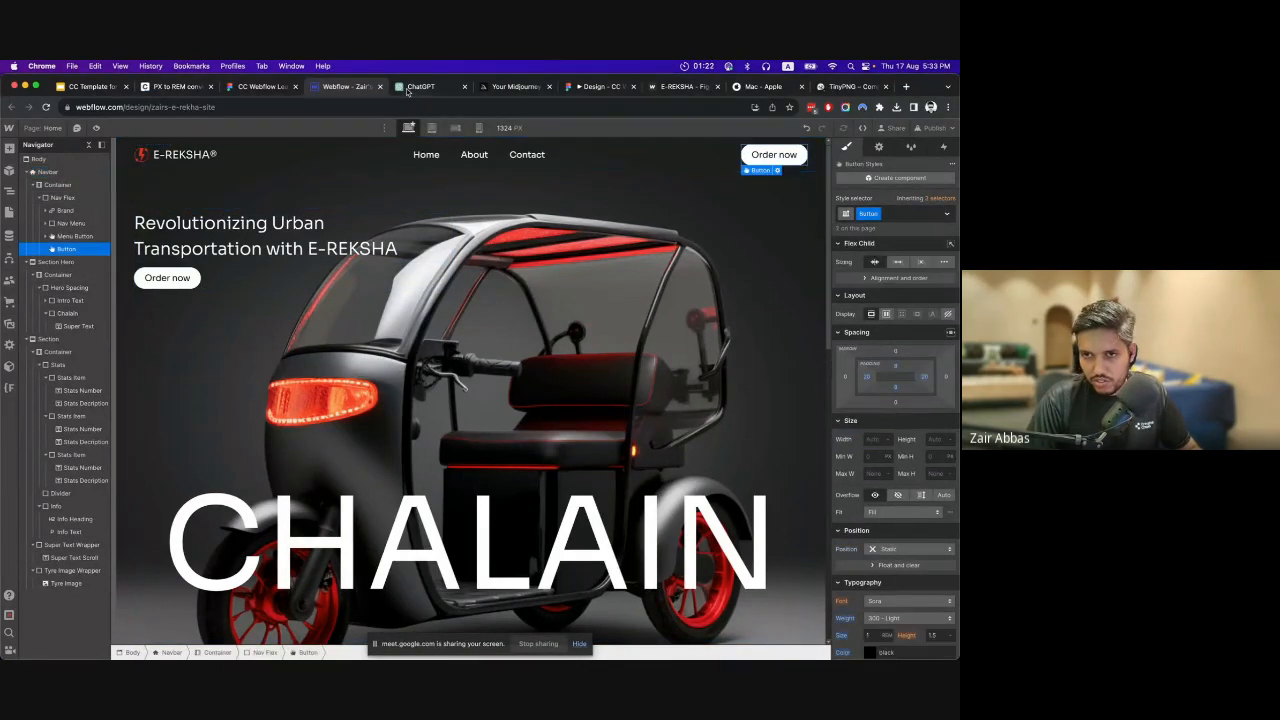
{"action": "left_click", "coordinate": [260, 86]}
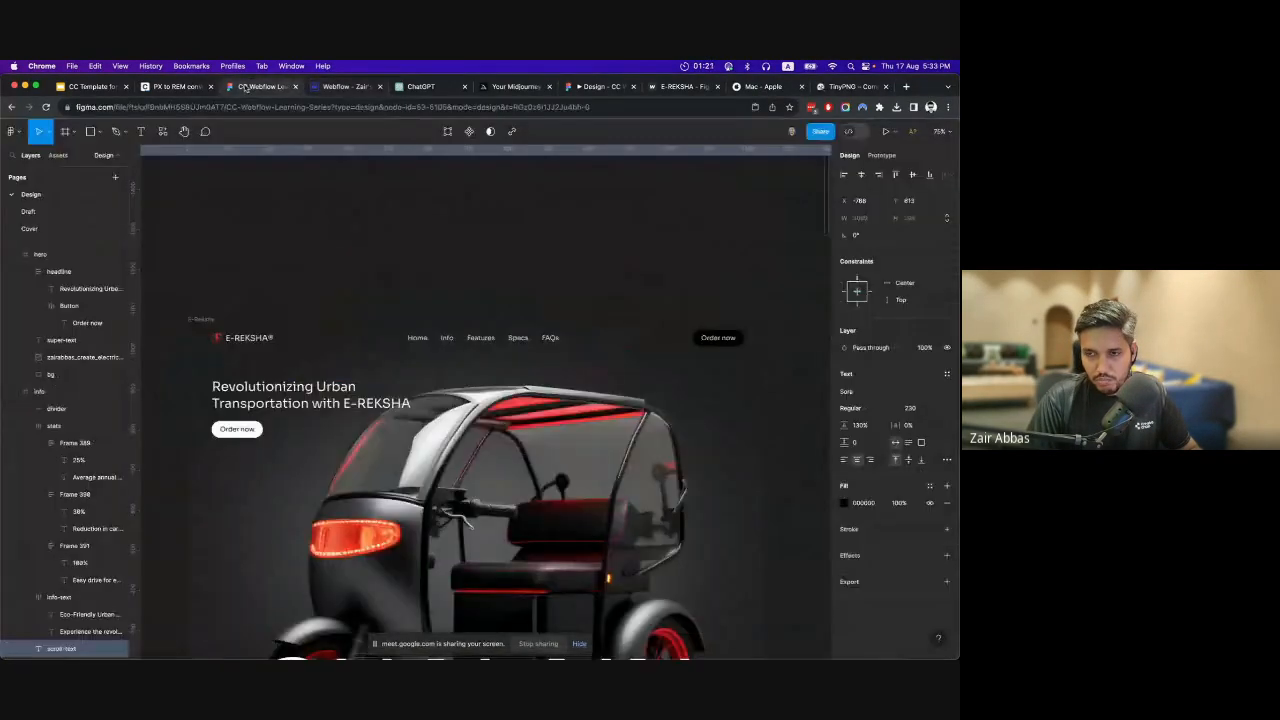
{"action": "left_click", "coordinate": [328, 88]}
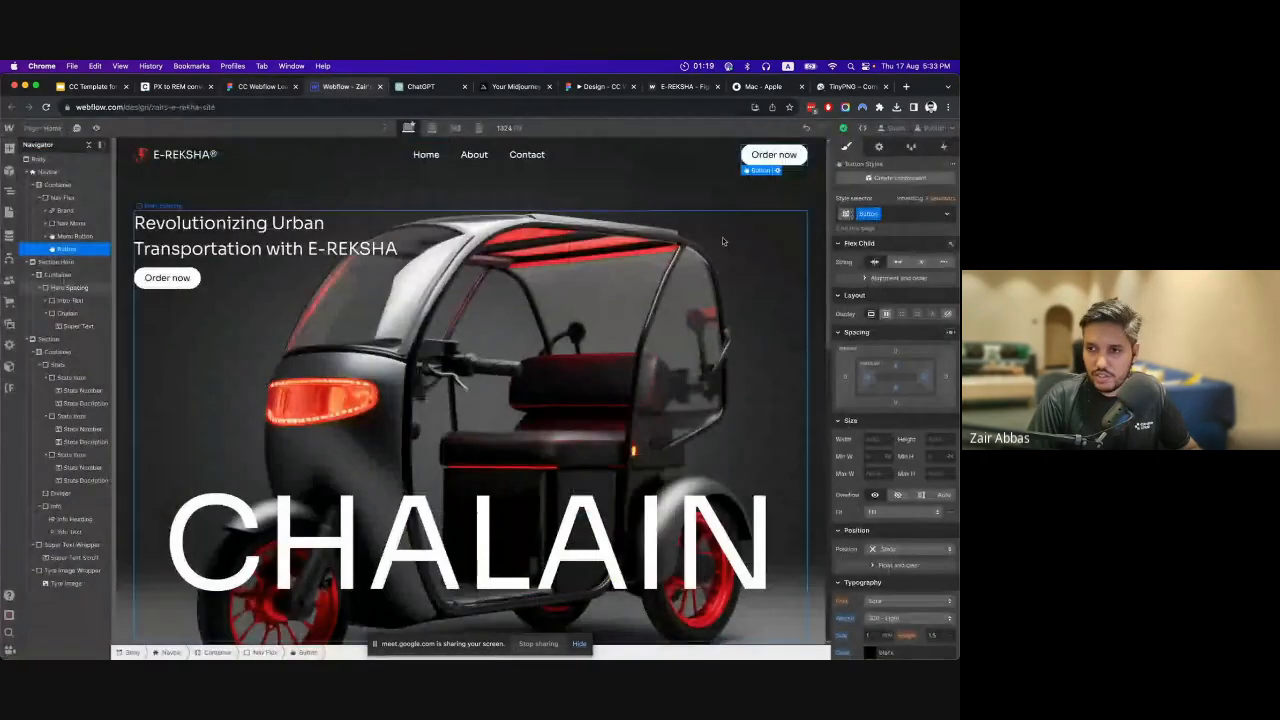
{"action": "left_click", "coordinate": [896, 215]}
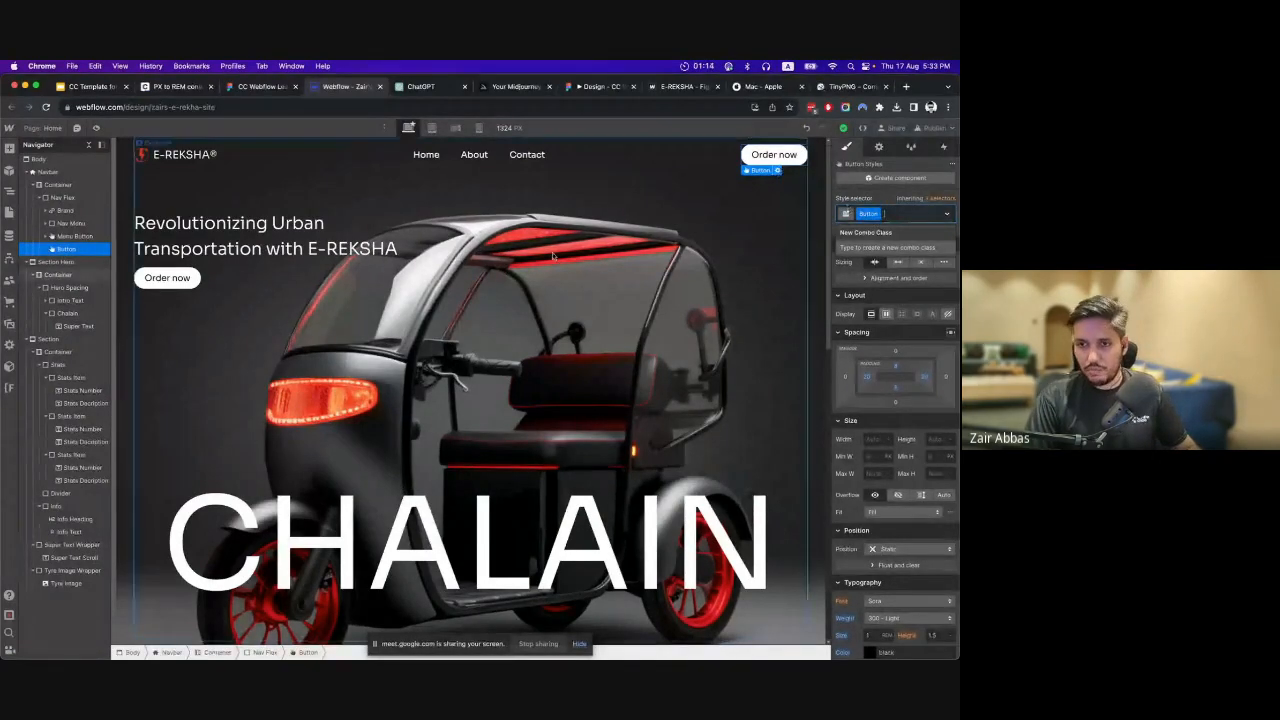
{"action": "scroll", "coordinate": [320, 438], "scroll_direction": "down", "scroll_amount": 3}
{"action": "scroll", "coordinate": [333, 437], "scroll_direction": "up", "scroll_amount": 3}
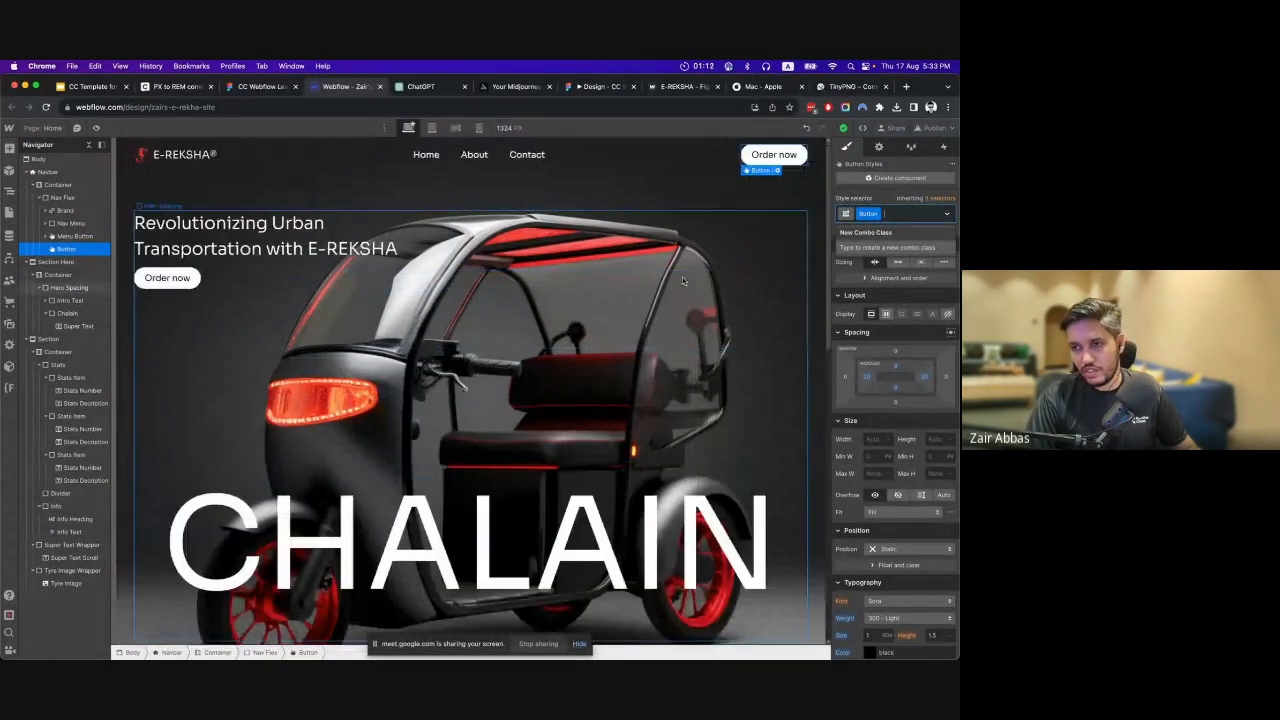
{"action": "left_click", "coordinate": [167, 278]}
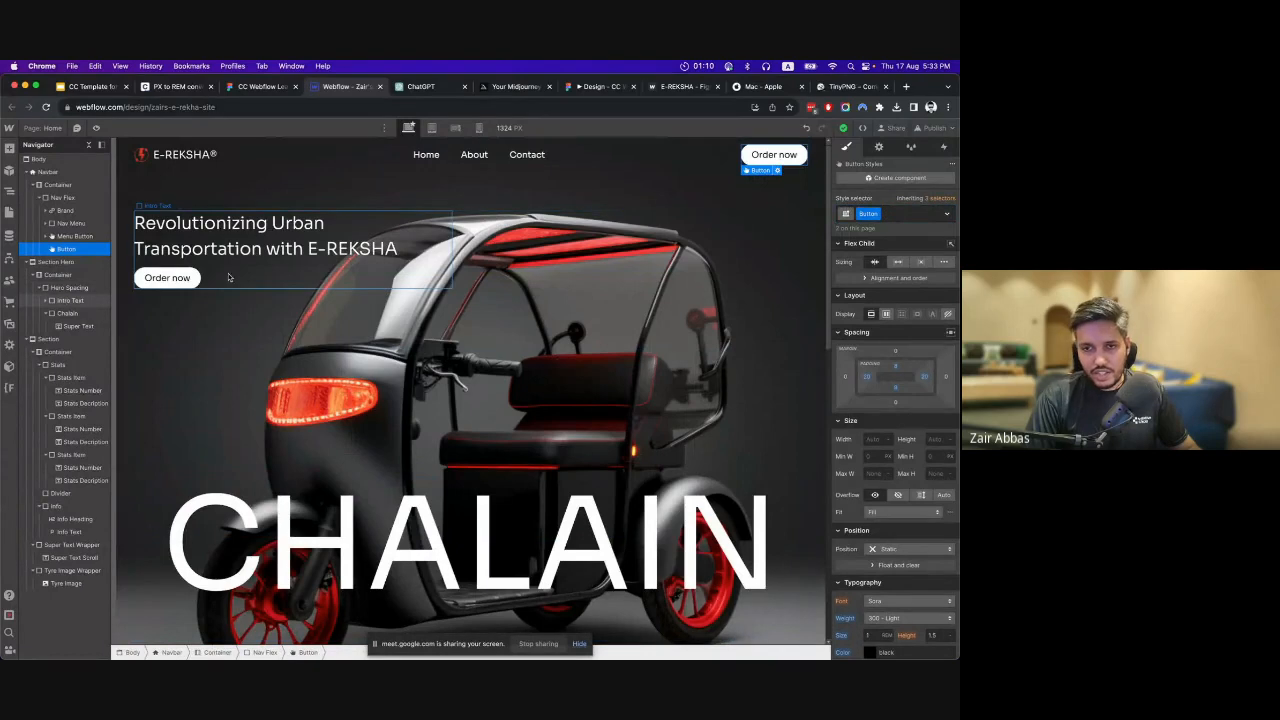
Add a new combo class named Btn Black to the navbar's Order now button.
{"action": "left_click", "coordinate": [783, 160]}
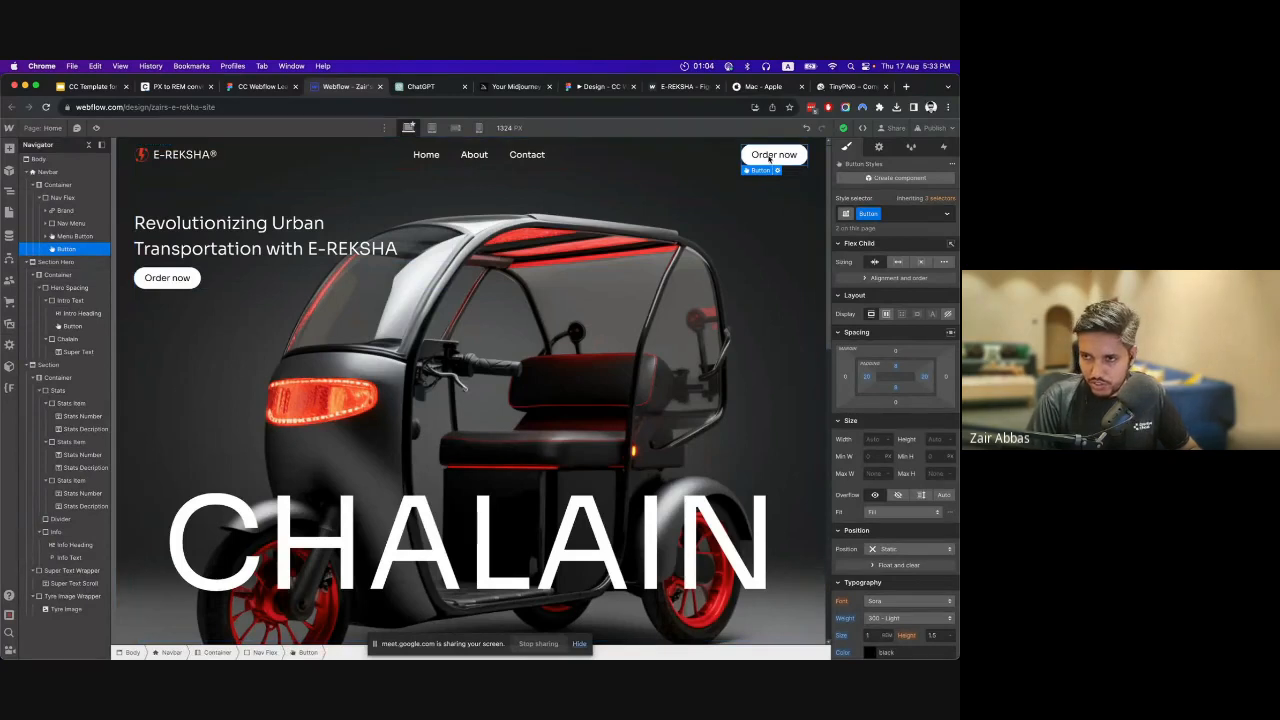
{"action": "left_click", "coordinate": [906, 214]}
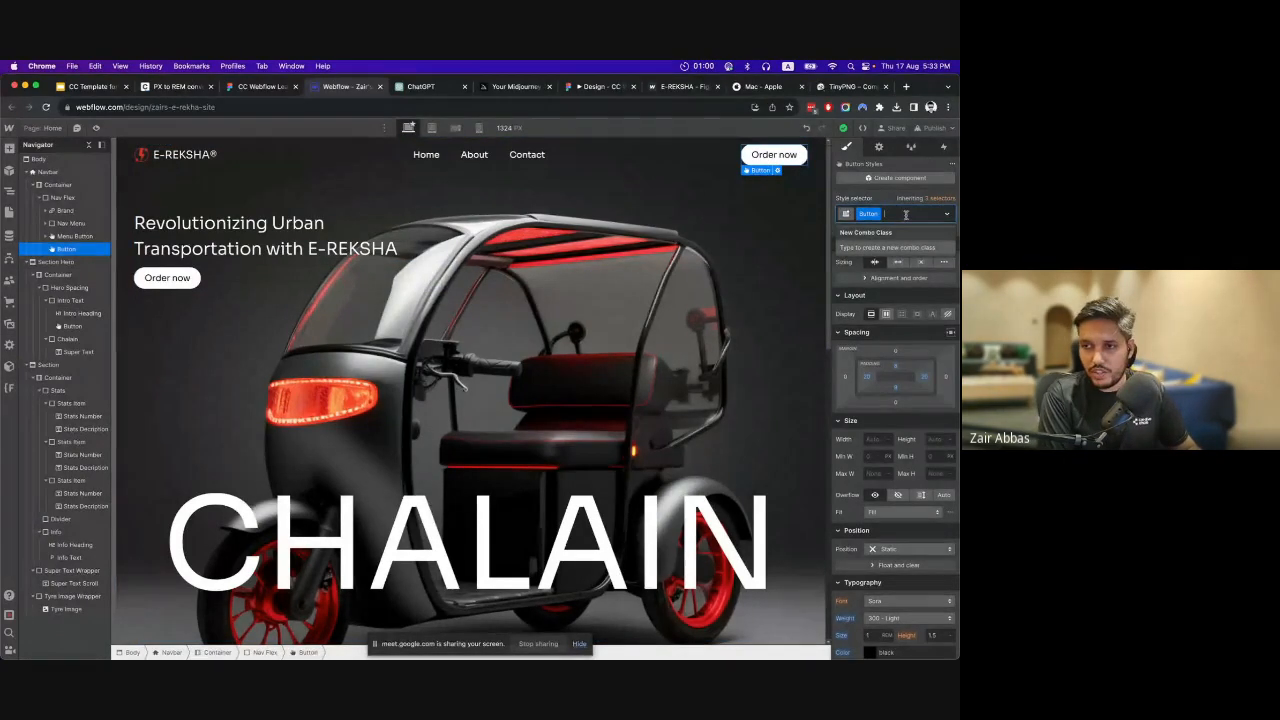
{"action": "type", "text": "Black"}
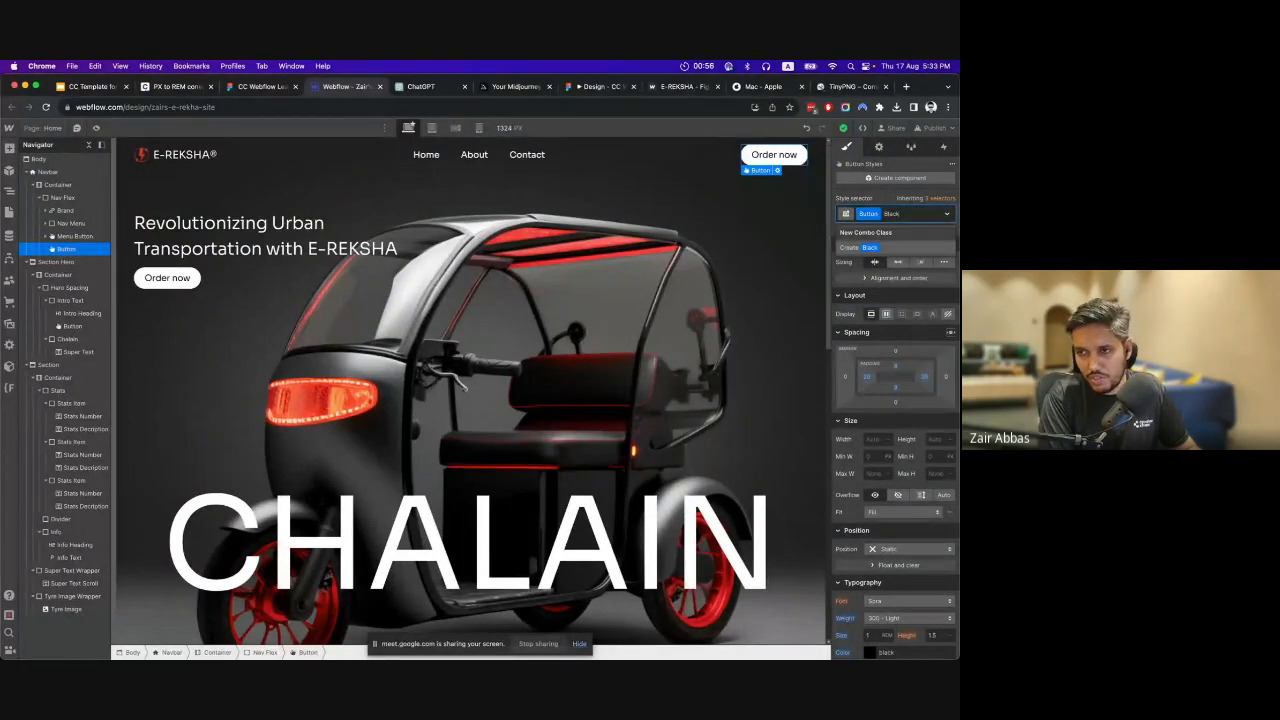
{"action": "key", "text": "BackSpace"}
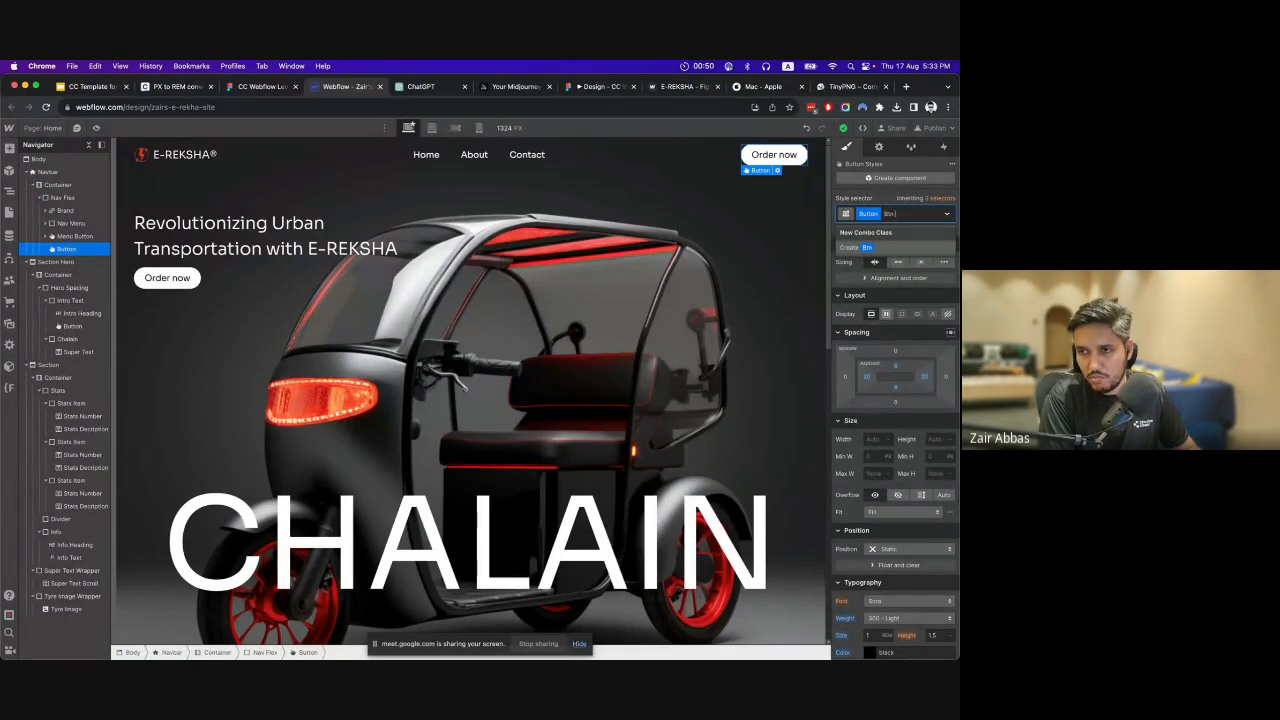
{"action": "key", "text": "Return"}
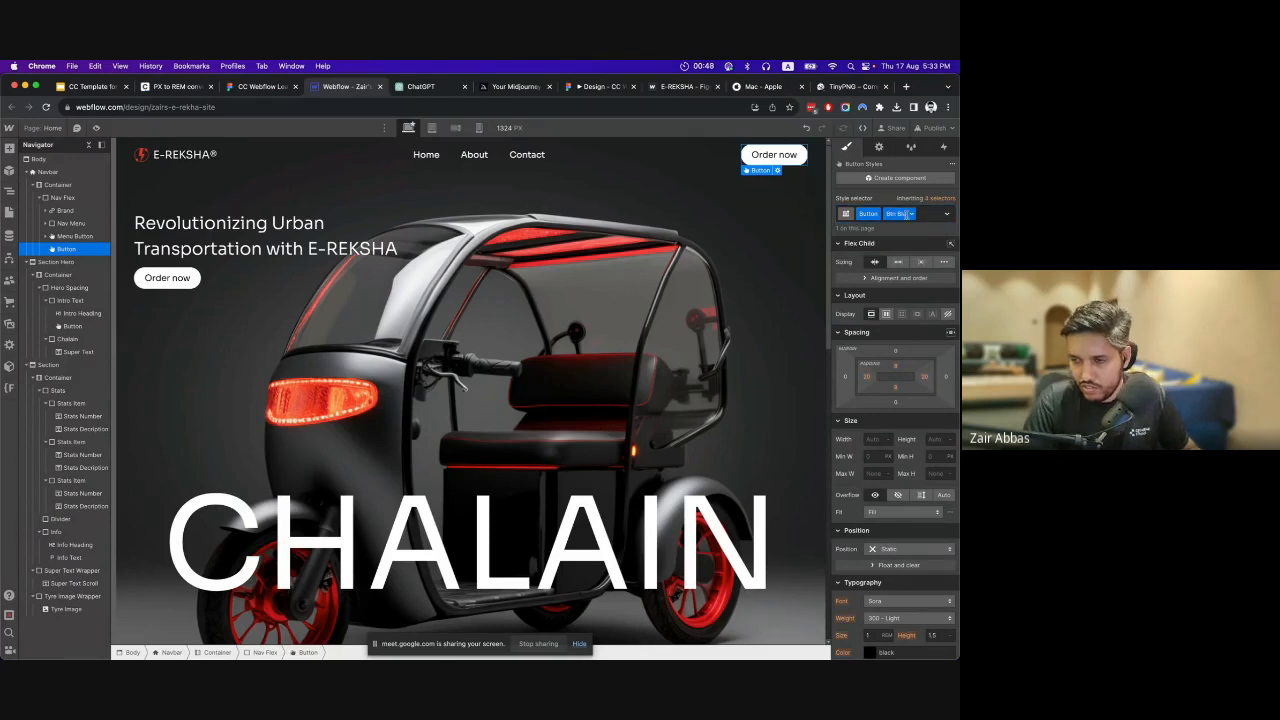
Set the background color of the navbar's Order now button to black on the Btn Black combo class.
{"action": "scroll", "coordinate": [890, 420], "scroll_direction": "down", "scroll_amount": 5}
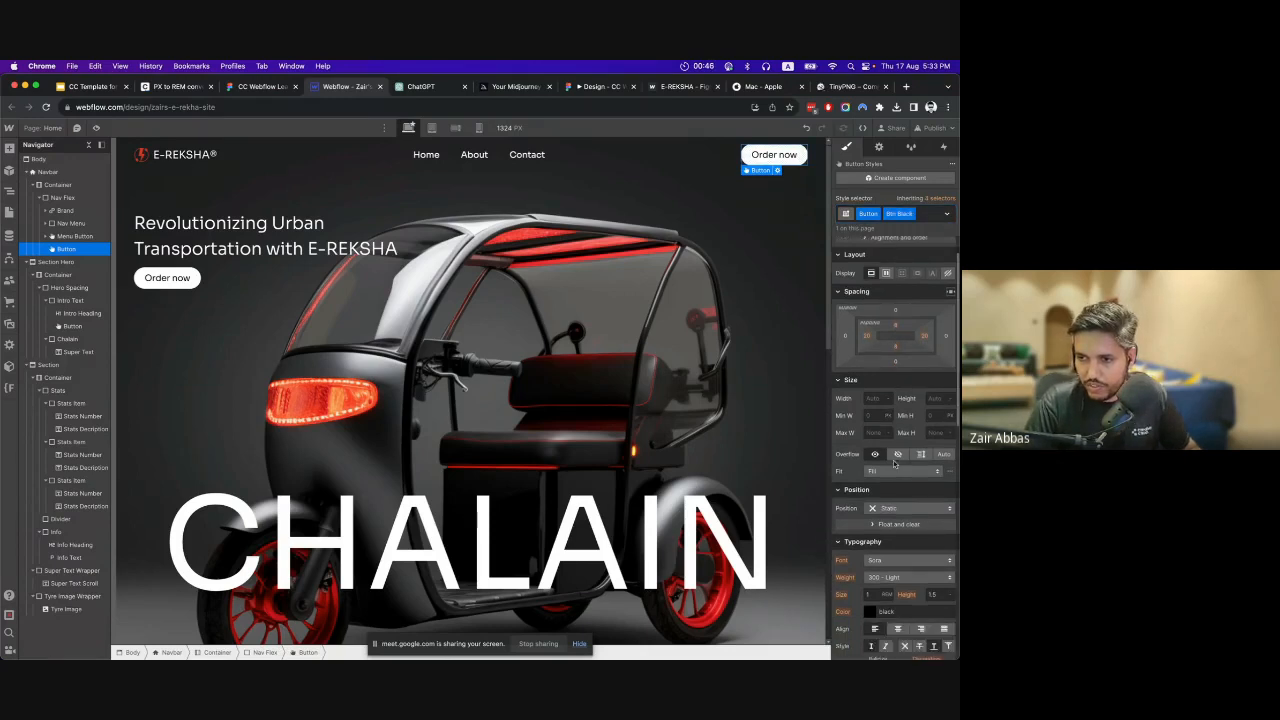
{"action": "scroll", "coordinate": [890, 490], "scroll_direction": "down", "scroll_amount": 2}
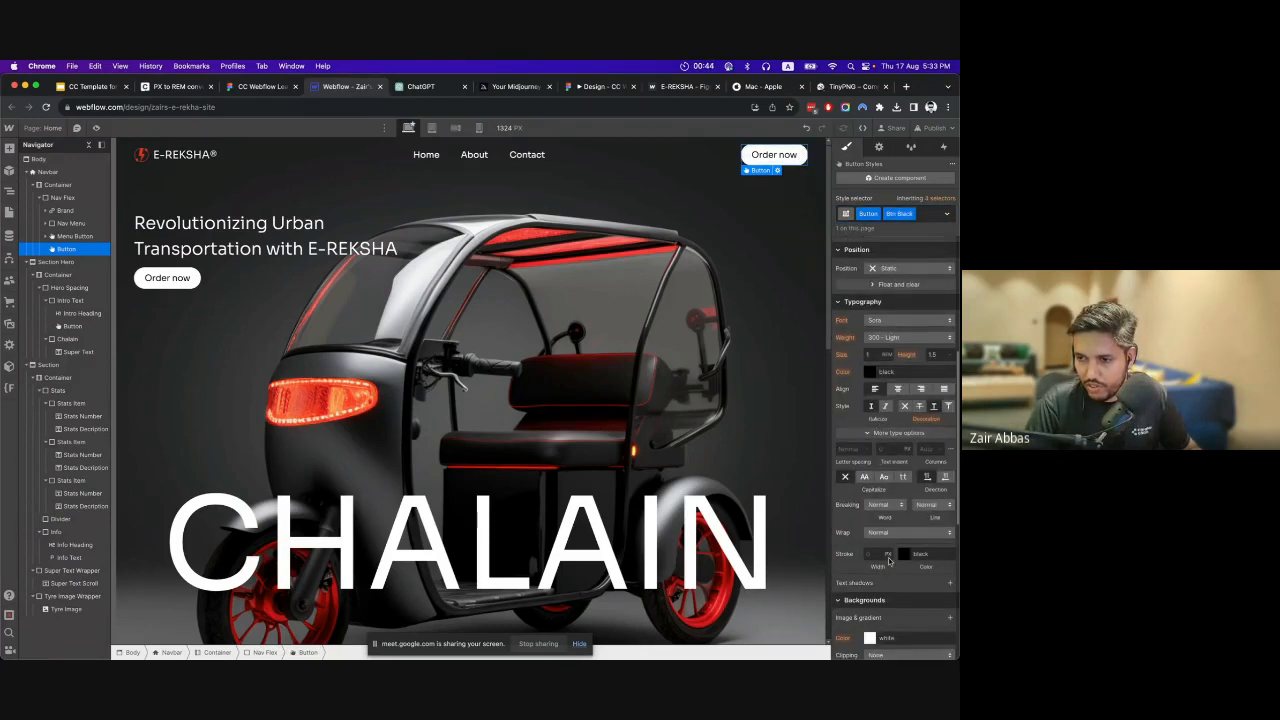
{"action": "scroll", "coordinate": [876, 580], "scroll_direction": "down", "scroll_amount": 2}
{"action": "left_click", "coordinate": [870, 610]}
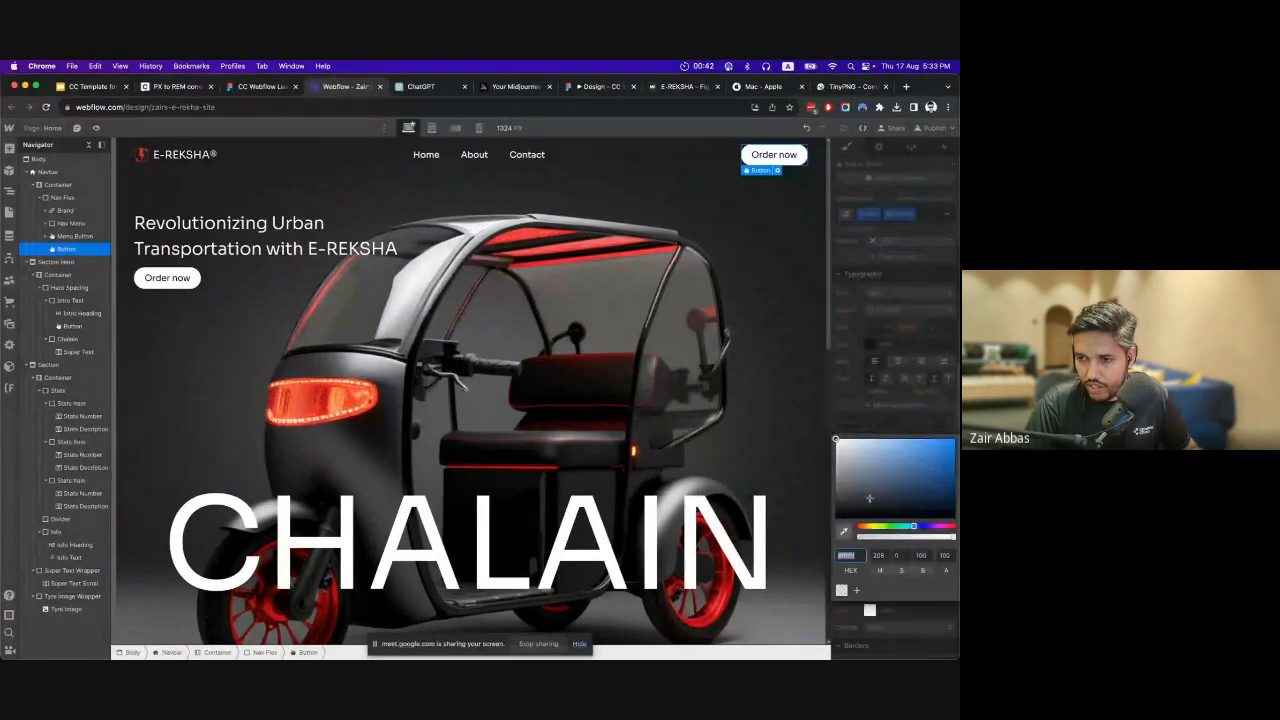
{"action": "left_click_drag", "start_coordinate": [870, 499], "coordinate": [832, 512]}
{"action": "left_click", "coordinate": [888, 416]}
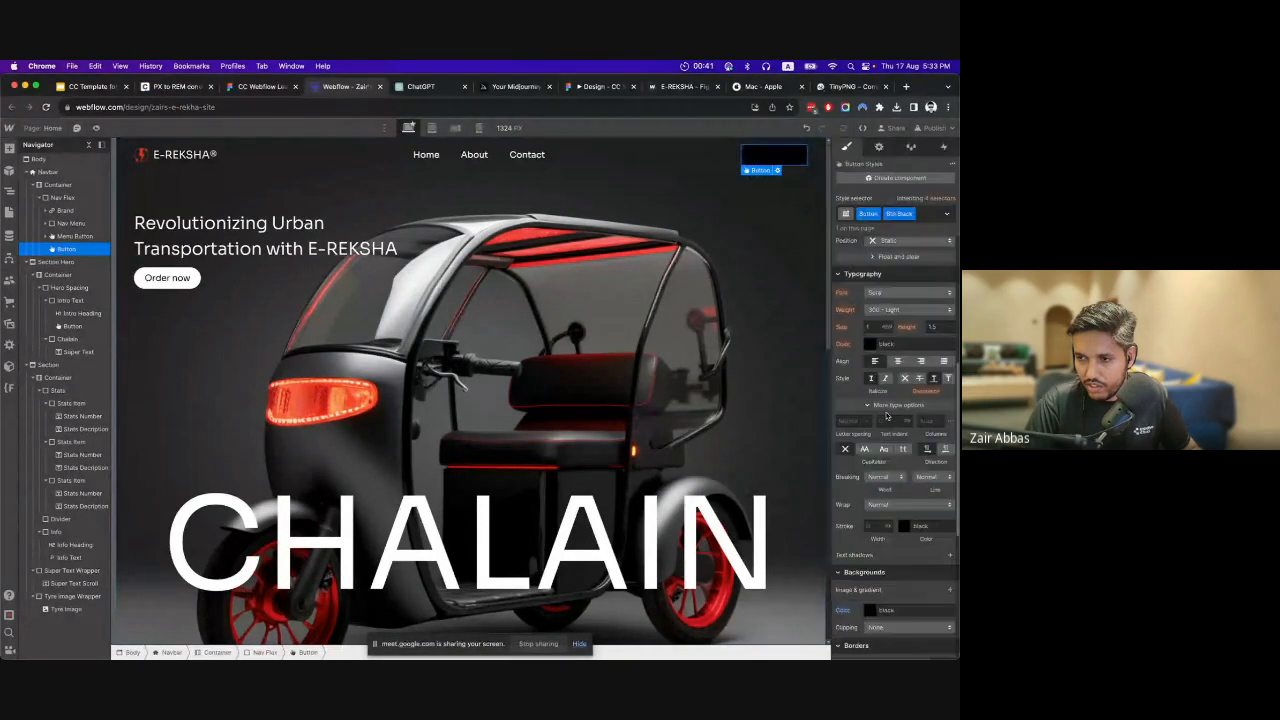
Set the text color of the navbar's Order now button to white.
{"action": "left_click", "coordinate": [872, 344]}
{"action": "left_click_drag", "start_coordinate": [862, 385], "coordinate": [786, 329]}
{"action": "left_click", "coordinate": [884, 339]}
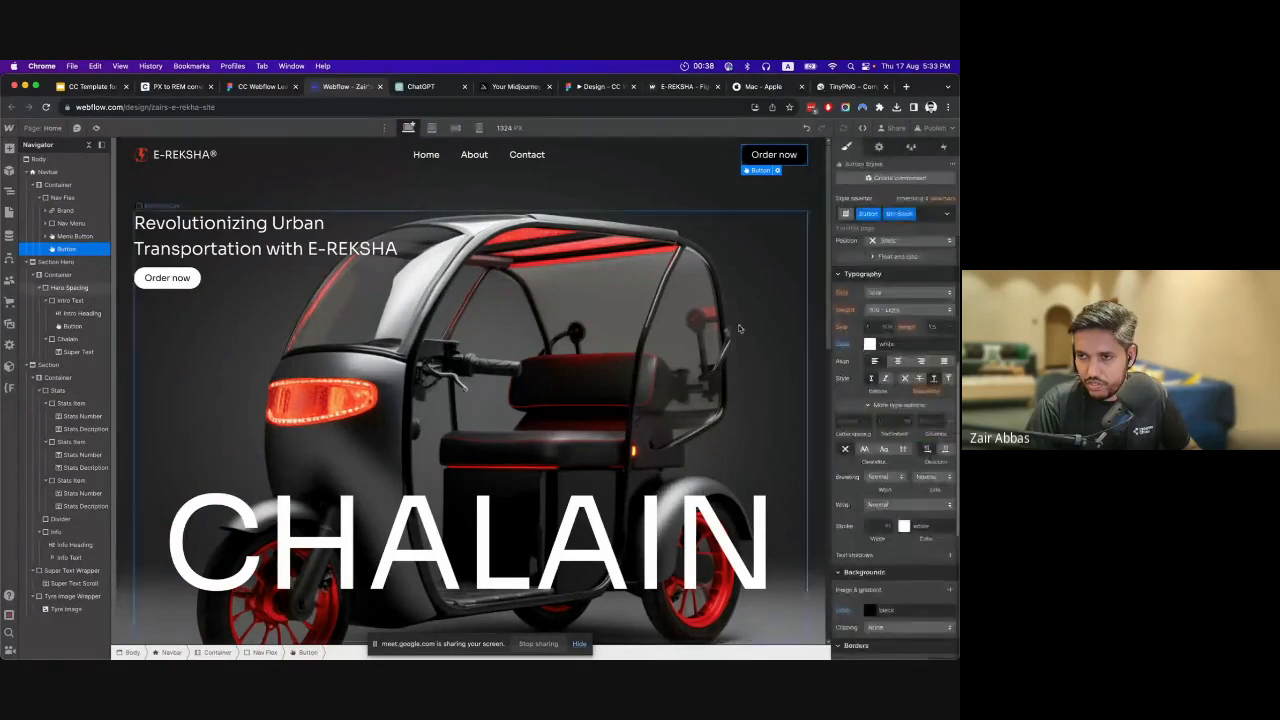
{"action": "left_click", "coordinate": [510, 201]}
Try a larger left padding on the hero's Order now button through the base Button class, and undo it.
{"action": "left_click", "coordinate": [174, 282]}
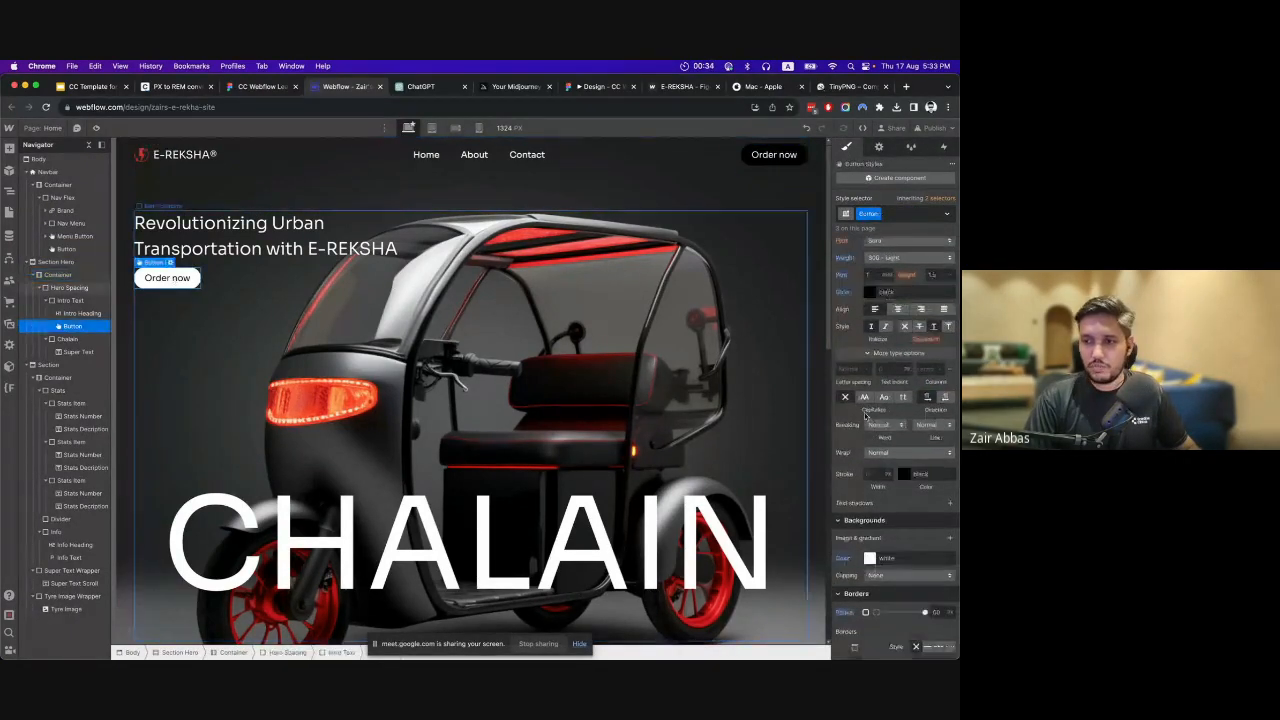
{"action": "scroll", "coordinate": [892, 349], "scroll_direction": "up", "scroll_amount": 3}
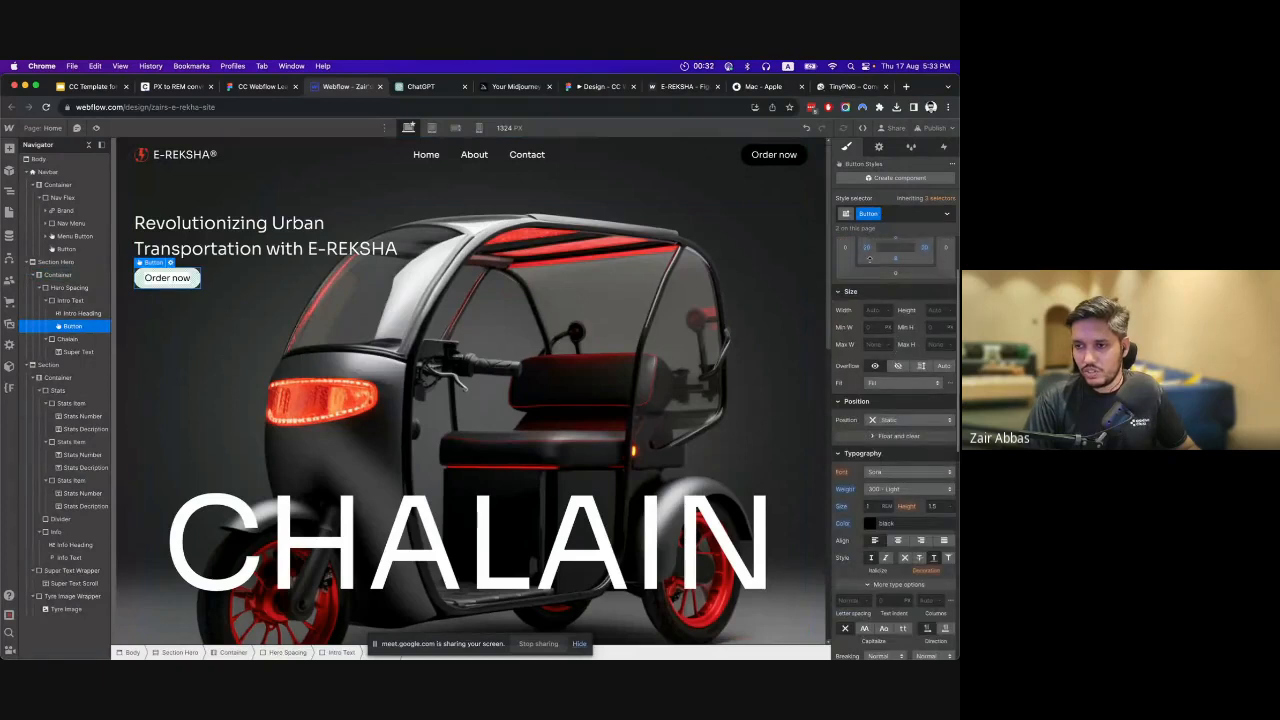
{"action": "mouse_move", "coordinate": [867, 248]}
{"action": "left_mouse_down"}
{"action": "mouse_move", "coordinate": [925, 249]}
{"action": "mouse_move", "coordinate": [829, 254]}
{"action": "mouse_move", "coordinate": [881, 254]}
{"action": "left_mouse_up"}
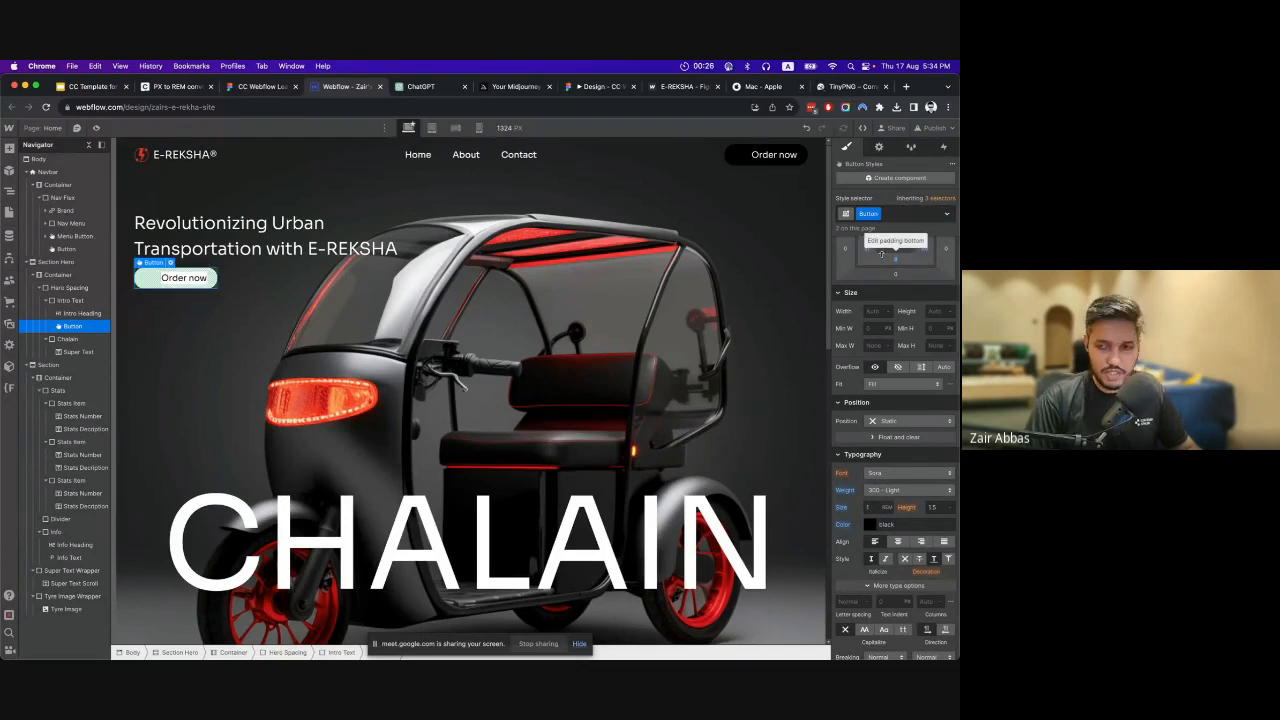
{"action": "key", "text": "super+z"}
Try a larger left padding on the navbar's Order now button through the Btn Black combo class, and undo it.
{"action": "left_click", "coordinate": [774, 154]}
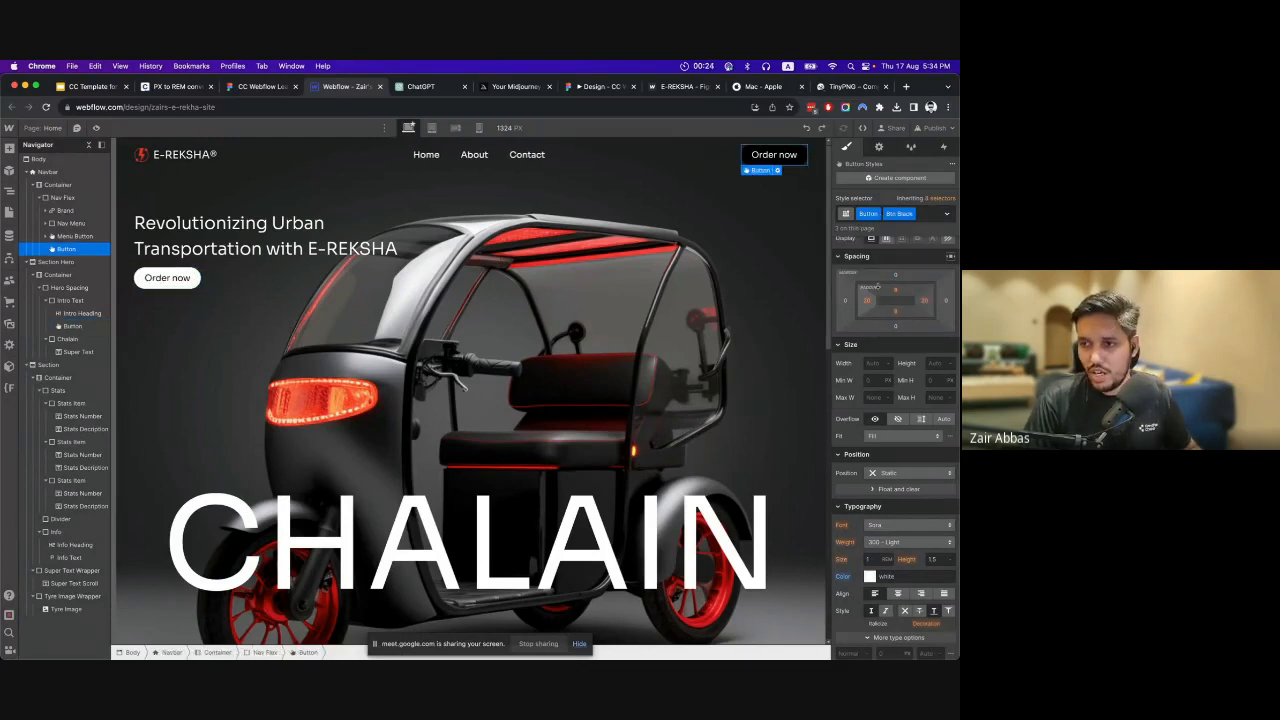
{"action": "left_click_drag", "start_coordinate": [866, 300], "coordinate": [886, 300]}
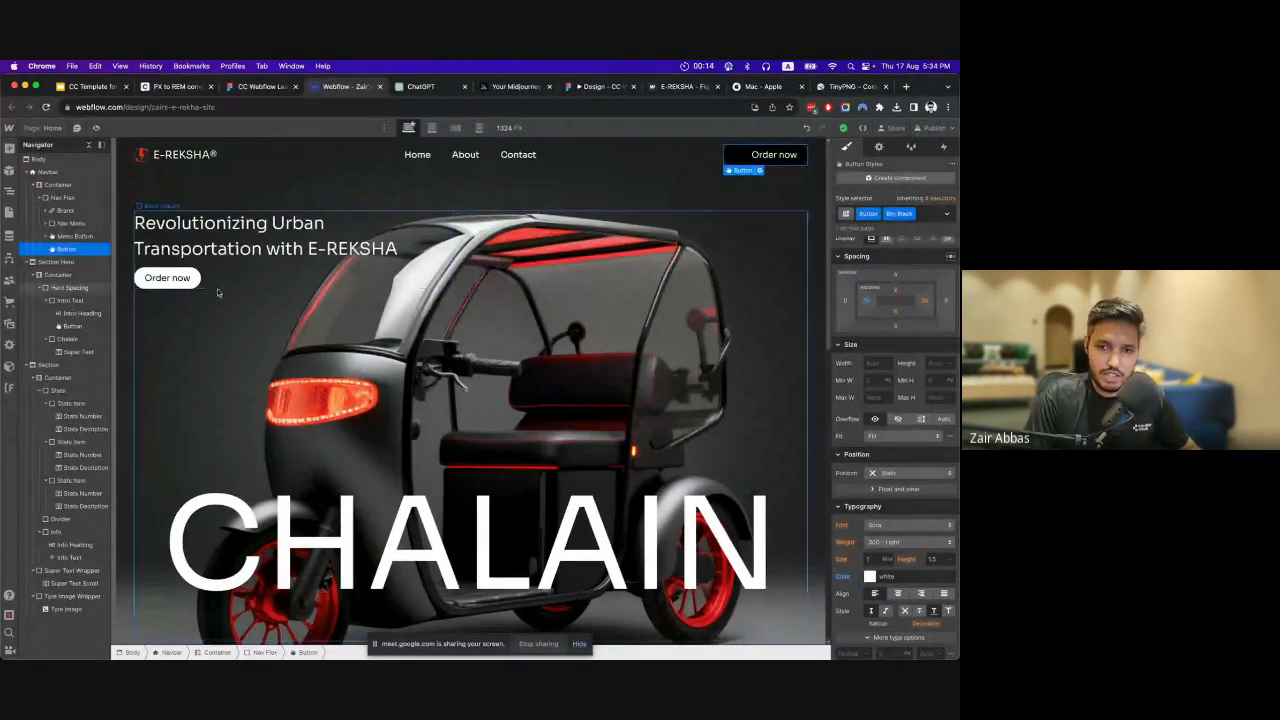
{"action": "key", "text": "super+z"}
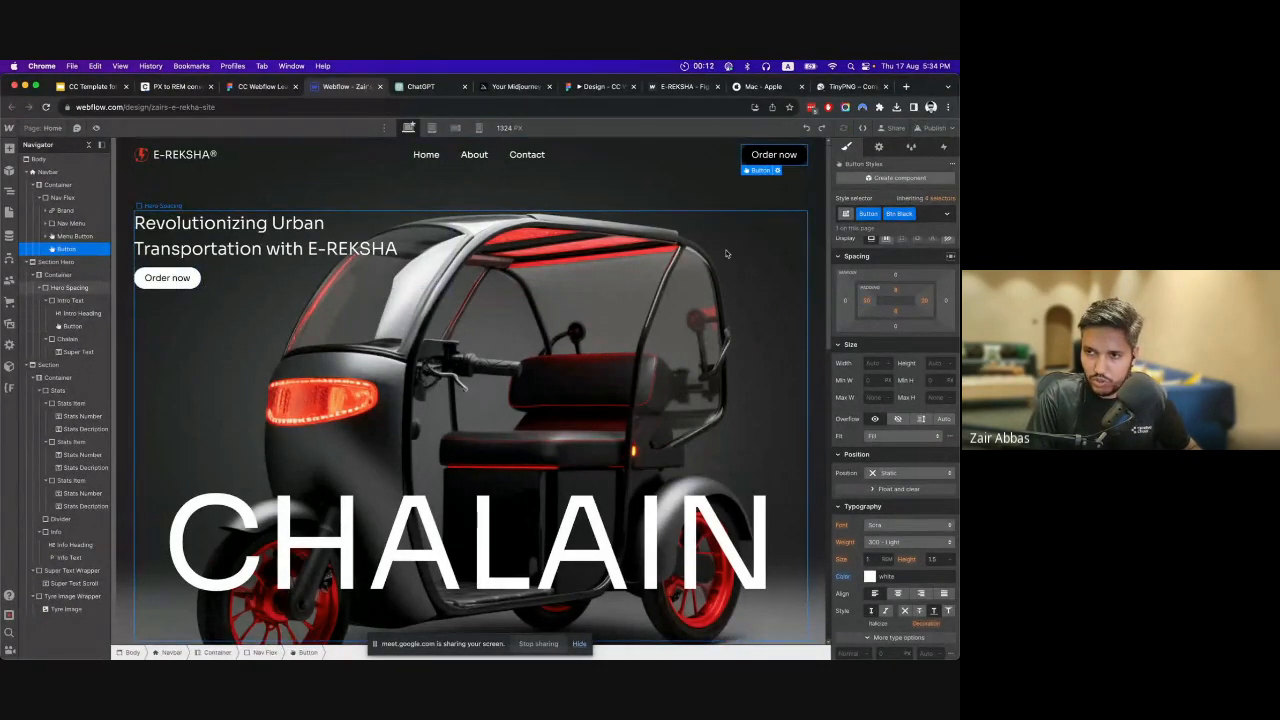
{"action": "left_click", "coordinate": [583, 288]}
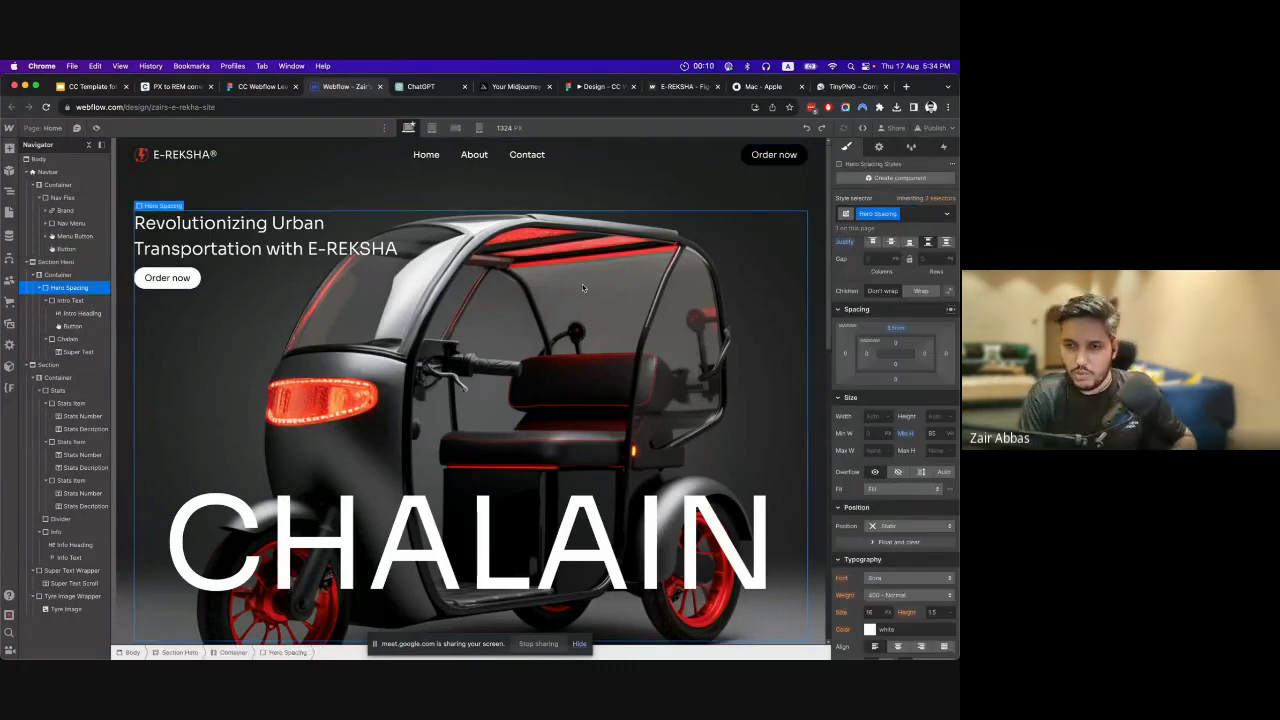
{"action": "left_click", "coordinate": [559, 189]}
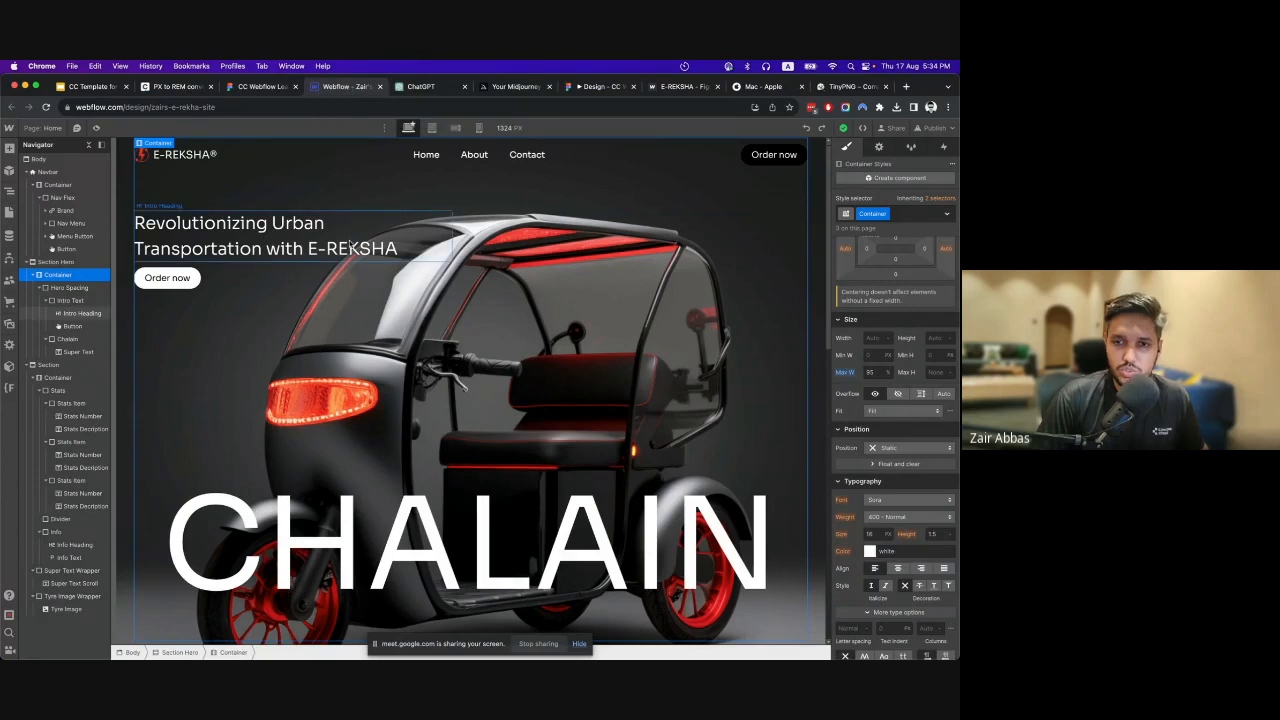
{"action": "scroll", "coordinate": [479, 249], "scroll_direction": "down", "scroll_amount": 5}
{"action": "scroll", "coordinate": [479, 249], "scroll_direction": "up", "scroll_amount": 5}
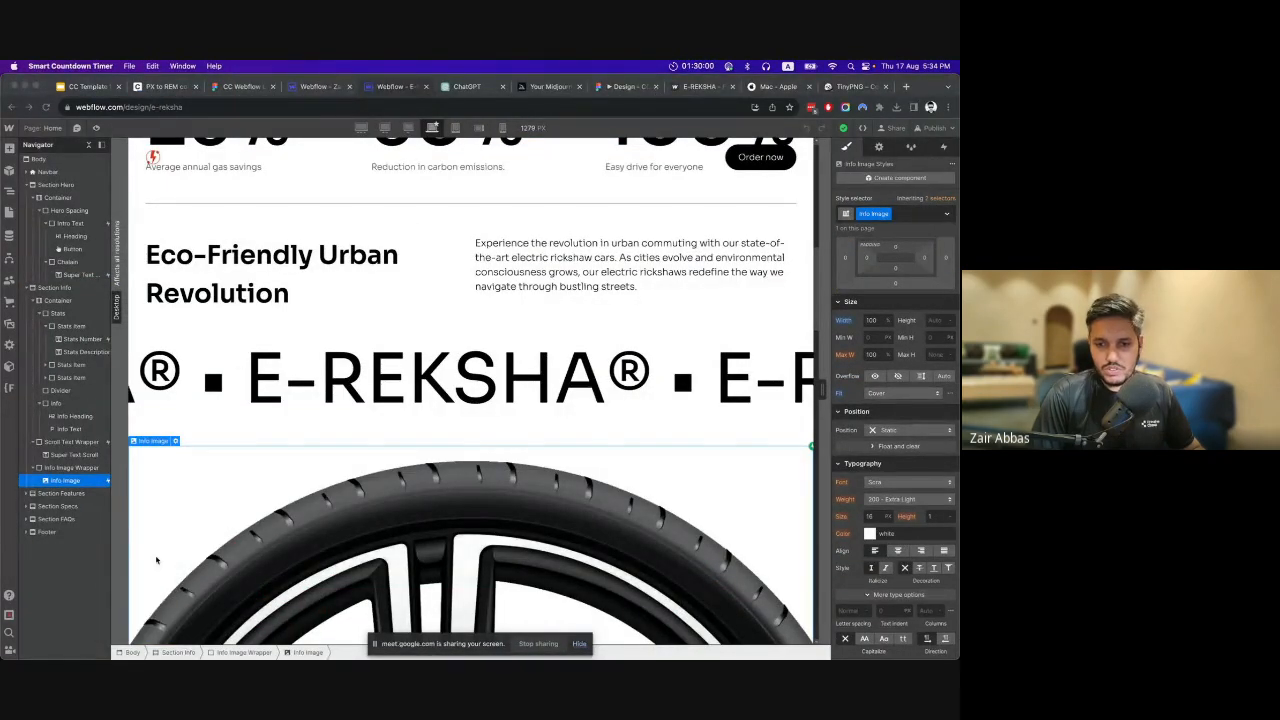
Review the finished E-Reksha reference project from the hero through the Features and Specs sections to the FAQs.
{"action": "scroll", "coordinate": [432, 259], "scroll_direction": "up", "scroll_amount": 15}
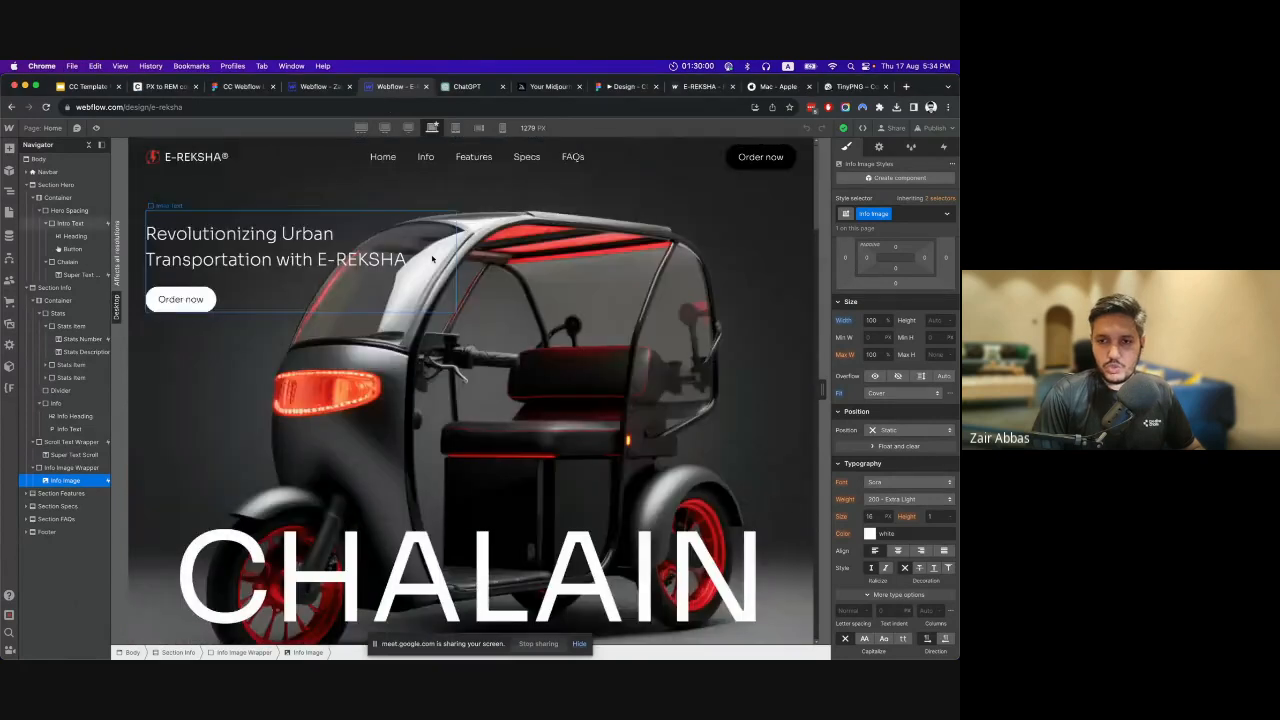
{"action": "left_click", "coordinate": [479, 271]}
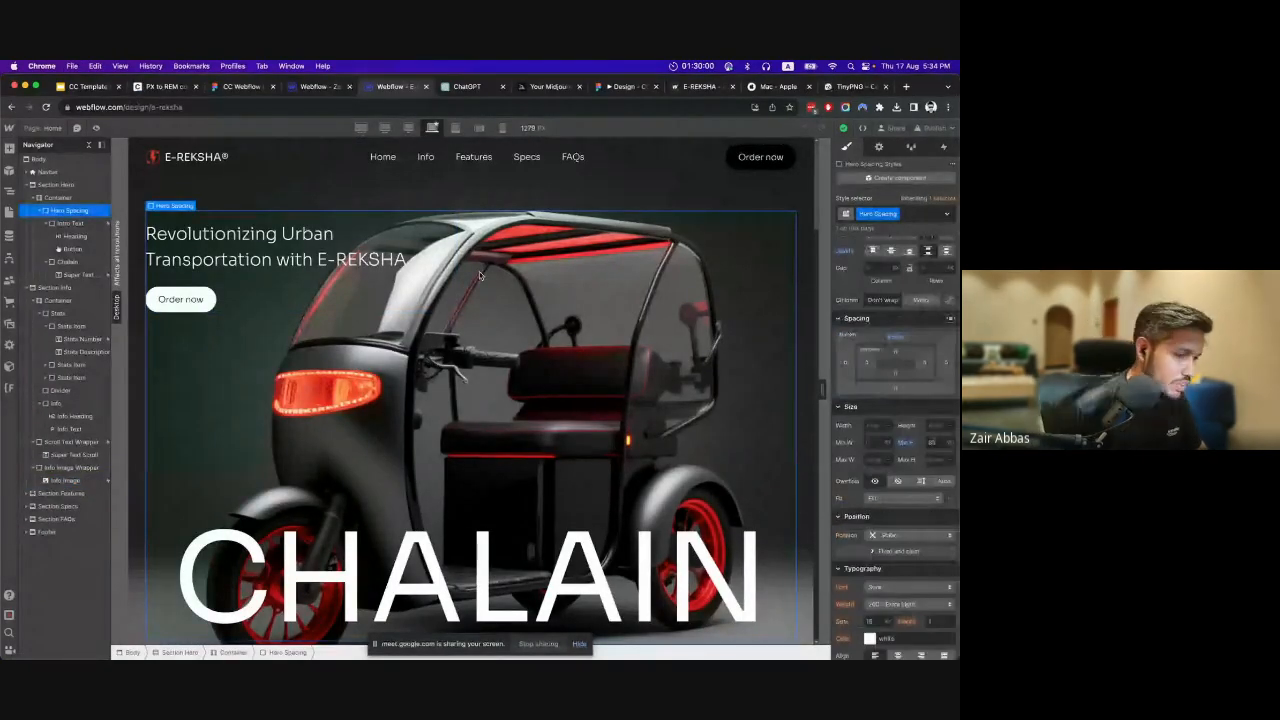
{"action": "scroll", "coordinate": [479, 271], "scroll_direction": "down", "scroll_amount": 10}
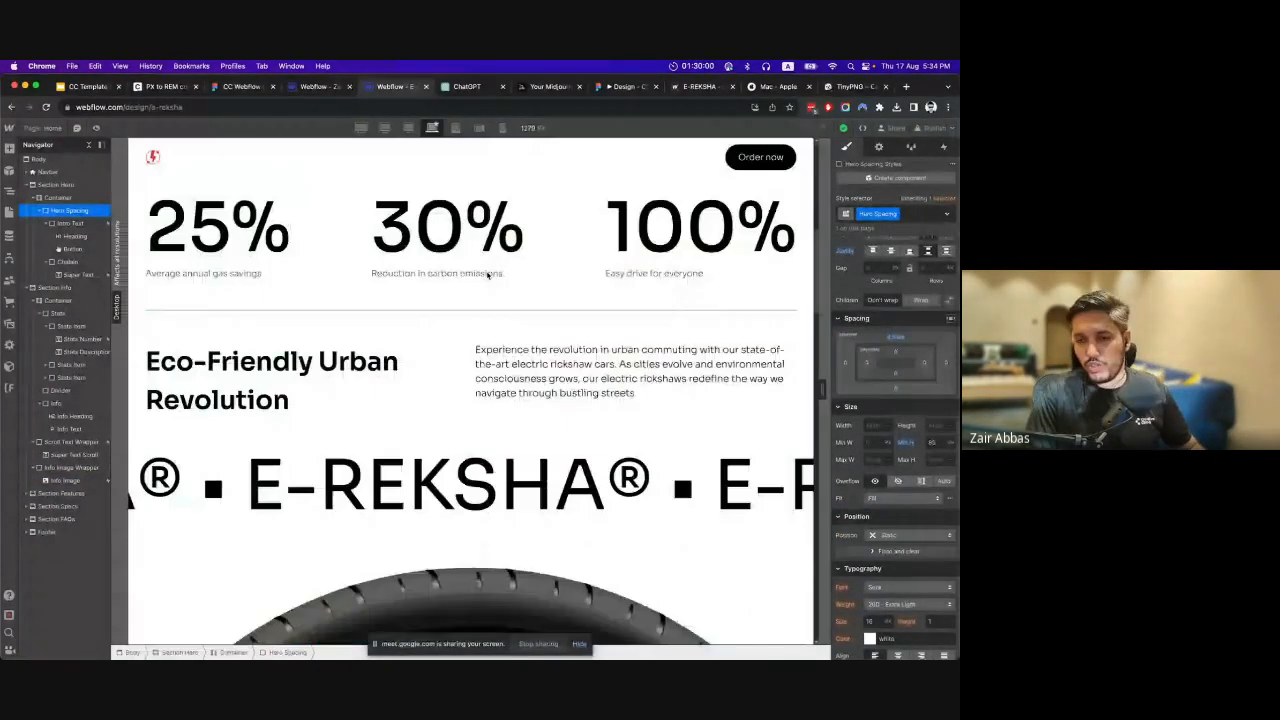
{"action": "scroll", "coordinate": [487, 277], "scroll_direction": "down", "scroll_amount": 5}
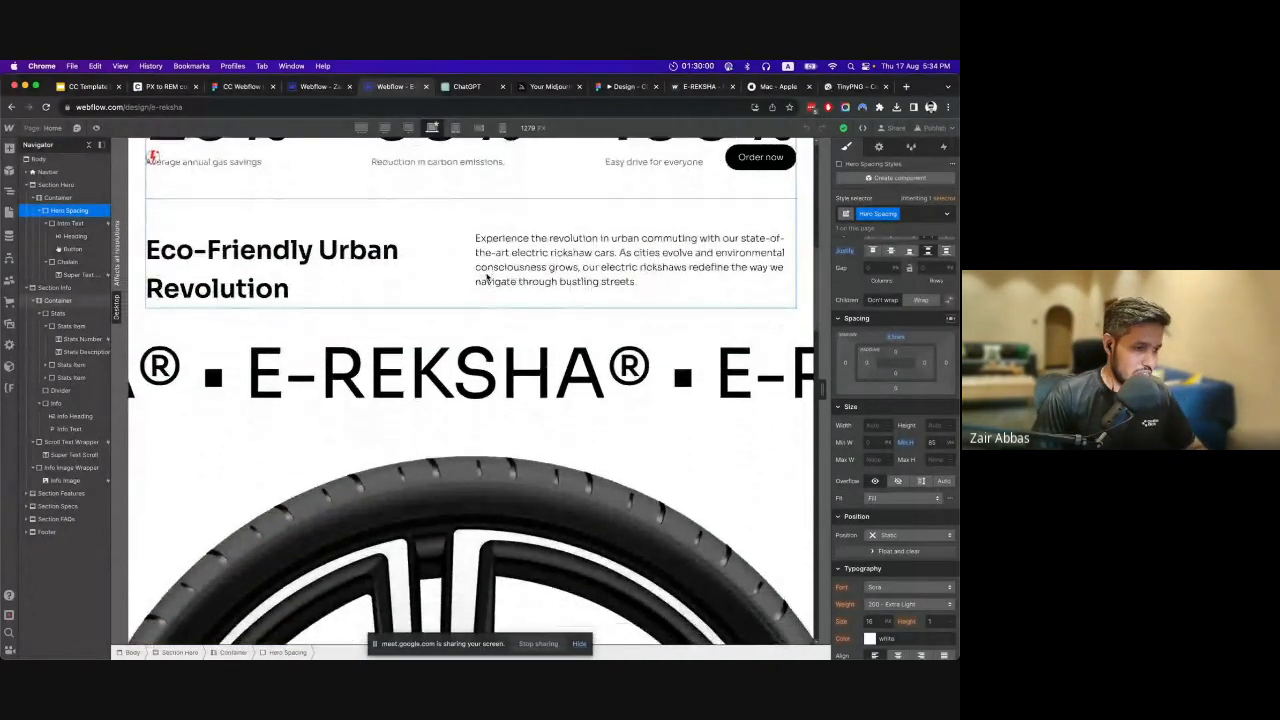
{"action": "scroll", "coordinate": [487, 277], "scroll_direction": "down", "scroll_amount": 10}
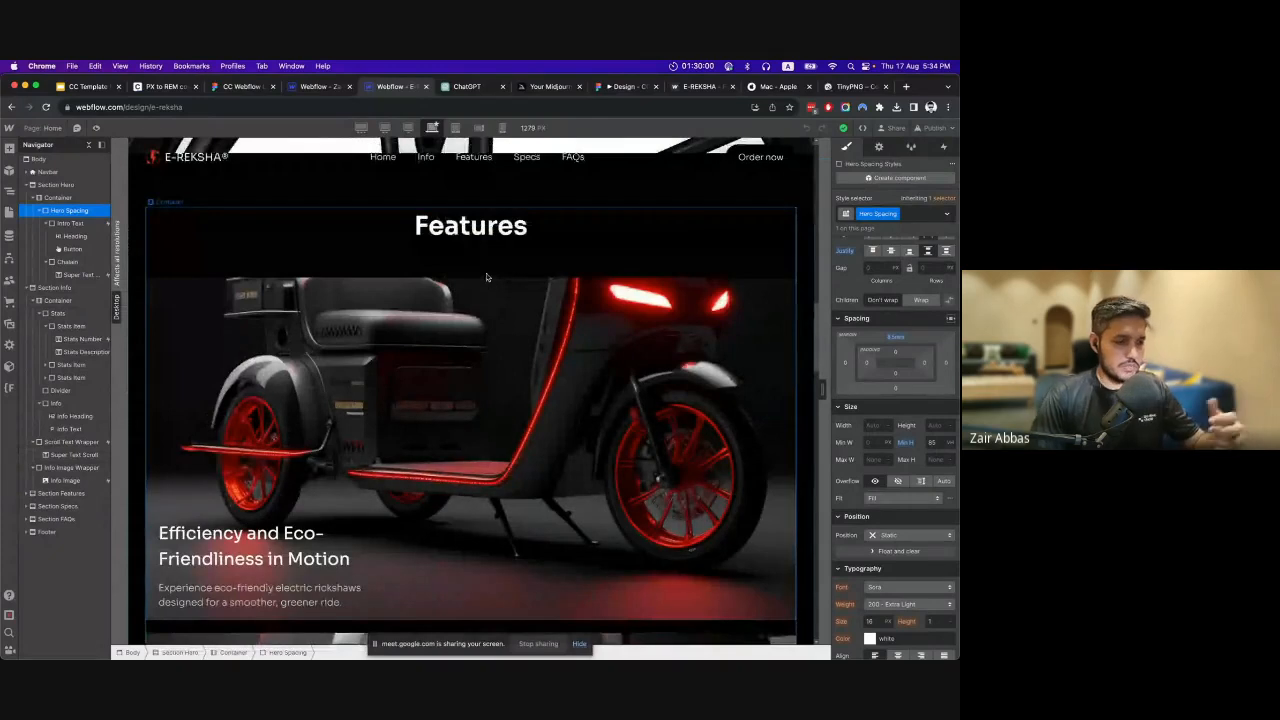
{"action": "scroll", "coordinate": [487, 277], "scroll_direction": "down", "scroll_amount": 5}
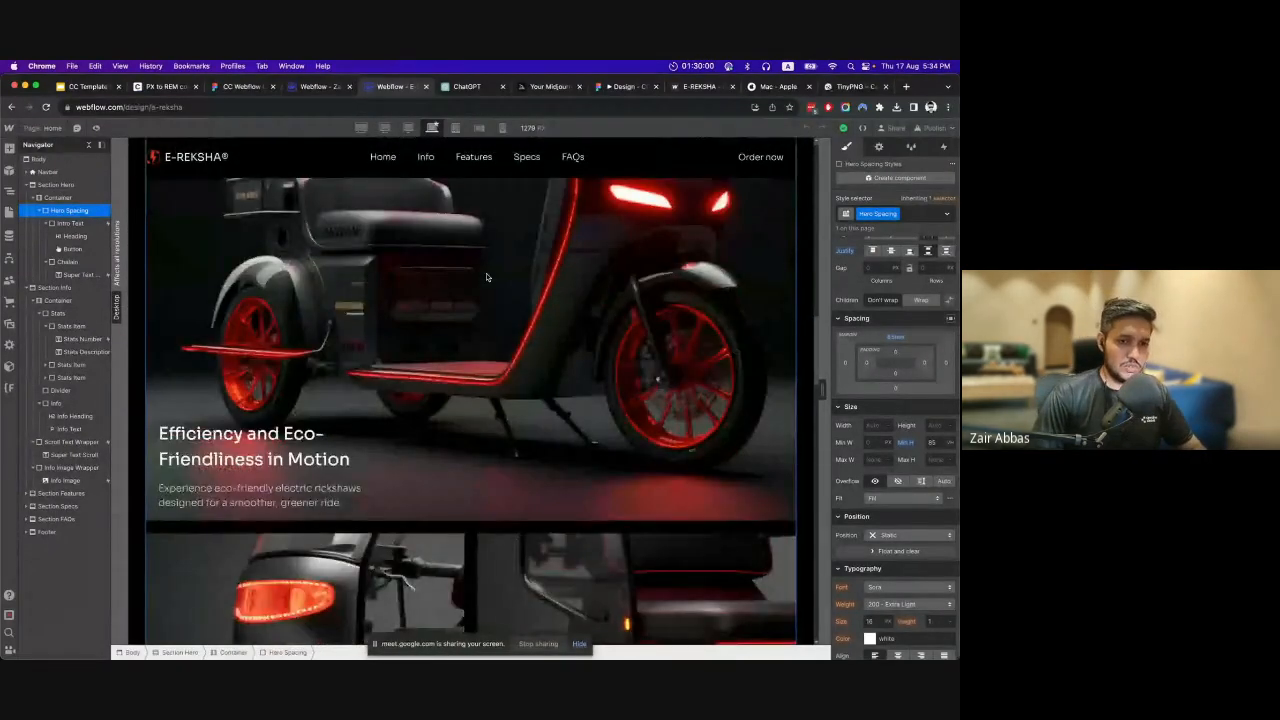
{"action": "scroll", "coordinate": [479, 278], "scroll_direction": "down", "scroll_amount": 10}
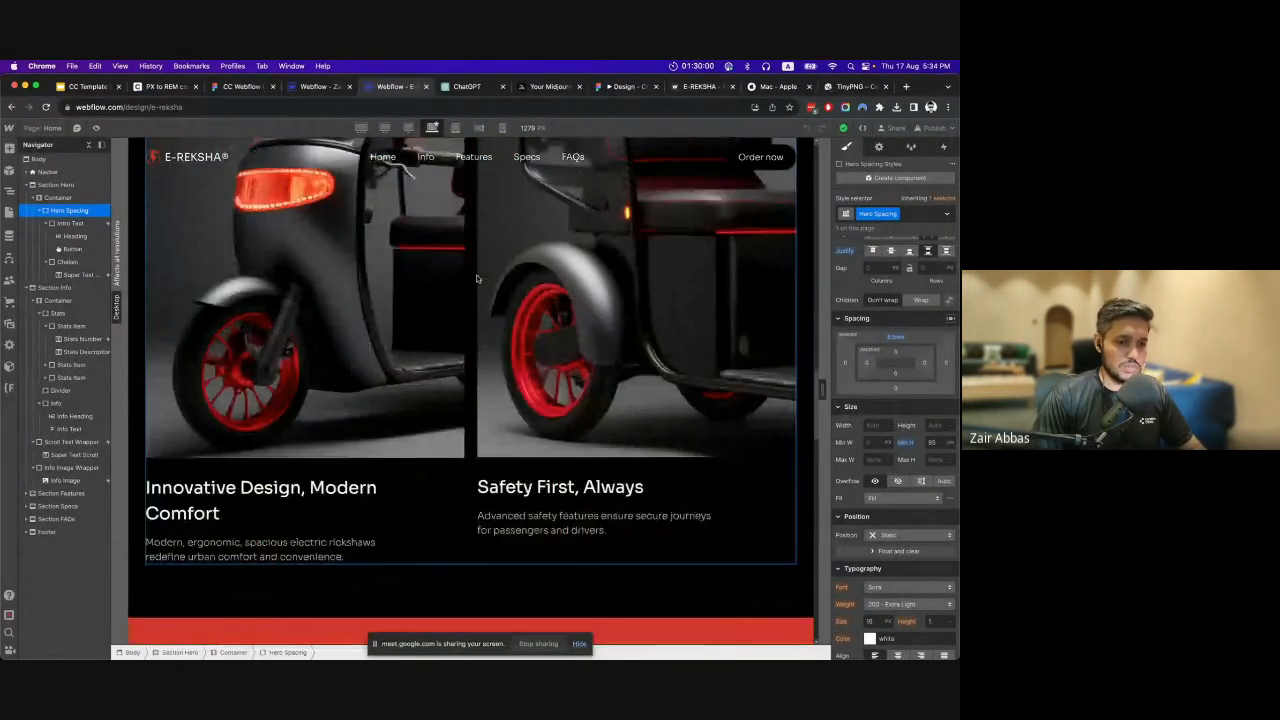
{"action": "scroll", "coordinate": [472, 275], "scroll_direction": "down", "scroll_amount": 10}
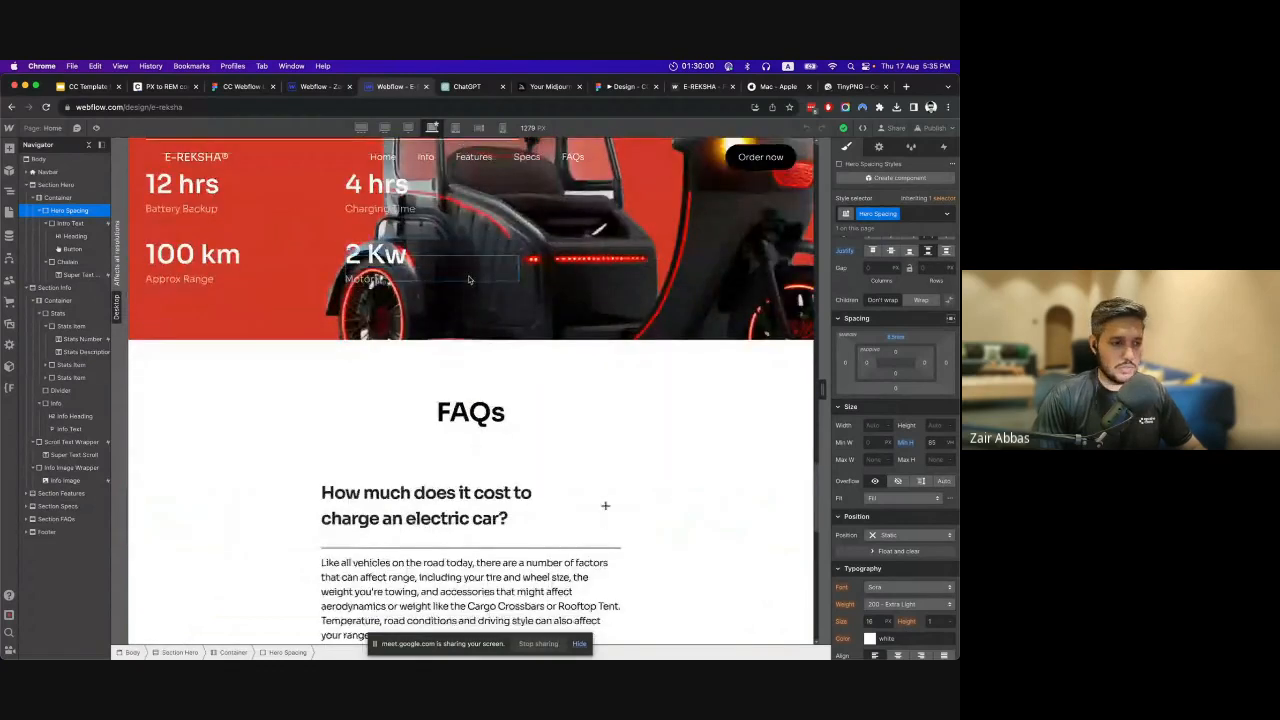
{"action": "scroll", "coordinate": [463, 294], "scroll_direction": "up", "scroll_amount": 3}
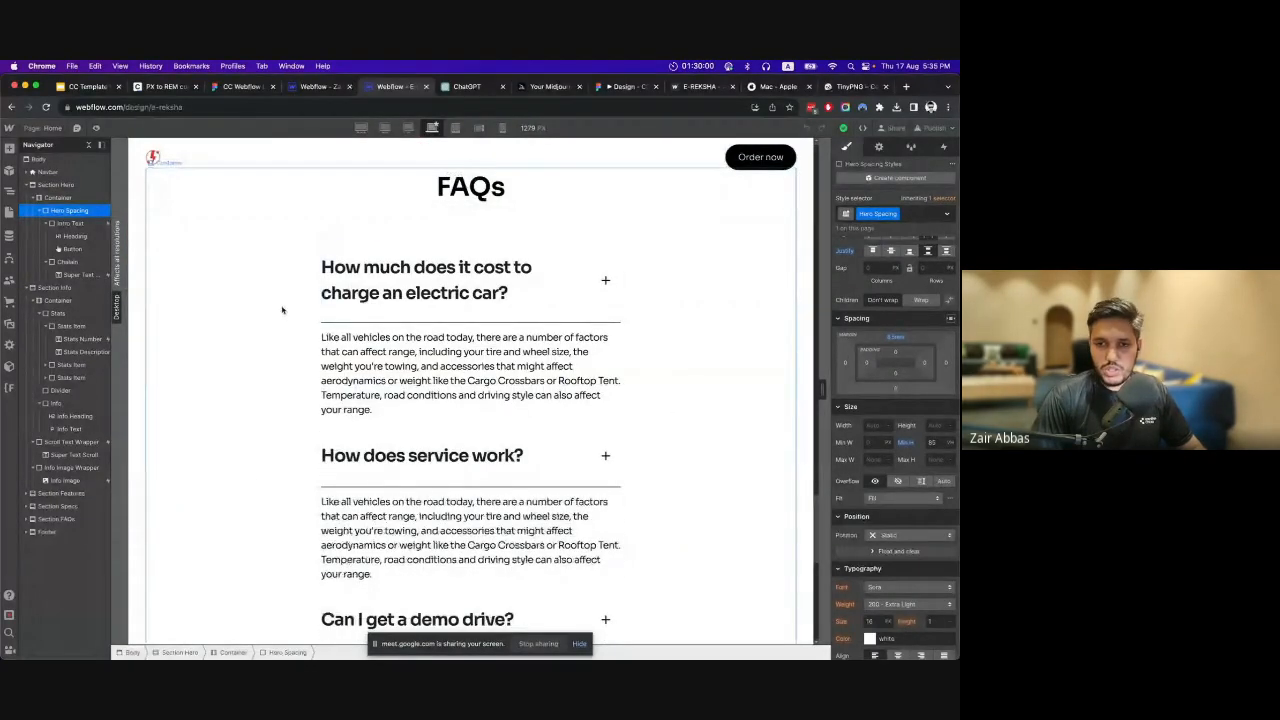
Inspect the FAQs container and the FAQ Question Bar of the first question in the reference project.
{"action": "left_click", "coordinate": [278, 309]}
{"action": "scroll", "coordinate": [632, 312], "scroll_direction": "up", "scroll_amount": 1}
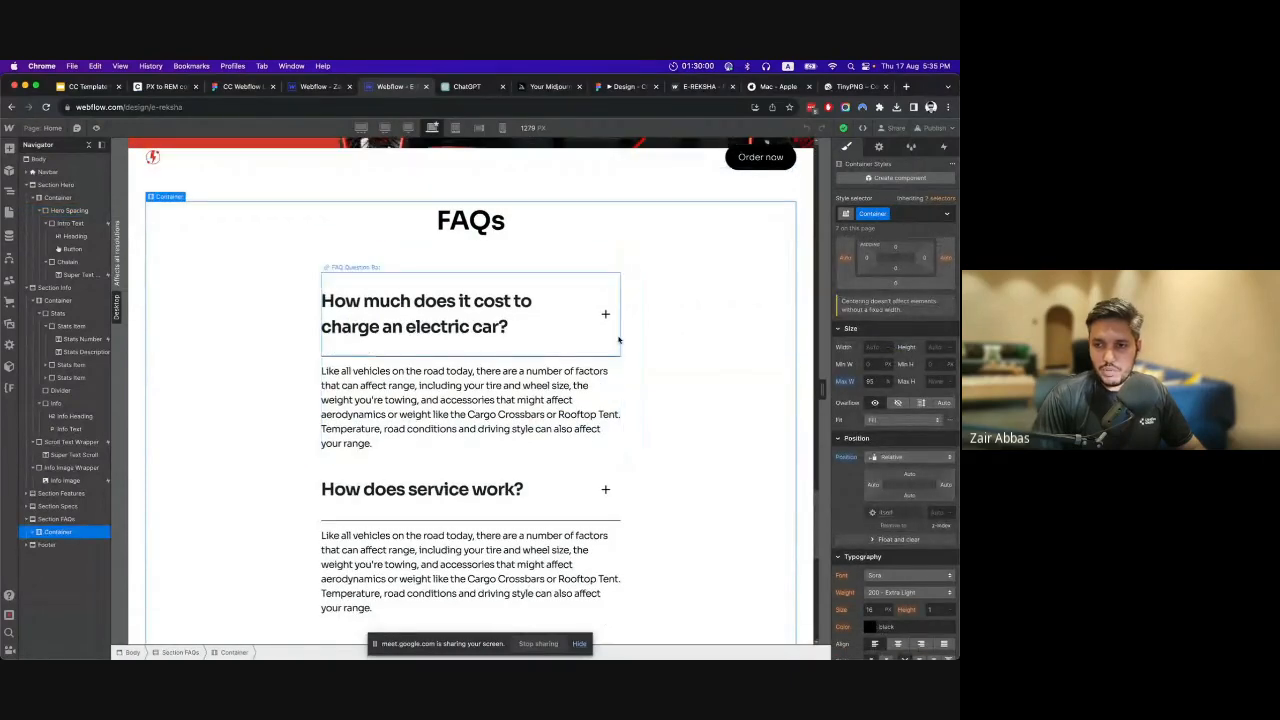
{"action": "left_click", "coordinate": [612, 348]}
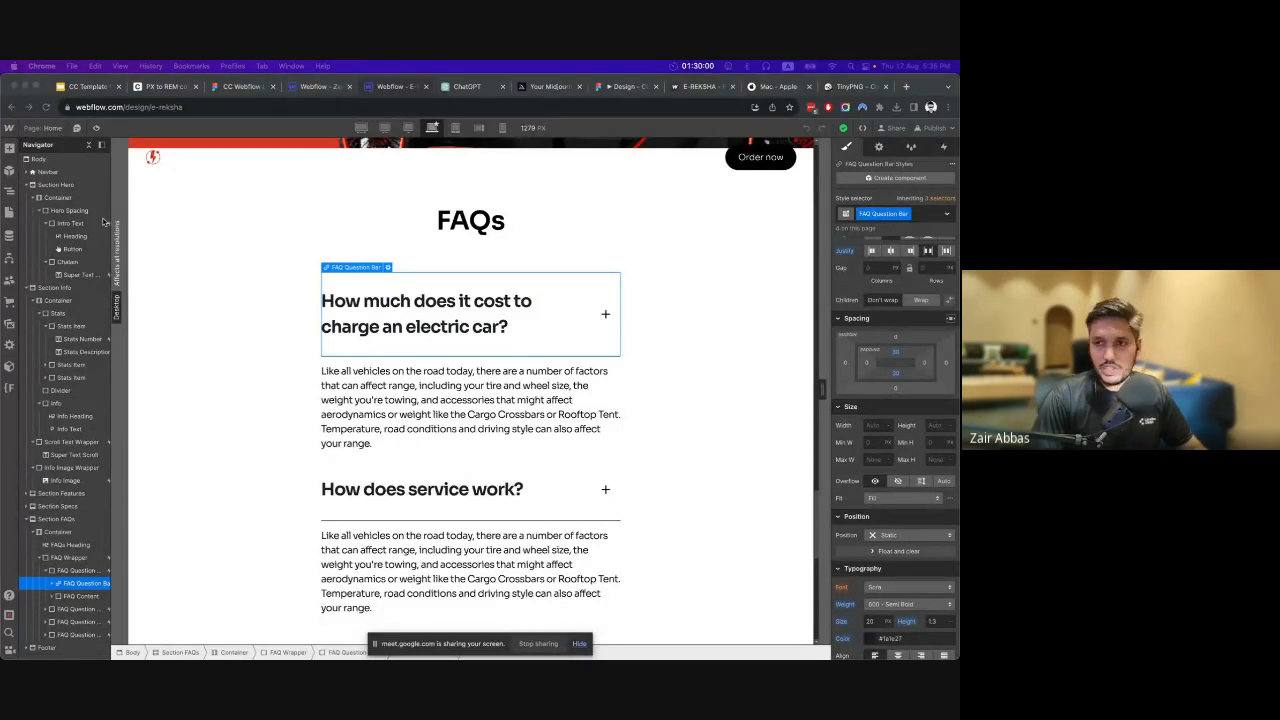
Open the Webflow Cloneable FAQ page by Flowbase in a new browser tab.
{"action": "left_click", "coordinate": [906, 87]}
{"action": "type", "text": "webflow.com/made-in-webflow/website/Webflow-Cloneable-FAQ"}
{"action": "key", "text": "Return"}
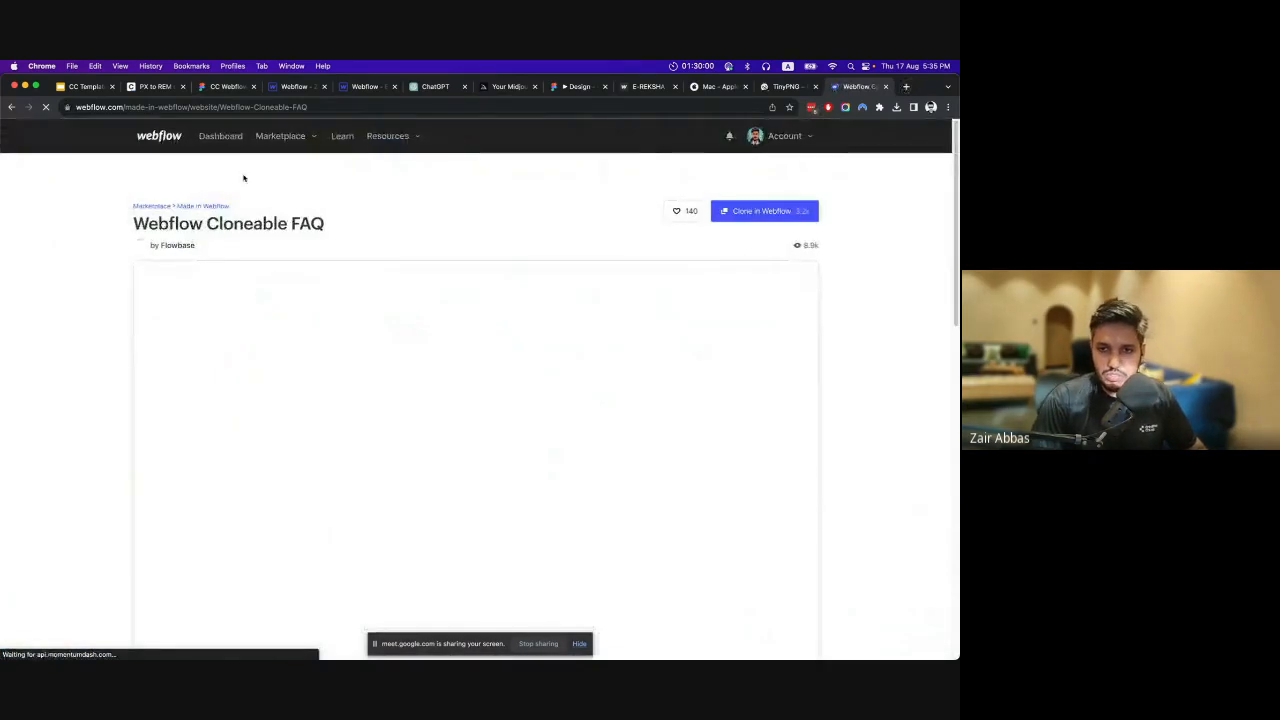
Open the Made in Webflow gallery in a separate tab, enter "Faqs" as the search term and browse the listed sites.
{"action": "left_click", "coordinate": [210, 206], "text": "super"}
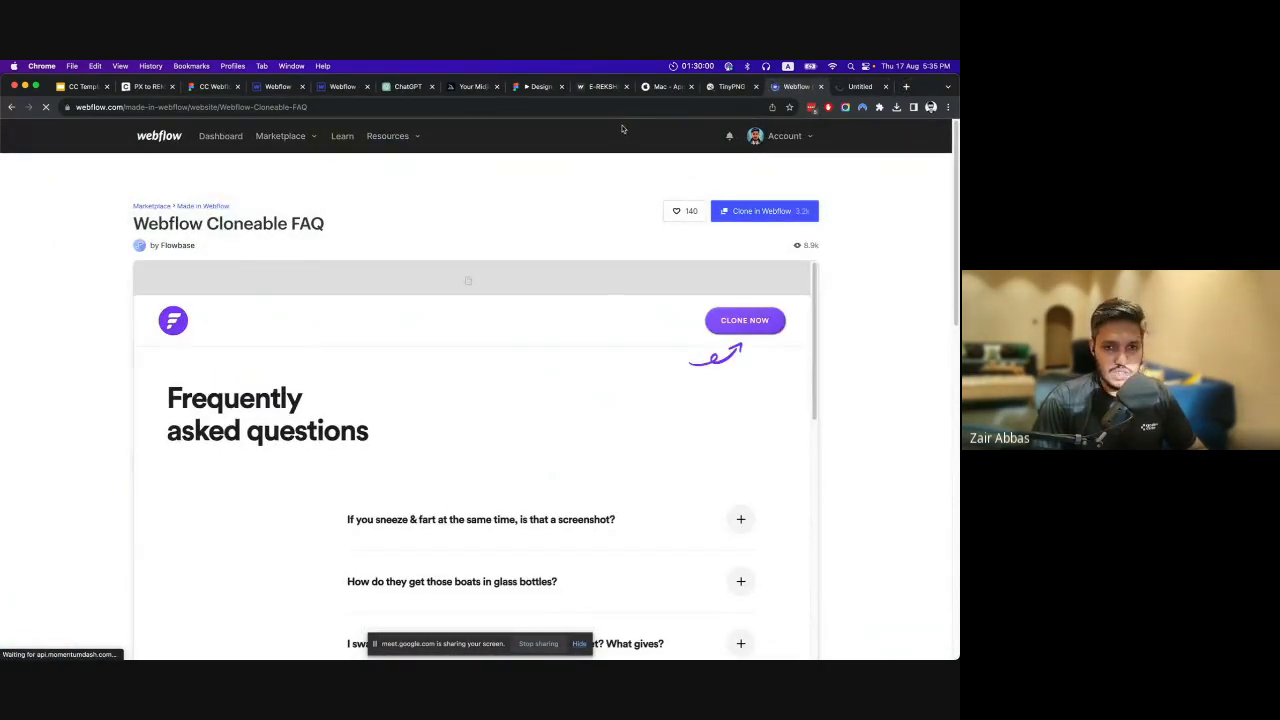
{"action": "key", "text": "ctrl+Tab"}
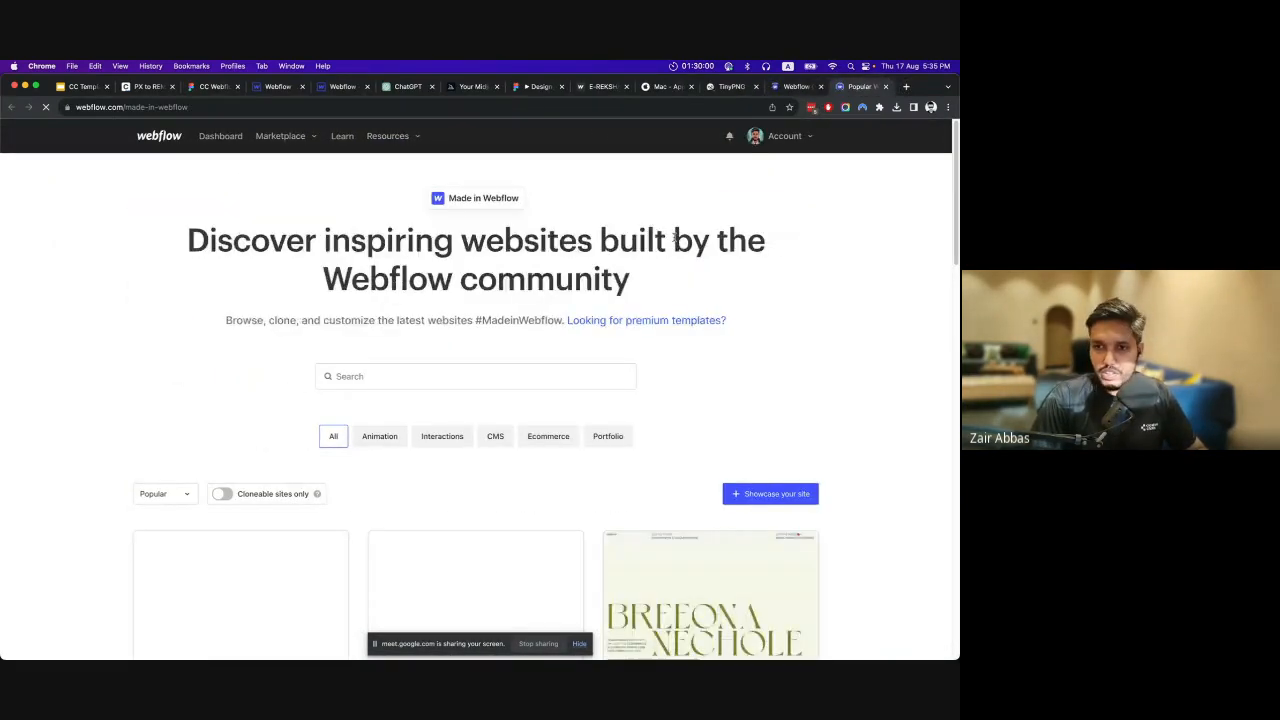
{"action": "left_click", "coordinate": [486, 370]}
{"action": "type", "text": "Fa"}
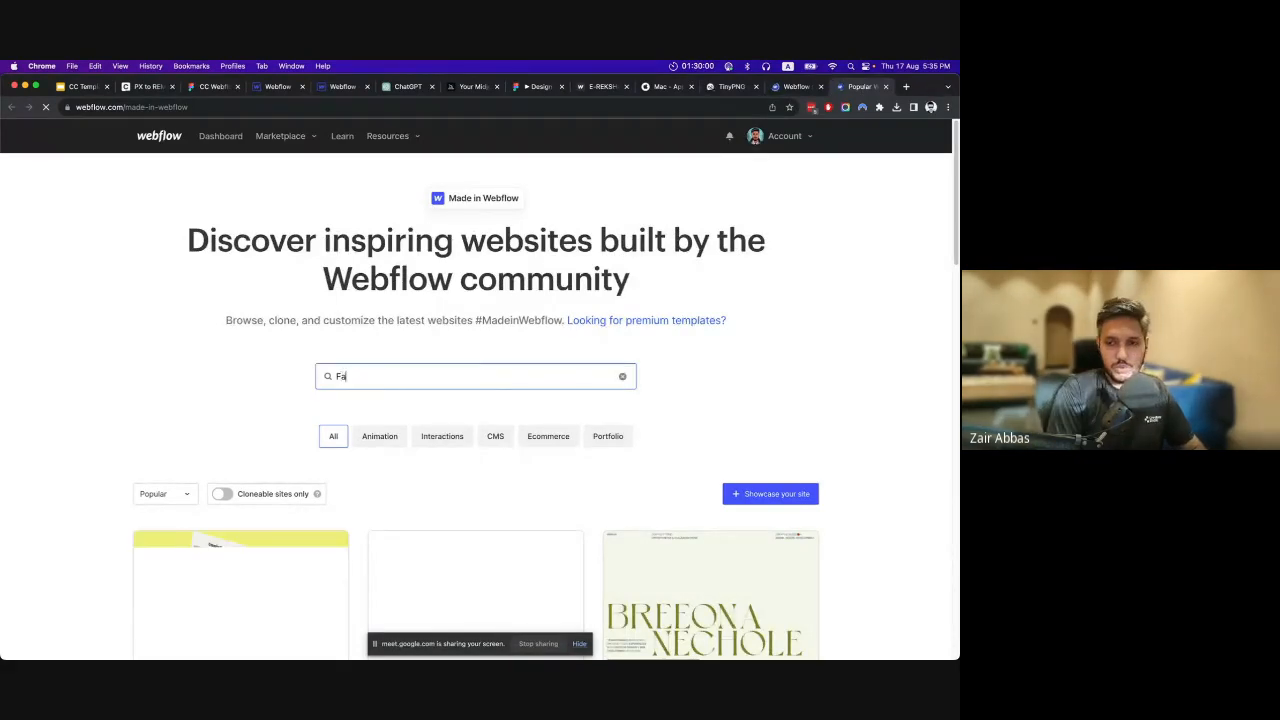
{"action": "type", "text": "qs"}
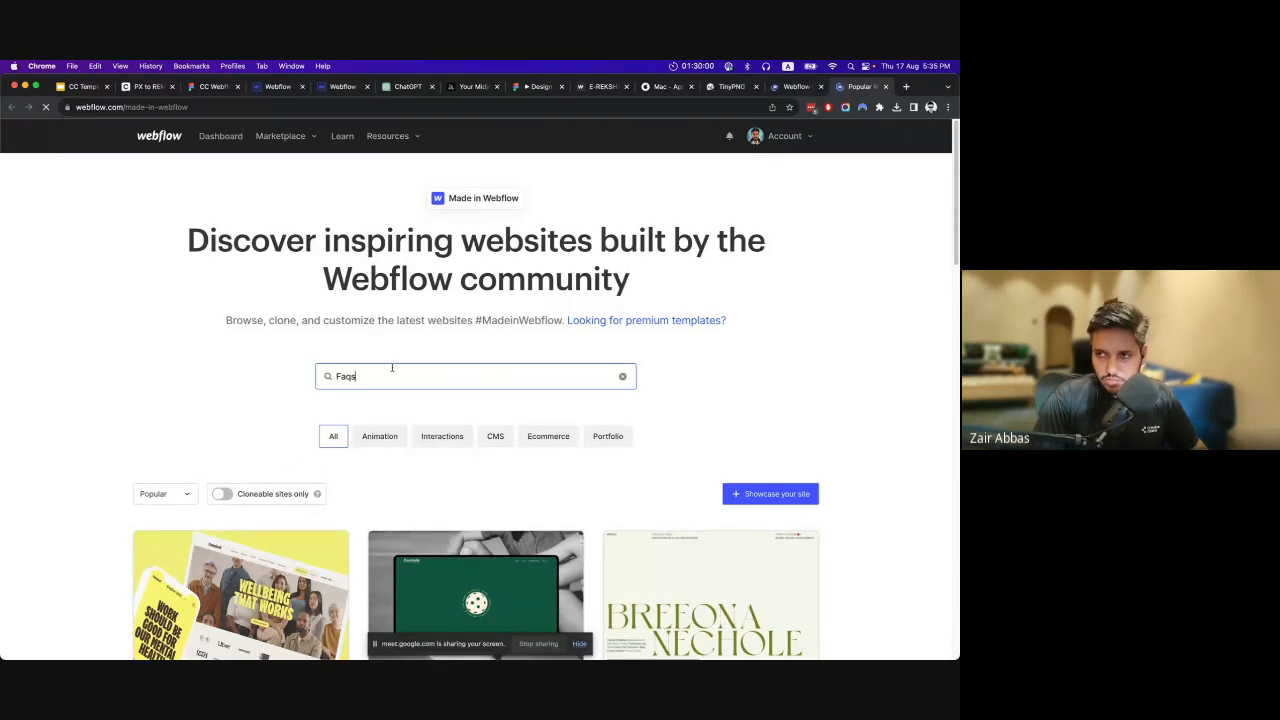
{"action": "scroll", "coordinate": [376, 374], "scroll_direction": "down", "scroll_amount": 3}
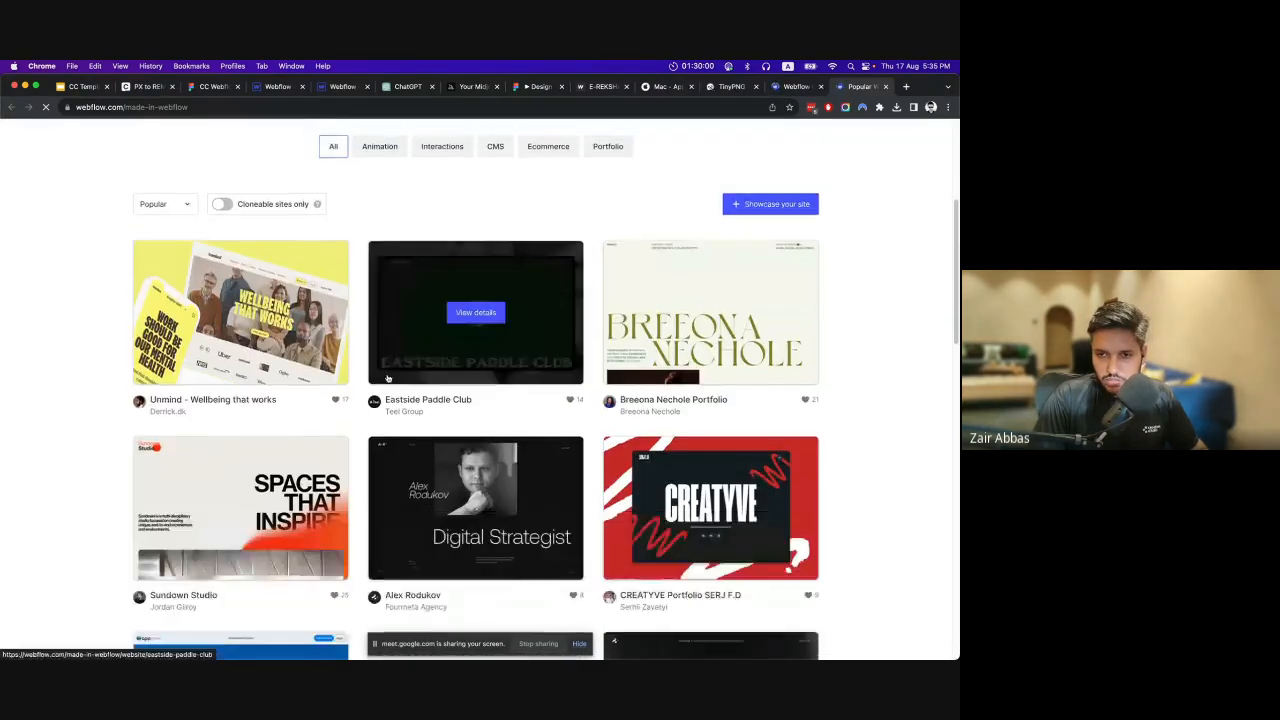
{"action": "scroll", "coordinate": [387, 375], "scroll_direction": "up", "scroll_amount": 3}
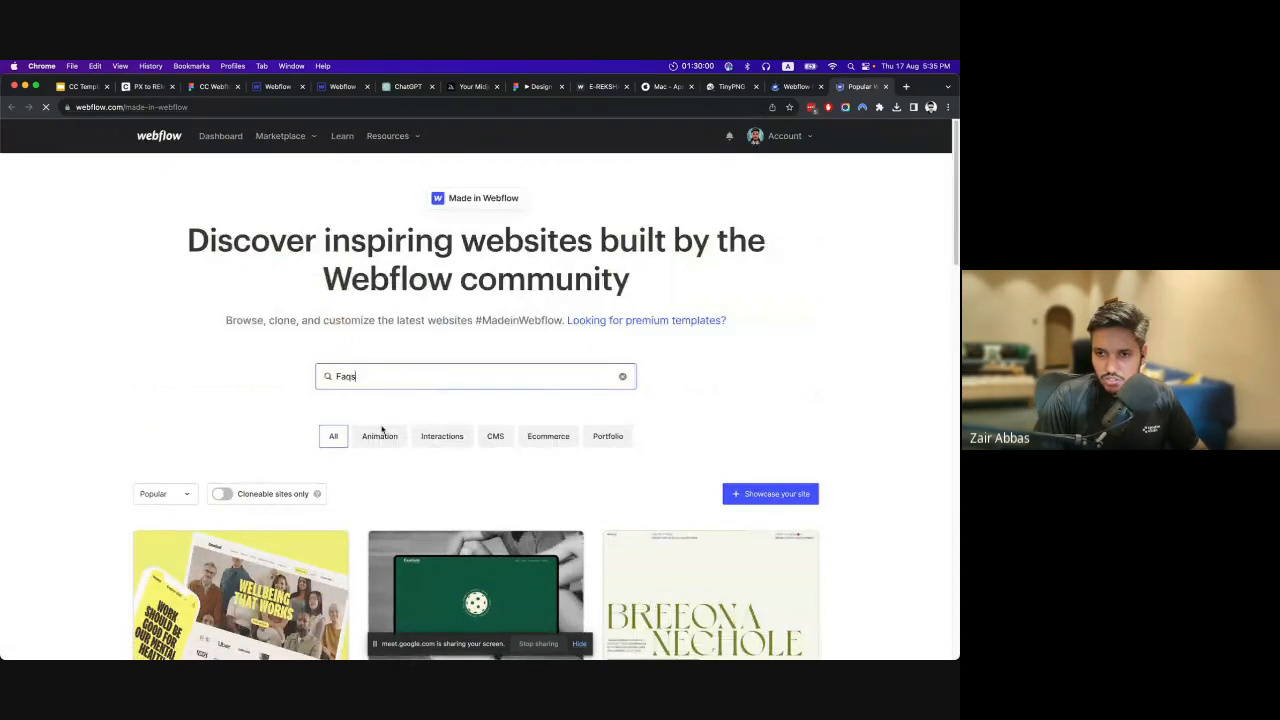
{"action": "scroll", "coordinate": [381, 429], "scroll_direction": "down", "scroll_amount": 3}
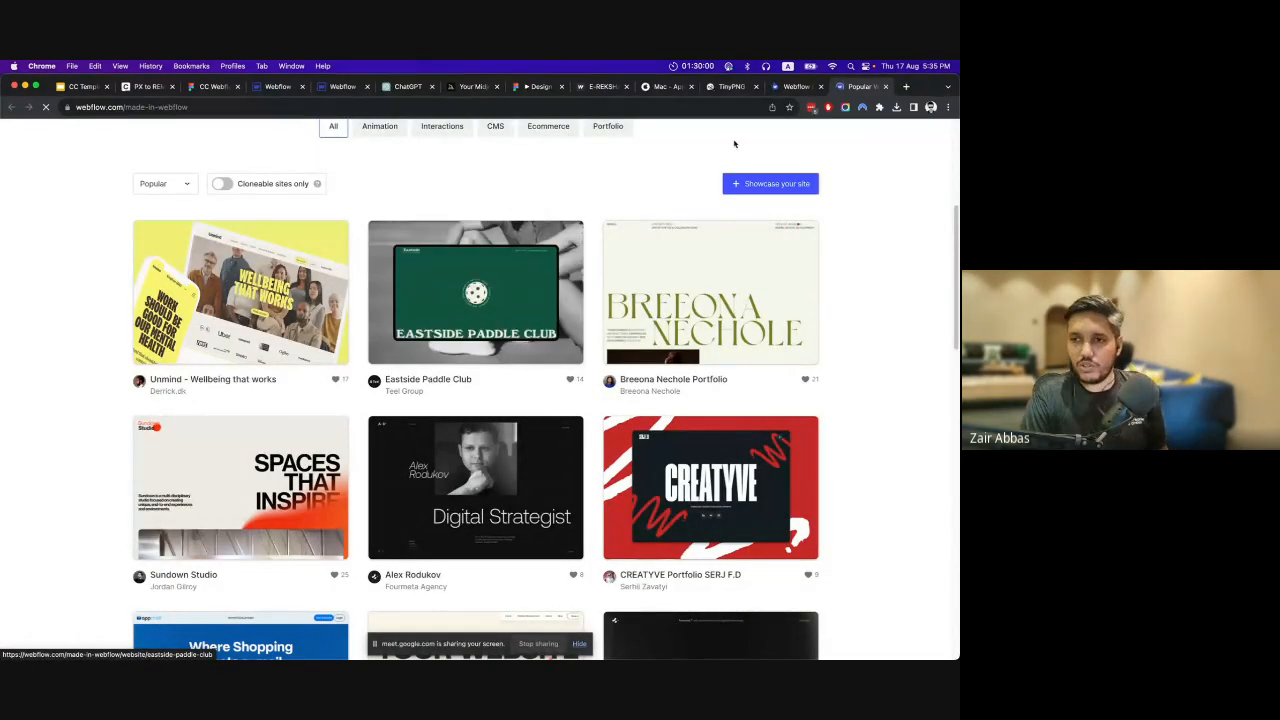
Return to the Webflow Cloneable FAQ page and expand the first question in its preview.
{"action": "left_click", "coordinate": [792, 88]}
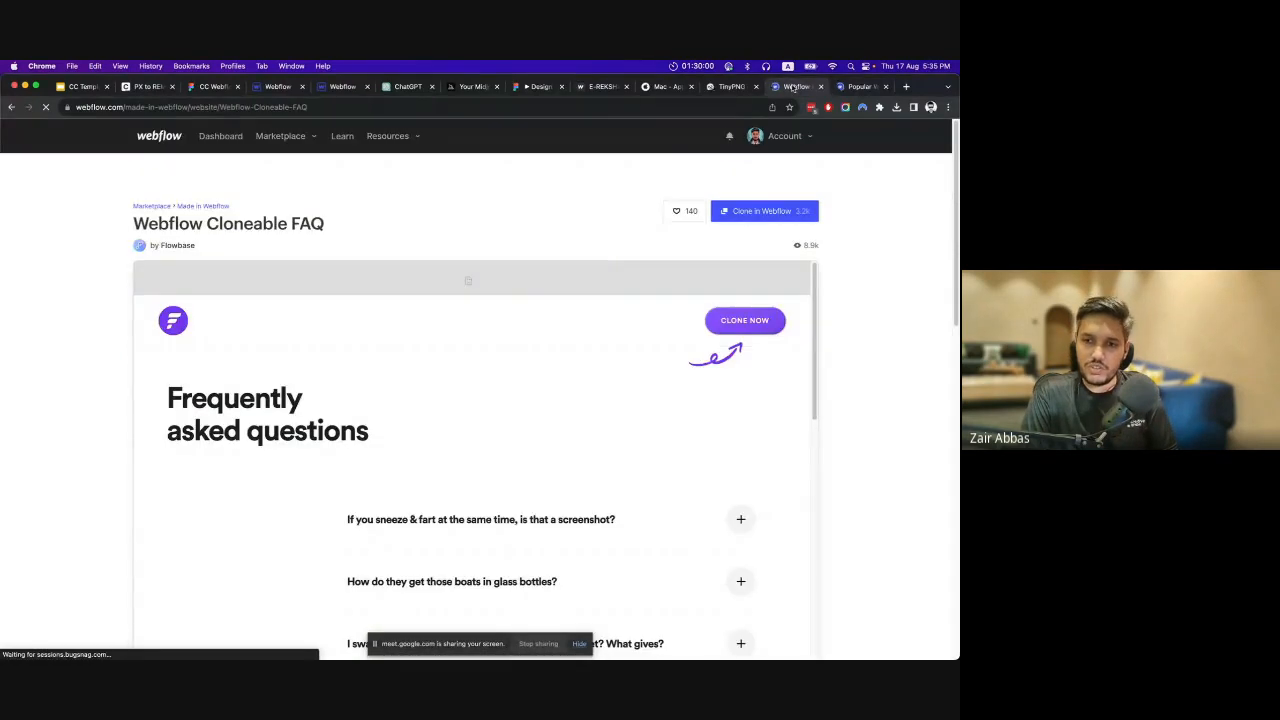
{"action": "scroll", "coordinate": [644, 344], "scroll_direction": "down", "scroll_amount": 2}
{"action": "left_click", "coordinate": [588, 316]}
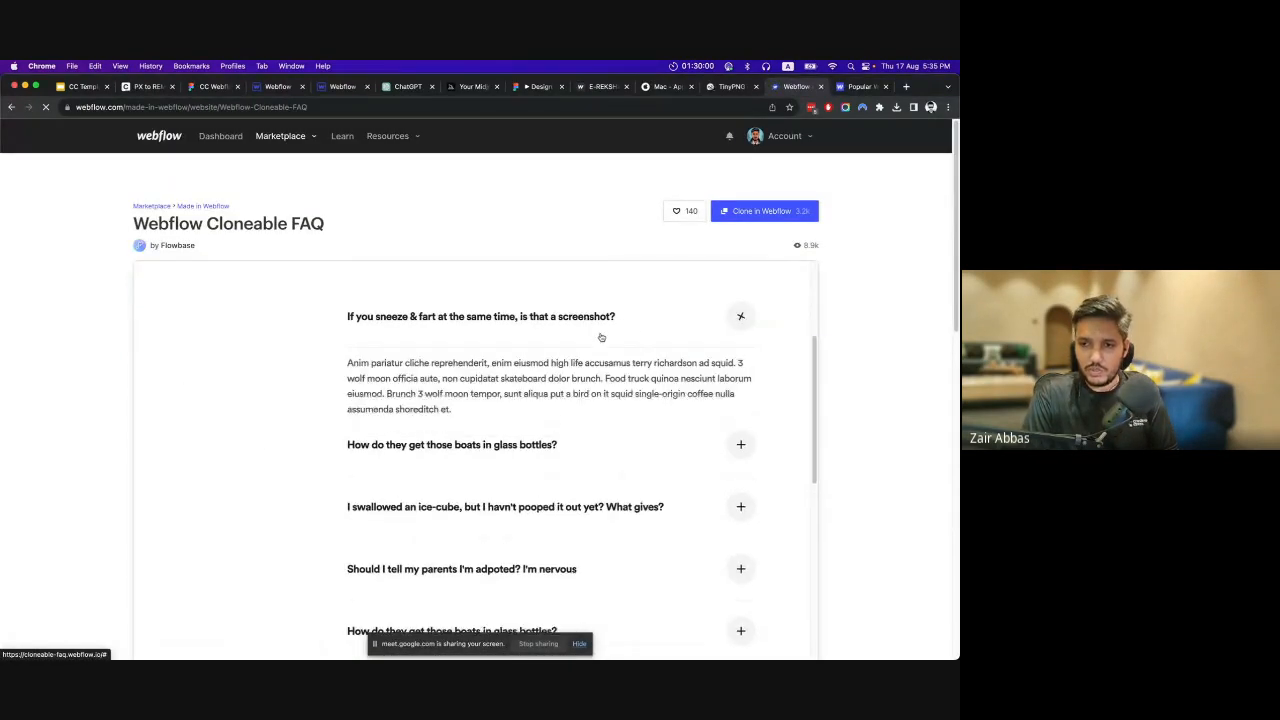
Expand the second question in the cloneable FAQ preview, then return to the E-Reksha reference project in the Designer.
{"action": "scroll", "coordinate": [600, 340], "scroll_direction": "down", "scroll_amount": 1}
{"action": "left_click", "coordinate": [599, 400]}
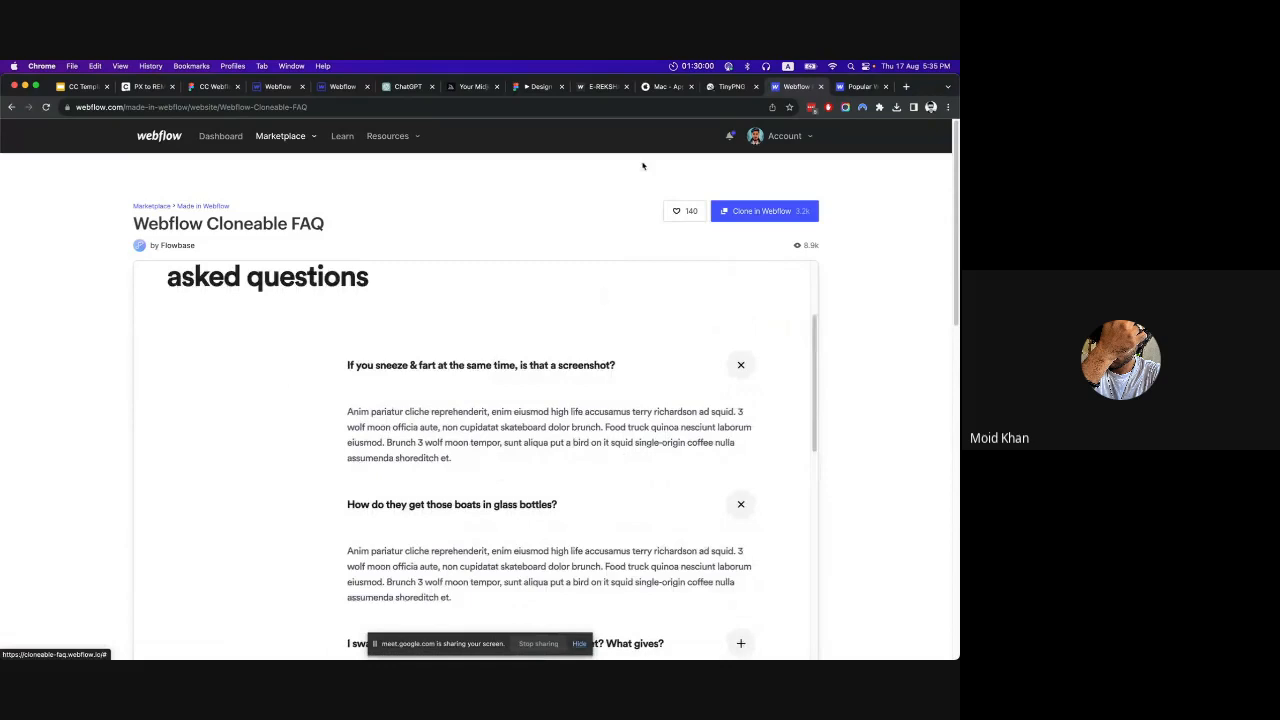
{"action": "left_click", "coordinate": [270, 88]}
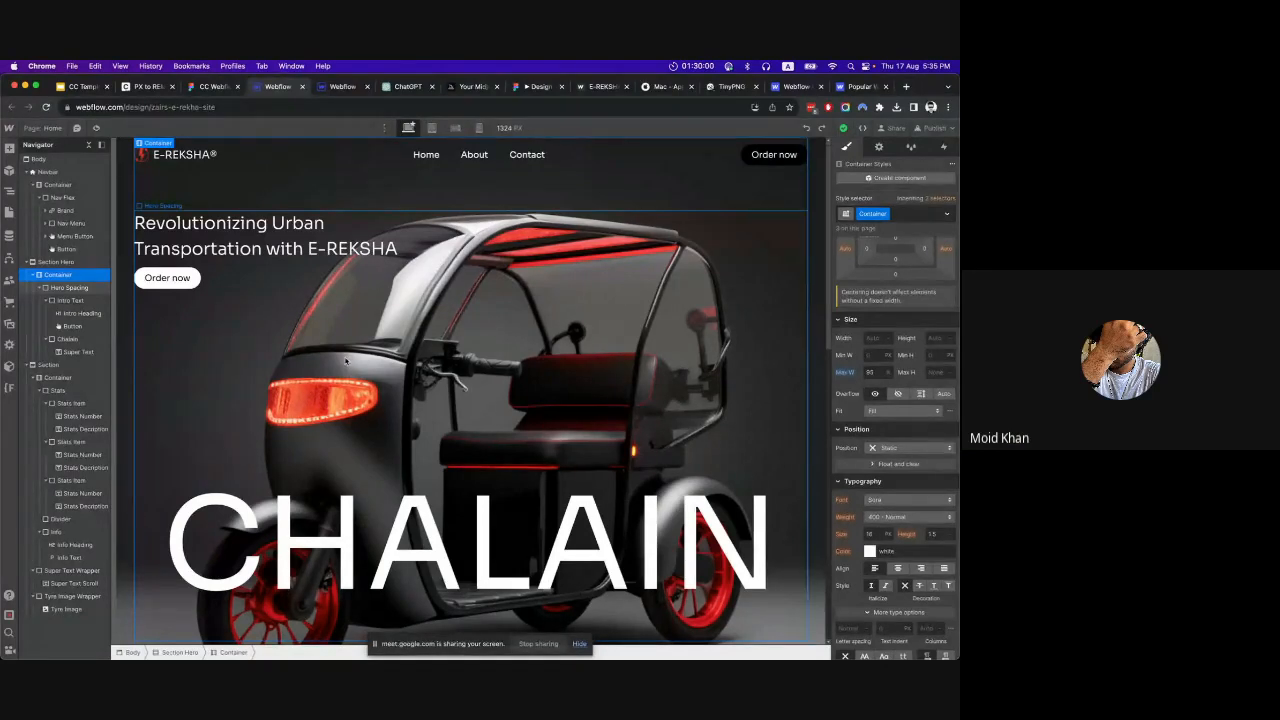
{"action": "left_click", "coordinate": [331, 88]}
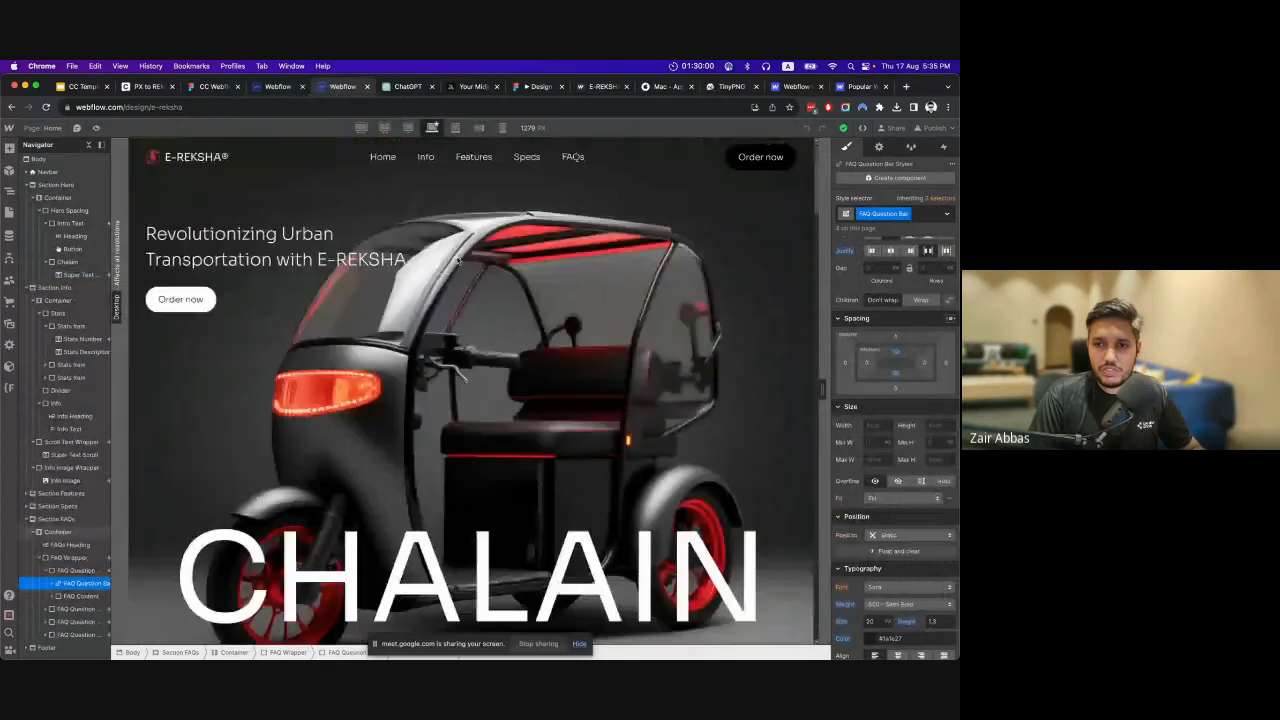
Select the hero's Intro Text block and view its interactions and the available element trigger types.
{"action": "left_click", "coordinate": [551, 257]}
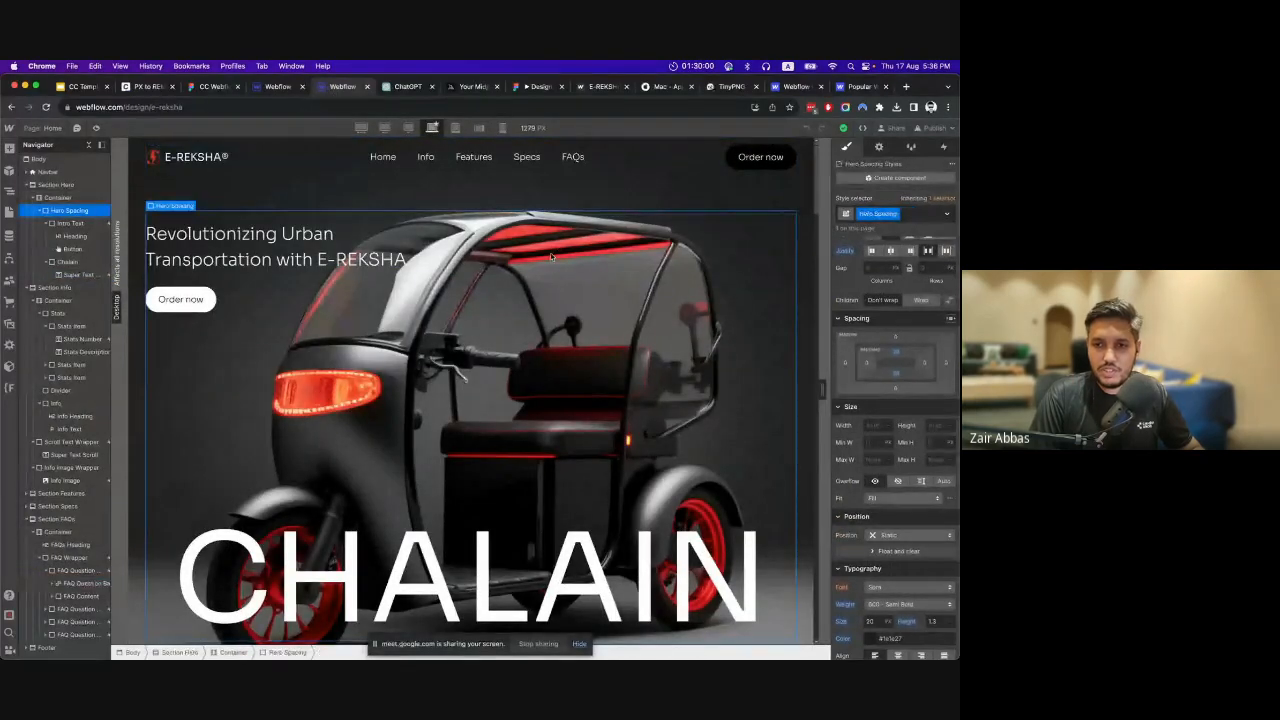
{"action": "left_click", "coordinate": [66, 225]}
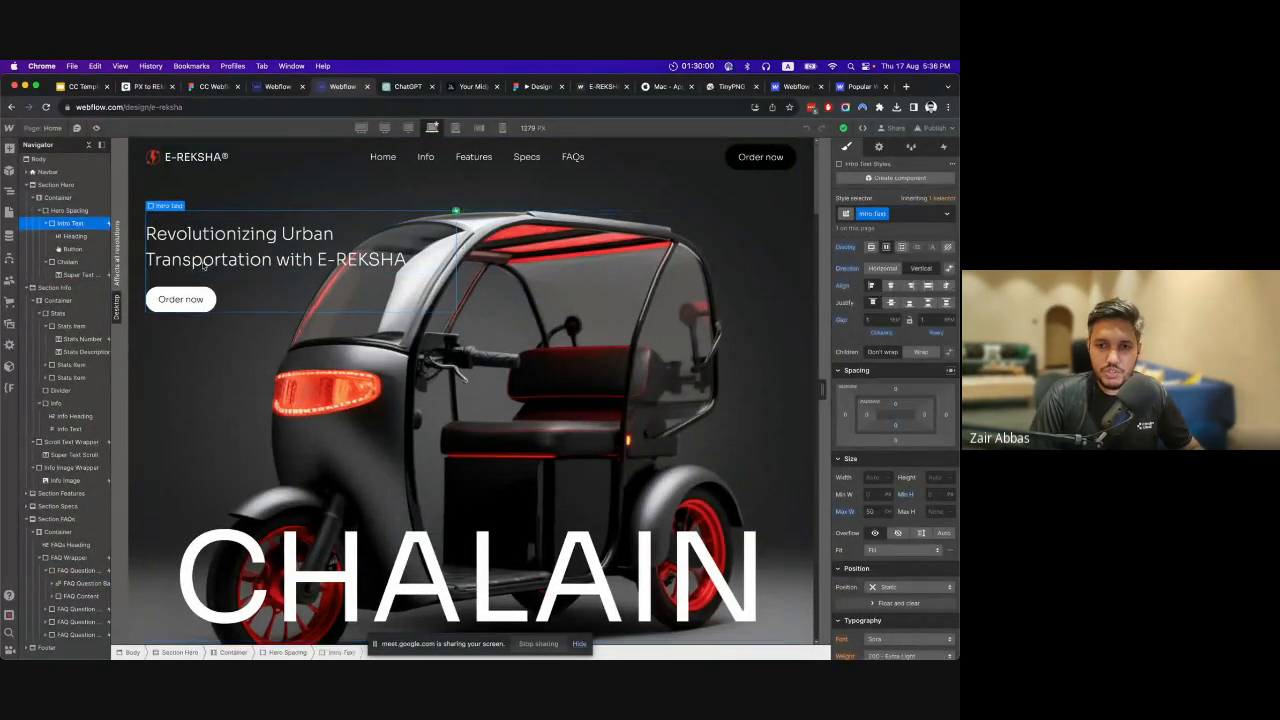
{"action": "left_click", "coordinate": [945, 147]}
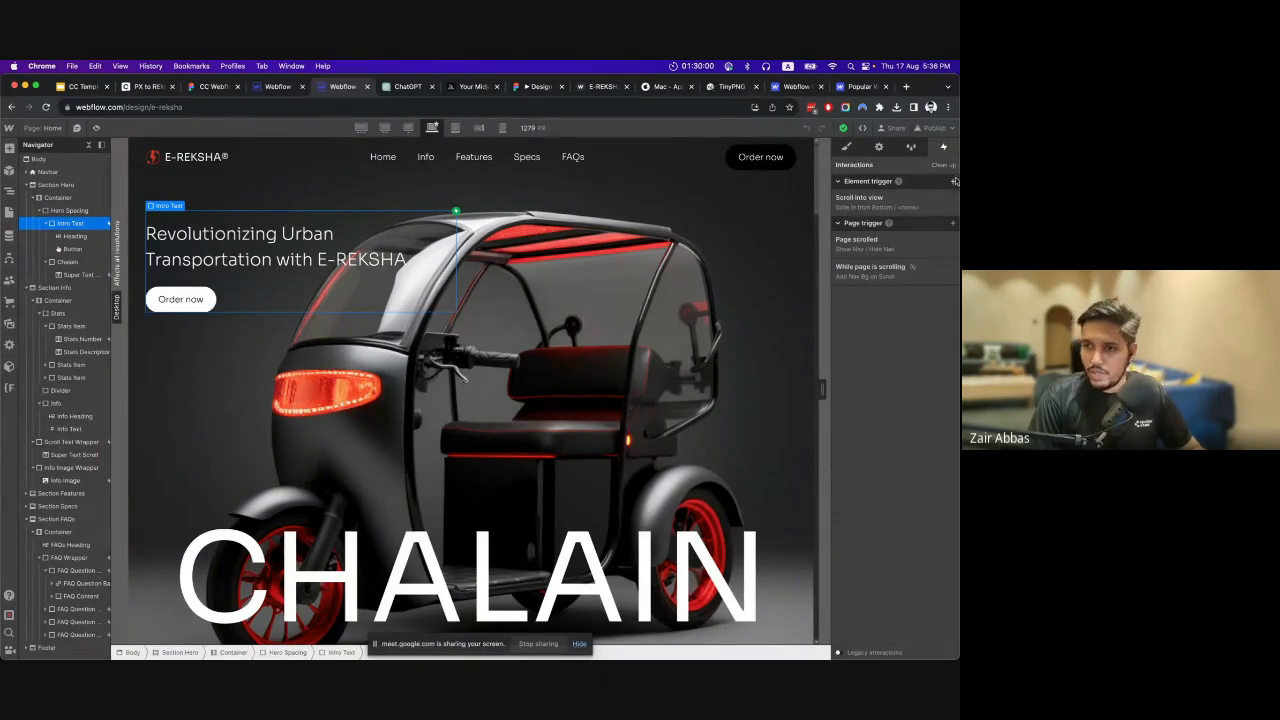
{"action": "left_click", "coordinate": [953, 182]}
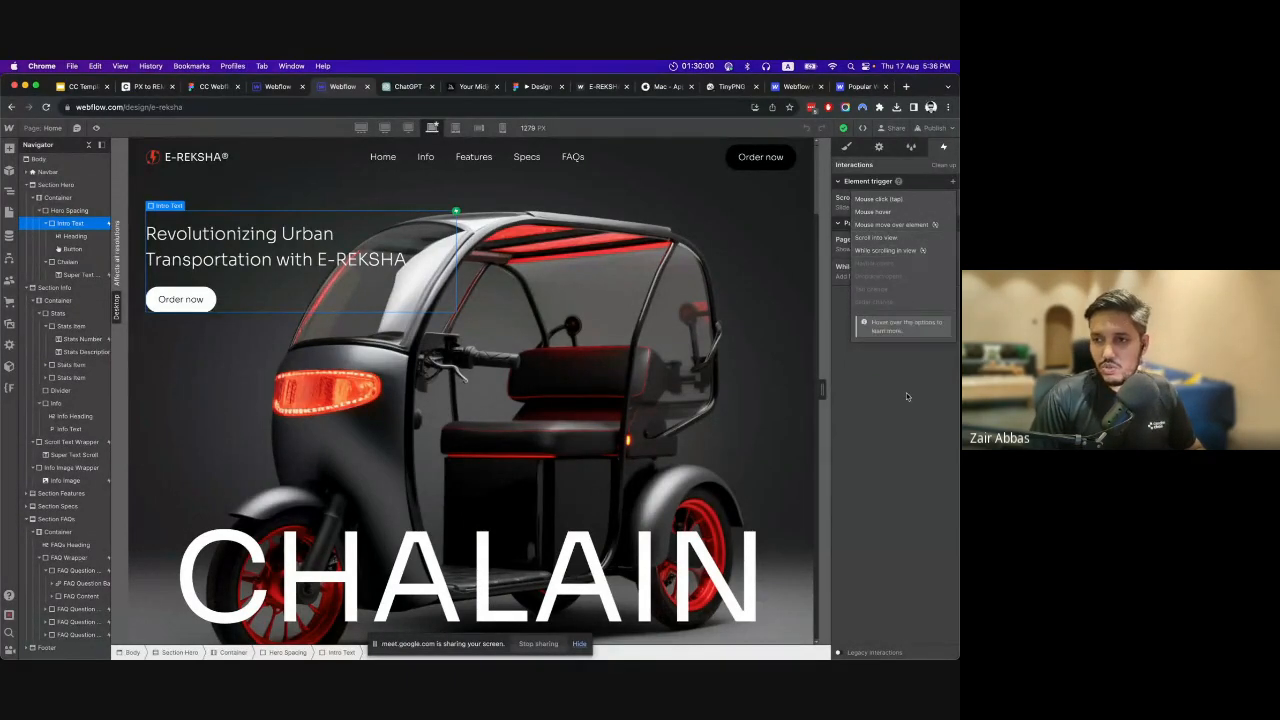
{"action": "left_click", "coordinate": [897, 241]}
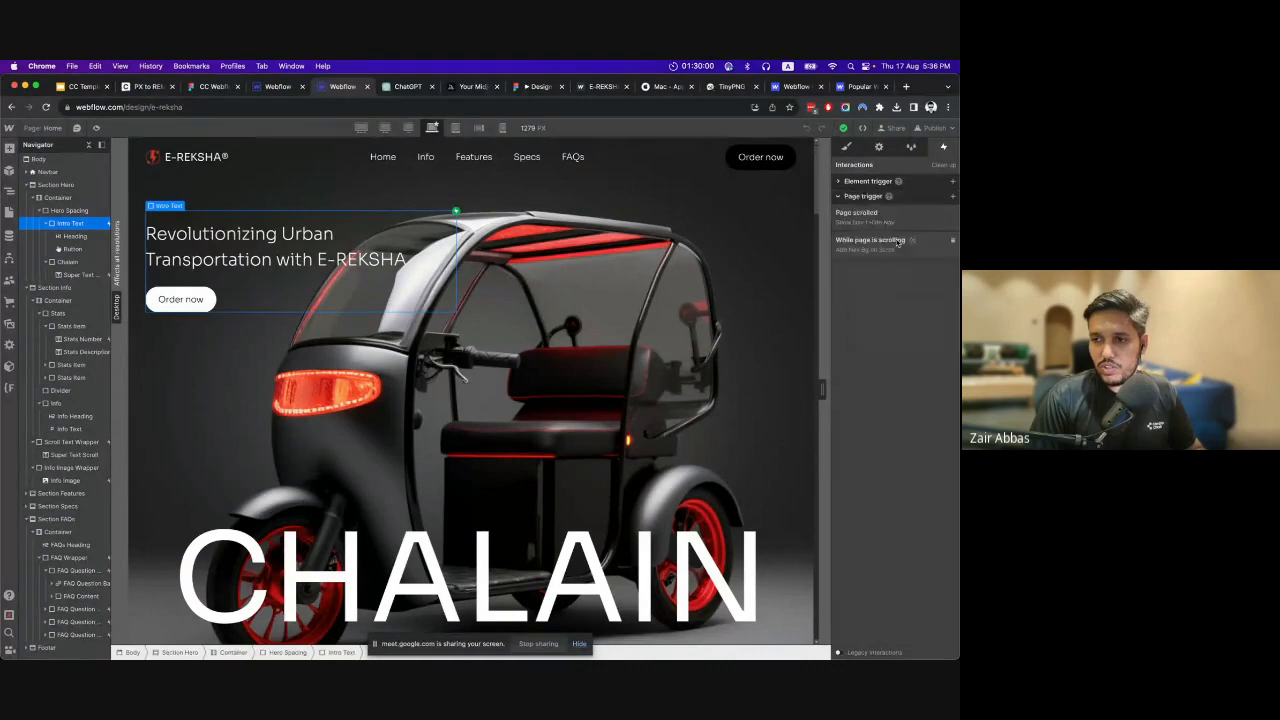
Open the Intro Text's Scroll into view trigger and review its action choices, keeping Slide.
{"action": "left_click", "coordinate": [916, 184]}
{"action": "left_click", "coordinate": [895, 208]}
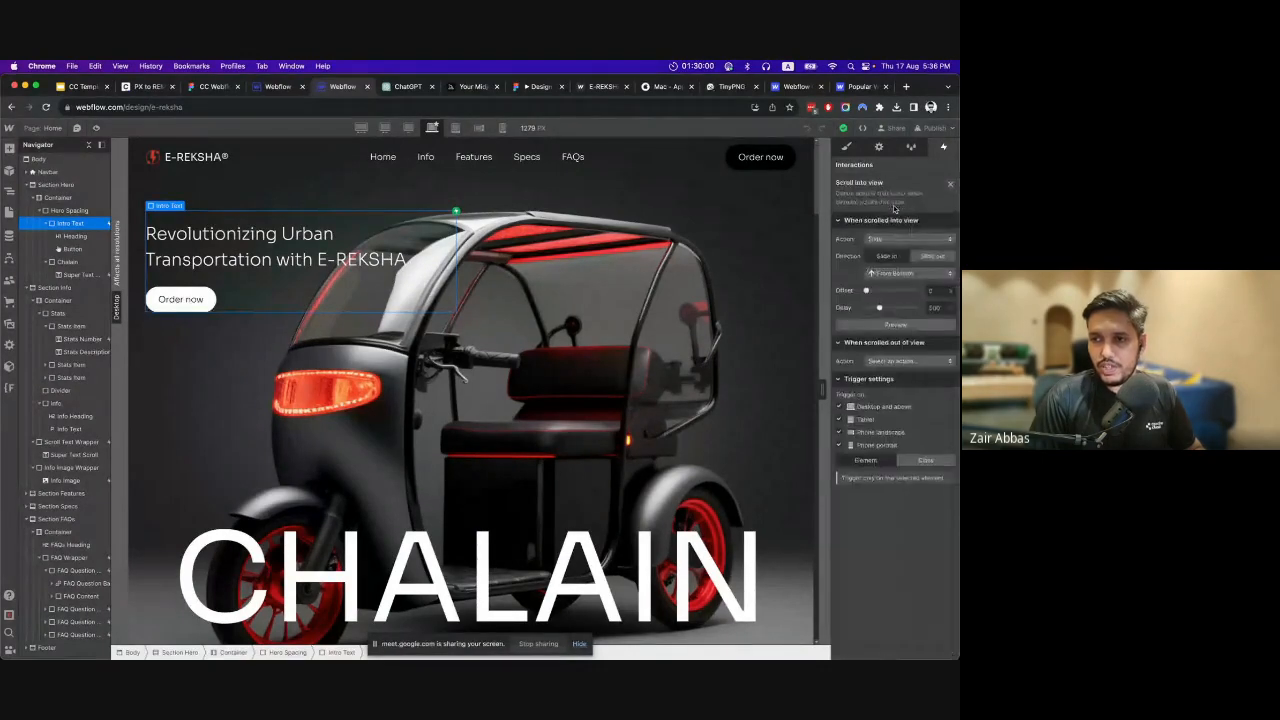
{"action": "left_click", "coordinate": [893, 240]}
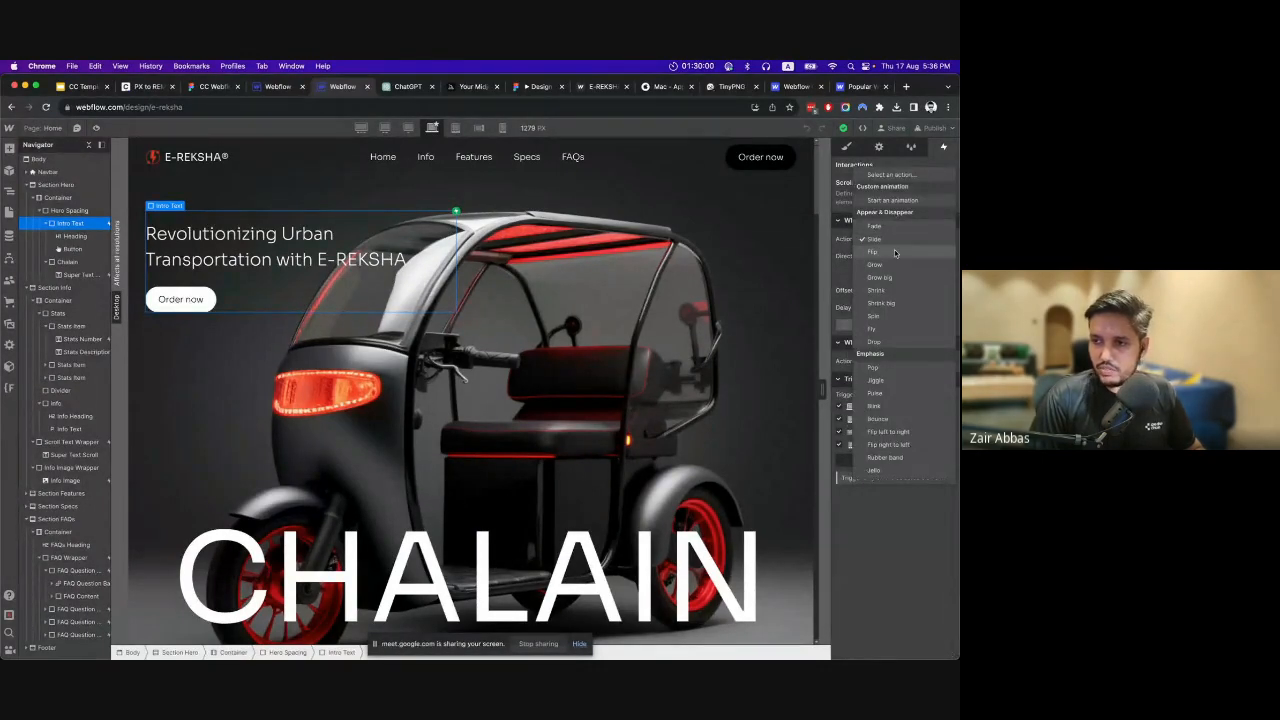
{"action": "left_click", "coordinate": [894, 240]}
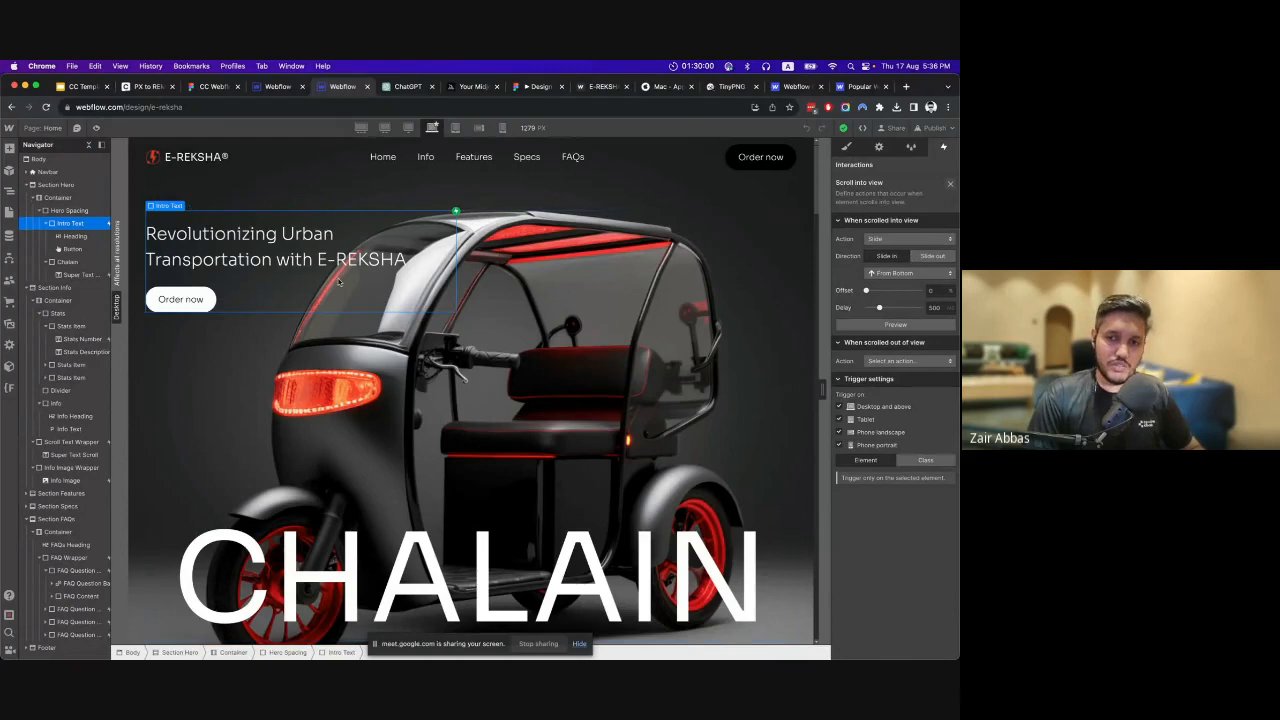
Select the Super Text Scroll element above the tyre image and check it for interactions.
{"action": "scroll", "coordinate": [346, 329], "scroll_direction": "down", "scroll_amount": 10}
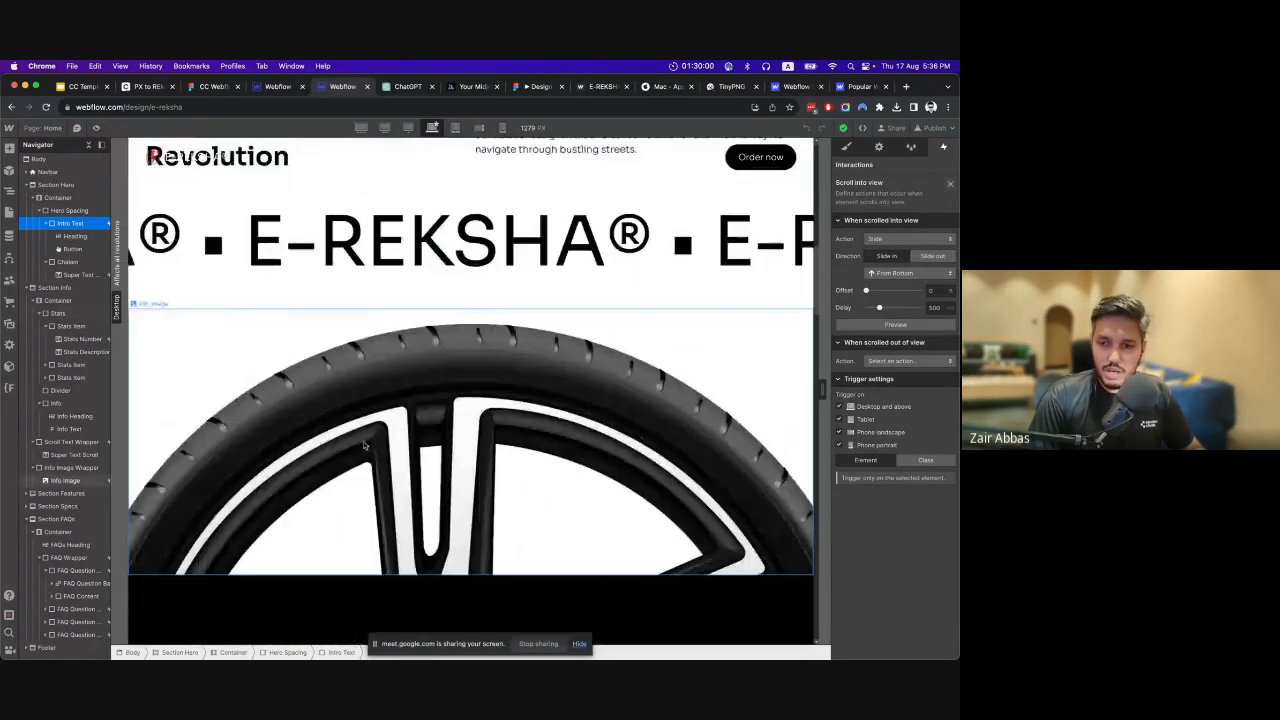
{"action": "left_click", "coordinate": [396, 255]}
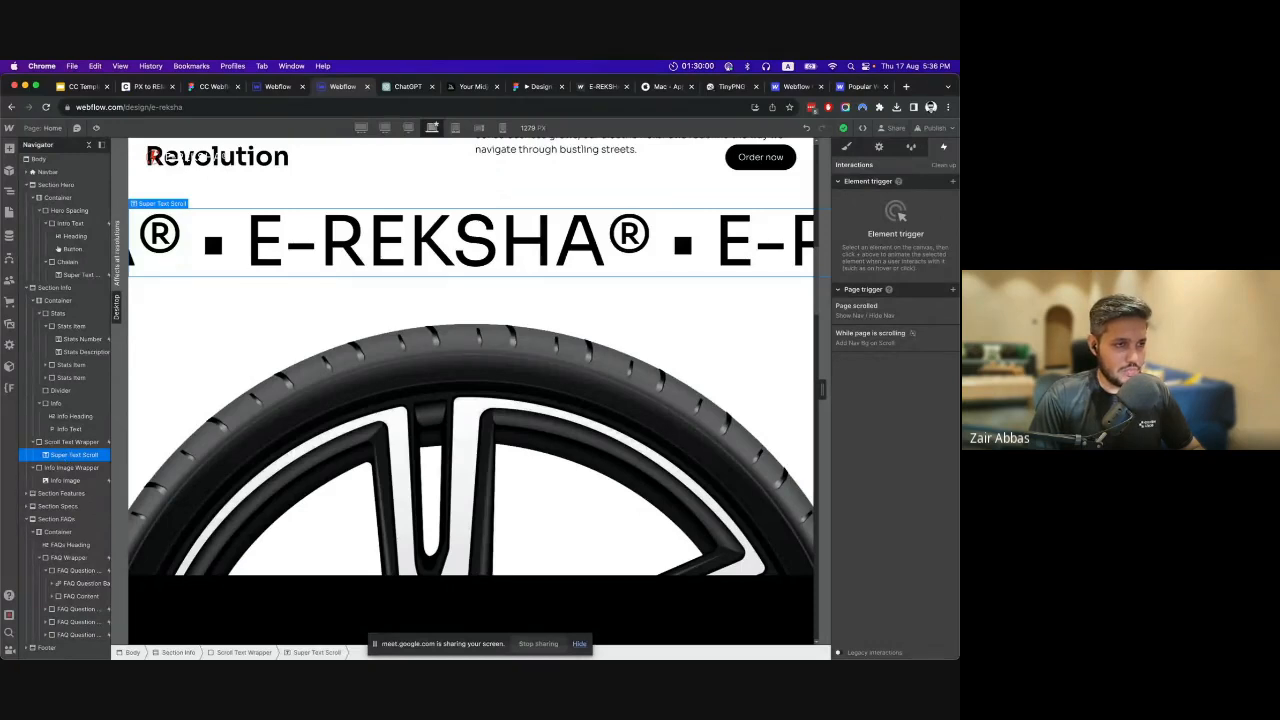
{"action": "left_click", "coordinate": [307, 256]}
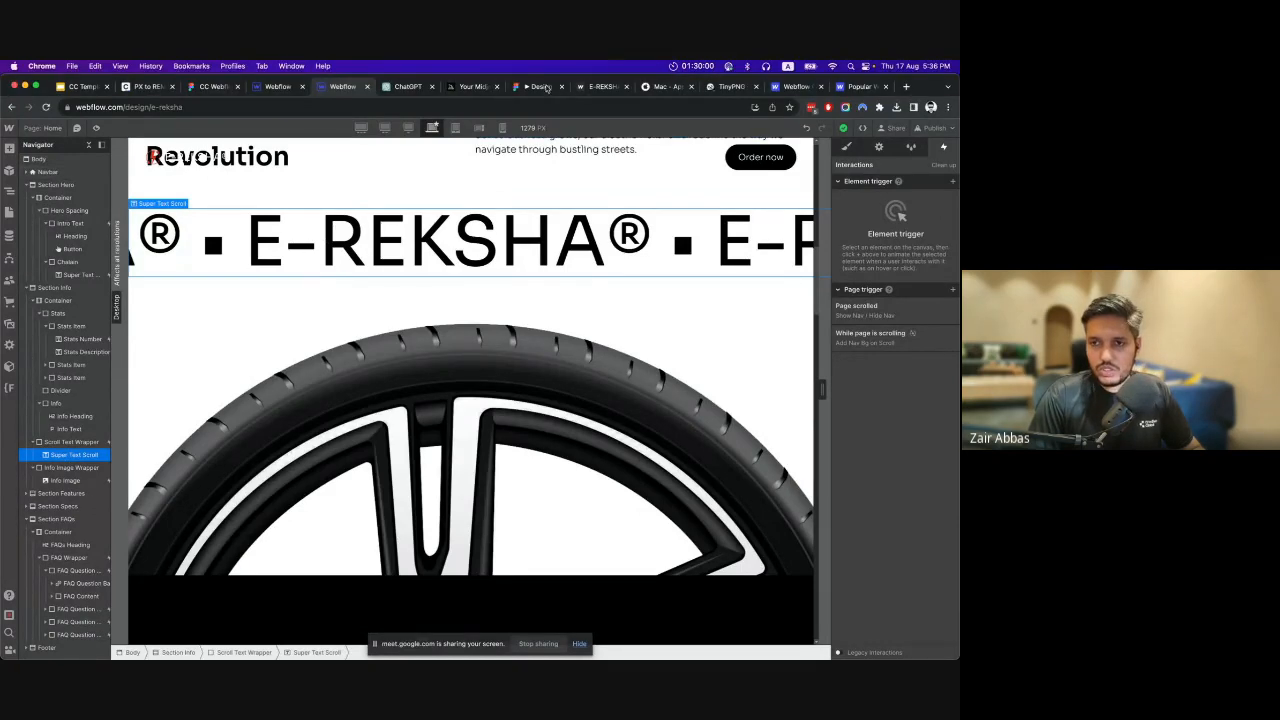
Examine how the large E-REKSHA text moves during scrolling on the published E-Reksha site.
{"action": "left_click", "coordinate": [603, 86]}
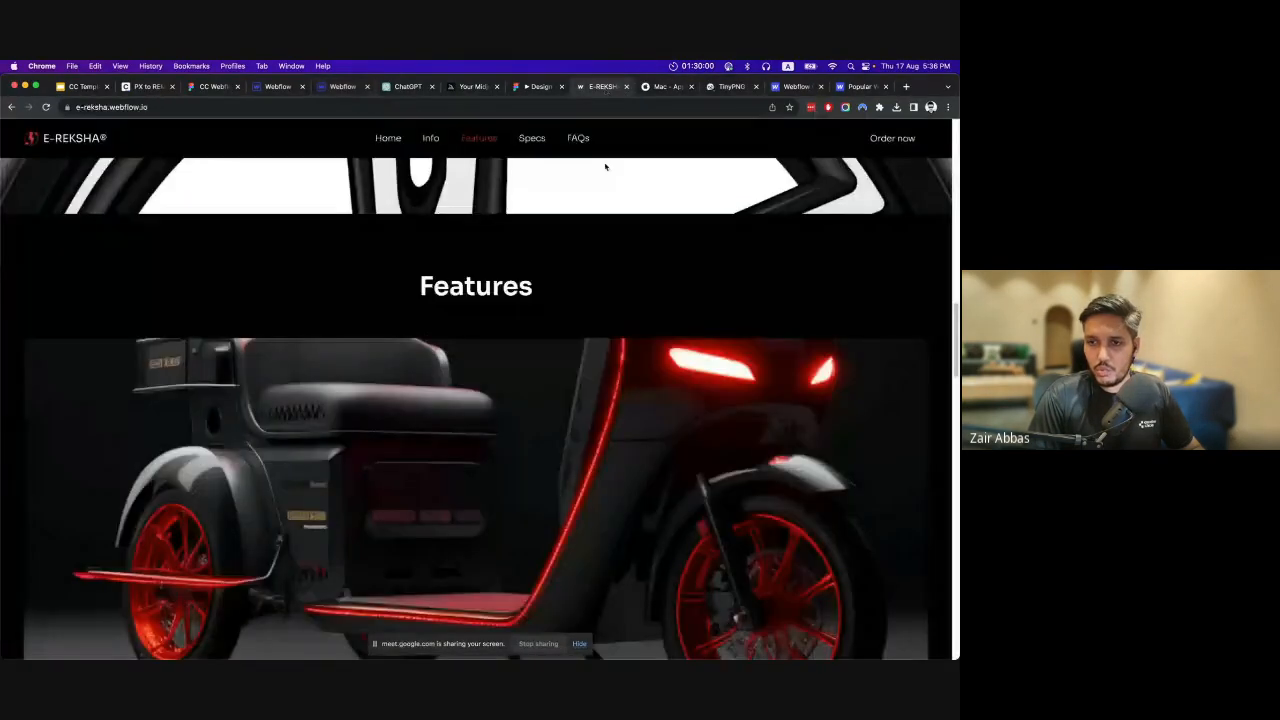
{"action": "scroll", "coordinate": [657, 363], "scroll_direction": "up", "scroll_amount": 10}
{"action": "scroll", "coordinate": [657, 363], "scroll_direction": "up", "scroll_amount": 3}
{"action": "scroll", "coordinate": [657, 363], "scroll_direction": "down", "scroll_amount": 3}
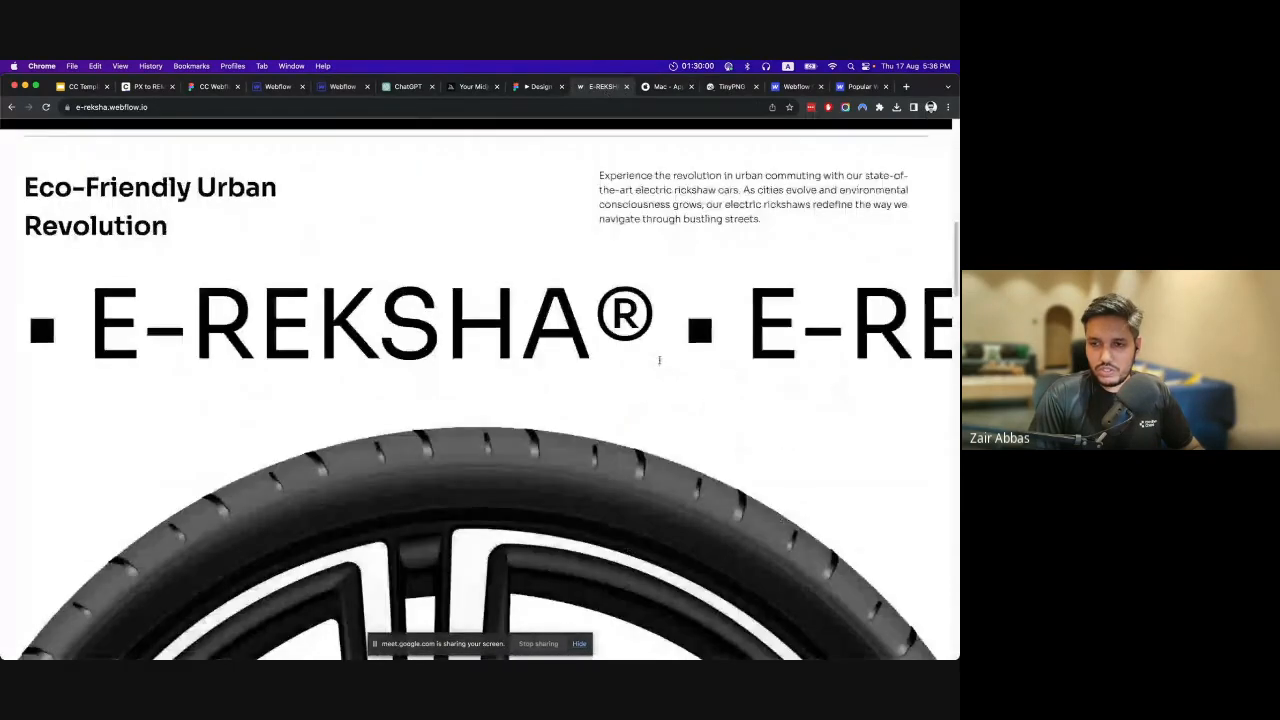
{"action": "scroll", "coordinate": [658, 362], "scroll_direction": "up", "scroll_amount": 3}
{"action": "scroll", "coordinate": [659, 360], "scroll_direction": "down", "scroll_amount": 5}
{"action": "scroll", "coordinate": [659, 360], "scroll_direction": "up", "scroll_amount": 8}
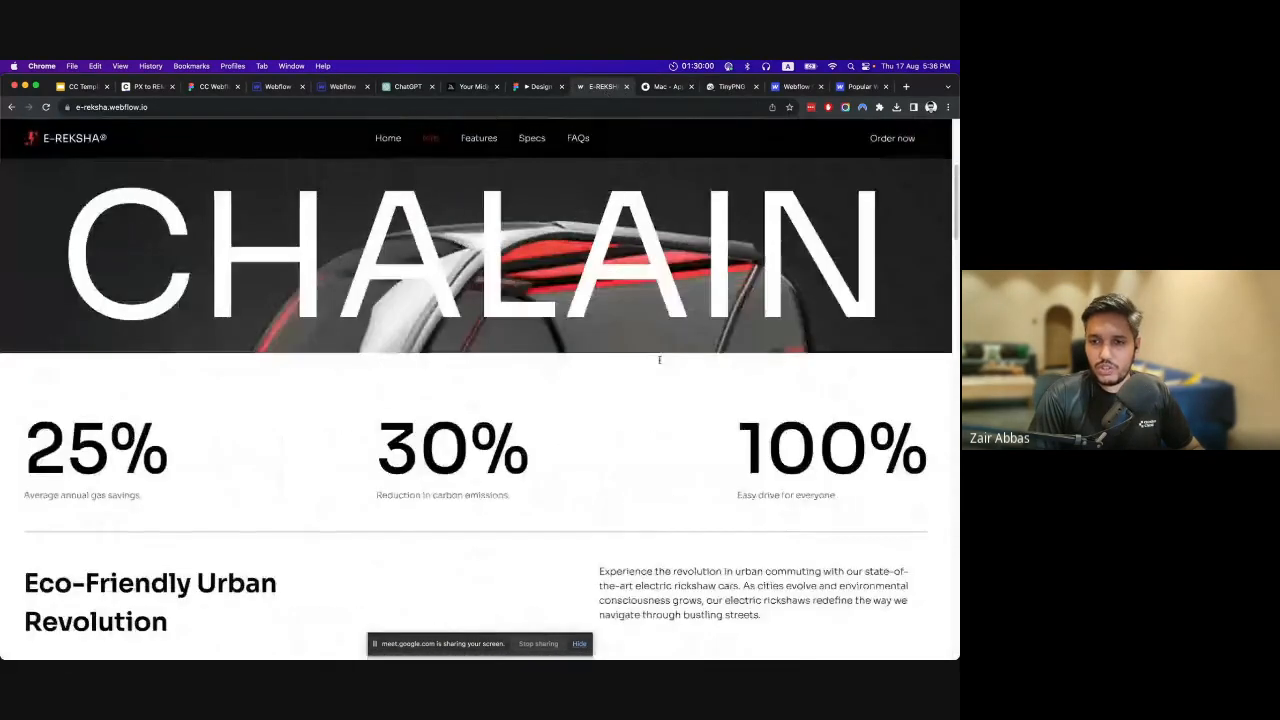
{"action": "scroll", "coordinate": [659, 360], "scroll_direction": "down", "scroll_amount": 7}
{"action": "scroll", "coordinate": [659, 362], "scroll_direction": "up", "scroll_amount": 4}
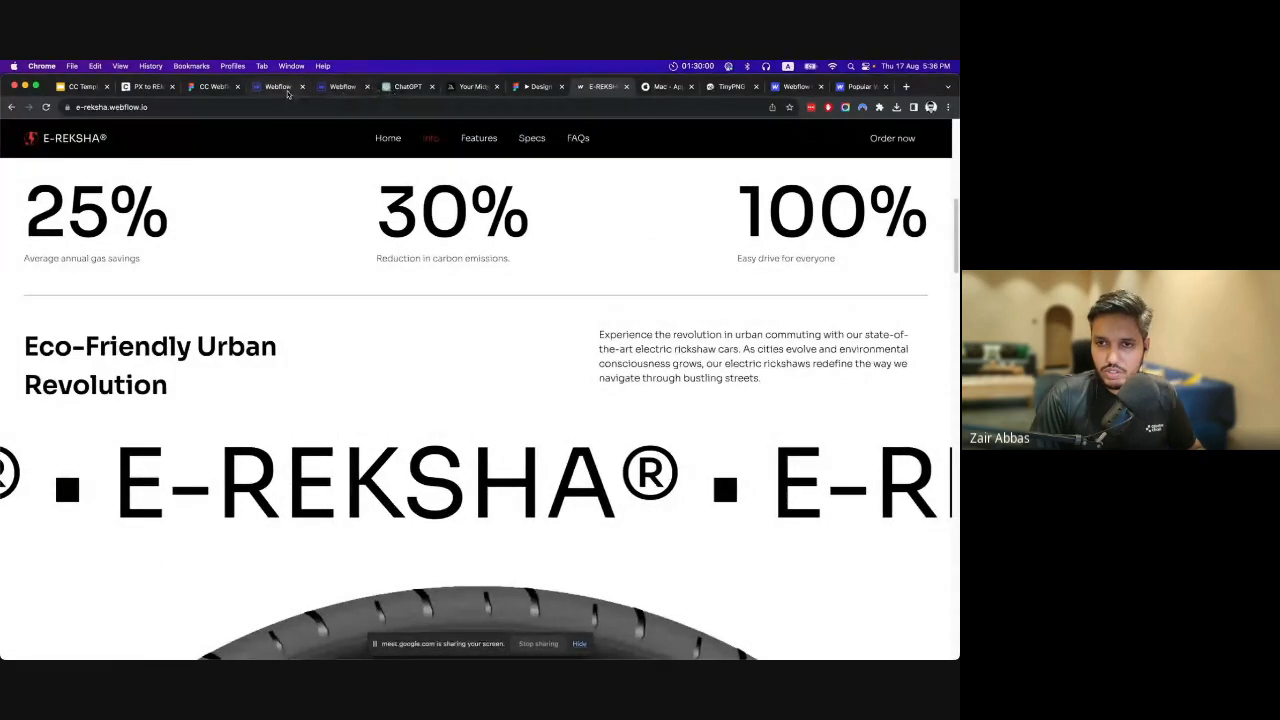
Return to the reference project, review the available page trigger types and open the Page scrolled trigger.
{"action": "left_click", "coordinate": [340, 87]}
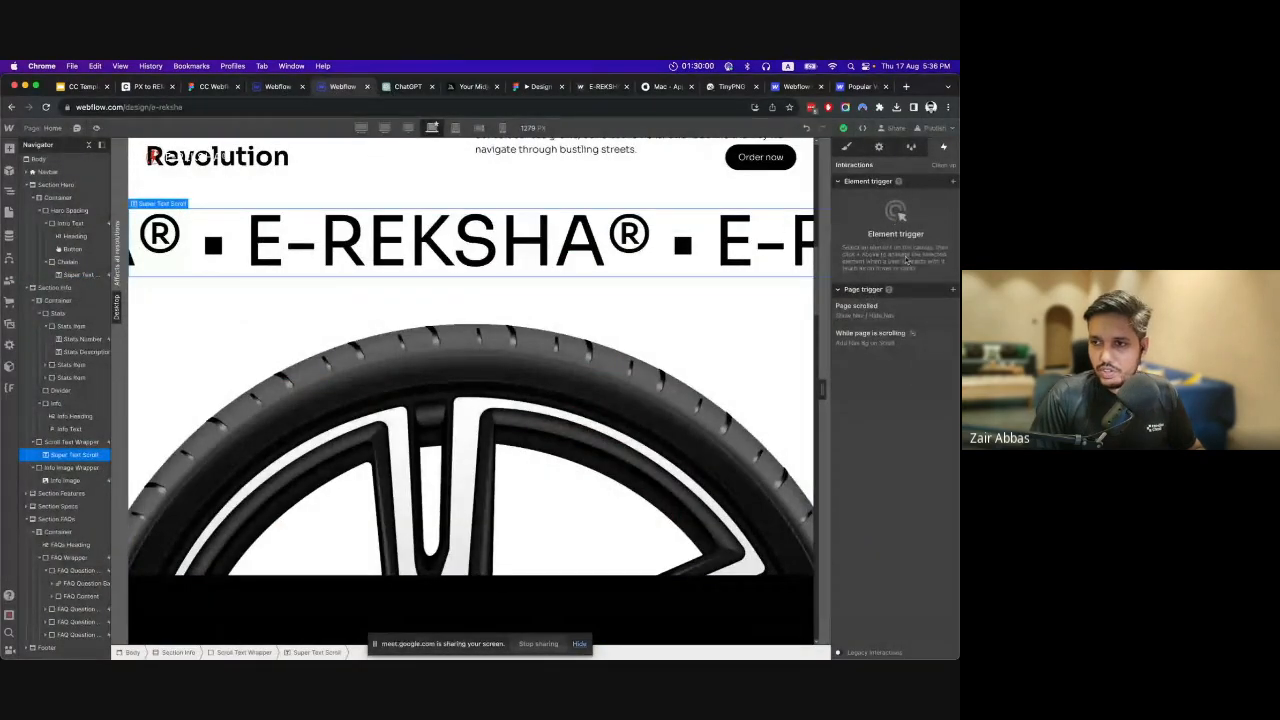
{"action": "left_click", "coordinate": [953, 290]}
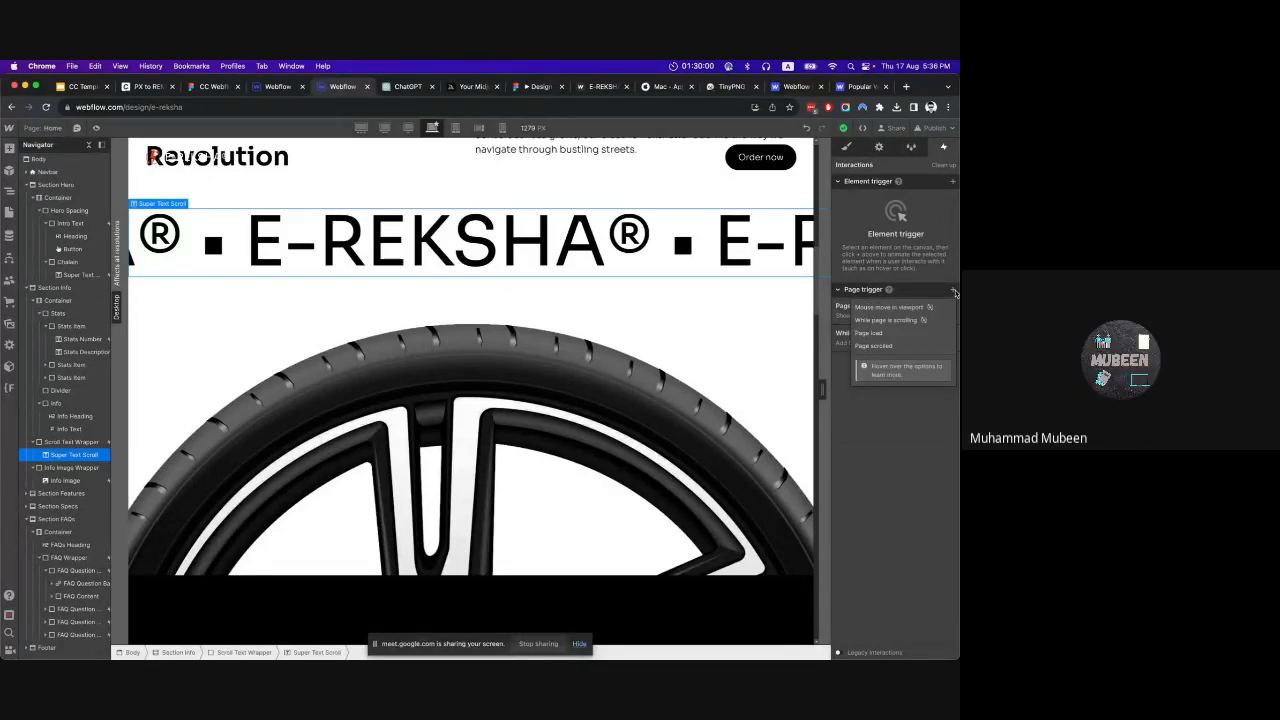
{"action": "left_click", "coordinate": [902, 392]}
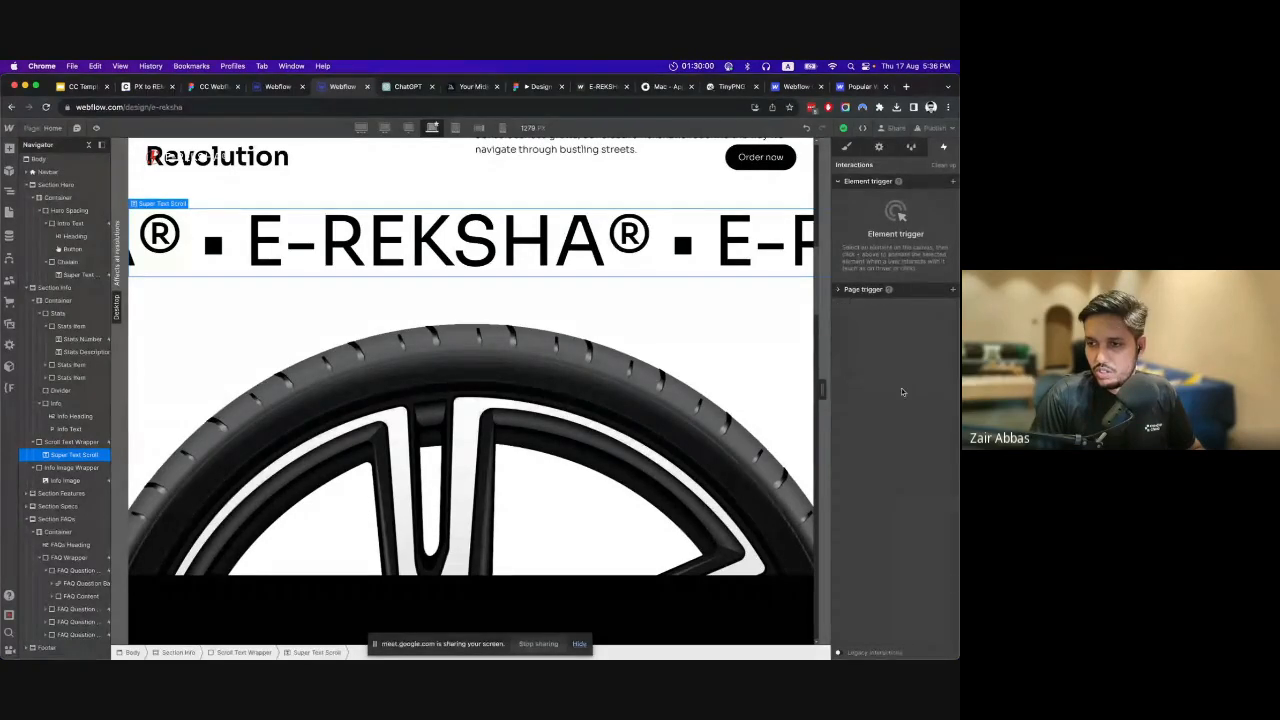
{"action": "left_click", "coordinate": [918, 293]}
{"action": "left_click", "coordinate": [899, 310]}
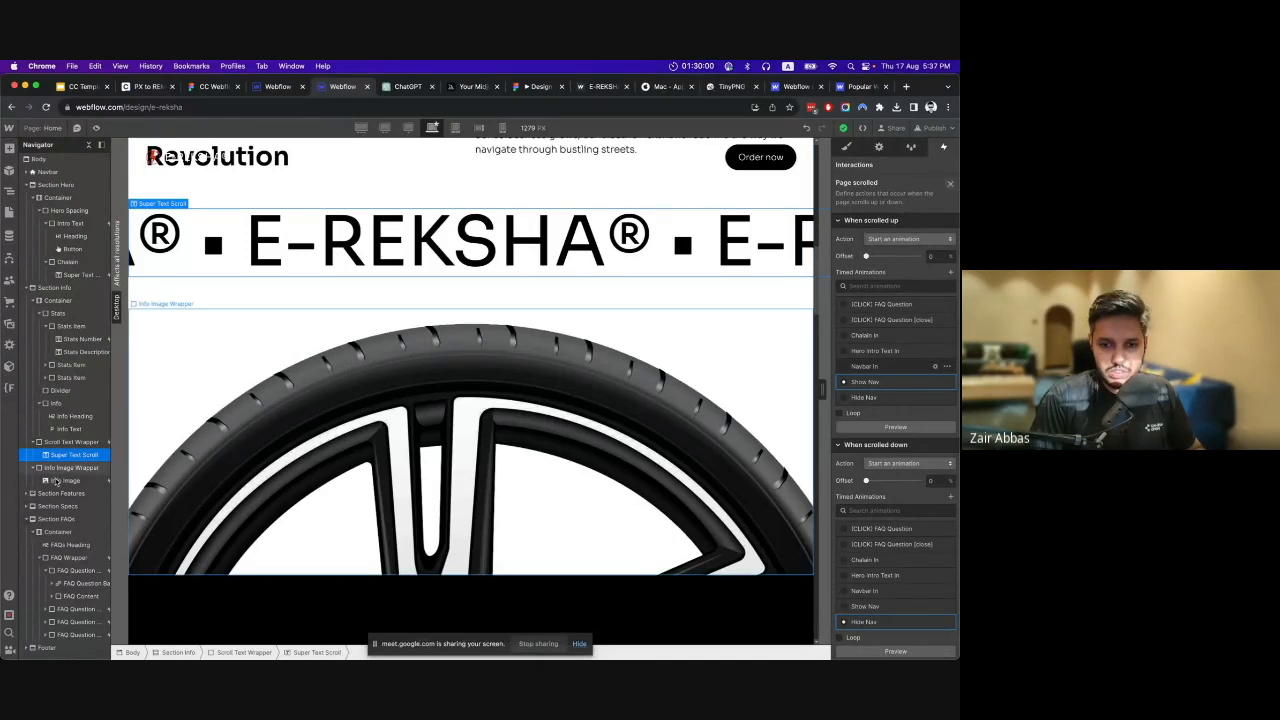
Open the Scroll Text animation of the Scroll Text Wrapper's While scrolling in view trigger and inspect its 0% and 100% move actions.
{"action": "left_click", "coordinate": [78, 442]}
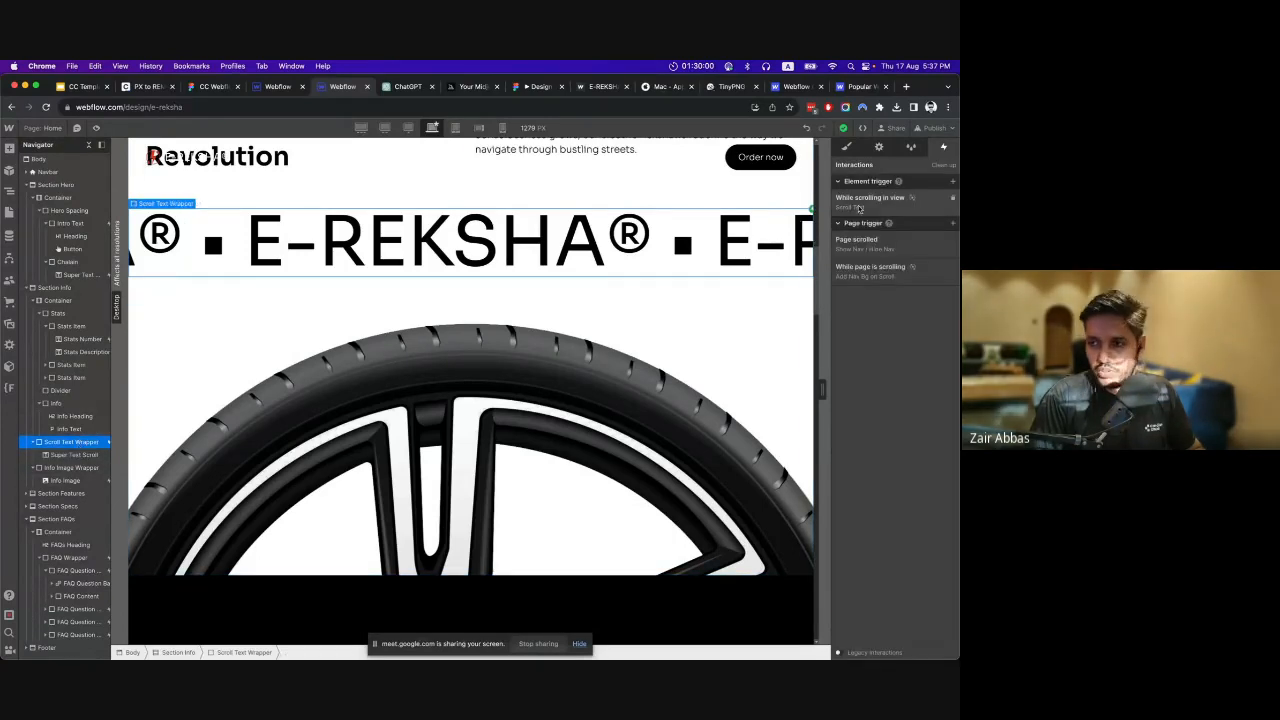
{"action": "left_click", "coordinate": [912, 200]}
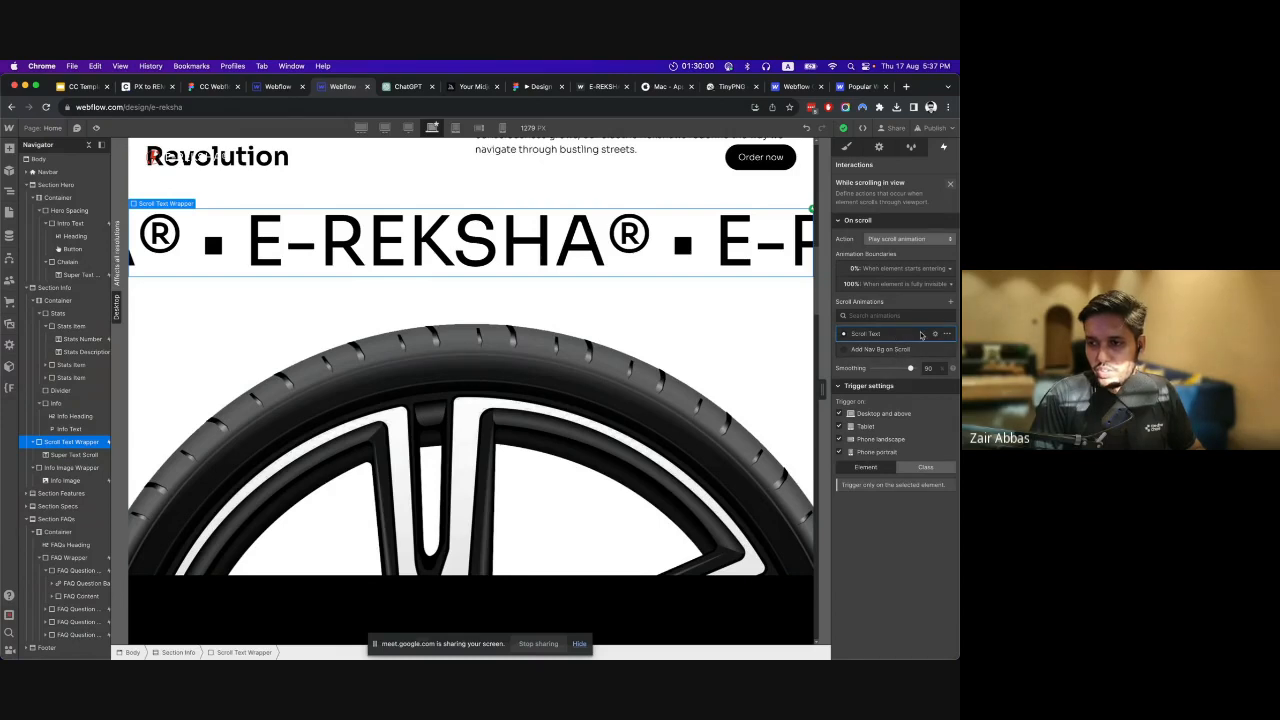
{"action": "left_click", "coordinate": [898, 336]}
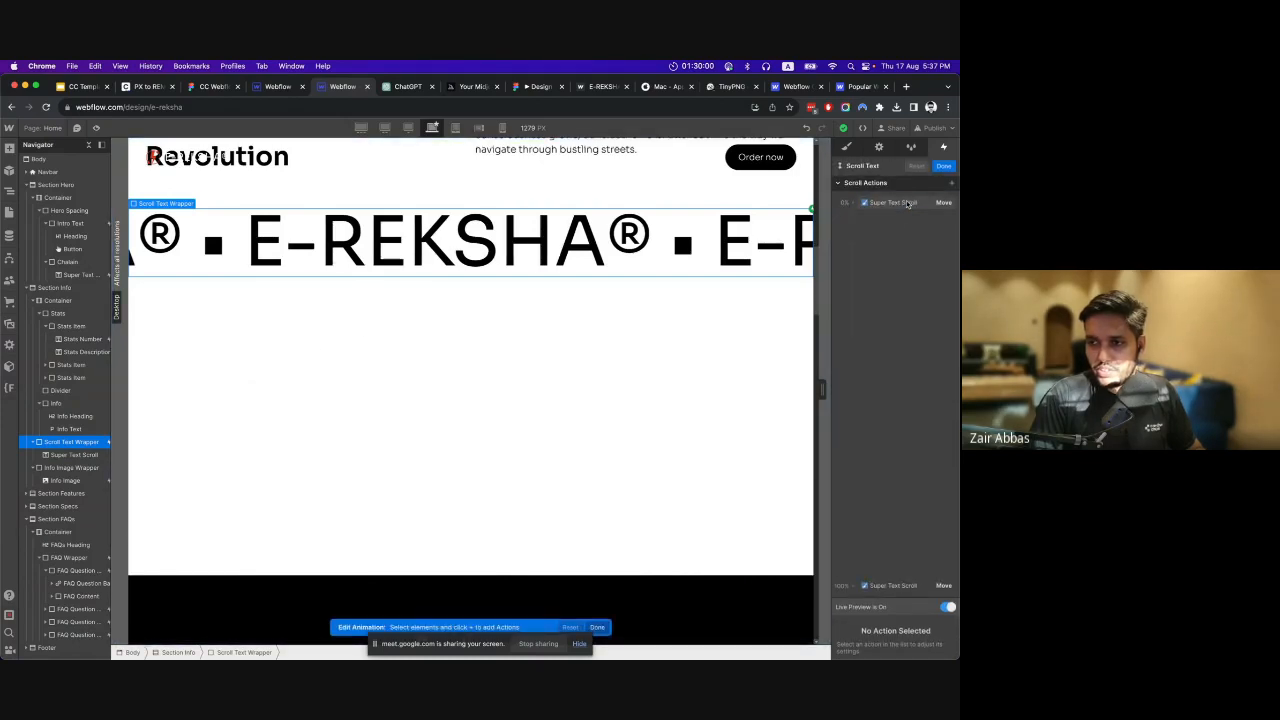
{"action": "left_click", "coordinate": [908, 203]}
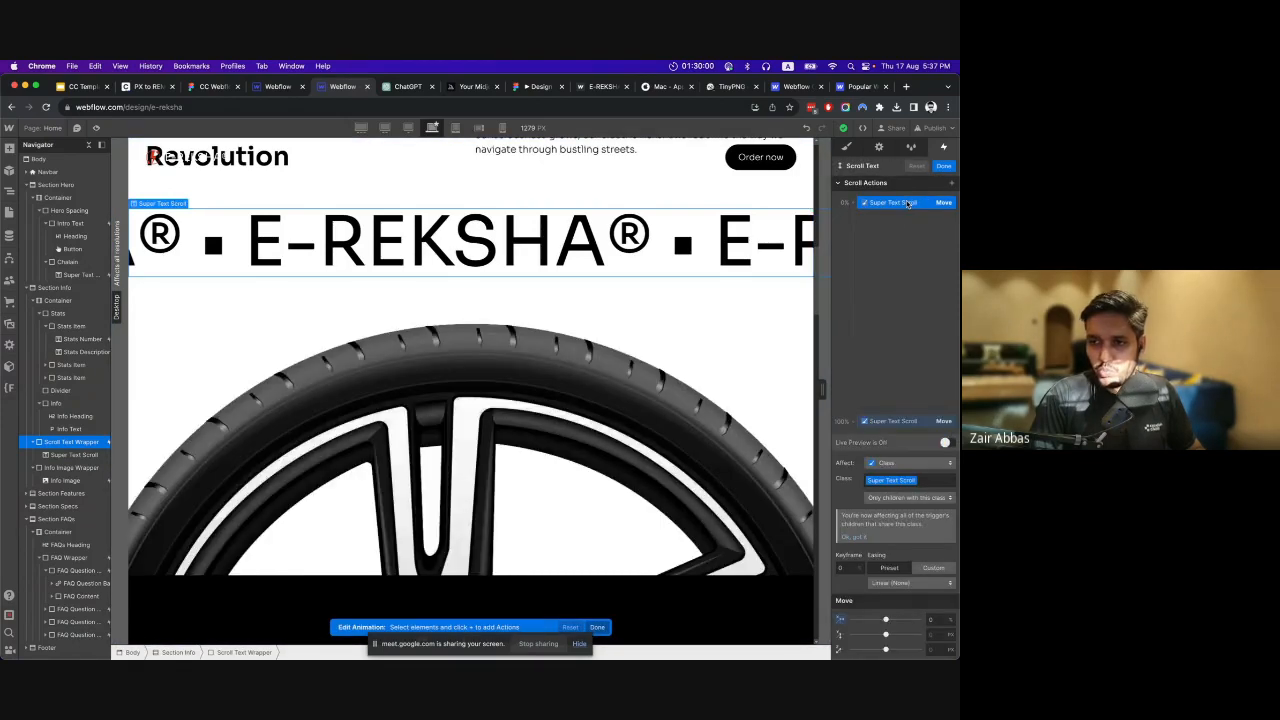
{"action": "left_click", "coordinate": [900, 424]}
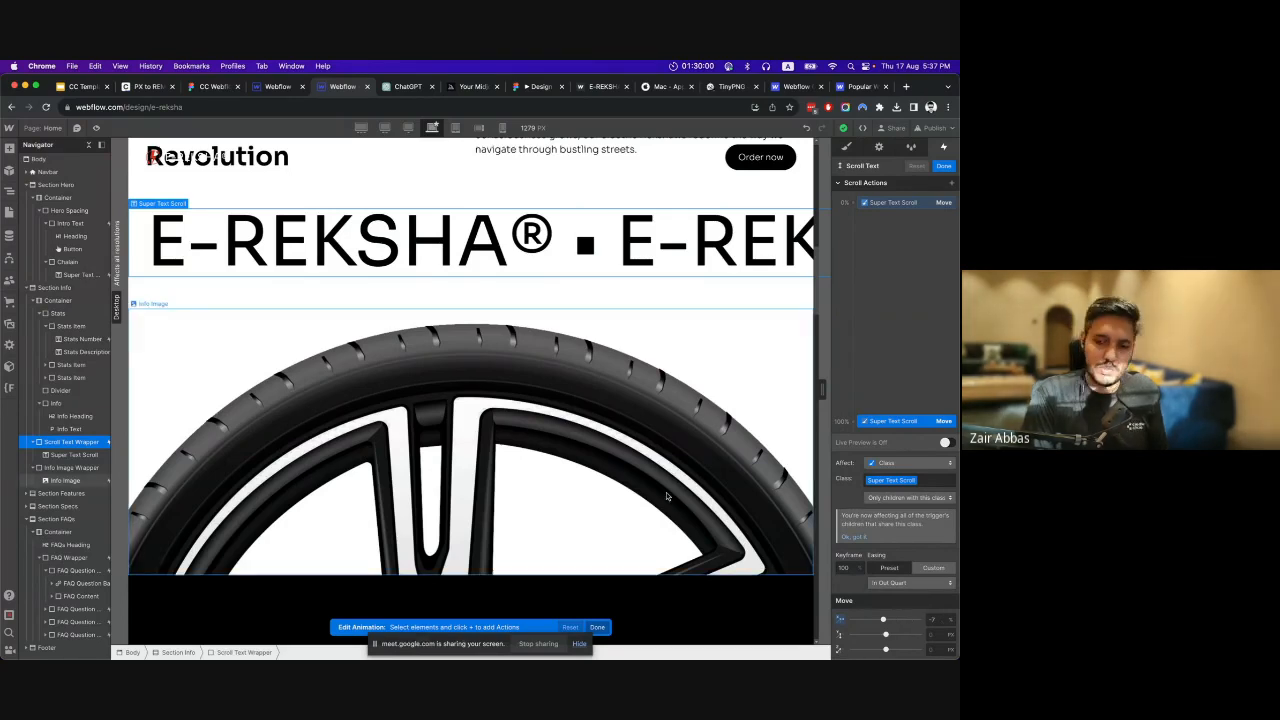
Turn on Live Preview to examine the Scroll Text animation while scrolling the page, then close the animation and its trigger settings.
{"action": "left_click", "coordinate": [945, 442]}
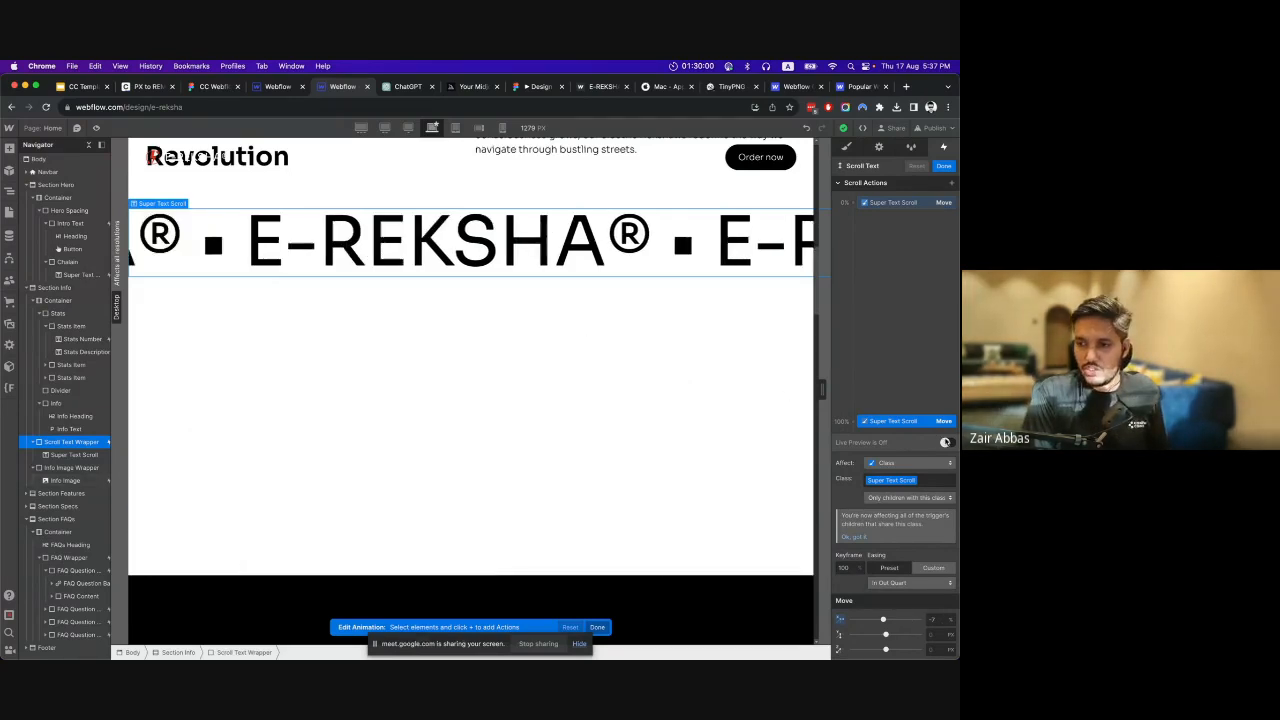
{"action": "scroll", "coordinate": [684, 387], "scroll_direction": "up", "scroll_amount": 3}
{"action": "scroll", "coordinate": [685, 386], "scroll_direction": "up", "scroll_amount": 1}
{"action": "scroll", "coordinate": [686, 384], "scroll_direction": "down", "scroll_amount": 2}
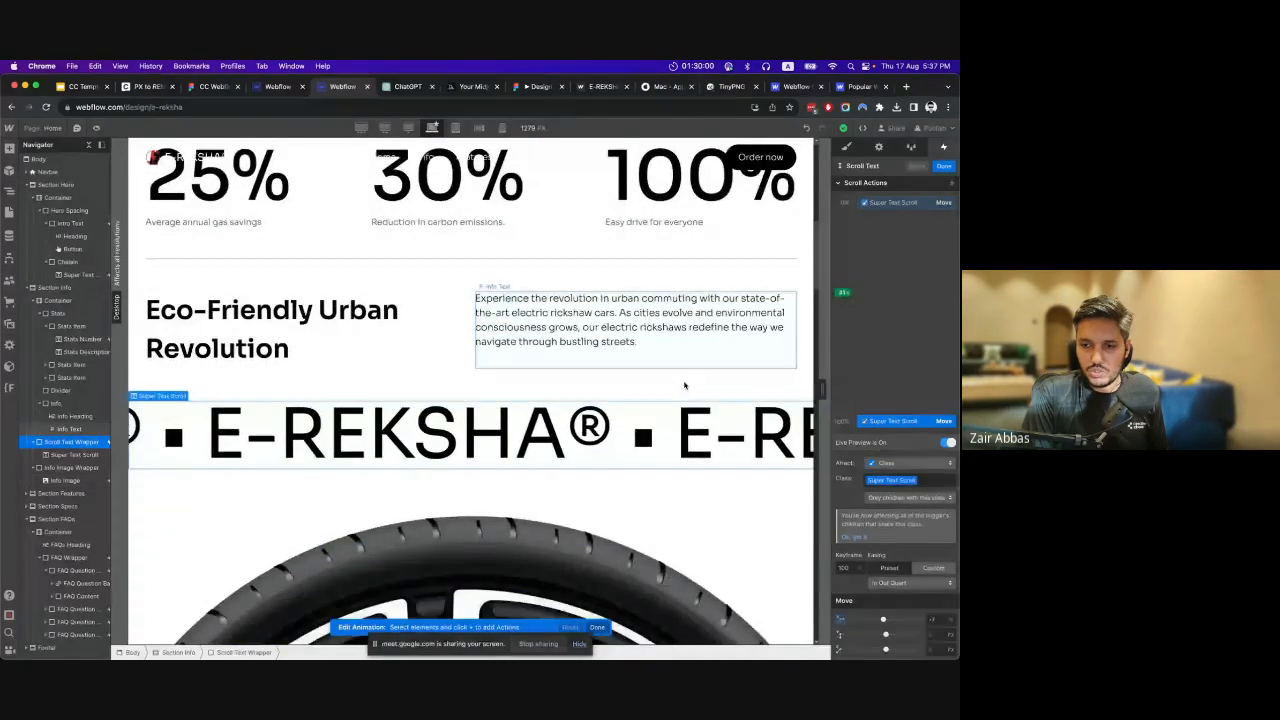
{"action": "scroll", "coordinate": [688, 383], "scroll_direction": "up", "scroll_amount": 1}
{"action": "scroll", "coordinate": [688, 383], "scroll_direction": "down", "scroll_amount": 3}
{"action": "scroll", "coordinate": [690, 380], "scroll_direction": "up", "scroll_amount": 5}
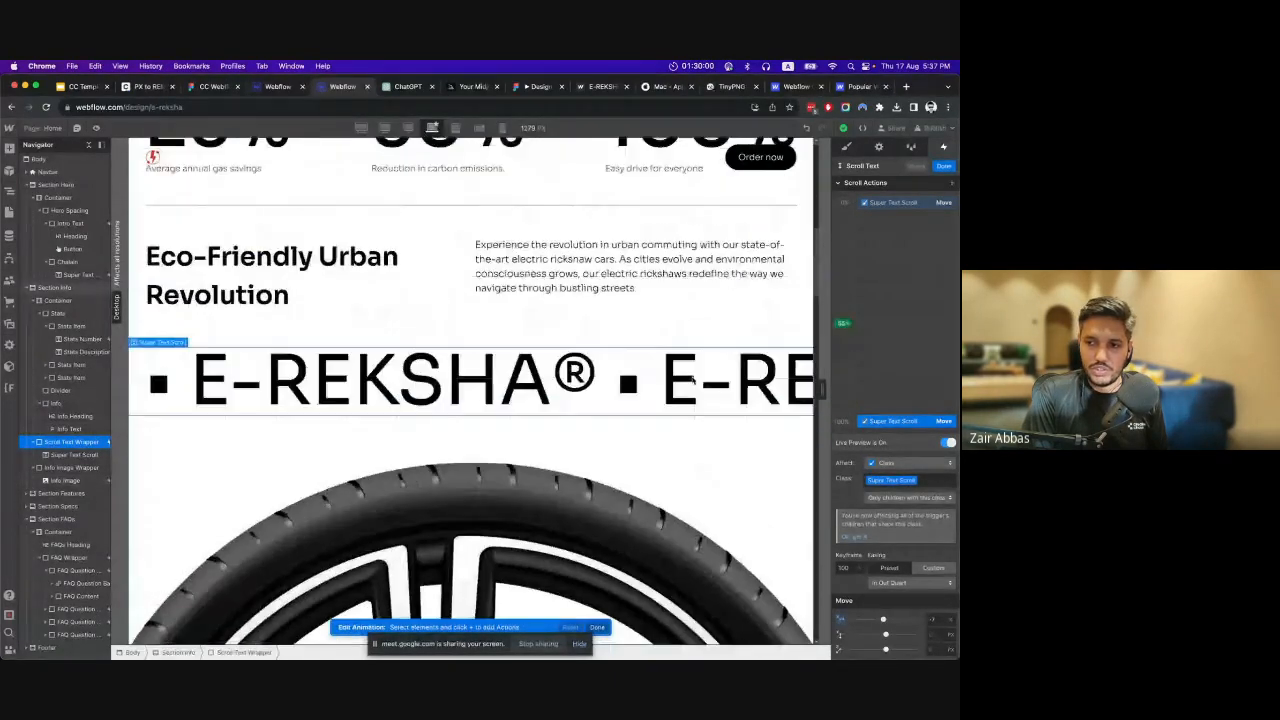
{"action": "scroll", "coordinate": [693, 380], "scroll_direction": "up", "scroll_amount": 1}
{"action": "scroll", "coordinate": [693, 380], "scroll_direction": "down", "scroll_amount": 3}
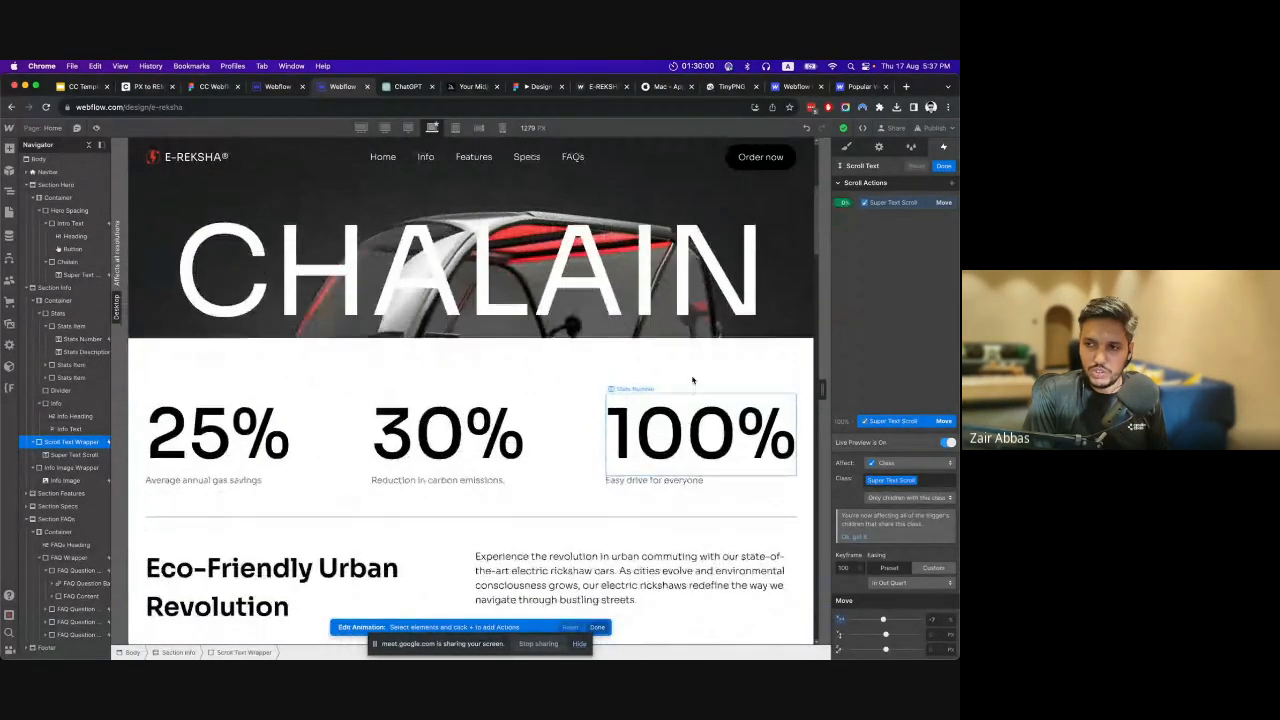
{"action": "scroll", "coordinate": [693, 380], "scroll_direction": "down", "scroll_amount": 5}
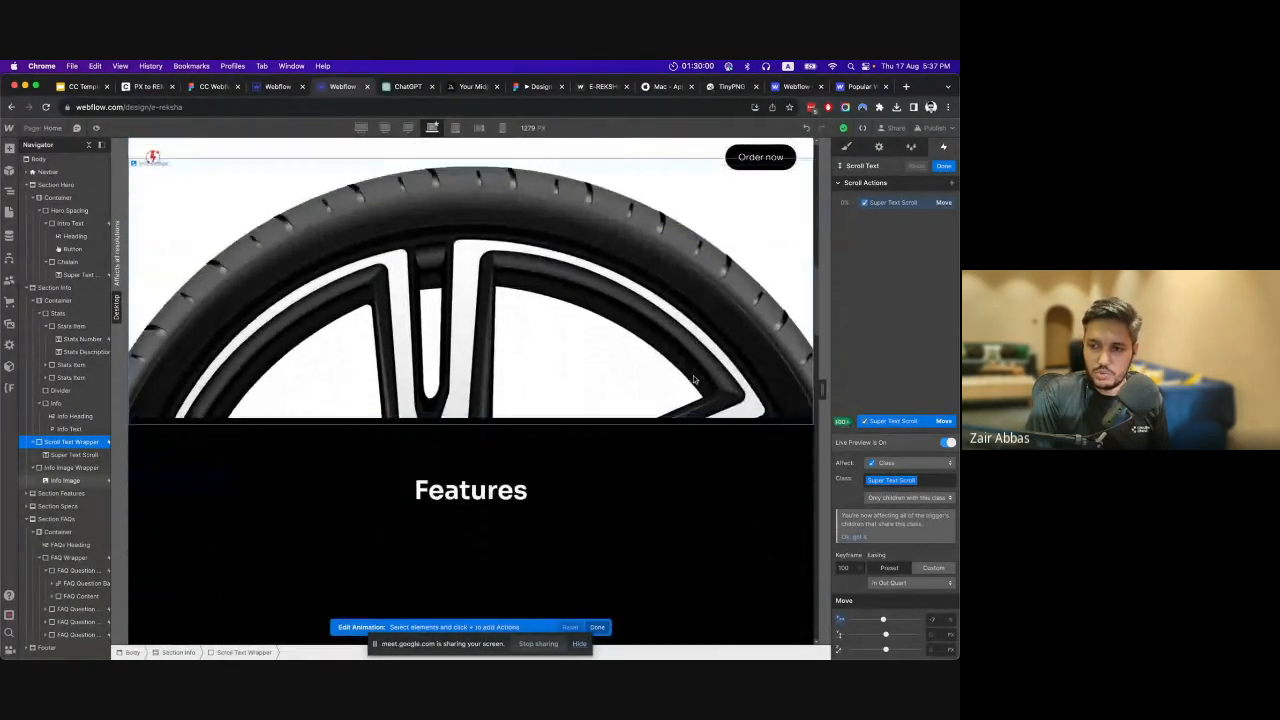
{"action": "scroll", "coordinate": [695, 378], "scroll_direction": "up", "scroll_amount": 1}
{"action": "scroll", "coordinate": [695, 378], "scroll_direction": "up", "scroll_amount": 5}
{"action": "scroll", "coordinate": [696, 376], "scroll_direction": "down", "scroll_amount": 3}
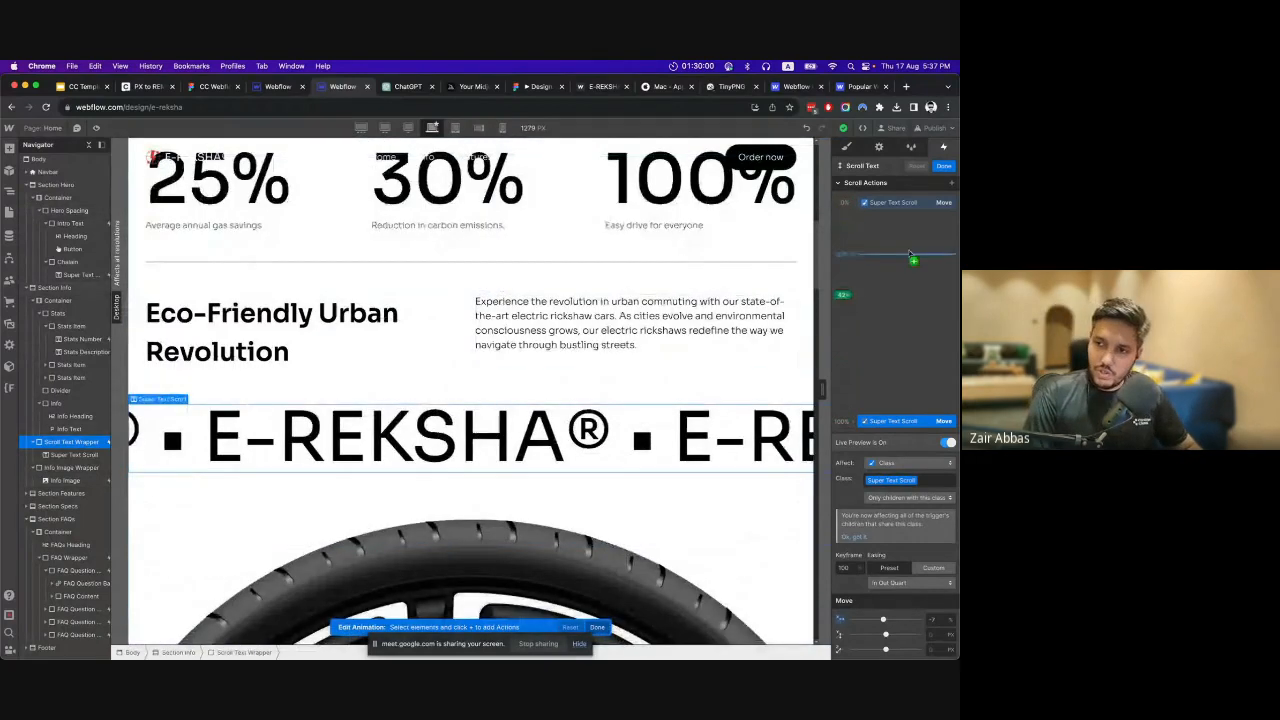
{"action": "left_click", "coordinate": [944, 167]}
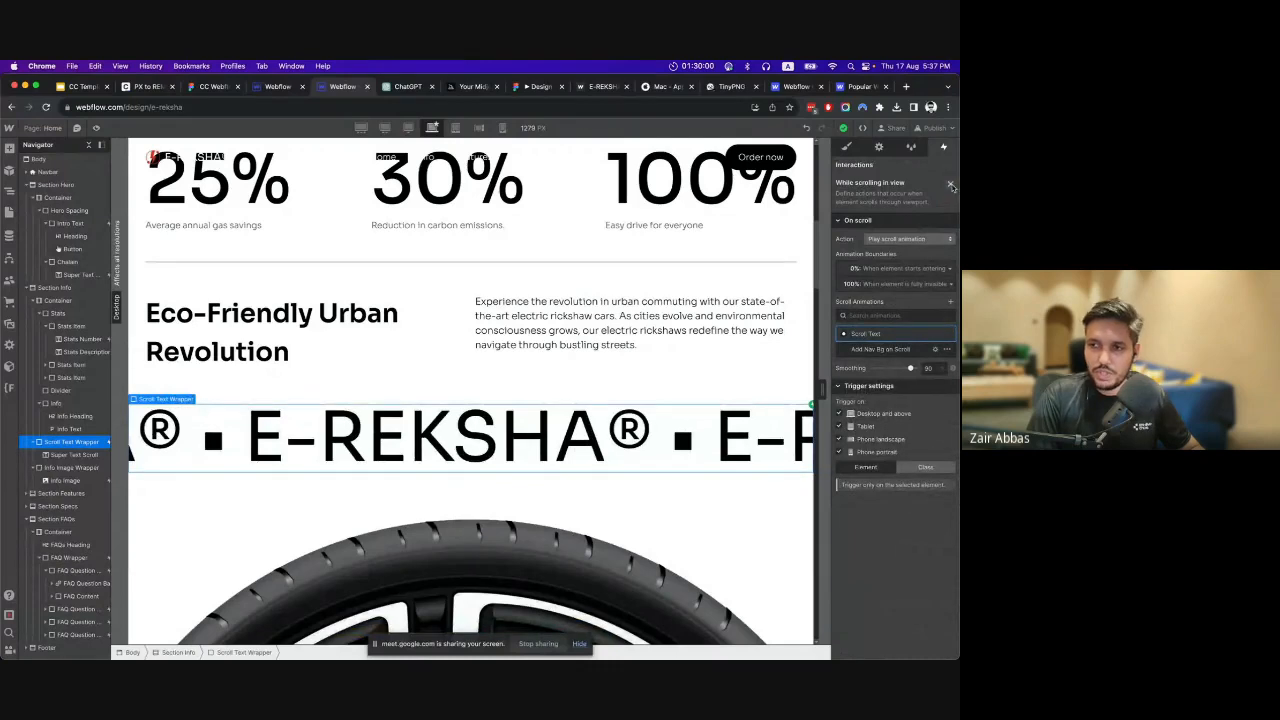
{"action": "left_click", "coordinate": [950, 186]}
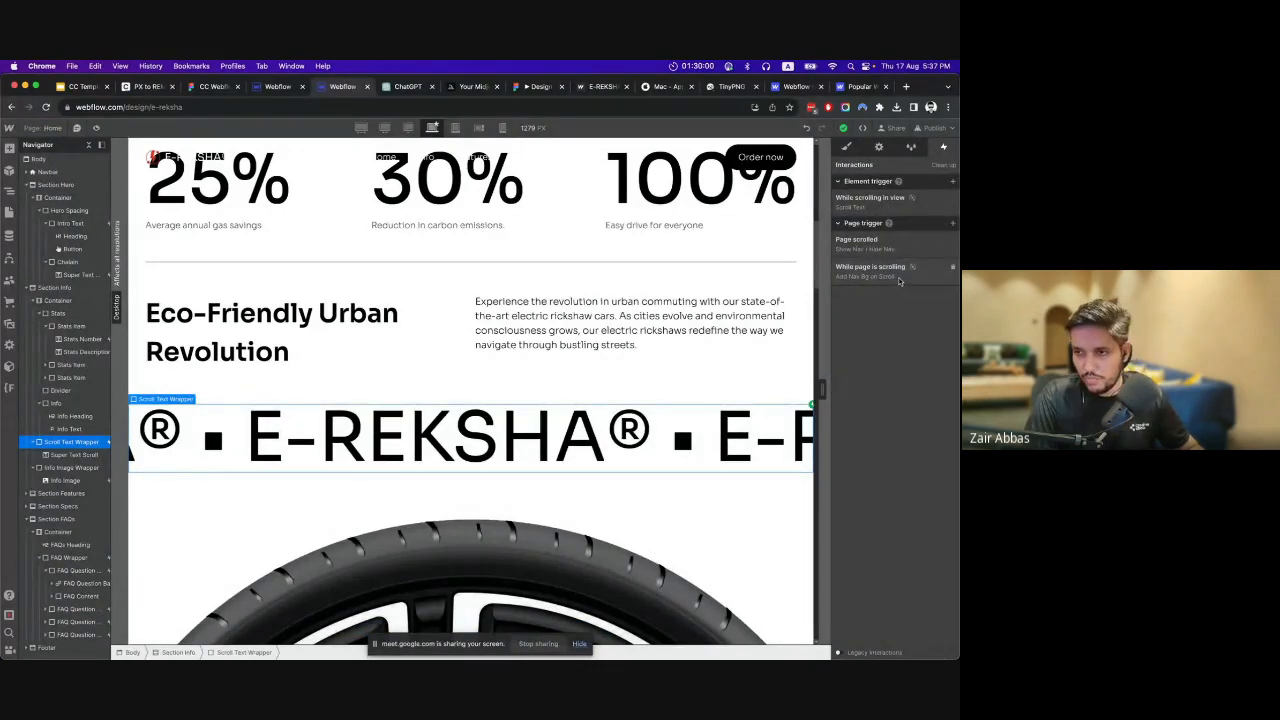
Show the Scroll Text Wrapper's styles, return to the hero section and compare it with the hero in the working project.
{"action": "left_click", "coordinate": [846, 146]}
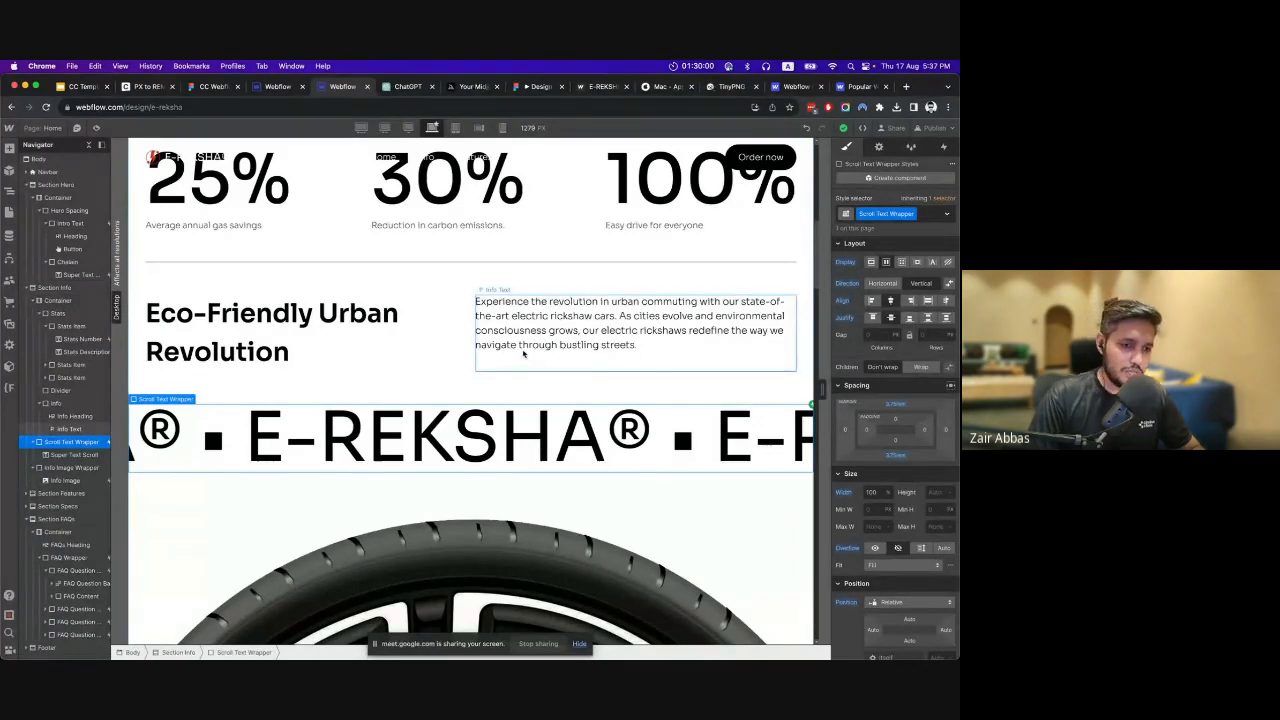
{"action": "scroll", "coordinate": [524, 353], "scroll_direction": "up", "scroll_amount": 10}
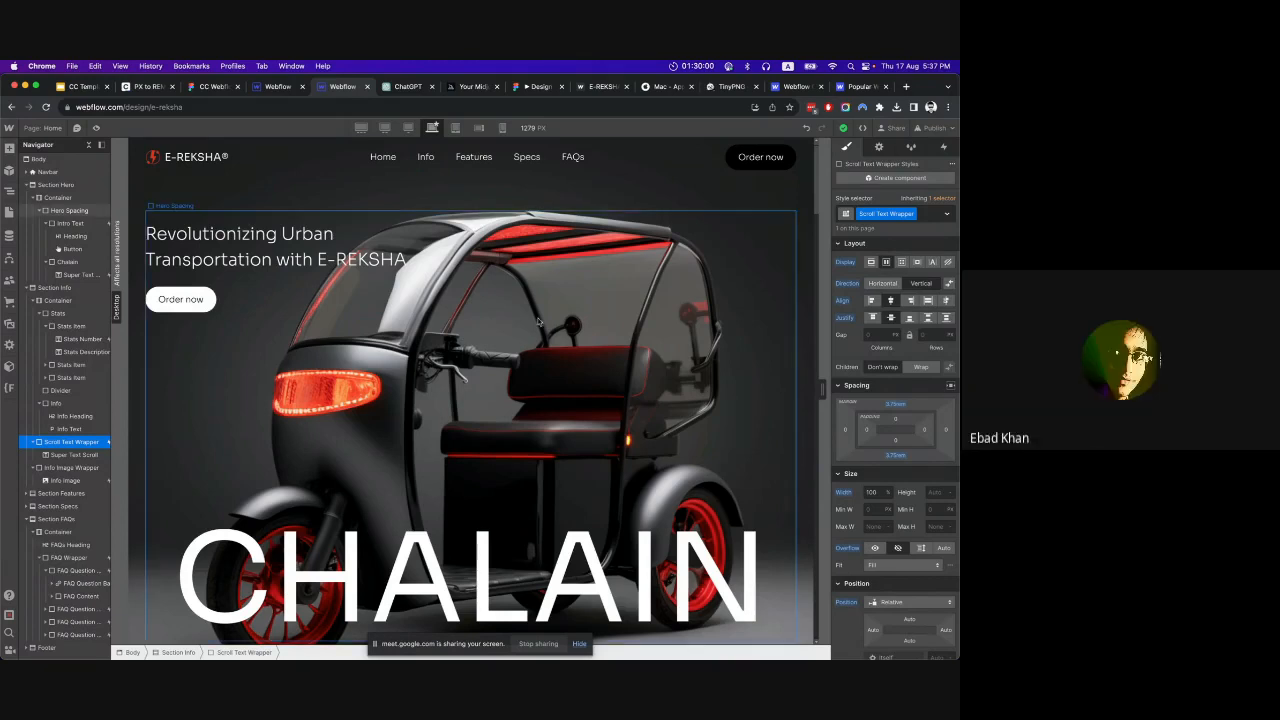
{"action": "left_click", "coordinate": [281, 87]}
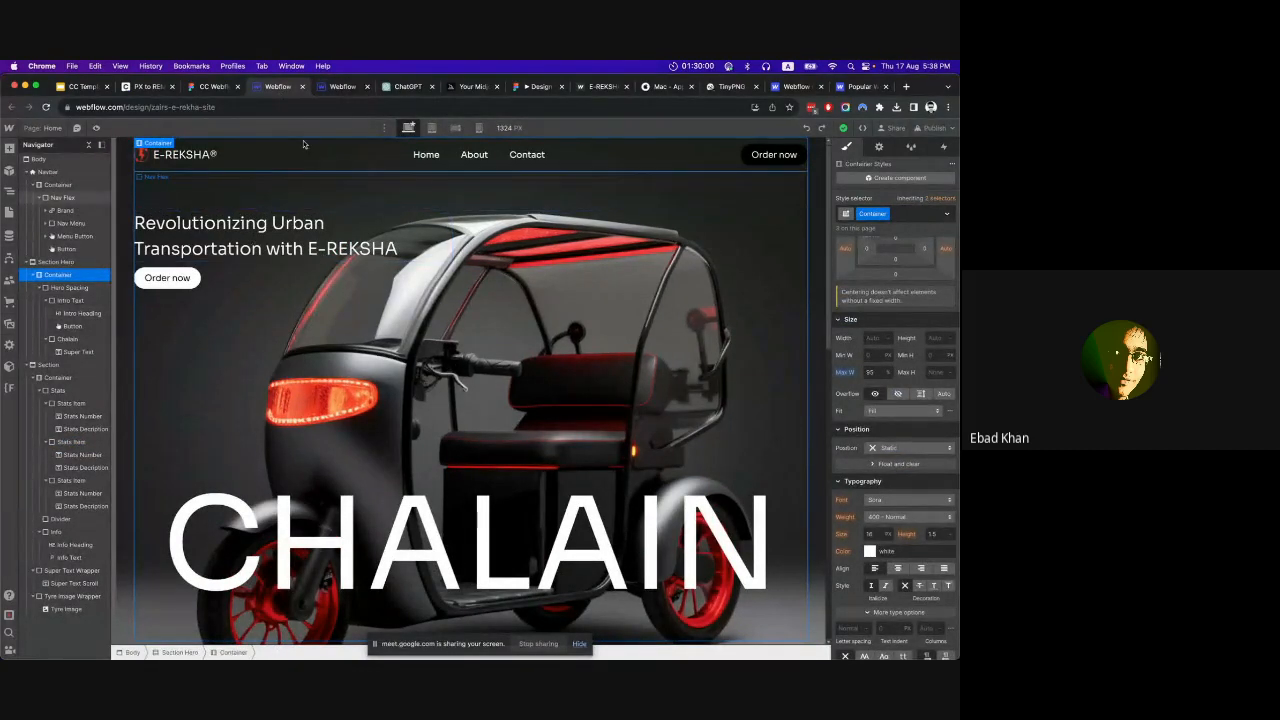
{"action": "left_click", "coordinate": [213, 88]}
{"action": "left_click", "coordinate": [270, 87]}
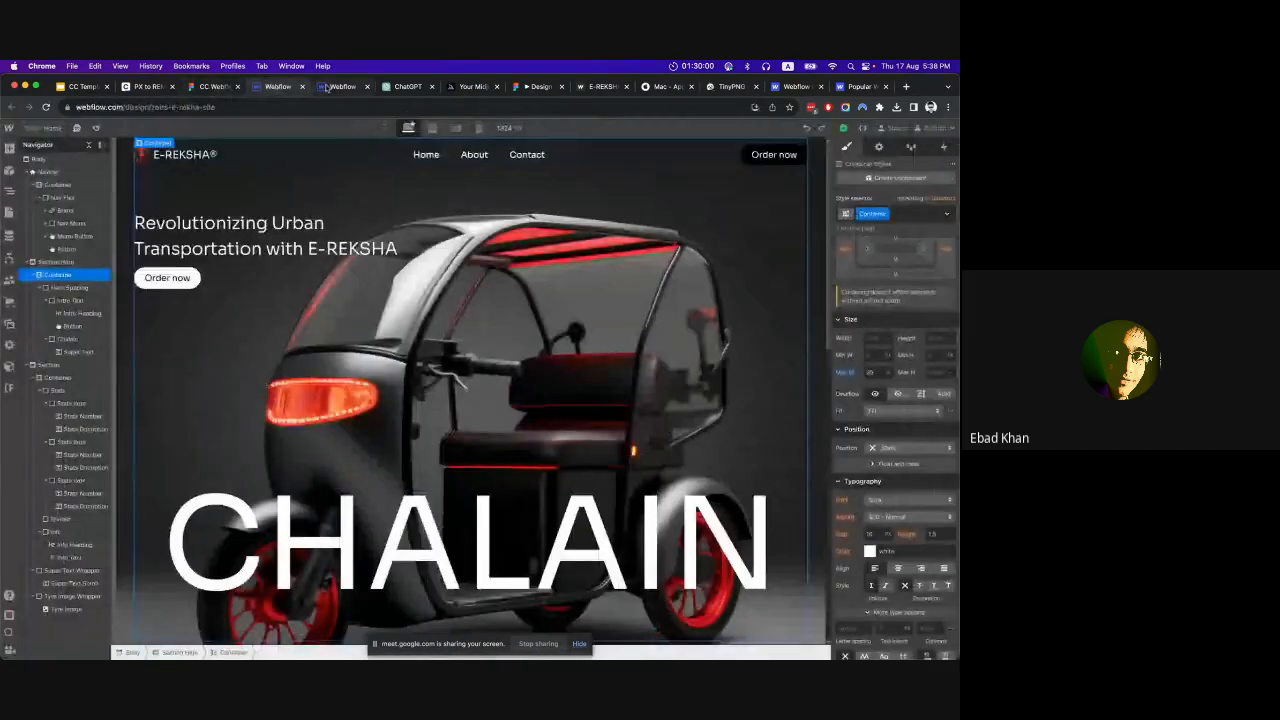
{"action": "left_click", "coordinate": [340, 87]}
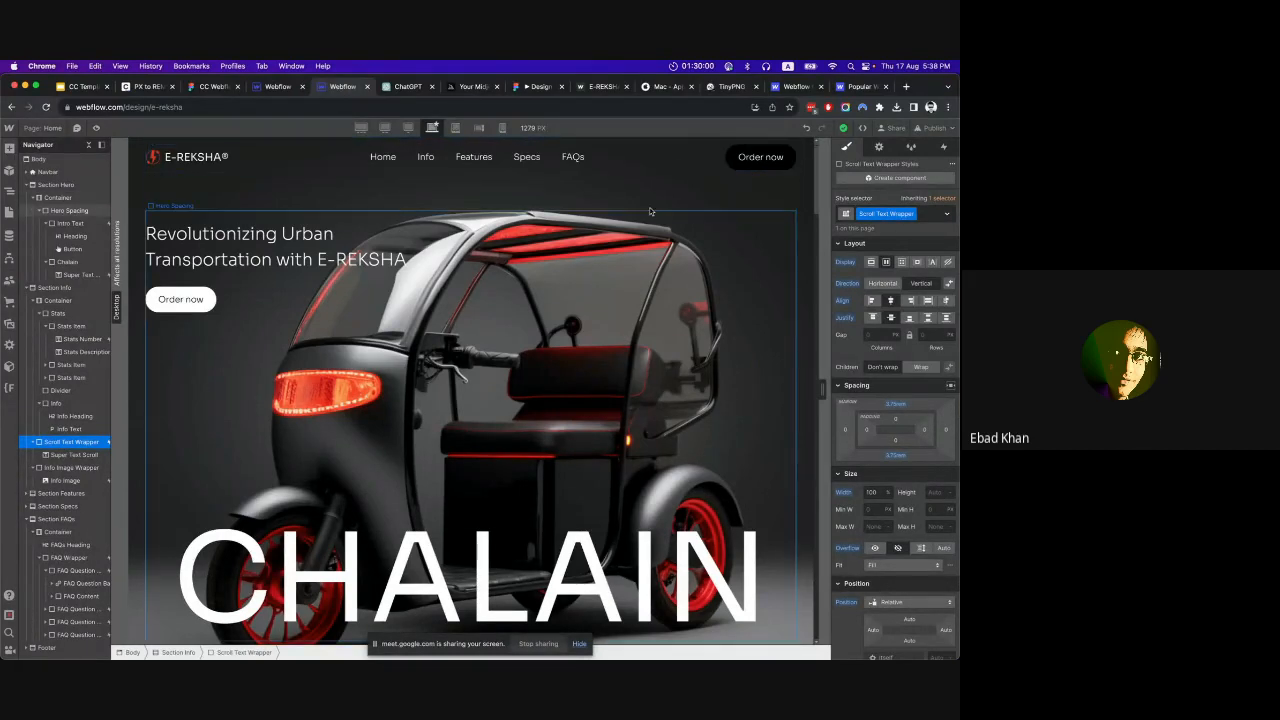
Check the reference site's sharing options, then examine its CSS and HTML in the code export and close the export without preparing a ZIP.
{"action": "left_click", "coordinate": [885, 127]}
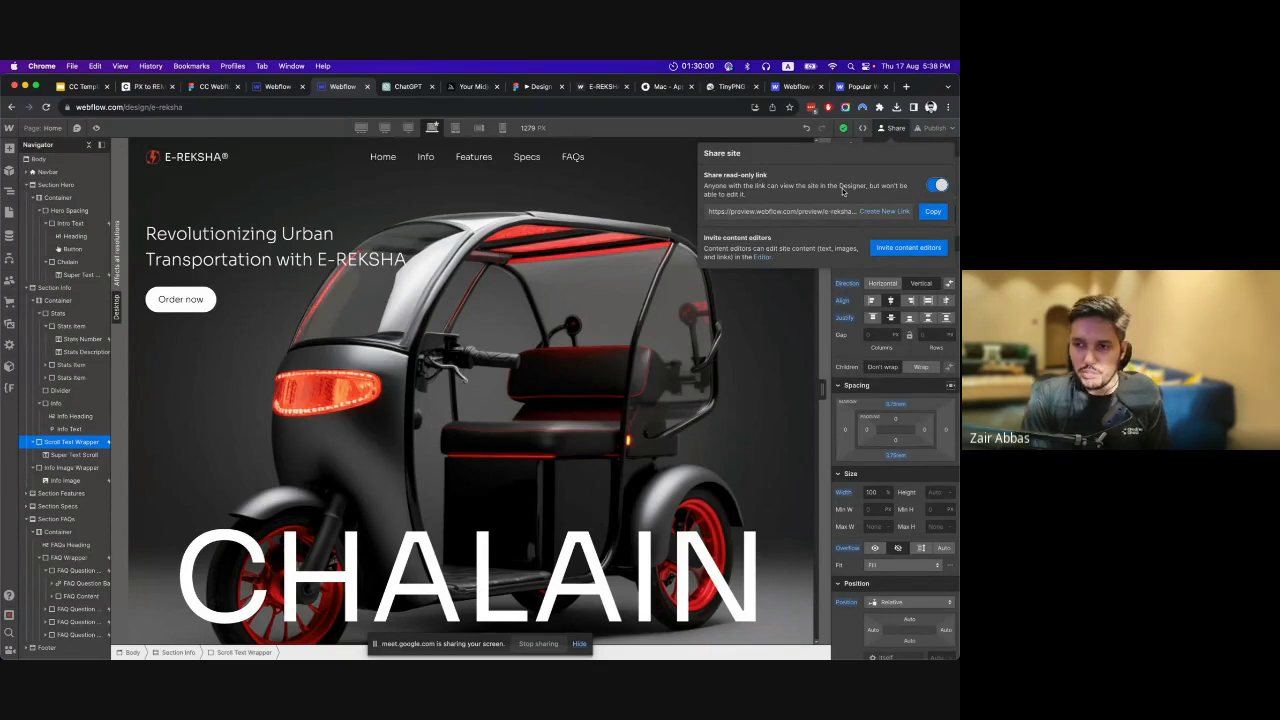
{"action": "left_click", "coordinate": [885, 127]}
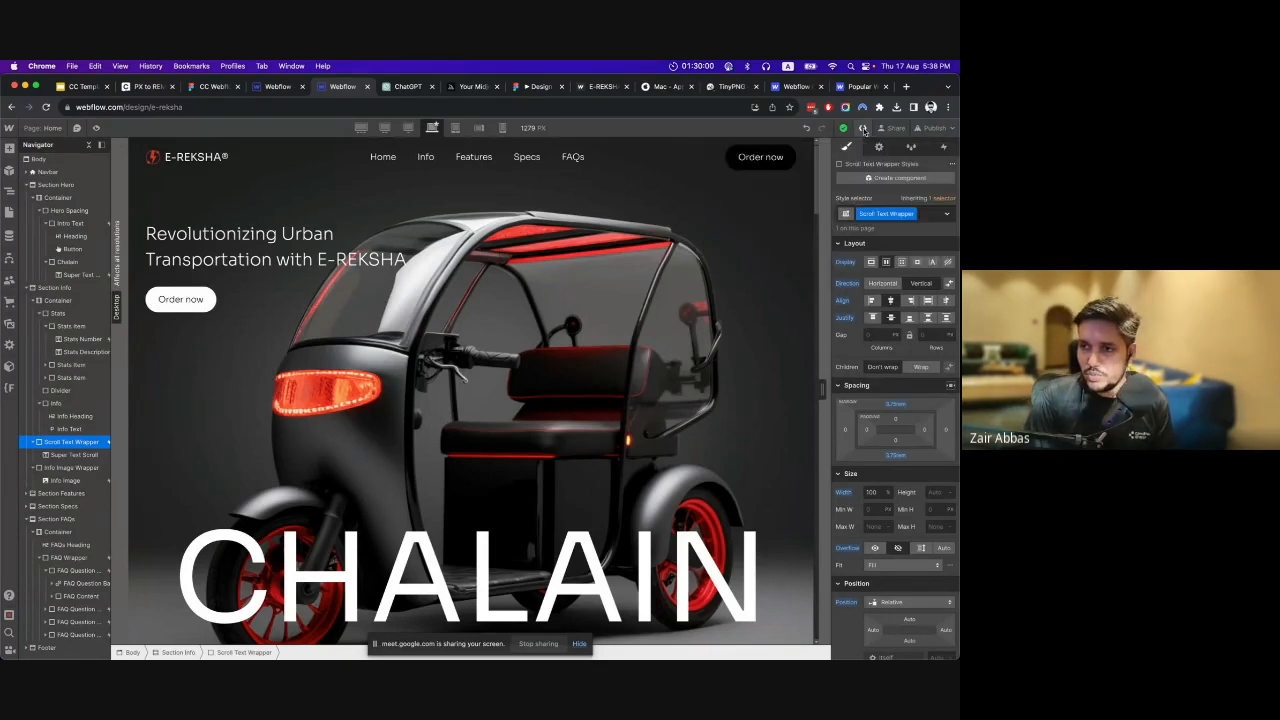
{"action": "left_click", "coordinate": [862, 127]}
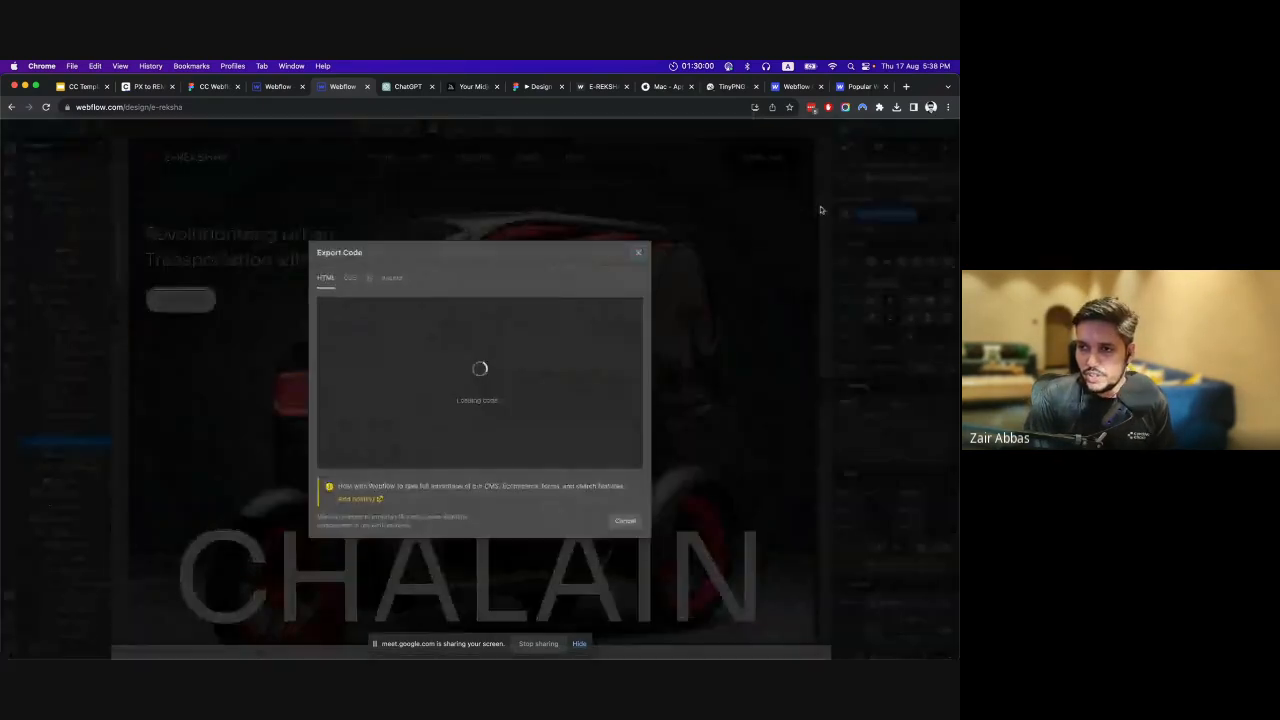
{"action": "left_click", "coordinate": [350, 278]}
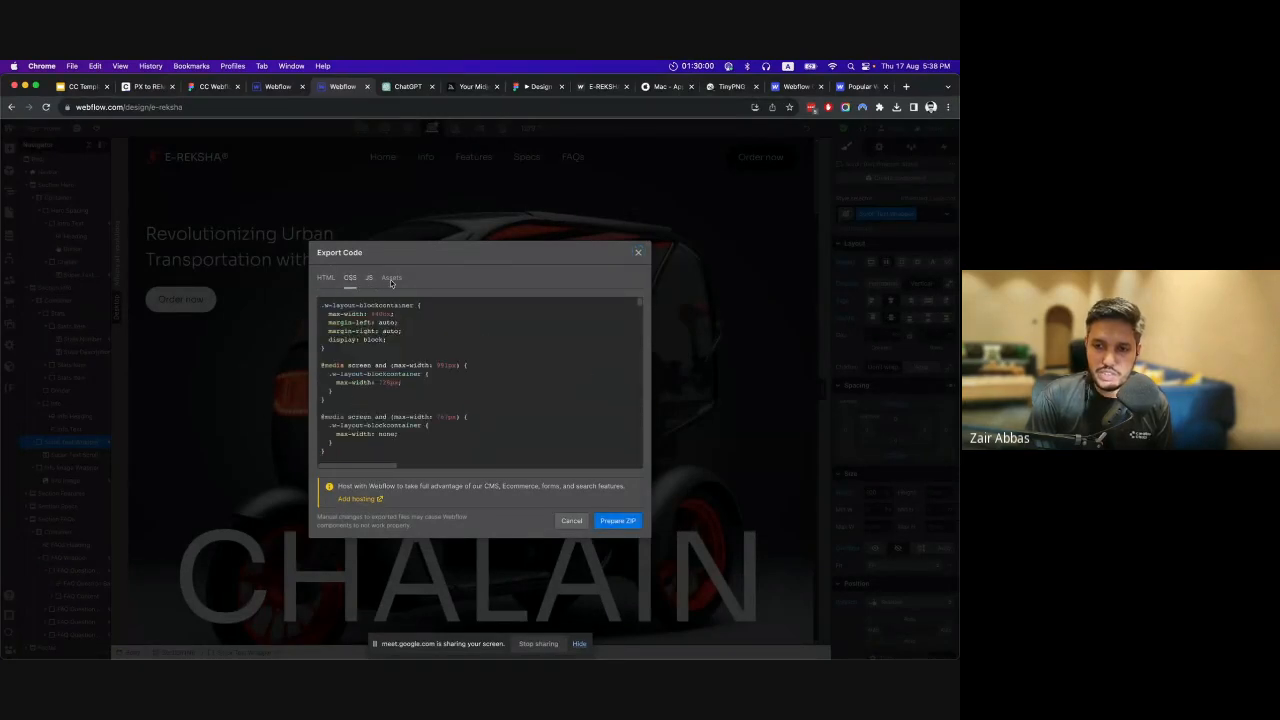
{"action": "left_click", "coordinate": [326, 278]}
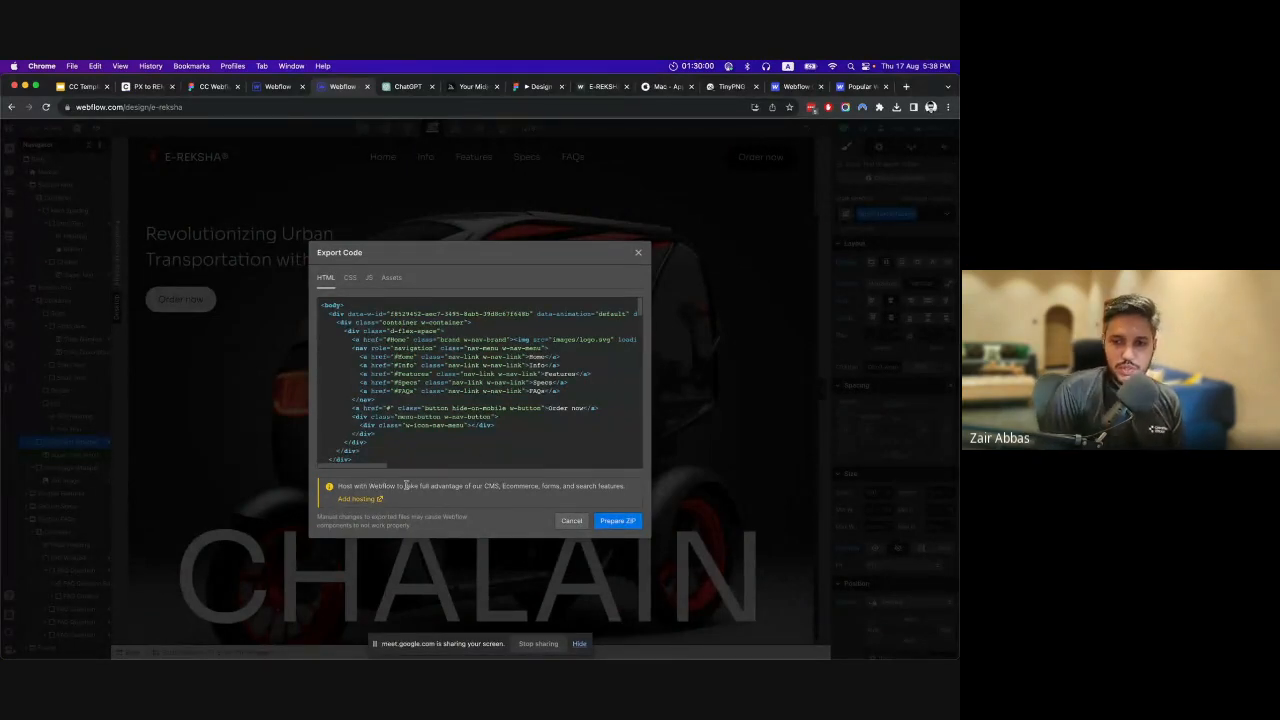
{"action": "scroll", "coordinate": [431, 369], "scroll_direction": "down", "scroll_amount": 3}
{"action": "scroll", "coordinate": [431, 369], "scroll_direction": "down", "scroll_amount": 10}
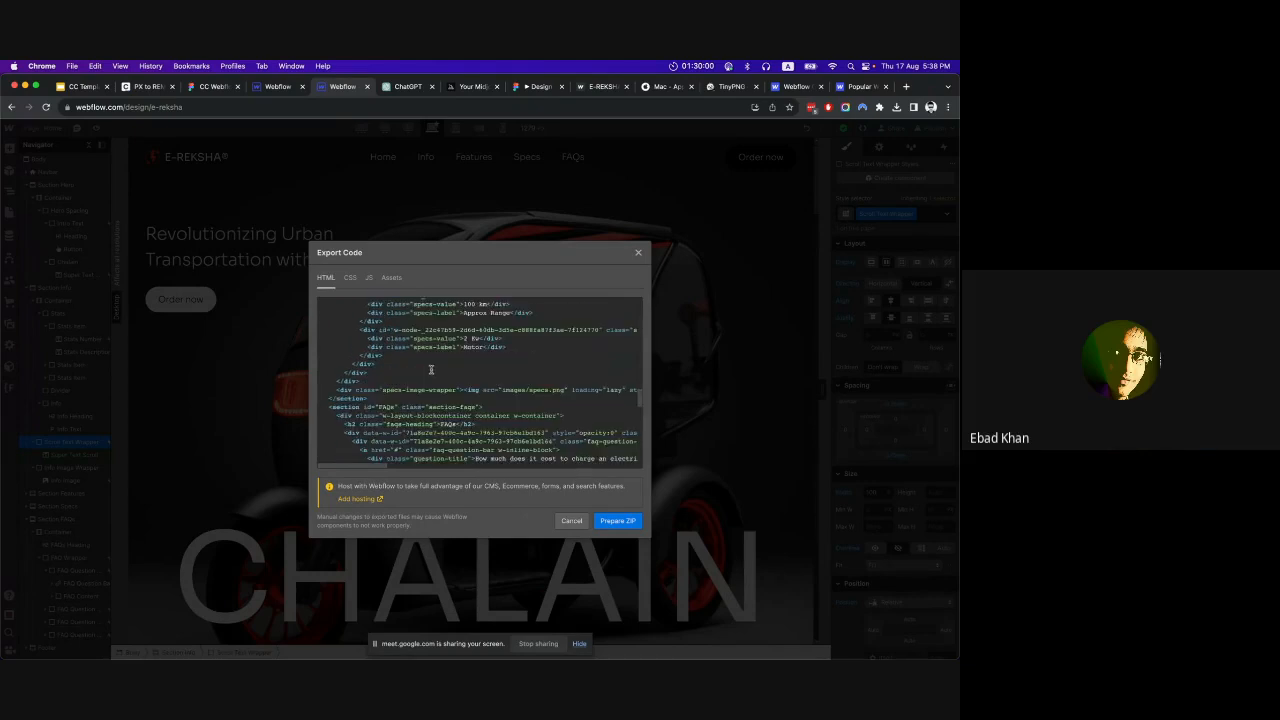
{"action": "scroll", "coordinate": [432, 372], "scroll_direction": "up", "scroll_amount": 15}
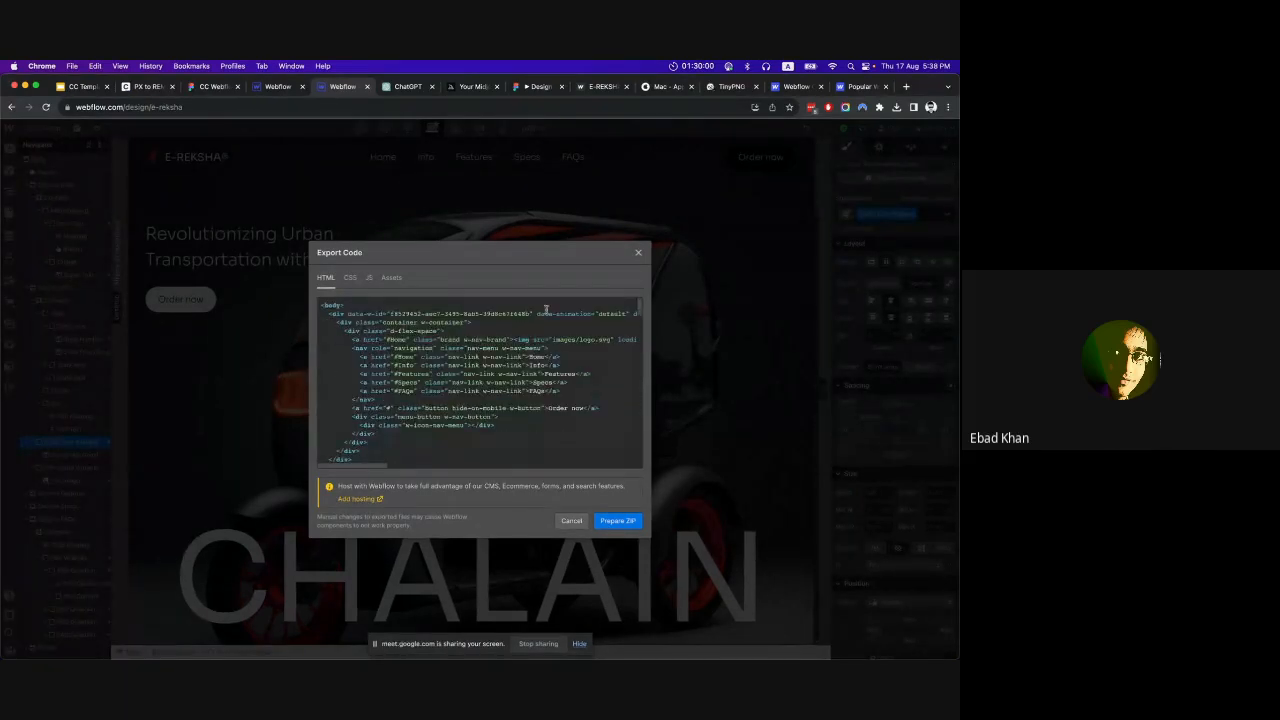
{"action": "left_click", "coordinate": [639, 253]}
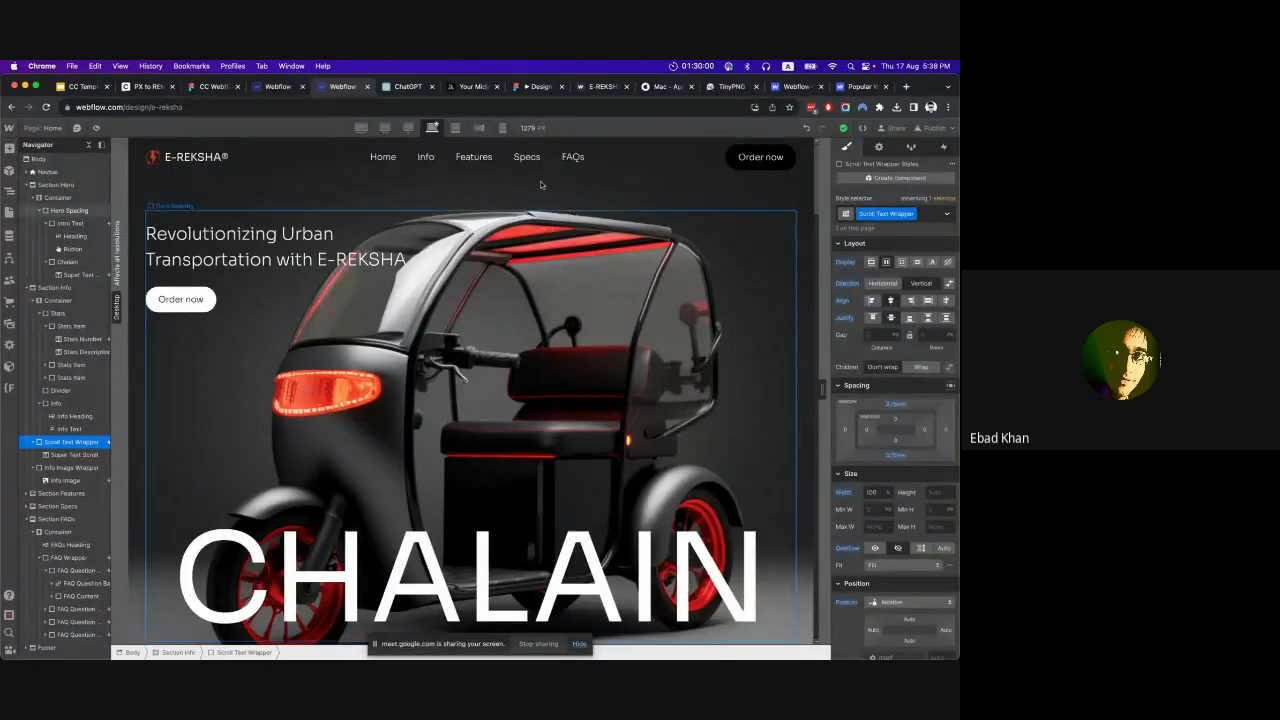
Switch to the Google Slides presentation and go through the recommended resources on the "You must check out" slide, from Relume Library to PX to REM Converter.
{"action": "left_click", "coordinate": [84, 87]}
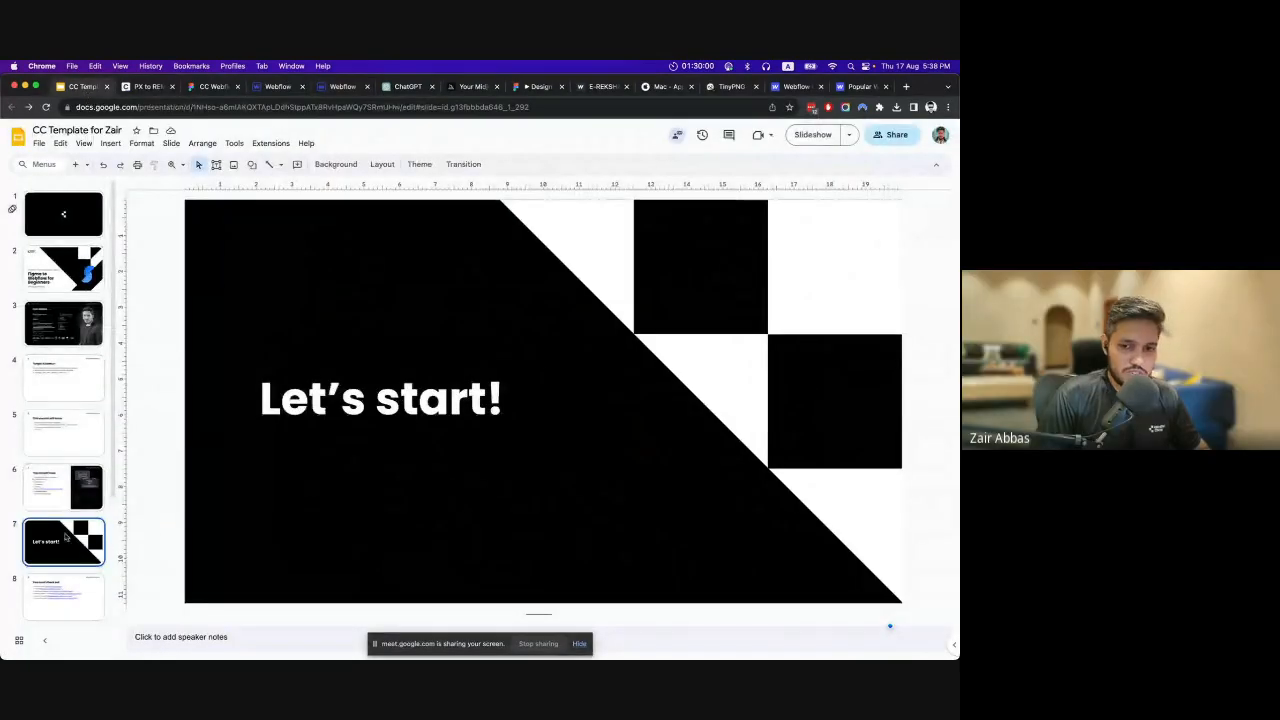
{"action": "scroll", "coordinate": [73, 537], "scroll_direction": "down", "scroll_amount": 4}
{"action": "left_click", "coordinate": [64, 428]}
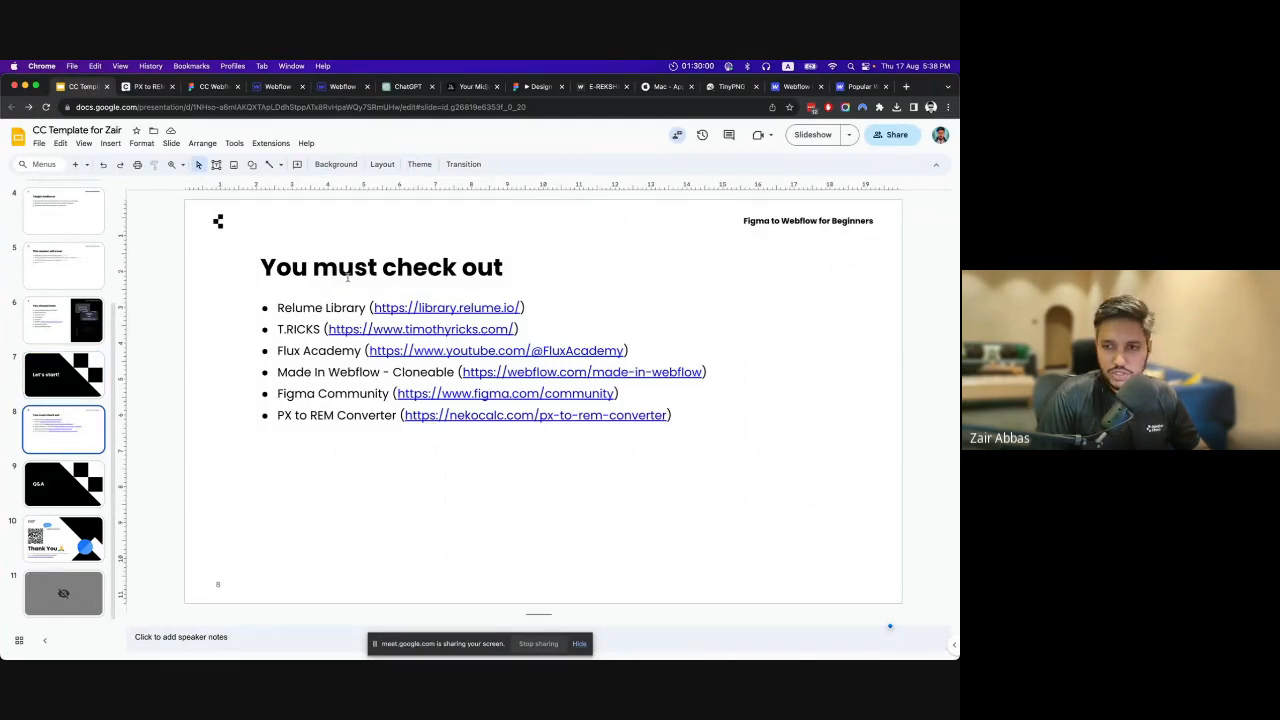
{"action": "left_click", "coordinate": [287, 308]}
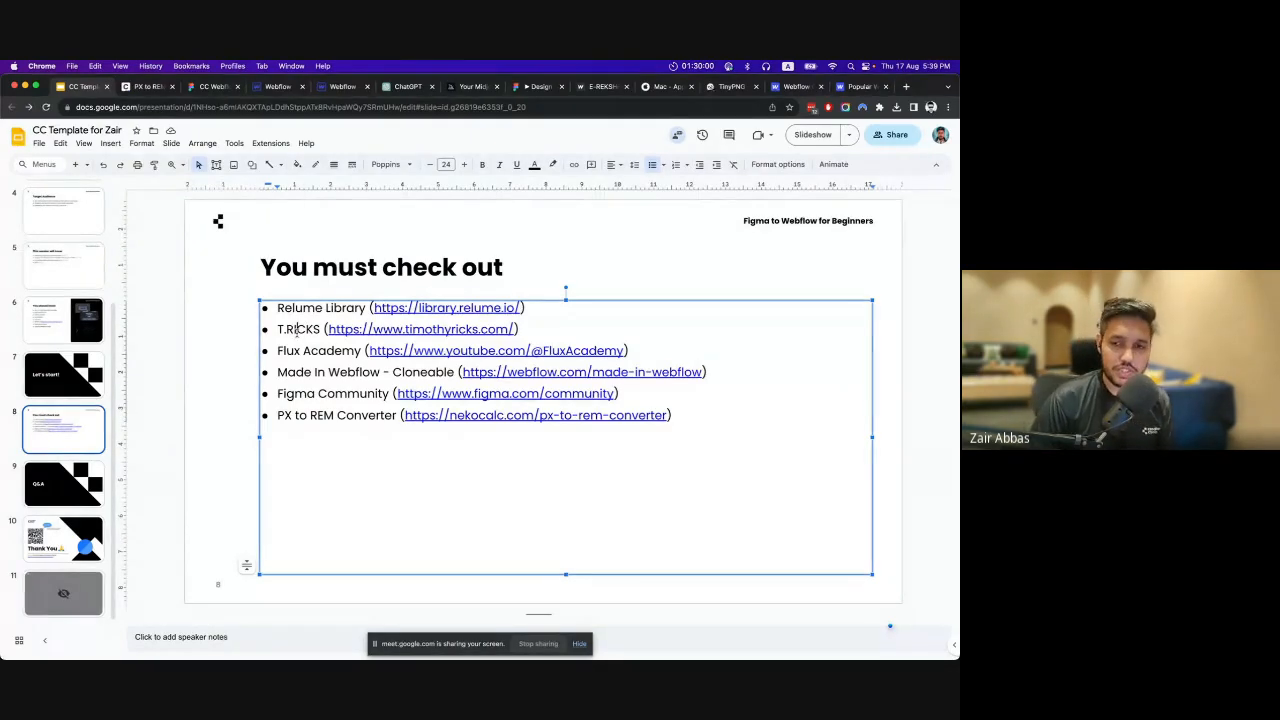
{"action": "left_click_drag", "start_coordinate": [296, 350], "coordinate": [357, 351]}
{"action": "left_click", "coordinate": [356, 350]}
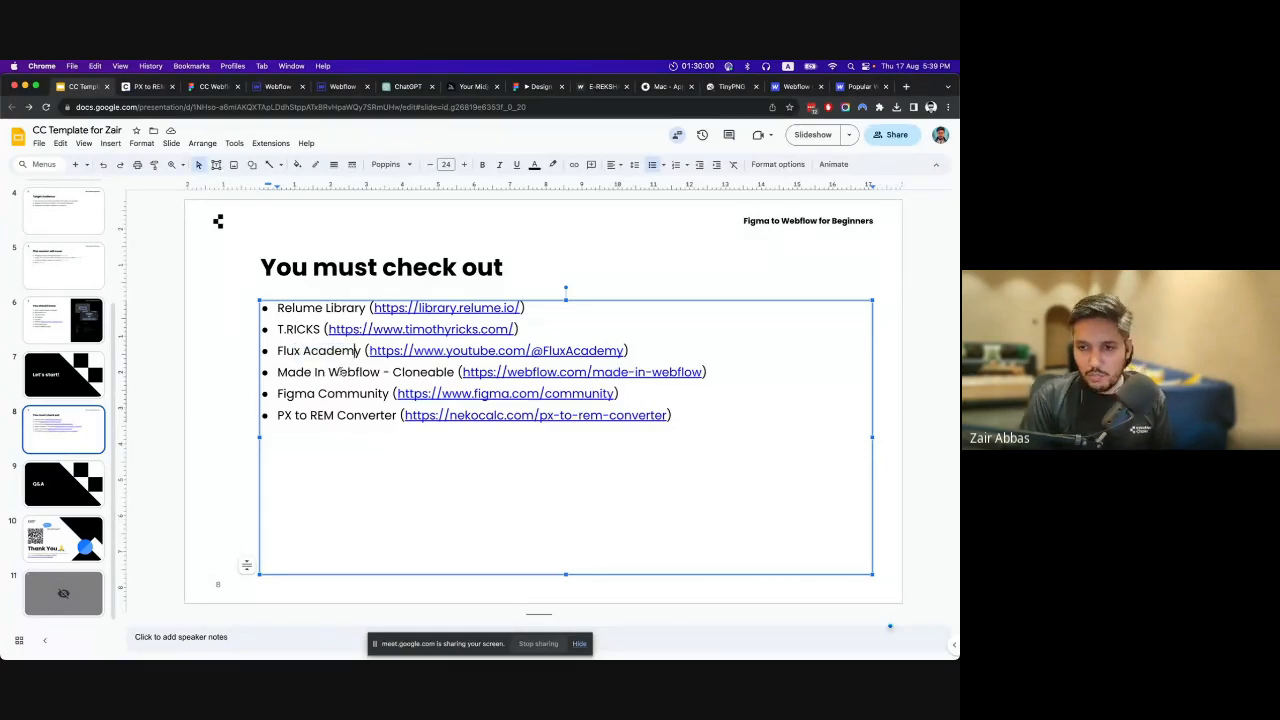
{"action": "left_click_drag", "start_coordinate": [340, 372], "coordinate": [428, 372]}
{"action": "left_click", "coordinate": [446, 372]}
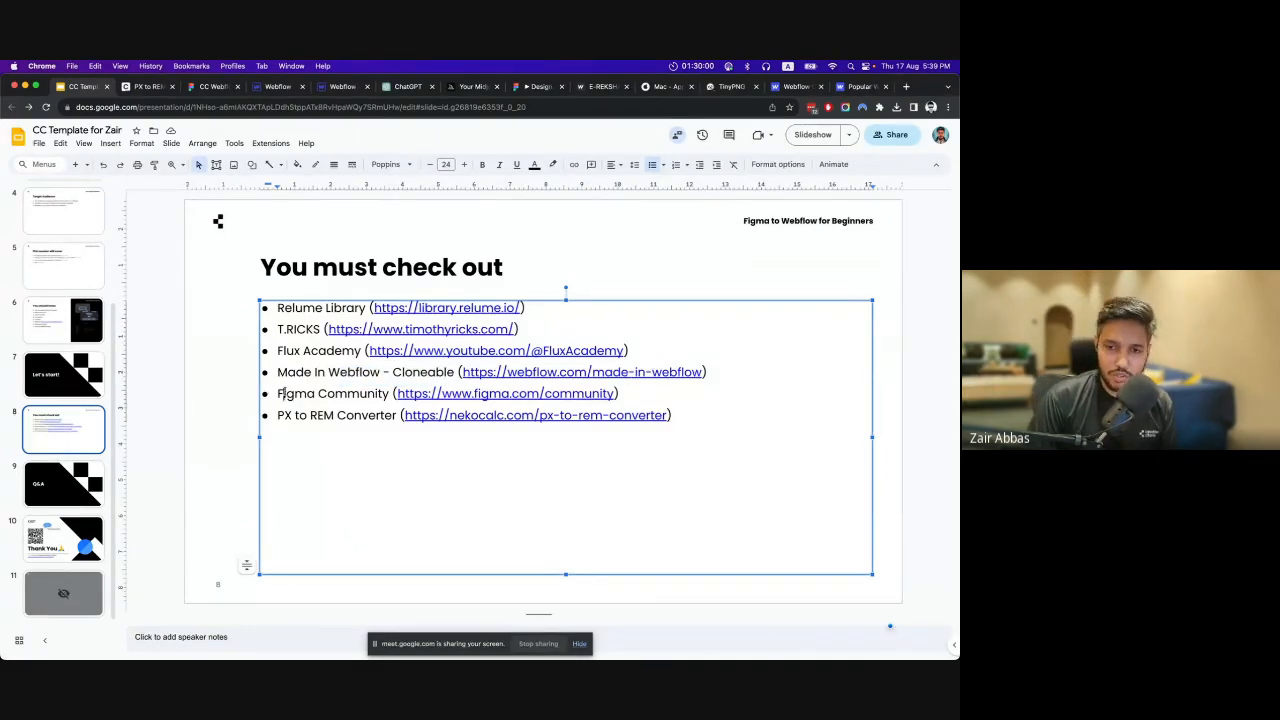
{"action": "left_click_drag", "start_coordinate": [284, 394], "coordinate": [309, 422]}
{"action": "left_click", "coordinate": [376, 393]}
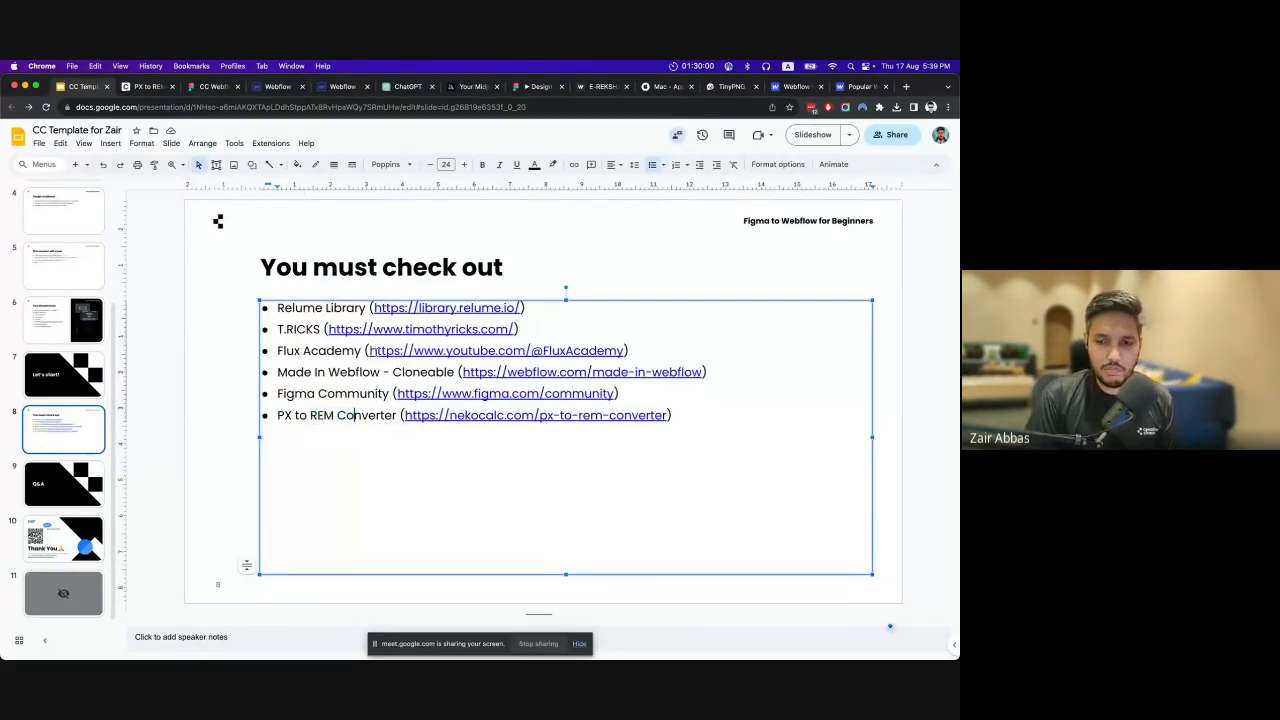
Move past the Q&A slide and show the closing Thank You slide with the QR code.
{"action": "left_click", "coordinate": [37, 482]}
{"action": "left_click", "coordinate": [46, 533]}
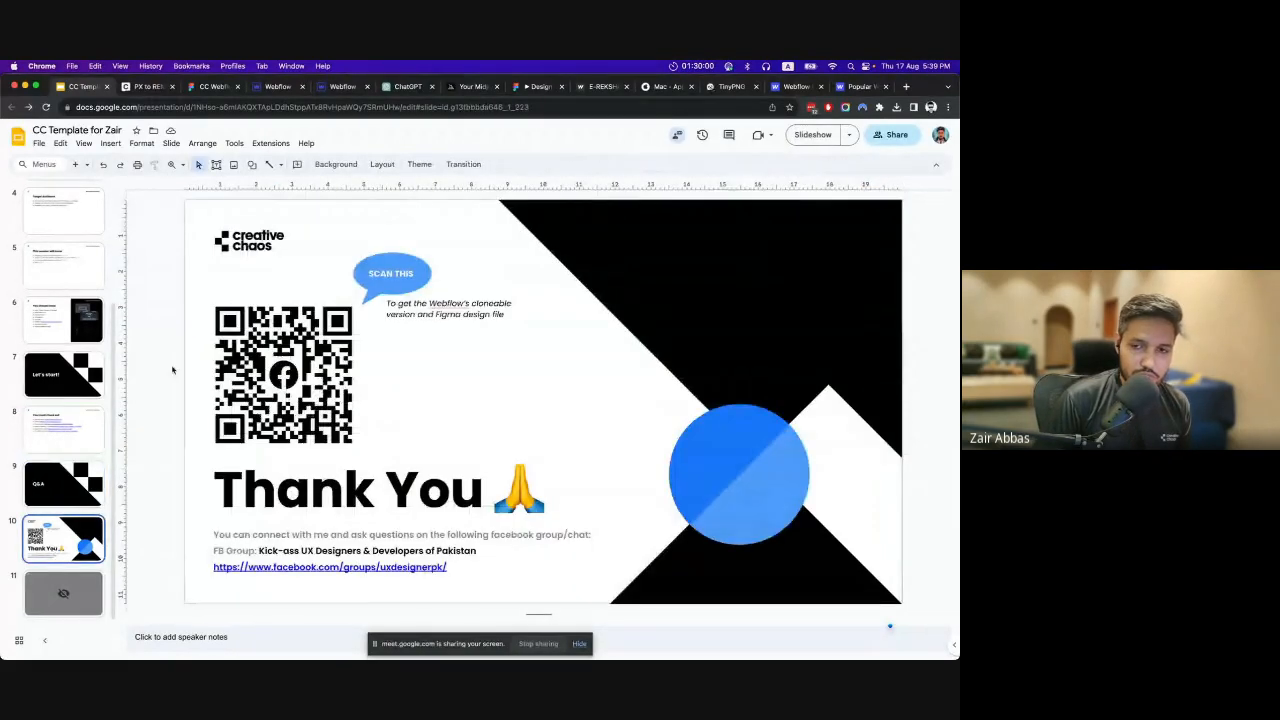
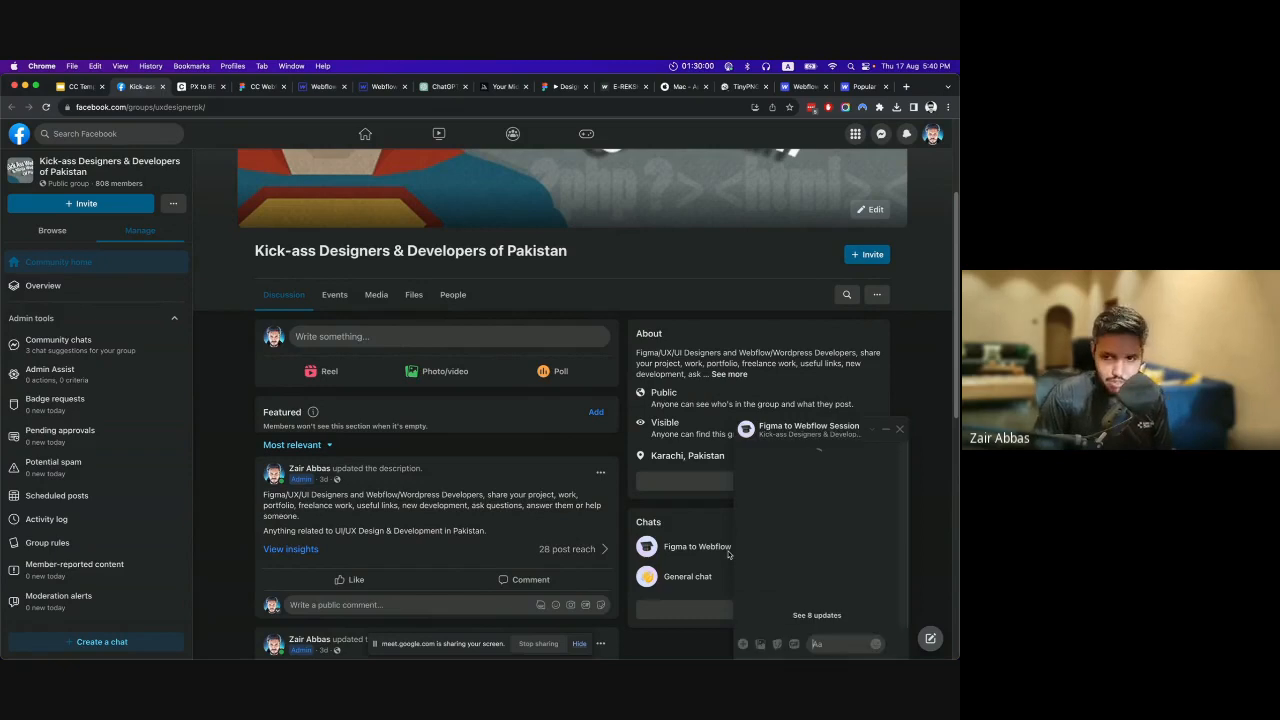
Close the Figma to Webflow Session chat in the Facebook group and switch back to the Thank You slide.
{"action": "left_click", "coordinate": [898, 429]}
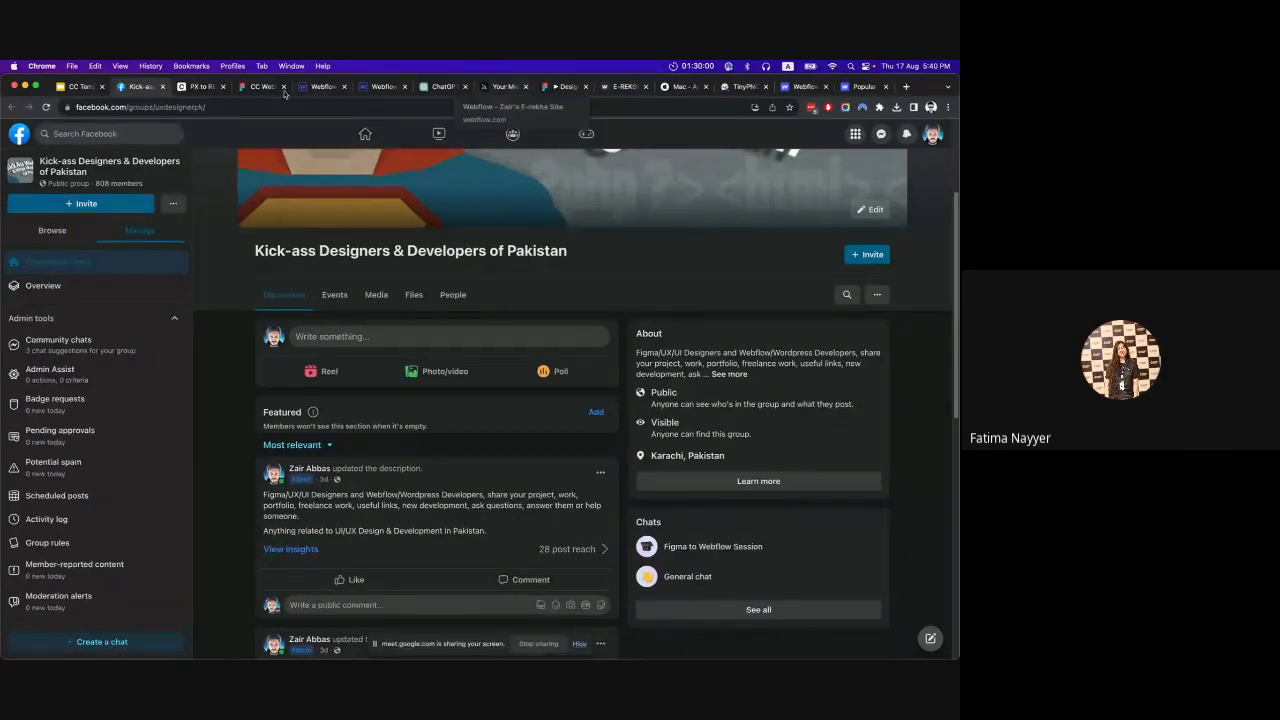
{"action": "left_click", "coordinate": [80, 86]}
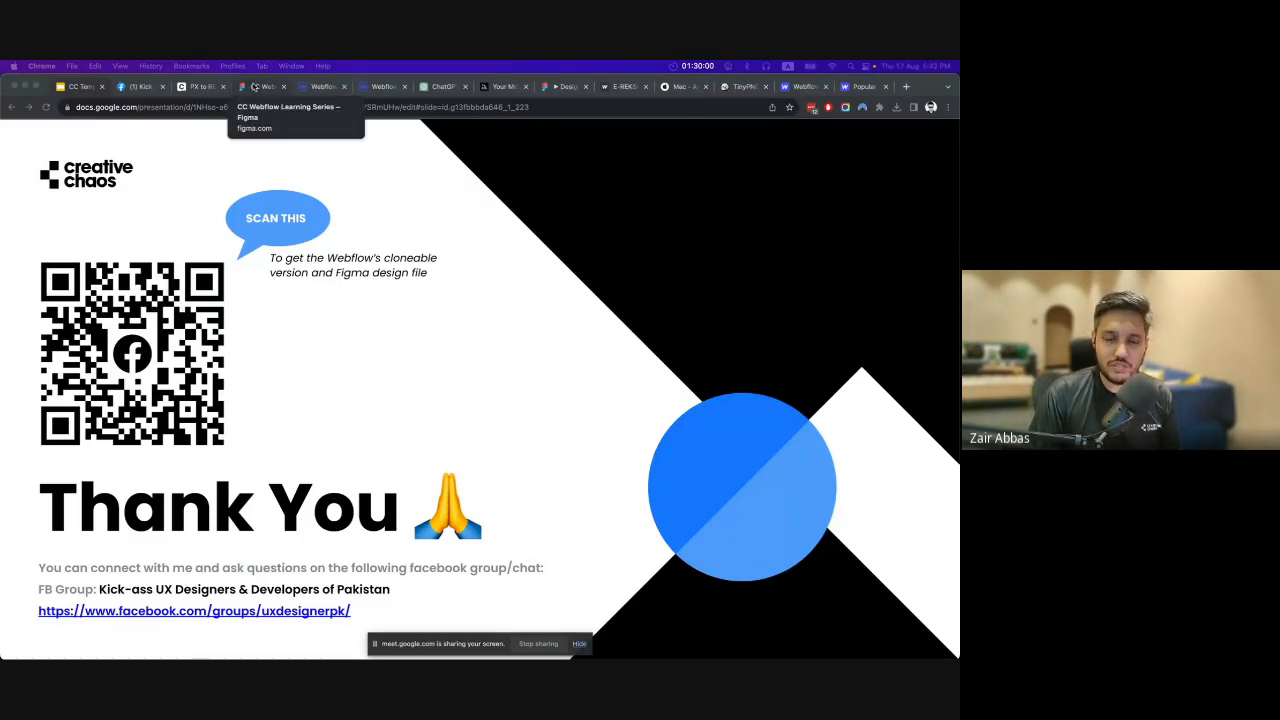
Open the Type Scale calculator in a new tab and point out the base size and the pixel sizes of the two largest headings.
{"action": "left_click", "coordinate": [906, 87]}
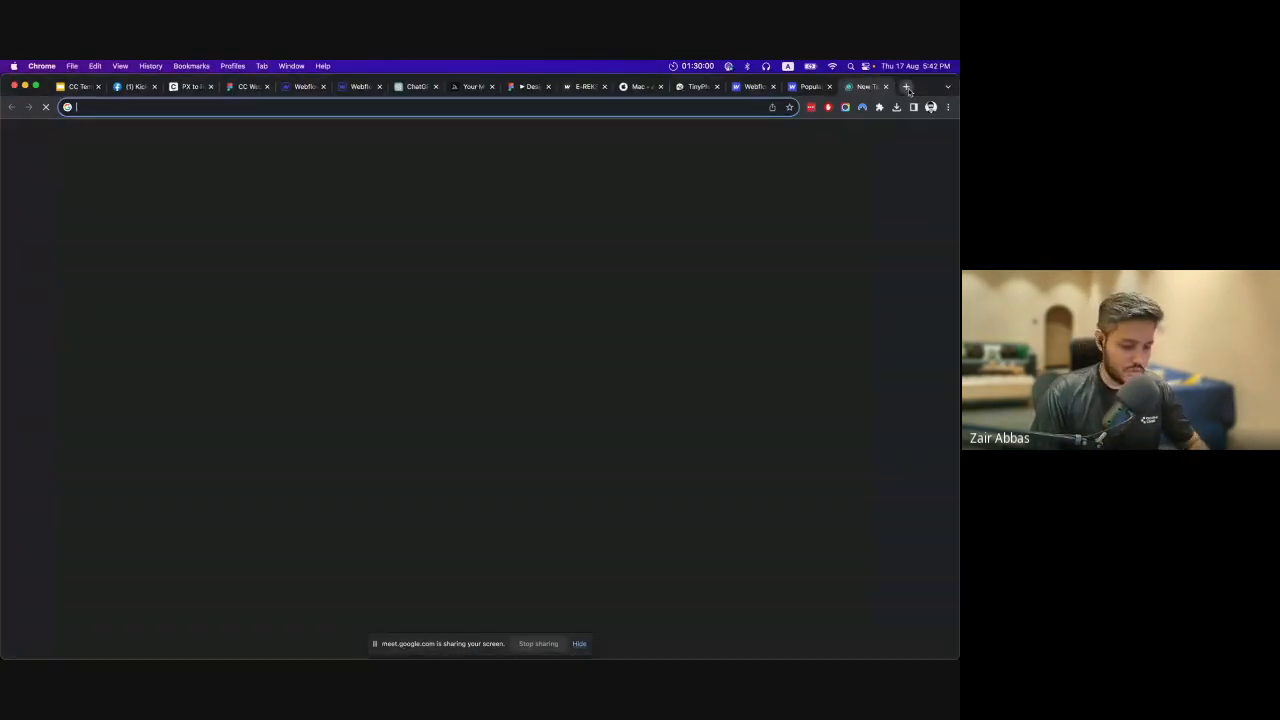
{"action": "type", "text": "type"}
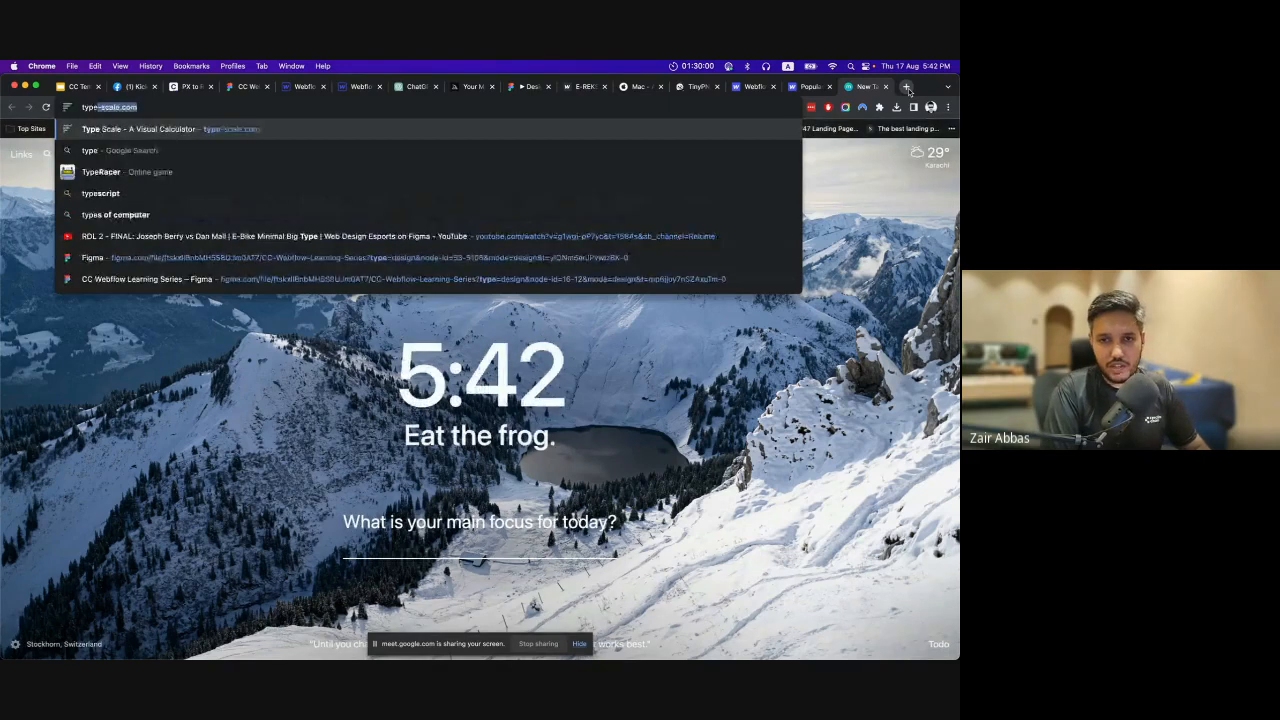
{"action": "key", "text": "Return"}
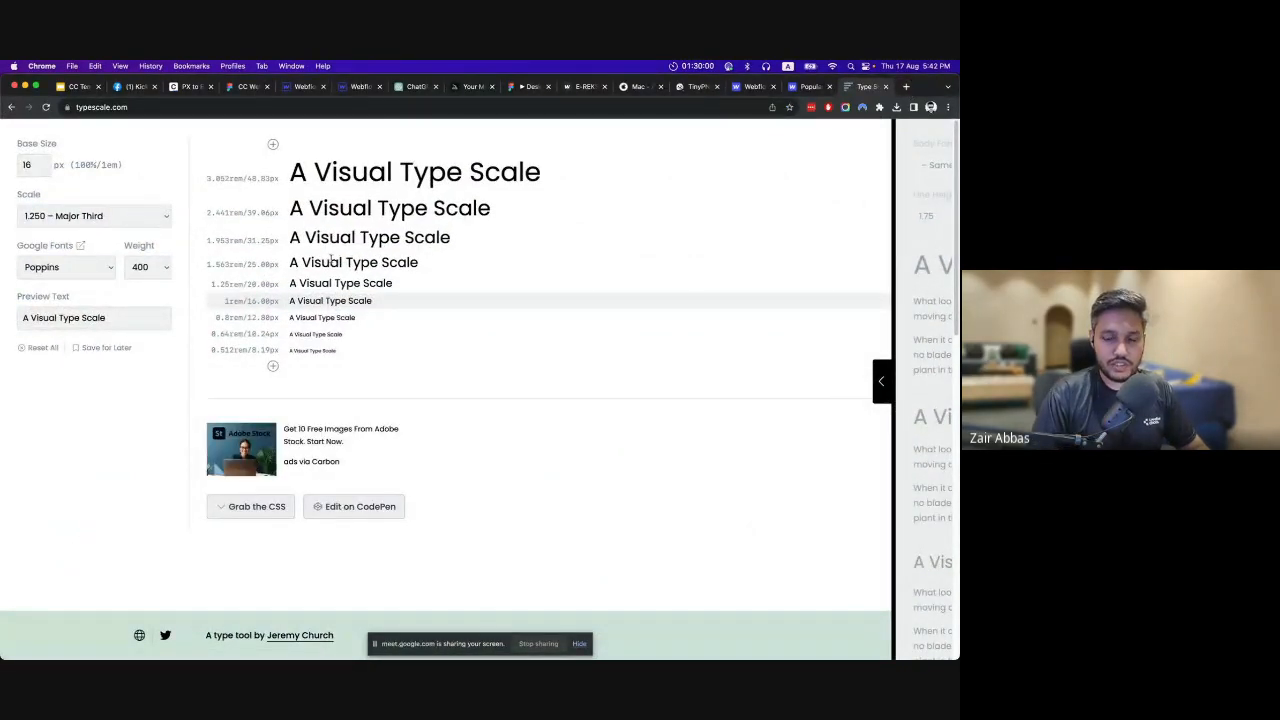
{"action": "double_click", "coordinate": [43, 164]}
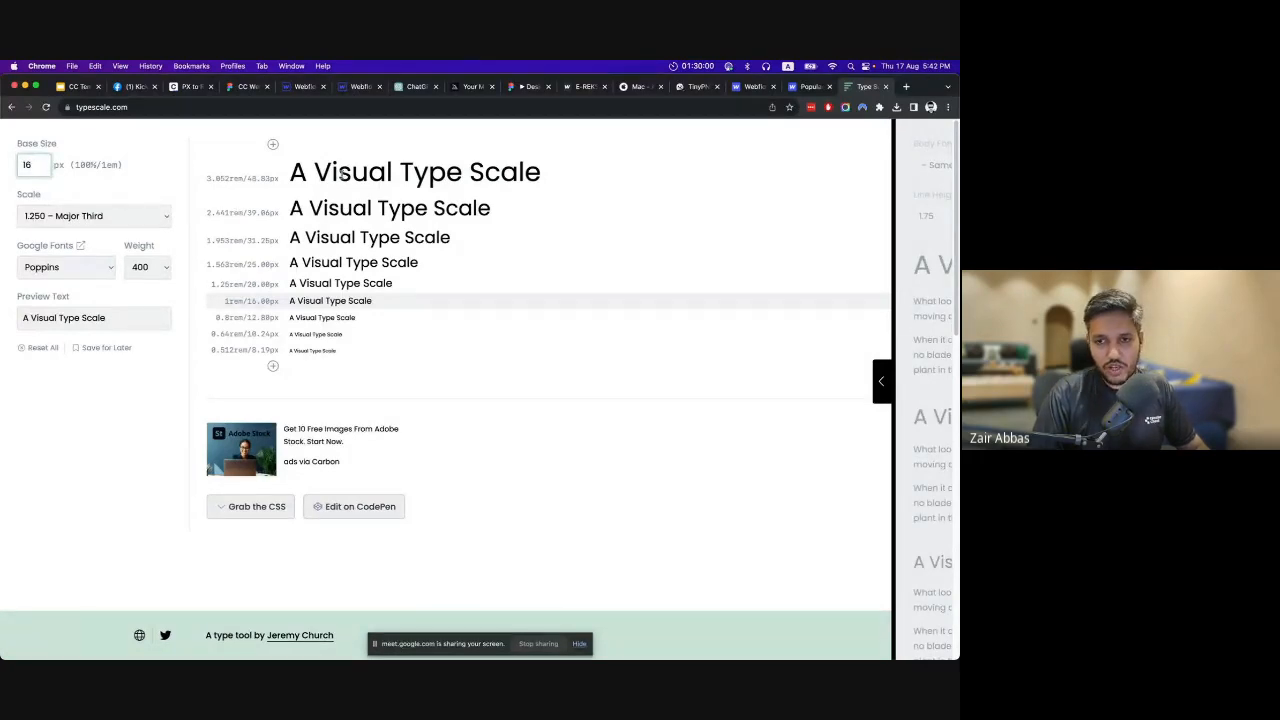
{"action": "left_click_drag", "start_coordinate": [247, 178], "coordinate": [270, 214]}
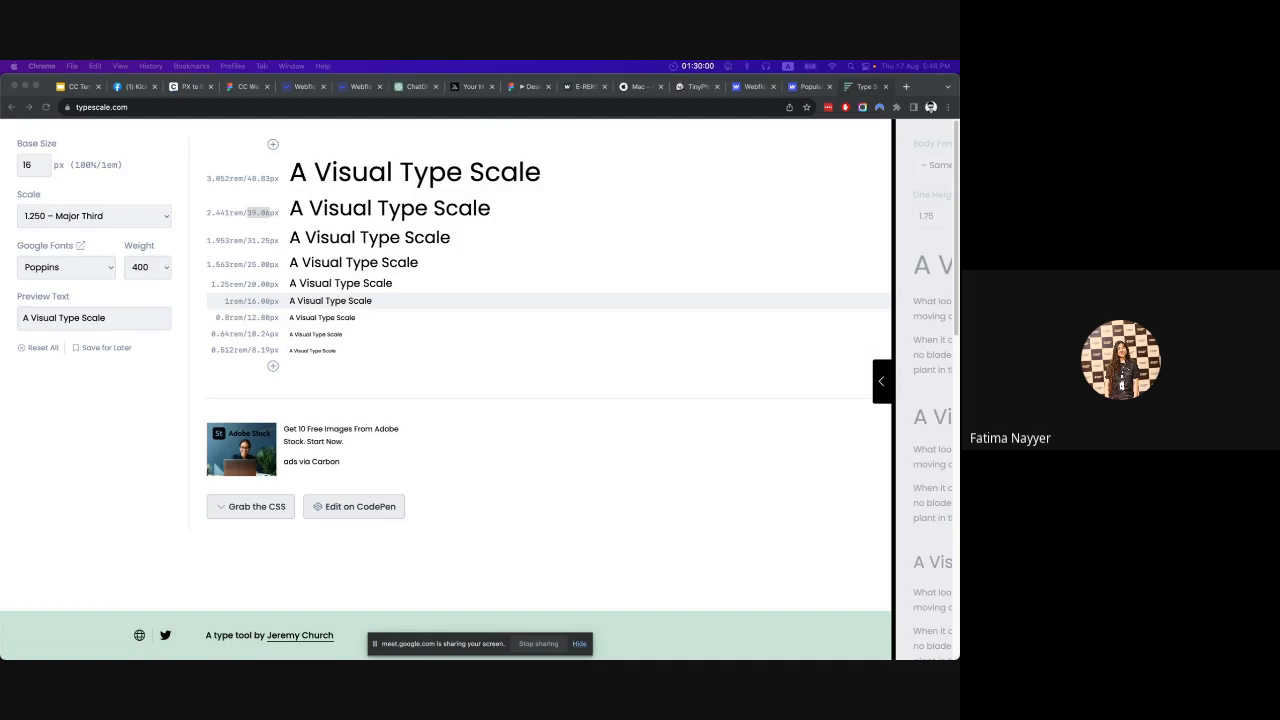
Switch to the Figma hero design, compare it with the E-REKSHA site in Webflow's preview, and leave the preview.
{"action": "left_click", "coordinate": [248, 87]}
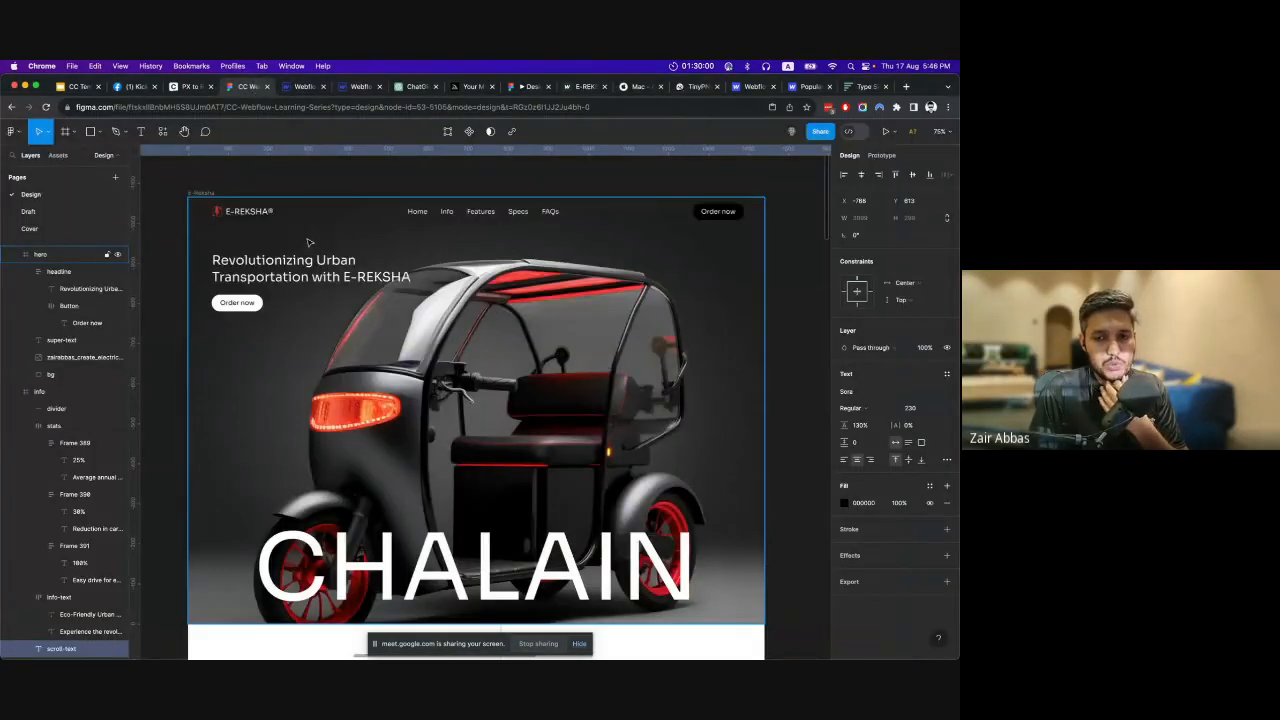
{"action": "scroll", "coordinate": [309, 243], "scroll_direction": "down", "scroll_amount": 1}
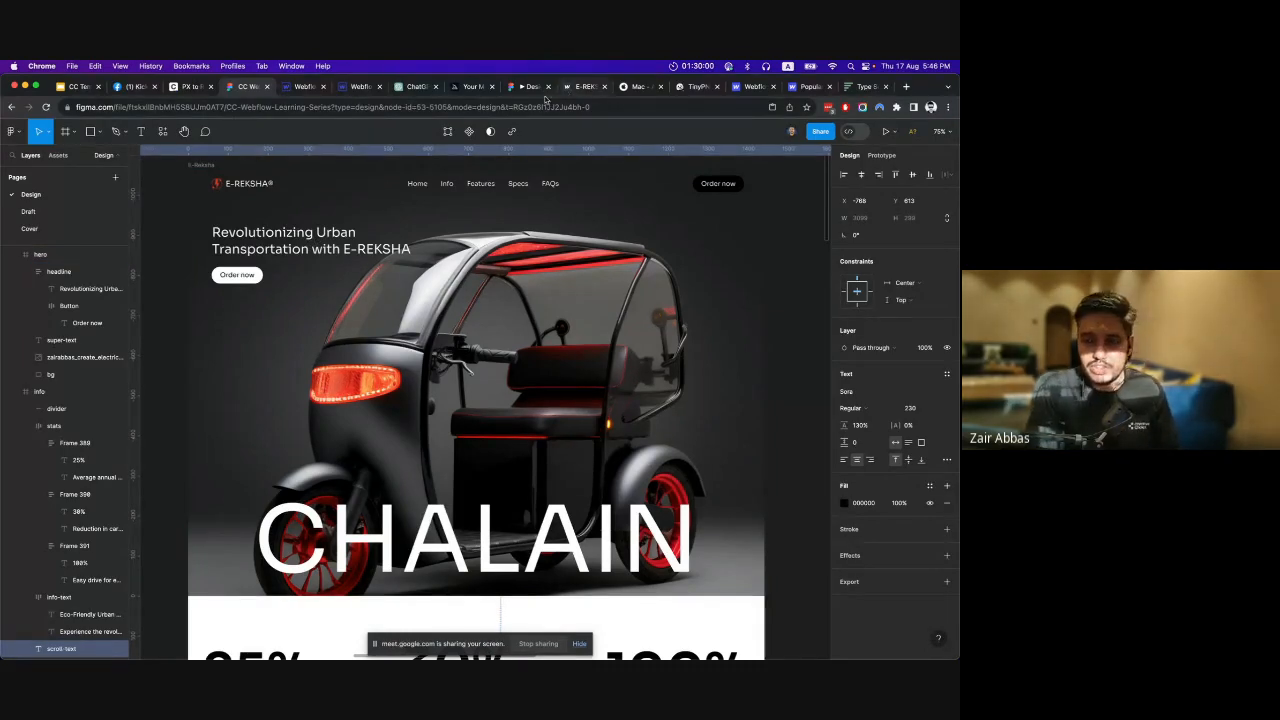
{"action": "left_click", "coordinate": [288, 90]}
{"action": "left_click", "coordinate": [95, 128]}
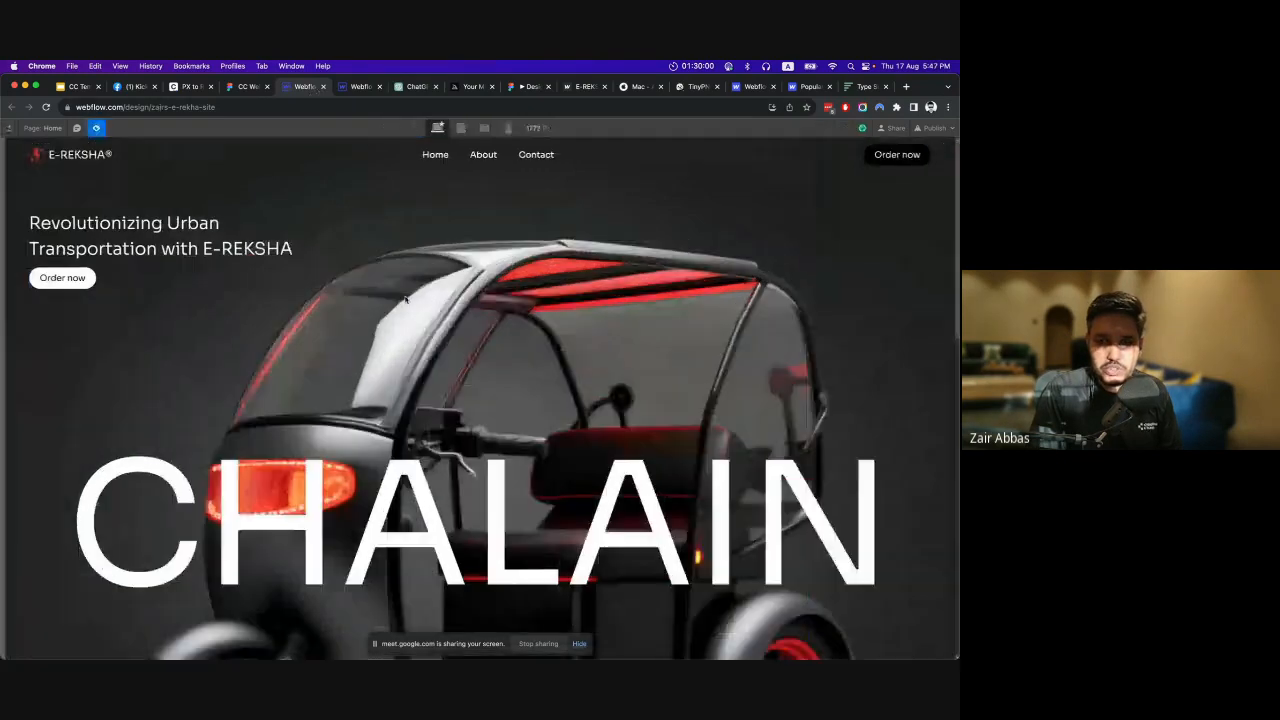
{"action": "scroll", "coordinate": [603, 378], "scroll_direction": "down", "scroll_amount": 10}
{"action": "scroll", "coordinate": [601, 379], "scroll_direction": "up", "scroll_amount": 10}
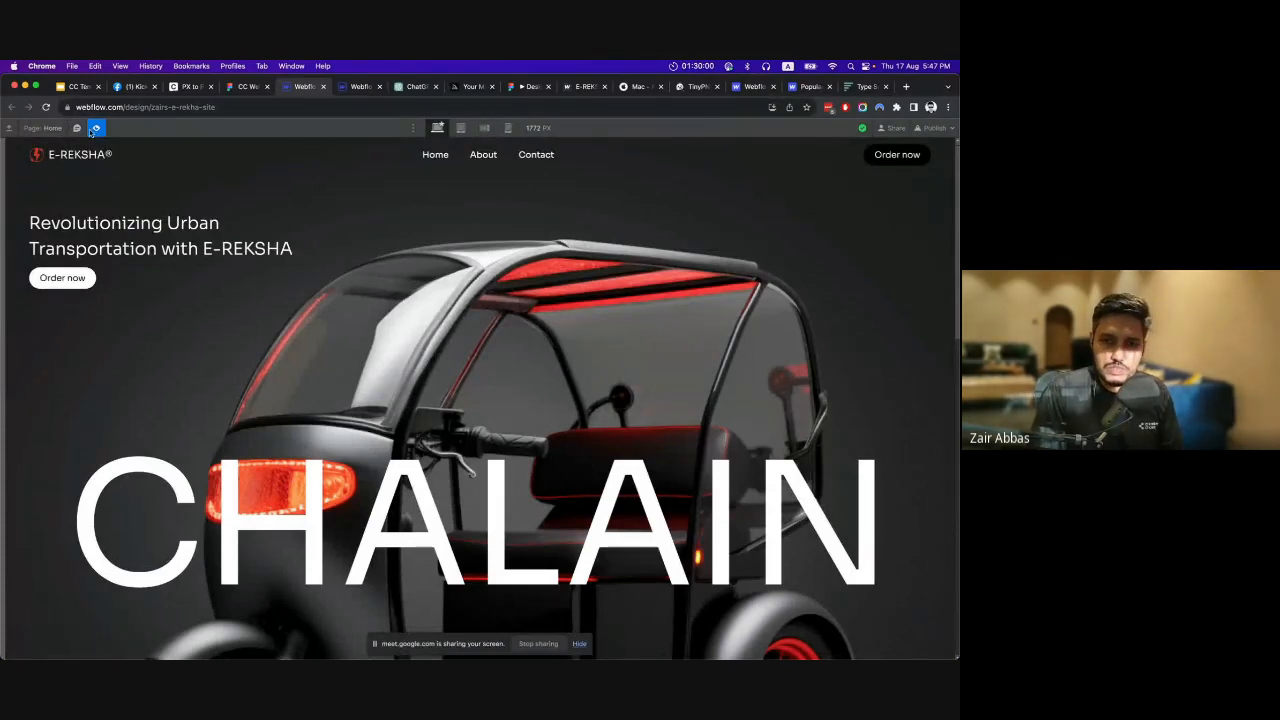
{"action": "left_click", "coordinate": [96, 128]}
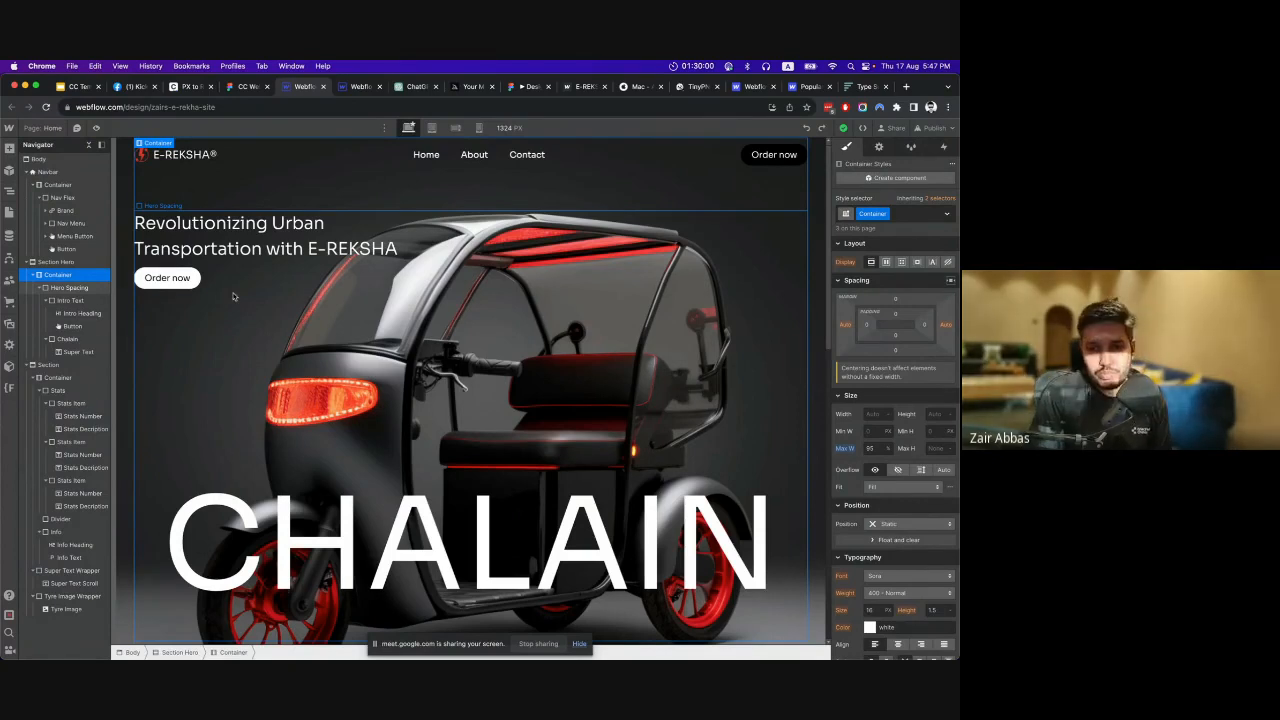
Show the CMS new collection form without creating one, look at the Logic and Users features, and bring back the Navigator.
{"action": "left_click", "coordinate": [9, 237]}
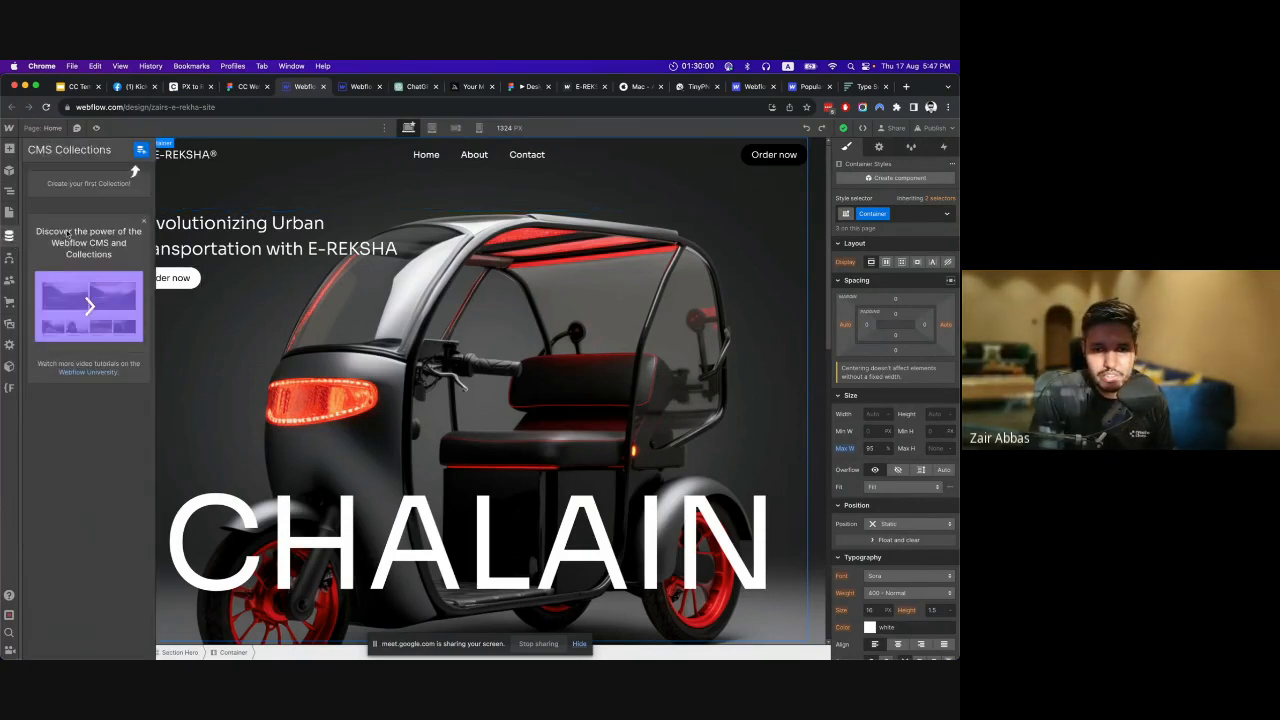
{"action": "left_click", "coordinate": [141, 149]}
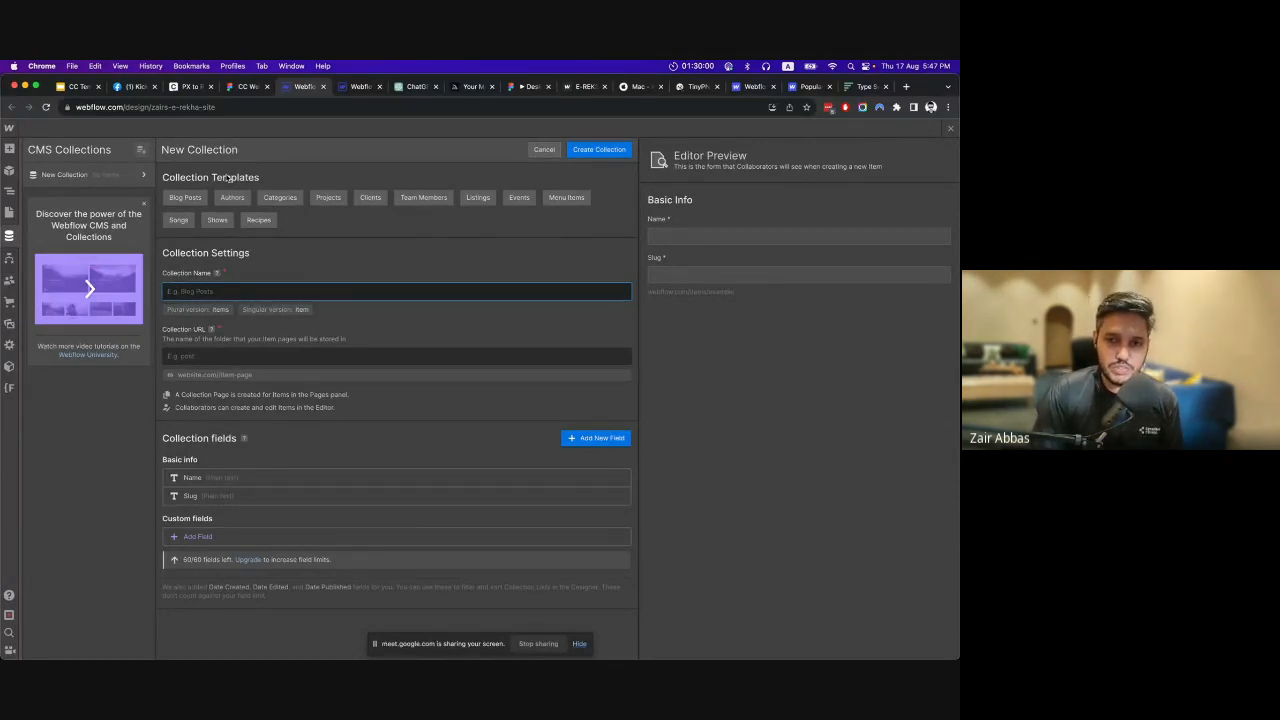
{"action": "left_click", "coordinate": [540, 150]}
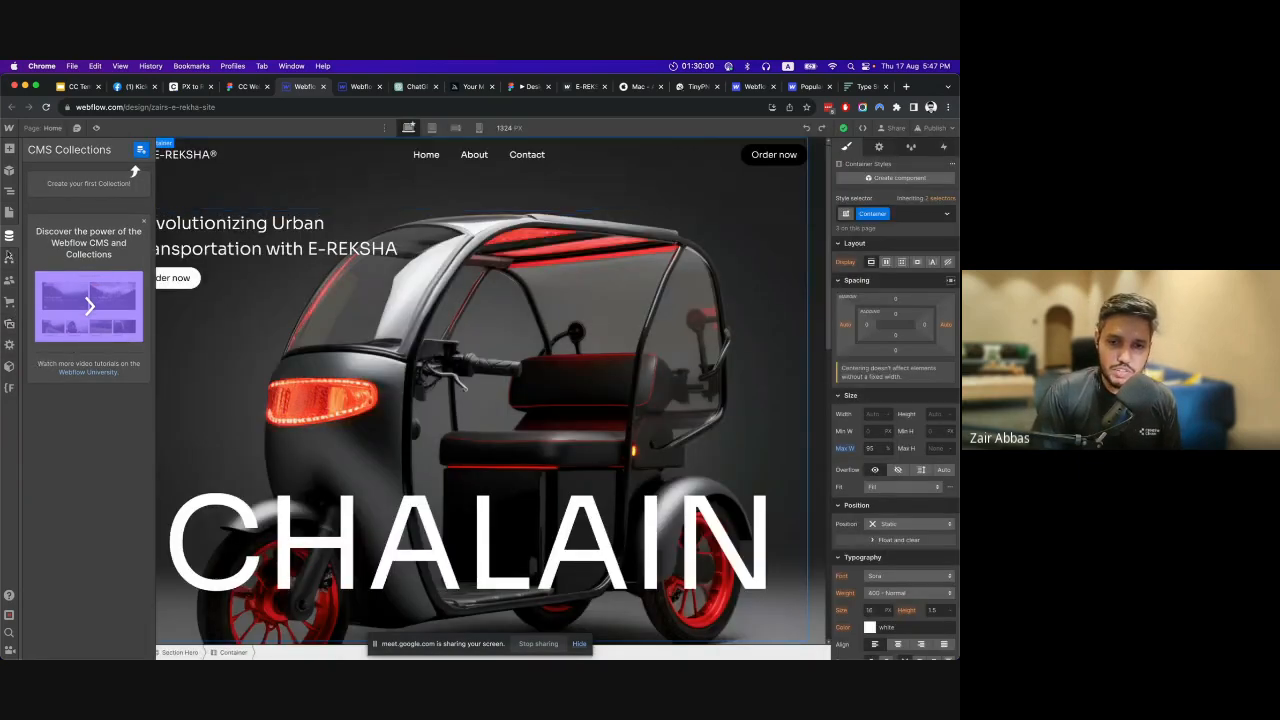
{"action": "left_click", "coordinate": [9, 258]}
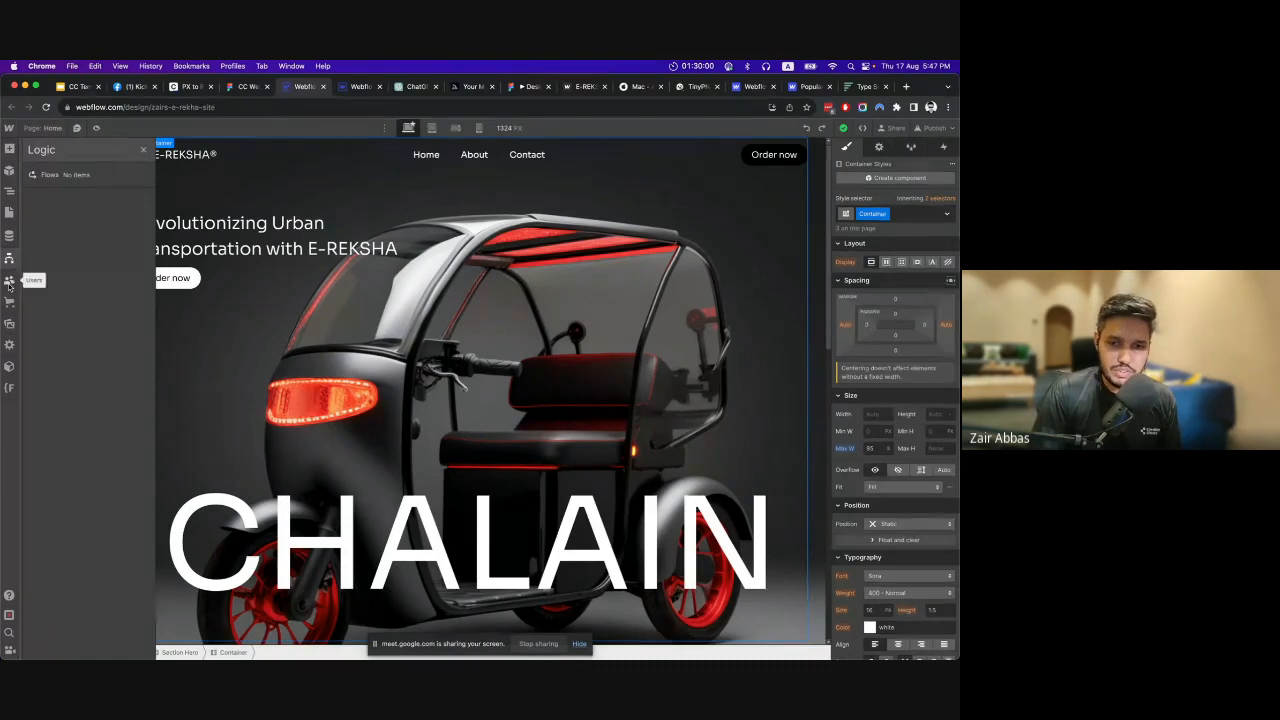
{"action": "left_click", "coordinate": [9, 282]}
{"action": "left_click", "coordinate": [636, 336]}
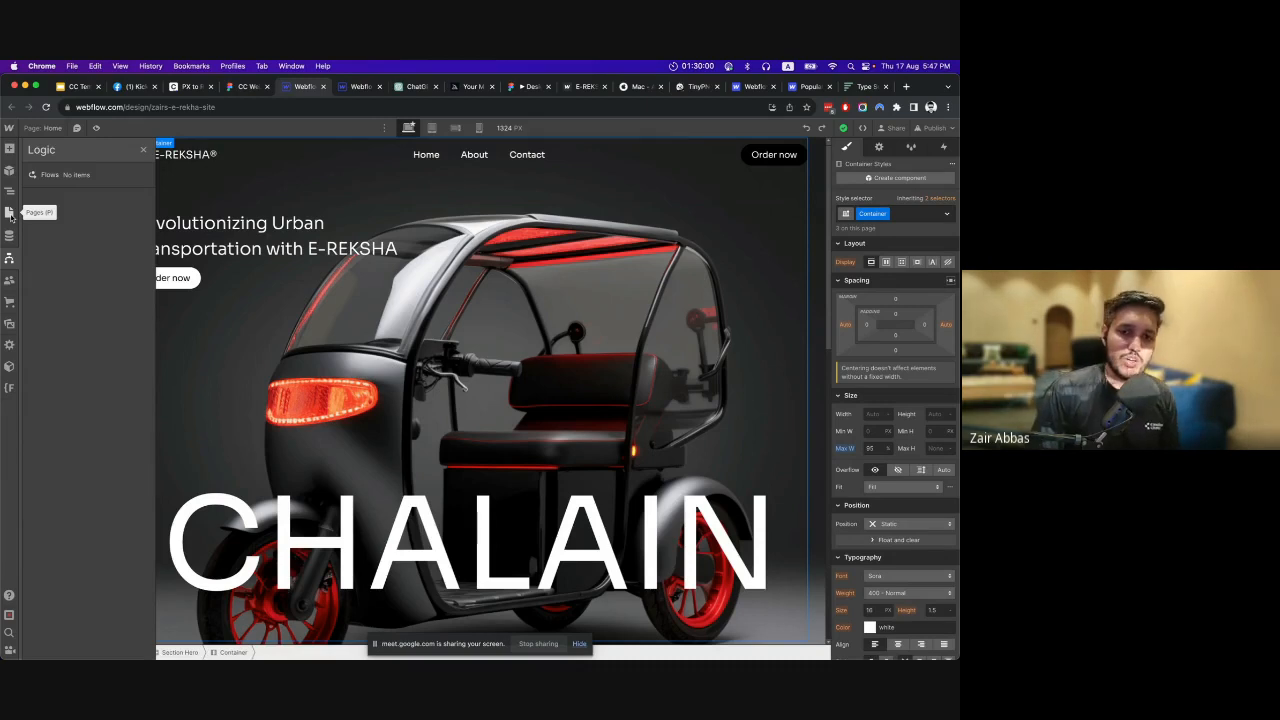
{"action": "key", "text": "z"}
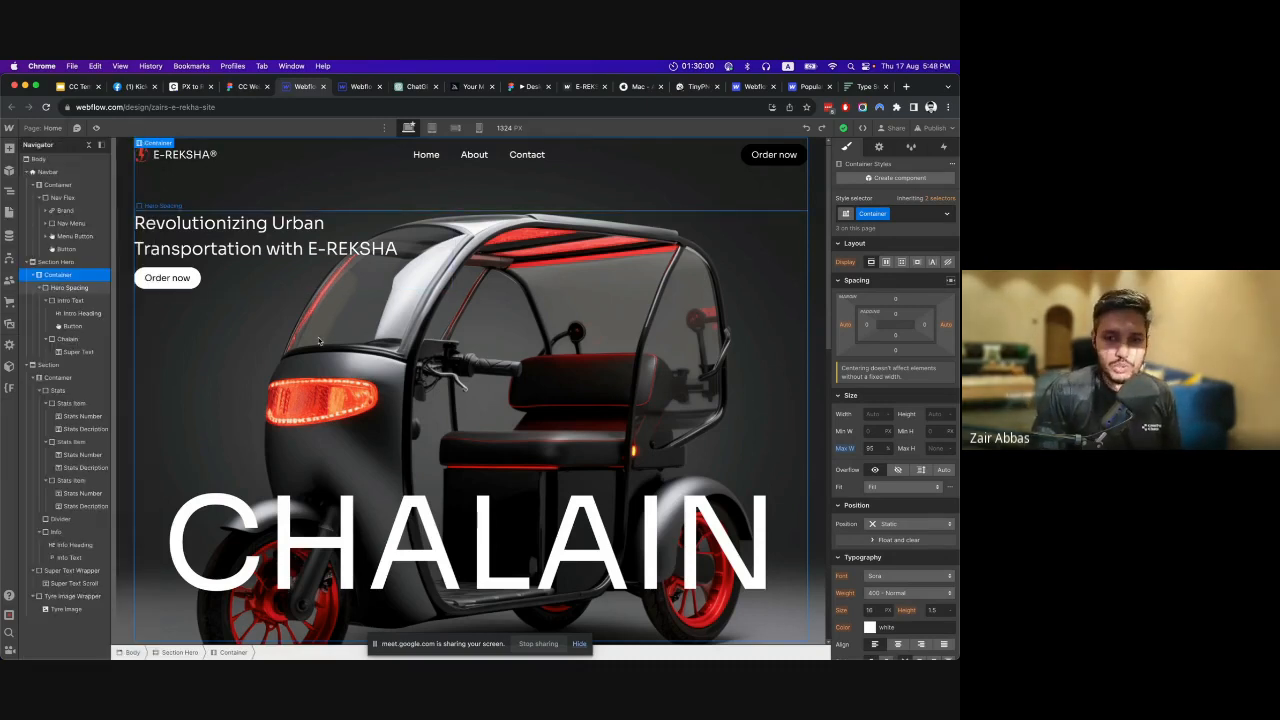
Inspect the Hero Spacing element's styles, then switch to Figma and view the hero frame alongside the neighbouring outlined layout.
{"action": "left_click", "coordinate": [321, 367]}
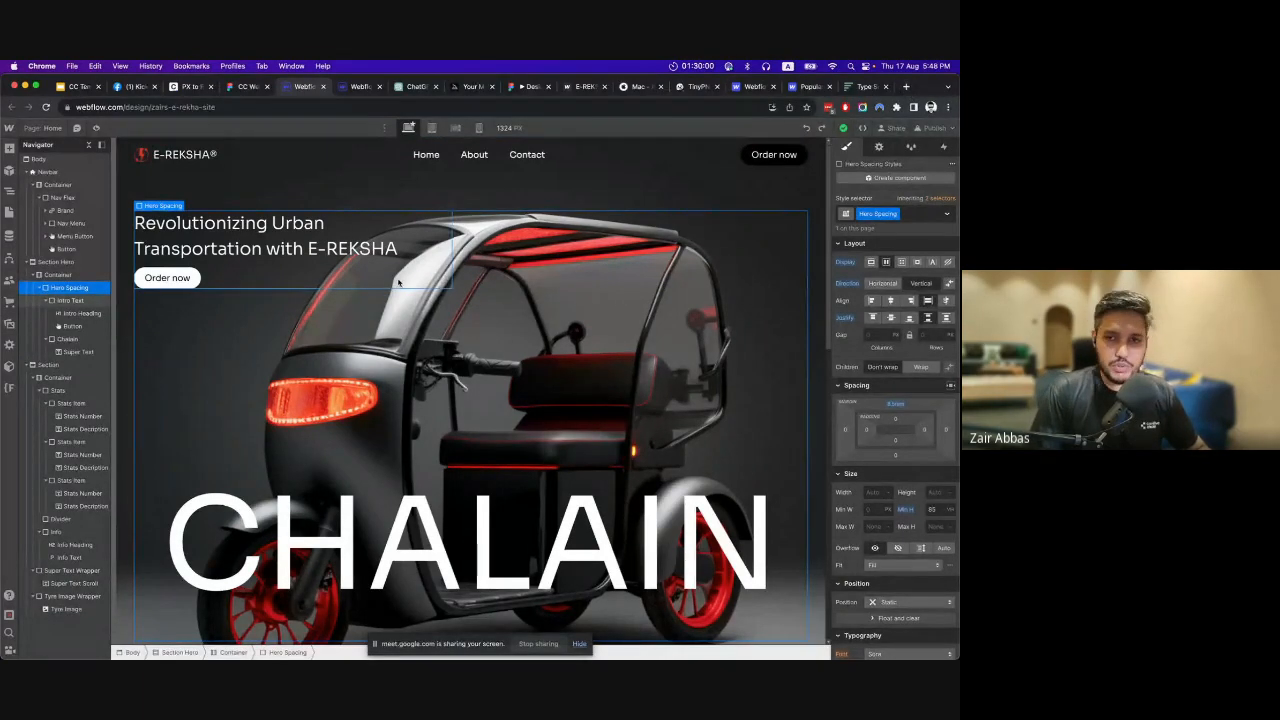
{"action": "key", "text": "ctrl+shift+Tab"}
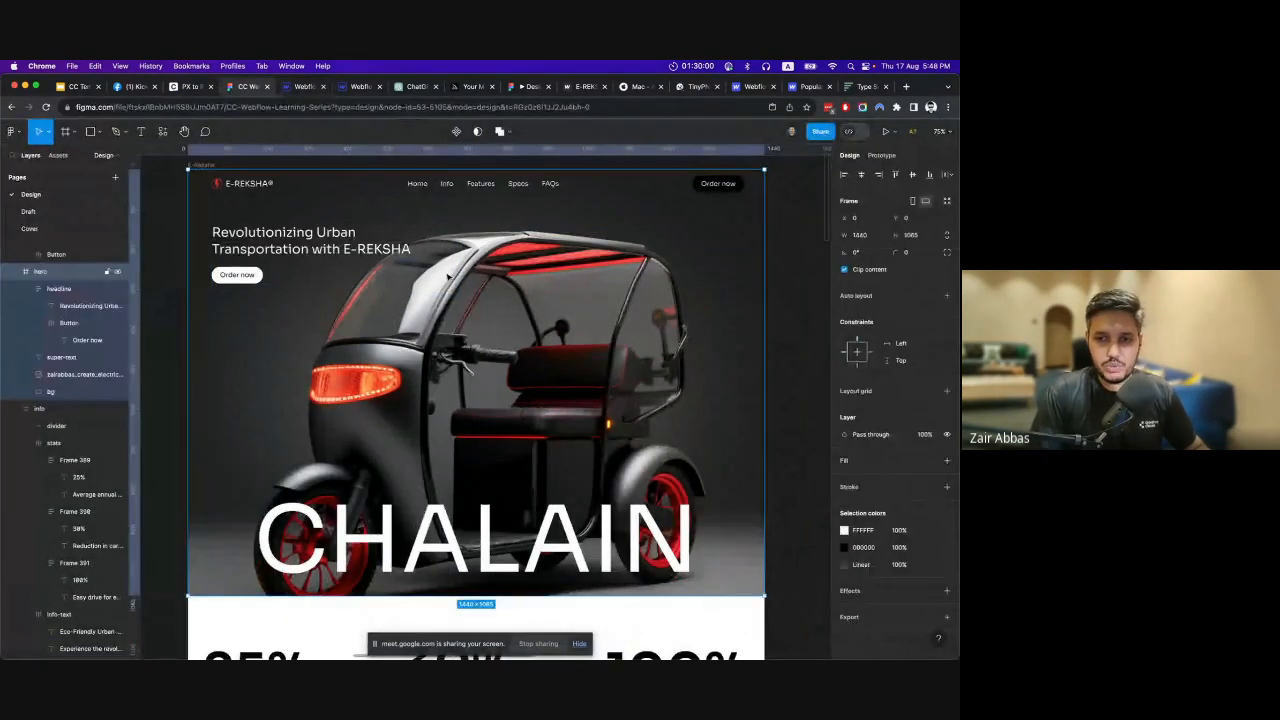
{"action": "scroll", "coordinate": [516, 309], "scroll_direction": "down", "scroll_amount": 1}
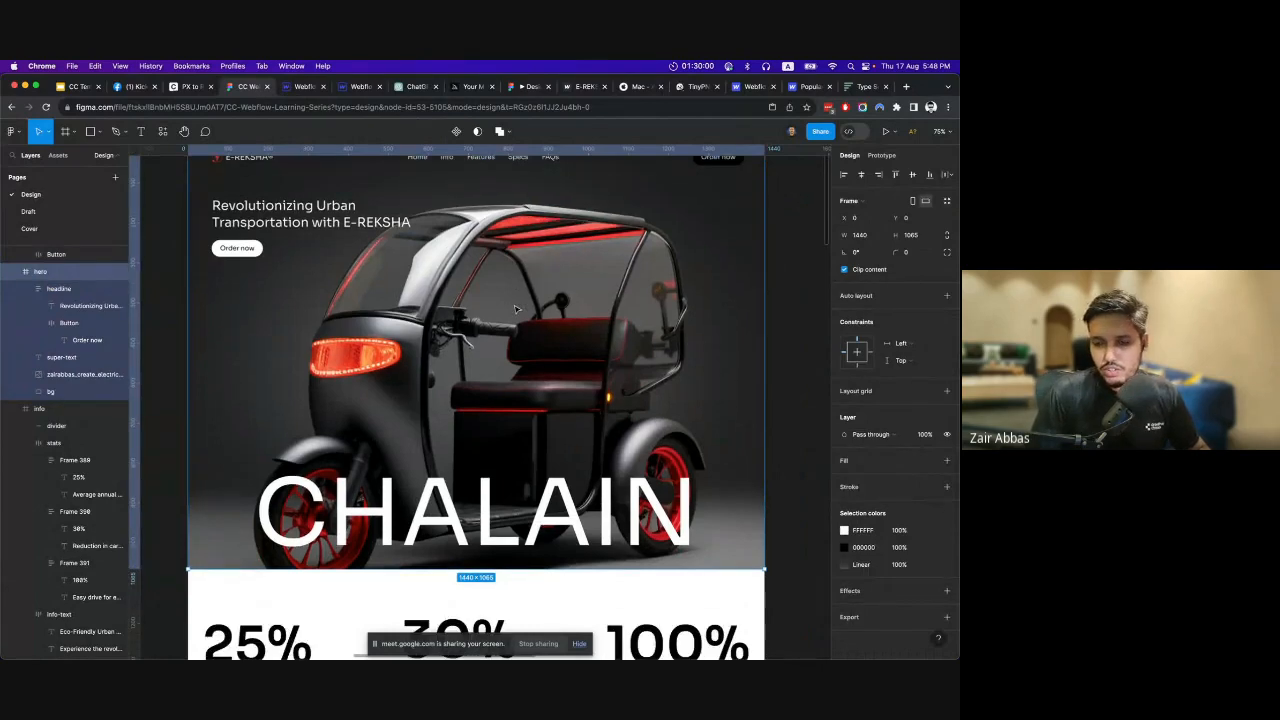
{"action": "scroll", "coordinate": [516, 309], "scroll_direction": "down", "scroll_amount": 5}
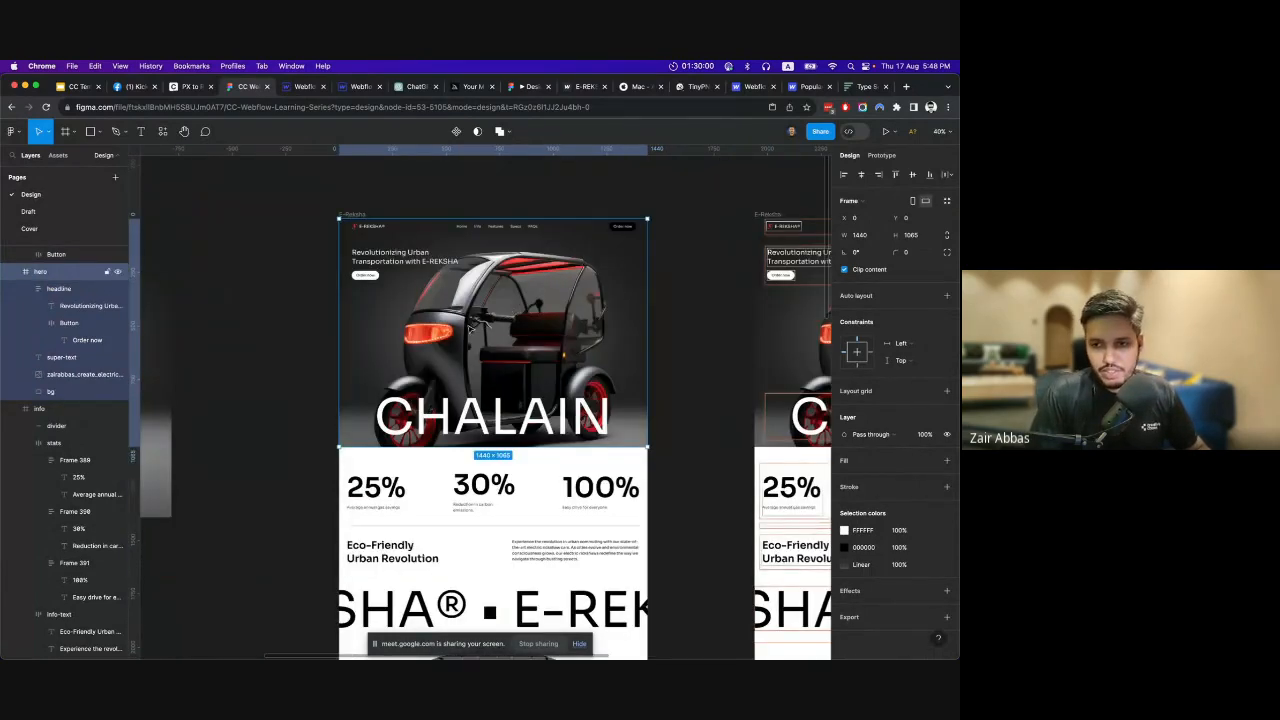
{"action": "scroll", "coordinate": [462, 330], "scroll_direction": "right", "scroll_amount": 2}
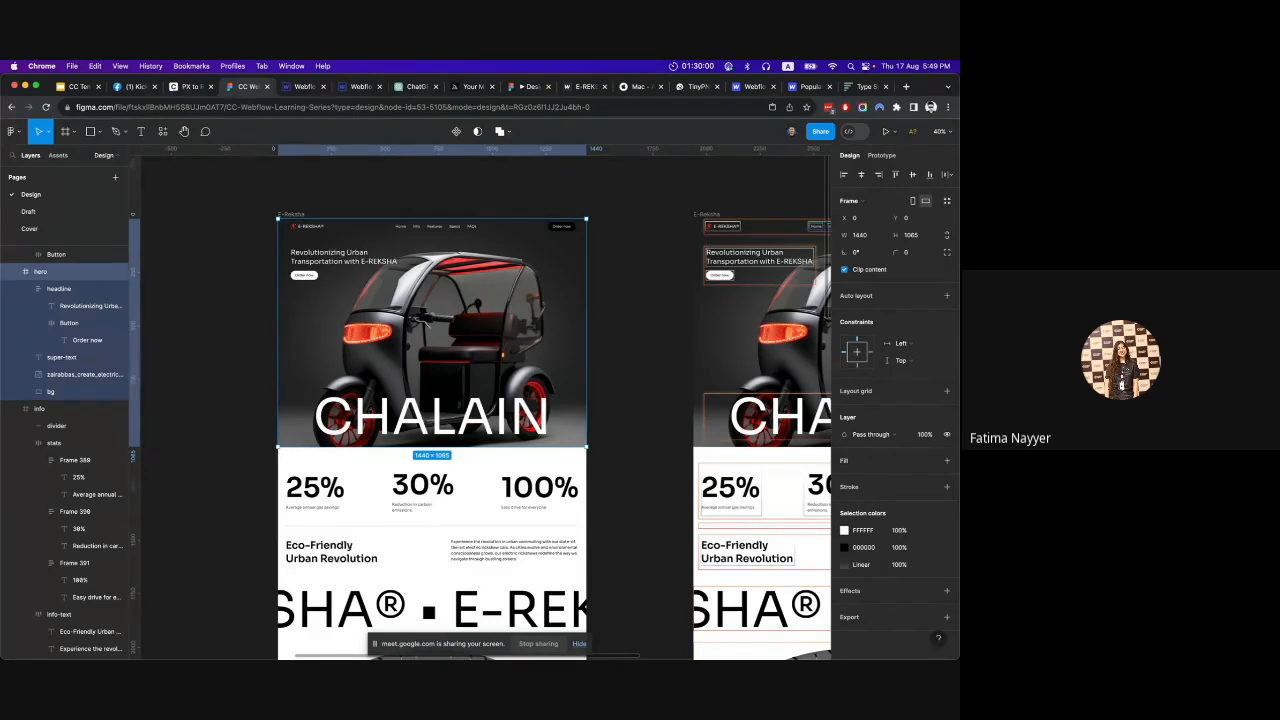
Search the web for "webflow dev link" in a new tab and open Webflow's DevLink page.
{"action": "left_click", "coordinate": [906, 87]}
{"action": "type", "text": "web"}
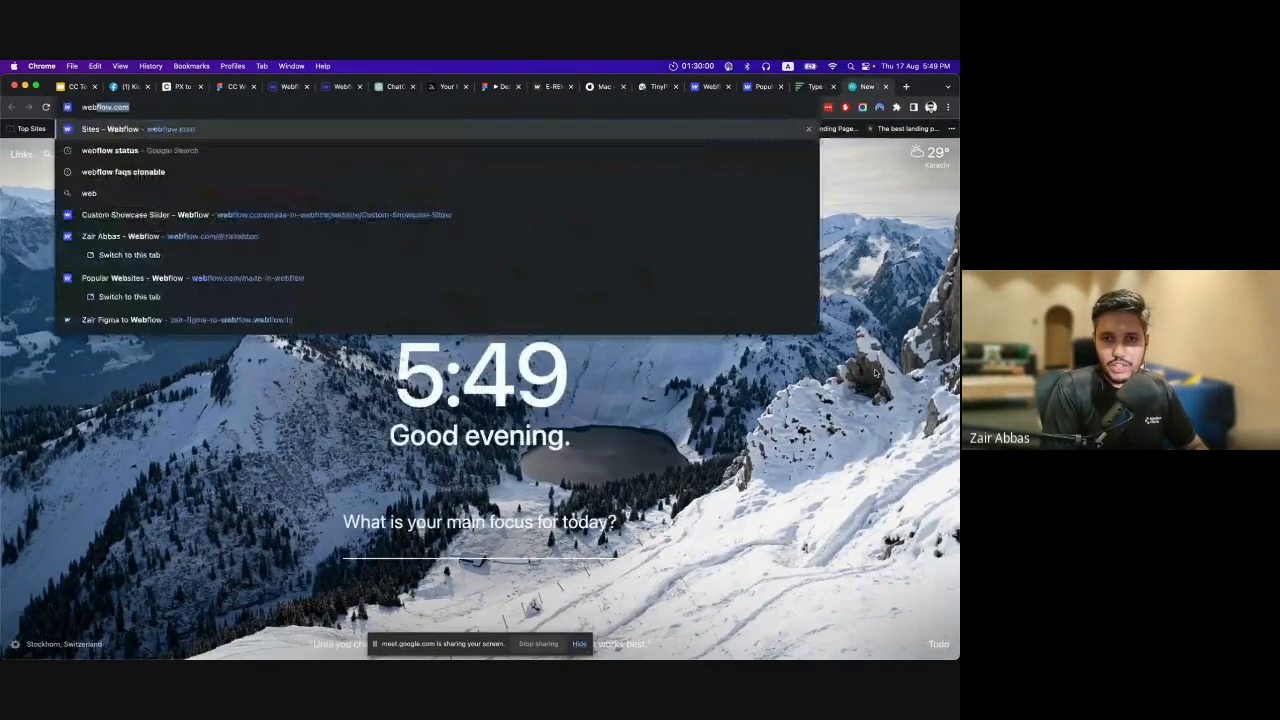
{"action": "type", "text": "floe"}
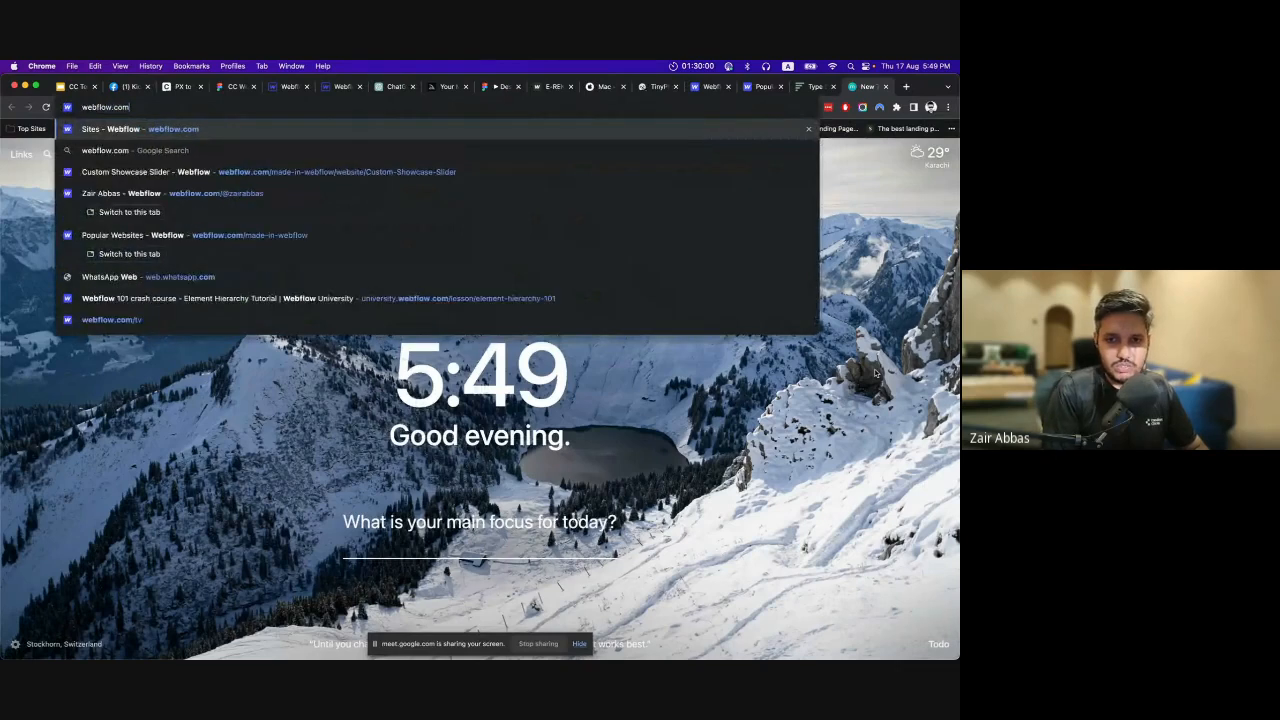
{"action": "key", "text": "BackSpace"}
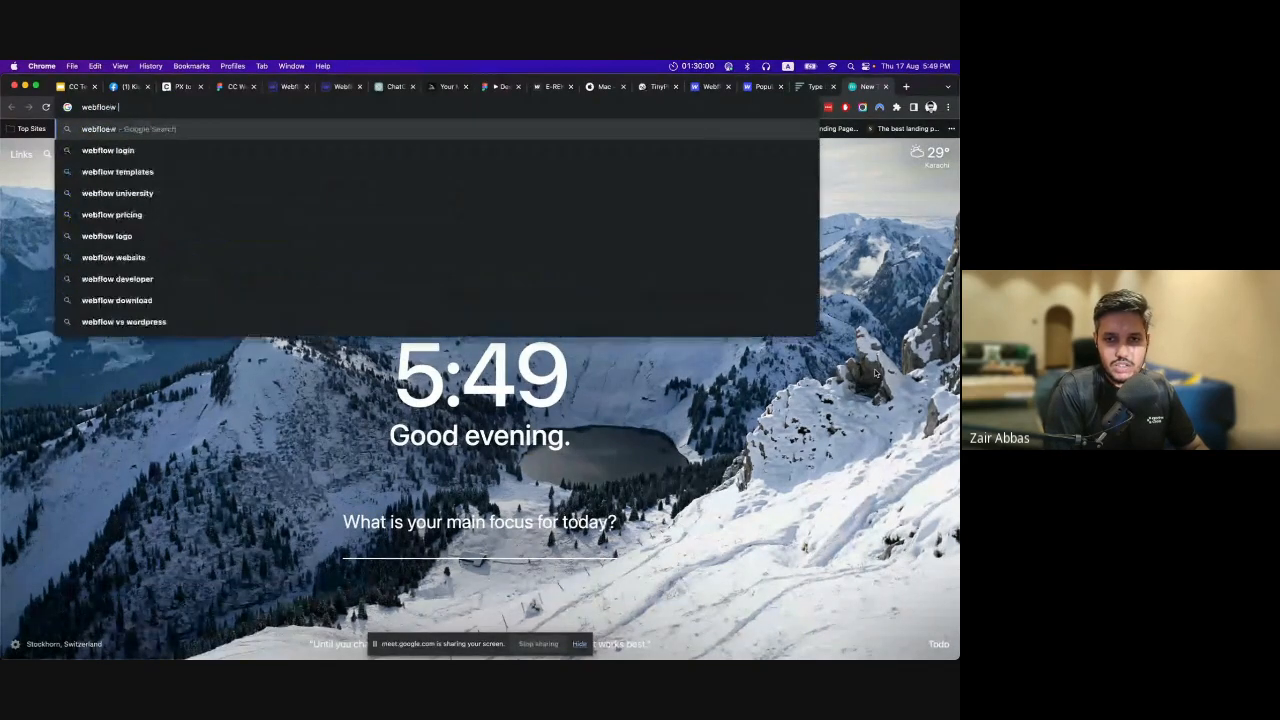
{"action": "type", "text": "w d"}
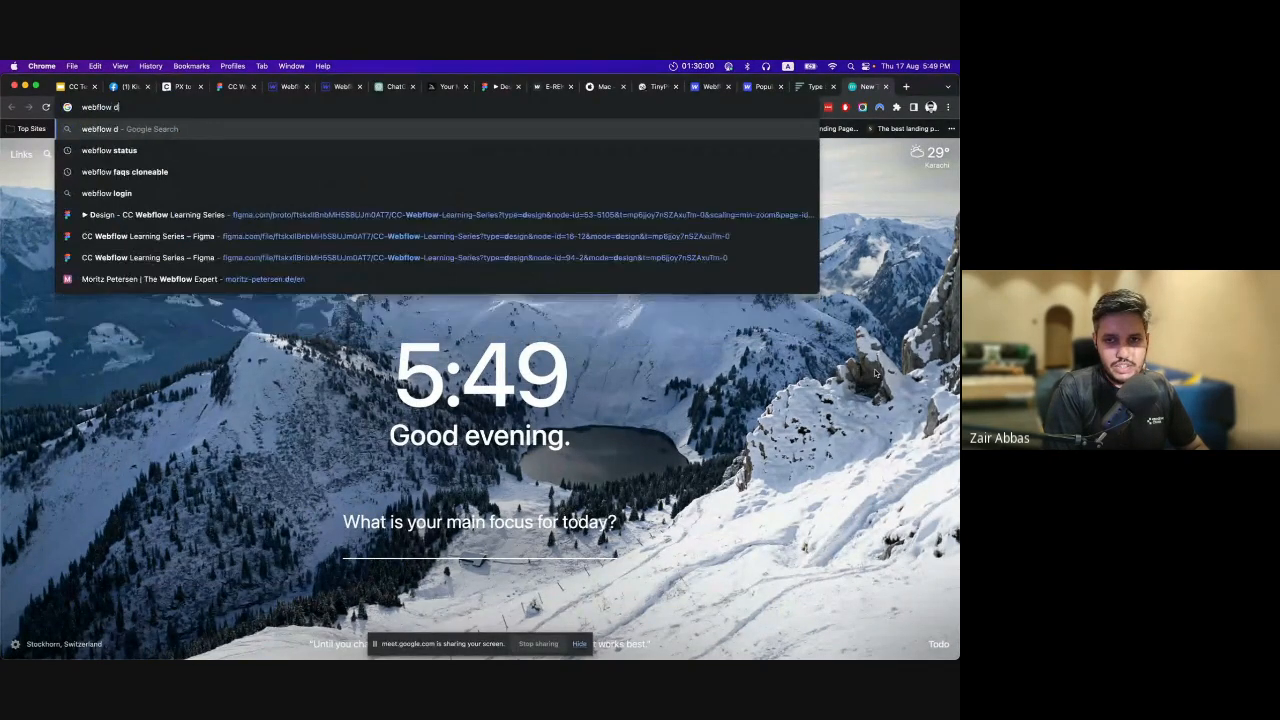
{"action": "type", "text": "ev link"}
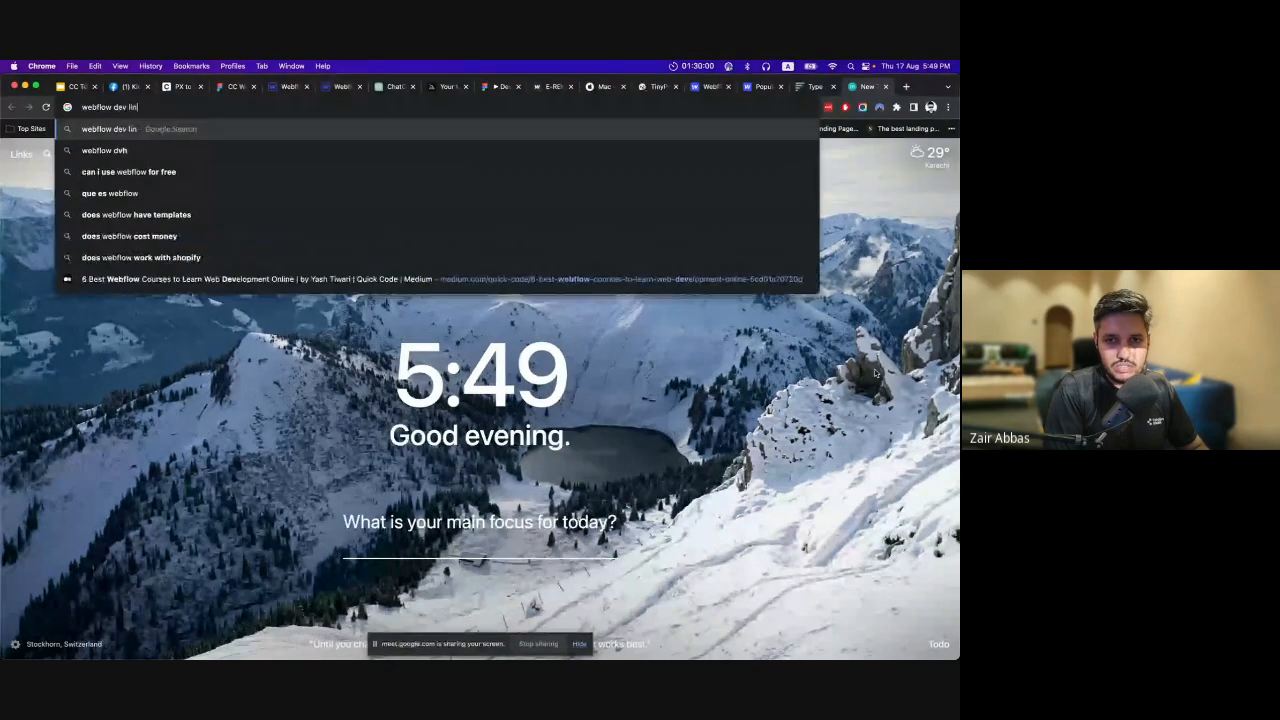
{"action": "key", "text": "Return"}
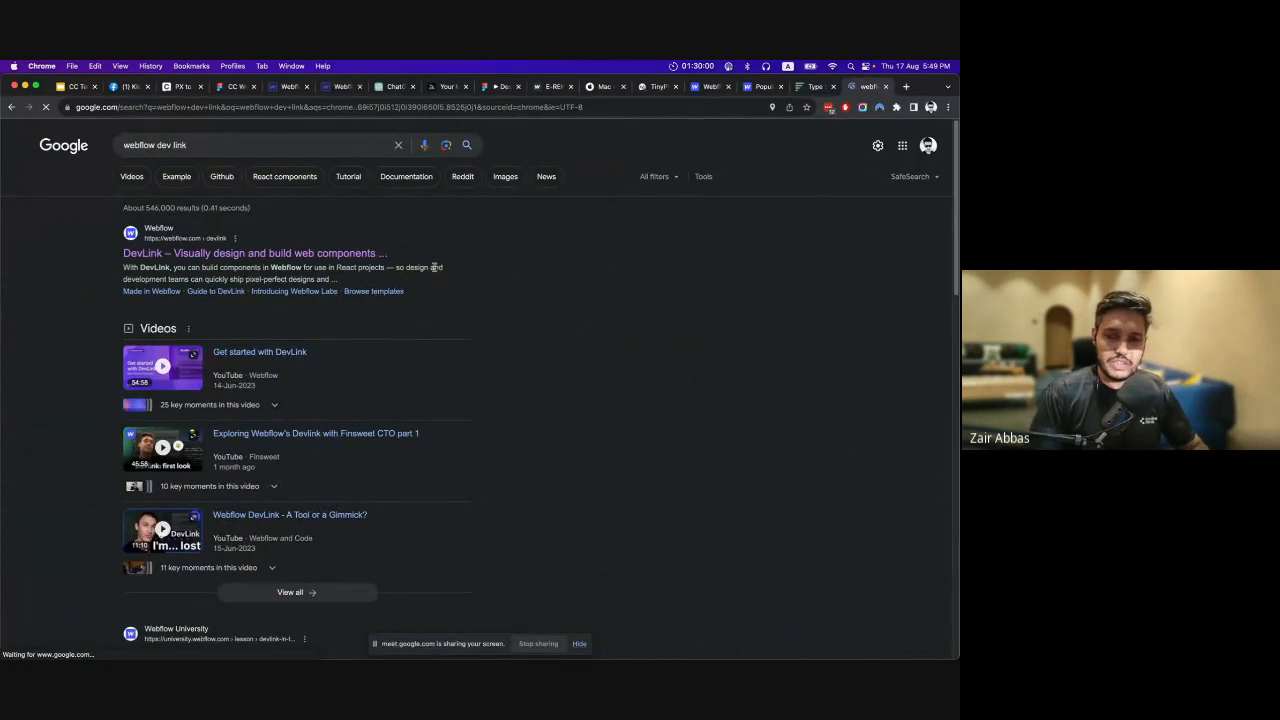
{"action": "left_click", "coordinate": [320, 255]}
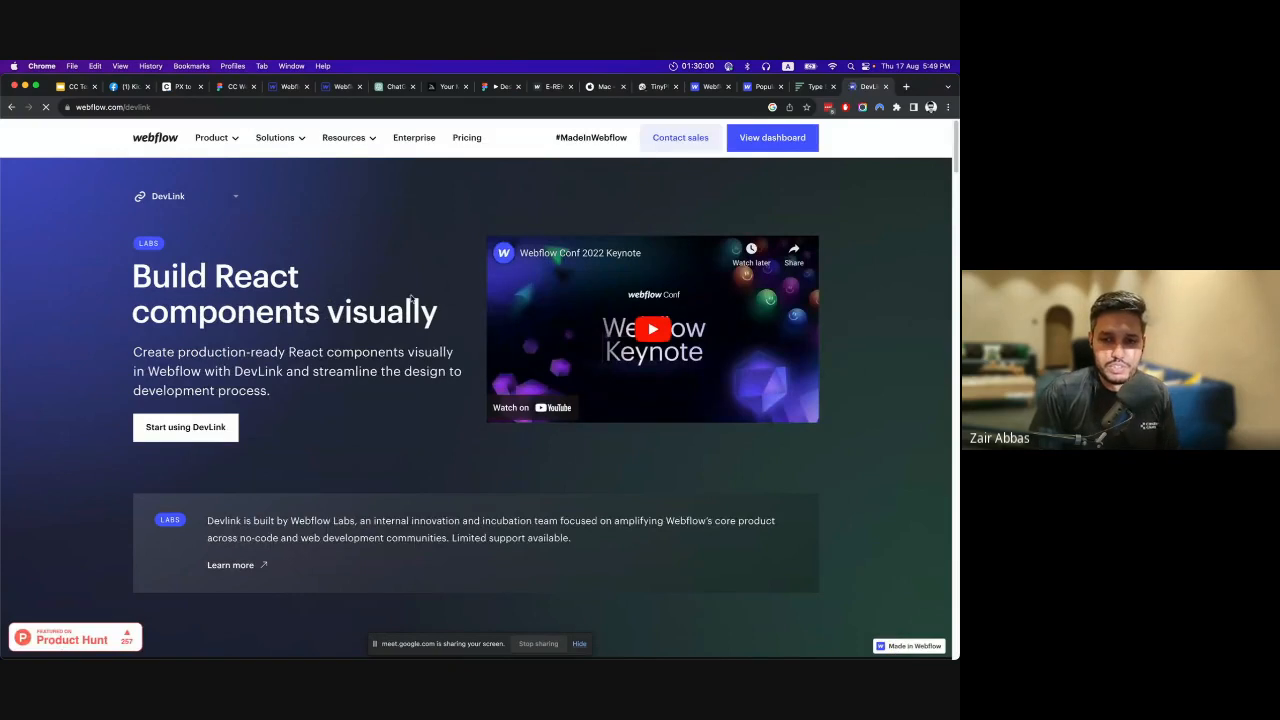
Read through the DevLink page's sections on process benefits, local environment connection and interactions, and return to its beginning.
{"action": "scroll", "coordinate": [410, 298], "scroll_direction": "down", "scroll_amount": 3}
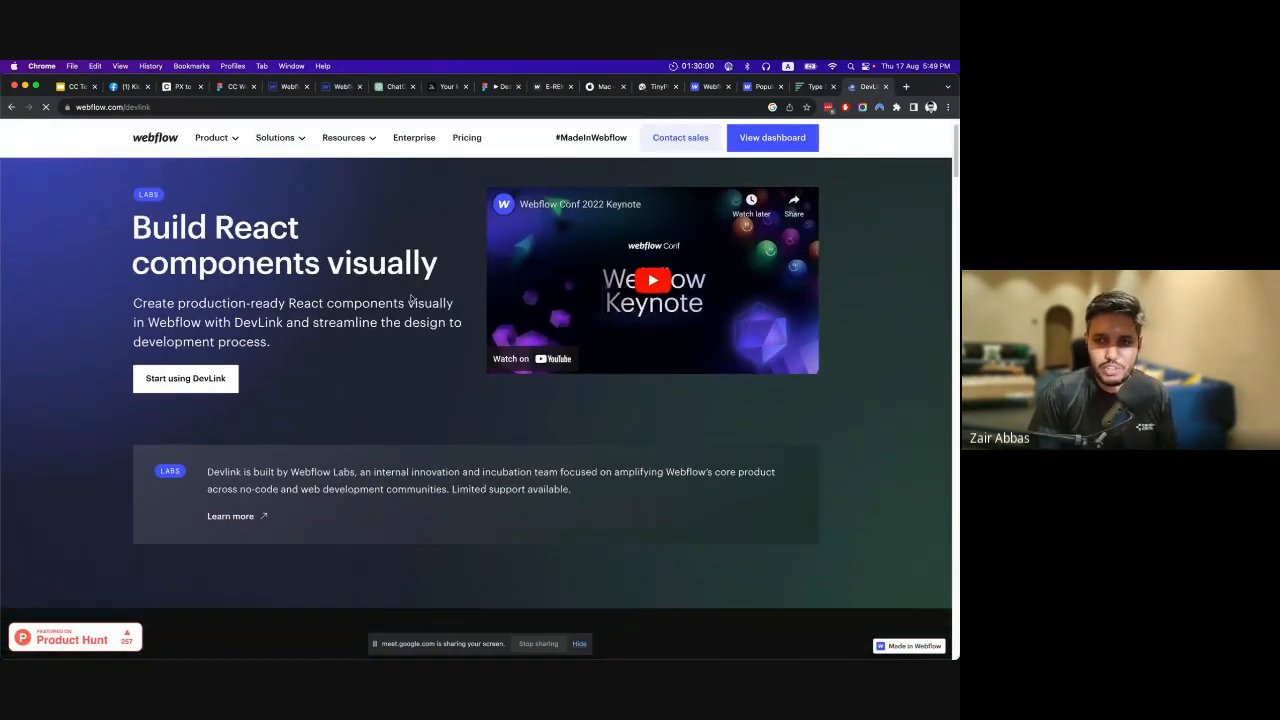
{"action": "scroll", "coordinate": [410, 298], "scroll_direction": "down", "scroll_amount": 10}
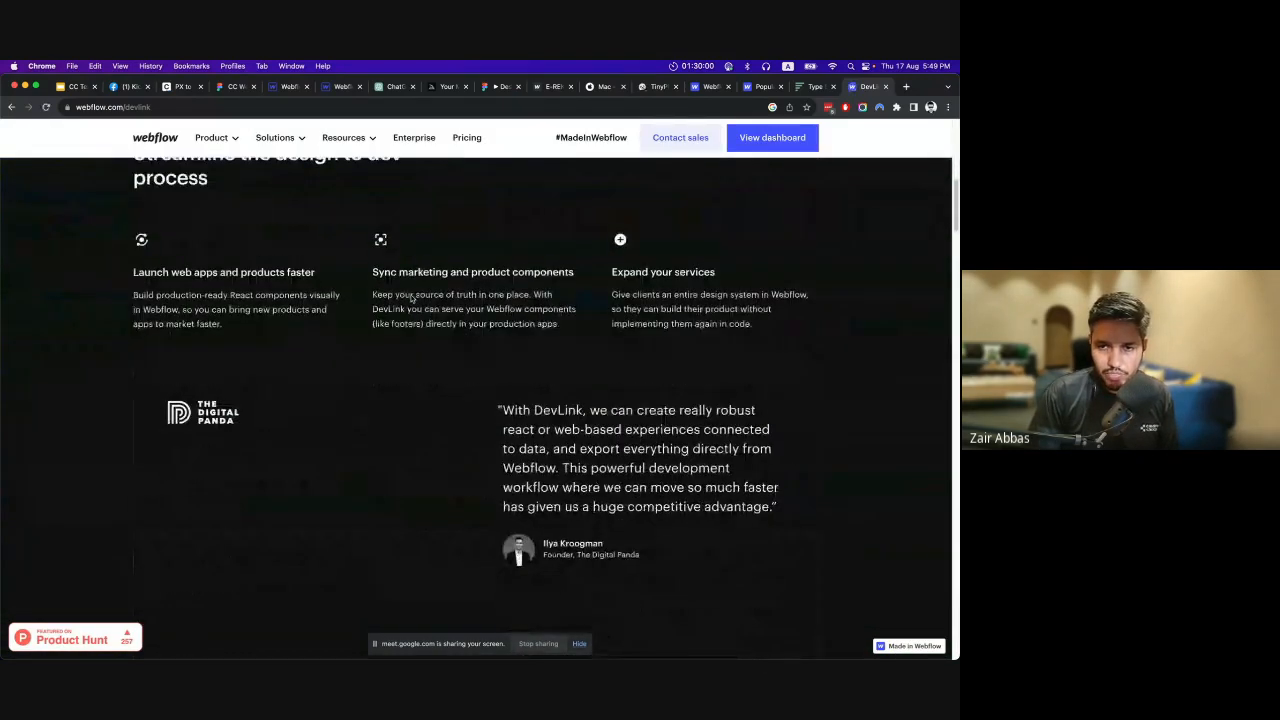
{"action": "scroll", "coordinate": [410, 298], "scroll_direction": "down", "scroll_amount": 12}
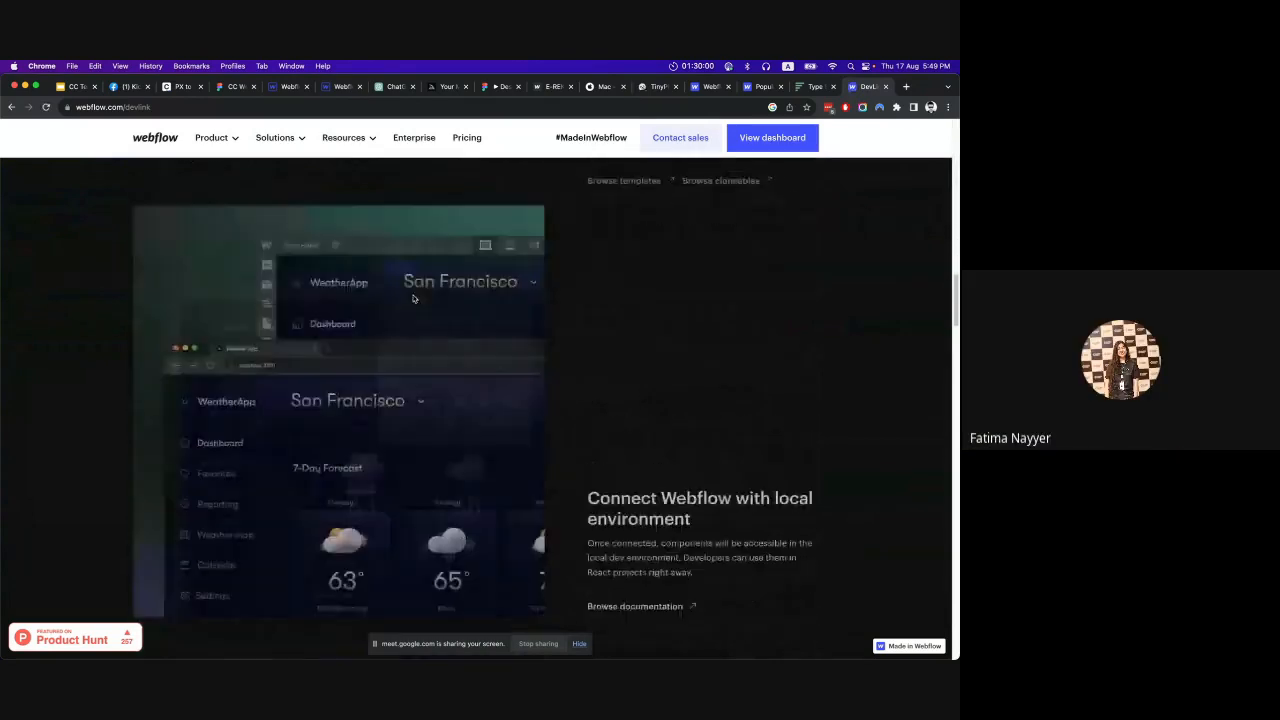
{"action": "scroll", "coordinate": [649, 406], "scroll_direction": "down", "scroll_amount": 10}
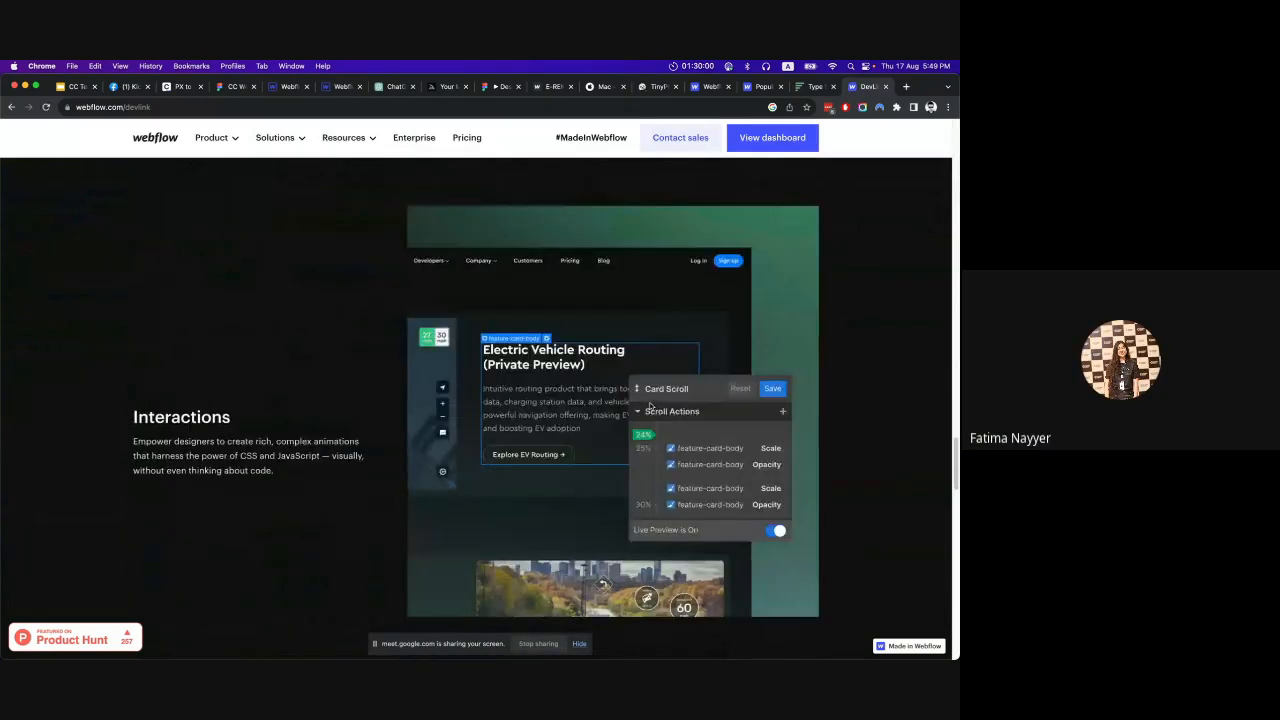
{"action": "scroll", "coordinate": [652, 406], "scroll_direction": "up", "scroll_amount": 20}
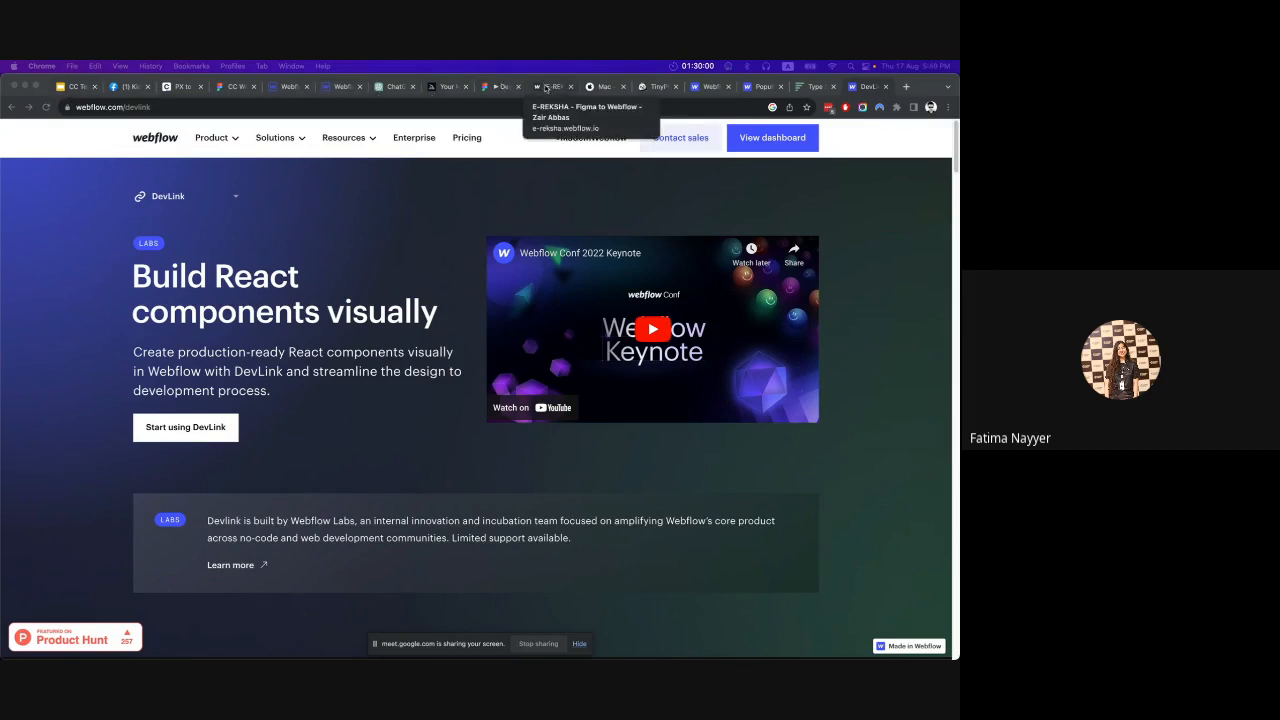
Go to the Figma drafts, copy the link to the E-REKSHA Figma File, and switch back to the Thank You slide.
{"action": "left_click", "coordinate": [232, 87]}
{"action": "left_click", "coordinate": [12, 131]}
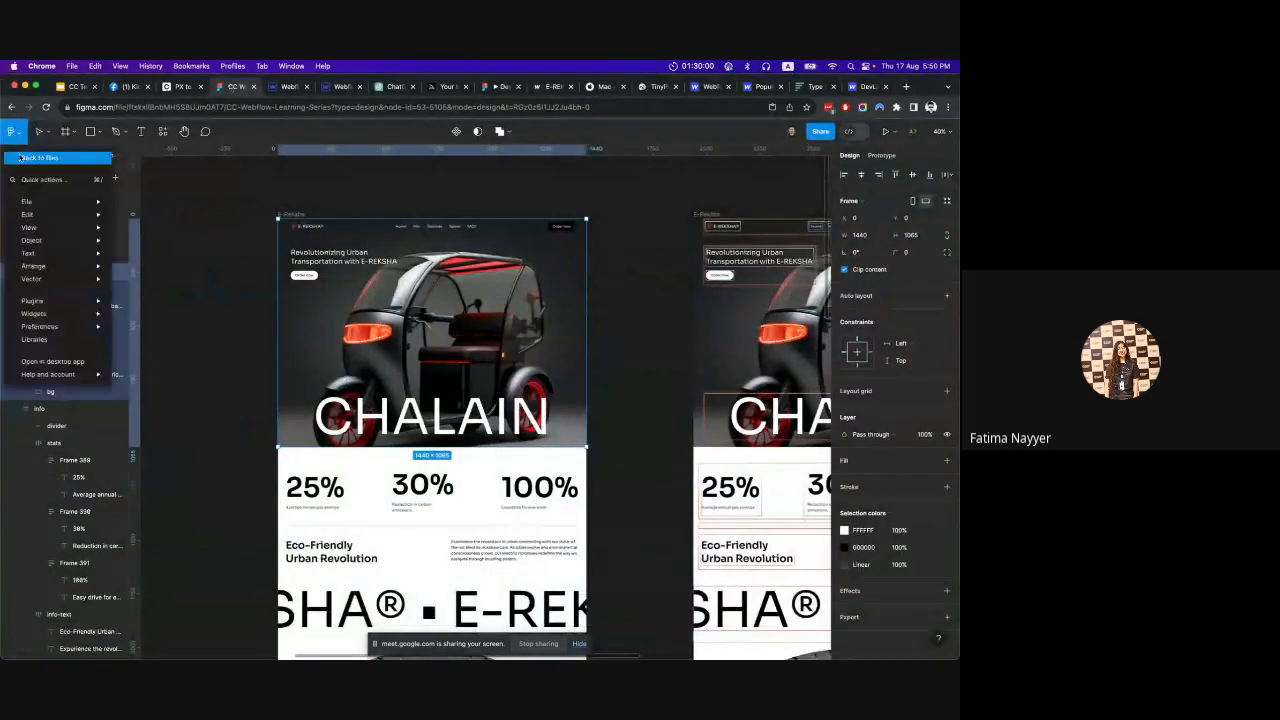
{"action": "left_click", "coordinate": [40, 157]}
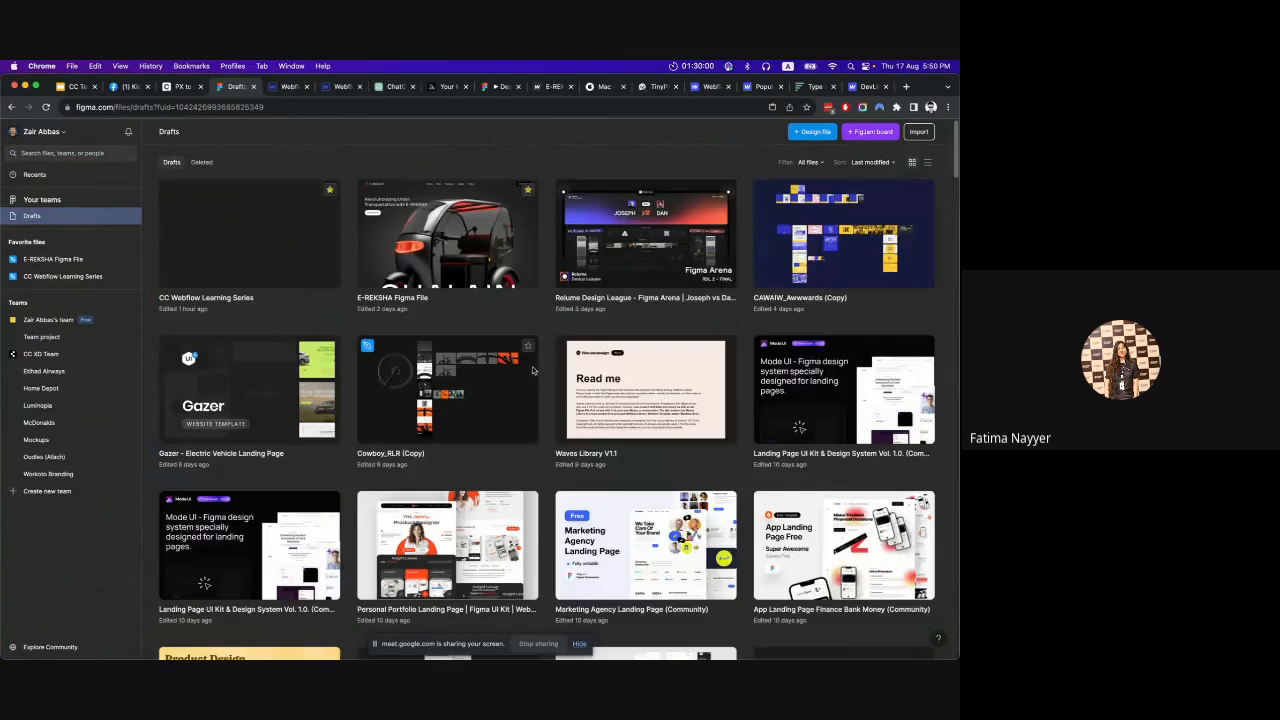
{"action": "right_click", "coordinate": [450, 243]}
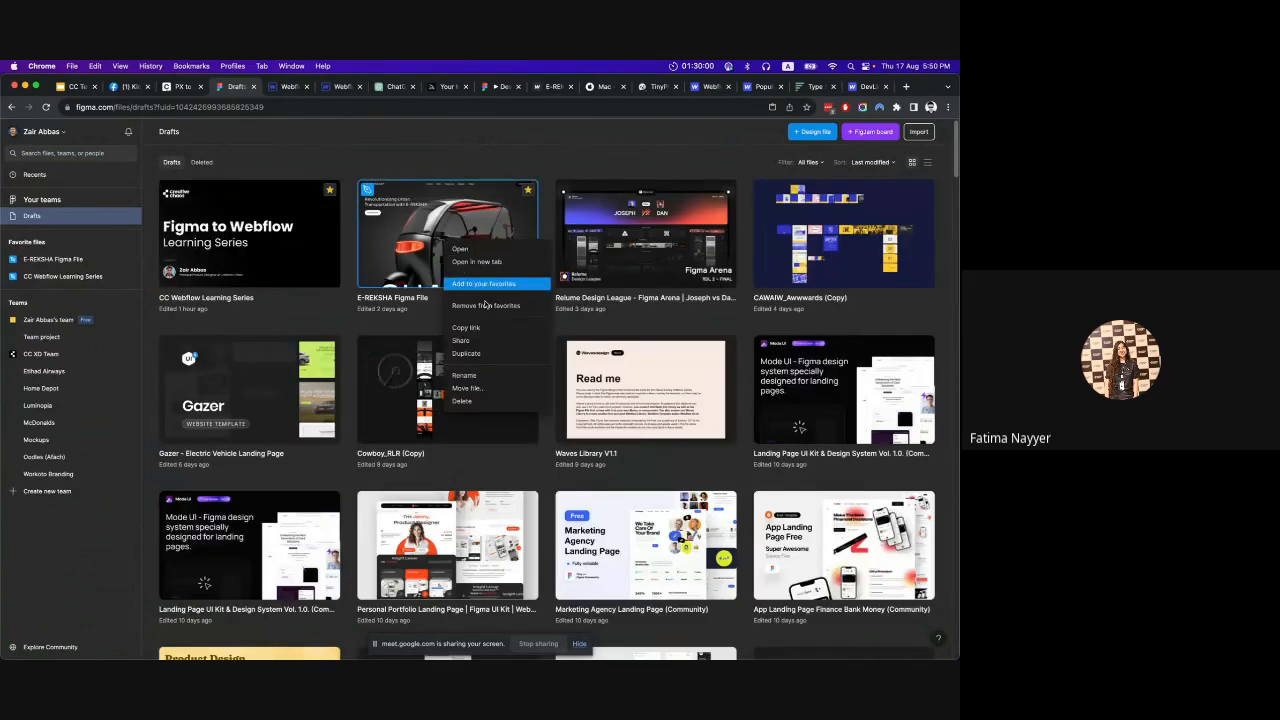
{"action": "left_click", "coordinate": [480, 328]}
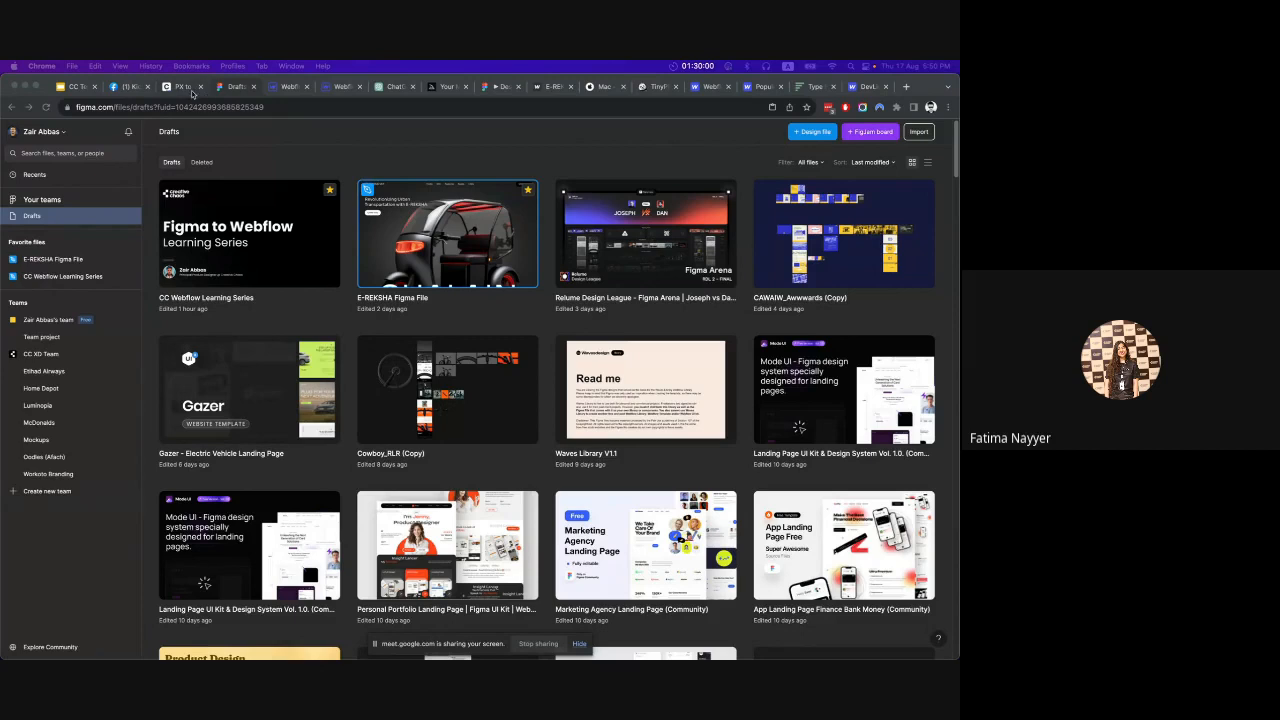
{"action": "left_click", "coordinate": [76, 87]}
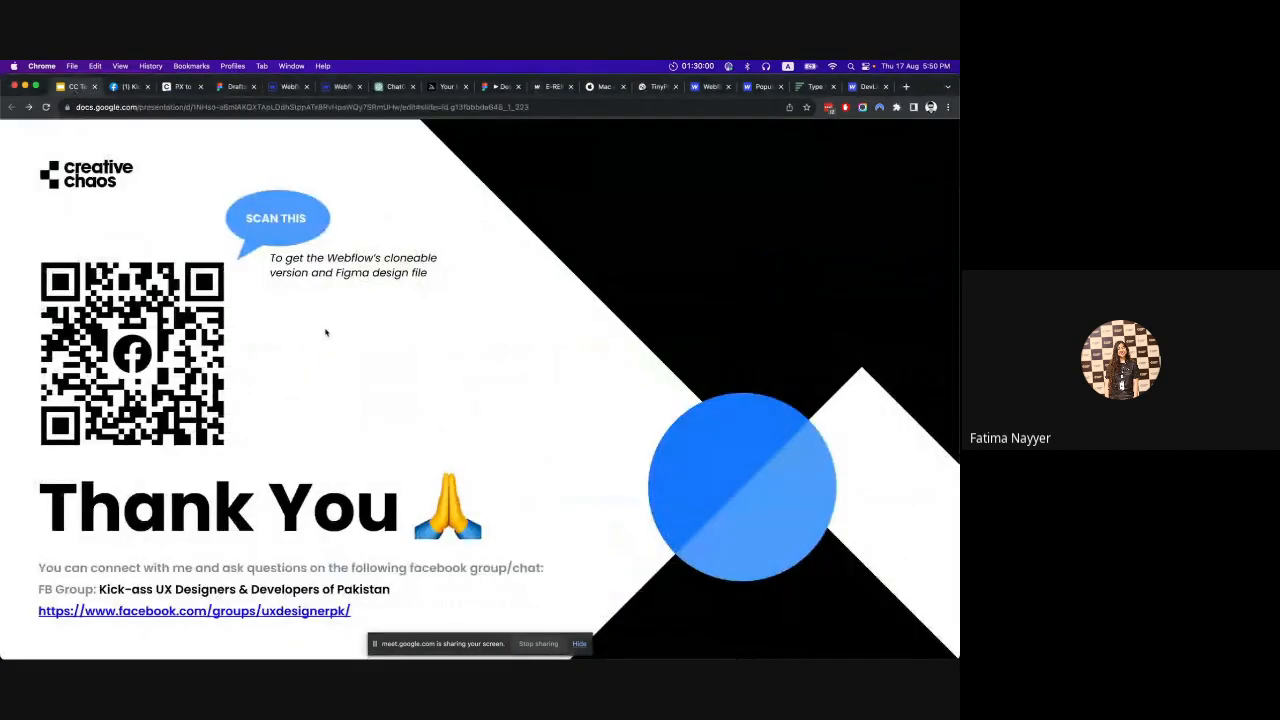